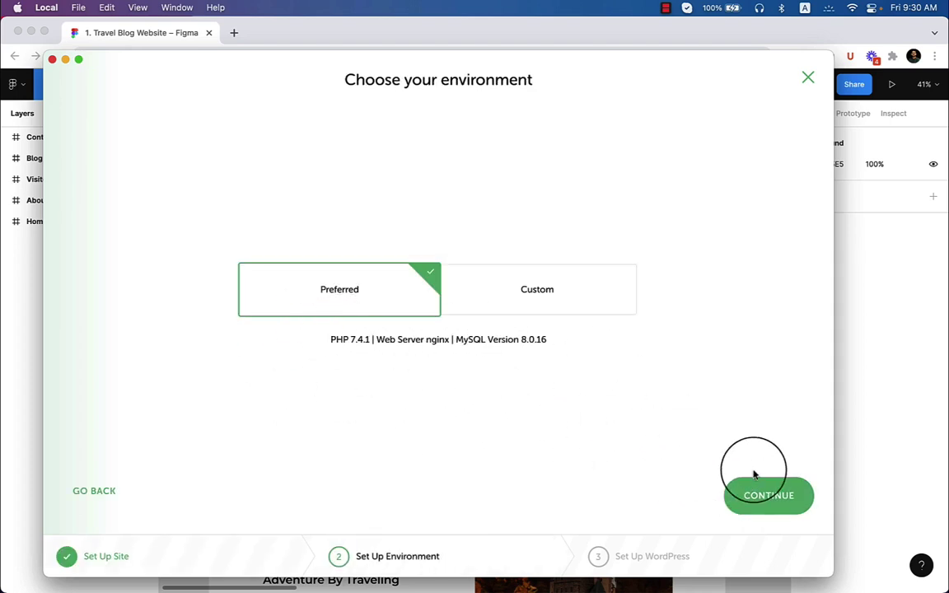
Keep the Preferred environment, enter username admin, a password and the owner's e-mail, and add the site
left_click(773, 497)
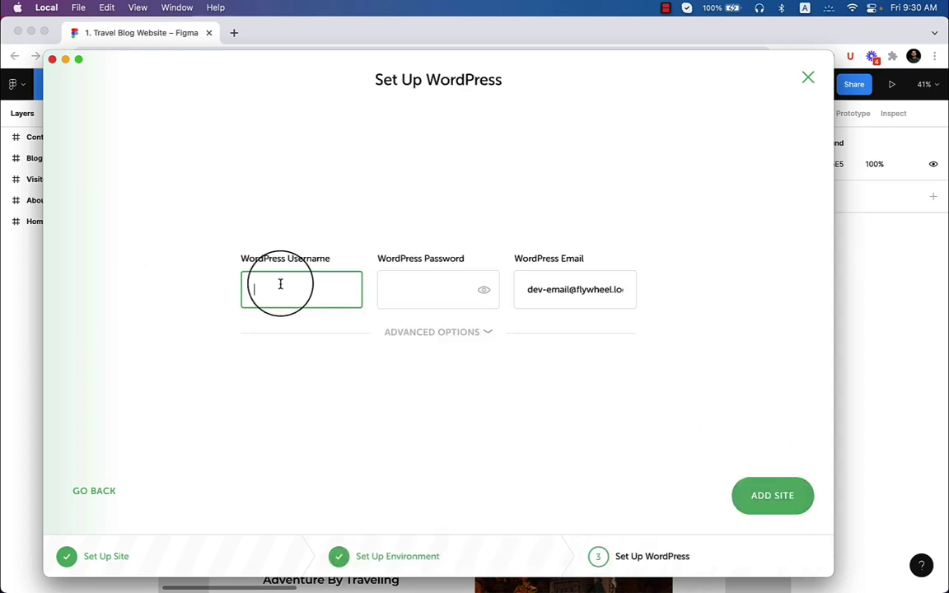
type("admin")
key("Tab")
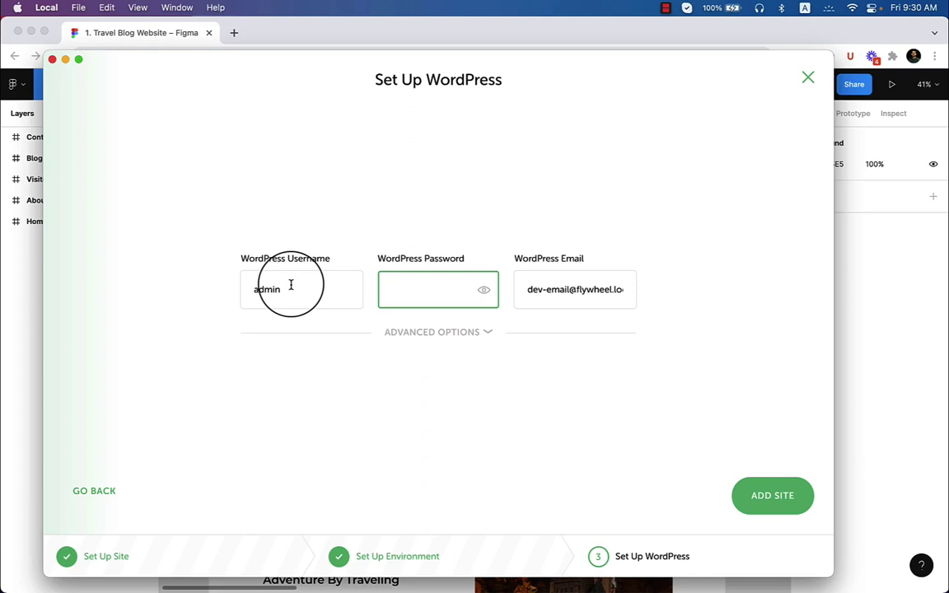
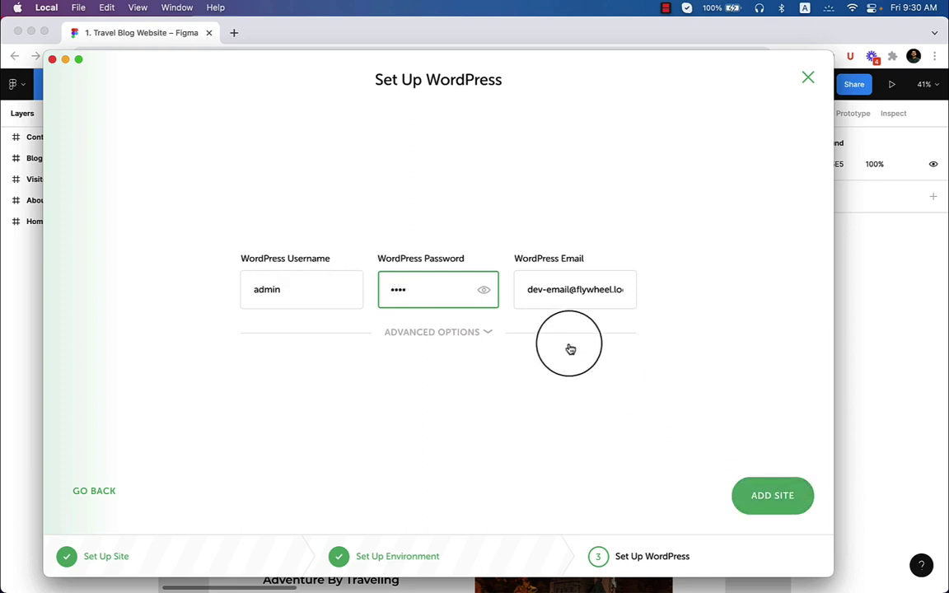
left_click(586, 280)
triple_click(586, 281)
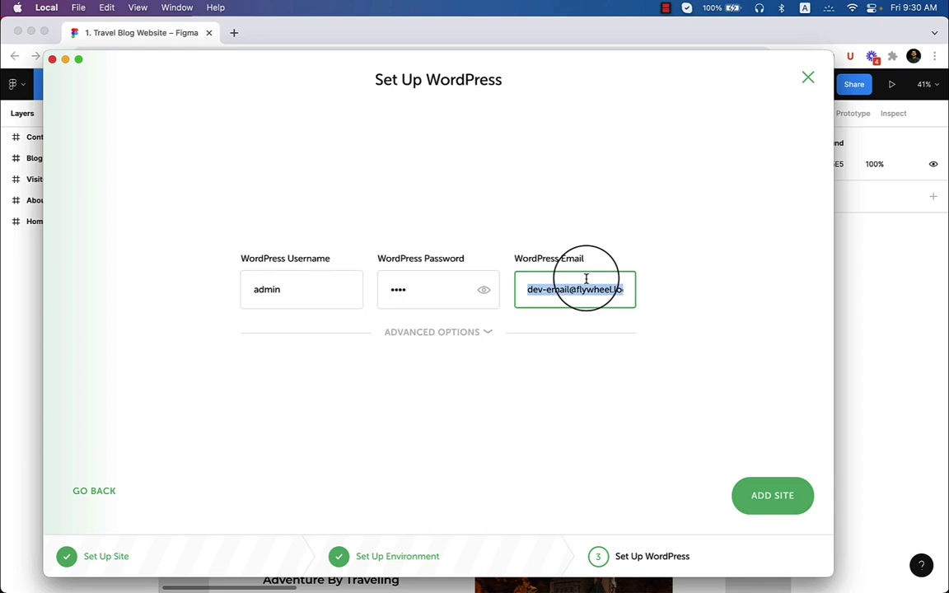
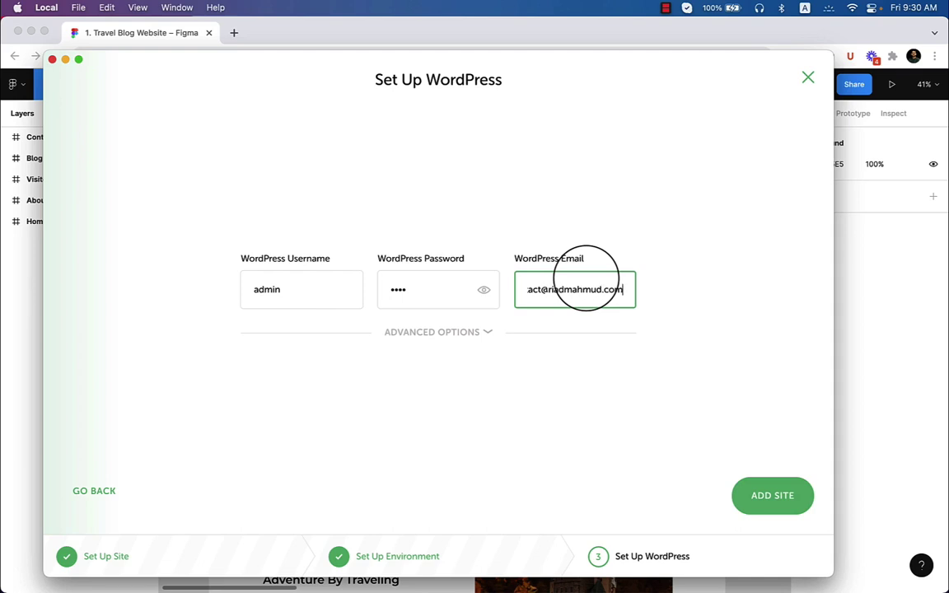
left_click(784, 499)
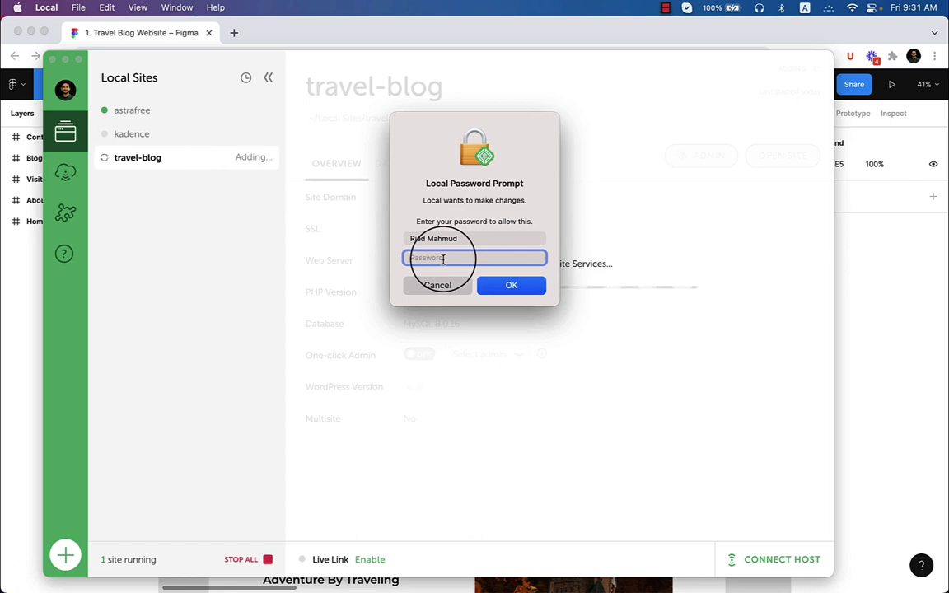
Authorise Local with the system password, then open the travel-blog WordPress admin
type("•••••••••")
left_click(507, 289)
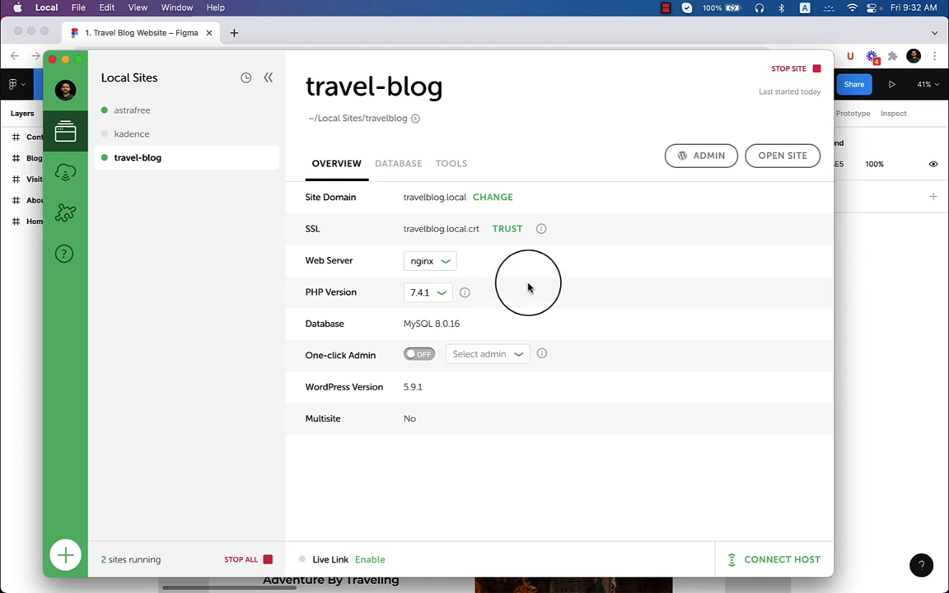
left_click(720, 165)
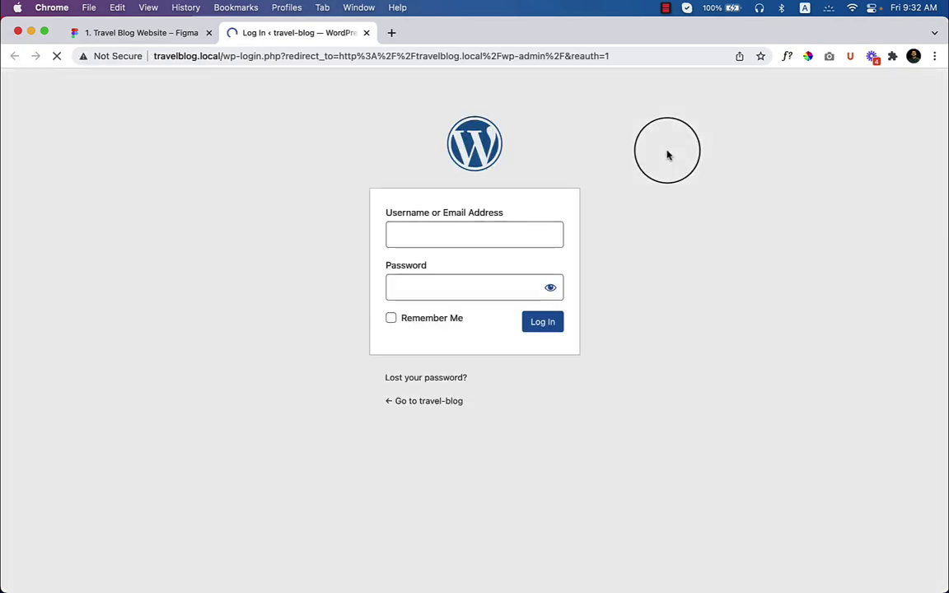
Log in to WordPress as admin with the saved username, password and Remember Me ticked
left_click(449, 230)
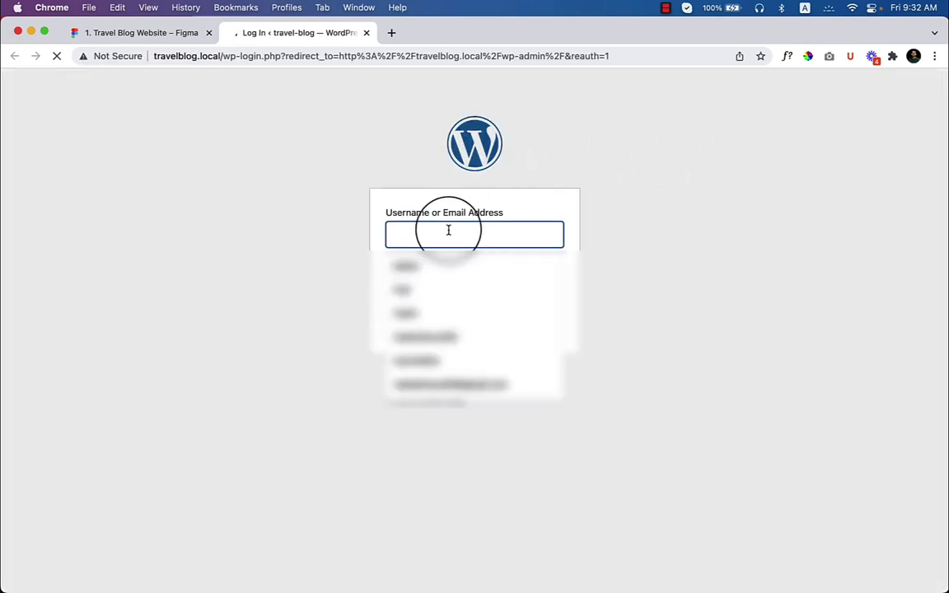
left_click(448, 265)
left_click(440, 283)
type("••••")
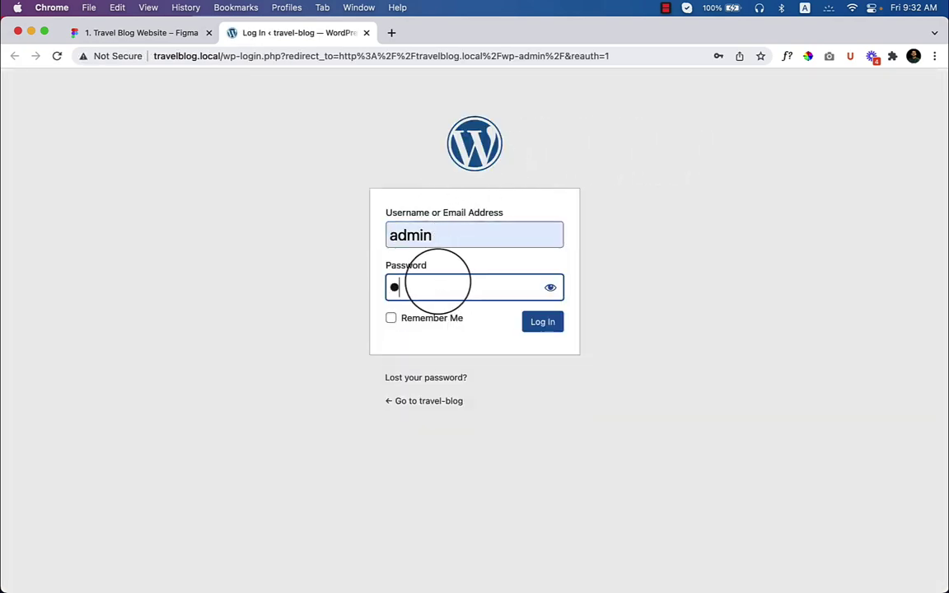
left_click(418, 319)
left_click(544, 321)
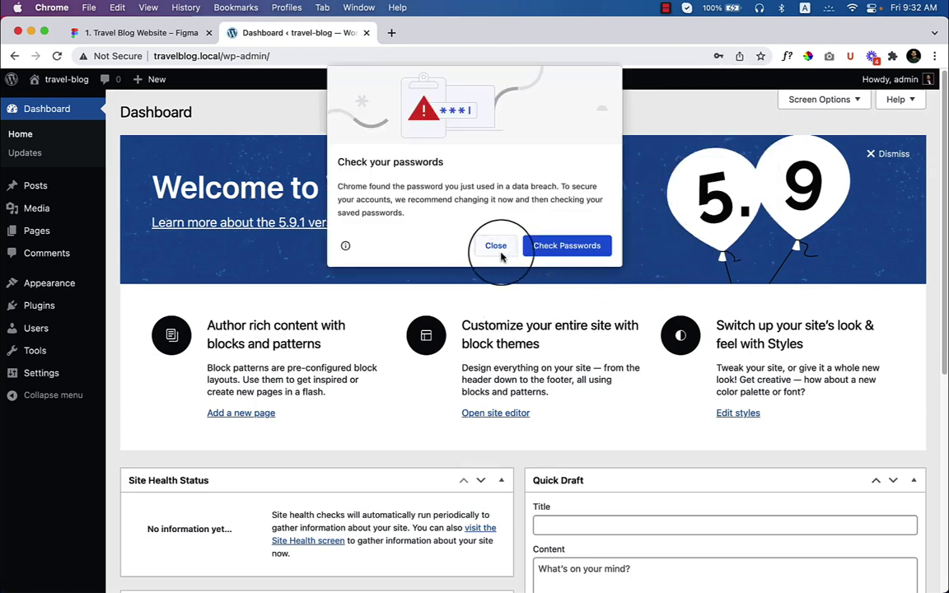
Dismiss Chrome's password warnings, glance at the Figma design, and return to the Dashboard
left_click(499, 251)
left_click(739, 242)
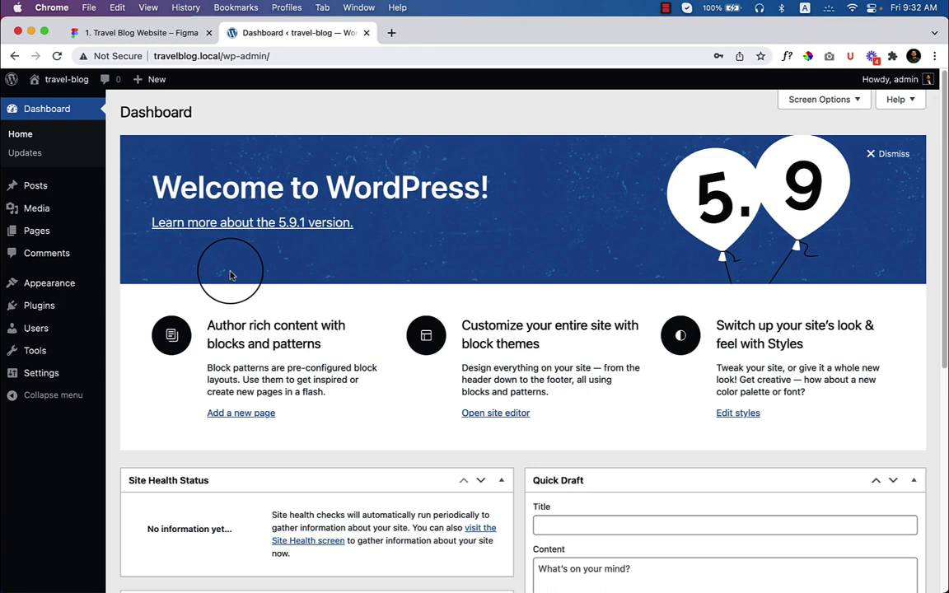
key("ctrl+shift+Tab")
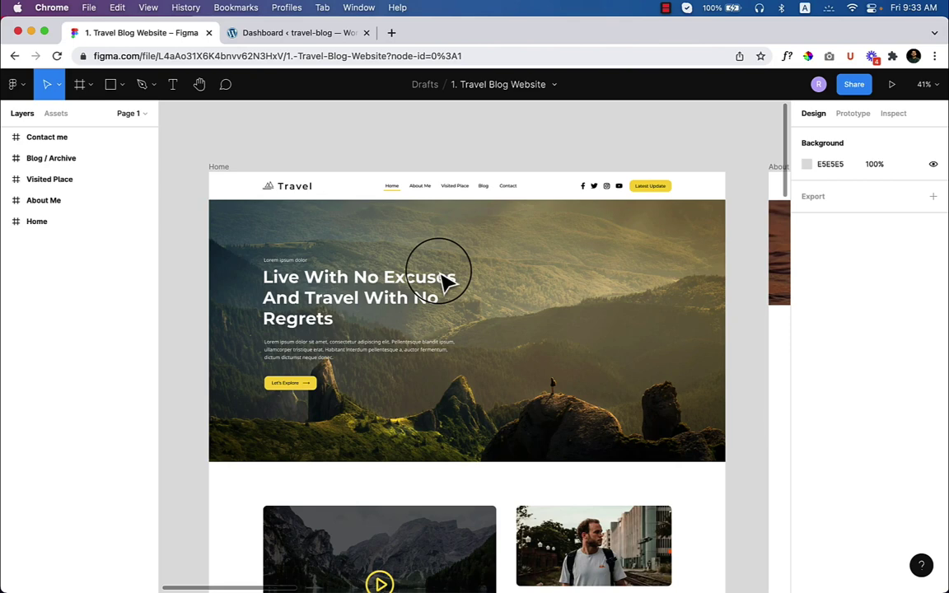
left_click(301, 35)
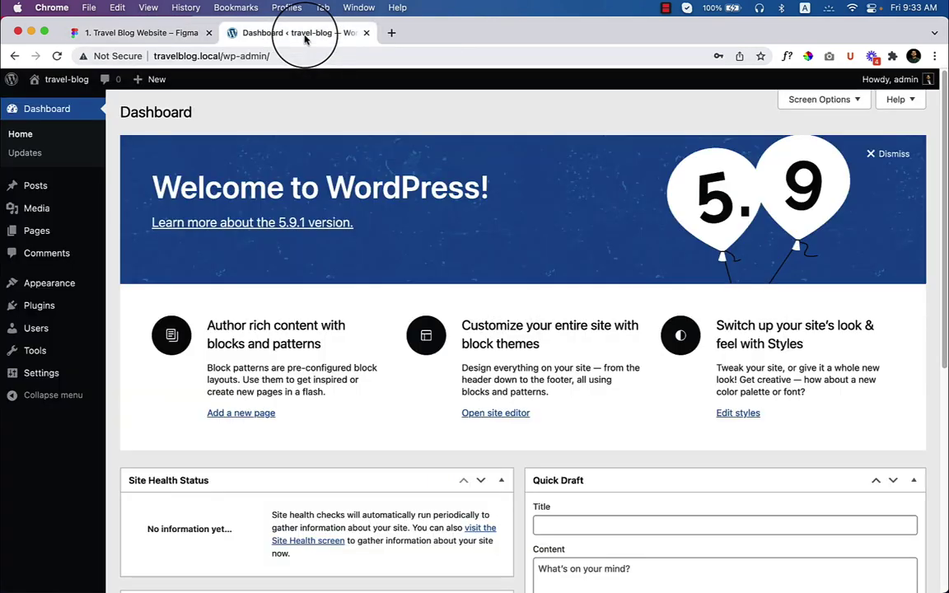
Search the theme directory for 'astra', install and activate Astra, and dismiss its welcome notice
mouse_move(77, 278)
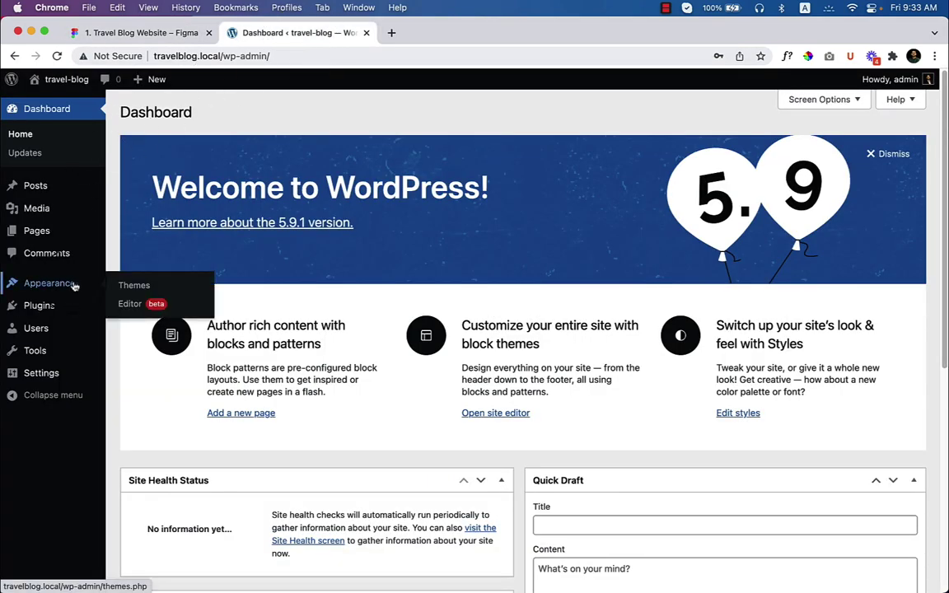
left_click(125, 288)
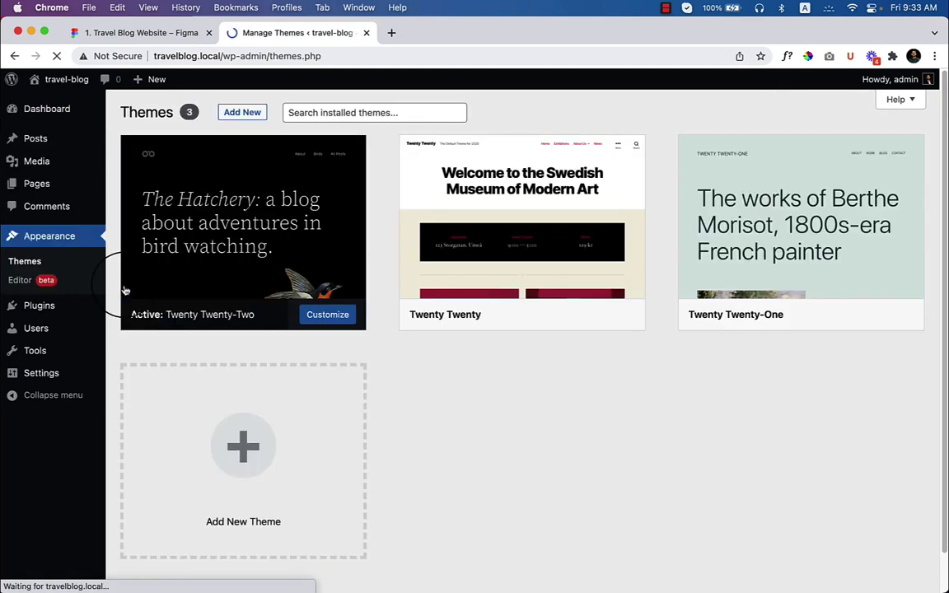
left_click(259, 121)
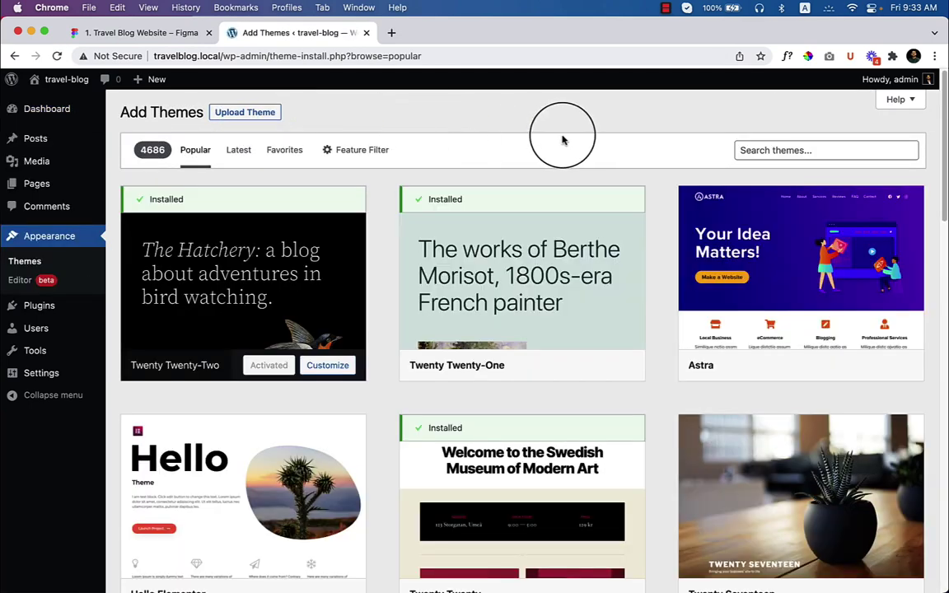
left_click(773, 151)
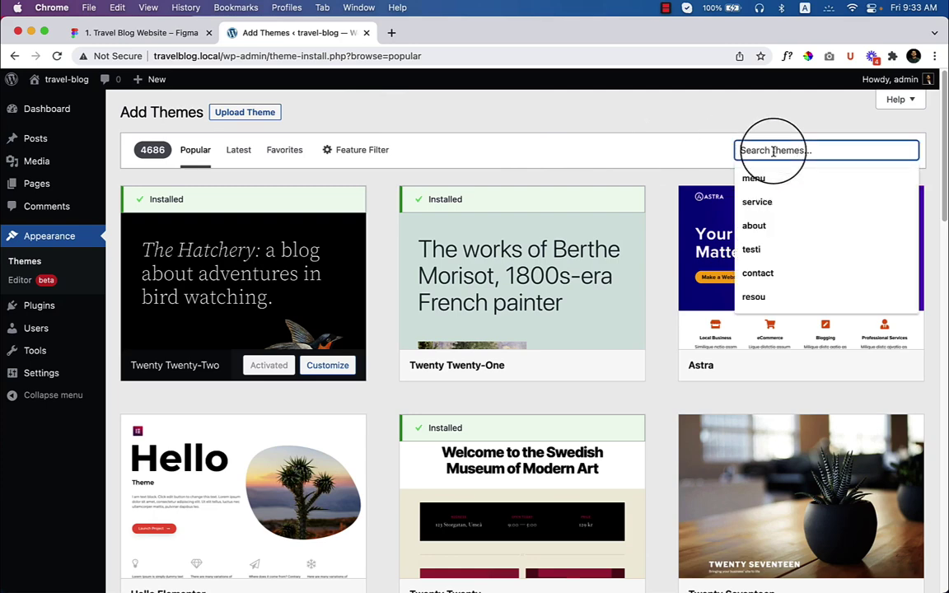
type("astra")
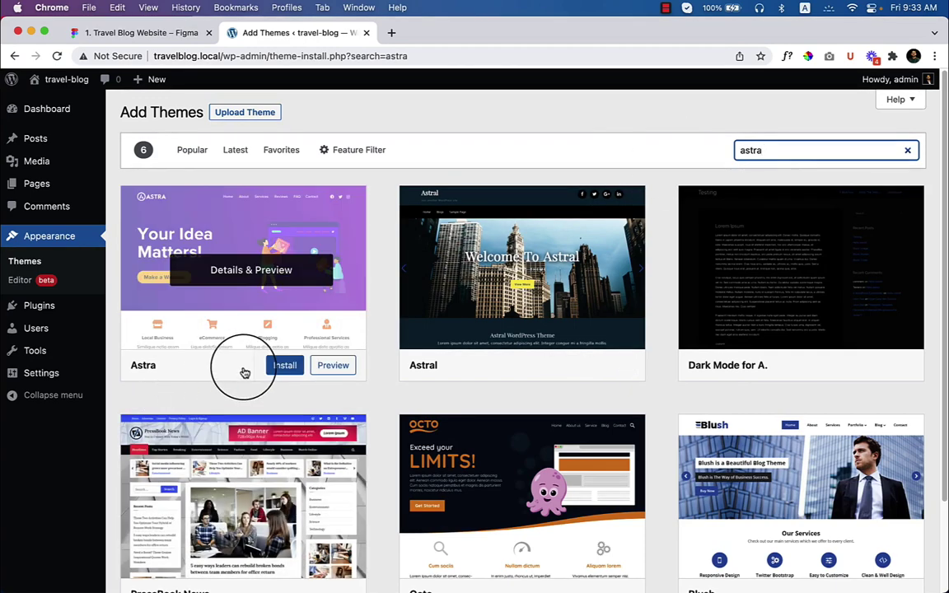
left_click(286, 368)
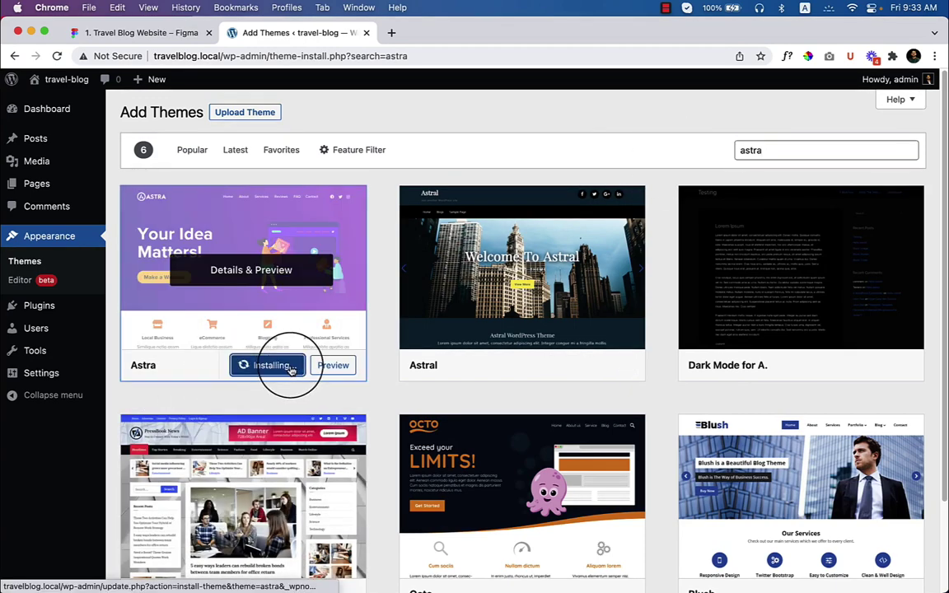
left_click(251, 366)
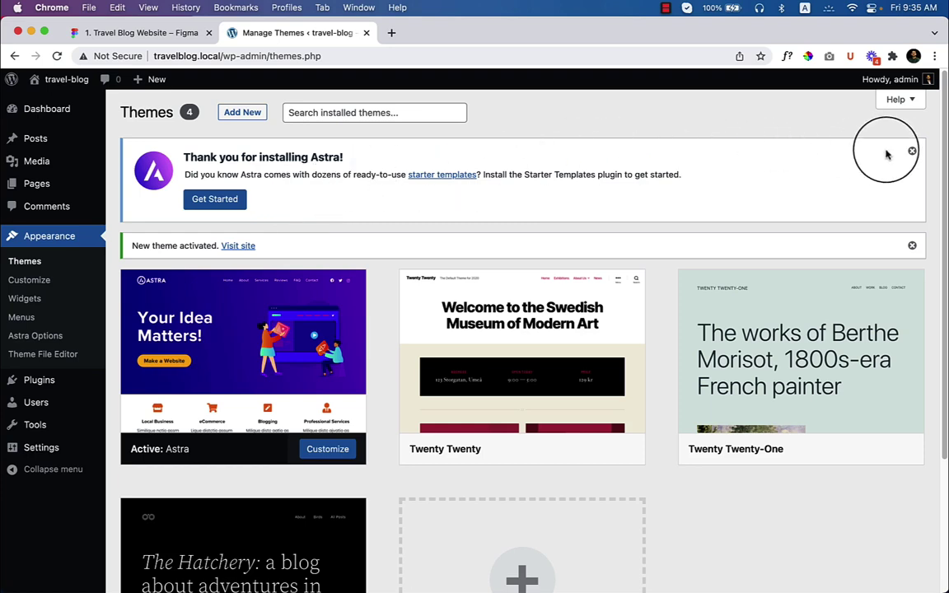
left_click(912, 152)
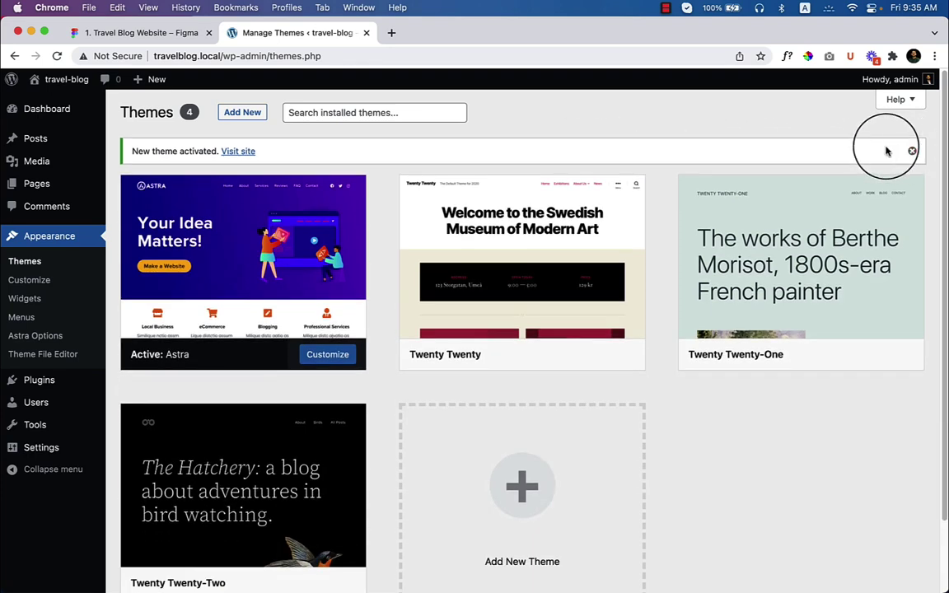
Search plugins for 'elementor' and install Elementor Website Builder and Essential Addons for Elementor
mouse_move(34, 387)
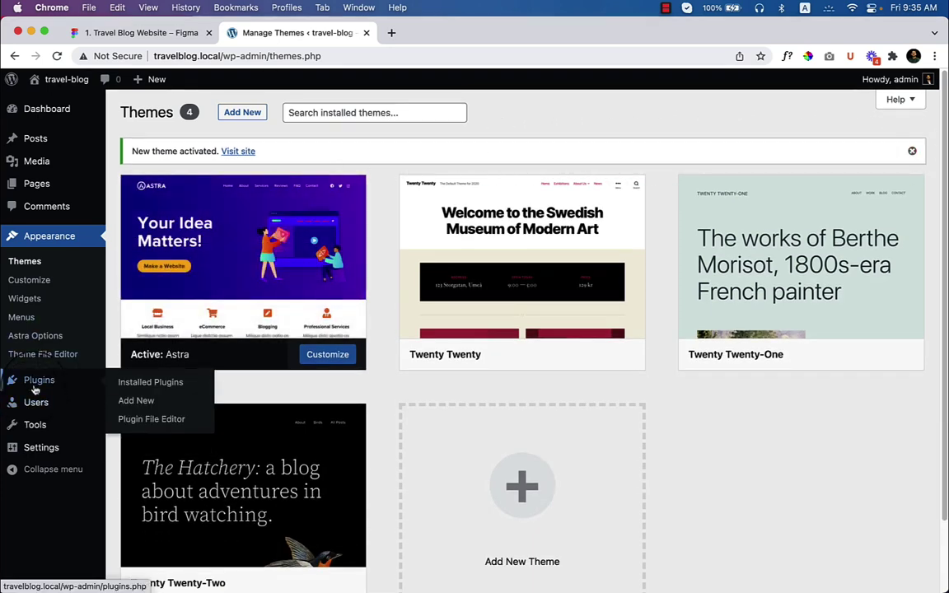
left_click(142, 406)
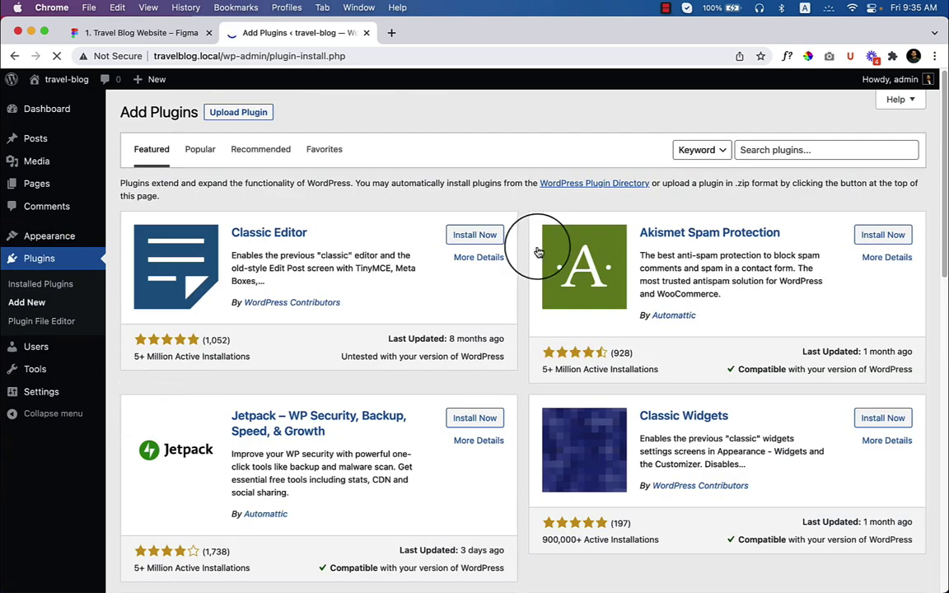
left_click(762, 151)
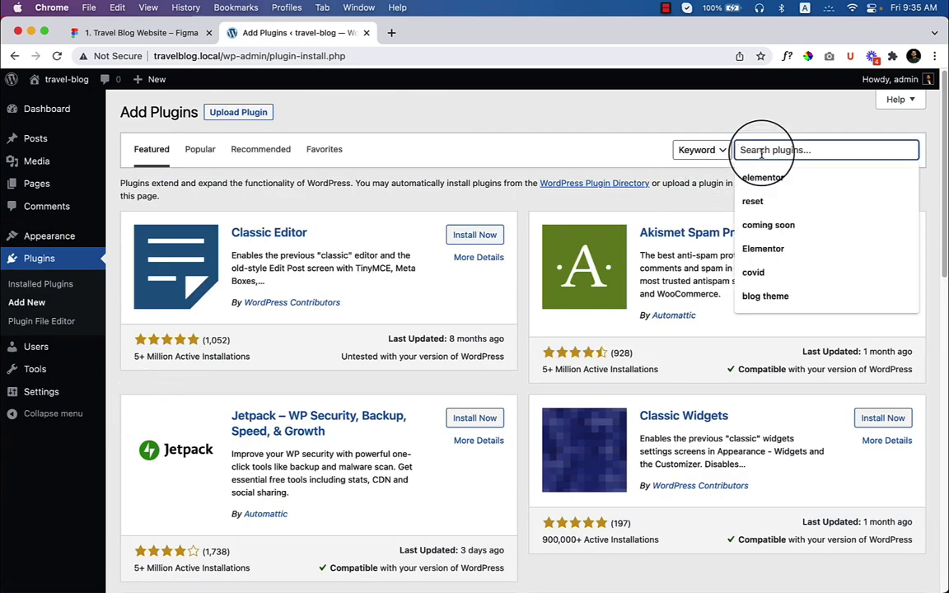
type("elementor")
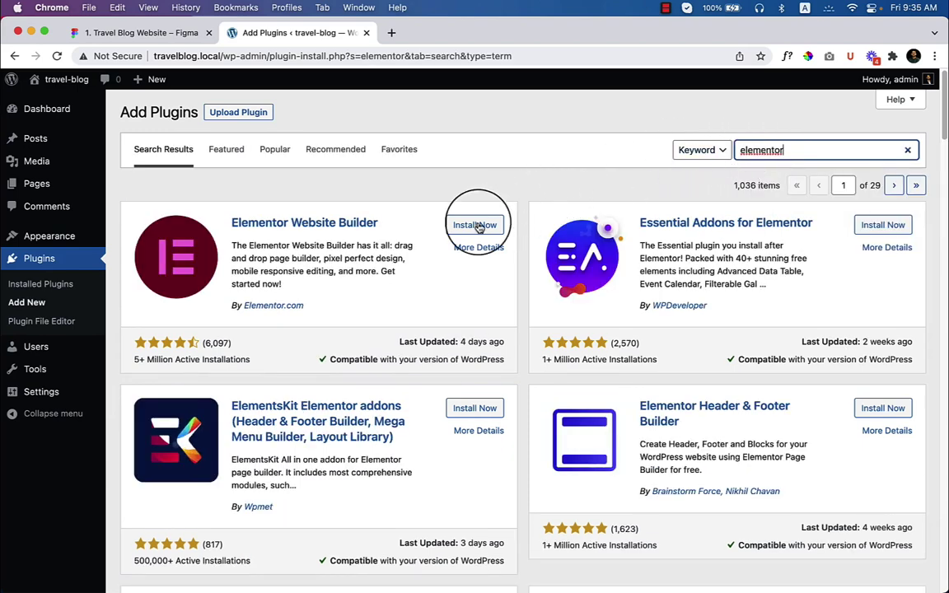
left_click(461, 227)
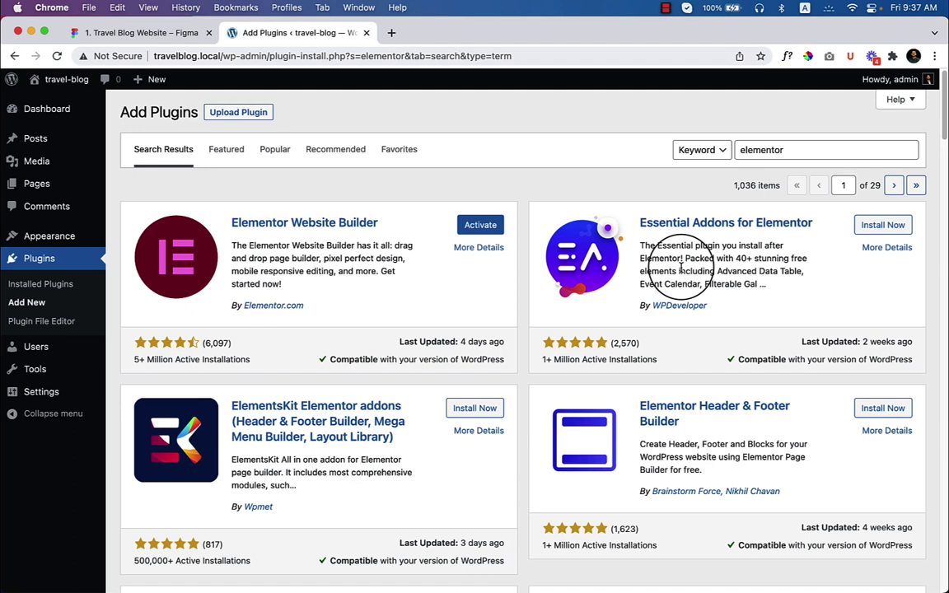
left_click(879, 227)
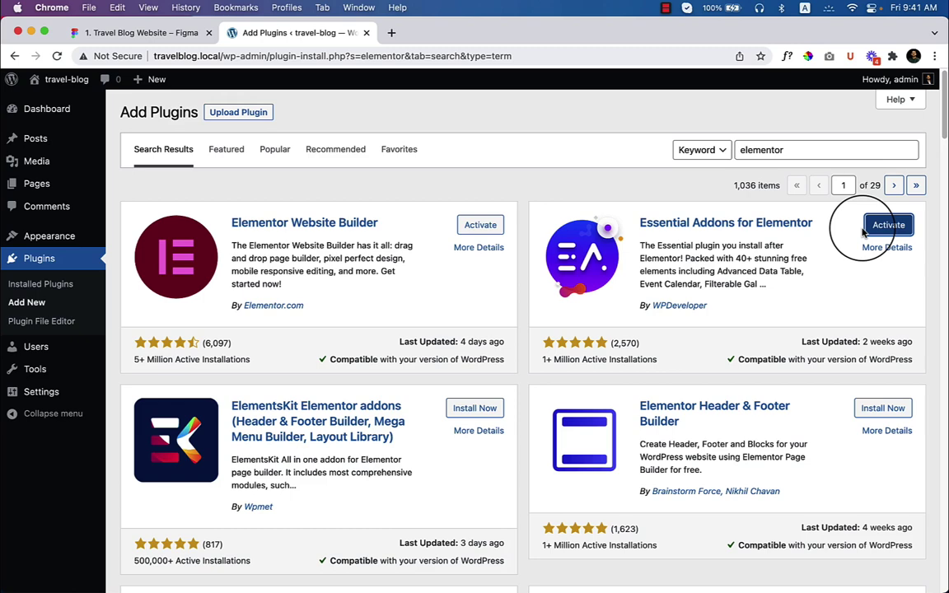
left_click(24, 286)
Bulk-activate Elementor and Essential Addons for Elementor from the Installed Plugins list
left_click(135, 187)
left_click(158, 162)
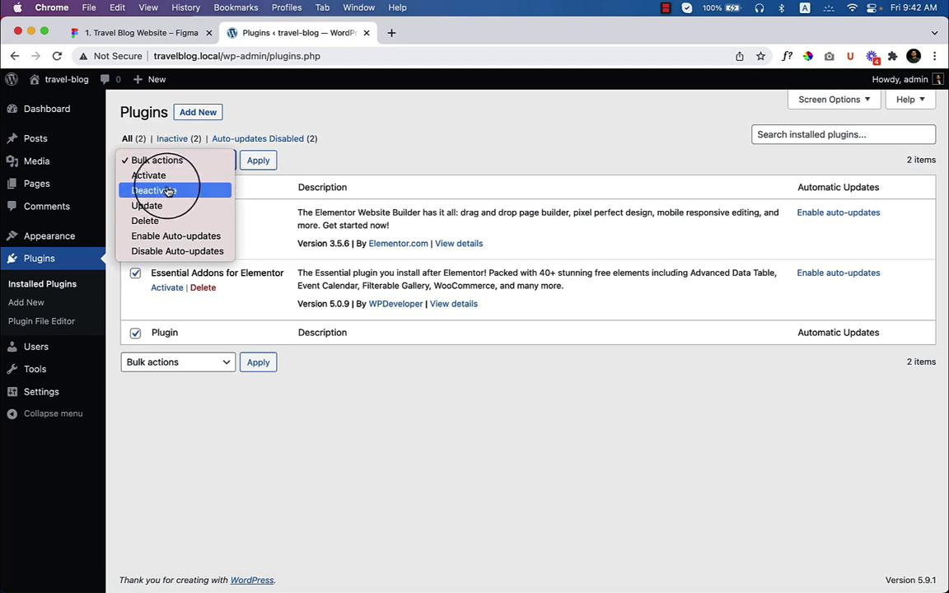
left_click(161, 175)
left_click(255, 161)
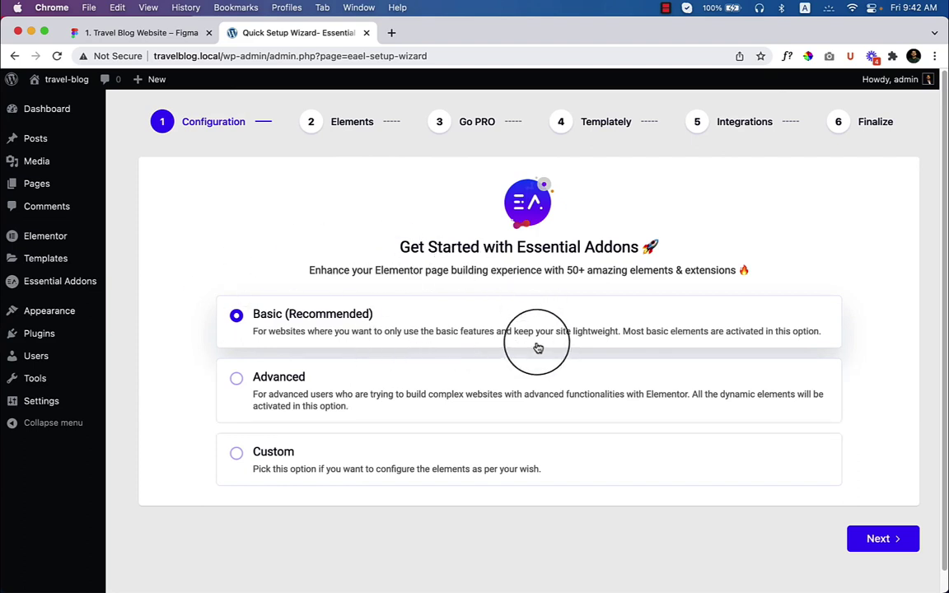
Go to Plugins > Add New in the admin sidebar
mouse_move(42, 339)
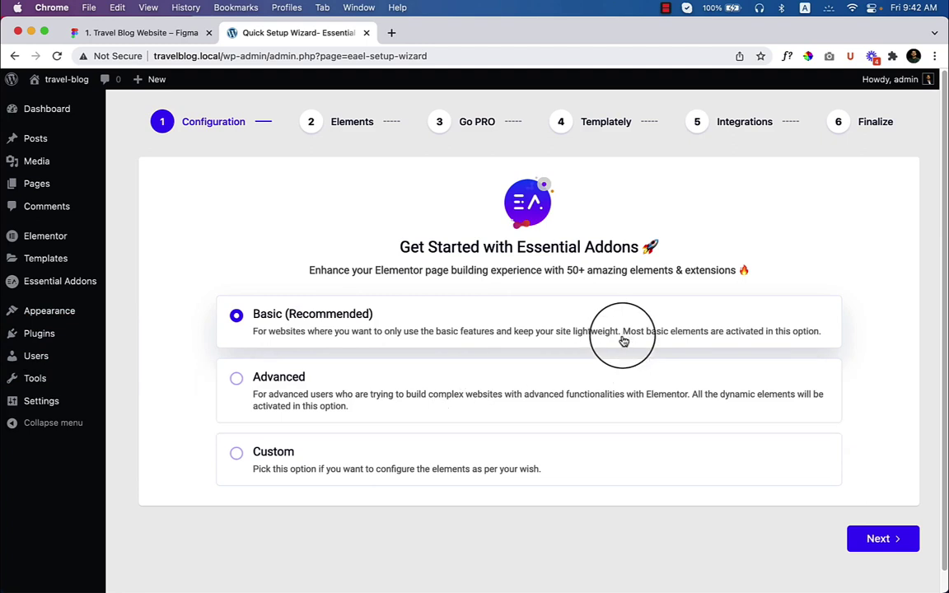
mouse_move(12, 341)
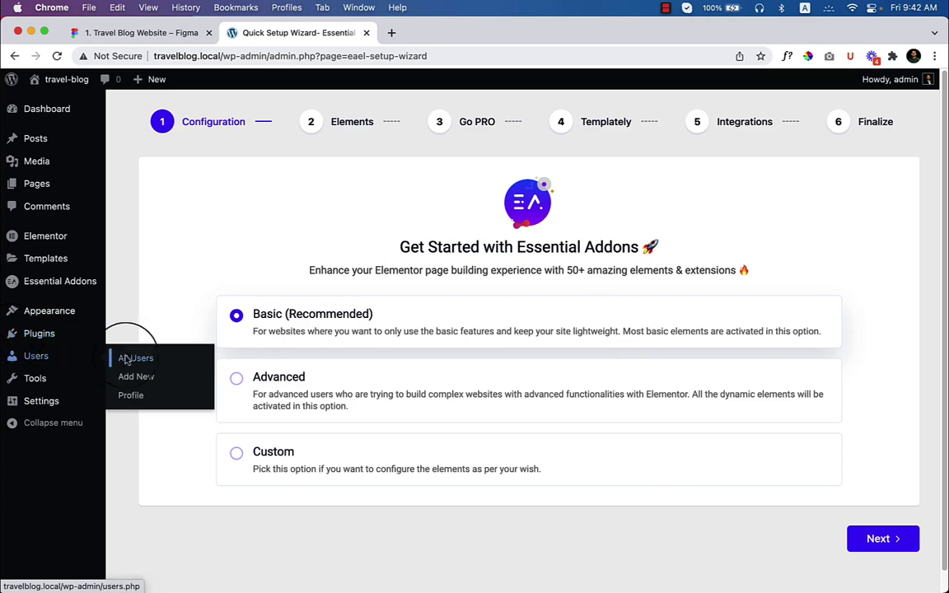
left_click(136, 354)
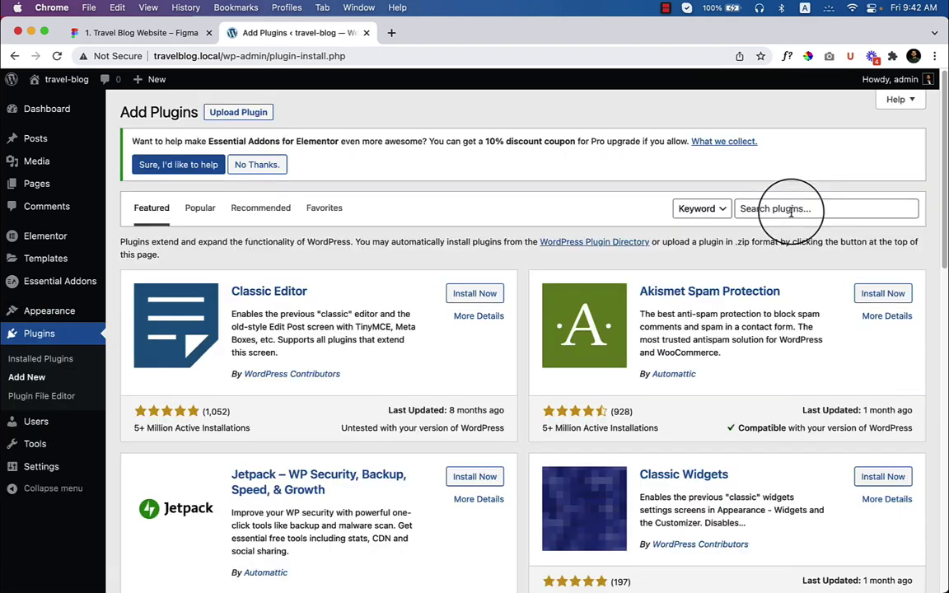
Search for 'wp forms', install and activate Contact Form by WPForms, then return to the Dashboard
left_click(792, 211)
type("wp")
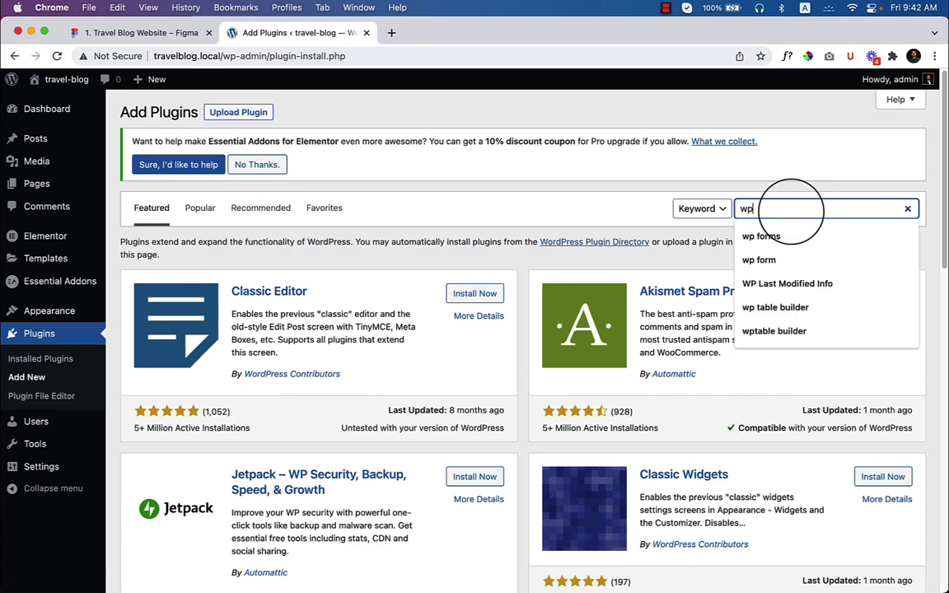
type(" forms")
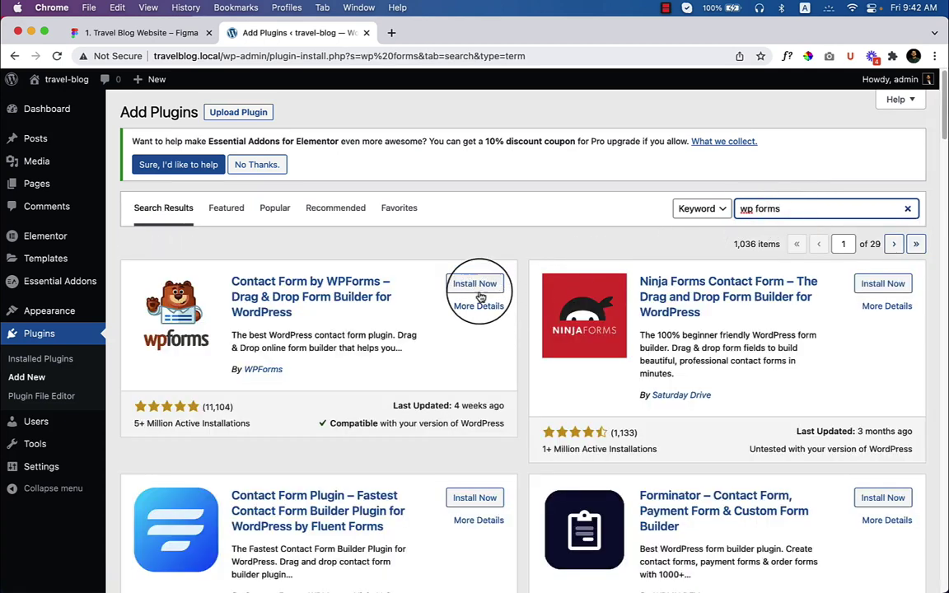
left_click(478, 286)
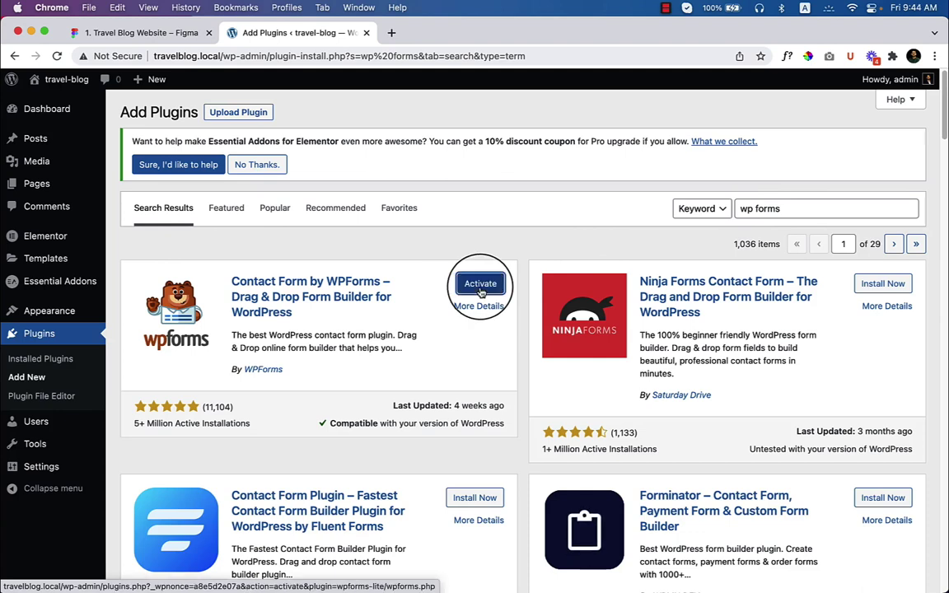
left_click(482, 292)
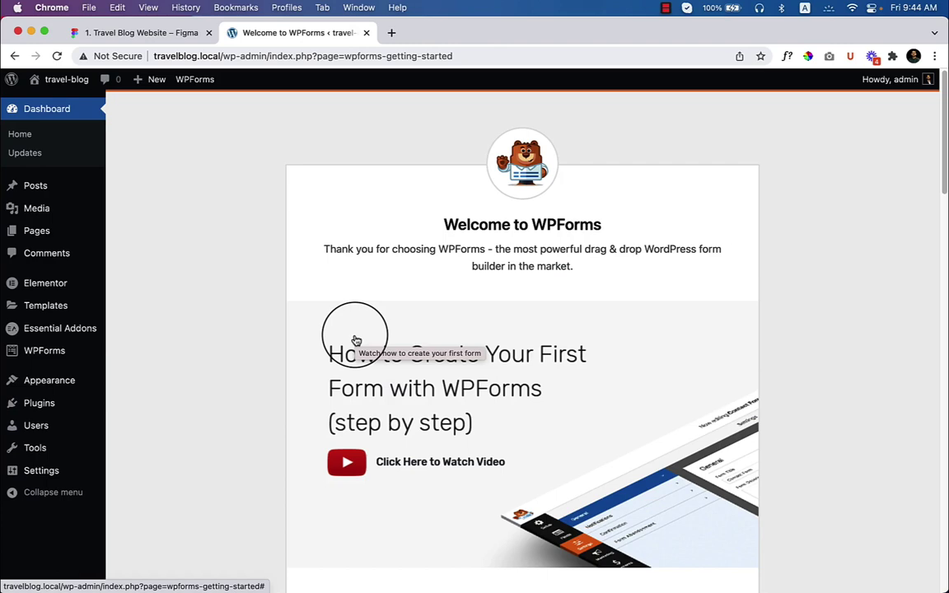
scroll(356, 340, "down", 5)
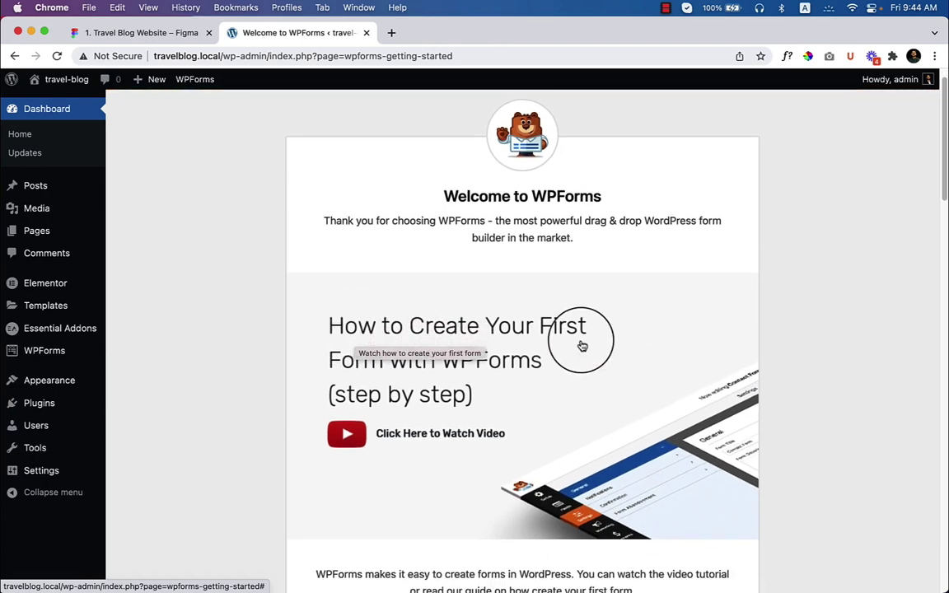
scroll(382, 275, "down", 8)
scroll(723, 432, "down", 15)
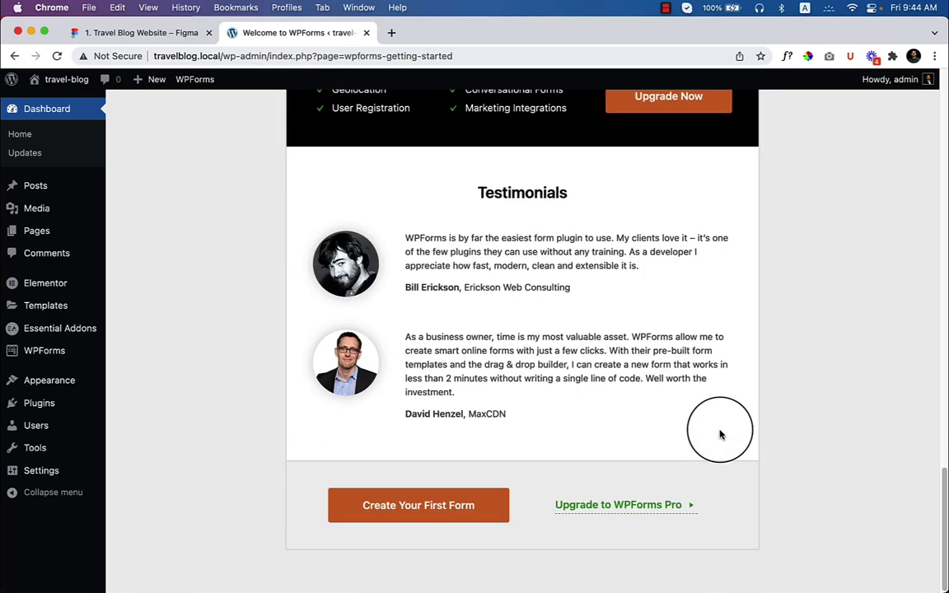
scroll(720, 435, "up", 20)
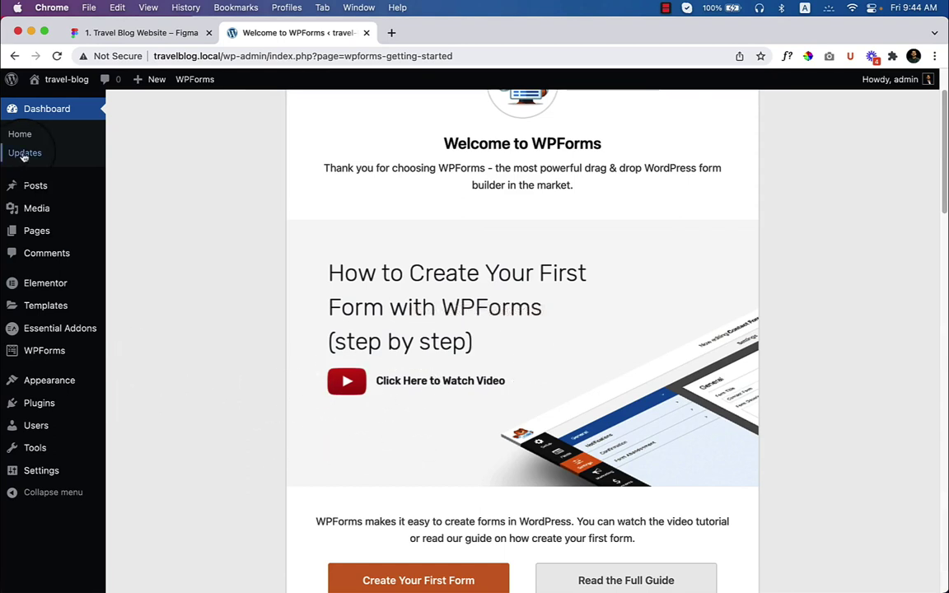
left_click(39, 119)
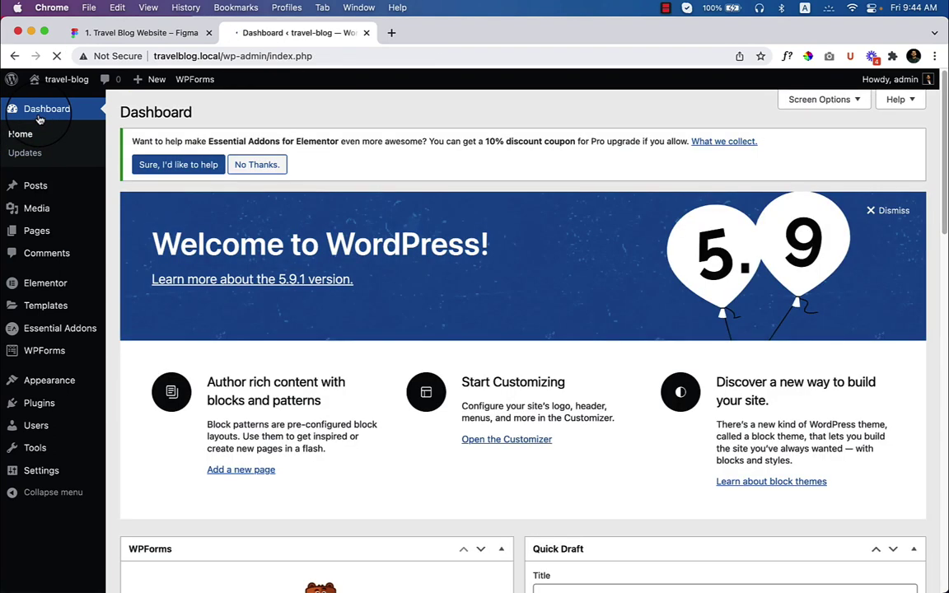
Open the live travel-blog site in a new tab via Visit Site, view it, then switch to Figma
mouse_move(57, 81)
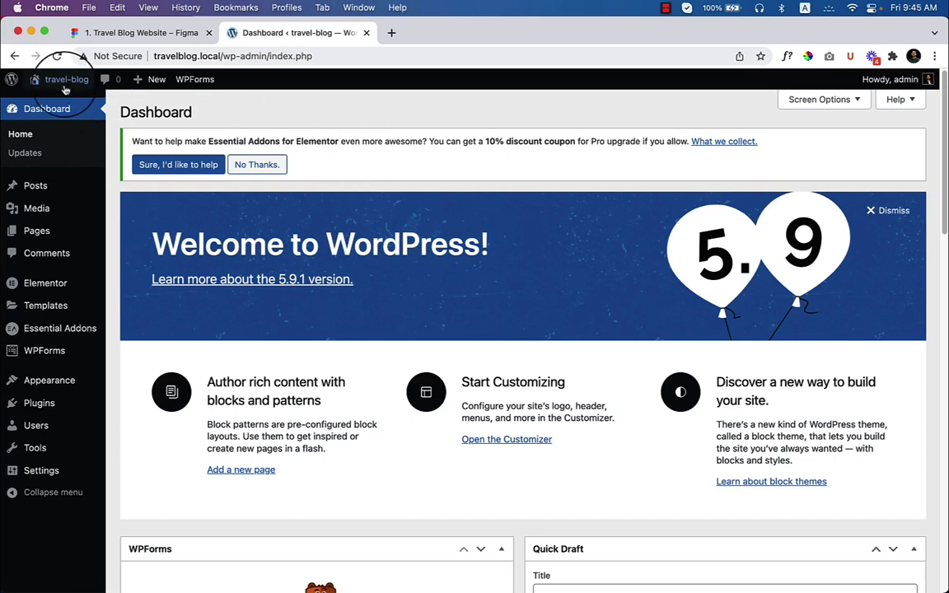
right_click(47, 104)
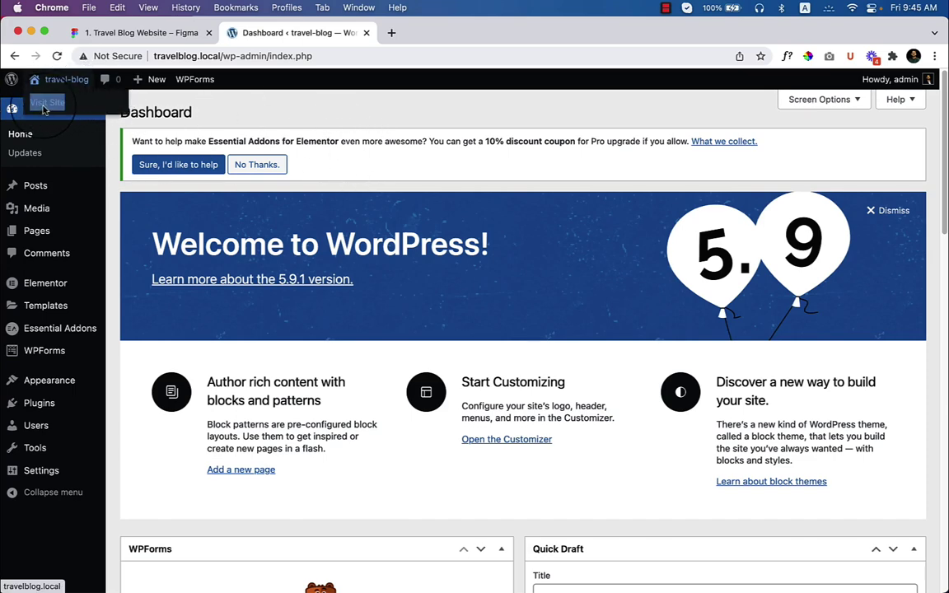
left_click(71, 116)
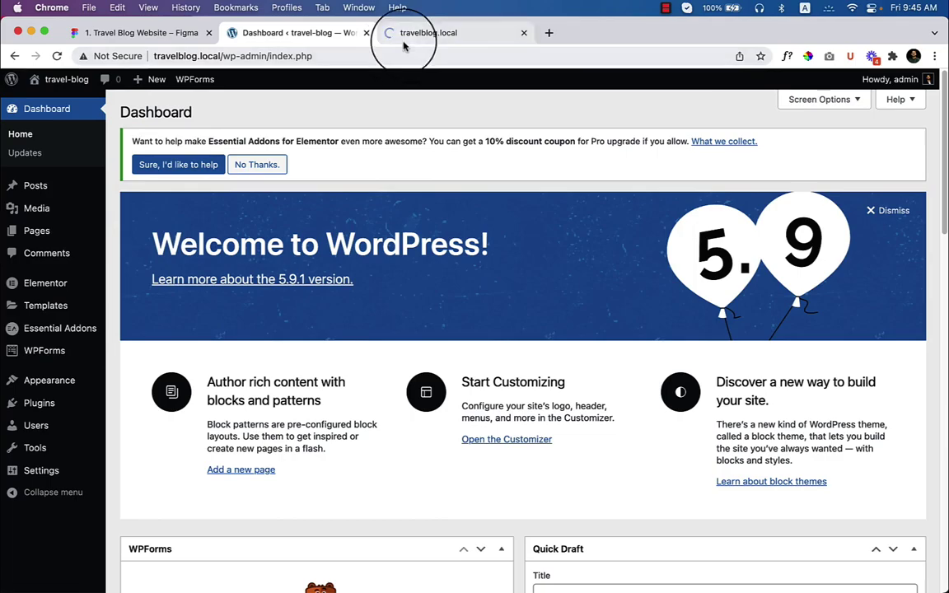
left_click(412, 37)
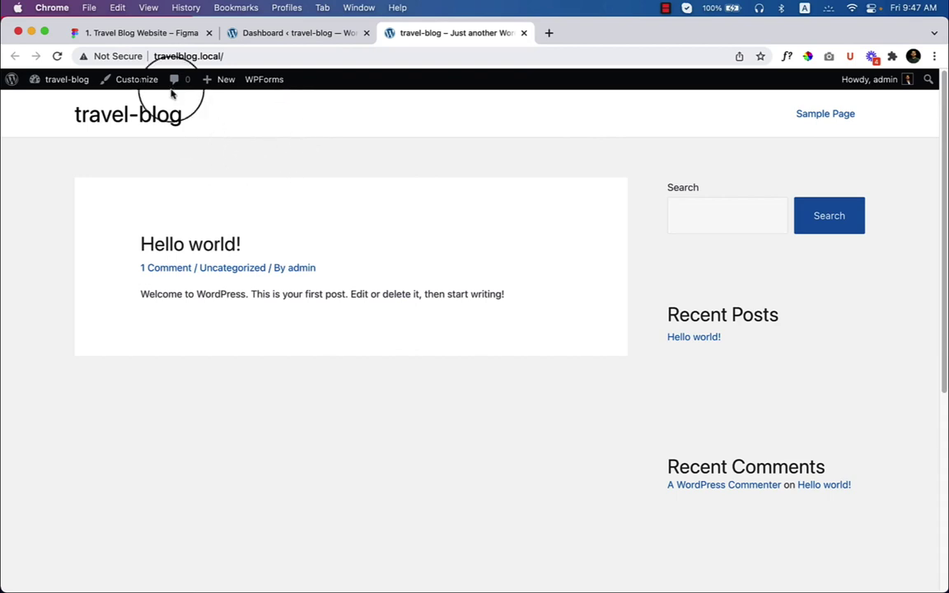
left_click(152, 37)
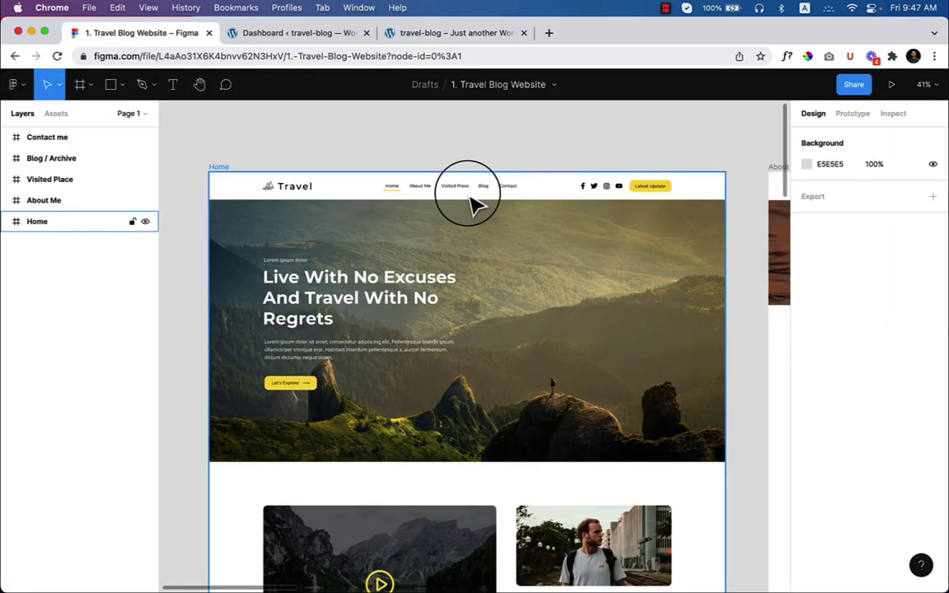
Inspect the fonts of the About Me nav text, hero headline and hero paragraph
scroll(438, 165, "down", 3)
left_click(439, 165)
scroll(445, 191, "up", 3)
scroll(442, 191, "up", 5)
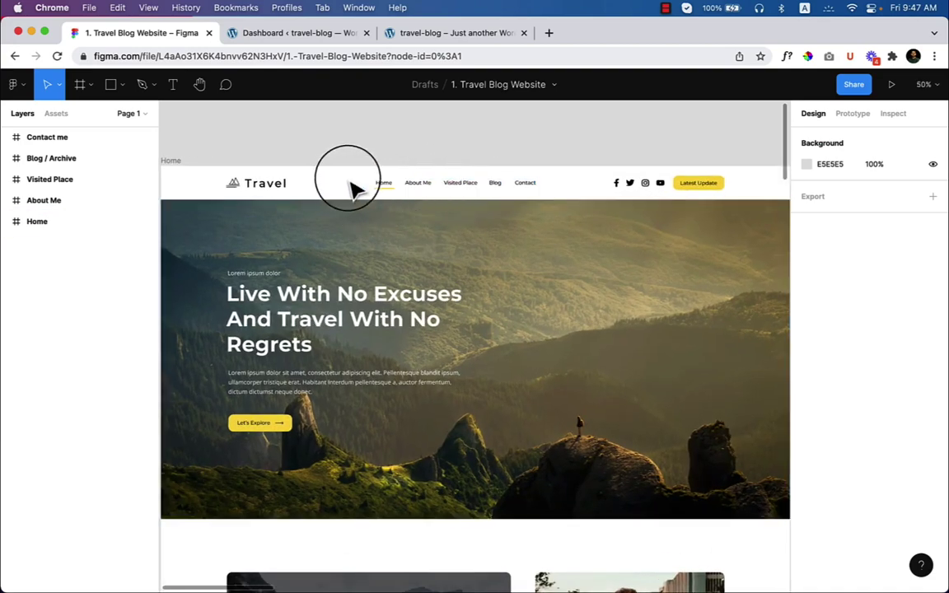
double_click(427, 192)
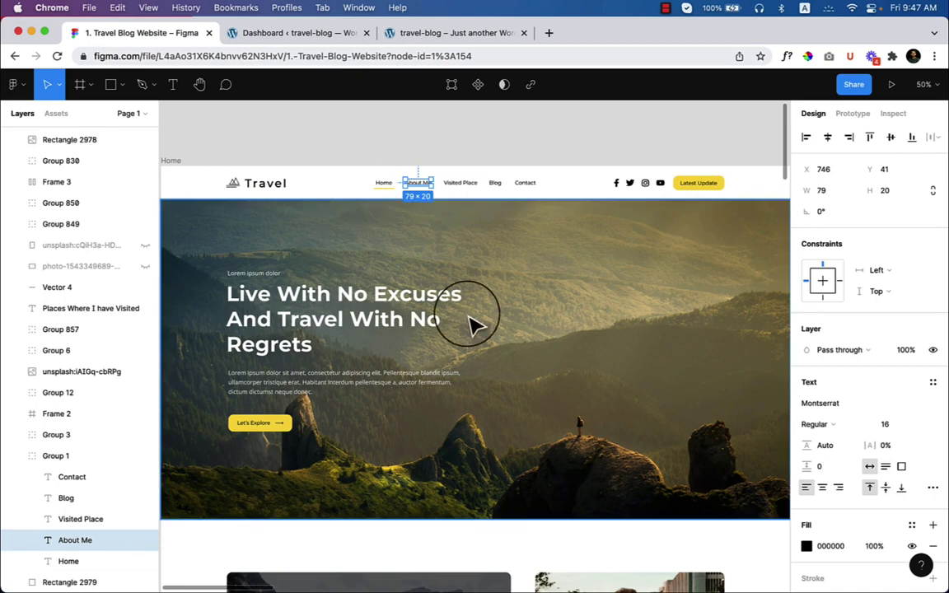
left_click(329, 305)
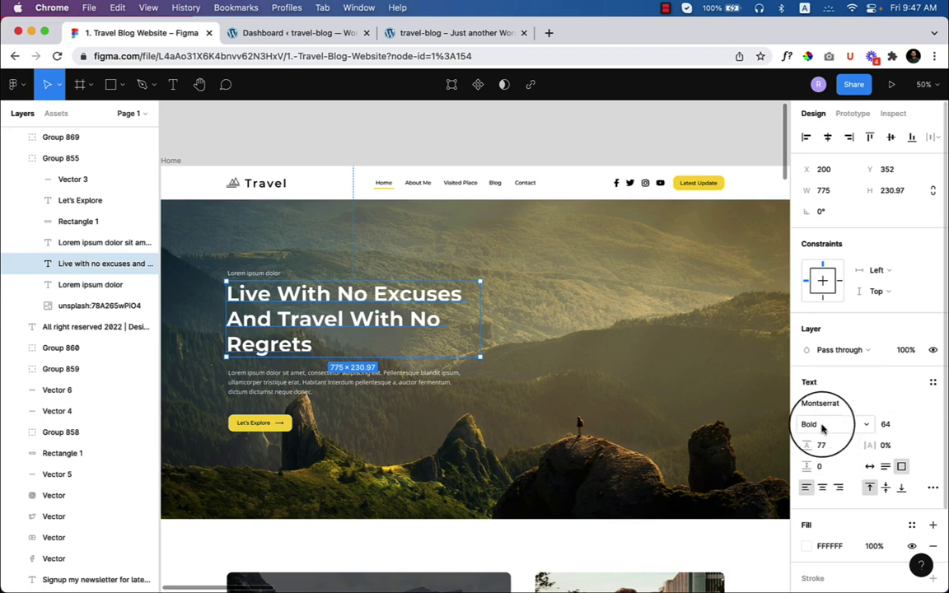
left_click(439, 383)
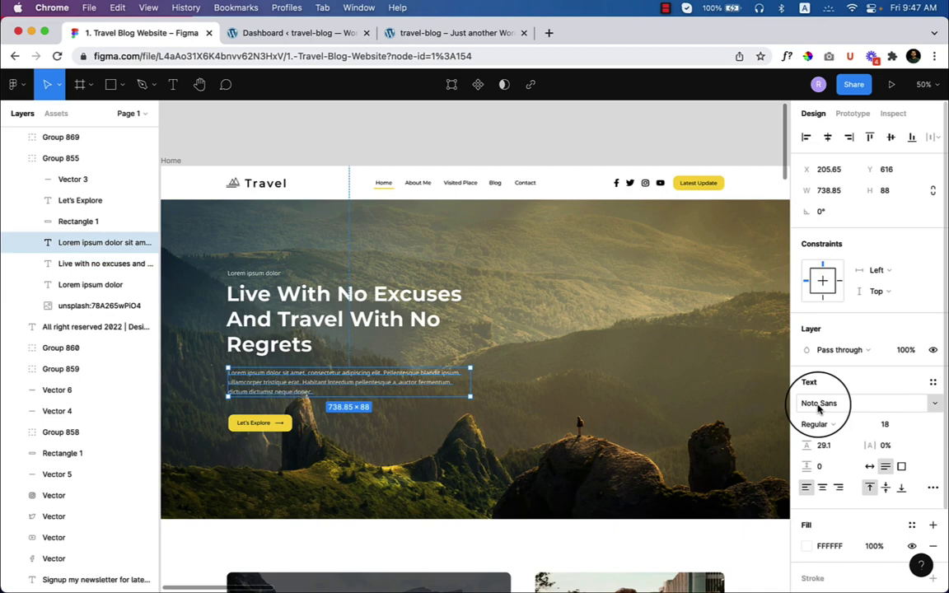
Recheck the nav's Montserrat 16 and paragraph's Noto Sans 18, then return to the Dashboard tab
left_click(418, 181)
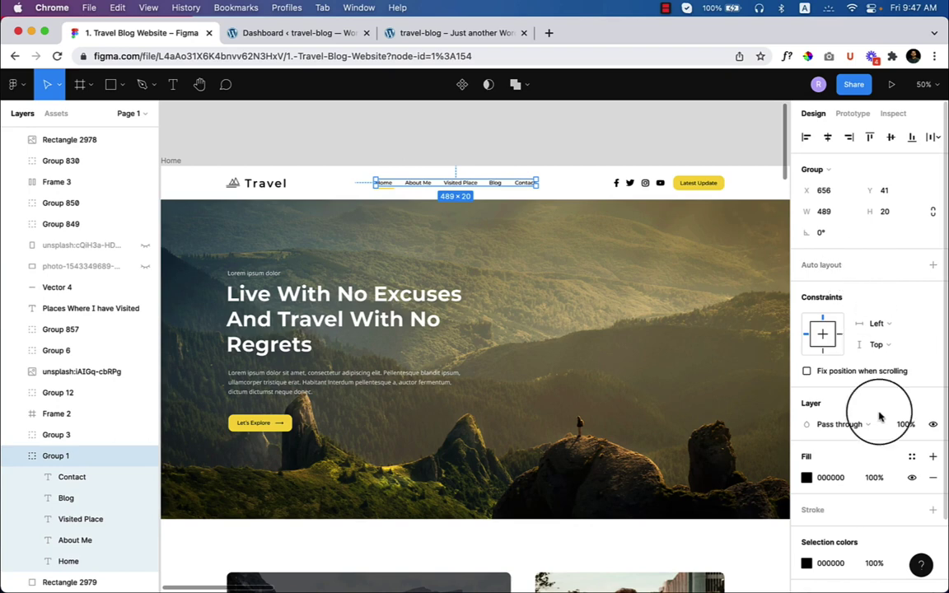
scroll(880, 418, "down", 2)
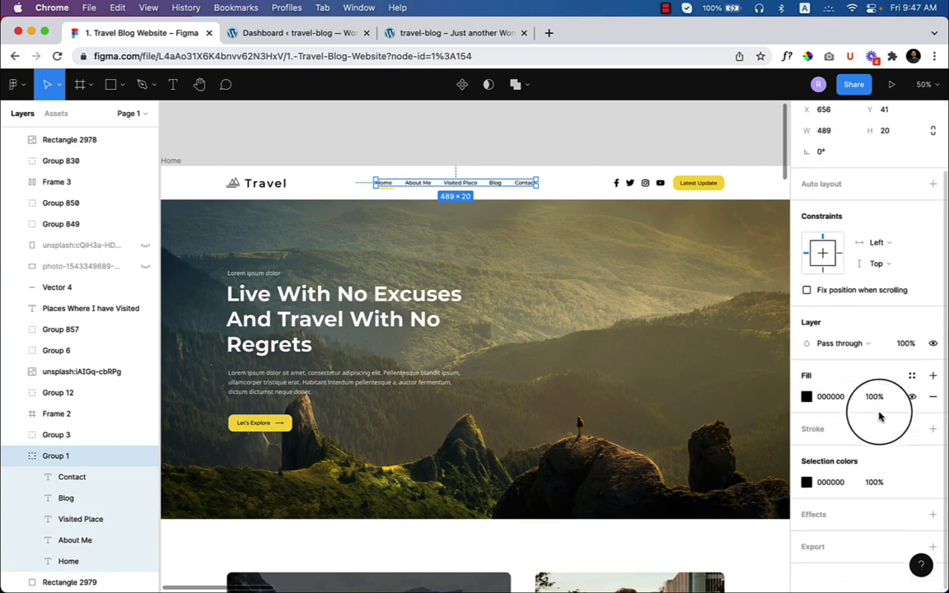
double_click(420, 186)
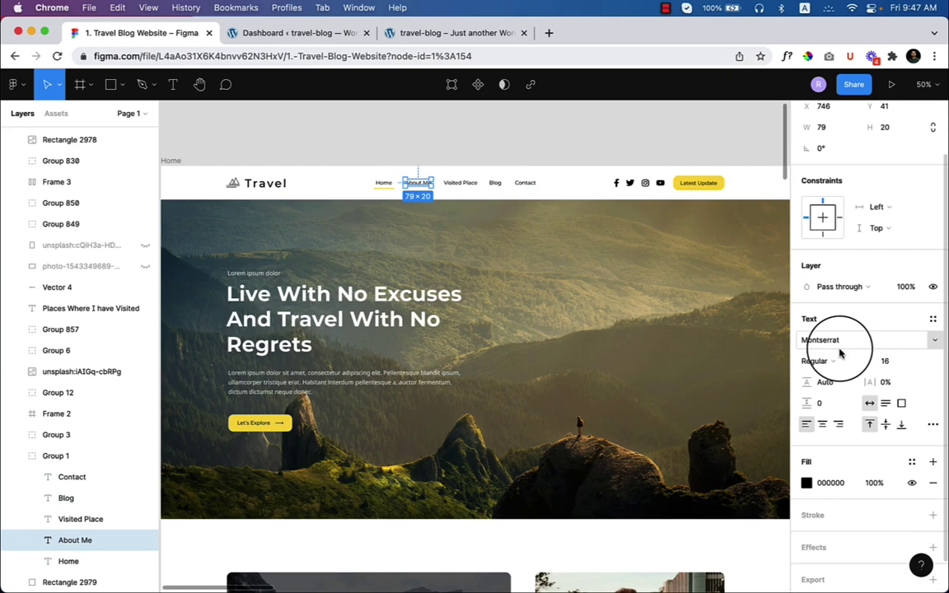
left_click(345, 372)
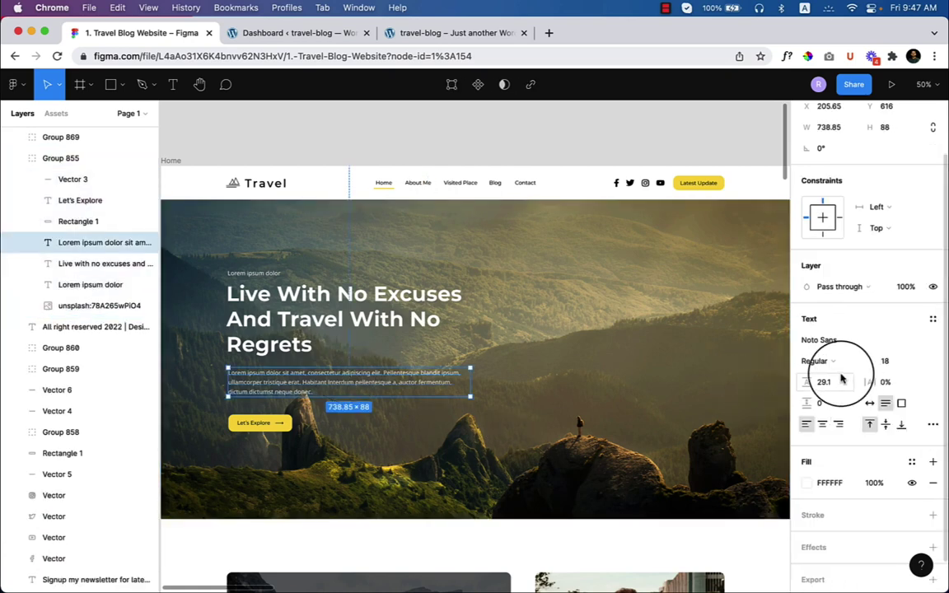
scroll(587, 467, "down", 5)
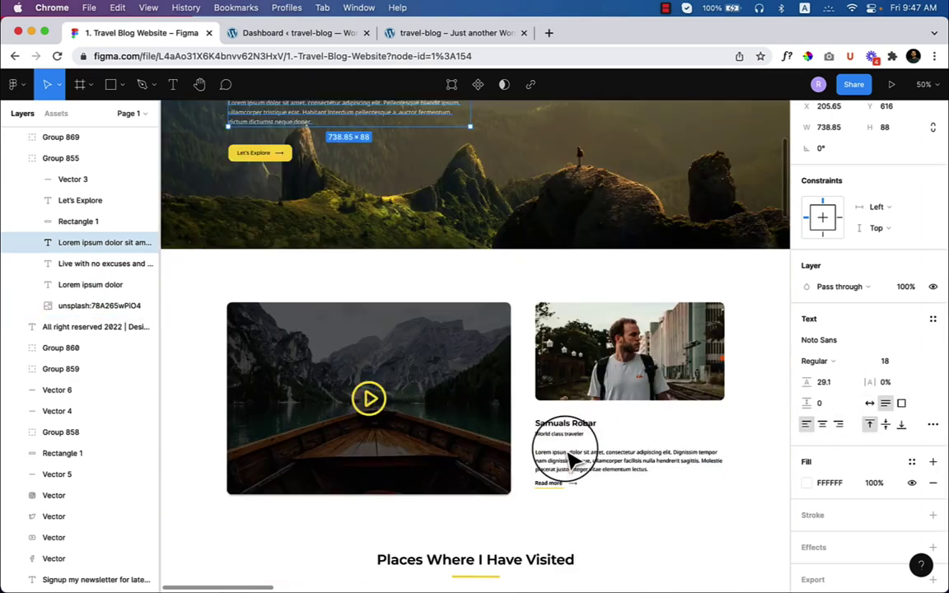
scroll(569, 462, "down", 3)
scroll(567, 455, "down", 10)
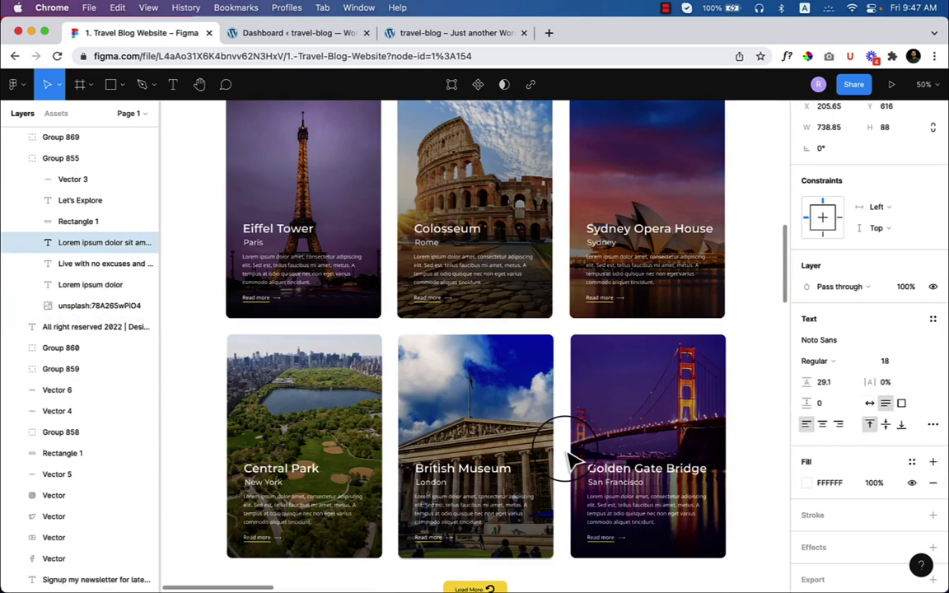
scroll(569, 457, "up", 6)
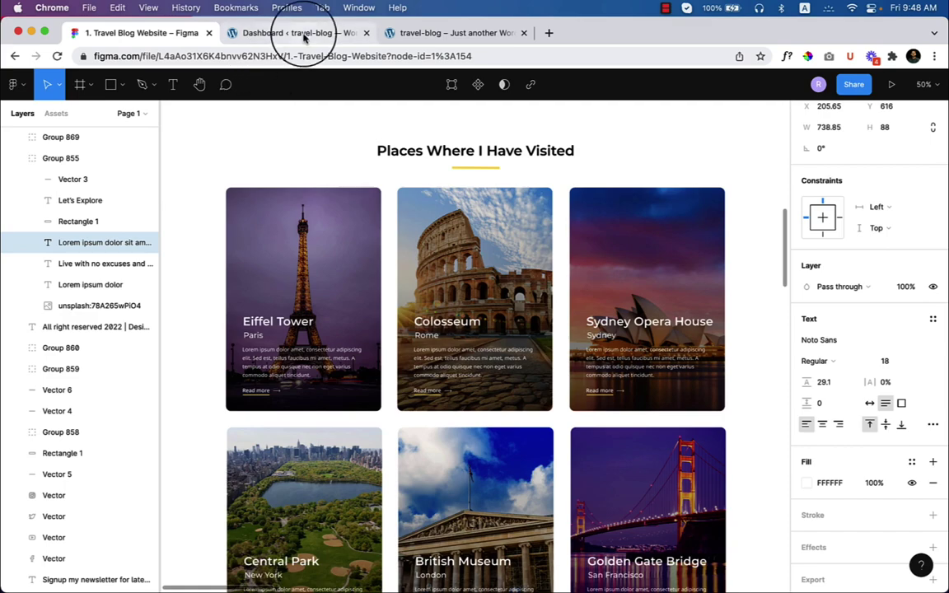
left_click(297, 33)
Open Appearance > Customize in a new browser tab to load the Astra Customizer
mouse_move(63, 382)
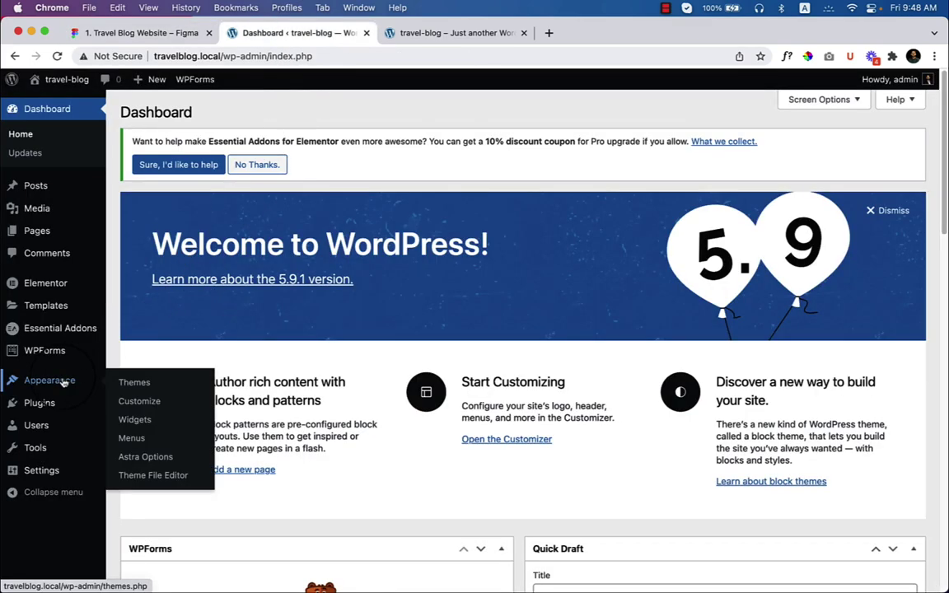
right_click(150, 404)
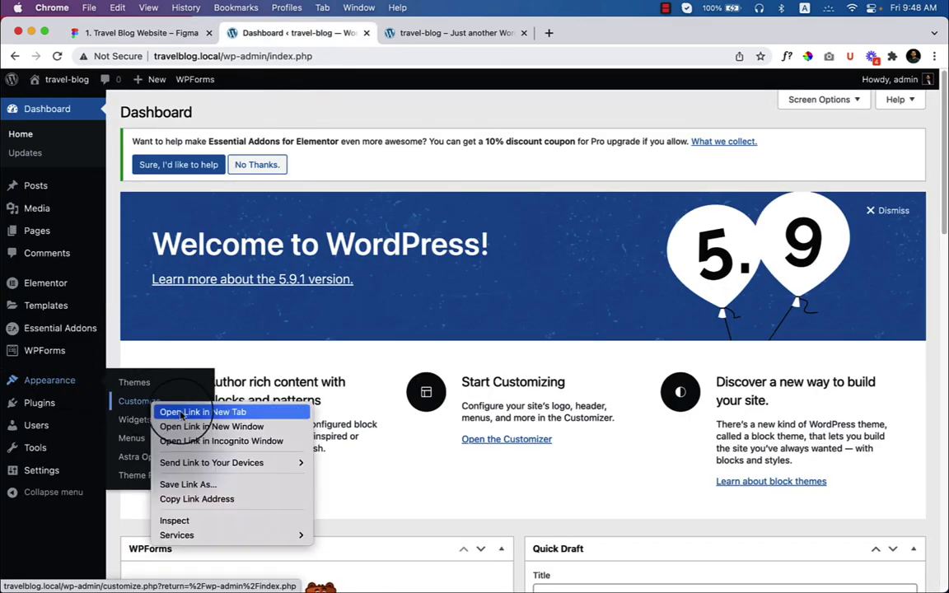
left_click(198, 412)
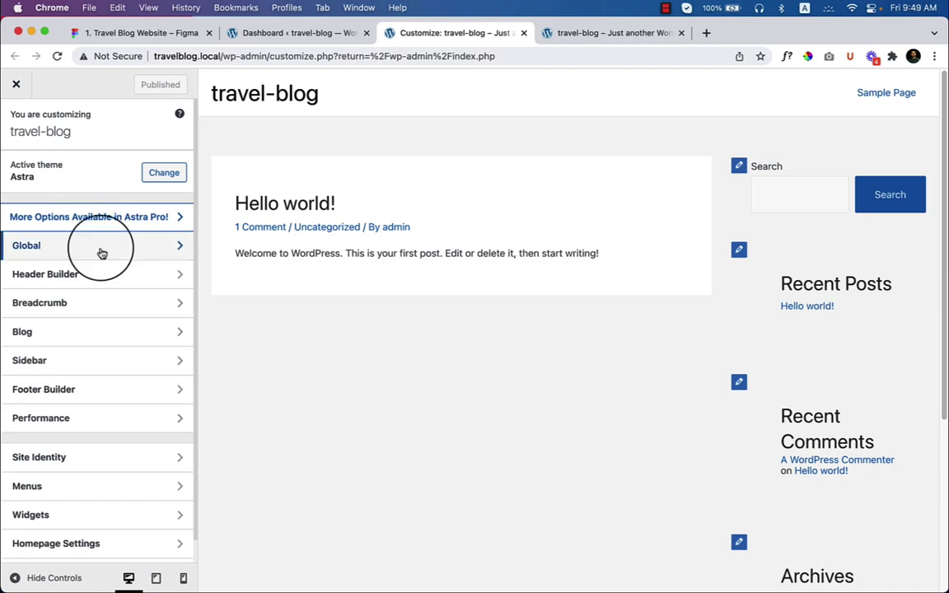
Set the global body font family to Noto Sans in Astra's Typography settings
left_click(143, 260)
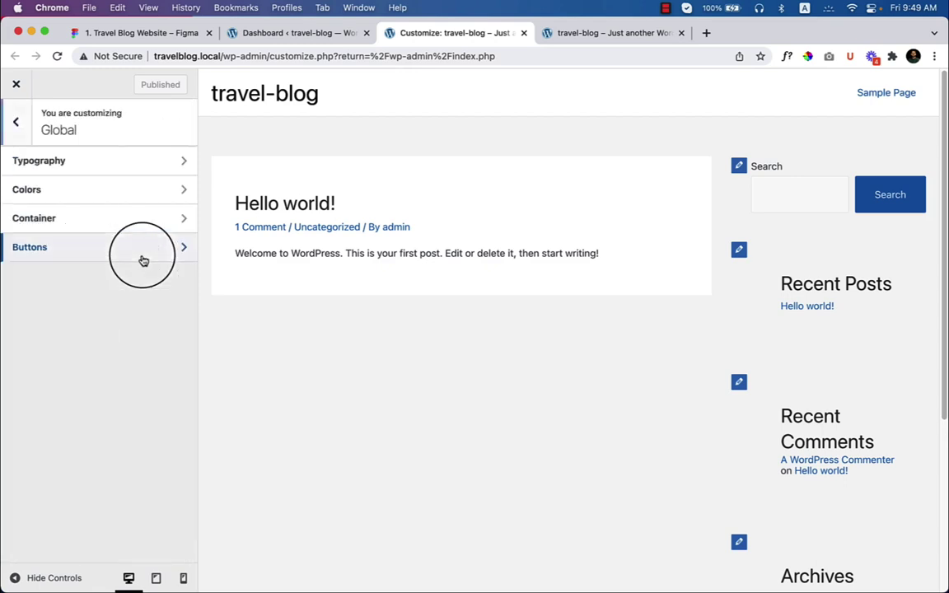
left_click(155, 162)
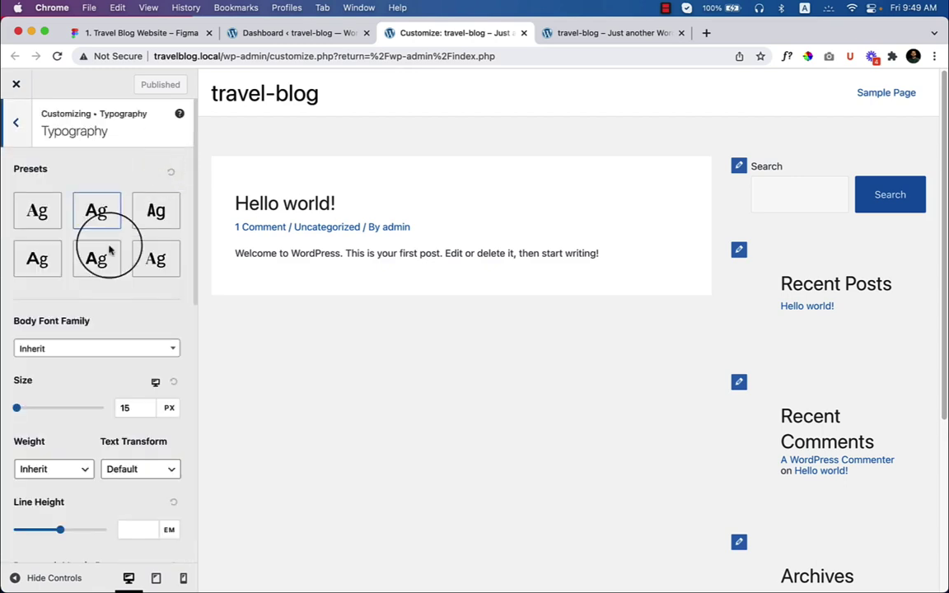
left_click(68, 350)
left_click(66, 372)
type("noto")
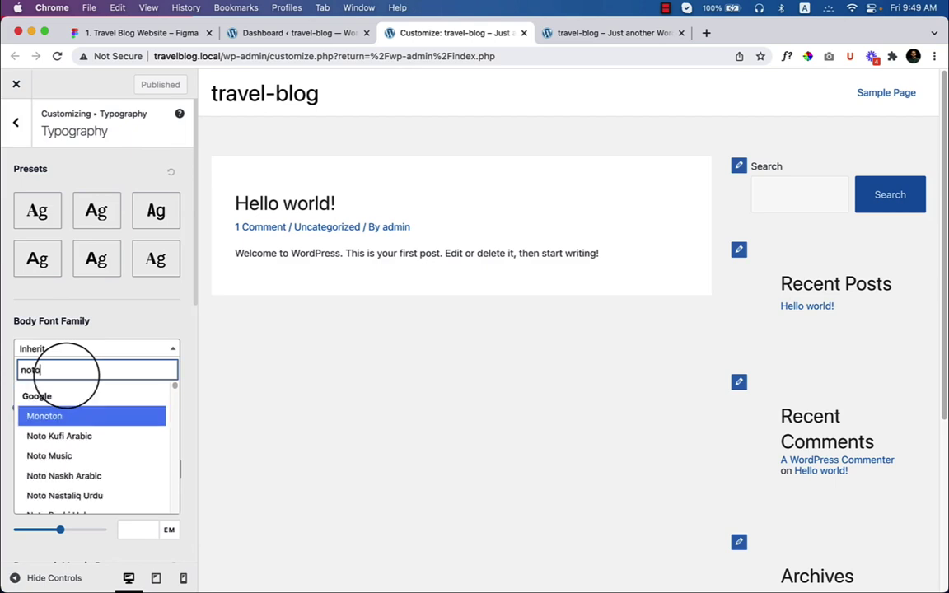
key("Tab")
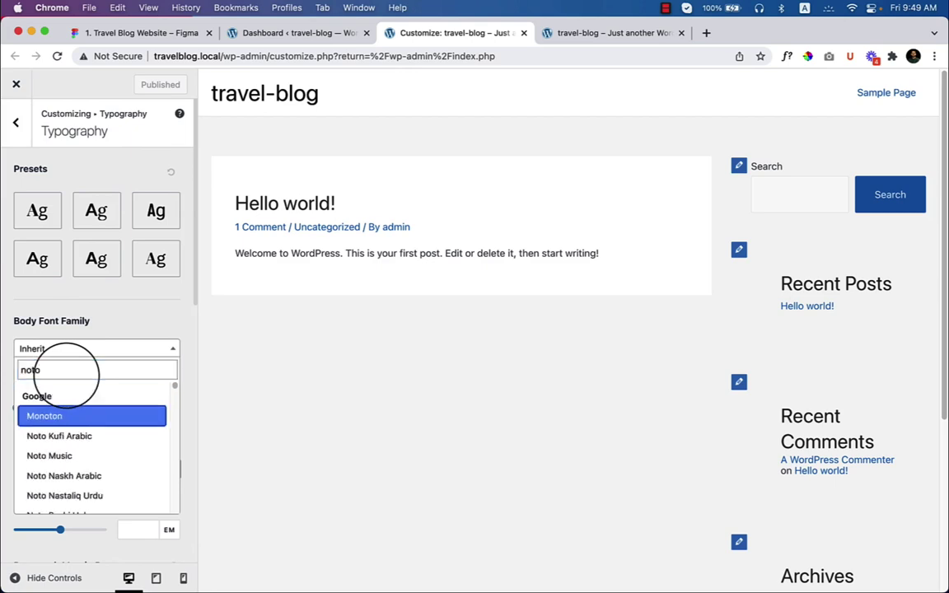
left_click(66, 372)
type("s")
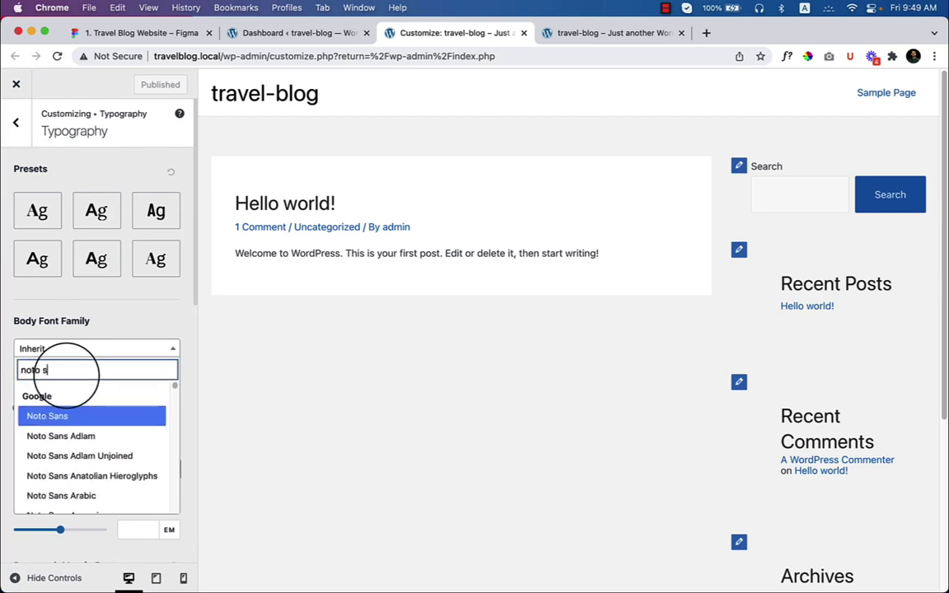
left_click(62, 416)
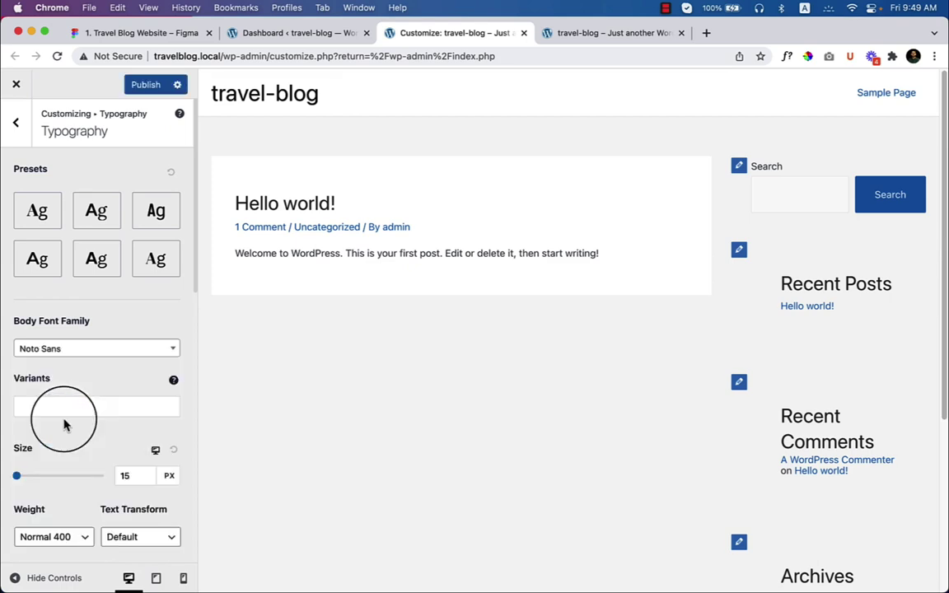
scroll(81, 464, "down", 5)
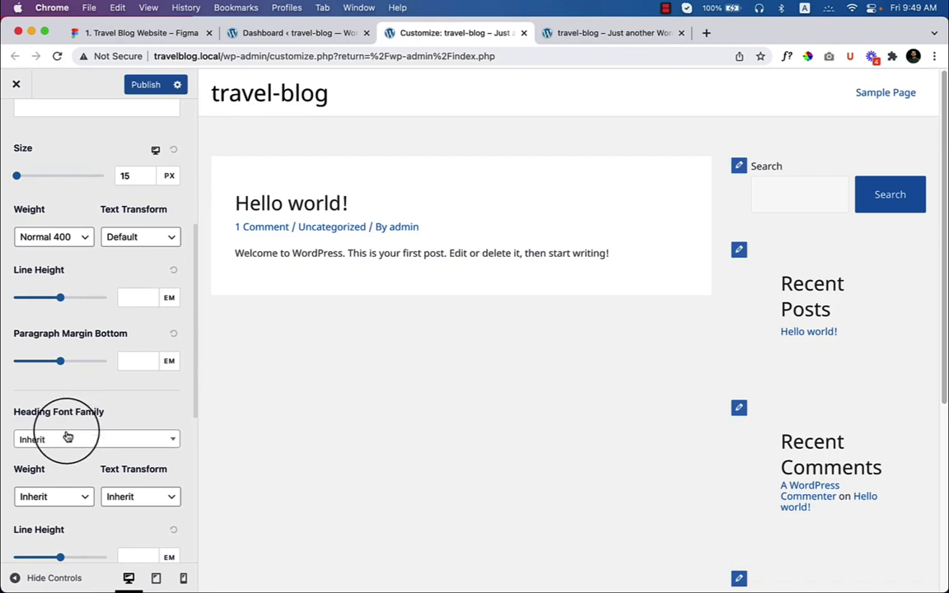
Set the heading font family to Montserrat
left_click(68, 436)
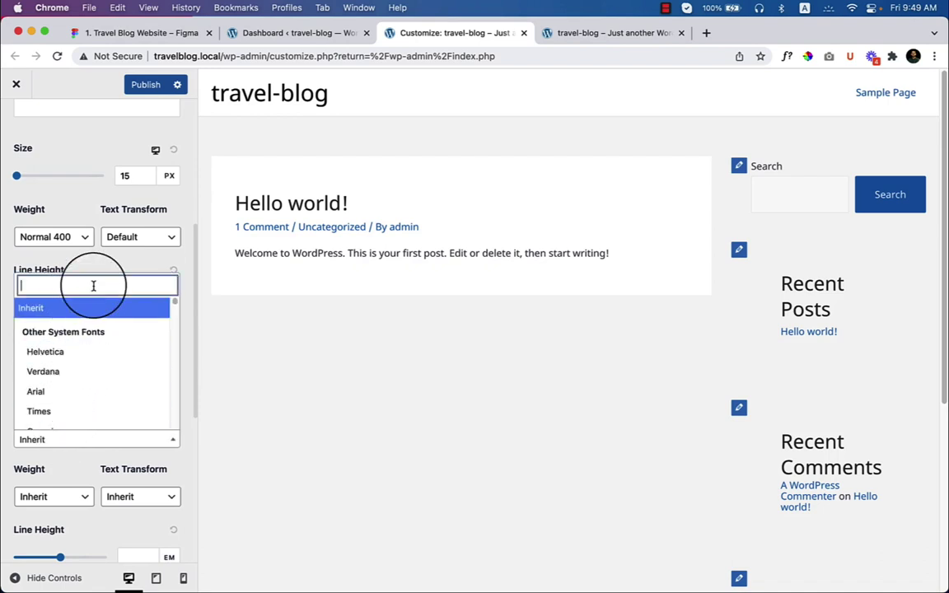
type("monts")
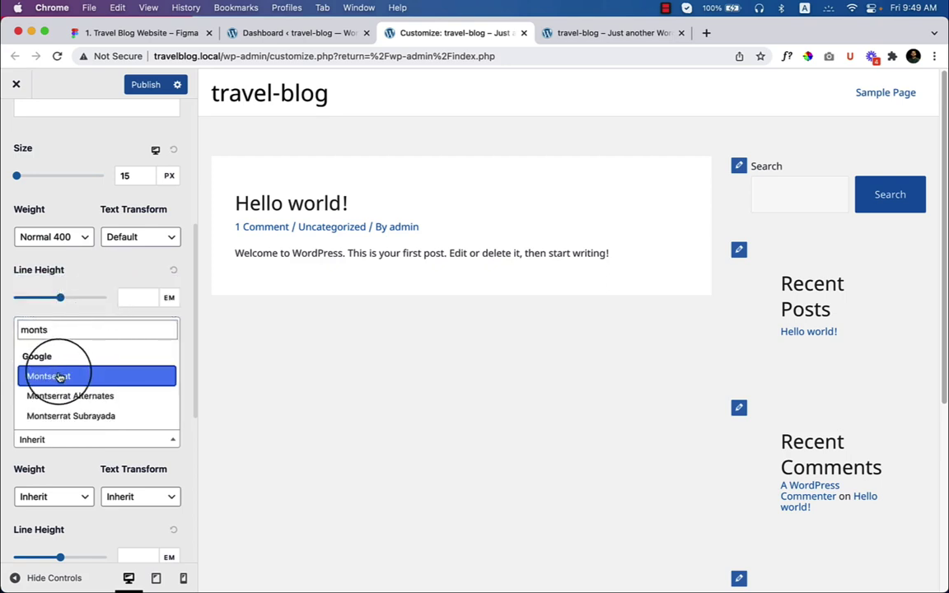
left_click(59, 375)
scroll(97, 473, "down", 2)
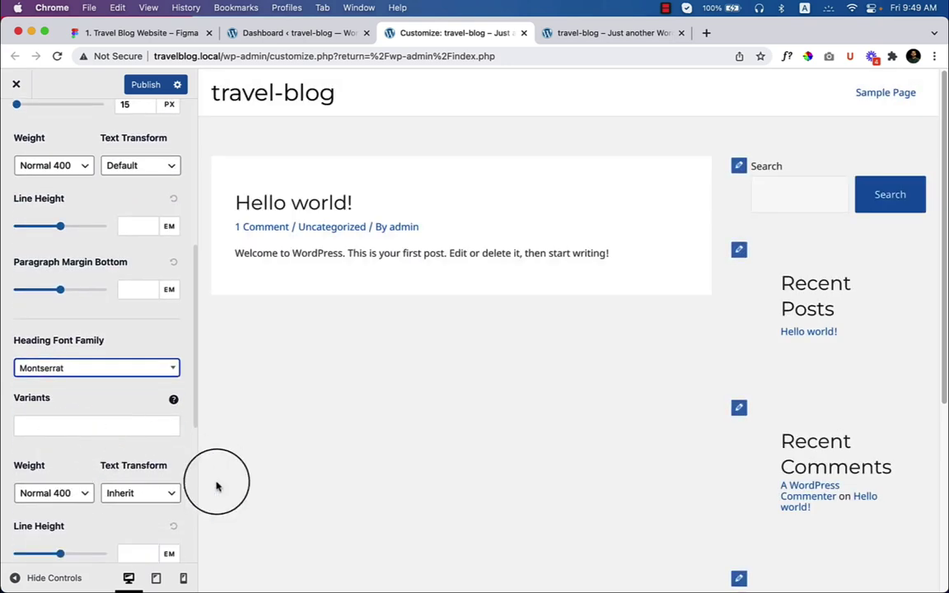
Add the Bold 700 and Semi-Bold 600 variants to the Montserrat headings
left_click(51, 430)
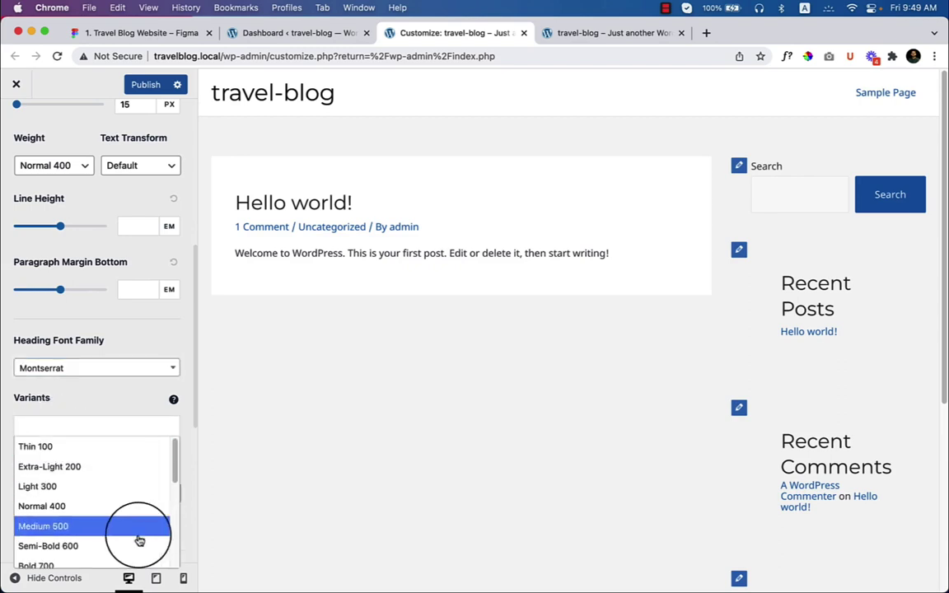
scroll(134, 534, "down", 1)
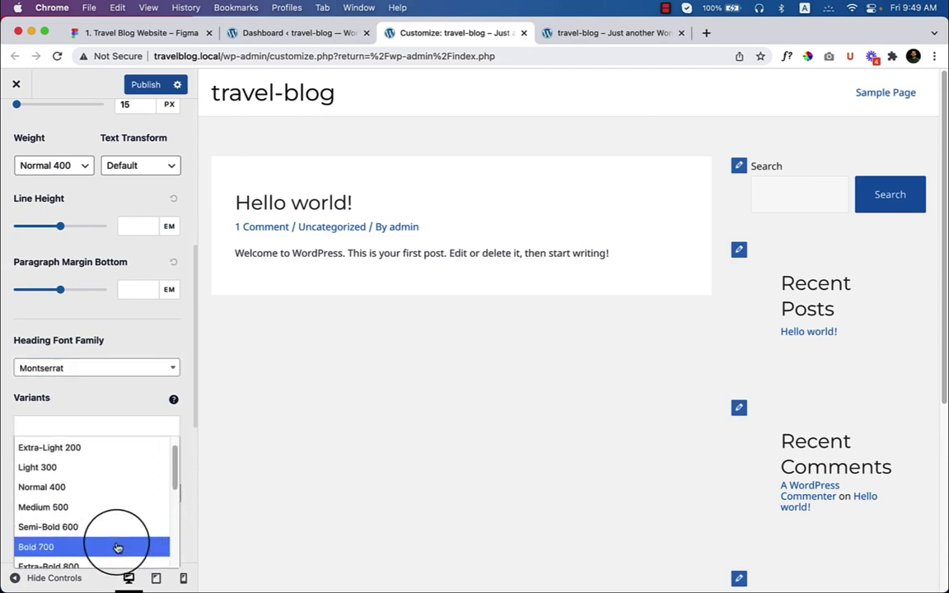
left_click(116, 546)
left_click(121, 428)
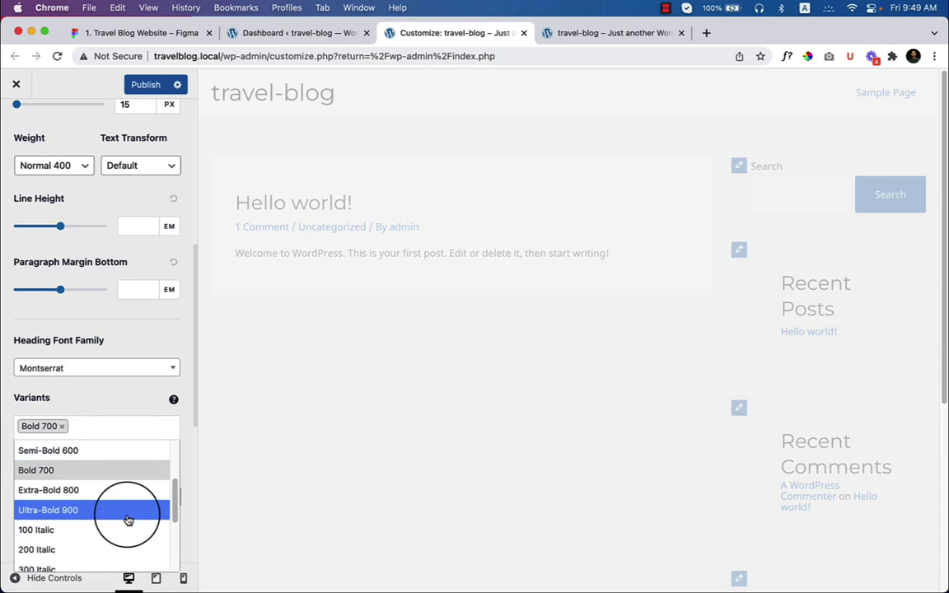
scroll(126, 511, "up", 2)
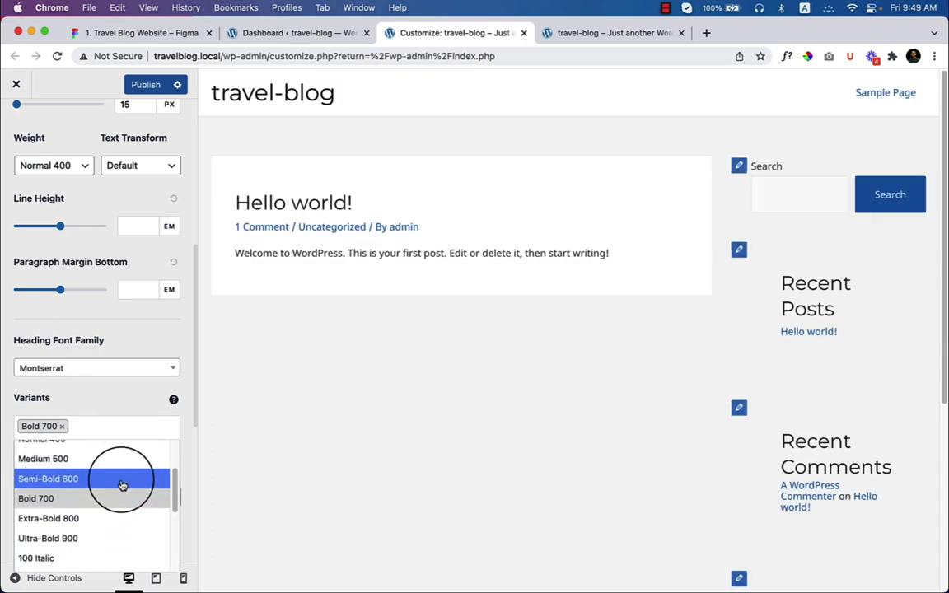
left_click(121, 479)
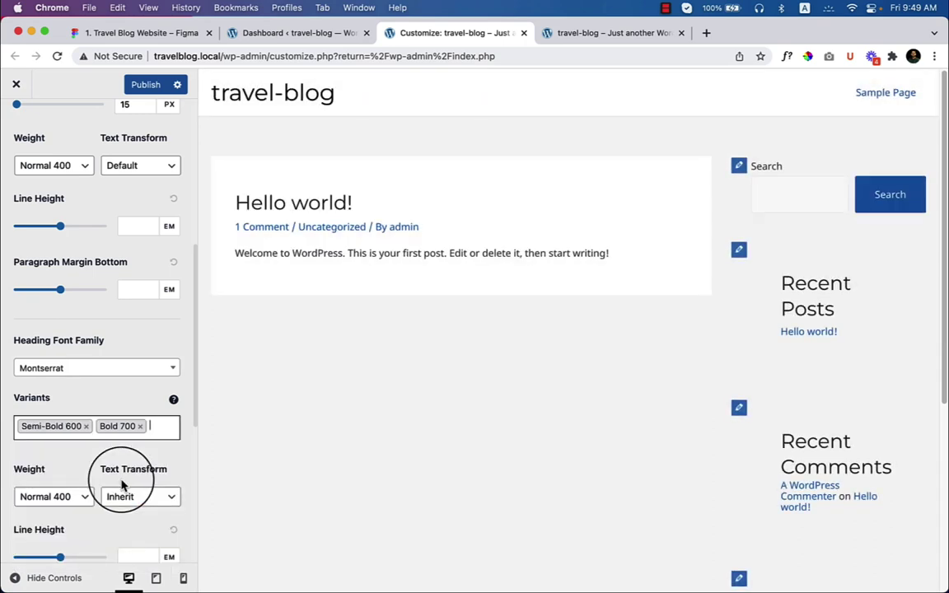
left_click(150, 33)
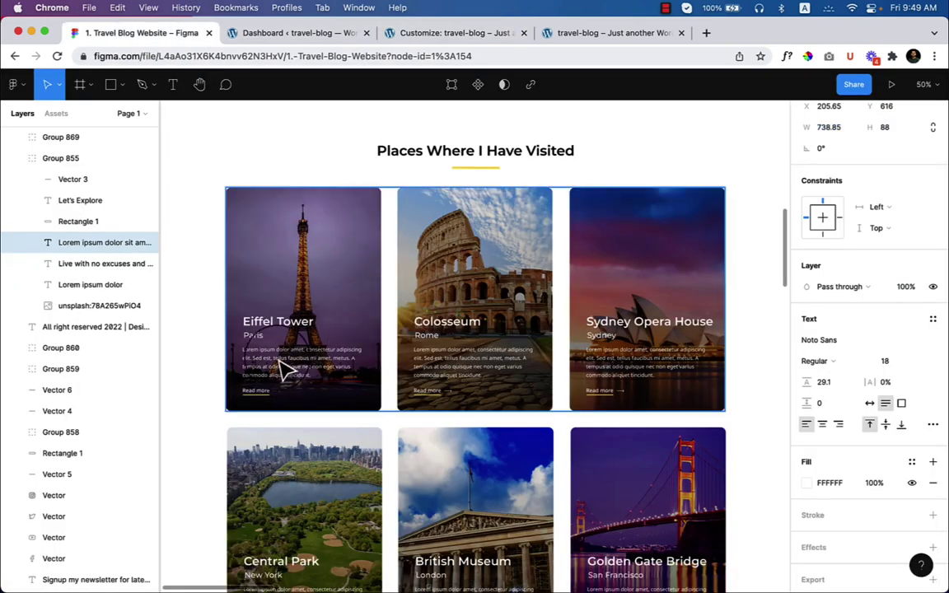
Confirm the Eiffel Tower, Places Where I Have Visited and Do Not Wait headings use Montserrat SemiBold/Bold
left_click(285, 329)
double_click(288, 328)
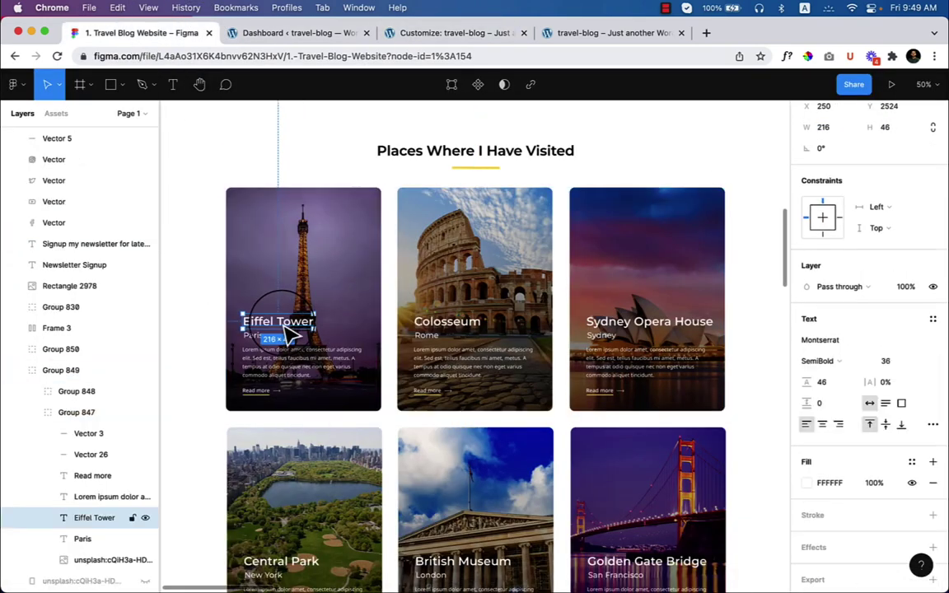
scroll(371, 318, "up", 5)
double_click(467, 438)
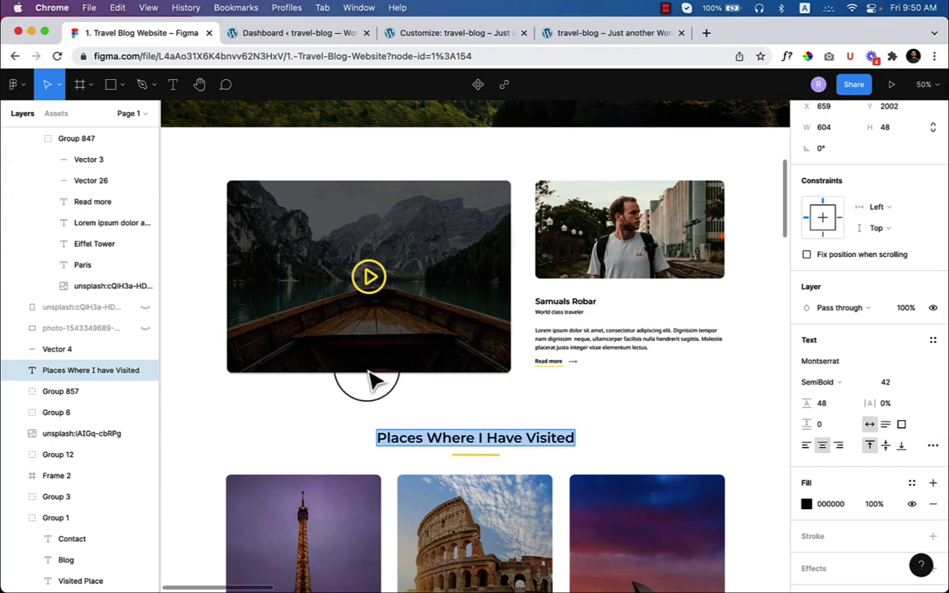
scroll(368, 375, "up", 10)
scroll(451, 378, "down", 10)
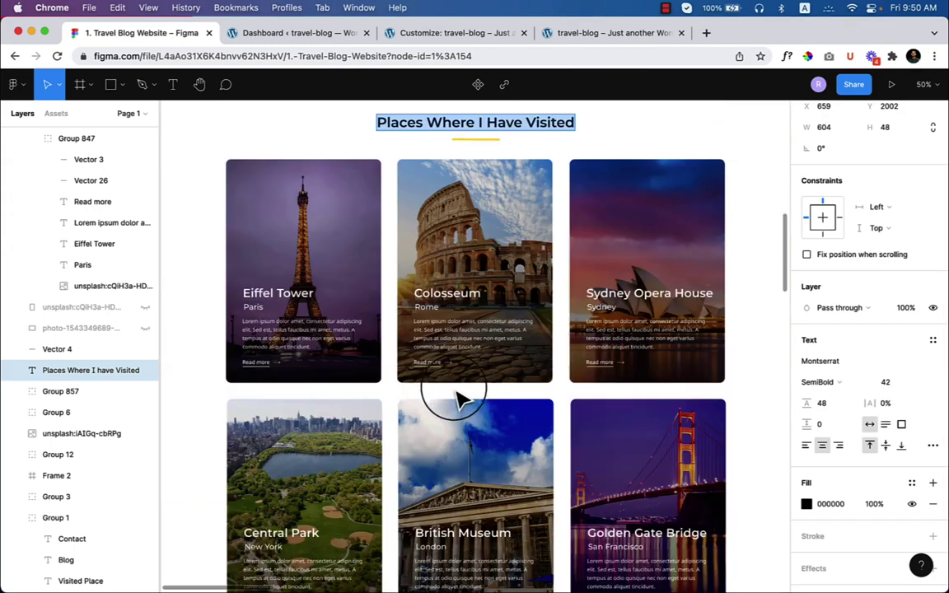
left_click(277, 298)
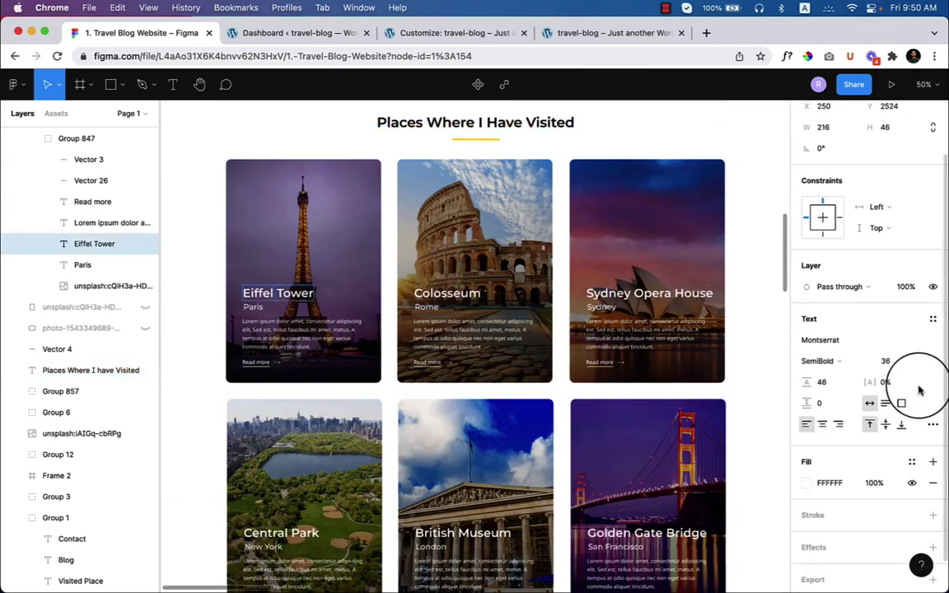
scroll(602, 417, "down", 5)
double_click(489, 398)
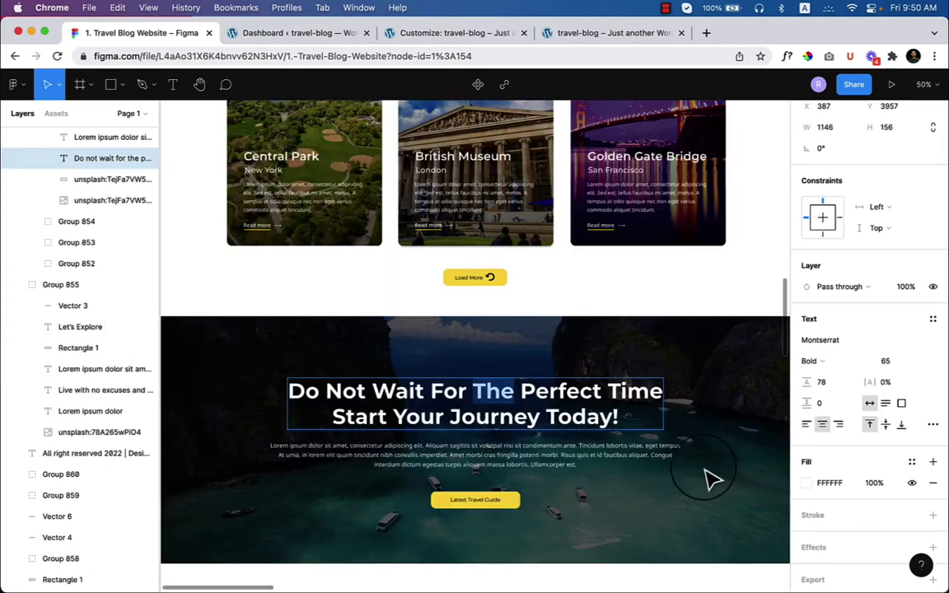
left_click(301, 33)
left_click(416, 34)
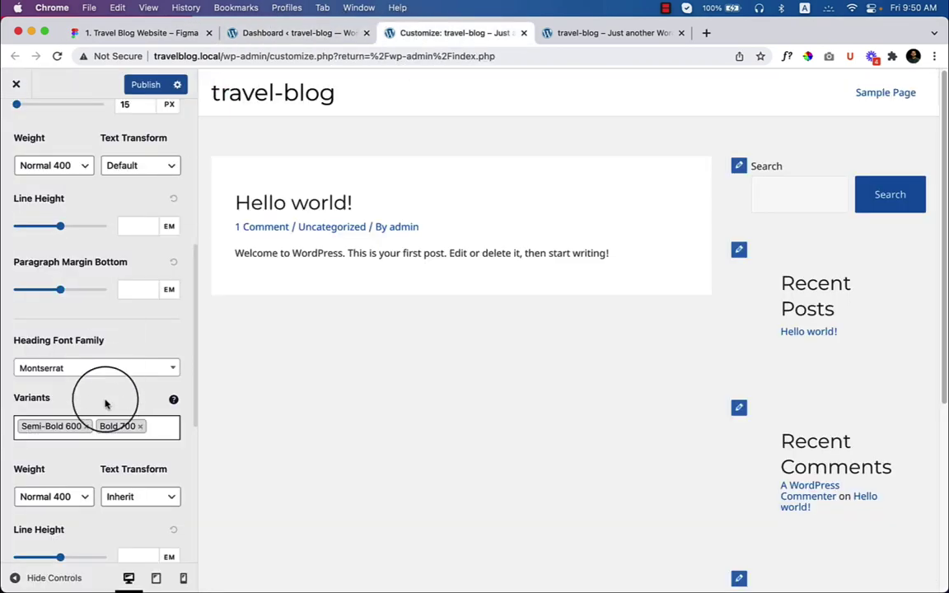
Change the Noto Sans body font size from 15 to 17 px
scroll(78, 246, "up", 3)
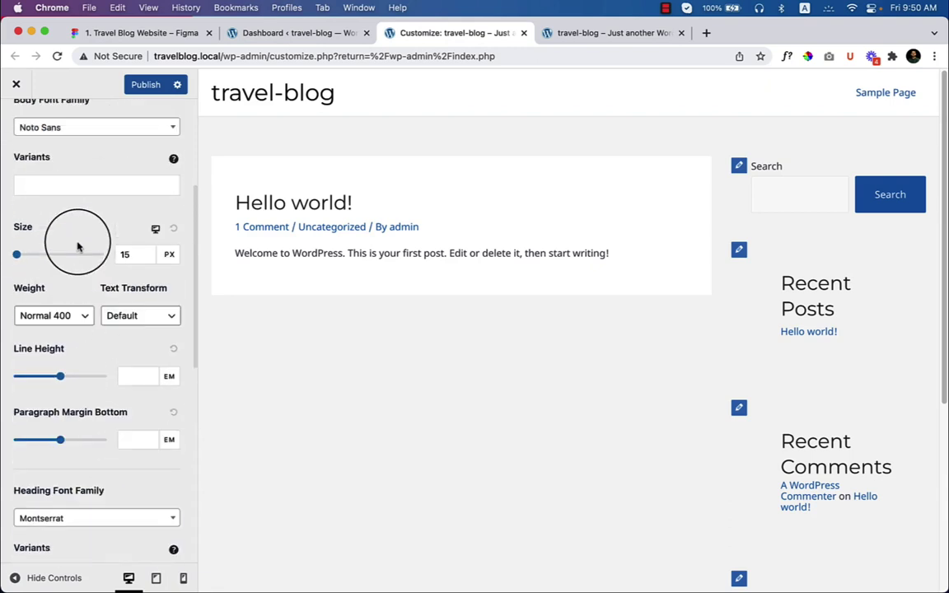
scroll(79, 251, "up", 1)
scroll(85, 300, "up", 1)
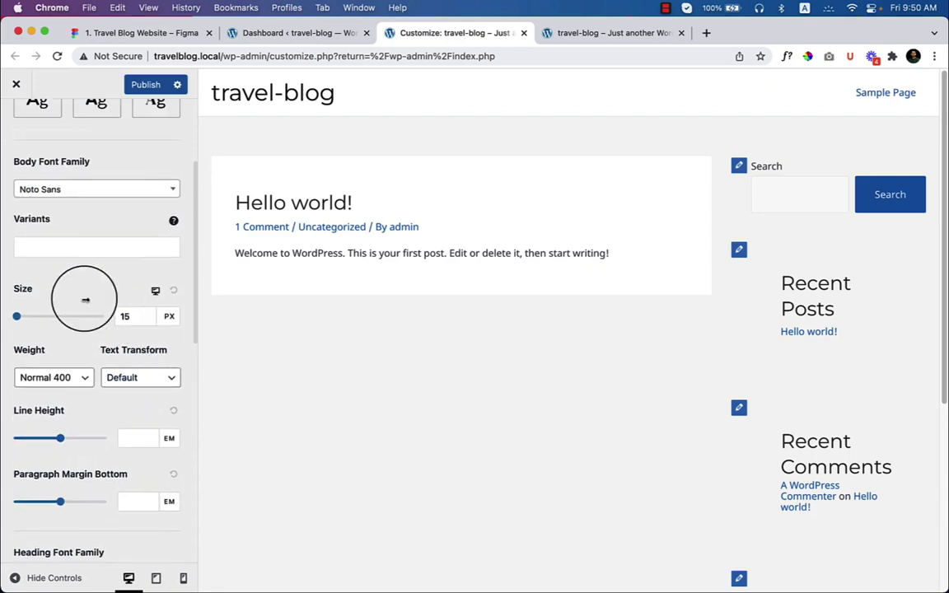
scroll(57, 239, "up", 1)
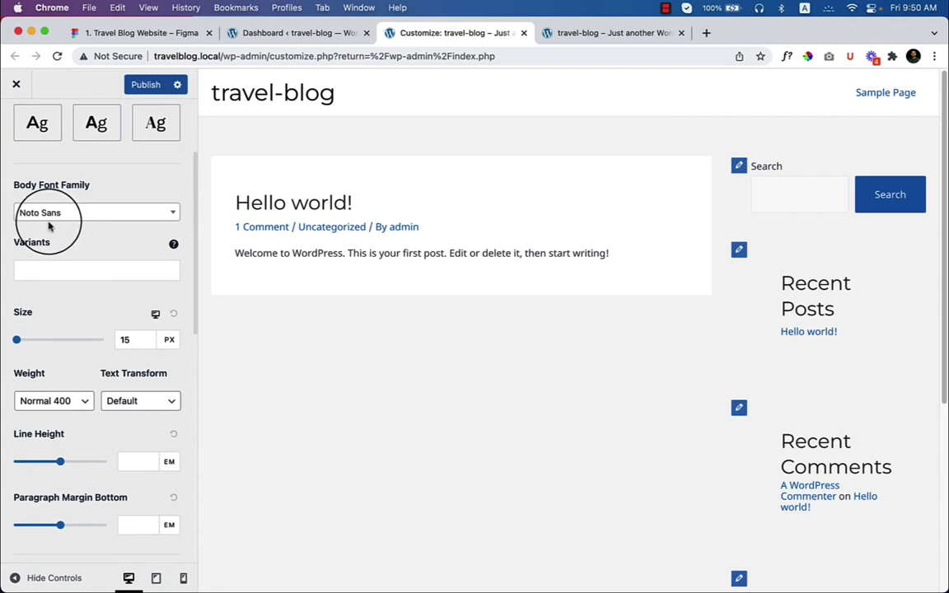
left_click(133, 339)
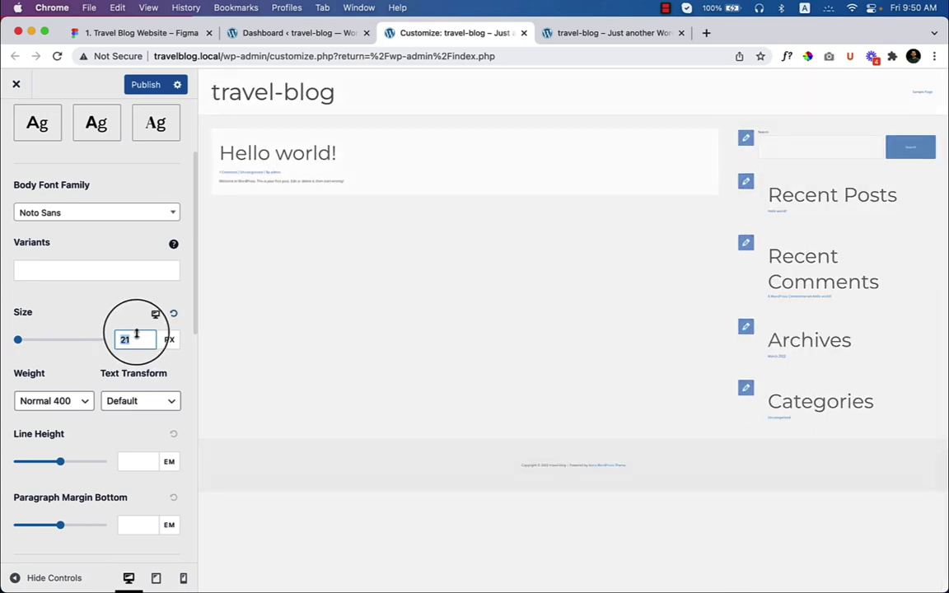
type("17")
scroll(106, 495, "down", 5)
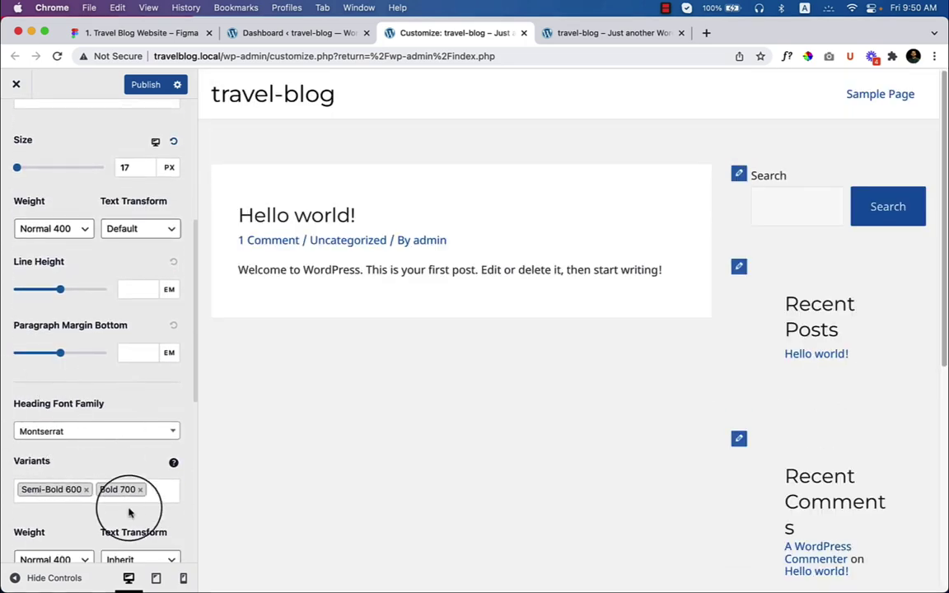
scroll(129, 513, "down", 4)
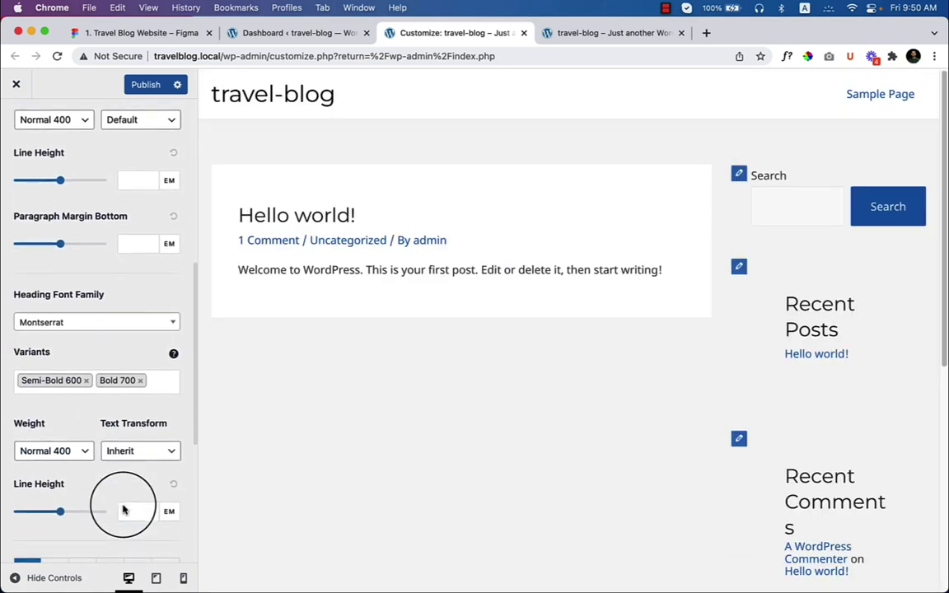
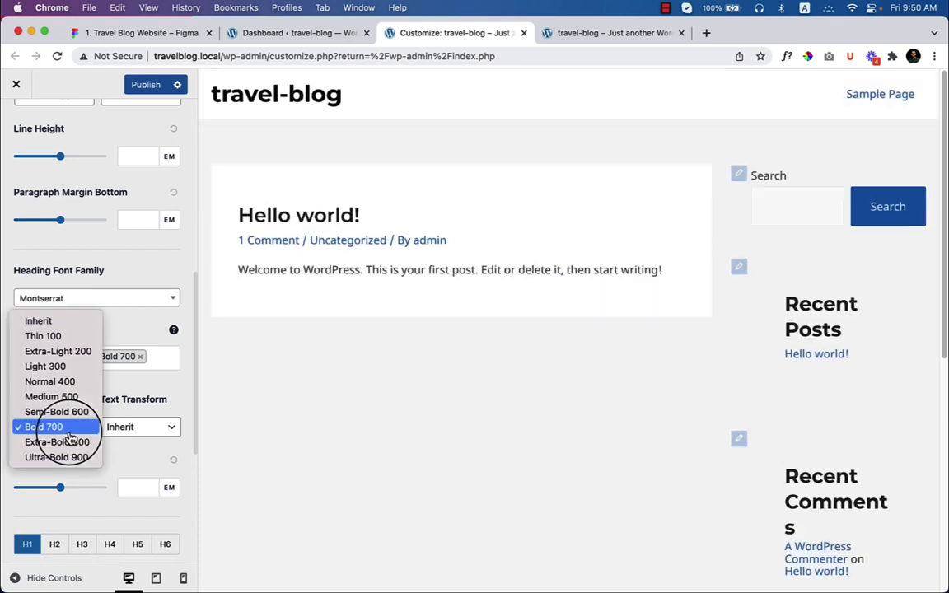
Set the global heading weight to Normal 400
left_click(50, 382)
scroll(94, 486, "down", 3)
scroll(105, 501, "down", 1)
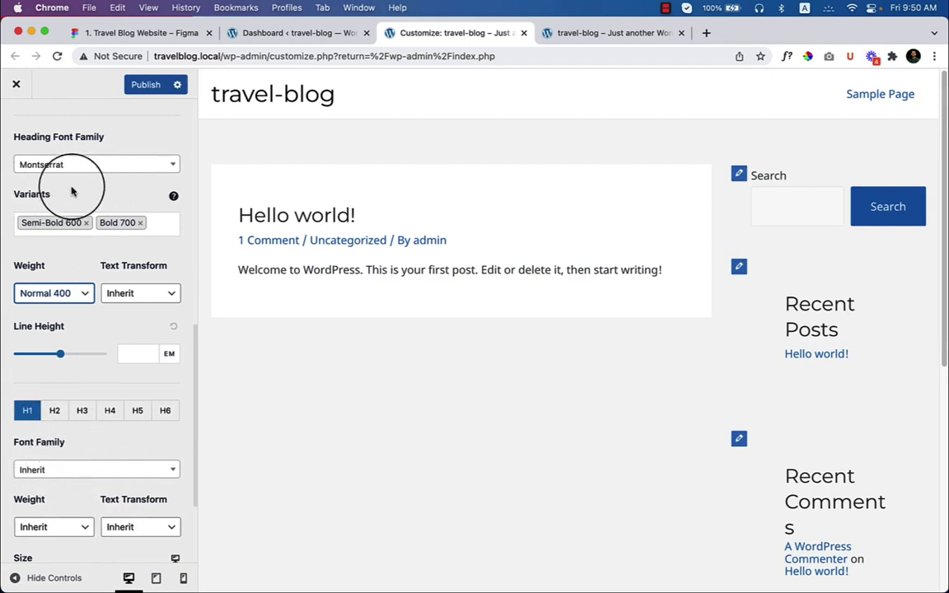
scroll(45, 264, "up", 1)
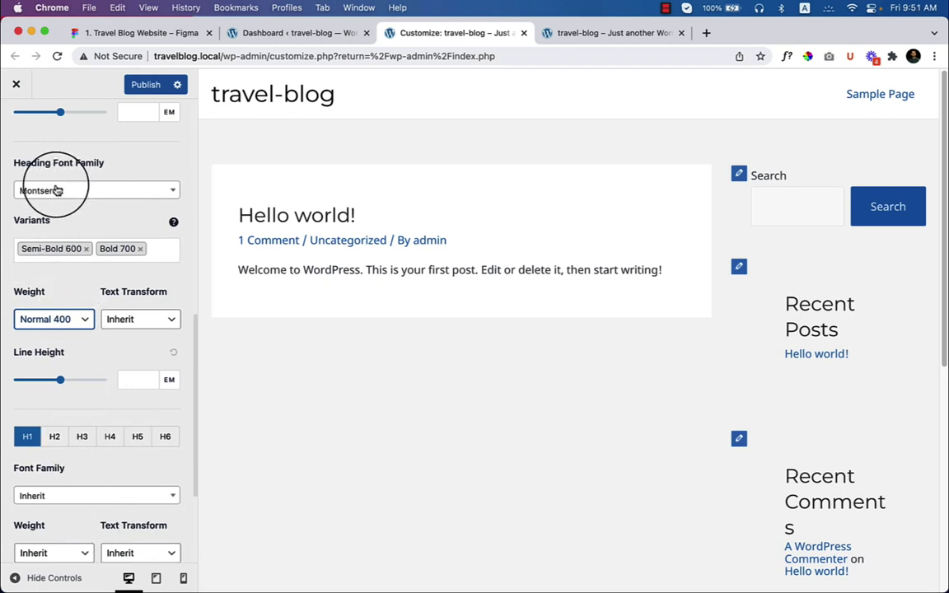
scroll(132, 434, "down", 2)
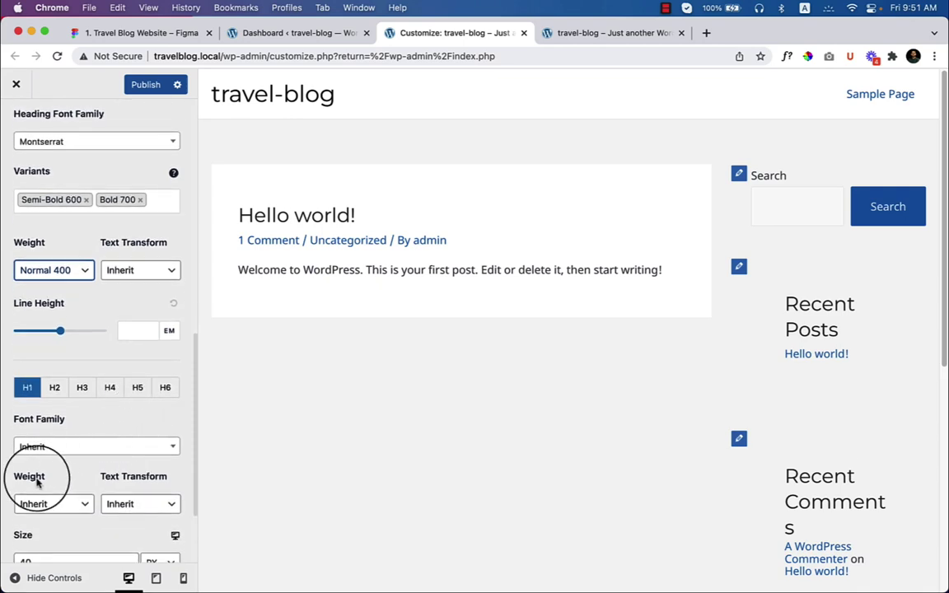
scroll(91, 466, "down", 2)
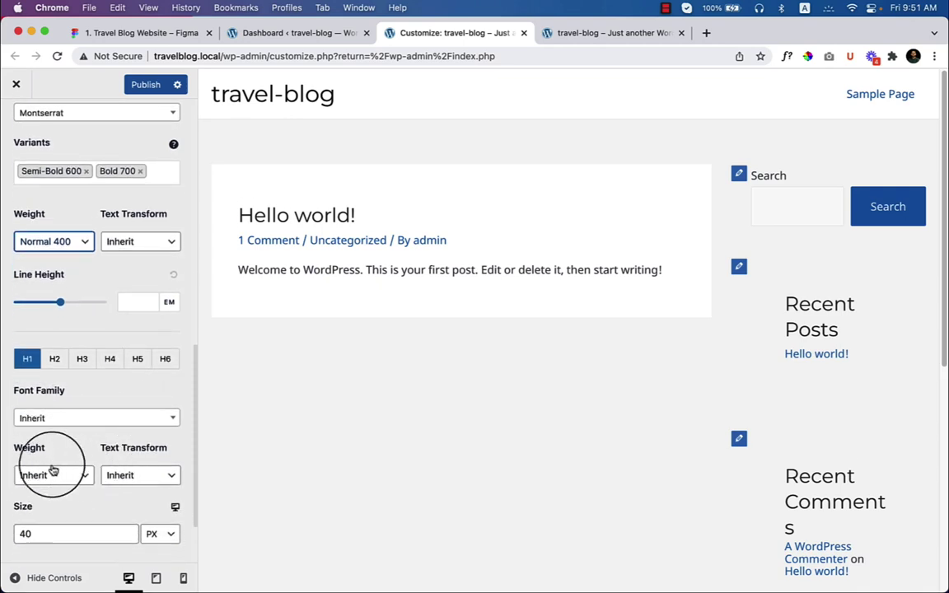
Make H1 headings Bold 700 at 65 px
left_click(53, 470)
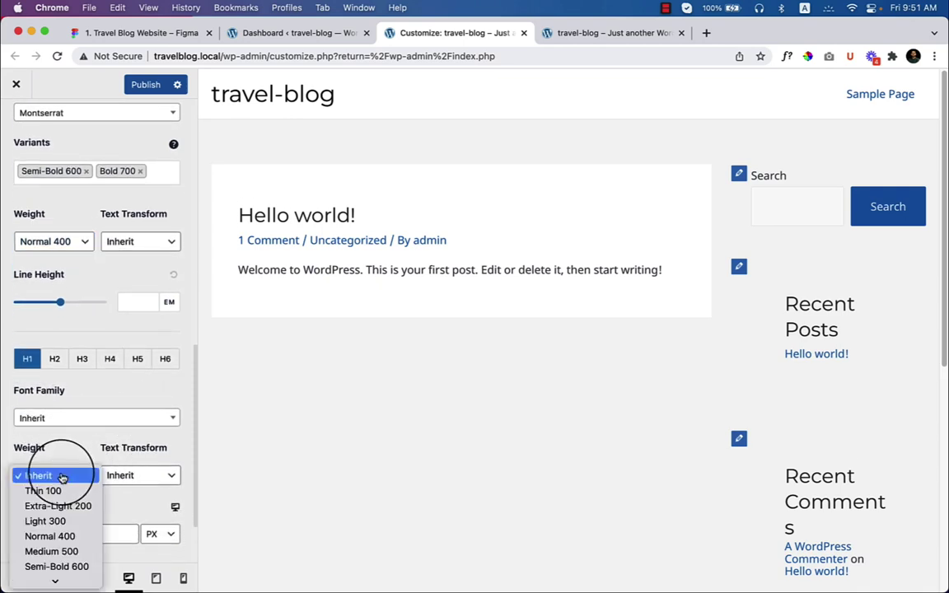
left_click(76, 569)
scroll(83, 528, "down", 3)
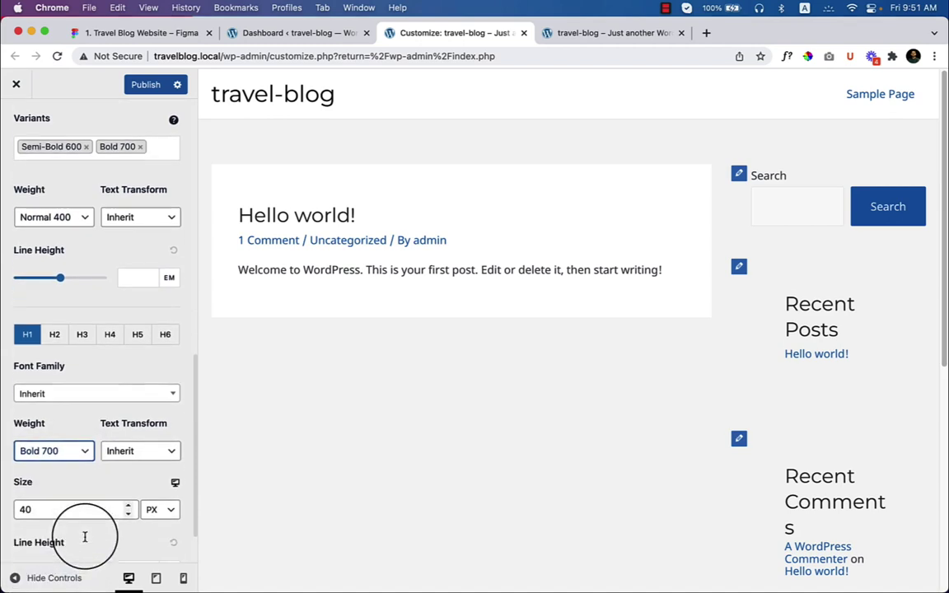
left_click_drag(30, 481, 16, 481)
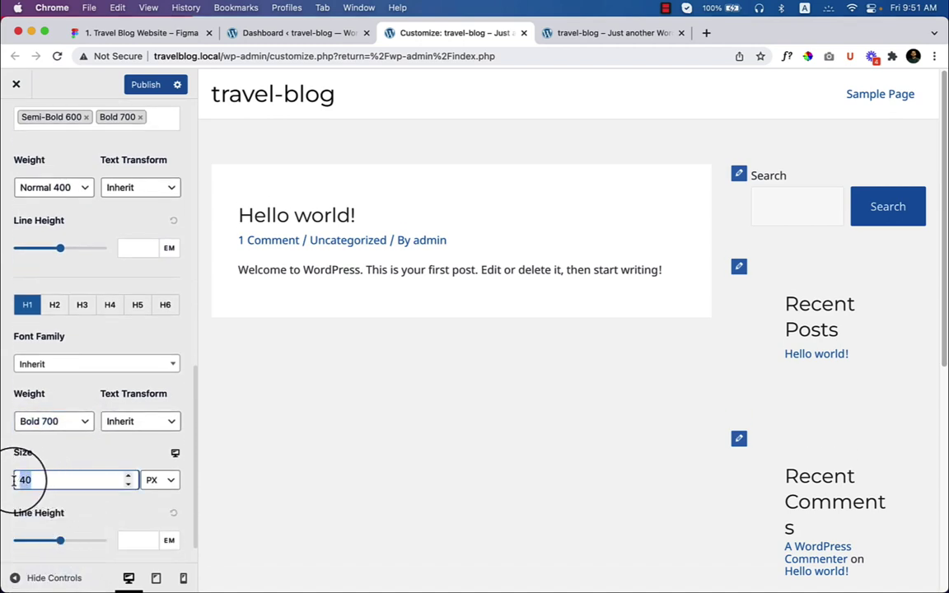
type("65")
left_click(83, 516)
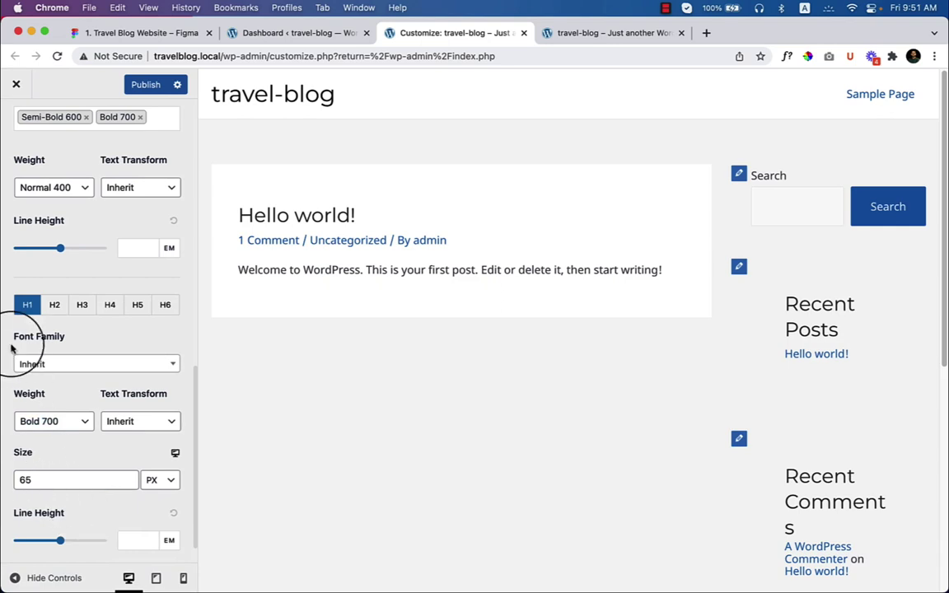
Make H2 headings Bold 700, then bring up the Figma design
left_click(55, 312)
left_click(58, 423)
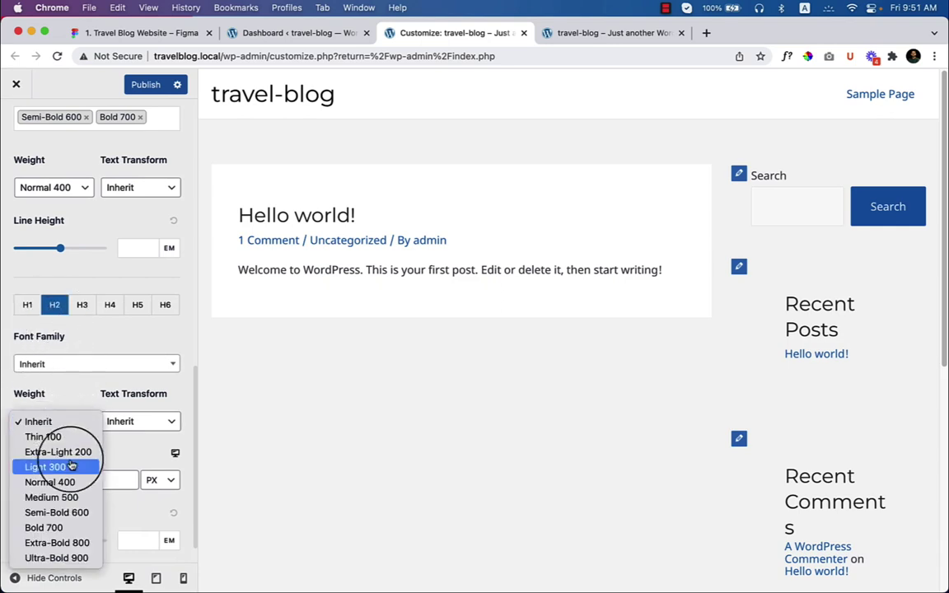
left_click(79, 534)
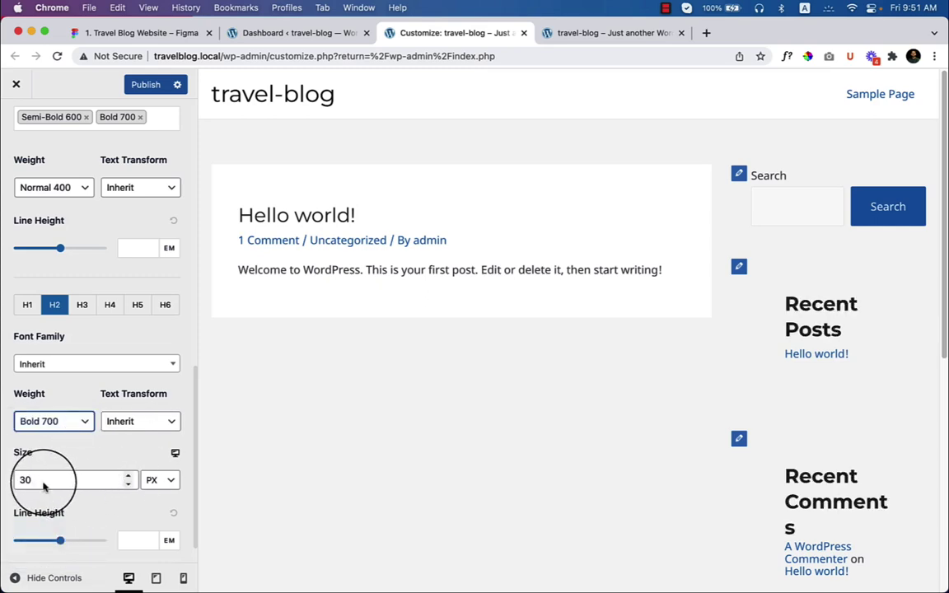
left_click(138, 33)
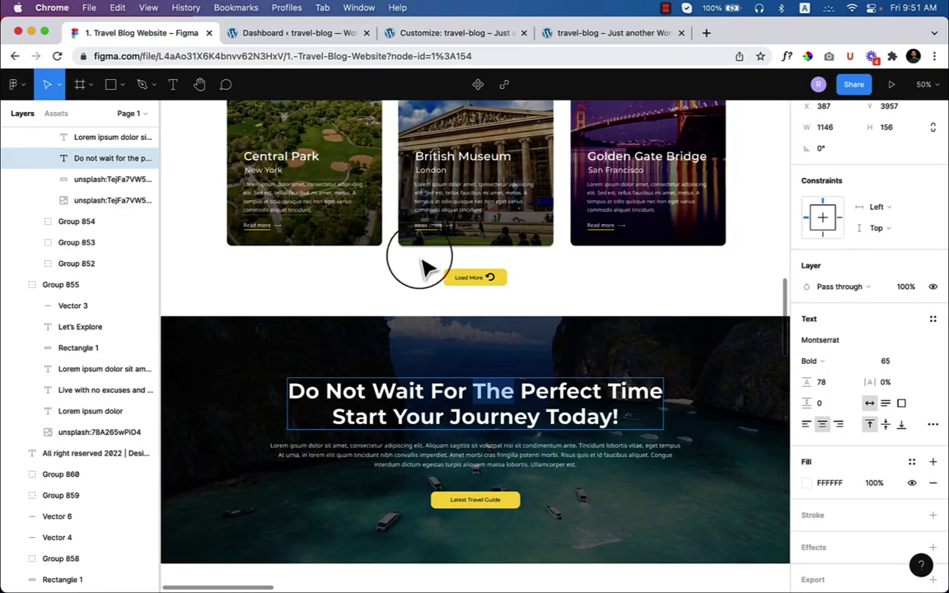
Check the Figma heading styles: 'Places Where I Have Visited' SemiBold 42, 'Eiffel Tower' SemiBold 36
scroll(420, 266, "up", 10)
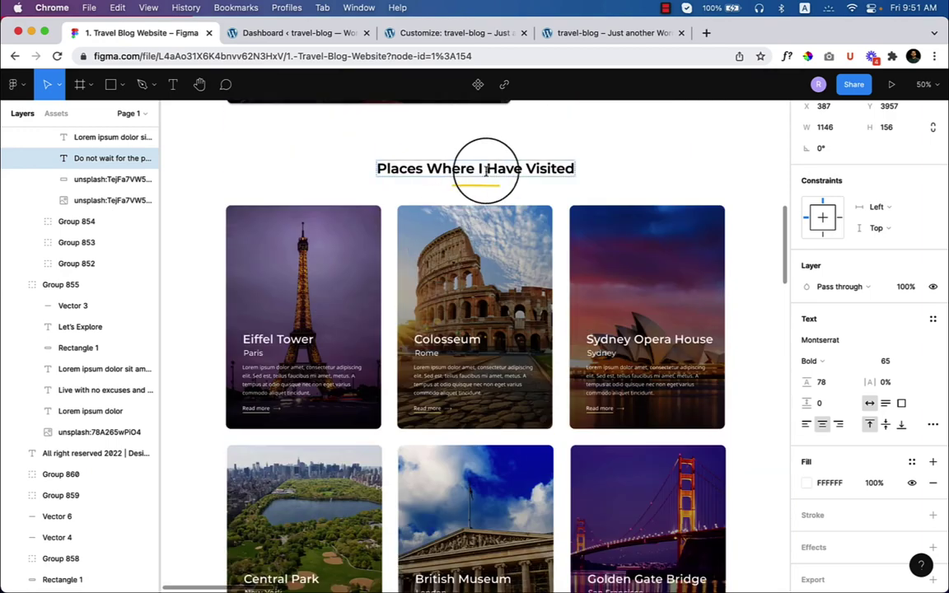
left_click(486, 170)
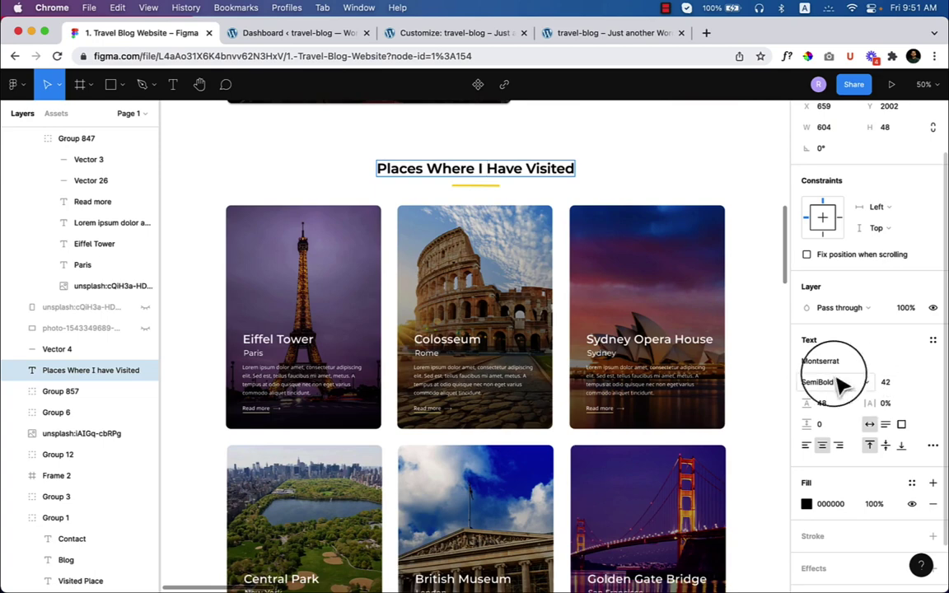
left_click(298, 341)
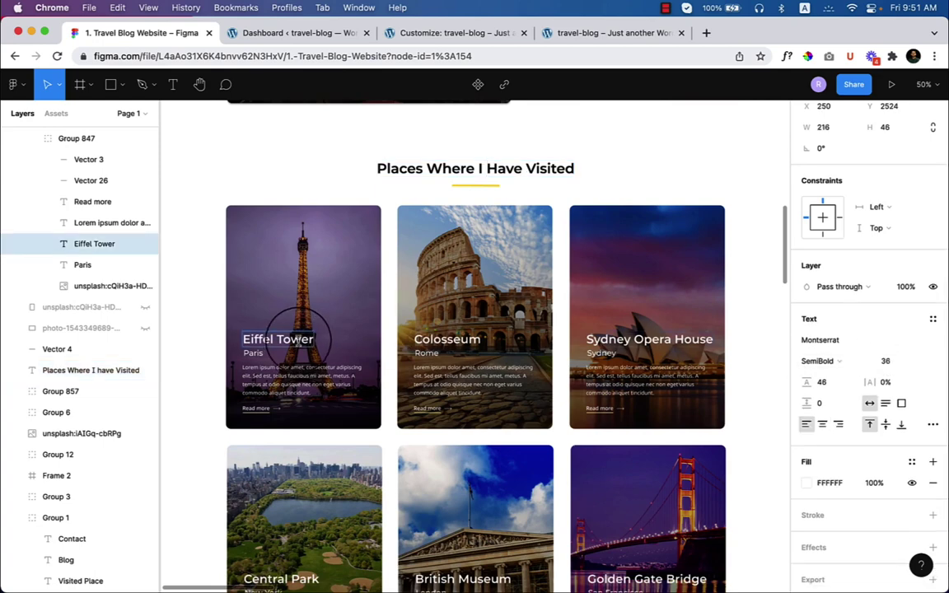
Set the H2 size to 42 and the H3 size to 36
left_click(453, 35)
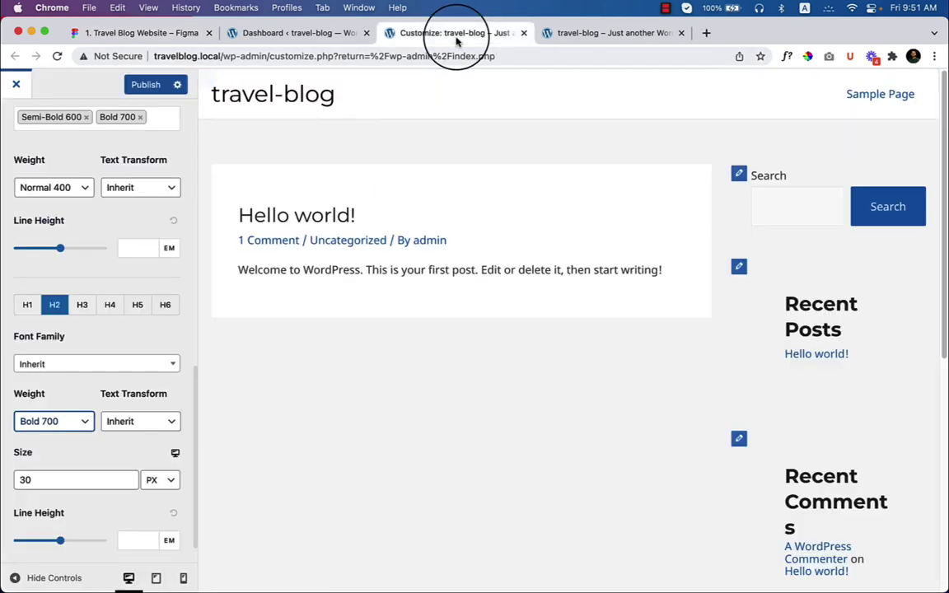
left_click(56, 480)
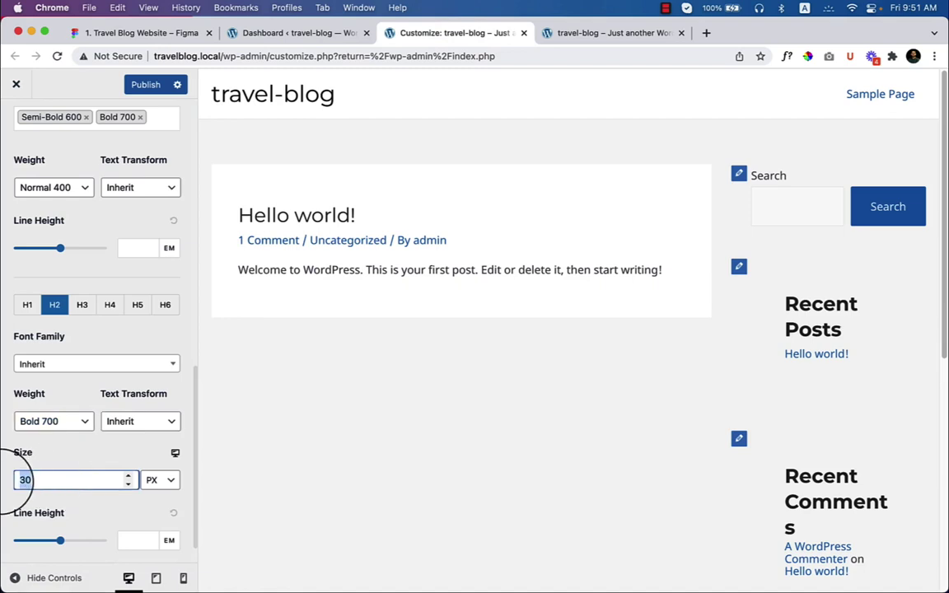
type("42")
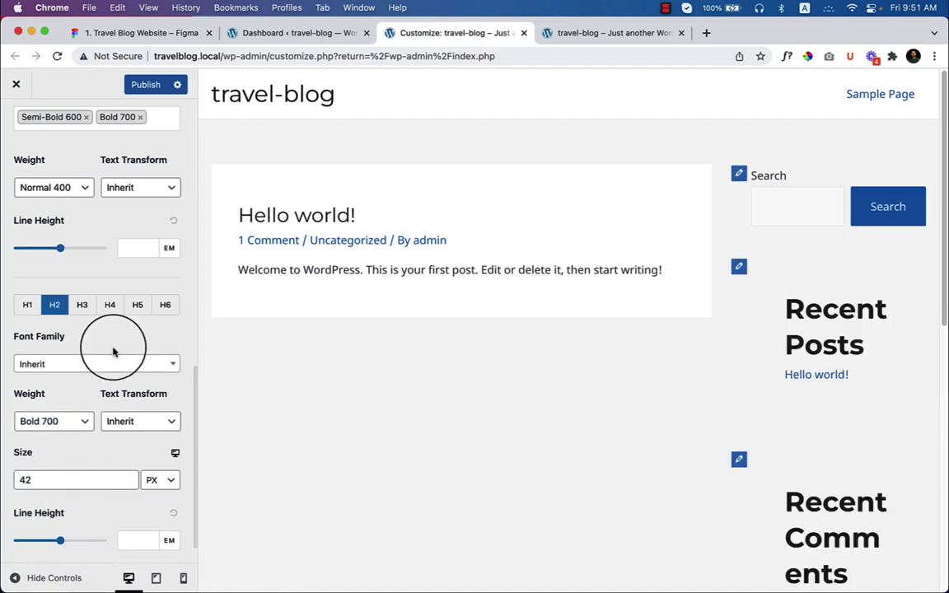
left_click(83, 305)
left_click(53, 479)
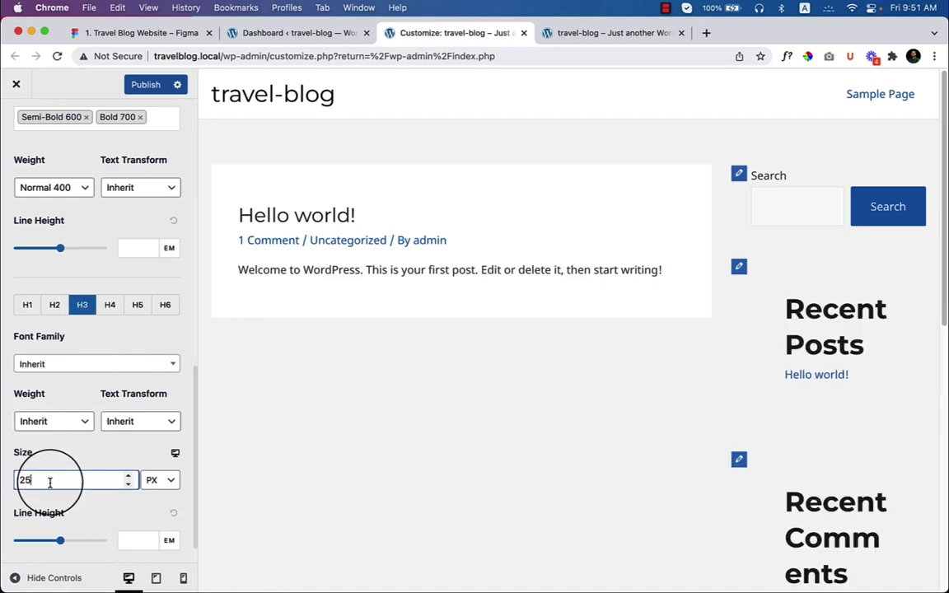
left_click(103, 462)
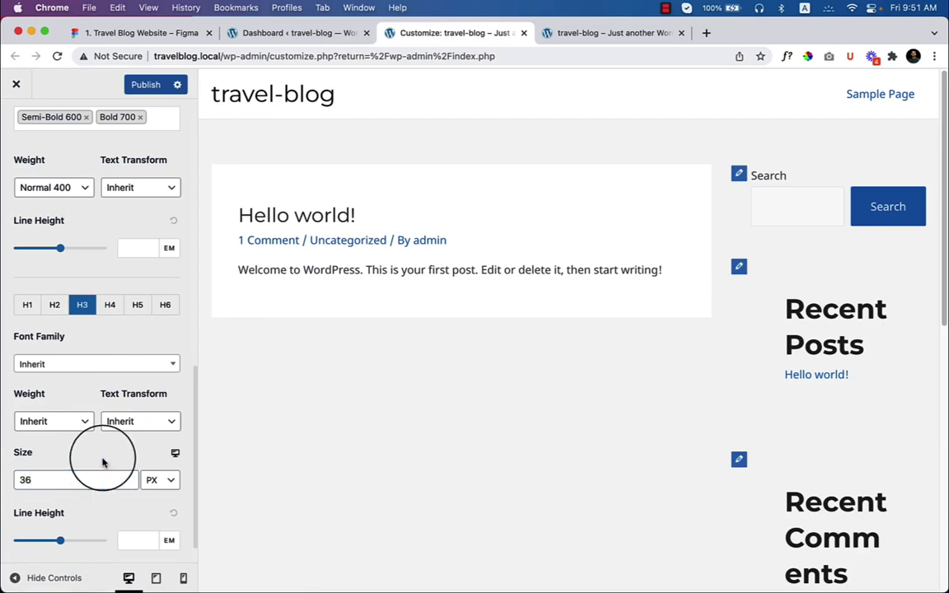
Turn off content link underlining, open Global Colors, and return to Figma
scroll(103, 462, "down", 2)
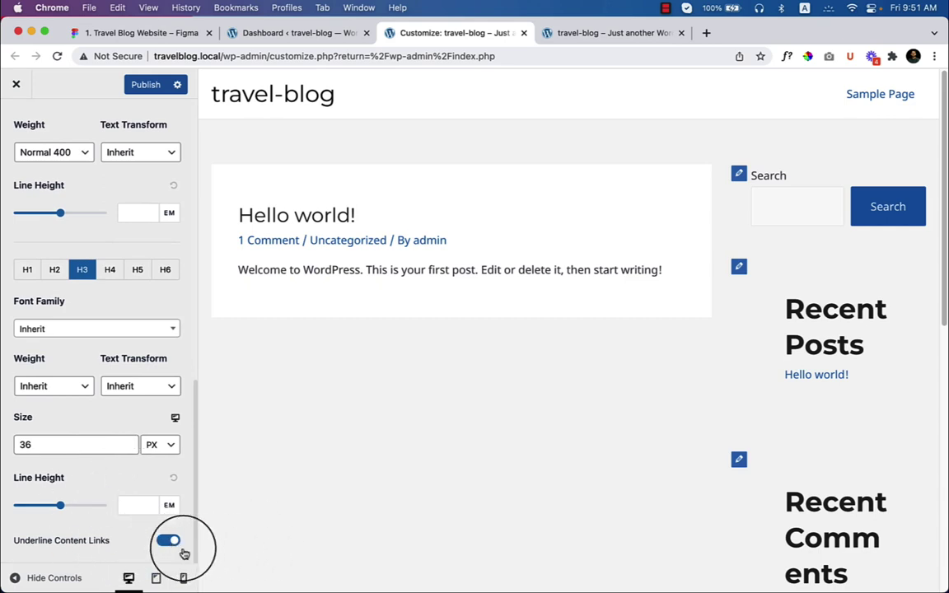
left_click(167, 541)
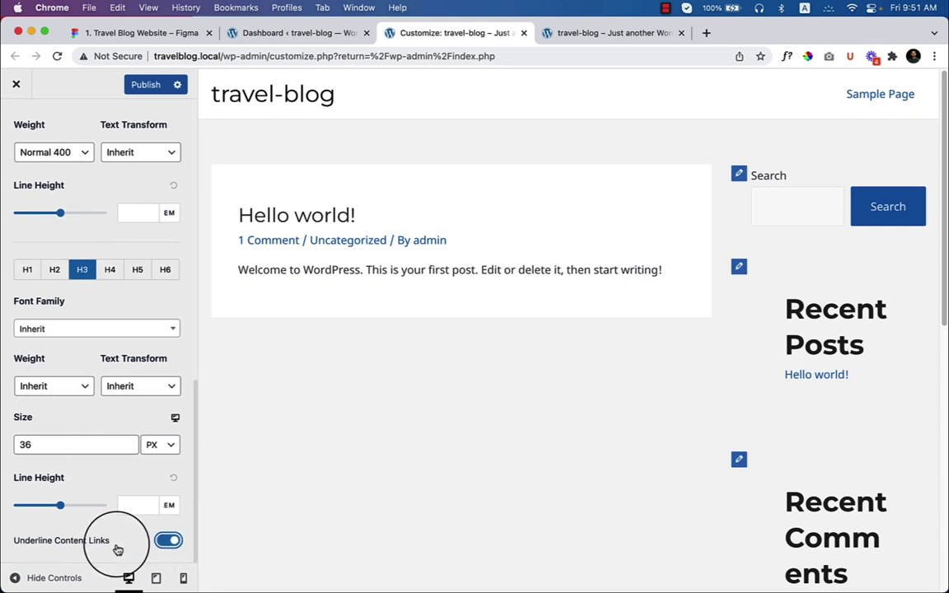
left_click(168, 542)
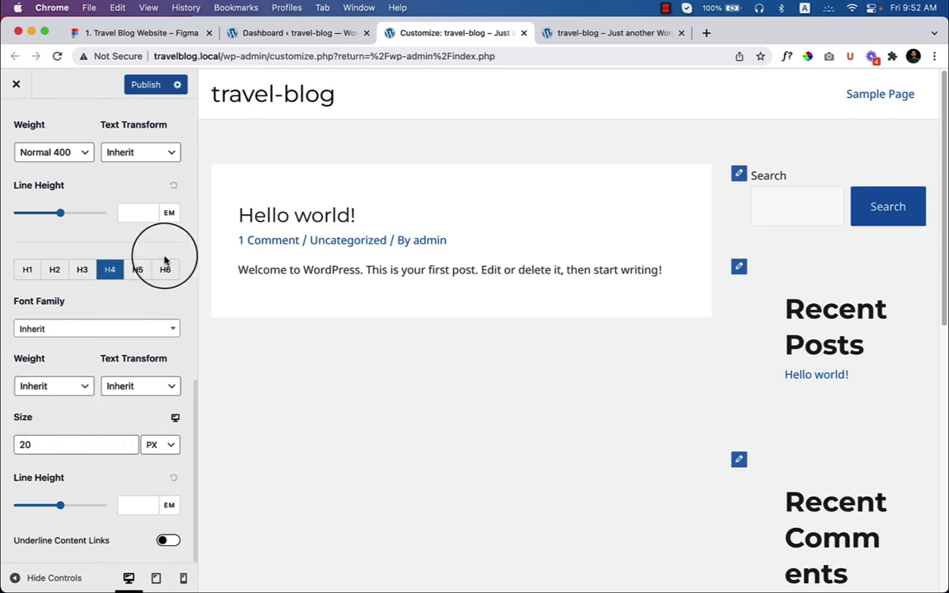
left_click(137, 270)
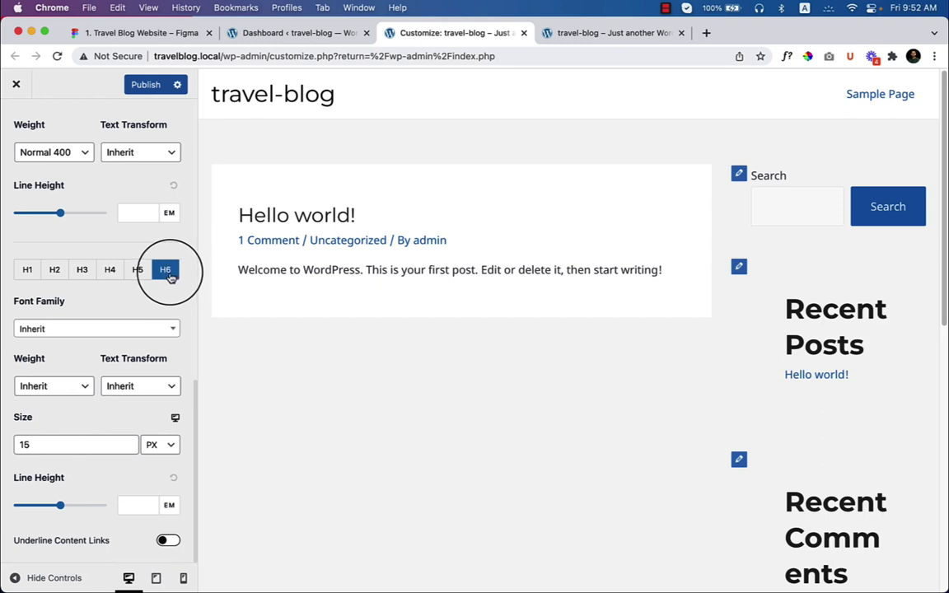
scroll(95, 400, "up", 10)
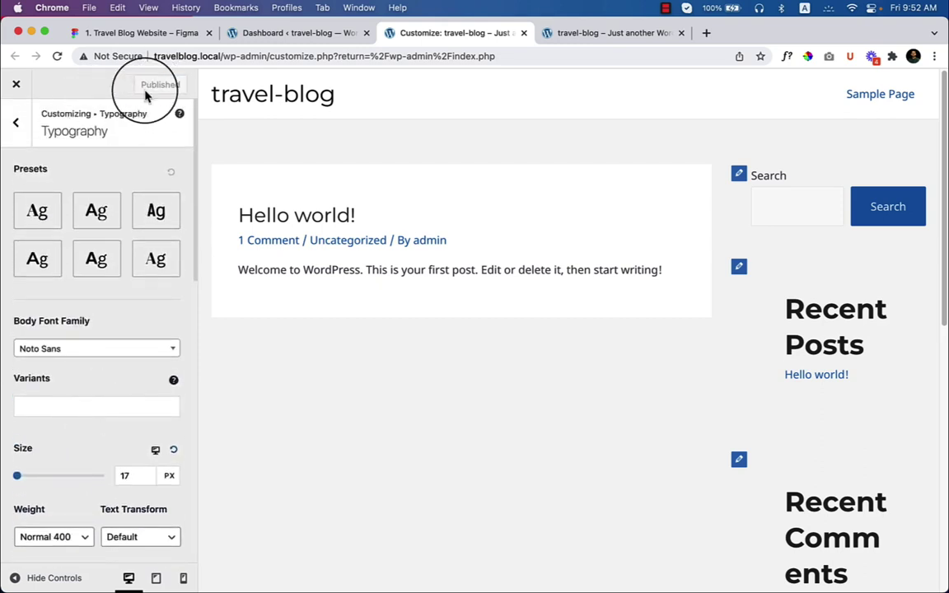
left_click(18, 125)
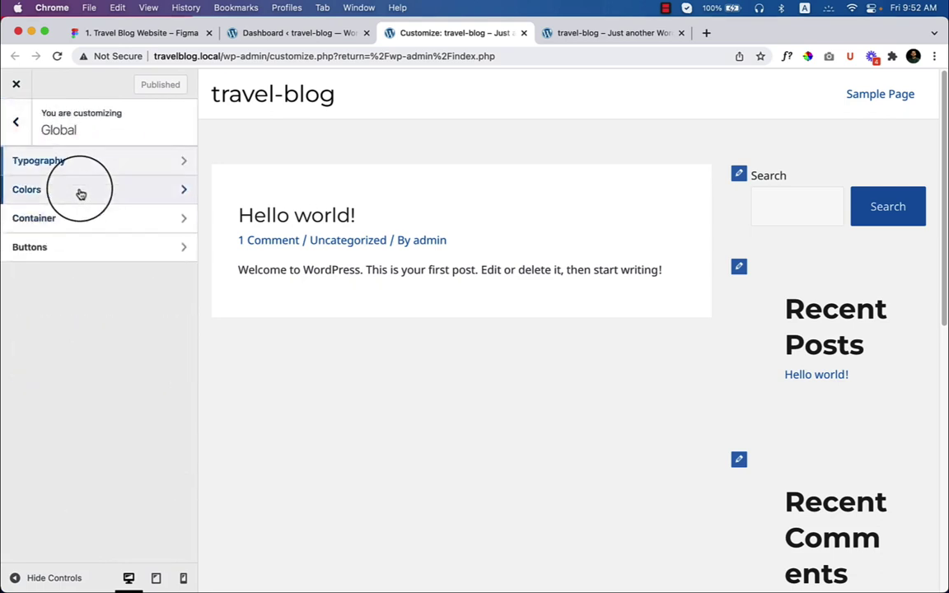
left_click(79, 191)
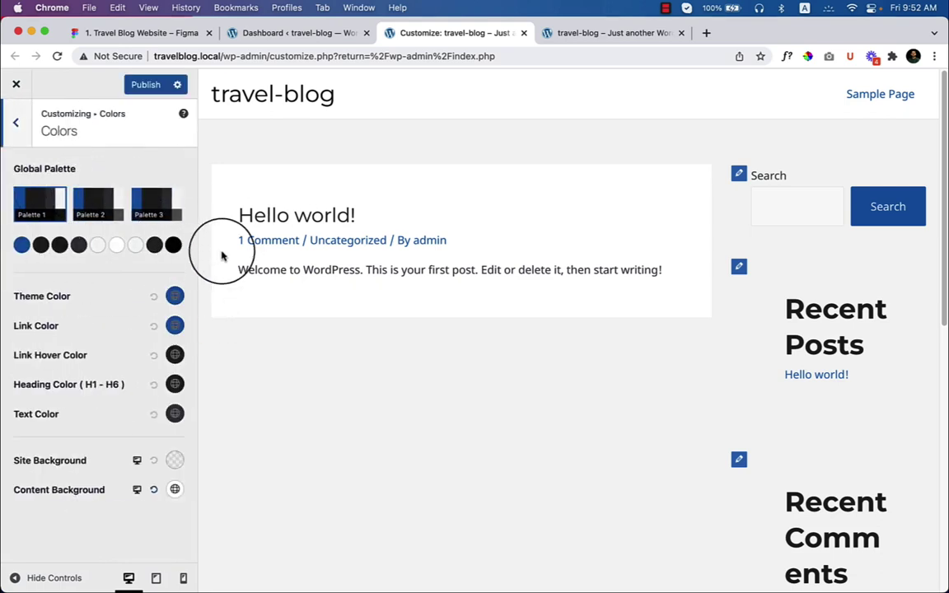
left_click(124, 33)
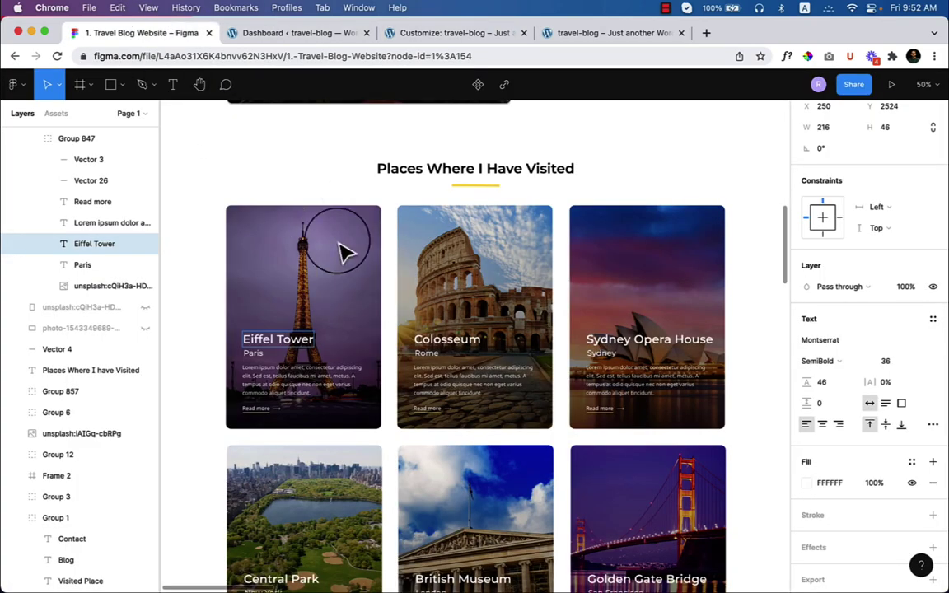
Read the Let's Explore button's Rectangle 1 fill colour, FFD937, in Figma
scroll(452, 329, "down", 5)
scroll(446, 322, "up", 20)
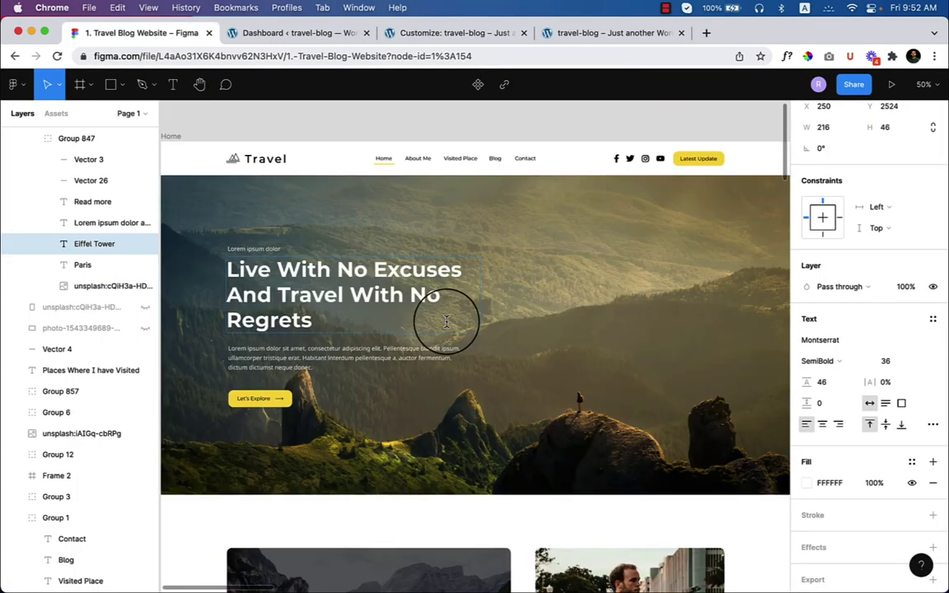
scroll(447, 322, "up", 5)
scroll(594, 377, "down", 3)
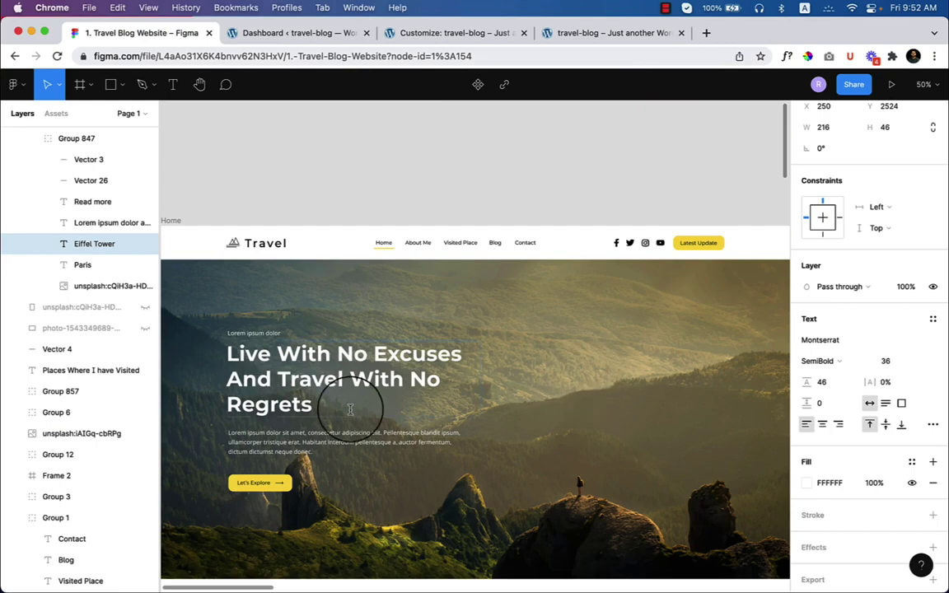
scroll(282, 485, "down", 10)
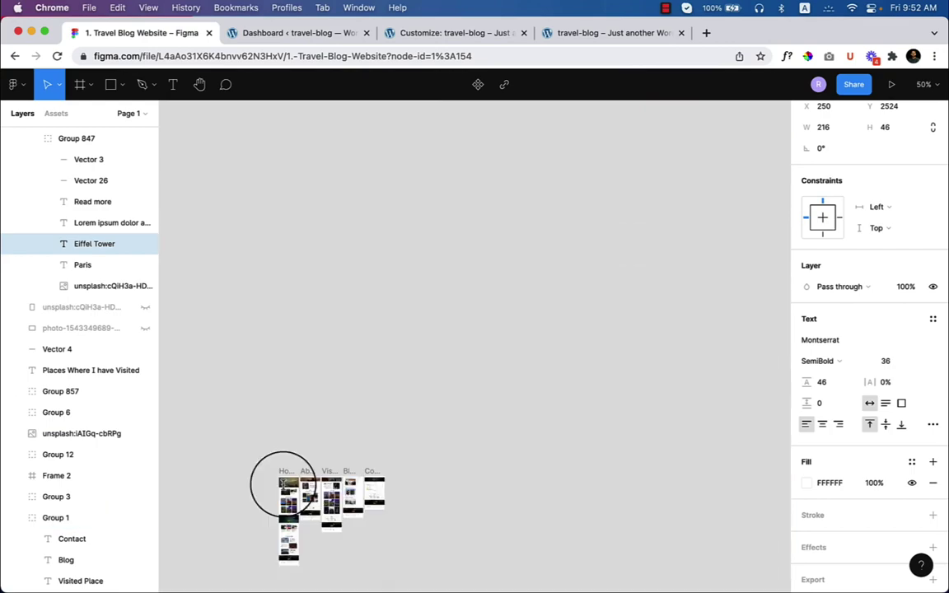
scroll(285, 489, "up", 8)
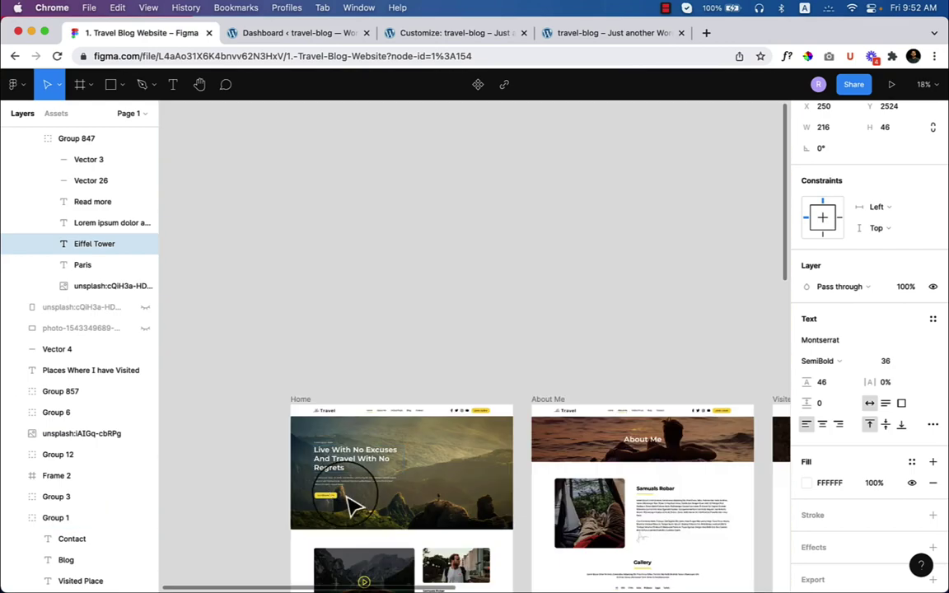
scroll(350, 504, "up", 5)
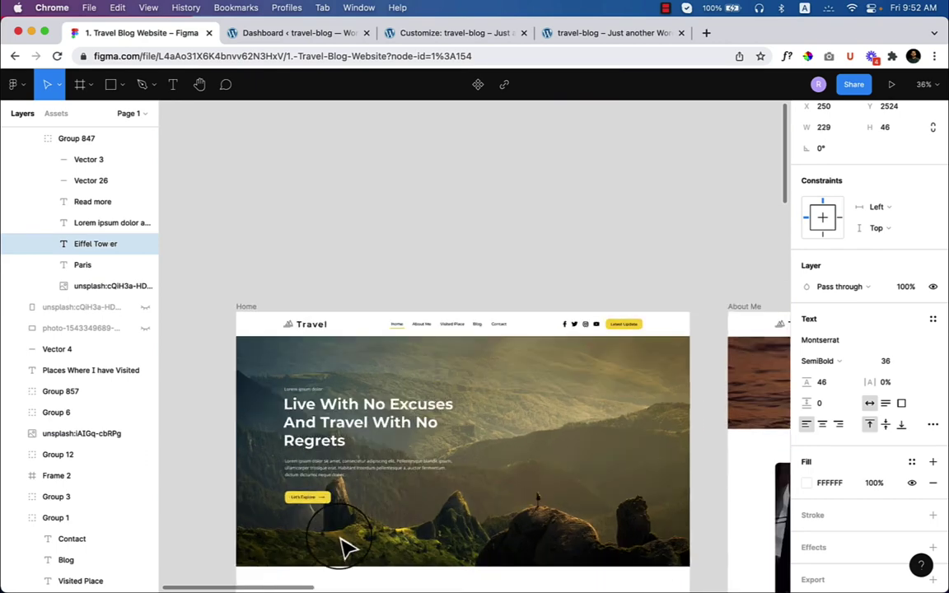
scroll(428, 502, "down", 4)
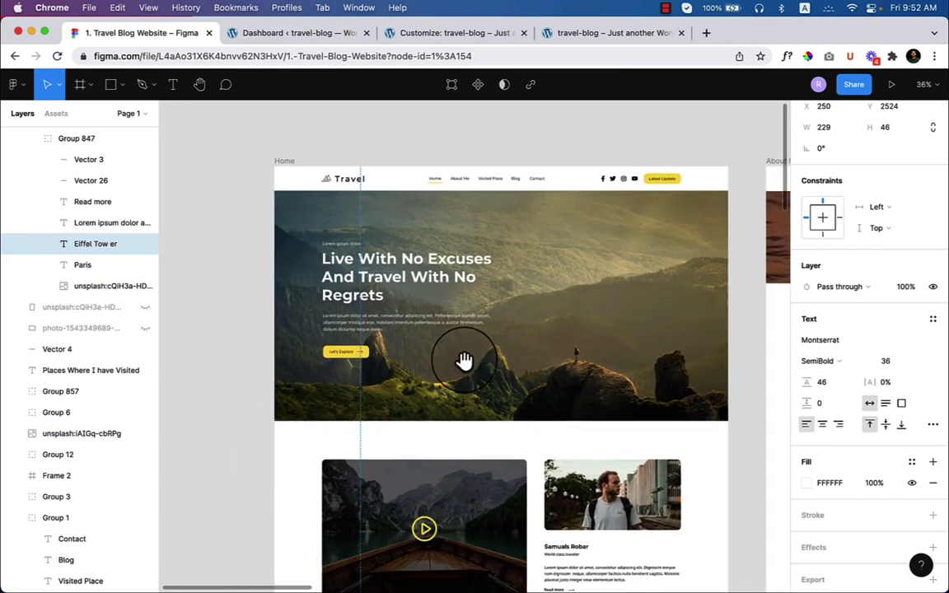
scroll(383, 354, "up", 15)
left_click(437, 373)
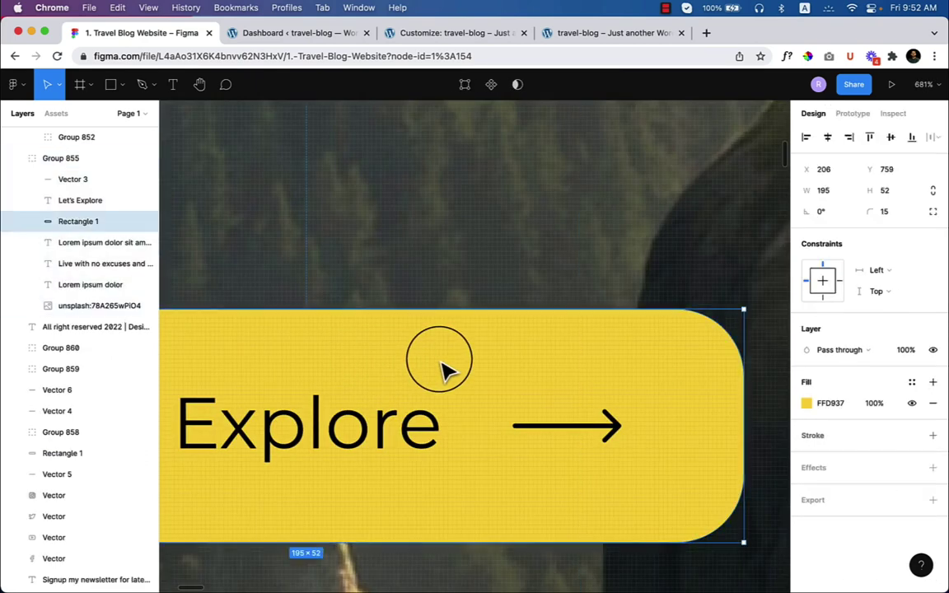
left_click(821, 405)
key("super+c")
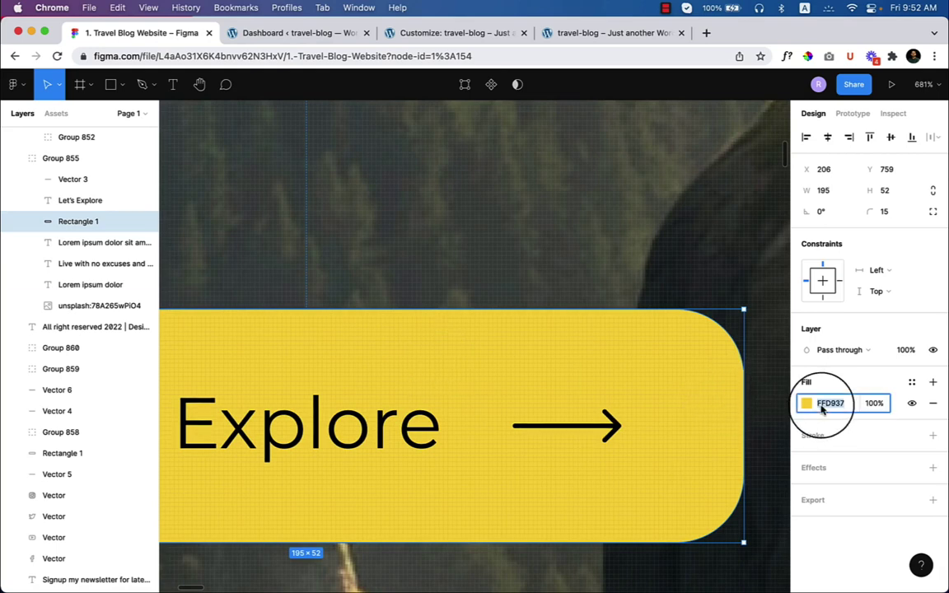
left_click(441, 33)
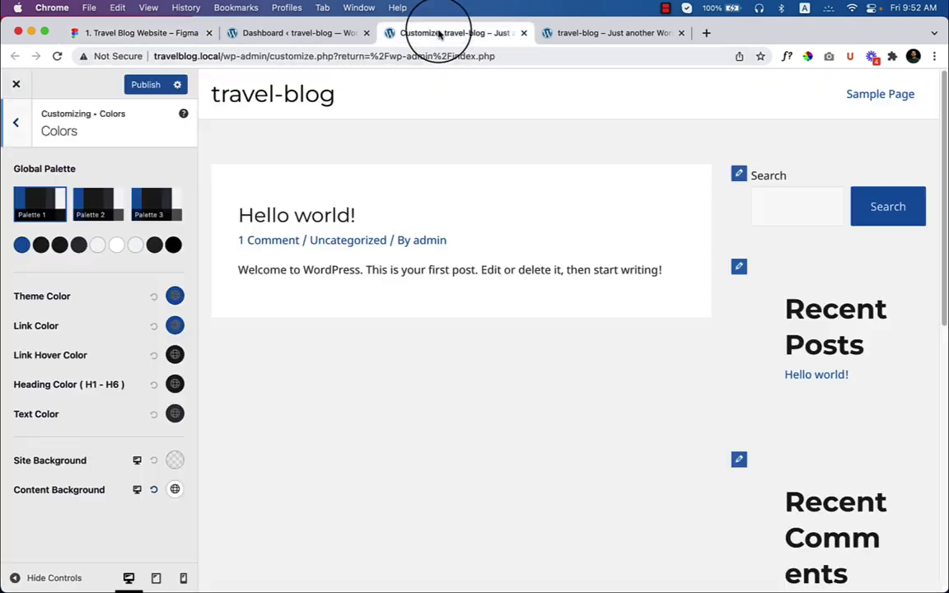
Change Global Palette colour 1 from 0170B9 to yellow FFD937
left_click(22, 244)
left_click(173, 456)
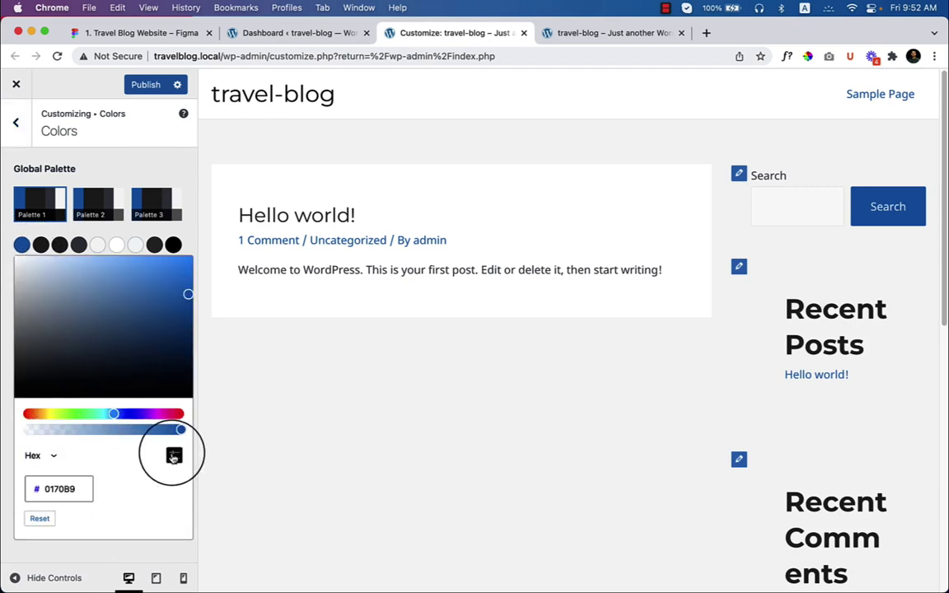
double_click(55, 490)
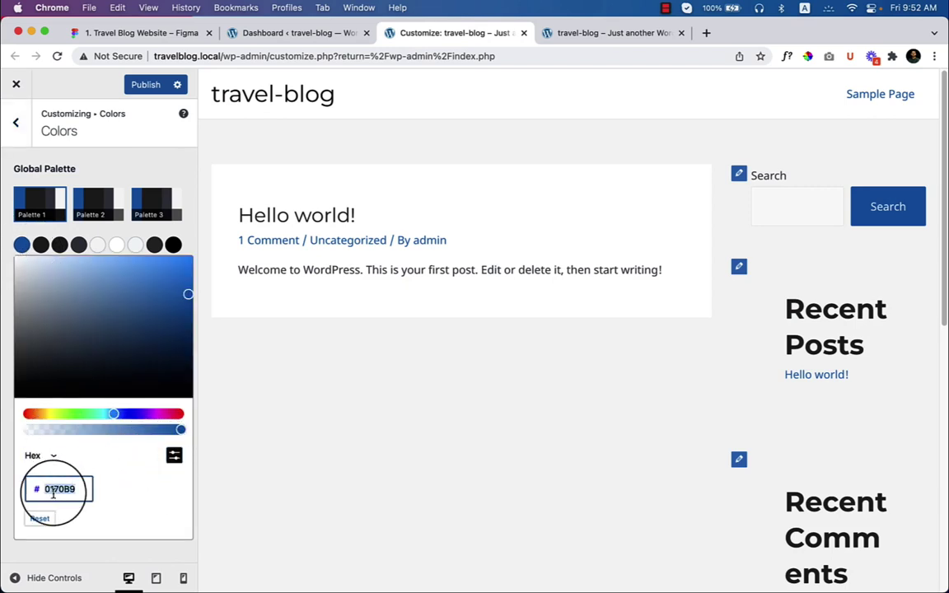
key("super+v")
left_click(98, 524)
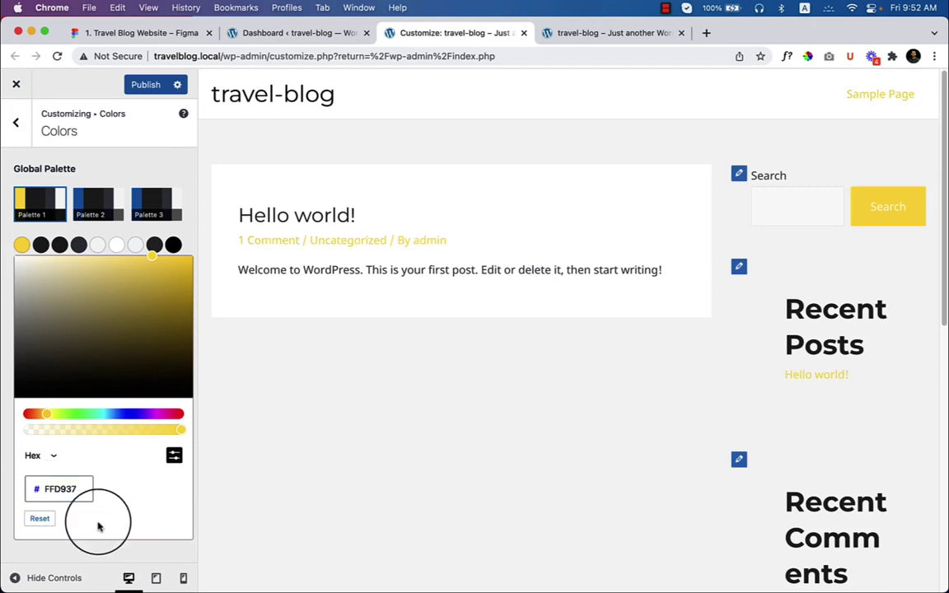
left_click(20, 246)
left_click(73, 174)
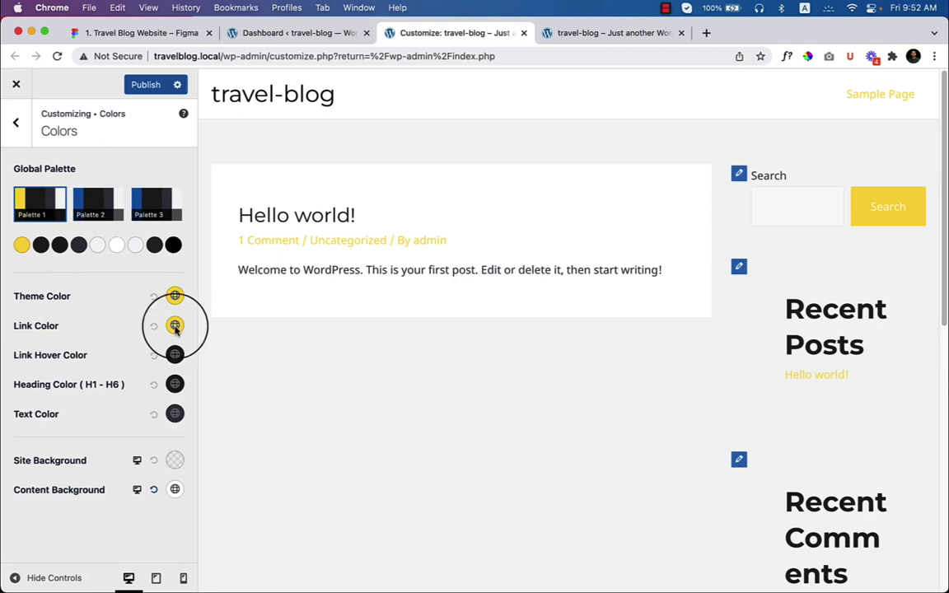
left_click(339, 34)
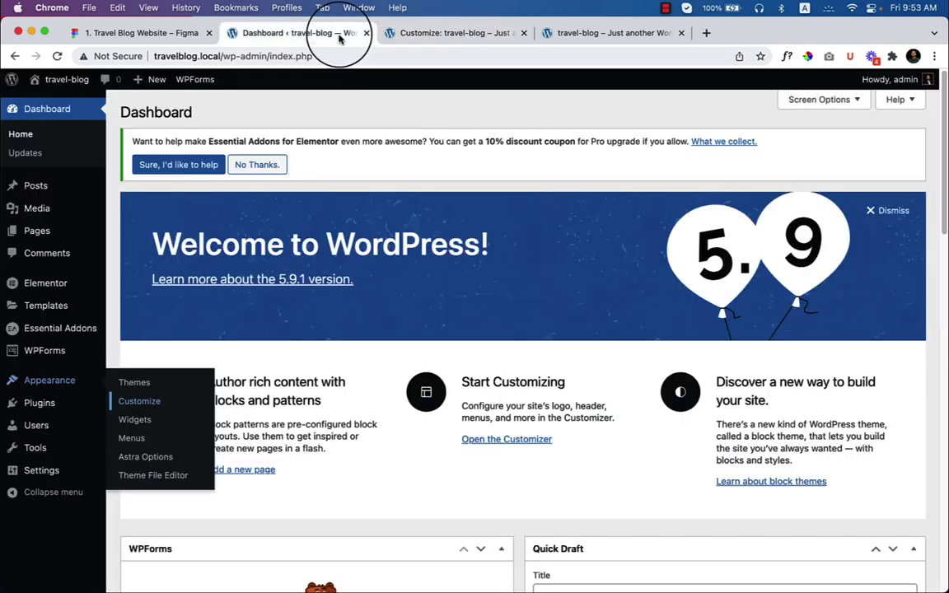
Undo the accidental move of the hero image out of the Home frame
left_click(148, 33)
scroll(598, 247, "down", 10)
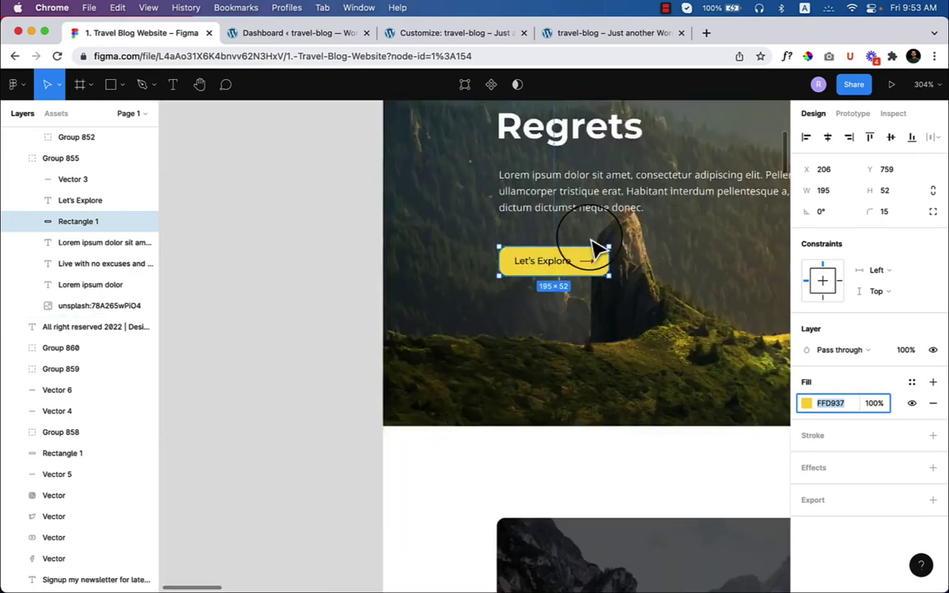
left_click_drag(713, 271, 375, 344)
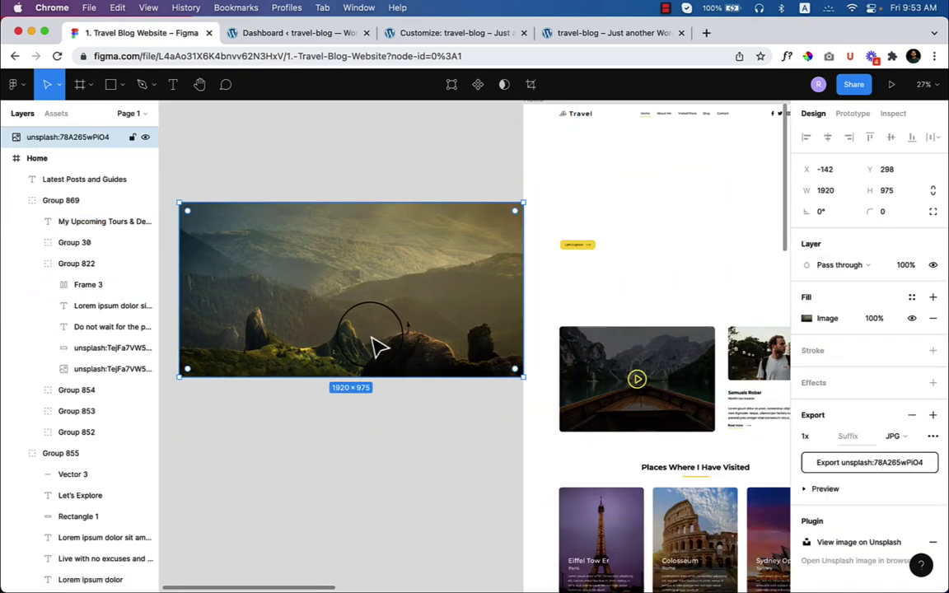
key("super+z")
left_click(364, 356)
Pan and zoom to review the Blog / Archive frame, then return to the Customizer
left_click_drag(635, 338, 57, 233)
left_click_drag(651, 381, 106, 409)
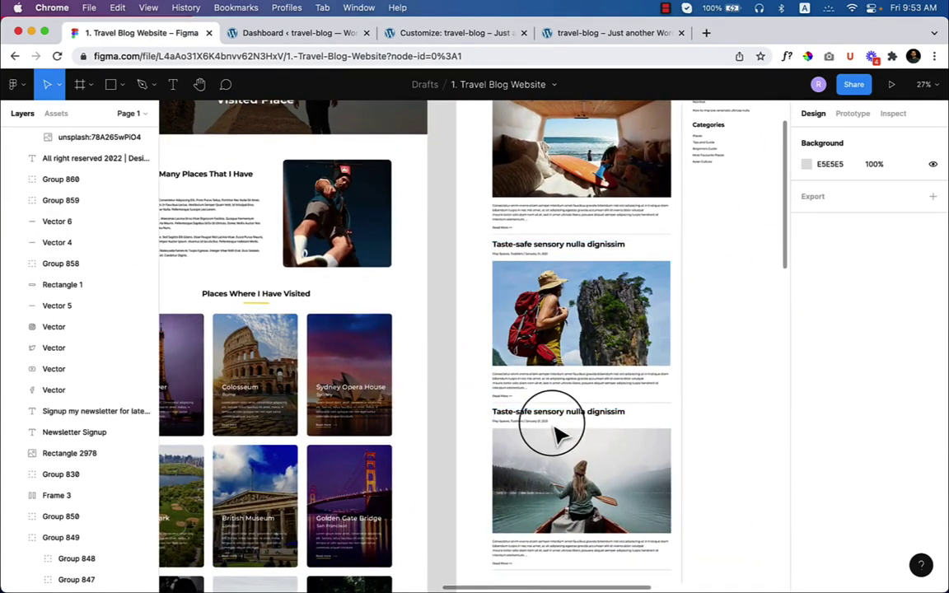
scroll(555, 431, "up", 5)
scroll(556, 432, "down", 4)
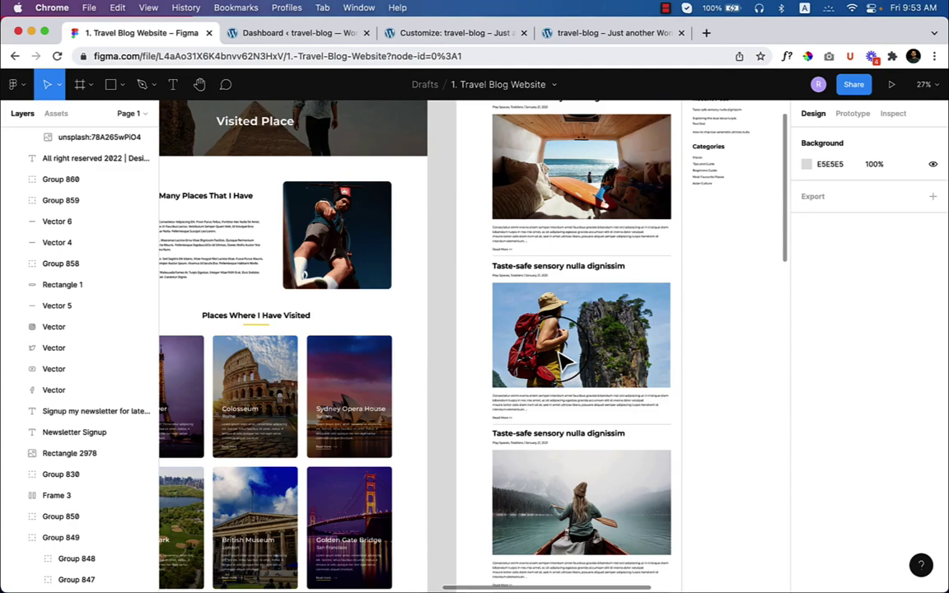
scroll(600, 274, "up", 5)
scroll(577, 342, "up", 2)
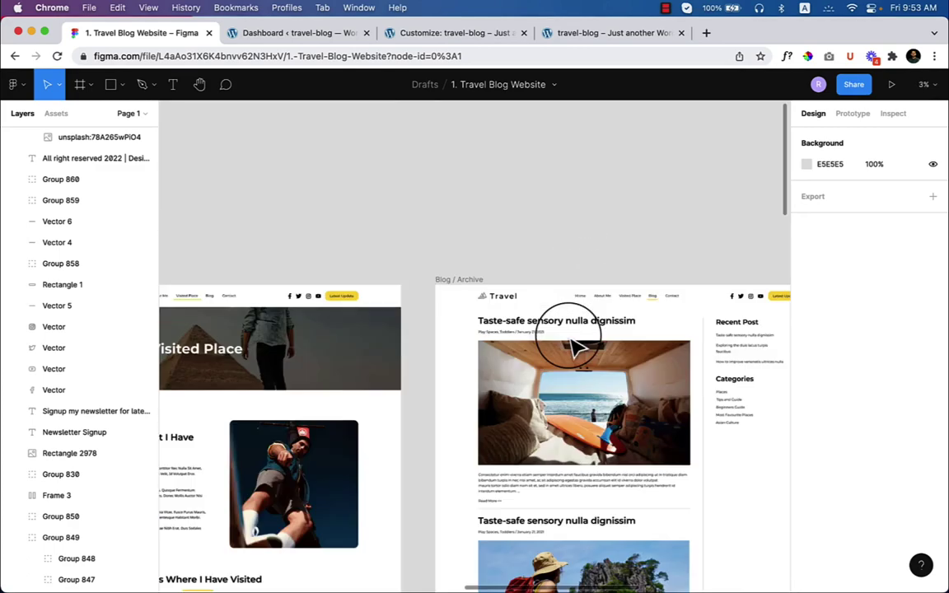
scroll(577, 346, "up", 10)
scroll(576, 345, "down", 5)
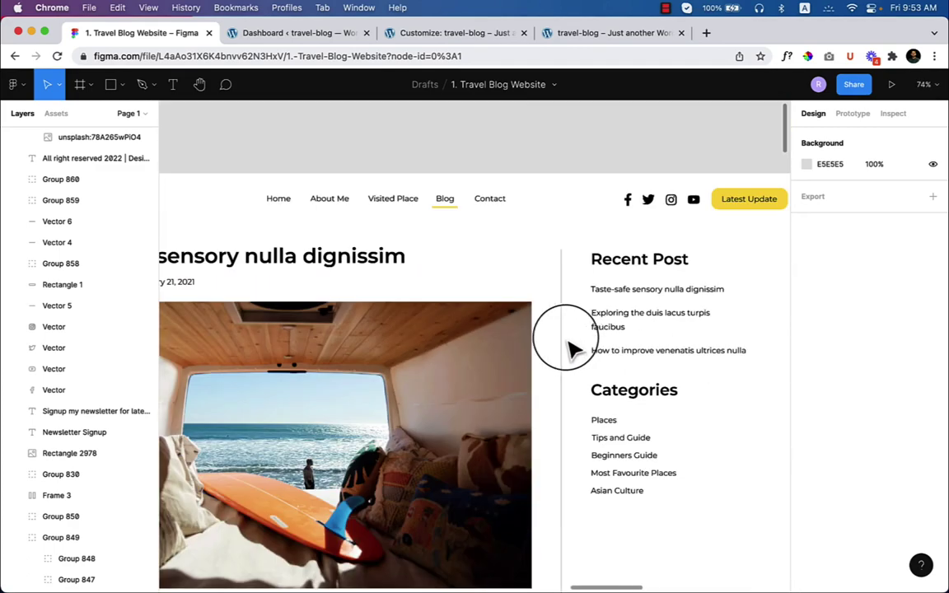
scroll(566, 350, "down", 5)
scroll(508, 318, "left", 3)
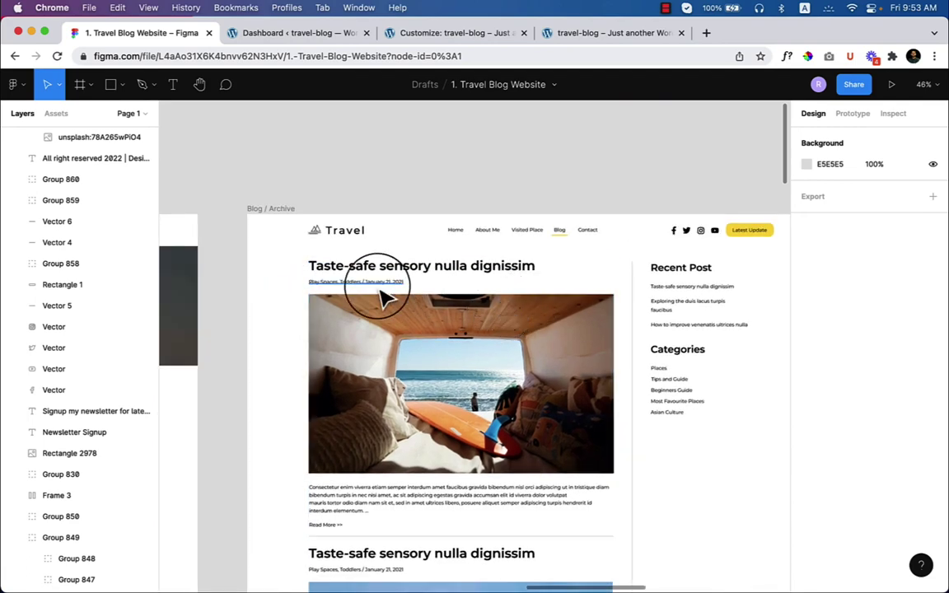
scroll(379, 298, "up", 5)
scroll(328, 434, "down", 5)
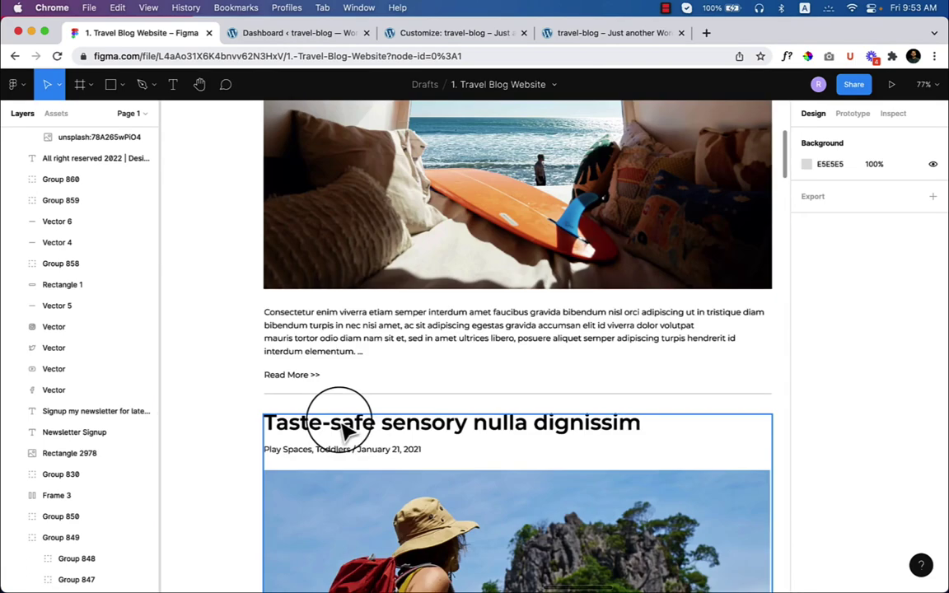
left_click(456, 34)
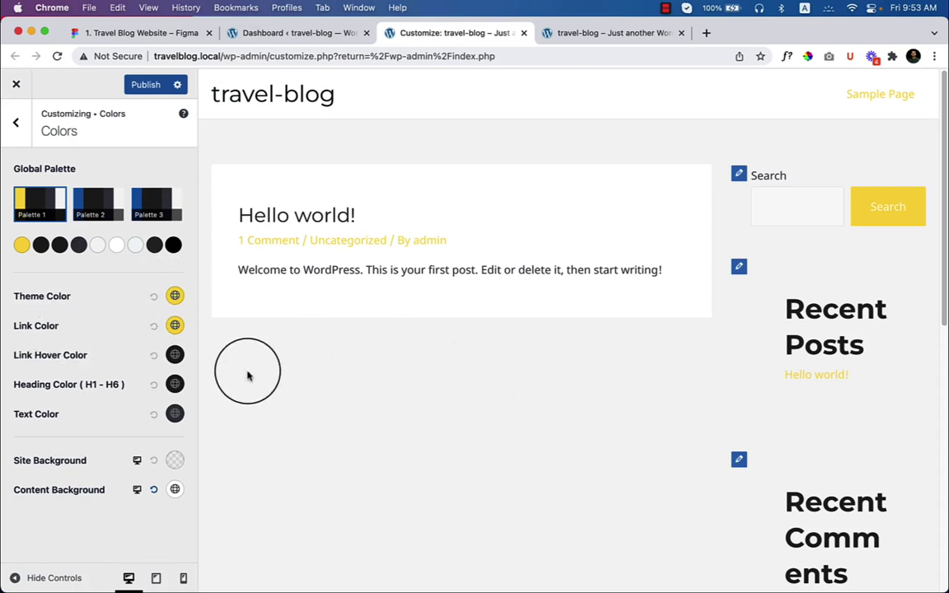
Darken the Link Color to gold #D6AF04
left_click(173, 326)
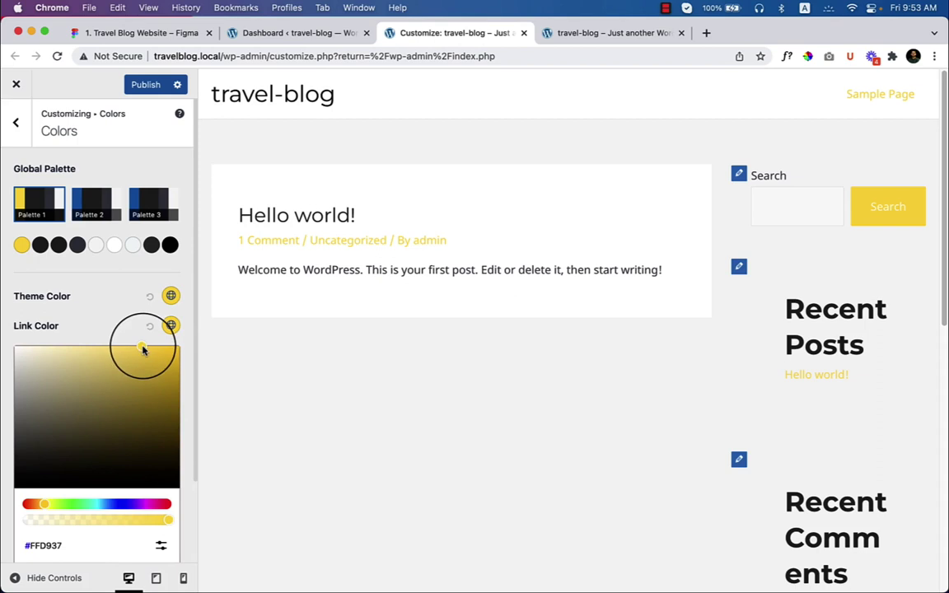
left_click_drag(142, 351, 172, 372)
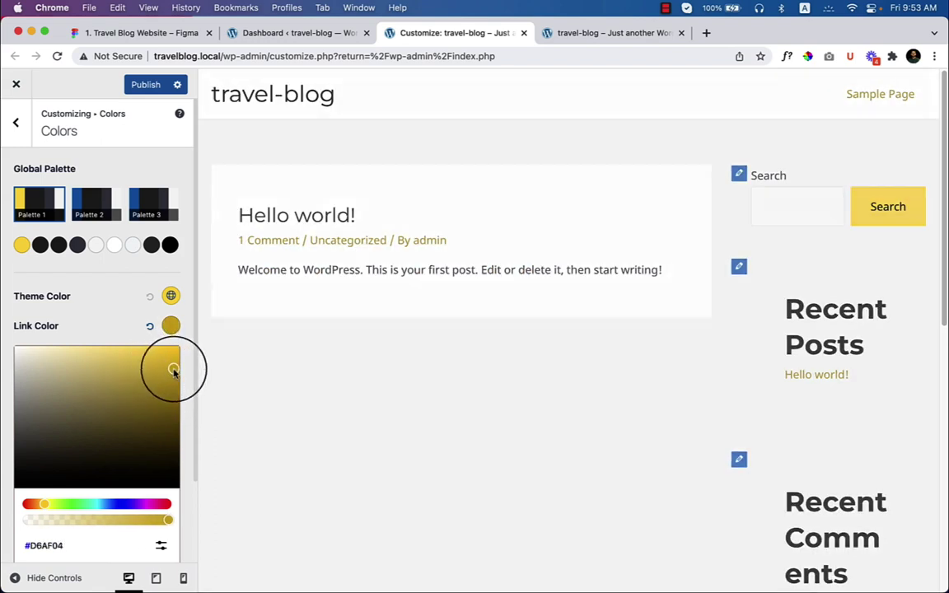
left_click(95, 325)
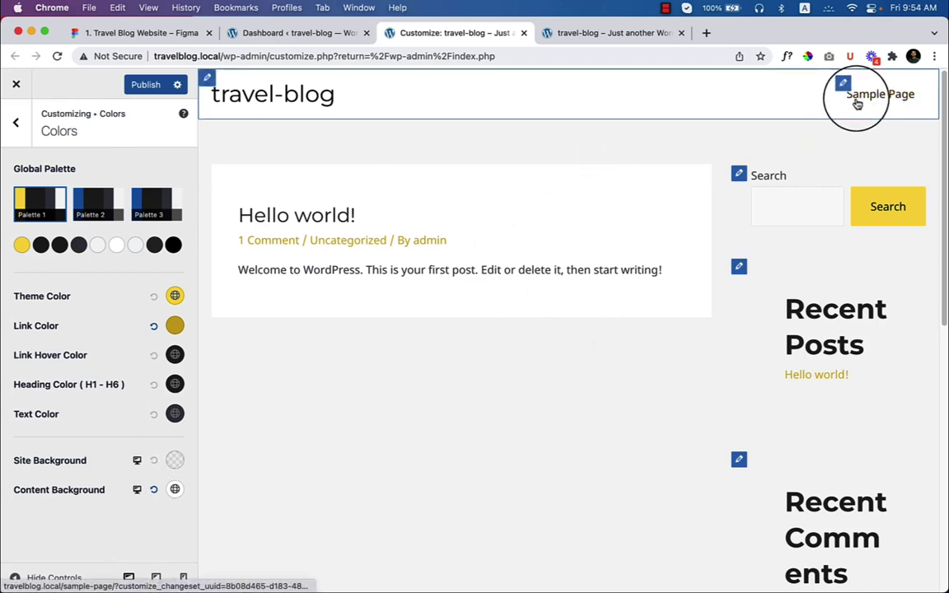
View the Pages list with Privacy Policy and Sample Page, then return to Figma
left_click(270, 38)
mouse_move(33, 235)
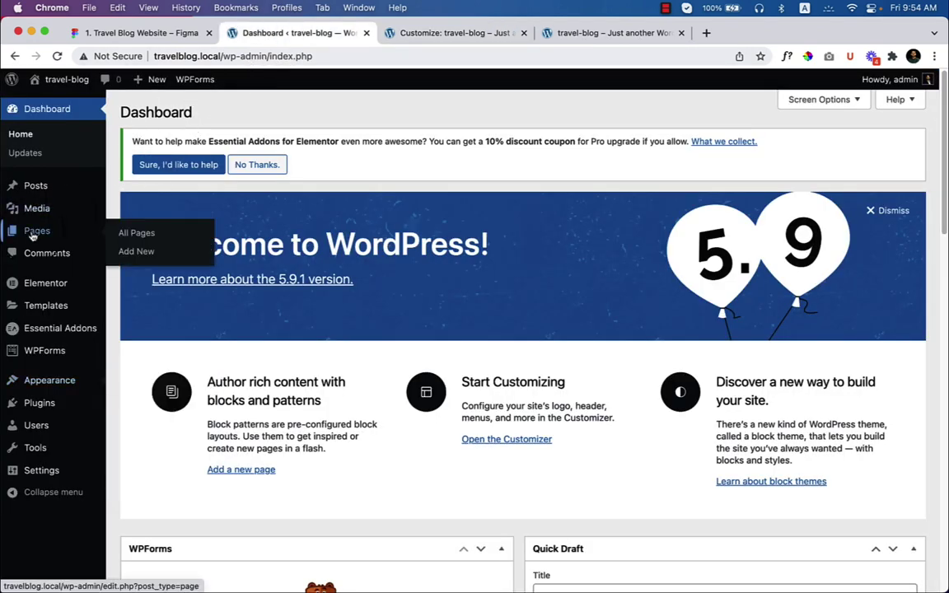
left_click(150, 240)
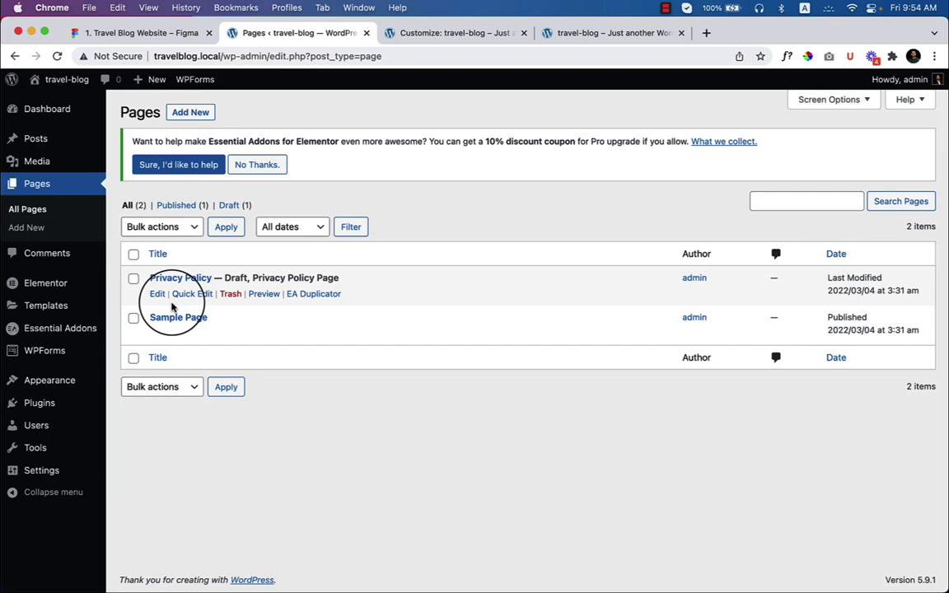
left_click(132, 35)
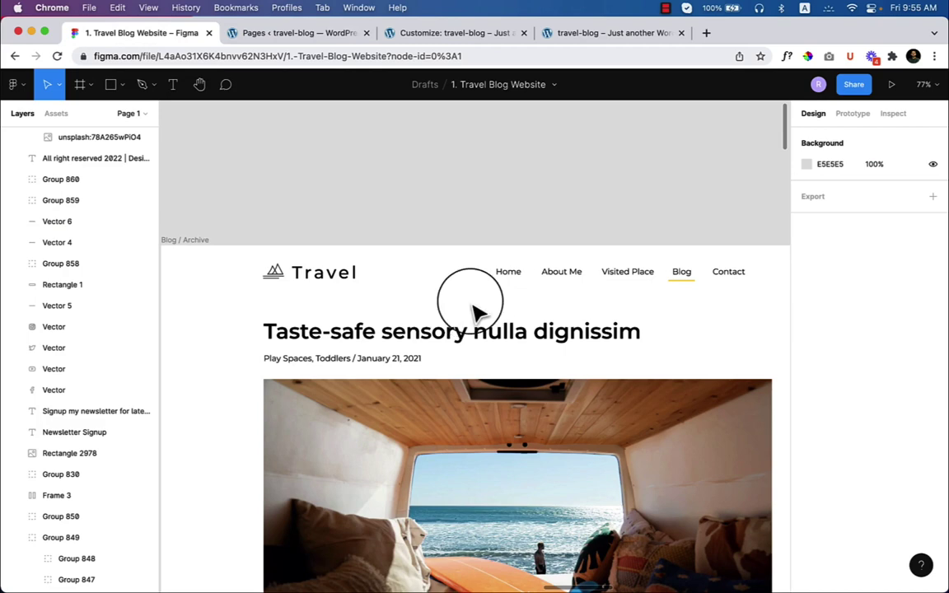
Zoom into the Home header's menu, social icons and yellow Latest Update button
scroll(476, 311, "down", 5)
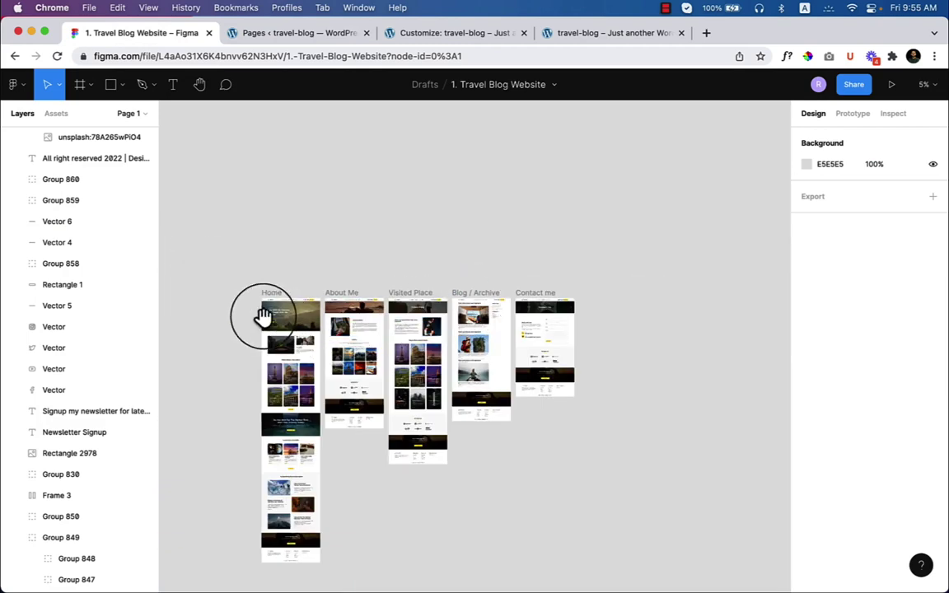
left_click_drag(265, 318, 460, 255)
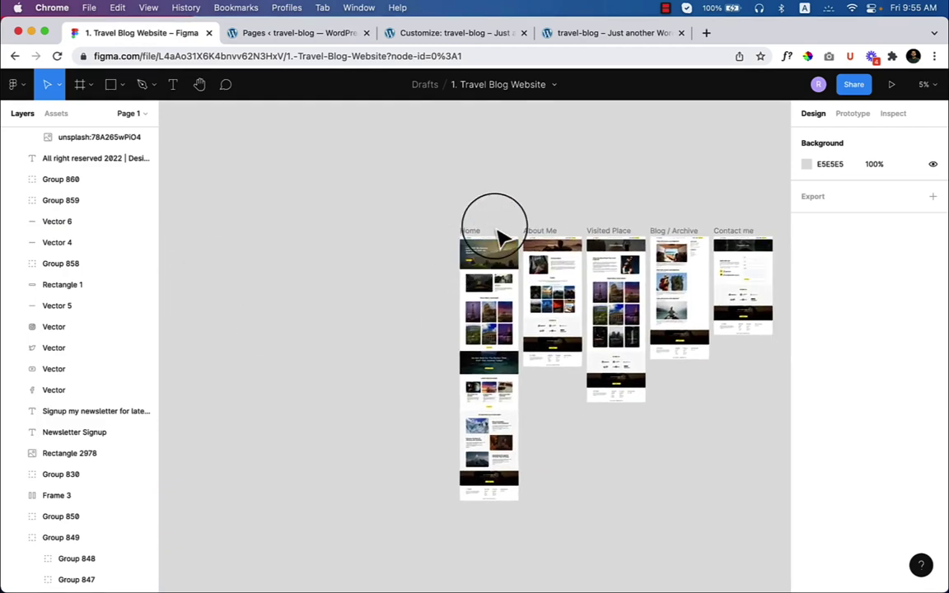
scroll(497, 234, "up", 10)
left_click_drag(339, 452, 501, 292)
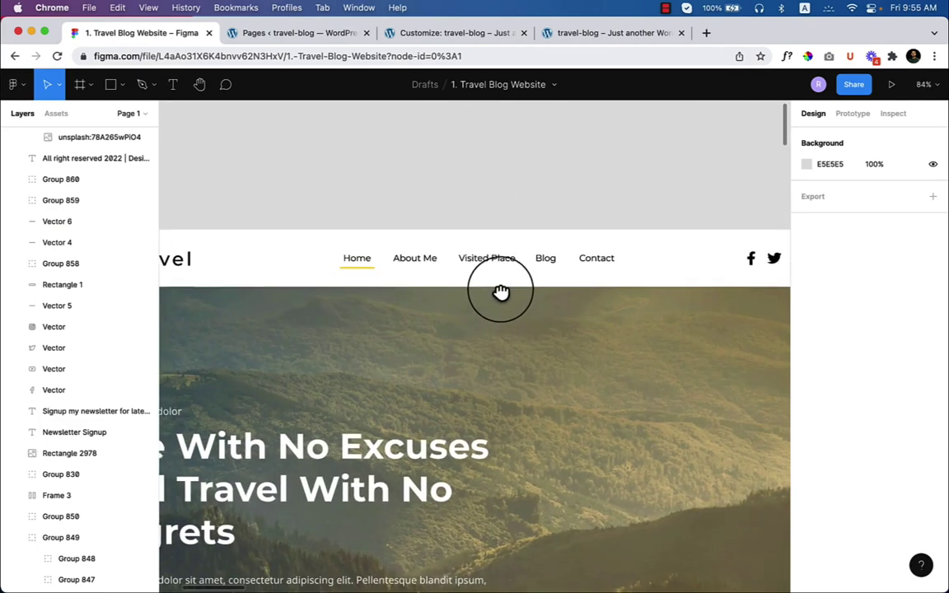
scroll(509, 292, "down", 5)
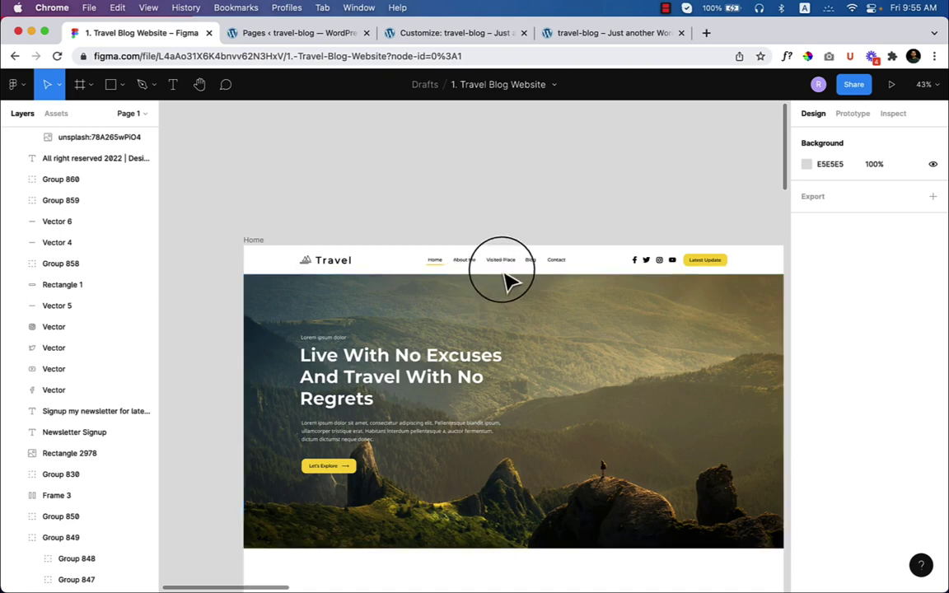
left_click(298, 33)
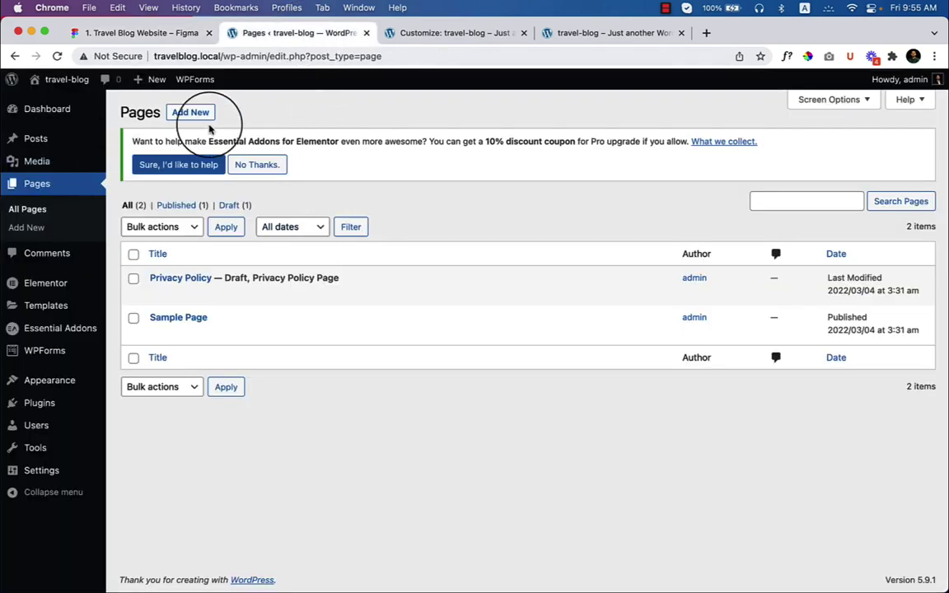
Open several new blank pages from Add New in separate tabs, then go to the first one's editor
right_click(182, 113)
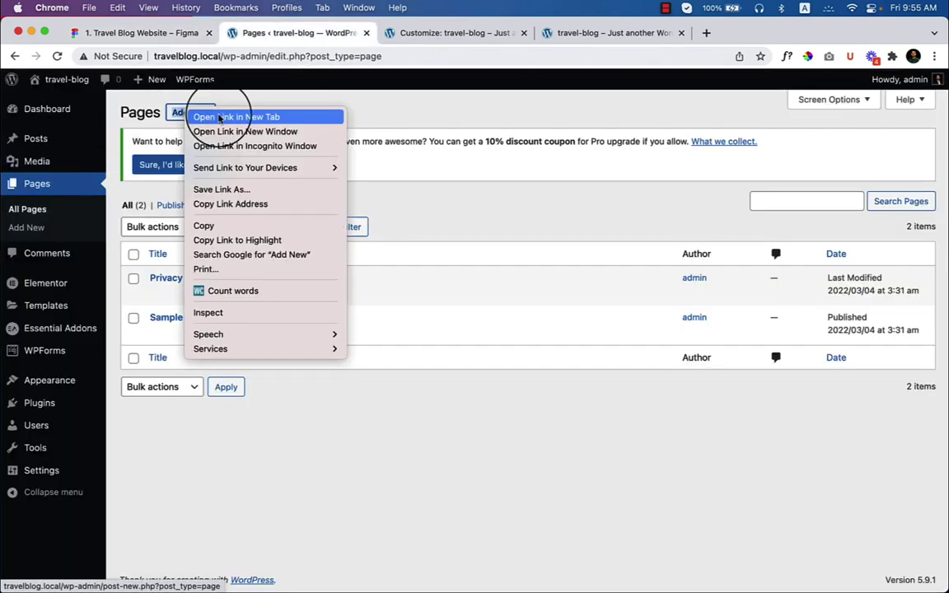
left_click(224, 116)
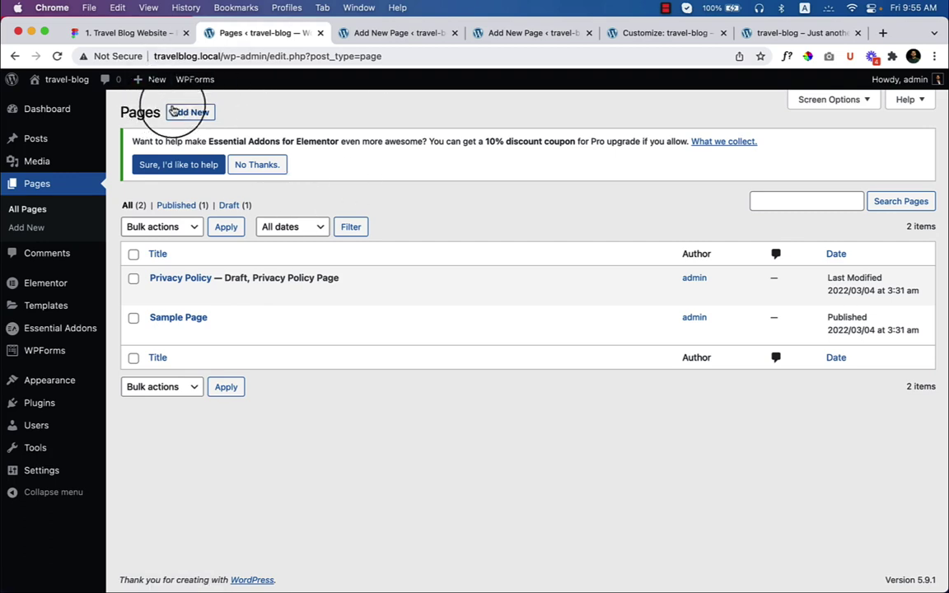
left_click(194, 115, "super")
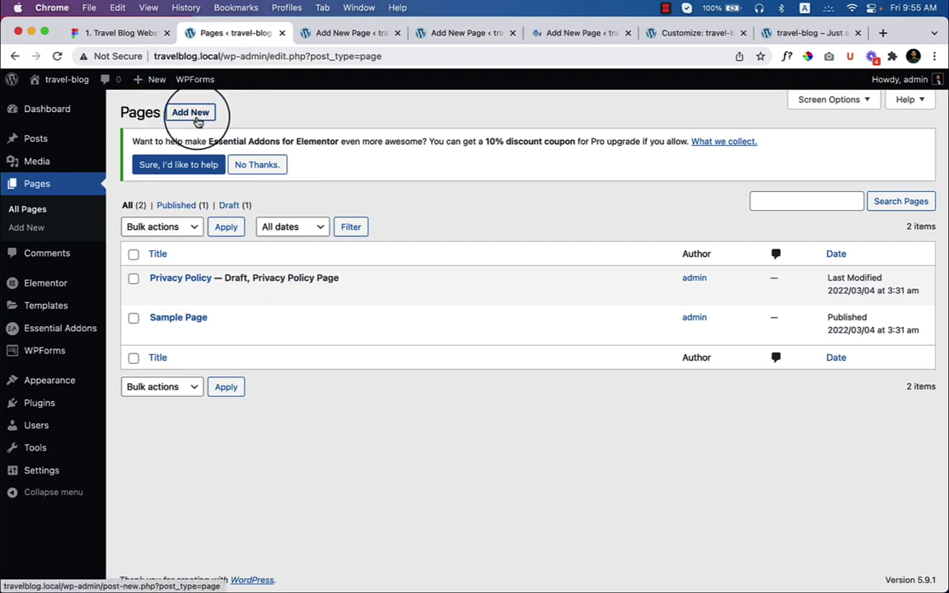
left_click(198, 121, "super")
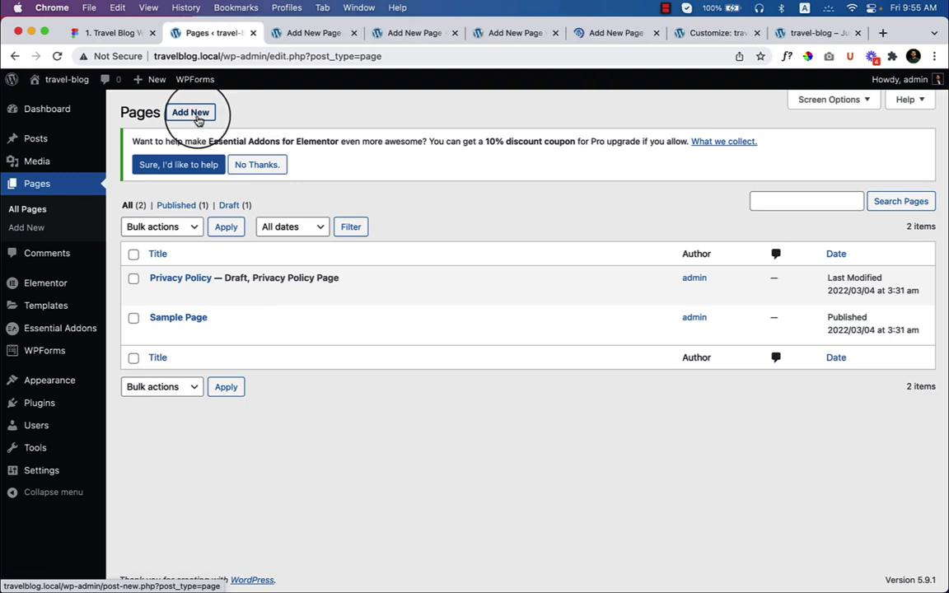
left_click(284, 33)
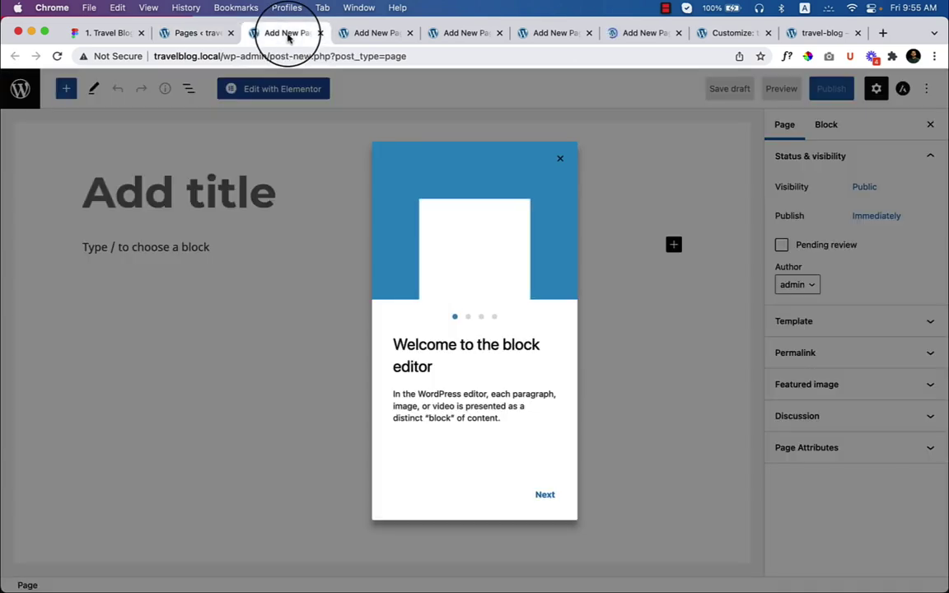
Publish a new page titled 'Home', matching the Figma menu item name
left_click(559, 160)
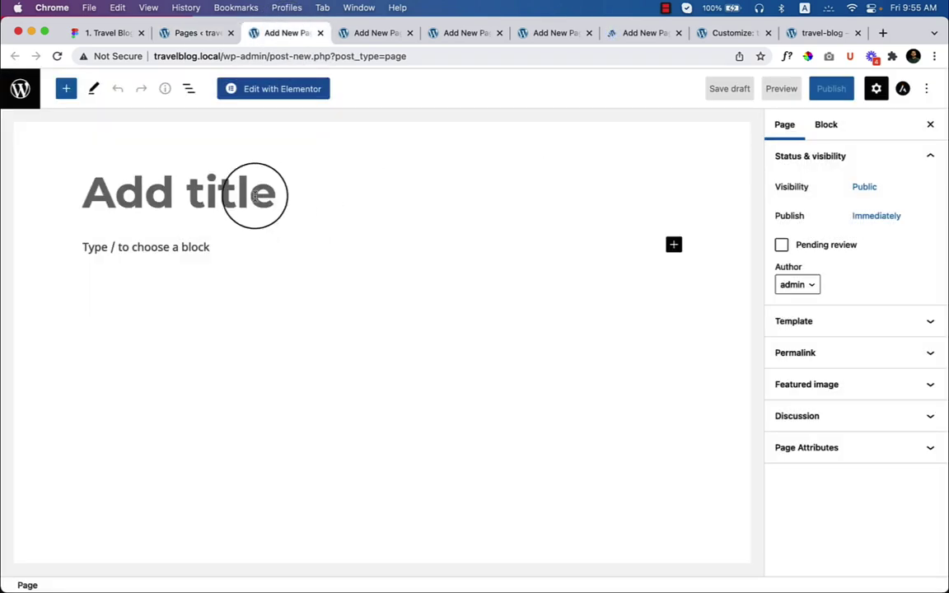
left_click(105, 33)
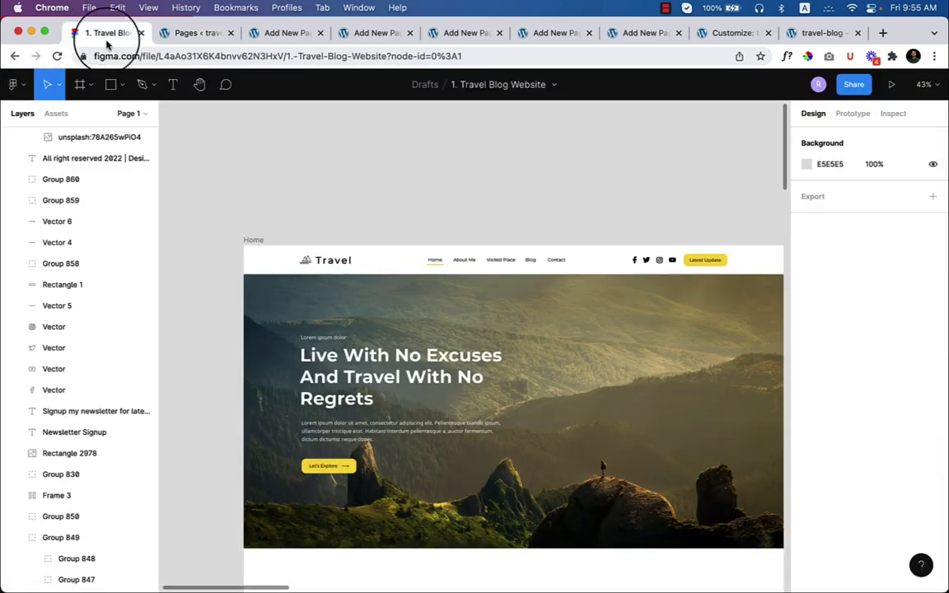
left_click(284, 33)
type("Home")
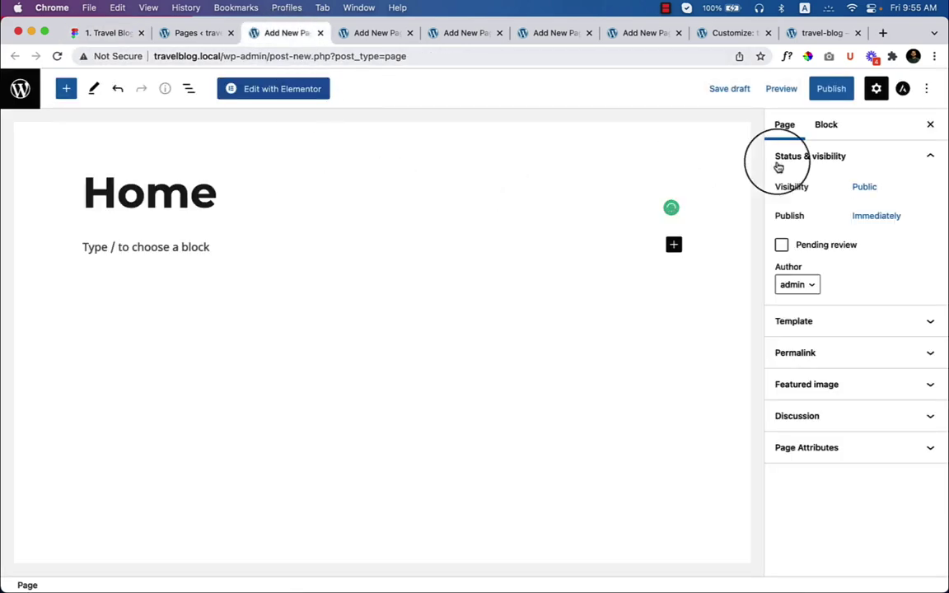
left_click(835, 94)
left_click(836, 97)
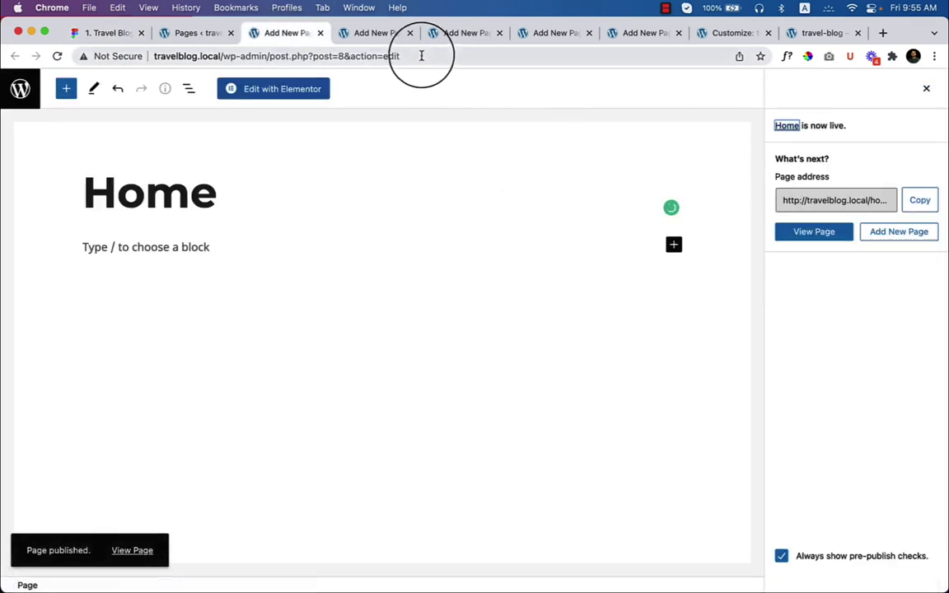
Publish a second new page titled 'About Me'
left_click(368, 33)
left_click(561, 158)
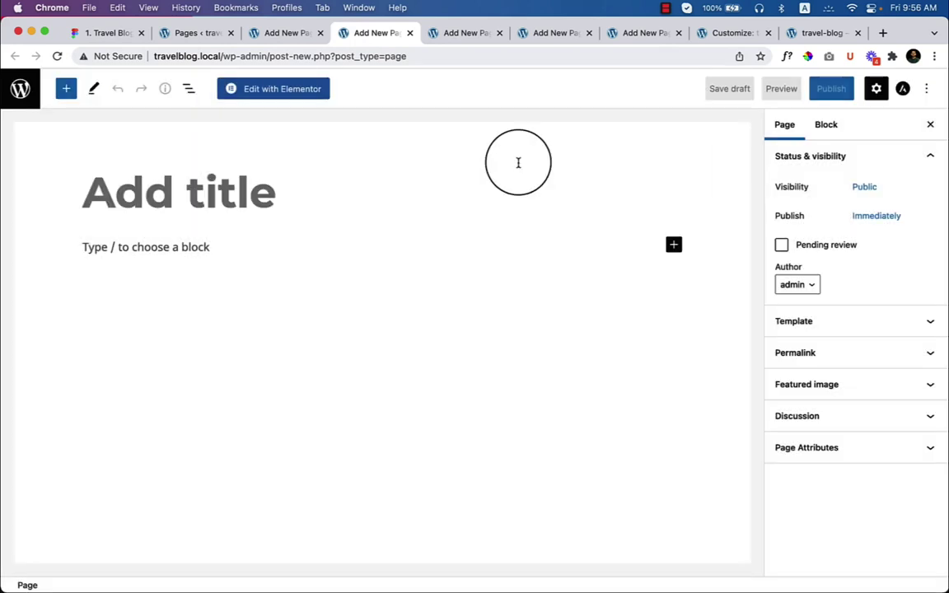
type("About Me")
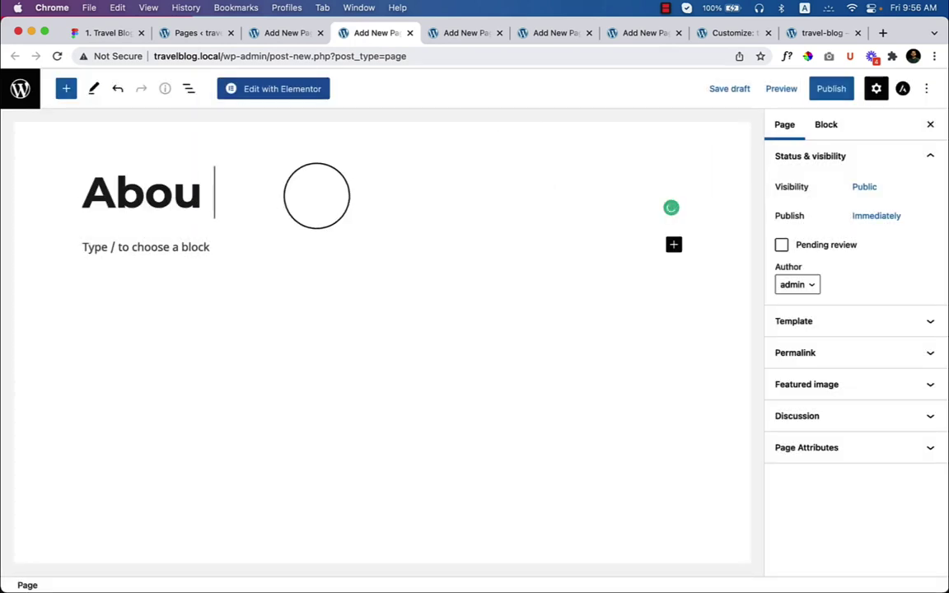
left_click(827, 91)
left_click(821, 91)
Publish a third new page titled 'Visited Place'
left_click(466, 33)
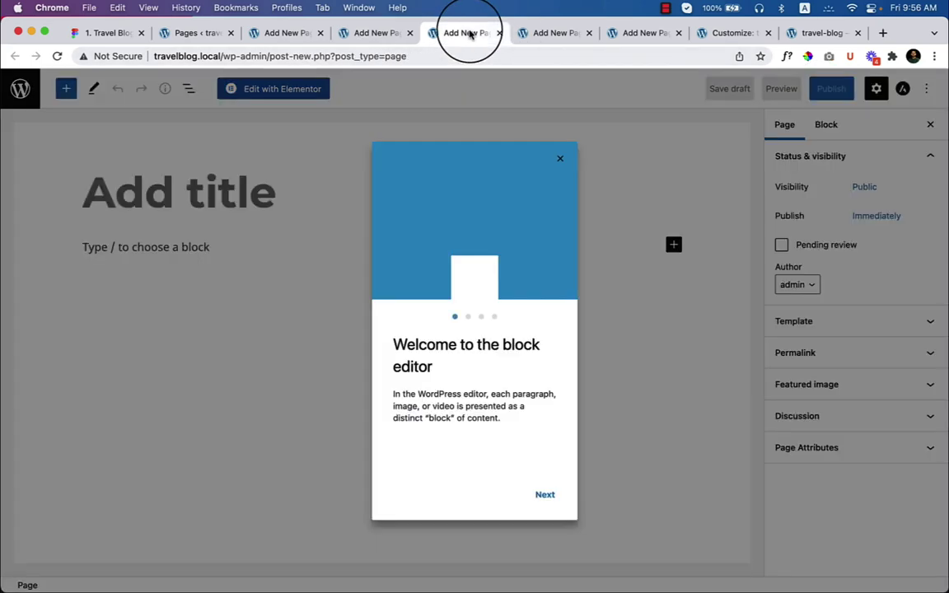
left_click(180, 34)
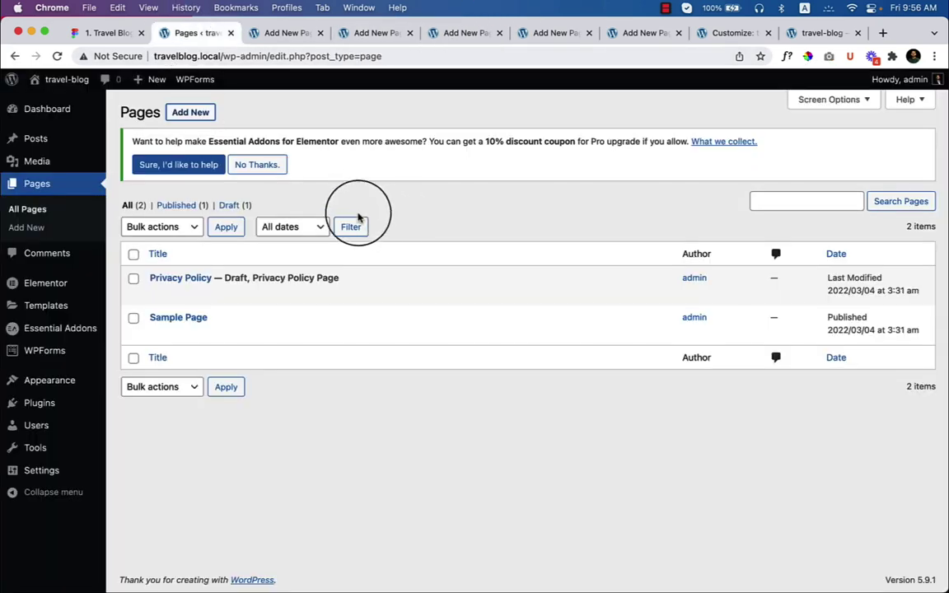
left_click(108, 33)
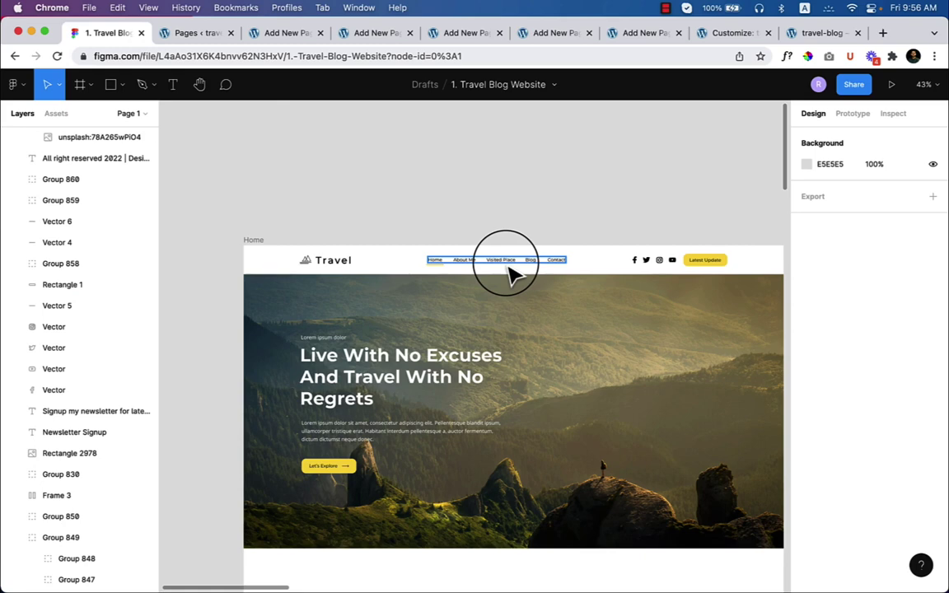
left_click(468, 33)
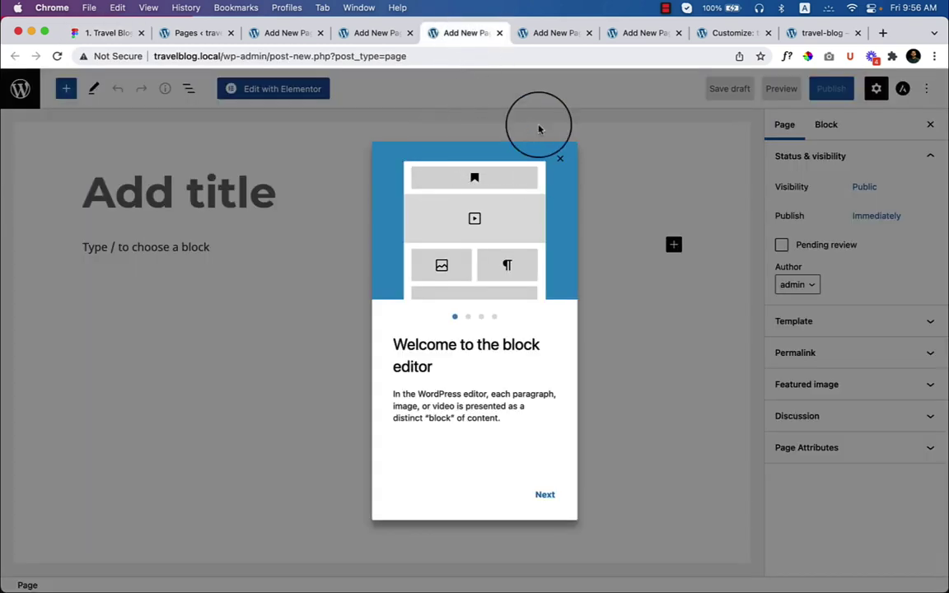
left_click(560, 159)
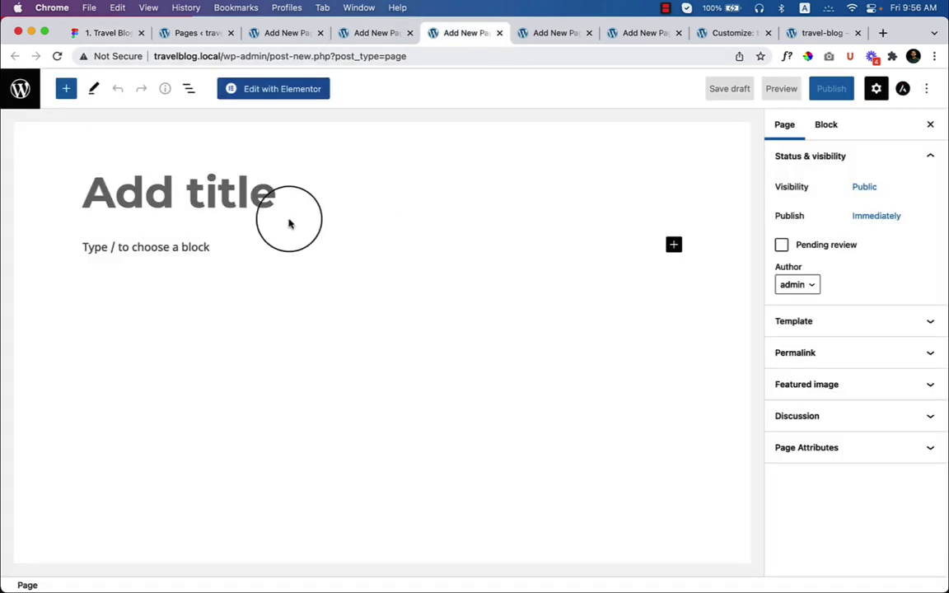
left_click(292, 205)
type("Visited")
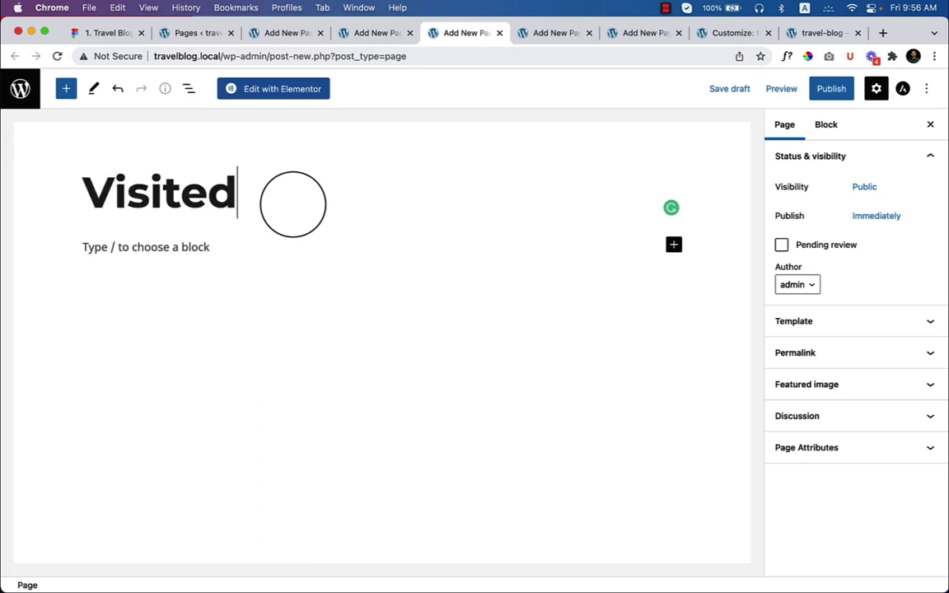
type(" Place")
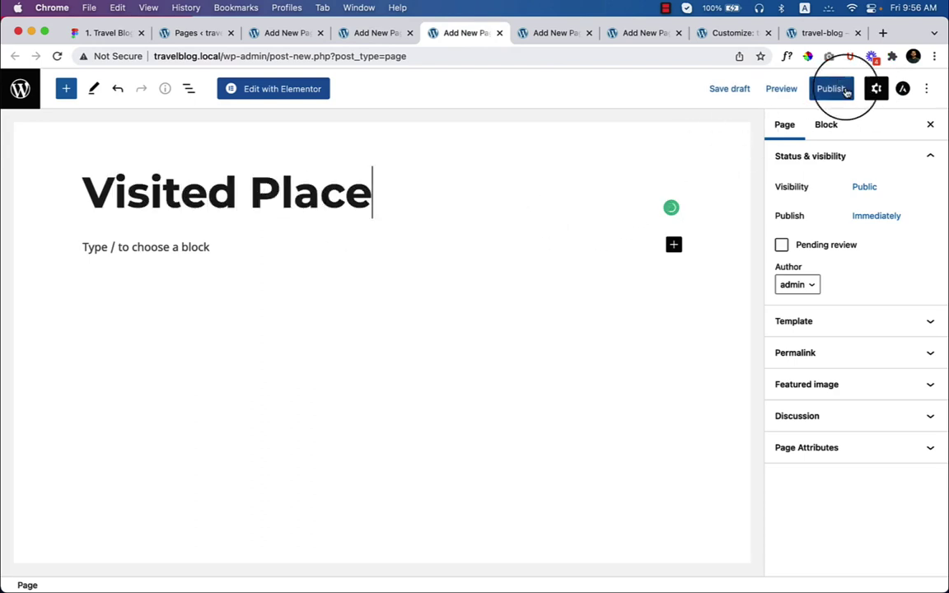
left_click(847, 93)
left_click(820, 91)
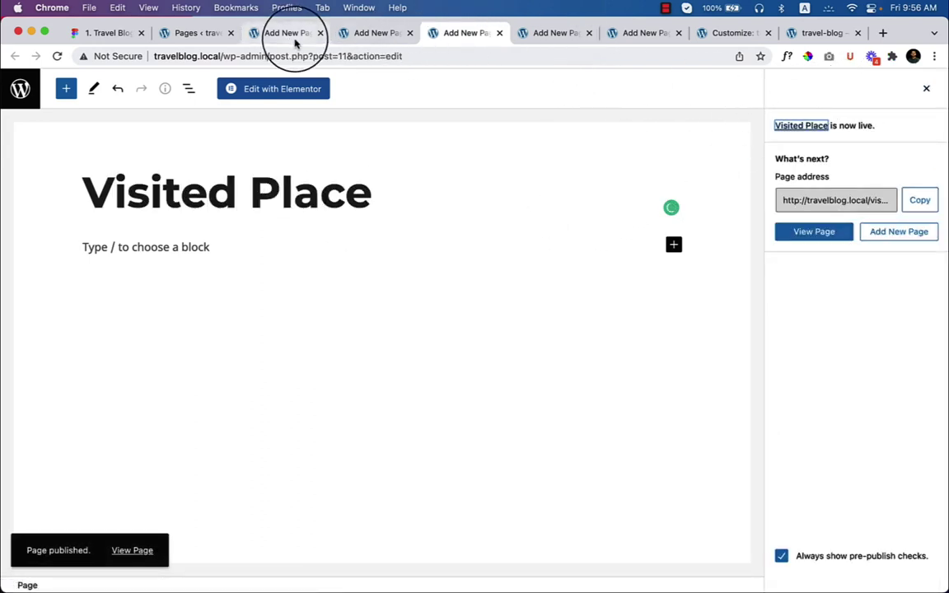
Publish a new page titled 'Blog'
left_click(528, 33)
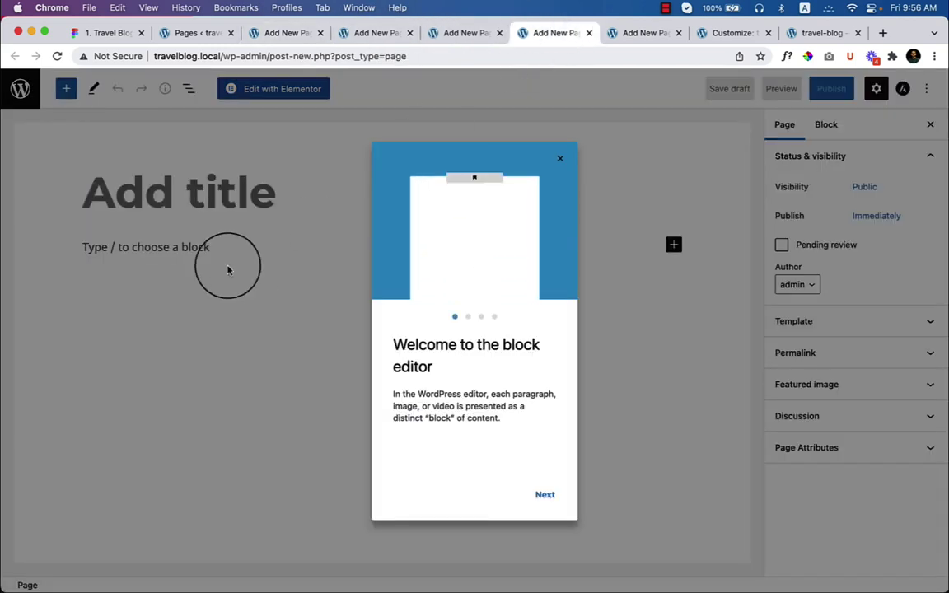
left_click(560, 161)
type("Blog")
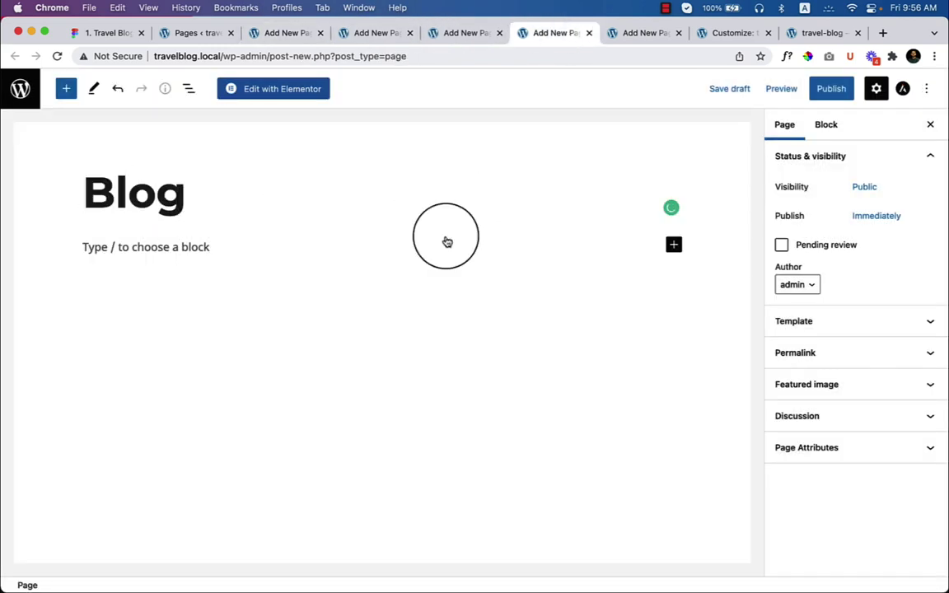
left_click(841, 98)
left_click(824, 94)
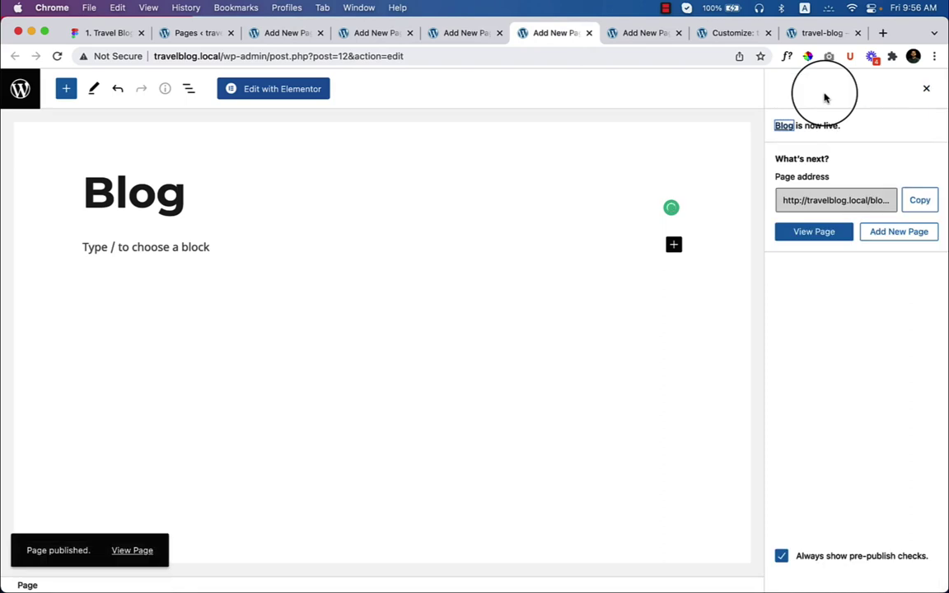
Publish a new page titled 'Contact', checking it against the Figma menu
left_click(651, 33)
left_click(558, 162)
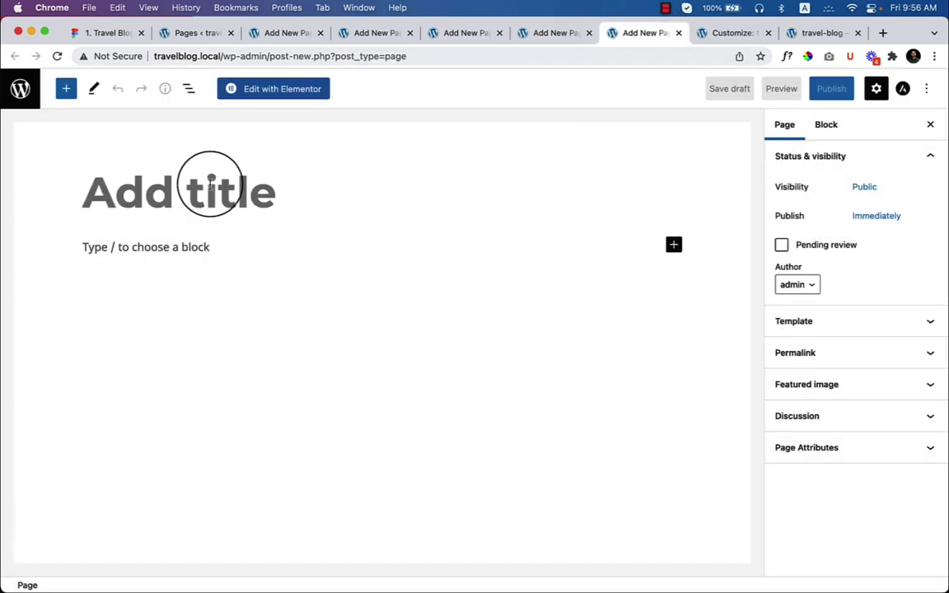
left_click(208, 182)
type("Contact")
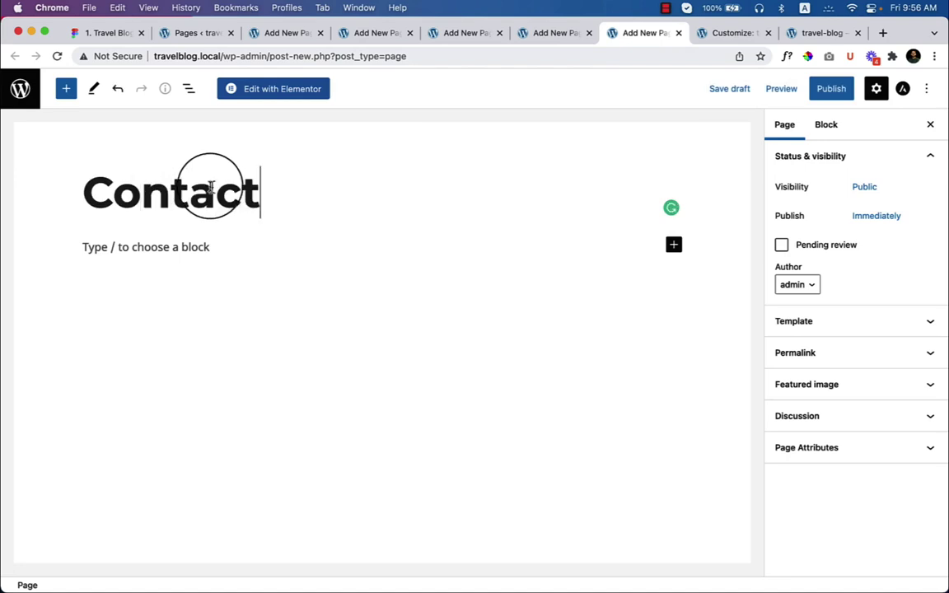
left_click(107, 33)
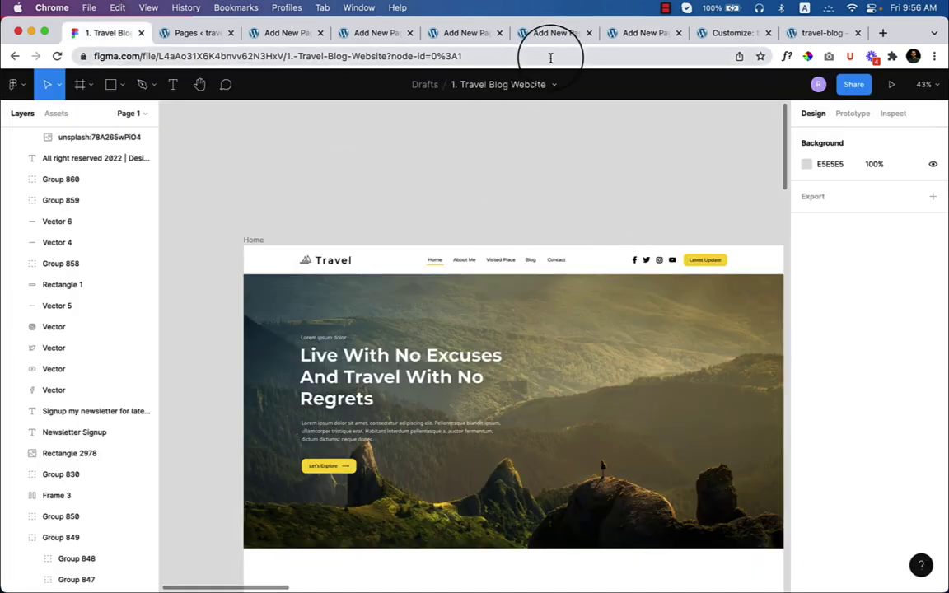
left_click(638, 33)
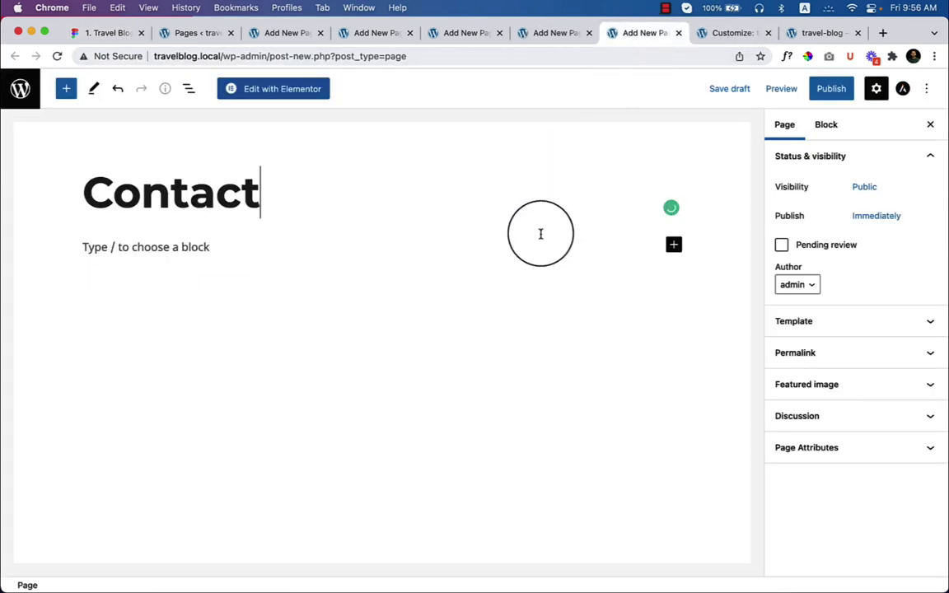
left_click(849, 89)
left_click(834, 92)
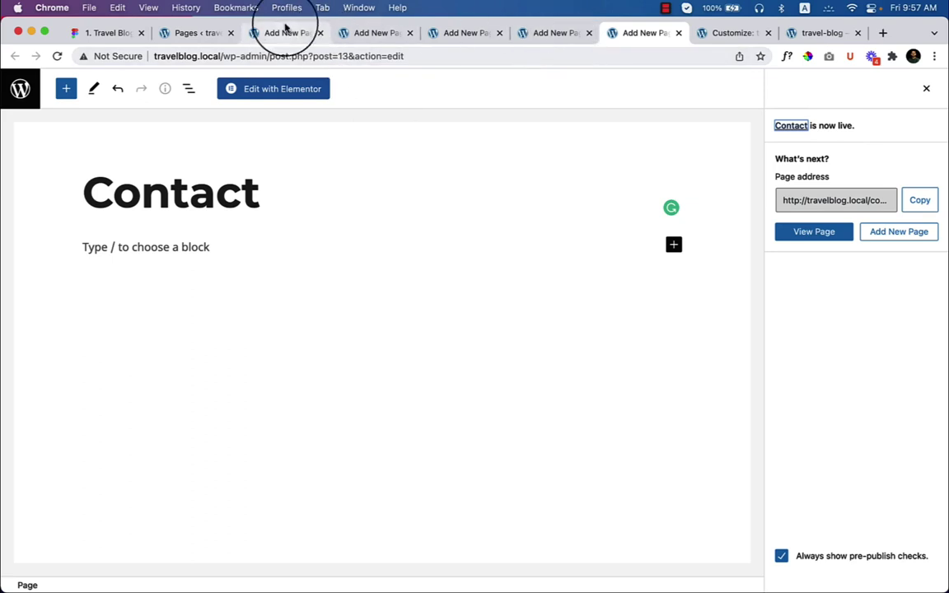
Close the four leftover new-page tabs and return to the Pages list
left_click(320, 33)
left_click(320, 34)
left_click(320, 34)
left_click(320, 34)
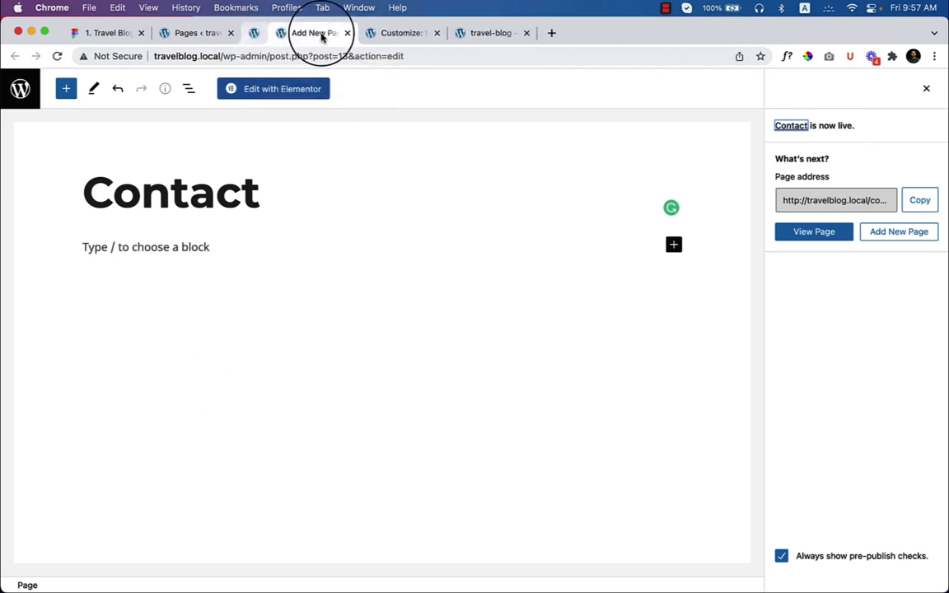
left_click(321, 34)
left_click(202, 33)
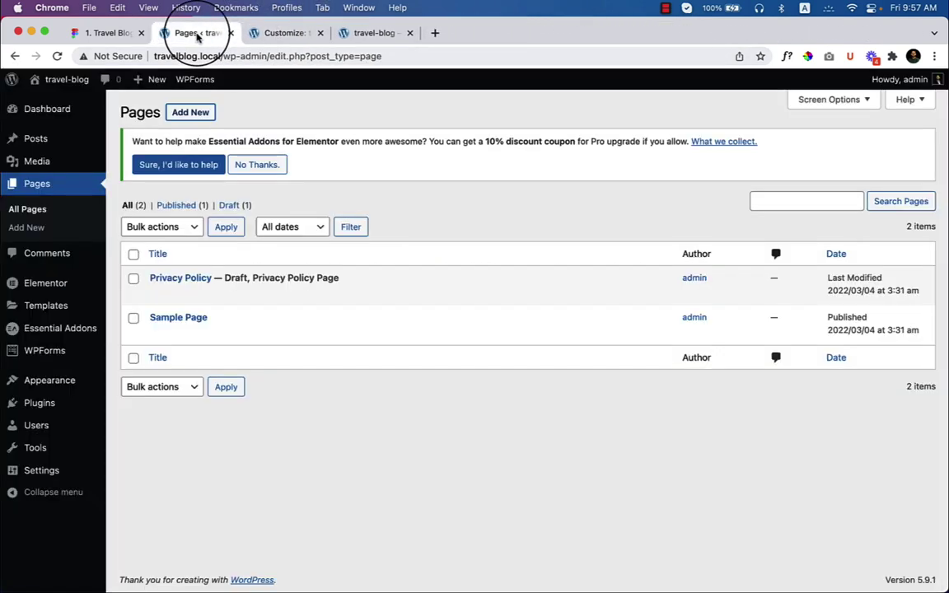
Refresh All Pages to list all seven pages, then go to Appearance > Menus
left_click(35, 211)
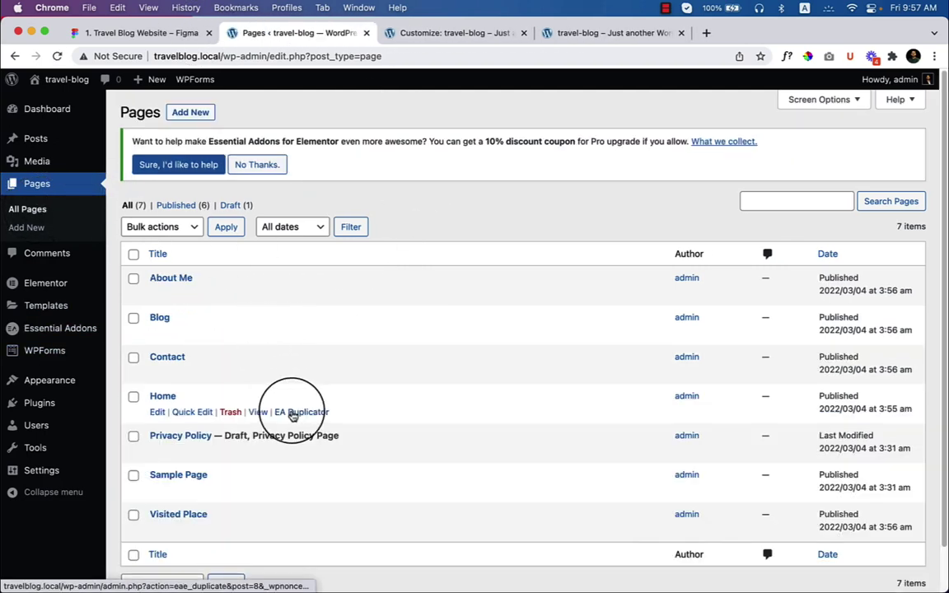
scroll(288, 411, "down", 1)
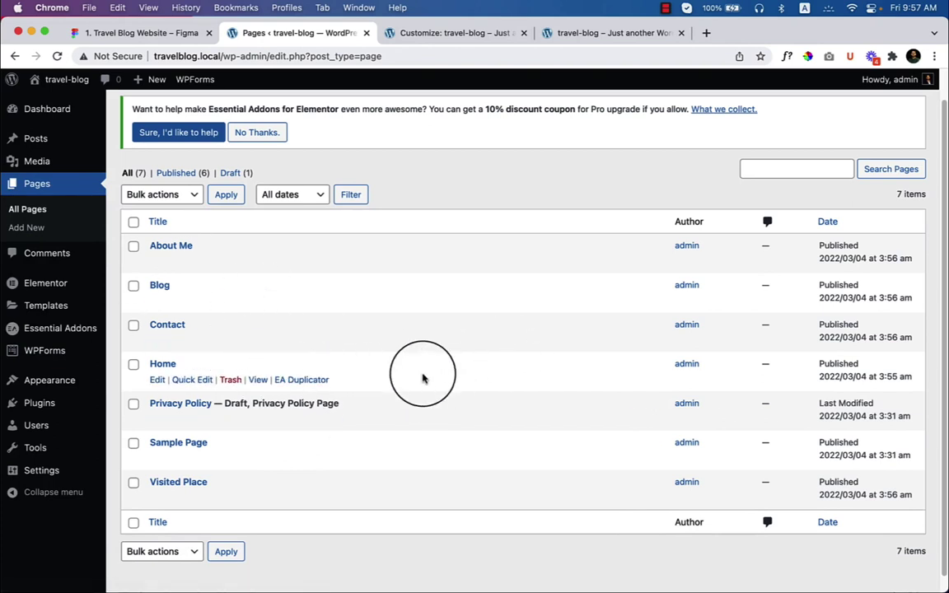
mouse_move(33, 384)
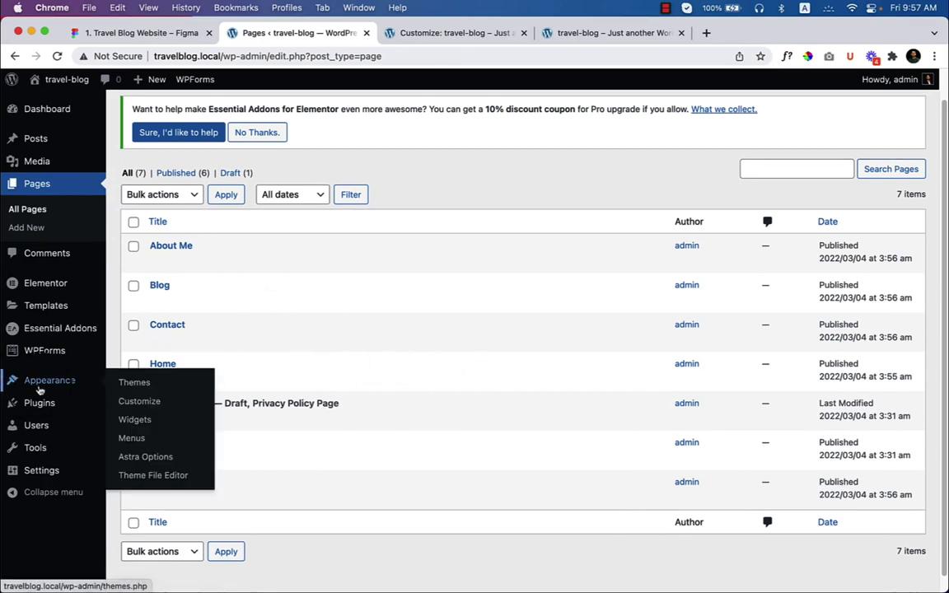
left_click(142, 438)
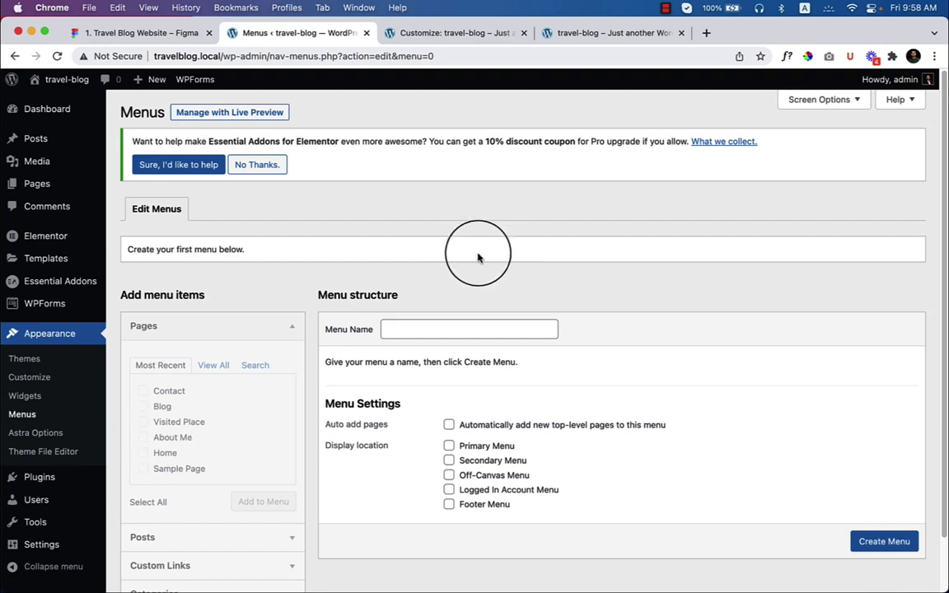
Create a new menu named 'Primary Menu' using the name suggestion
left_click(426, 331)
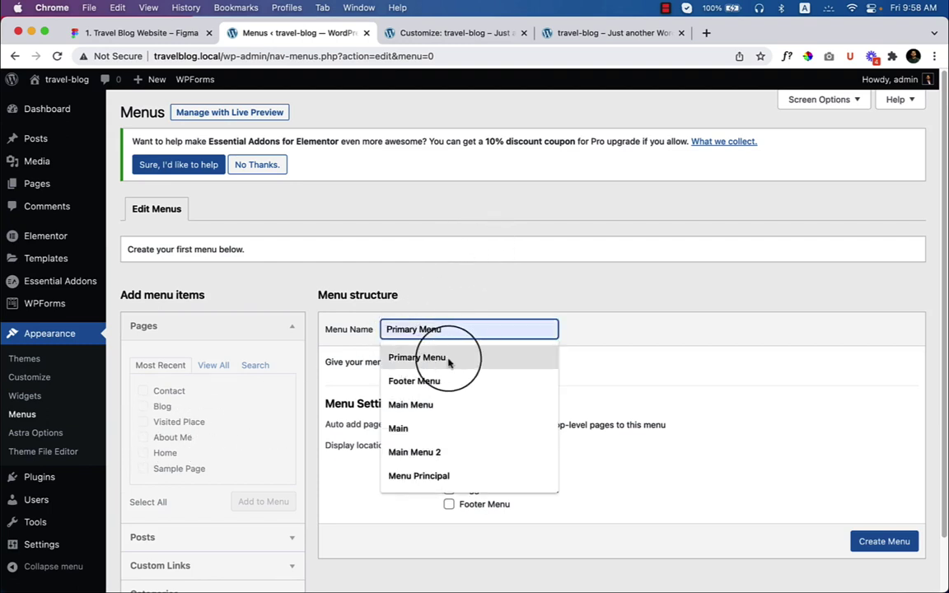
left_click(446, 356)
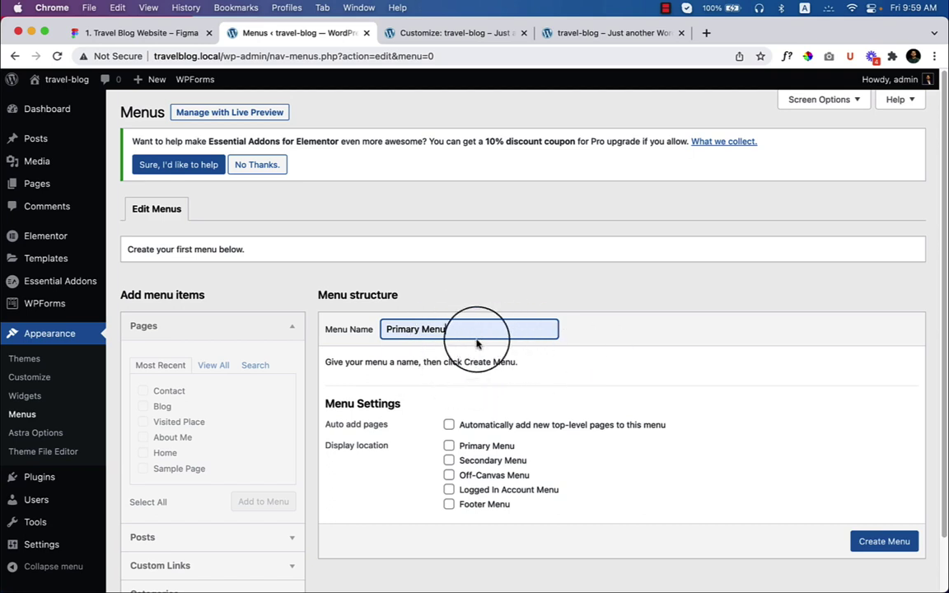
left_click(885, 543)
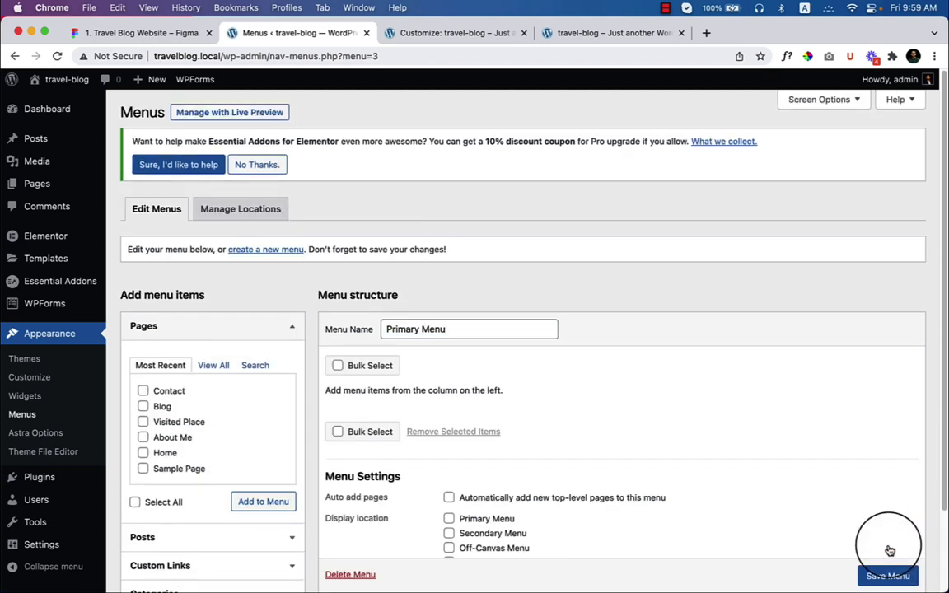
Add the Home, Blog and Contact pages, remove the Home custom link, and move Home to the top
left_click(211, 371)
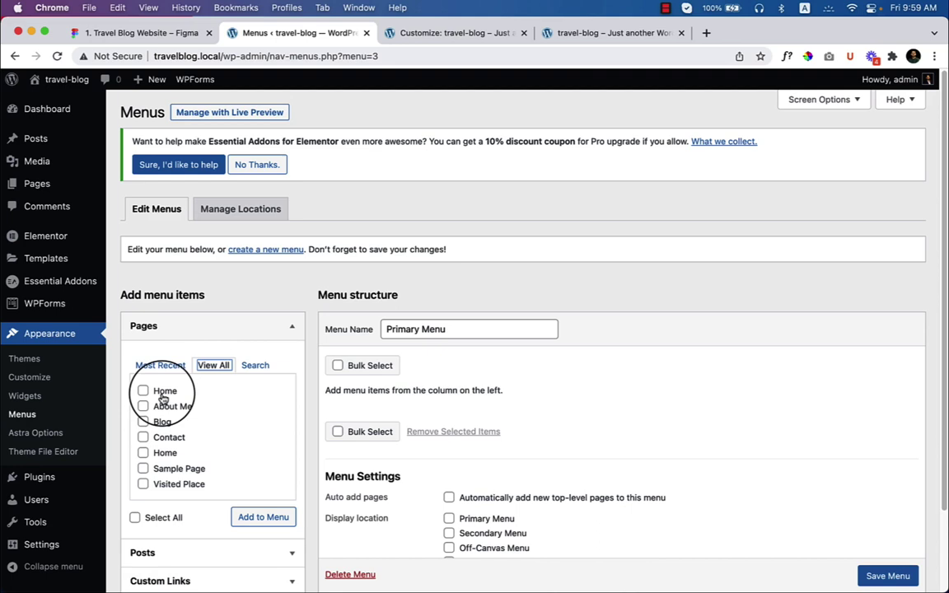
left_click(163, 395)
left_click(163, 422)
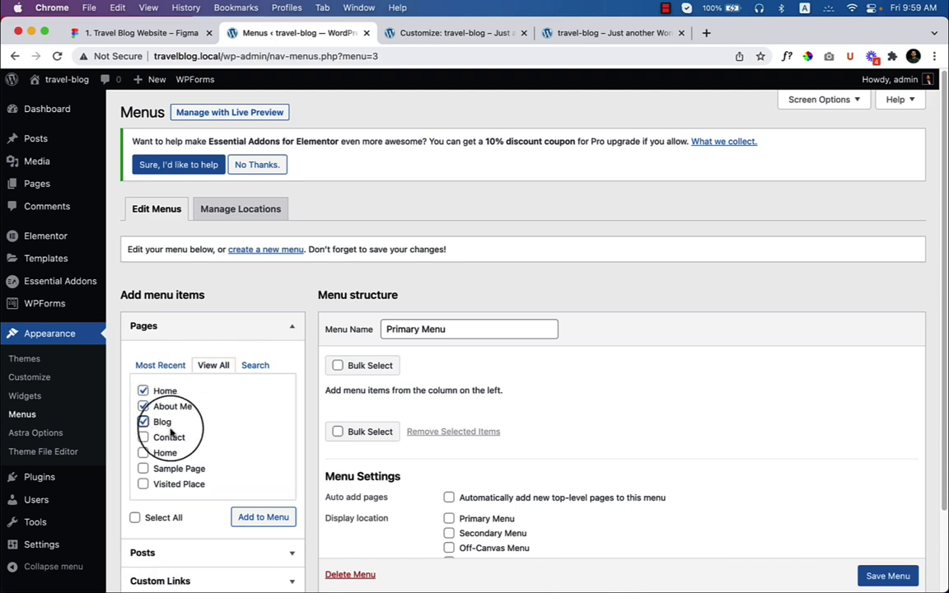
left_click(172, 438)
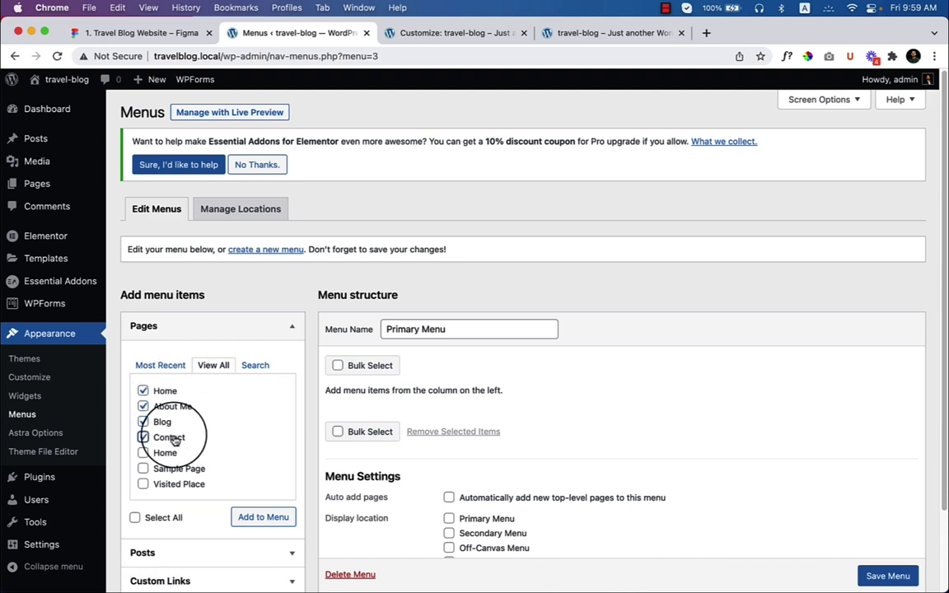
left_click(162, 452)
left_click(272, 521)
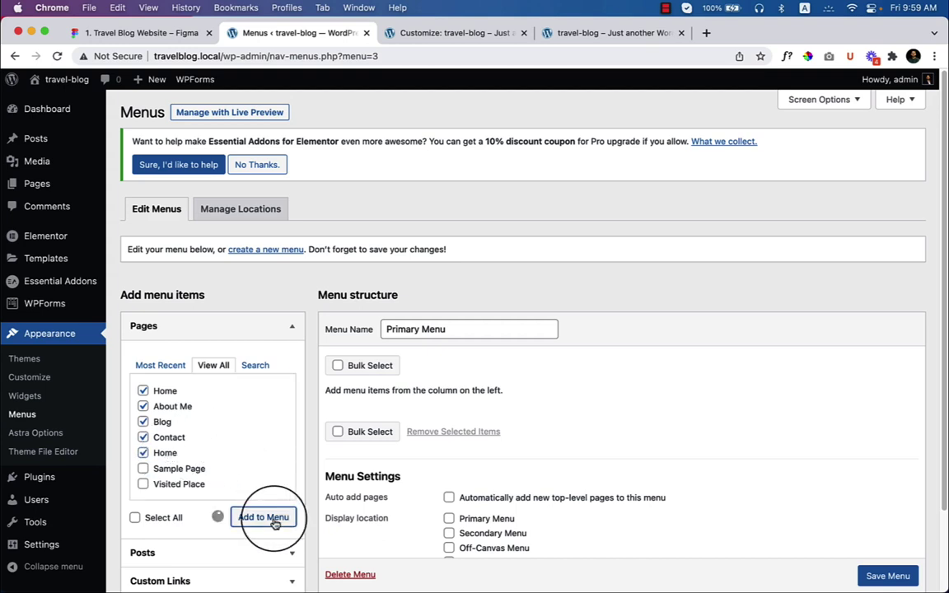
scroll(608, 453, "down", 3)
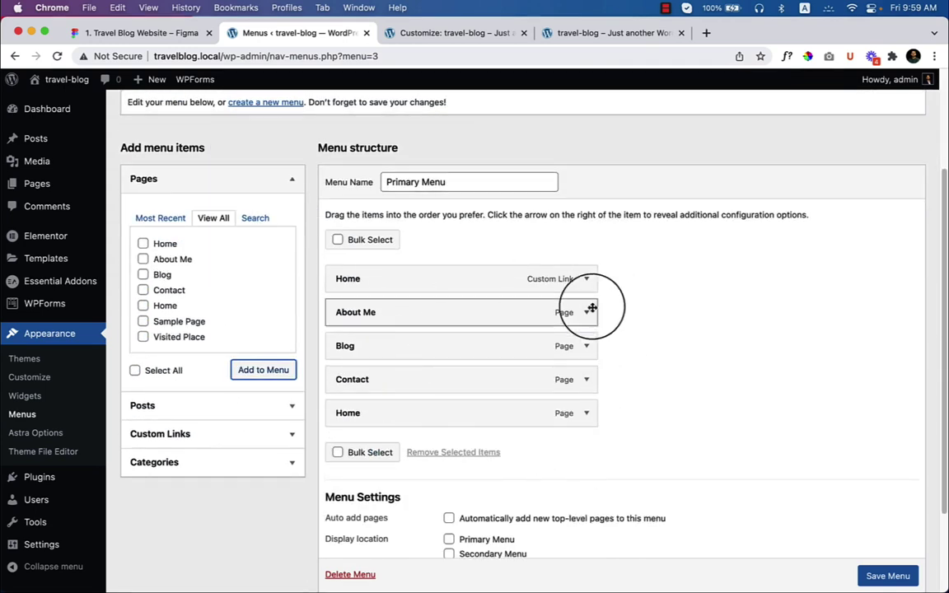
left_click(587, 280)
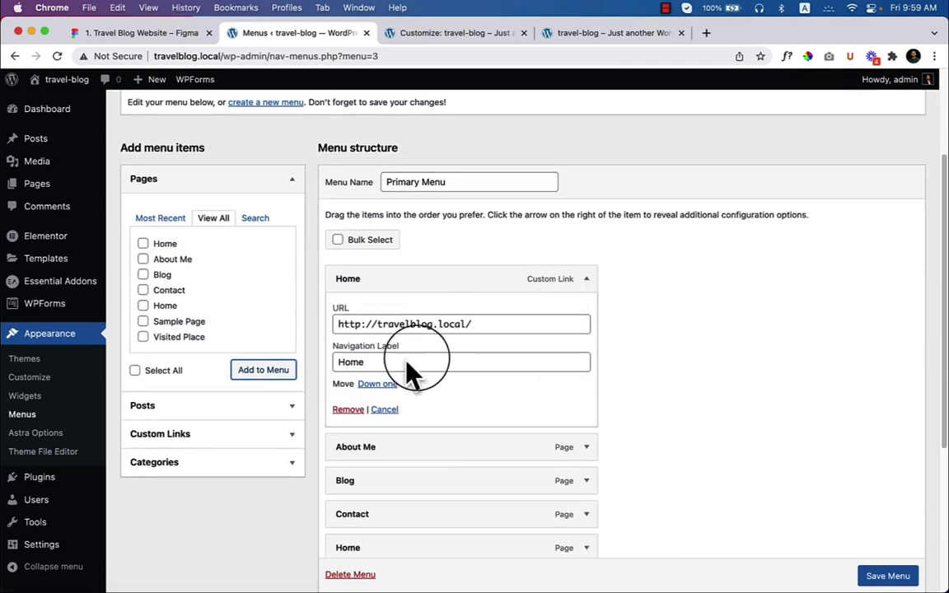
left_click(349, 409)
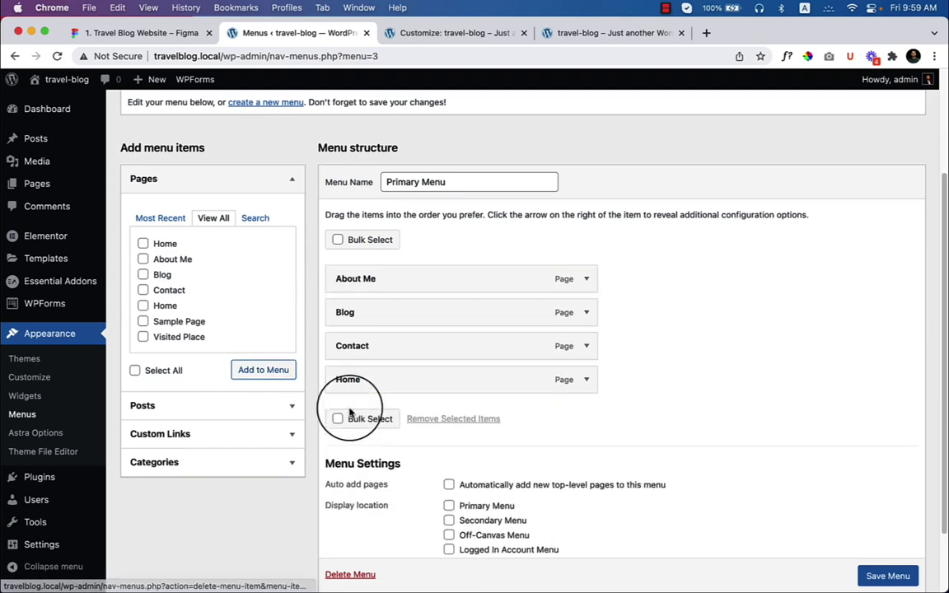
left_click_drag(370, 385, 375, 282)
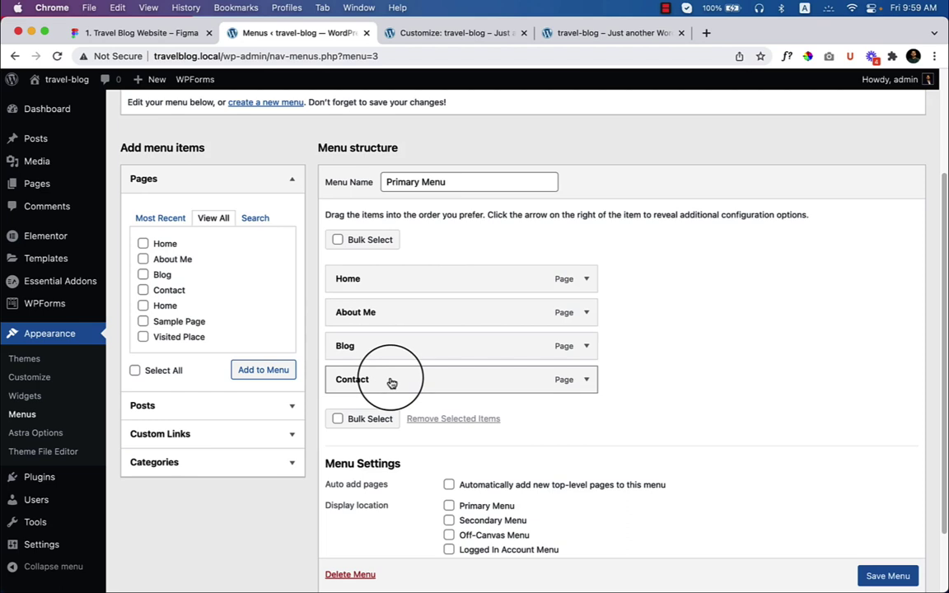
Add Visited Place after About Me and assign the menu to the Primary Menu location
left_click(144, 337)
left_click(265, 370)
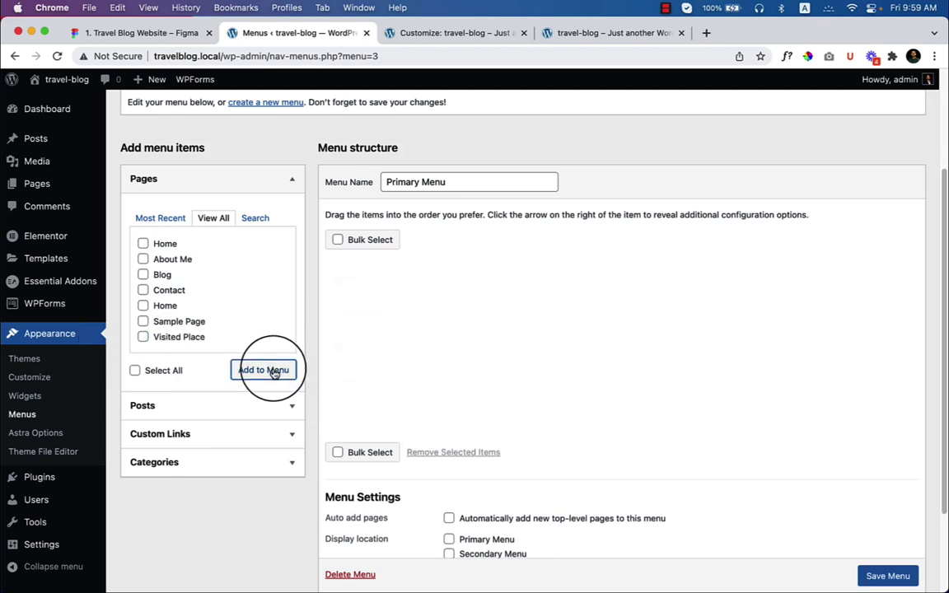
left_click_drag(449, 416, 457, 359)
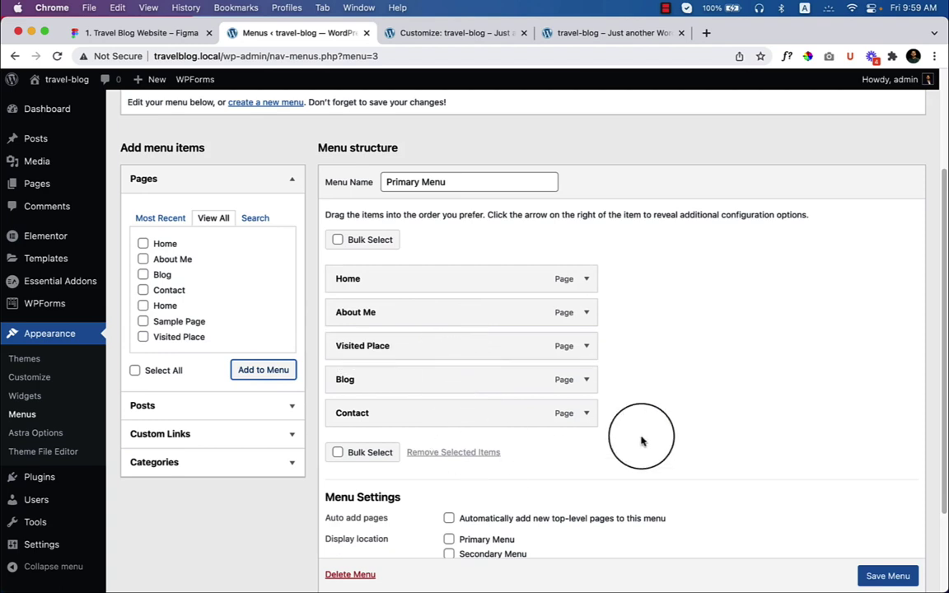
scroll(502, 483, "down", 1)
scroll(504, 509, "down", 2)
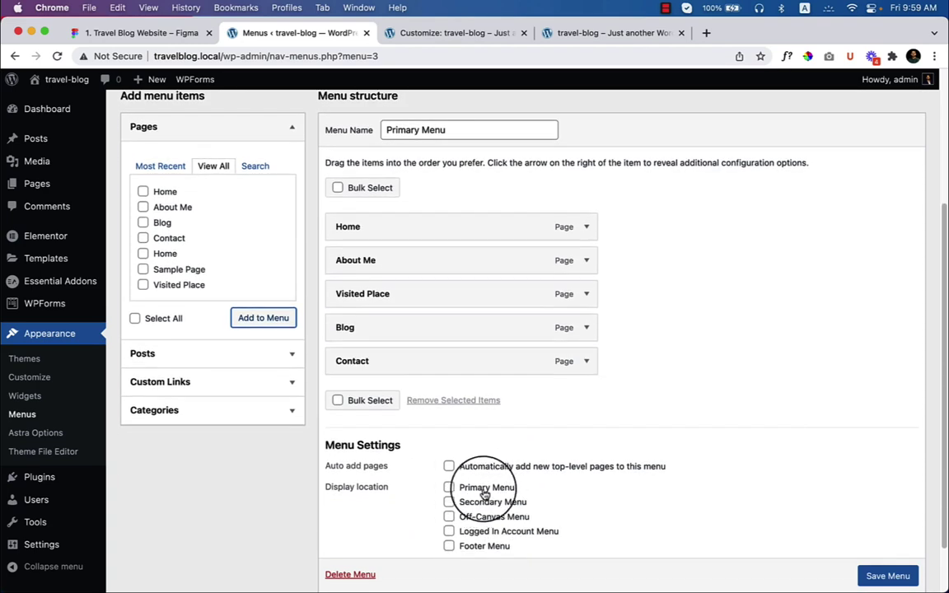
left_click(485, 489)
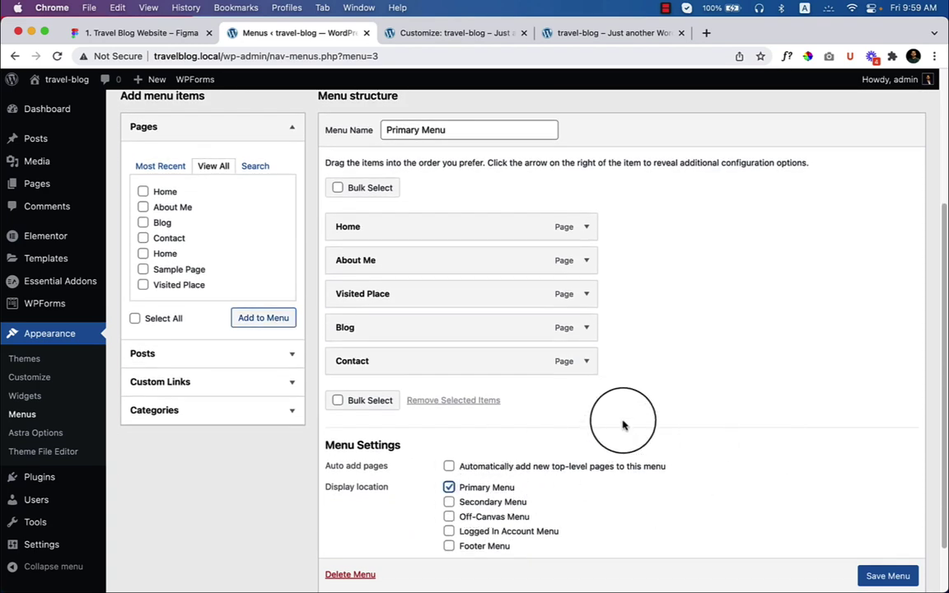
scroll(684, 445, "down", 1)
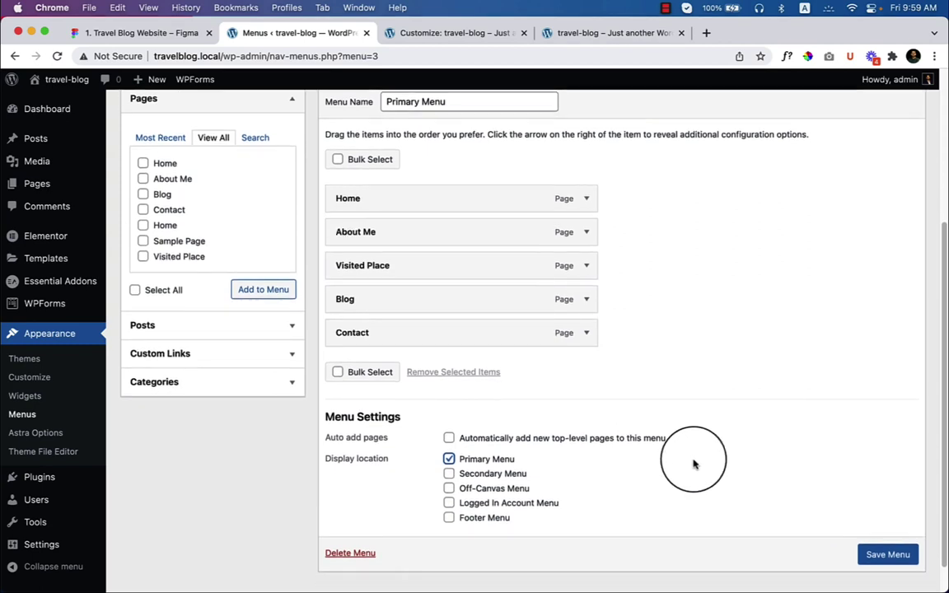
scroll(881, 556, "down", 1)
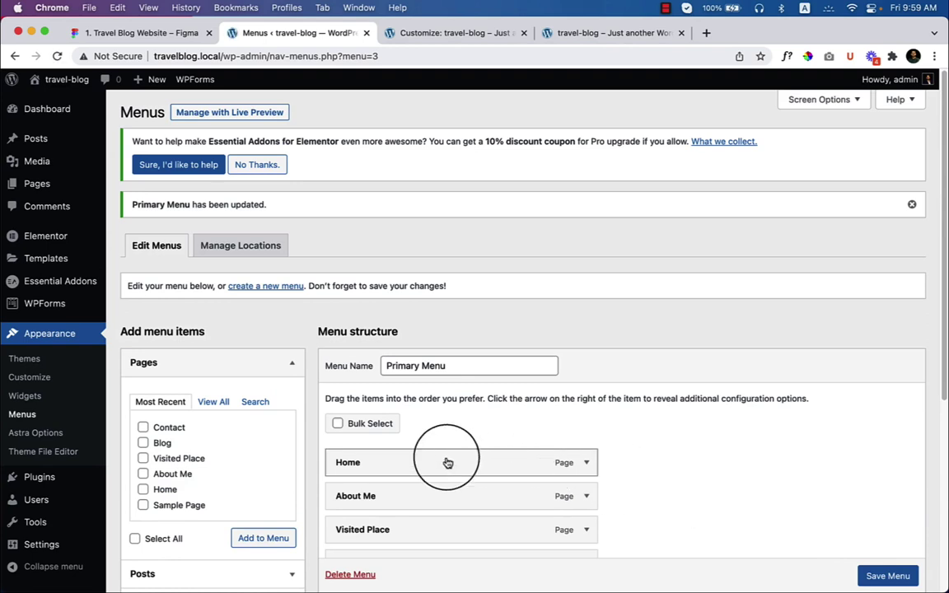
Publish pending Customizer changes, reload to show the new menu, and open Header Builder
left_click(457, 35)
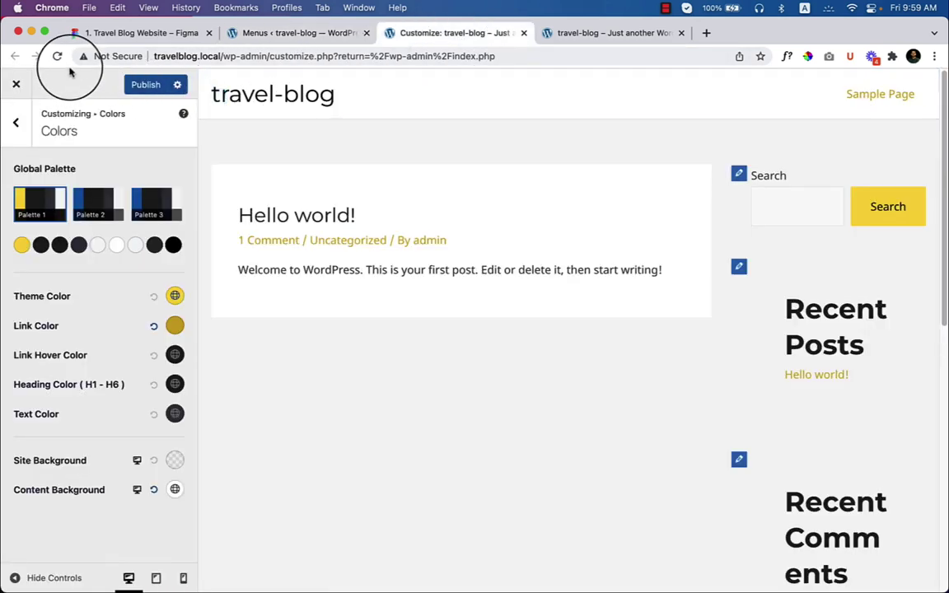
left_click(142, 85)
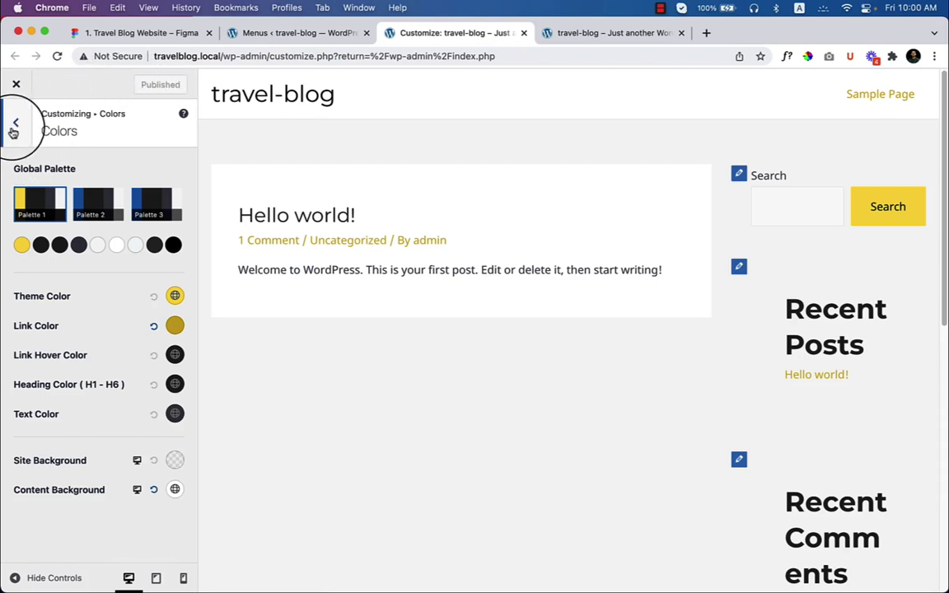
left_click(13, 130)
left_click(12, 131)
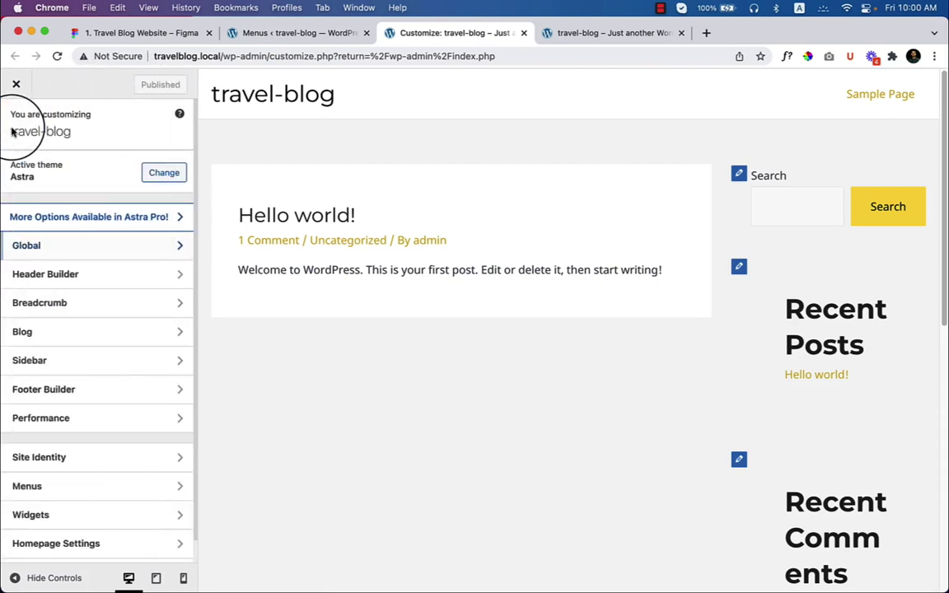
left_click(57, 56)
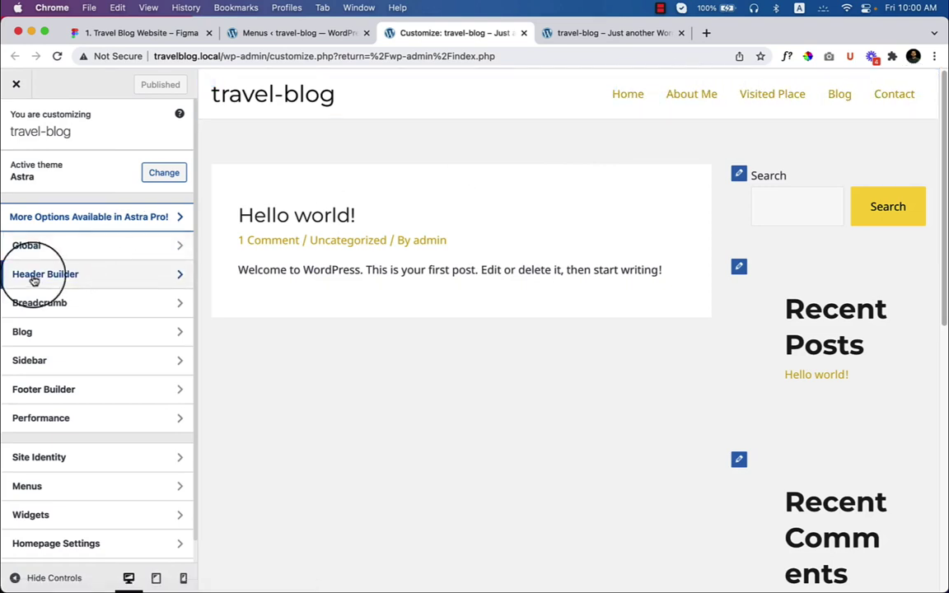
left_click(143, 284)
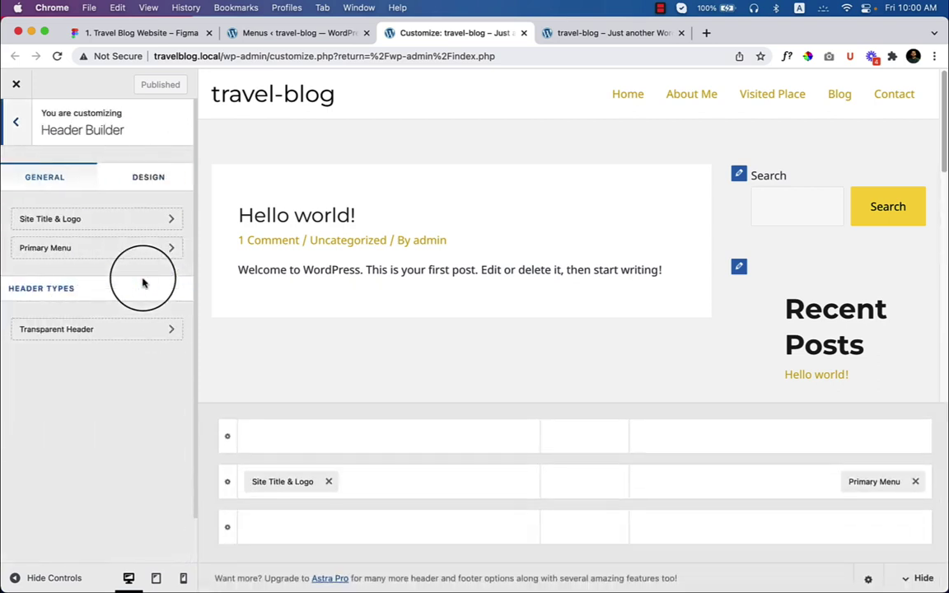
Zoom into the Figma header showing the Travel logo, menu, social icons and Latest Update button
left_click(149, 39)
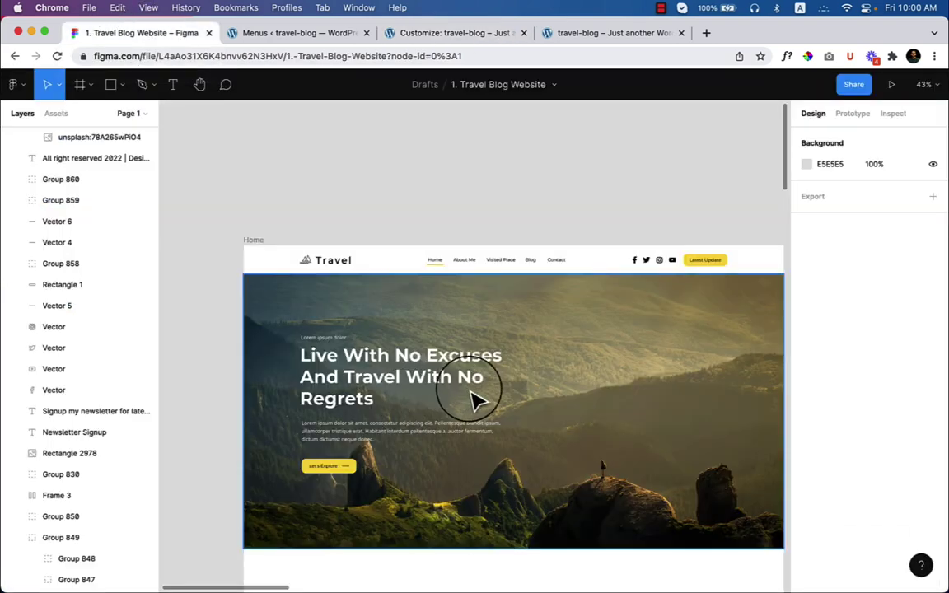
scroll(583, 352, "up", 3)
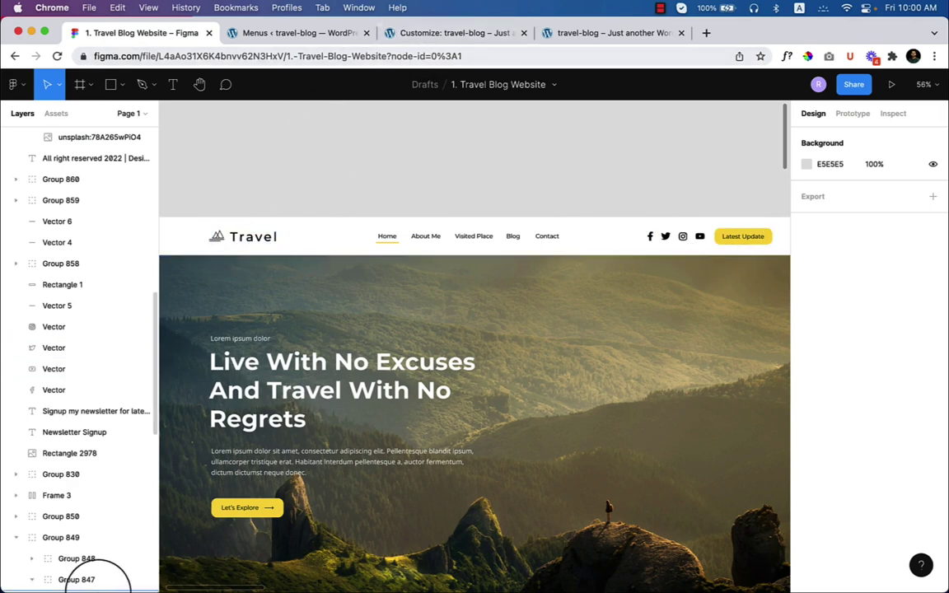
Preview logo.png from the blog website folder in Finder, then return to the WordPress Customizer
mouse_move(66, 582)
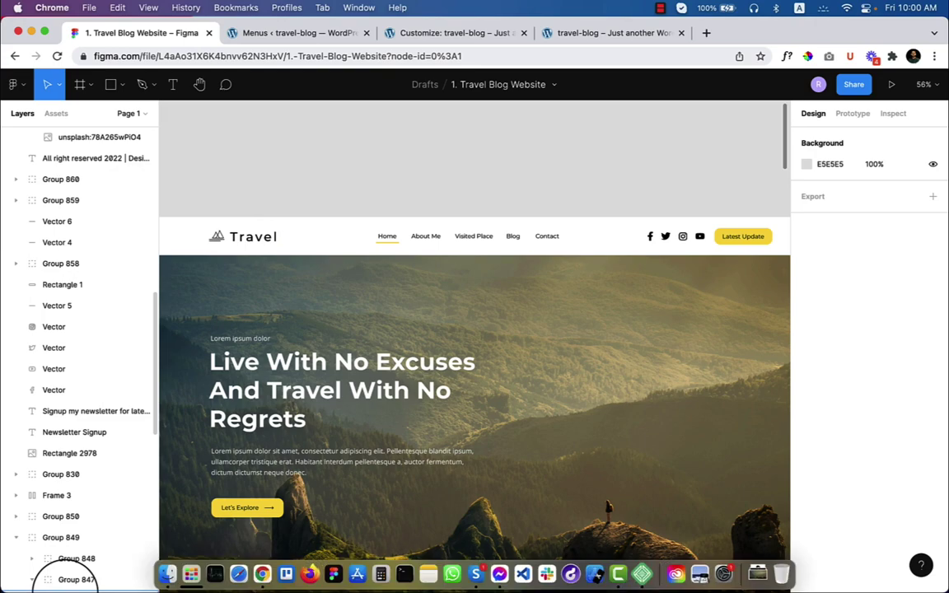
left_click(165, 575)
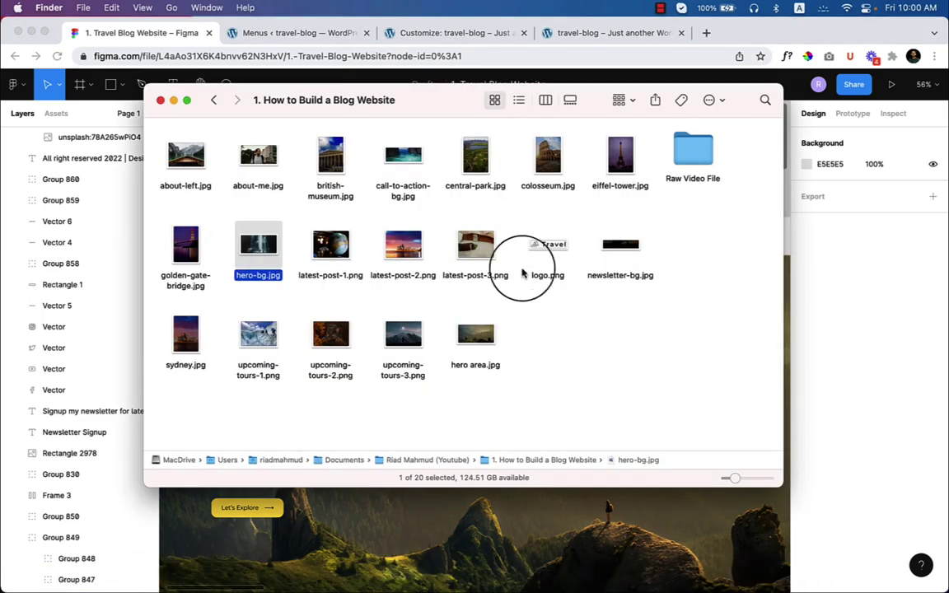
left_click(541, 247)
double_click(542, 247)
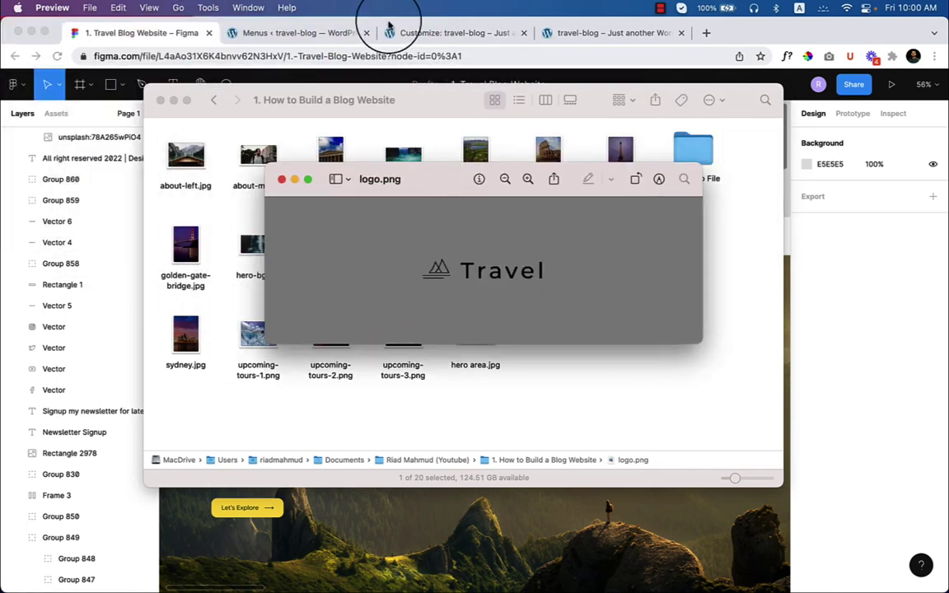
left_click(281, 179)
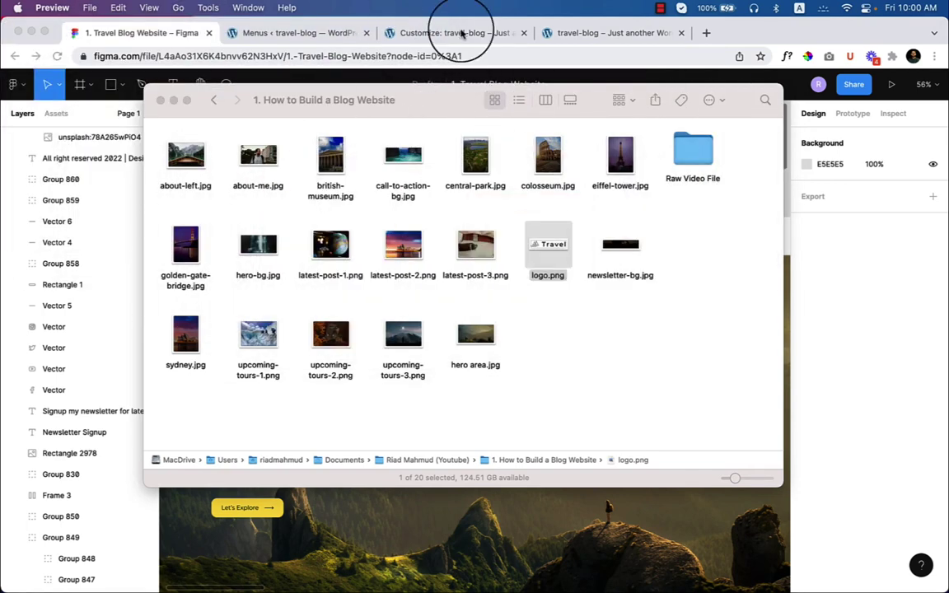
left_click(445, 32)
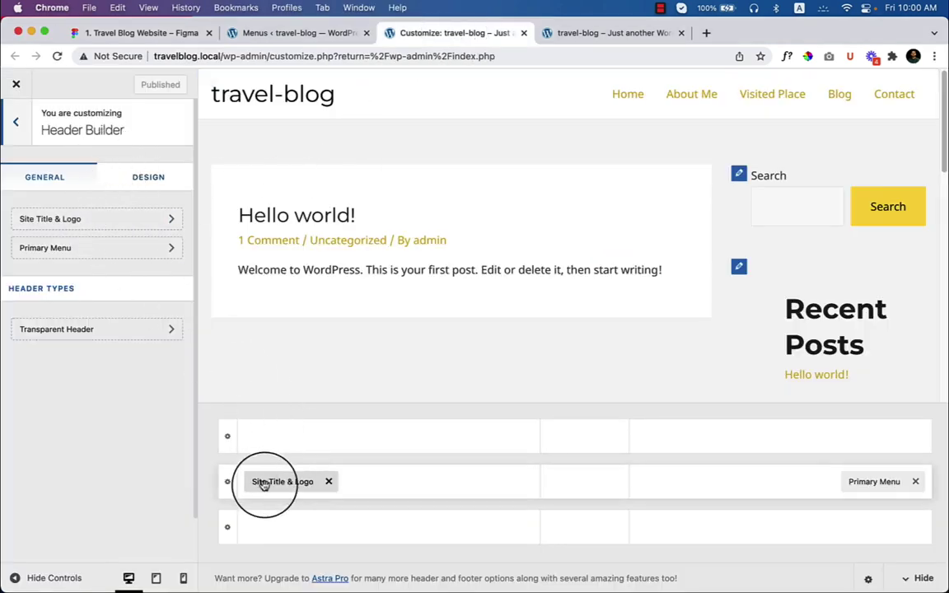
Upload logo.png as the site logo with alt text 'travel logo', skipping cropping
left_click(294, 484)
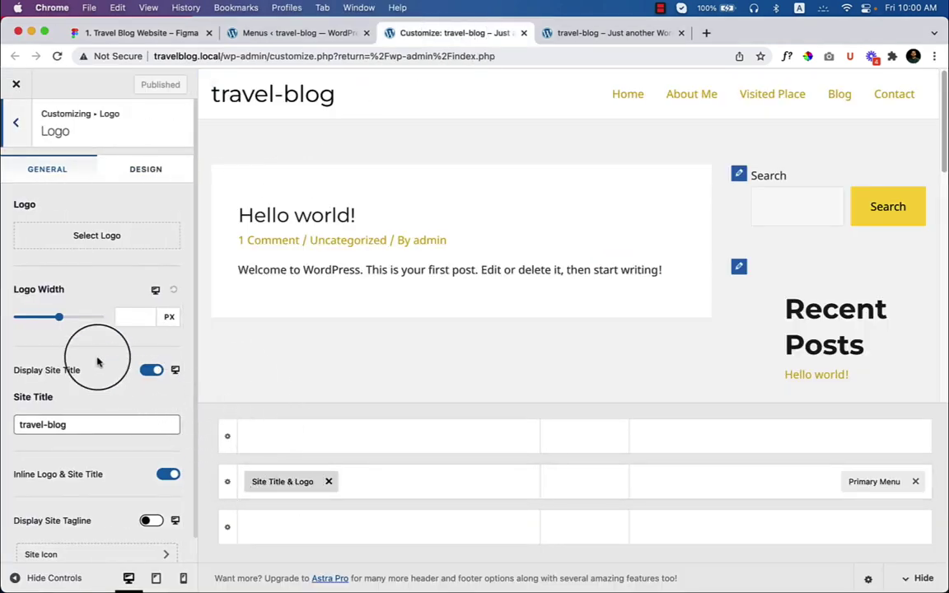
left_click(86, 240)
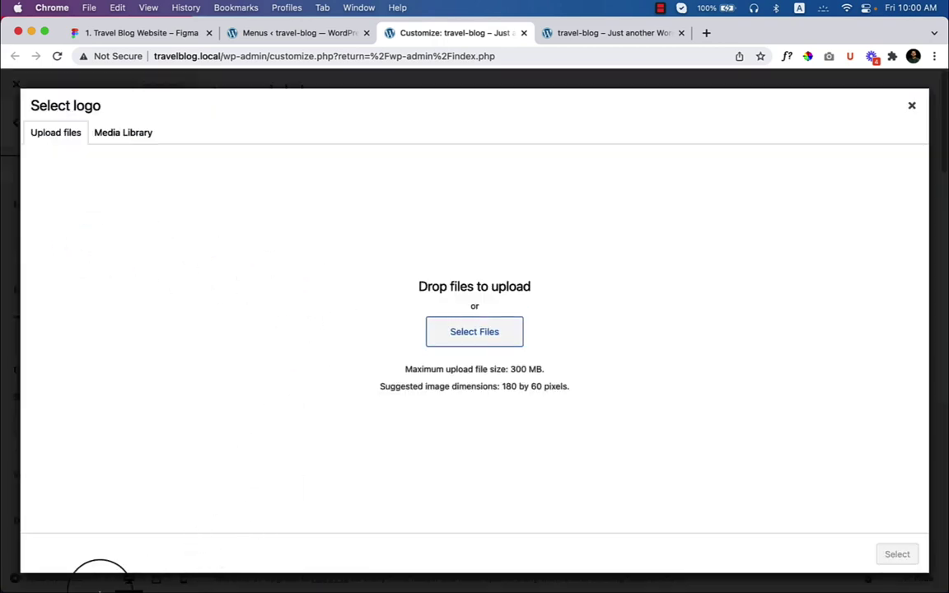
mouse_move(99, 591)
left_click(167, 575)
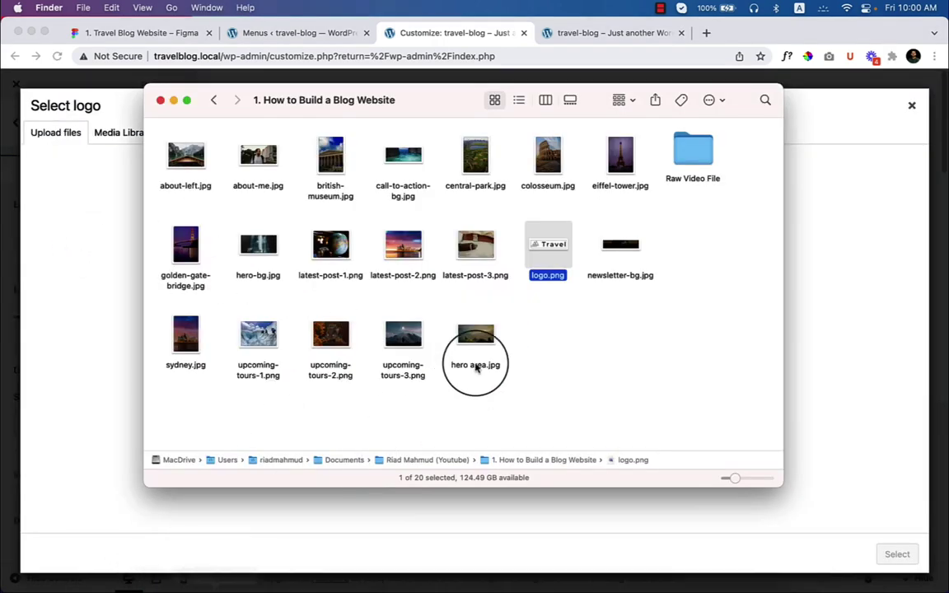
left_click_drag(538, 251, 824, 323)
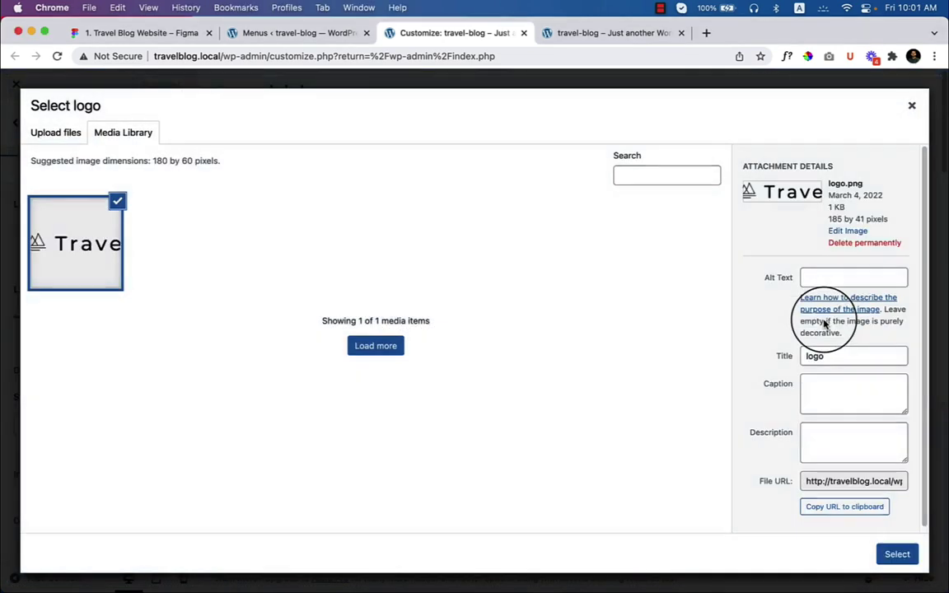
left_click(842, 277)
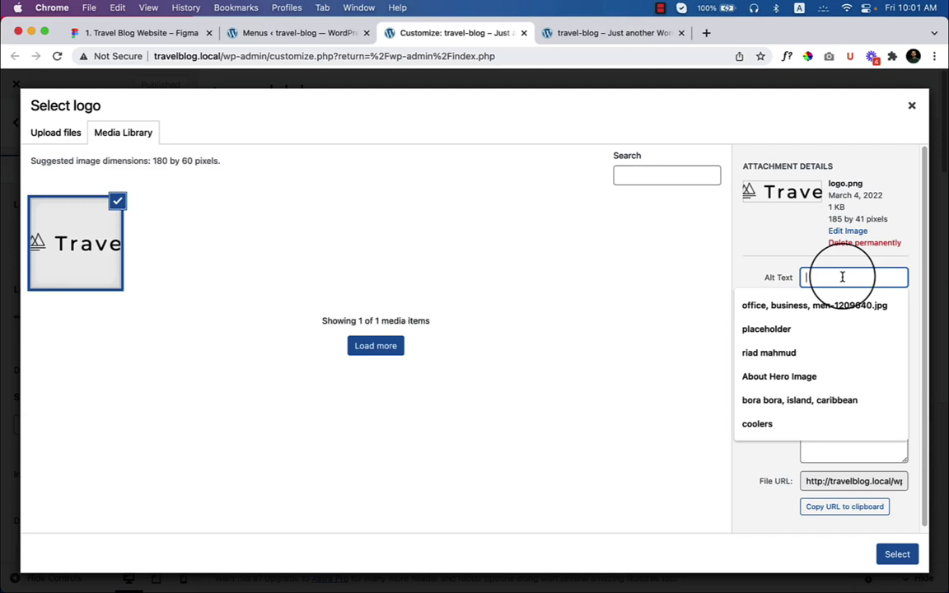
type("logo")
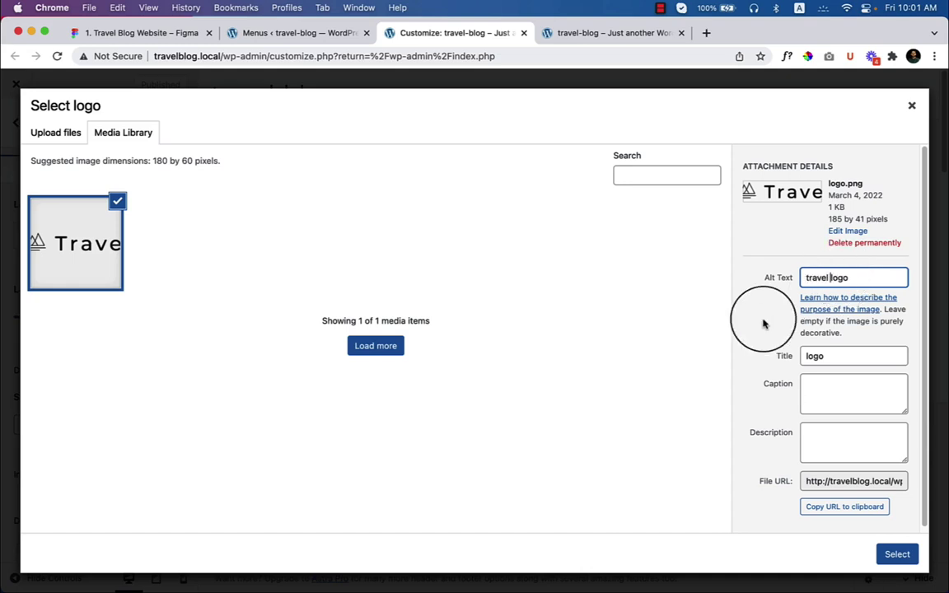
left_click(896, 555)
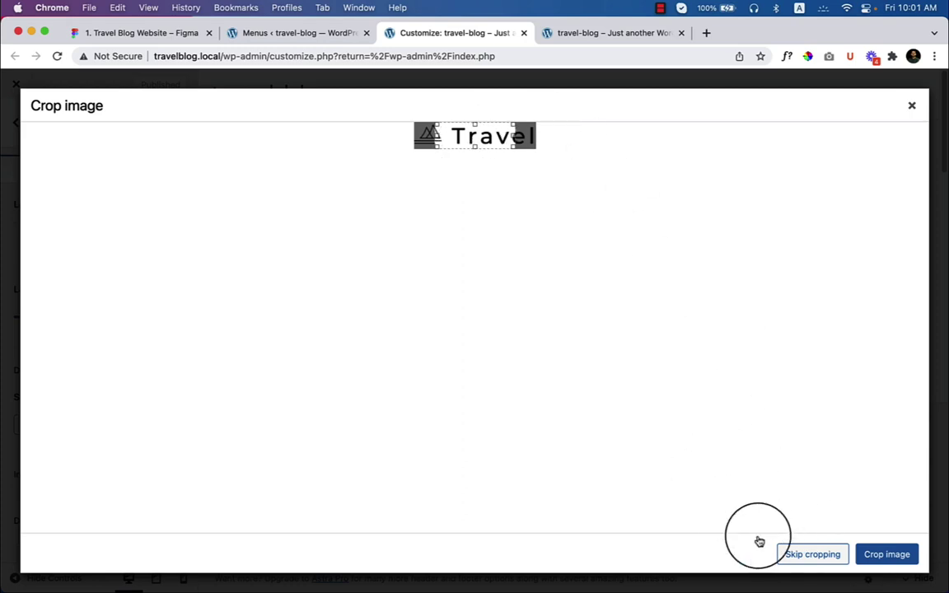
left_click(816, 554)
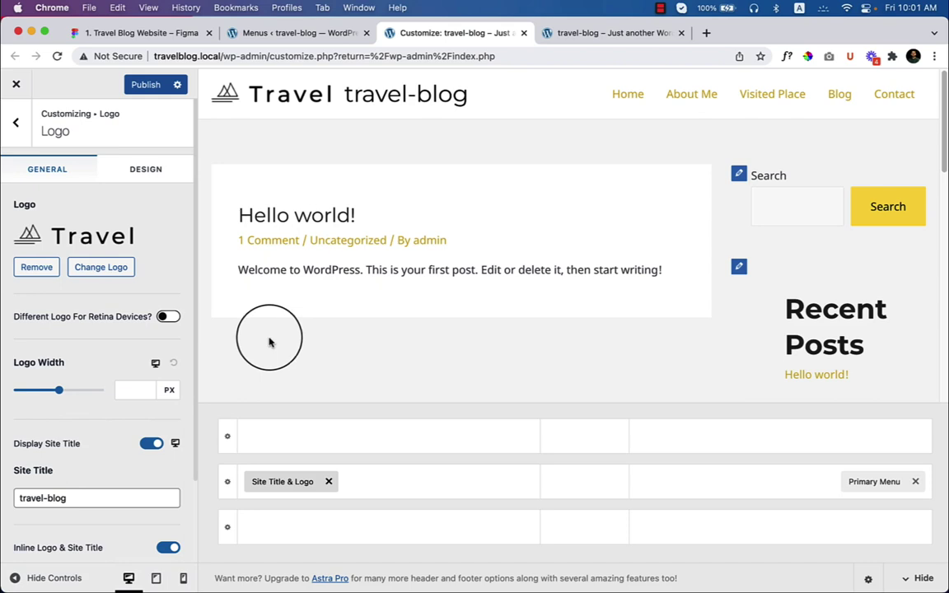
Turn off Display Site Title so only the Travel logo shows, then compare with Figma
scroll(91, 360, "down", 2)
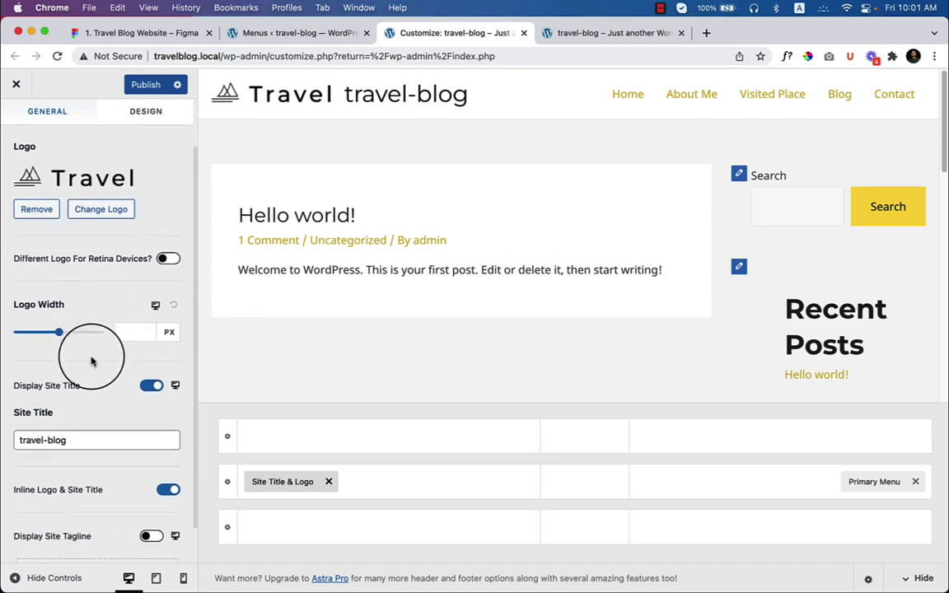
scroll(91, 360, "down", 2)
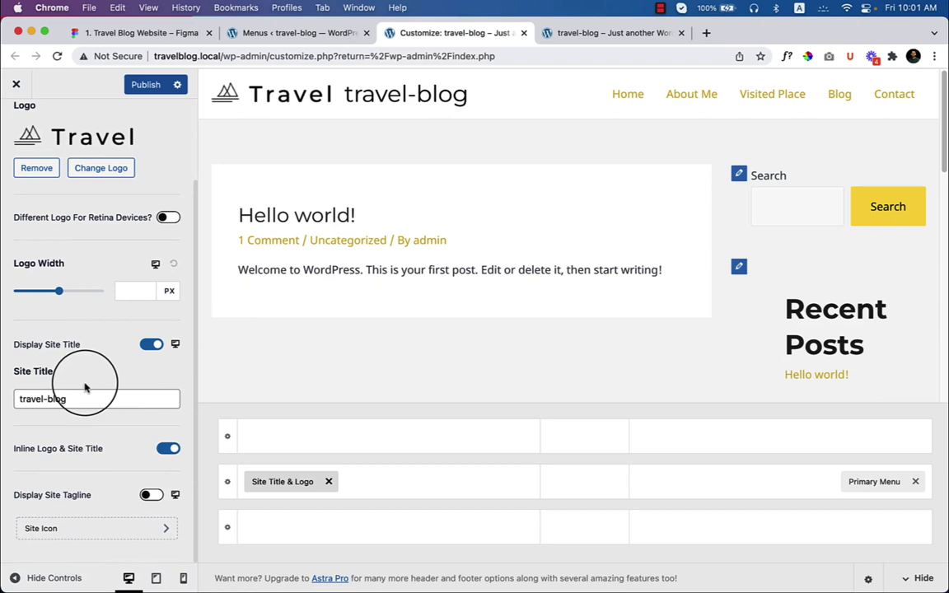
left_click(152, 348)
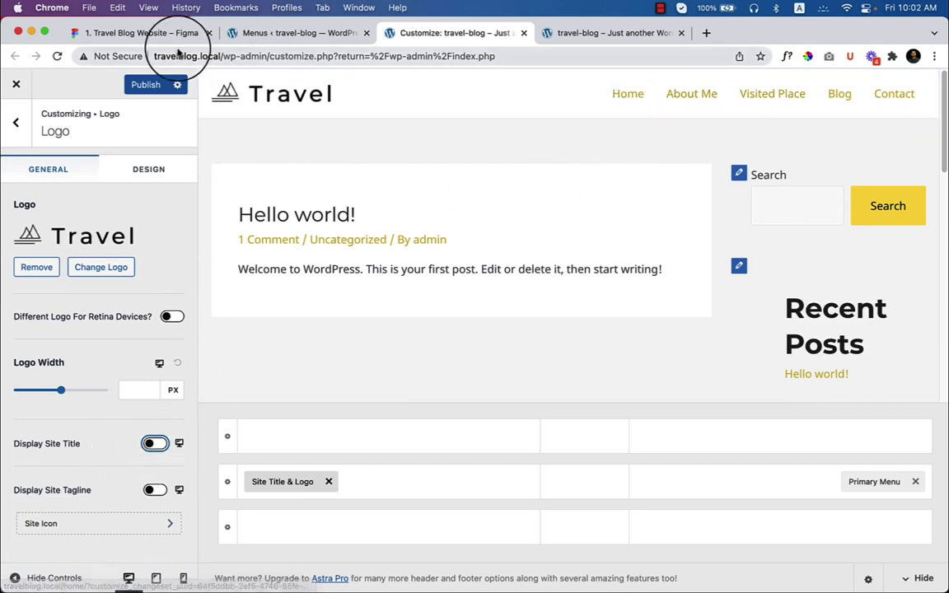
left_click(141, 37)
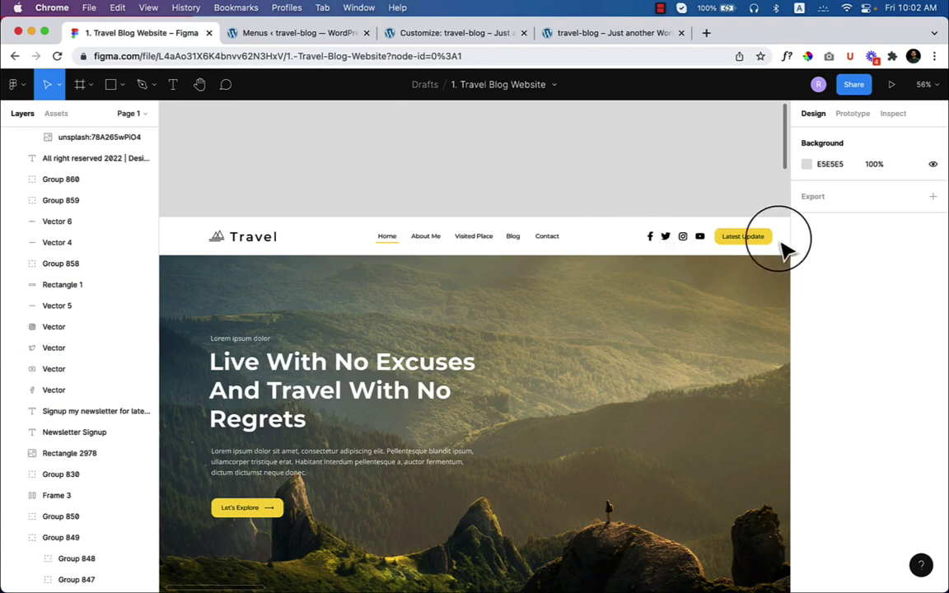
Move the Primary Menu to the header's middle column and add a Button to the right column
left_click(437, 35)
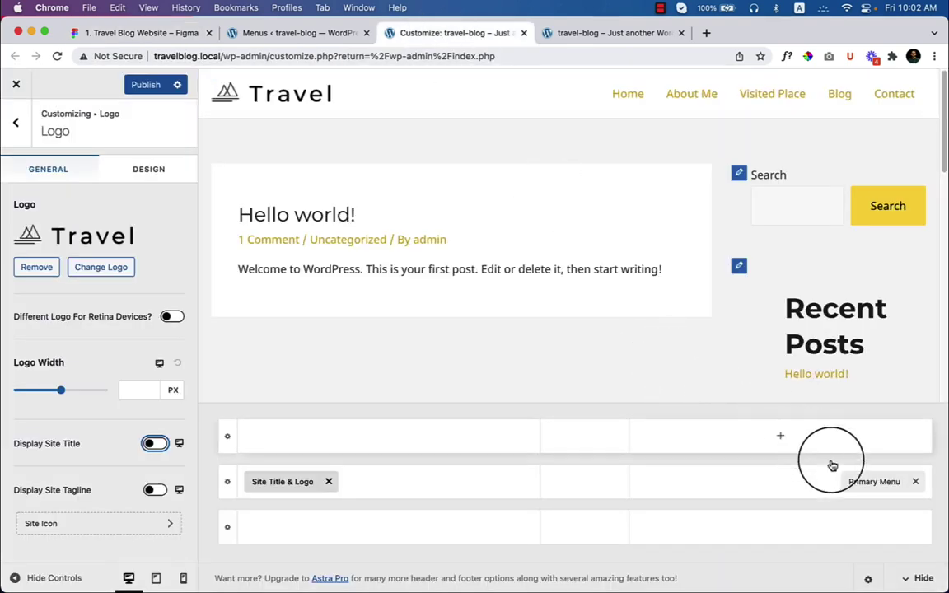
left_click_drag(872, 481, 593, 492)
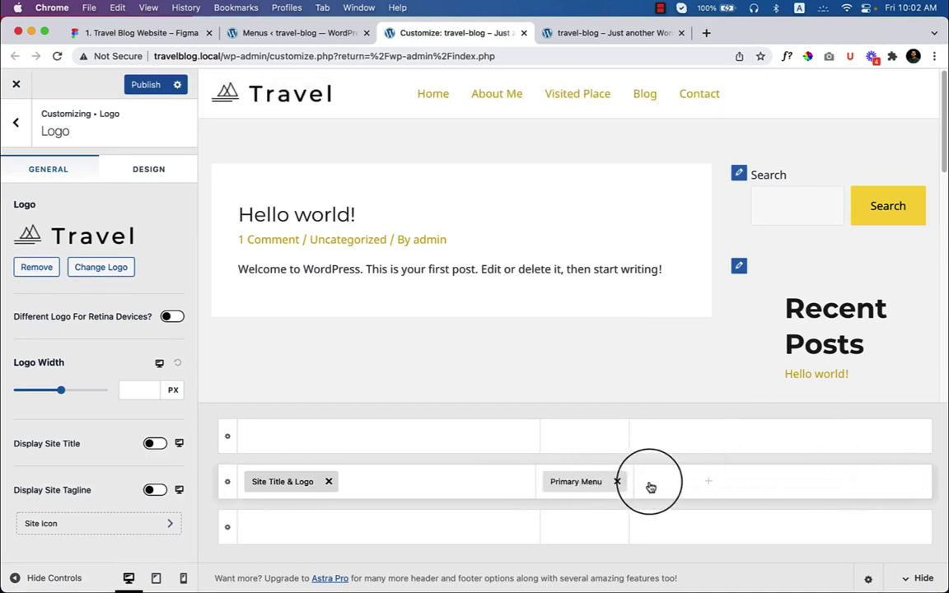
left_click(858, 484)
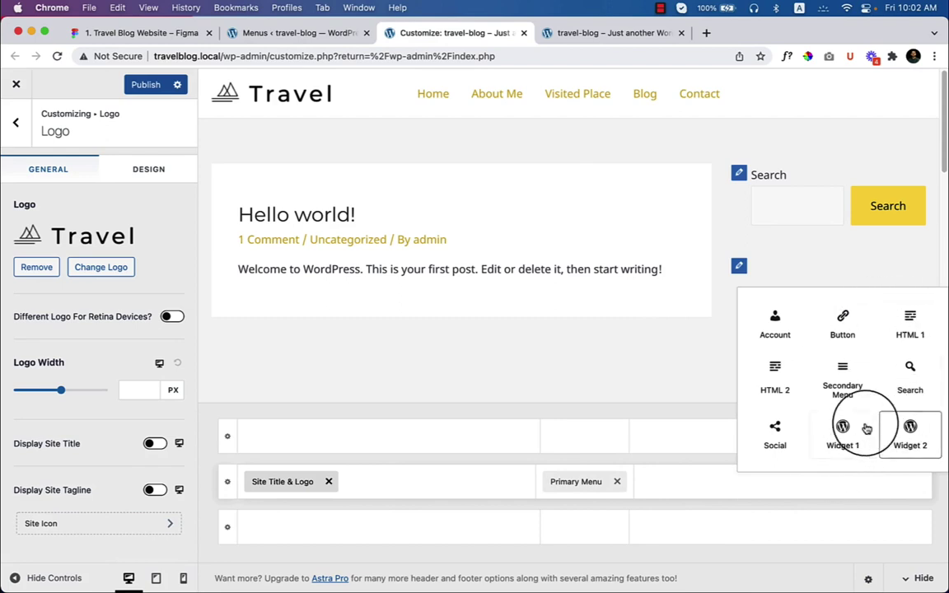
left_click(845, 338)
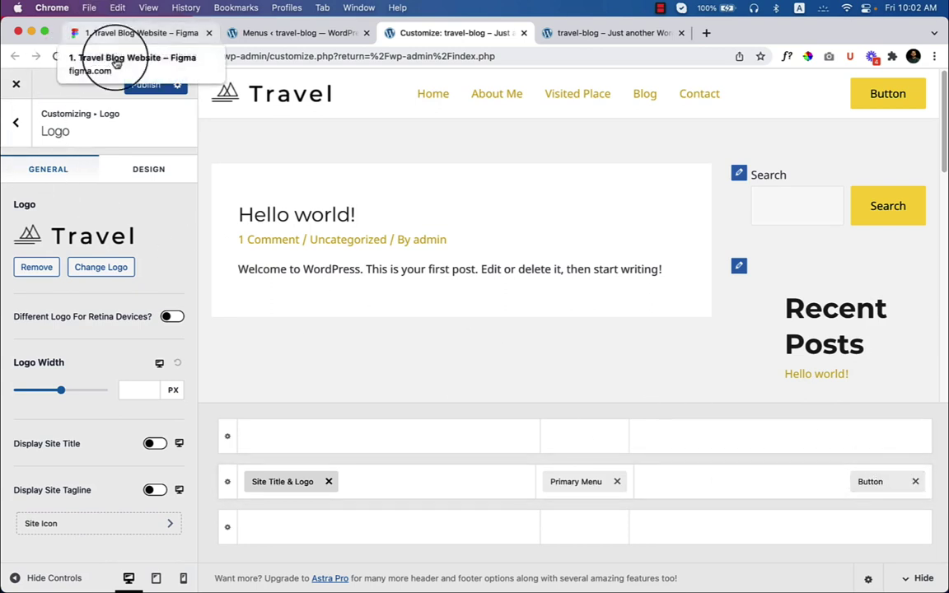
left_click(870, 482)
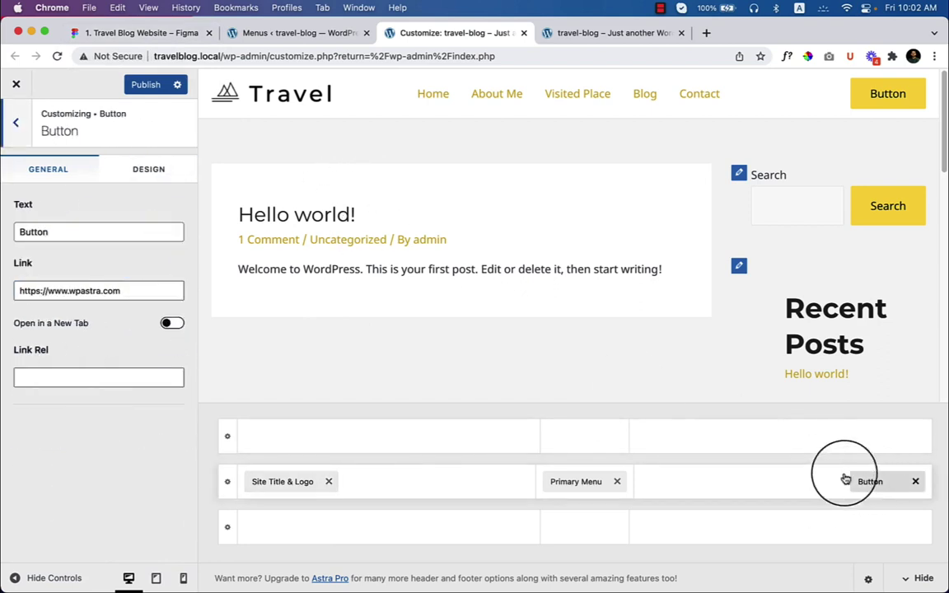
Check the Figma design, then relabel the header button 'Latest Update'
left_click(136, 33)
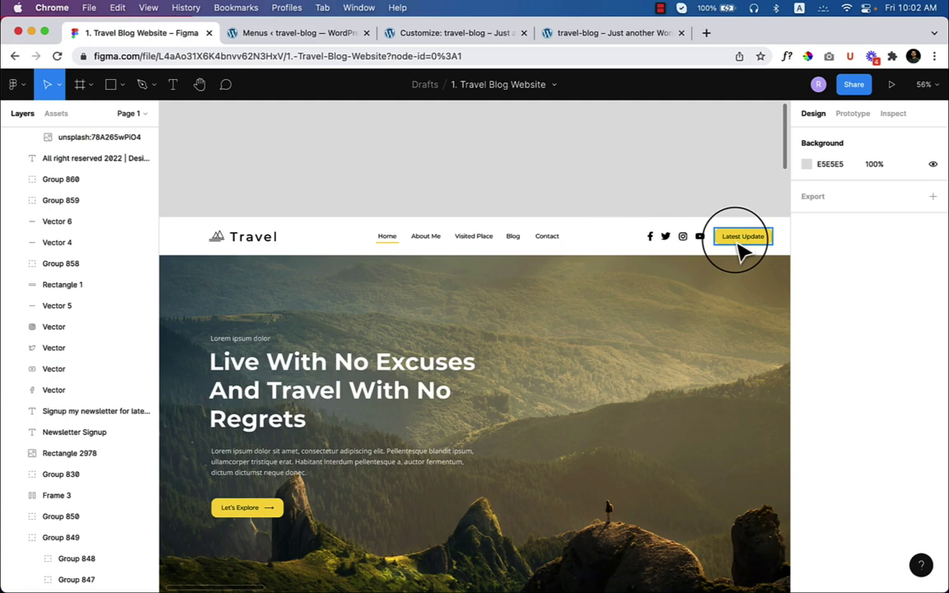
left_click(430, 34)
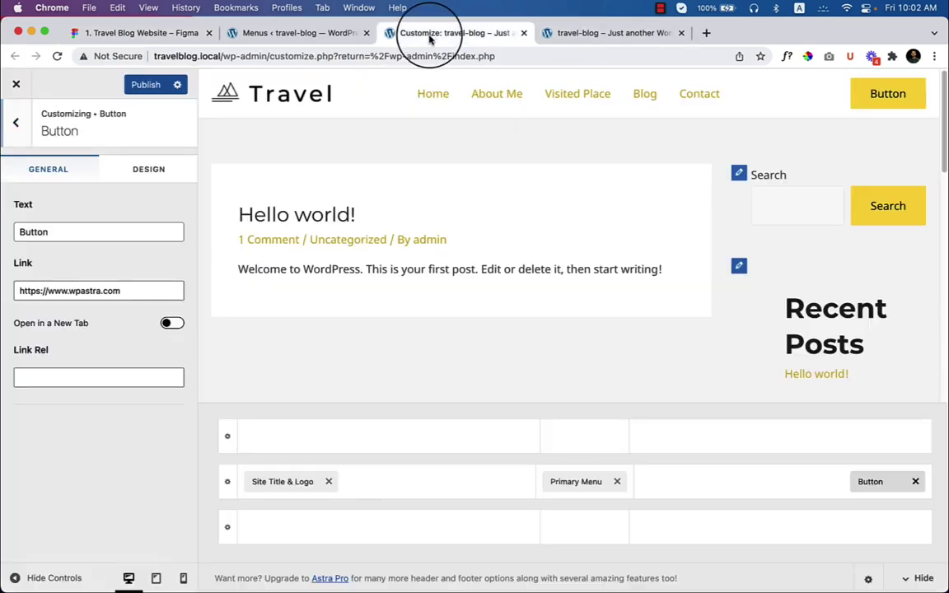
double_click(76, 233)
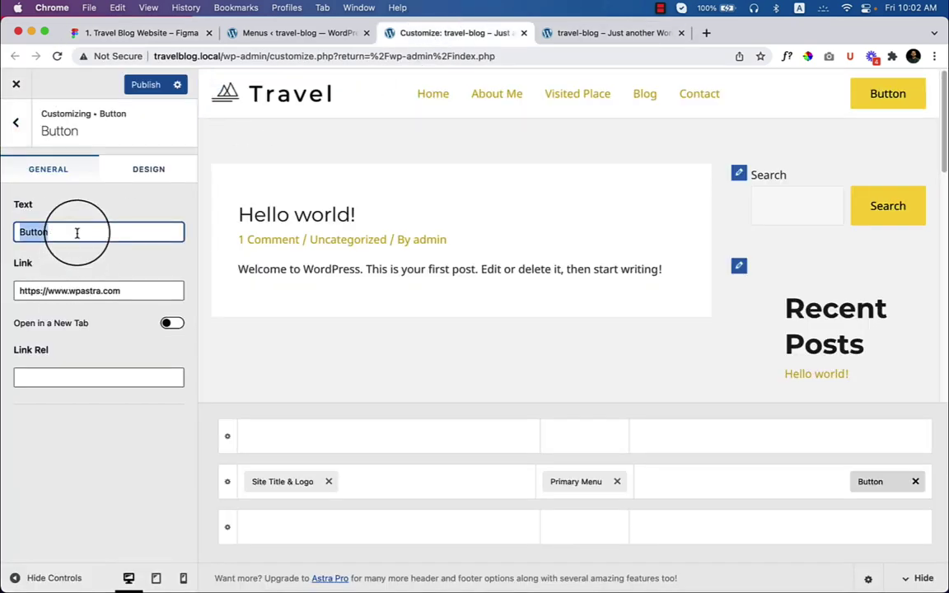
type("Latest Update")
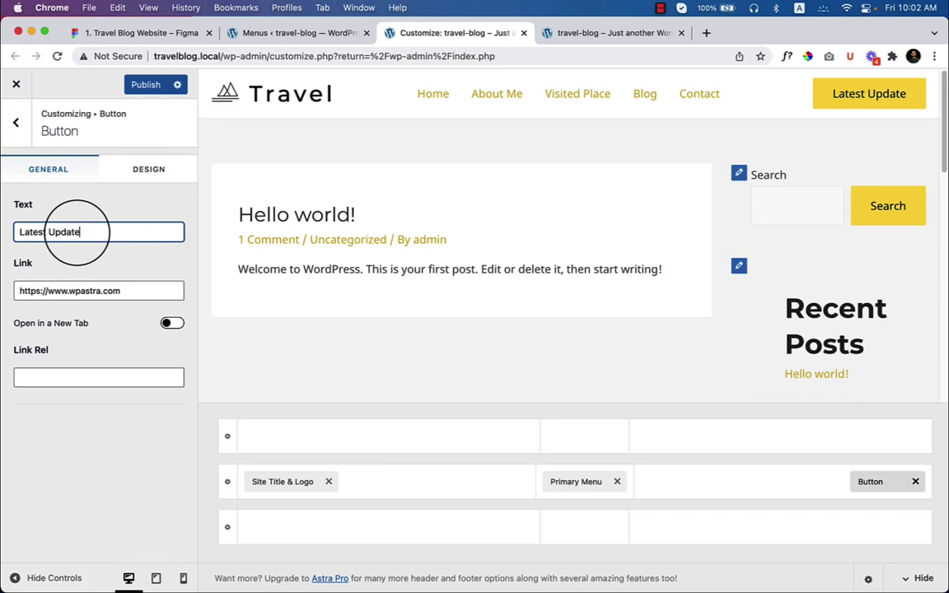
Replace the button's link address with # and preview the header at full width
left_click(43, 288)
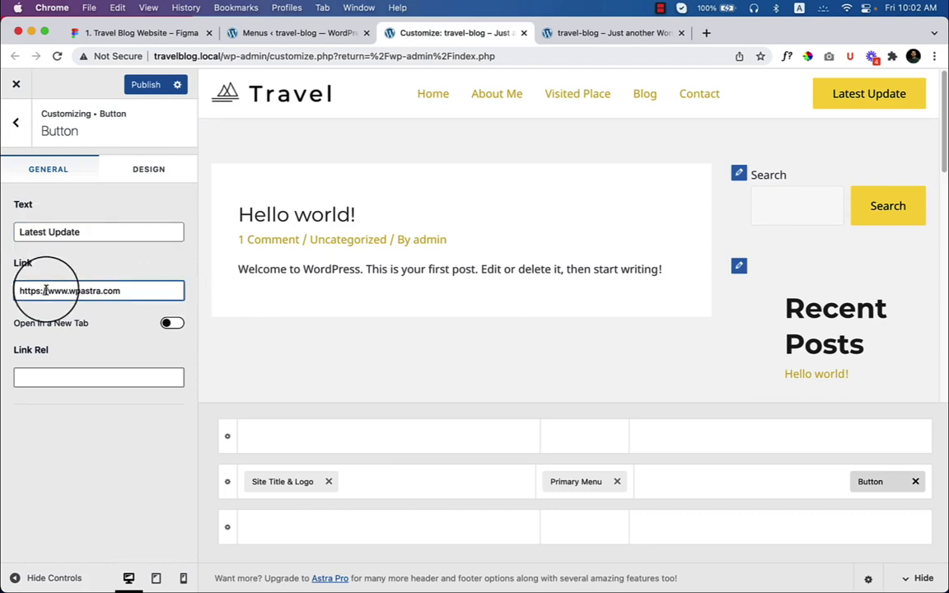
key("super+a")
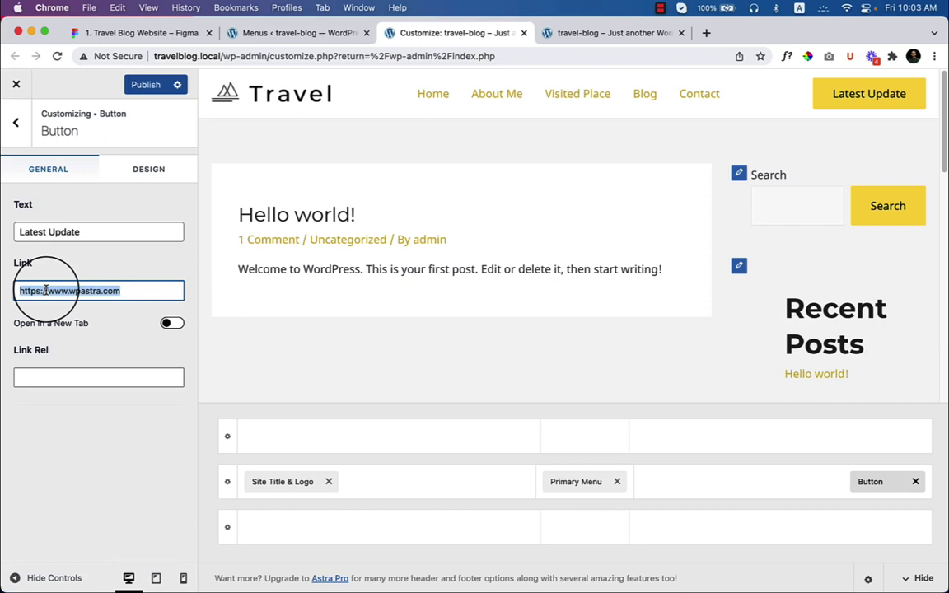
type("#")
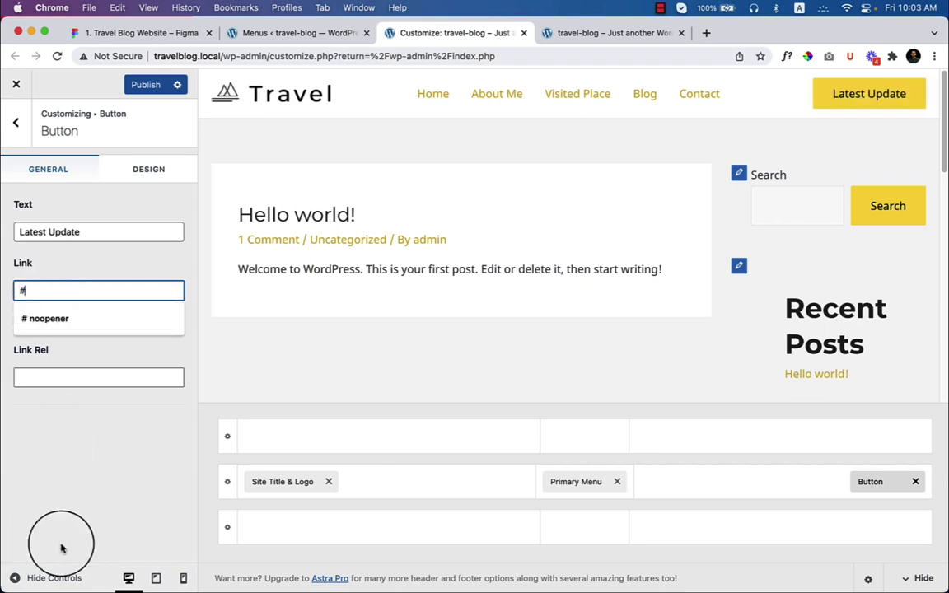
left_click(119, 519)
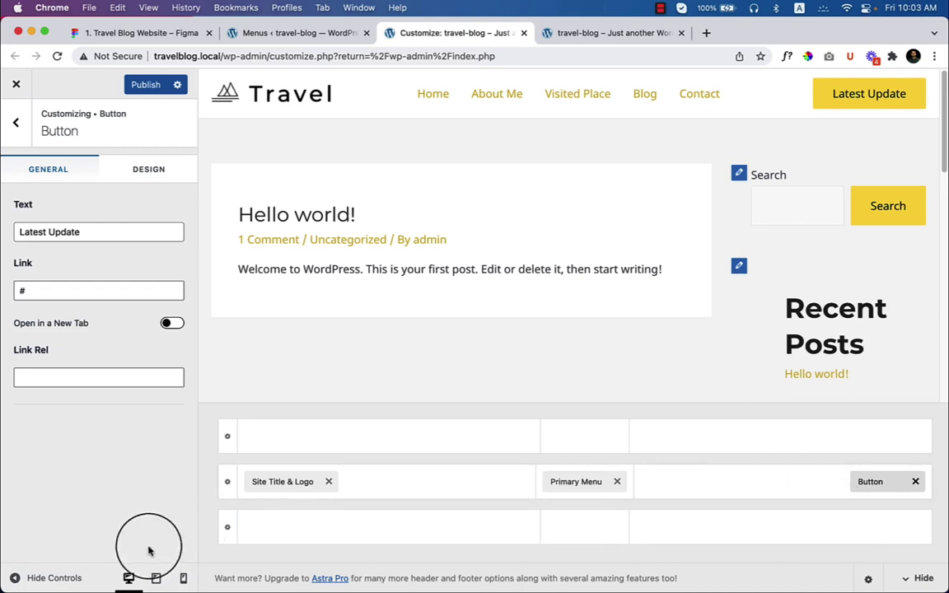
left_click(32, 576)
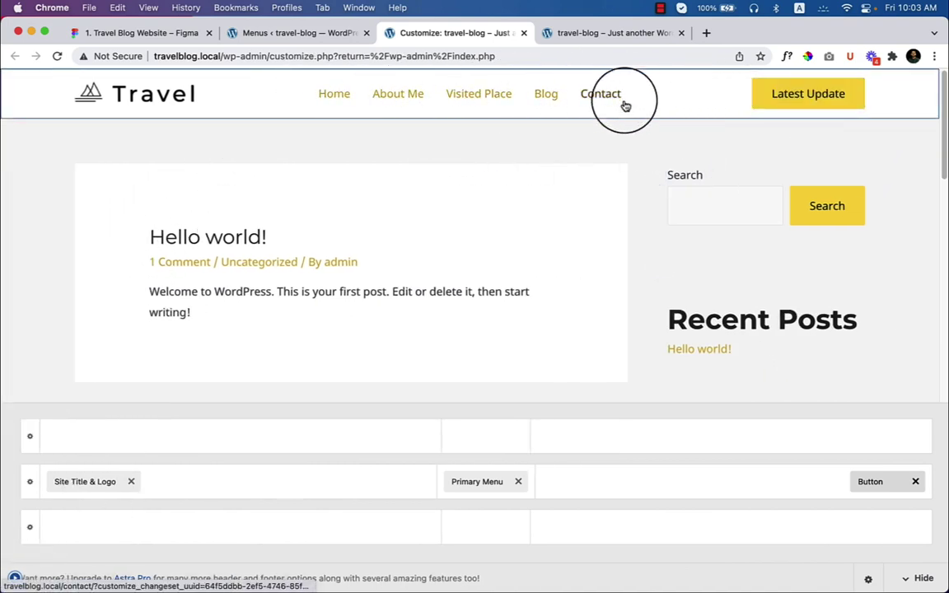
Add a Social icons element (Facebook, Twitter, Instagram) to the header row and compare with Figma
left_click(15, 578)
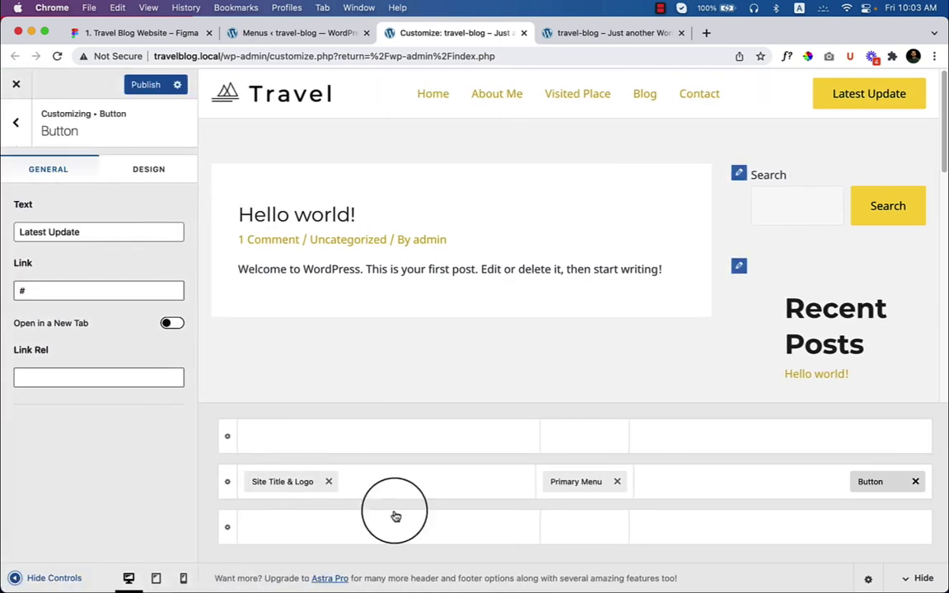
left_click(771, 488)
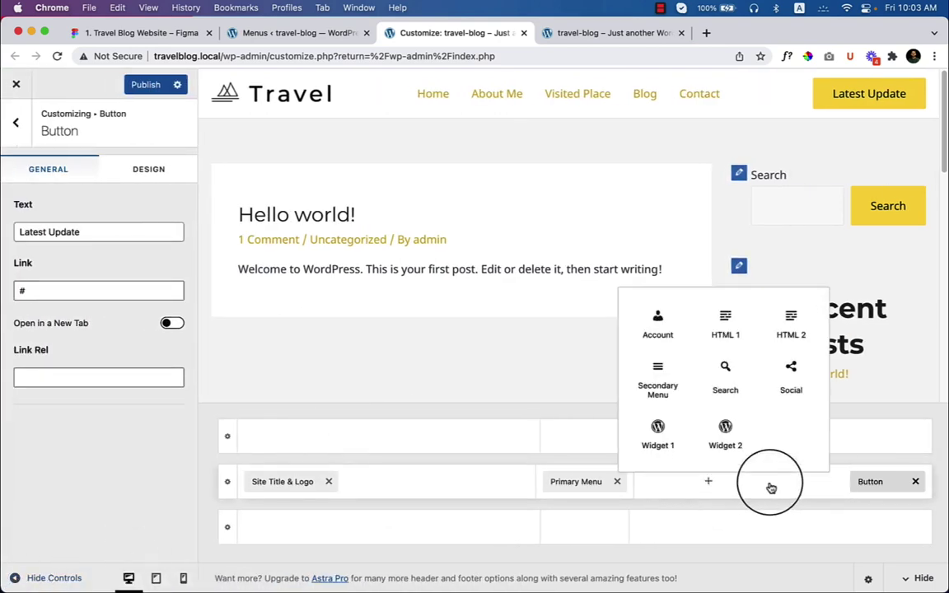
left_click(791, 386)
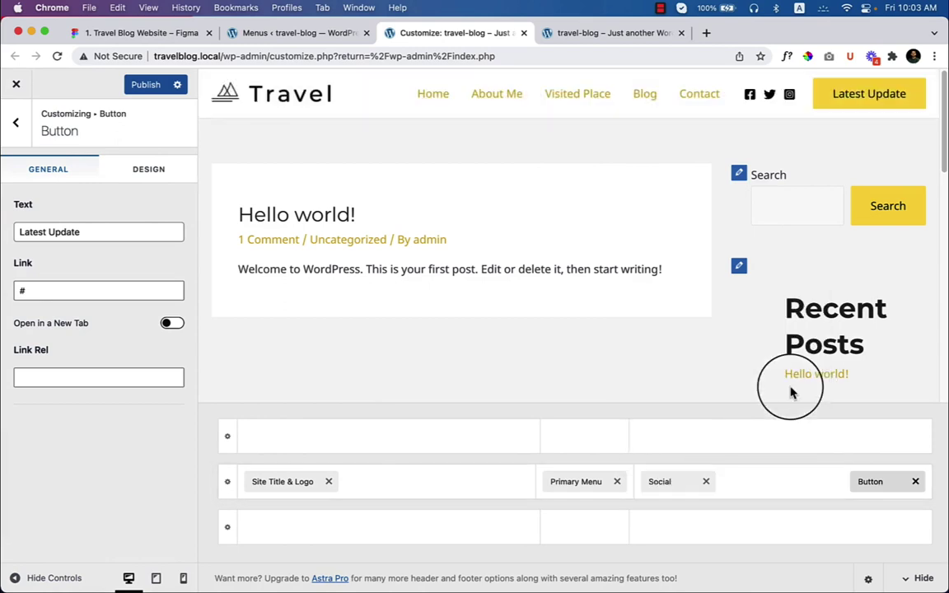
left_click(146, 34)
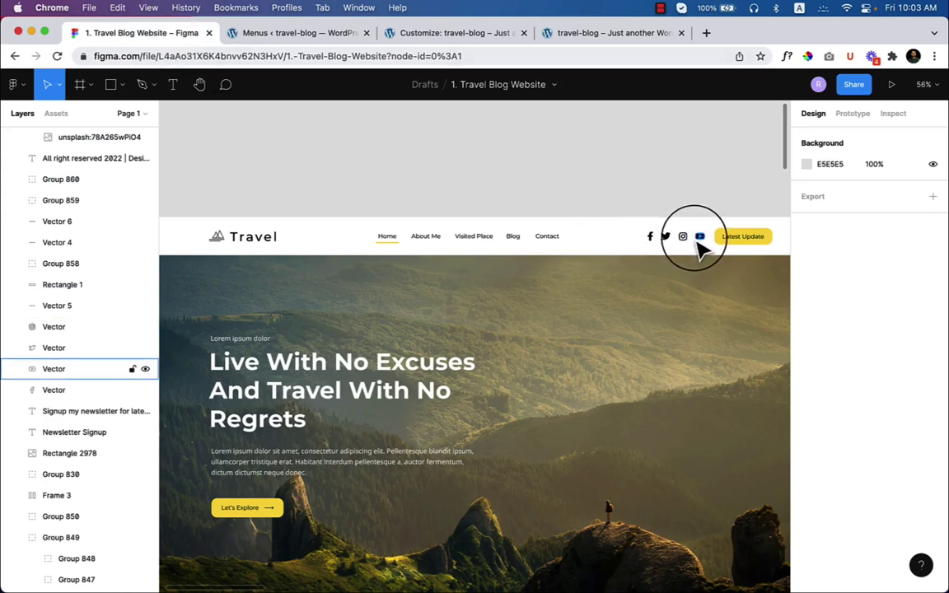
left_click(466, 32)
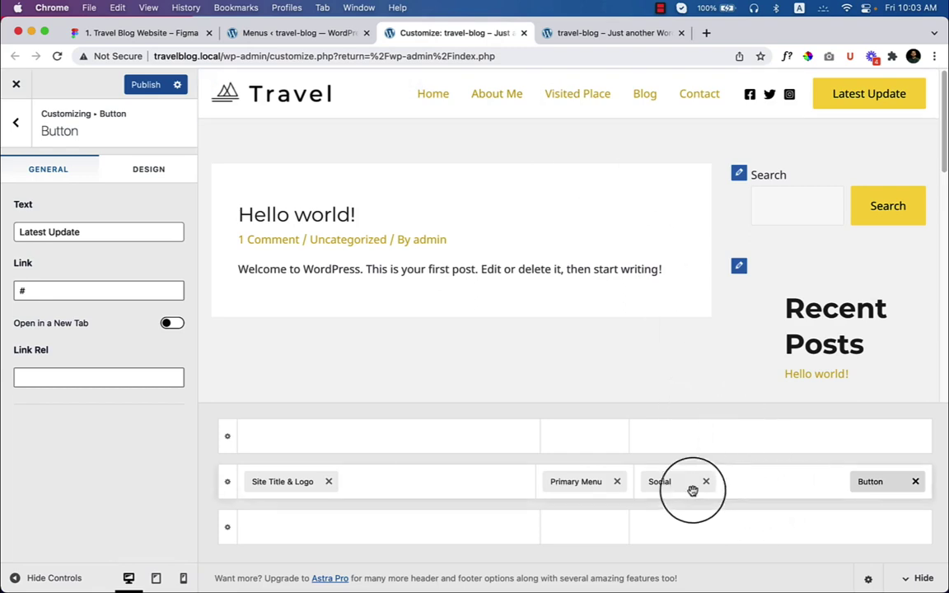
Add a LinkedIn social icon and move it ahead of Instagram
left_click(680, 487)
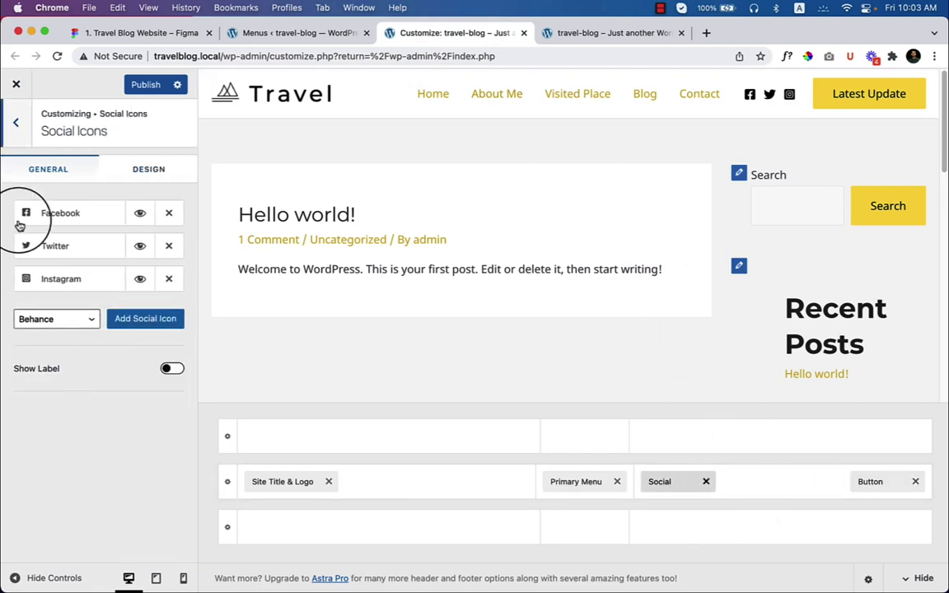
left_click(56, 318)
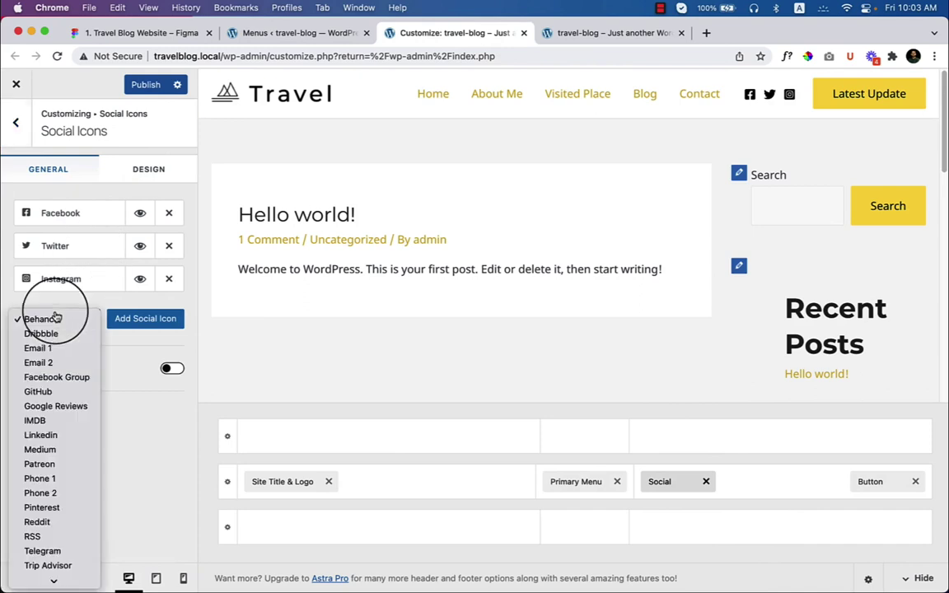
left_click(61, 437)
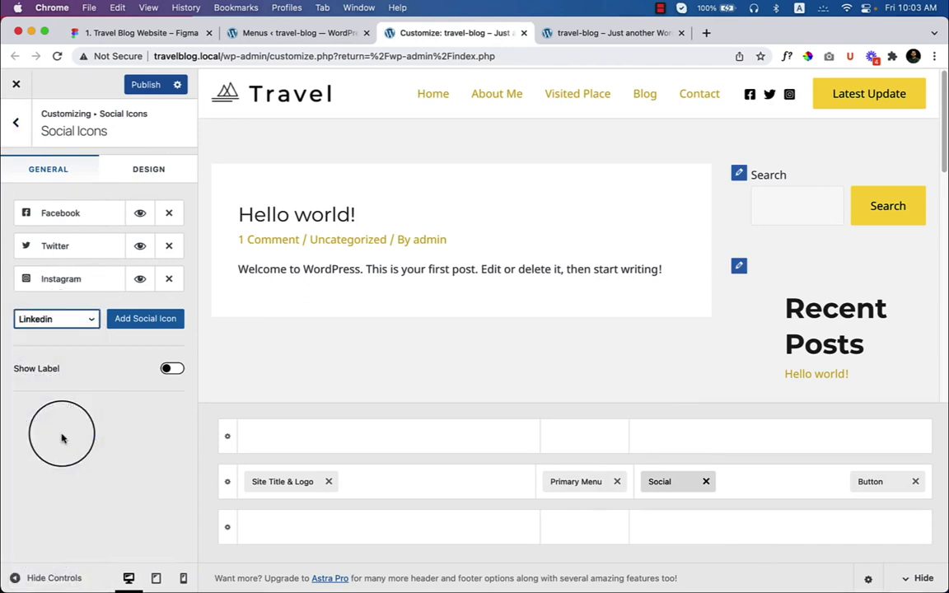
left_click(148, 320)
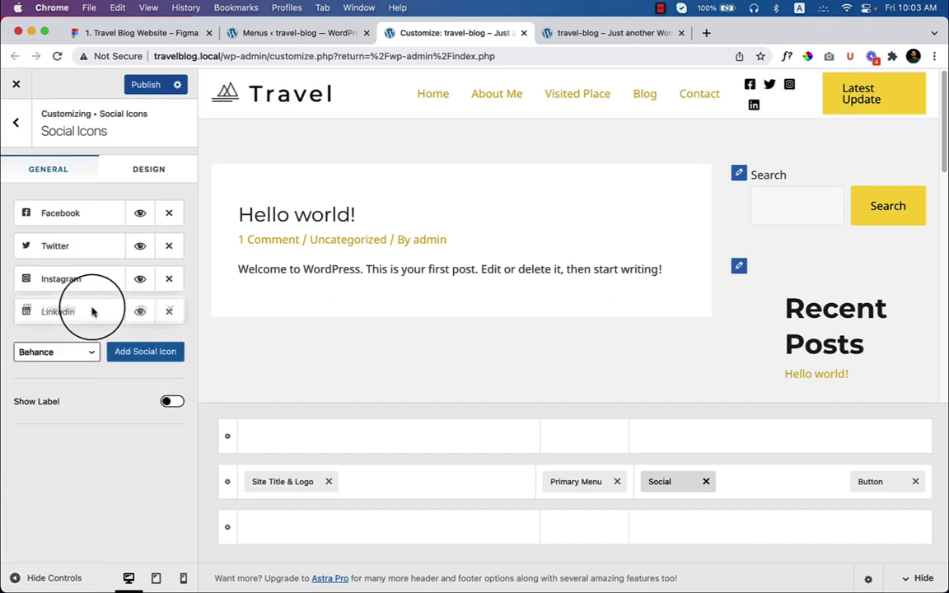
left_click_drag(92, 312, 97, 278)
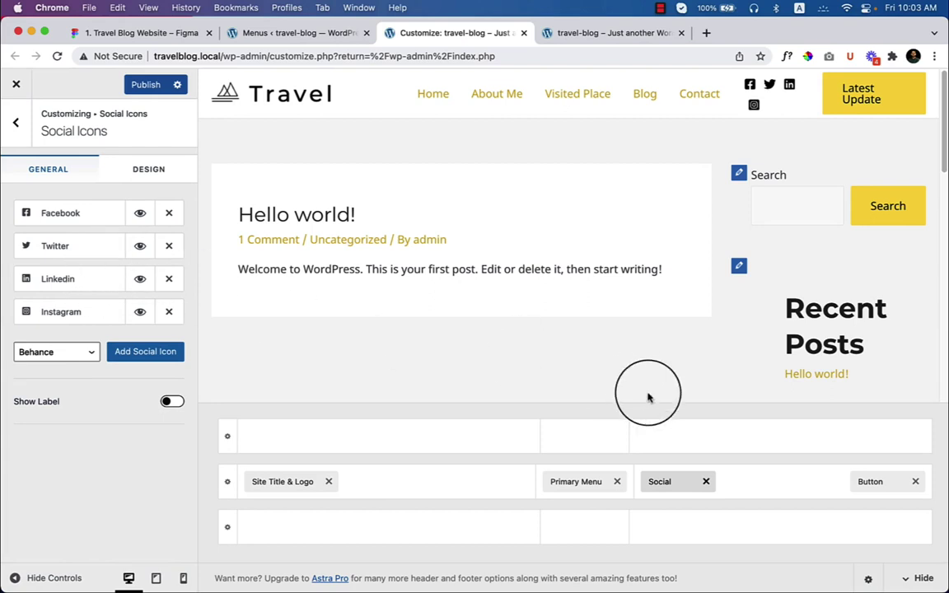
Place the Social element beside the Button and compare the header with the Figma design
left_click_drag(674, 483, 790, 488)
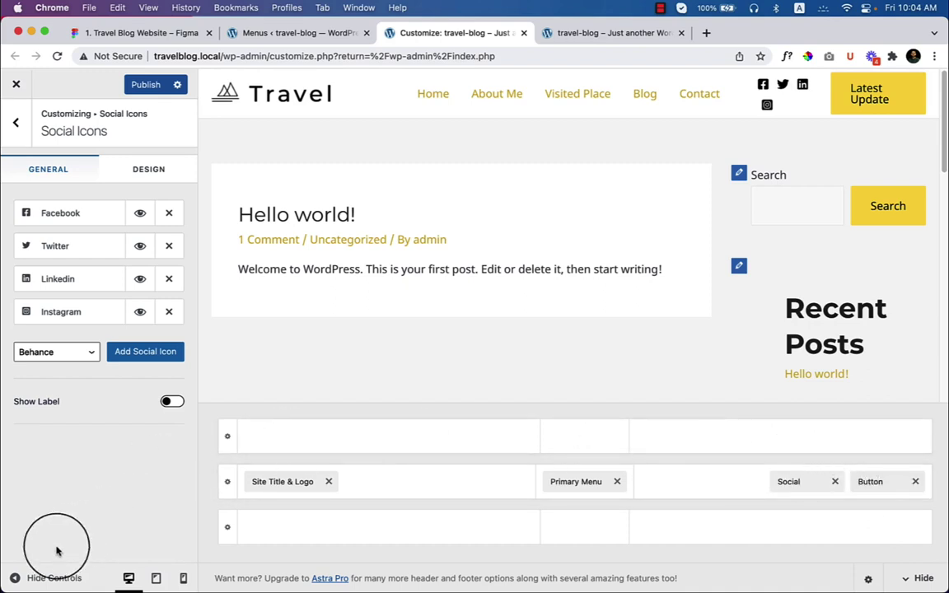
left_click(26, 579)
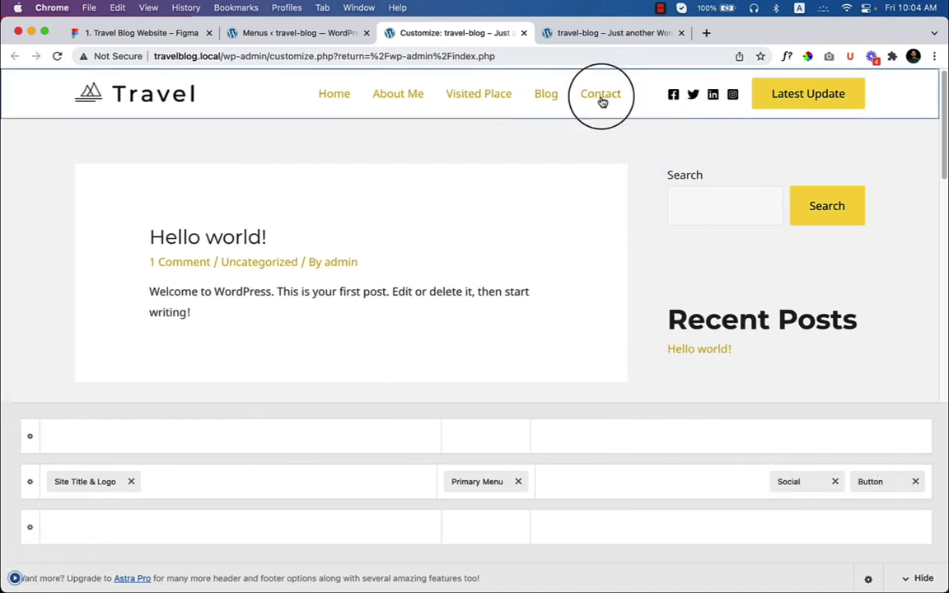
left_click(157, 35)
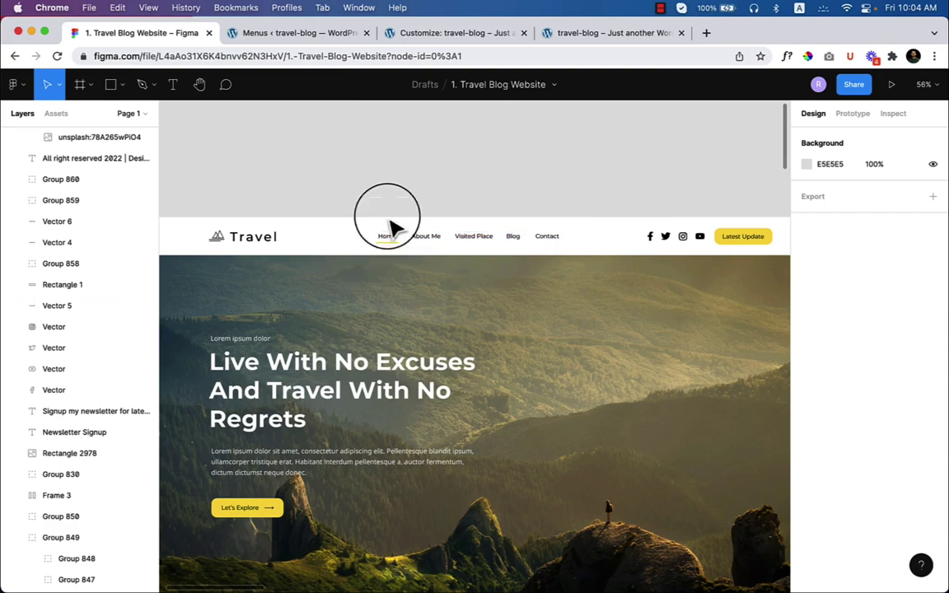
left_click(431, 39)
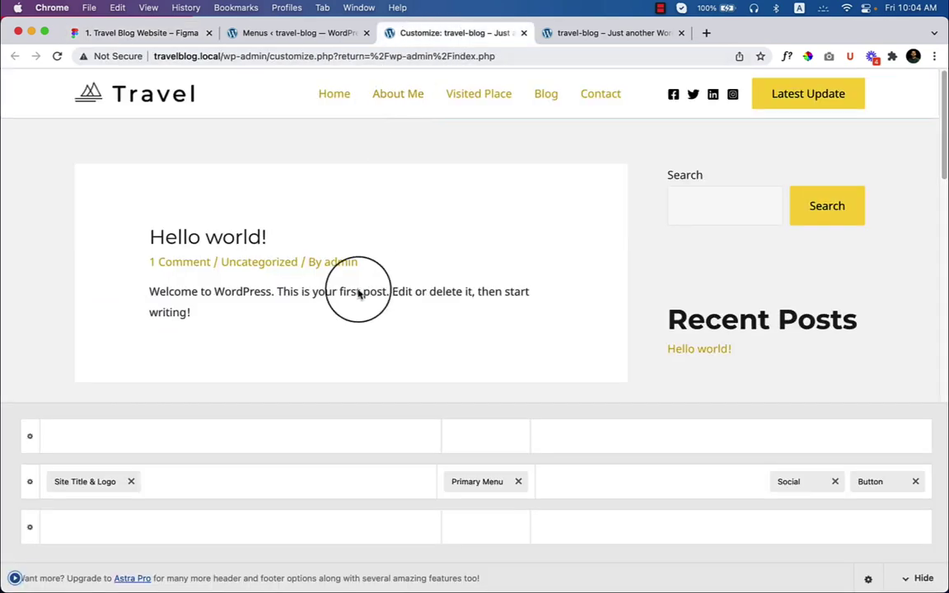
left_click(480, 483)
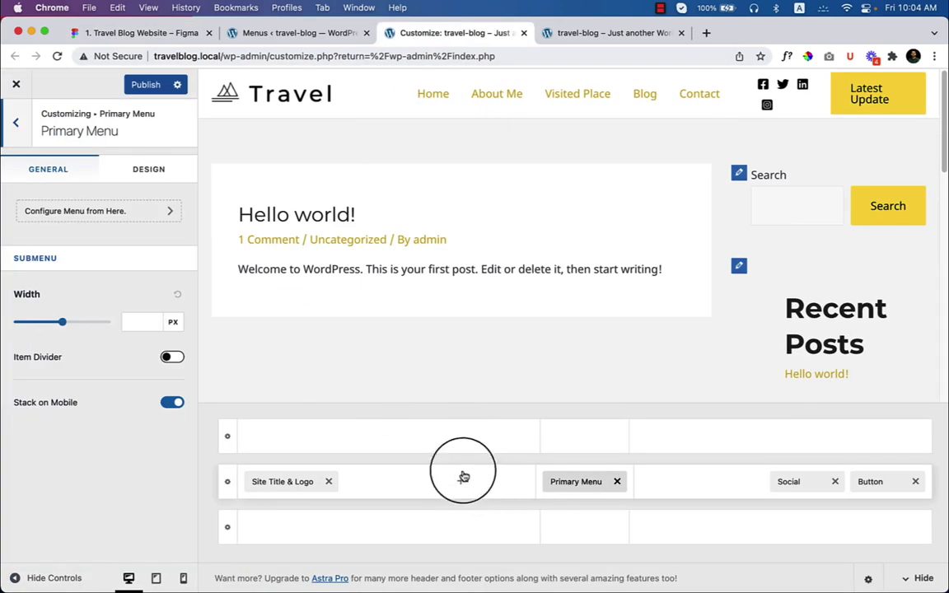
Make the primary menu links underline on hover
left_click(149, 170)
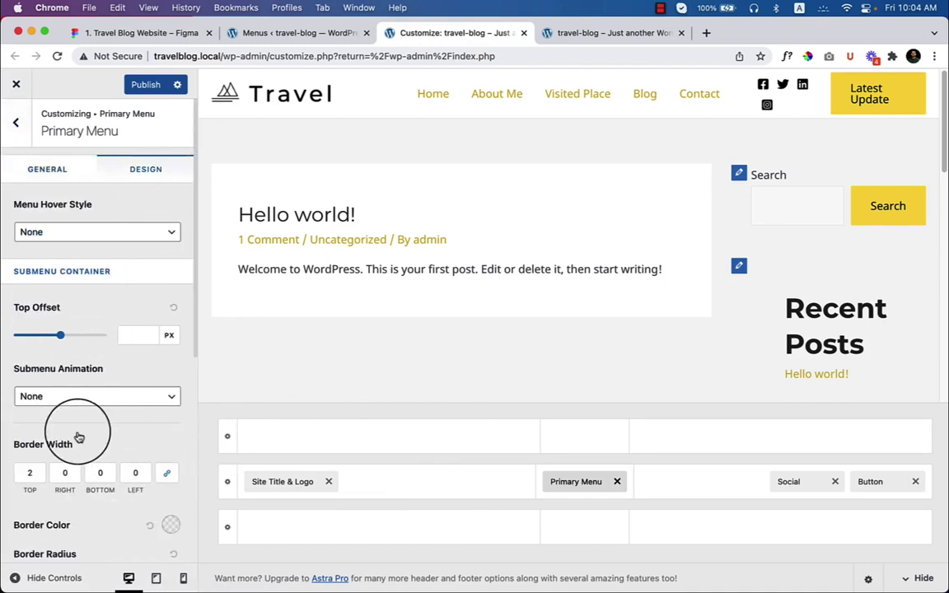
left_click_drag(12, 203, 92, 209)
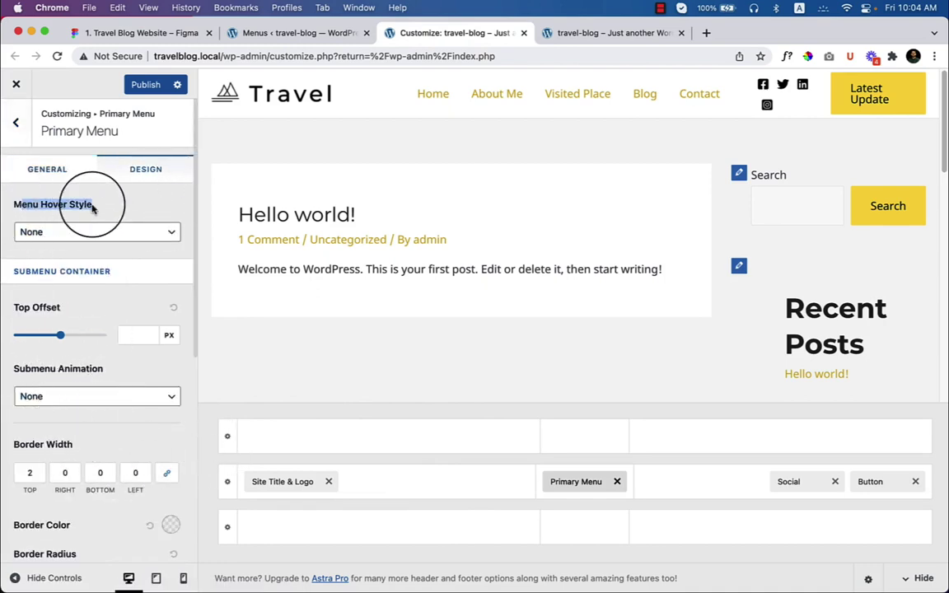
left_click(88, 232)
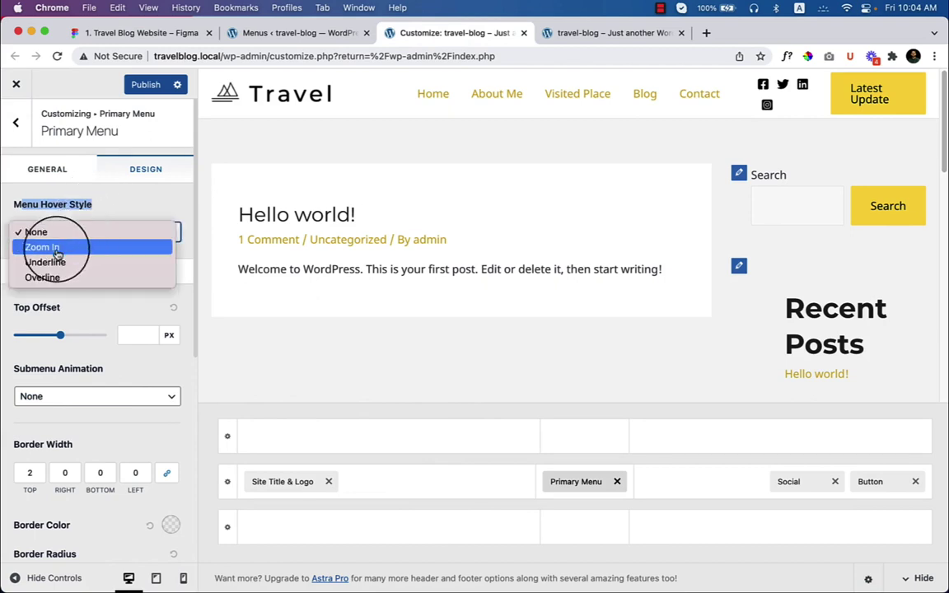
left_click(72, 263)
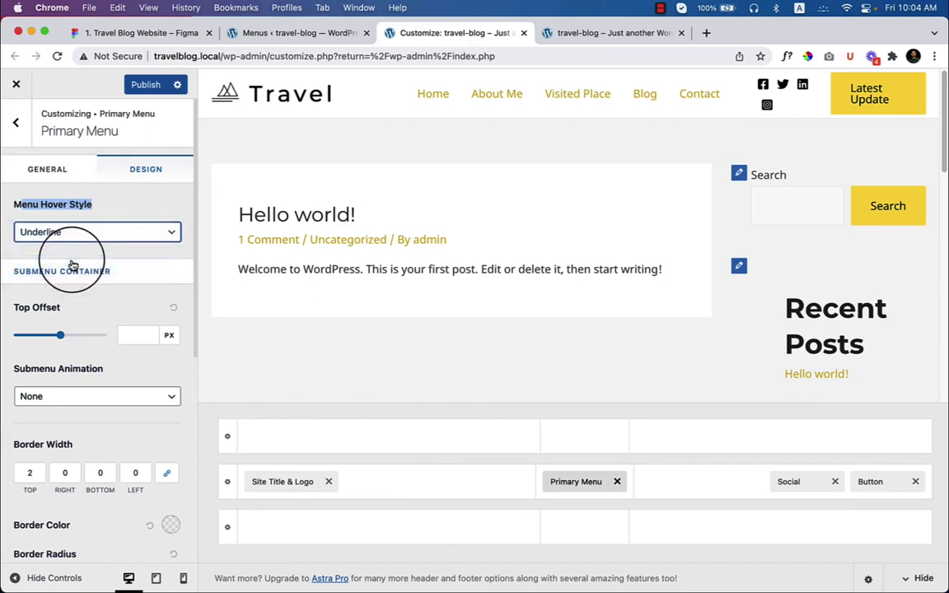
Set the normal menu link colour to dark grey #3A3A3A
scroll(123, 354, "down", 5)
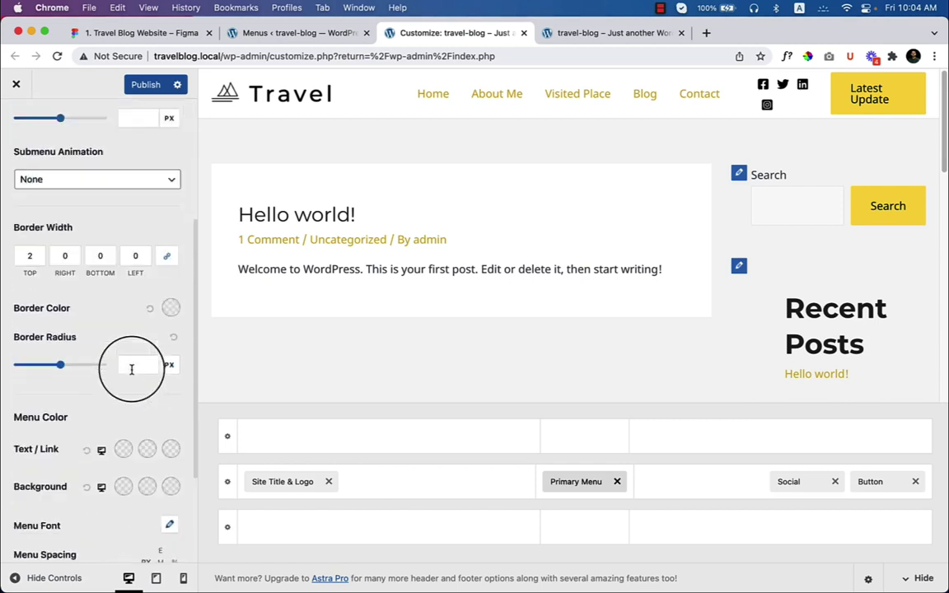
scroll(129, 370, "down", 1)
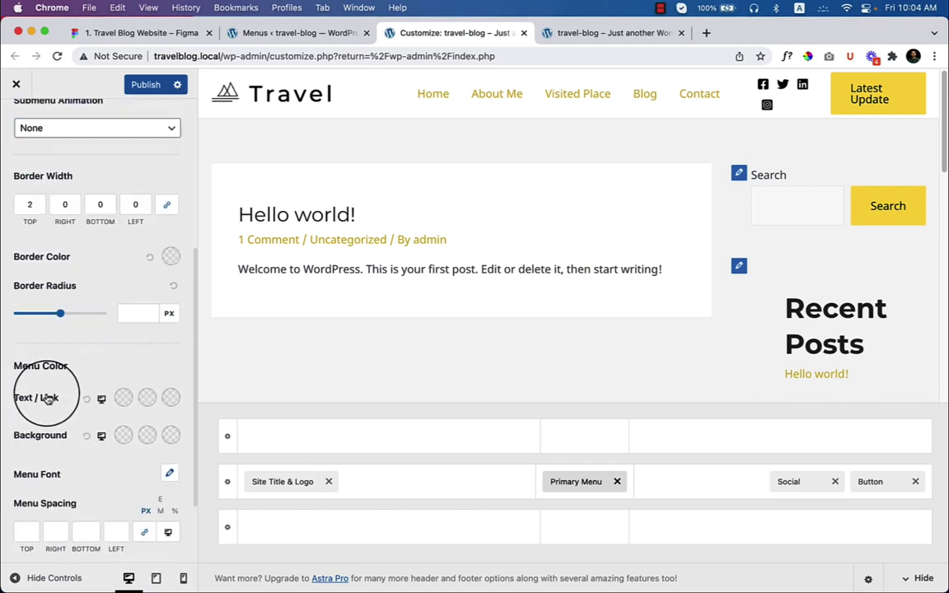
left_click(123, 401)
scroll(108, 421, "down", 4)
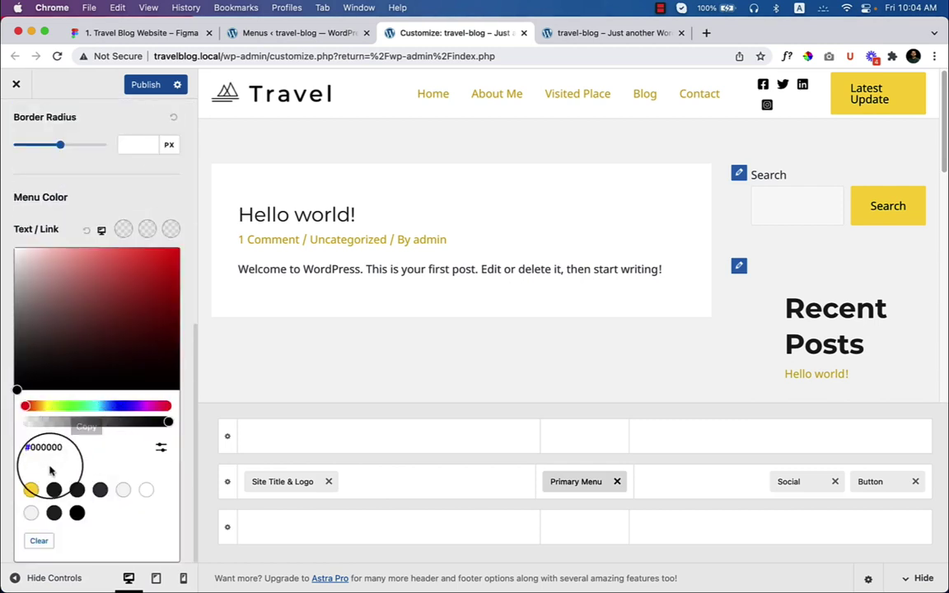
left_click(55, 490)
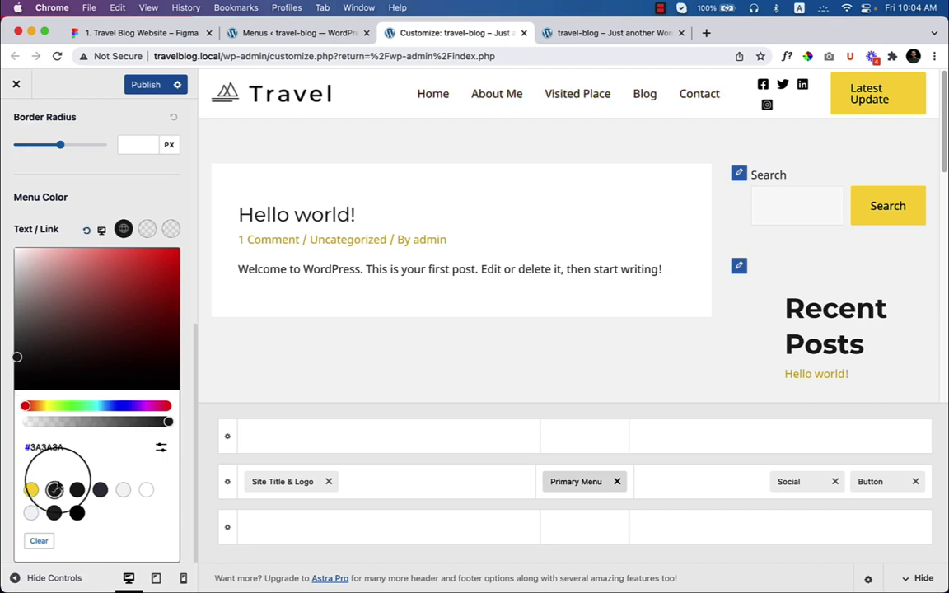
left_click(152, 231)
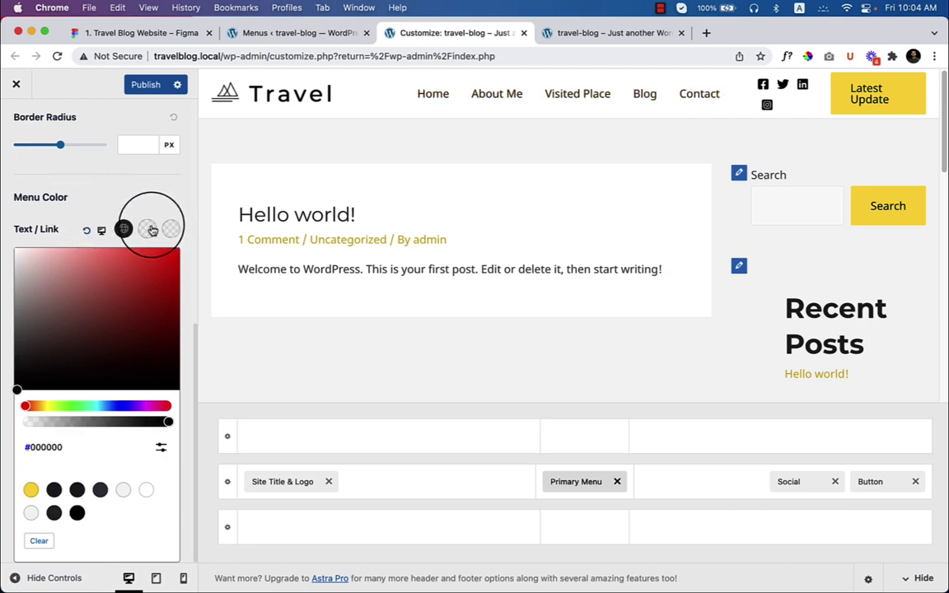
left_click(139, 201)
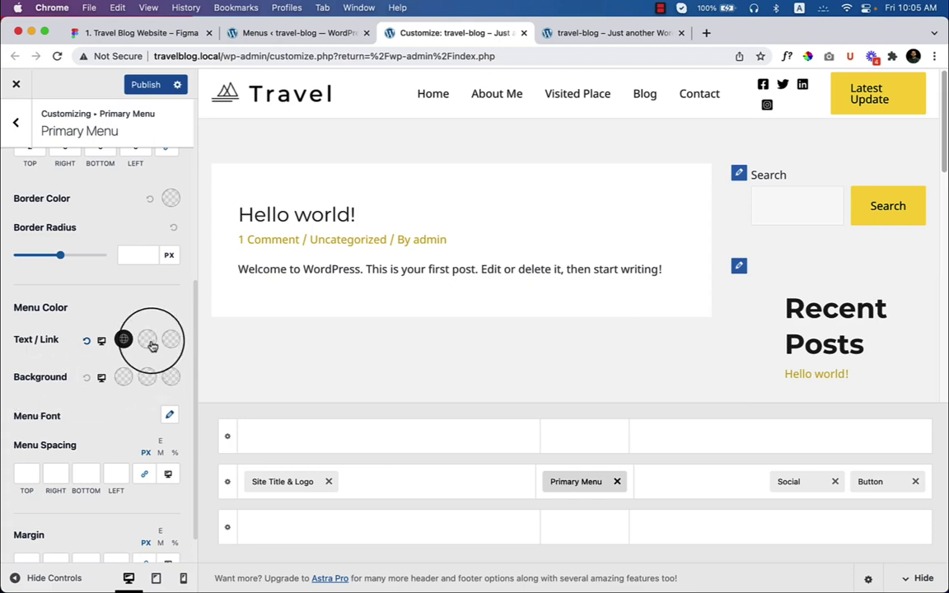
Set the menu link hover and active colours to yellow #FFD937
left_click(148, 341)
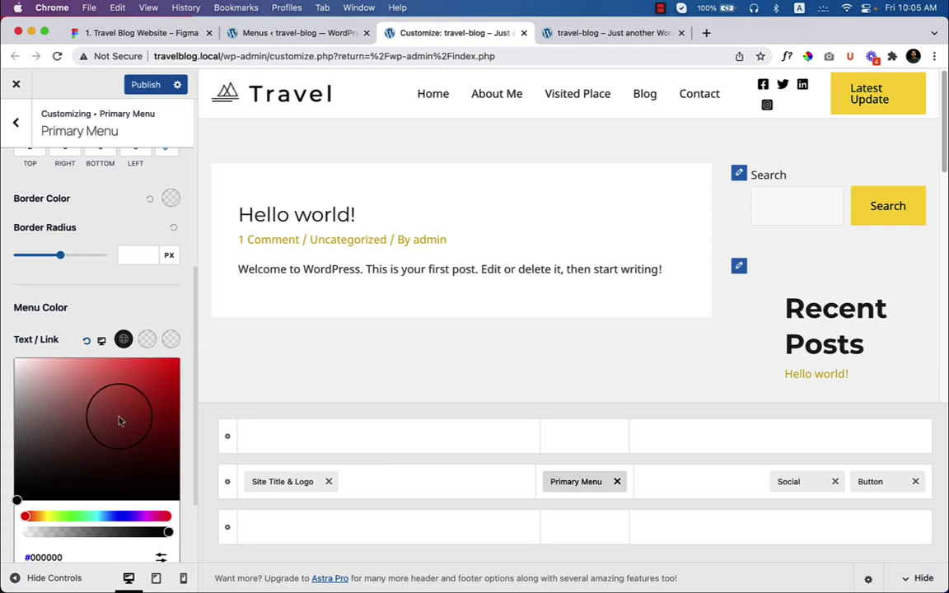
scroll(118, 421, "down", 2)
left_click(31, 541)
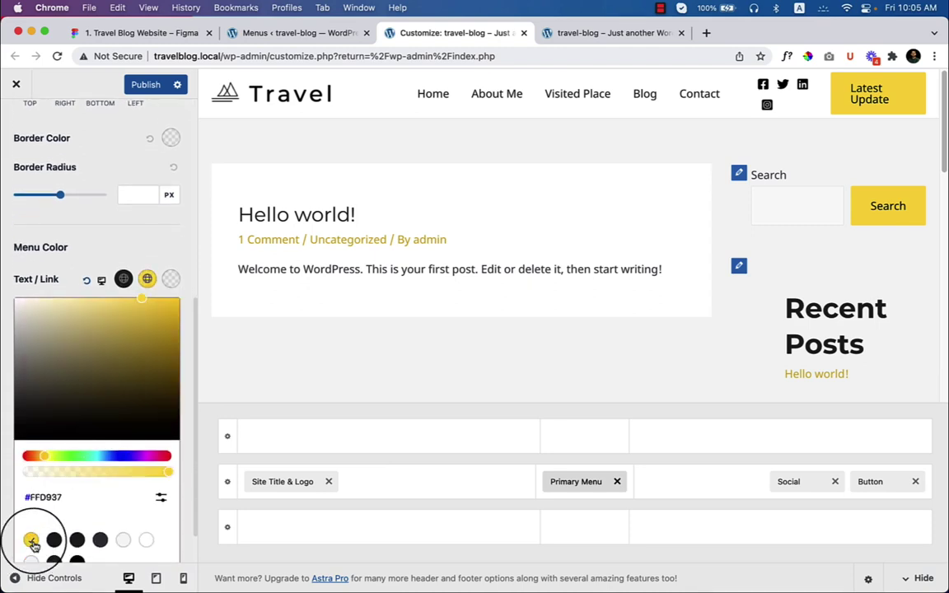
left_click(172, 278)
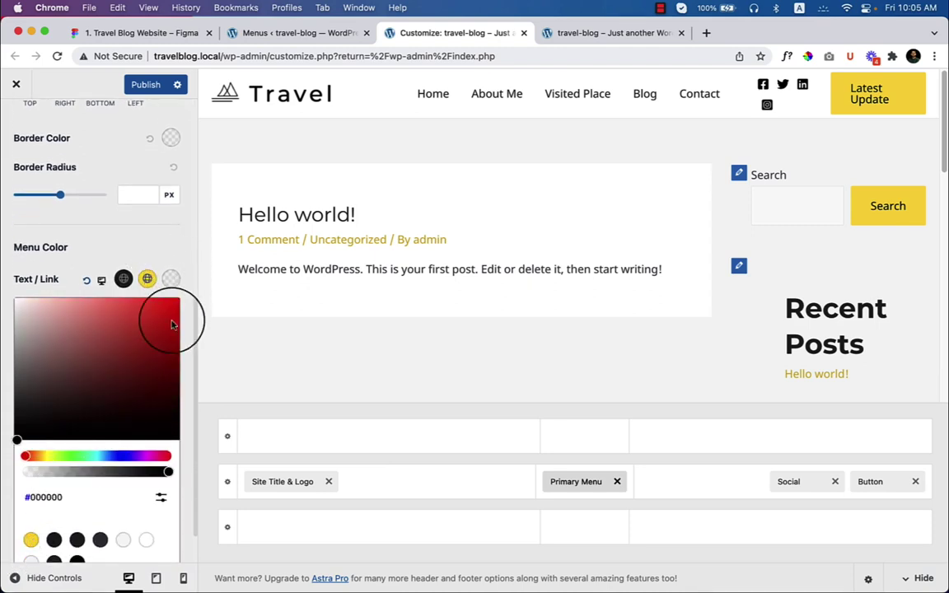
left_click(31, 541)
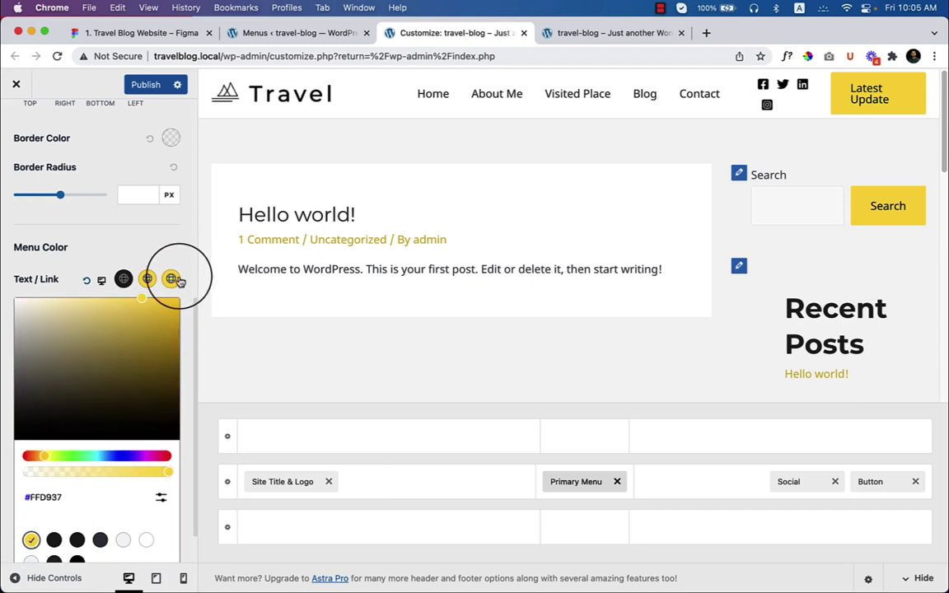
left_click(138, 251)
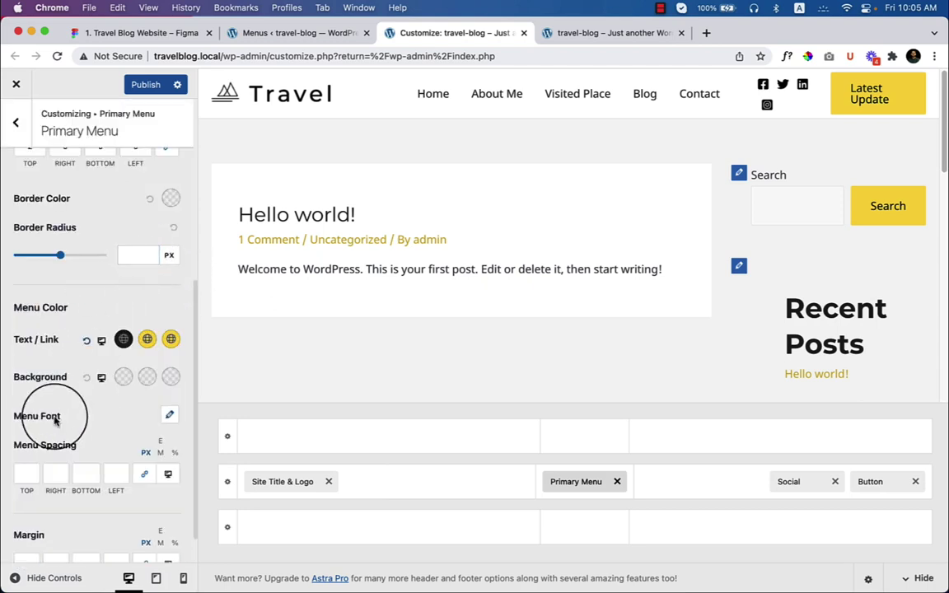
scroll(83, 417, "down", 2)
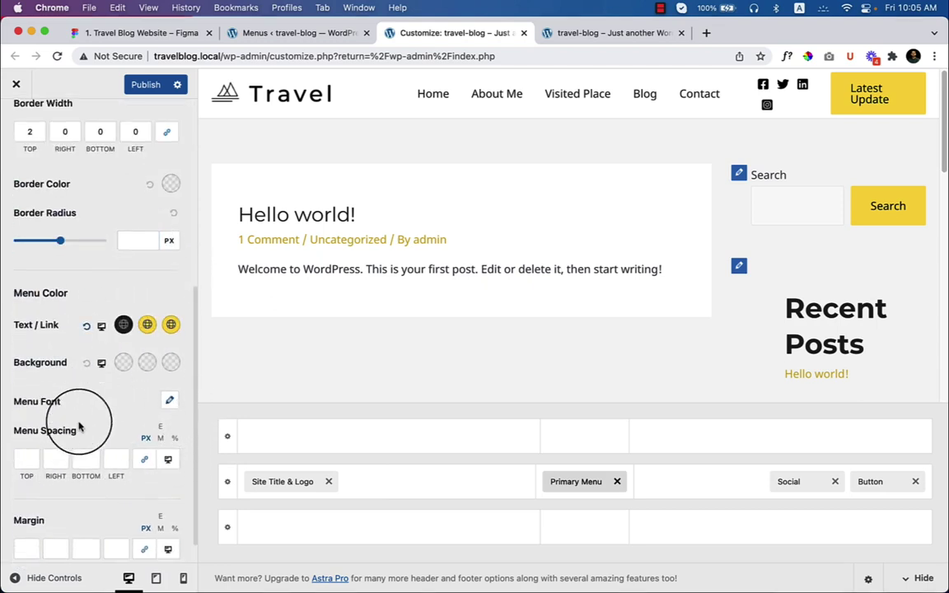
Set the primary menu font family to Montserrat
left_click(168, 387)
scroll(93, 400, "down", 1)
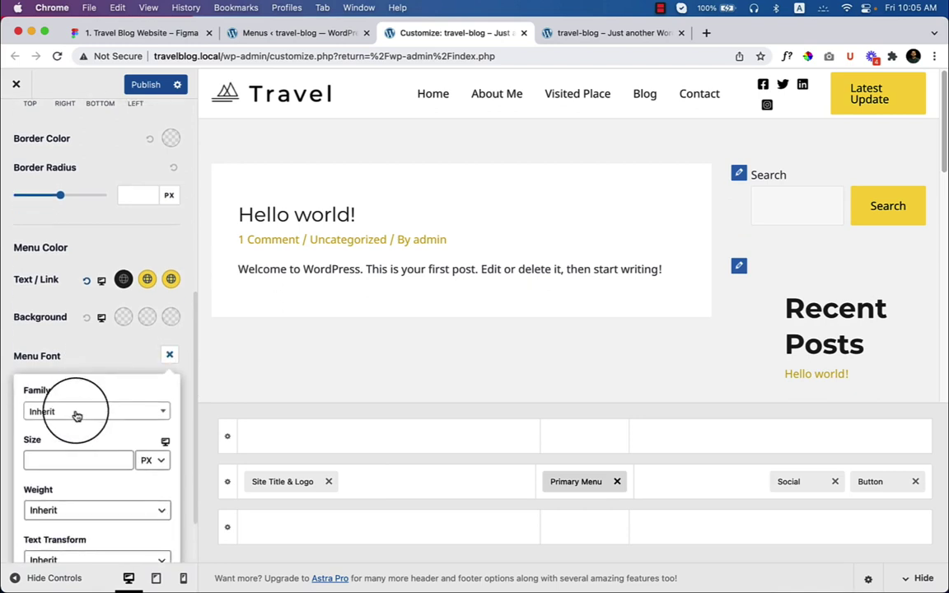
left_click(77, 413)
left_click(79, 429)
type("mon")
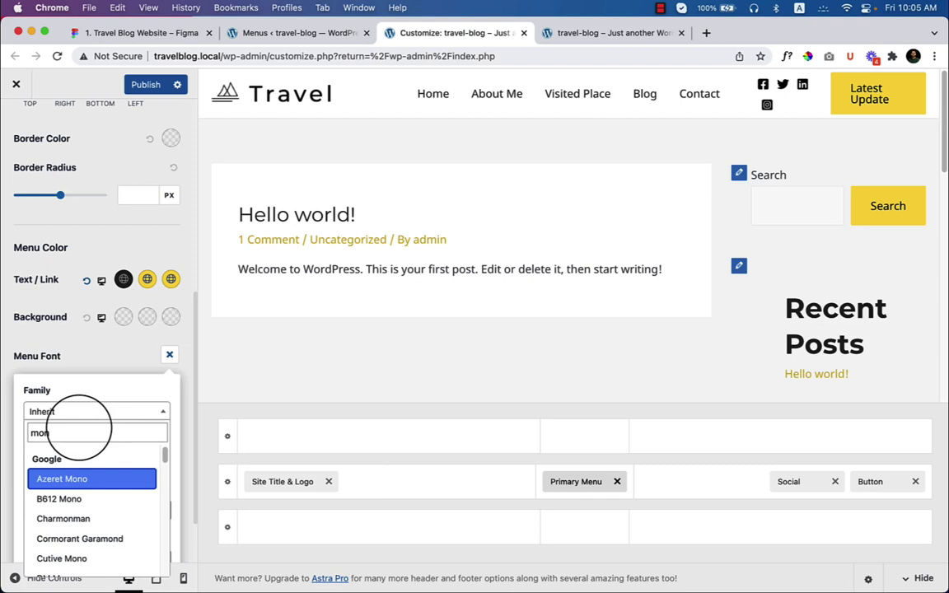
type("t")
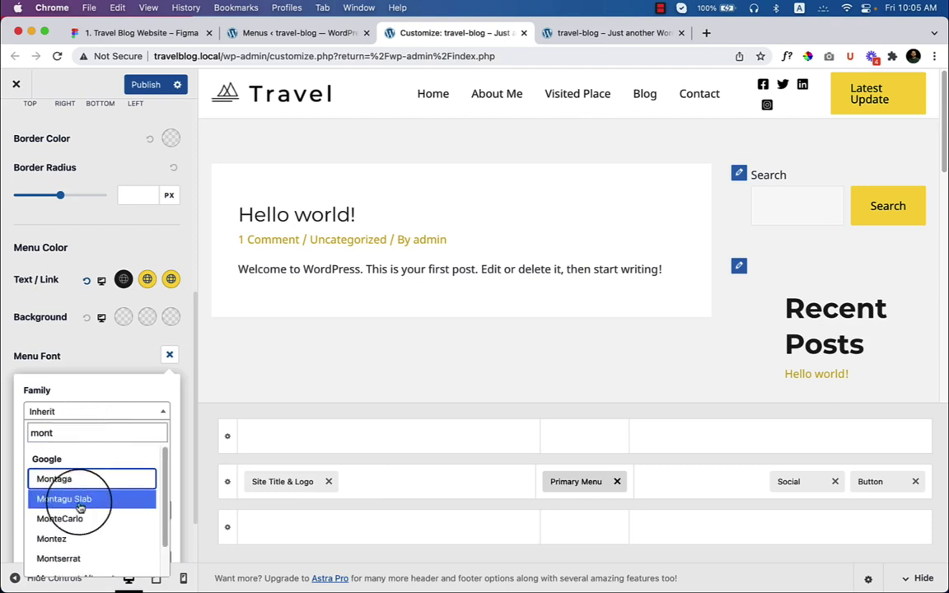
left_click(85, 559)
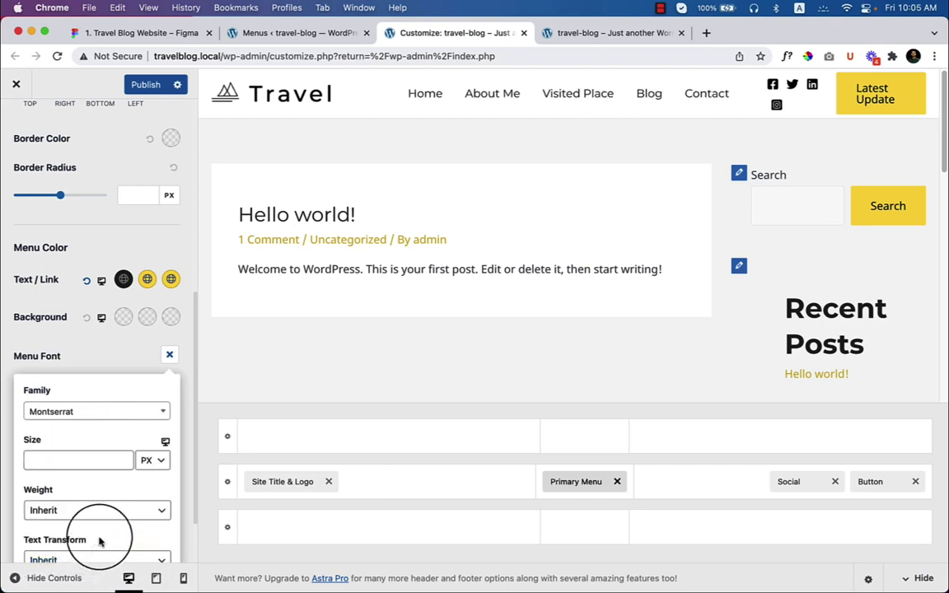
Give the menu font size 15 px and weight Medium 500, then preview full width
left_click(80, 468)
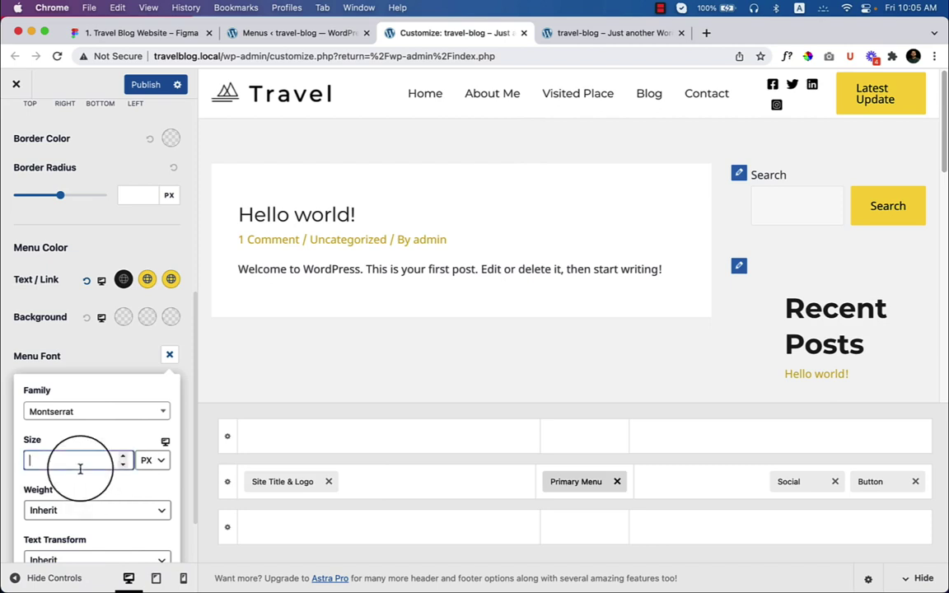
type("14")
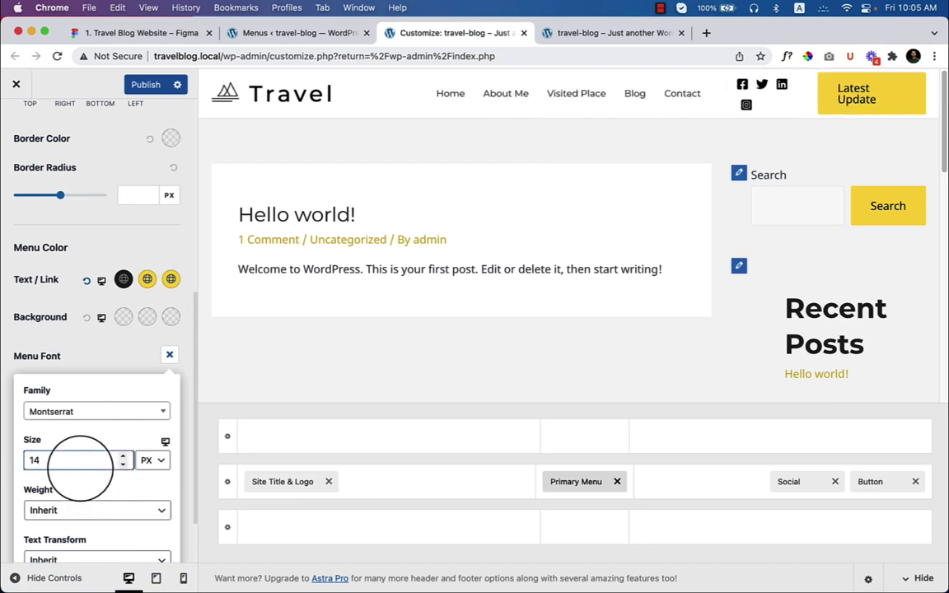
left_click(124, 458)
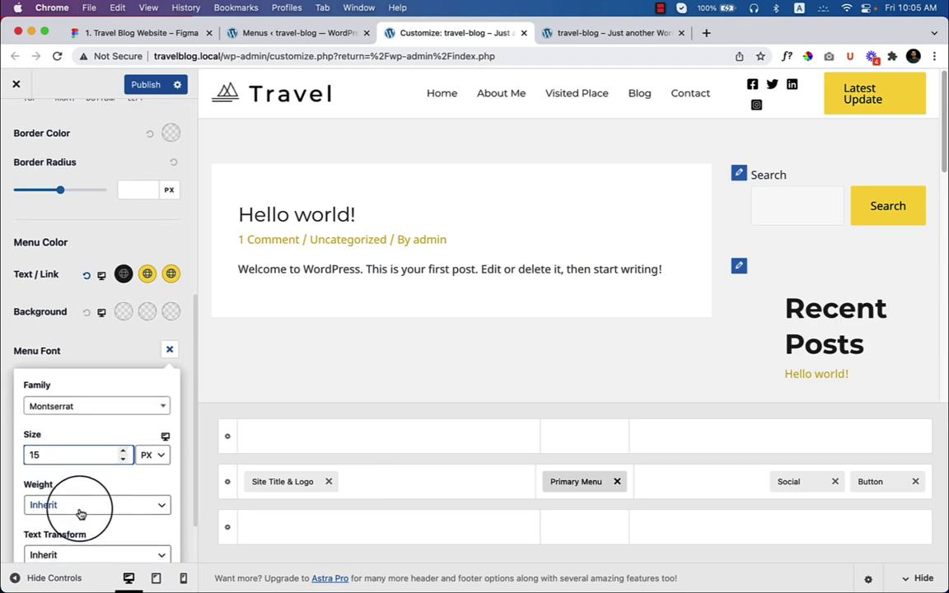
scroll(78, 495, "down", 1)
left_click(80, 477)
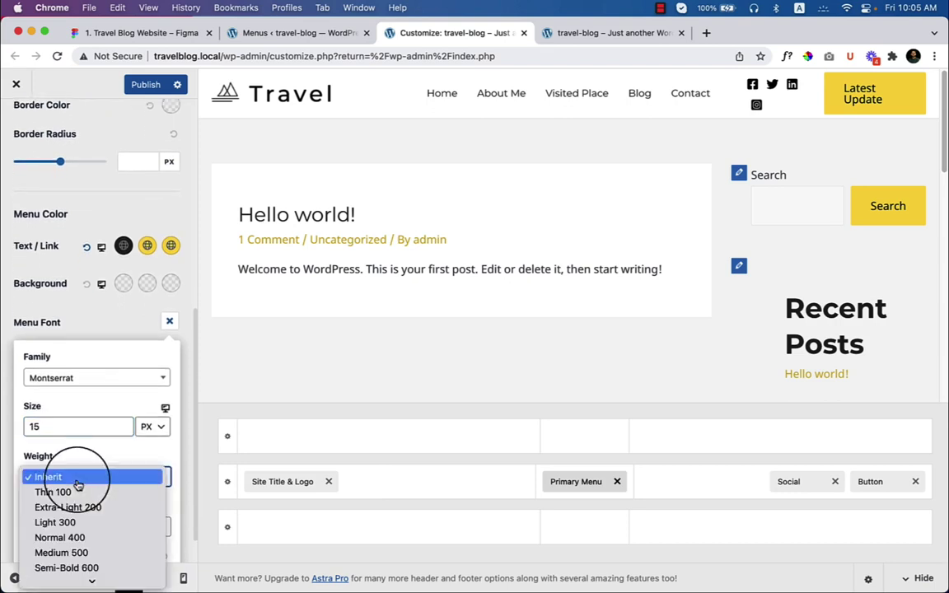
key("Escape")
left_click(87, 556)
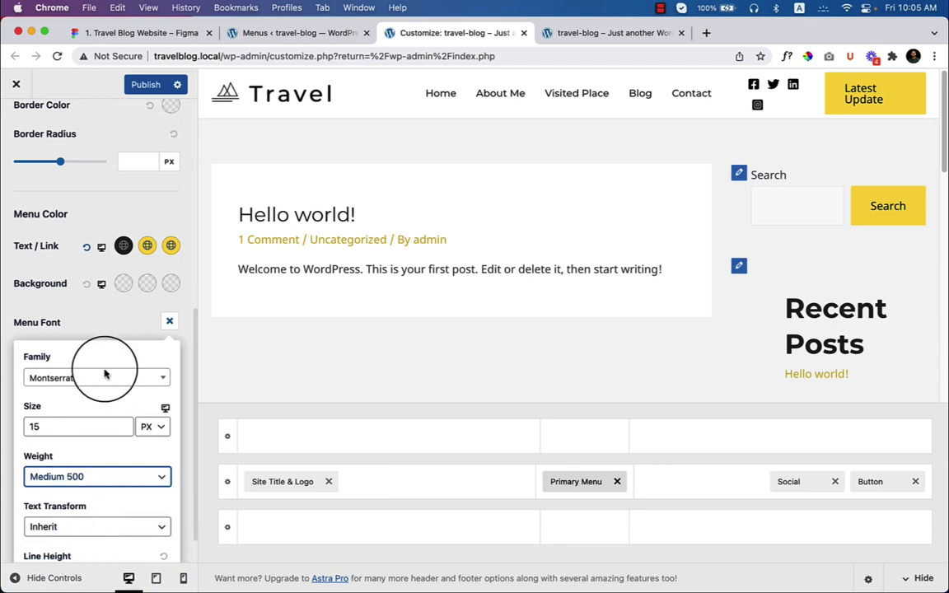
left_click(111, 332)
left_click(16, 581)
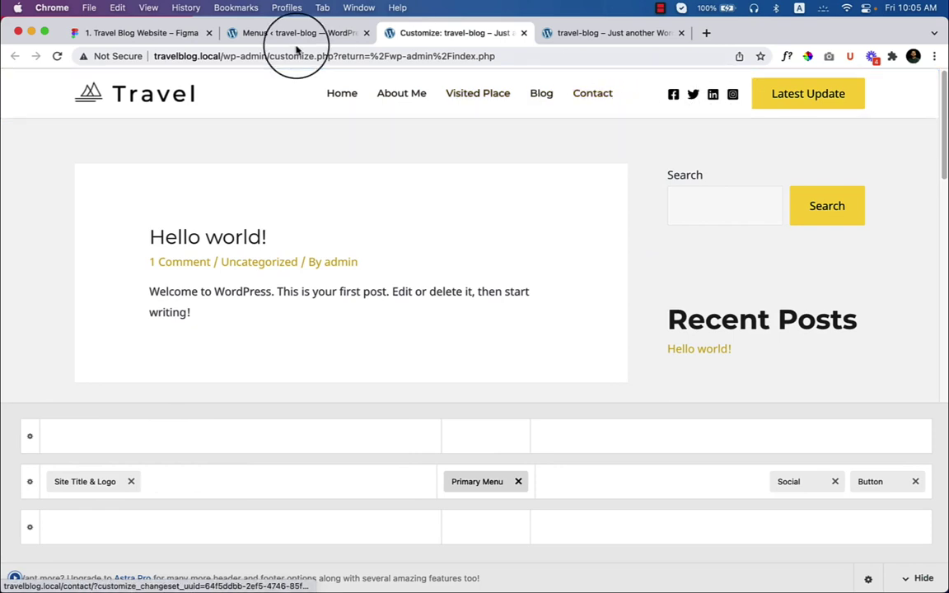
Compare with the Figma header, review the Social icons Design options, and return to Header Builder
left_click(142, 33)
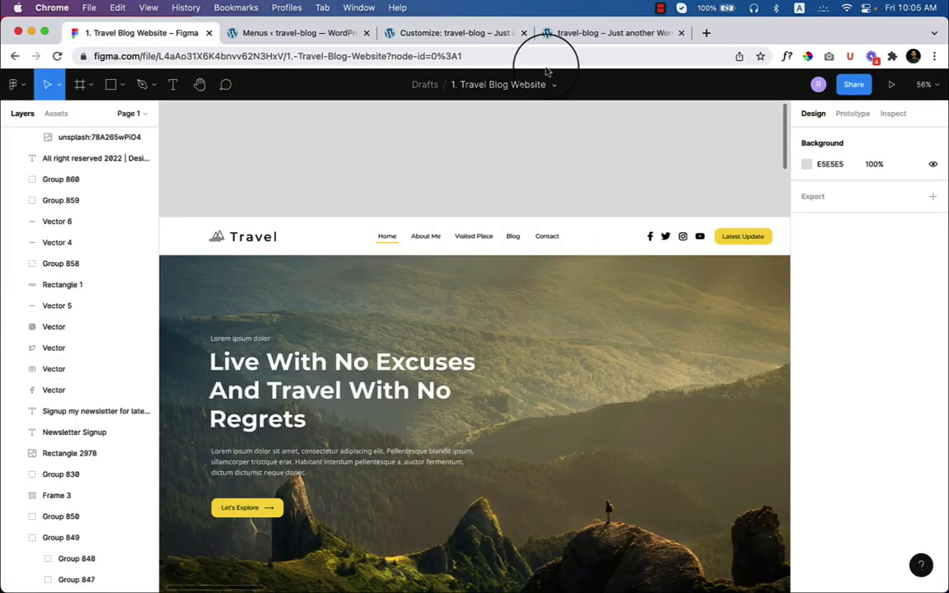
left_click(456, 33)
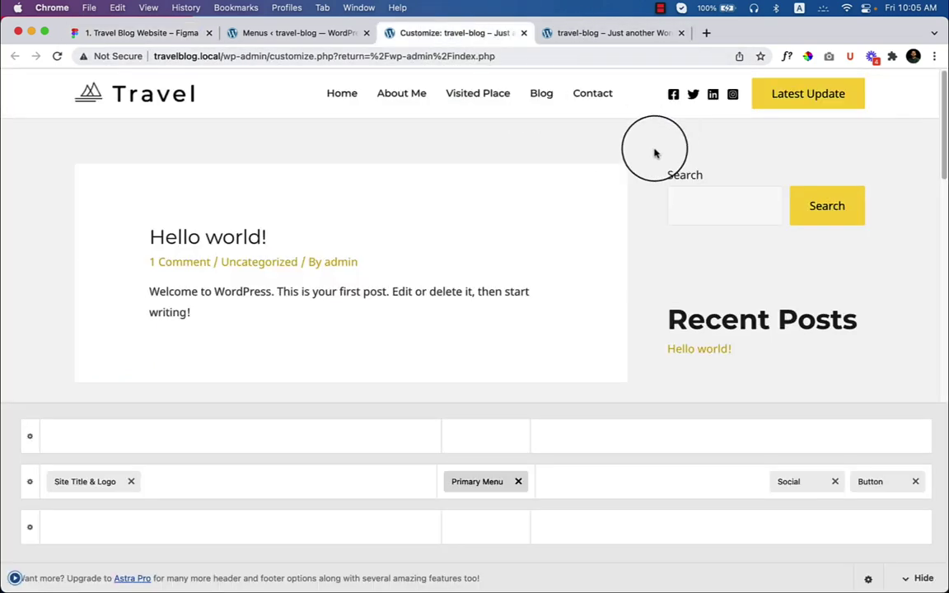
left_click(15, 581)
left_click(798, 482)
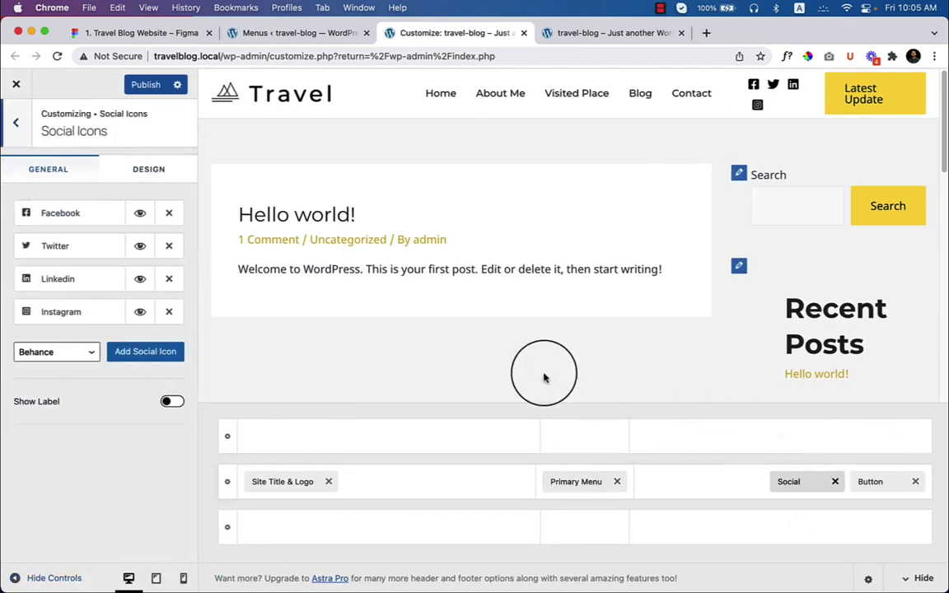
left_click(145, 180)
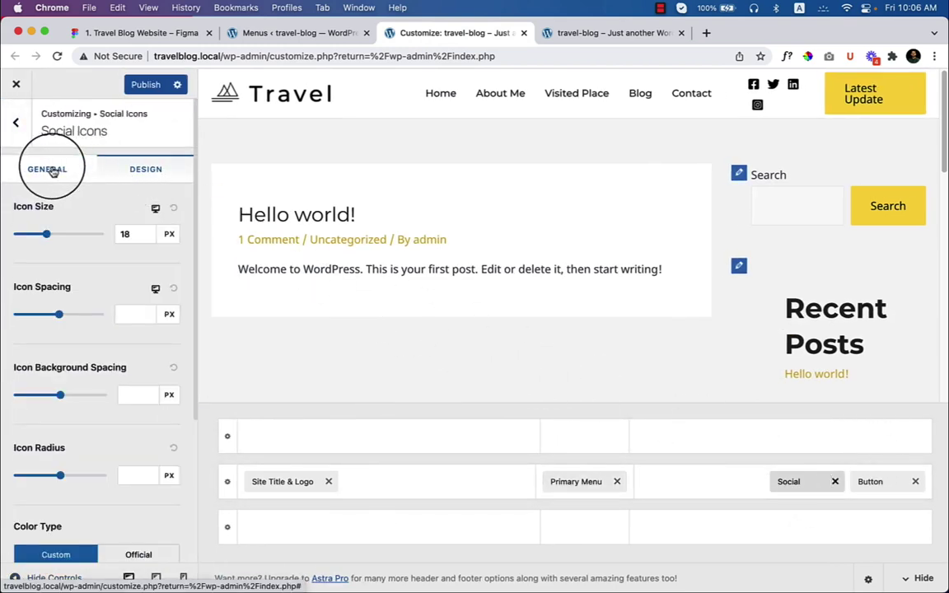
scroll(49, 408, "down", 5)
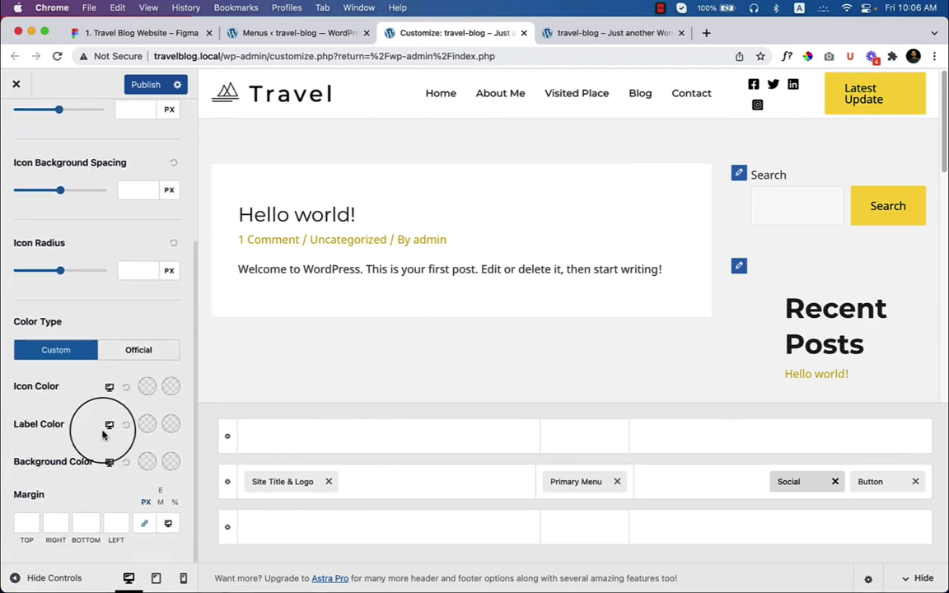
scroll(101, 434, "up", 5)
scroll(132, 474, "down", 5)
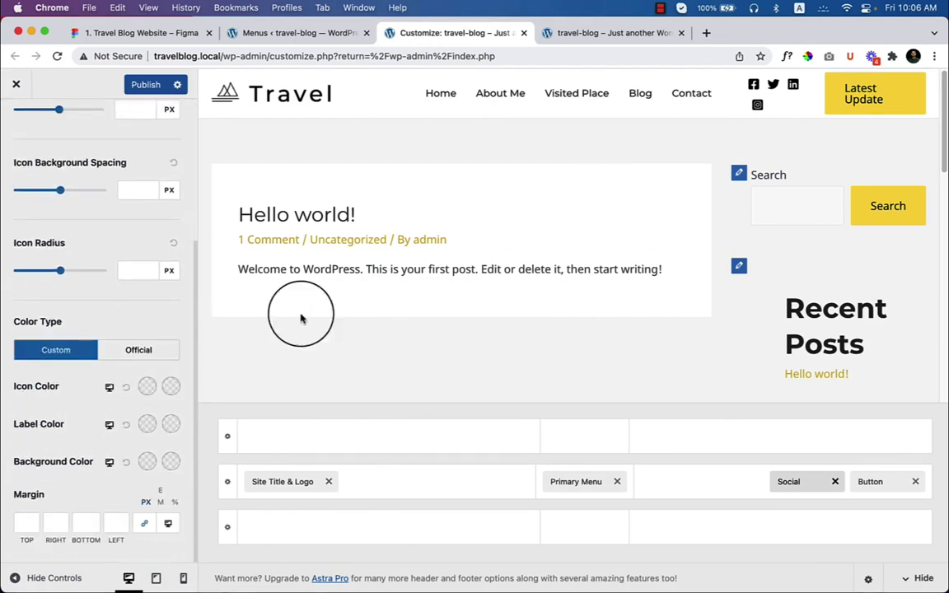
scroll(99, 281, "up", 5)
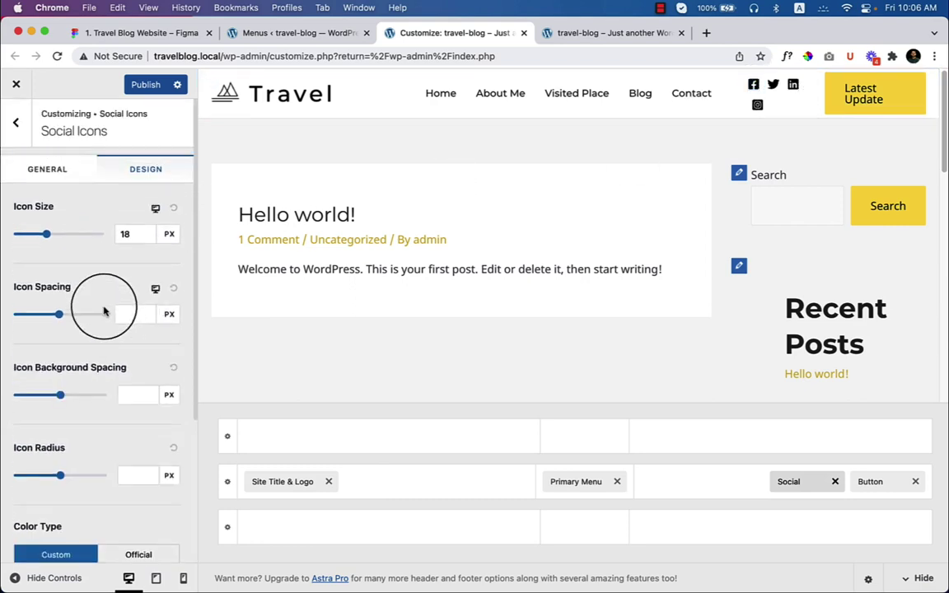
left_click(16, 122)
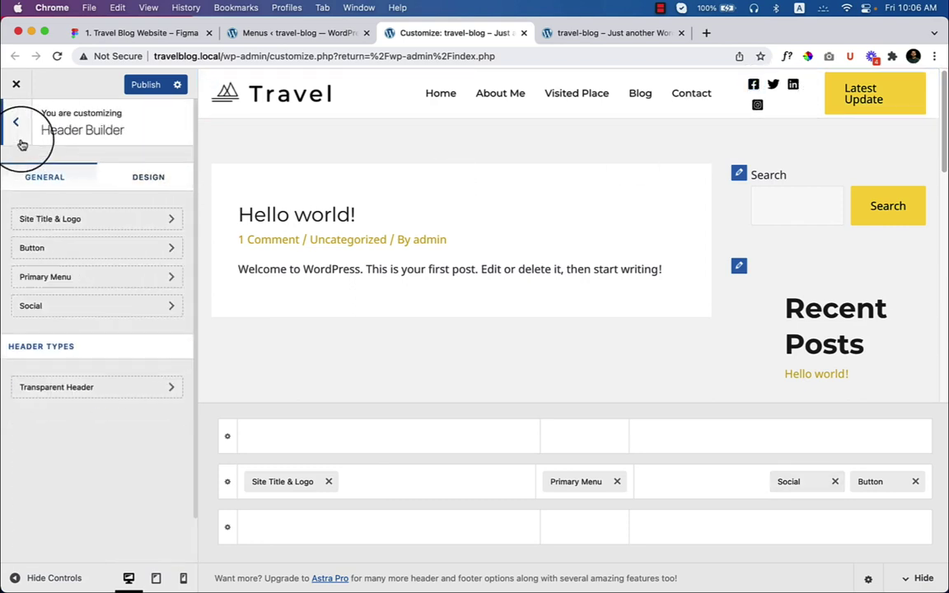
Publish the header changes, reload the live site to see them, then view Figma
left_click(145, 85)
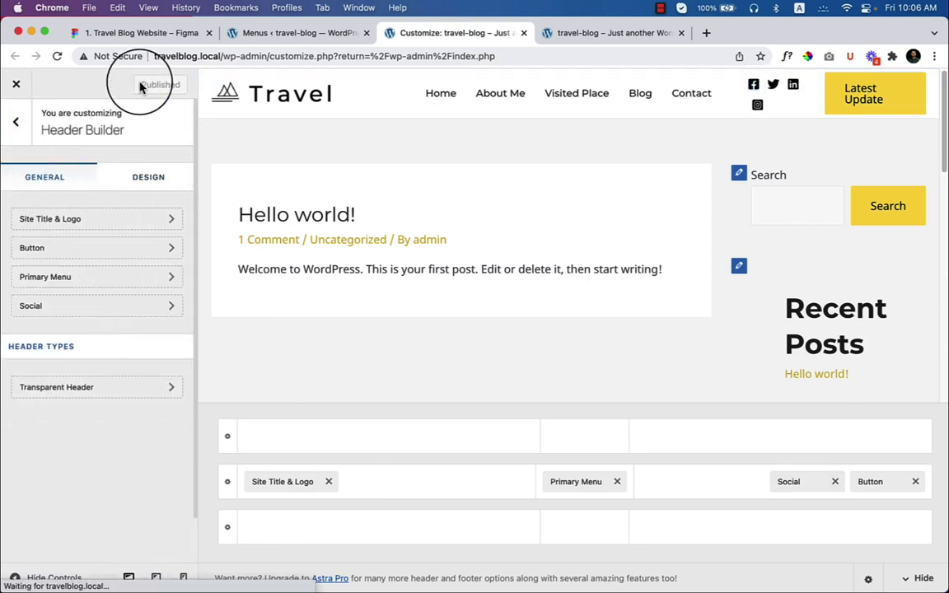
left_click(610, 33)
right_click(355, 150)
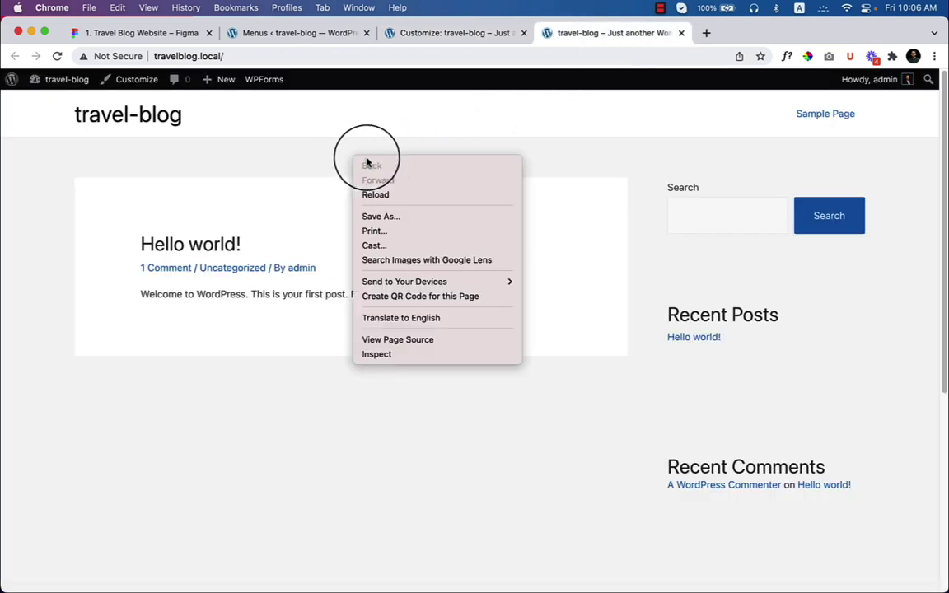
left_click(424, 197)
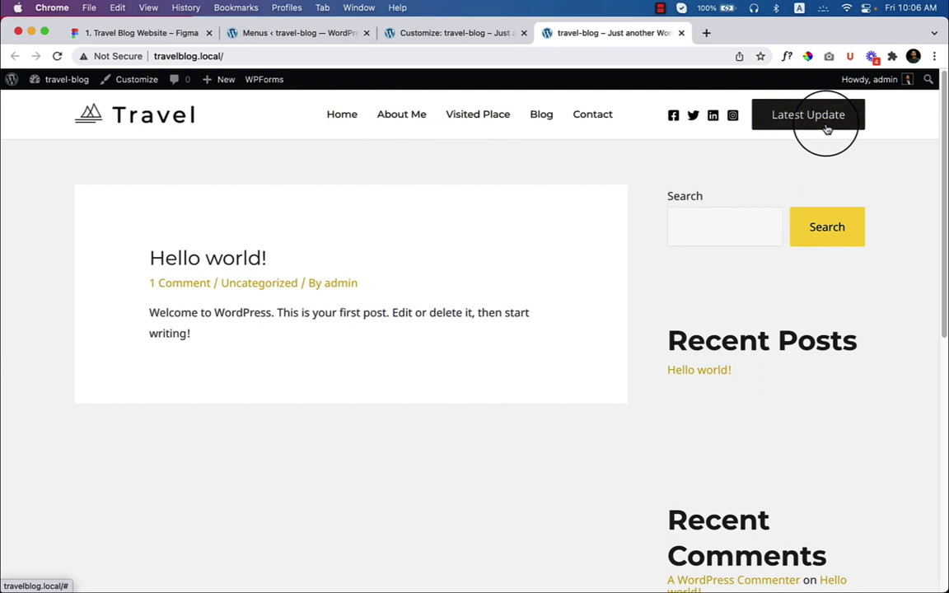
left_click(169, 33)
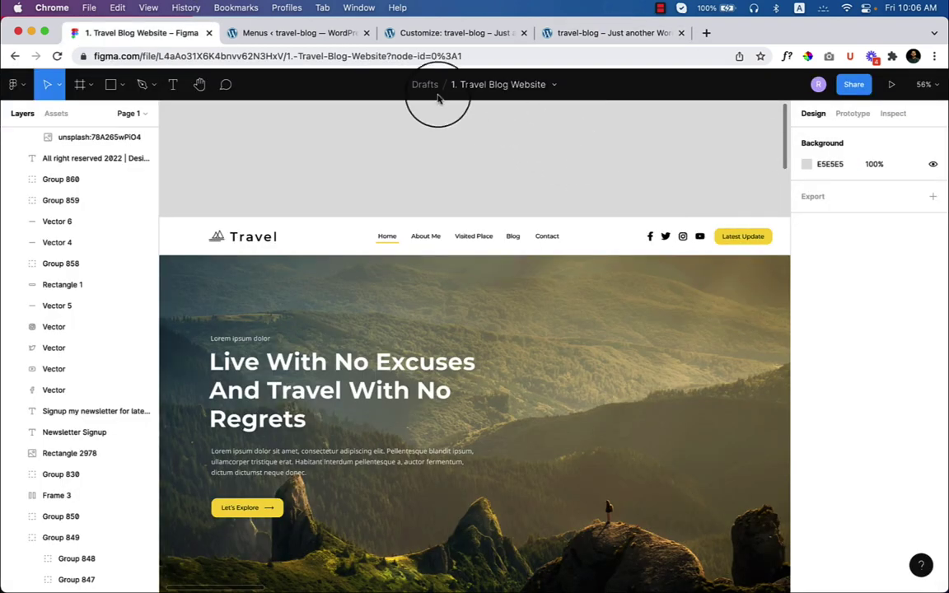
Apply the rounded pill button preset in Global > Buttons
left_click(482, 32)
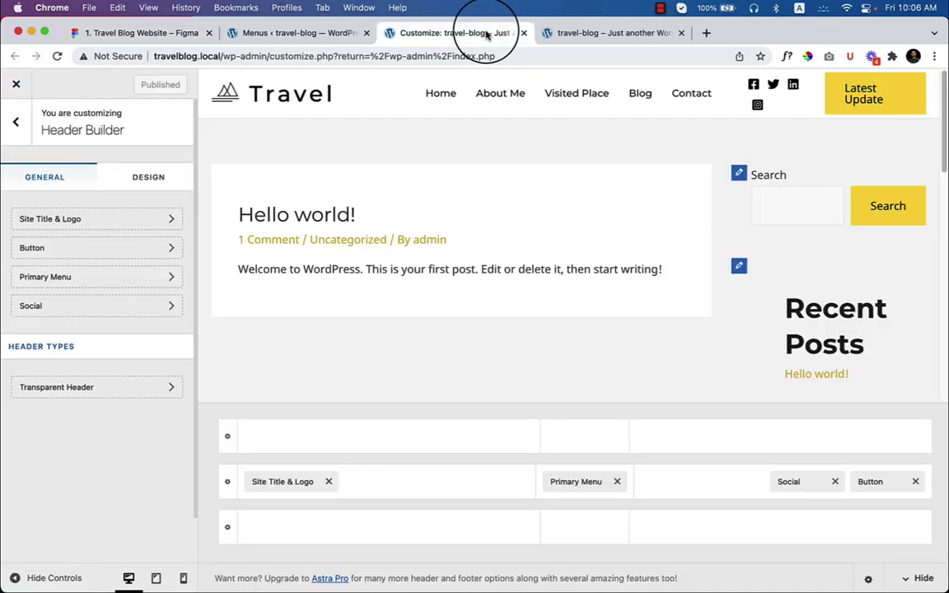
left_click(15, 128)
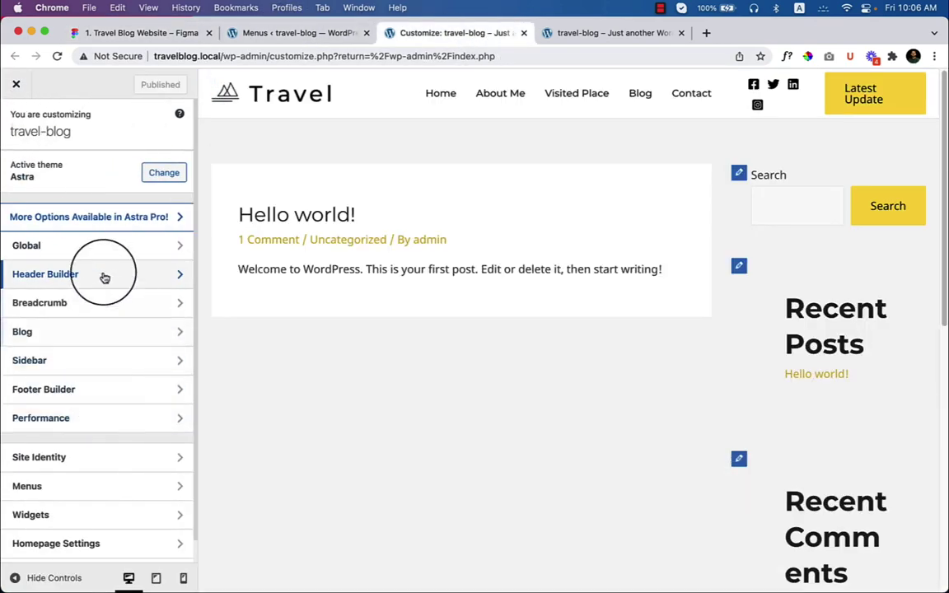
left_click(140, 246)
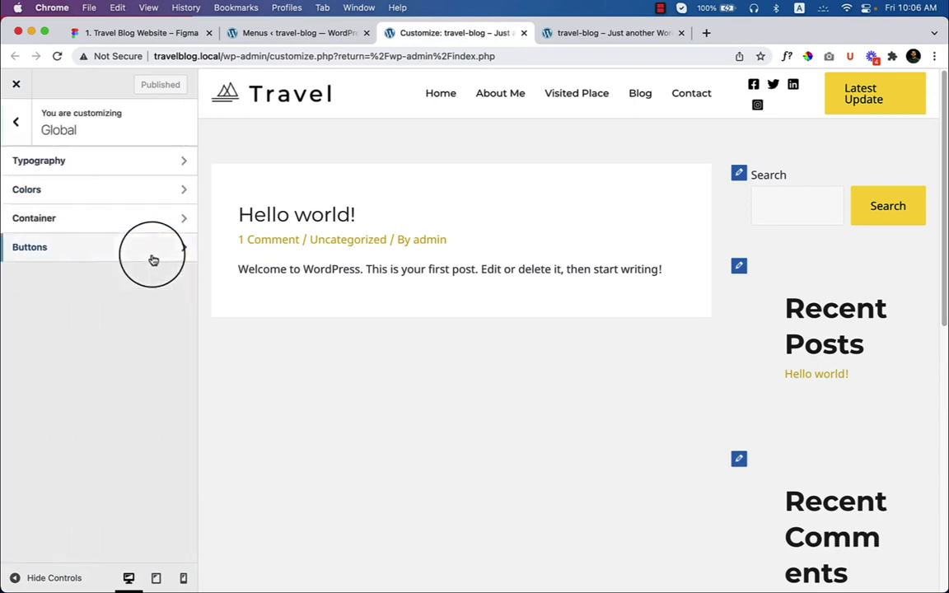
left_click(97, 260)
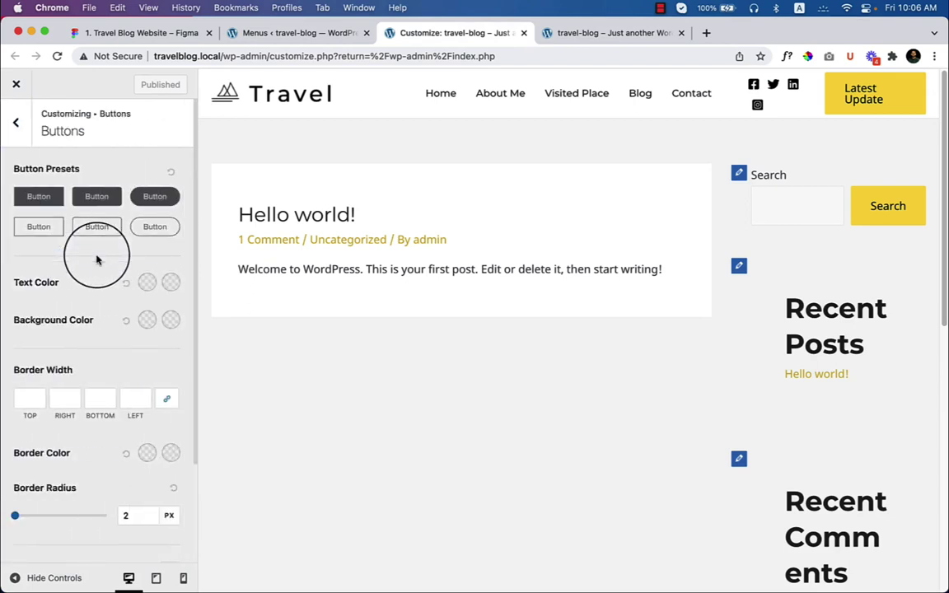
left_click(148, 197)
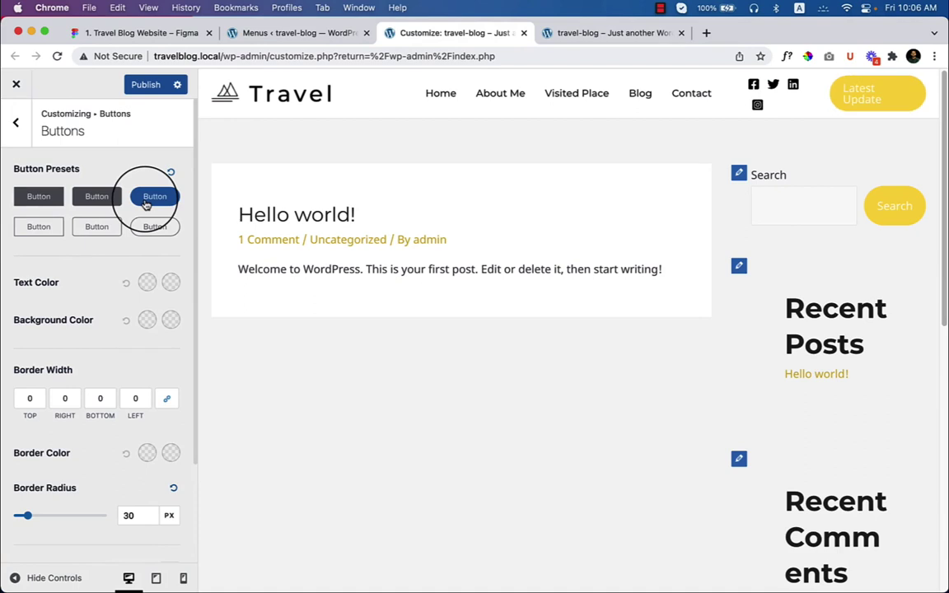
Preview the site at full width and compare the rounded buttons with the Figma design
left_click(17, 578)
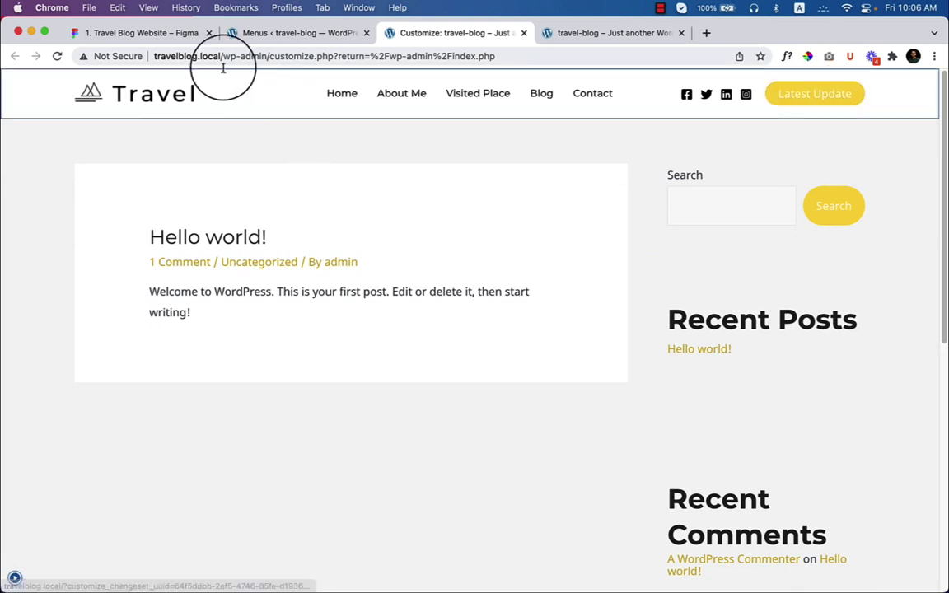
left_click(142, 33)
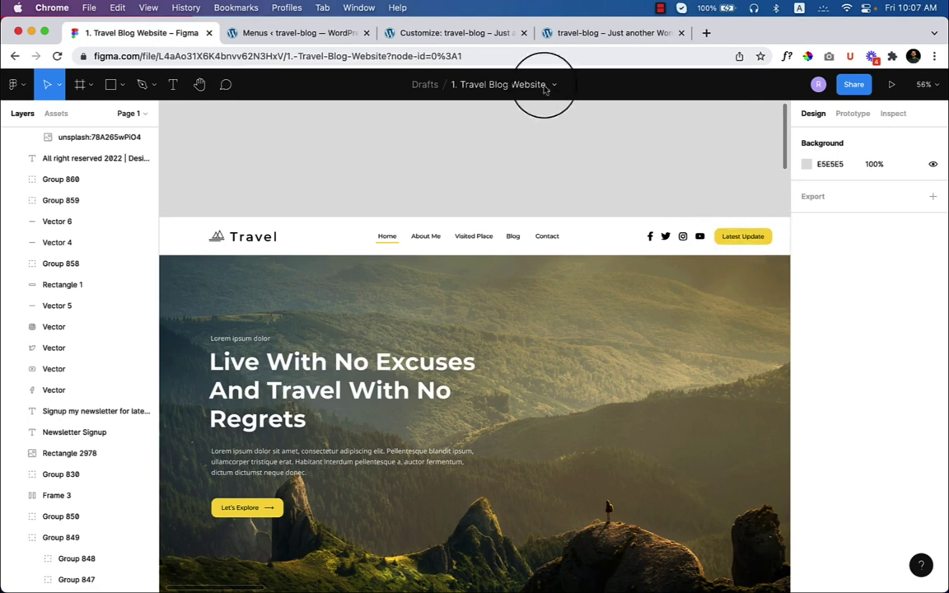
left_click(454, 34)
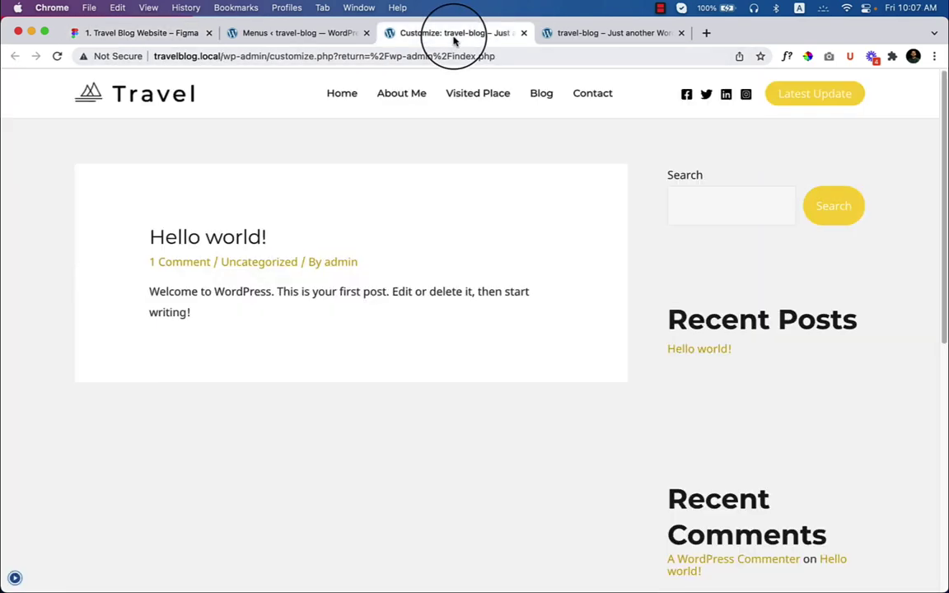
left_click(15, 579)
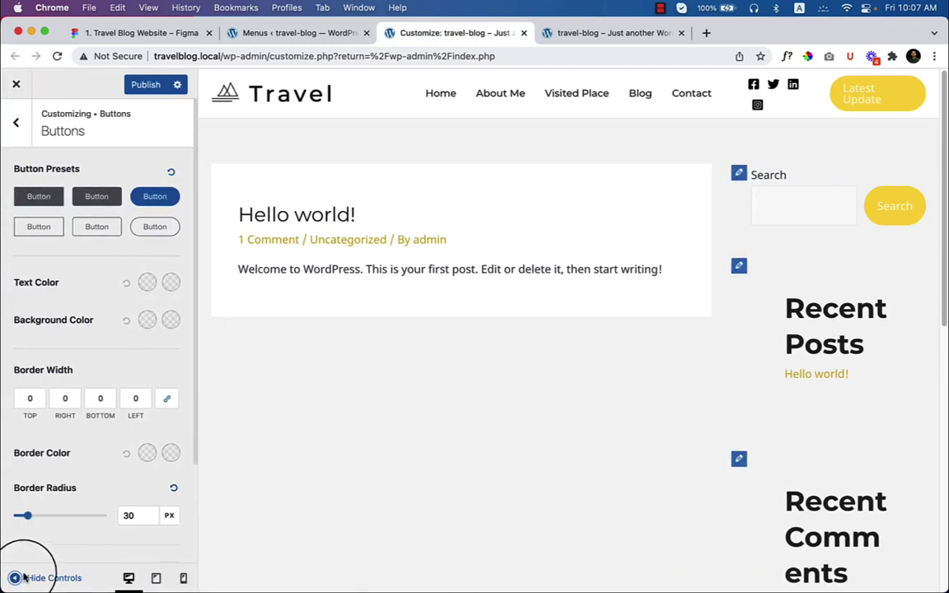
scroll(129, 461, "down", 3)
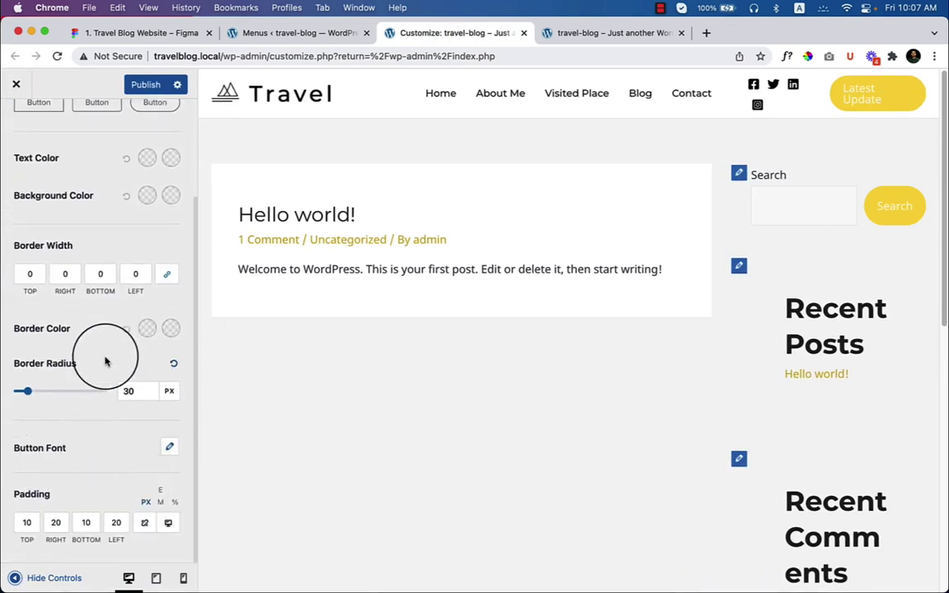
Set the button text colour to #3A3A3A and the button font size to 15 px
left_click(147, 158)
left_click(54, 418)
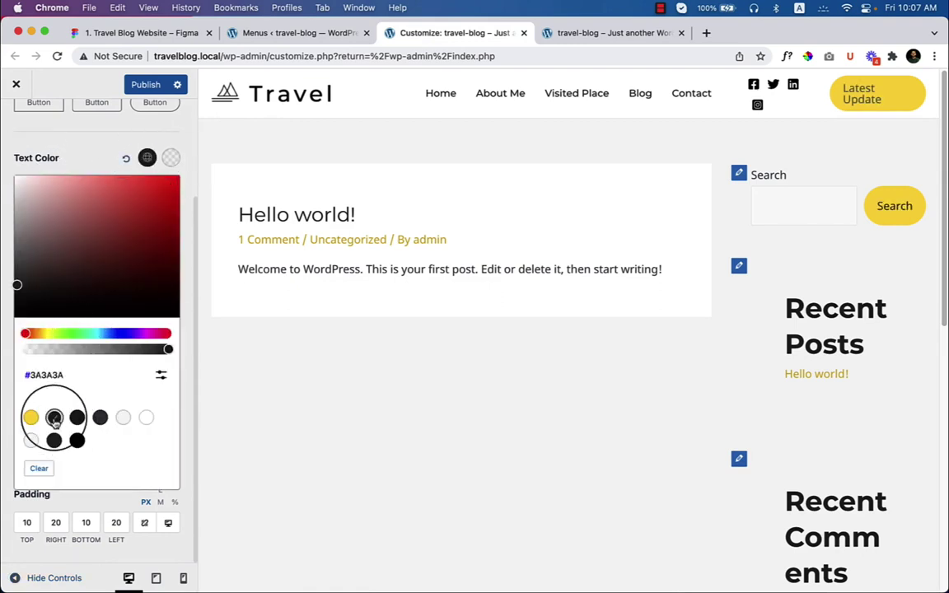
left_click(89, 152)
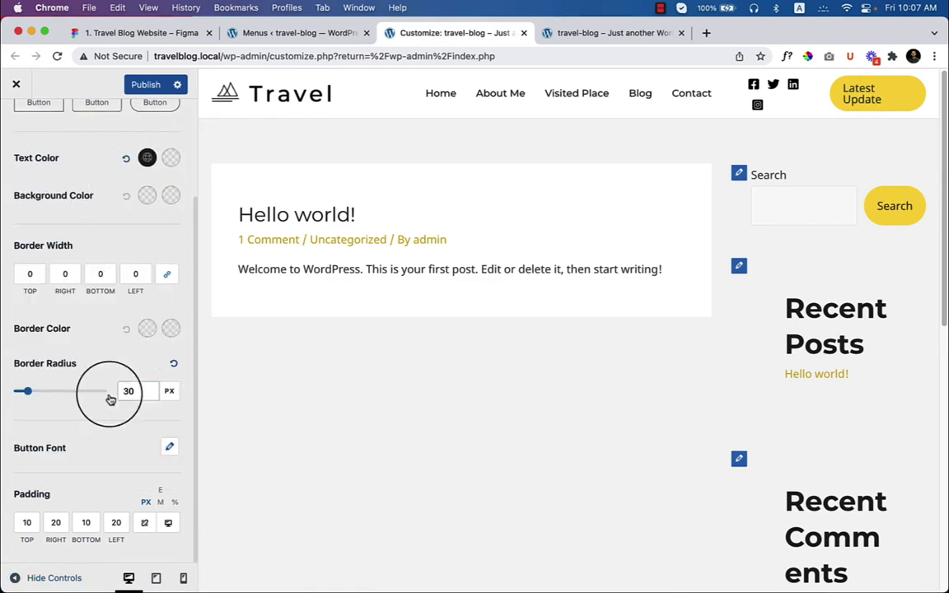
left_click(165, 449)
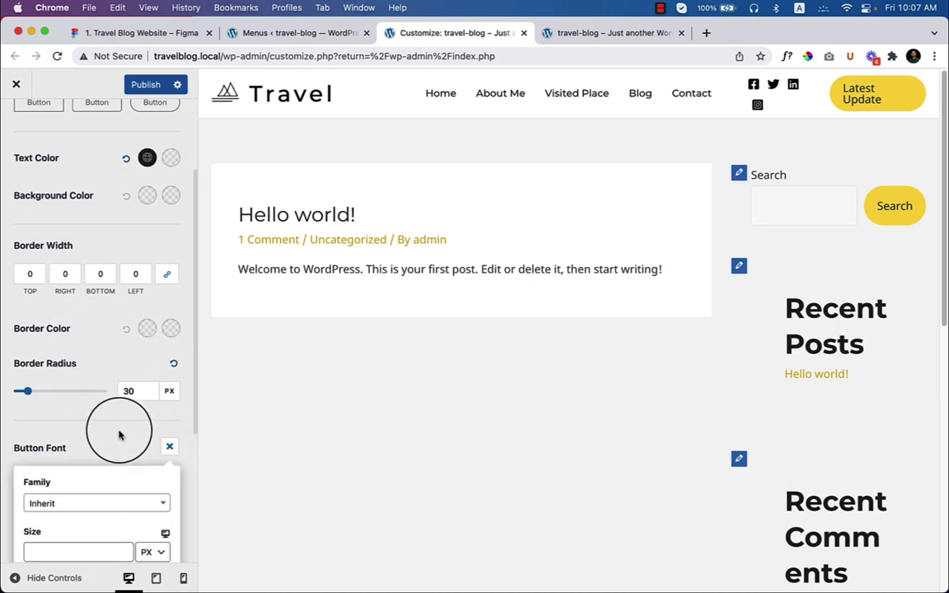
scroll(120, 437, "down", 3)
left_click(46, 330)
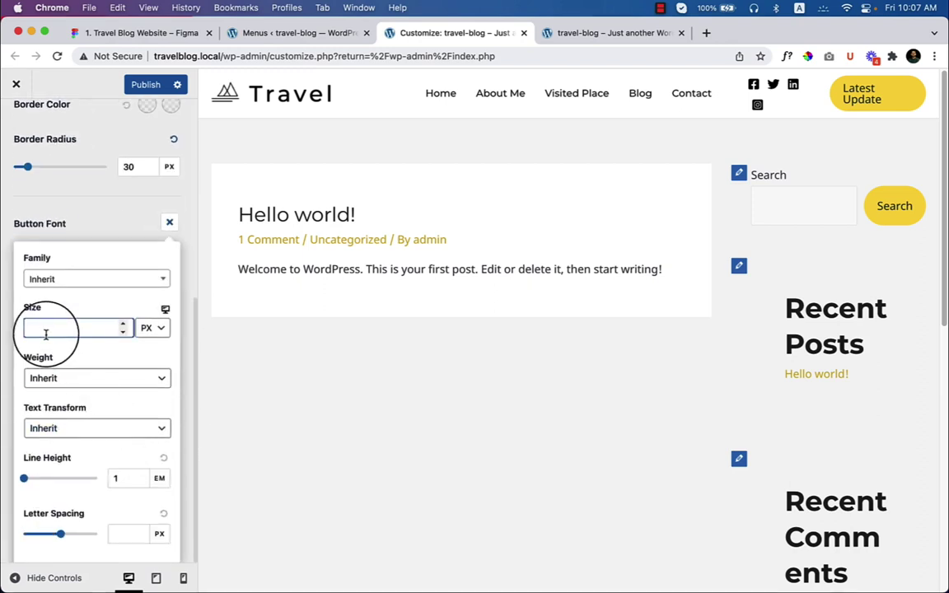
type("15")
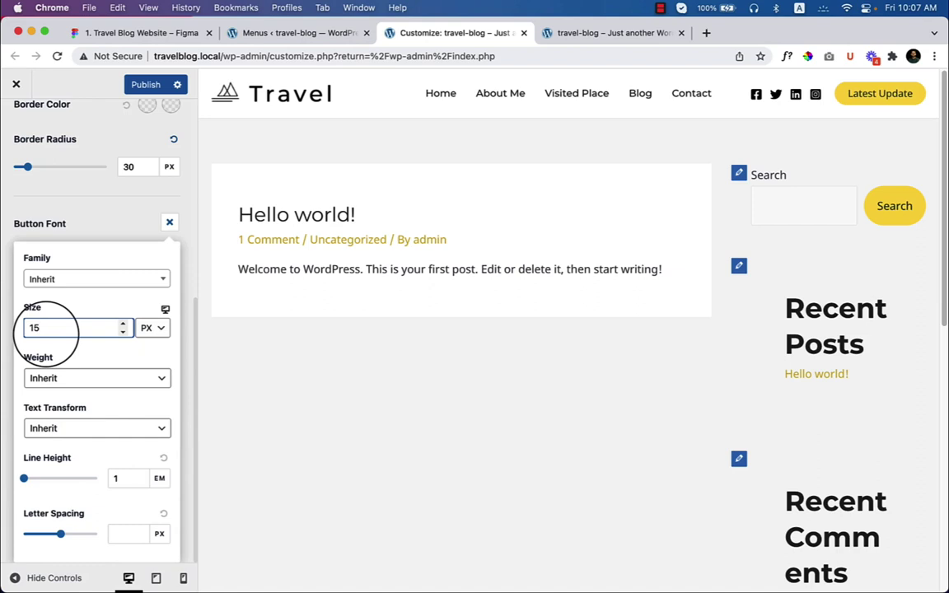
left_click(82, 216)
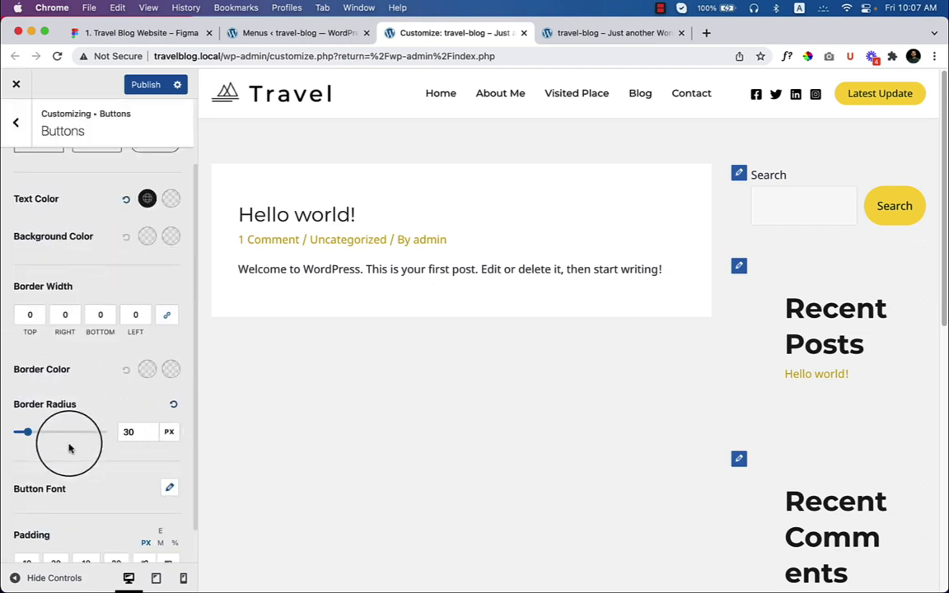
Set button top and bottom padding to 13 px and preview the header
scroll(49, 494, "down", 2)
left_click(30, 532)
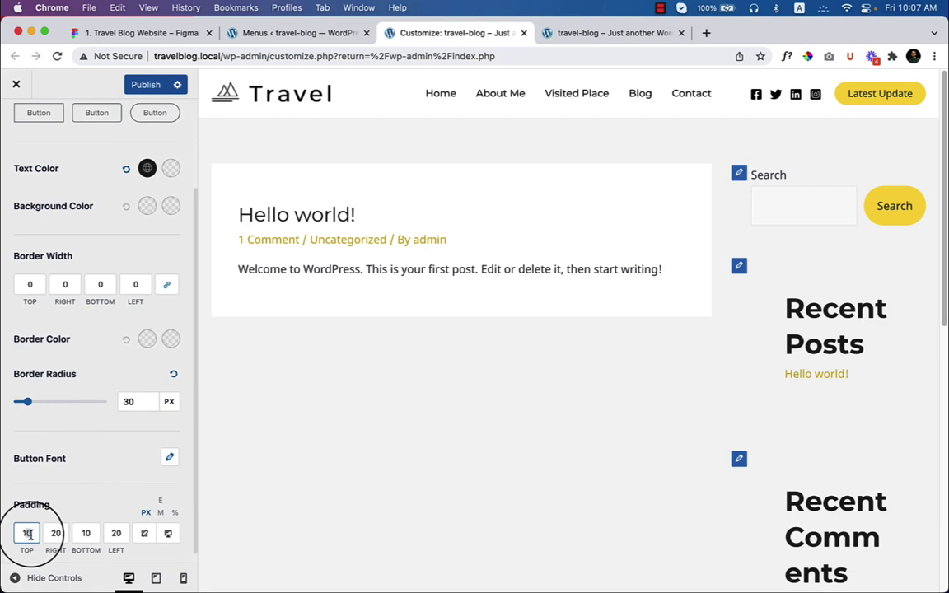
left_click(87, 534)
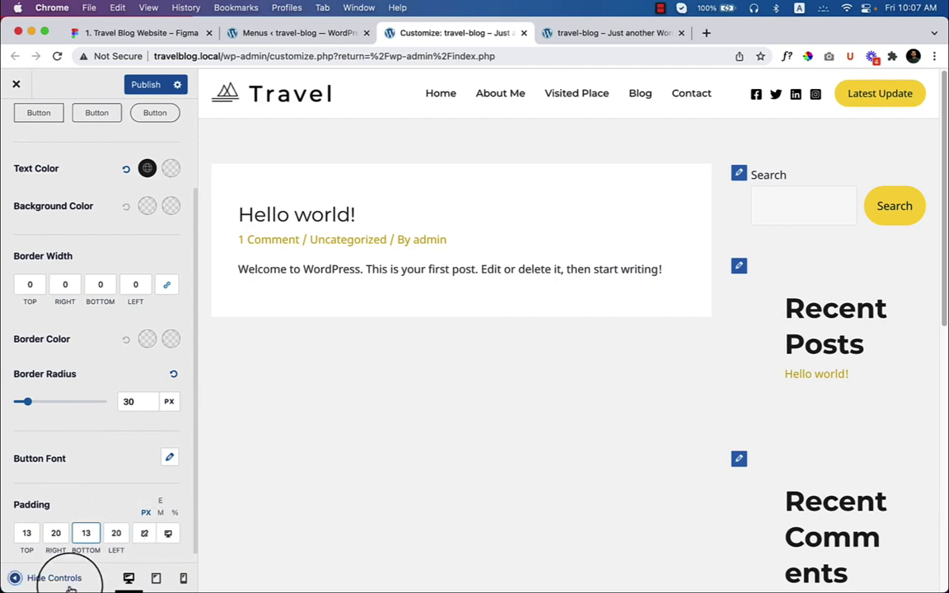
left_click(15, 578)
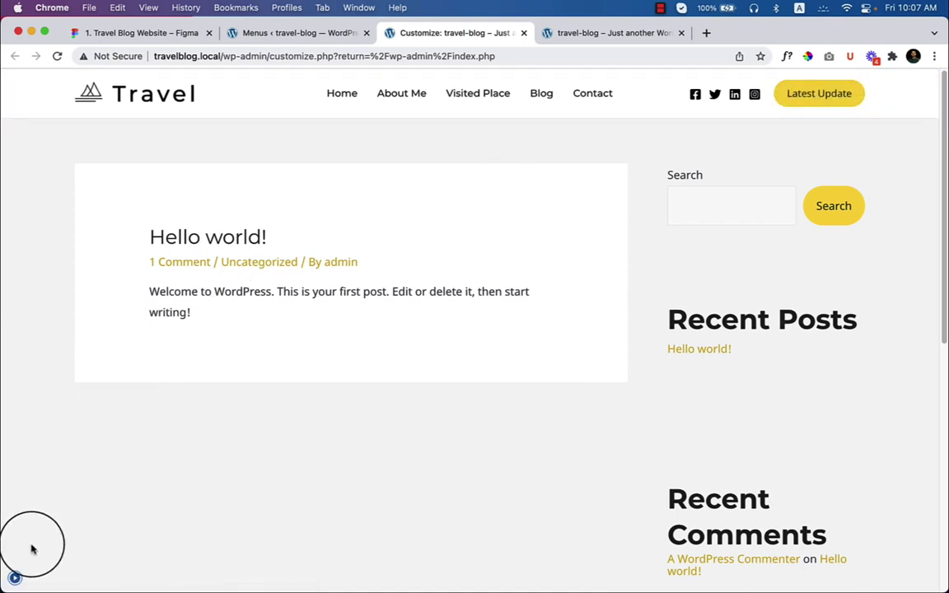
Reload the live front page and scroll down to check the rounded yellow Latest Update button
left_click(14, 579)
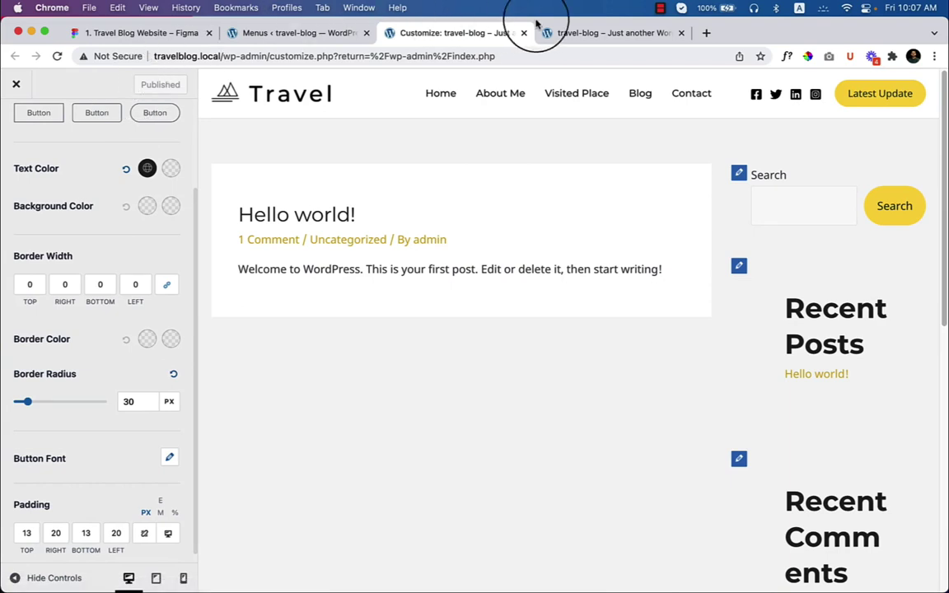
left_click(604, 33)
right_click(468, 148)
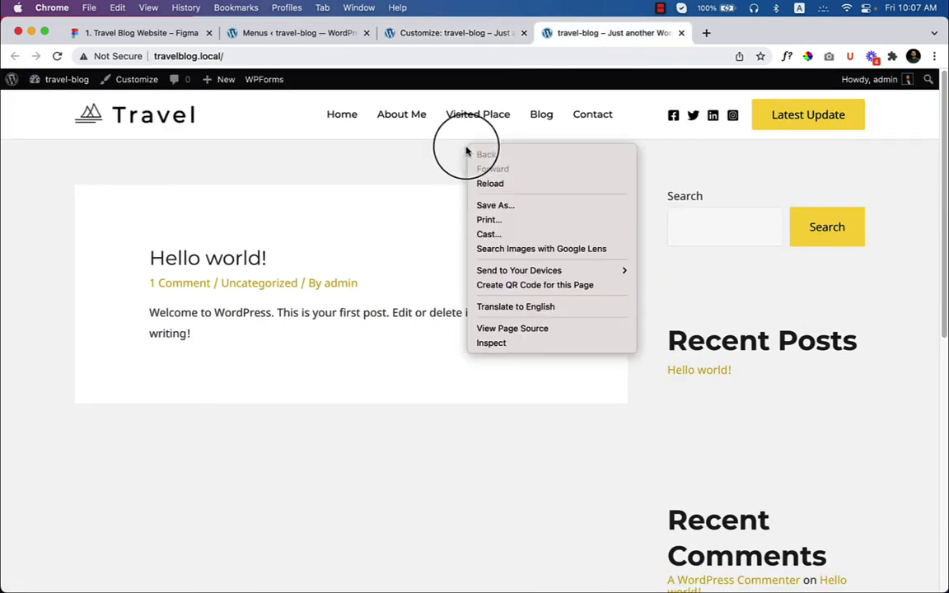
left_click(500, 184)
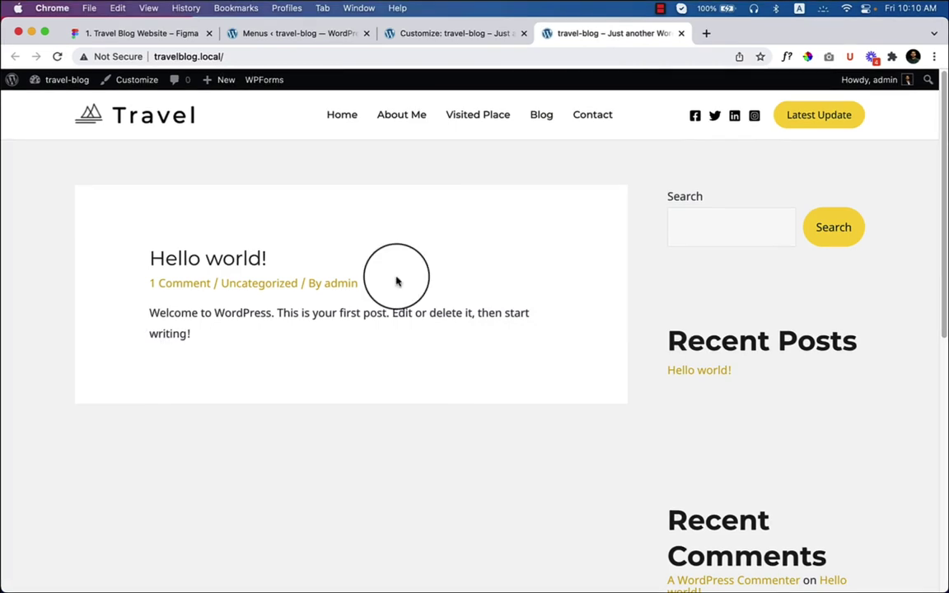
scroll(433, 328, "down", 10)
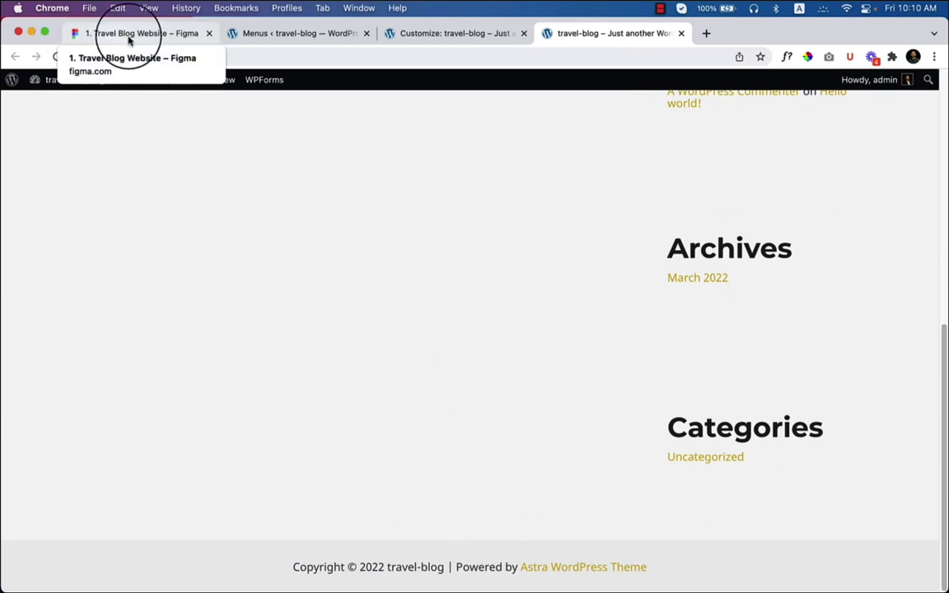
Scroll through the Figma design down to its footer
left_click(115, 39)
scroll(394, 417, "down", 15)
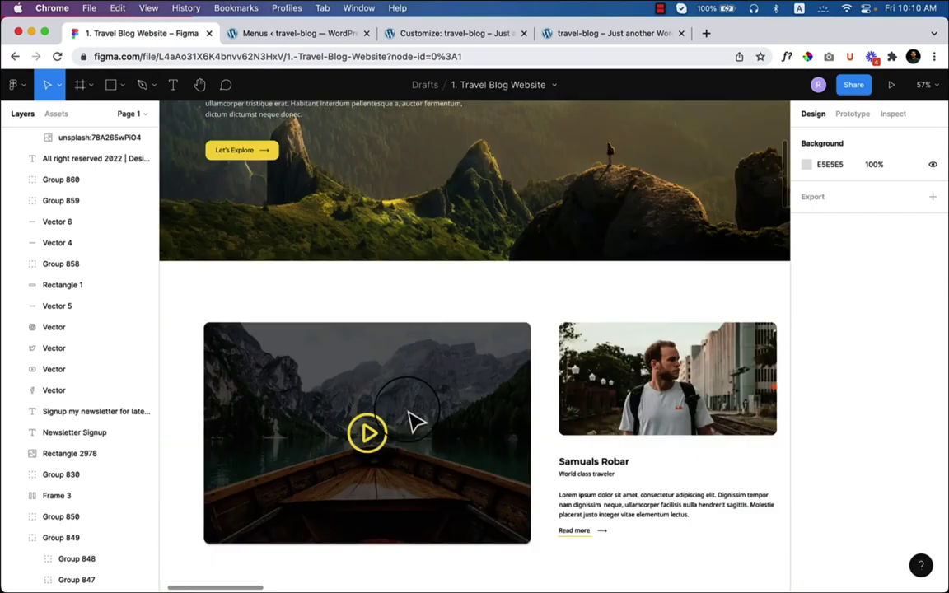
scroll(590, 445, "down", 20)
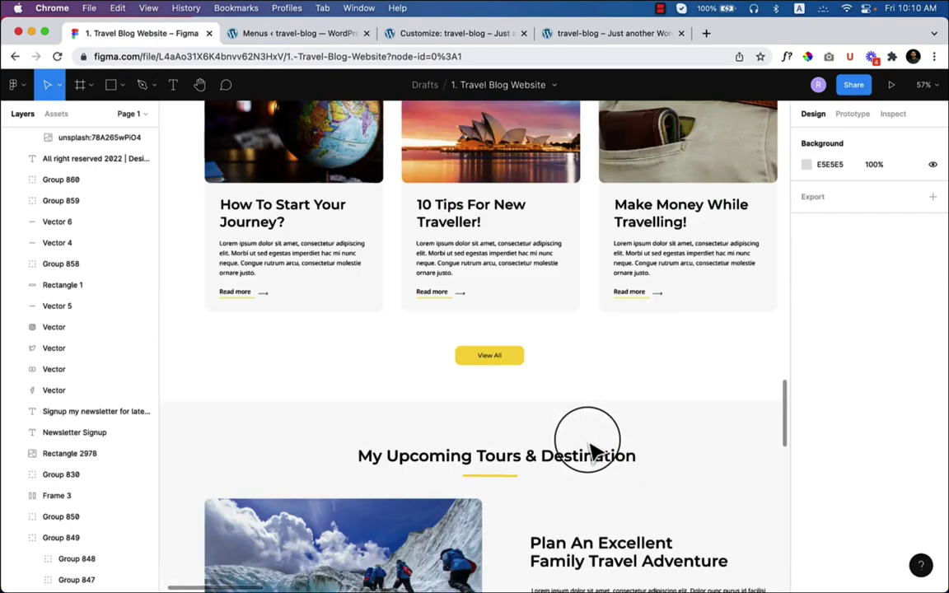
scroll(590, 449, "down", 5)
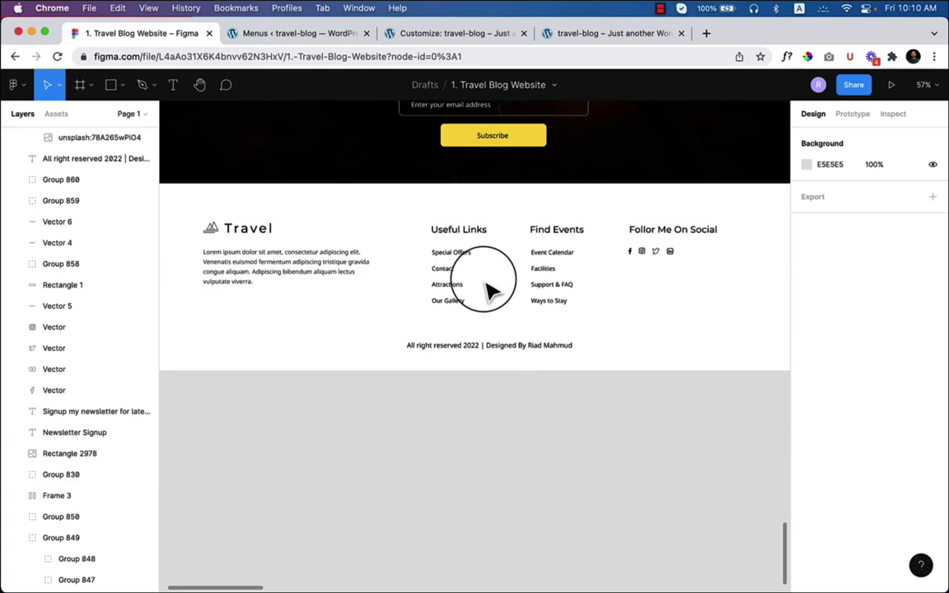
Back out of the button settings to the Customizer's main section list
left_click(422, 41)
scroll(80, 251, "up", 3)
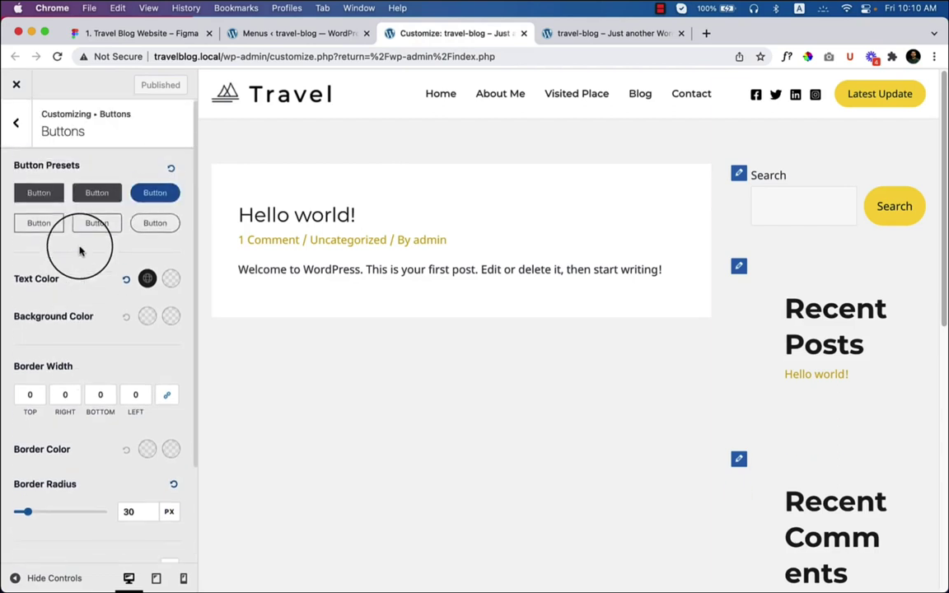
left_click(17, 122)
left_click(22, 133)
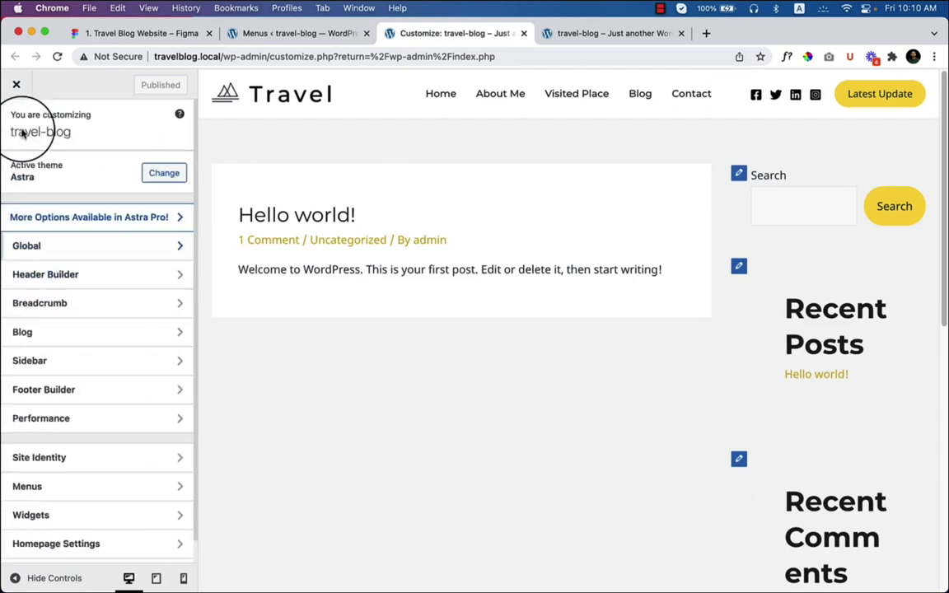
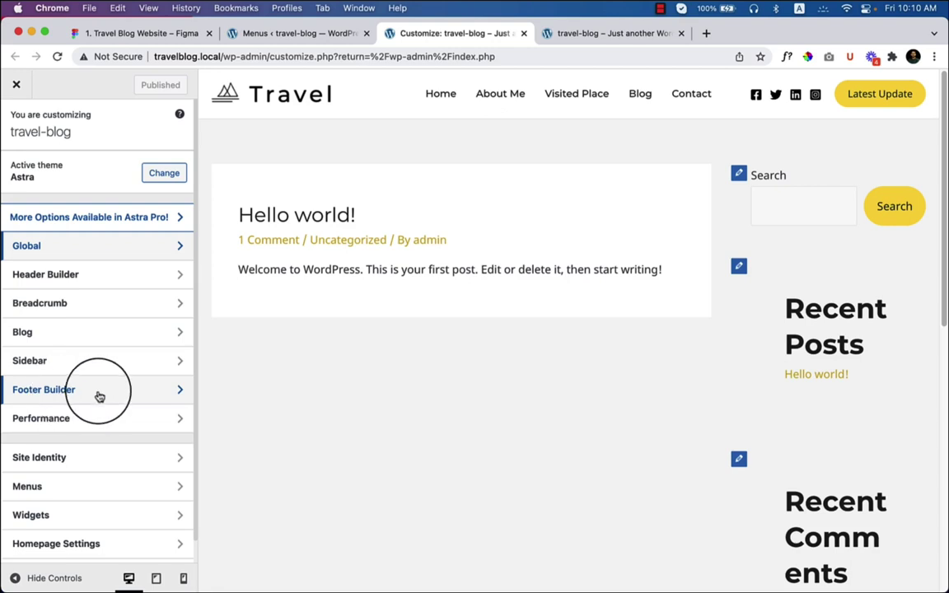
Open the Footer Builder and compare it with the Figma footer design
left_click(99, 397)
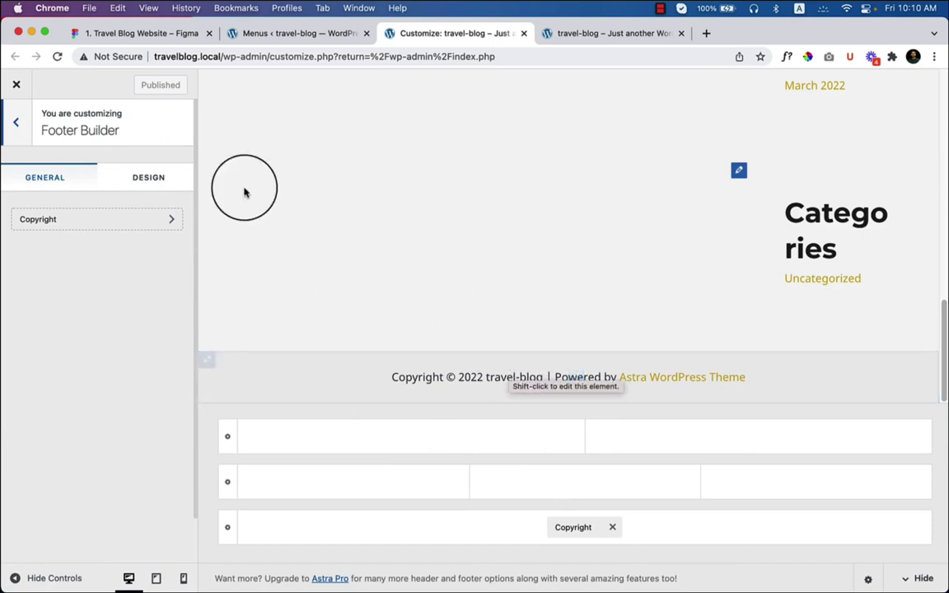
left_click(165, 35)
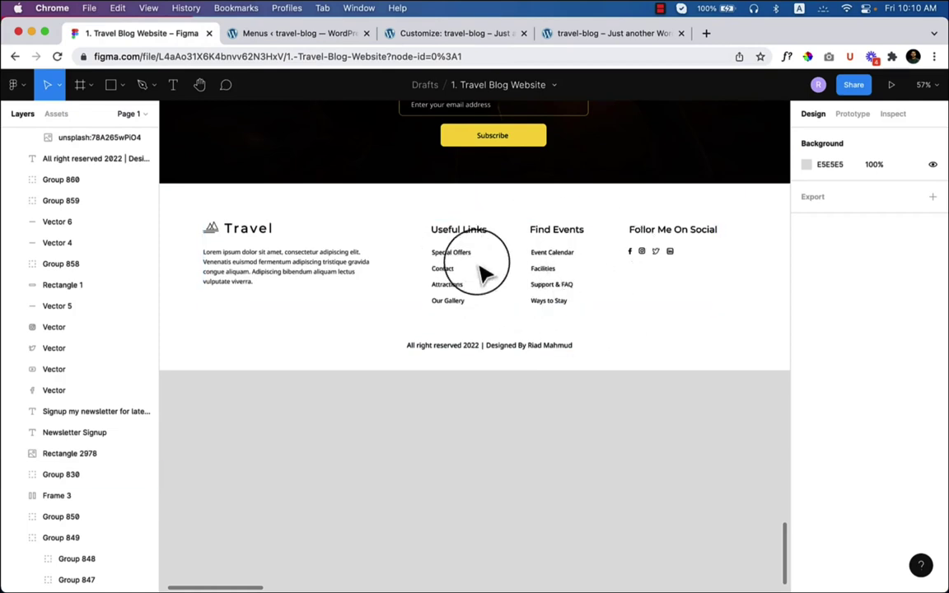
left_click(427, 32)
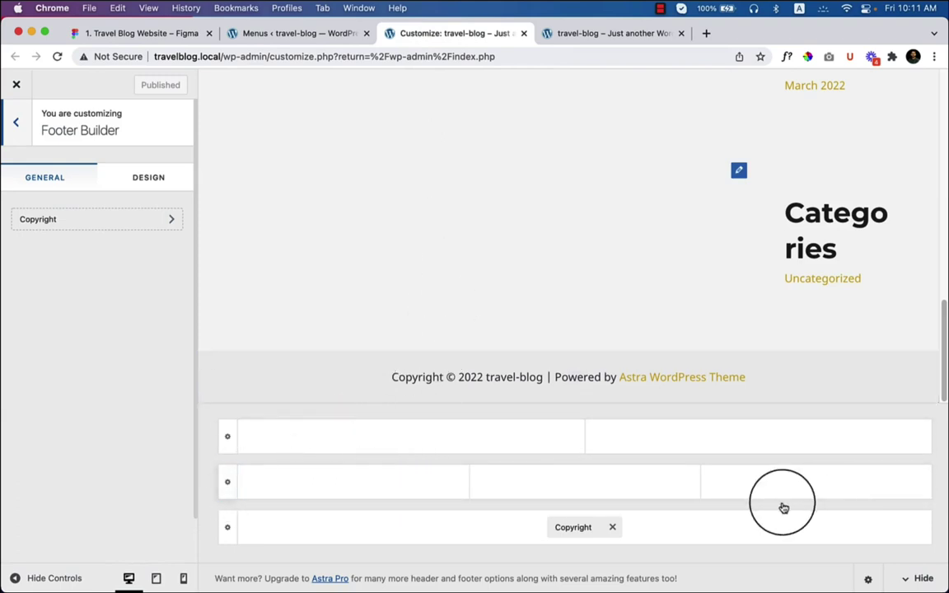
Set the middle footer row to 4 columns using the wide-first-column layout
left_click(228, 491)
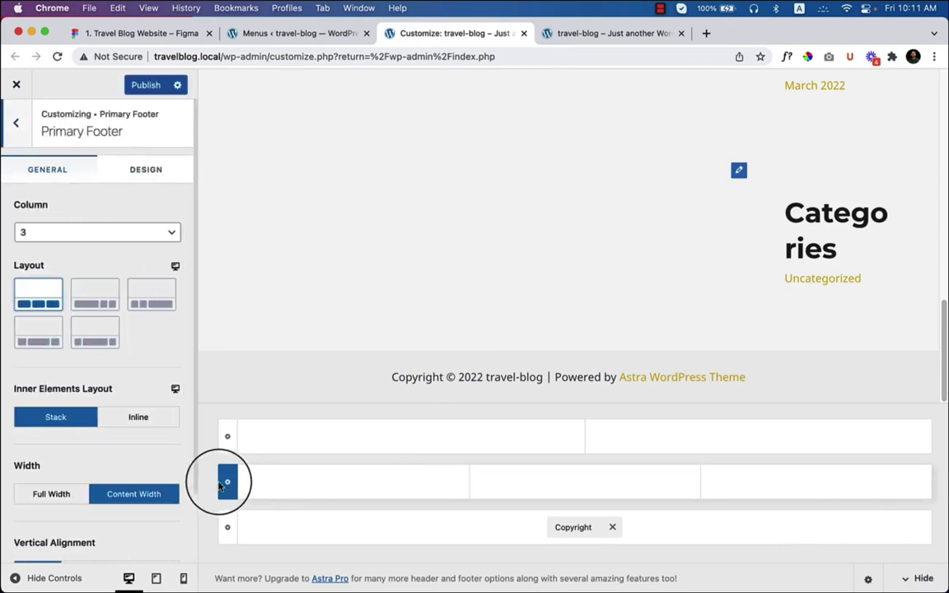
left_click(73, 233)
left_click(80, 249)
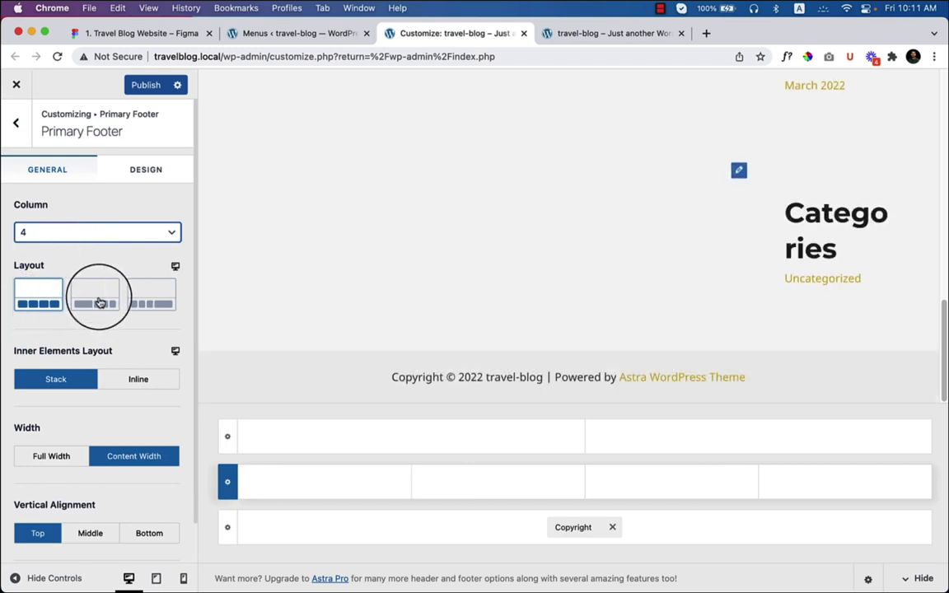
left_click(89, 304)
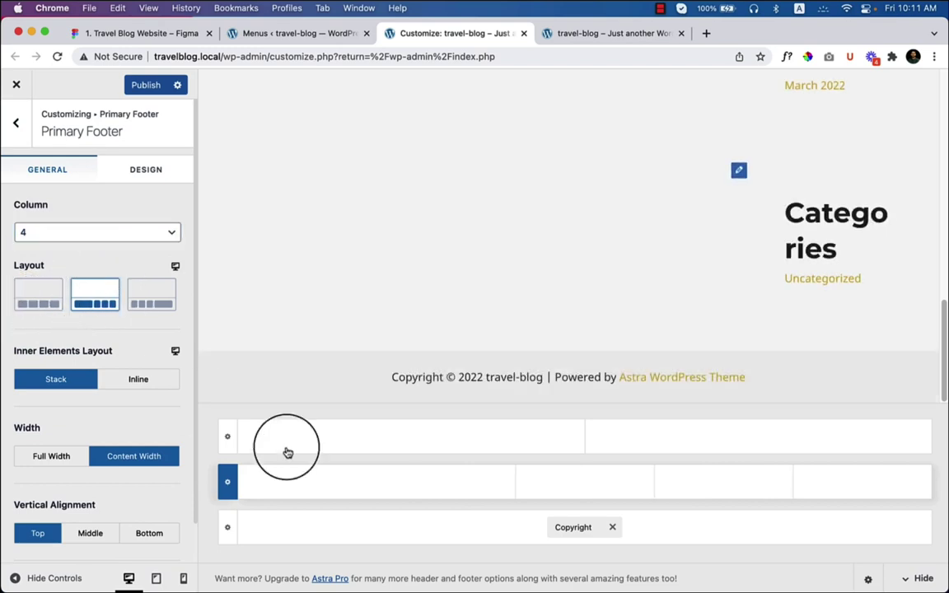
Copy the footer description text from the Figma design
mouse_move(384, 488)
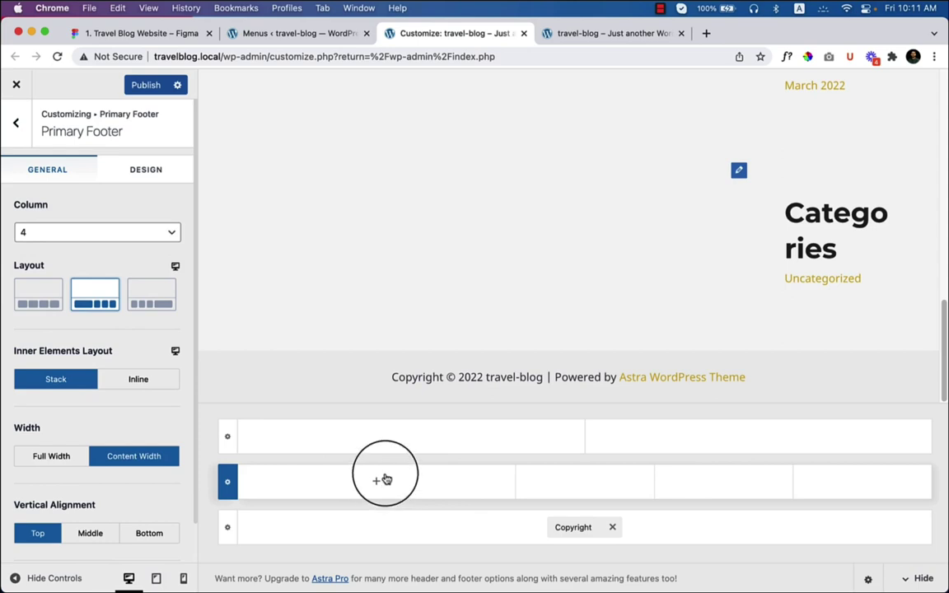
left_click(119, 34)
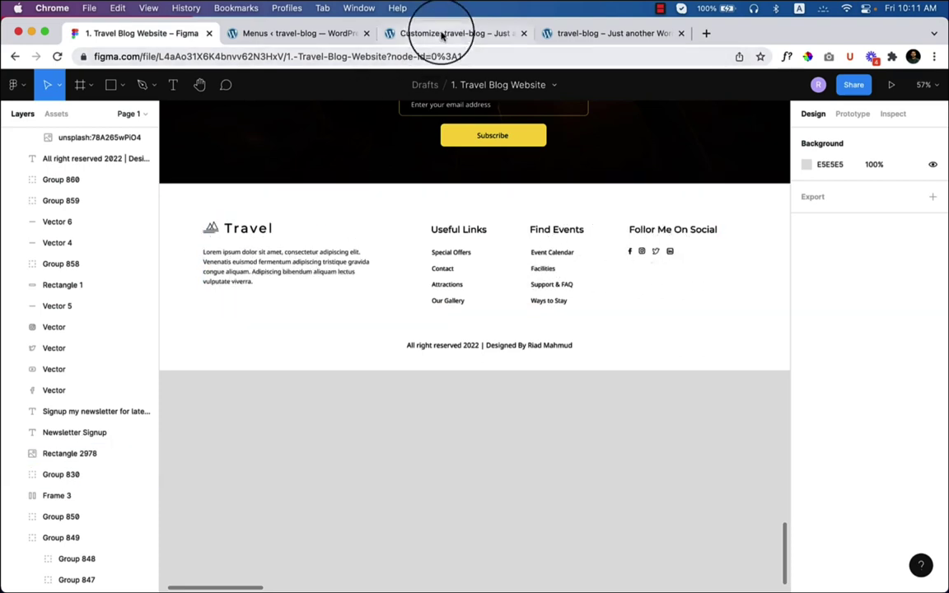
left_click(242, 236)
double_click(247, 281)
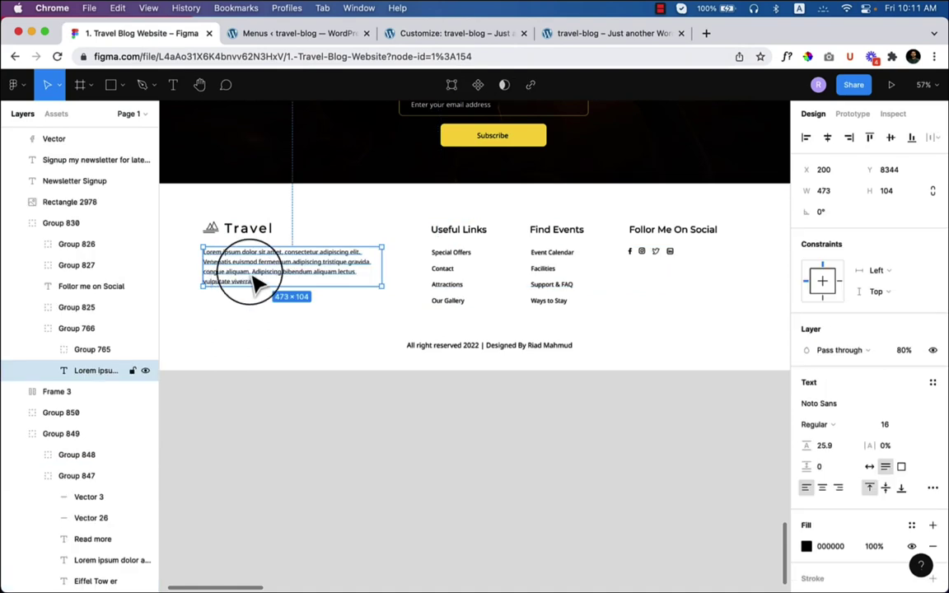
double_click(233, 276)
right_click(253, 272)
left_click(273, 279)
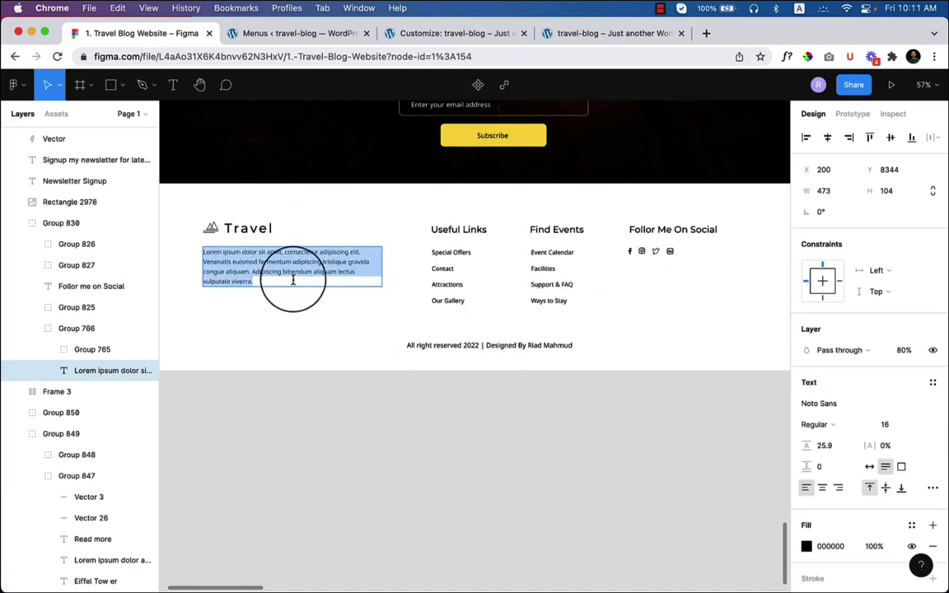
left_click(445, 34)
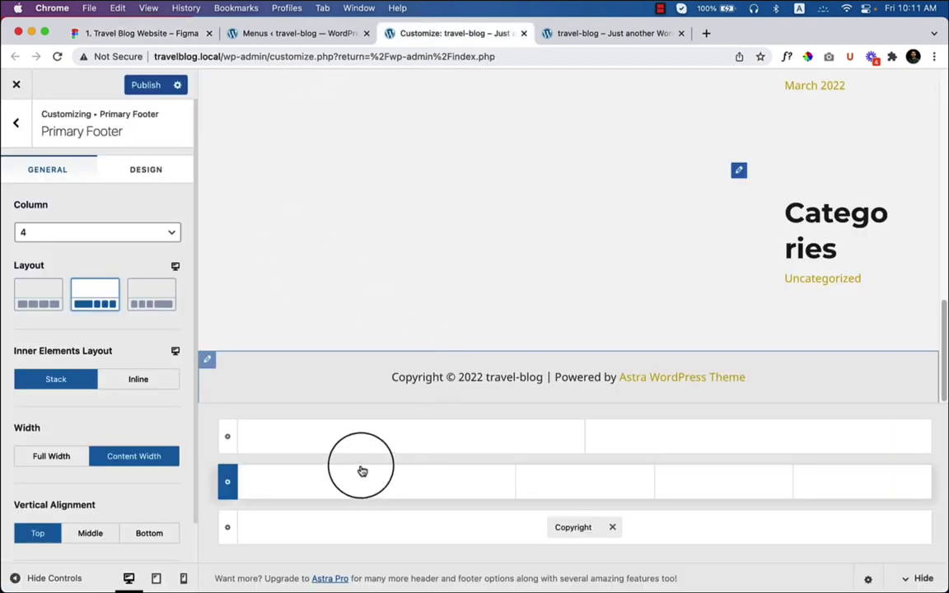
Place Widget 1 in the first footer column and open its block editor
left_click(392, 485)
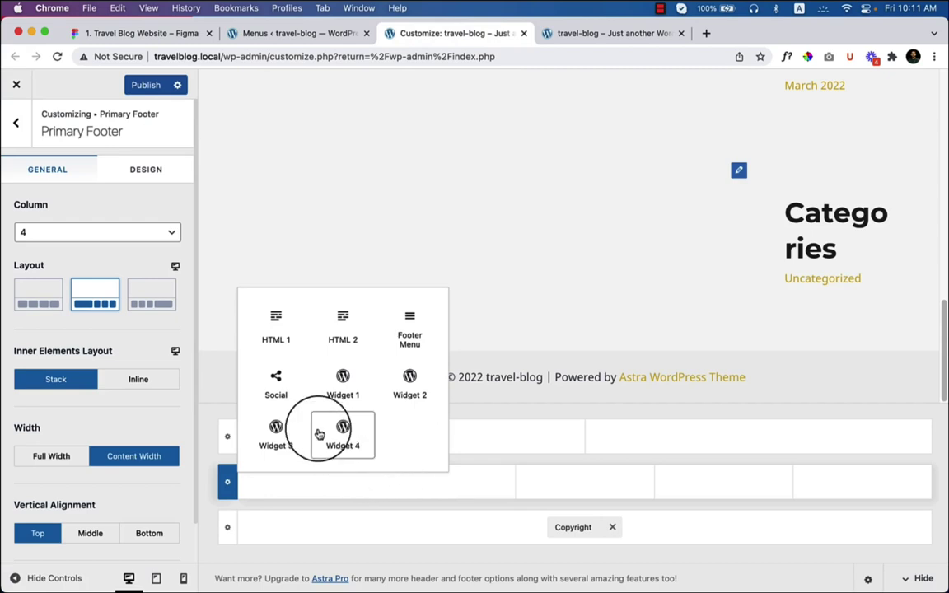
left_click(343, 388)
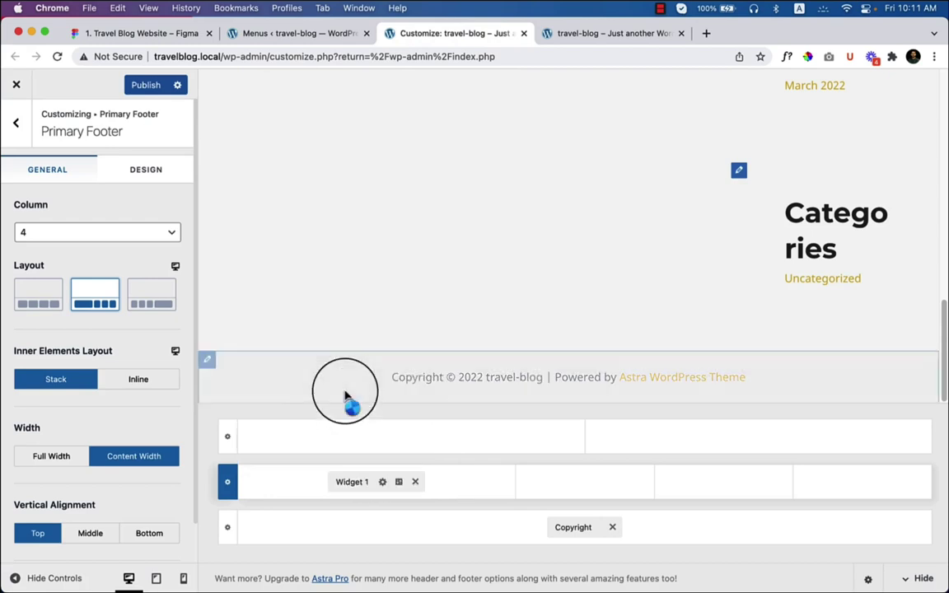
left_click(358, 485)
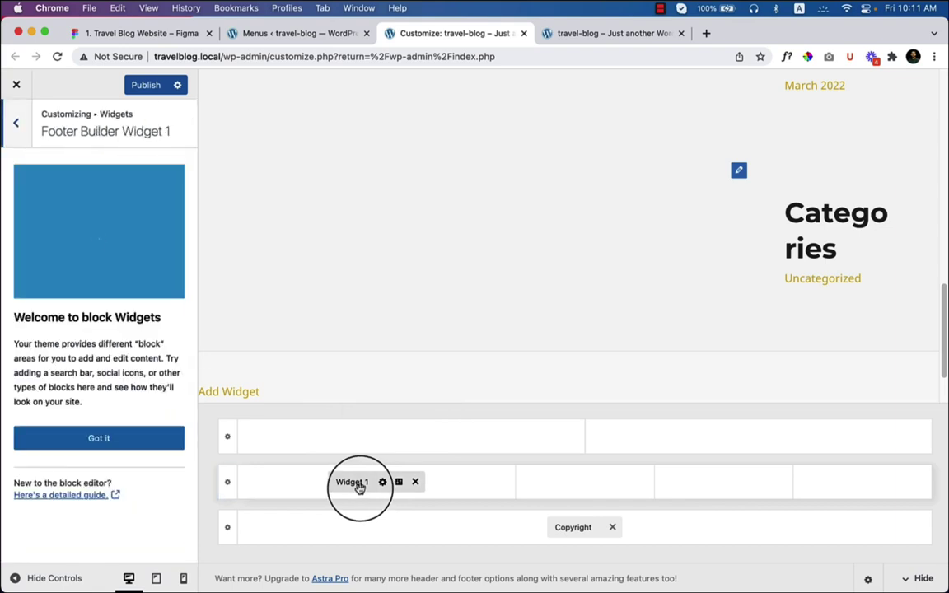
left_click(94, 439)
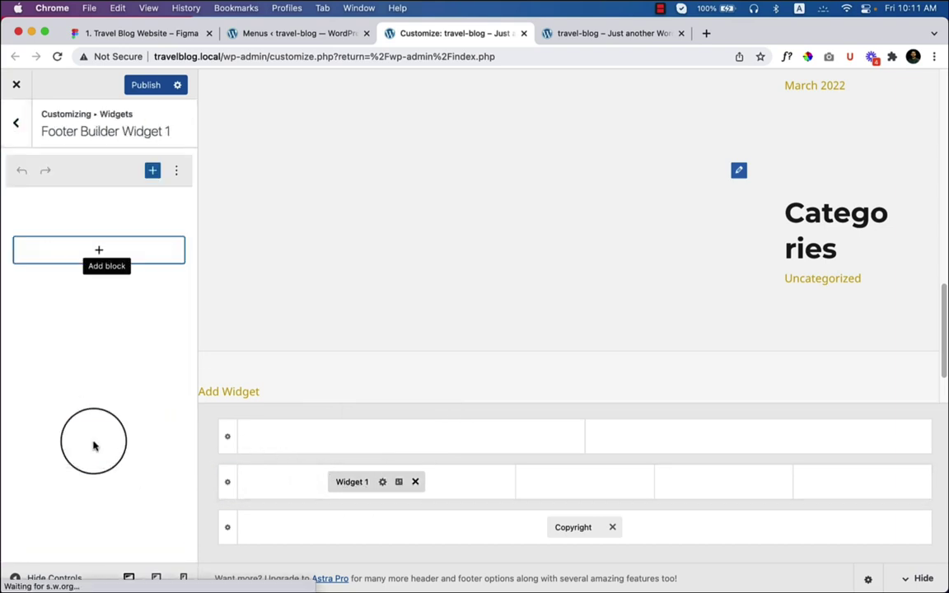
Add an Image block holding the Travel logo from the Media Library
left_click(94, 259)
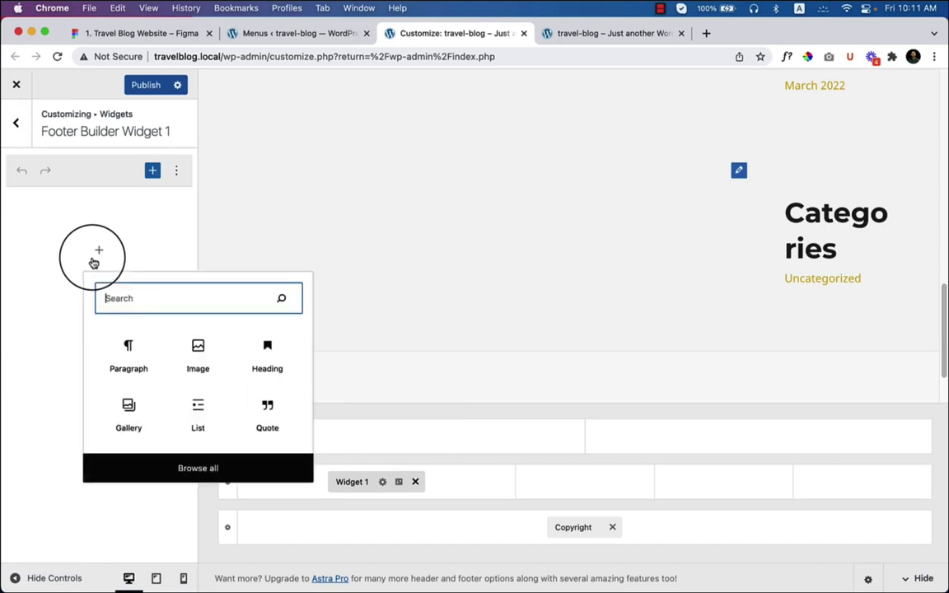
left_click(143, 307)
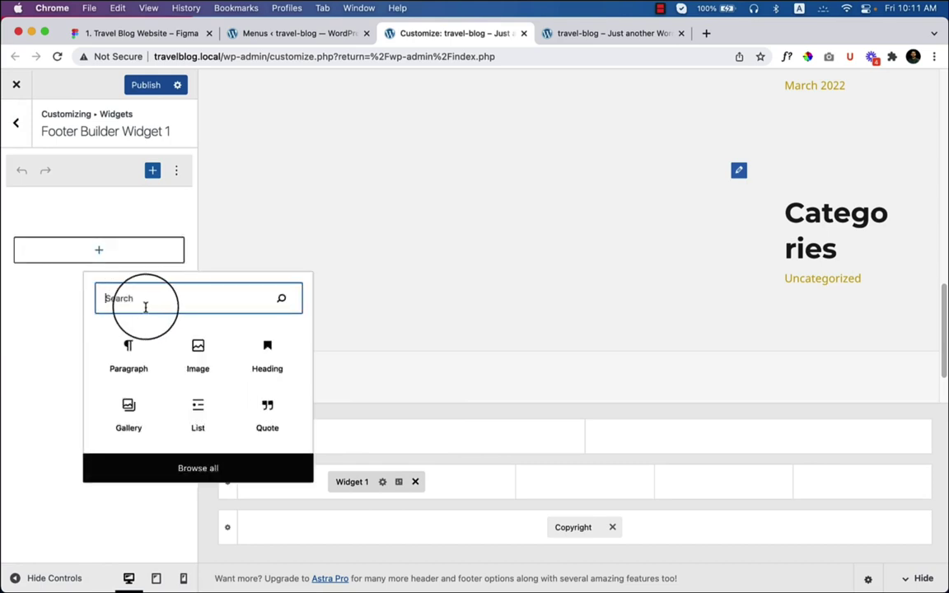
left_click(204, 358)
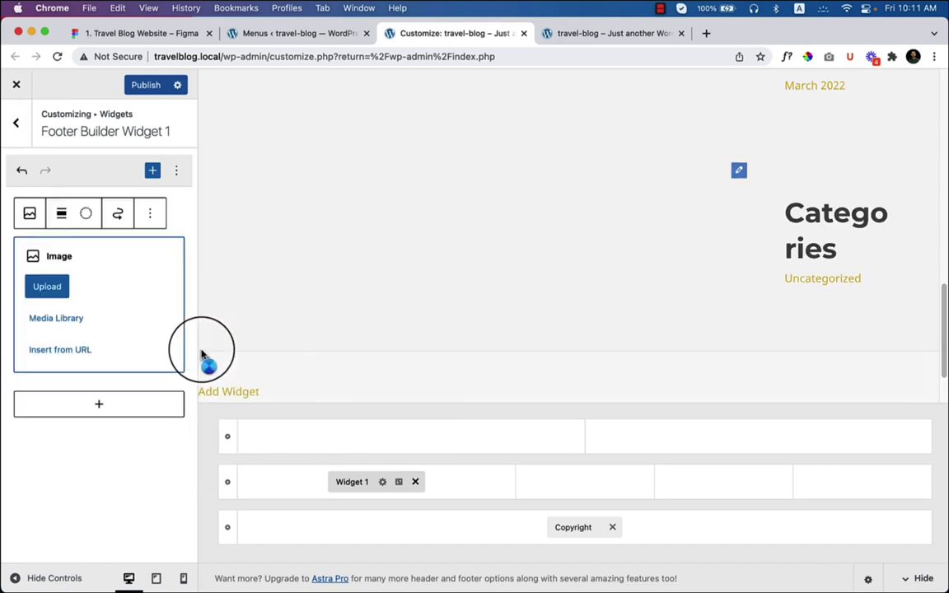
left_click(58, 328)
left_click(70, 262)
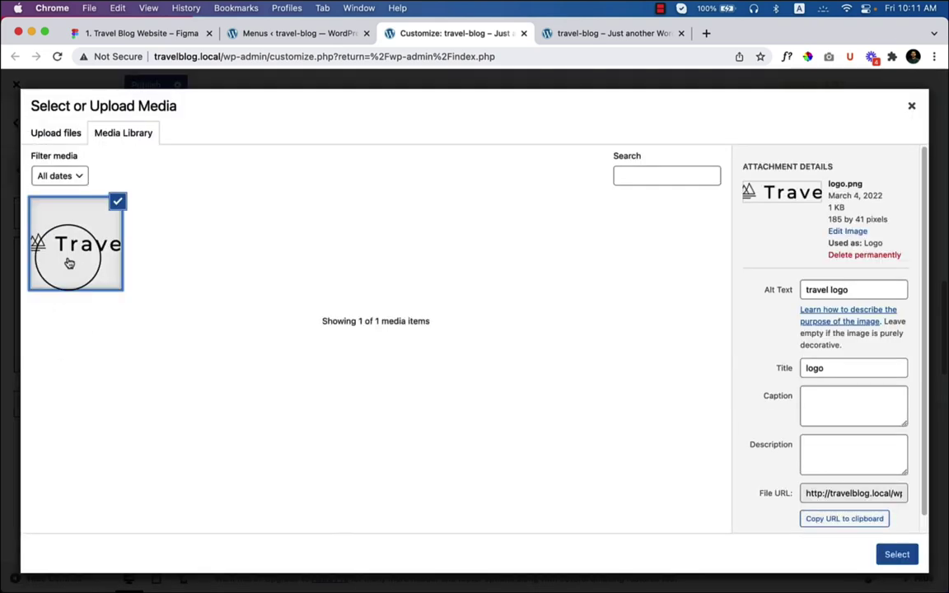
left_click(904, 555)
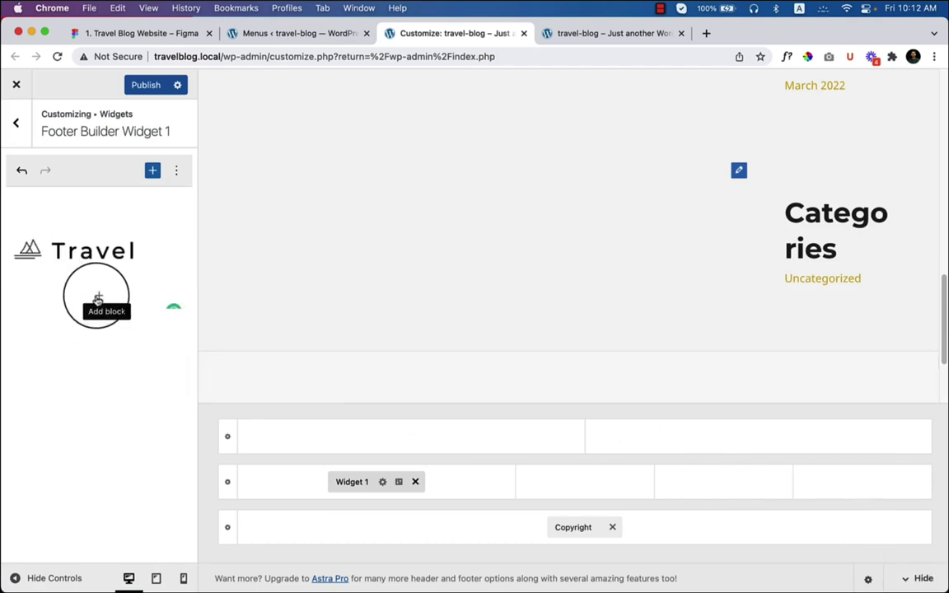
left_click(97, 298)
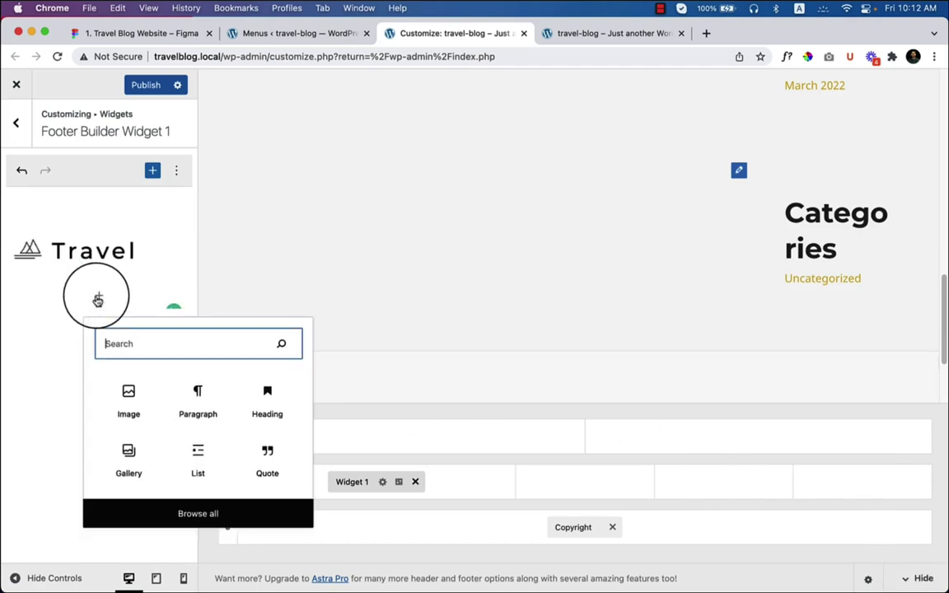
Add an empty paragraph below the logo and try pasting the description
left_click(204, 394)
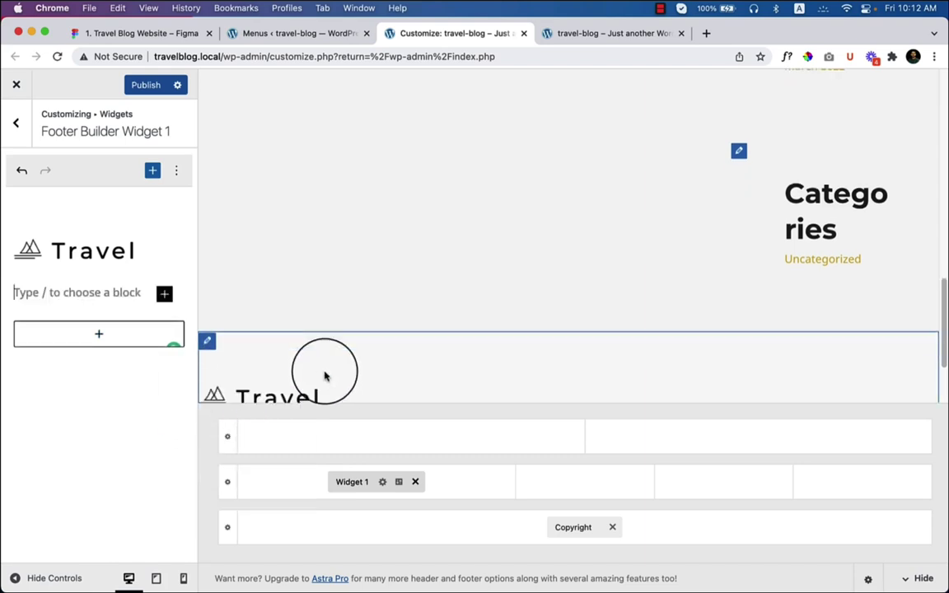
left_click(63, 293)
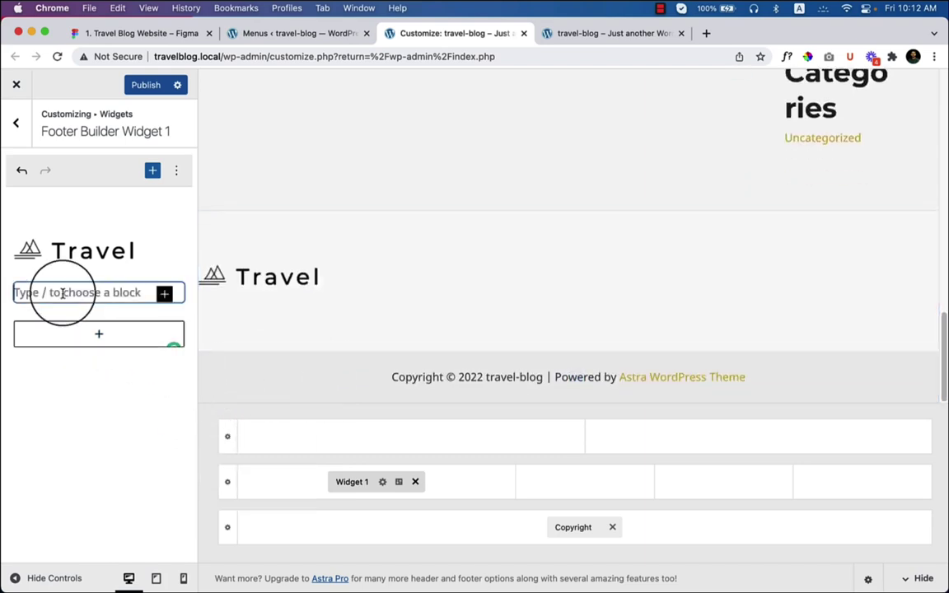
right_click(64, 292)
left_click(96, 387)
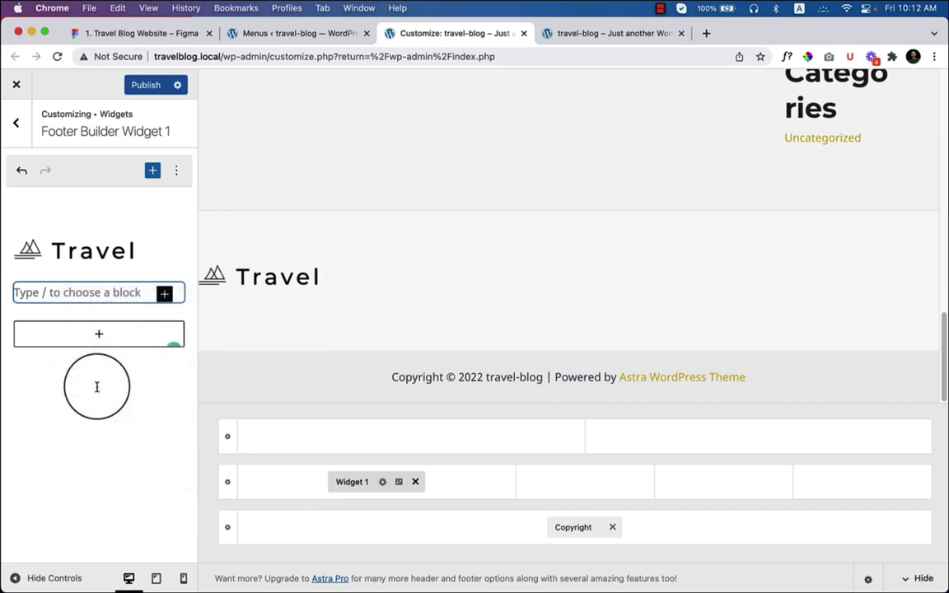
left_click(91, 297)
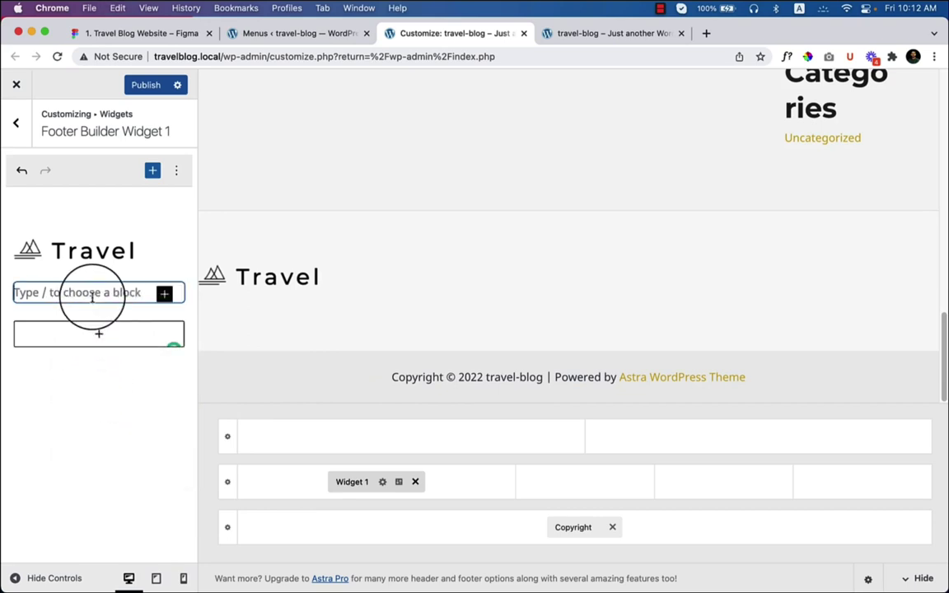
Recopy the lorem ipsum from Figma, paste it, and trim it to end at "blandit."
left_click(96, 33)
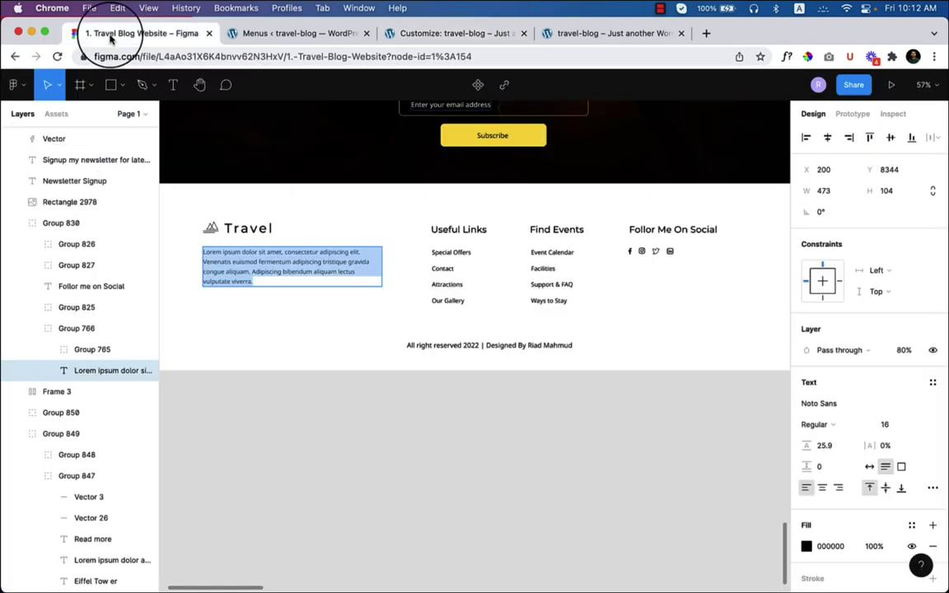
double_click(246, 262)
right_click(247, 262)
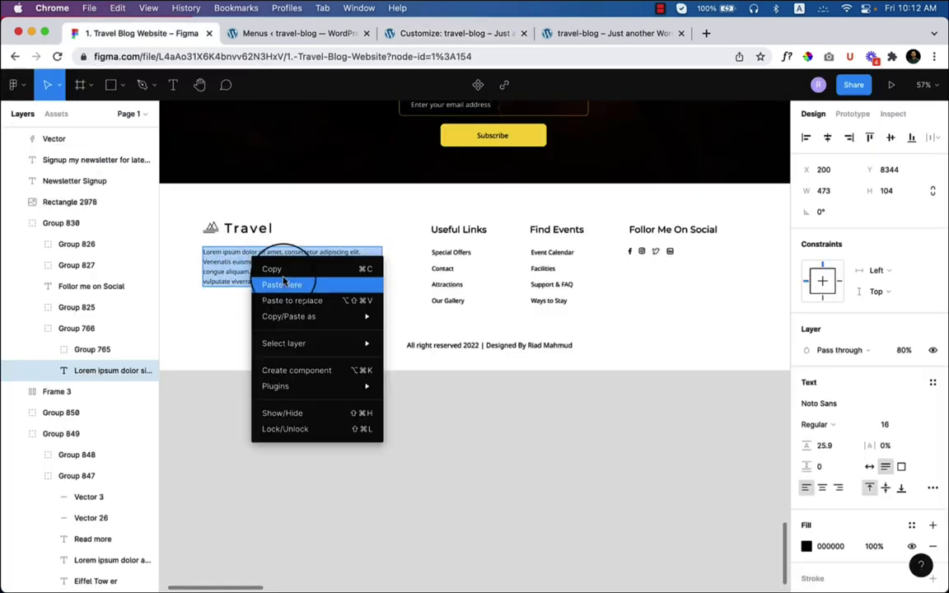
left_click(282, 270)
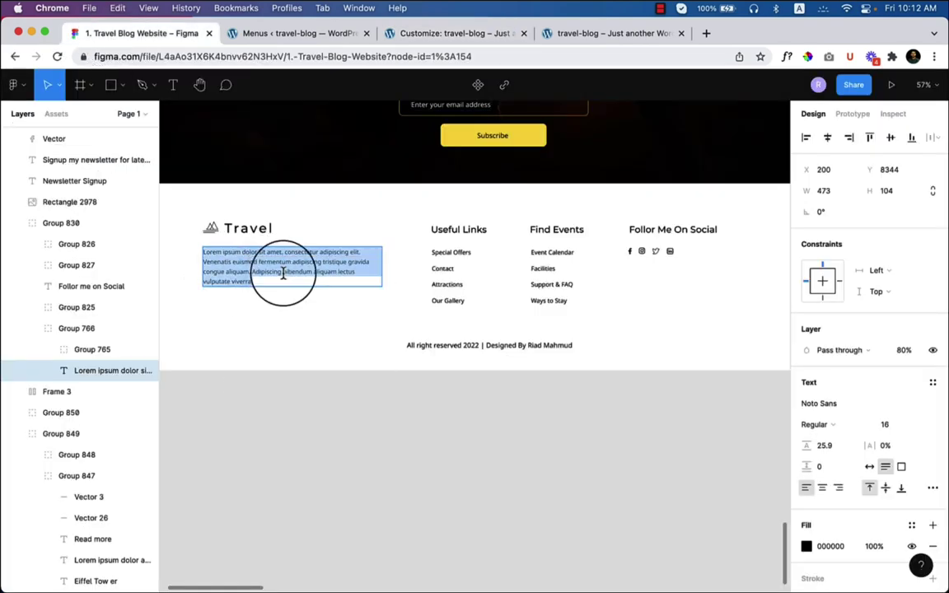
left_click(458, 35)
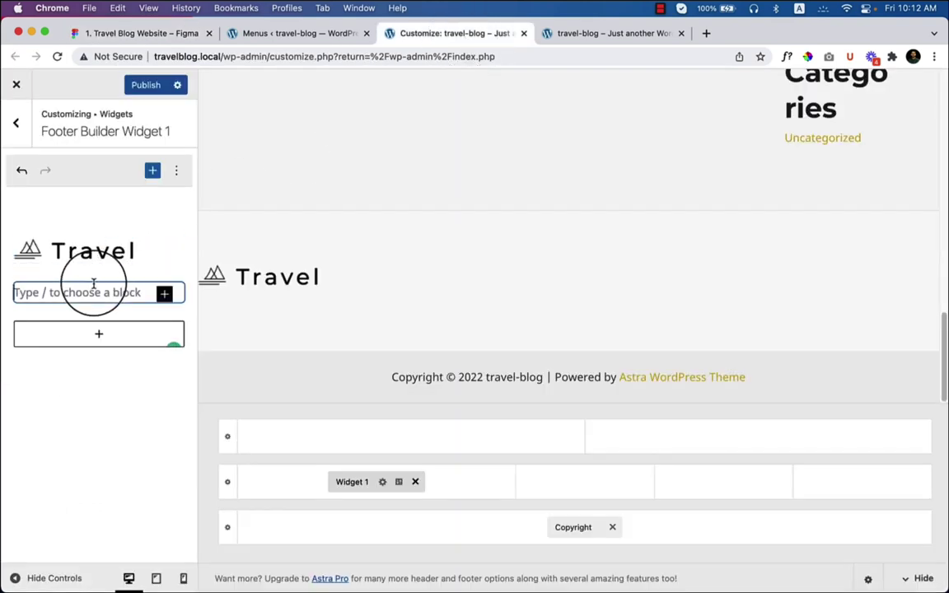
right_click(29, 293)
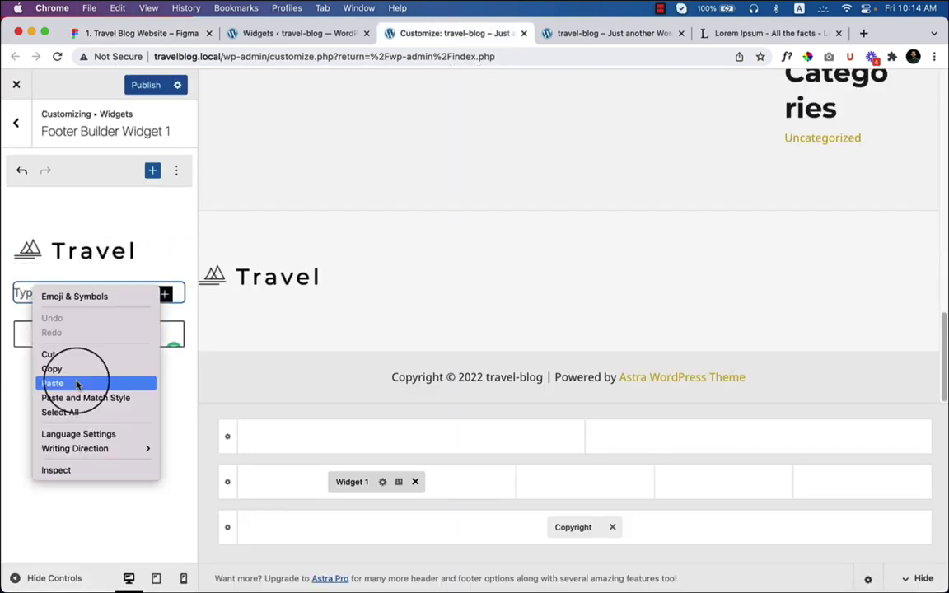
left_click(66, 381)
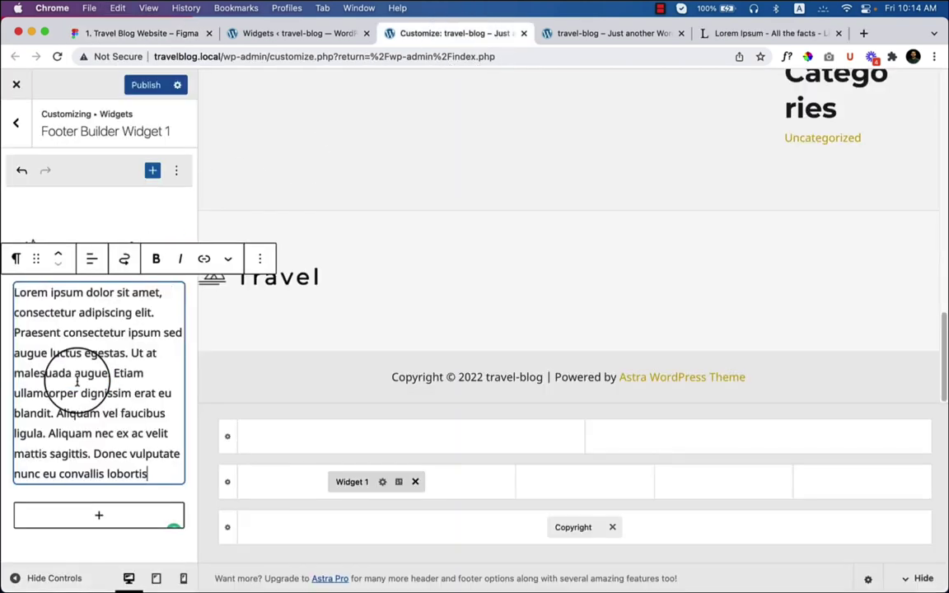
scroll(350, 344, "down", 4)
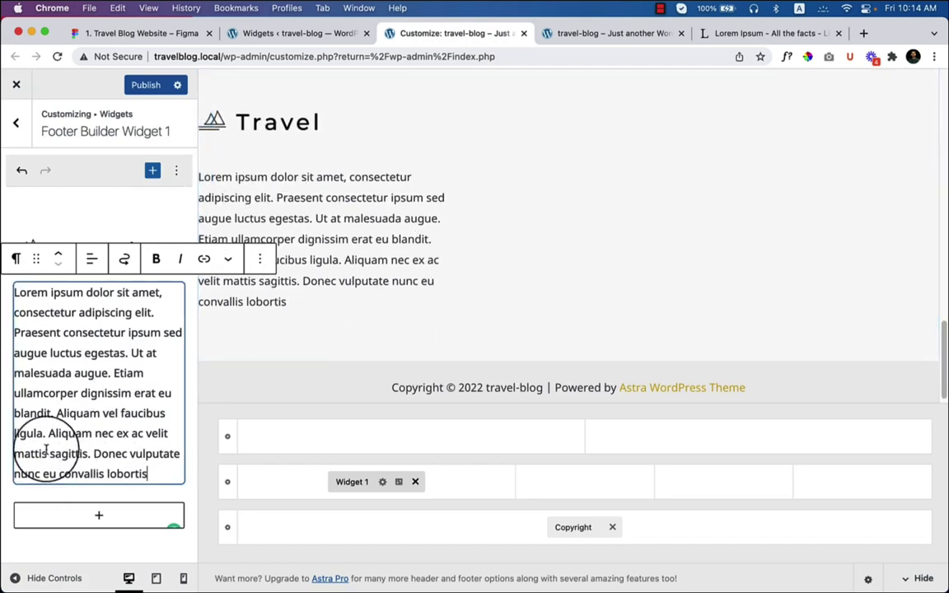
left_click_drag(56, 413, 175, 483)
key("BackSpace")
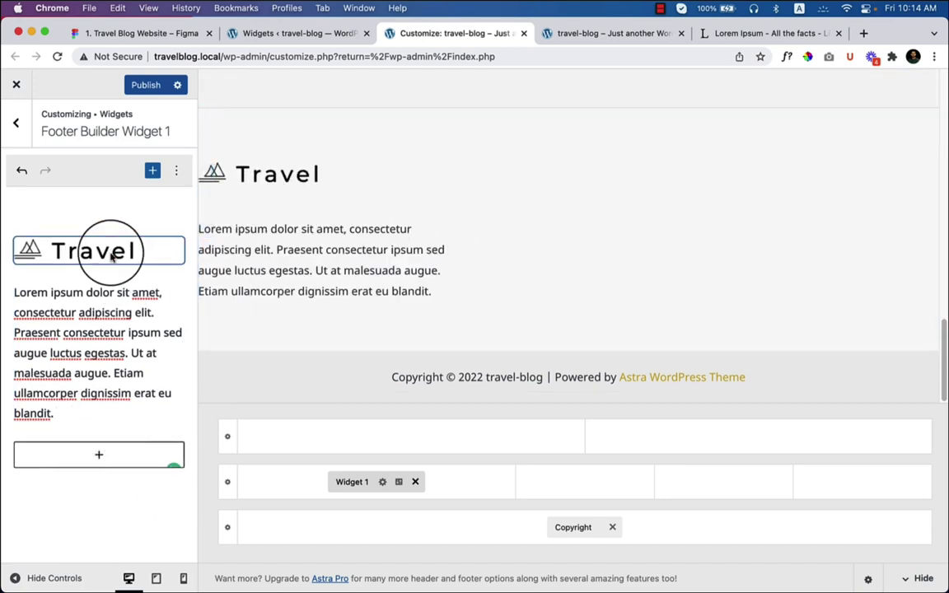
Preview the footer at full width, then restore the sidebar and footer builder panel
left_click(112, 256)
left_click(104, 387)
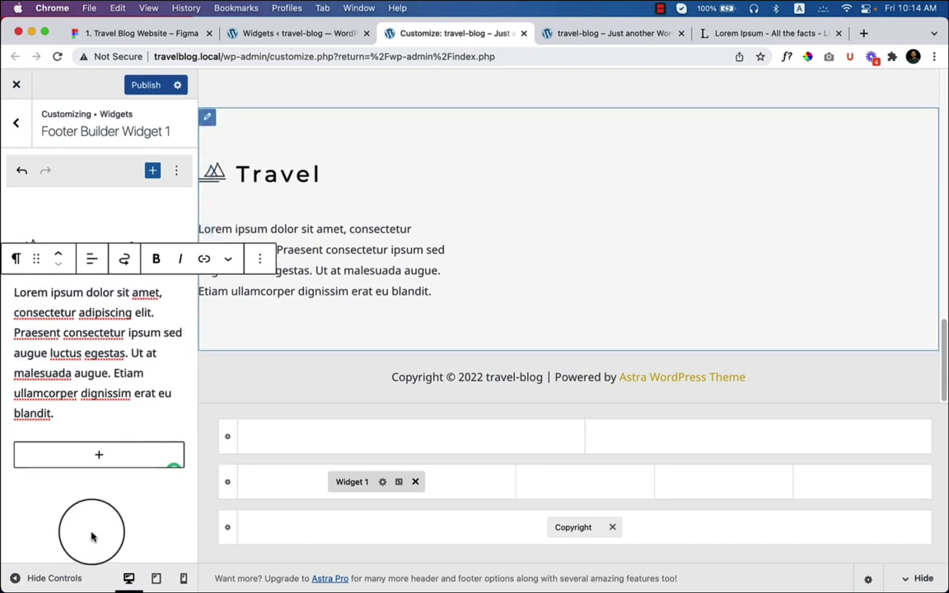
left_click(22, 581)
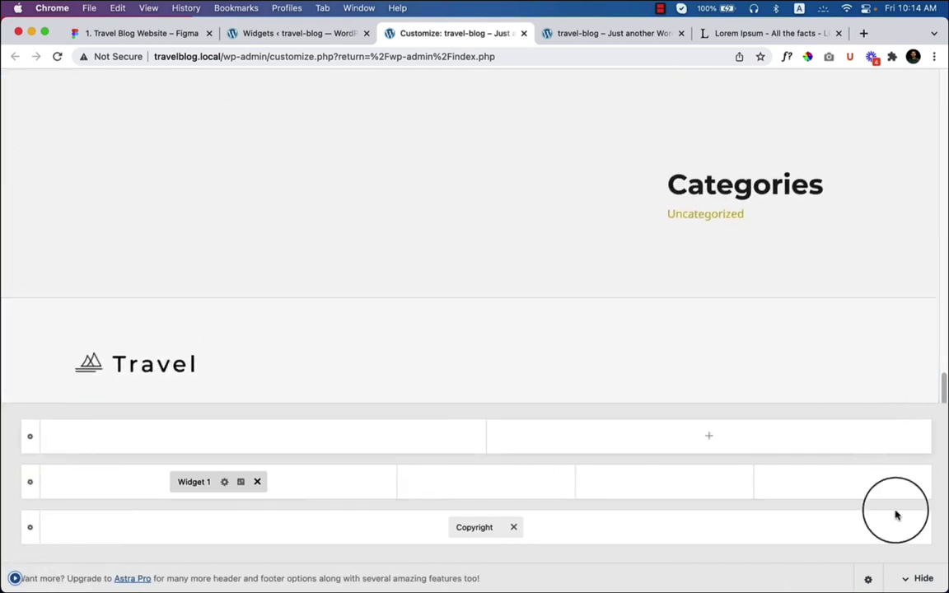
left_click(907, 581)
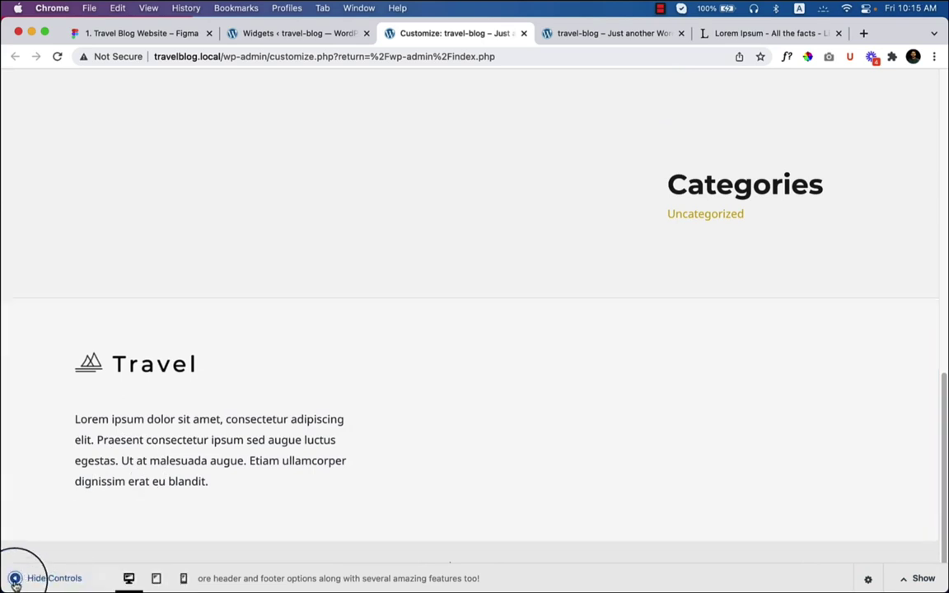
left_click(15, 585)
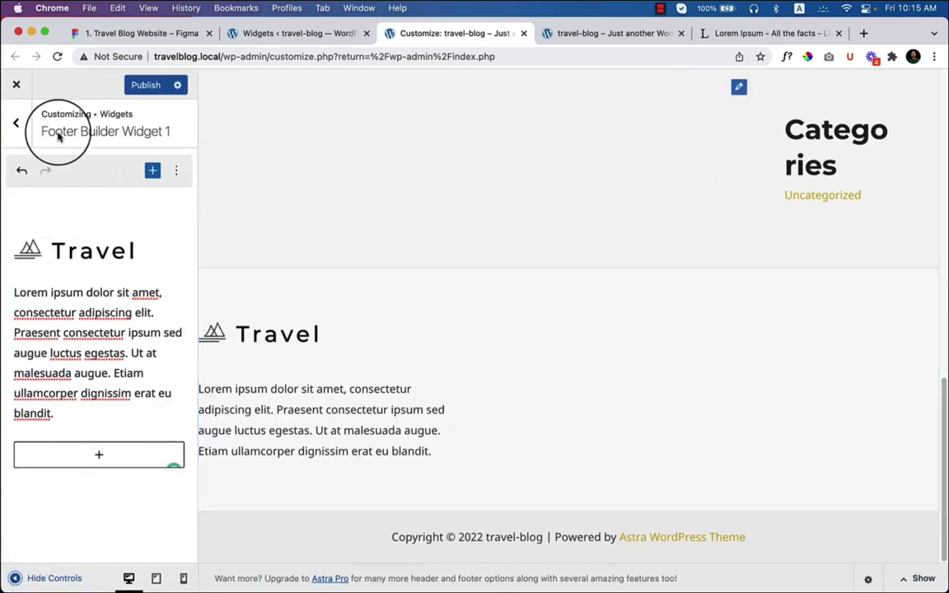
left_click(921, 579)
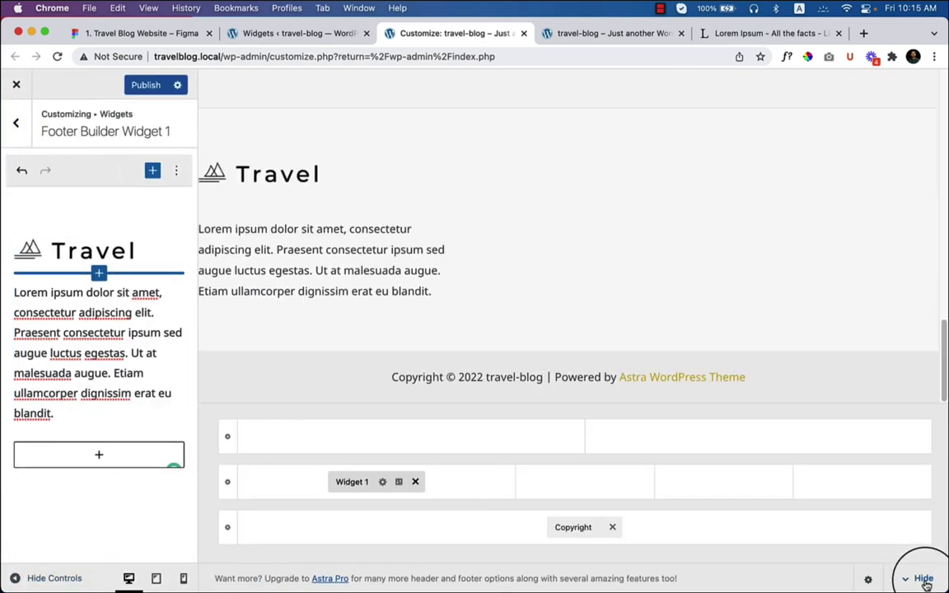
Check the Useful Links heading in Figma, then add Widget 2 to the middle row
left_click(141, 33)
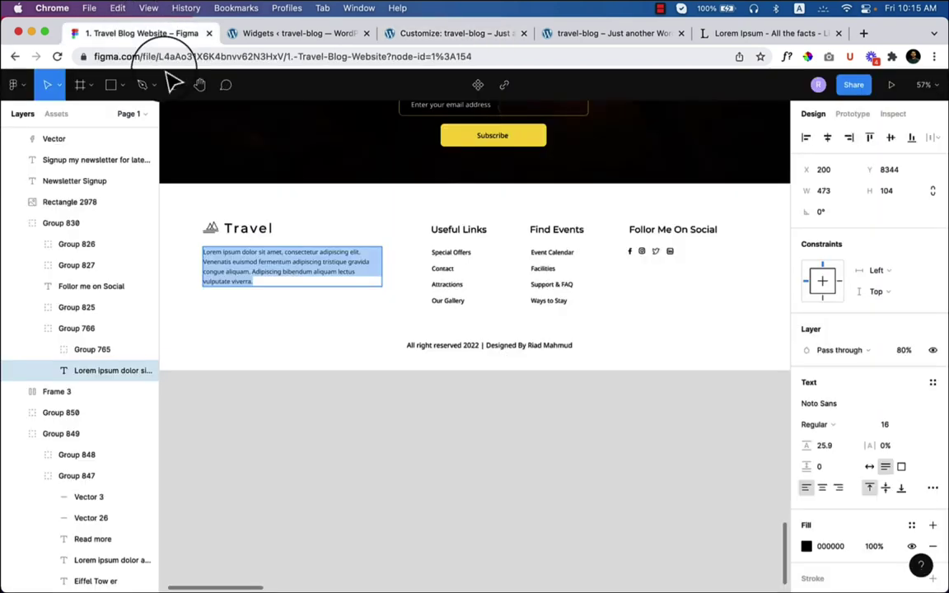
double_click(462, 232)
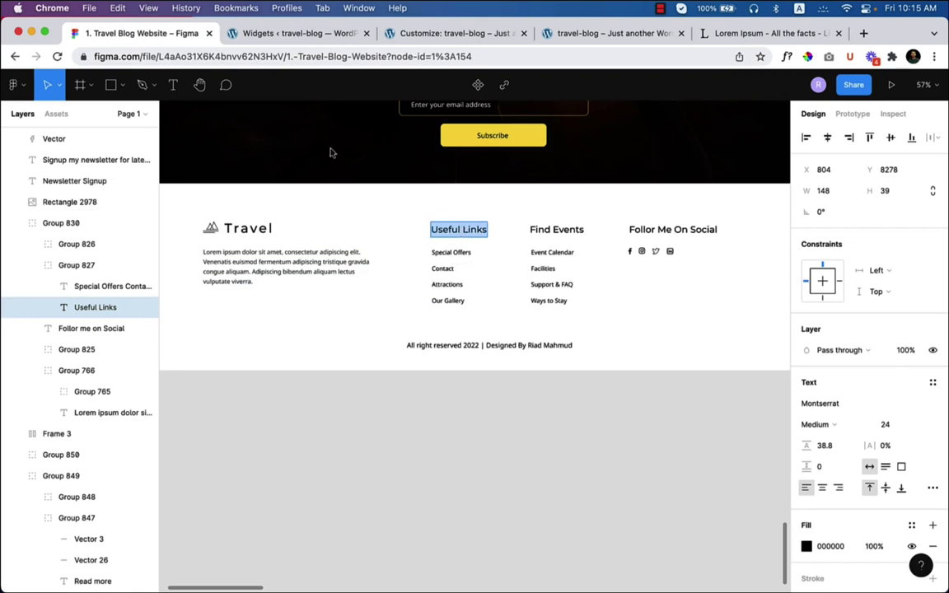
left_click(408, 33)
left_click(590, 485)
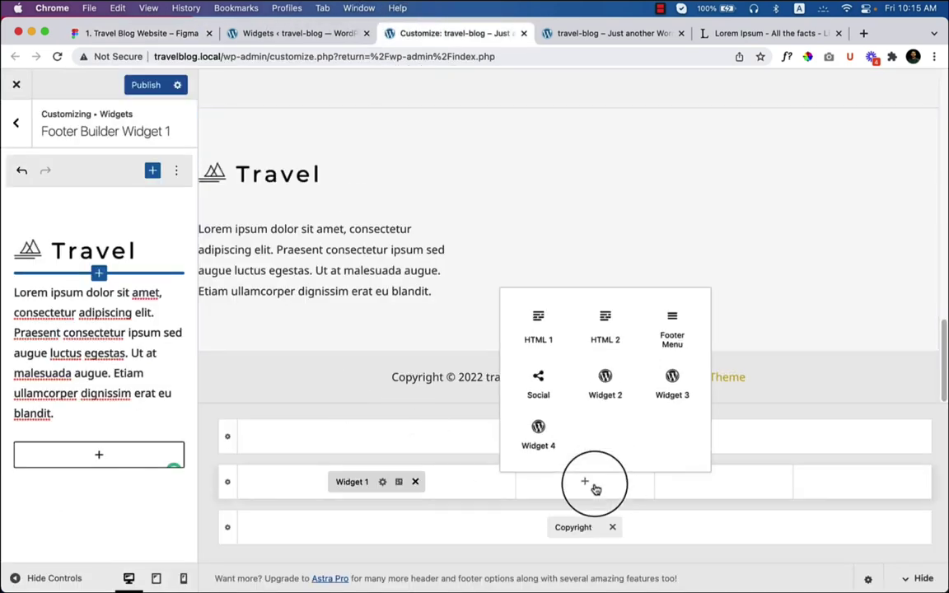
left_click(608, 384)
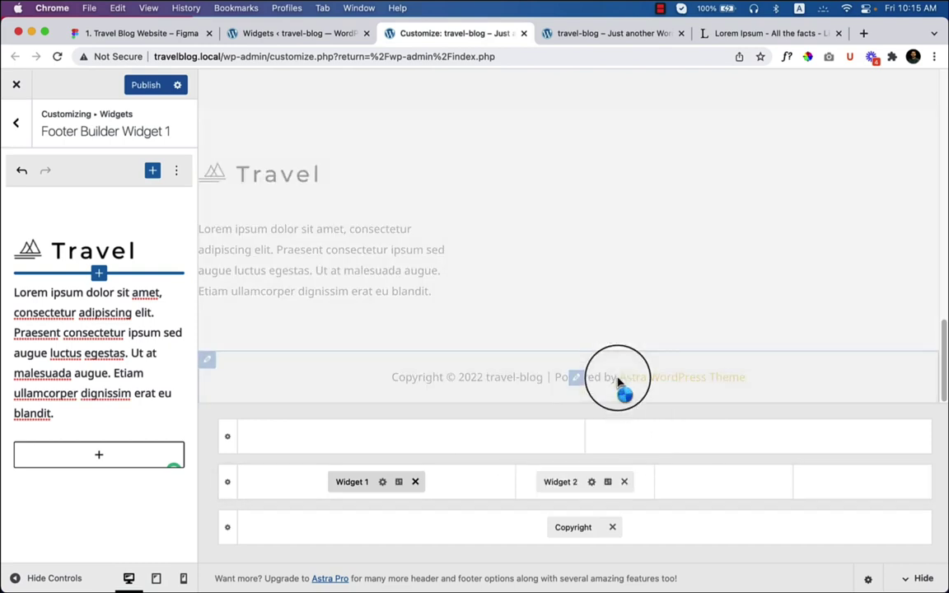
left_click(565, 482)
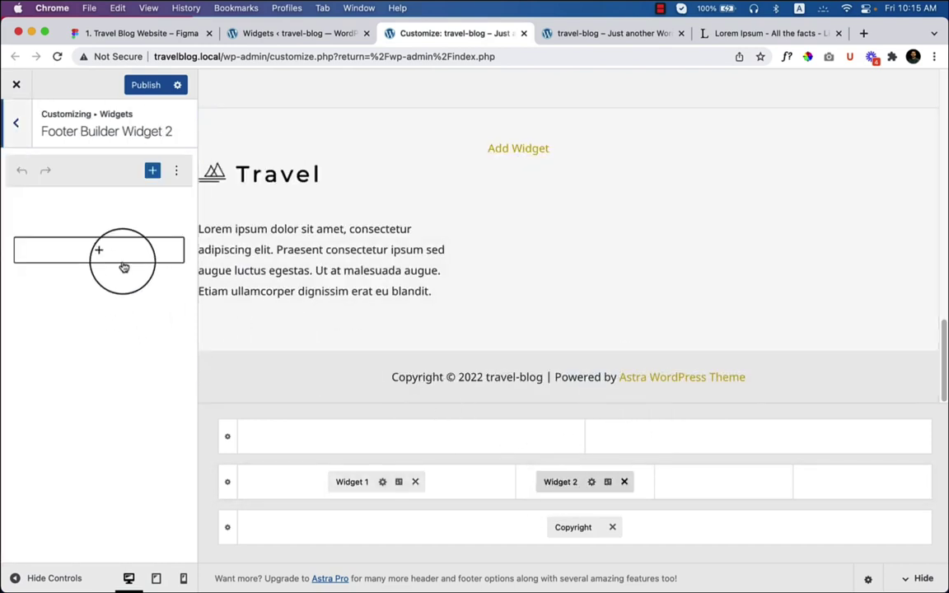
Search the block inserter for 'list' and try adding a List block to Widget 2
left_click(123, 250)
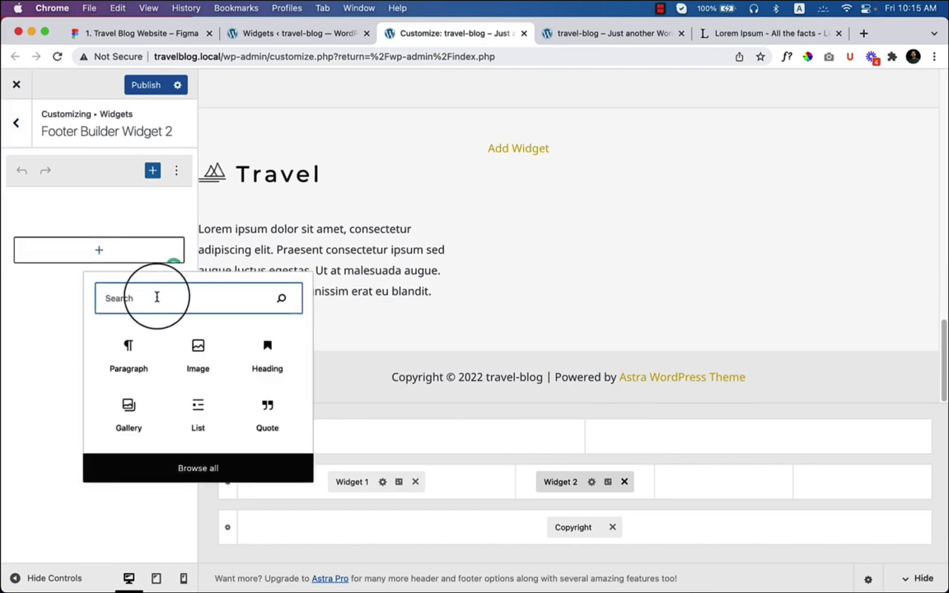
type("list")
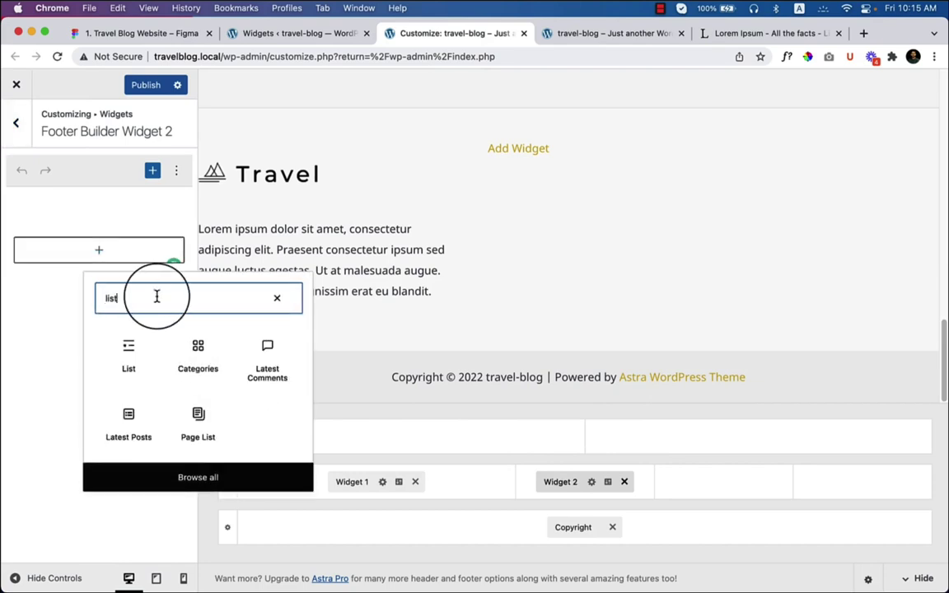
key("BackSpace")
key("BackSpace")
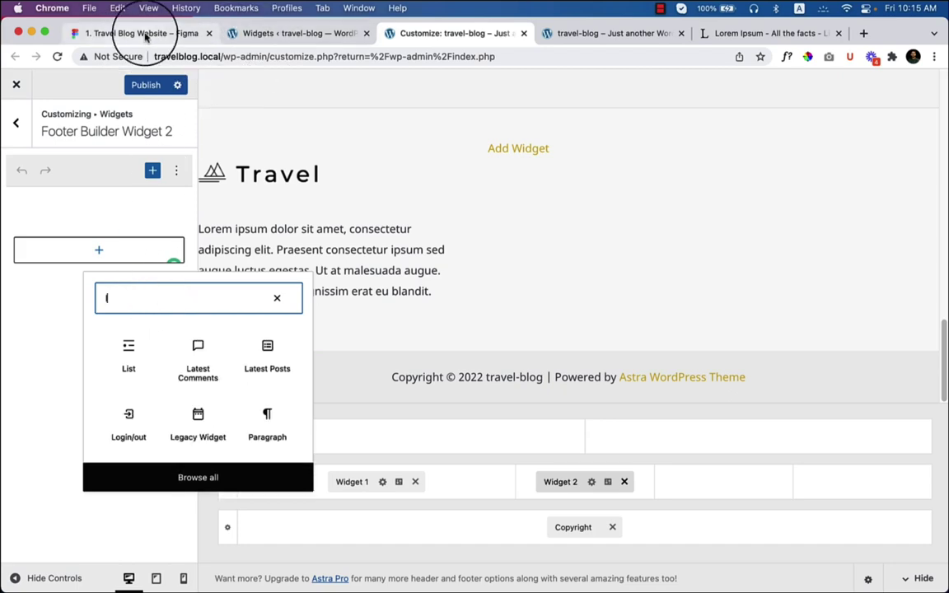
left_click(120, 33)
left_click(419, 33)
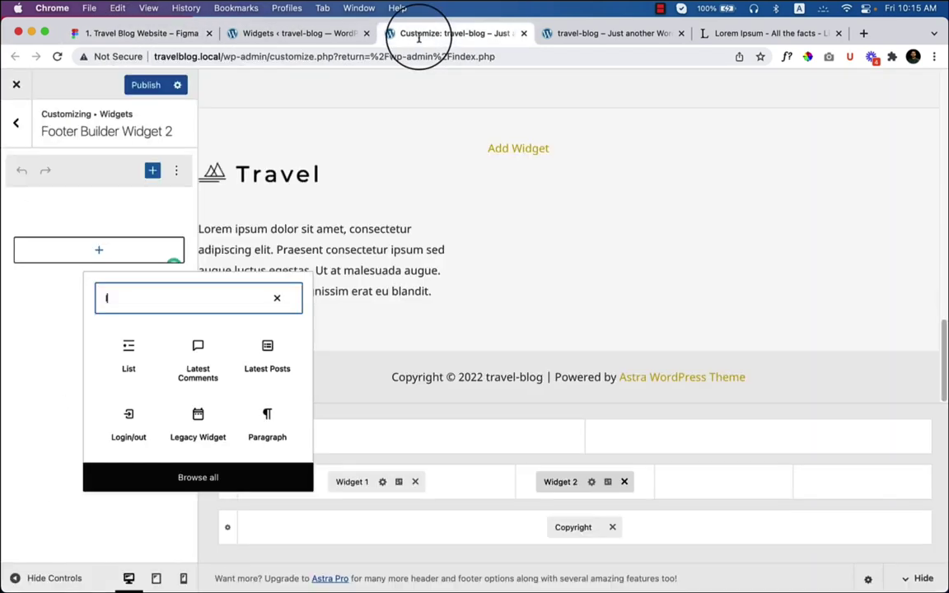
key("BackSpace")
type("menu")
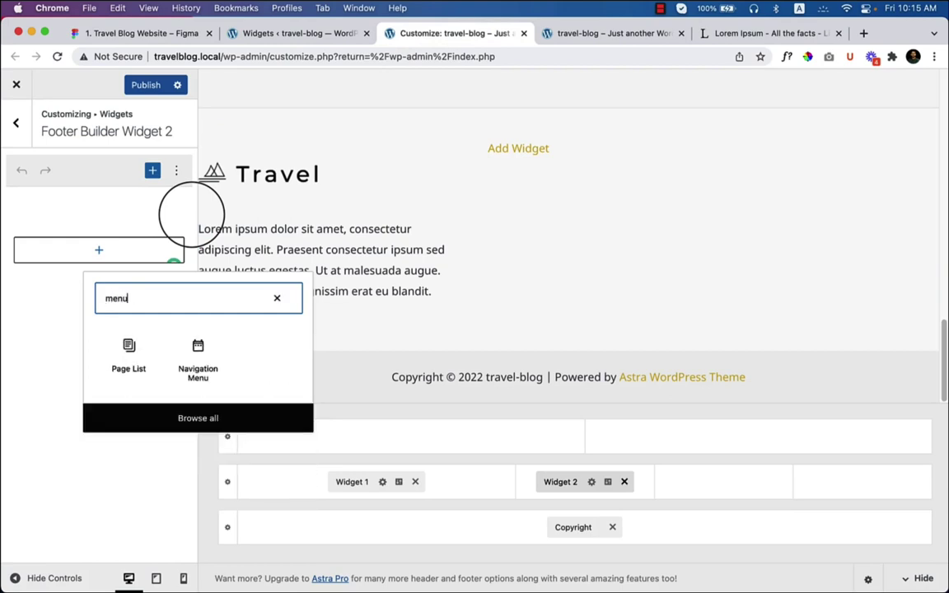
key("BackSpace")
key("BackSpace")
key("BackSpace")
key("BackSpace")
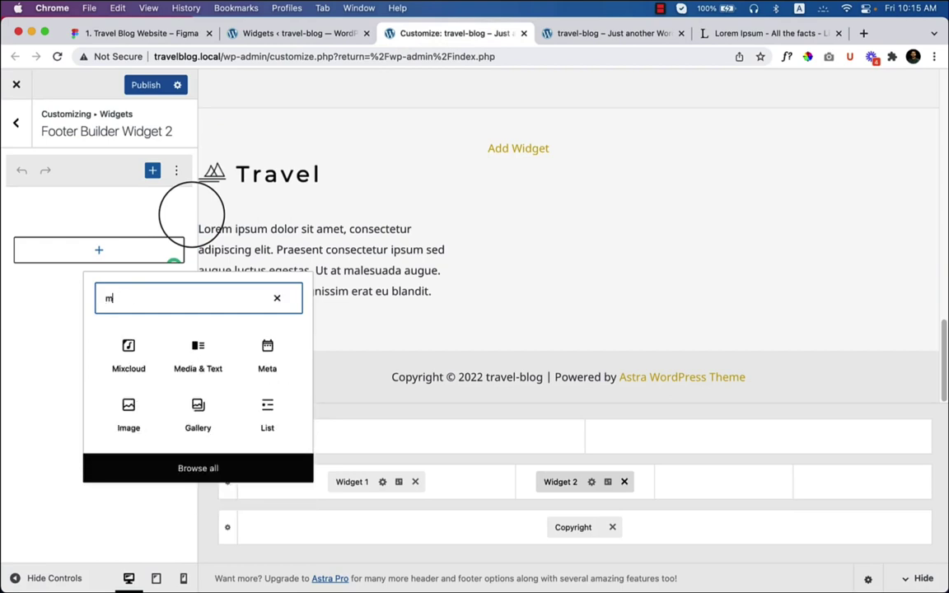
type("list")
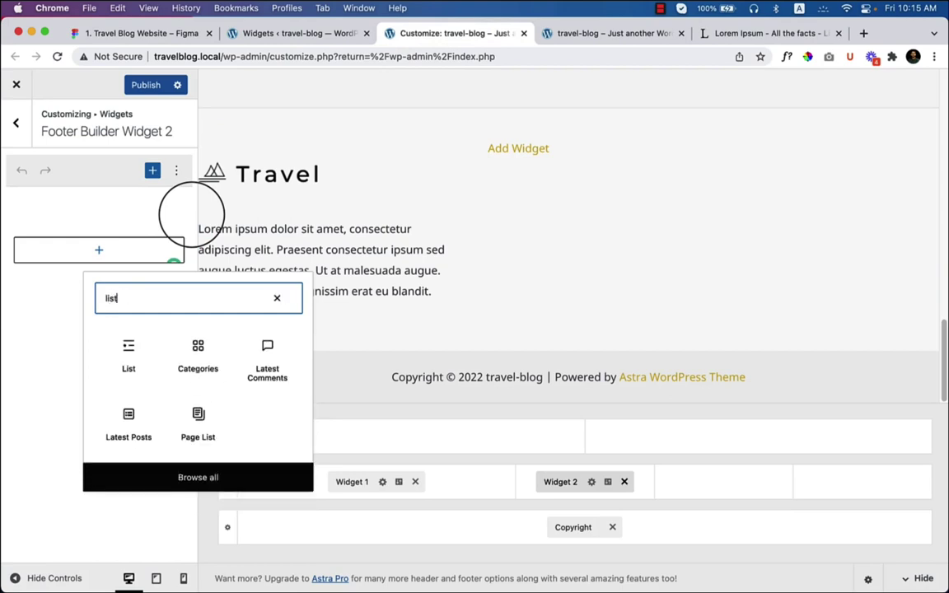
left_click(128, 353)
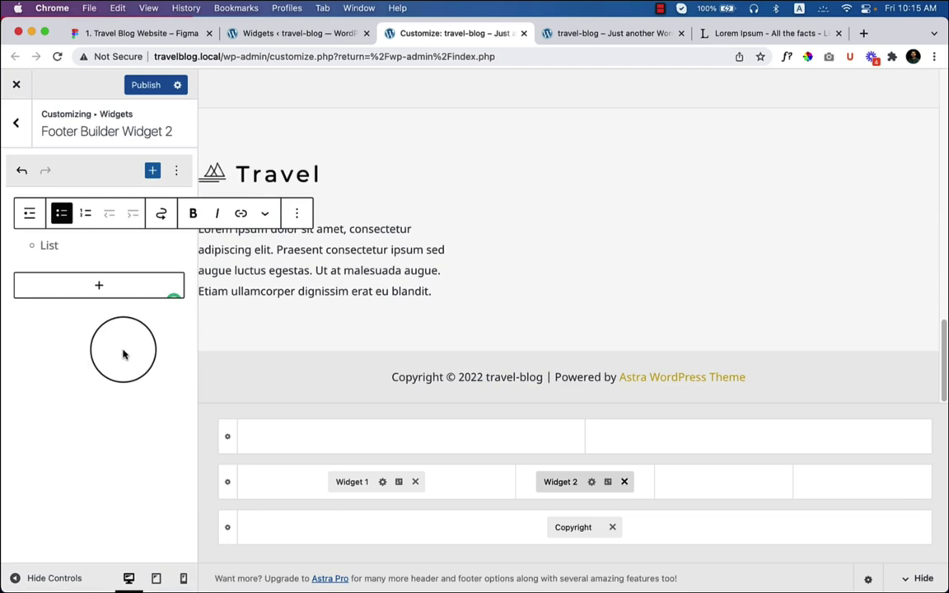
left_click(123, 355)
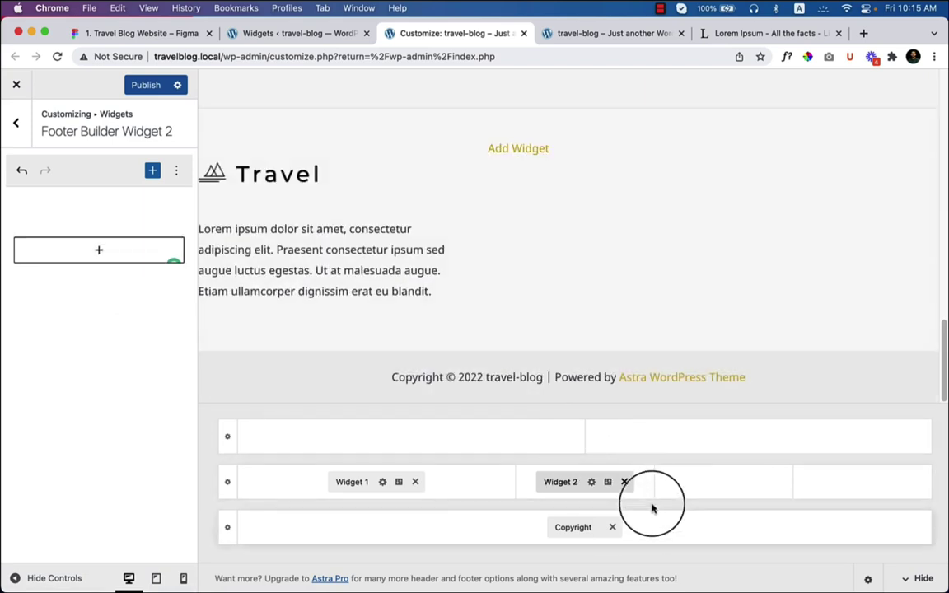
left_click(648, 490)
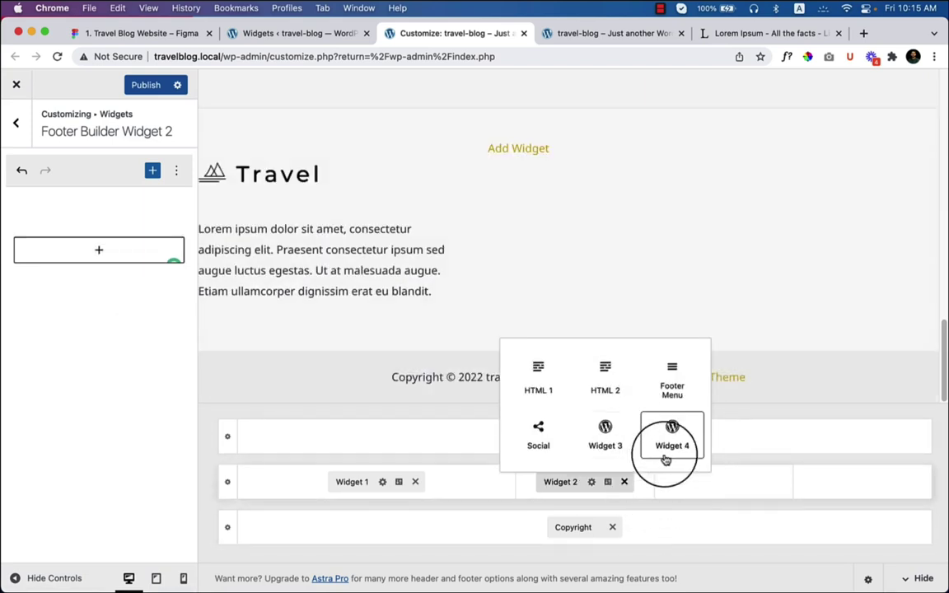
left_click(549, 485)
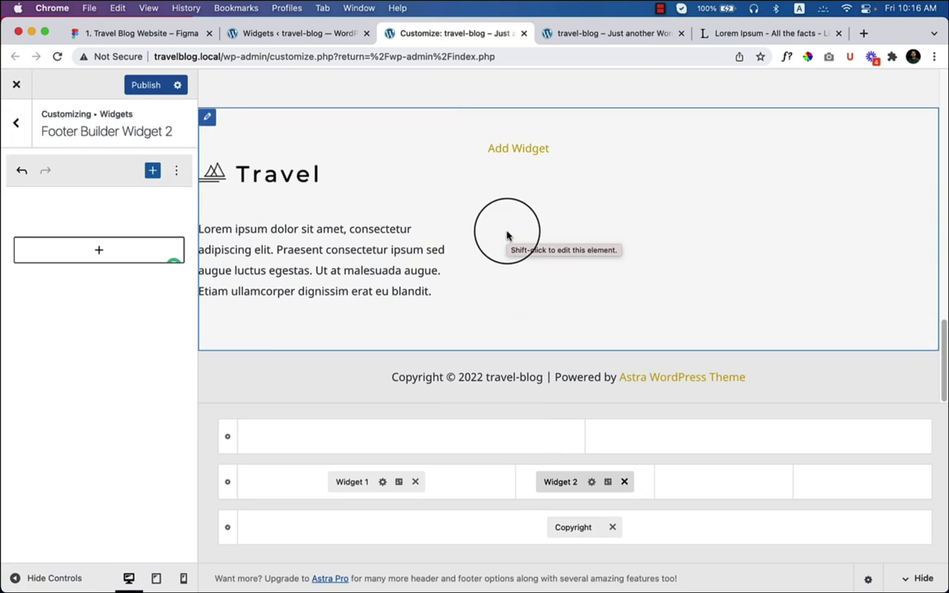
Insert a List block into Widget 2 and check the footer link names in Figma
left_click(120, 256)
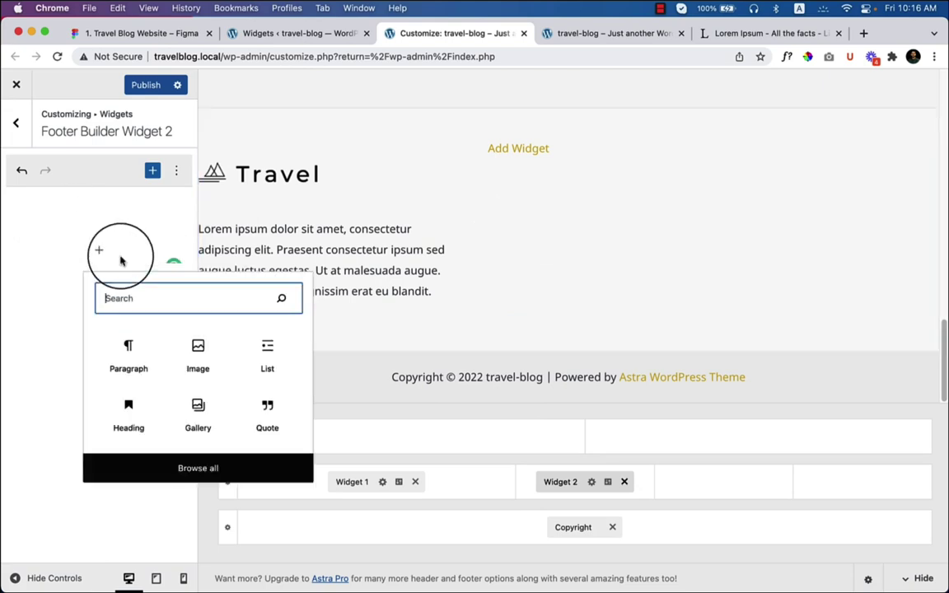
left_click(267, 352)
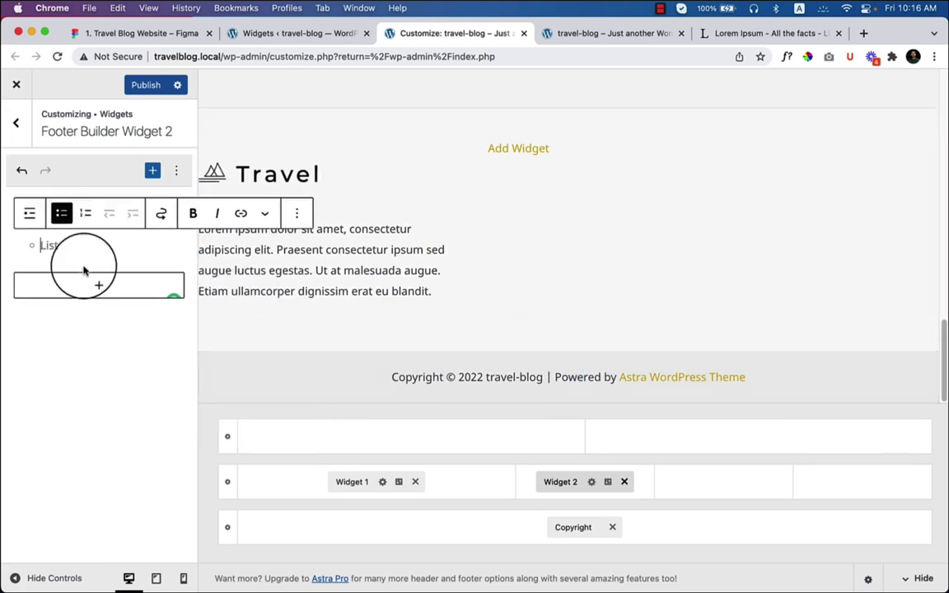
left_click(142, 33)
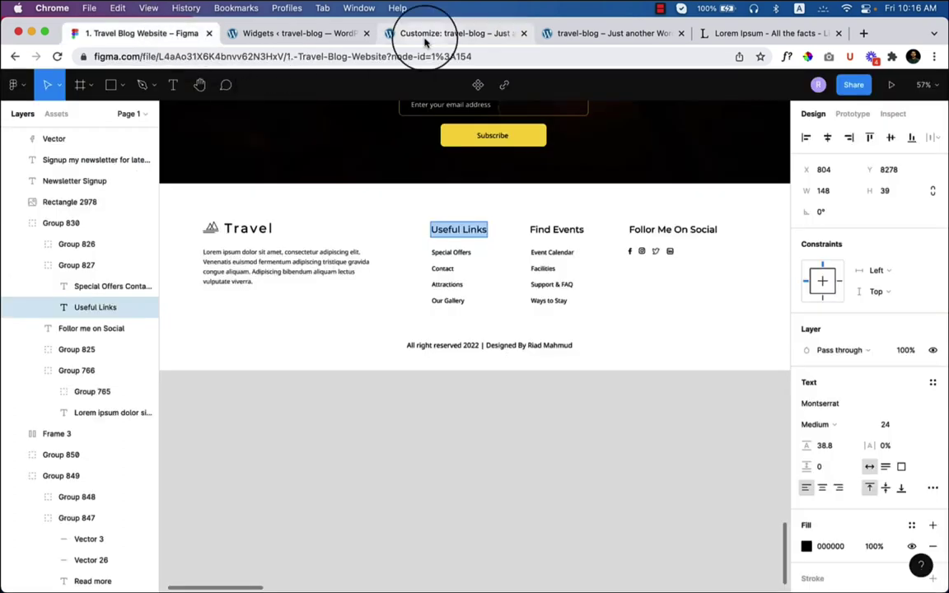
left_click(334, 35)
left_click(403, 35)
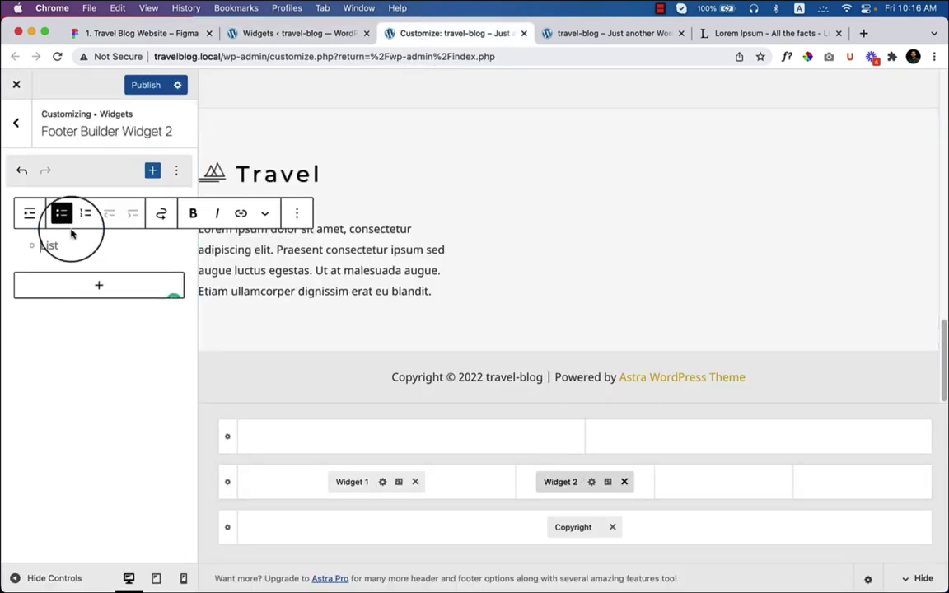
Enter the Special offer list item and link it to #
type("Special offer")
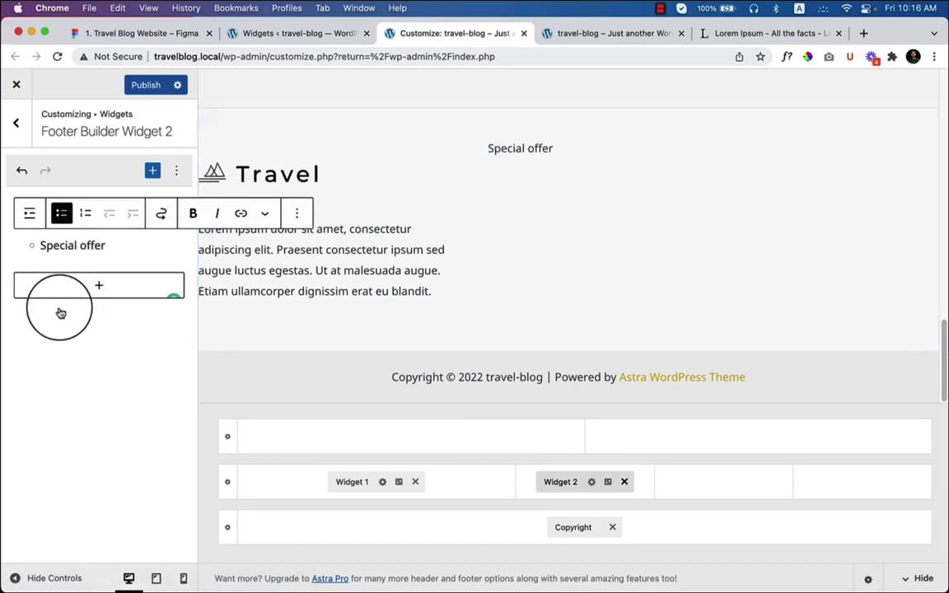
left_click(74, 249)
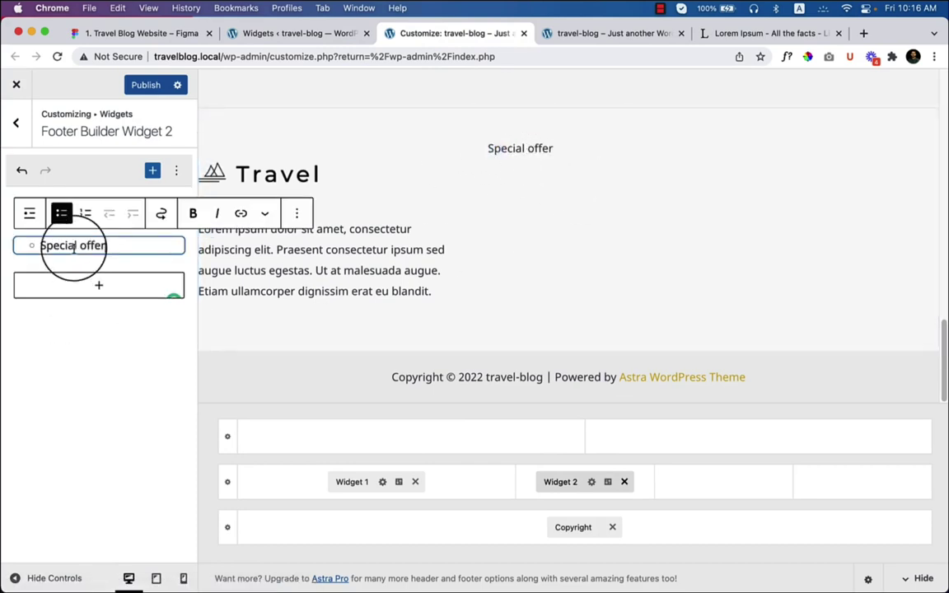
left_click(241, 214)
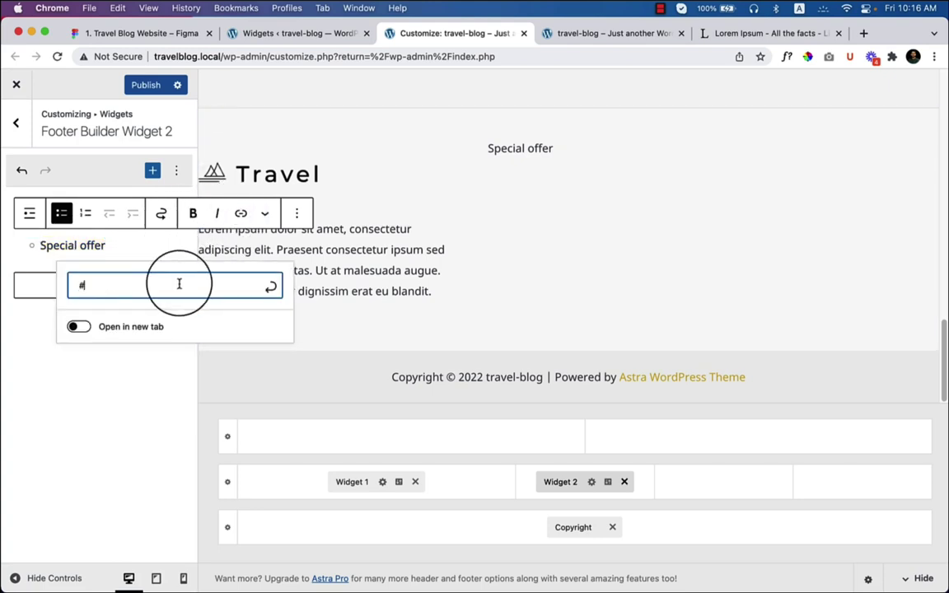
type("#")
left_click(269, 286)
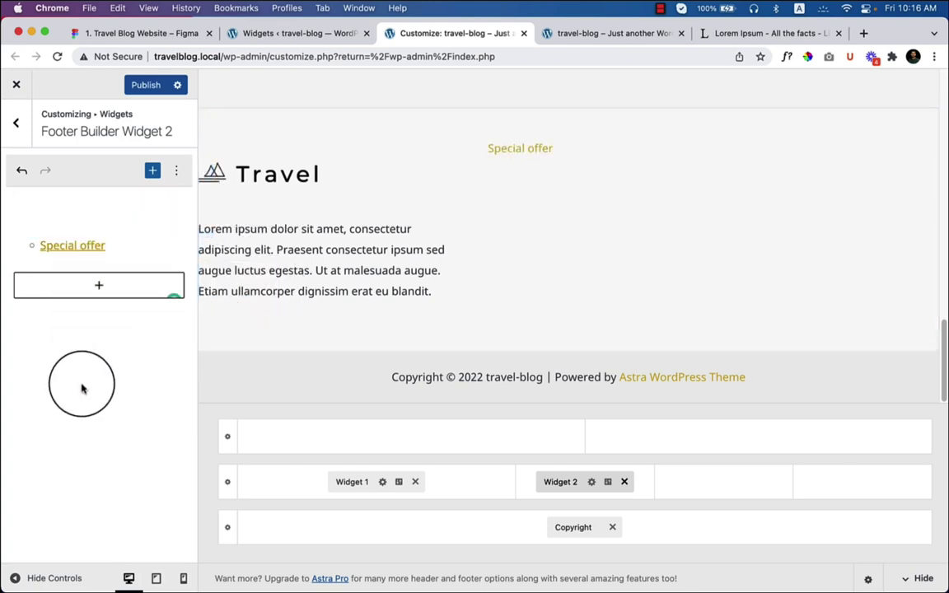
Duplicate the linked Special offer item into five bullets
left_click(132, 251)
left_click_drag(132, 250, 51, 247)
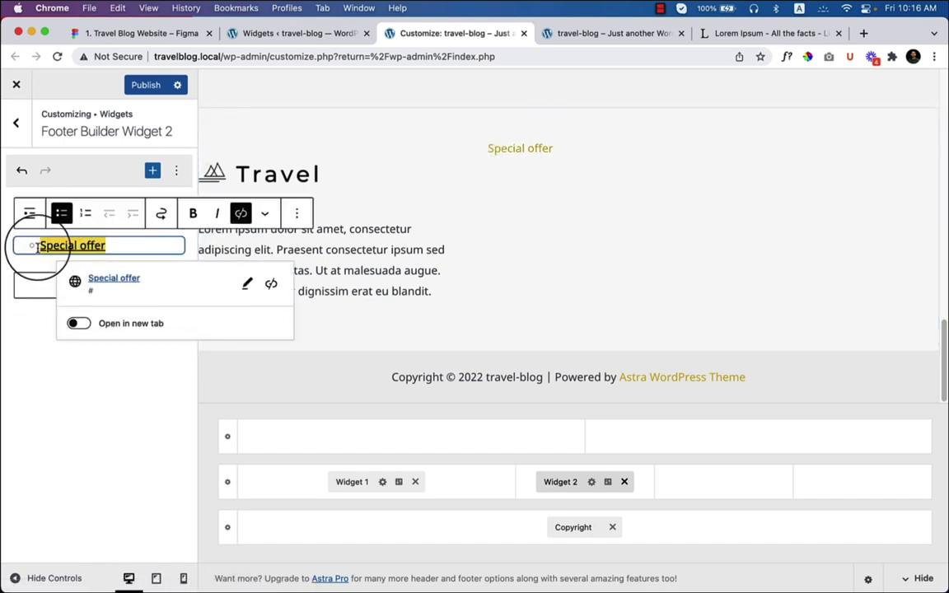
key("Right")
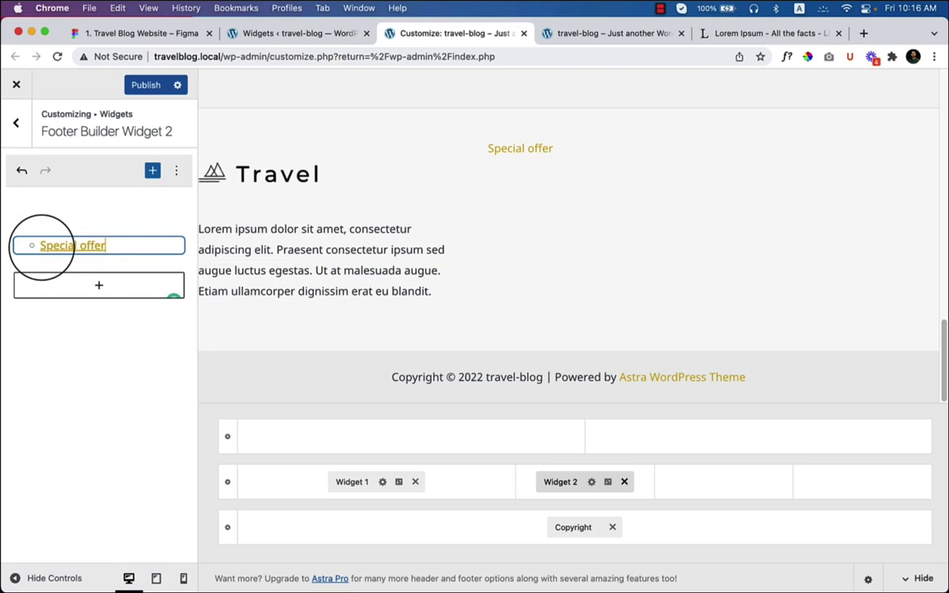
key("Return")
key("Return")
type("Special offer")
key("Return")
type("Special offer")
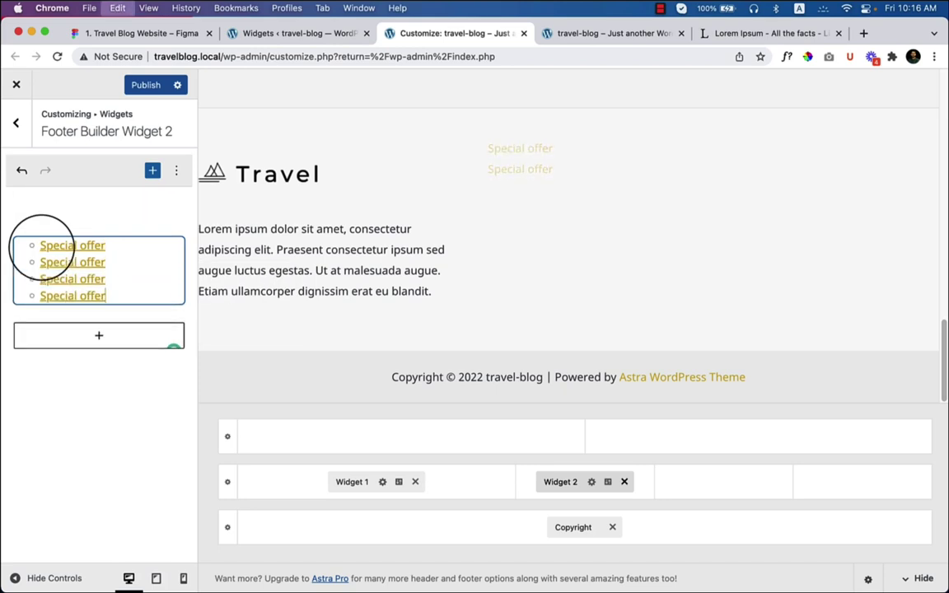
key("Return")
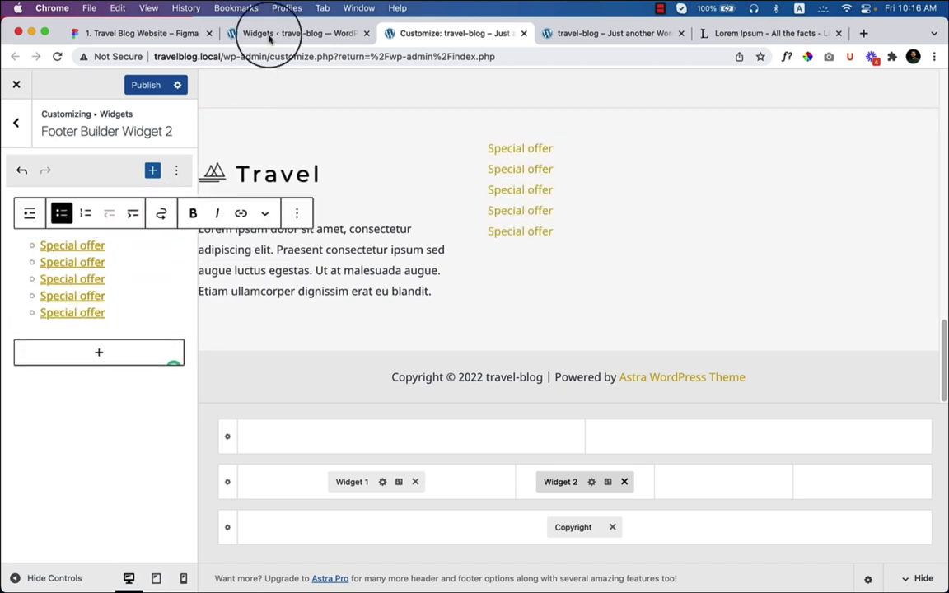
left_click(272, 33)
Replace the second list item with Contact, taken from the Figma design
left_click(146, 35)
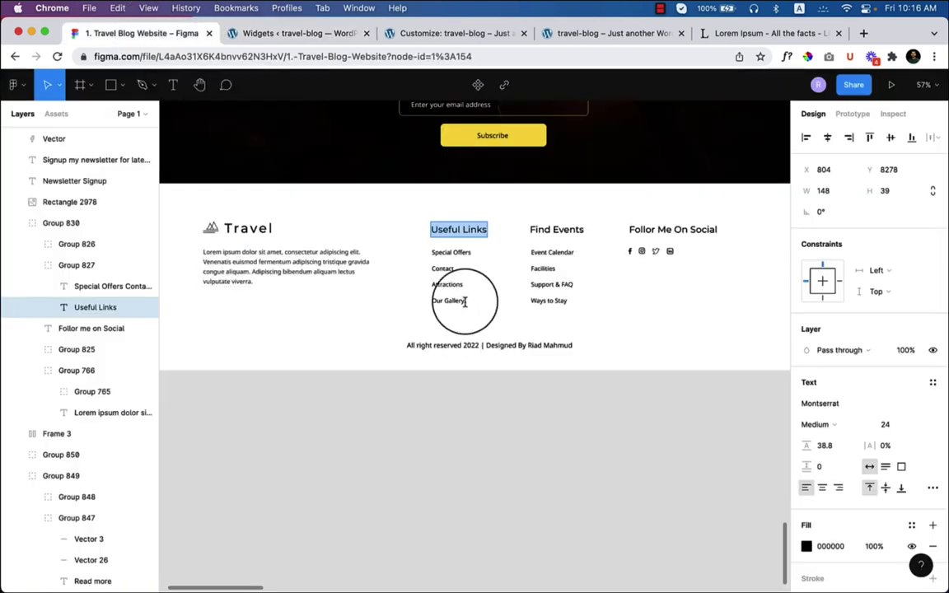
double_click(441, 269)
key("super+c")
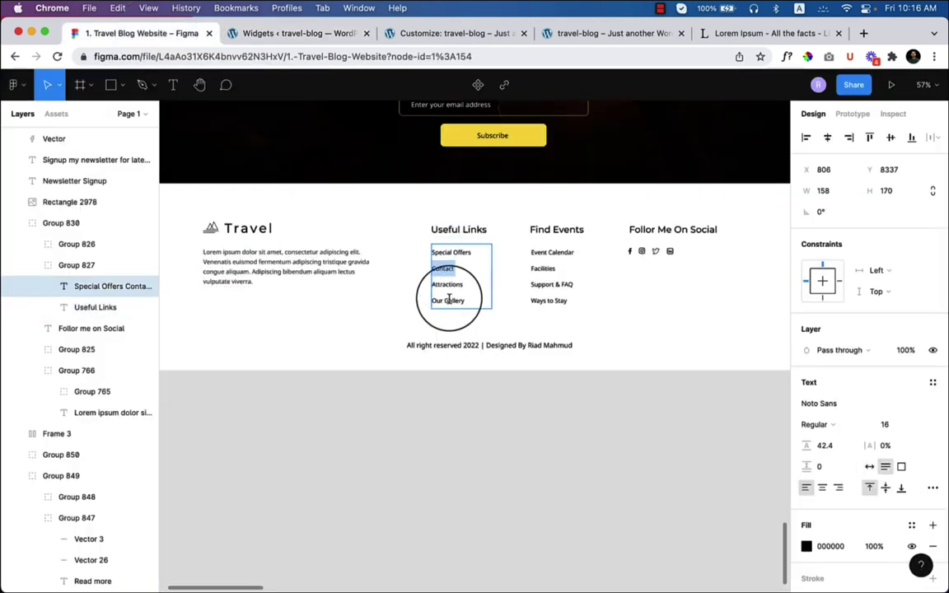
left_click(462, 33)
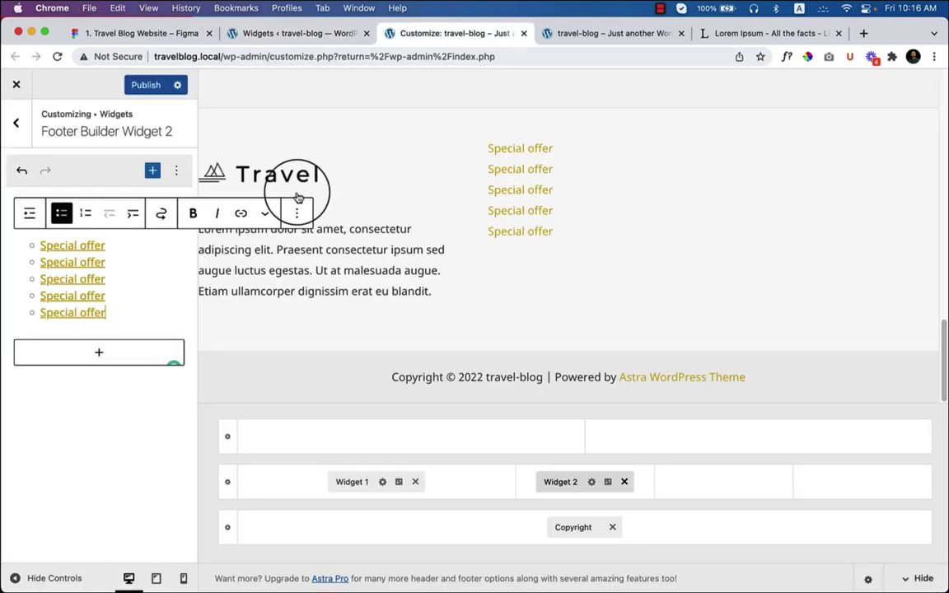
double_click(90, 262)
triple_click(74, 262)
key("super+v")
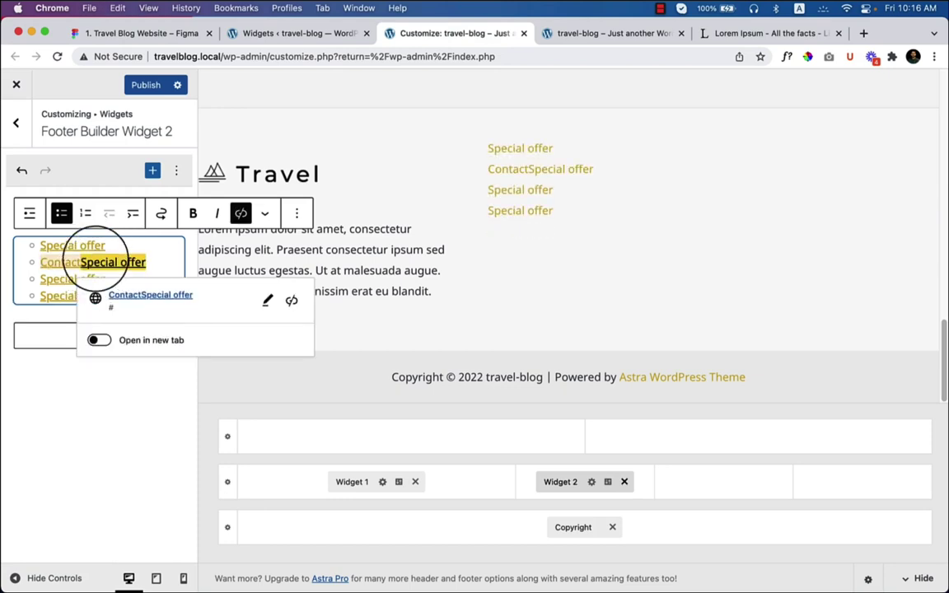
key("BackSpace")
Replace the third list item with a linked Attractions entry
left_click(158, 36)
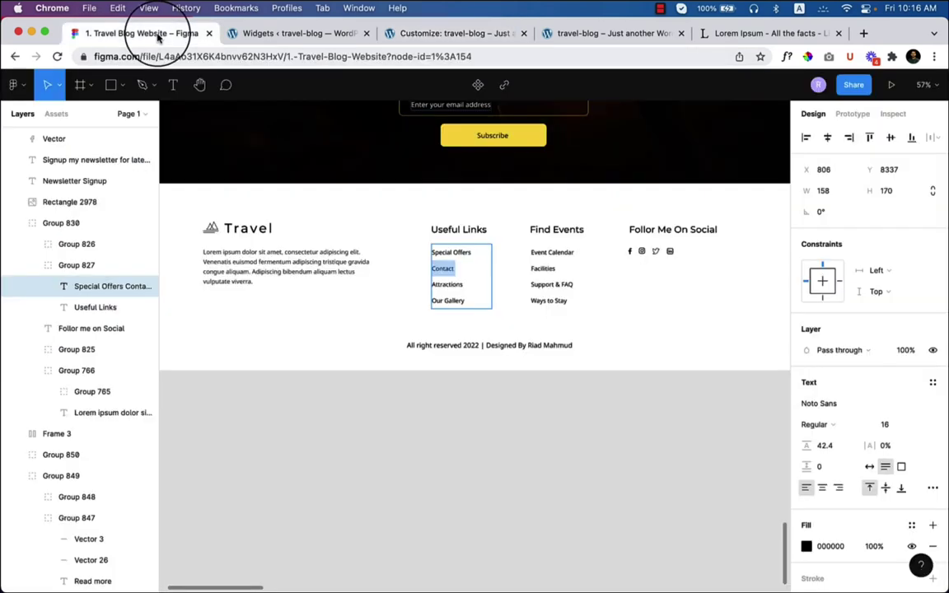
double_click(455, 284)
key("super+c")
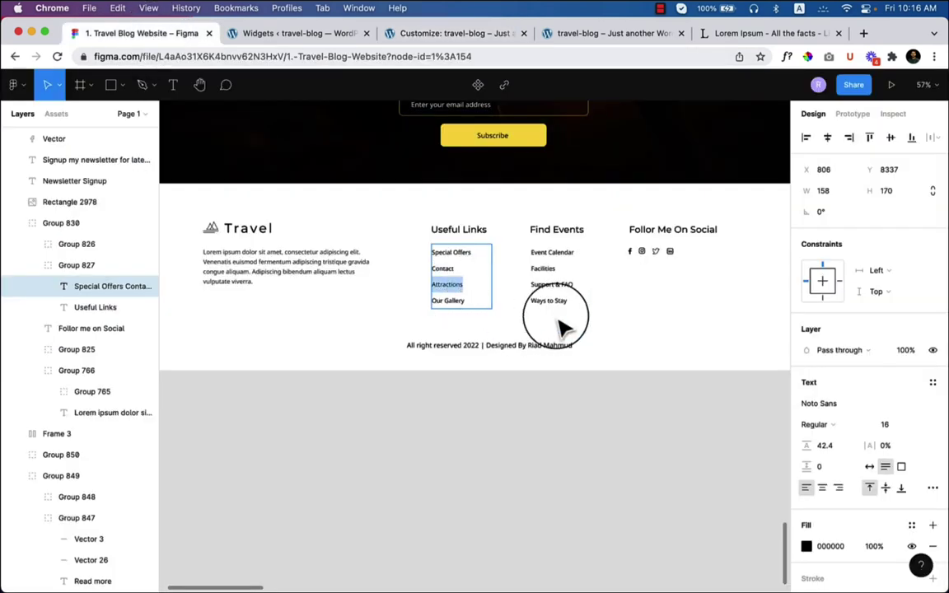
left_click(453, 35)
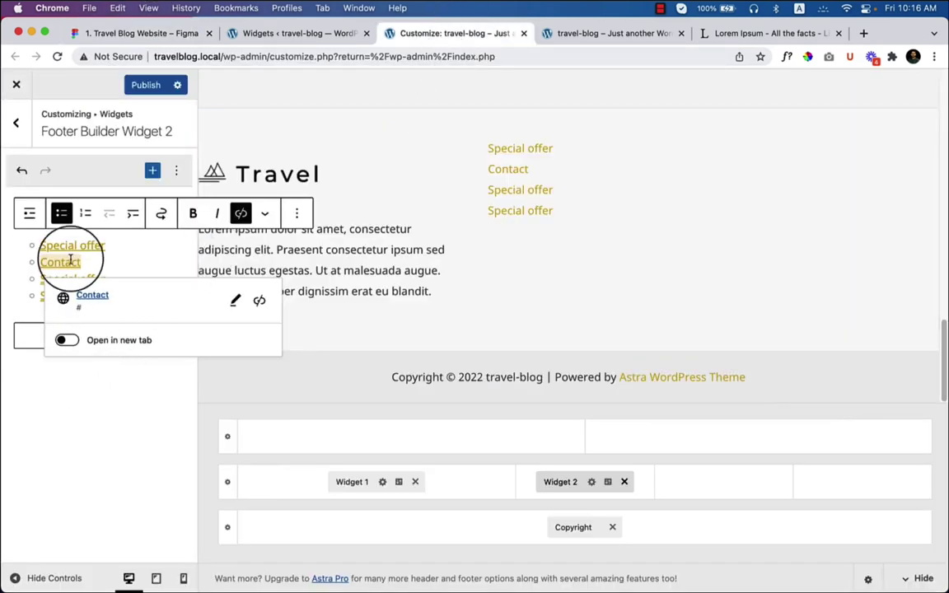
left_click(26, 280)
triple_click(51, 280)
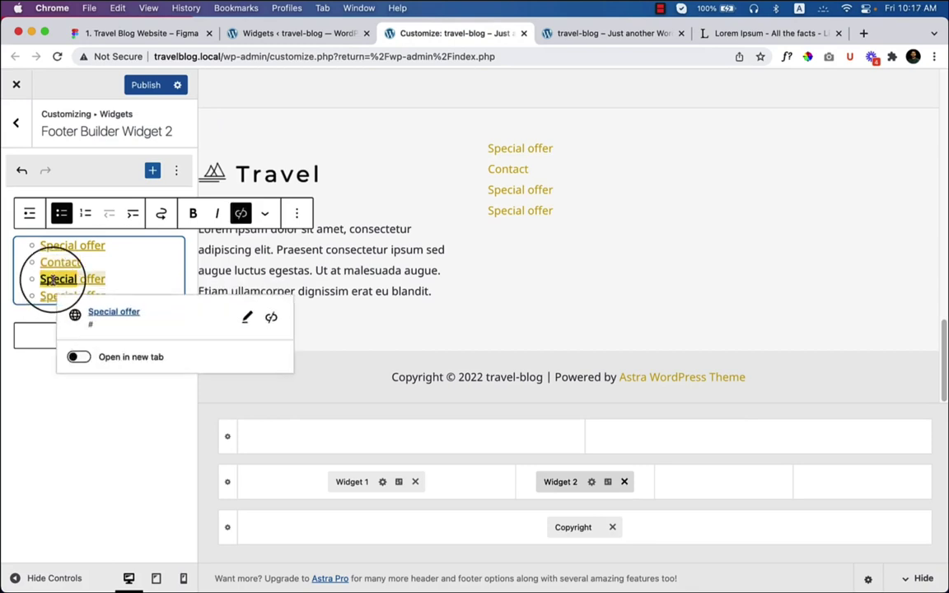
key("BackSpace")
key("super+v")
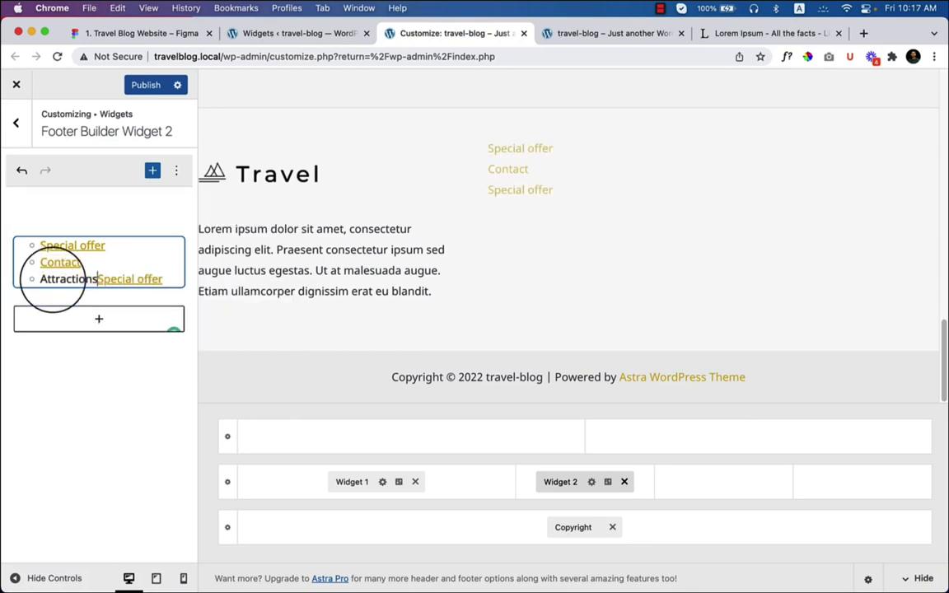
key("Return")
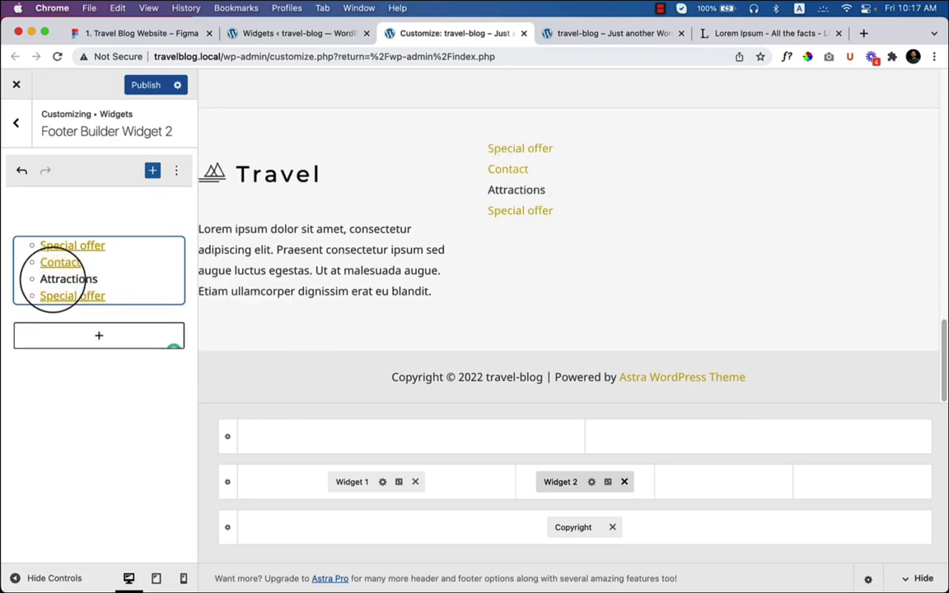
key("super+z")
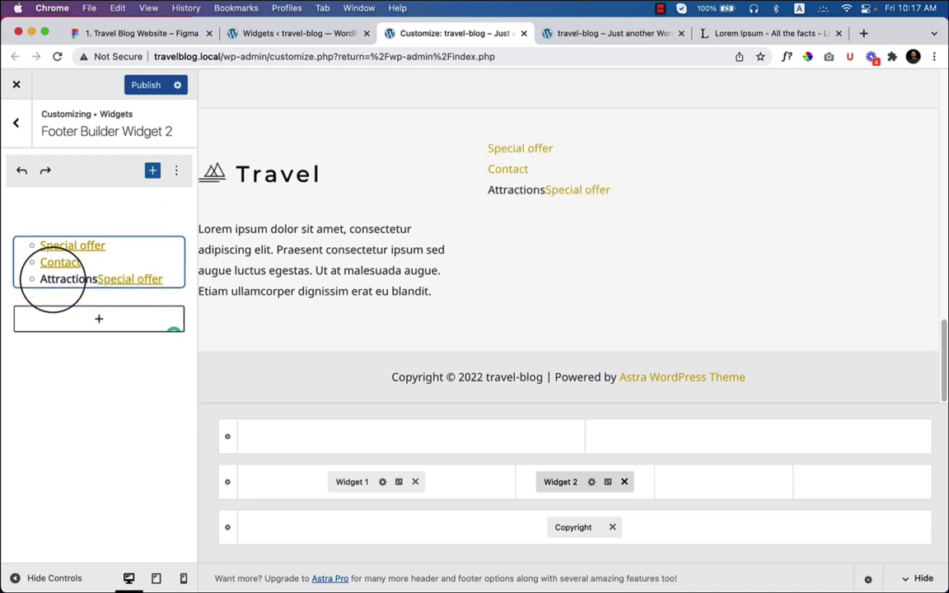
mouse_move(39, 281)
left_mouse_down()
mouse_move(95, 280)
mouse_move(115, 297)
mouse_move(85, 277)
mouse_move(36, 290)
left_mouse_up()
key("BackSpace")
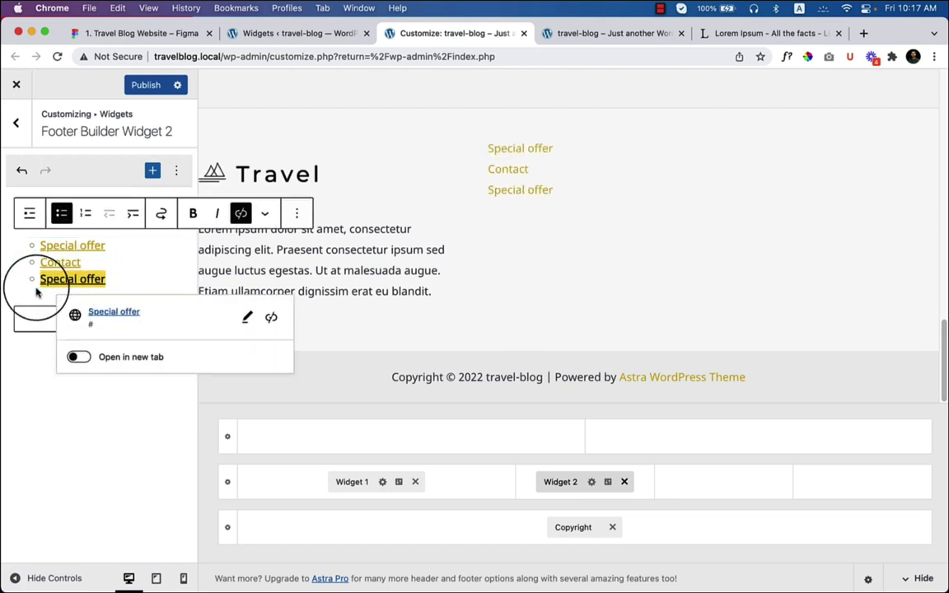
key("super+z")
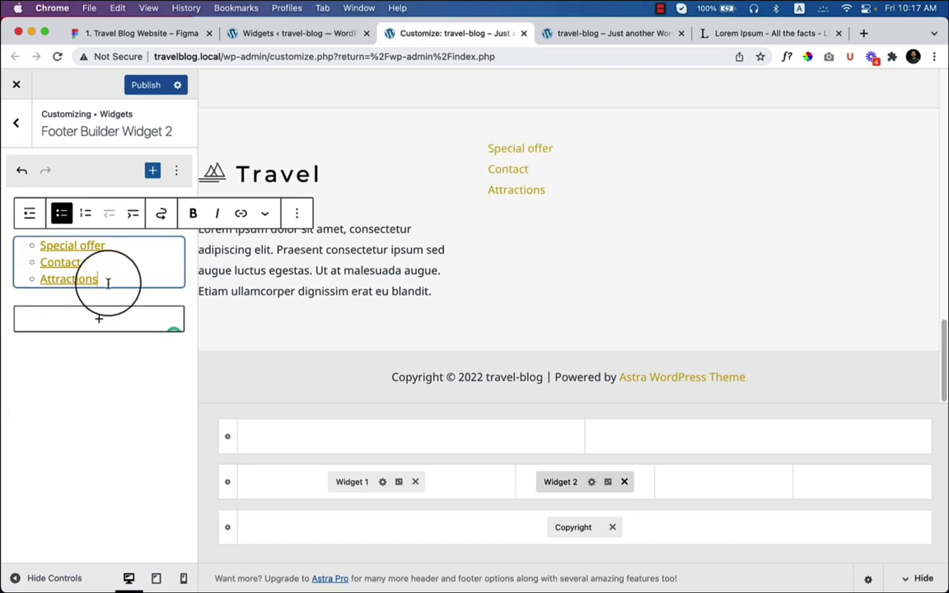
Add a fourth item, Our Gallery, linked to #
left_click(132, 32)
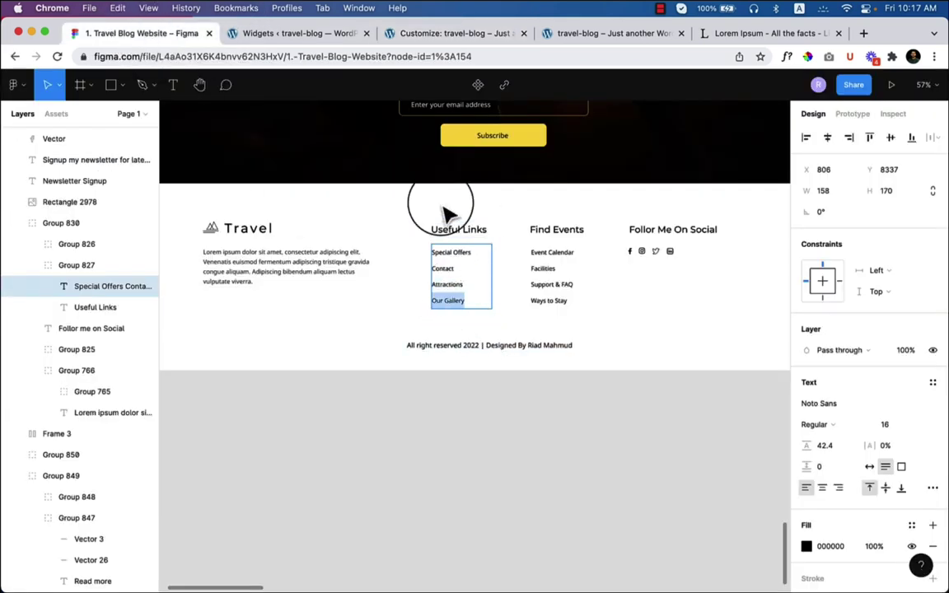
left_click(398, 33)
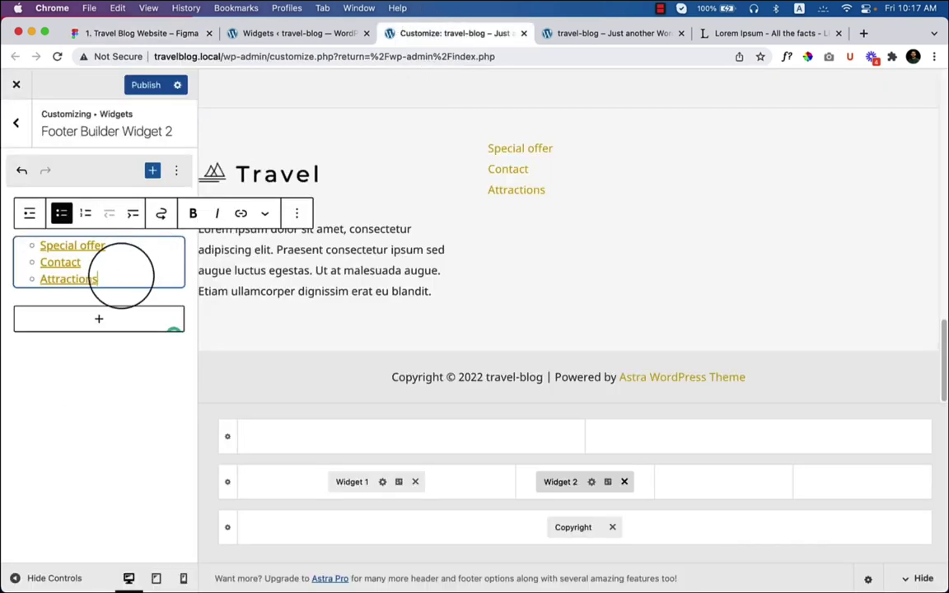
key("Return")
type("Our Gallery")
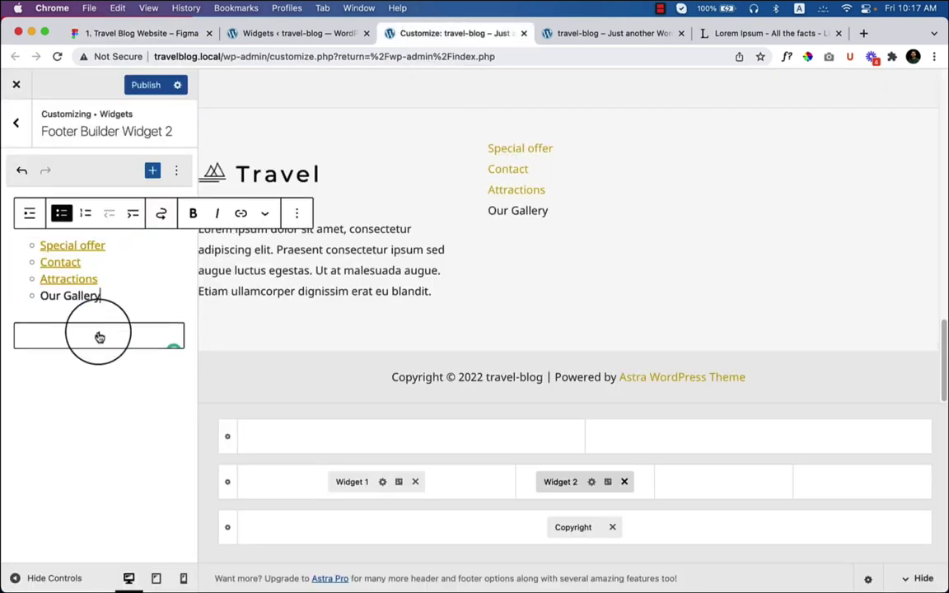
left_click_drag(73, 297, 40, 296)
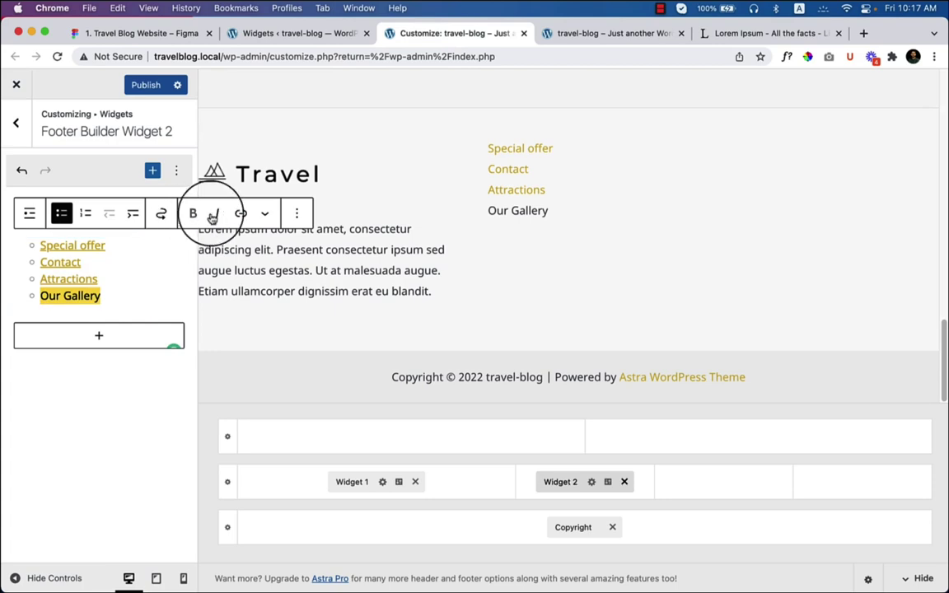
left_click(241, 214)
type("#")
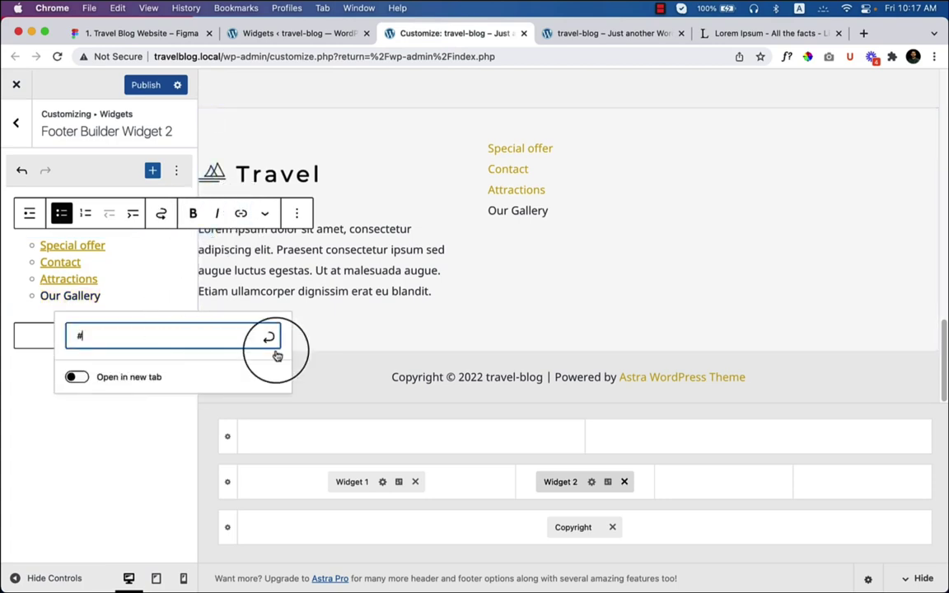
left_click(268, 336)
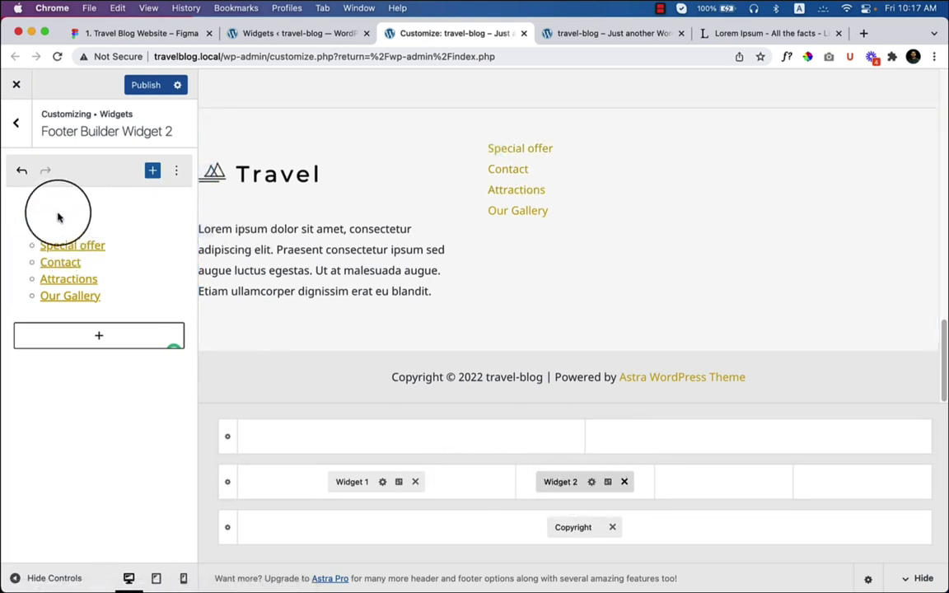
Add a "Useful Links" Heading block above the link list
left_click(108, 37)
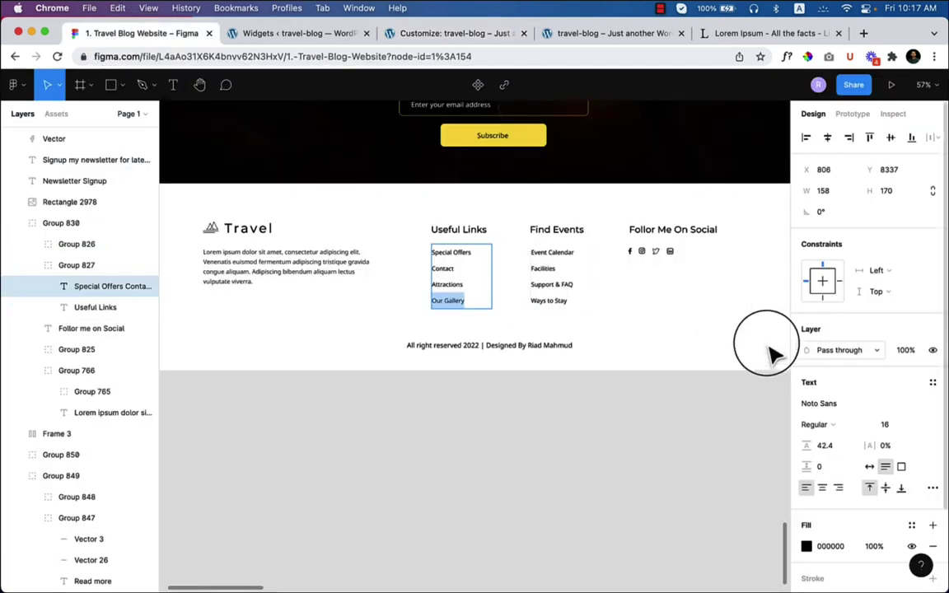
double_click(455, 235)
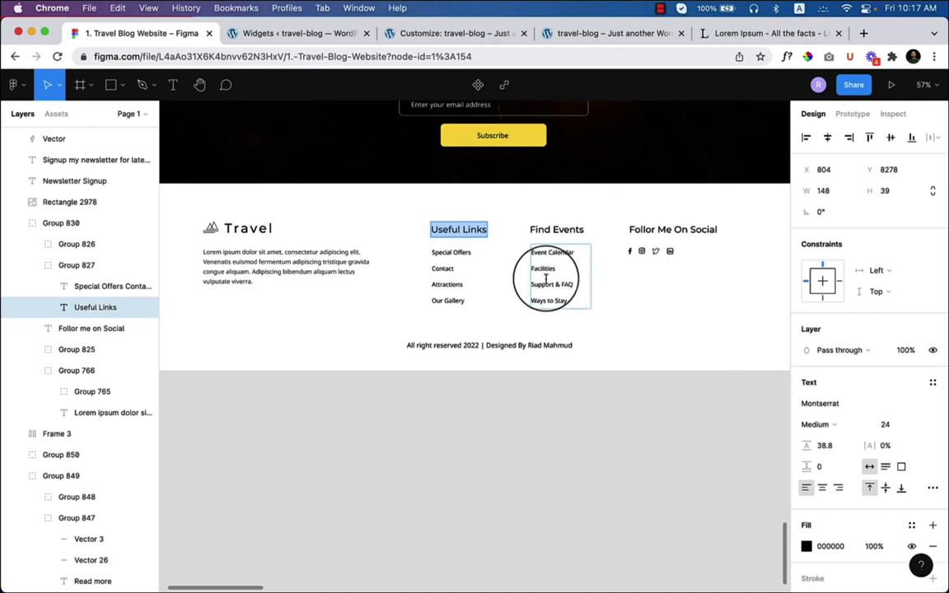
left_click(420, 33)
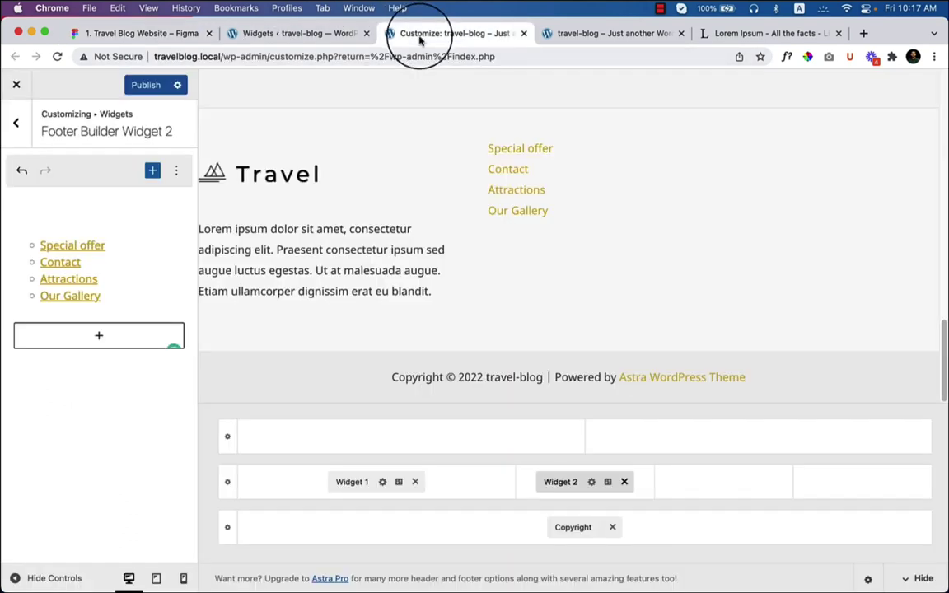
left_click(117, 338)
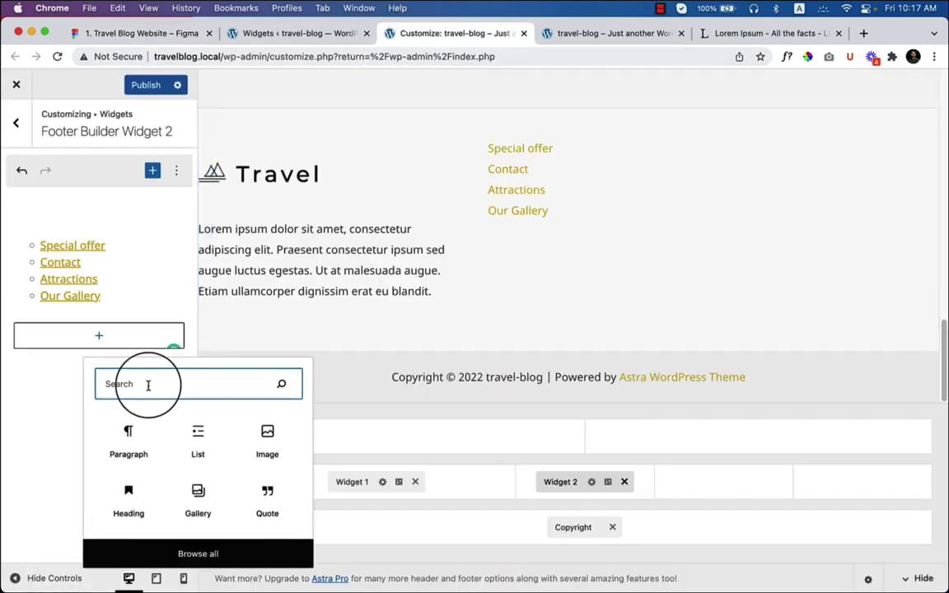
type("hea")
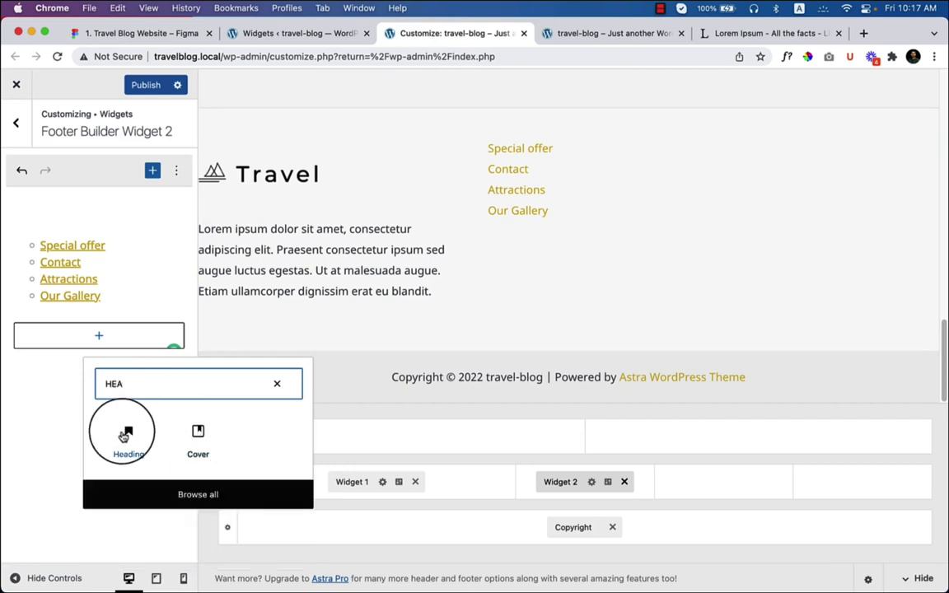
left_click(126, 441)
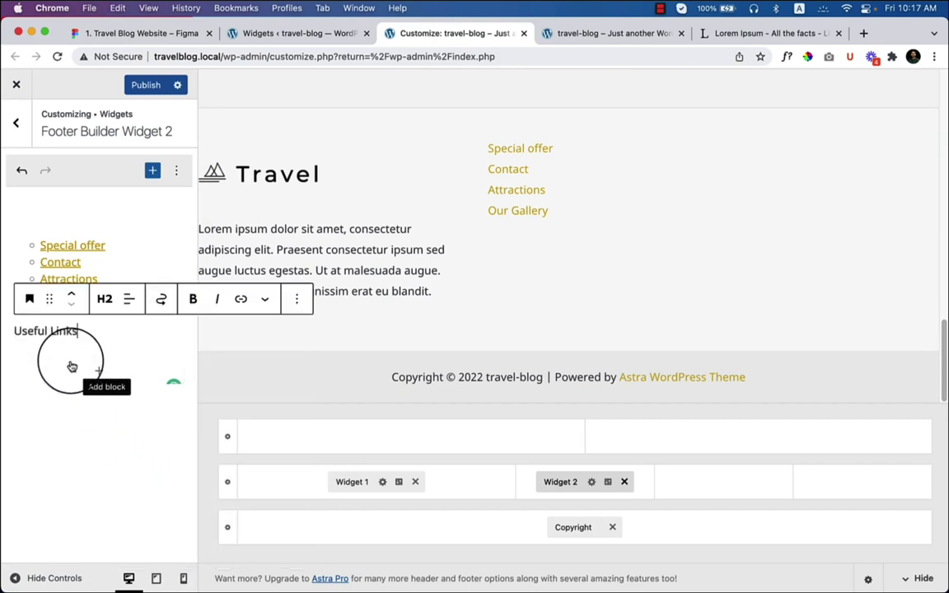
left_click(72, 295)
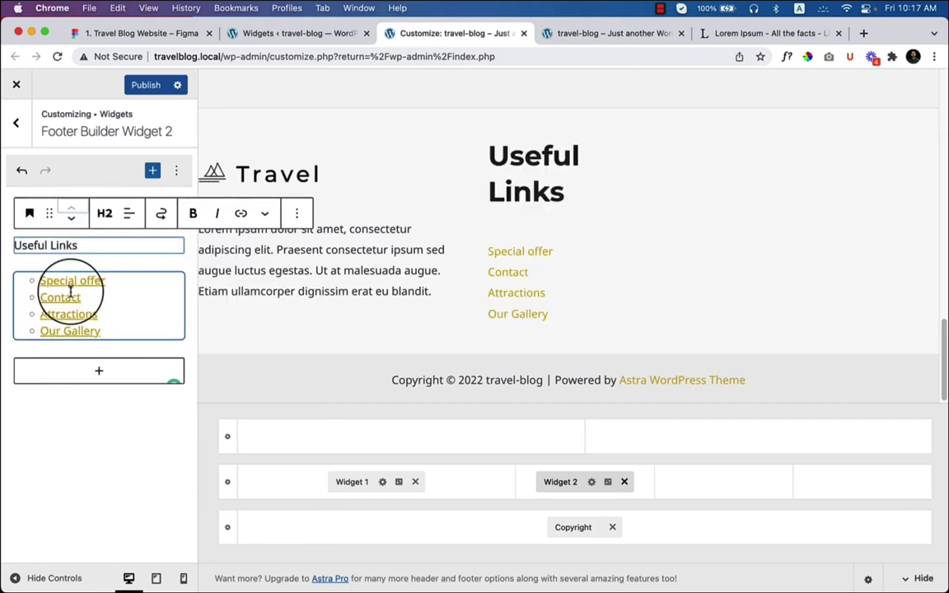
Set the Useful Links heading to H4 and hide the controls to preview the footer
left_click(104, 213)
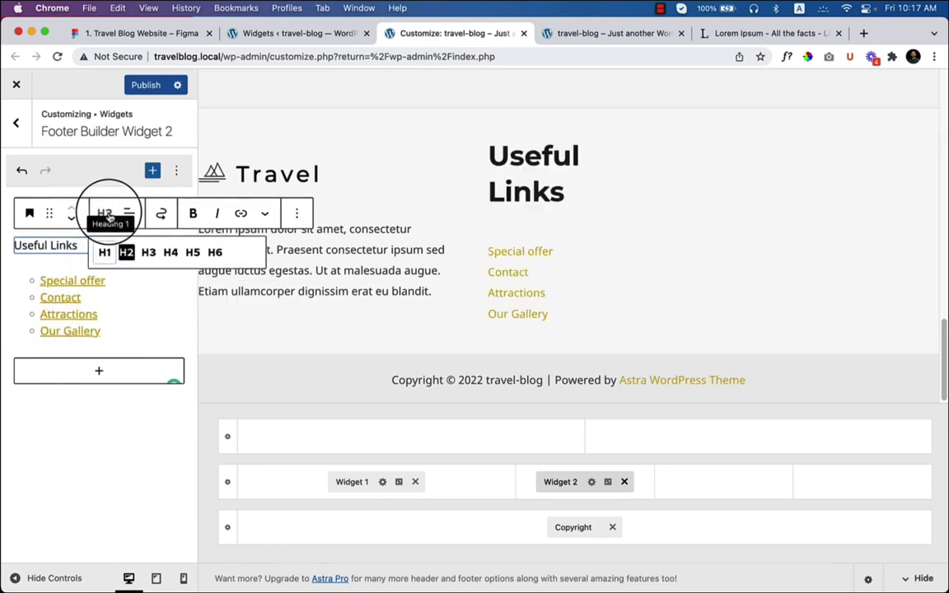
left_click(175, 256)
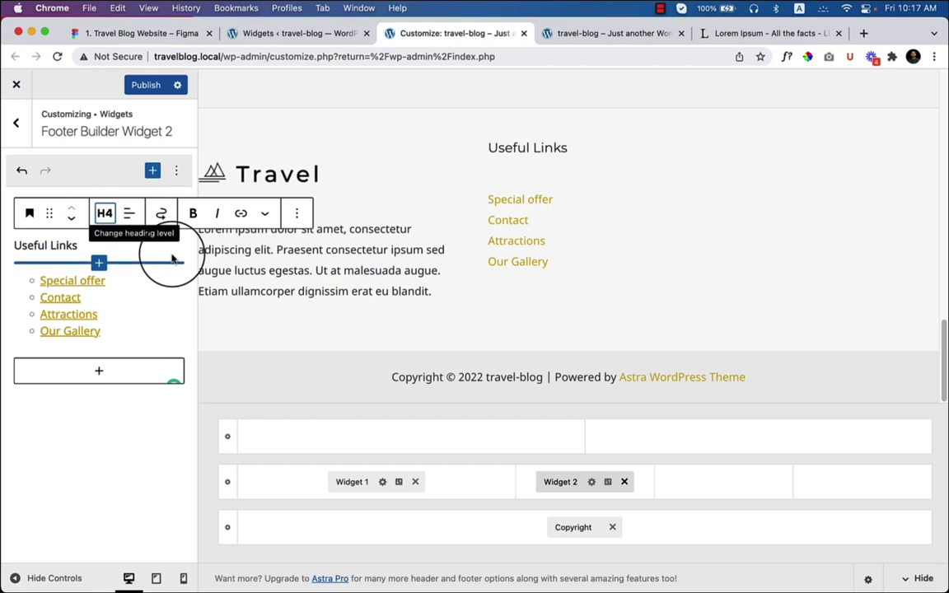
left_click(105, 214)
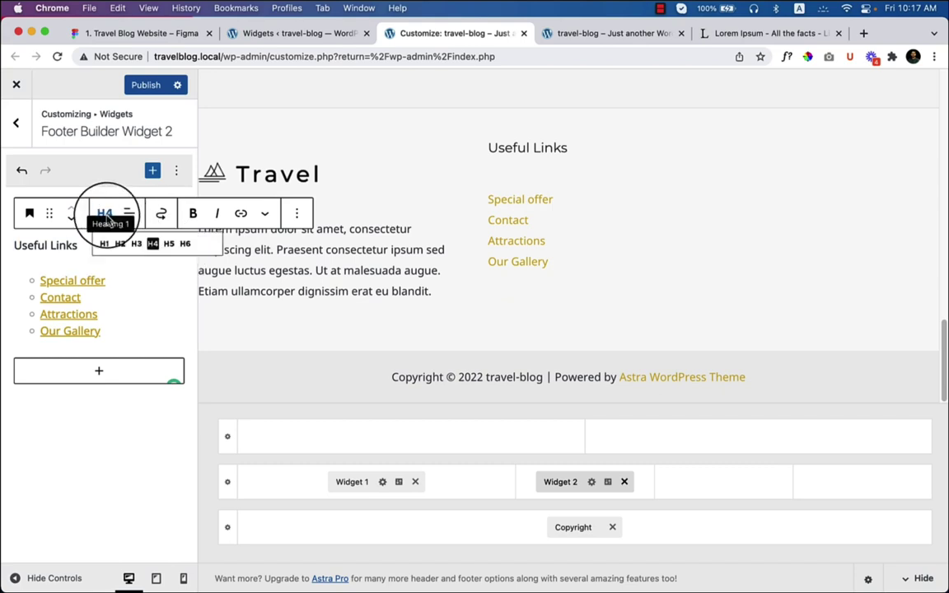
left_click(152, 255)
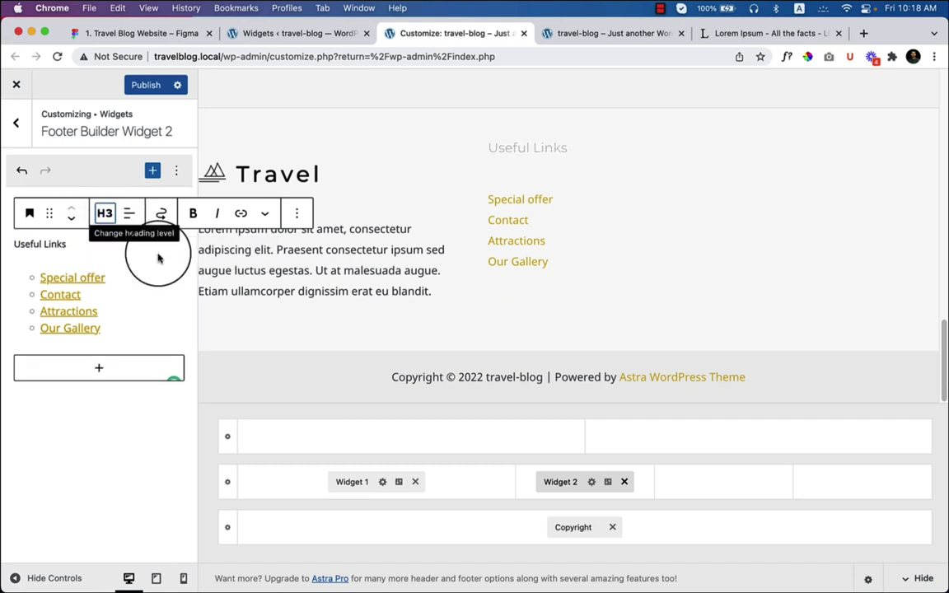
left_click(104, 214)
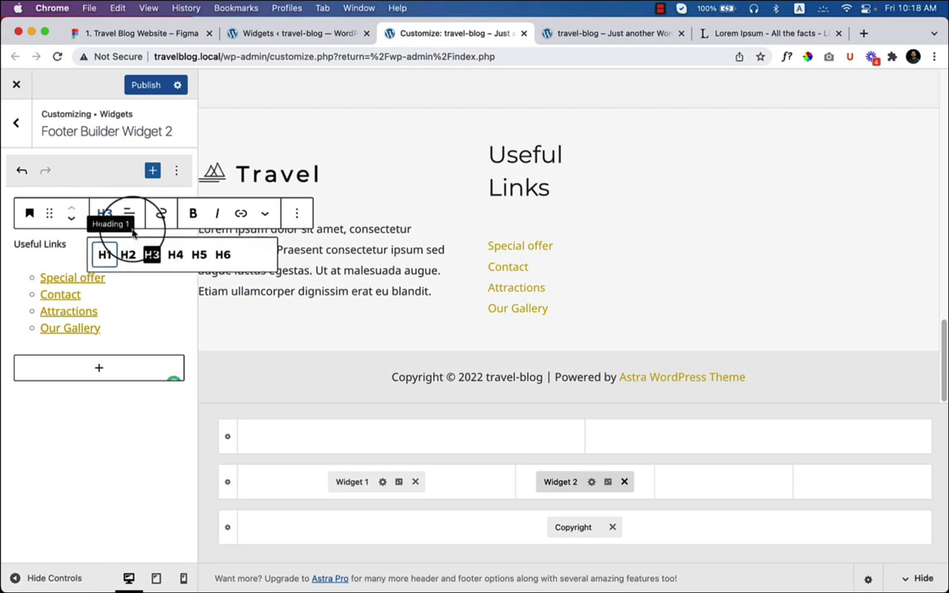
left_click(173, 255)
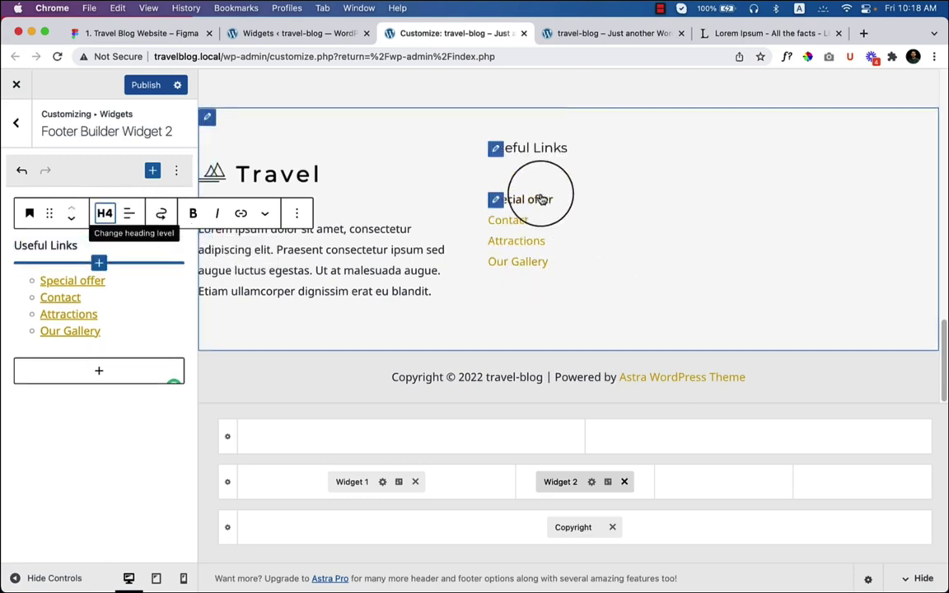
left_click(41, 578)
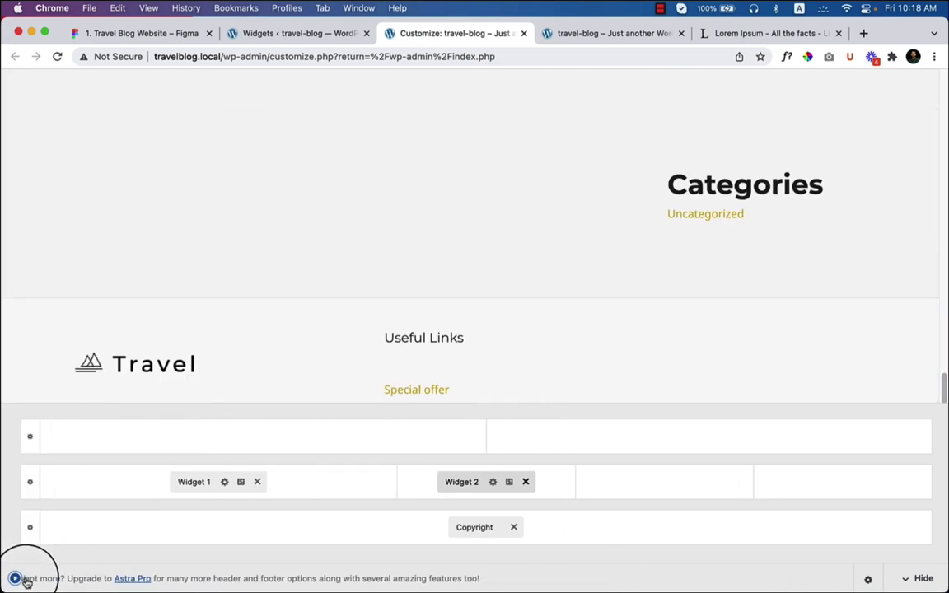
Show the controls again and compare the footer preview with the Figma design
left_click(13, 580)
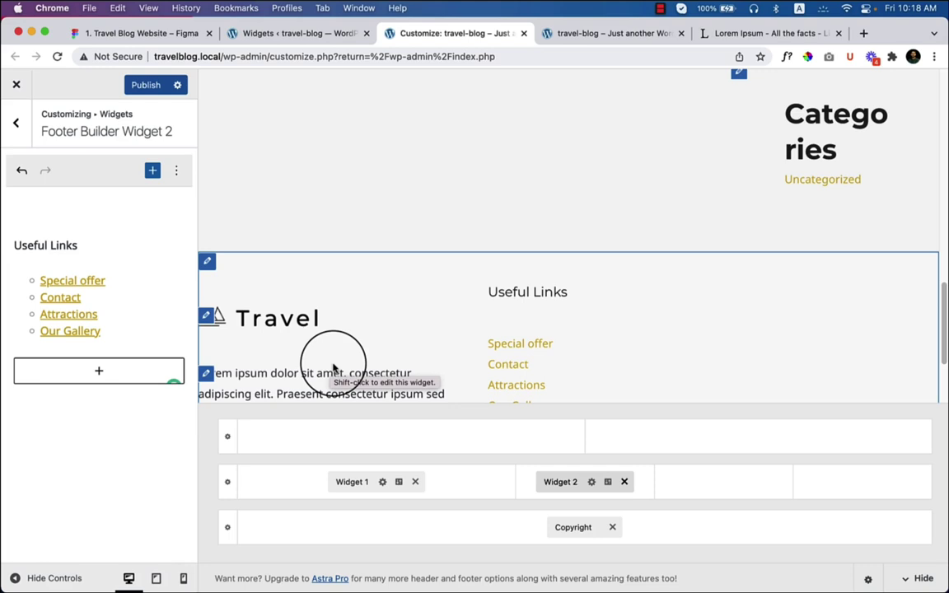
left_click(132, 31)
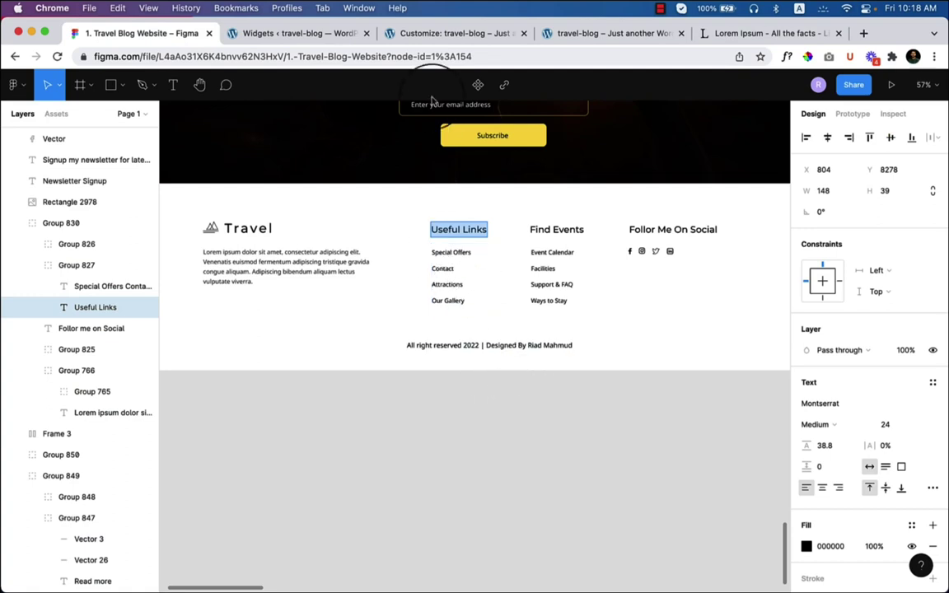
left_click(437, 41)
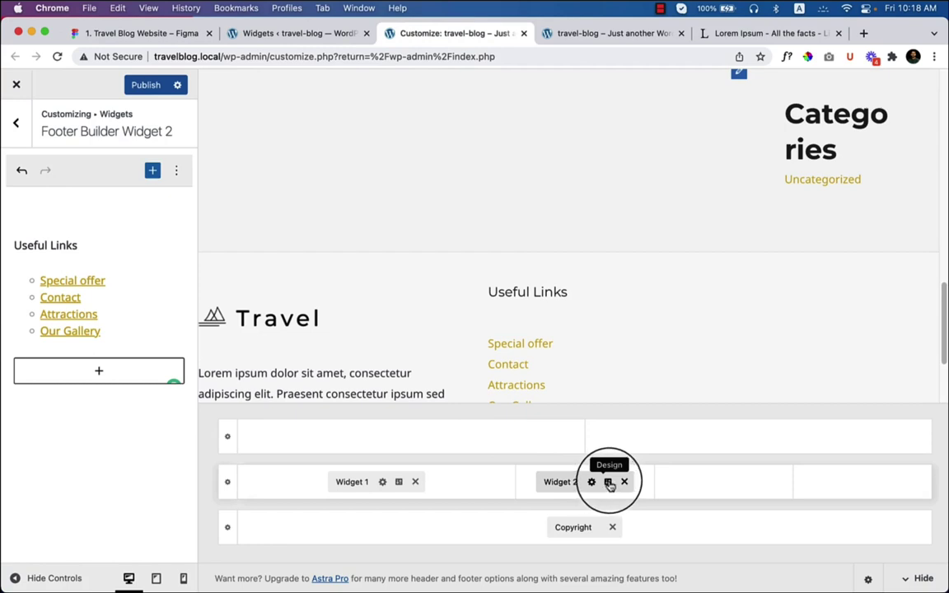
In Widget 2's design settings, try Center and Right alignment, then keep Left
left_click(609, 483)
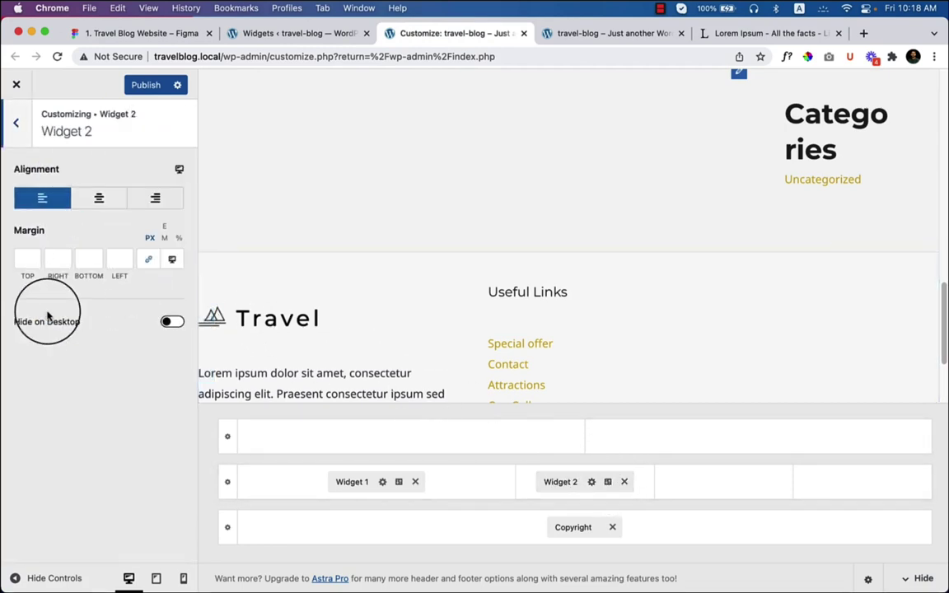
left_click(592, 485)
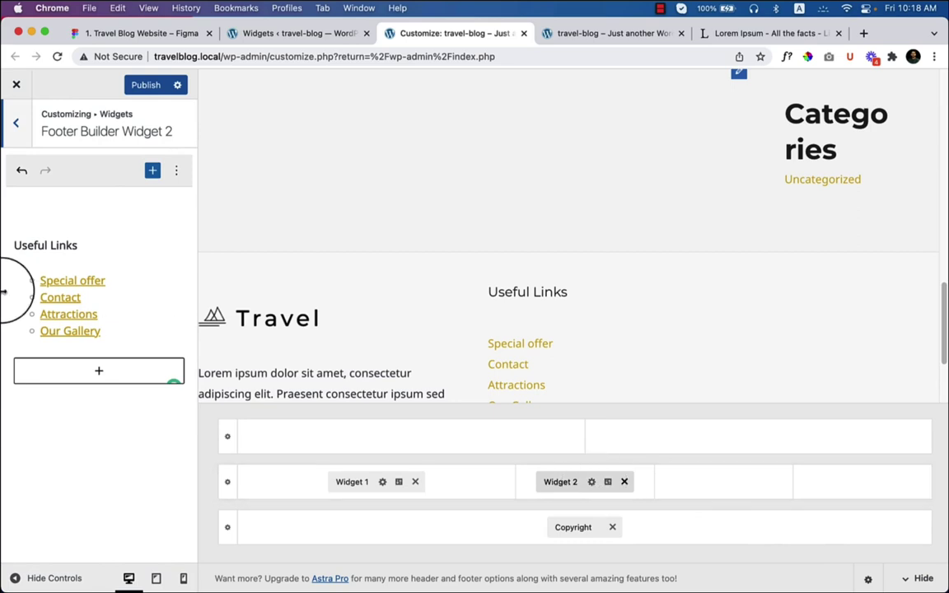
left_click(609, 484)
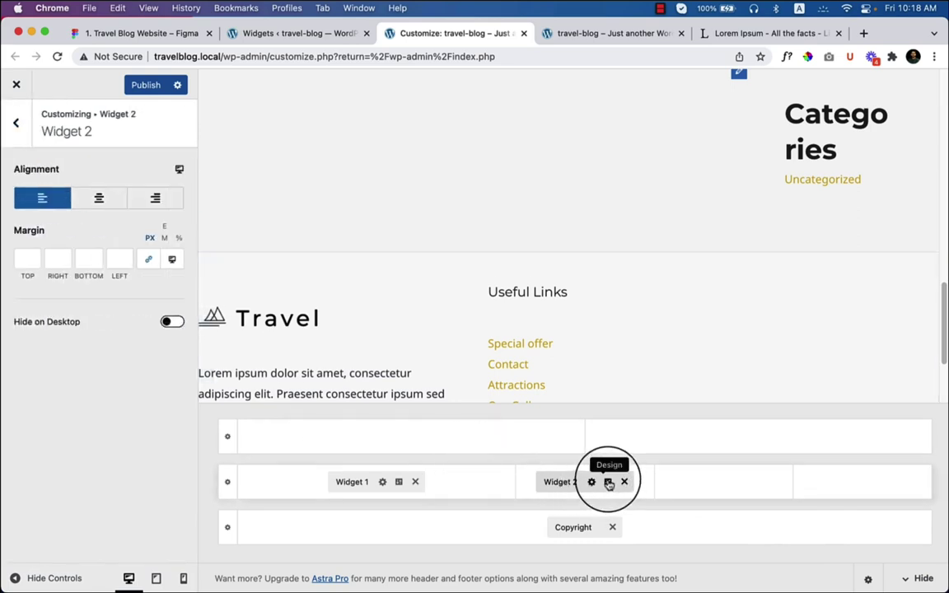
left_click(99, 199)
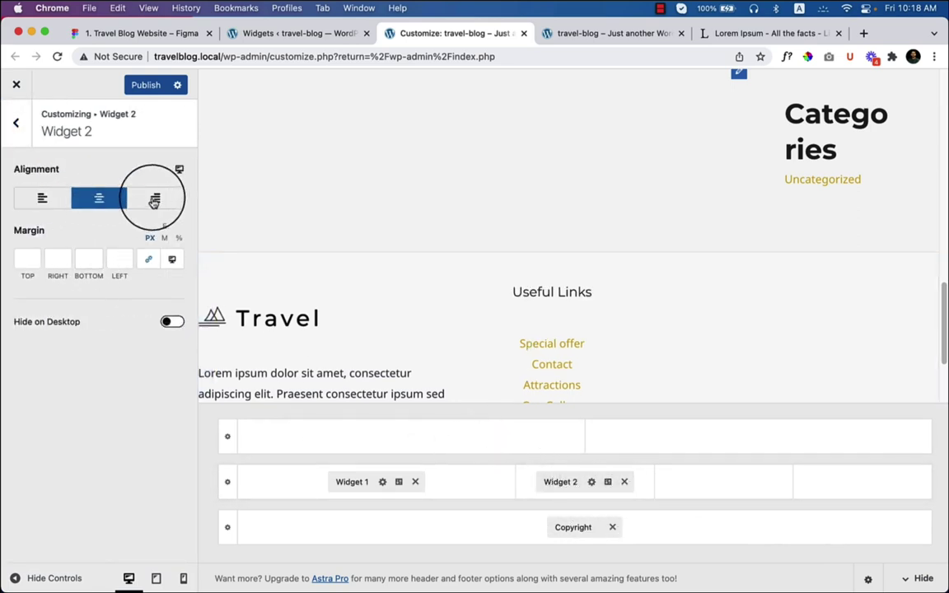
left_click(155, 198)
left_click(99, 198)
left_click(43, 199)
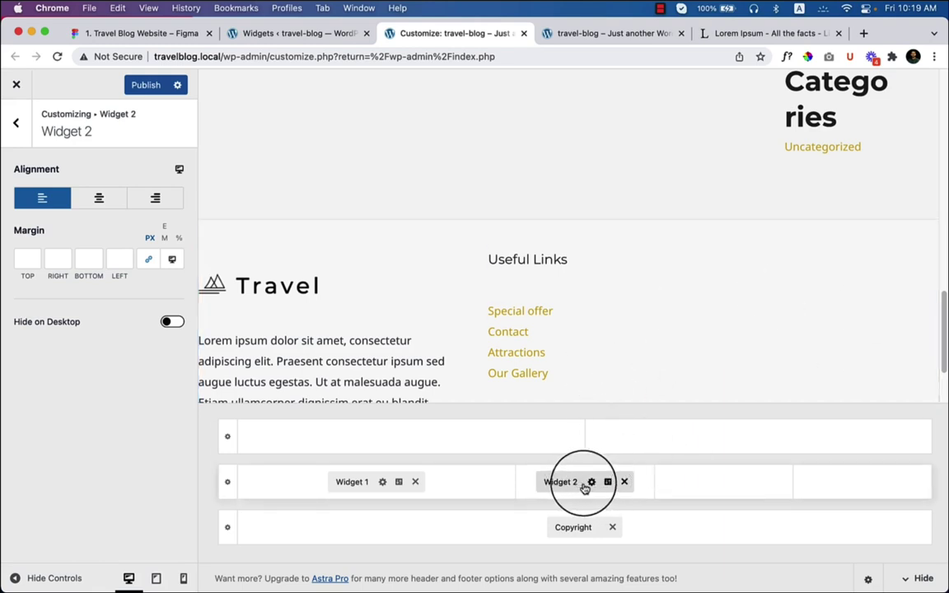
Add Widget 3 to the empty cell of the middle footer row
right_click(574, 483)
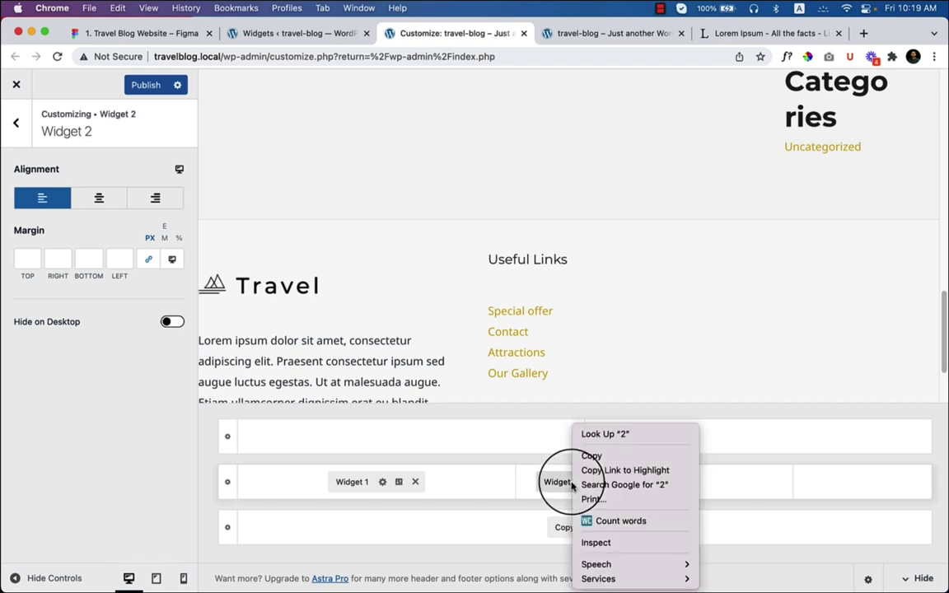
key("Escape")
left_click(591, 482)
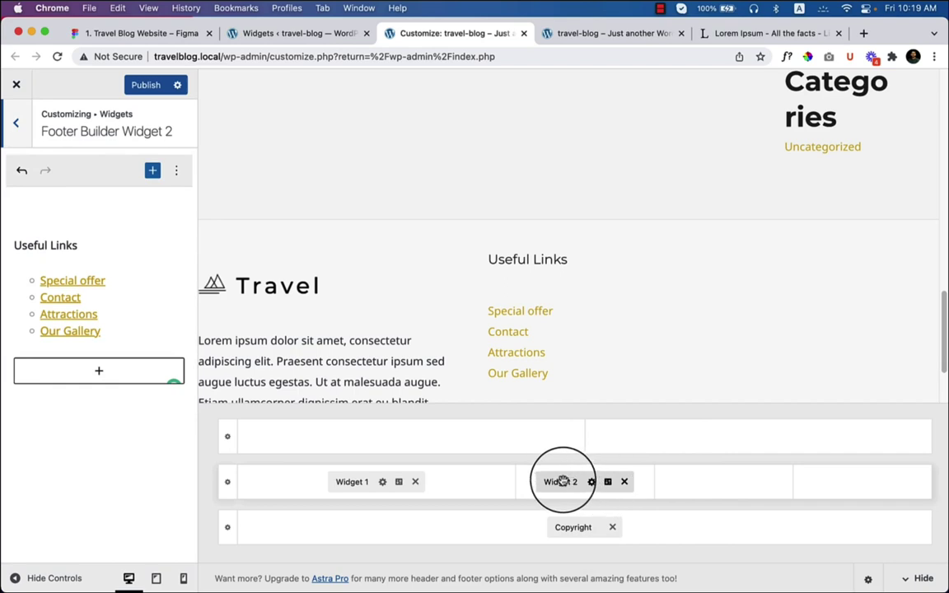
left_click(701, 490)
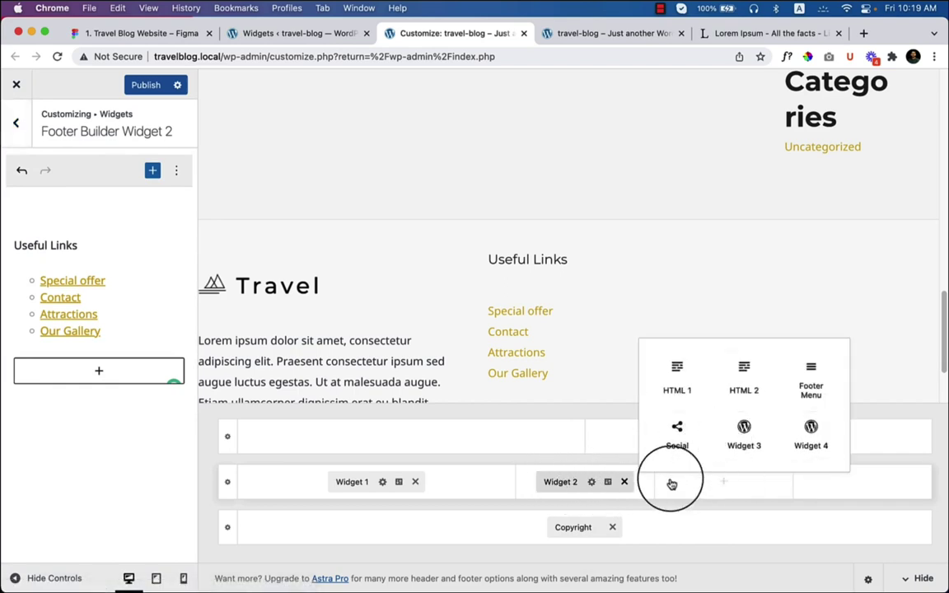
left_click(565, 484)
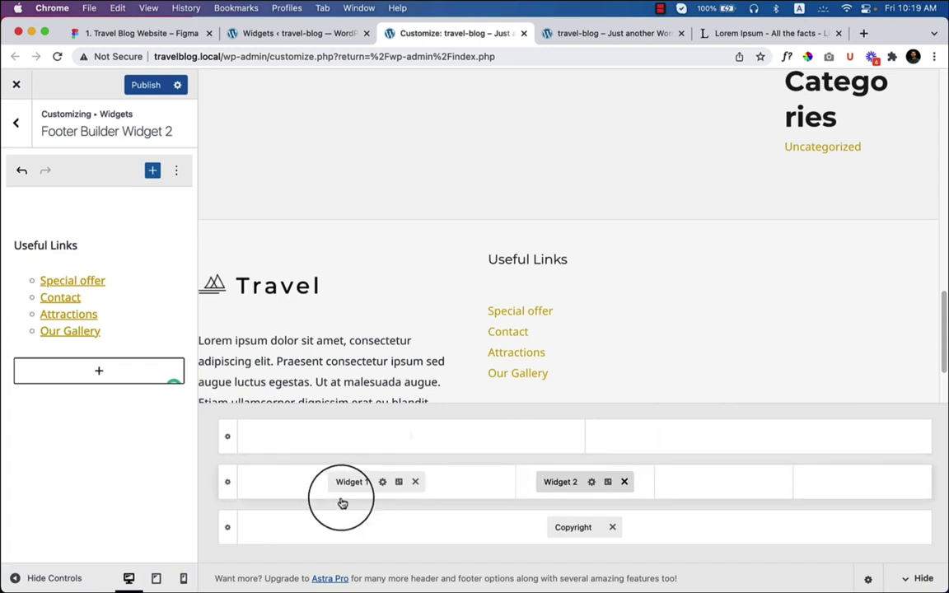
left_click_drag(564, 534, 585, 512)
left_click(733, 491)
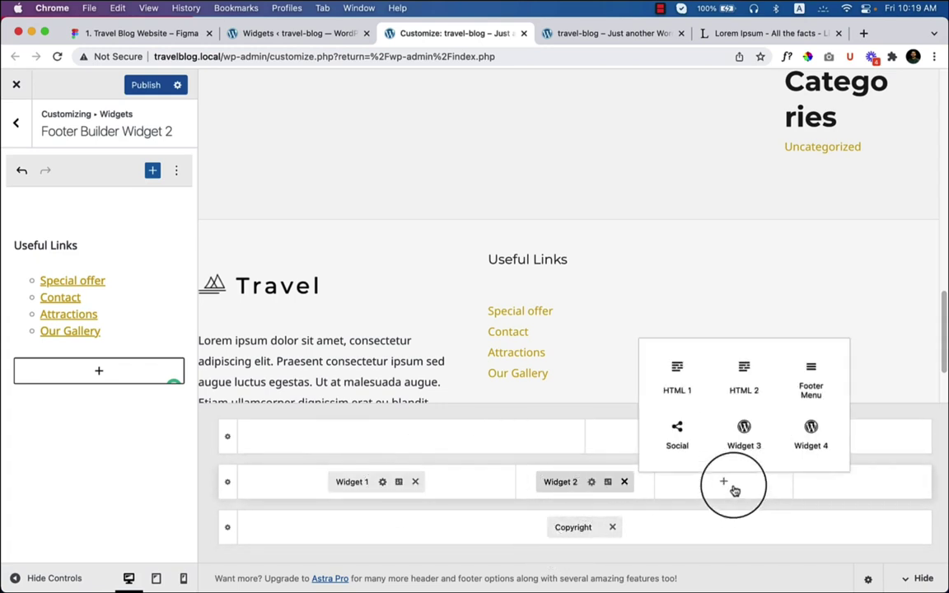
left_click(744, 441)
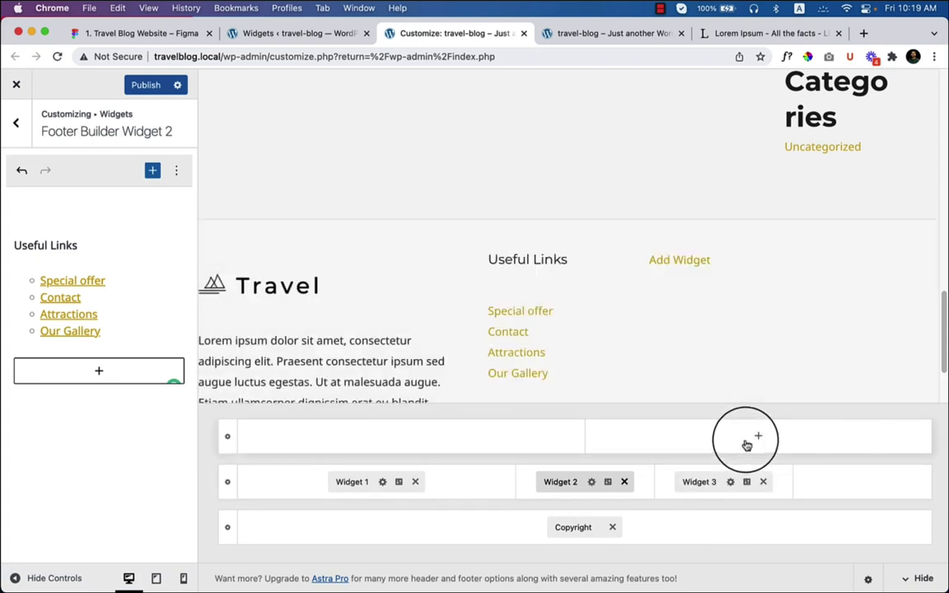
Copy the Useful Links heading and link list into Widget 3 as a paragraph block
left_click(17, 246)
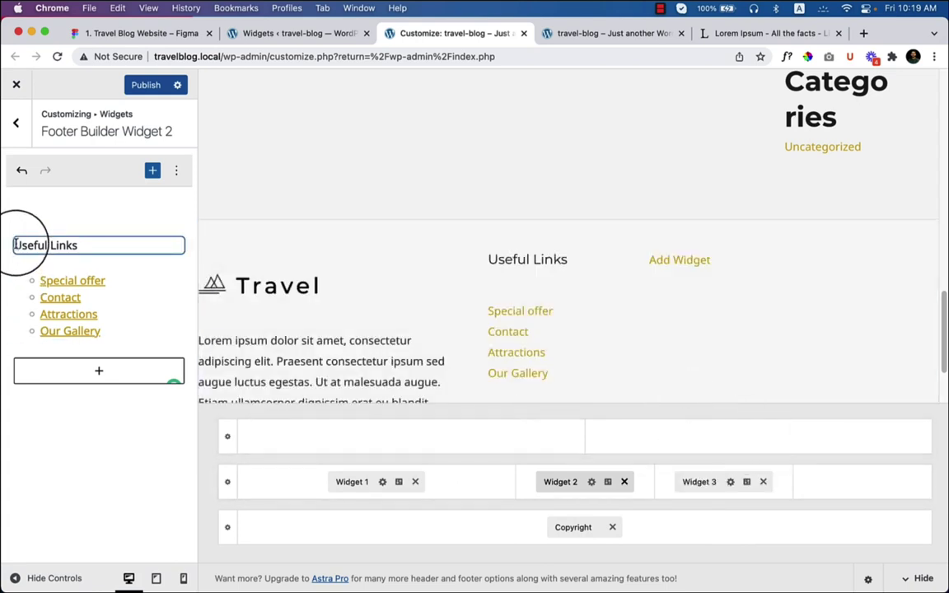
left_click_drag(25, 251, 115, 338)
key("super+c")
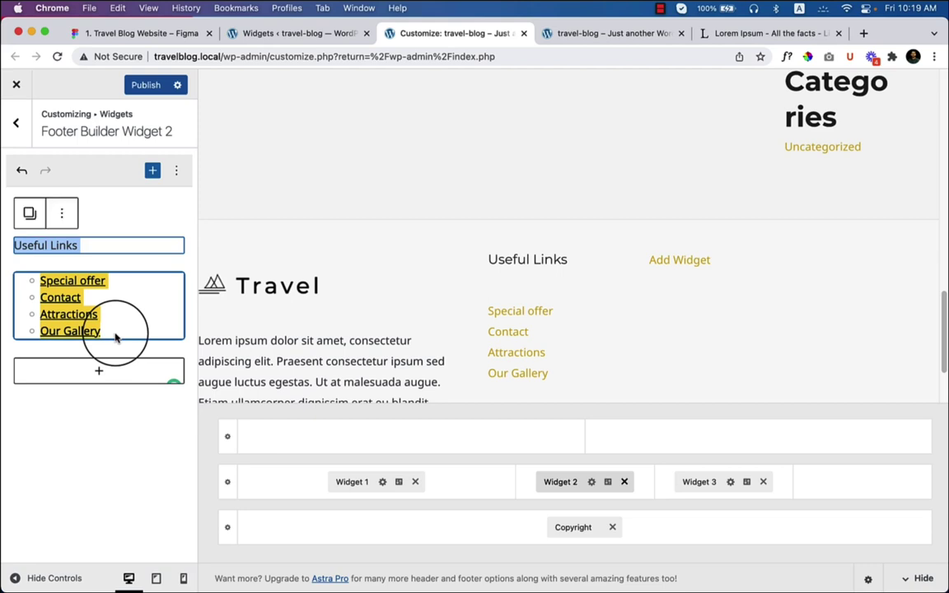
left_click(696, 481)
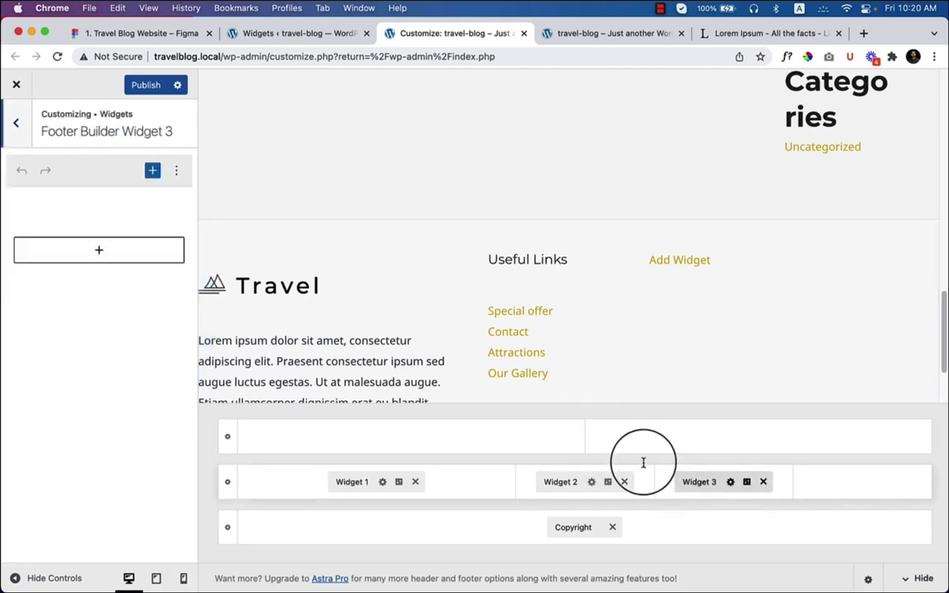
left_click(98, 250)
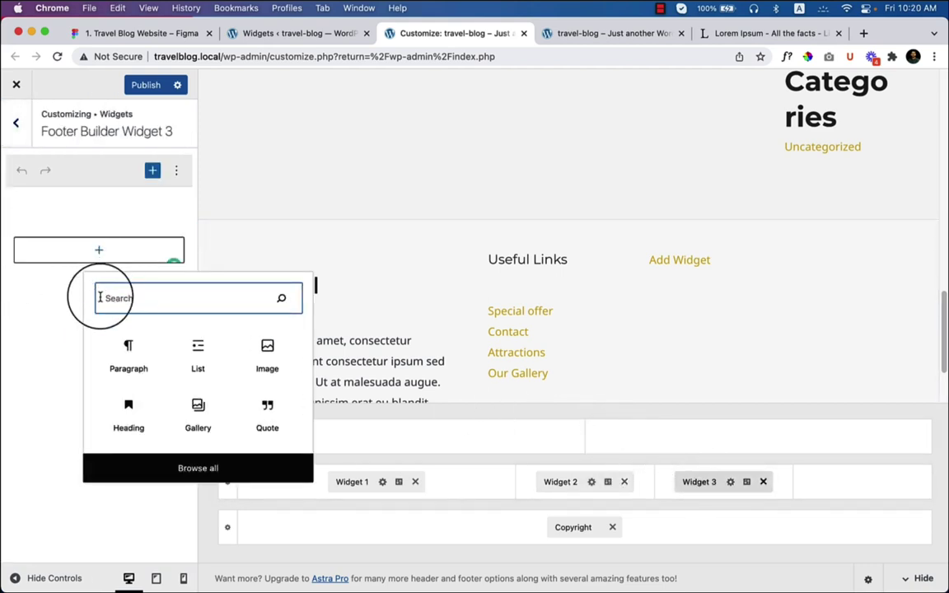
left_click(127, 346)
key("super+v")
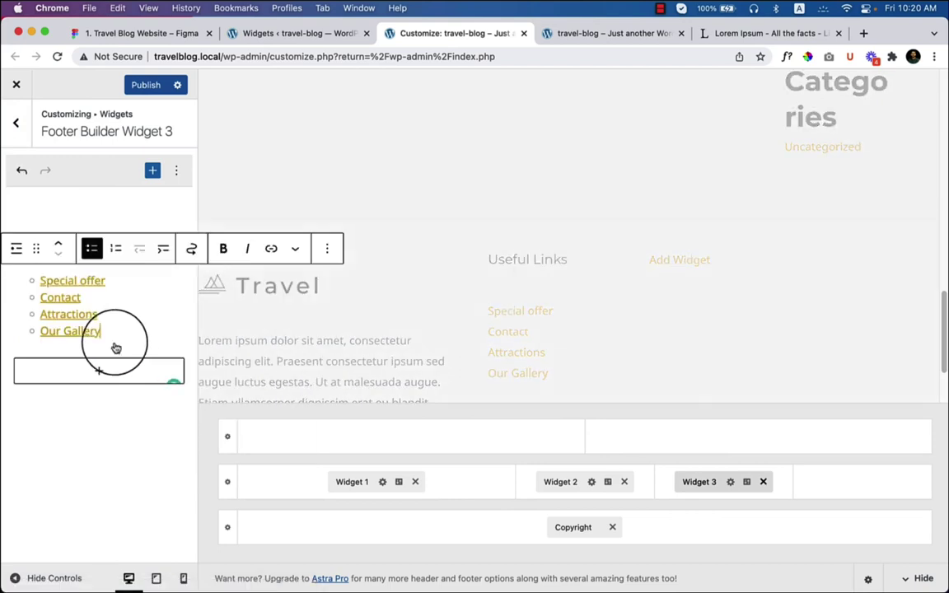
left_click(78, 432)
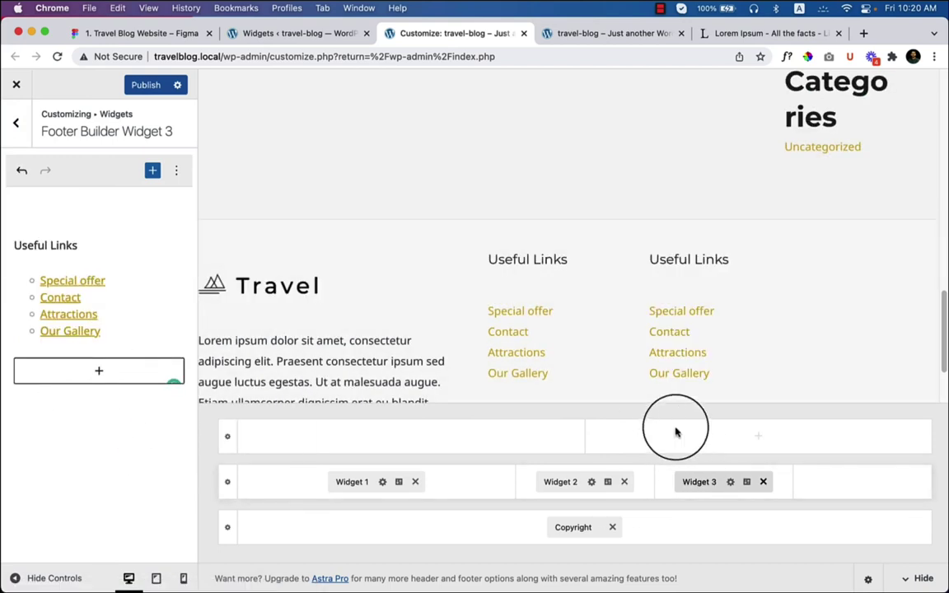
Replace Widget 3's Useful Links heading with 'Find Events' copied from the Figma design
left_click(146, 33)
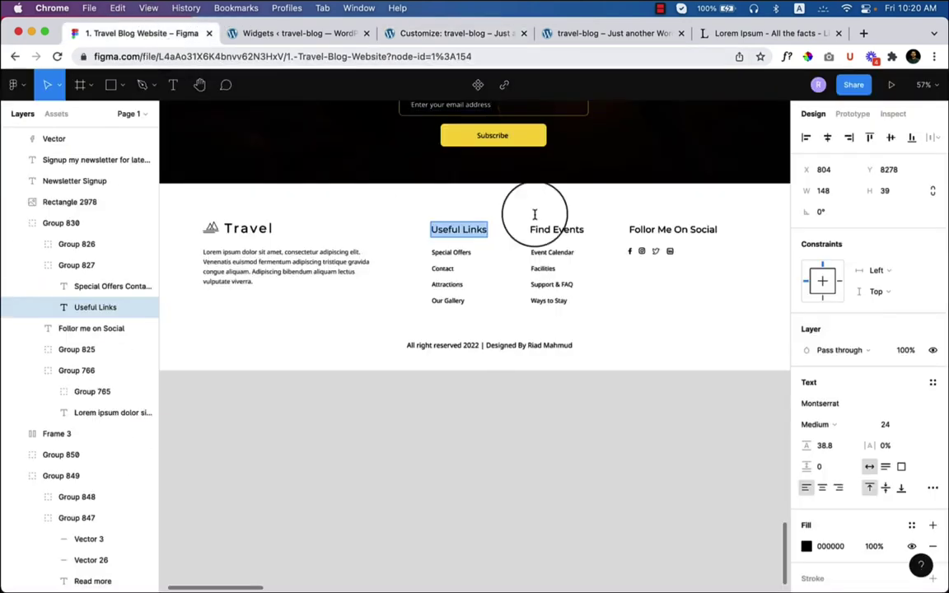
double_click(572, 228)
key("super+c")
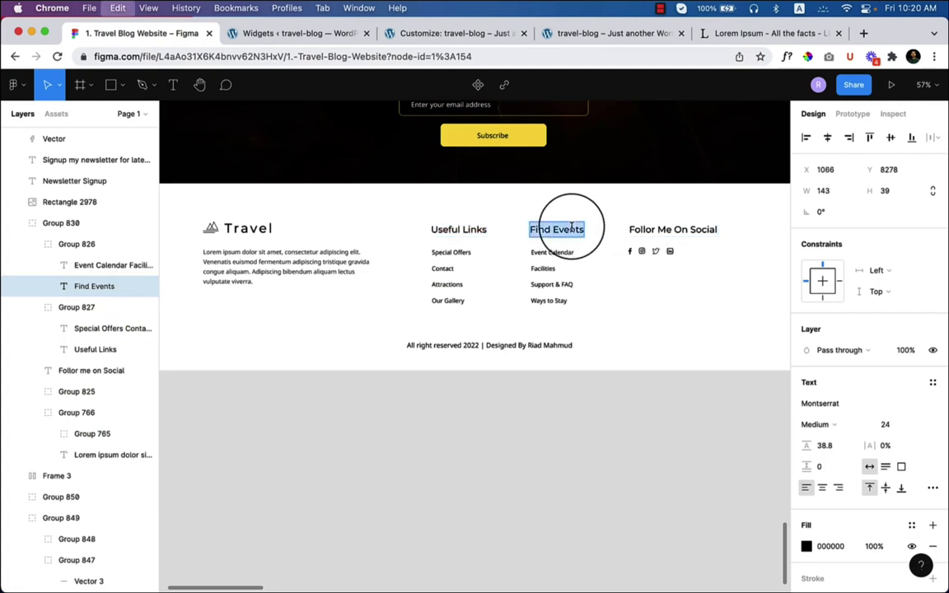
left_click(466, 35)
triple_click(42, 238)
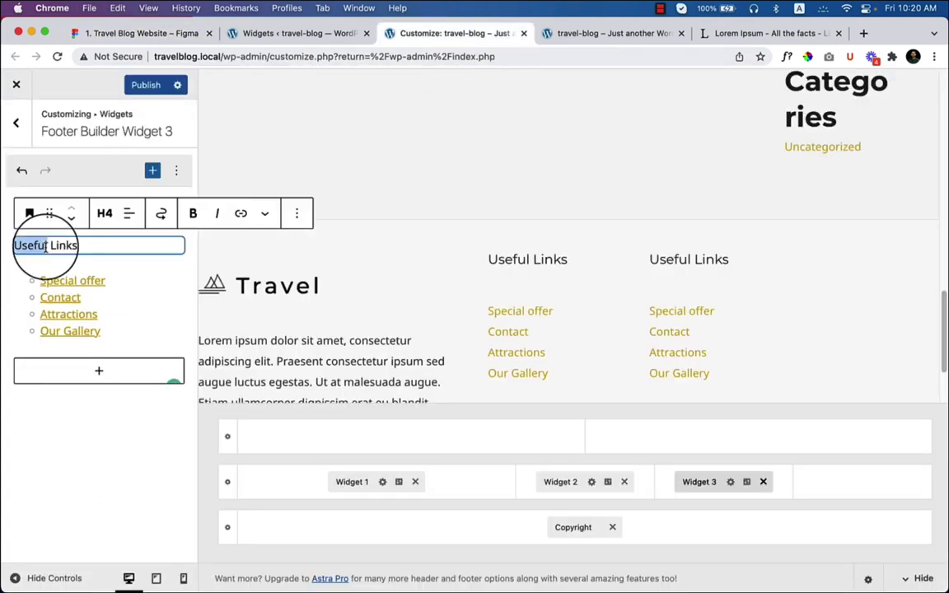
key("super+v")
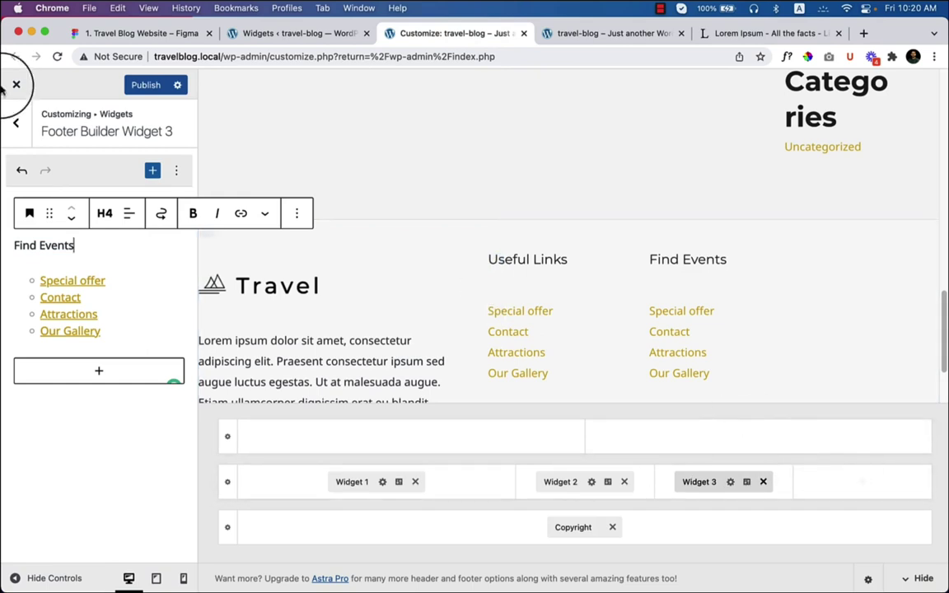
Copy the 'Follor Me On Social' column title from the Figma design
left_click(138, 32)
left_click(665, 231)
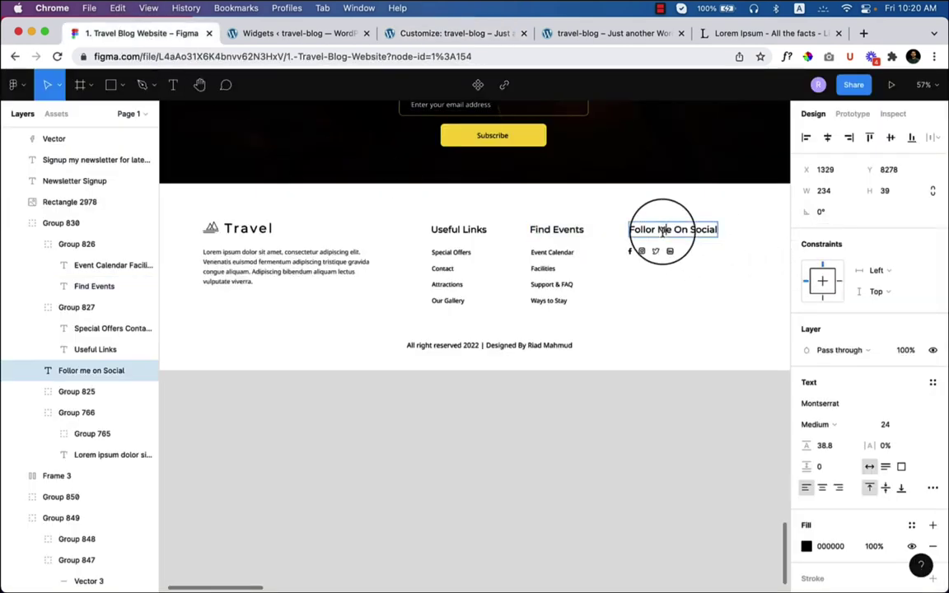
double_click(692, 236)
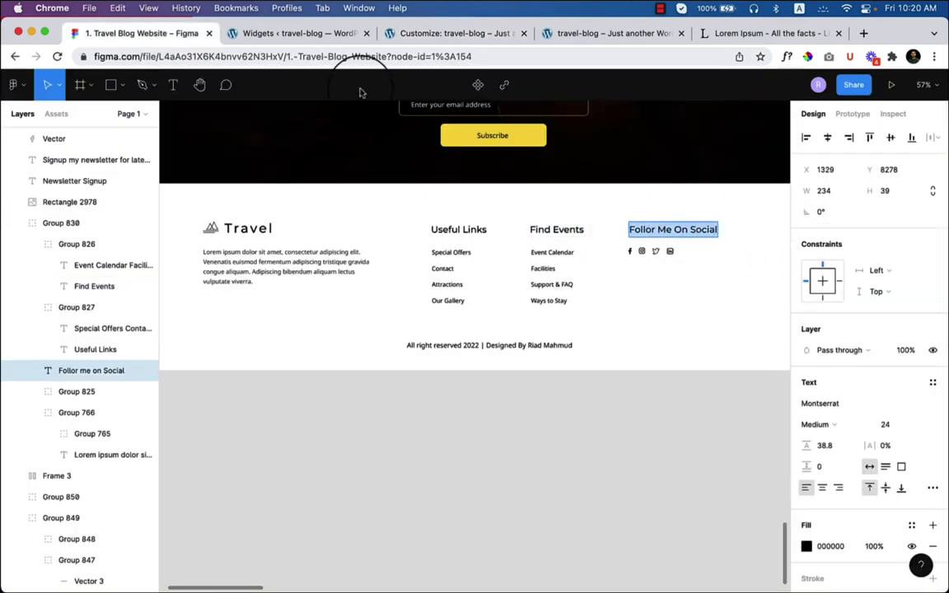
left_click(442, 35)
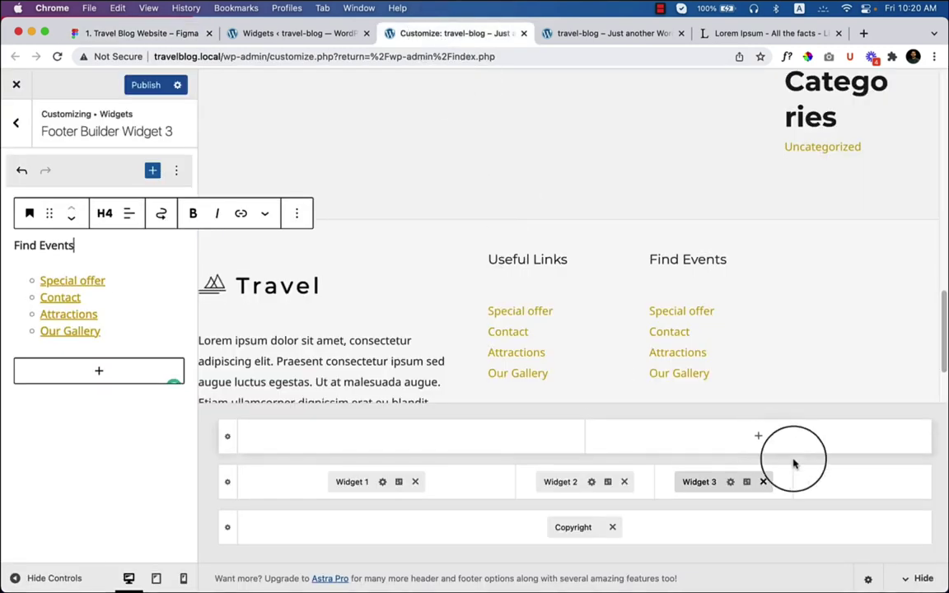
Add Widget 4 to the footer row with an H4 heading 'Follor me on Social'
left_click(857, 482)
left_click(850, 441)
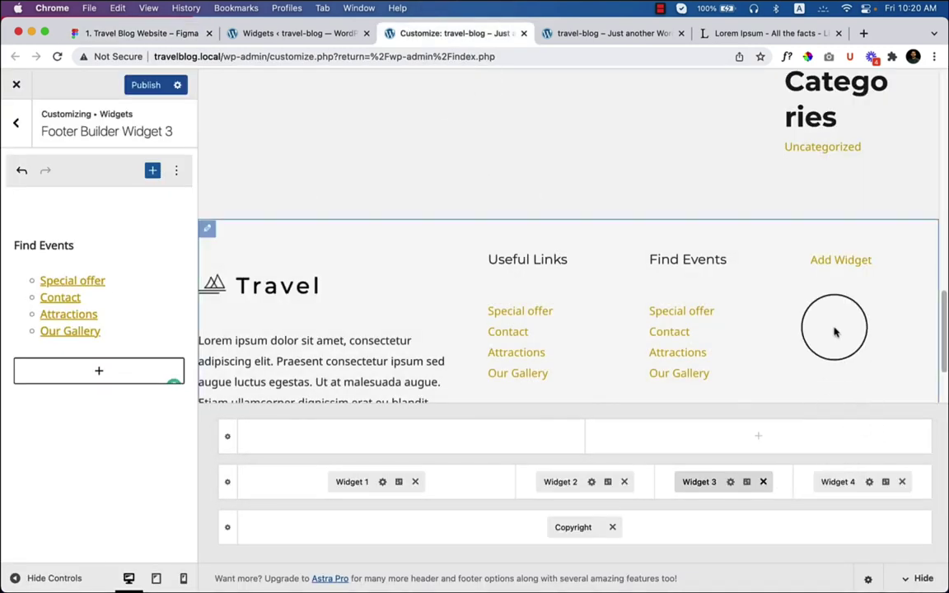
left_click(840, 480)
left_click(76, 263)
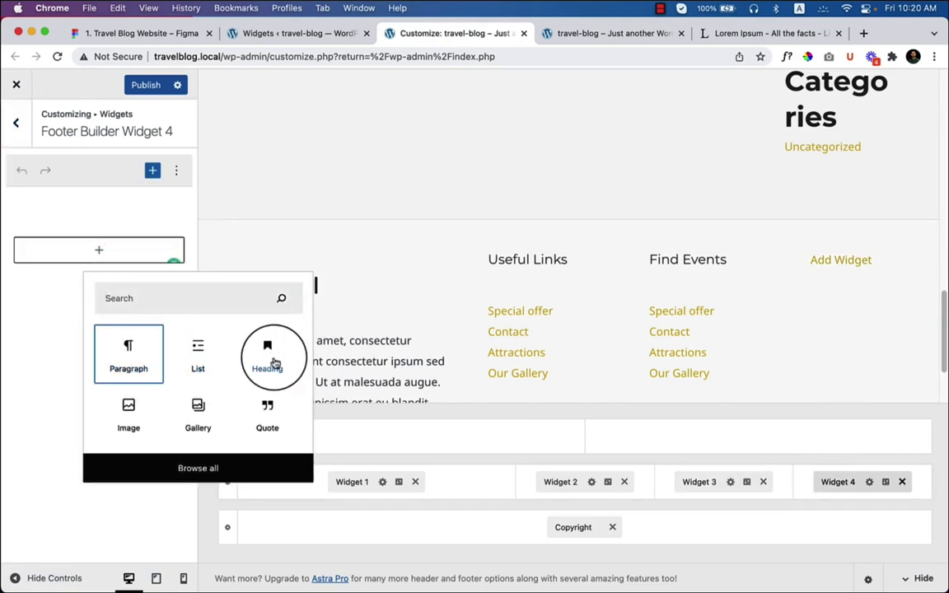
left_click(269, 356)
left_click(65, 213)
left_click(108, 255)
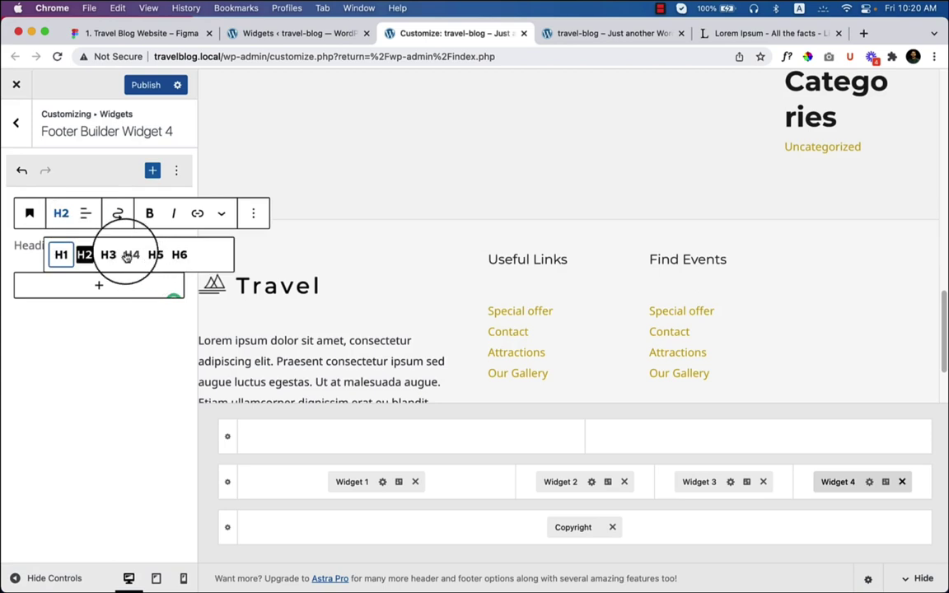
left_click(71, 217)
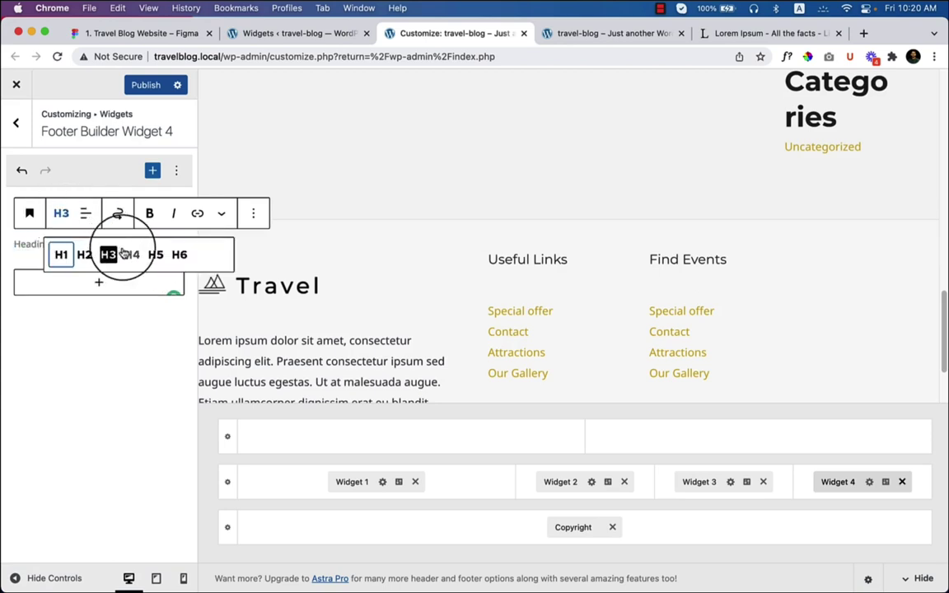
left_click(125, 253)
type("Follor me on Social")
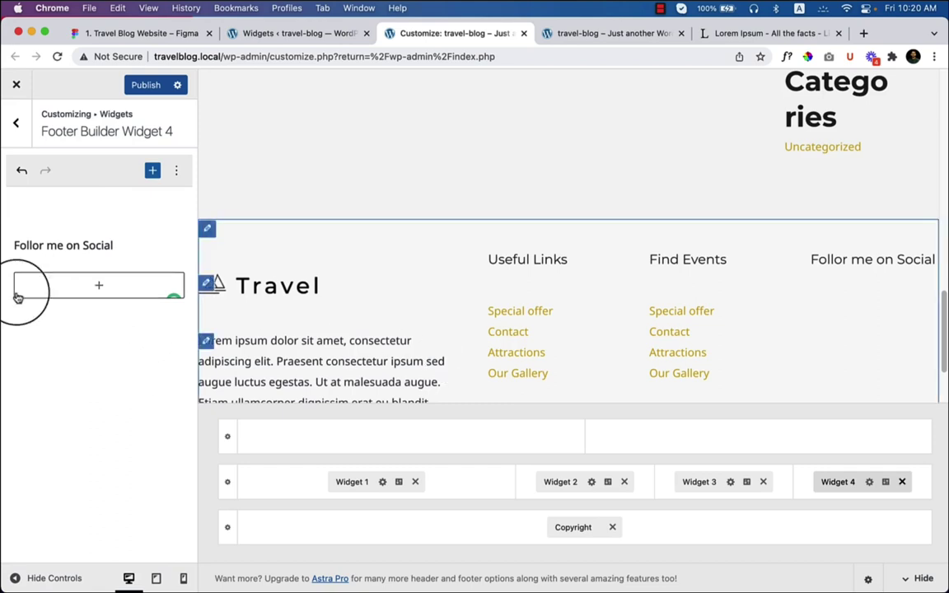
left_click(99, 285)
left_click(72, 318)
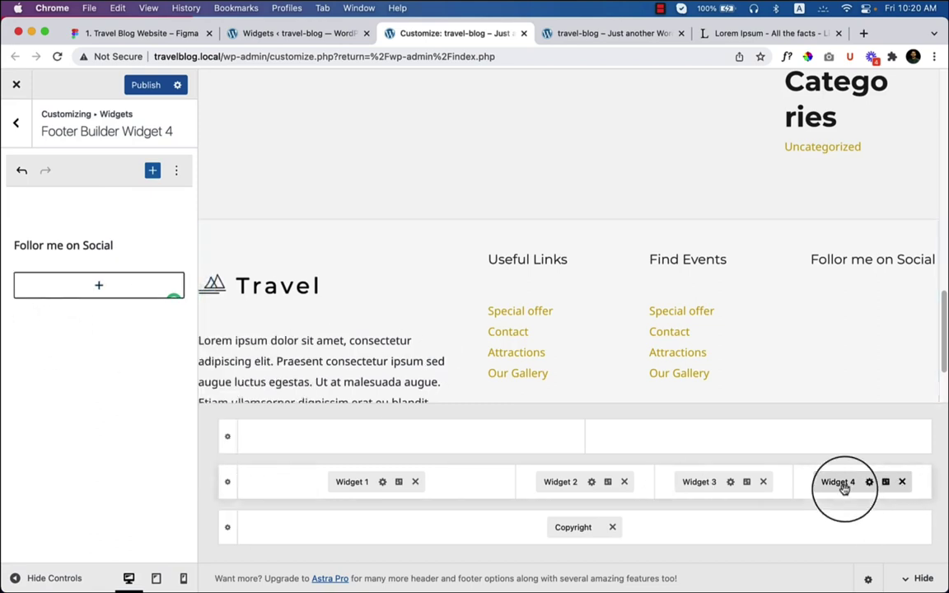
Add the Social icons element and include Behance and Linkedin icons
left_click(917, 486)
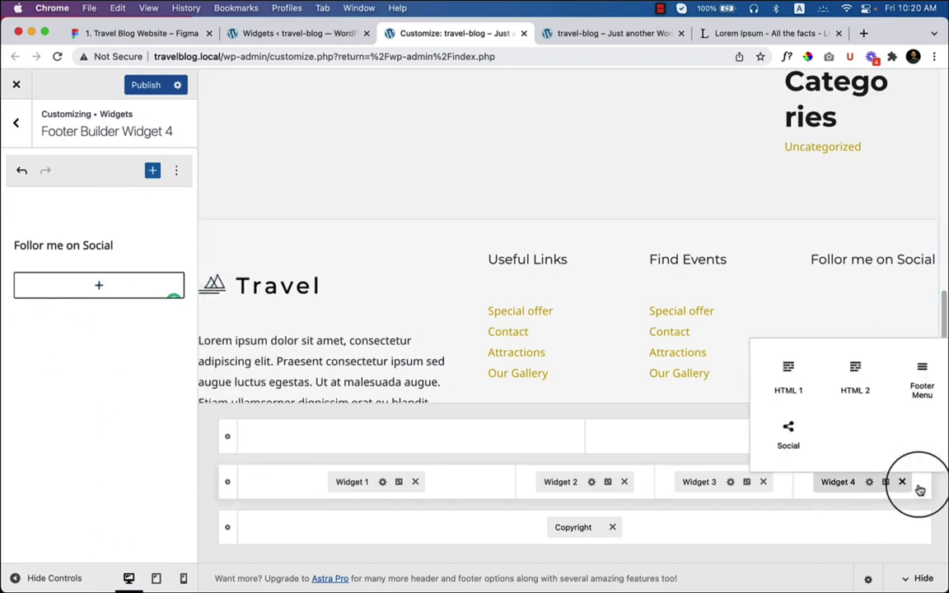
left_click(806, 445)
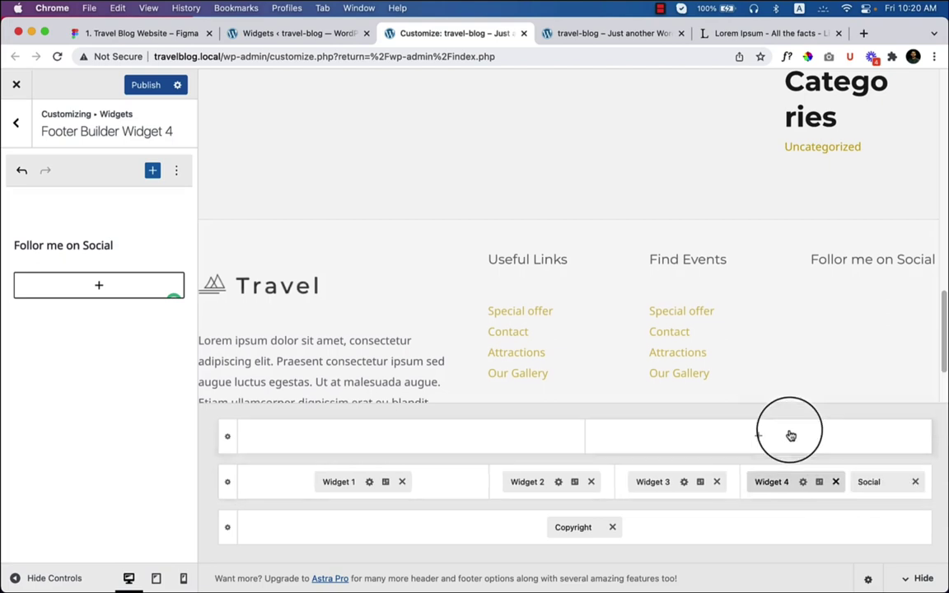
left_click(873, 482)
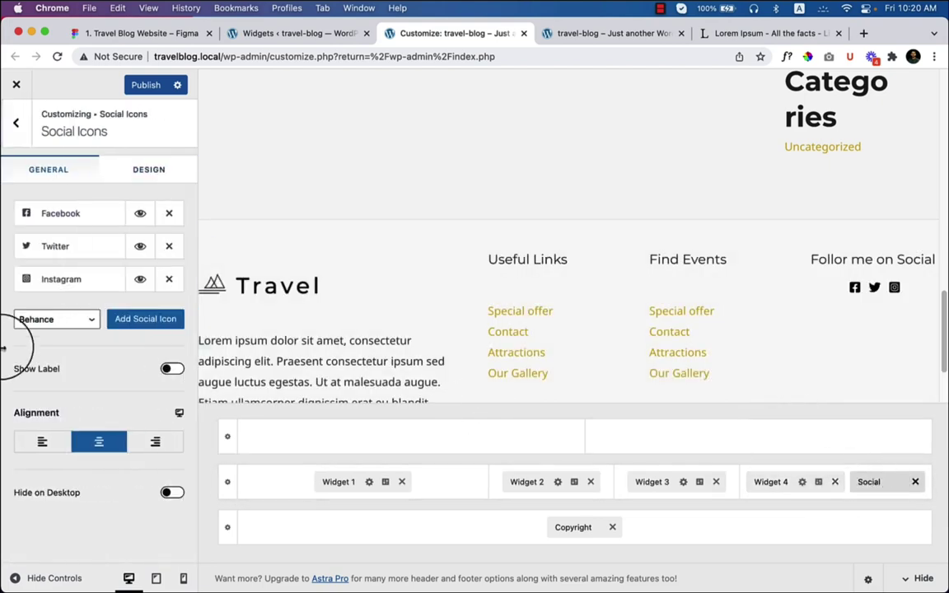
left_click(72, 324)
left_click(72, 320)
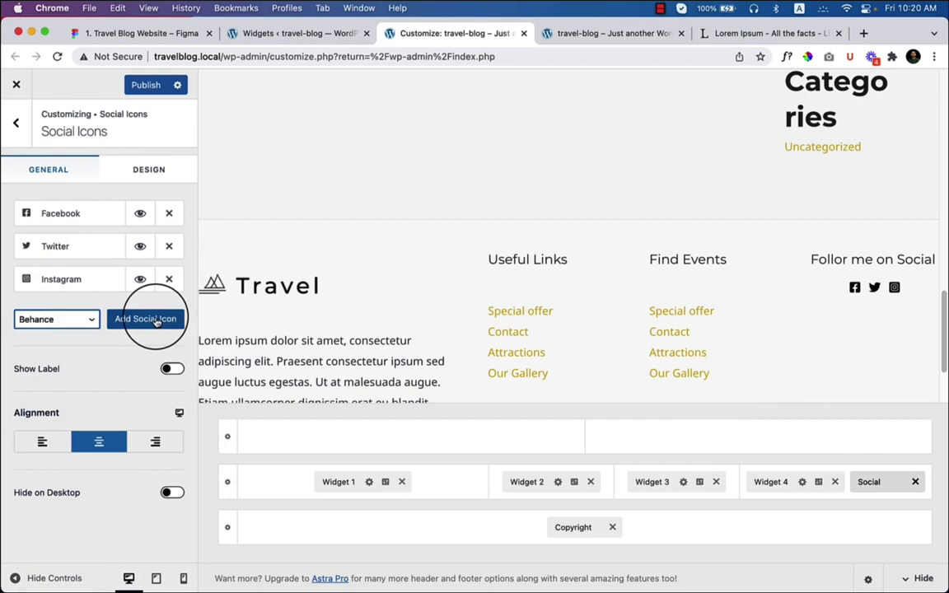
left_click(157, 323)
left_click(66, 353)
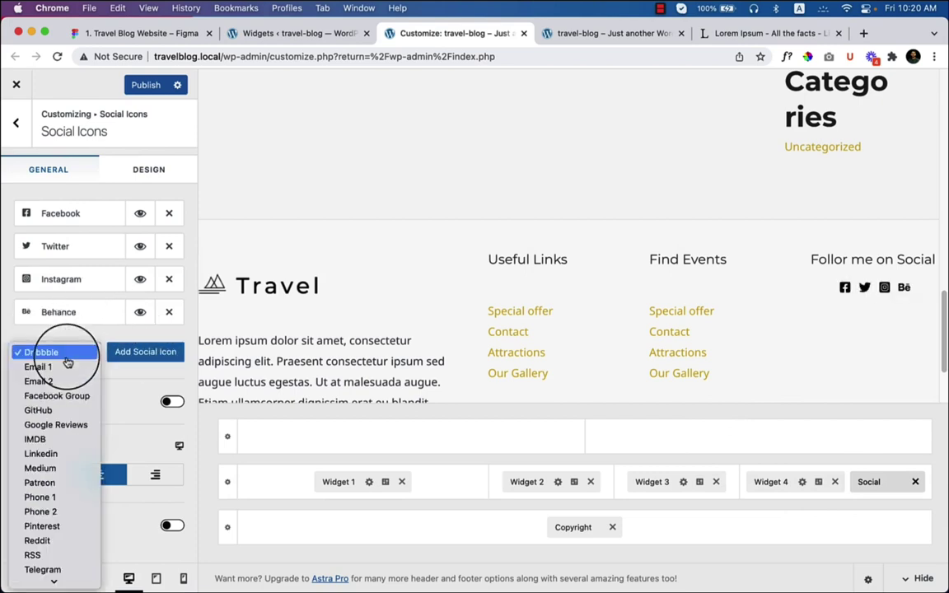
left_click(41, 453)
left_click(132, 354)
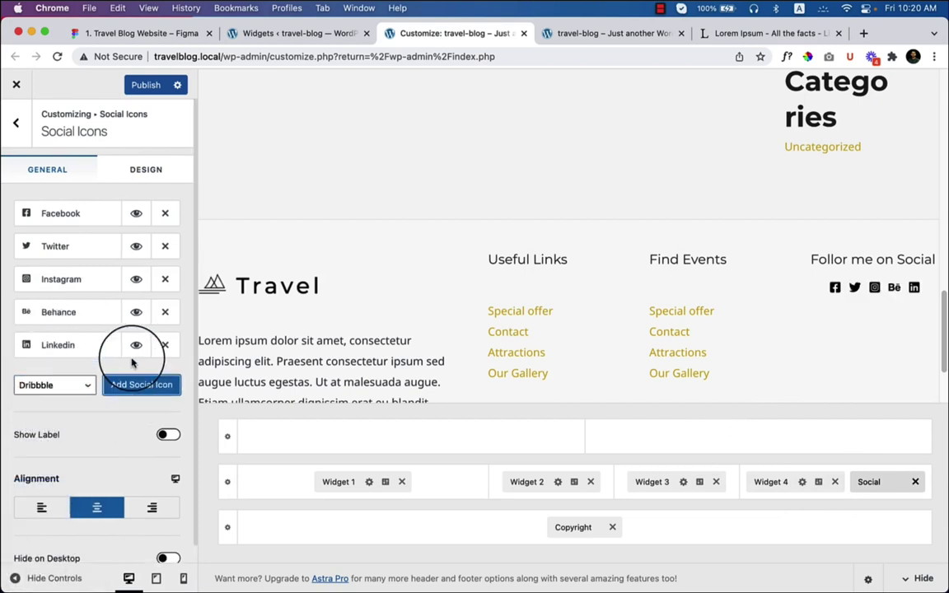
Left-align the social icons and preview the footer at full width
left_click(39, 512)
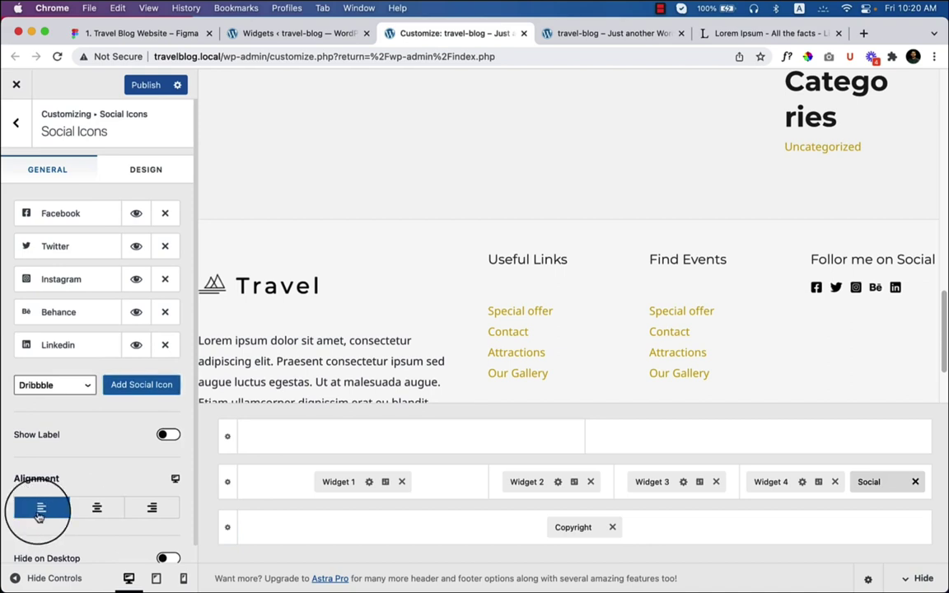
left_click(25, 580)
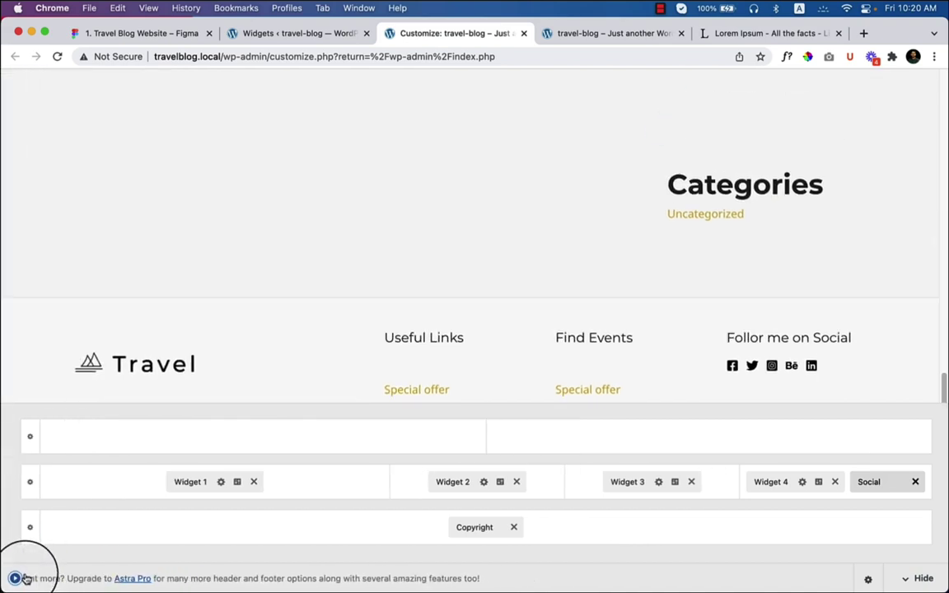
left_click(14, 580)
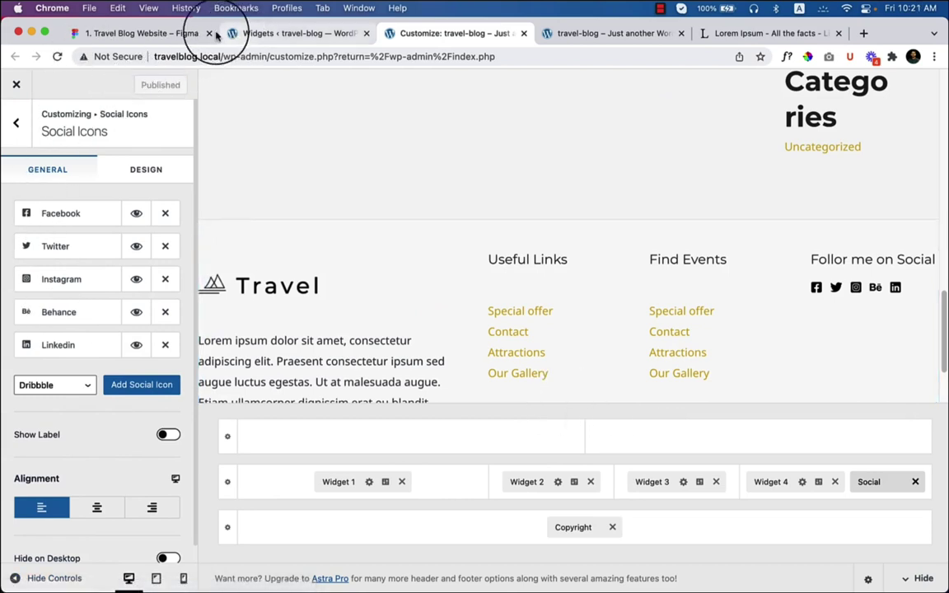
scroll(536, 255, "down", 3)
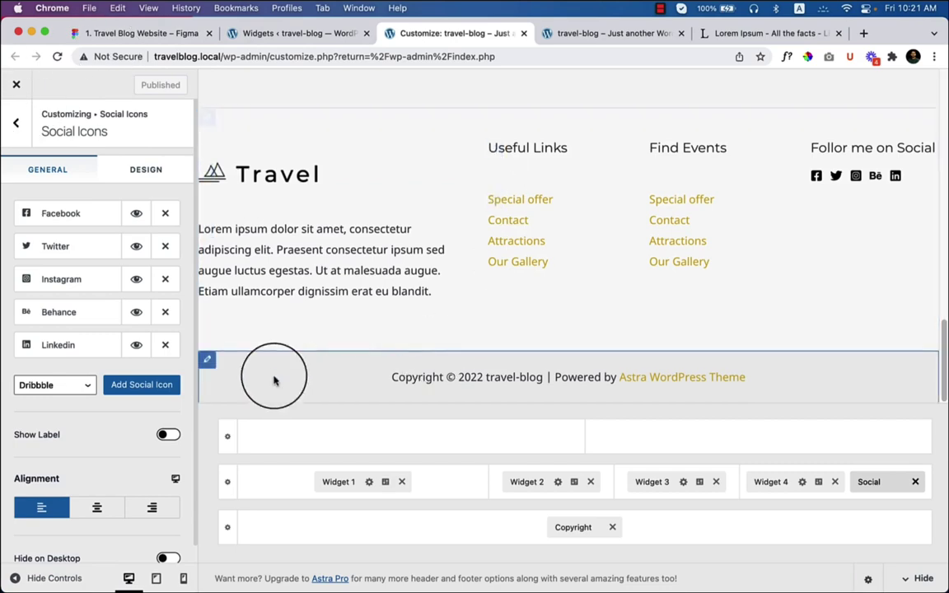
Give the copyright (Below Footer) row a white background in its Design settings
left_click(229, 531)
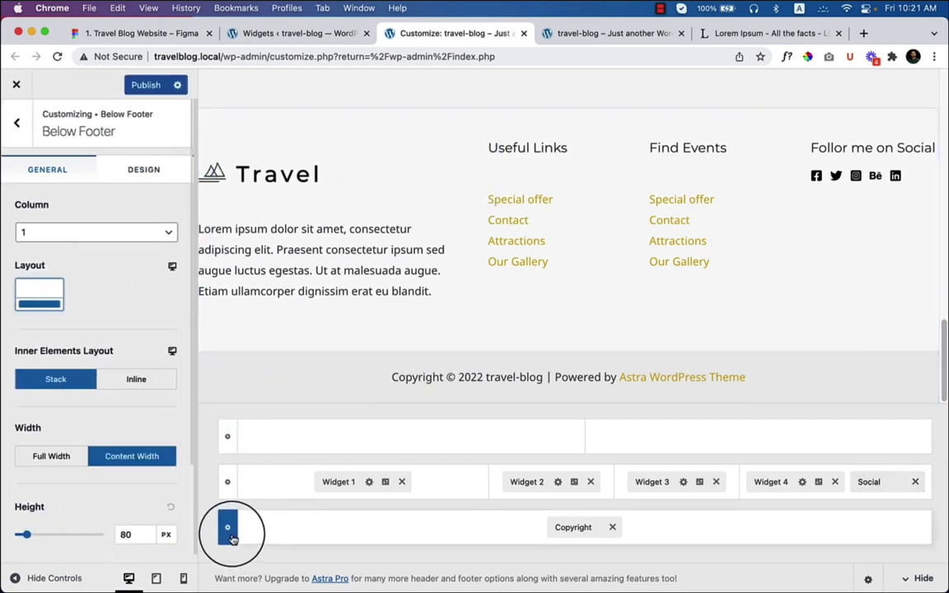
left_click(145, 33)
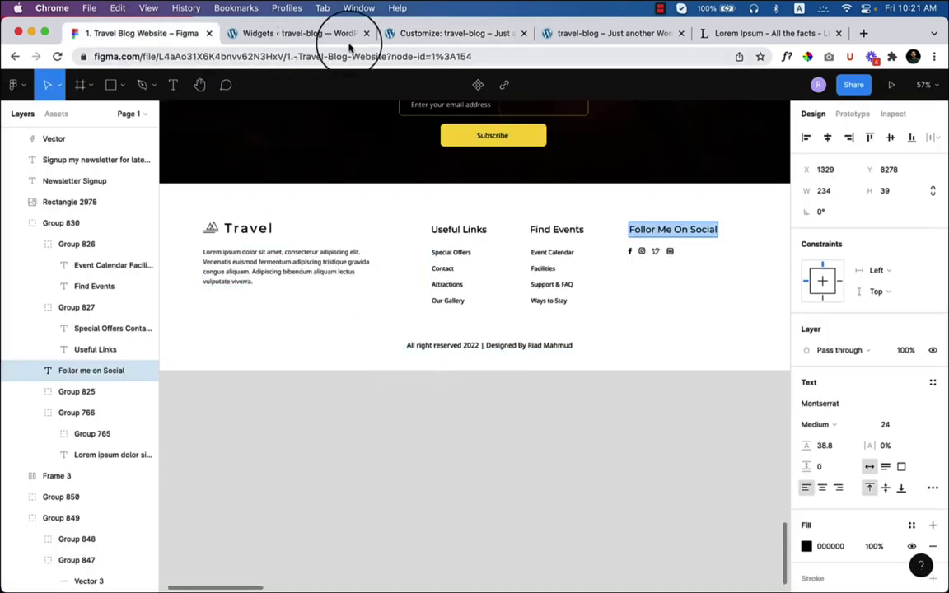
left_click(413, 34)
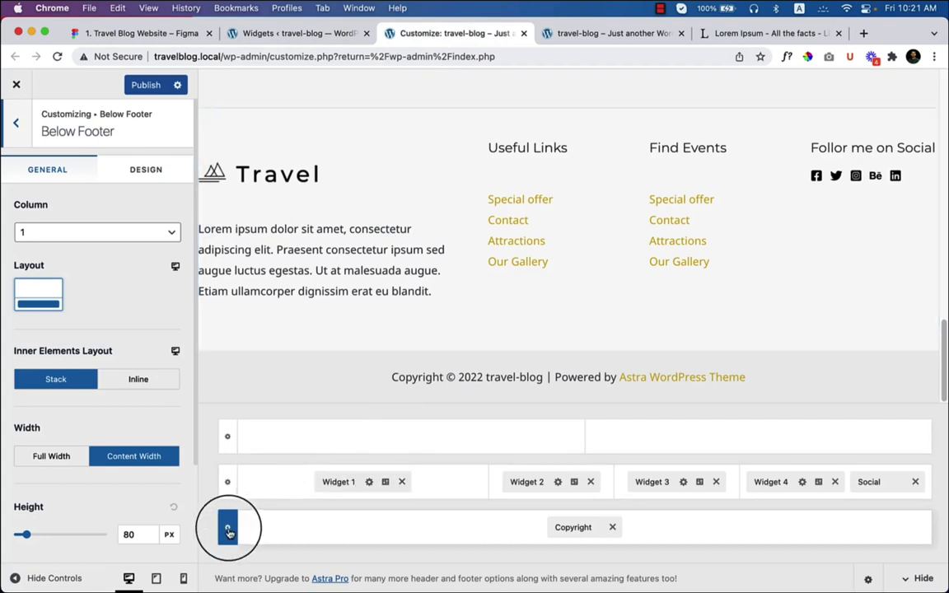
left_click(228, 532)
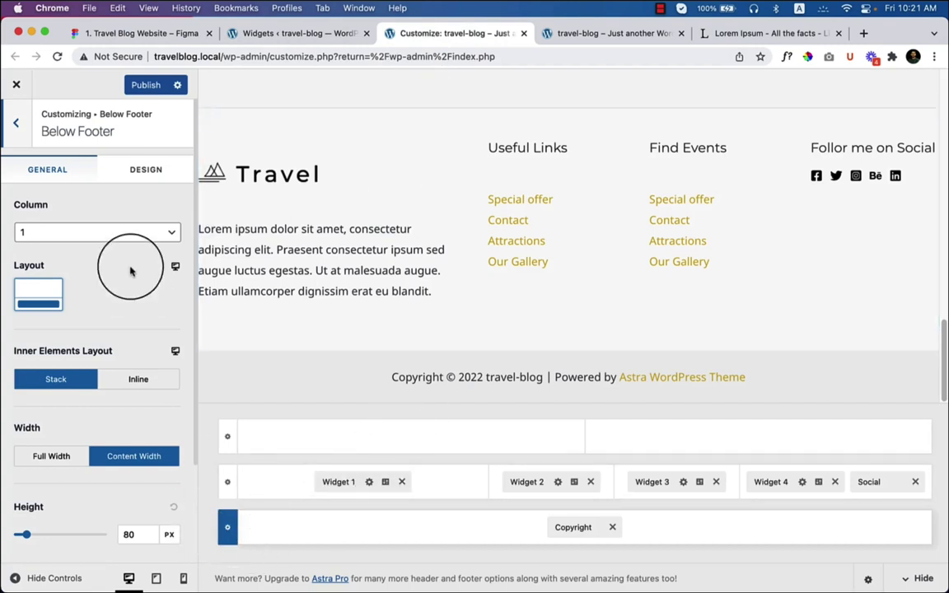
left_click(162, 178)
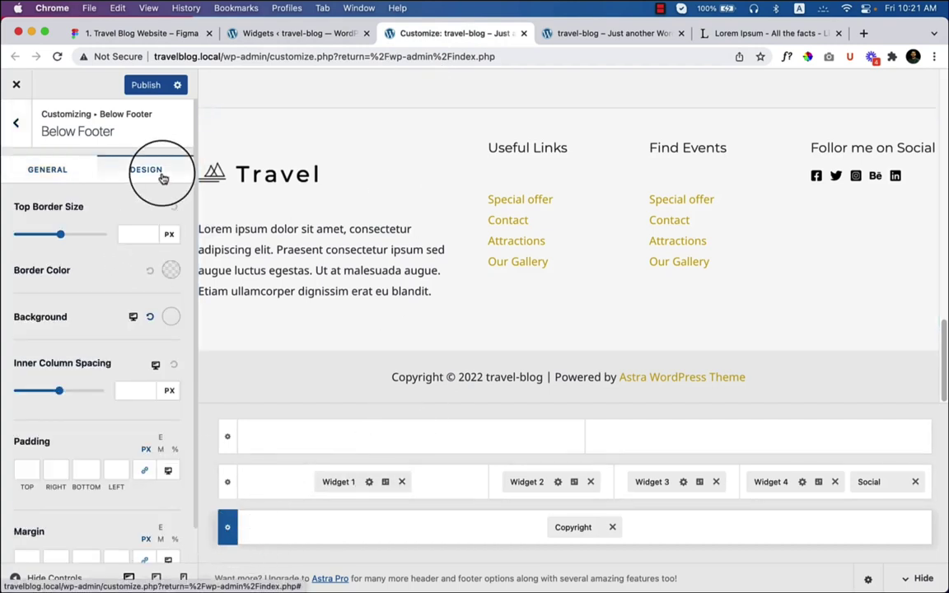
left_click(171, 319)
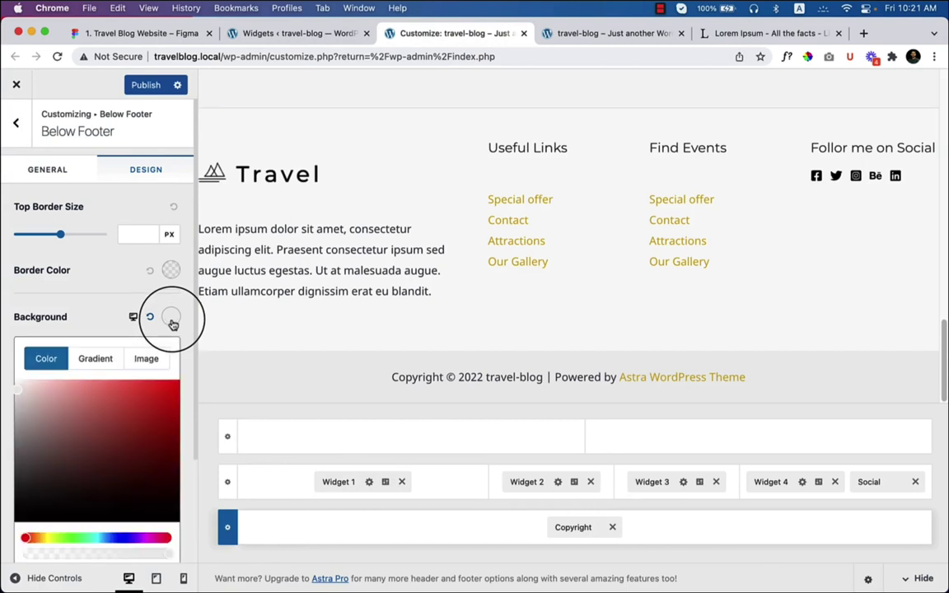
left_click(2, 342)
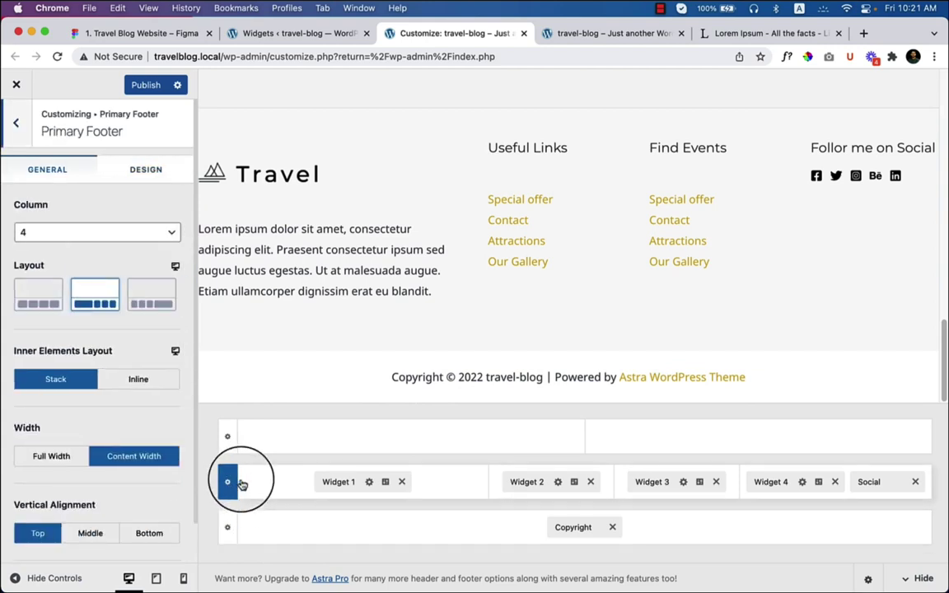
Give the Primary Footer row a light grey background and publish the changes
left_click(158, 172)
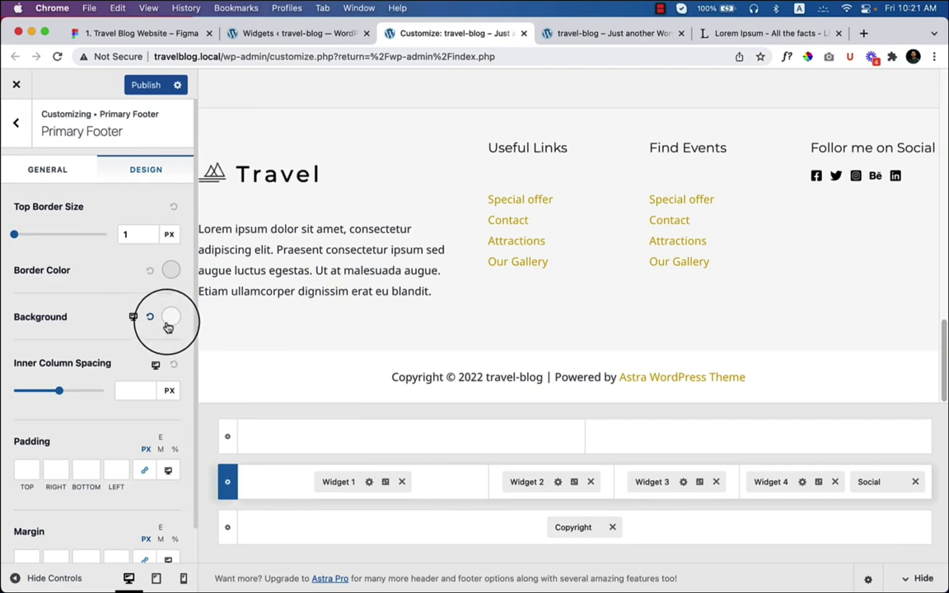
left_click(169, 322)
left_click(83, 298)
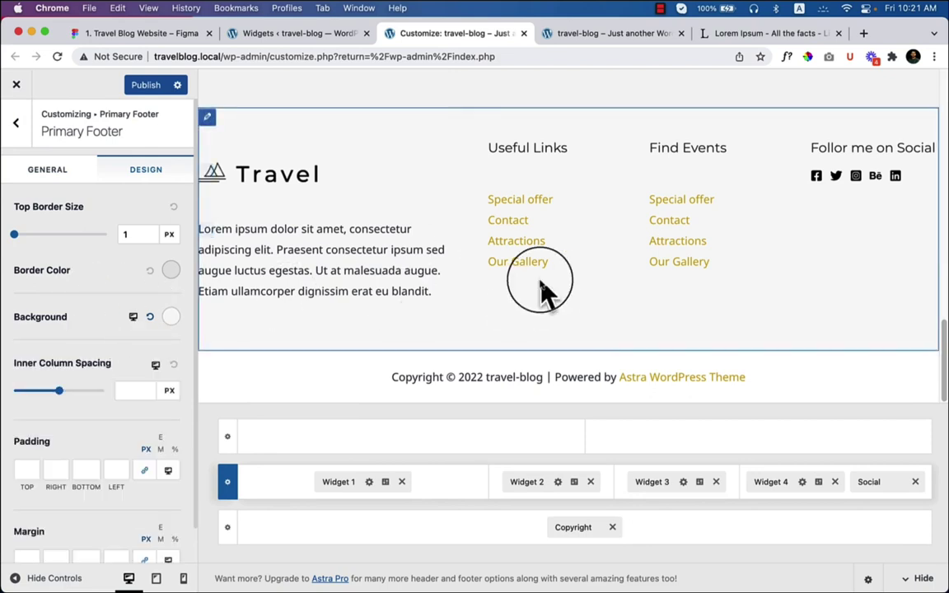
left_click(141, 85)
Reload the live homepage in the site tab and scroll down to the new footer
left_click(561, 35)
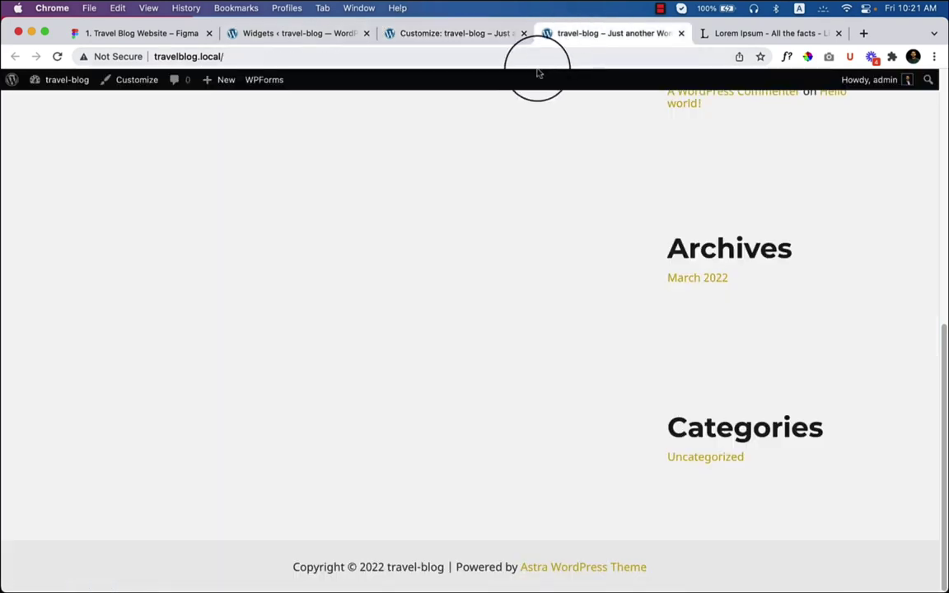
left_click(500, 61)
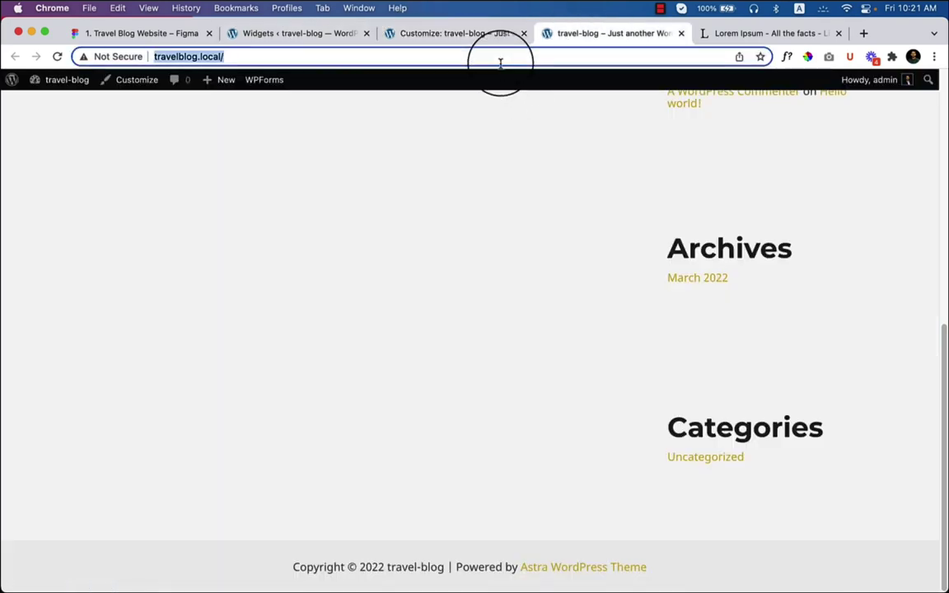
key("Return")
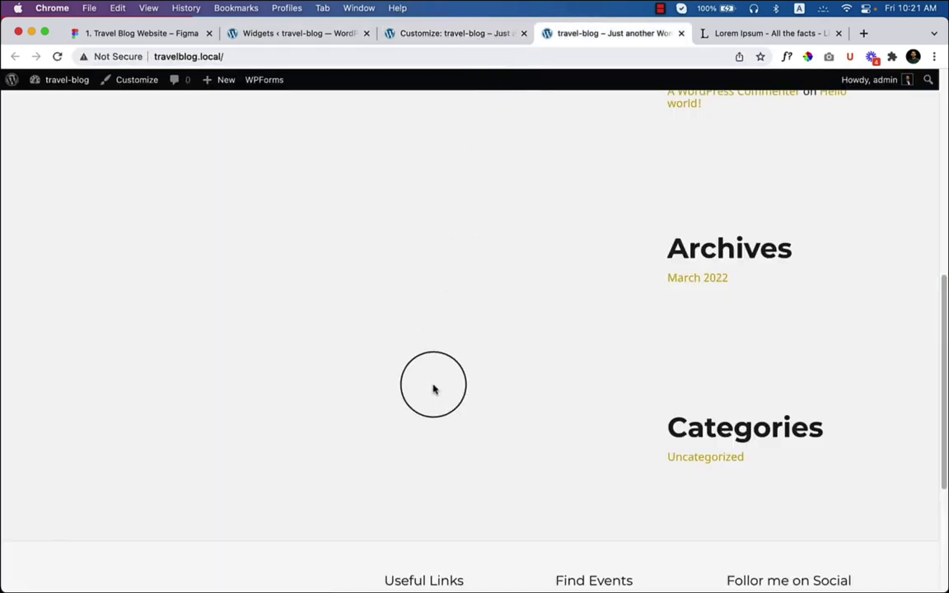
scroll(433, 389, "down", 5)
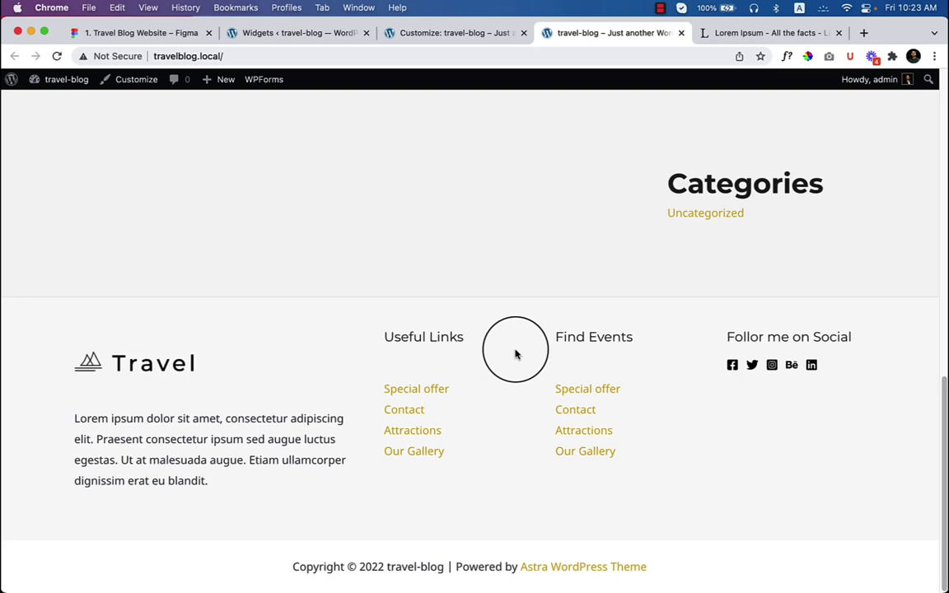
Open Chrome DevTools on the live site's footer
right_click(488, 353)
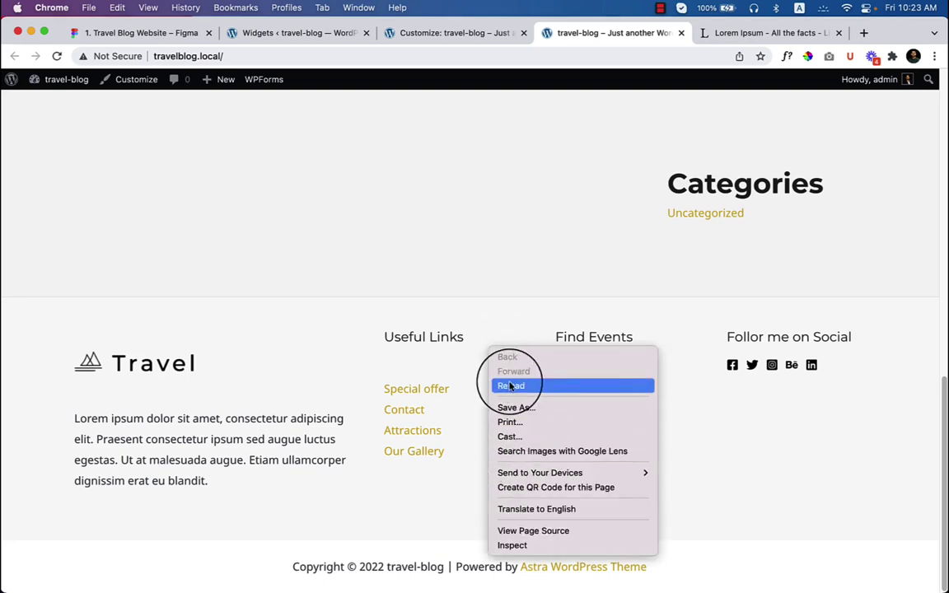
left_click(531, 547)
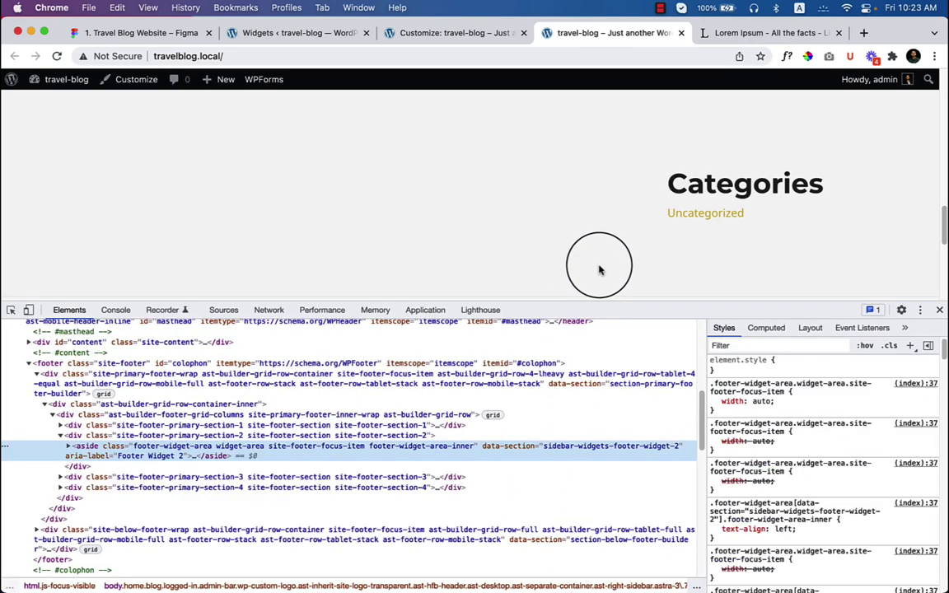
scroll(599, 270, "down", 5)
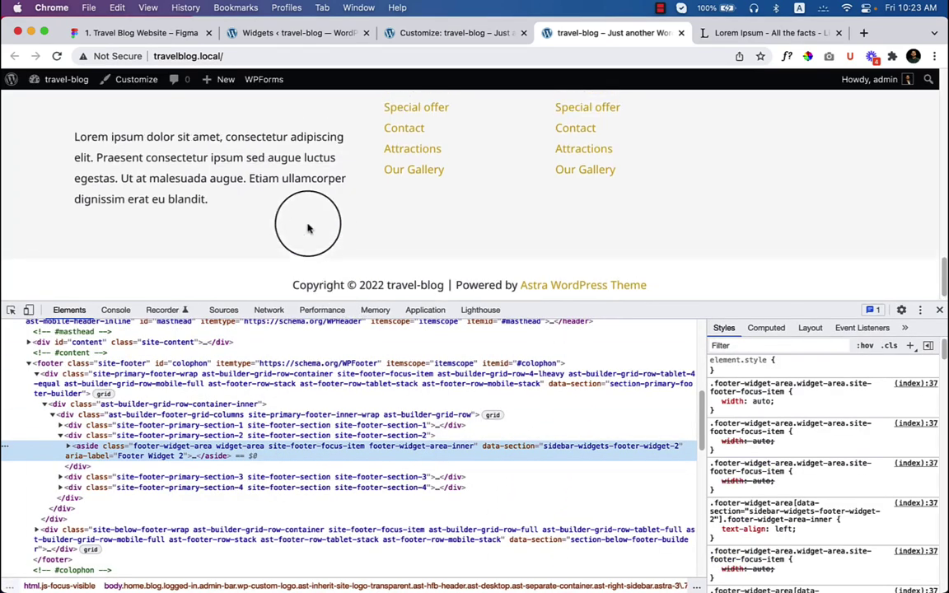
scroll(308, 228, "up", 3)
scroll(306, 226, "up", 1)
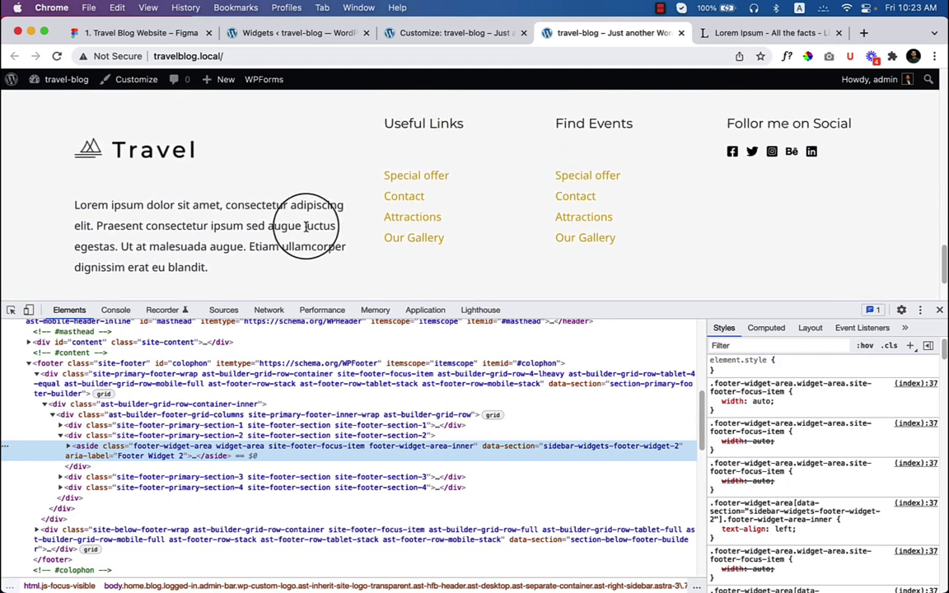
scroll(306, 226, "up", 1)
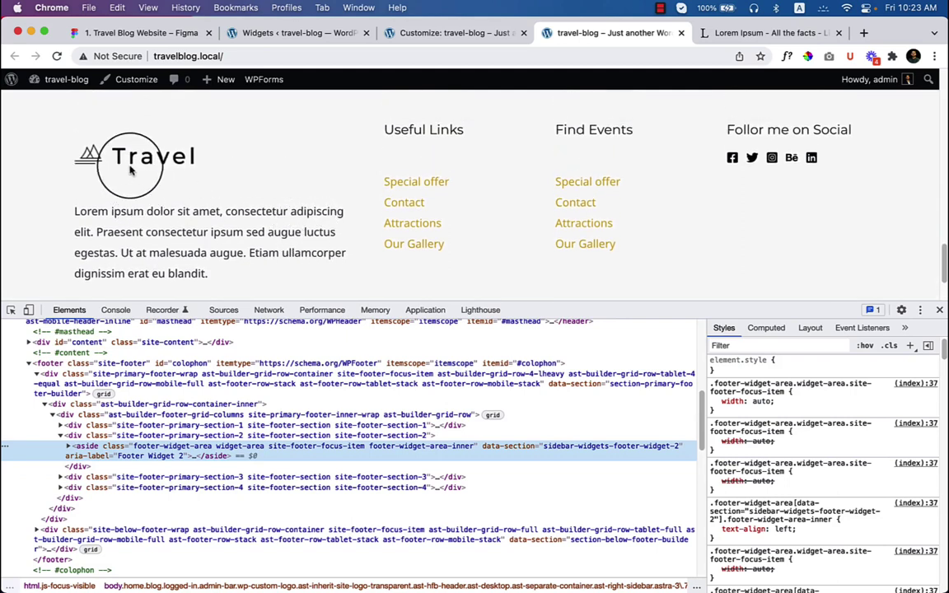
Inspect the Travel logo and select its image widget block, section#block-8, in Elements
right_click(104, 132)
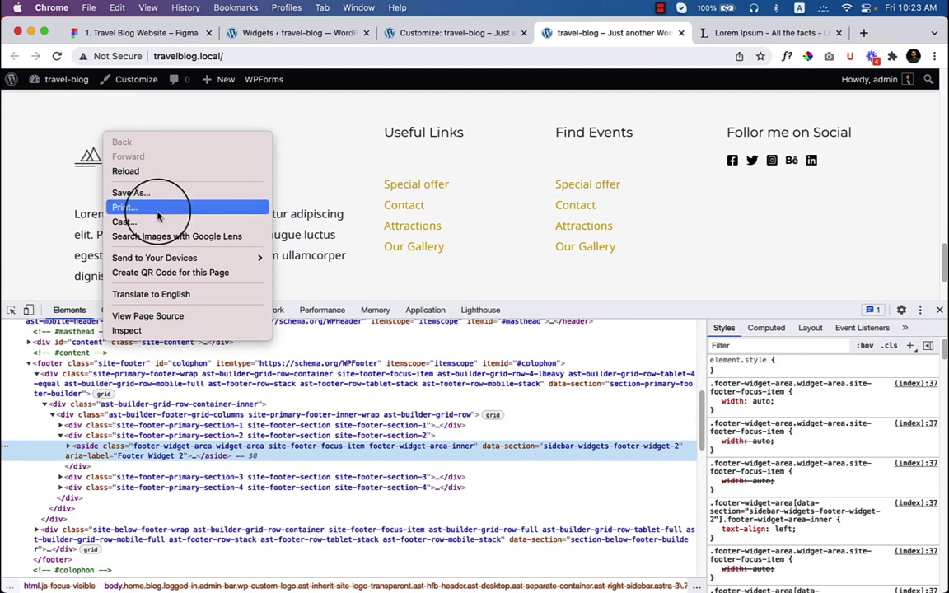
left_click(154, 330)
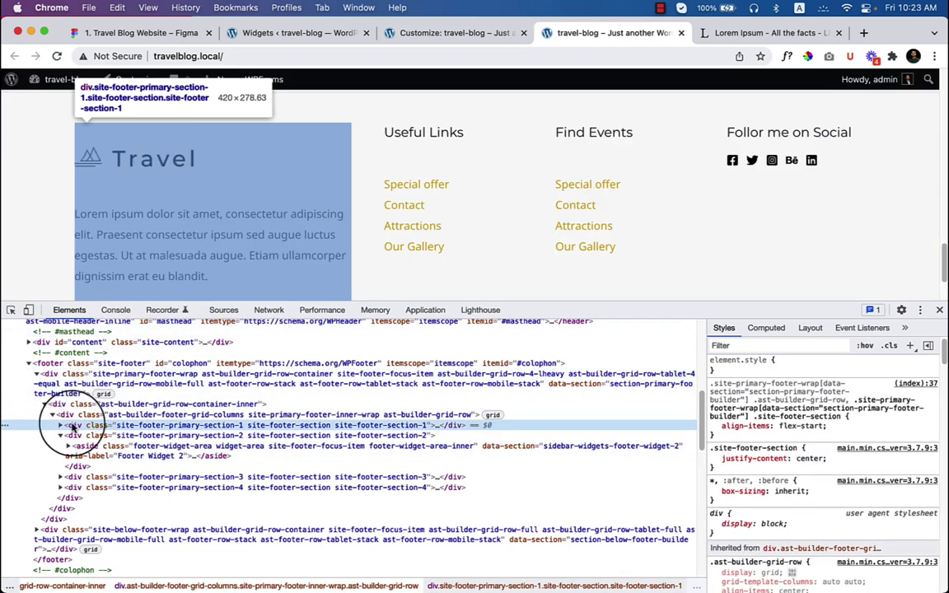
left_click(73, 426)
left_click(83, 438)
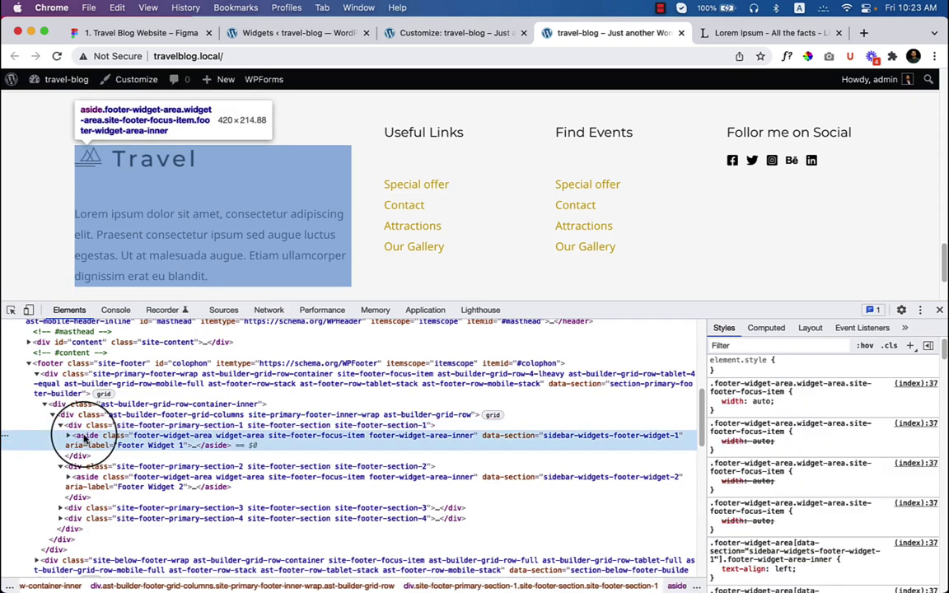
left_click(69, 435)
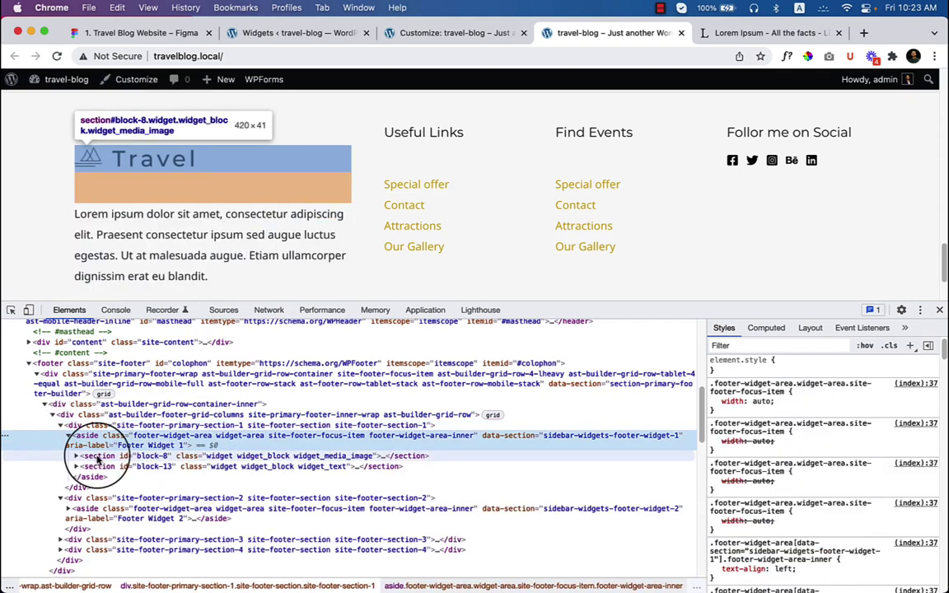
left_click(97, 457)
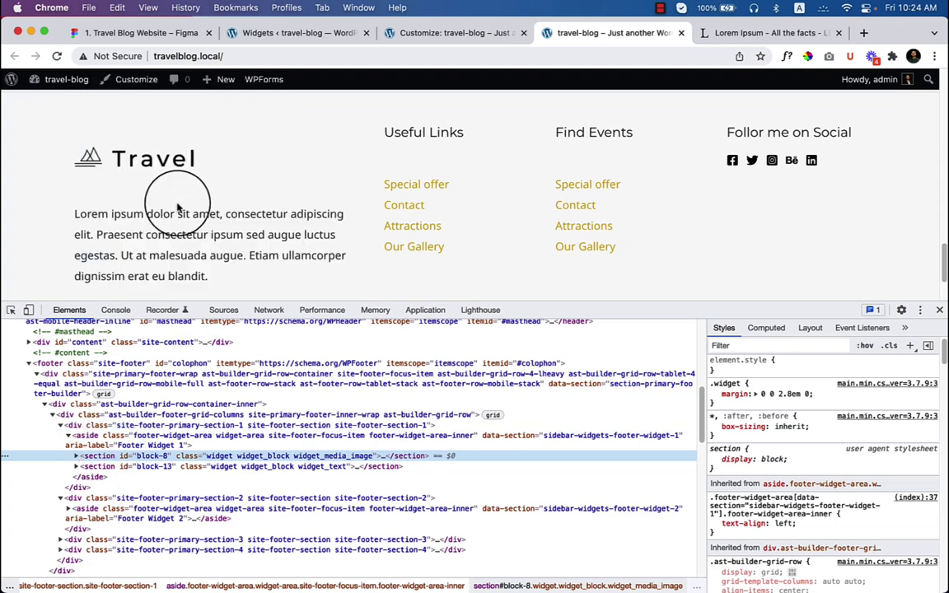
Expand section#block-8 and select figure.wp-block-image.size-full to see its 2rem 0 margin
left_click(75, 458)
left_click(130, 468)
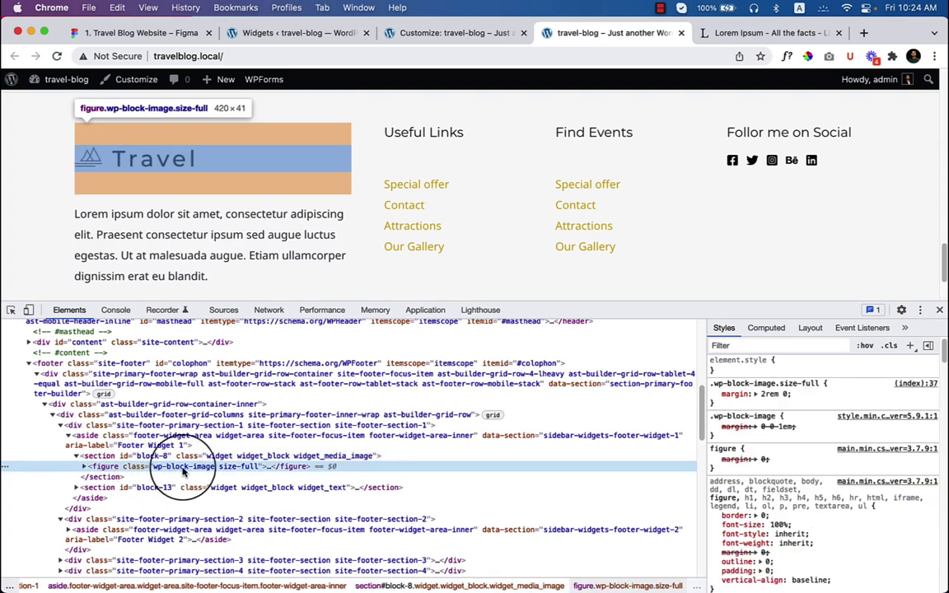
left_click(83, 467)
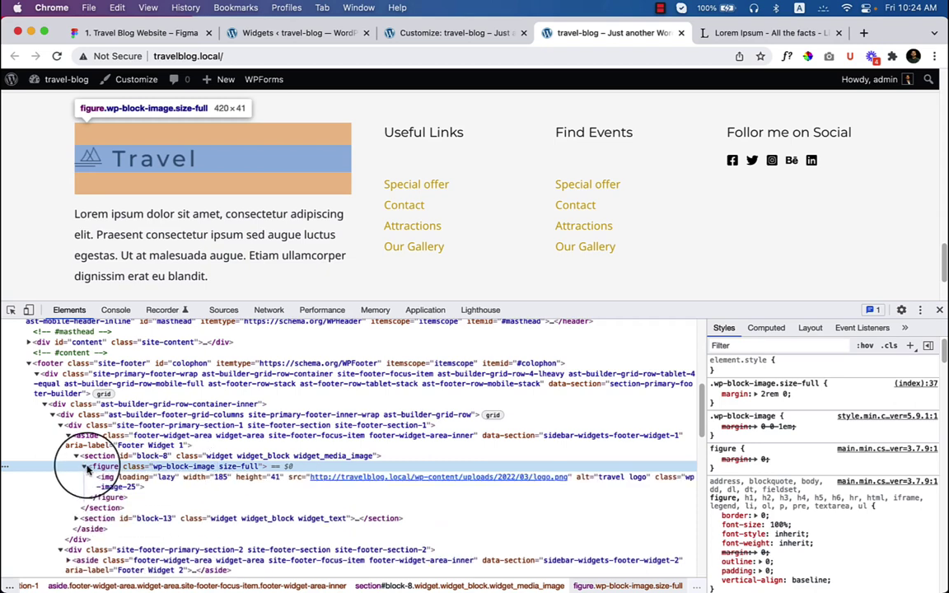
left_click(104, 478)
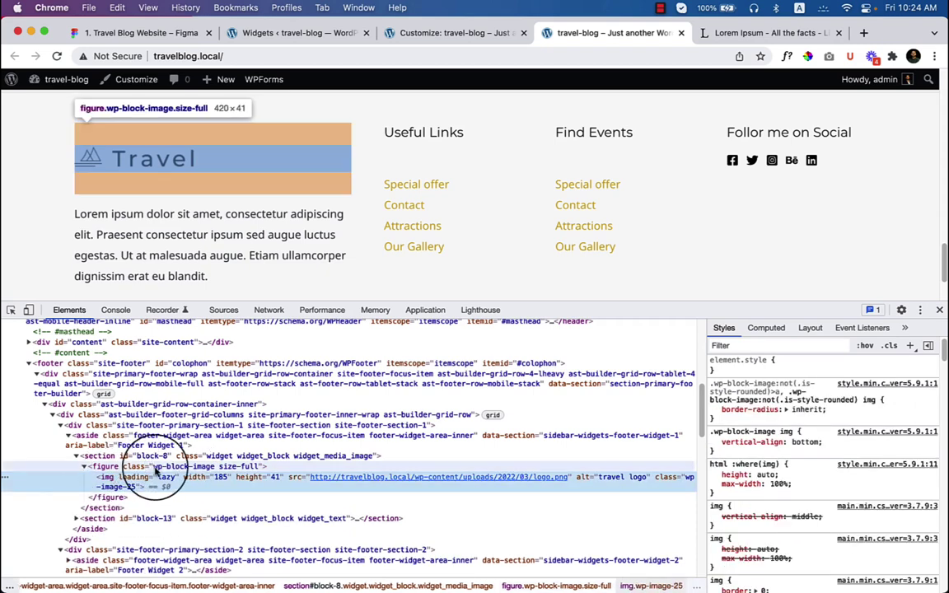
left_click(155, 468)
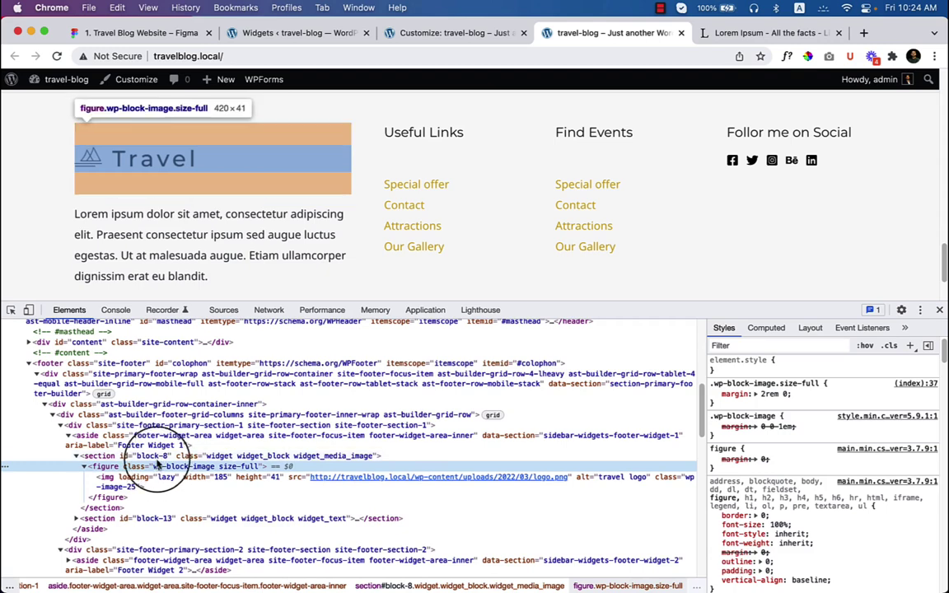
left_click(153, 455)
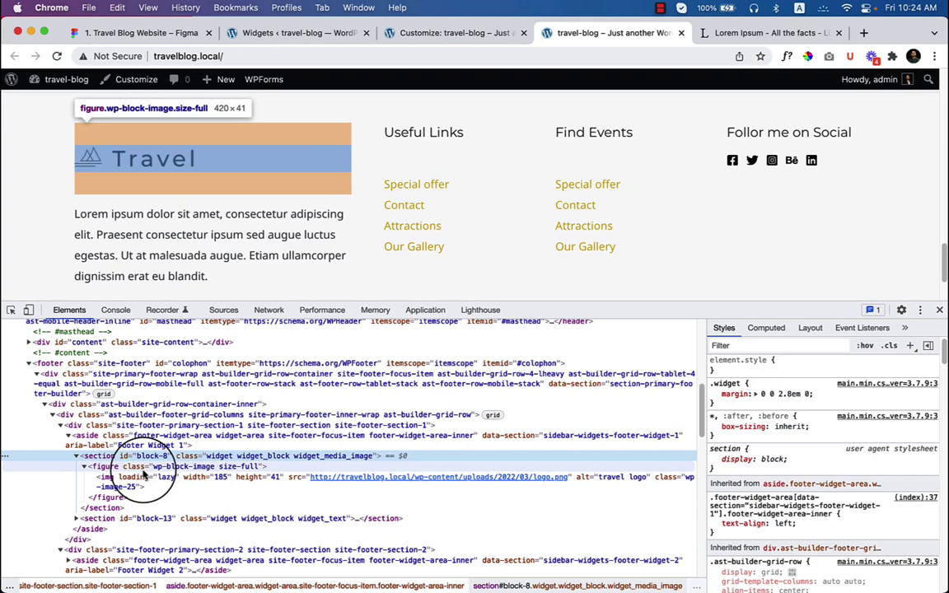
left_click(155, 478)
left_click(155, 468)
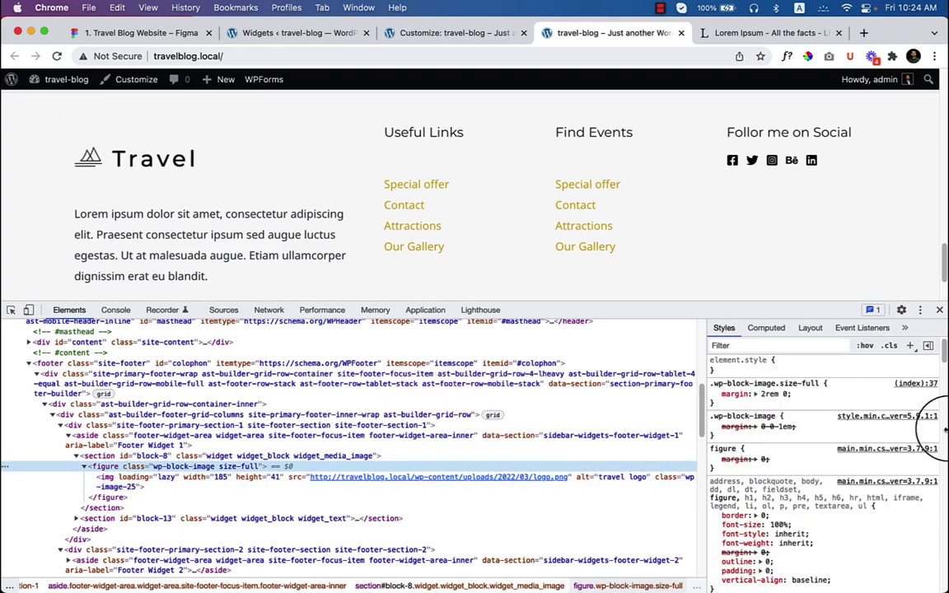
Add a new figure.wp-block-image.size-full style rule with margin: 0
left_click(911, 346)
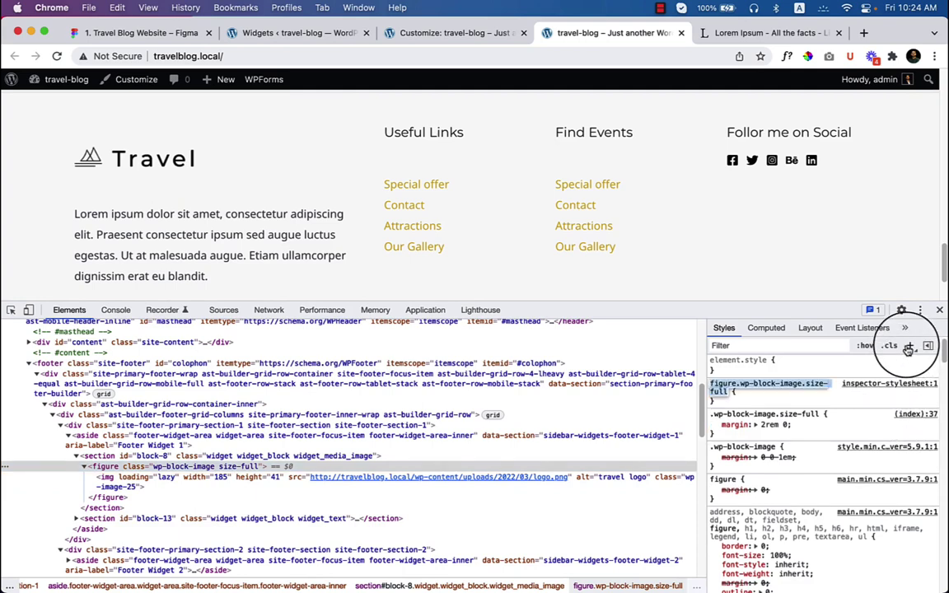
left_click(725, 401)
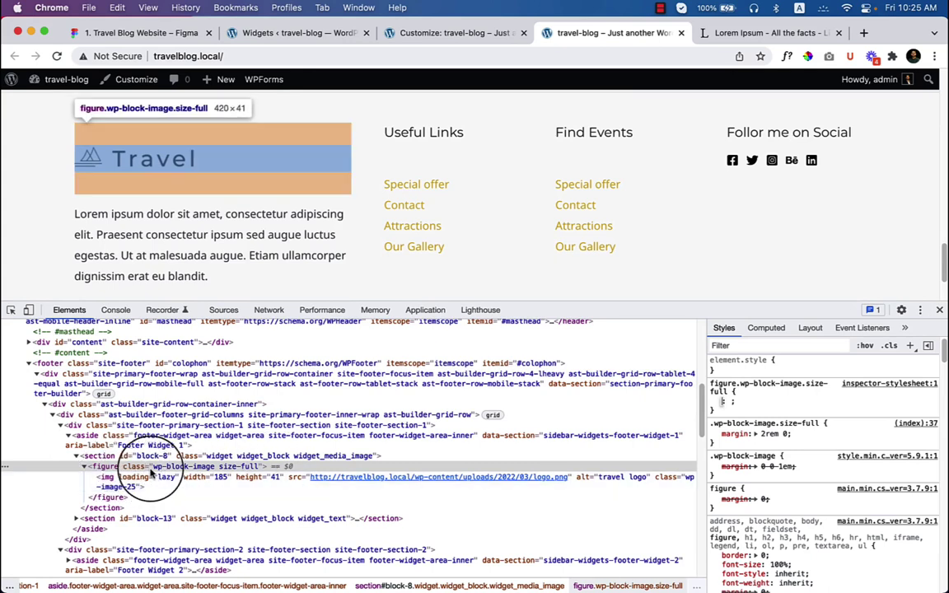
left_click(124, 467)
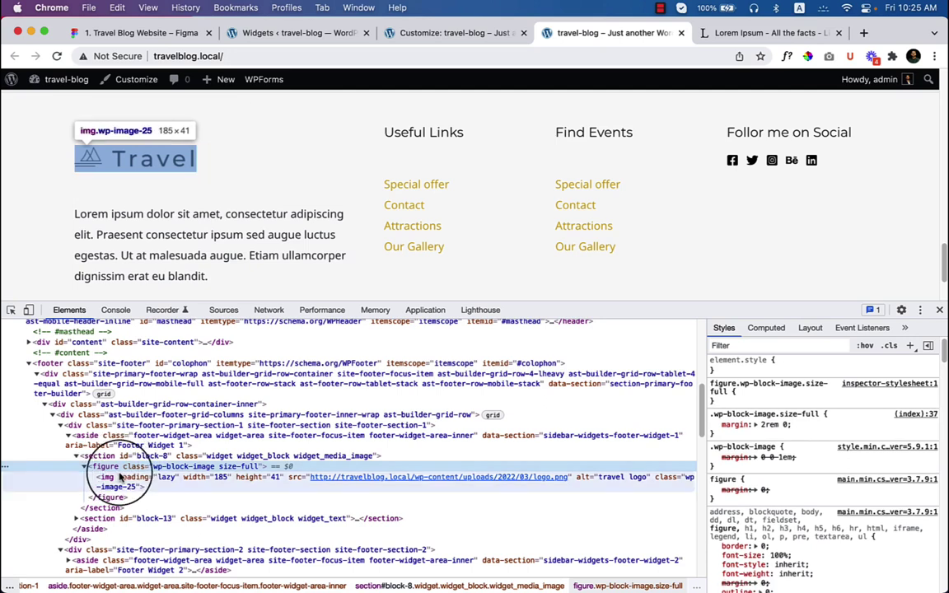
left_click(910, 346)
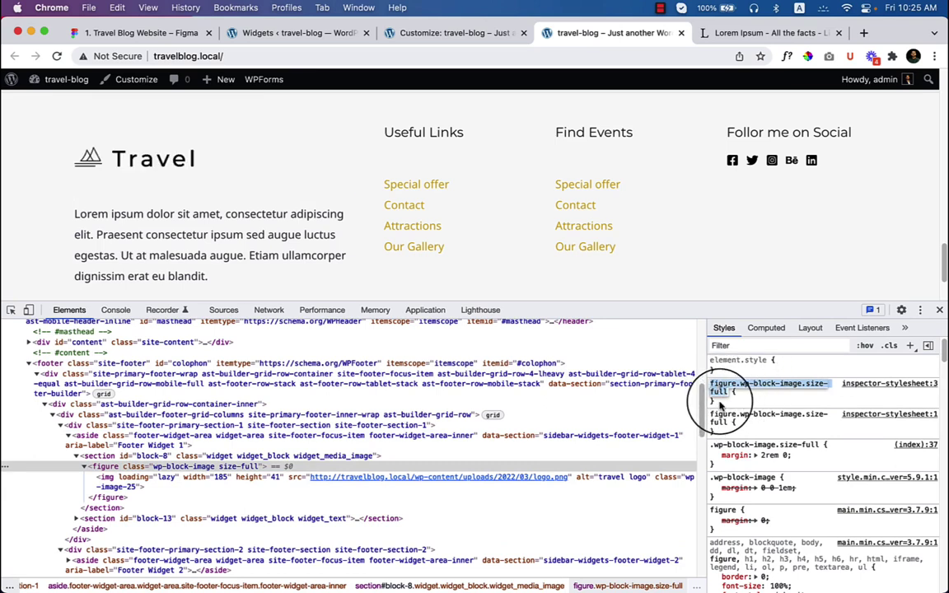
key("Return")
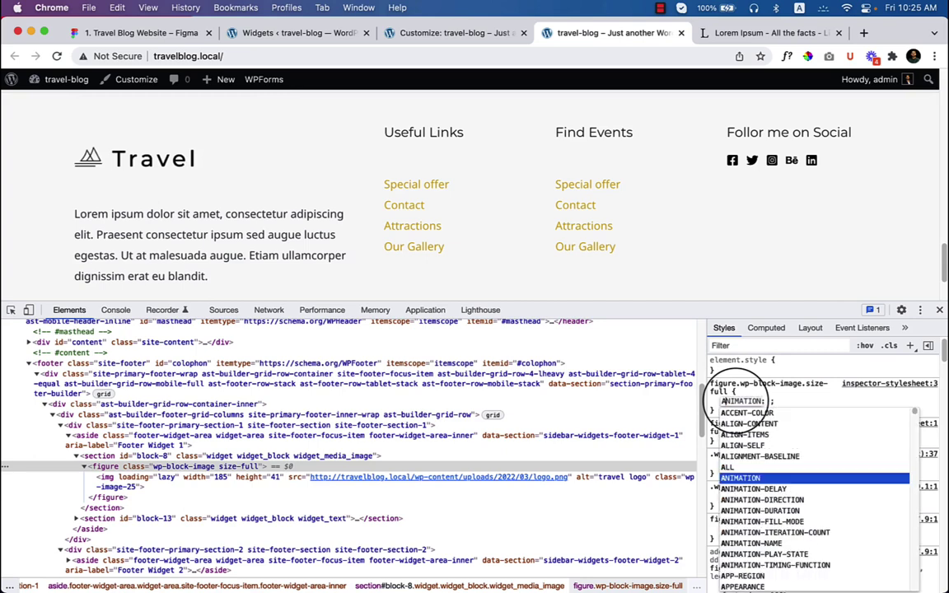
type("margin")
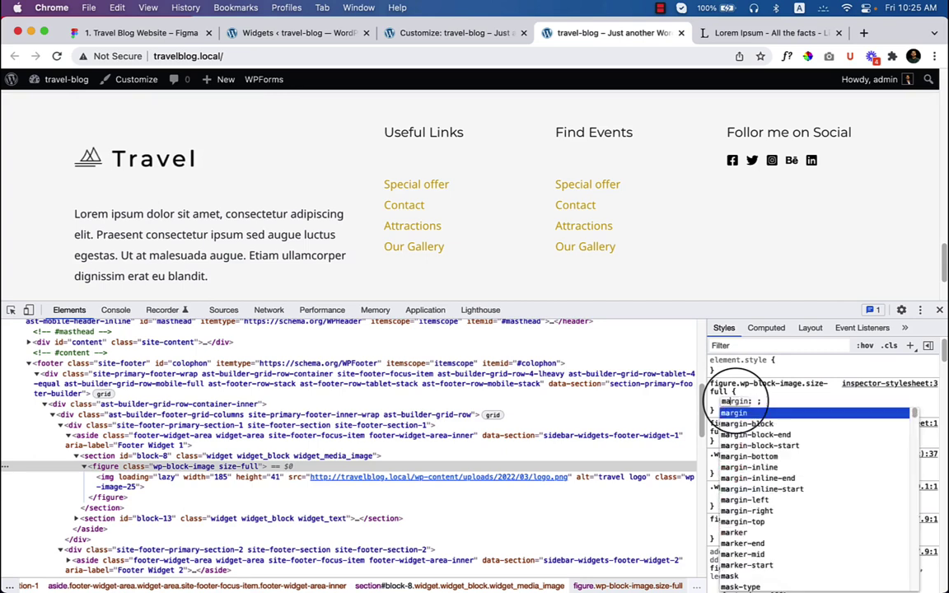
key("Tab")
type("0")
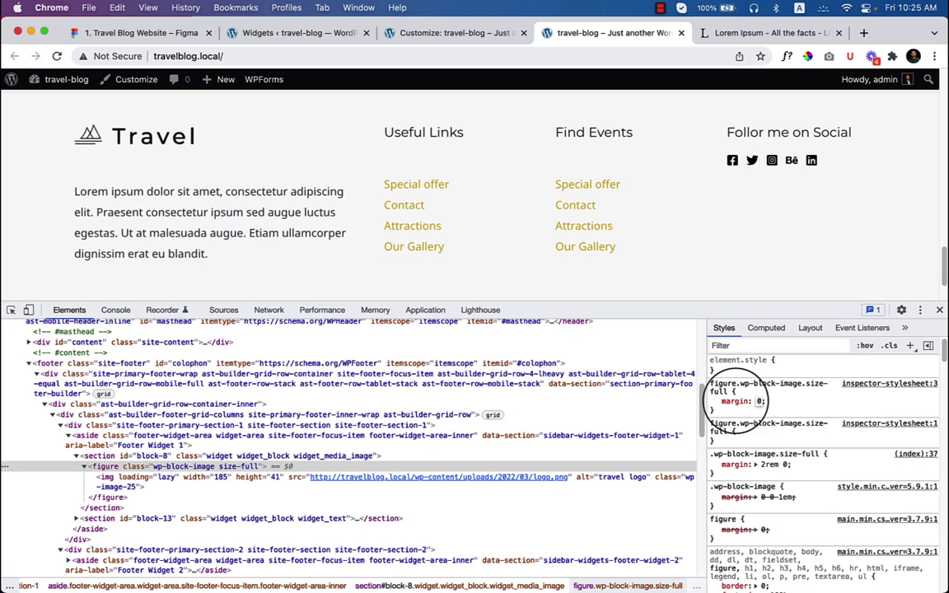
key("Return")
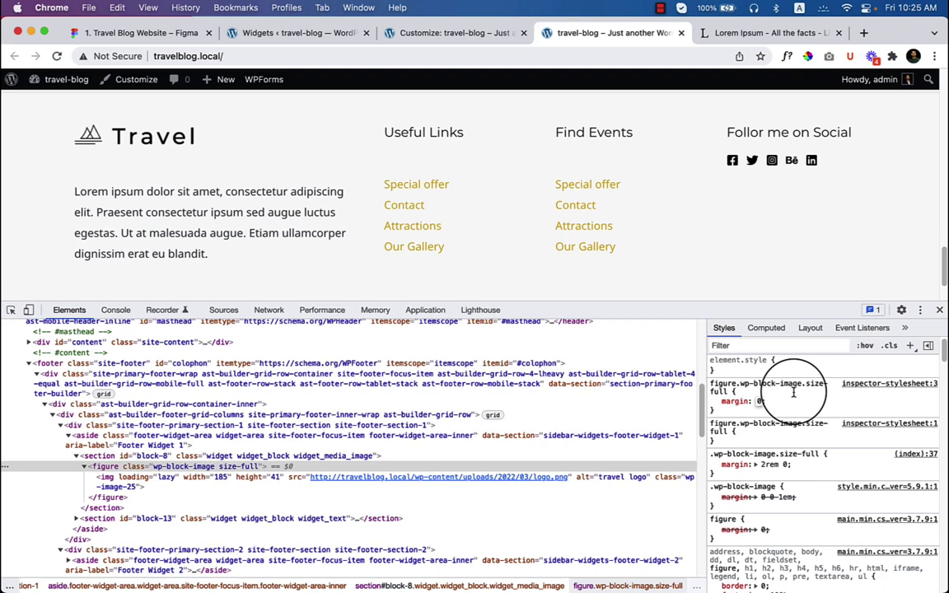
key("Return")
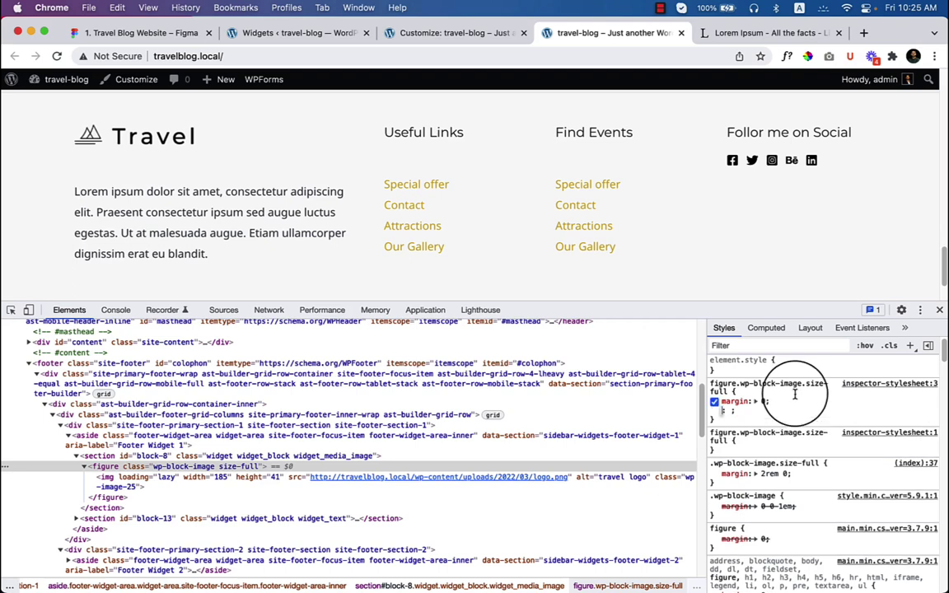
key("Escape")
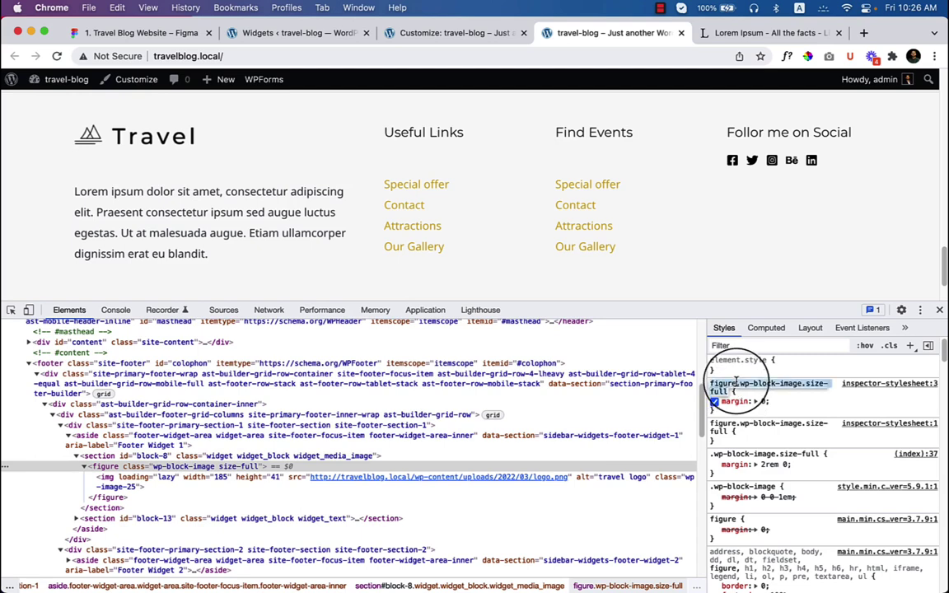
Prefix the rule's selector with .footer-widget-area and select the finished rule
key("Left")
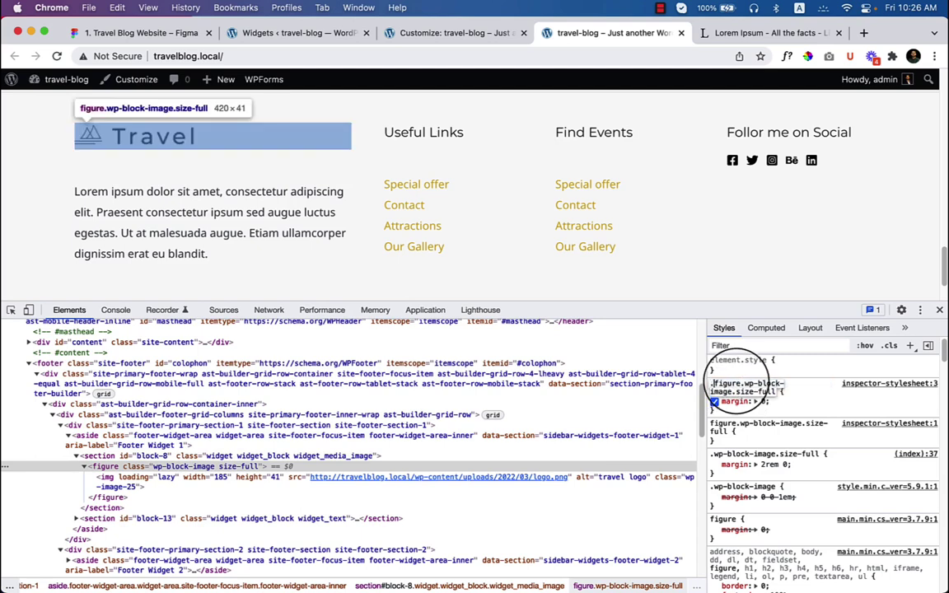
type(".")
type("footer ")
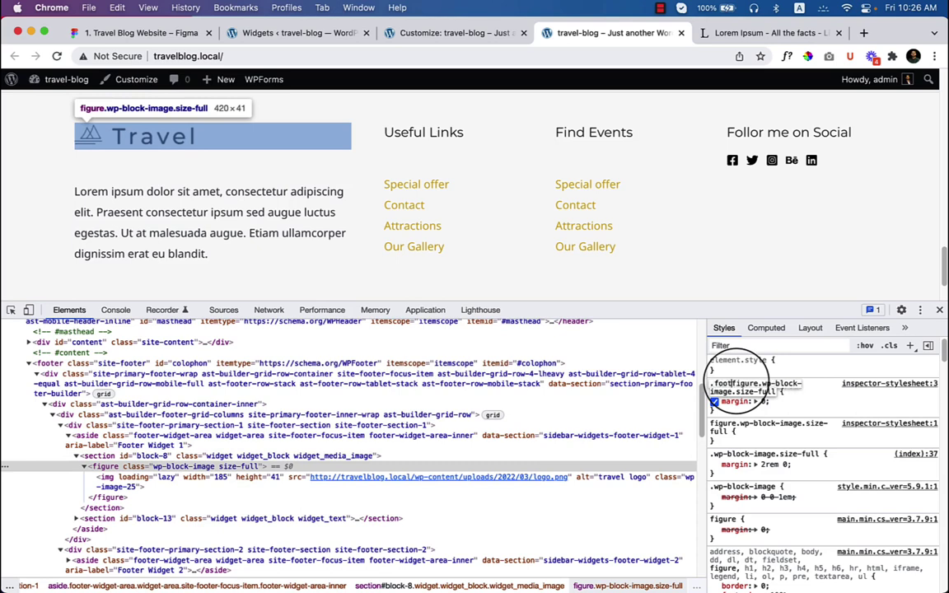
type("widget-a")
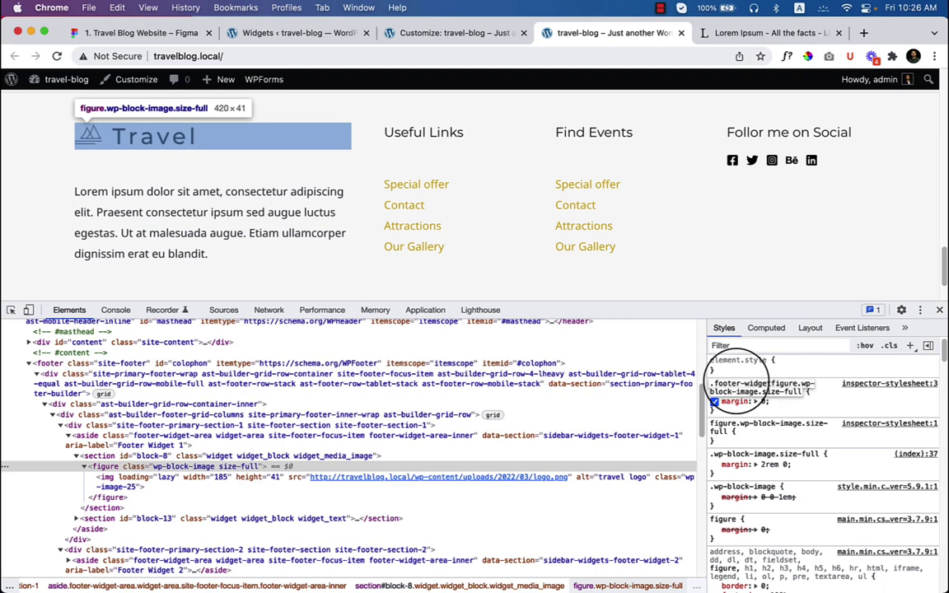
type("rea")
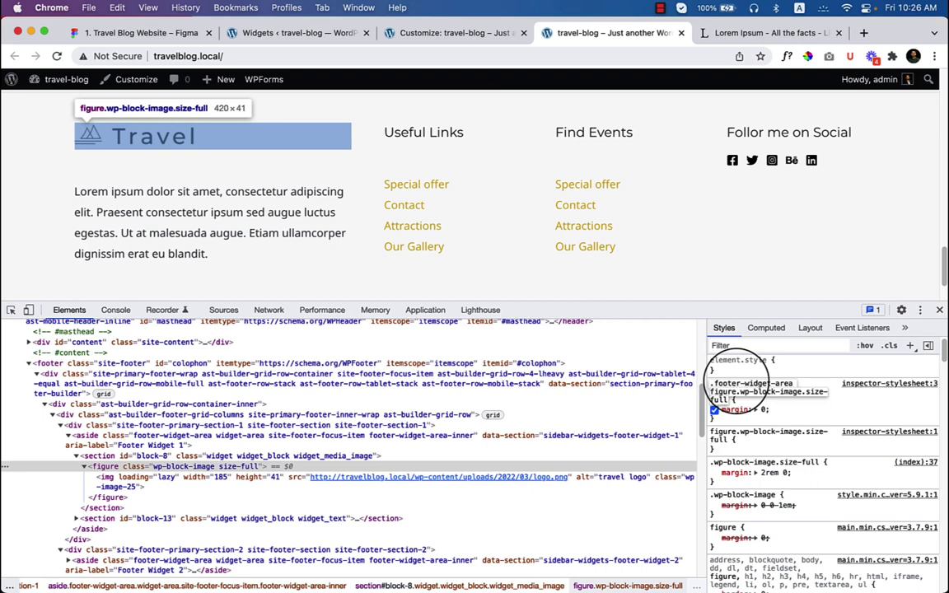
key("Return")
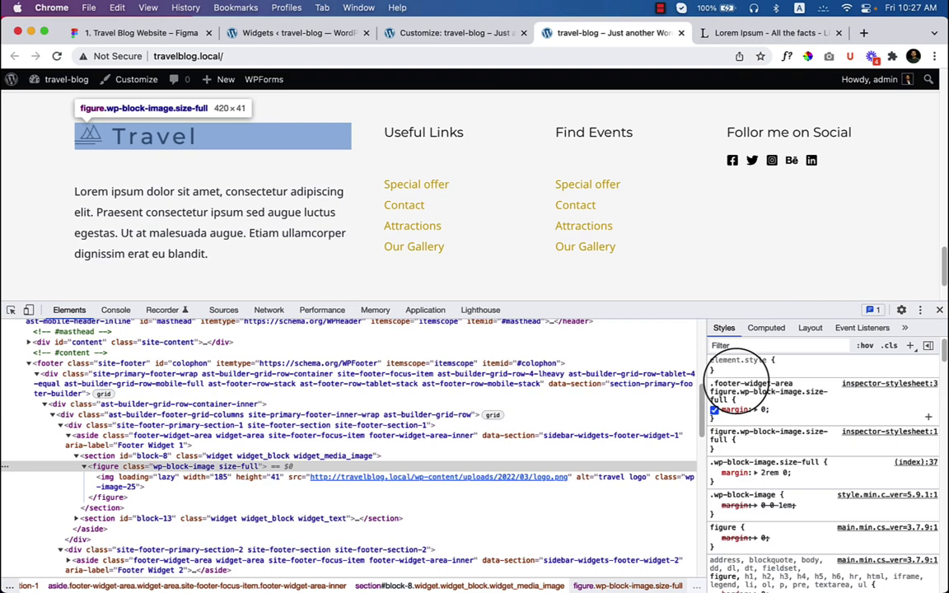
left_click_drag(771, 410, 710, 386)
Paste the copied .footer-widget-area figure margin rule into the Customizer's Additional CSS
right_click(710, 391)
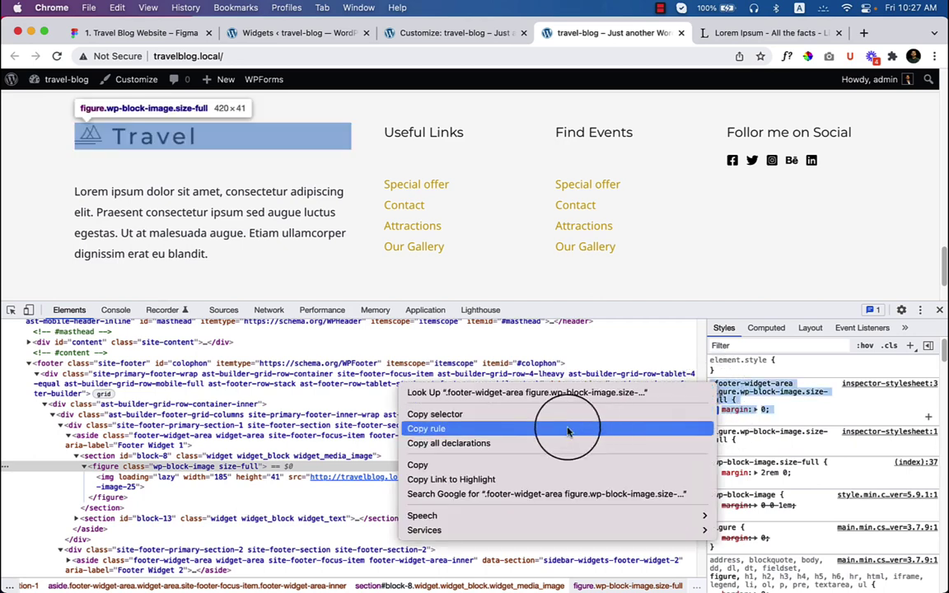
left_click(418, 466)
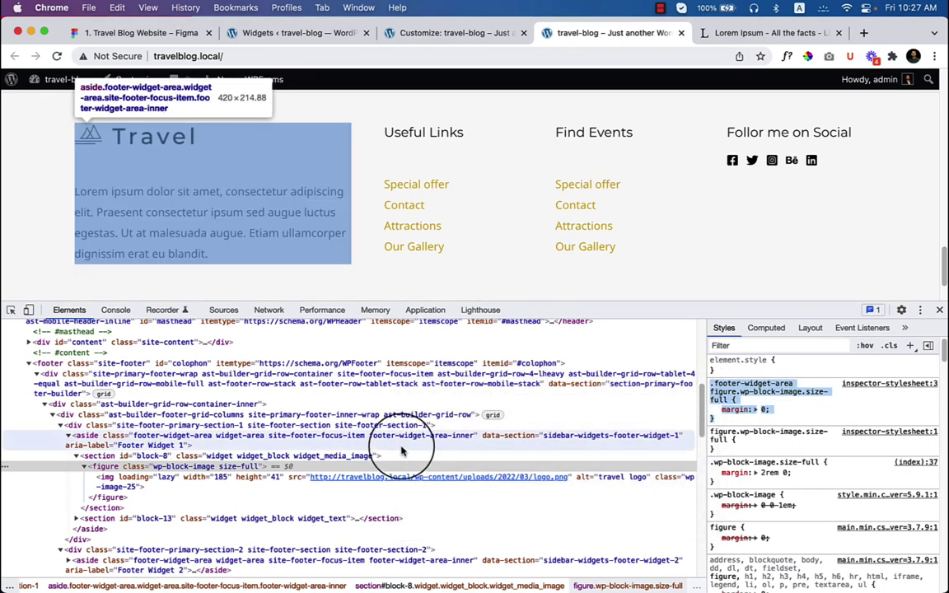
left_click(404, 37)
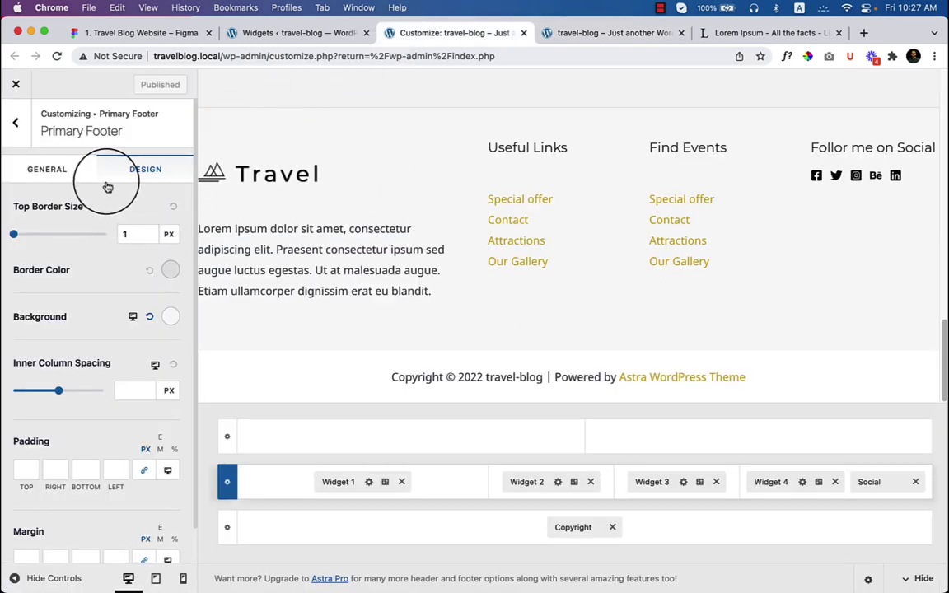
left_click(10, 124)
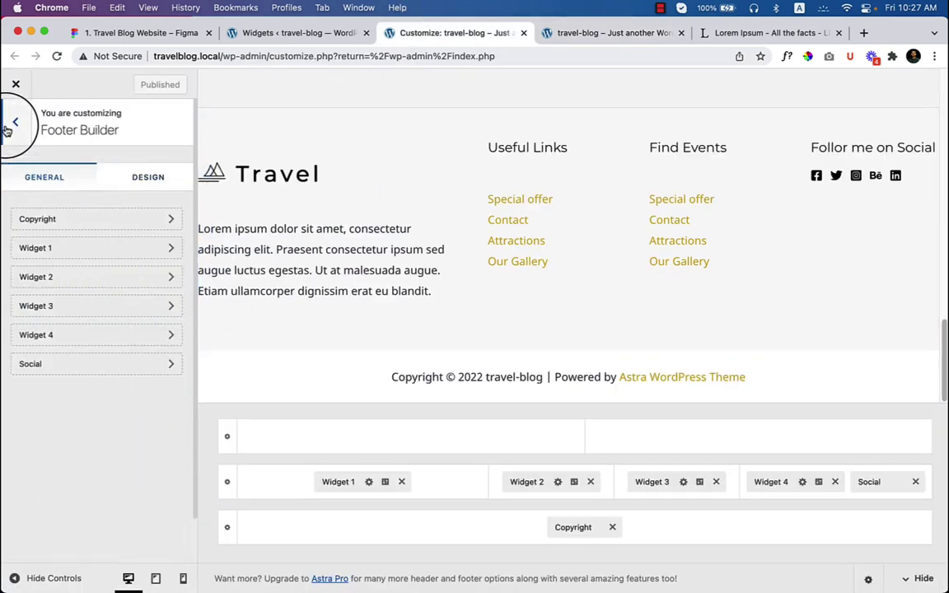
left_click(10, 123)
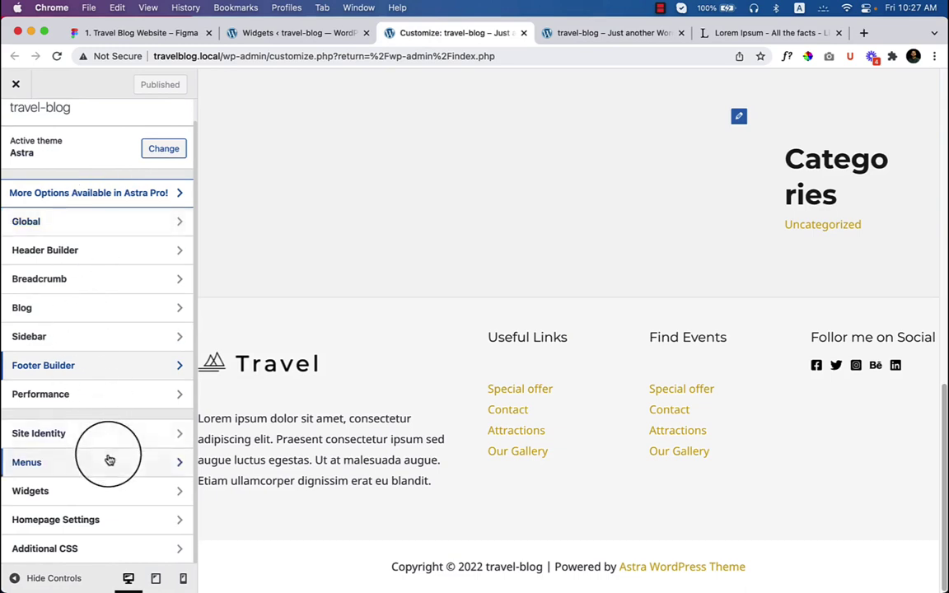
left_click(87, 549)
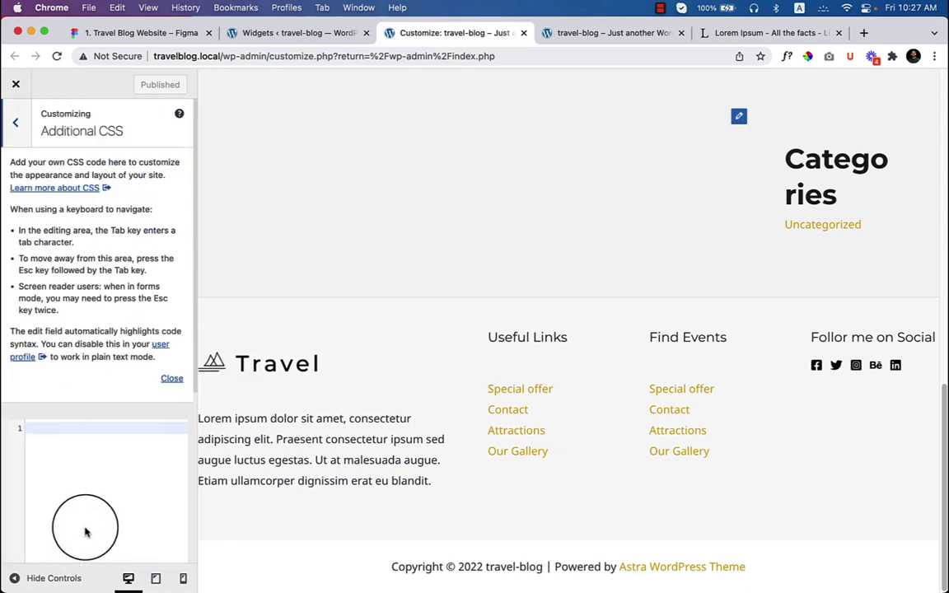
key("super+v")
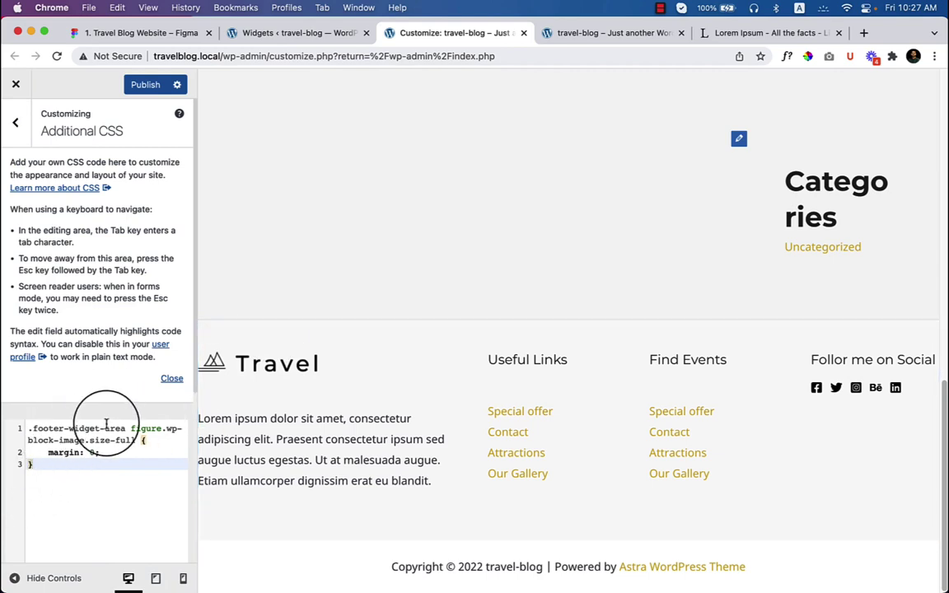
Check the pasted .footer-widget-area selector and publish the Additional CSS
left_click_drag(33, 429, 206, 474)
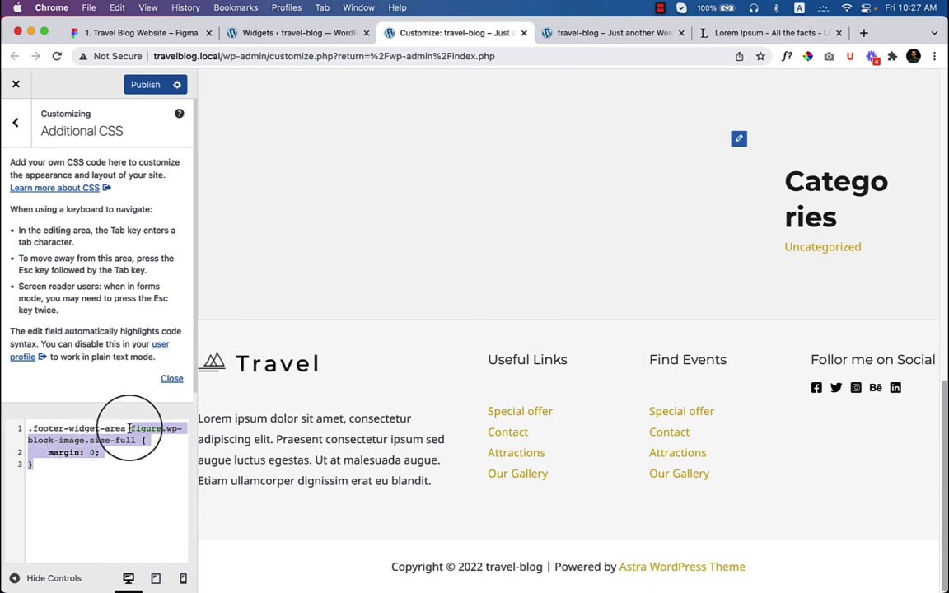
left_click_drag(125, 428, 26, 428)
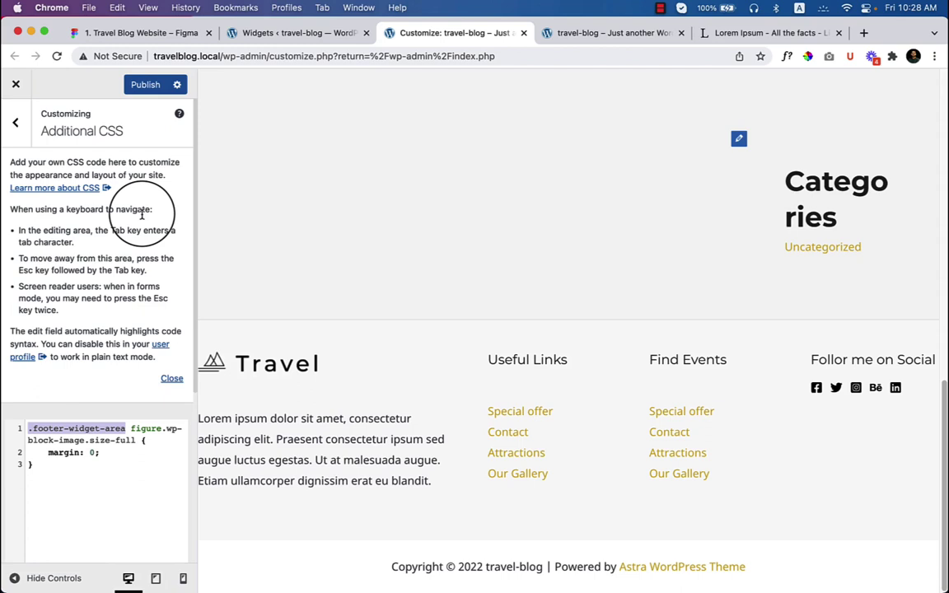
left_click(131, 476)
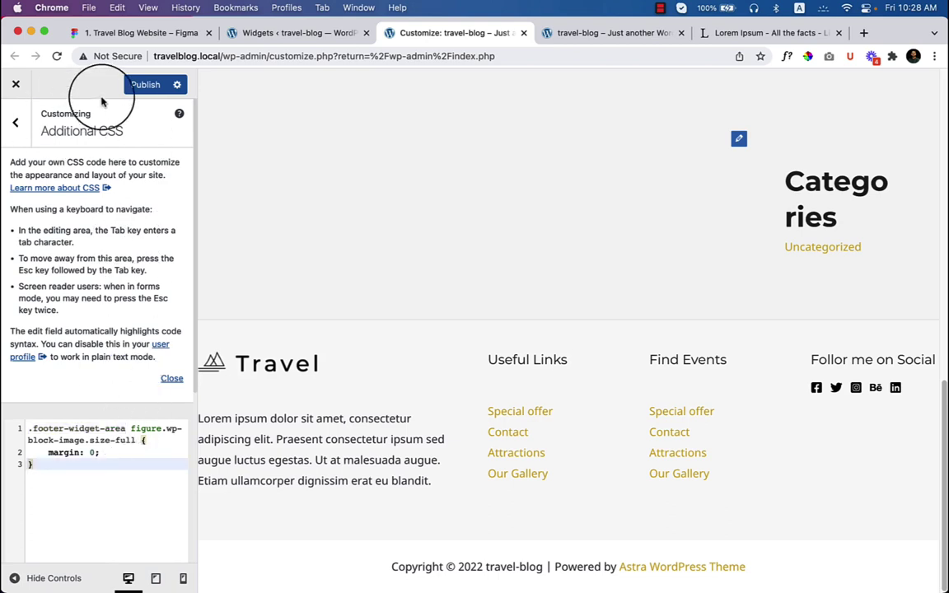
left_click(143, 88)
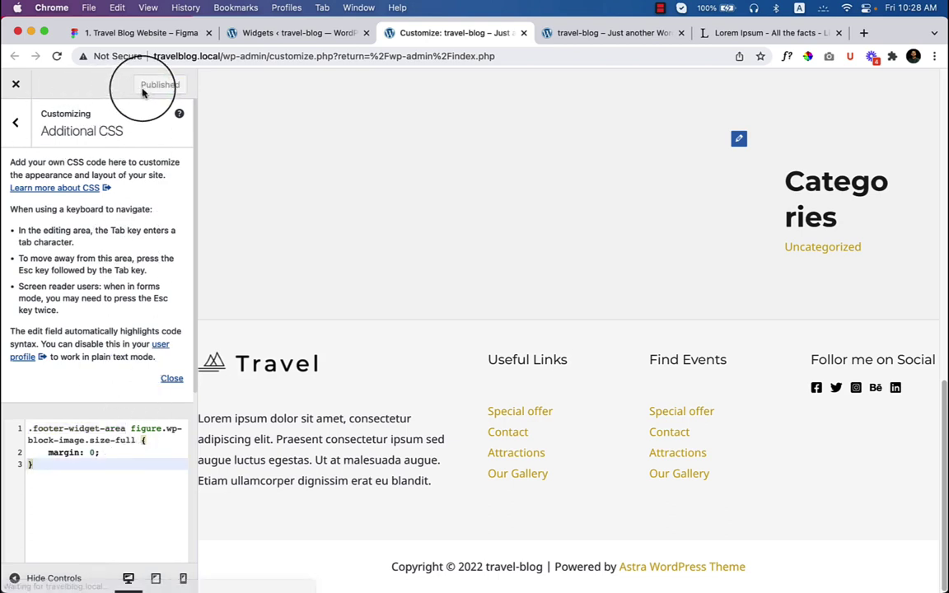
left_click(613, 33)
Reload the live site and inspect the footer description, selecting the logo widget section
left_click(59, 57)
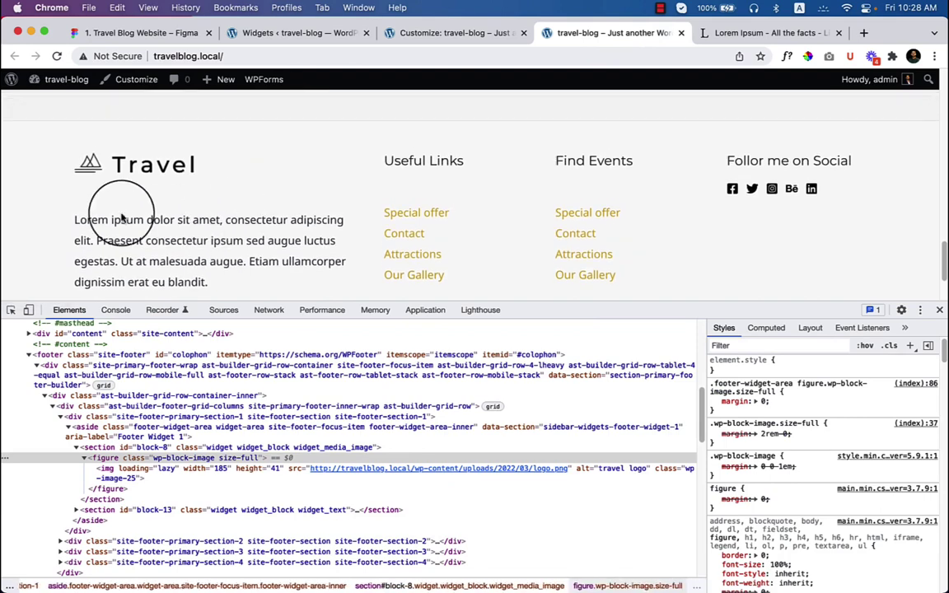
right_click(90, 223)
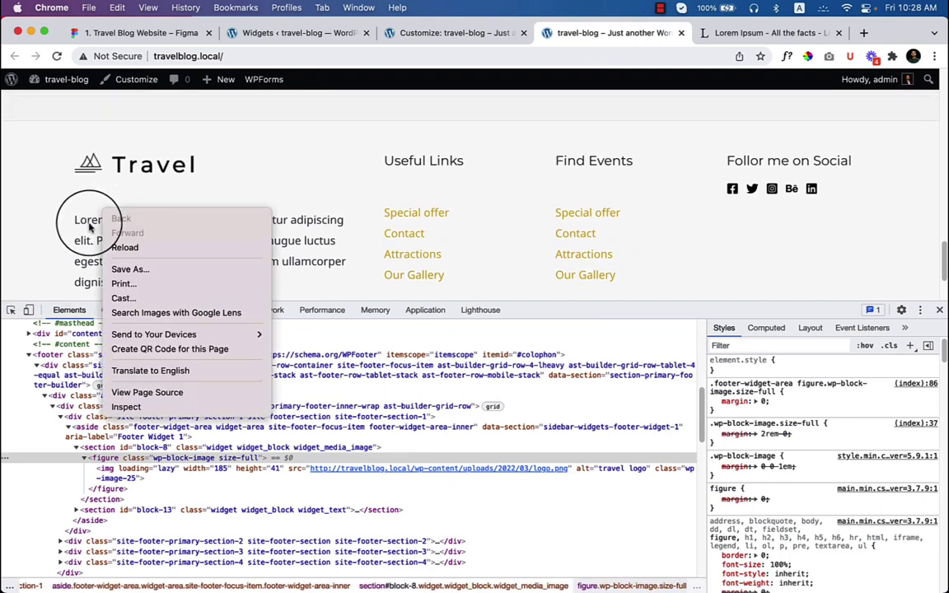
left_click(128, 406)
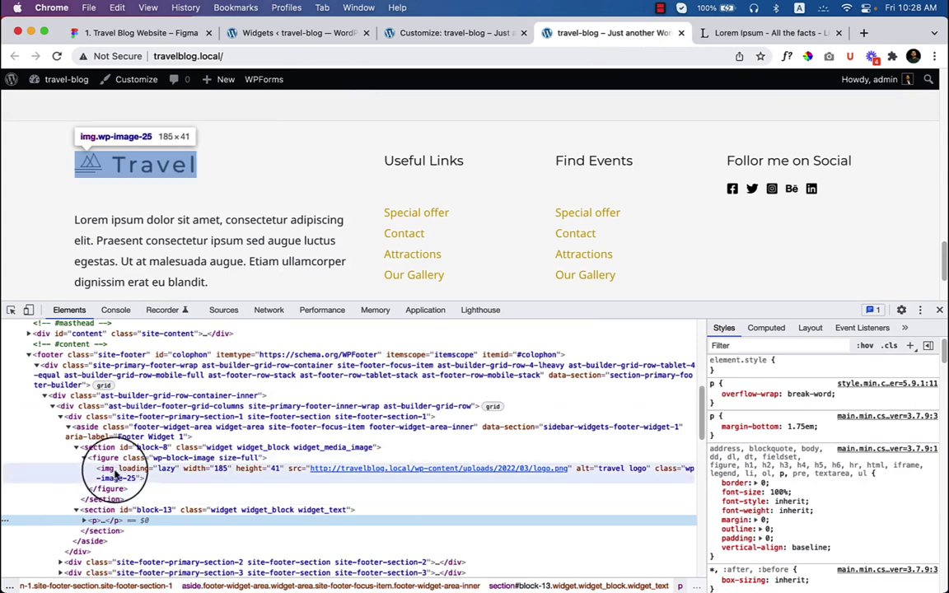
left_click(120, 500)
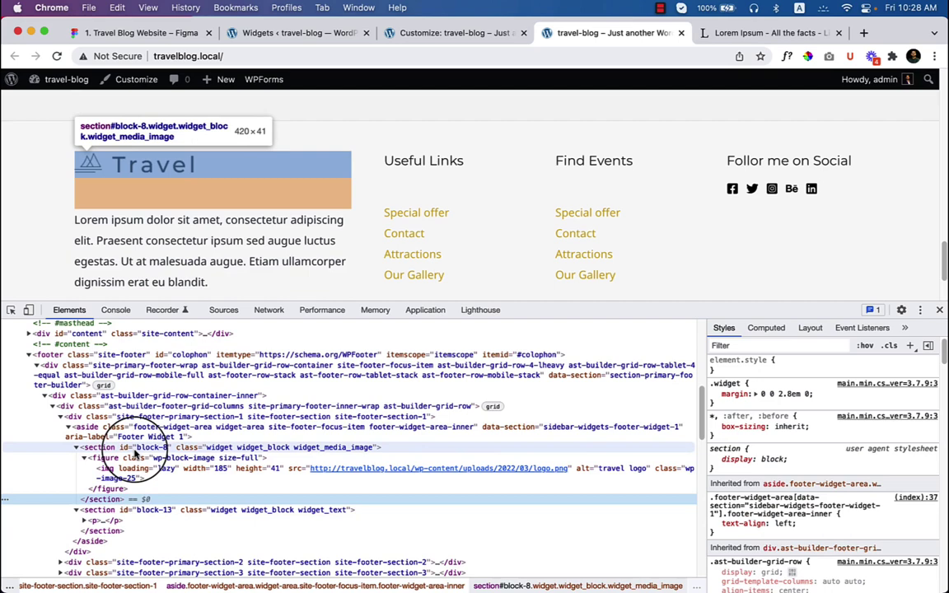
left_click(135, 450)
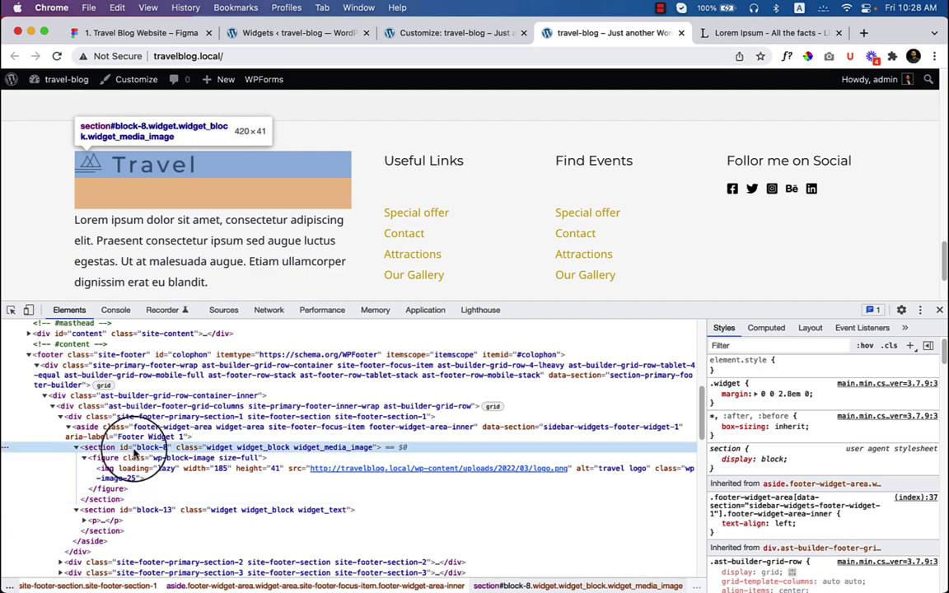
Inspect the Useful Links heading, collapse nested nodes, and select section#block-8
right_click(432, 166)
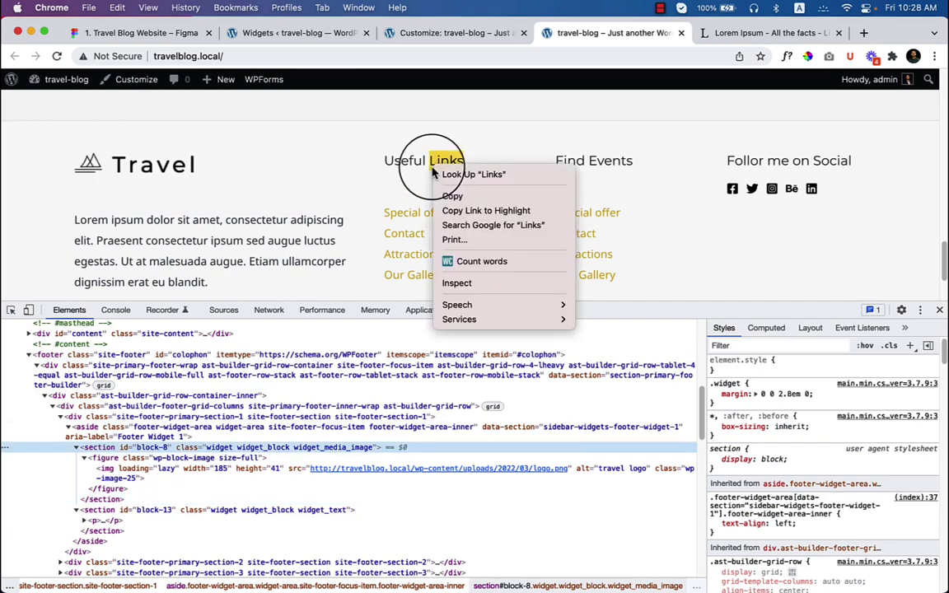
left_click(474, 284)
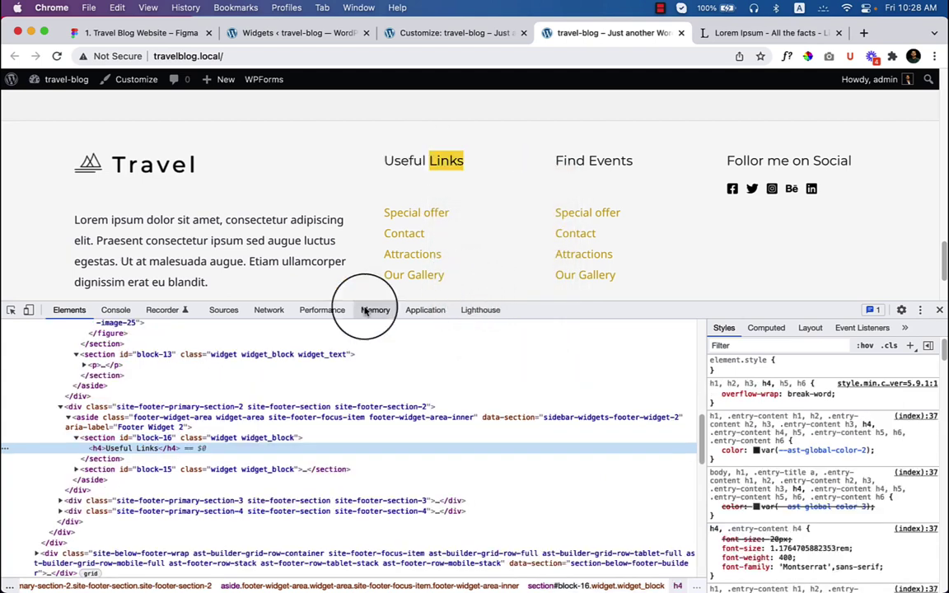
left_click(129, 439)
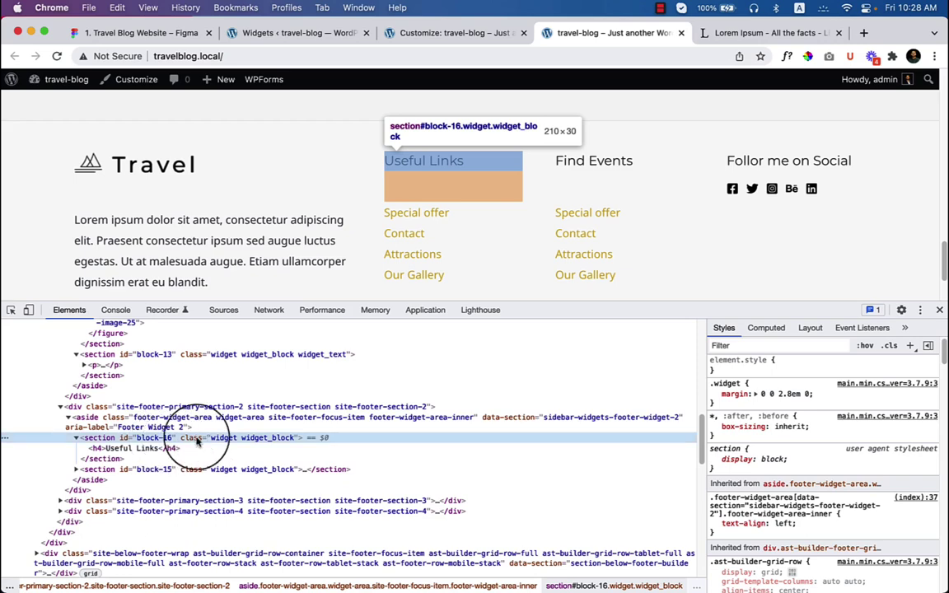
scroll(206, 430, "up", 1)
scroll(202, 425, "up", 2)
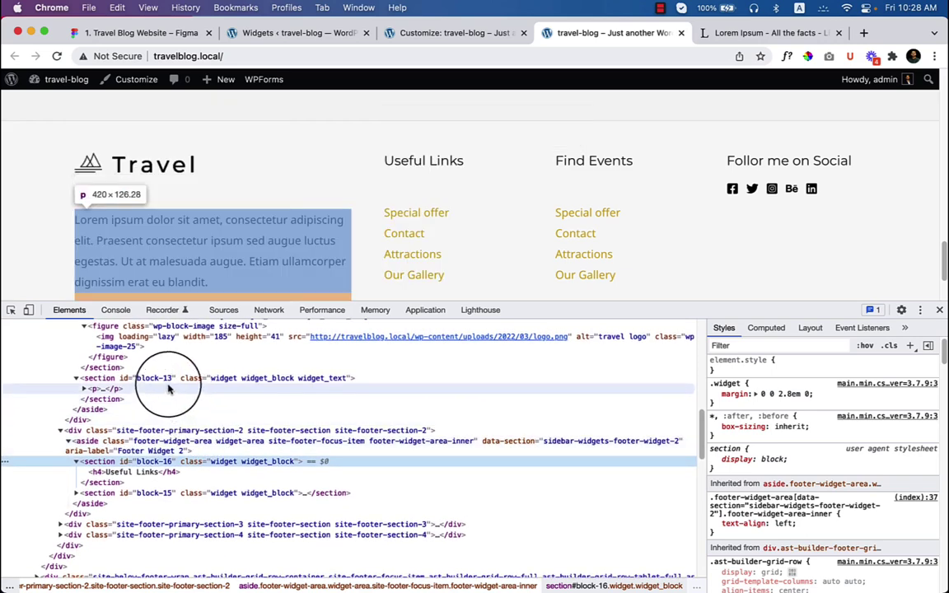
scroll(160, 354, "up", 1)
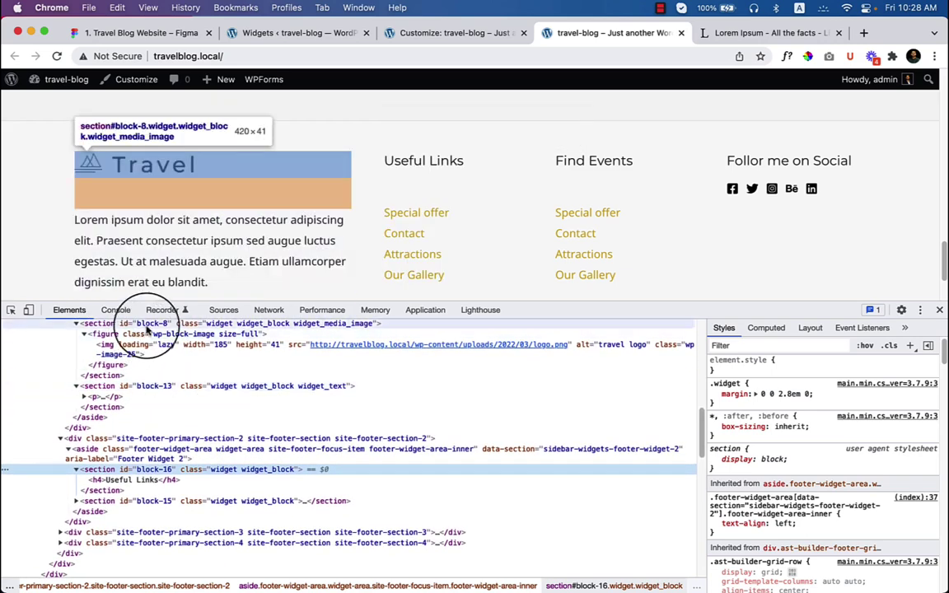
left_click(75, 385)
left_click(84, 335)
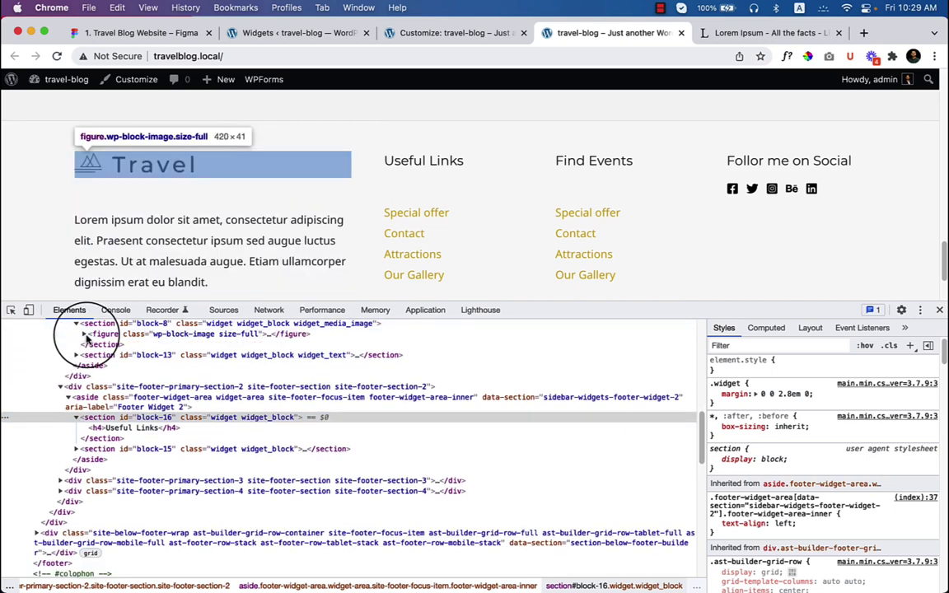
left_click(110, 328)
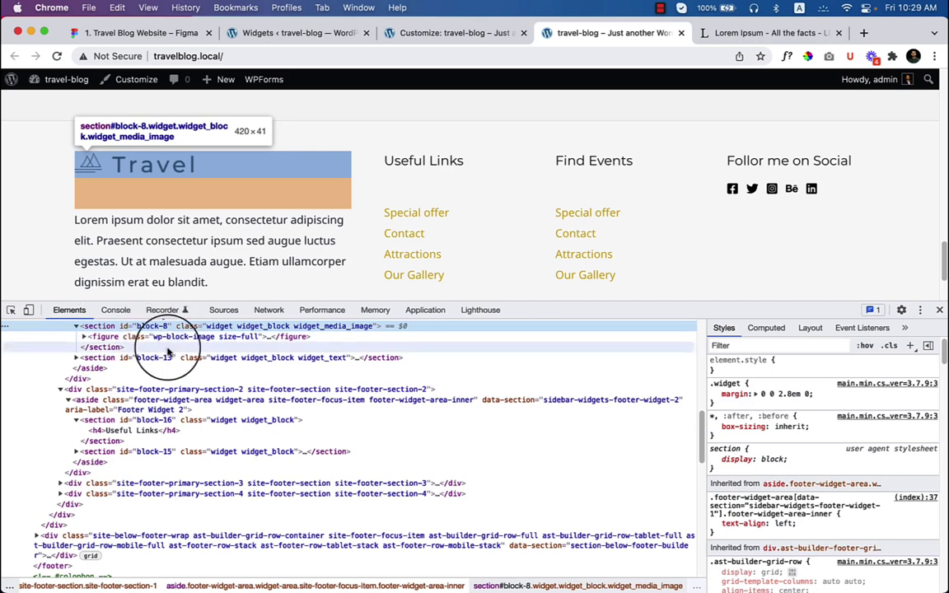
scroll(164, 339, "up", 1)
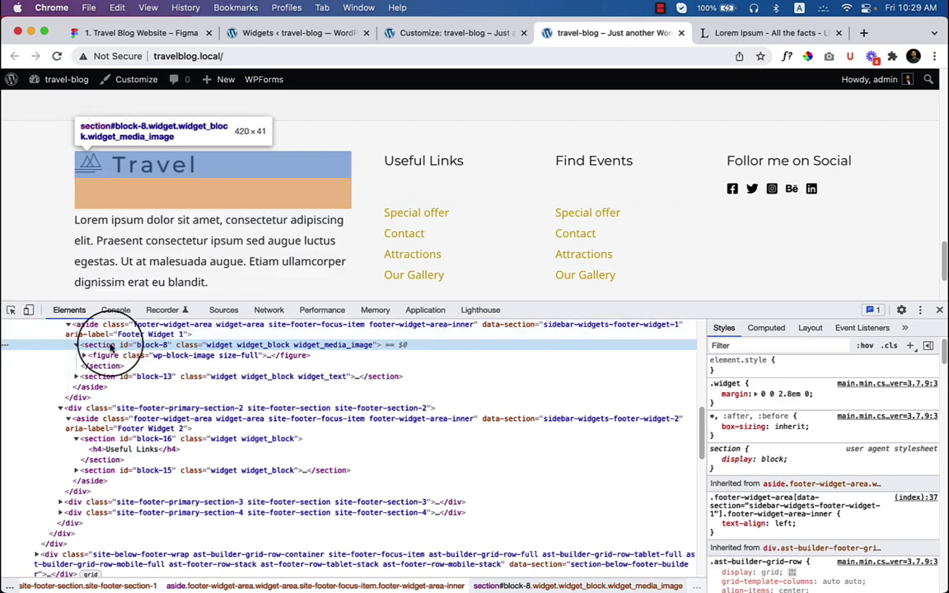
Begin a new Styles rule and expand Footer Widget 3's markup to find its widget block ids
left_click(911, 346)
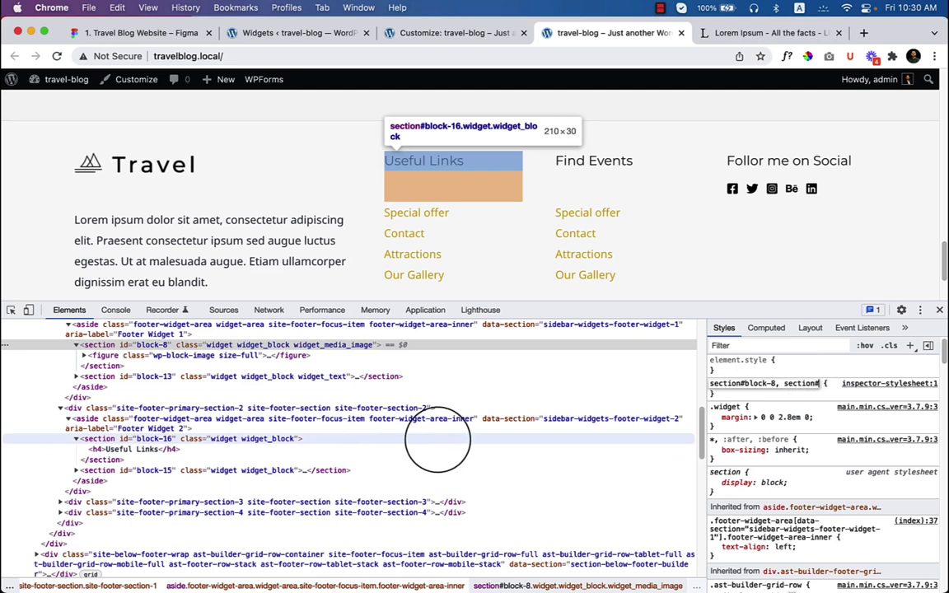
type("block-16,")
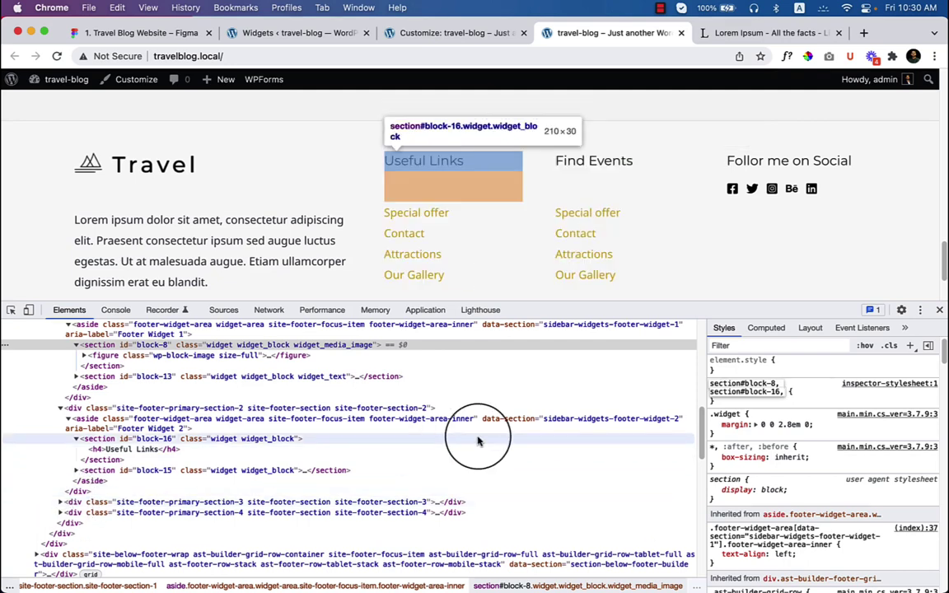
left_click(769, 390)
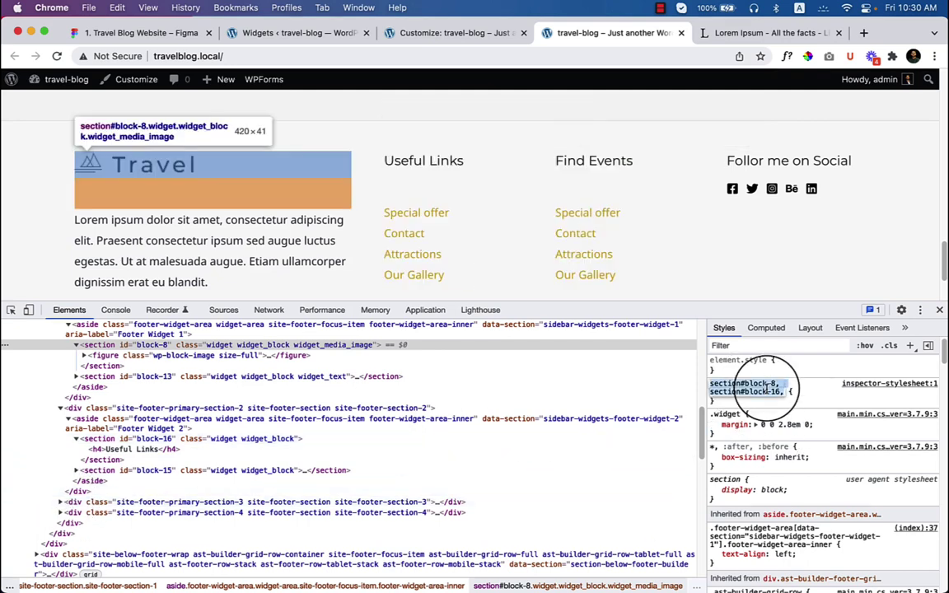
left_click(61, 503)
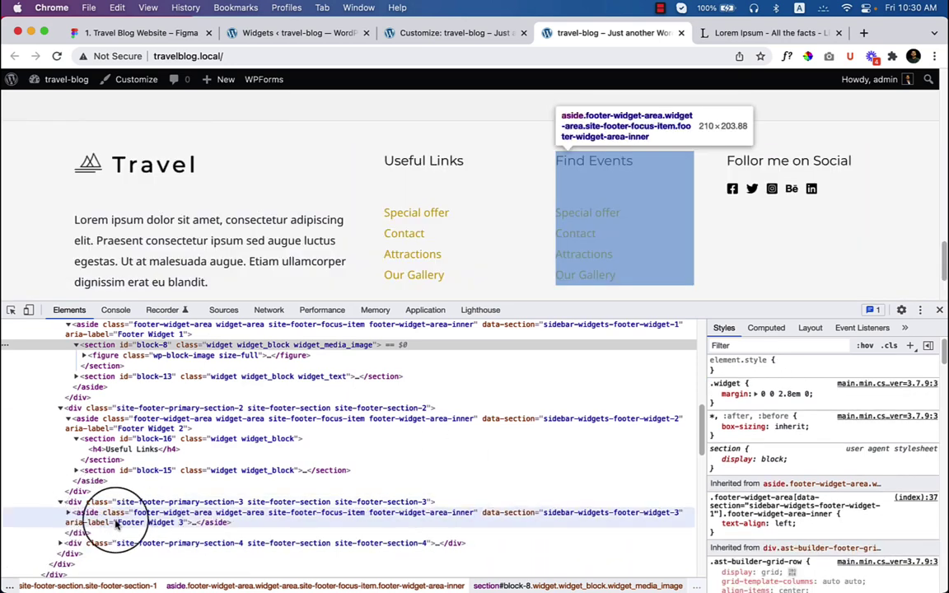
left_click(70, 514)
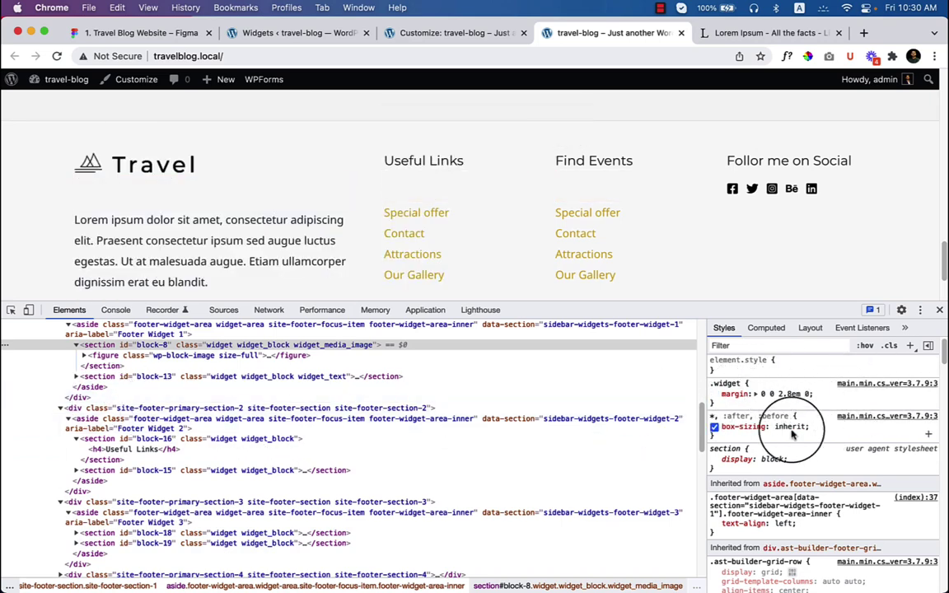
left_click(792, 430)
key("Escape")
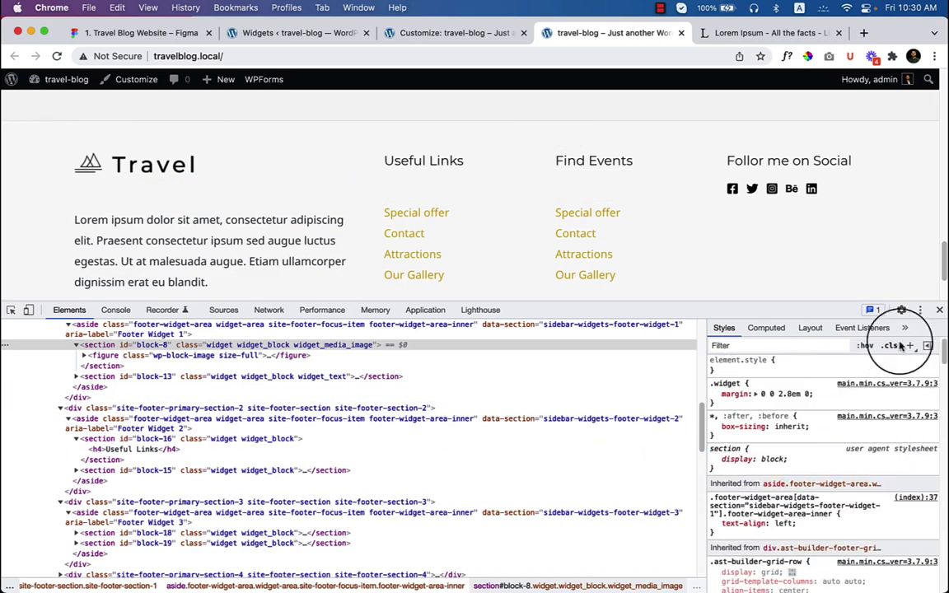
Set the new rule's selector to section#block-8, section#block-16, section#block-18
left_click(909, 346)
type(", section#block-16,")
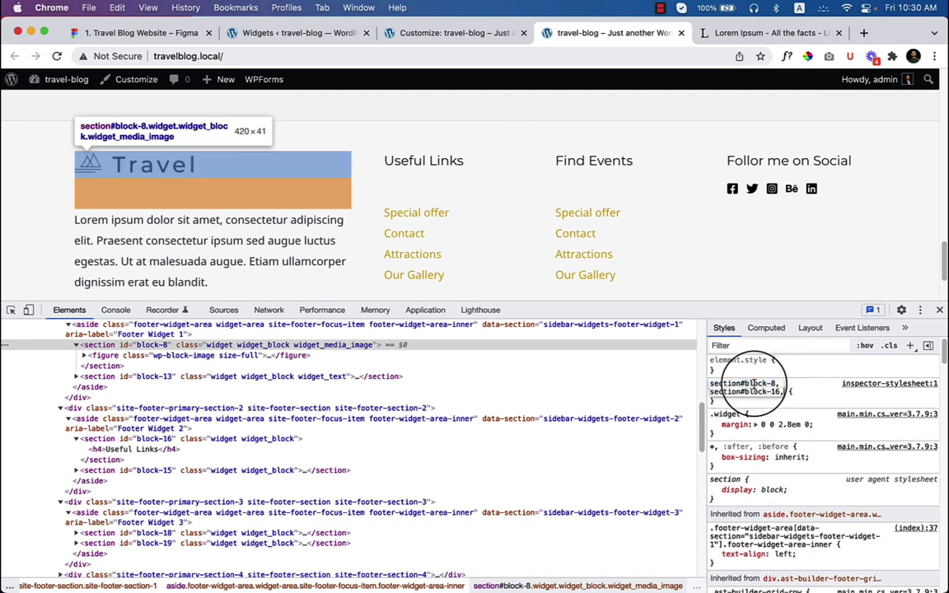
key("Escape")
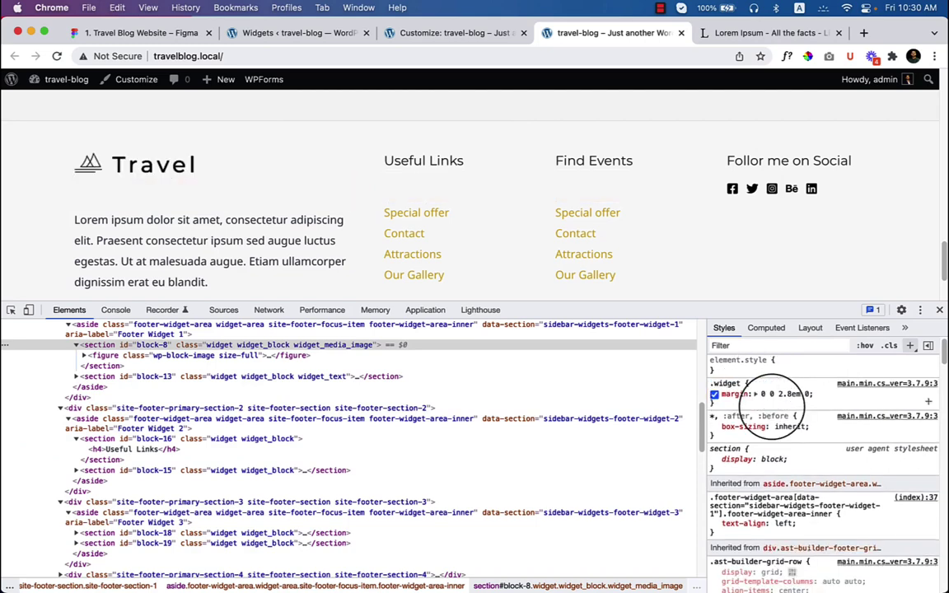
left_click(906, 345)
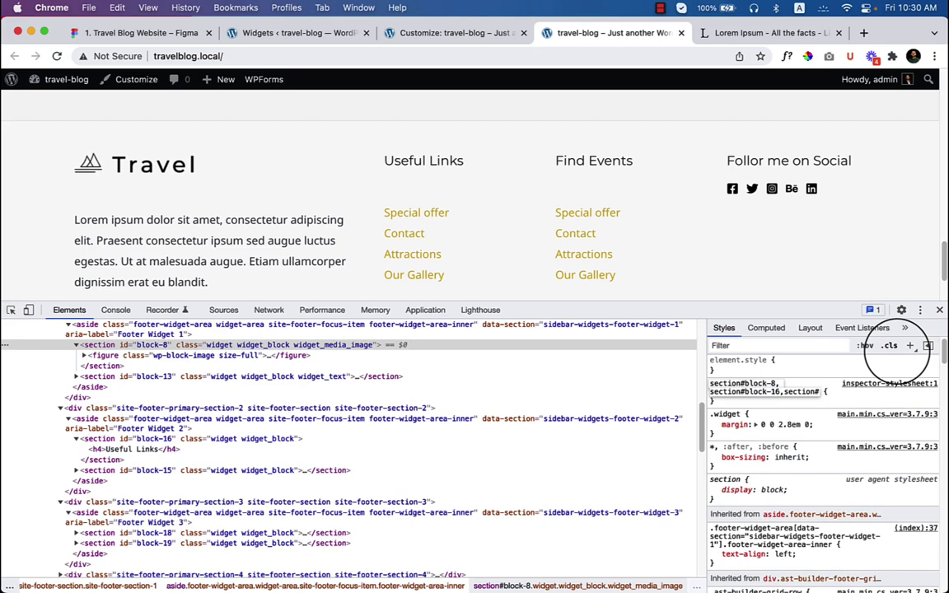
type("block-18")
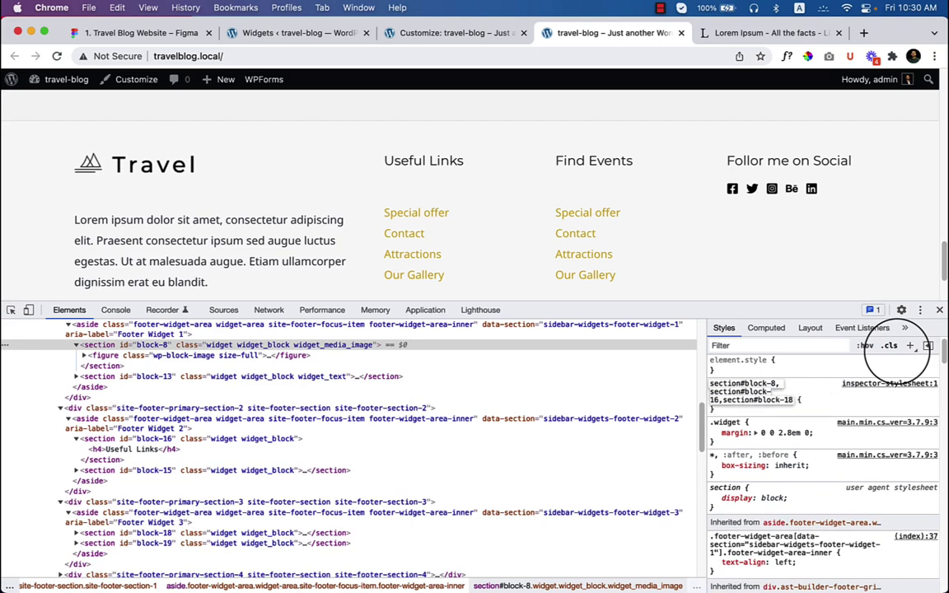
key("Return")
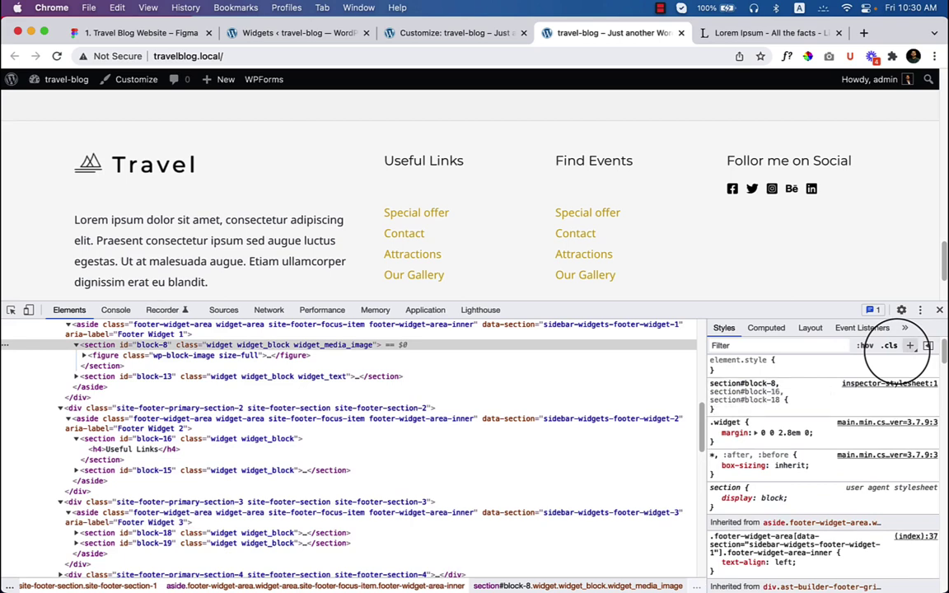
Give the rule margin-bottom: 10px, then raise it to 14px
left_click(722, 408)
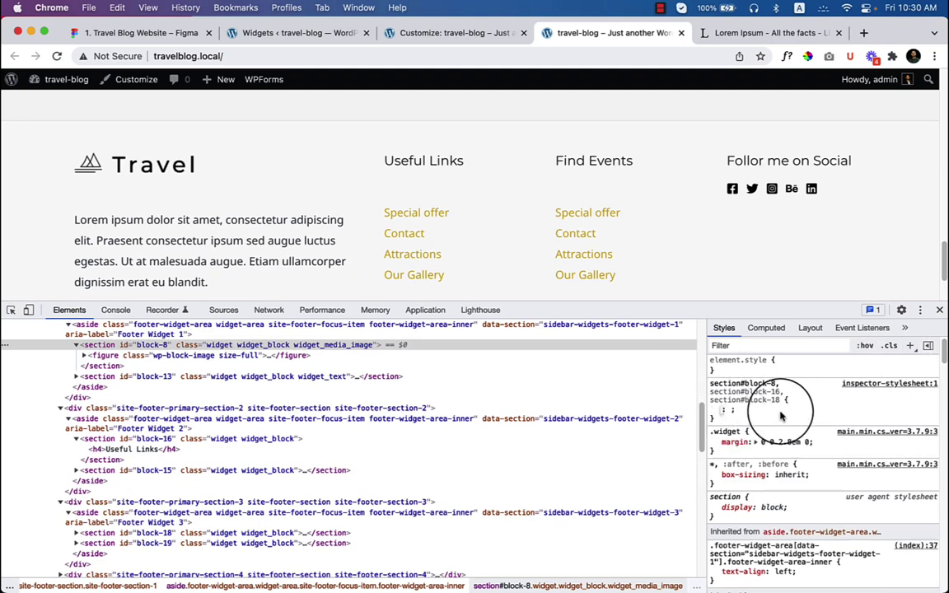
type("margin-bottom: ")
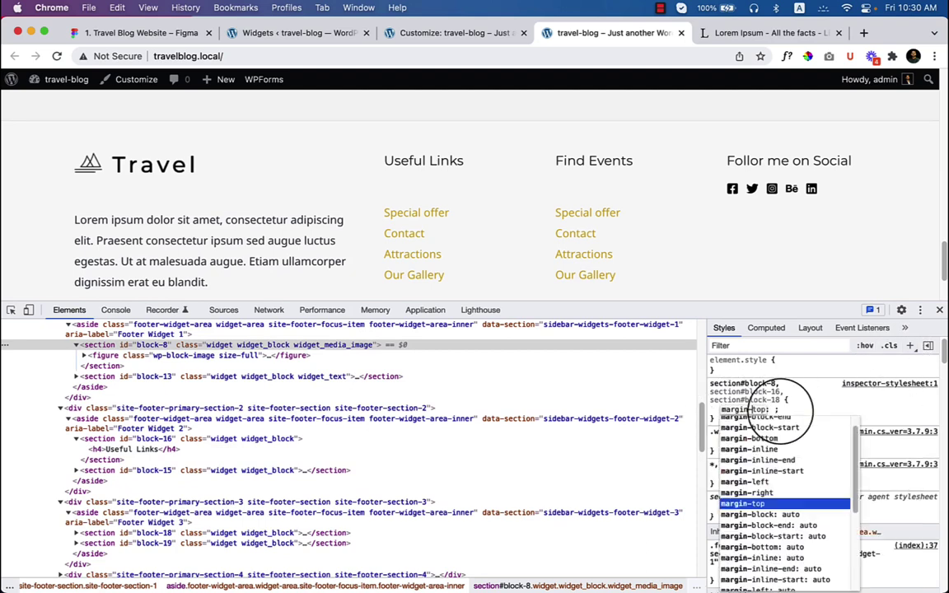
type("10px")
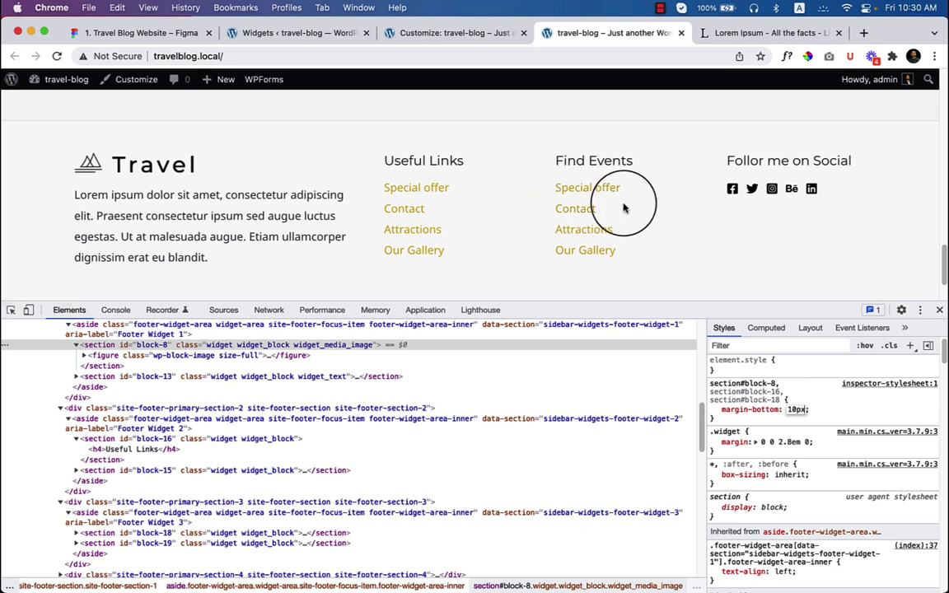
key("Up")
key("Up")
key("Up")
key("Up")
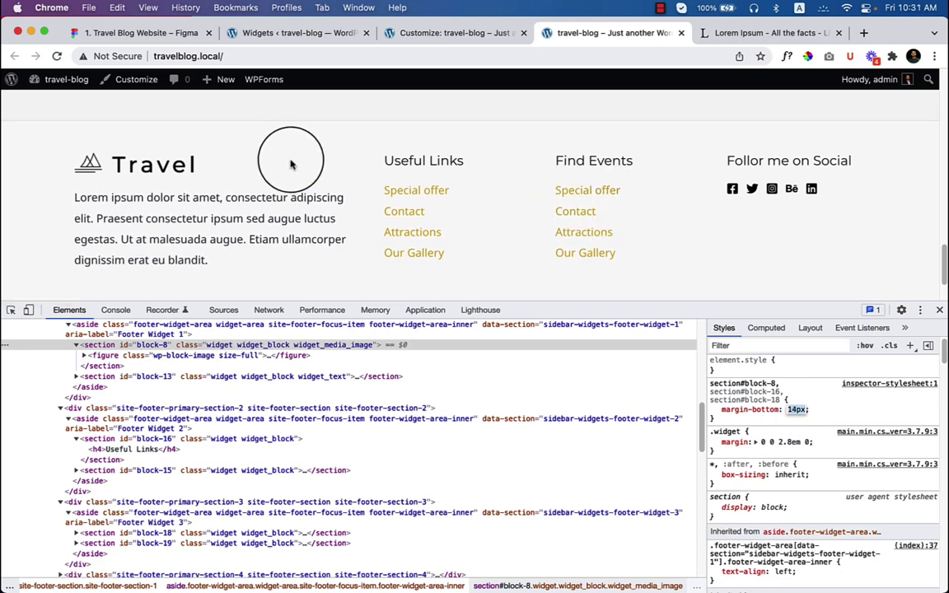
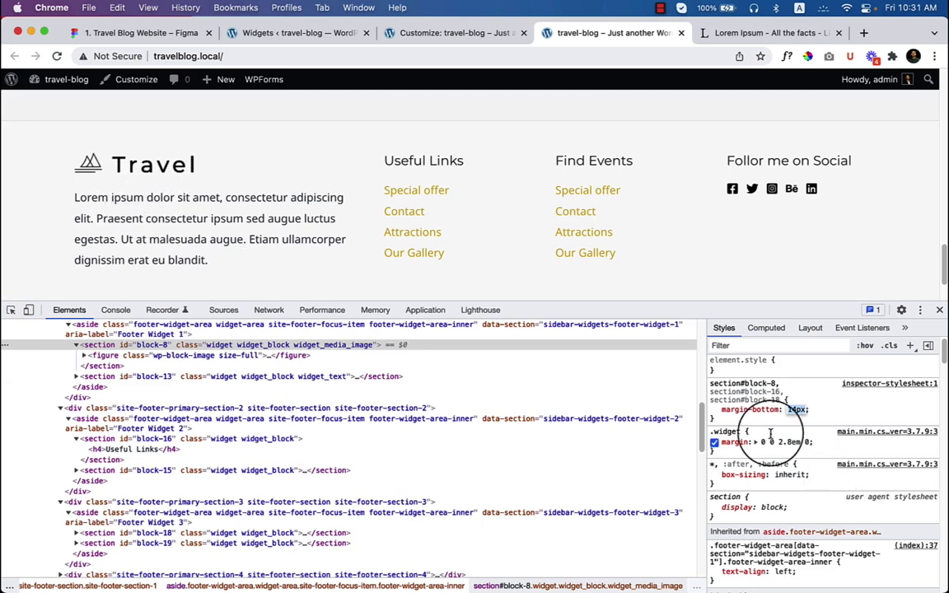
Copy the footer widgets' margin-bottom rule from the DevTools Styles pane
left_click_drag(706, 410, 712, 385)
right_click(712, 386)
left_click(436, 422)
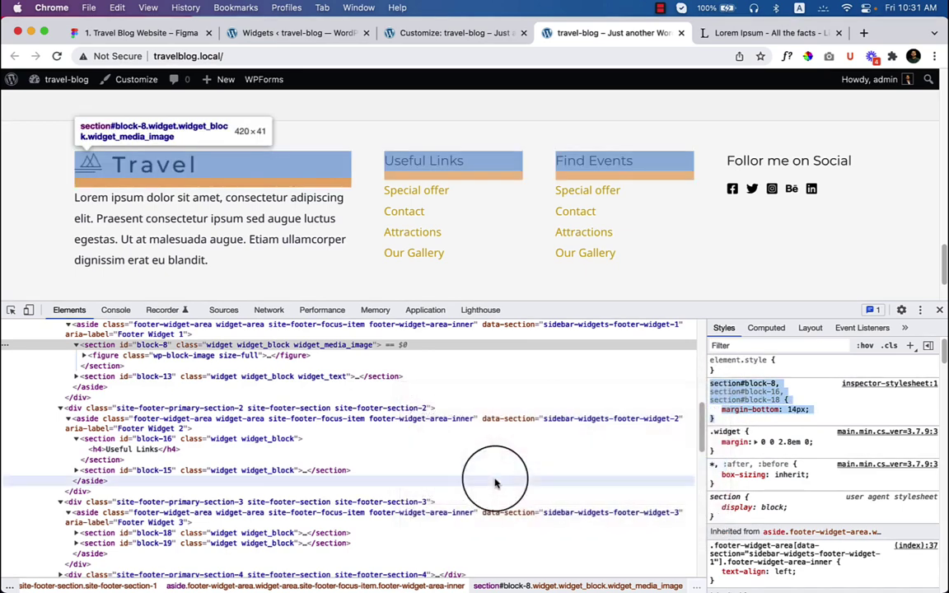
Paste the 14px bottom-margin rule for blocks 8, 16 and 18 into Additional CSS and publish
left_click(417, 37)
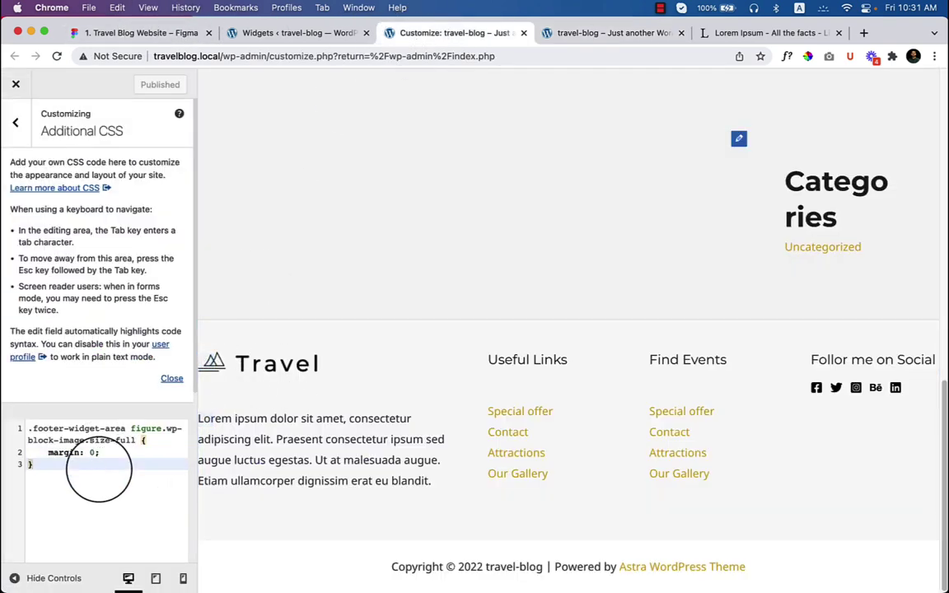
key("Return")
key("super+v")
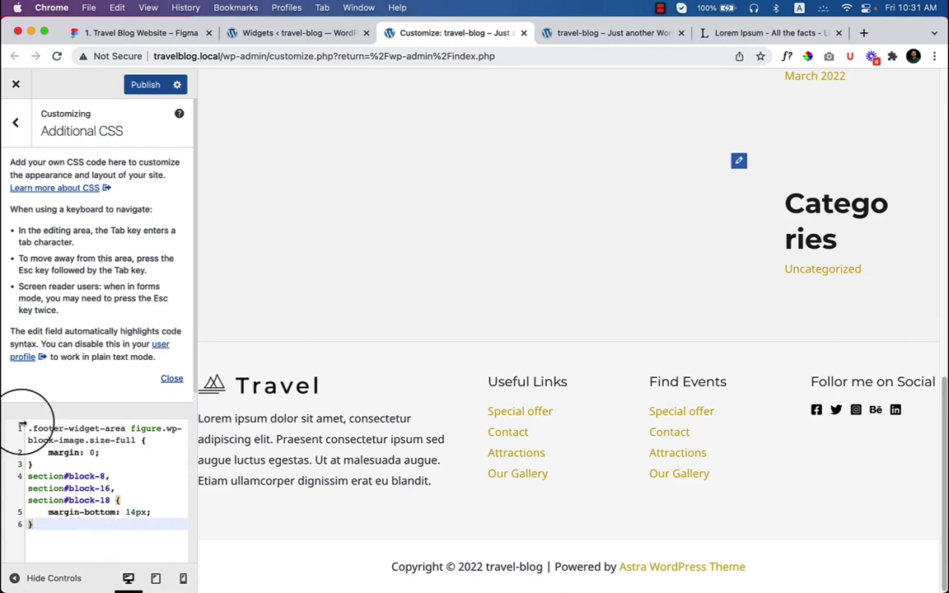
left_click_drag(43, 528, 14, 480)
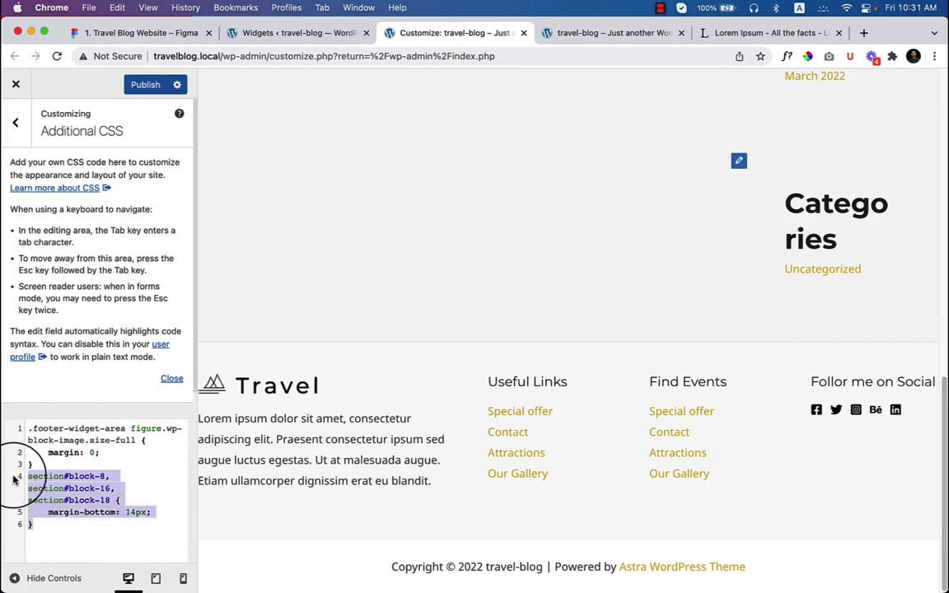
scroll(700, 284, "up", 15)
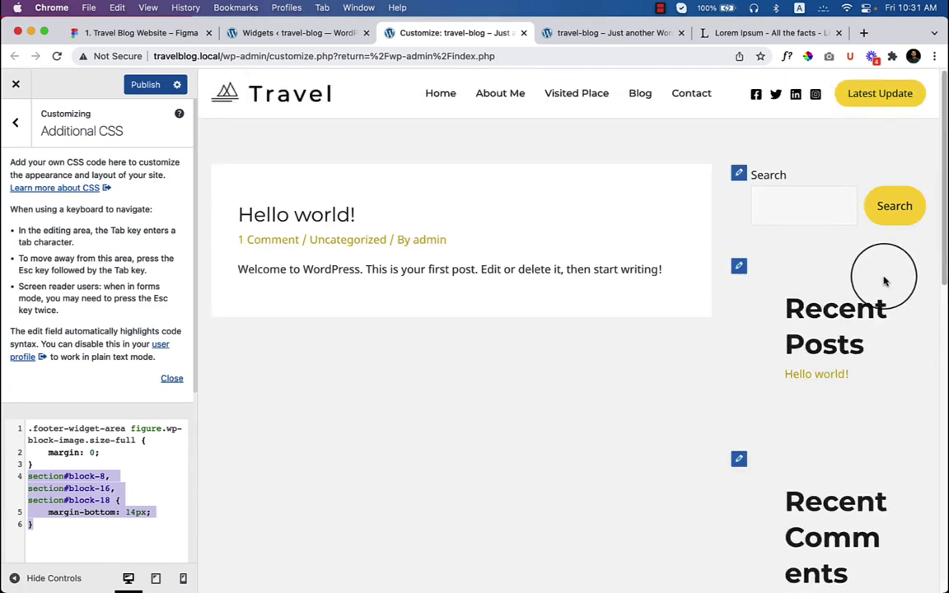
scroll(489, 437, "down", 15)
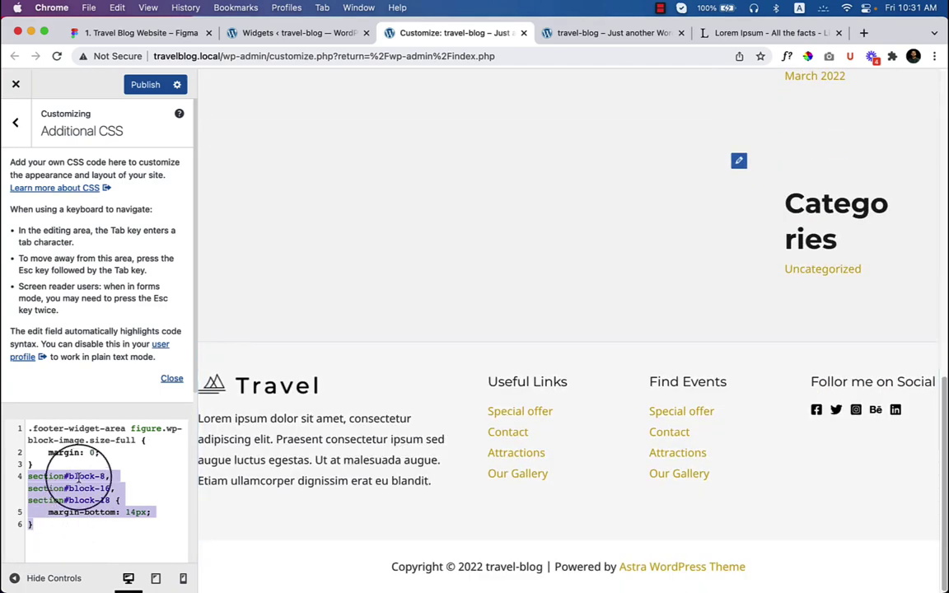
left_click(155, 86)
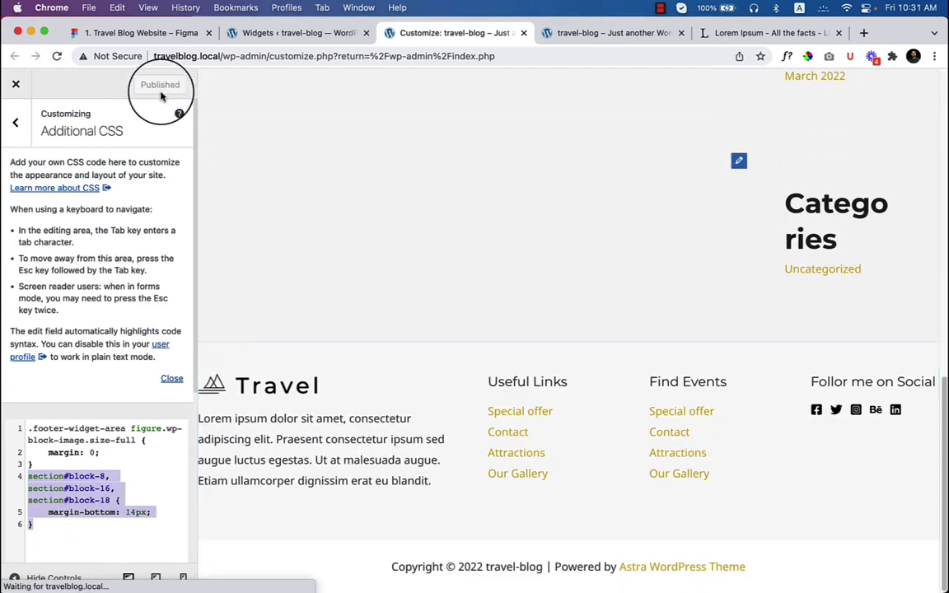
left_click(587, 33)
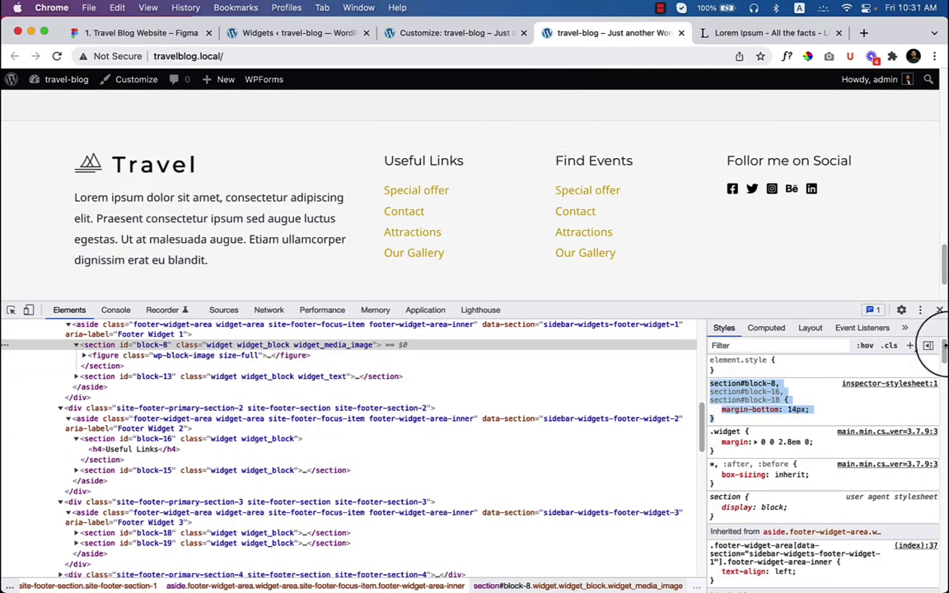
Close DevTools and reload the live site to check the footer spacing
left_click(940, 310)
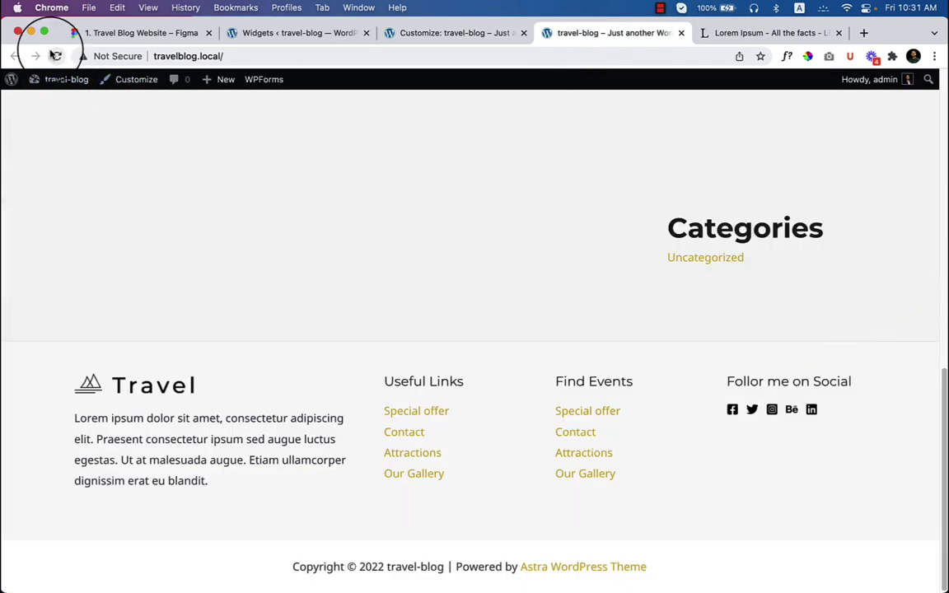
left_click(57, 56)
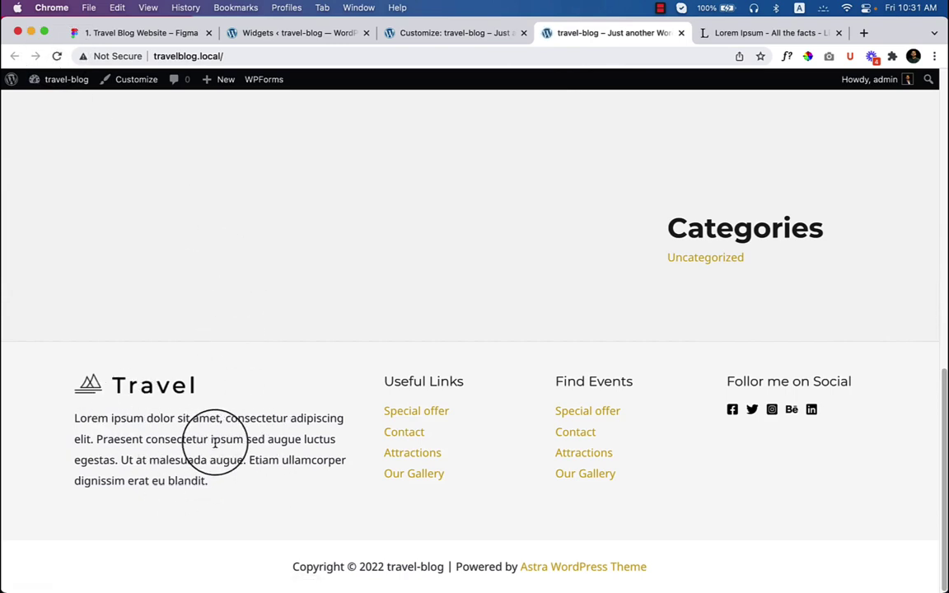
scroll(328, 473, "up", 5)
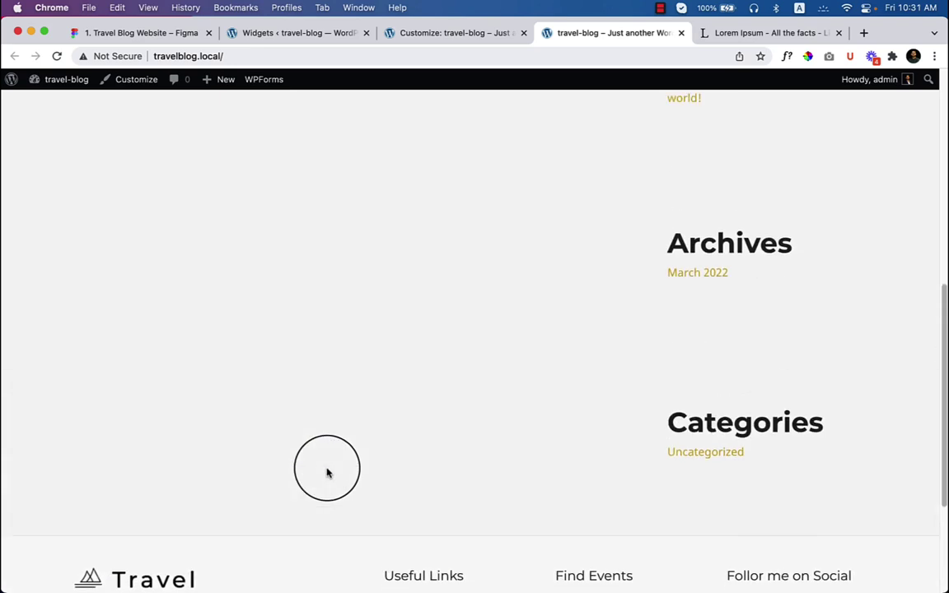
scroll(327, 472, "down", 4)
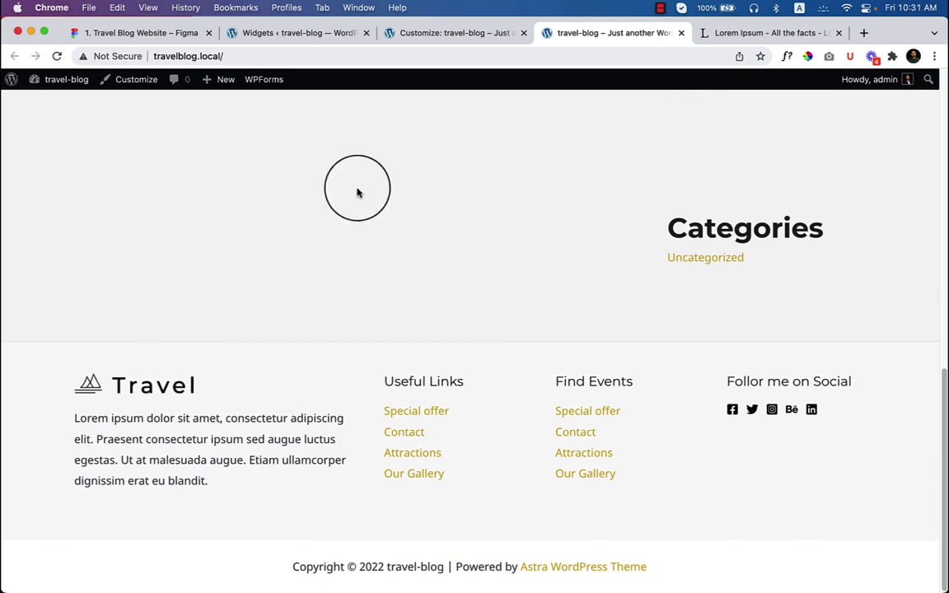
left_click(441, 33)
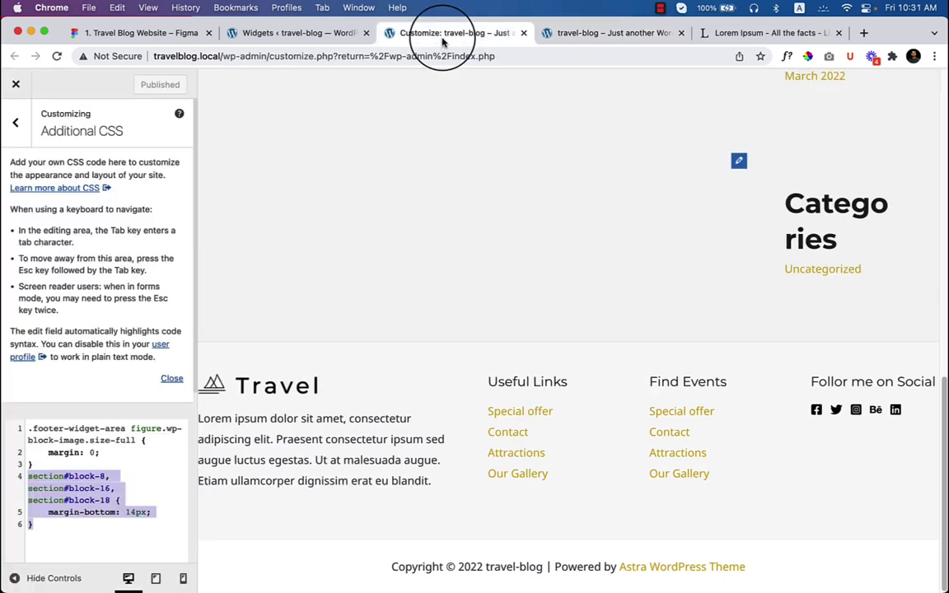
Open the Primary Footer row's Design settings in the Footer Builder and unlink the padding sides
left_click(15, 122)
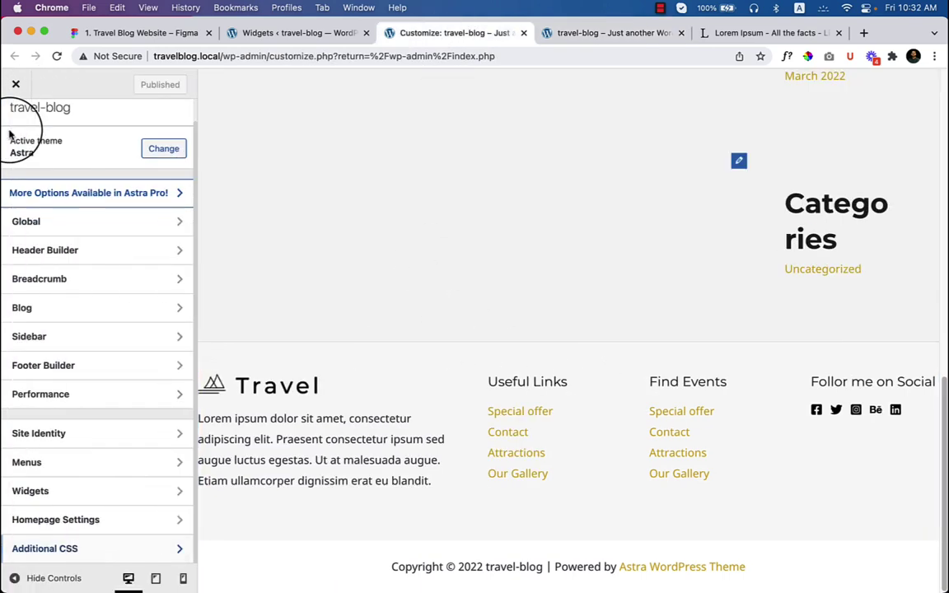
left_click(81, 370)
left_click(227, 482)
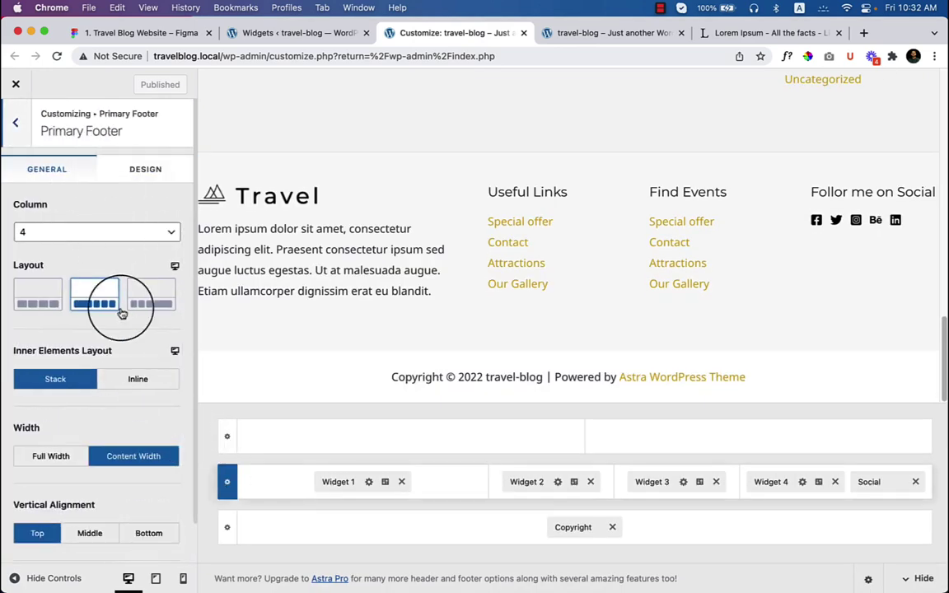
scroll(125, 425, "down", 1)
left_click(169, 145)
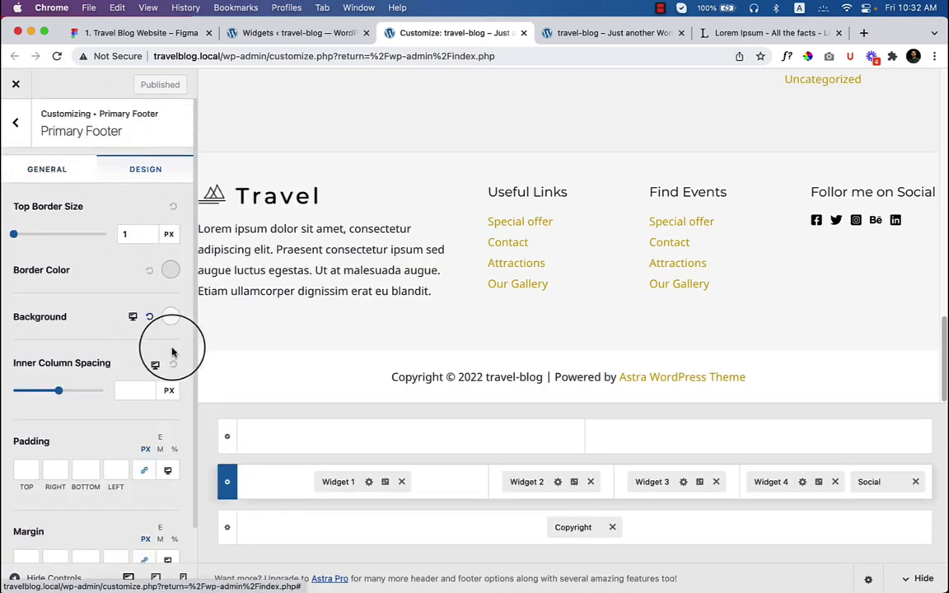
scroll(70, 471, "down", 1)
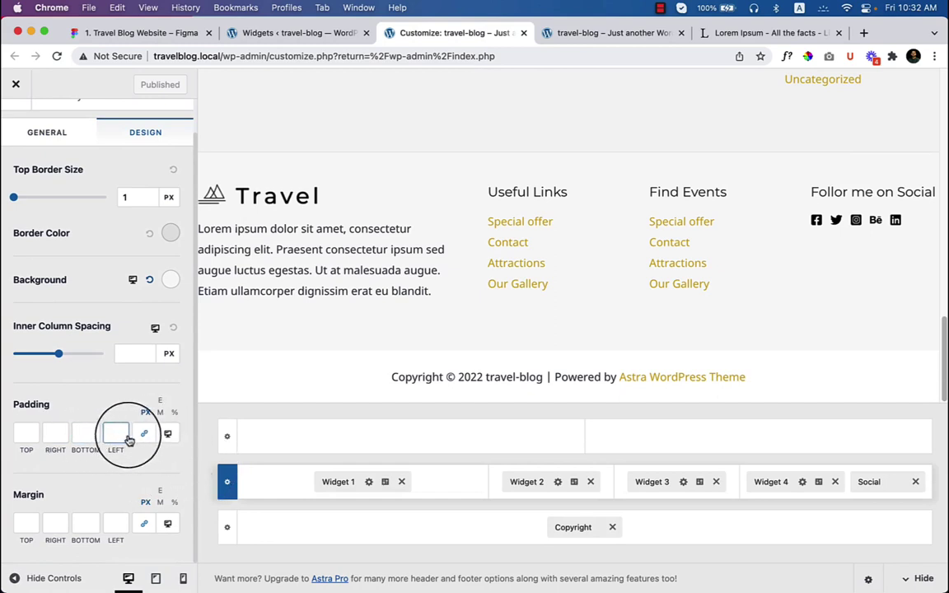
left_click(144, 433)
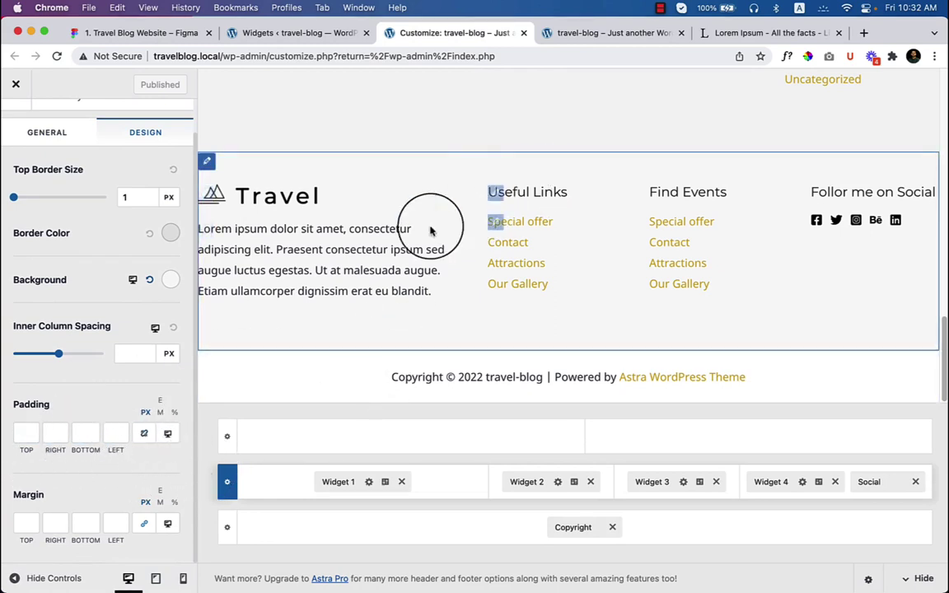
Set the Primary Footer's top padding to 80
type("40")
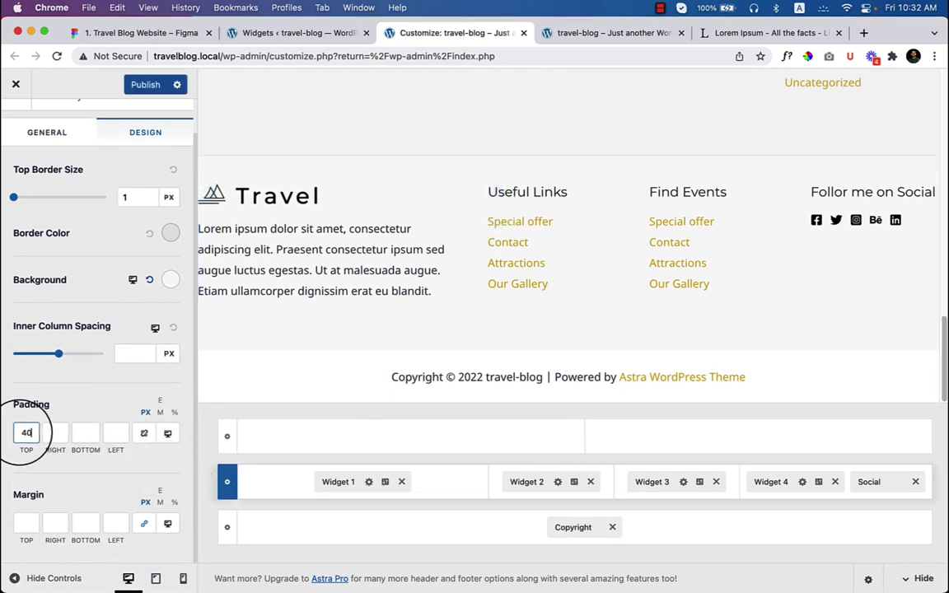
type("0")
key("BackSpace")
key("BackSpace")
key("BackSpace")
type("70")
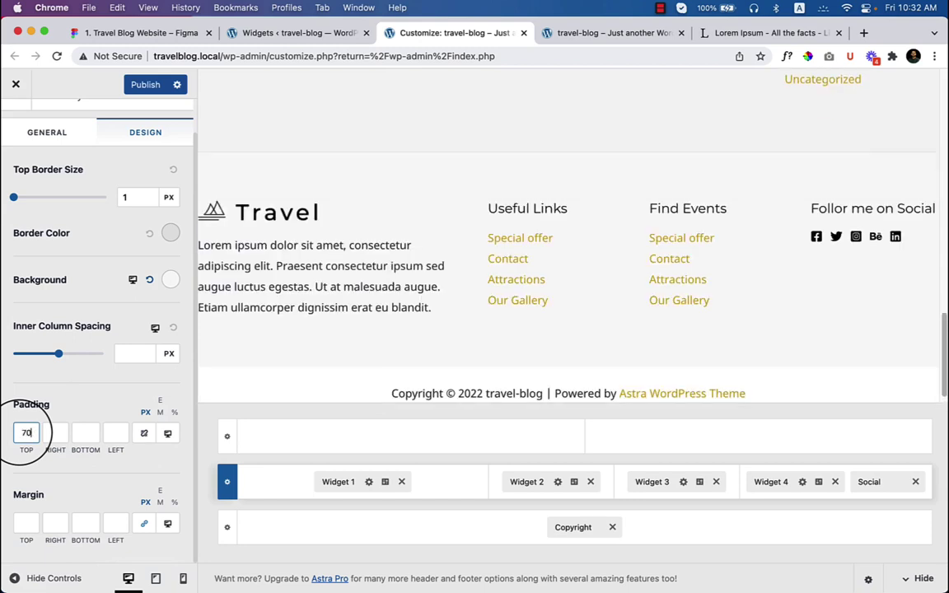
key("BackSpace")
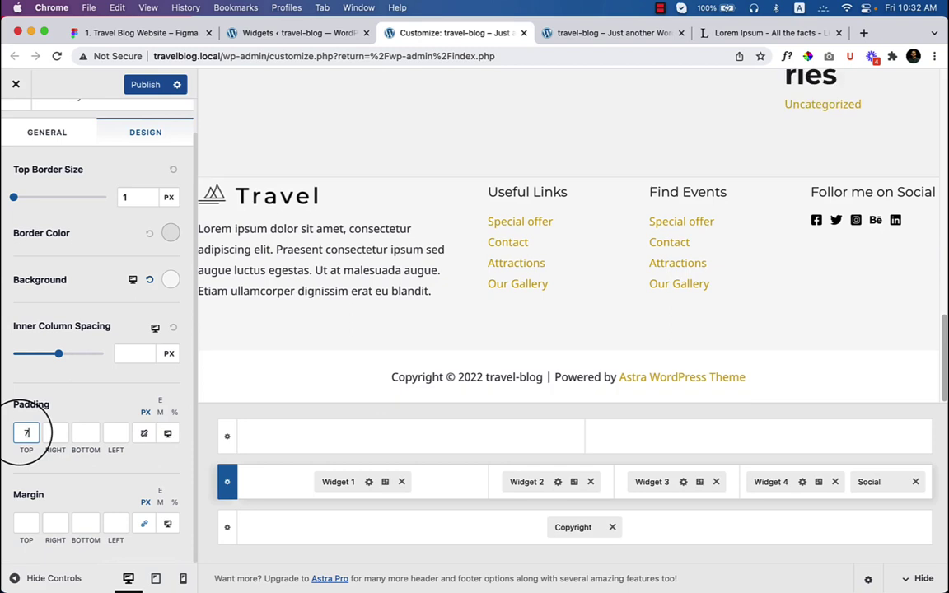
type("8")
key("BackSpace")
key("BackSpace")
type("80")
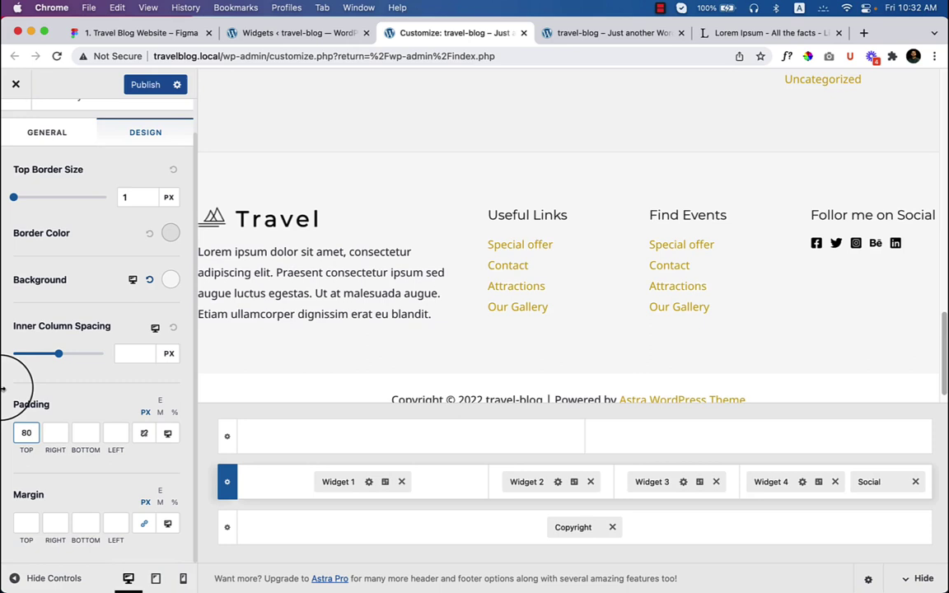
scroll(477, 304, "down", 1)
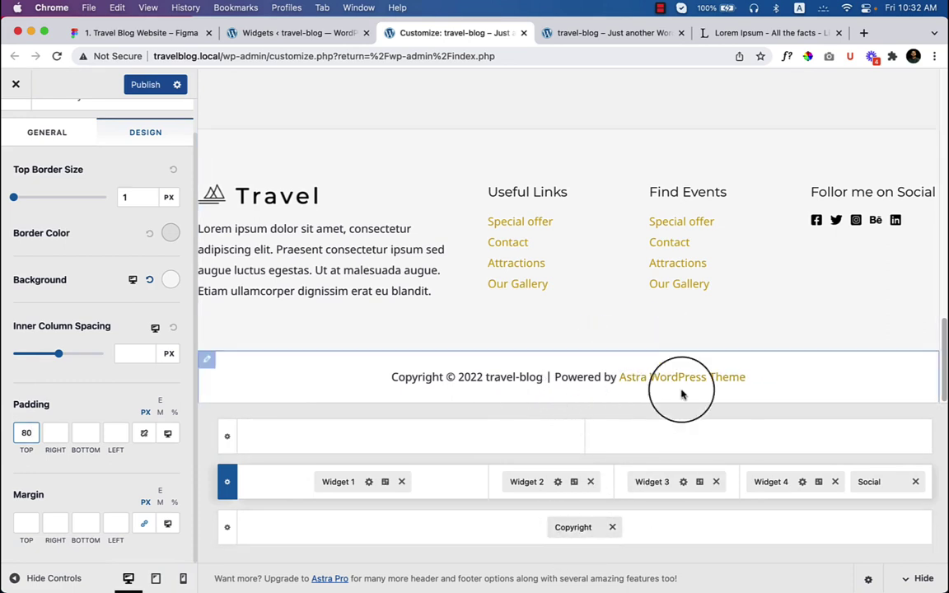
scroll(634, 304, "down", 5)
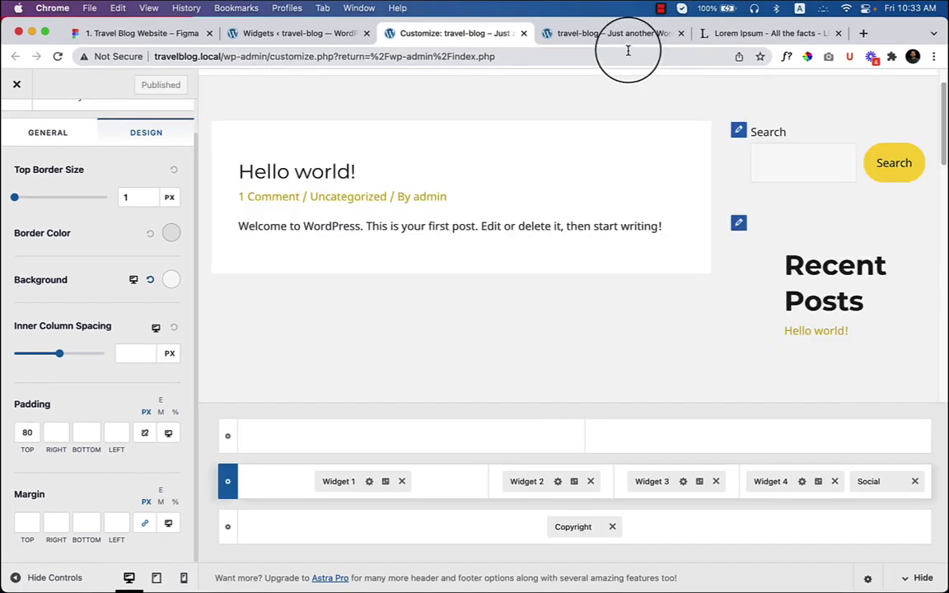
Check the footer's new top spacing on the live site, then return to the Widgets page
left_click(626, 34)
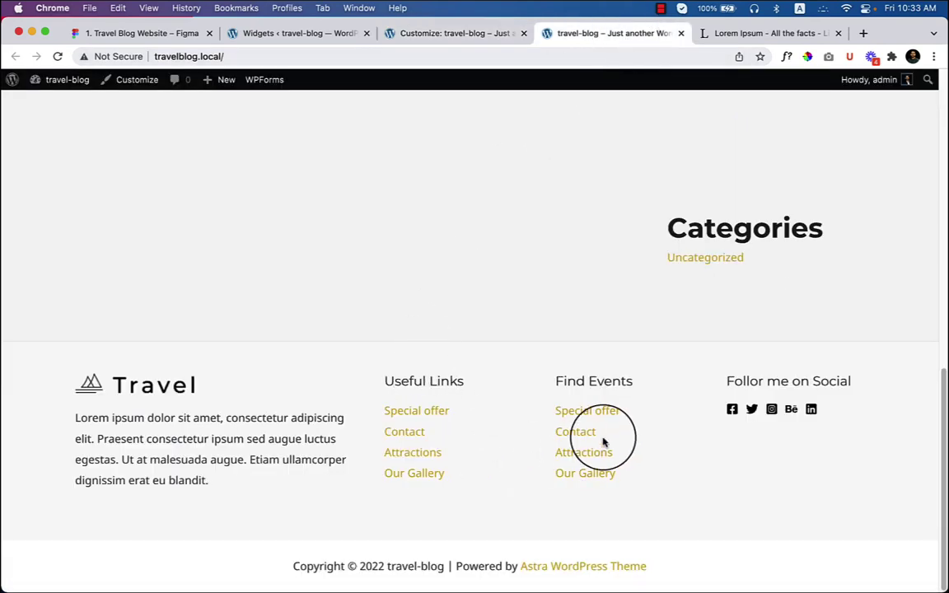
scroll(603, 442, "up", 15)
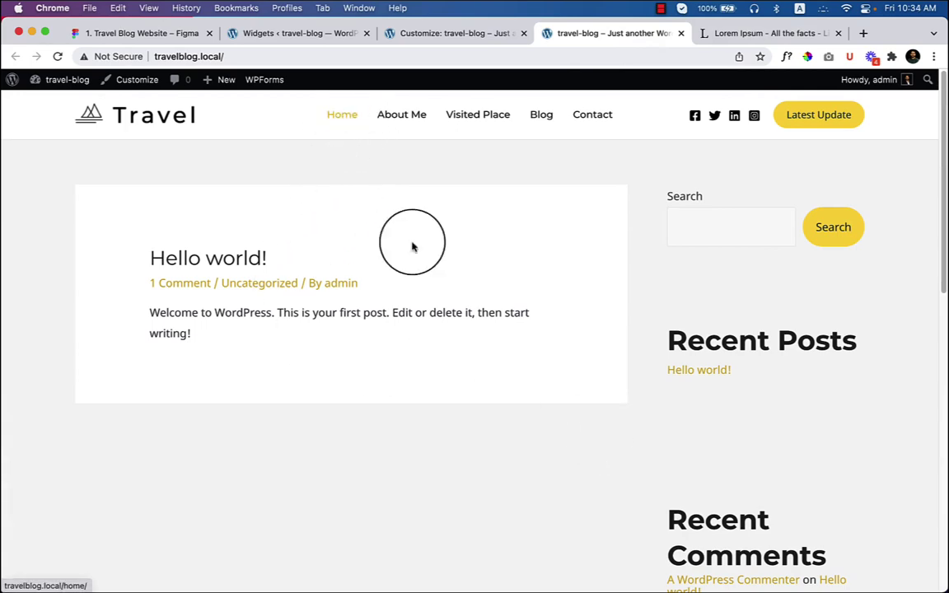
scroll(601, 392, "down", 15)
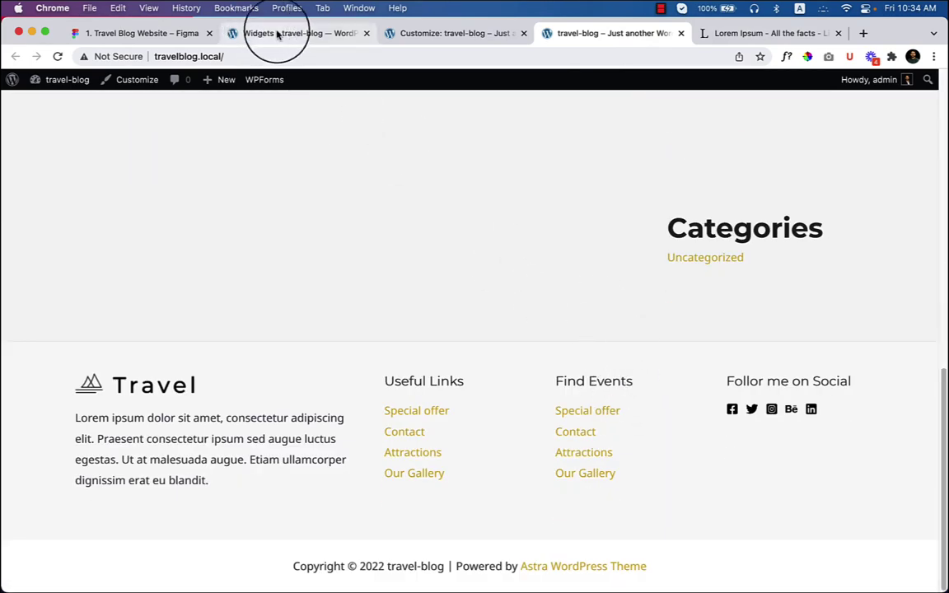
left_click(279, 34)
mouse_move(50, 552)
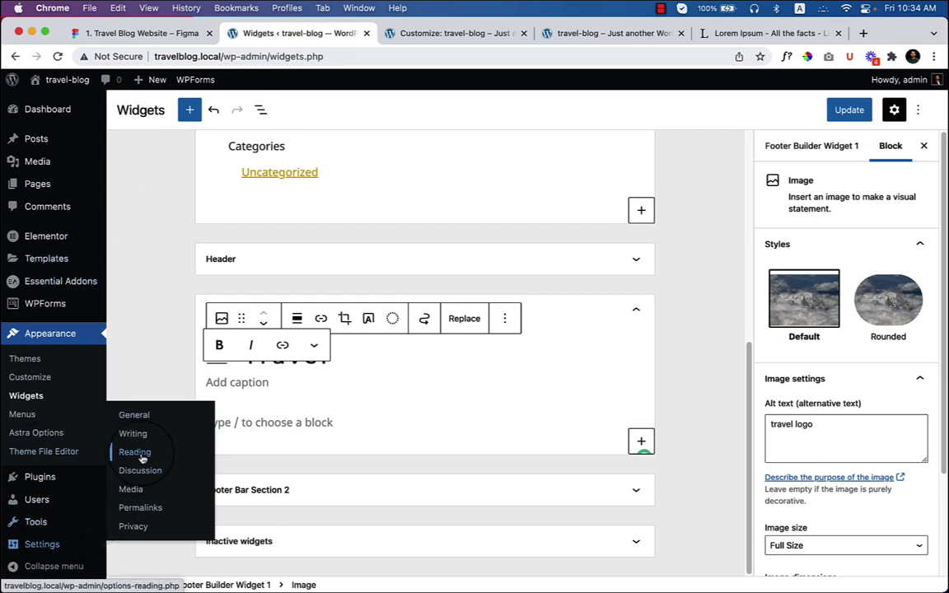
In Reading settings, set a static homepage of Home with Blog as posts page, and save
left_click(142, 459)
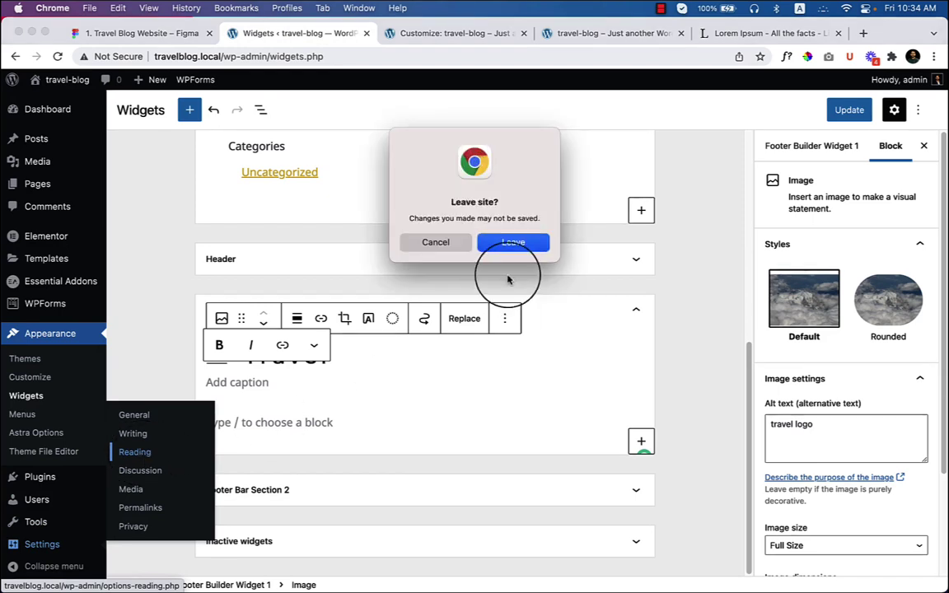
left_click(518, 244)
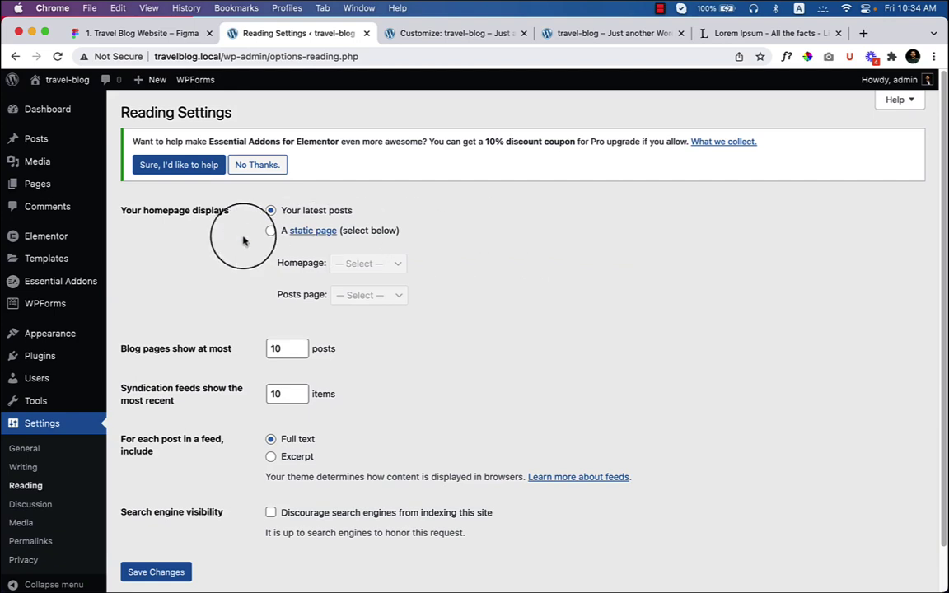
left_click(271, 232)
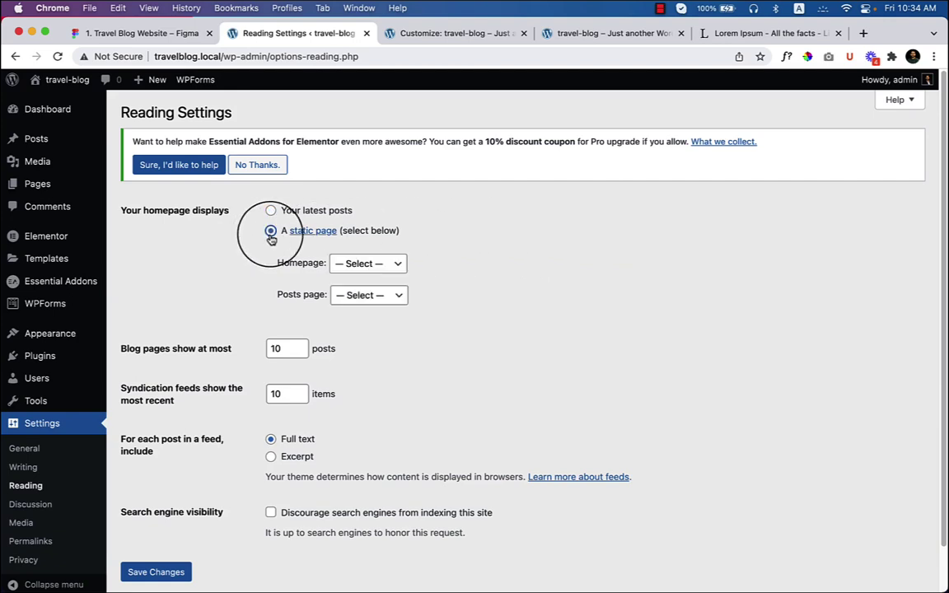
left_click(372, 274)
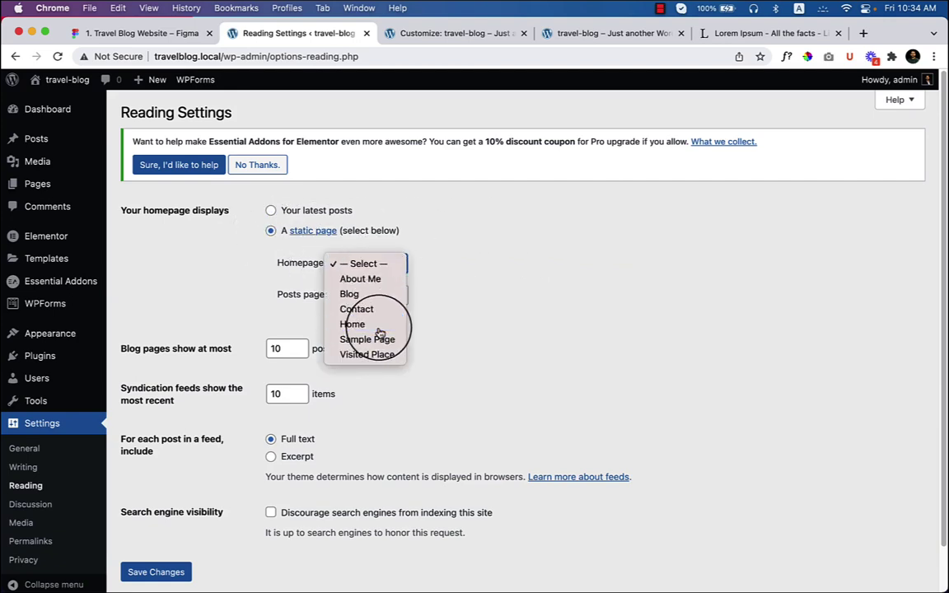
left_click(350, 322)
left_click(399, 299)
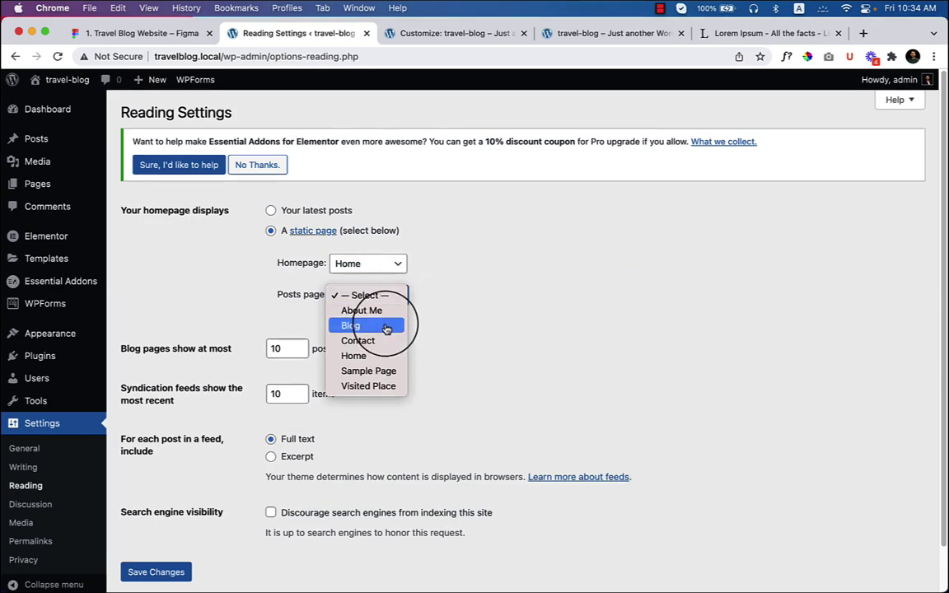
left_click(388, 327)
scroll(72, 535, "down", 1)
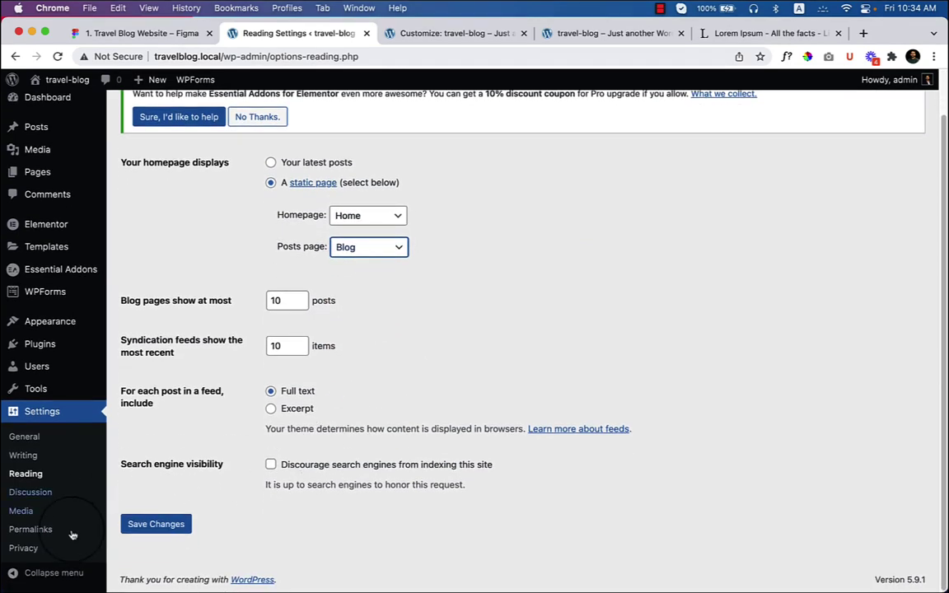
left_click(185, 525)
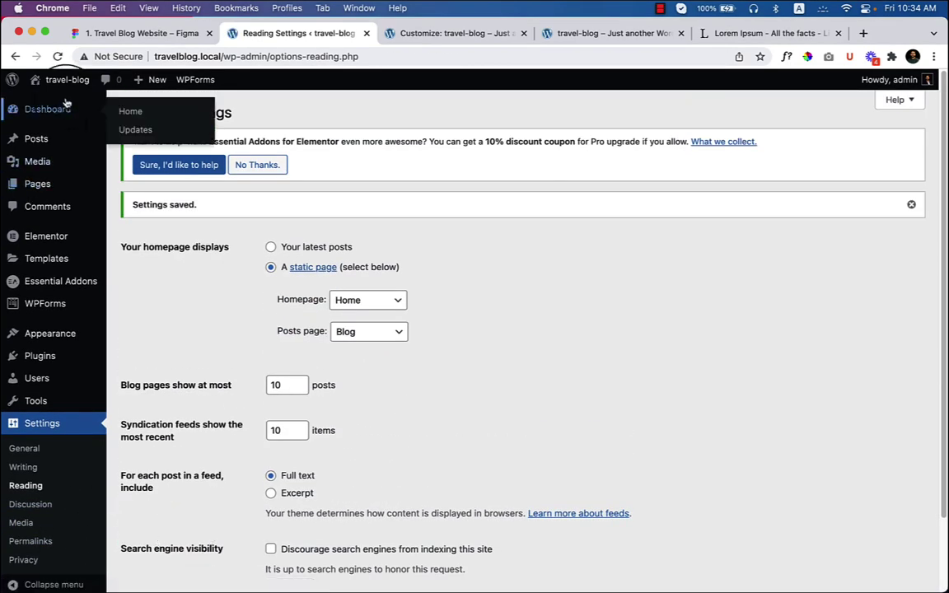
Open the live site in a new browser tab
mouse_move(58, 80)
right_click(59, 102)
left_click(124, 111)
left_click(381, 33)
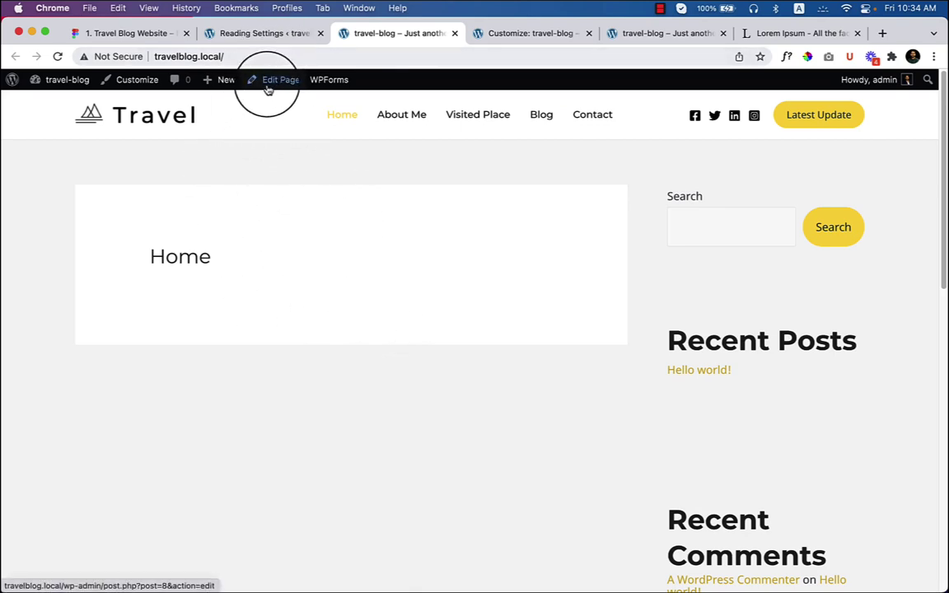
Open the Home page's editor from All Pages in a new tab beside the admin tab
left_click(262, 35)
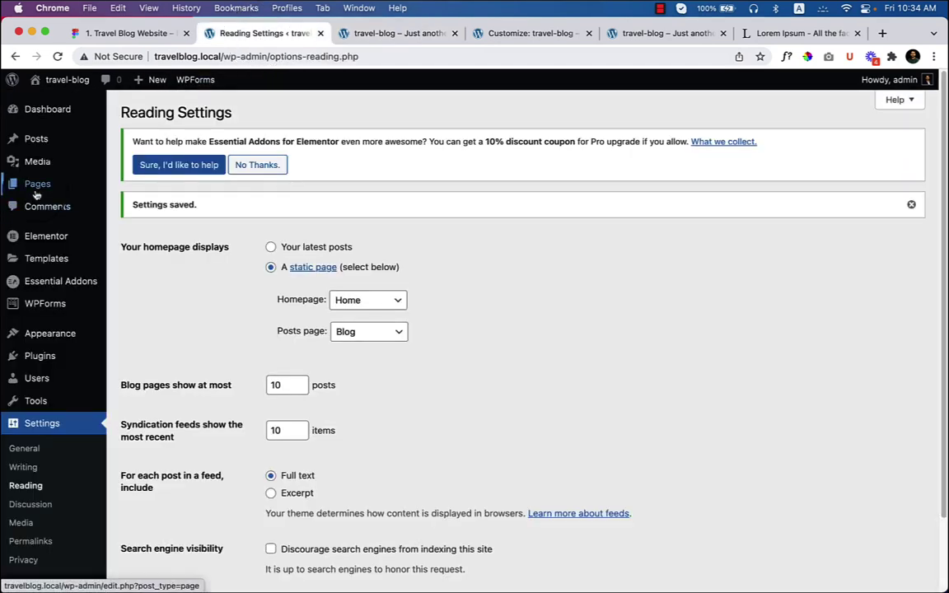
mouse_move(37, 195)
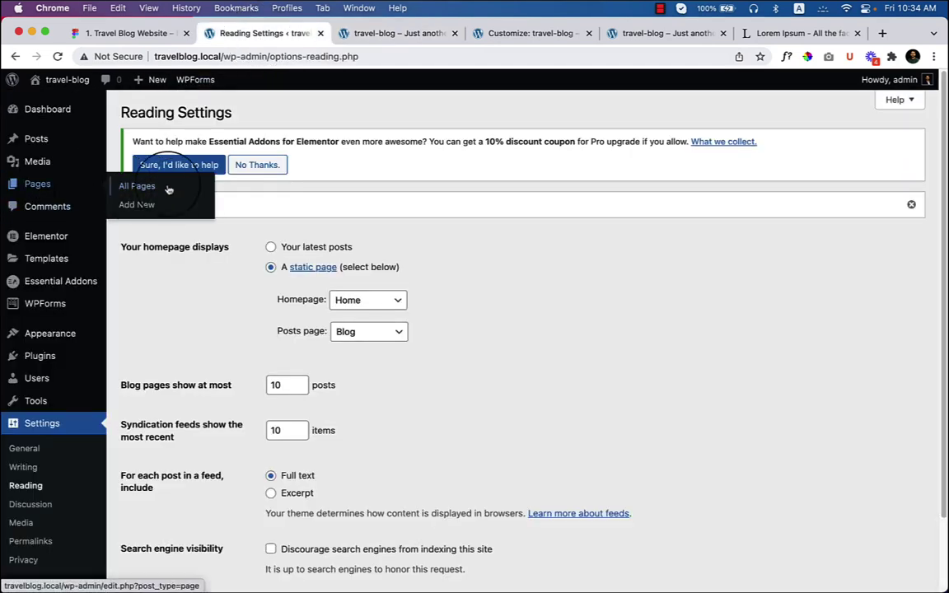
left_click(140, 187)
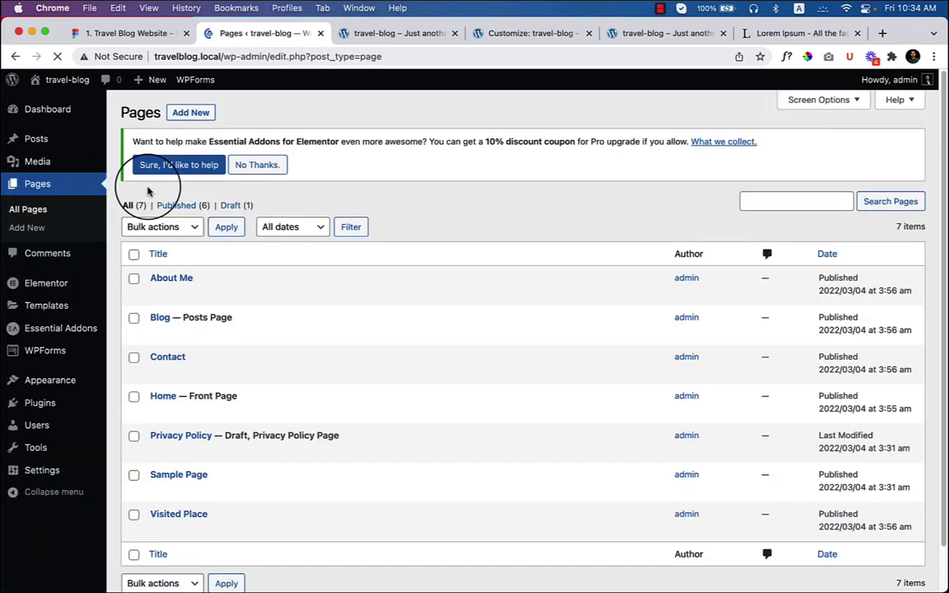
mouse_move(334, 412)
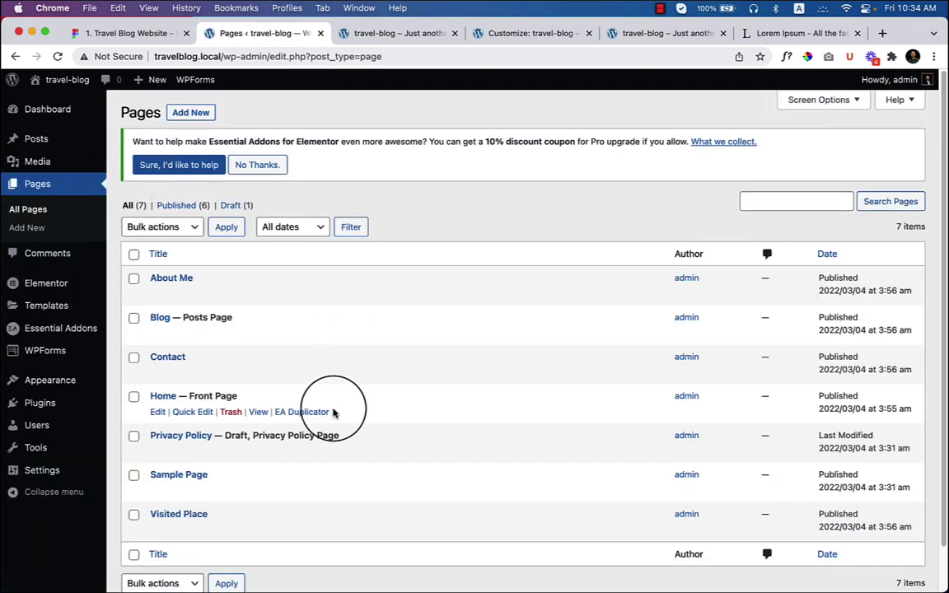
right_click(157, 412)
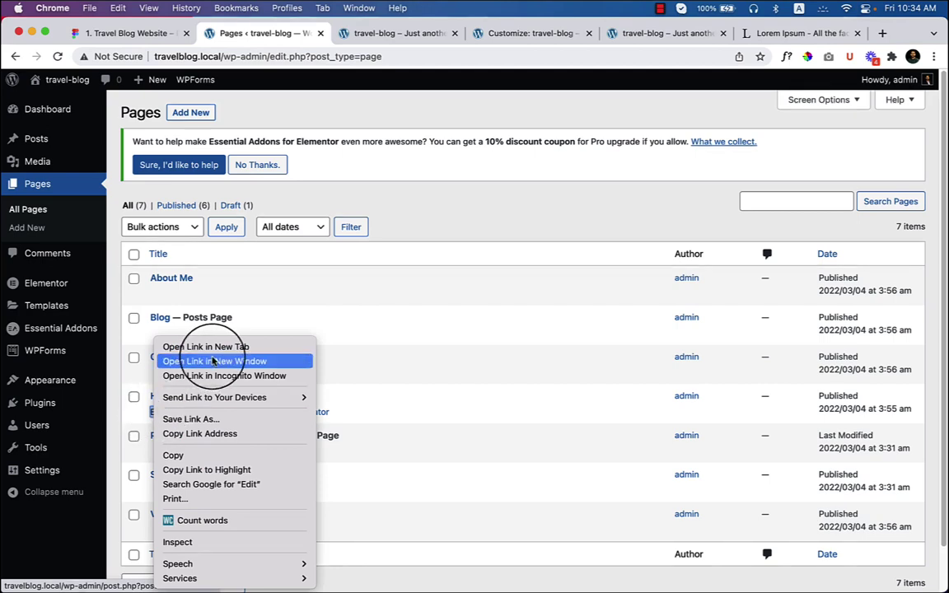
left_click(235, 350)
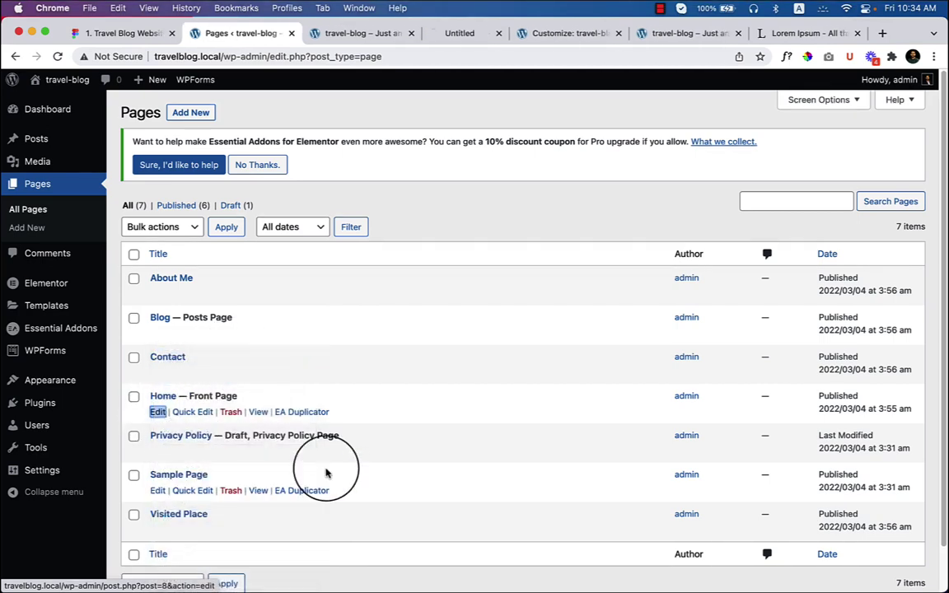
left_click_drag(482, 46, 396, 42)
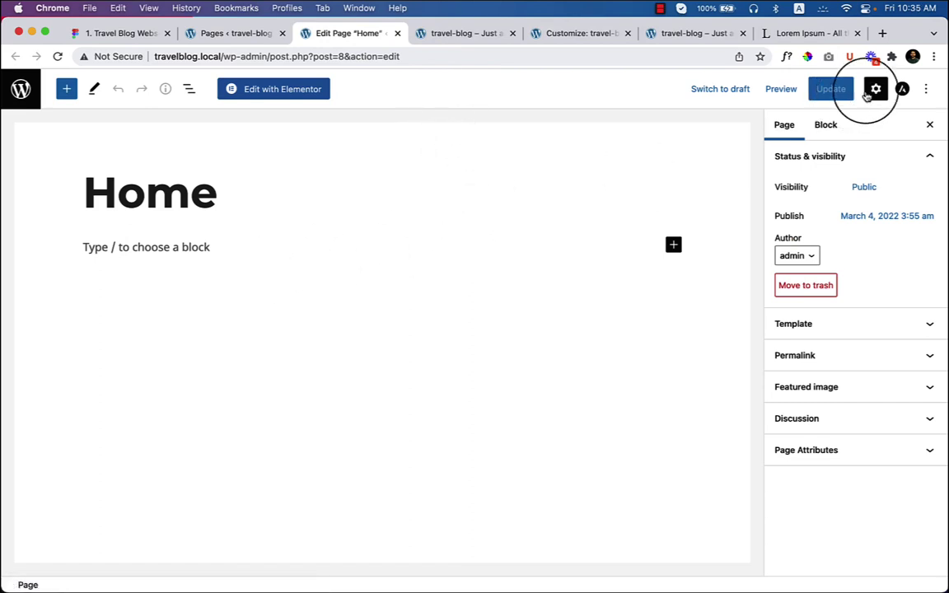
Open the Home page's Astra settings after checking how the live front page looks
left_click(903, 92)
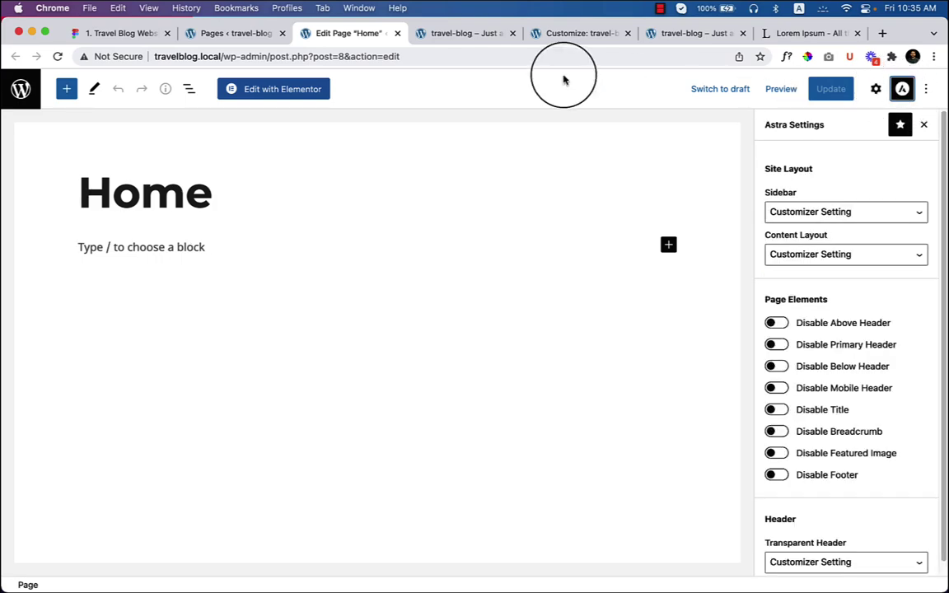
left_click(472, 33)
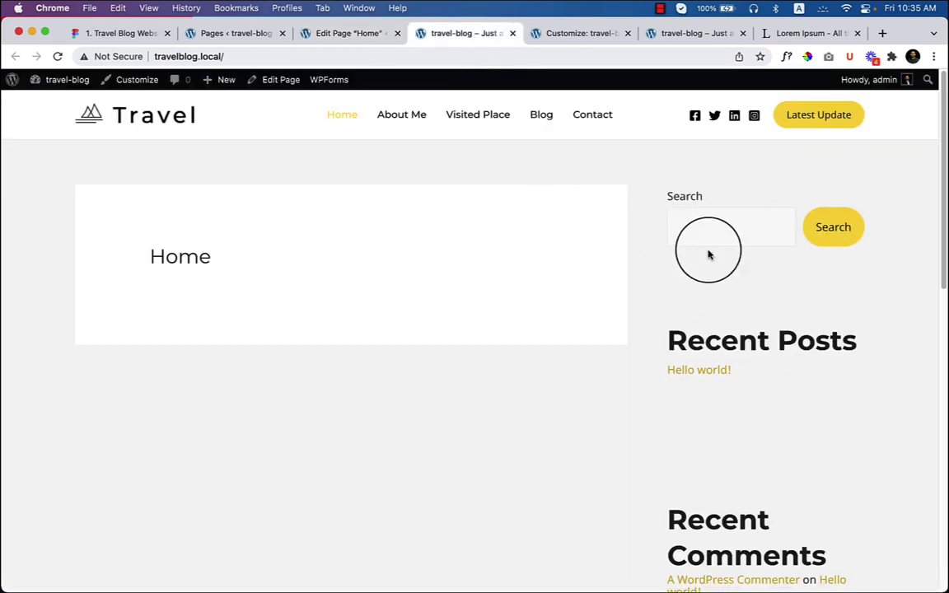
scroll(748, 364, "down", 5)
scroll(749, 364, "down", 3)
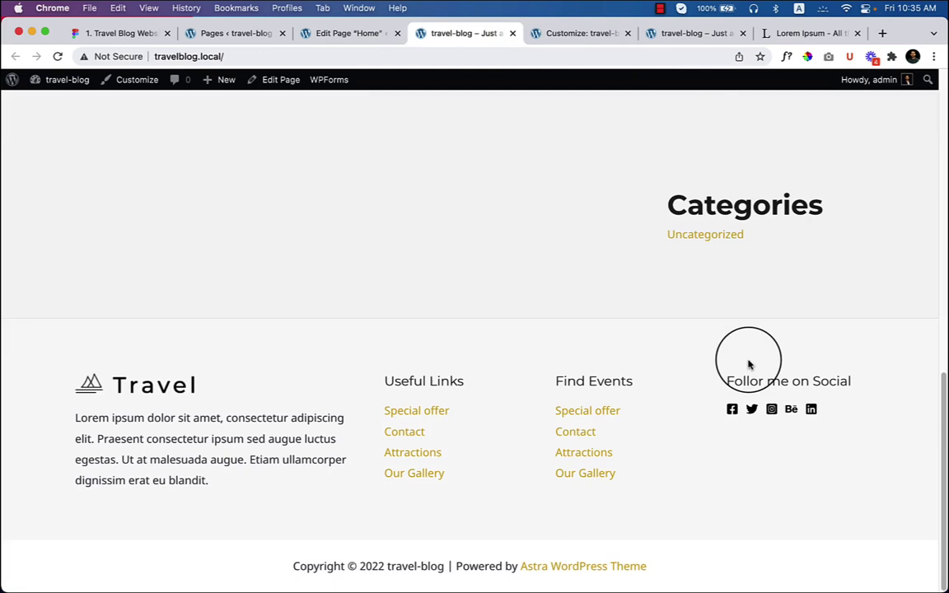
left_click(345, 33)
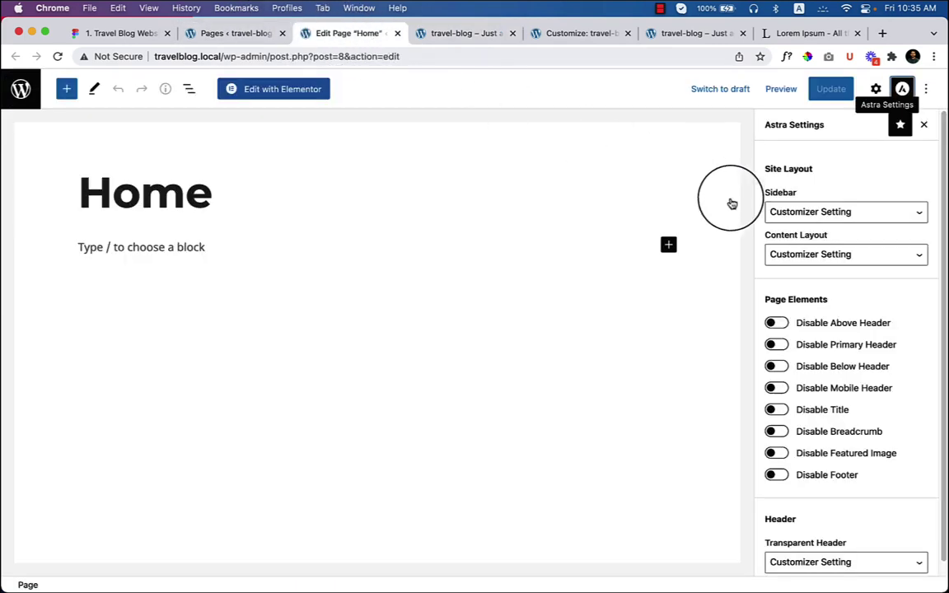
left_click(904, 91)
left_click(903, 91)
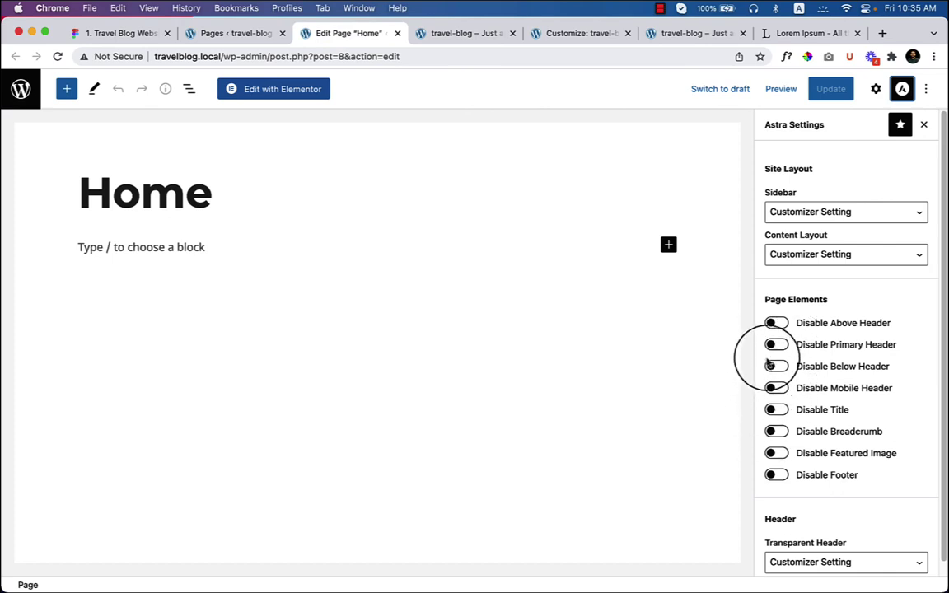
Set No Sidebar, disable the title, choose Full Width / Stretched layout, and save the page
left_click(790, 218)
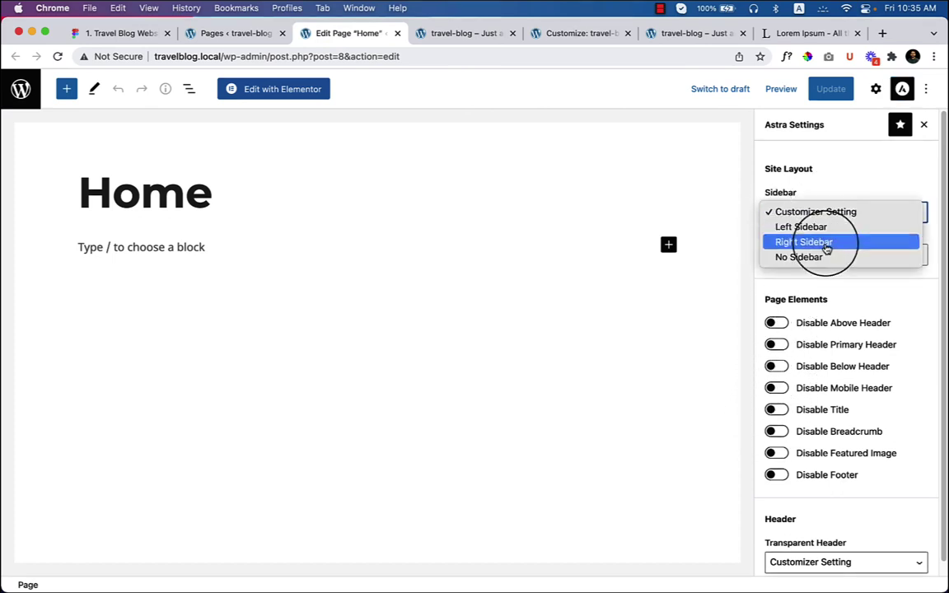
left_click(796, 257)
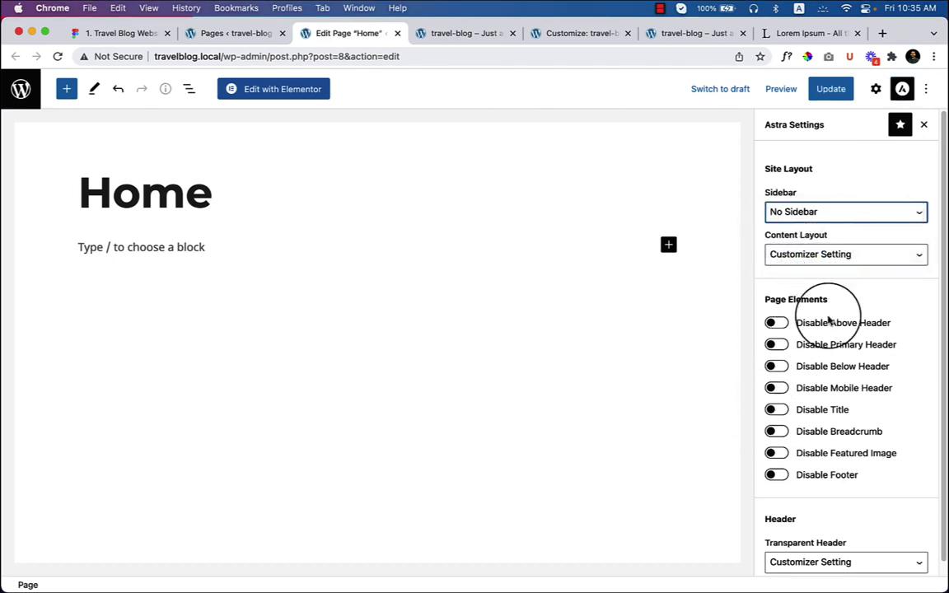
scroll(870, 393, "down", 1)
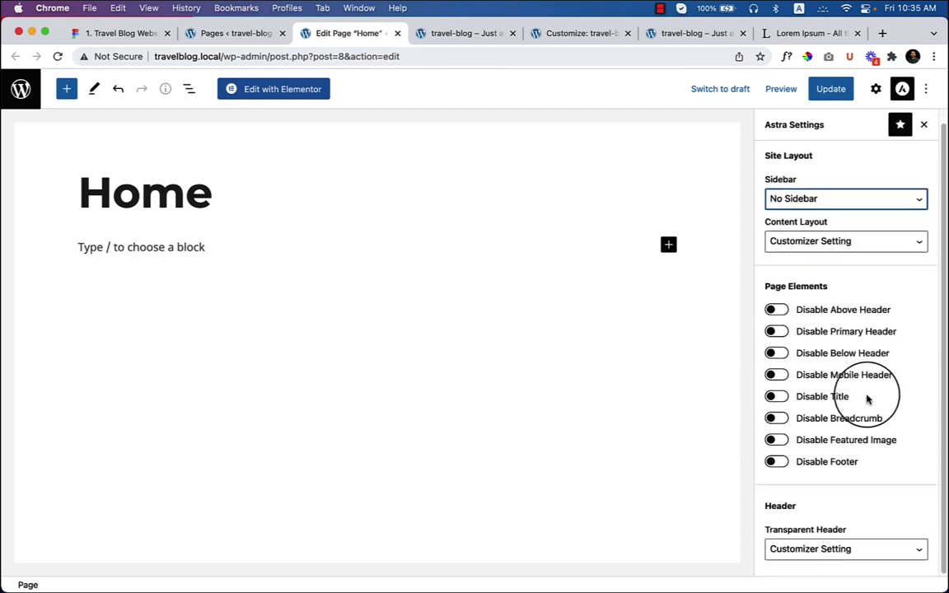
left_click(776, 397)
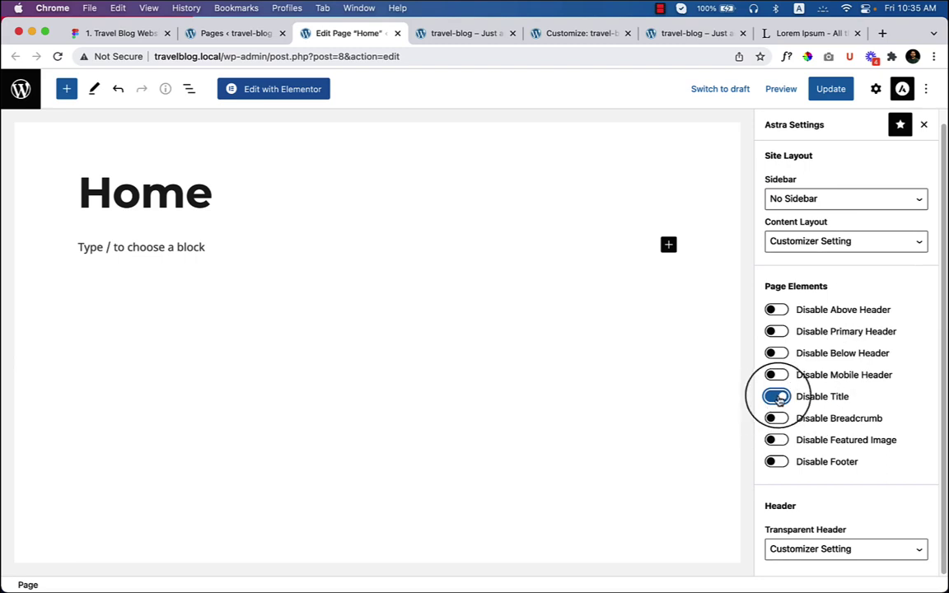
left_click(811, 242)
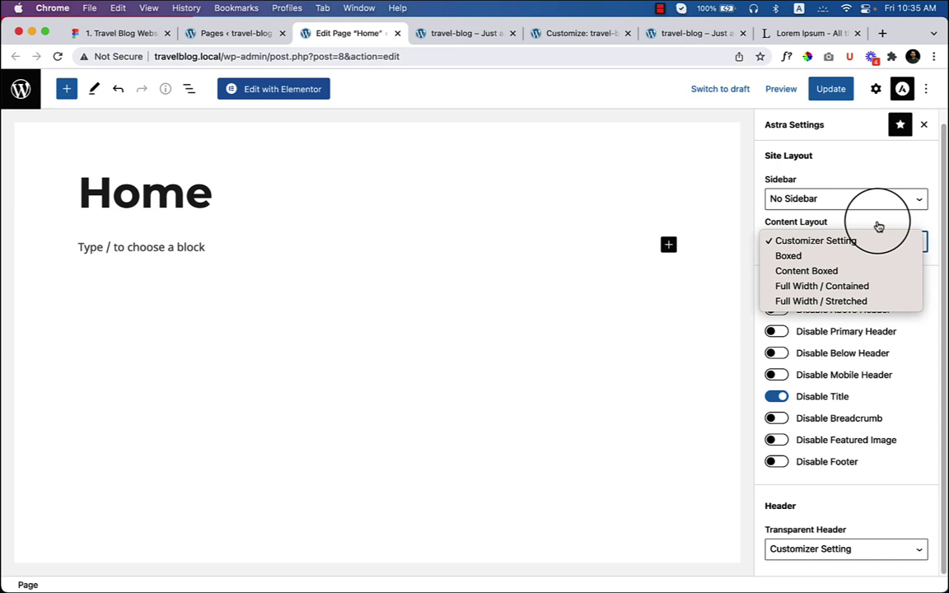
left_click(879, 226)
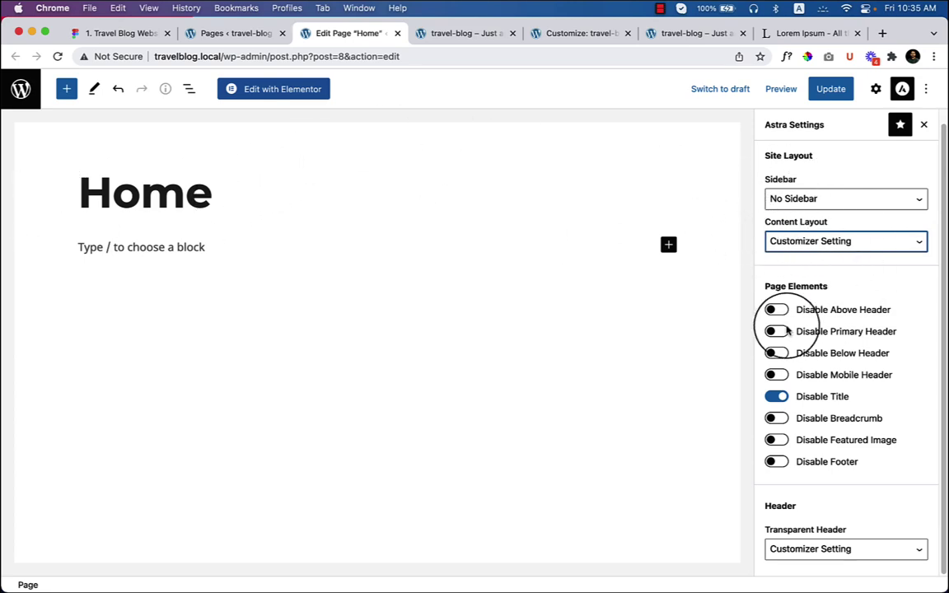
left_click(808, 241)
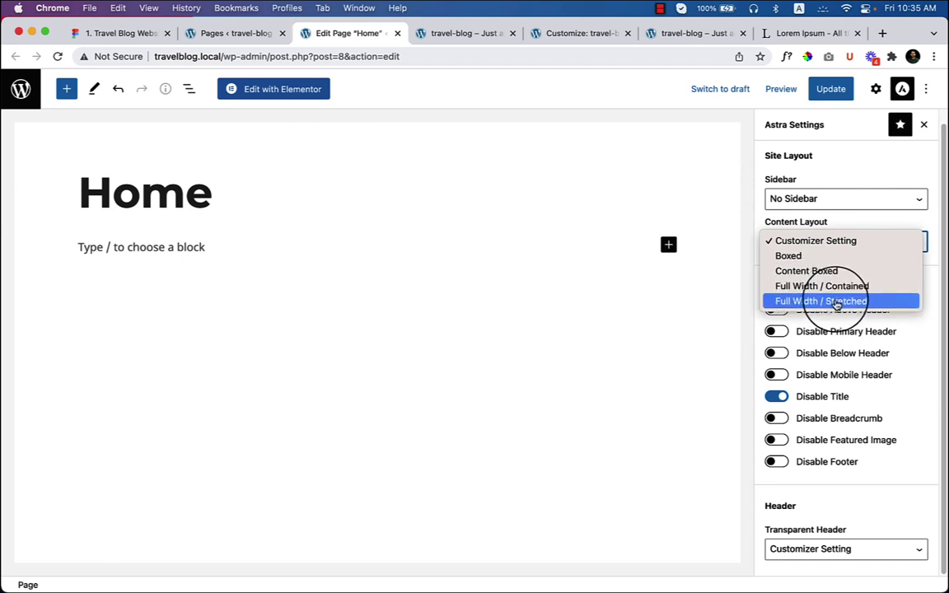
left_click(838, 302)
key("super+s")
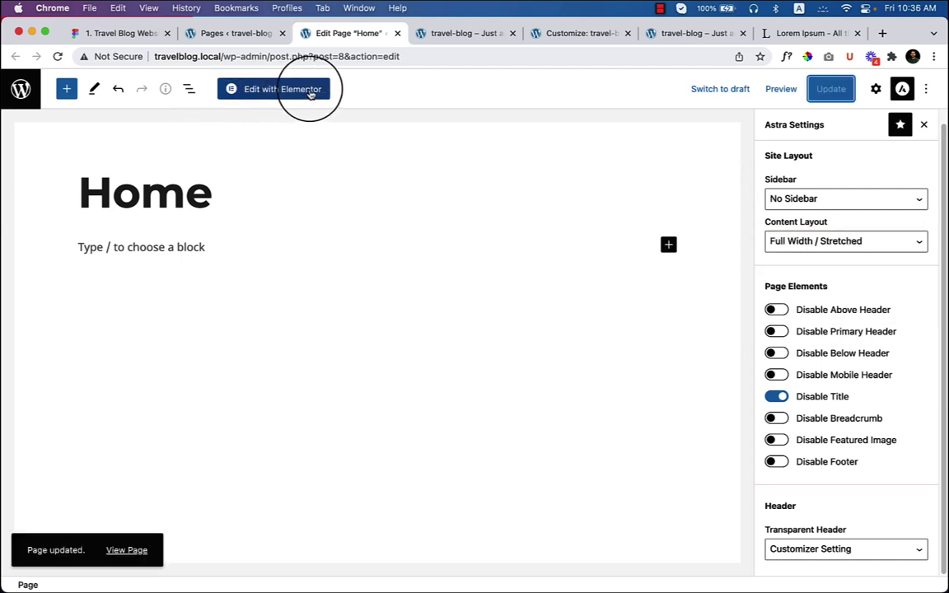
left_click(311, 93)
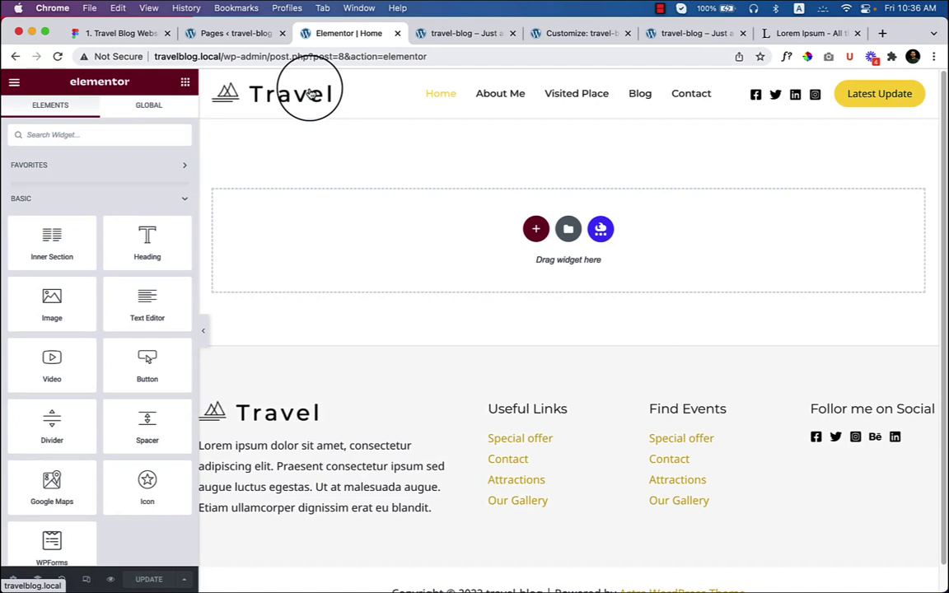
Hide and then restore the Elementor side panel to preview the page
left_click(203, 331)
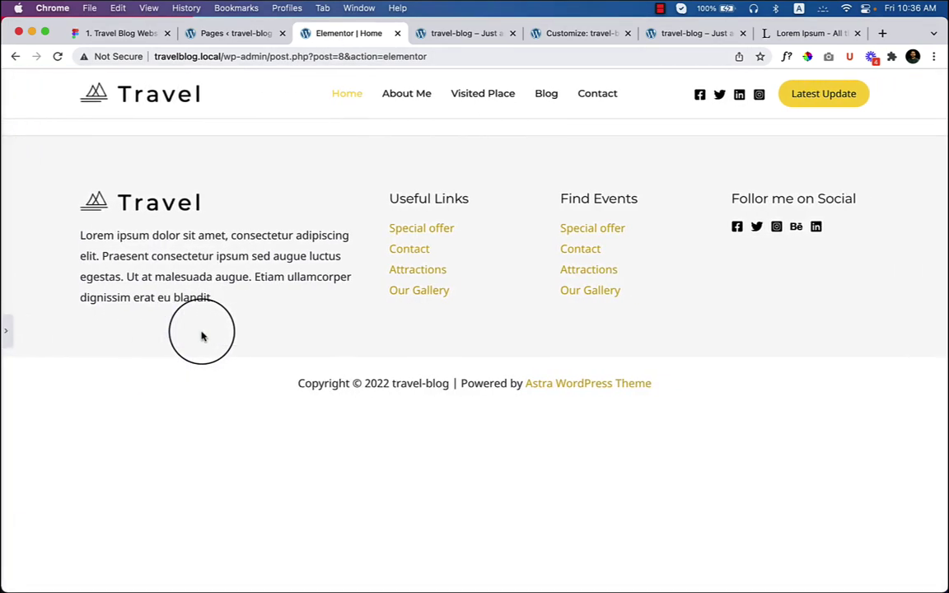
left_click(6, 335)
Copy the Figma hero heading 'Live With No Excuses And Travel With No Regrets'
left_click(119, 33)
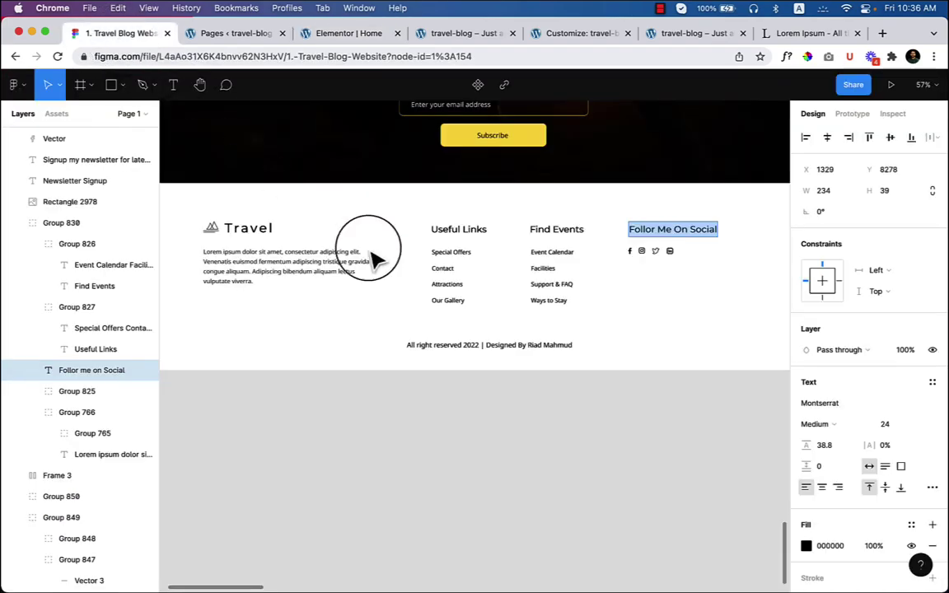
scroll(452, 333, "up", 20)
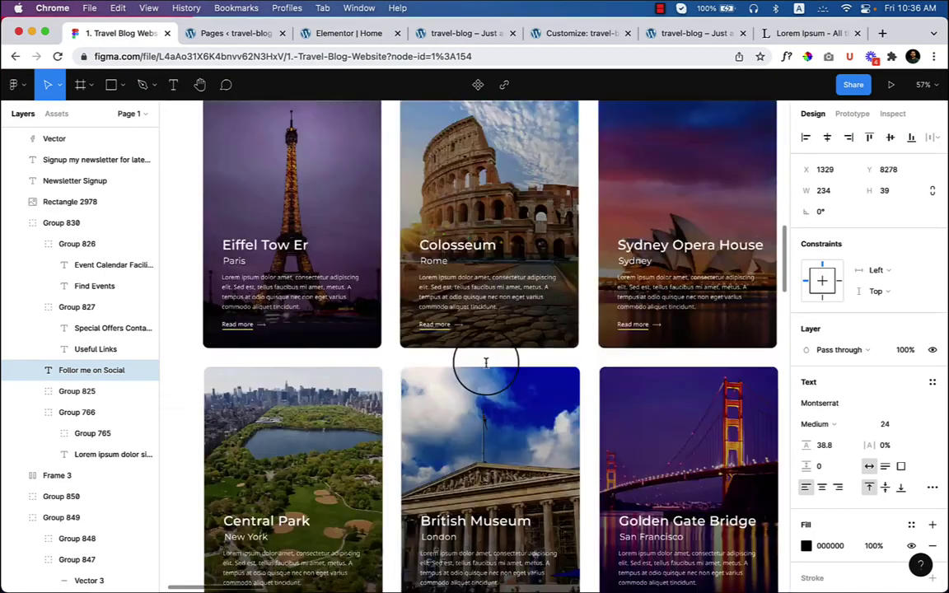
scroll(486, 367, "up", 20)
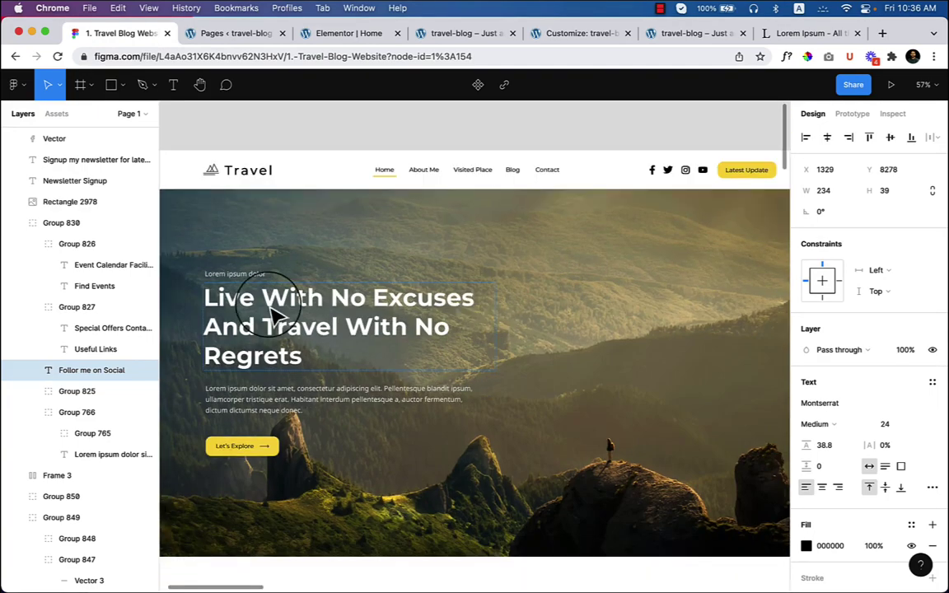
left_click(272, 307)
right_click(276, 318)
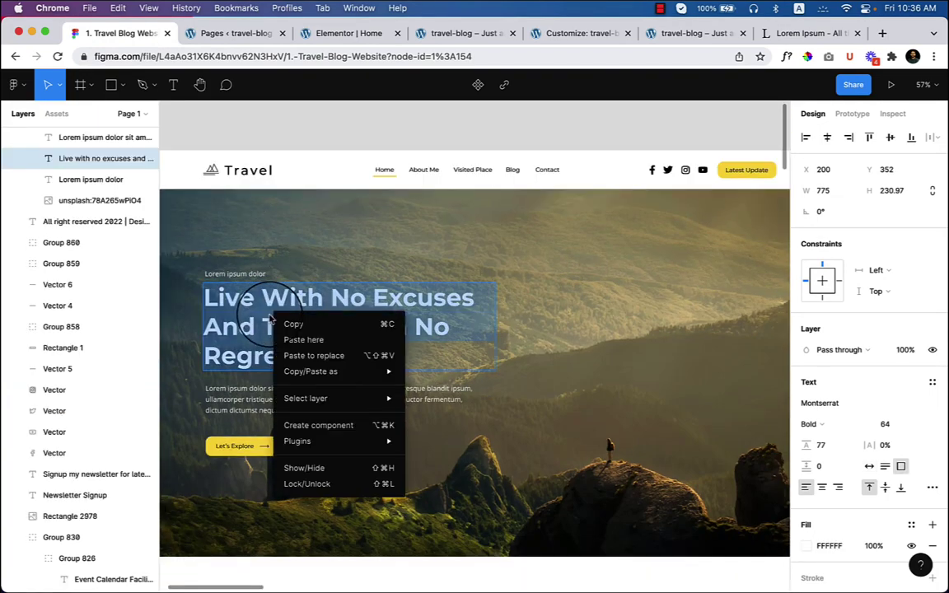
left_click(318, 328)
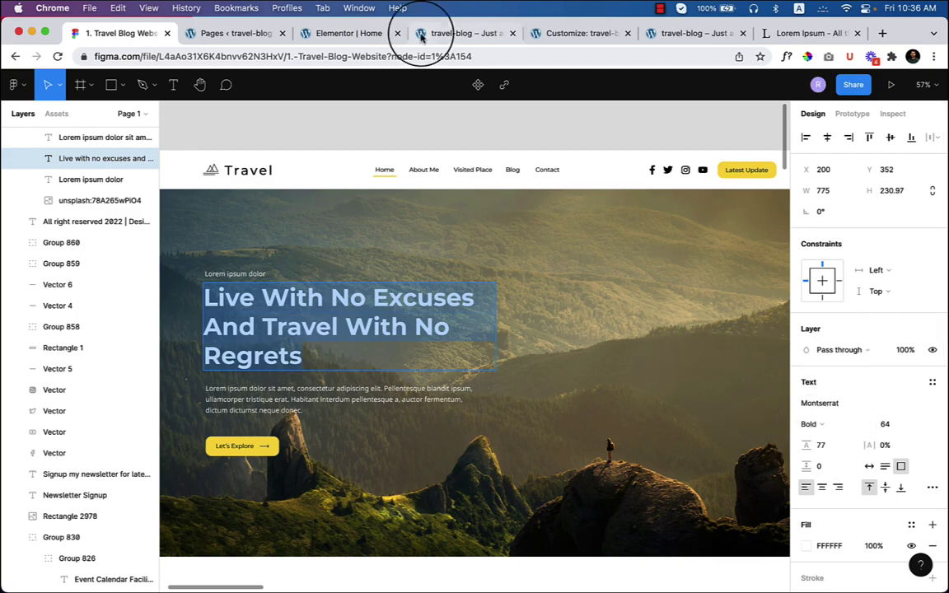
left_click(363, 37)
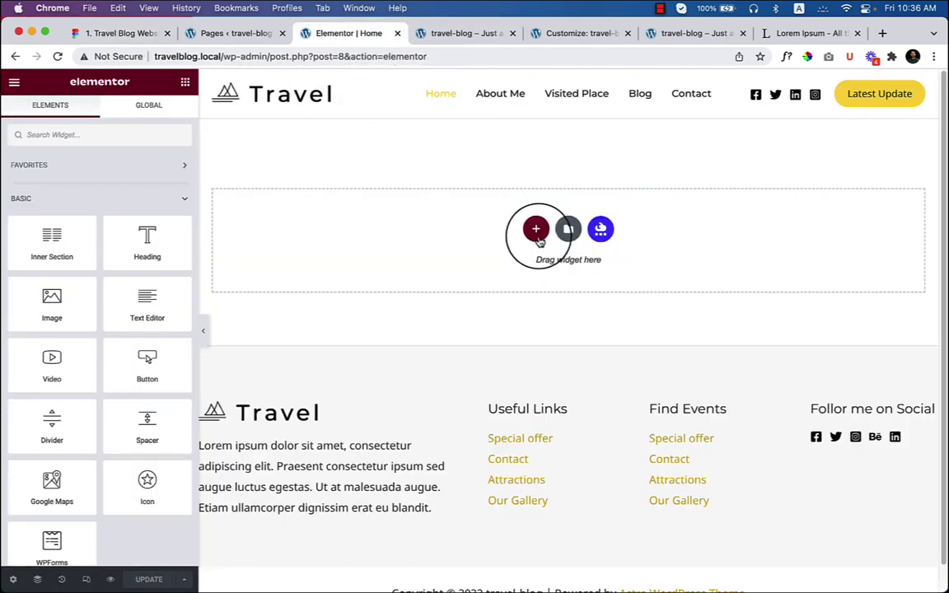
Add a single-column section with a minimum height of about 690 px
left_click(535, 227)
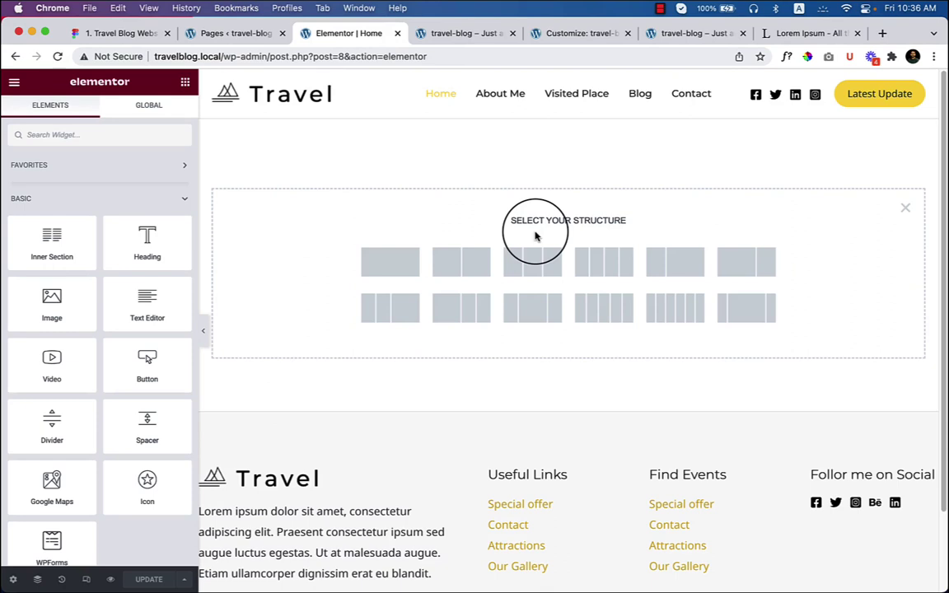
left_click(384, 264)
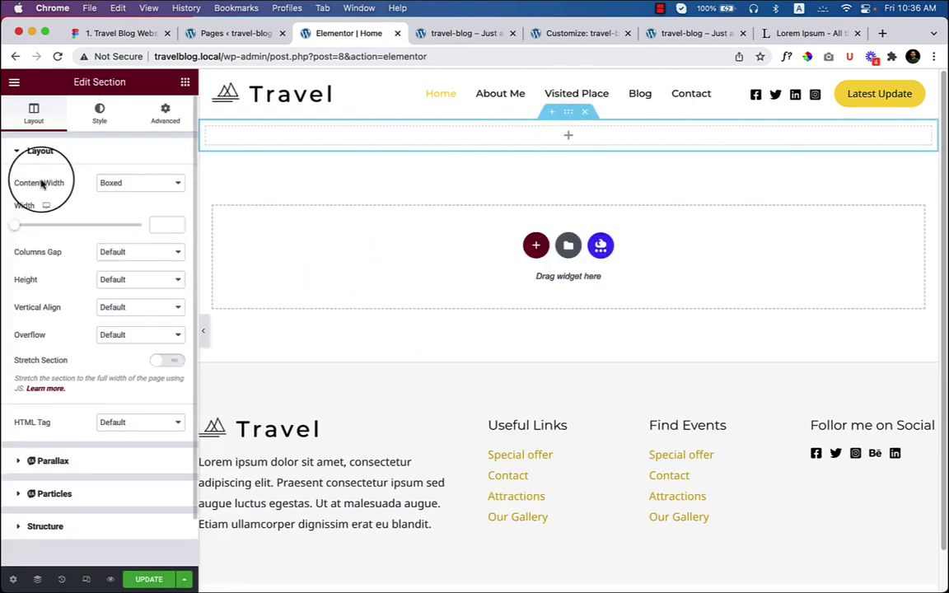
left_click(132, 279)
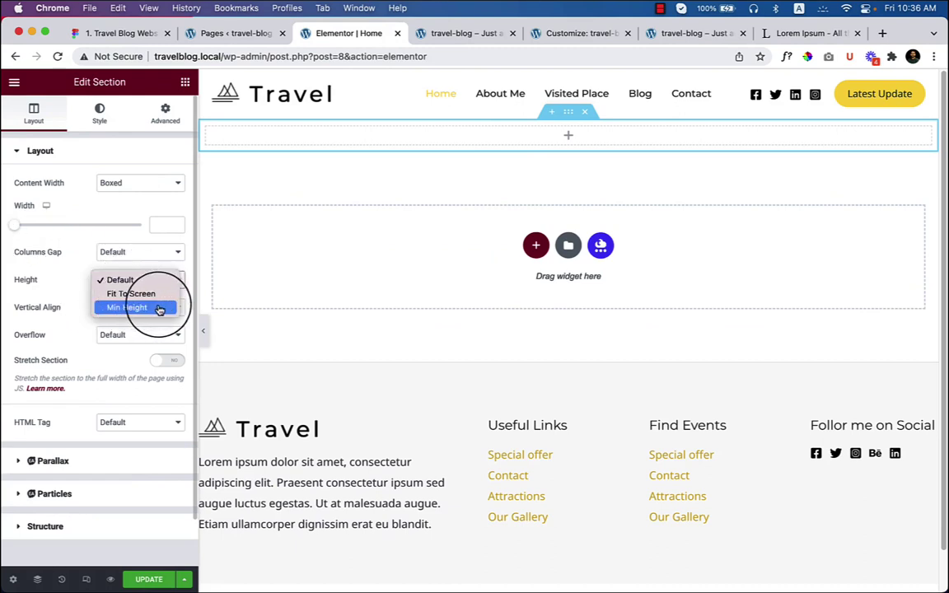
left_click(132, 308)
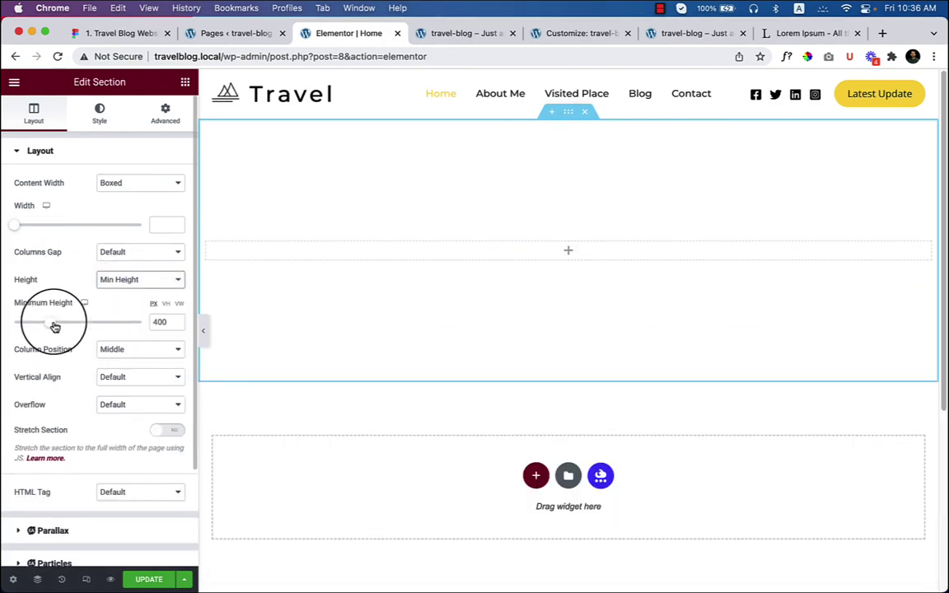
left_click_drag(54, 328, 80, 328)
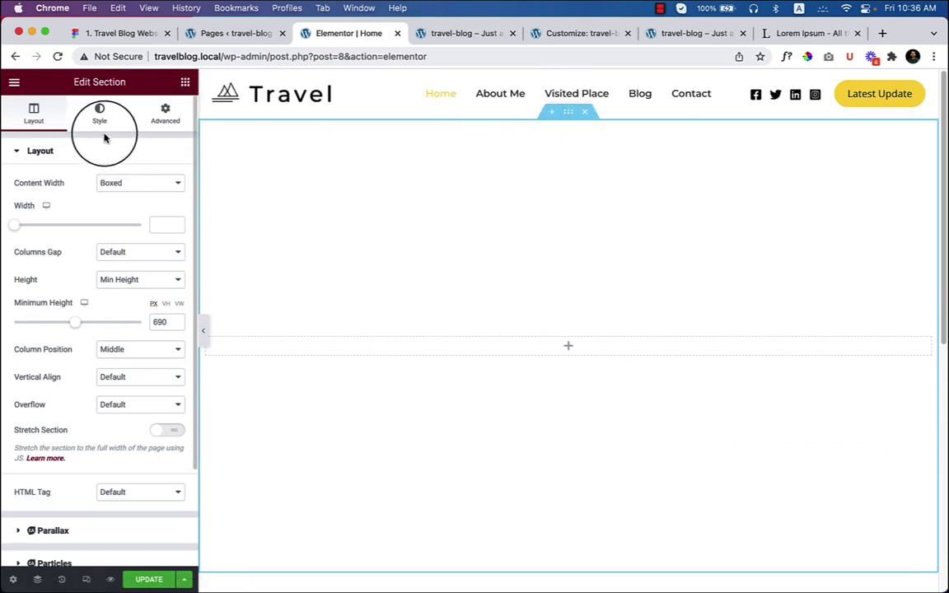
left_click(103, 122)
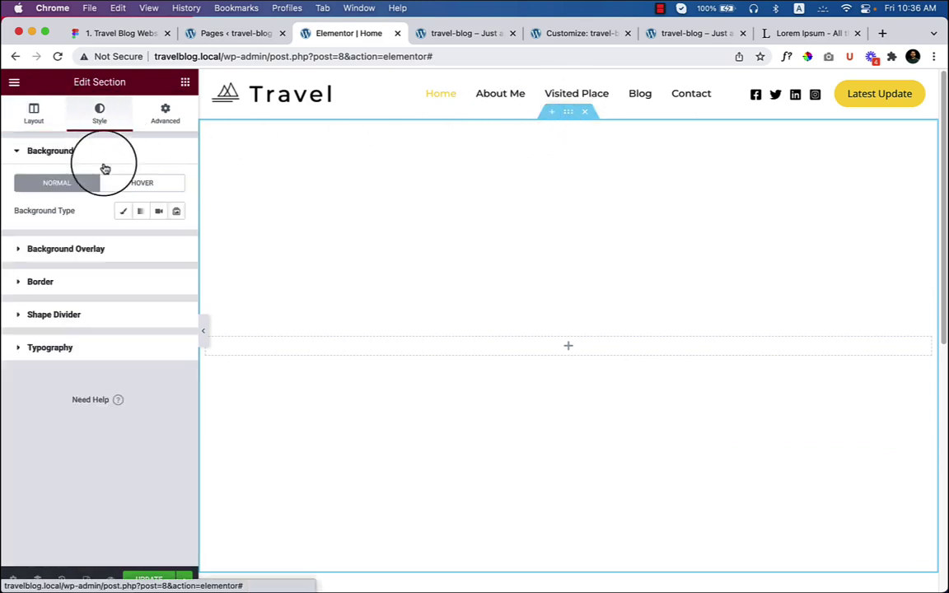
Upload hero-area.jpg as the section's classic background image with alt text 'hero area'
left_click(123, 214)
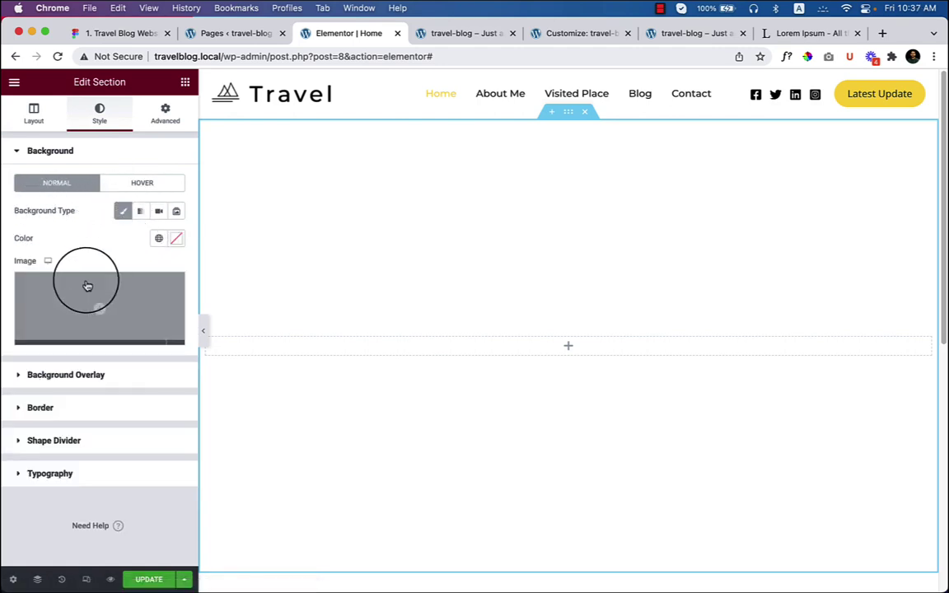
left_click(107, 306)
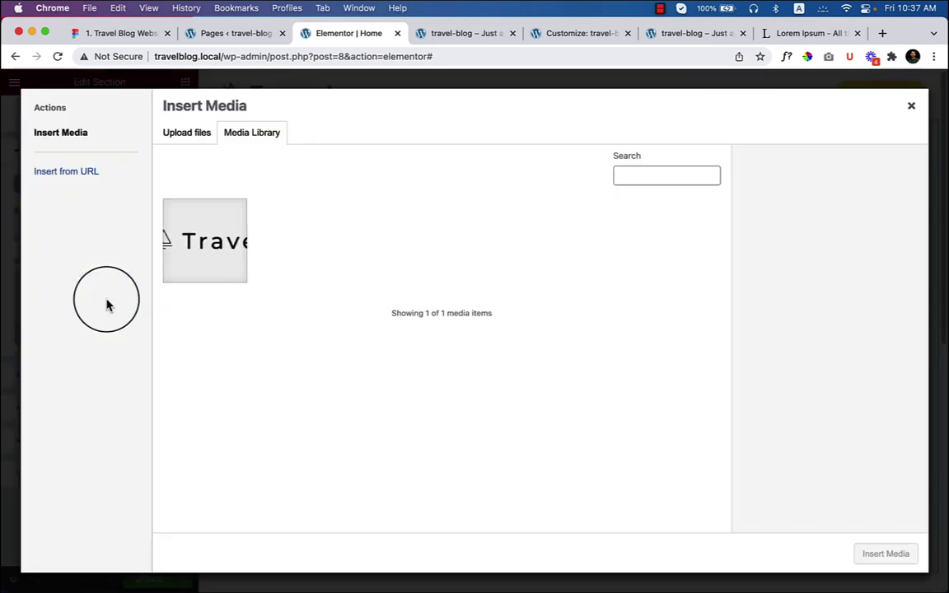
mouse_move(70, 587)
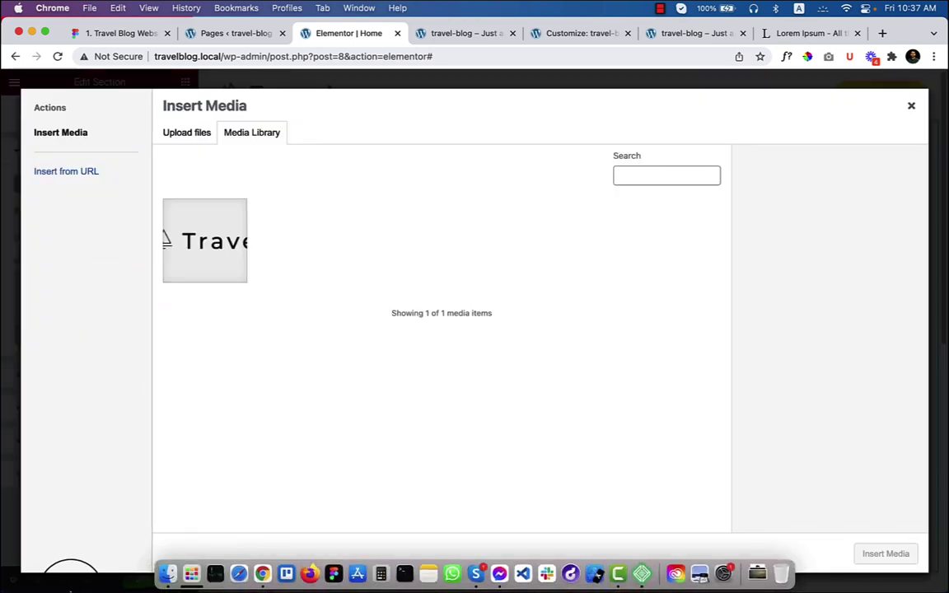
left_click(166, 577)
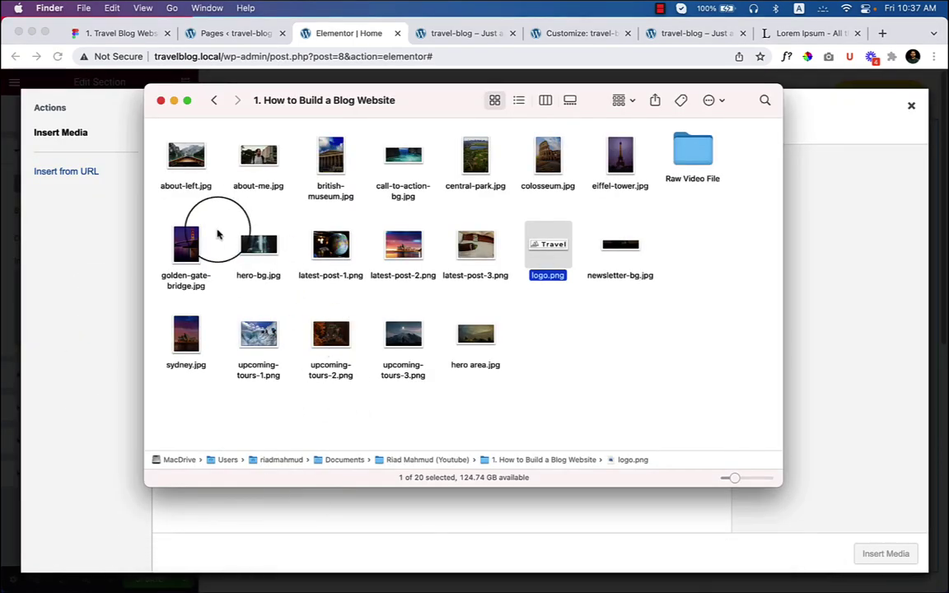
left_click_drag(475, 336, 812, 348)
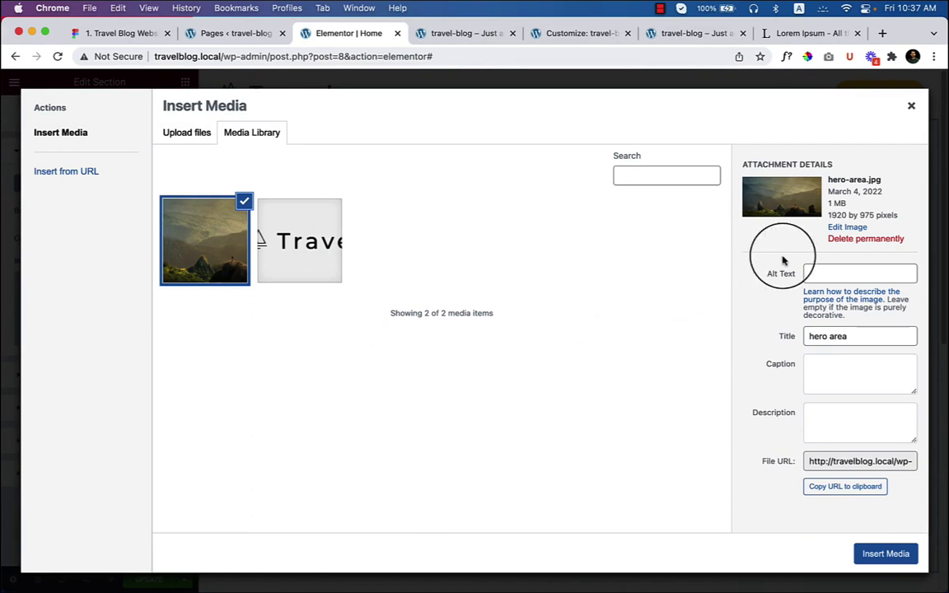
left_click(840, 275)
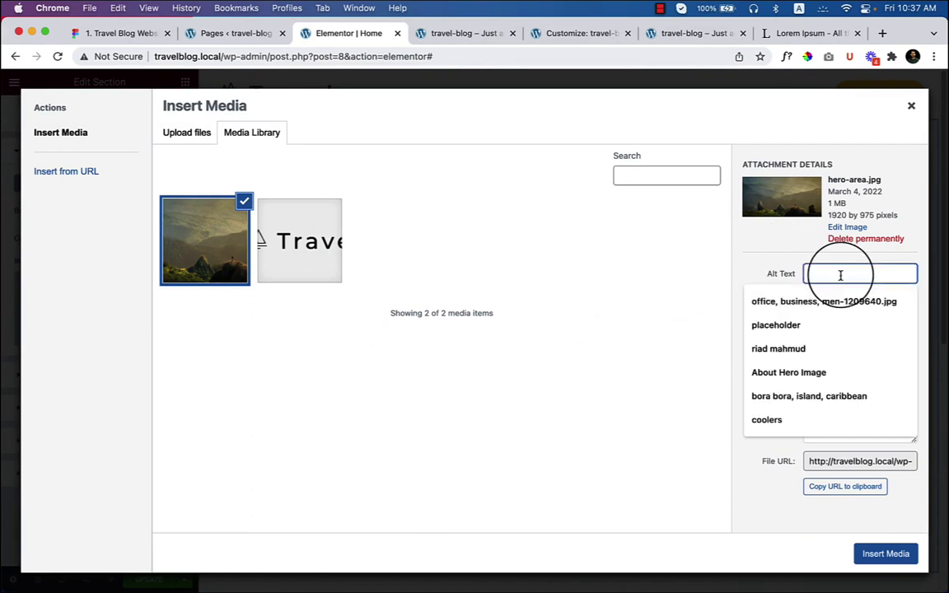
type("hero area")
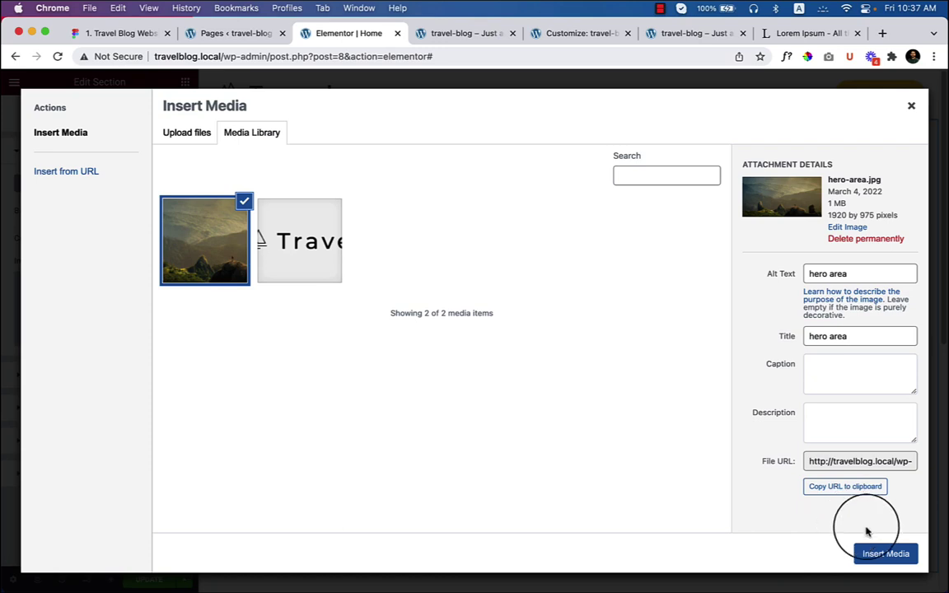
left_click(882, 556)
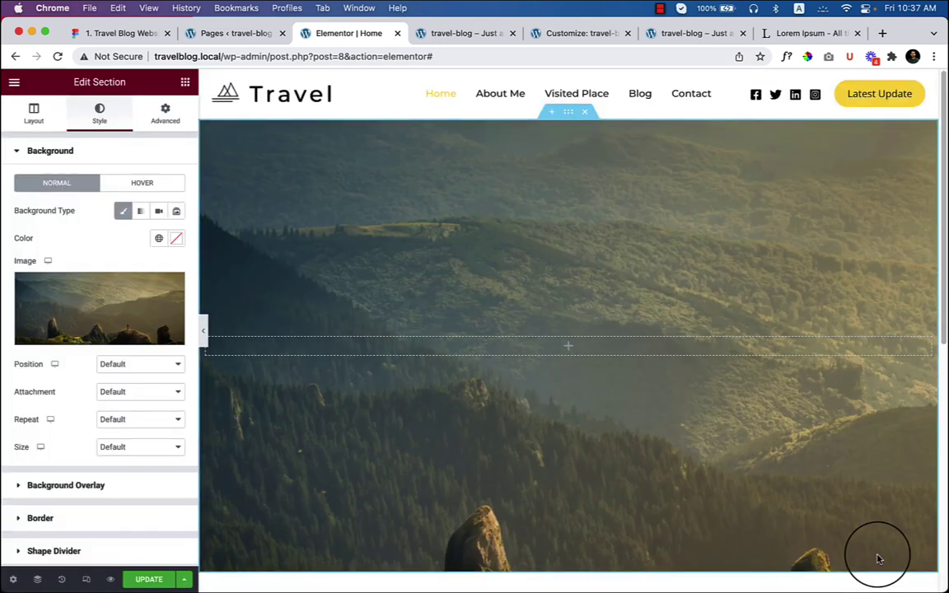
Set the background to Center Center position, No-repeat and Cover size
left_click(142, 364)
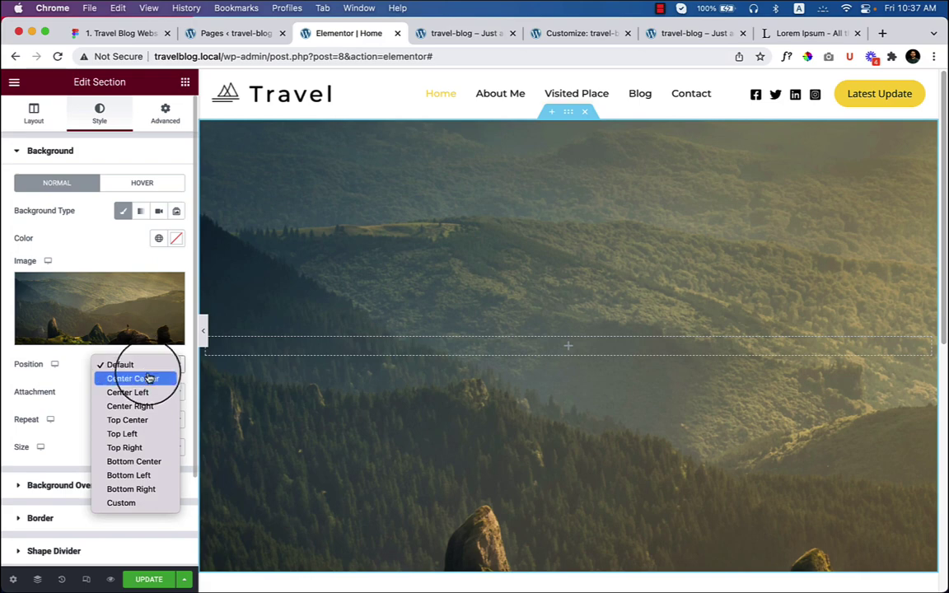
key("Escape")
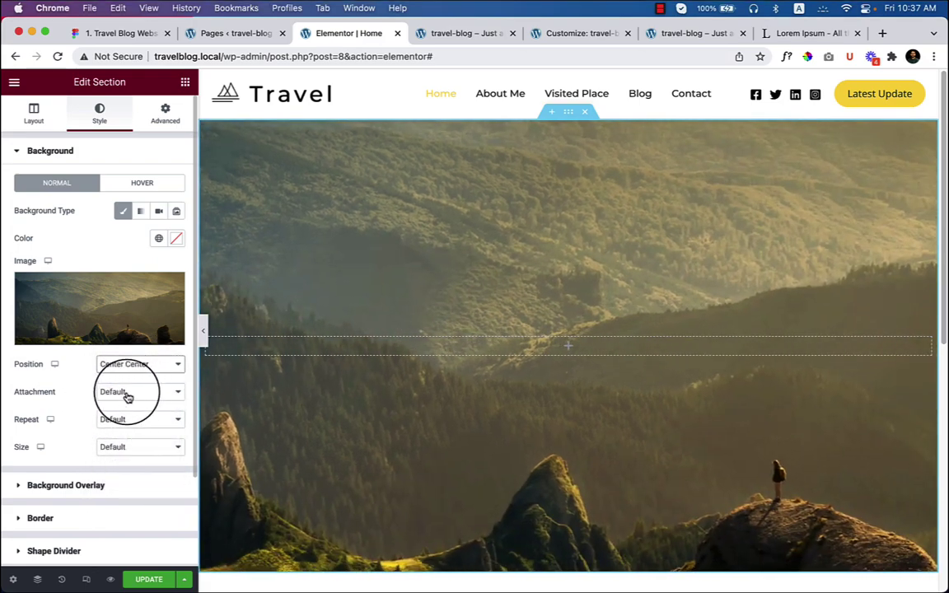
left_click(130, 420)
left_click(132, 433)
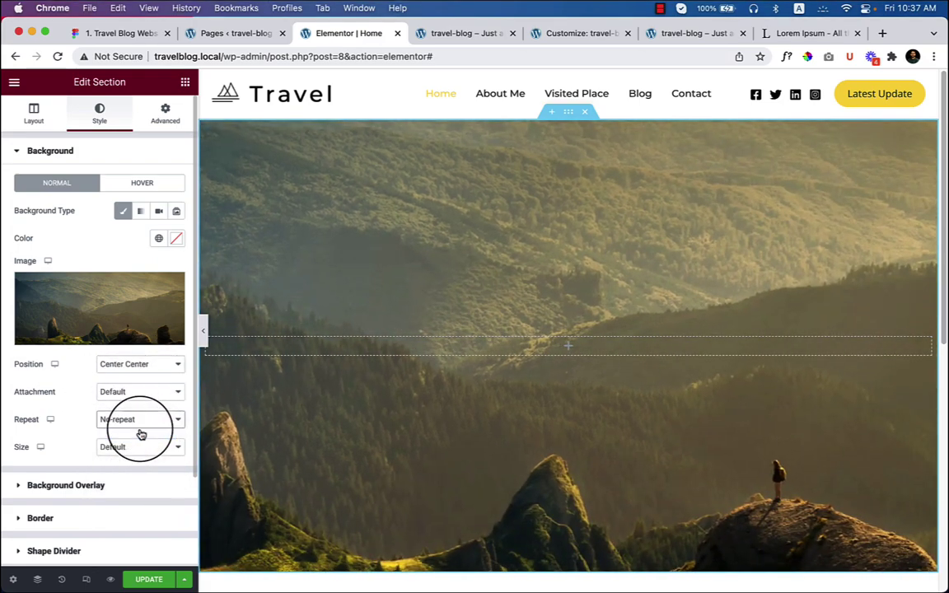
left_click(137, 446)
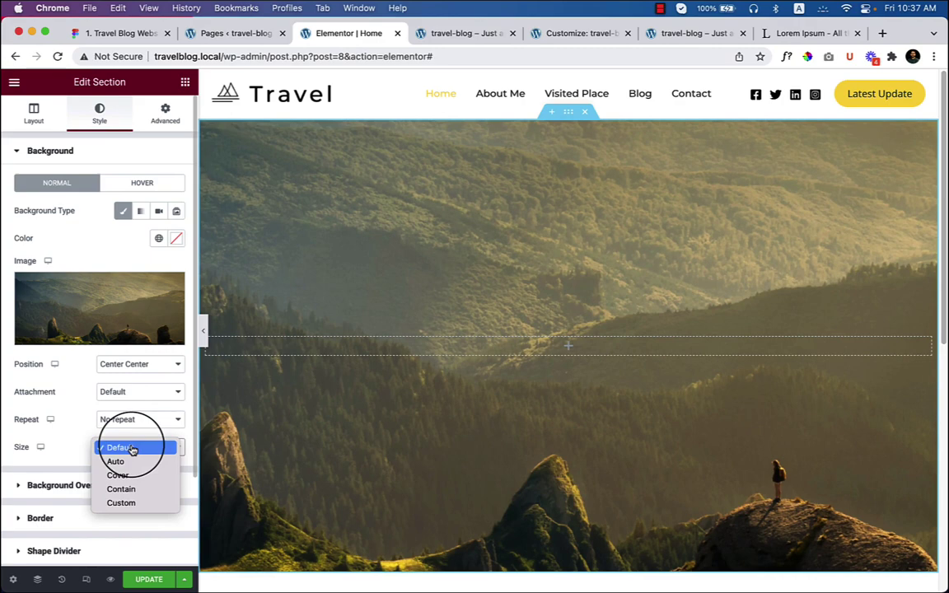
left_click(154, 482)
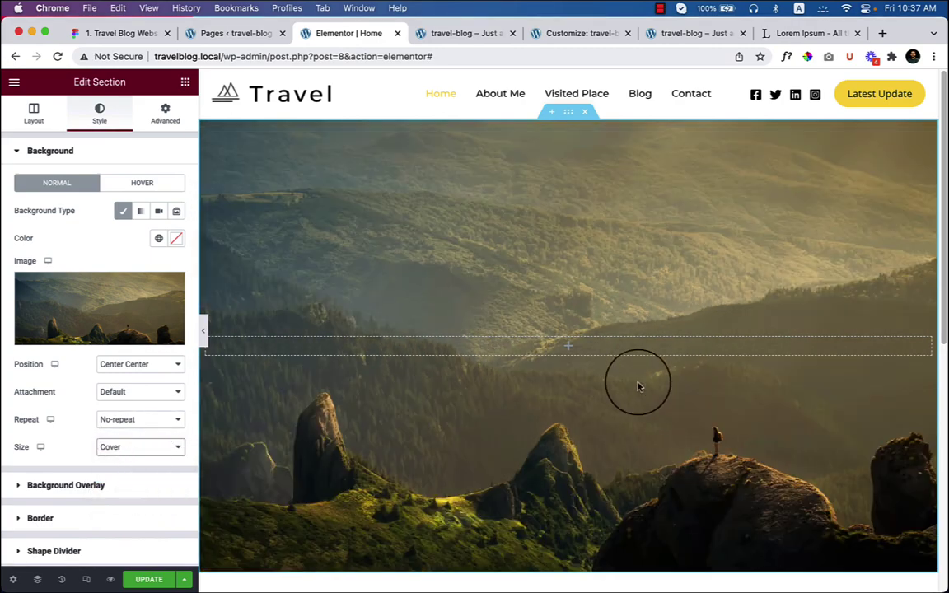
Preview the page with the editor panel hidden, then bring the panel back
left_click(203, 333)
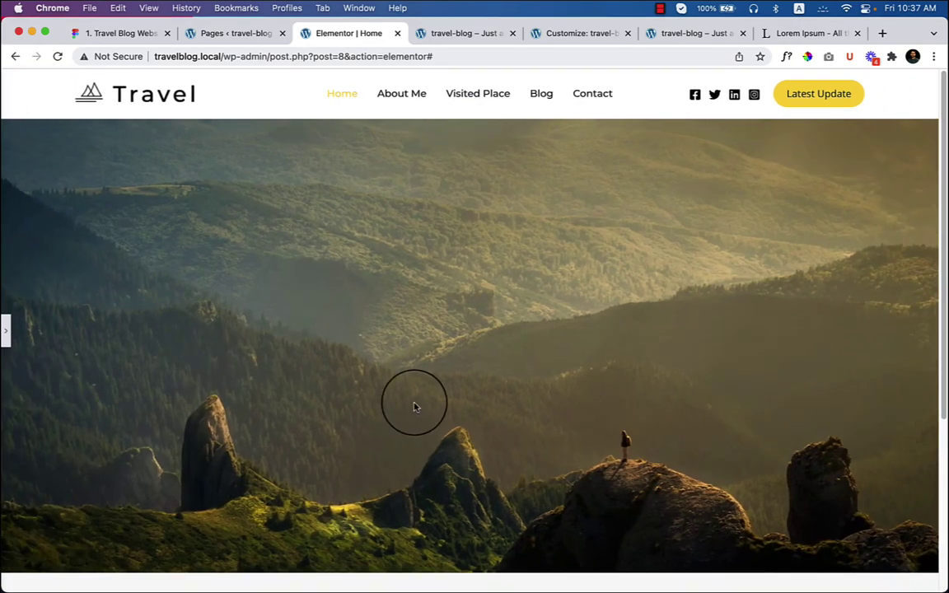
scroll(415, 405, "down", 5)
scroll(420, 408, "up", 5)
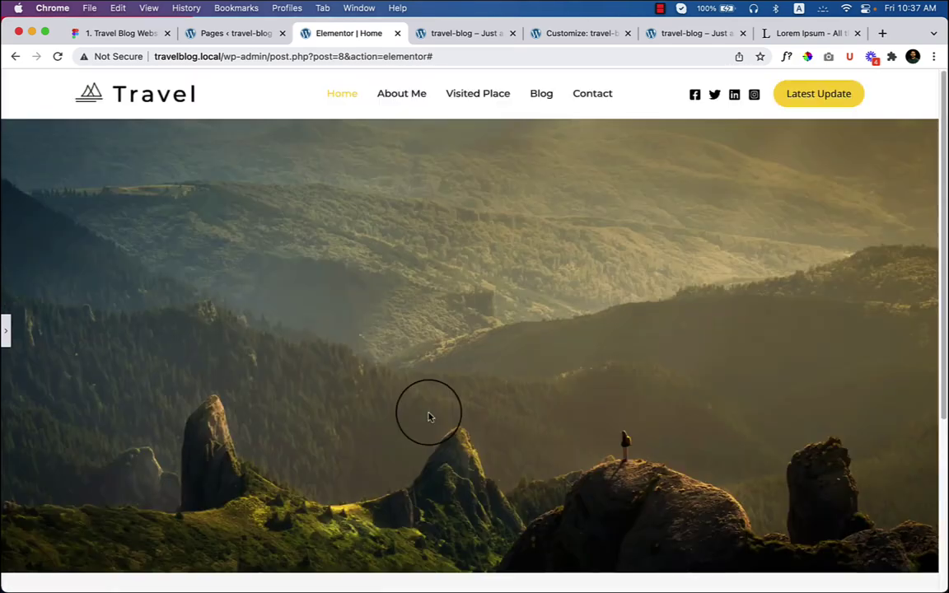
left_click(8, 331)
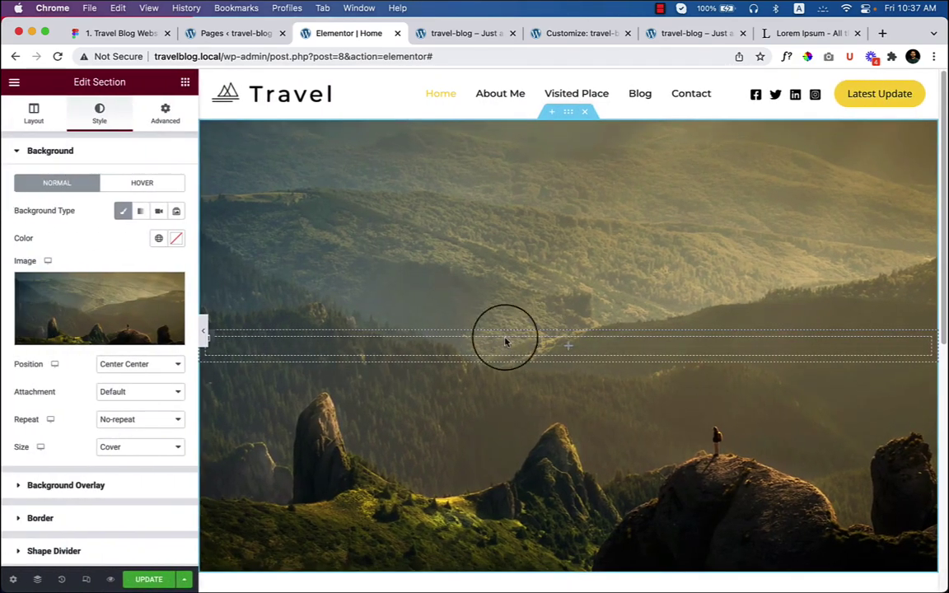
Duplicate the empty column into a second column and resize the columns to about 40% width
right_click(213, 340)
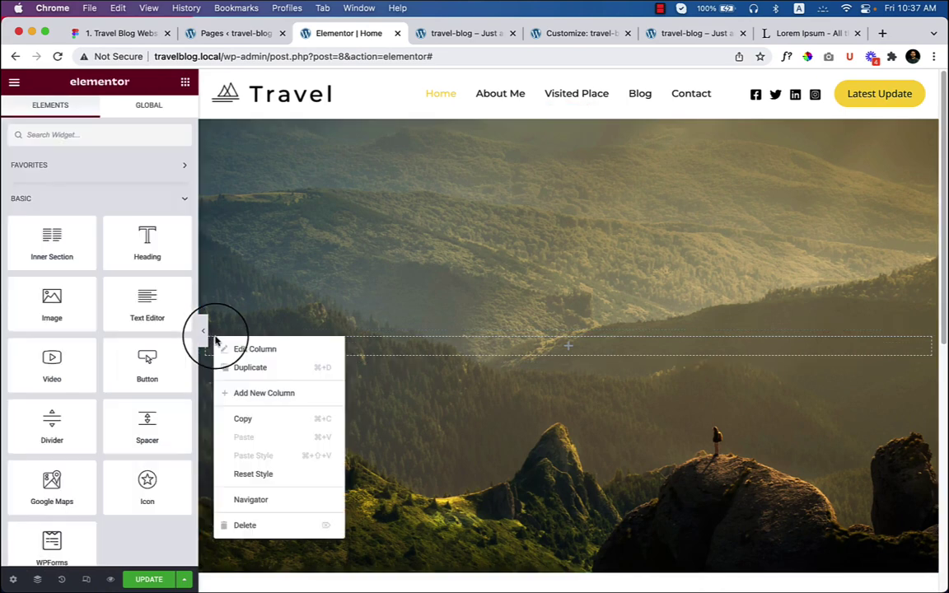
left_click(282, 371)
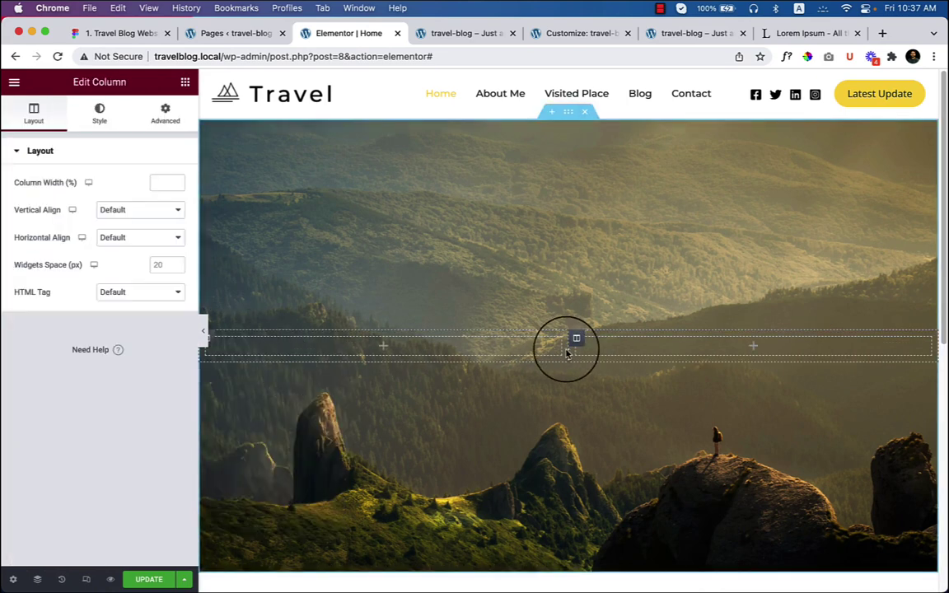
left_click_drag(567, 346, 642, 349)
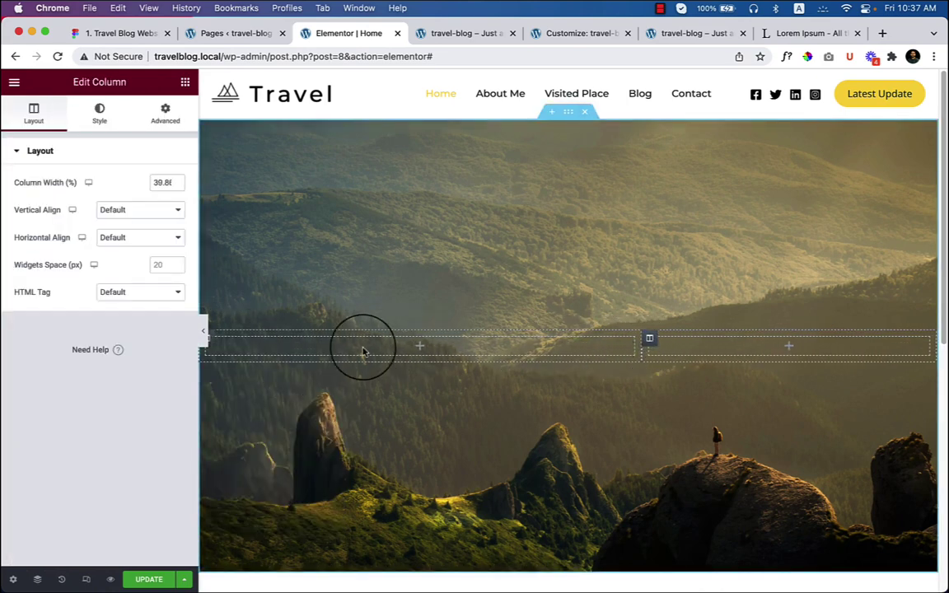
Add an H1 heading reading 'Live with no excuses and travel with no regrets' to the left column
left_click(422, 350)
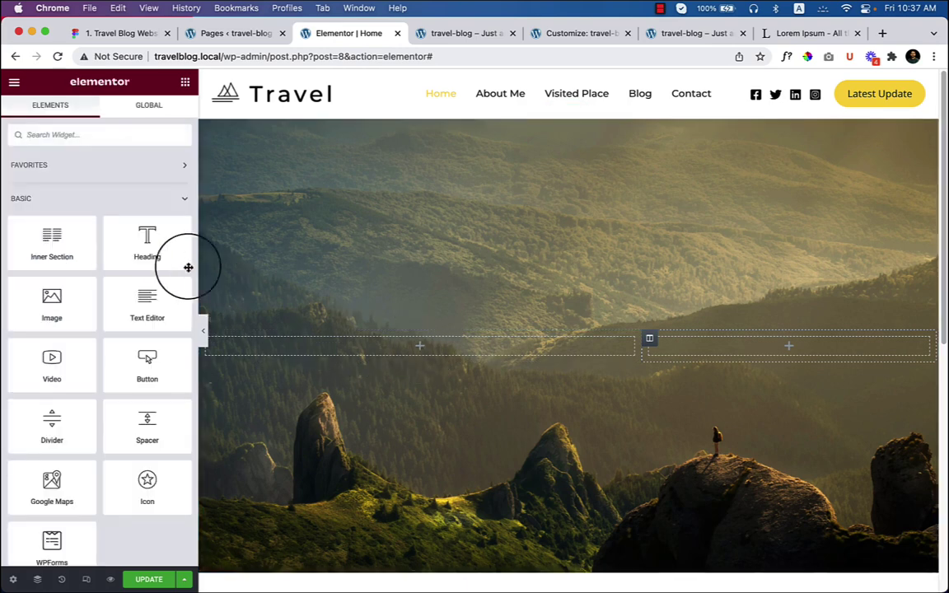
left_click_drag(148, 244, 364, 355)
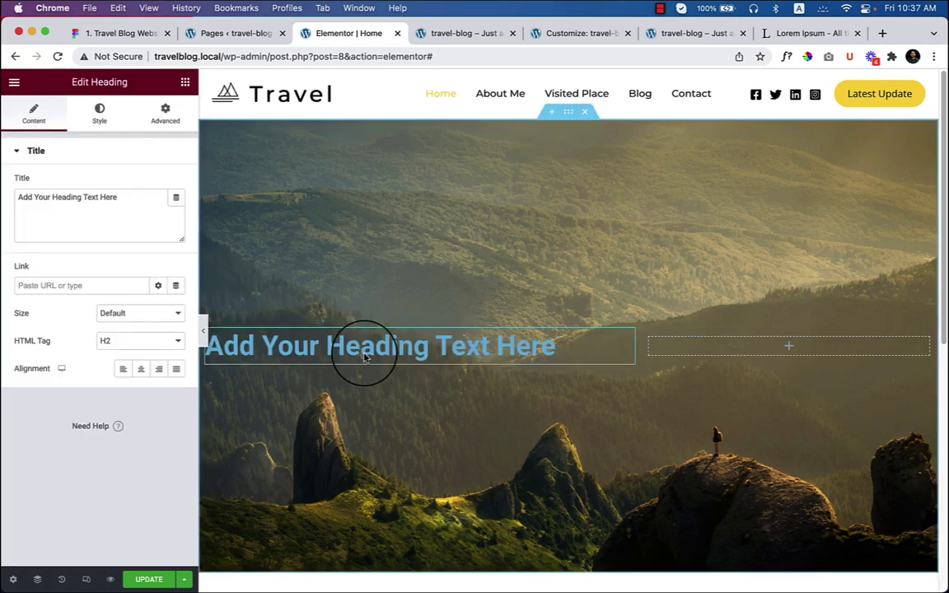
triple_click(100, 204)
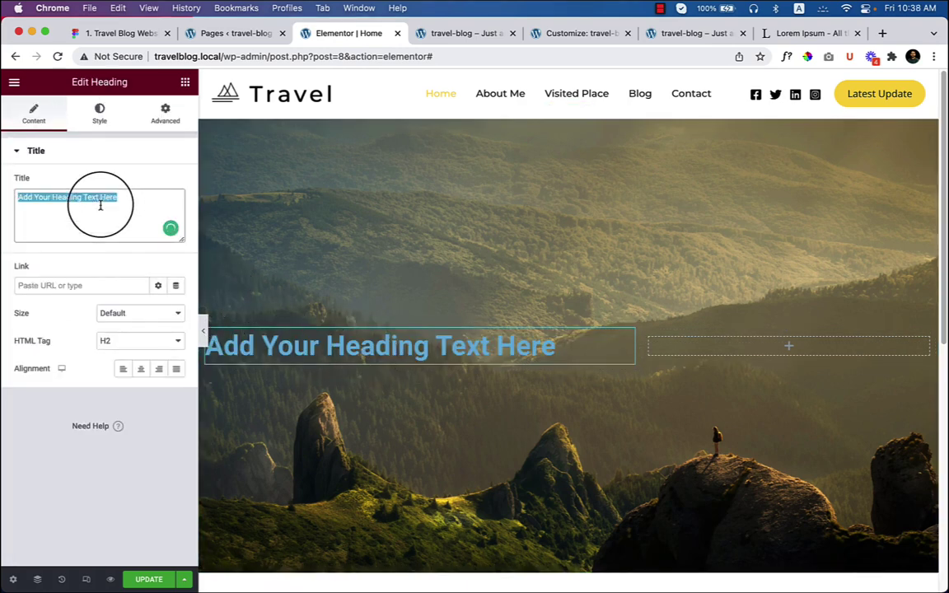
type("Live with no excuses and travel with no regrets")
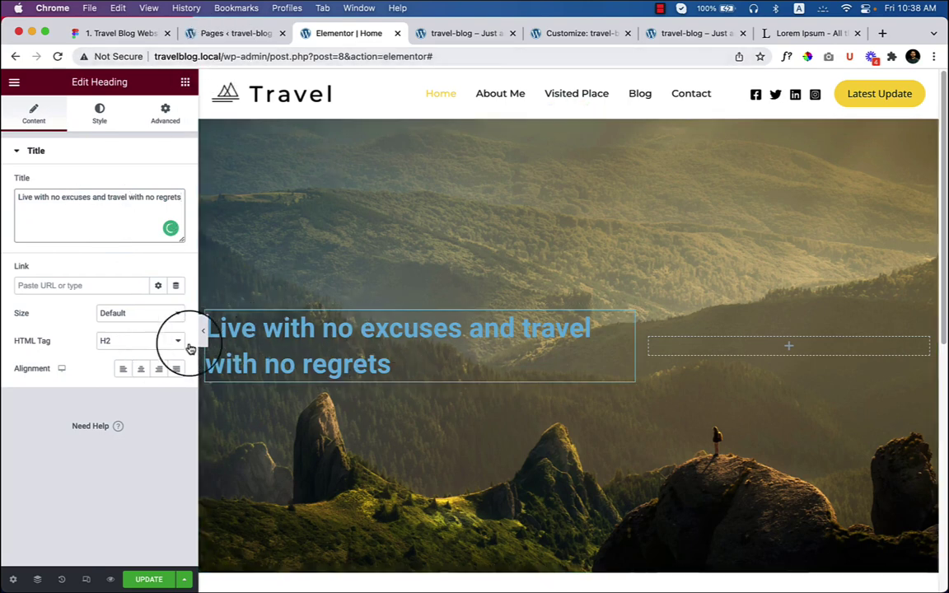
left_click(128, 342)
left_click(143, 329)
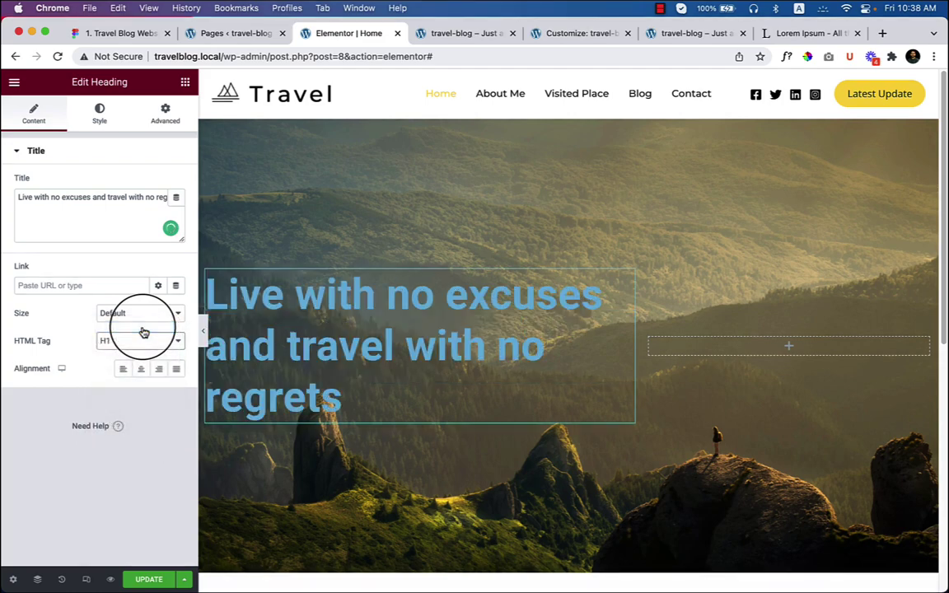
Inspect the paragraph text style in the Figma design, then return to Elementor
left_click(120, 33)
left_click(262, 404)
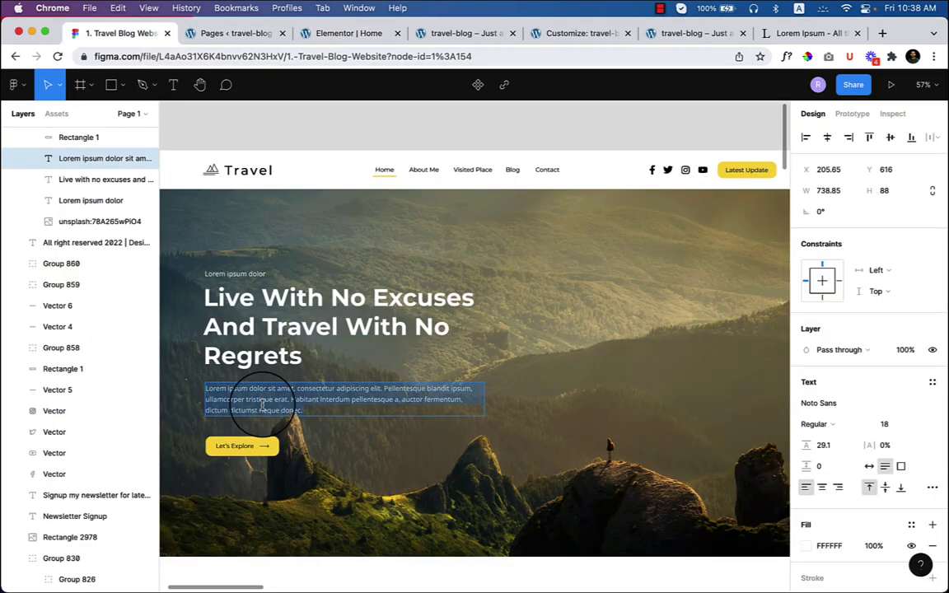
left_click(345, 34)
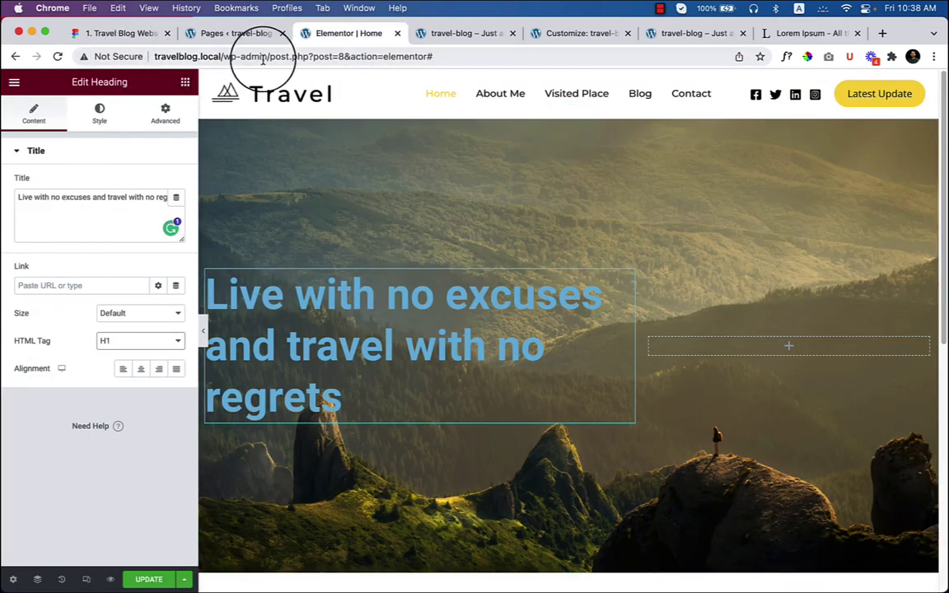
Add a Text Editor widget below the heading containing the design's Lorem ipsum paragraph
left_click(184, 81)
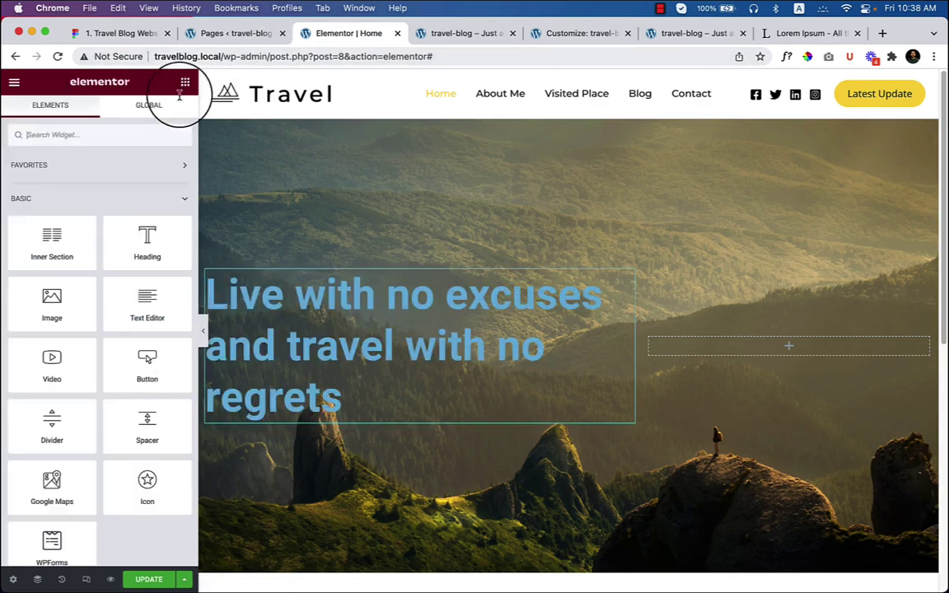
left_click_drag(146, 305, 264, 380)
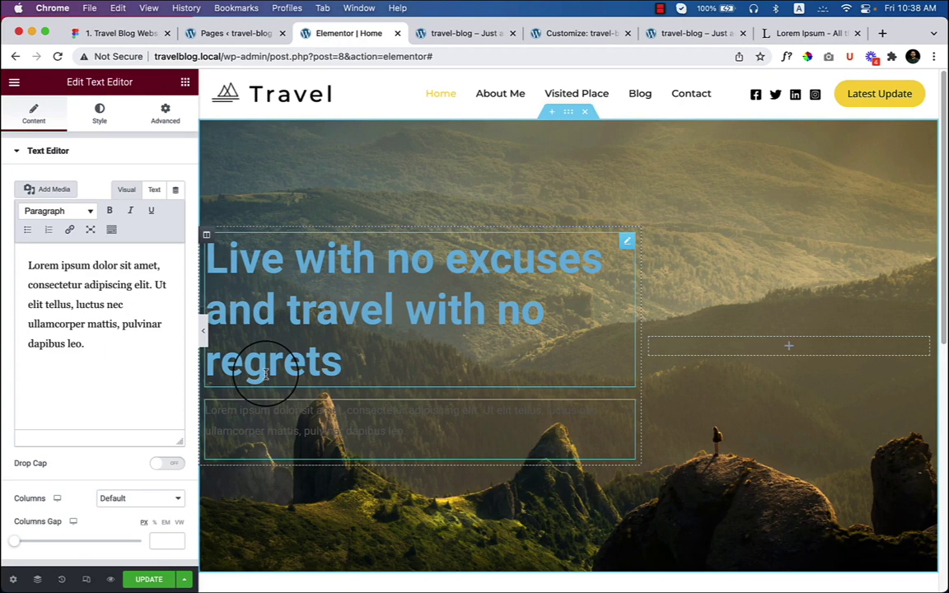
left_click(154, 190)
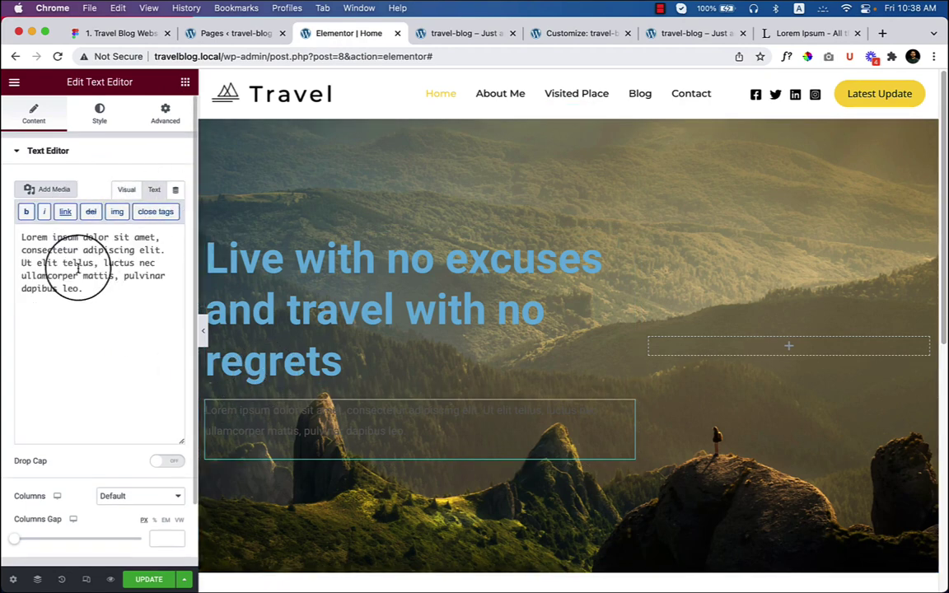
triple_click(78, 265)
type("Lorem ipsum dolor sit amet, consectetur adipiscing elit. Pellentesque blandit ipsum, ullamcorper tristique erat. Habitant interdum pellentesque a, auctor fermentum, dictum dictumst neque donec.")
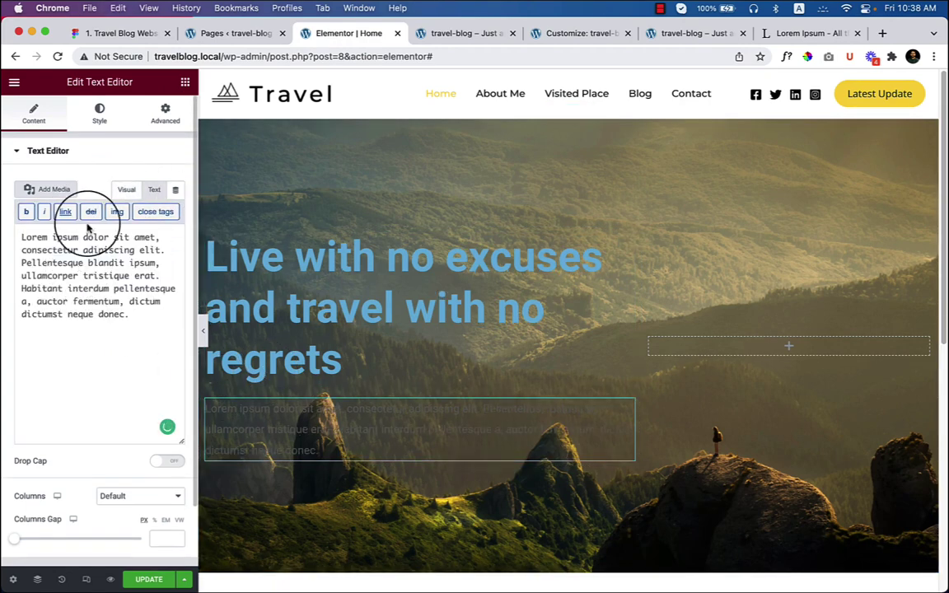
Make the paragraph text white using the global colour
left_click(101, 115)
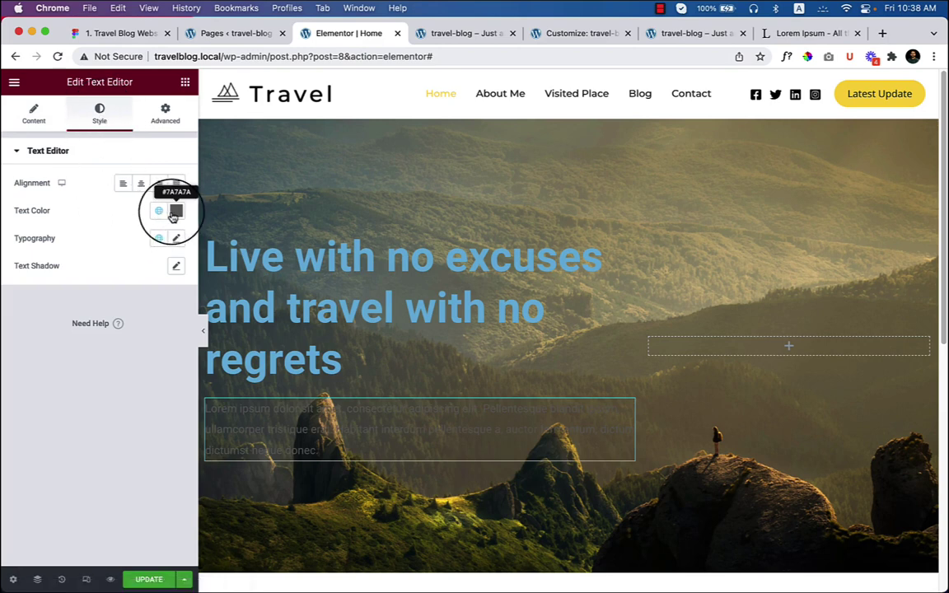
left_click(166, 212)
scroll(105, 371, "down", 1)
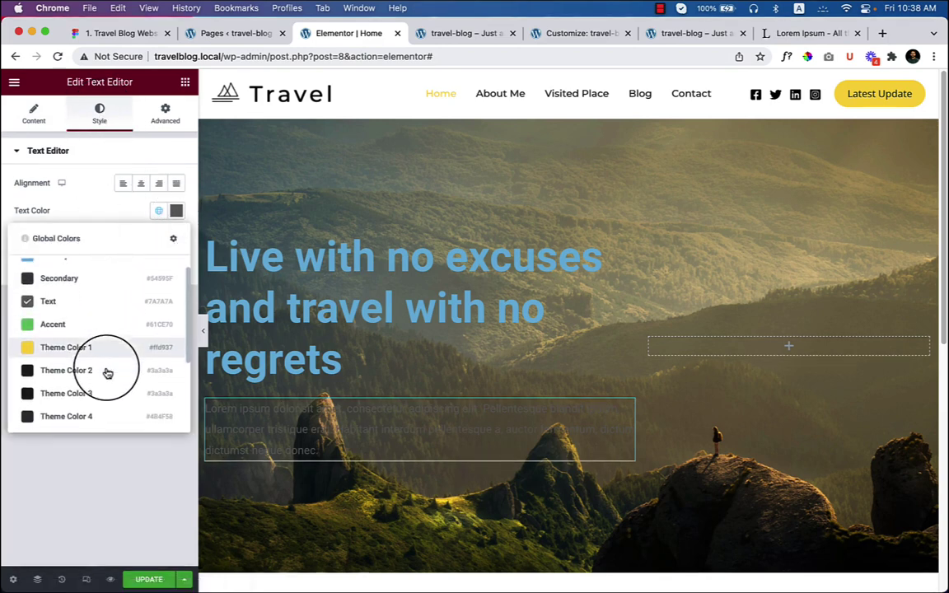
scroll(107, 372, "up", 1)
scroll(91, 363, "down", 3)
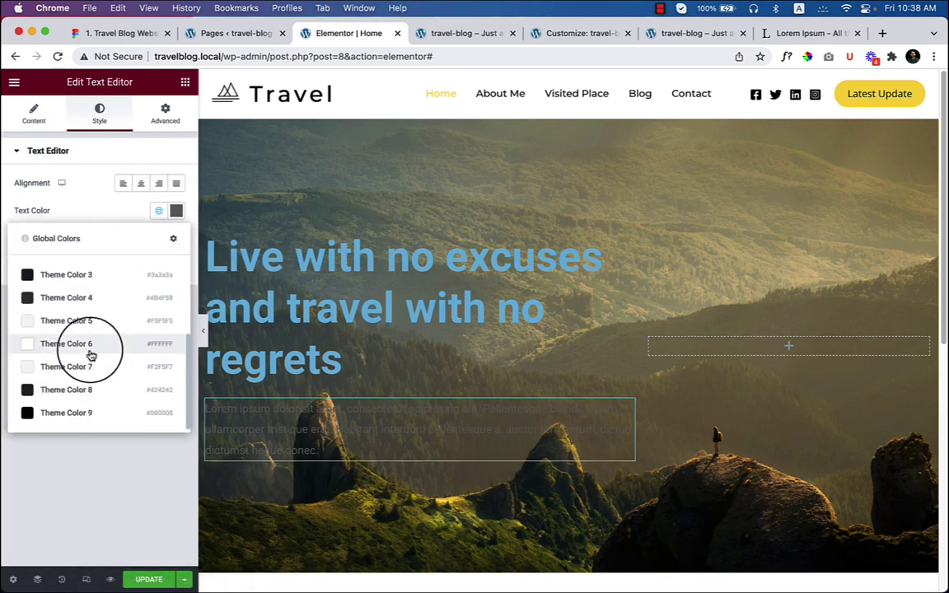
left_click(89, 350)
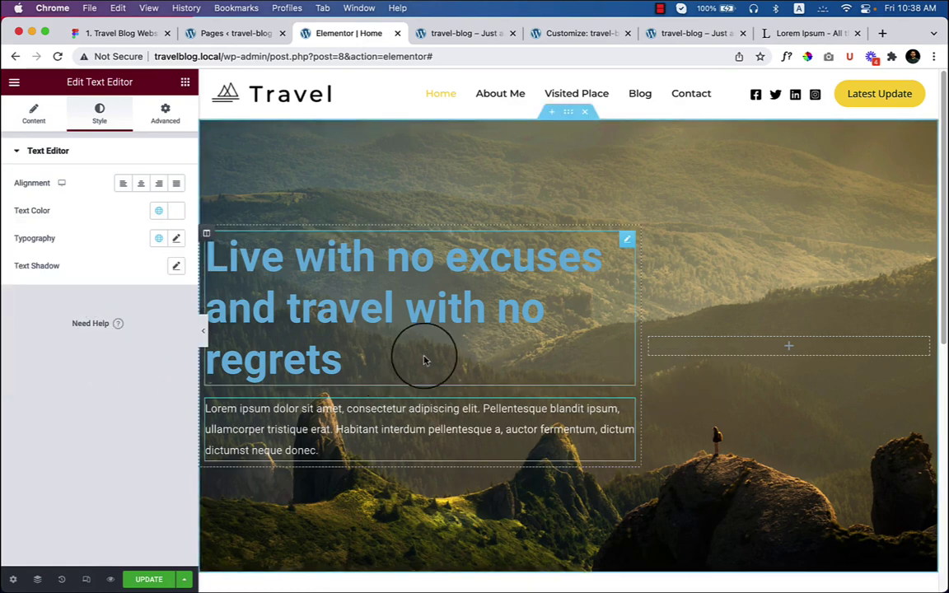
Preview the page without the editing panel, then save the page with Update
left_click(202, 330)
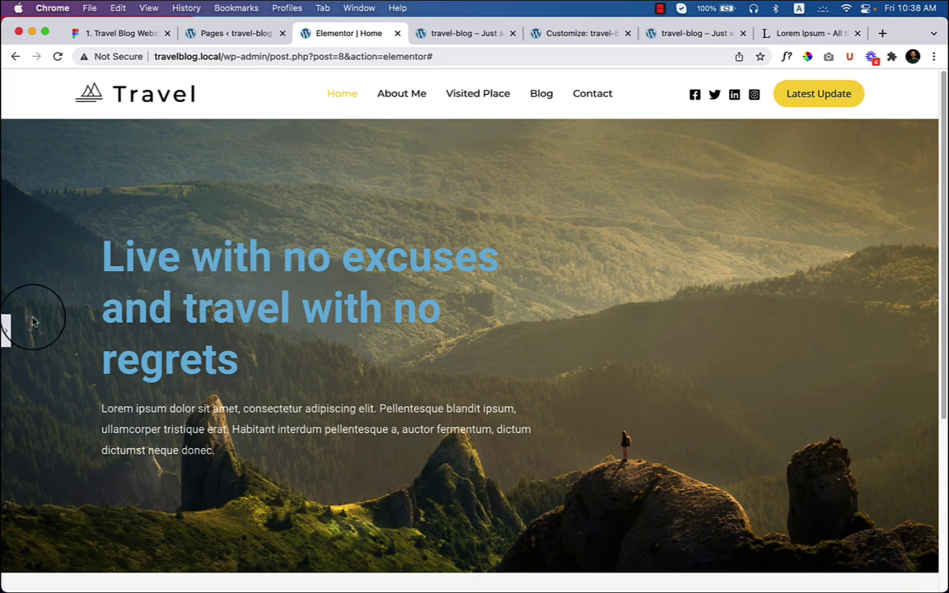
left_click(5, 333)
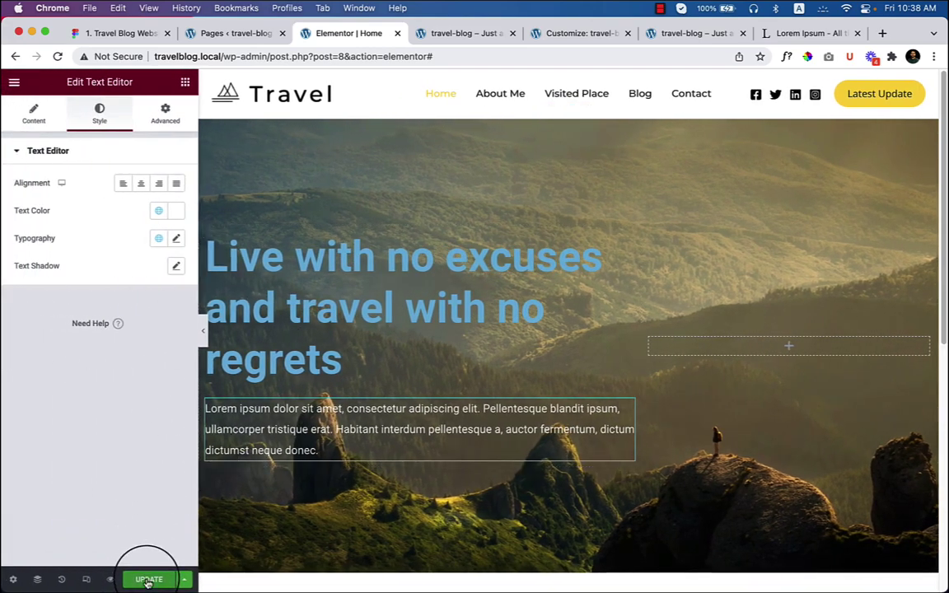
left_click(148, 582)
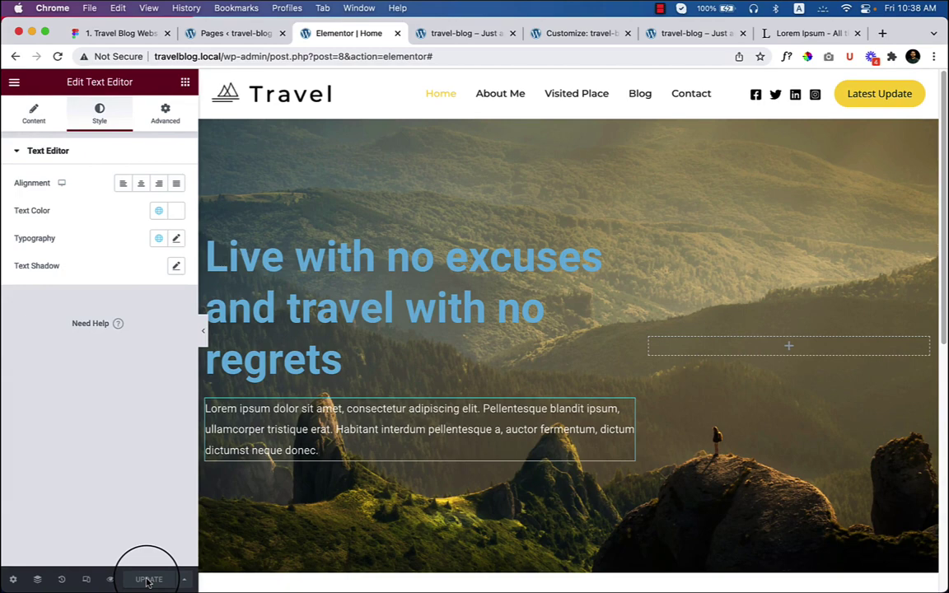
Enable Disable Default Colors and Disable Default Fonts in Elementor > Settings and save
left_click(218, 37)
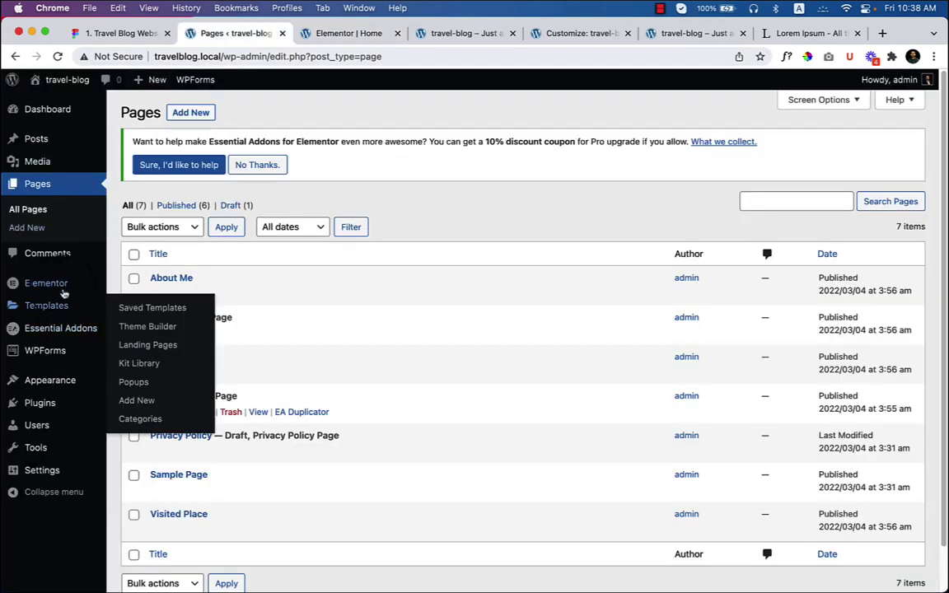
mouse_move(64, 285)
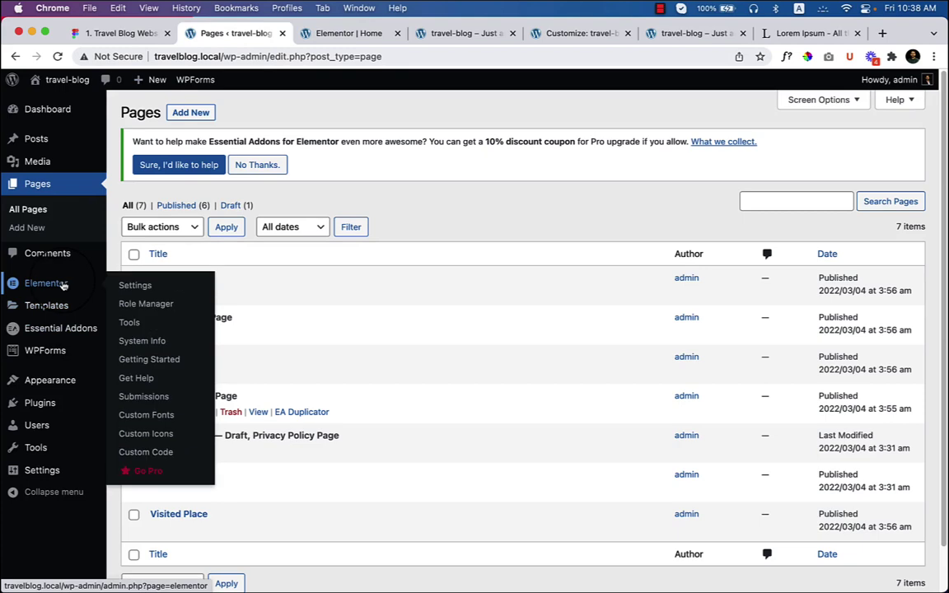
left_click(134, 286)
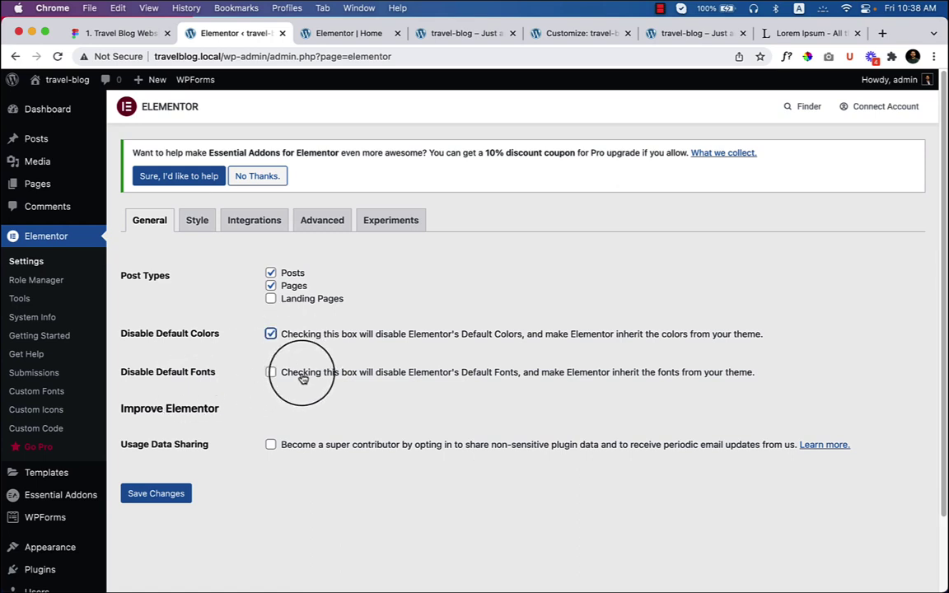
left_click(171, 501)
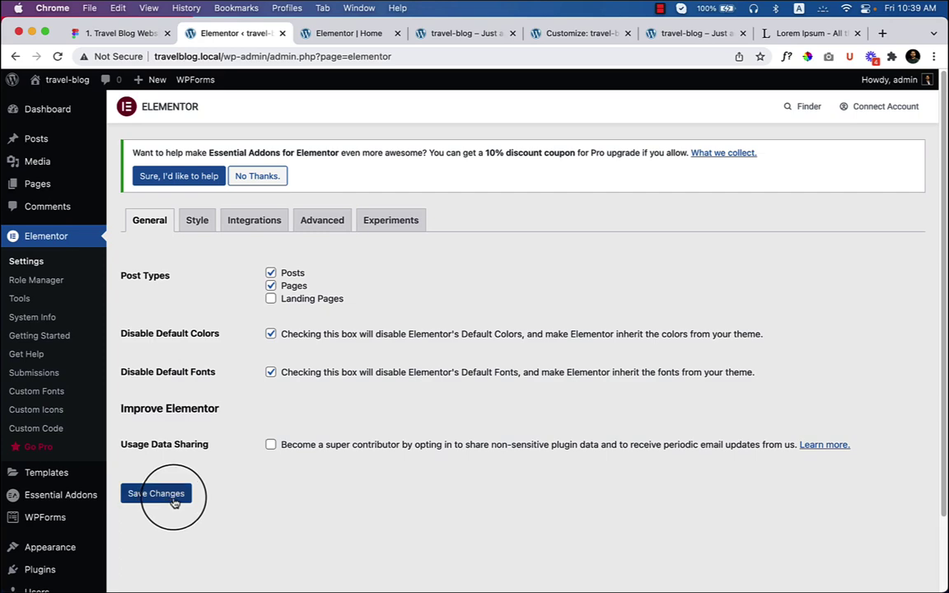
Reload the Elementor editor and make the hero heading white via the global colour
left_click(363, 37)
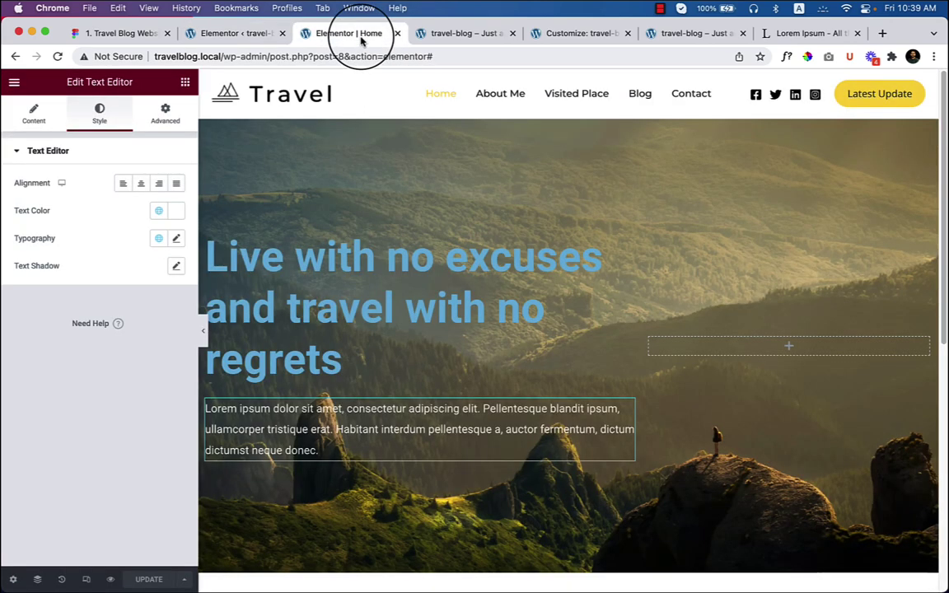
left_click(59, 57)
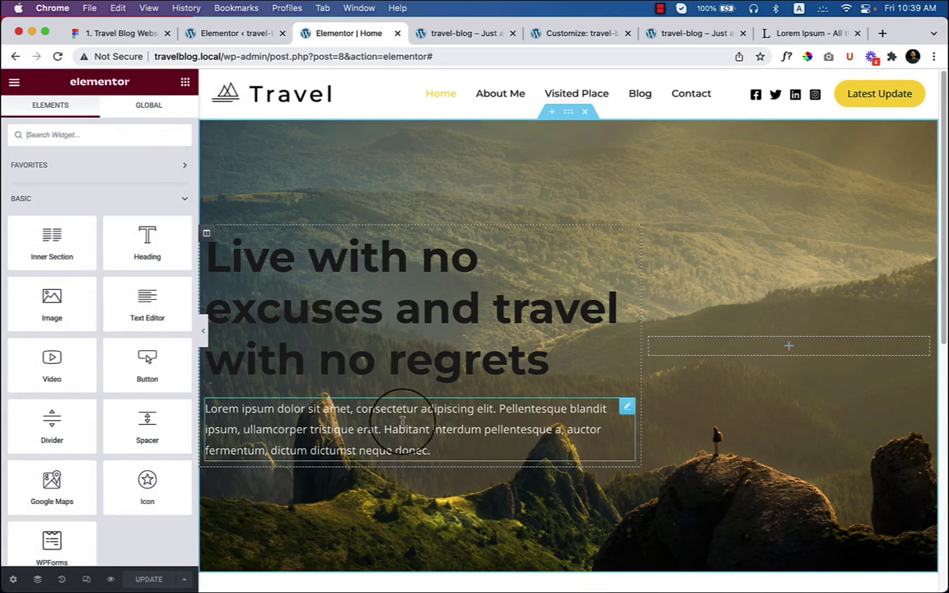
left_click(548, 320)
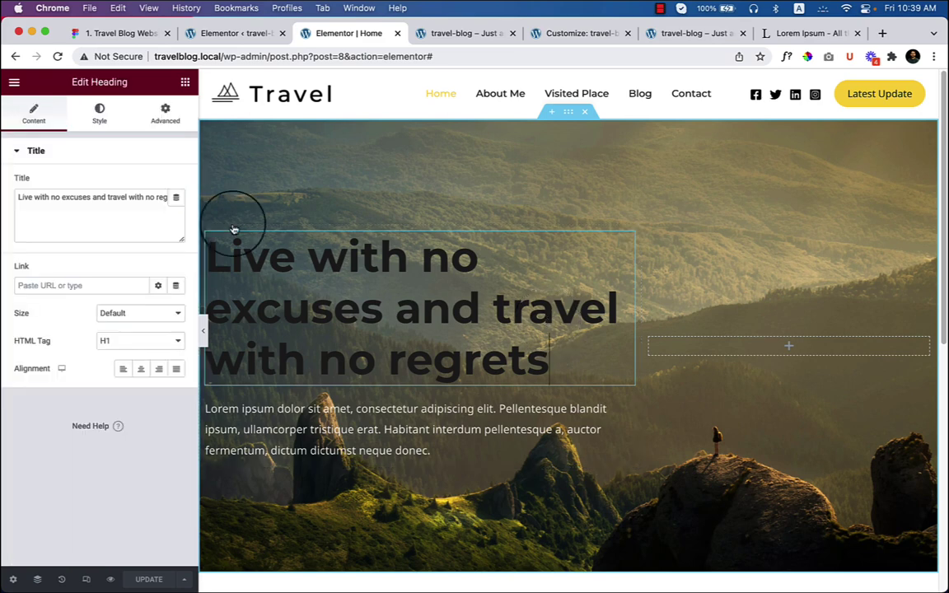
left_click(99, 115)
left_click(158, 183)
scroll(116, 330, "down", 4)
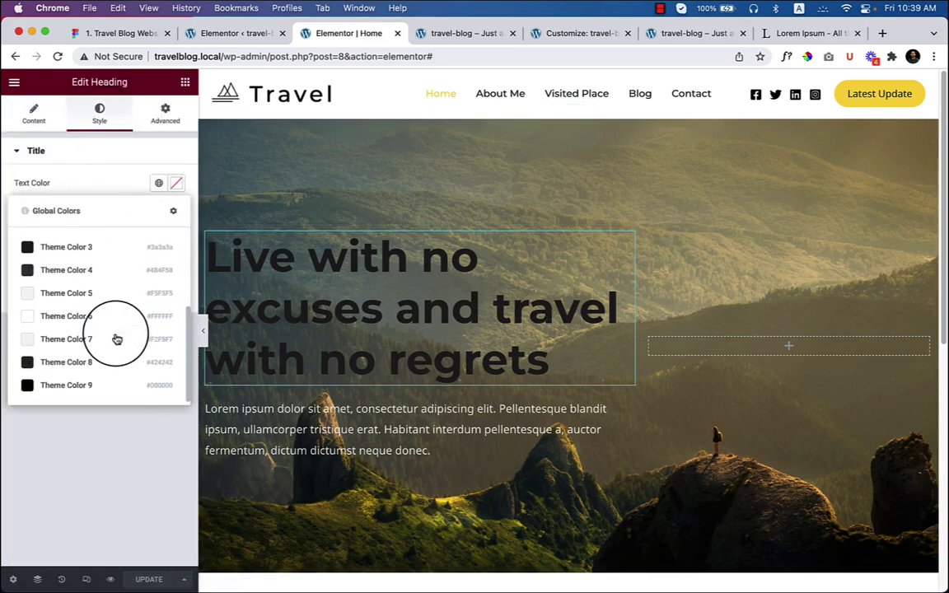
left_click(114, 321)
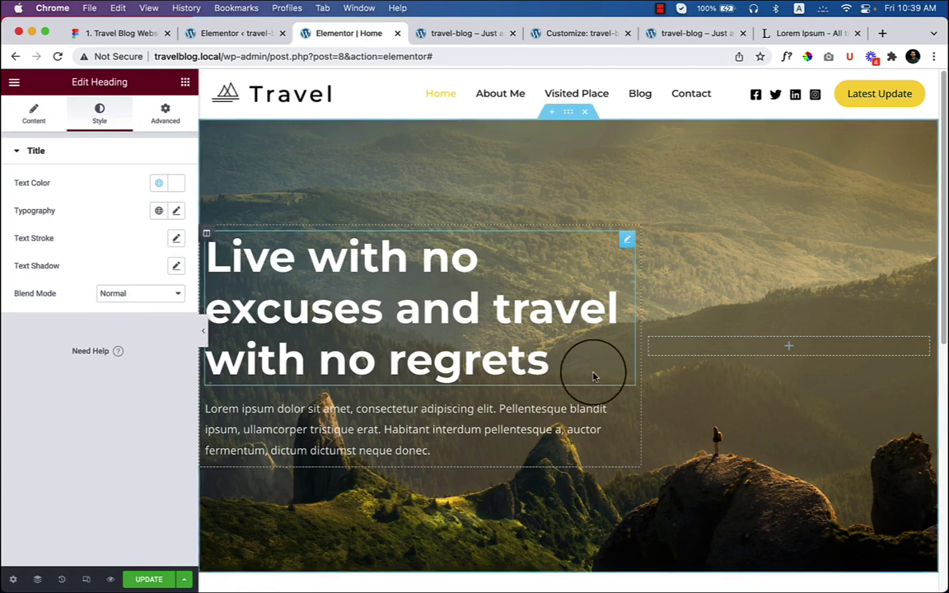
Widen the heading column and compare the hero against the Figma design
left_click_drag(642, 347, 691, 354)
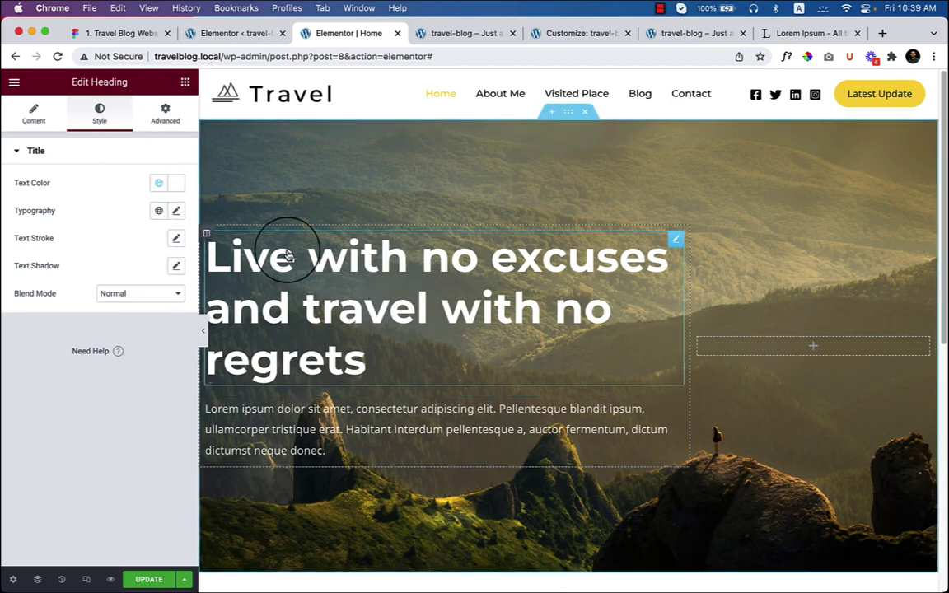
left_click(113, 33)
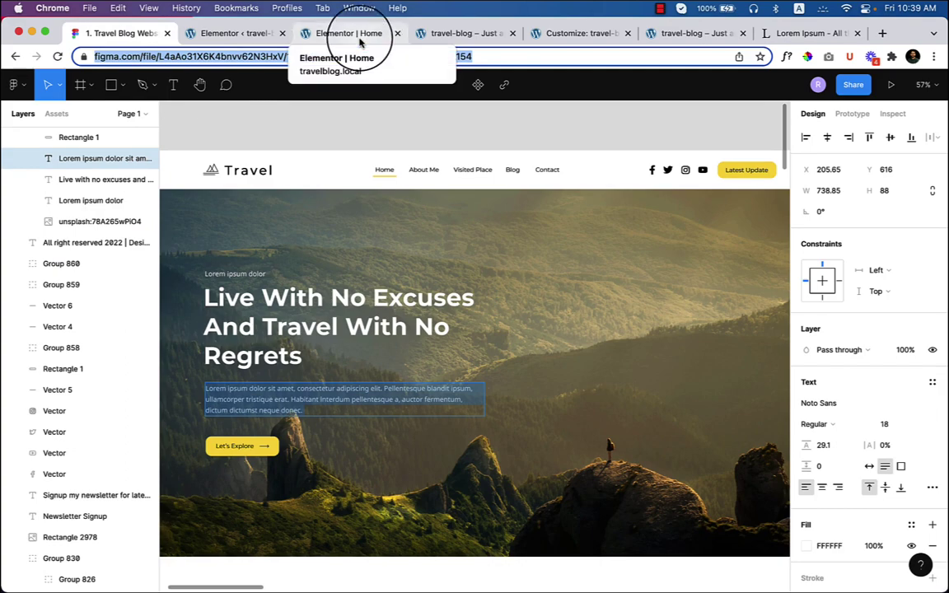
left_click(360, 37)
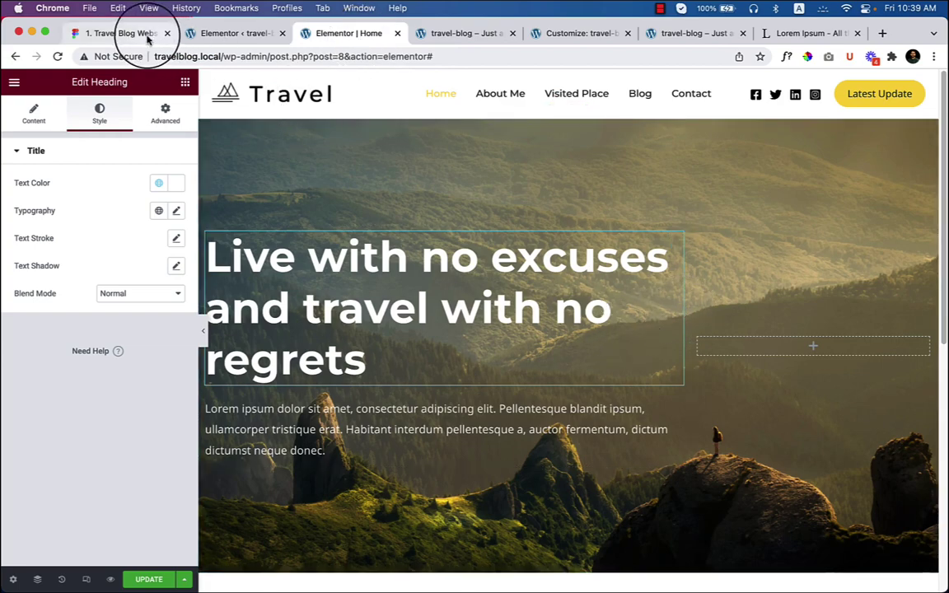
left_click(147, 35)
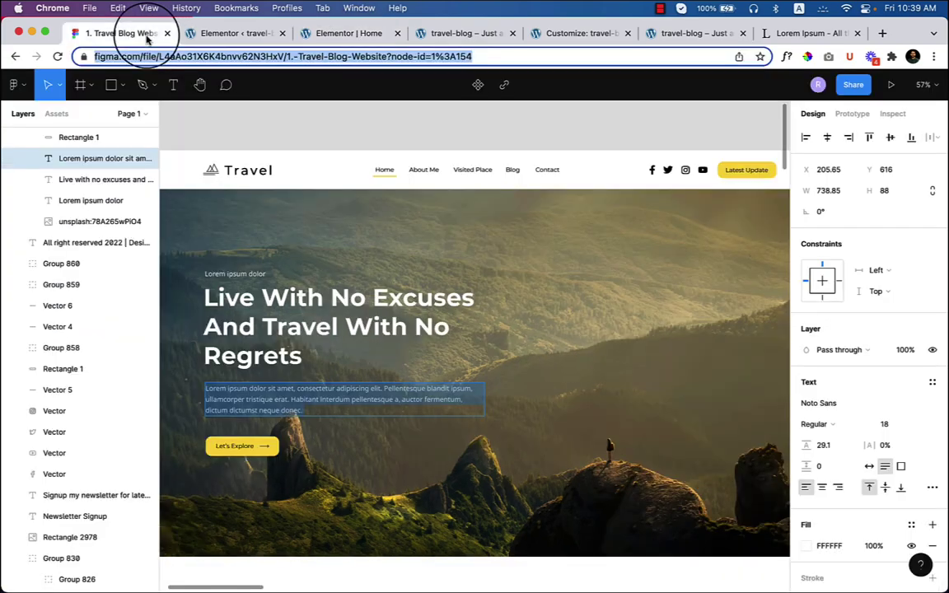
left_click(325, 35)
Add a Button widget below the hero paragraph and check the button in the Figma design
scroll(370, 449, "down", 5)
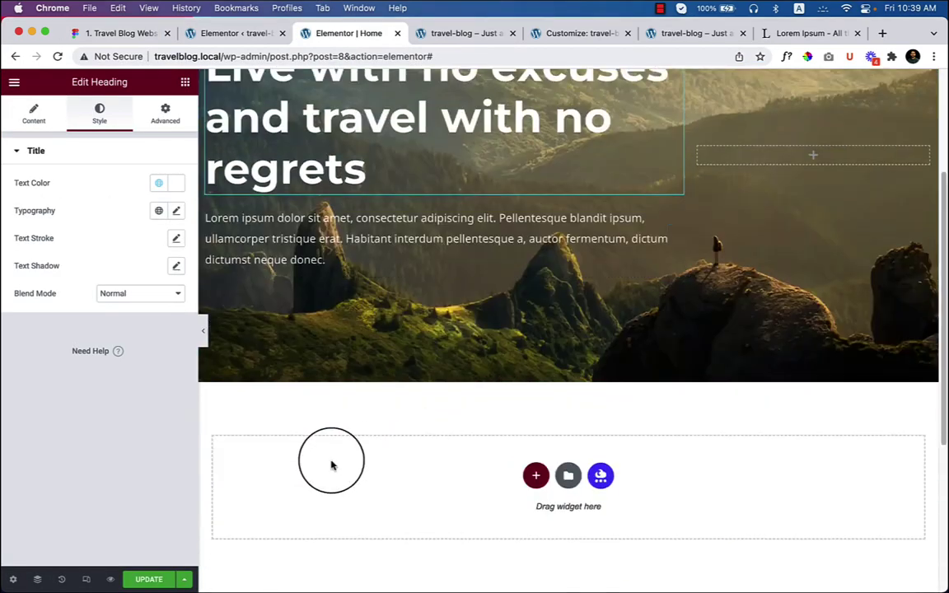
left_click(185, 82)
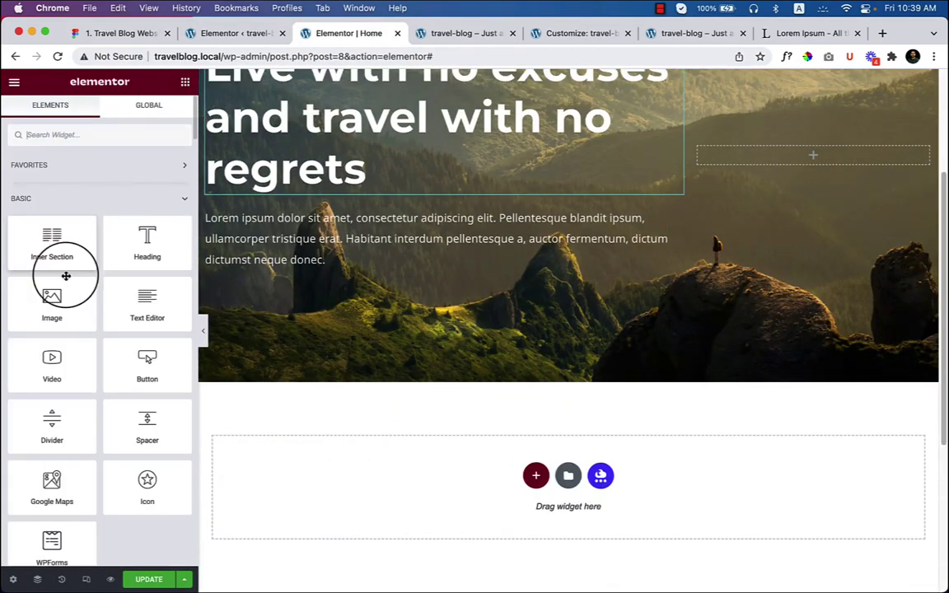
left_click_drag(147, 363, 276, 258)
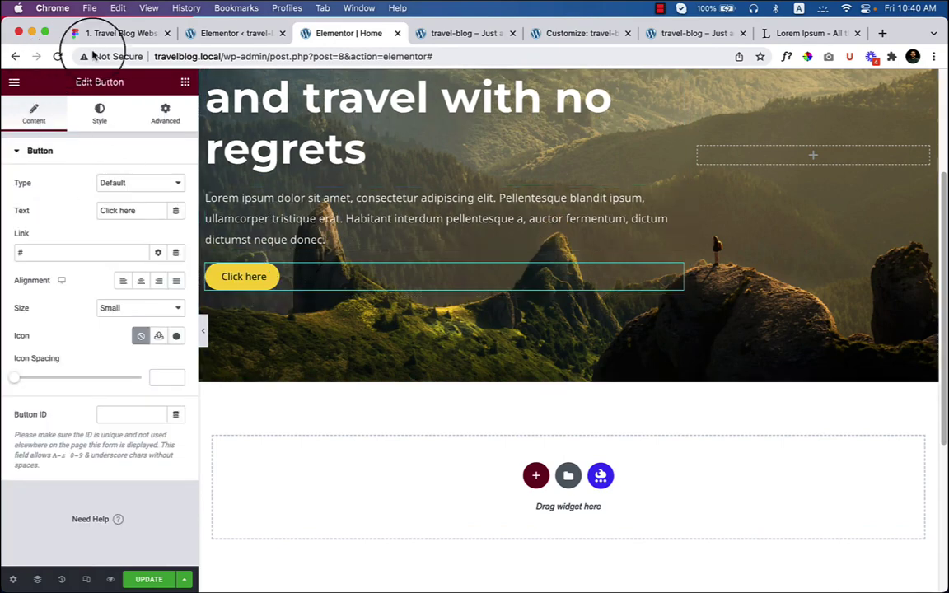
left_click(131, 33)
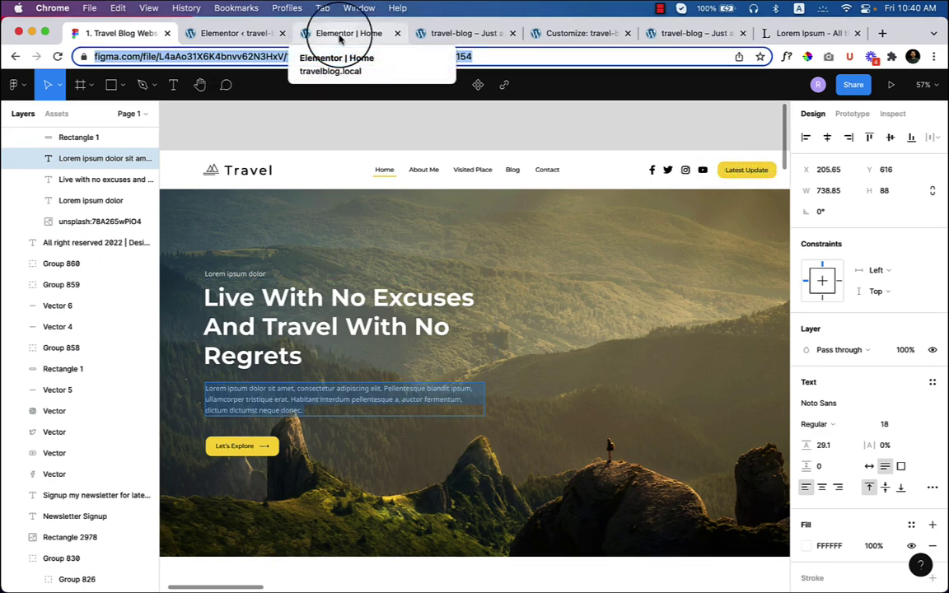
left_click(339, 38)
scroll(437, 288, "up", 2)
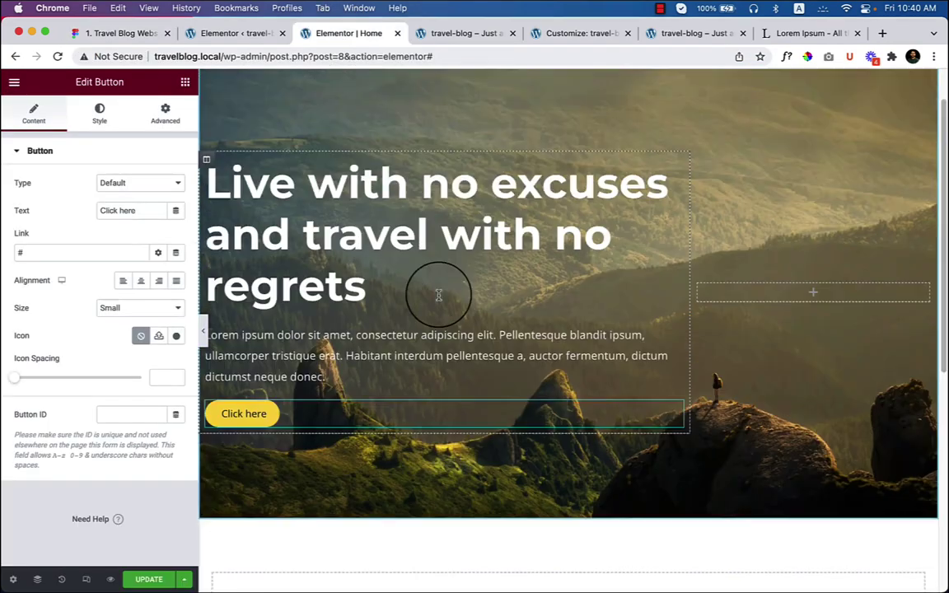
scroll(438, 295, "up", 1)
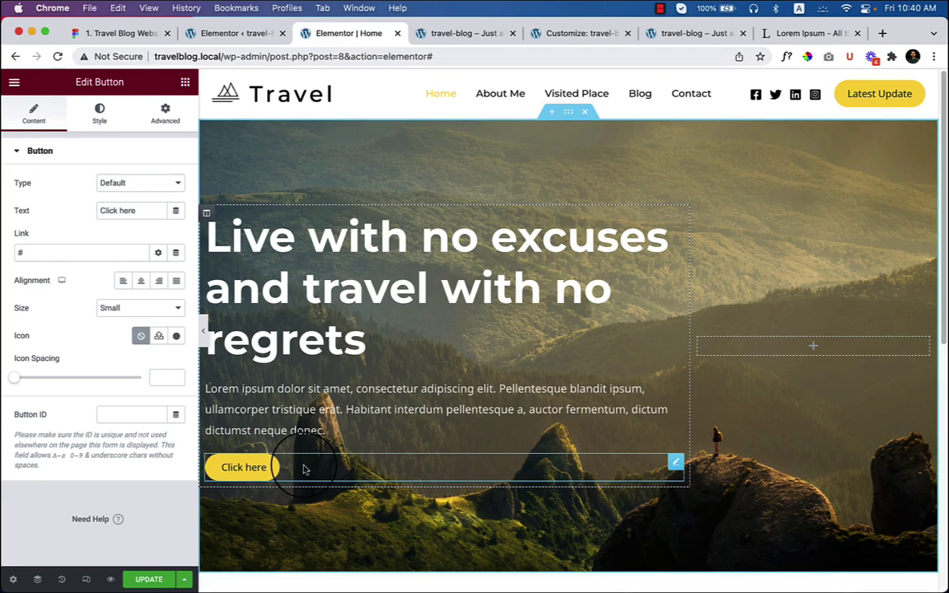
Open the Customizer's Global > Buttons settings, then show the hero button's Style tab in Elementor
left_click(598, 34)
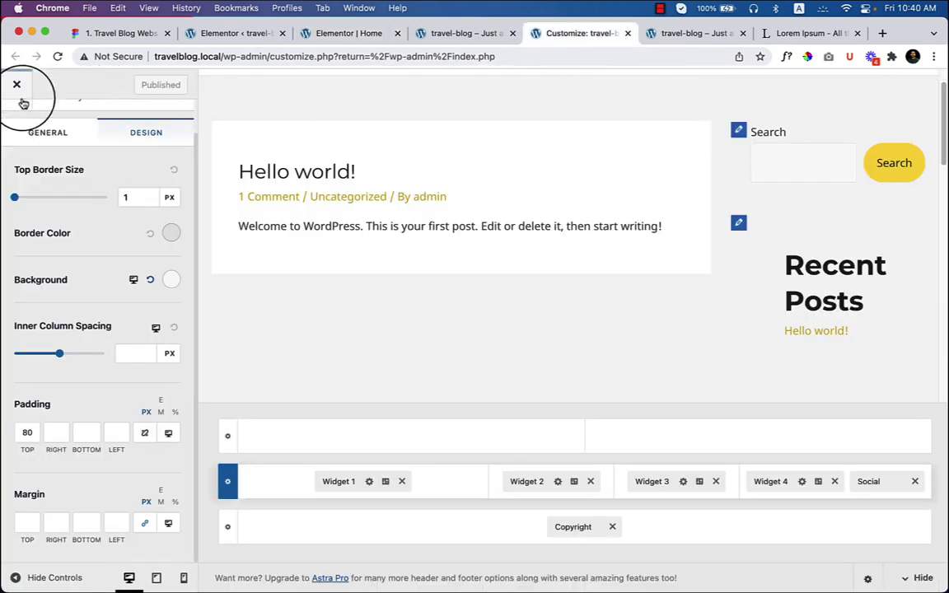
left_click(18, 132)
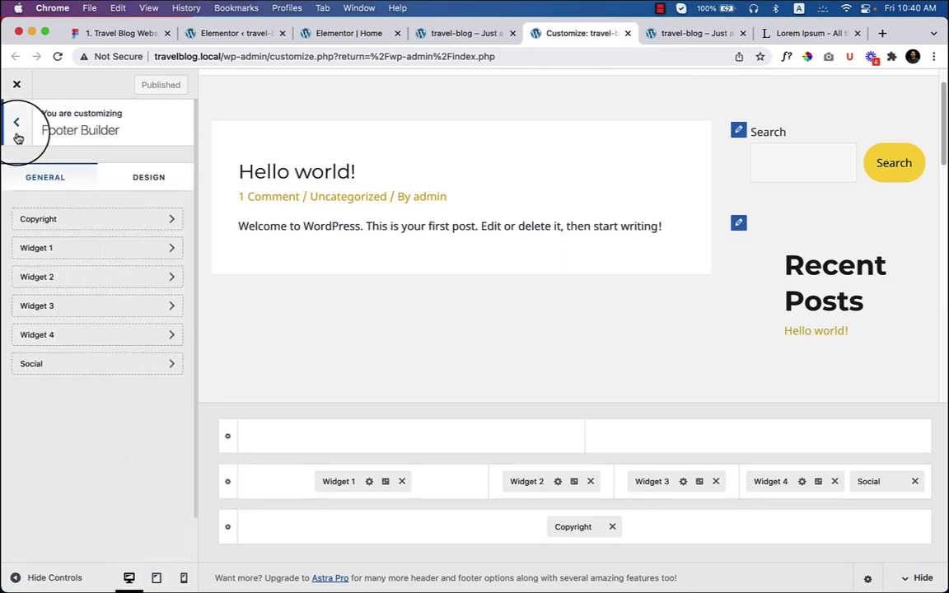
left_click(17, 136)
left_click(105, 230)
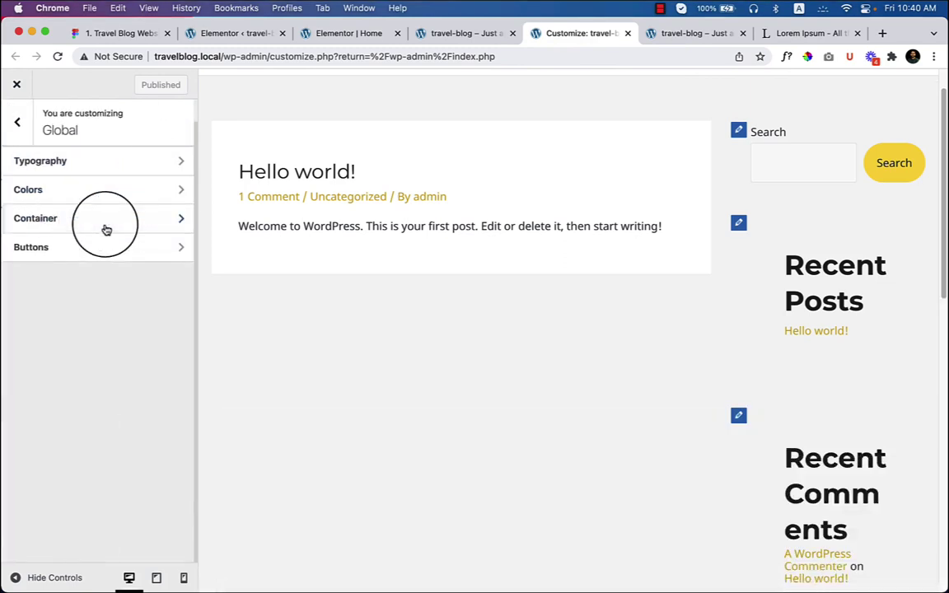
left_click(101, 249)
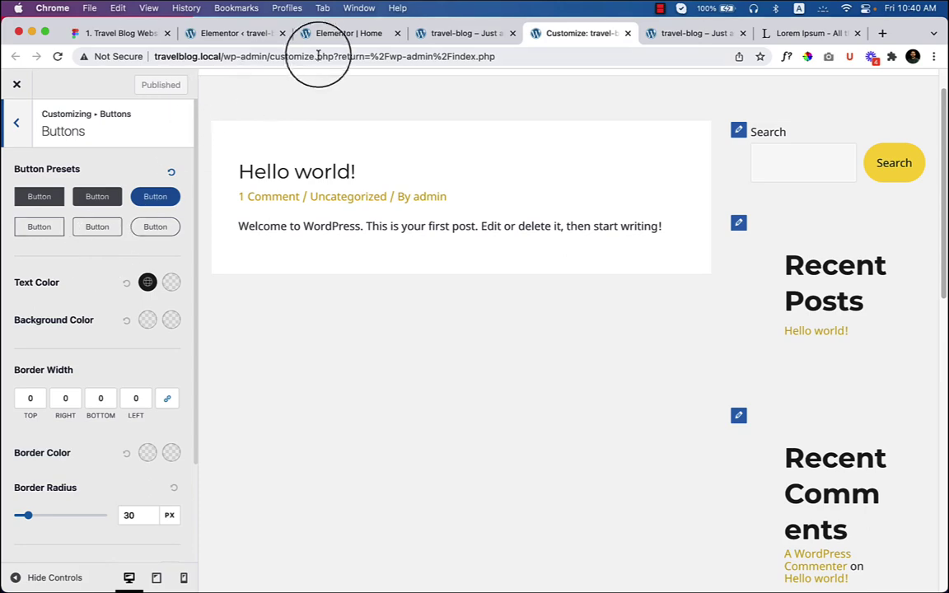
left_click(341, 33)
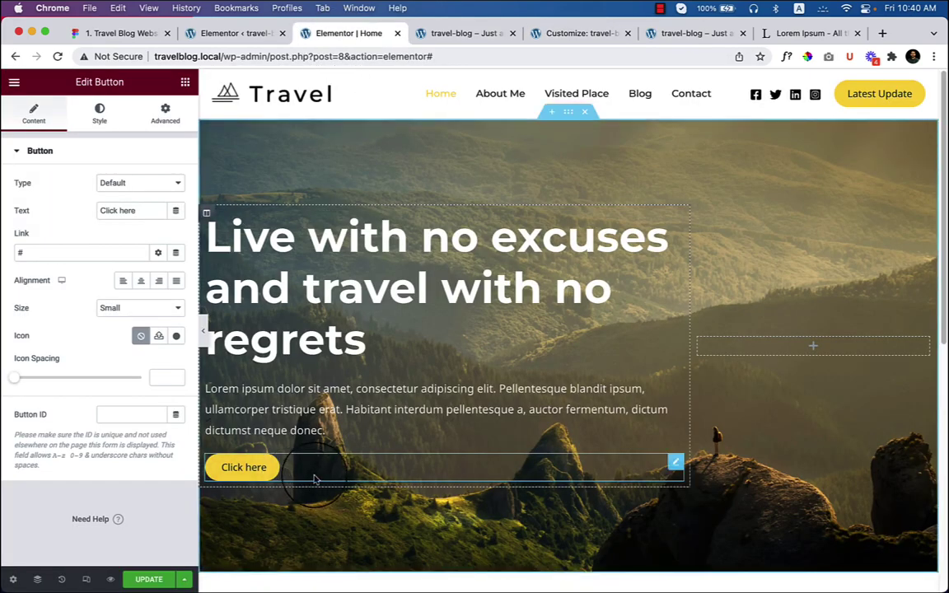
left_click(99, 115)
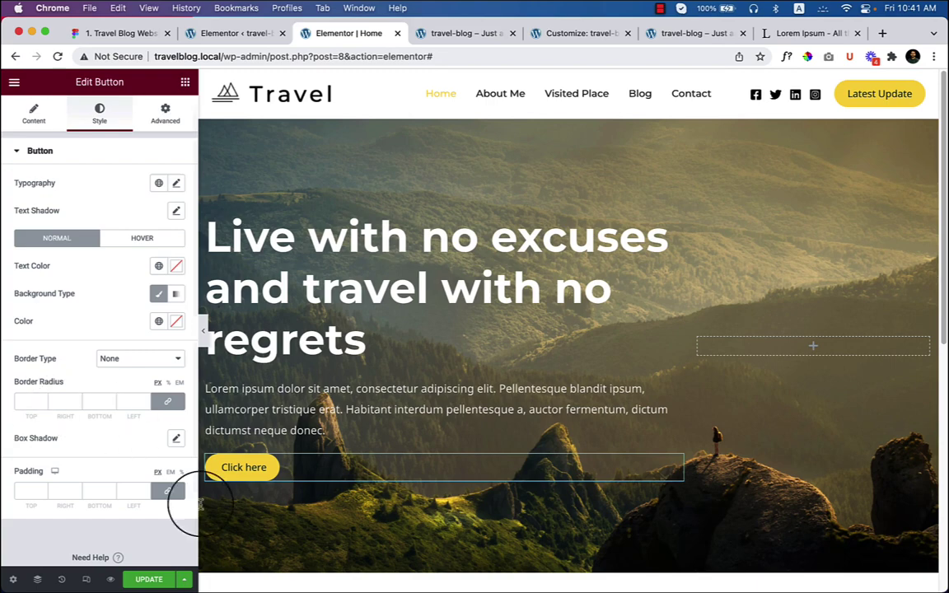
Check the Latest Update button in Figma, then set the global button border radius to 15 px and publish
left_click(550, 34)
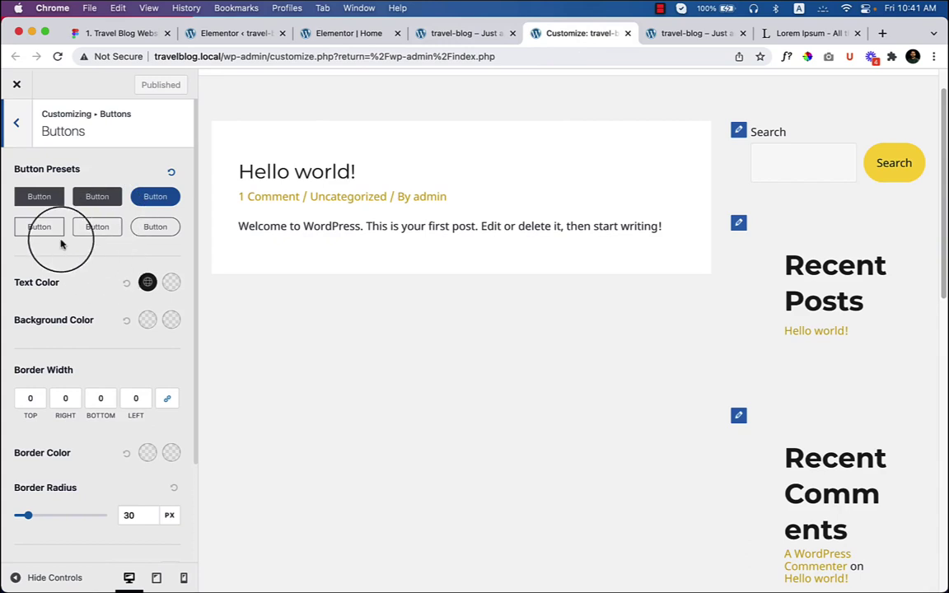
scroll(33, 439, "down", 1)
scroll(33, 438, "down", 3)
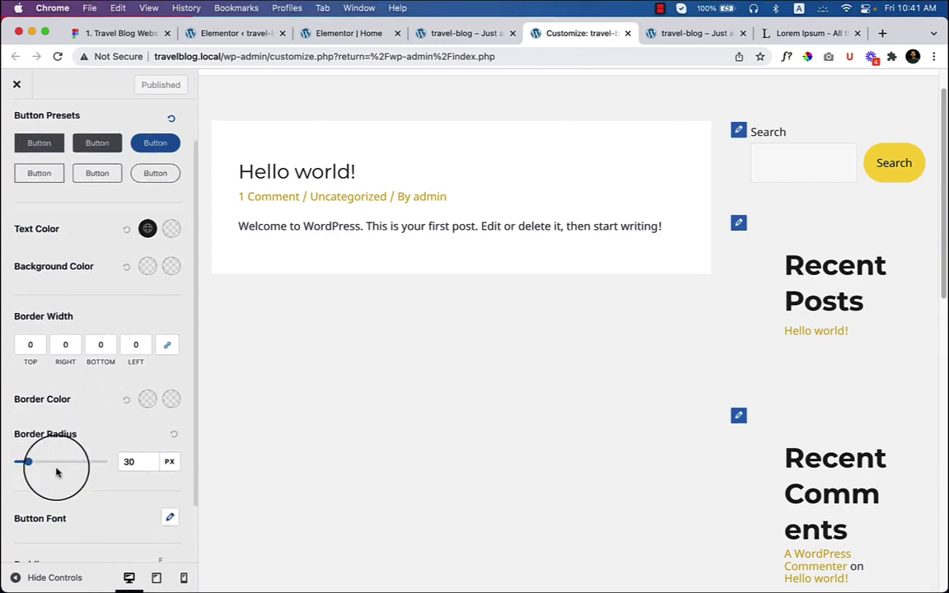
left_click_drag(30, 465, 25, 465)
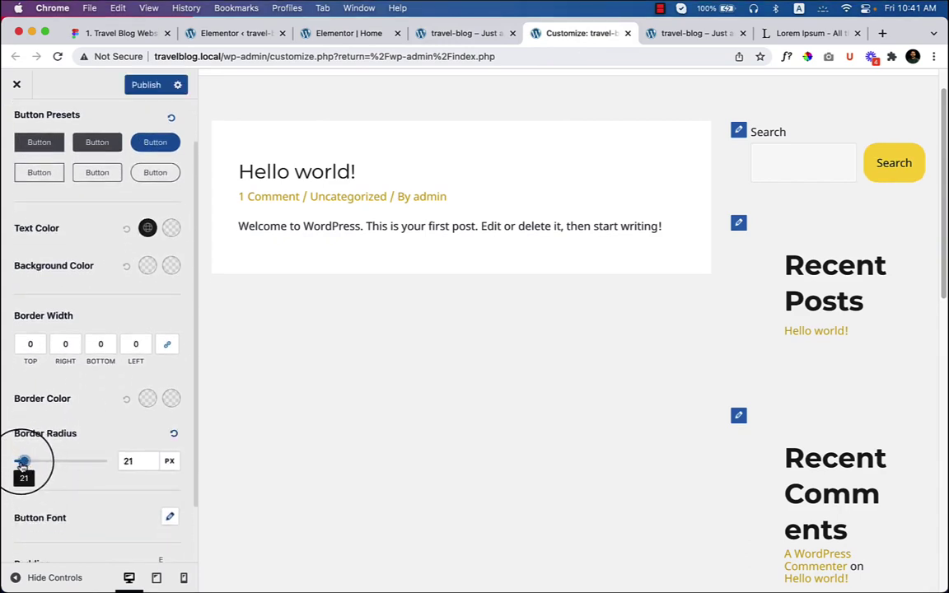
left_click_drag(151, 460, 98, 467)
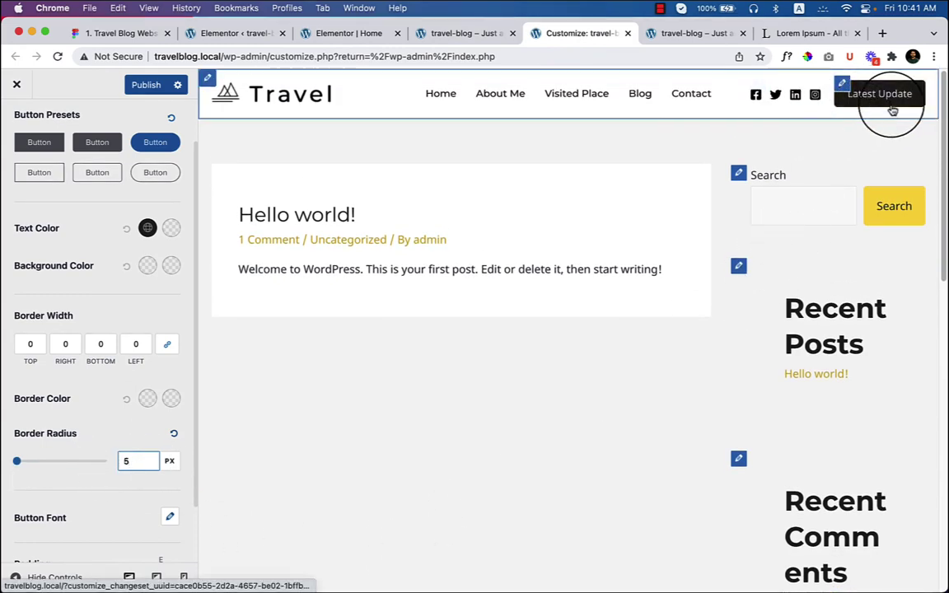
left_click(107, 38)
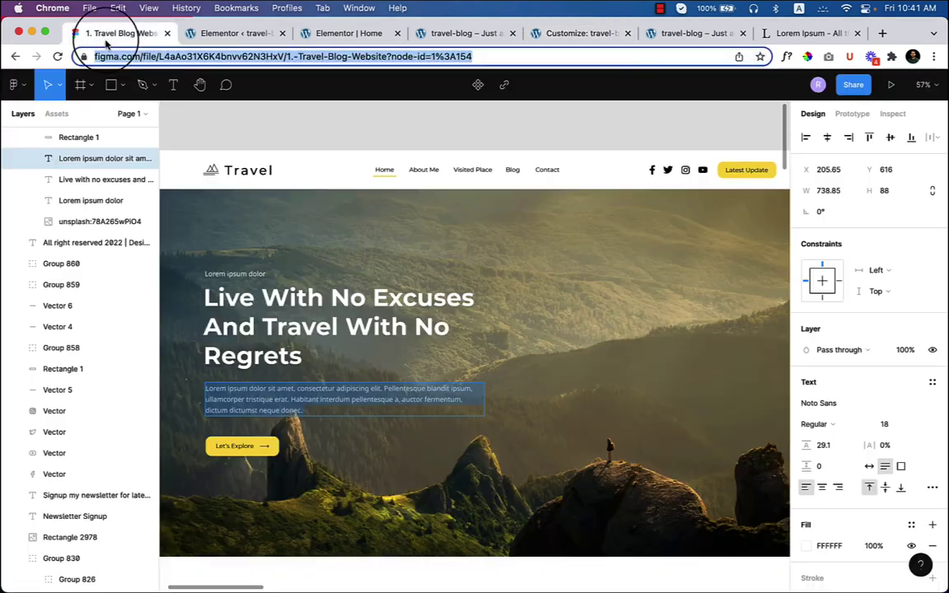
left_click(746, 170)
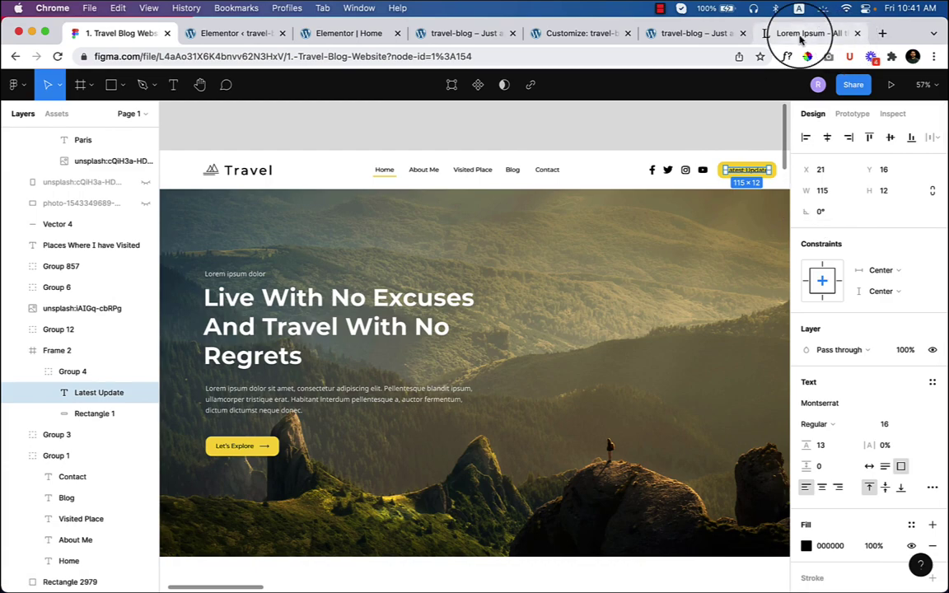
left_click(574, 33)
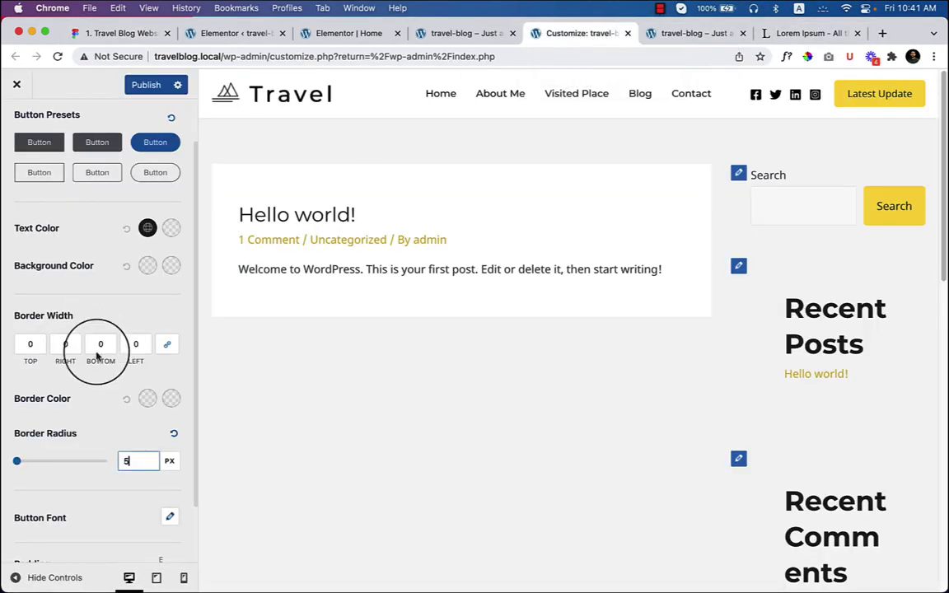
double_click(126, 461)
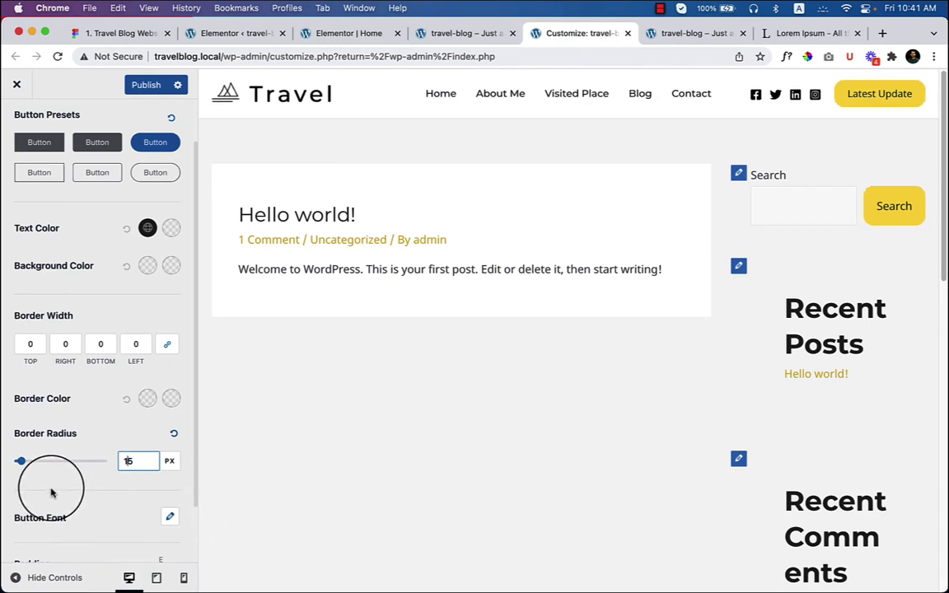
left_click(146, 88)
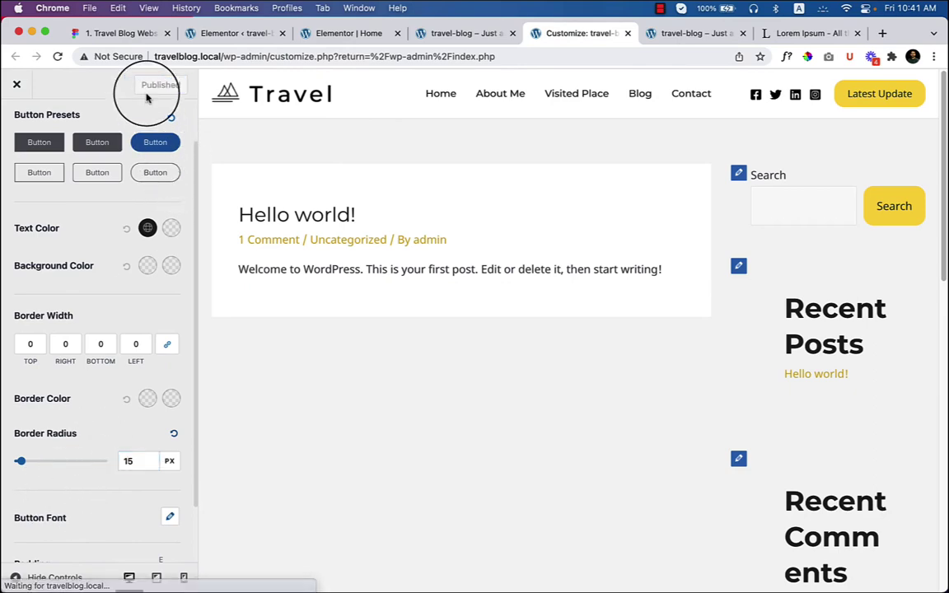
left_click(365, 37)
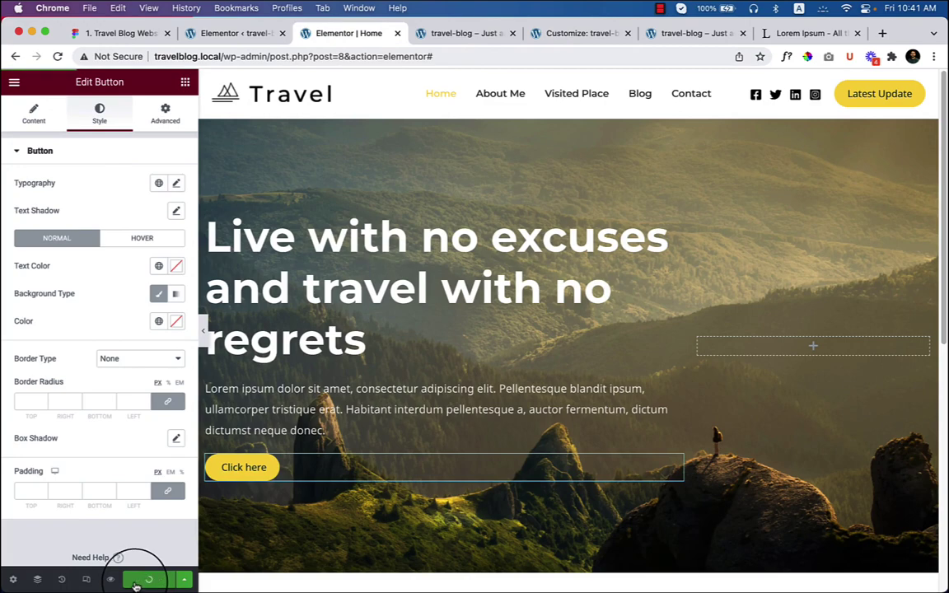
Reload the editor, check the design's label, and change the hero button text to 'Let's Explore'
left_click(57, 56)
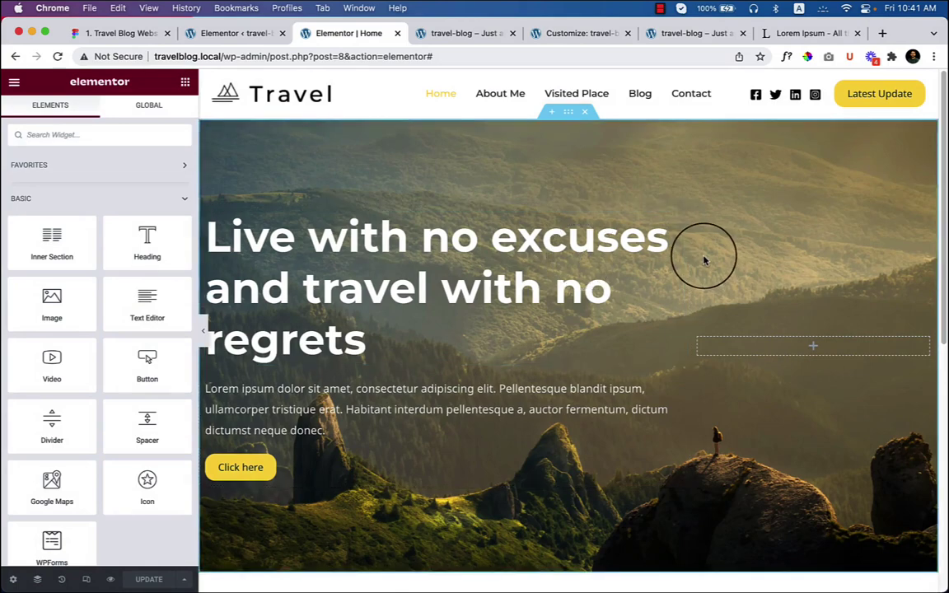
left_click(305, 467)
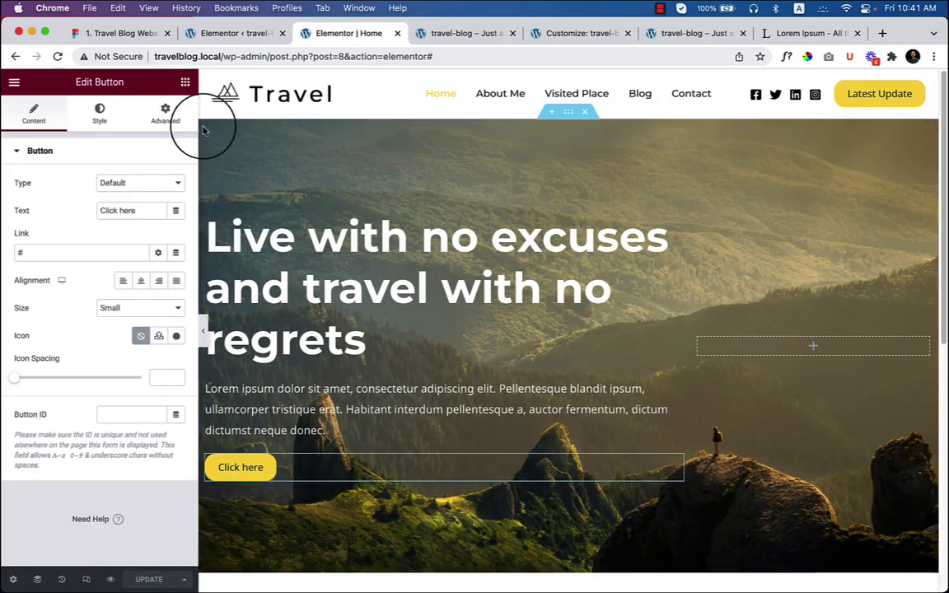
left_click(117, 34)
scroll(239, 451, "down", 3)
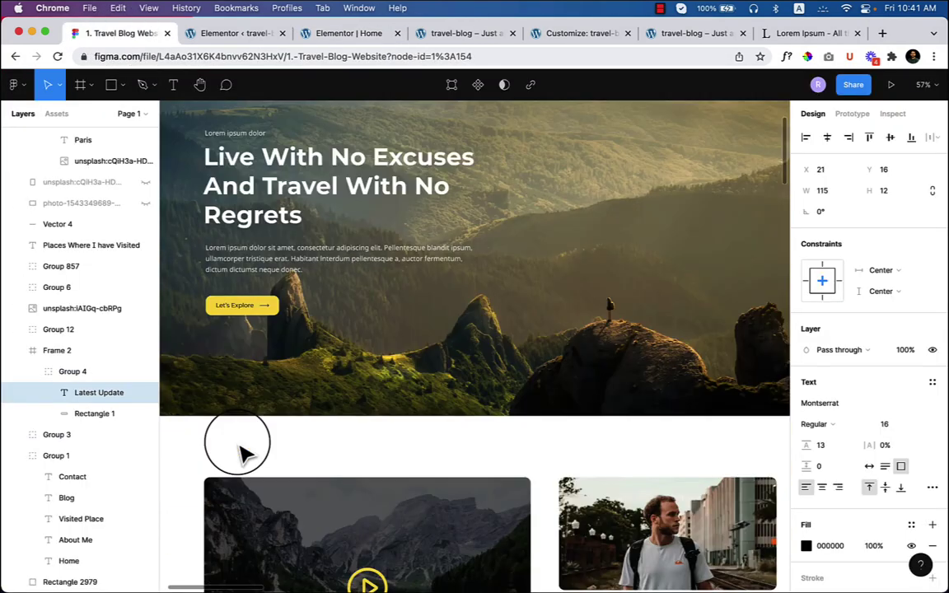
left_click(230, 314, "super")
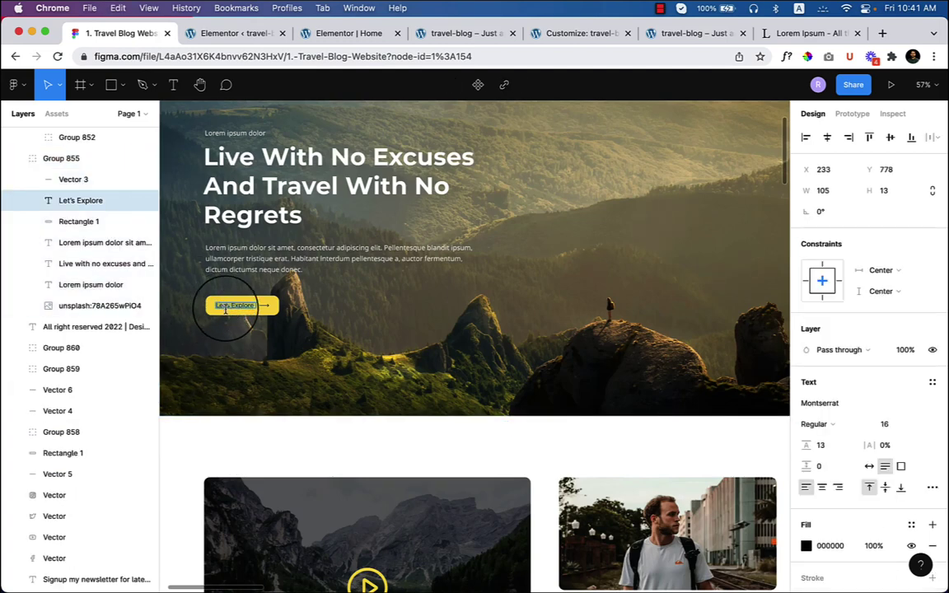
left_click(239, 35)
left_click(349, 33)
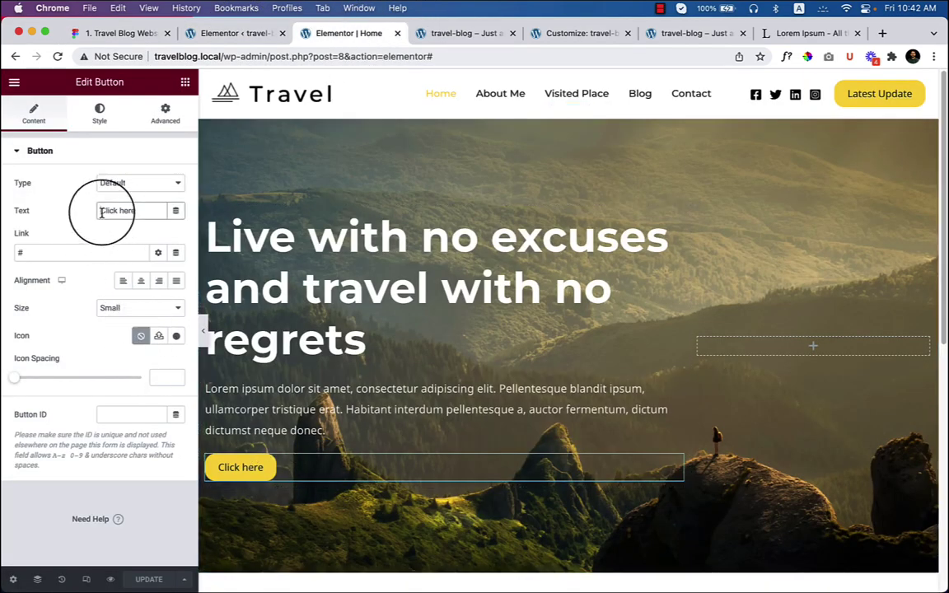
type("Let's Explore")
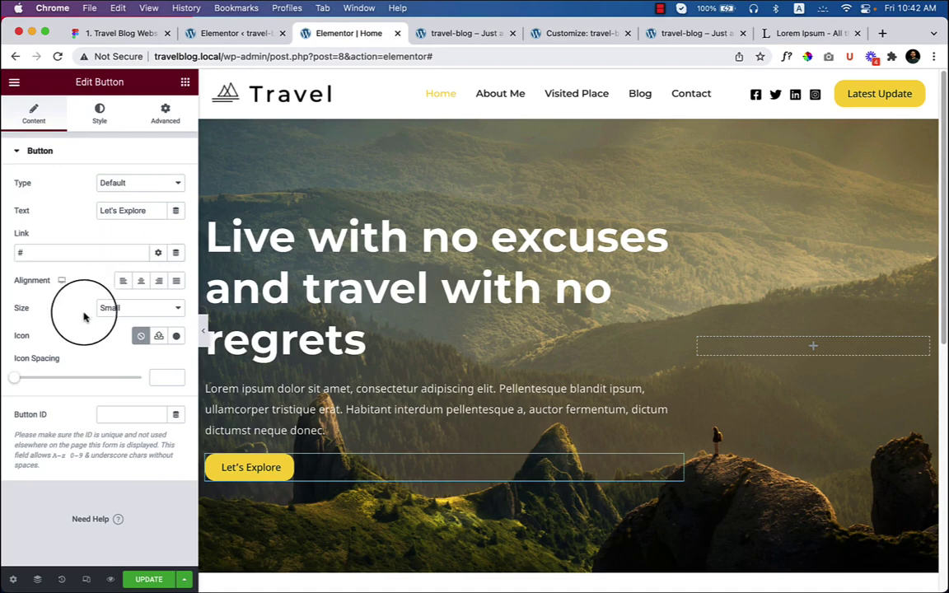
left_click(178, 341)
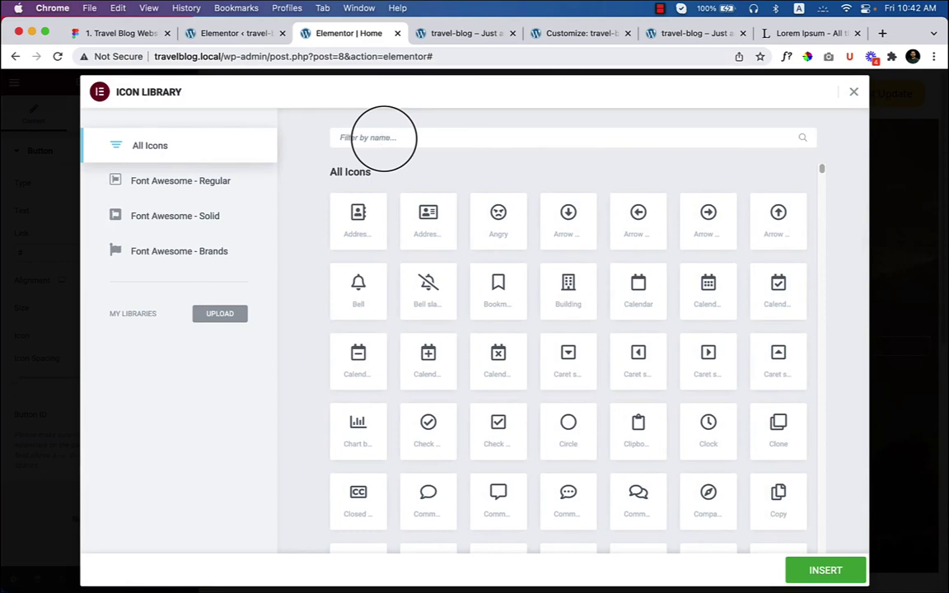
Add a long right-arrow icon after the 'Let's Explore' text with icon spacing 9
type("arro")
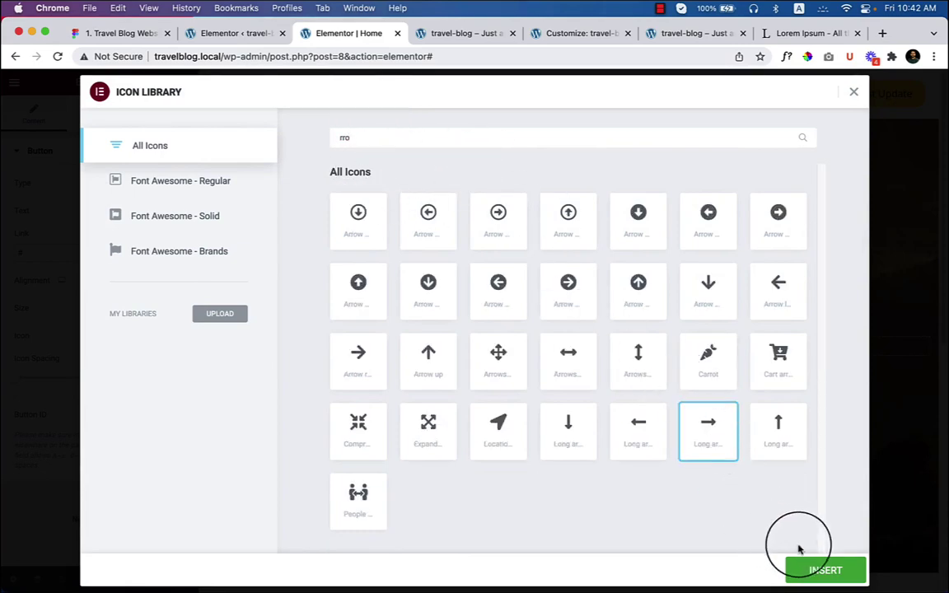
left_click(824, 569)
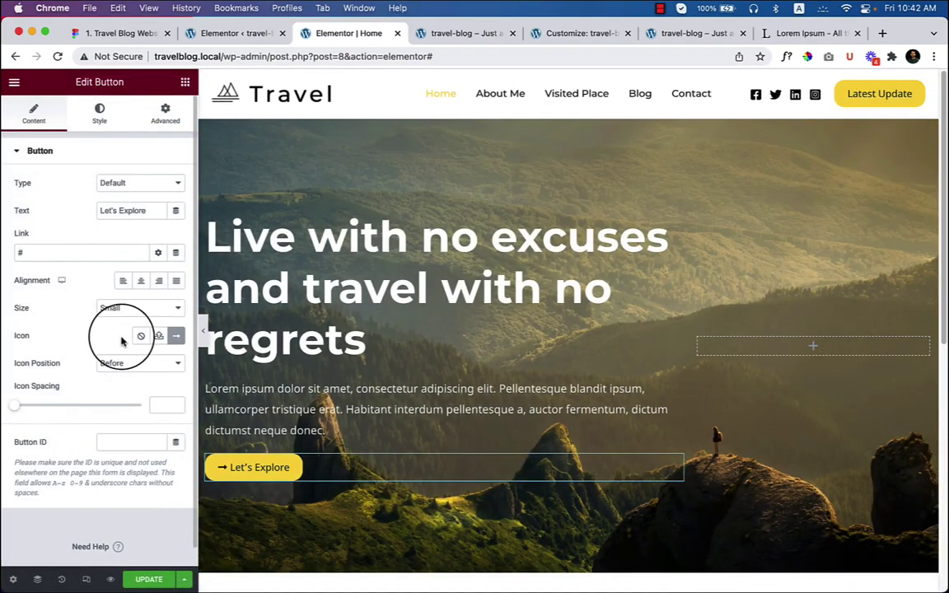
left_click(128, 365)
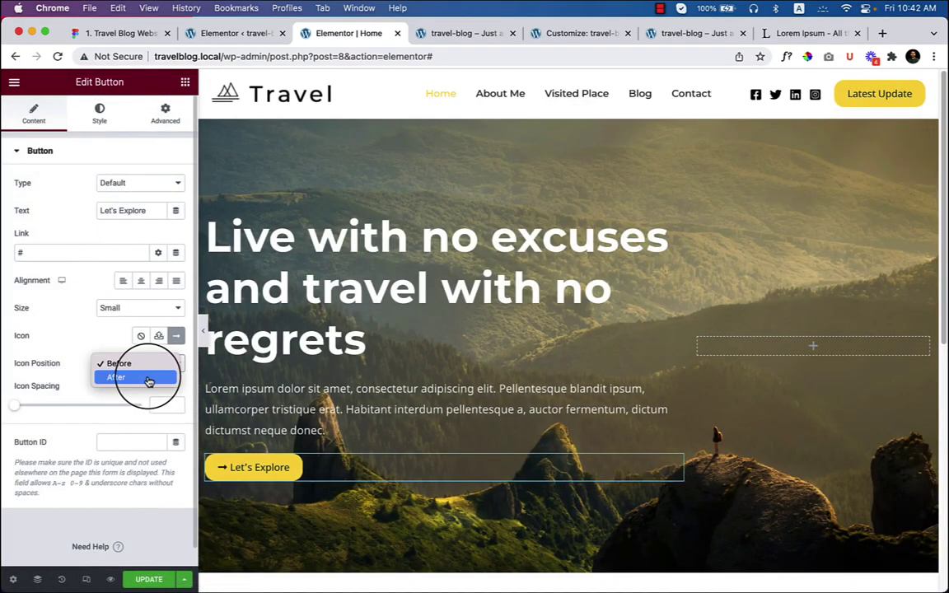
left_click(128, 377)
left_click_drag(25, 411, 45, 412)
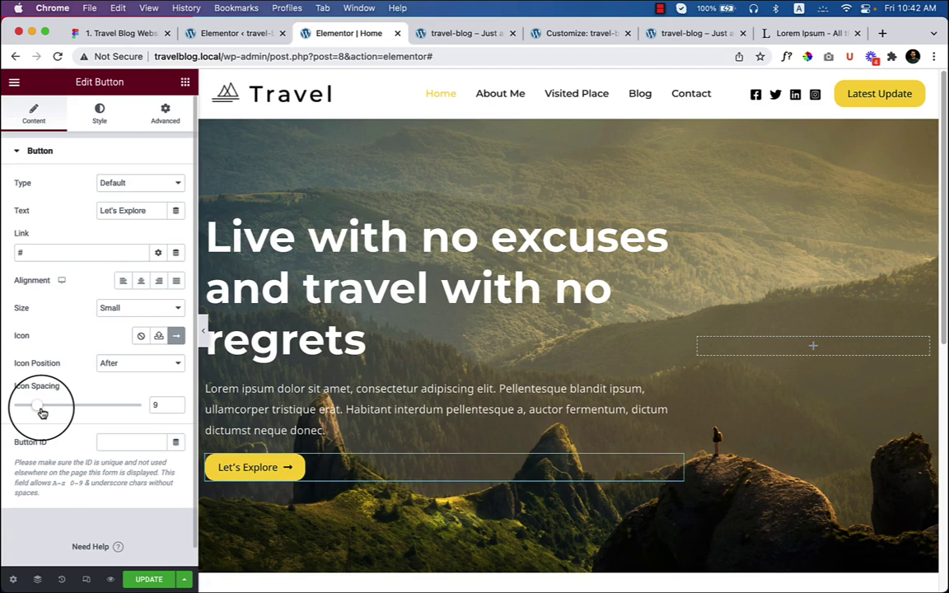
Select the hero image in Figma, zoom in on the Let's Explore button, then return to Elementor
left_click(138, 34)
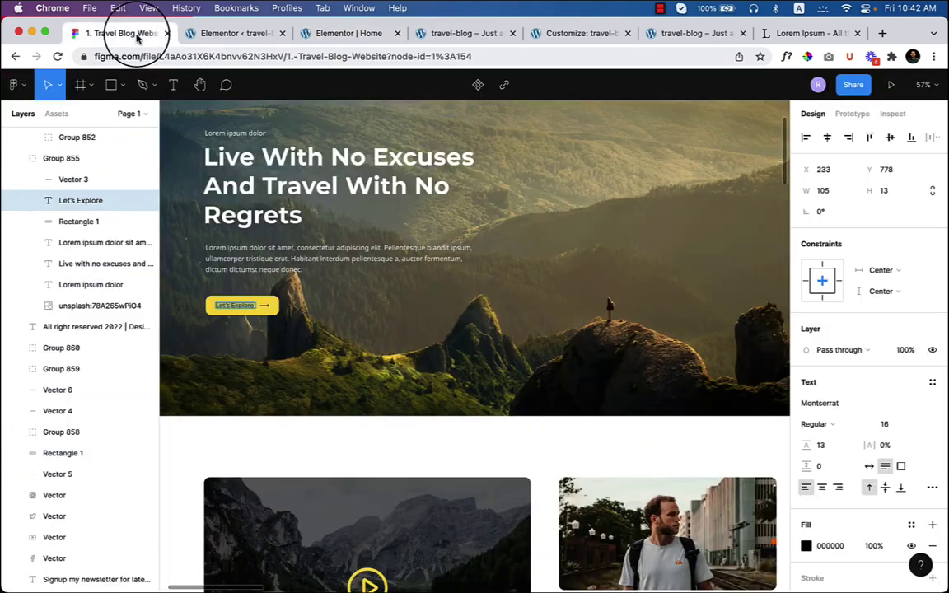
left_click(246, 317)
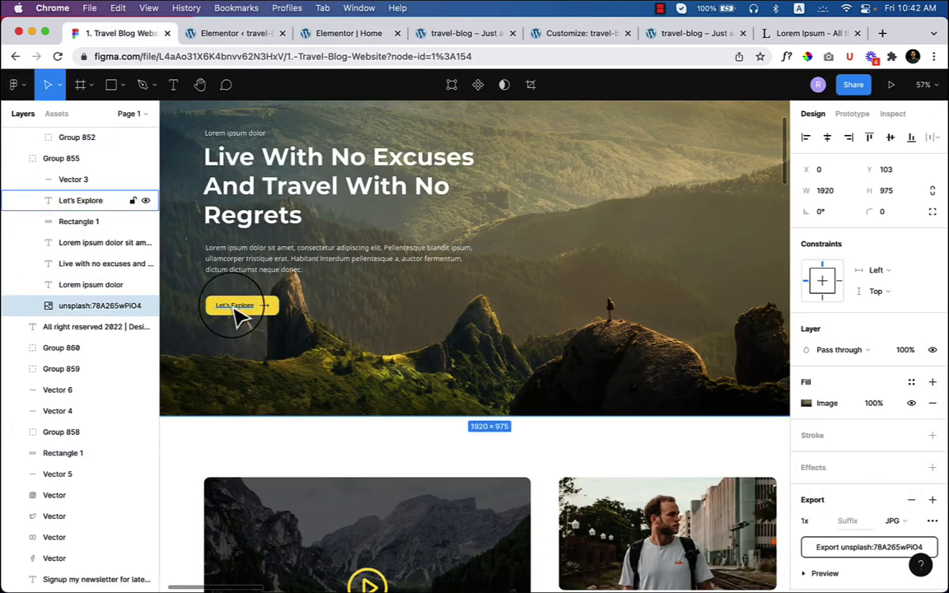
scroll(254, 314, "down", 3)
scroll(254, 314, "up", 3)
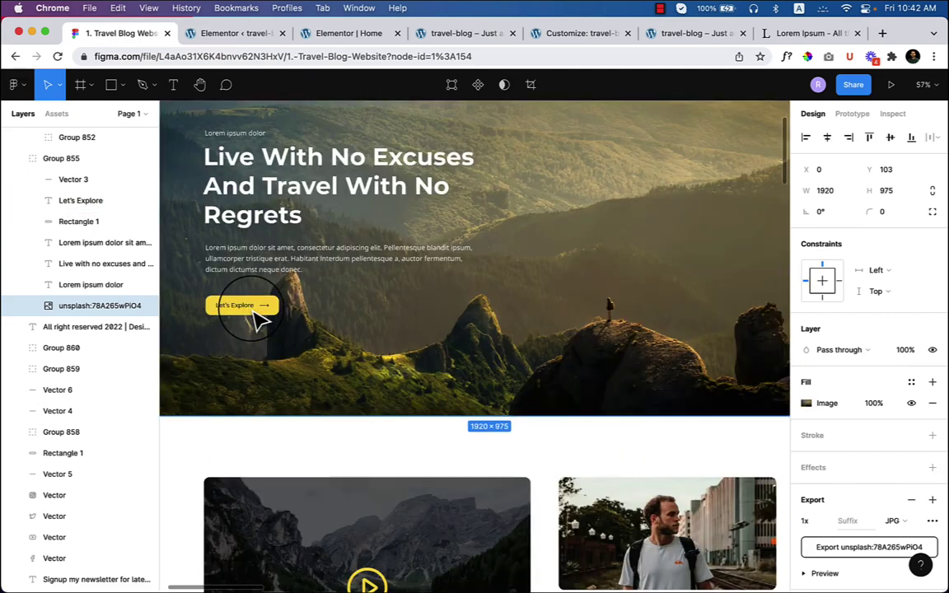
scroll(260, 313, "up", 1)
scroll(265, 317, "up", 4)
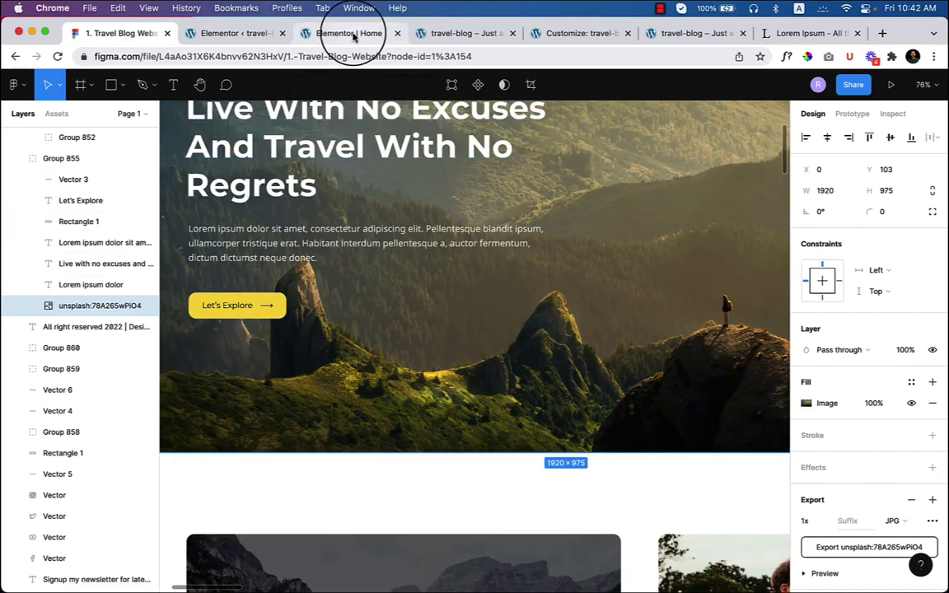
left_click(352, 35)
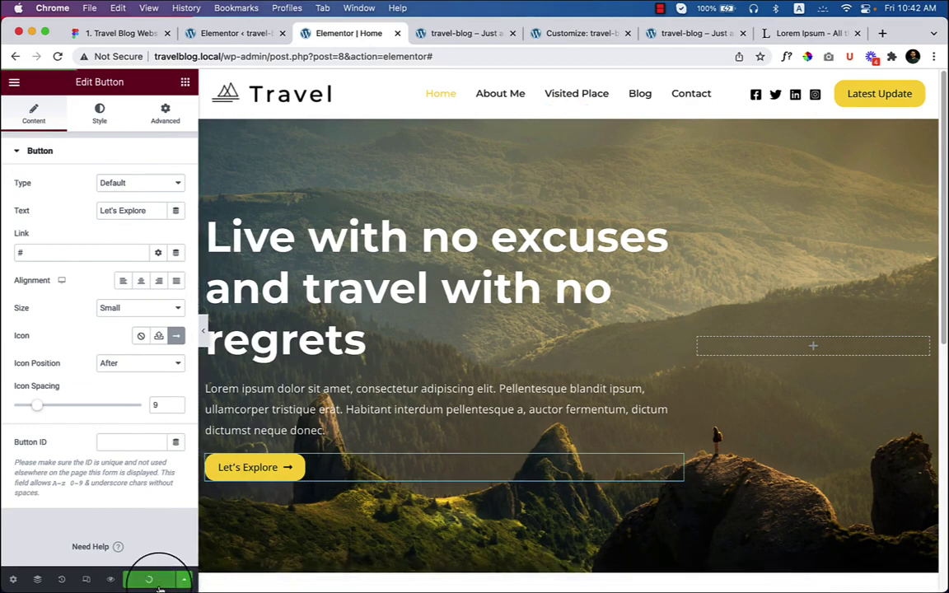
Publish Customizer button padding of 15 px top/bottom and 25 px left/right, then preview
left_click(593, 33)
scroll(142, 448, "down", 2)
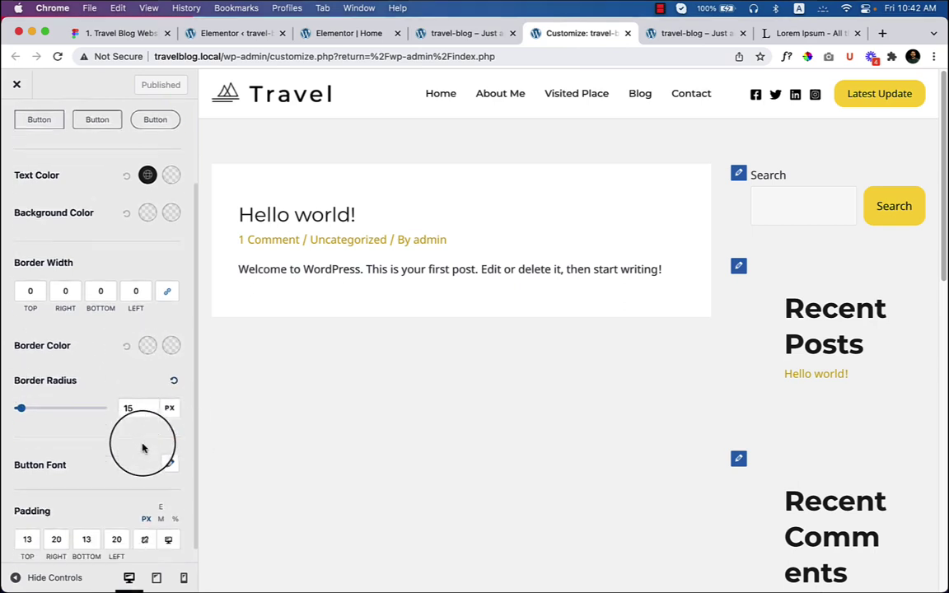
scroll(142, 449, "down", 1)
left_click(29, 522)
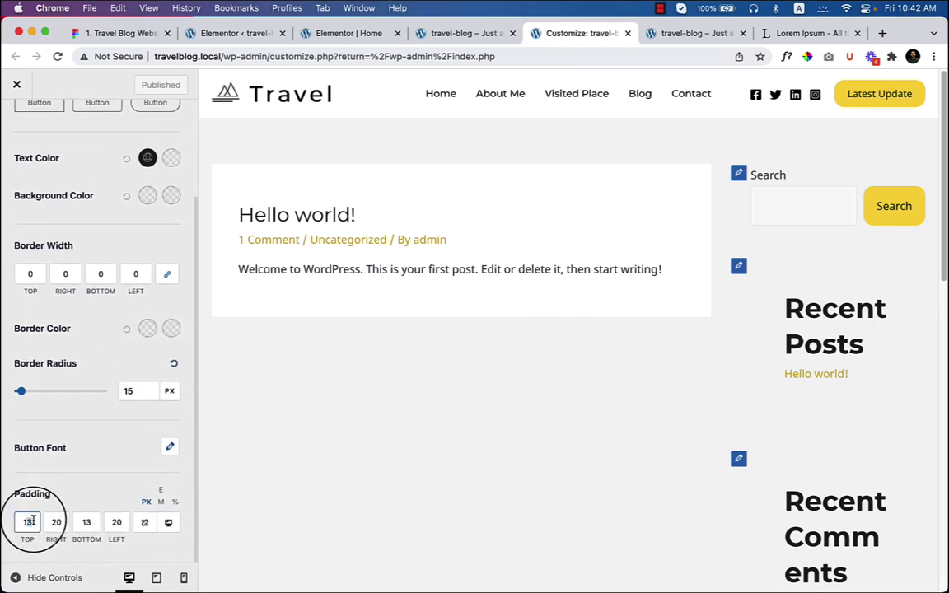
key("Up")
key("Up")
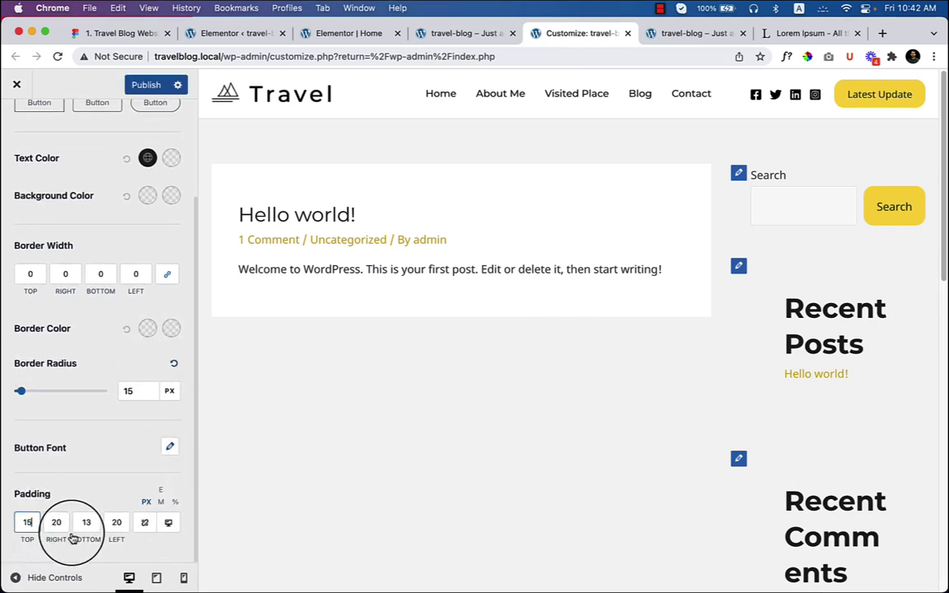
double_click(85, 521)
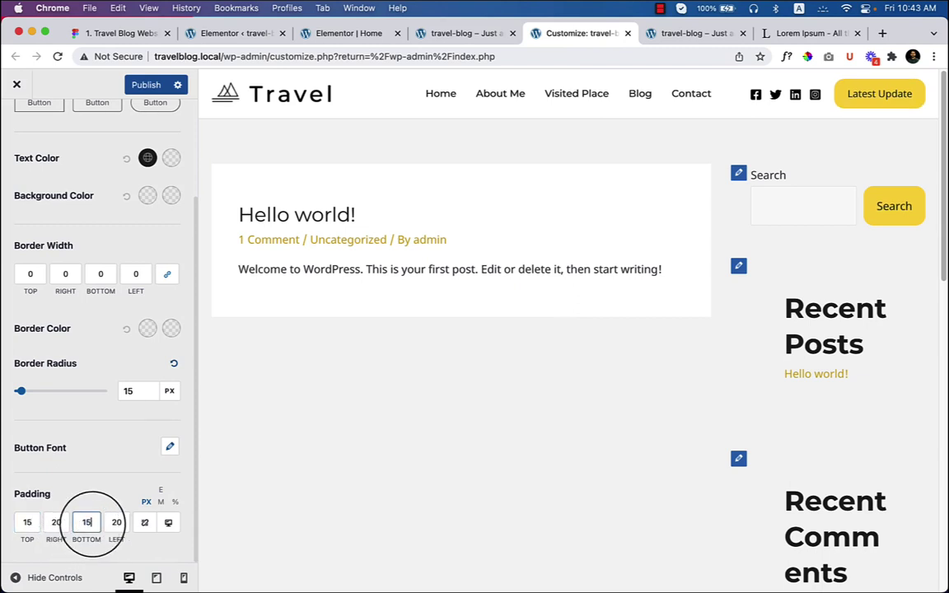
double_click(64, 523)
type("25")
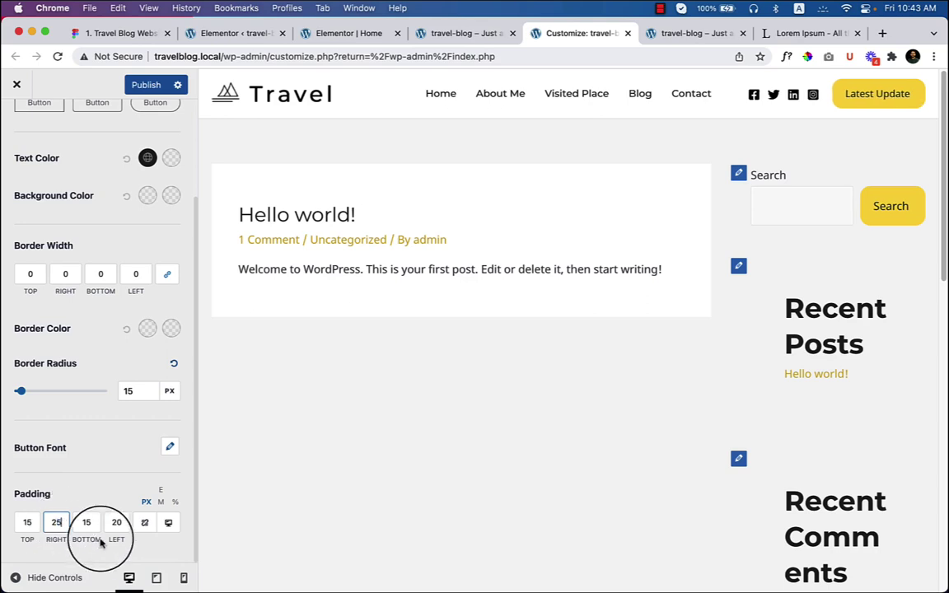
double_click(116, 523)
type("25")
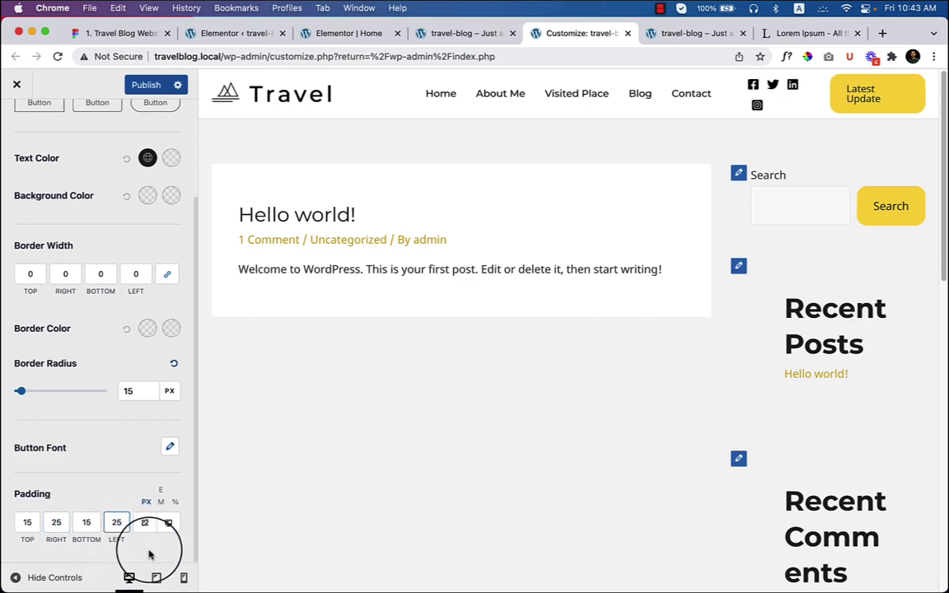
left_click(149, 87)
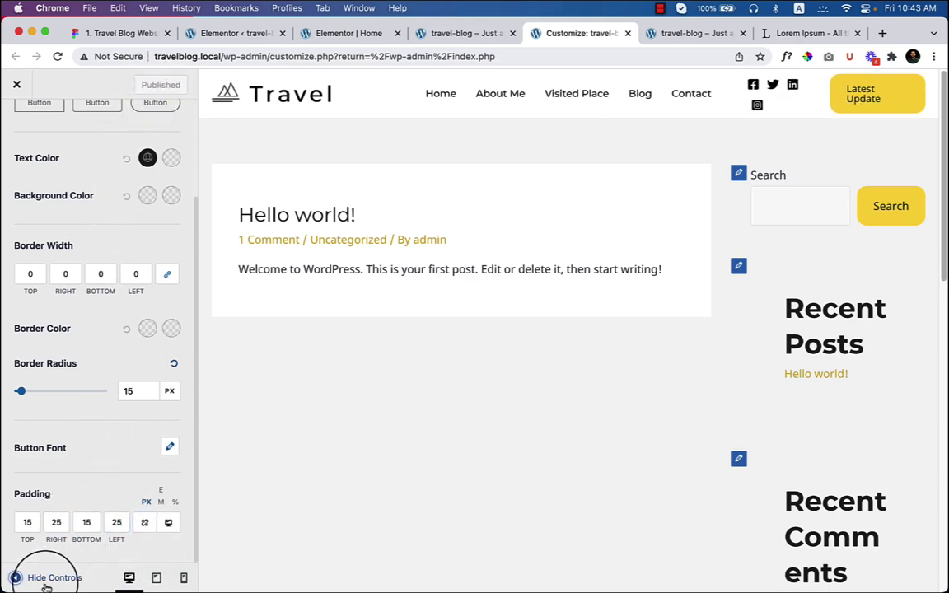
left_click(16, 579)
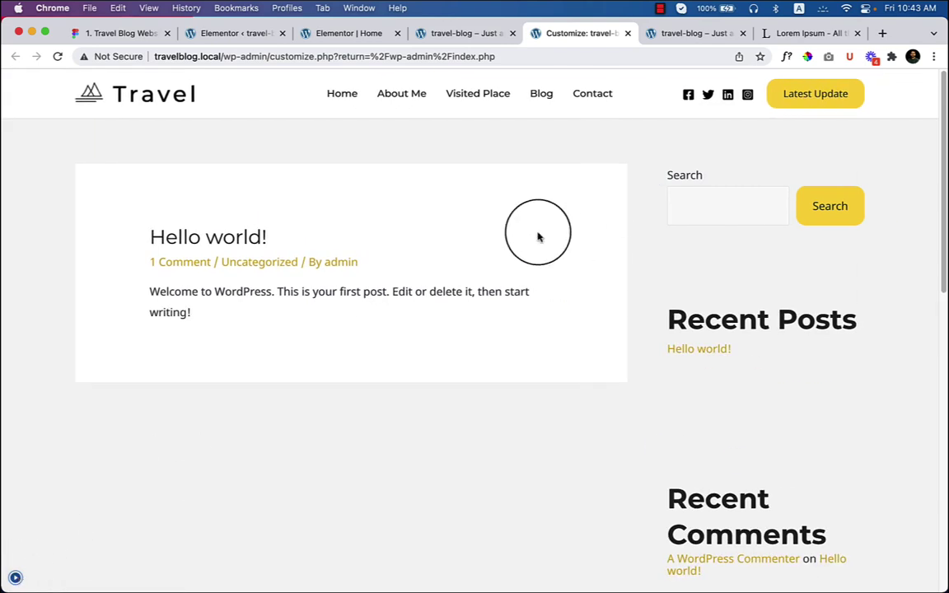
Open the live travel-blog home page and scroll through the mountain hero
left_click(17, 578)
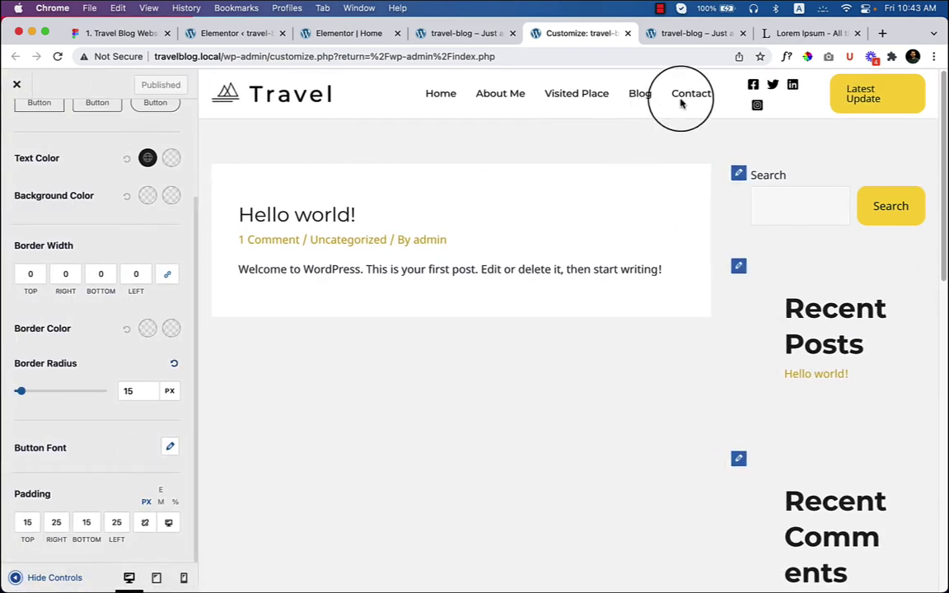
left_click(466, 33)
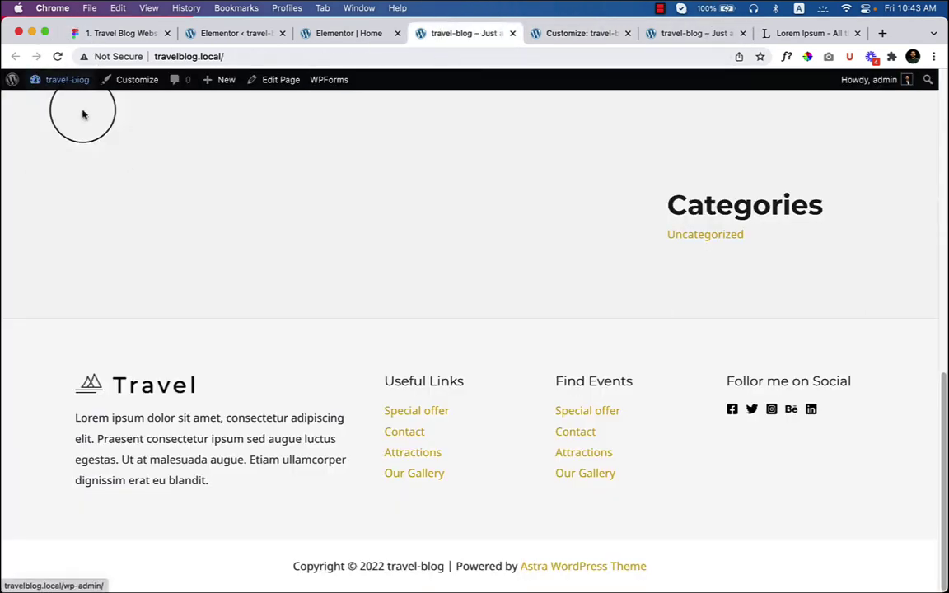
scroll(328, 312, "up", 10)
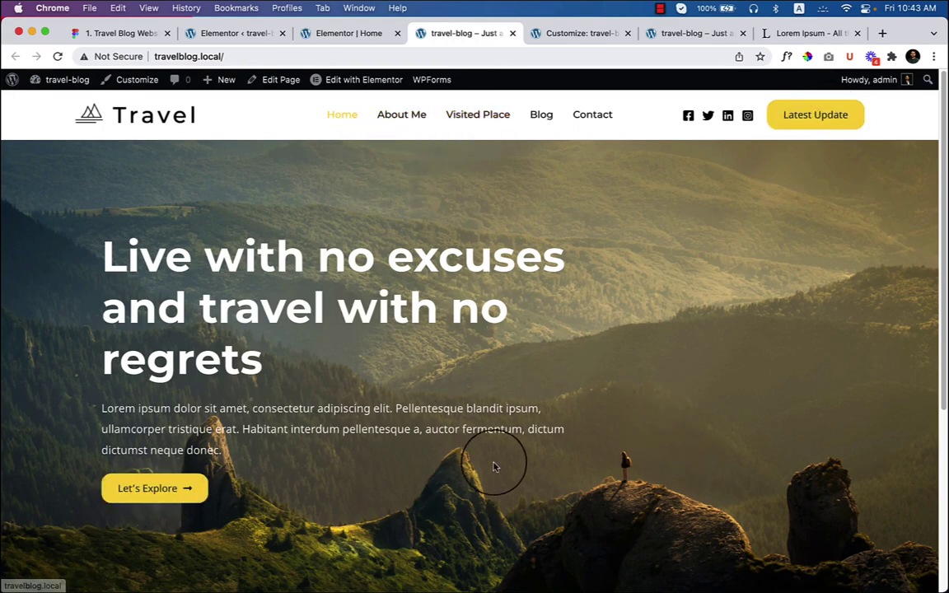
scroll(505, 467, "down", 5)
scroll(504, 470, "up", 5)
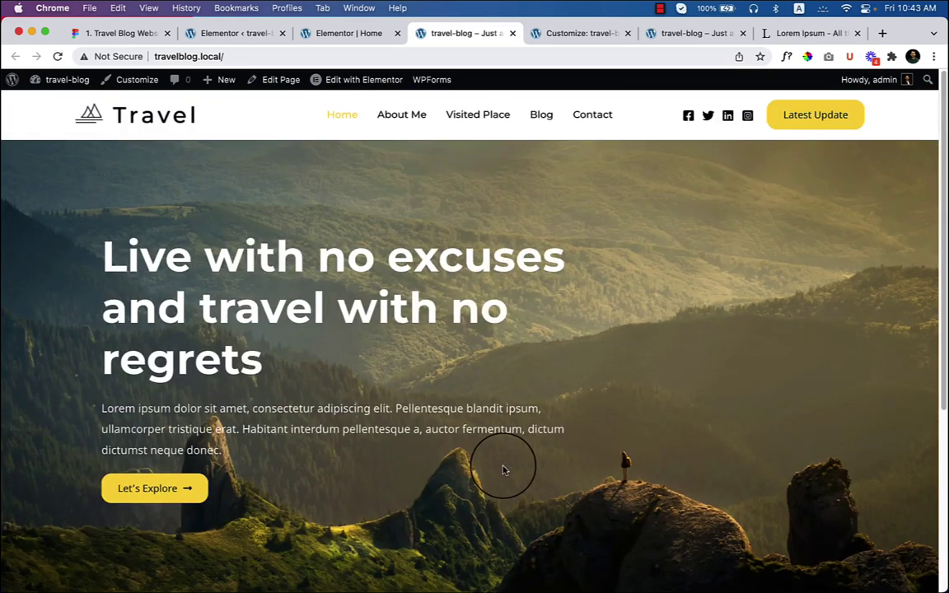
scroll(504, 470, "down", 3)
scroll(504, 470, "up", 3)
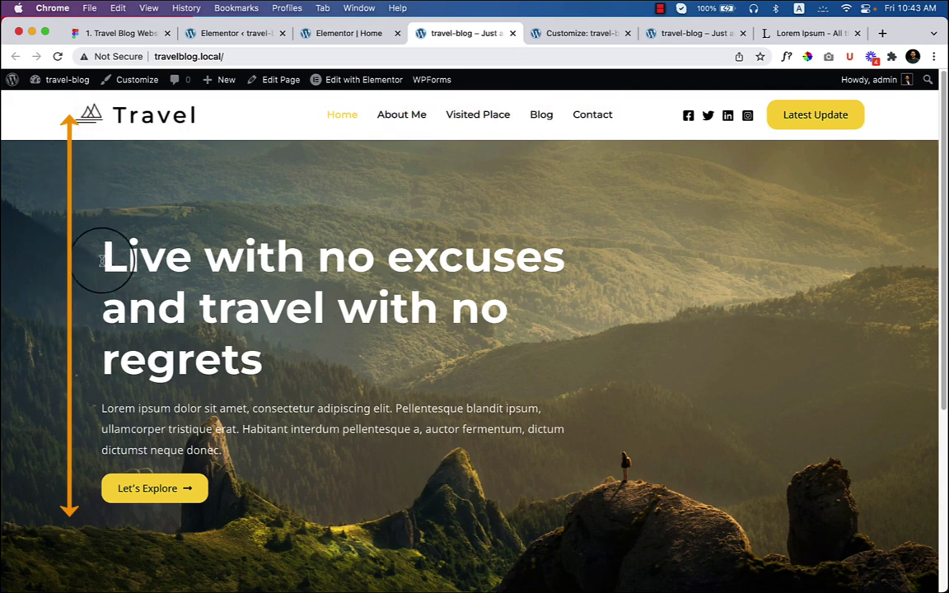
Highlight the hero heading and paragraph to check spacing, then compare with Figma's header
left_click_drag(113, 257, 277, 472)
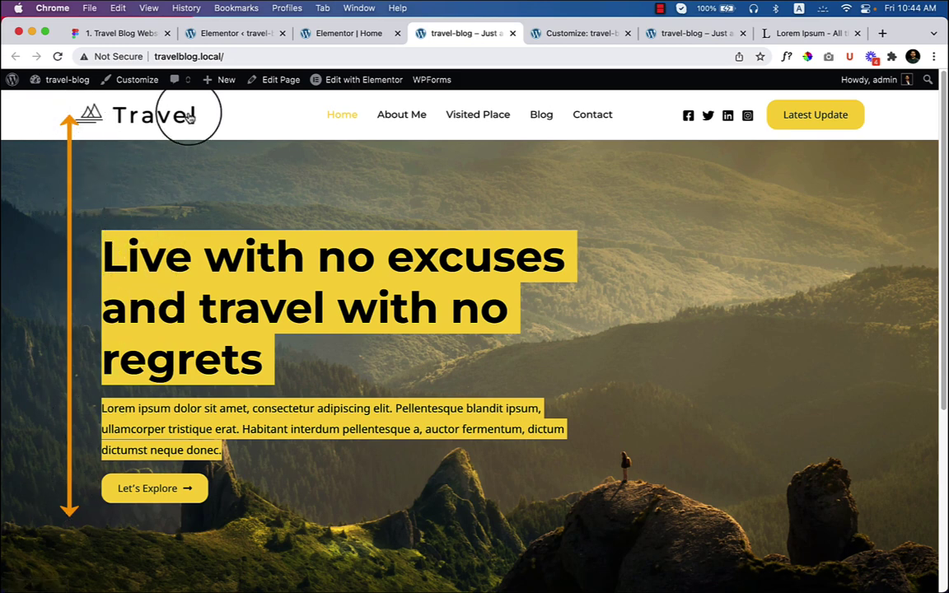
left_click(124, 33)
scroll(214, 225, "up", 5)
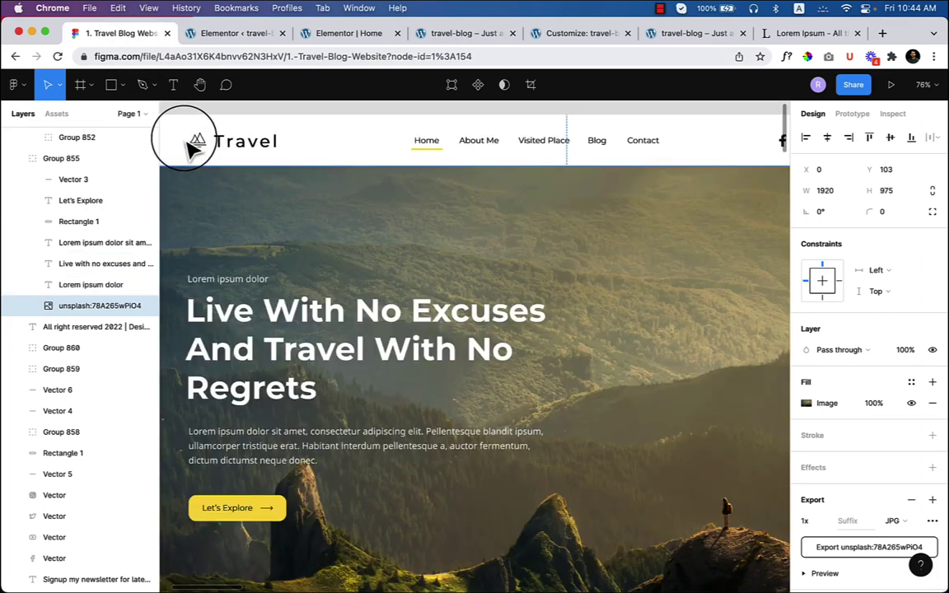
Measure with a temporary Figma pen line from the Travel logo to the hero paragraph, then undo it
left_click(142, 86)
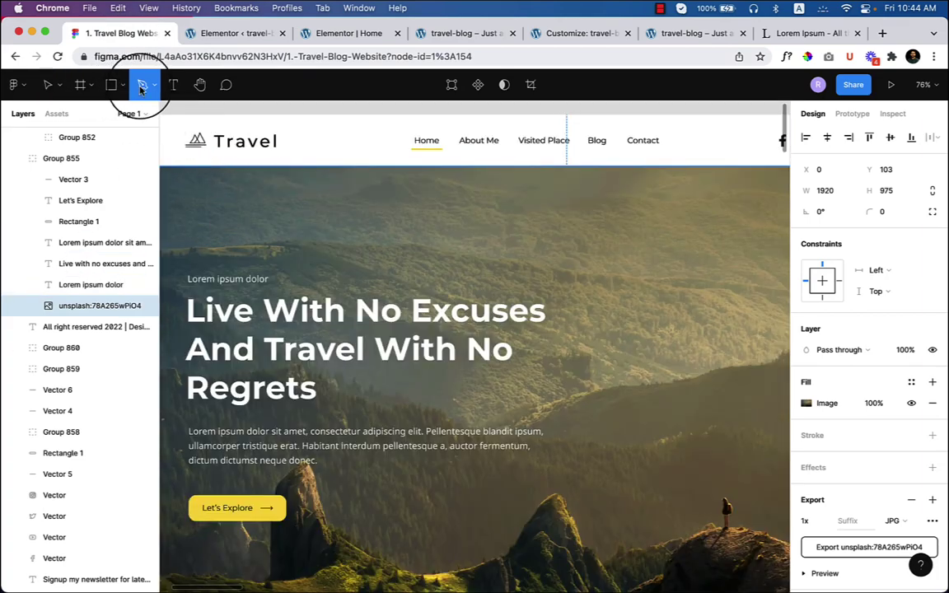
left_click(187, 134)
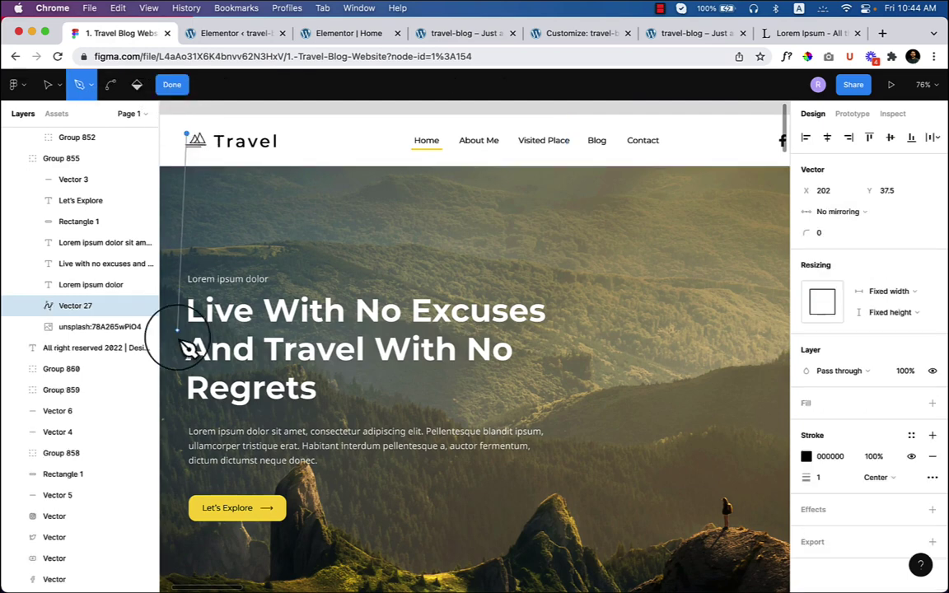
left_click(188, 414)
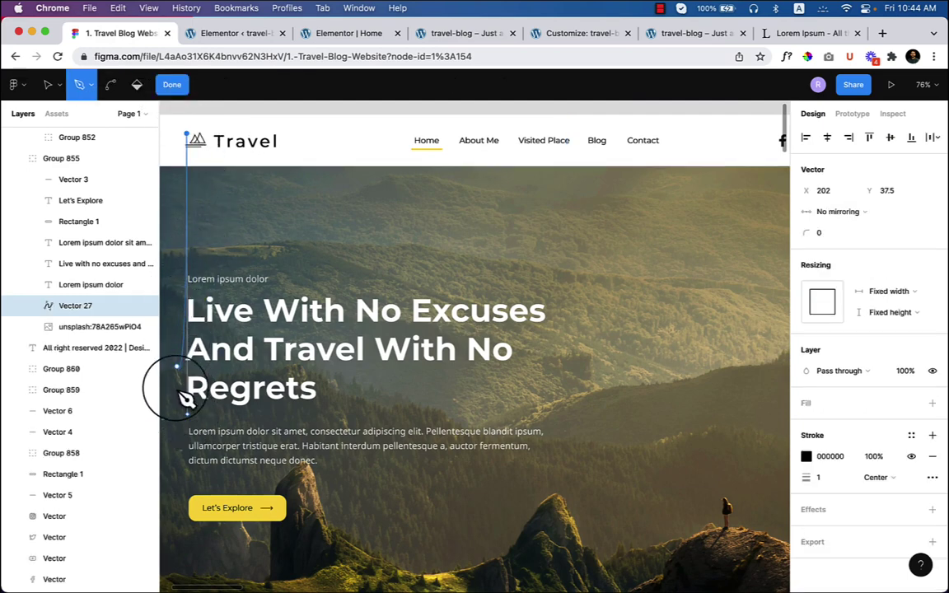
left_click(188, 414)
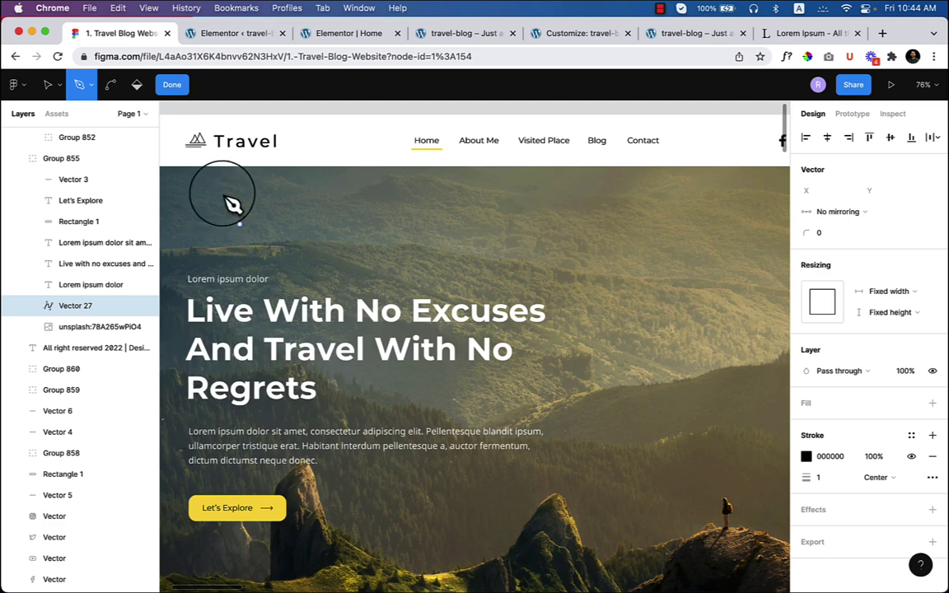
key("super+z")
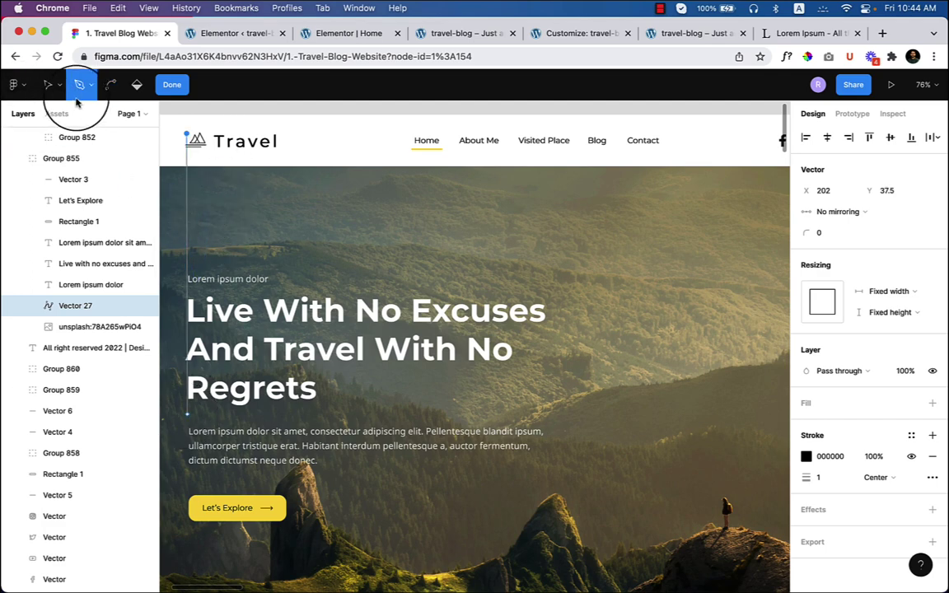
key("super+z")
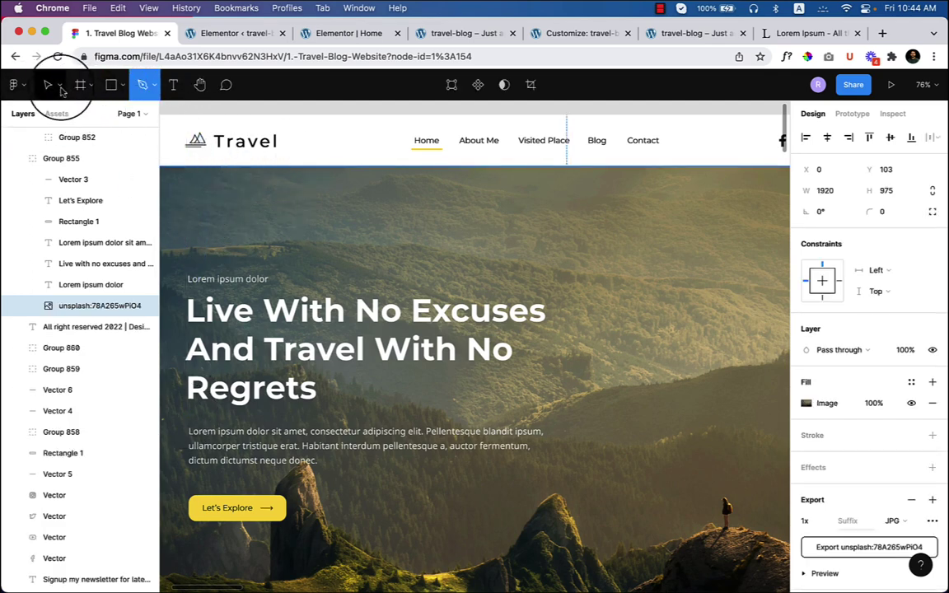
left_click(342, 33)
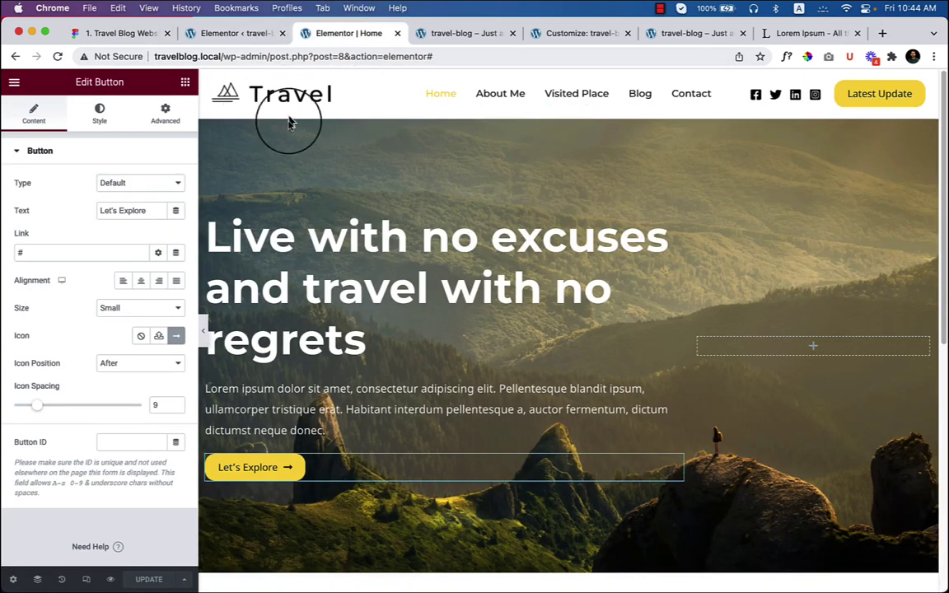
left_click(565, 33)
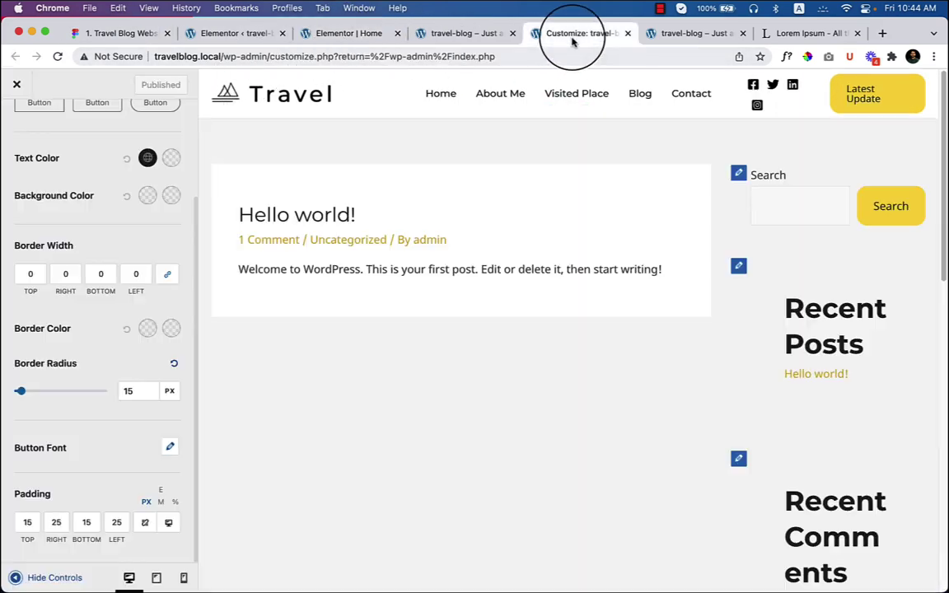
scroll(49, 198, "up", 3)
left_click(17, 132)
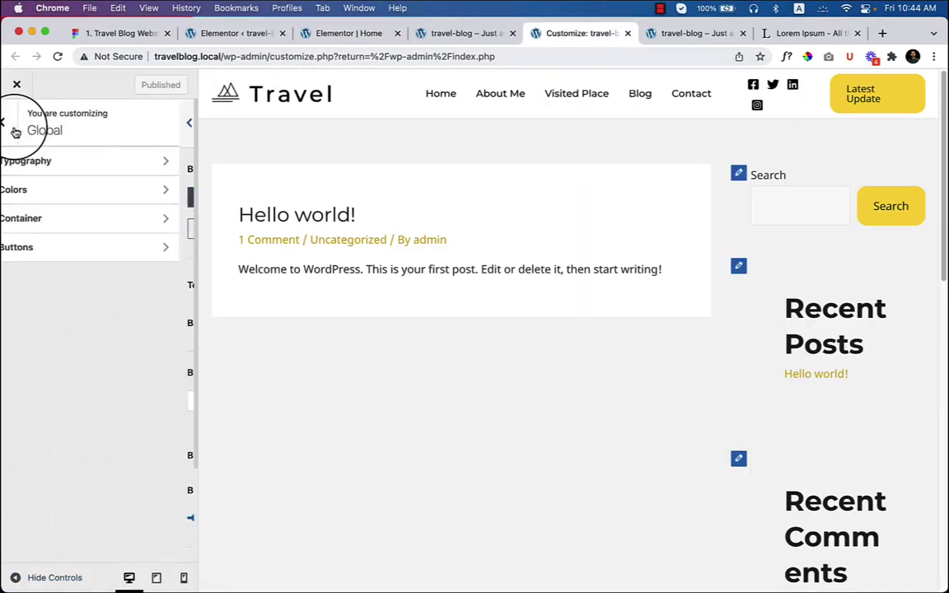
left_click(16, 124)
left_click(115, 232)
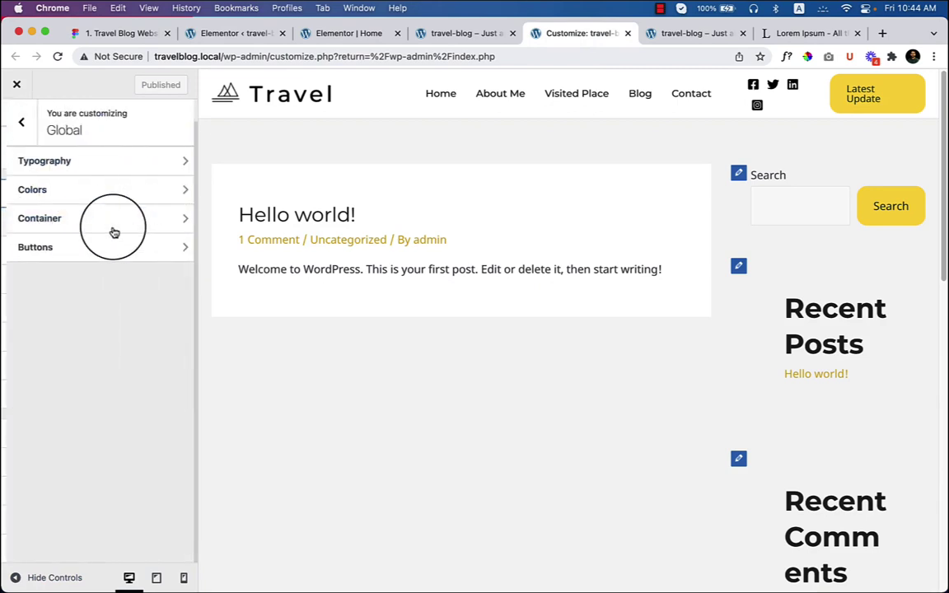
left_click(112, 230)
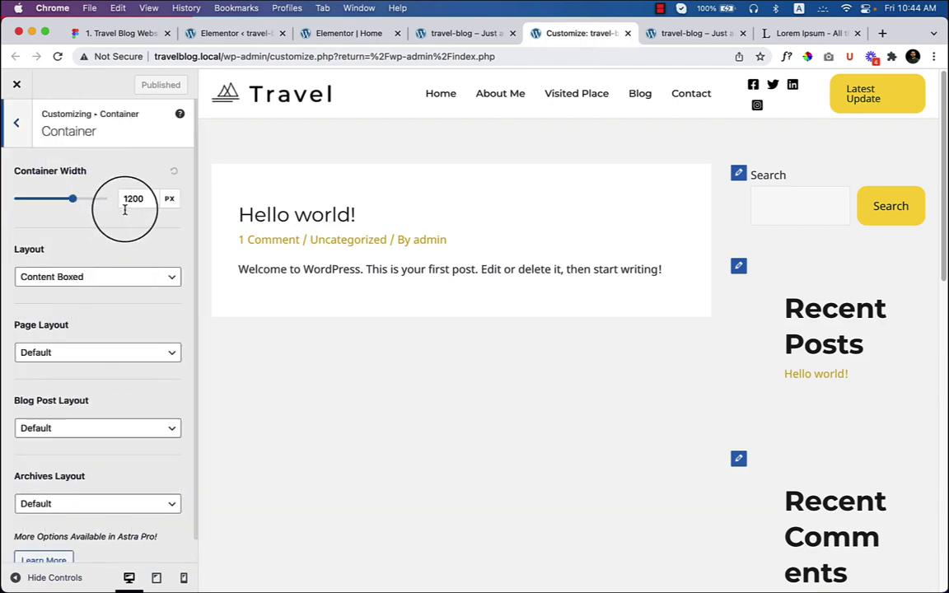
left_click(128, 202)
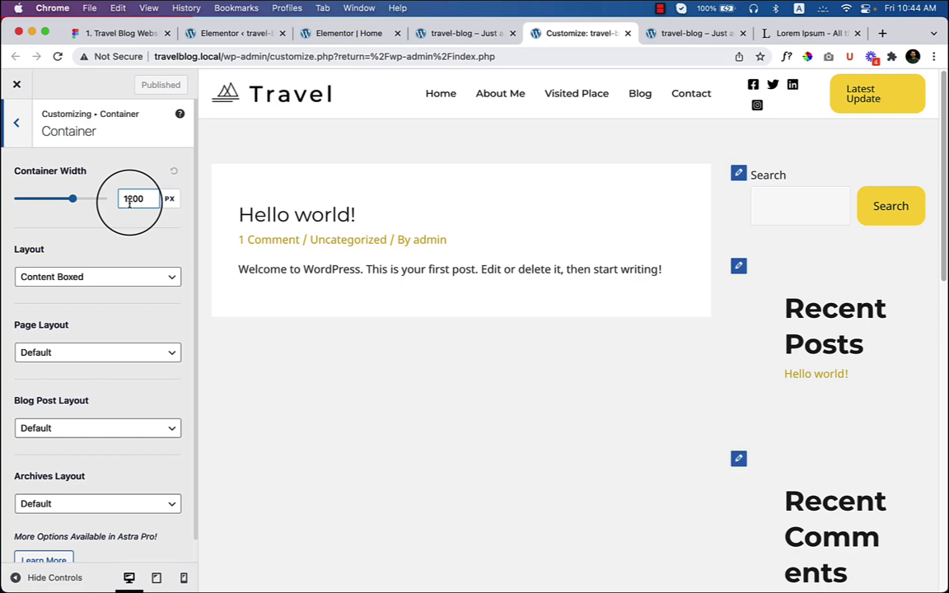
left_click(342, 35)
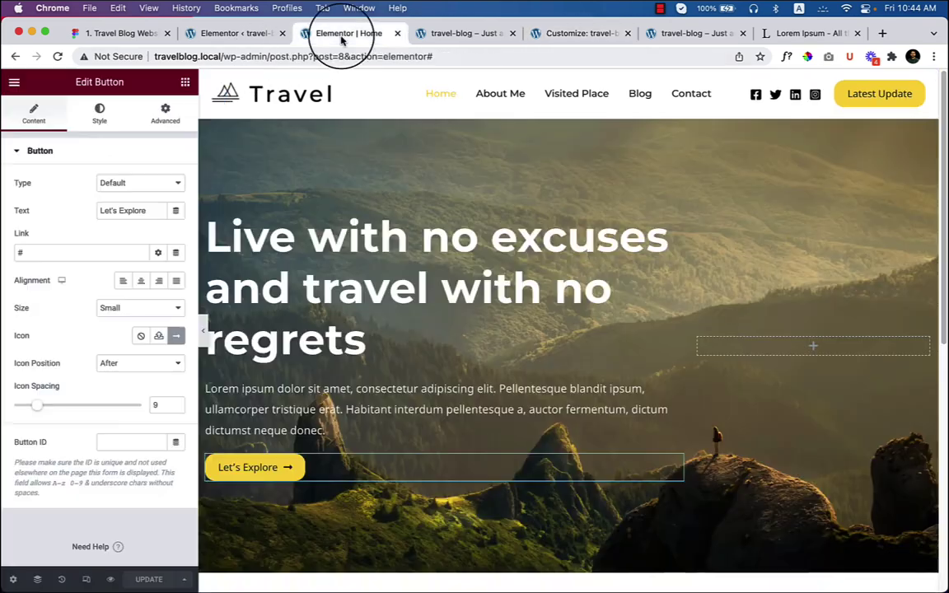
Change the Site Settings layout content width from 1140 to 1200 px and hide the panel
left_click(14, 86)
left_click(71, 146)
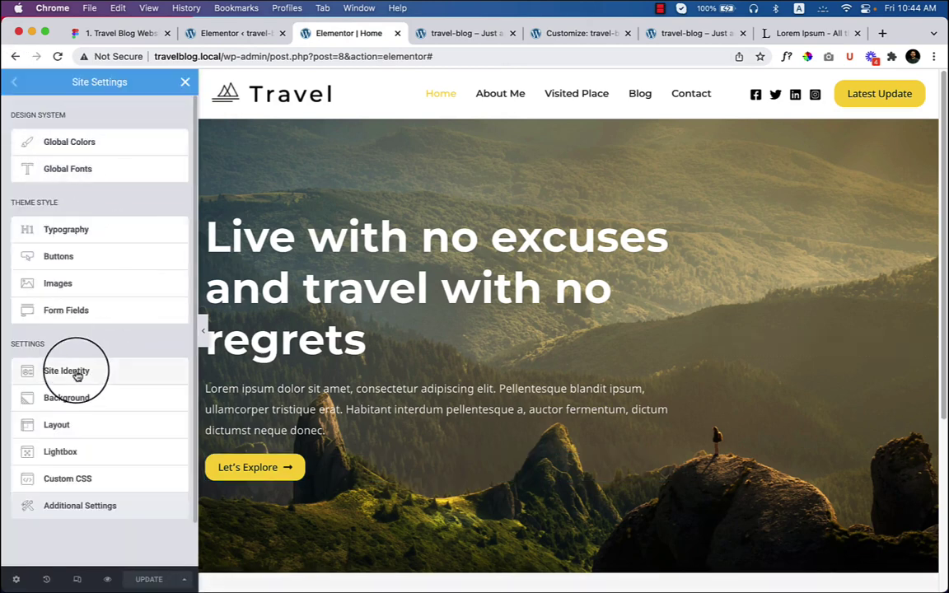
left_click(67, 426)
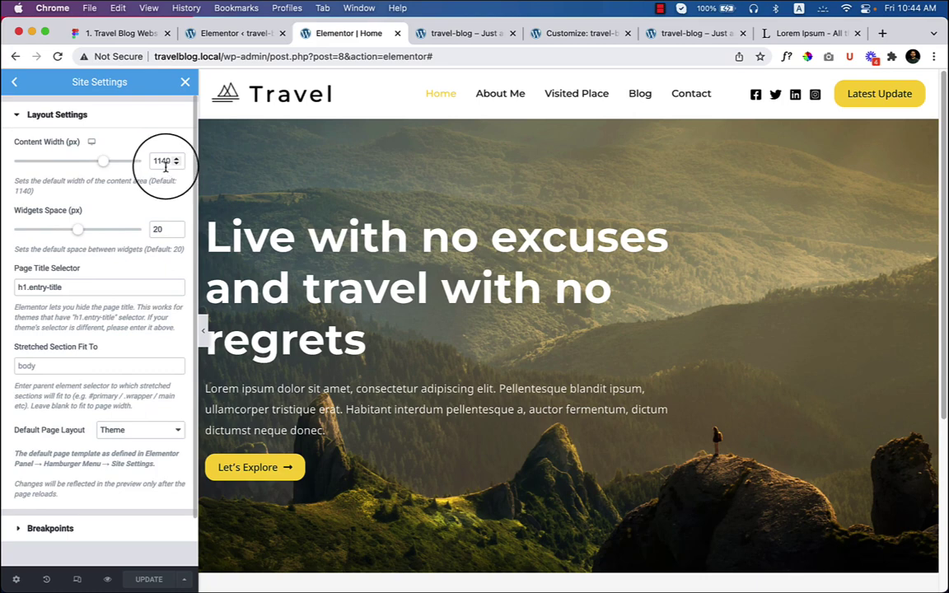
double_click(164, 162)
type("1200")
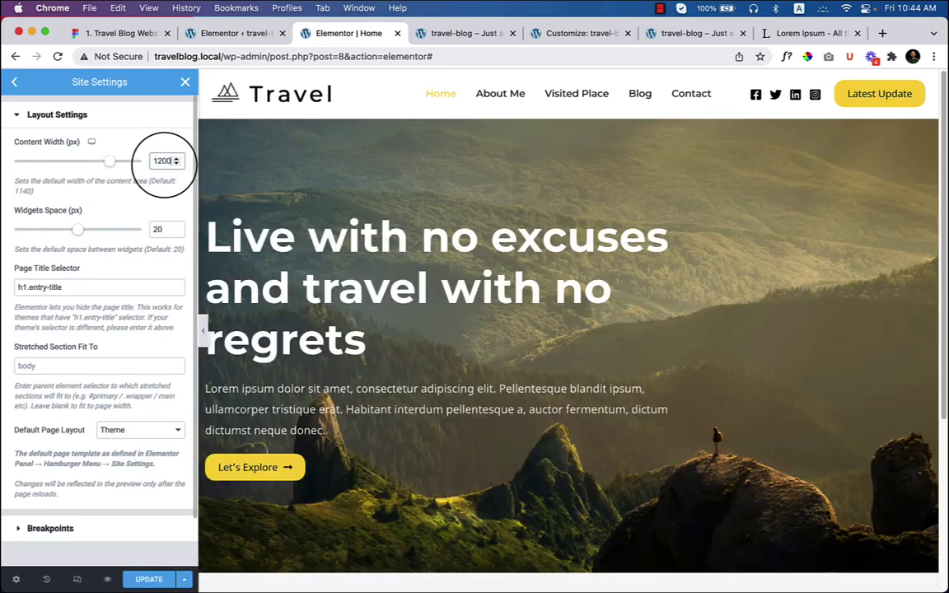
left_click(204, 338)
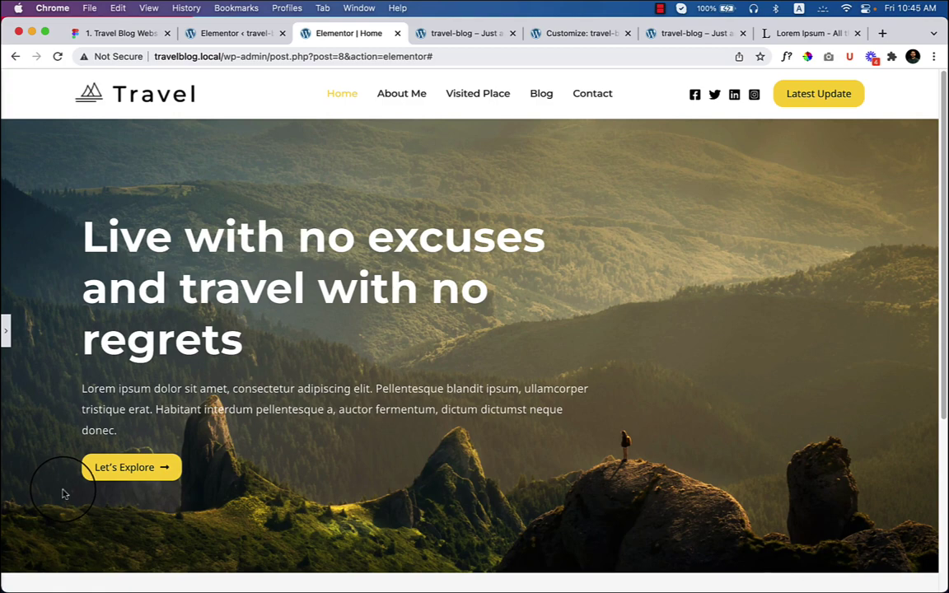
Reload the live home page to check the 1200 px width, then scroll Figma to the video section
left_click(5, 334)
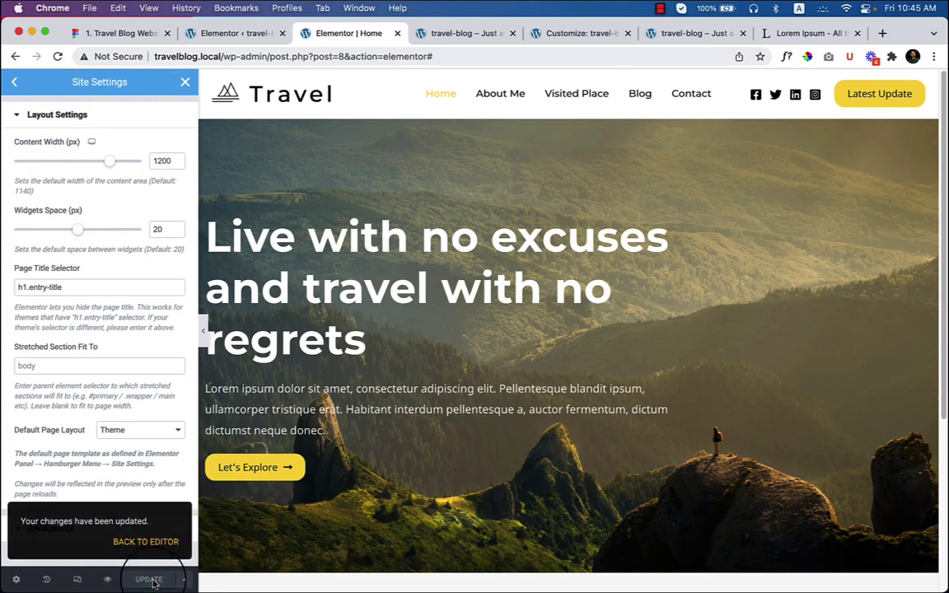
left_click(462, 33)
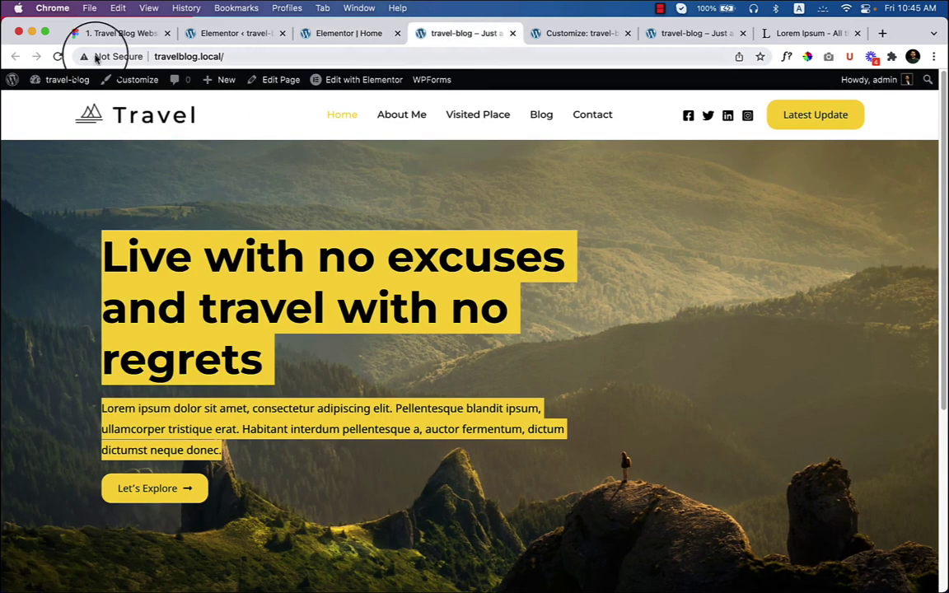
left_click(56, 56)
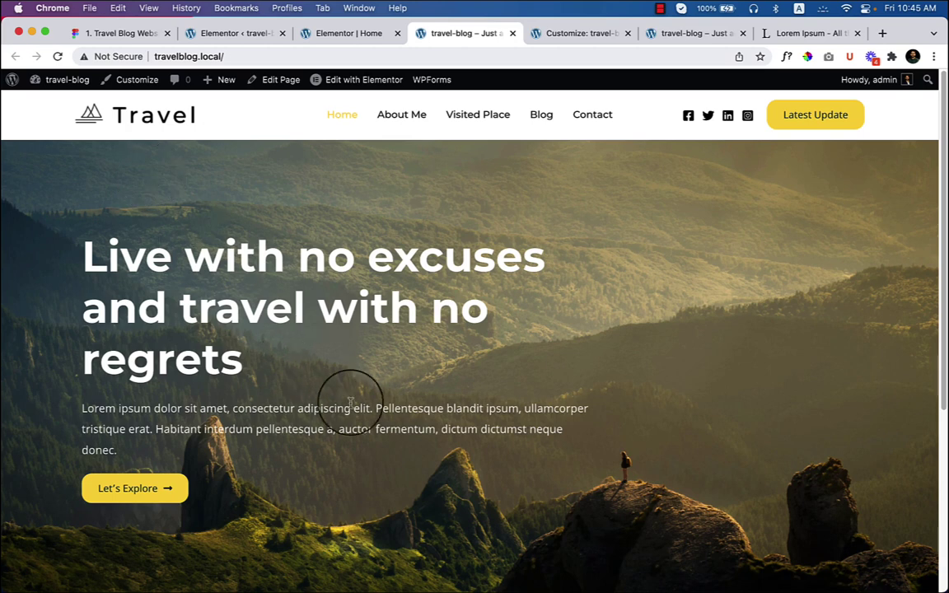
scroll(363, 405, "down", 1)
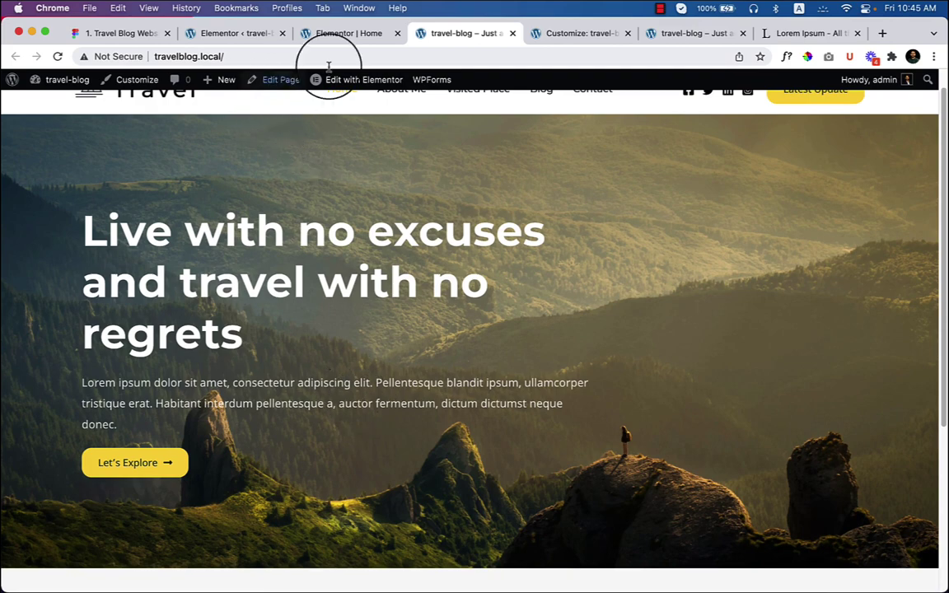
left_click(103, 37)
scroll(475, 383, "down", 10)
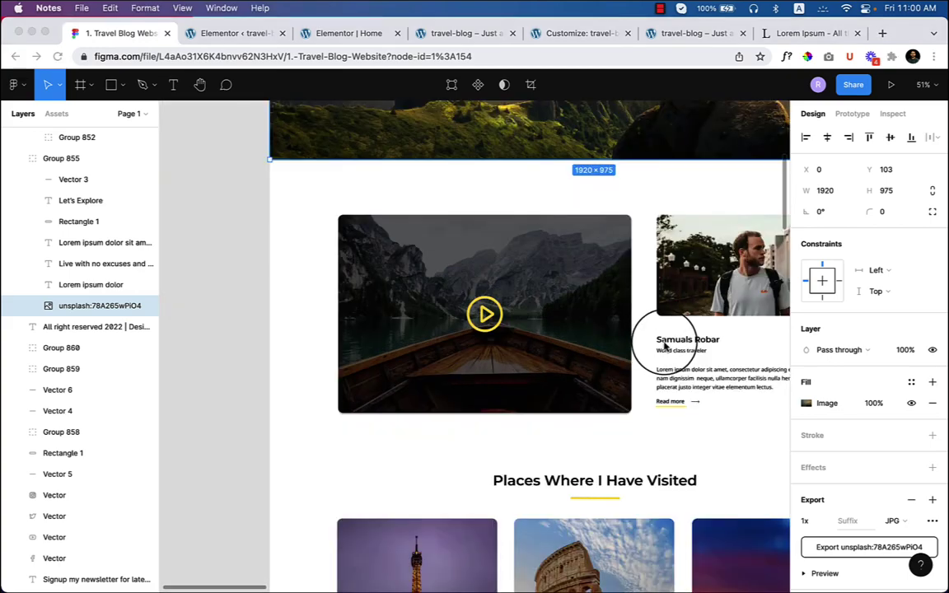
Deselect and pan Figma to centre the video section, then close Elementor's Site Settings
left_click(662, 339)
left_click(312, 220)
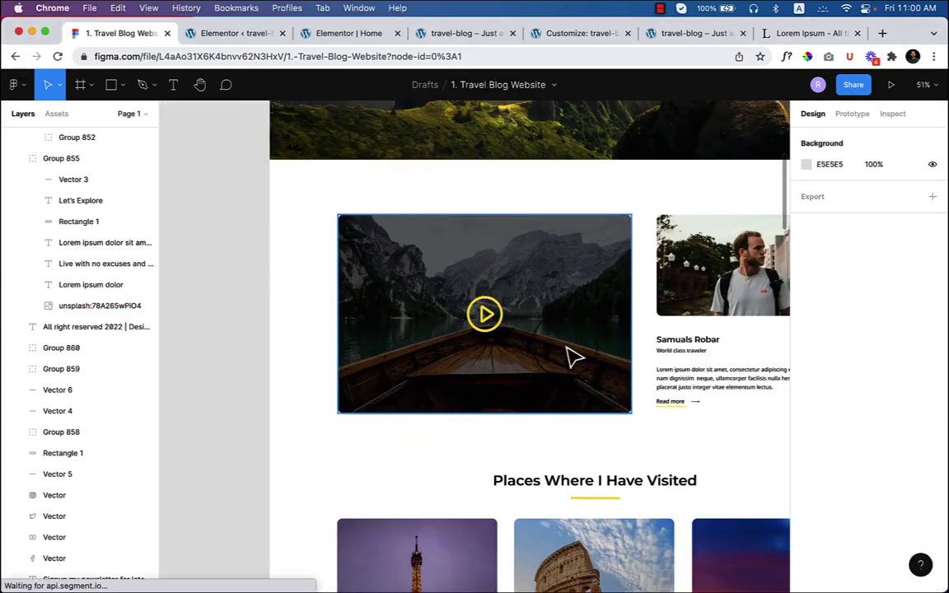
left_click_drag(572, 360, 593, 339)
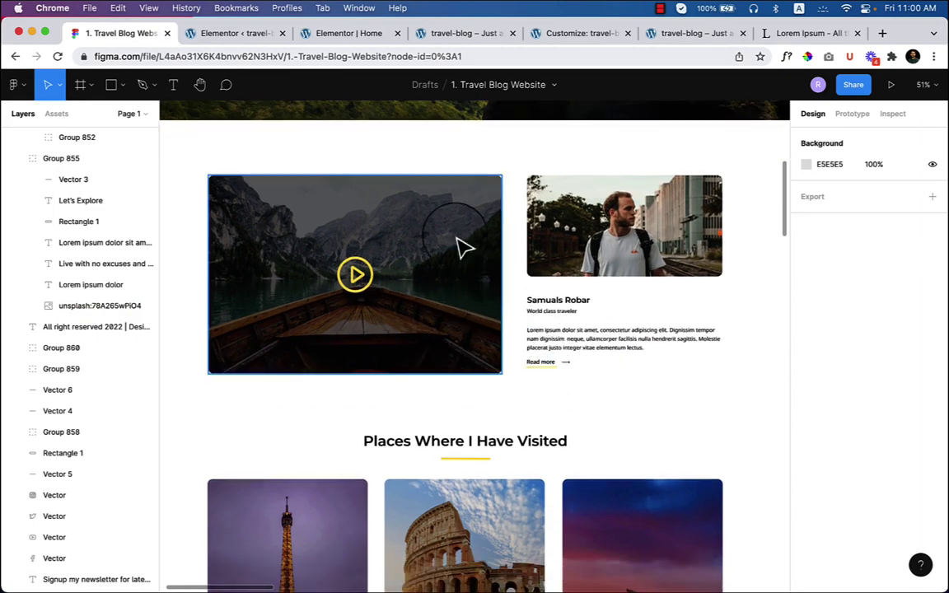
left_click(342, 37)
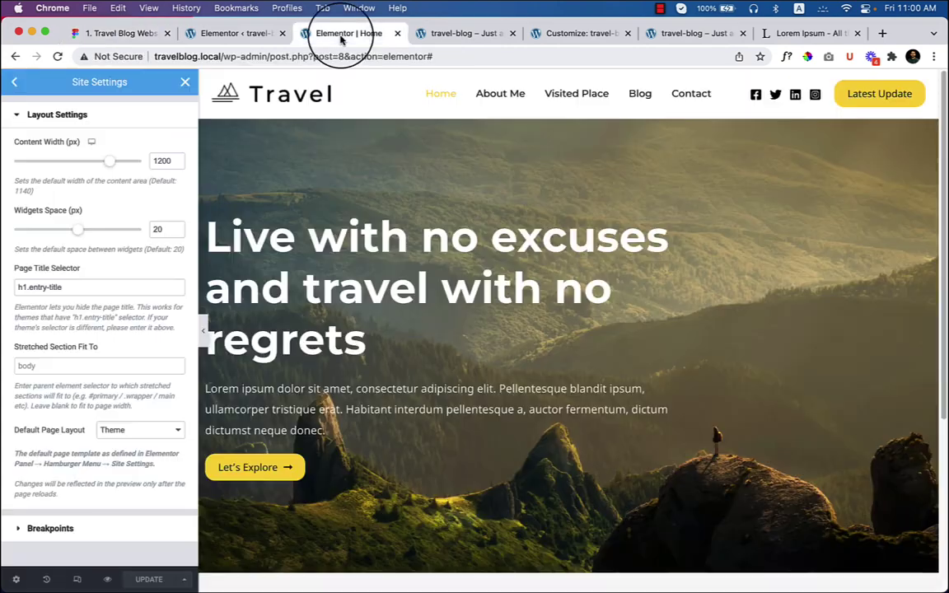
scroll(236, 181, "down", 3)
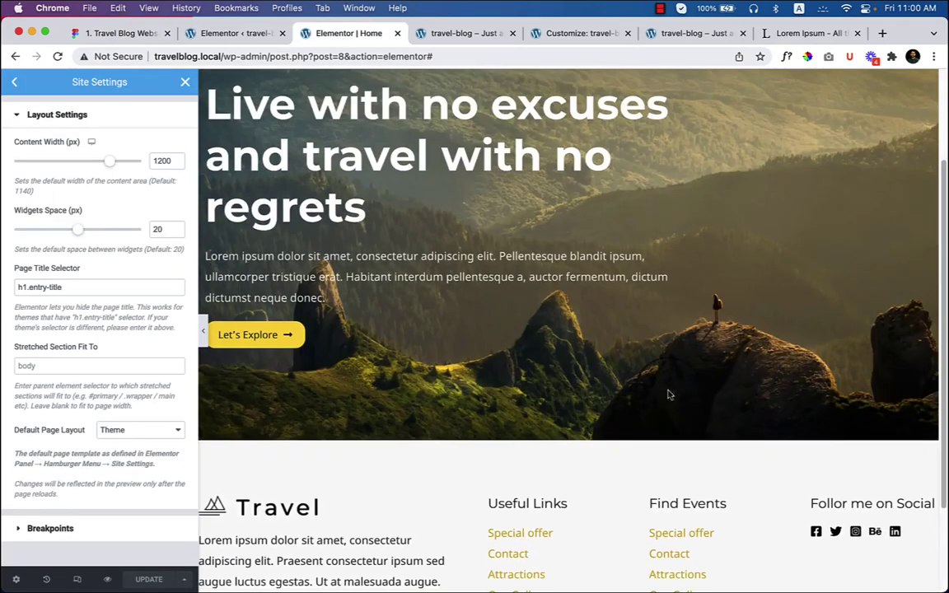
left_click(185, 81)
scroll(703, 407, "up", 3)
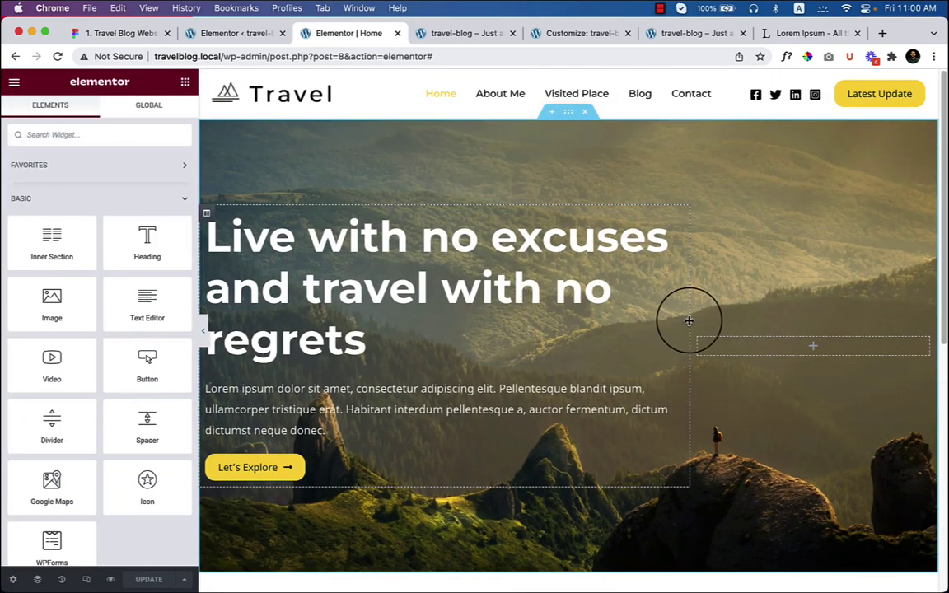
Add a new section below the hero with two equal columns, checking Figma for reference
left_click_drag(691, 324, 678, 321)
scroll(667, 371, "down", 5)
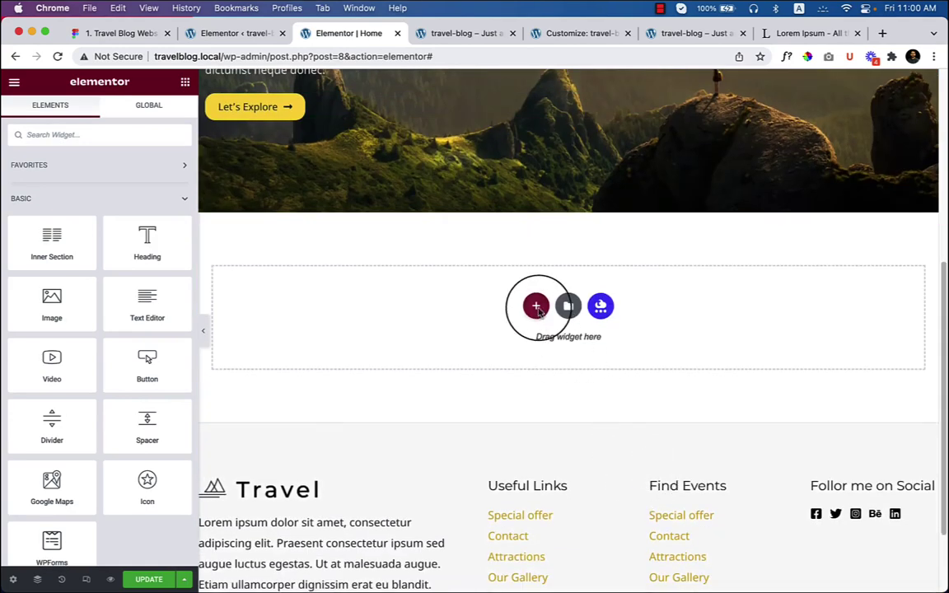
left_click(536, 306)
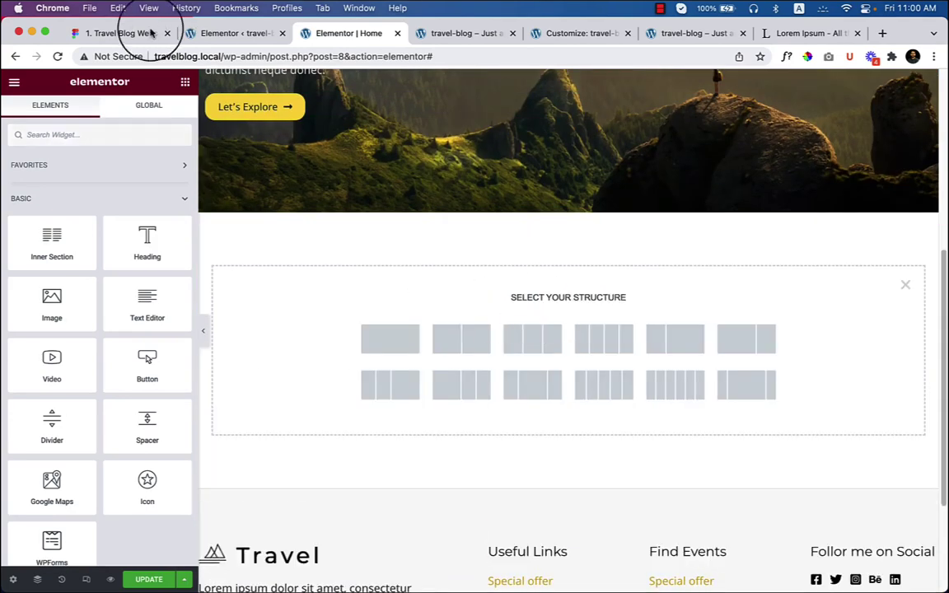
left_click(122, 33)
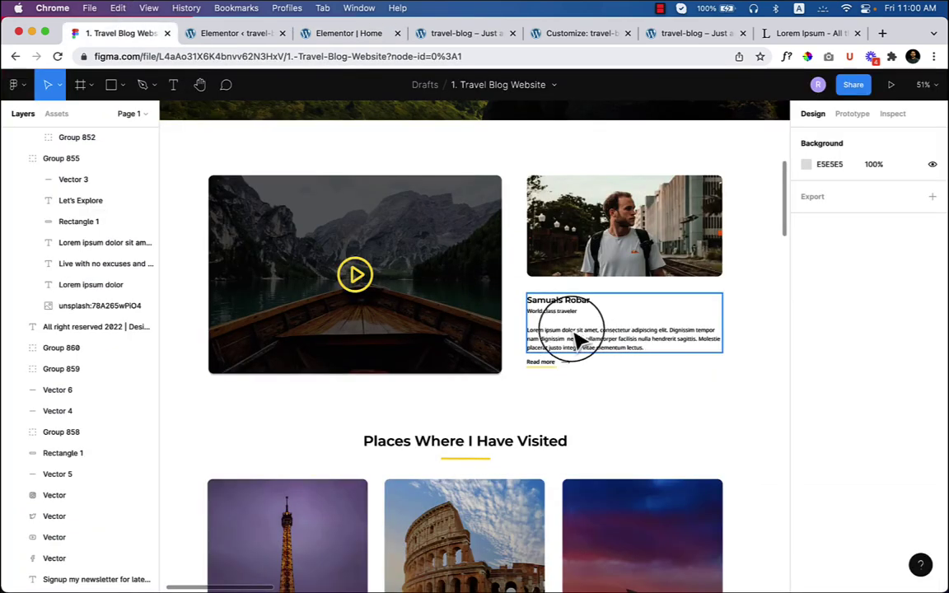
left_click(349, 33)
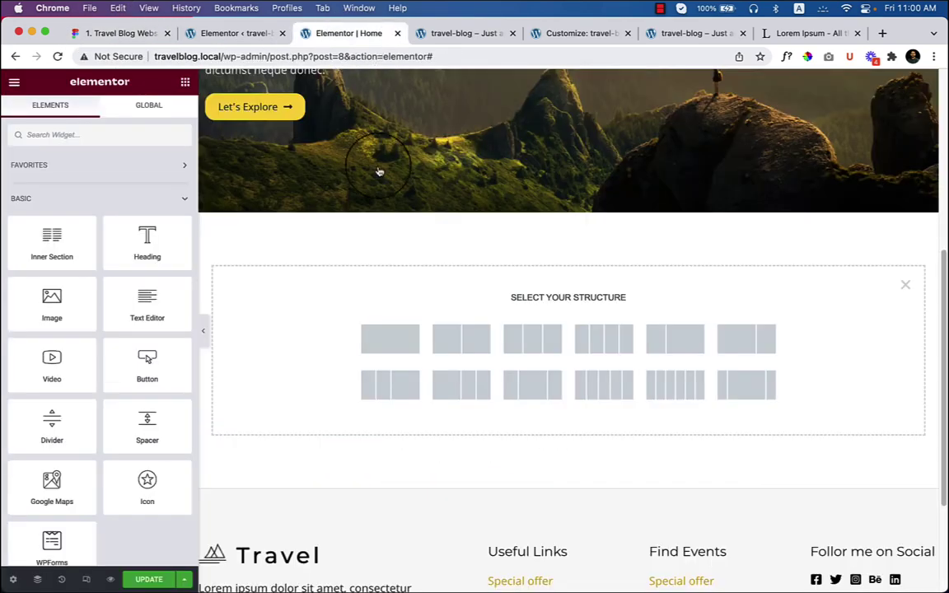
left_click(461, 336)
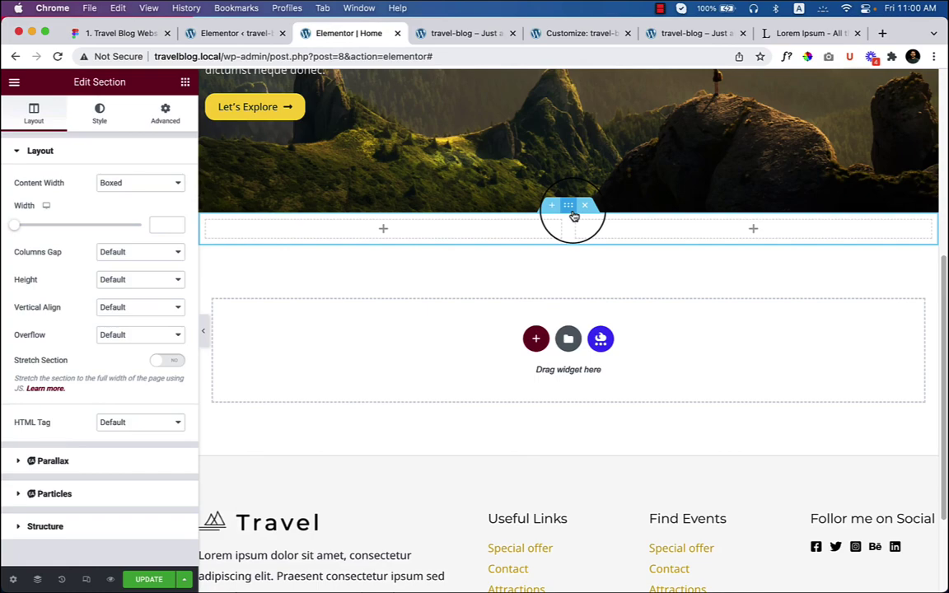
left_click(111, 33)
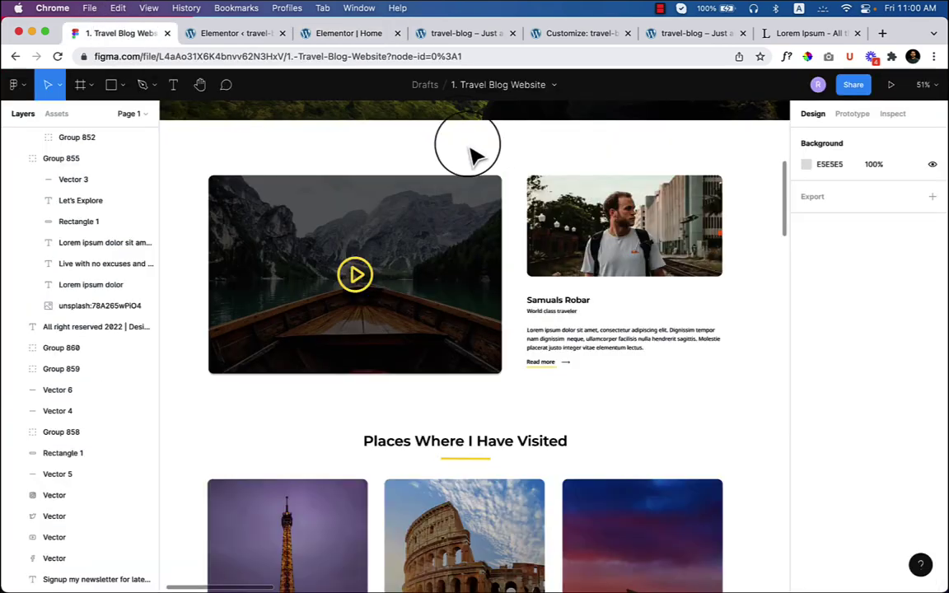
Open and browse Chrome's extensions list, then close it
scroll(468, 152, "up", 3)
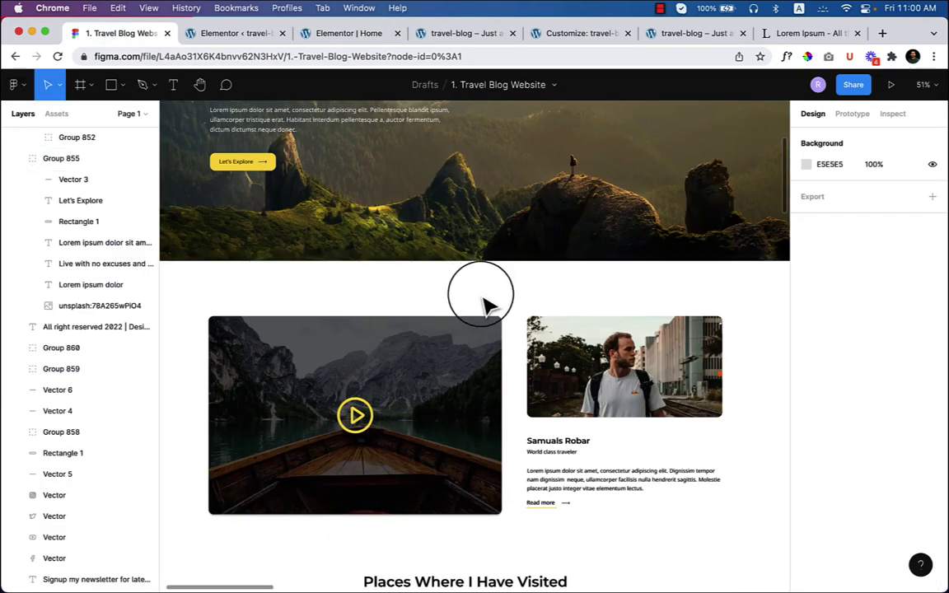
left_click(892, 58)
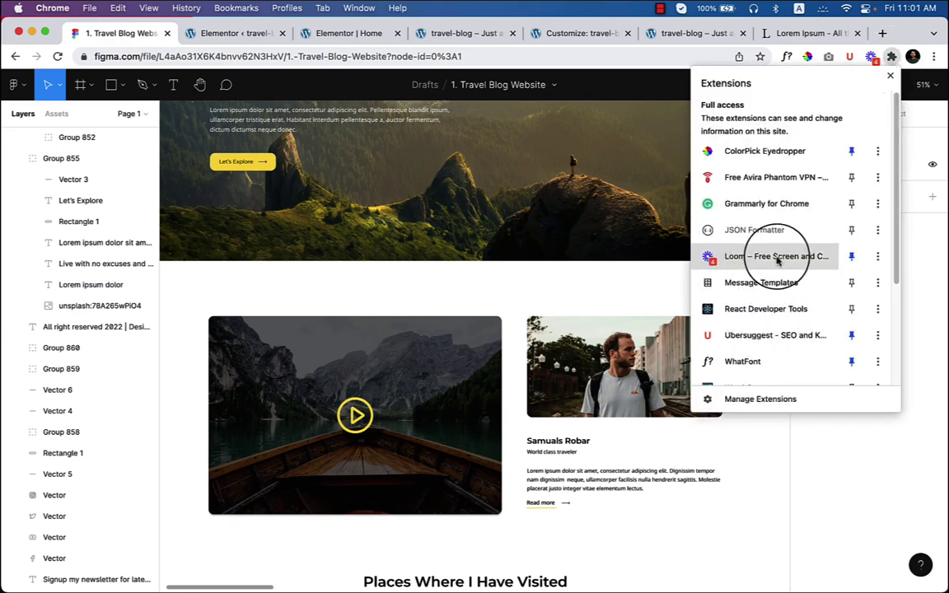
scroll(773, 362, "down", 5)
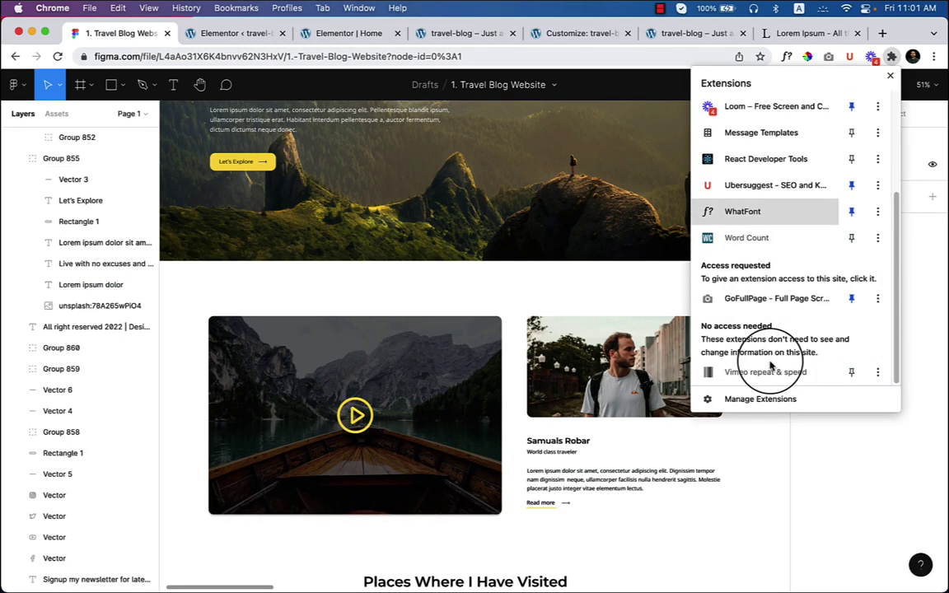
scroll(784, 331, "up", 2)
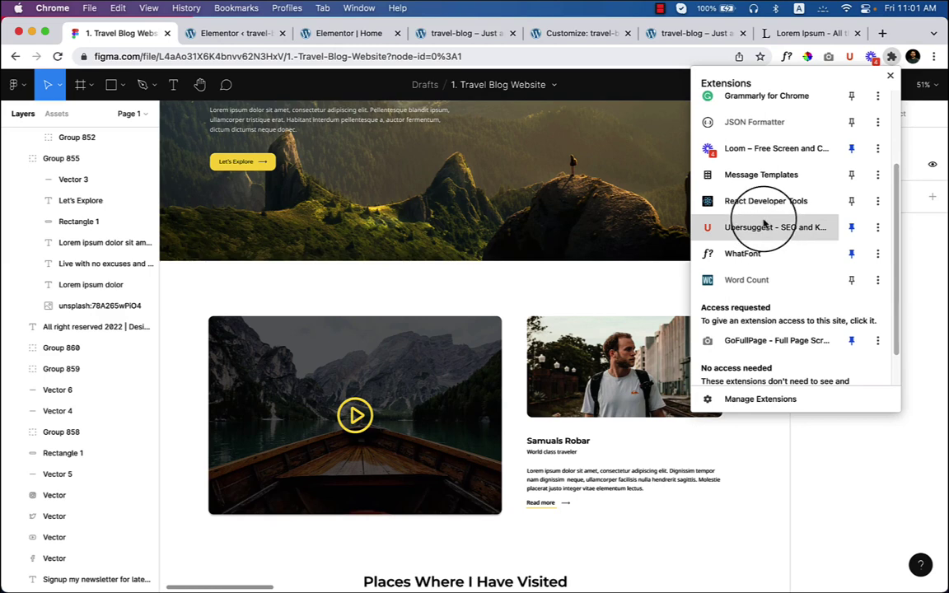
scroll(795, 272, "up", 2)
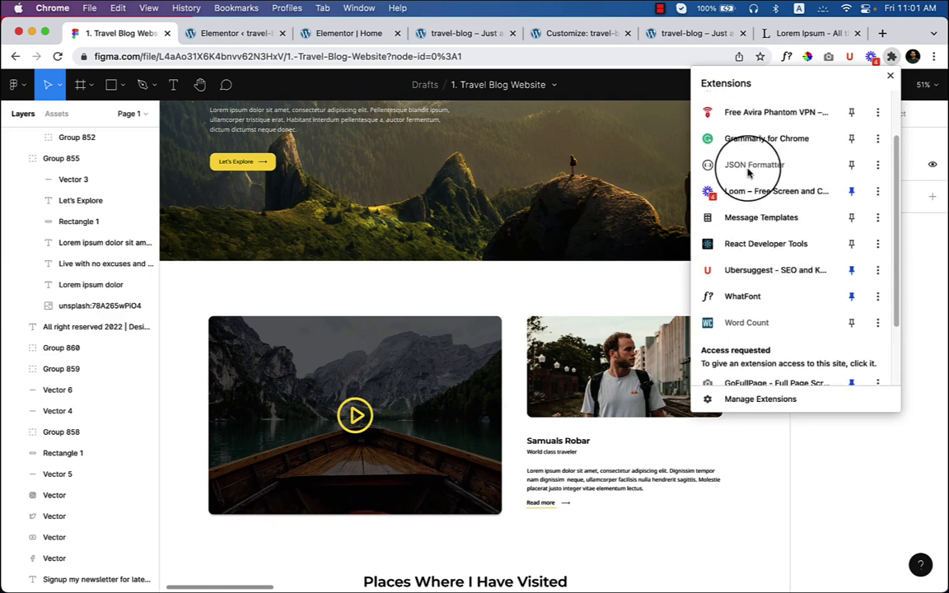
scroll(750, 152, "up", 2)
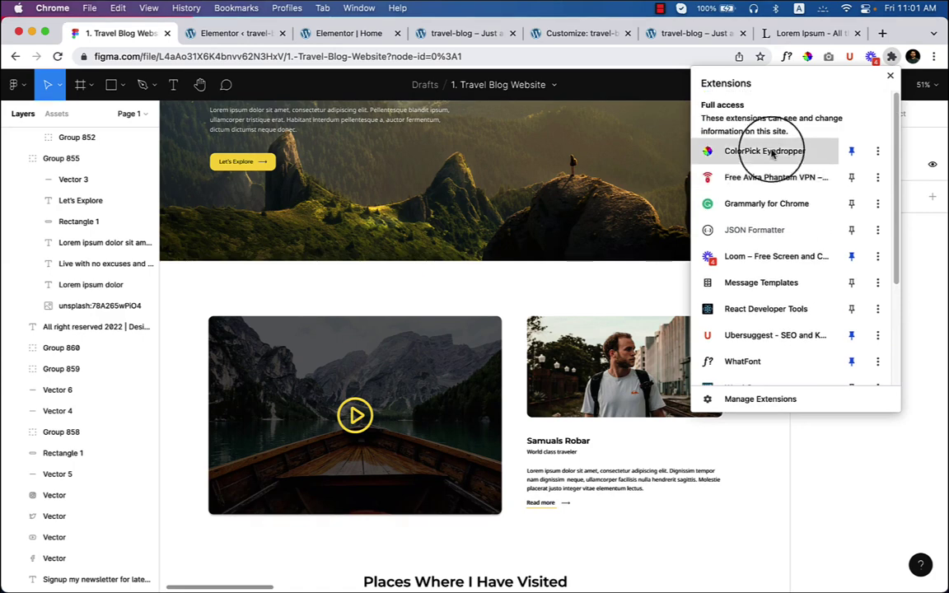
left_click(529, 284)
Select the video card and measure its 163 px gap to the hero image
left_click(392, 328)
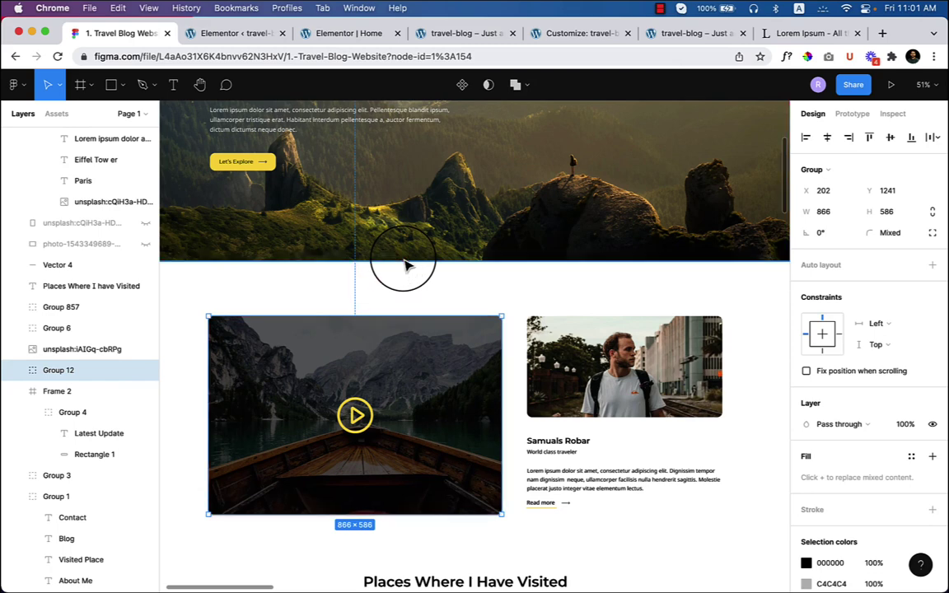
key("alt")
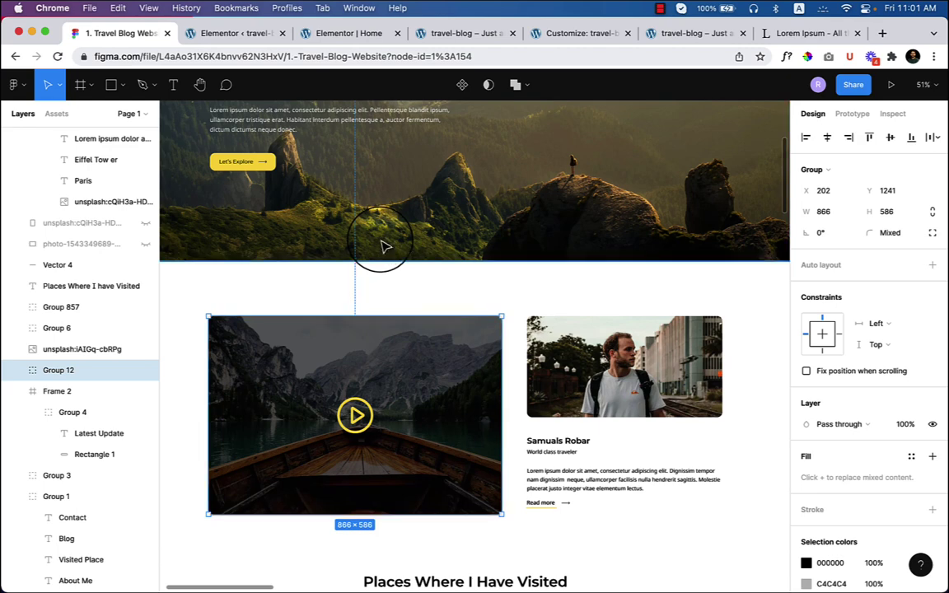
key("alt")
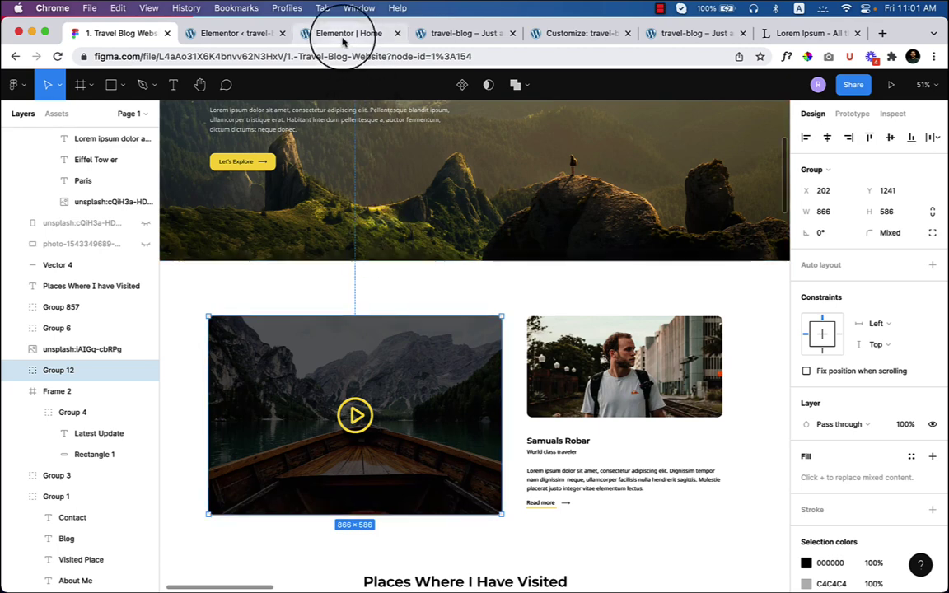
Unlink the section padding, set Top and Bottom to 120 px, and drop an Image widget into the left column
left_click(345, 35)
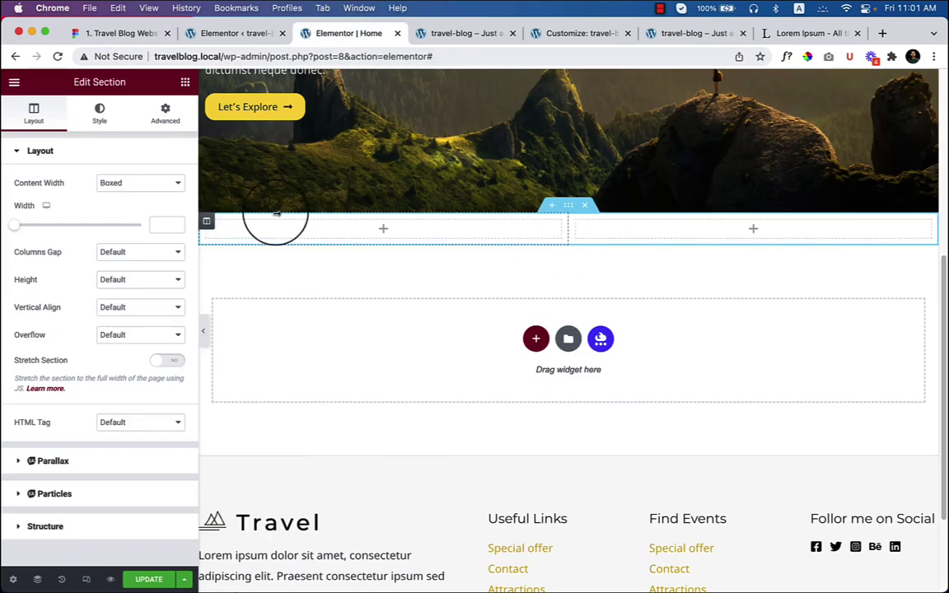
left_click(164, 116)
left_click(169, 250)
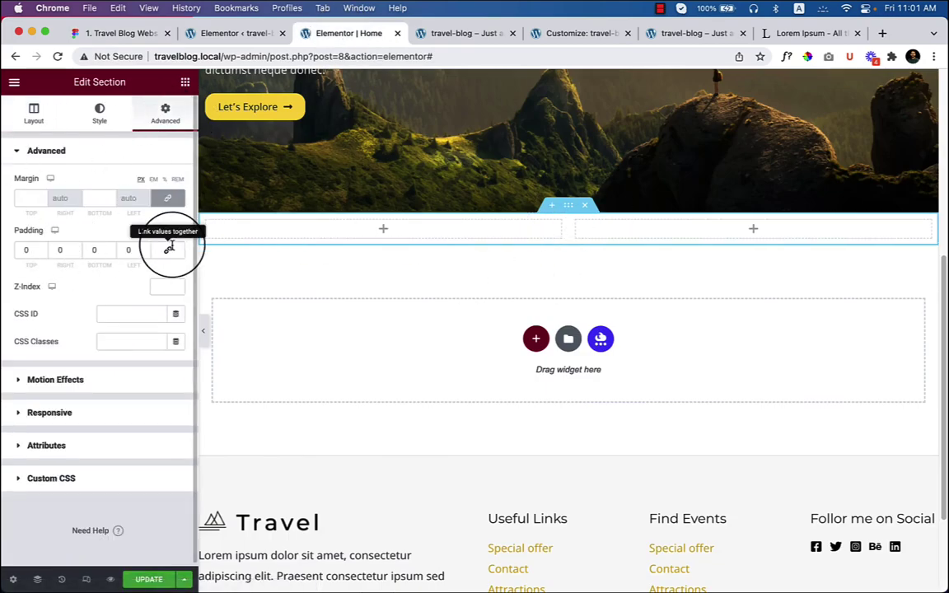
left_click(18, 248)
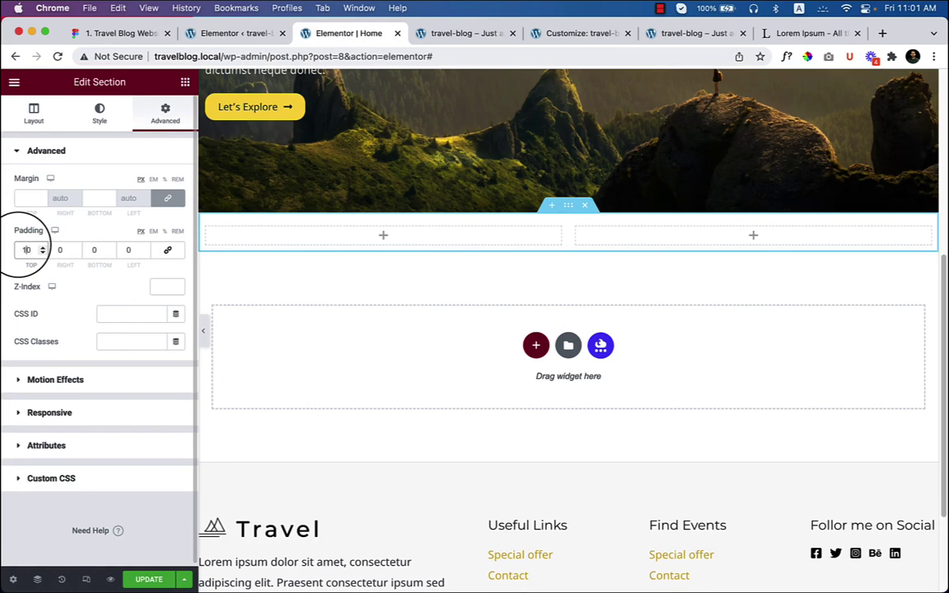
type("120")
key("BackSpace")
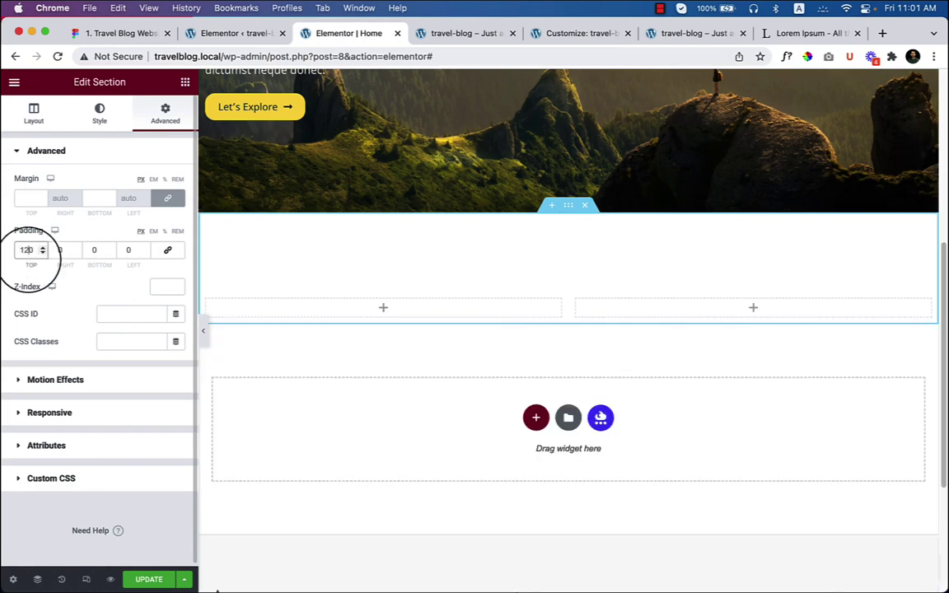
type("120")
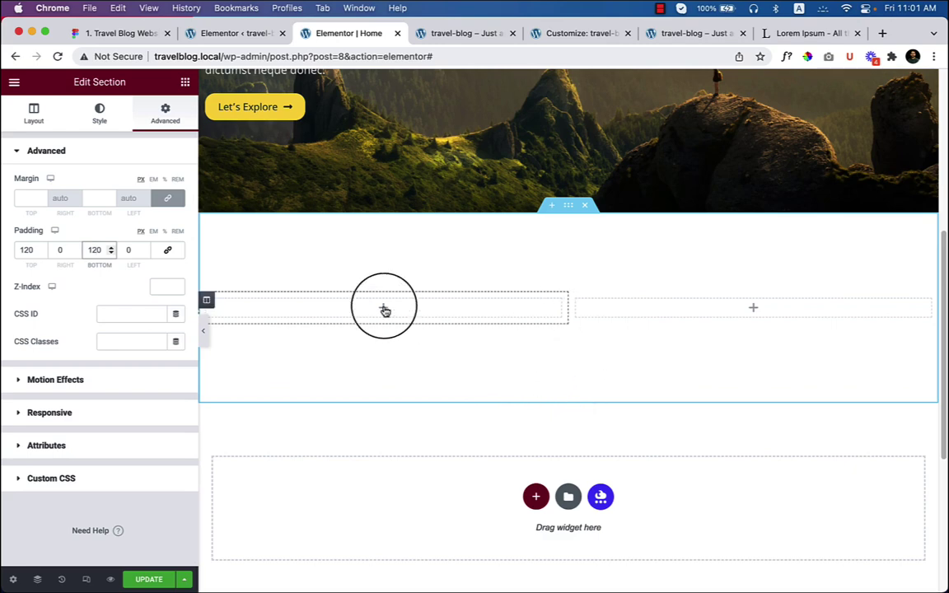
left_click(383, 307)
left_click_drag(51, 304, 368, 314)
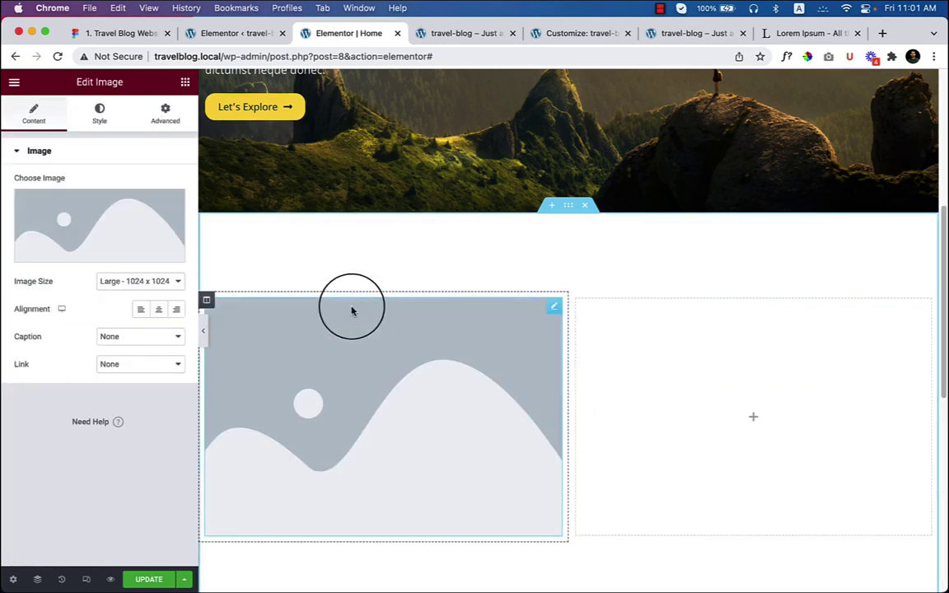
Upload about-me.jpg from Finder into the Elementor media library, then go back to the Figma design
left_click(66, 220)
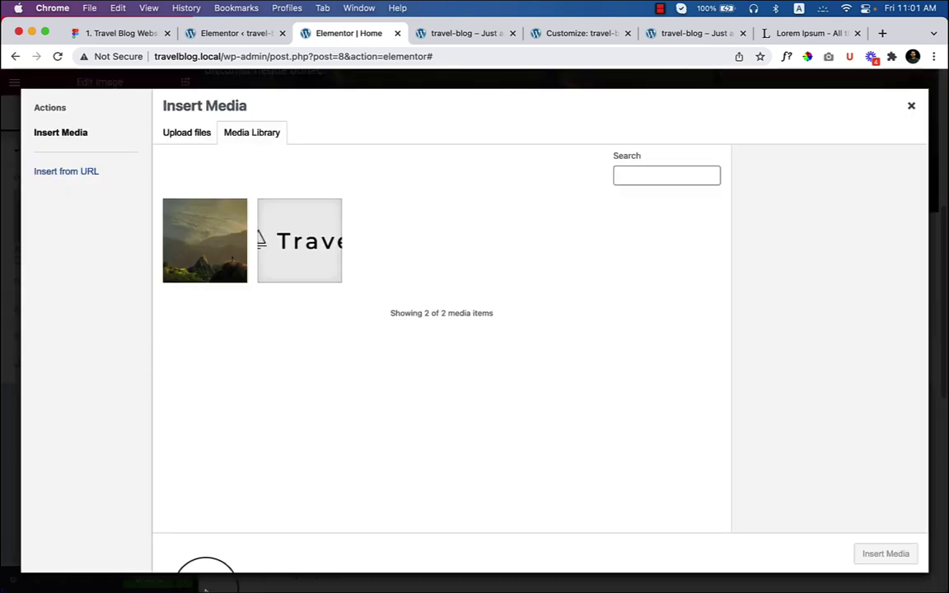
mouse_move(154, 586)
left_click(165, 569)
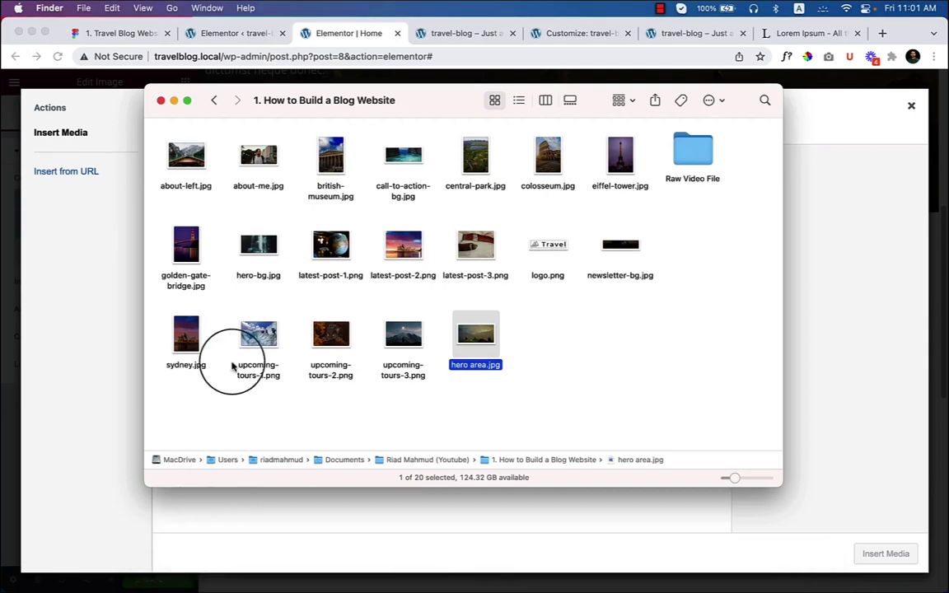
left_click_drag(252, 155, 801, 304)
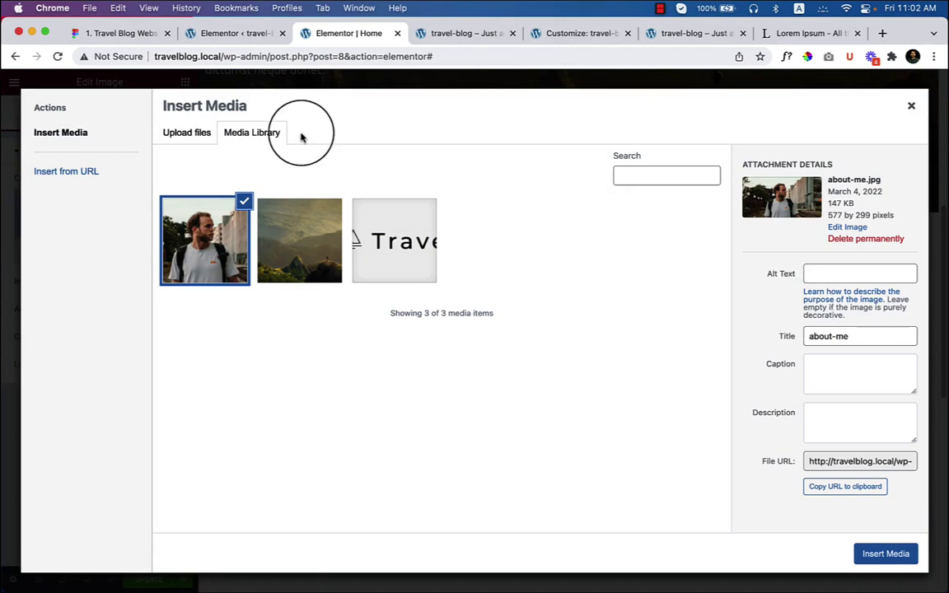
left_click(231, 33)
left_click(119, 35)
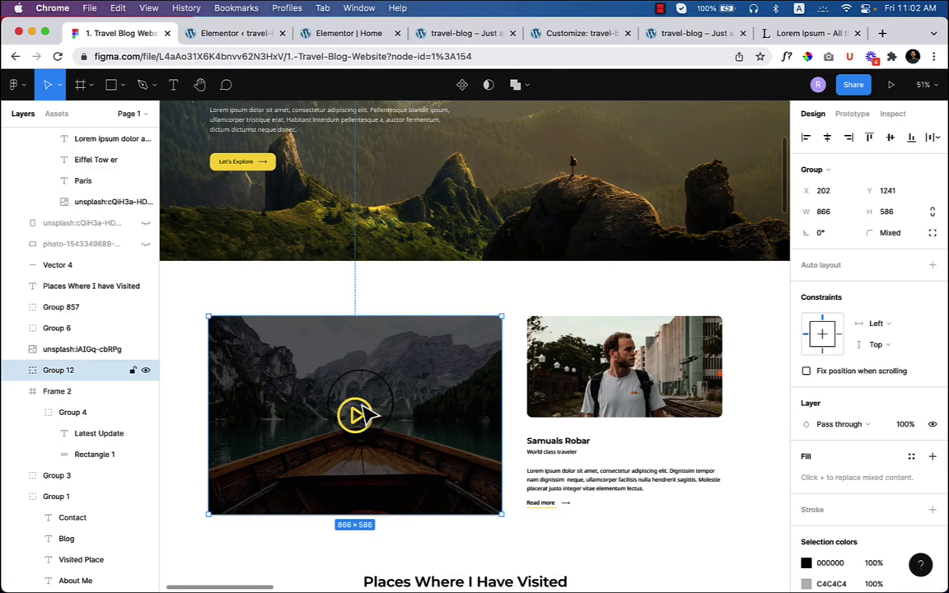
Drill into Group 12 on the video card and select the ep:video-play frame, showing 122 × 122
scroll(356, 416, "down", 5)
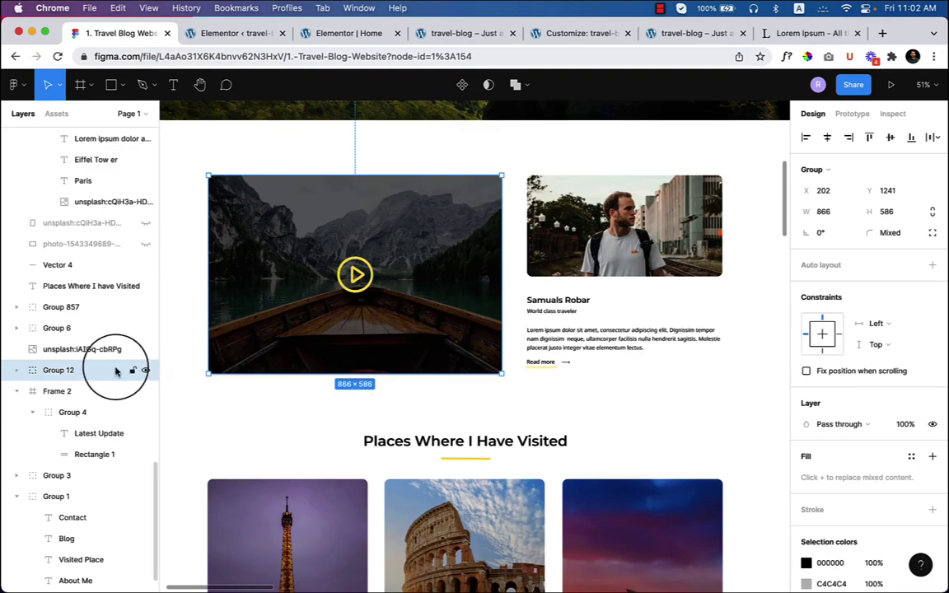
double_click(350, 275)
double_click(355, 275)
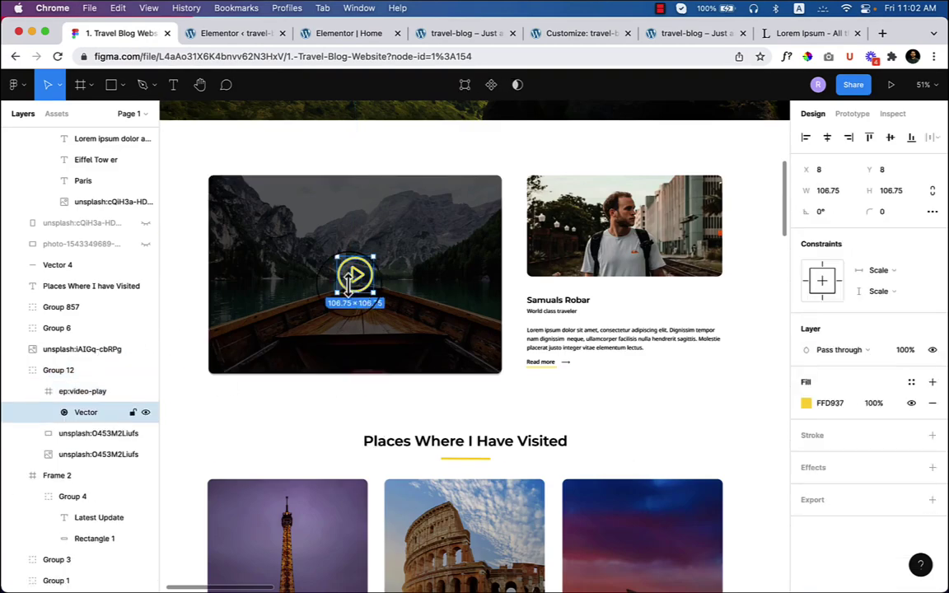
left_click(513, 364)
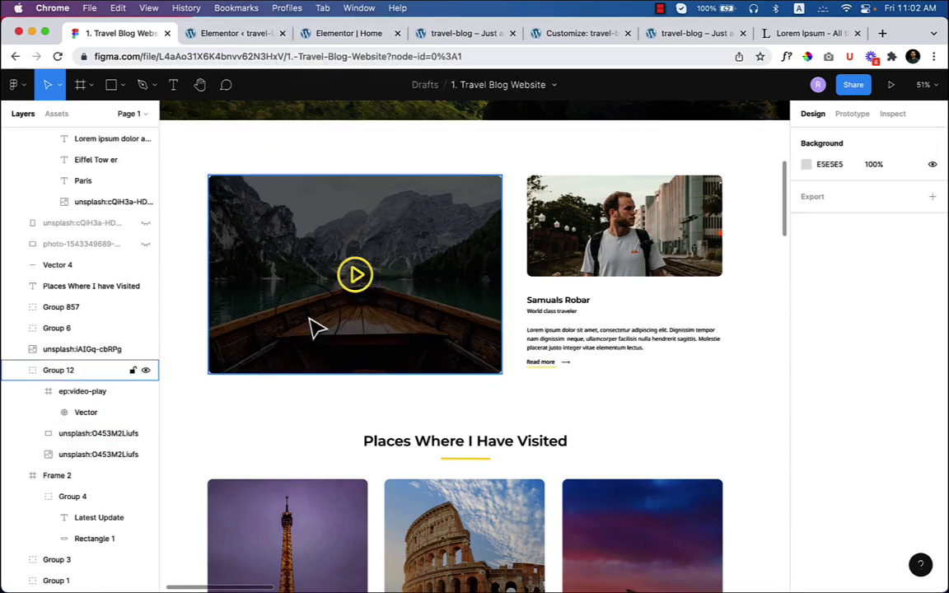
double_click(354, 295)
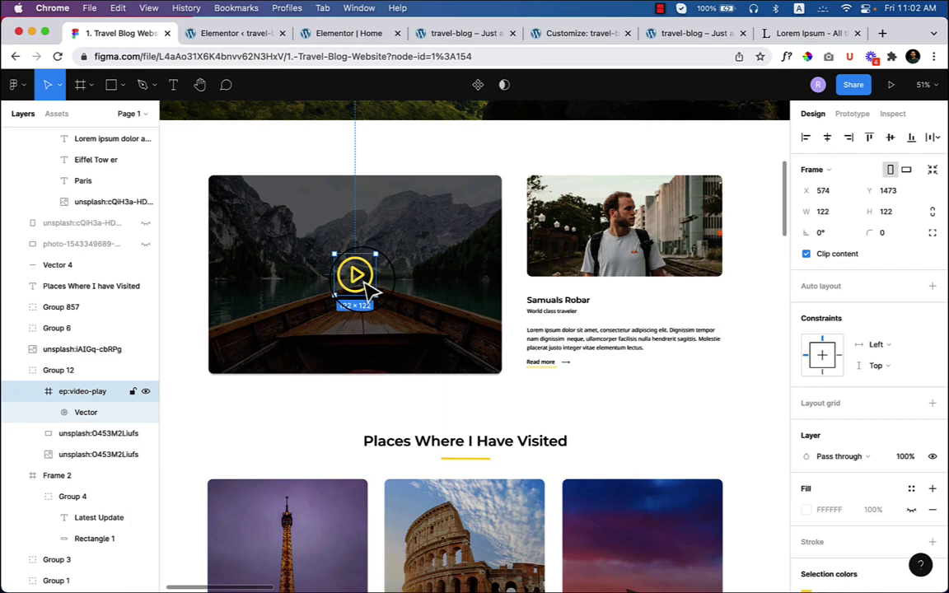
Upload about-left.jpg from Finder with alt text 'about left' and insert it into the left column
left_click(338, 34)
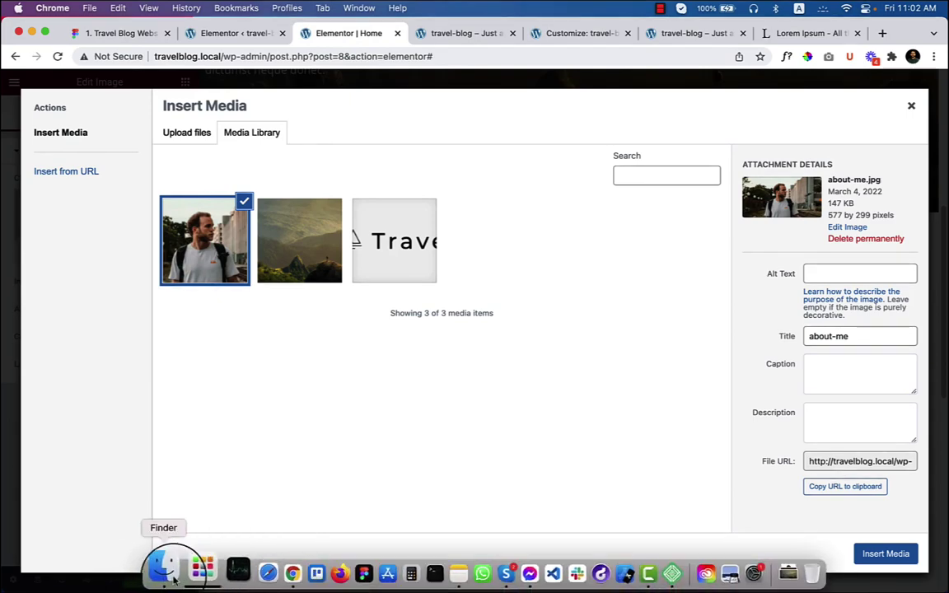
left_click(169, 567)
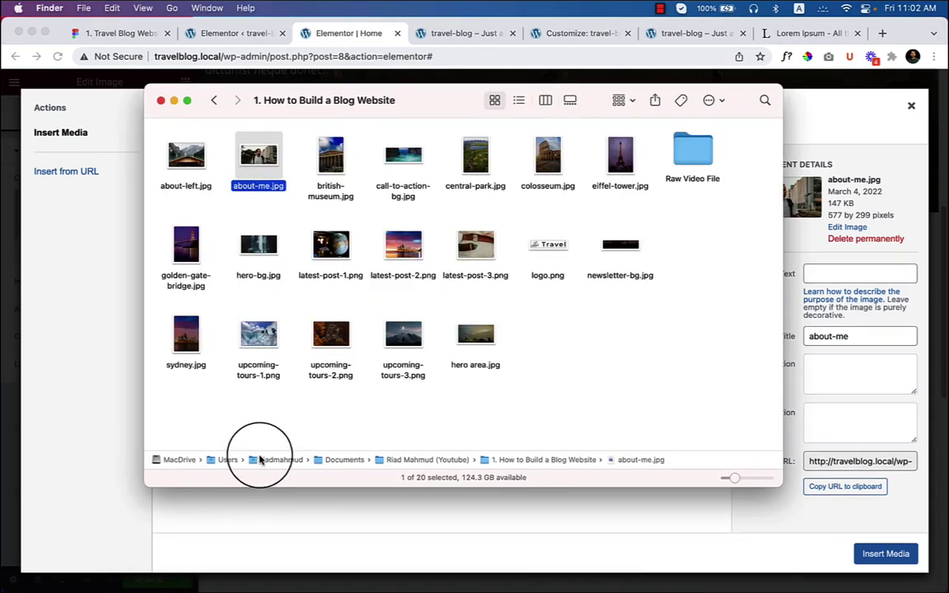
left_click_drag(185, 158, 294, 386)
left_click_drag(469, 518, 463, 513)
left_click(852, 275)
type("a")
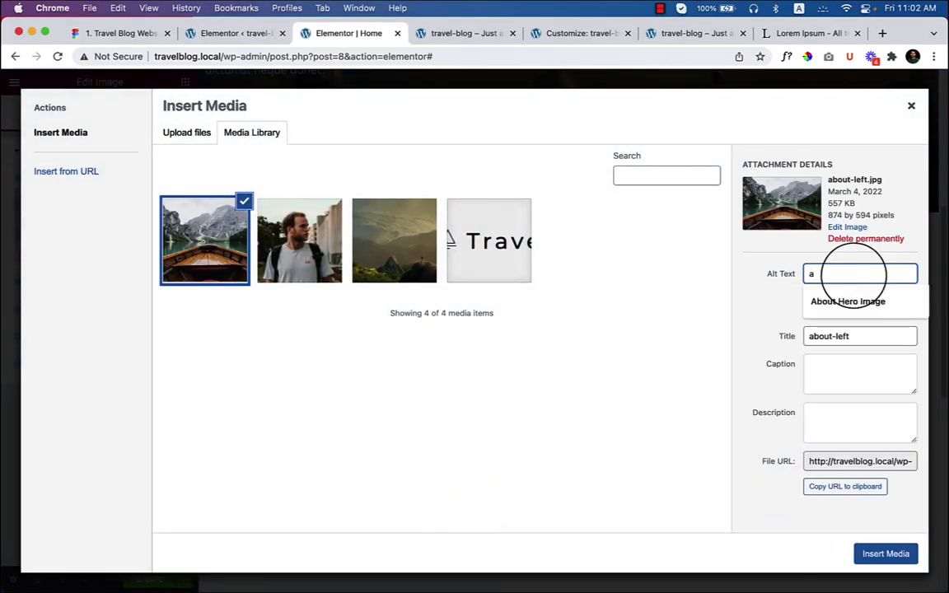
type("bout left")
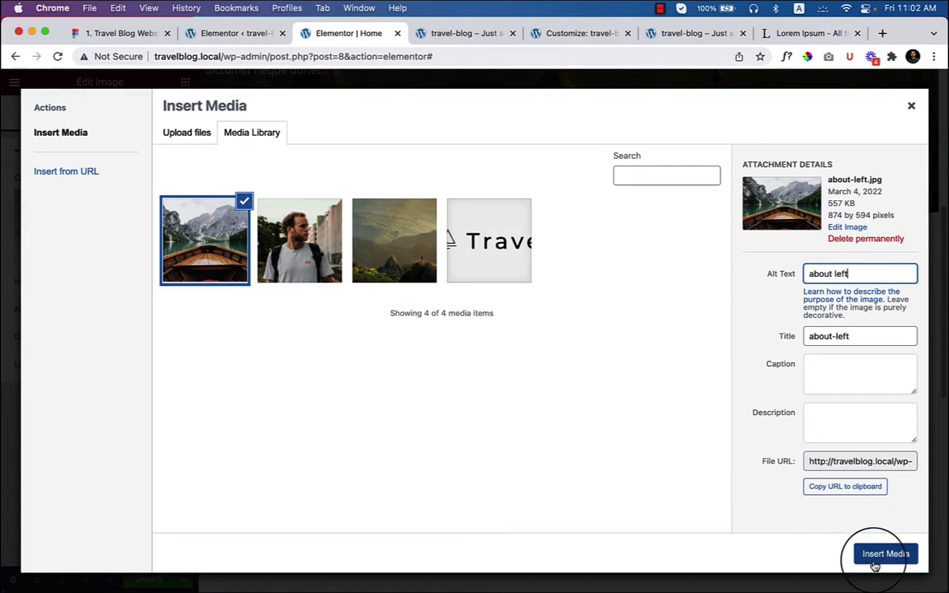
left_click(877, 561)
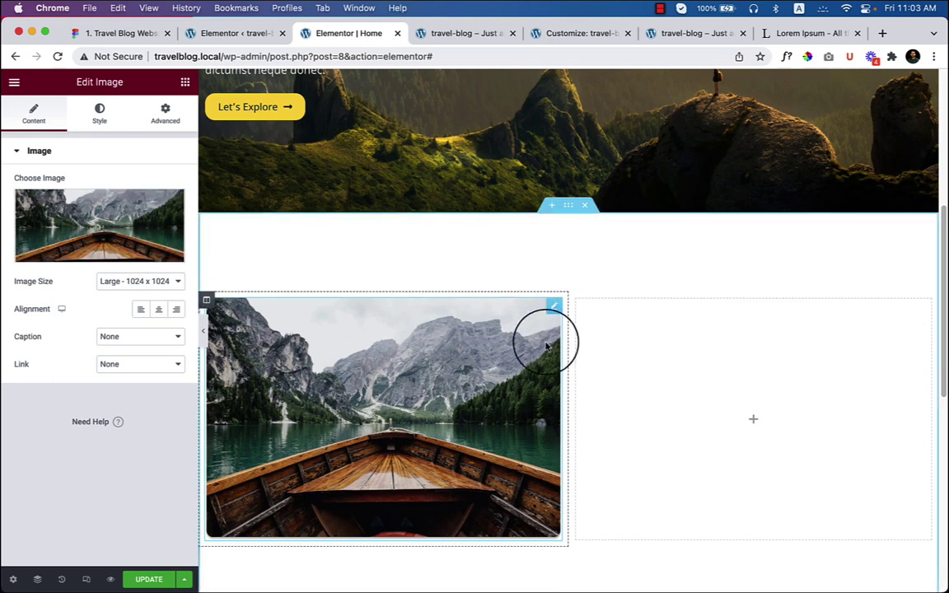
Select the empty right column to add a widget to it
left_click(186, 83)
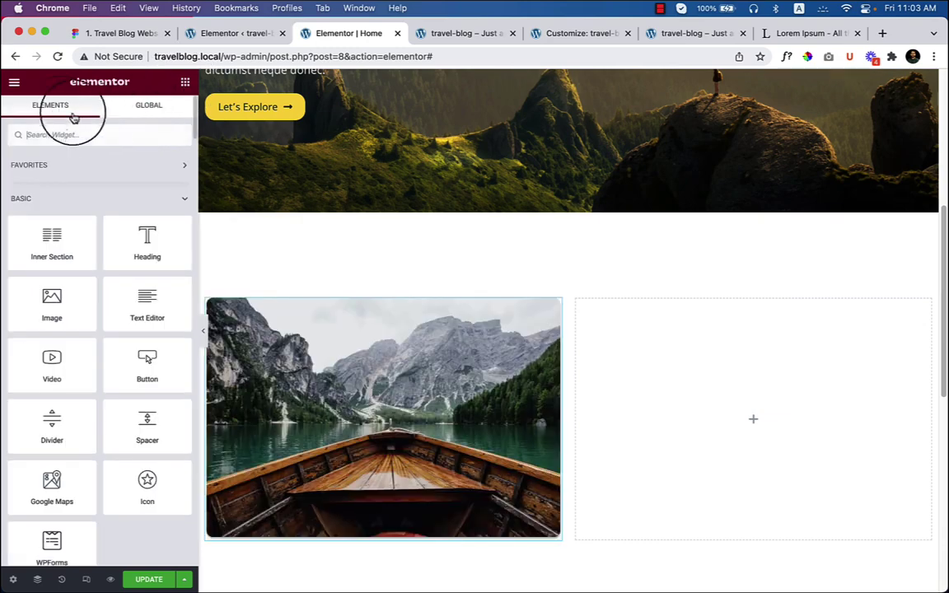
left_click(554, 307)
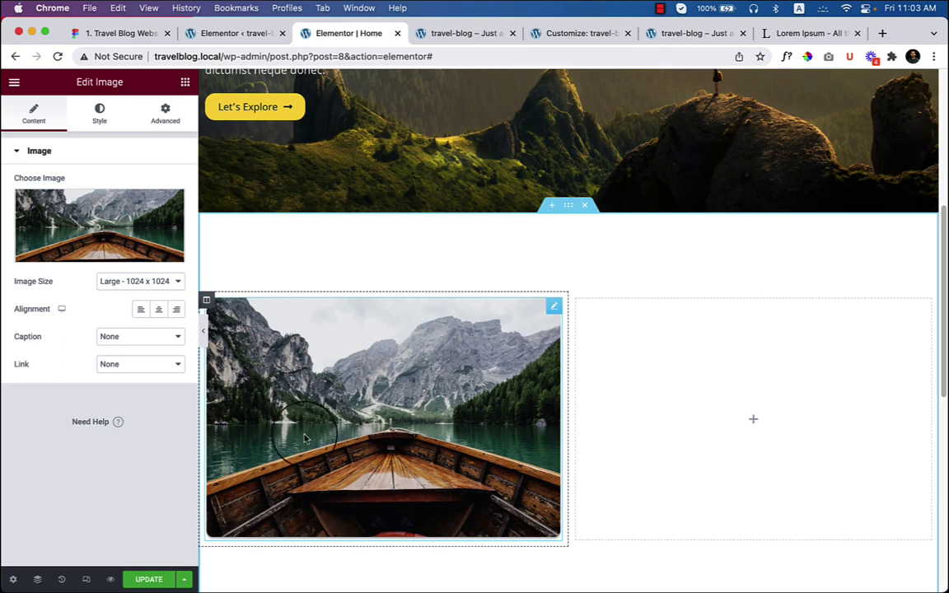
left_click(667, 453)
left_click(755, 420)
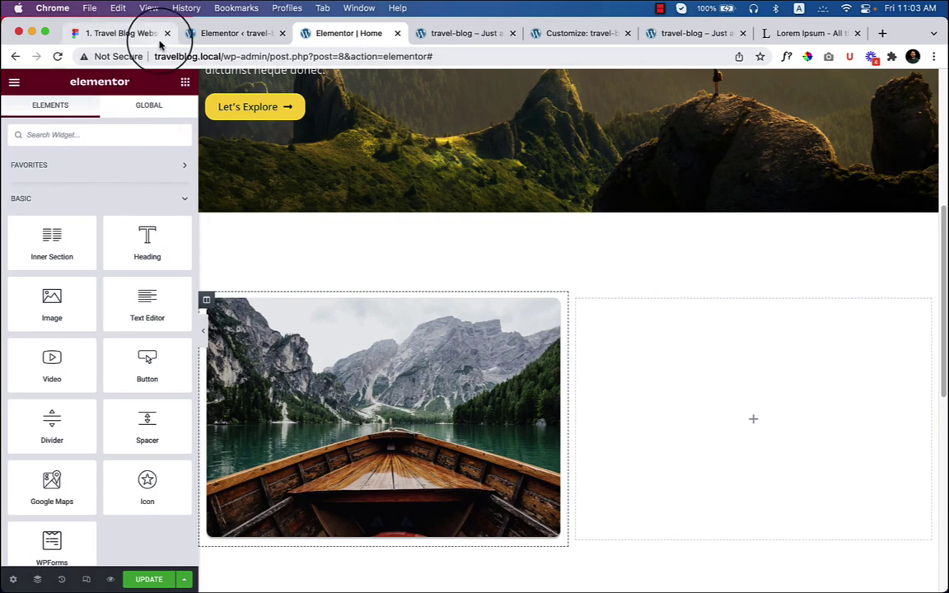
left_click(122, 34)
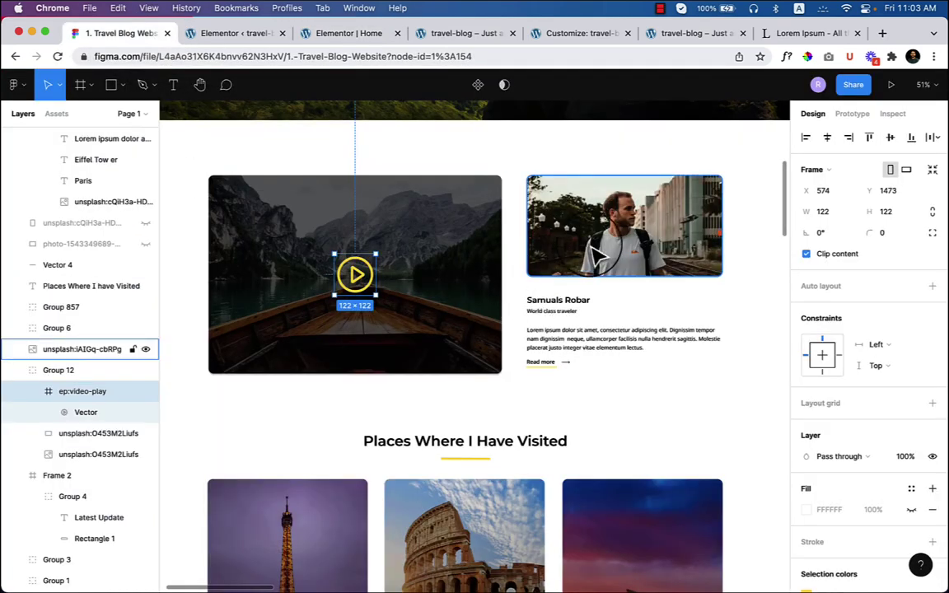
double_click(559, 302)
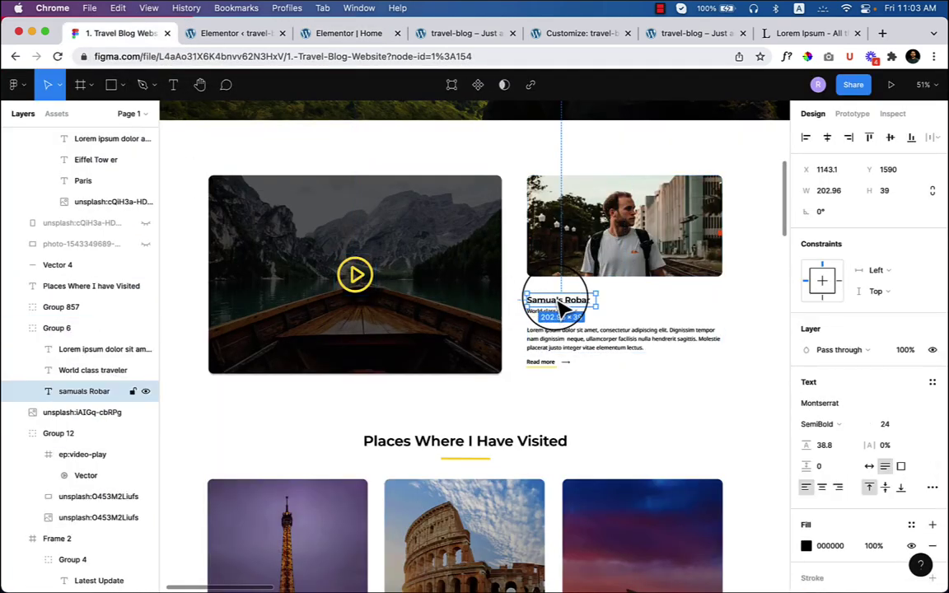
double_click(556, 300)
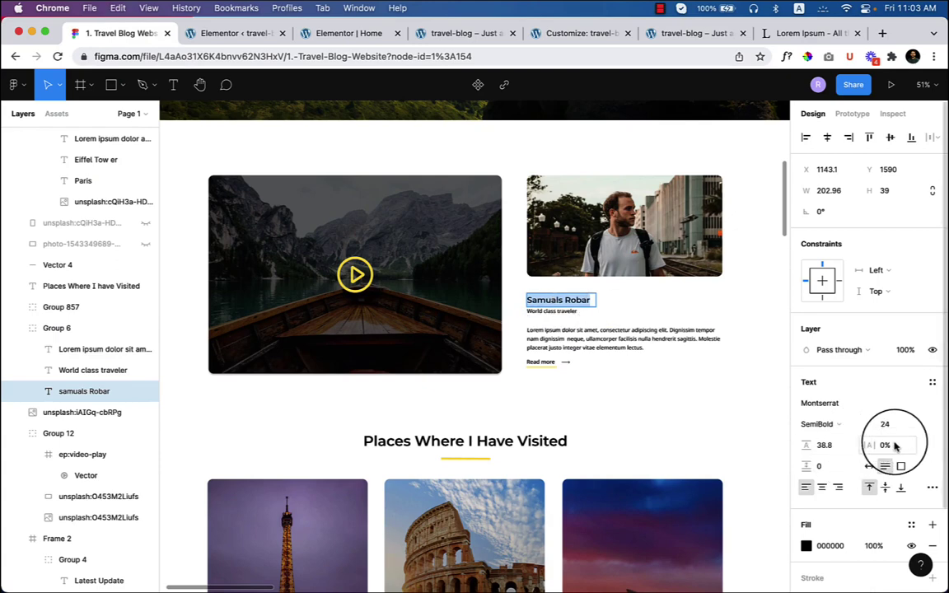
left_click(565, 311)
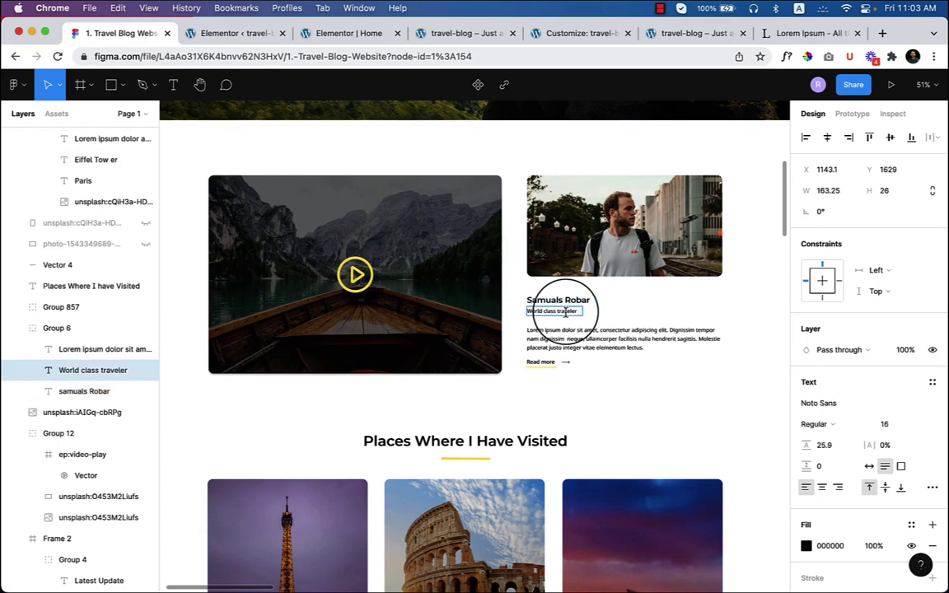
left_click(575, 333)
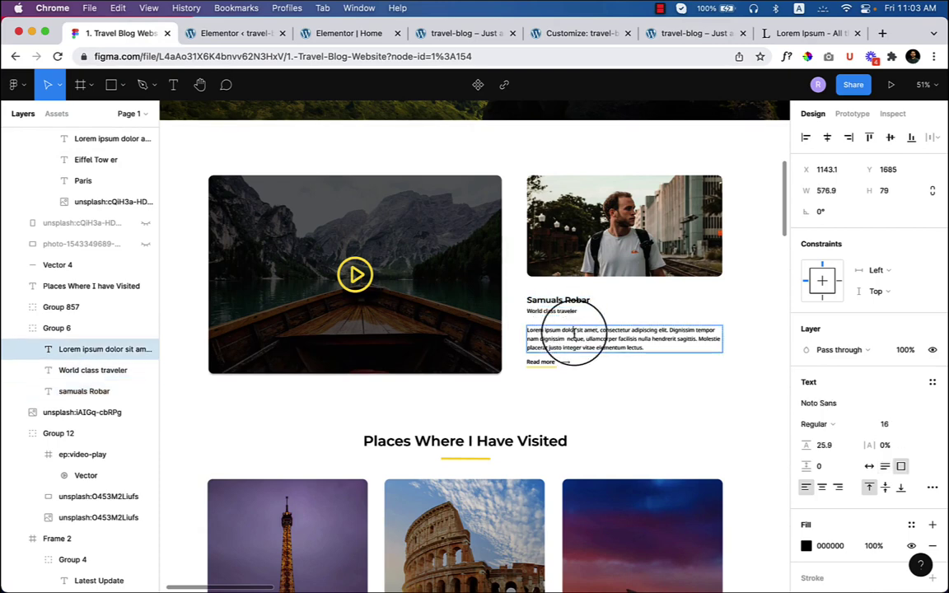
left_click(340, 33)
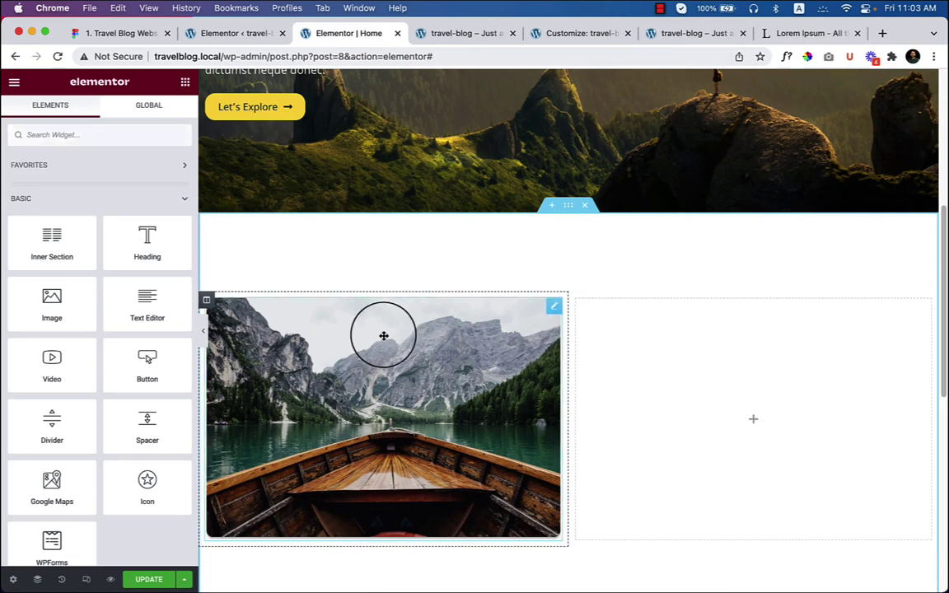
Add an Image widget to the right column showing about-me.jpg with alt text 'about me'
left_click_drag(51, 305, 748, 424)
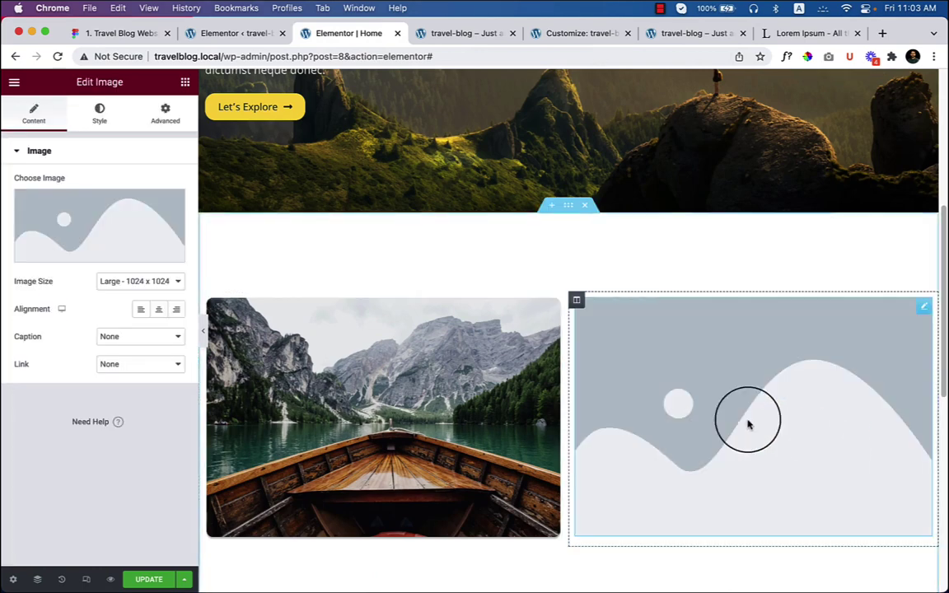
left_click(112, 214)
left_click(296, 239)
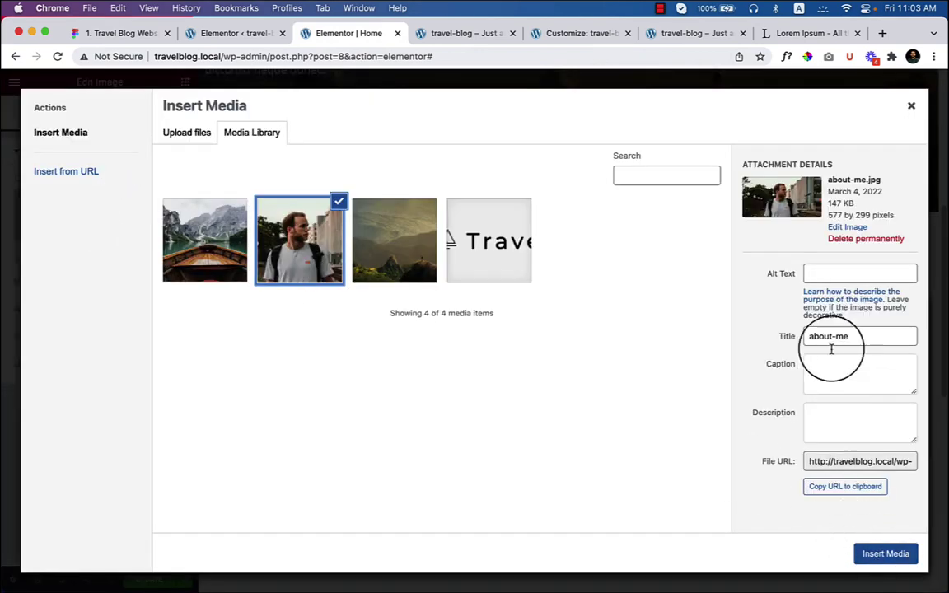
left_click(811, 274)
type("about me")
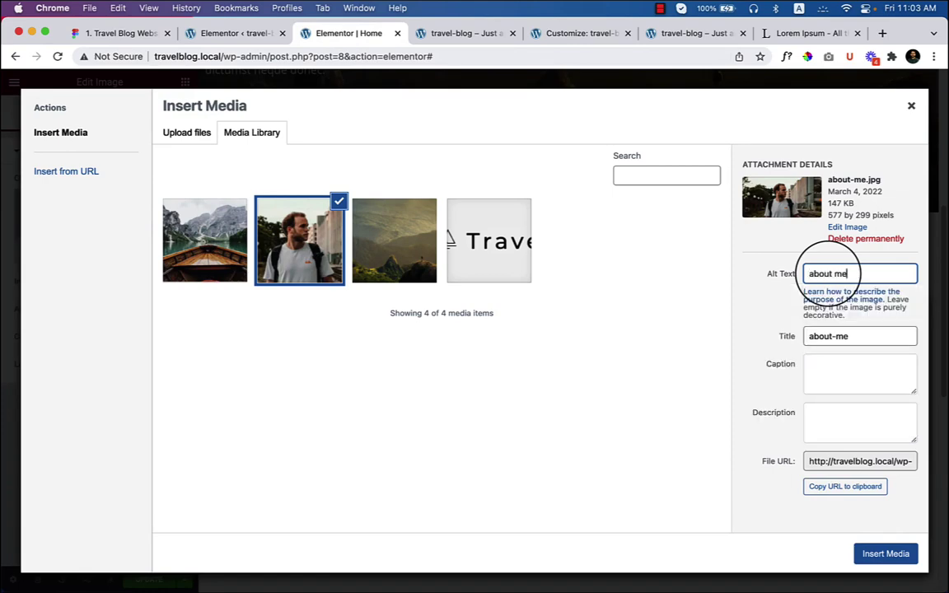
left_click(886, 553)
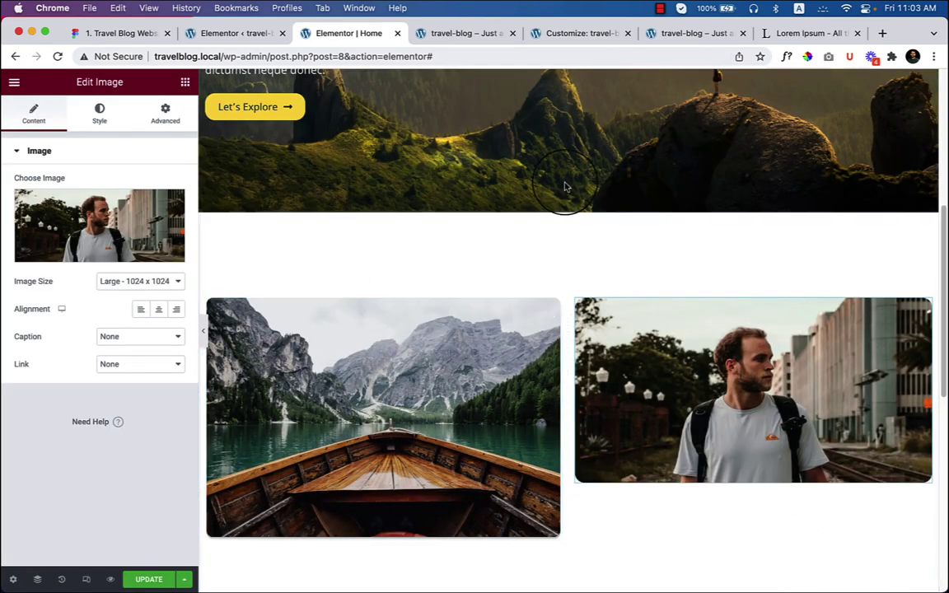
Give the left column an unlinked right margin of 20
left_click(569, 206)
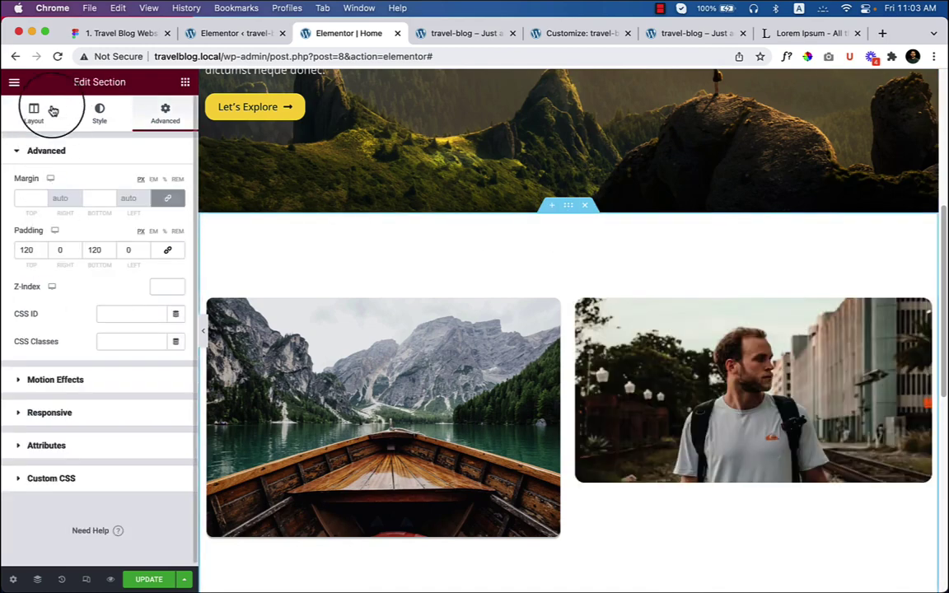
left_click(165, 116)
left_click(167, 198)
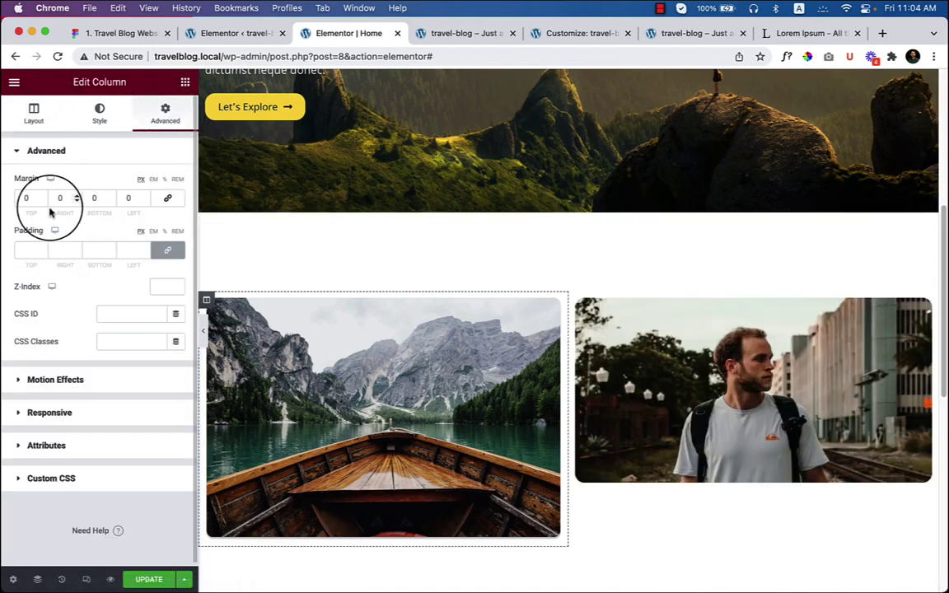
left_click(52, 197)
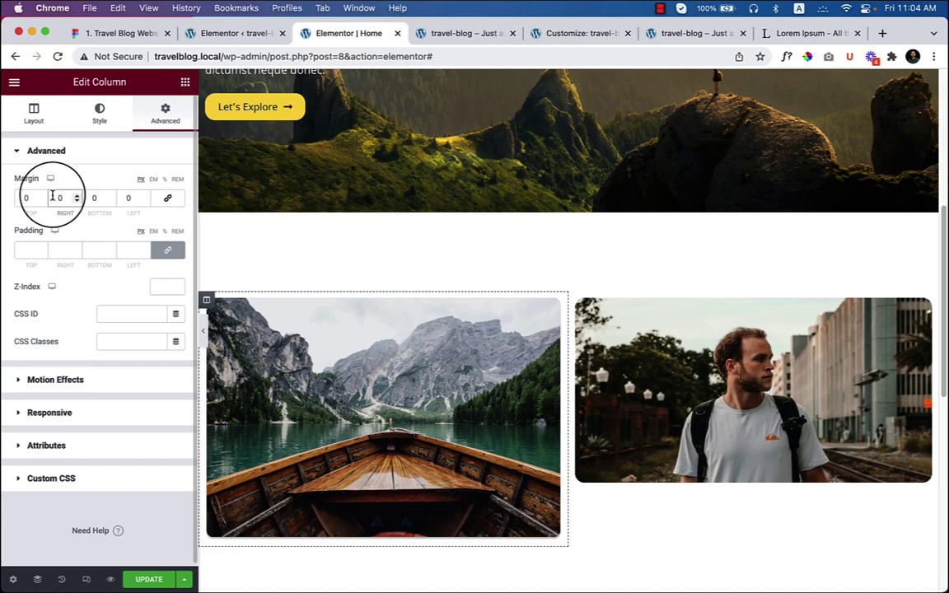
type("300")
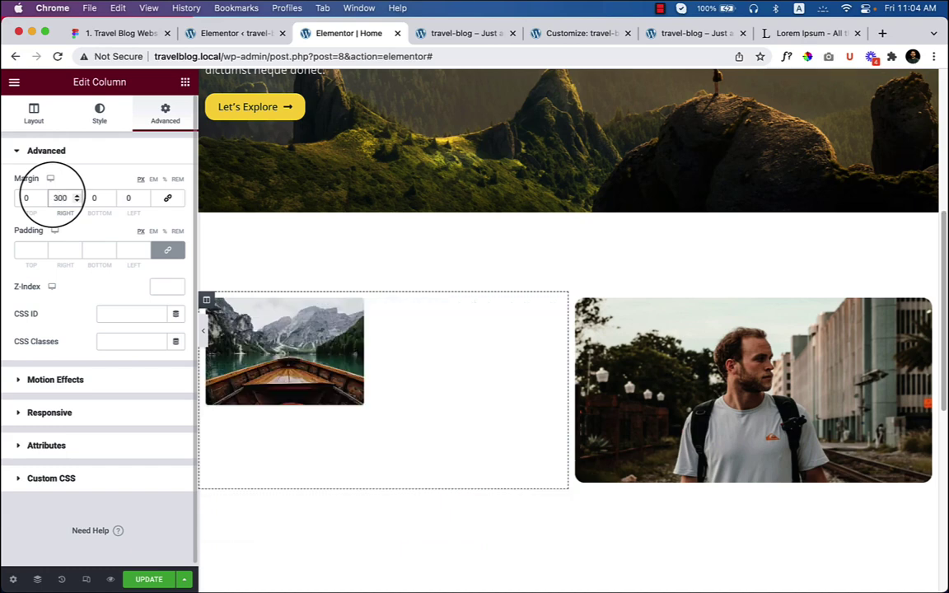
key("Delete")
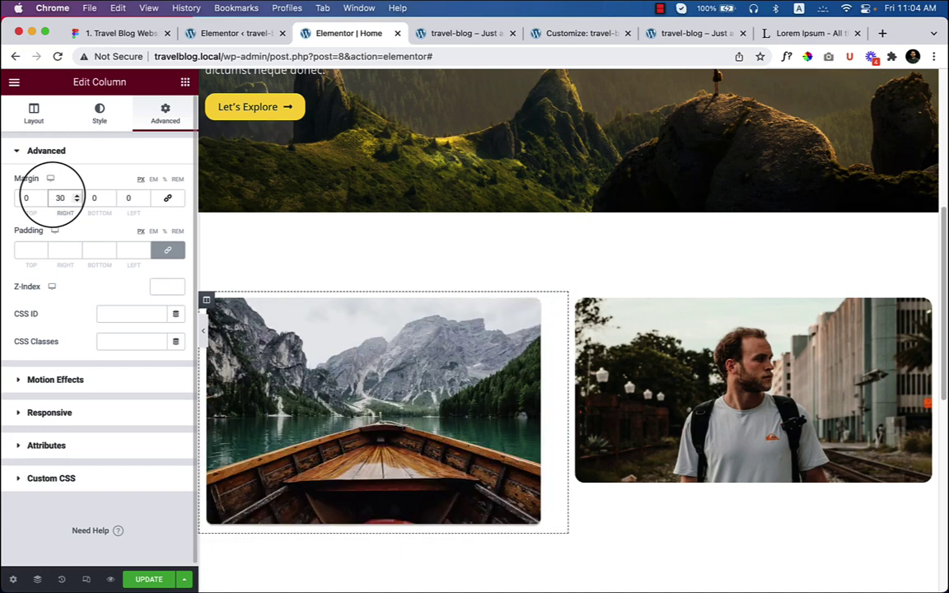
key("Delete")
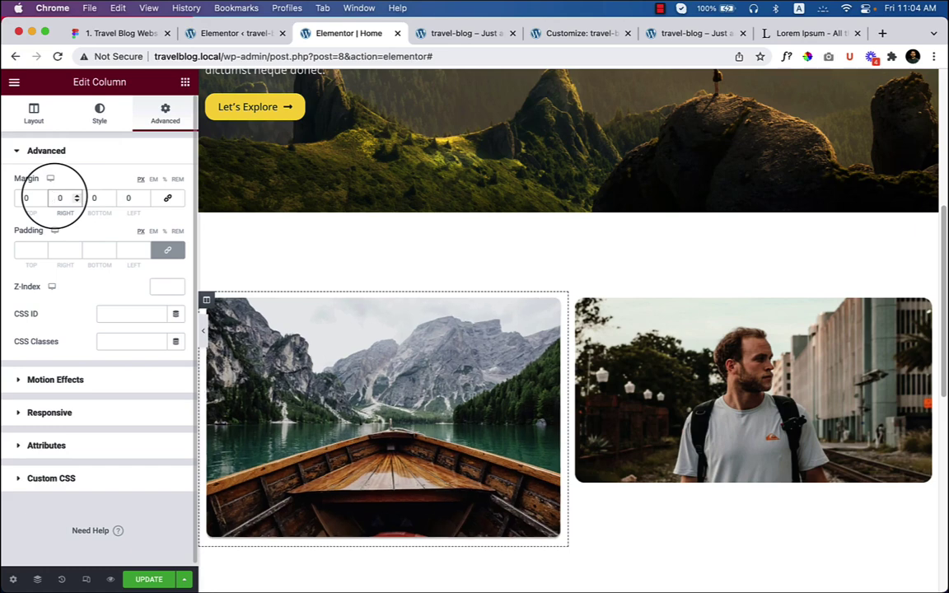
type("2")
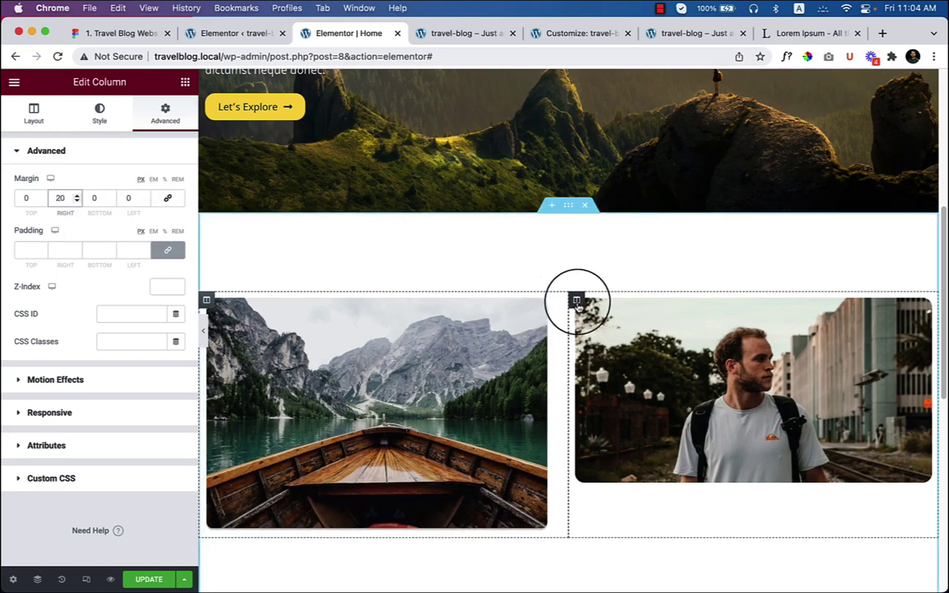
Give the right column an unlinked left margin of 20
left_click(576, 300)
left_click(165, 115)
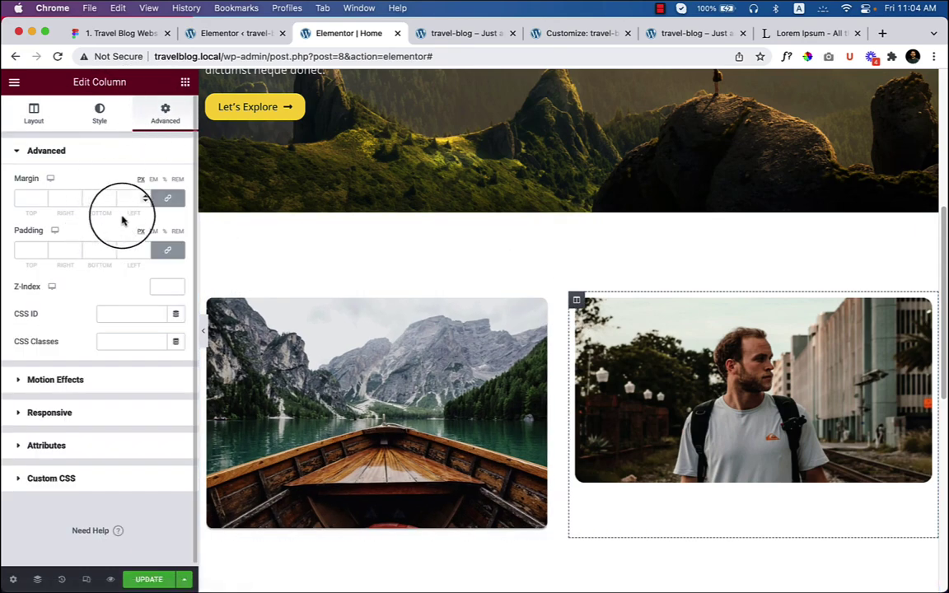
left_click(167, 198)
left_click(119, 198)
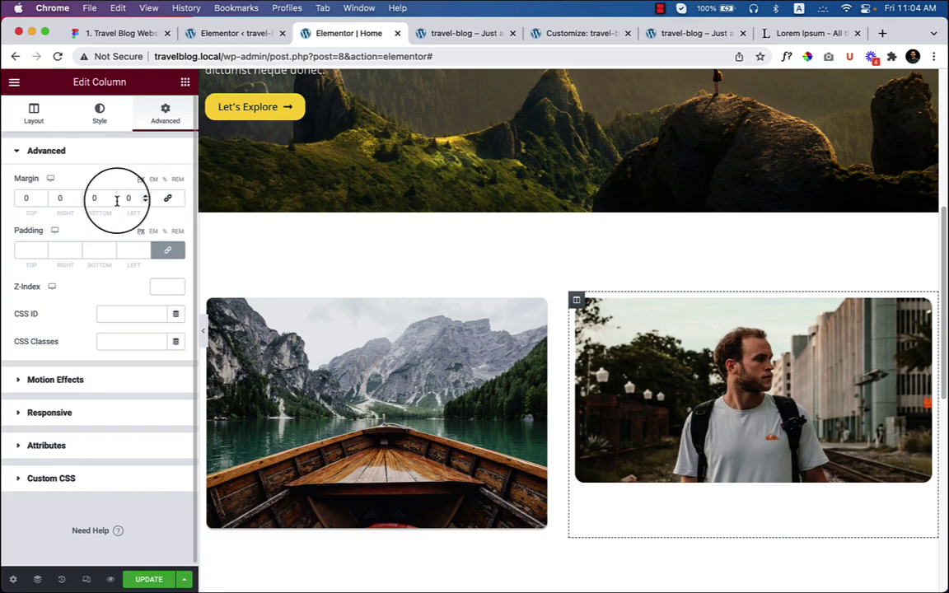
type("2")
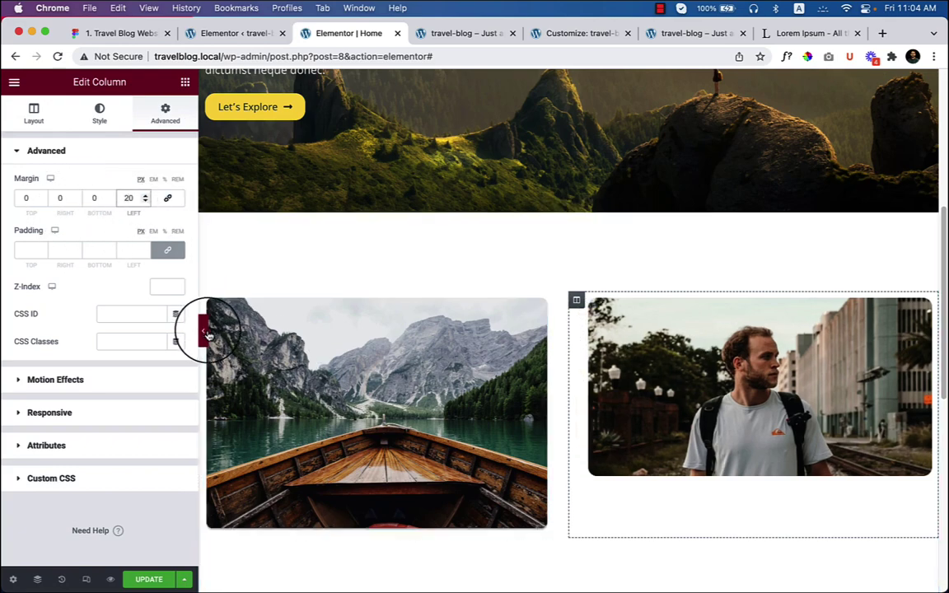
left_click(202, 331)
scroll(495, 478, "down", 3)
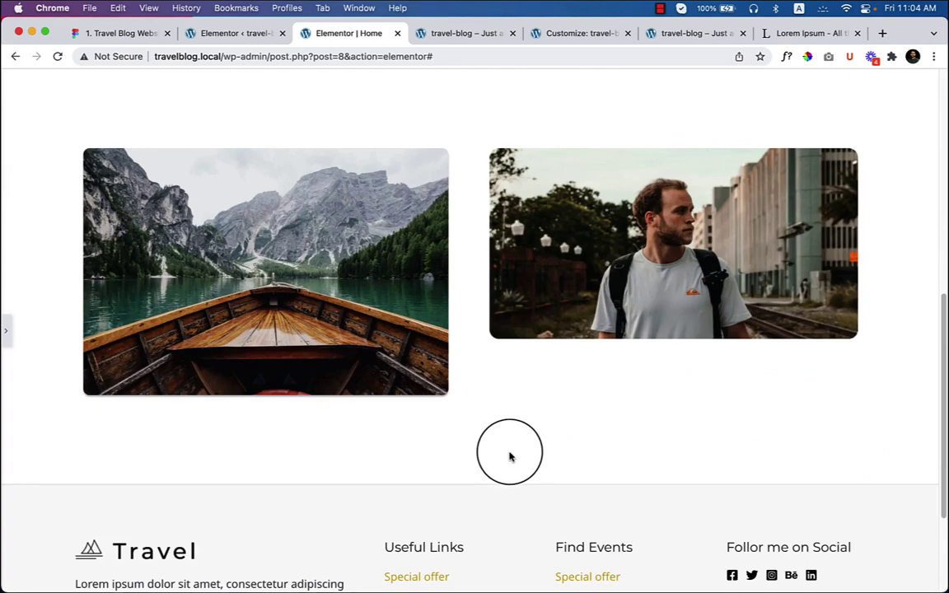
Add an H4 Heading with the traveller's name, capitalised, under the right-column photo
left_click(5, 331)
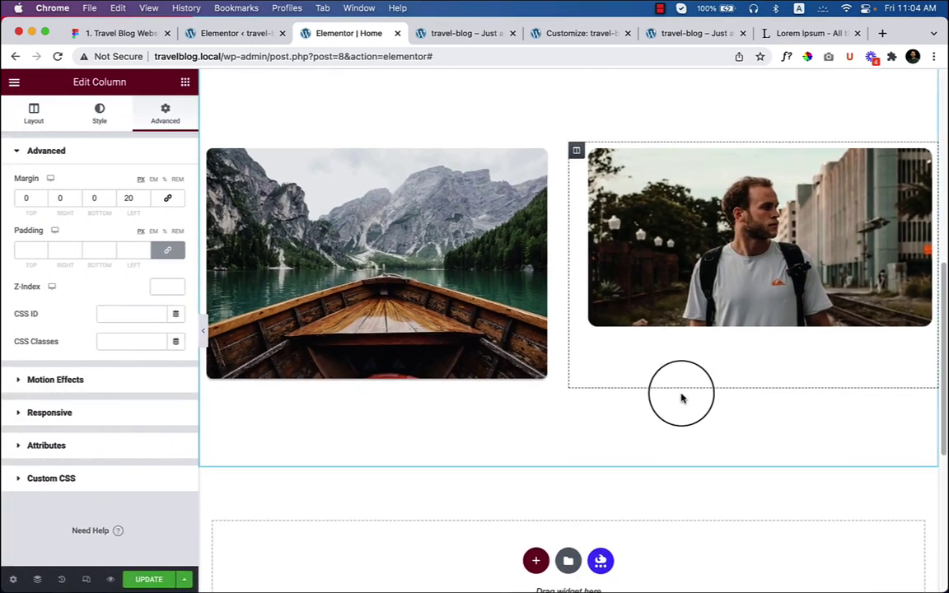
left_click(186, 81)
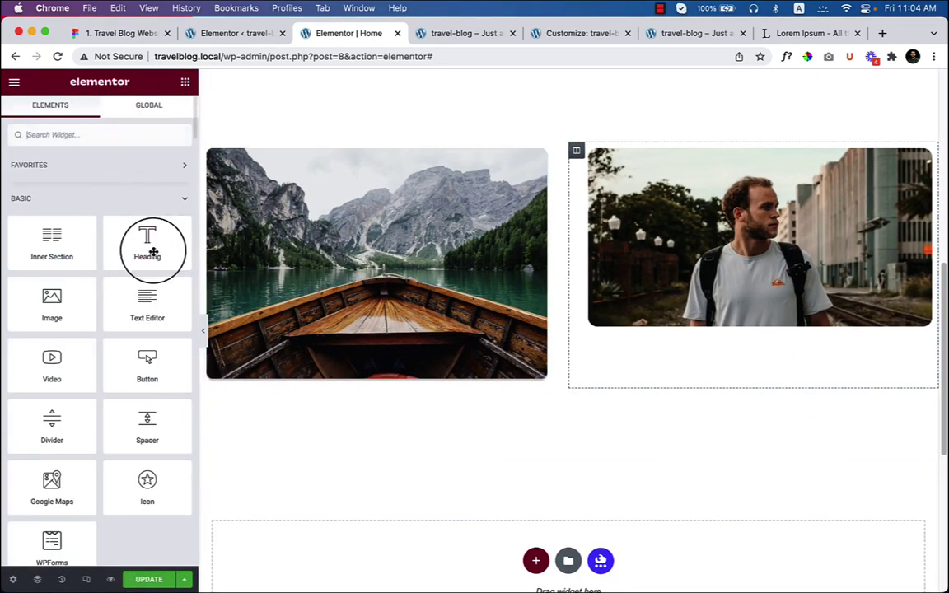
left_click_drag(151, 247, 667, 331)
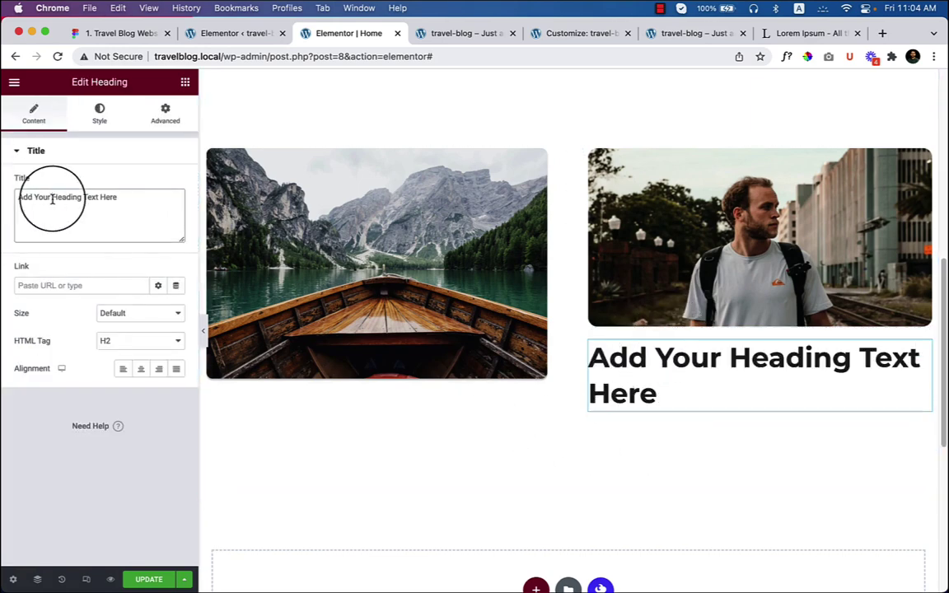
left_click(128, 343)
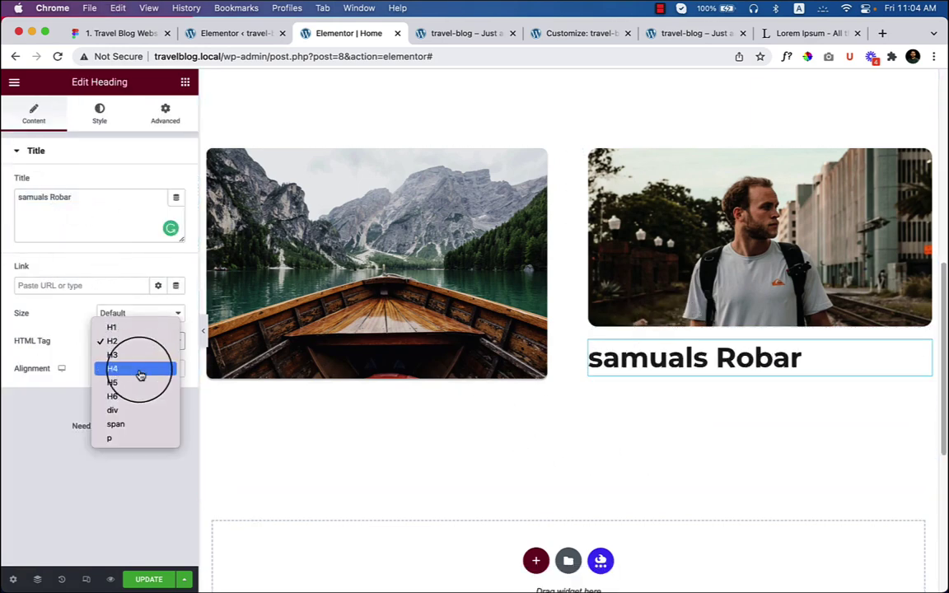
left_click(142, 364)
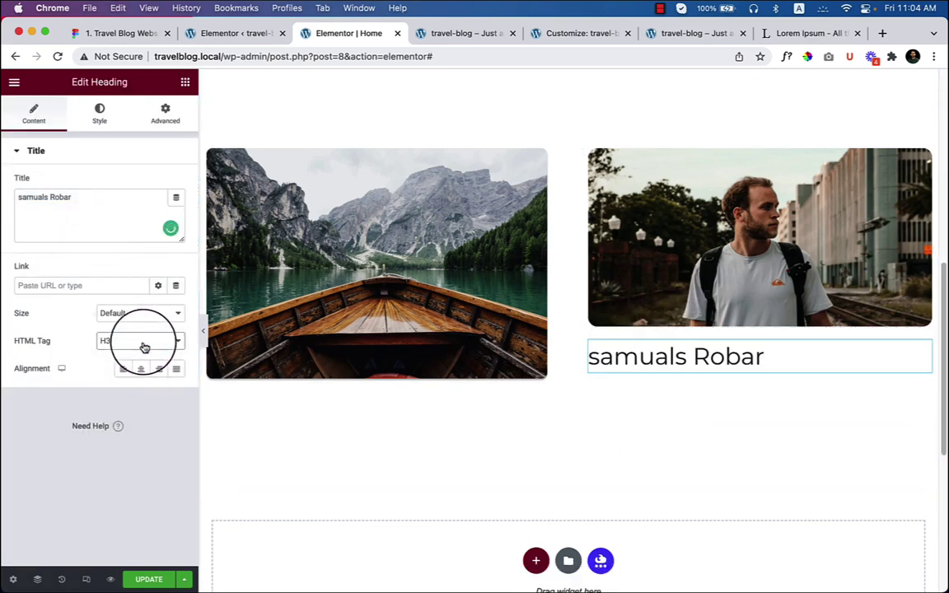
left_click(144, 347)
left_click(147, 359)
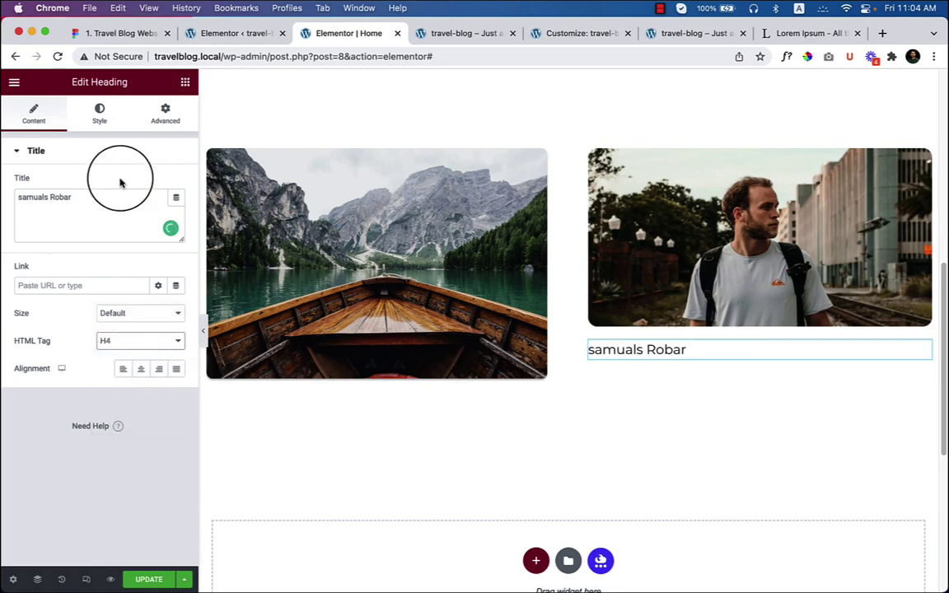
left_click(25, 196)
key("BackSpace")
type("S")
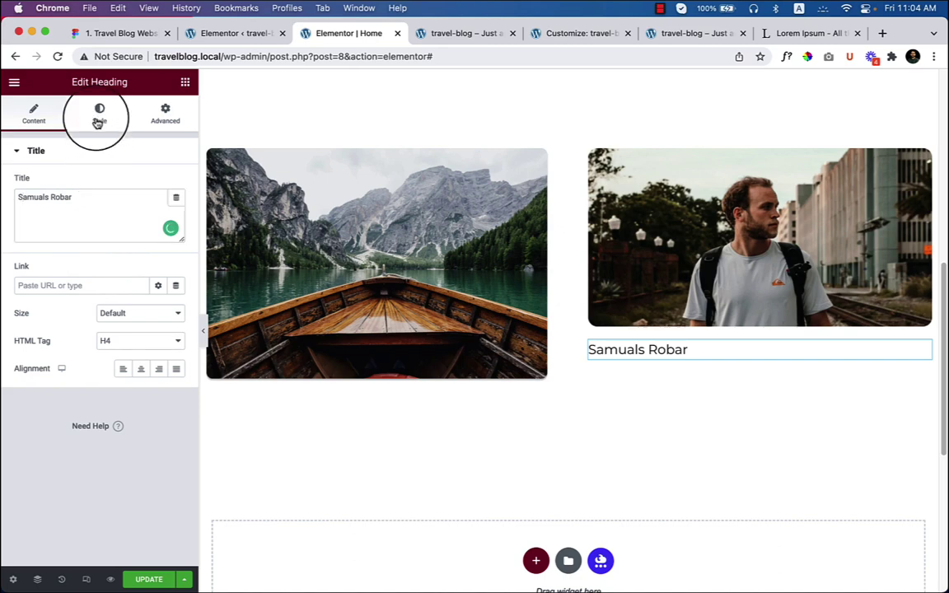
Set the heading's typography weight to 600
left_click(98, 115)
left_click(177, 211)
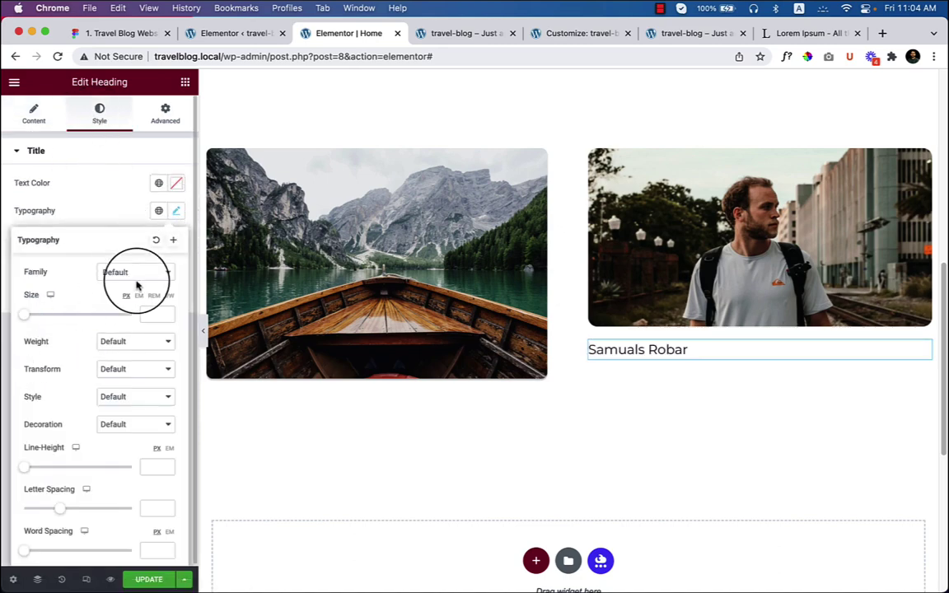
left_click(124, 343)
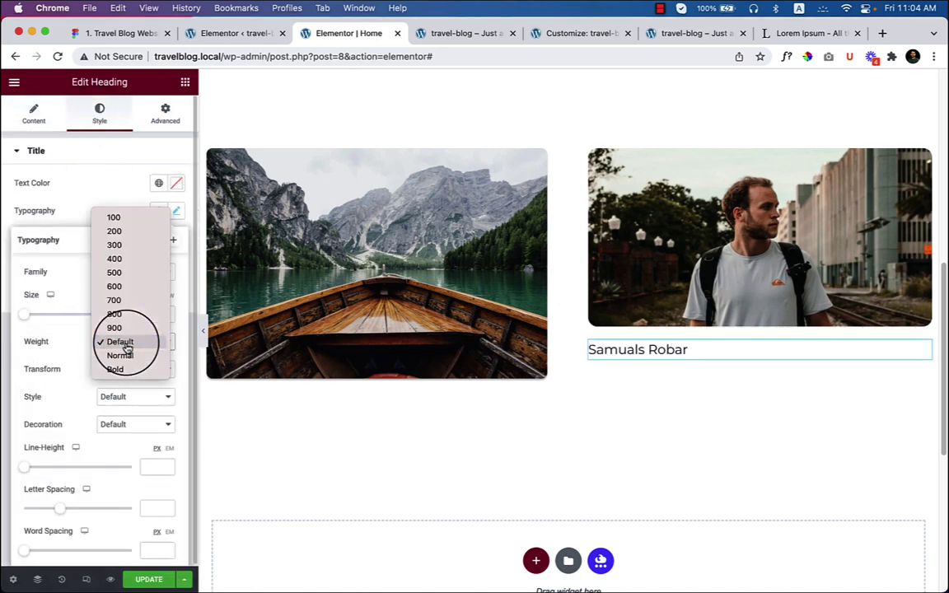
left_click(140, 281)
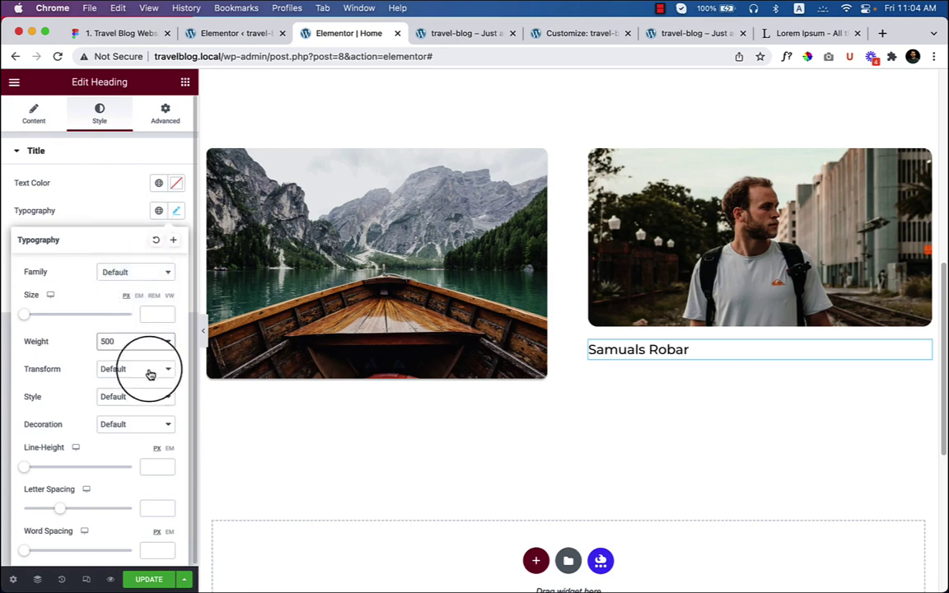
left_click(137, 344)
left_click(138, 357)
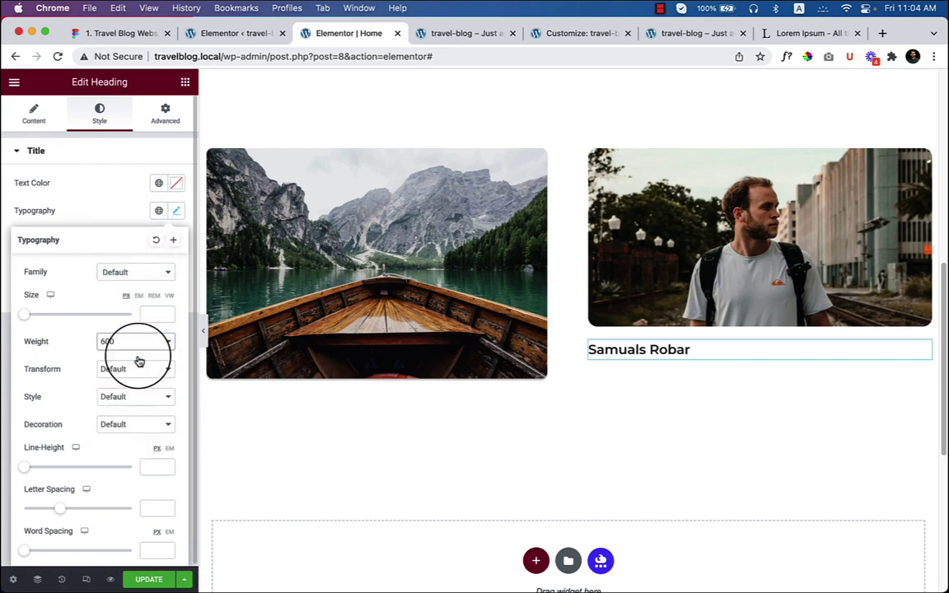
Add a Text Editor under the heading and select 'World class traveler' in the Figma design
left_click(184, 81)
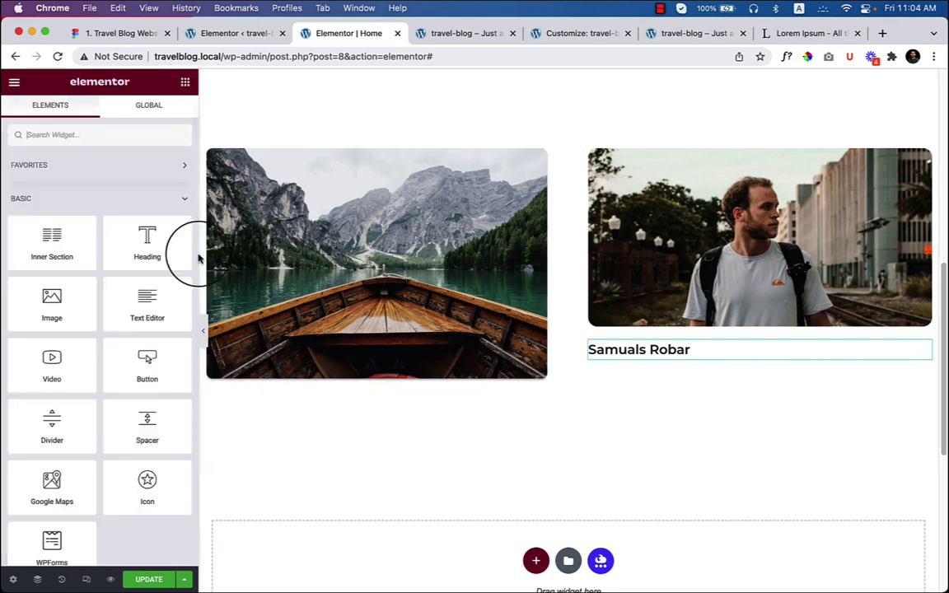
left_click_drag(134, 311, 652, 366)
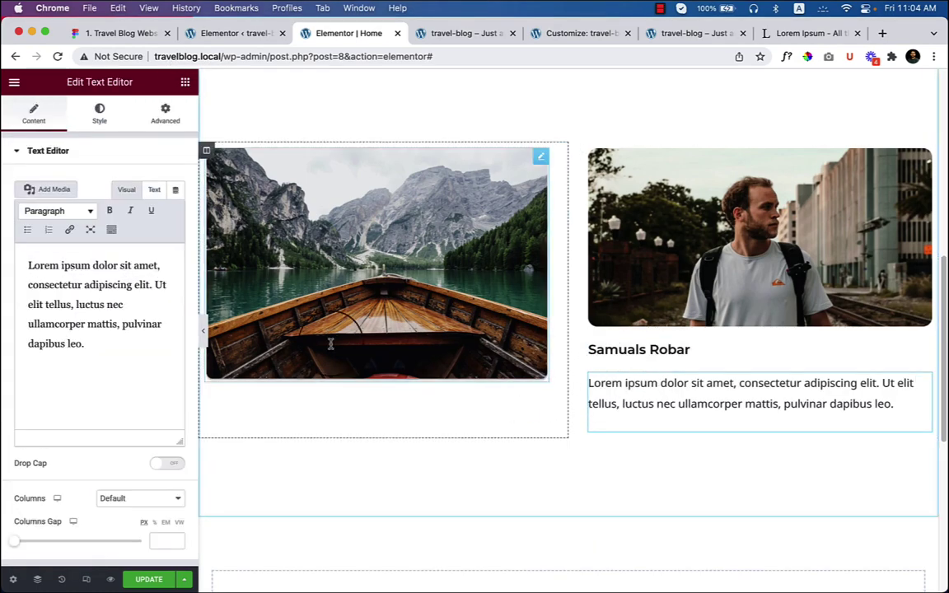
left_click(159, 192)
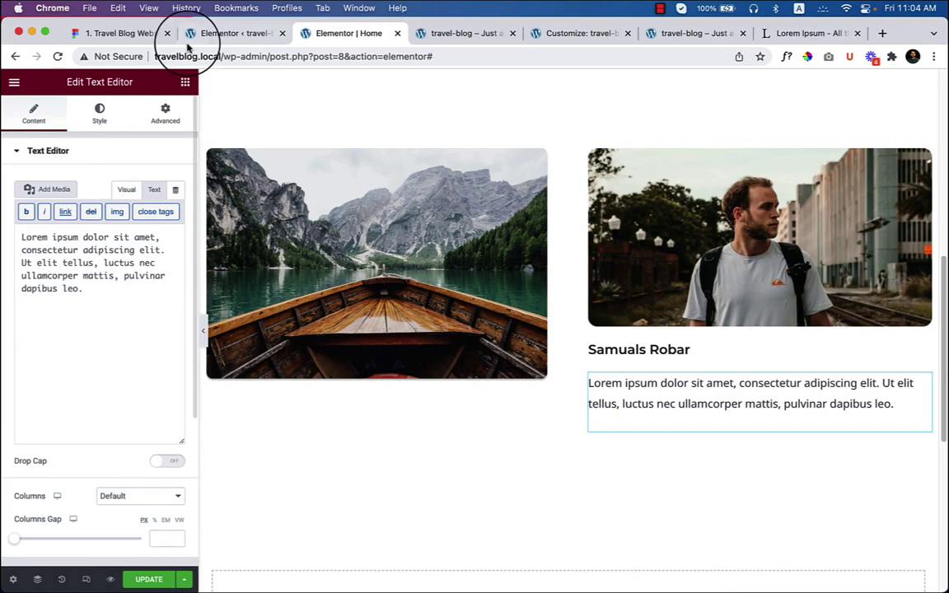
left_click(106, 32)
left_click(559, 312)
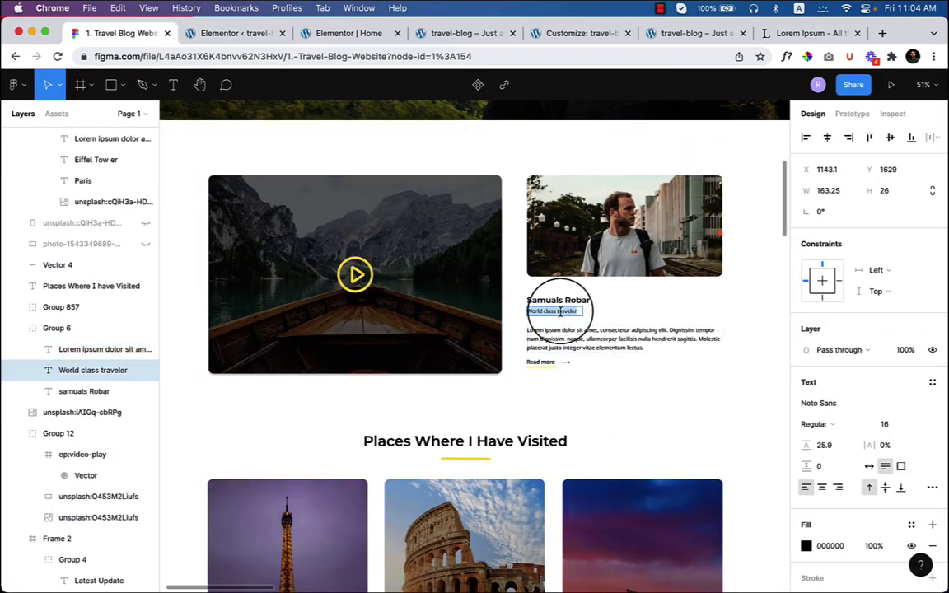
Replace the text block's placeholder with the pasted 'World class traveler'
left_click(230, 33)
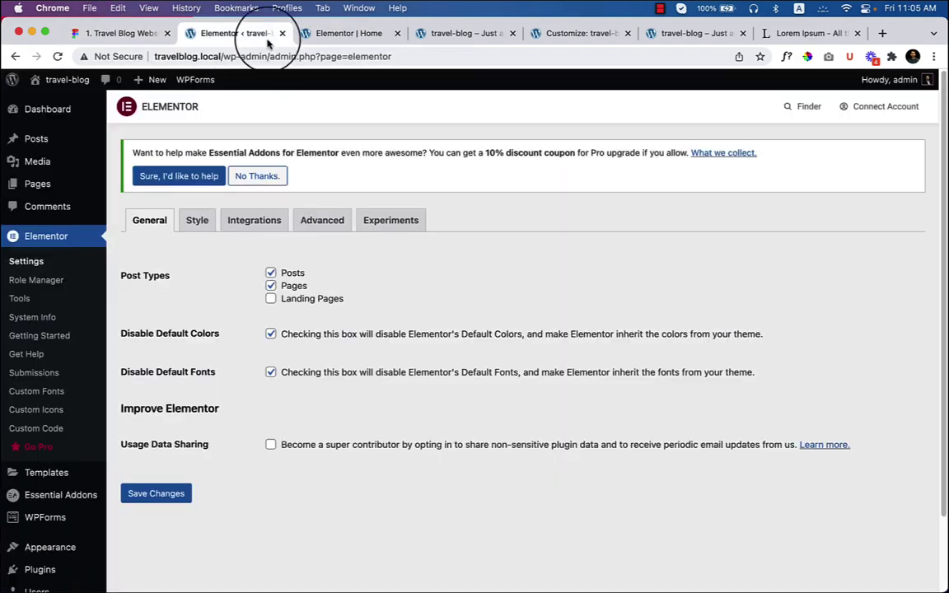
left_click(339, 33)
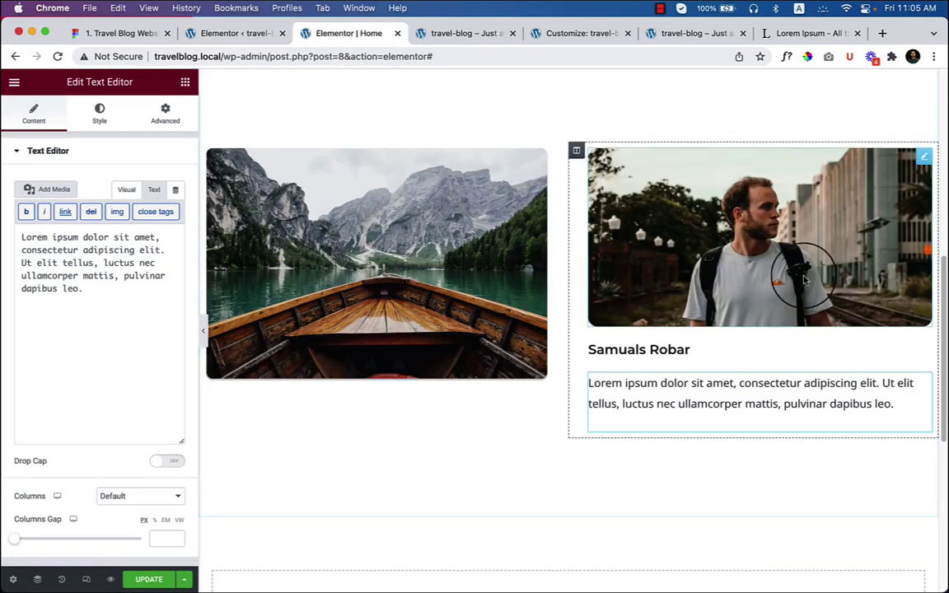
triple_click(73, 268)
type("World class traveler")
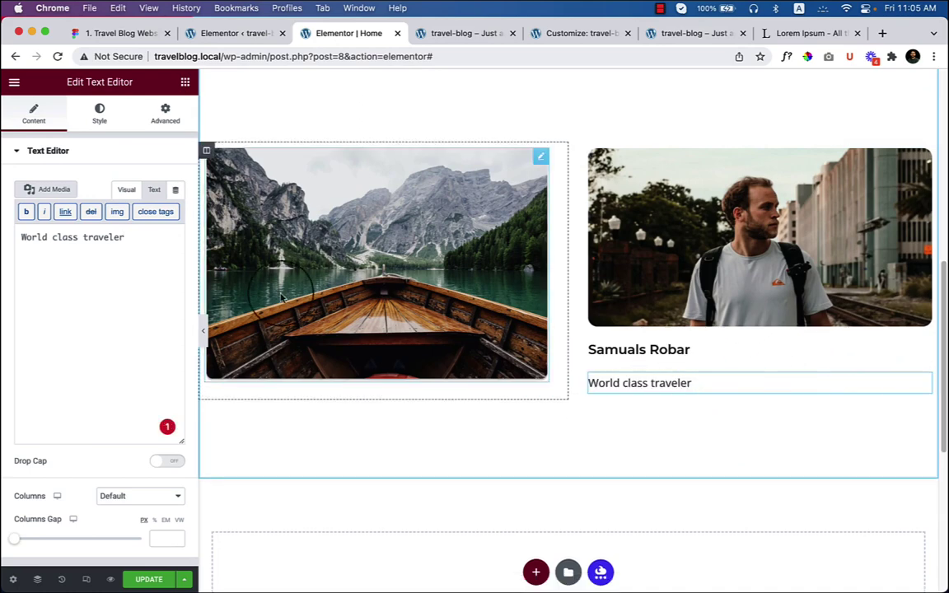
Set the text block's unlinked top margin to -20
left_click(164, 120)
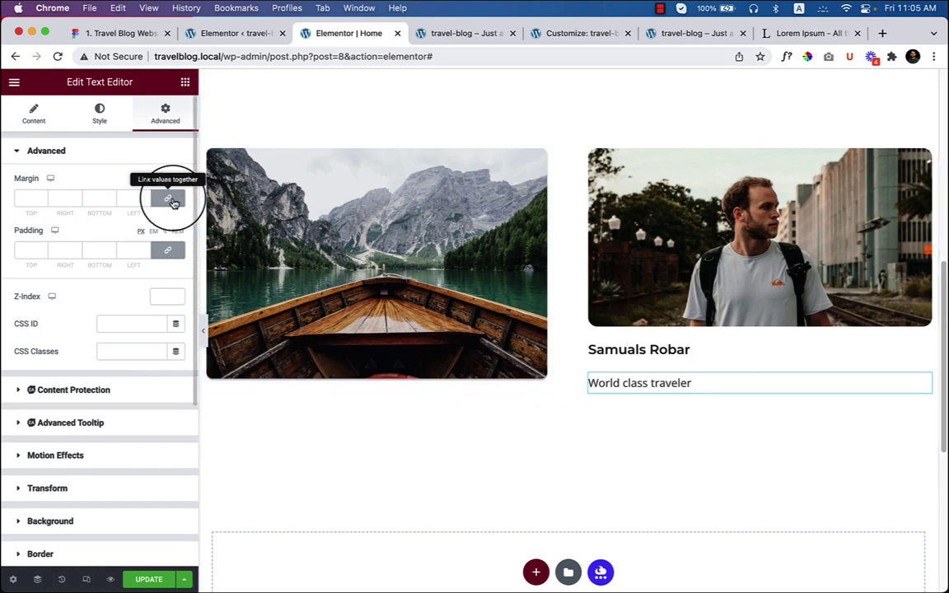
left_click(168, 197)
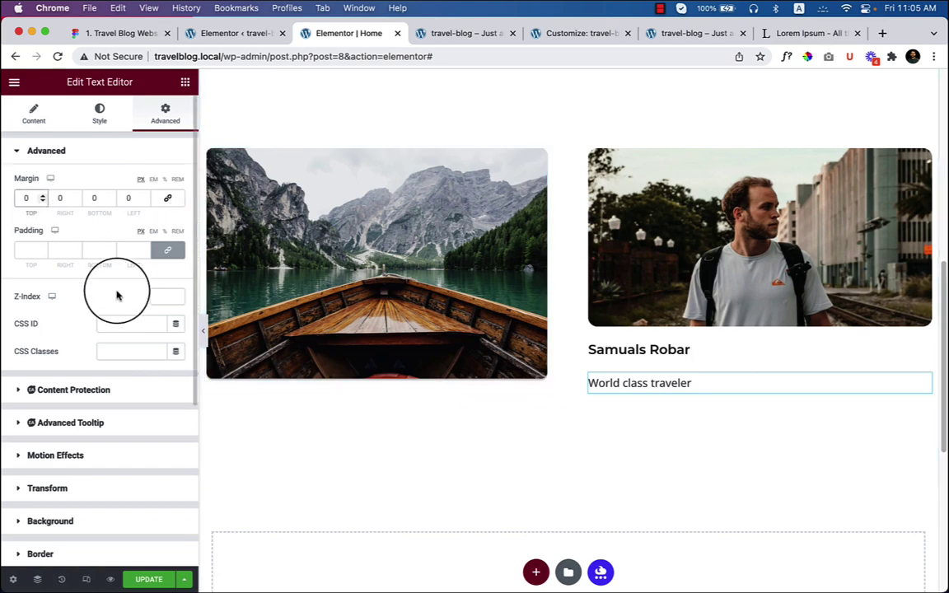
key("Down")
key("Down")
key("Down")
key("Down")
key("Down")
key("Down")
key("Down")
key("Down")
key("Down")
key("Down")
key("Down")
key("Down")
key("Down")
key("Down")
key("Down")
key("Down")
key("Down")
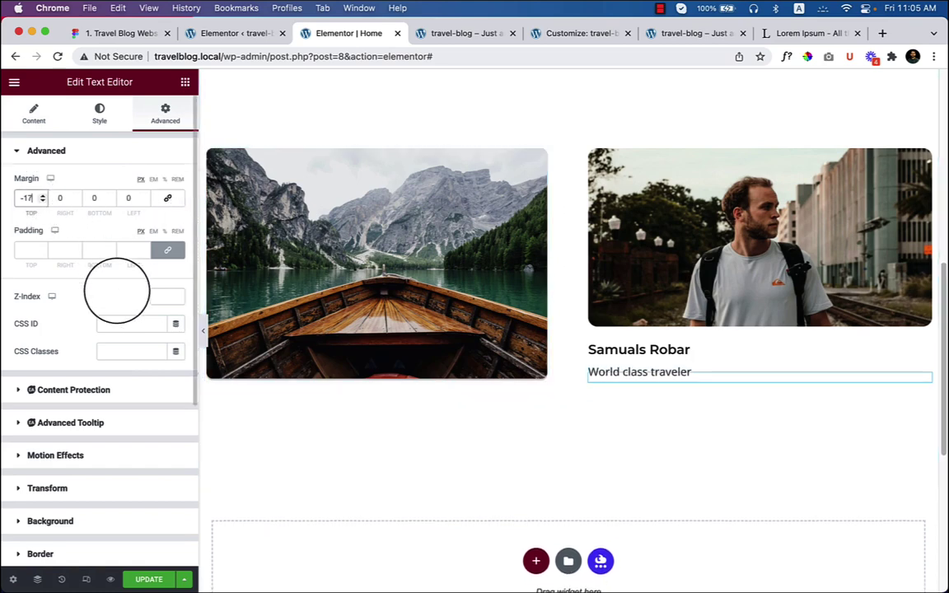
key("Down")
key("Down")
key("Down")
key("Down")
key("Down")
key("Down")
key("Up")
key("Up")
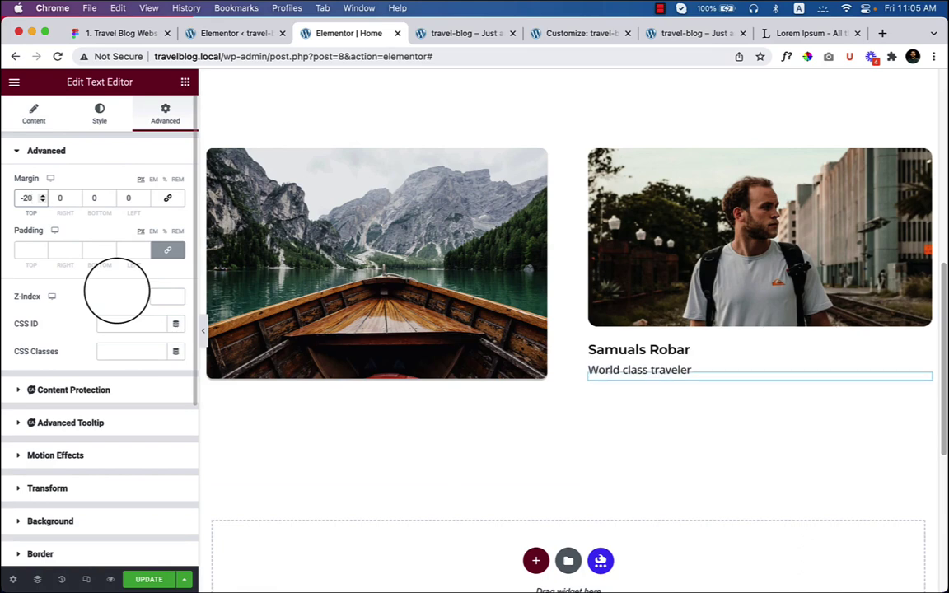
Select the paragraph wording in the Figma design for copying
left_click(122, 33)
left_click(577, 339)
double_click(579, 338)
key("super+c")
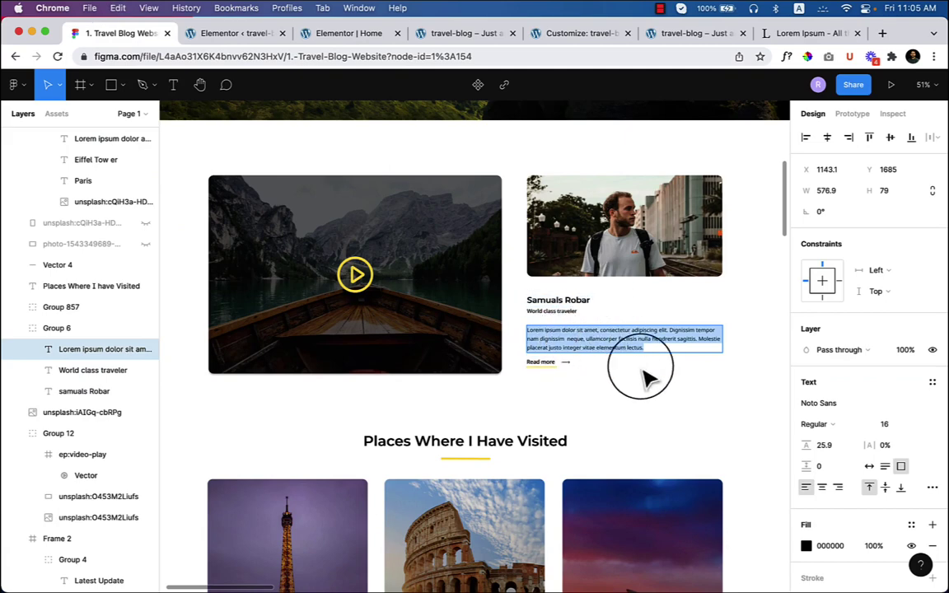
left_click(330, 34)
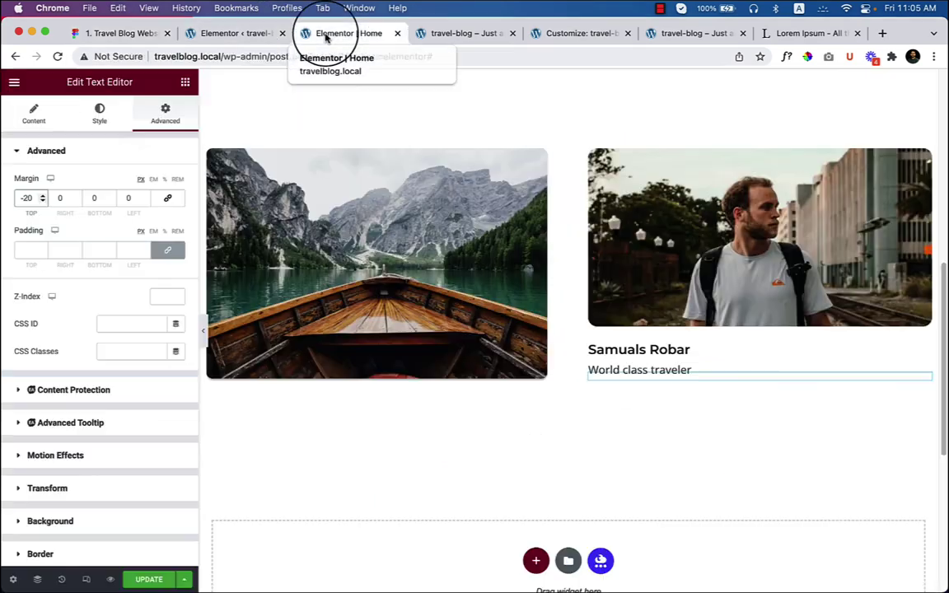
left_click(186, 81)
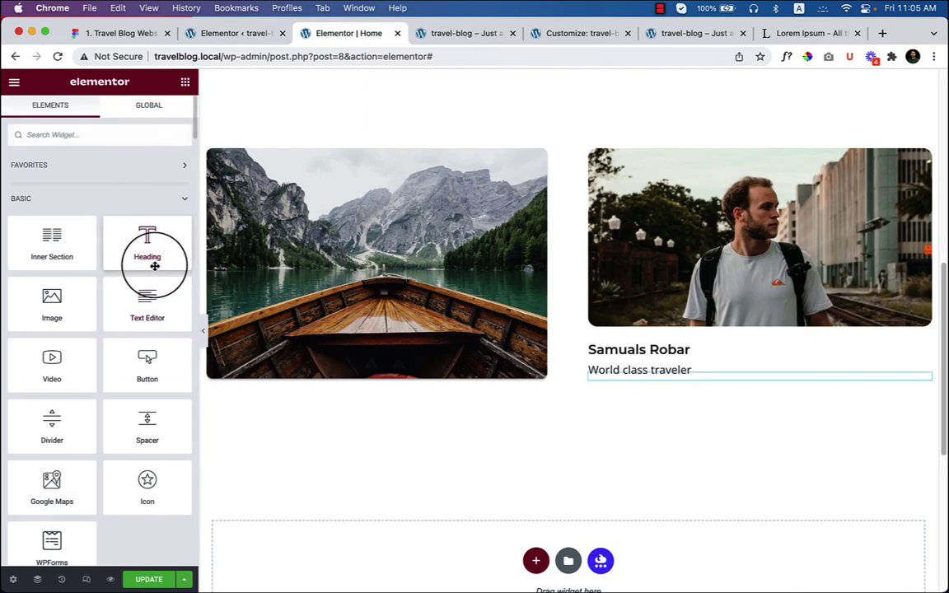
left_click_drag(142, 285, 689, 388)
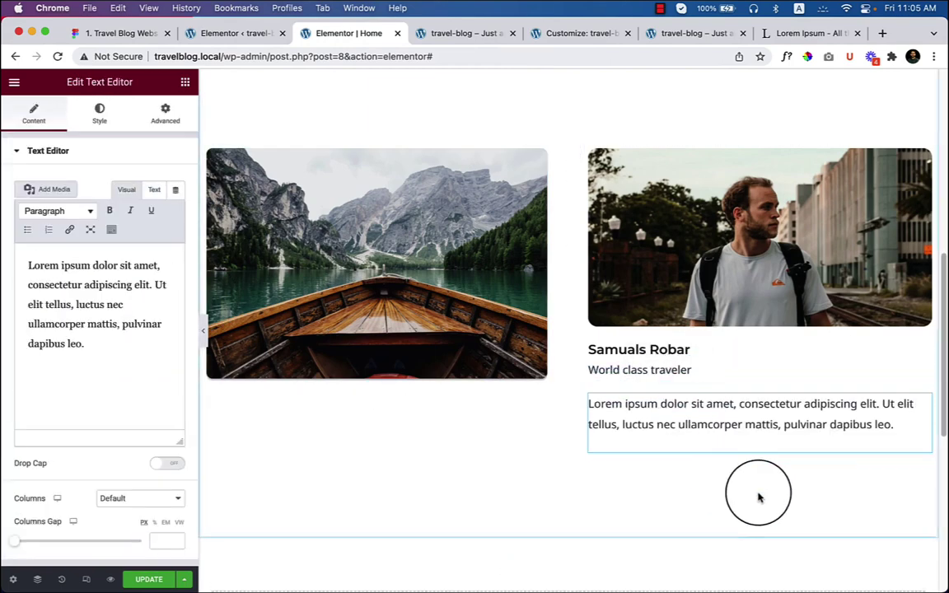
left_click(154, 190)
key("super+a")
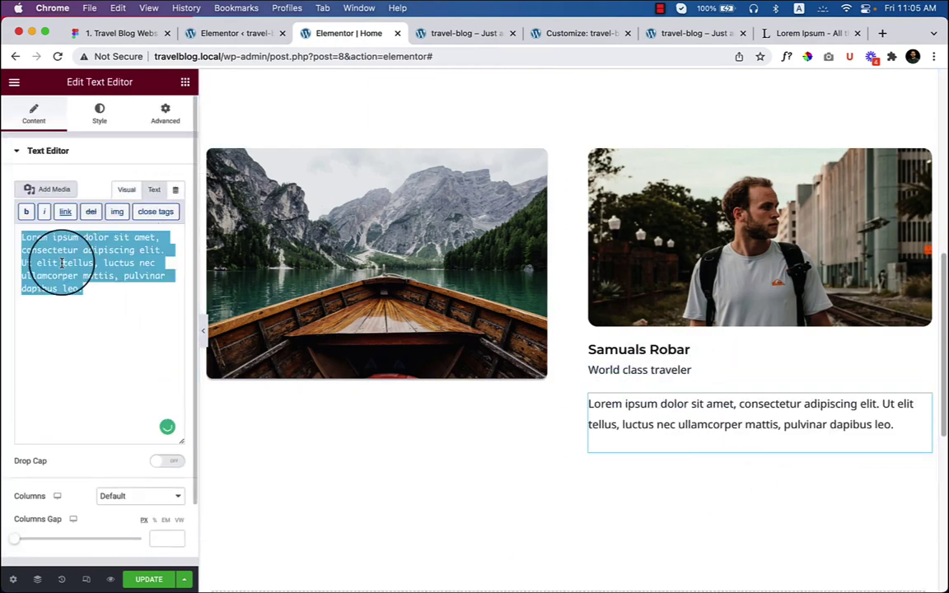
key("super+v")
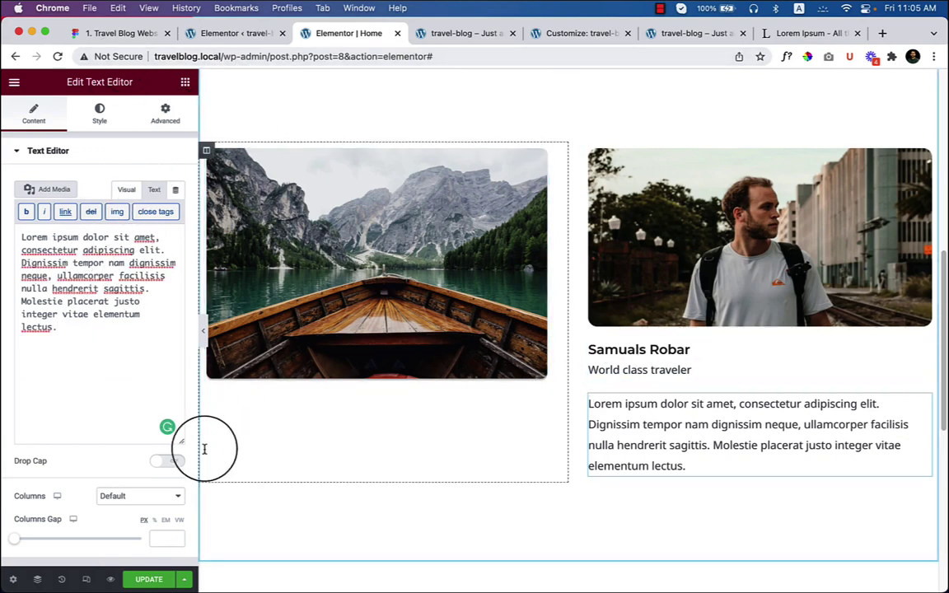
left_click(202, 333)
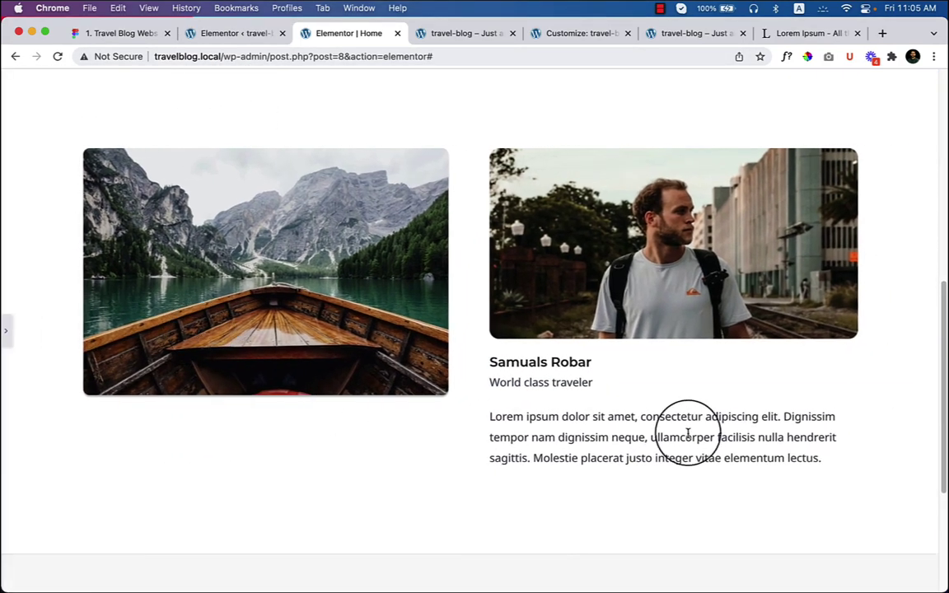
scroll(689, 429, "down", 2)
scroll(689, 434, "up", 5)
scroll(689, 434, "up", 4)
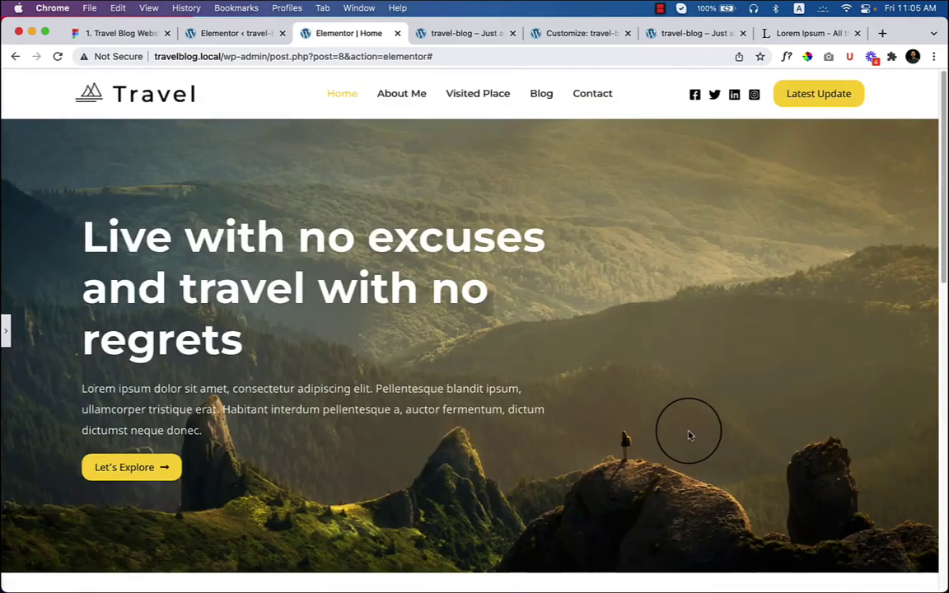
scroll(689, 434, "down", 6)
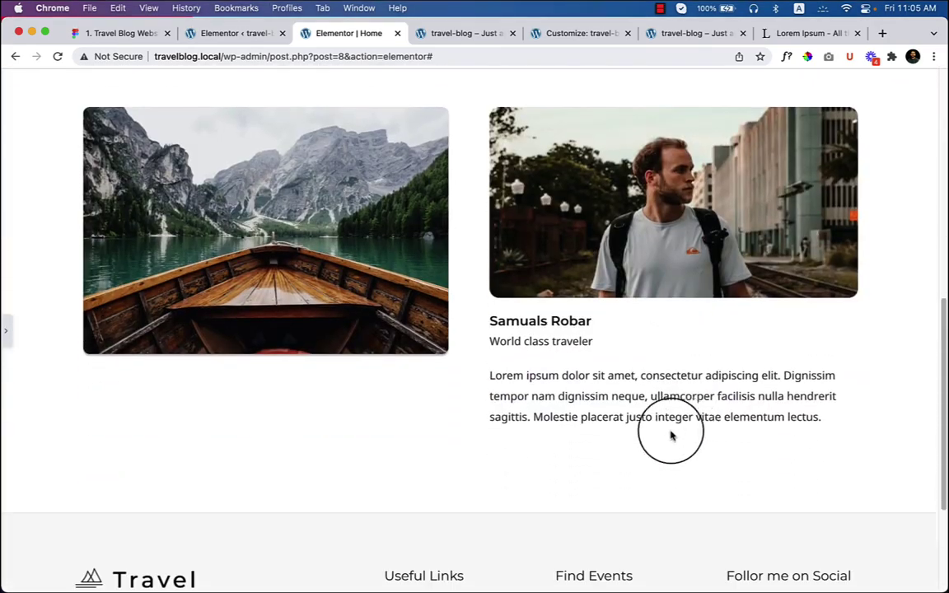
left_click(7, 334)
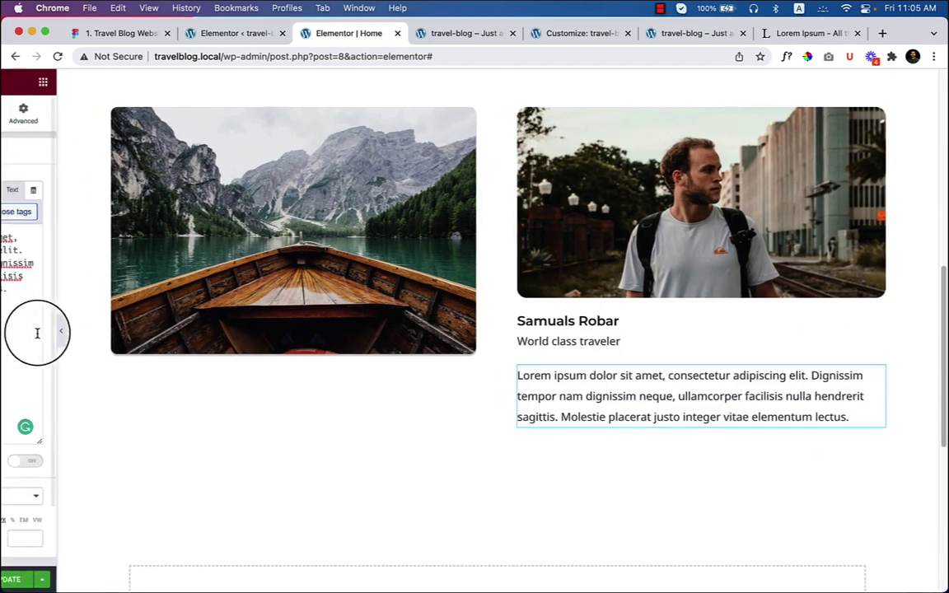
left_click(115, 33)
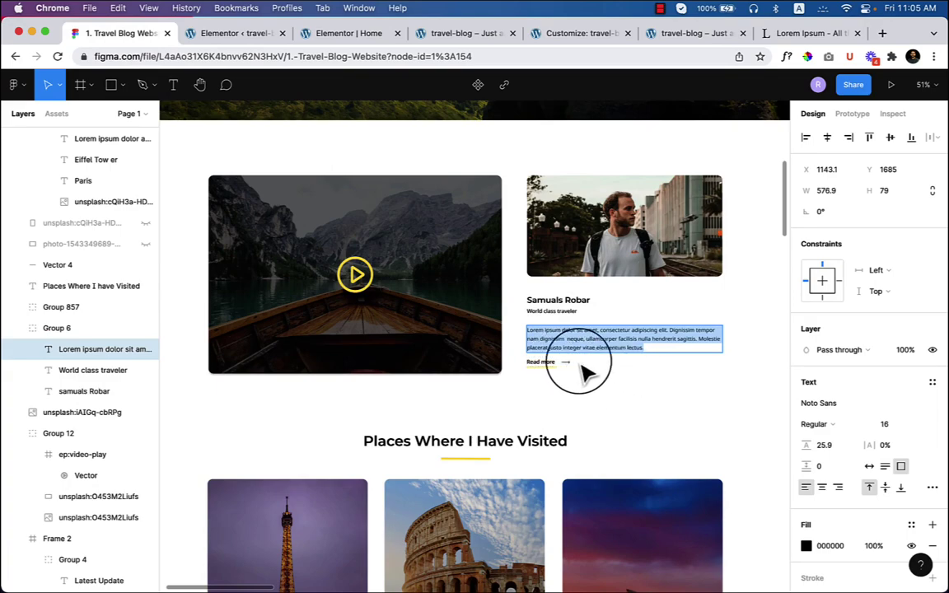
Add a Button widget under the paragraph with the text 'Read More'
left_click(340, 33)
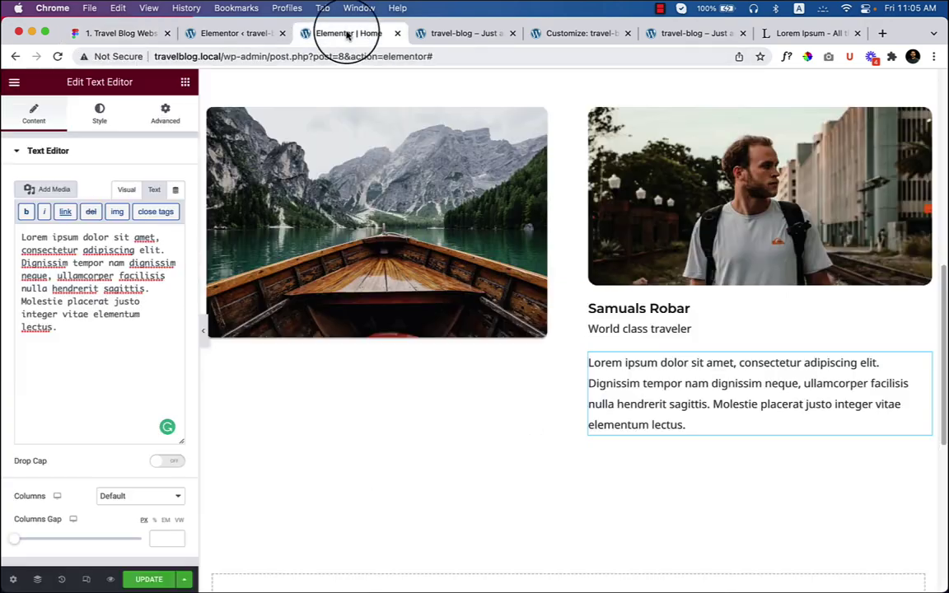
left_click(183, 84)
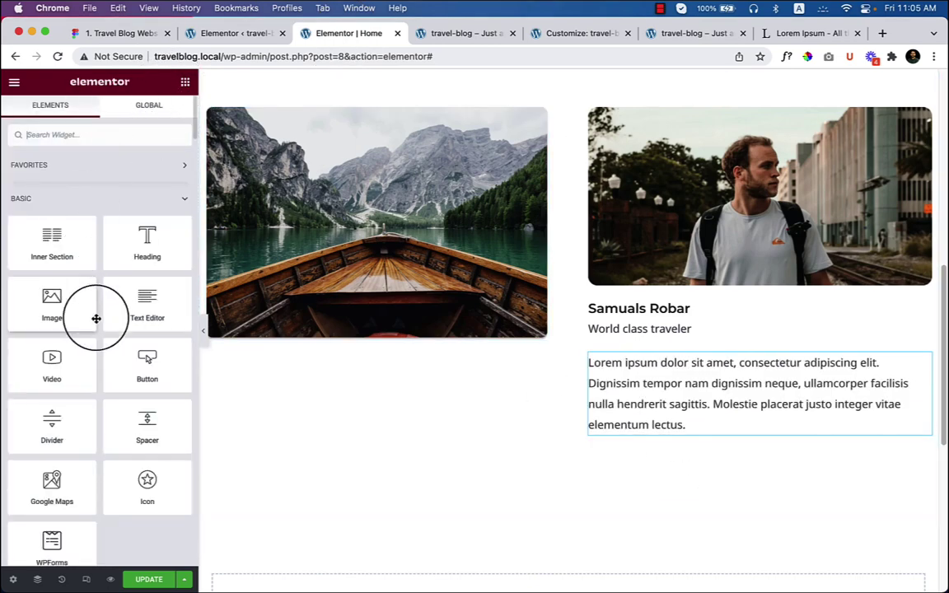
left_click_drag(144, 371, 664, 416)
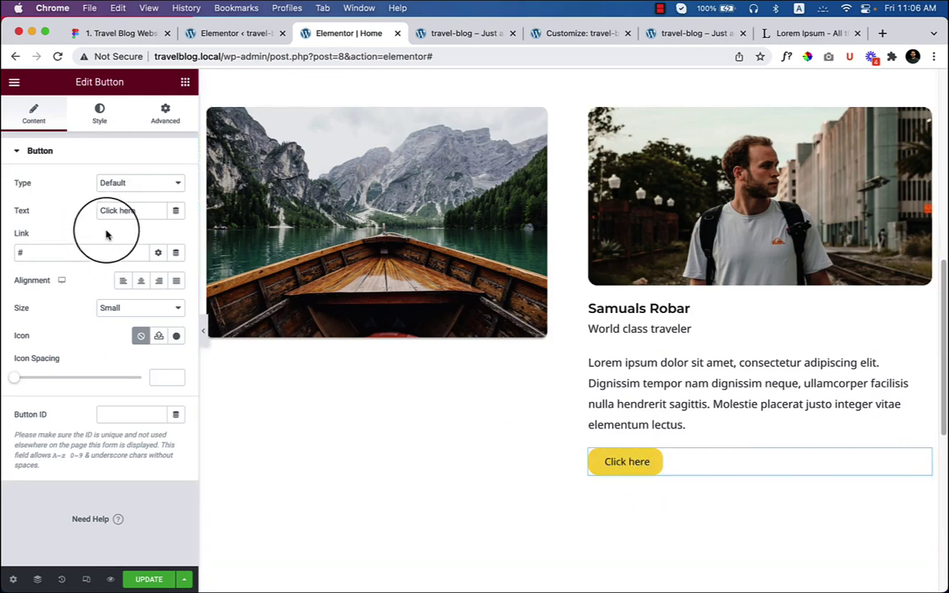
type("Rea")
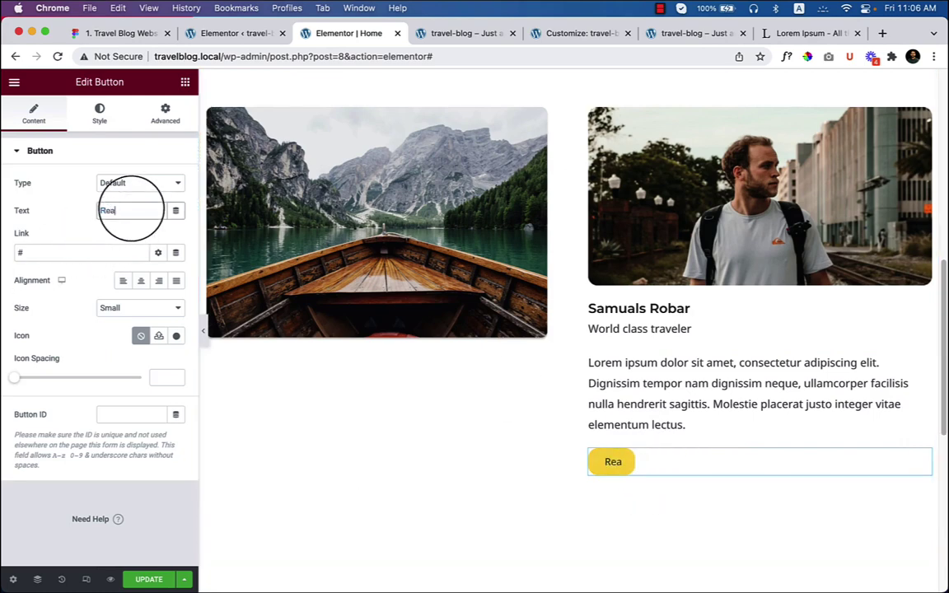
type("d More")
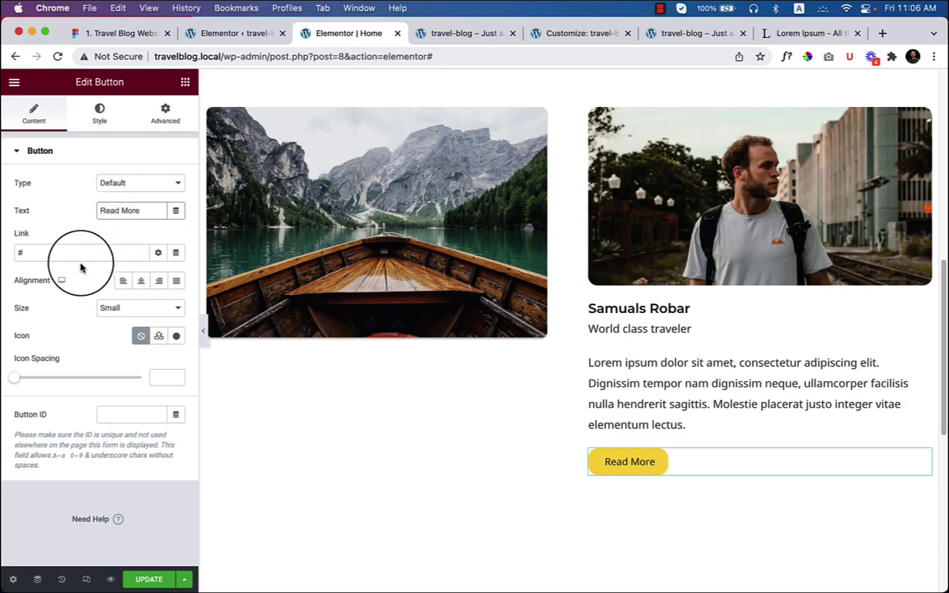
Give the button the Long arrow right icon
left_click(176, 335)
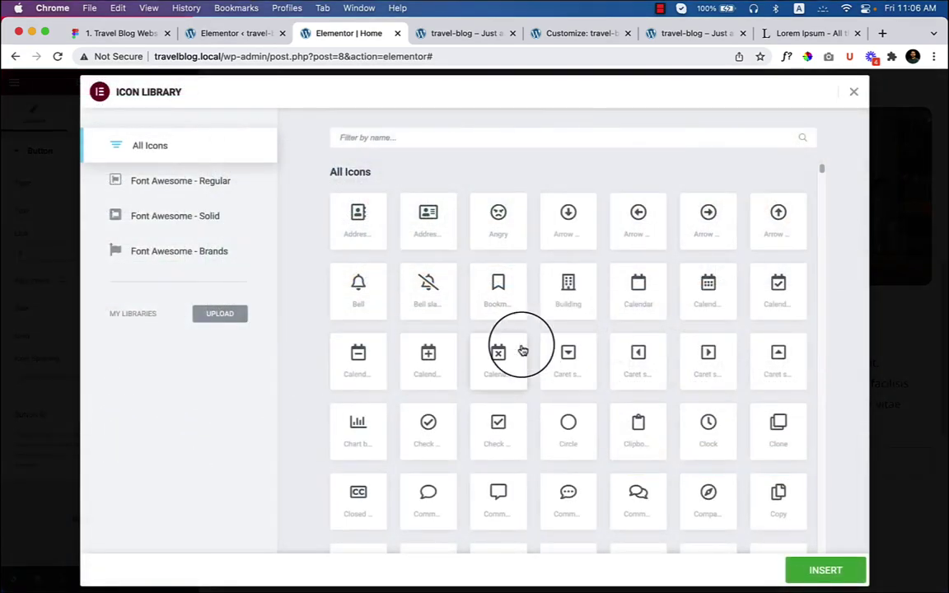
type("arro")
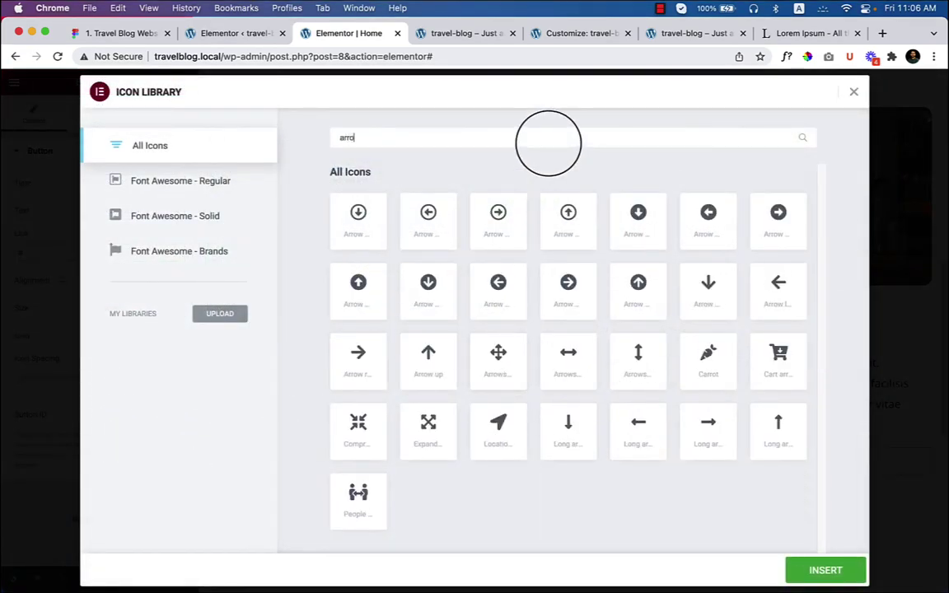
left_click(724, 439)
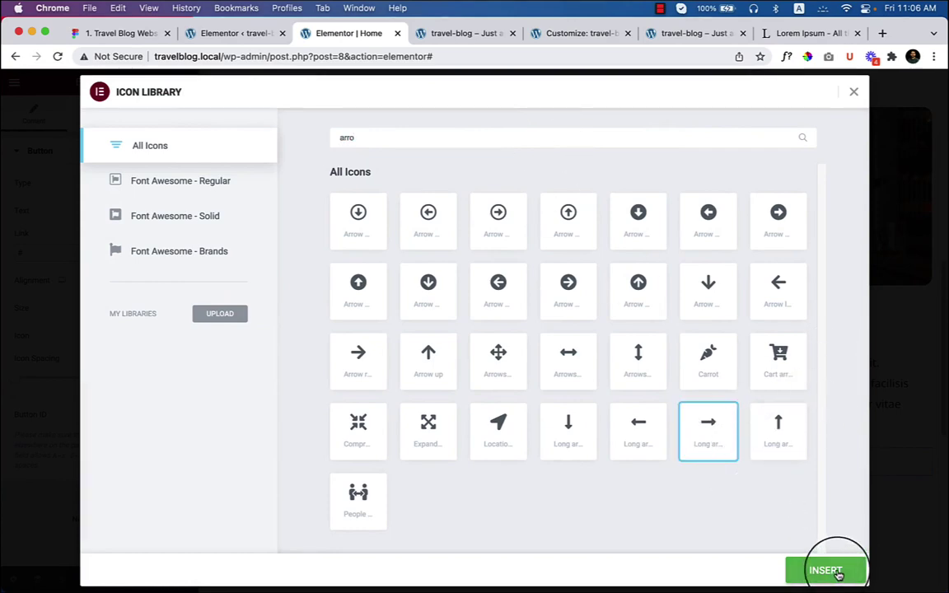
left_click(834, 570)
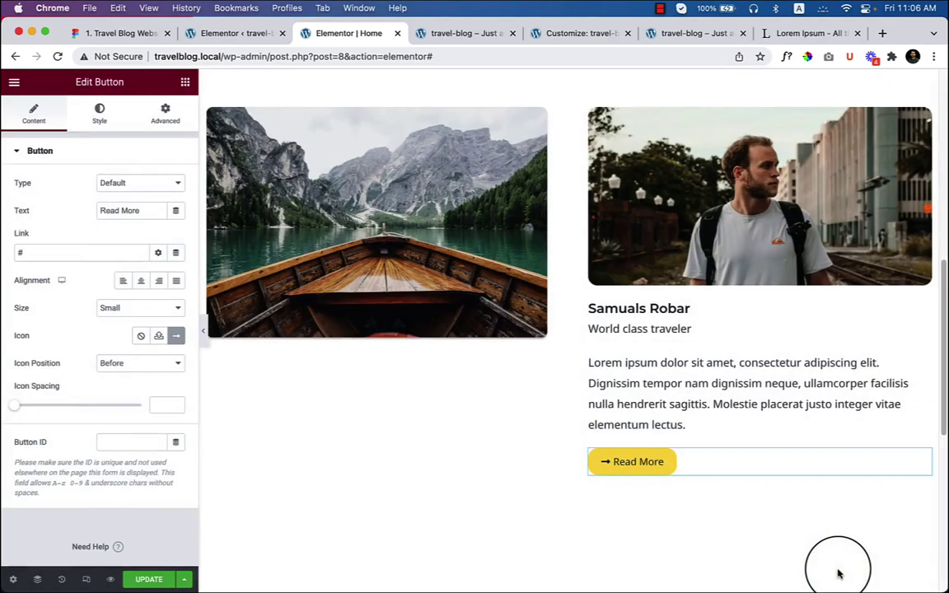
Place the icon after the text with Icon Spacing 11, checking against the Figma design
left_click(152, 370)
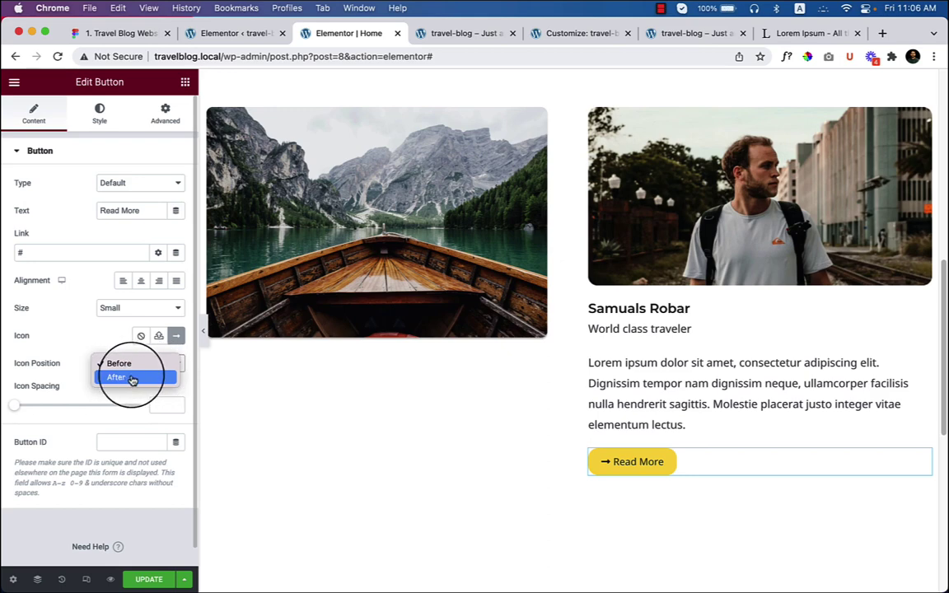
left_click(132, 379)
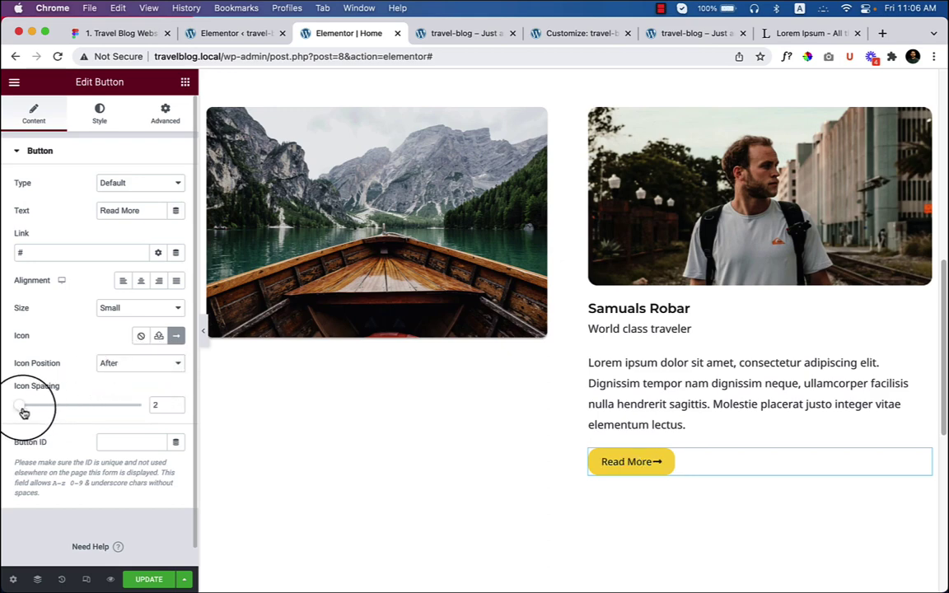
left_click_drag(34, 414, 47, 416)
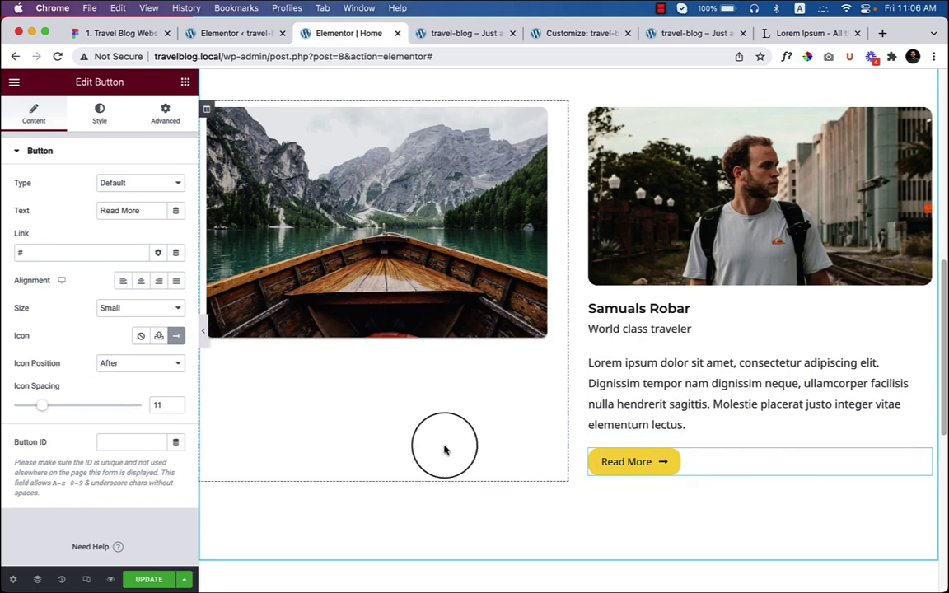
left_click(146, 33)
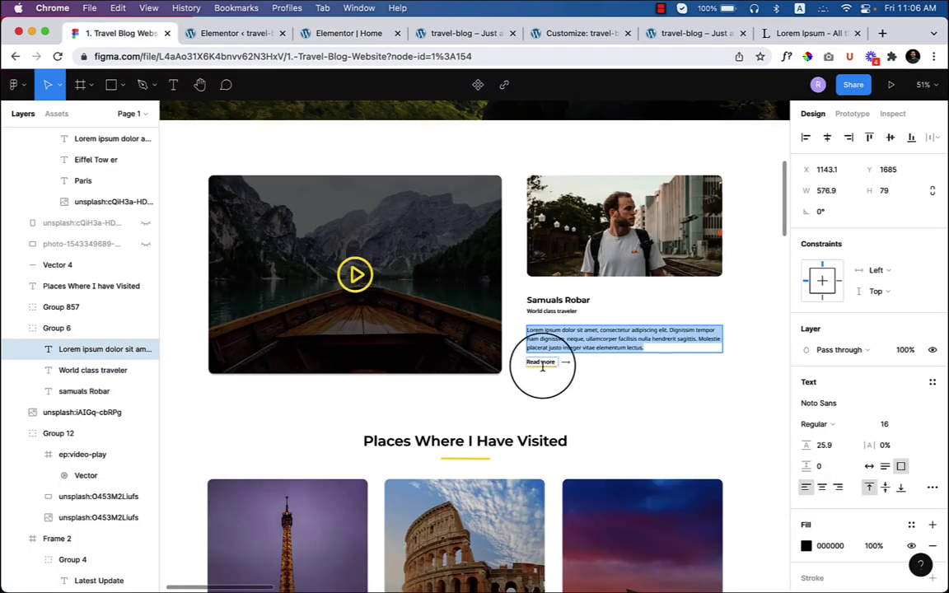
scroll(528, 366, "up", 5)
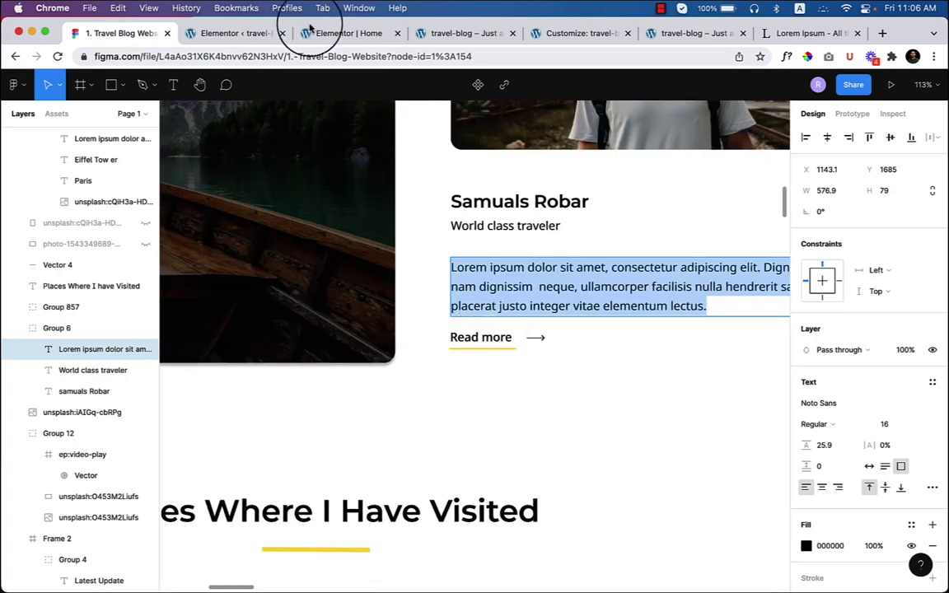
left_click(347, 33)
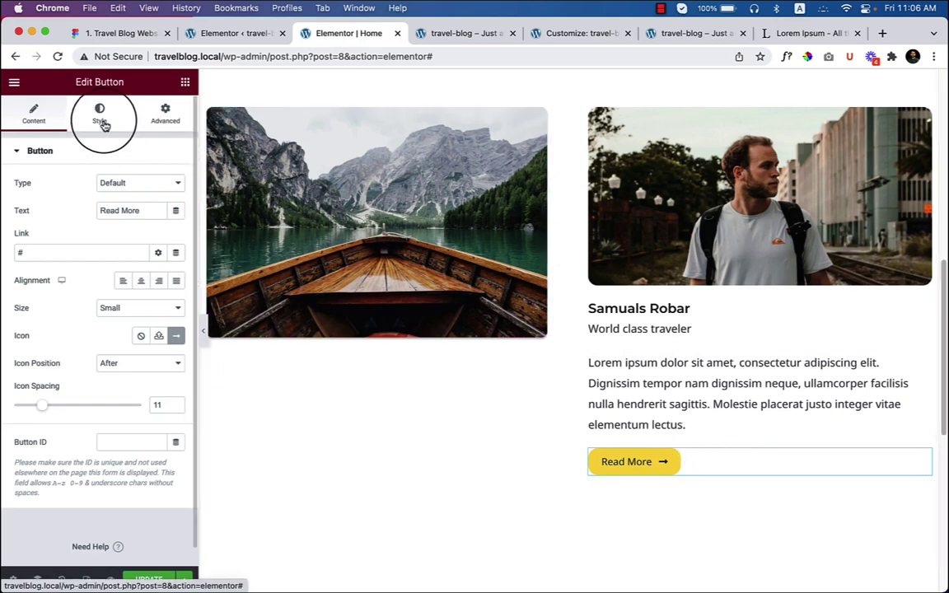
Give the button a solid border with an unlinked bottom width of 4
left_click(102, 122)
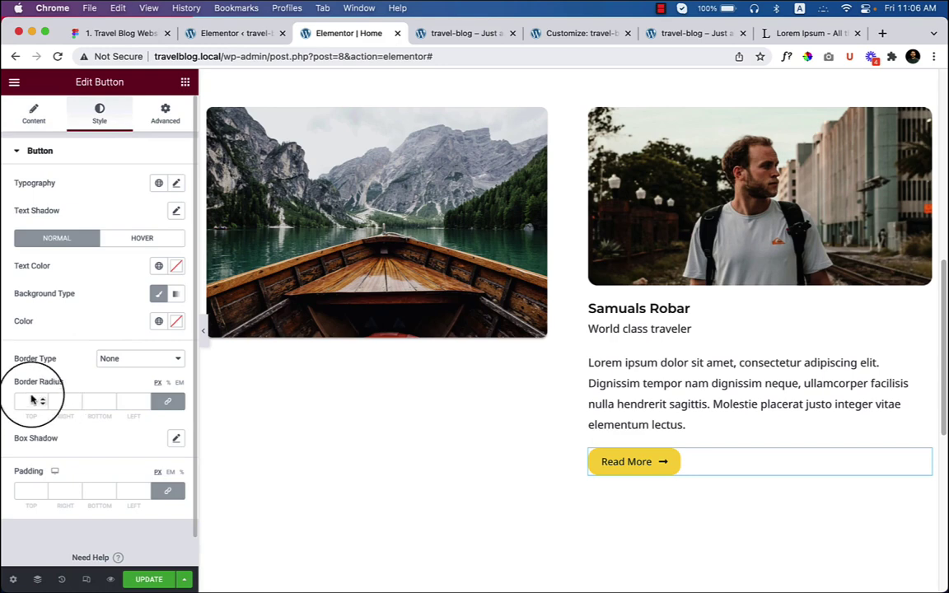
left_click(133, 360)
left_click(142, 373)
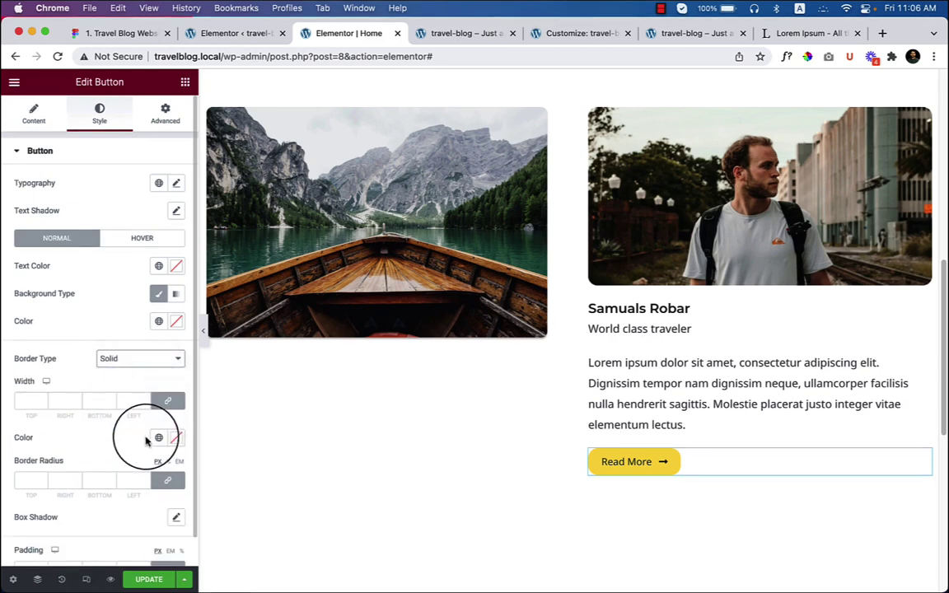
left_click(167, 401)
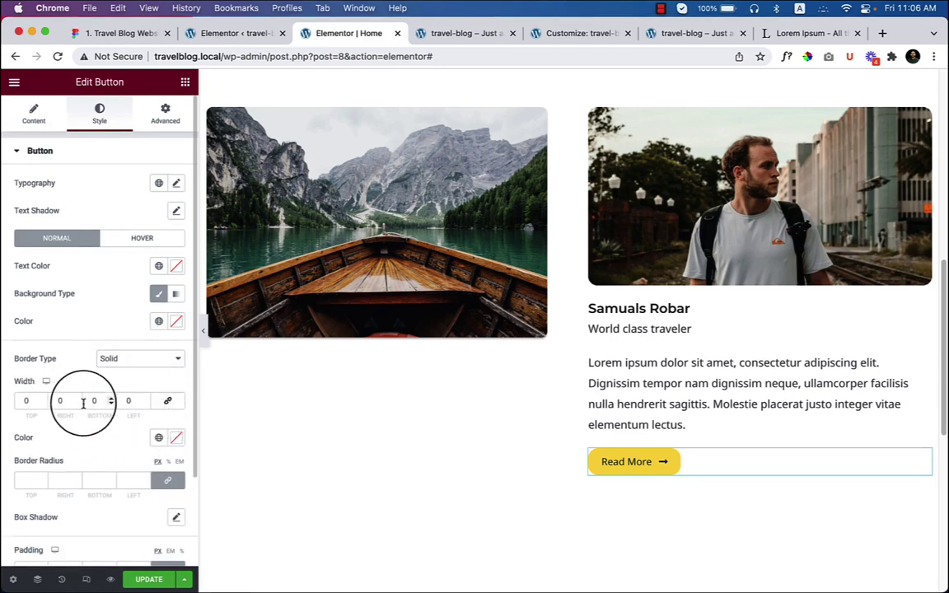
left_click(99, 401)
type("4")
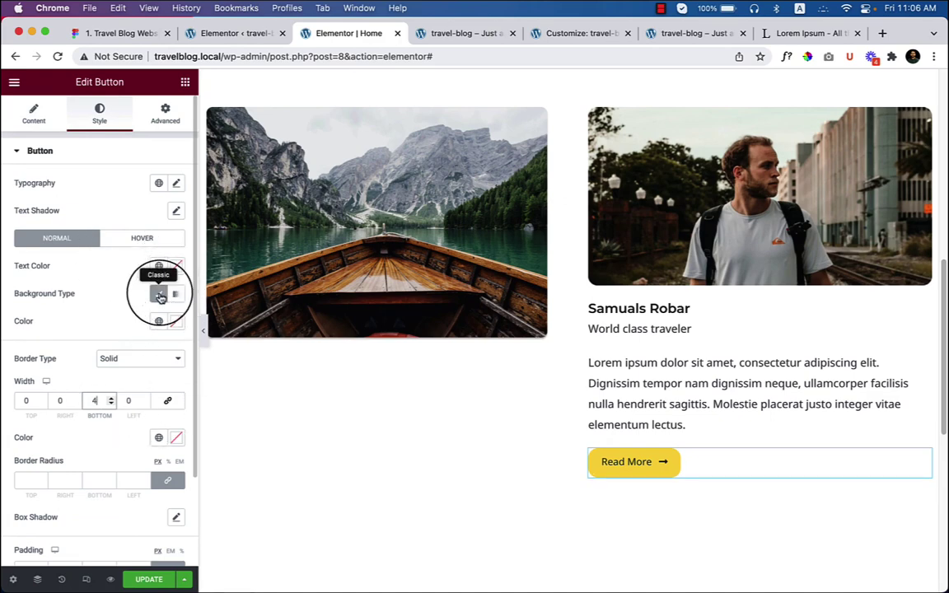
Make the button's background colour fully transparent and preview it
left_click(160, 295)
left_click(160, 296)
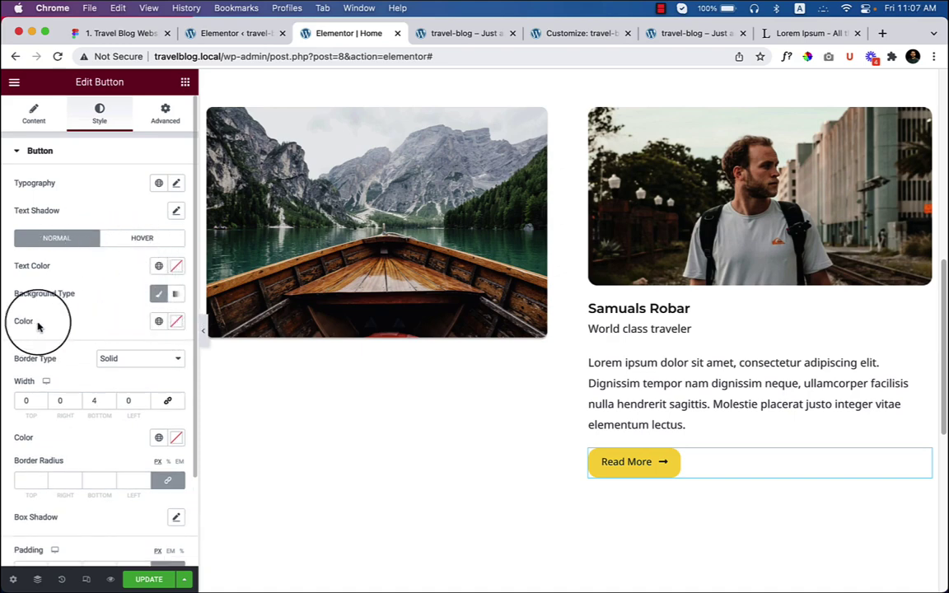
left_click(161, 296)
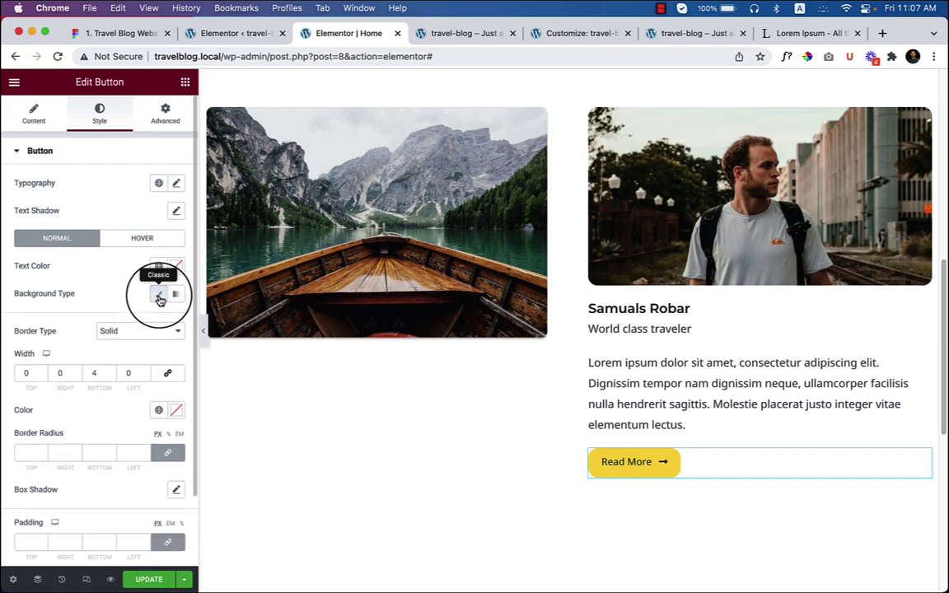
left_click(175, 321)
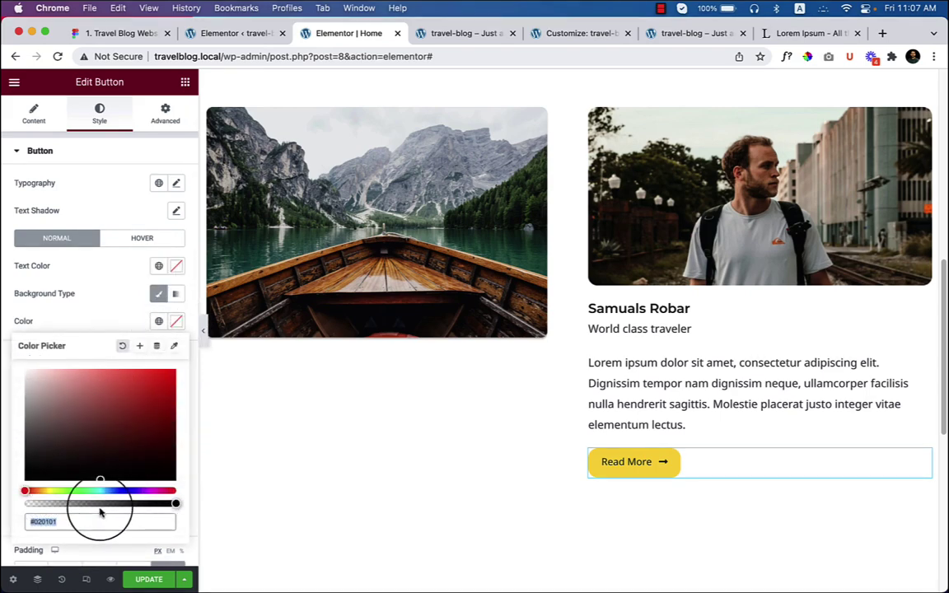
left_click_drag(100, 513, 3, 512)
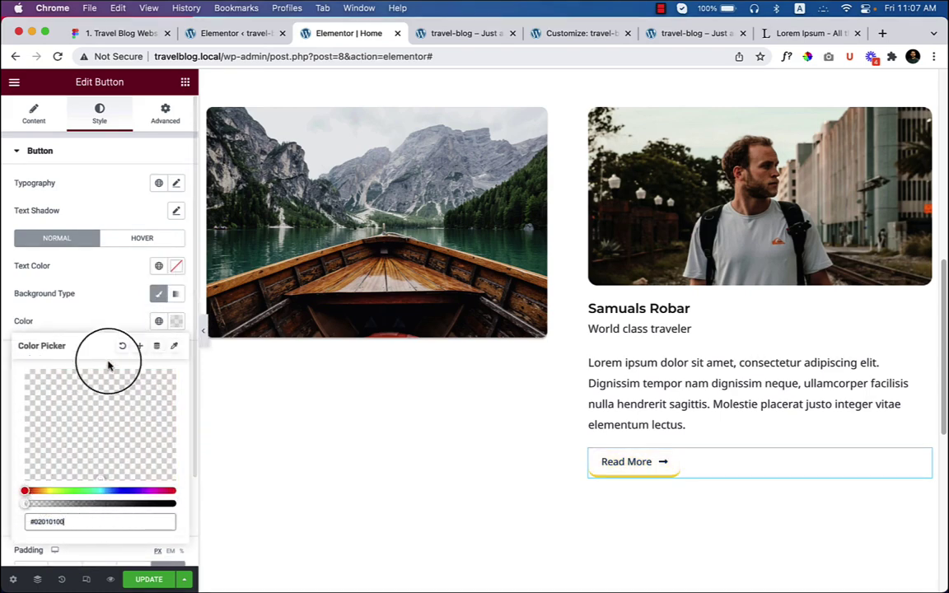
left_click(106, 320)
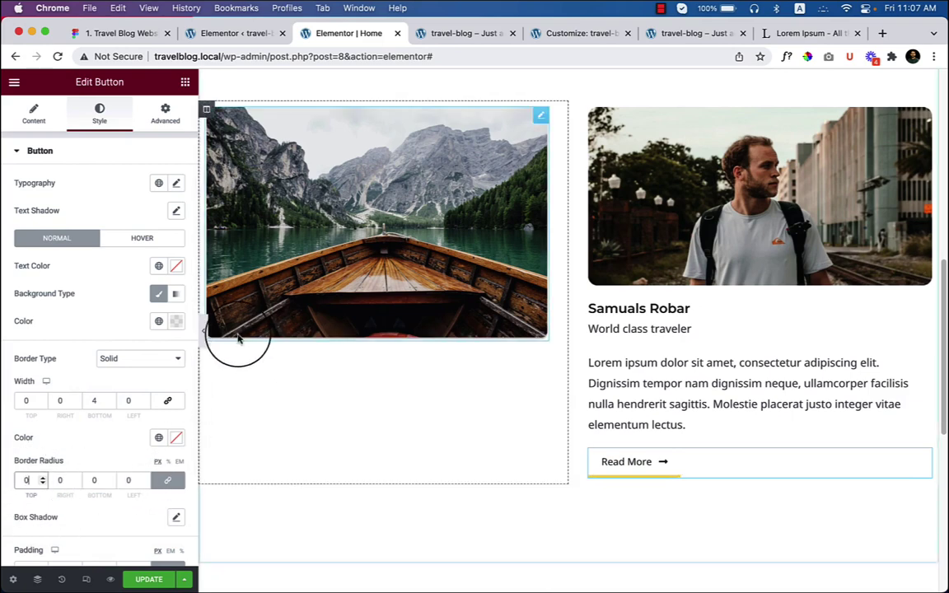
left_click(204, 330)
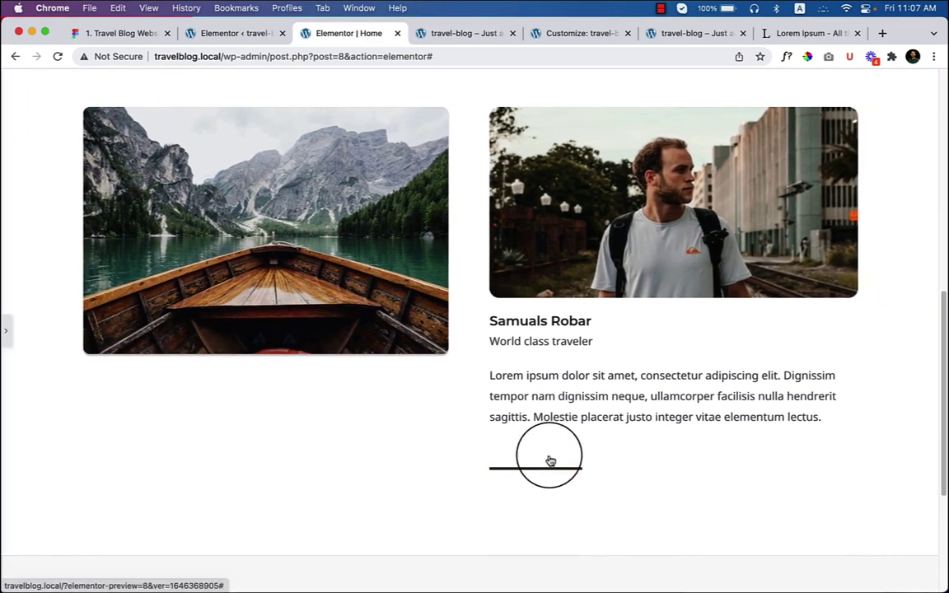
left_click(6, 334)
Unlink the button padding and set bottom padding to 10
left_click(112, 33)
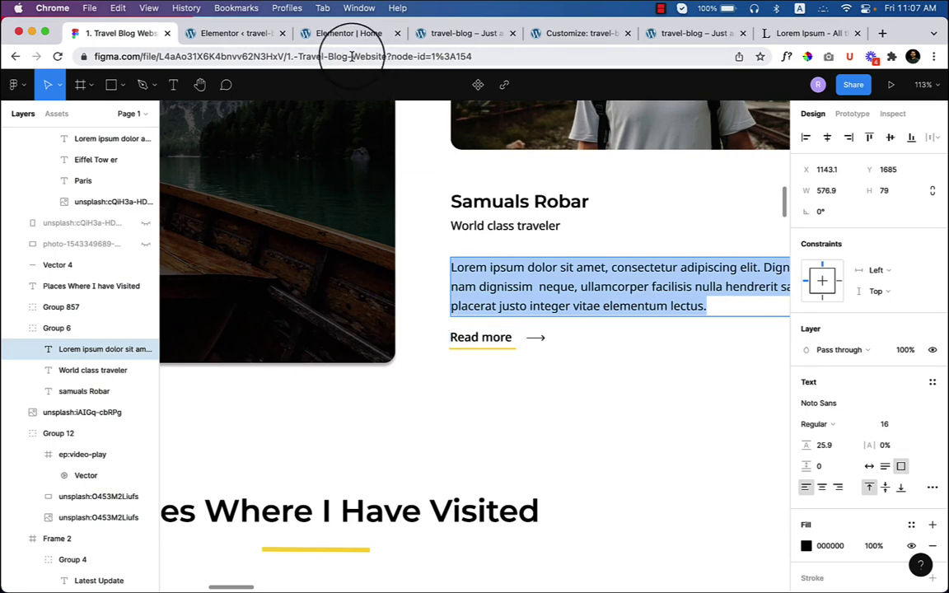
left_click(326, 34)
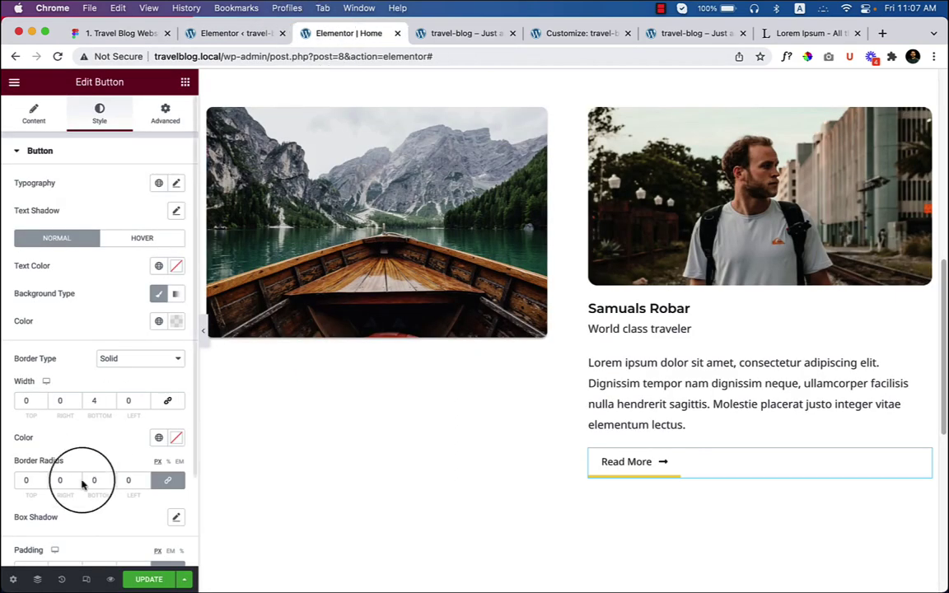
scroll(70, 494, "down", 2)
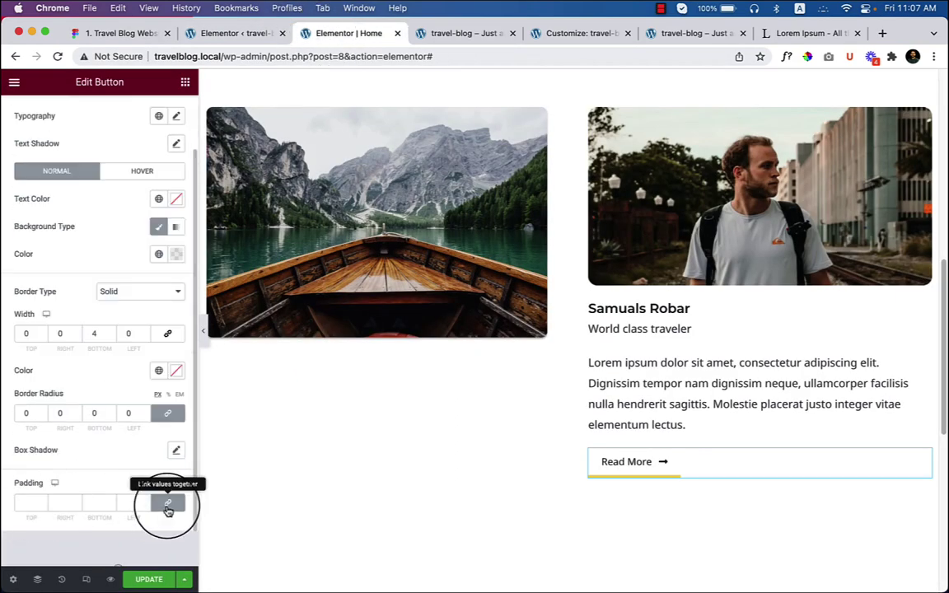
left_click(167, 506)
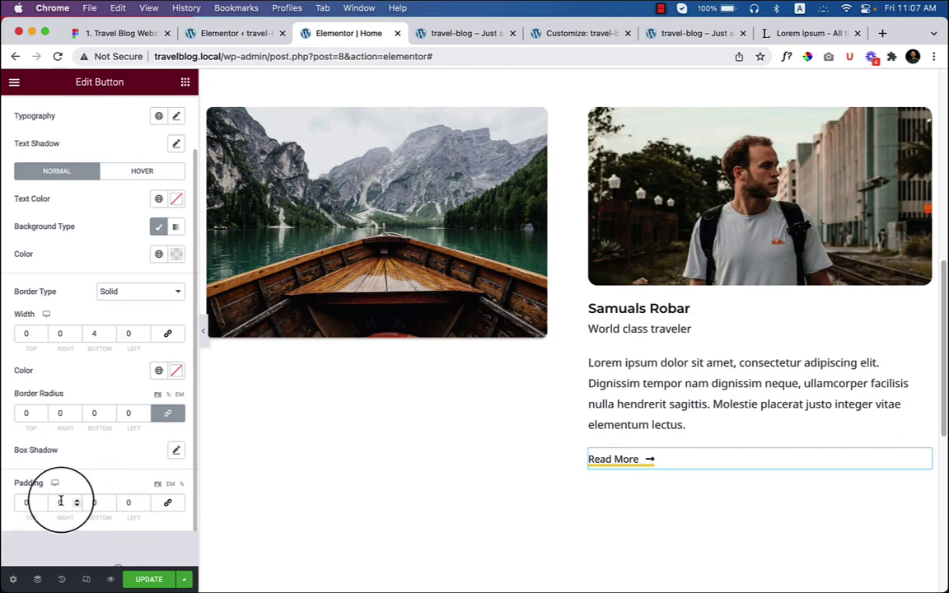
type("20")
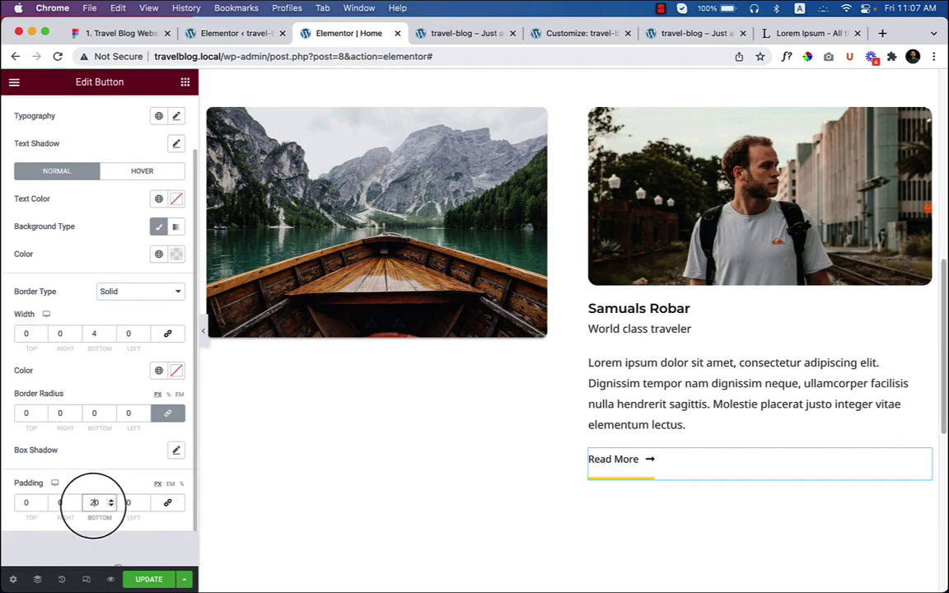
double_click(93, 503)
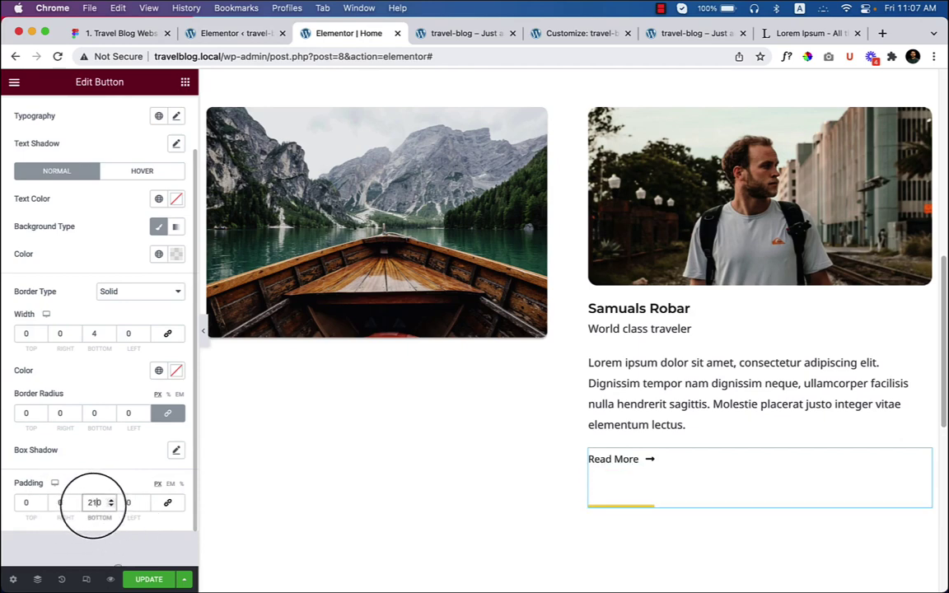
type("10")
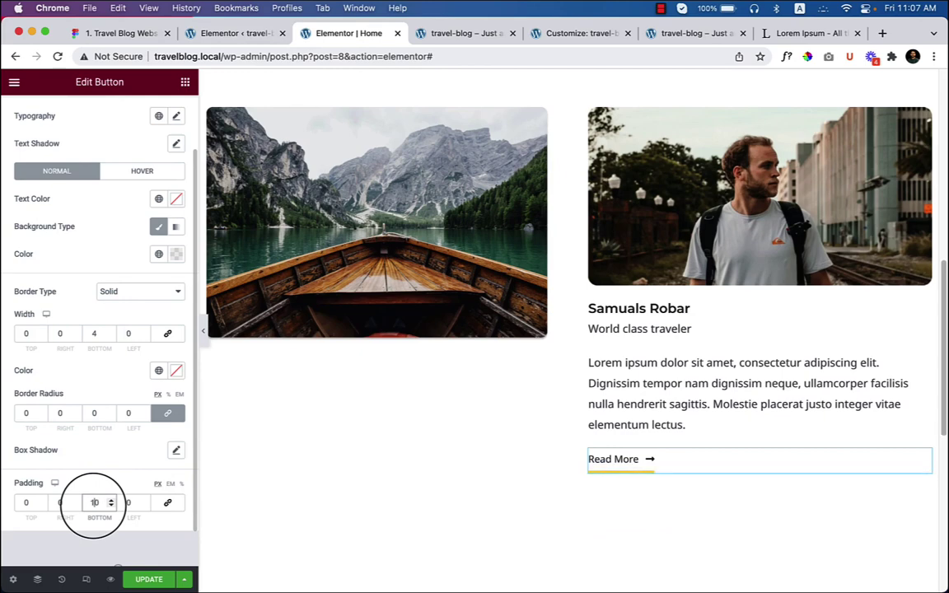
Change the bottom border width to 3 and preview the button
double_click(94, 334)
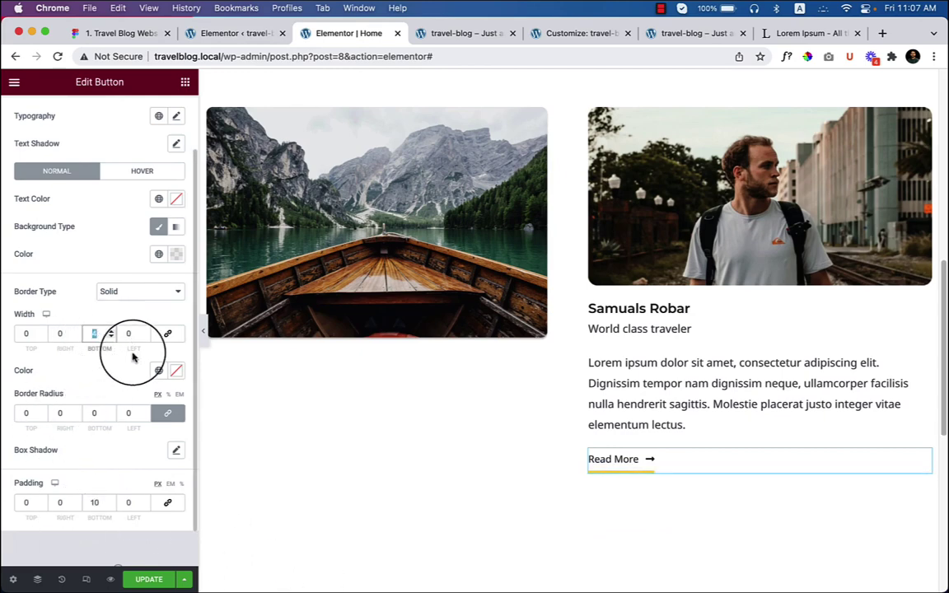
type("3")
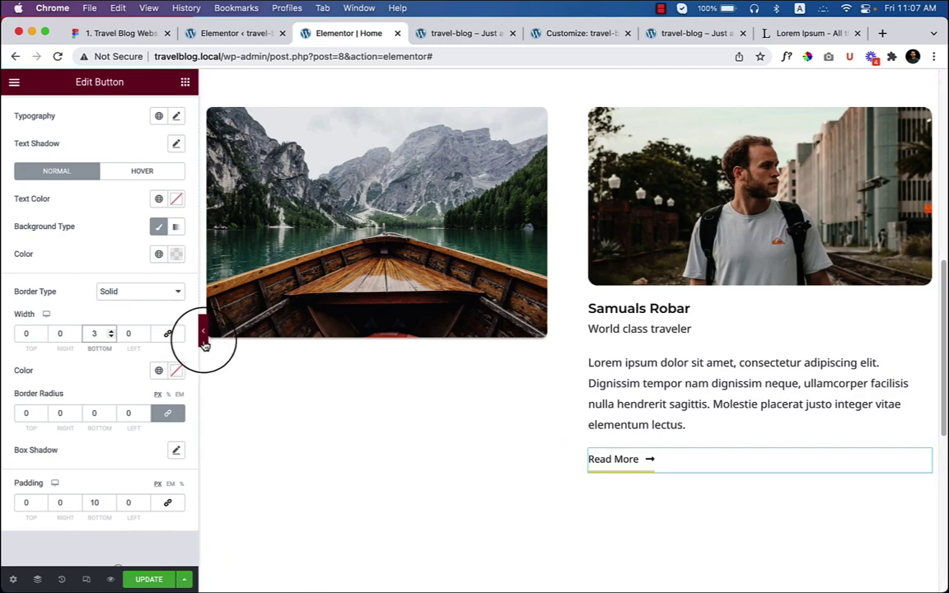
left_click(204, 340)
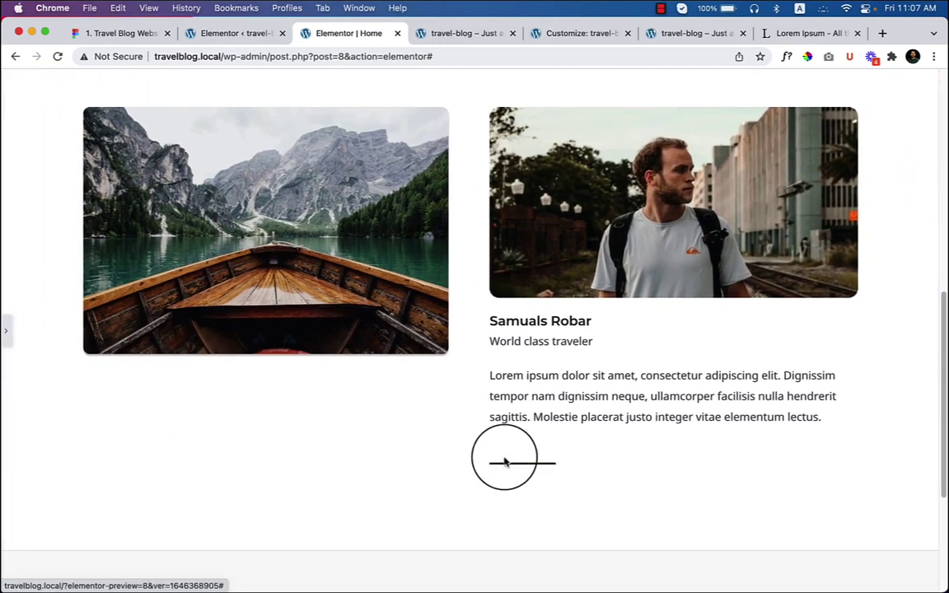
left_click(8, 334)
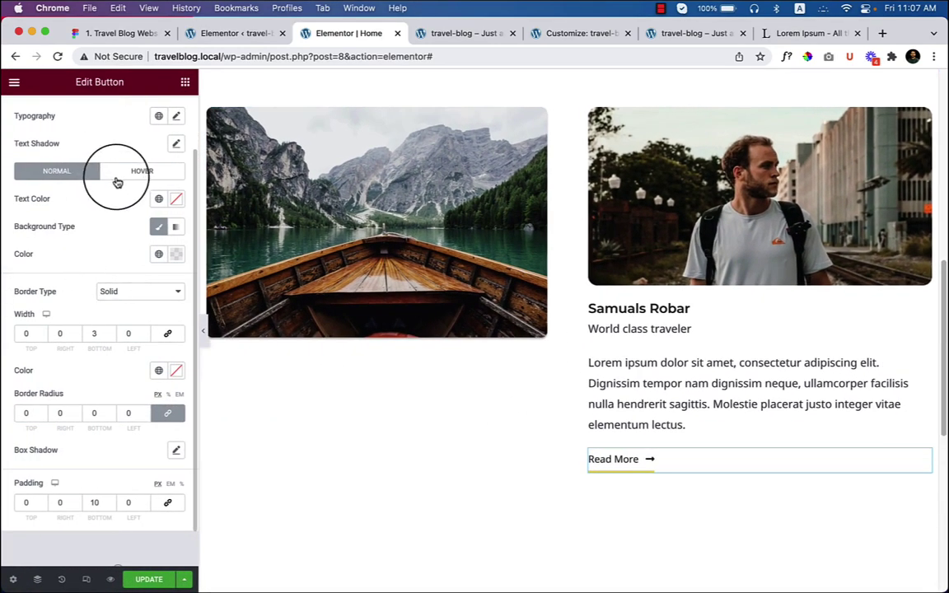
Set the button's Hover text colour to the black global colour and preview it
left_click(138, 172)
left_click(153, 202)
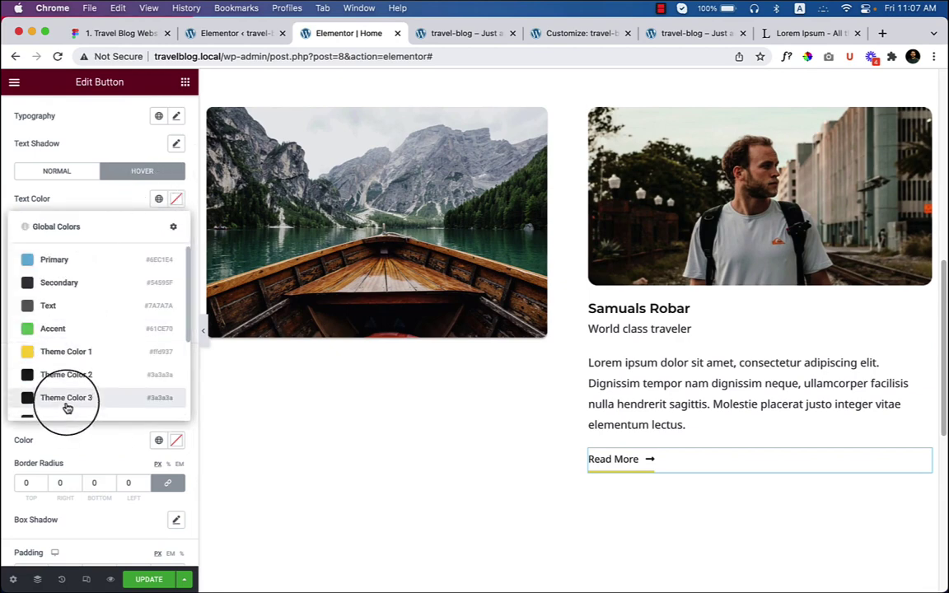
scroll(67, 408, "down", 3)
left_click(84, 338)
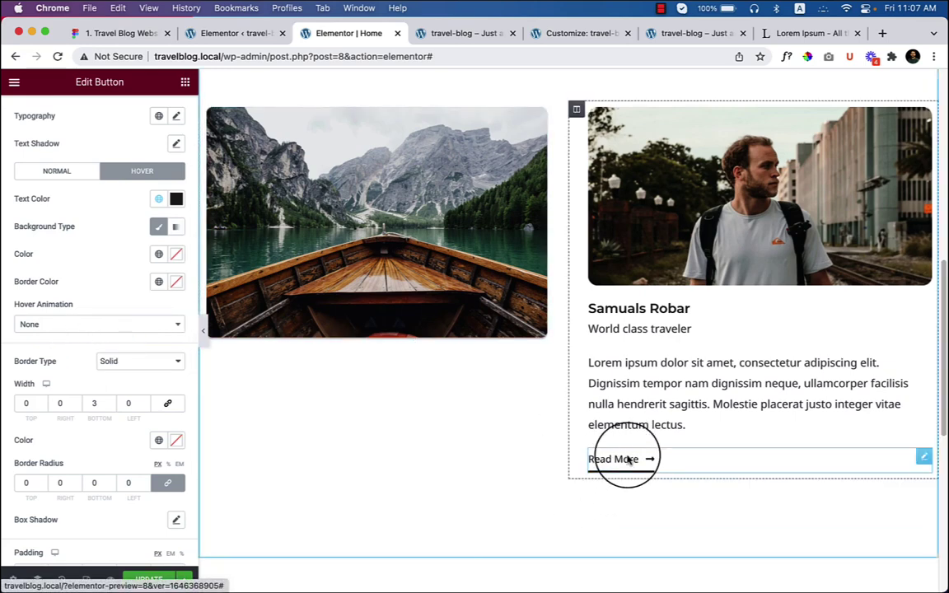
left_click(203, 331)
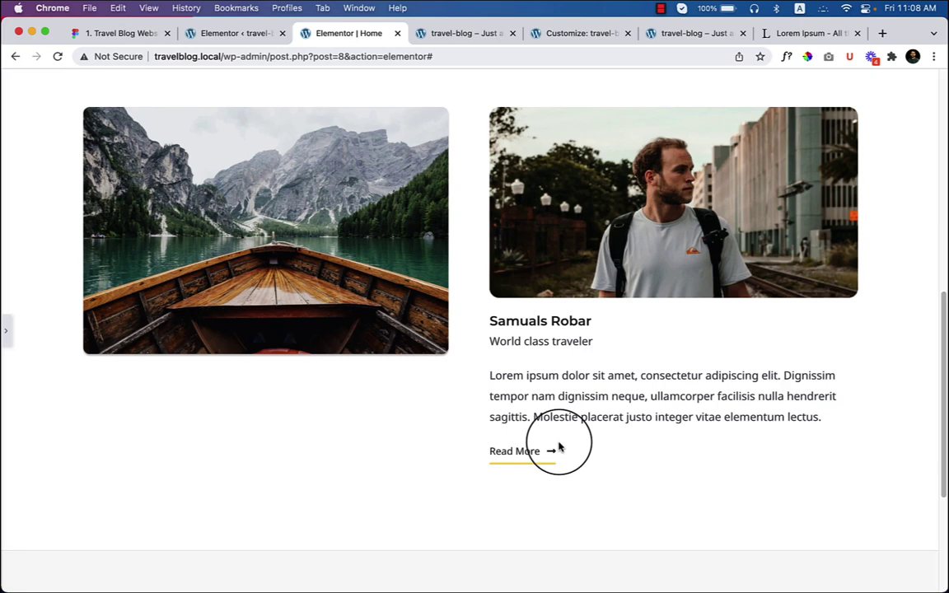
scroll(270, 308, "up", 5)
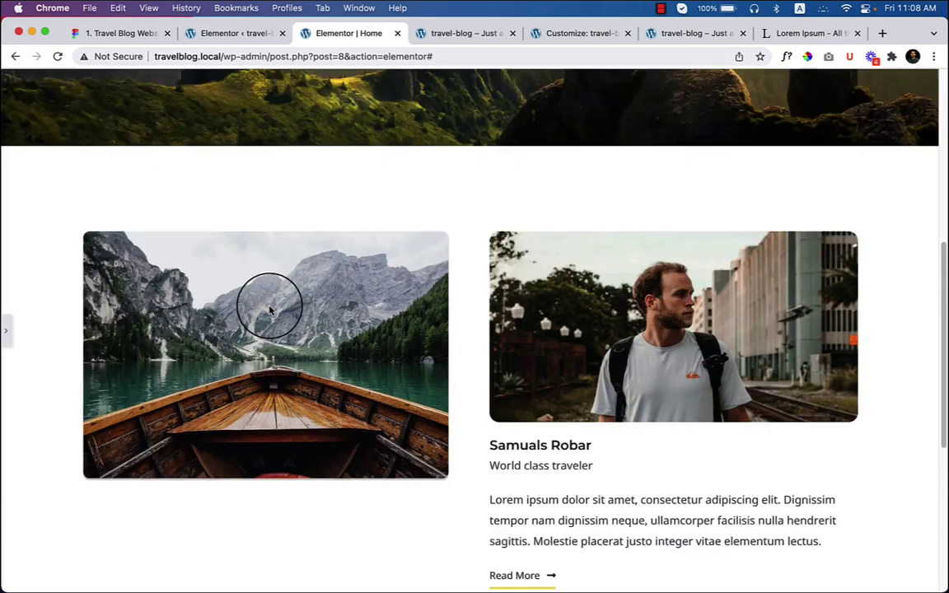
scroll(270, 311, "down", 4)
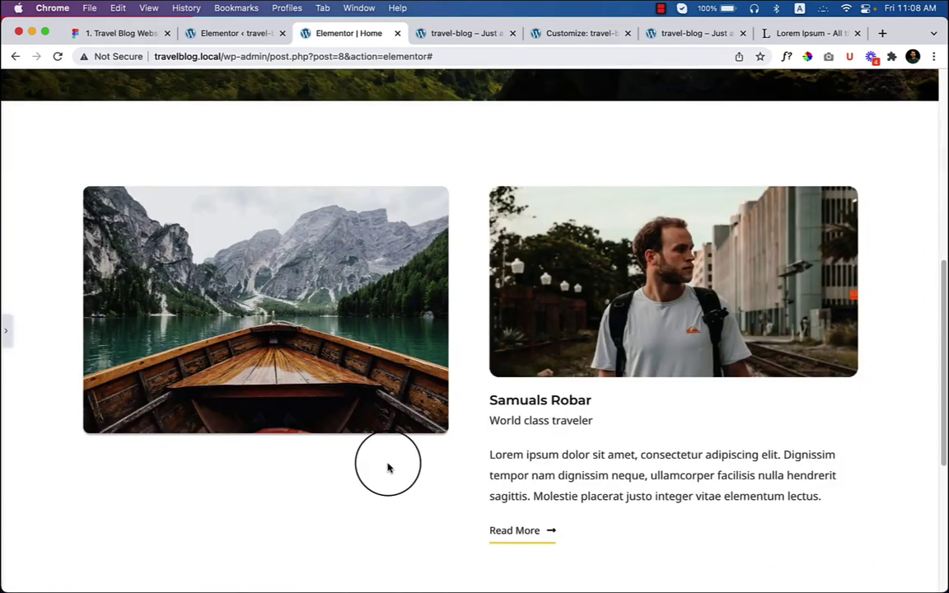
left_click(4, 331)
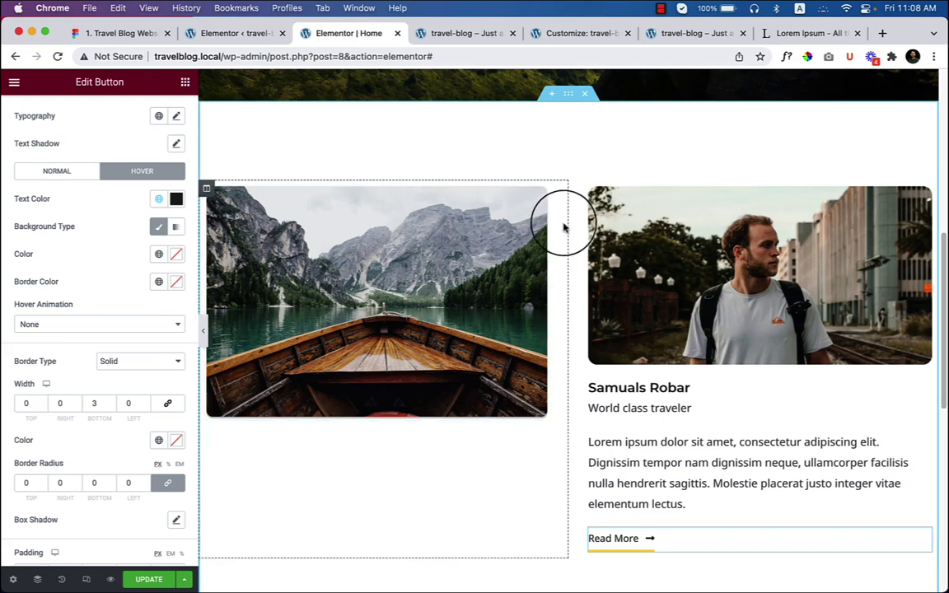
Delete the boat image widget and set about-left.jpg as the left column's classic background
right_click(542, 195)
left_click(602, 387)
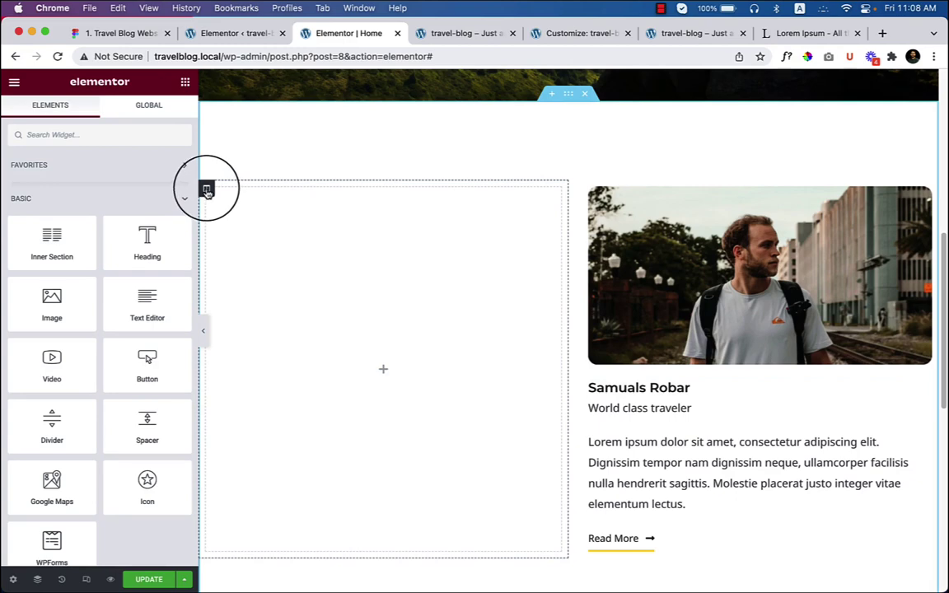
left_click(207, 190)
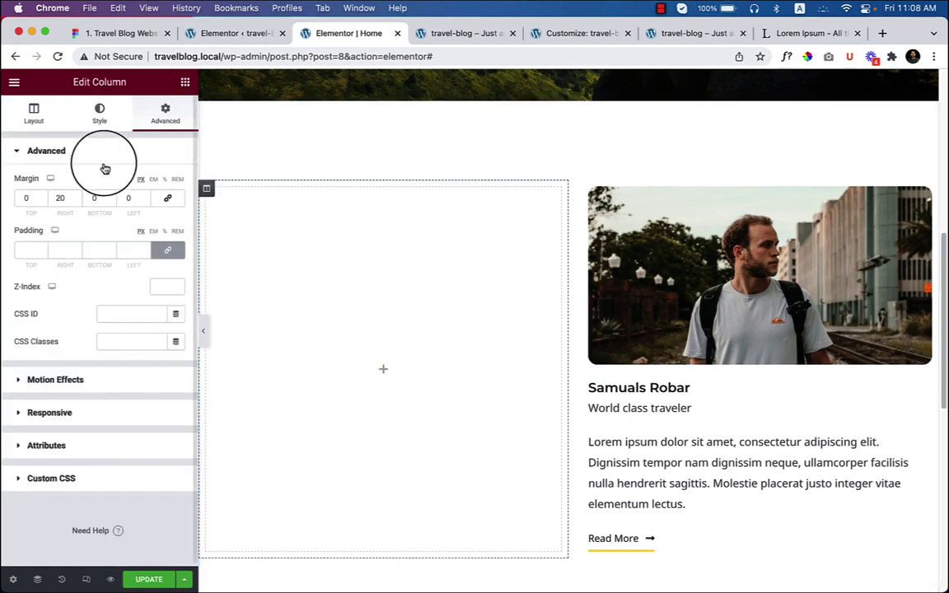
left_click(94, 126)
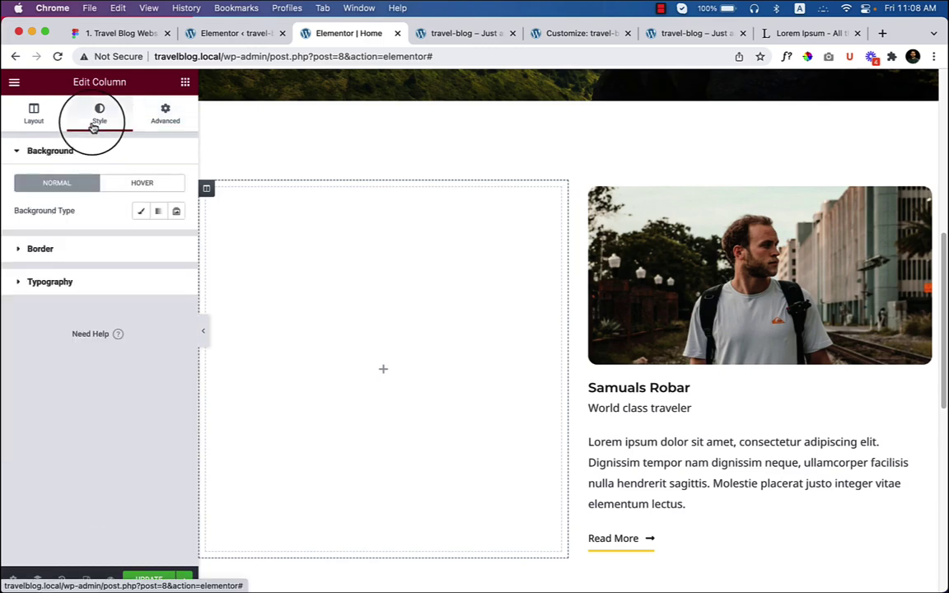
left_click(138, 214)
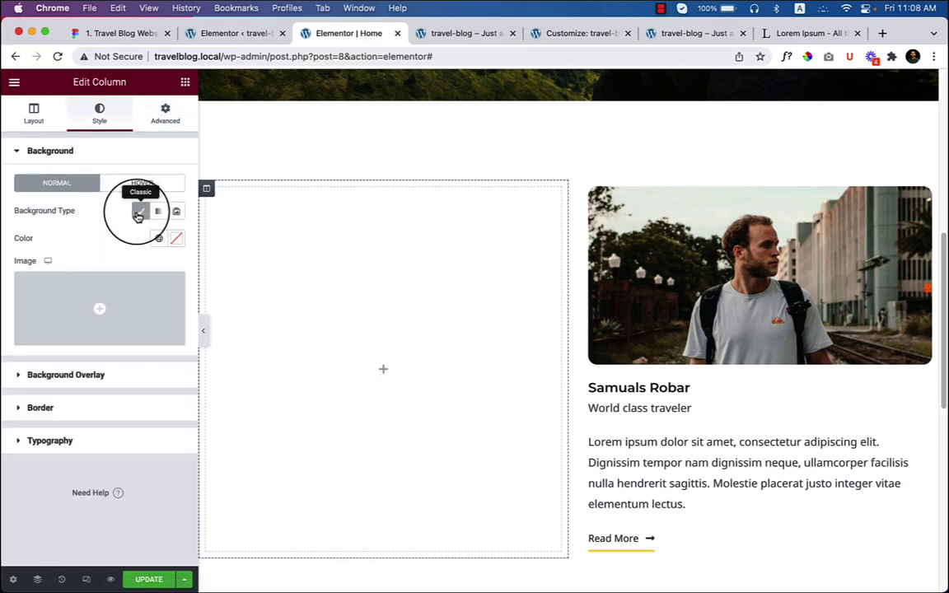
left_click(62, 296)
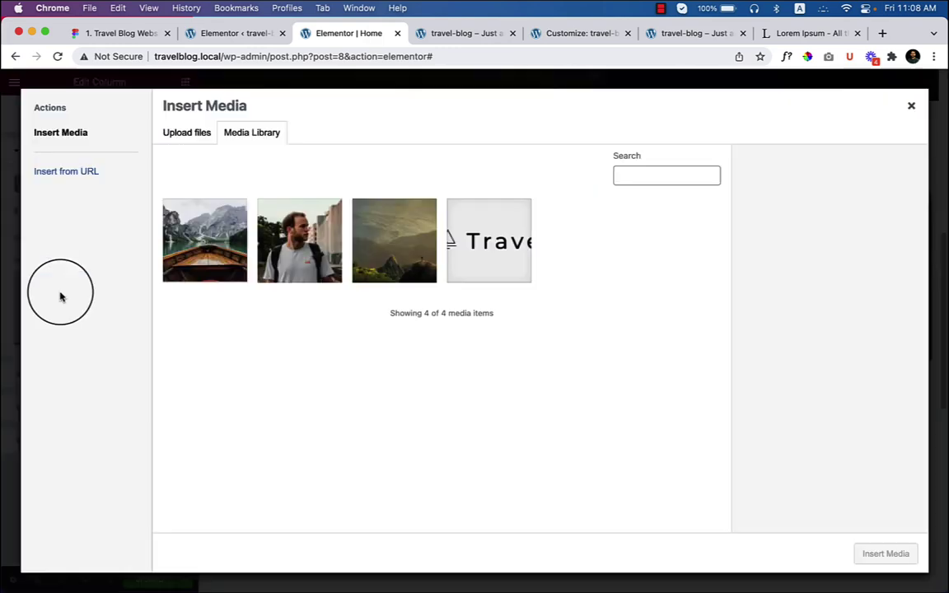
left_click(218, 278)
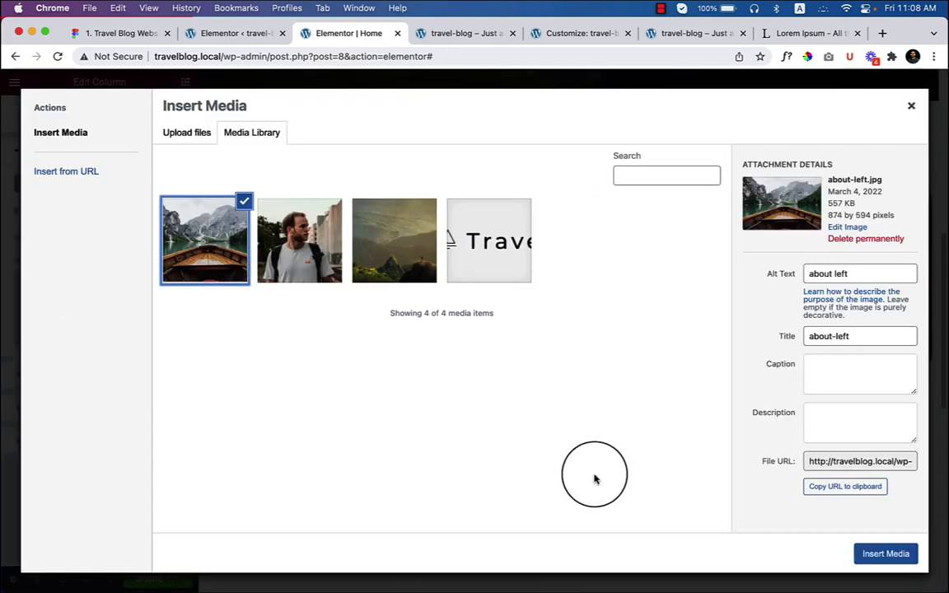
left_click(884, 556)
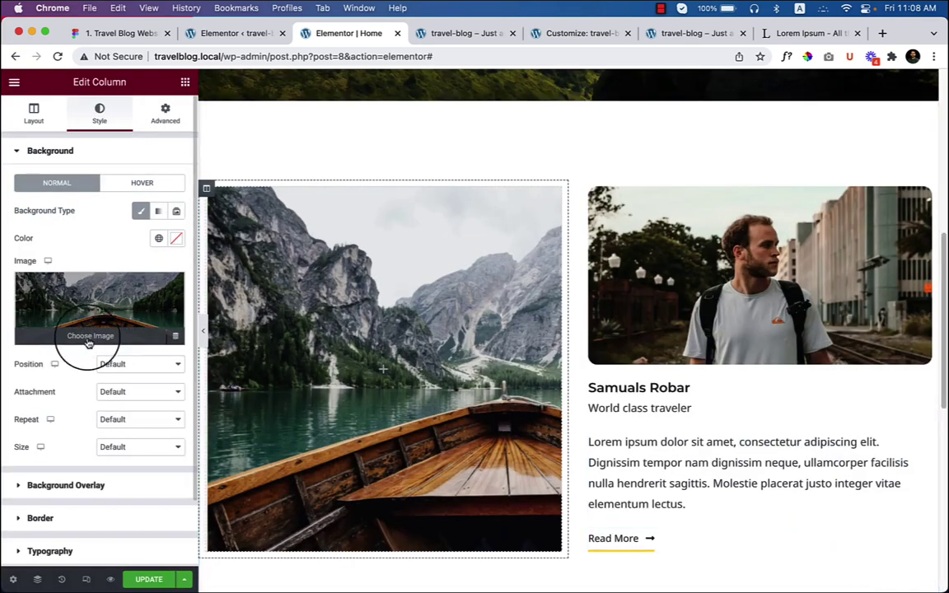
Set the background to Center Center position, No-repeat and Cover size
left_click(138, 366)
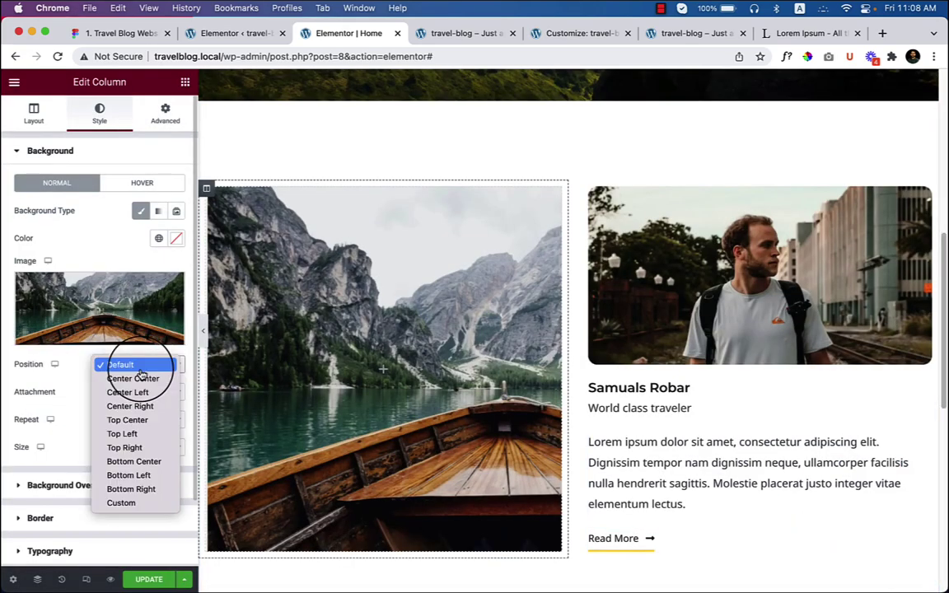
left_click(145, 381)
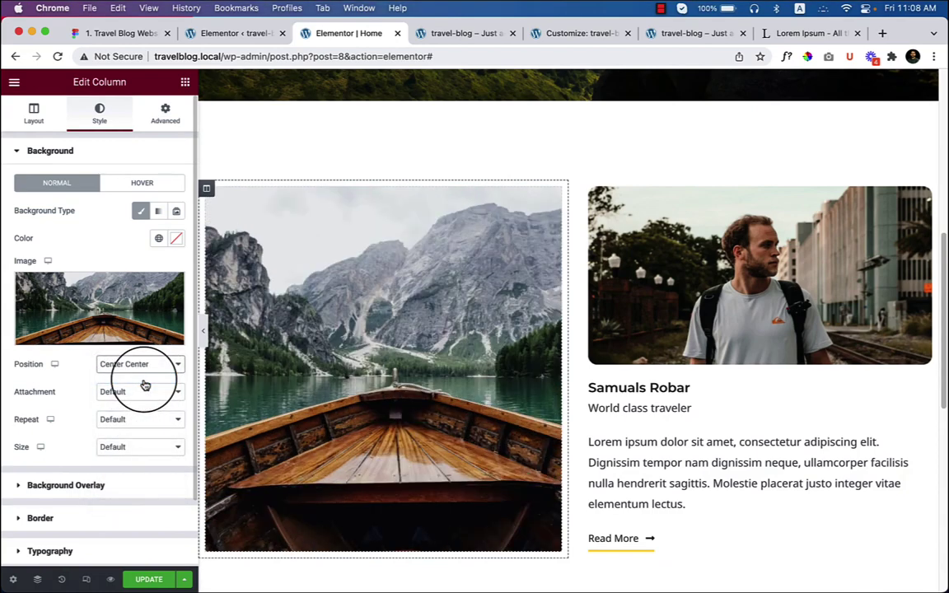
left_click(142, 396)
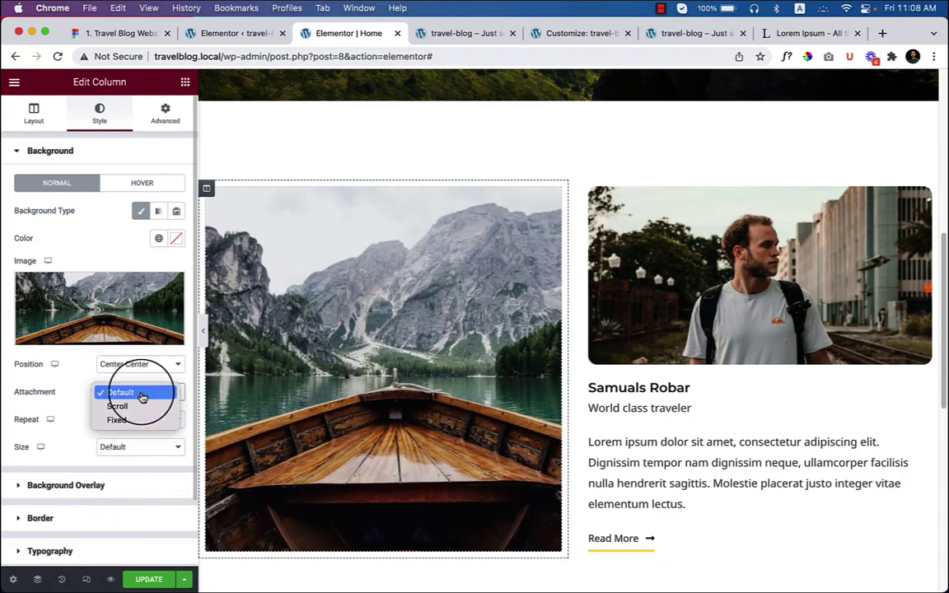
left_click(76, 394)
left_click(144, 421)
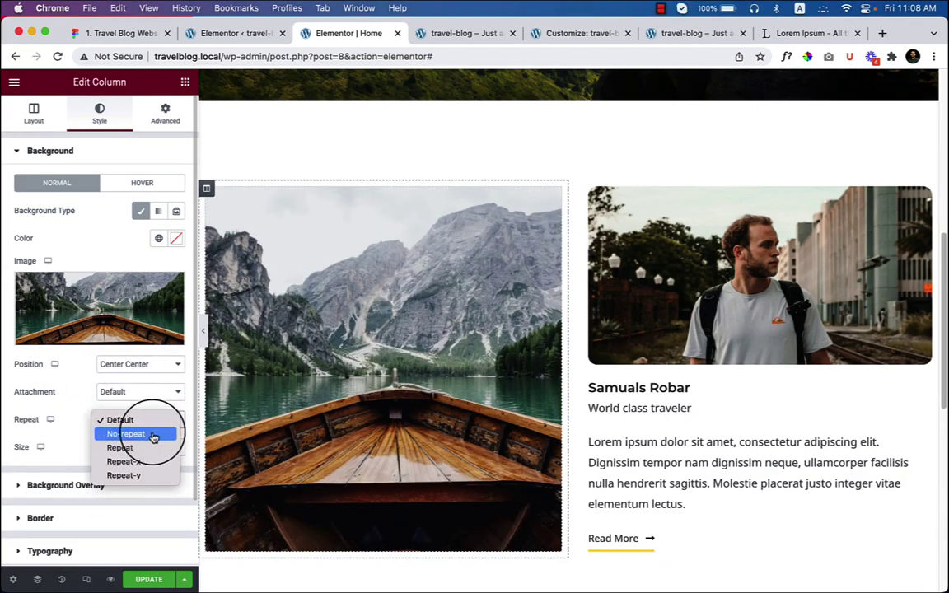
left_click(153, 435)
left_click(153, 450)
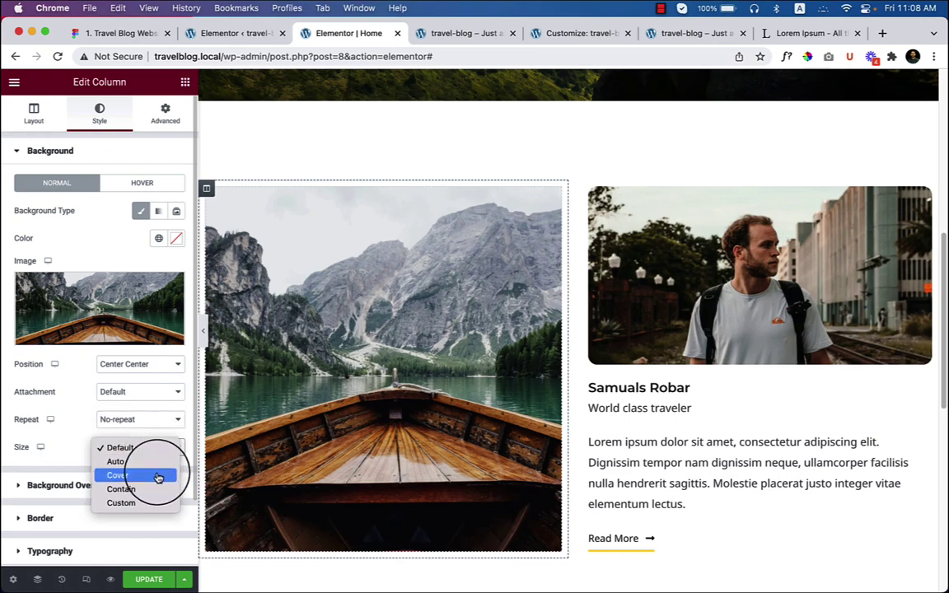
left_click(158, 477)
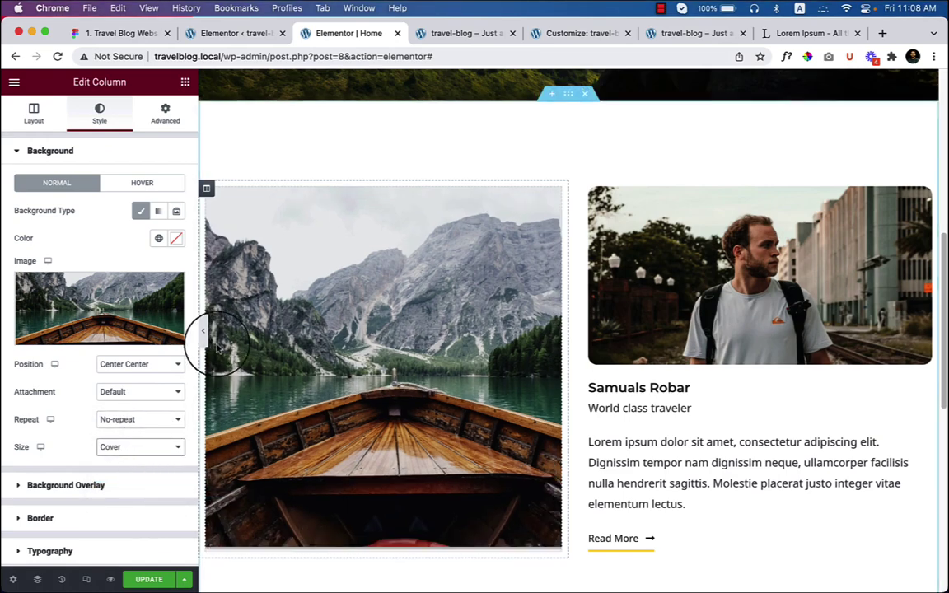
left_click(202, 331)
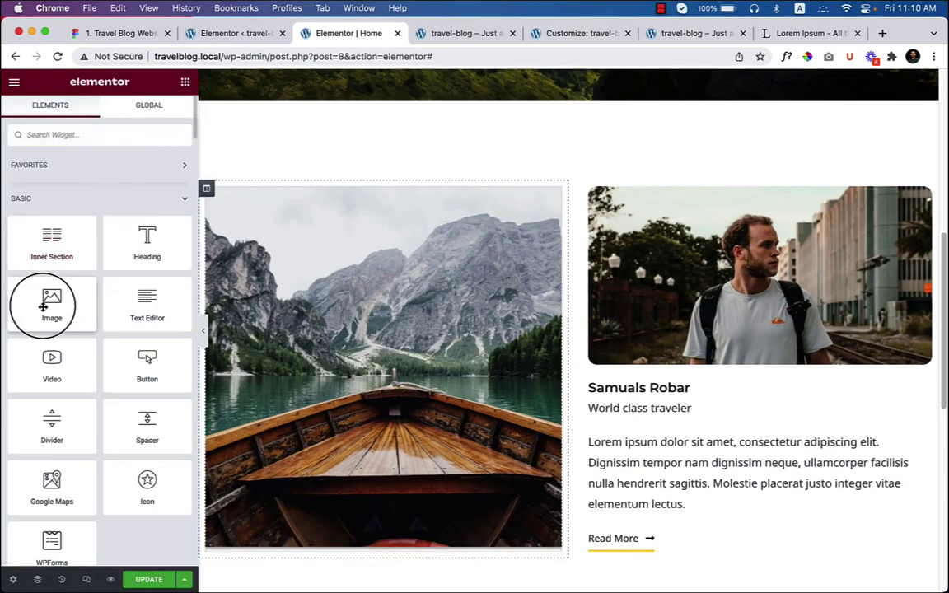
left_click_drag(50, 304, 445, 387)
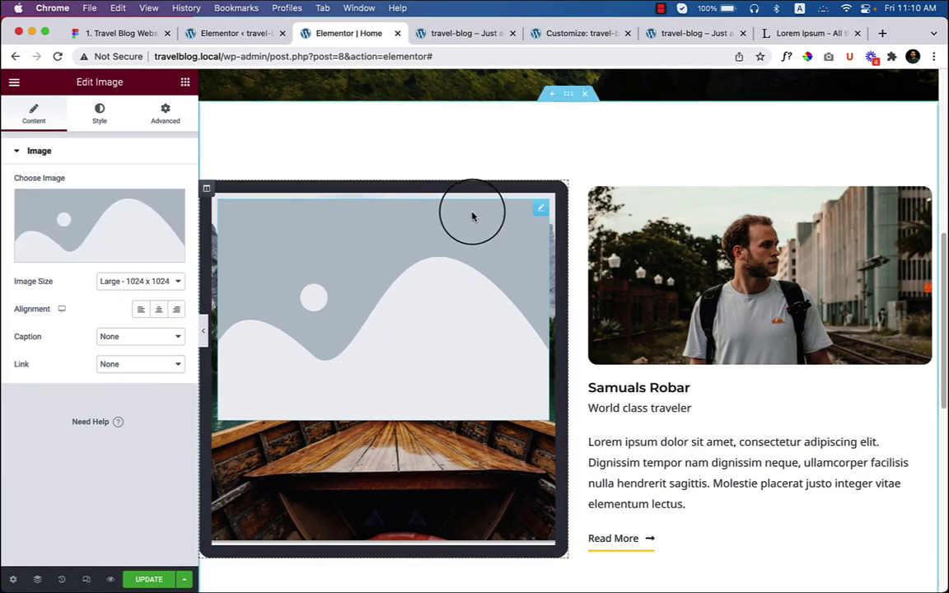
left_click(99, 226)
left_click(235, 34)
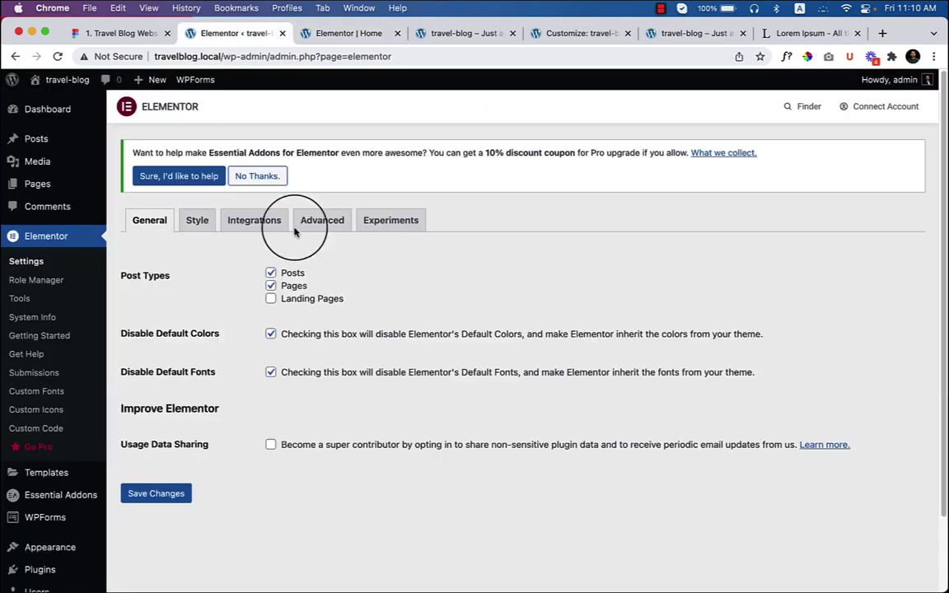
left_click(128, 34)
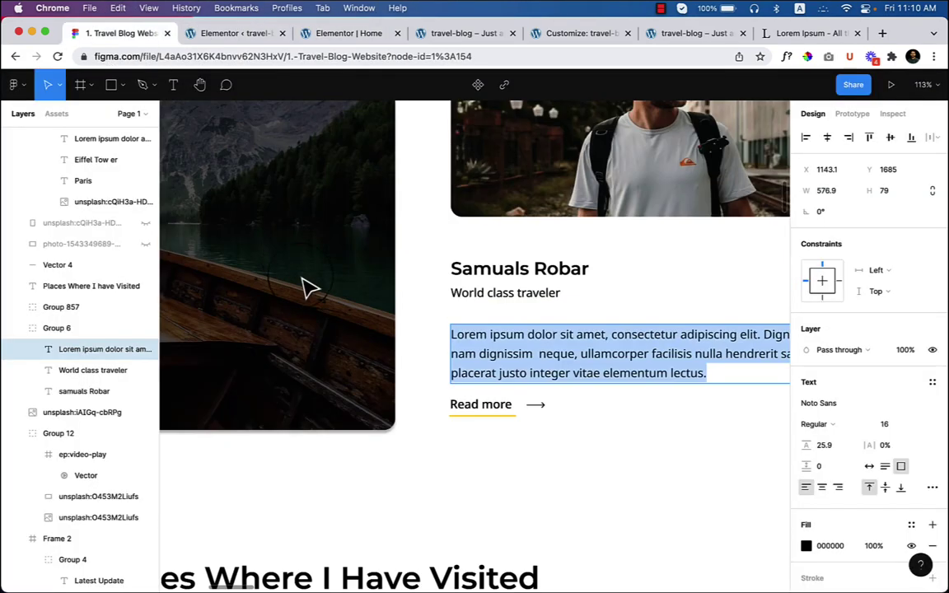
scroll(412, 321, "left", 8)
scroll(412, 322, "up", 2)
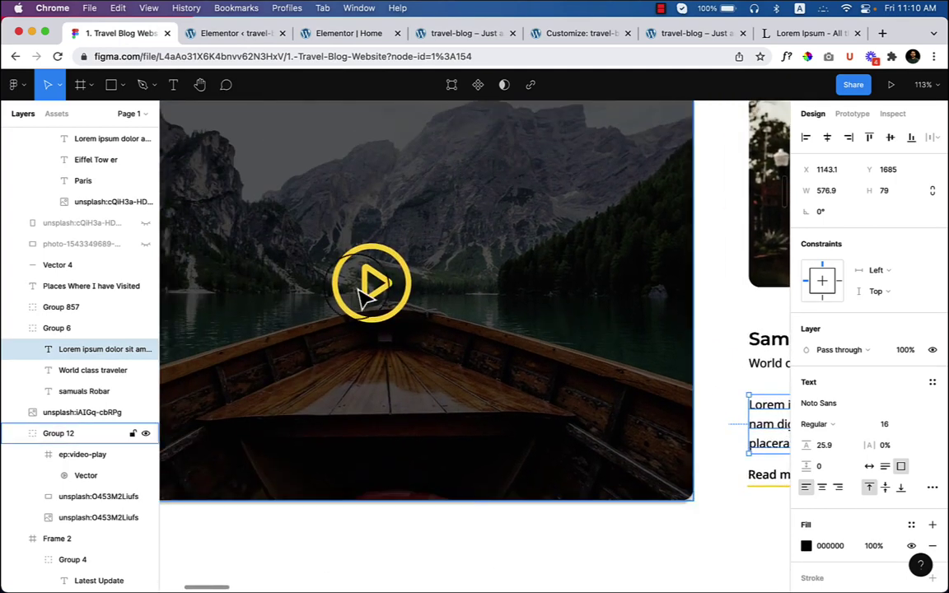
left_click(360, 36)
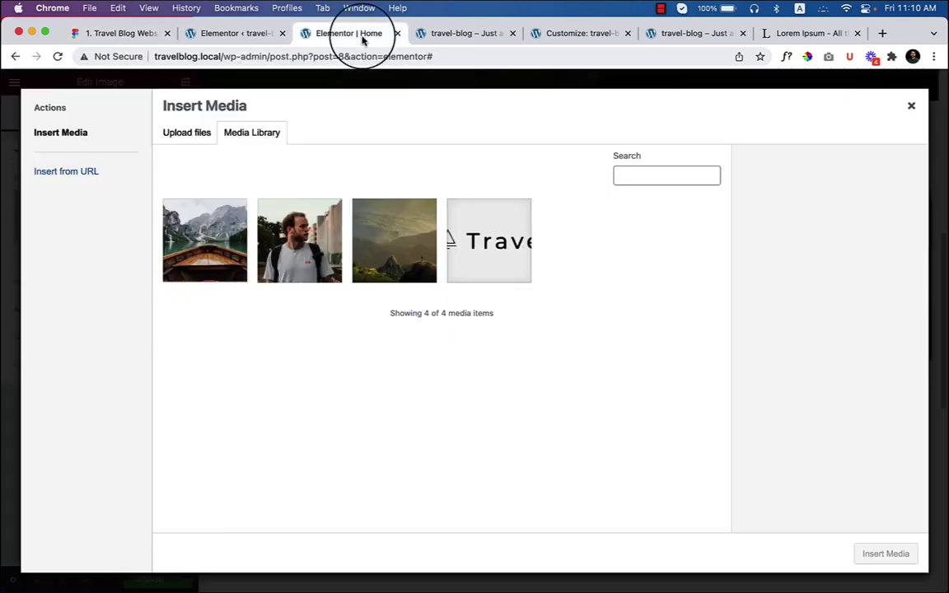
left_click(912, 105)
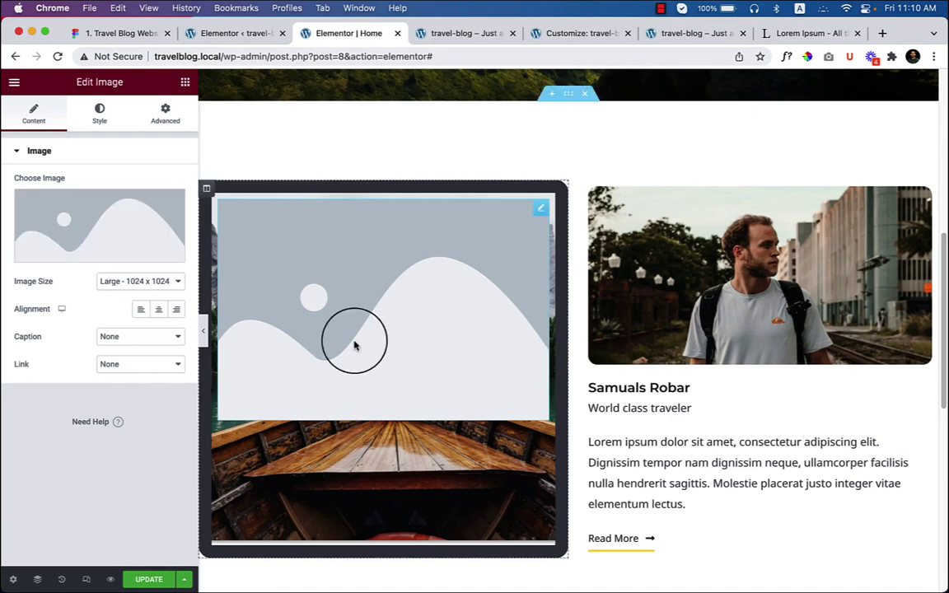
right_click(382, 297)
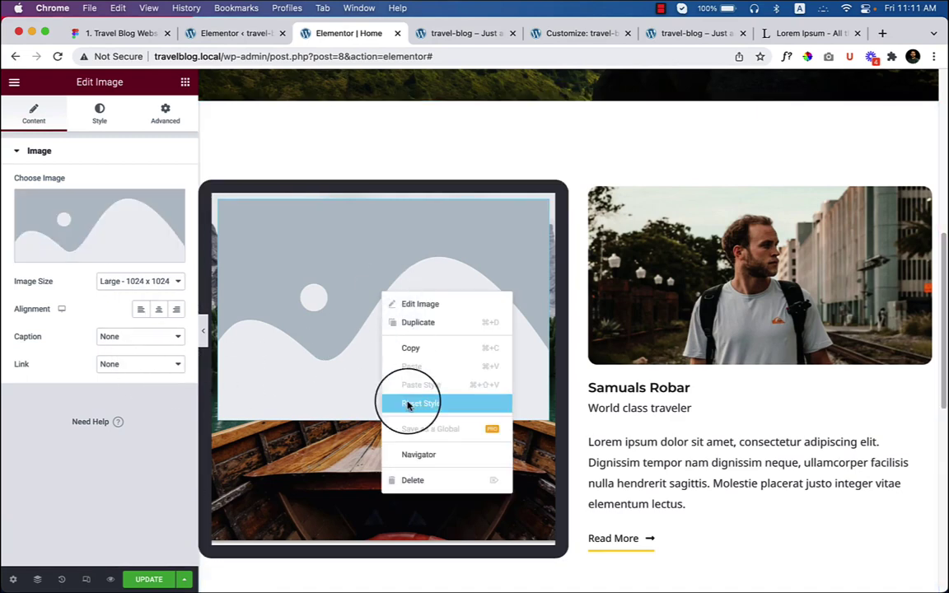
left_click(407, 478)
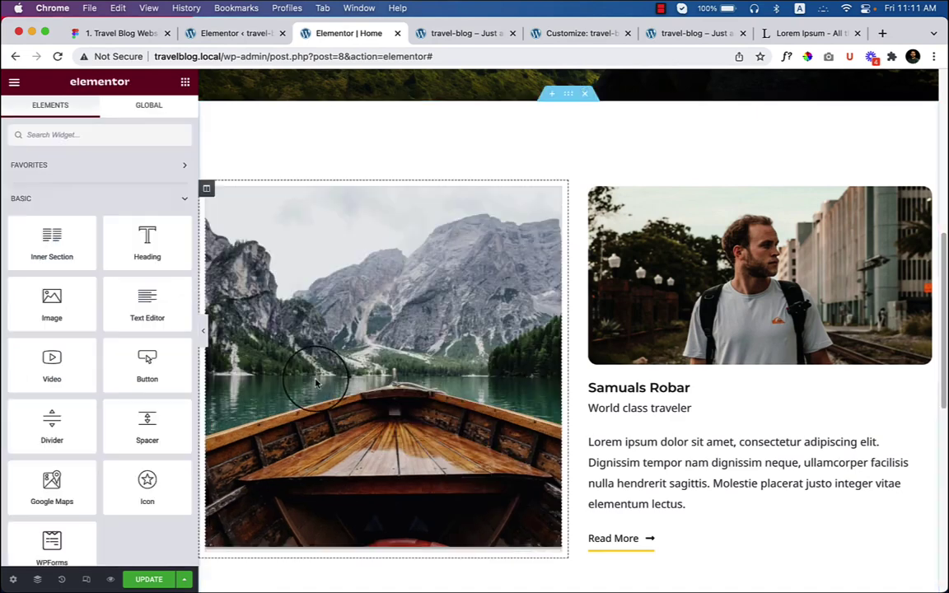
Add an Icon widget to the boat photo column and set it to the Play circle icon
left_click(116, 134)
type("icon")
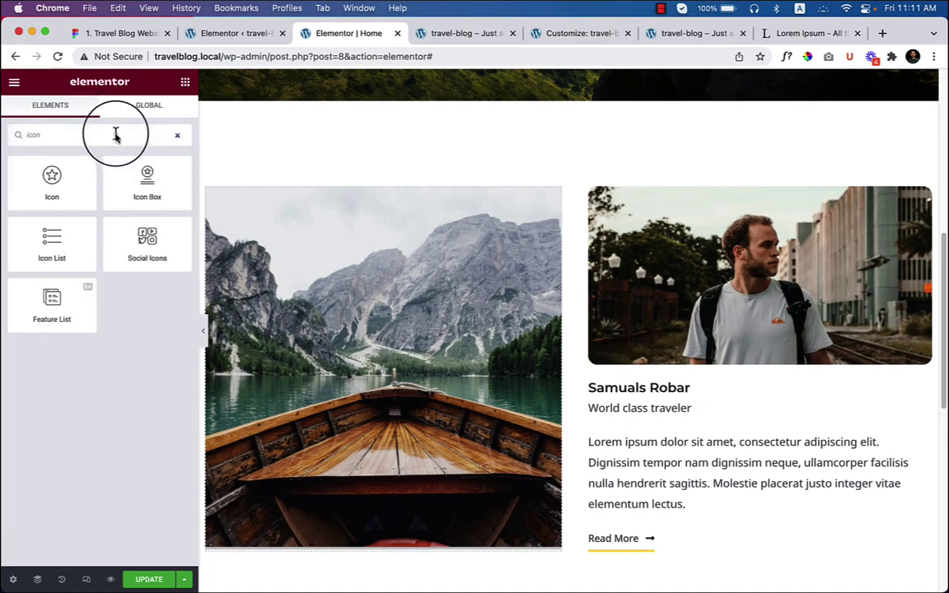
left_click_drag(47, 174, 346, 319)
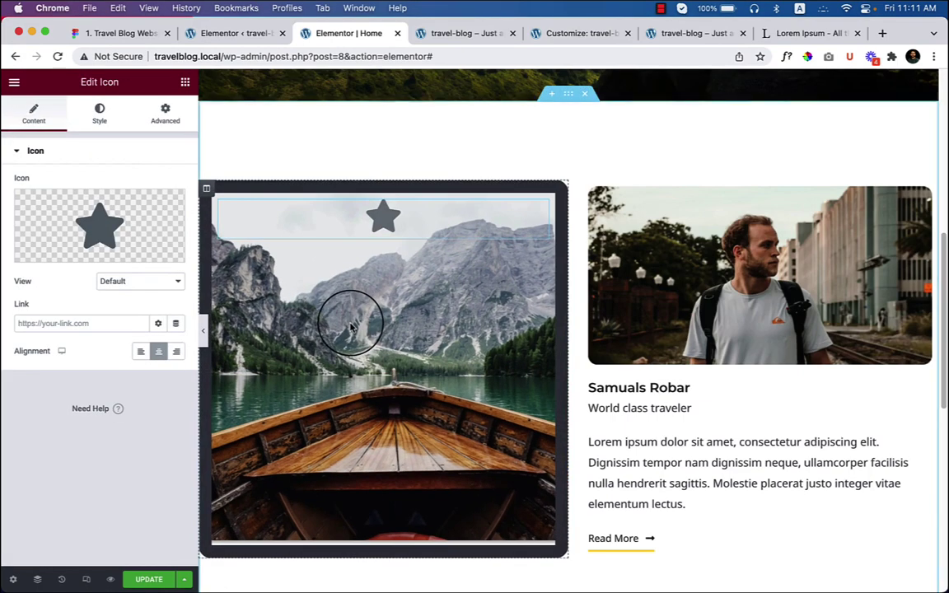
left_click(100, 226)
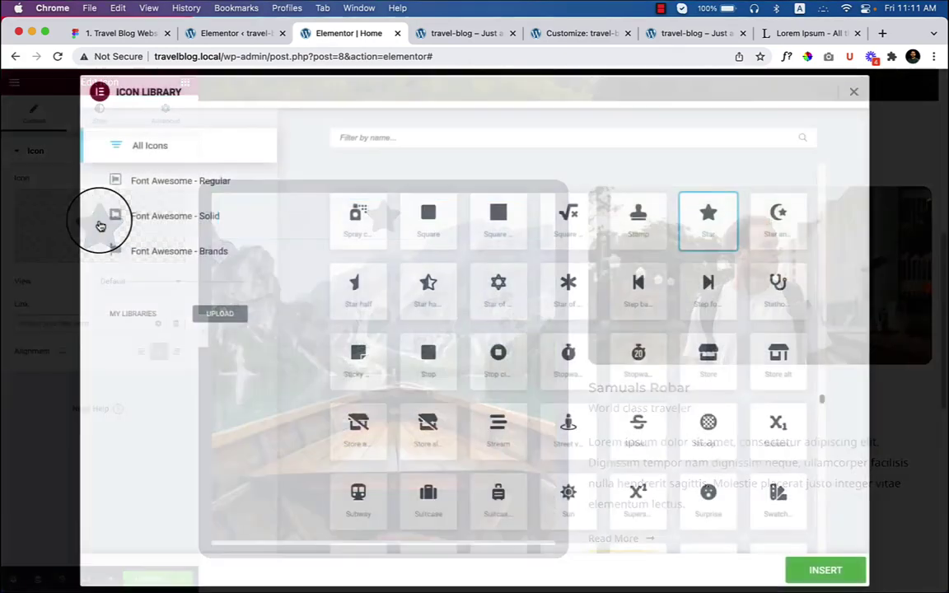
left_click(516, 137)
type("pal")
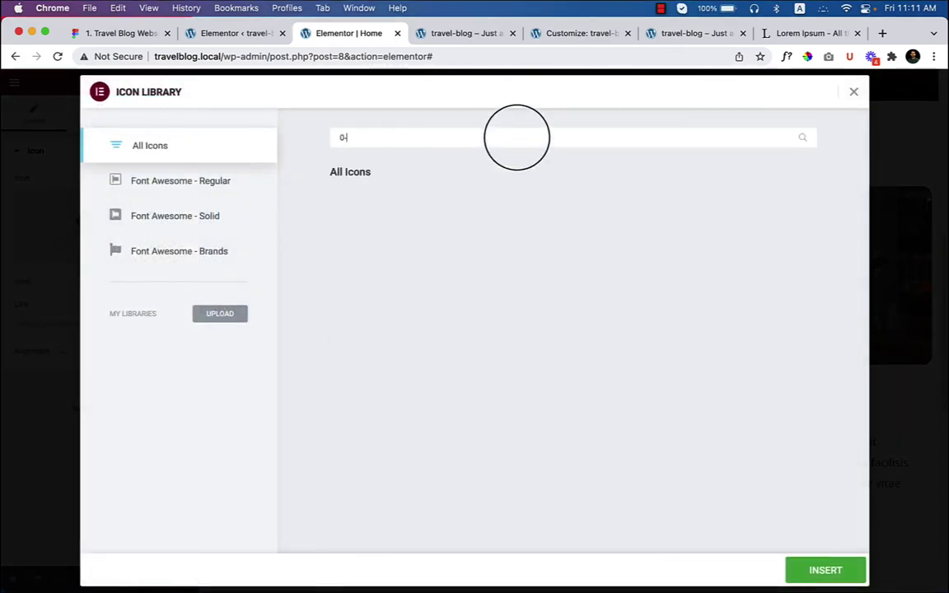
key("BackSpace")
key("BackSpace")
type("lay")
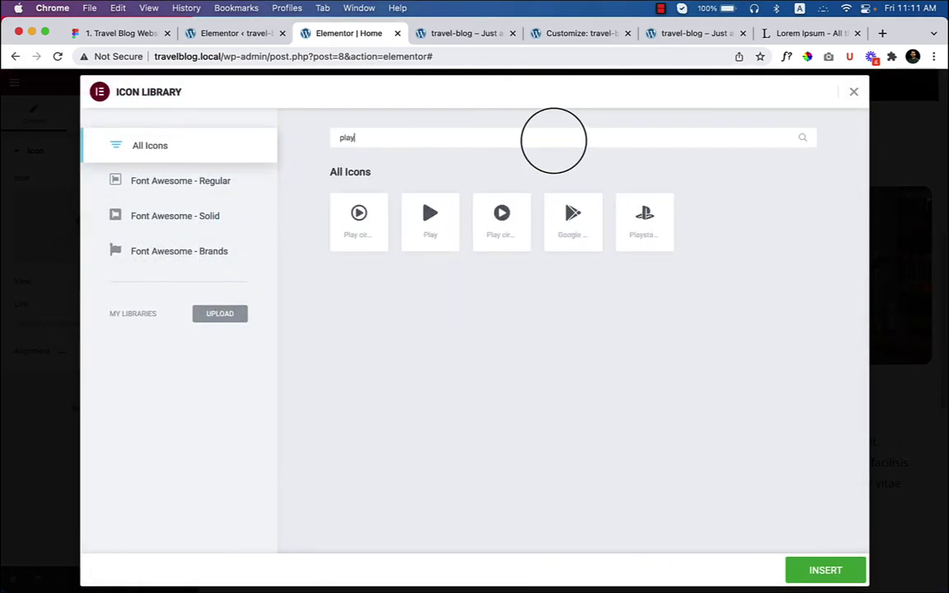
left_click(361, 225)
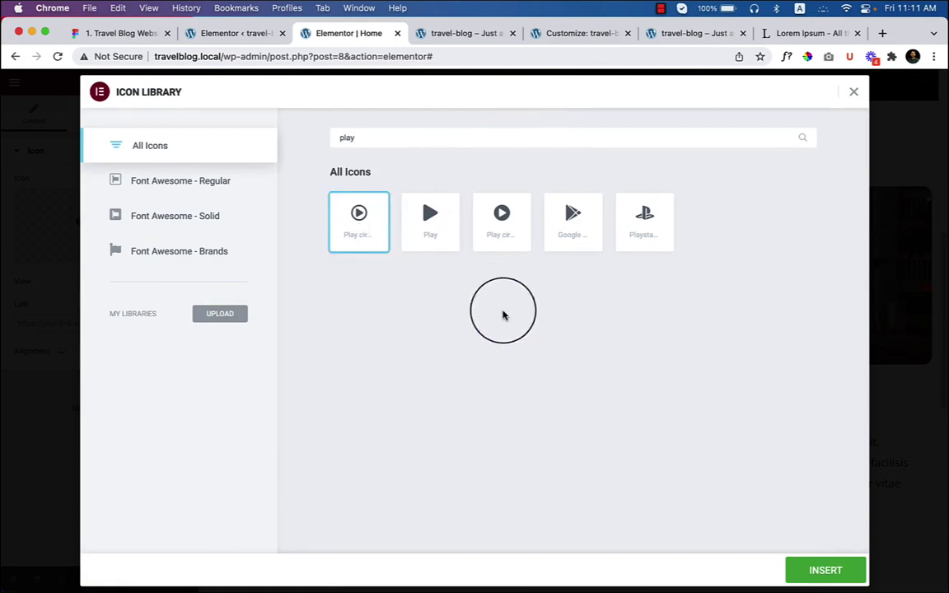
left_click(807, 572)
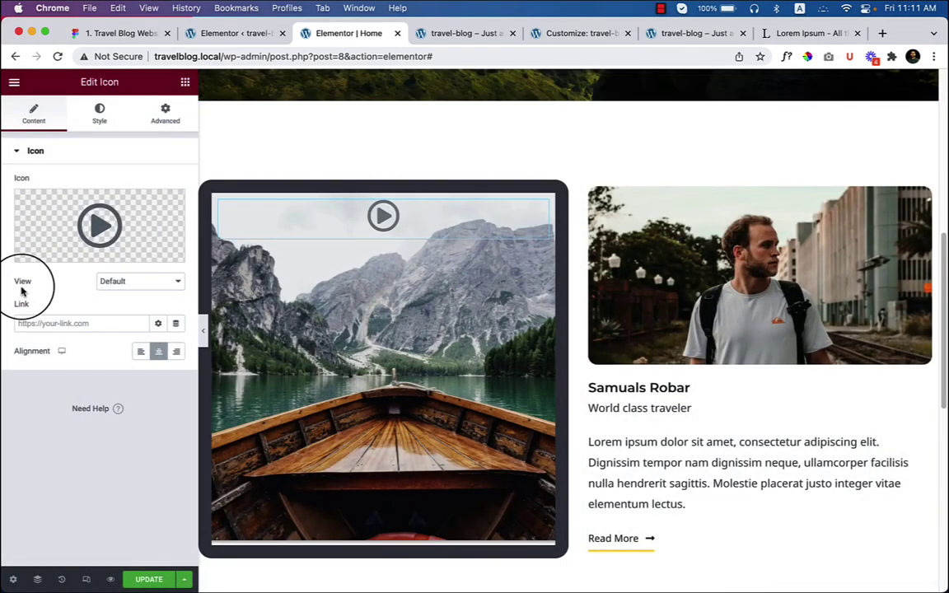
Style the play icon at size 140 in yellow Theme Color 1
left_click(100, 113)
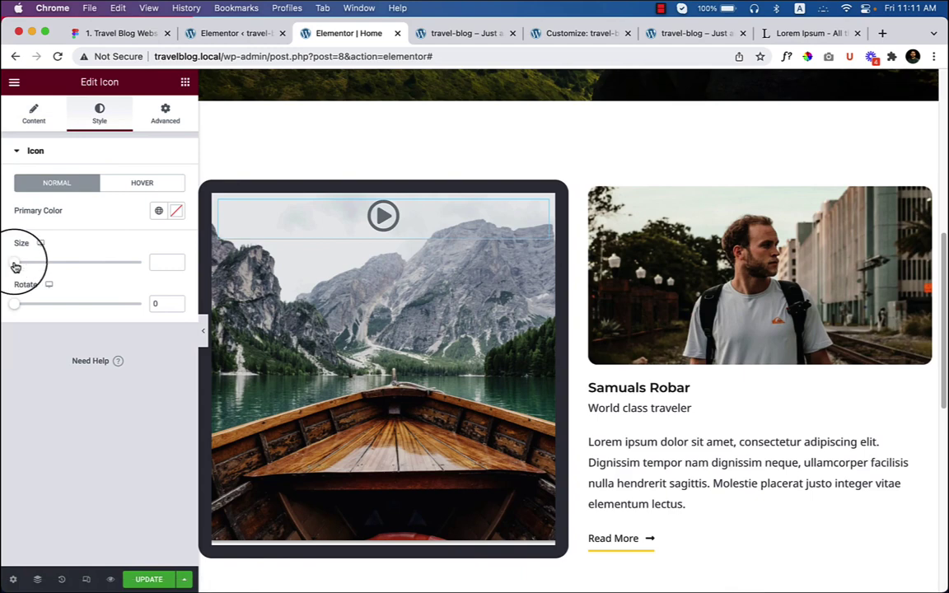
left_click_drag(15, 264, 73, 275)
left_click(156, 213)
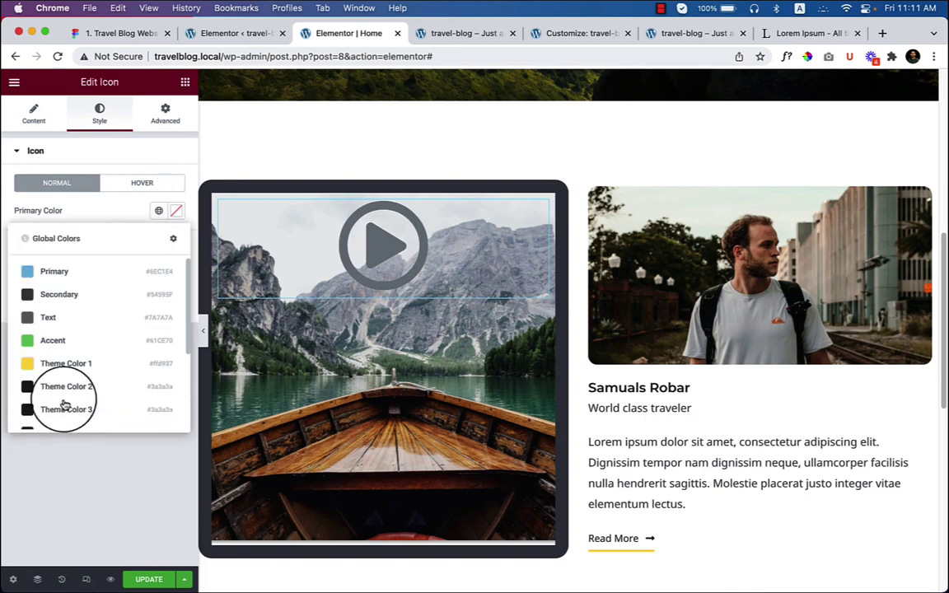
left_click(73, 375)
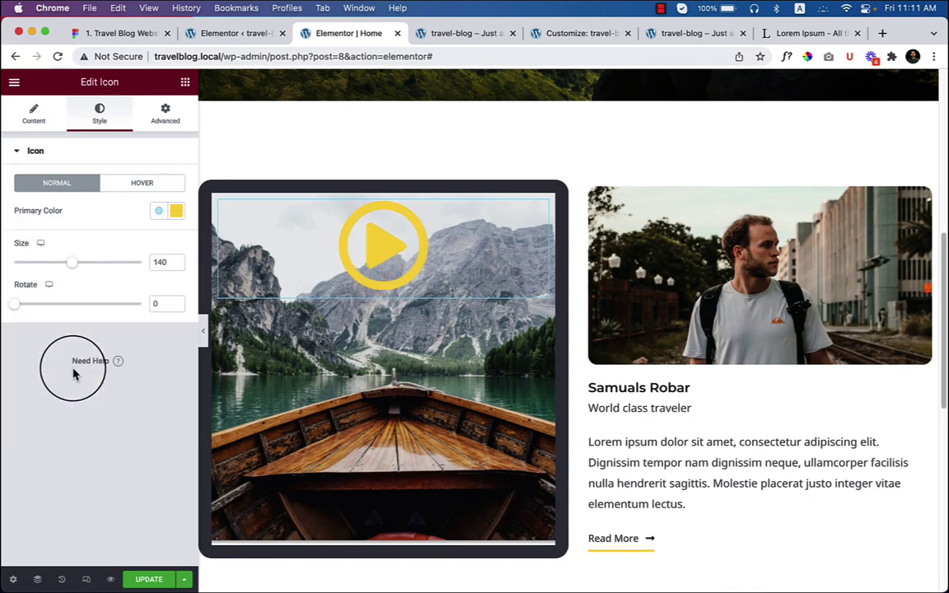
left_click(12, 84)
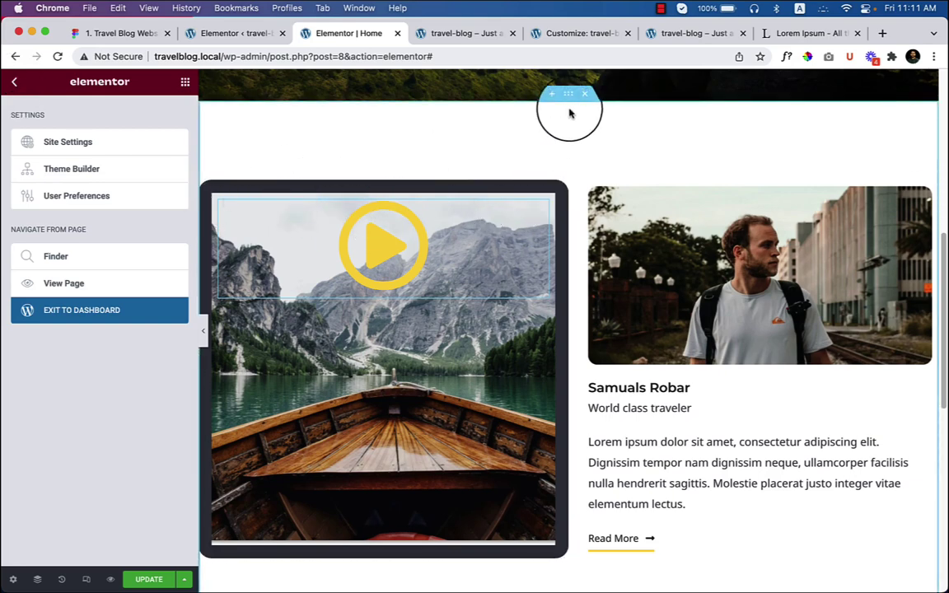
Set the section's vertical alignment to Middle so the play icon centres on the boat photo
left_click(569, 94)
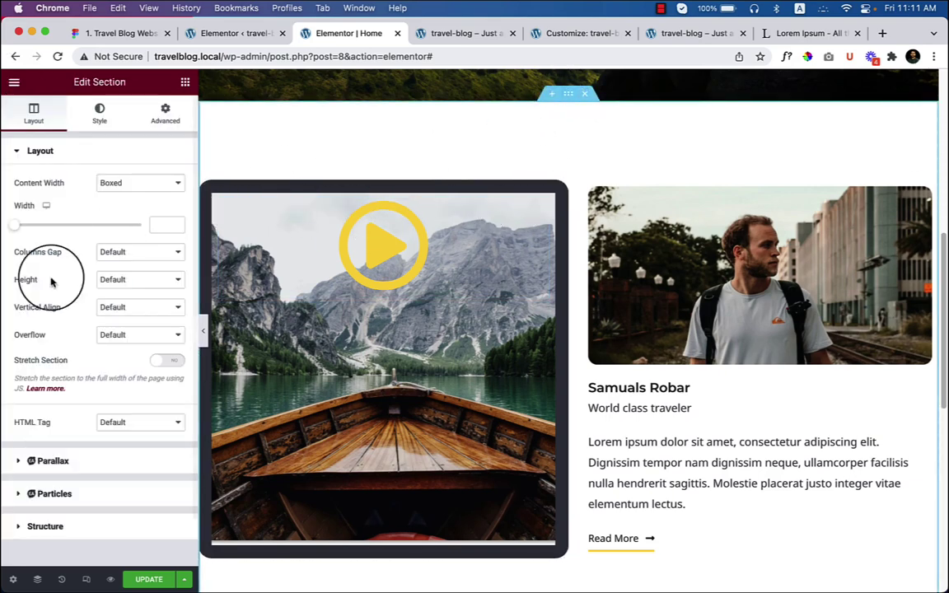
left_click(128, 307)
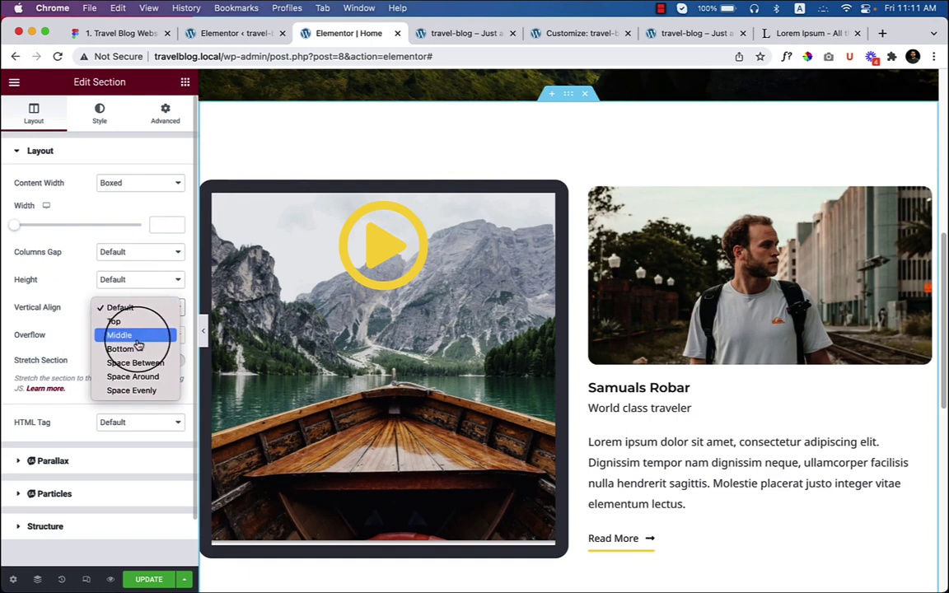
left_click(137, 337)
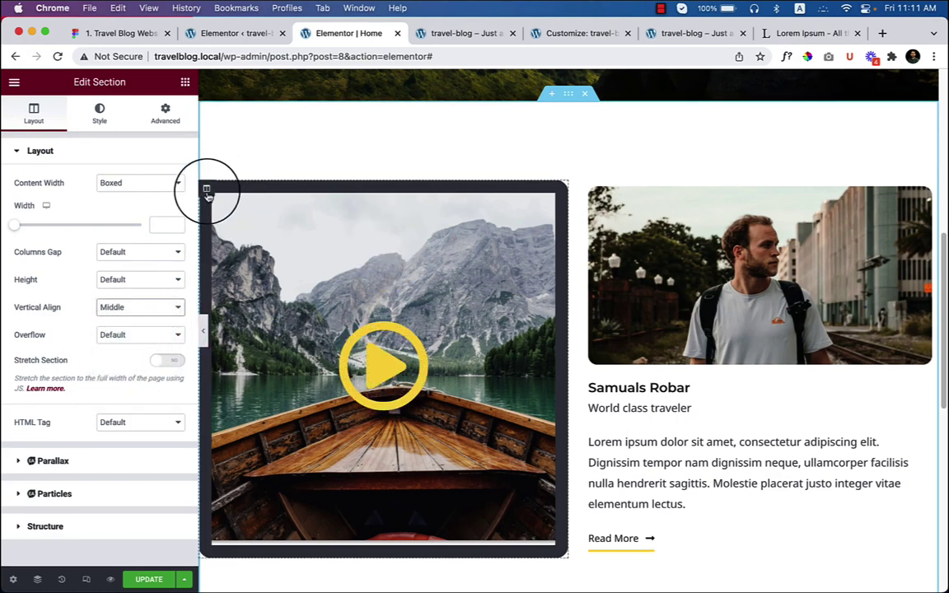
left_click(207, 190)
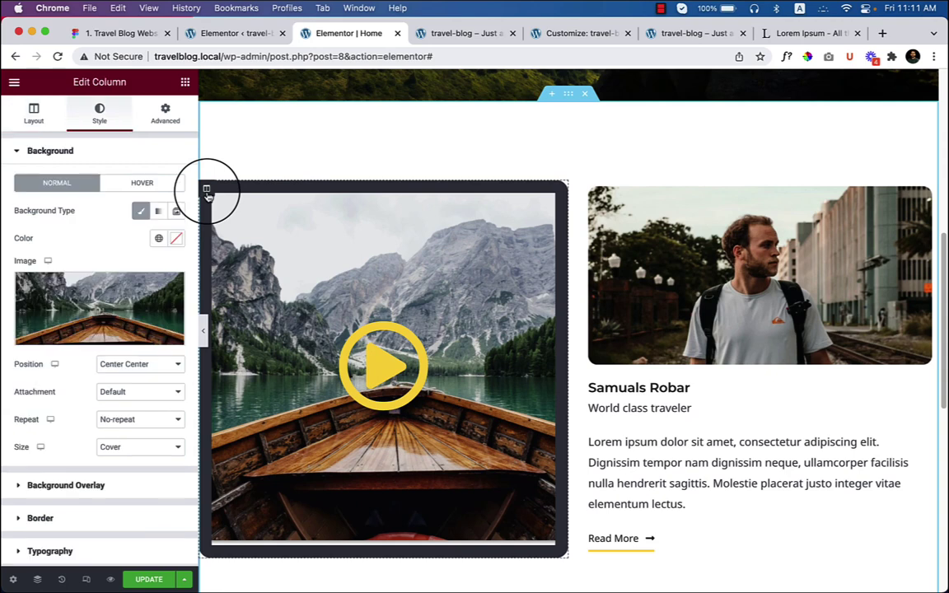
Remove the boat-photo column's border by clearing its width and setting border type to None
scroll(57, 478, "down", 2)
left_click(42, 466)
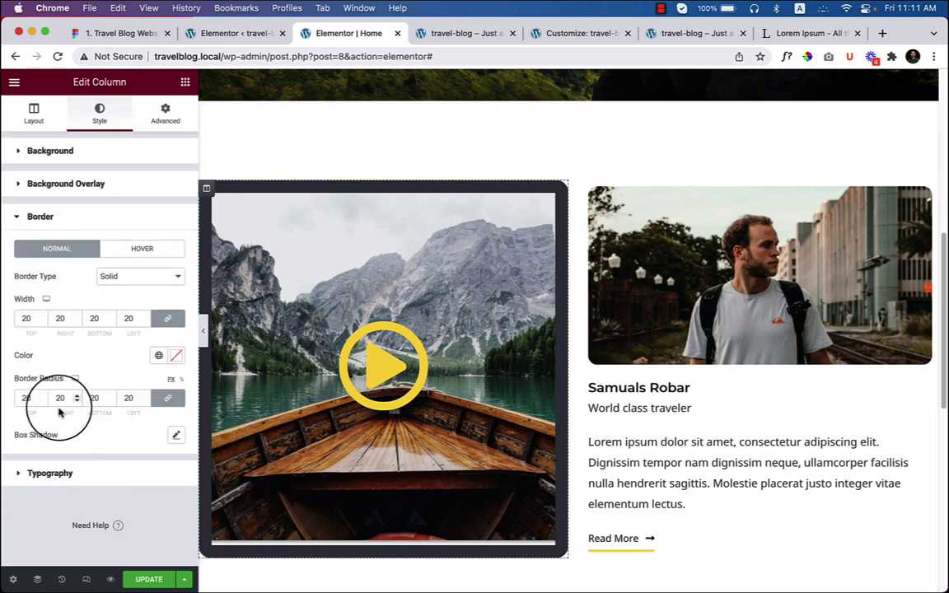
double_click(25, 319)
key("BackSpace")
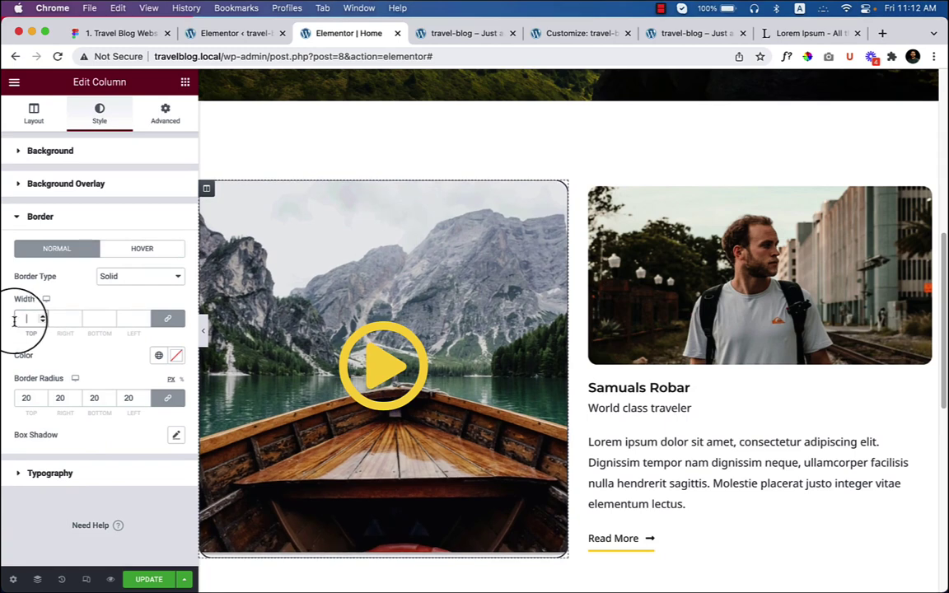
left_click(165, 276)
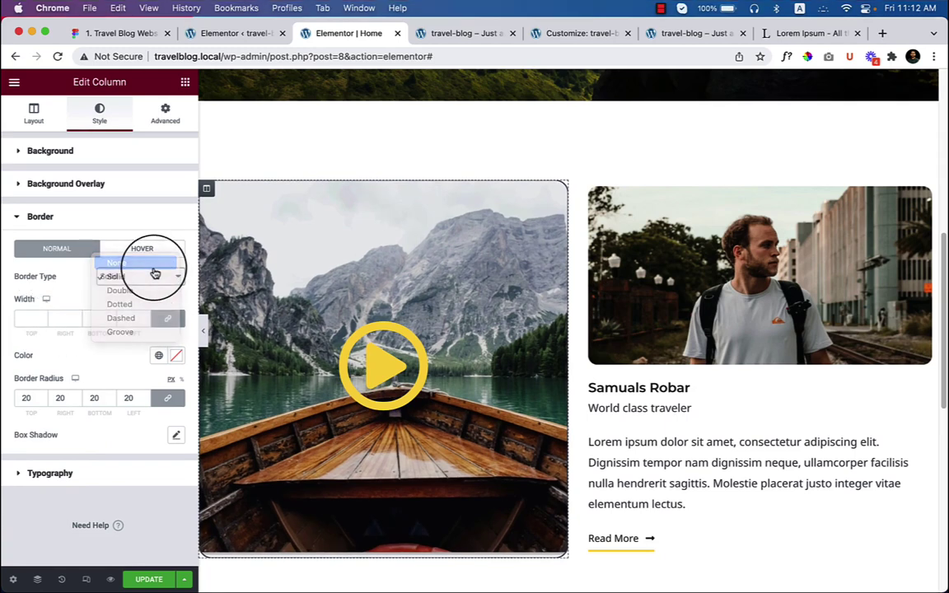
left_click(155, 272)
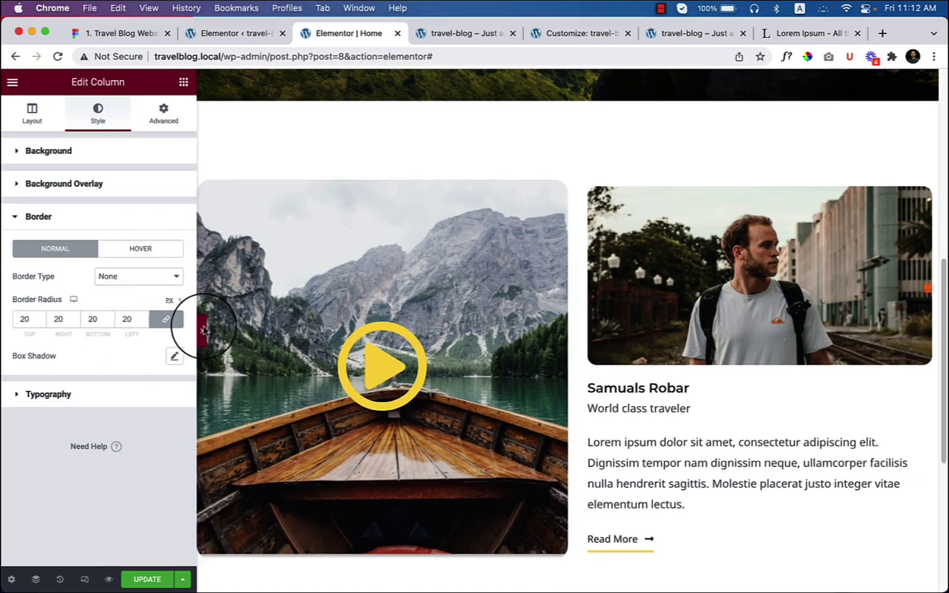
Preview the page without the editing panel, then switch to the Figma design
left_click(202, 330)
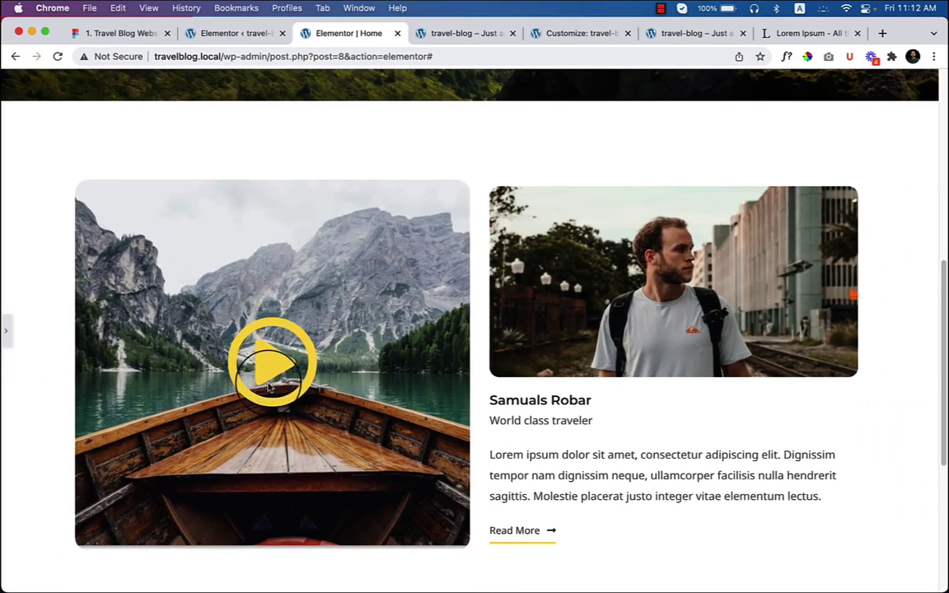
left_click(5, 331)
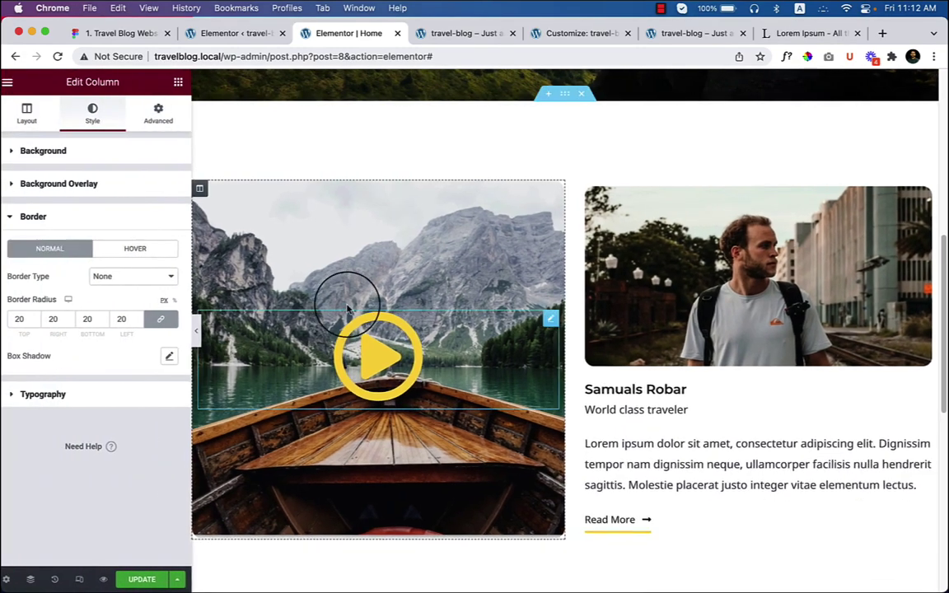
left_click(134, 33)
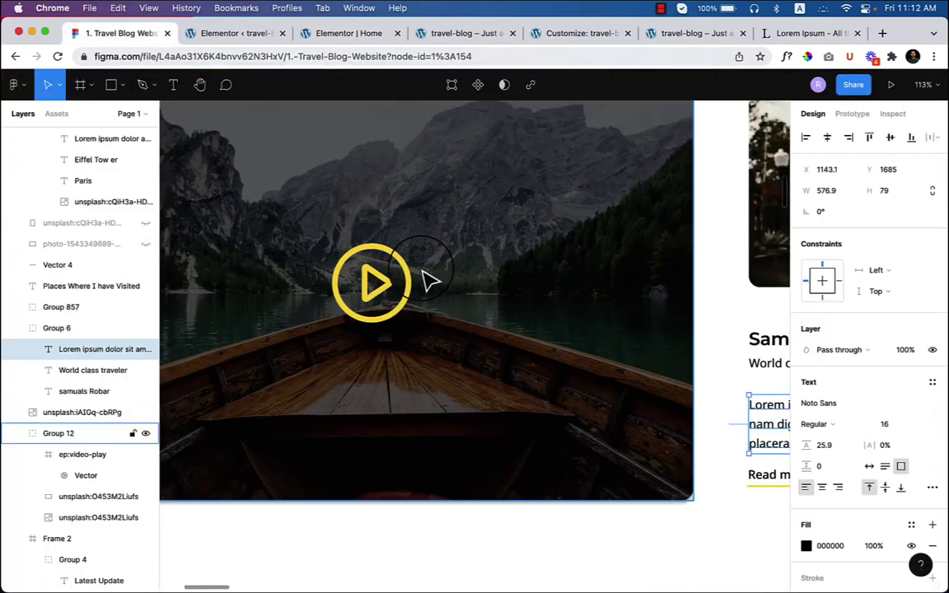
Zoom around the full Figma homepage design, then return to the Elementor Home editor
scroll(480, 379, "down", 10)
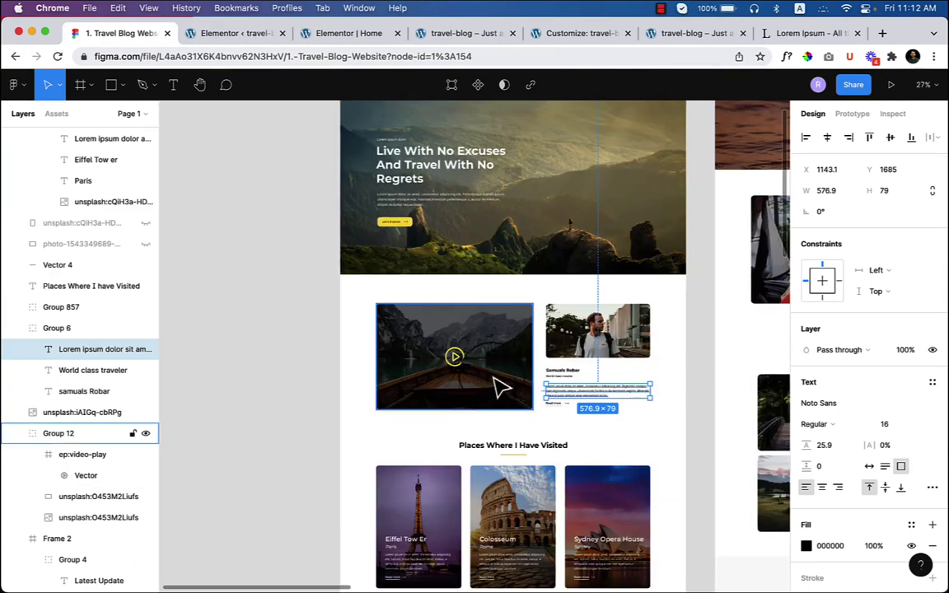
scroll(500, 387, "up", 4)
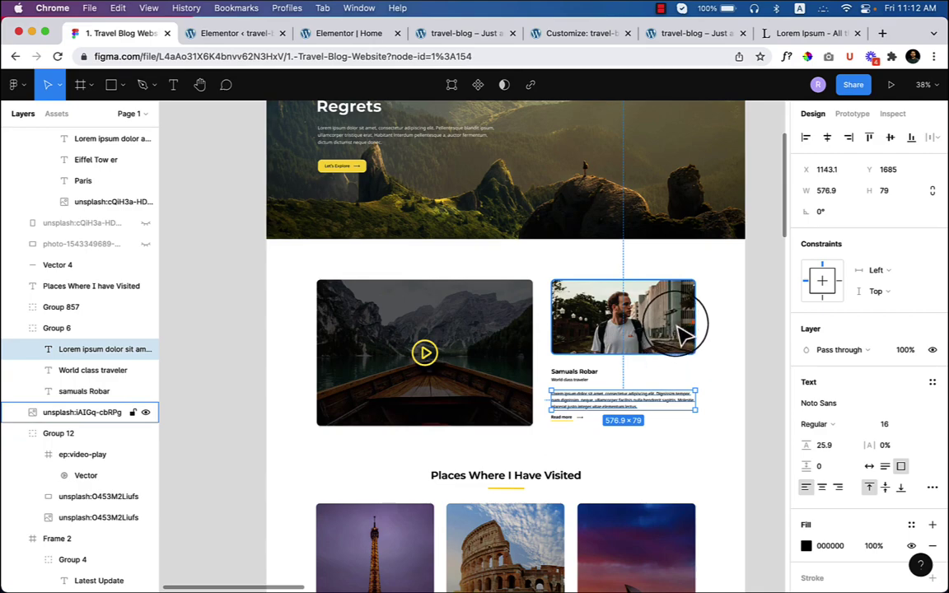
left_click(322, 33)
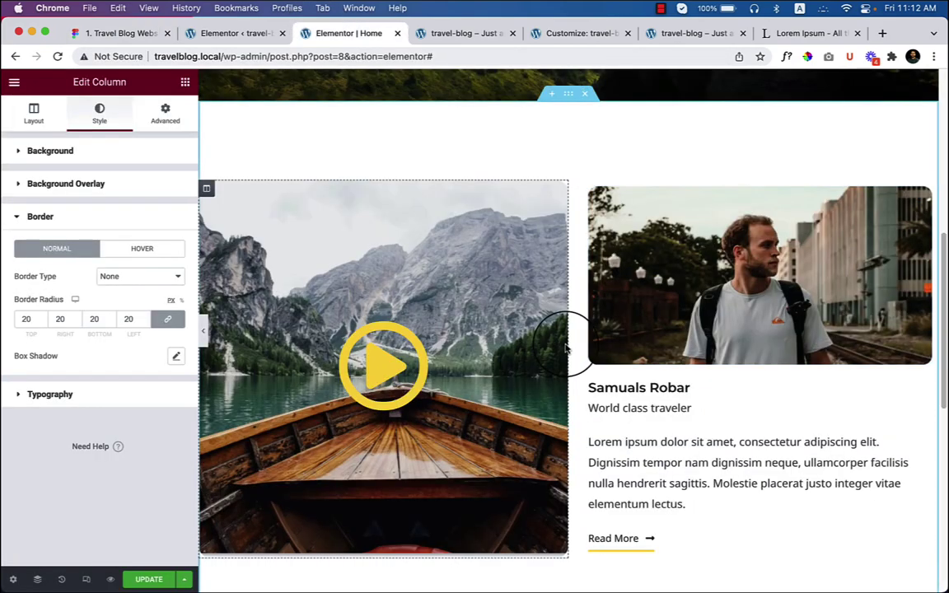
Widen the video column by dragging the column divider to the right, checking in preview
left_click_drag(567, 344, 621, 339)
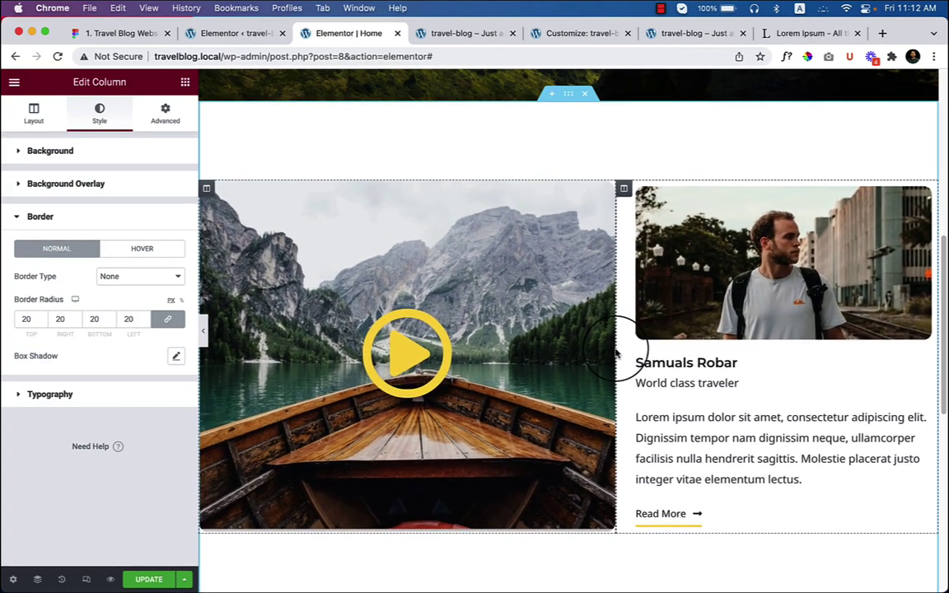
left_click(203, 332)
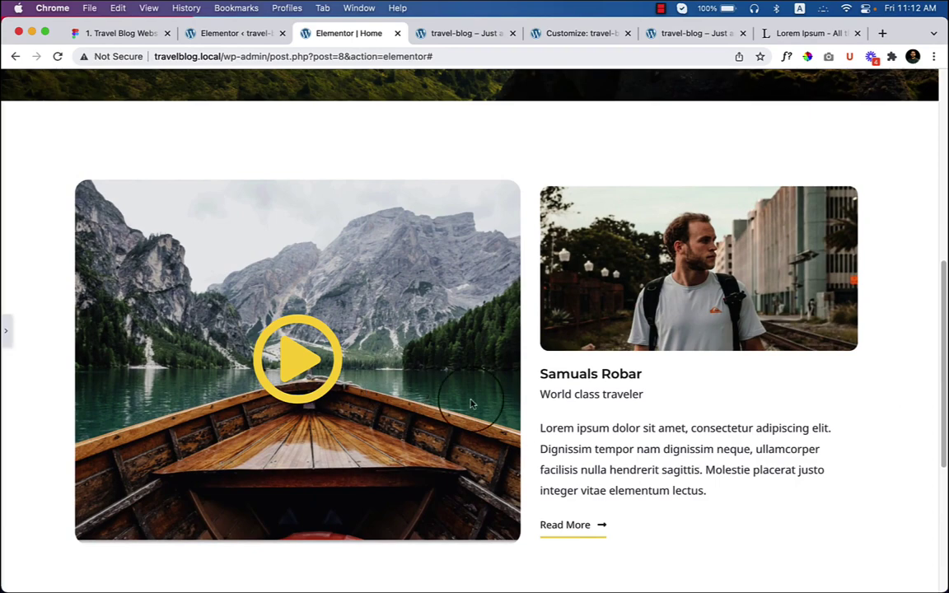
scroll(486, 404, "down", 1)
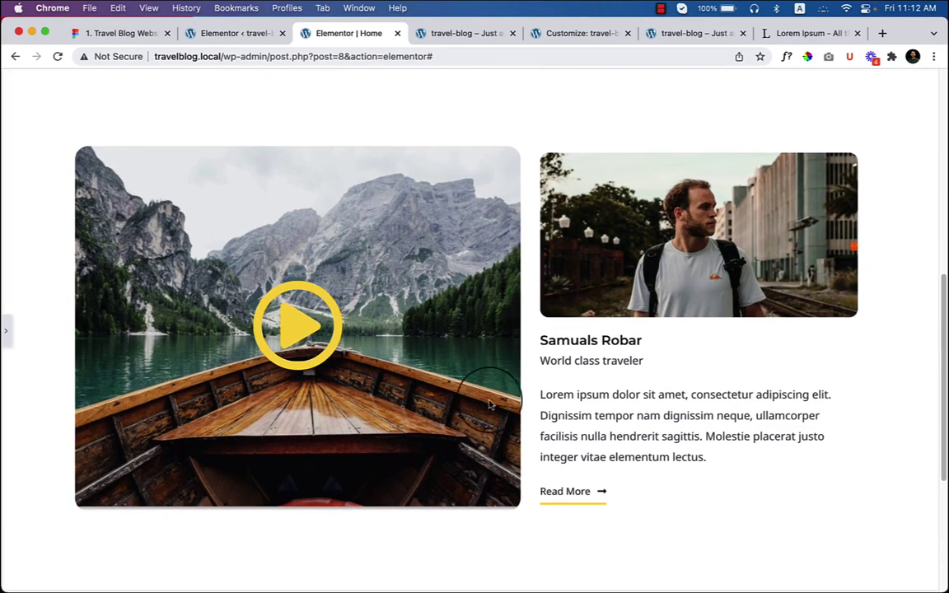
left_click(9, 336)
left_click_drag(619, 318, 657, 322)
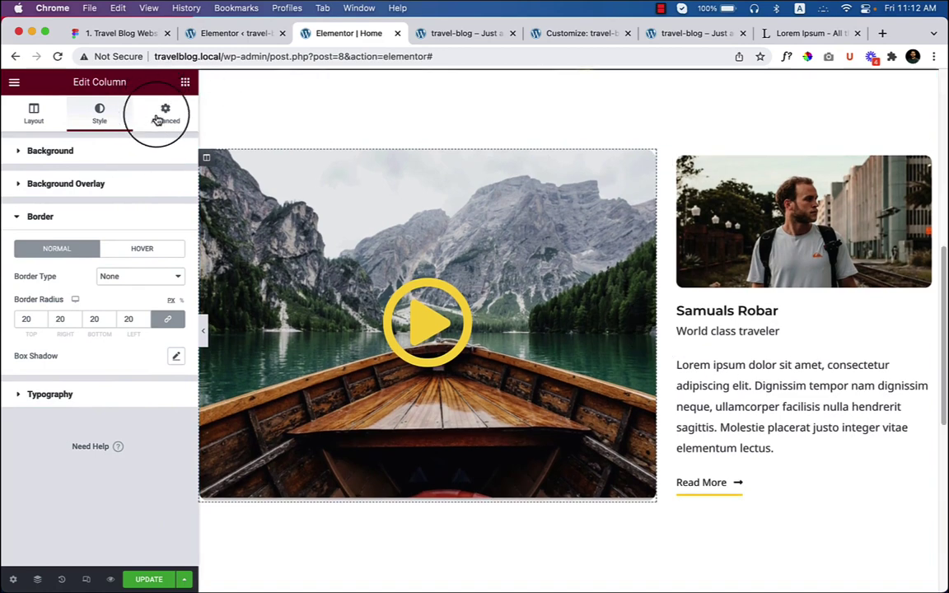
Give the video column a 30 px right margin and a 10 px top margin
left_click(160, 118)
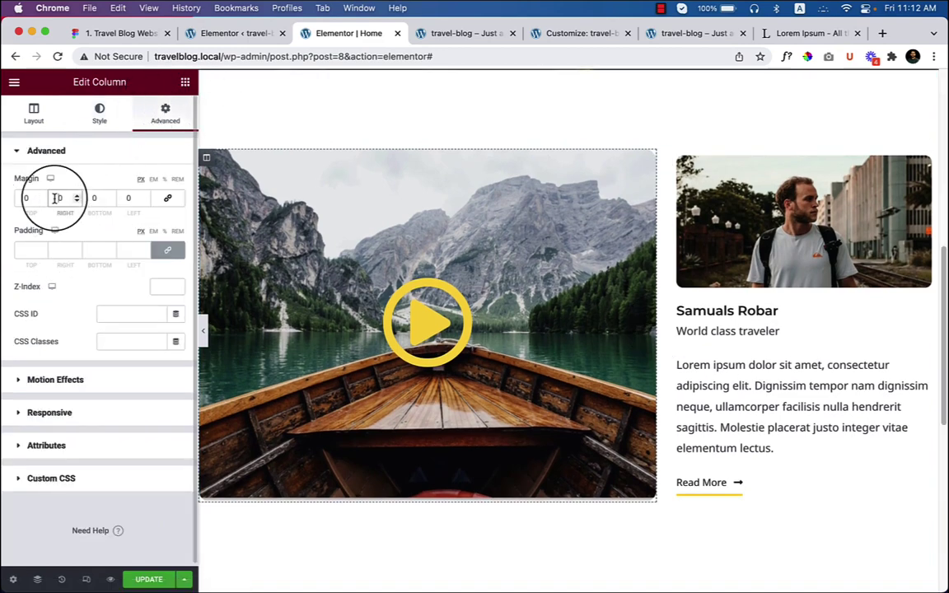
left_click(59, 249)
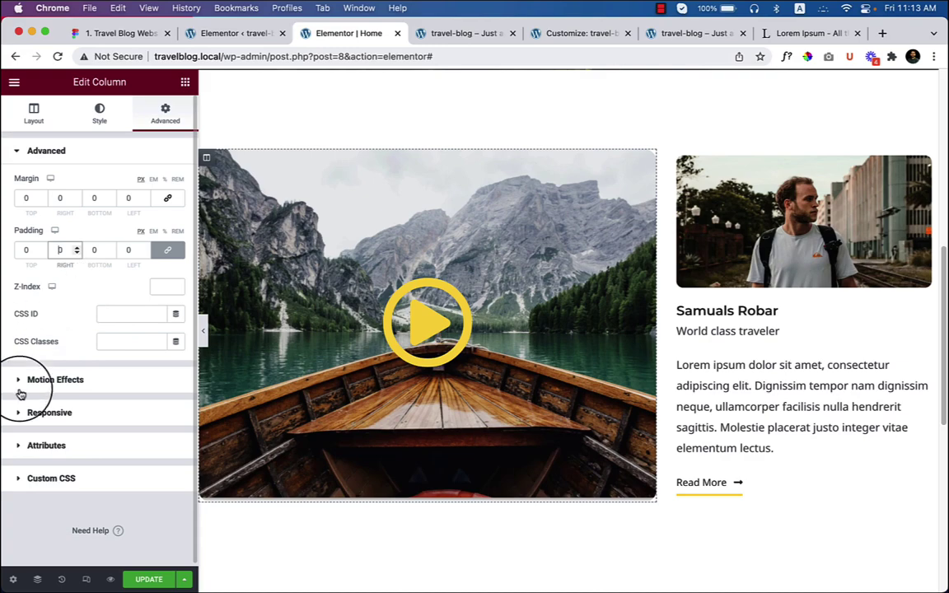
left_click(60, 197)
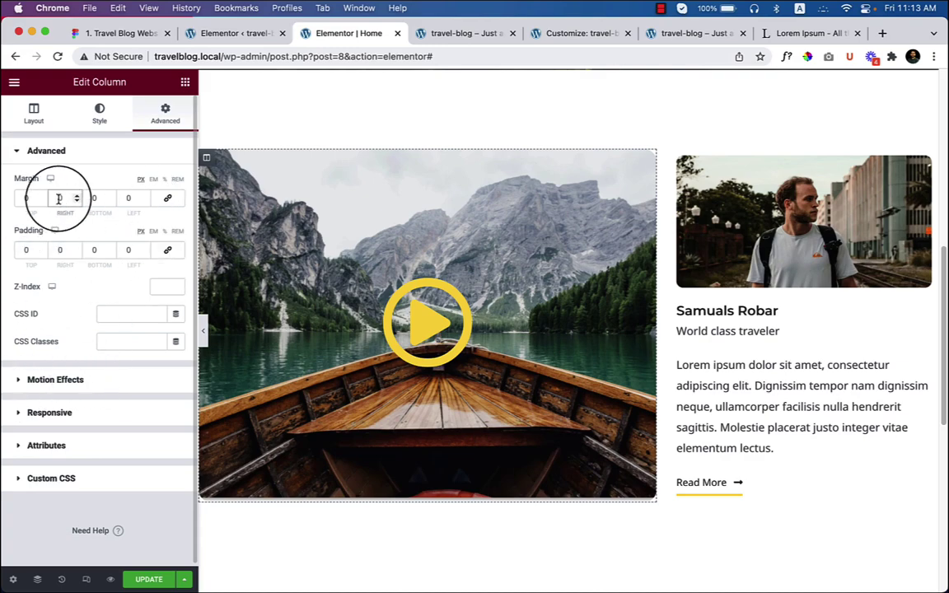
type("30")
left_click(203, 330)
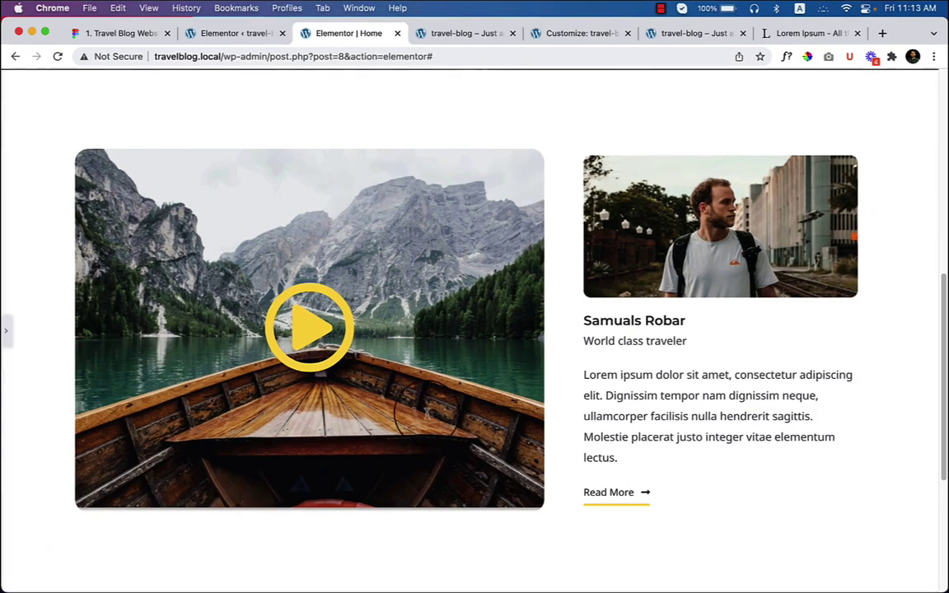
left_click(706, 410)
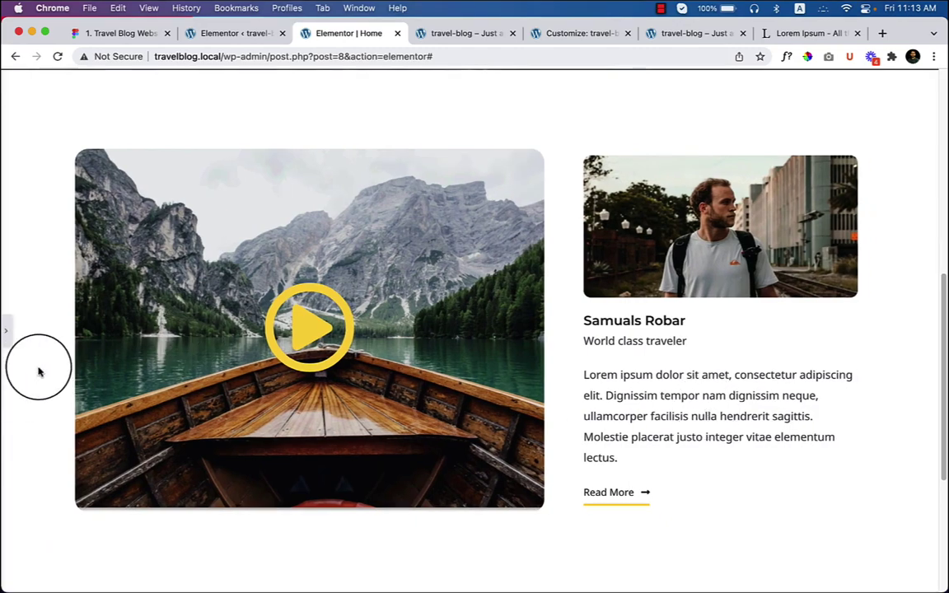
left_click(6, 329)
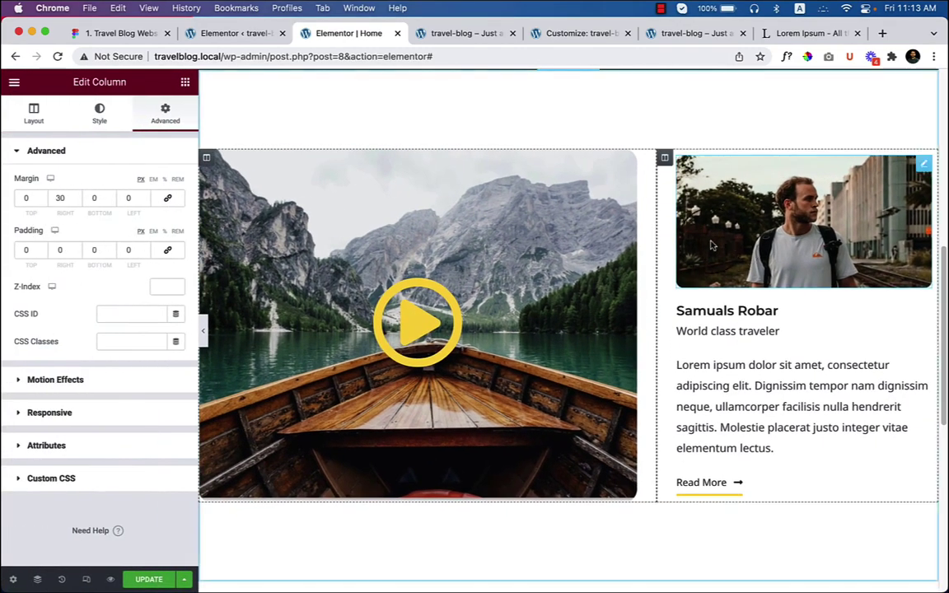
left_click(648, 235)
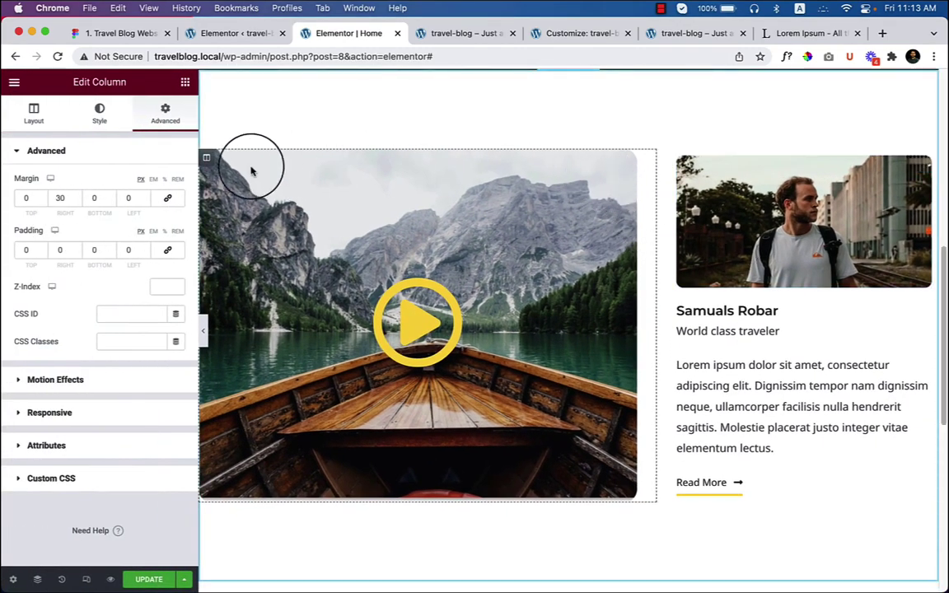
type("1")
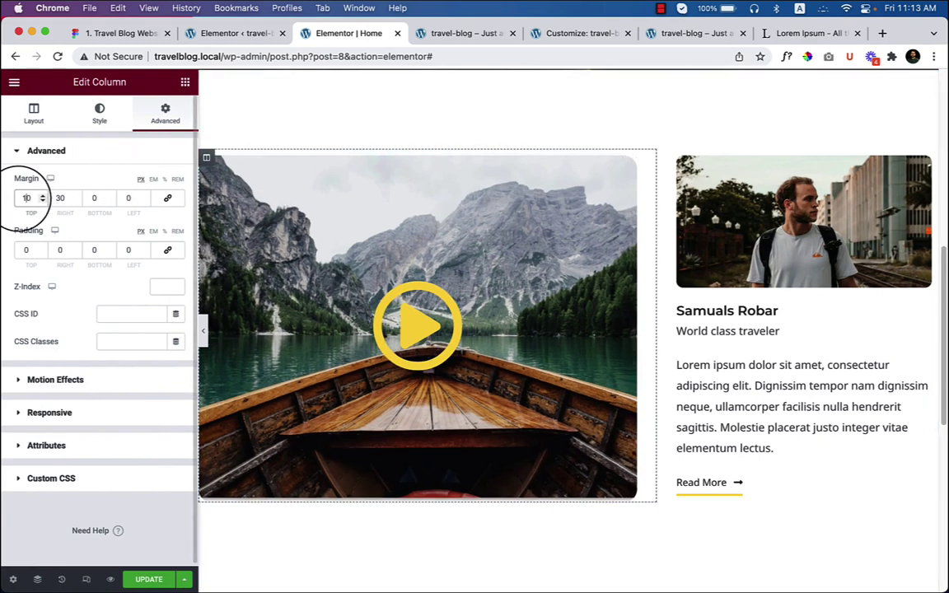
left_click(200, 332)
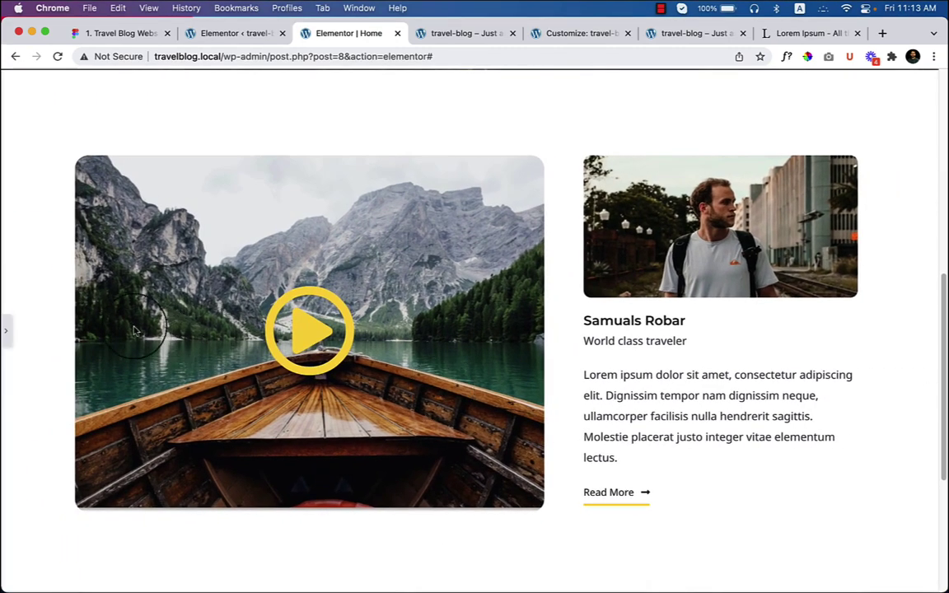
left_click(7, 330)
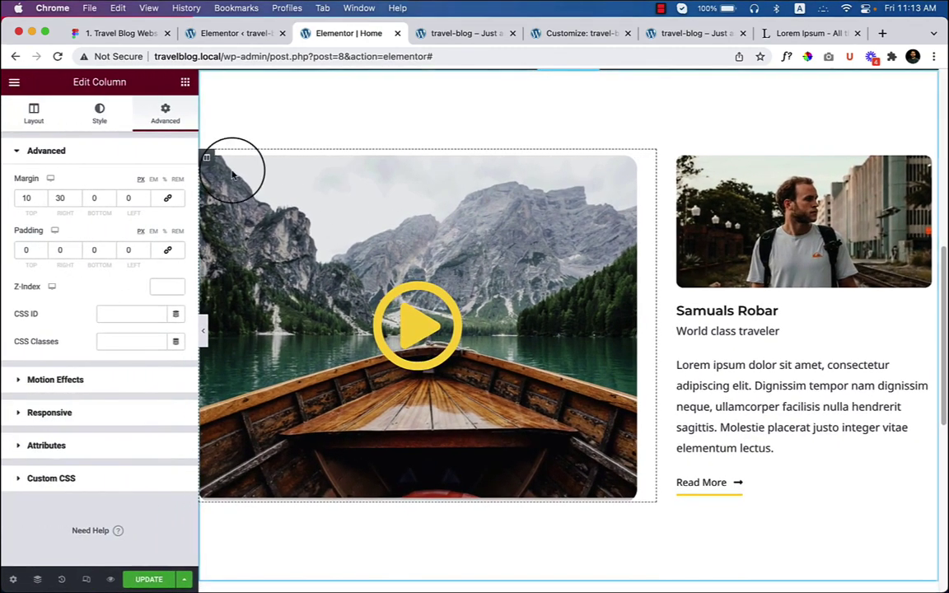
Set the video column's background overlay to a classic colour overlay
left_click(80, 120)
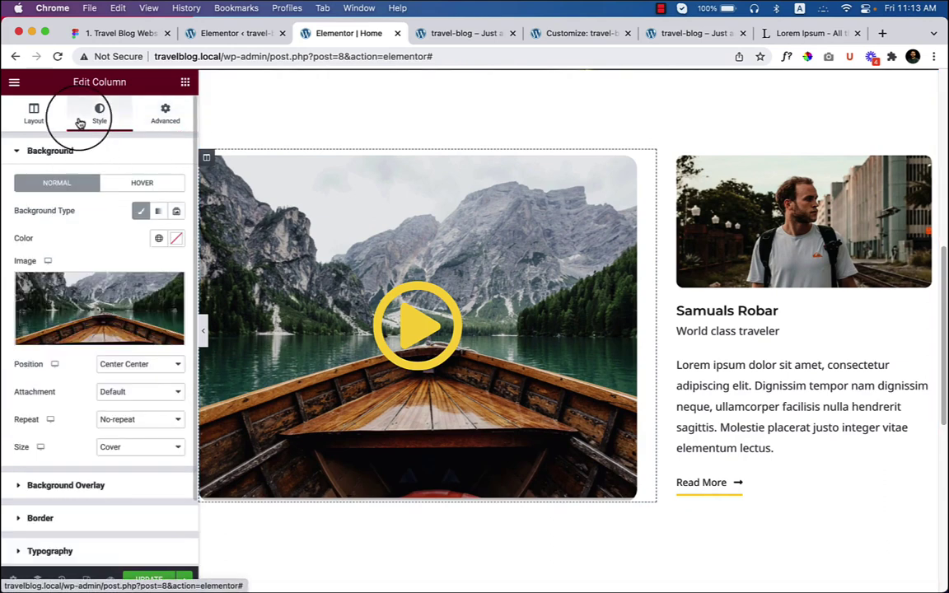
scroll(82, 470, "down", 2)
left_click(71, 445)
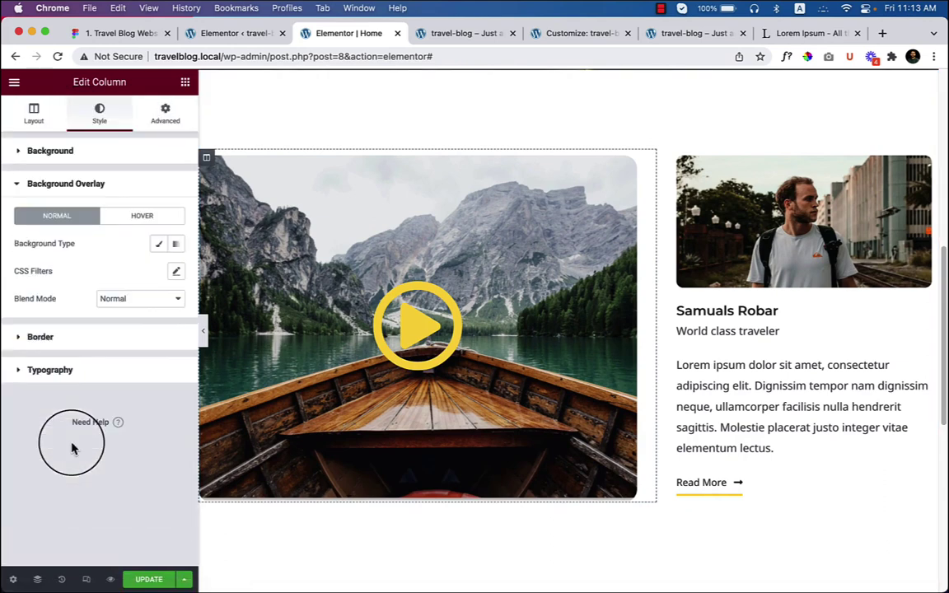
left_click(156, 248)
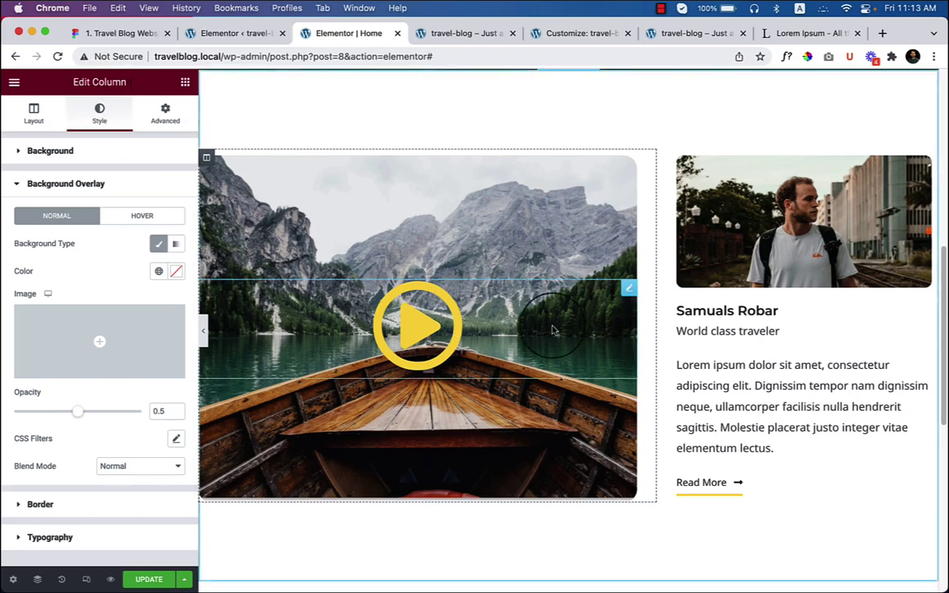
left_click(630, 293)
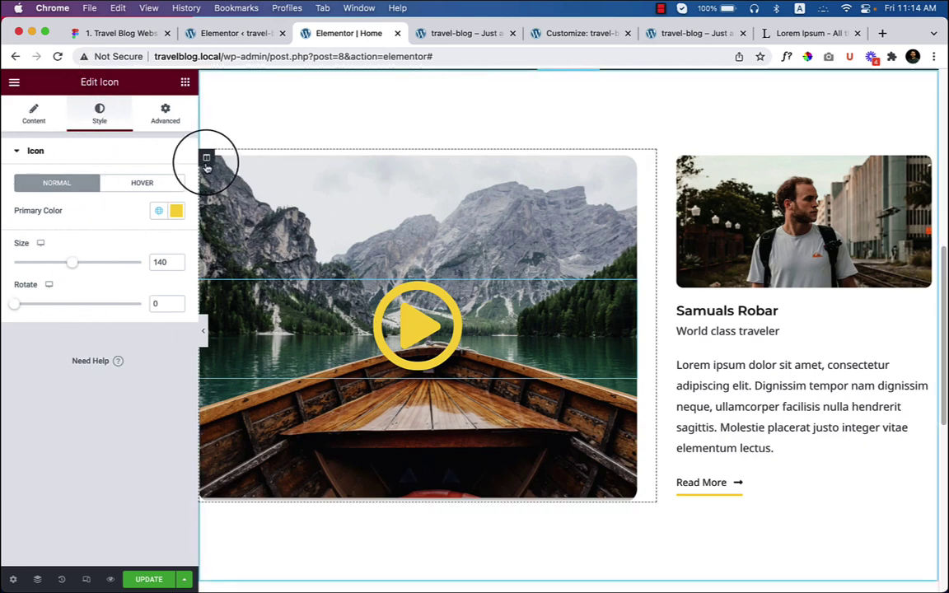
left_click(206, 157)
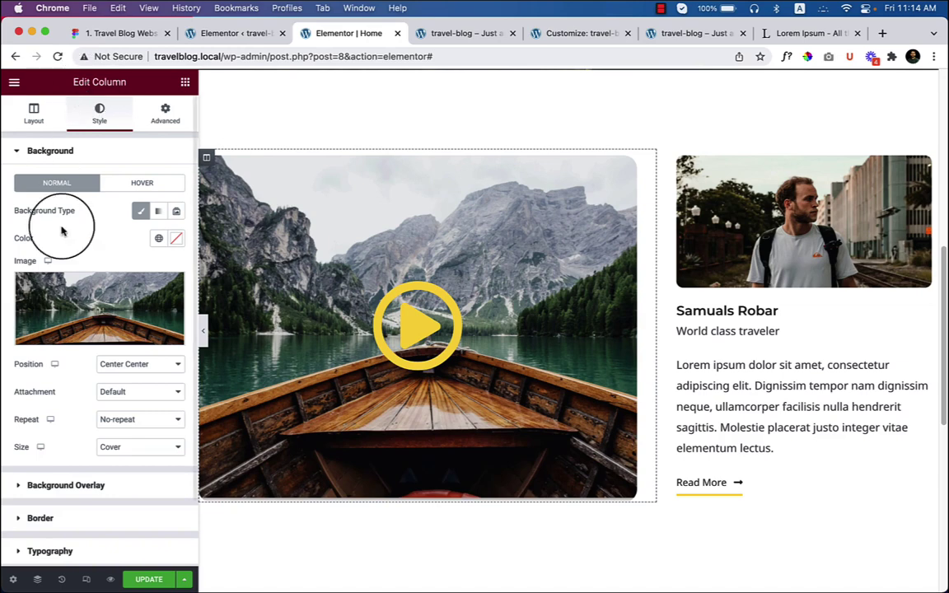
Darken the boat photo with a black Theme Color 9 overlay at 0.5 opacity, then preview
mouse_move(88, 288)
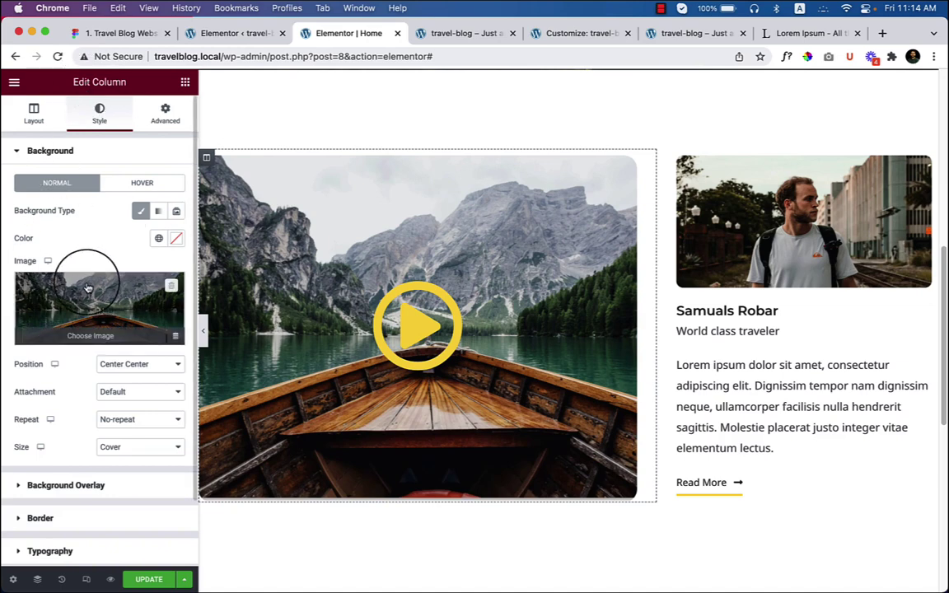
left_click(66, 487)
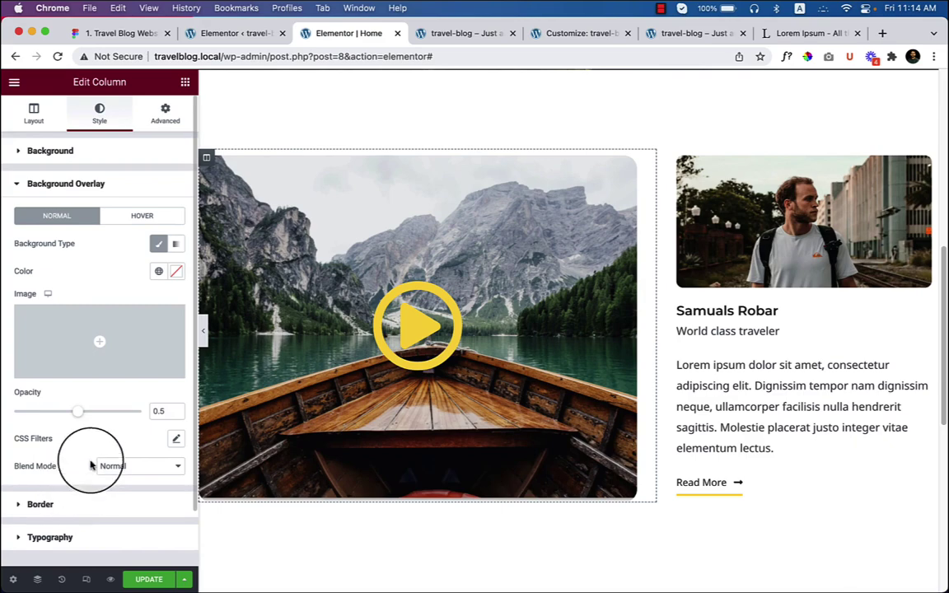
left_click(176, 272)
left_click_drag(71, 402, 5, 461)
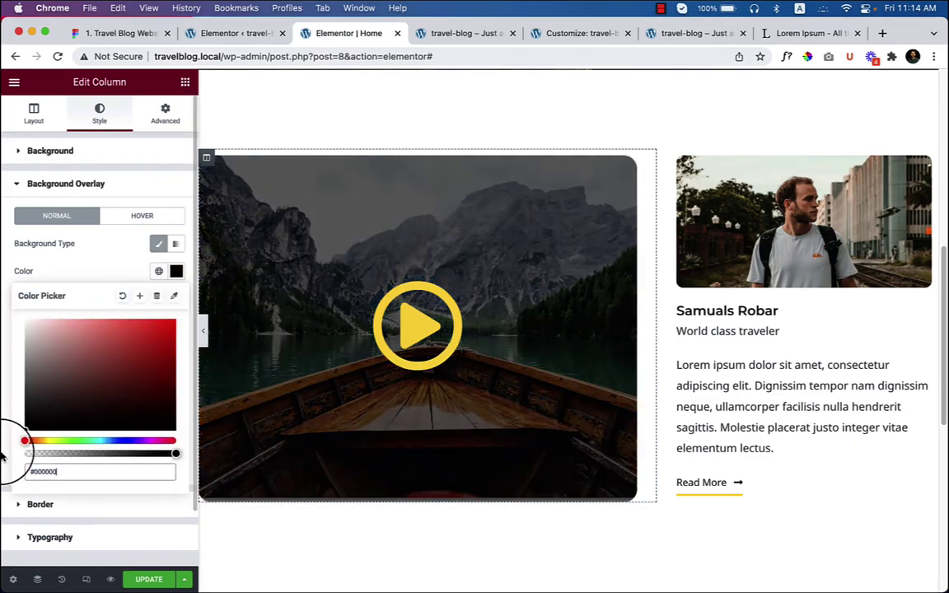
left_click(160, 271)
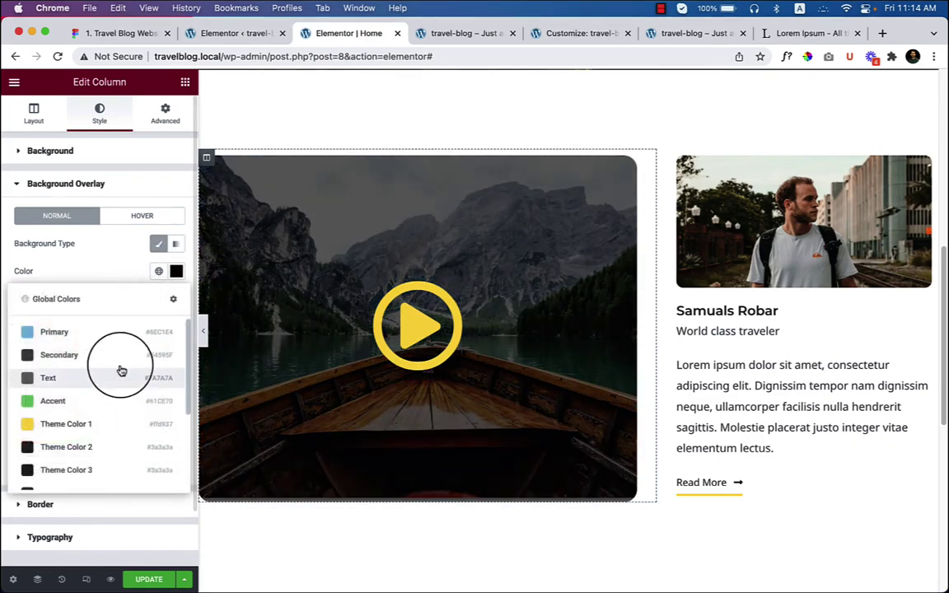
scroll(113, 467, "down", 3)
left_click(70, 479)
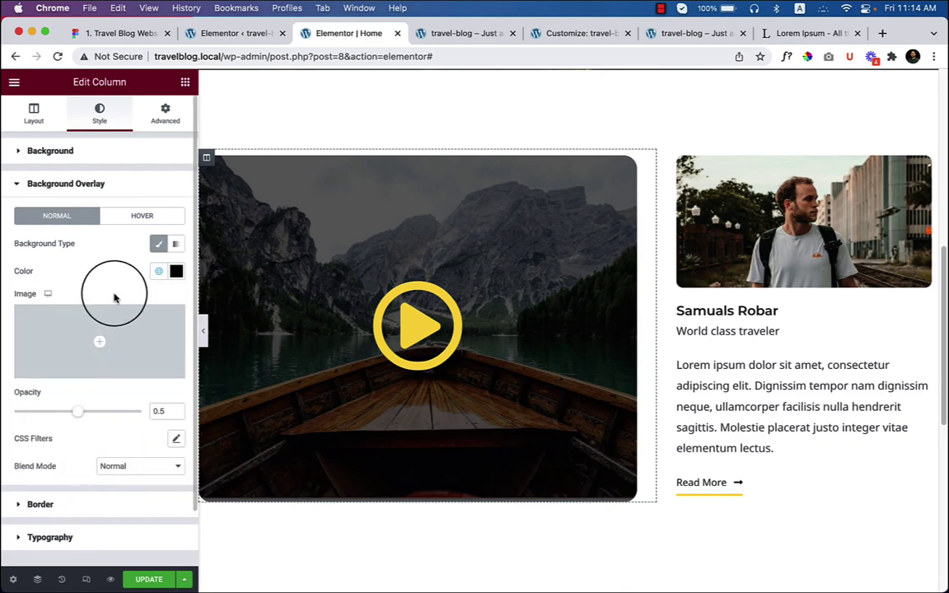
left_click(203, 330)
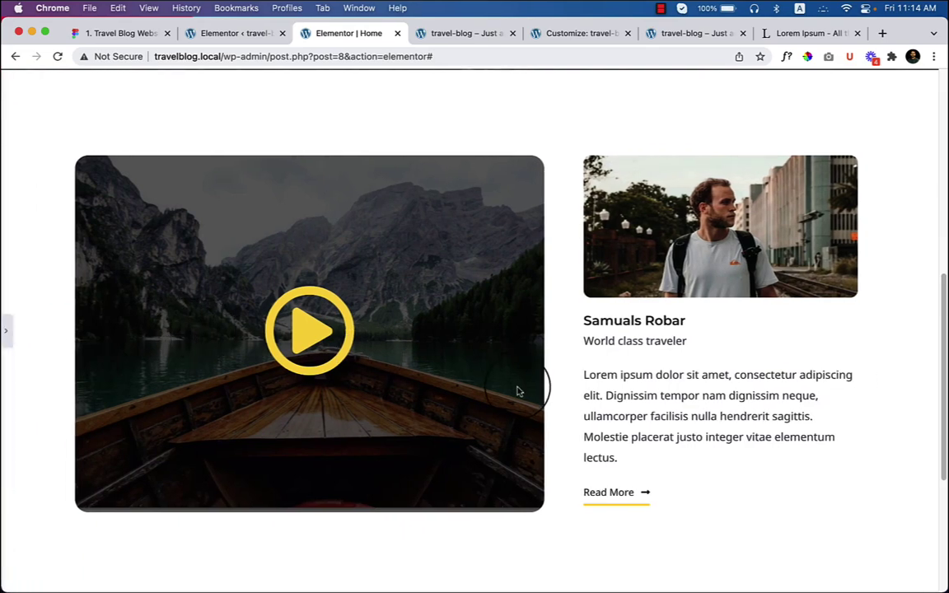
scroll(518, 392, "down", 4)
scroll(517, 389, "up", 5)
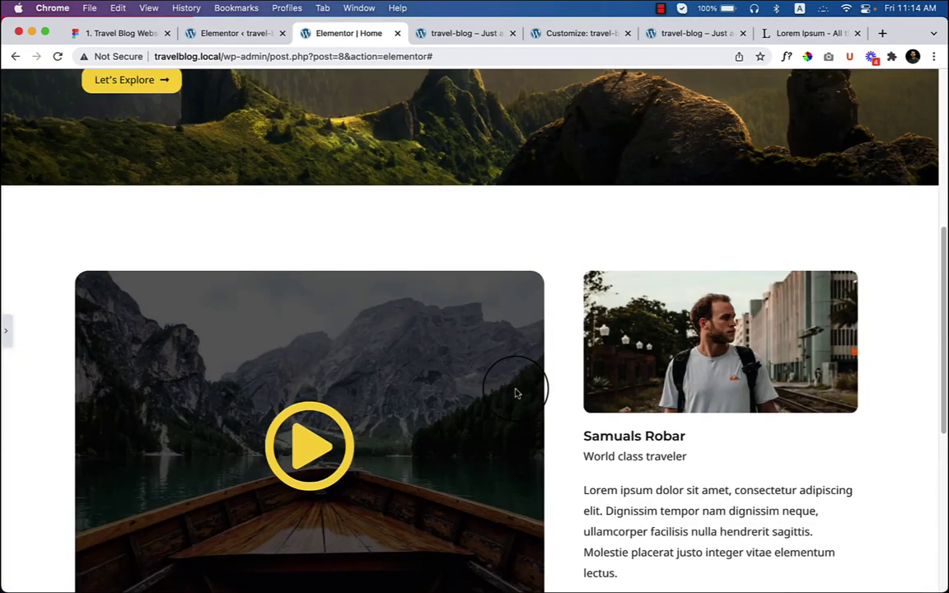
scroll(515, 394, "up", 5)
scroll(515, 393, "down", 3)
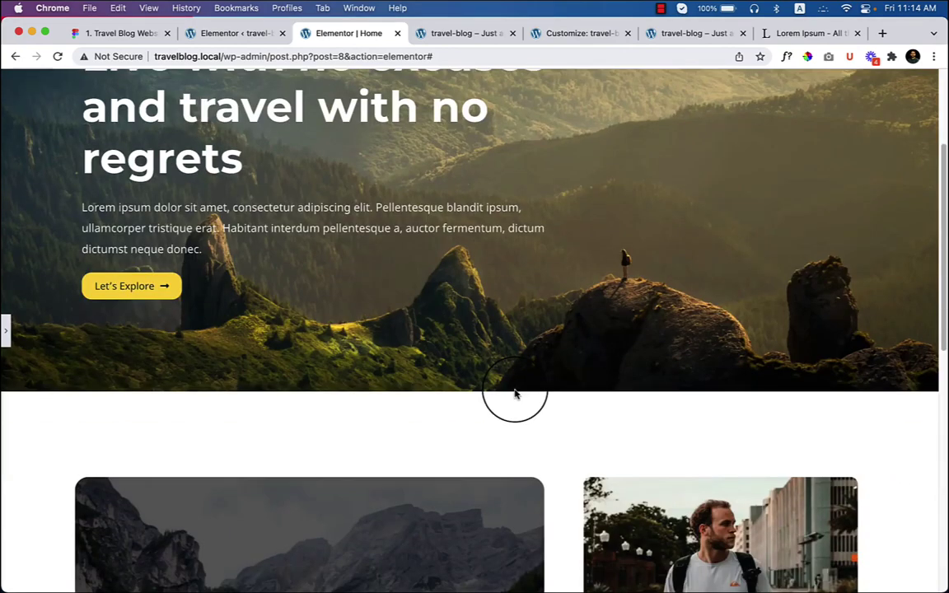
scroll(515, 394, "down", 4)
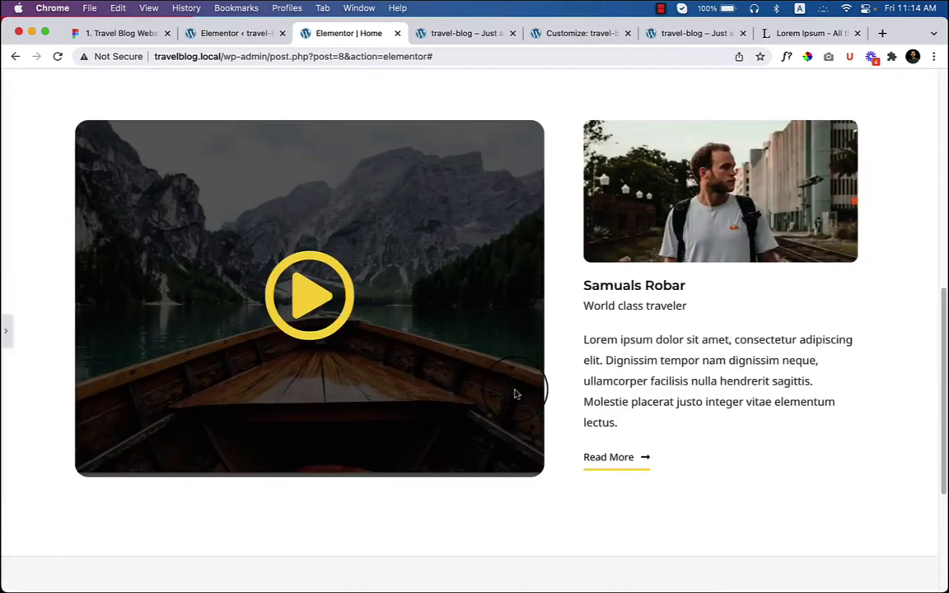
left_click(6, 334)
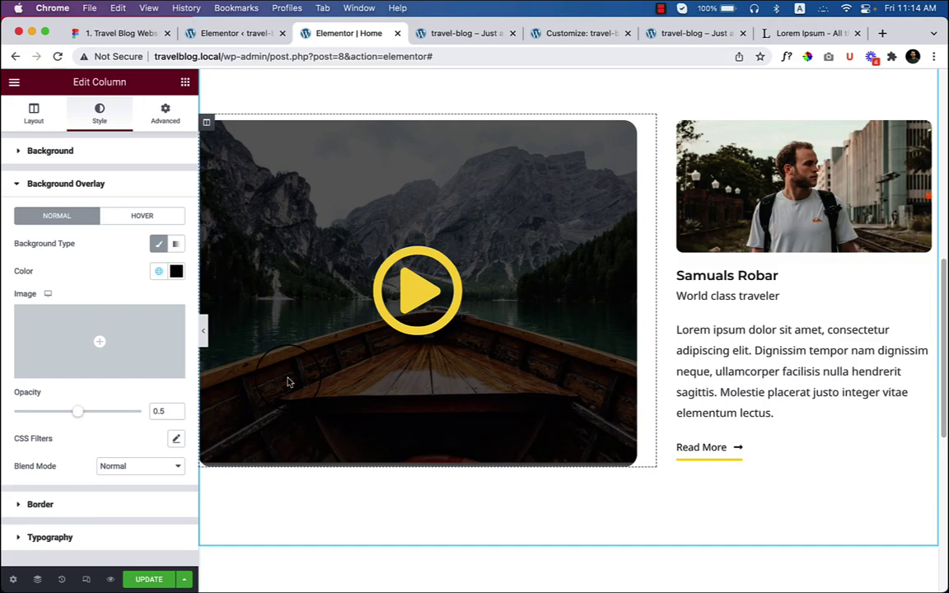
left_click(103, 34)
Check the Figma 'Places Where I Have Visited' heading font (Montserrat SemiBold 42), then close Elementor's settings tab
scroll(548, 420, "down", 5)
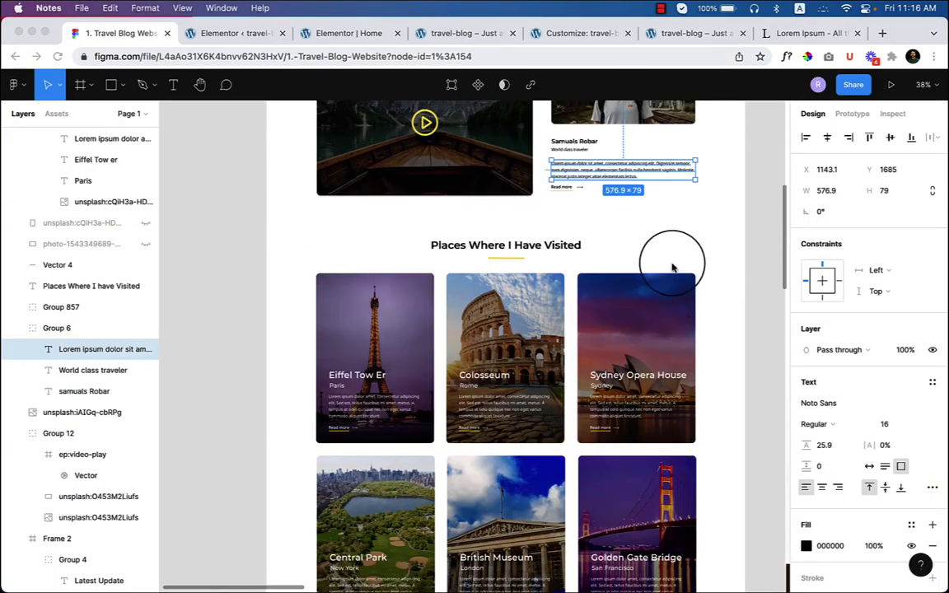
left_click(601, 263)
left_click_drag(621, 424, 528, 309)
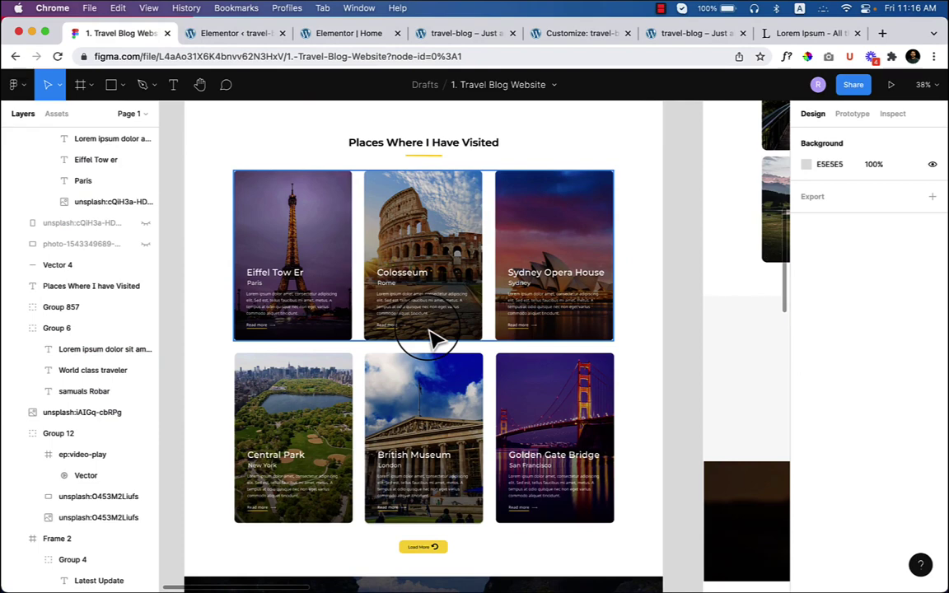
double_click(392, 141)
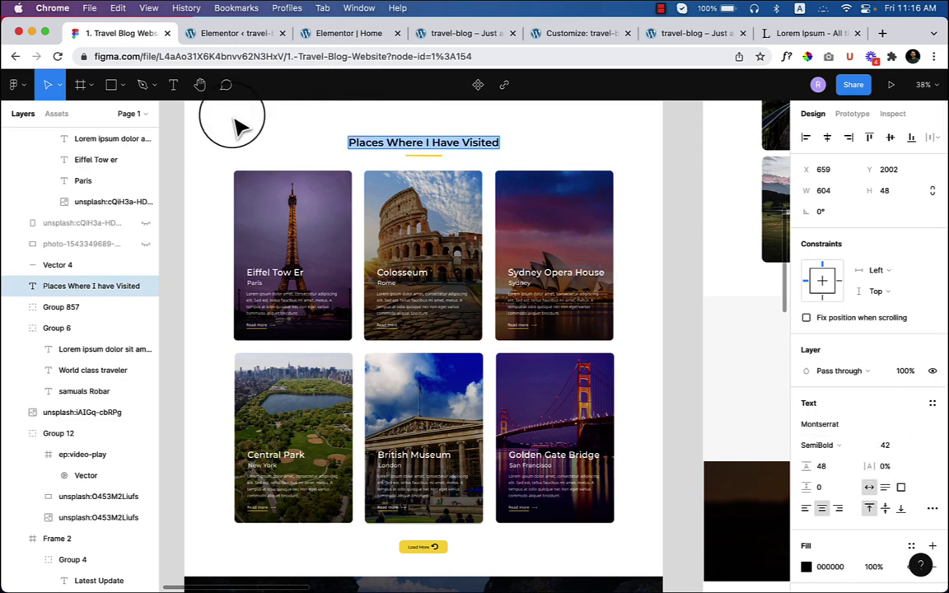
left_click(224, 38)
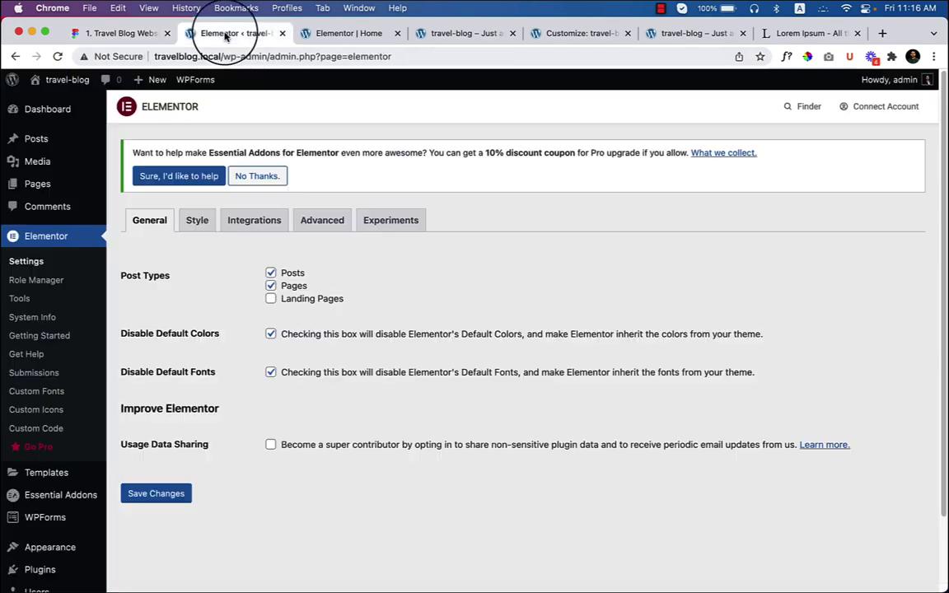
left_click(281, 33)
Add a one-column section with a pasted 'Places Where I have Visited' H2 heading, centre-aligned
scroll(657, 481, "down", 3)
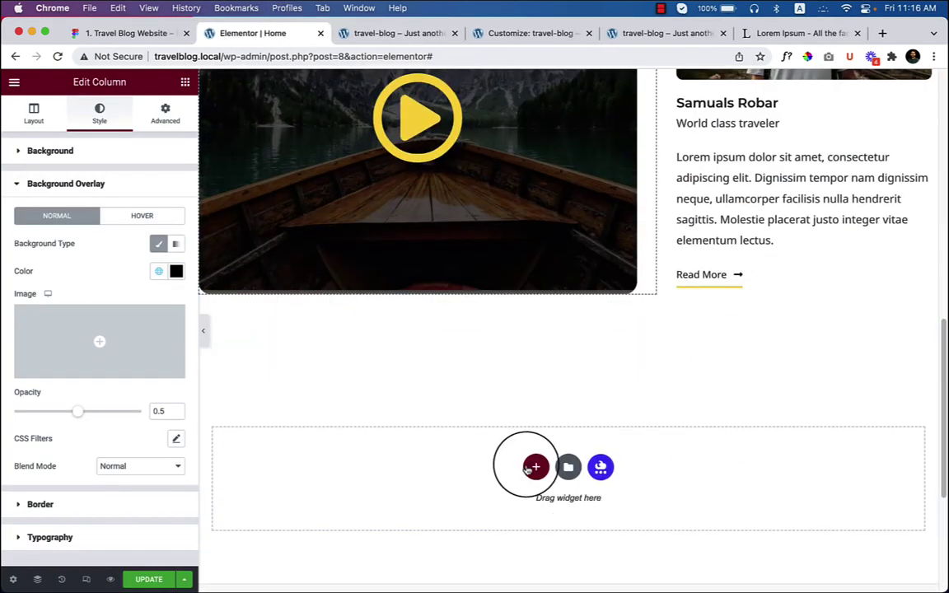
left_click(534, 465)
left_click(402, 506)
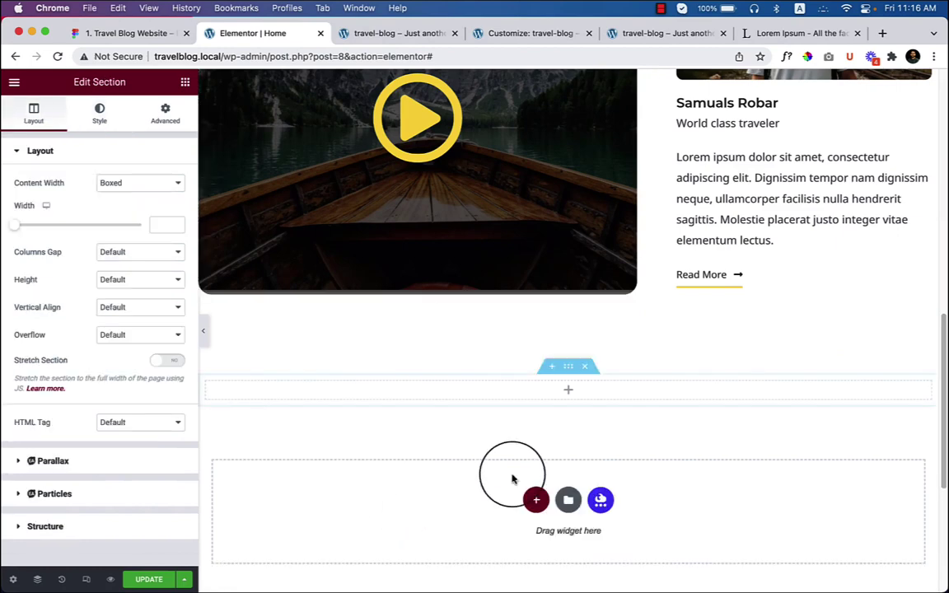
left_click(567, 392)
left_click_drag(149, 246, 594, 386)
type("Places Where I have Visited")
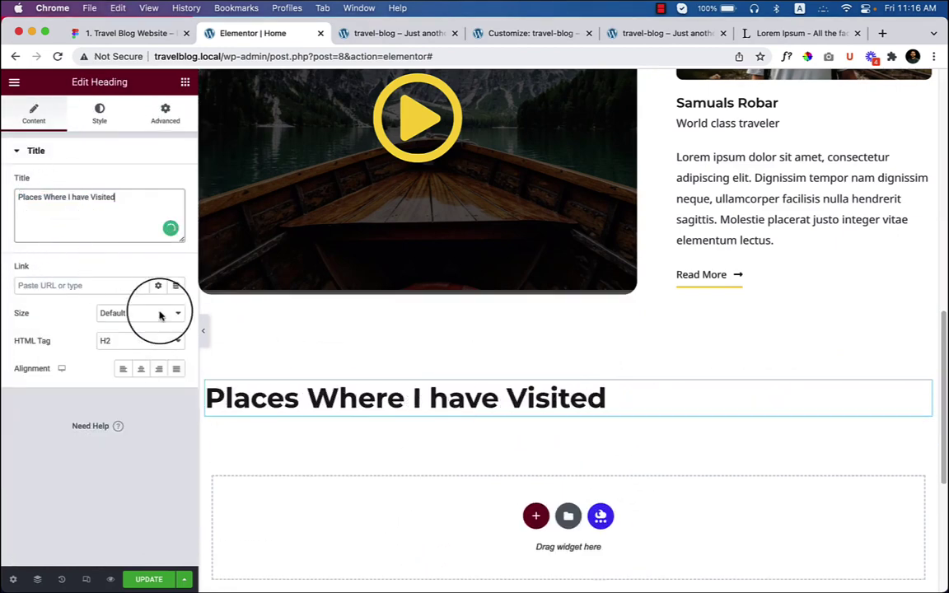
left_click(132, 341)
left_click(131, 343)
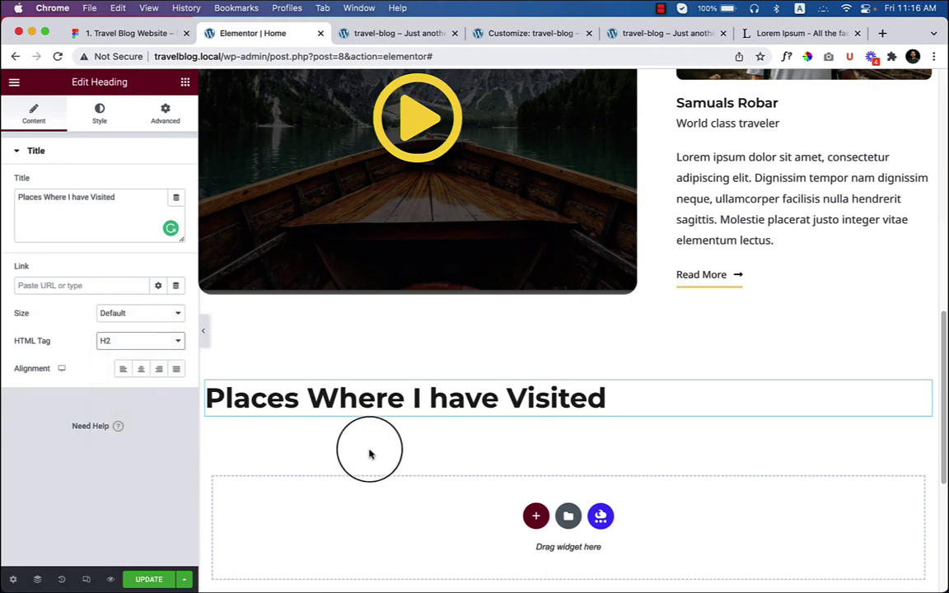
left_click(139, 370)
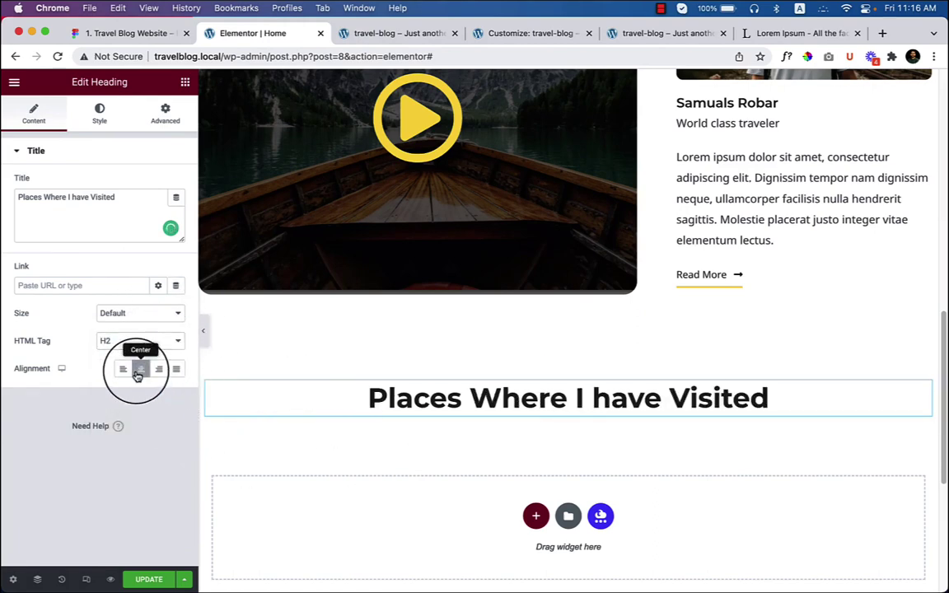
Inspect the short yellow line under the Figma title, then search Elementor widgets for 'bor'
left_click(132, 33)
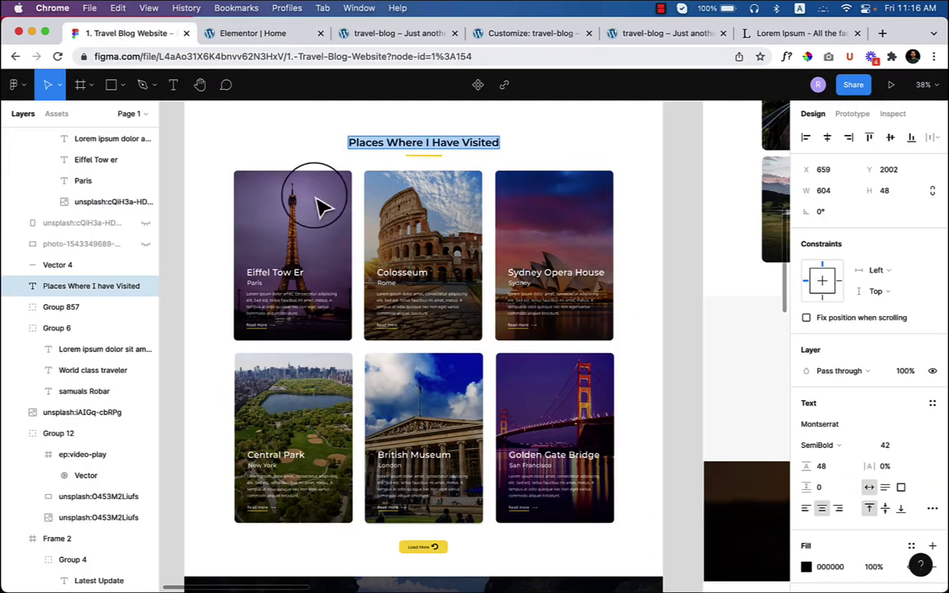
key("Escape")
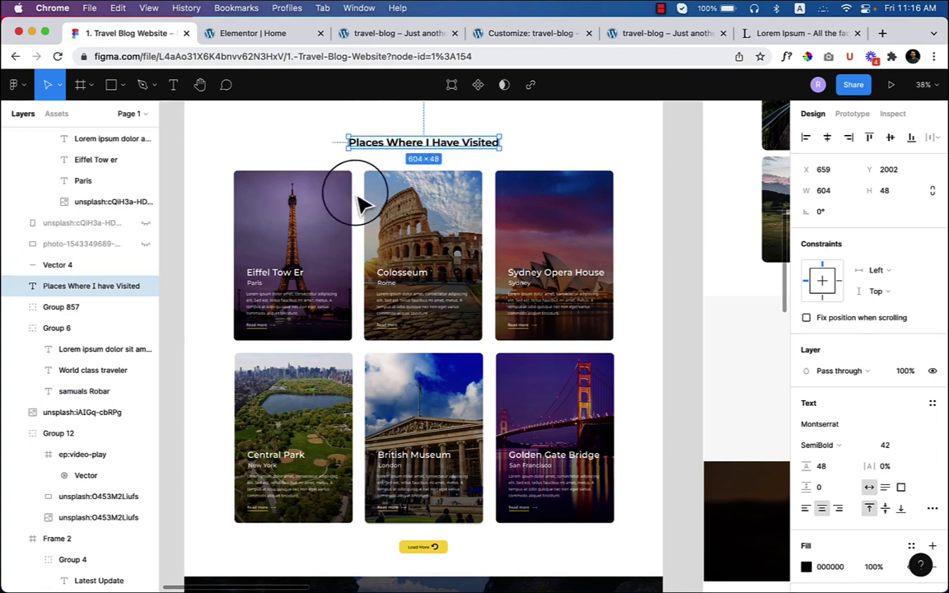
left_click(426, 159)
left_click(418, 156)
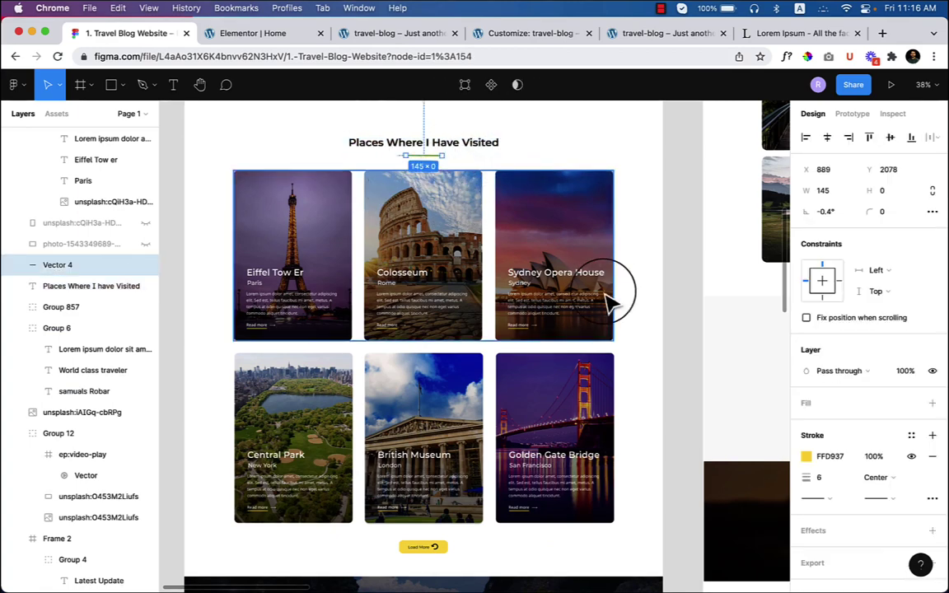
left_click(247, 33)
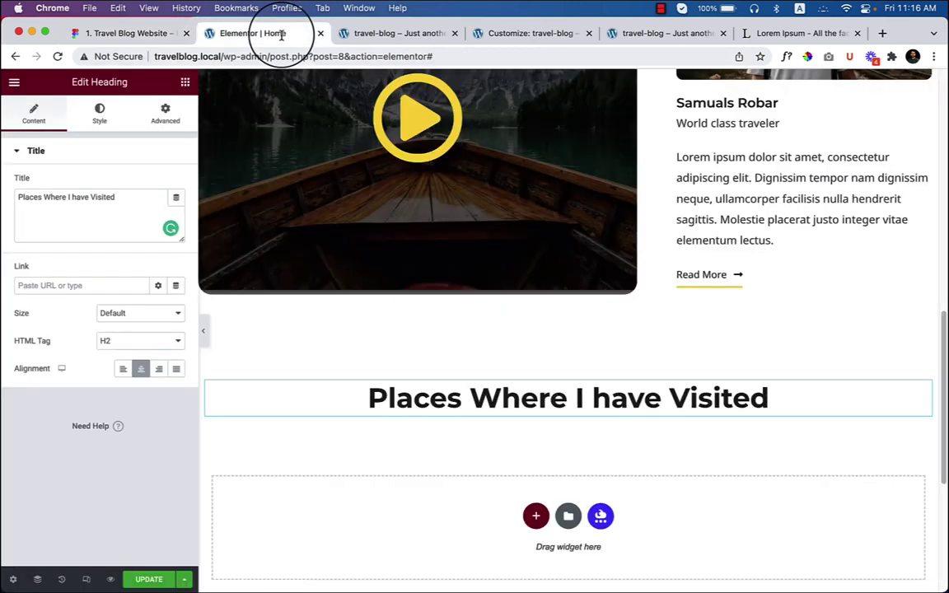
left_click(185, 86)
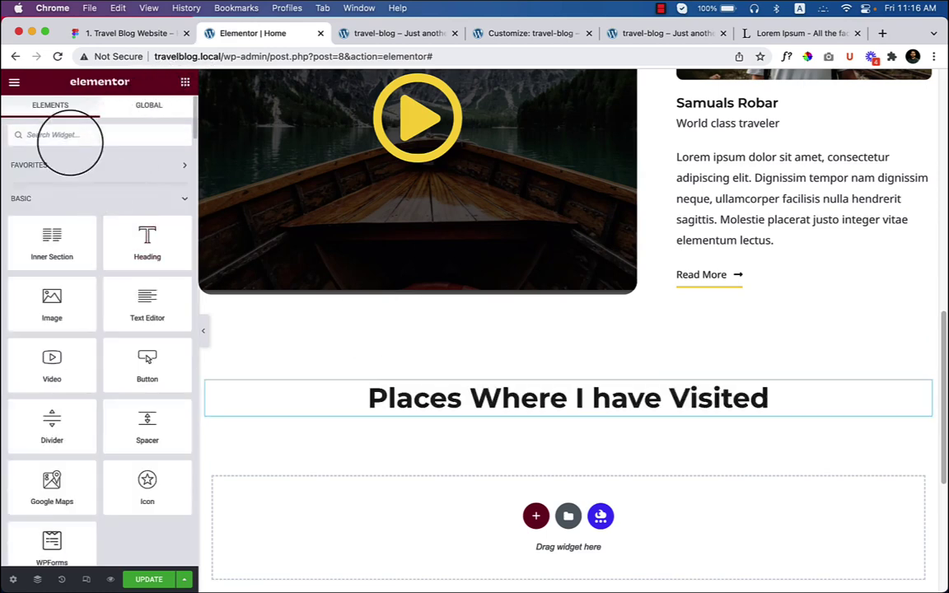
type("bor")
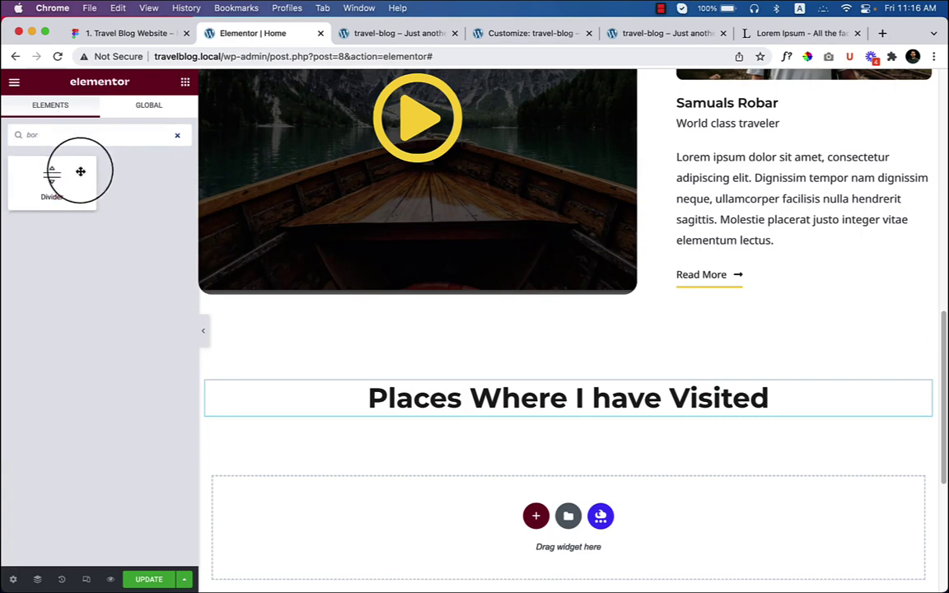
Add a Solid divider under the heading and set its width to 150 px
left_click_drag(53, 183, 540, 399)
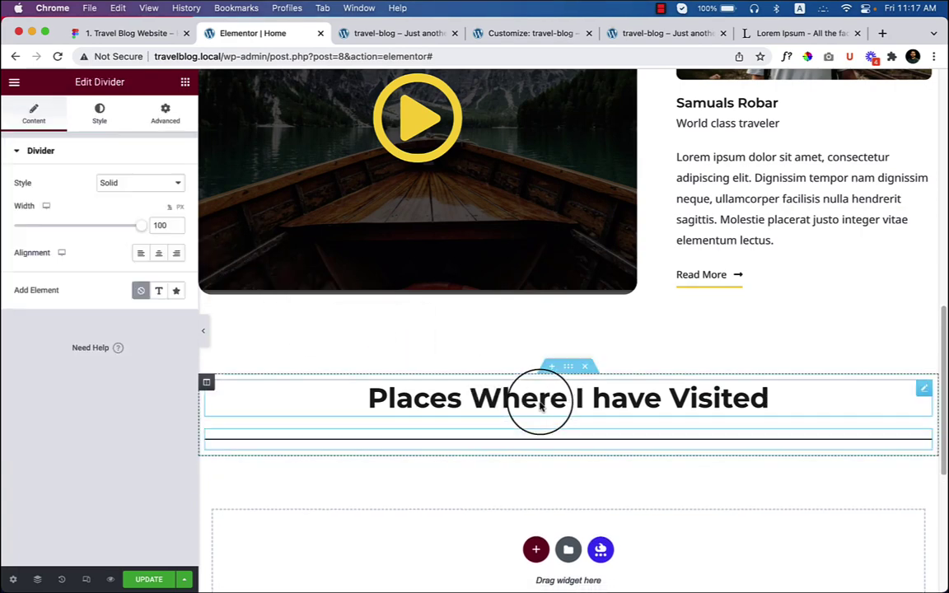
left_click(136, 185)
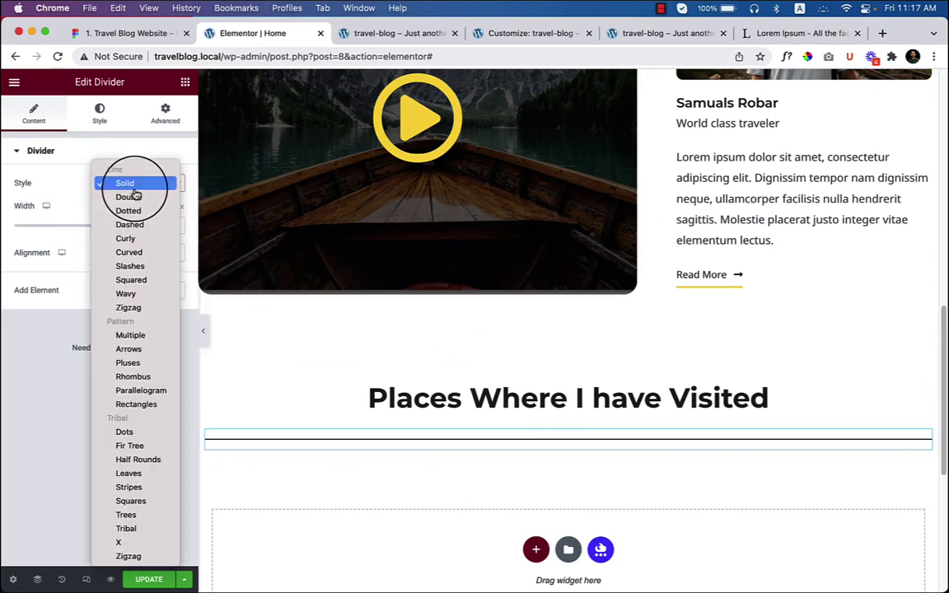
left_click(128, 183)
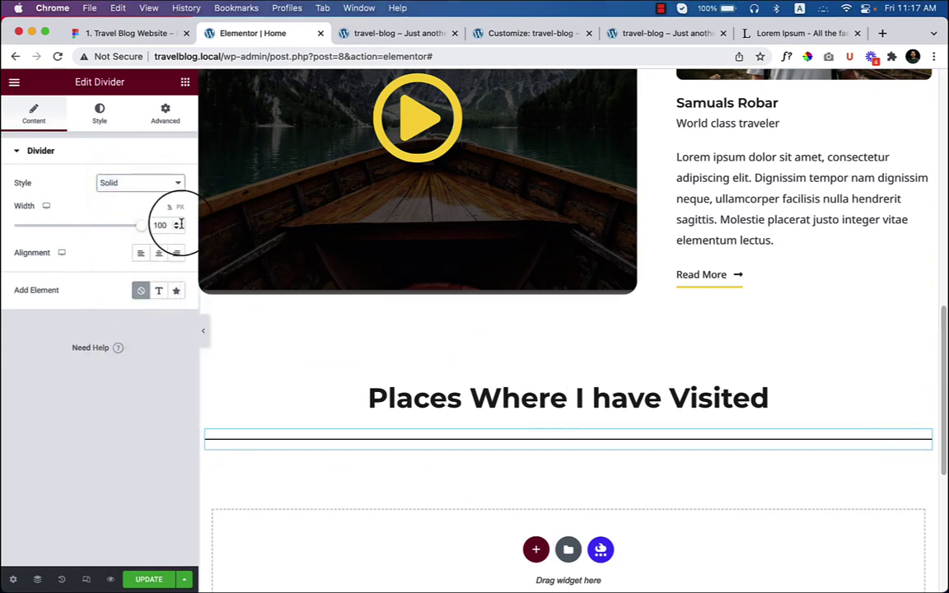
left_click(180, 207)
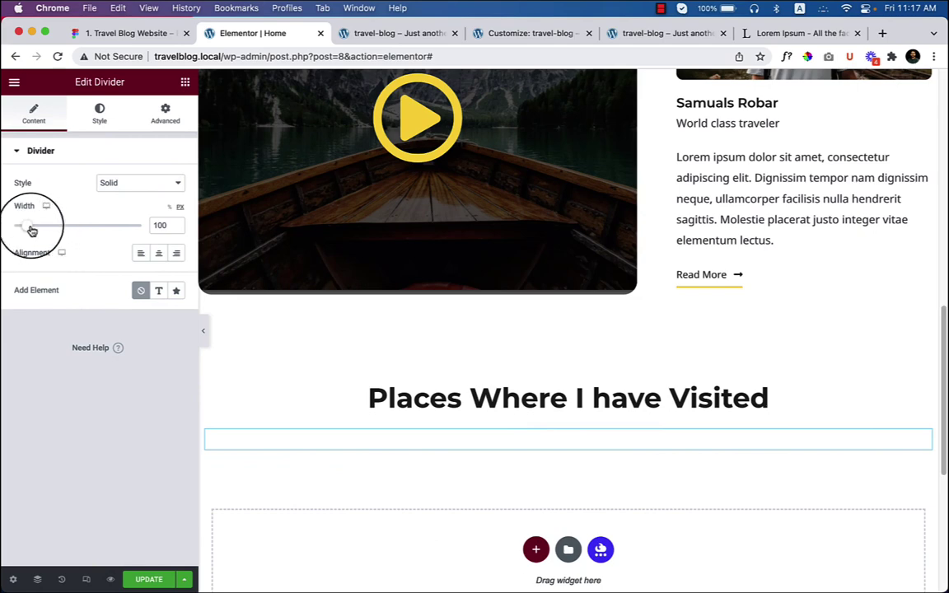
mouse_move(33, 225)
left_mouse_down()
mouse_move(77, 238)
mouse_move(36, 243)
left_mouse_up()
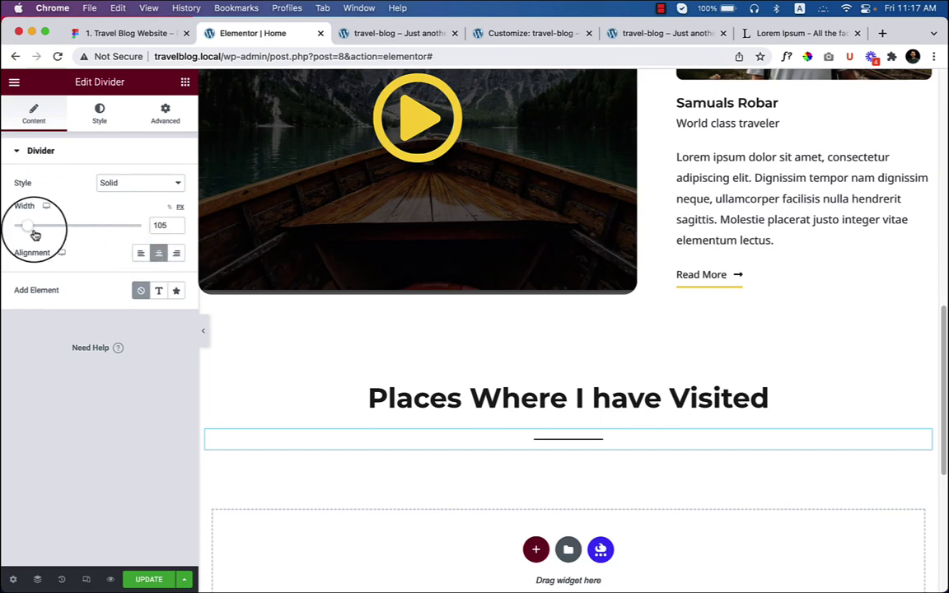
left_click_drag(32, 231, 36, 232)
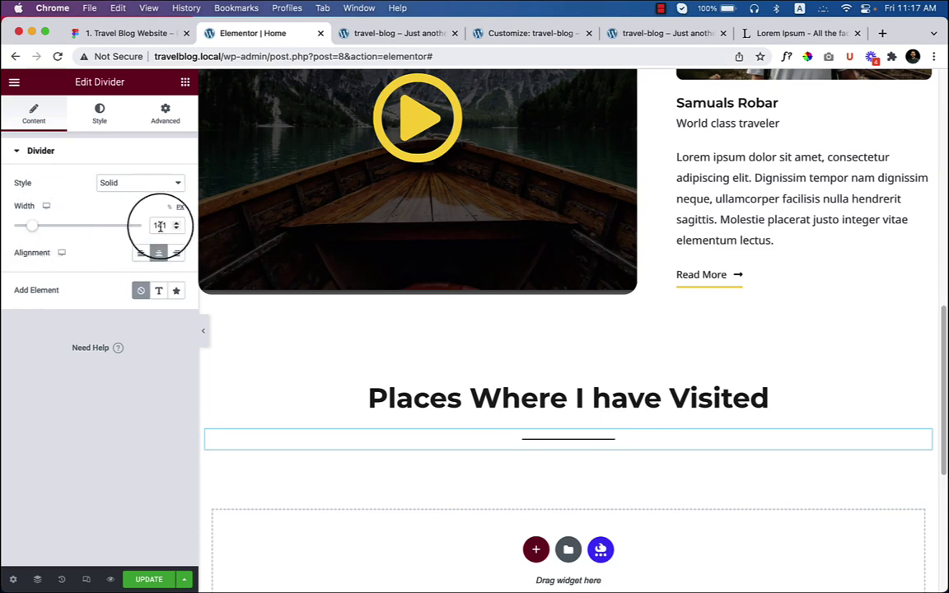
left_click_drag(159, 226, 174, 230)
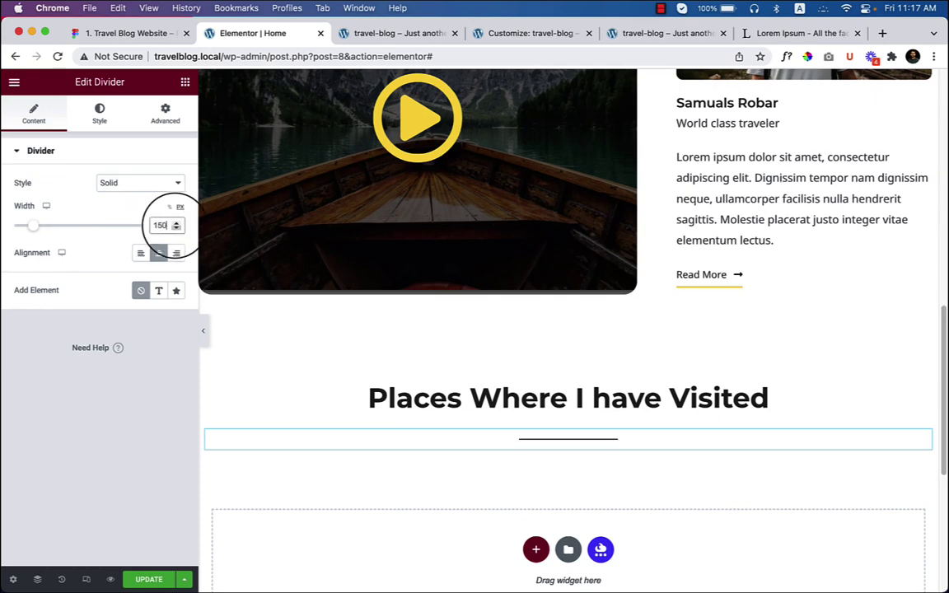
Colour the divider Theme Color 1 yellow with weight 5 and gap 2
left_click(99, 115)
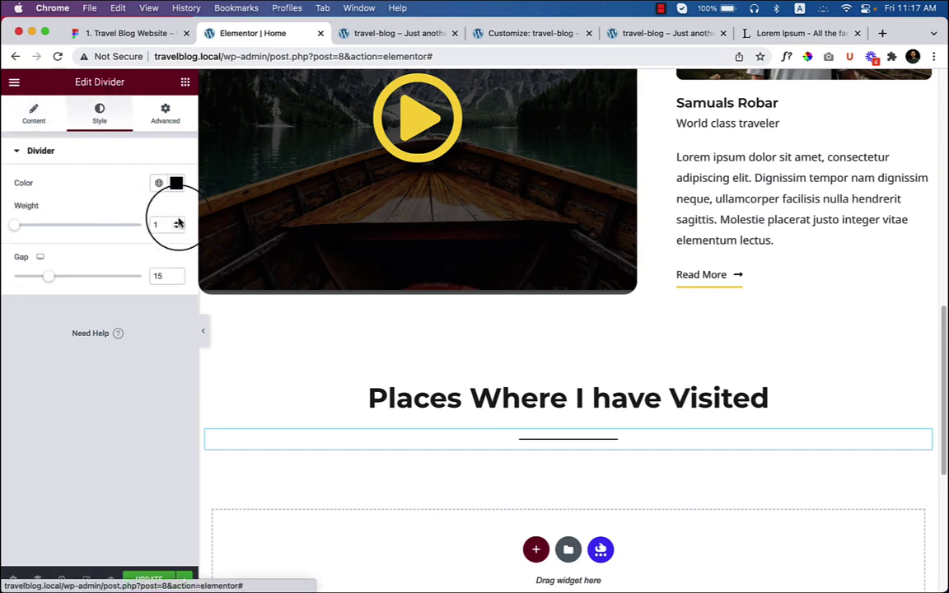
left_click(160, 184)
left_click(67, 337)
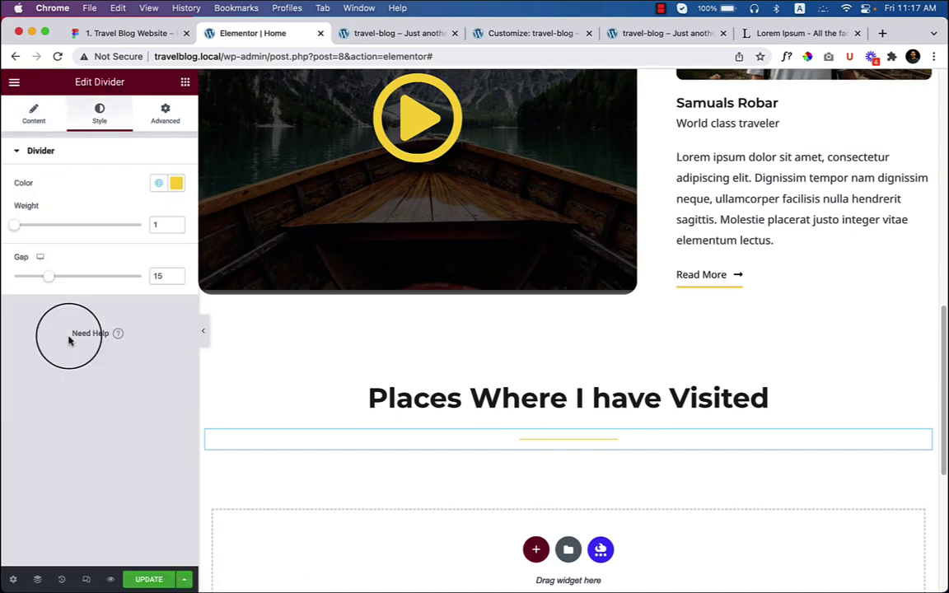
left_click_drag(15, 225, 52, 228)
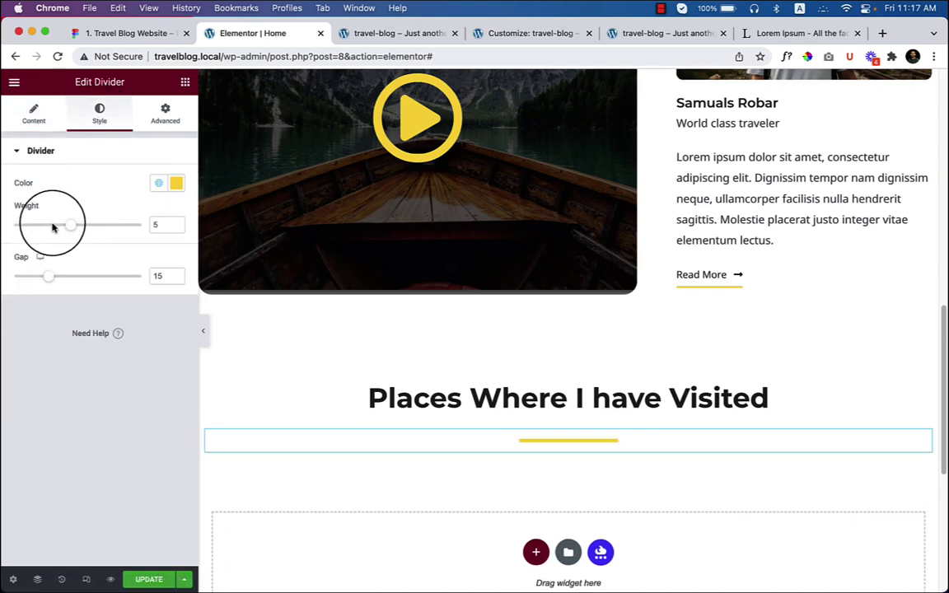
left_click_drag(49, 276, 3, 283)
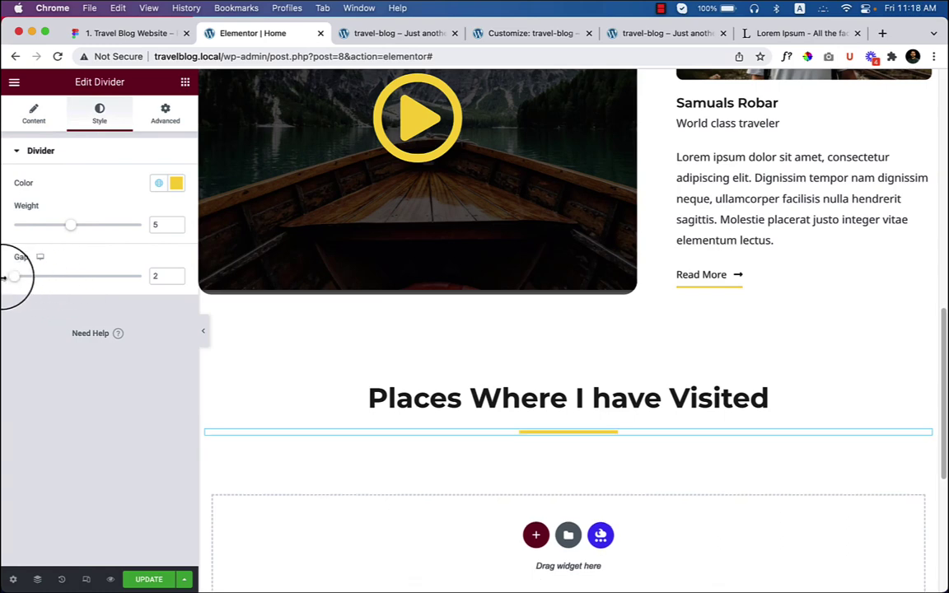
In Figma, check the card grid size (1522×682) and the Eiffel Tower card (473×682)
left_click(123, 33)
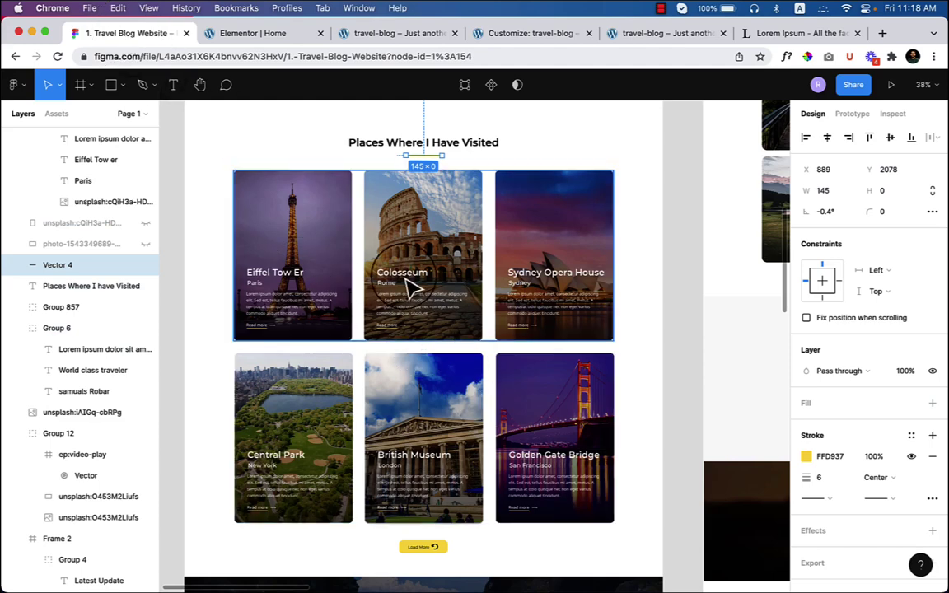
left_click(266, 287)
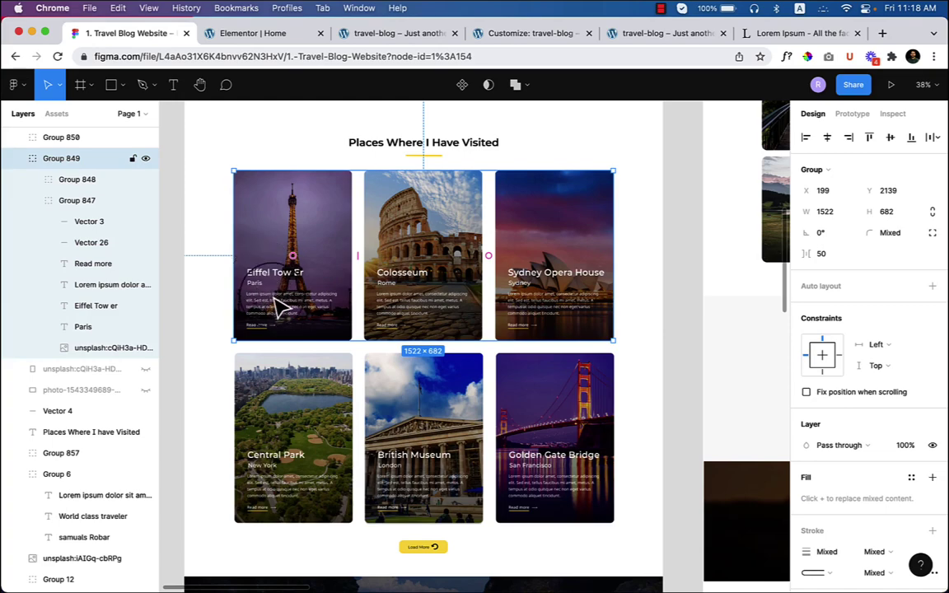
double_click(277, 301)
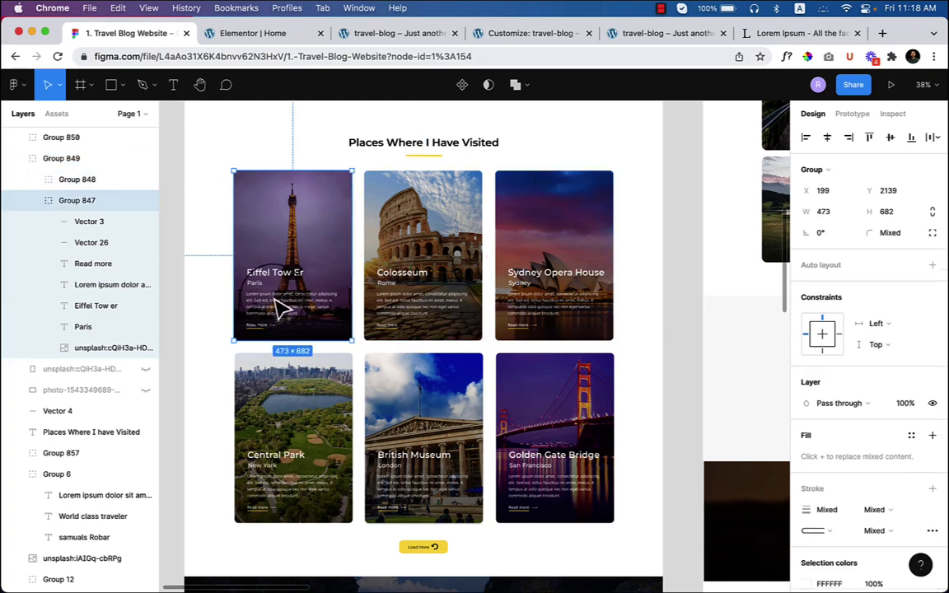
Add a new section below the heading in Elementor and bring up the widget list
left_click(292, 32)
scroll(461, 293, "down", 5)
left_click(534, 204)
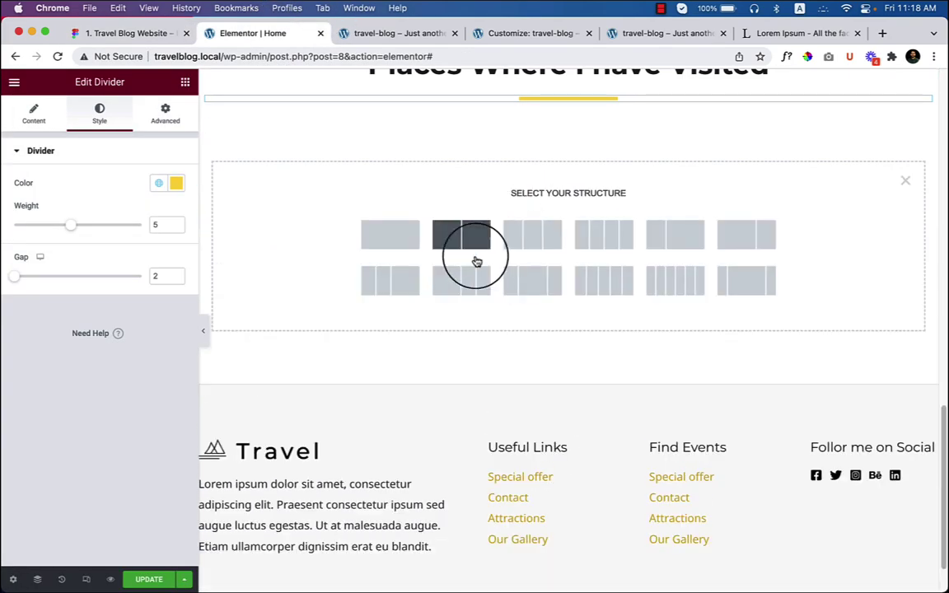
scroll(476, 261, "up", 5)
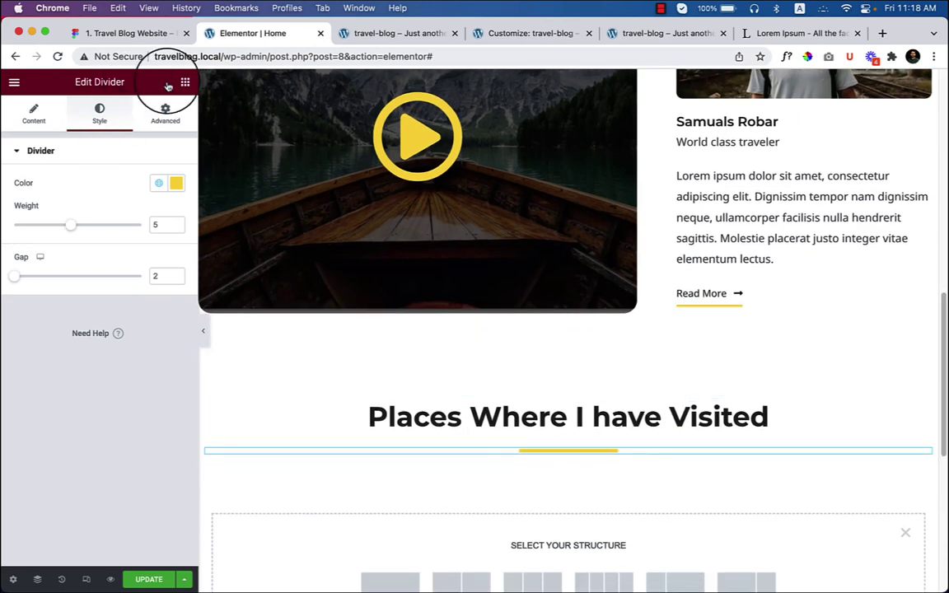
left_click(185, 83)
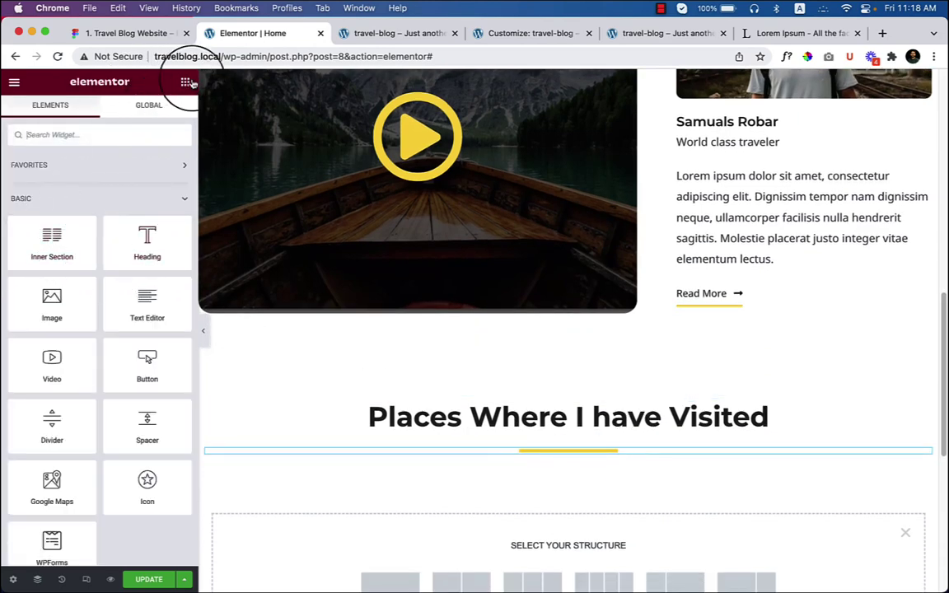
Place an inner section under the heading and duplicate a column to get three columns
left_click_drag(47, 237, 564, 454)
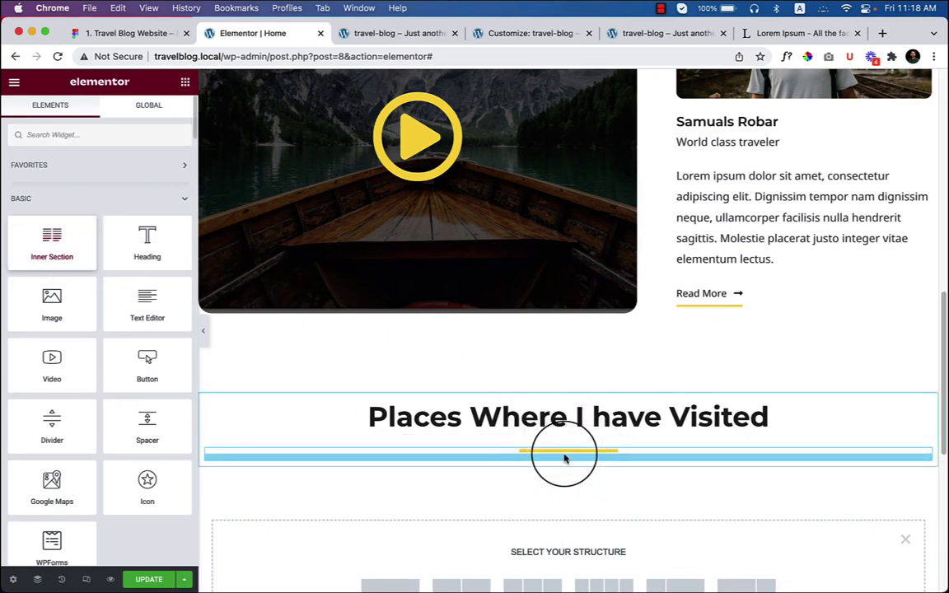
scroll(563, 455, "down", 5)
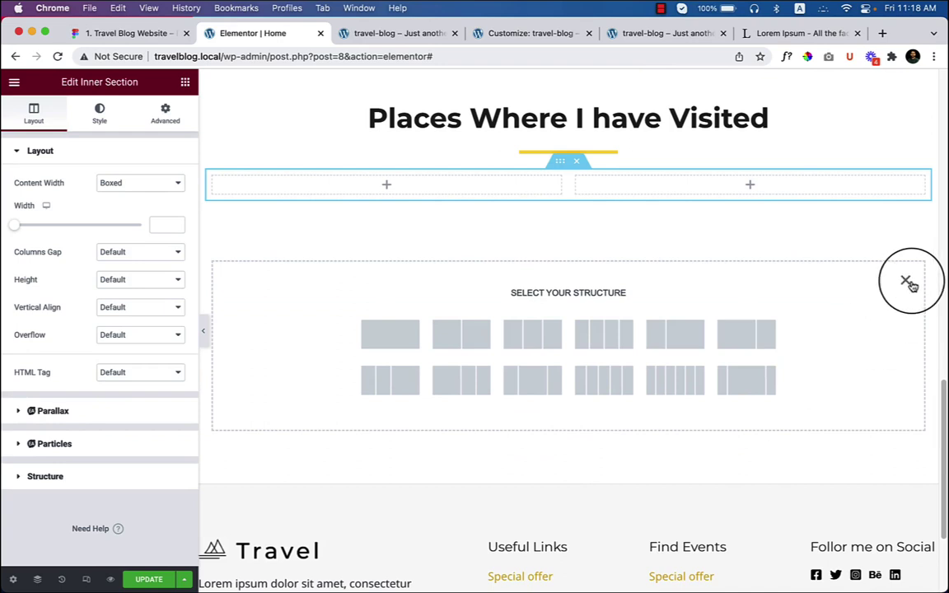
left_click(905, 288)
right_click(212, 179)
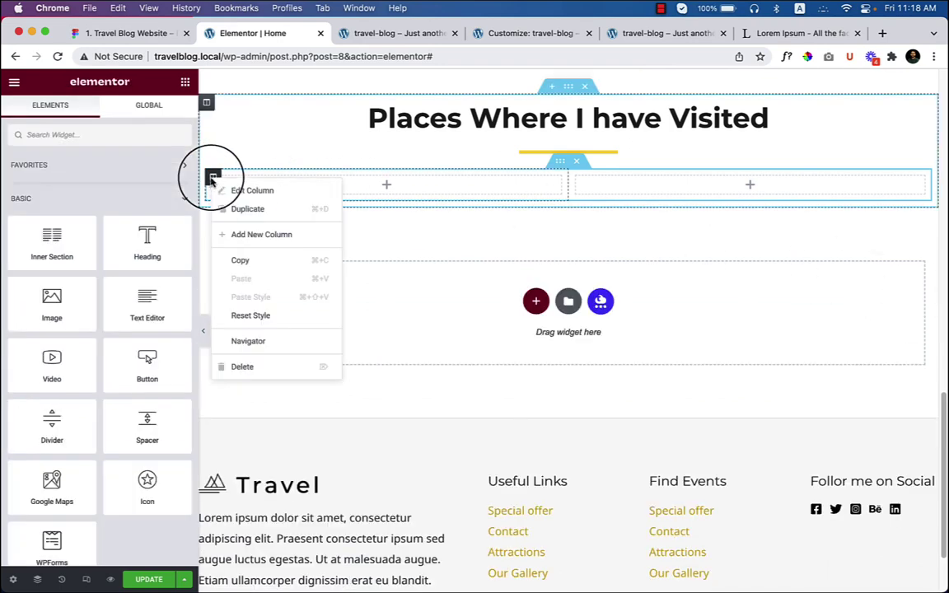
left_click(250, 210)
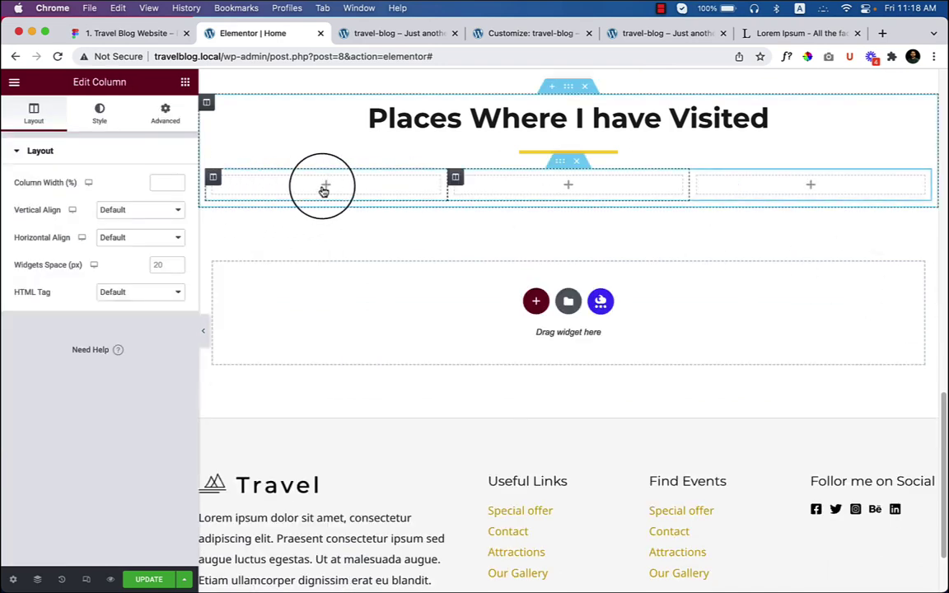
Copy the Eiffel Tower card title text from the Figma design
left_click(136, 35)
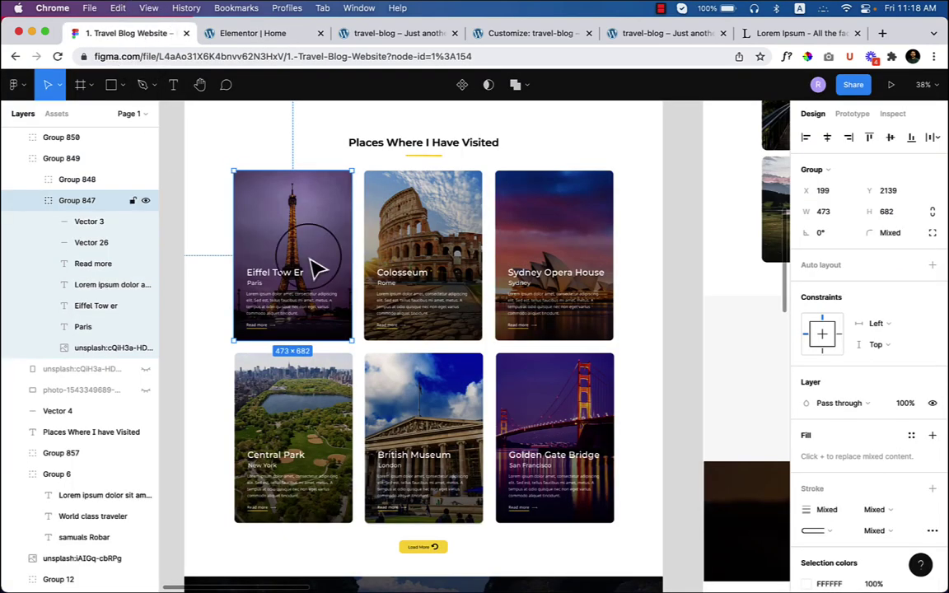
double_click(298, 278)
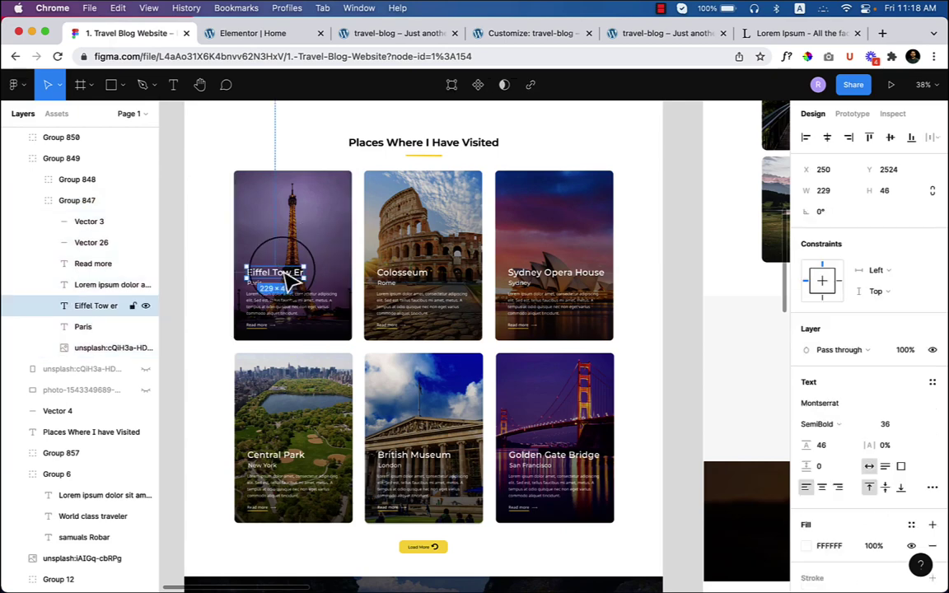
double_click(290, 279)
right_click(289, 268)
left_click(306, 278)
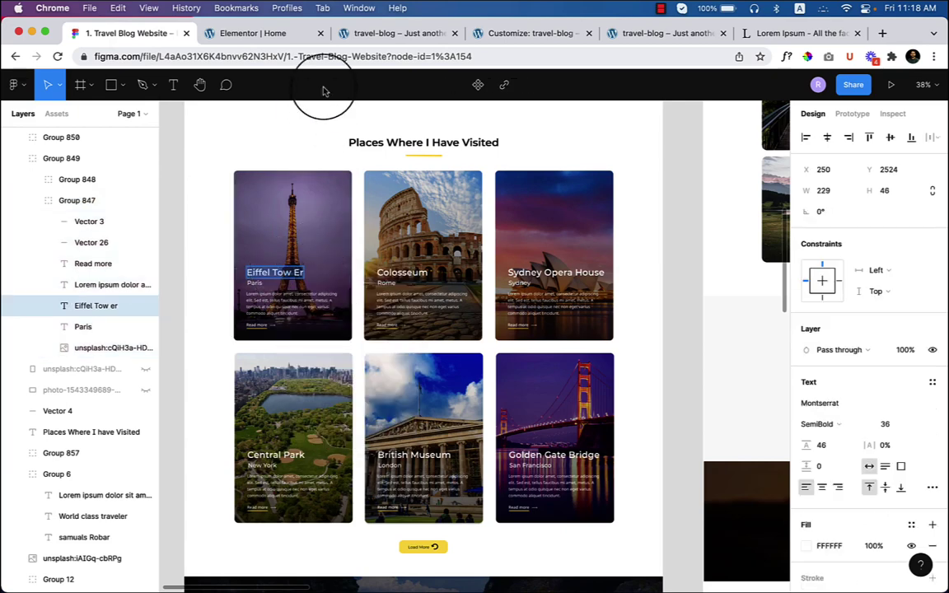
left_click(272, 37)
Give the first column a Classic background type and start choosing its image
left_click(324, 186)
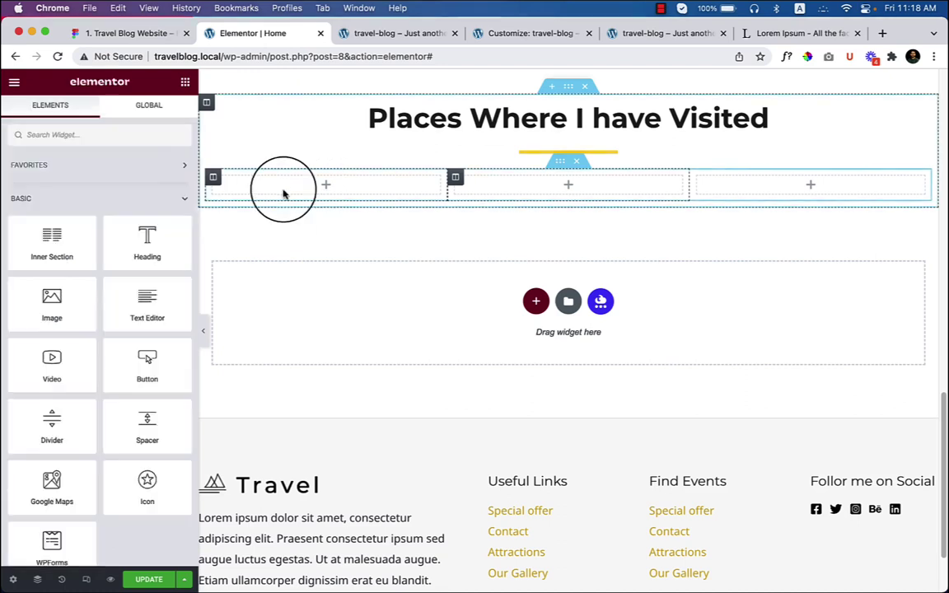
left_click(213, 178)
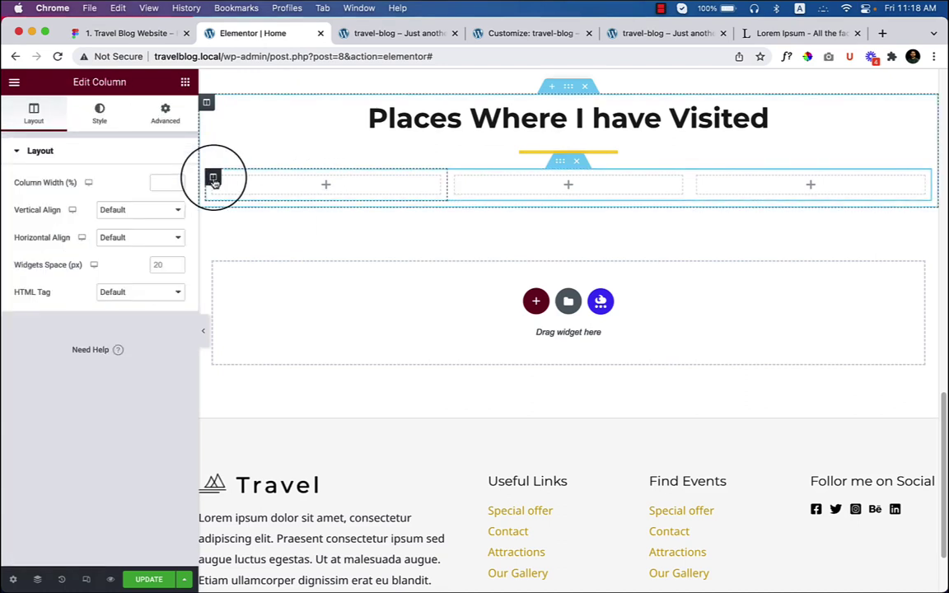
left_click(99, 116)
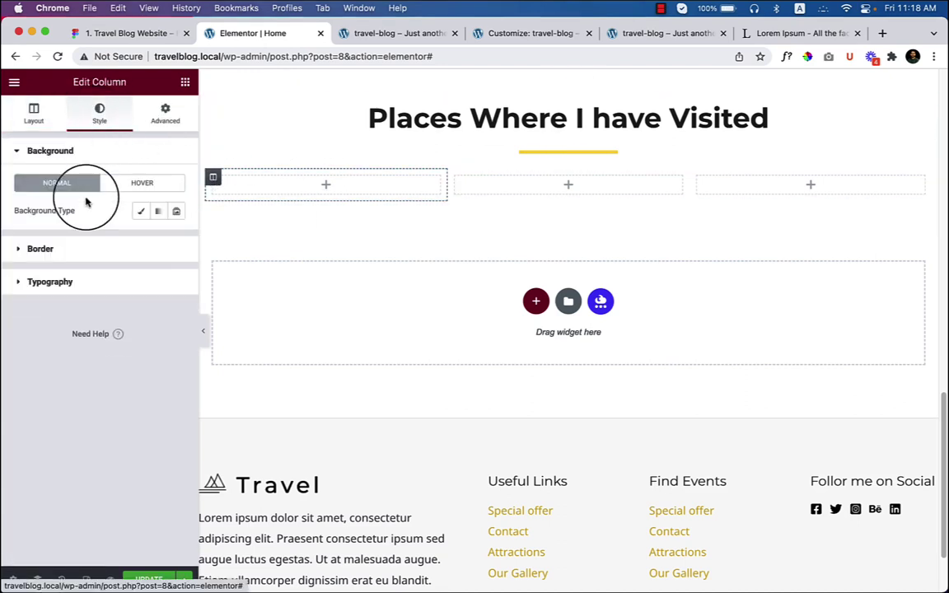
left_click(142, 212)
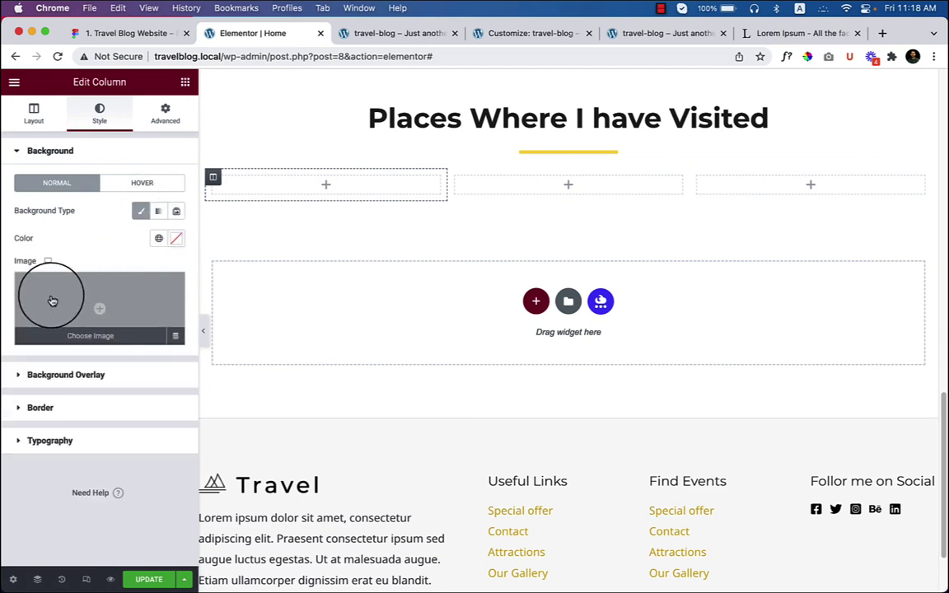
left_click(116, 296)
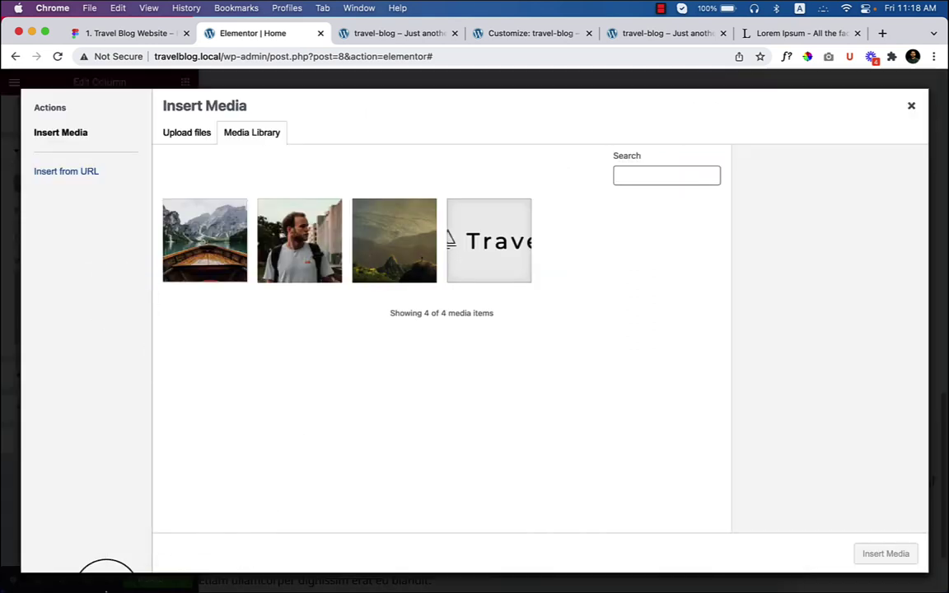
Upload british-museum, eiffel-tower, colosseum, central-park, golden-gate-bridge and sydney photos from Finder to the media library
left_click(167, 577)
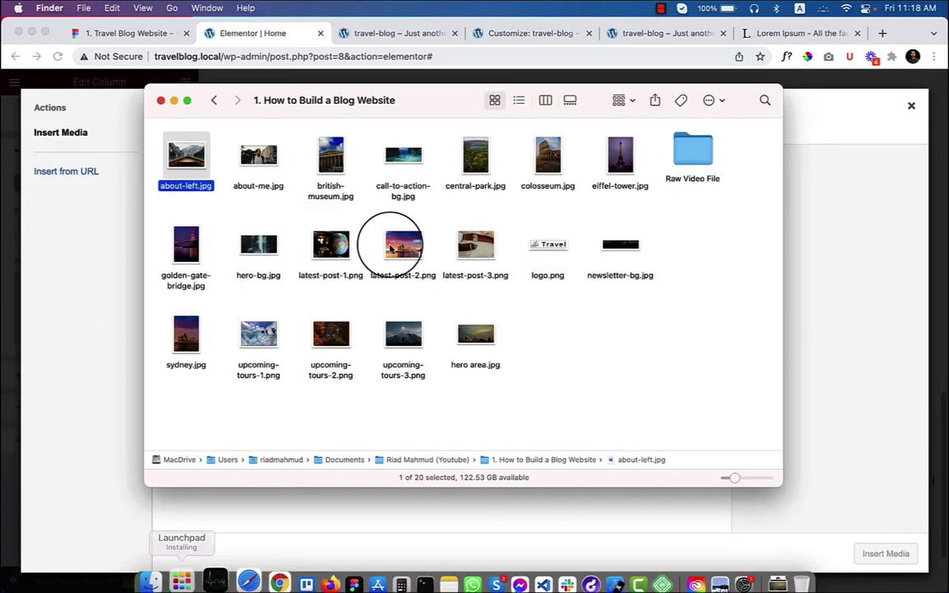
left_click(337, 189)
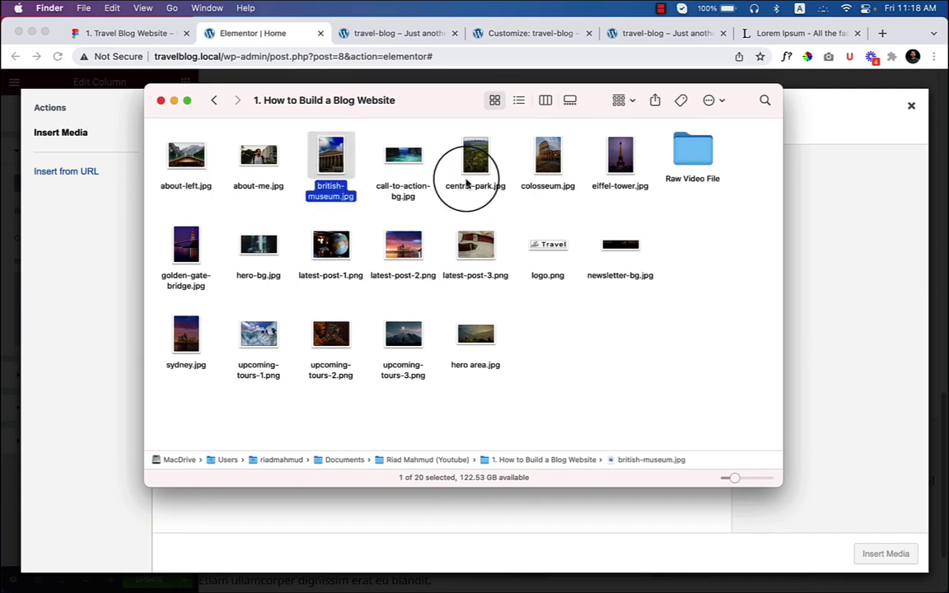
left_click(620, 175, "super")
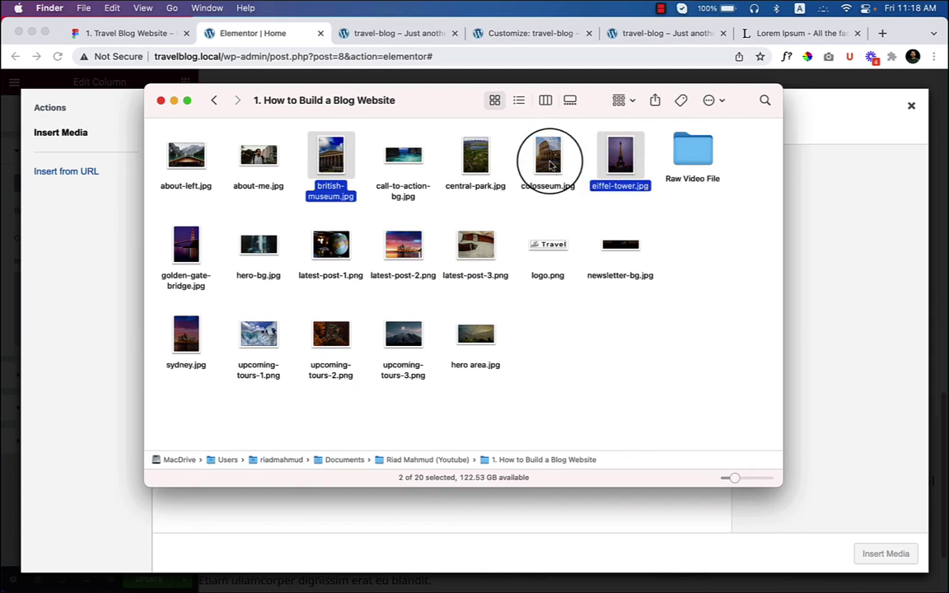
left_click(551, 165, "super")
left_click(470, 162, "super")
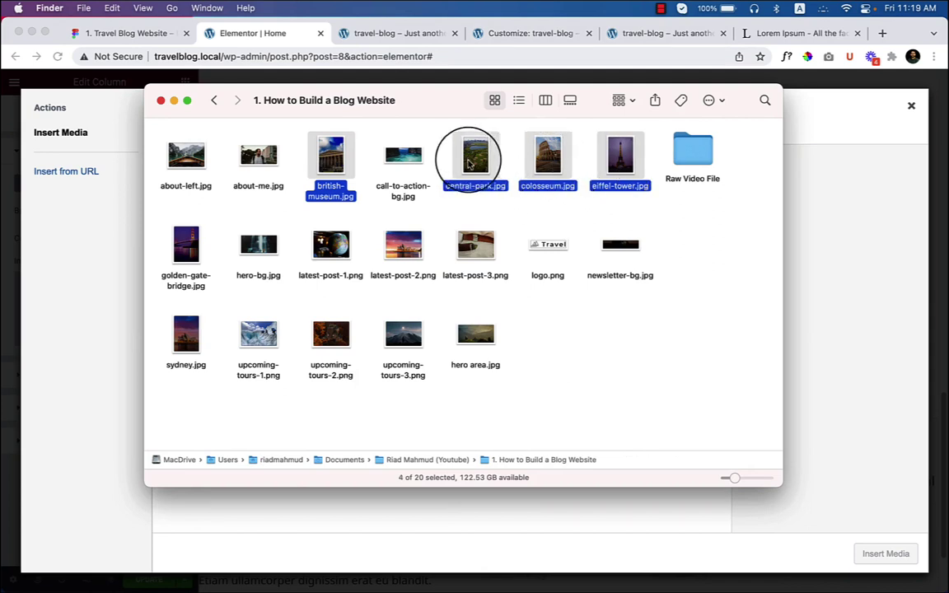
left_click(175, 235, "super")
left_click(183, 353, "super")
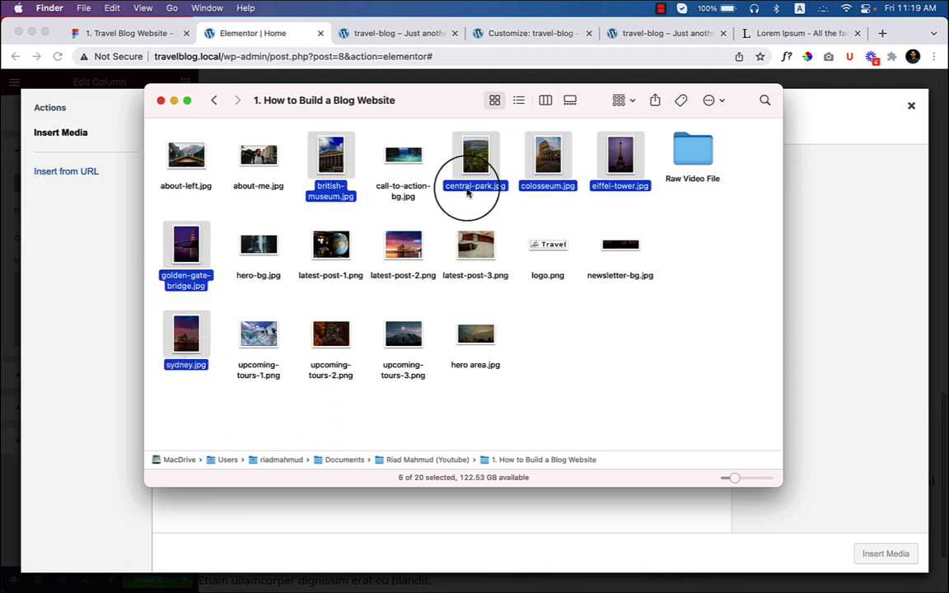
left_click_drag(477, 157, 814, 352)
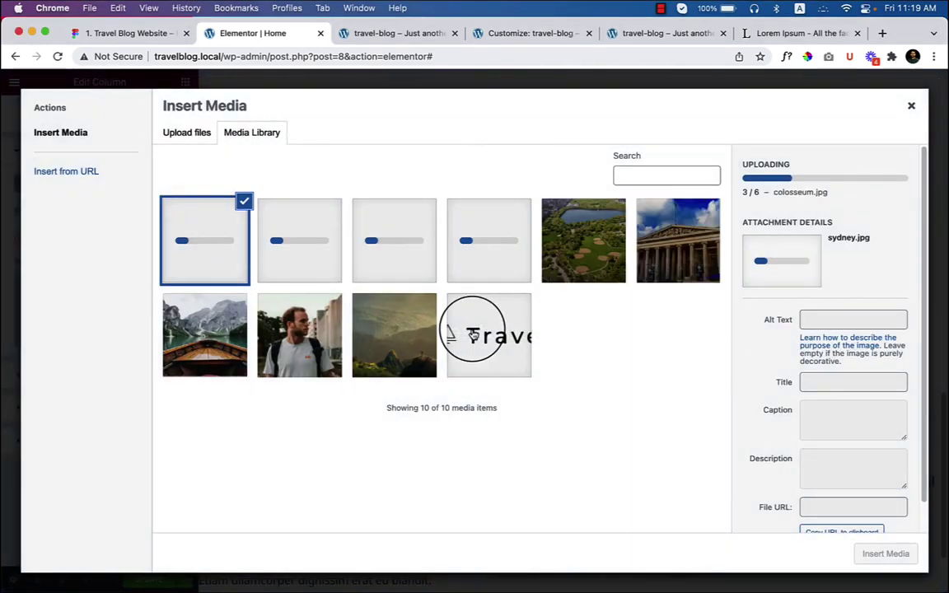
Insert eiffel-tower.jpg as the column background with alt text 'eiffel'
left_click(395, 246)
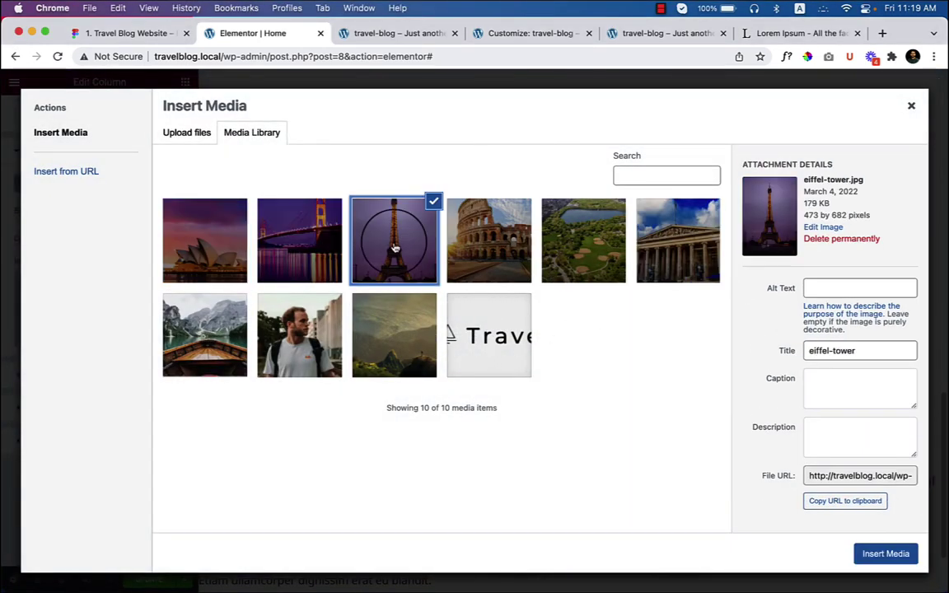
left_click(863, 287)
type("eiff")
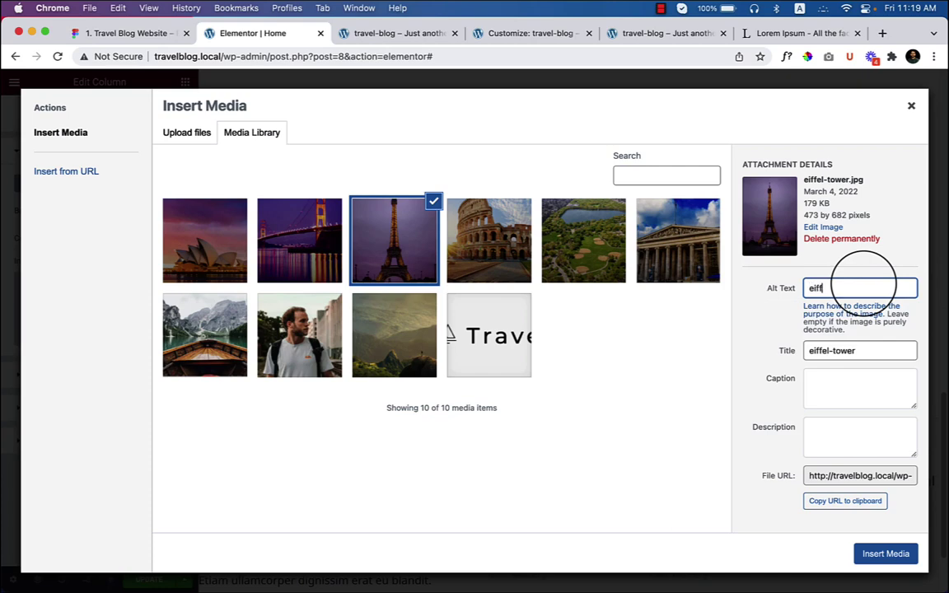
type("el")
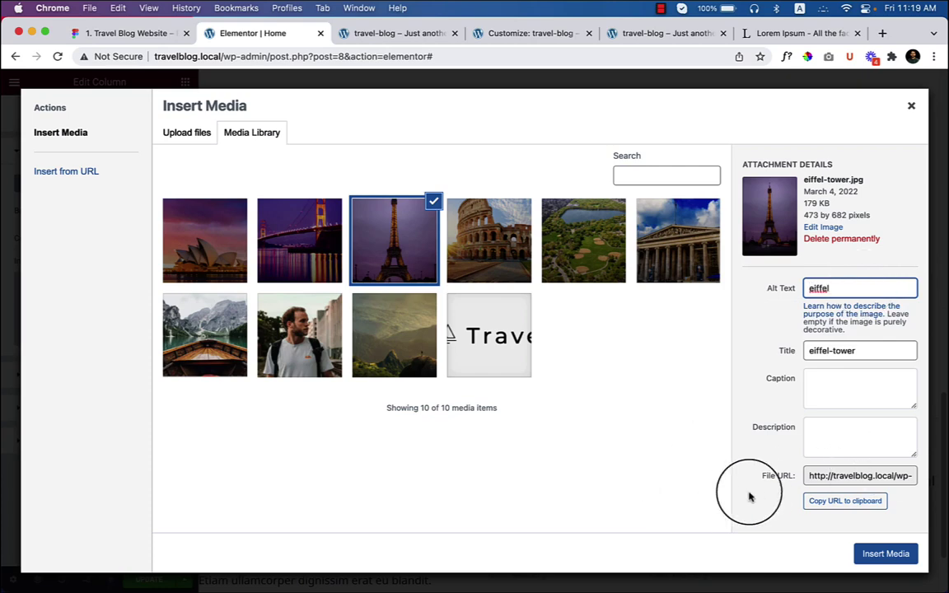
left_click(886, 553)
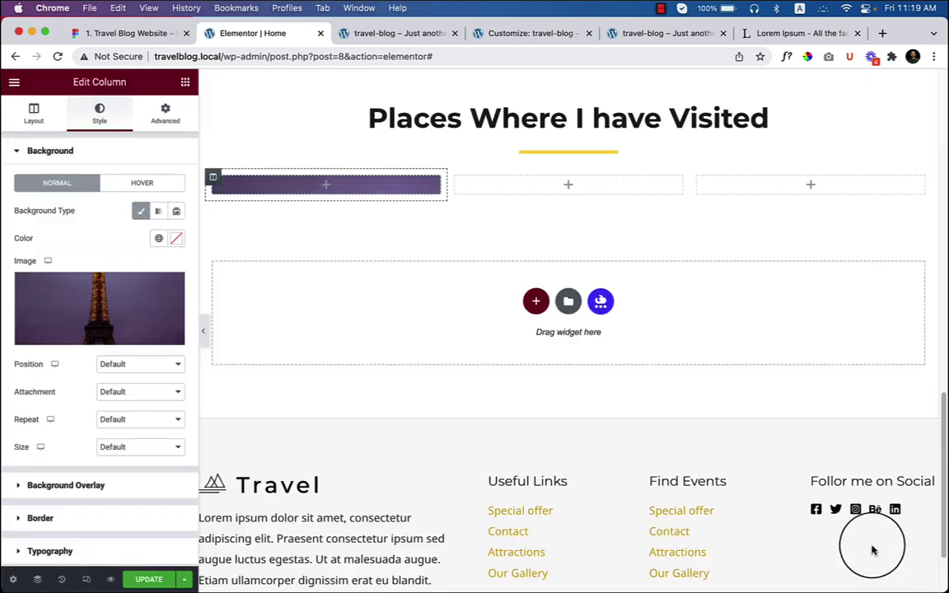
Set the background position to Center Center, repeat to No-repeat and size to Cover
left_click(144, 367)
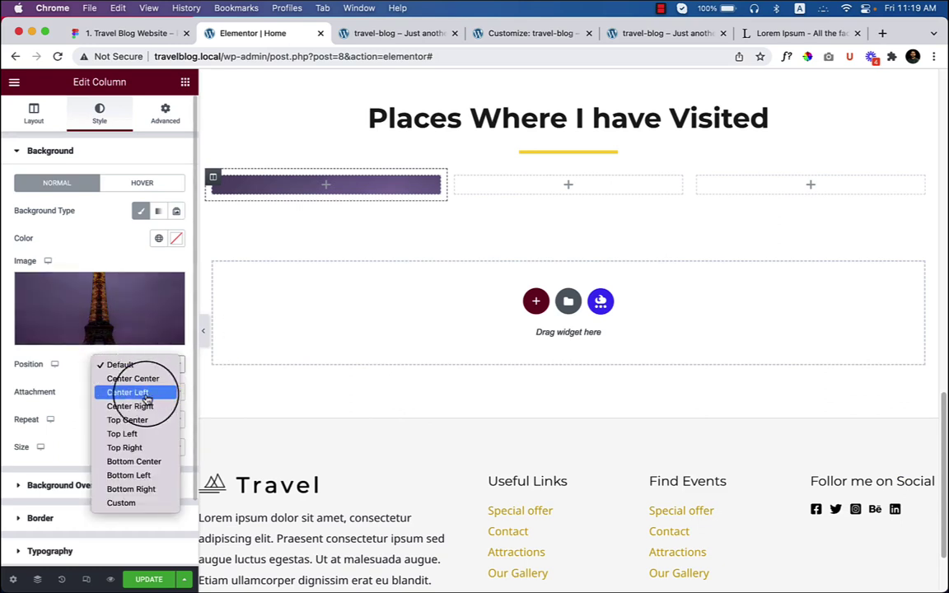
left_click(124, 379)
left_click(150, 427)
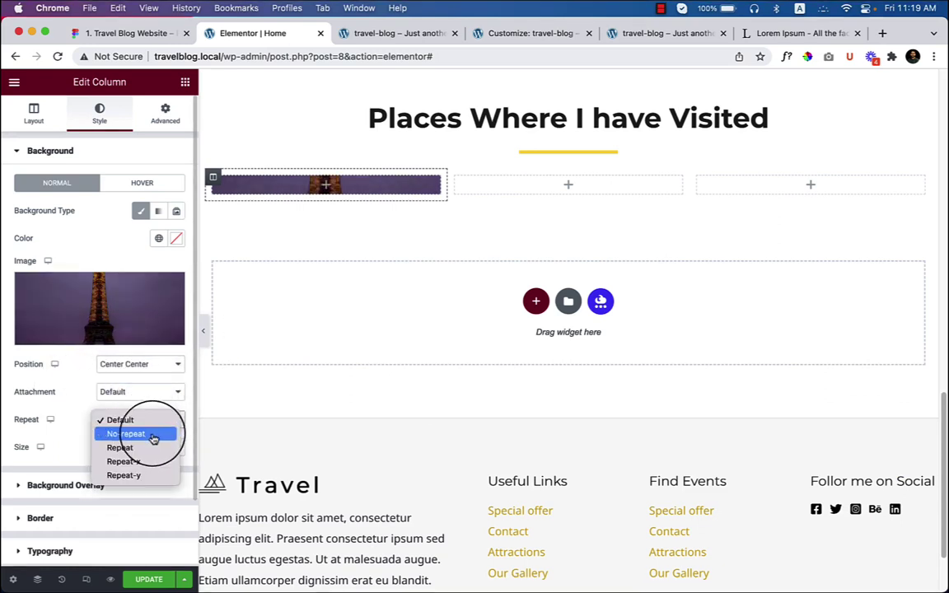
left_click(138, 432)
left_click(136, 449)
left_click(141, 477)
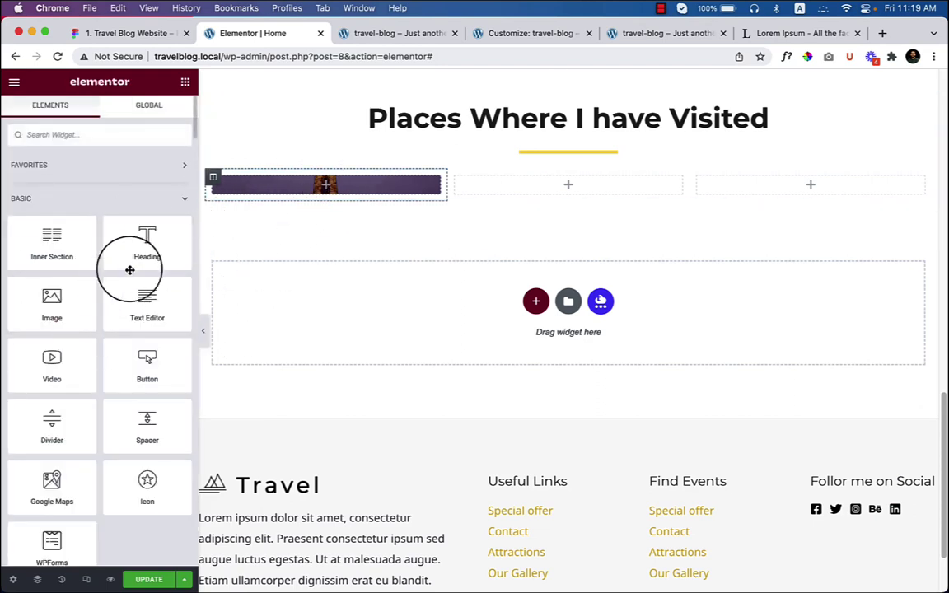
Add an 'Eiffel Tow er' heading to the first card and copy 'Paris' from Figma
left_click_drag(136, 243, 354, 186)
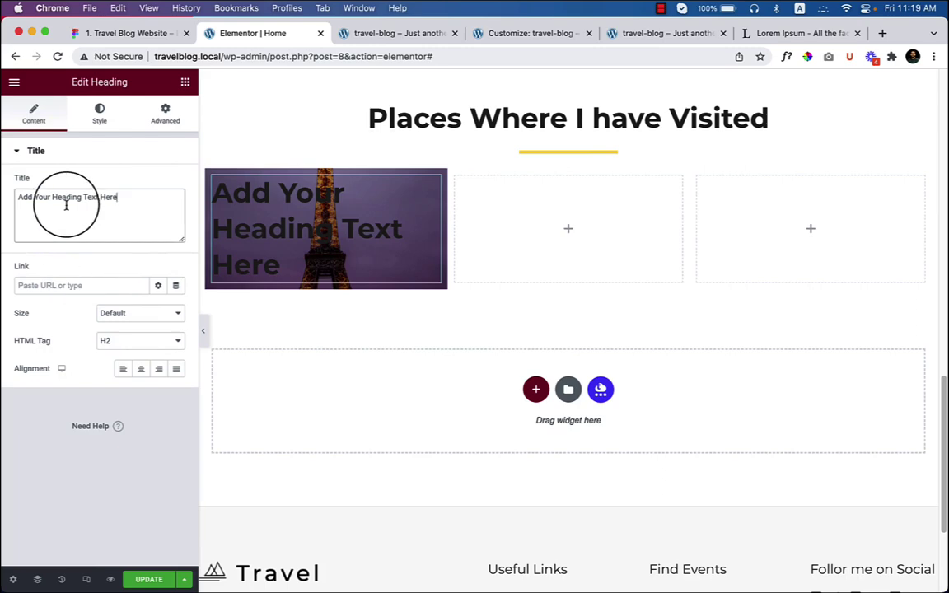
type("Eiffel Tow er")
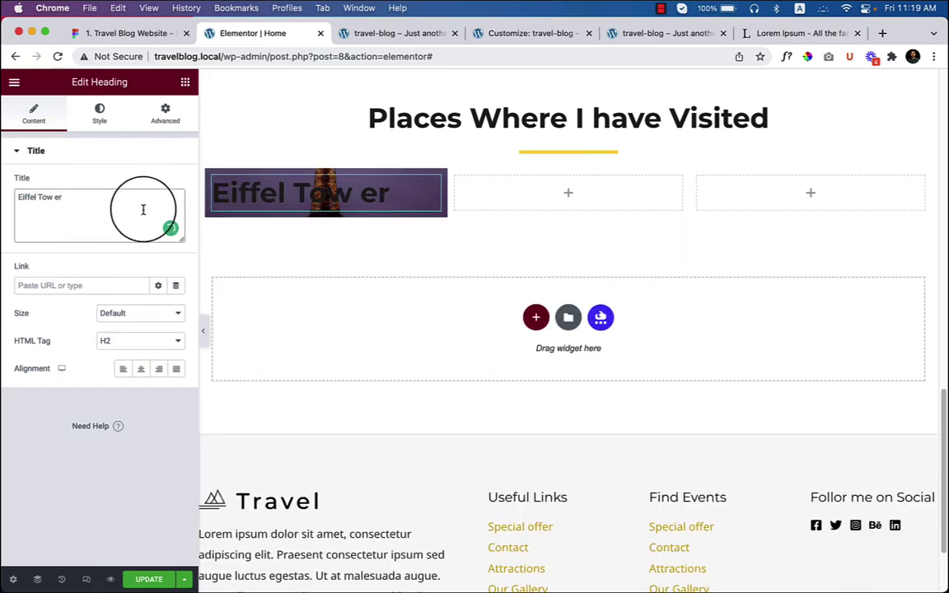
left_click(133, 37)
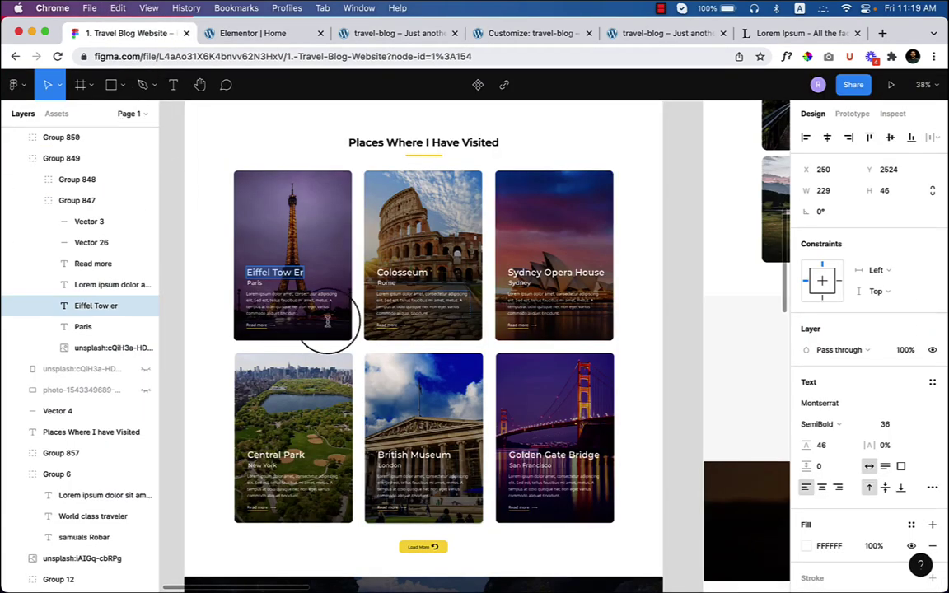
double_click(252, 284)
key("super+c")
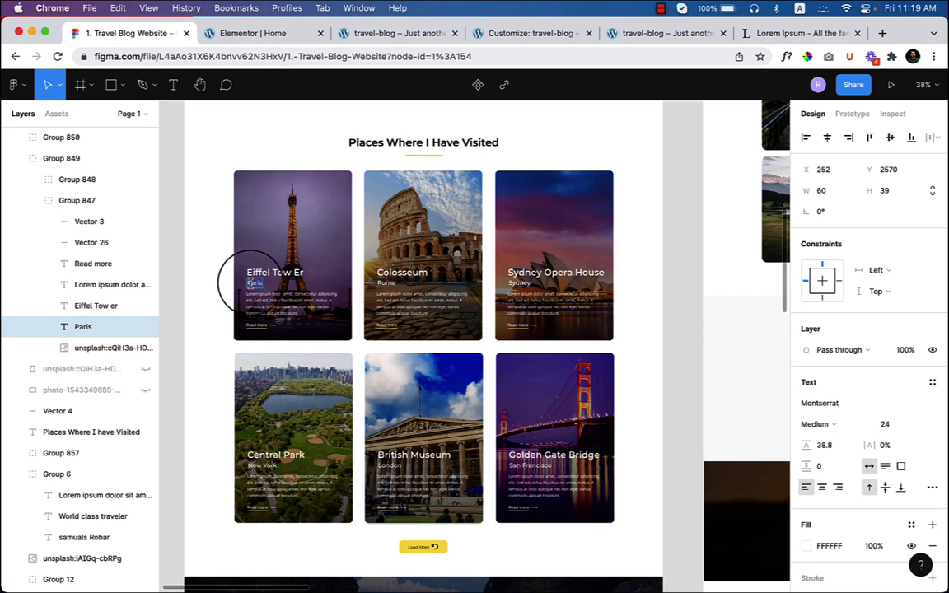
left_click(262, 34)
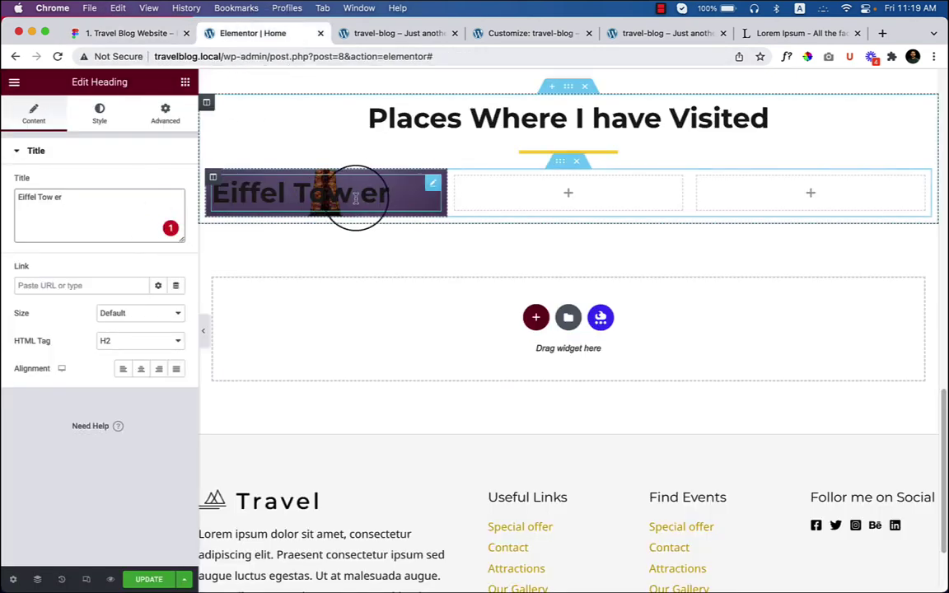
Duplicate the heading, change its text to 'Paris', and make it an H4
right_click(387, 196)
left_click(412, 223)
double_click(229, 239)
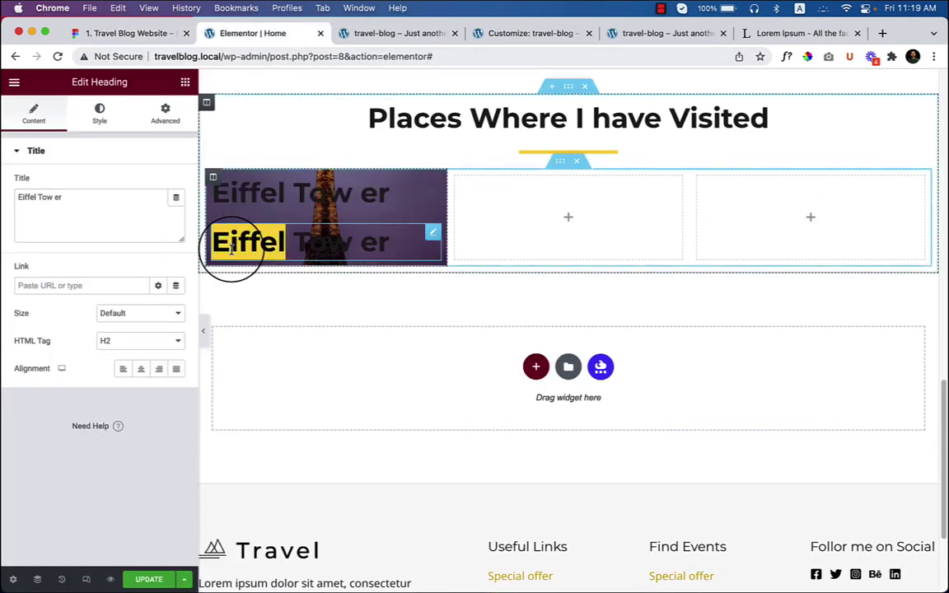
key("super+a")
key("super+v")
left_click(85, 223)
key("super+a")
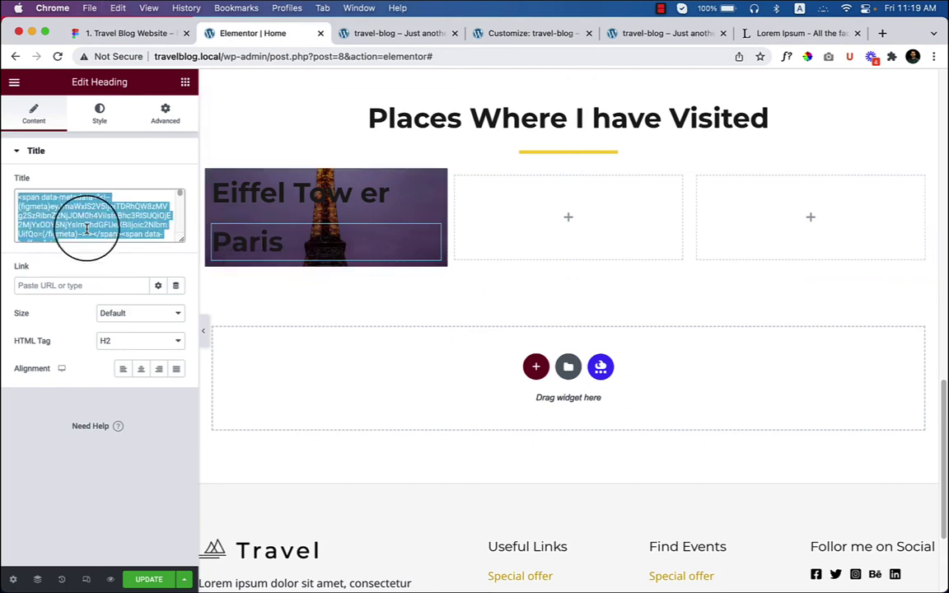
type("Paris")
left_click(117, 343)
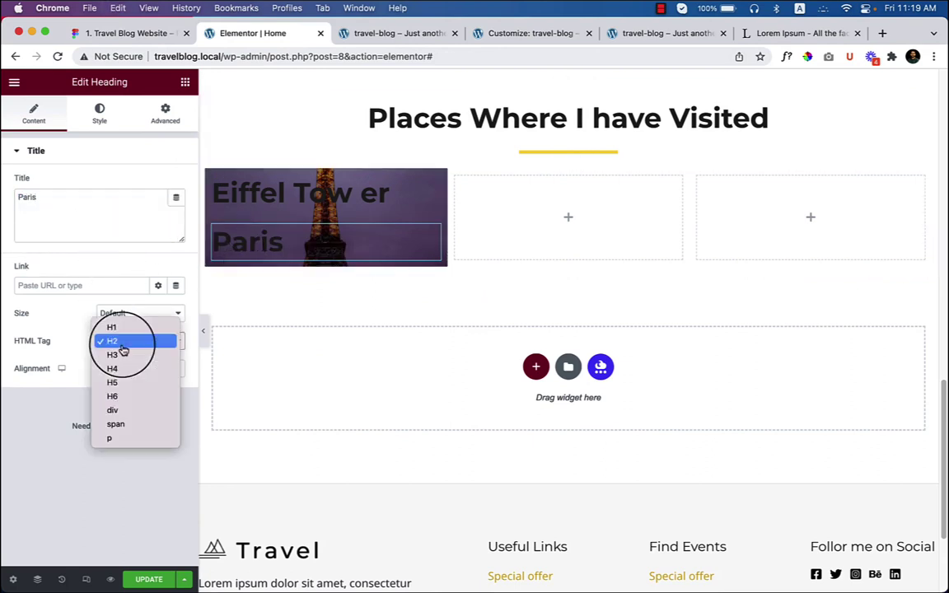
left_click(139, 371)
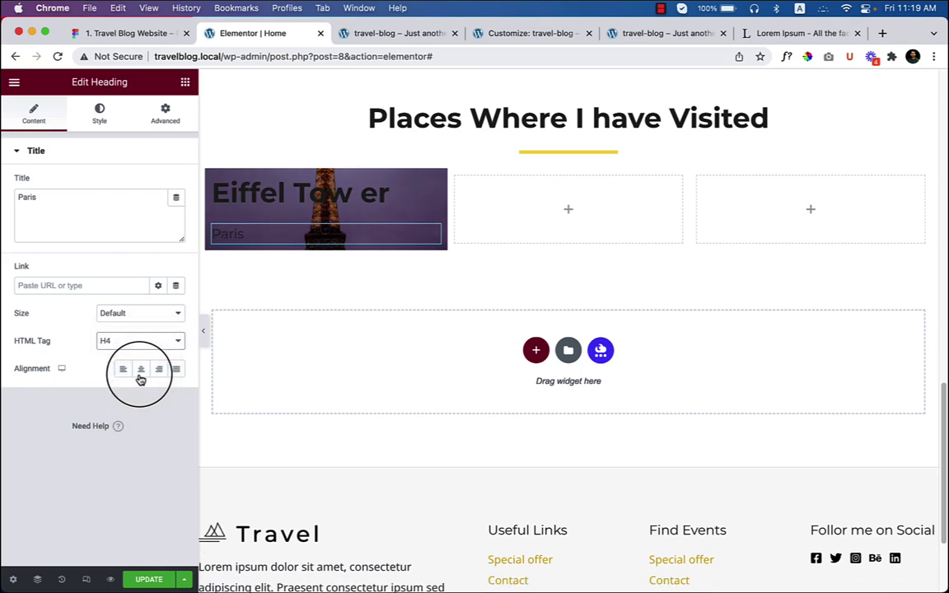
Set the 'Eiffel Tow er' heading's HTML tag to H4
left_click(262, 202)
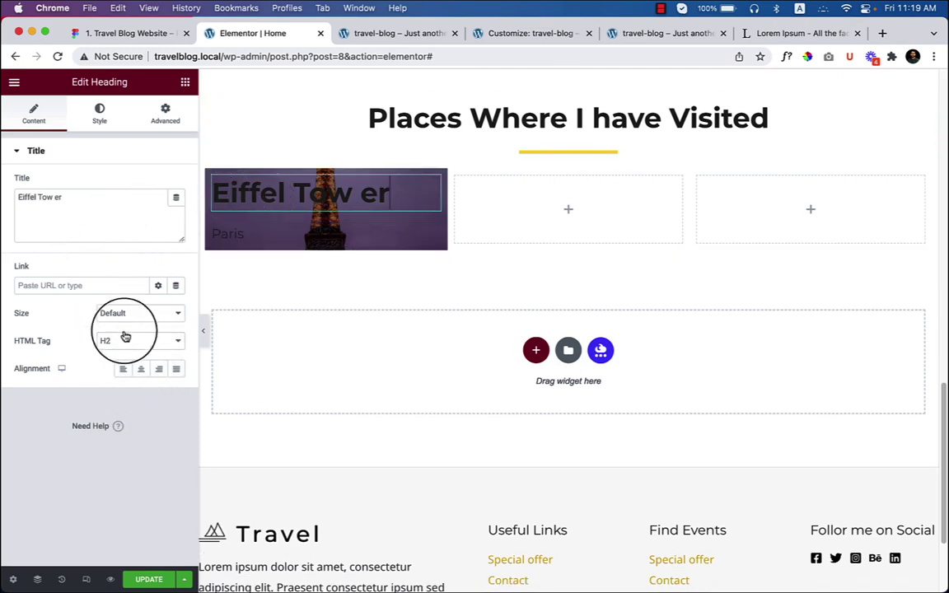
left_click(124, 338)
left_click(134, 355)
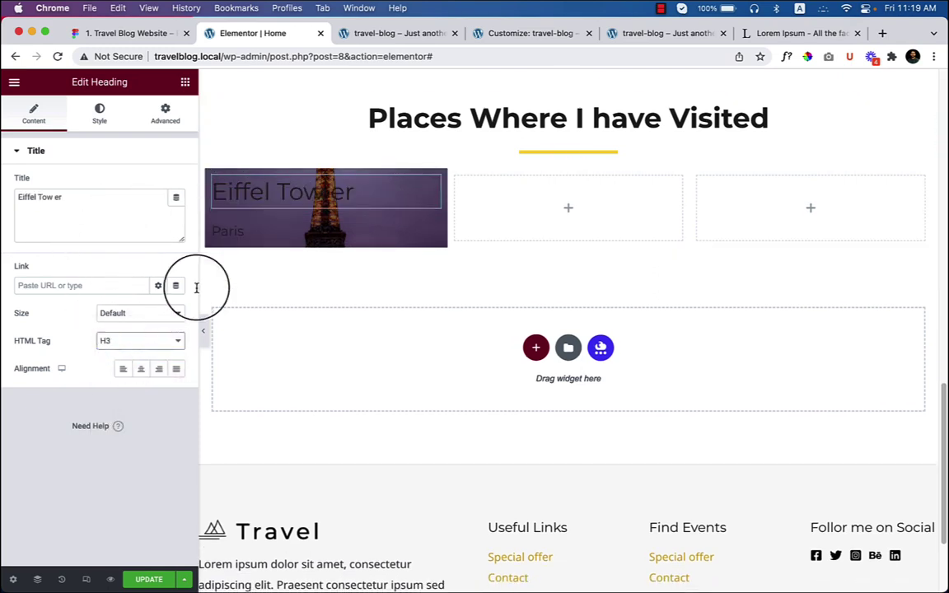
left_click(135, 342)
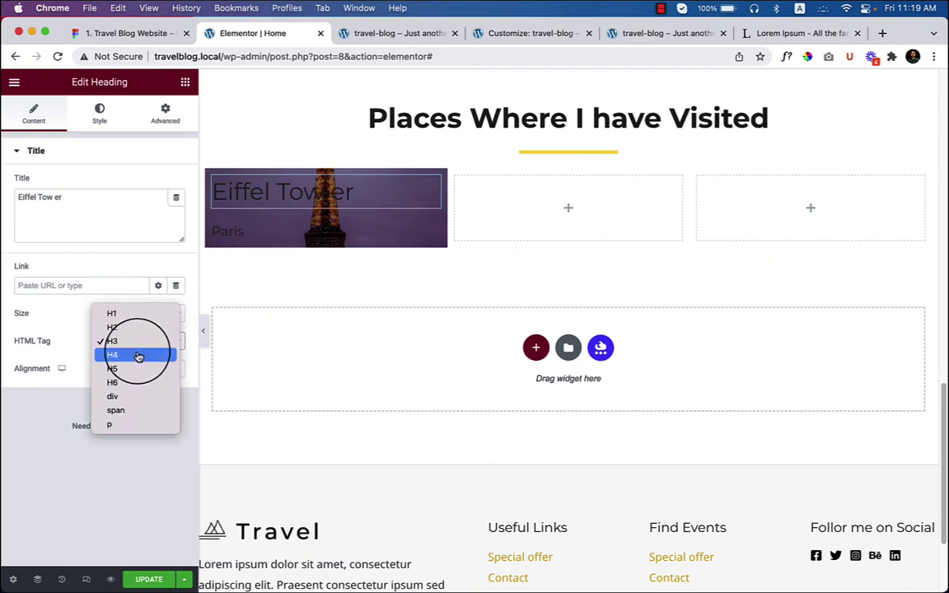
left_click(138, 356)
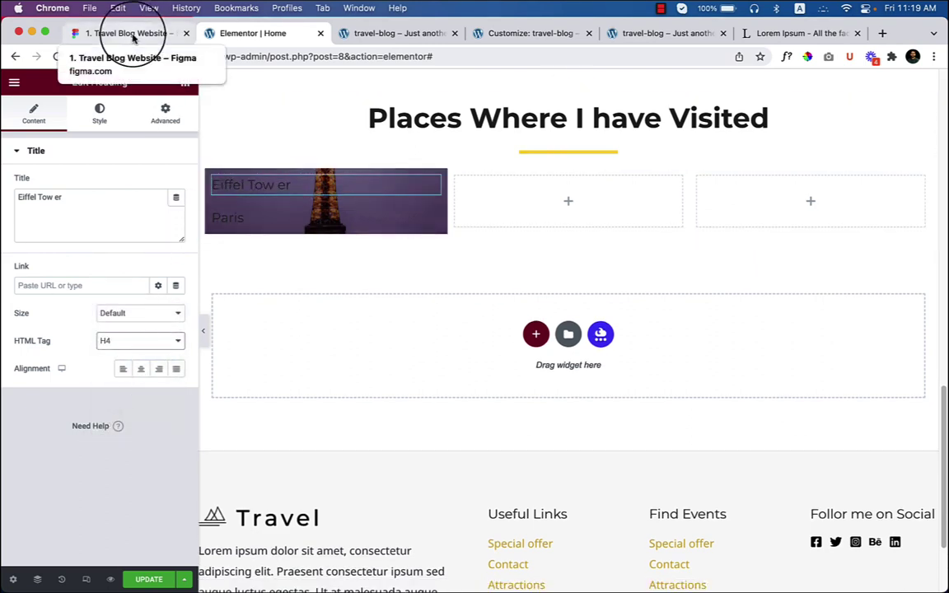
Copy the card's body paragraph from the Figma design
left_click(132, 35)
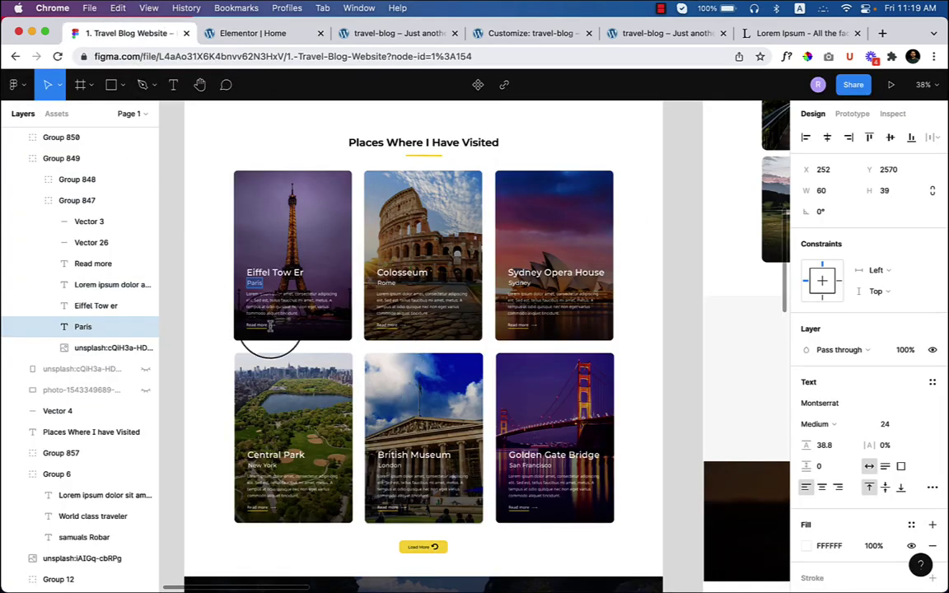
left_click(283, 301)
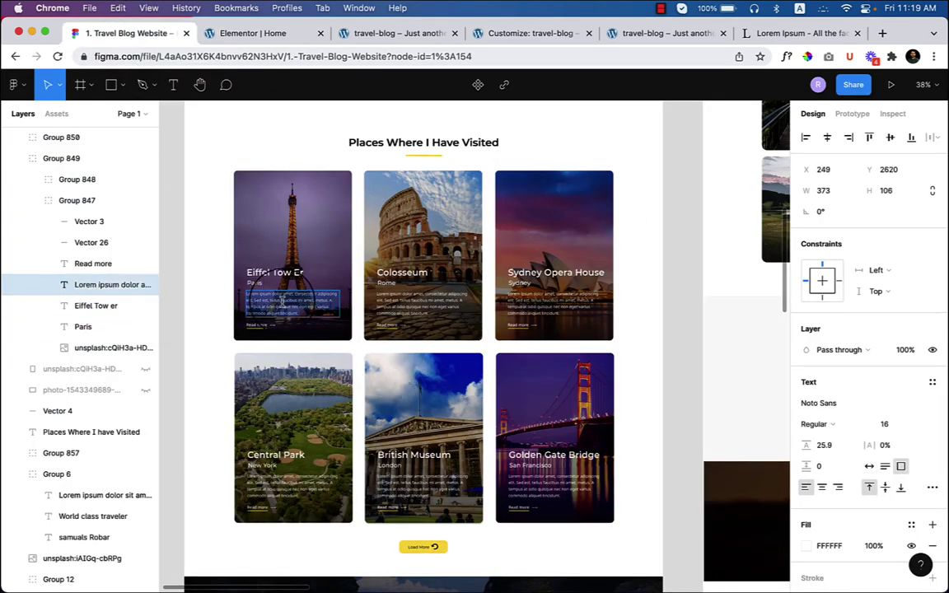
left_click(276, 33)
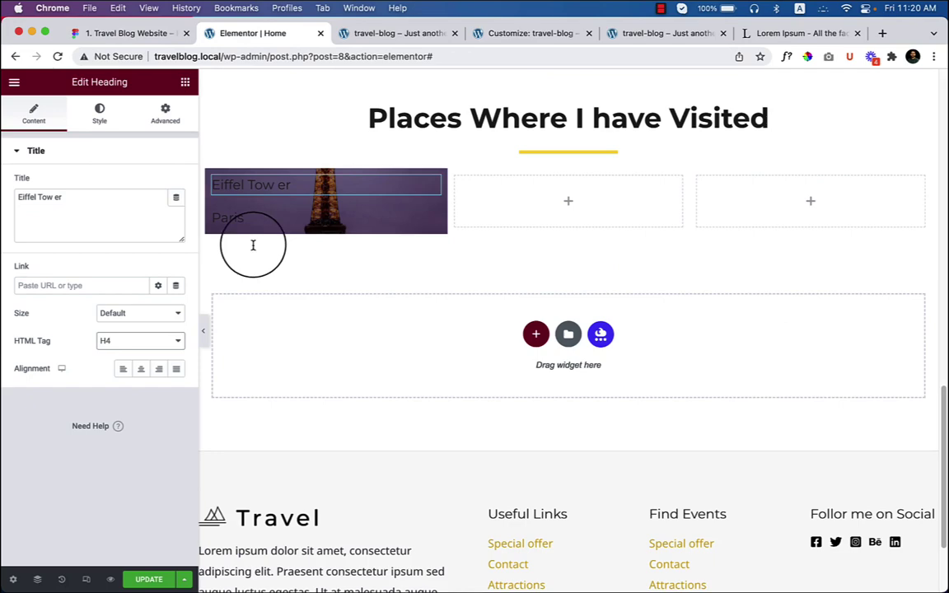
left_click(185, 82)
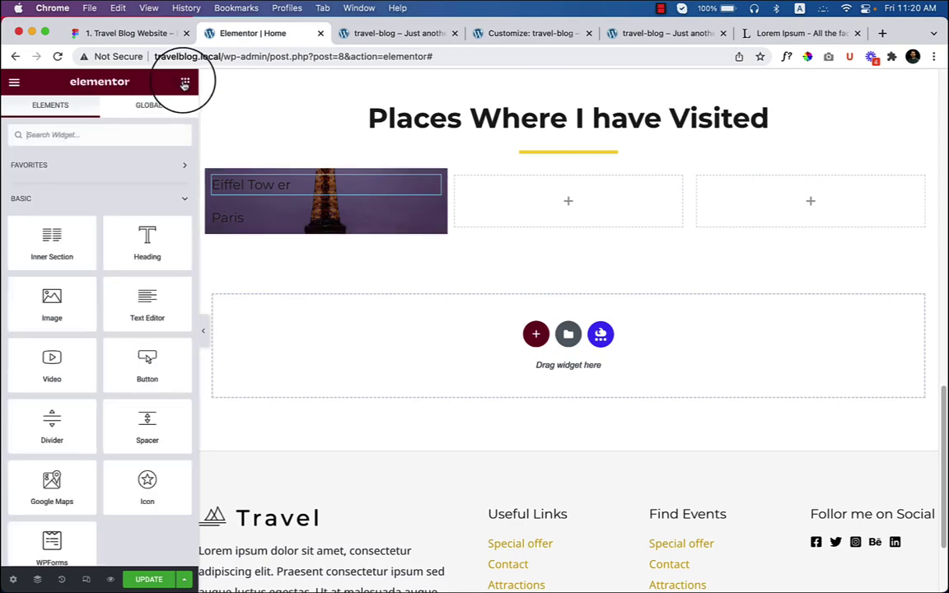
Add a Text Editor below Paris and paste the Lorem ipsum paragraph in Text mode
left_click_drag(135, 306, 299, 219)
left_click(112, 284)
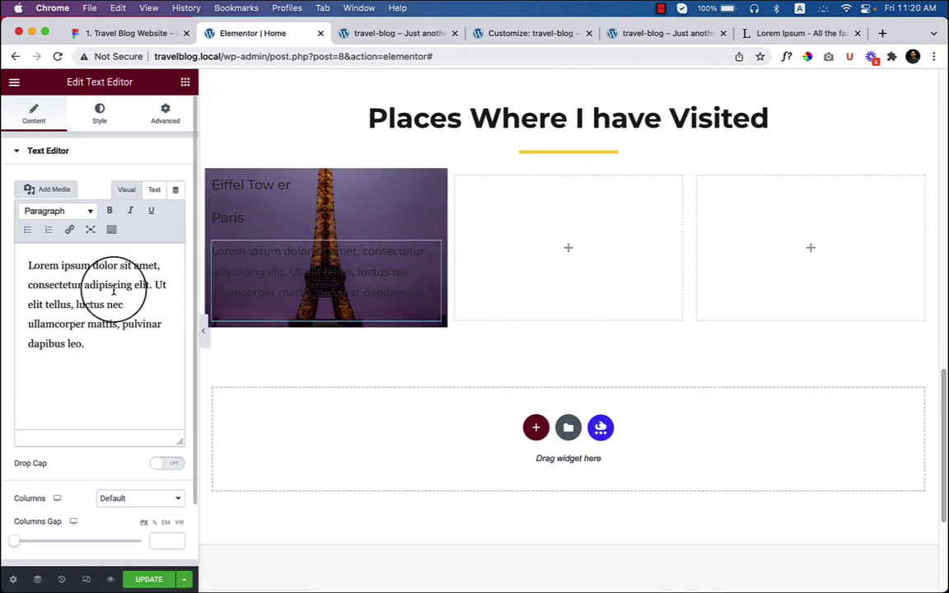
left_click(155, 191)
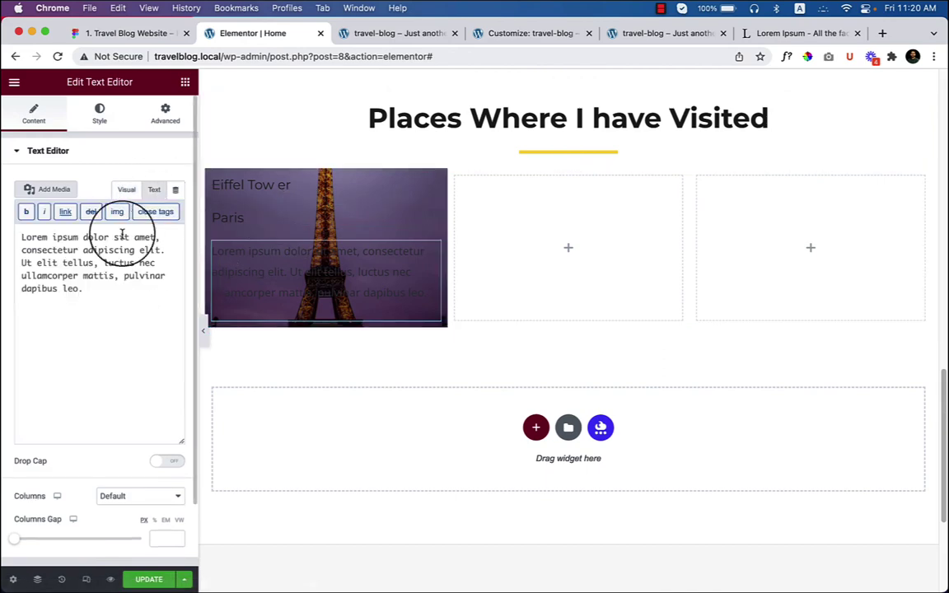
triple_click(83, 260)
type("Lorem ipsum dolor amet, consectetur adipiscing elit. Sed est, tellus faucibus mi amet, metus. A tempus at odio quisque nec non eget varius commodo aliquet tincidunt.")
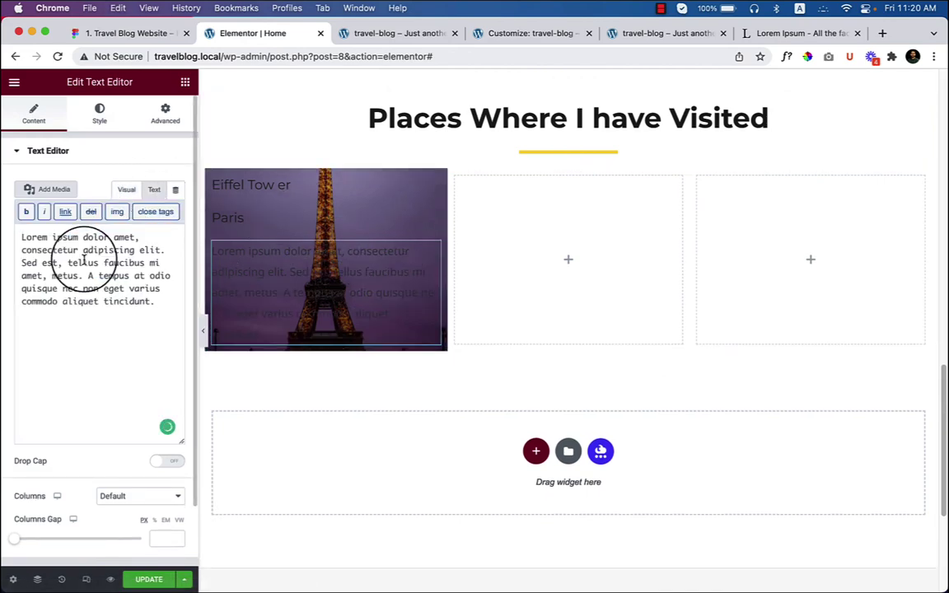
Duplicate an existing Read More button and move it to the bottom of the Eiffel Tower card
left_click(109, 35)
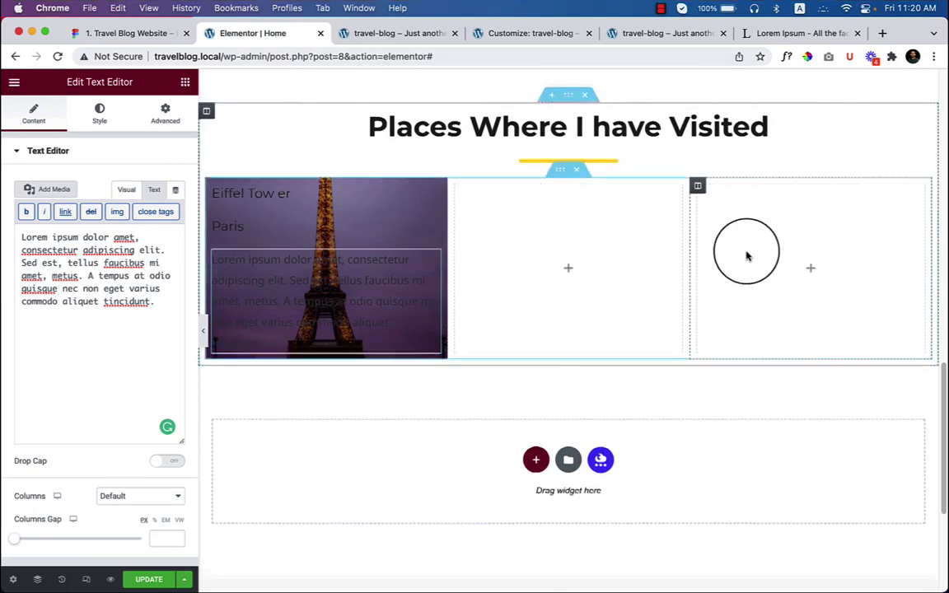
scroll(746, 255, "up", 3)
right_click(797, 131)
left_click(825, 163)
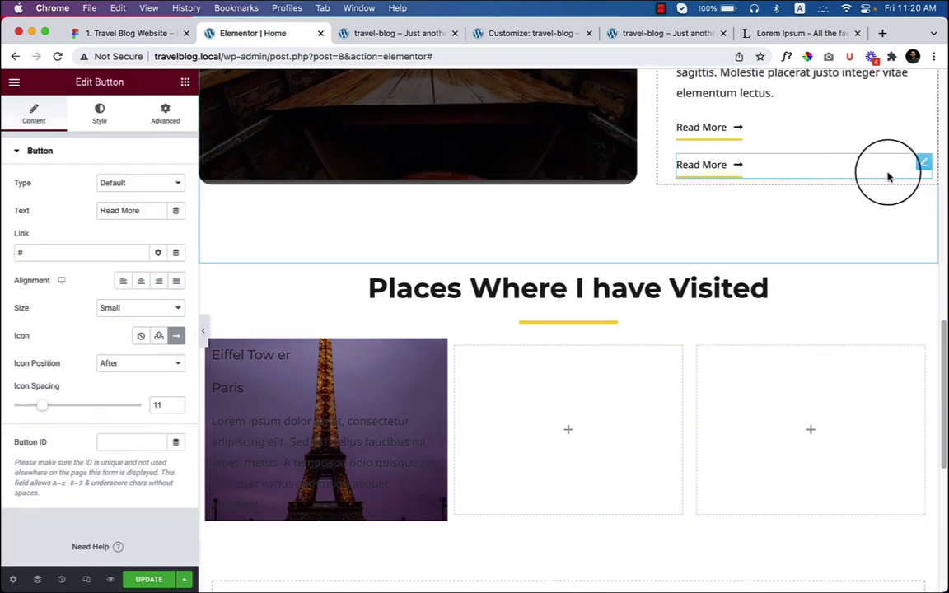
left_click_drag(926, 161, 362, 500)
scroll(371, 462, "down", 3)
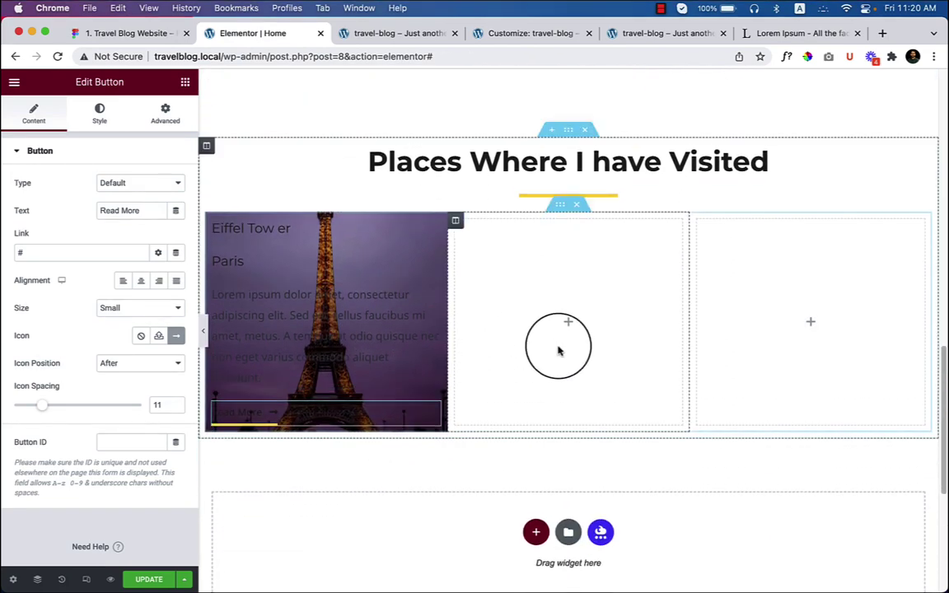
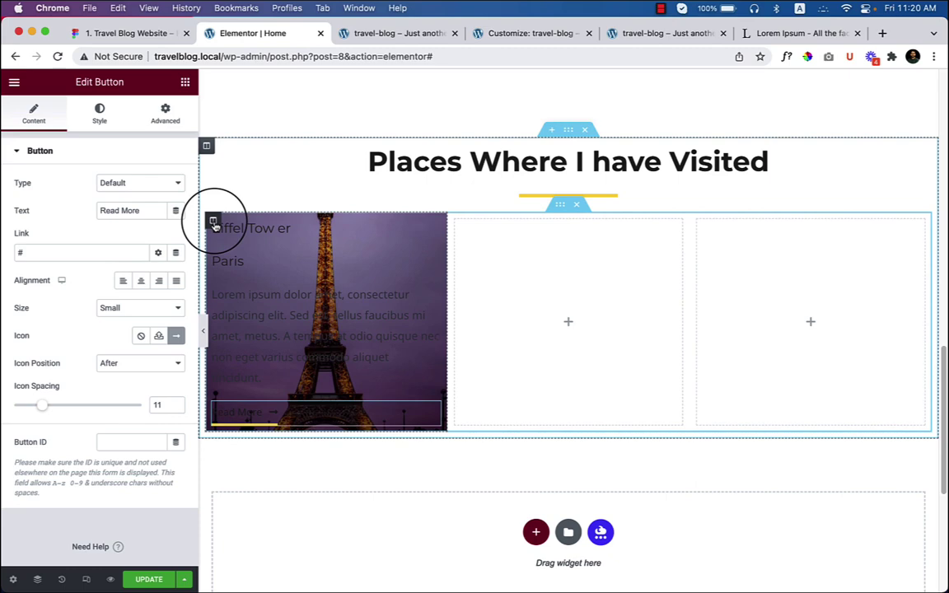
Check the Eiffel Tower title's font in Figma (Montserrat SemiBold 36), then return to the Customizer
left_click(115, 33)
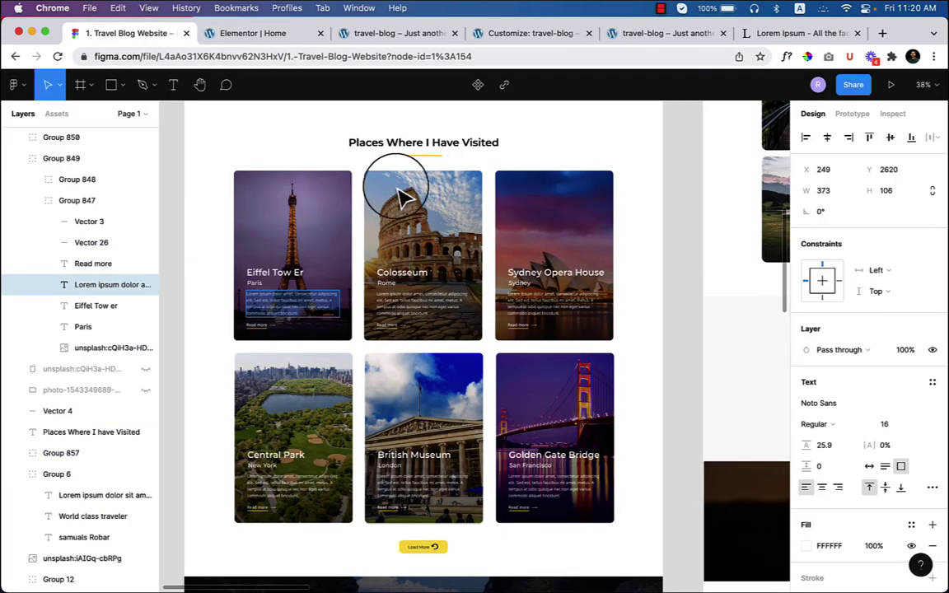
left_click(275, 275)
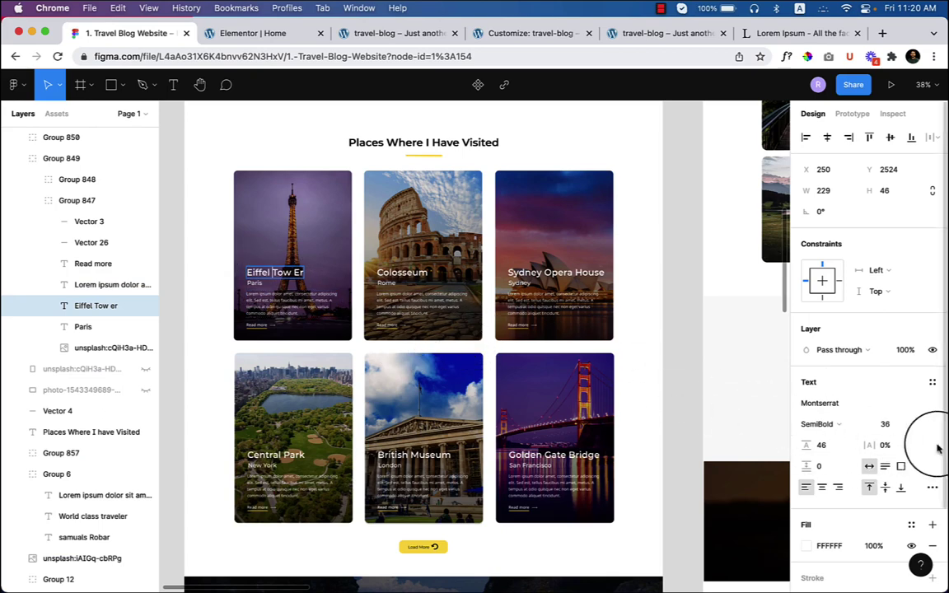
left_click(526, 37)
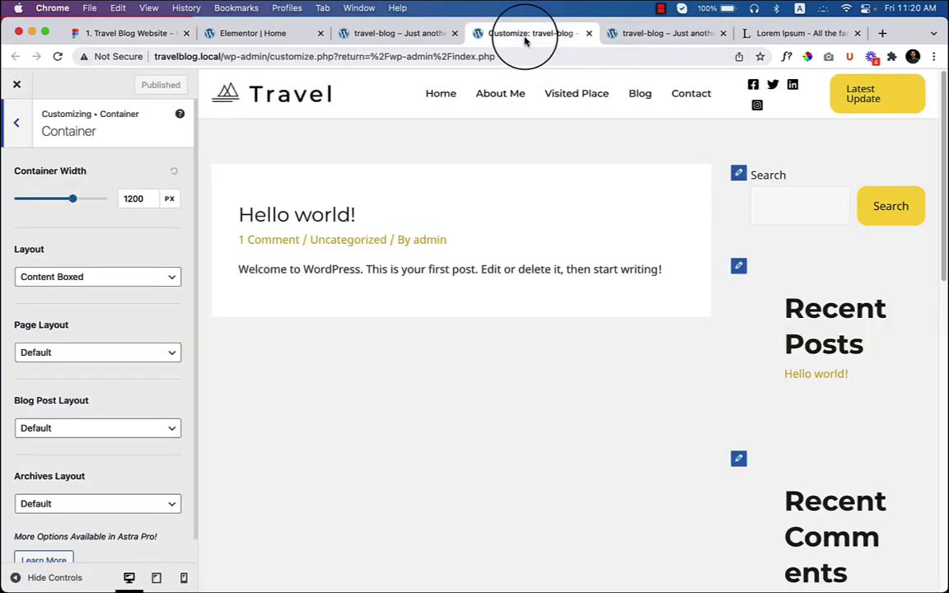
Set the H3 heading weight to Semi-Bold 600 in the global typography settings
left_click(17, 126)
left_click(17, 122)
left_click(94, 232)
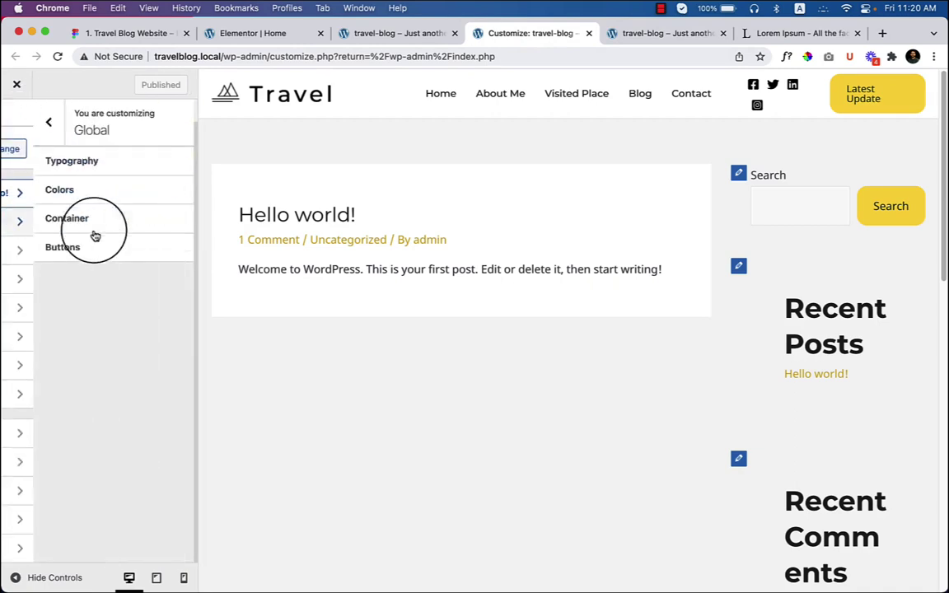
left_click(71, 161)
scroll(99, 445, "down", 10)
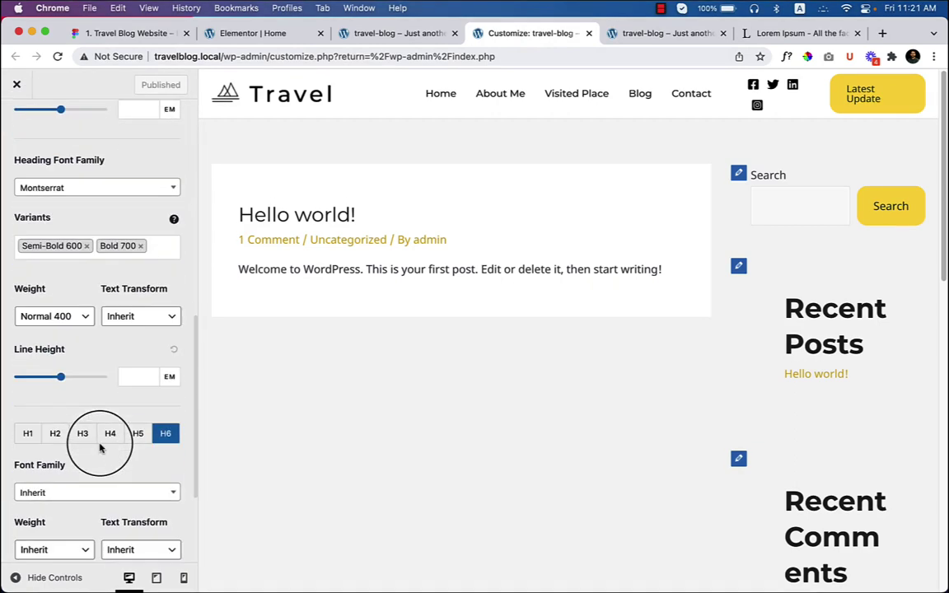
left_click(81, 312)
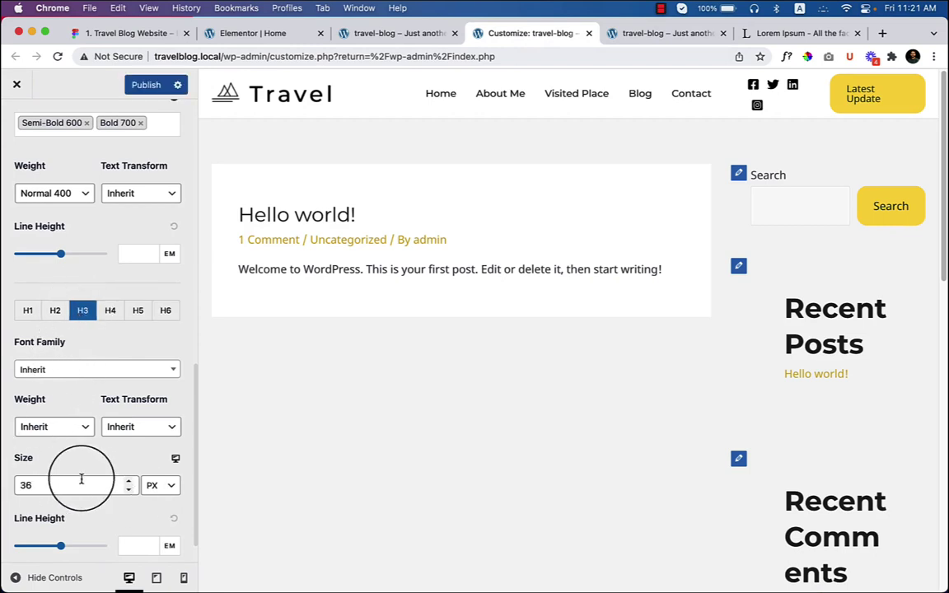
scroll(82, 479, "down", 2)
left_click(67, 383)
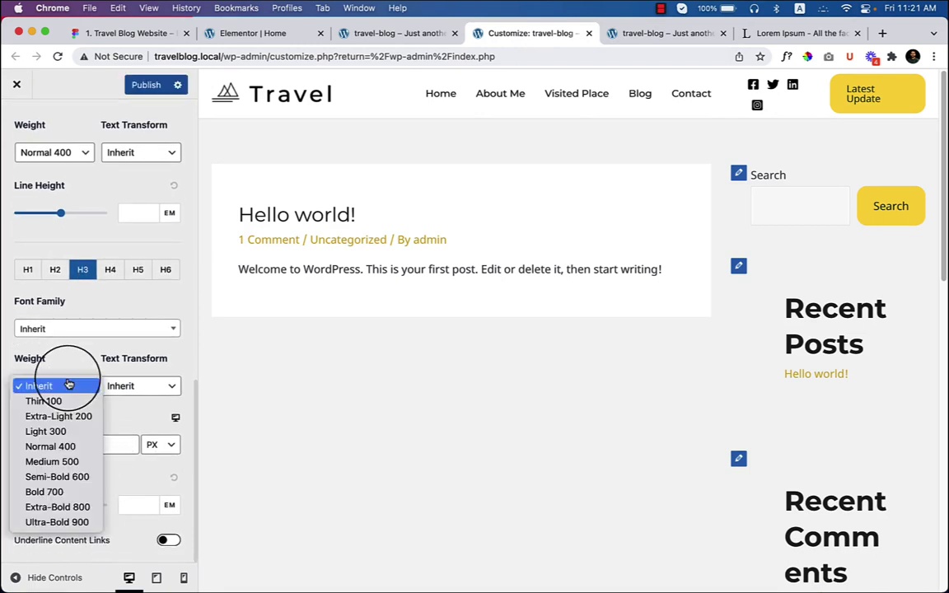
left_click(76, 481)
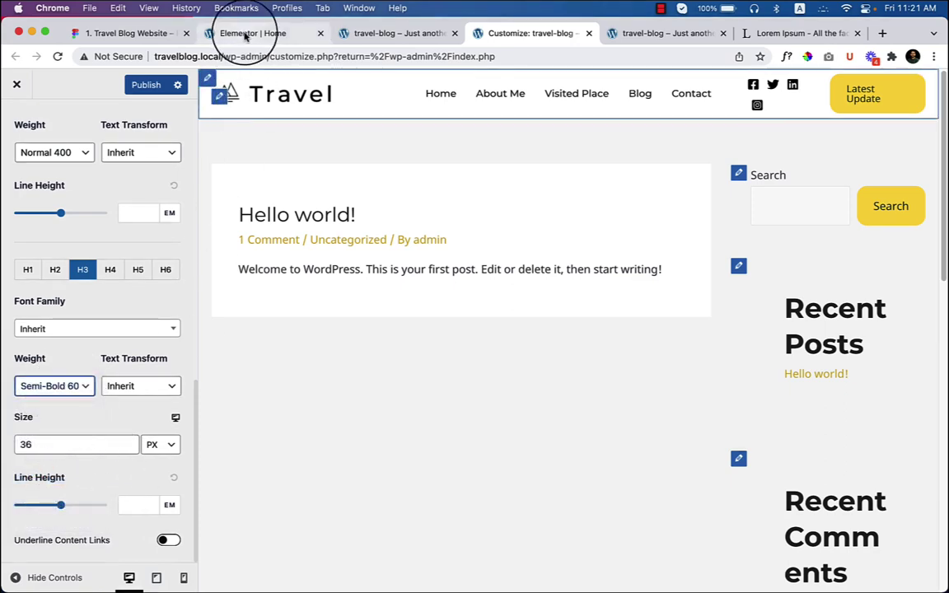
Compare against the Figma design and publish the H3 typography change
left_click(123, 33)
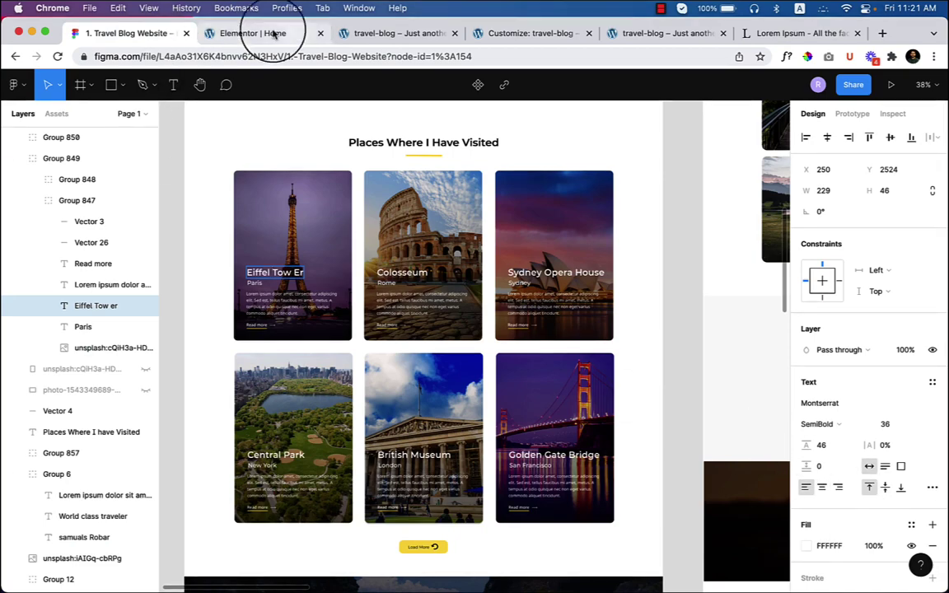
left_click(381, 34)
left_click(483, 33)
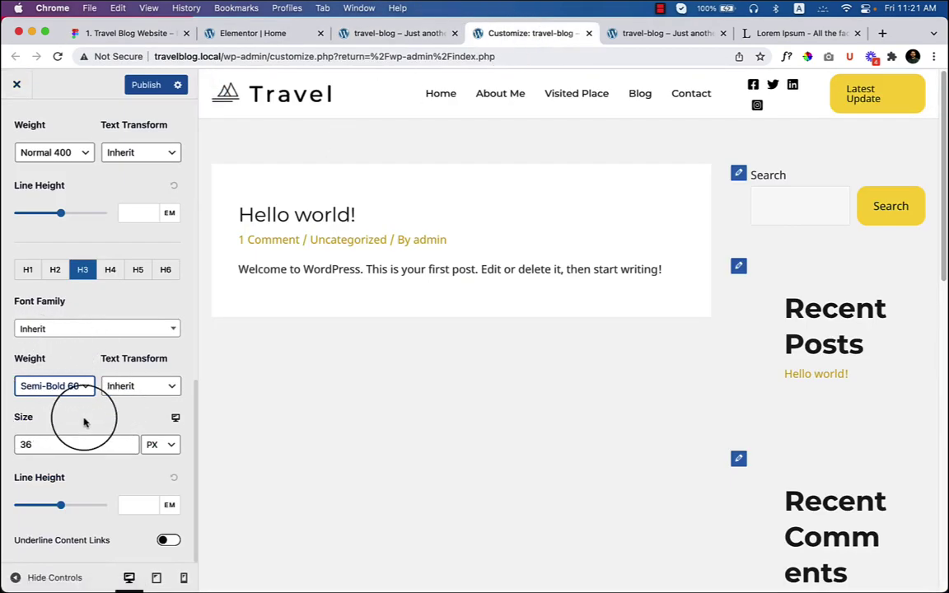
left_click(141, 85)
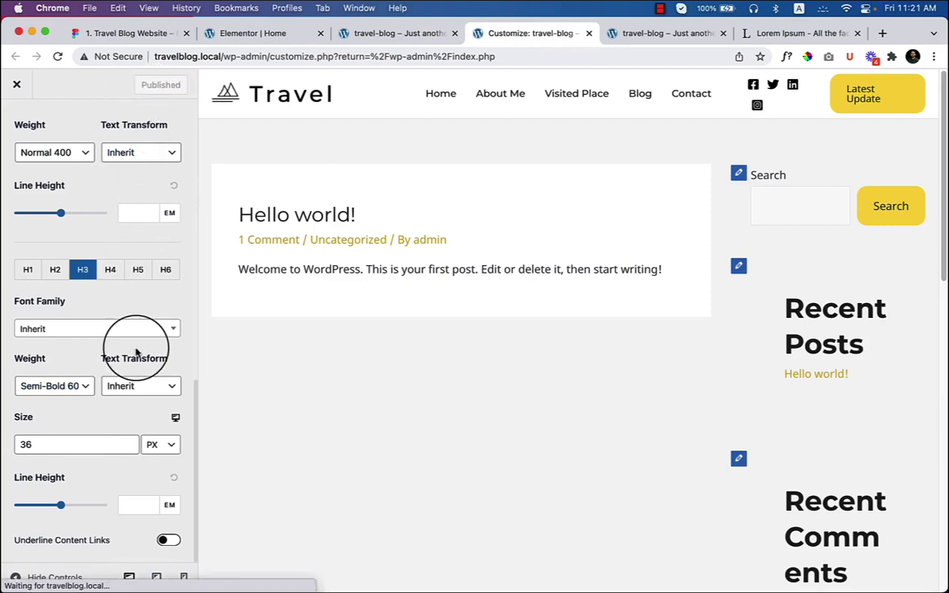
Make the Eiffel Tower card title an H3 heading and save the page
left_click(284, 35)
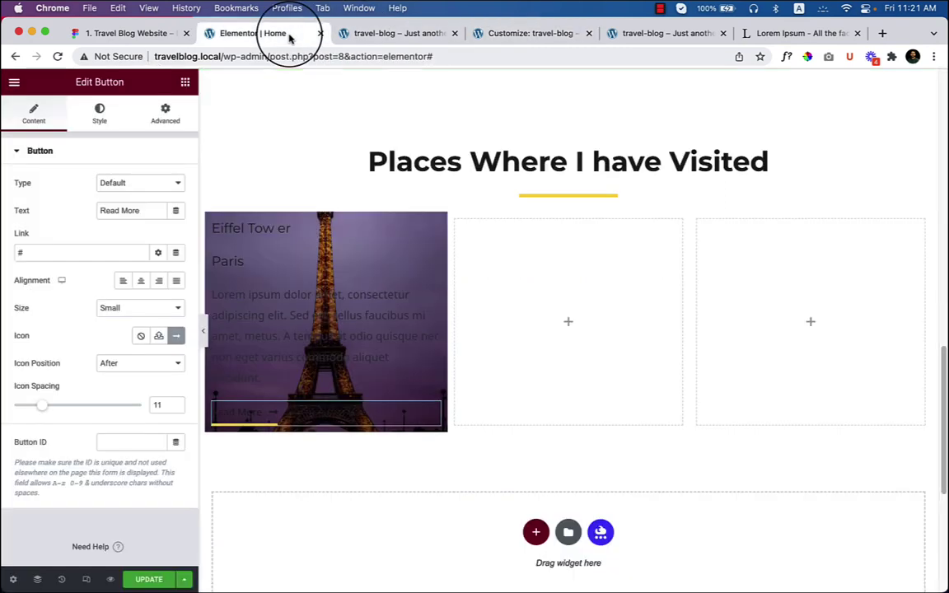
left_click(247, 228)
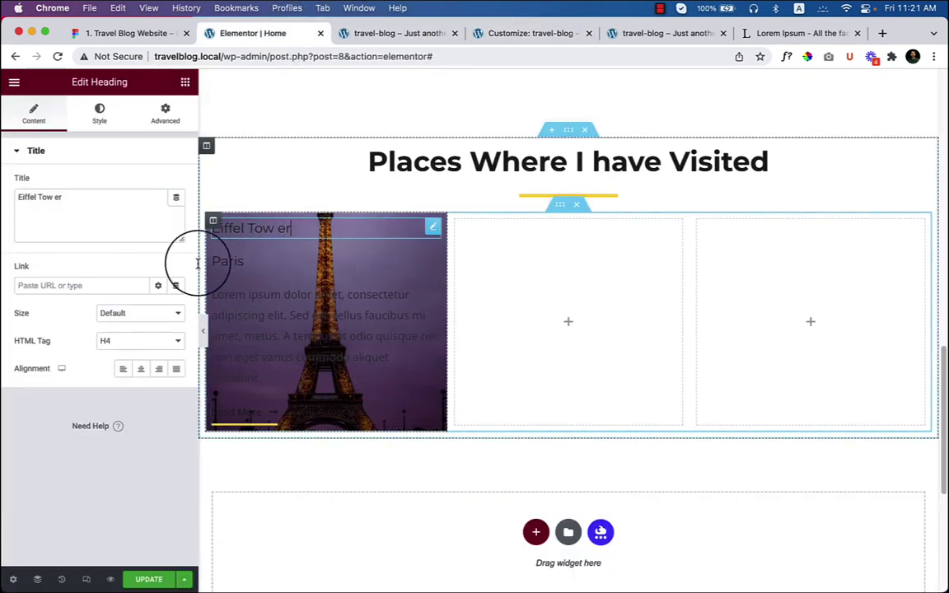
left_click(120, 340)
left_click(130, 327)
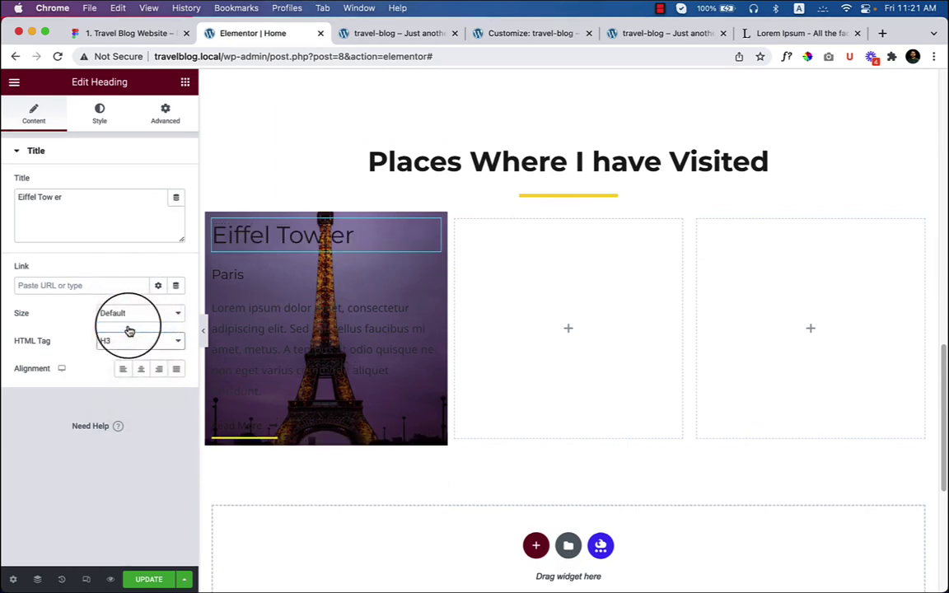
left_click(148, 580)
Reload the editor and scroll back down to the travel cards section
left_click(60, 58)
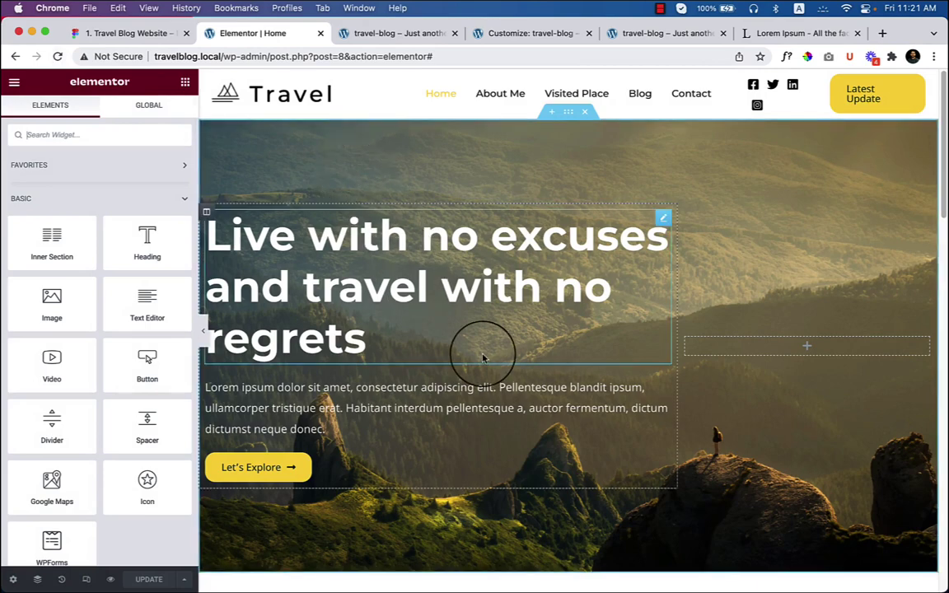
scroll(485, 358, "down", 10)
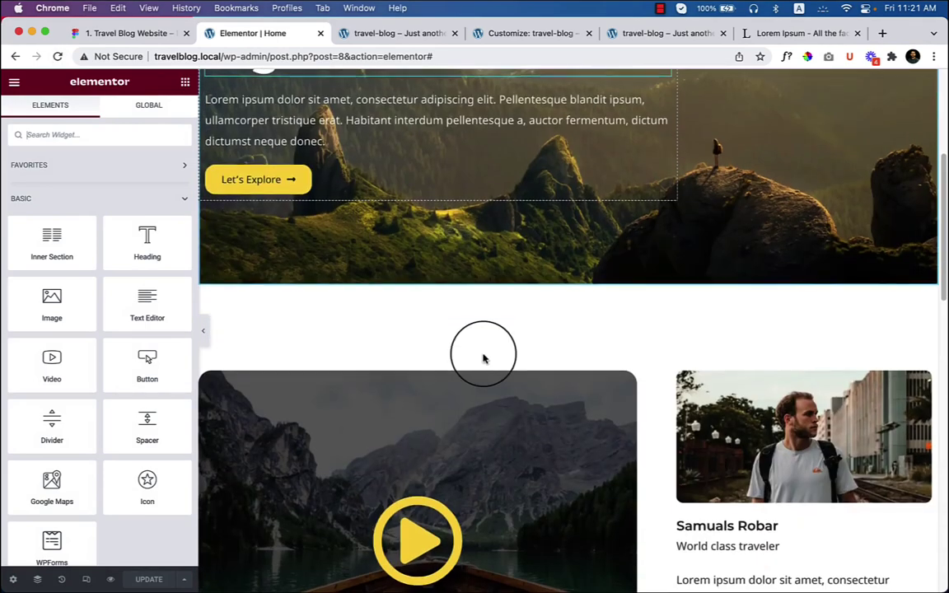
scroll(484, 358, "down", 4)
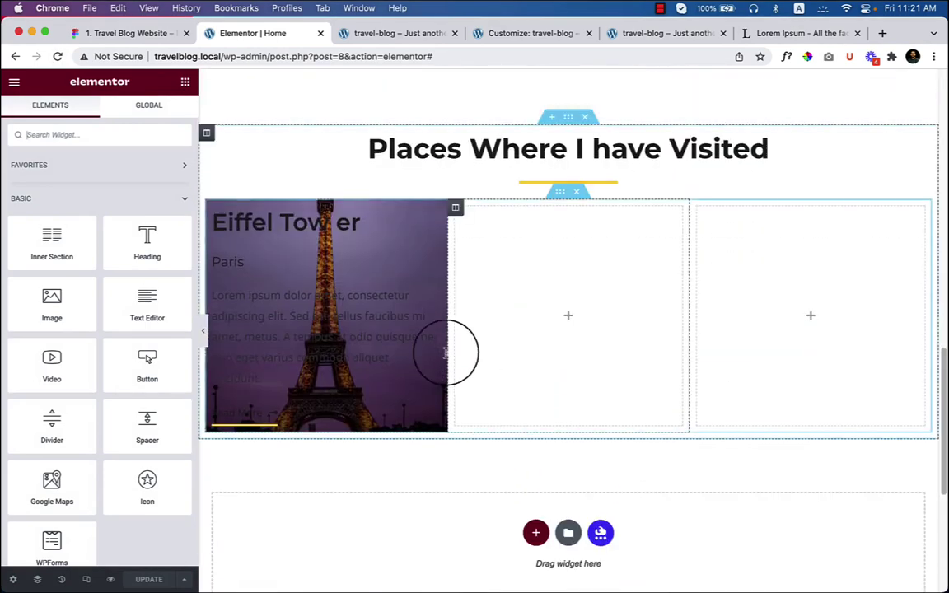
Make the Eiffel Tower title text white using Theme Color 6
left_click(389, 236)
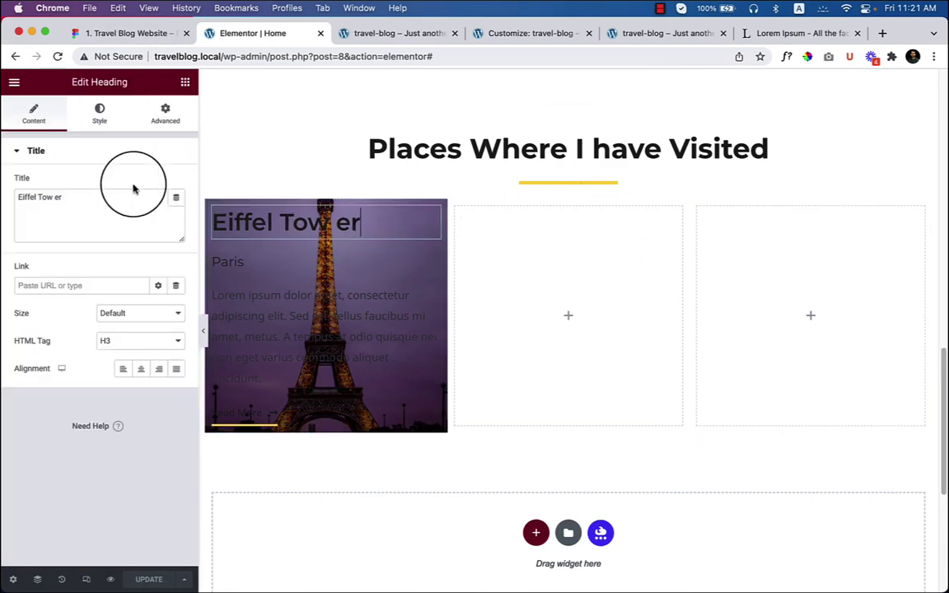
left_click(100, 112)
left_click(159, 187)
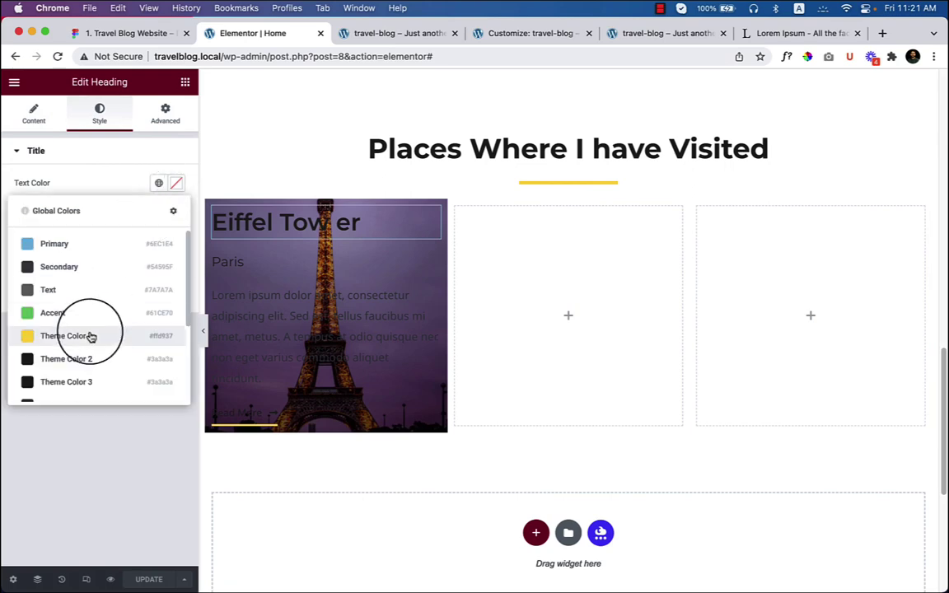
scroll(91, 338, "down", 4)
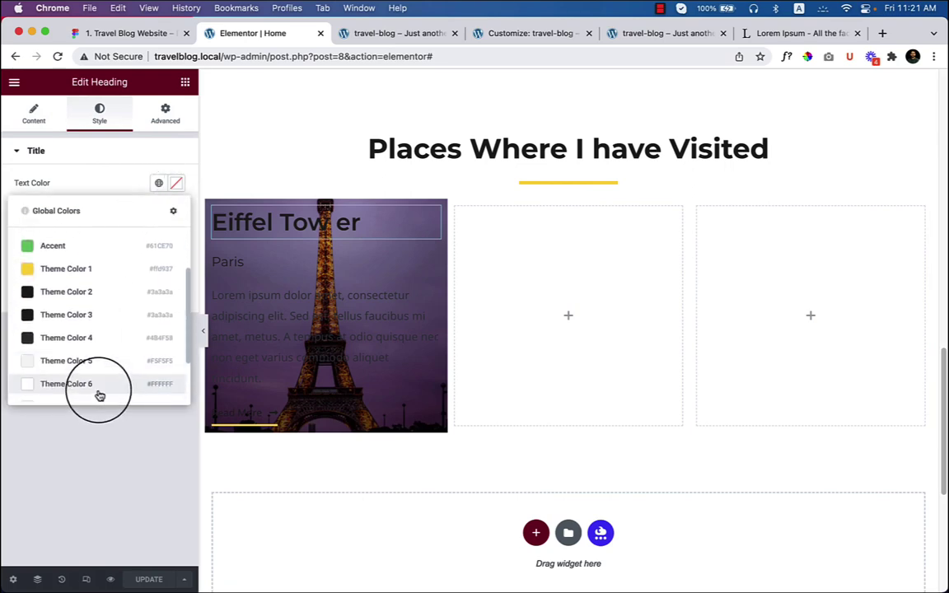
left_click(97, 392)
Make the Paris subtitle white
left_click(293, 262)
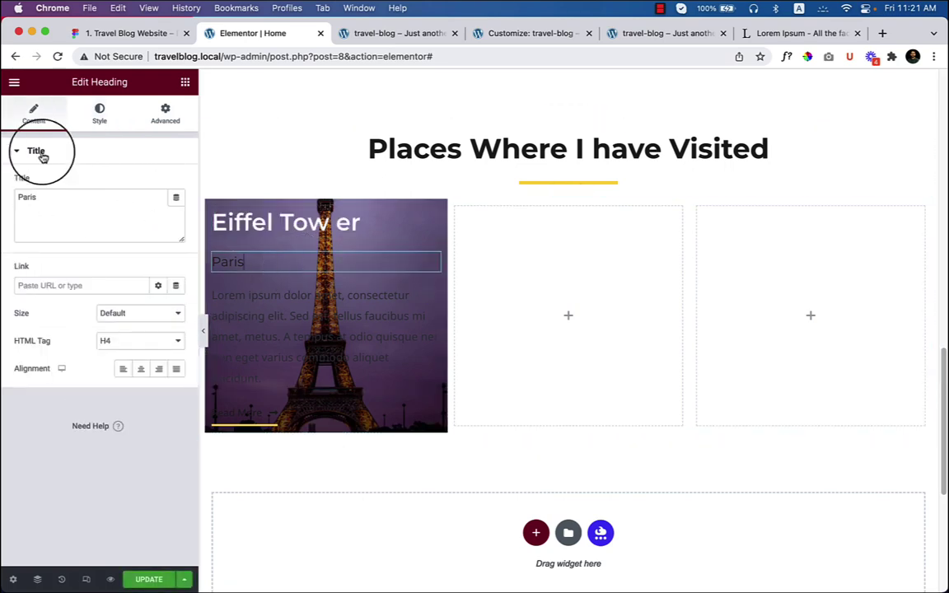
left_click(100, 112)
left_click(158, 183)
scroll(81, 362, "down", 2)
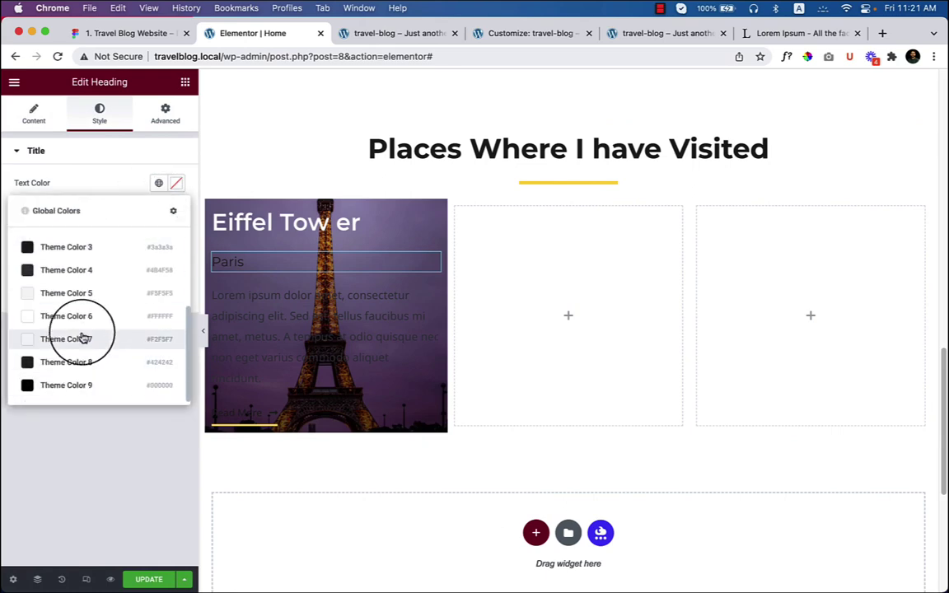
left_click(85, 318)
Make the card's paragraph text white
left_click(343, 330)
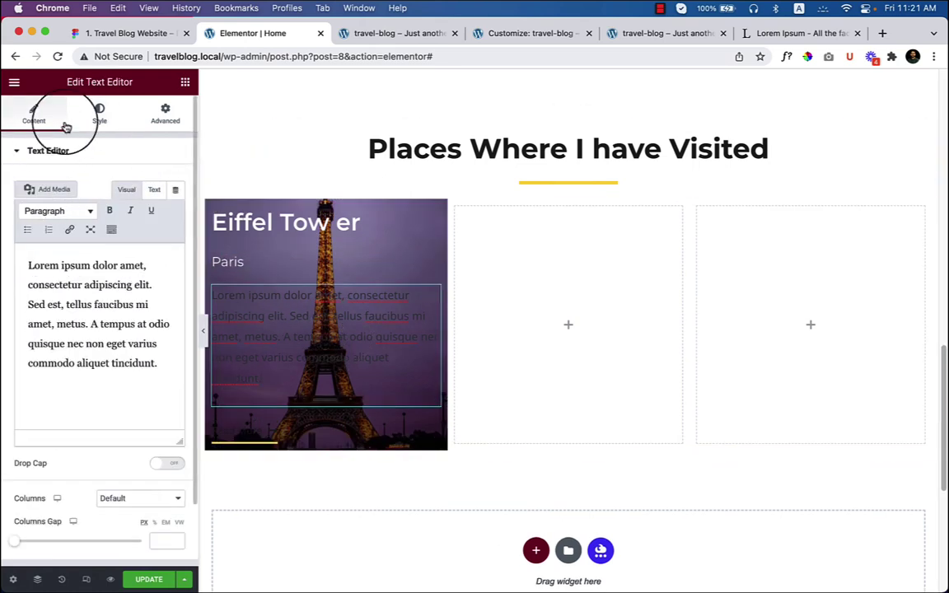
left_click(100, 113)
left_click(159, 212)
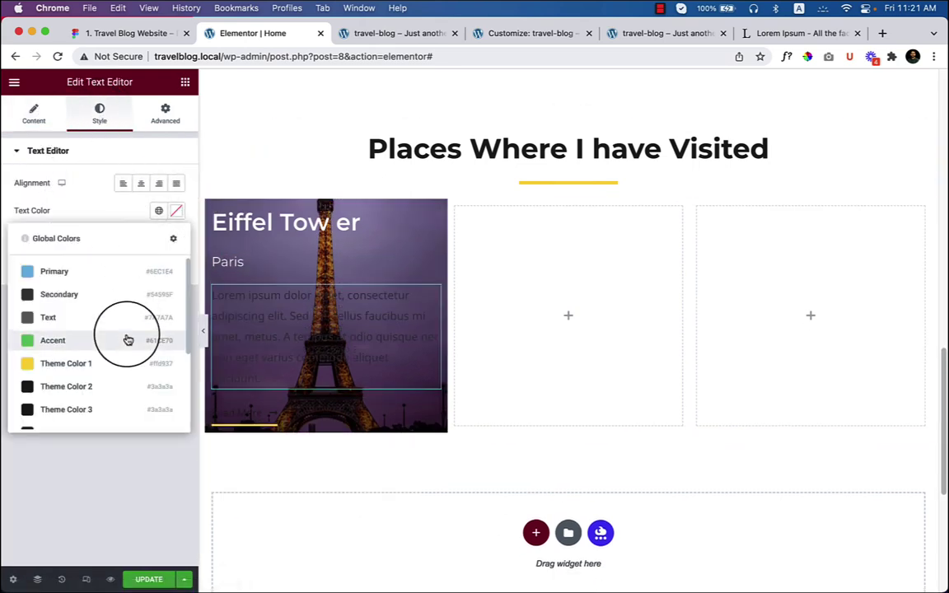
scroll(116, 354, "down", 3)
left_click(96, 344)
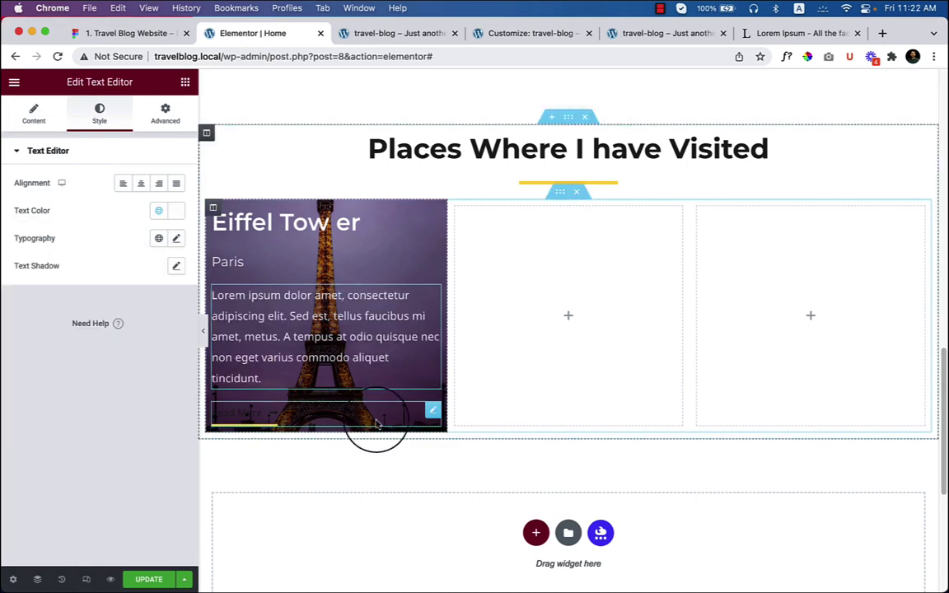
Set the Read More button colour to Theme Color 6 and clear its background colour
left_click(376, 417)
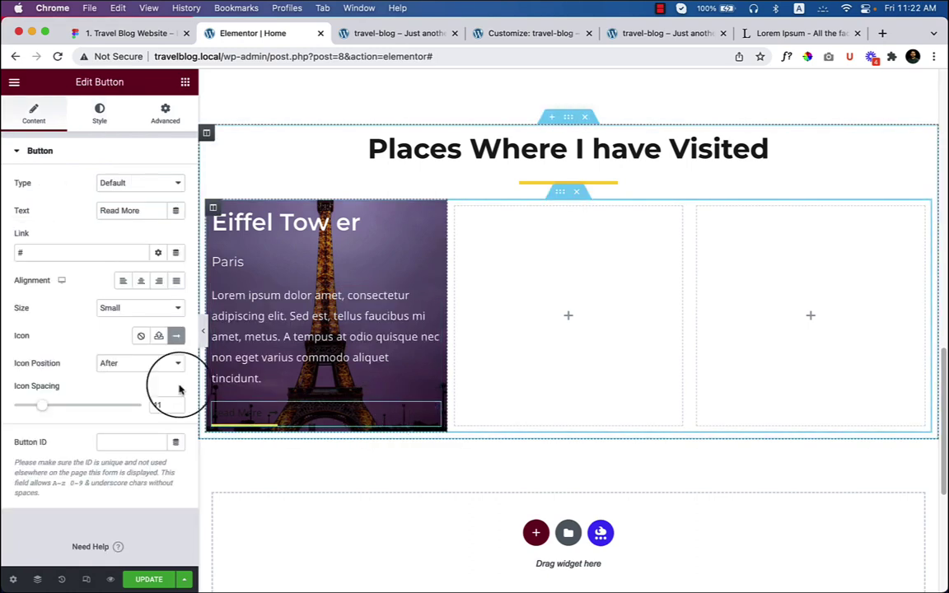
left_click(99, 114)
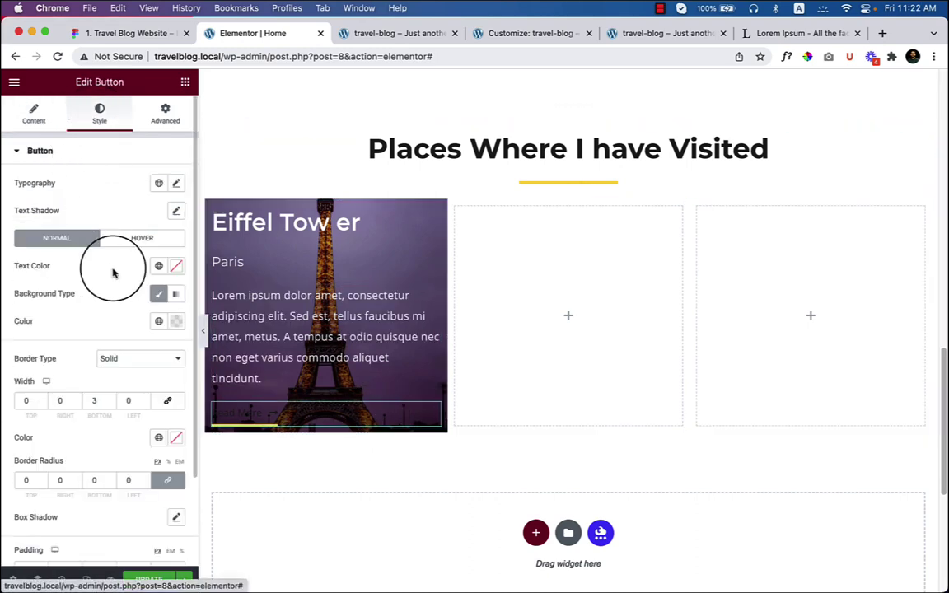
left_click(159, 321)
scroll(95, 495, "down", 4)
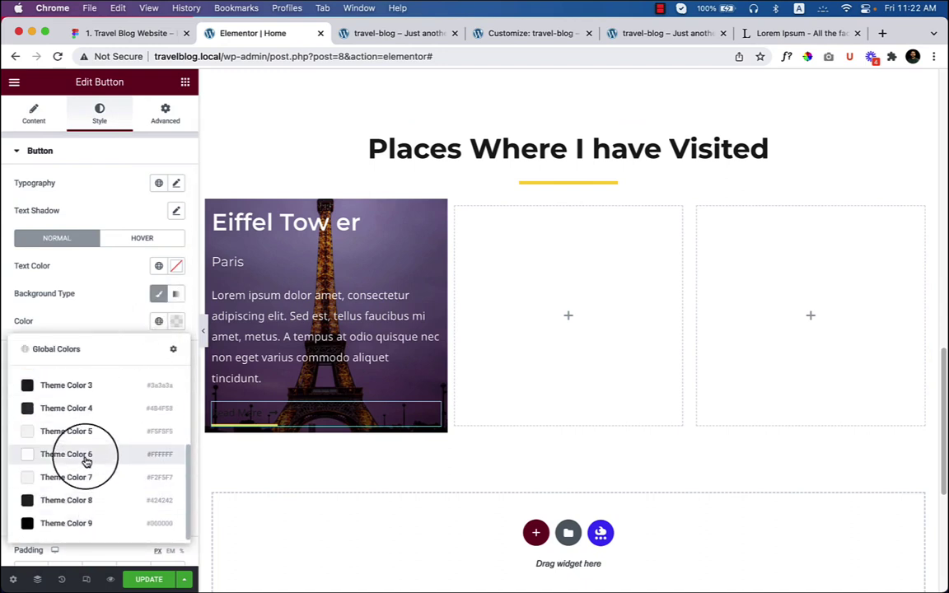
left_click(85, 461)
left_click(3, 299)
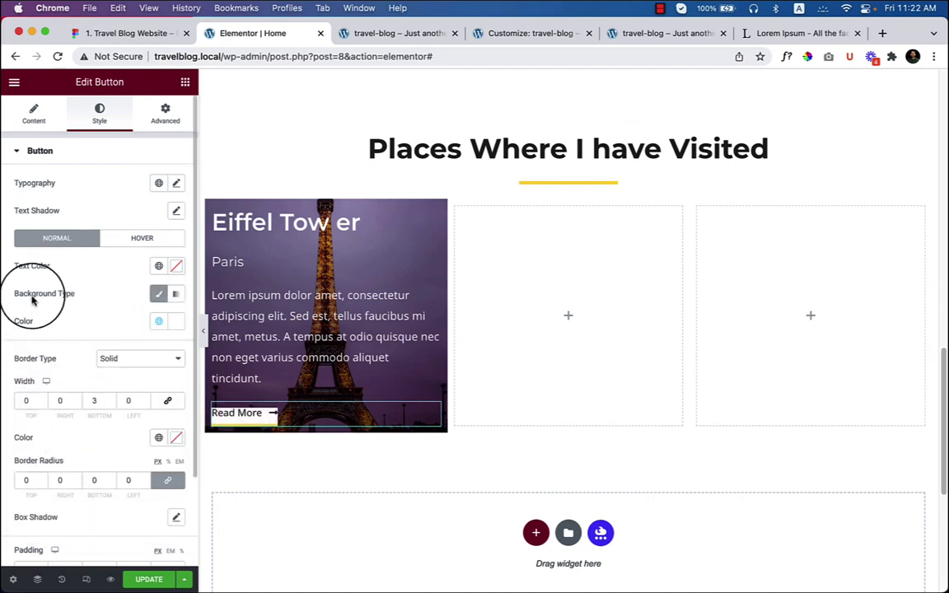
left_click(165, 320)
left_click(123, 341)
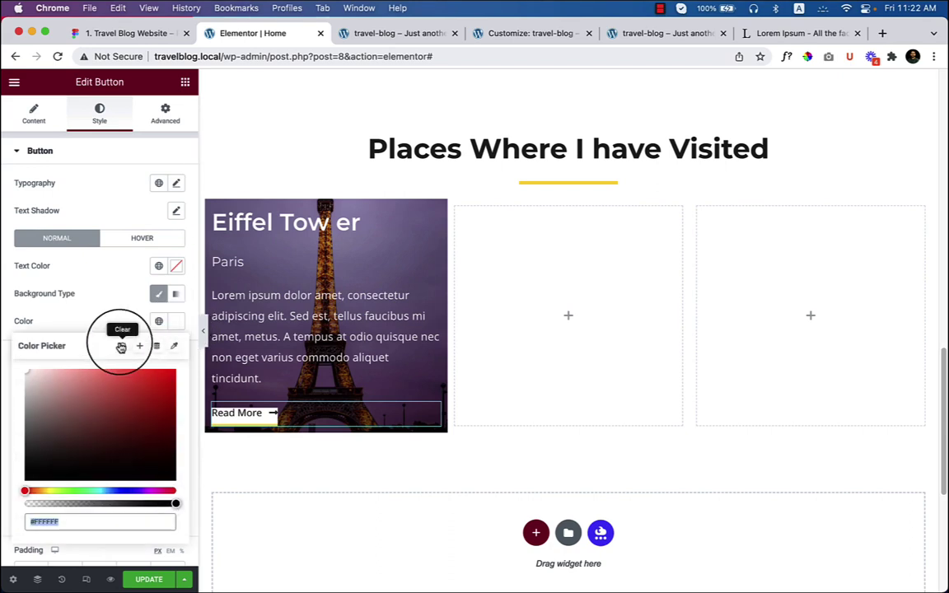
Make the Read More button background fully transparent with white text
left_click(164, 266)
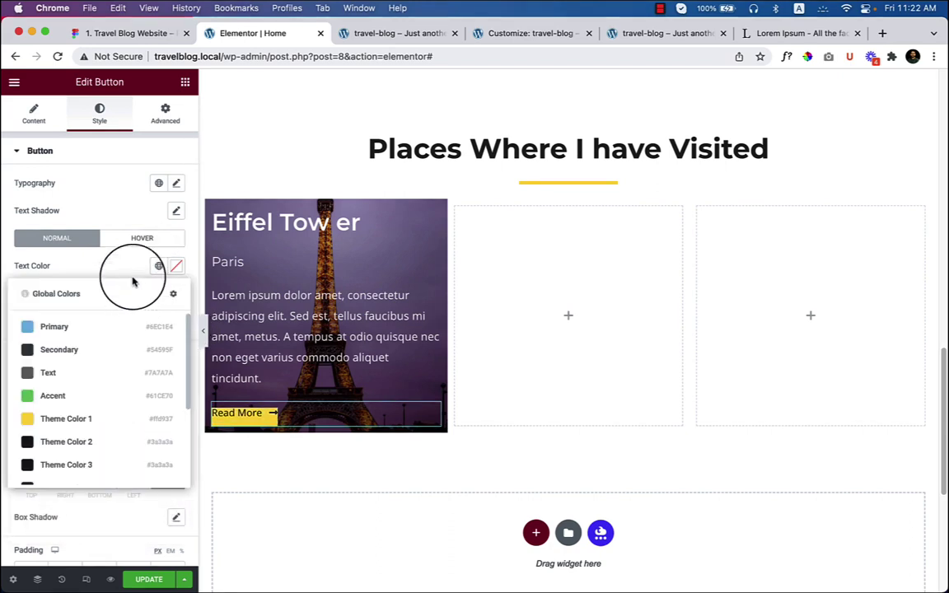
left_click(161, 265)
left_click(174, 321)
left_click_drag(53, 501, 12, 495)
left_click(113, 290)
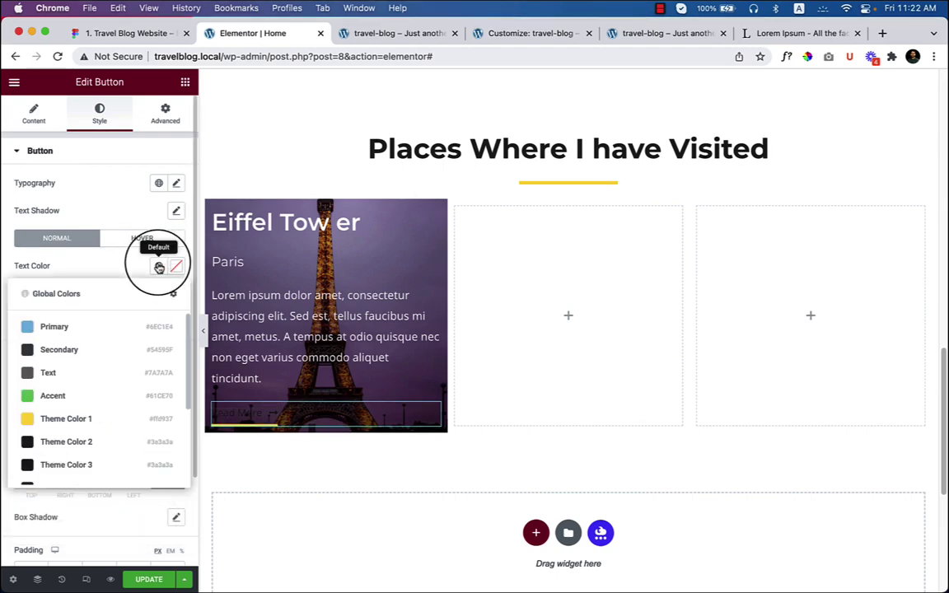
left_click(159, 266)
scroll(67, 437, "down", 3)
left_click(74, 400)
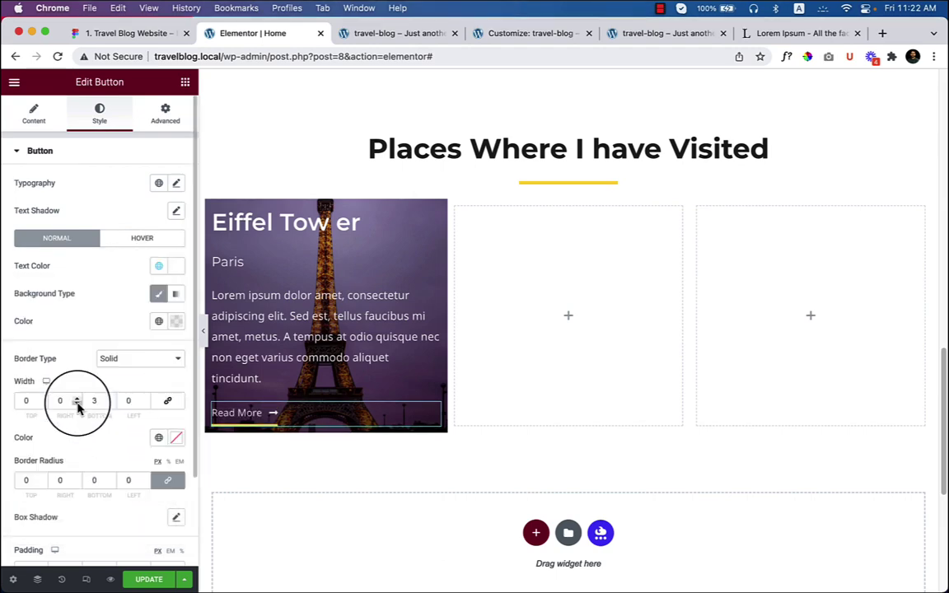
left_click(214, 209)
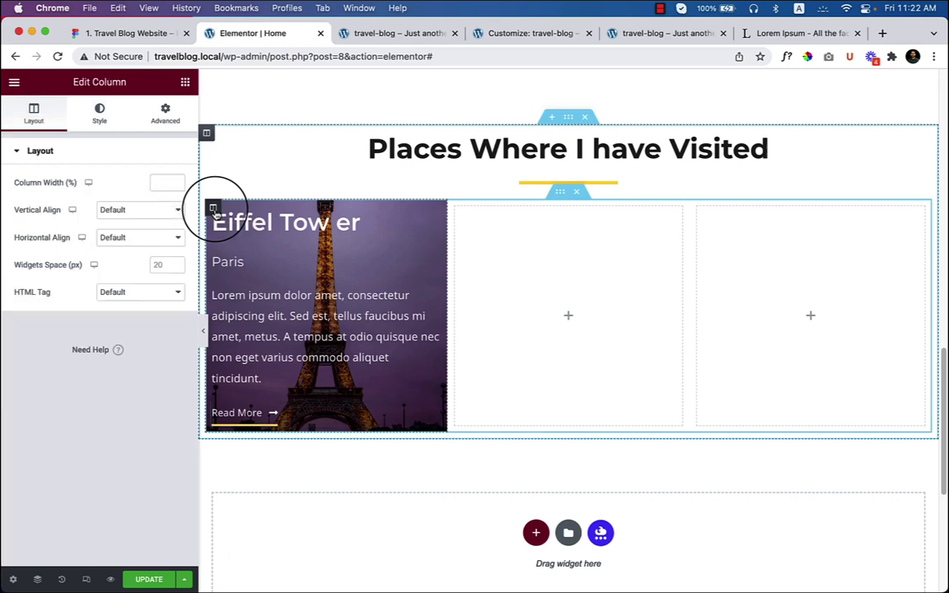
Add a 165 px Spacer above the Eiffel Tower title to push the card text down
left_click(100, 113)
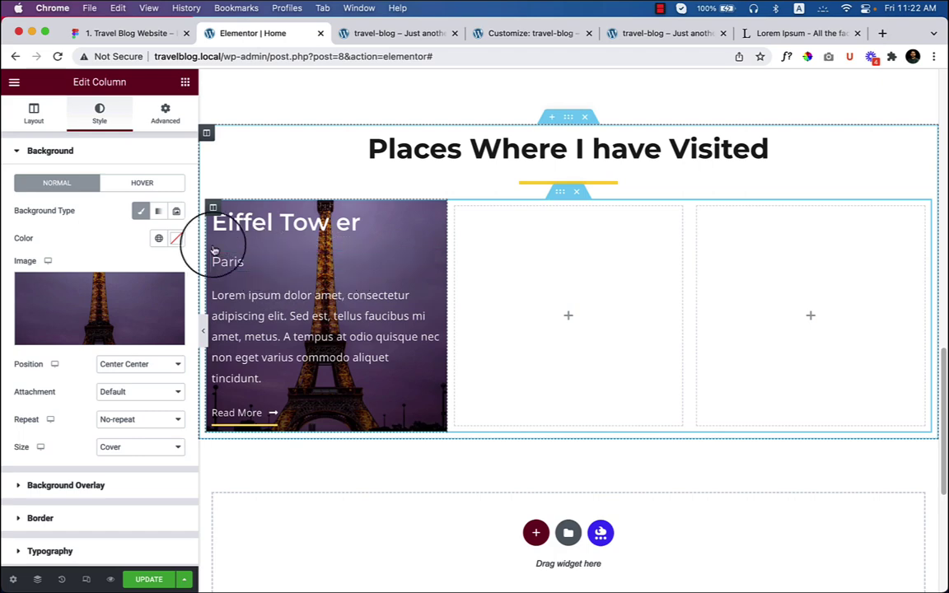
left_click(185, 83)
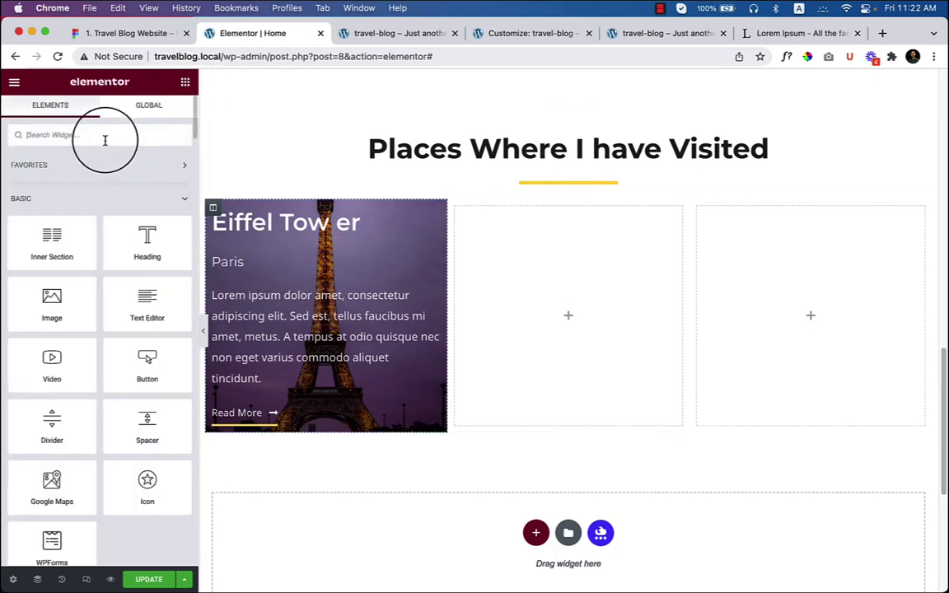
type("spa")
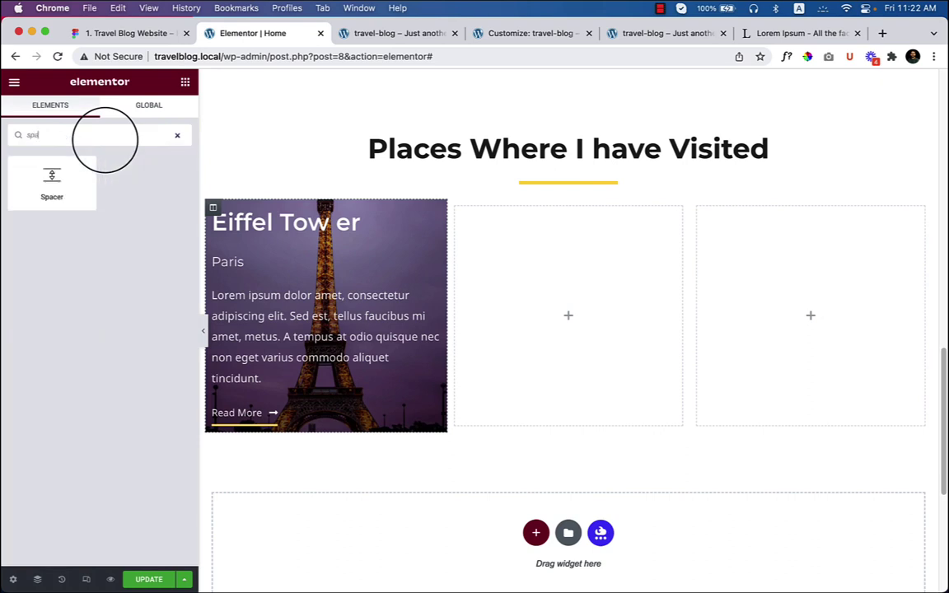
left_click_drag(33, 184, 271, 219)
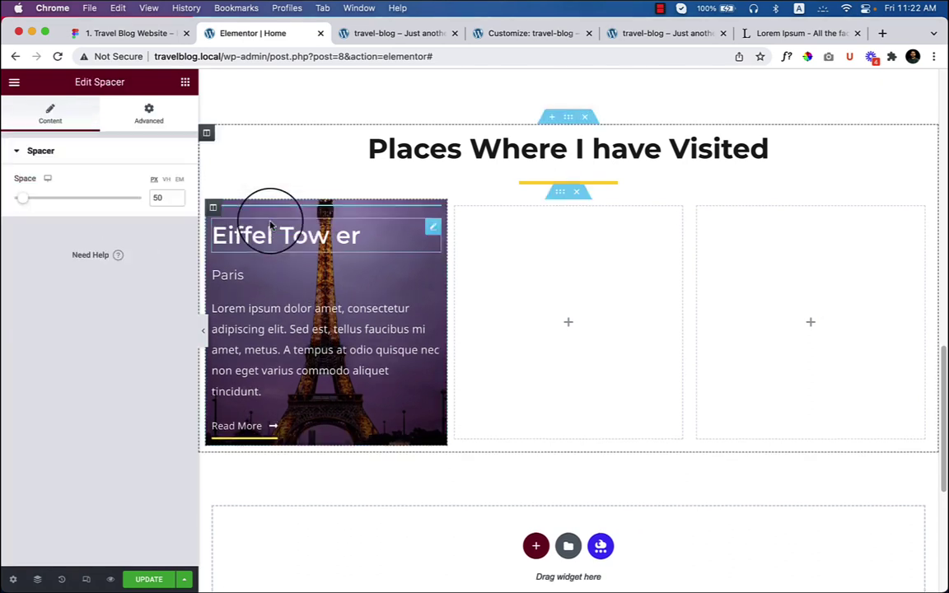
left_click_drag(31, 202, 51, 203)
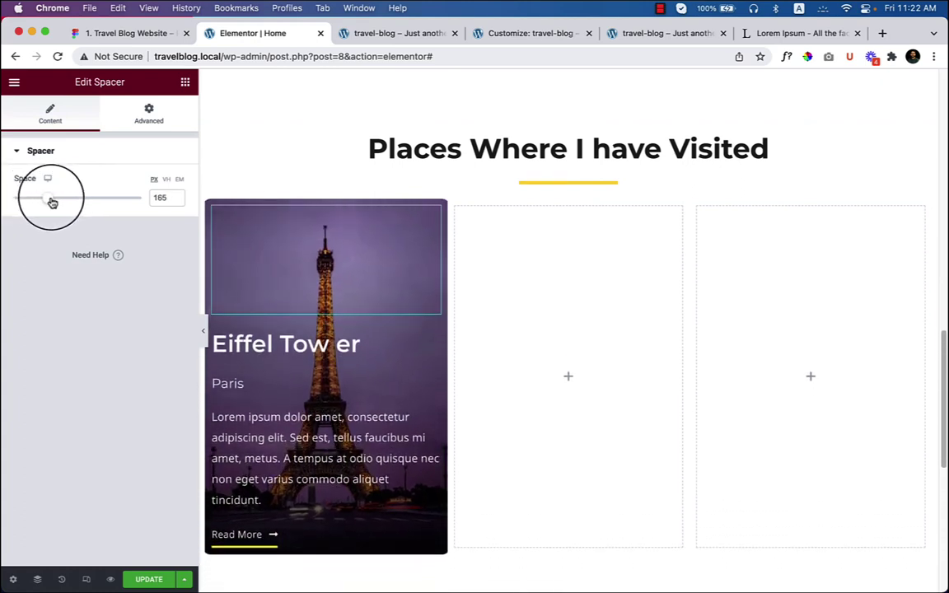
left_click(203, 350)
scroll(290, 460, "down", 2)
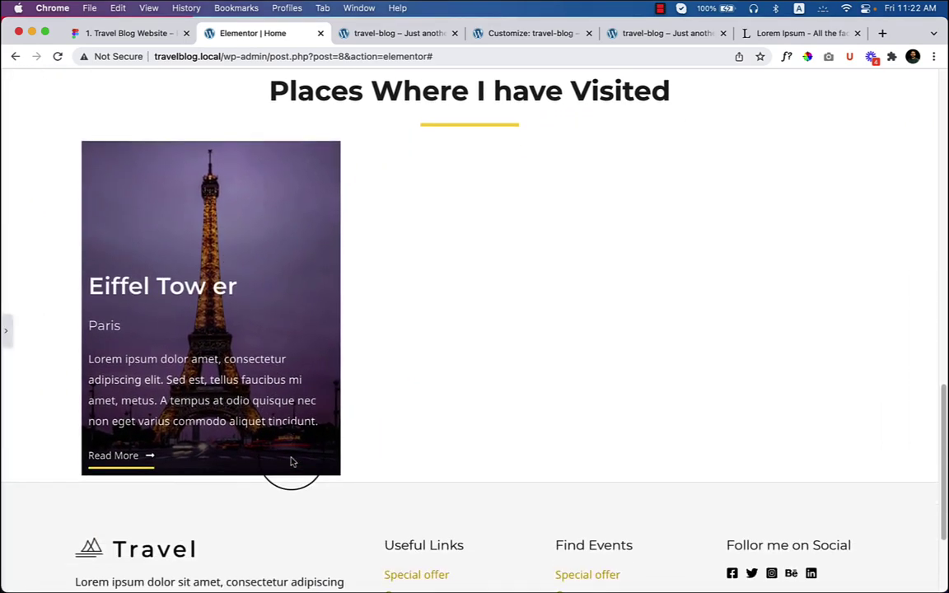
scroll(290, 462, "down", 1)
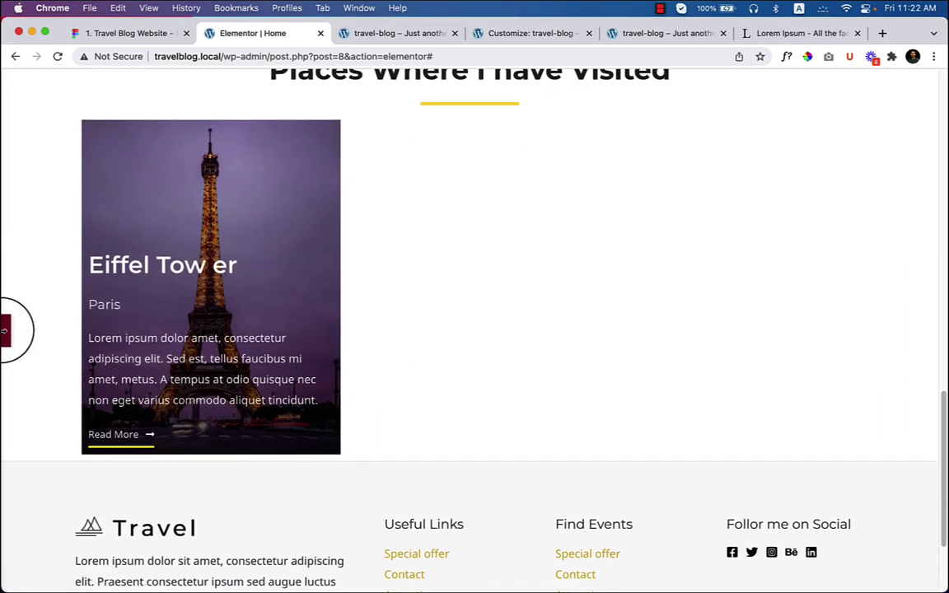
Set the Eiffel Tower card column's padding to 30 px on every side
left_click(4, 334)
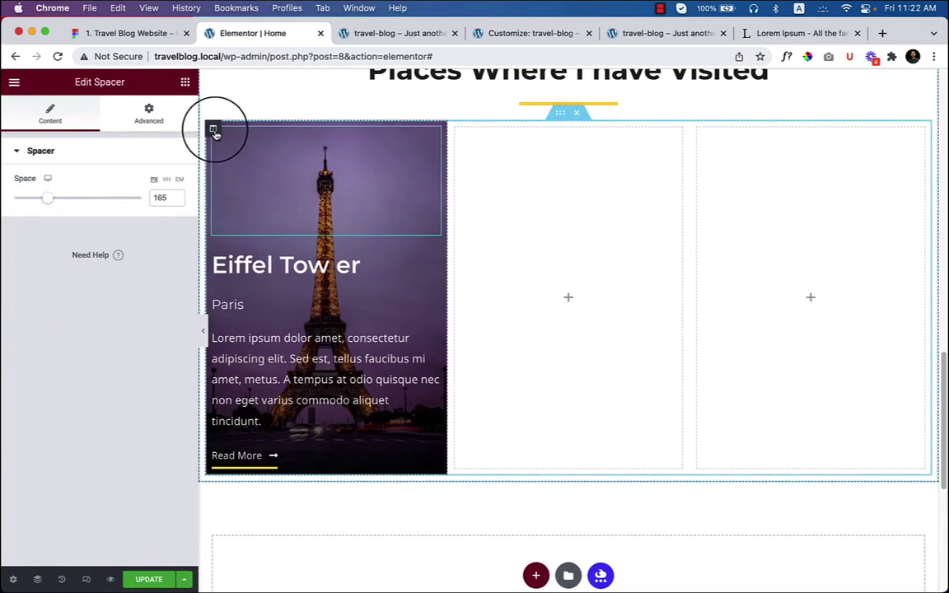
left_click(213, 130)
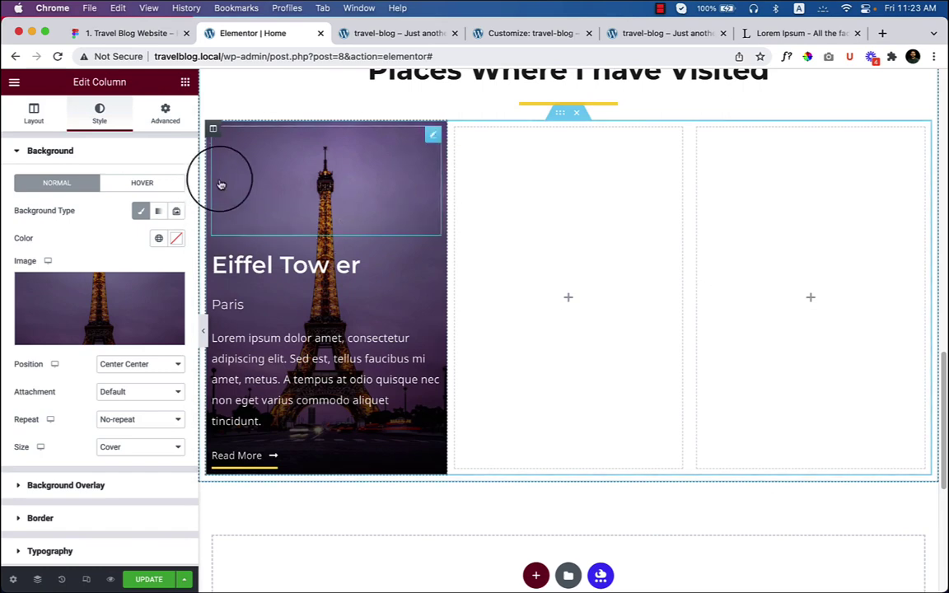
left_click(165, 115)
left_click(24, 251)
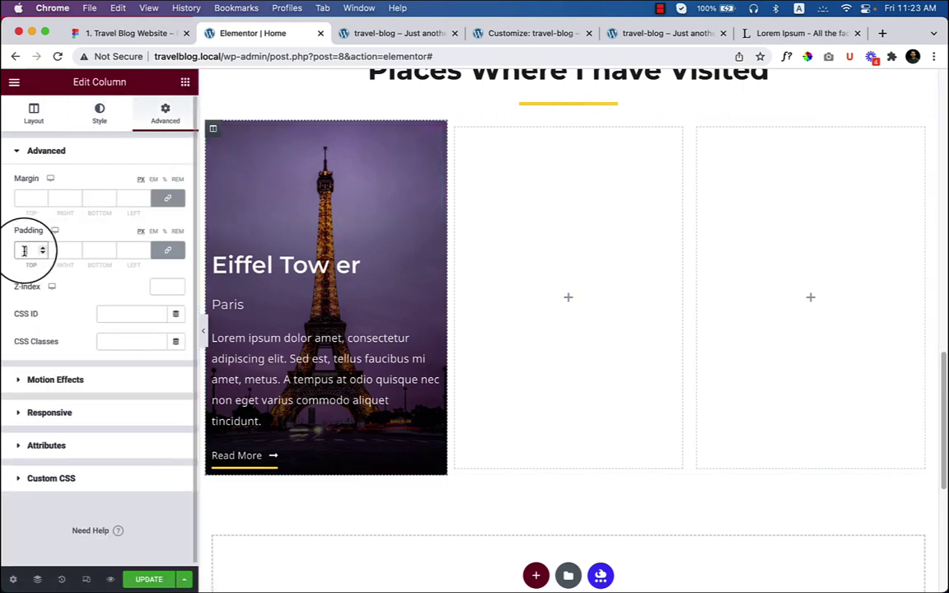
type("20")
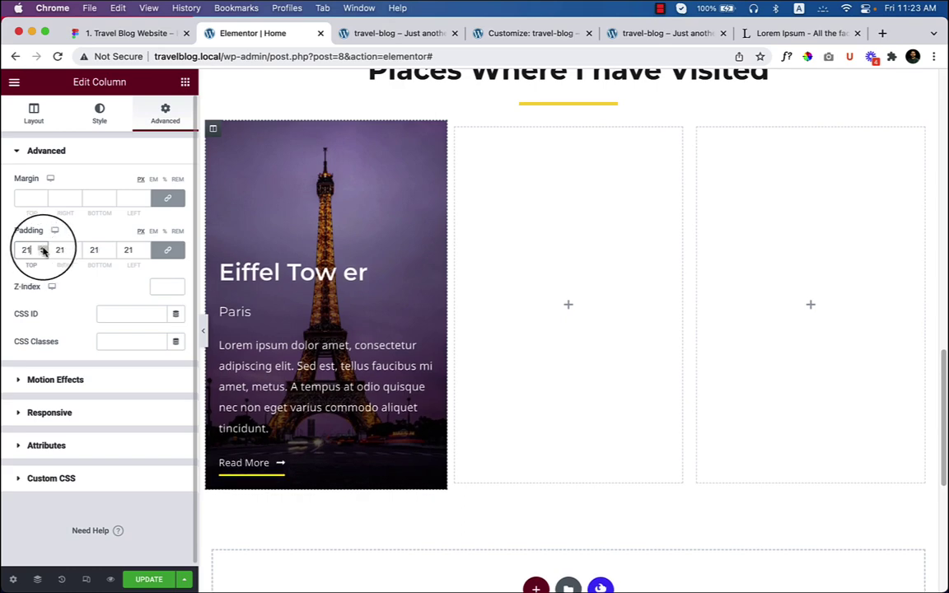
left_click(121, 34)
left_click(246, 34)
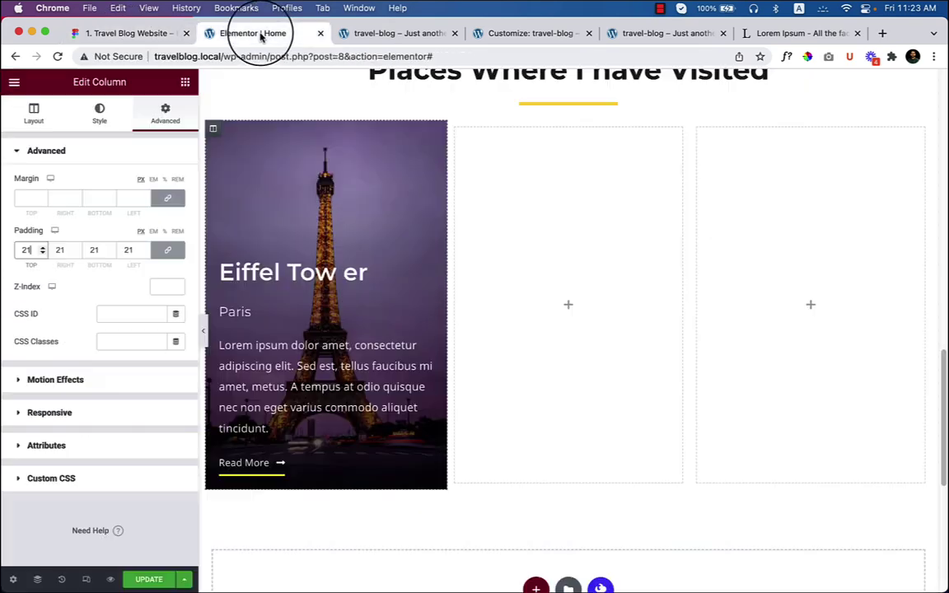
left_click(52, 247)
key("Up")
key("Up")
key("Up")
key("Up")
key("Up")
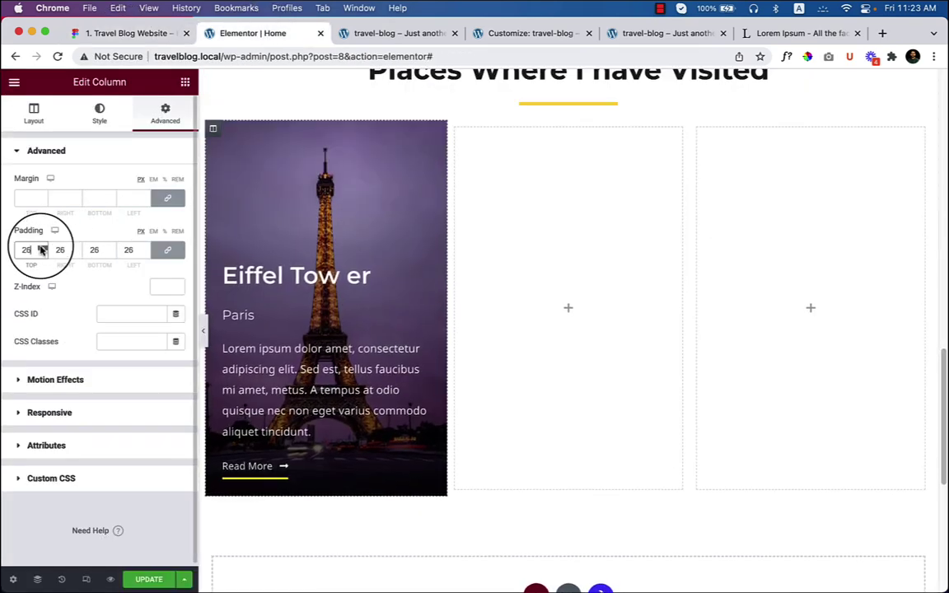
key("Up")
key("Up")
key("Up")
key("Up")
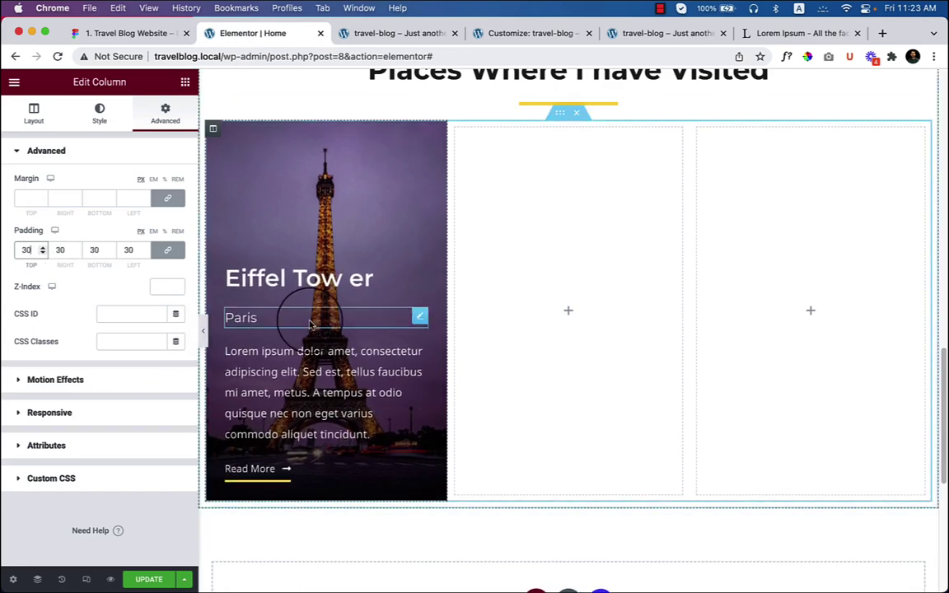
left_click(312, 326)
Set the Paris subtitle's font weight to 700
left_click(176, 212)
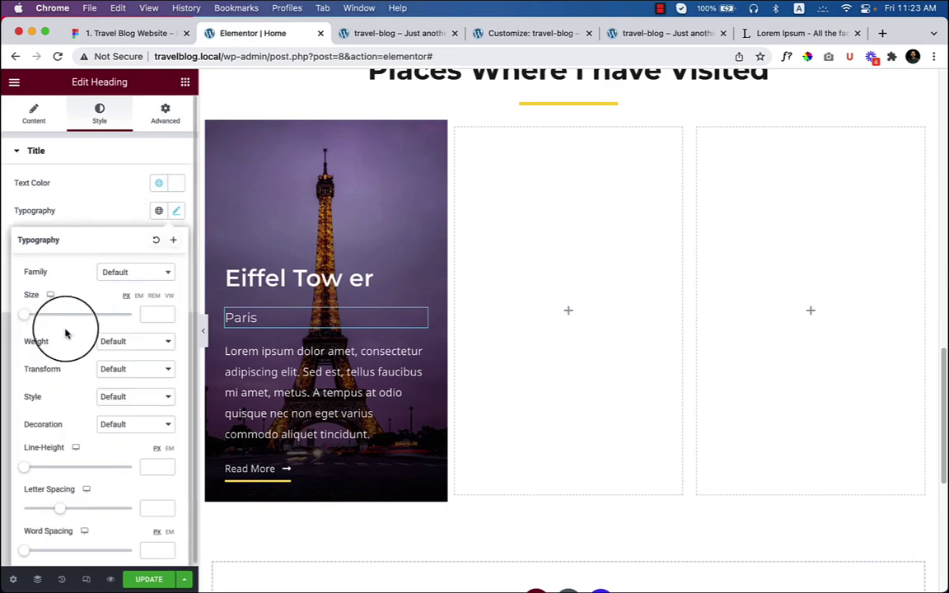
left_click(115, 343)
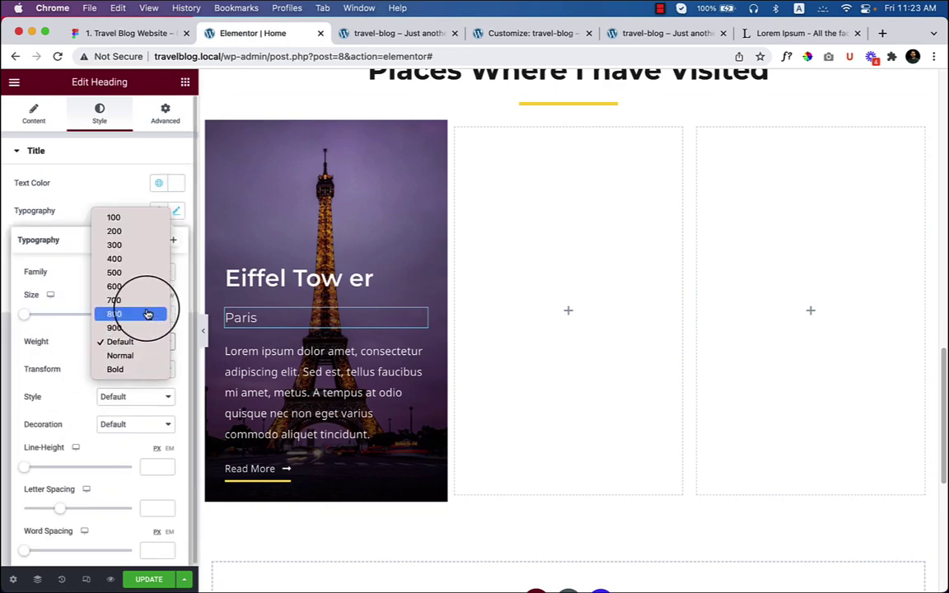
left_click(115, 301)
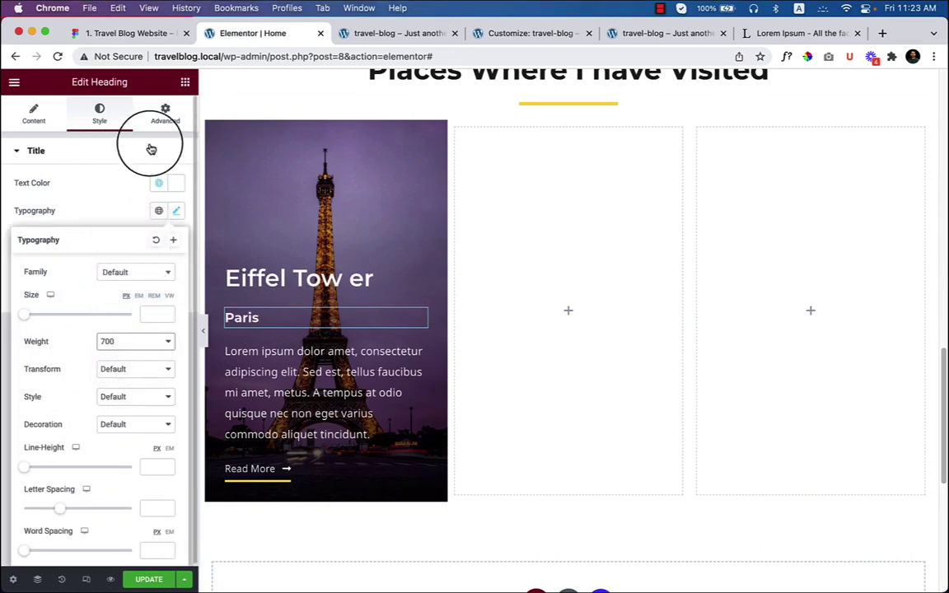
Give the Paris subtitle a -20 top margin and compare it with Figma
left_click(164, 115)
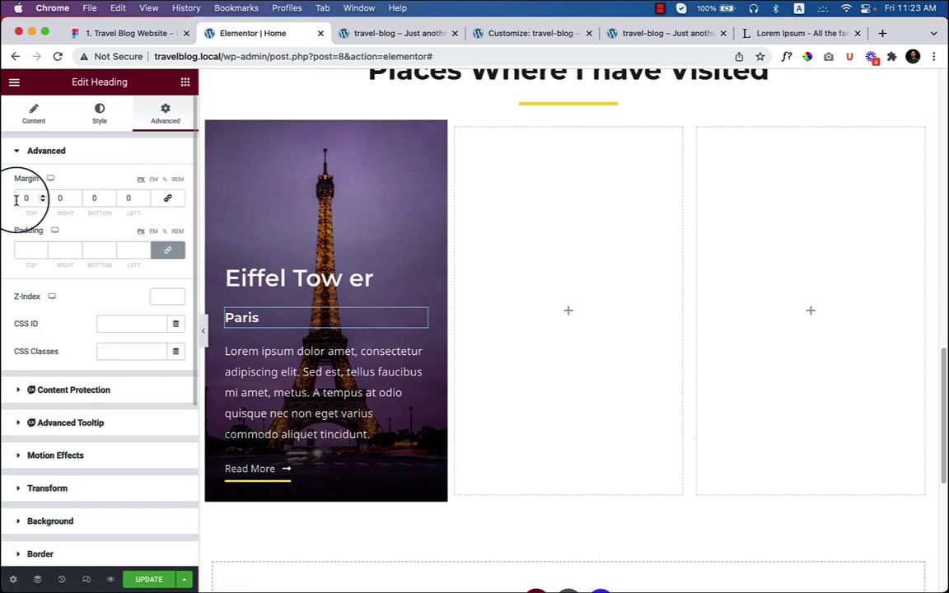
key("Down")
key("Down")
key("Down")
key("Down")
key("Down")
key("Down")
key("Down")
key("Down")
key("Down")
key("Down")
key("Down")
key("Down")
key("Down")
key("Down")
key("Down")
key("Down")
key("Down")
key("Down")
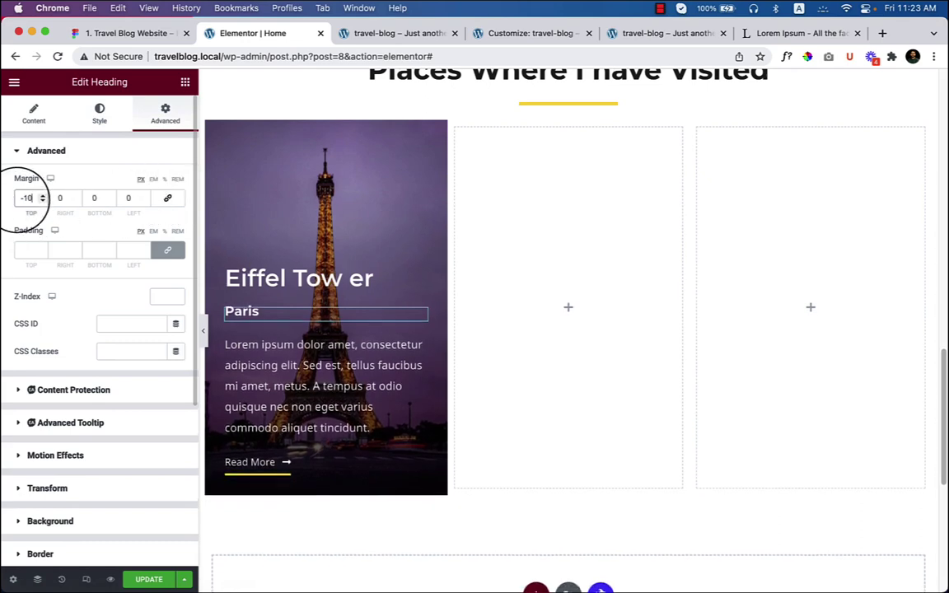
key("Down")
key("Down")
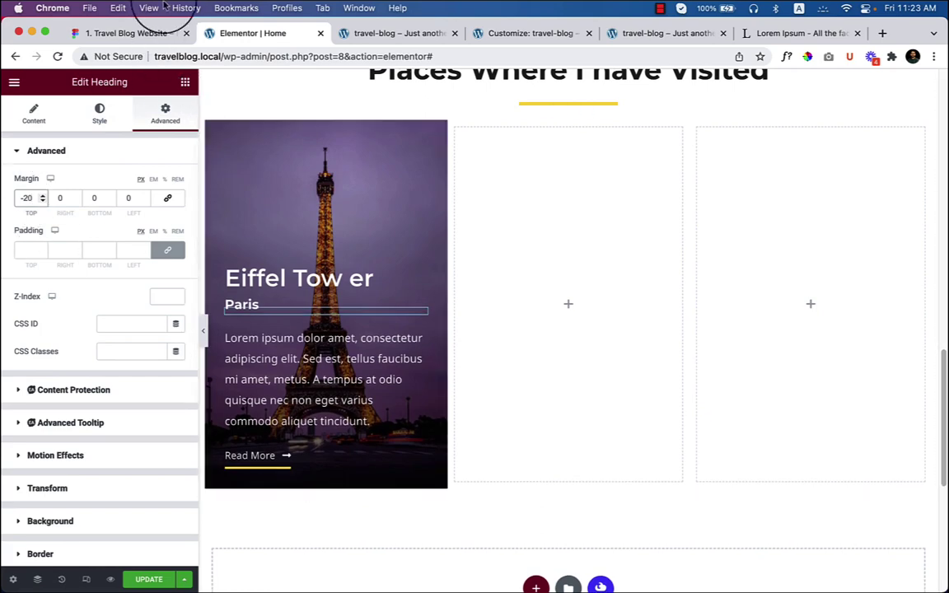
left_click(158, 33)
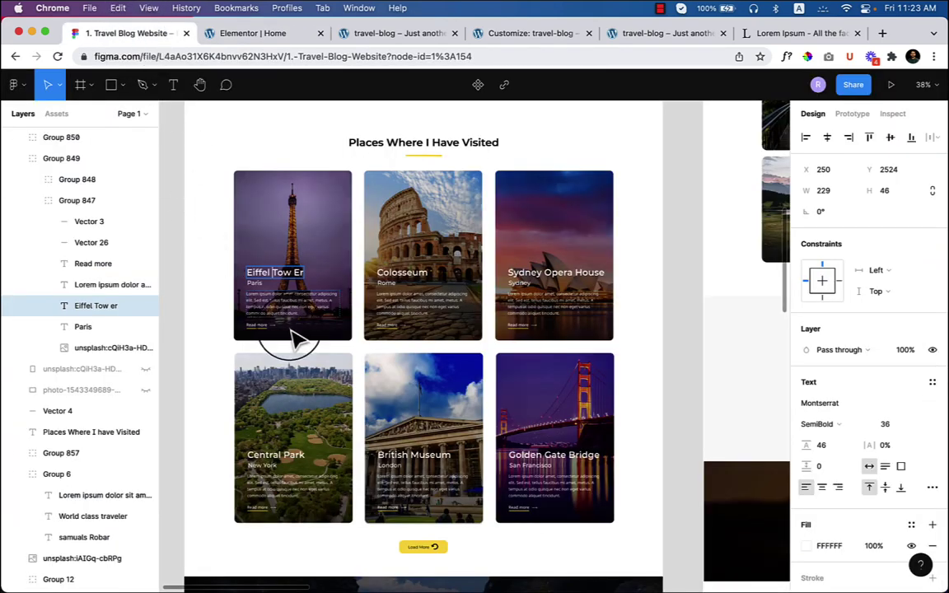
left_click(262, 37)
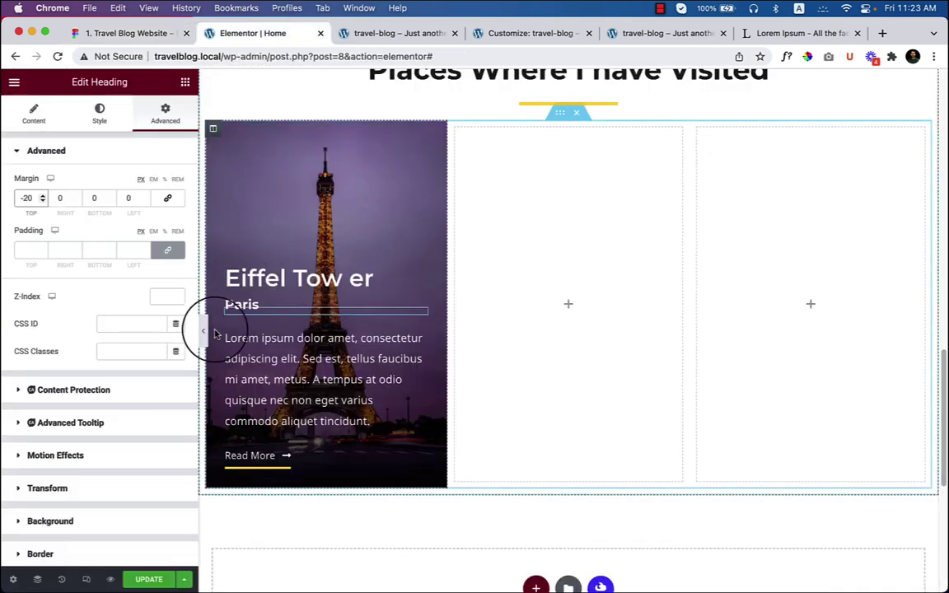
Increase the spacer above the Eiffel Tower title to 220 px
left_click(310, 152)
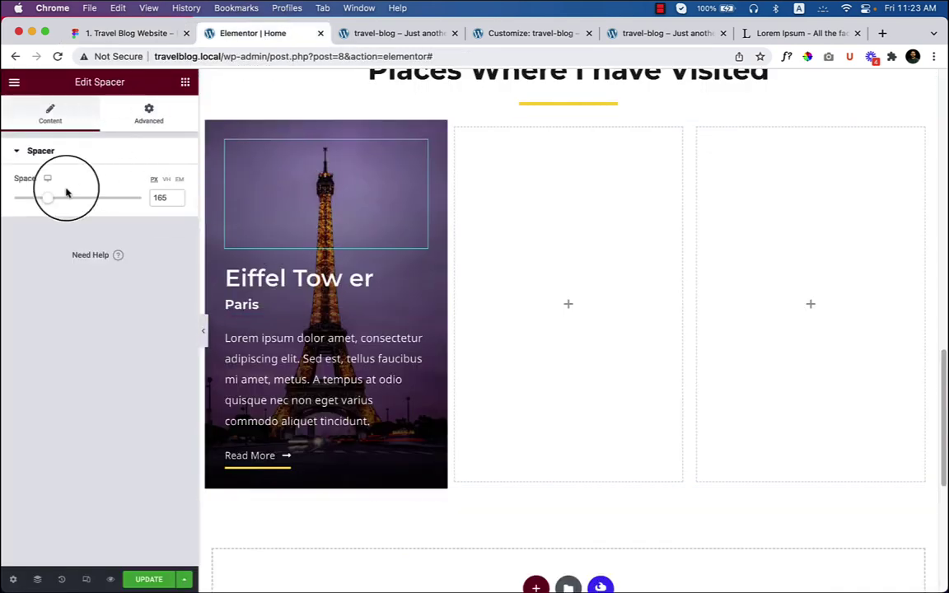
left_click_drag(49, 202, 59, 202)
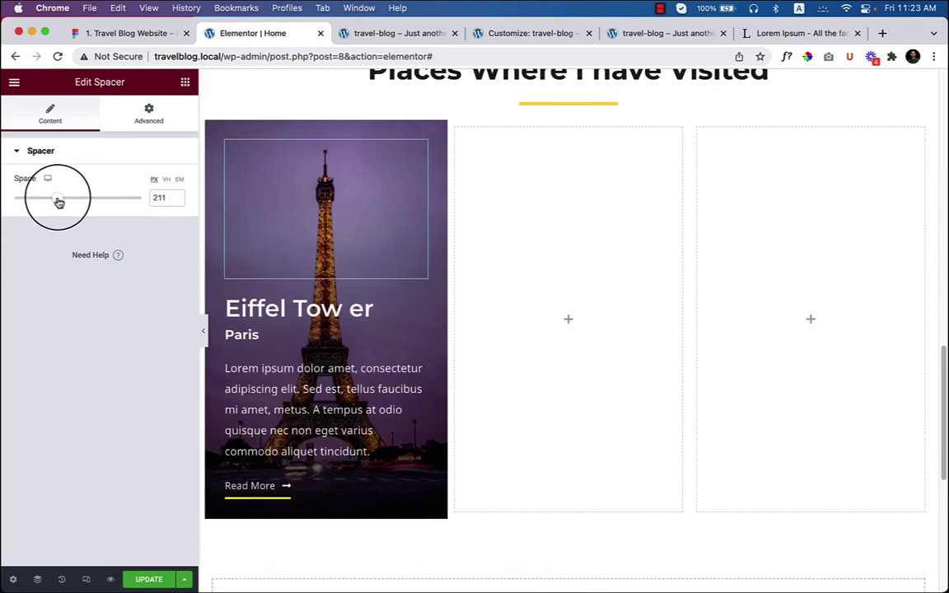
left_click_drag(160, 200, 168, 200)
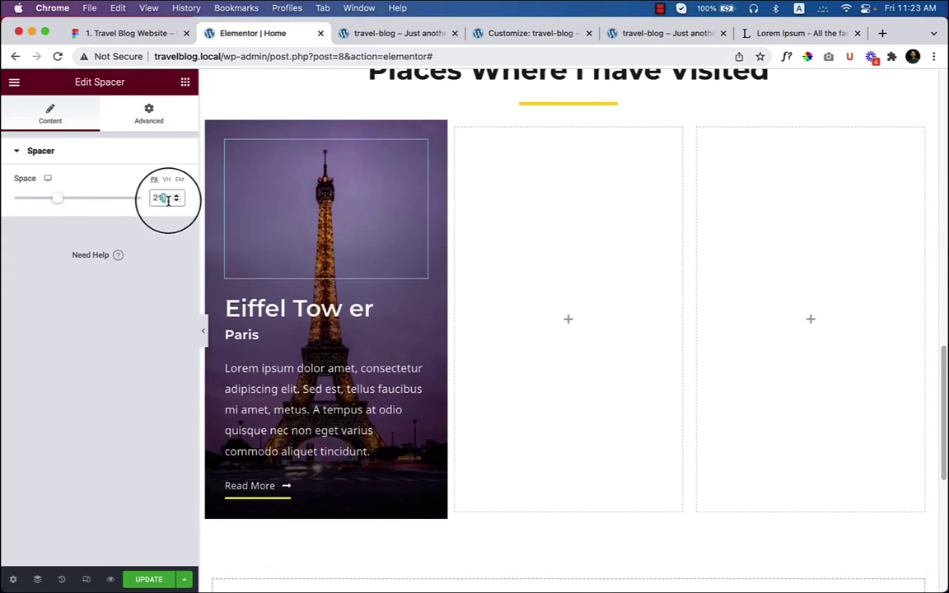
type("20")
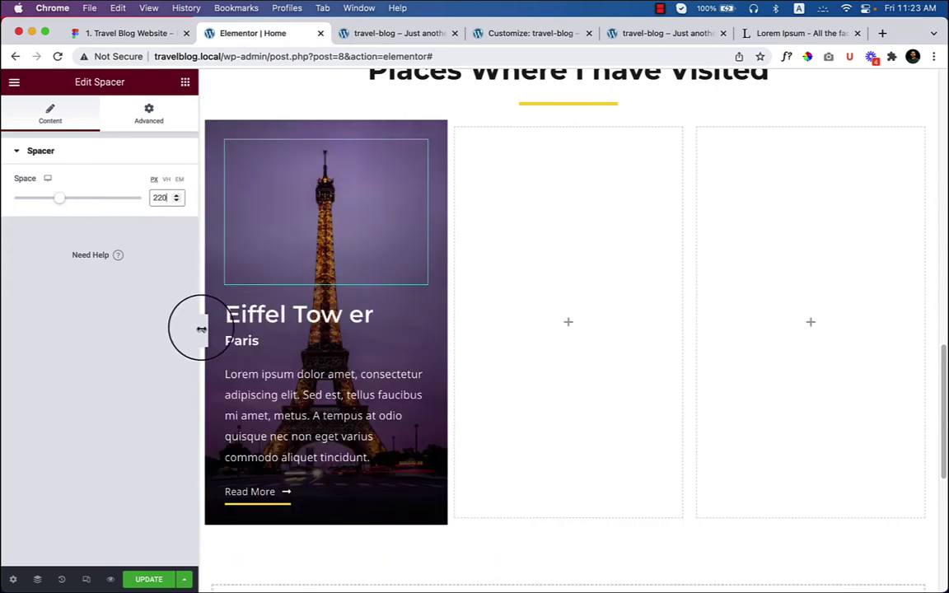
left_click(204, 332)
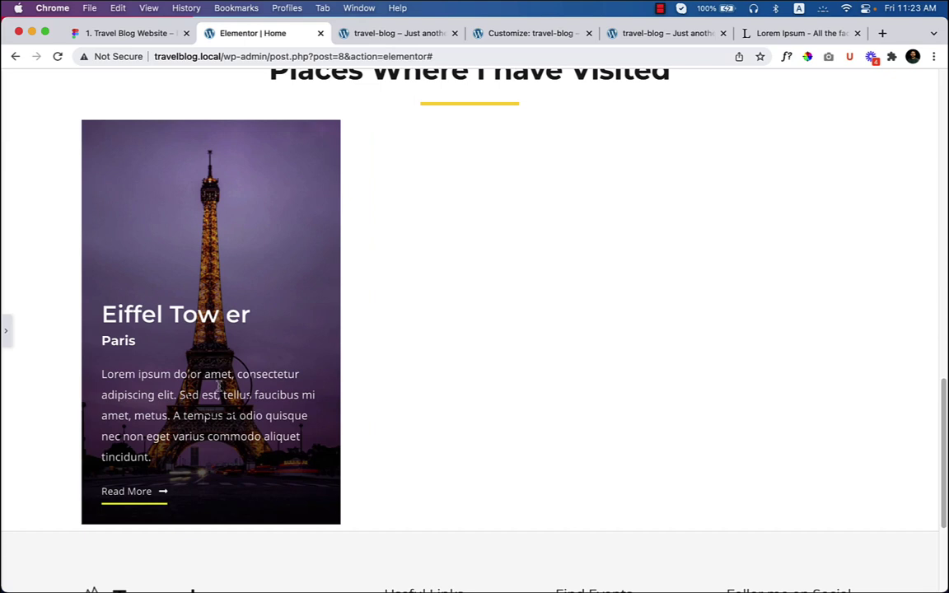
left_click(4, 331)
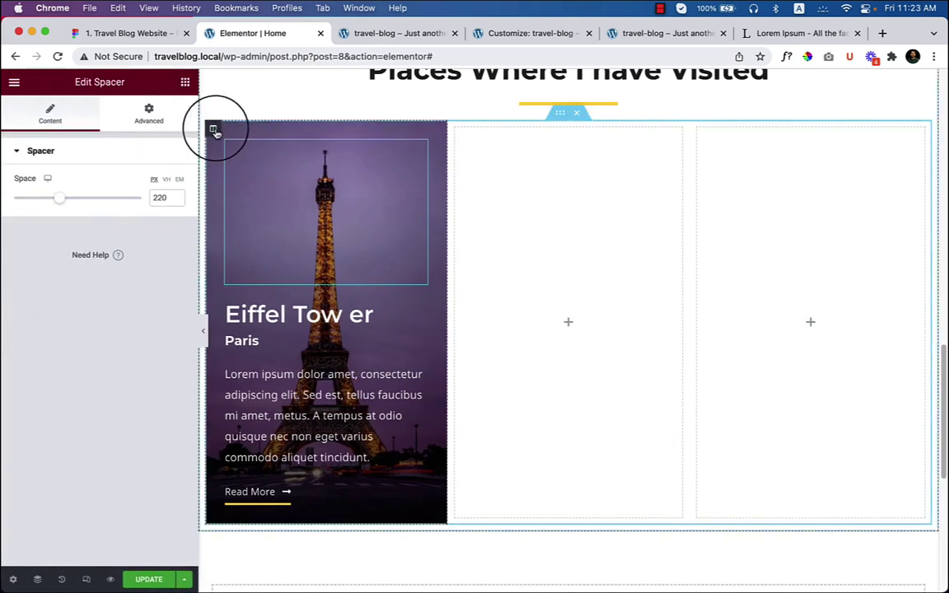
Round the Eiffel Tower card column's corners with a 20 px border radius
left_click(213, 130)
left_click(97, 119)
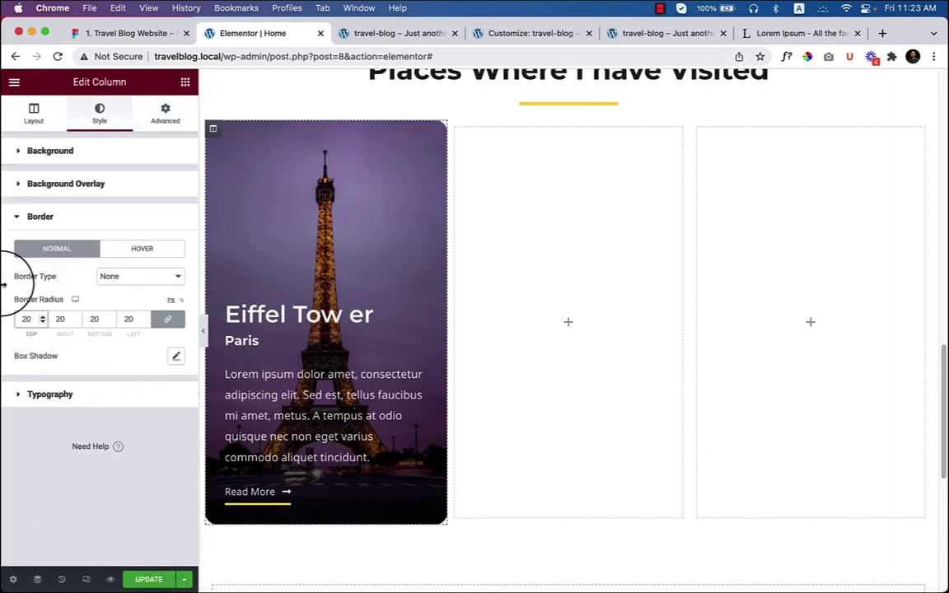
left_click(203, 331)
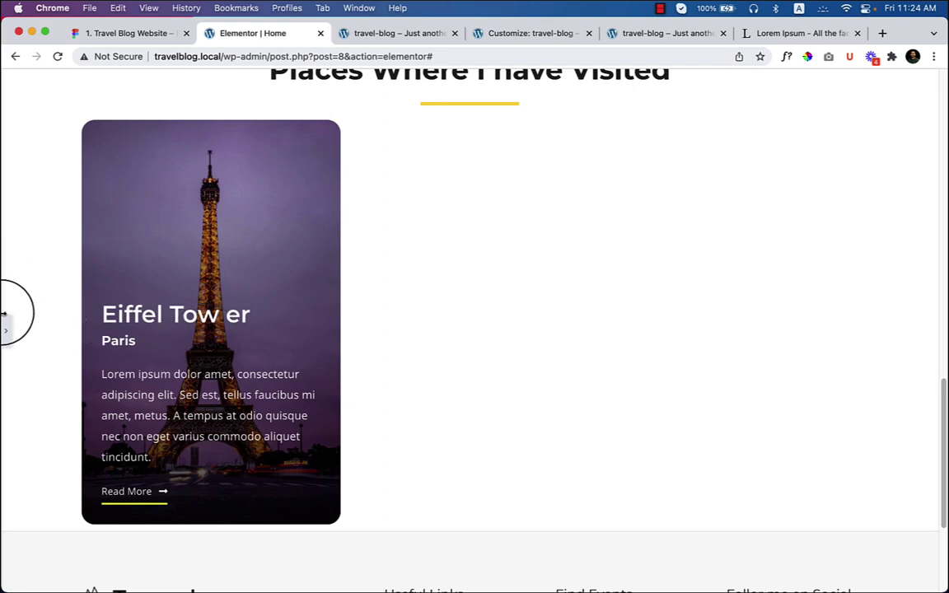
left_click(4, 333)
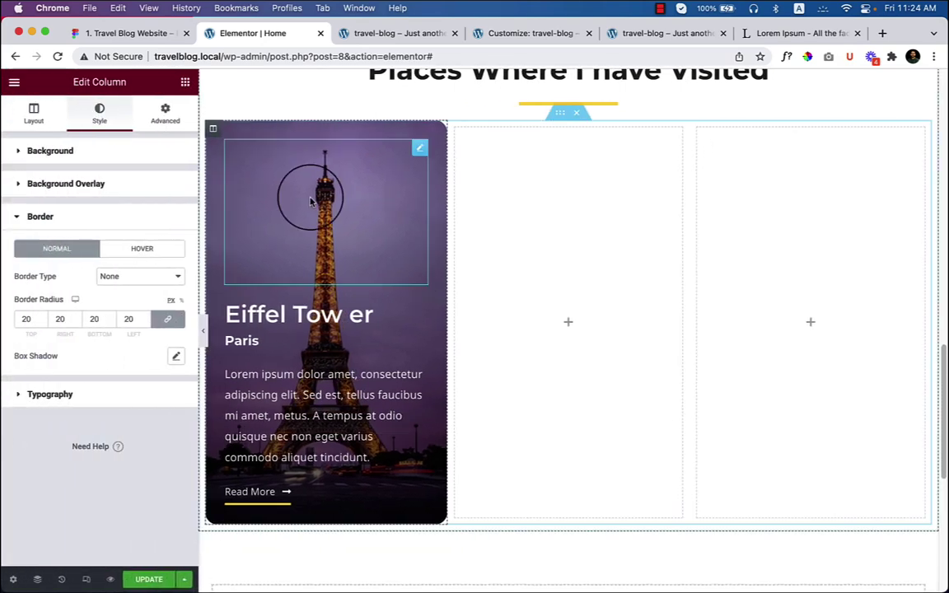
Duplicate the Eiffel Tower column twice and delete the two empty columns
right_click(212, 132)
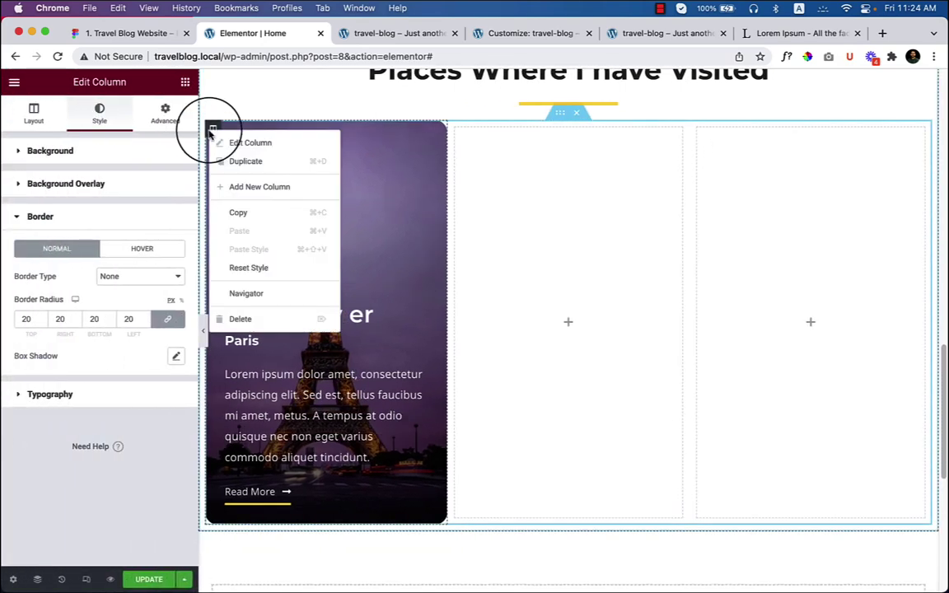
left_click(264, 162)
right_click(395, 132)
left_click(449, 160)
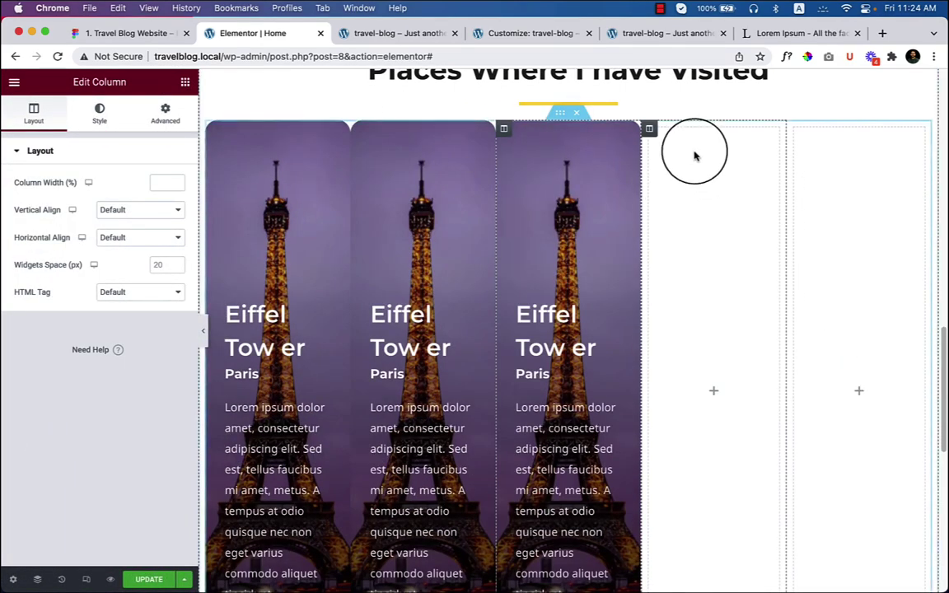
right_click(656, 132)
left_click(719, 315)
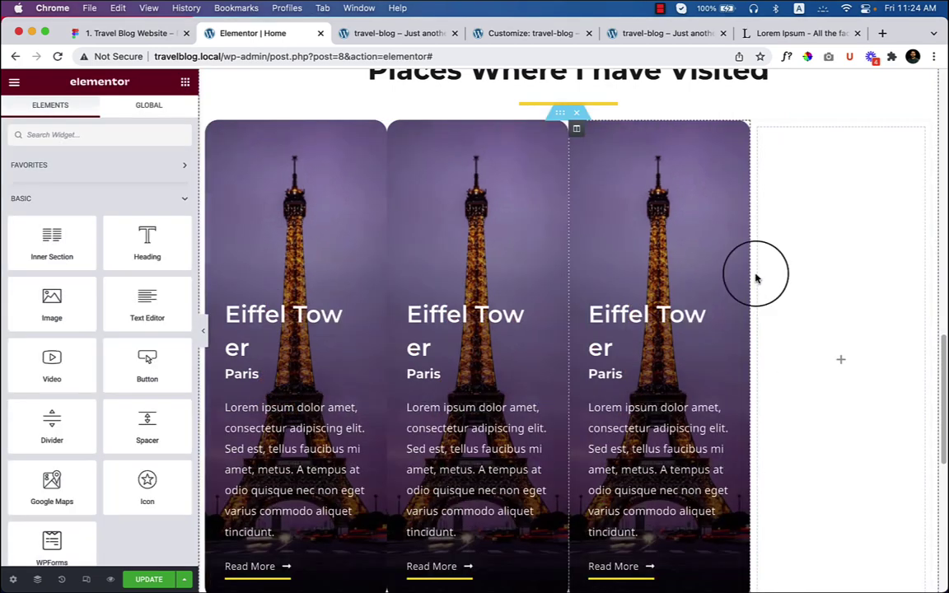
right_click(758, 133)
left_click(816, 321)
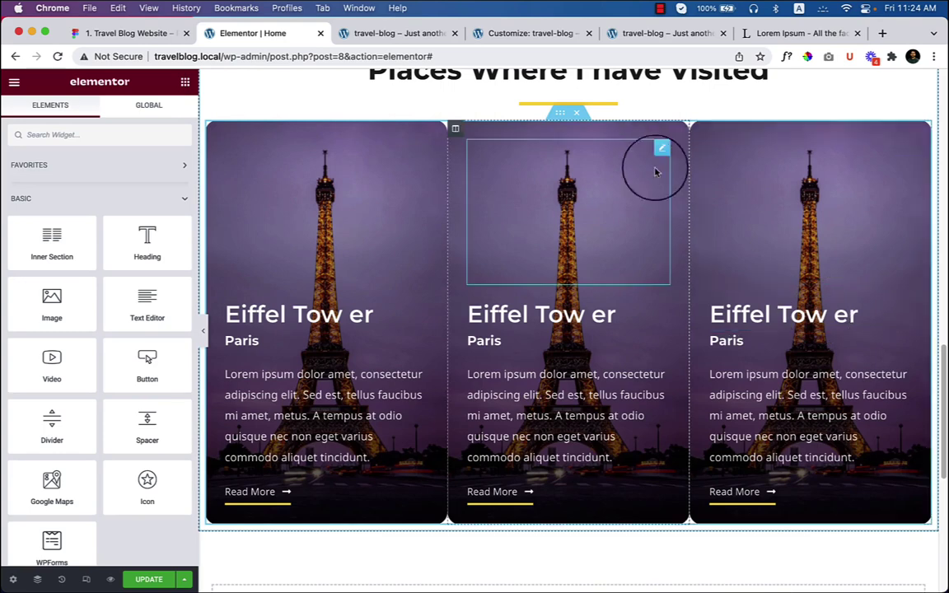
left_click(562, 115)
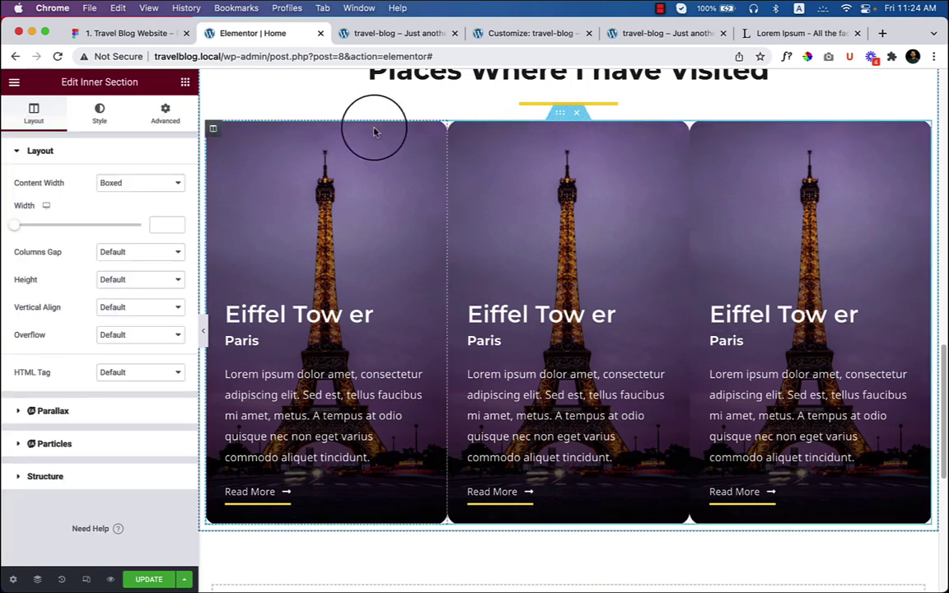
Give the first card's column a right margin
scroll(214, 190, "up", 2)
left_click(213, 193)
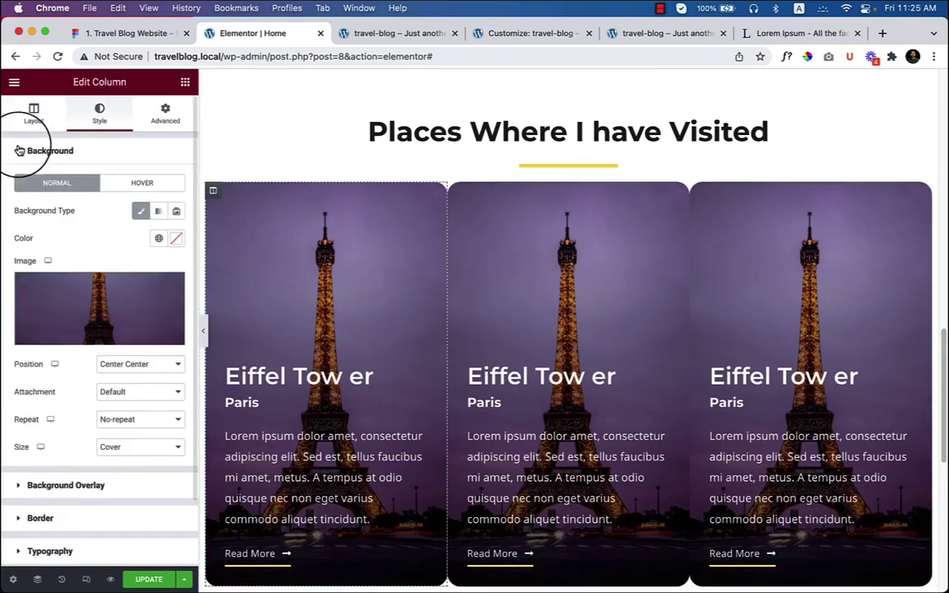
left_click(165, 113)
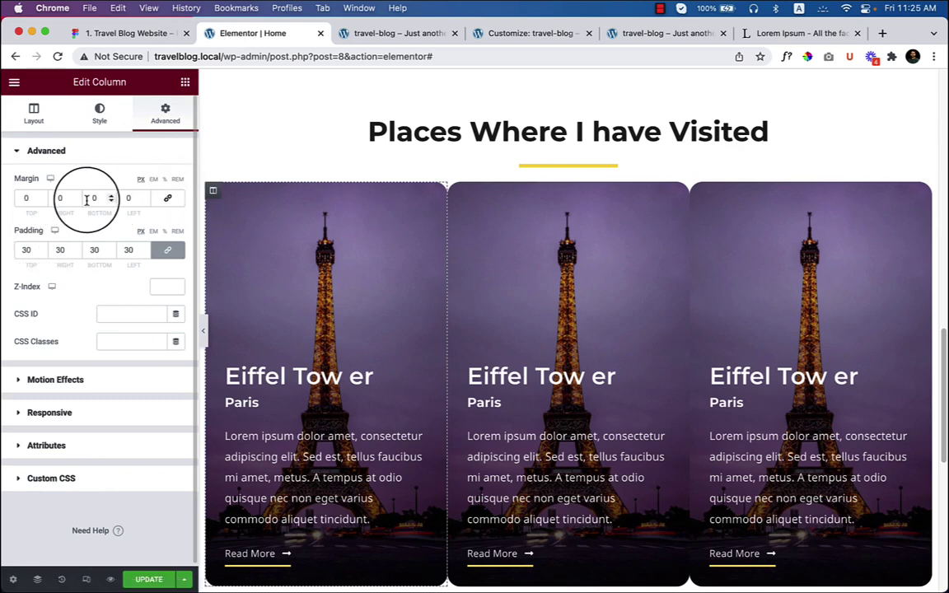
left_click(56, 199)
type("1")
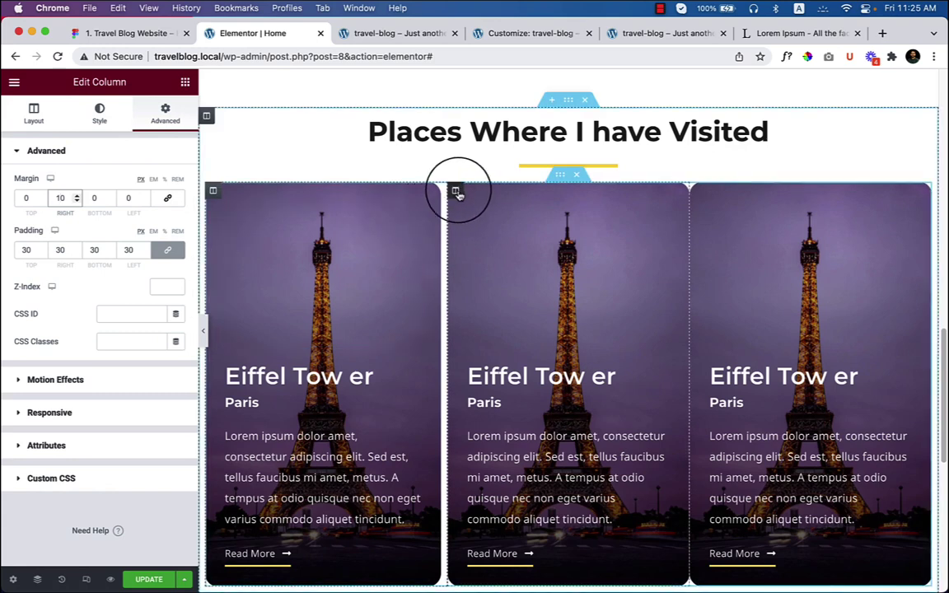
Set the middle card column's left and right margins to 10 px
left_click(456, 191)
left_click(181, 120)
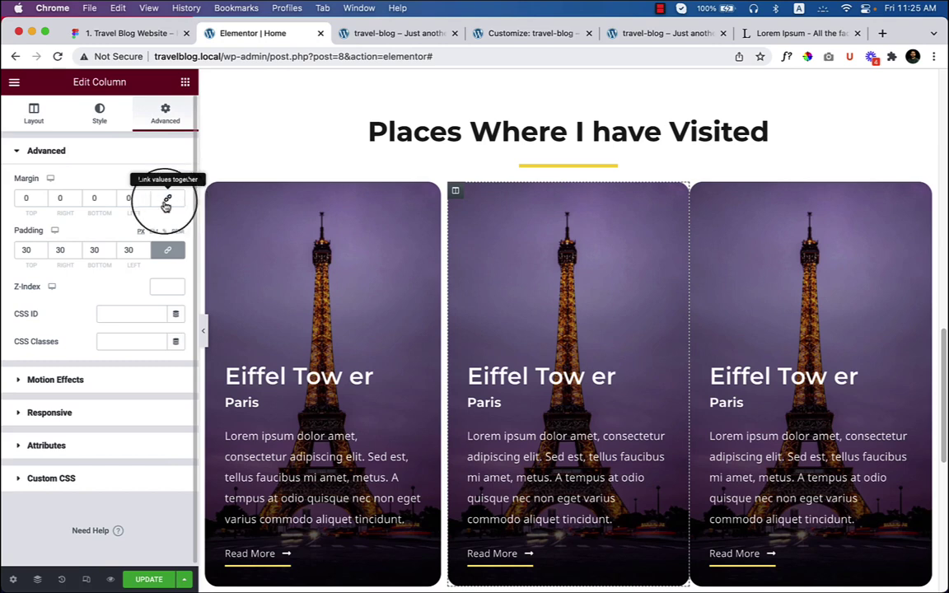
left_click(128, 198)
type("10")
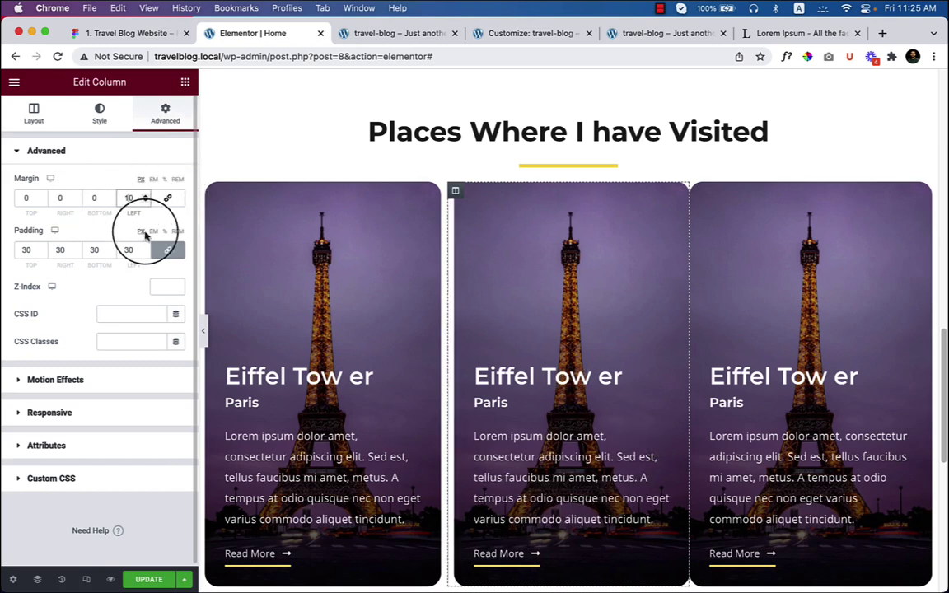
left_click(59, 198)
type("10")
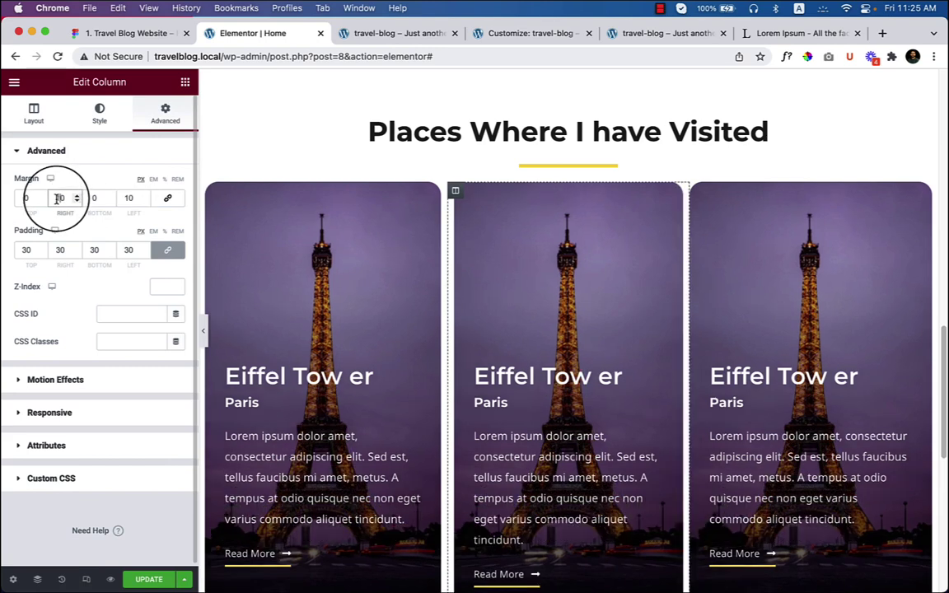
Set the third card column's unlinked left and right margins to 10 px and preview the gaps
left_click(697, 191)
left_click(165, 115)
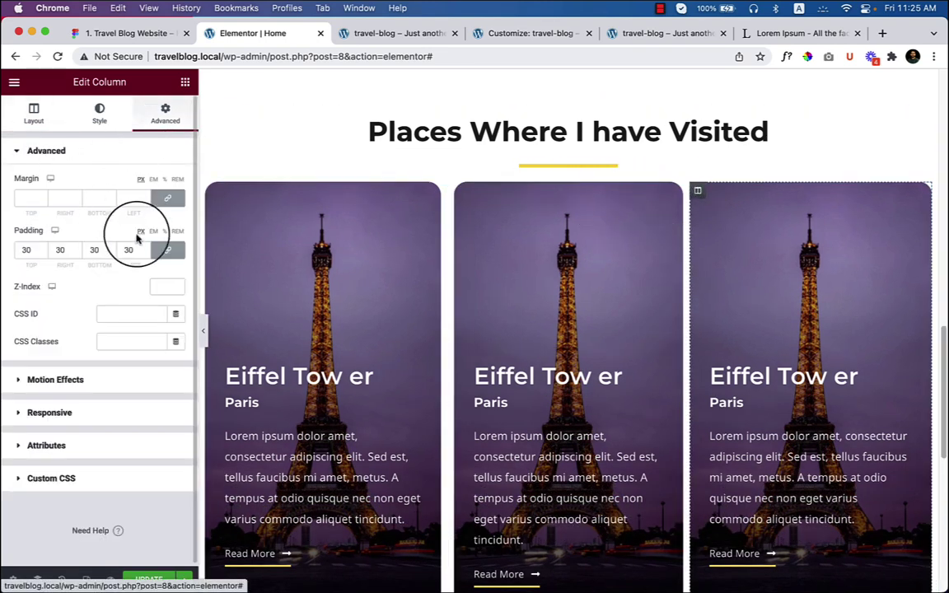
left_click(128, 199)
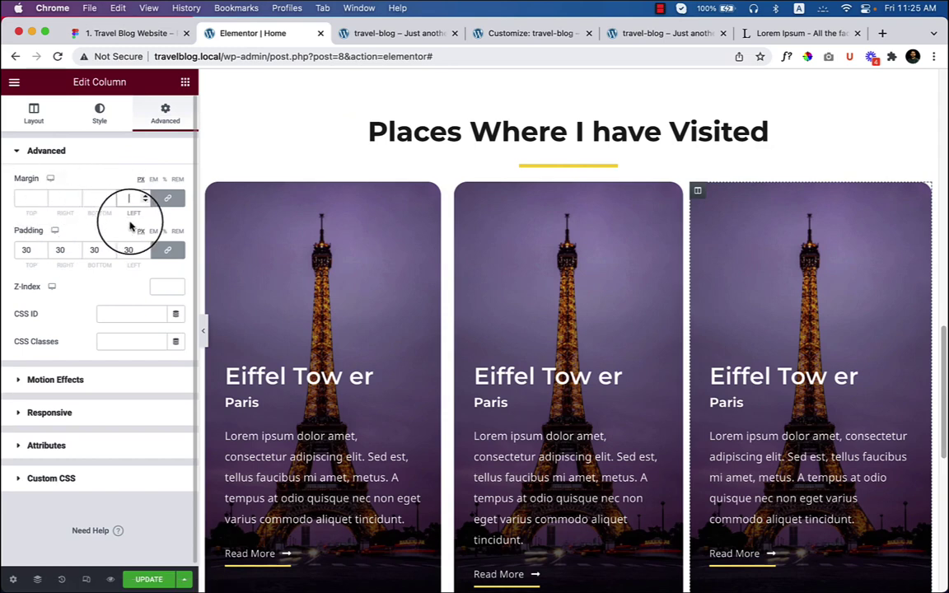
type("1")
key("BackSpace")
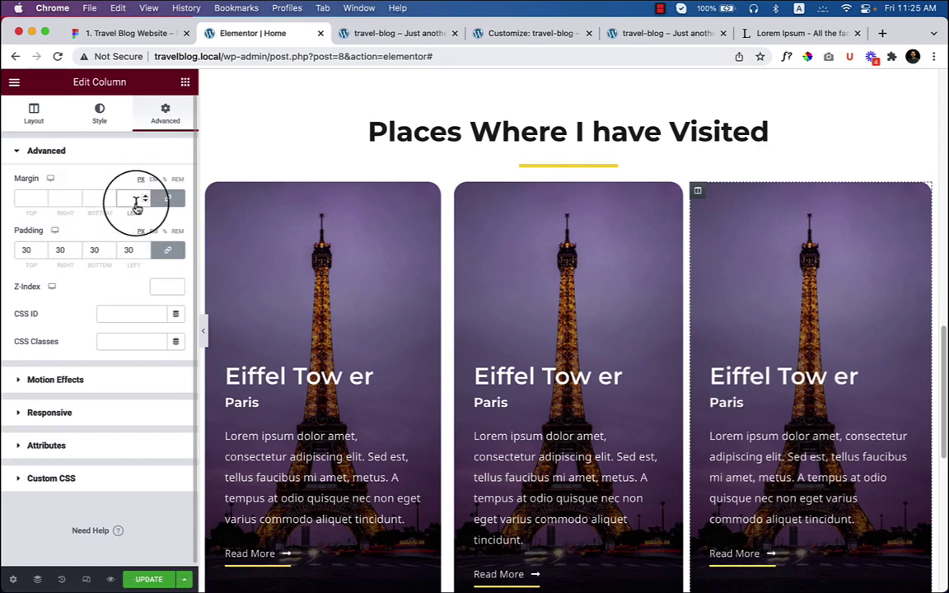
left_click(167, 199)
type("10")
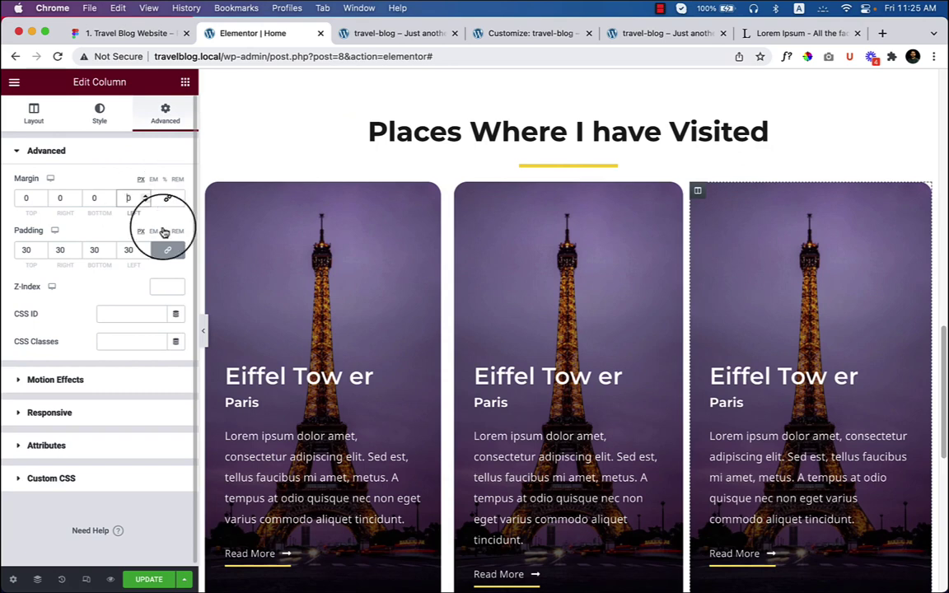
left_click(59, 201)
type("10")
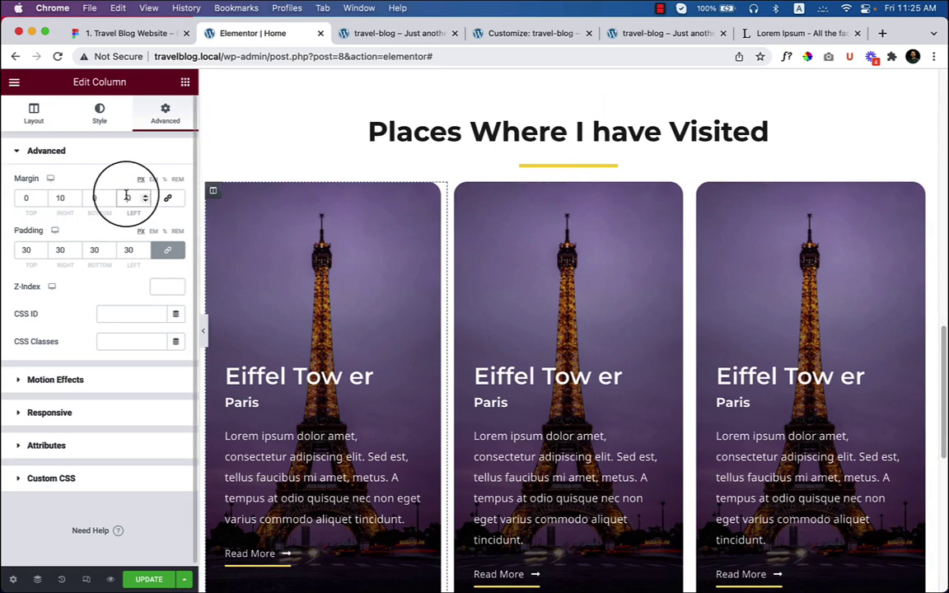
left_click(203, 331)
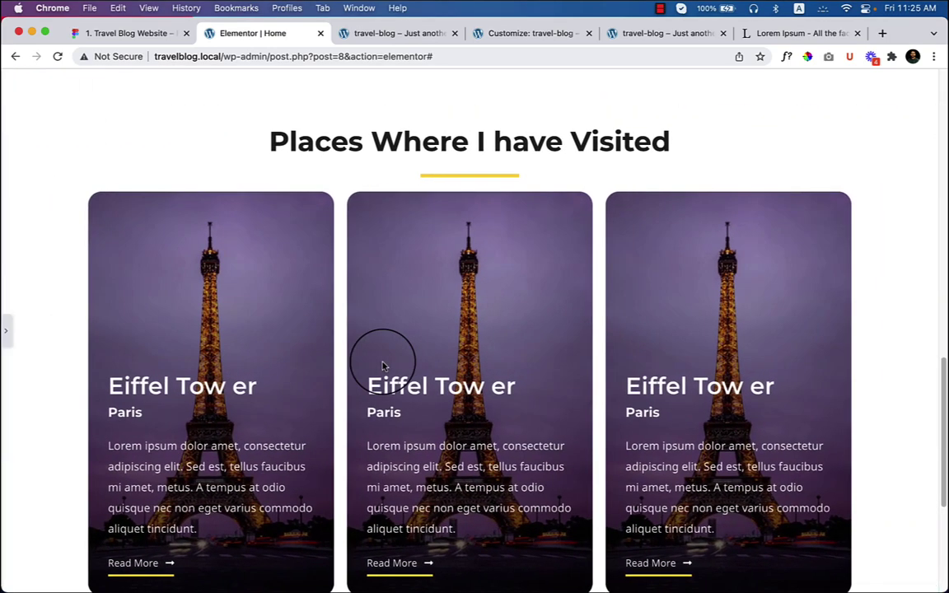
scroll(578, 428, "down", 3)
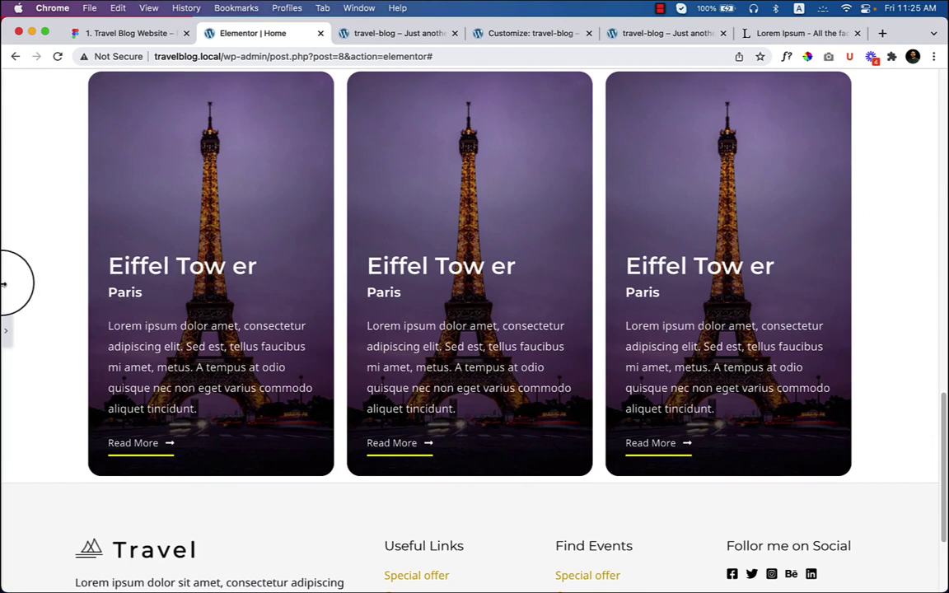
left_click(9, 333)
scroll(445, 255, "up", 3)
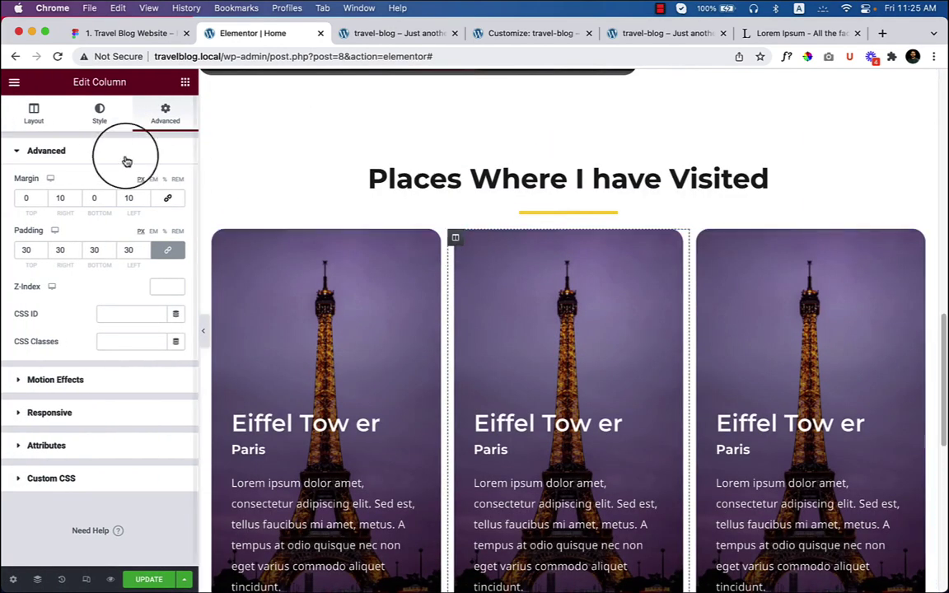
Set the middle column's background to the Colosseum photo with alt text Colosseum
left_click(102, 117)
left_click(137, 295)
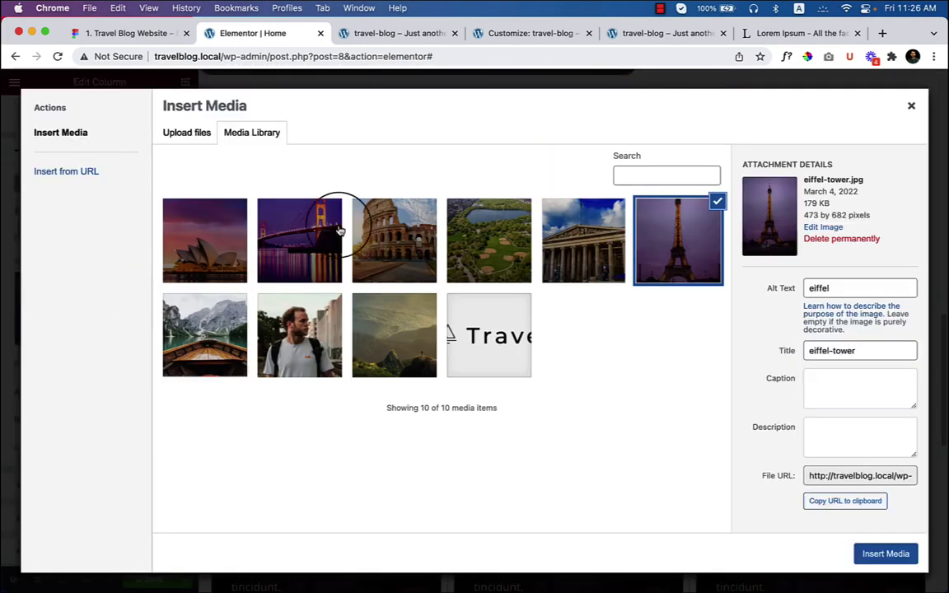
left_click(141, 33)
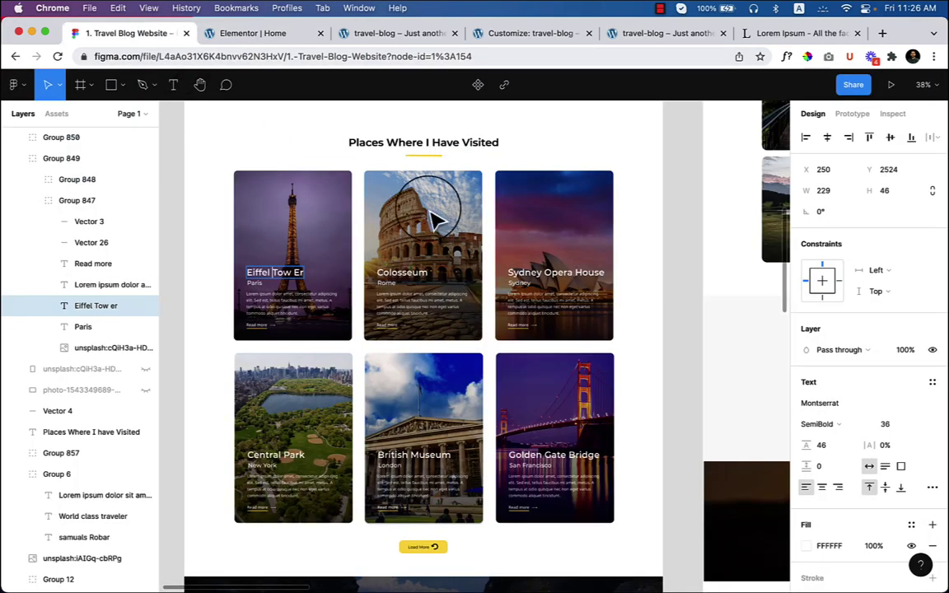
left_click(410, 277)
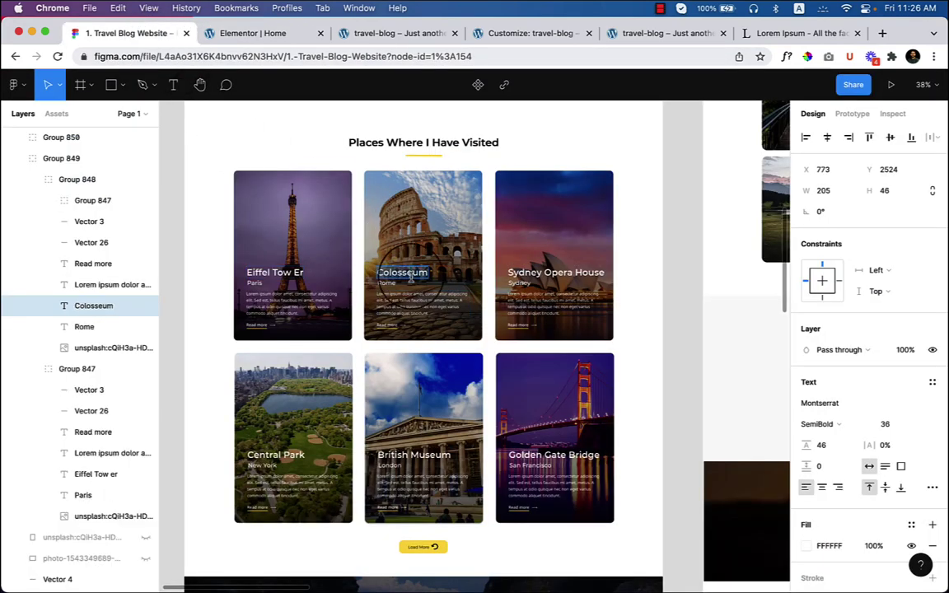
left_click(256, 35)
left_click(400, 246)
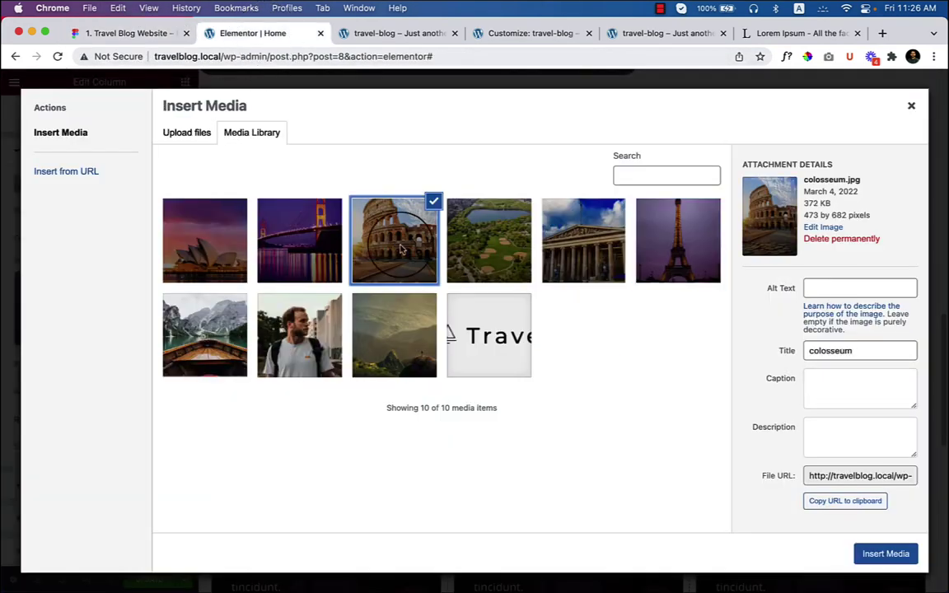
left_click(855, 290)
type("Colosseum")
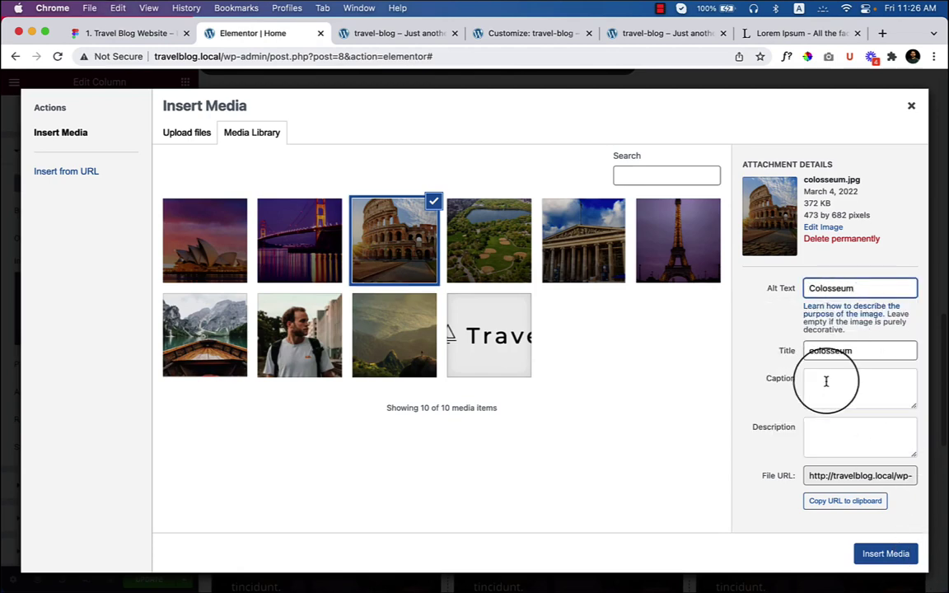
left_click(886, 554)
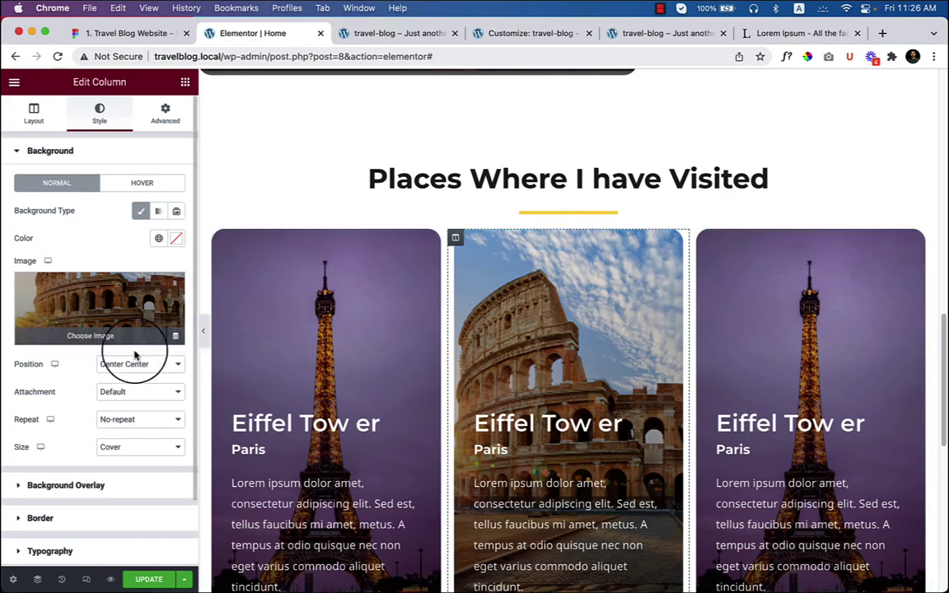
Change the middle card's heading title to Colosseum, then select the right card's column
left_click(503, 423)
left_click(81, 205)
key("super+a")
type("Colosseum")
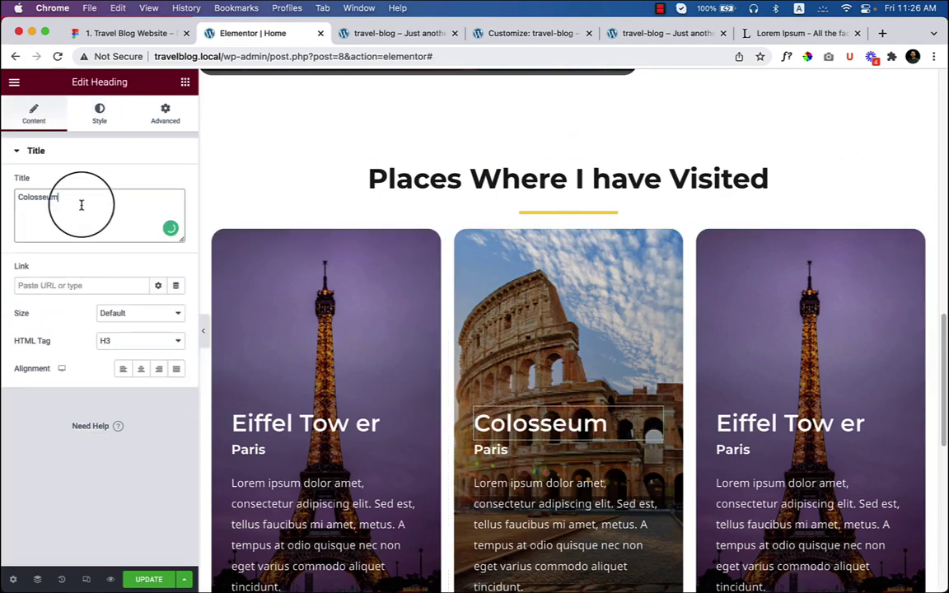
scroll(425, 409, "down", 1)
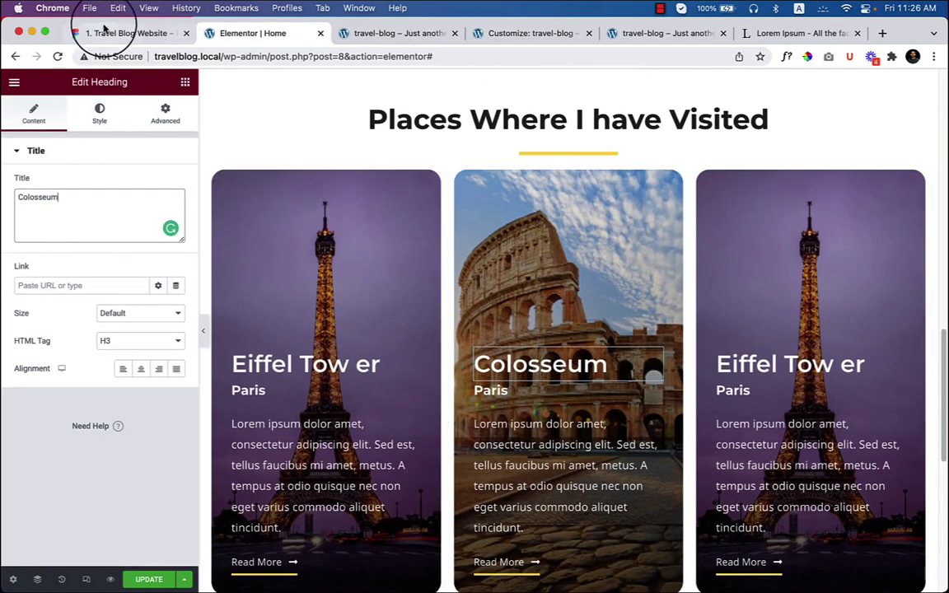
left_click(115, 35)
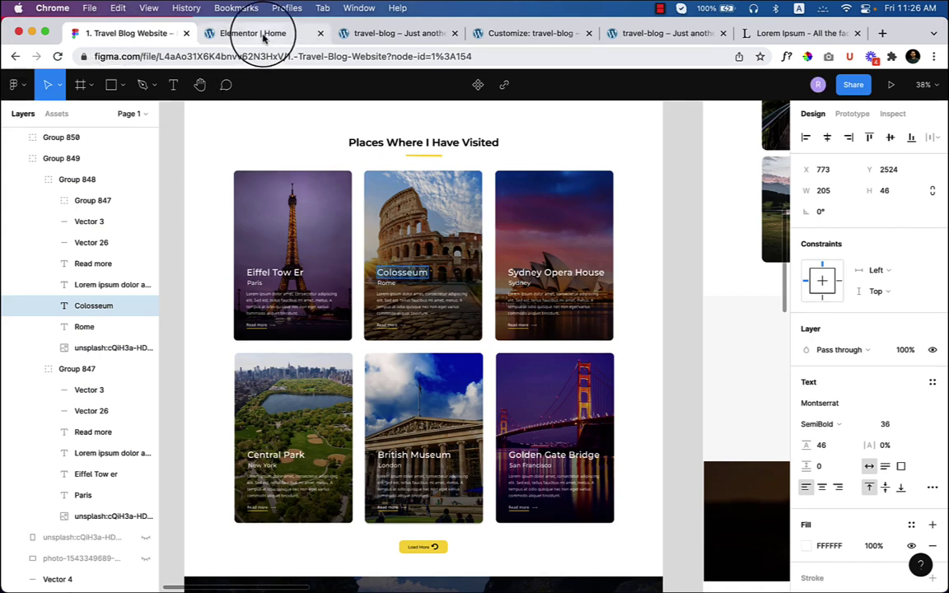
left_click(553, 278)
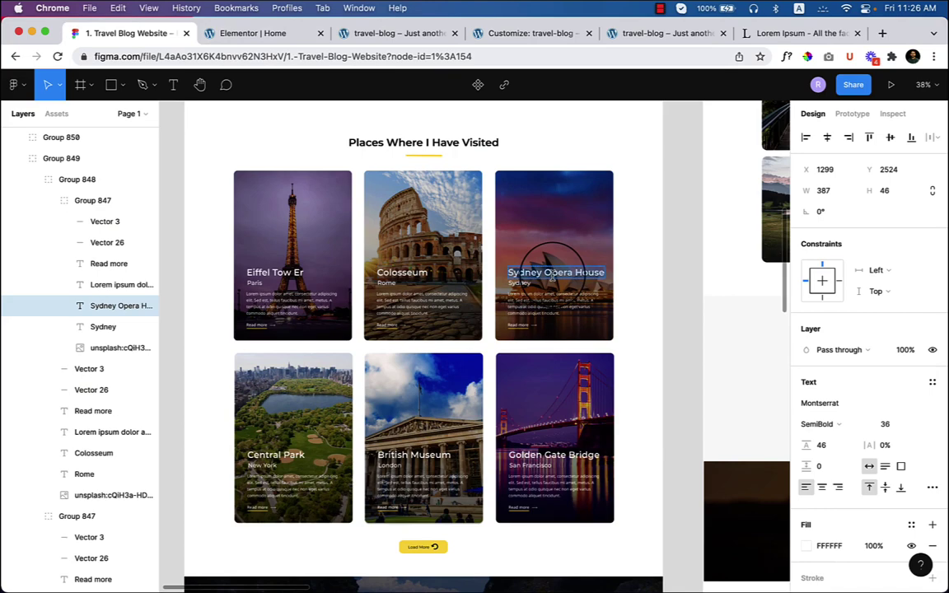
left_click(249, 35)
left_click(697, 179)
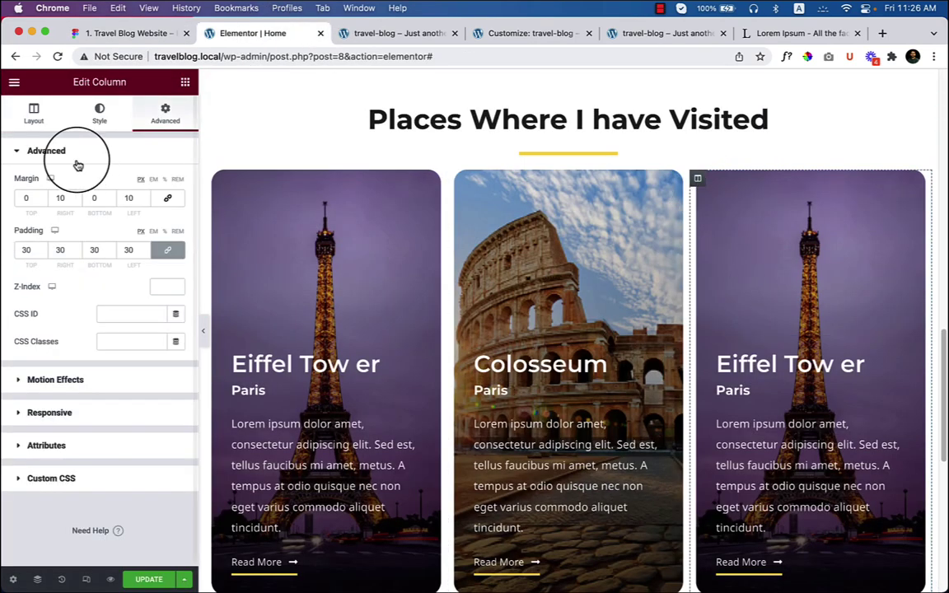
Insert sydney.jpg as the right column's background image with alt text 'Sydney Opera House'
left_click(92, 120)
left_click(130, 304)
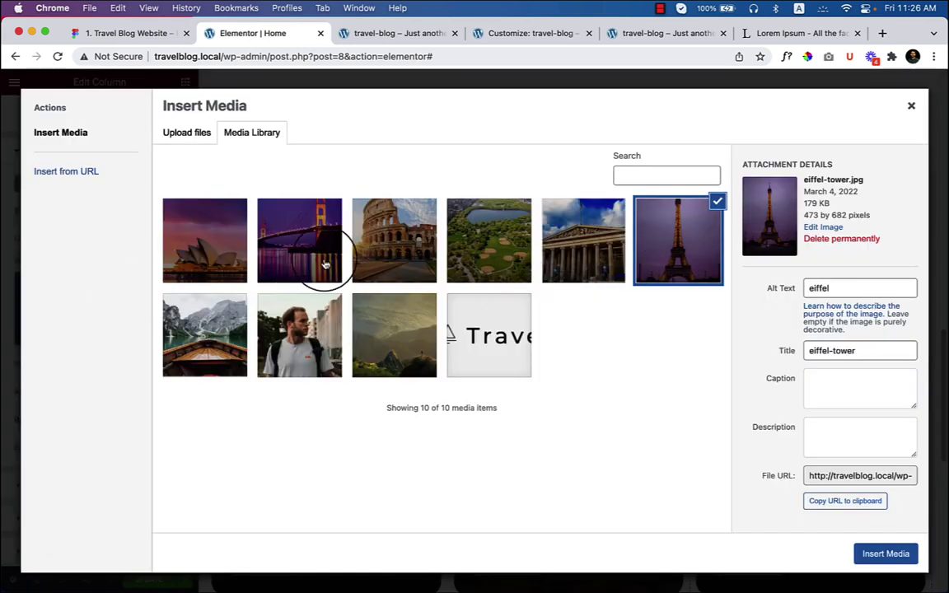
left_click(213, 257)
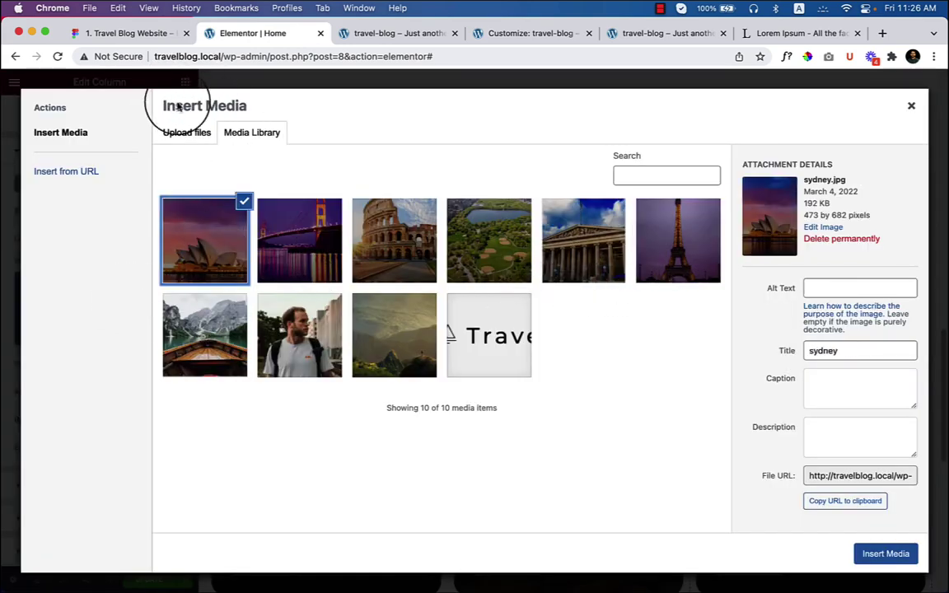
left_click(133, 35)
left_click(252, 34)
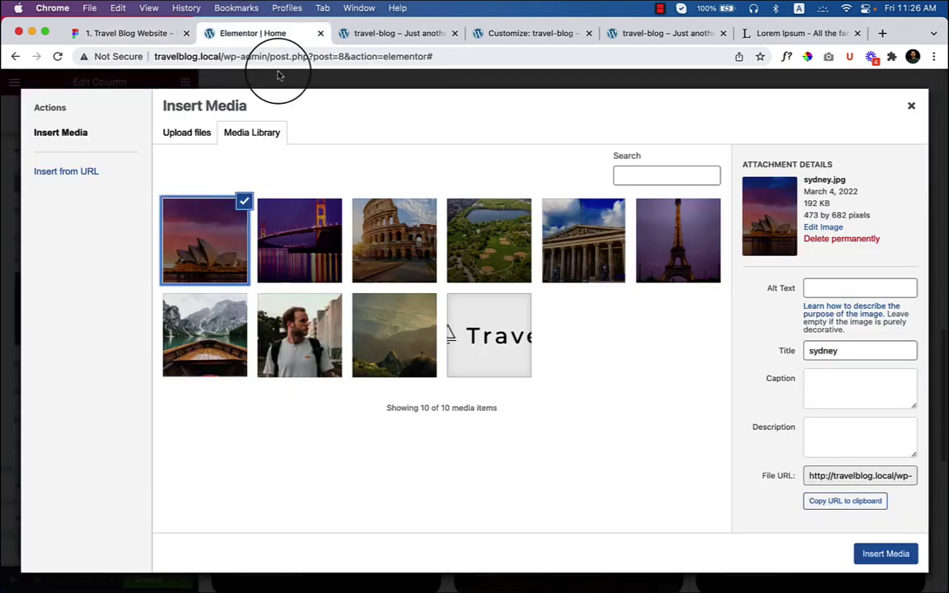
left_click(845, 287)
type("Sydney Opera House")
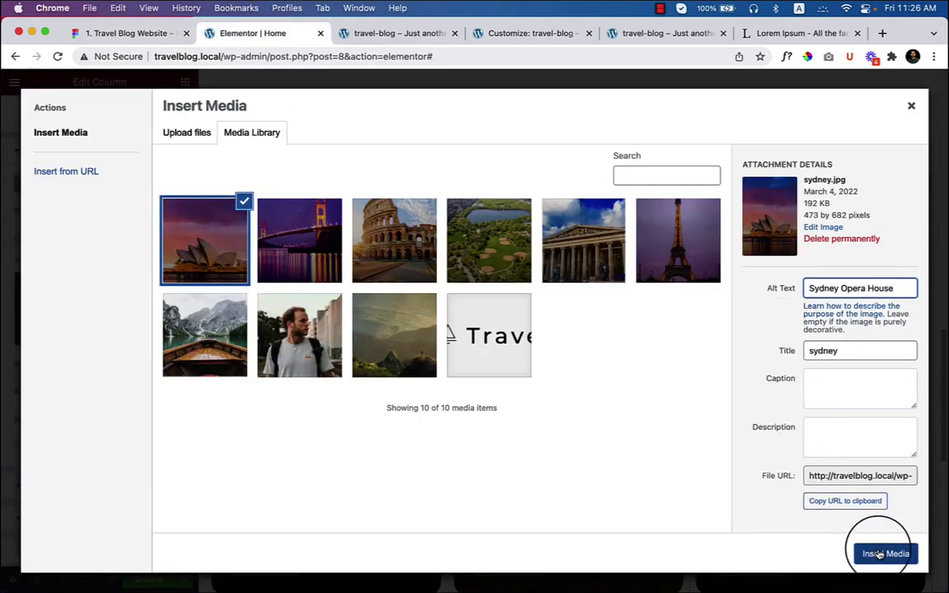
left_click(880, 555)
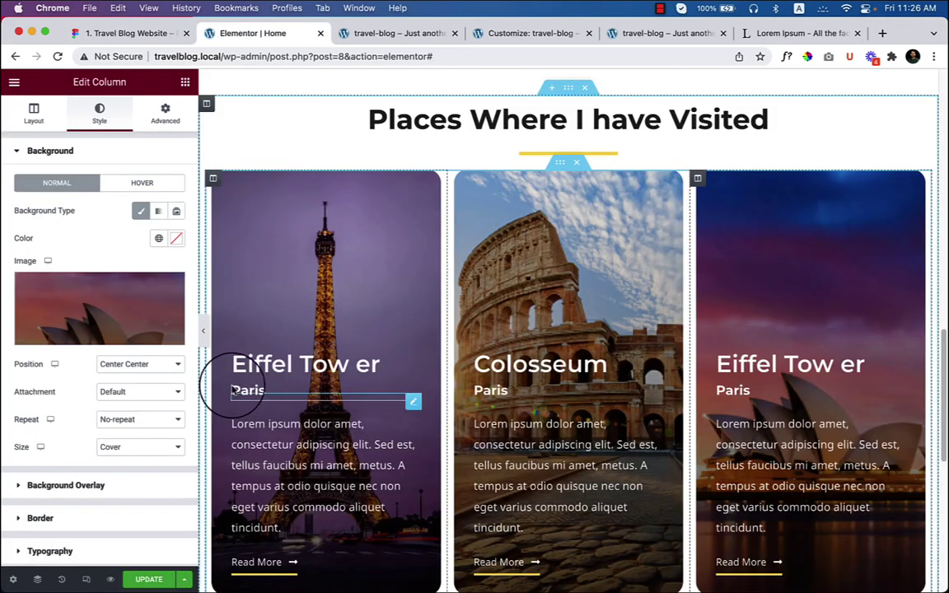
Replace the right card's heading title with 'Sydney Opera House'
left_click(861, 365)
left_click(58, 196)
key("super+a")
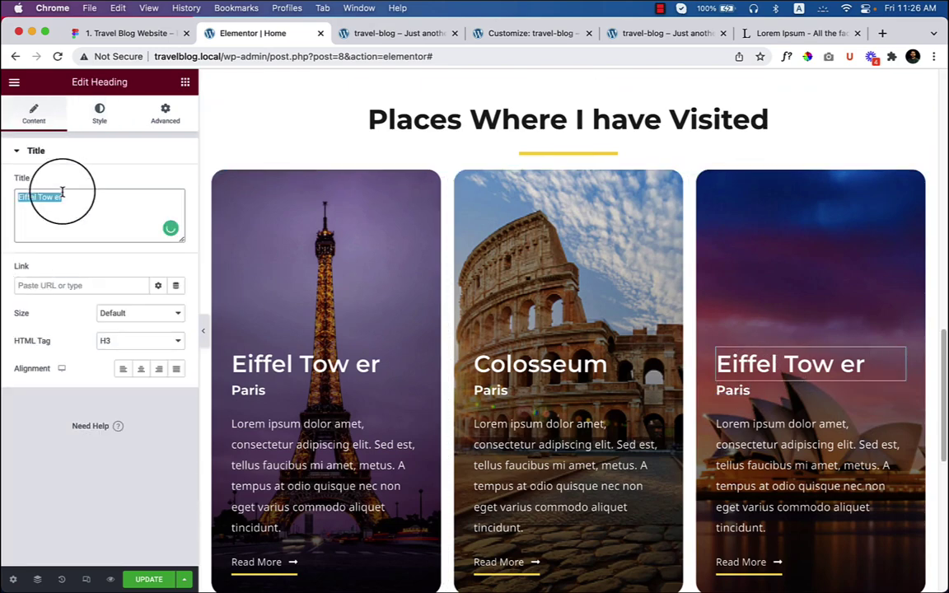
type("Sydney Opera House")
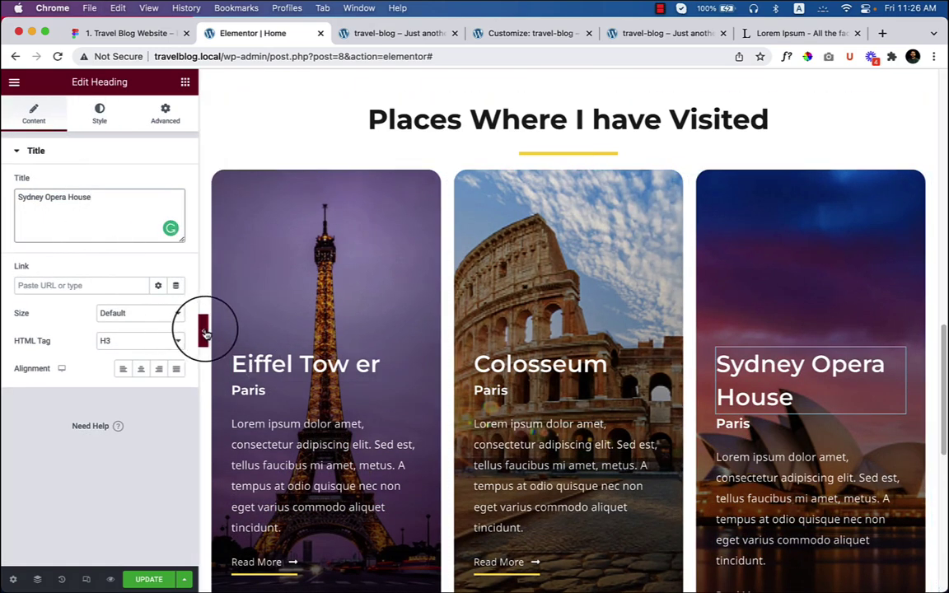
Preview the cards full width, then restore the panel and select the Eiffel card's heading
left_click(204, 330)
scroll(534, 448, "down", 3)
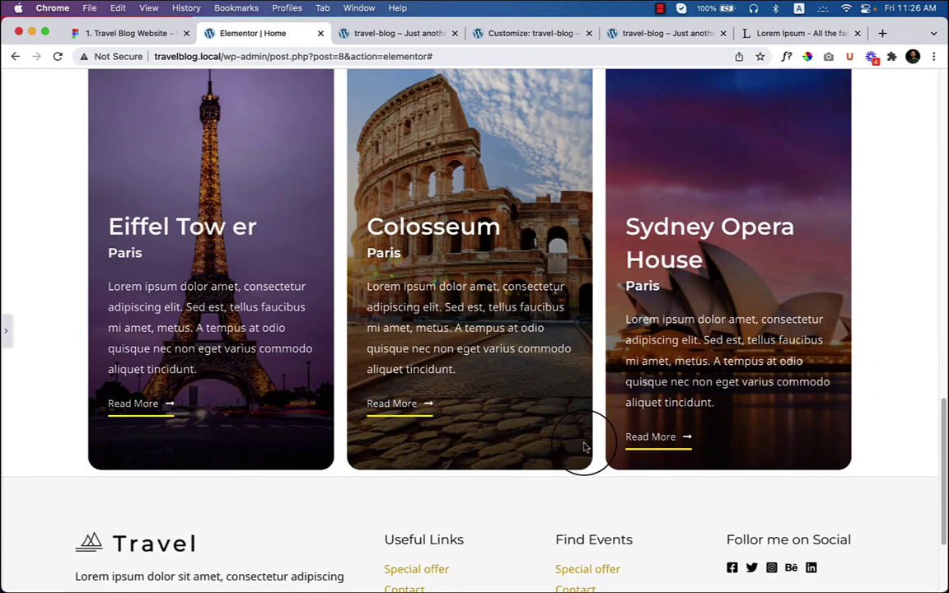
scroll(687, 438, "up", 2)
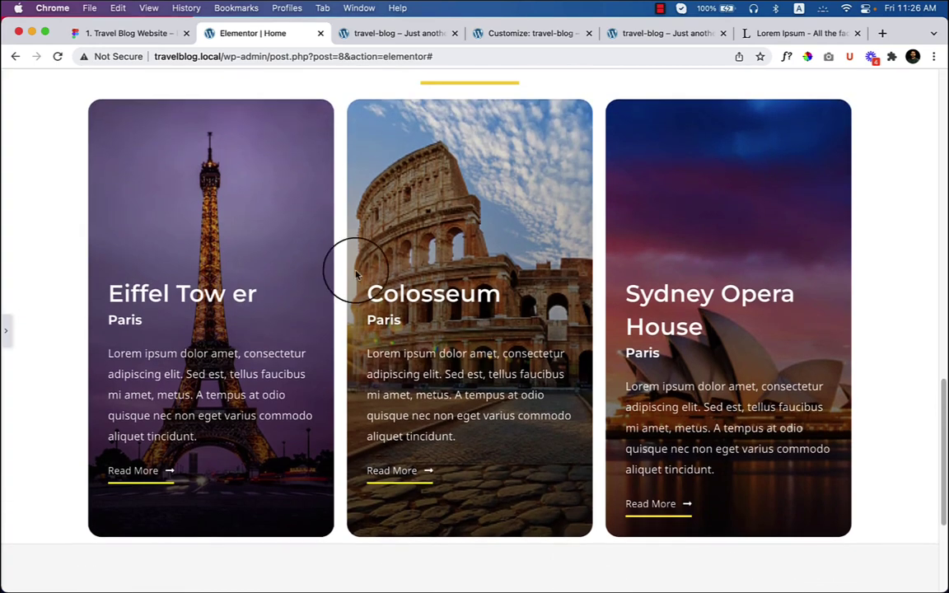
left_click(6, 334)
left_click(757, 314)
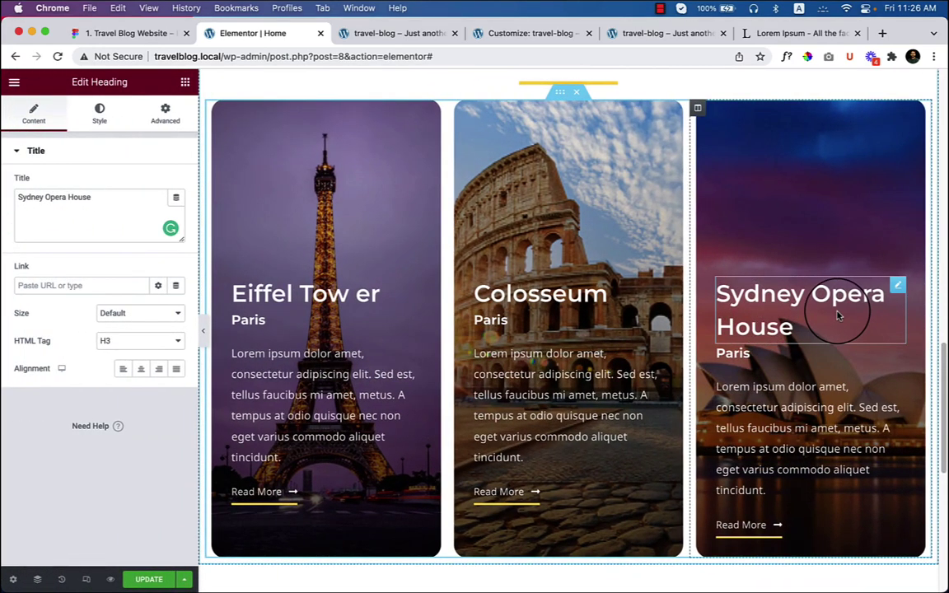
left_click(413, 290)
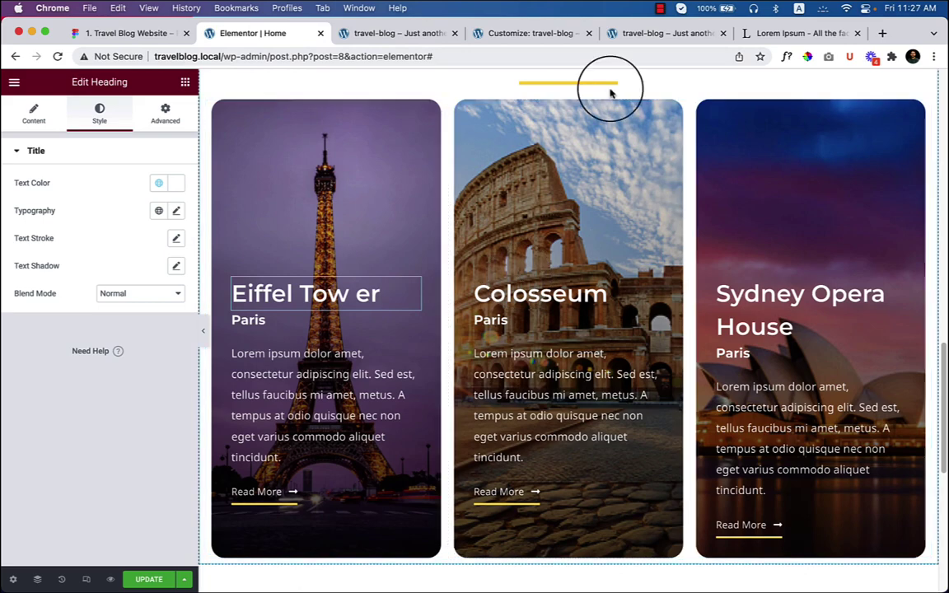
Lower the Customizer H3 heading size from 36 to 30 px and publish it
left_click(548, 40)
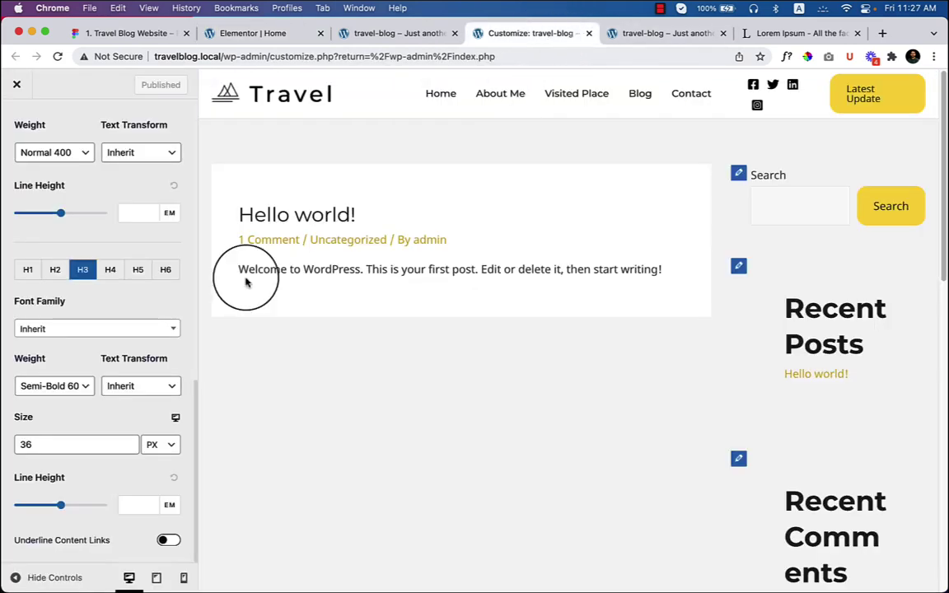
double_click(127, 450)
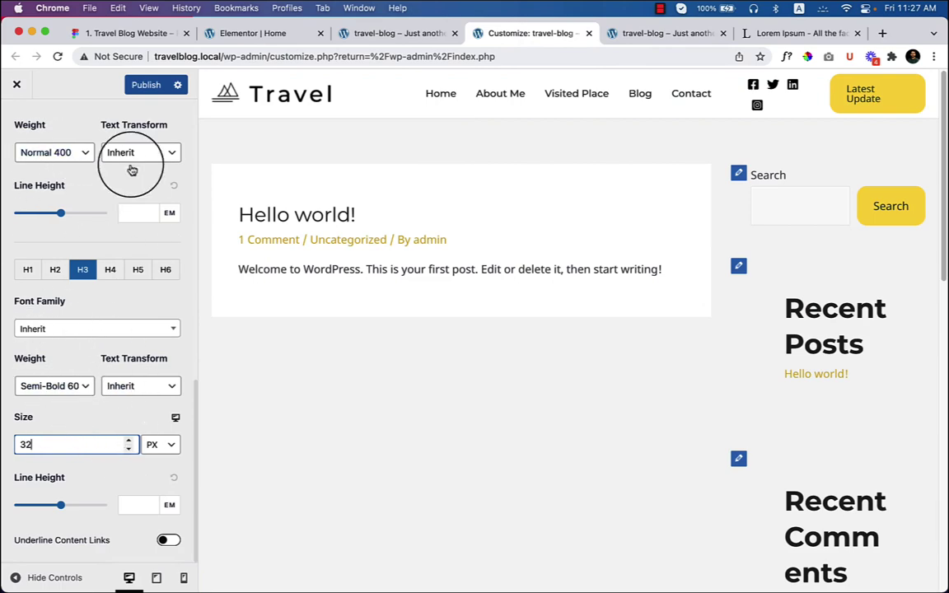
left_click(138, 85)
left_click(276, 33)
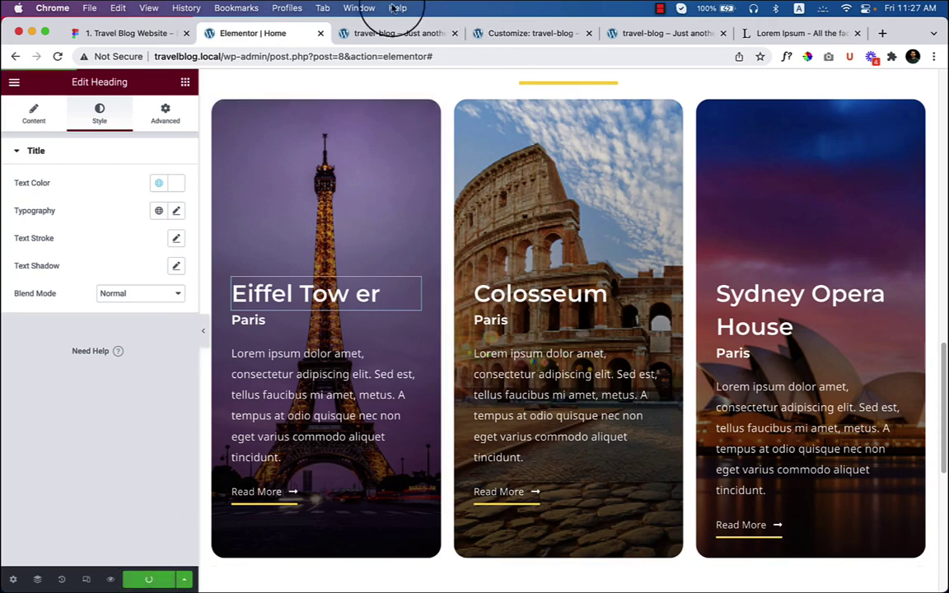
left_click(393, 33)
Reload the live home page and scroll down to the Places Where I have Visited cards
right_click(524, 162)
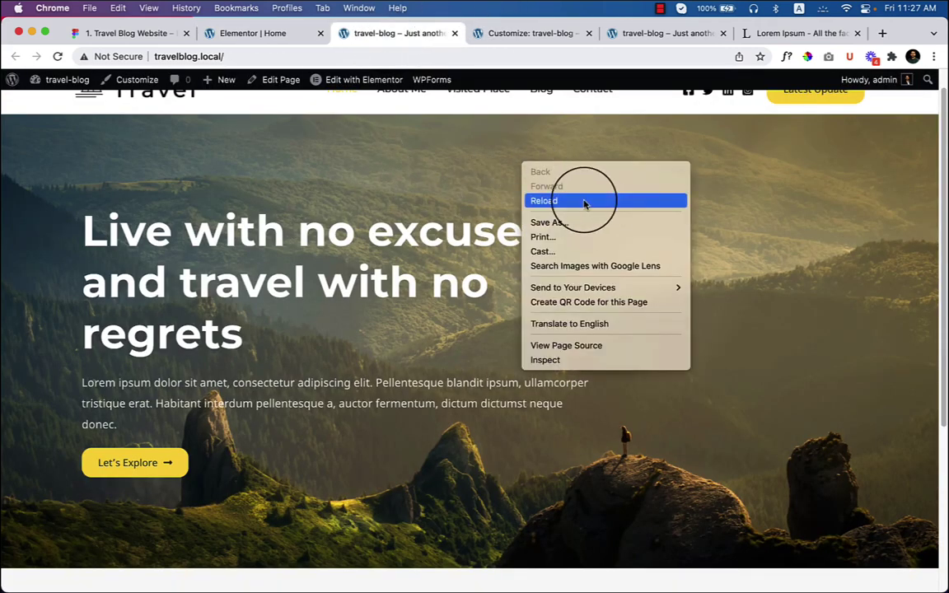
left_click(584, 201)
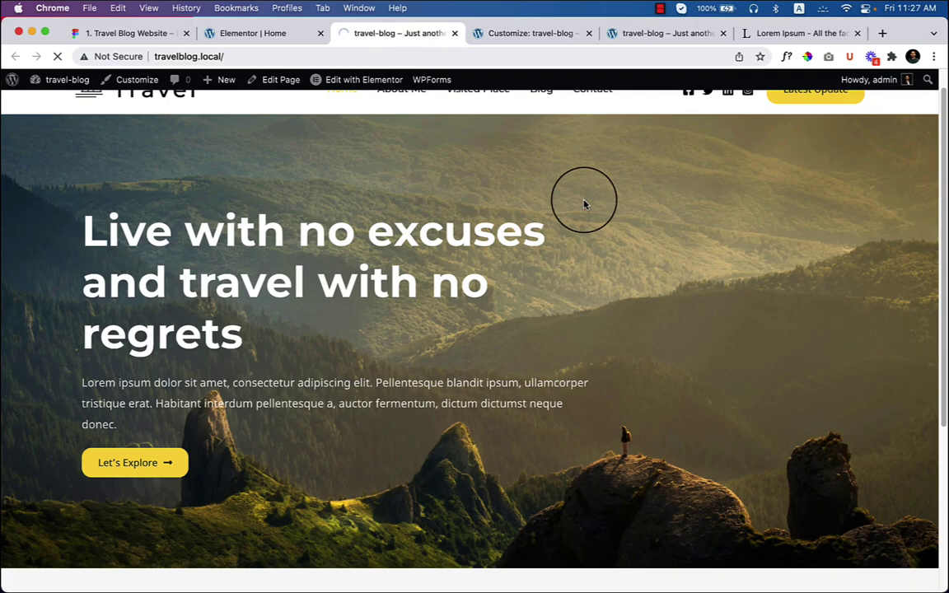
scroll(594, 247, "down", 5)
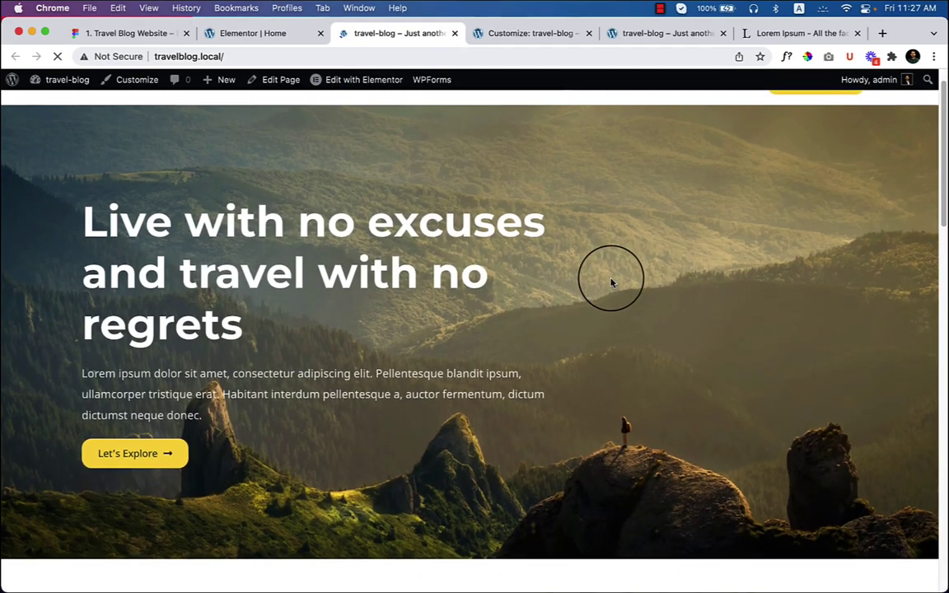
scroll(613, 284, "down", 10)
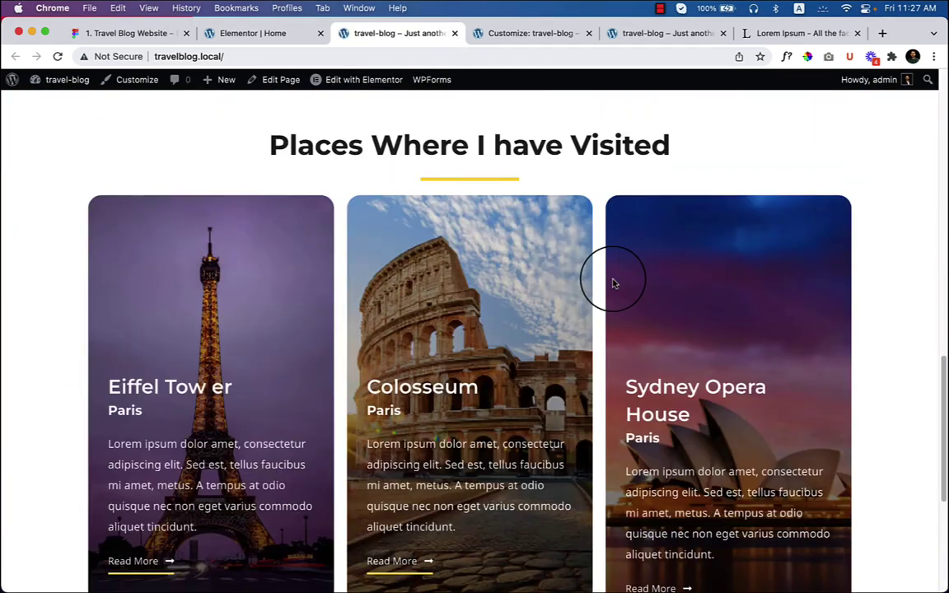
scroll(613, 284, "down", 1)
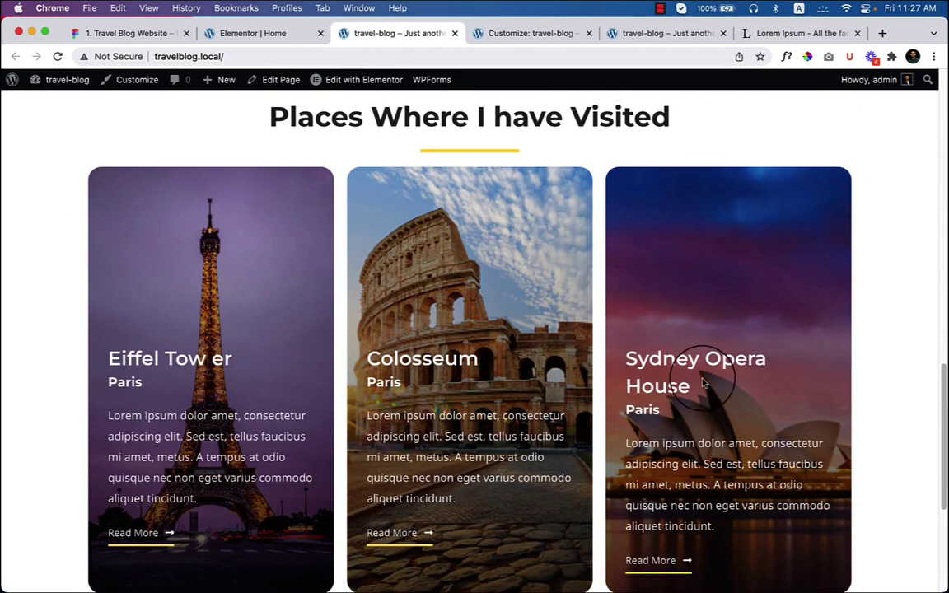
scroll(703, 381, "down", 1)
scroll(703, 382, "down", 1)
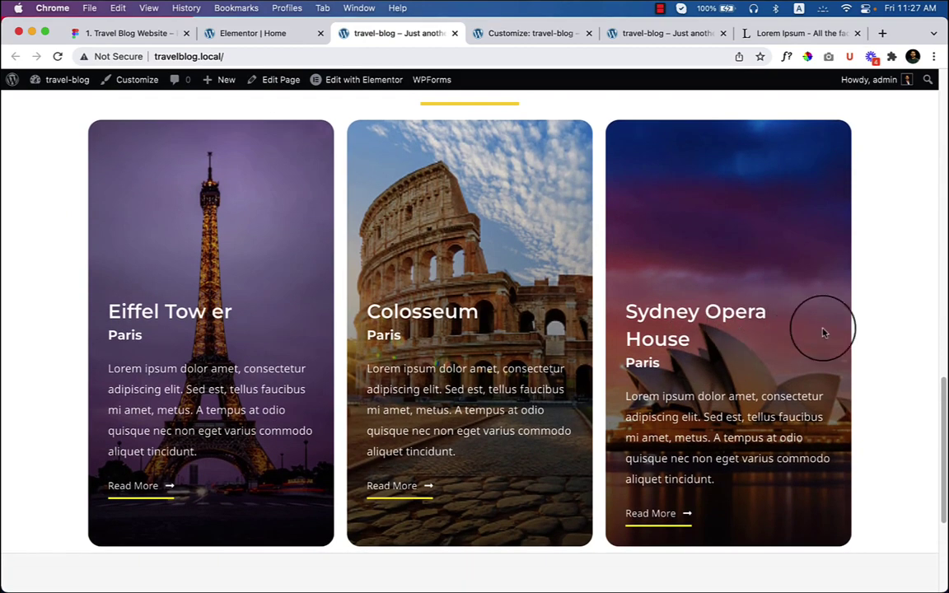
right_click(739, 324)
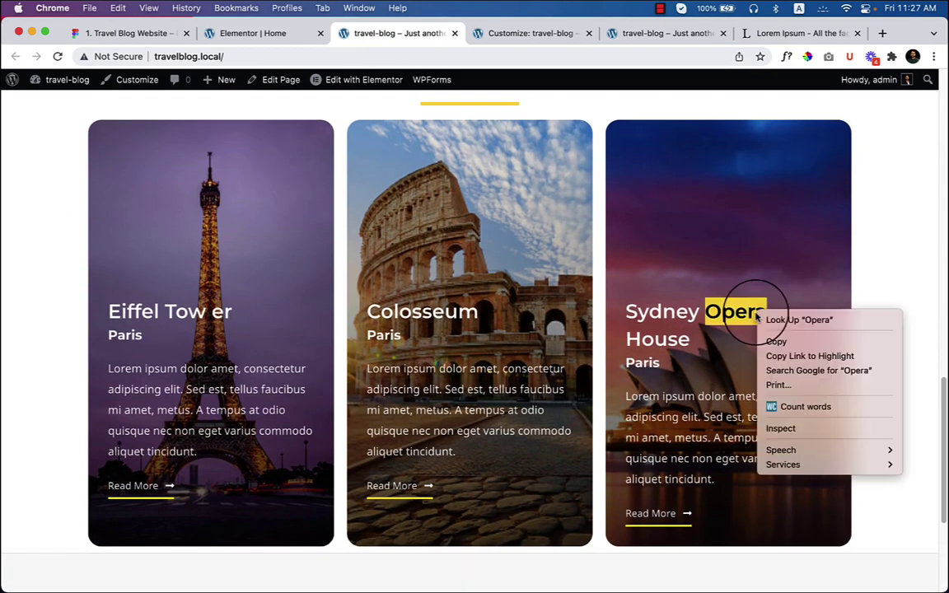
Inspect the Sydney Opera House heading and test a font-size rule, stepping 30px down to 26px
left_click(829, 428)
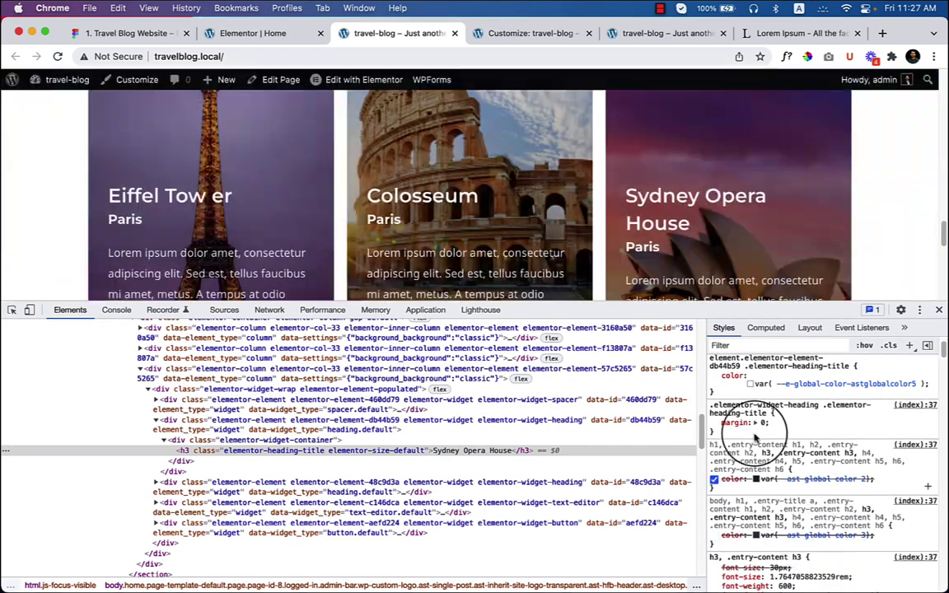
left_click(910, 346)
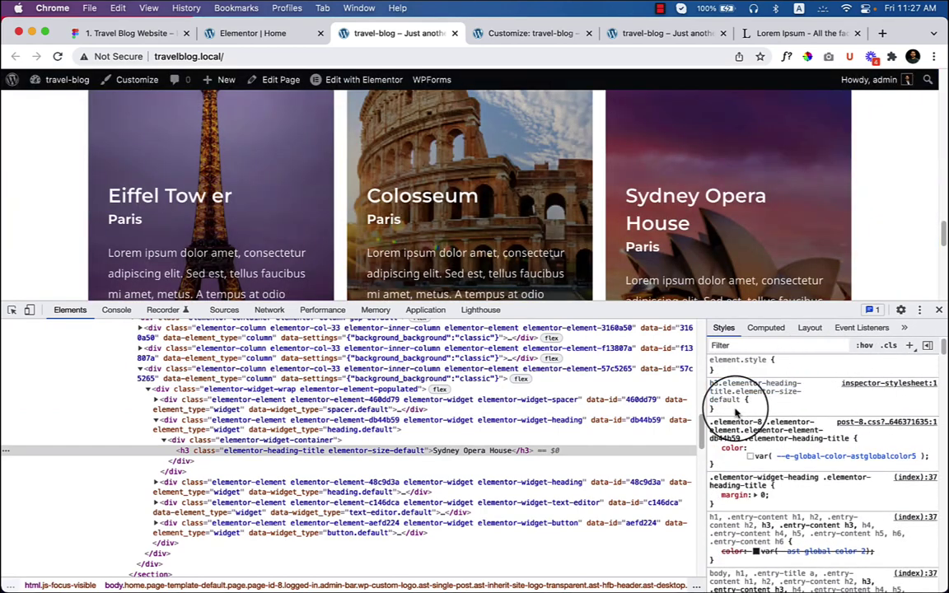
type("300")
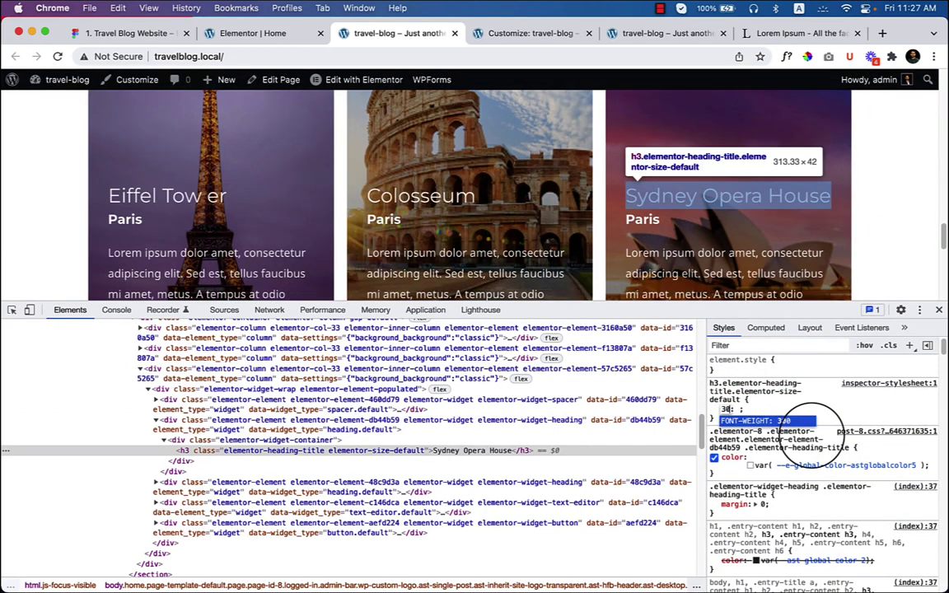
key("BackSpace")
key("BackSpace")
key("BackSpace")
type("font-size")
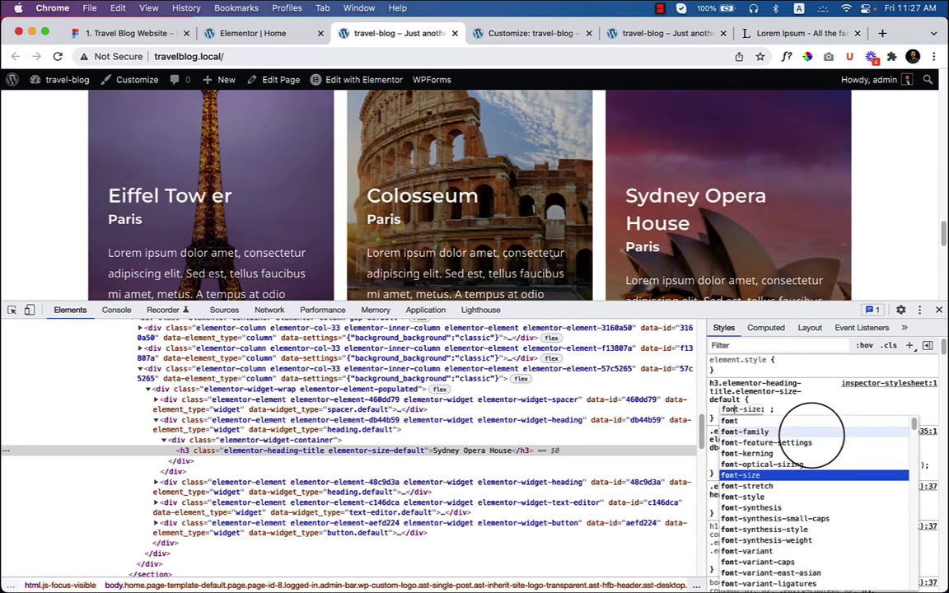
key("Tab")
type("30")
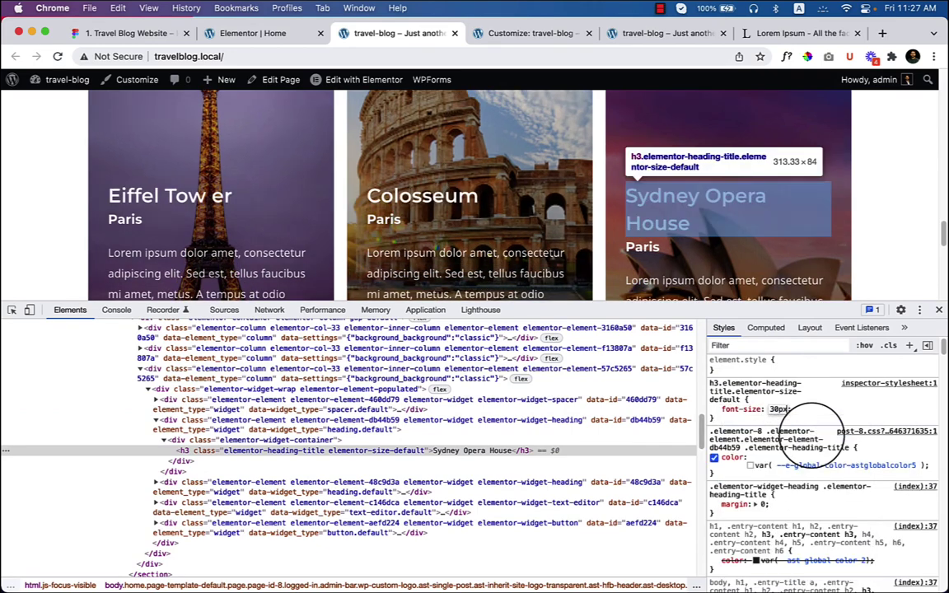
key("Down")
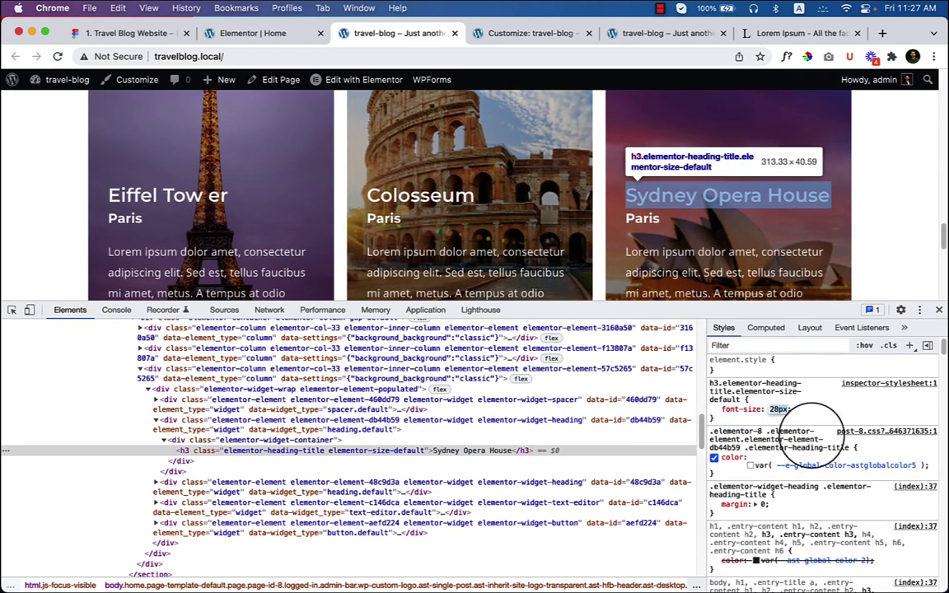
key("Down")
key("Down")
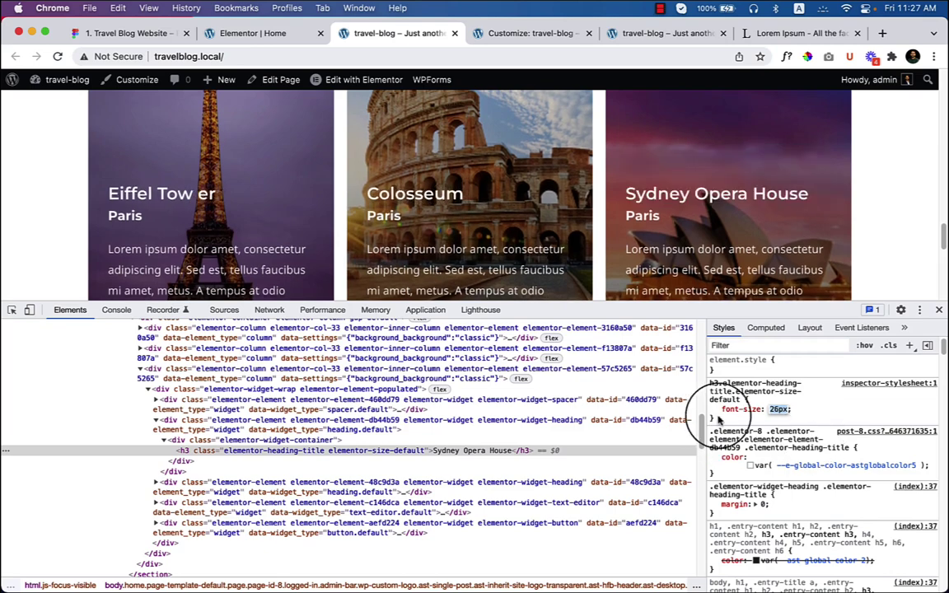
left_click(940, 311)
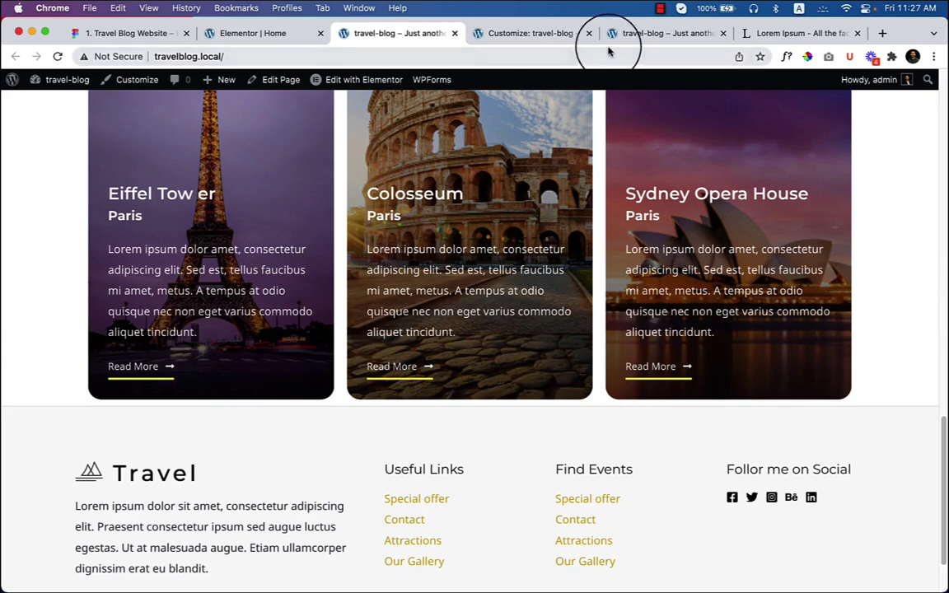
left_click(502, 33)
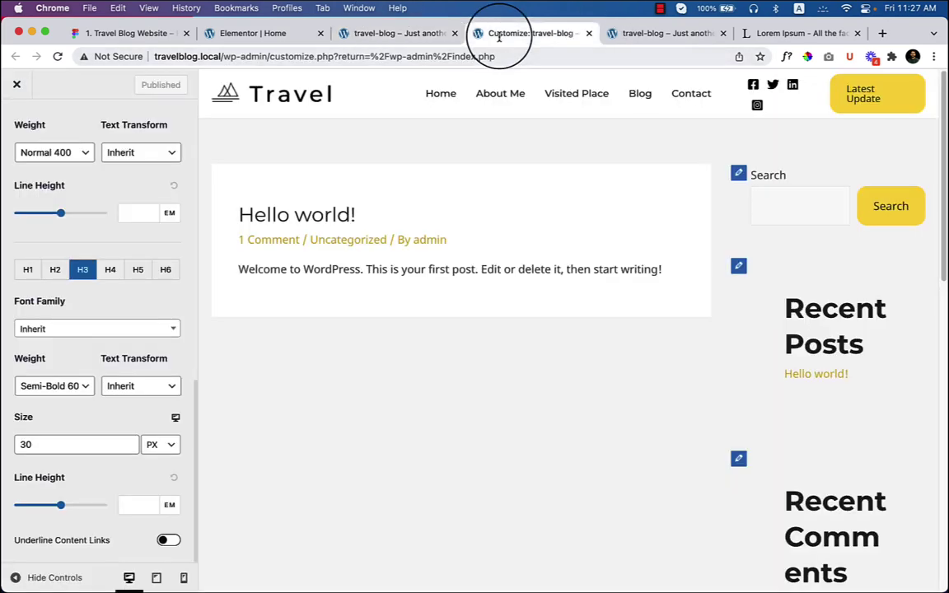
Publish the Customizer H3 size as 26 px and reload the live site
left_click(128, 450)
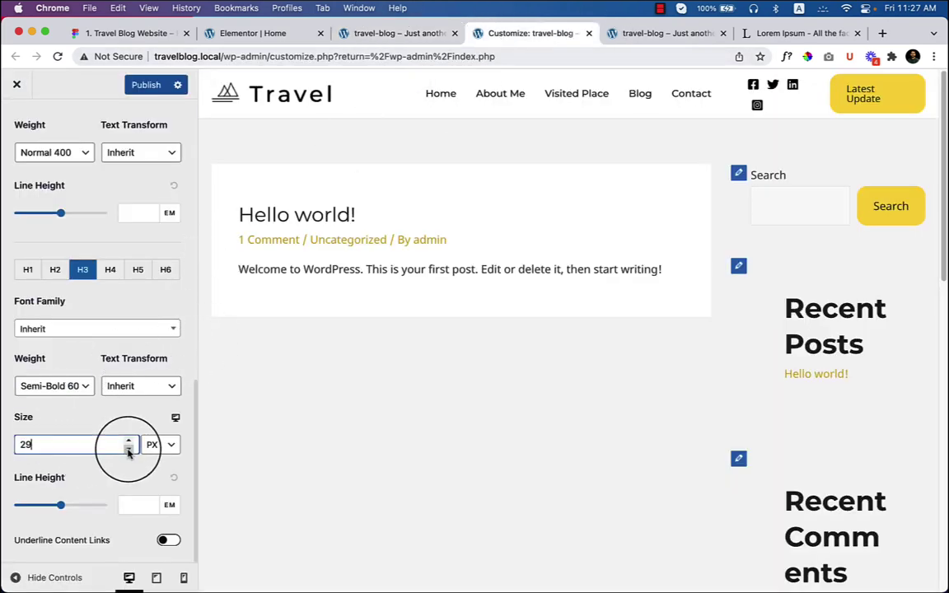
left_click(144, 90)
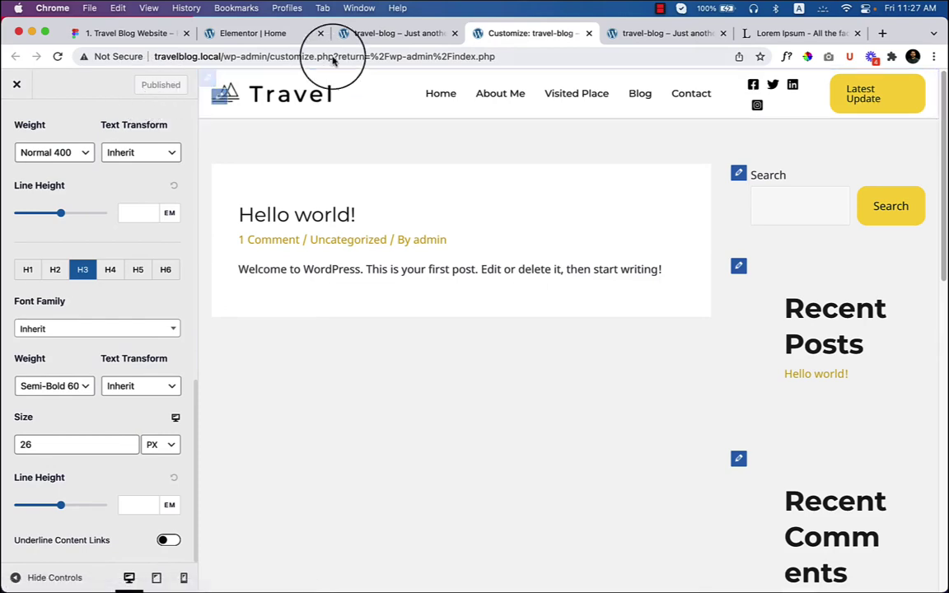
left_click(367, 35)
left_click(63, 56)
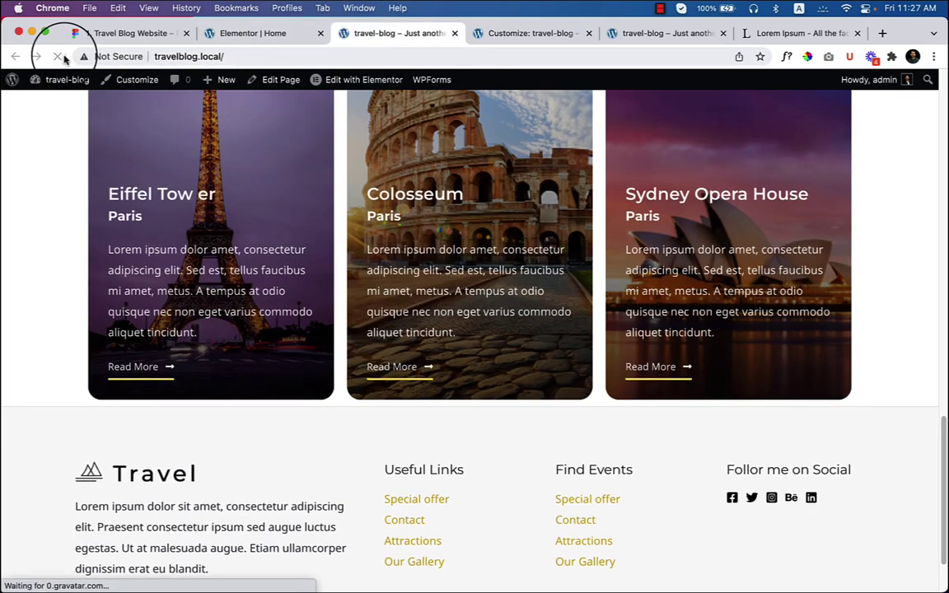
Scroll the reloaded live page to confirm all three card titles fit on one line
scroll(729, 305, "up", 2)
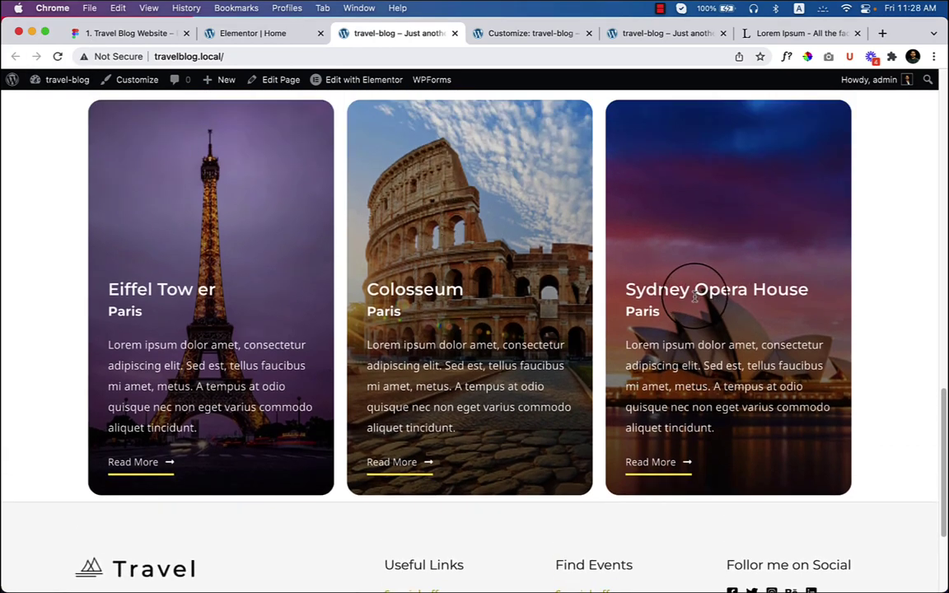
scroll(694, 295, "up", 5)
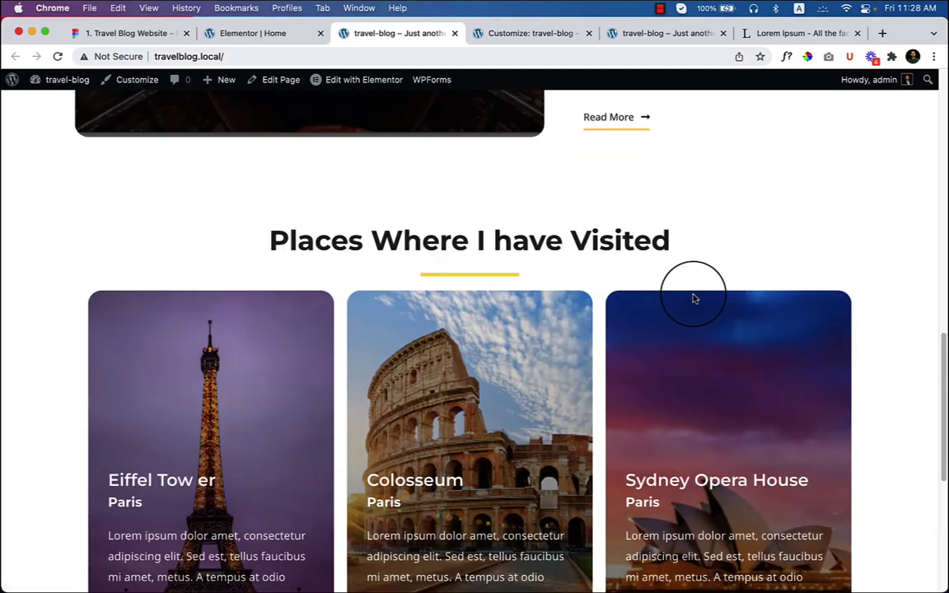
scroll(693, 292, "down", 4)
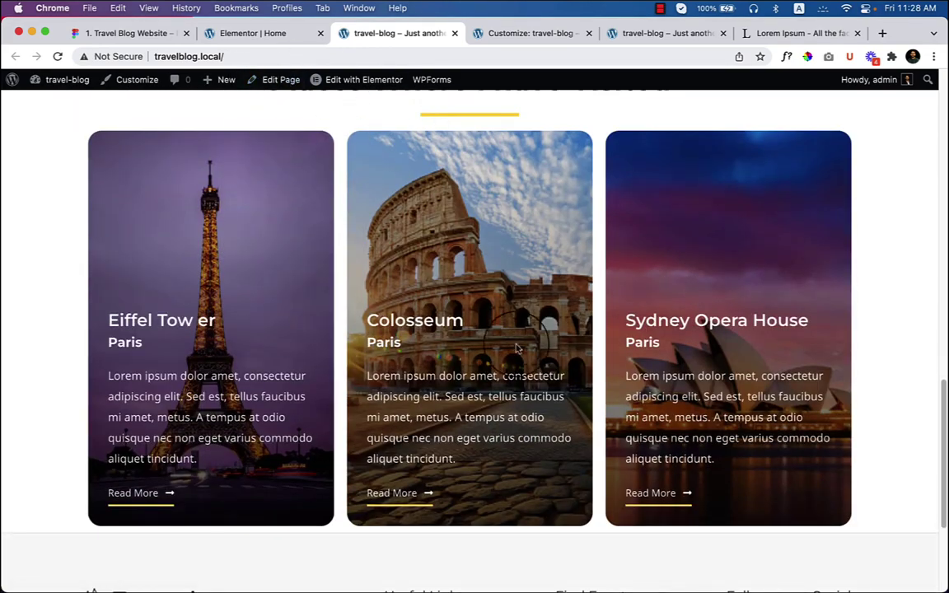
left_click(235, 32)
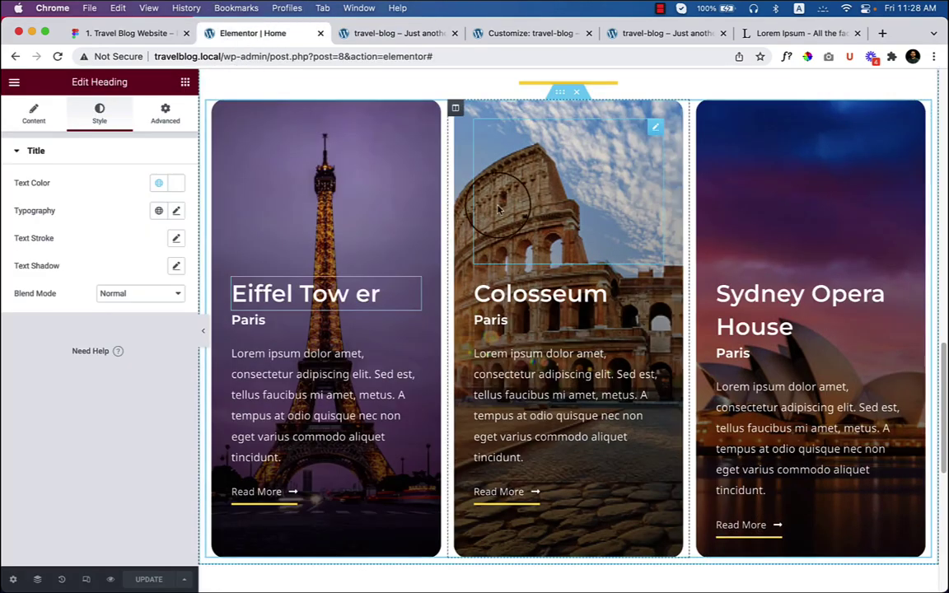
Reload the Elementor editor, select the Colosseum card's Paris subheading, and check its city in Figma
left_click(57, 57)
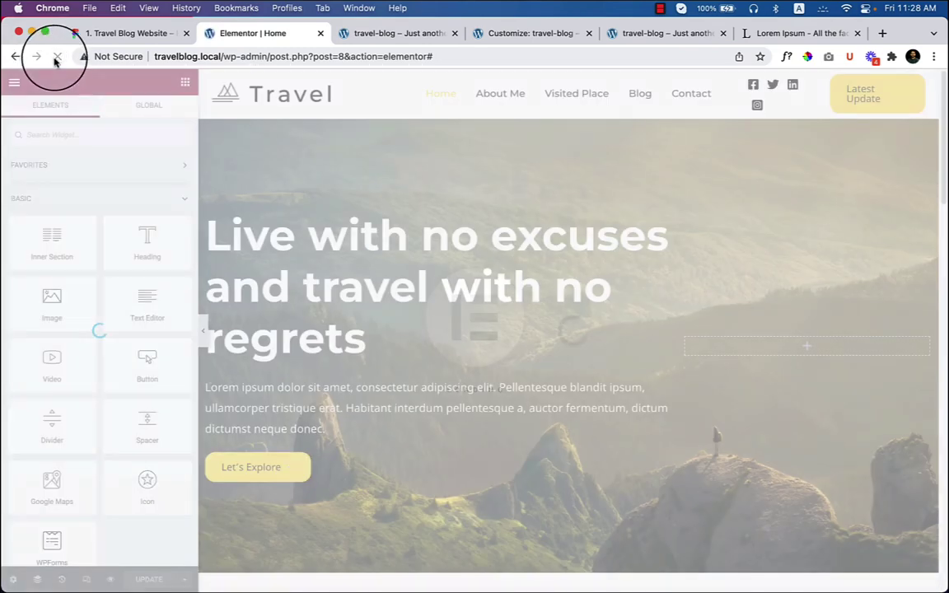
scroll(714, 339, "down", 5)
scroll(714, 339, "up", 5)
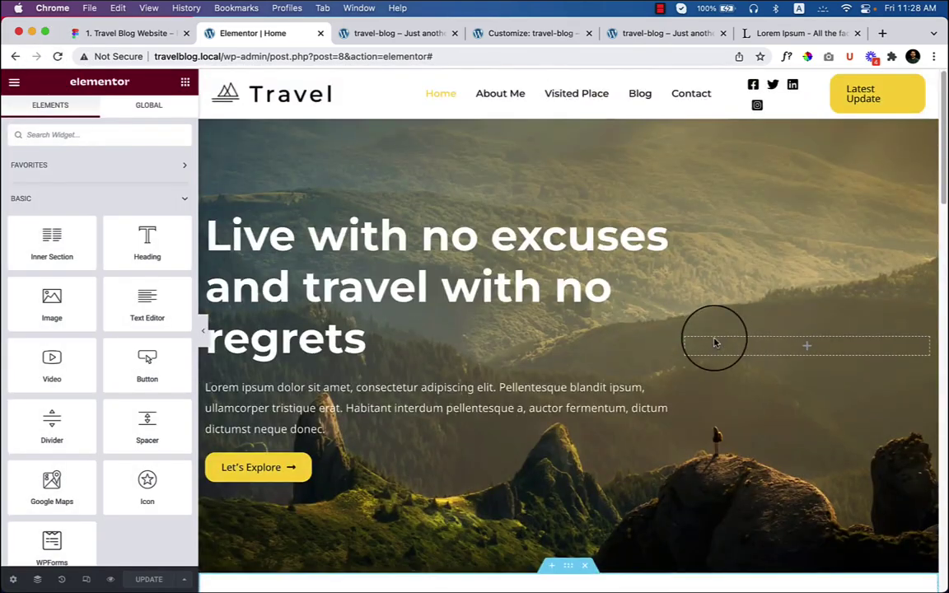
scroll(713, 339, "down", 8)
scroll(714, 339, "down", 6)
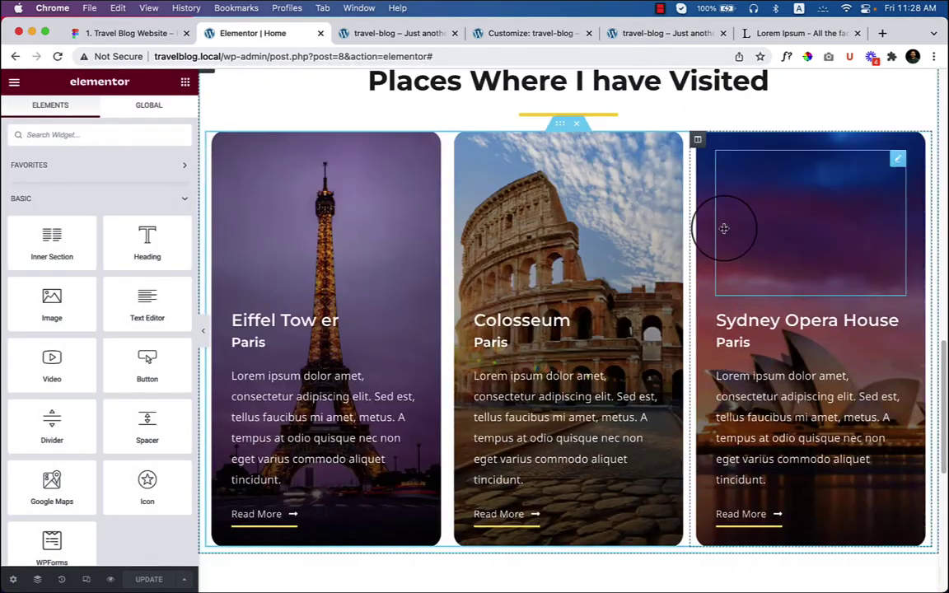
left_click(513, 346)
left_click(112, 34)
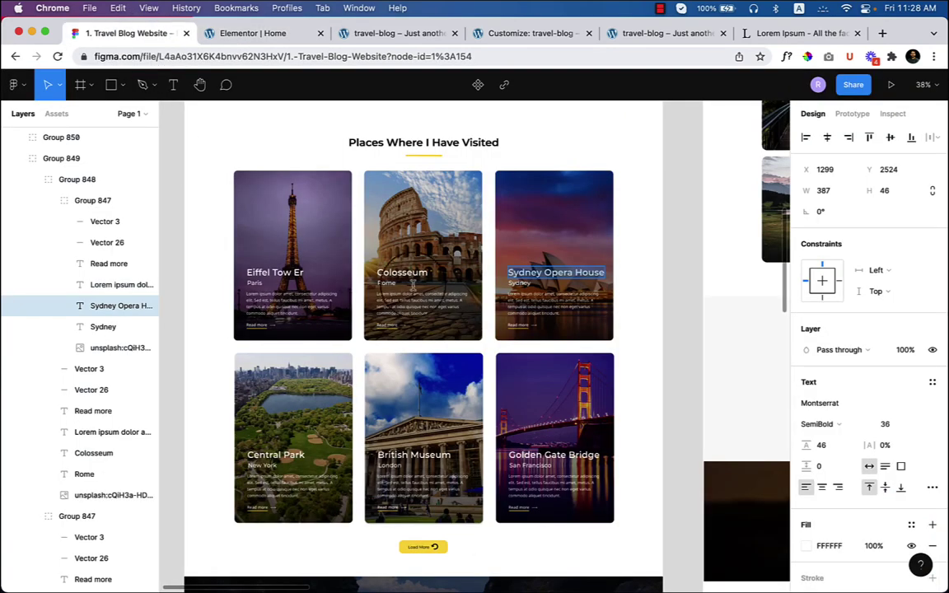
left_click(382, 283)
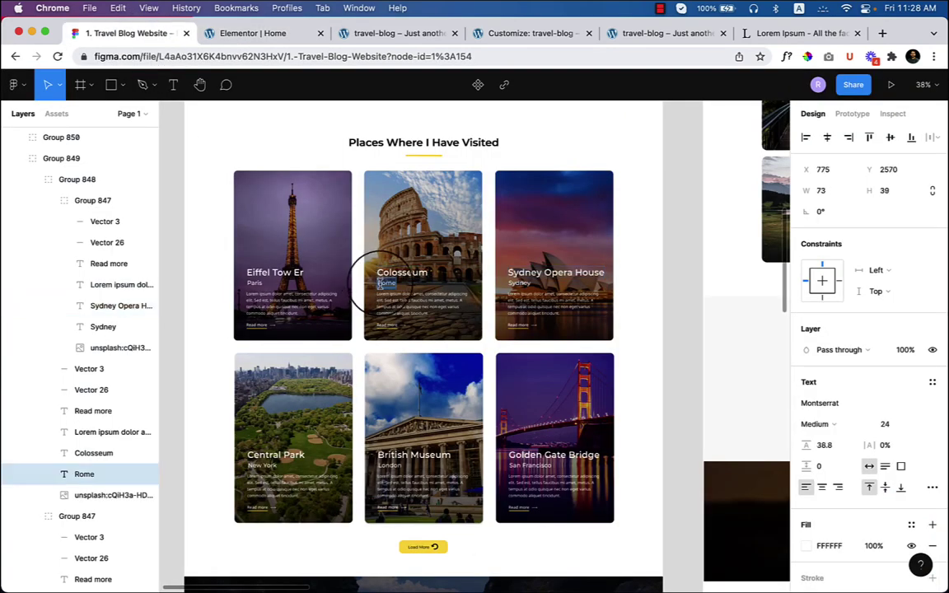
left_click(280, 34)
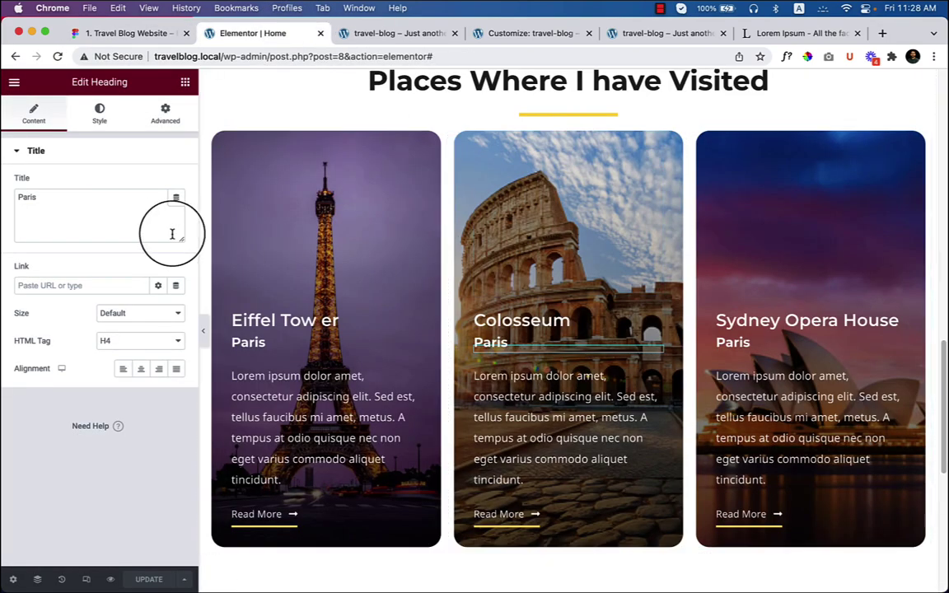
Change the Colosseum subtitle to Rome, then select the Sydney card's city subheading
key("super+a")
type("Rome")
left_click(111, 34)
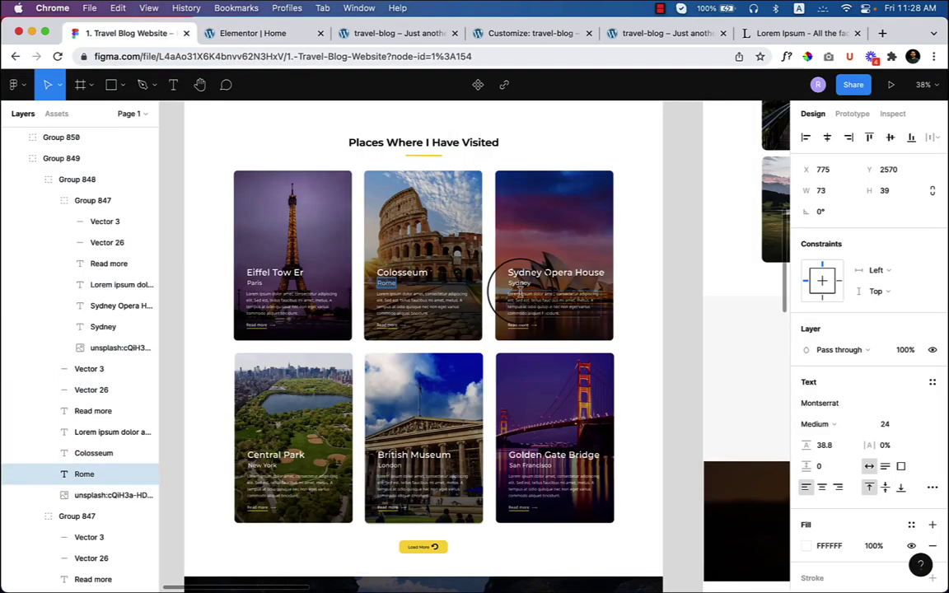
left_click(519, 283)
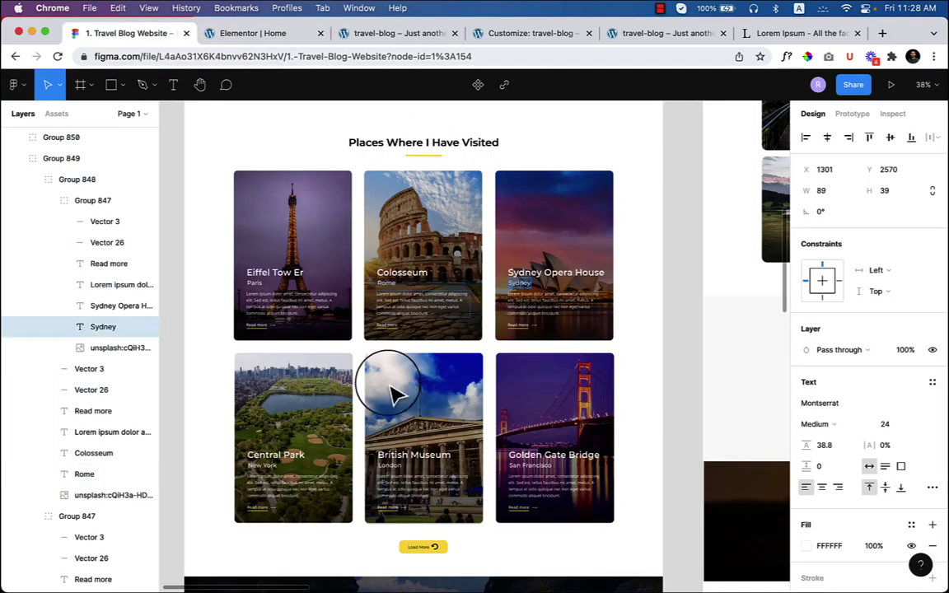
left_click(281, 34)
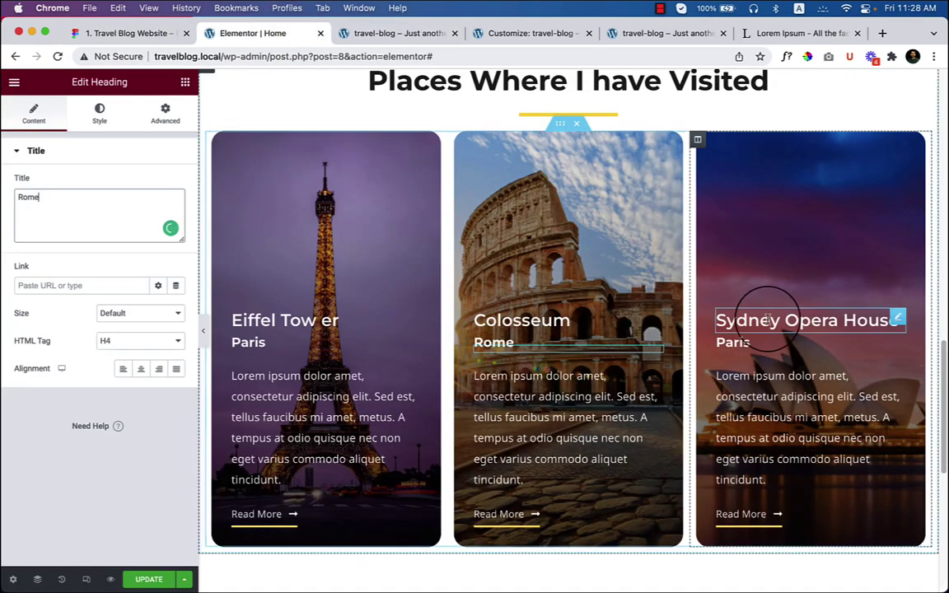
left_click(733, 342)
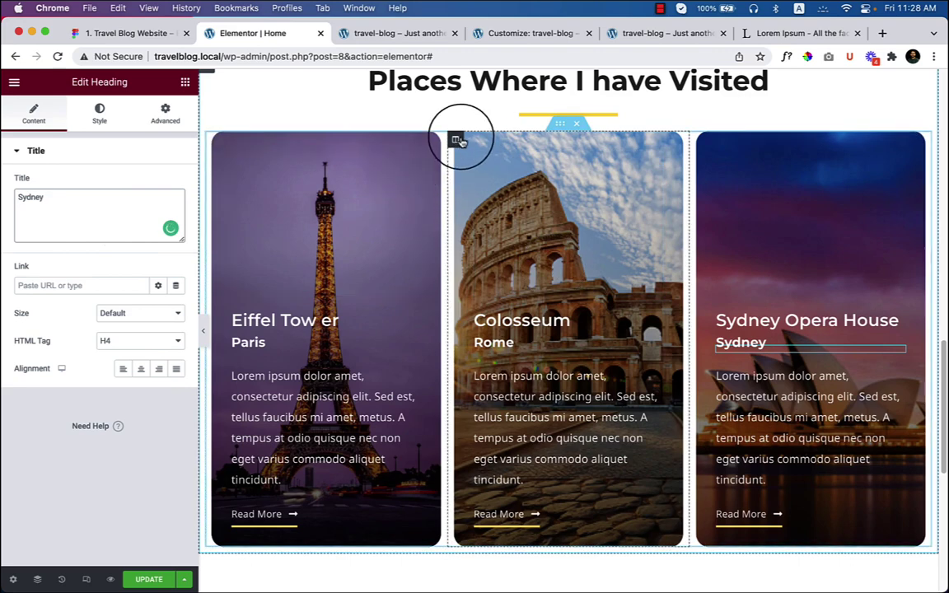
Switch the Eiffel Tower column's background overlay to Gradient
left_click(213, 142)
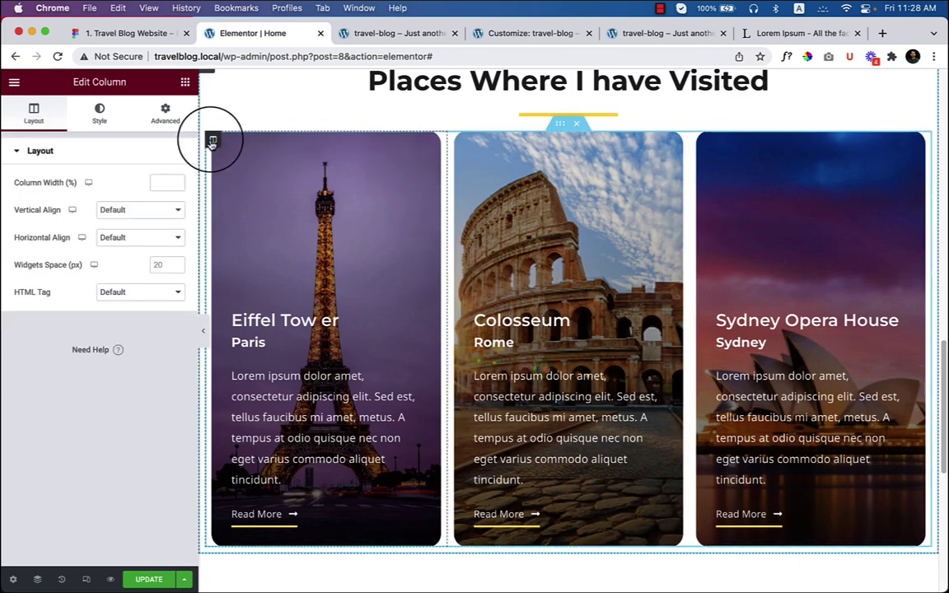
left_click(99, 120)
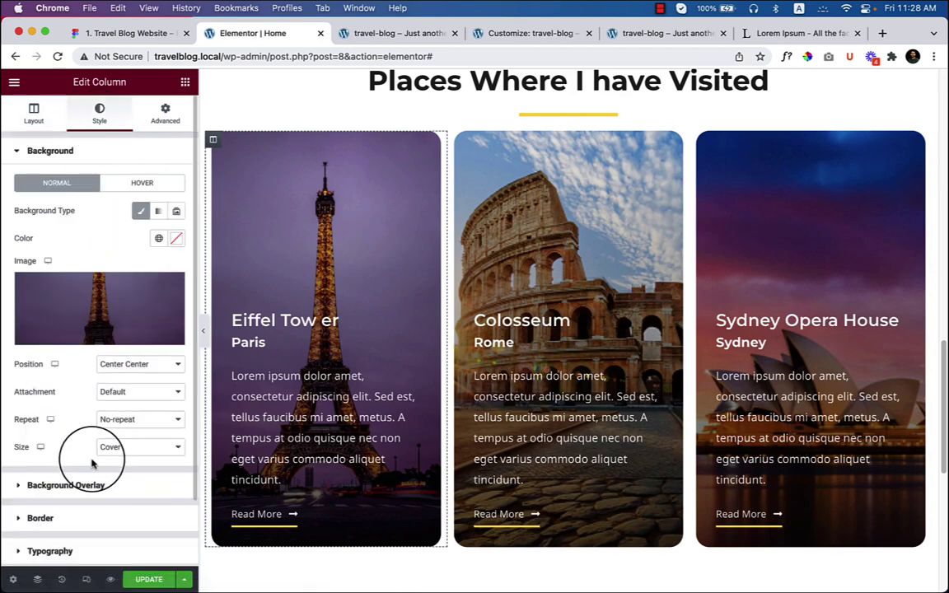
scroll(91, 445, "down", 2)
left_click(80, 416)
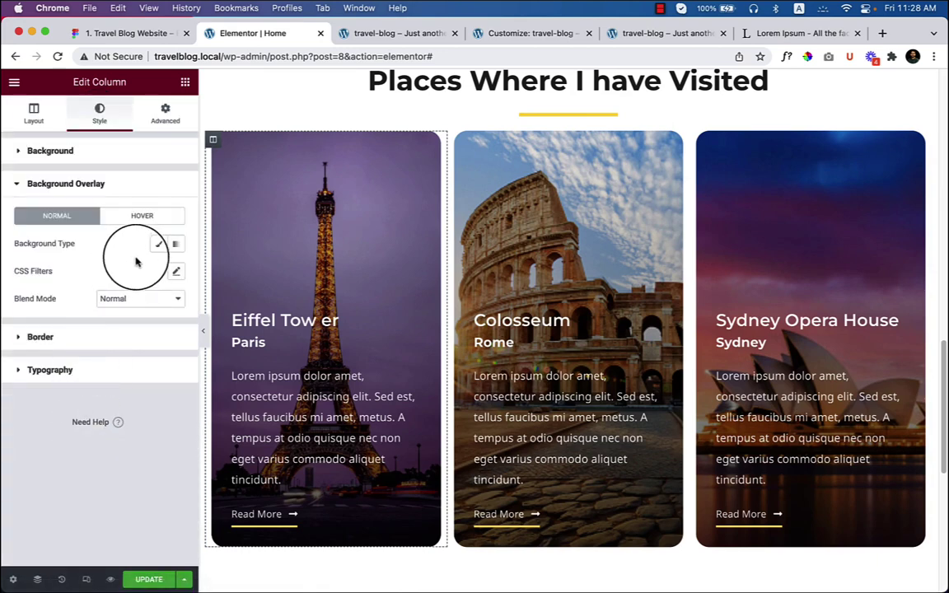
left_click(175, 248)
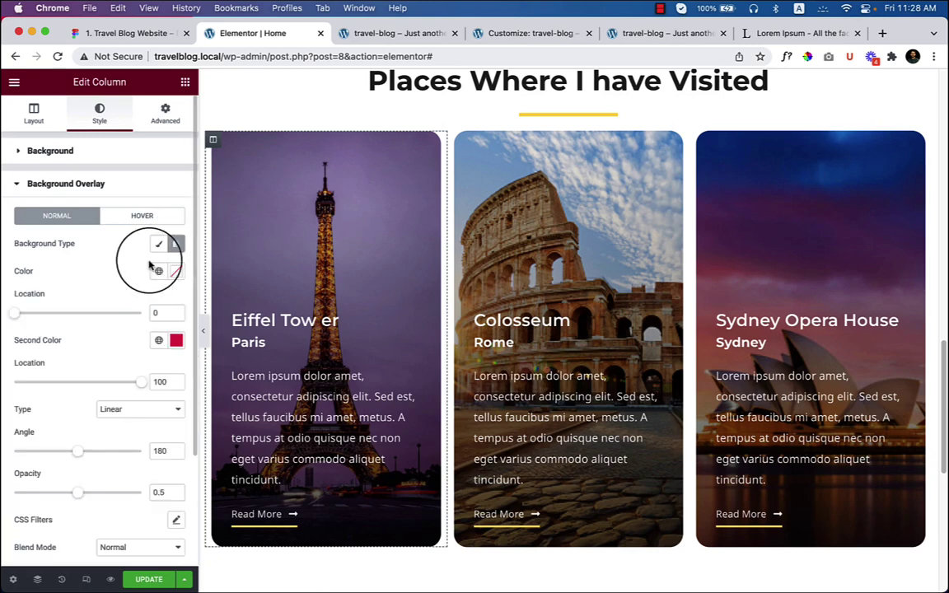
Set both gradient colours to black and drag the first colour's alpha to zero
left_click(160, 277)
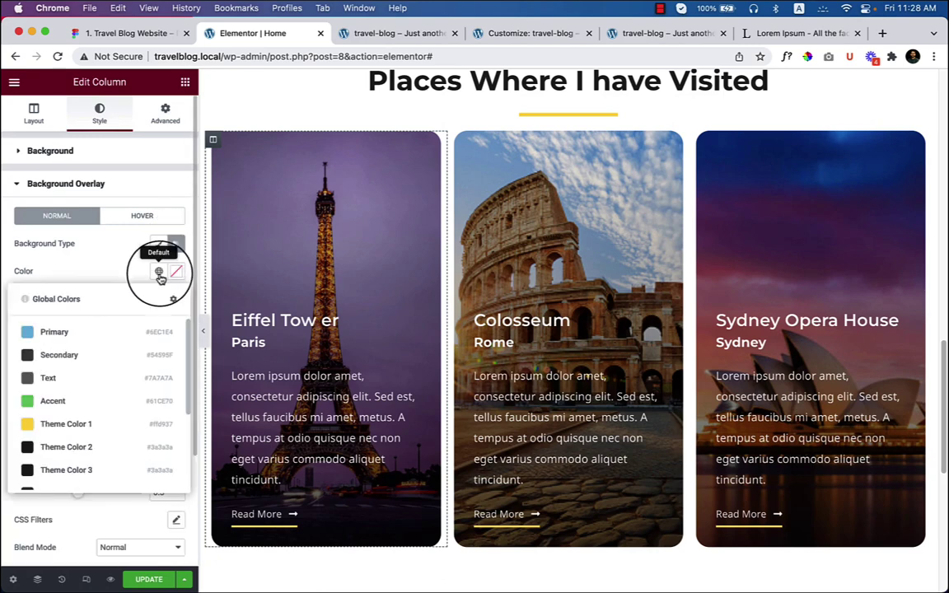
scroll(91, 437, "down", 3)
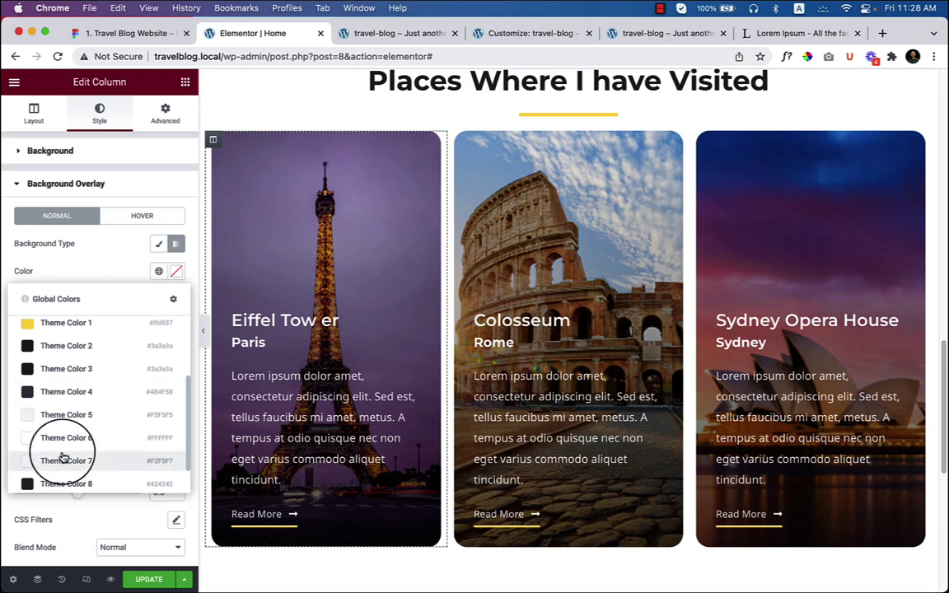
scroll(66, 469, "down", 2)
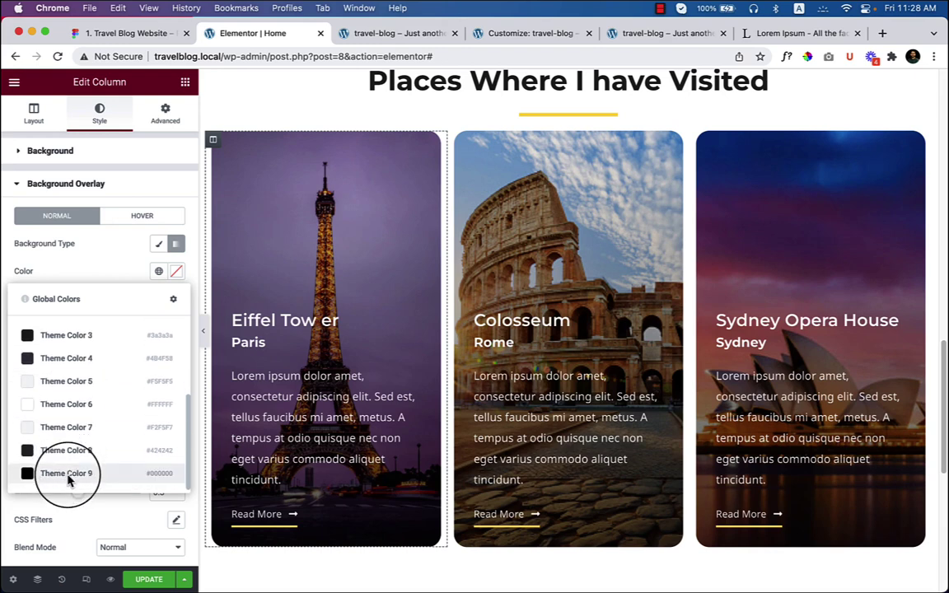
left_click(69, 476)
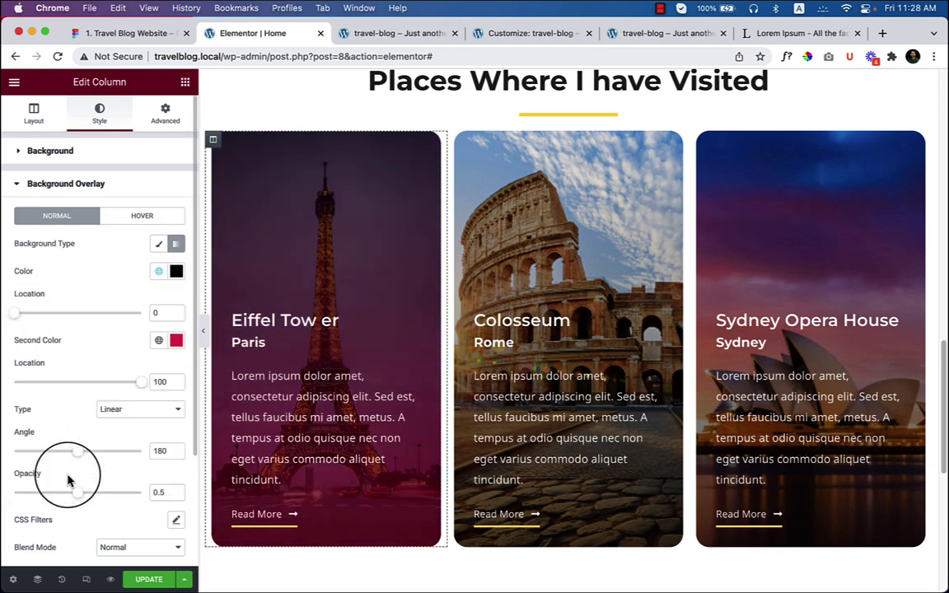
left_click(157, 342)
scroll(84, 470, "down", 3)
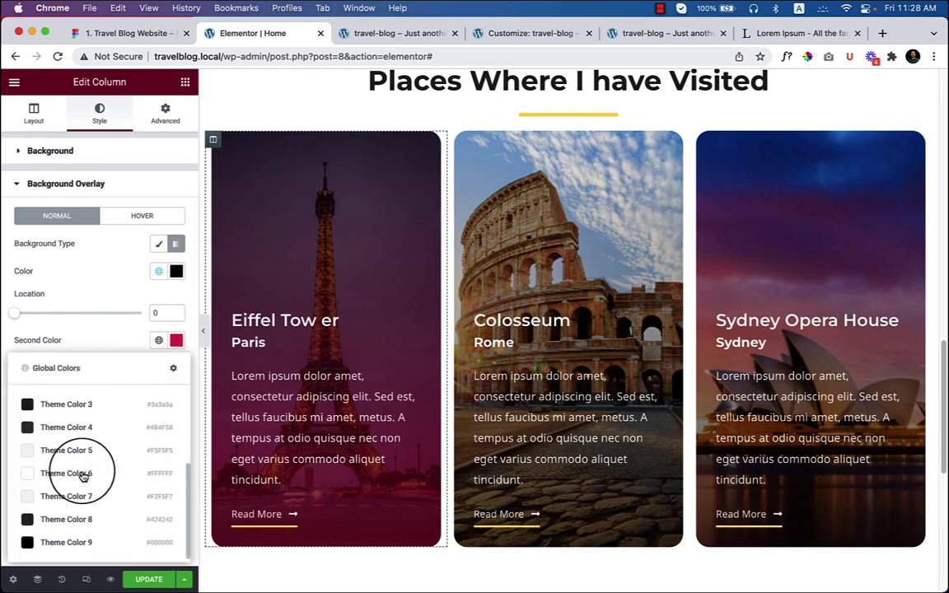
left_click(89, 541)
left_click(176, 271)
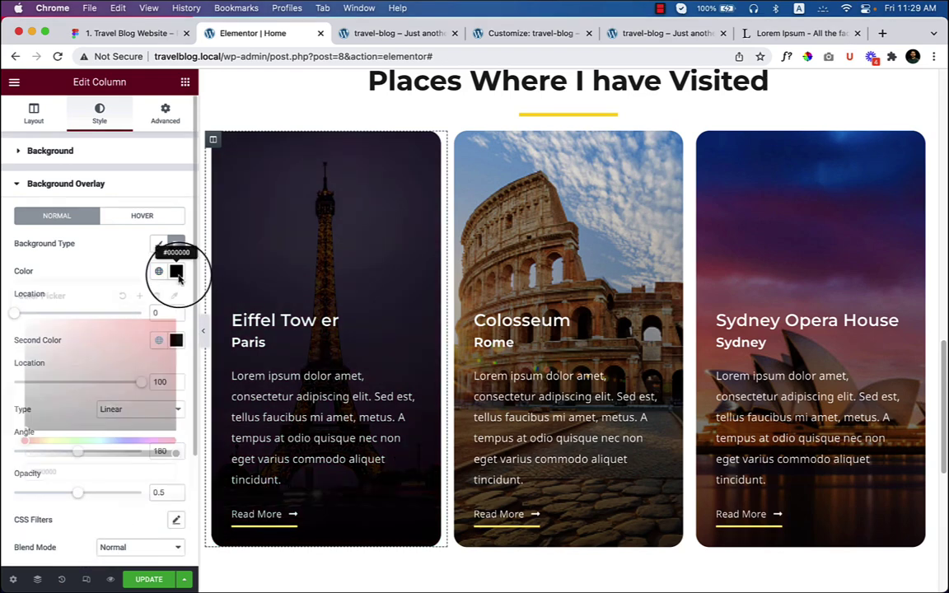
left_click_drag(105, 464, 33, 464)
left_click(106, 266)
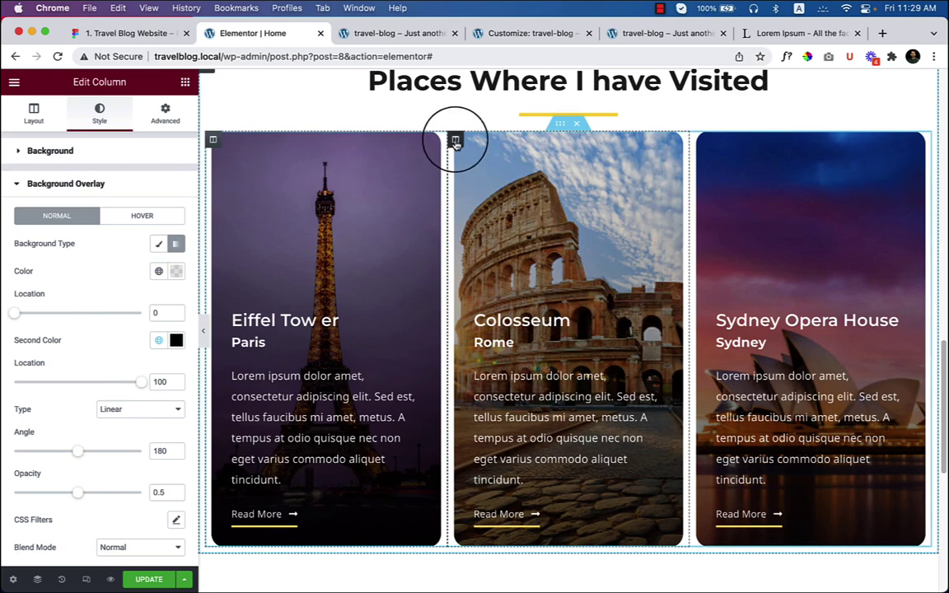
Select the Colosseum column and give its background a black-to-black gradient
left_click(455, 139)
left_click(89, 119)
left_click(158, 211)
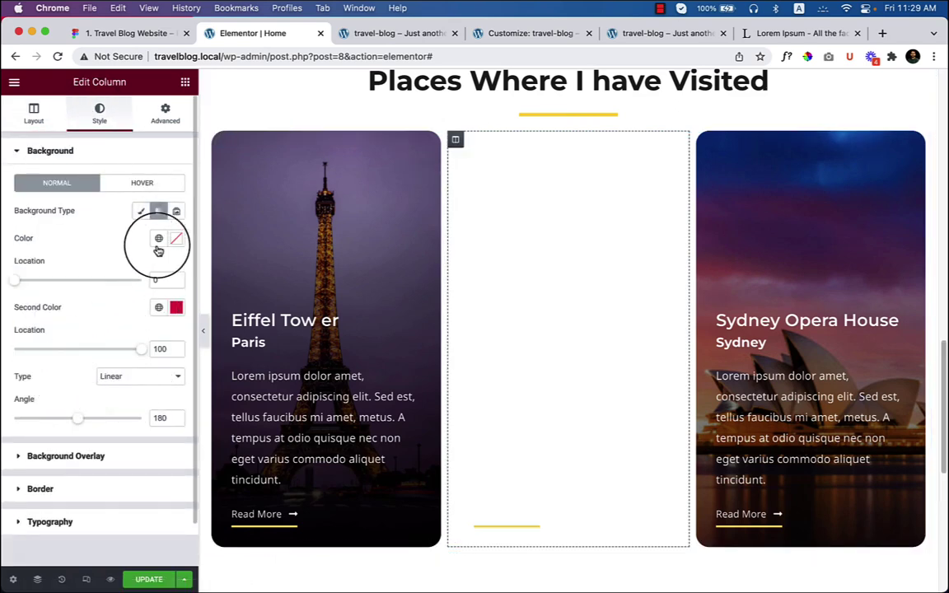
left_click(158, 238)
scroll(105, 424, "down", 3)
left_click(106, 436)
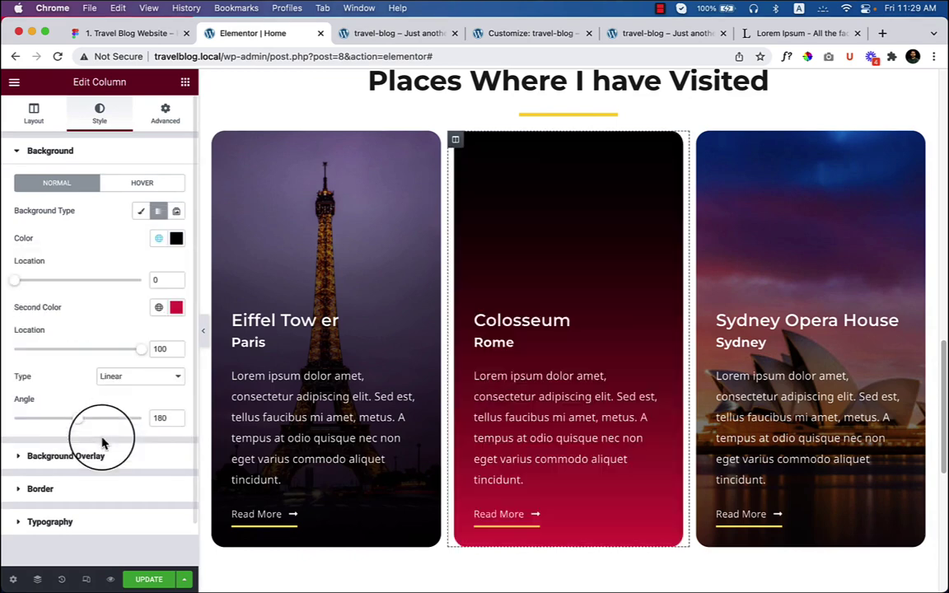
left_click(158, 306)
scroll(97, 461, "down", 3)
left_click(83, 509)
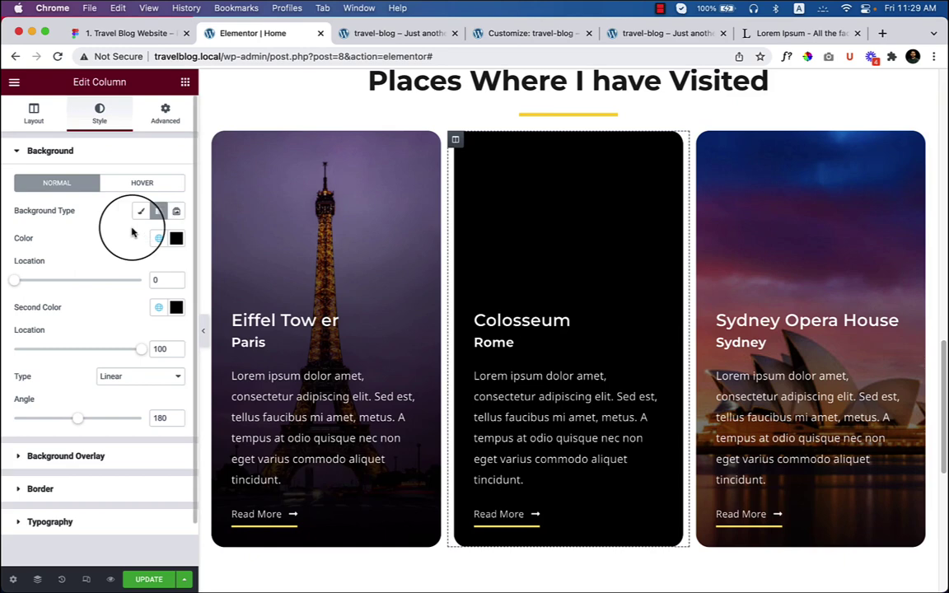
Revert the Colosseum background to Classic to restore the photo, and make its overlay a gradient
scroll(149, 271, "down", 2)
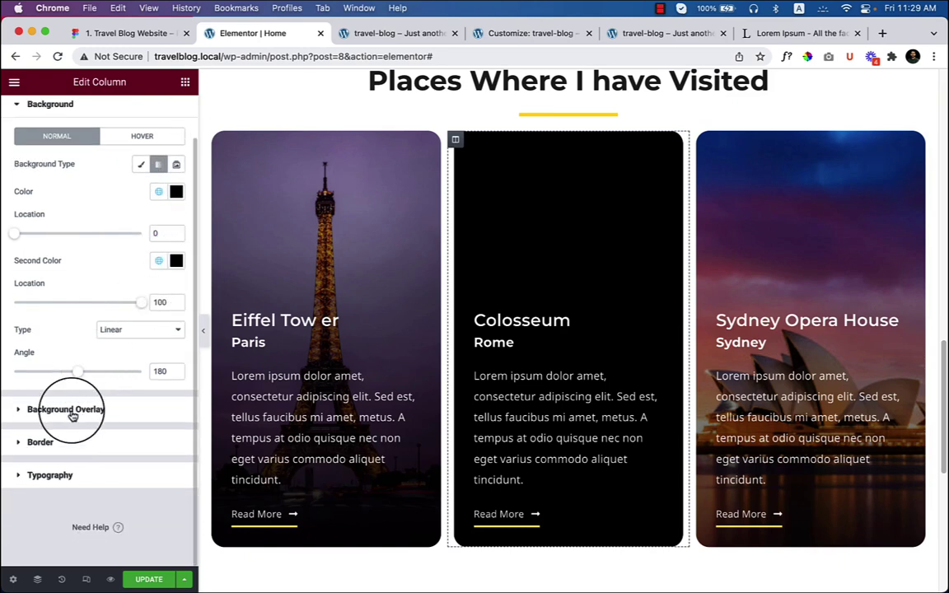
scroll(75, 210, "up", 2)
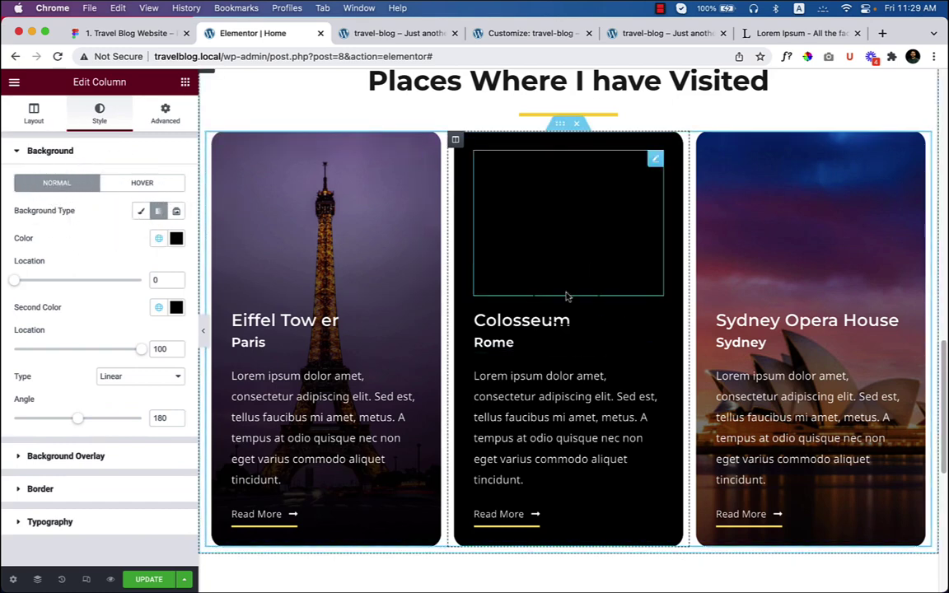
left_click(142, 213)
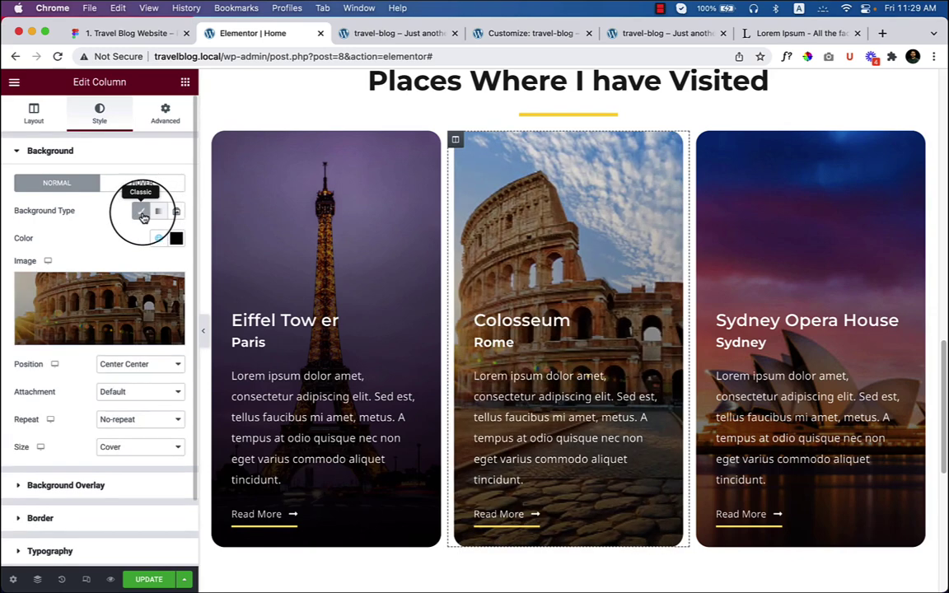
scroll(29, 403, "down", 2)
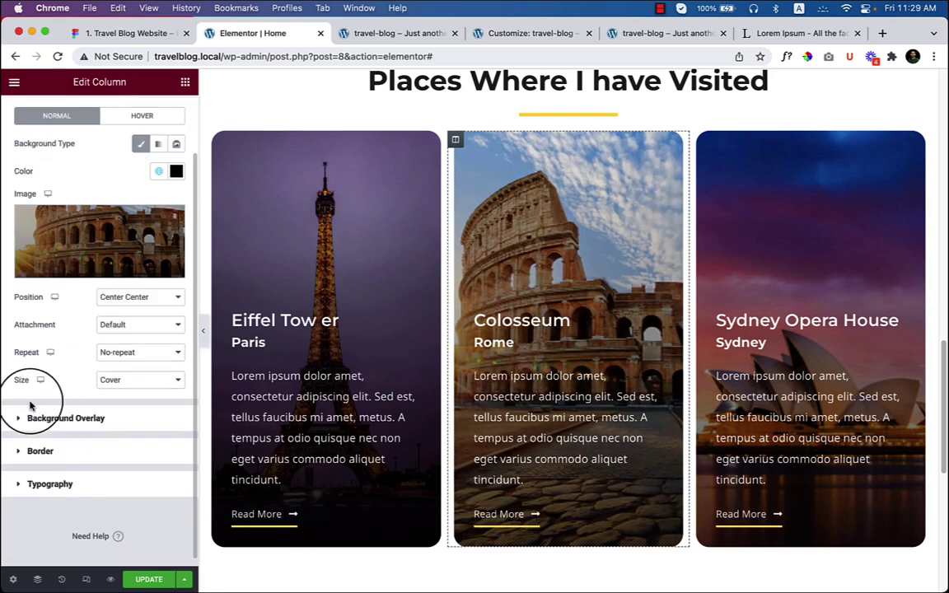
left_click(95, 419)
left_click(176, 244)
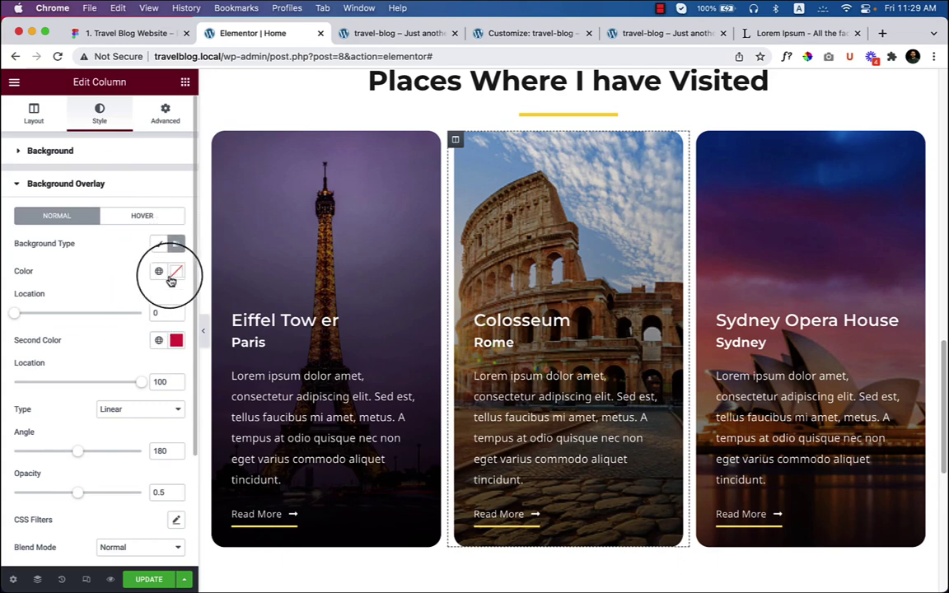
Set both overlay colours to black and drag the first colour's alpha to zero
left_click(169, 277)
scroll(115, 452, "down", 3)
left_click(123, 483)
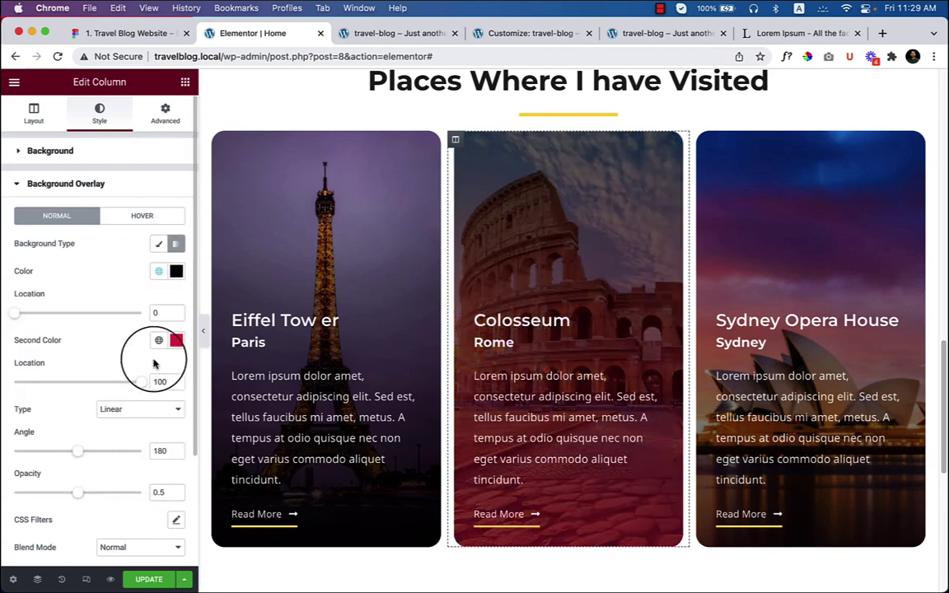
left_click(159, 340)
scroll(121, 466, "down", 3)
left_click(93, 483)
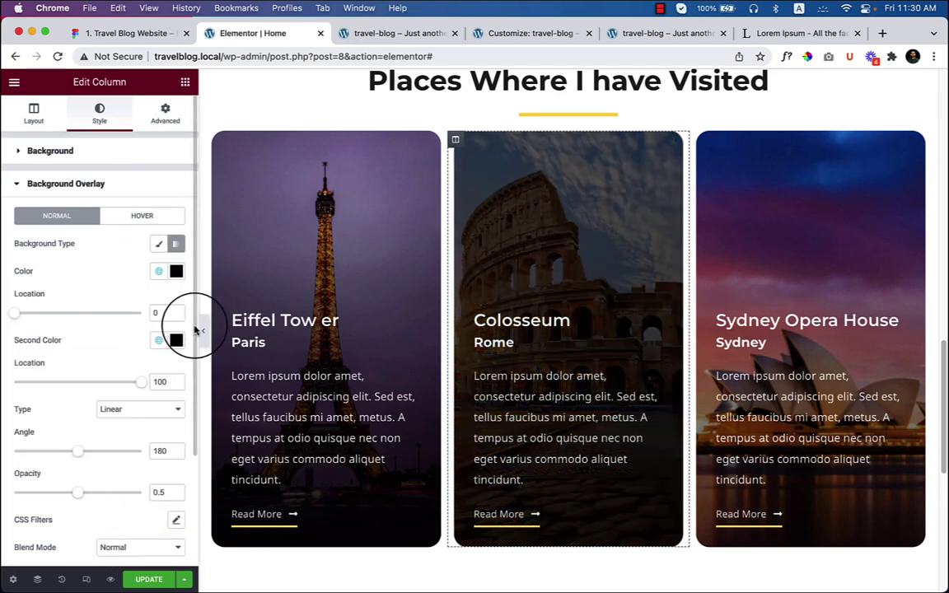
left_click(172, 271)
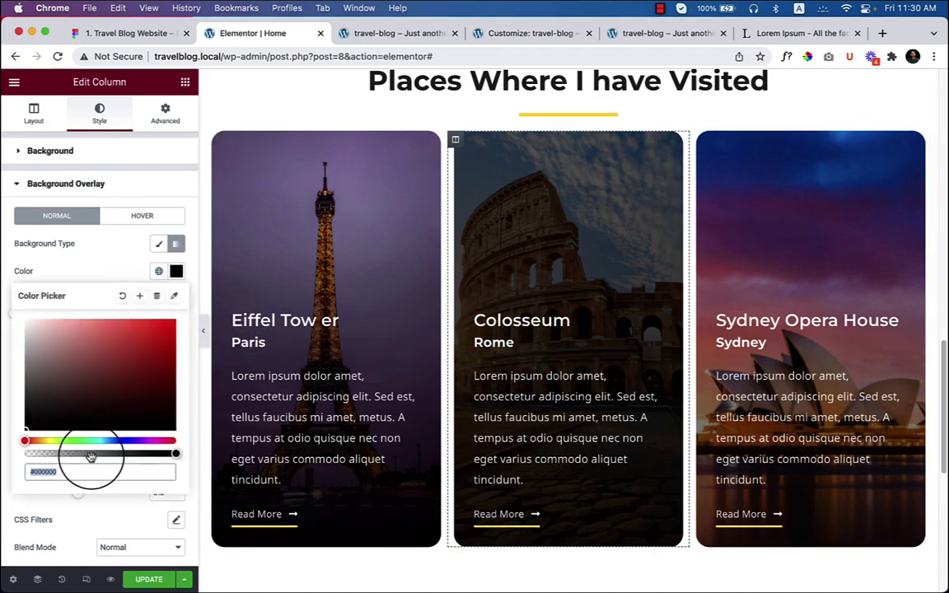
left_click_drag(91, 456, 2, 461)
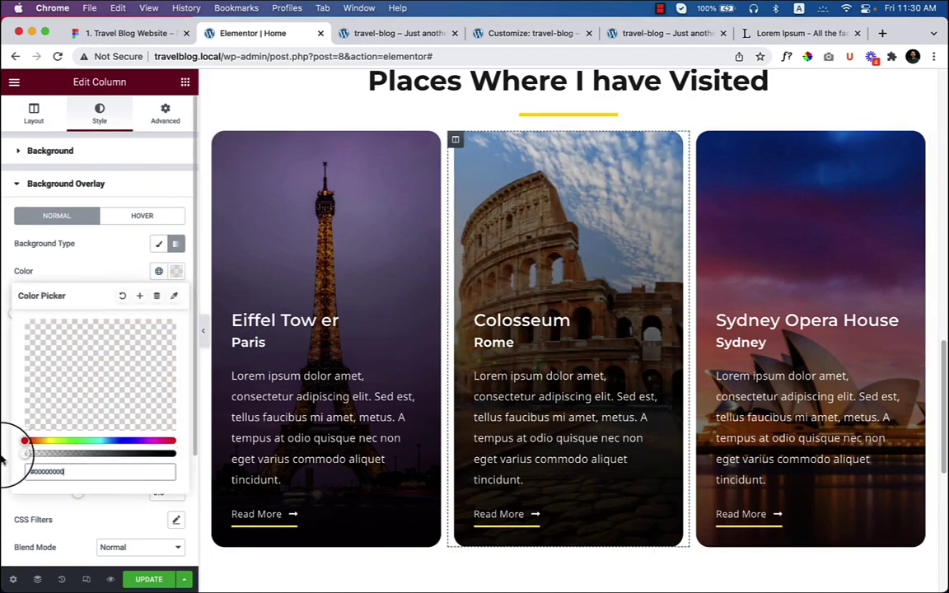
left_click(106, 248)
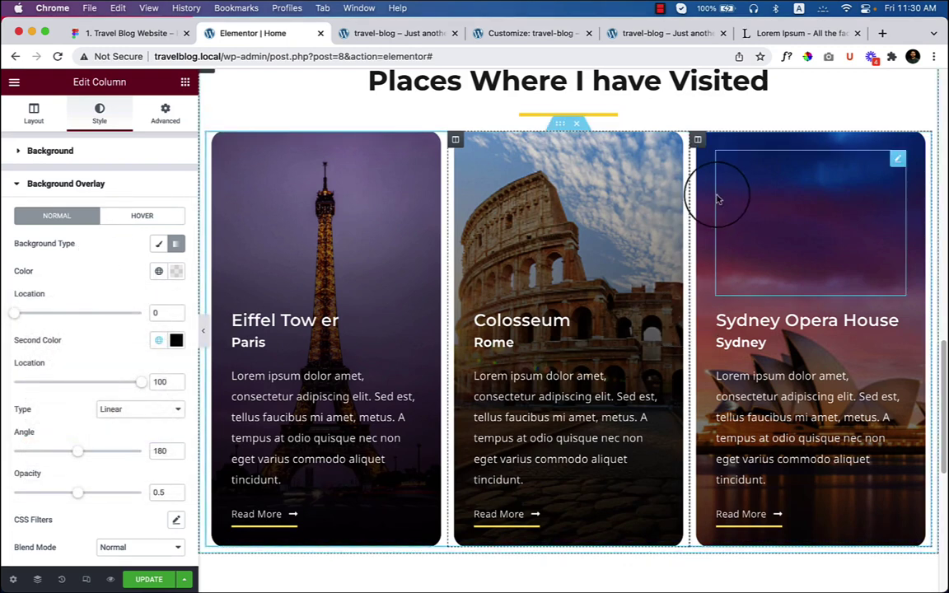
Switch the Sydney Opera House column's background overlay to Gradient
left_click(698, 141)
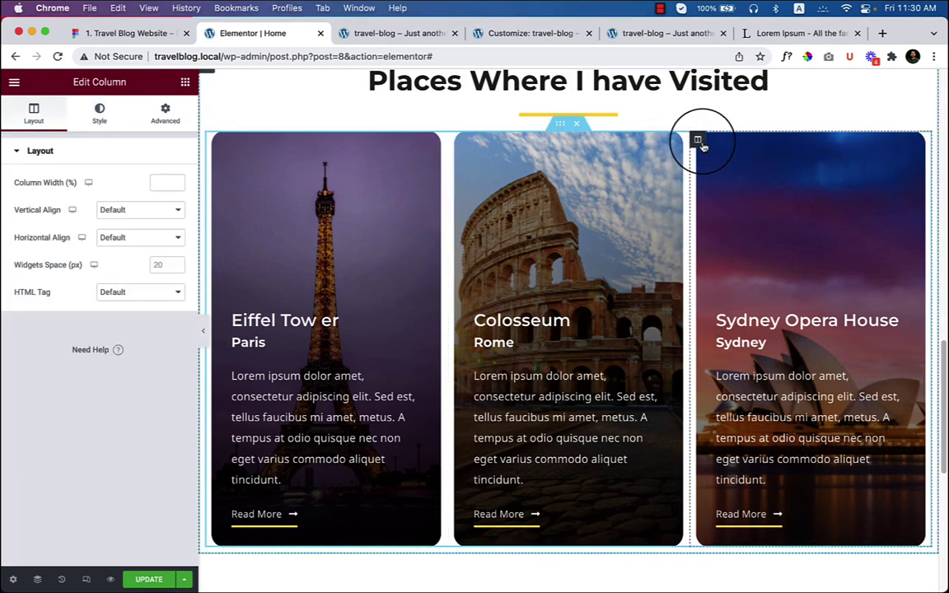
left_click(100, 112)
scroll(123, 412, "down", 2)
left_click(108, 412)
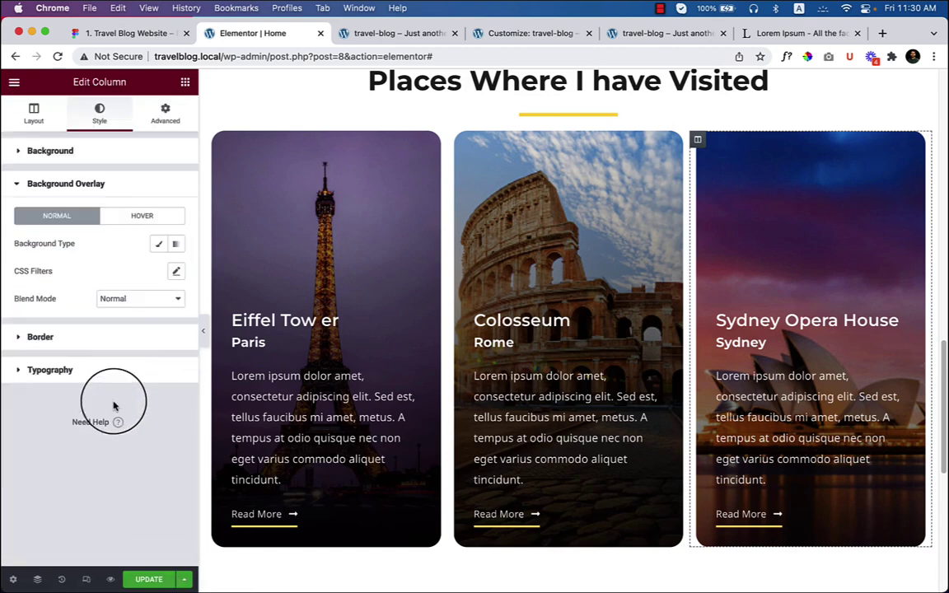
left_click(175, 244)
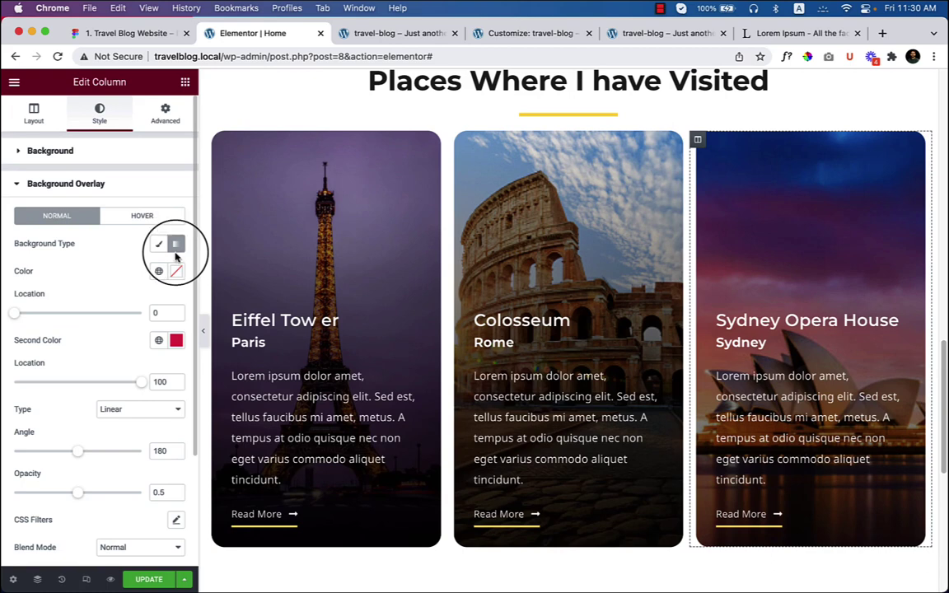
Set both overlay colours to black and drag the first colour's alpha to zero
left_click(160, 270)
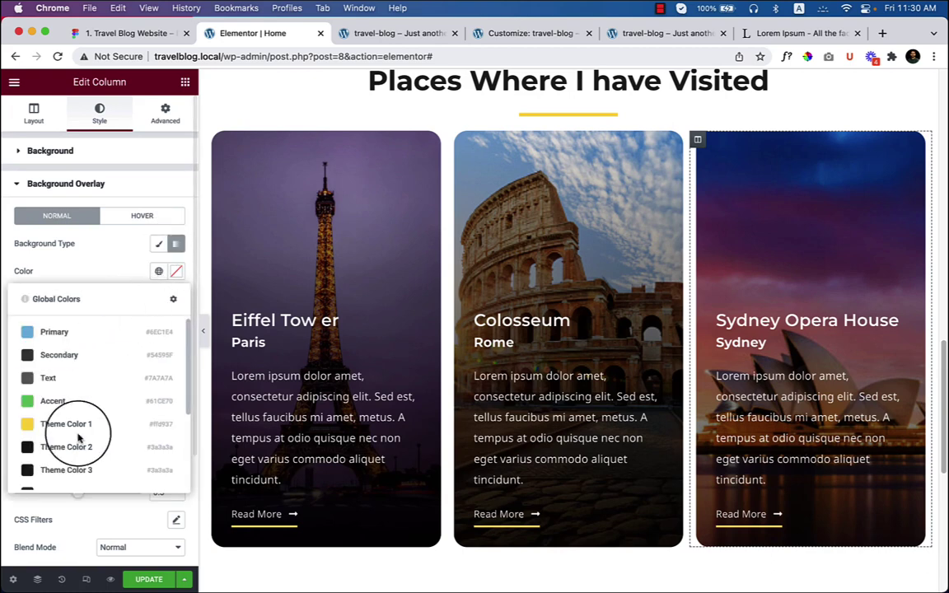
scroll(87, 477, "down", 3)
left_click(87, 476)
left_click(161, 340)
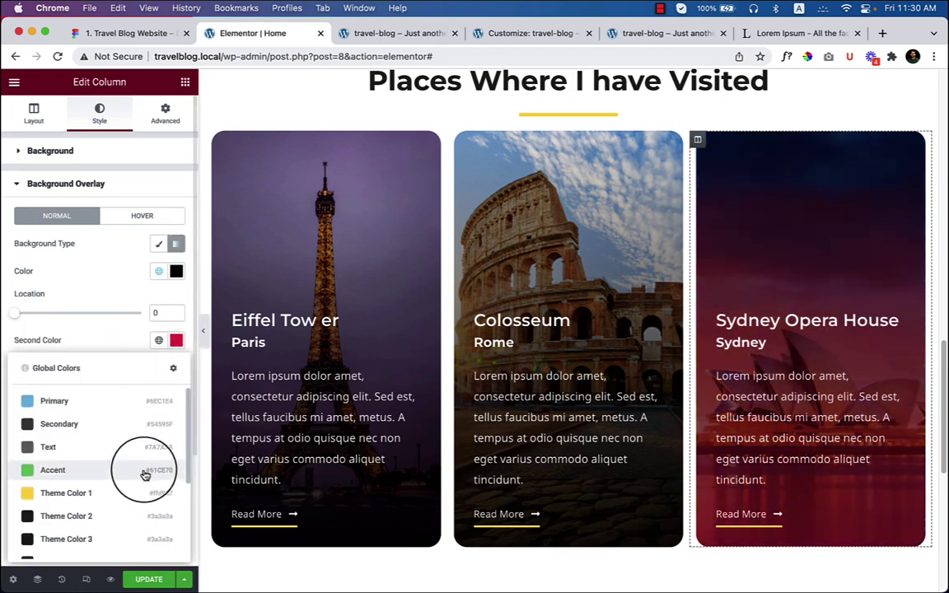
scroll(144, 475, "down", 3)
left_click(71, 540)
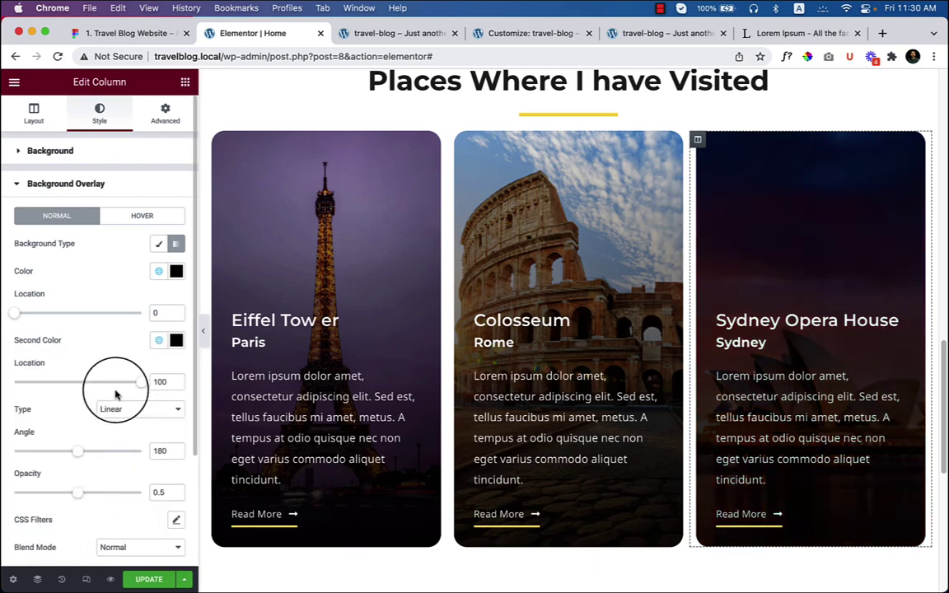
left_click(175, 271)
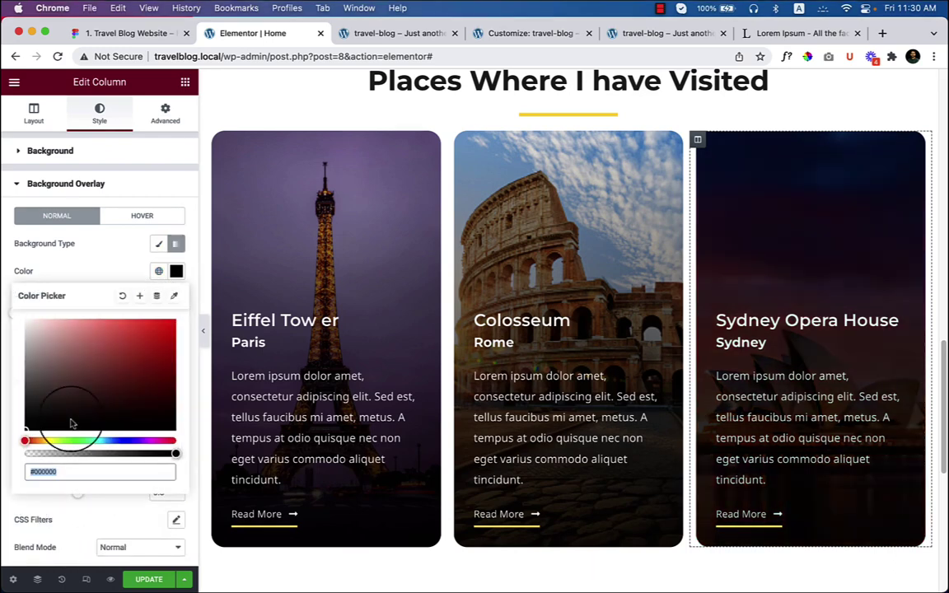
left_click_drag(70, 461, 17, 456)
left_click(127, 264)
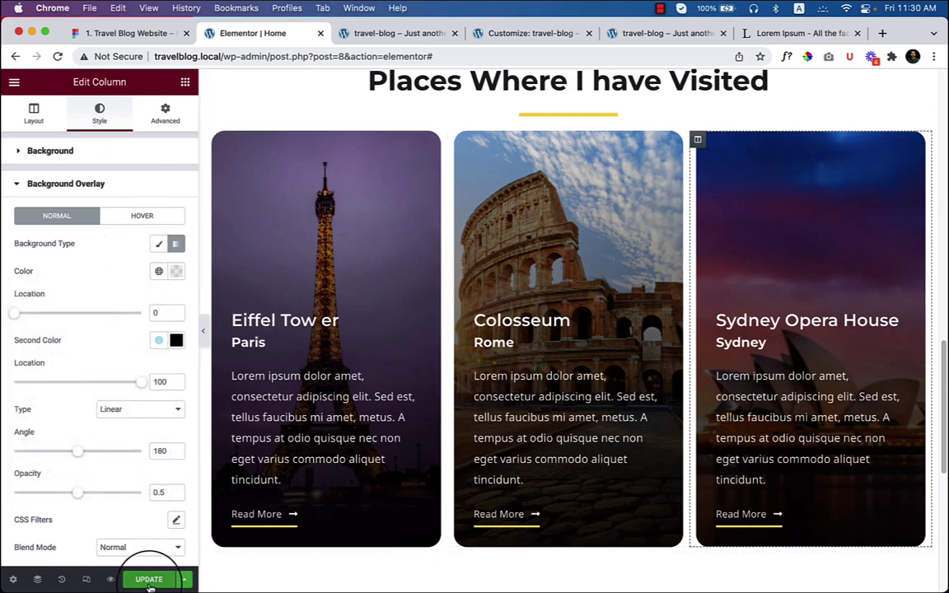
Hide the editor panel to preview the three cards at full width, then bring it back
left_click(202, 330)
scroll(527, 394, "down", 5)
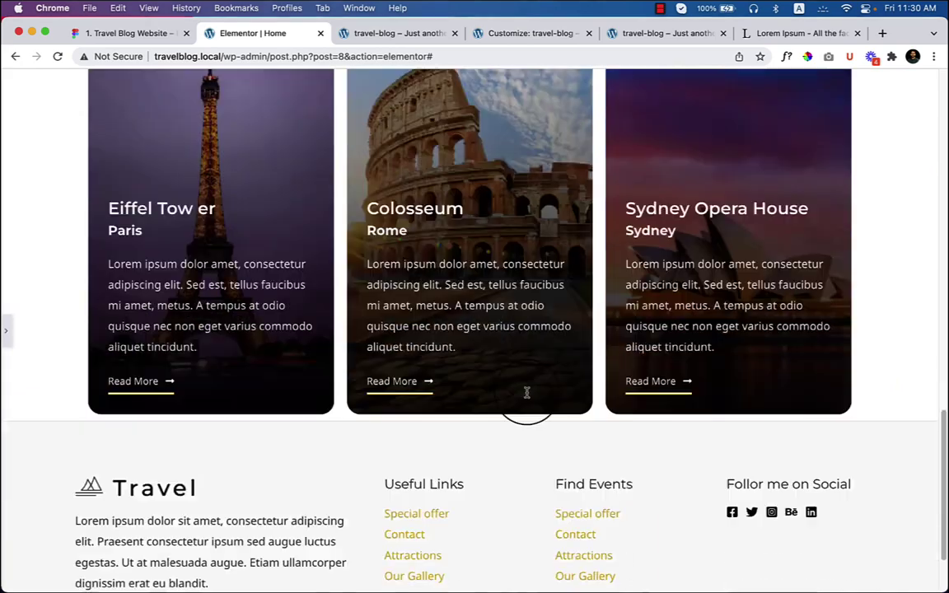
scroll(528, 396, "up", 3)
scroll(529, 398, "up", 5)
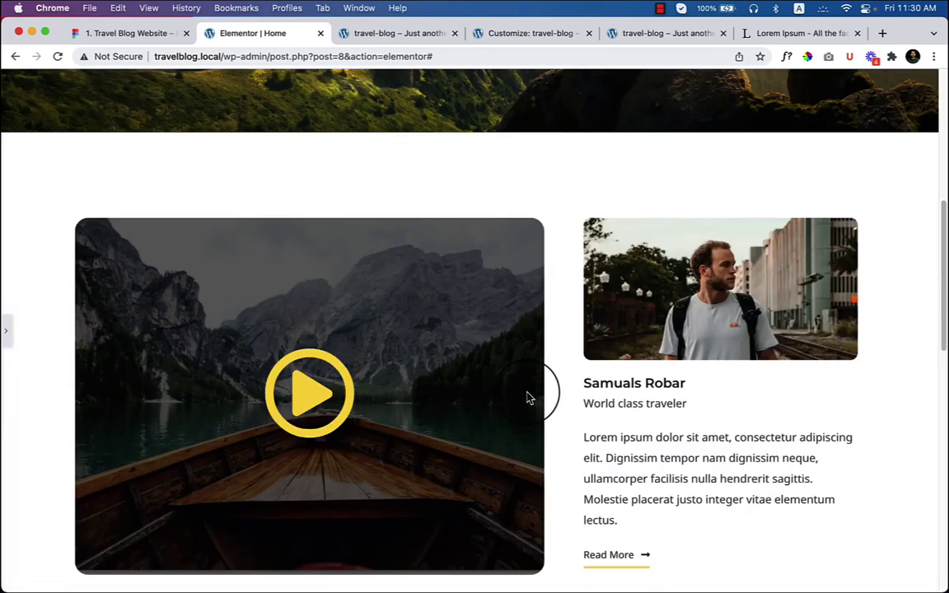
scroll(530, 398, "down", 5)
left_click(6, 332)
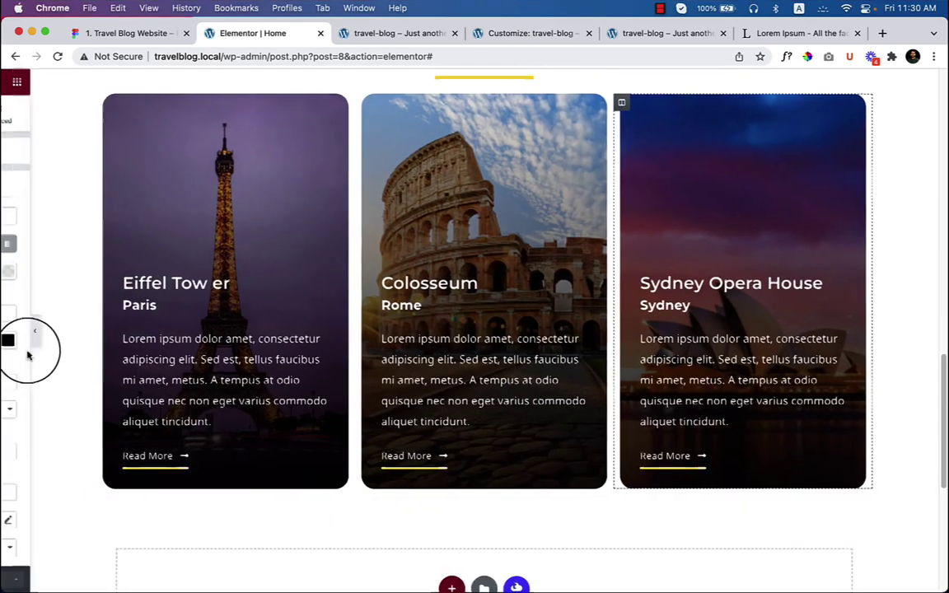
scroll(556, 128, "up", 1)
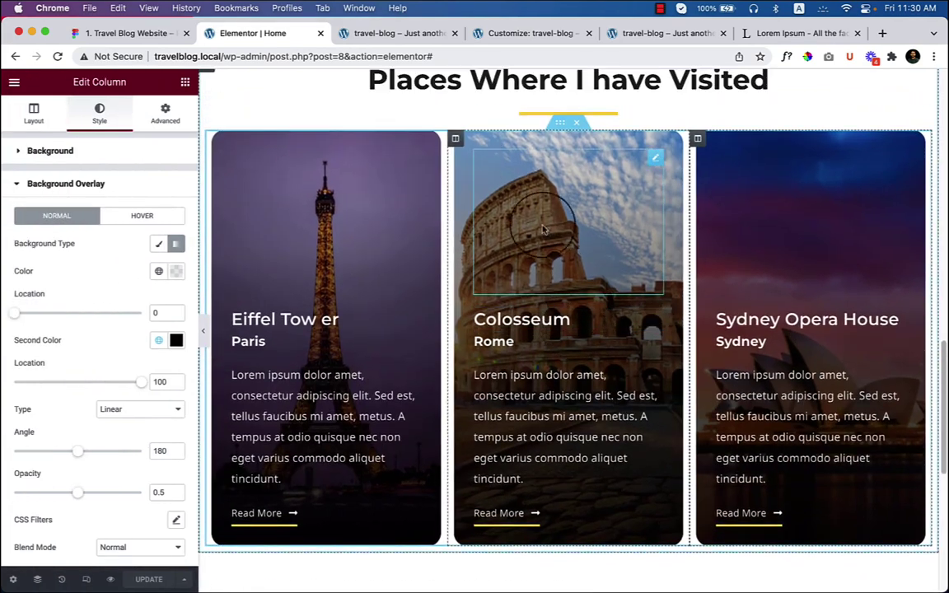
Duplicate the row of three cards and give the row a 20 px top margin
right_click(555, 126)
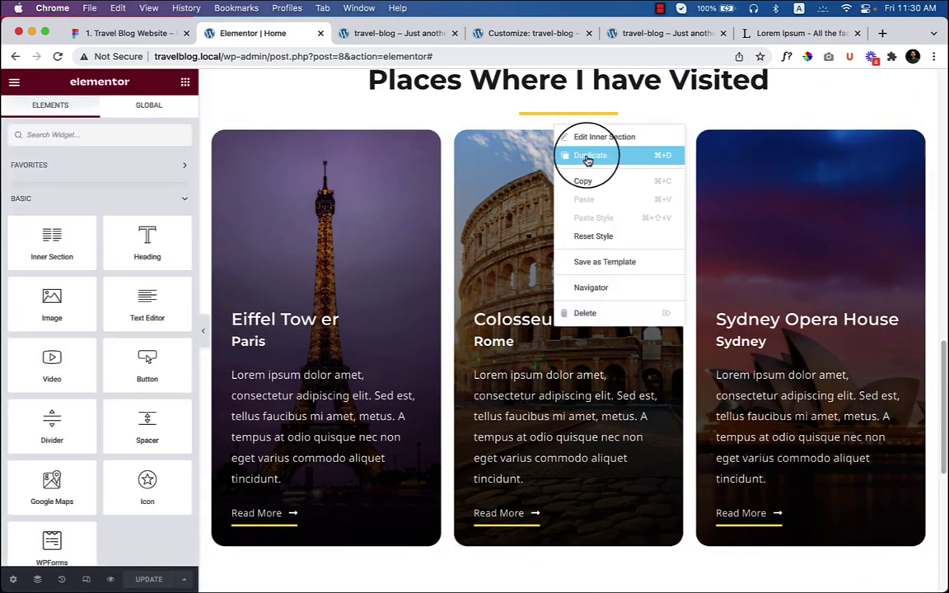
left_click(588, 157)
scroll(593, 346, "down", 5)
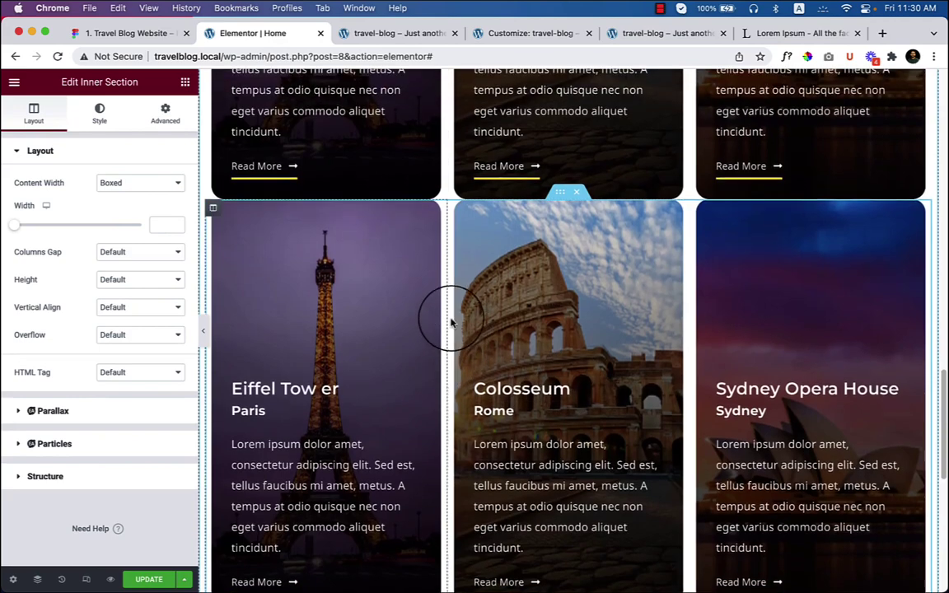
left_click(165, 115)
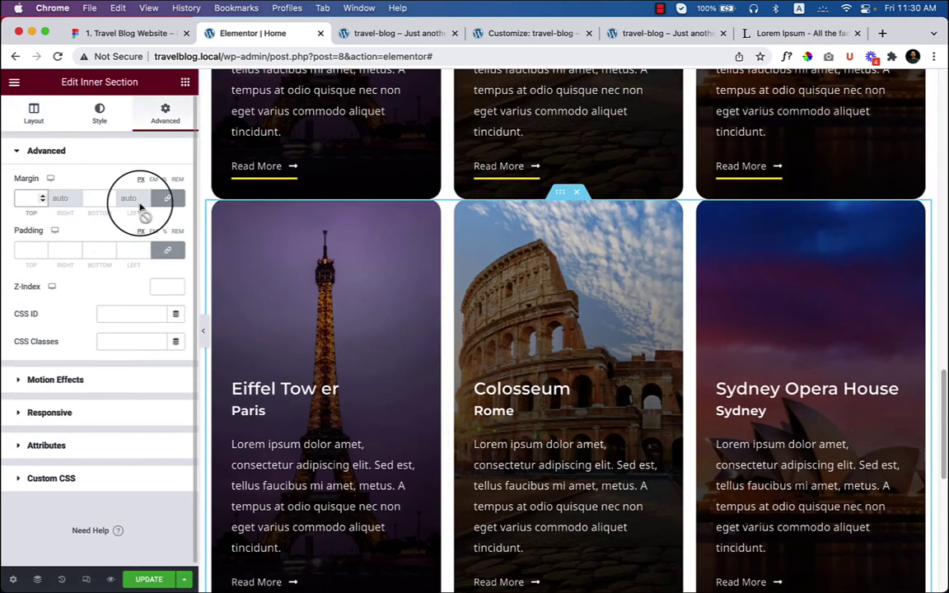
left_click(165, 200)
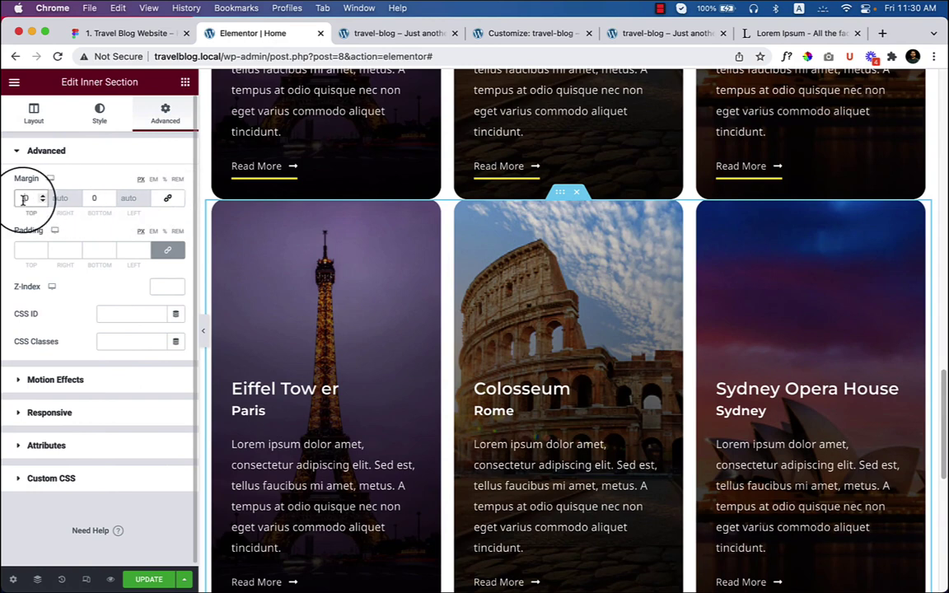
type("20")
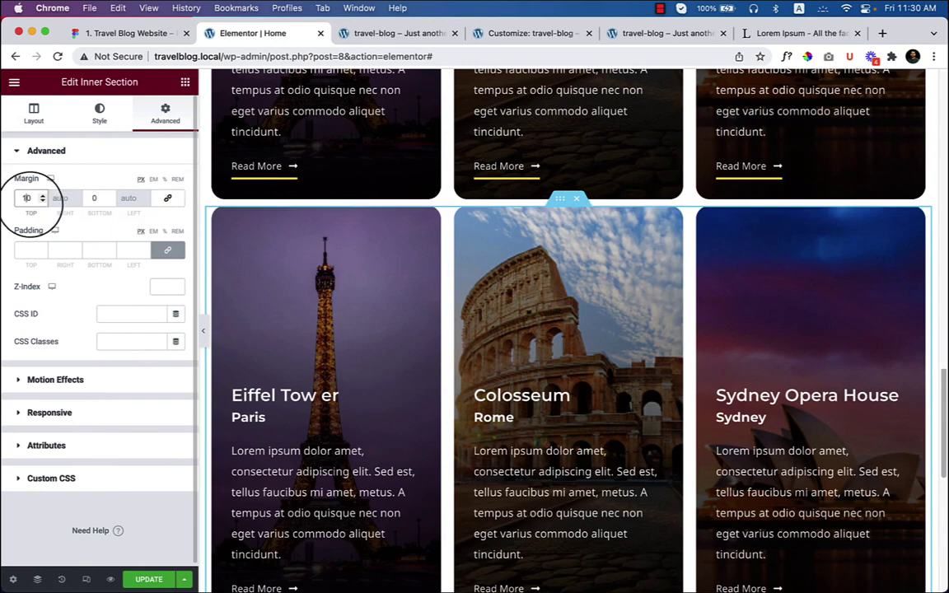
Preview both card rows at full width, then reopen the editor panel
left_click(203, 331)
scroll(443, 370, "down", 5)
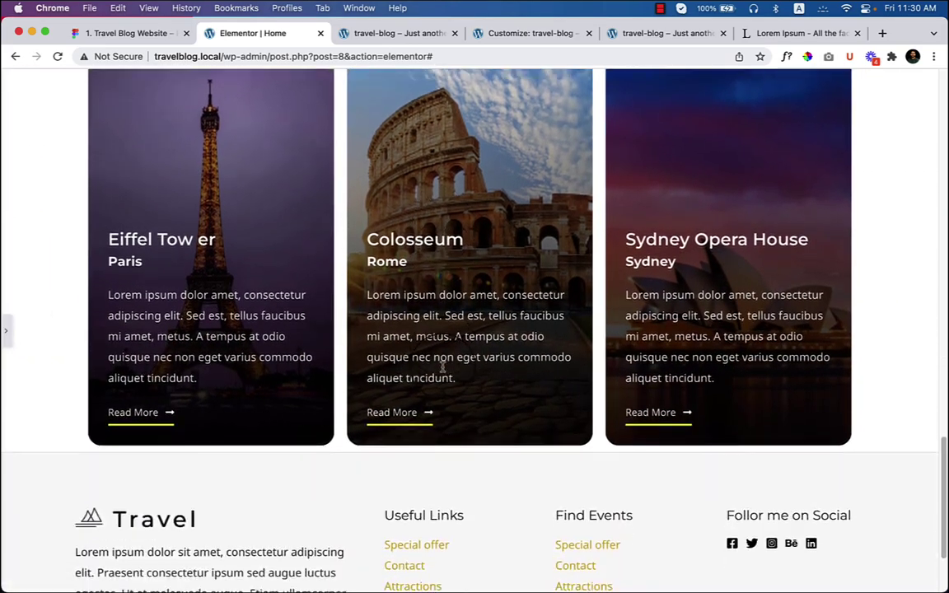
scroll(449, 382, "up", 8)
scroll(450, 387, "up", 5)
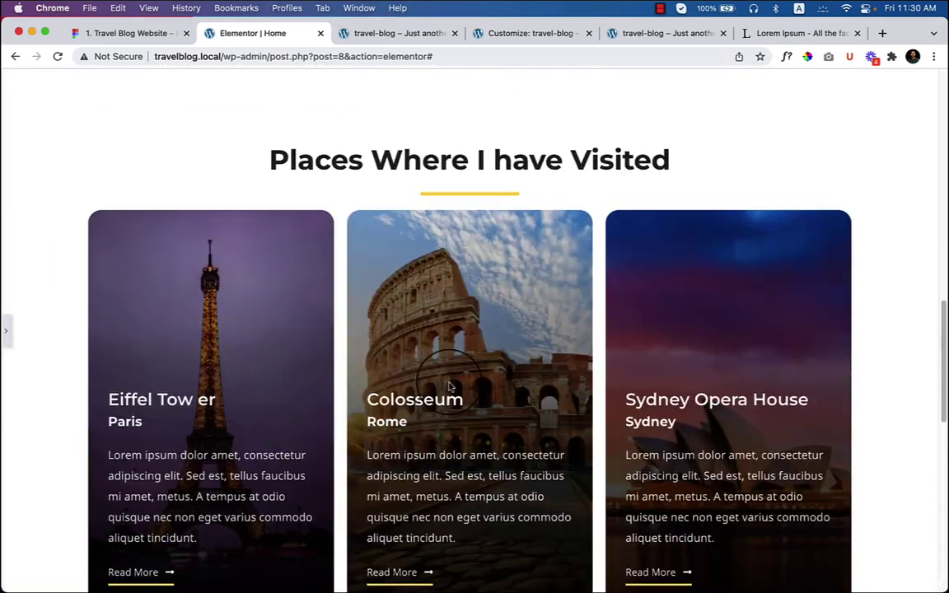
scroll(445, 377, "down", 11)
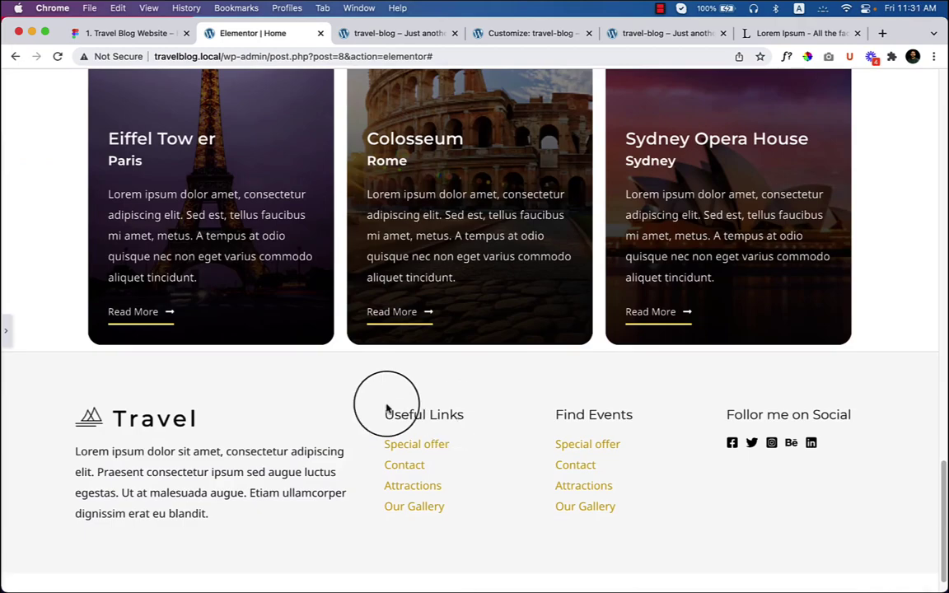
left_click(5, 337)
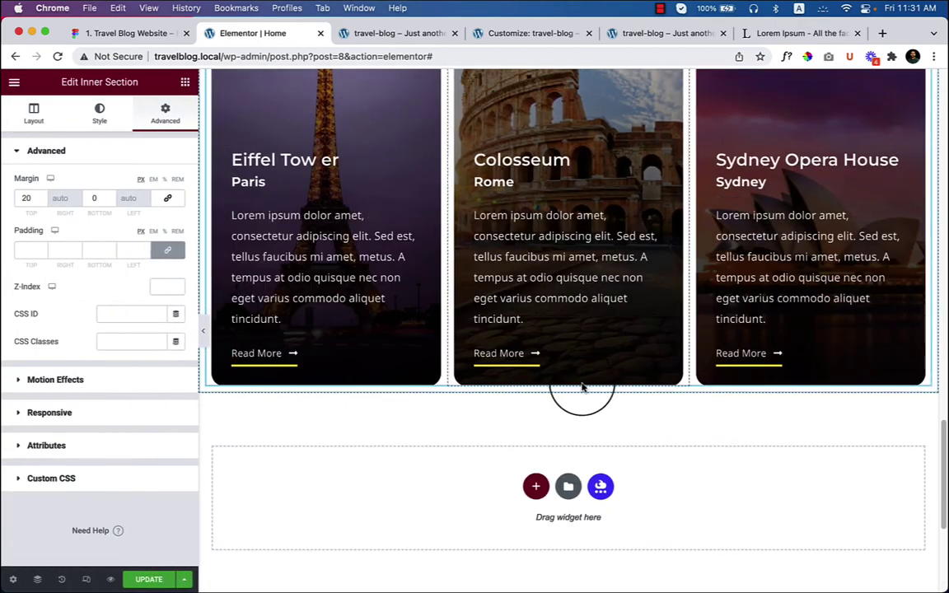
scroll(583, 387, "up", 5)
scroll(624, 384, "up", 8)
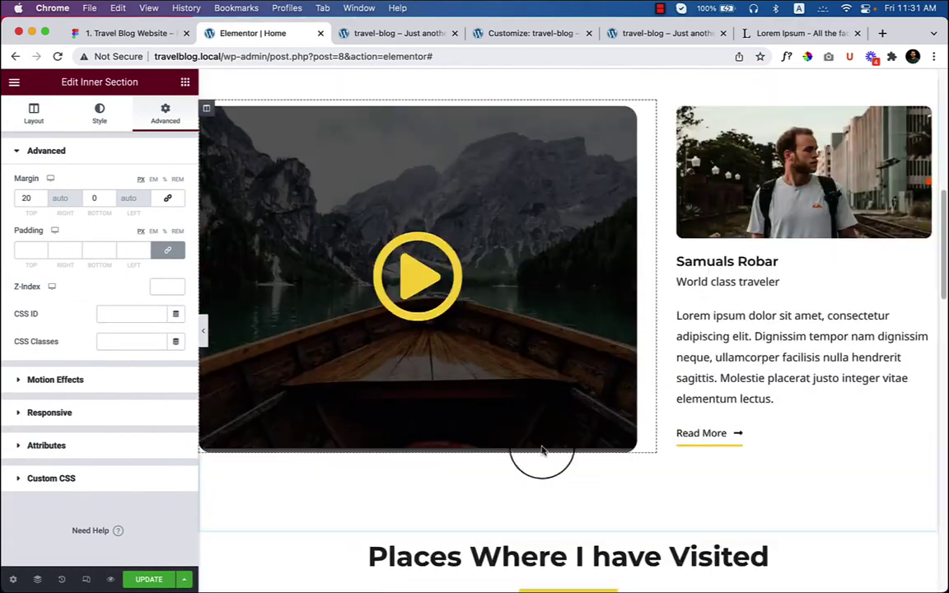
scroll(553, 445, "down", 3)
Select the Places Where I have Visited section and unlink its padding values in Advanced
left_click(568, 363)
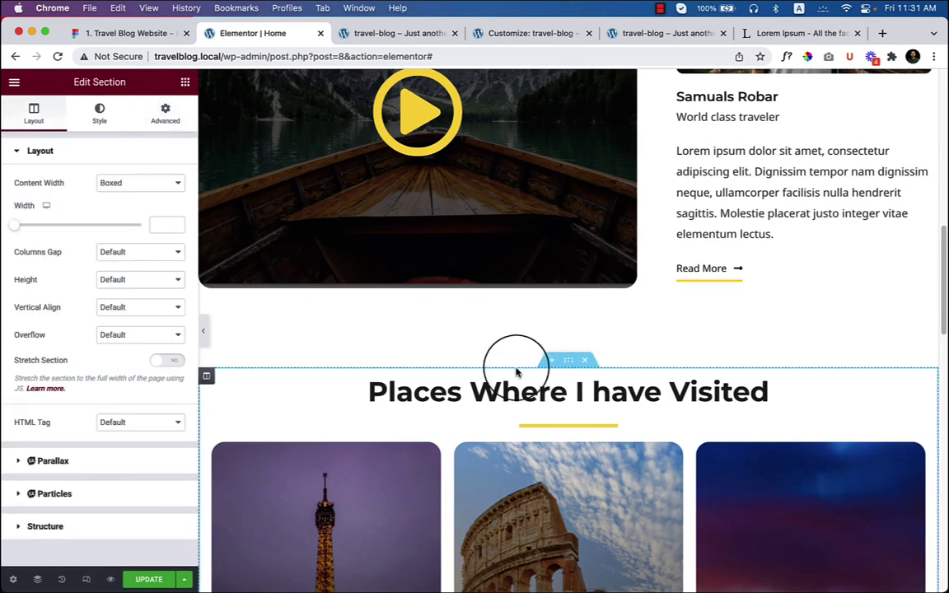
left_click(164, 115)
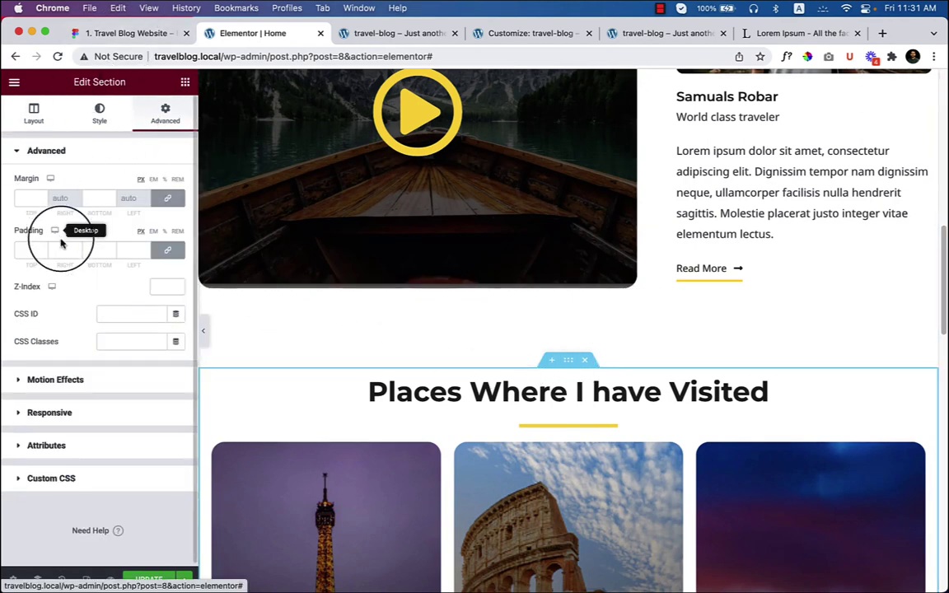
left_click(169, 251)
left_click(96, 250)
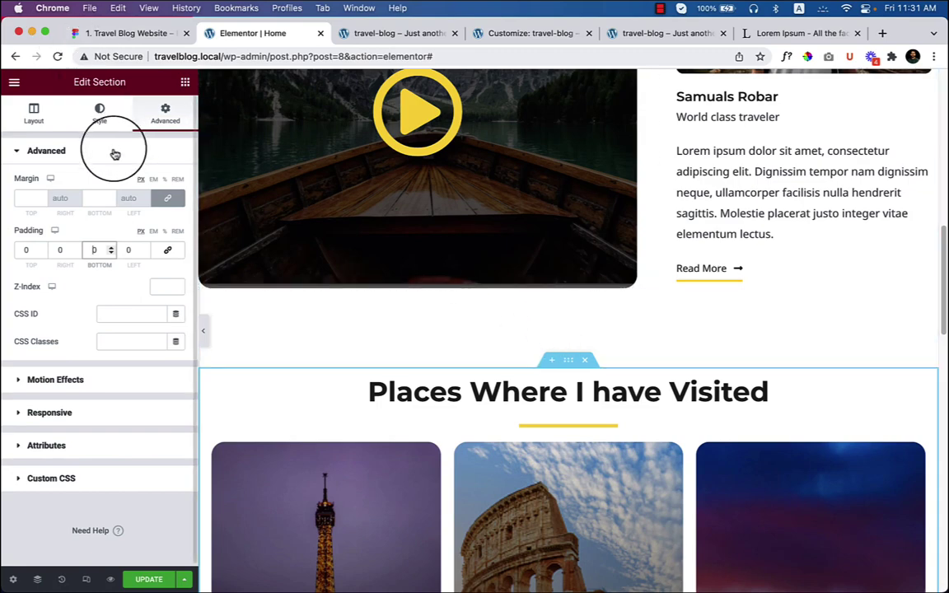
Check the Load More button under the card rows in the Figma design, then return to Elementor
left_click(121, 35)
scroll(412, 317, "up", 5)
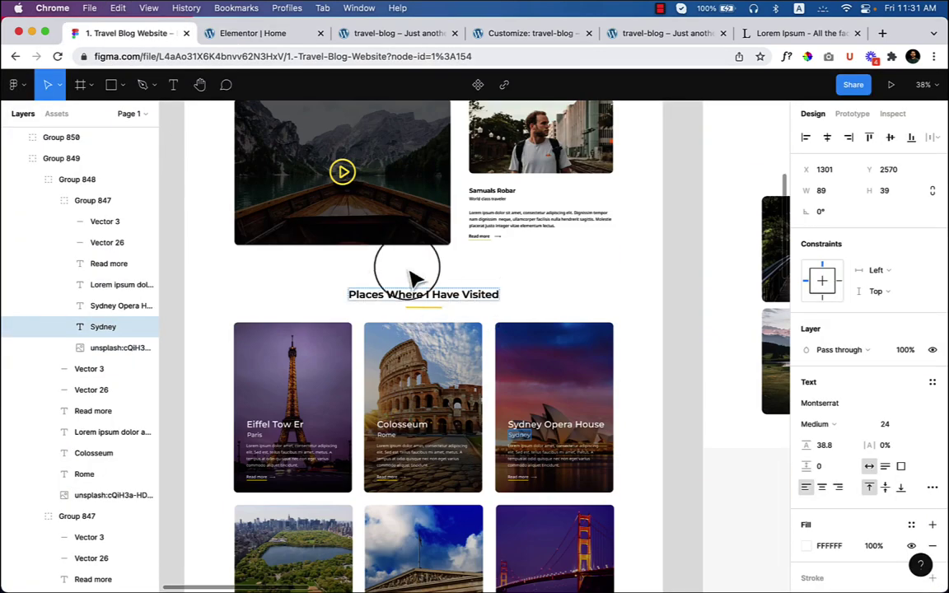
scroll(428, 280, "down", 5)
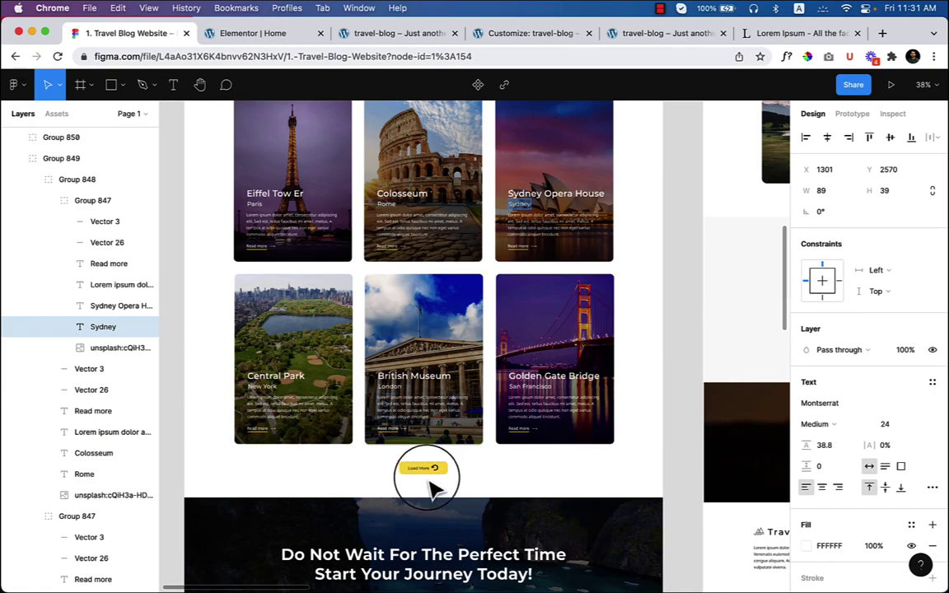
scroll(433, 478, "down", 2)
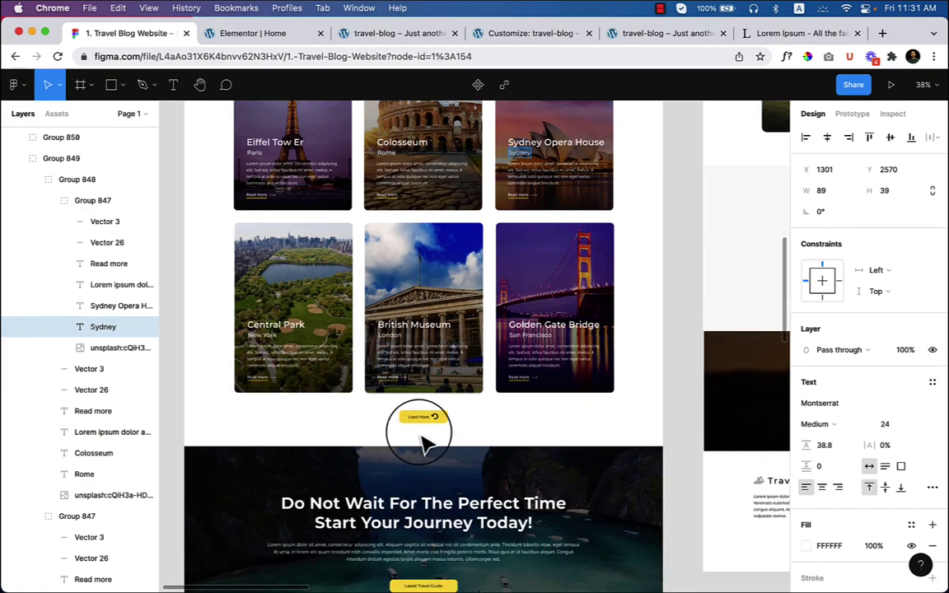
scroll(432, 449, "down", 2)
scroll(428, 453, "down", 2)
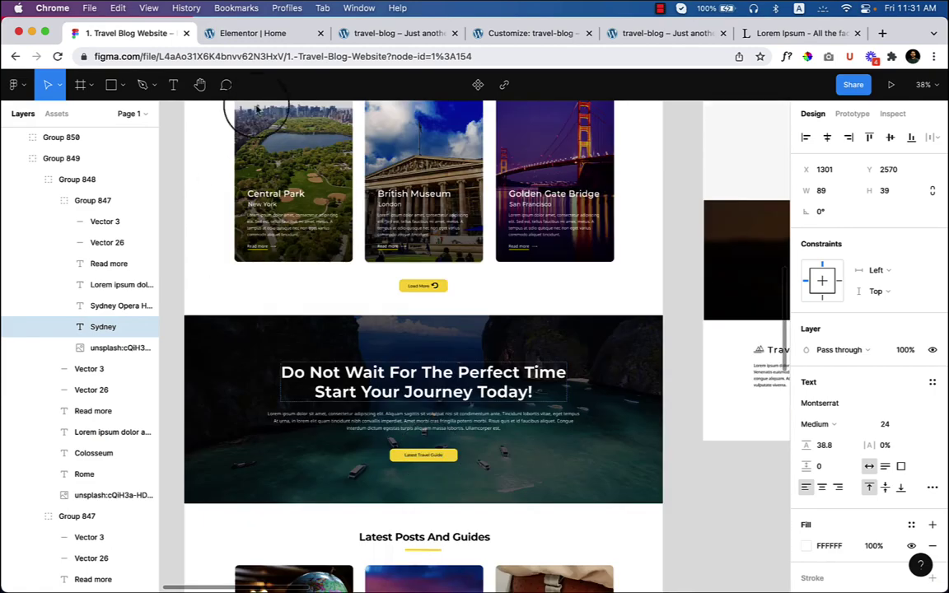
left_click(268, 31)
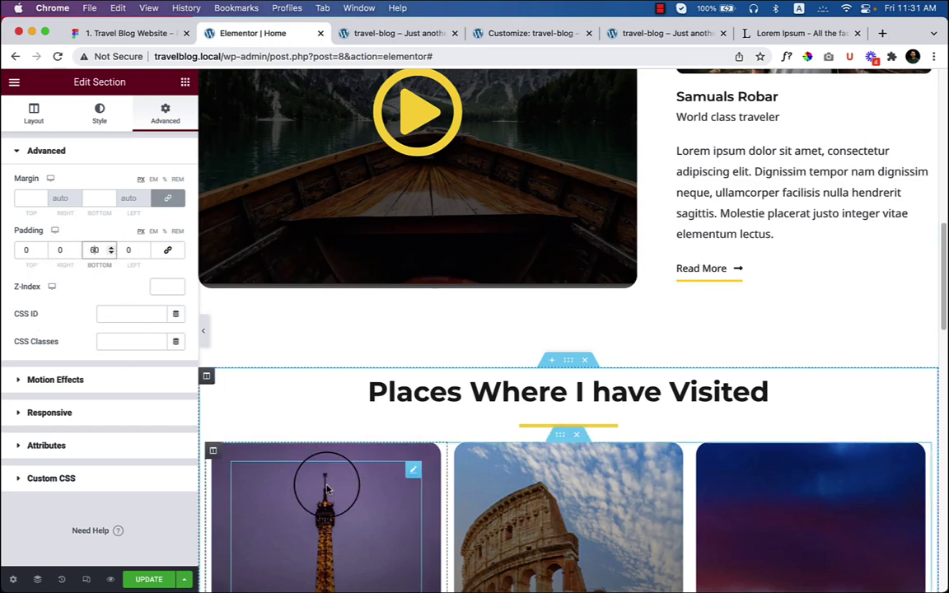
Set the section's bottom padding to 120 px
scroll(542, 396, "down", 5)
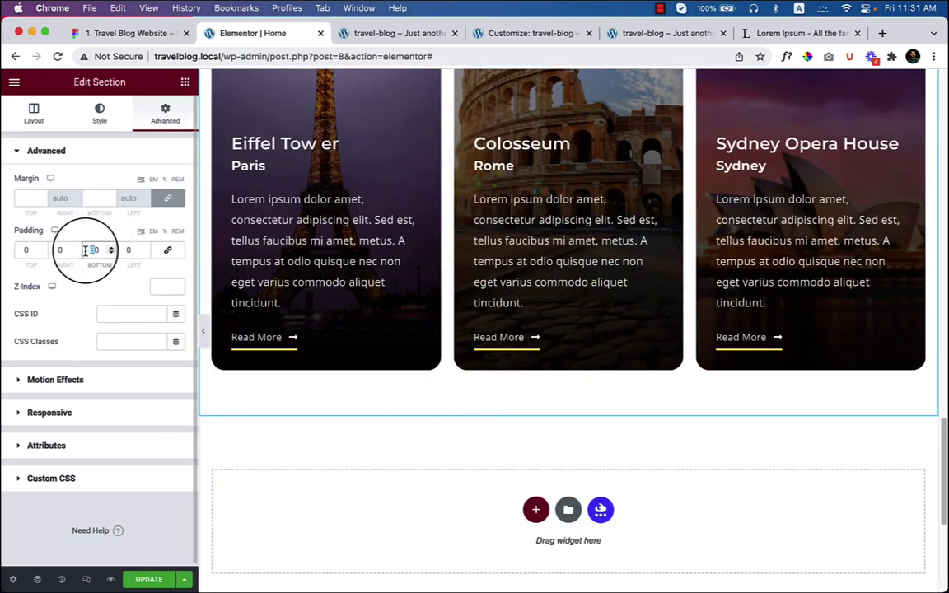
type("120")
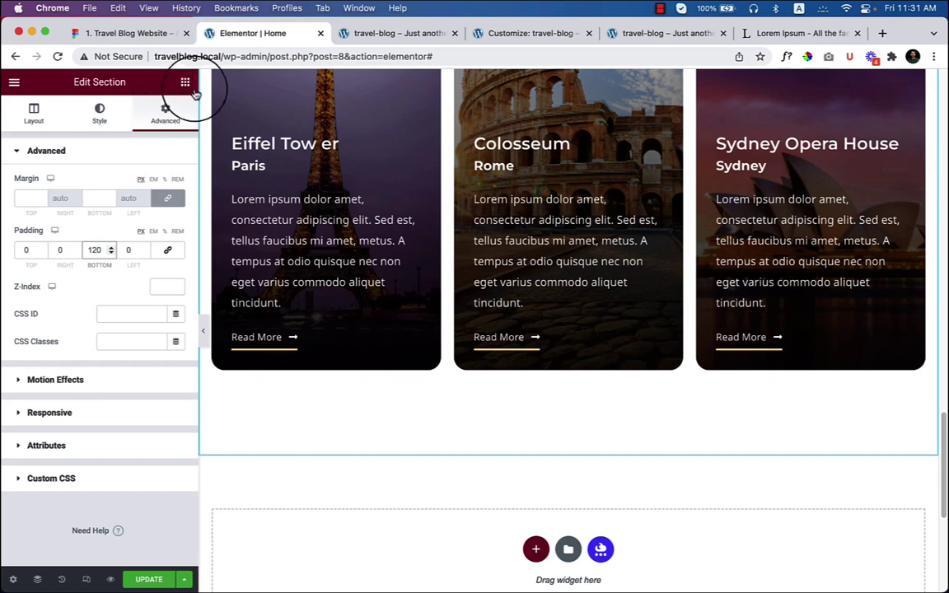
left_click(187, 85)
Add a centred button below the card rows with a top margin of 50
left_click_drag(142, 360, 562, 371)
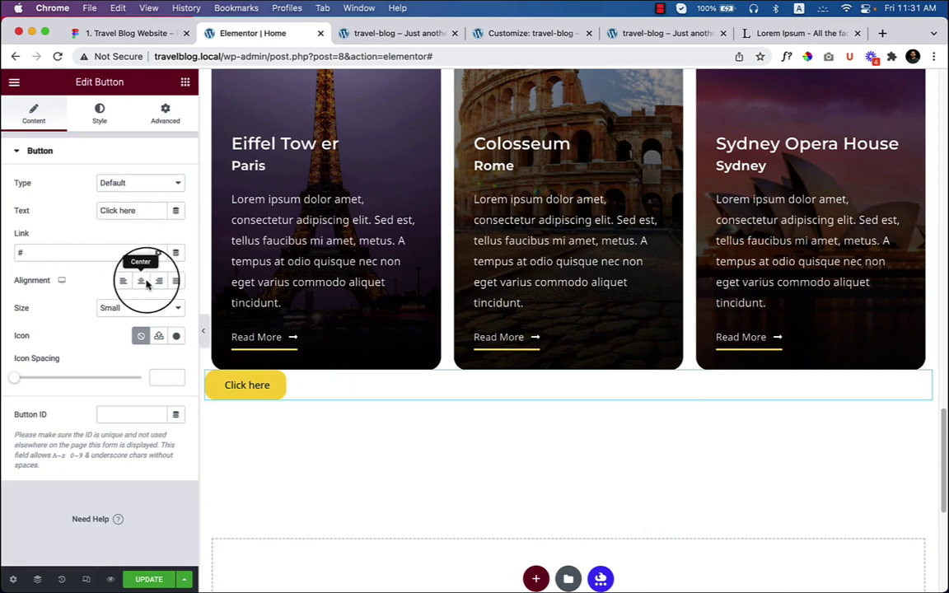
left_click(141, 281)
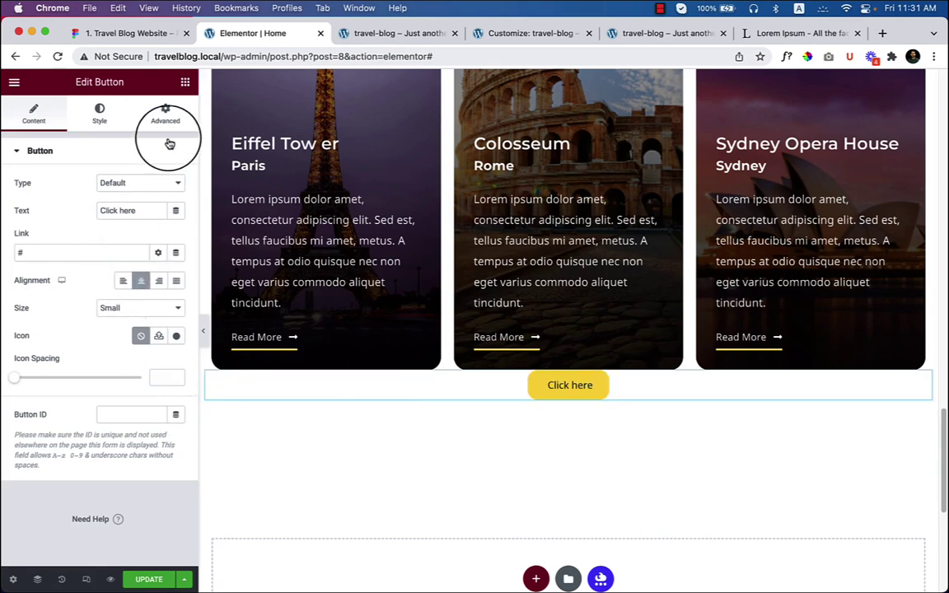
left_click(164, 114)
left_click(167, 198)
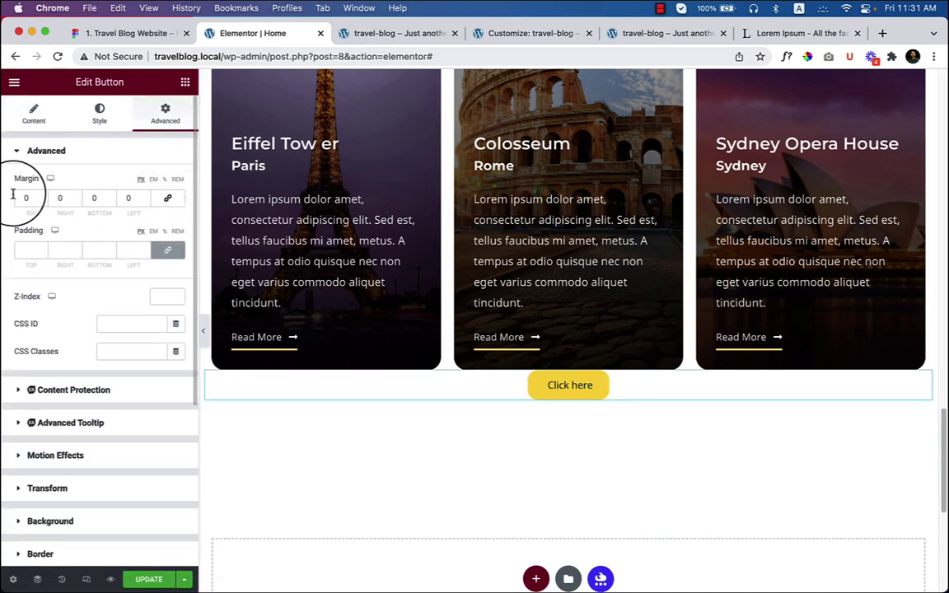
type("7")
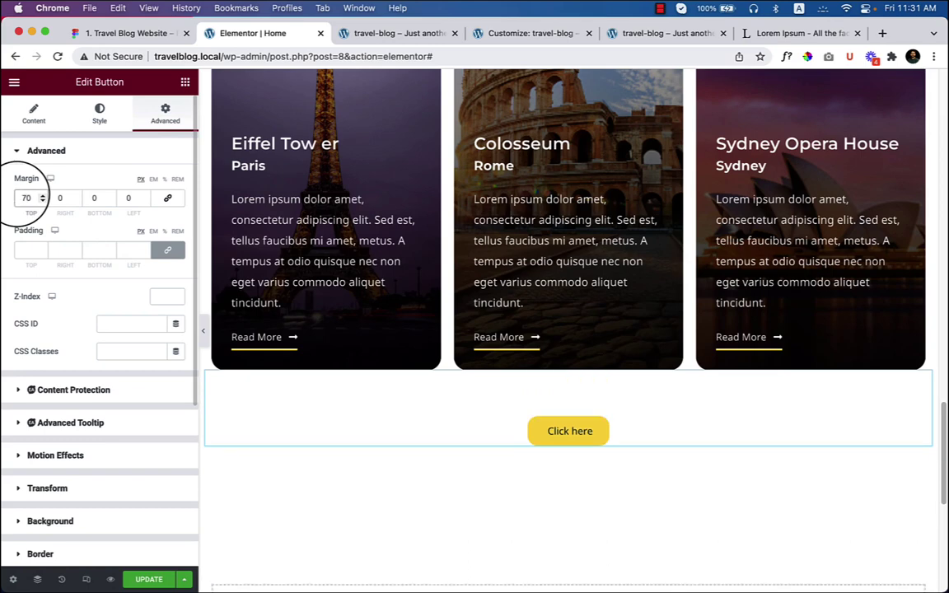
key("BackSpace")
type("5")
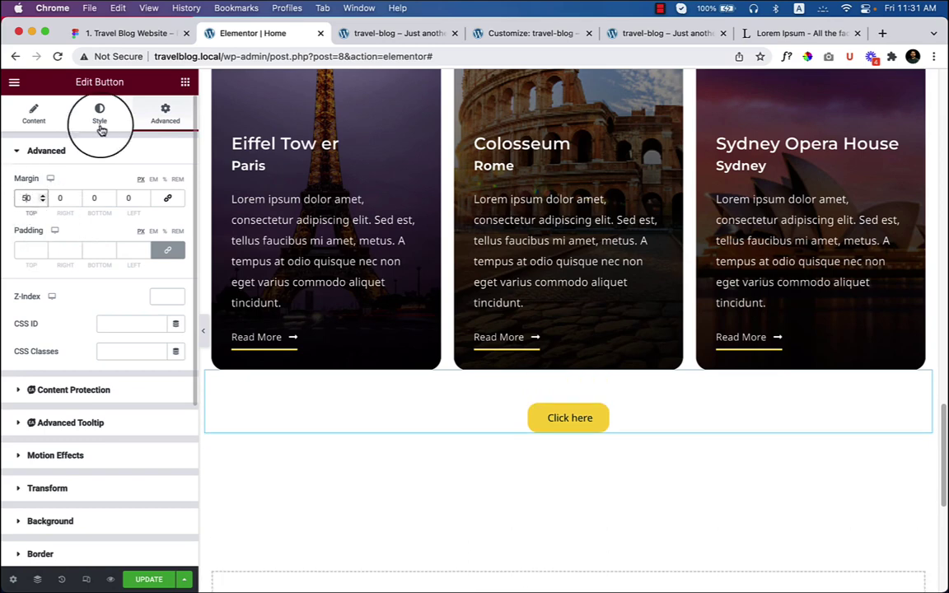
Change the button text to 'Load More' and set its size to Medium
left_click(32, 124)
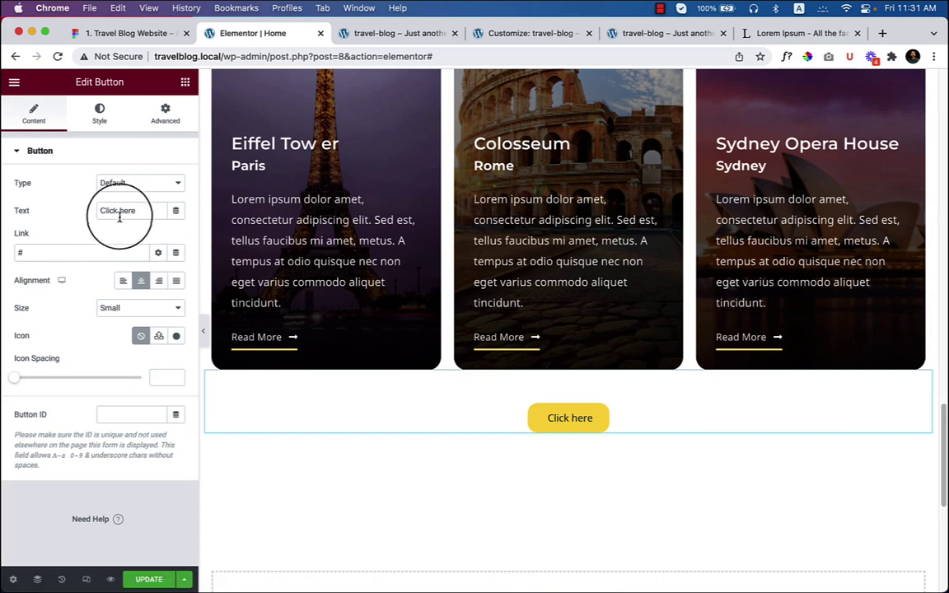
type("Load More")
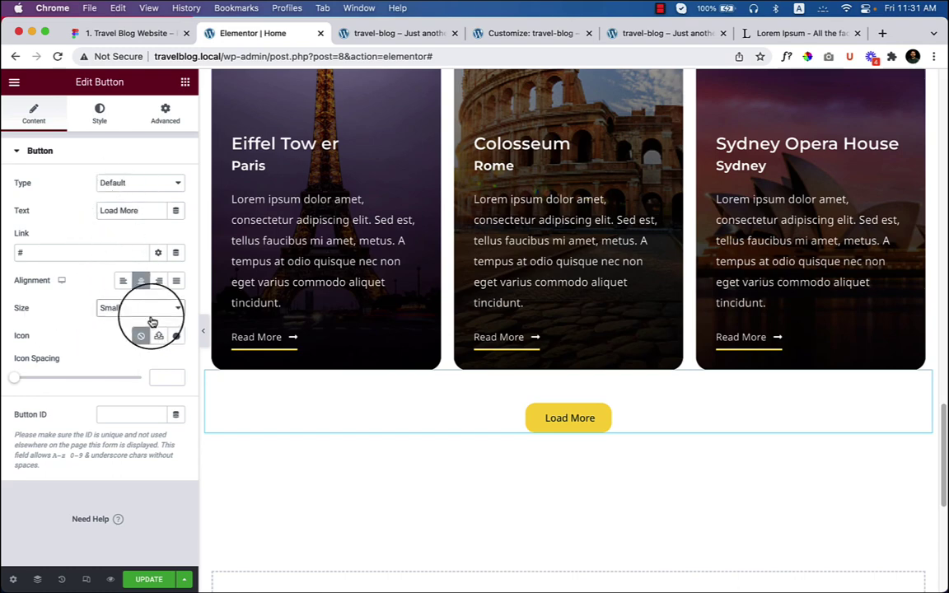
left_click(142, 308)
left_click(147, 337)
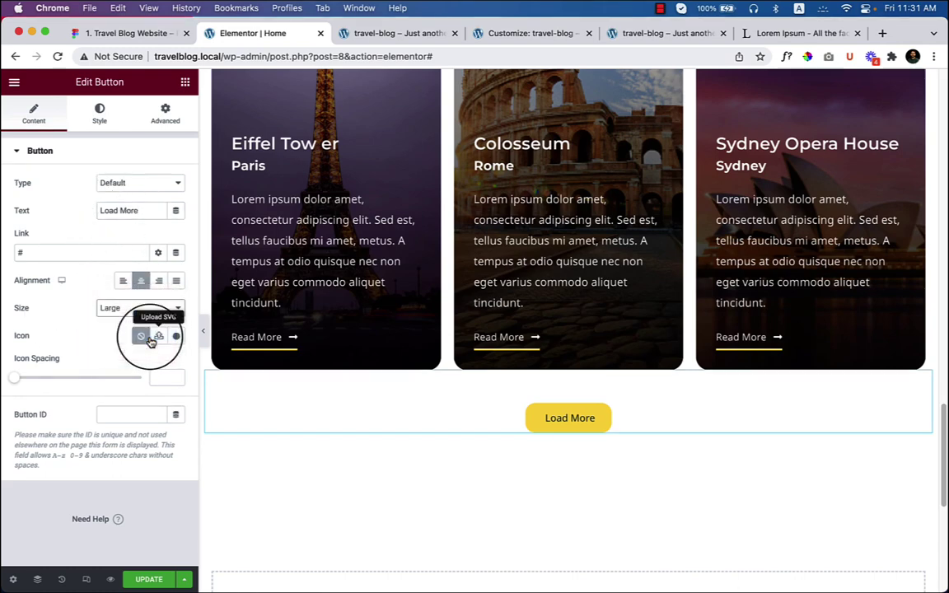
left_click(129, 310)
left_click(132, 295)
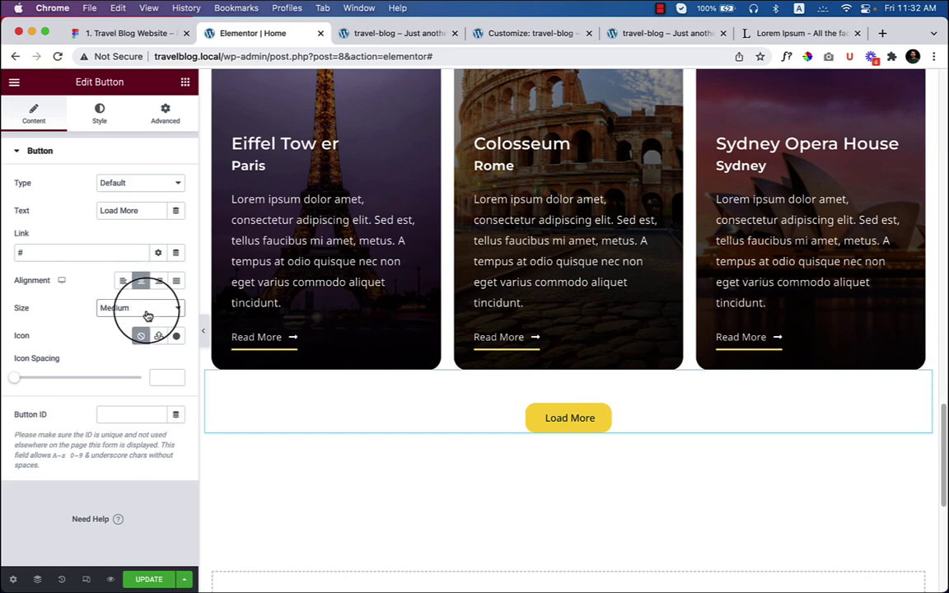
left_click(147, 317)
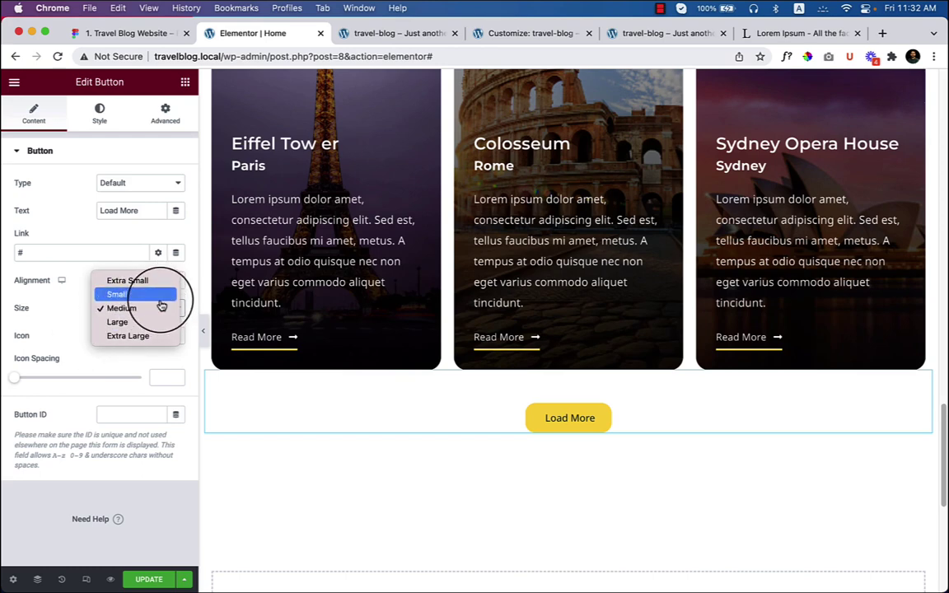
left_click(62, 326)
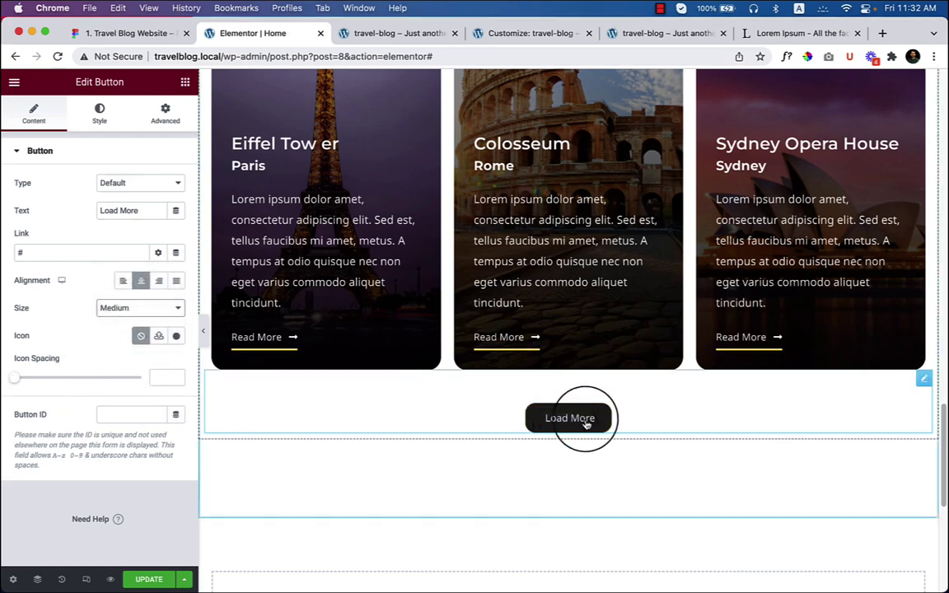
Browse the icon library, trying searches for 'load' and 'roun', then check the Figma design
left_click(177, 337)
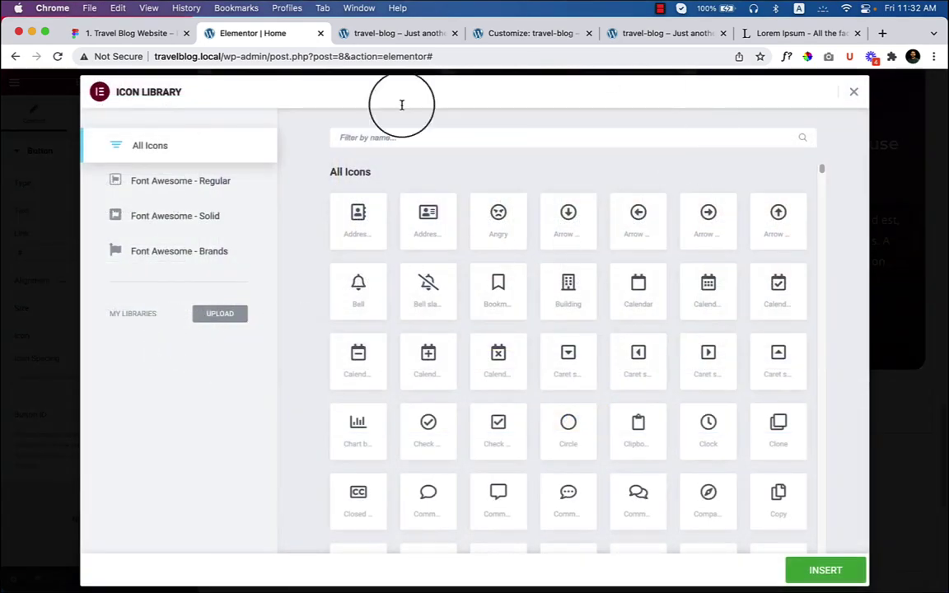
type("load")
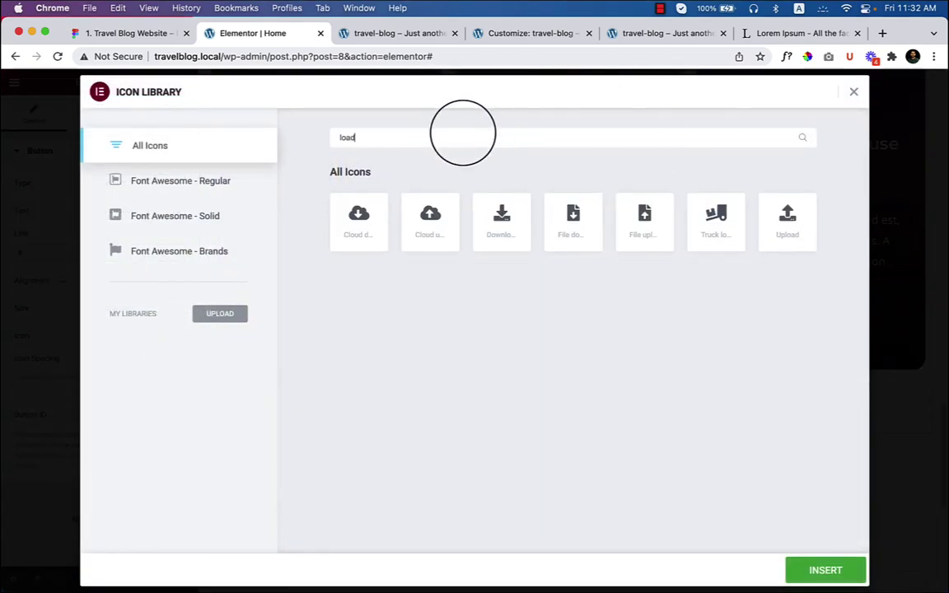
key("BackSpace")
key("BackSpace")
key("BackSpace")
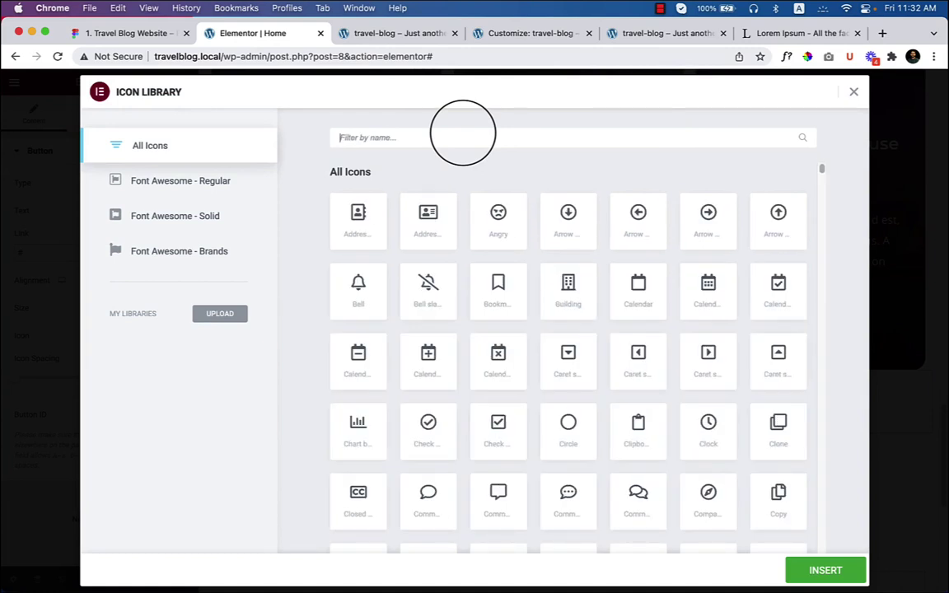
type("roun")
key("BackSpace")
key("BackSpace")
key("BackSpace")
key("BackSpace")
scroll(699, 487, "down", 10)
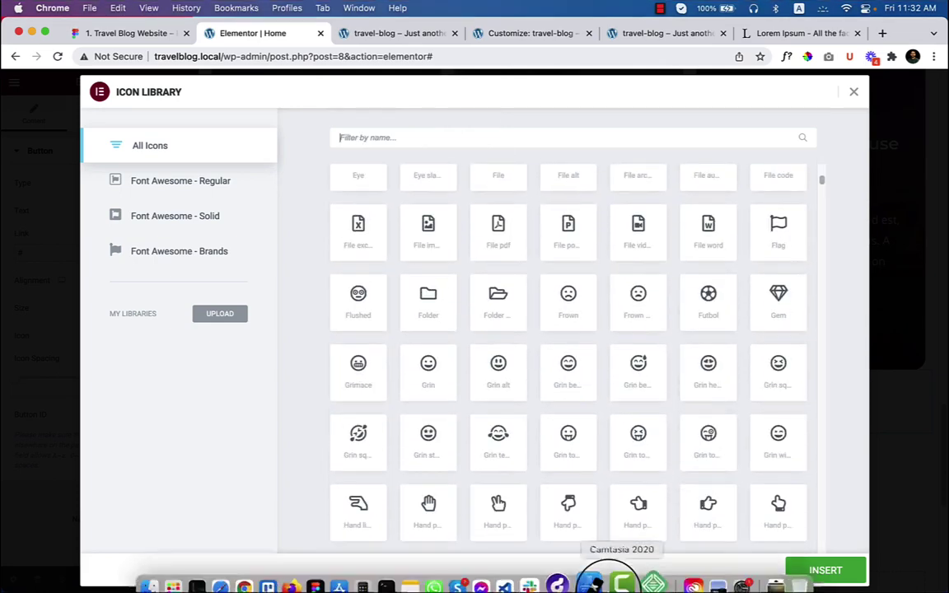
scroll(572, 430, "down", 5)
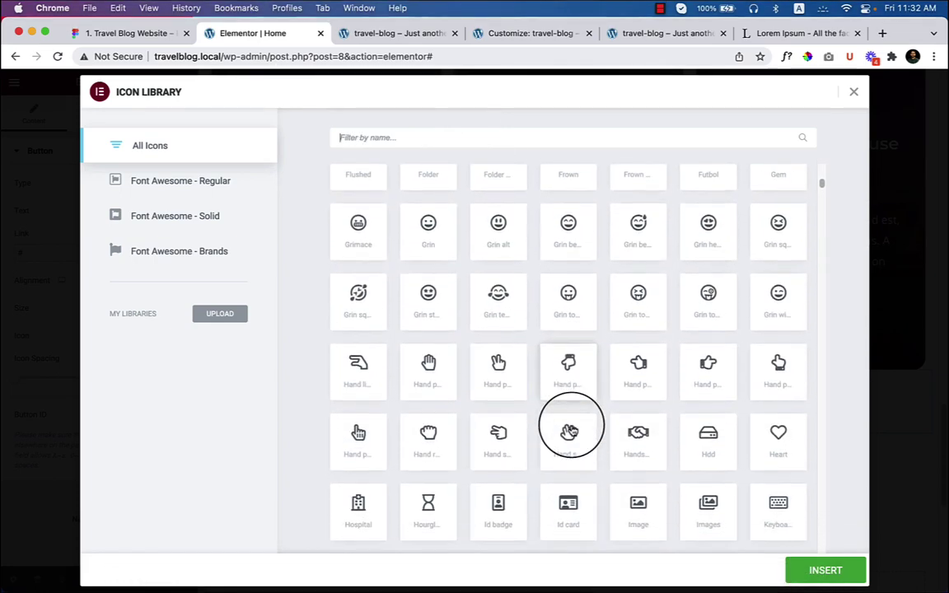
scroll(569, 424, "down", 4)
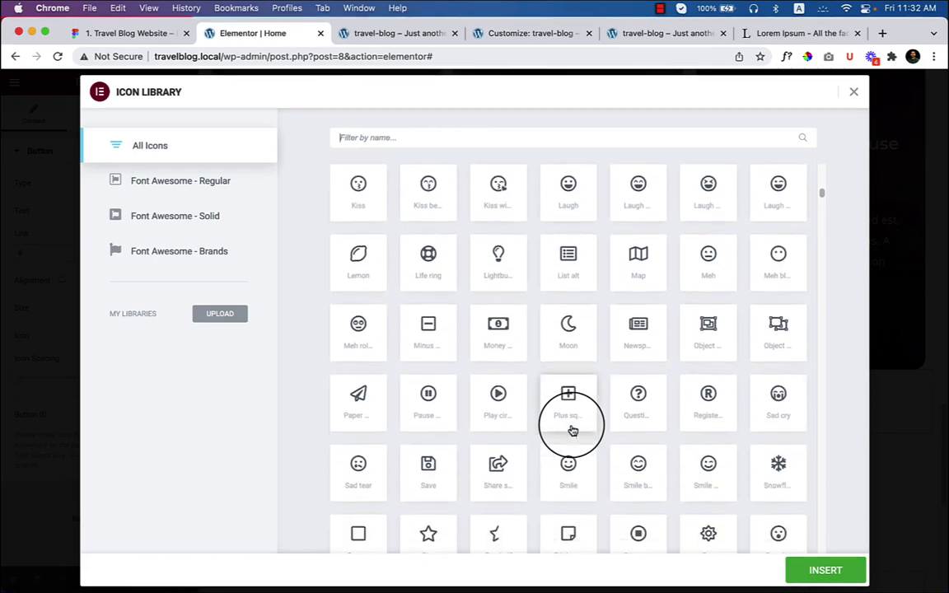
left_click(130, 33)
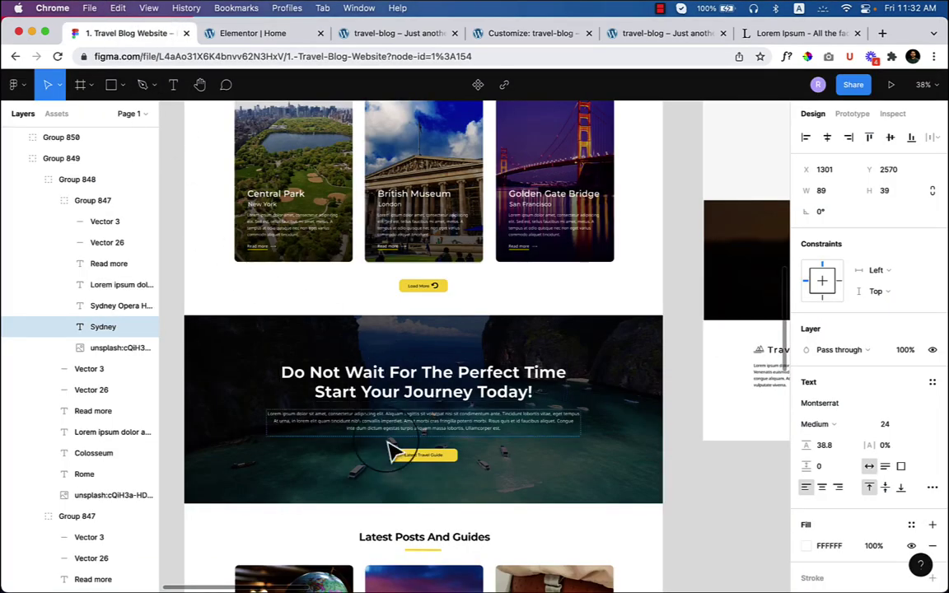
Inspect the reload icon inside Figma's Load More button, then return to Elementor
scroll(436, 285, "up", 10)
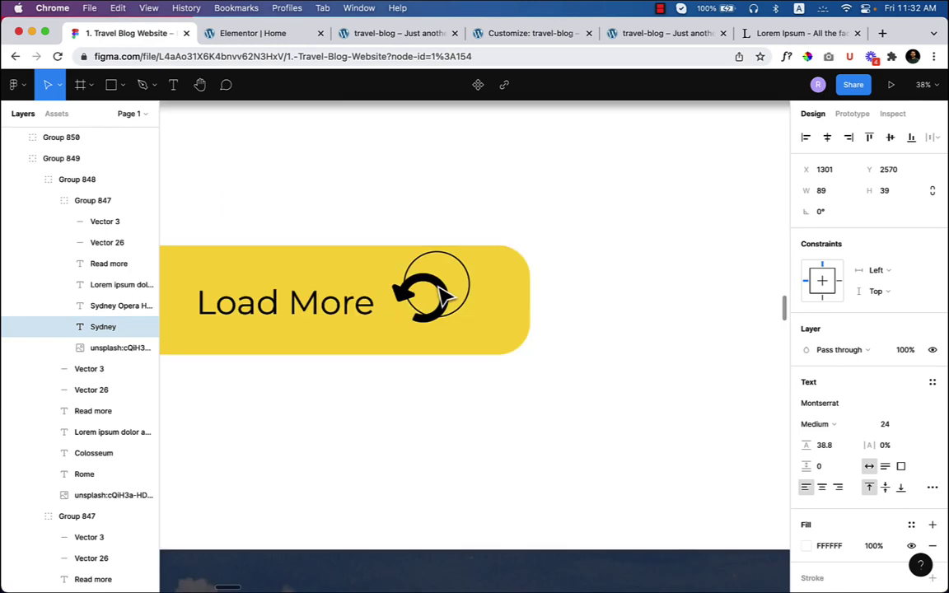
left_click(442, 294)
double_click(443, 294)
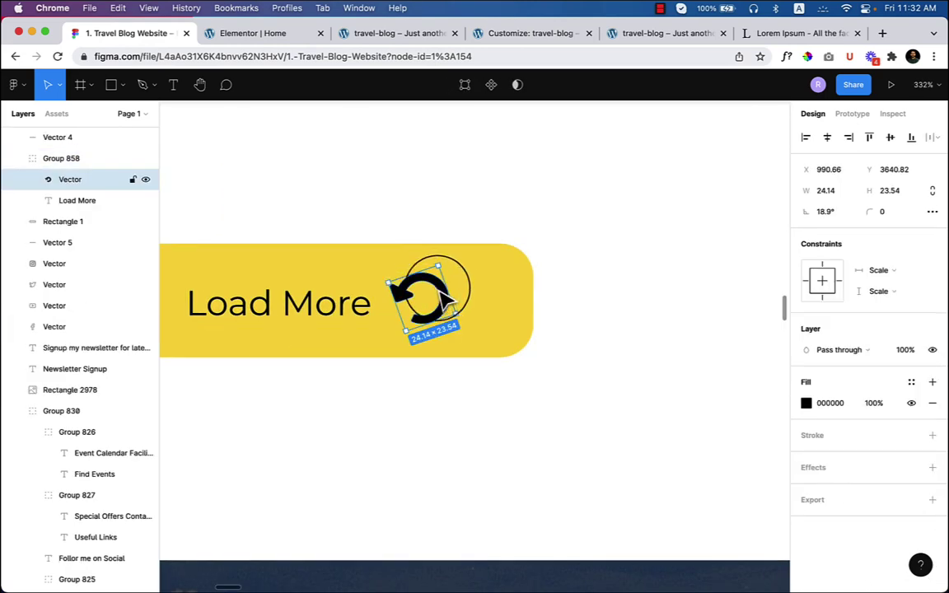
scroll(425, 303, "down", 3)
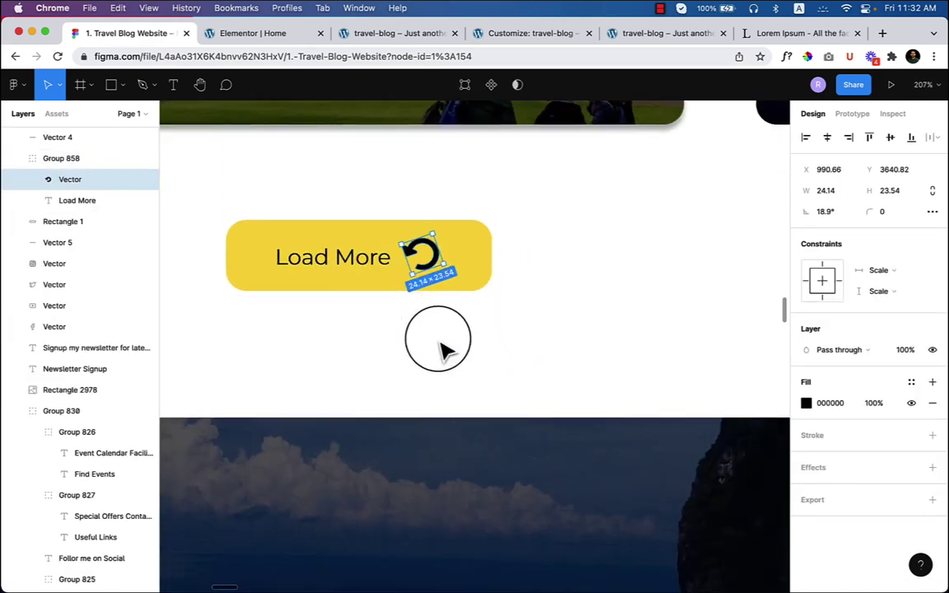
left_click(266, 39)
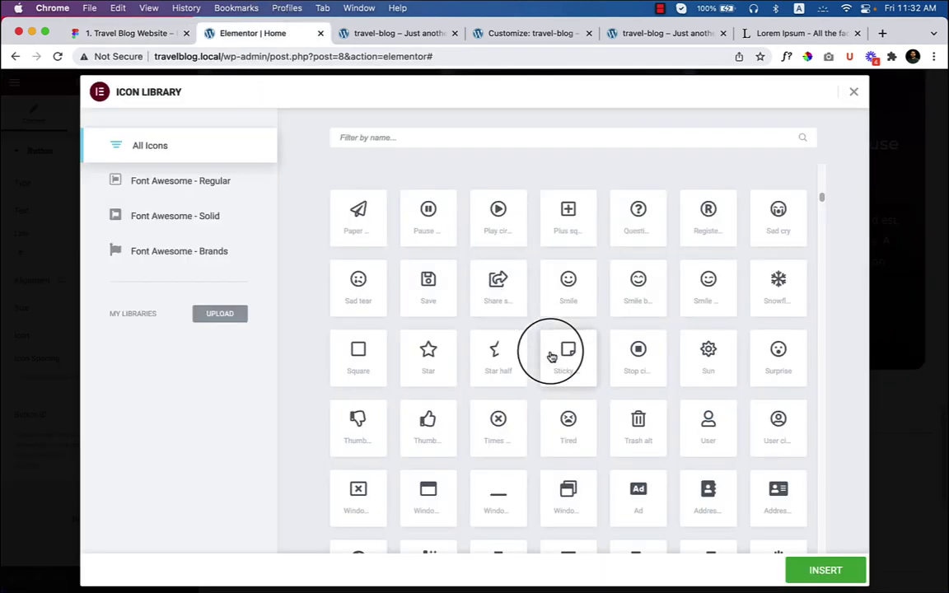
scroll(553, 356, "down", 3)
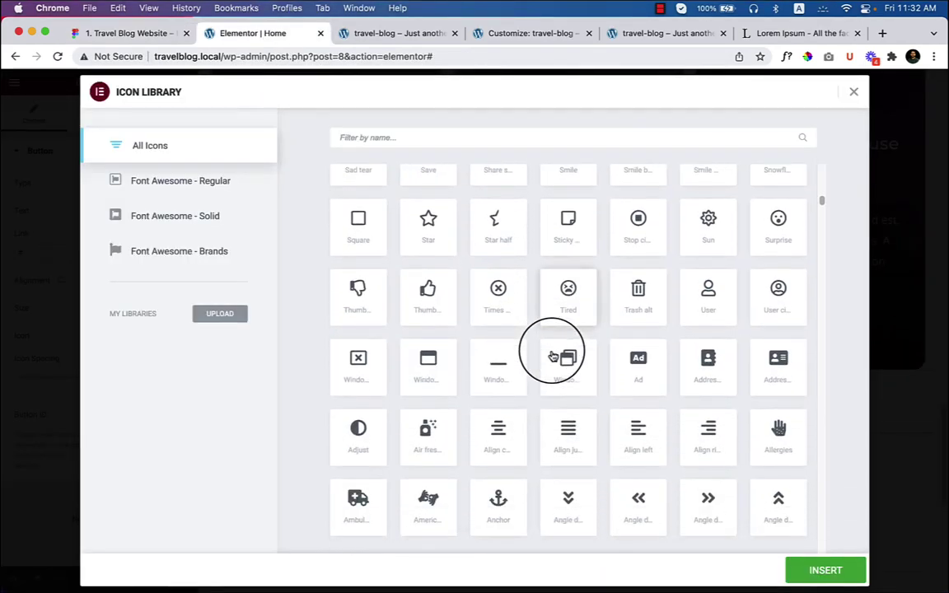
scroll(554, 356, "down", 3)
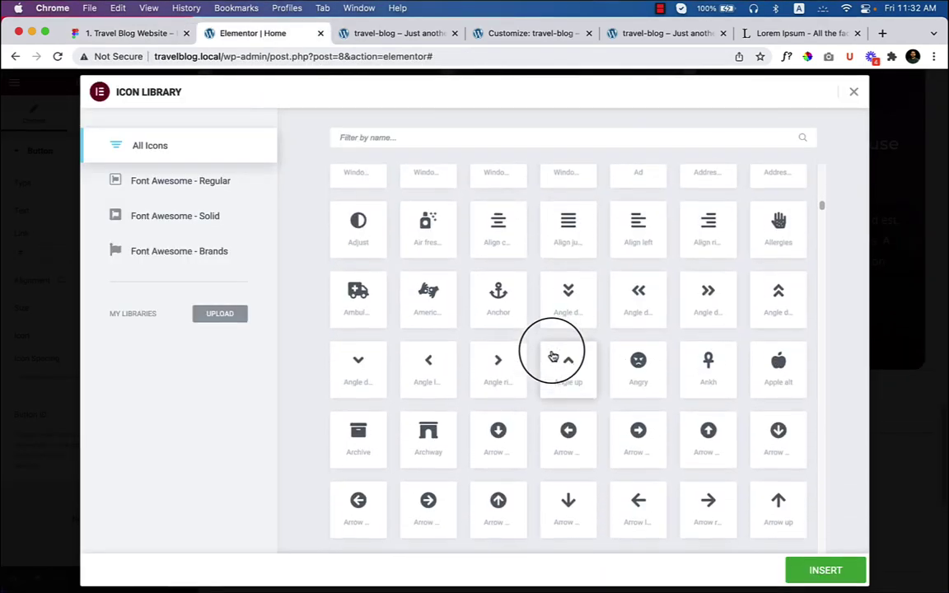
scroll(554, 356, "down", 3)
scroll(554, 356, "down", 4)
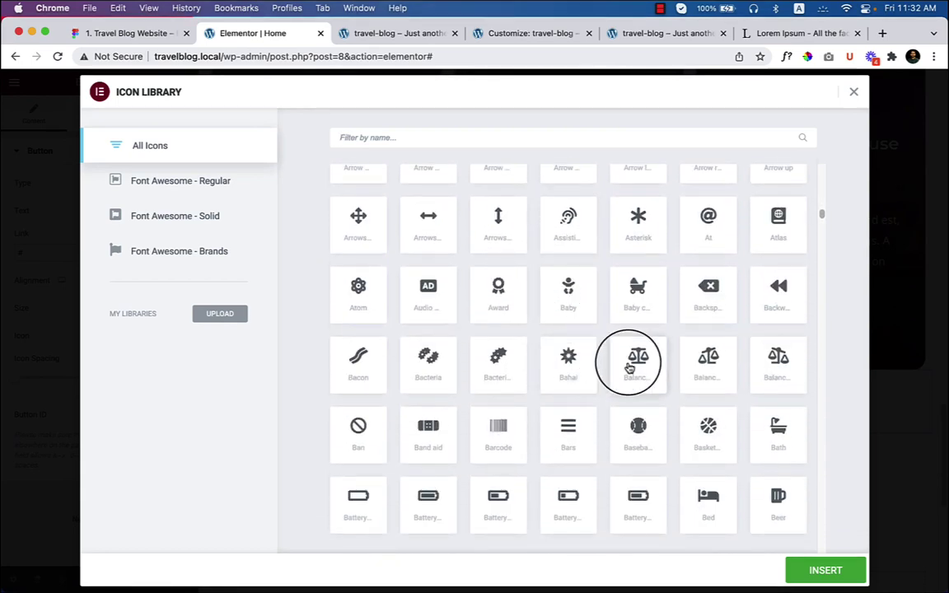
scroll(629, 369, "down", 5)
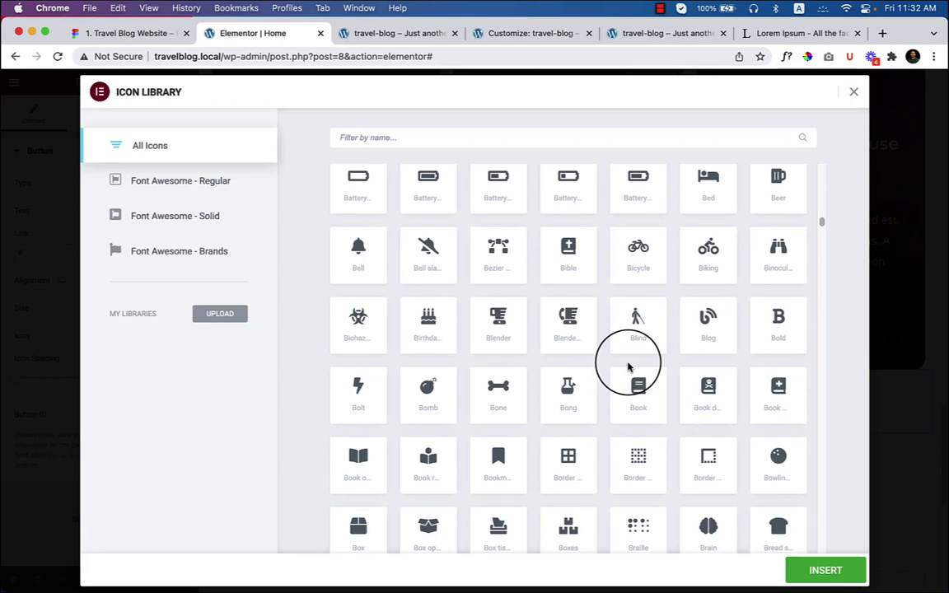
scroll(628, 368, "down", 8)
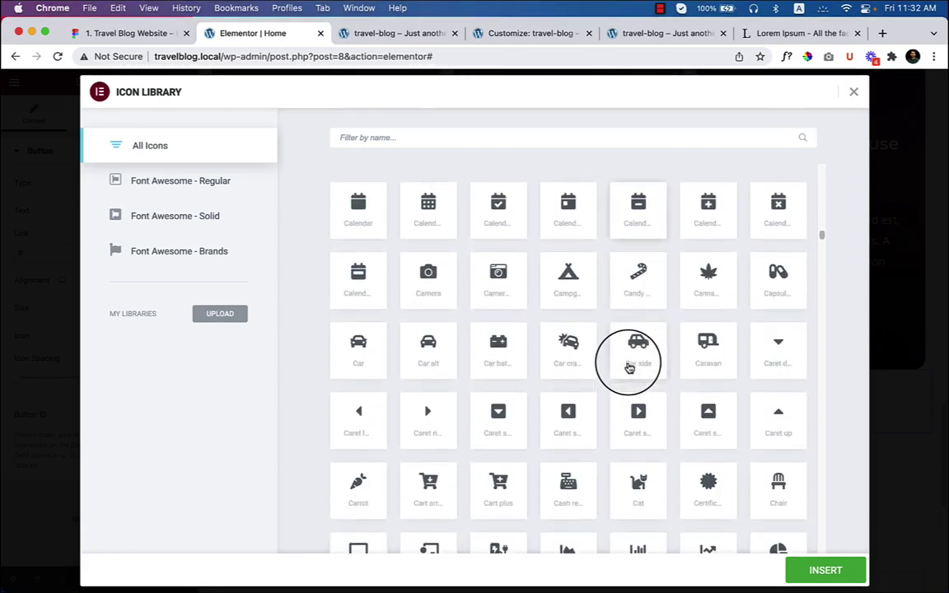
scroll(629, 369, "down", 4)
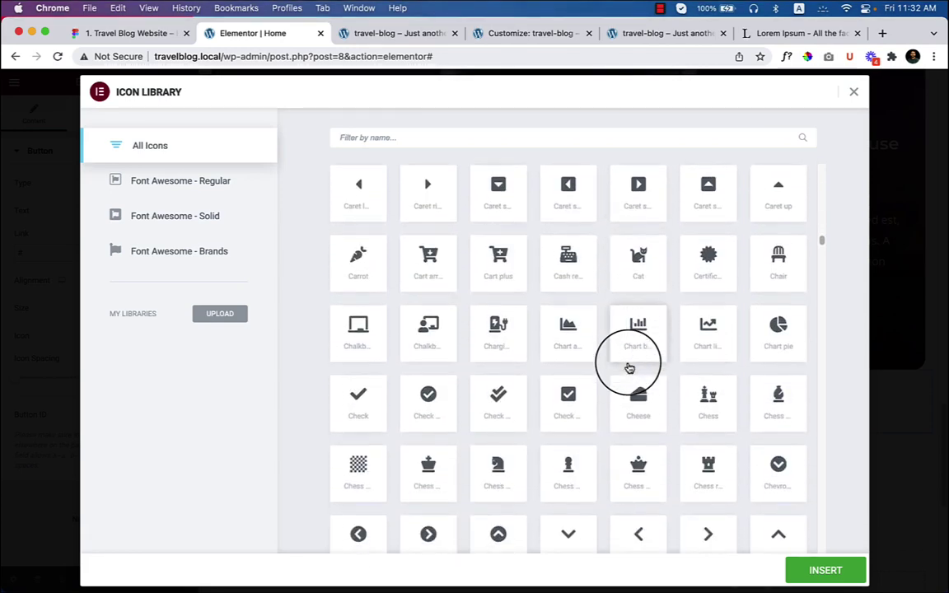
scroll(629, 368, "down", 5)
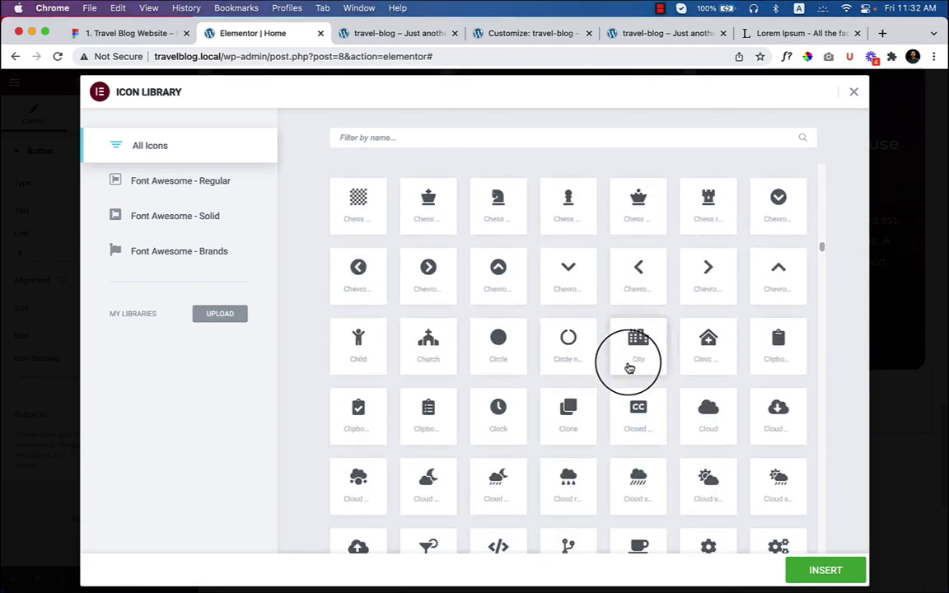
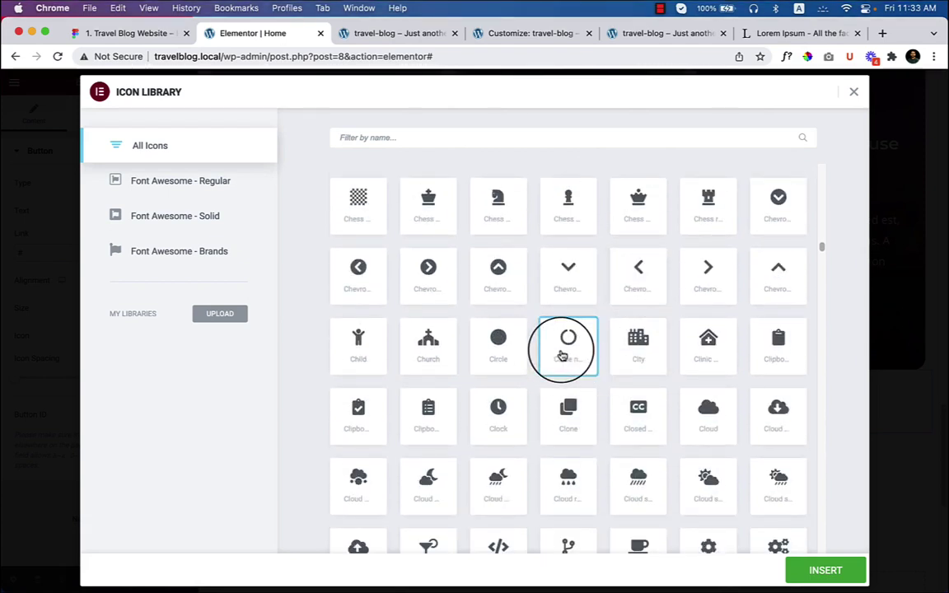
Scroll down the All Icons library and pick the Redo alt icon for the Load More button
scroll(600, 394, "down", 4)
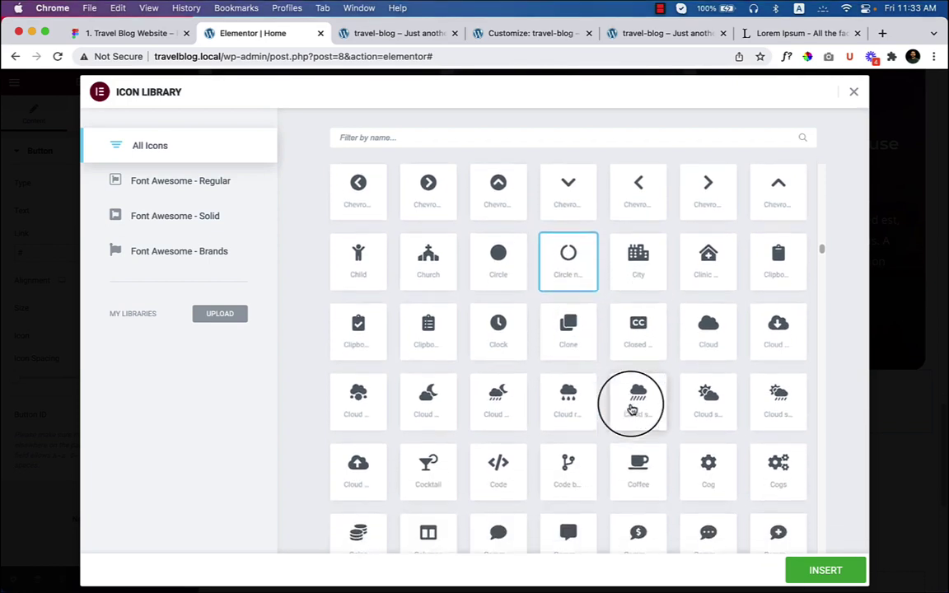
scroll(632, 409, "down", 3)
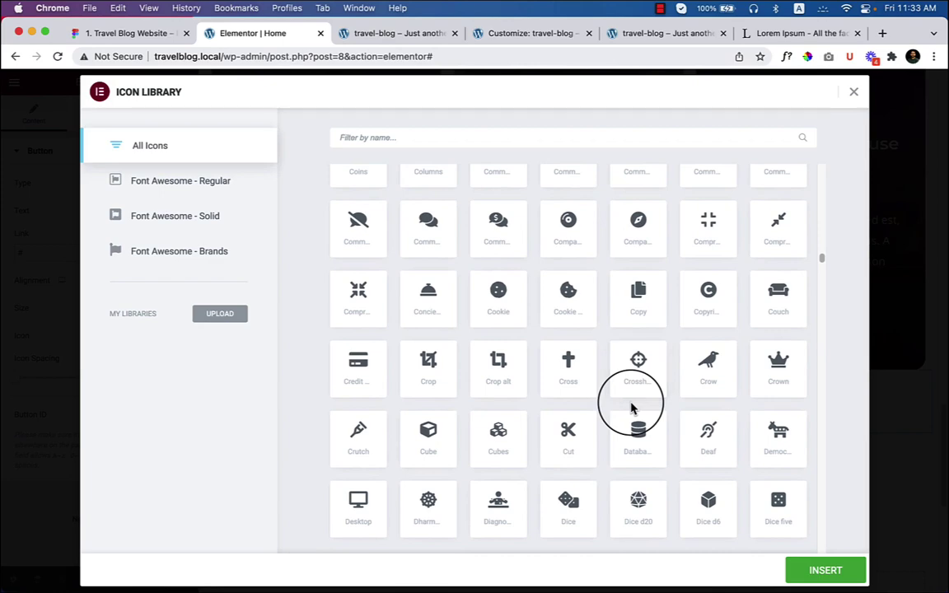
scroll(632, 409, "down", 3)
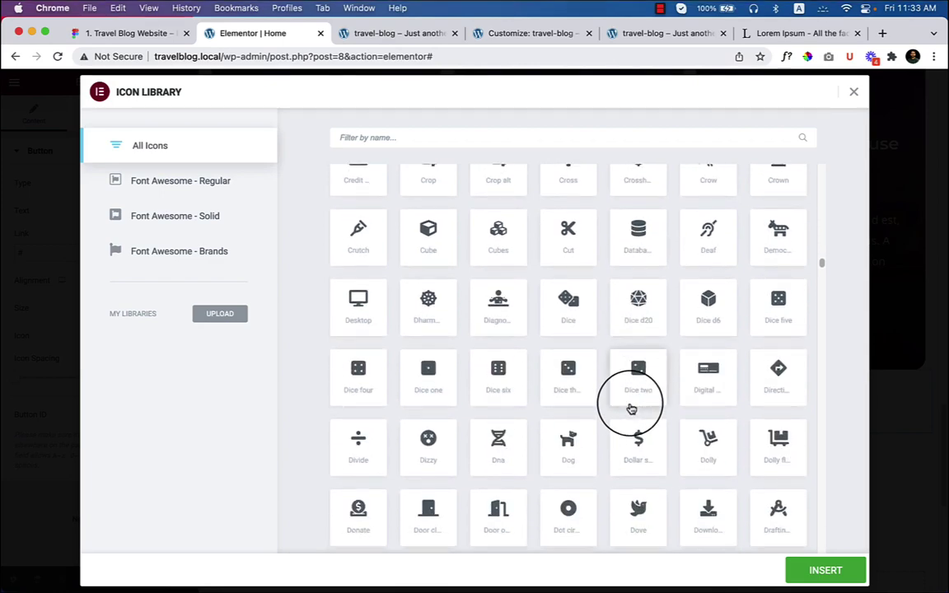
scroll(632, 408, "down", 2)
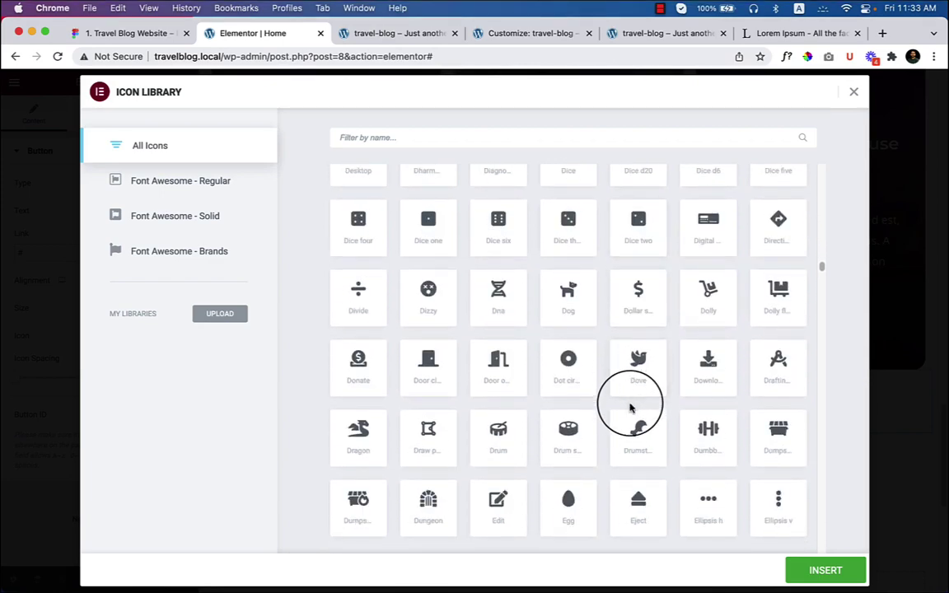
scroll(630, 408, "down", 1)
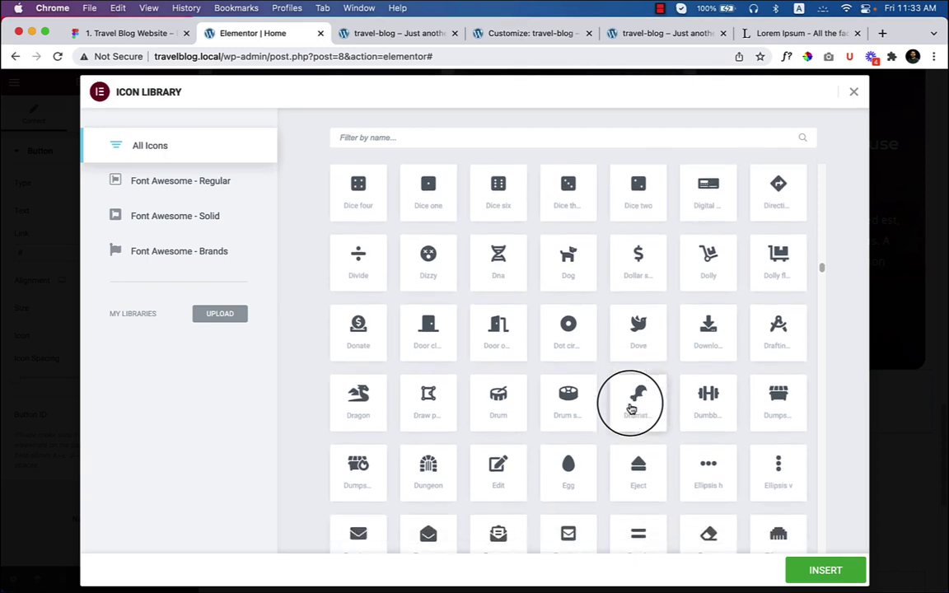
scroll(631, 409, "down", 2)
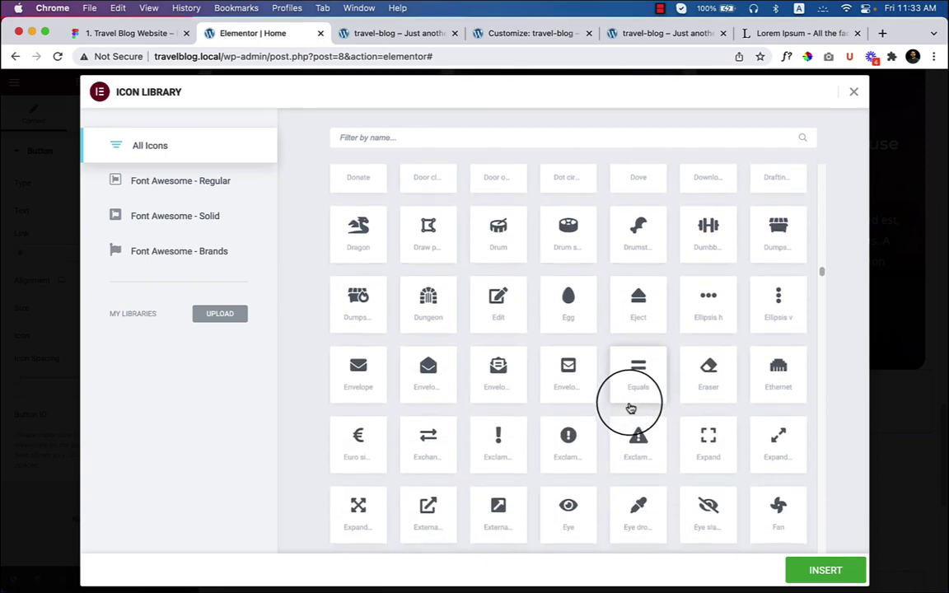
scroll(630, 408, "down", 2)
scroll(630, 409, "down", 6)
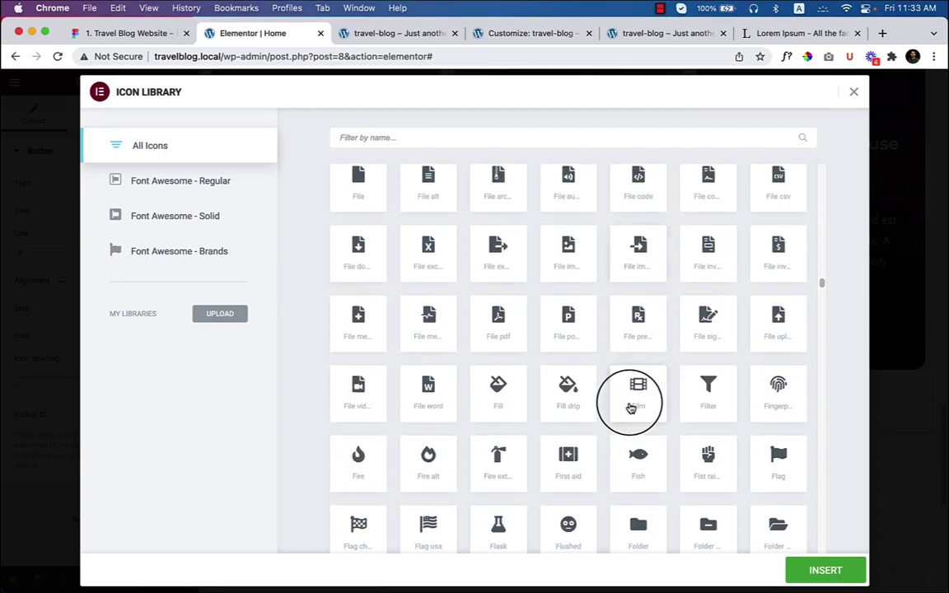
scroll(631, 409, "down", 5)
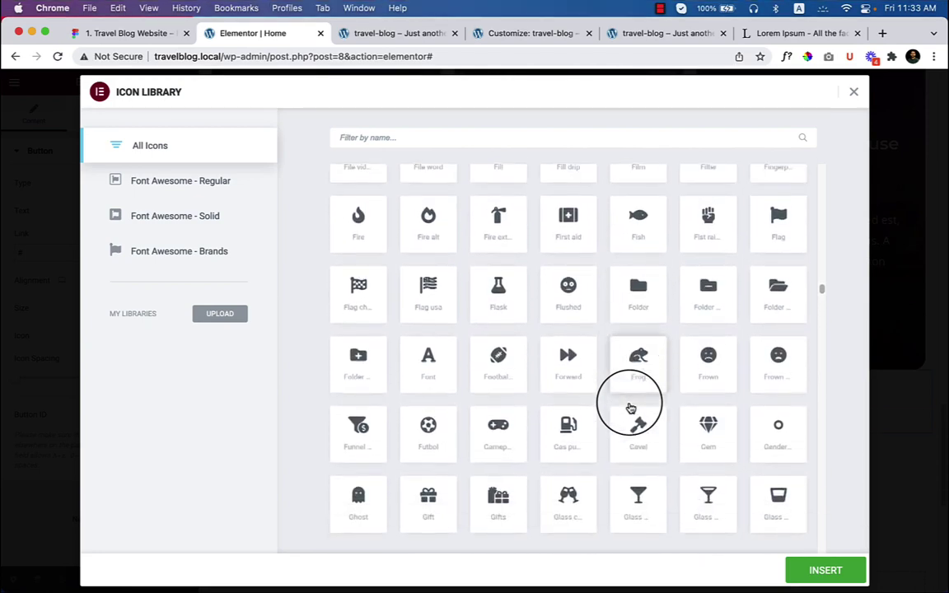
scroll(631, 409, "down", 4)
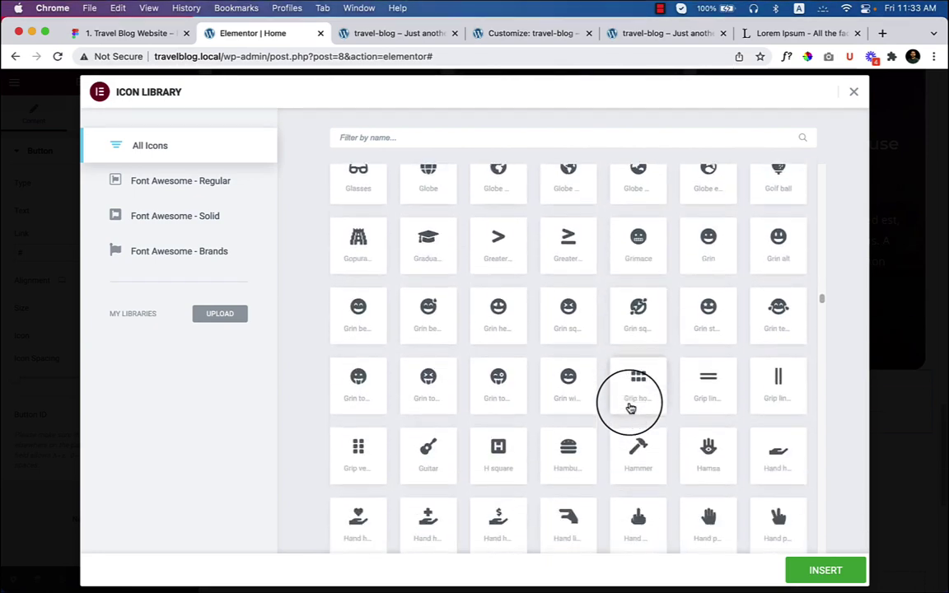
scroll(616, 400, "down", 5)
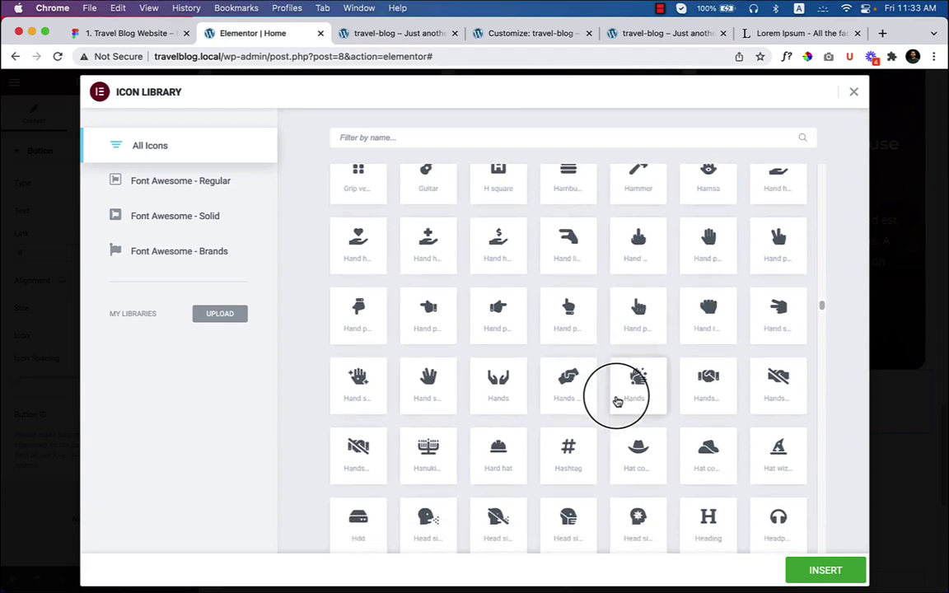
scroll(617, 400, "down", 1)
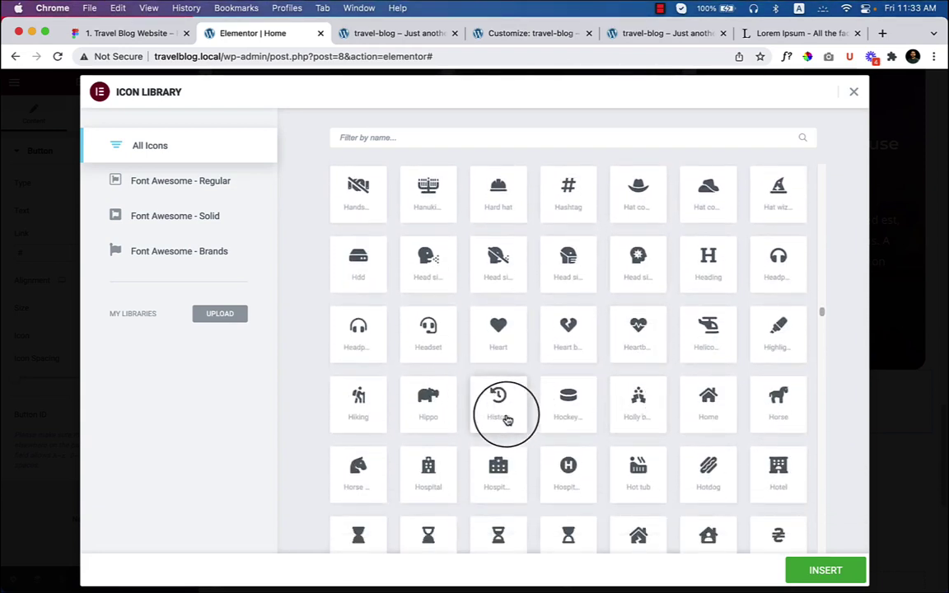
scroll(507, 418, "down", 1)
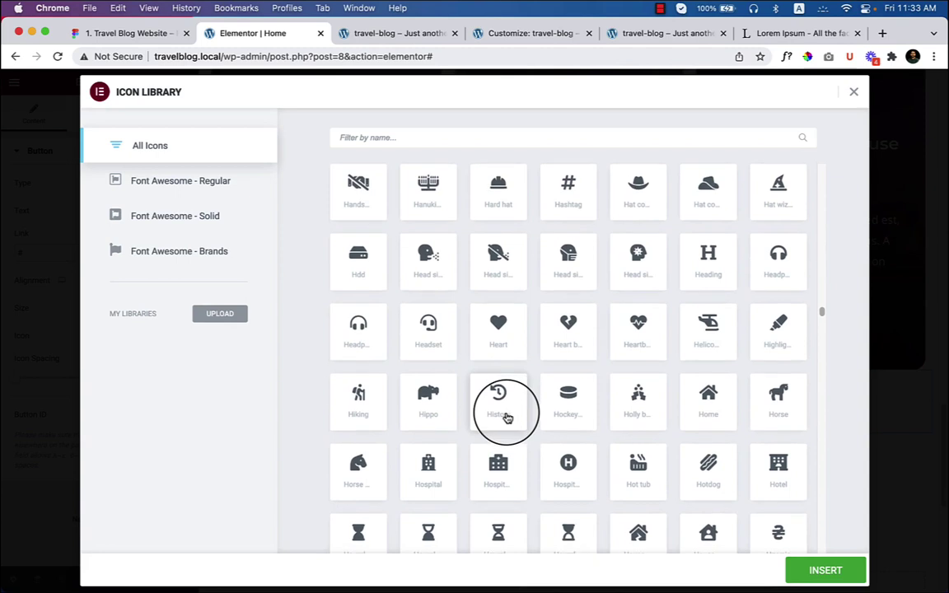
scroll(507, 418, "down", 2)
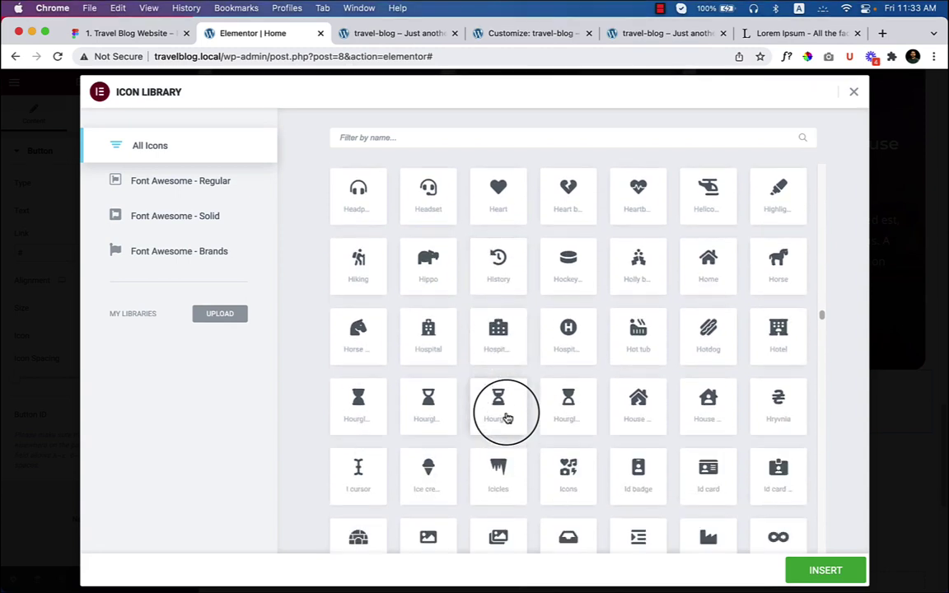
scroll(507, 418, "down", 2)
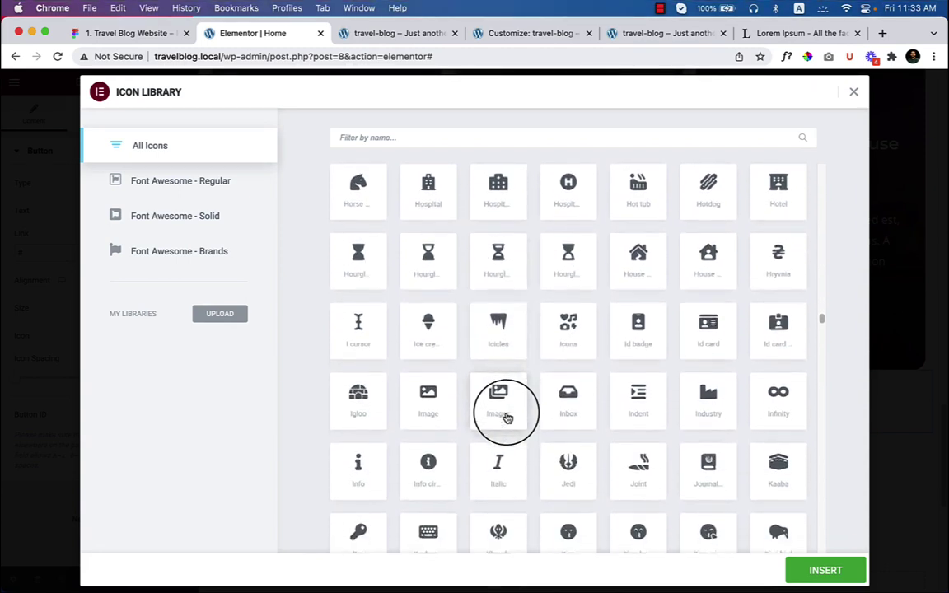
scroll(507, 418, "down", 2)
scroll(507, 418, "down", 4)
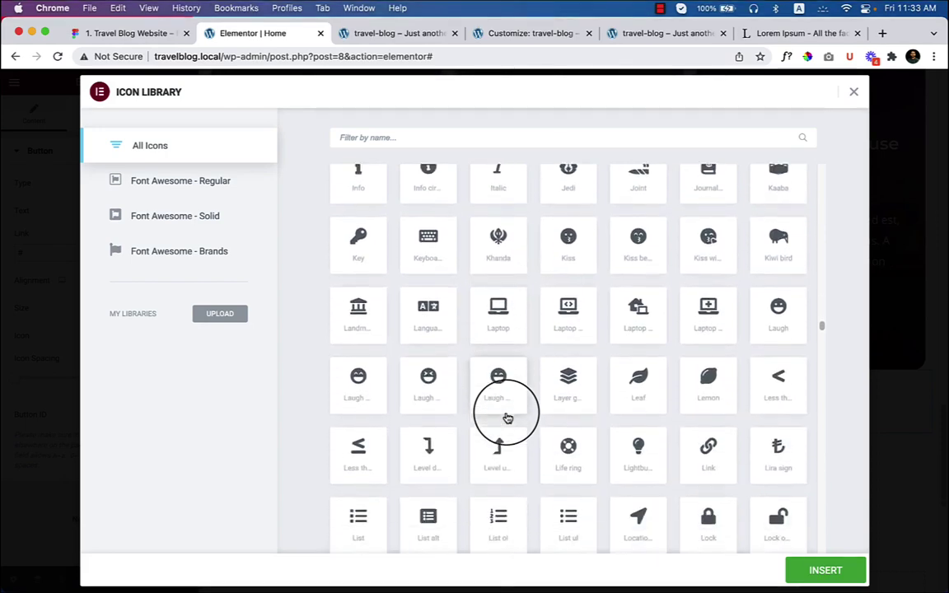
scroll(507, 418, "down", 8)
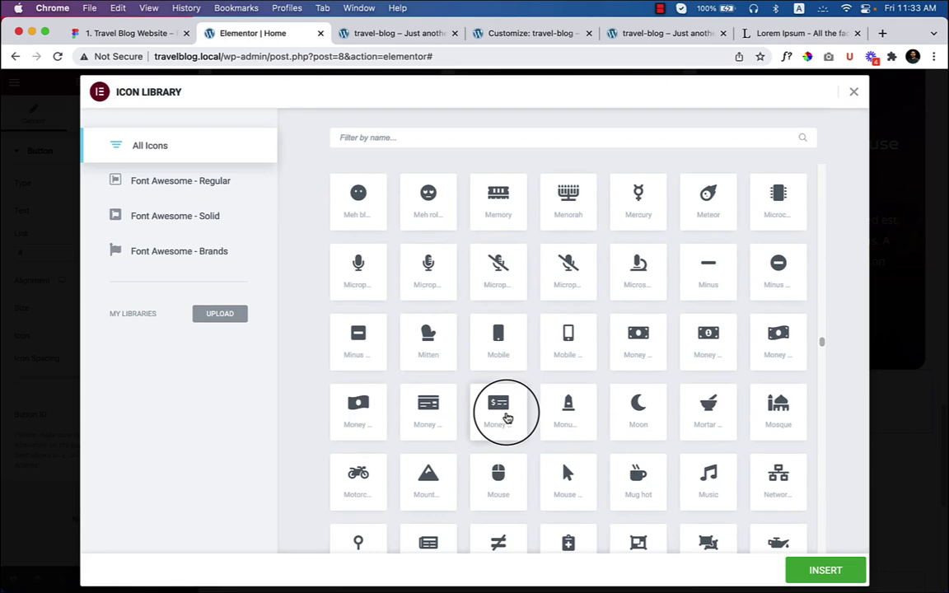
scroll(506, 415, "down", 3)
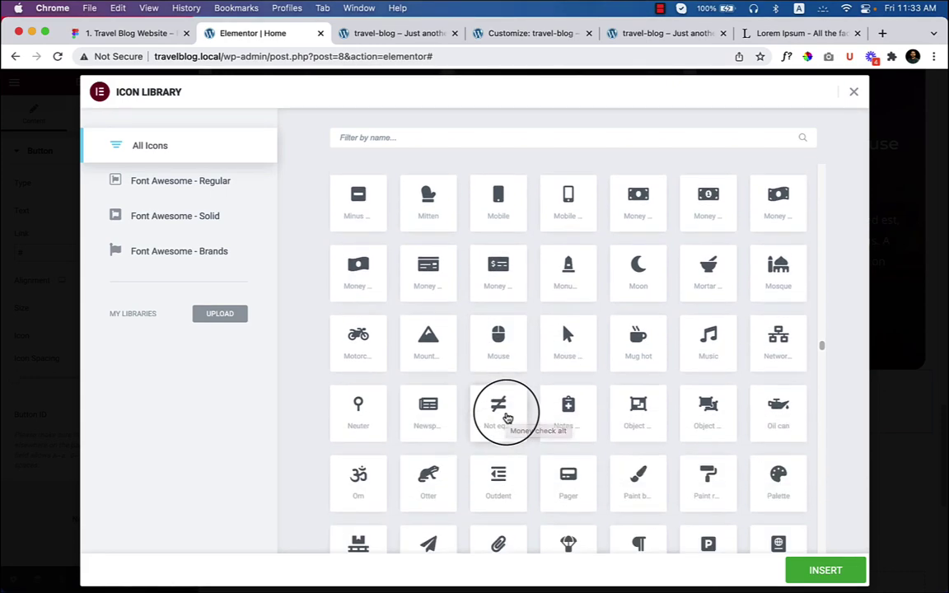
scroll(507, 417, "down", 6)
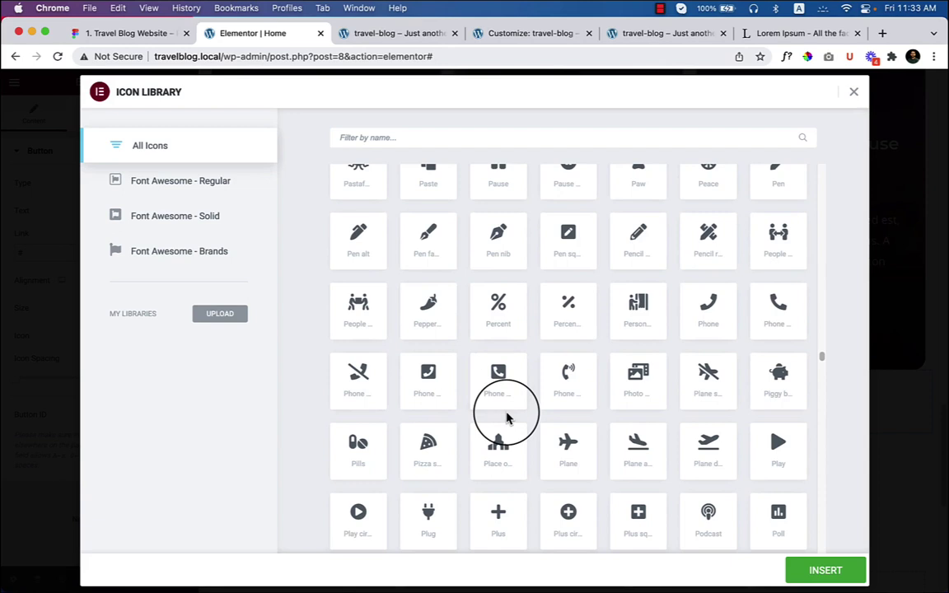
scroll(507, 419, "down", 3)
scroll(506, 419, "down", 1)
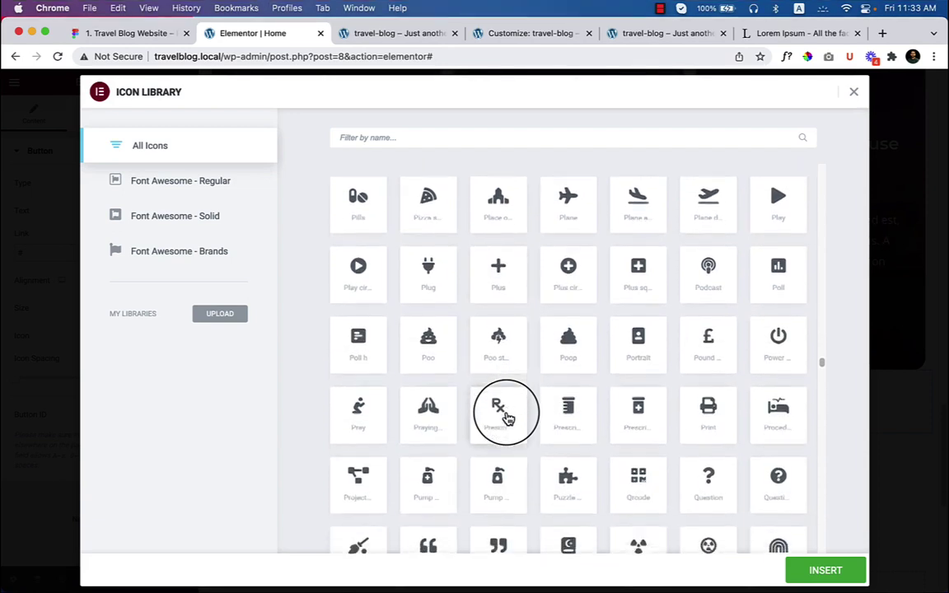
scroll(507, 419, "down", 2)
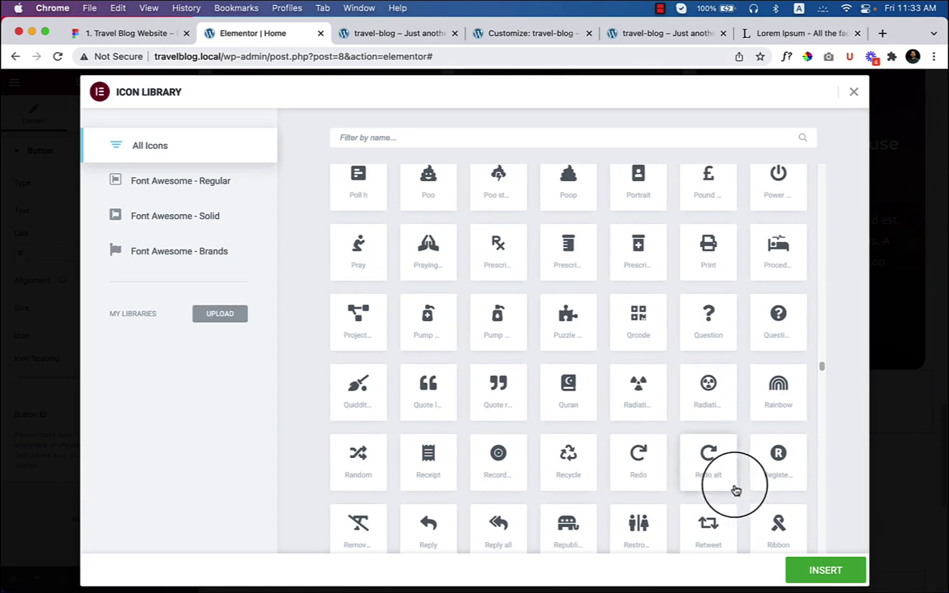
scroll(731, 481, "down", 1)
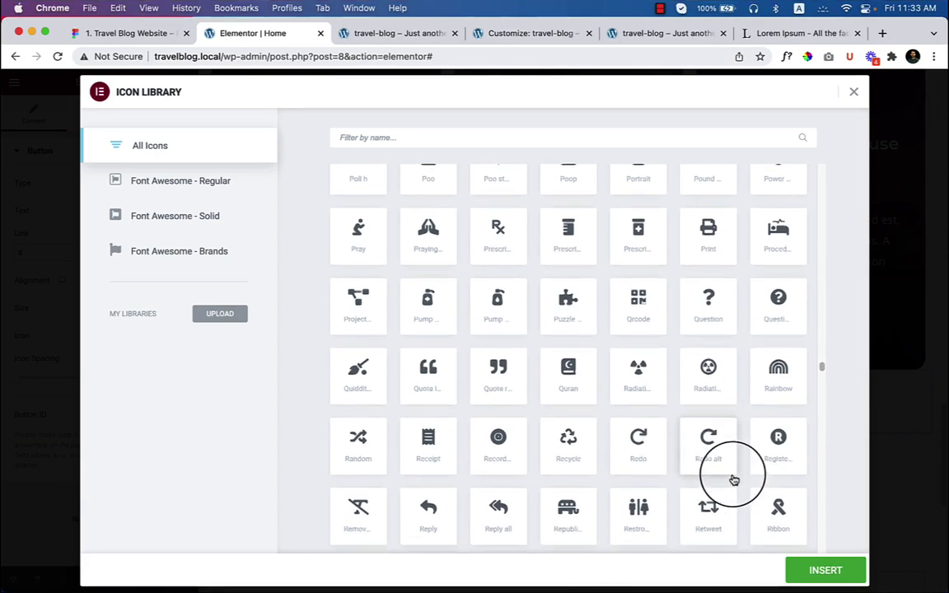
scroll(696, 417, "down", 3)
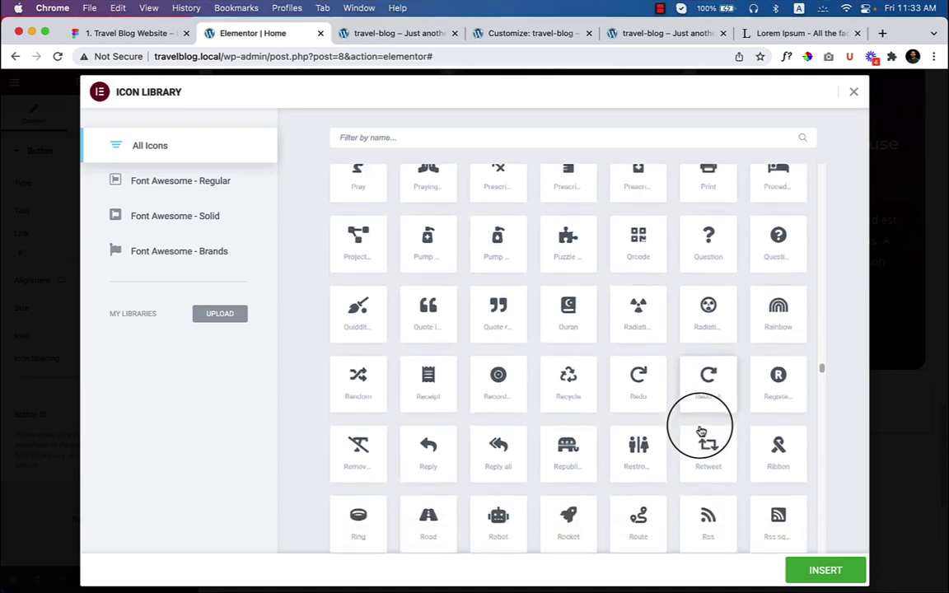
left_click(702, 350)
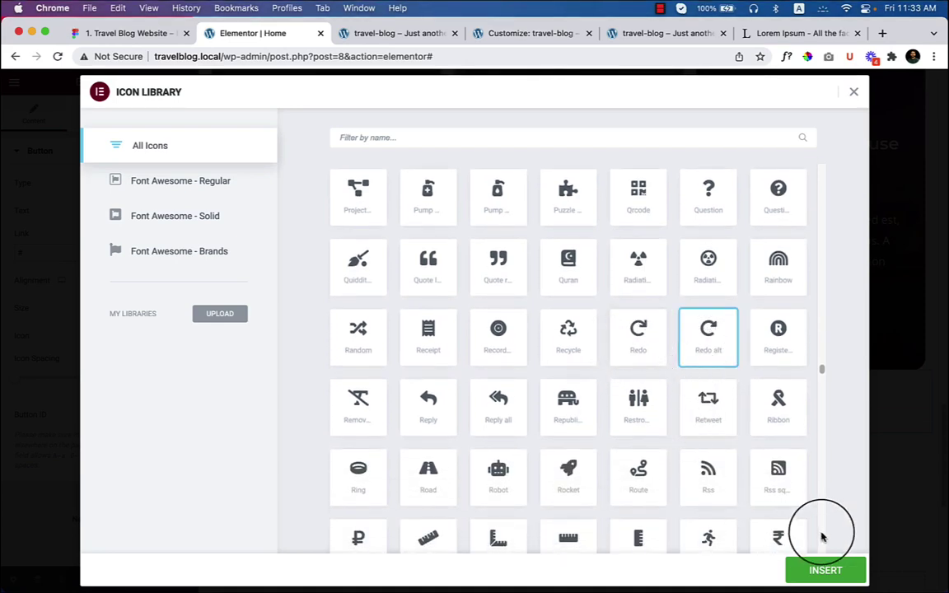
Insert the Redo alt icon on Load More, positioned after the text with spacing 13
left_click(824, 571)
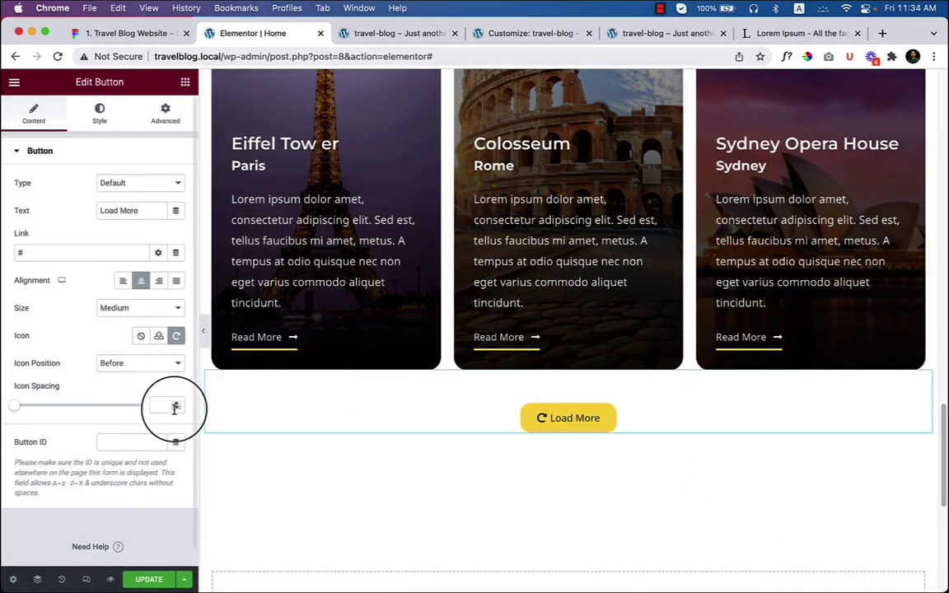
left_click(130, 309)
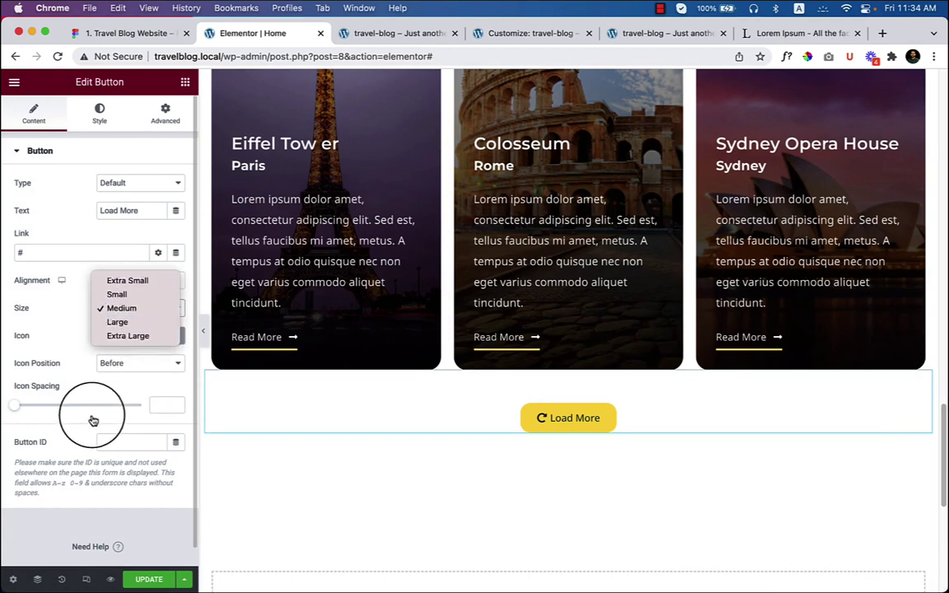
left_click(142, 363)
left_click(124, 363)
left_click(144, 379)
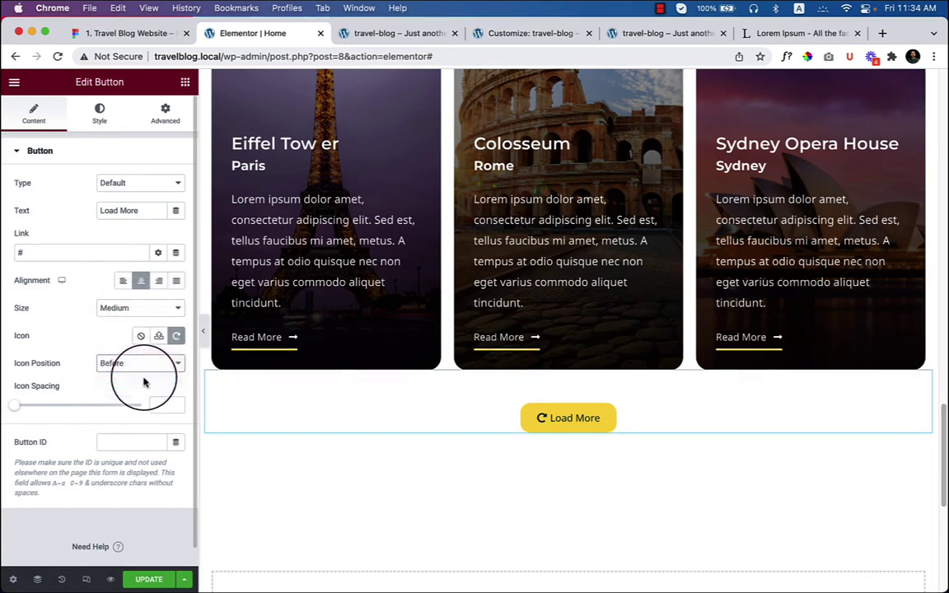
left_click_drag(38, 405, 62, 412)
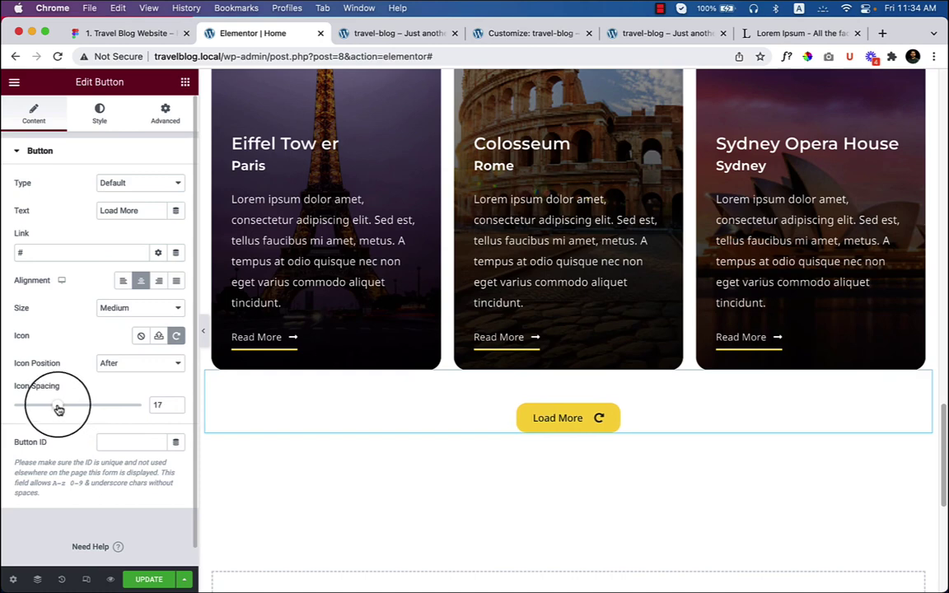
left_click_drag(58, 412, 53, 408)
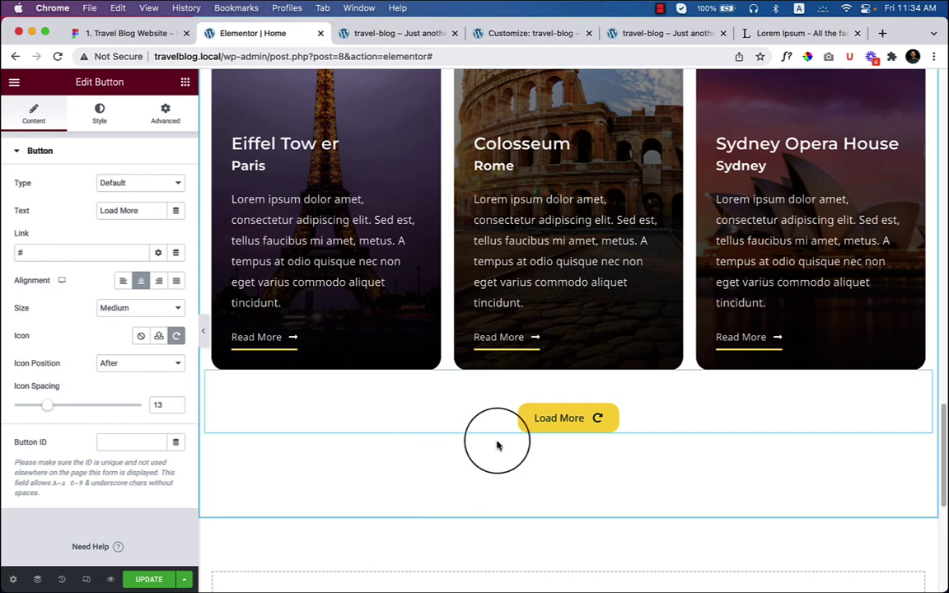
Change the destination-cards section's bottom padding from 120 to 90
scroll(577, 421, "up", 8)
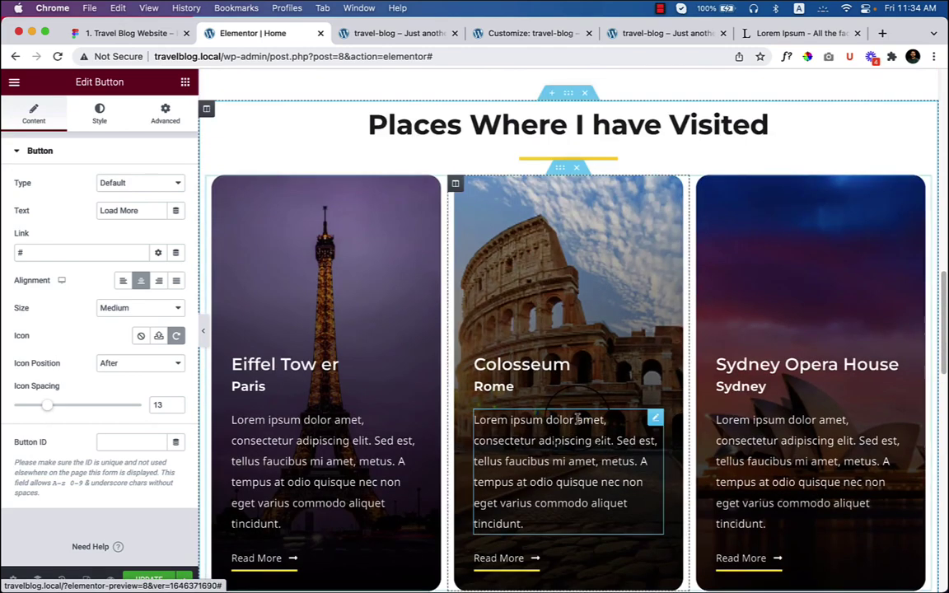
left_click(564, 492)
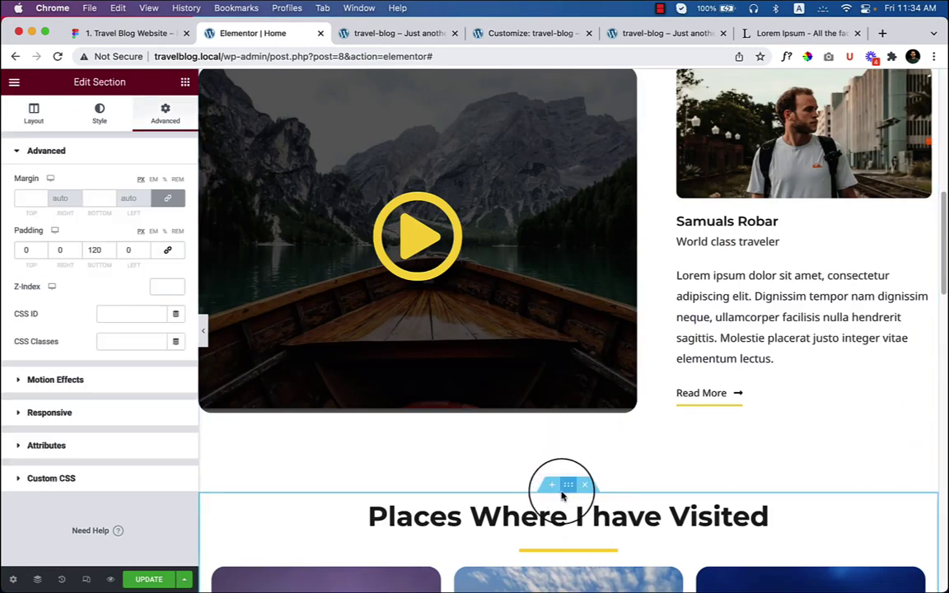
double_click(96, 250)
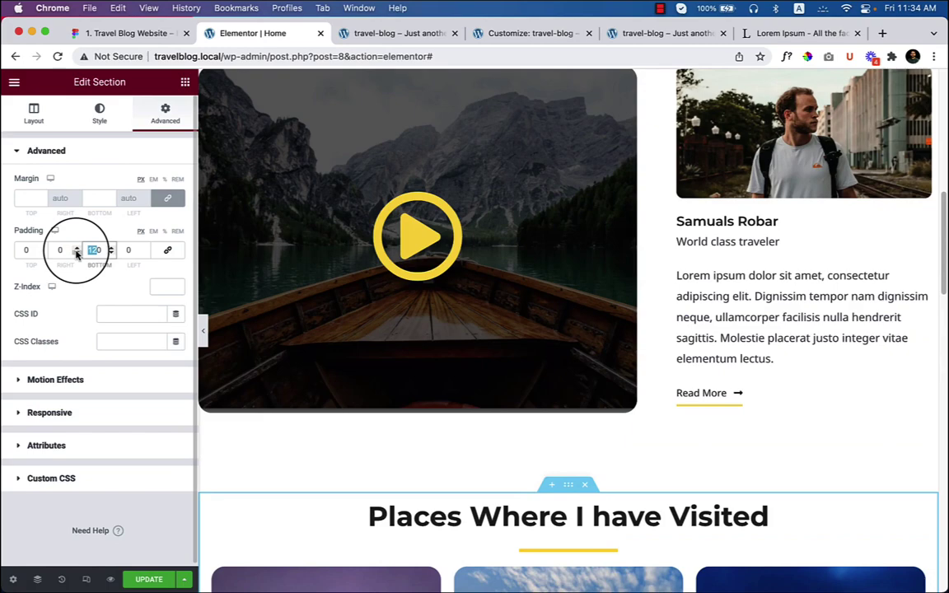
scroll(535, 371, "down", 9)
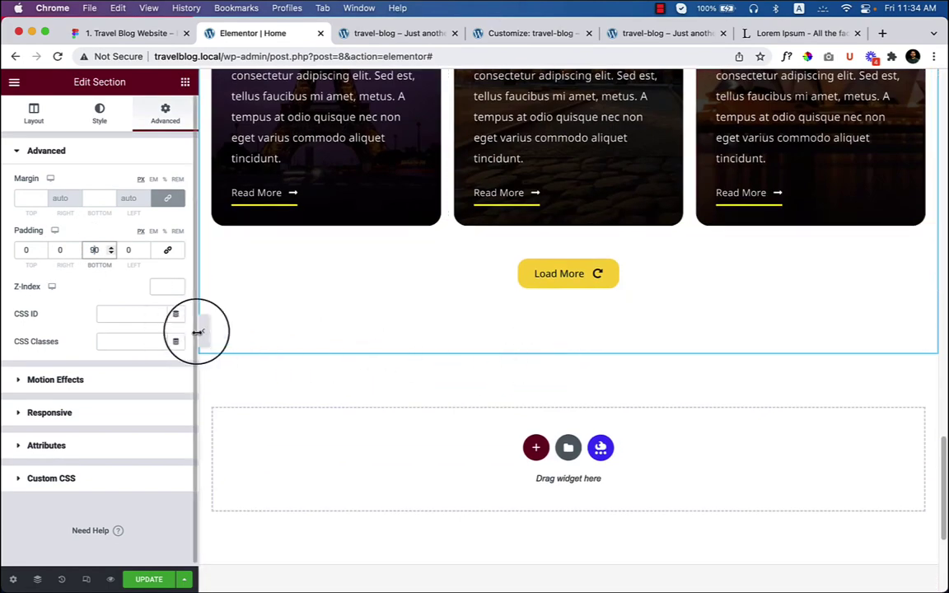
Update the page and reload the live homepage
left_click(149, 579)
left_click(396, 33)
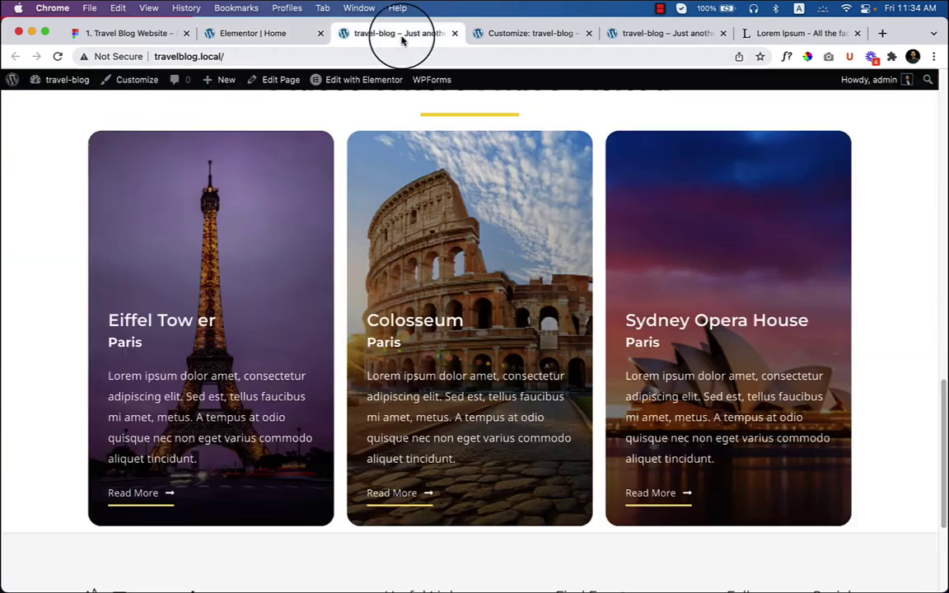
right_click(54, 174)
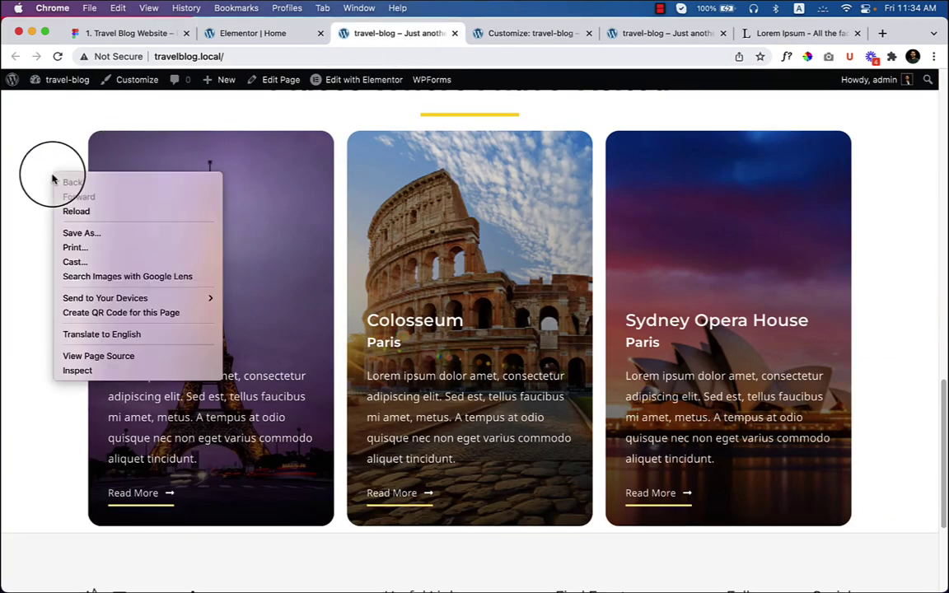
left_click(98, 213)
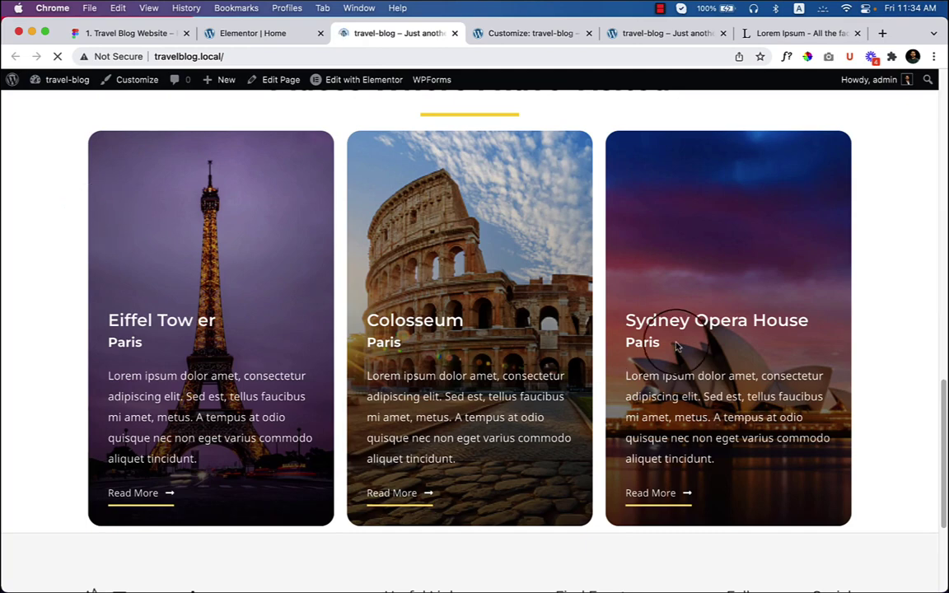
On the live site, load a second row of destination cards and check the Rome and Sydney subtitles
scroll(676, 346, "down", 3)
scroll(504, 366, "down", 5)
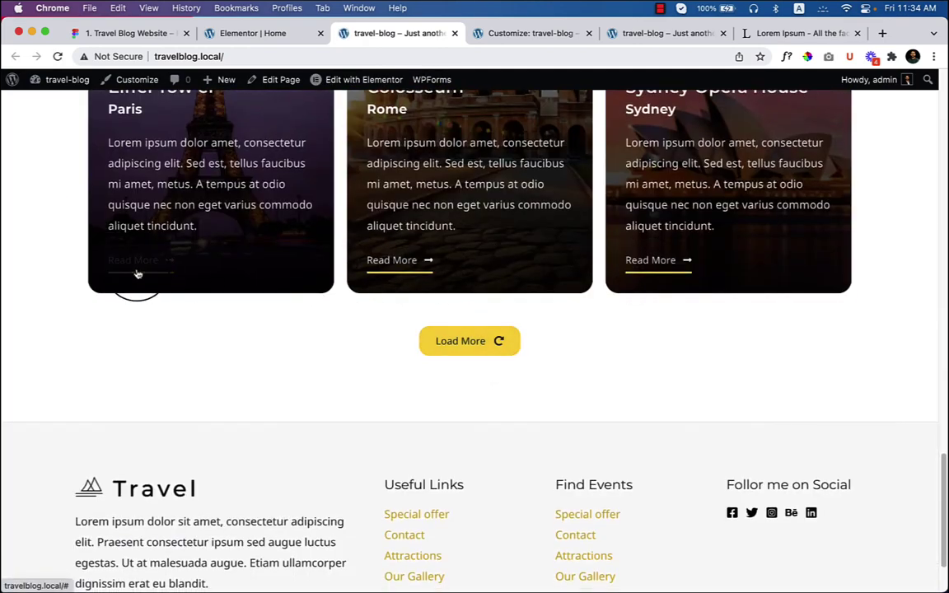
left_click(483, 342)
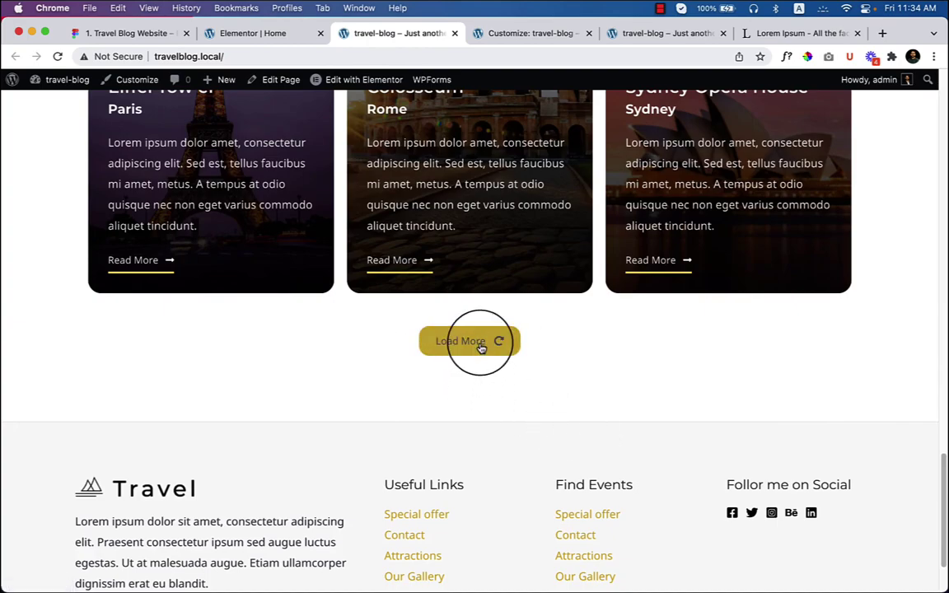
scroll(567, 375, "up", 8)
scroll(568, 376, "down", 6)
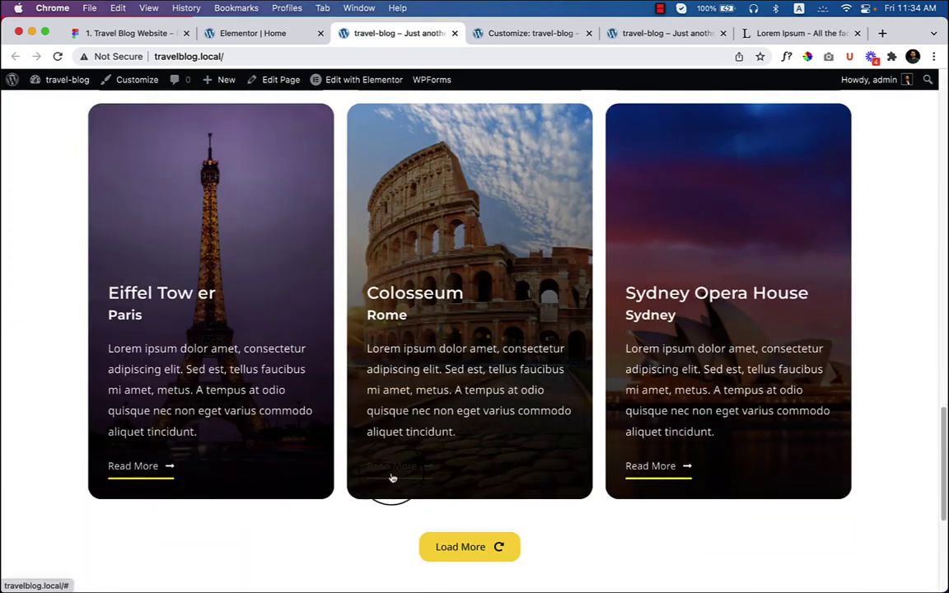
scroll(513, 449, "down", 4)
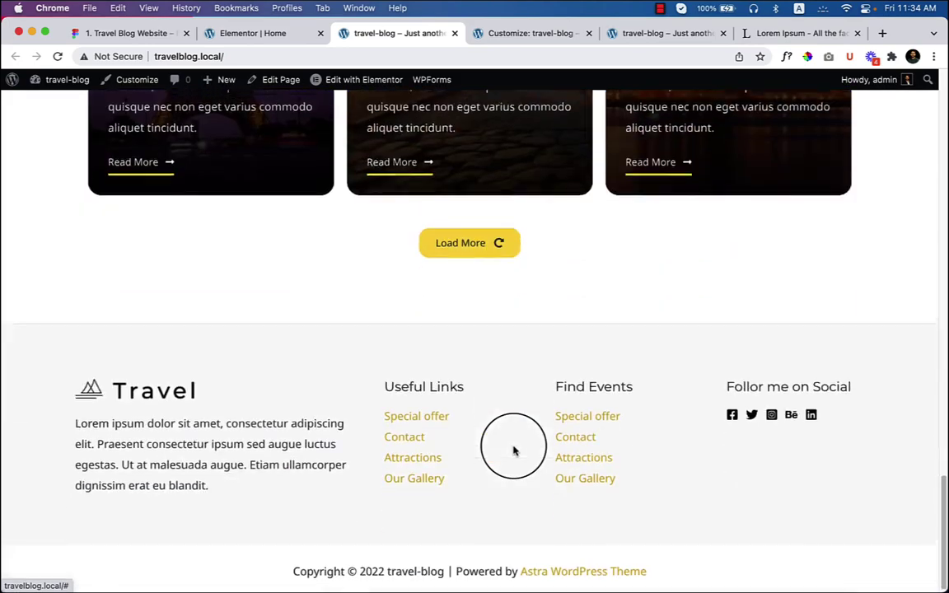
scroll(506, 449, "up", 7)
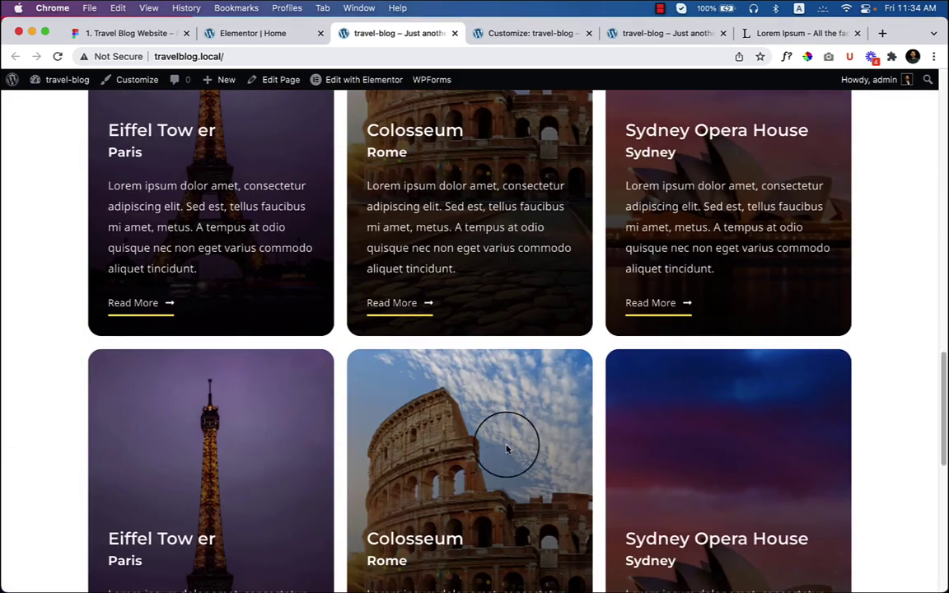
left_click(280, 34)
Set the first-row Eiffel Tower Read More button's hover text colour to global Theme Color 1
scroll(382, 286, "up", 3)
scroll(381, 288, "down", 4)
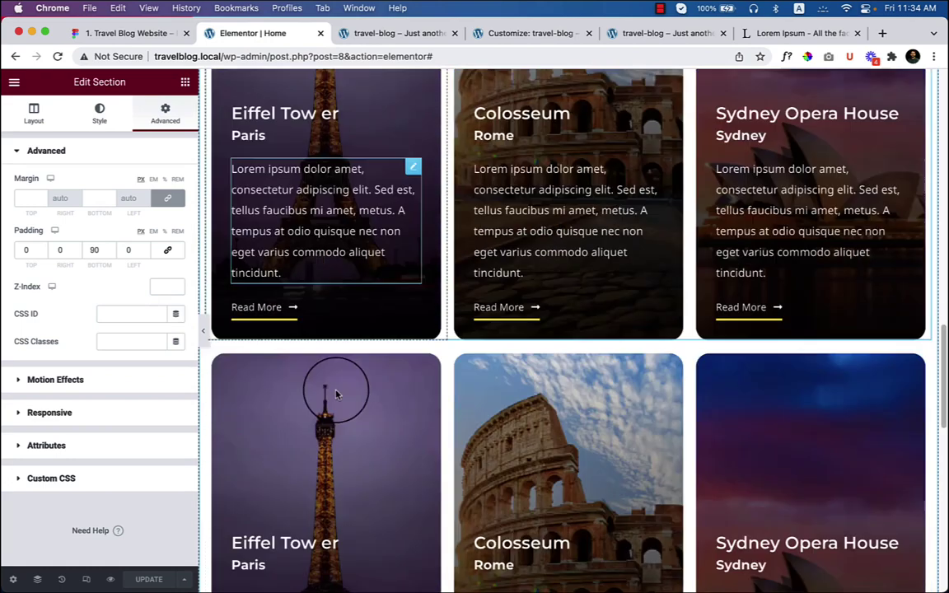
left_click(357, 302)
left_click(48, 158)
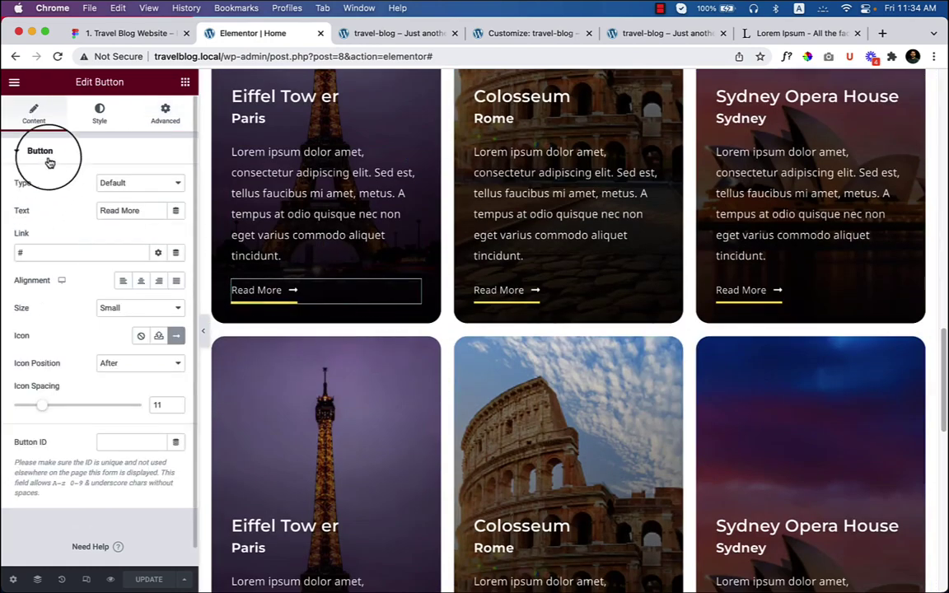
left_click(99, 121)
left_click(147, 239)
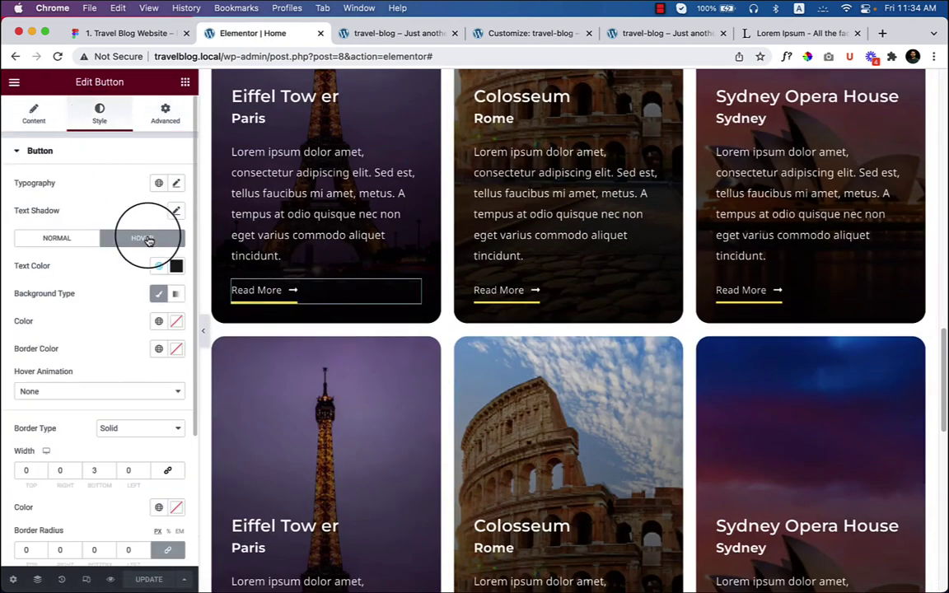
left_click(160, 267)
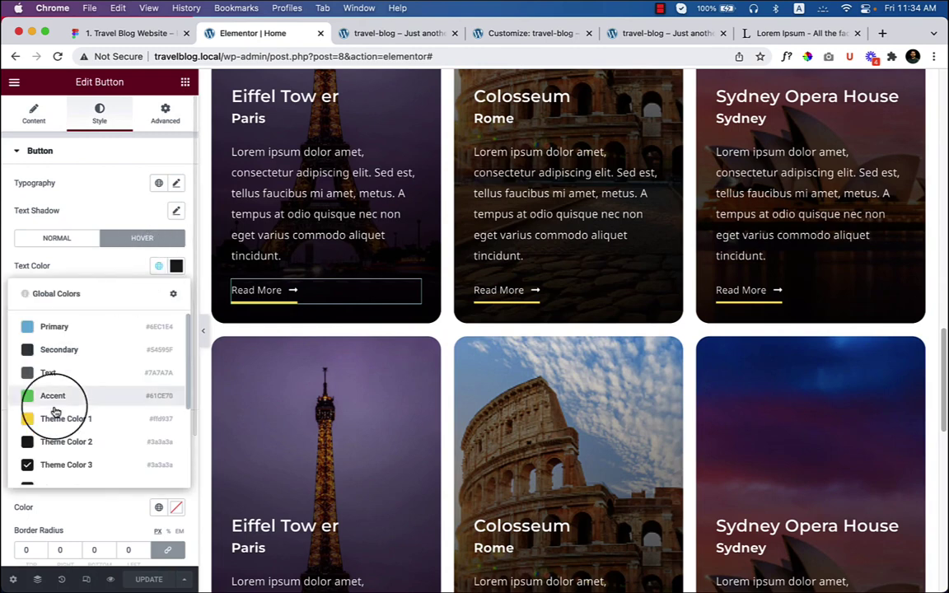
scroll(22, 412, "down", 3)
left_click(78, 398)
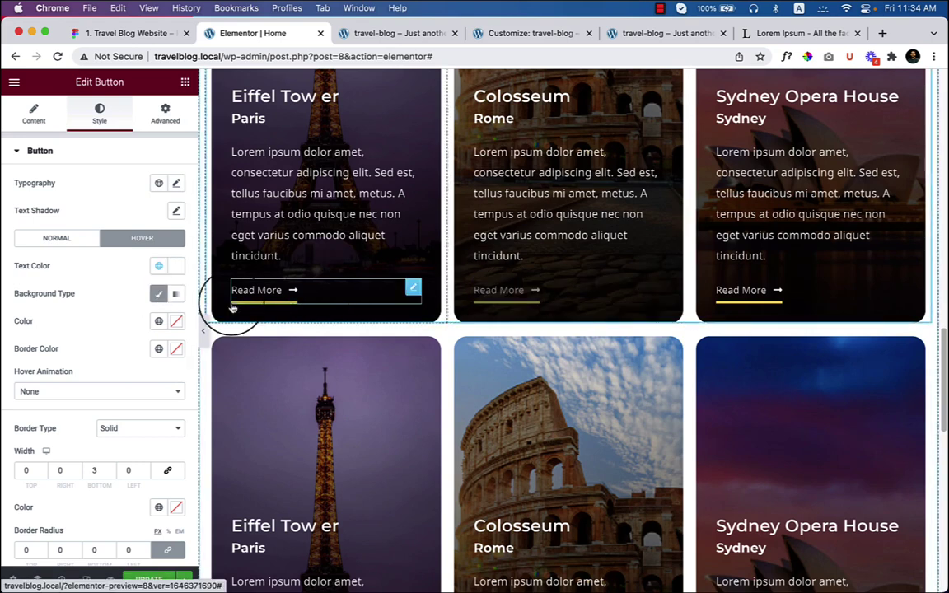
left_click(170, 277)
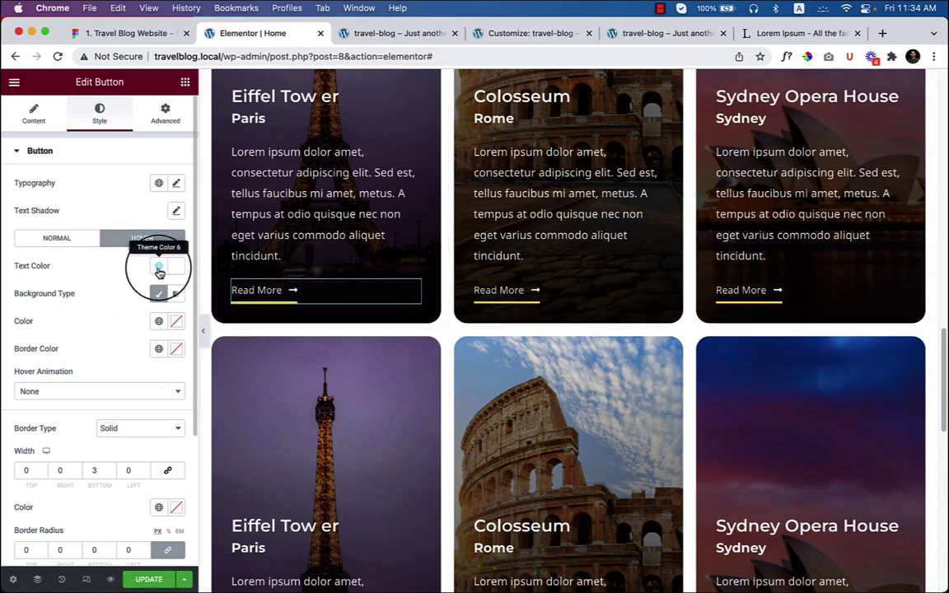
left_click(159, 266)
left_click(77, 417)
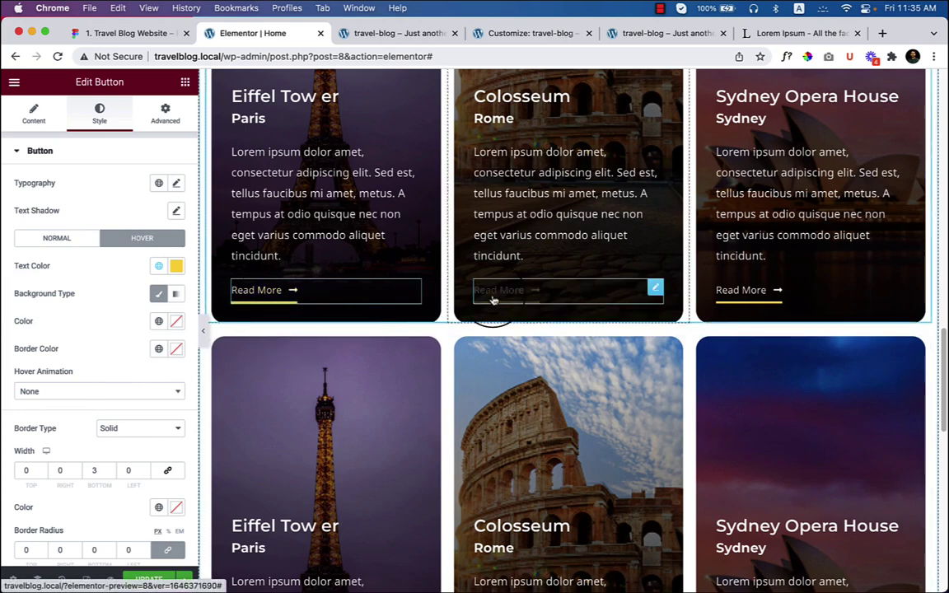
Give the first-row Colosseum and Sydney Opera House Read More buttons Theme Color 1 hover text
left_click(620, 294)
left_click(100, 113)
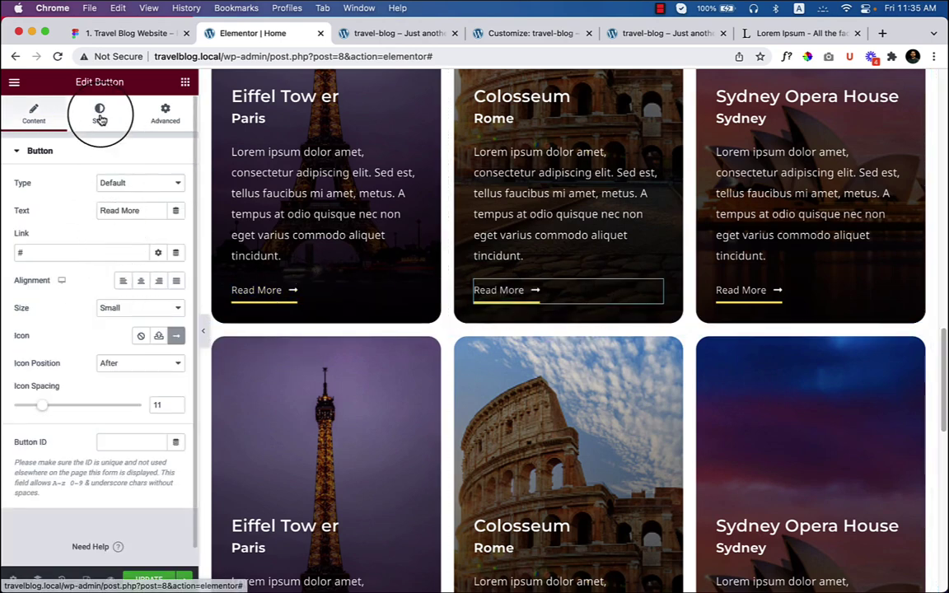
left_click(159, 266)
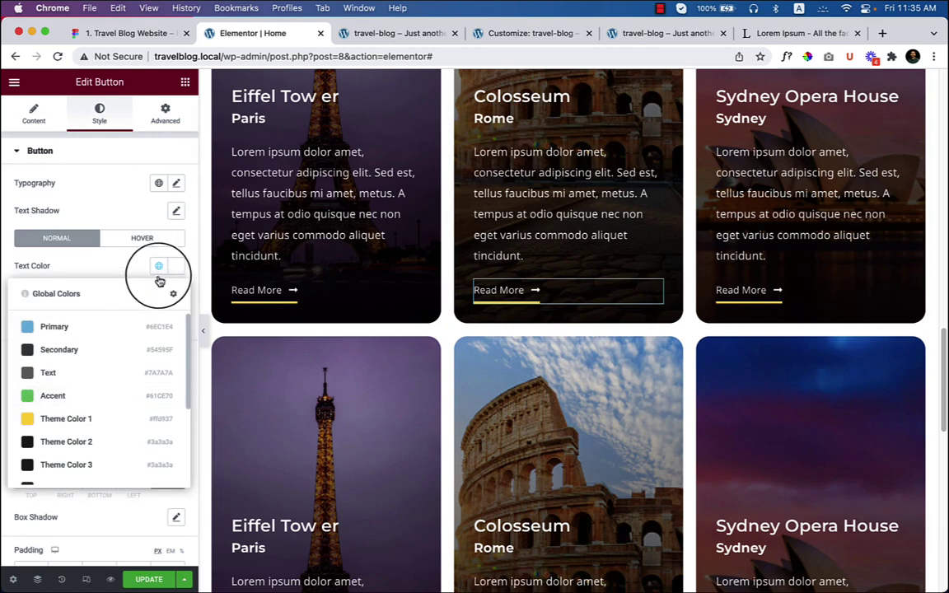
left_click(143, 238)
left_click(159, 266)
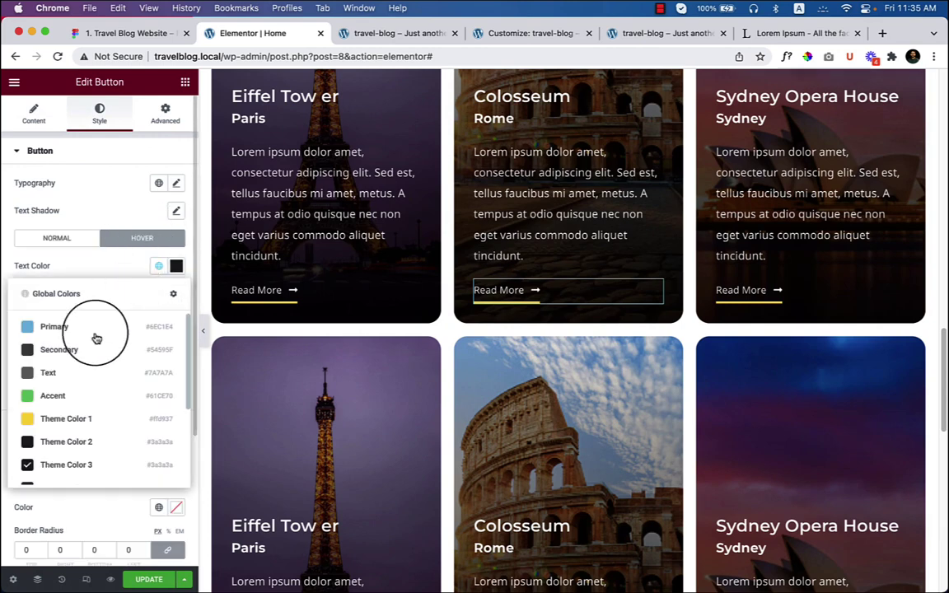
left_click(68, 418)
left_click(828, 293)
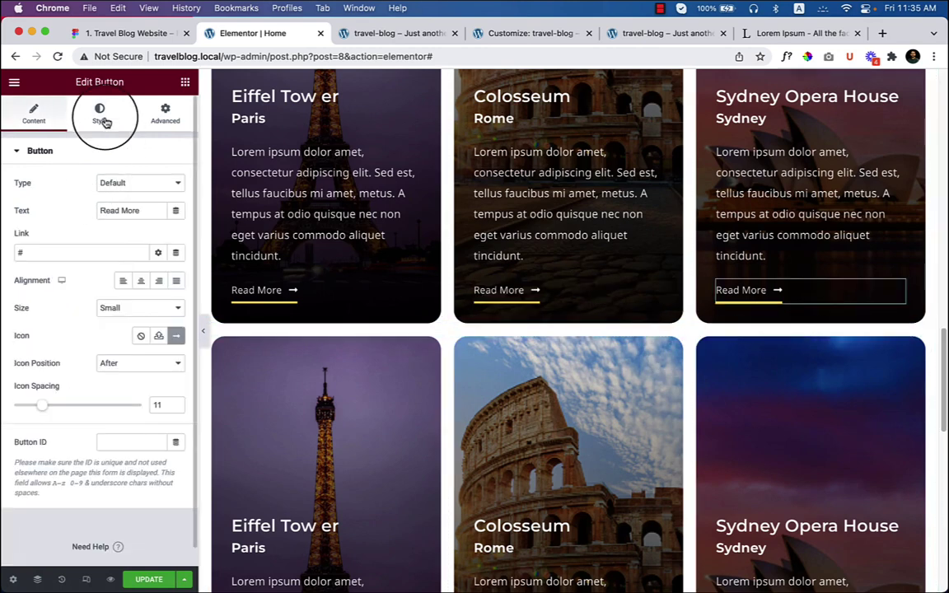
left_click(99, 114)
left_click(143, 238)
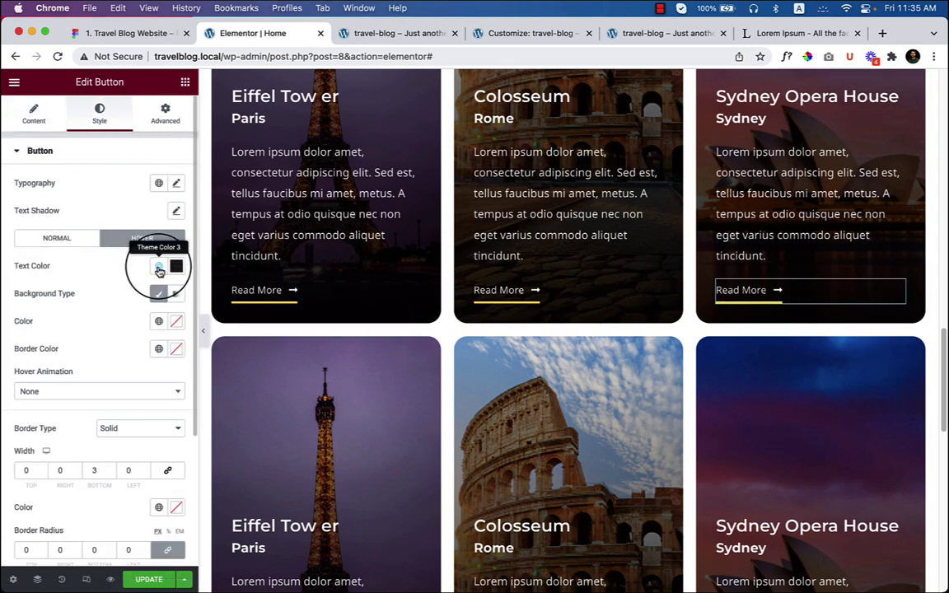
left_click(159, 265)
left_click(91, 426)
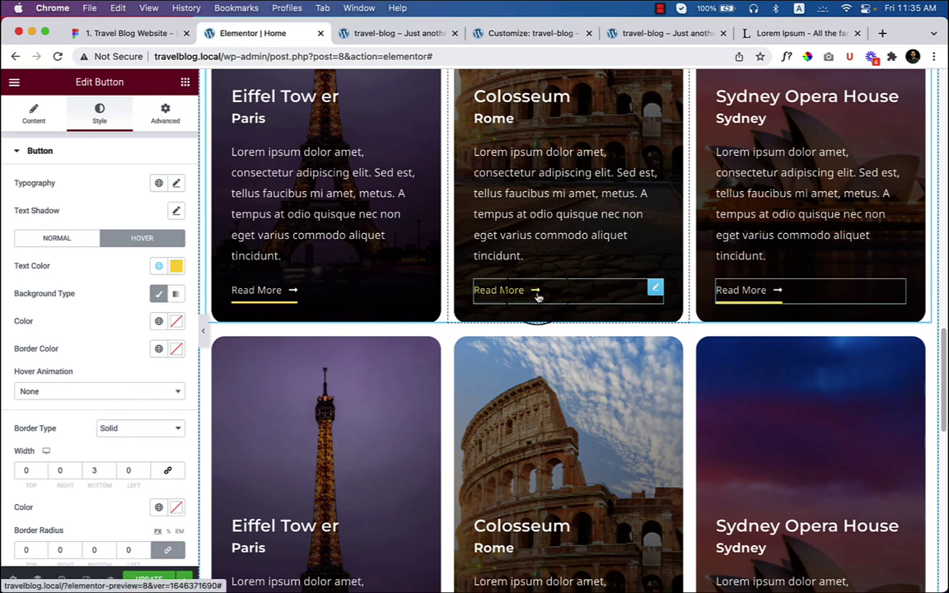
Apply Theme Color 1 hover text to the second-row Eiffel Tower and Colosseum Read More buttons
scroll(364, 379, "down", 2)
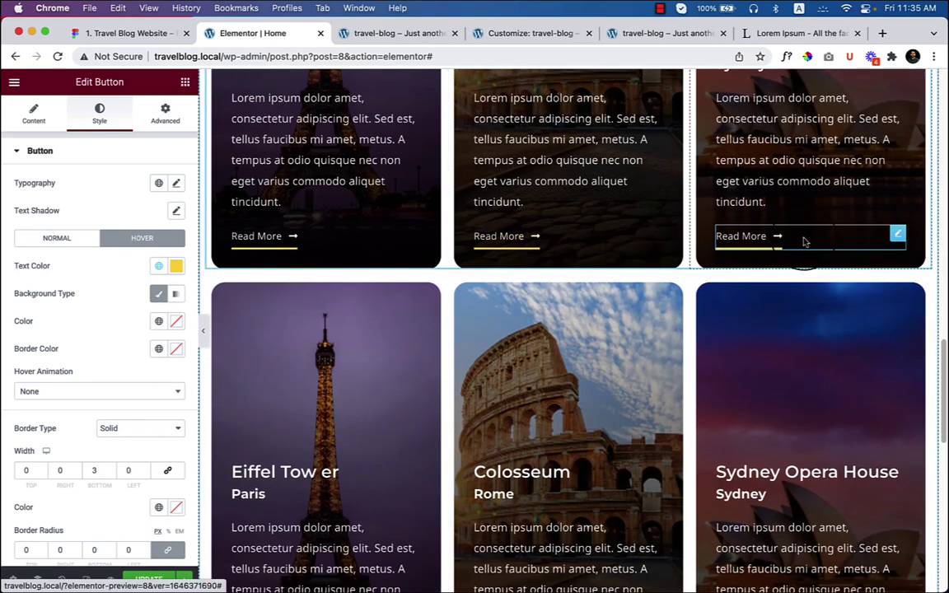
scroll(791, 309, "down", 9)
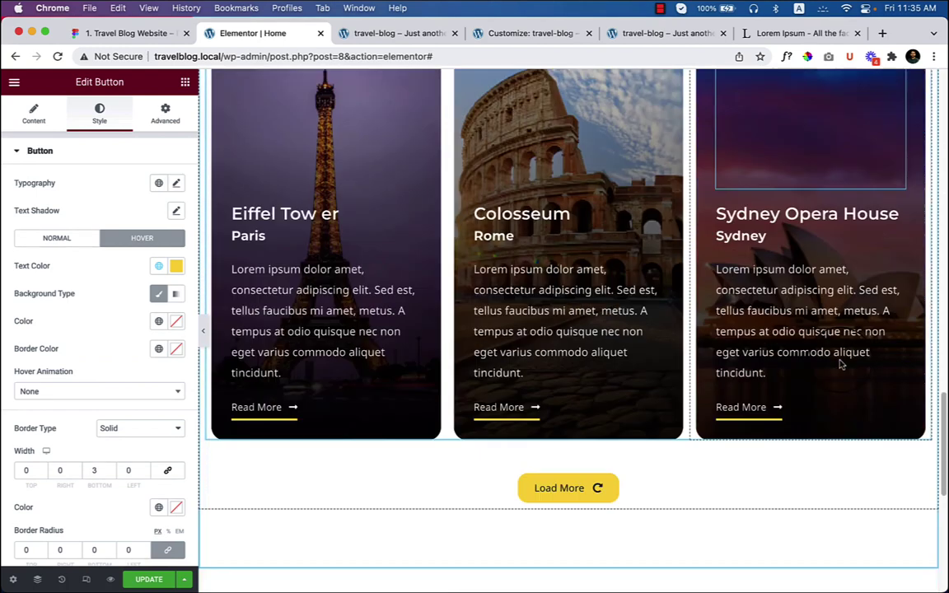
left_click(352, 412)
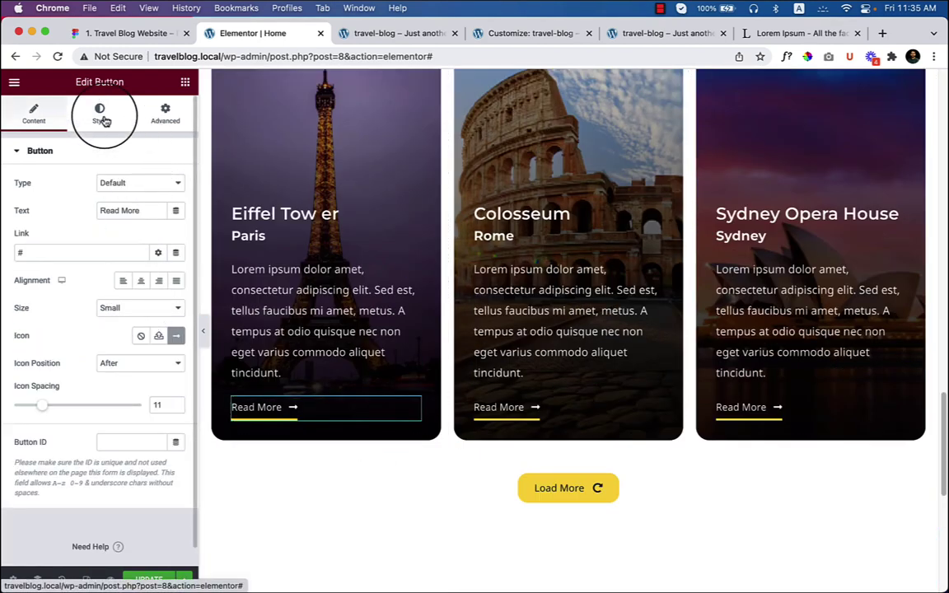
left_click(99, 115)
left_click(165, 238)
left_click(159, 265)
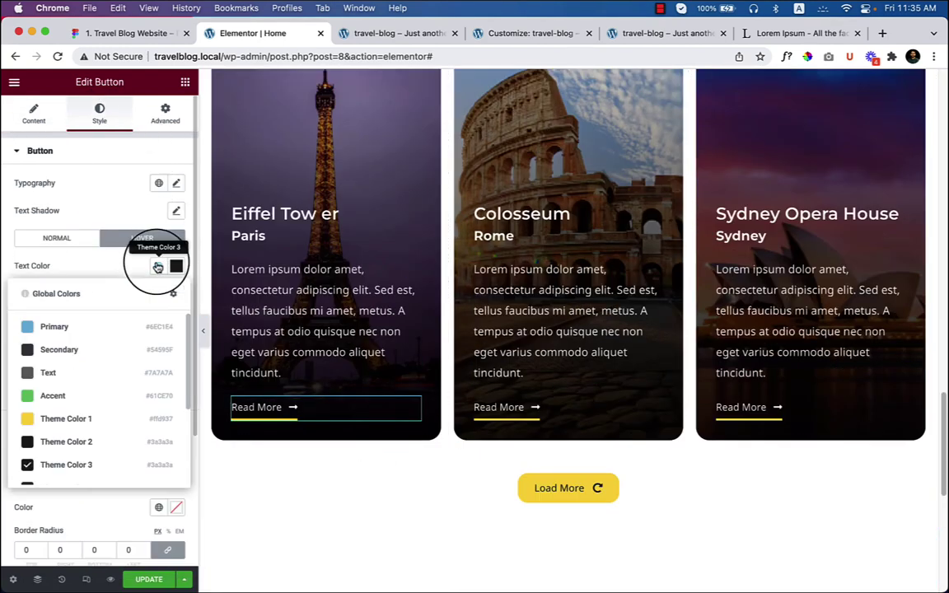
left_click(112, 424)
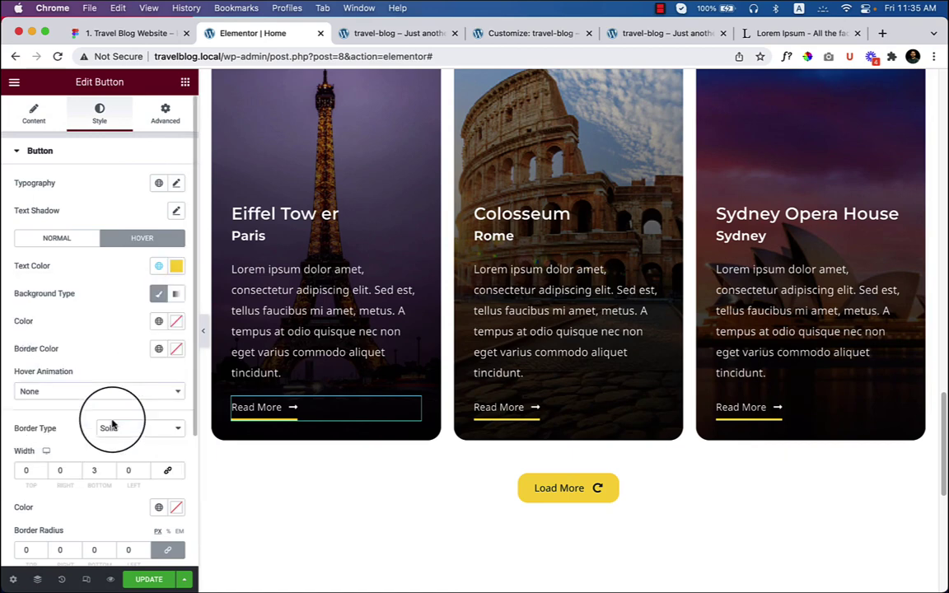
left_click(613, 412)
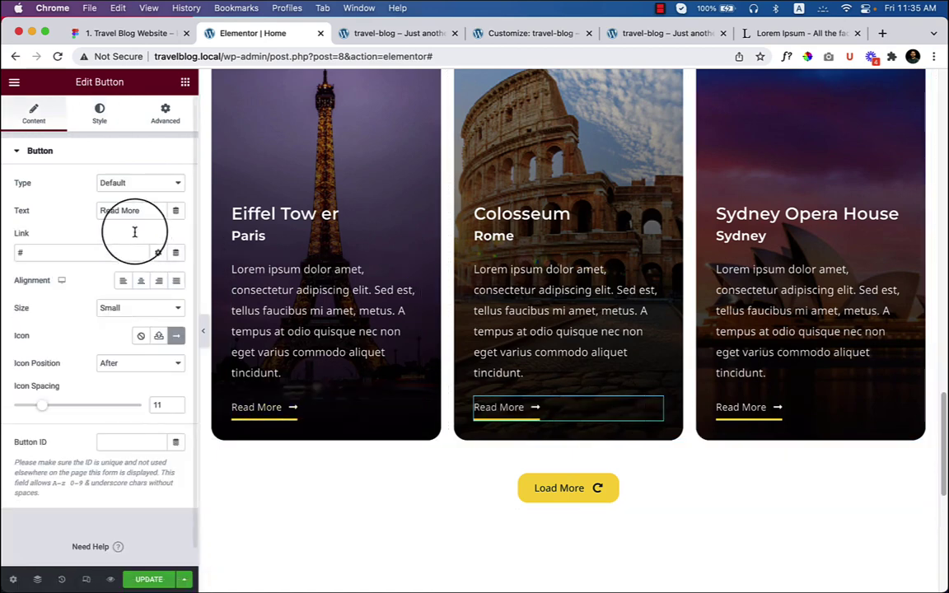
left_click(100, 124)
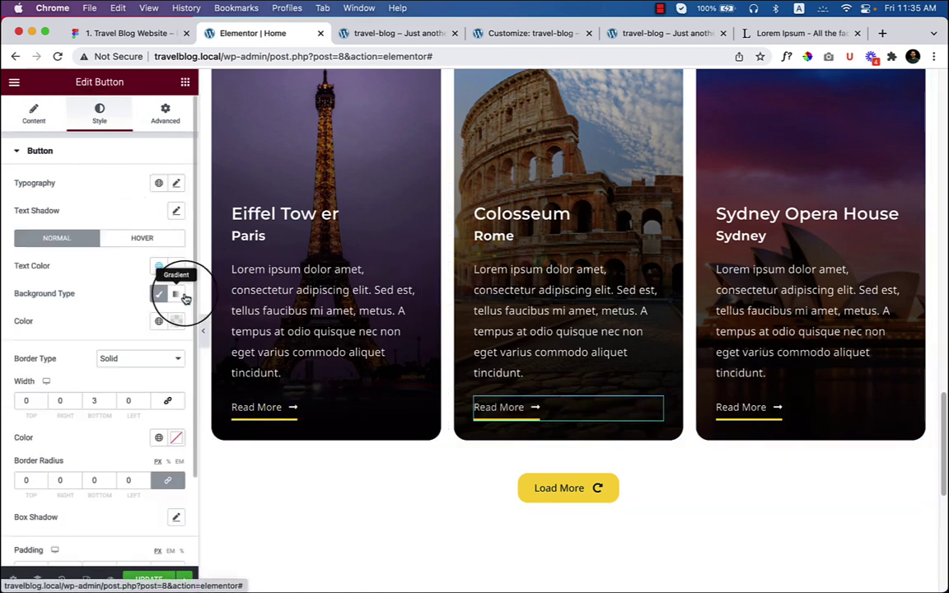
left_click(143, 238)
left_click(158, 265)
left_click(118, 419)
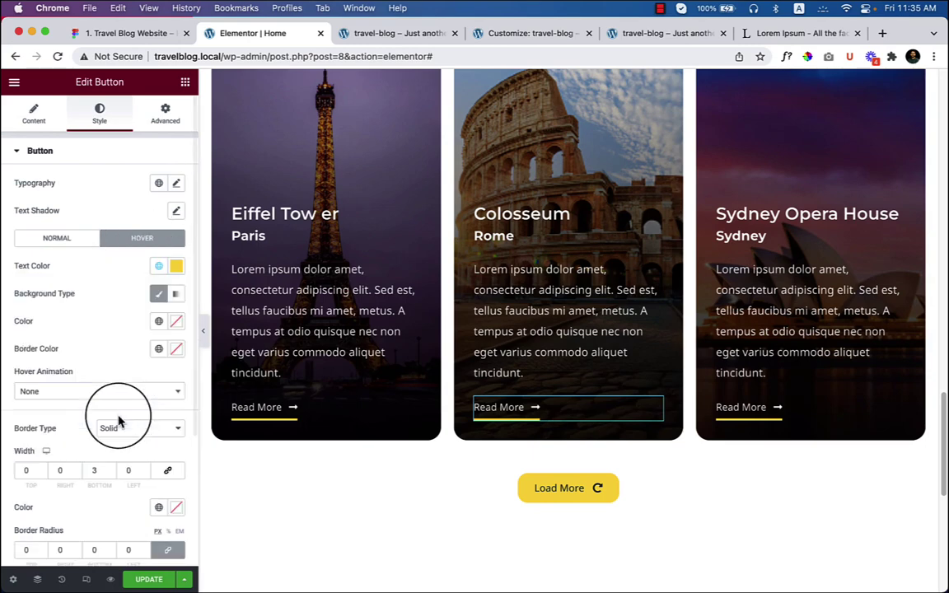
Make the second-row Sydney Read More hover text yellow Theme Color 1 and update the page
left_click(765, 412)
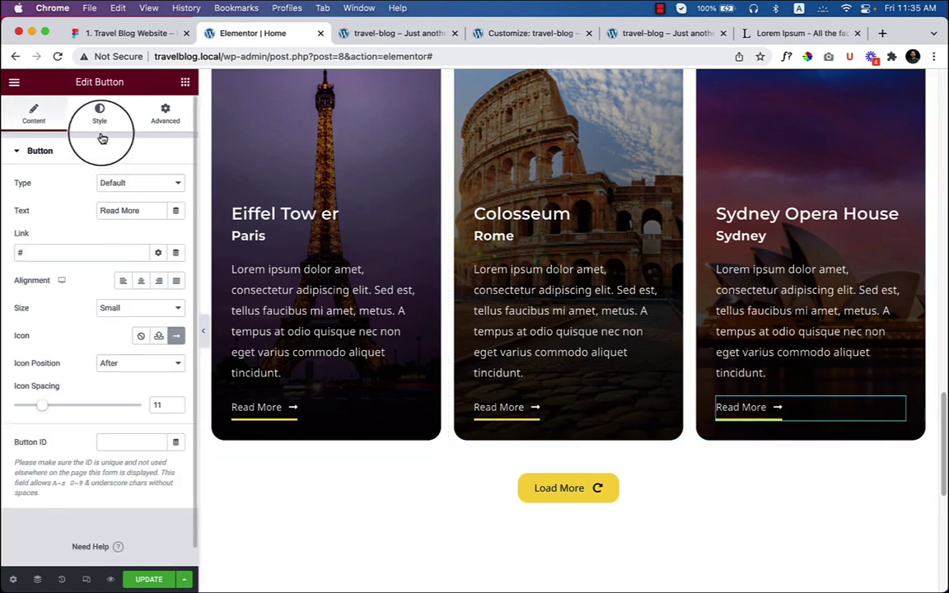
left_click(100, 123)
left_click(143, 238)
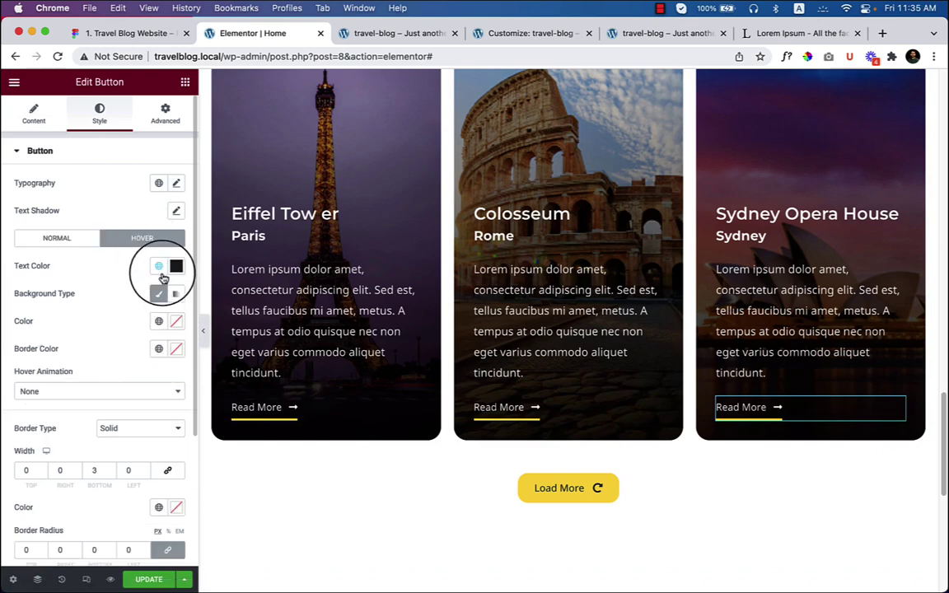
left_click(159, 268)
left_click(92, 422)
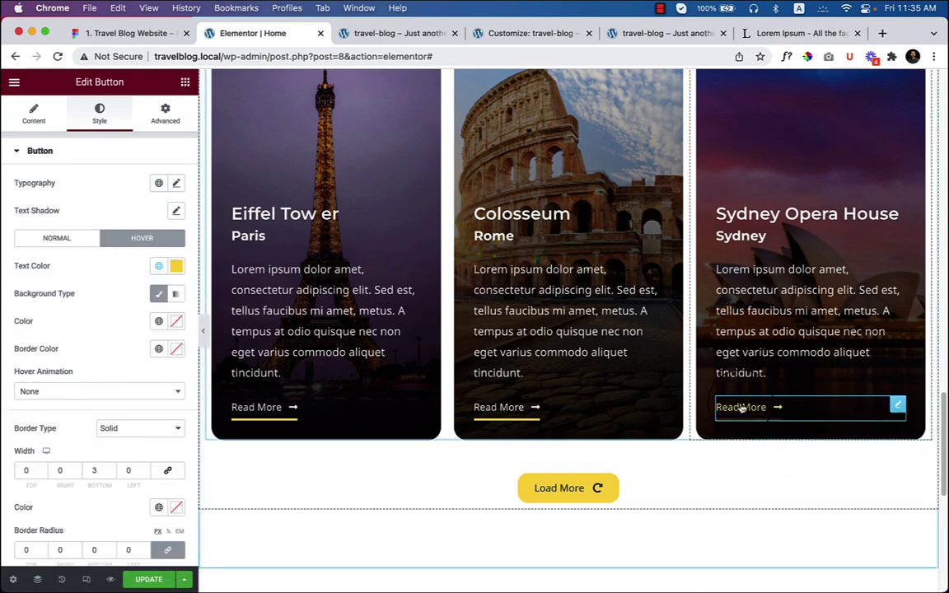
left_click(149, 580)
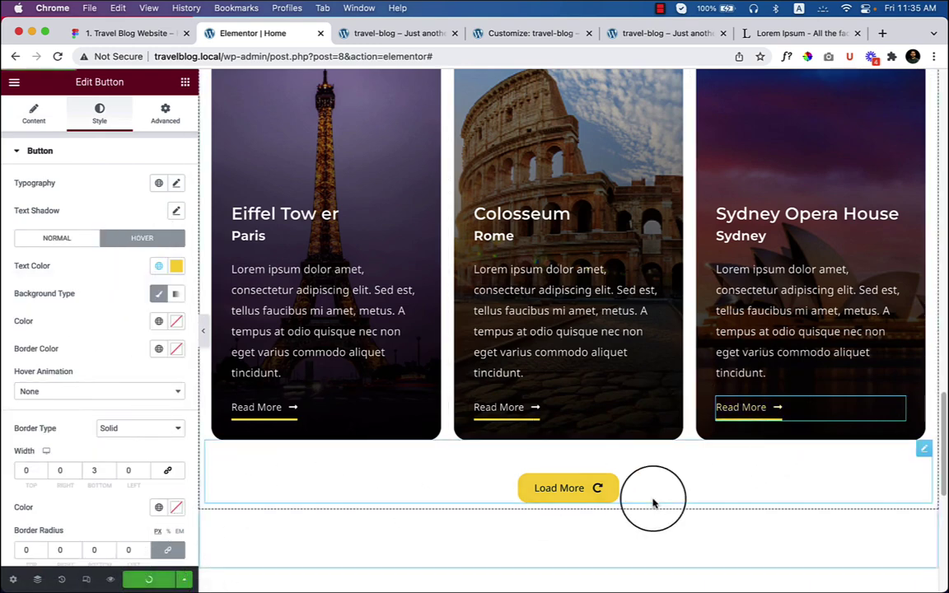
scroll(653, 504, "down", 3)
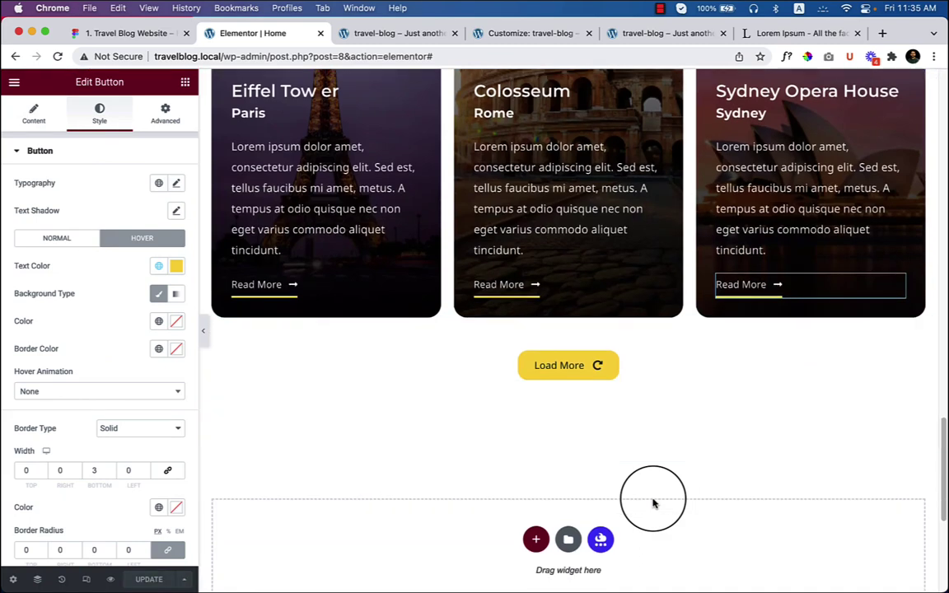
scroll(649, 486, "up", 4)
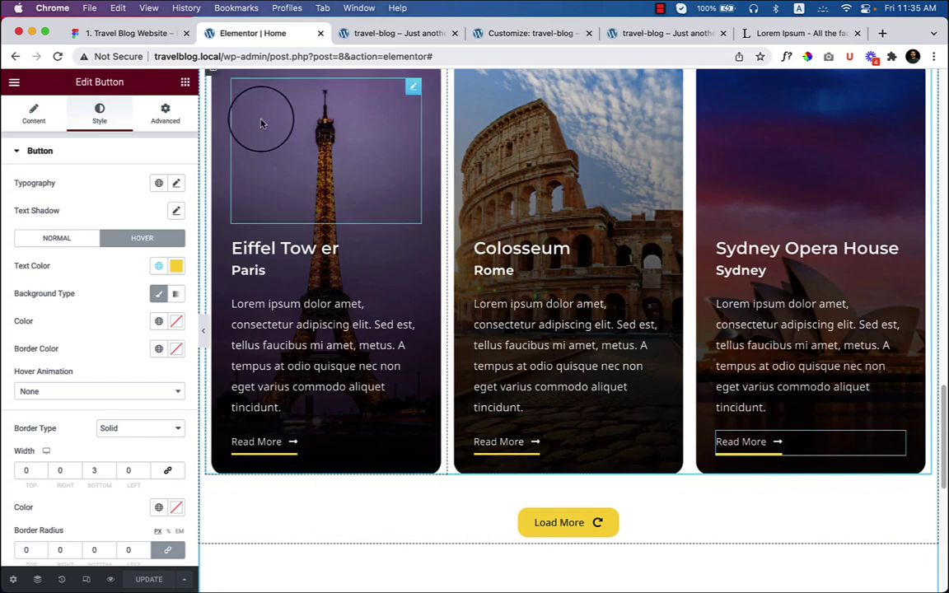
In Figma, navigate to the hero banner and select its Montserrat Bold 65 heading
left_click(146, 33)
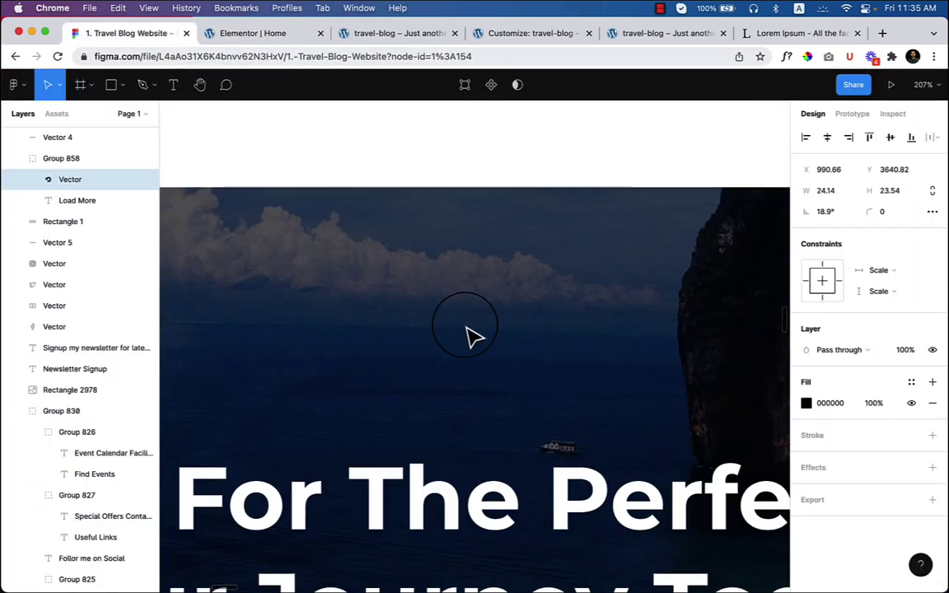
scroll(467, 336, "down", 10)
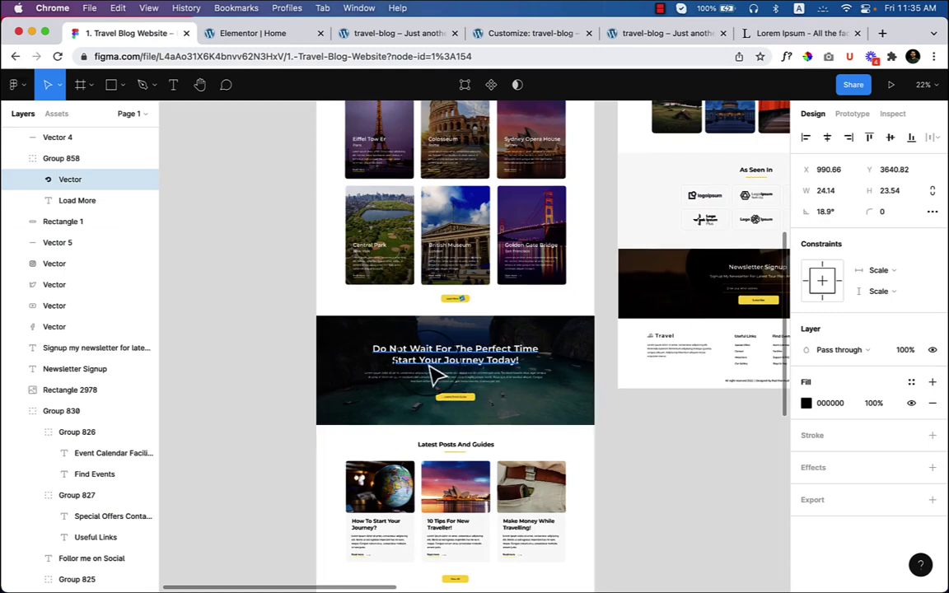
scroll(508, 387, "up", 5)
scroll(510, 388, "up", 3)
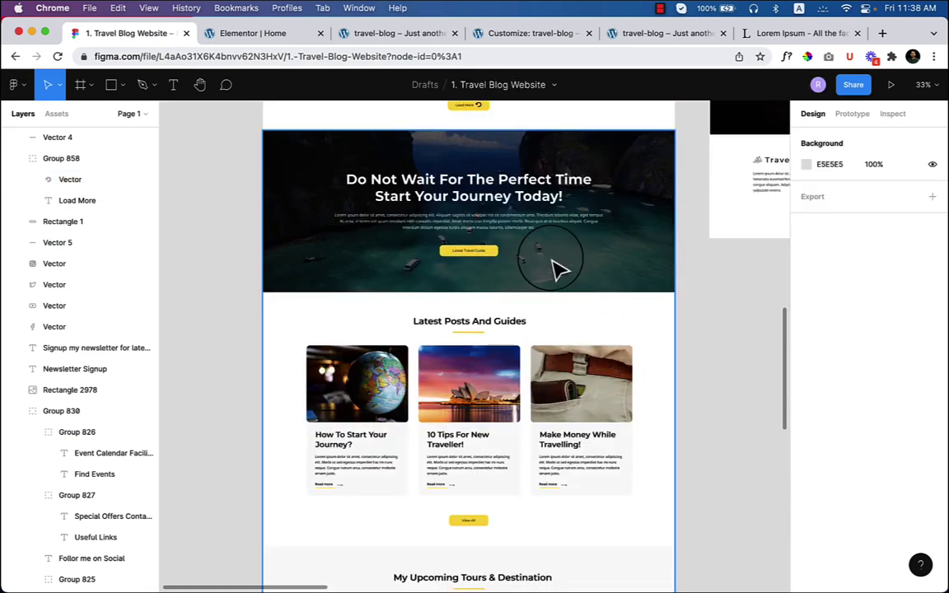
scroll(544, 280, "up", 3)
scroll(526, 396, "down", 1)
scroll(495, 375, "up", 2)
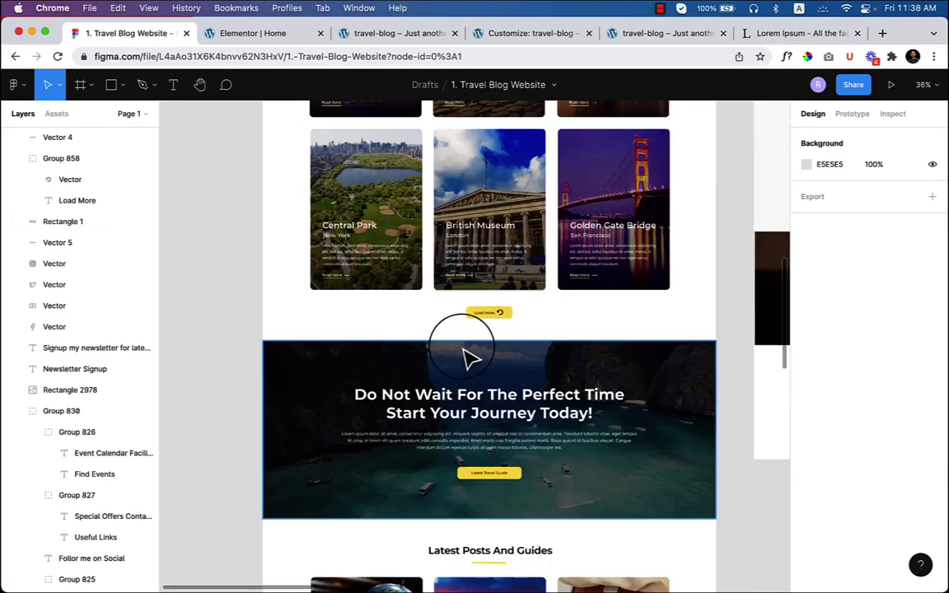
scroll(464, 356, "up", 1)
left_click_drag(602, 377, 551, 266)
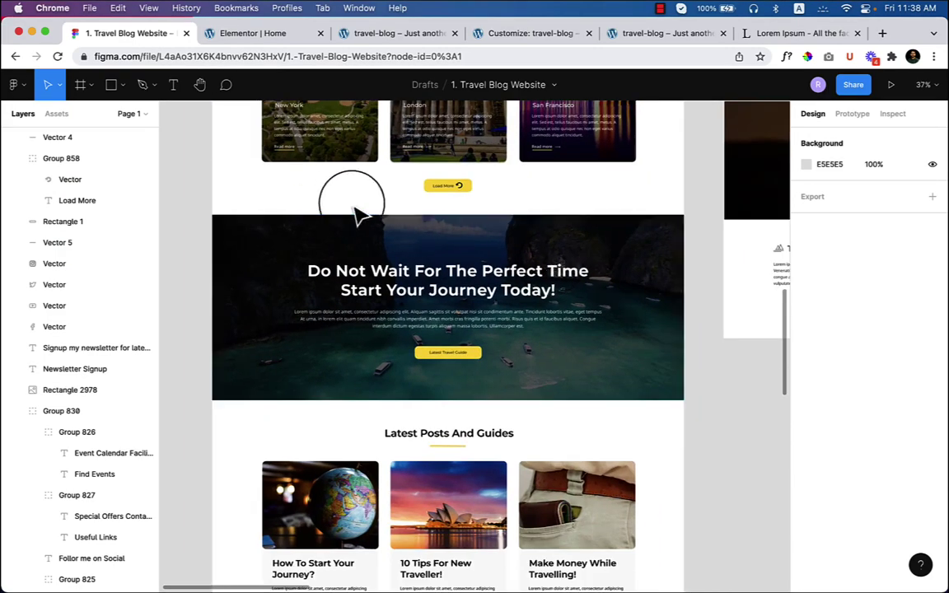
left_click(420, 312)
double_click(437, 272)
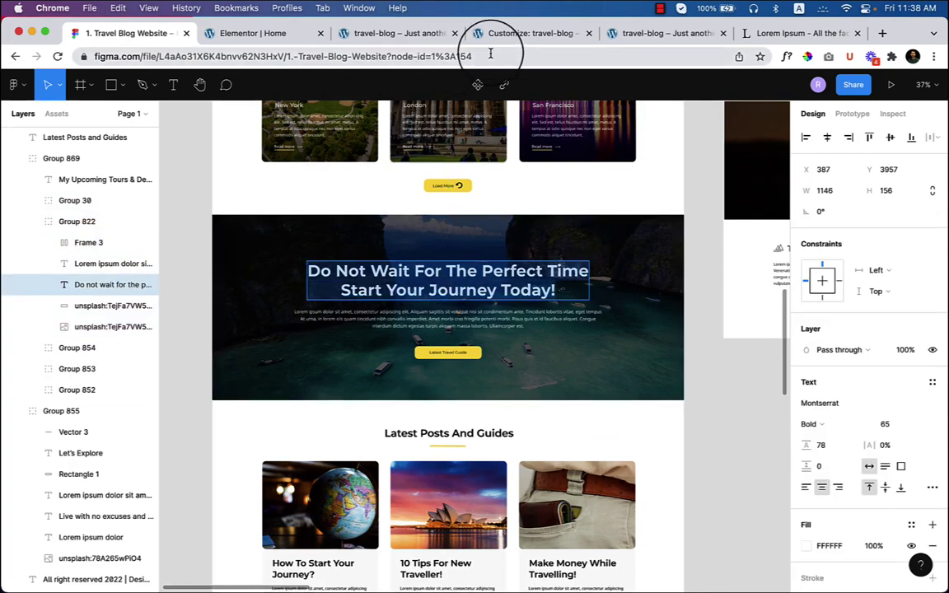
Add a single-column section below Load More with a 500px minimum height
left_click(394, 33)
scroll(516, 385, "down", 1)
scroll(517, 385, "down", 10)
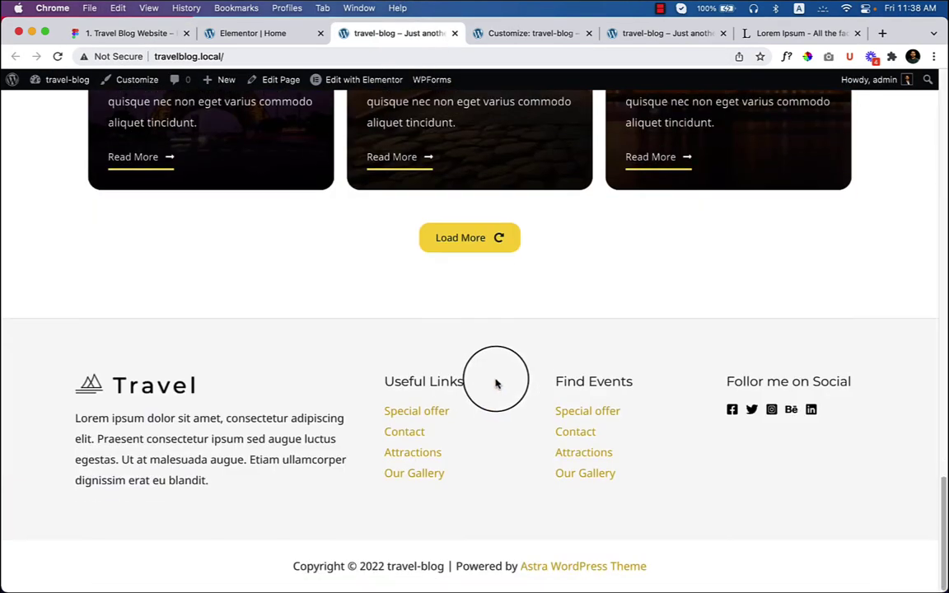
left_click(247, 33)
left_click(531, 302)
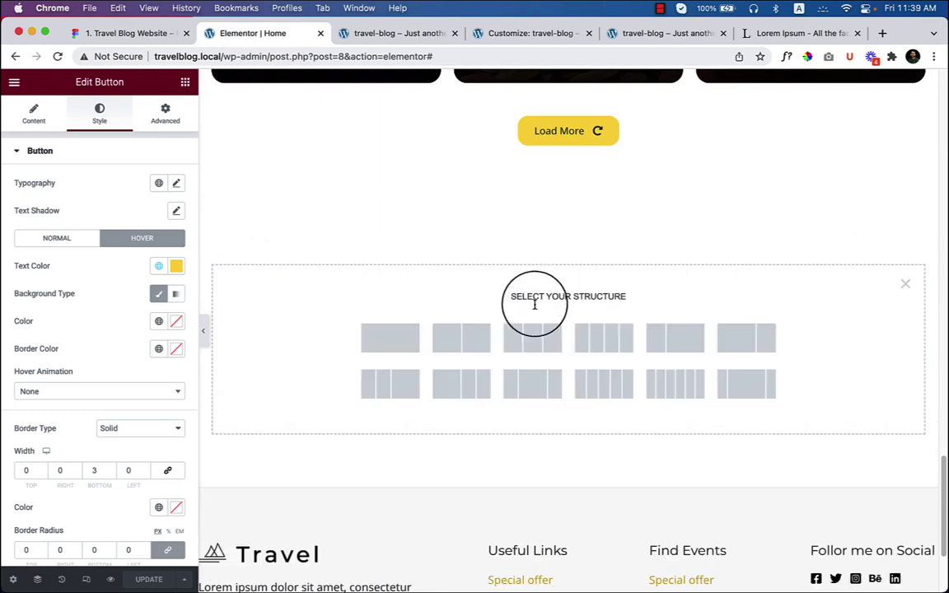
left_click(401, 351)
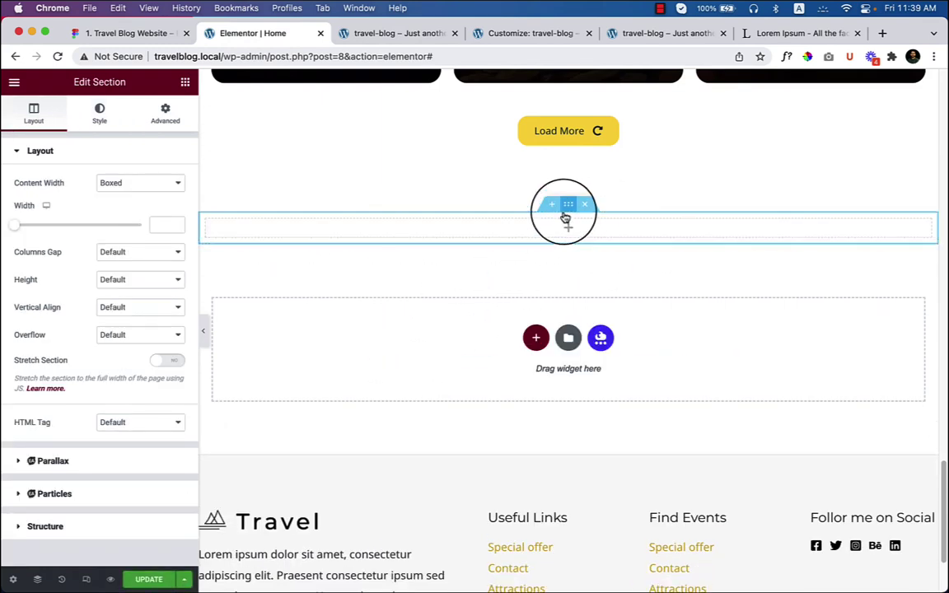
left_click(99, 113)
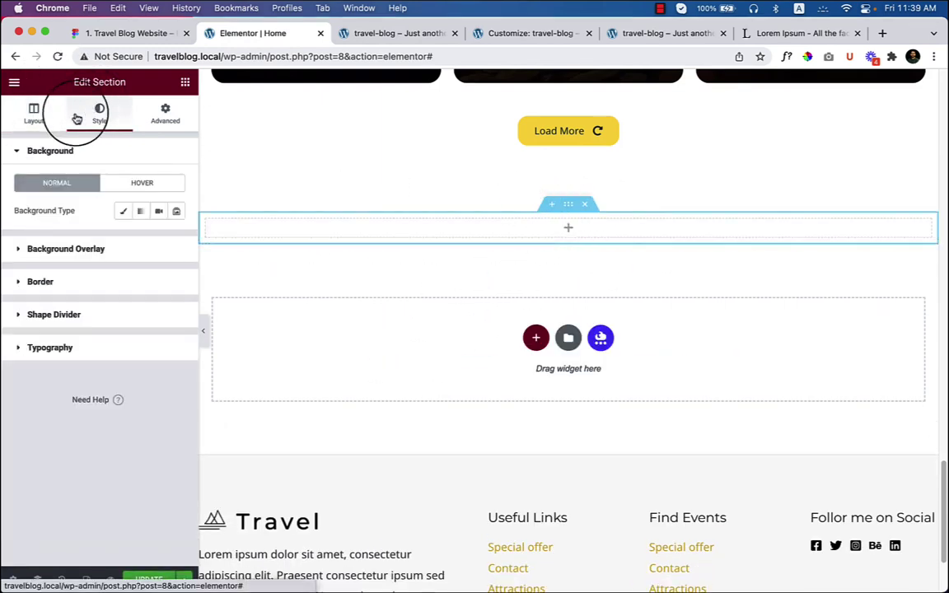
left_click(34, 113)
left_click(139, 280)
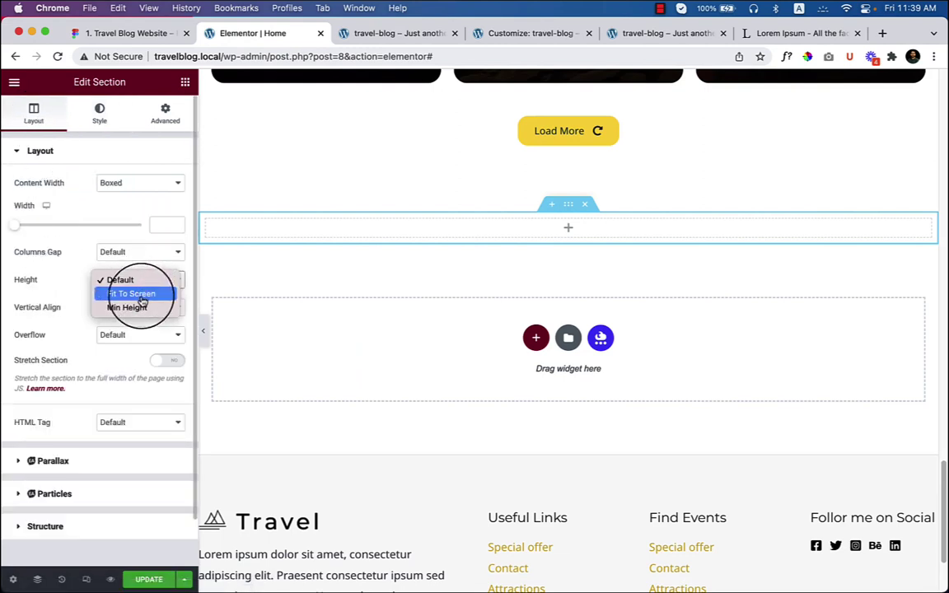
left_click(125, 308)
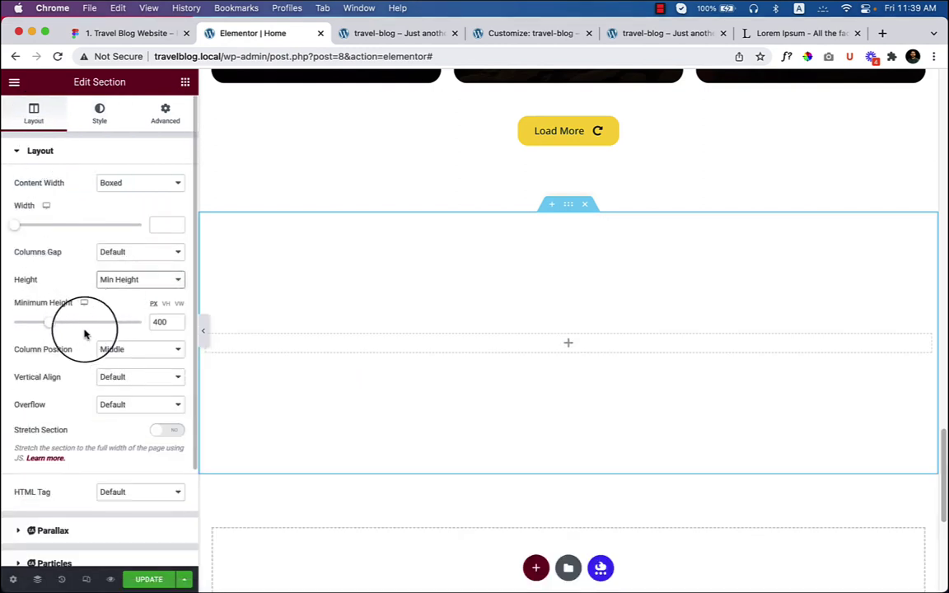
left_click_drag(53, 328, 64, 329)
type("500")
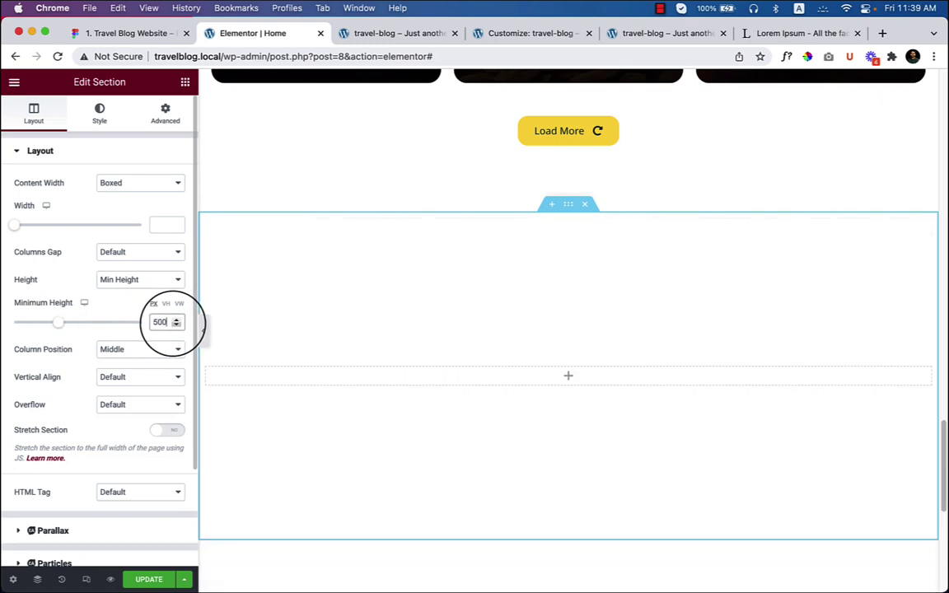
Drop in a Heading widget, paste 'Do not wait for the perfect time Start your Journey Today!' and centre it
left_click(567, 376)
left_click_drag(146, 243, 561, 379)
left_click(104, 208)
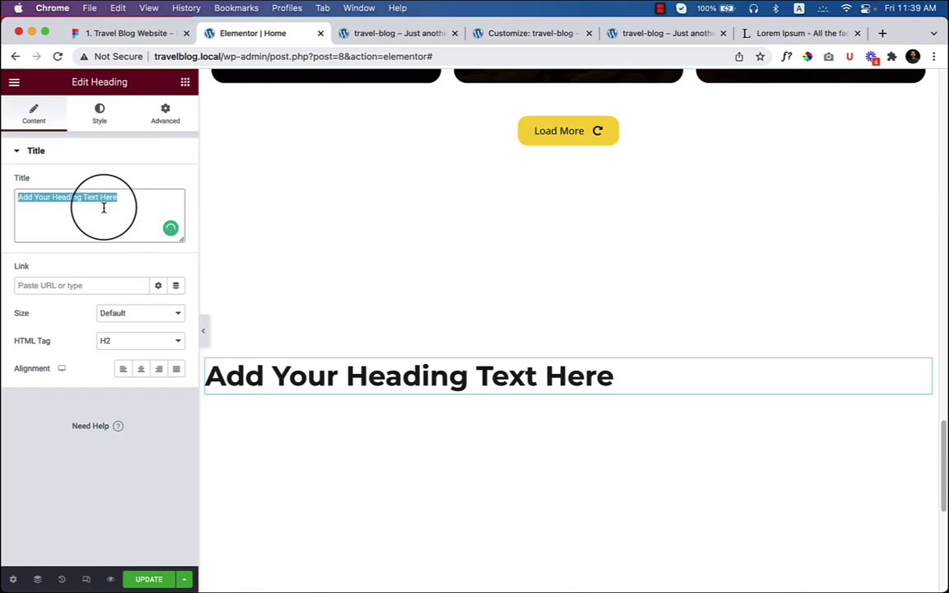
type("Do not wait for the perfect time Start your Journey Today!")
left_click(144, 373)
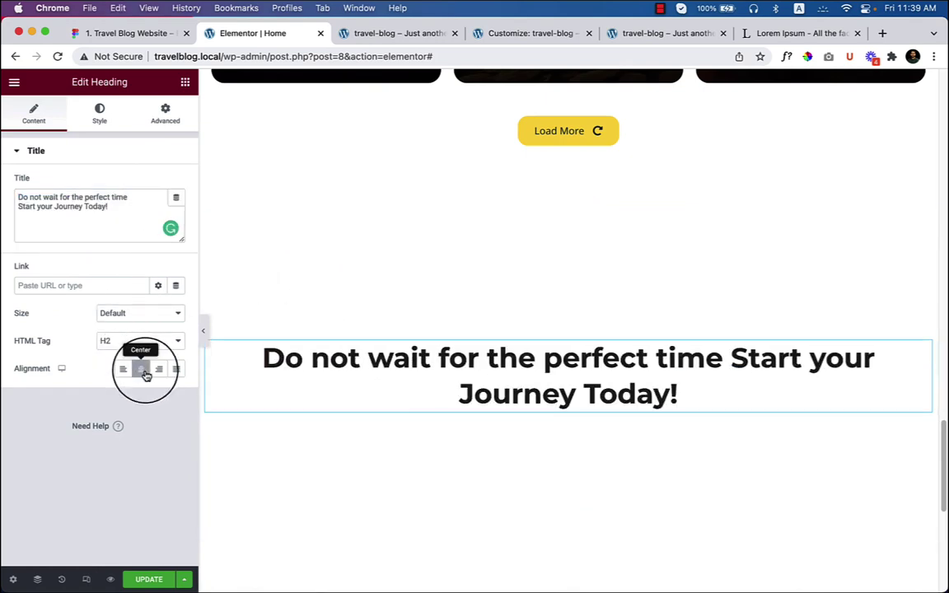
left_click(139, 38)
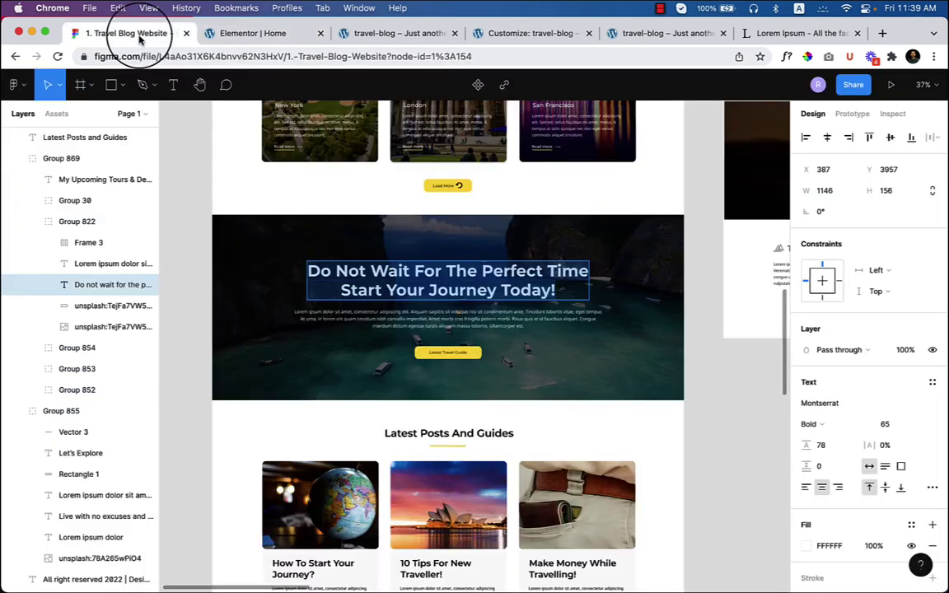
Add a Text Editor widget under the heading with the pasted lorem ipsum paragraph, centre-aligned
left_click(405, 324)
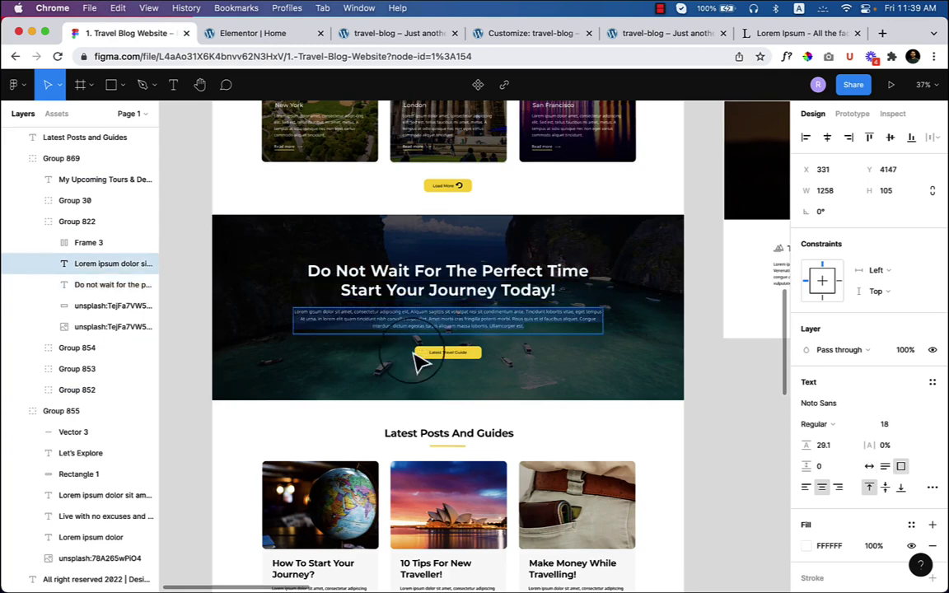
left_click(254, 33)
left_click(185, 82)
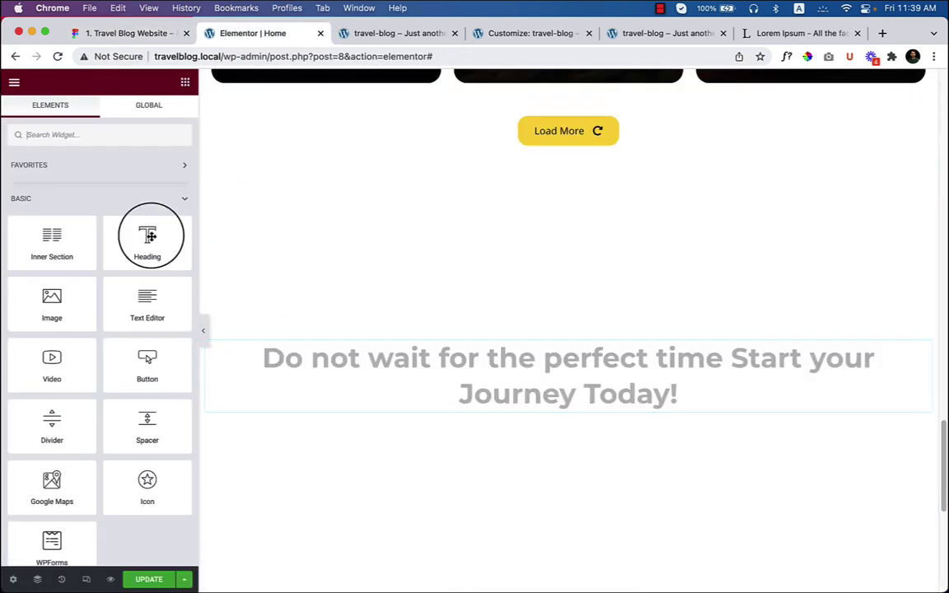
left_click_drag(121, 303, 528, 402)
double_click(71, 283)
left_click(154, 190)
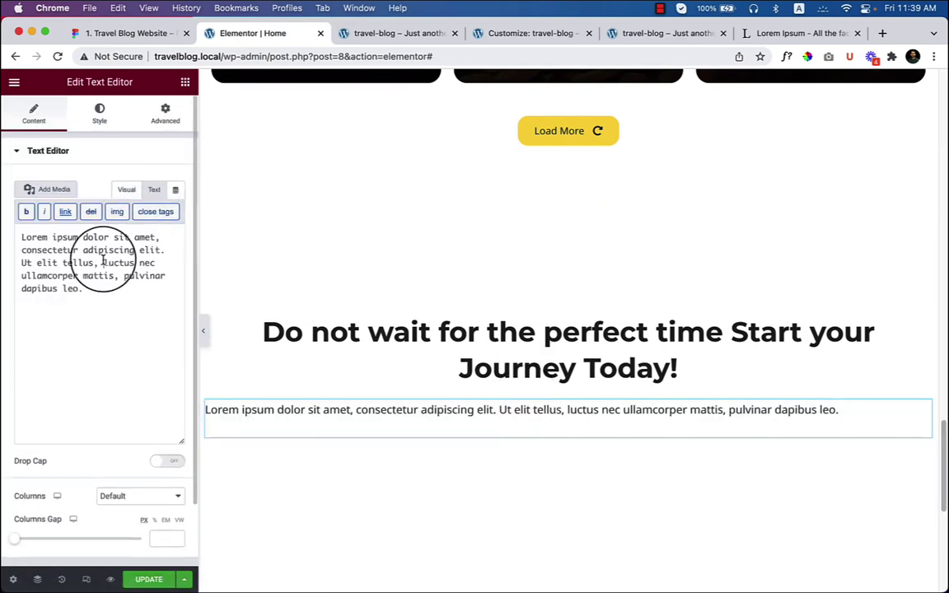
key("ctrl+a")
type("Lorem ipsum dolor sit amet, consectetur adipiscing elit. Aliquam sagittis sit volutpat nisi sit condimentum ante. Tincidunt lobortis vitae, eget tempus At urna, in lorem elit quam tincidunt nibh convallis imperdiet. Amet morbi cras fringilla potenti morbi. Risus quis et id faucibus aliquet. Congue interdum dictum egestas turpis aliquam massa lobortis. Ullamcorper est.")
left_click(99, 124)
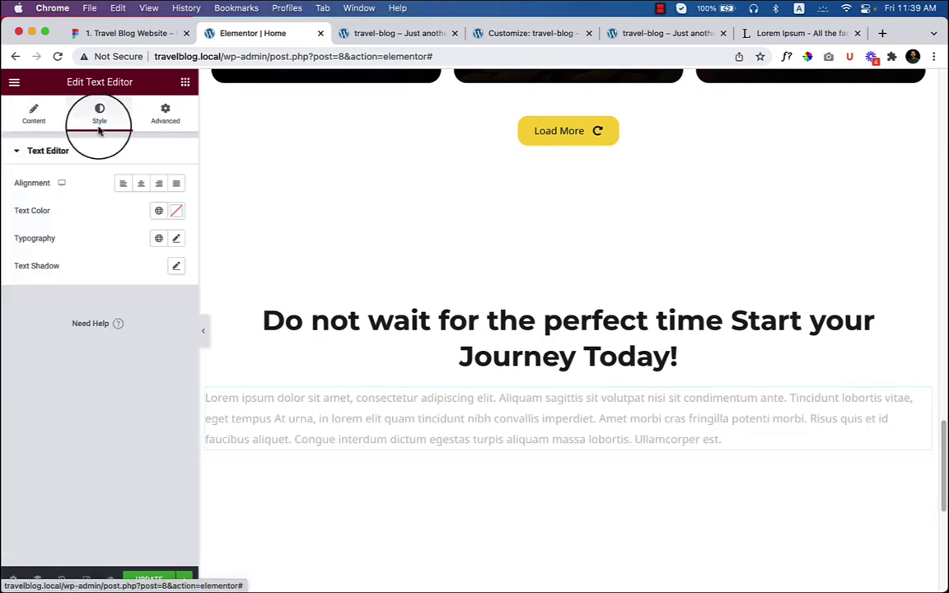
left_click(141, 183)
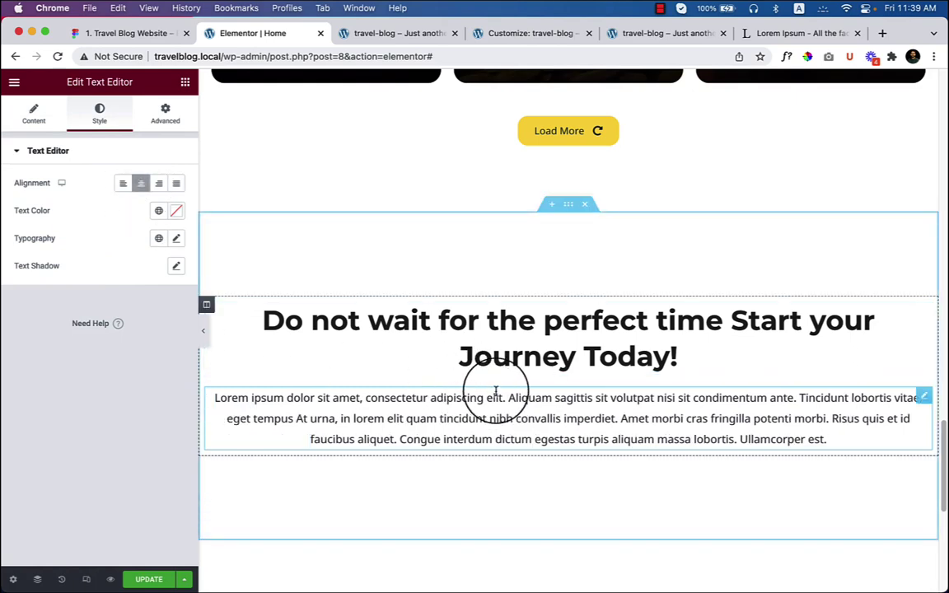
Compare the page with the Figma design and clear the Figma paragraph's text
left_click(122, 33)
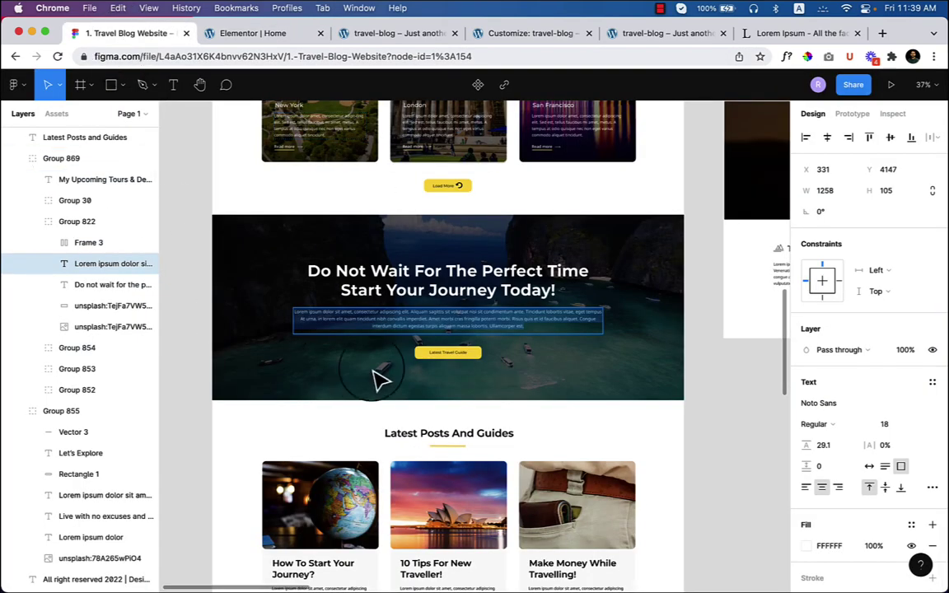
left_click(247, 35)
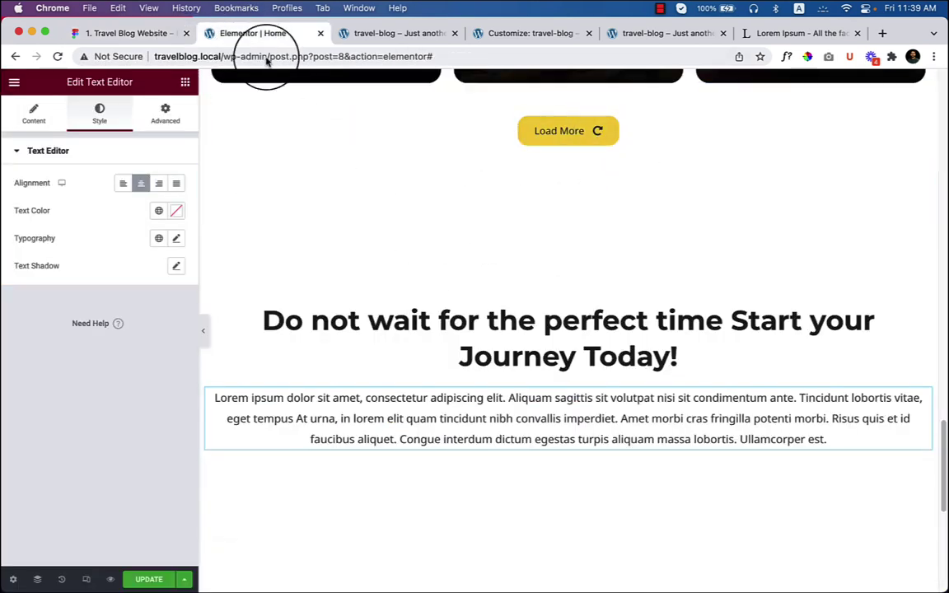
left_click(139, 32)
scroll(482, 519, "up", 5)
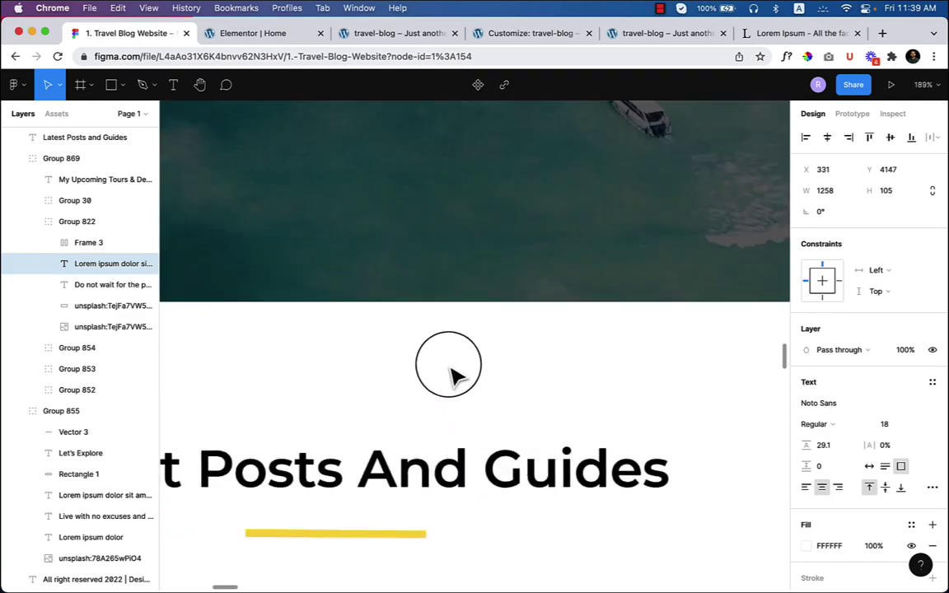
scroll(452, 371, "down", 6)
key("Return")
key("BackSpace")
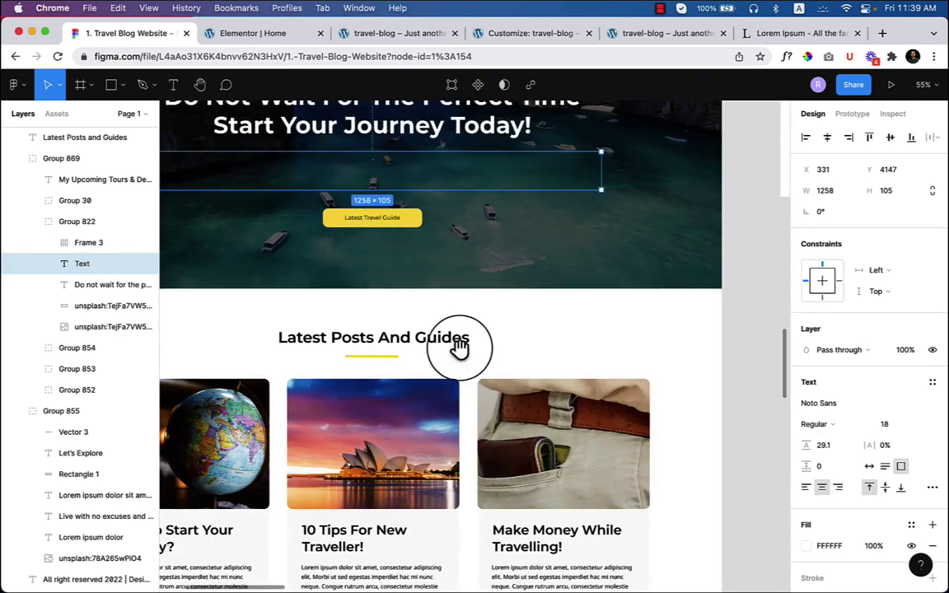
Undo in Figma to restore the deleted lorem ipsum paragraph, then select the hero photo
key("Escape")
key("super+z")
key("super+z")
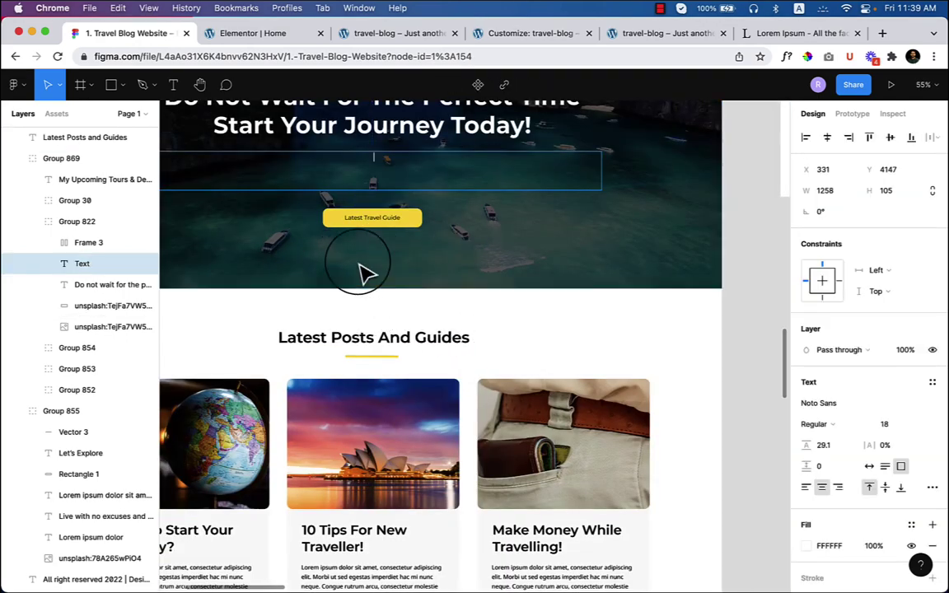
left_click(373, 276)
scroll(333, 263, "up", 4)
scroll(333, 263, "left", 3)
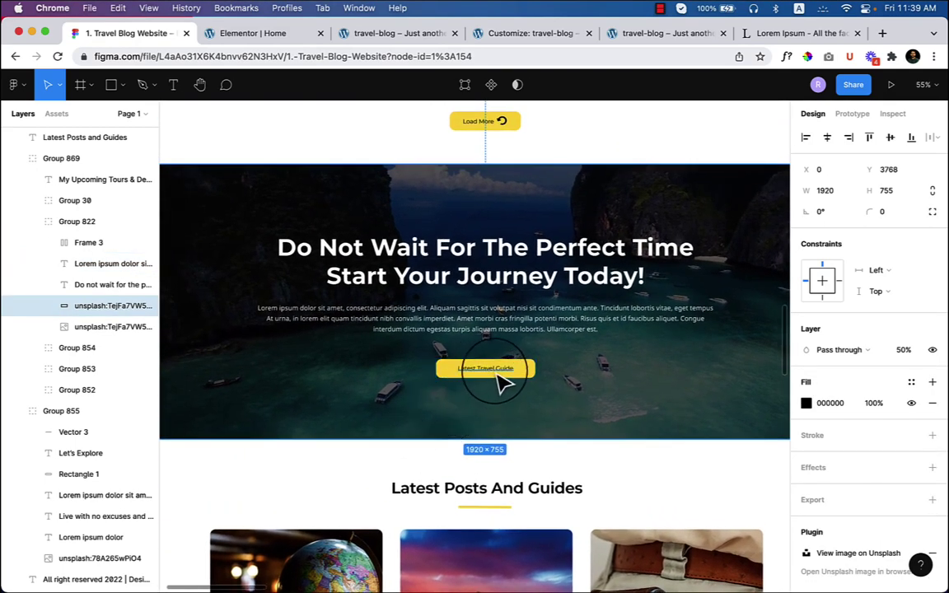
Inspect the Latest Travel Guide label and return to the Elementor Home editor
scroll(499, 382, "down", 3)
scroll(499, 381, "up", 3)
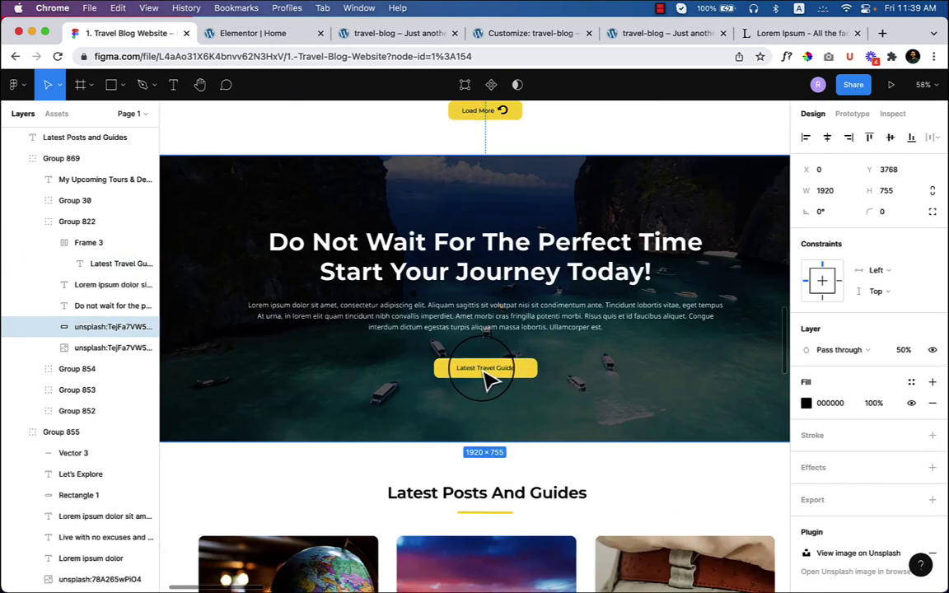
double_click(487, 381)
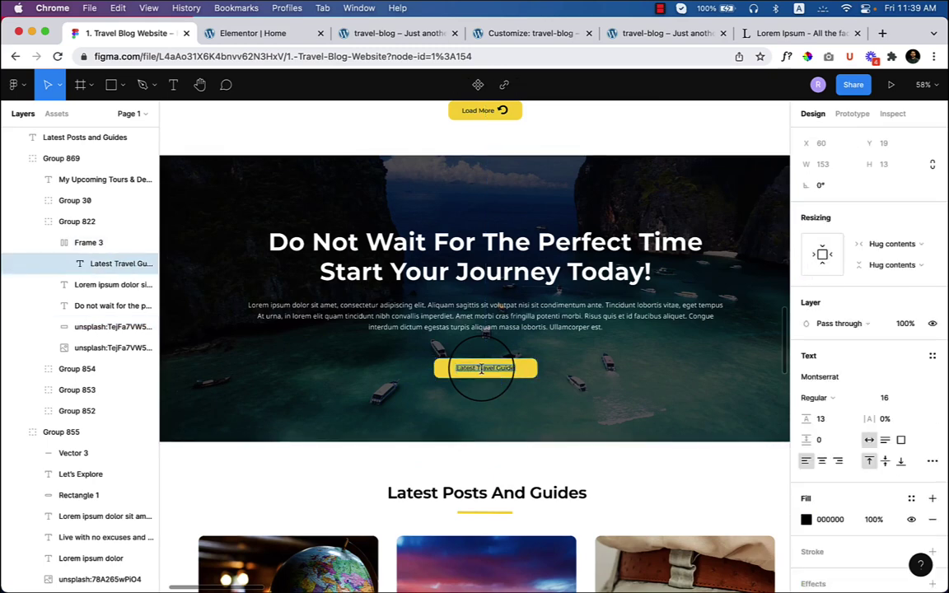
left_click(256, 34)
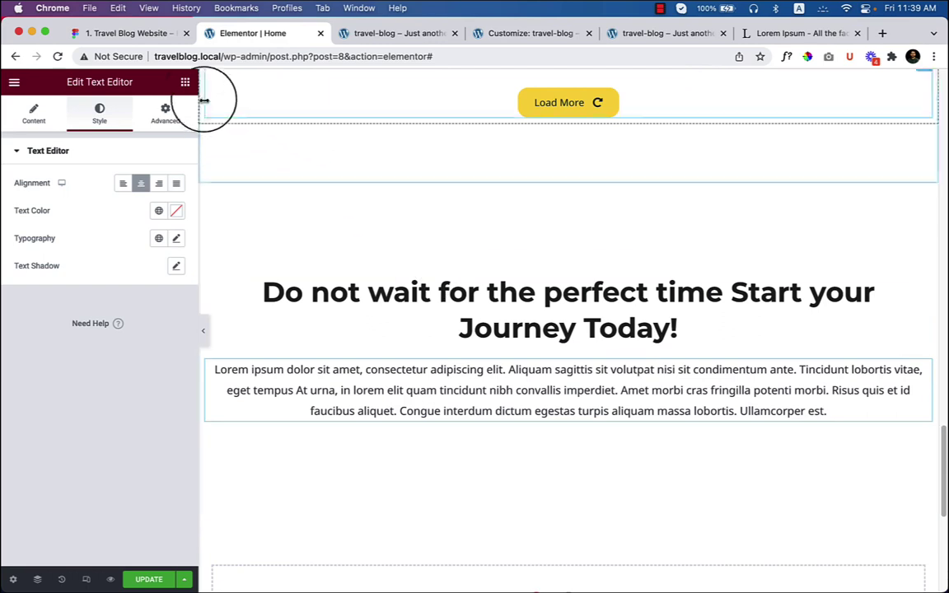
Add a centred Button widget below the paragraph, labelled 'Latest Travel Guide'
left_click(186, 82)
left_click_drag(146, 360, 655, 402)
left_click(146, 287)
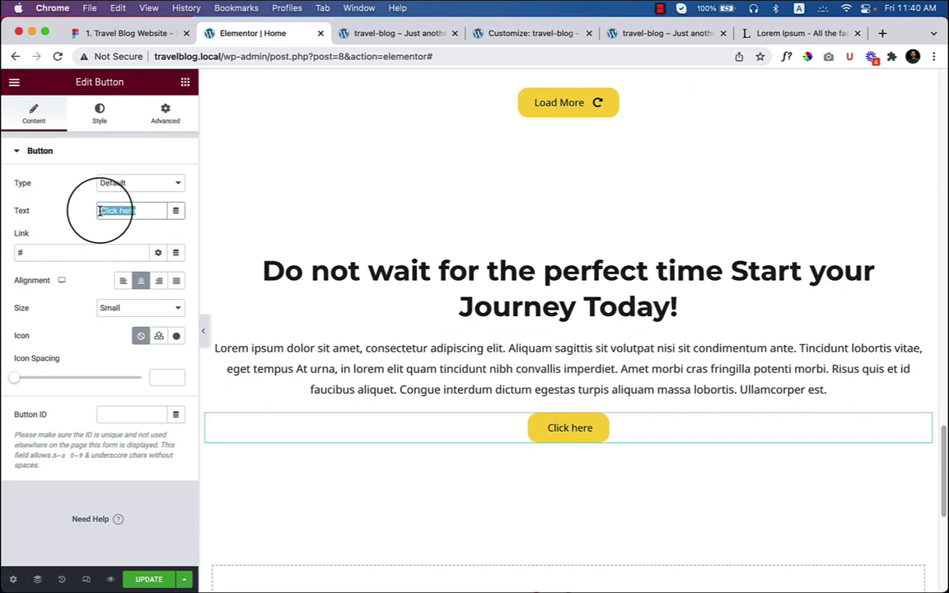
type("Latest Travel Guide")
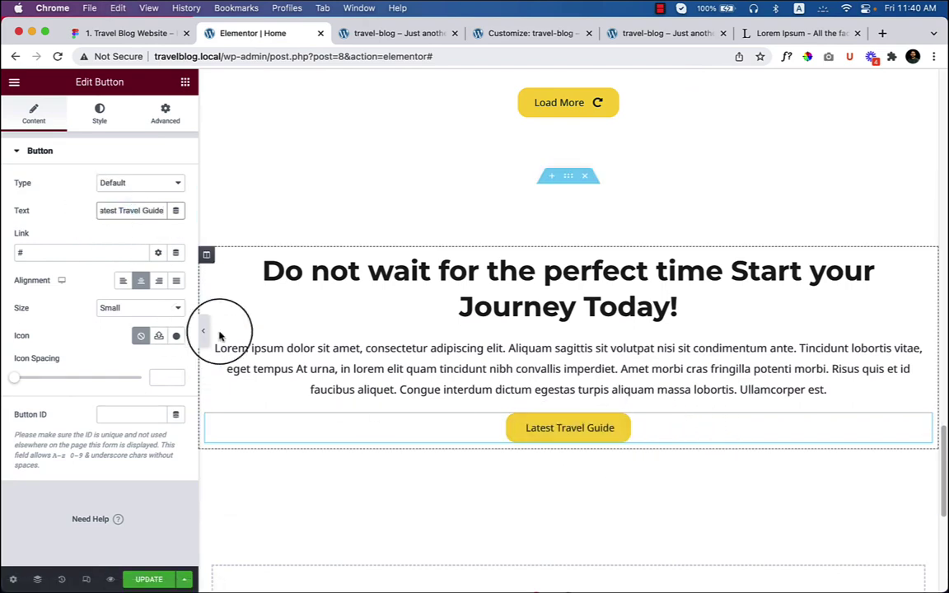
left_click(566, 183)
Give the section a Classic background and open the media library, checking the Figma photo
left_click(100, 113)
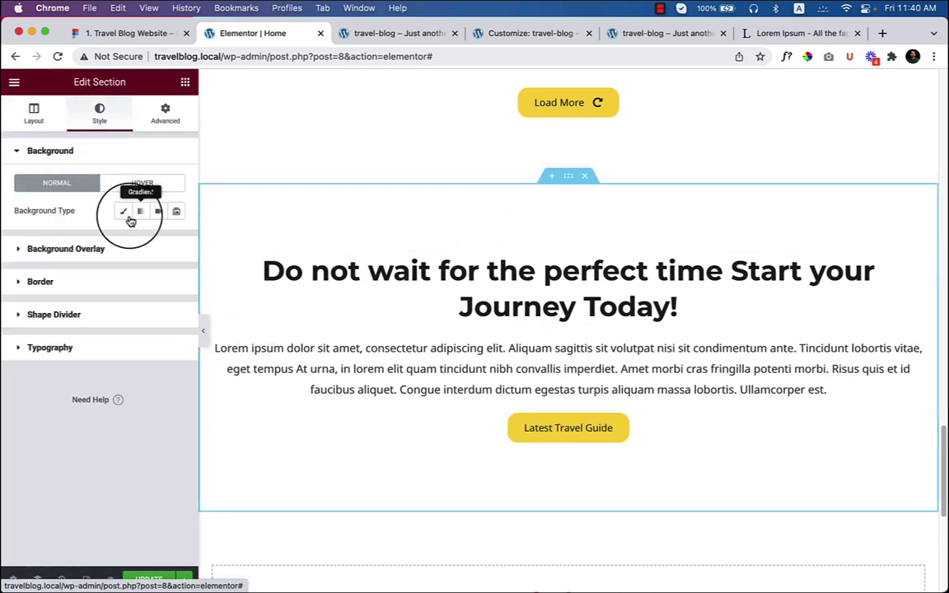
left_click(123, 216)
left_click(113, 322)
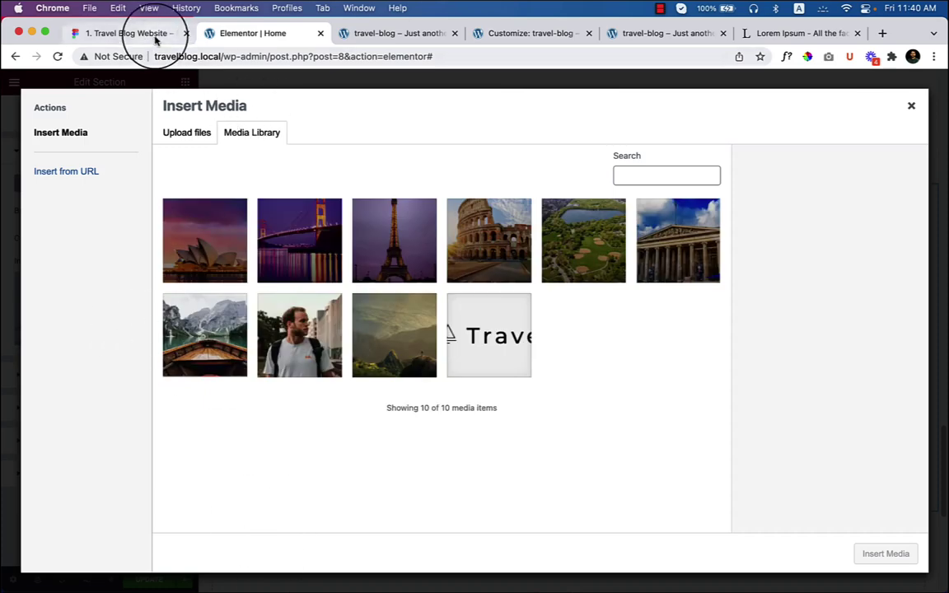
left_click(132, 33)
key("Escape")
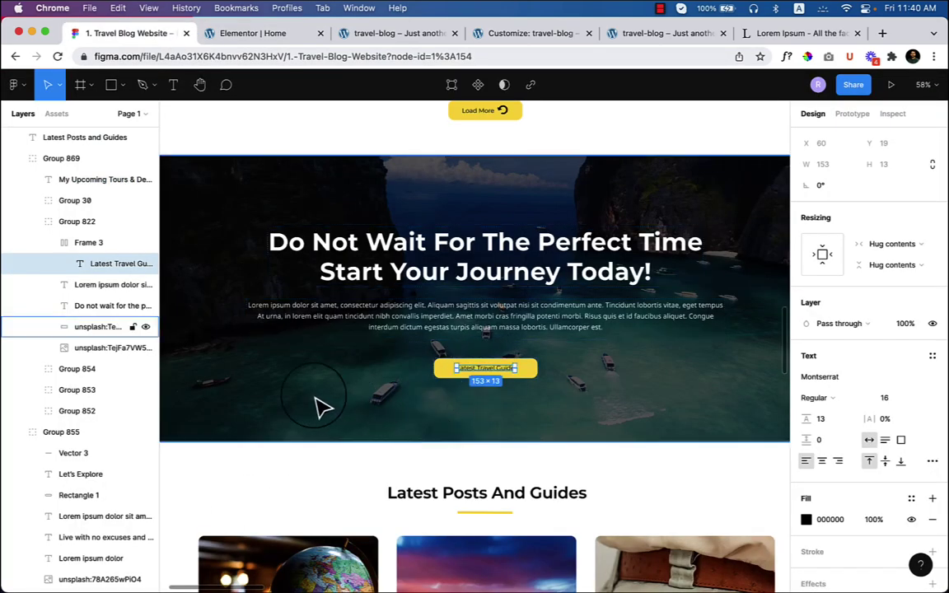
left_click(315, 398)
left_click(293, 35)
Upload call-to-action-bg.jpg with alt text 'bg' and insert it as the section background
mouse_move(255, 567)
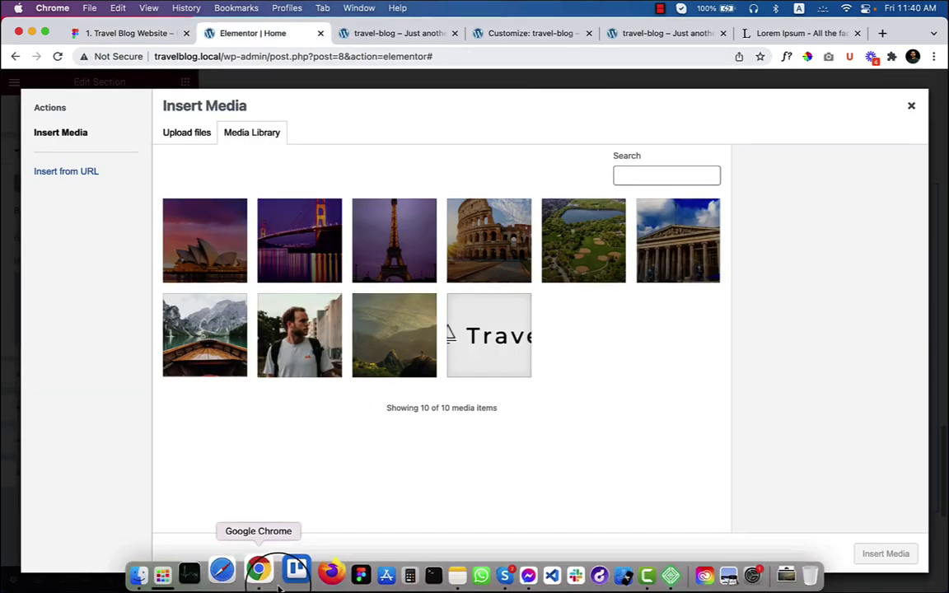
left_click(167, 567)
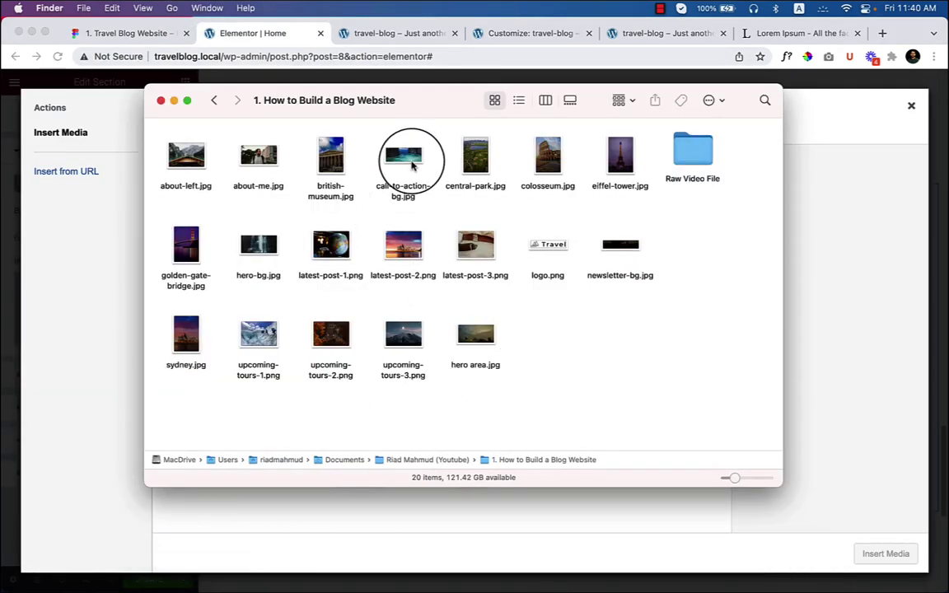
left_click_drag(412, 164, 816, 354)
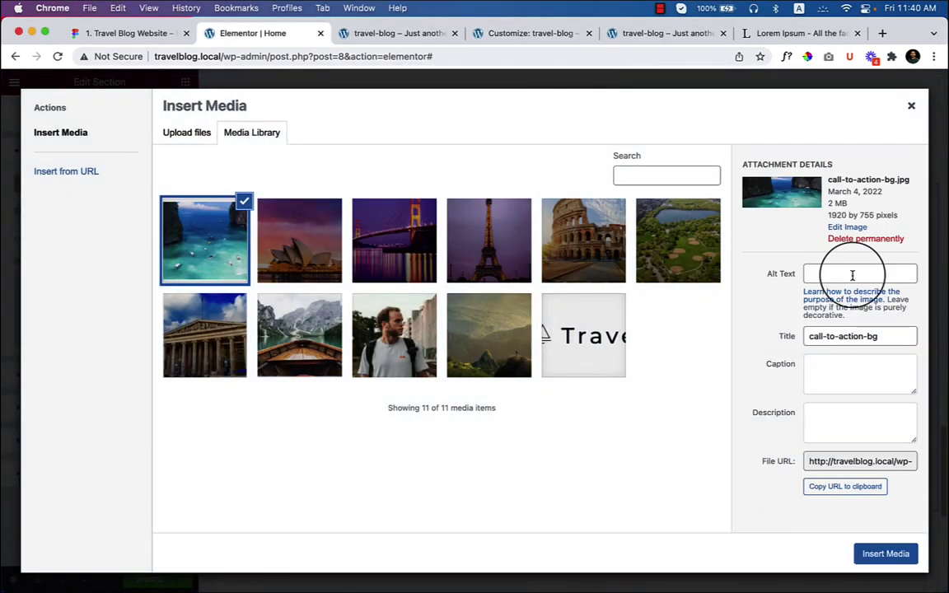
left_click(853, 275)
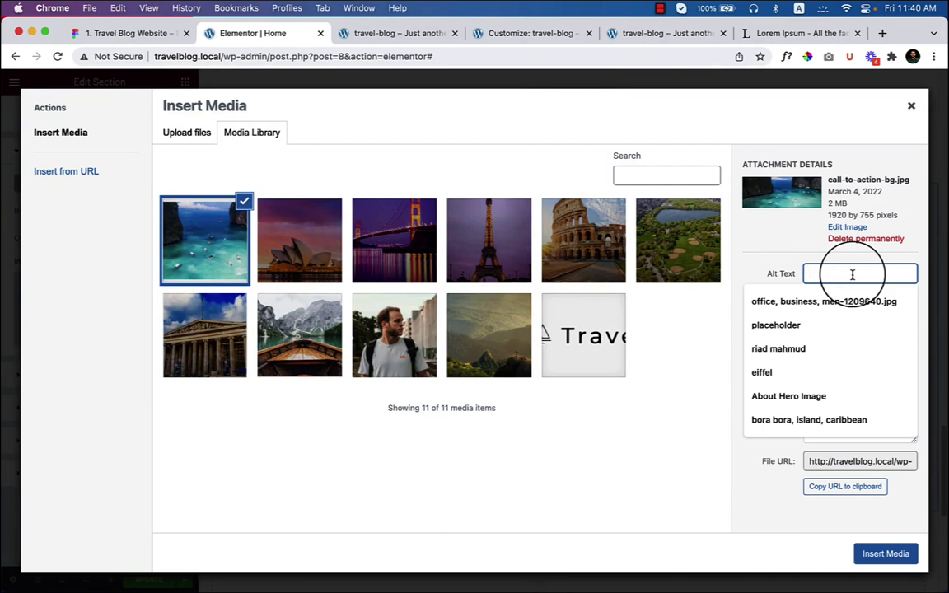
type("bg image")
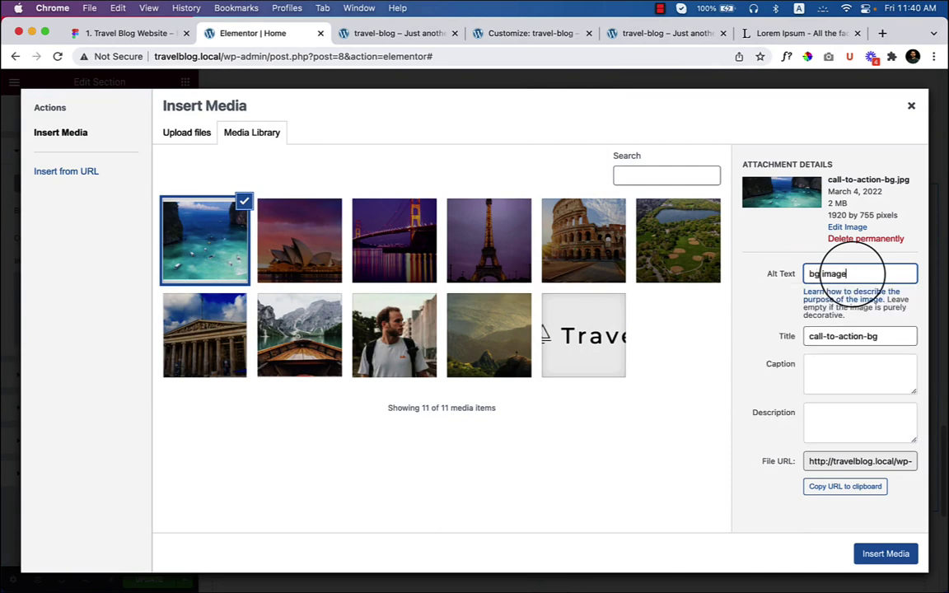
left_click(796, 506)
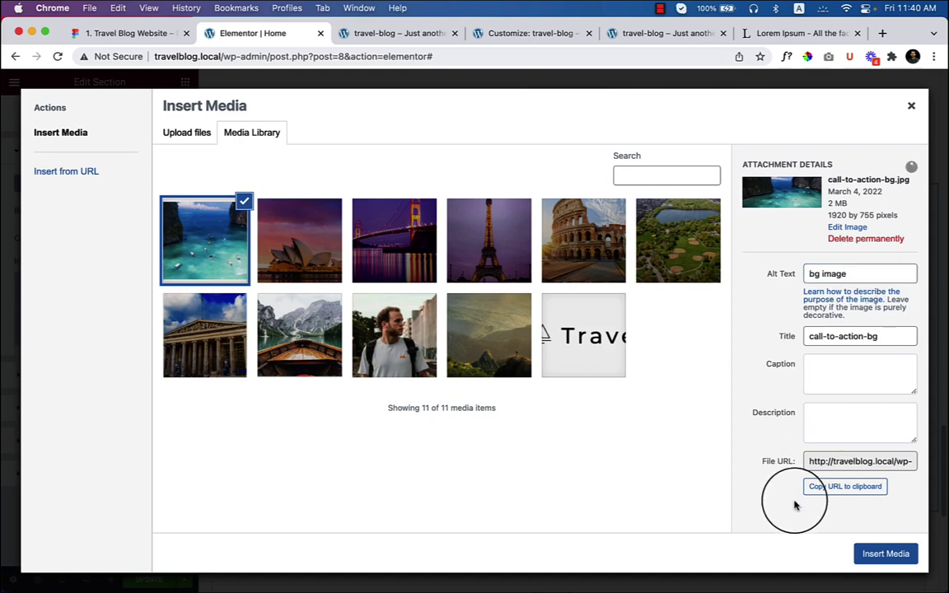
left_click(884, 555)
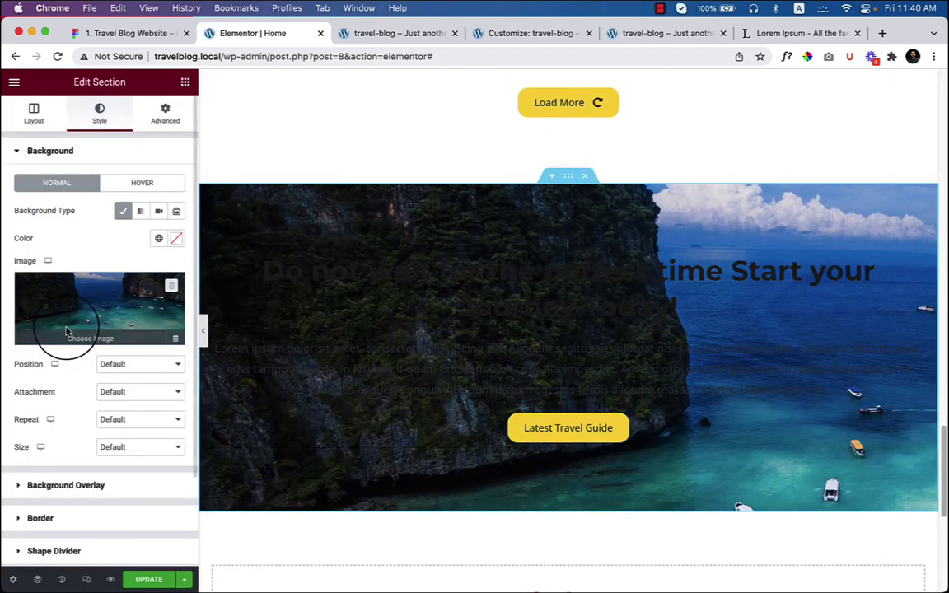
Set the background to Center Center position, No-repeat and Cover size
left_click(121, 365)
left_click(144, 378)
left_click(128, 421)
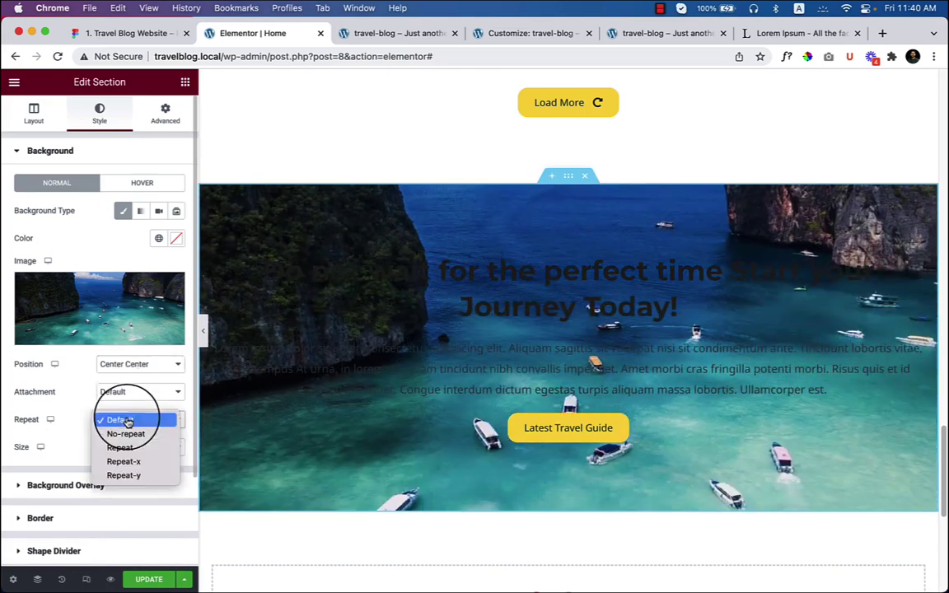
left_click(127, 435)
left_click(137, 448)
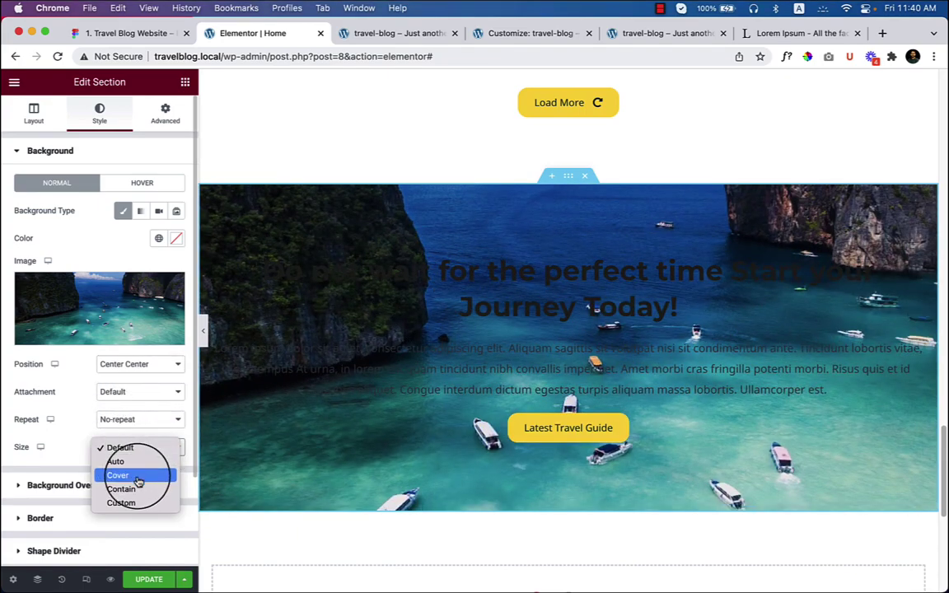
left_click(137, 478)
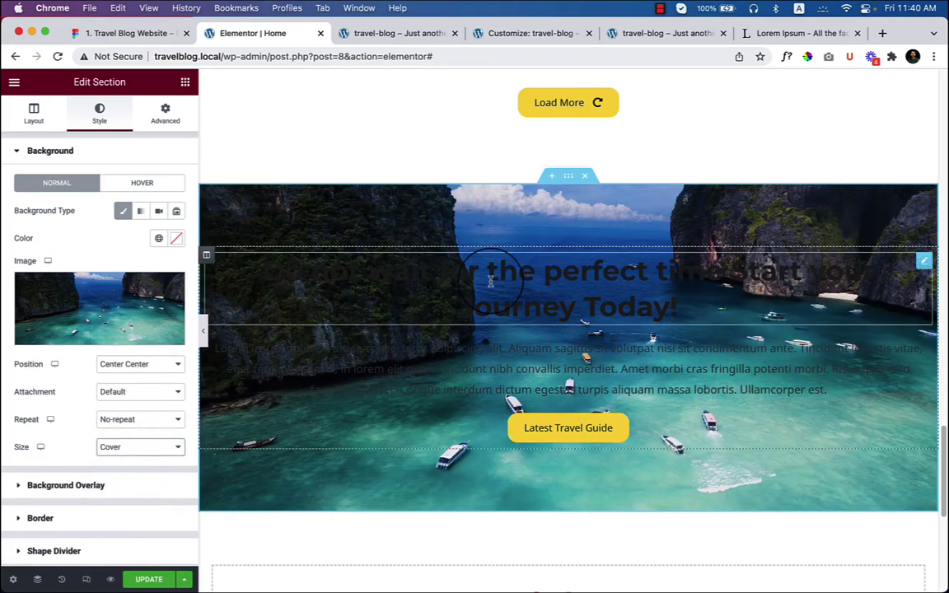
left_click(68, 488)
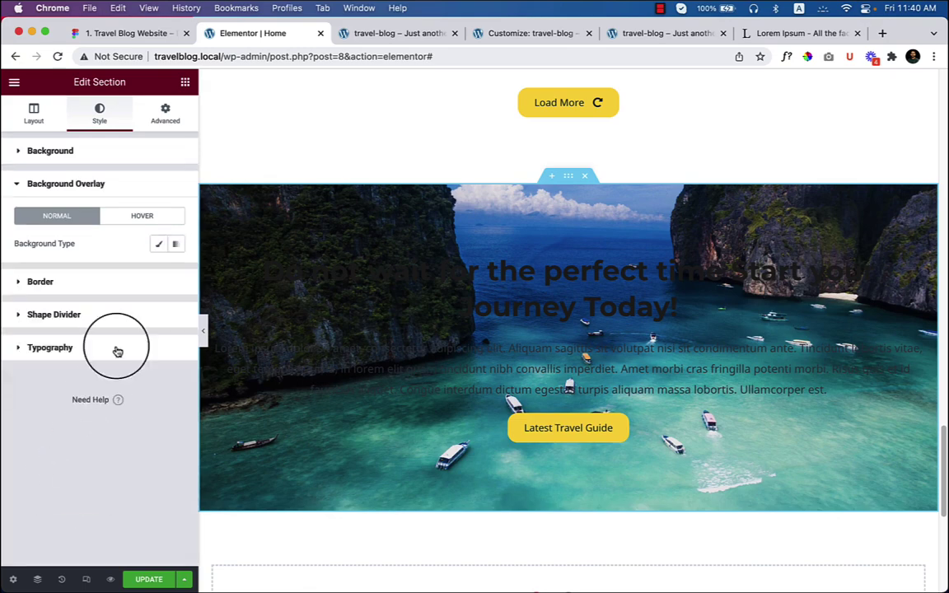
Add a Classic background overlay using a dark global colour
left_click(158, 244)
scroll(136, 457, "down", 5)
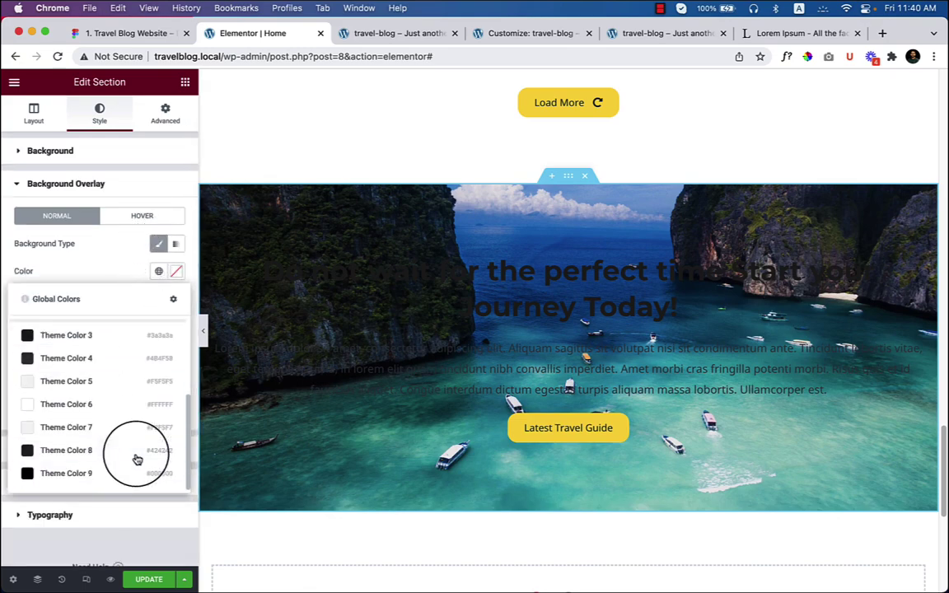
left_click(99, 472)
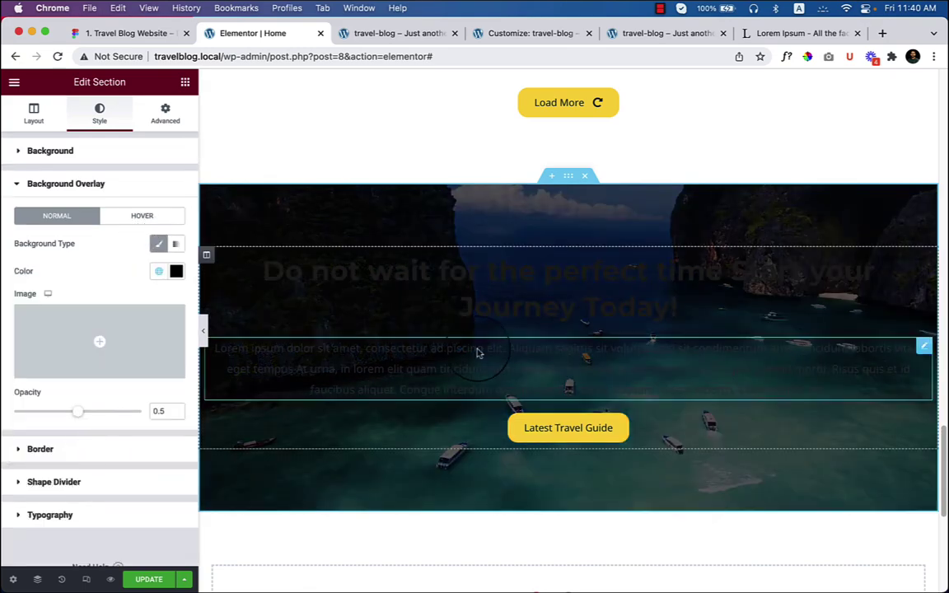
Set the heading and paragraph text colour to white (Theme Color 6)
left_click(556, 278)
left_click(100, 115)
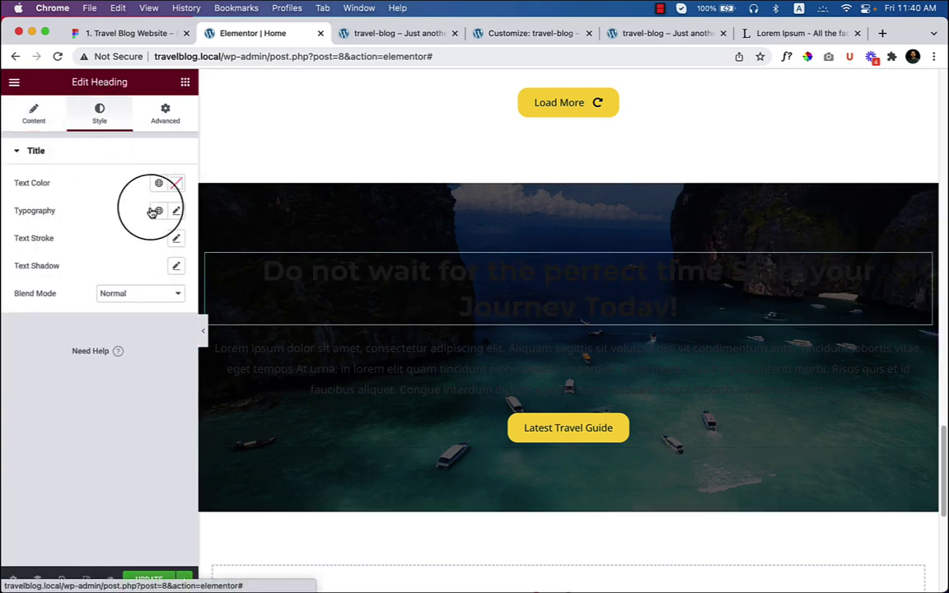
left_click(158, 182)
scroll(91, 320, "down", 4)
left_click(91, 320)
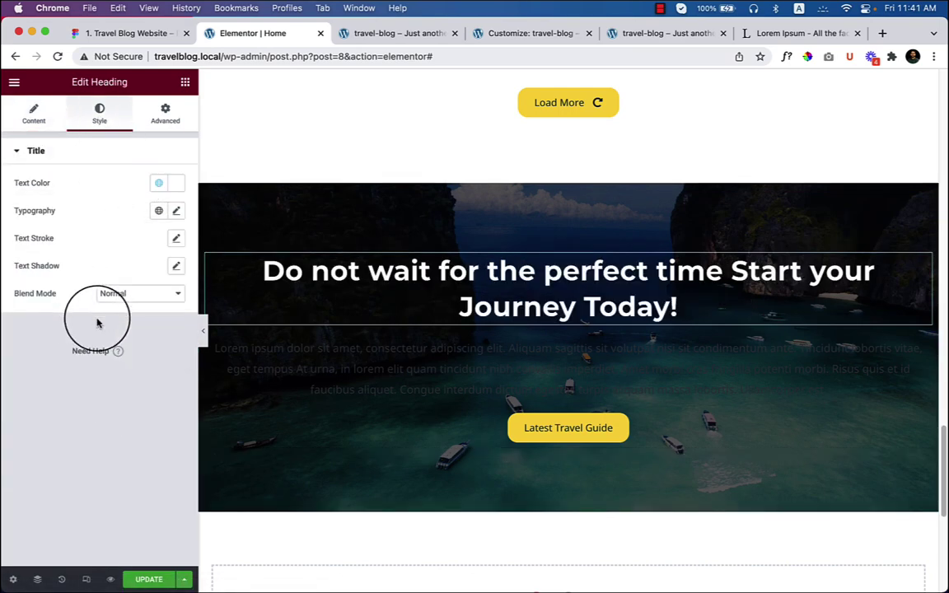
left_click(619, 349)
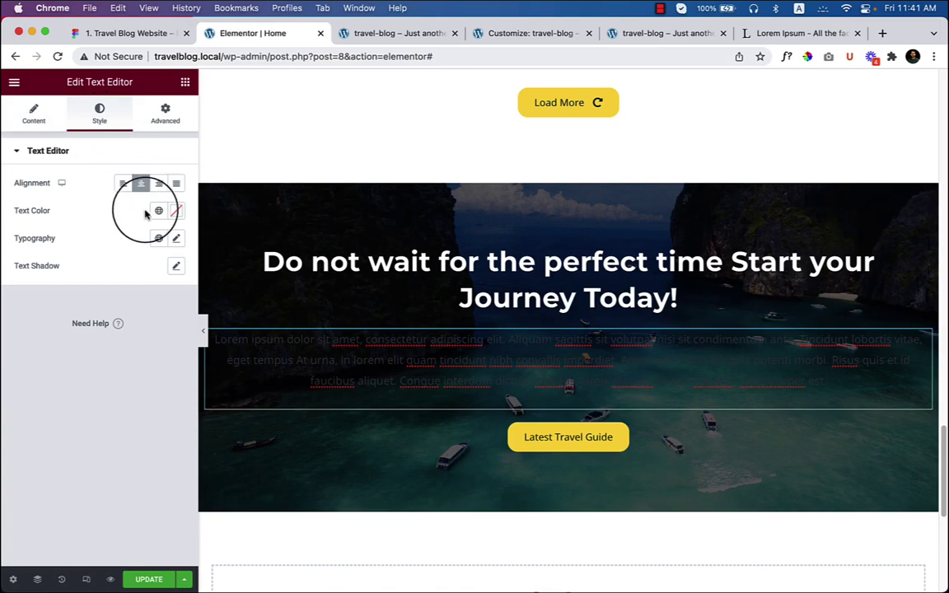
left_click(147, 213)
scroll(116, 360, "down", 3)
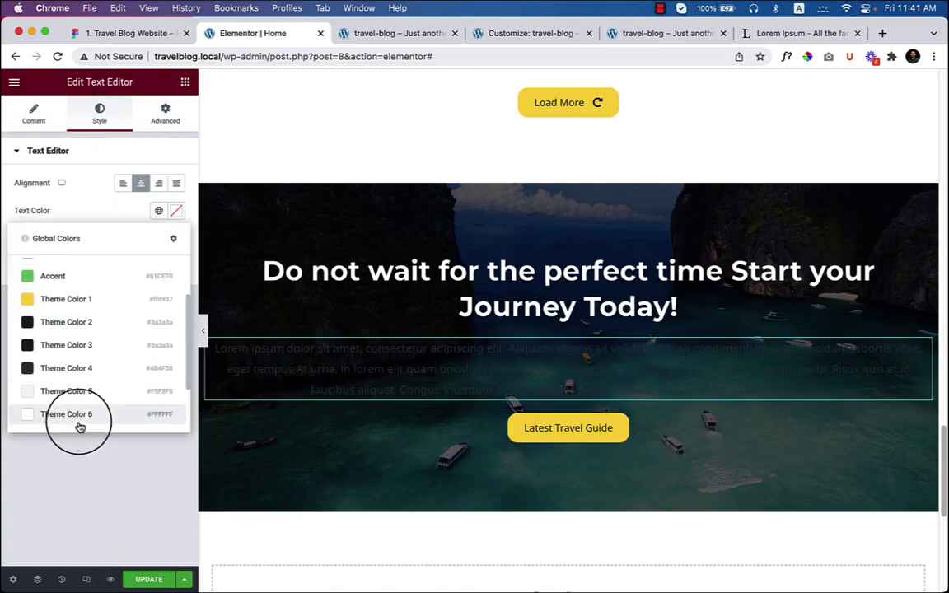
left_click(86, 414)
Collapse the editor panel to preview the darkened call-to-action section, then restore it
left_click(203, 331)
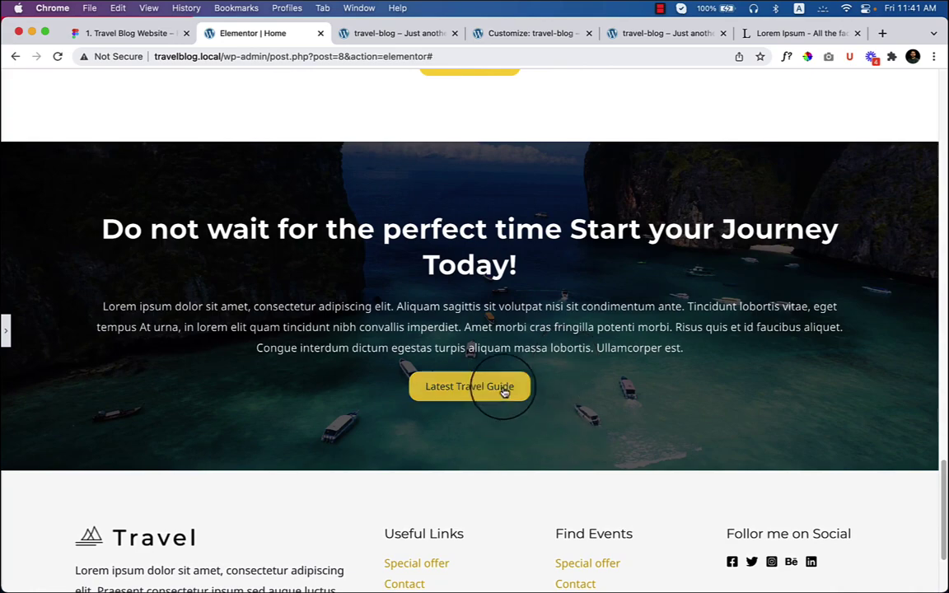
scroll(651, 395, "down", 1)
scroll(659, 397, "down", 1)
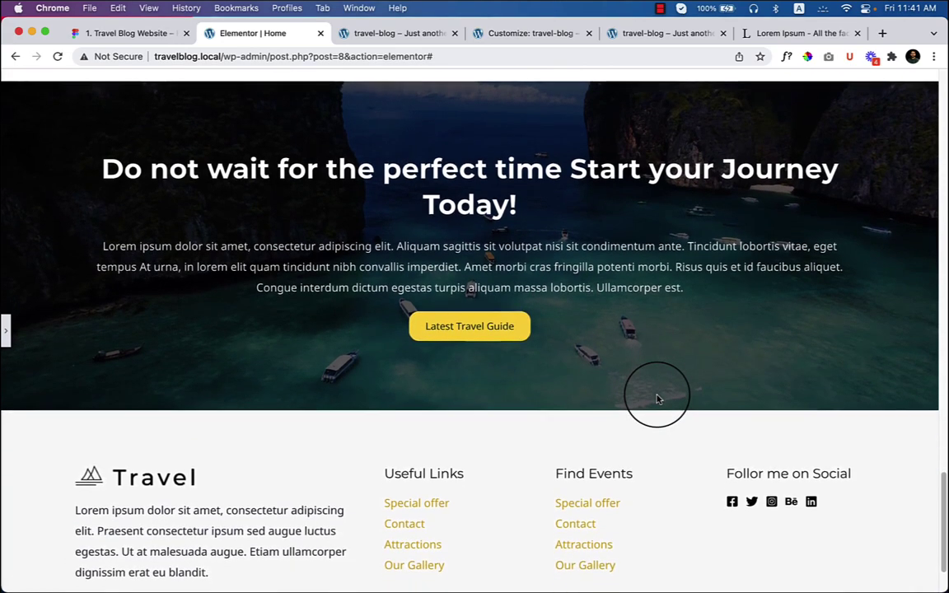
scroll(659, 394, "up", 4)
scroll(651, 393, "down", 5)
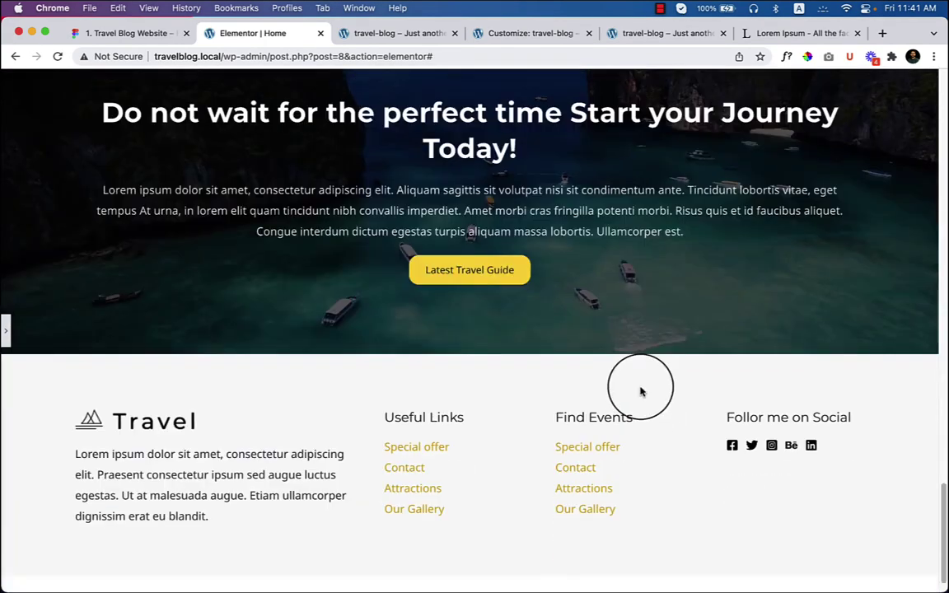
left_click(8, 333)
scroll(610, 313, "up", 4)
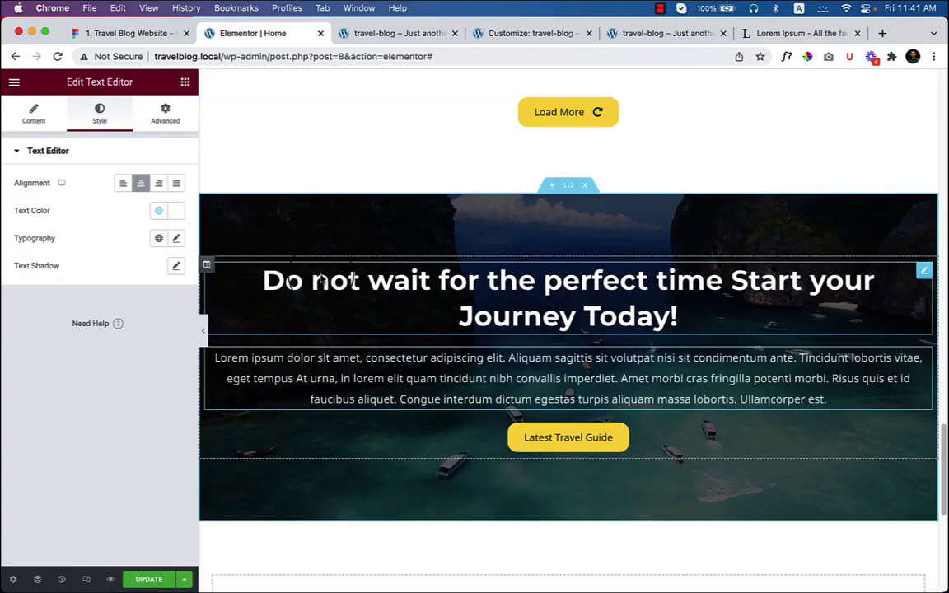
Unlink the text column's margins and set right to 35 px and left to 50 px
left_click(206, 264)
left_click(165, 114)
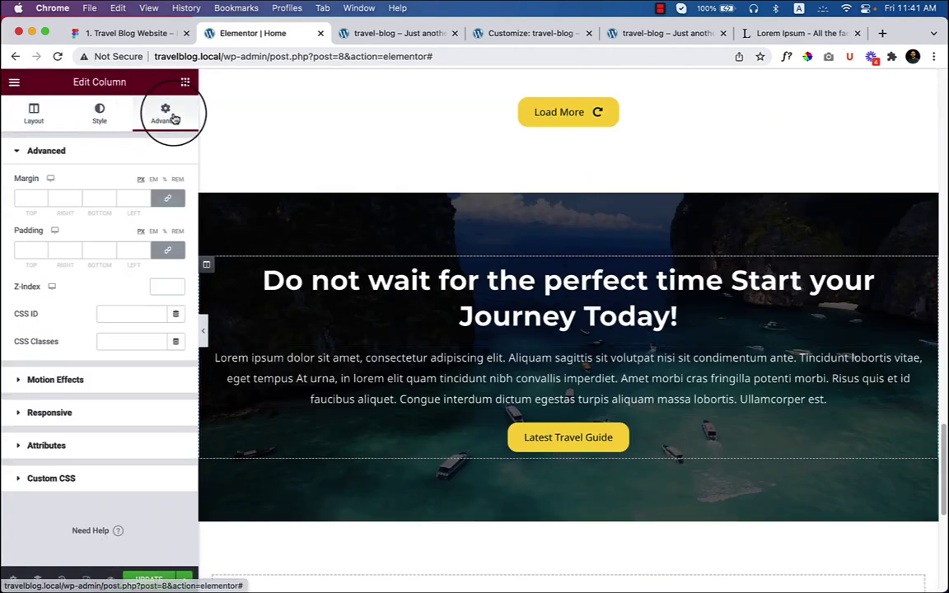
left_click(33, 122)
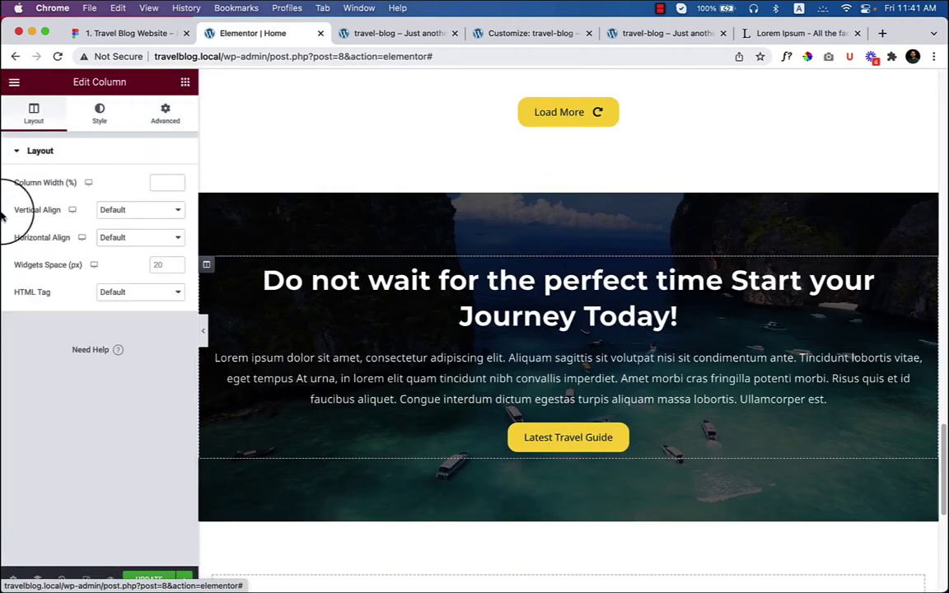
left_click(166, 117)
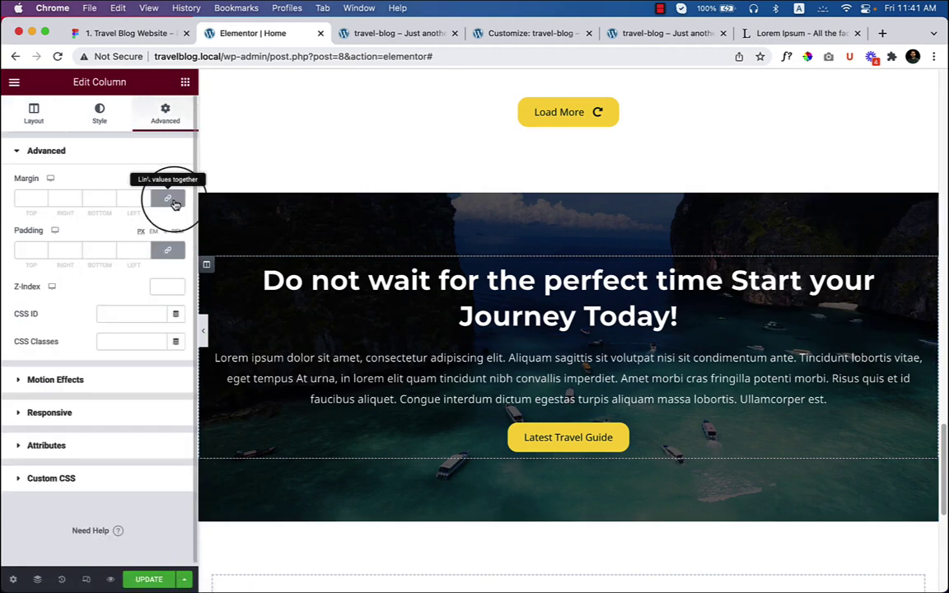
left_click(169, 200)
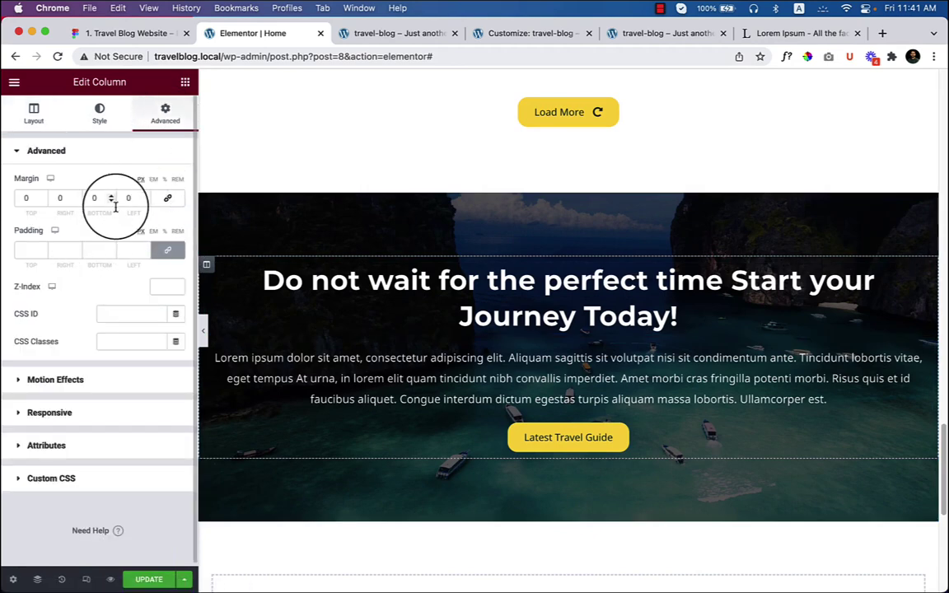
left_click(59, 201)
type("3")
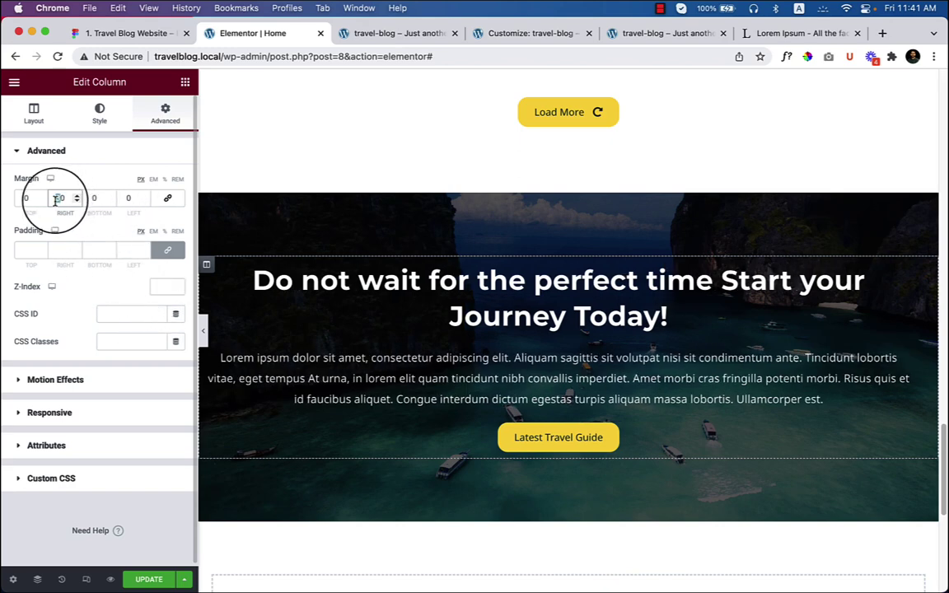
type("5")
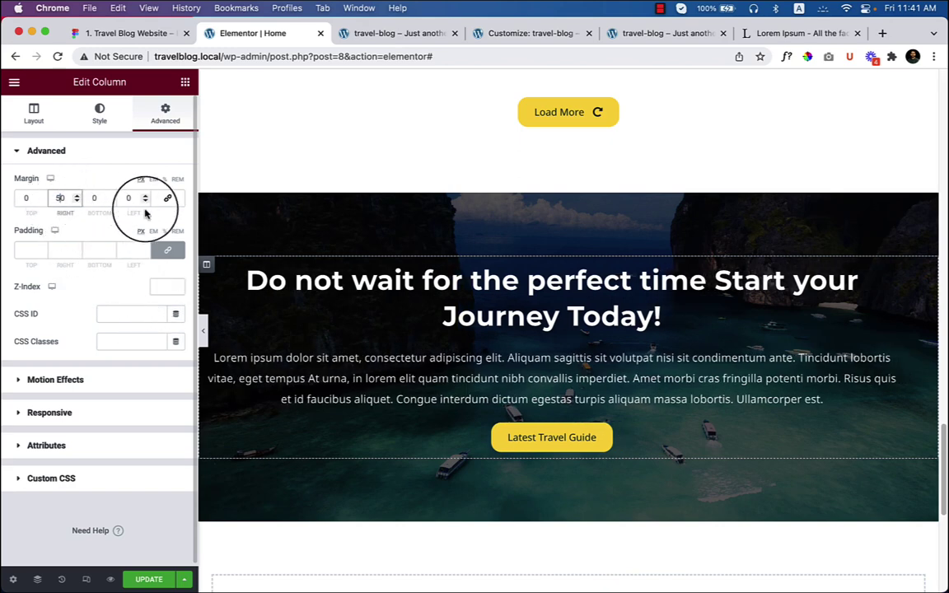
left_click(125, 200)
type("50")
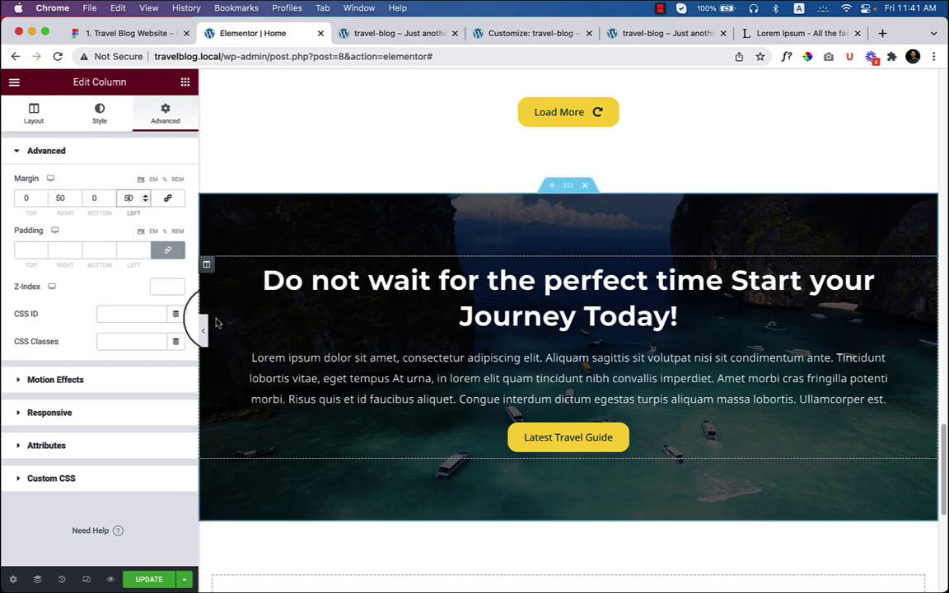
Preview the column at full width and compare it against the Figma design
left_click(205, 328)
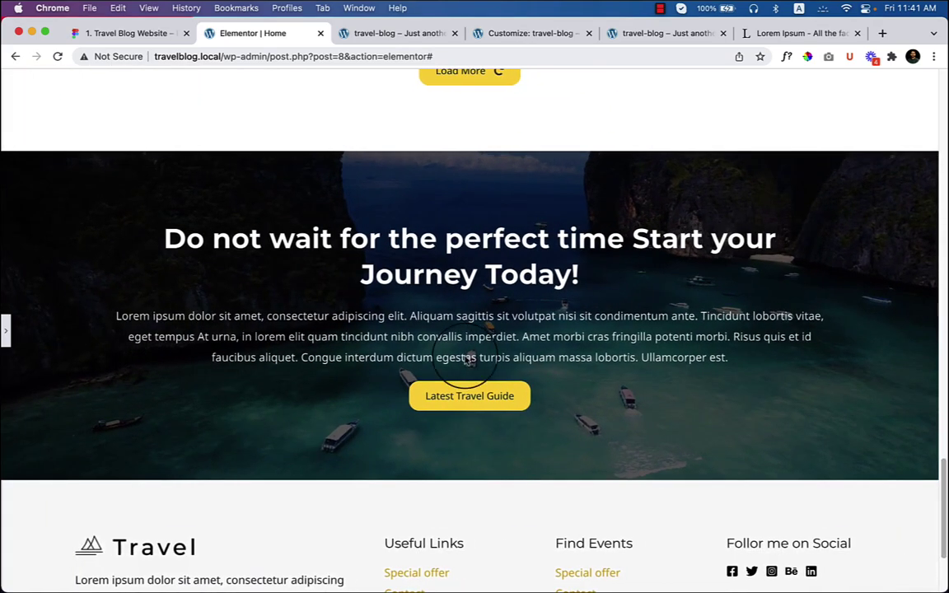
left_click(92, 33)
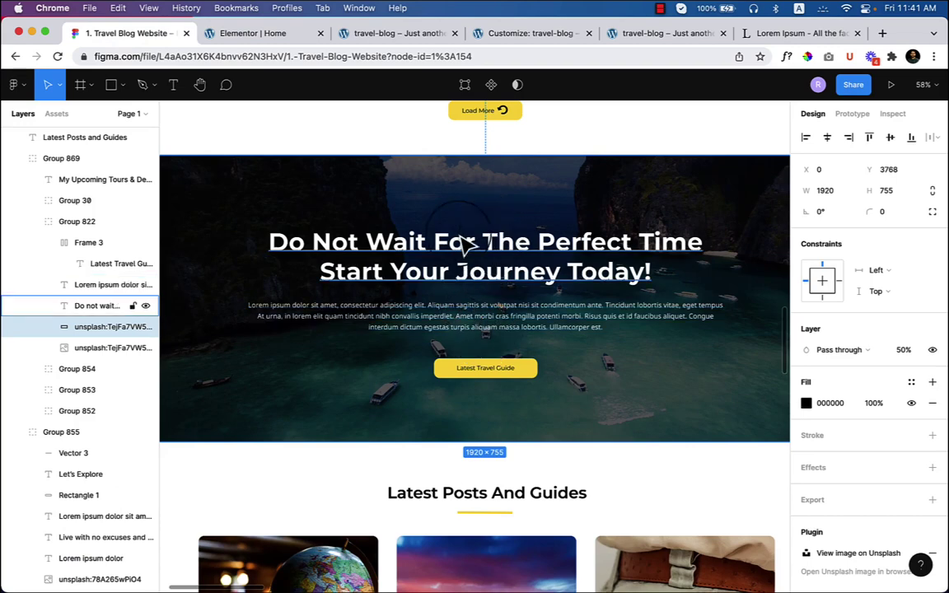
left_click(255, 34)
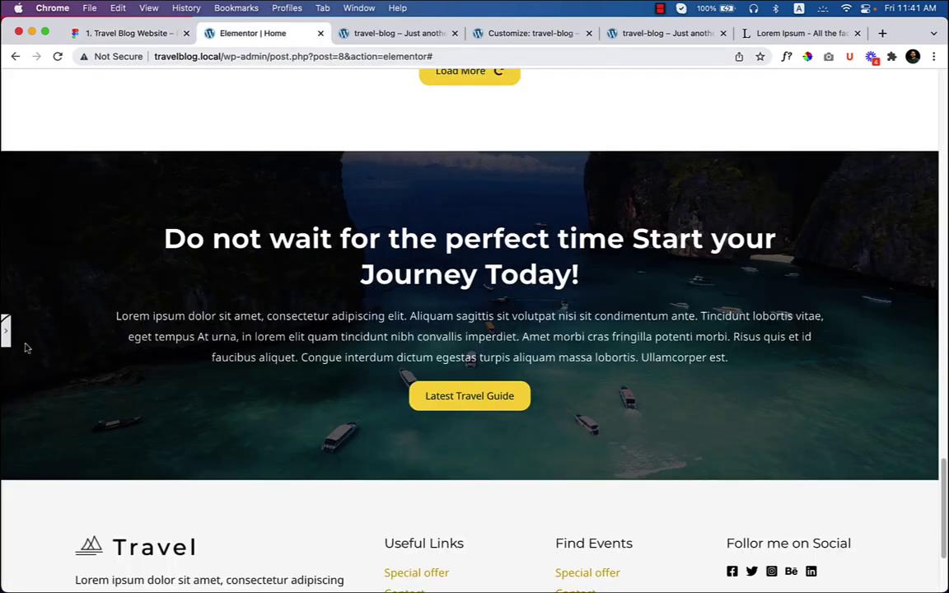
left_click(8, 334)
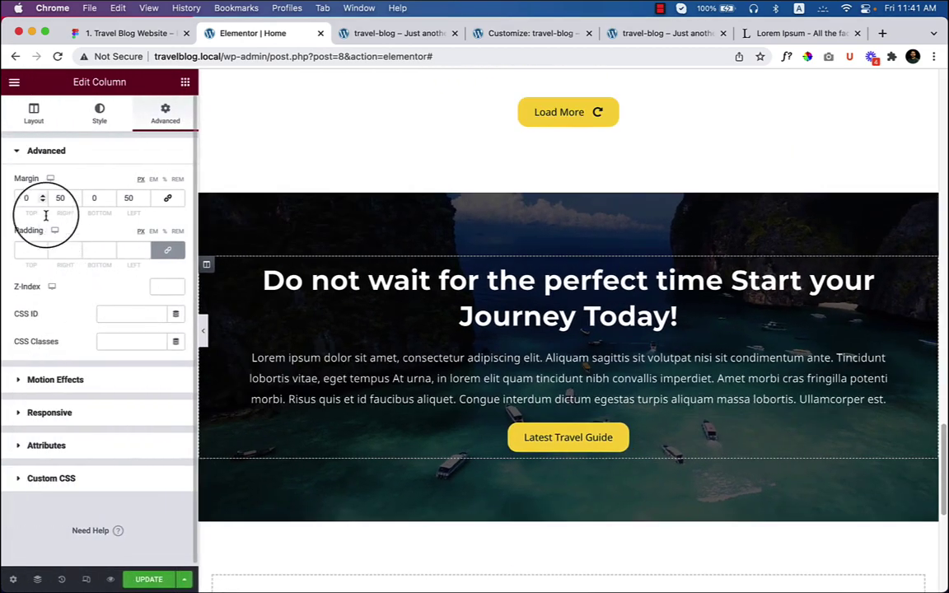
Change the column's right and left margins to 70 px and preview the result
double_click(52, 201)
type("70")
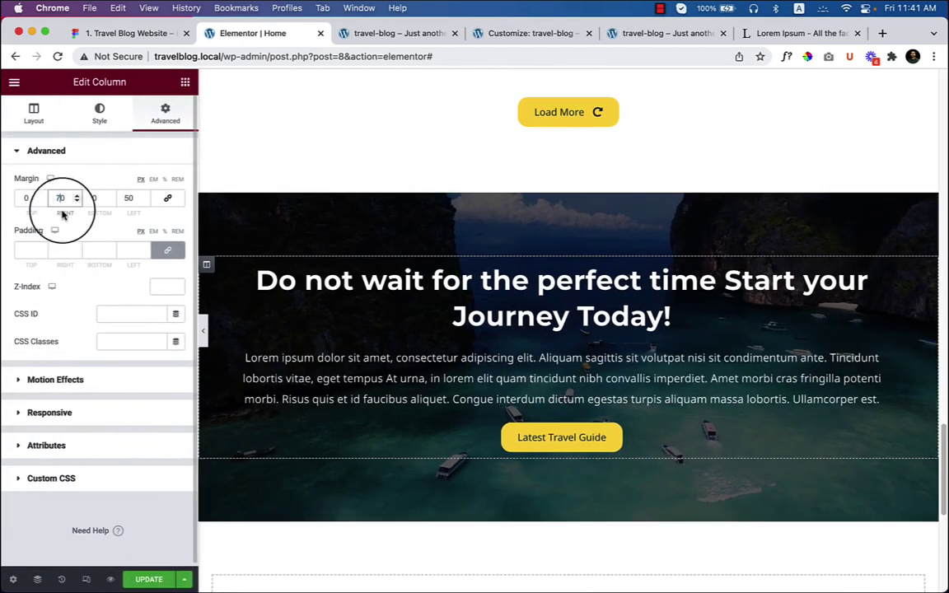
double_click(128, 198)
type("70")
left_click(203, 330)
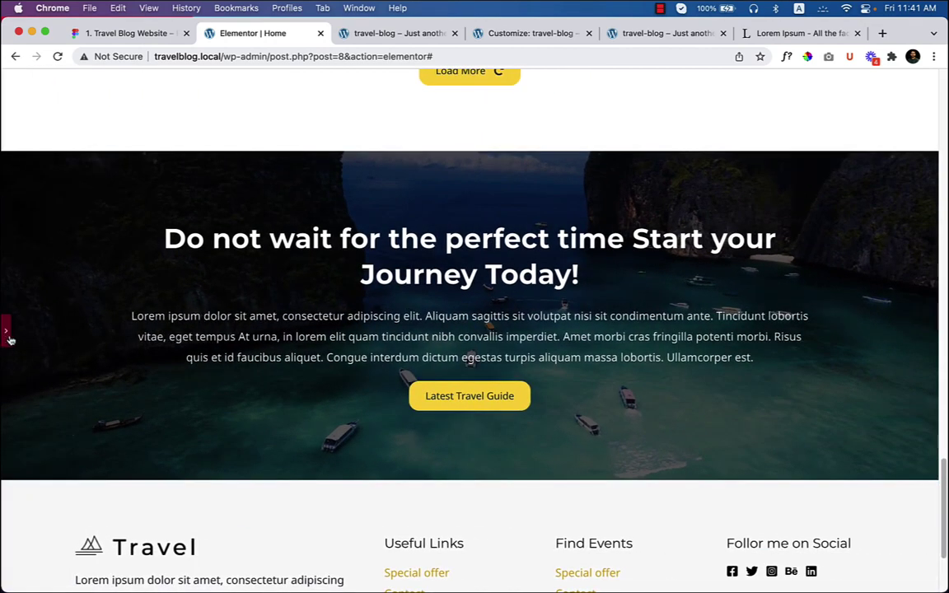
left_click(6, 334)
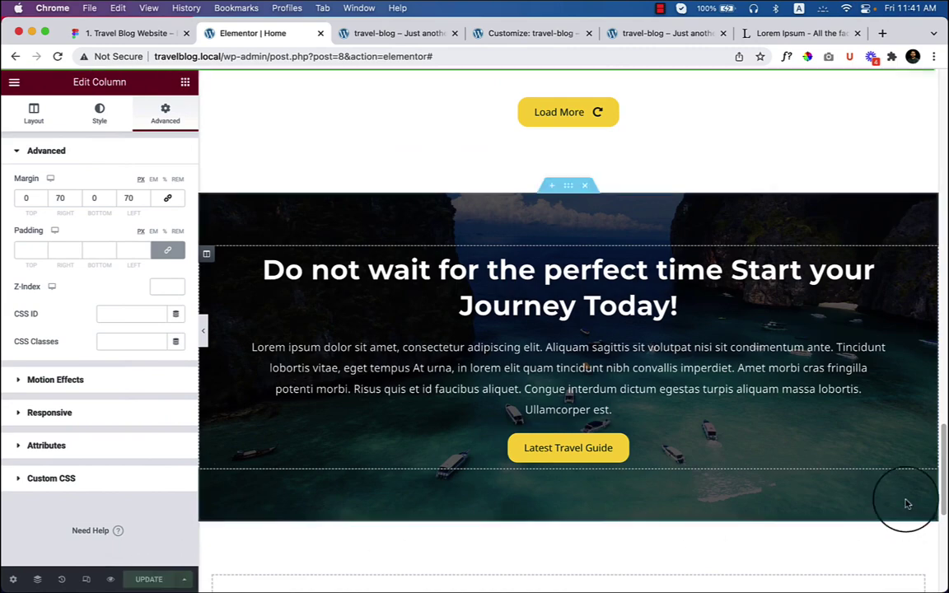
scroll(853, 482, "down", 5)
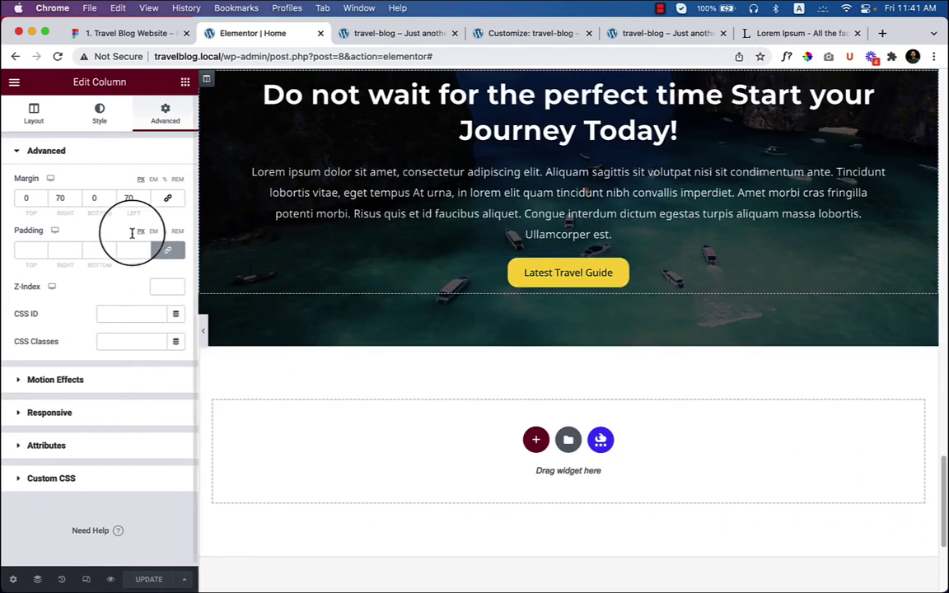
left_click(132, 34)
scroll(448, 437, "down", 5)
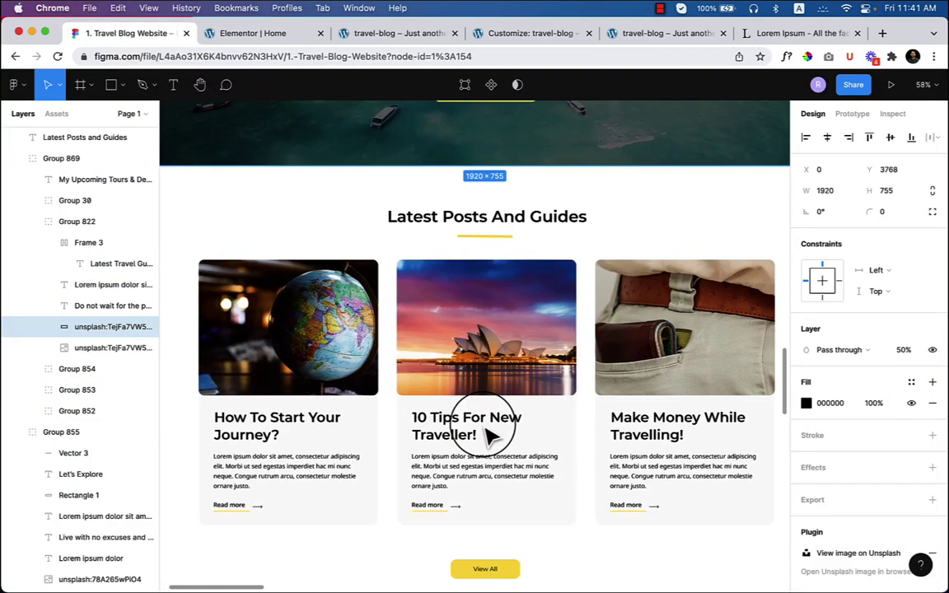
scroll(626, 420, "down", 1)
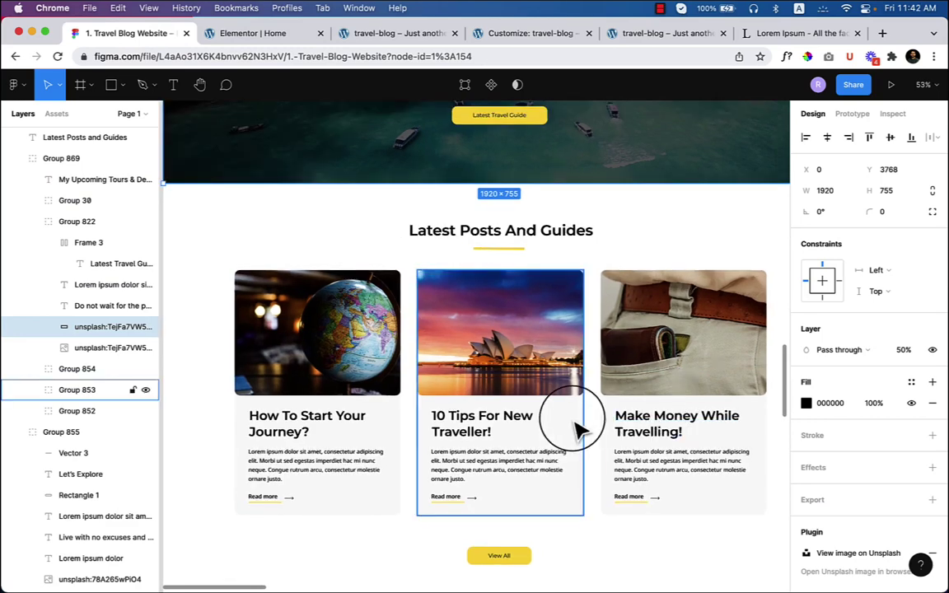
left_click(305, 427, "super")
double_click(299, 419)
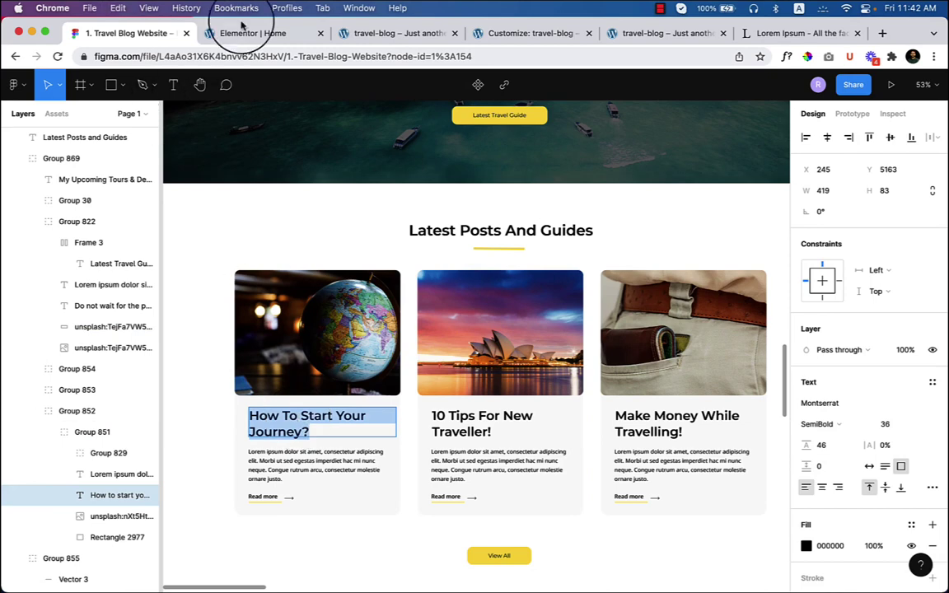
left_click(270, 35)
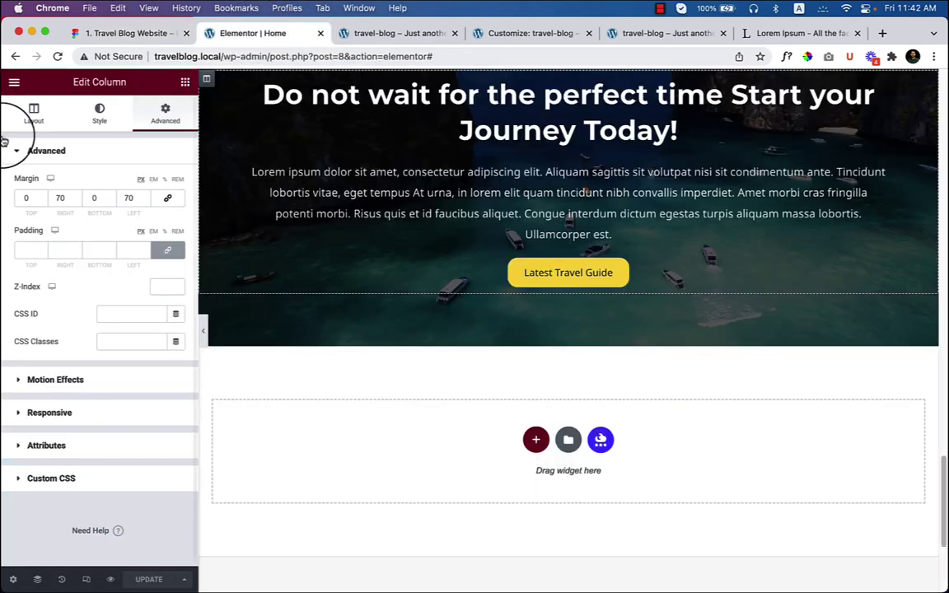
Open the WordPress Dashboard in a new tab and move it to second place
left_click(385, 34)
mouse_move(42, 79)
right_click(47, 102)
left_click(74, 109)
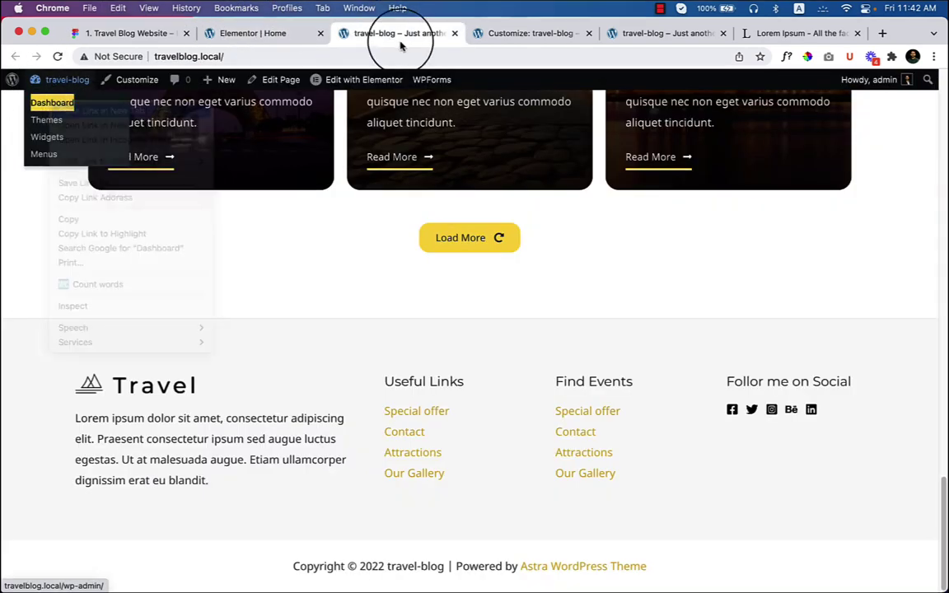
left_click_drag(477, 33, 265, 37)
Load pexels.com in the Lorem Ipsum tab
left_click(800, 33)
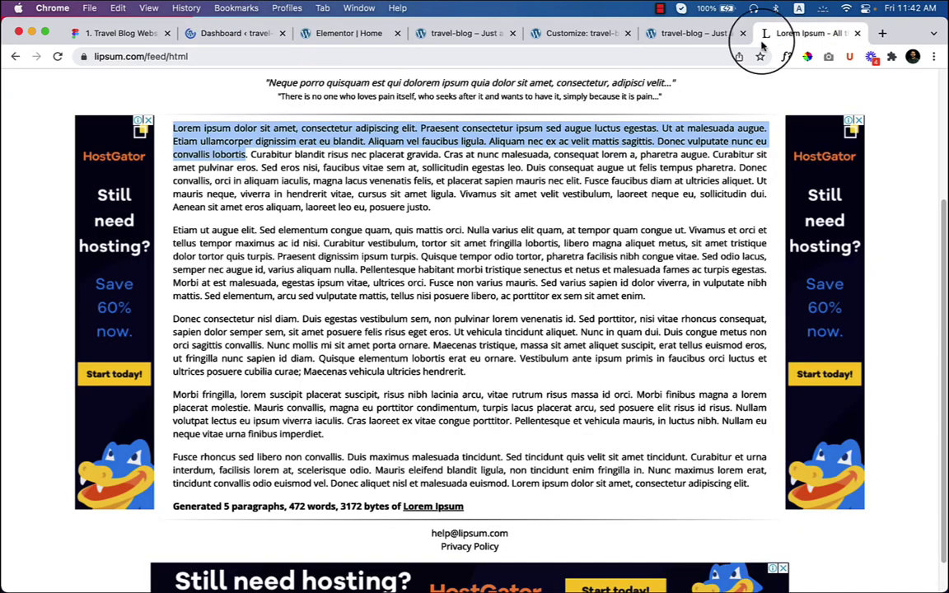
left_click(678, 52)
type("pexe")
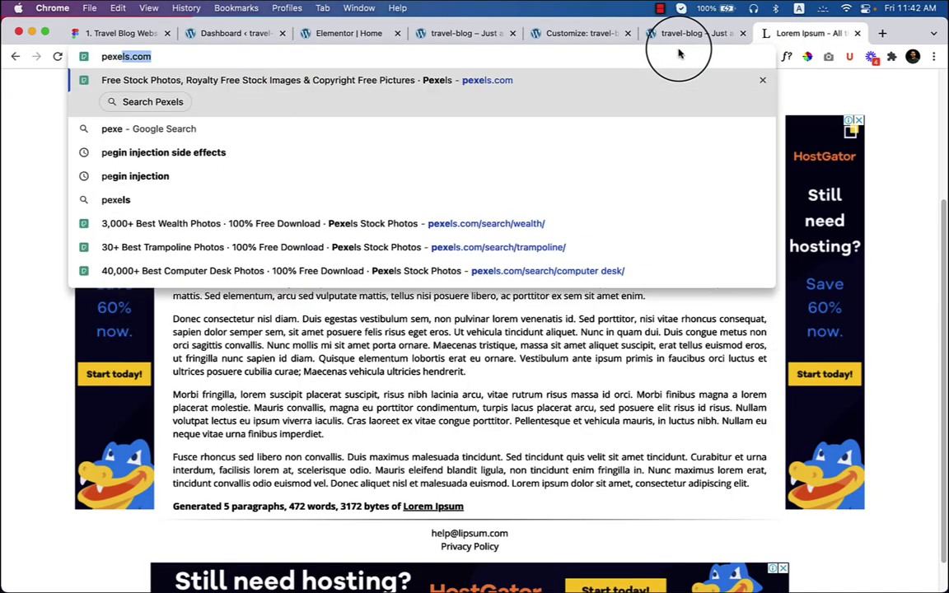
key("Return")
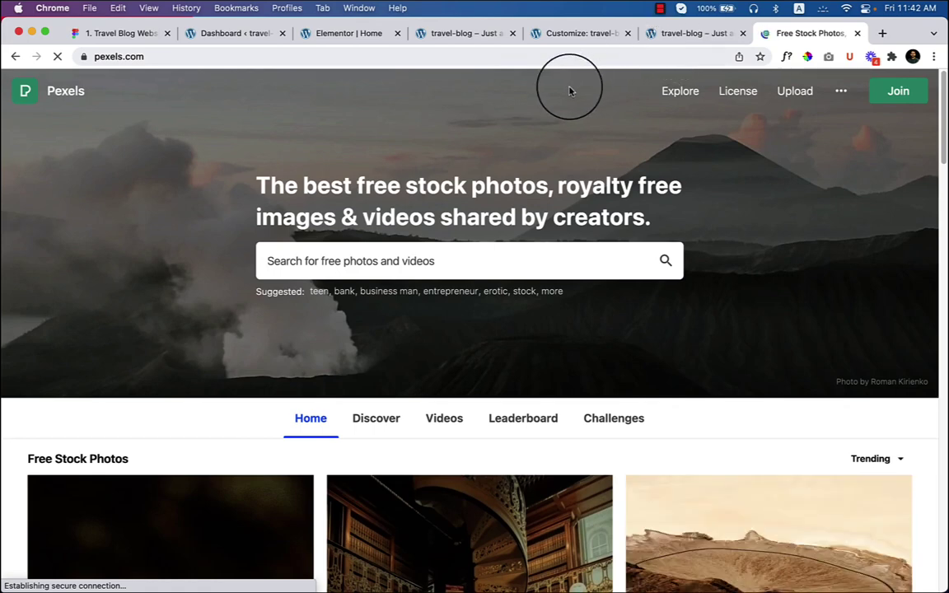
Go to All Posts and open the Hello world! post's editor in a new tab
left_click(234, 33)
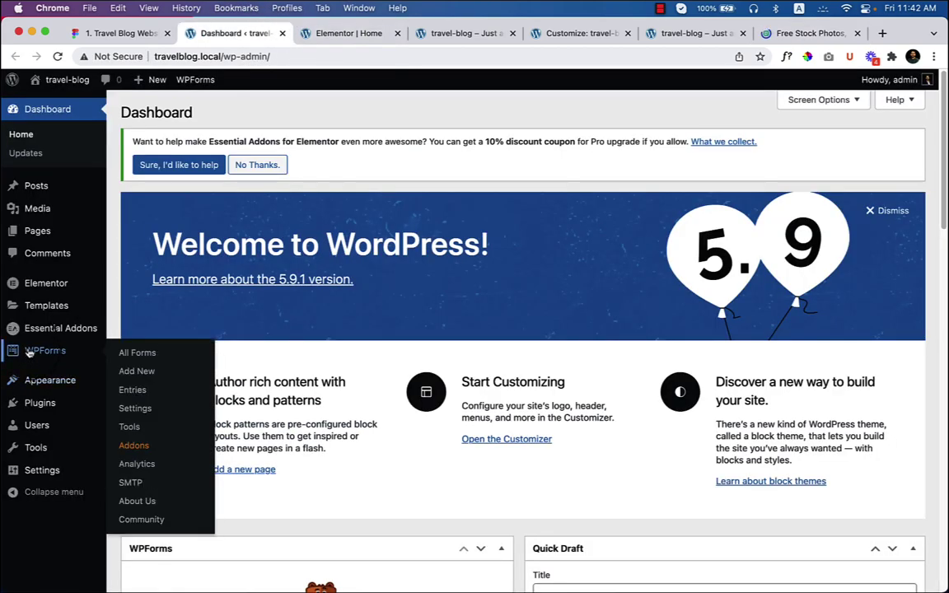
mouse_move(50, 192)
left_click(142, 188)
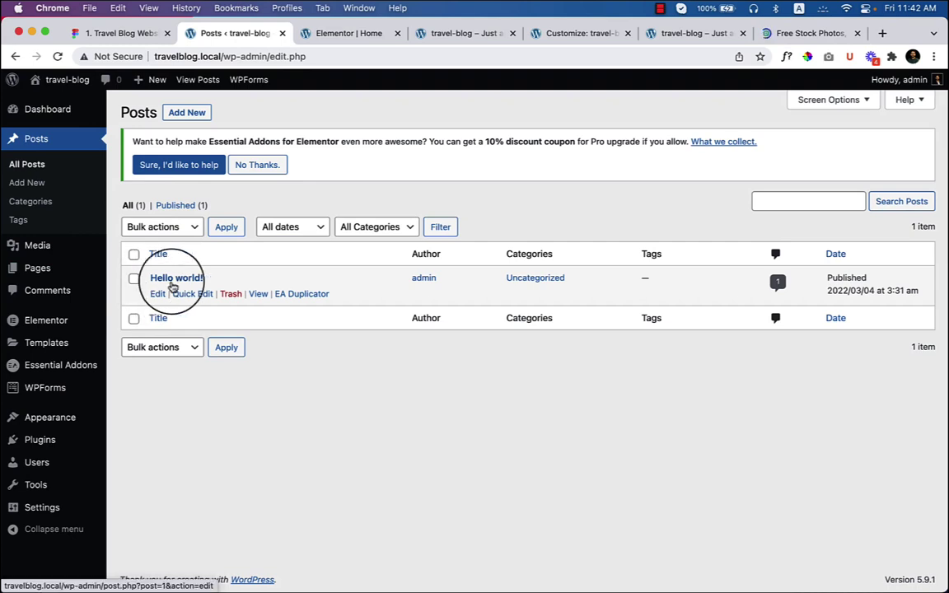
right_click(153, 296)
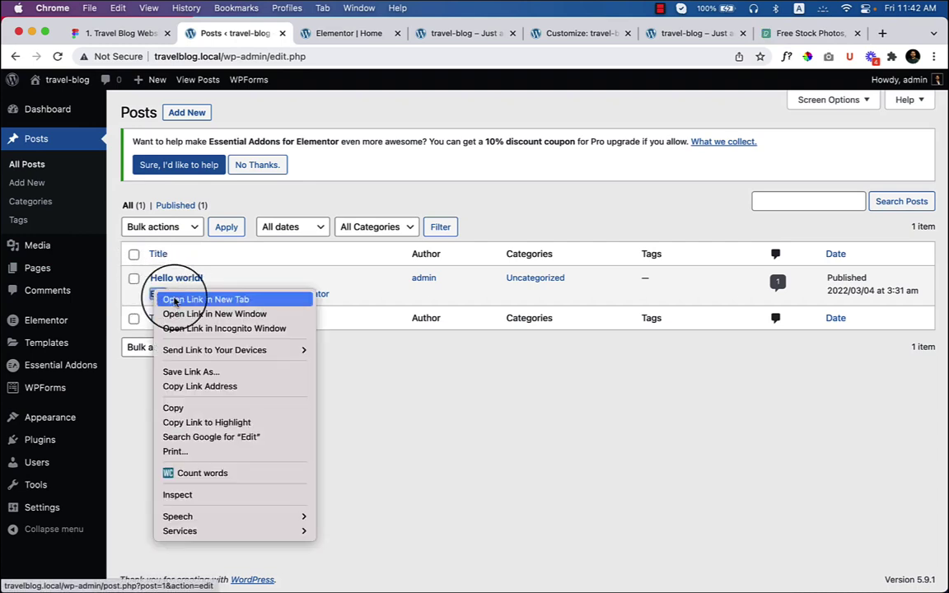
left_click(175, 298)
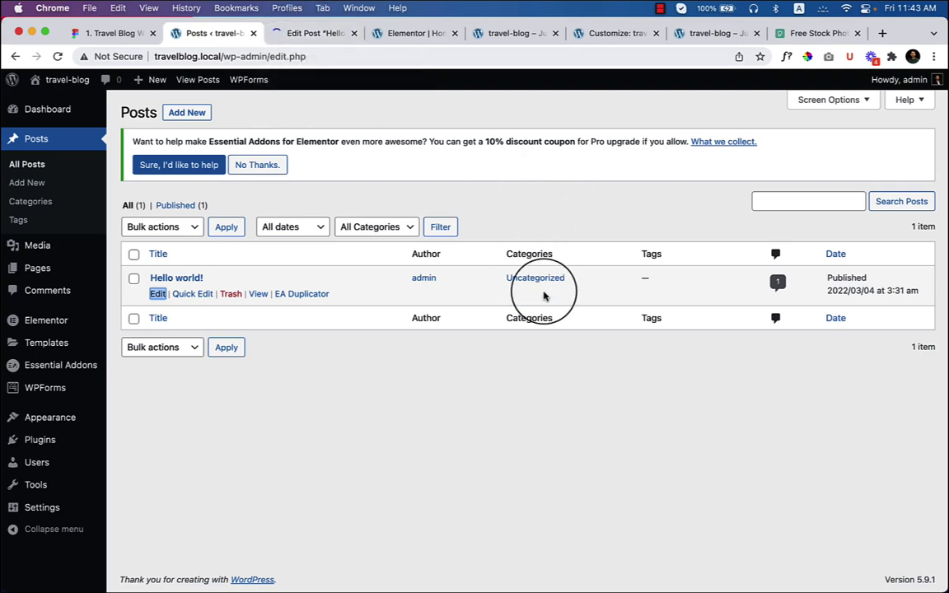
Replace the Hello world! title with the copied heading 'How to start your journey?'
left_click(307, 33)
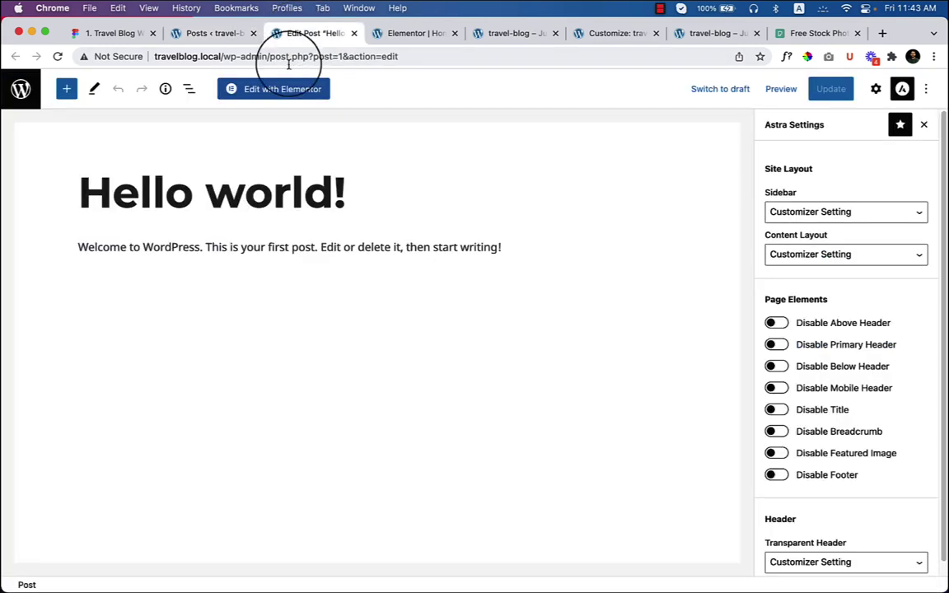
triple_click(262, 178)
type("How to start your journey?")
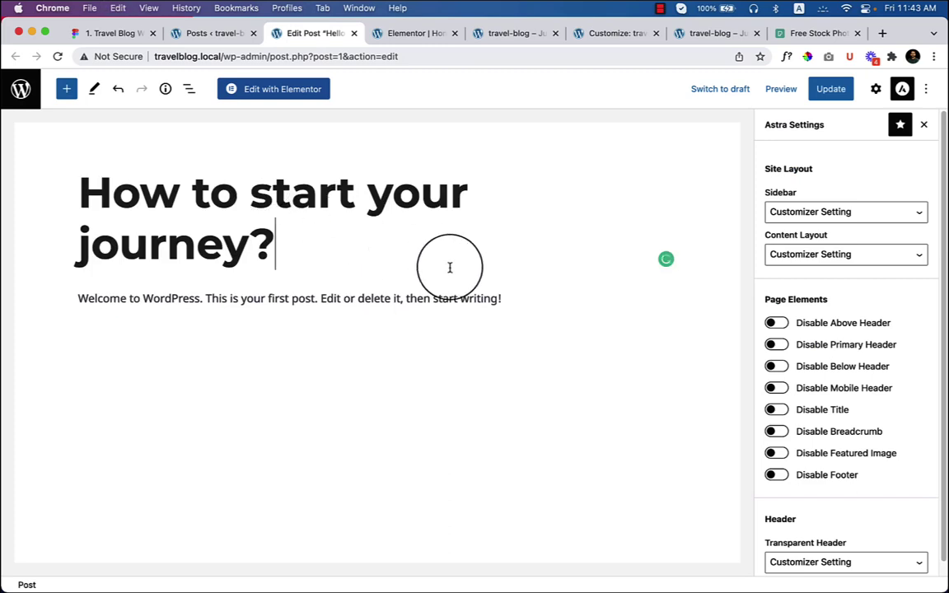
Set the permalink URL slug to how-to-start-your-journey
left_click(875, 99)
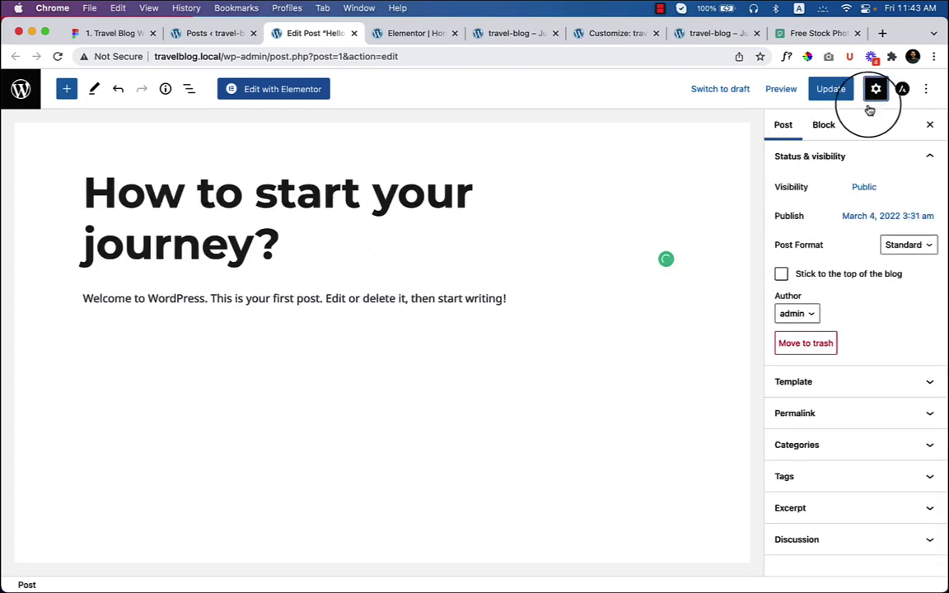
left_click(840, 421)
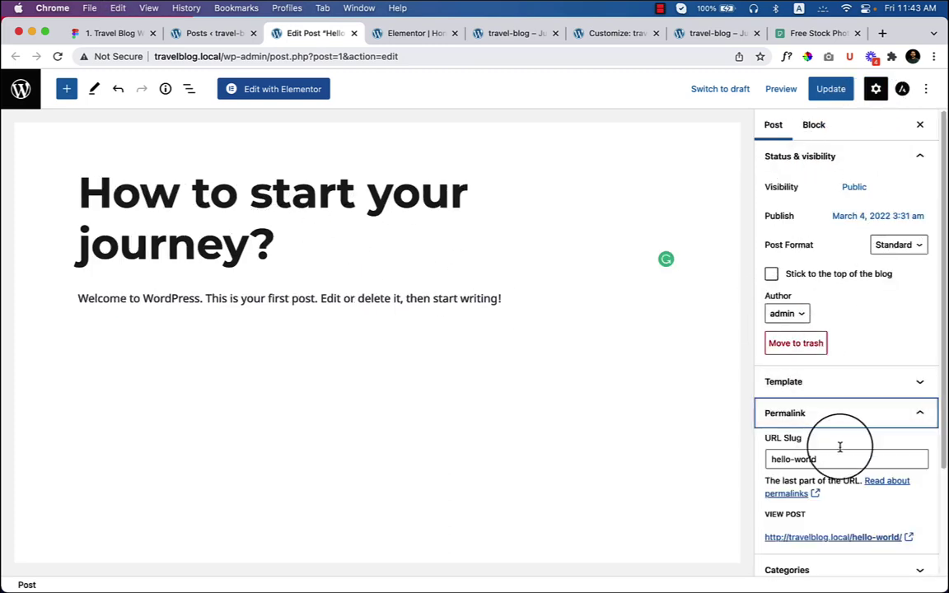
double_click(836, 457)
type("How to start your journey?")
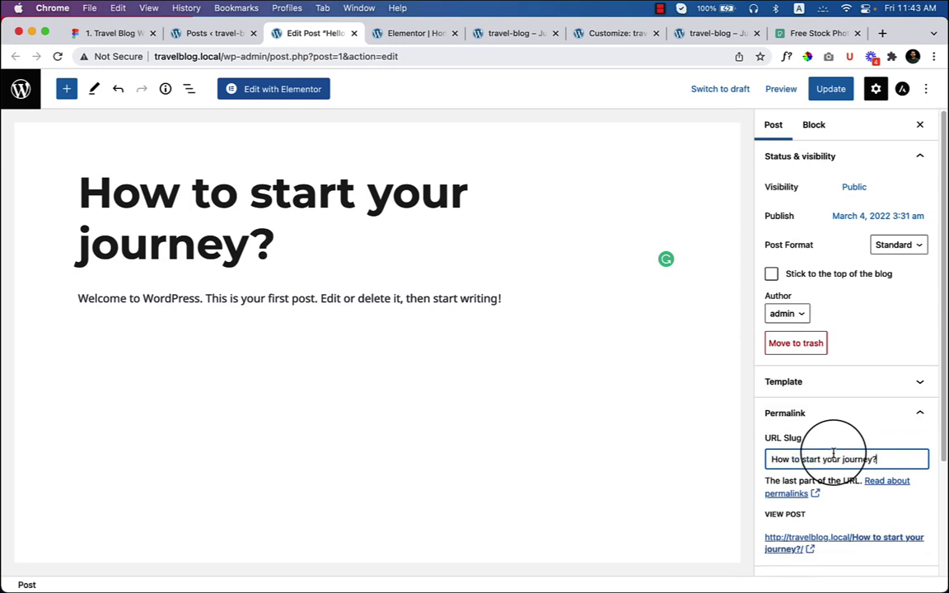
left_click(870, 446)
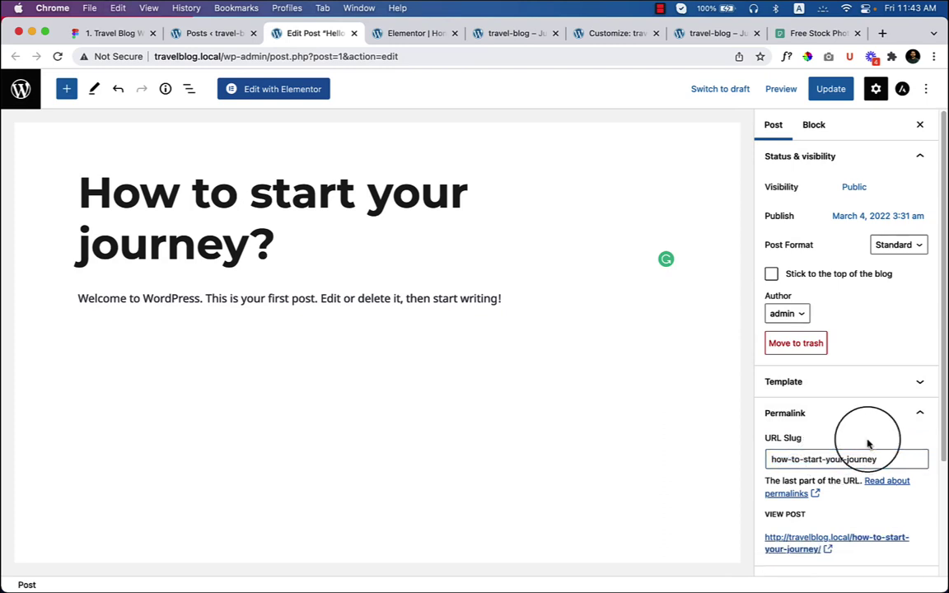
Open lipsum.com in a new browser tab
left_click(882, 33)
type("lo")
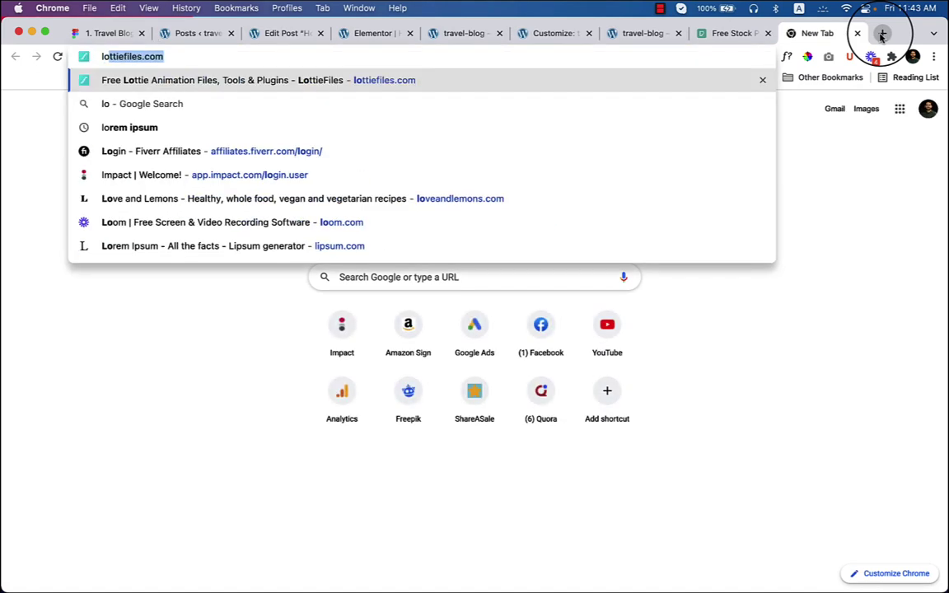
key("BackSpace")
key("BackSpace")
type("ip")
key("Return")
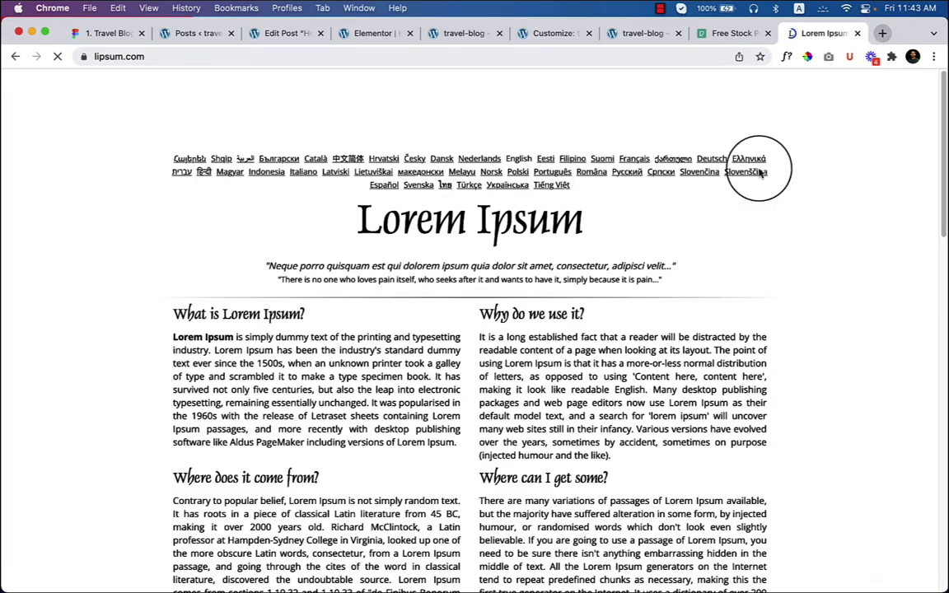
Copy the first four generated Lorem Ipsum paragraphs and return to the post editor
scroll(536, 282, "down", 15)
scroll(524, 268, "up", 10)
scroll(587, 306, "up", 10)
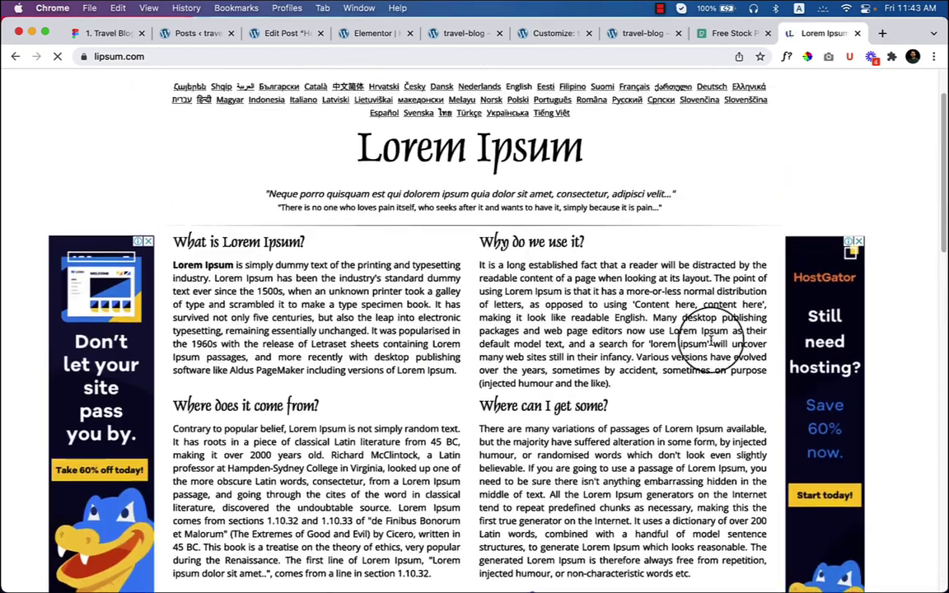
scroll(659, 304, "down", 7)
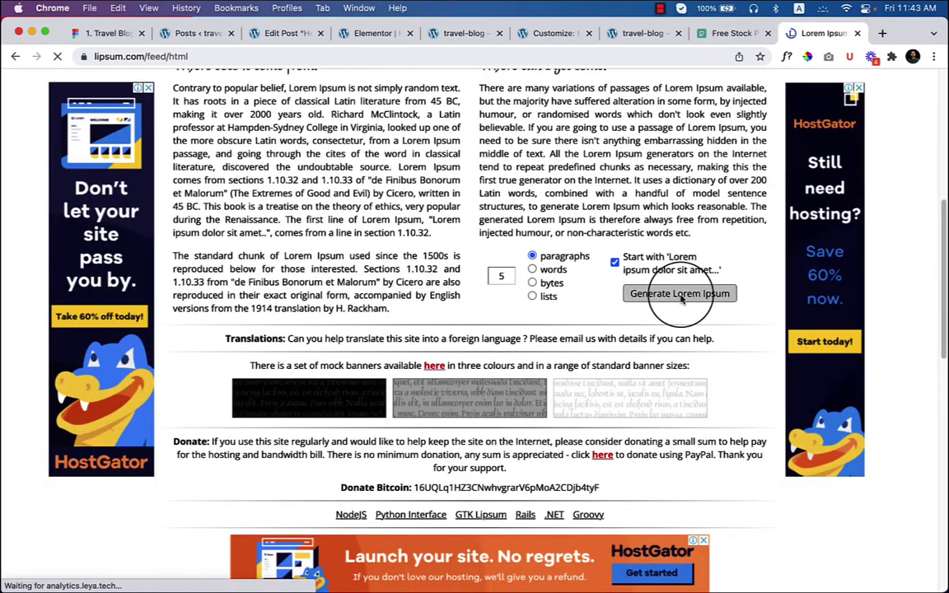
scroll(95, 244, "down", 3)
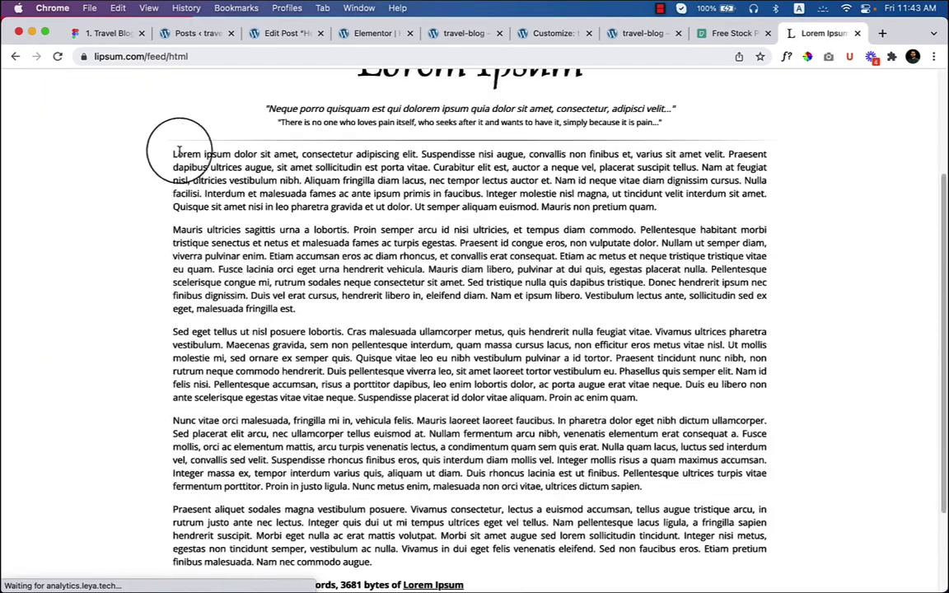
left_click_drag(174, 153, 619, 471)
right_click(641, 463)
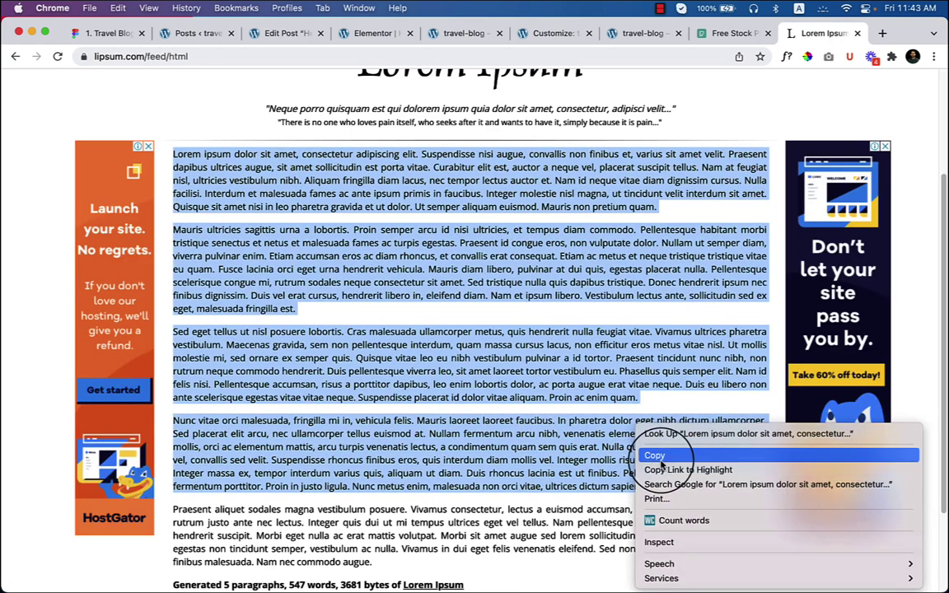
left_click(657, 456)
left_click(284, 33)
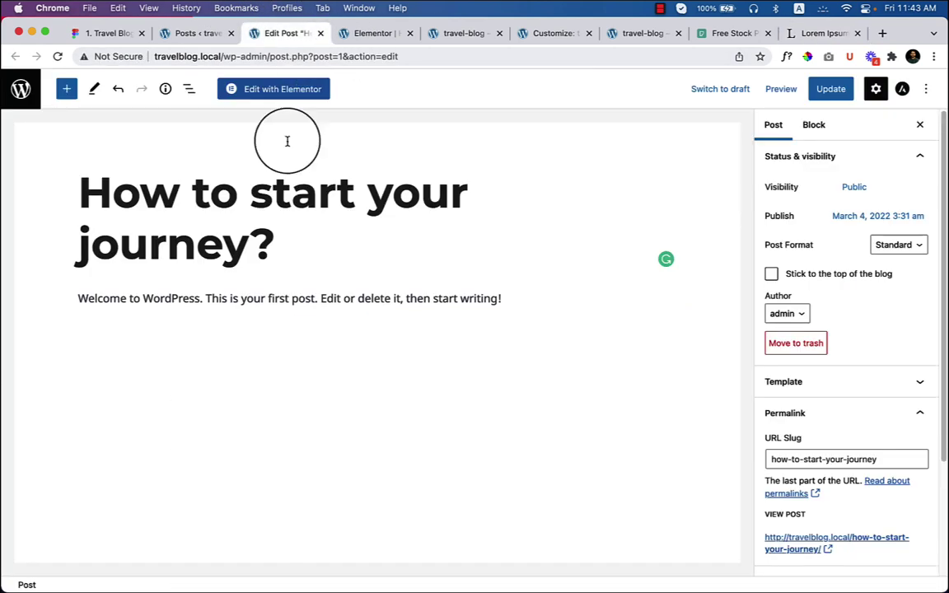
Replace the welcome paragraph with the Lorem Ipsum text via Paste and Match Style
triple_click(202, 300)
right_click(202, 285)
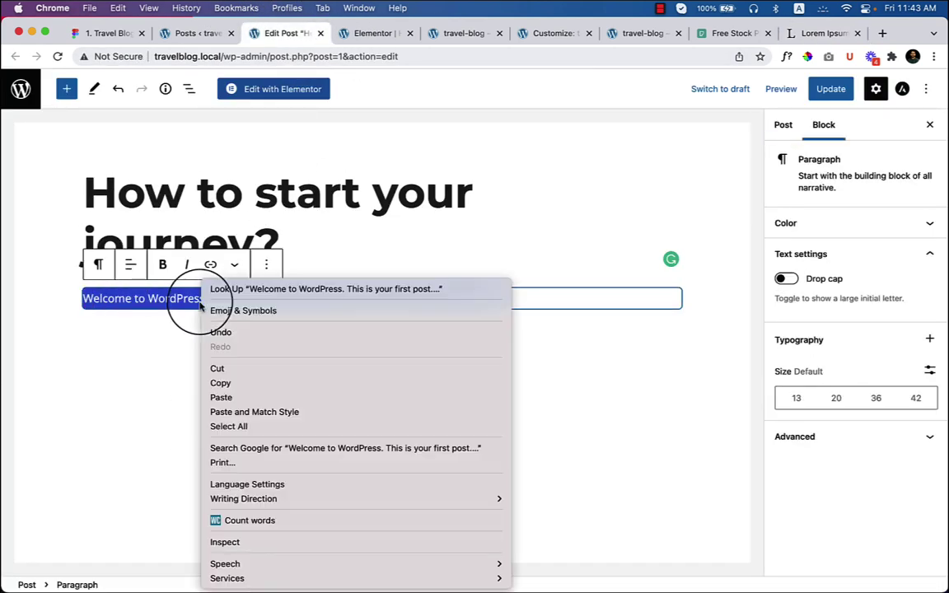
left_click(264, 412)
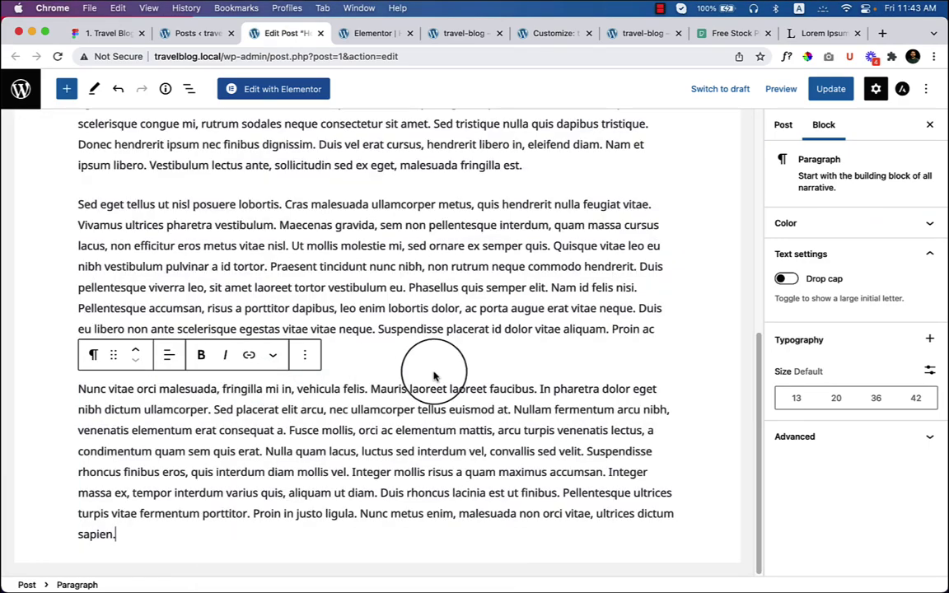
Expand the Featured image settings in the Post sidebar
scroll(450, 297, "up", 10)
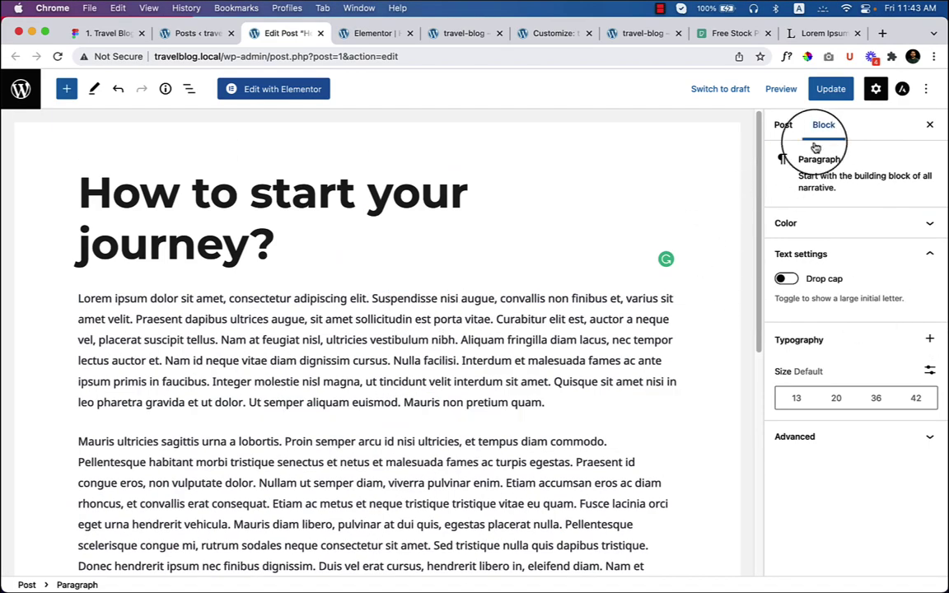
left_click(787, 127)
scroll(833, 445, "down", 4)
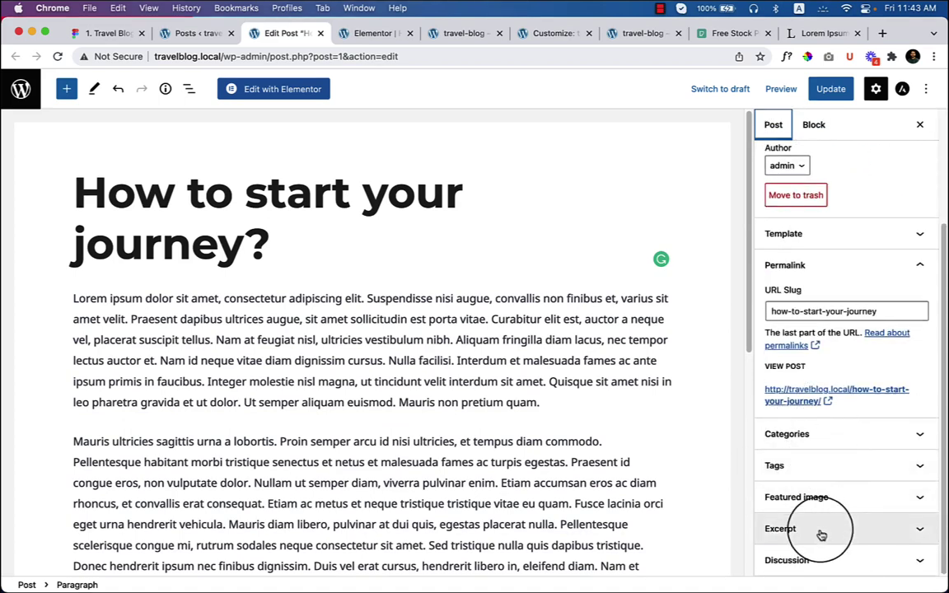
left_click(844, 503)
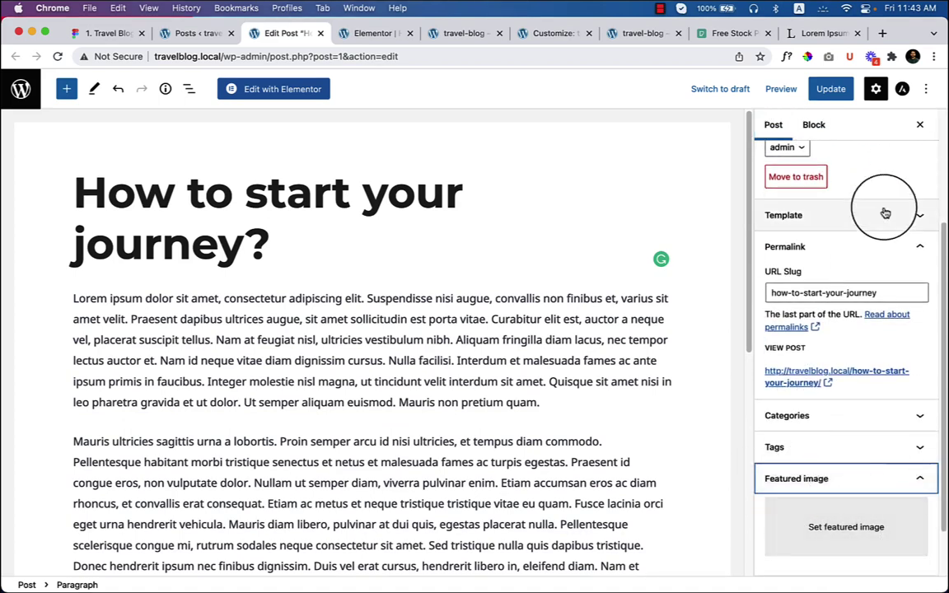
Search Pexels for travel photos
left_click(733, 33)
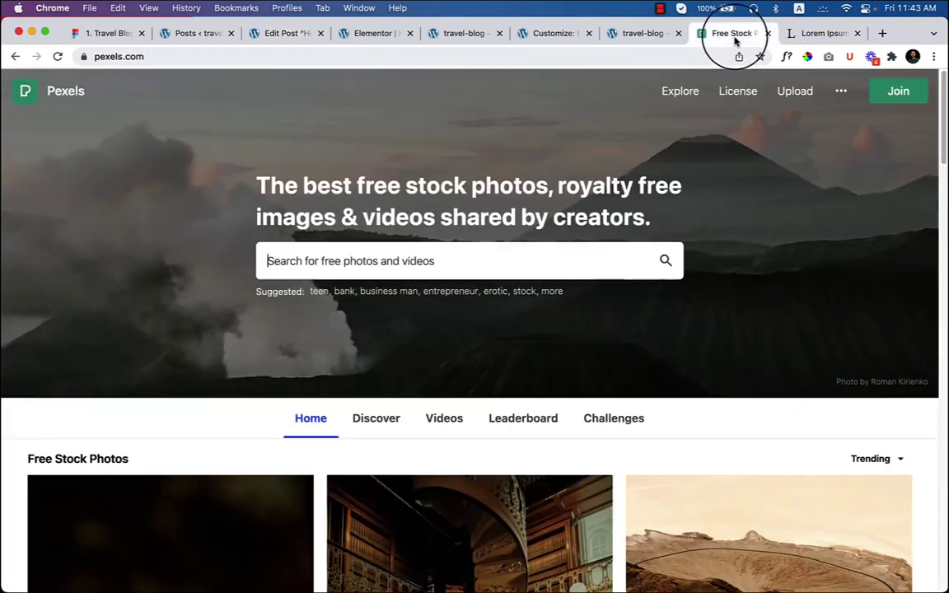
scroll(468, 398, "down", 5)
scroll(485, 409, "down", 5)
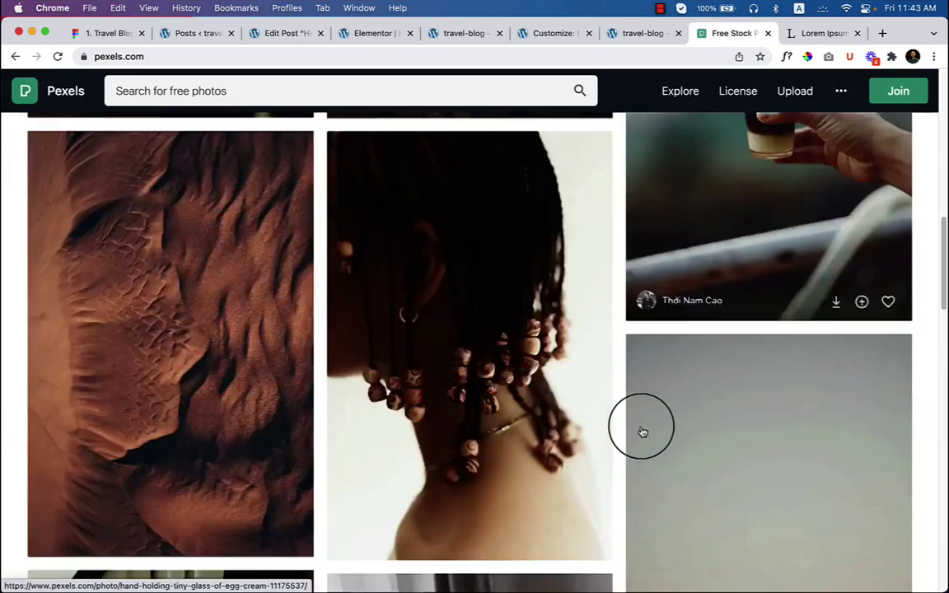
scroll(642, 434, "up", 5)
scroll(643, 434, "up", 10)
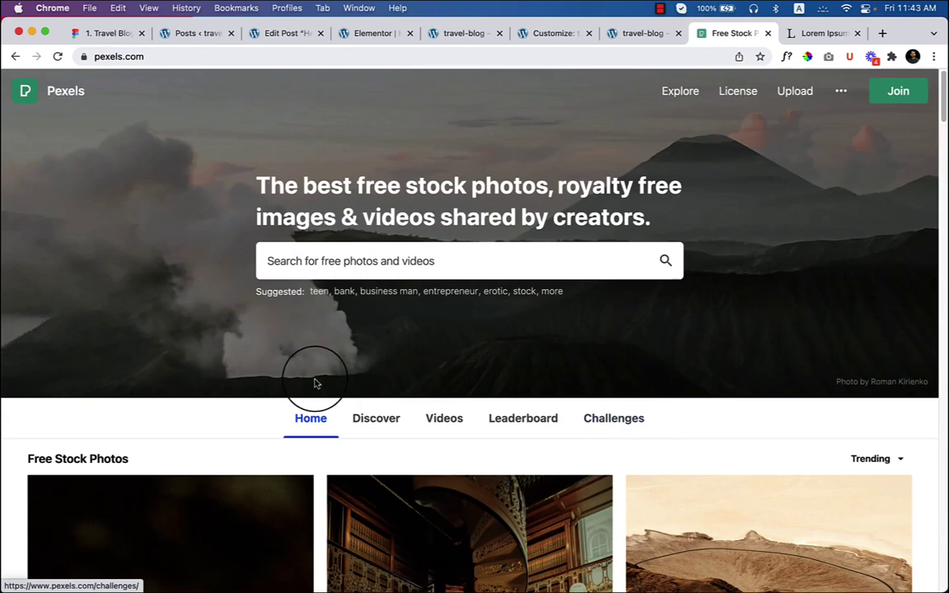
left_click(349, 261)
type("travel")
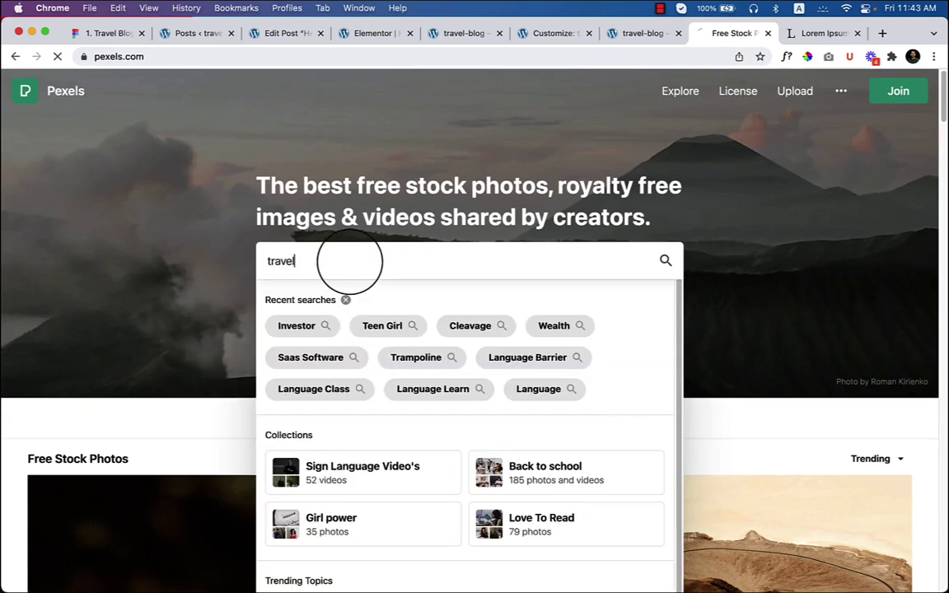
key("Return")
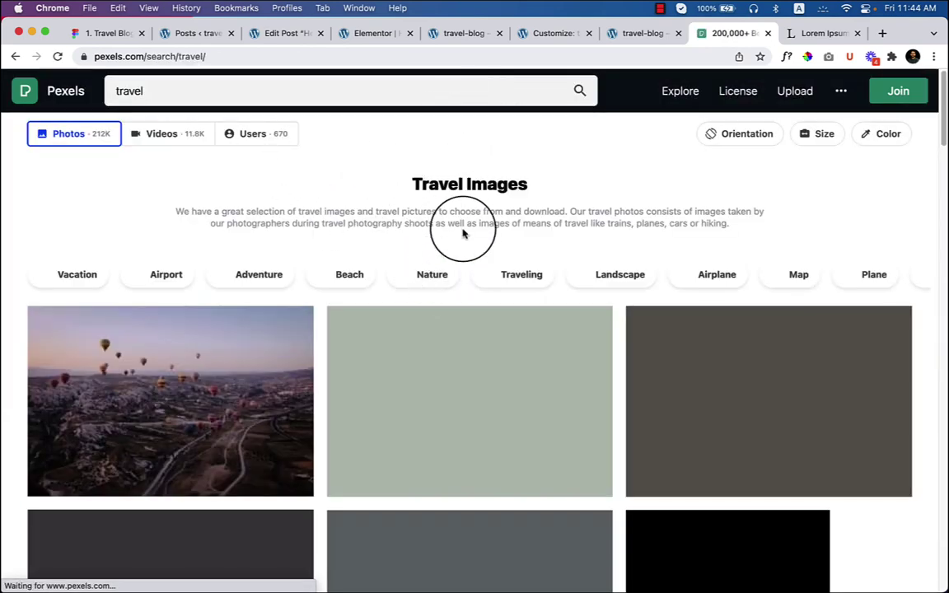
Browse the travel results and open the '1. How to Build a Blog Website' folder in Finder
scroll(297, 354, "down", 4)
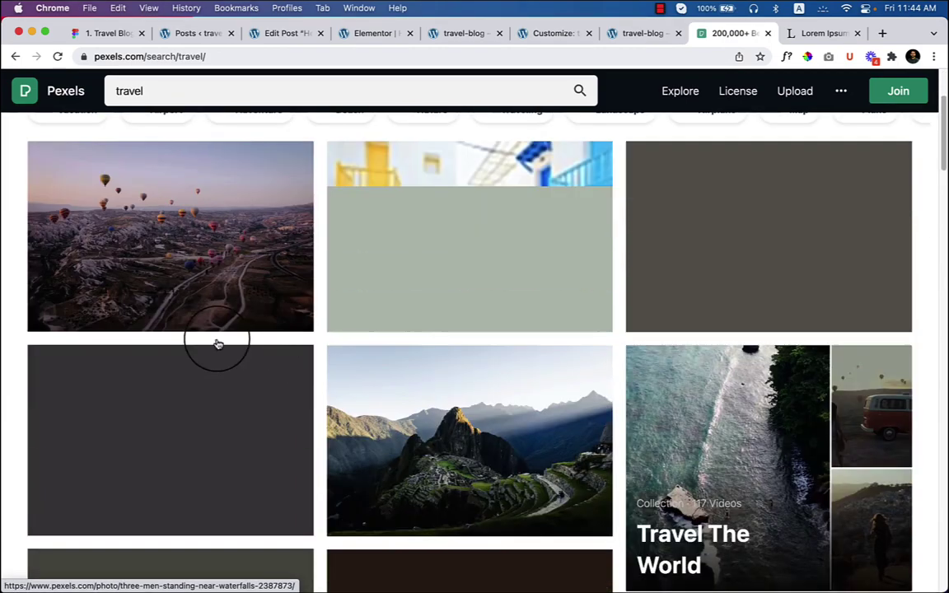
scroll(436, 343, "down", 4)
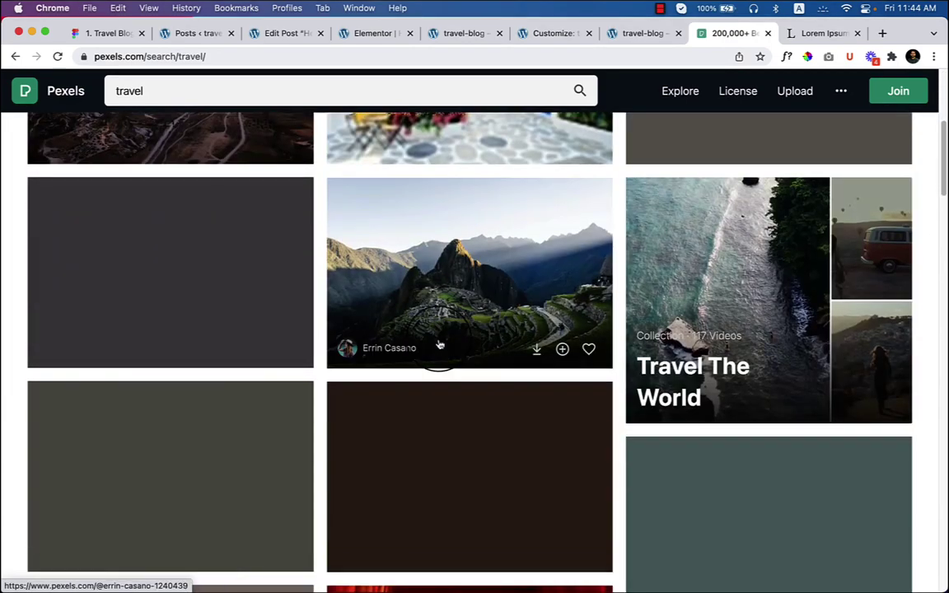
scroll(440, 344, "up", 4)
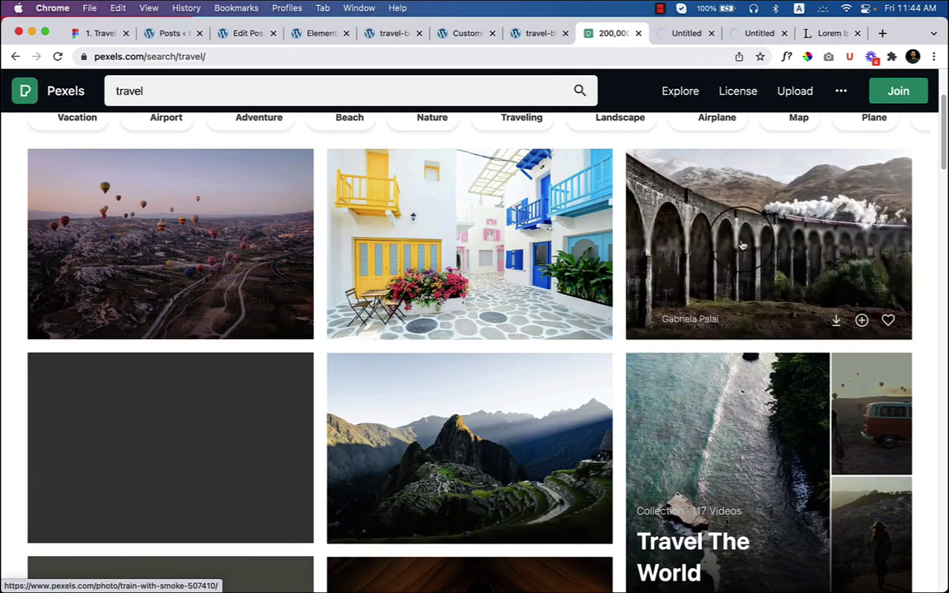
scroll(372, 478, "down", 9)
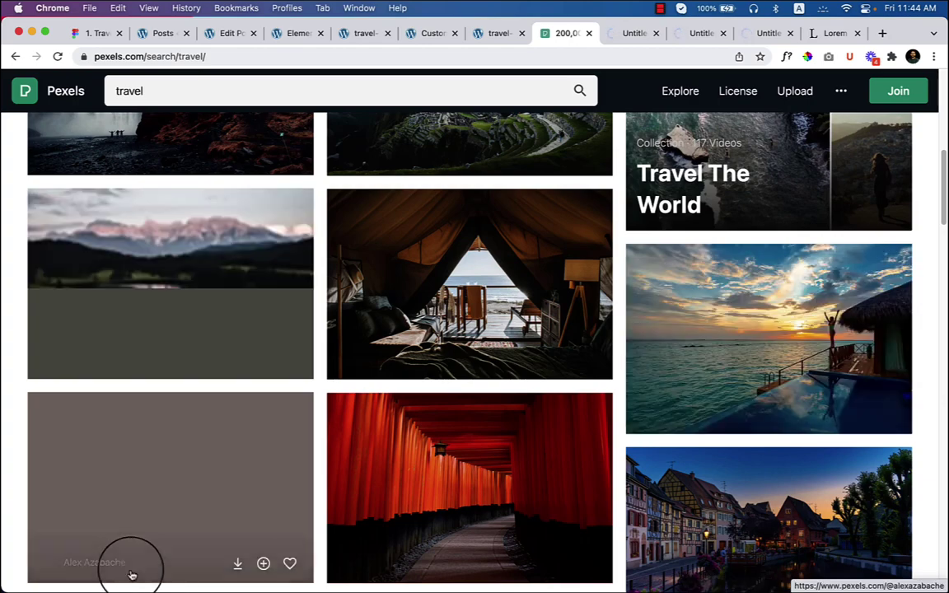
mouse_move(106, 588)
left_click(167, 583)
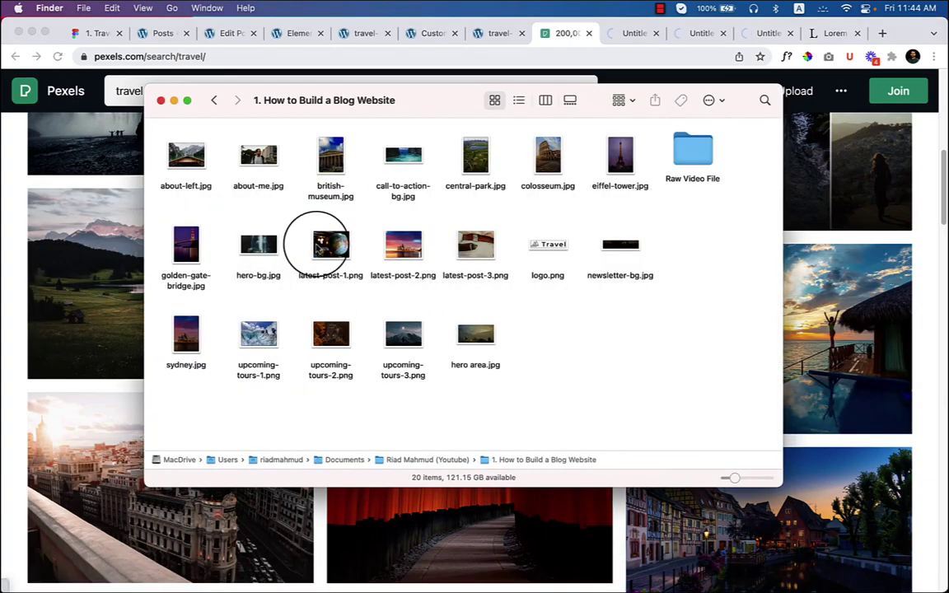
Preview latest-post-1.png and then upcoming-tours-2.png from the project image folder
left_click(317, 247)
left_click(393, 244)
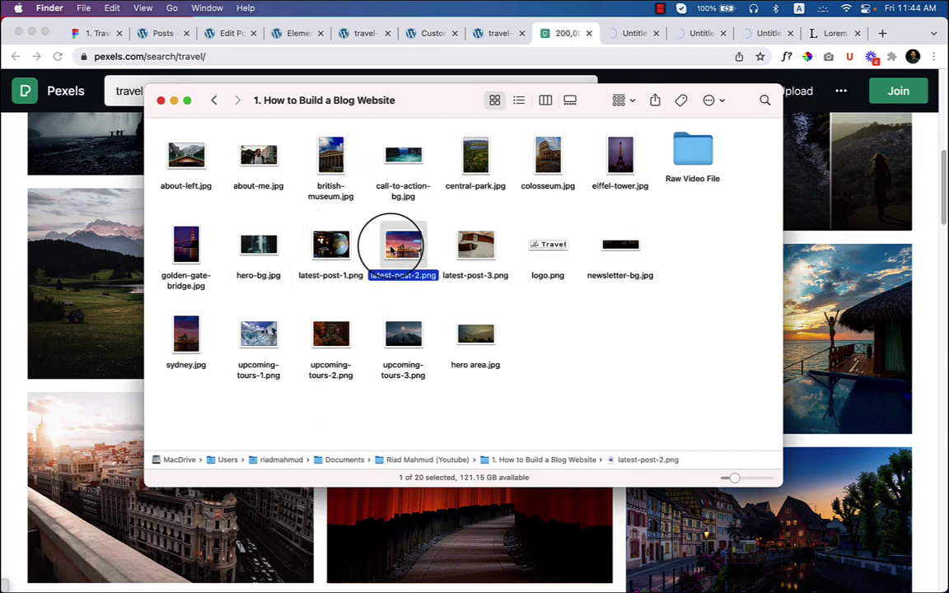
left_click(332, 247)
double_click(332, 247)
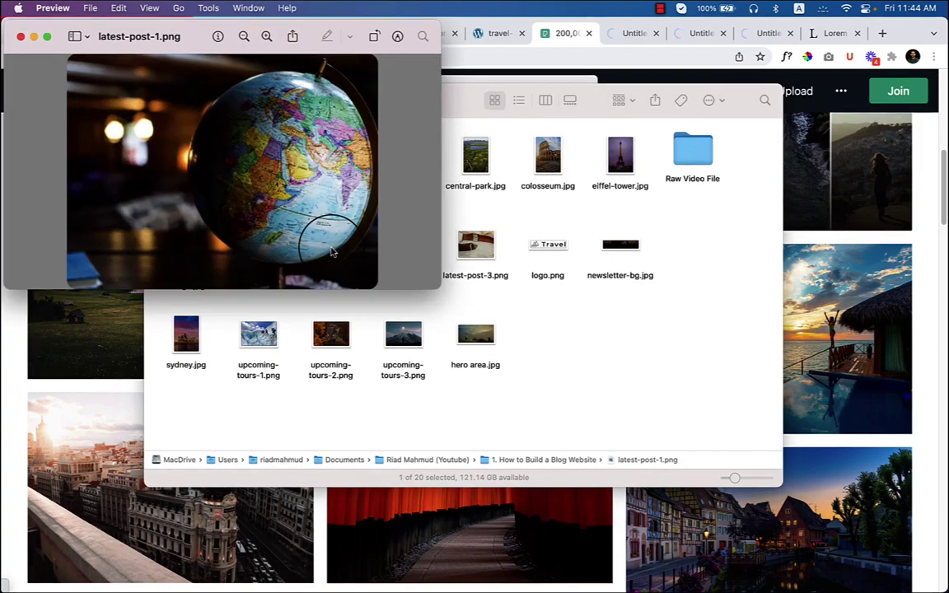
left_click(22, 38)
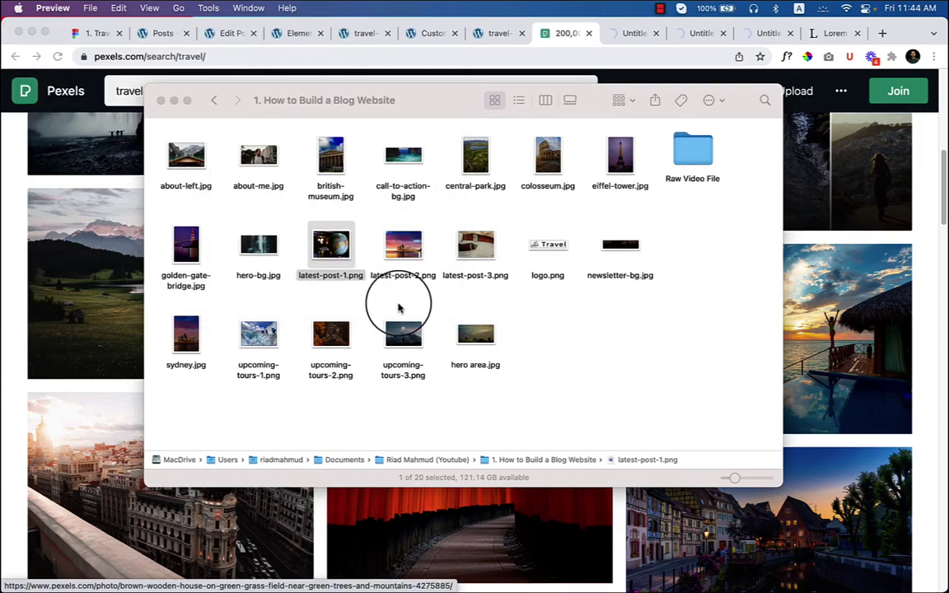
left_click(627, 321)
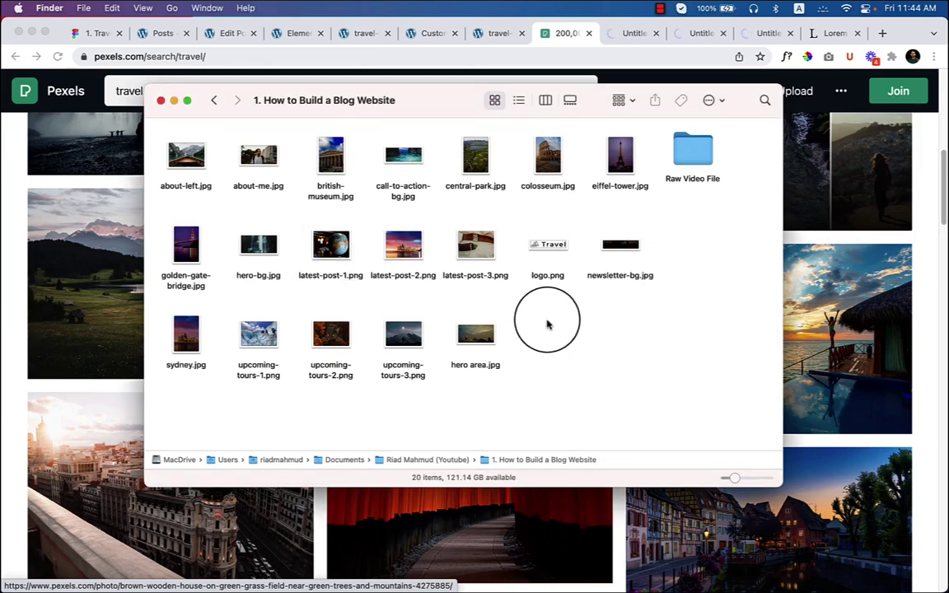
double_click(317, 331)
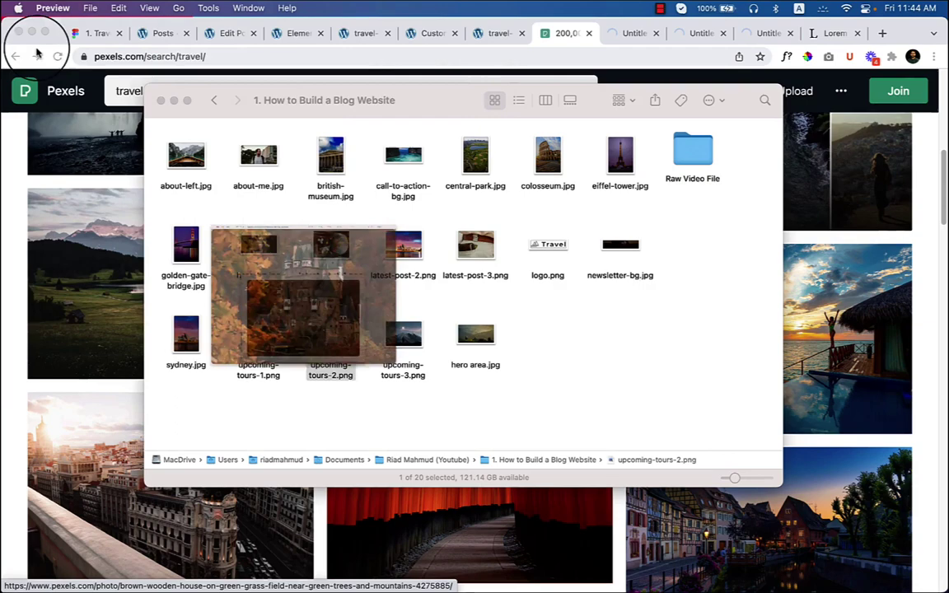
Set a custom 1000 x 630 download size for the hot air balloon photo
left_click(573, 358)
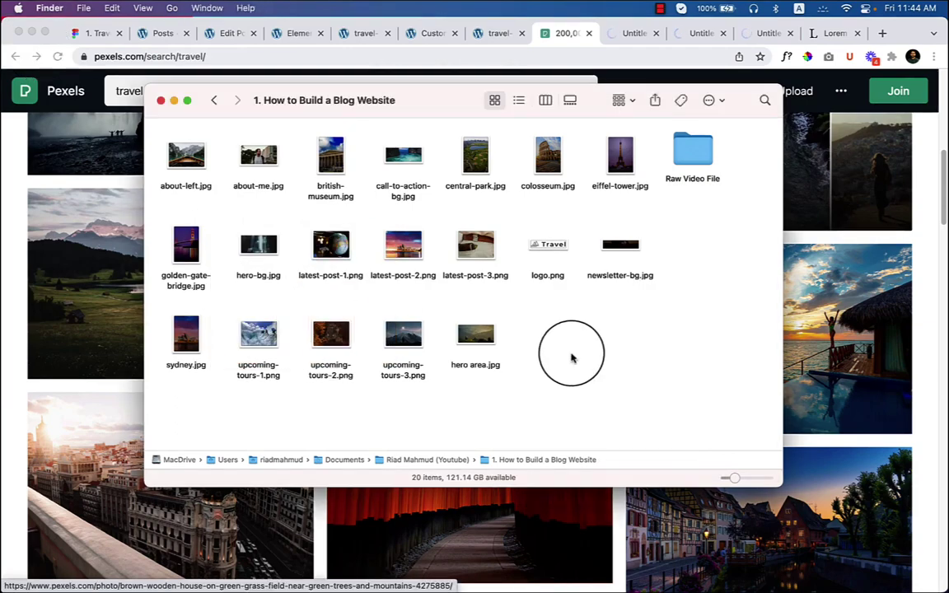
left_click(634, 33)
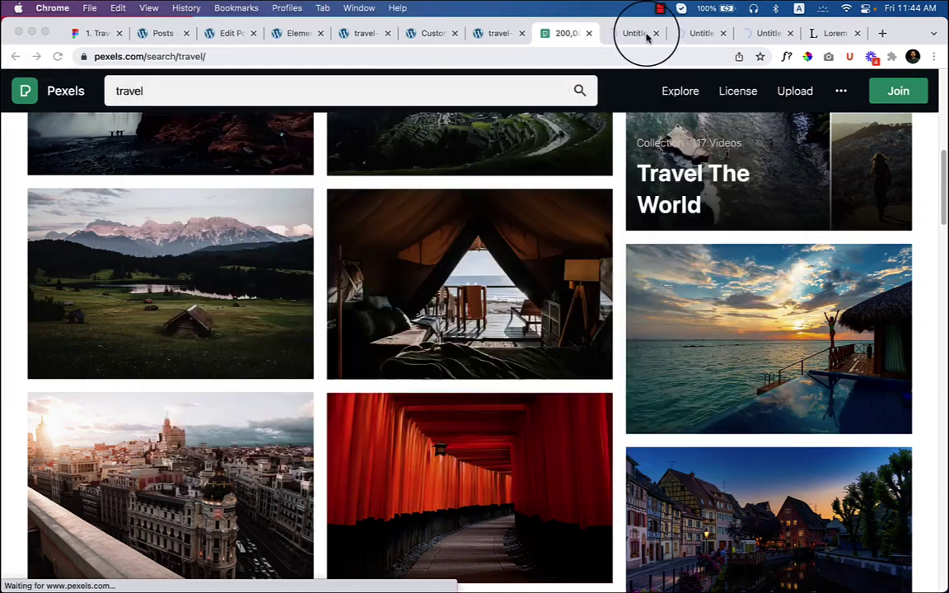
left_click(873, 157)
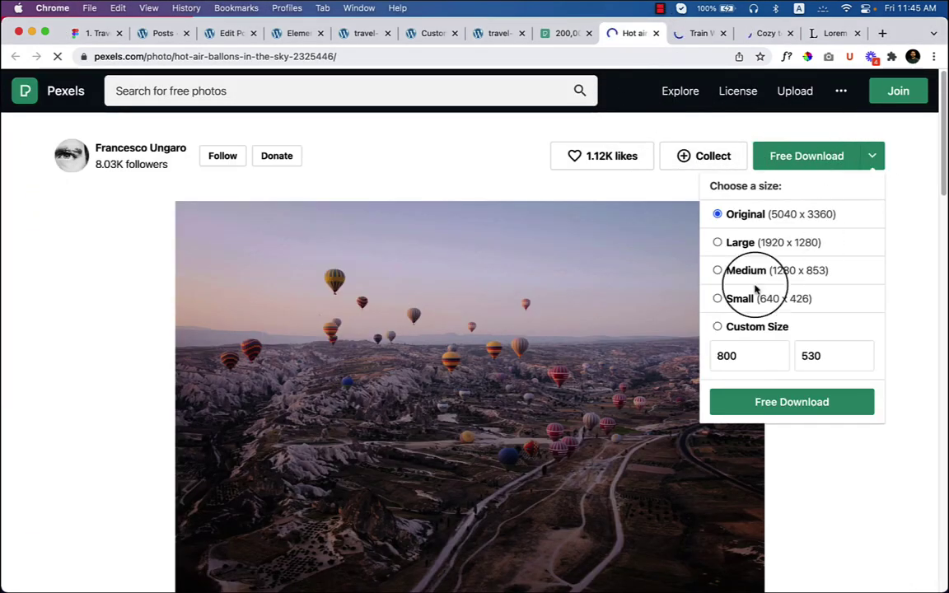
left_click(743, 330)
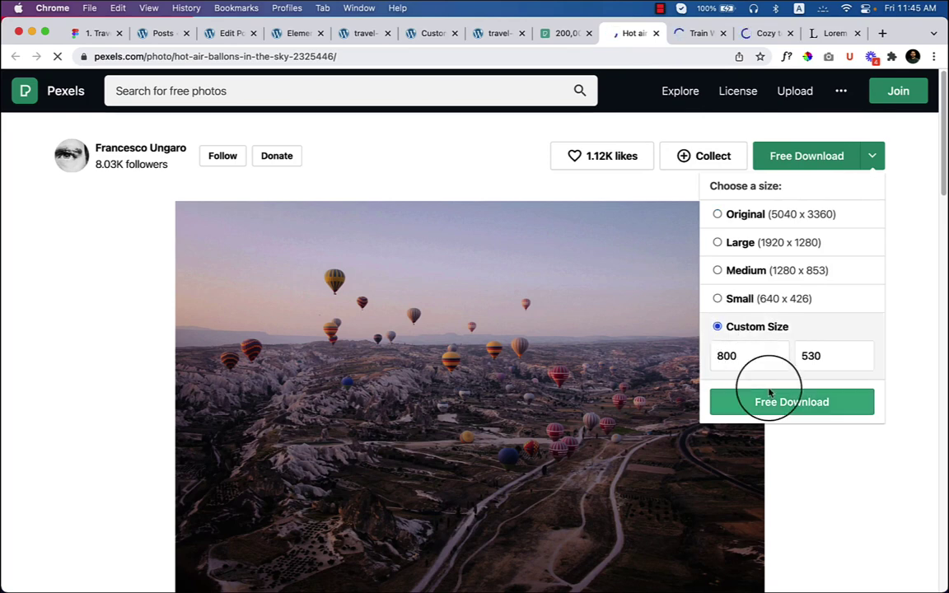
left_click_drag(724, 355, 675, 361)
left_click(675, 360)
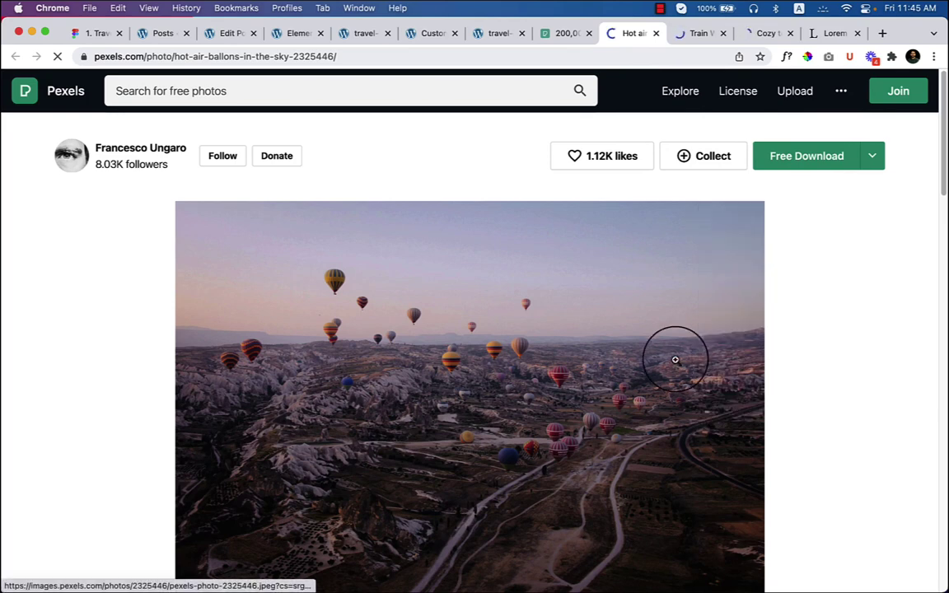
left_click(874, 162)
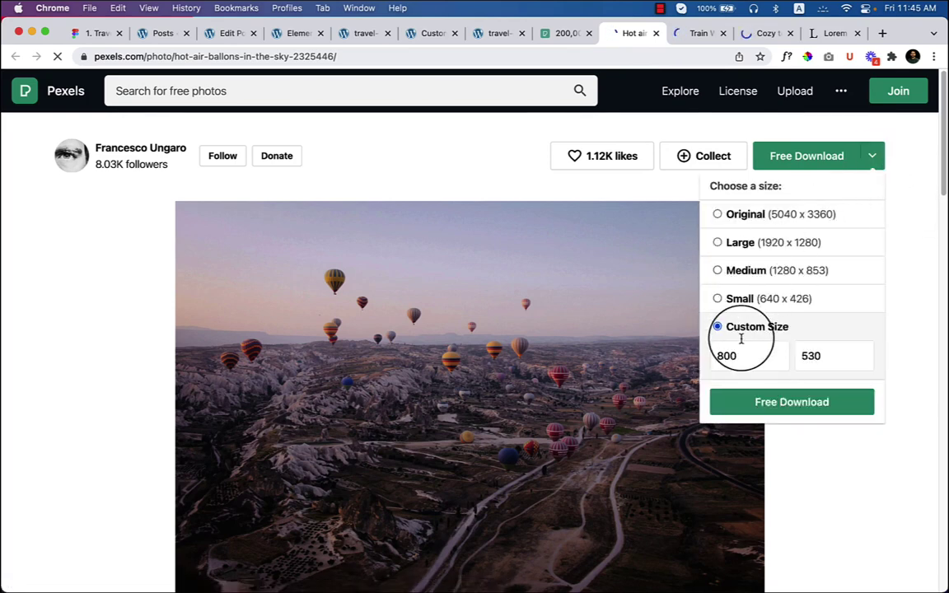
left_click(744, 356)
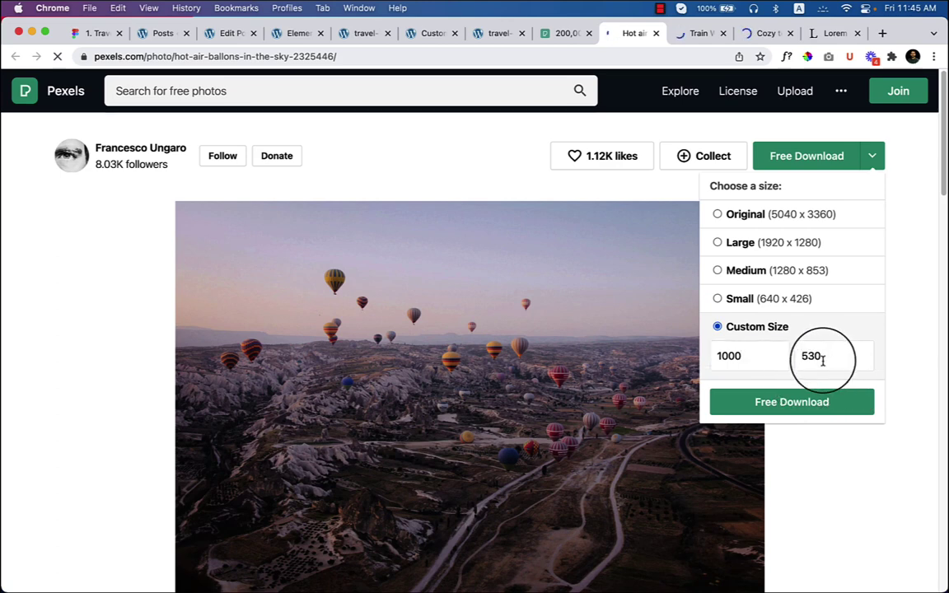
left_click_drag(809, 357, 799, 360)
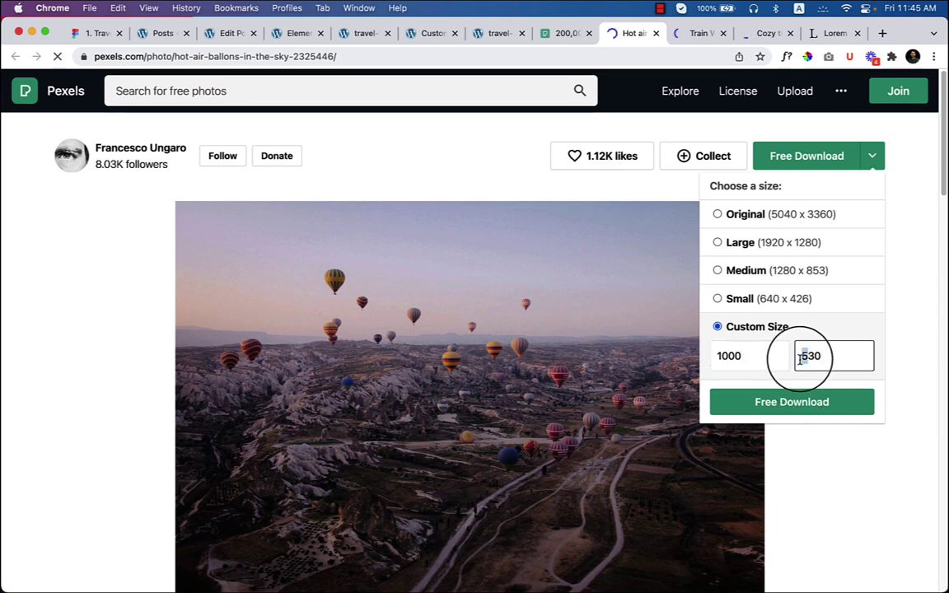
left_click(797, 380)
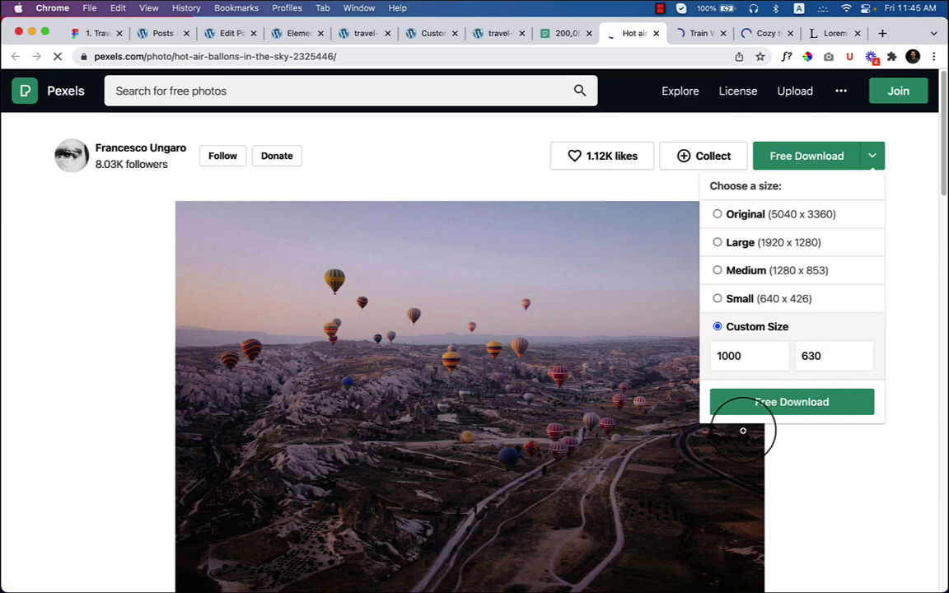
Download the balloon photo, dismiss the thank-you message and close its page
left_click(808, 401)
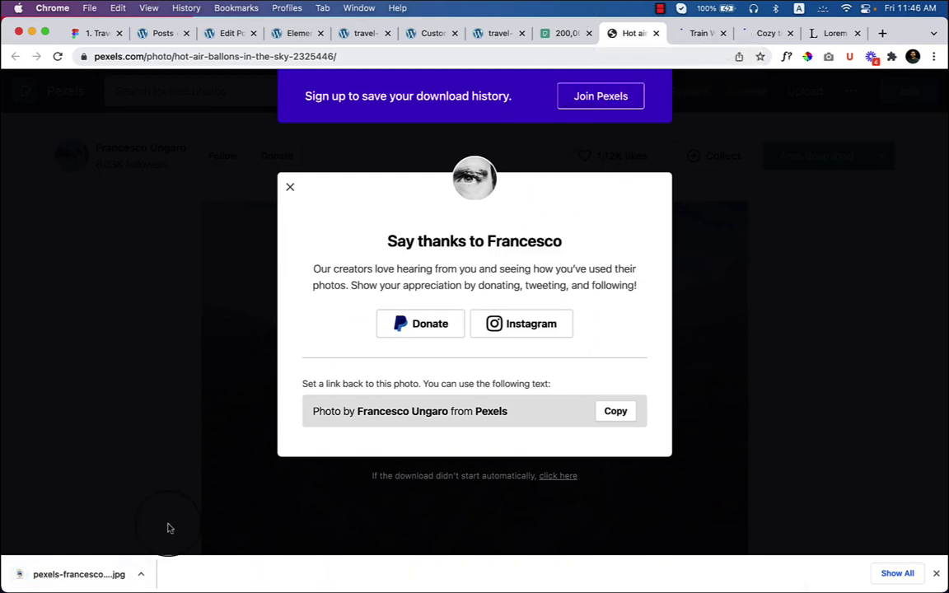
left_click(671, 141)
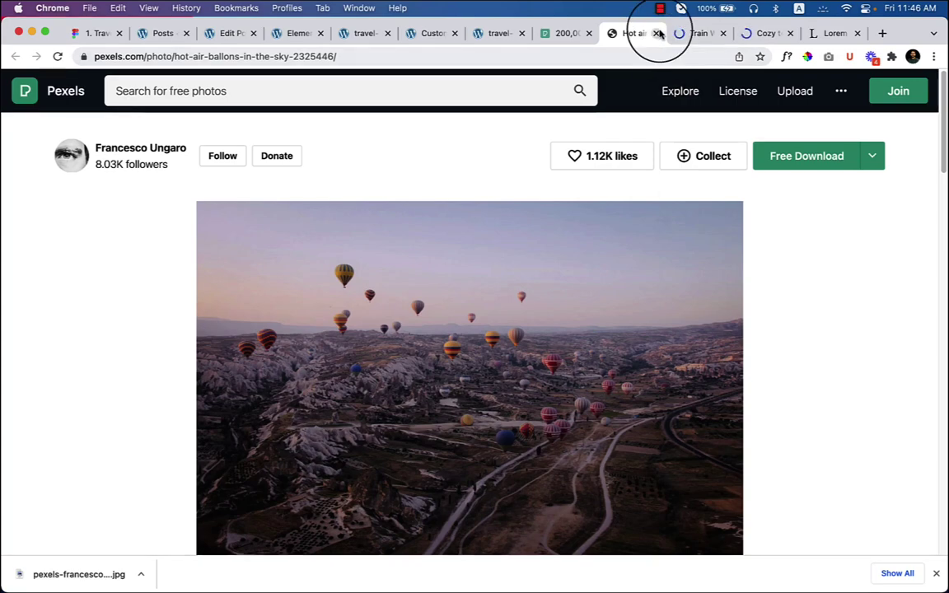
left_click(658, 33)
Download the train viaduct photo at a custom 1000 x 630 size
left_click(873, 158)
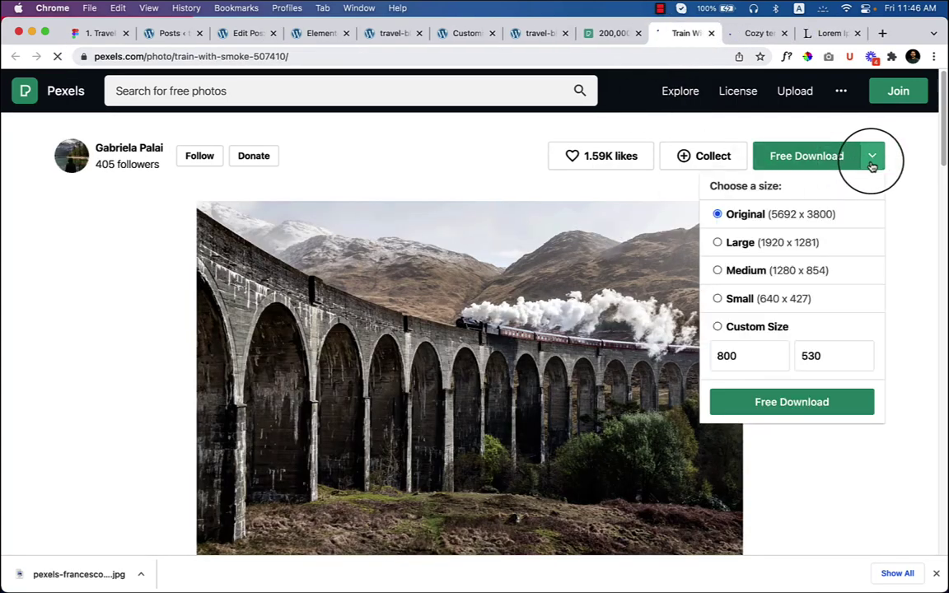
scroll(939, 291, "down", 5)
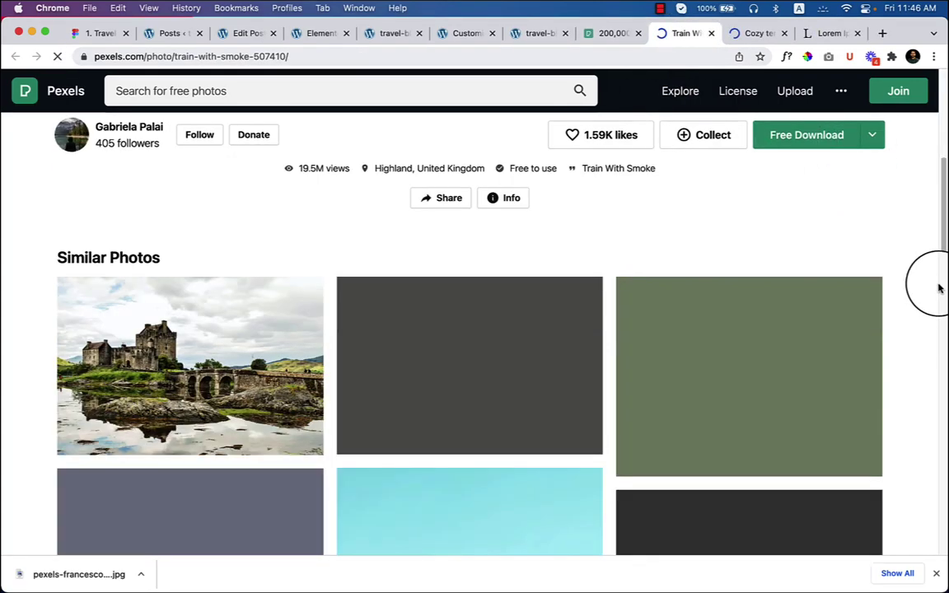
scroll(898, 259, "up", 5)
left_click(873, 155)
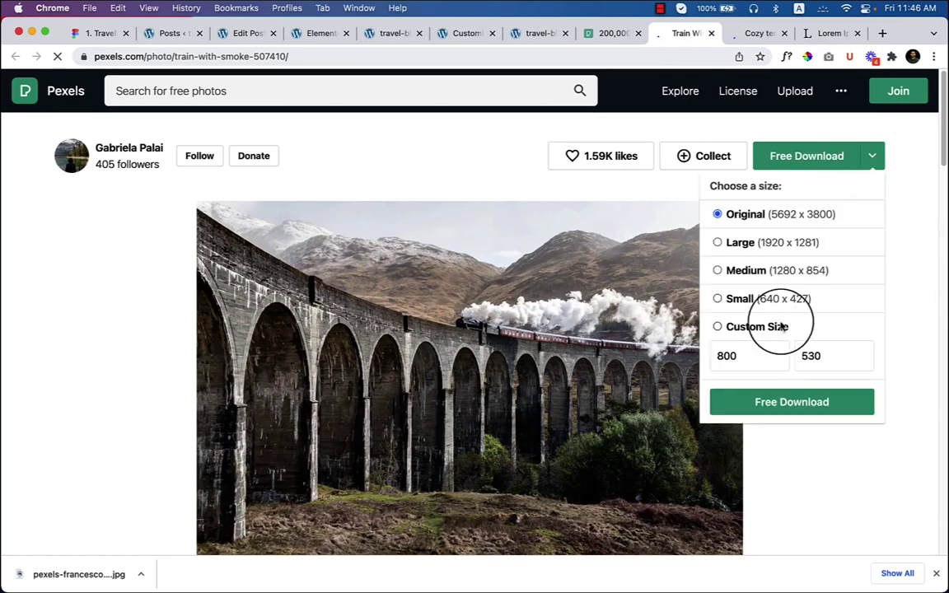
left_click(752, 332)
left_click(746, 359)
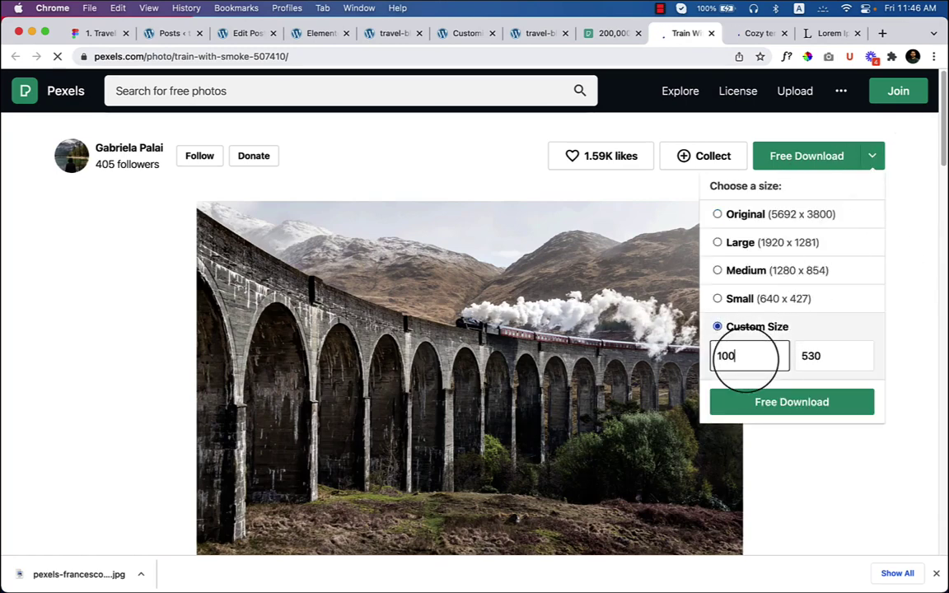
left_click(634, 285)
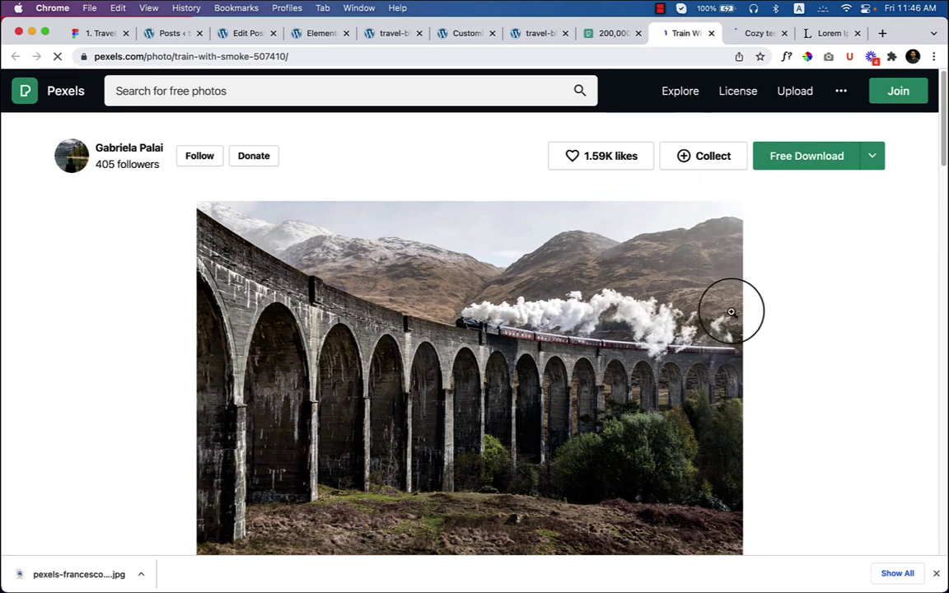
left_click(868, 167)
left_click_drag(810, 355, 795, 359)
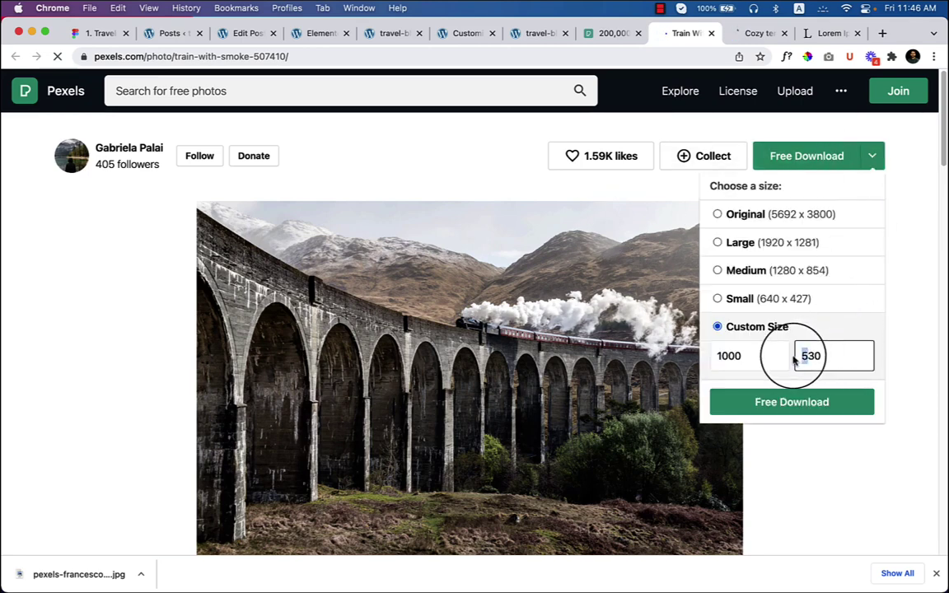
type("6")
left_click(806, 409)
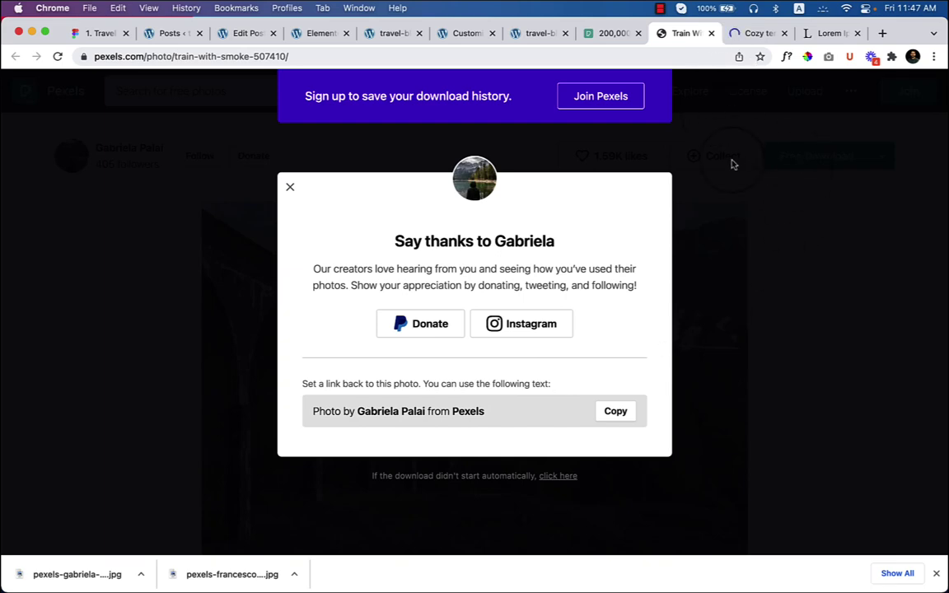
left_click(820, 219)
Download the cozy tent photo at a custom 1000 x 630 size
left_click(754, 33)
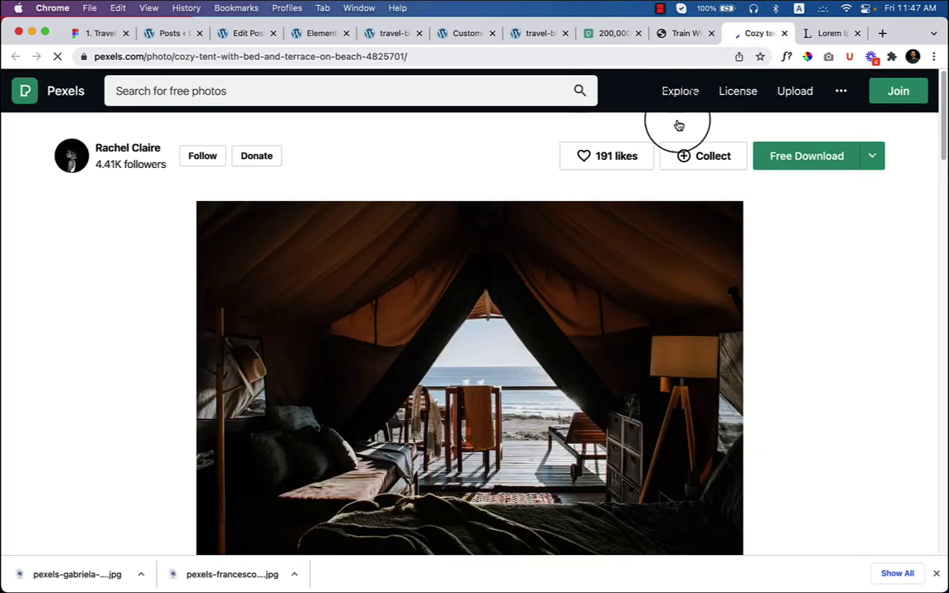
left_click(875, 157)
left_click(744, 330)
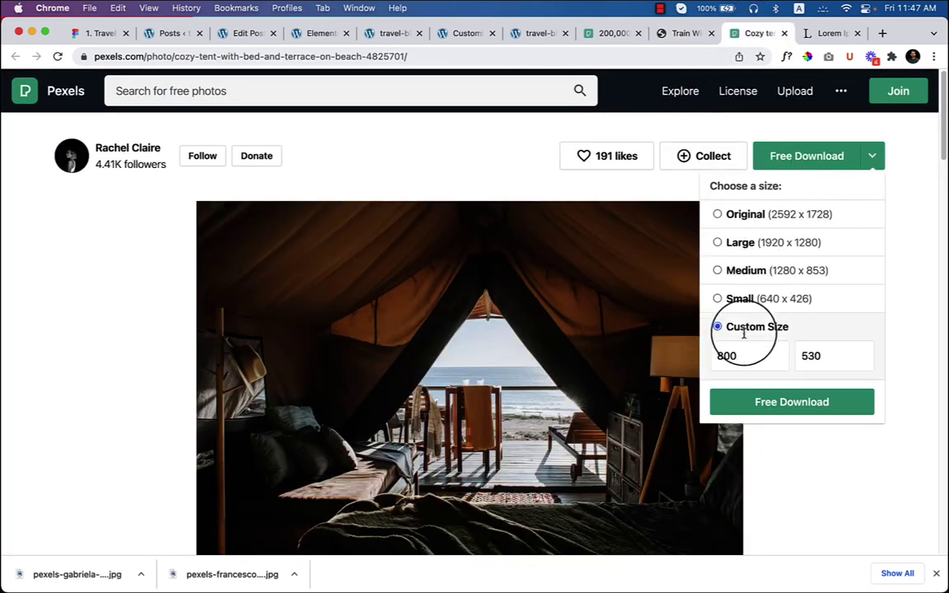
left_click(725, 361)
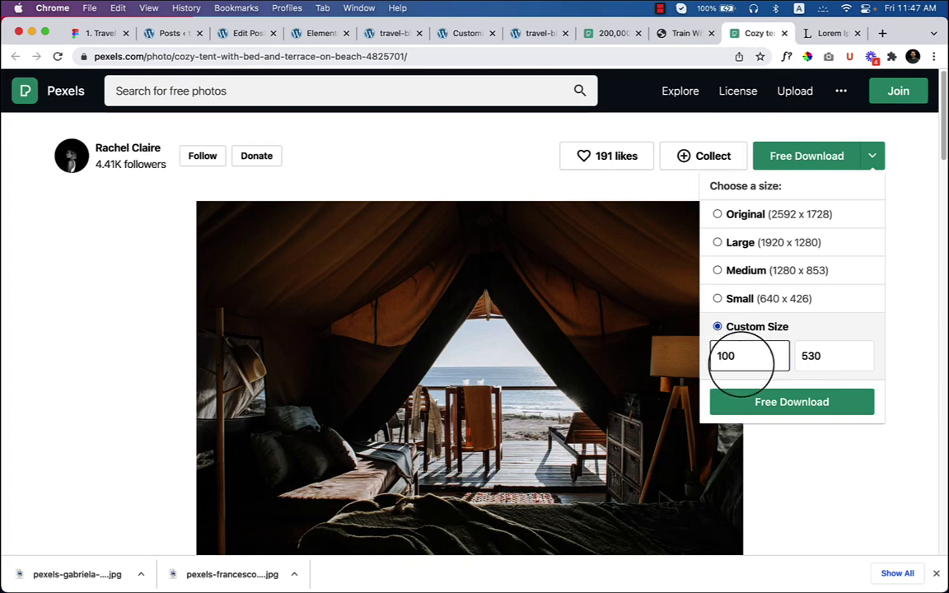
key("Tab")
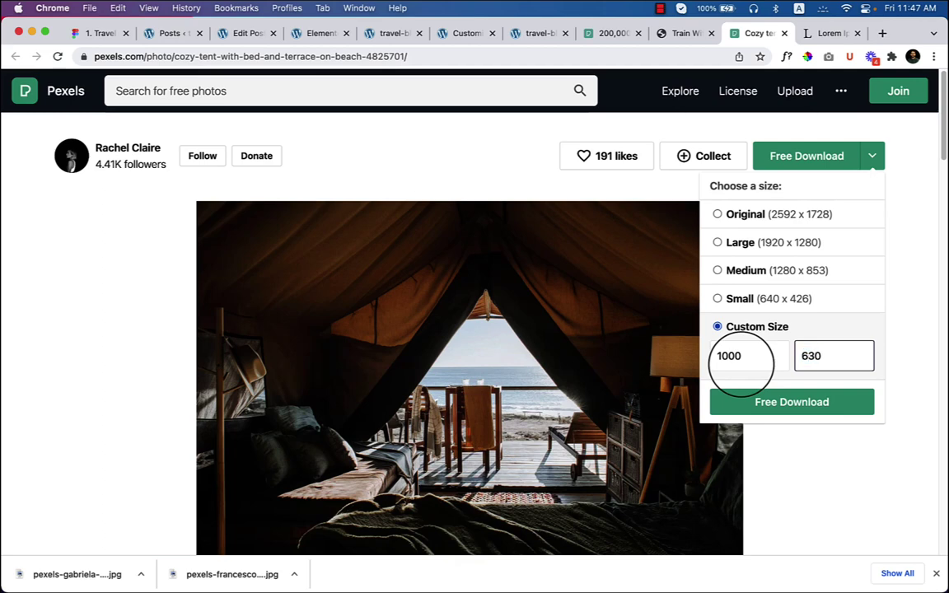
left_click(827, 406)
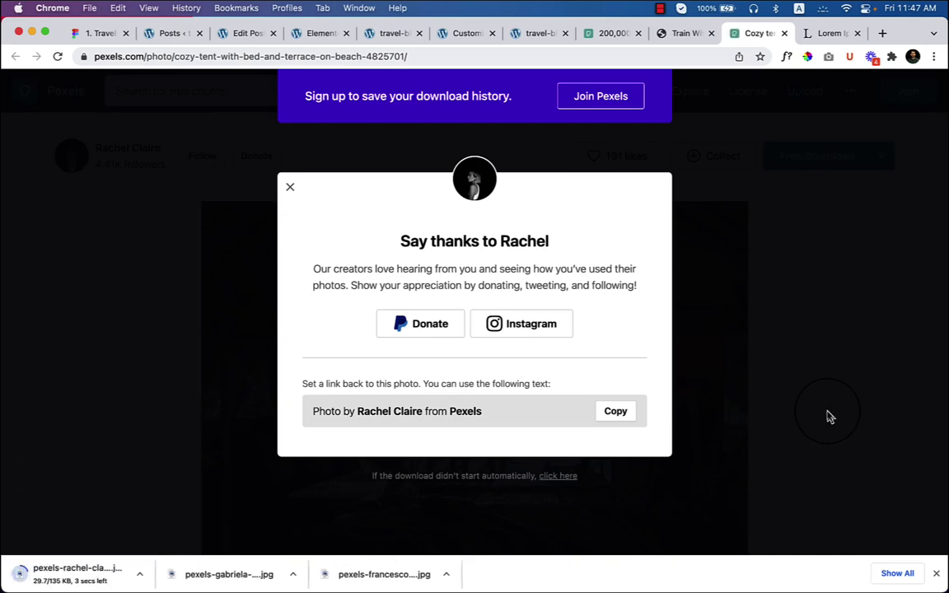
Close the tent, train and travel search Pexels tabs
left_click(785, 33)
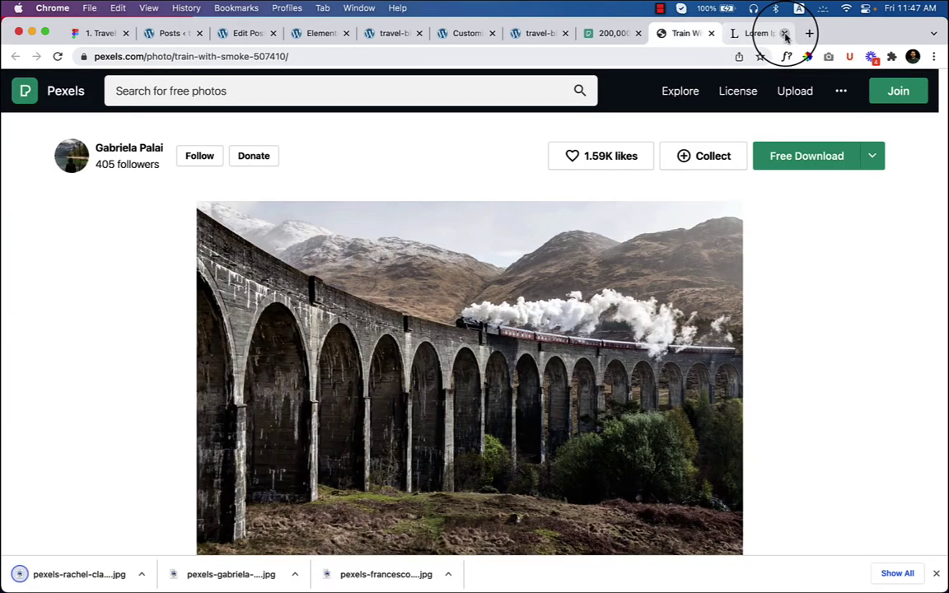
left_click(712, 33)
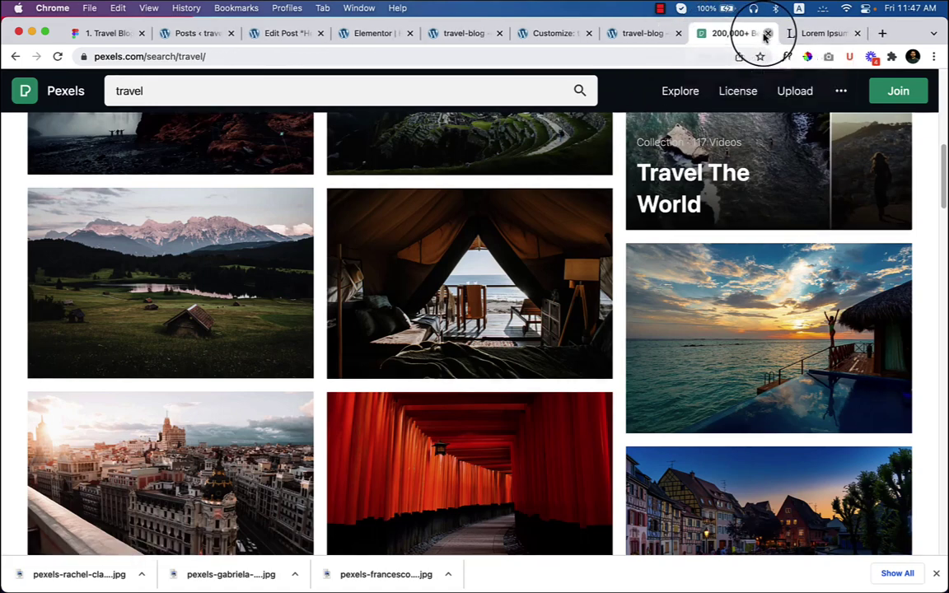
left_click(767, 34)
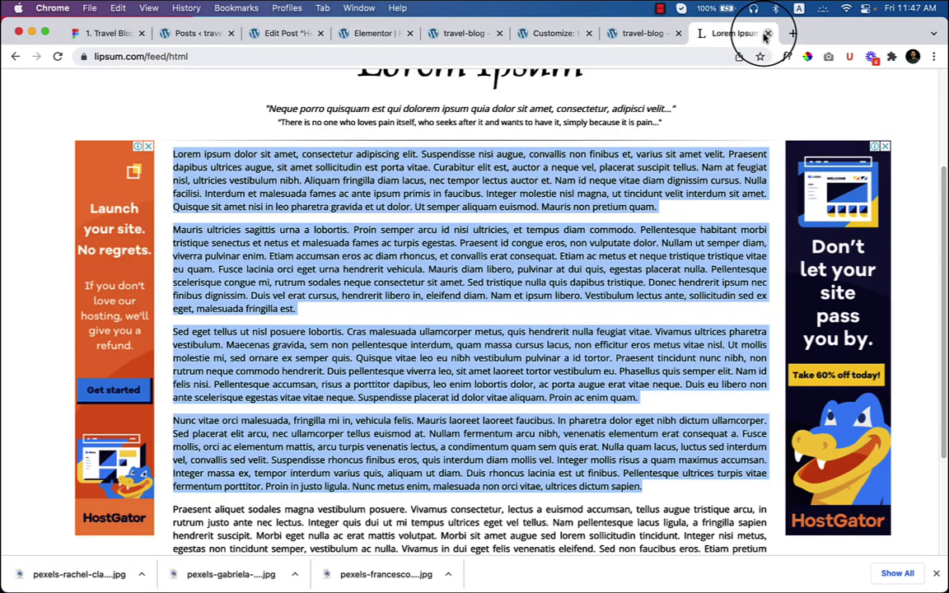
Upload the balloon, train and tent photos into the post's featured image library
left_click(281, 33)
scroll(831, 479, "down", 3)
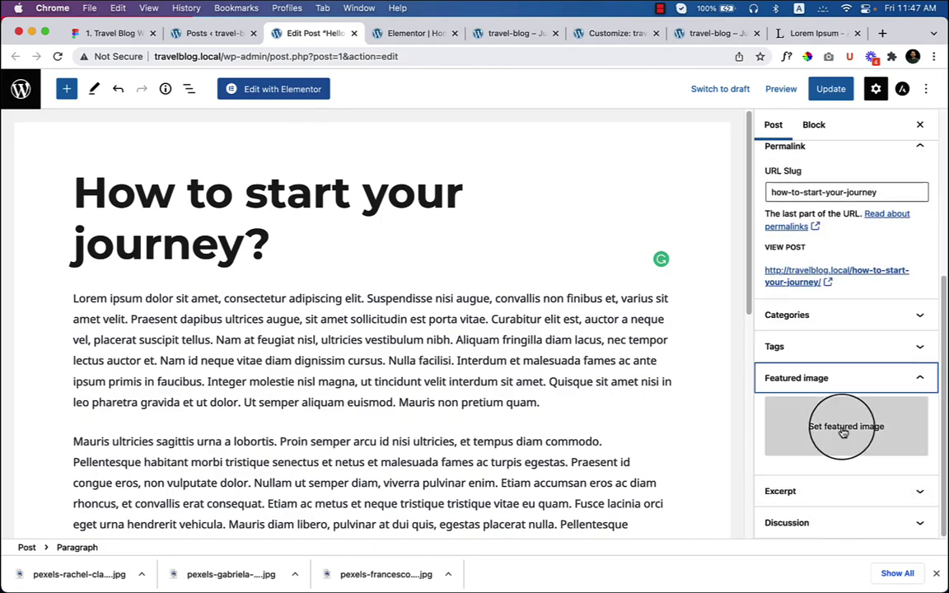
left_click(844, 434)
left_click_drag(403, 572, 445, 438)
left_click_drag(230, 575, 259, 475)
left_click_drag(79, 574, 304, 432)
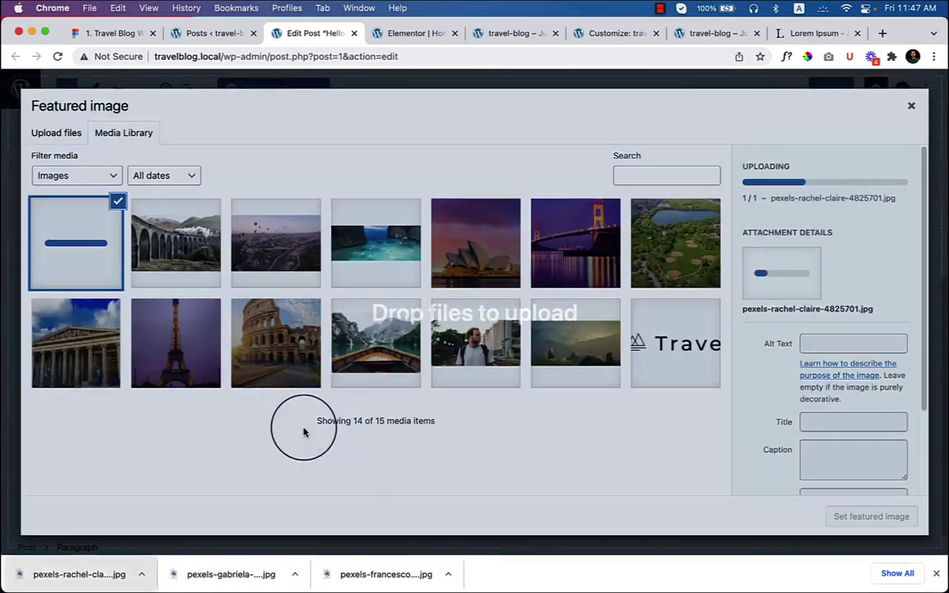
Set the balloon photo as featured image with alt text 'image'
left_click(290, 260)
left_click(217, 276)
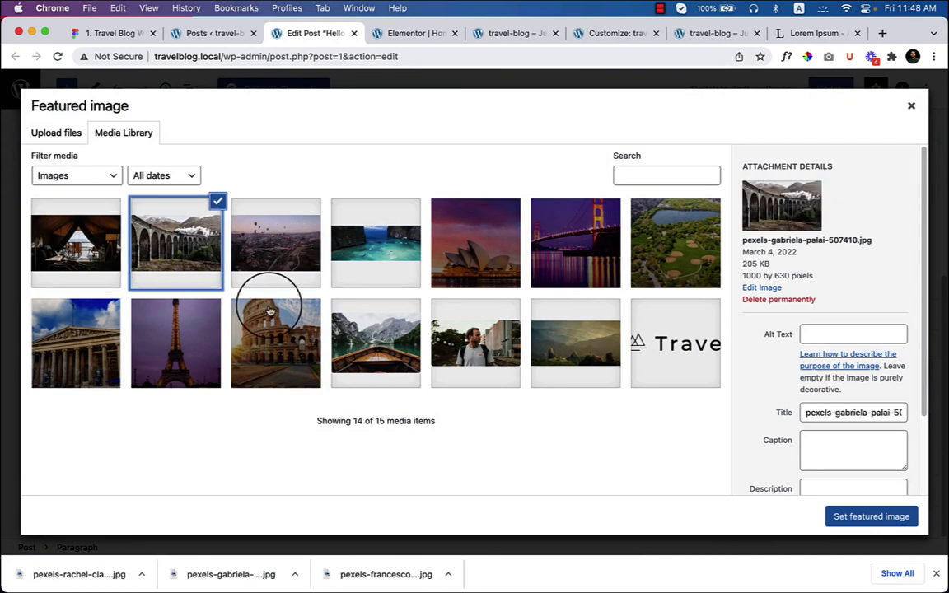
left_click(59, 244)
left_click(256, 244)
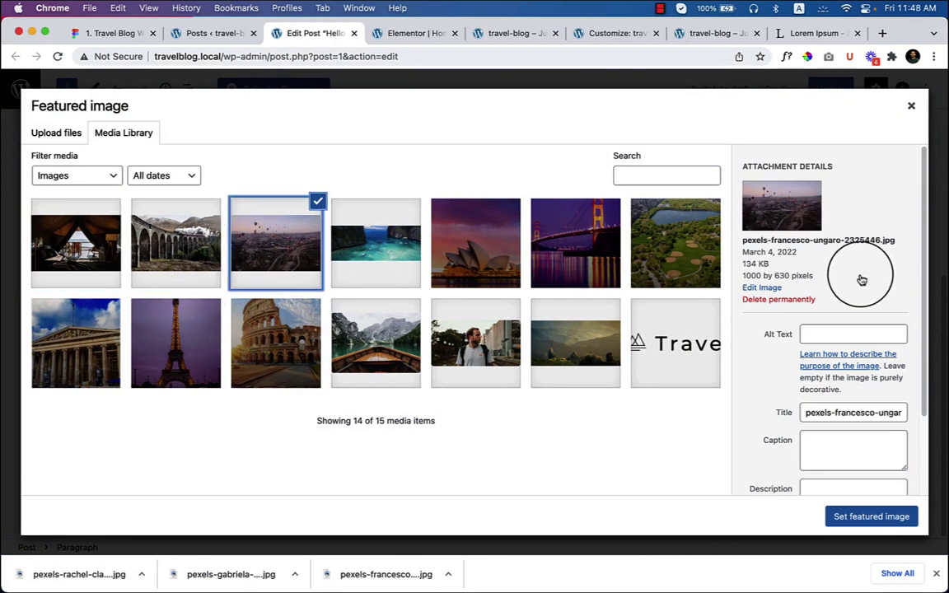
left_click(845, 337)
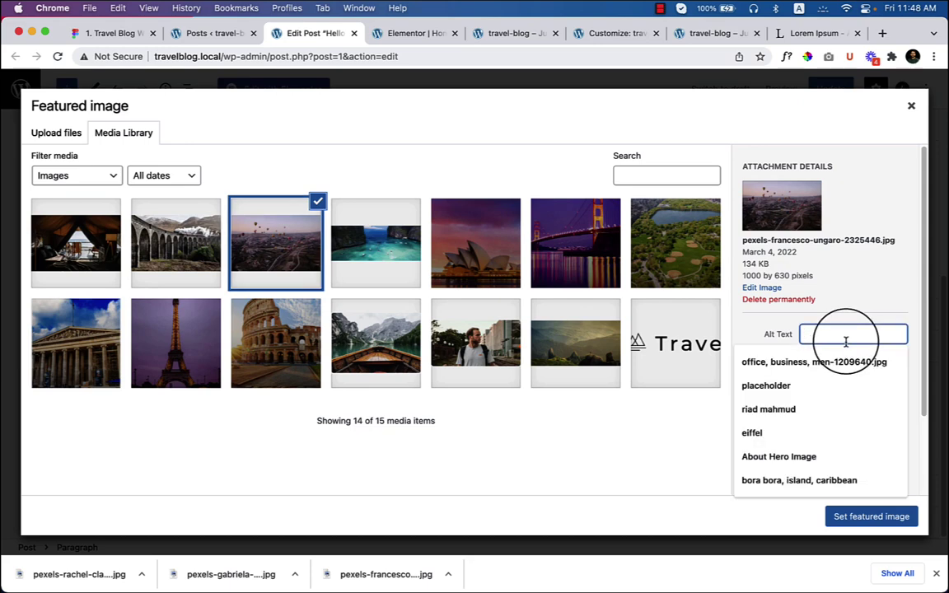
type("image")
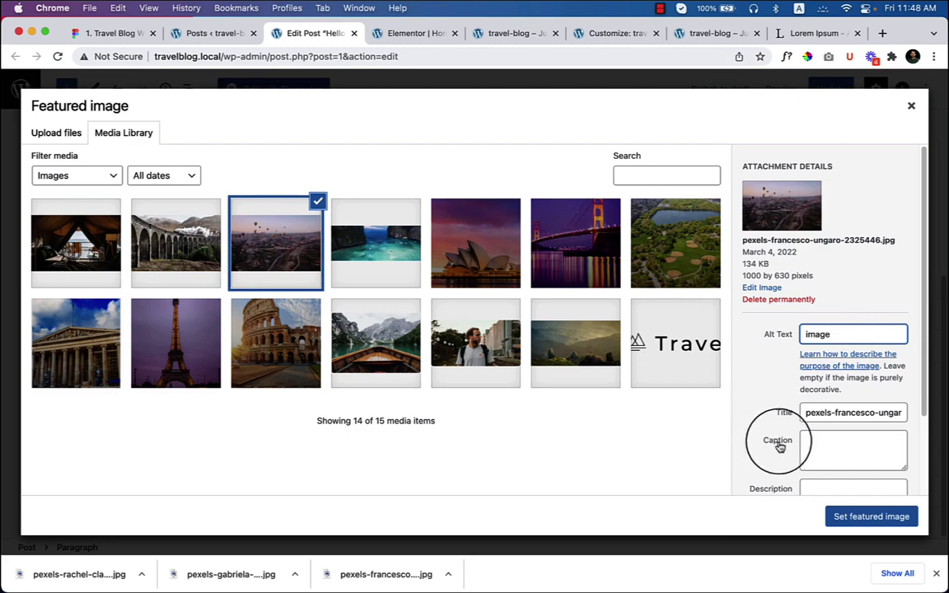
left_click(872, 517)
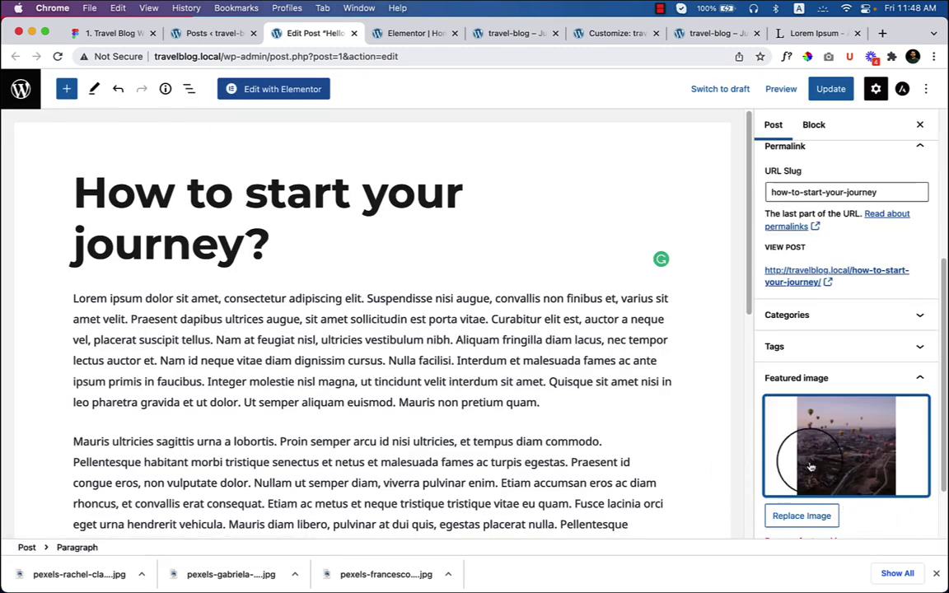
Update the 'How to start your journey?' post to save it
scroll(831, 466, "down", 2)
left_click(826, 91)
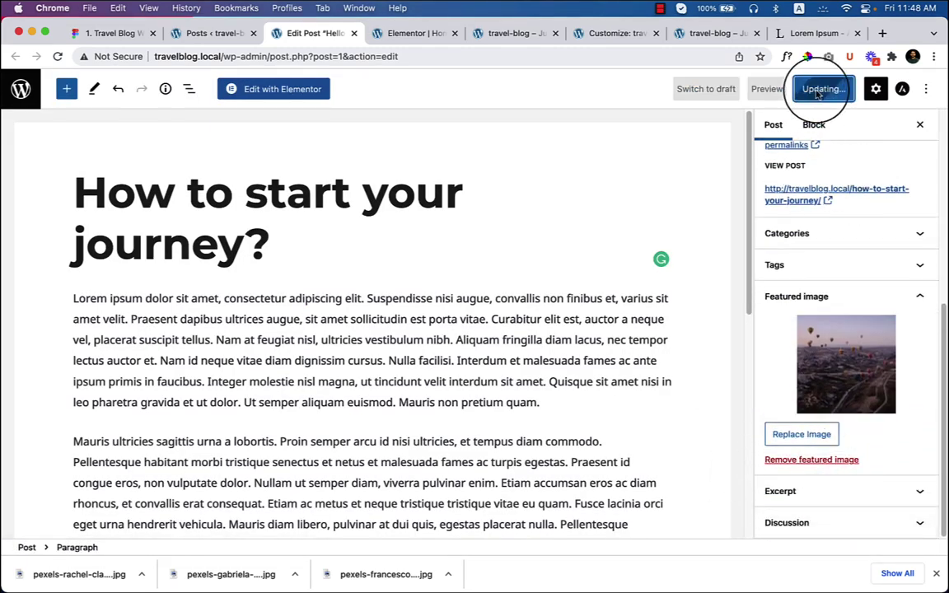
left_click(211, 33)
Open two new-post editors in separate tabs and close the journey post's editor
right_click(187, 114)
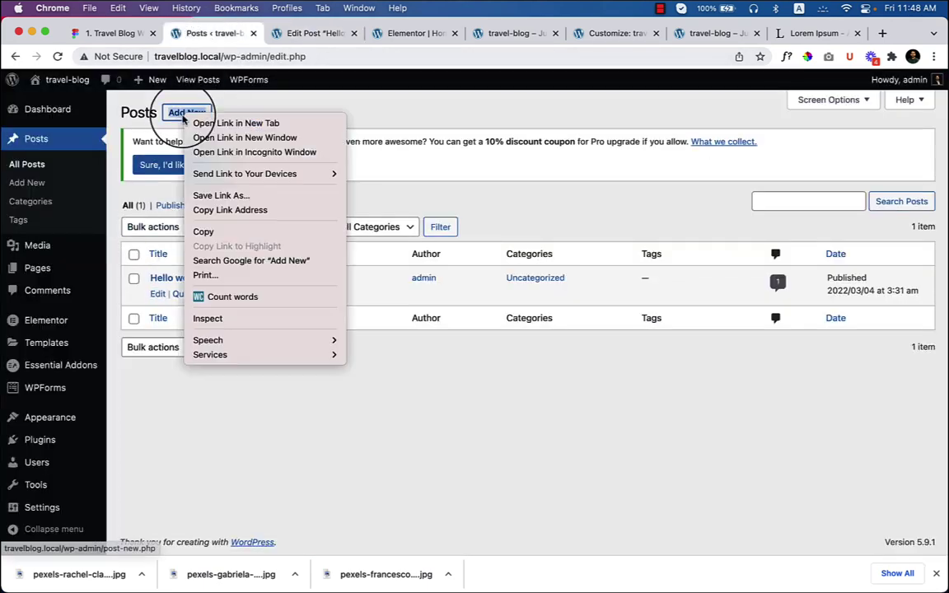
left_click(211, 123)
right_click(188, 114)
left_click(212, 122)
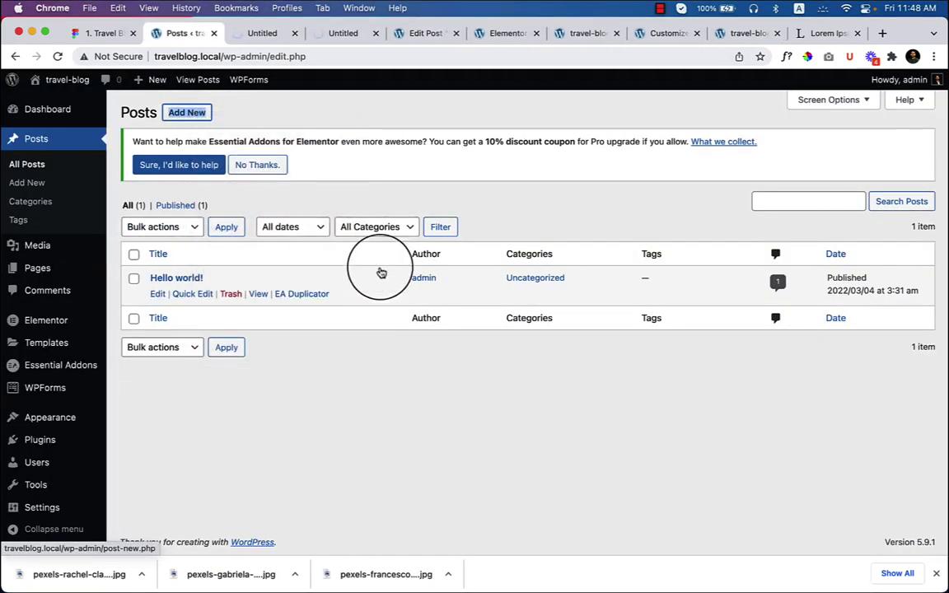
left_click(428, 34)
left_click(456, 33)
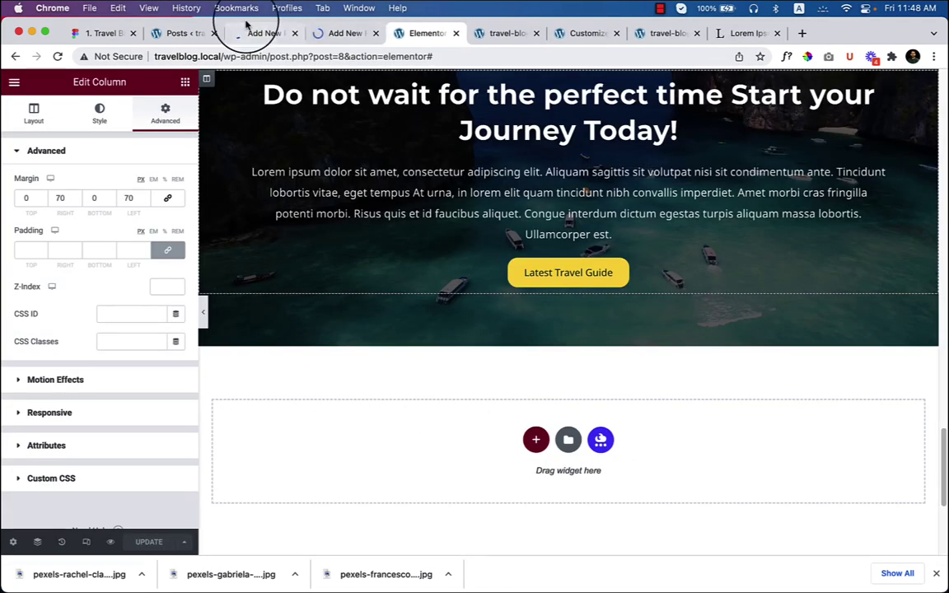
left_click(283, 34)
Copy '10 tips for new traveller!' from Figma and paste it as the post title
left_click(112, 34)
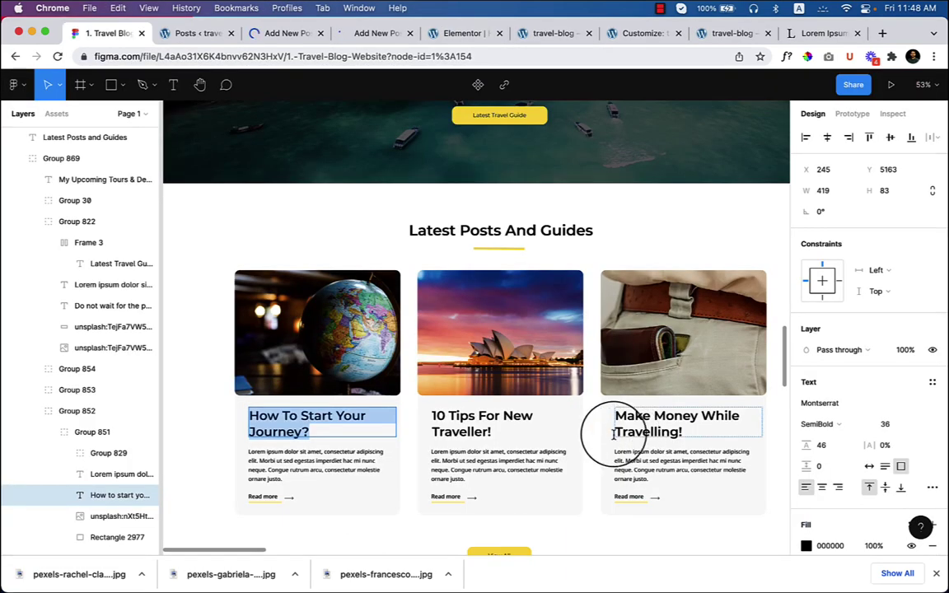
double_click(480, 421)
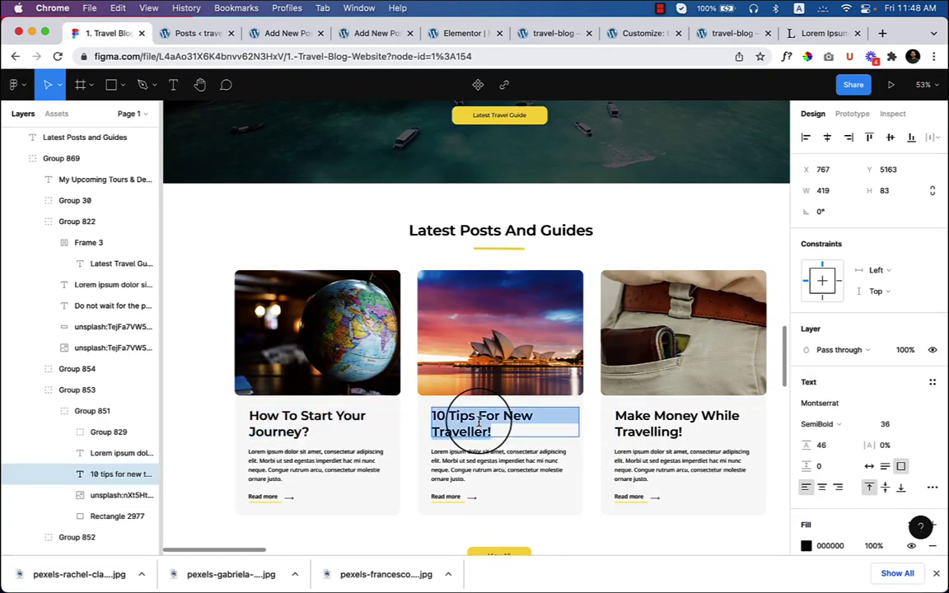
left_click(283, 35)
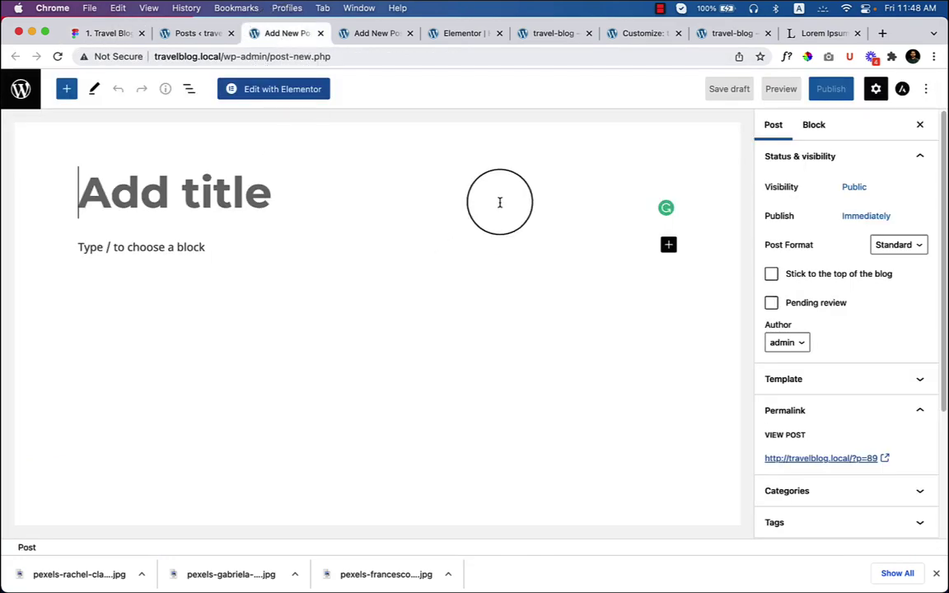
type("10 tips for new traveller!")
Paste lorem ipsum paragraphs from Lipsum.com into the post body
left_click(183, 245)
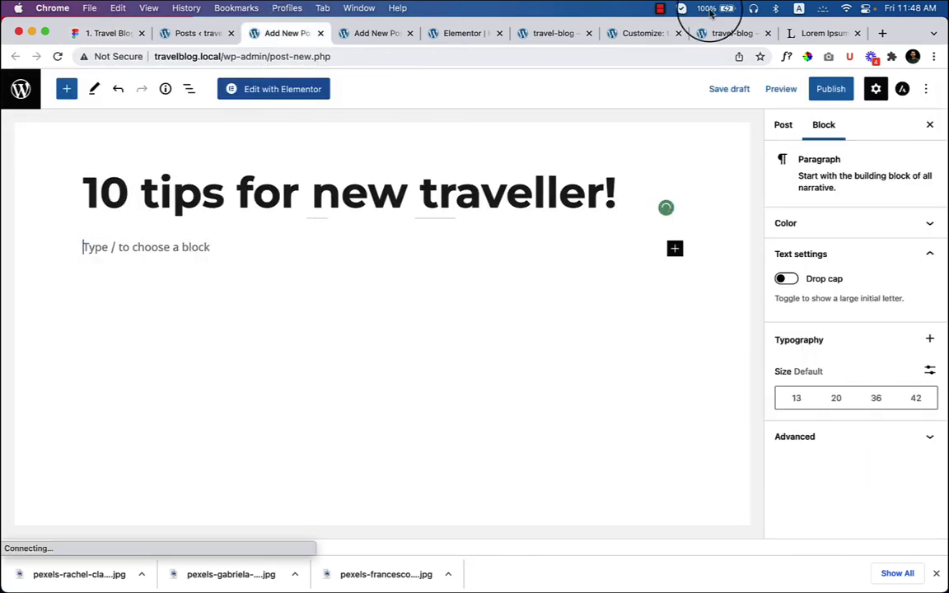
left_click(820, 33)
right_click(239, 257)
left_click(280, 290)
left_click(280, 33)
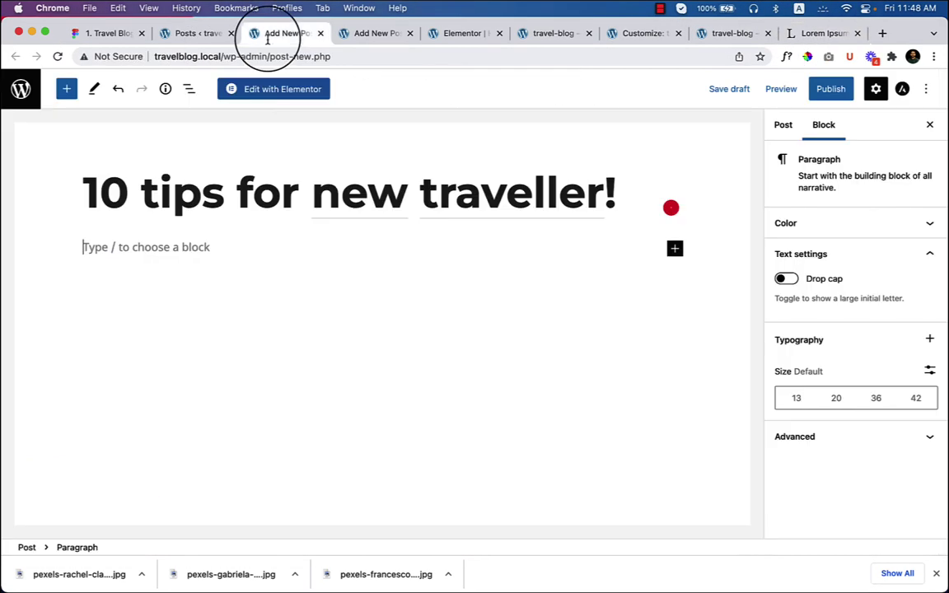
left_click(219, 251)
key("super+v")
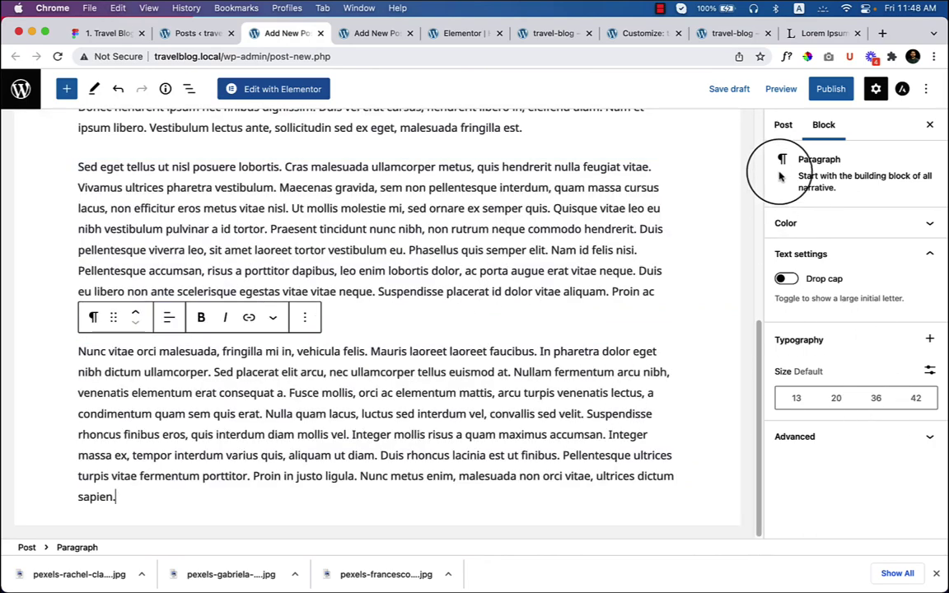
Set the train viaduct photo as featured image with alt text 'image'
left_click(783, 125)
scroll(832, 368, "down", 3)
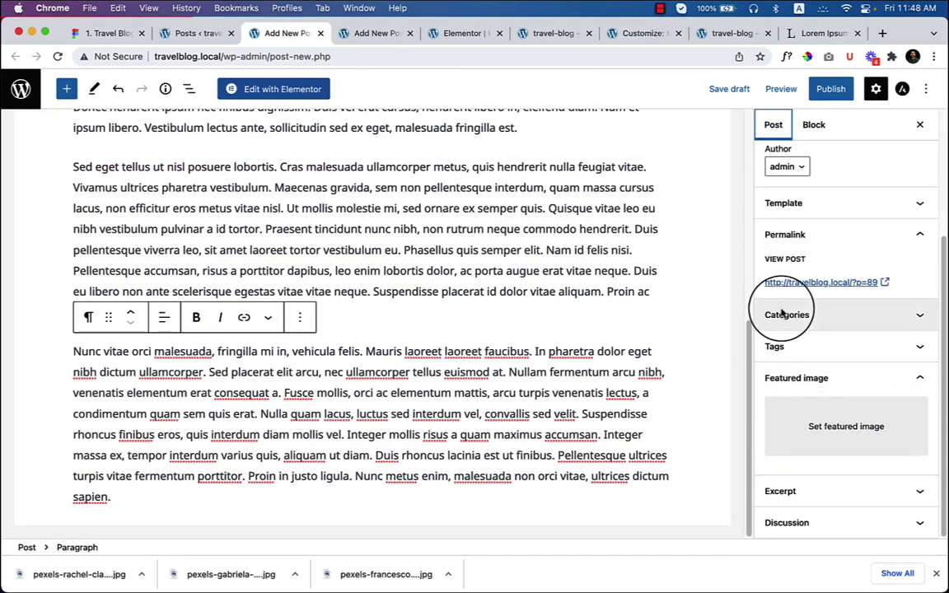
left_click(818, 435)
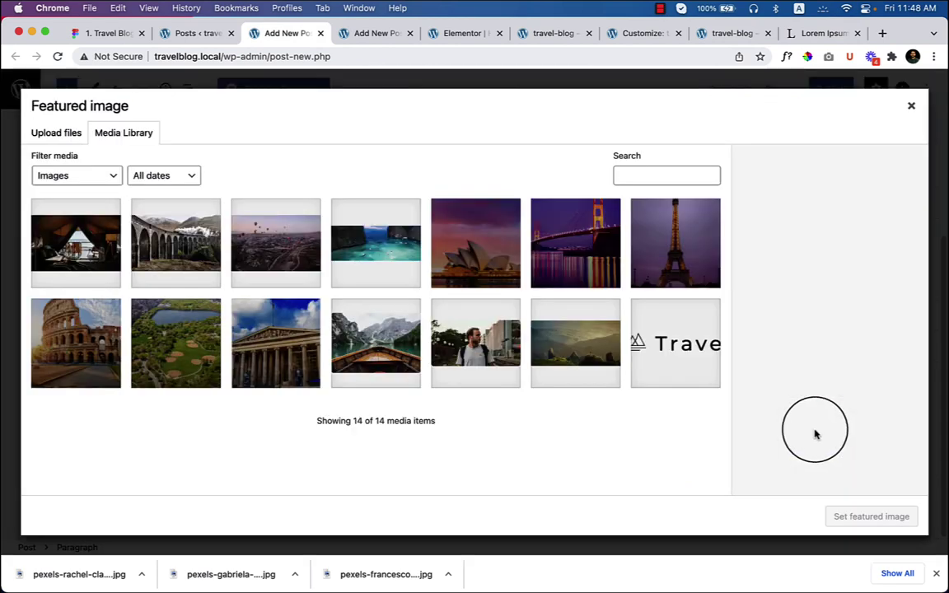
left_click(189, 259)
left_click(843, 517)
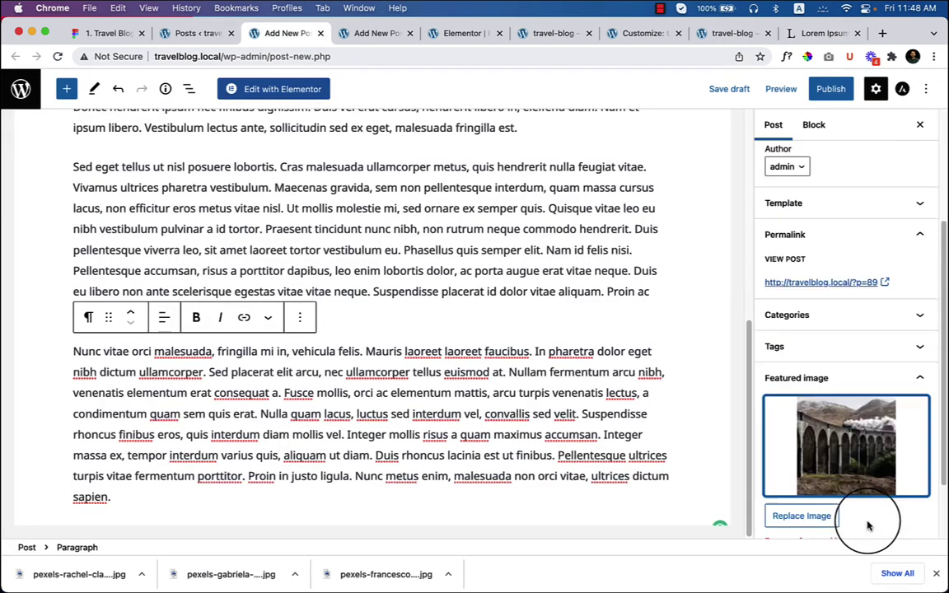
left_click(832, 462)
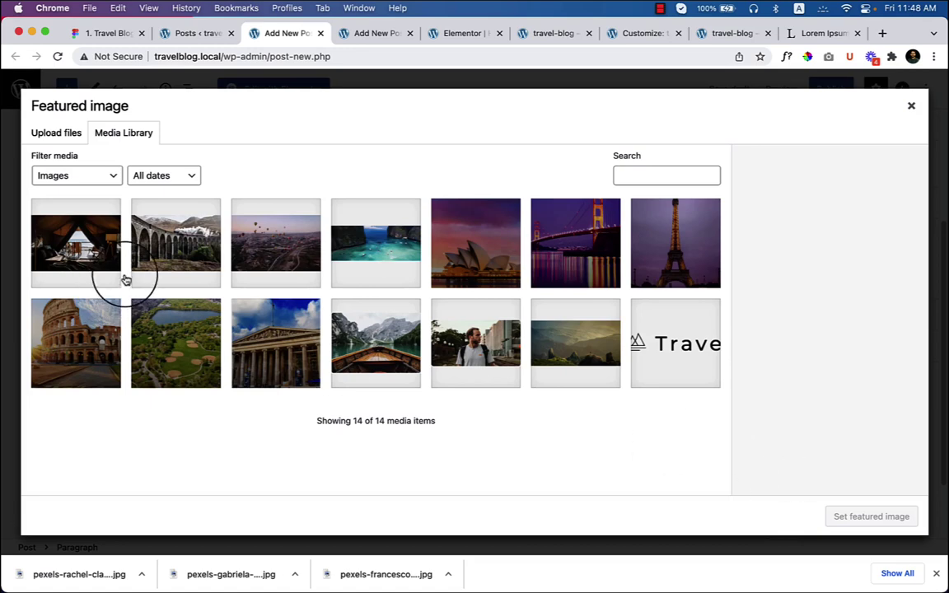
left_click(144, 272)
left_click(866, 335)
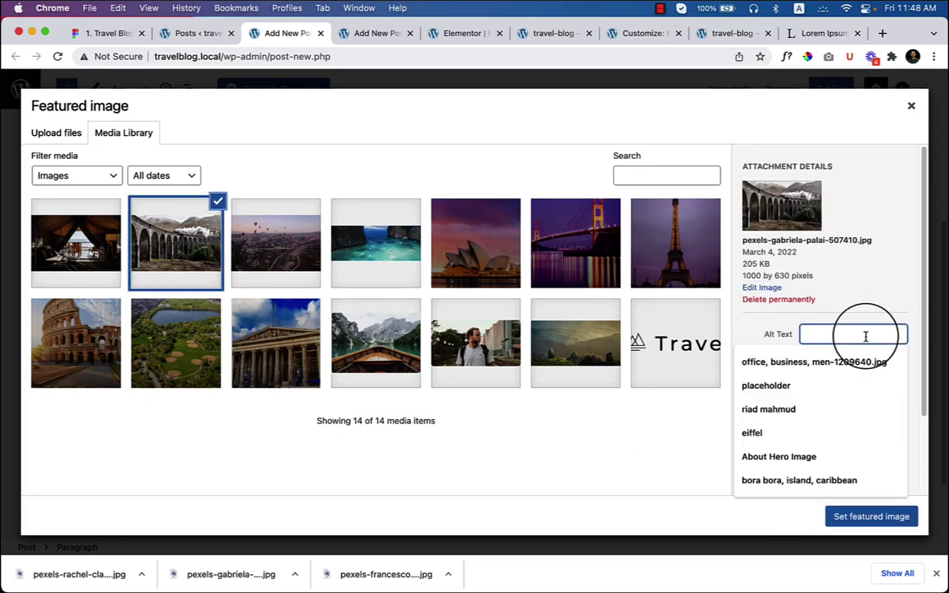
type("image")
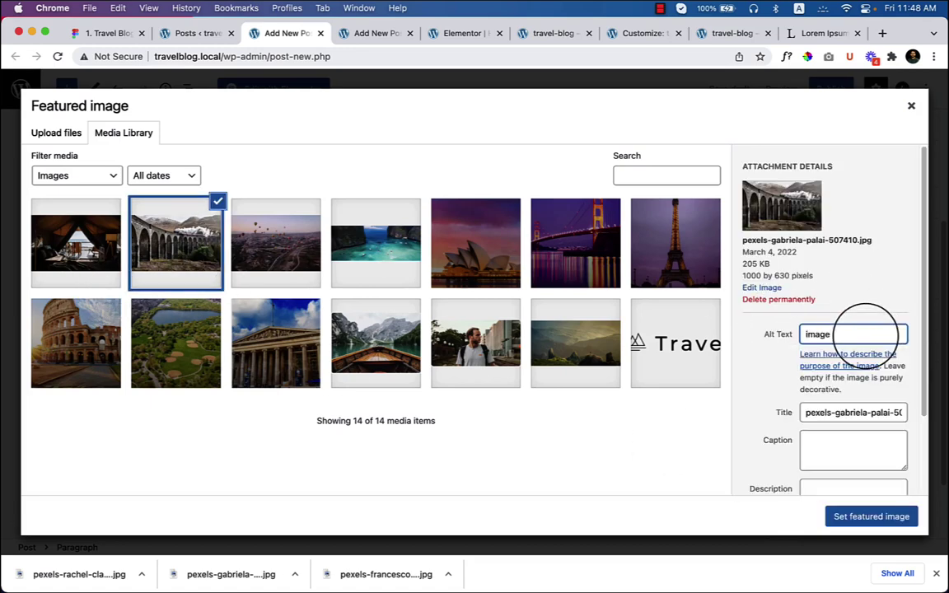
left_click(871, 516)
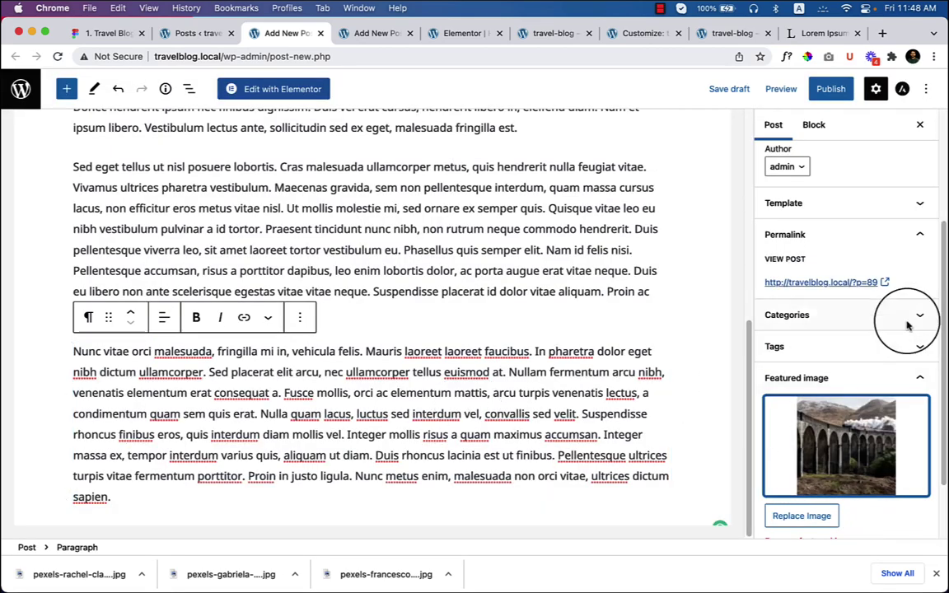
Publish the '10 tips for new traveller!' post
left_click(836, 95)
left_click(837, 96)
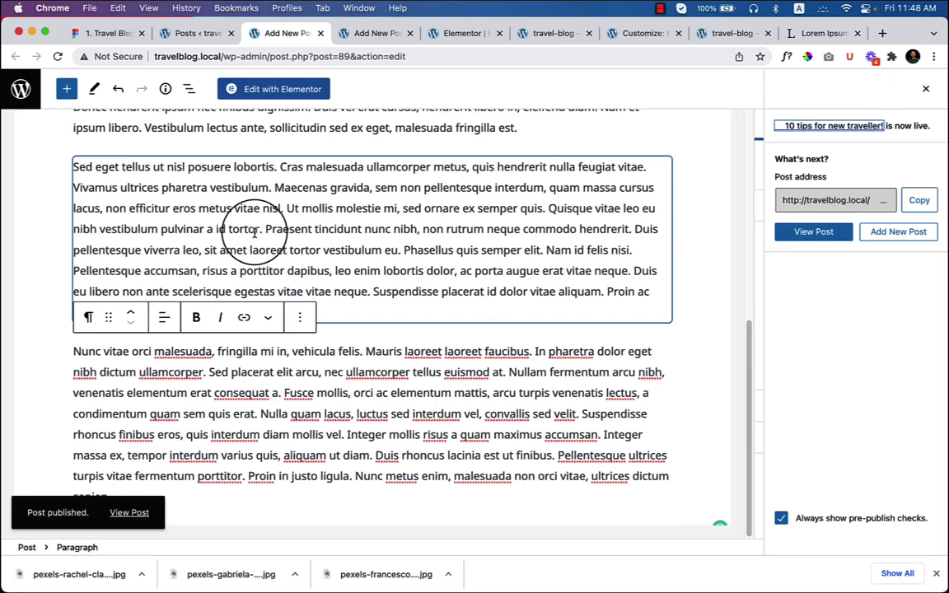
left_click(198, 41)
Copy 'Make money while travelling!' from Figma and paste it as the second post's title
left_click(387, 39)
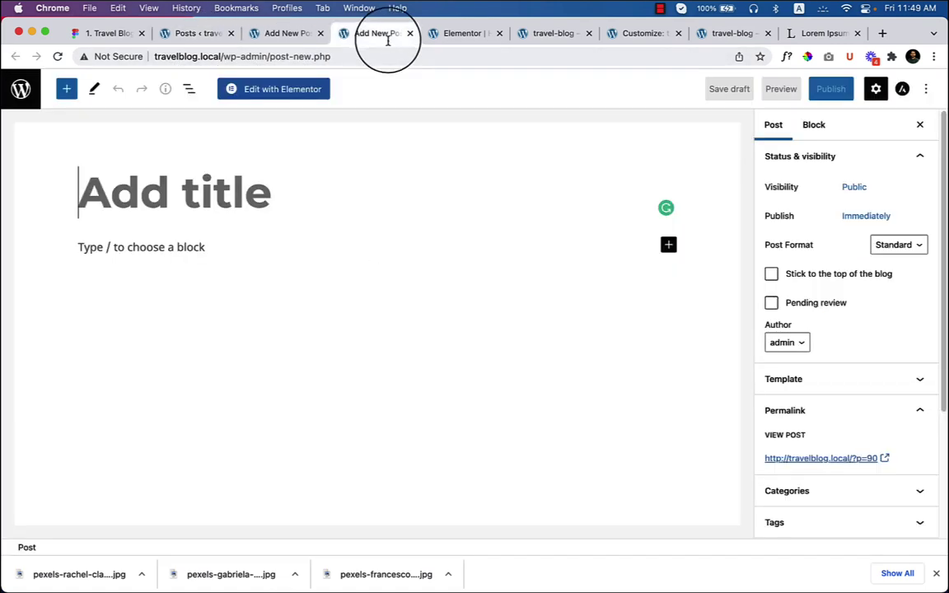
left_click(103, 36)
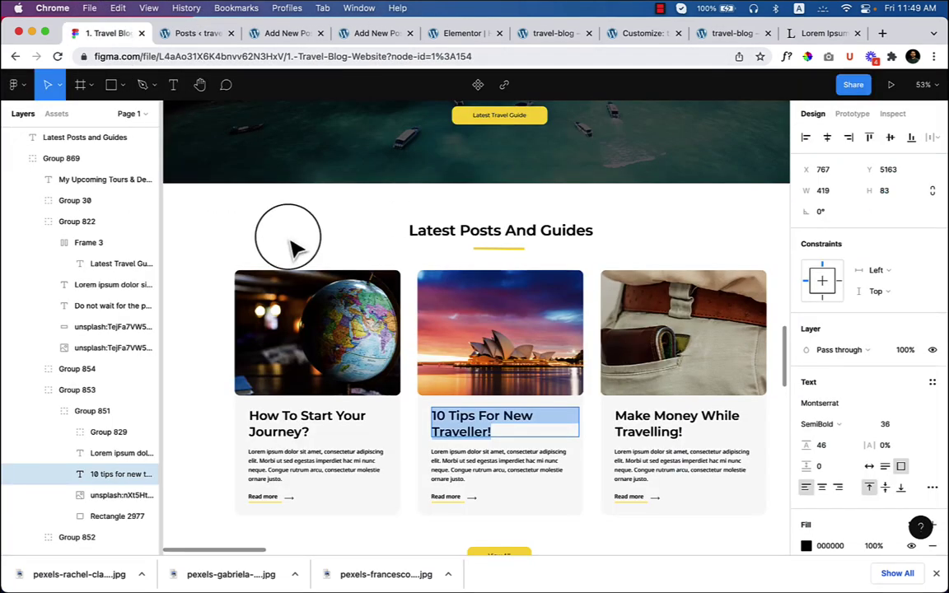
double_click(634, 412)
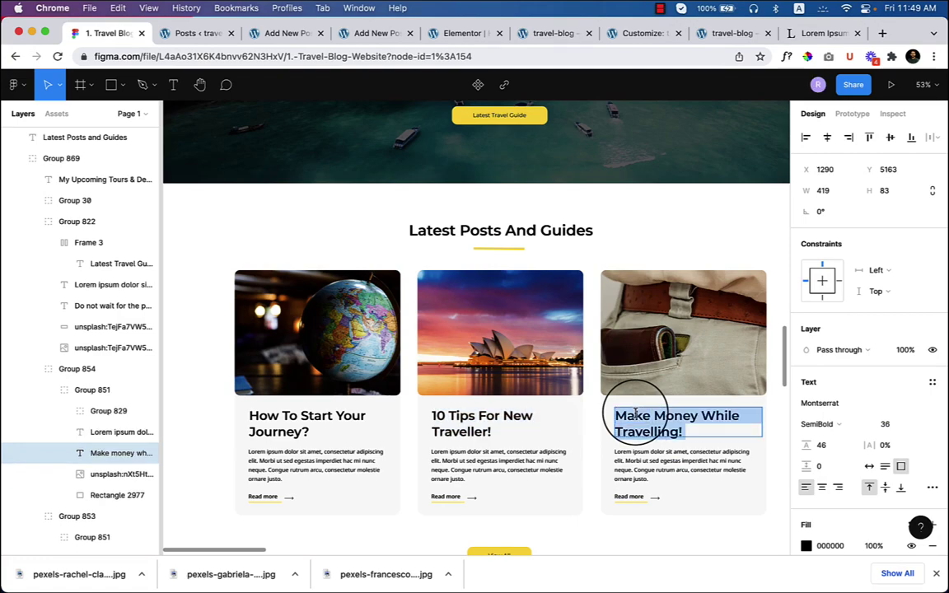
left_click(360, 33)
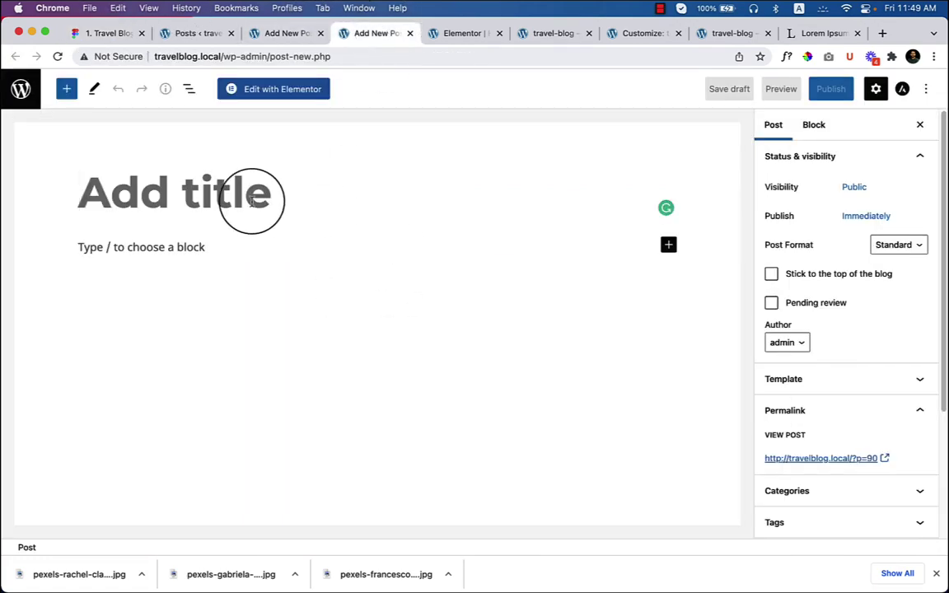
left_click(250, 206)
type("Make money while travelling!")
Paste lorem ipsum paragraphs from Lipsum.com into the post body
left_click(517, 261)
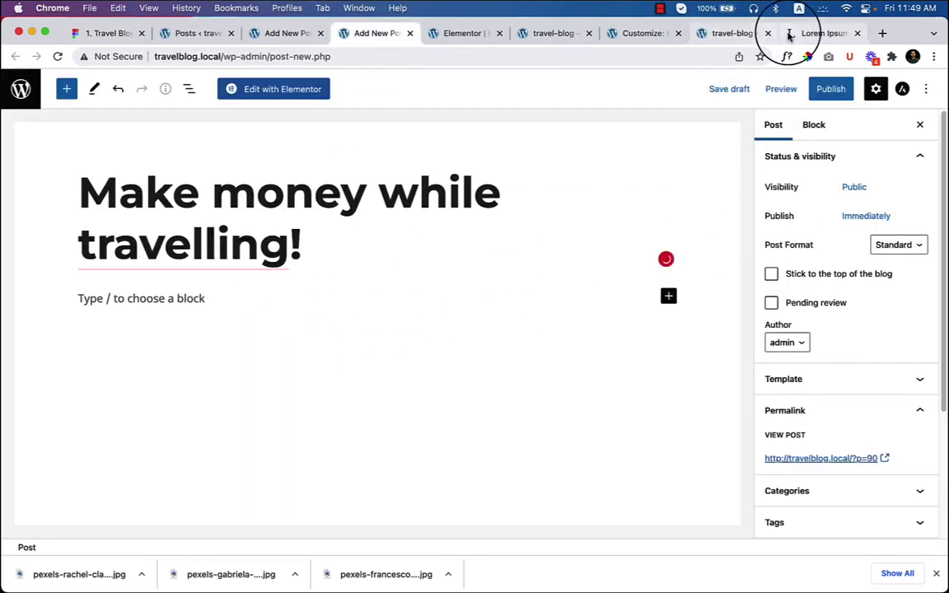
left_click(816, 33)
right_click(246, 285)
left_click(268, 311)
left_click(294, 31)
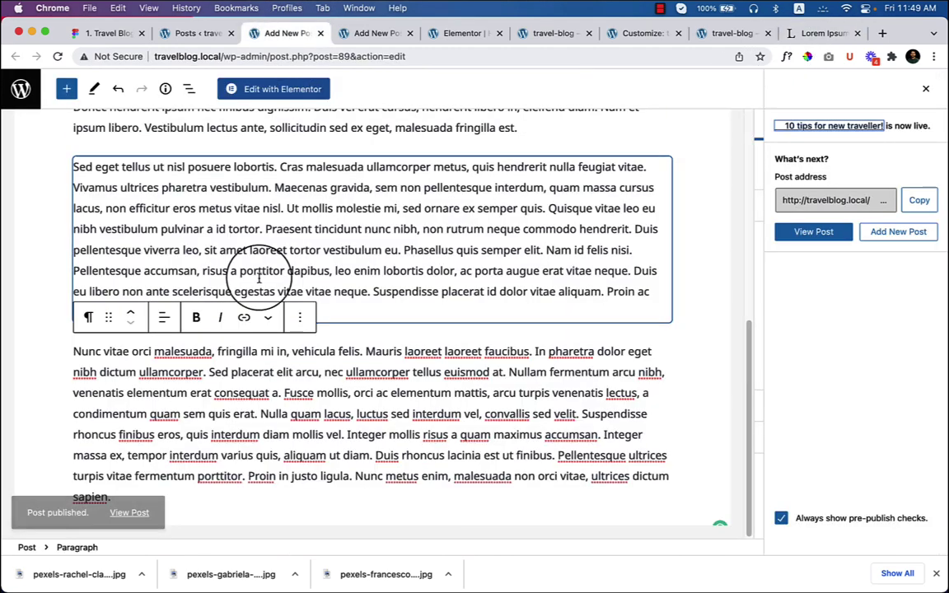
left_click(375, 35)
left_click(193, 297)
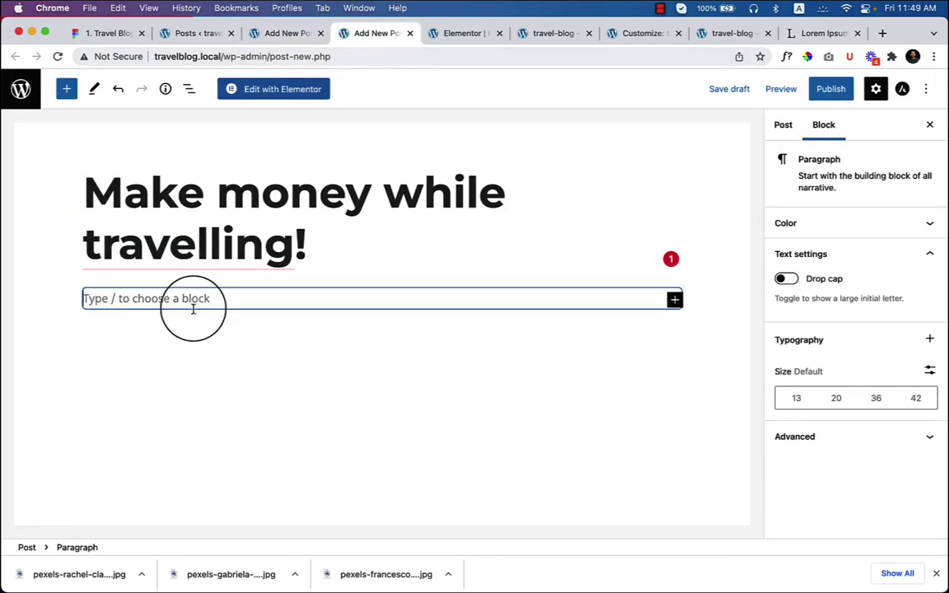
key("super+v")
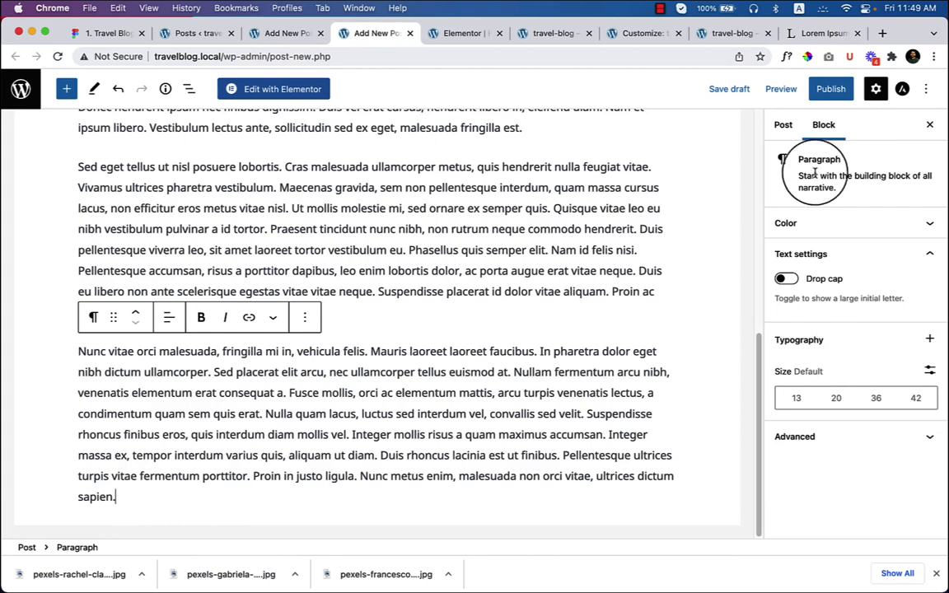
Set the tent-view photo as featured image with alt text 'image'
left_click(783, 124)
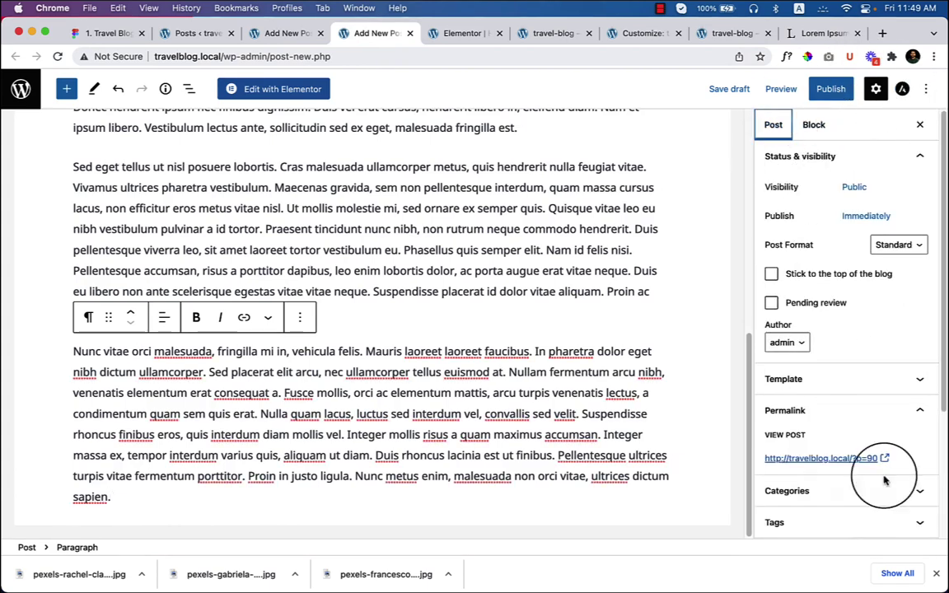
scroll(833, 437, "down", 3)
left_click(824, 429)
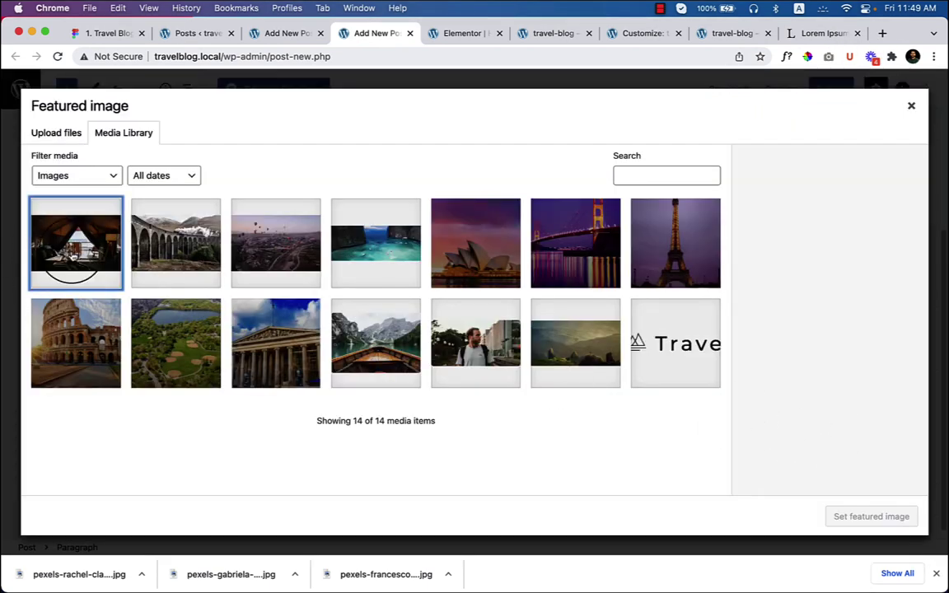
left_click(74, 250)
left_click(859, 338)
type("image")
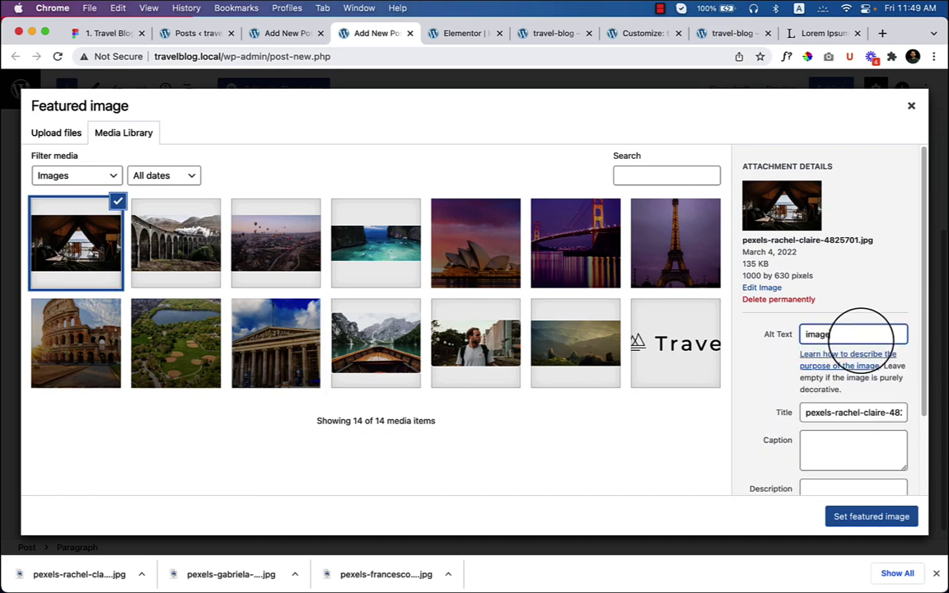
left_click(861, 519)
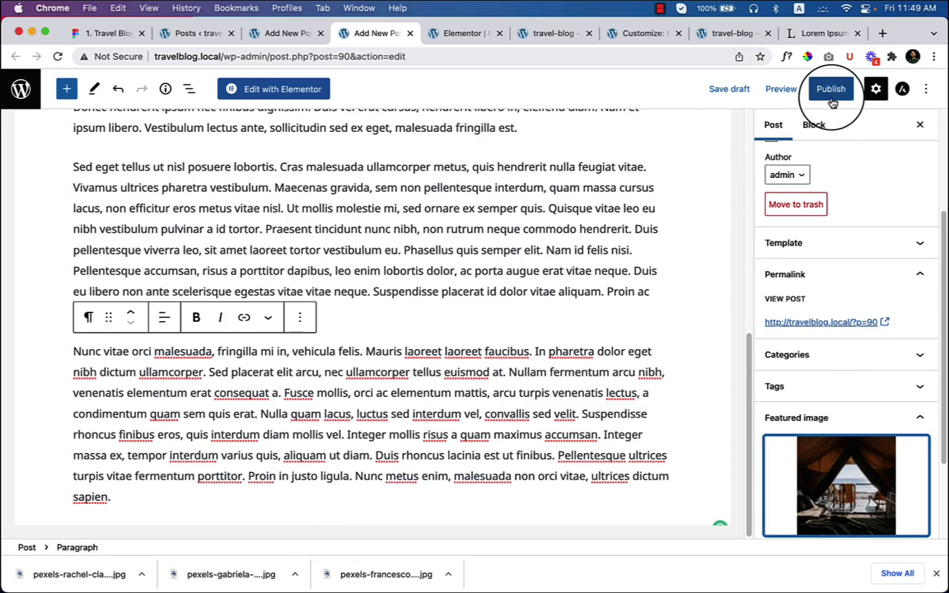
Publish 'Make money while travelling!' and refresh All Posts to confirm three posts
left_click(833, 99)
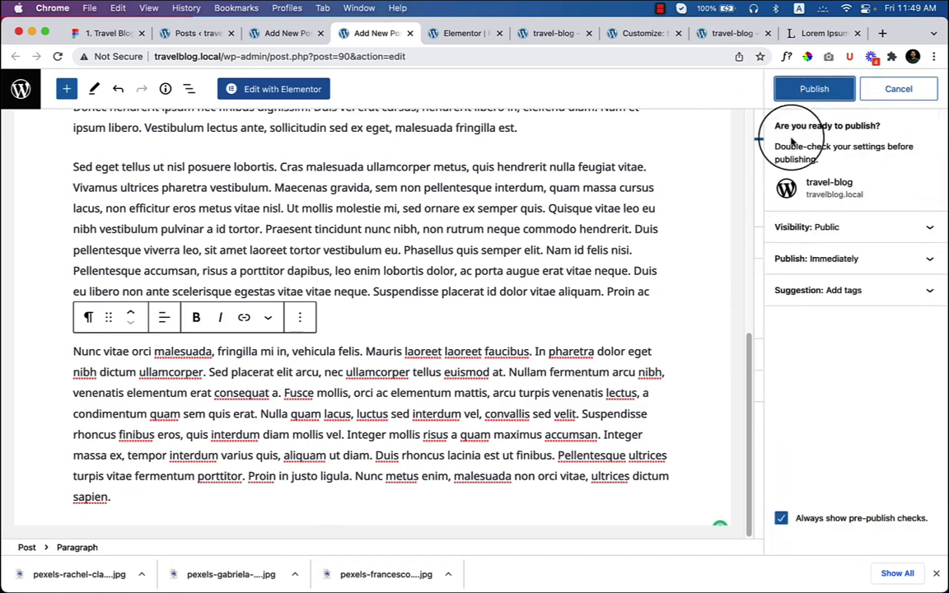
left_click(812, 89)
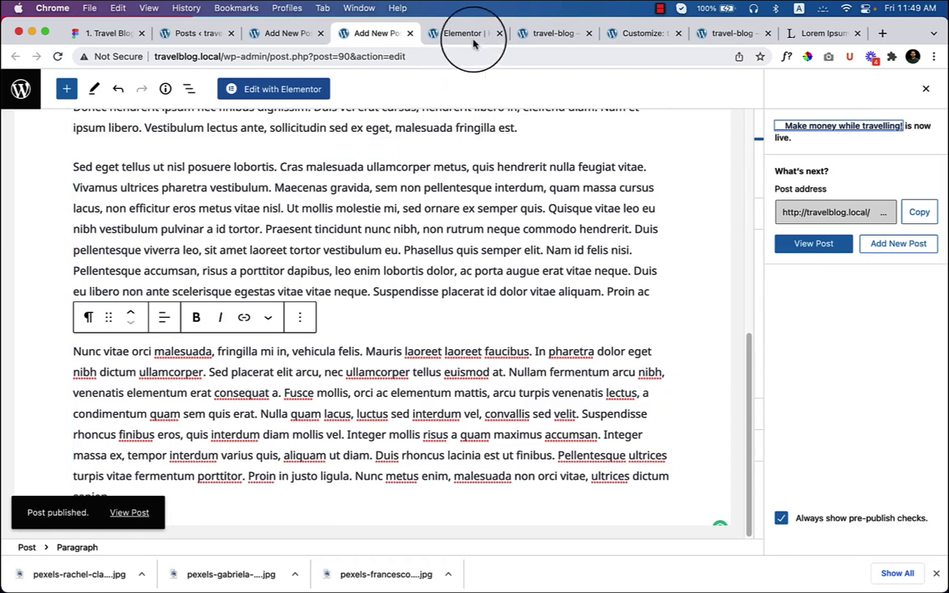
left_click(183, 35)
left_click(33, 165)
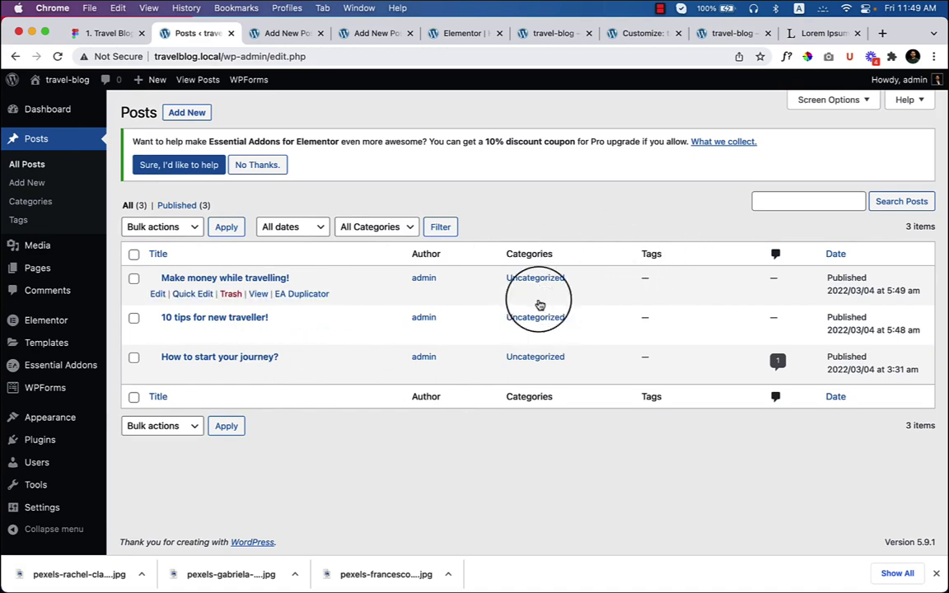
Close the published post's tab, reload Elementor, and check the Latest Posts And Guides heading in Figma
left_click(300, 35)
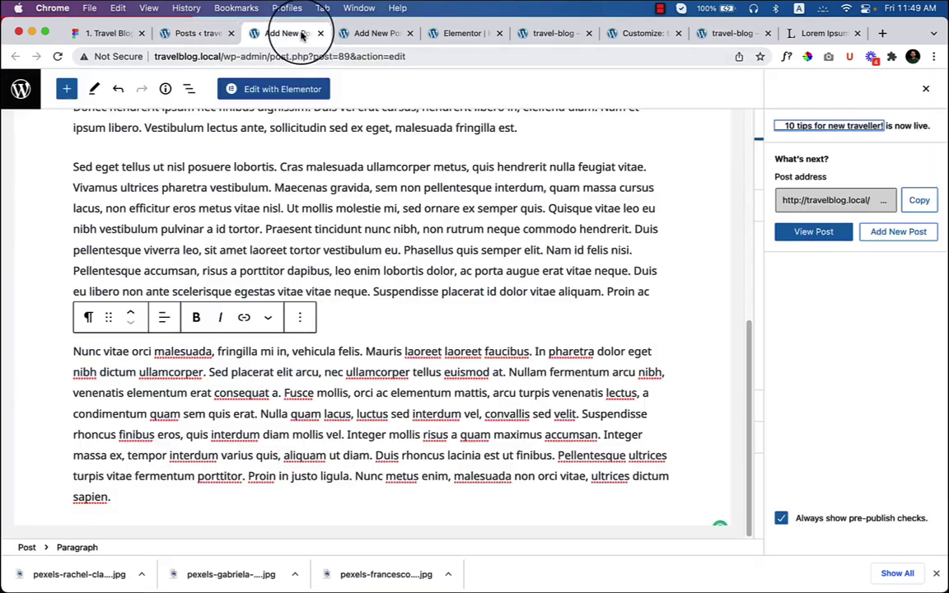
left_click(321, 34)
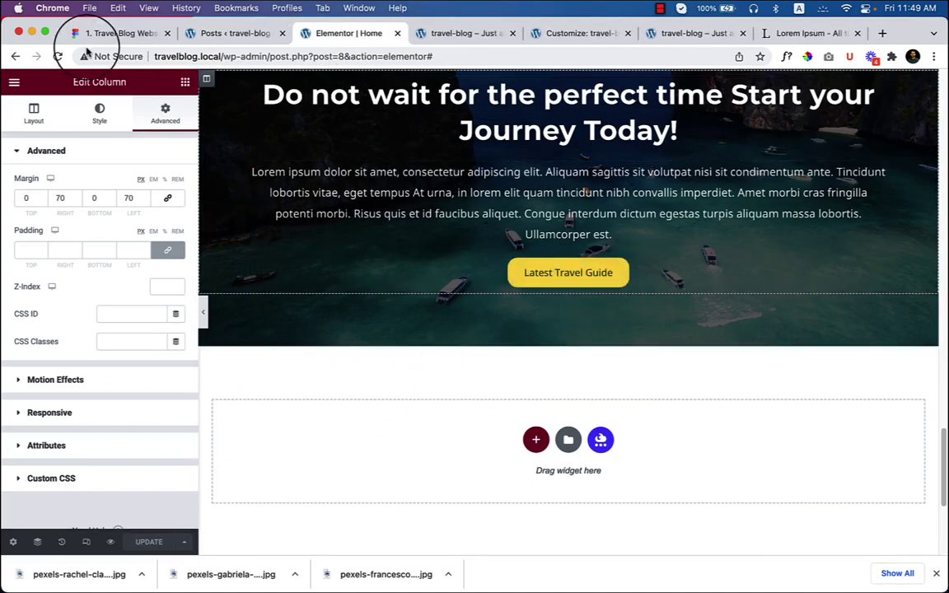
left_click(56, 56)
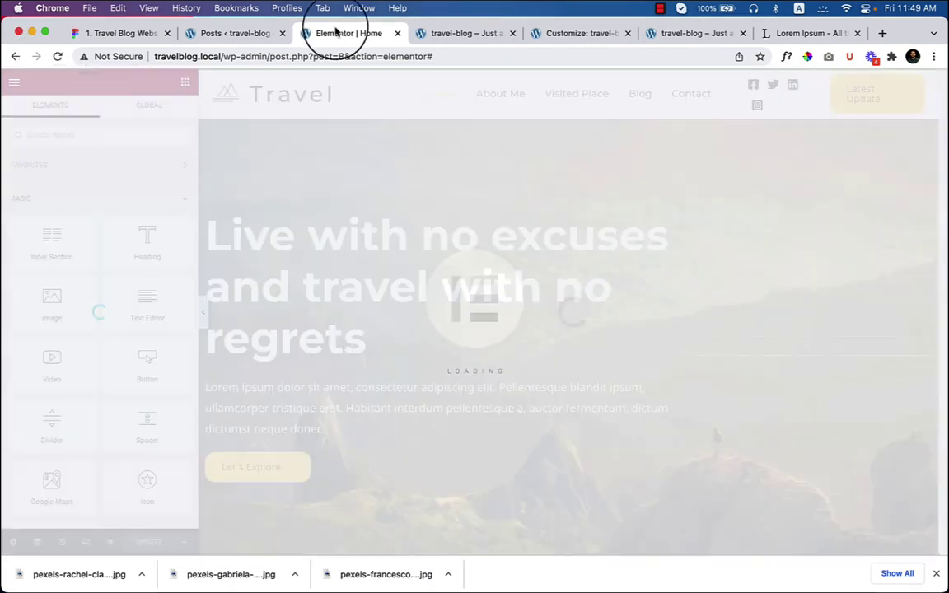
left_click(124, 33)
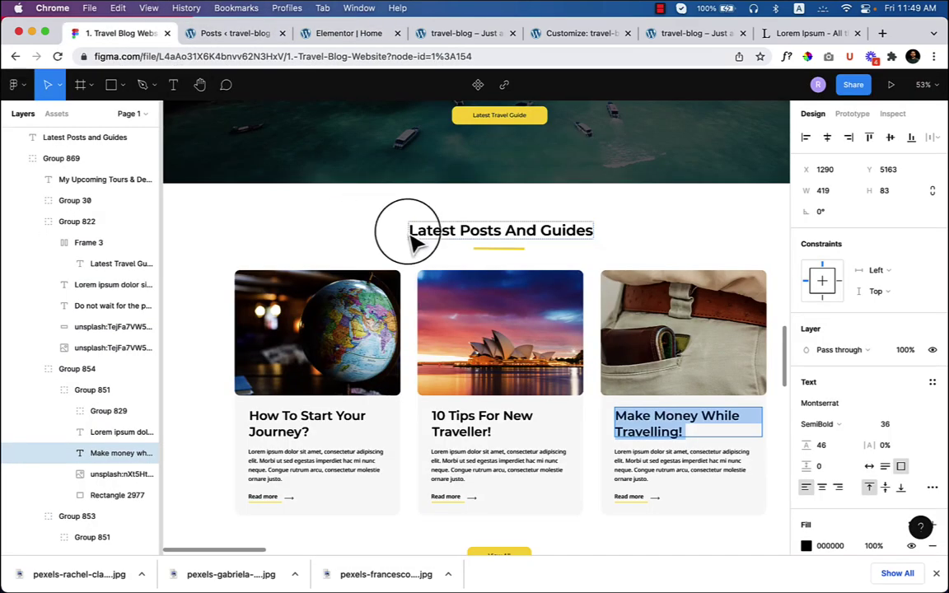
double_click(455, 234)
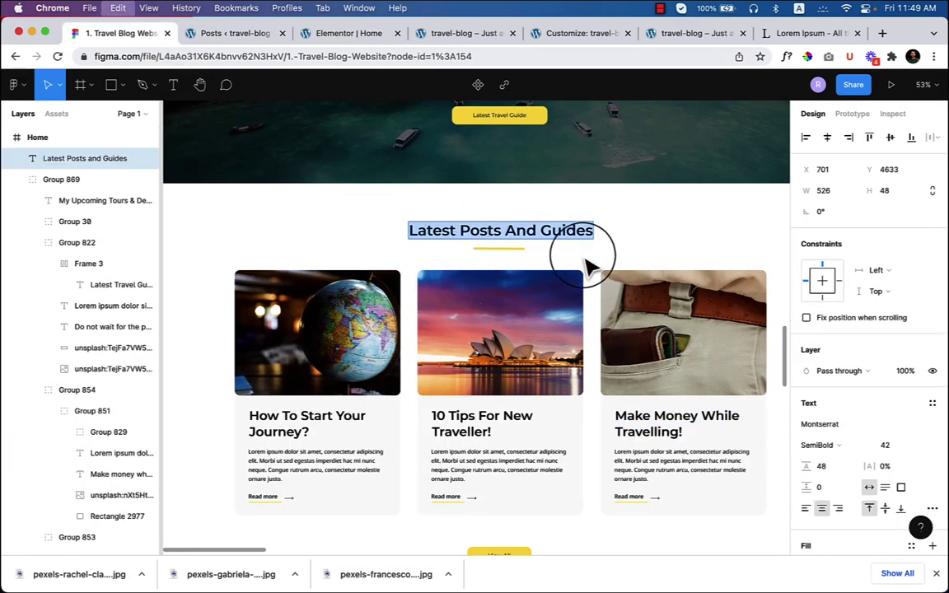
left_click(317, 33)
Duplicate the Places yellow divider and move the copy beneath the Latest Travel Guide button
scroll(653, 358, "down", 10)
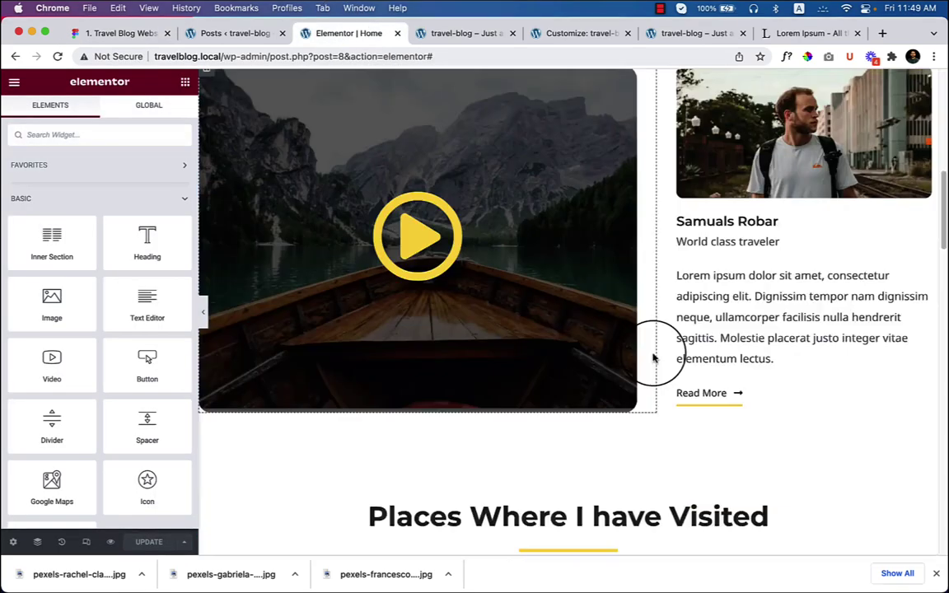
scroll(653, 359, "down", 5)
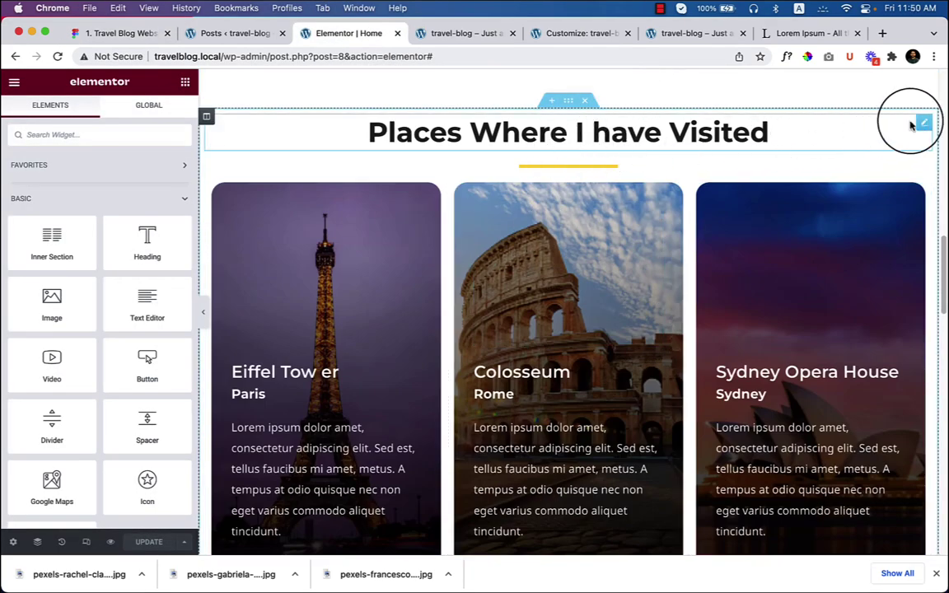
right_click(917, 123)
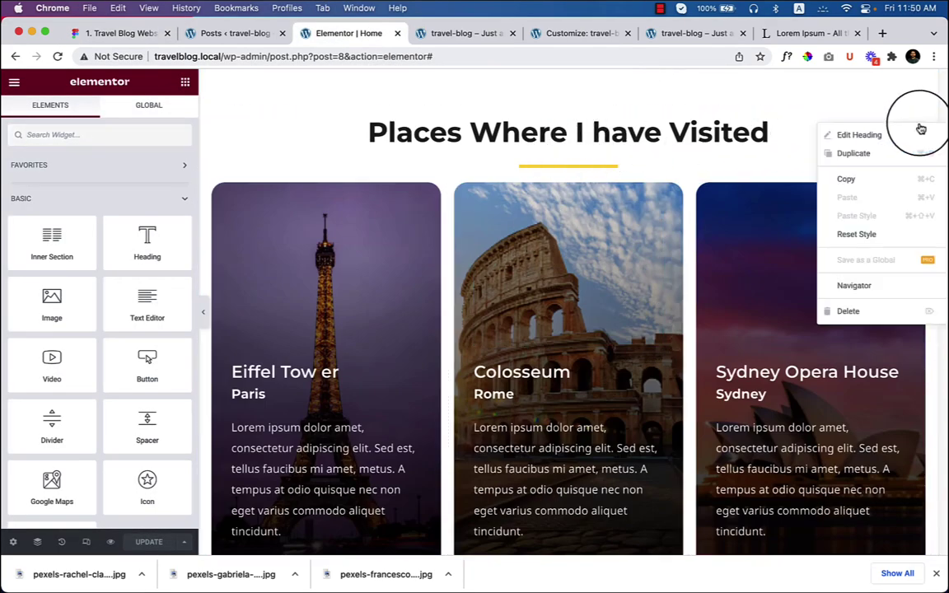
left_click(725, 171)
right_click(924, 166)
left_click(898, 201)
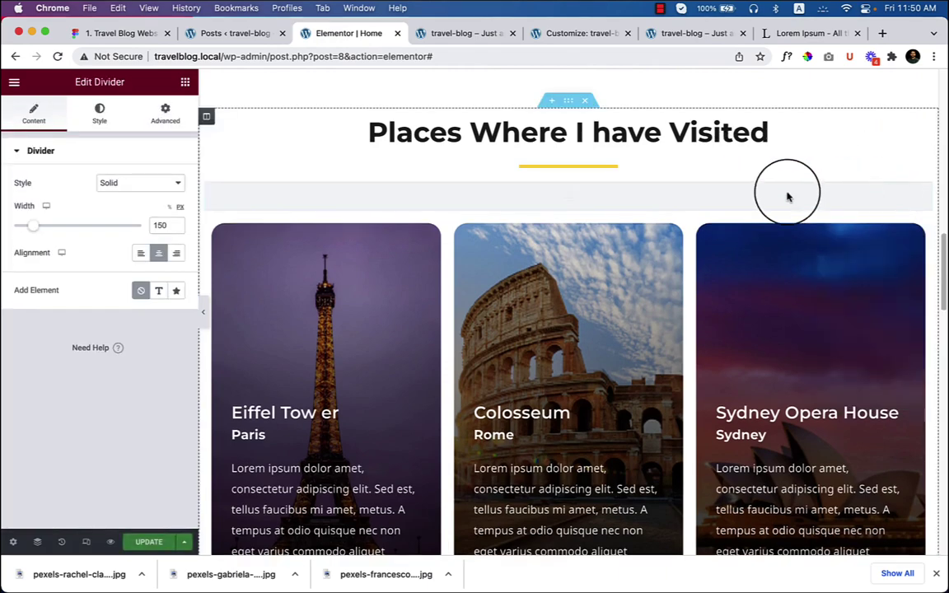
left_click_drag(925, 190, 567, 269)
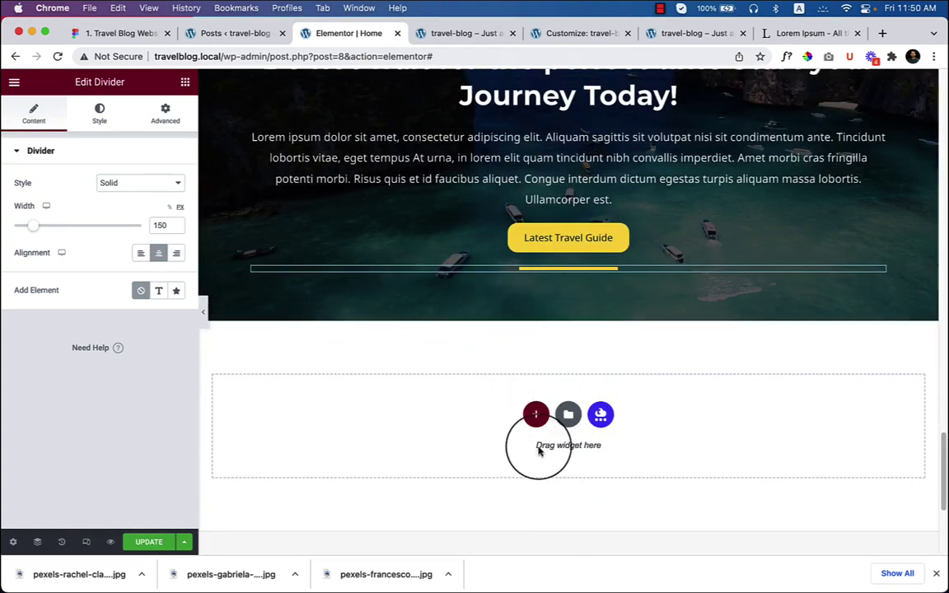
left_click(536, 415)
Add a centred 'Latest Posts and Guides' heading in a new section, with the yellow divider beneath it
left_click(372, 463)
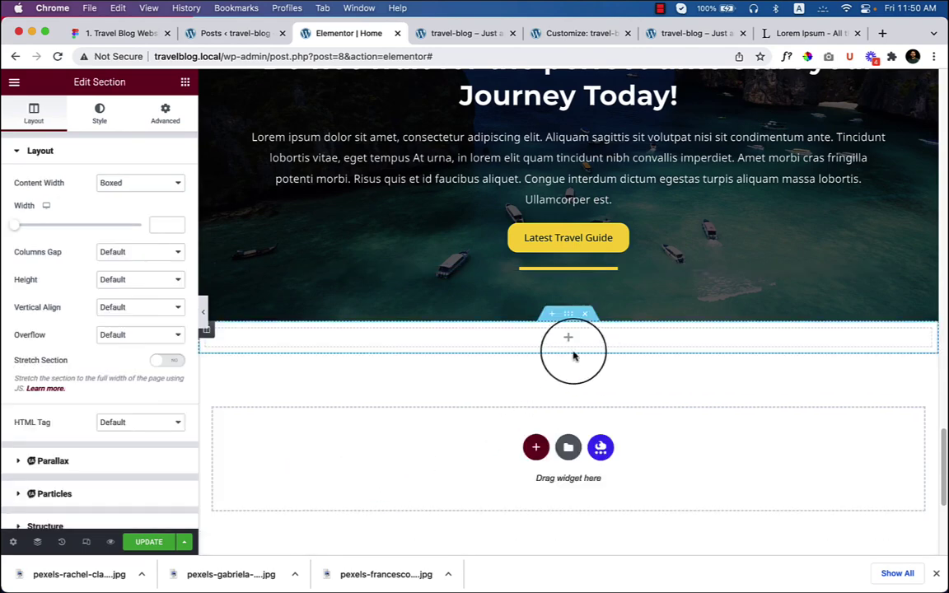
left_click(568, 336)
left_click_drag(162, 238, 553, 337)
triple_click(129, 213)
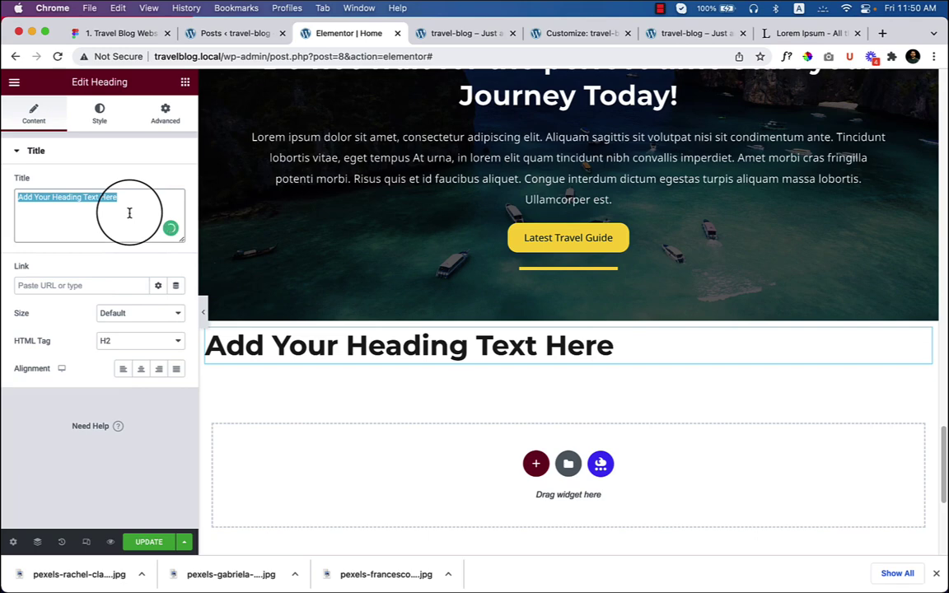
type("Latest Posts and Guides")
left_click(141, 368)
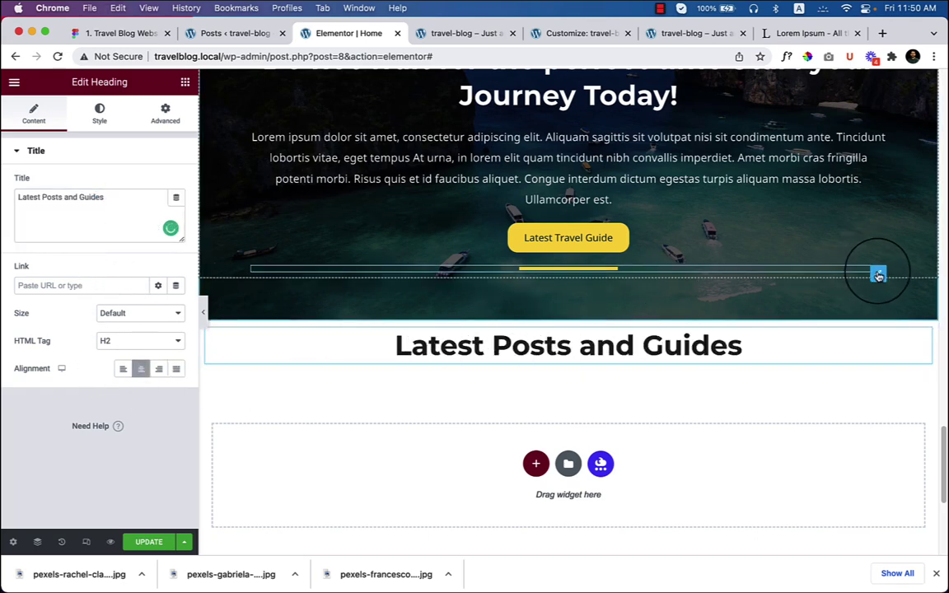
left_click_drag(879, 275, 641, 416)
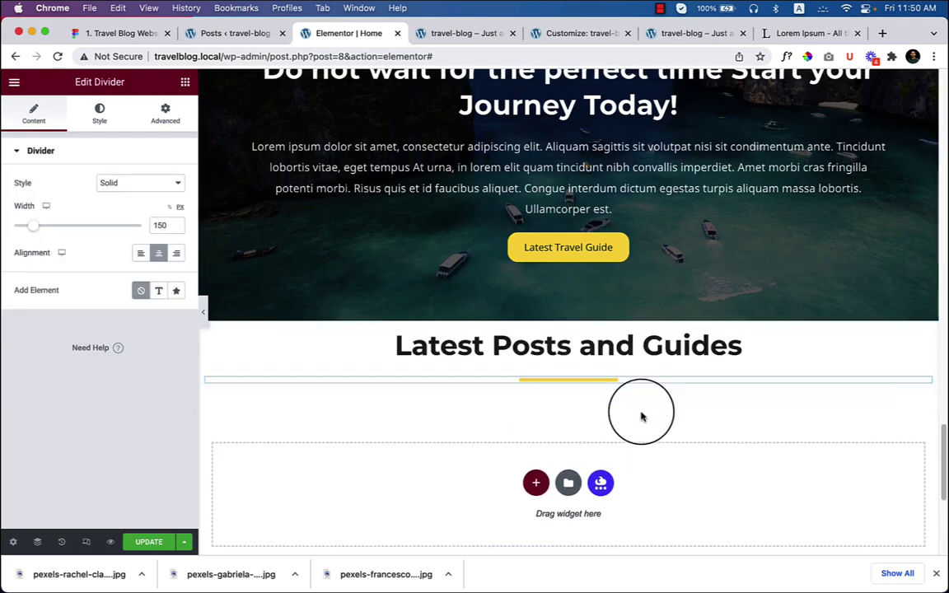
Set the section's top and bottom padding to 70
left_click(568, 314)
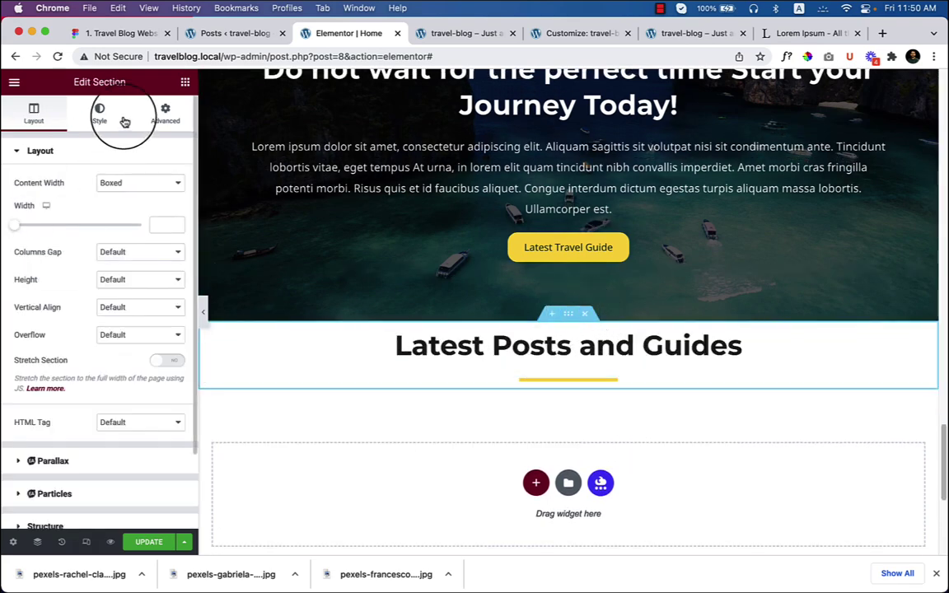
left_click(165, 114)
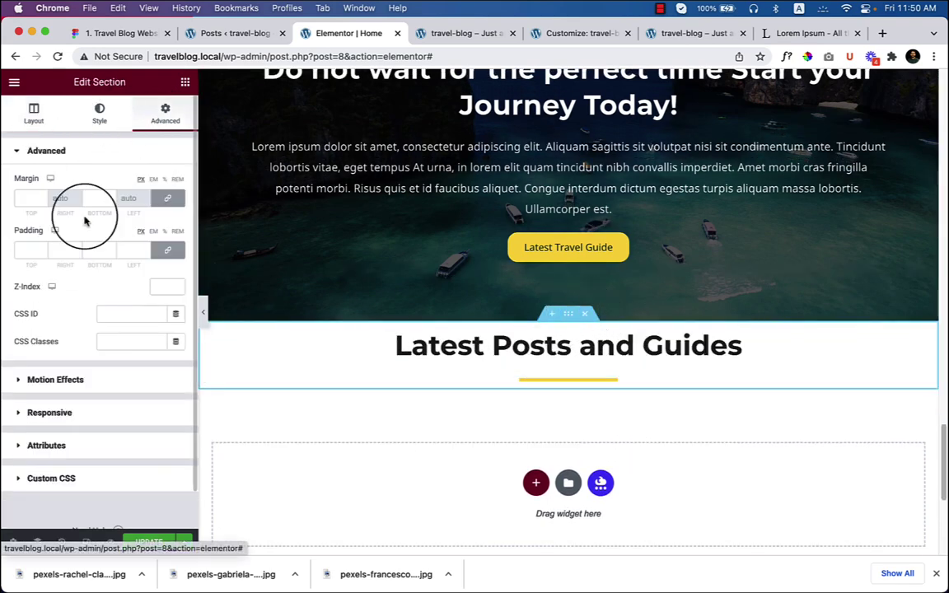
left_click(18, 250)
type("120")
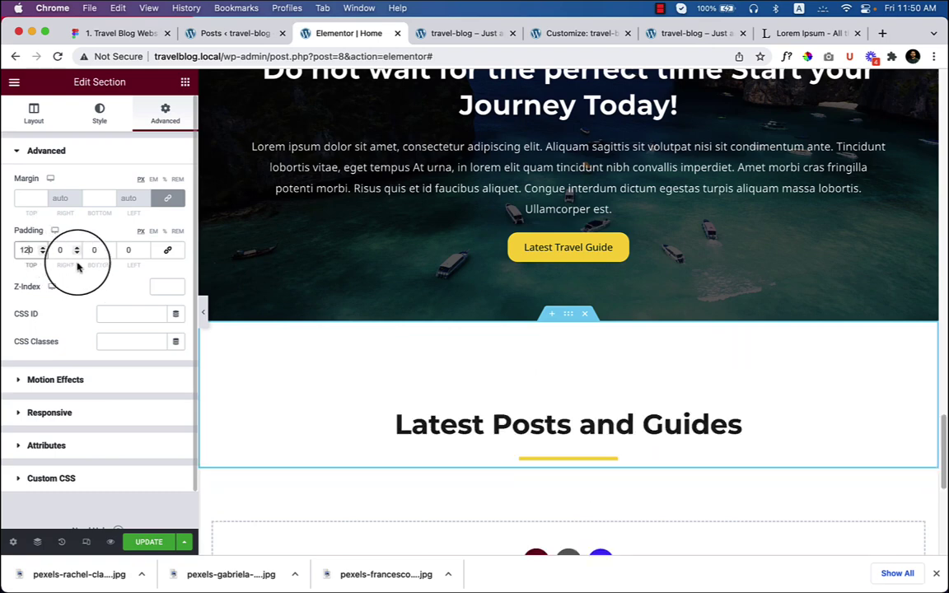
key("BackSpace")
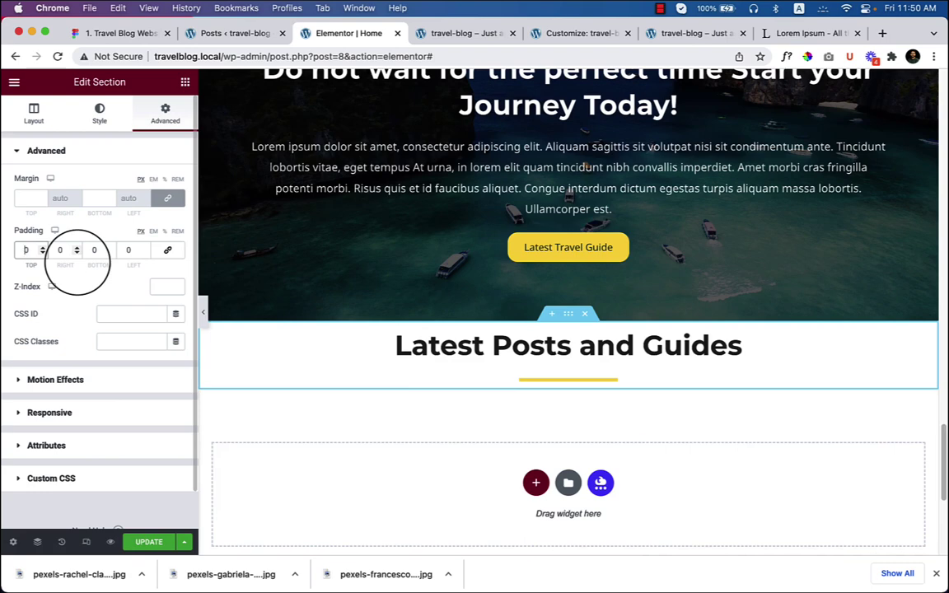
key("BackSpace")
key("BackSpace")
type("90")
key("Down")
key("Down")
key("Down")
key("Down")
key("Down")
key("Down")
key("Down")
key("Down")
key("Down")
key("Down")
key("Down")
key("Down")
key("Down")
key("Down")
key("Down")
key("Down")
key("Down")
key("Down")
key("Down")
key("Down")
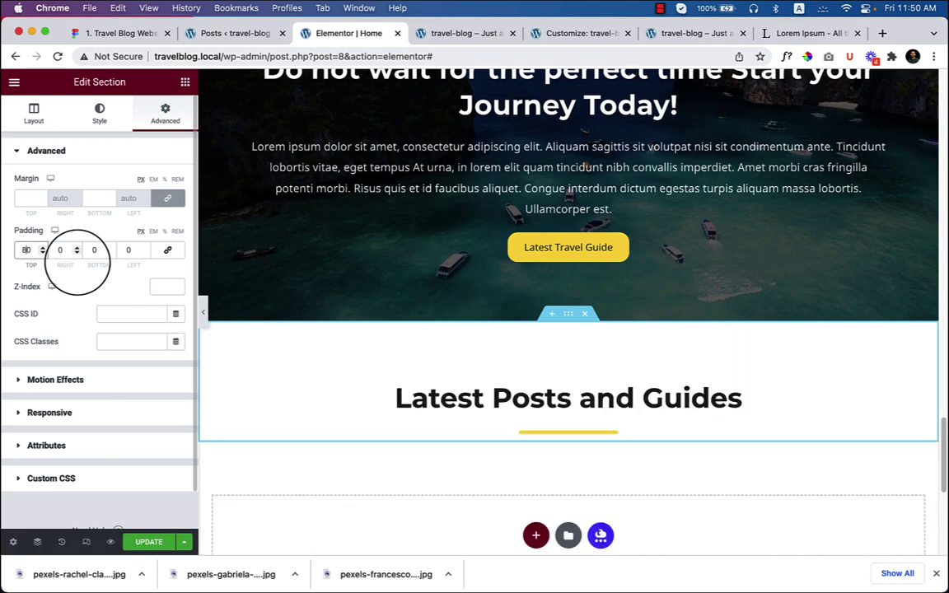
double_click(85, 248)
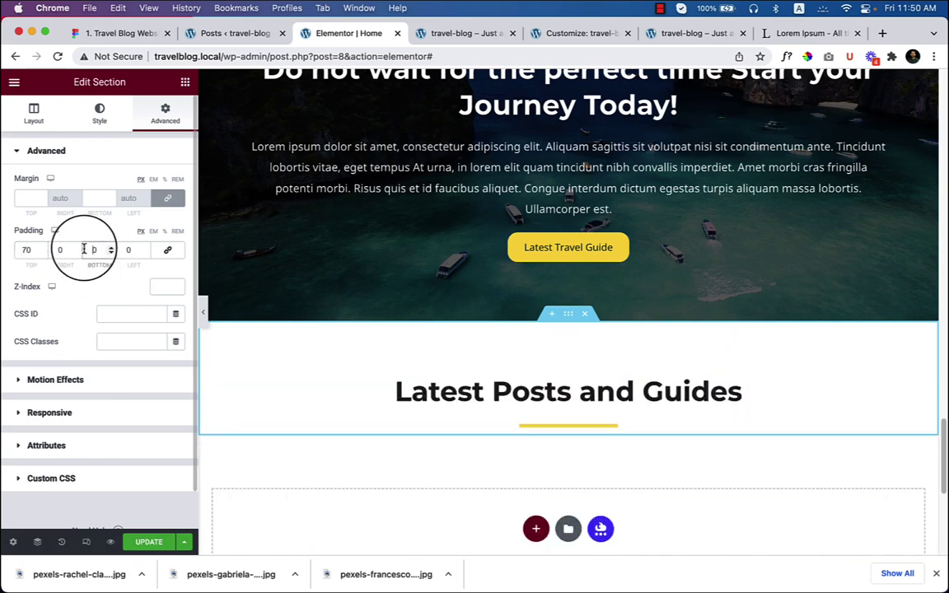
type("70")
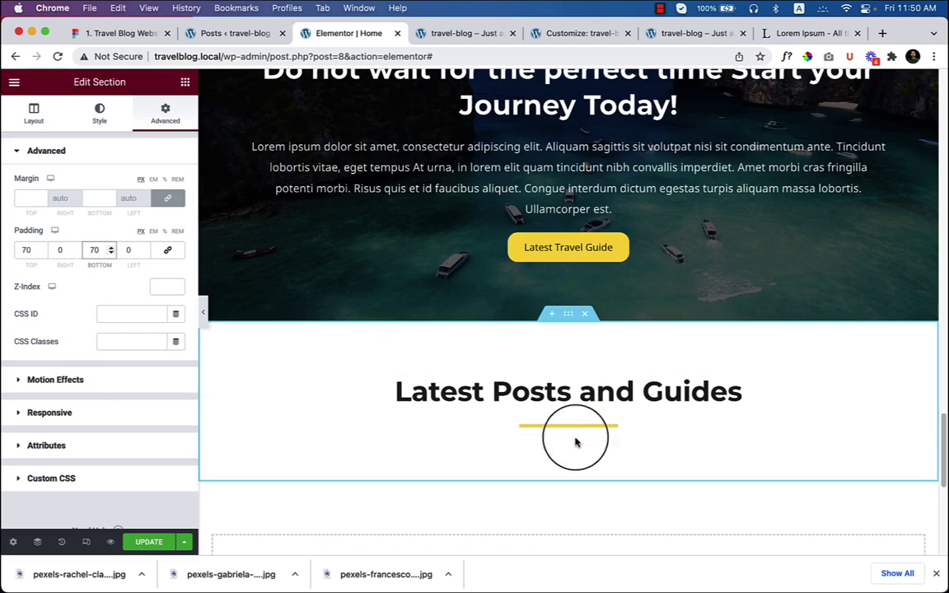
Search widgets for 'post' and drop a Post Grid under the Latest Posts and Guides divider
left_click(185, 82)
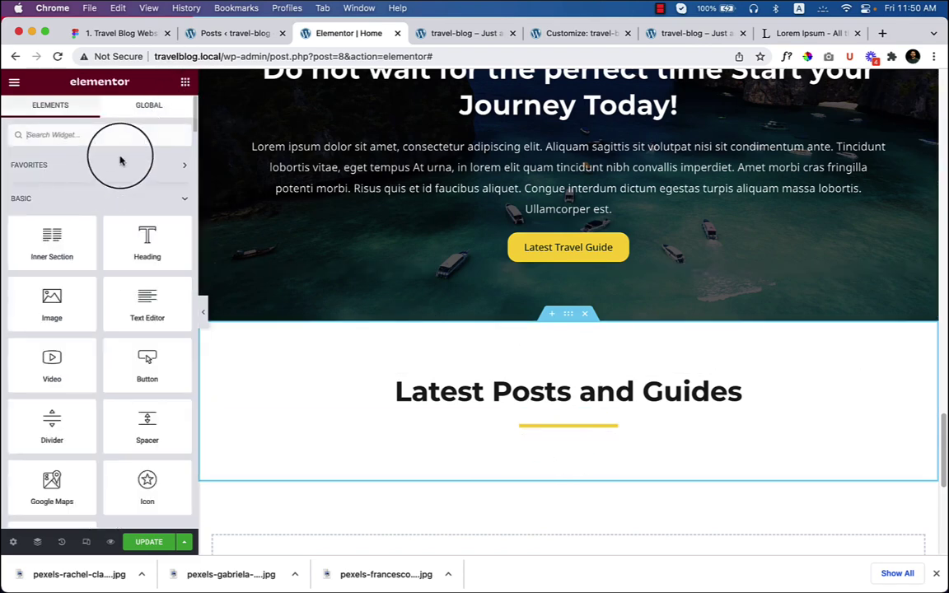
type("post")
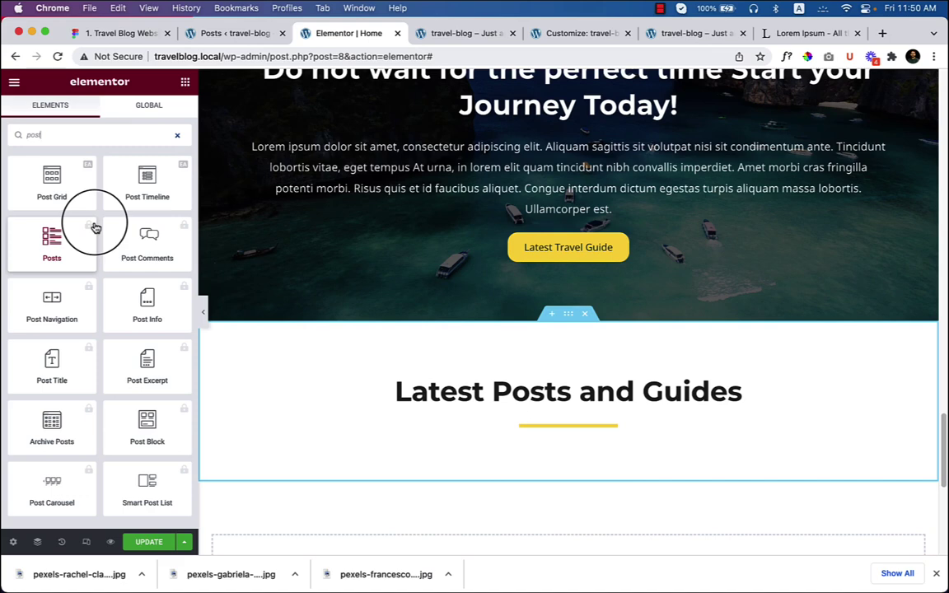
left_click_drag(68, 190, 587, 434)
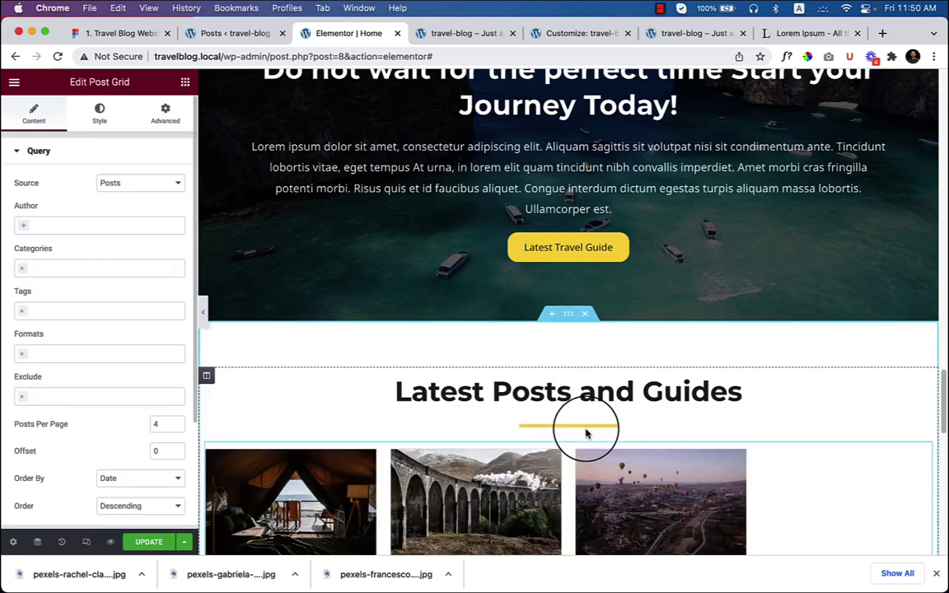
scroll(669, 511, "down", 5)
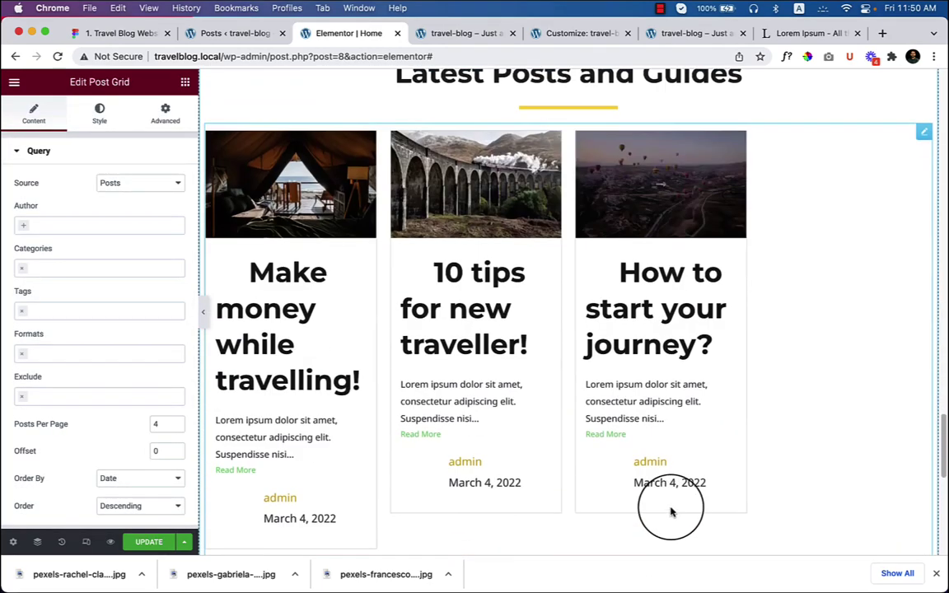
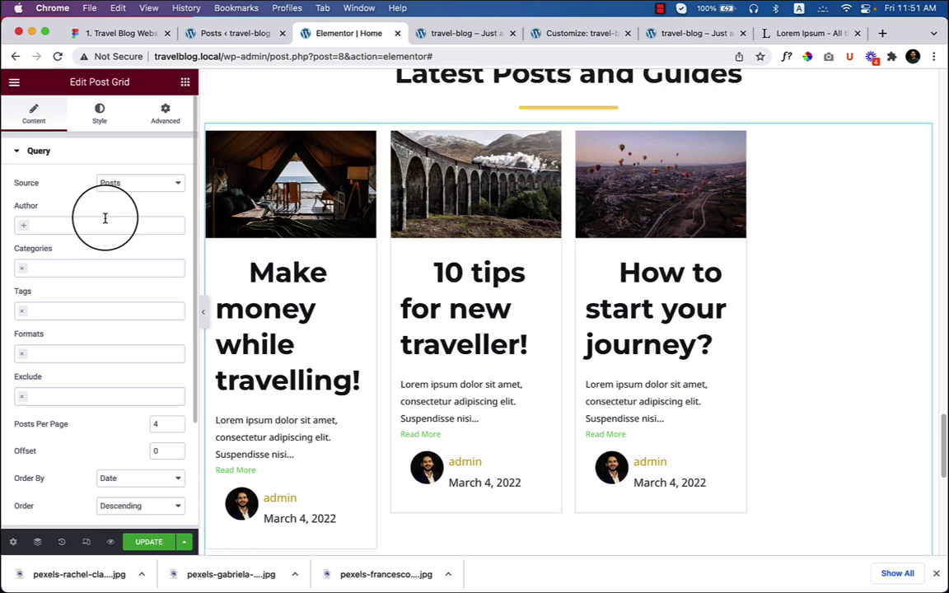
Limit the post grid to 3 posts per page, keeping Posts as the source
left_click(178, 427)
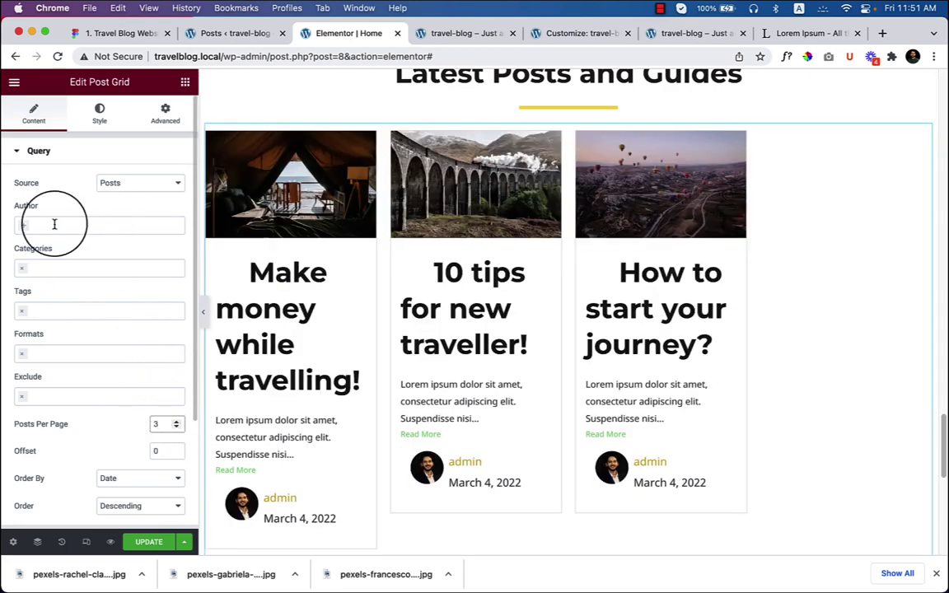
left_click(101, 183)
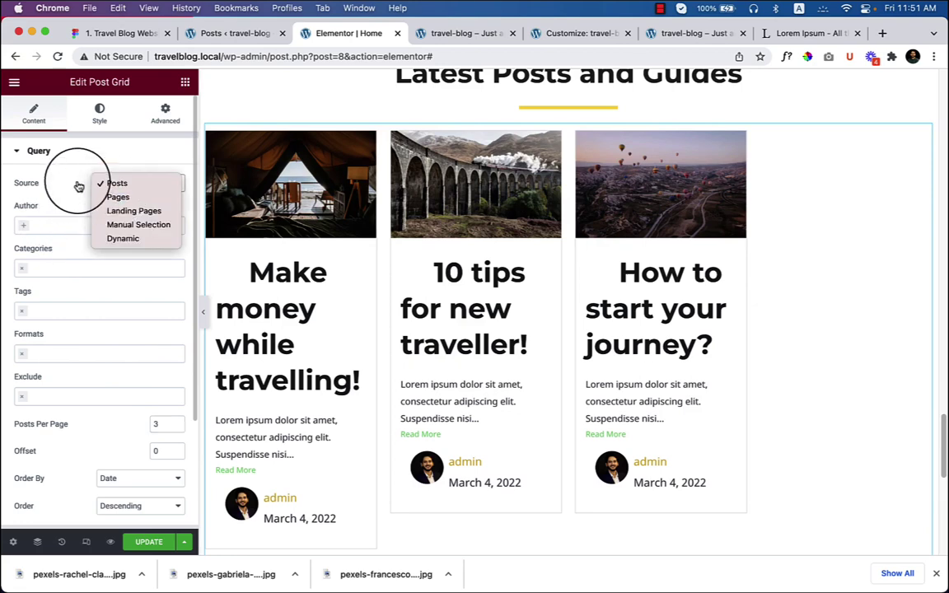
left_click(78, 185)
scroll(49, 224, "down", 3)
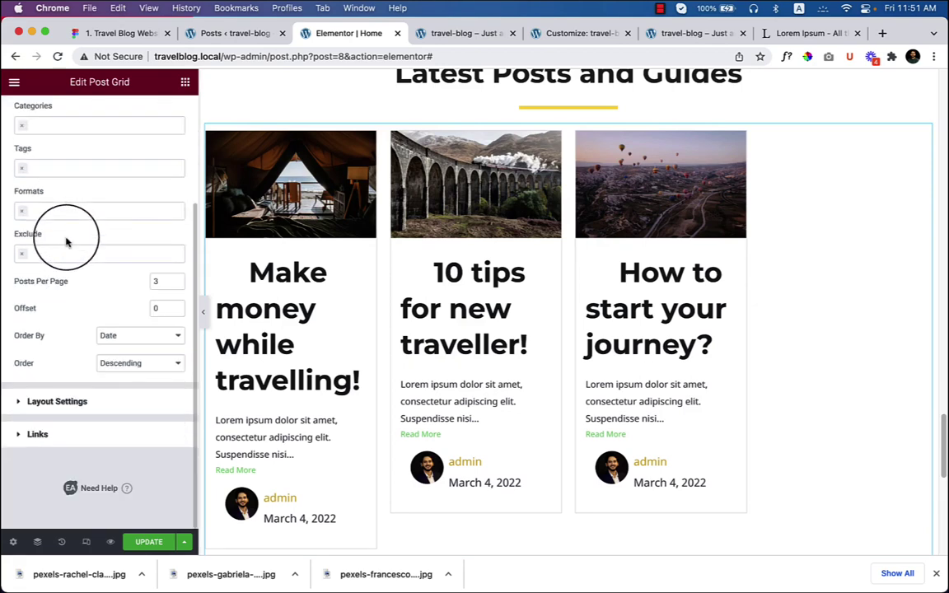
Show the posts in 3 columns and switch the layout from Masonry to Grid
left_click(48, 411)
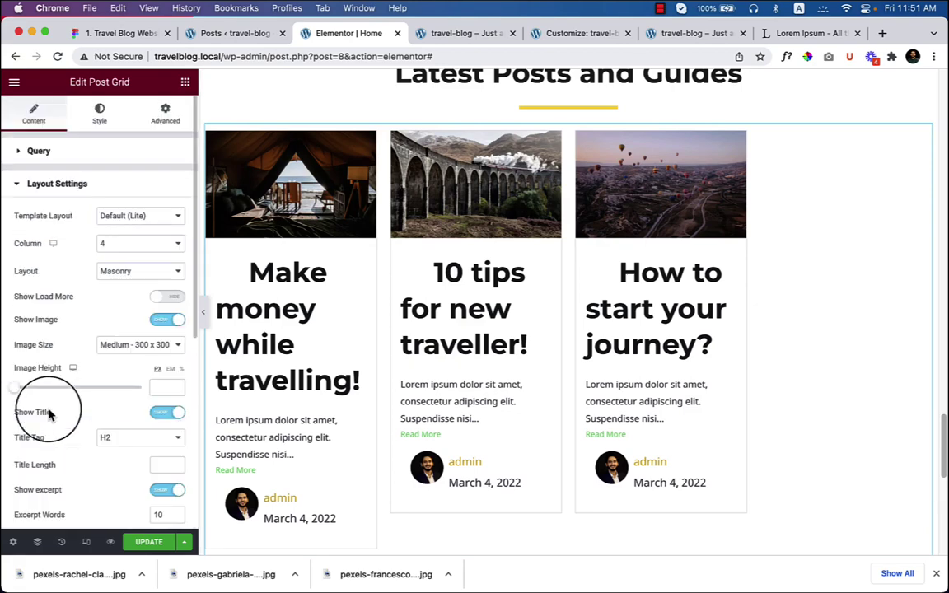
left_click(128, 243)
left_click(133, 230)
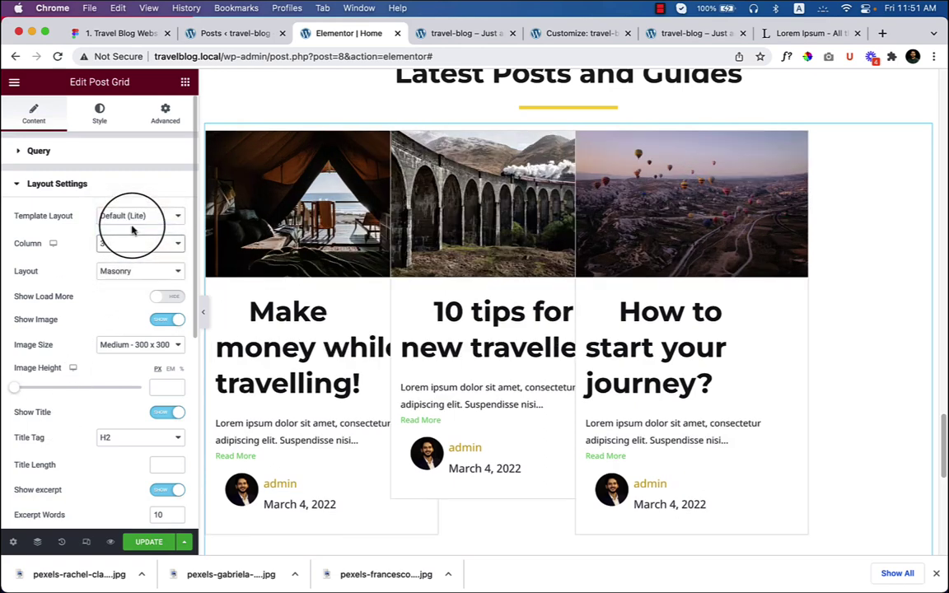
left_click(132, 217)
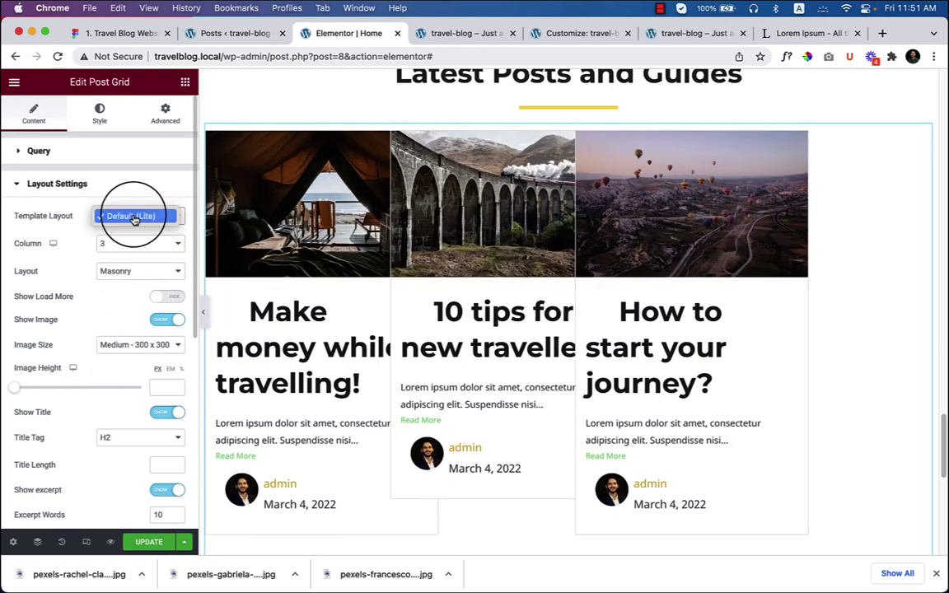
left_click(74, 240)
left_click(111, 269)
left_click(109, 254)
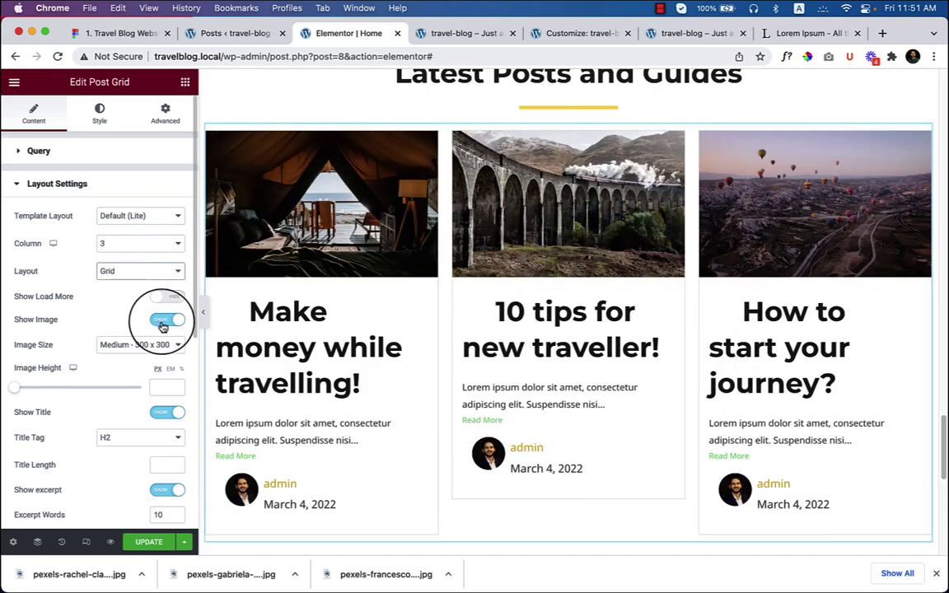
Turn on Load More for the grid, keeping post titles at H2
left_click(171, 296)
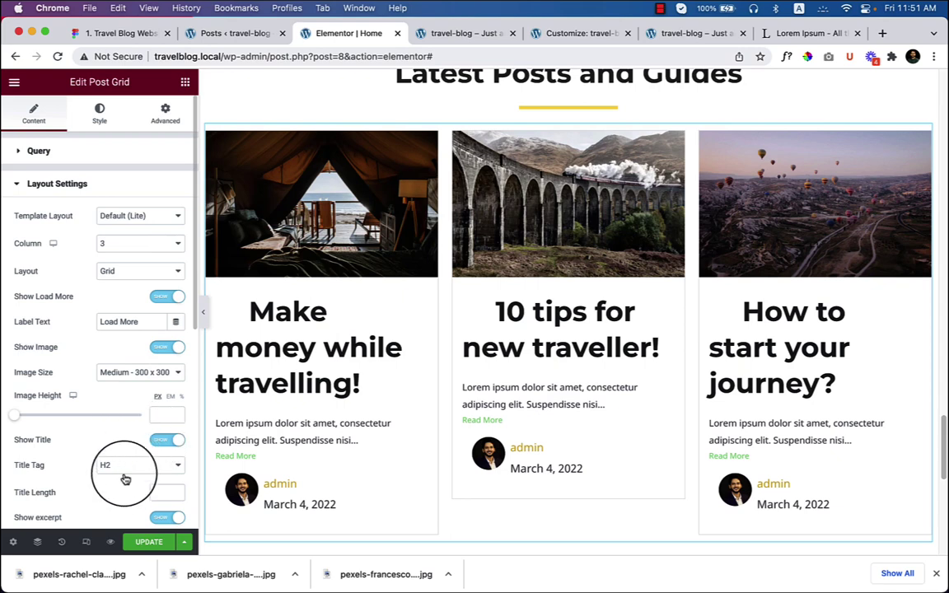
left_click(126, 468)
left_click(59, 451)
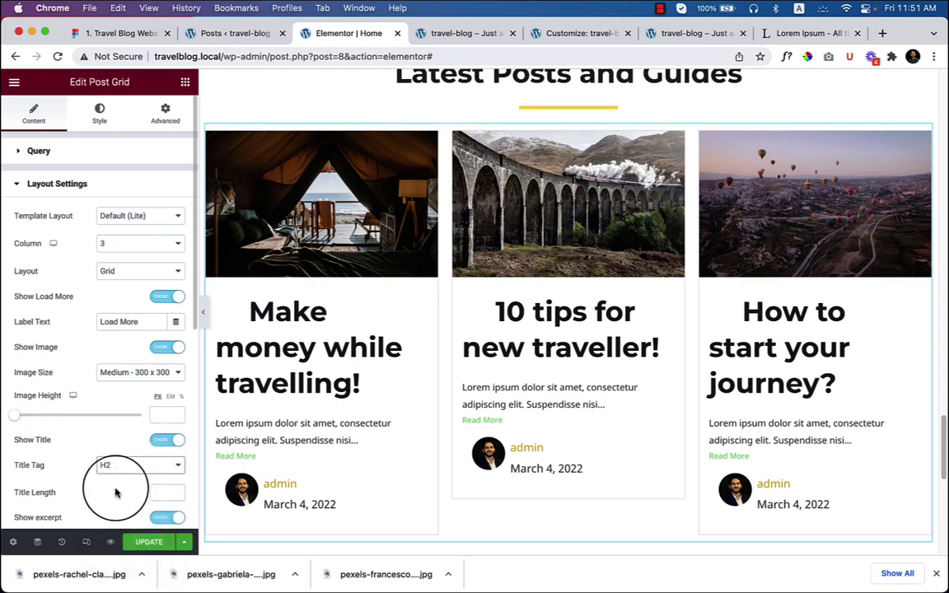
scroll(118, 492, "down", 2)
Set the excerpt length to 25 words and hide the author and date meta
scroll(74, 483, "down", 2)
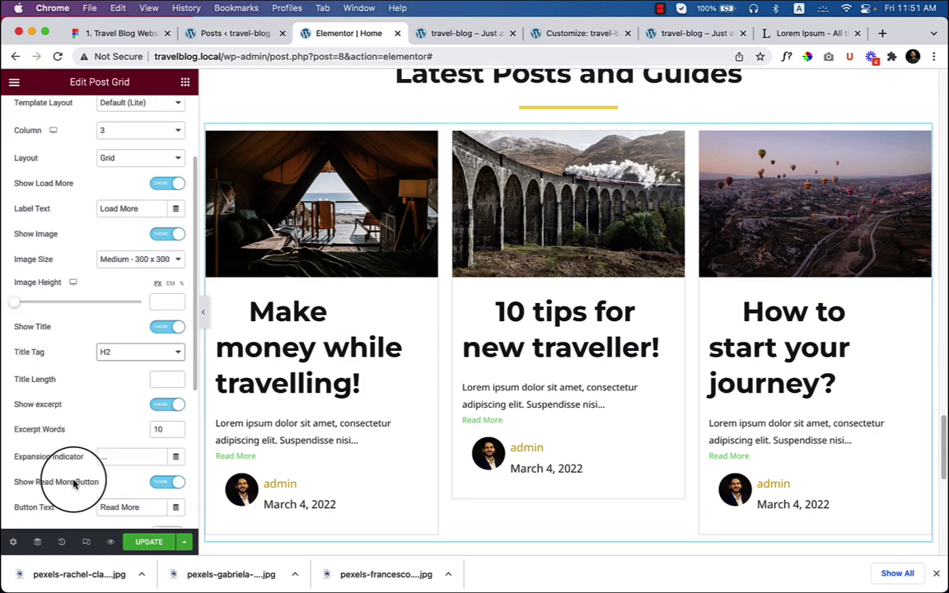
double_click(155, 429)
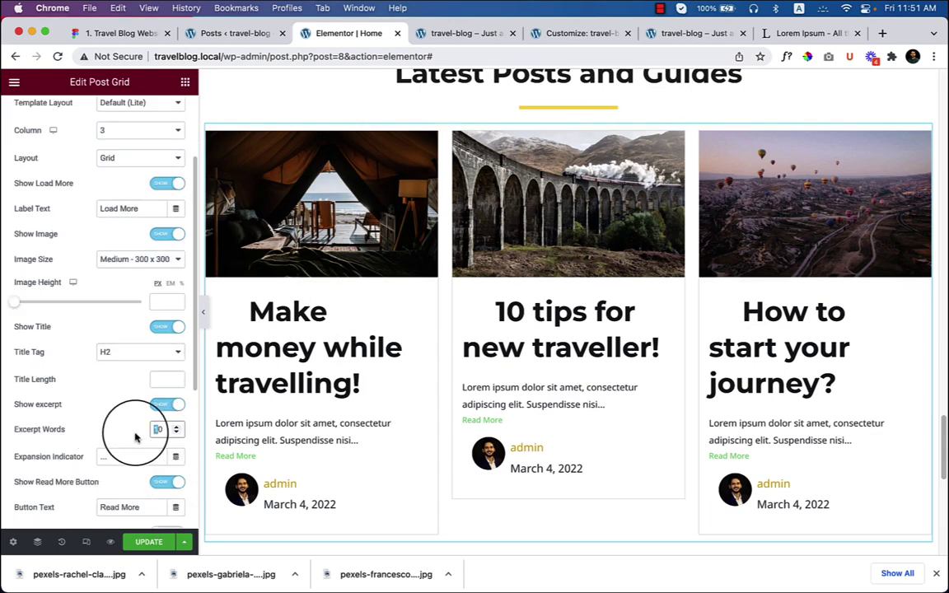
type("60")
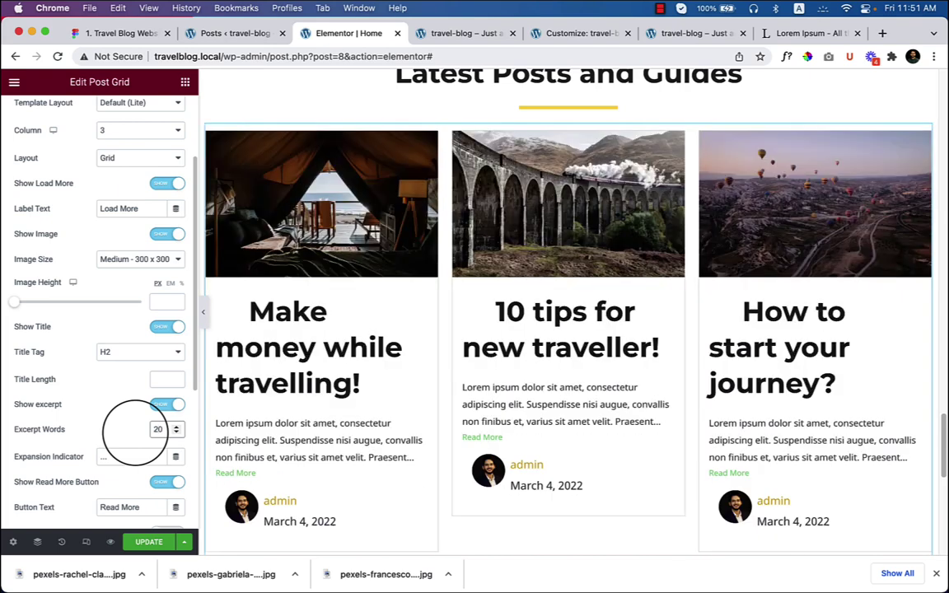
key("Up")
key("Up")
key("Up")
key("Up")
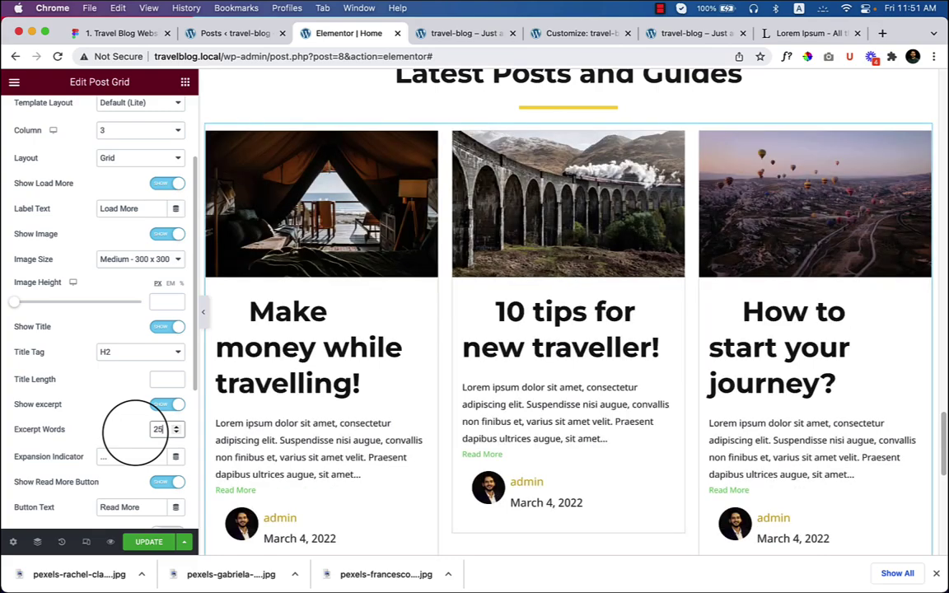
scroll(112, 375, "down", 3)
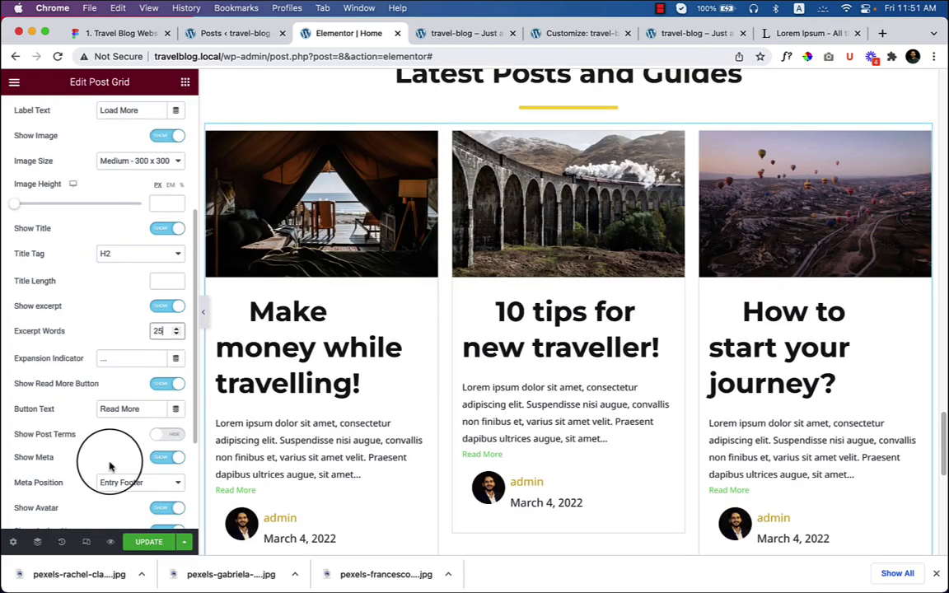
left_click(157, 460)
left_click(157, 459)
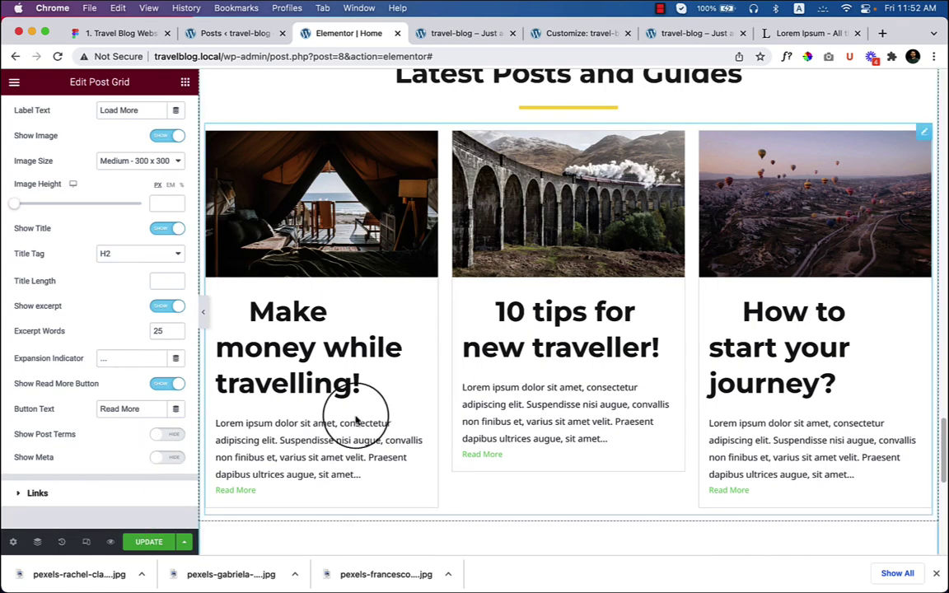
Try a 115 px card image height, then clear it back to the default
left_click(76, 492)
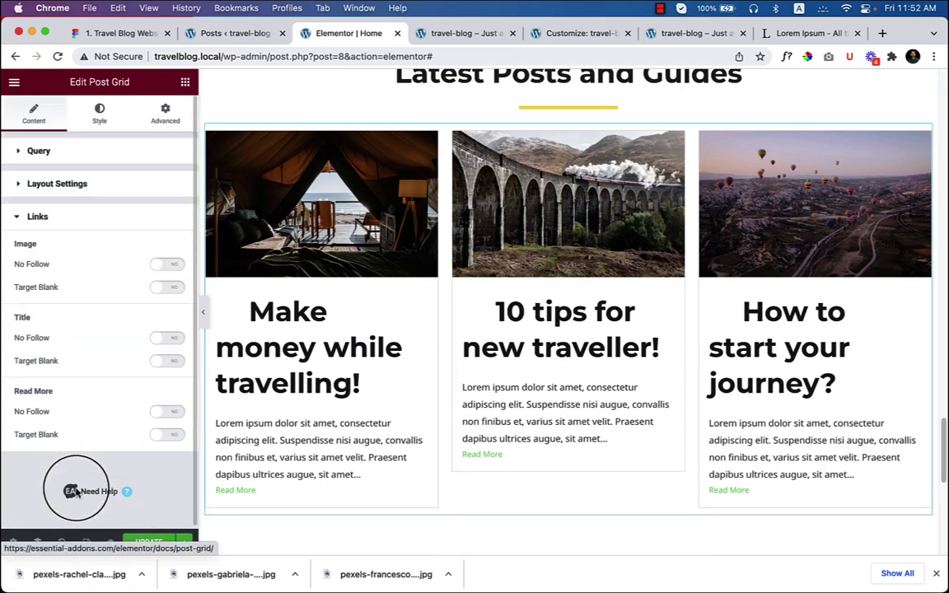
left_click(66, 185)
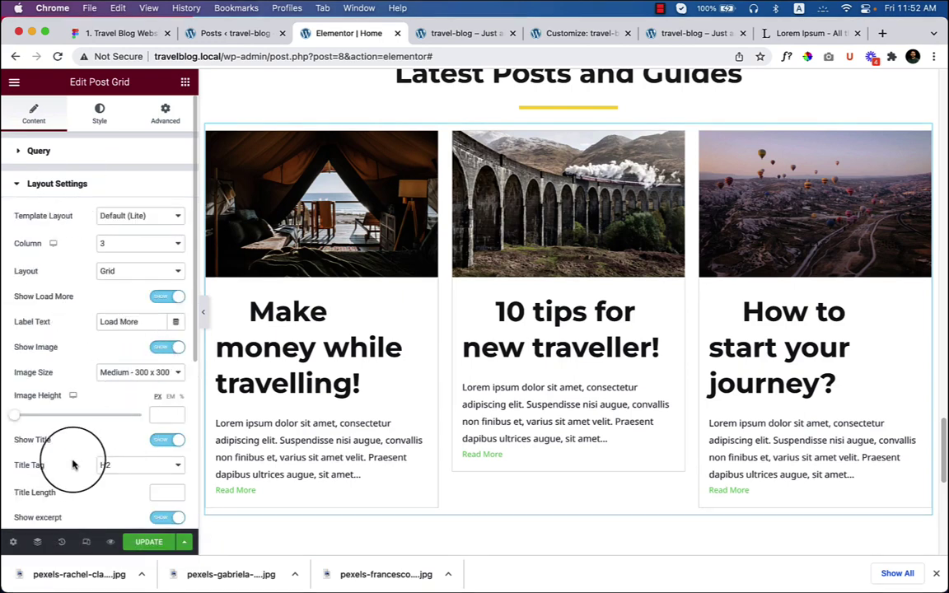
scroll(115, 478, "down", 5)
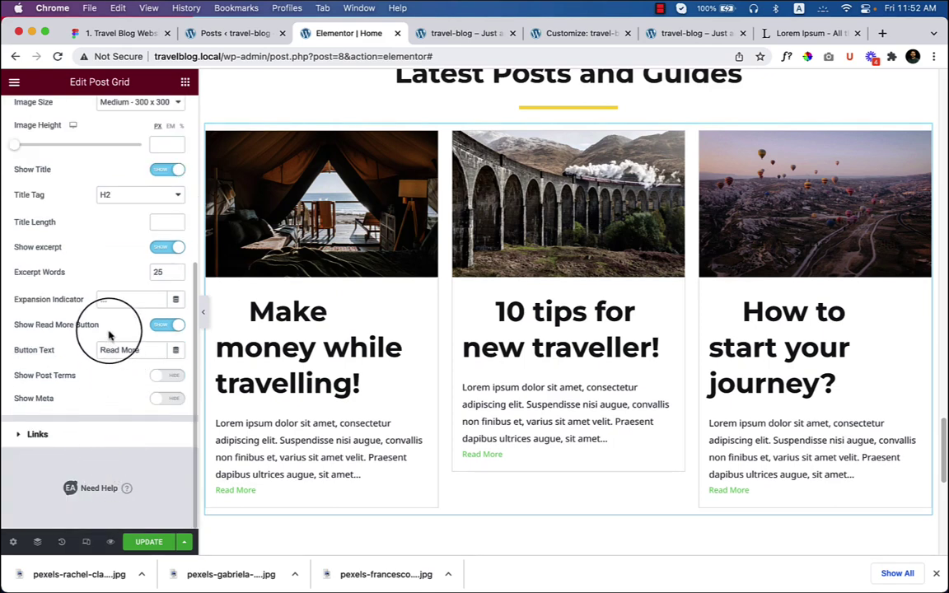
scroll(108, 333, "up", 2)
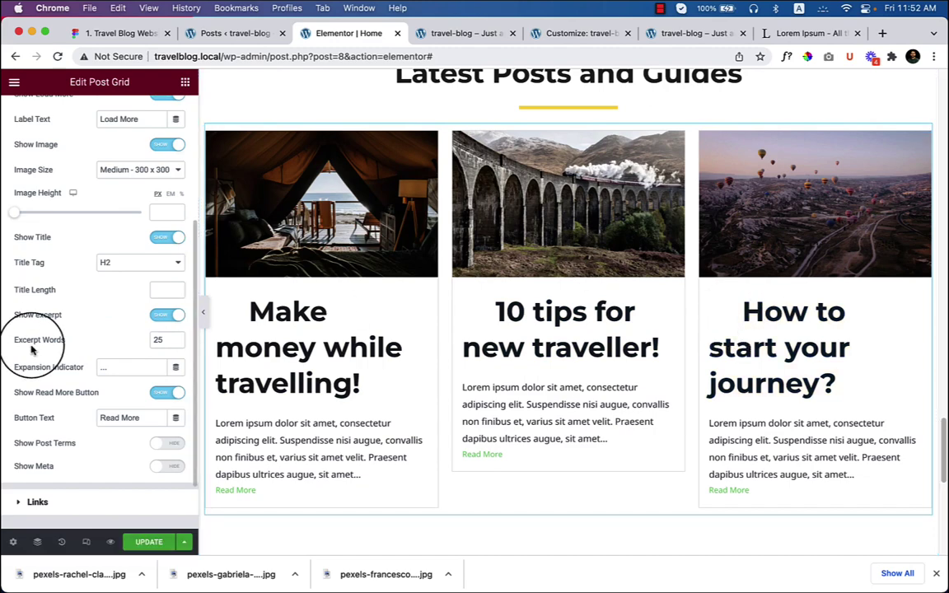
left_click_drag(13, 216, 38, 213)
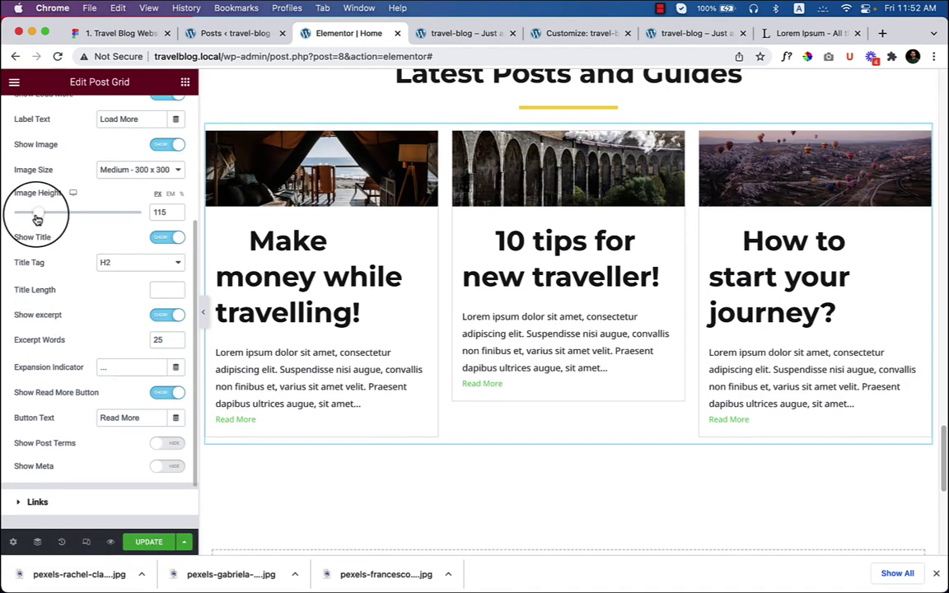
double_click(160, 212)
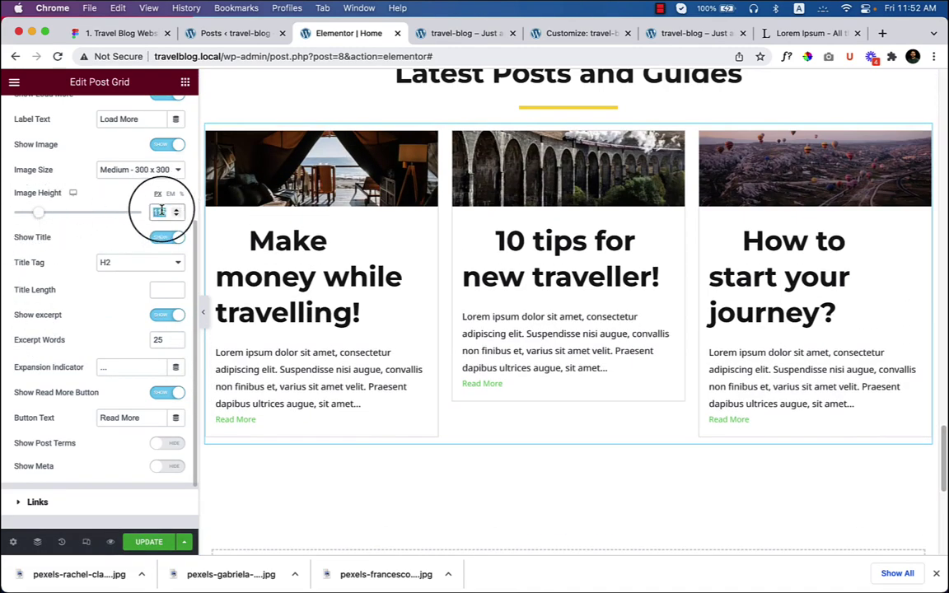
key("BackSpace")
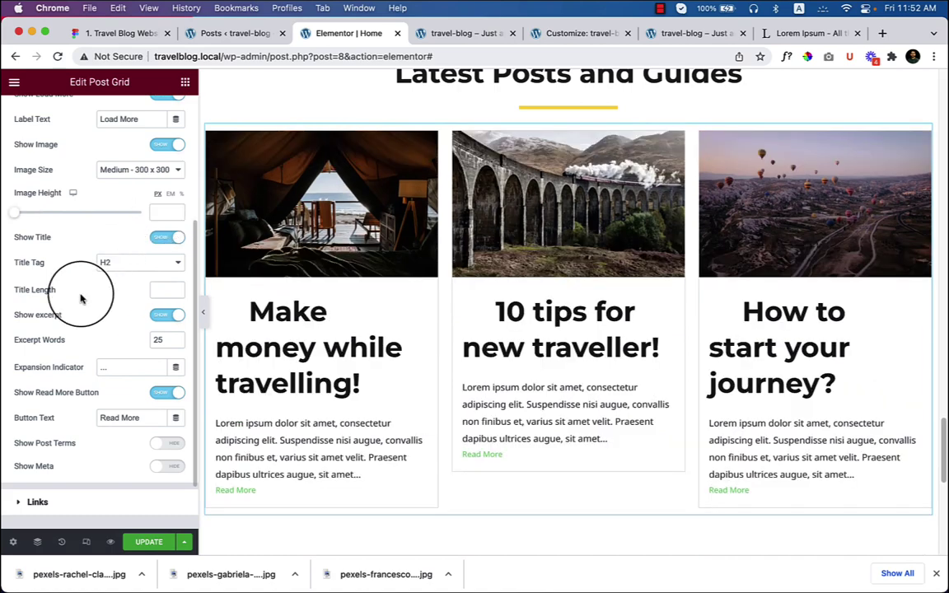
Compare the post cards against the Figma design and return to the editor
scroll(81, 299, "up", 2)
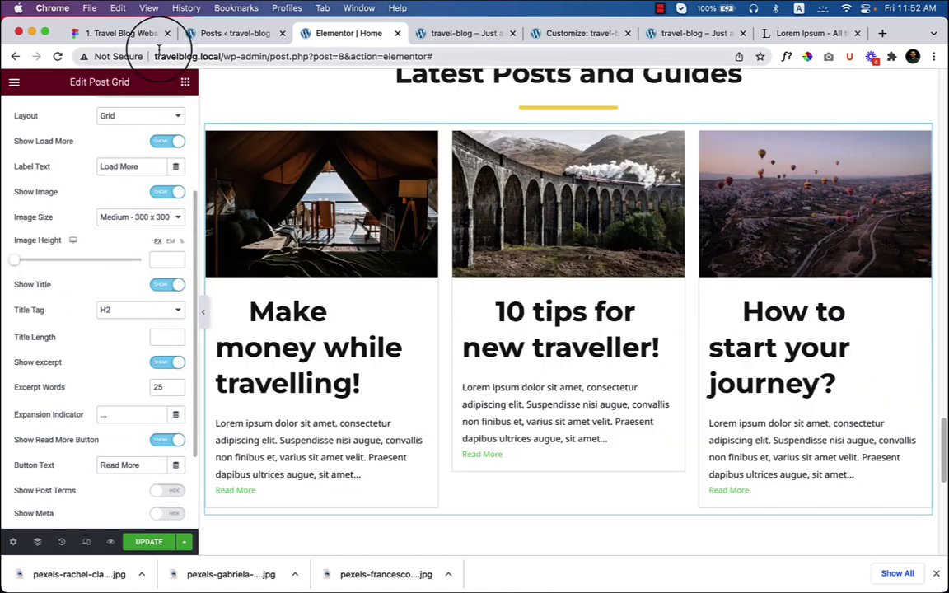
left_click(122, 34)
left_click(361, 32)
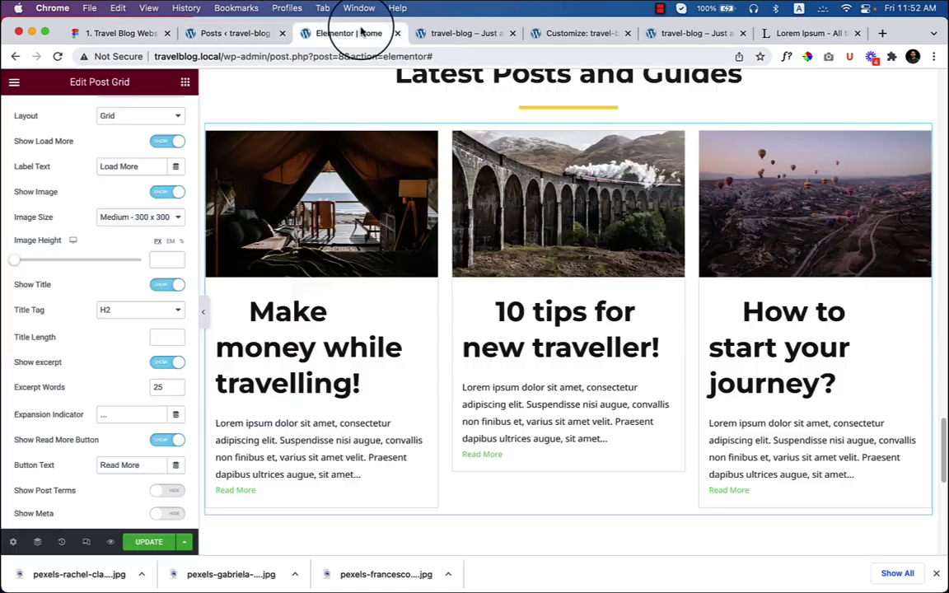
scroll(100, 330, "up", 2)
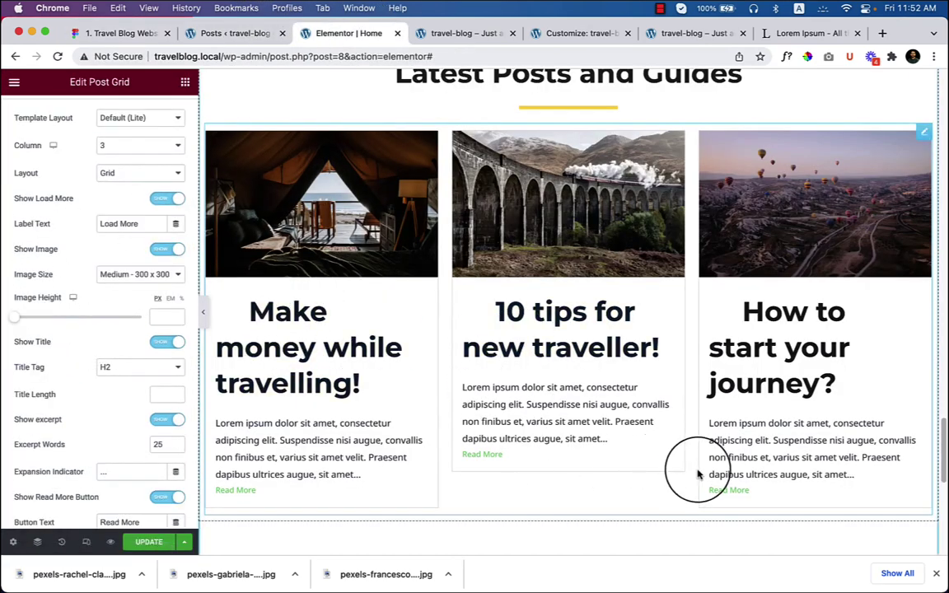
left_click(147, 33)
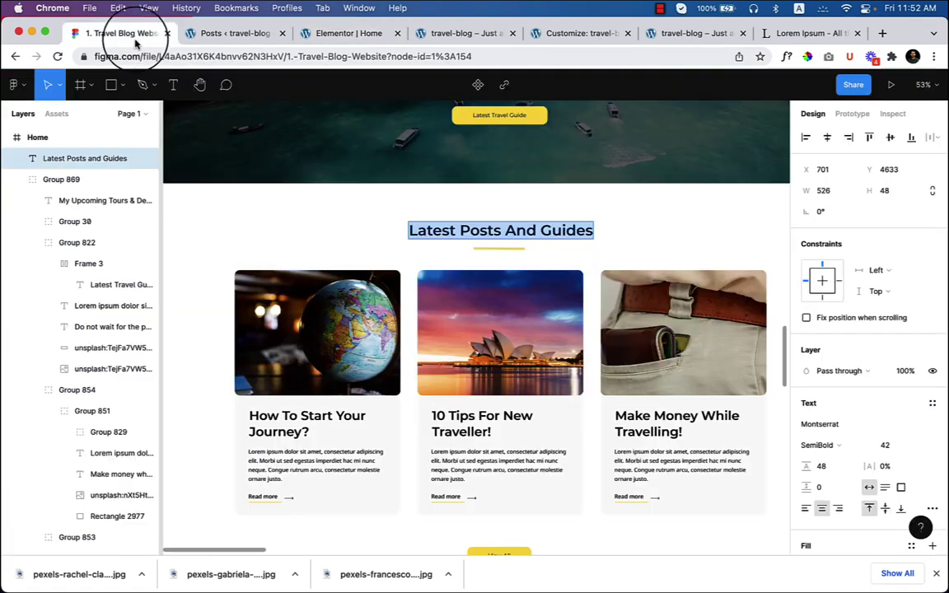
scroll(451, 402, "down", 2)
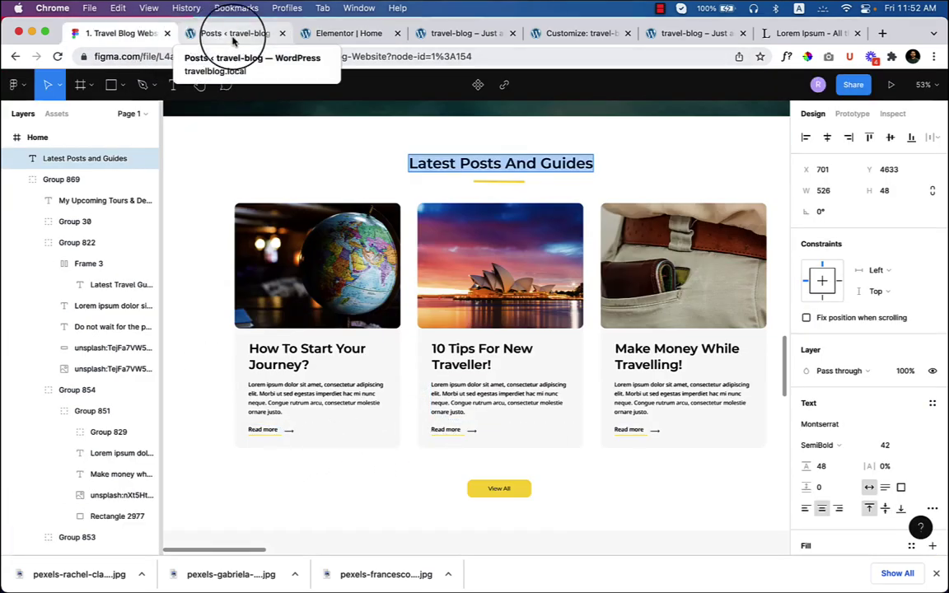
left_click(354, 33)
scroll(76, 250, "up", 2)
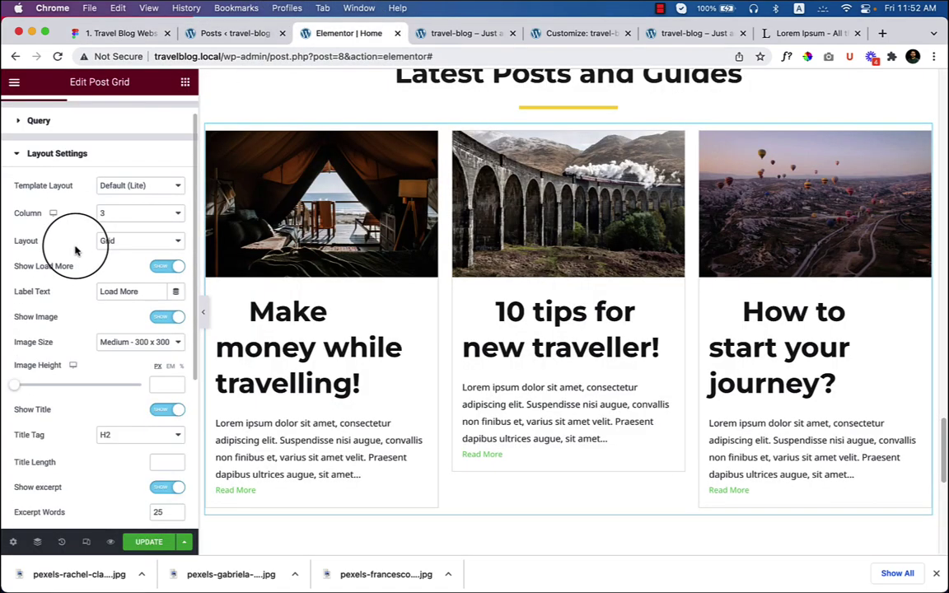
left_click(112, 36)
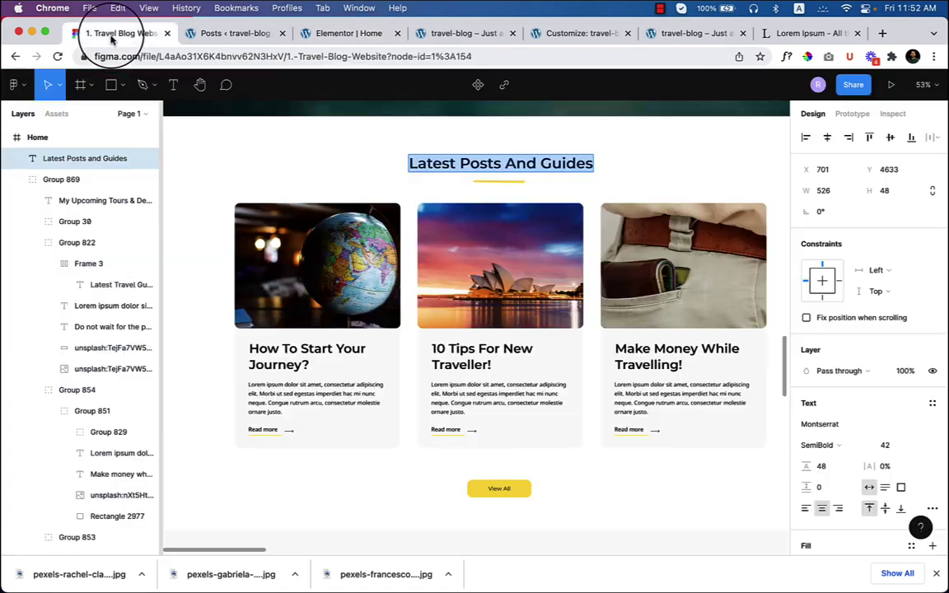
Re-enter 0 as the post grid's Offset in the Query settings
left_click(306, 33)
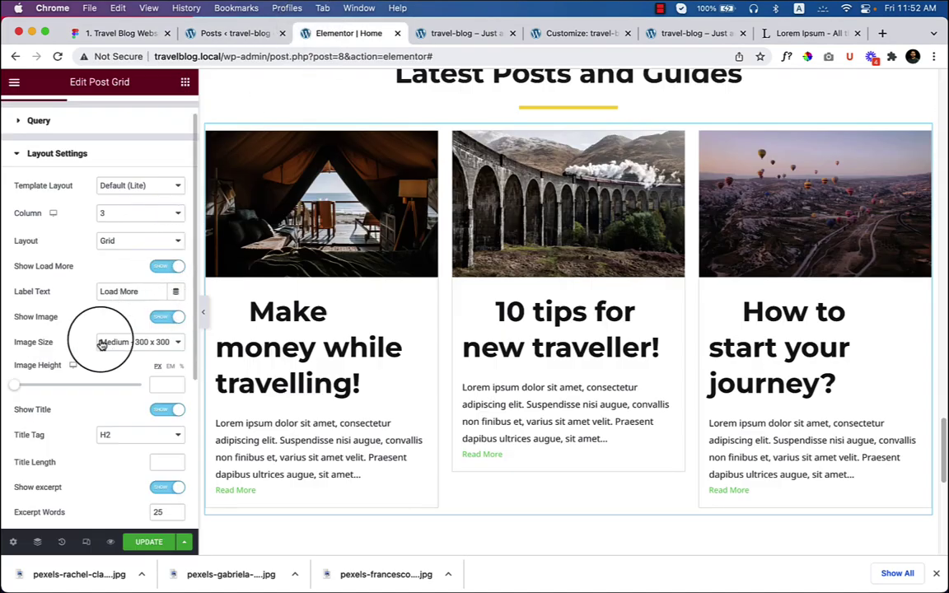
left_click(50, 122)
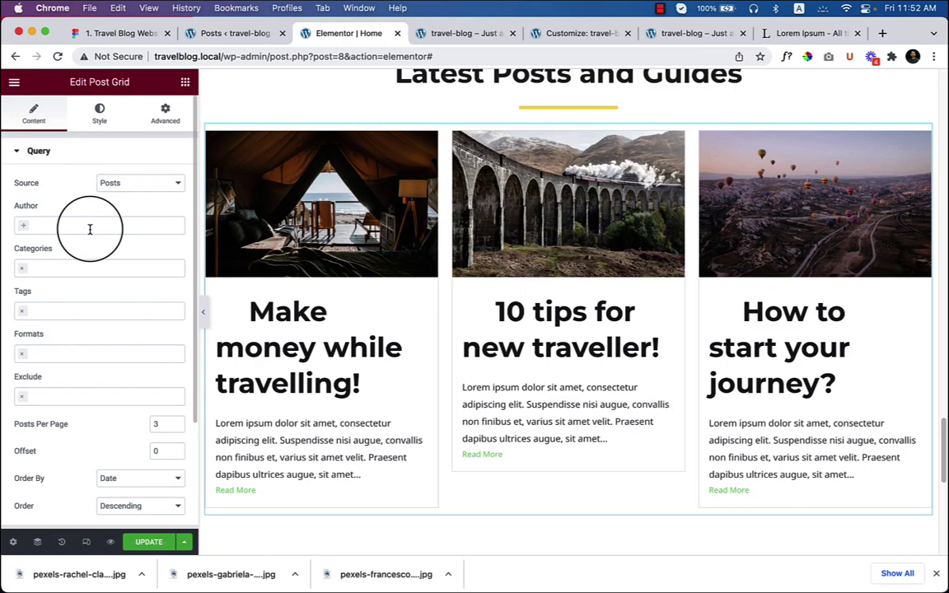
scroll(81, 423, "down", 1)
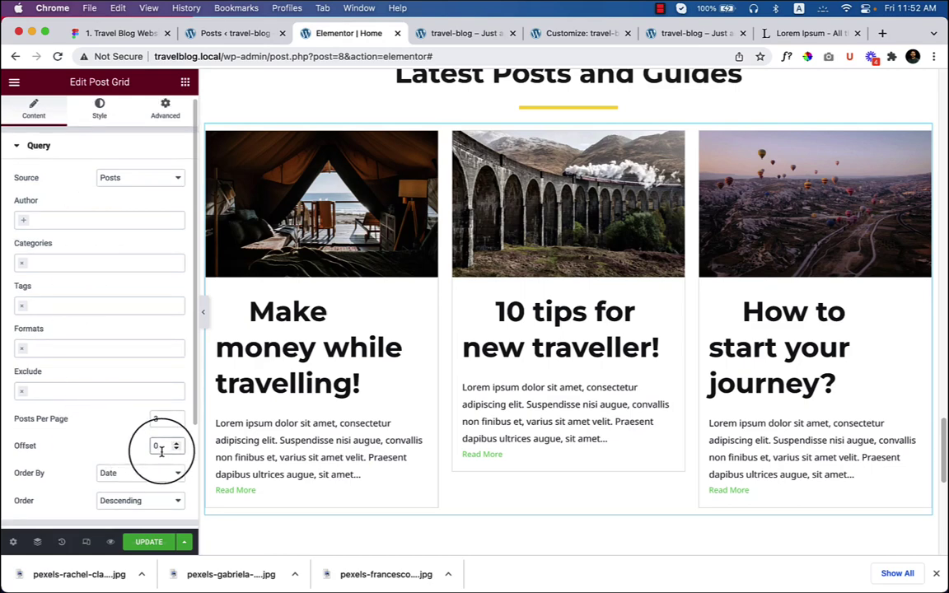
key("BackSpace")
type("0")
scroll(162, 446, "down", 3)
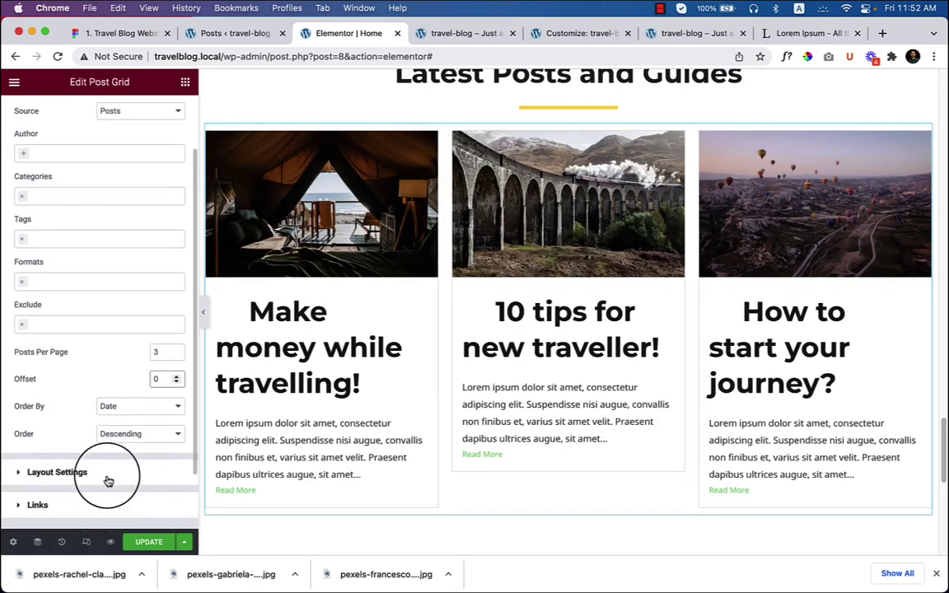
scroll(110, 248, "up", 3)
Switch the post grid style preset to Style Three after trying Style Two
left_click(103, 119)
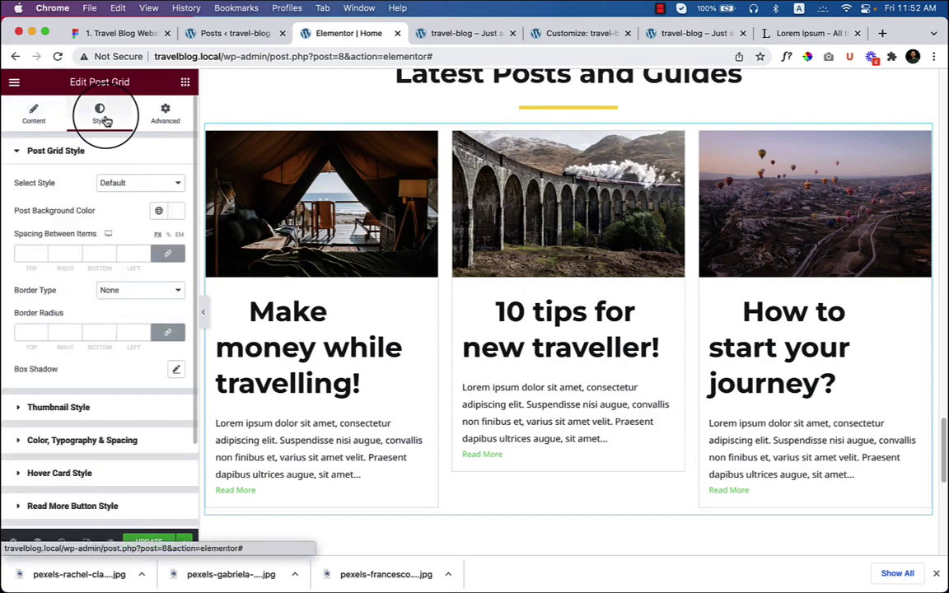
left_click(99, 264)
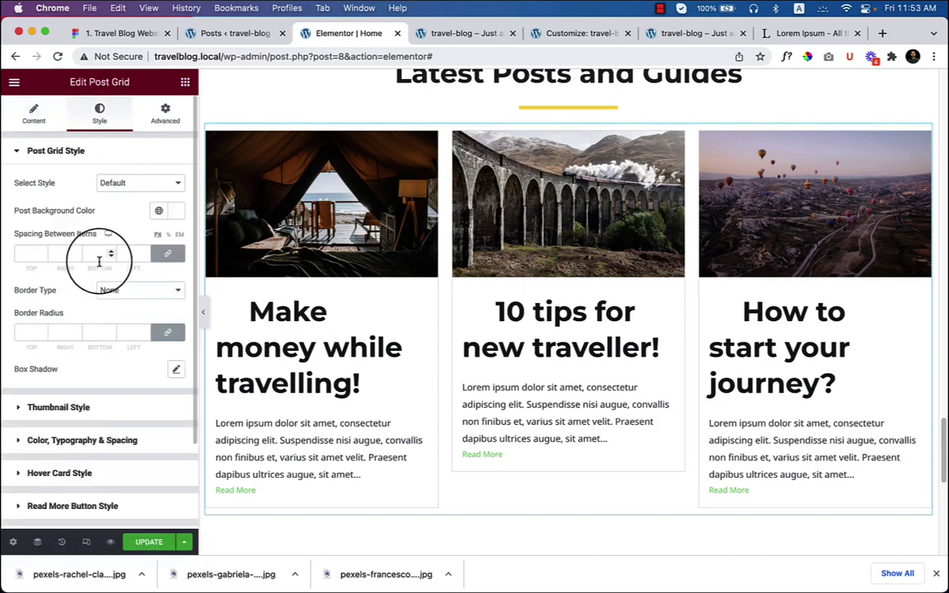
left_click(122, 183)
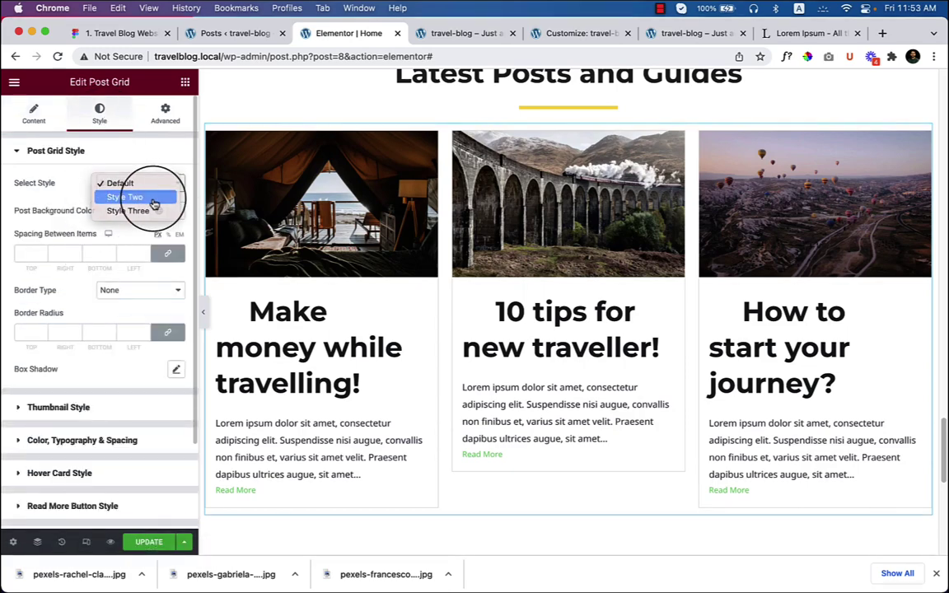
left_click(154, 197)
left_click(139, 184)
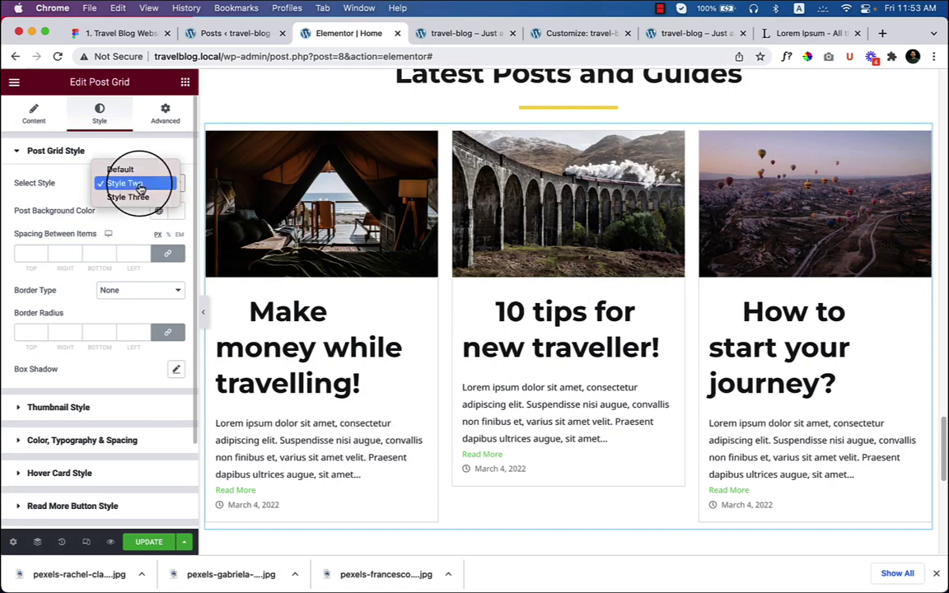
left_click(145, 196)
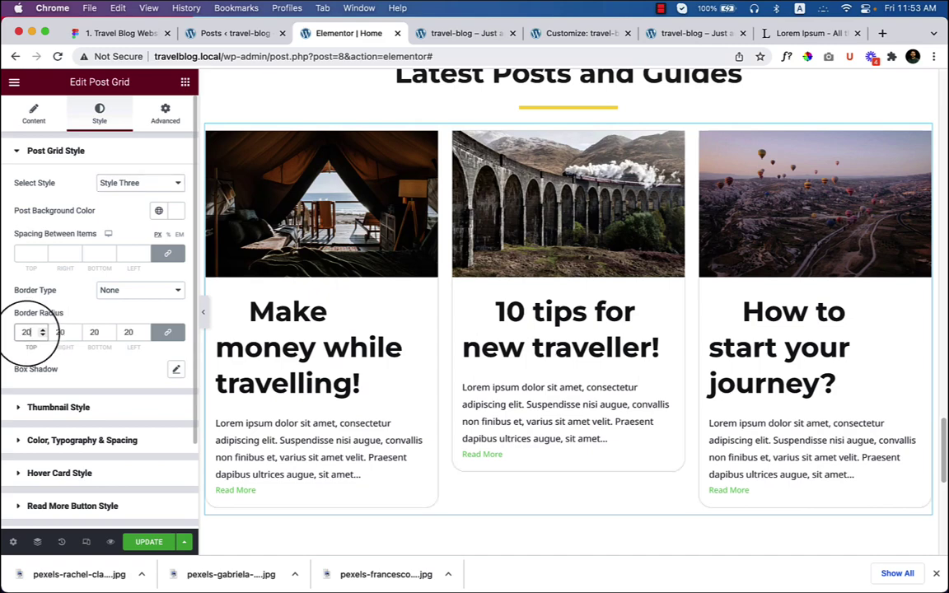
left_click(132, 33)
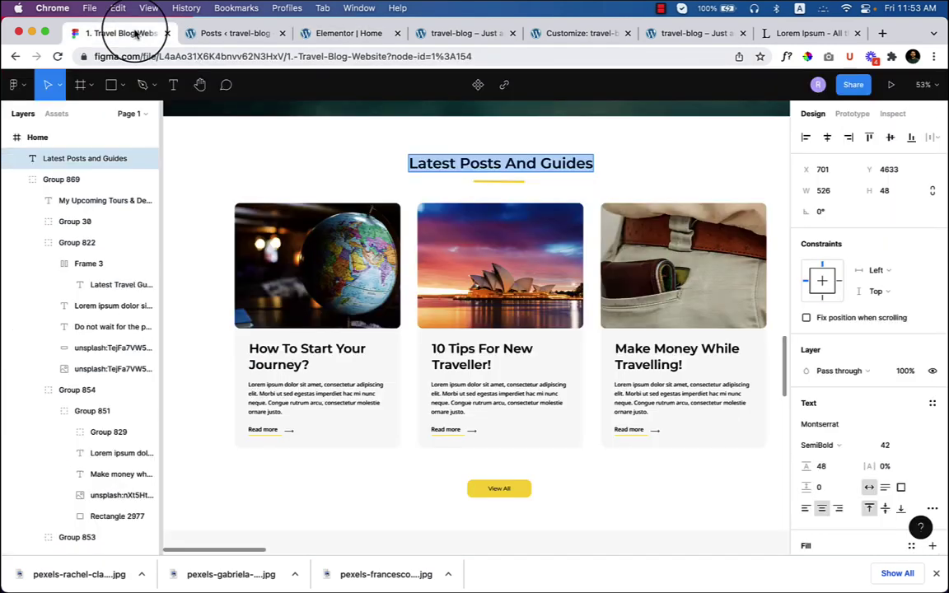
left_click(347, 35)
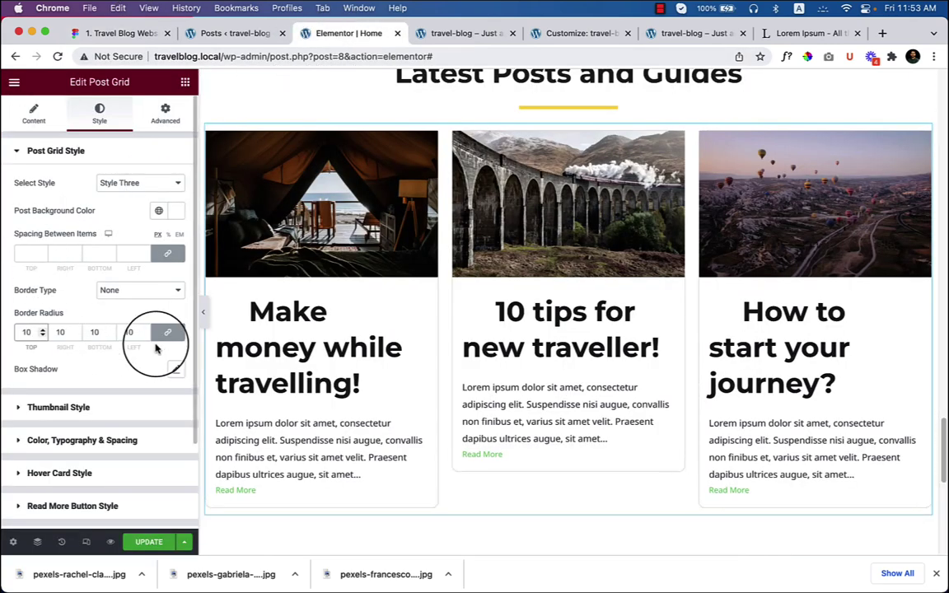
Check the 20 px thumbnail and card corner radius against the Figma card design
left_click(73, 409)
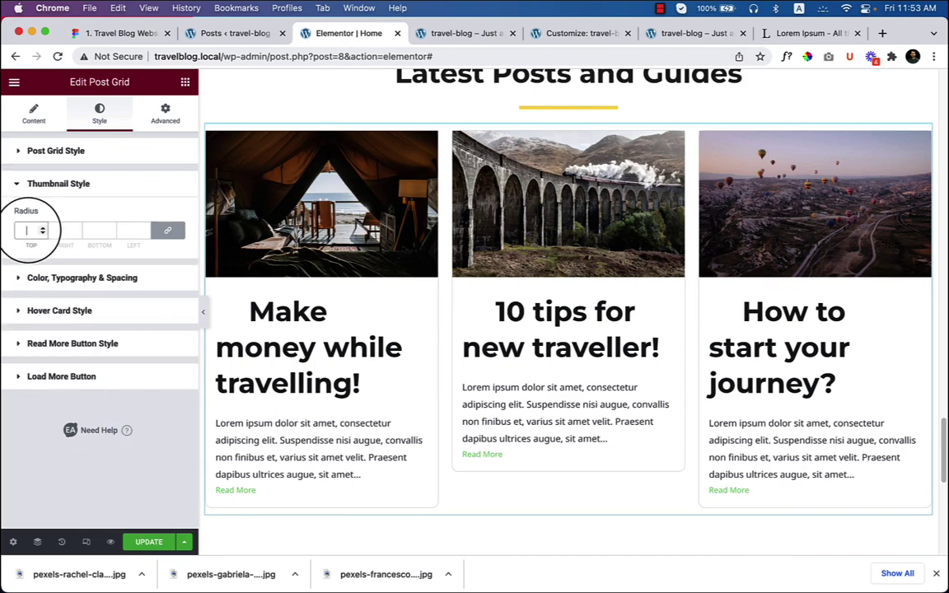
left_click(70, 151)
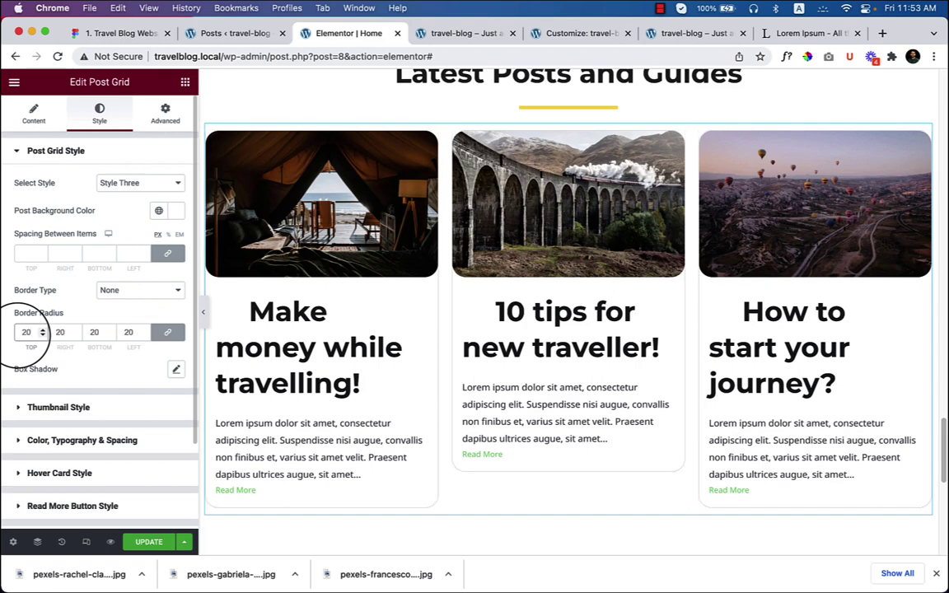
left_click(156, 34)
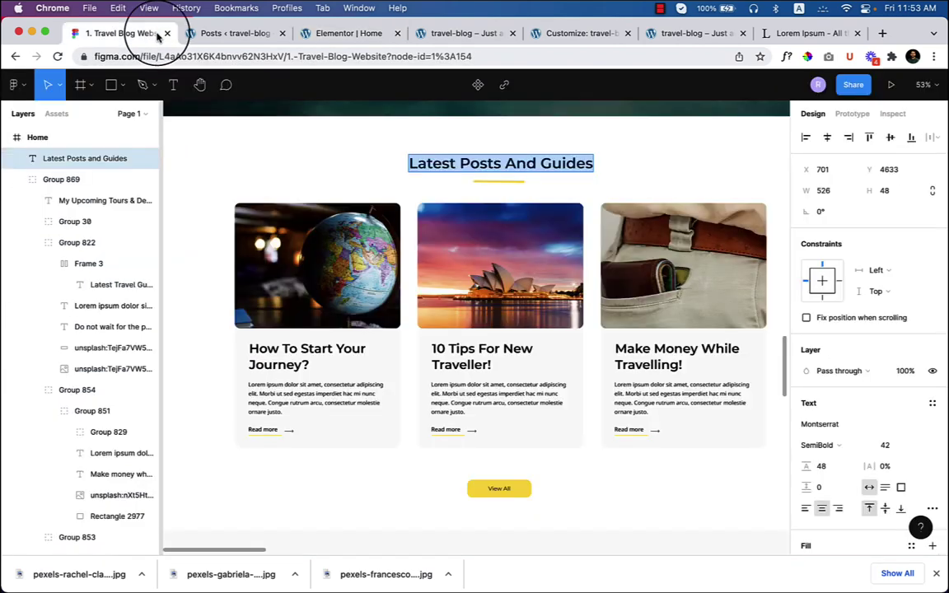
left_click(342, 35)
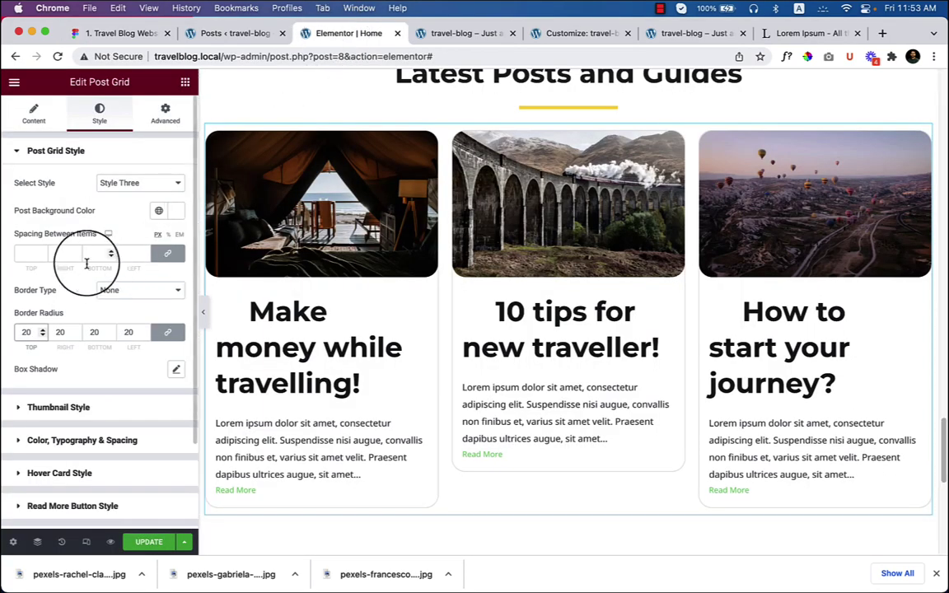
left_click(41, 117)
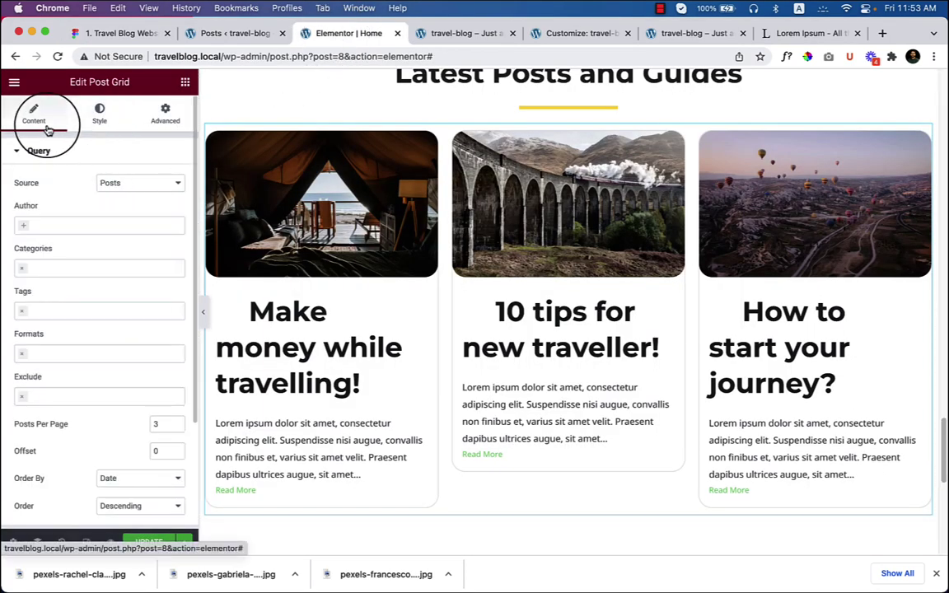
Raise the post card Image Height in Layout Settings to 248 px
scroll(113, 403, "down", 4)
left_click(103, 403)
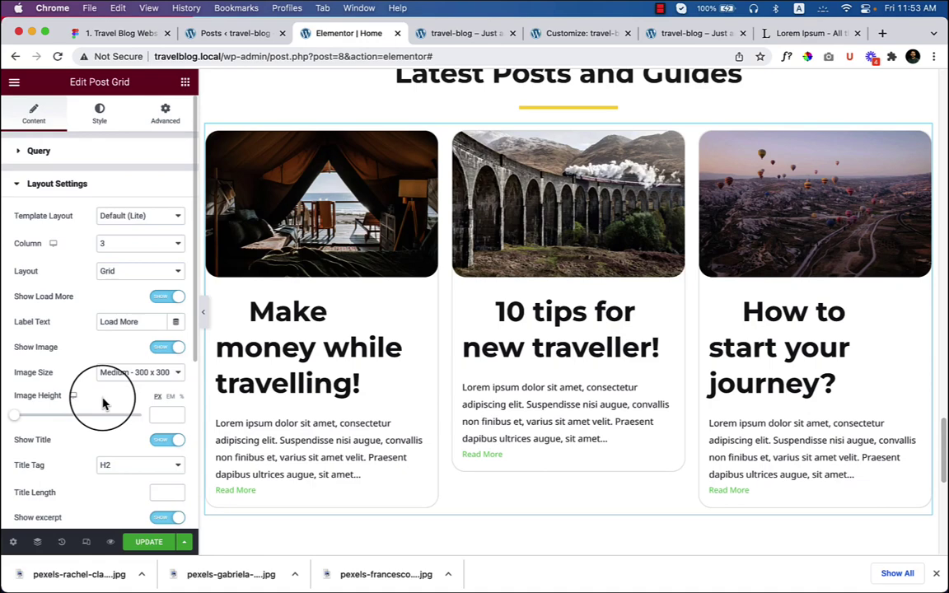
left_click_drag(15, 422, 68, 426)
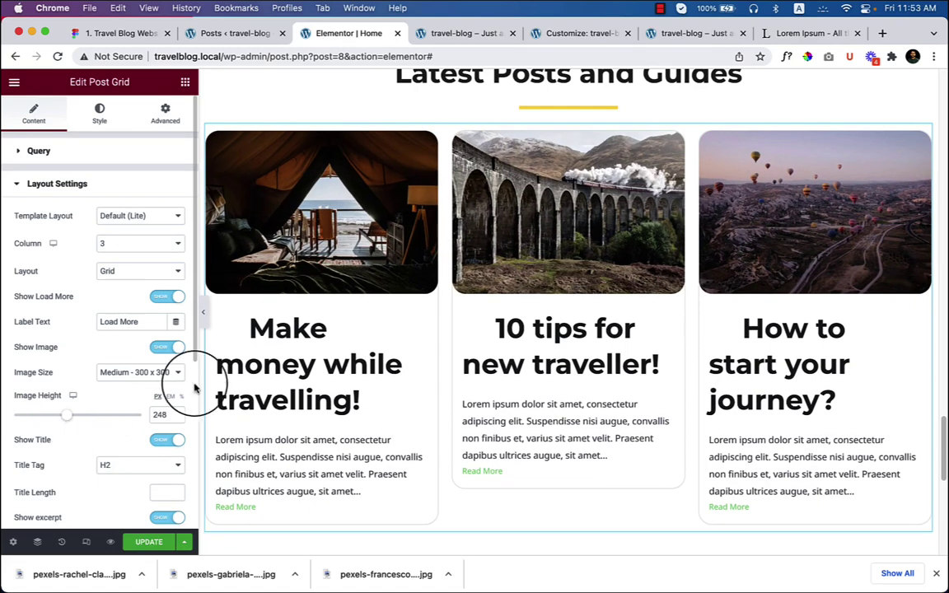
left_click(100, 114)
left_click(66, 406)
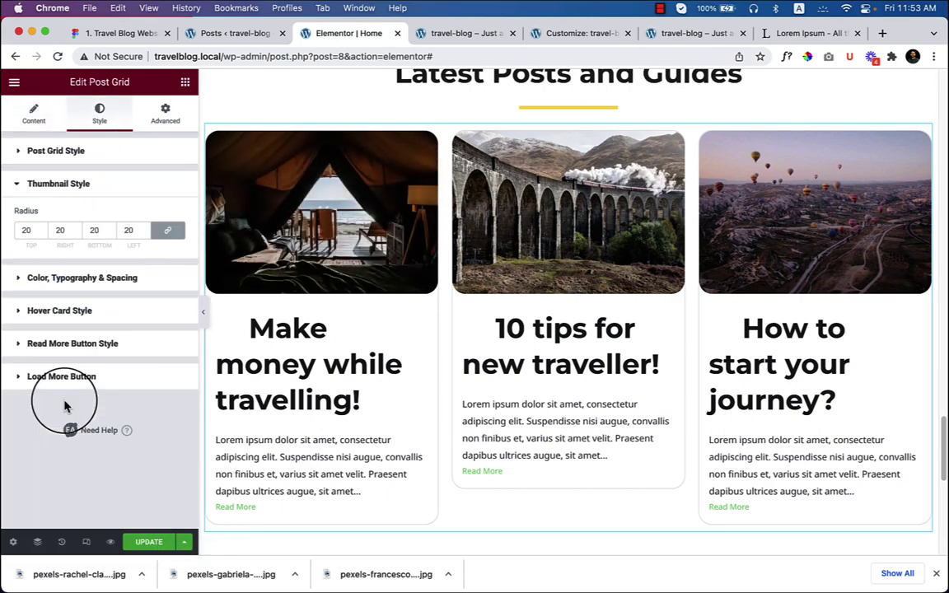
Set the post title margin to 0
left_click(60, 280)
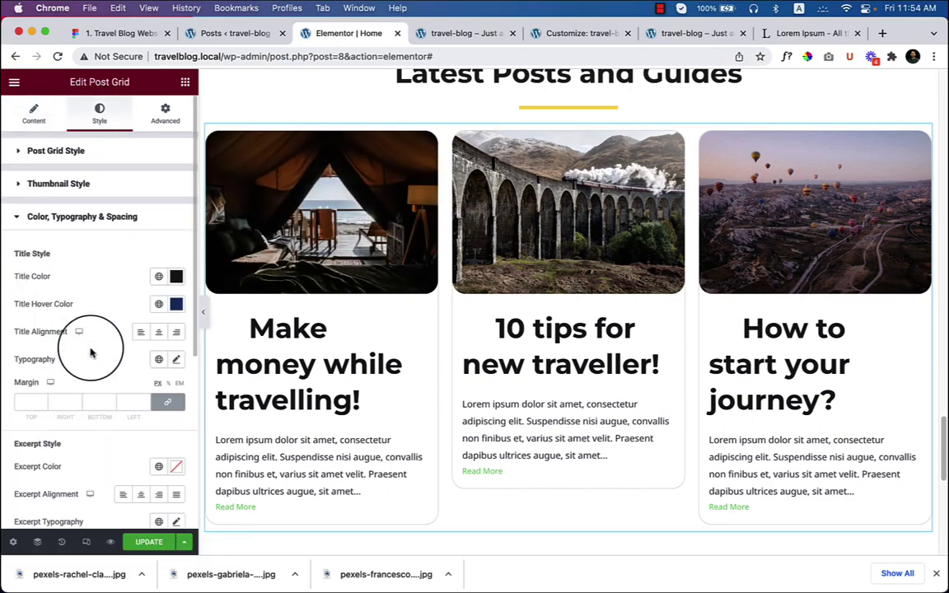
left_click(24, 401)
type("0")
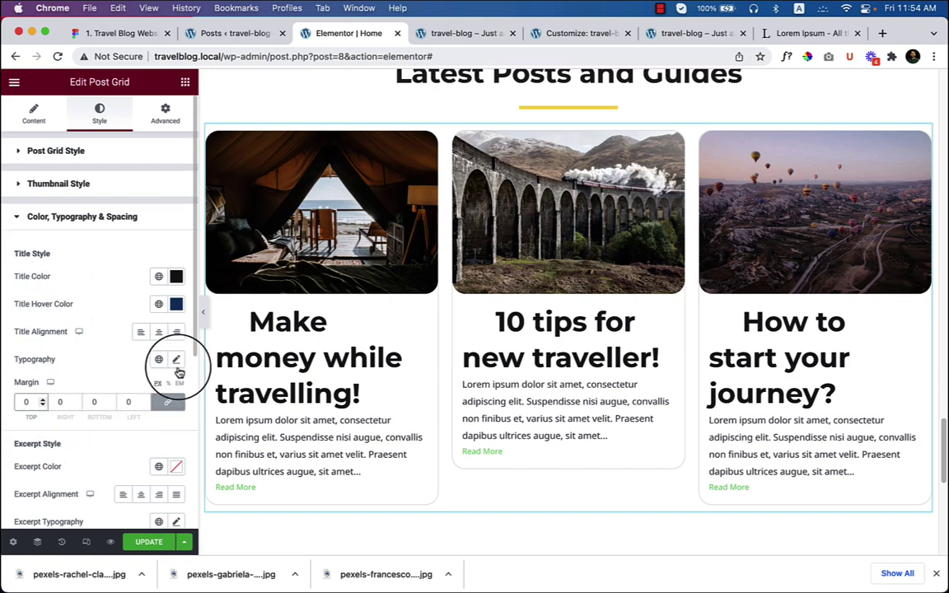
Set the post title font size to 27 px after comparing it with Figma
left_click(175, 359)
left_click_drag(33, 469, 37, 471)
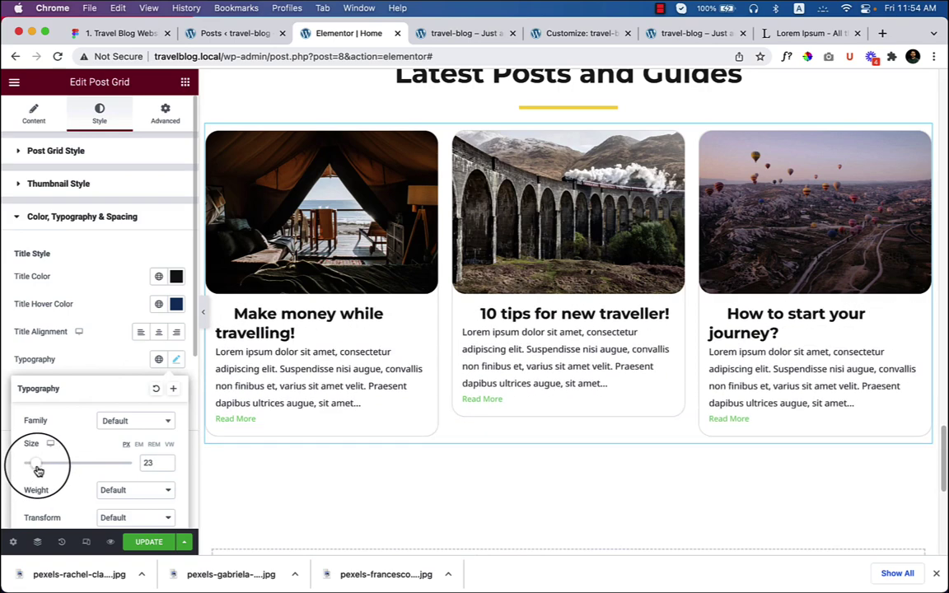
left_click(137, 37)
left_click(349, 33)
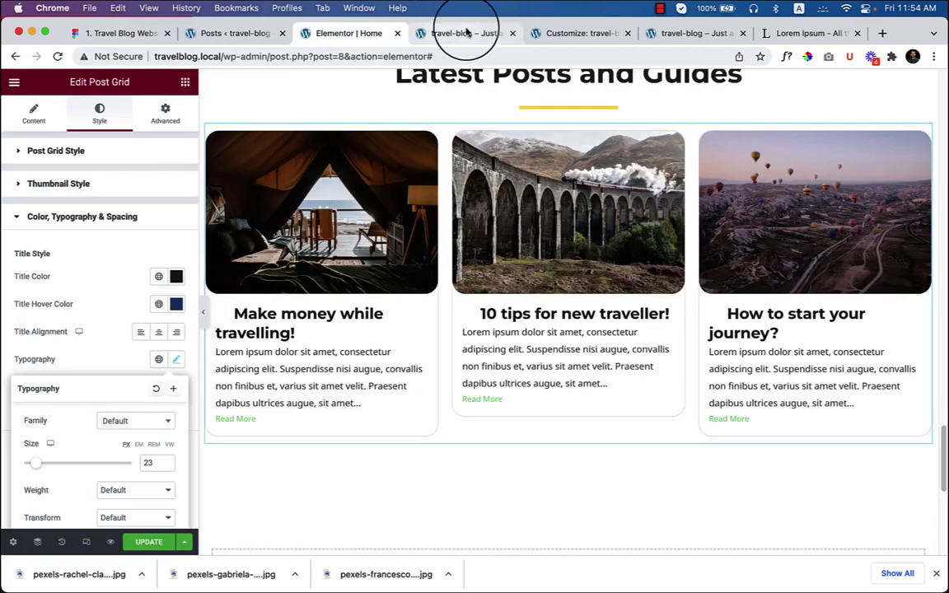
left_click_drag(29, 467, 40, 468)
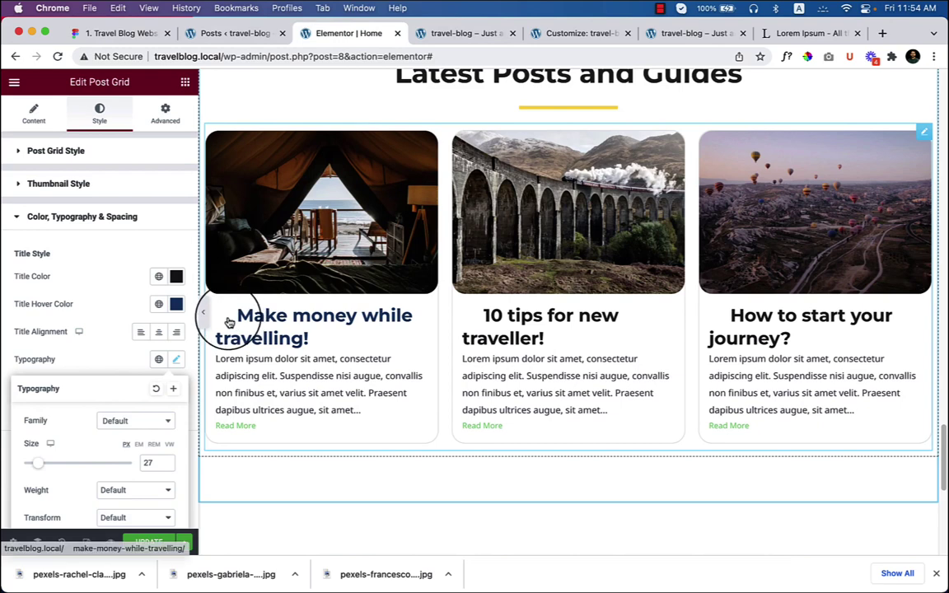
left_click(99, 365)
scroll(90, 457, "down", 5)
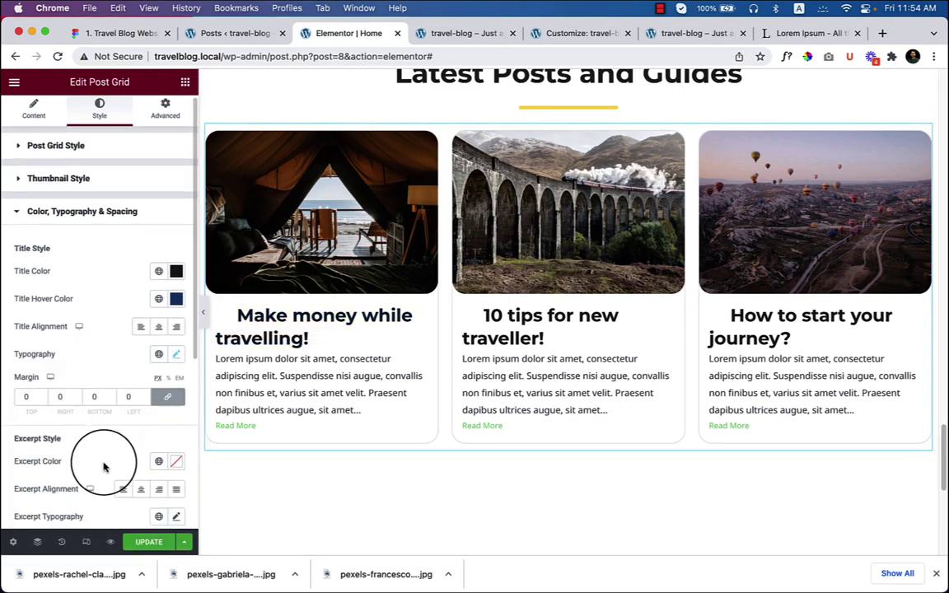
left_click(33, 419)
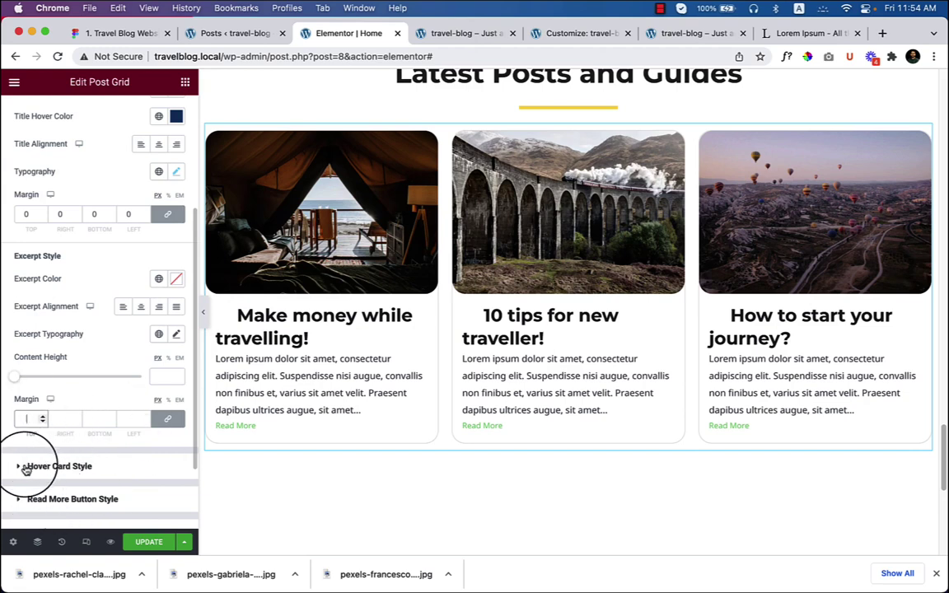
Give the Read More links a solid border, 3 px on the bottom side only
left_click(37, 498)
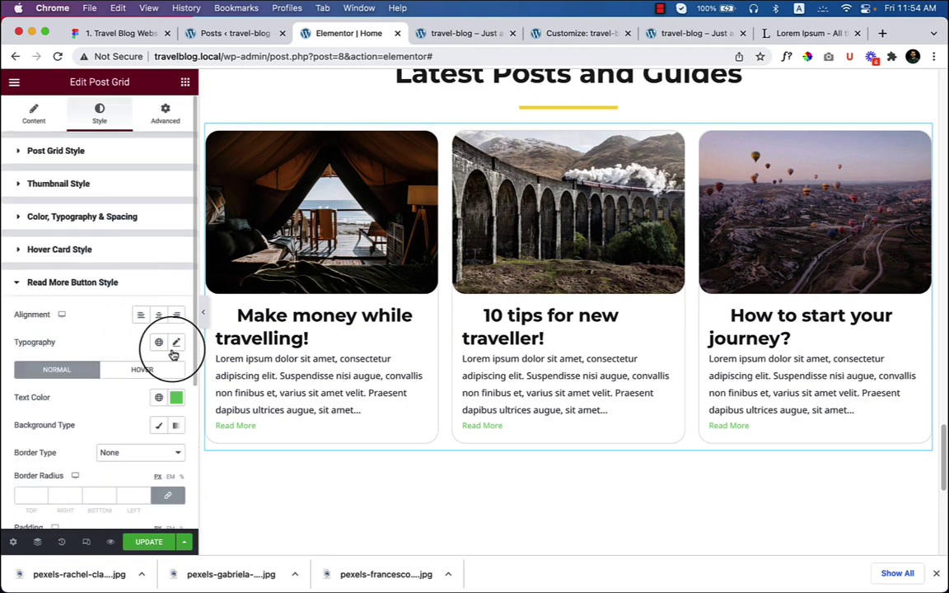
scroll(30, 452, "down", 3)
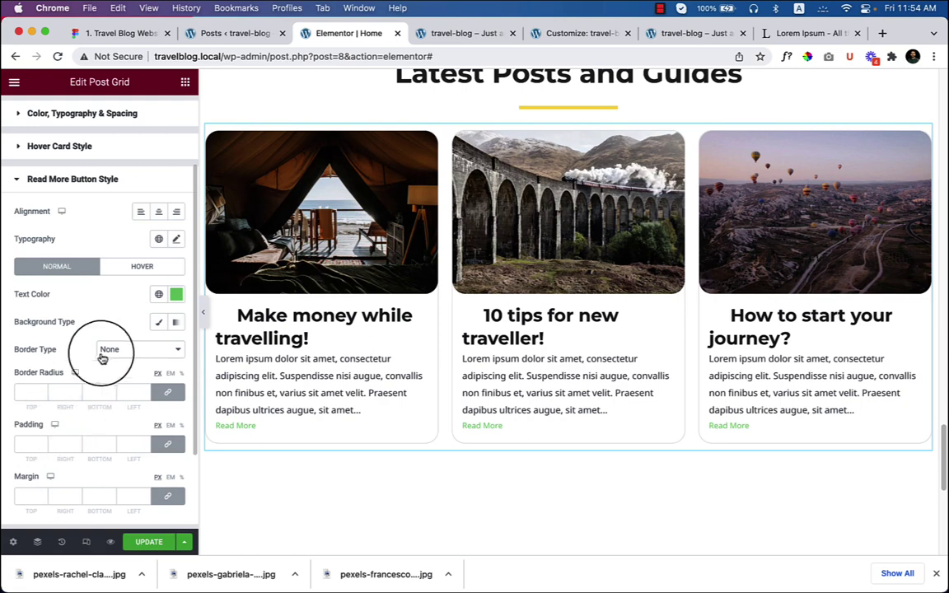
left_click(103, 352)
left_click(131, 367)
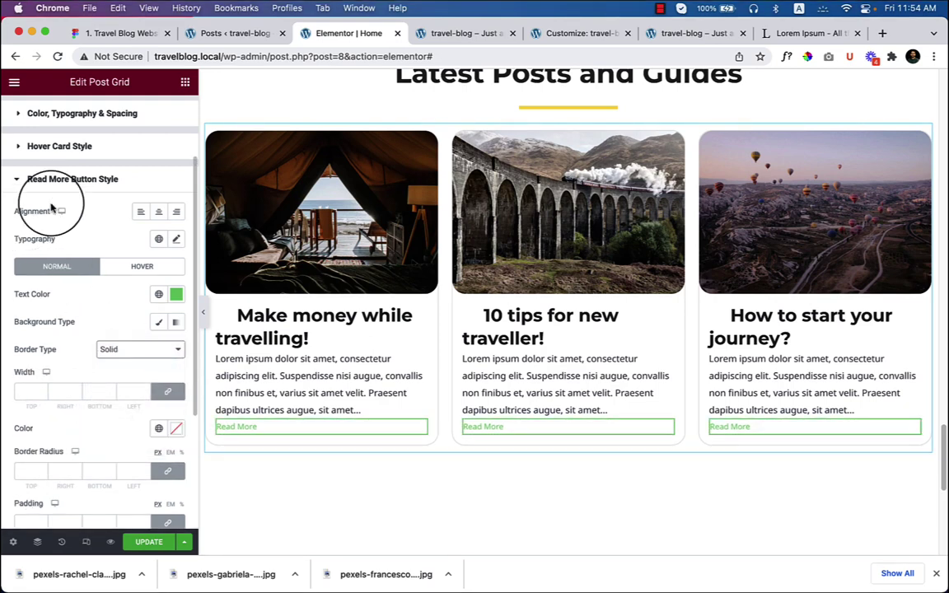
scroll(57, 495, "down", 5)
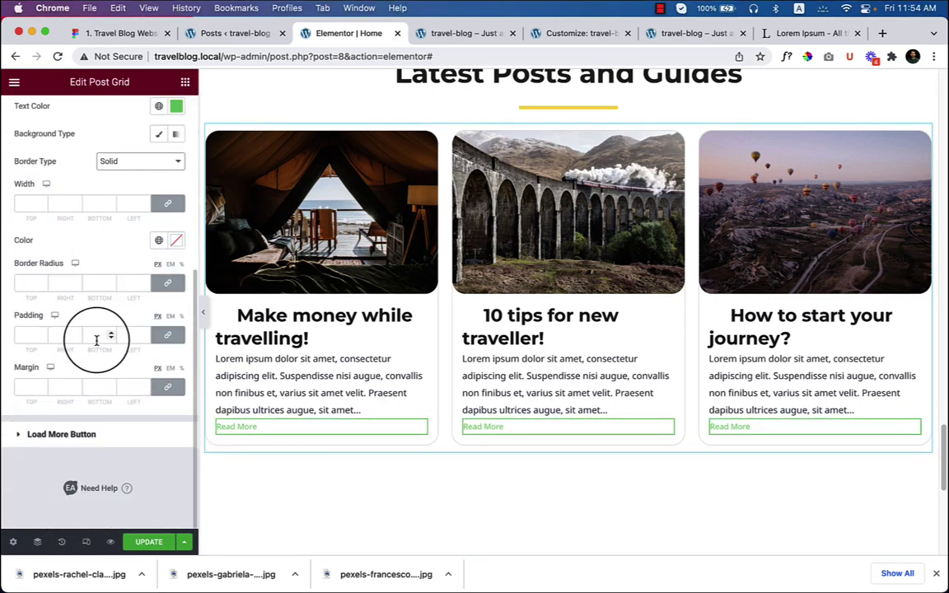
left_click(165, 203)
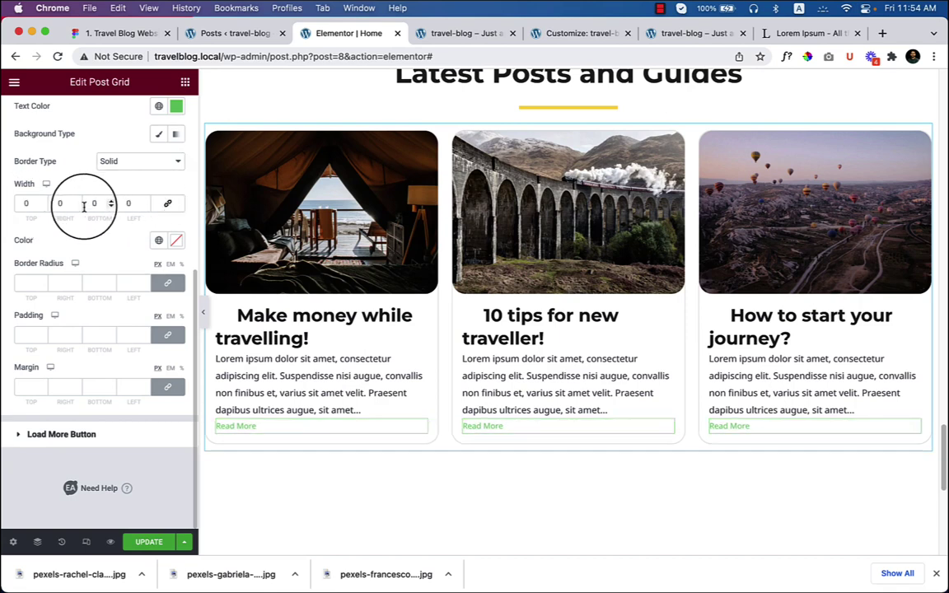
type("3")
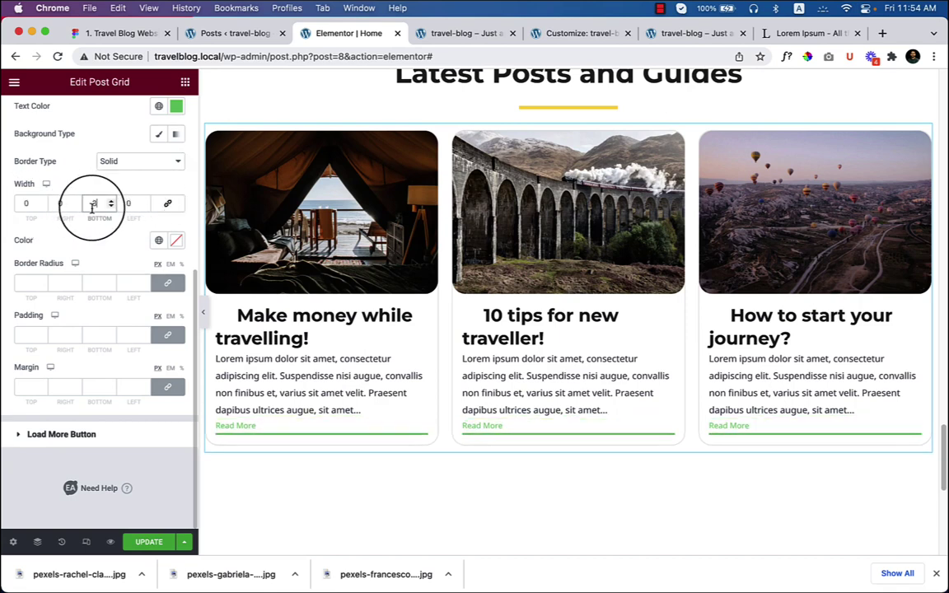
key("Down")
key("BackSpace")
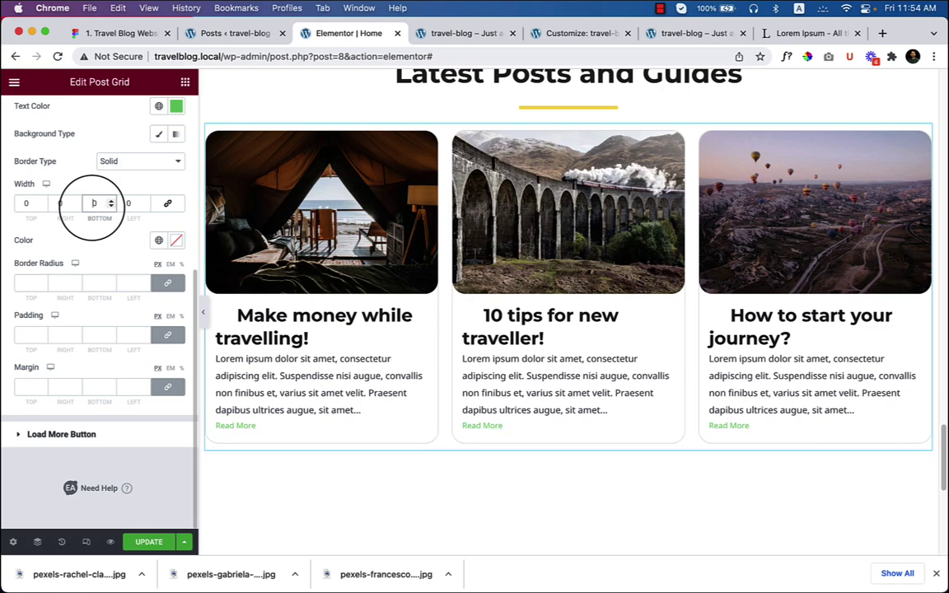
type("3")
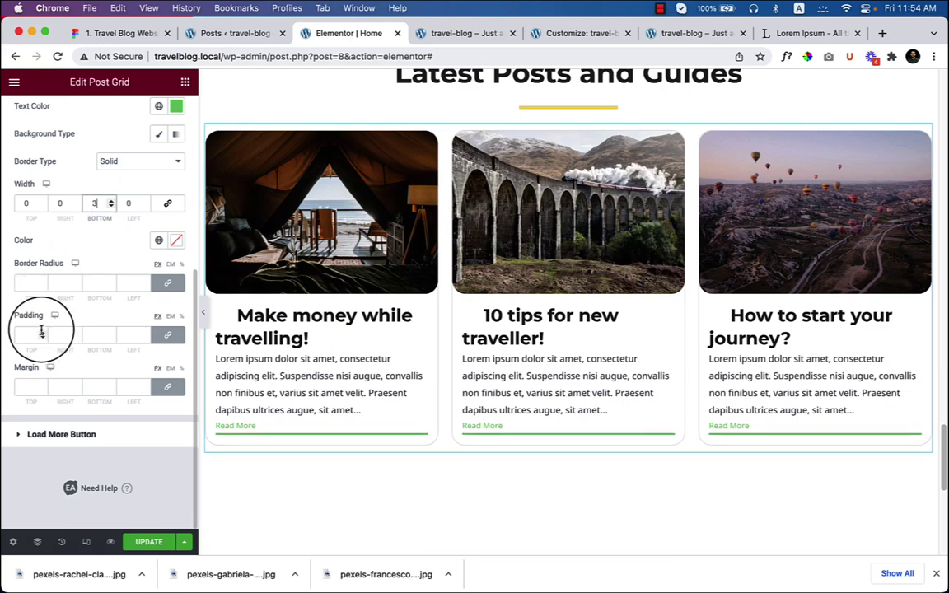
Set only the top margin of the Read More links to 20 px
left_click(25, 386)
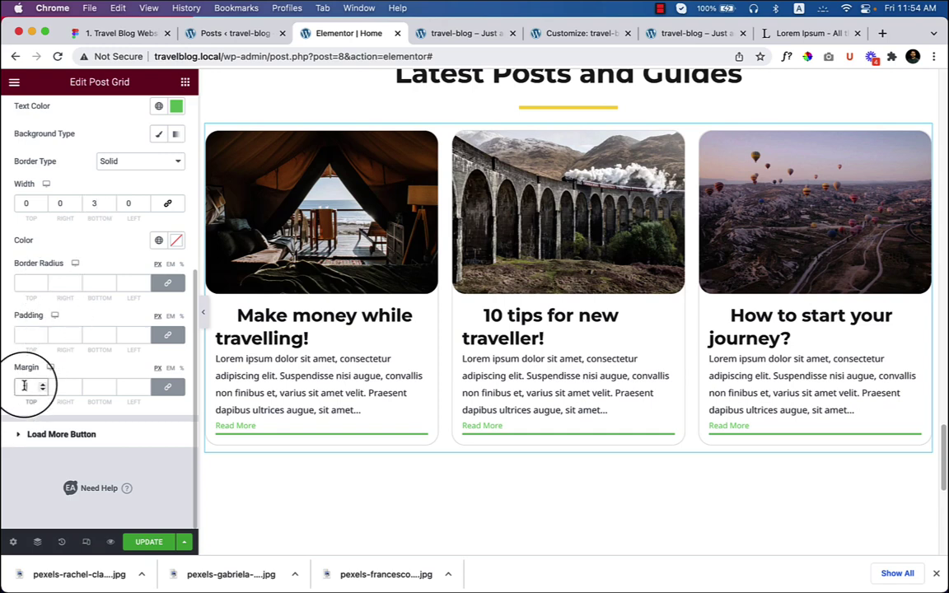
left_click(167, 386)
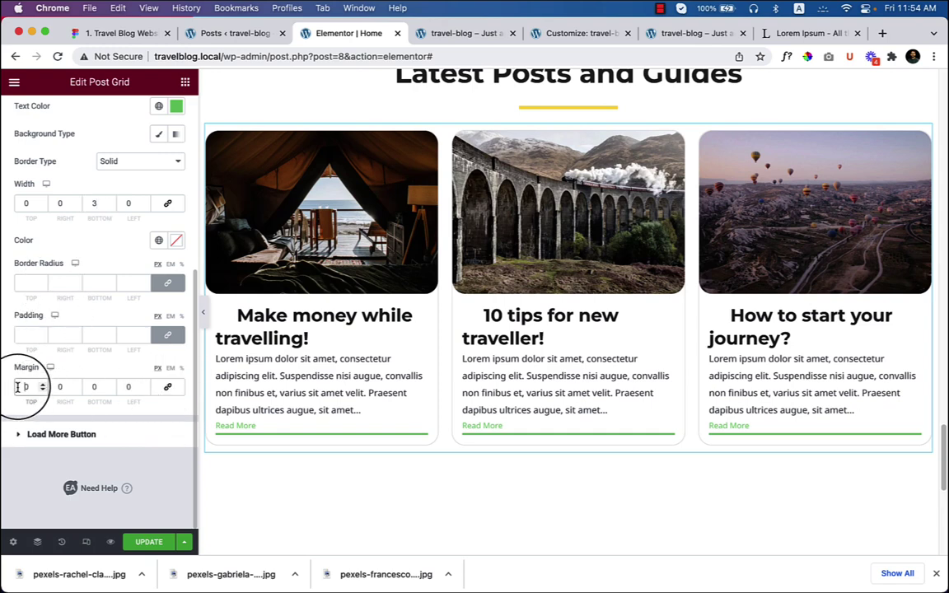
type("30")
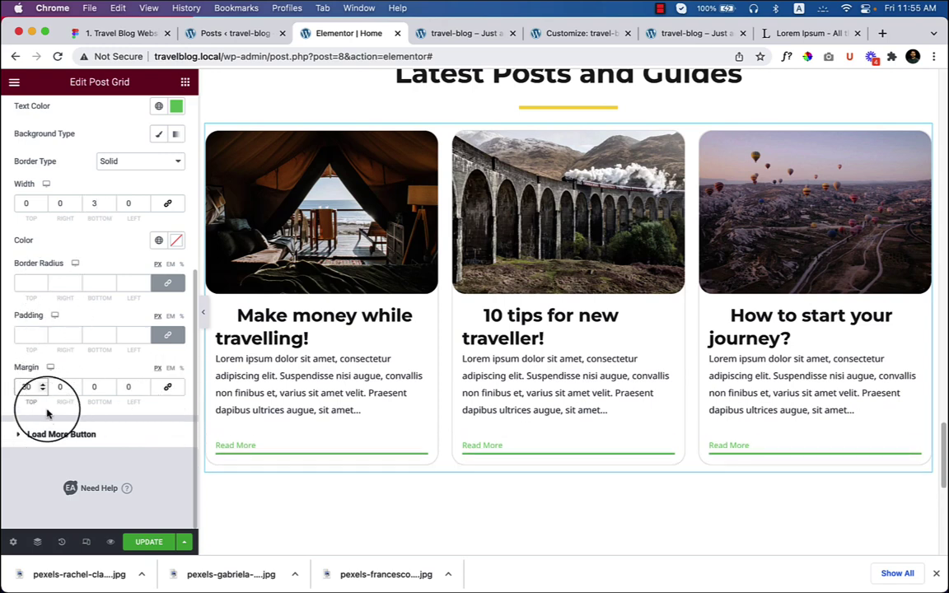
key("BackSpace")
key("BackSpace")
type("20")
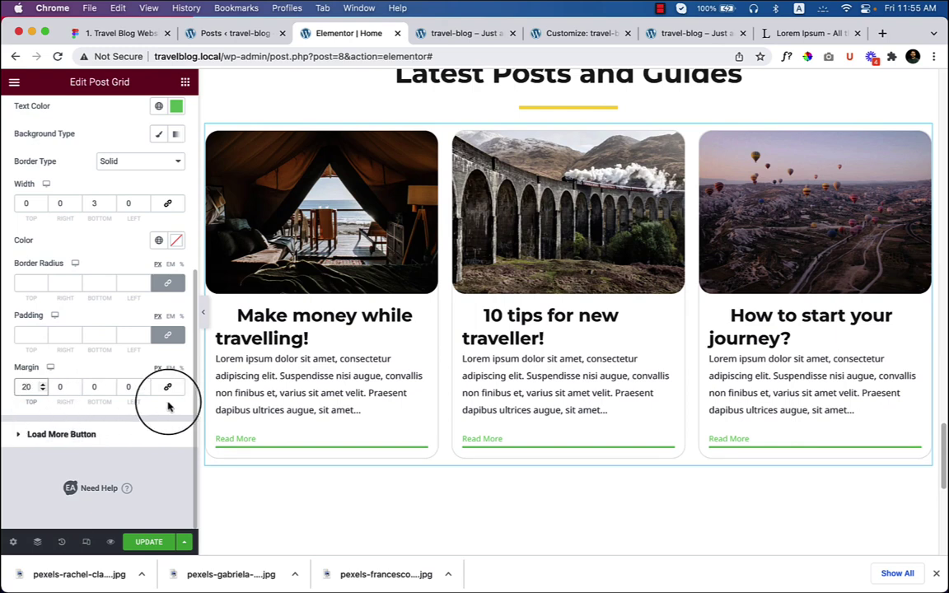
scroll(131, 218, "up", 5)
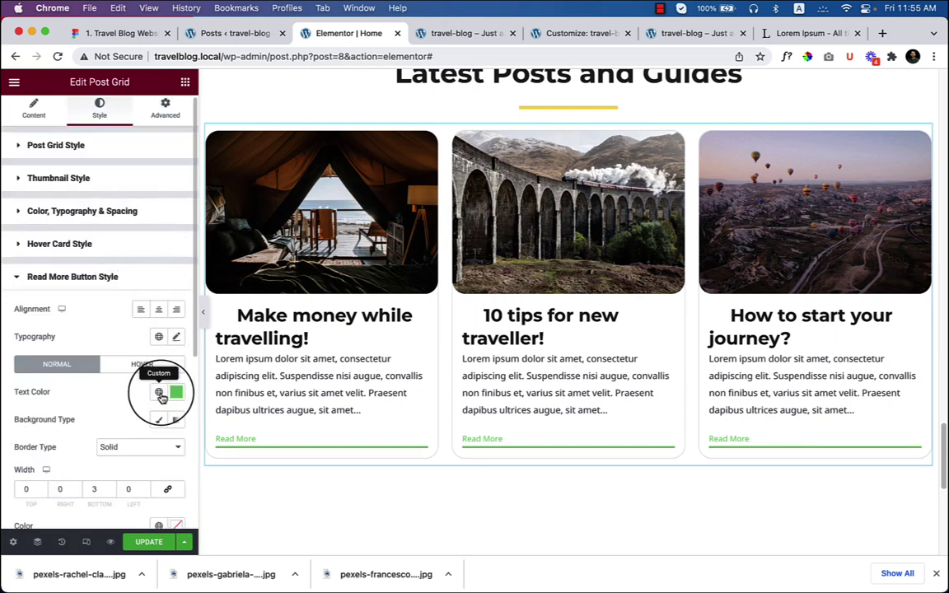
Make the Read More text Theme Color 3 black after checking the Figma design
left_click(158, 392)
left_click(79, 316)
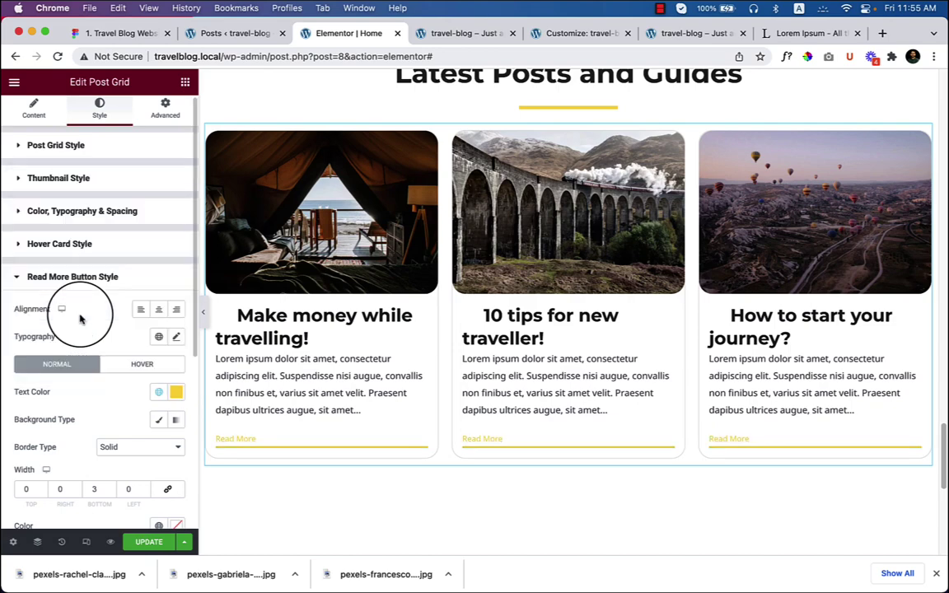
left_click(116, 33)
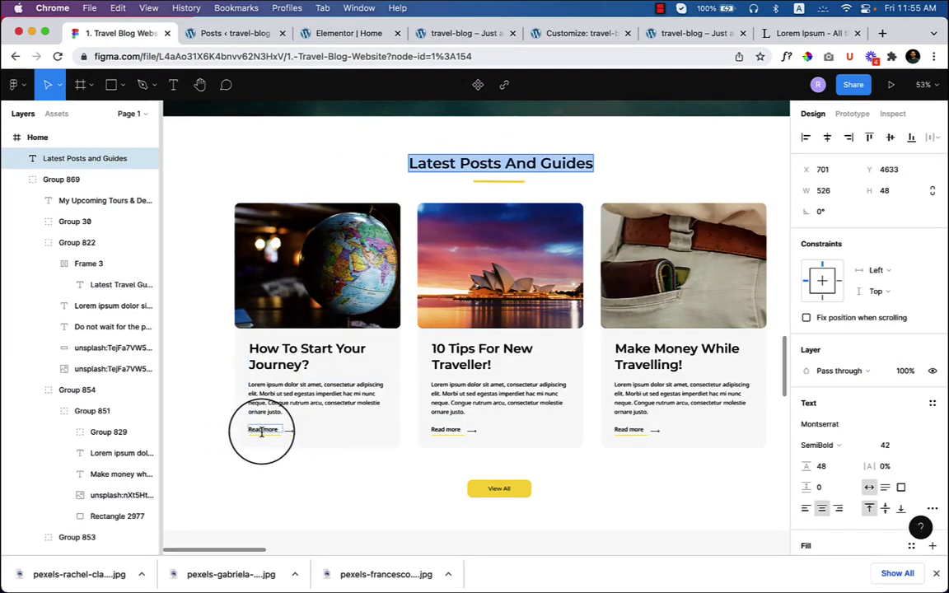
left_click(336, 32)
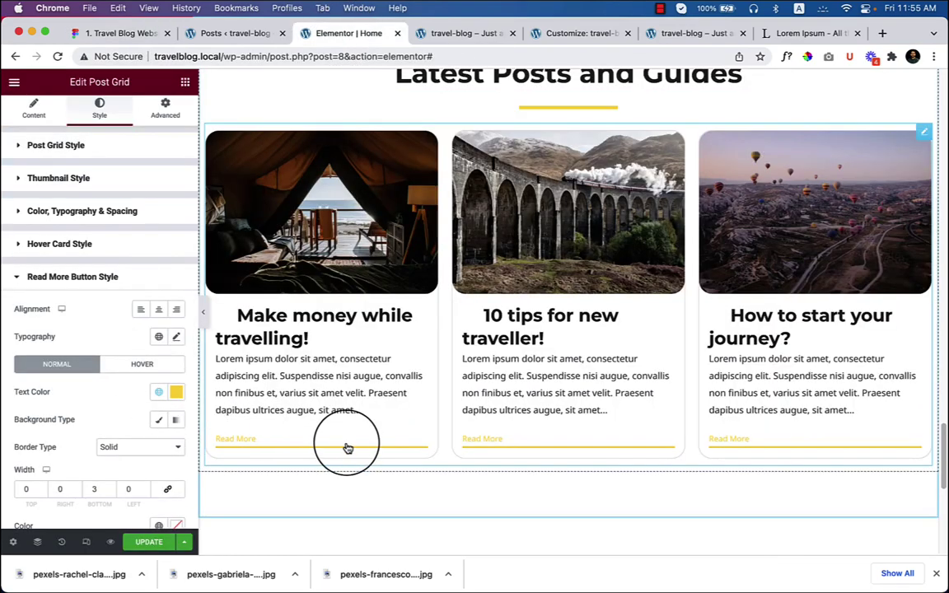
scroll(349, 448, "down", 1)
scroll(169, 440, "down", 2)
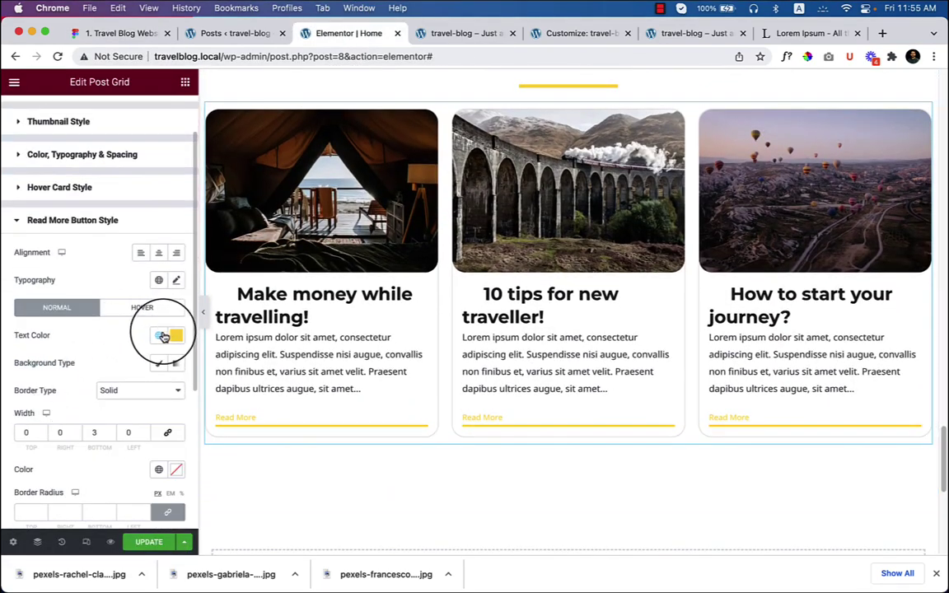
left_click(159, 335)
left_click(66, 298)
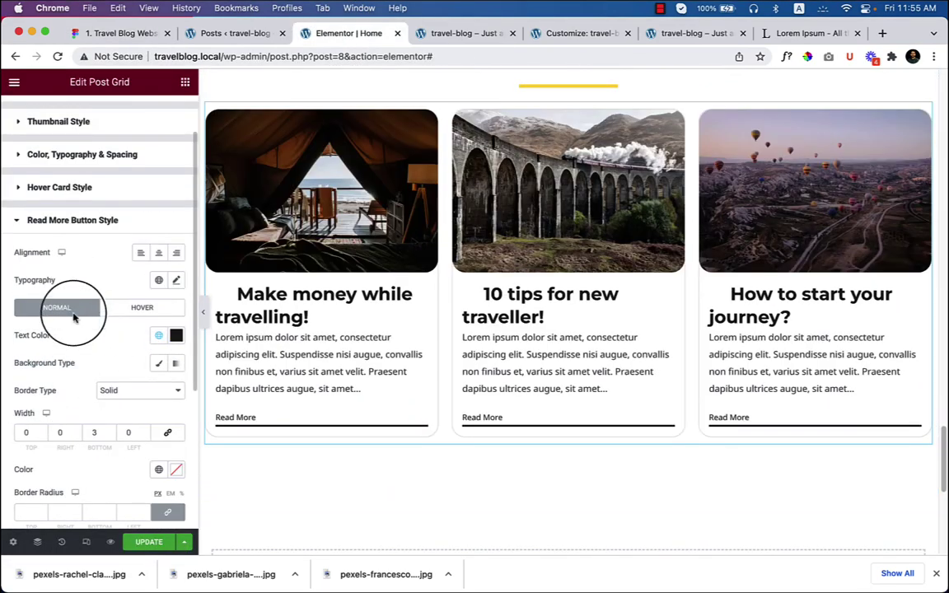
Color the Read More bottom border Theme Color 1 yellow, keeping the Solid style
scroll(80, 445, "down", 2)
scroll(80, 445, "down", 2)
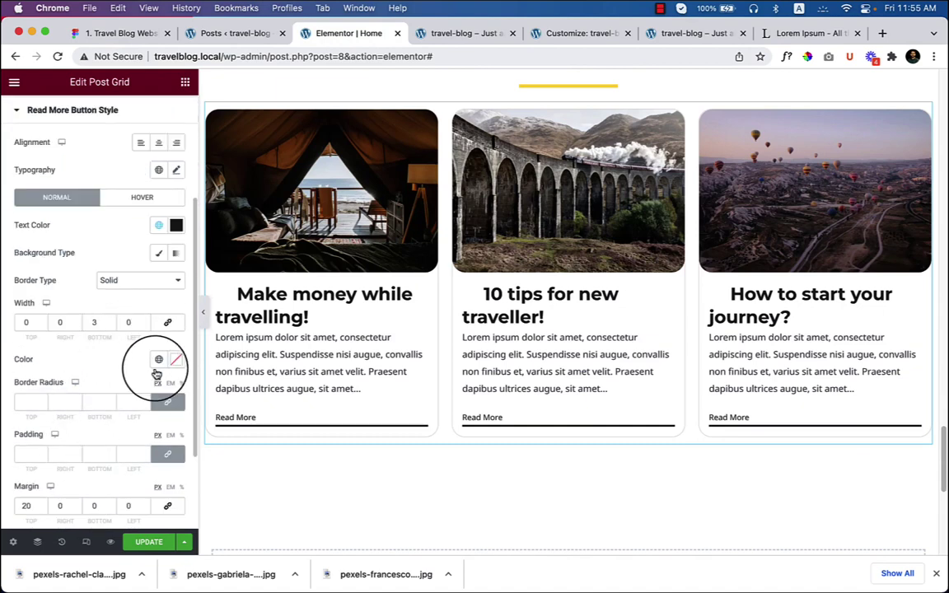
left_click(159, 361)
left_click(83, 280)
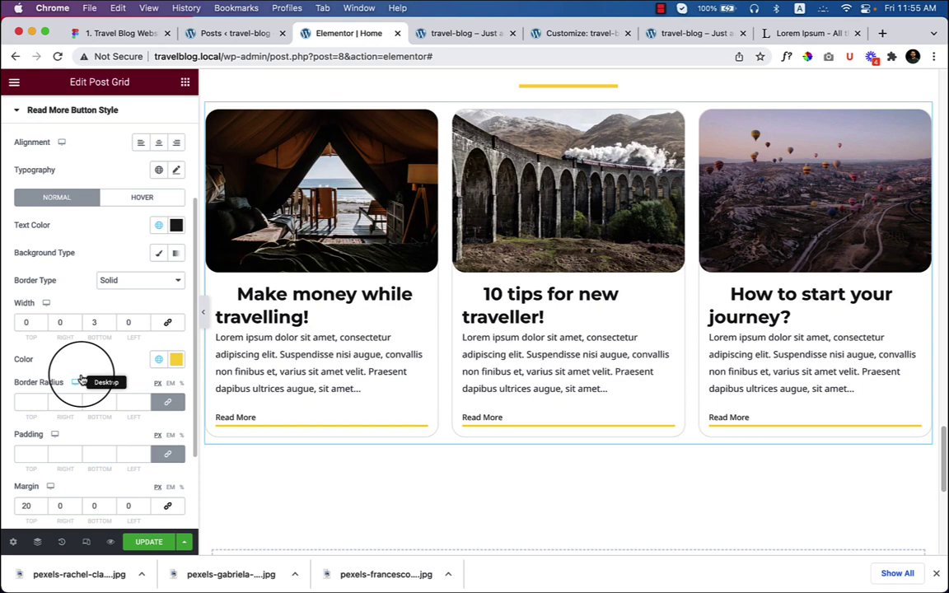
scroll(114, 411, "down", 2)
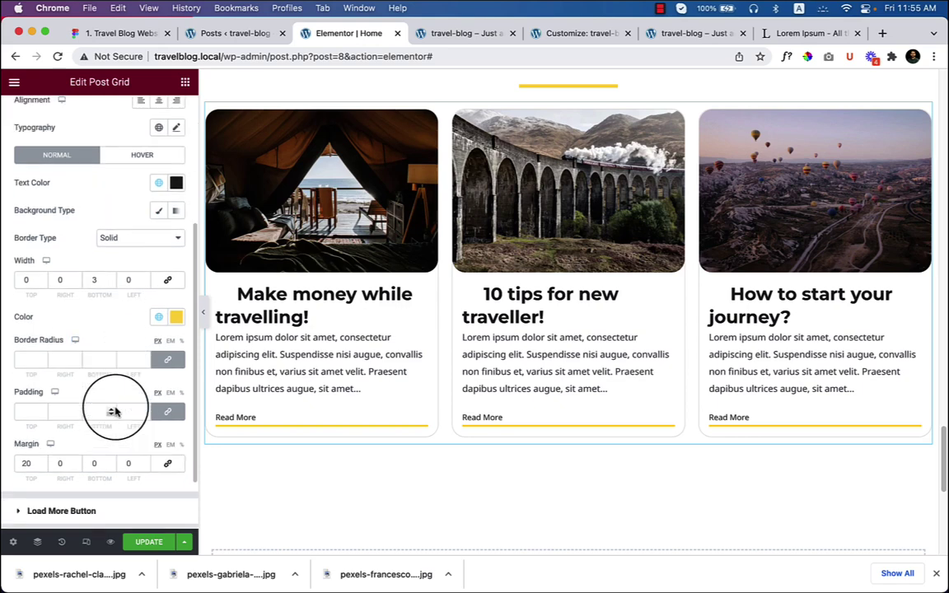
scroll(113, 412, "down", 3)
scroll(81, 422, "up", 10)
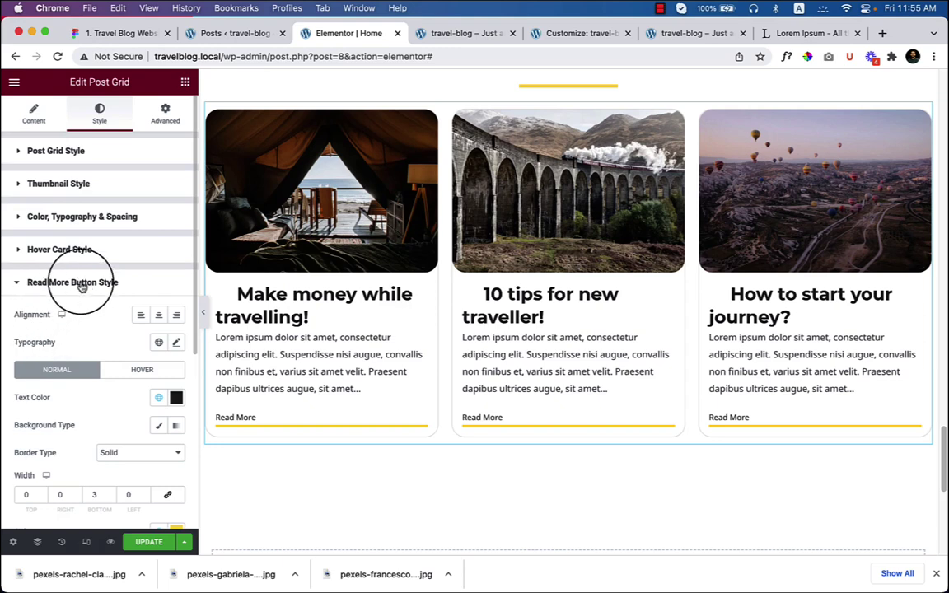
scroll(106, 403, "down", 10)
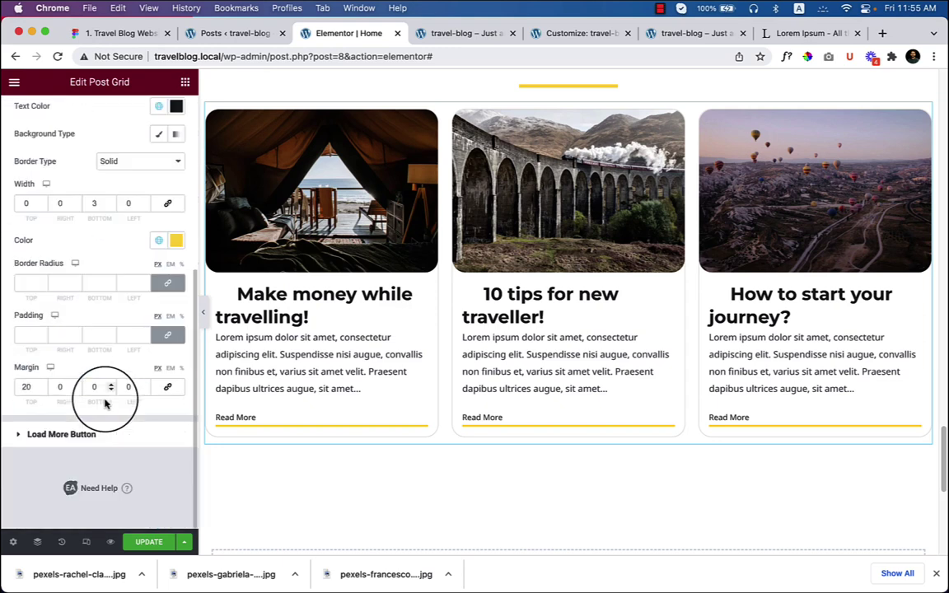
scroll(105, 398, "up", 2)
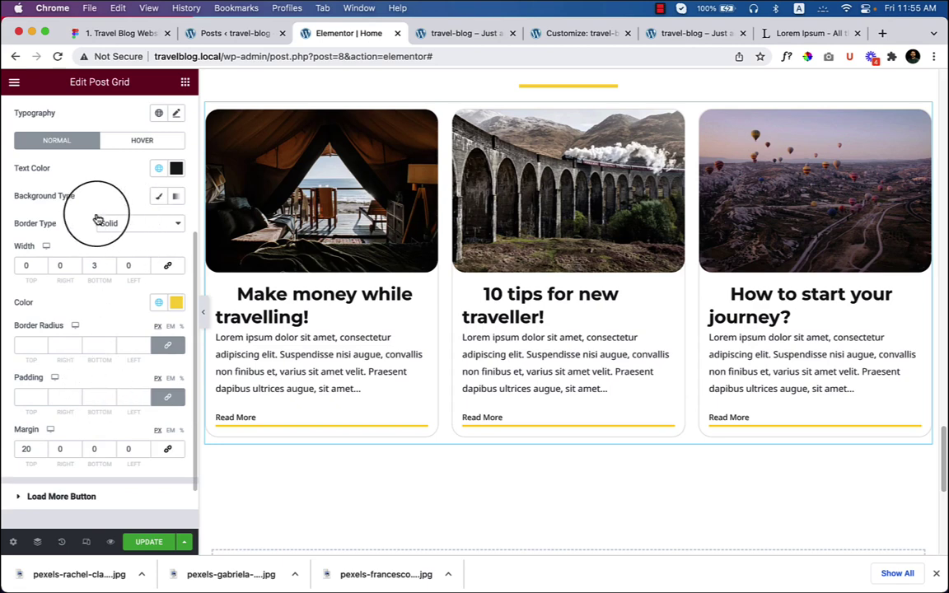
left_click(97, 218)
left_click(100, 224)
scroll(99, 278, "up", 5)
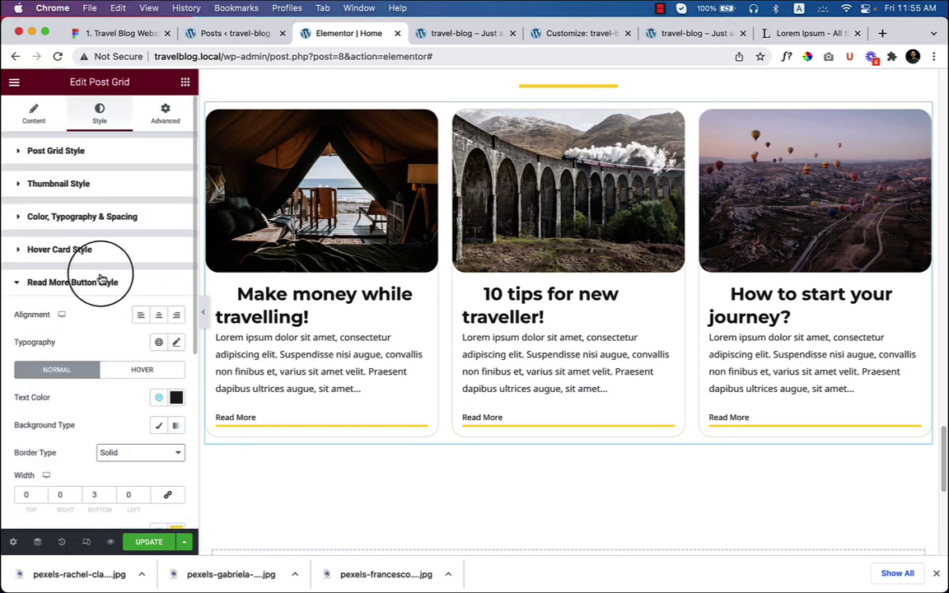
Review the grid's Layout Settings and save the homepage with UPDATE
left_click(32, 122)
scroll(110, 389, "down", 4)
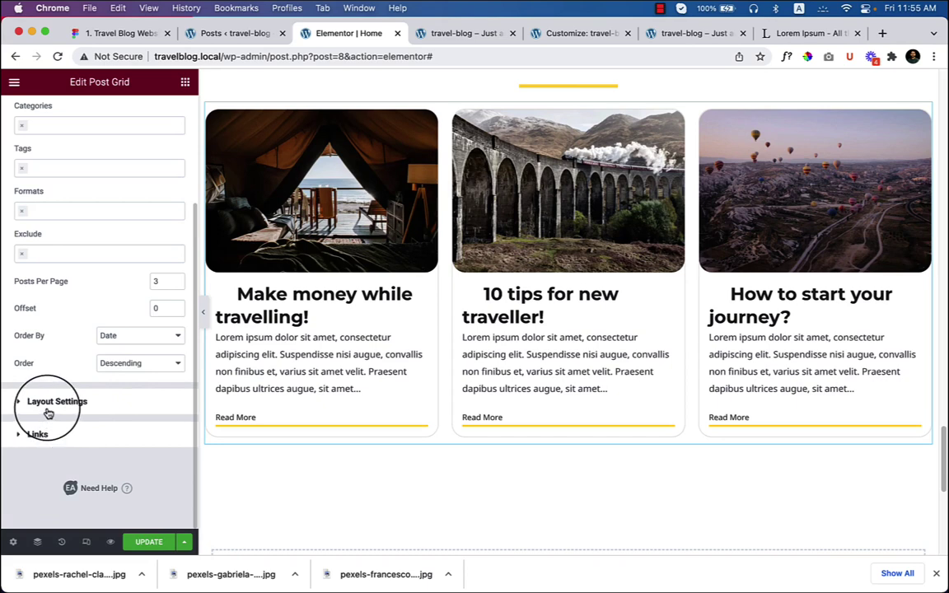
scroll(49, 408, "up", 1)
left_click(60, 457)
scroll(70, 365, "down", 4)
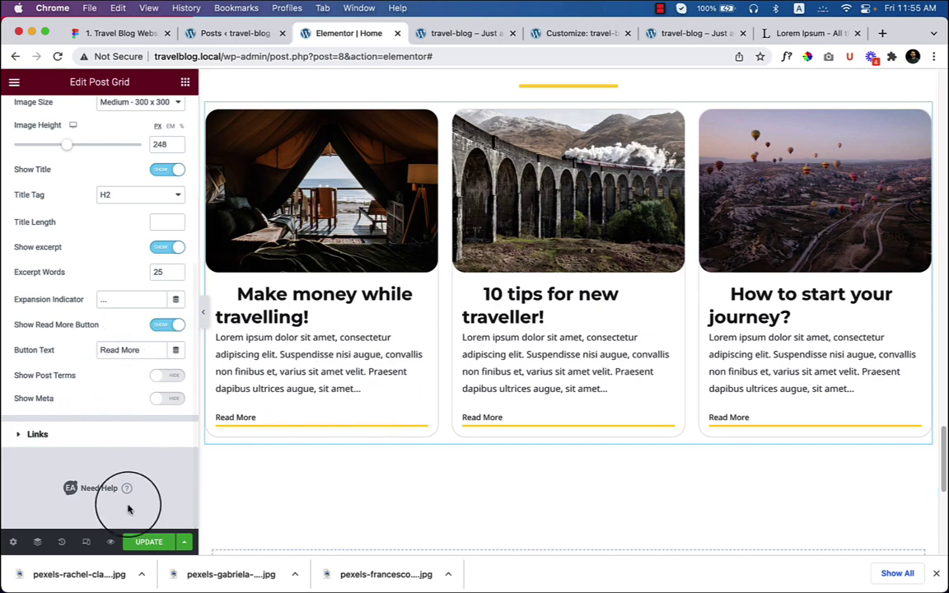
left_click(150, 544)
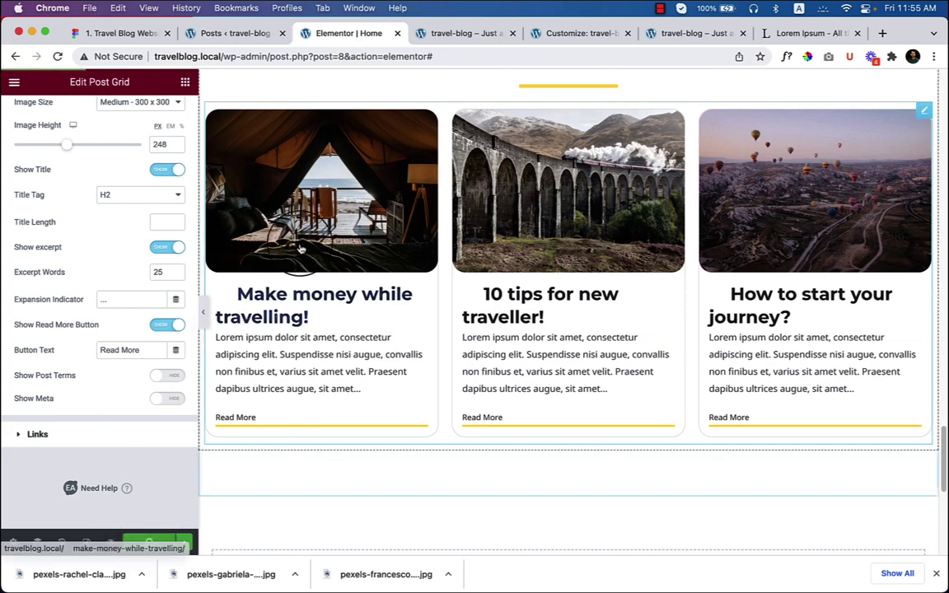
View the Latest Posts cards on the live homepage and inspect the first post title
left_click(466, 33)
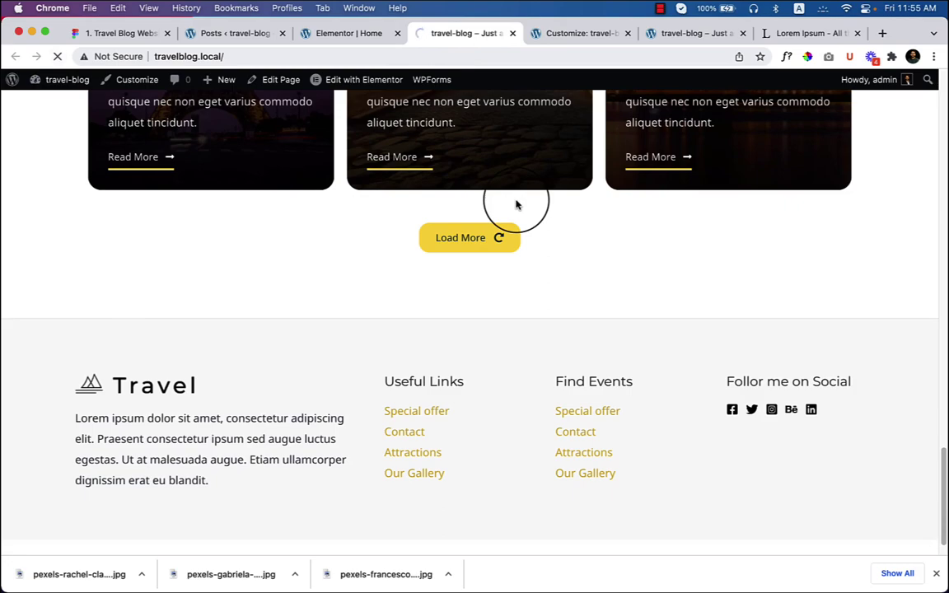
scroll(428, 462, "down", 10)
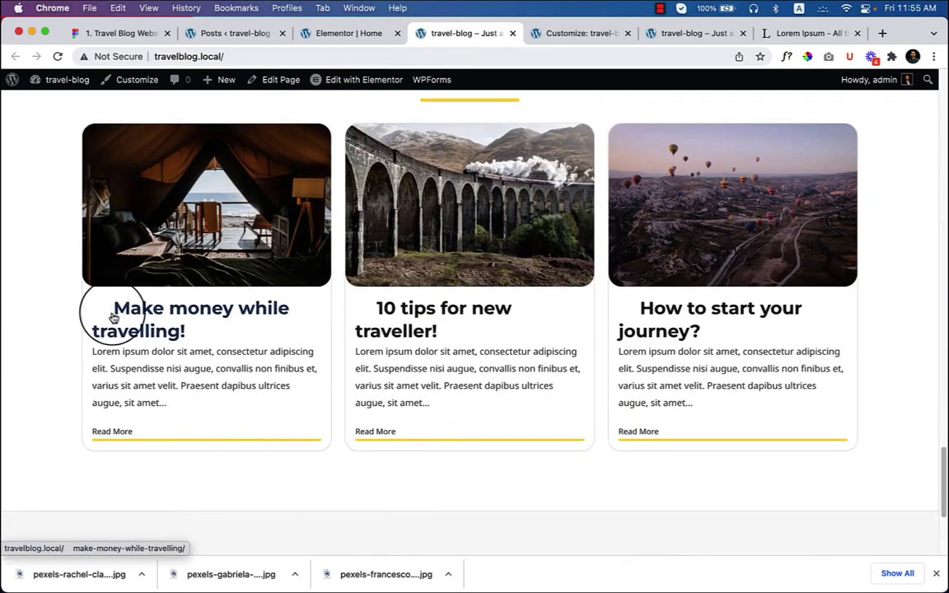
right_click(113, 312)
Inspect the first post title's link in DevTools and open its ' Make money while travelling!' text for editing
left_click(170, 512)
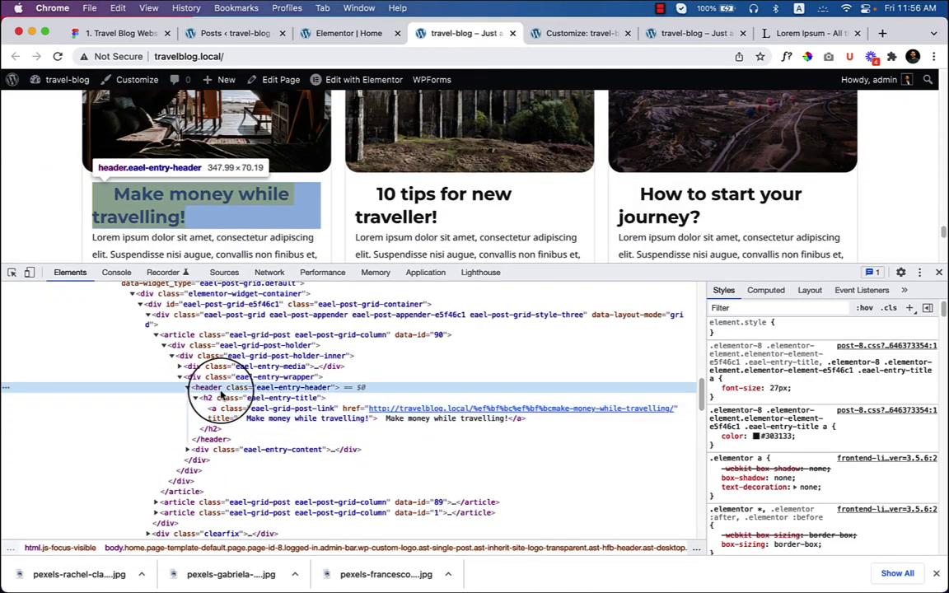
left_click(202, 388)
left_click(239, 409)
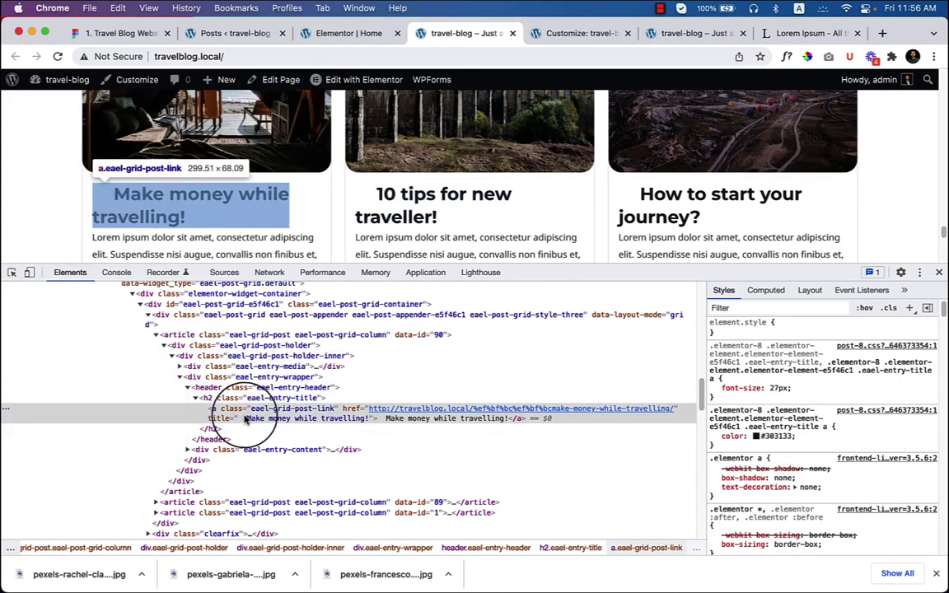
double_click(385, 420)
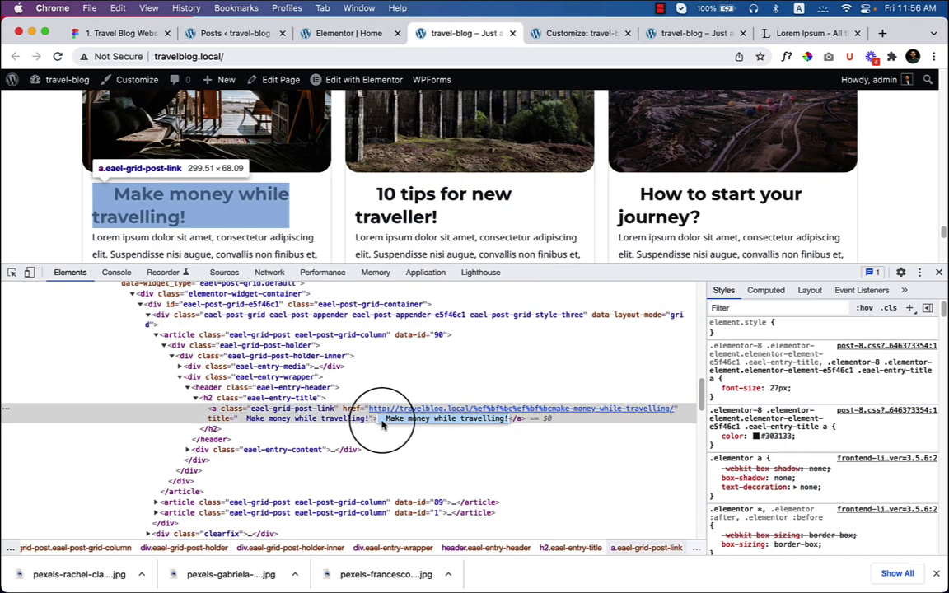
left_click(382, 423)
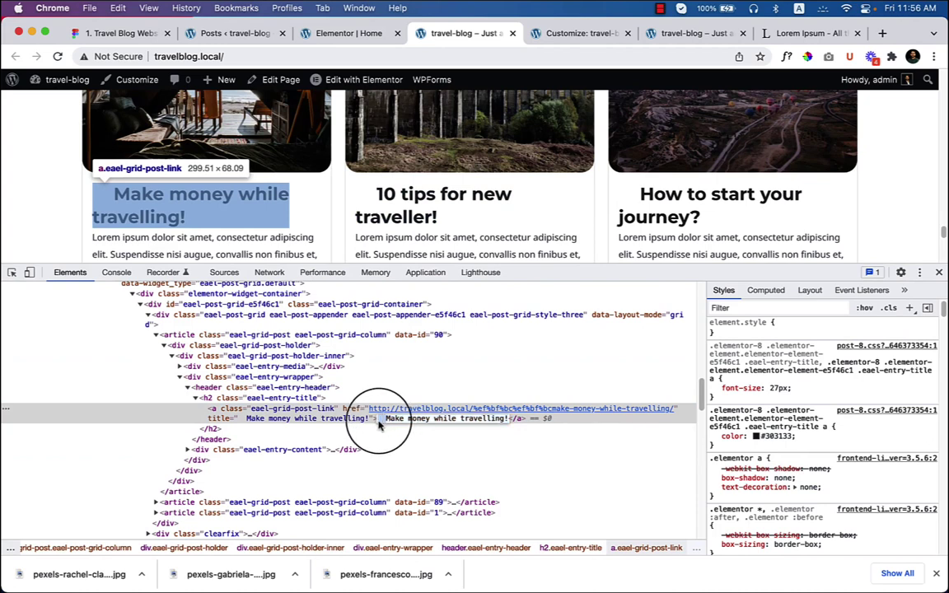
Quick Edit 'Make money while travelling!' to remove its leading title space and update it
key("Return")
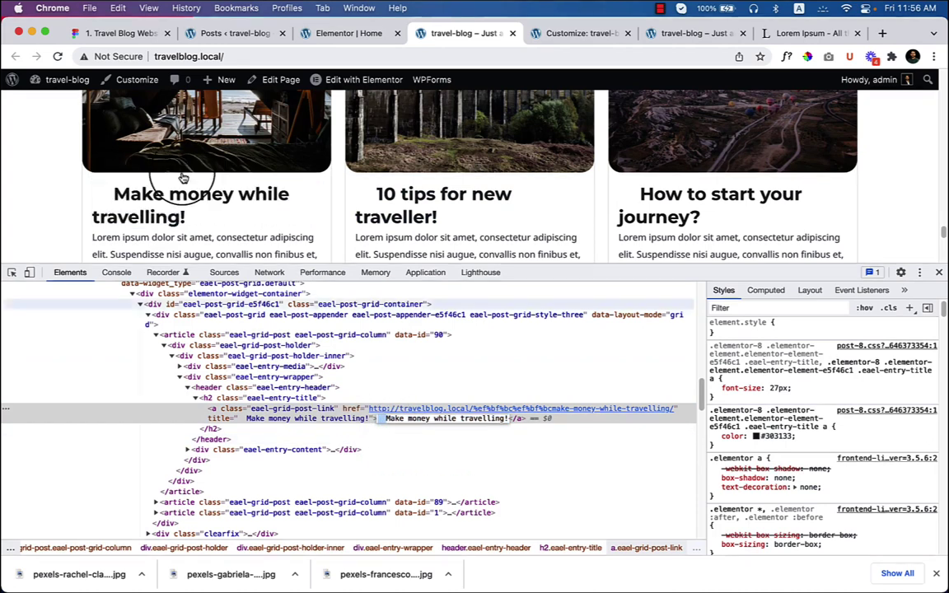
left_click(303, 30)
left_click(239, 33)
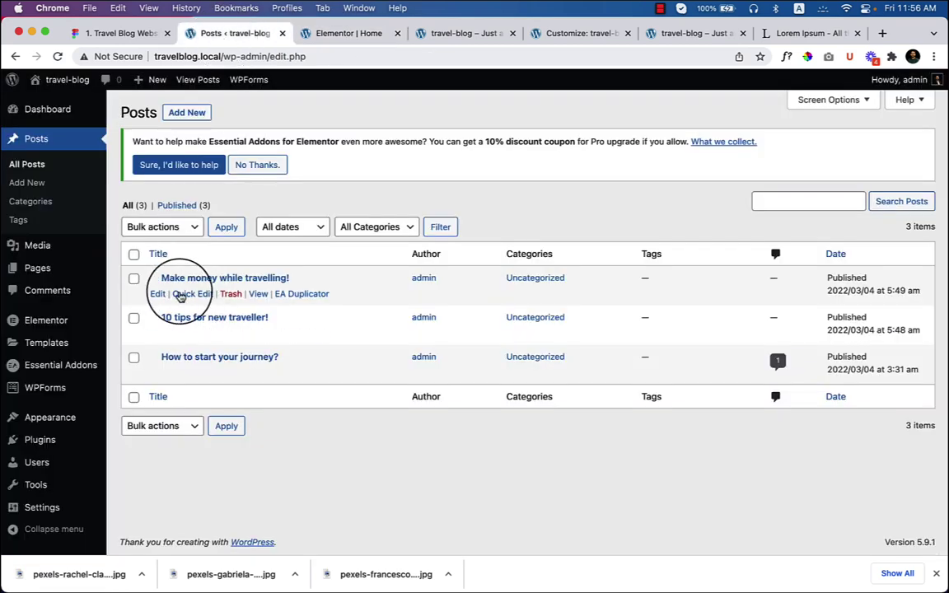
left_click(183, 294)
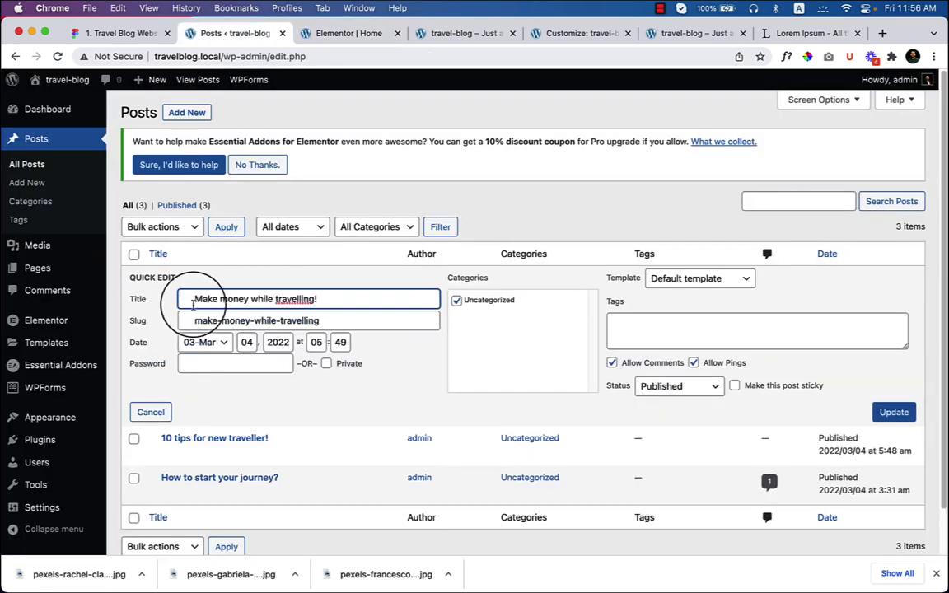
left_click_drag(195, 299, 169, 309)
key("BackSpace")
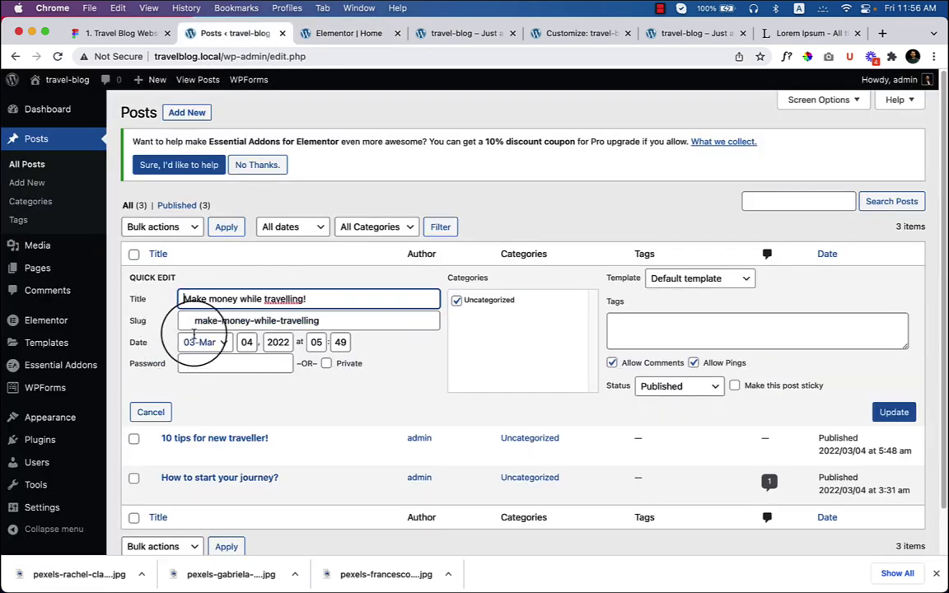
left_click(184, 322)
left_click(892, 414)
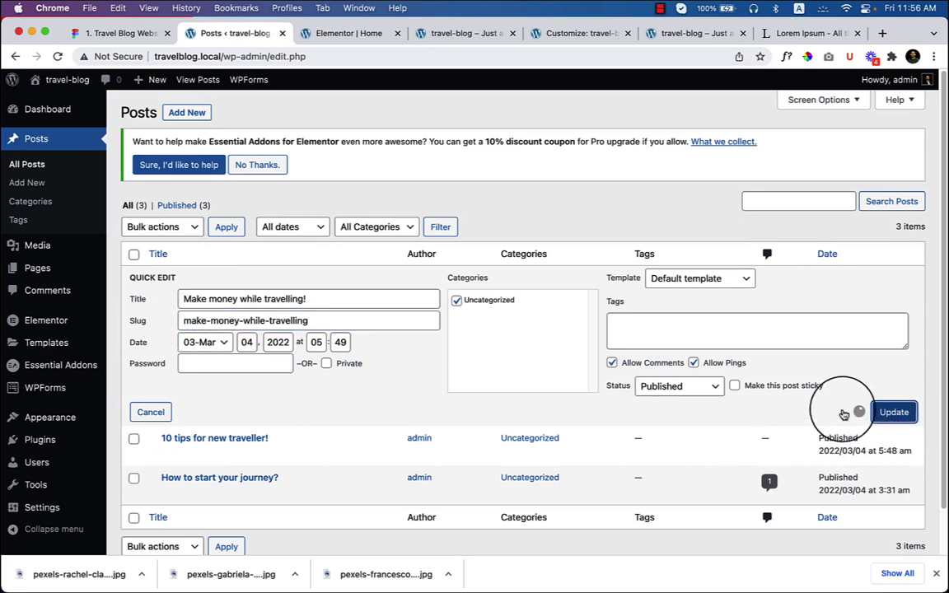
Remove the leading spaces from the '10 tips for new traveller!' and 'How to start your journey?' titles
left_click(186, 333)
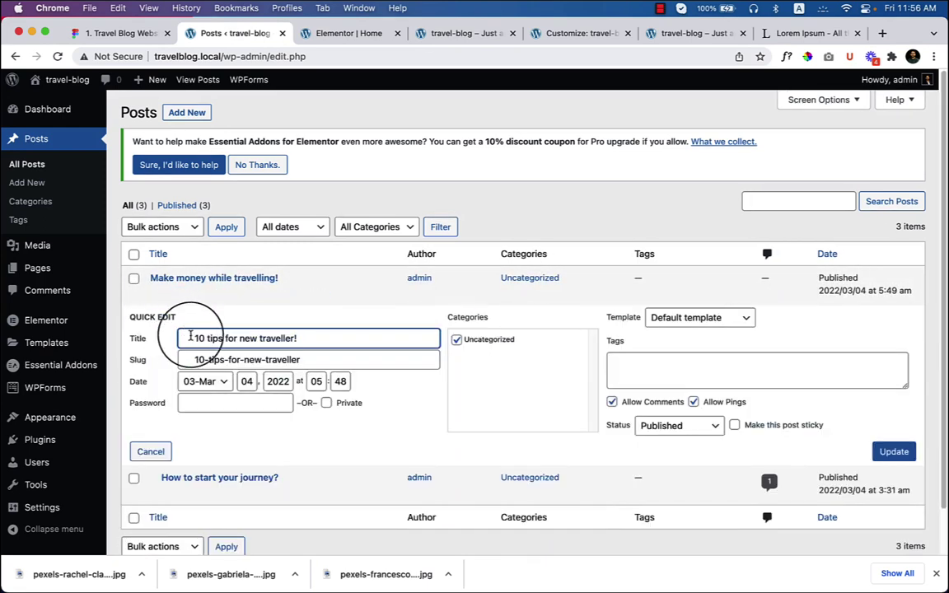
key("BackSpace")
left_click(142, 357)
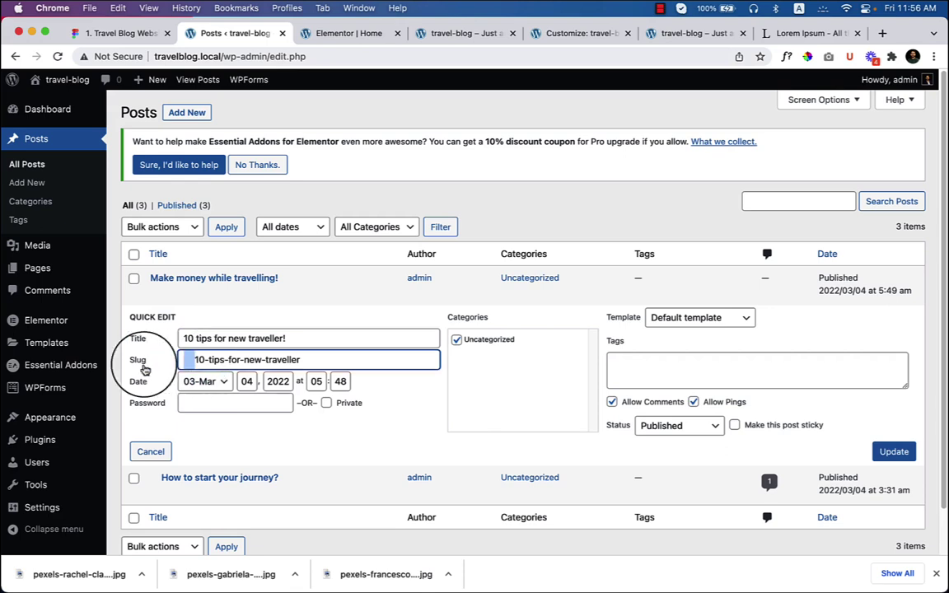
left_click(894, 451)
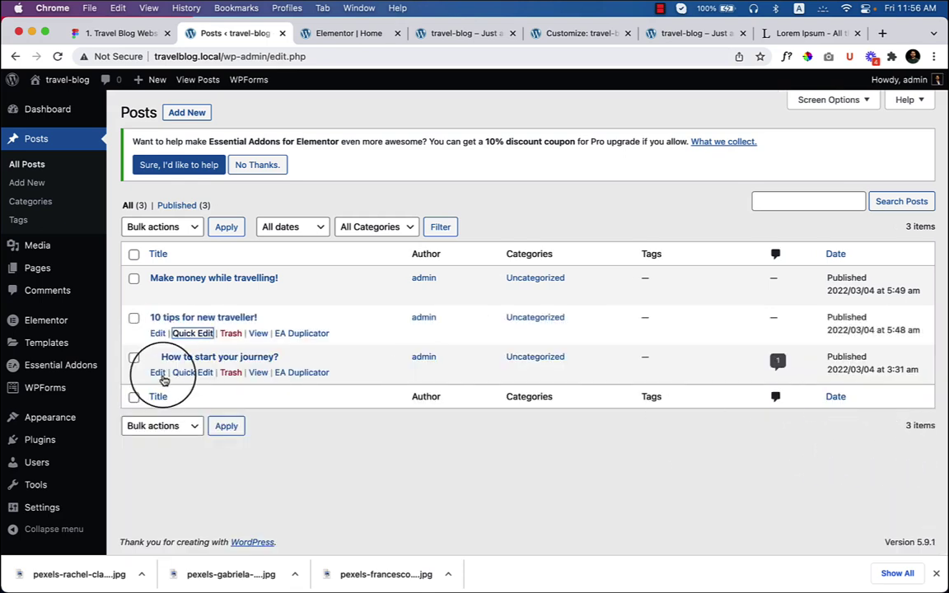
left_click(193, 372)
key("BackSpace")
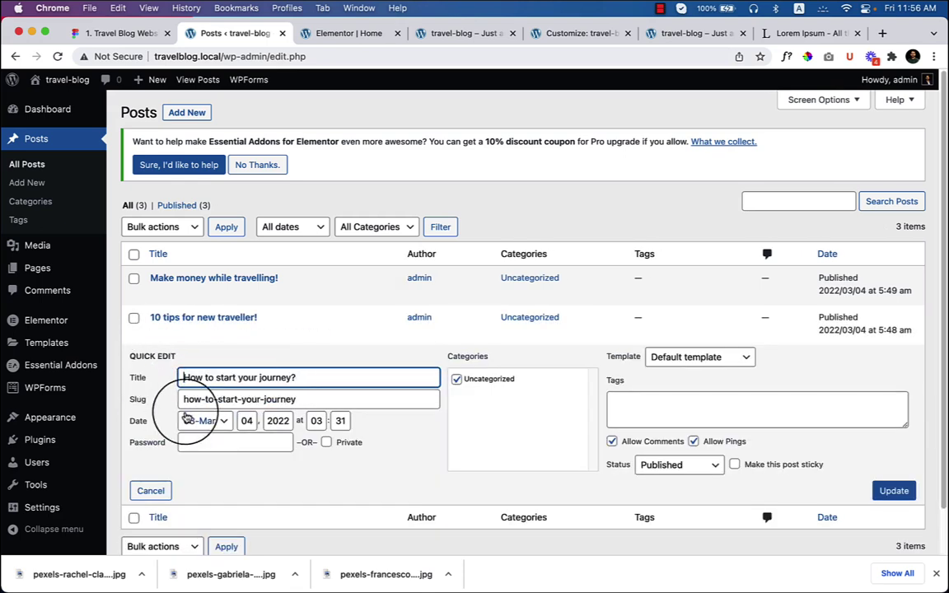
left_click(894, 492)
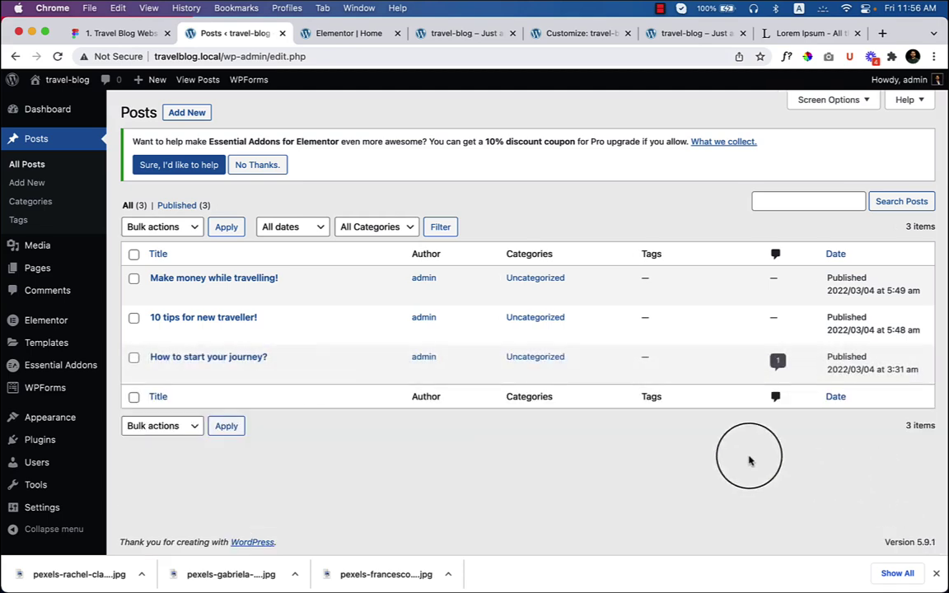
left_click(466, 35)
Reload the homepage to confirm the titles are fixed and close DevTools
left_click(58, 56)
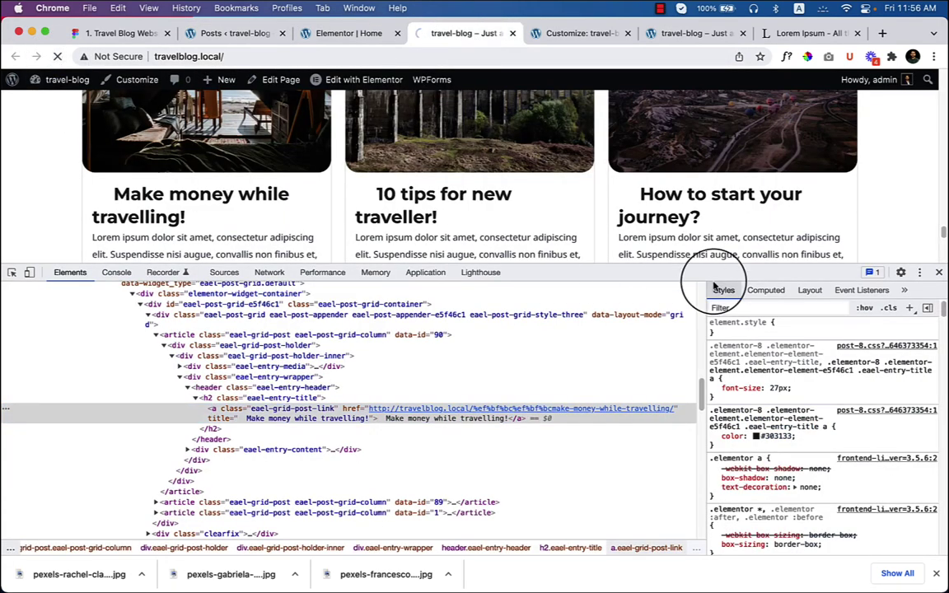
left_click(939, 273)
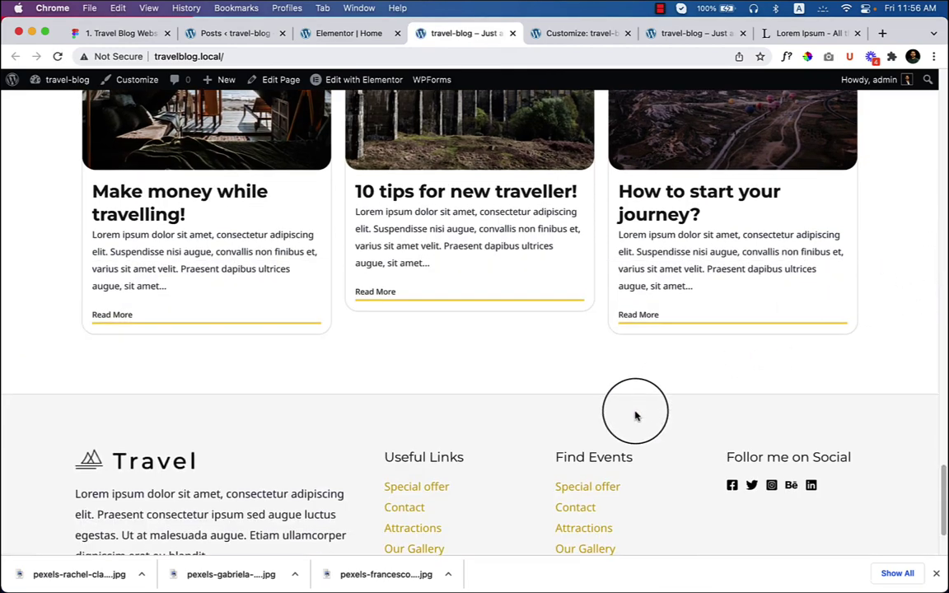
scroll(636, 415, "up", 2)
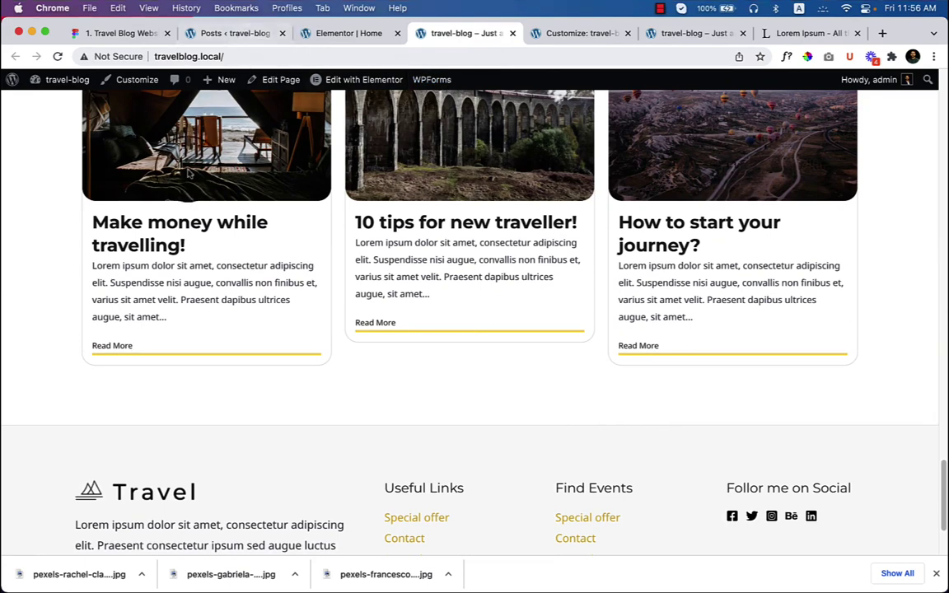
Compare the page with the Figma design, then reload the Elementor editor
left_click(229, 33)
left_click(83, 33)
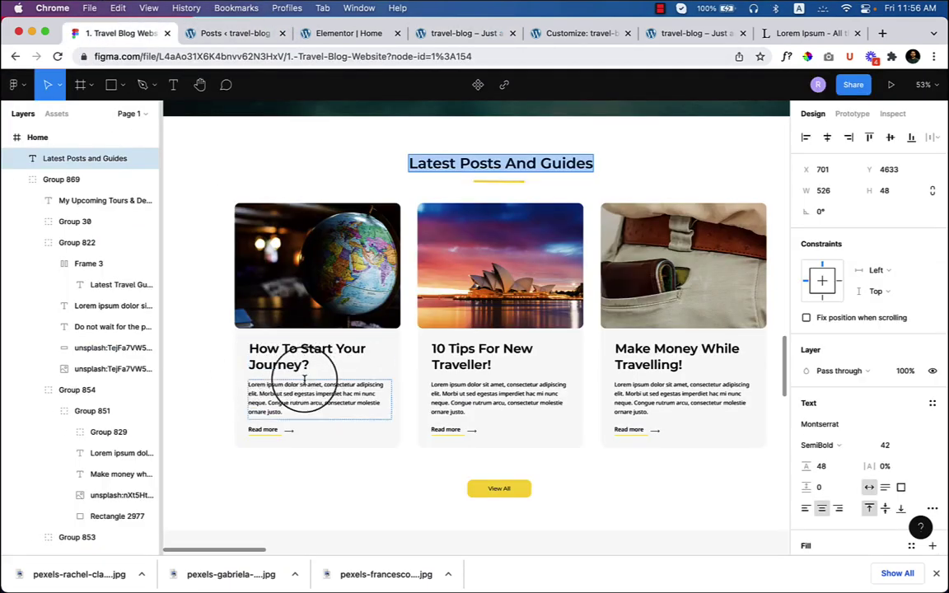
left_click(333, 34)
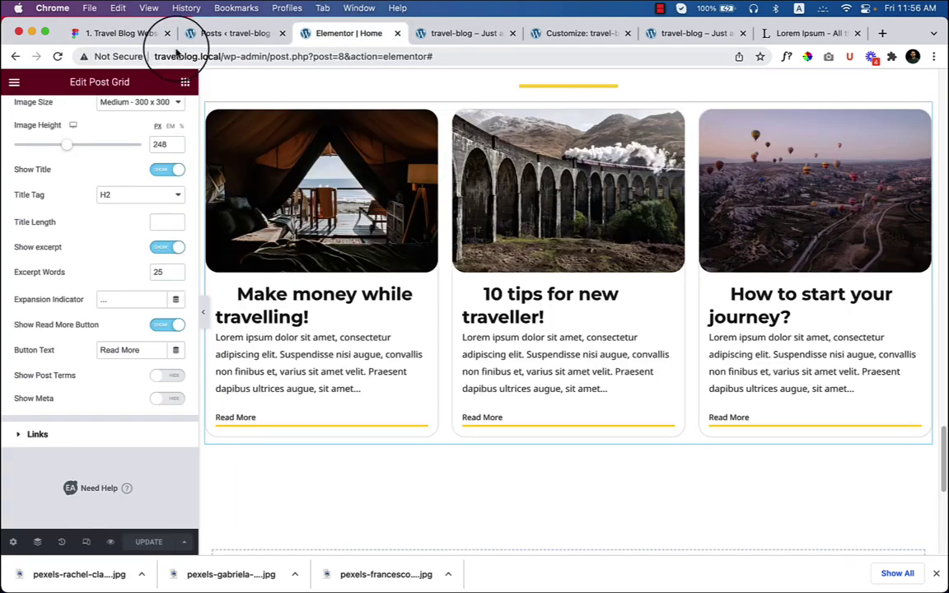
left_click(59, 56)
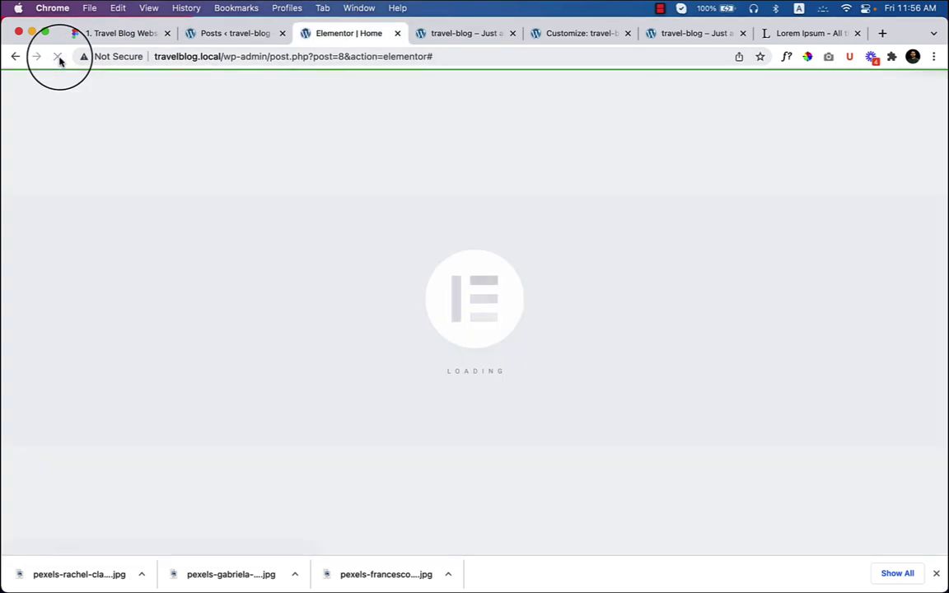
Scroll to the Latest Posts grid, edit the Post Grid widget and show its Style settings
scroll(600, 445, "down", 10)
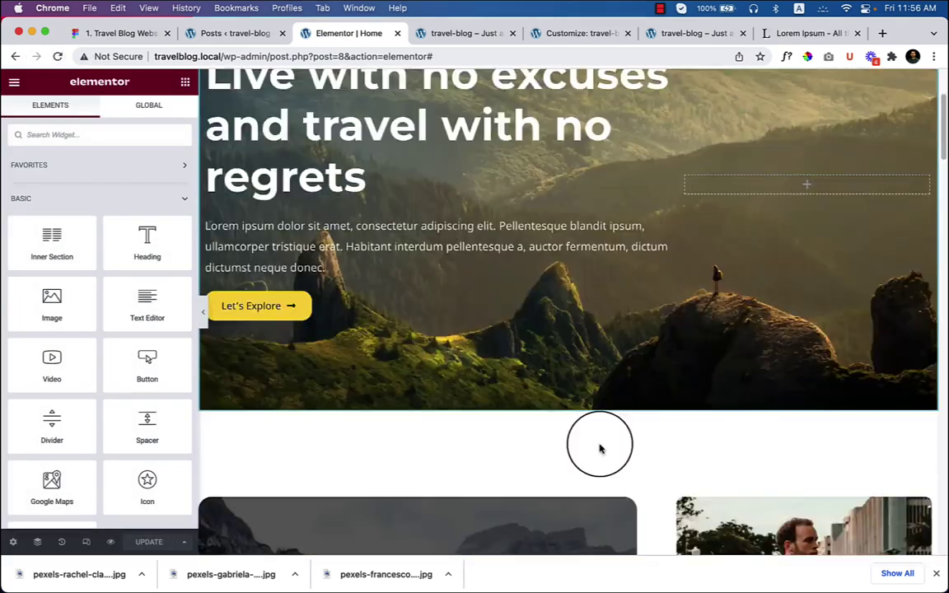
scroll(601, 450, "down", 15)
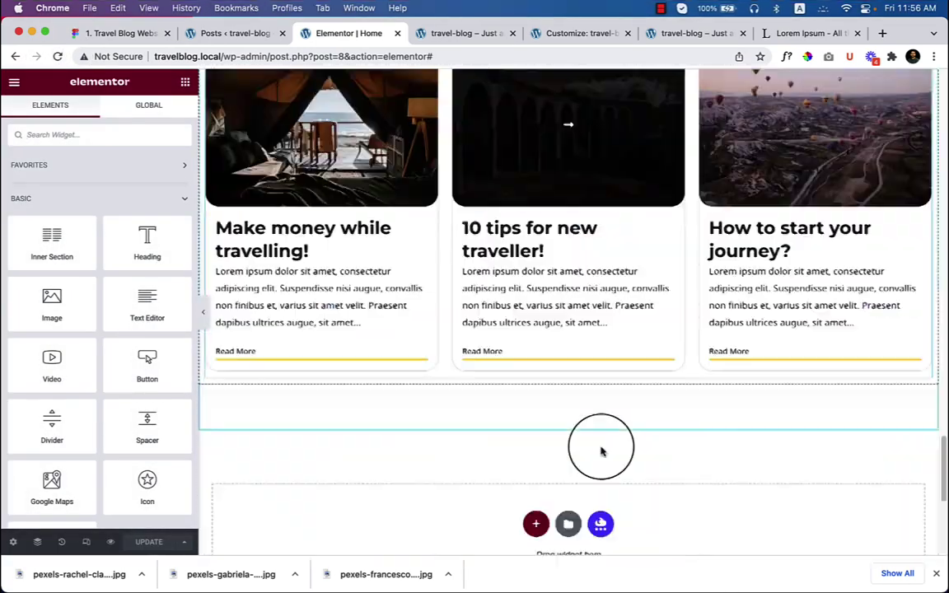
scroll(601, 450, "up", 10)
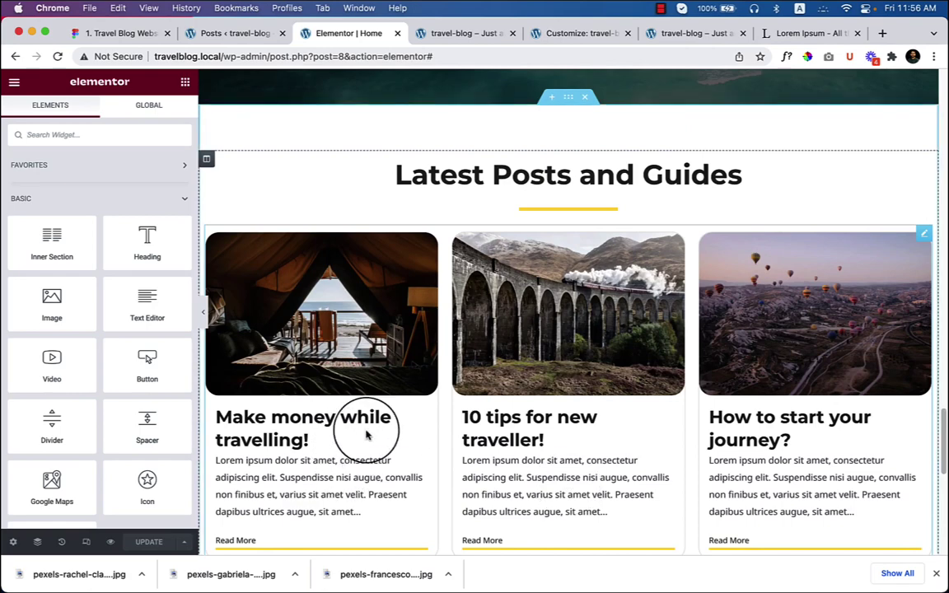
left_click(923, 237)
scroll(63, 464, "down", 3)
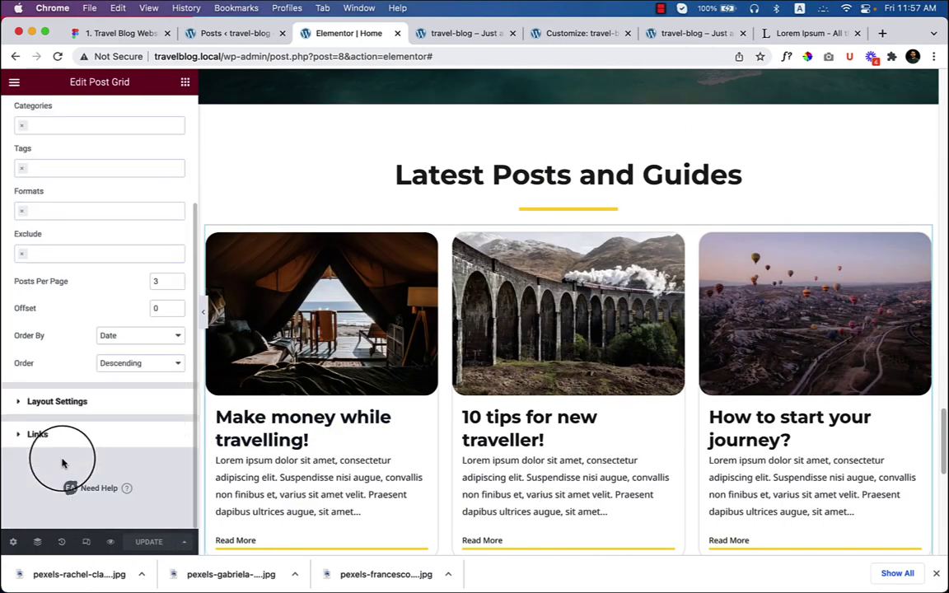
scroll(127, 269, "up", 5)
left_click(100, 113)
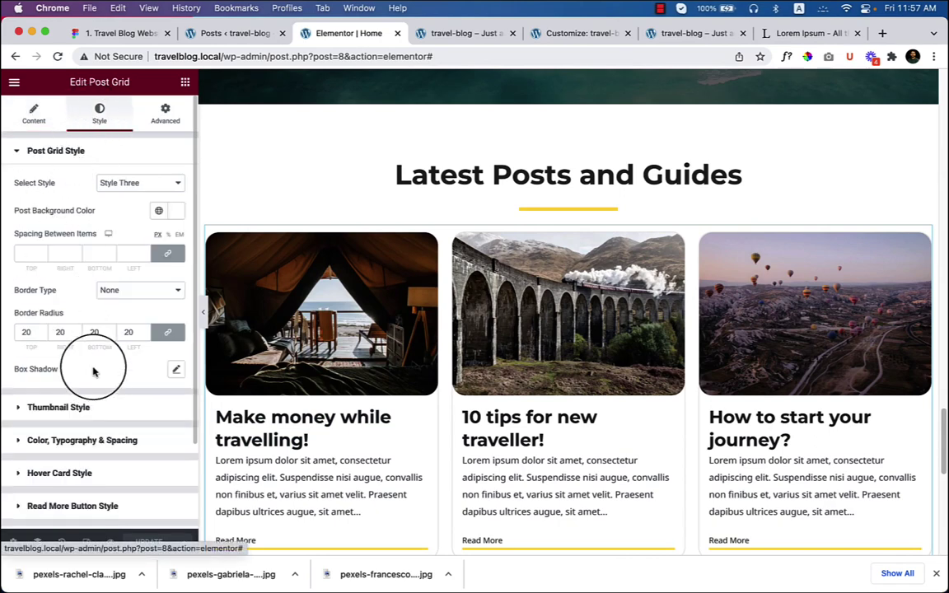
scroll(363, 485, "down", 1)
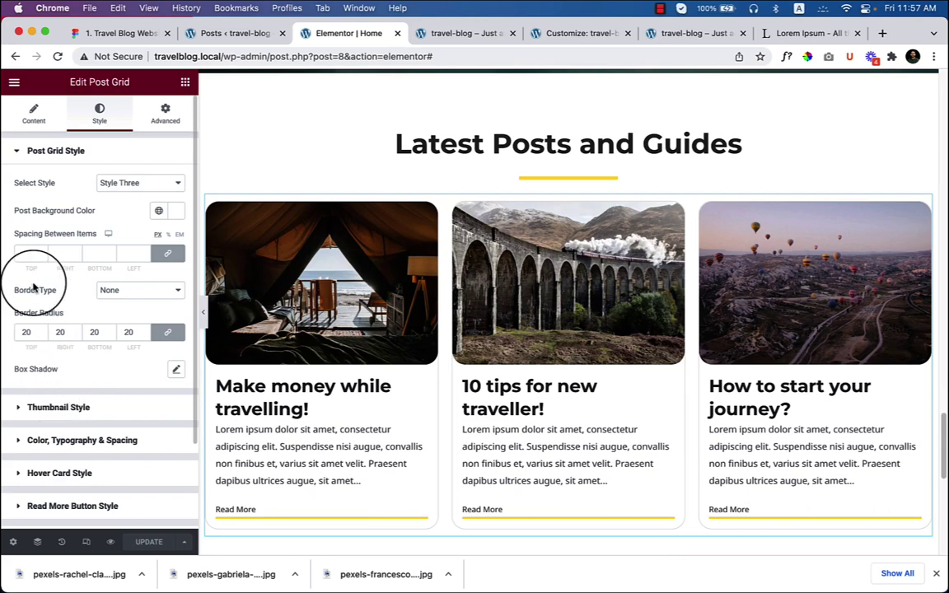
Unlink the post title margin values and give the titles a 30 bottom margin, then preview
left_click(75, 443)
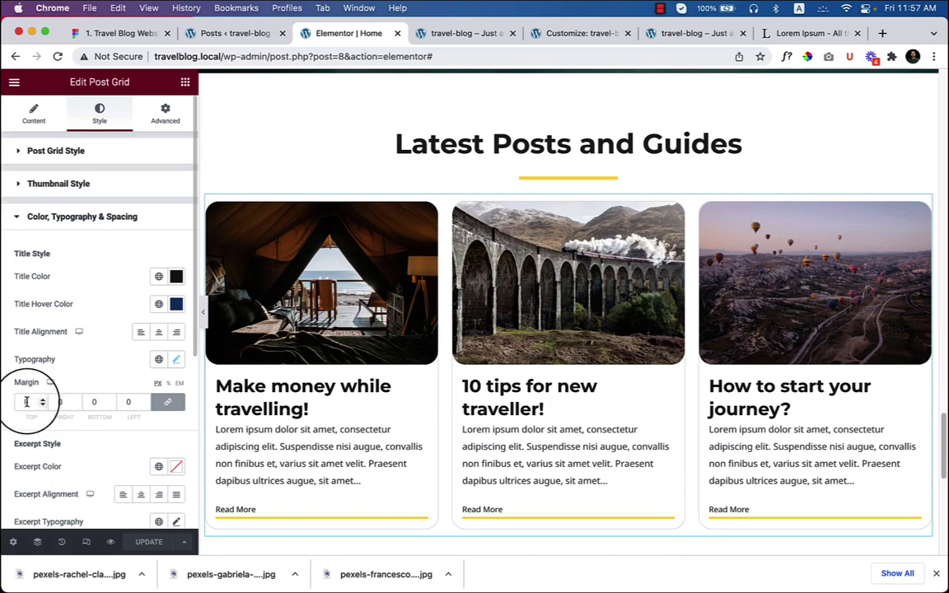
left_click(58, 403)
type("30")
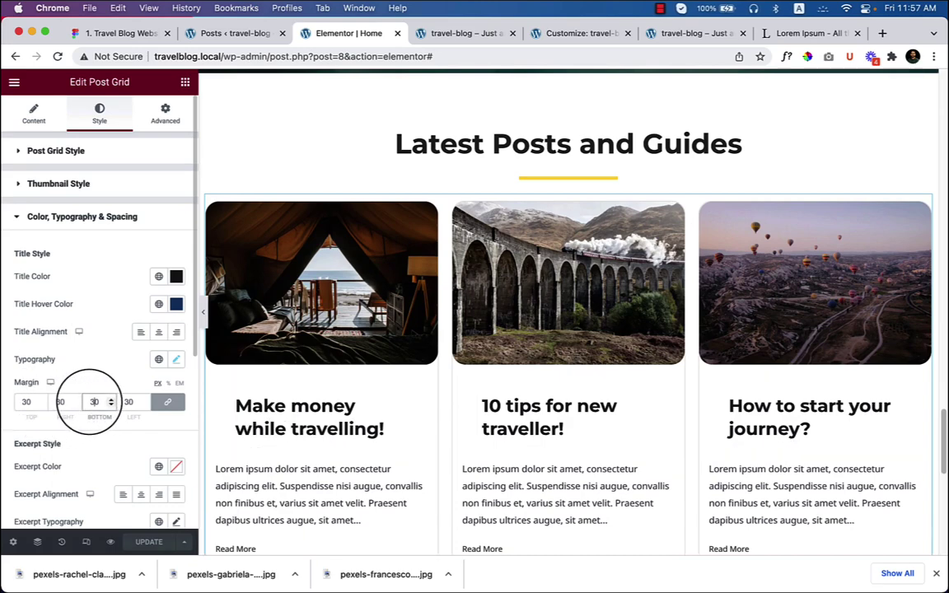
key("ctrl+z")
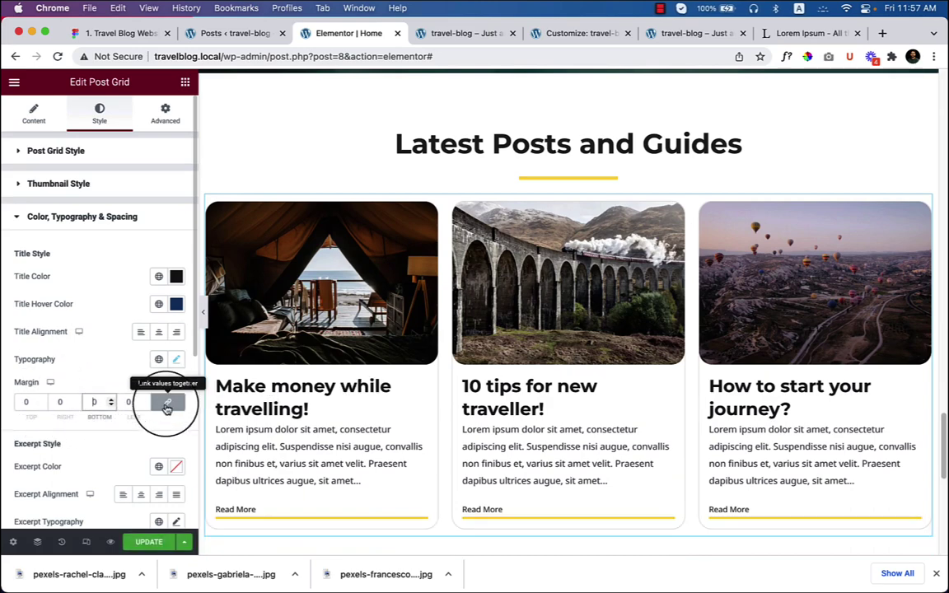
left_click(167, 402)
type("30")
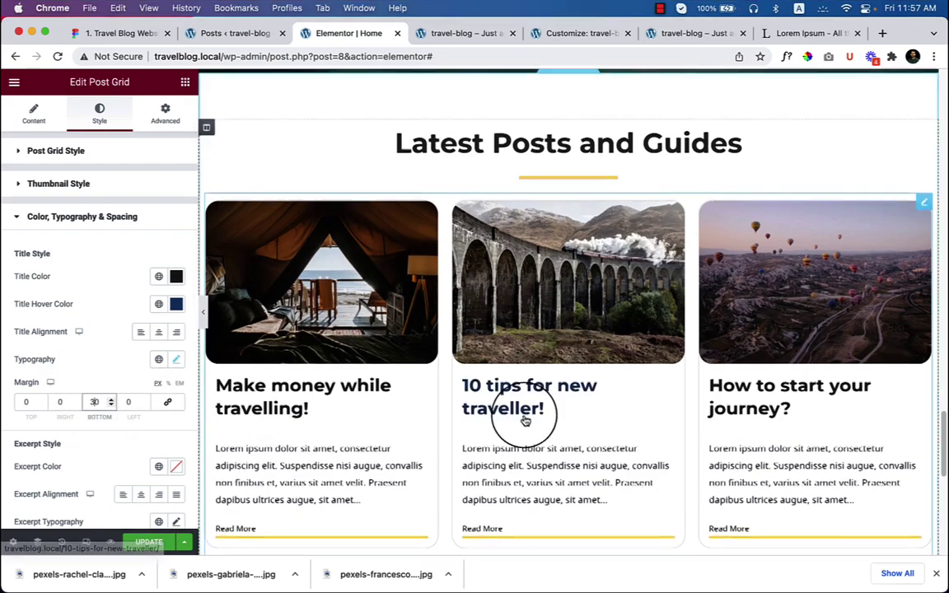
scroll(511, 428, "down", 1)
scroll(604, 413, "down", 3)
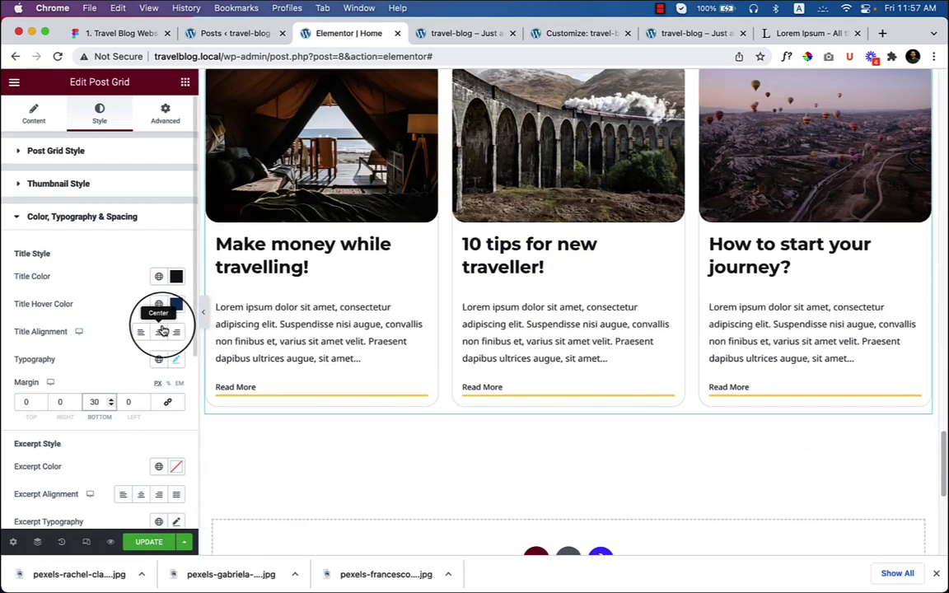
left_click(203, 312)
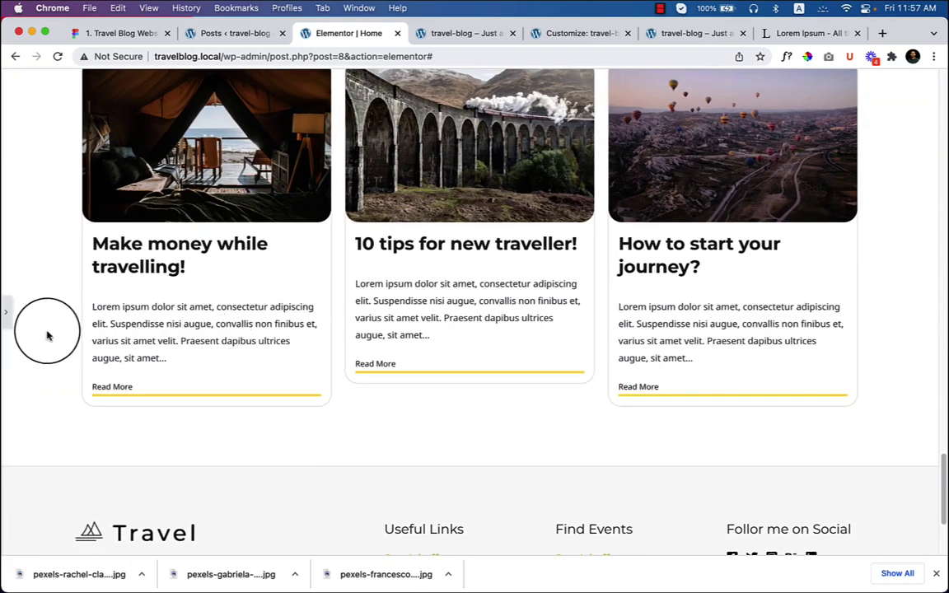
left_click(7, 318)
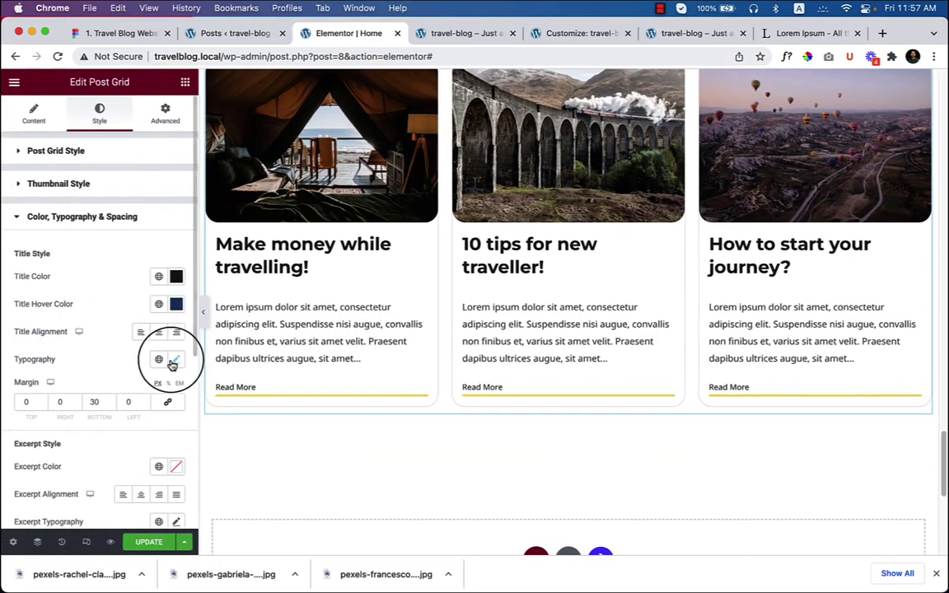
Enlarge the post title font size to 34 and preview the grid
left_click(176, 359)
left_click_drag(39, 463, 40, 465)
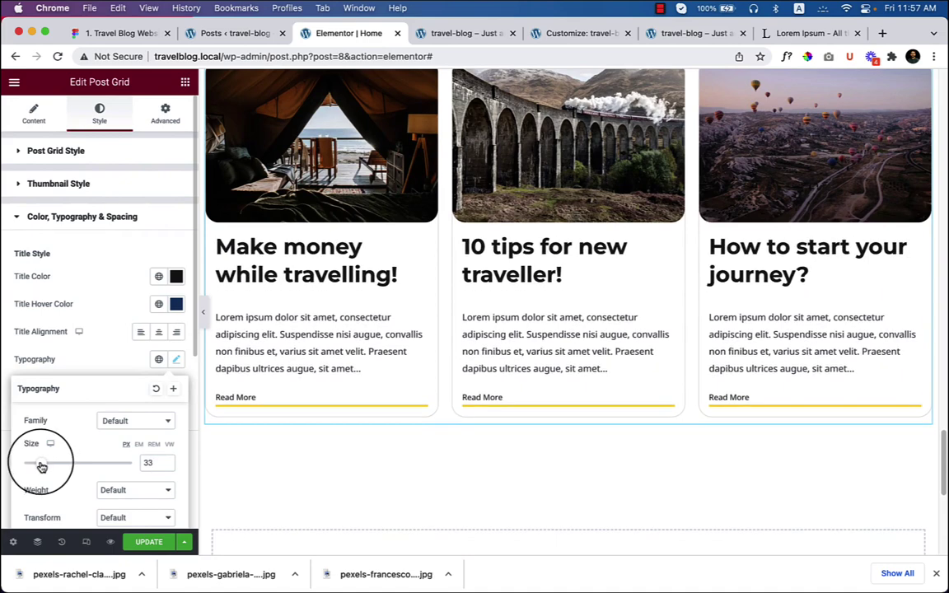
left_click(168, 462)
left_click(203, 312)
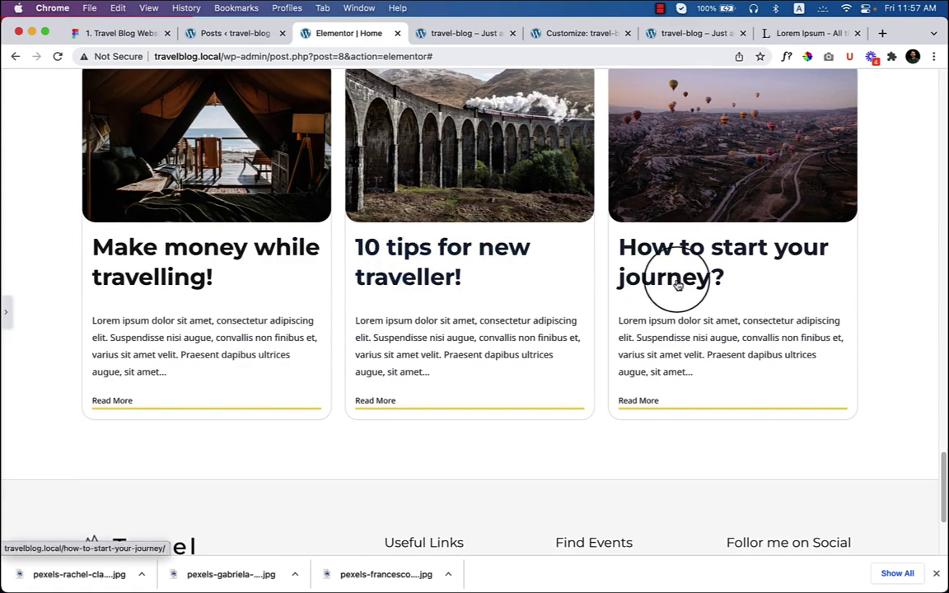
left_click(6, 317)
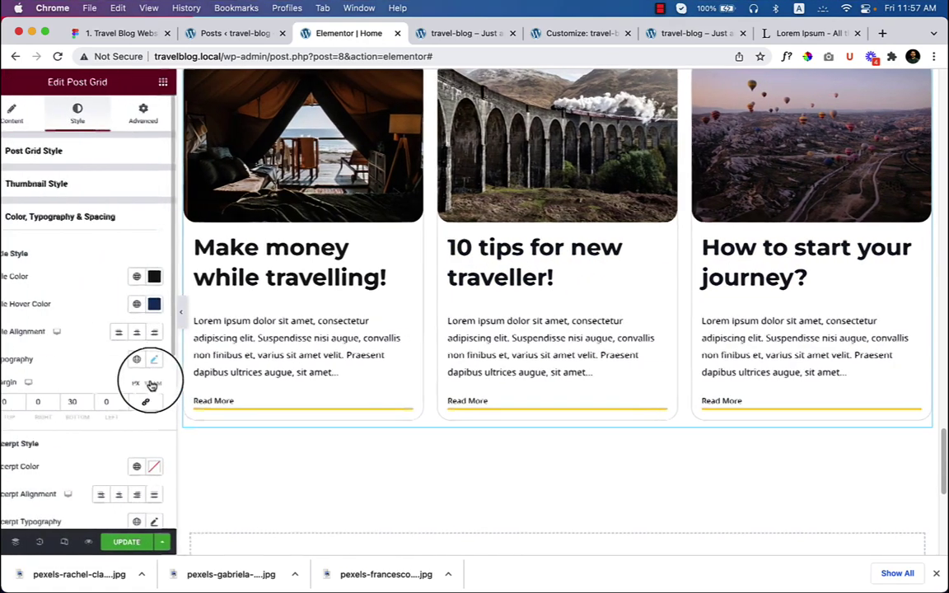
Step the post title bottom margin down from 30 to 22
left_click(109, 406)
left_click(110, 405)
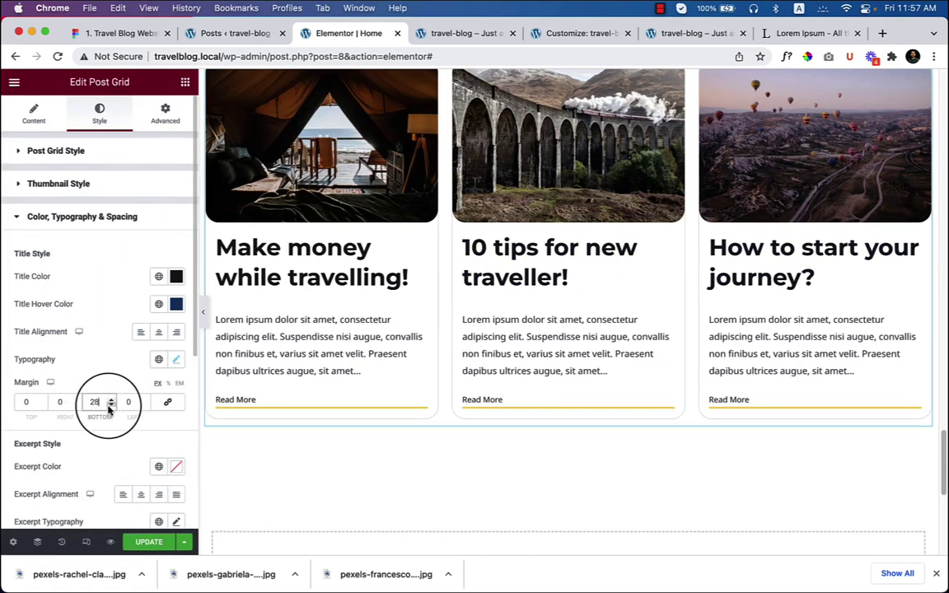
left_click(110, 405)
left_click(110, 405)
left_click(109, 406)
left_click(110, 405)
left_click(110, 400)
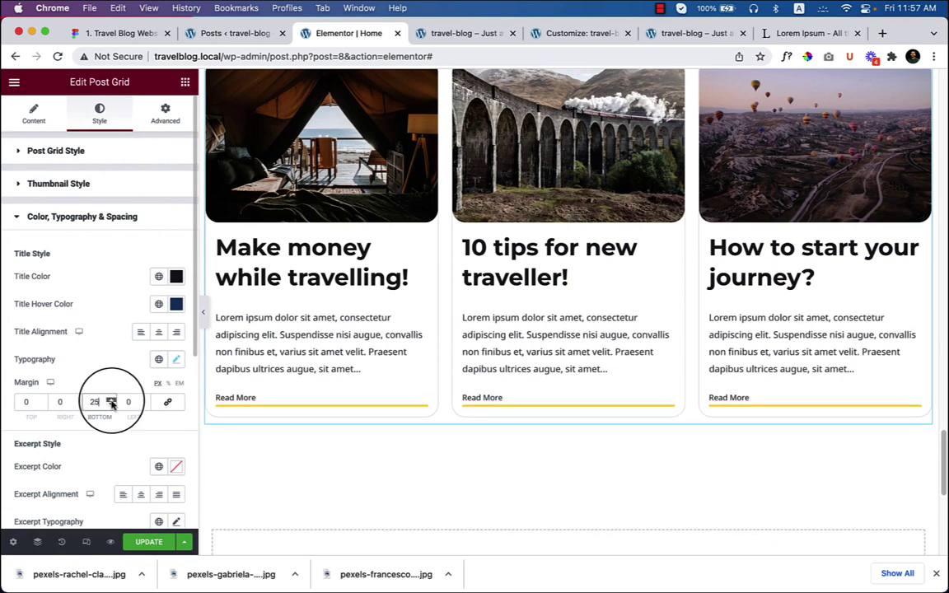
left_click(111, 406)
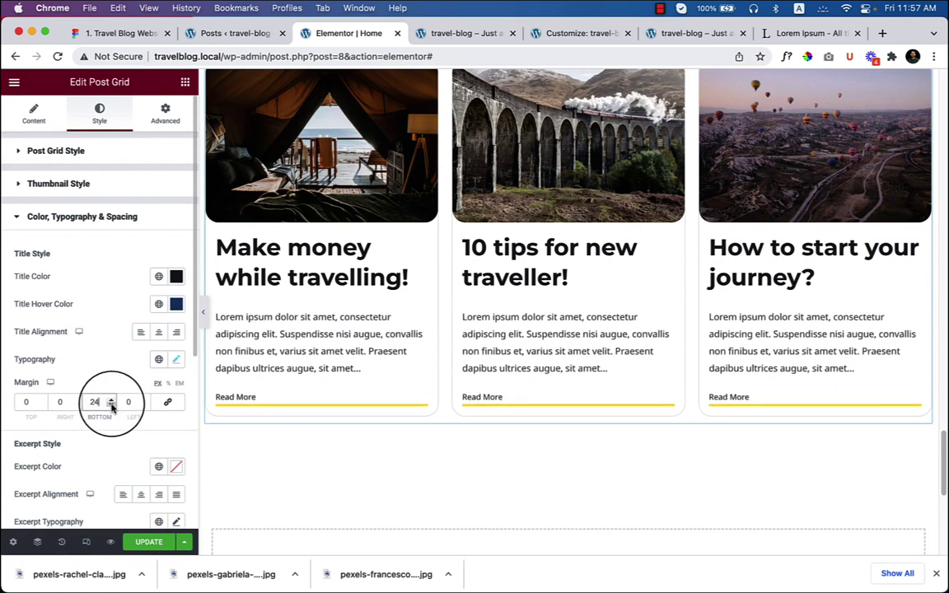
left_click(111, 406)
left_click(111, 406)
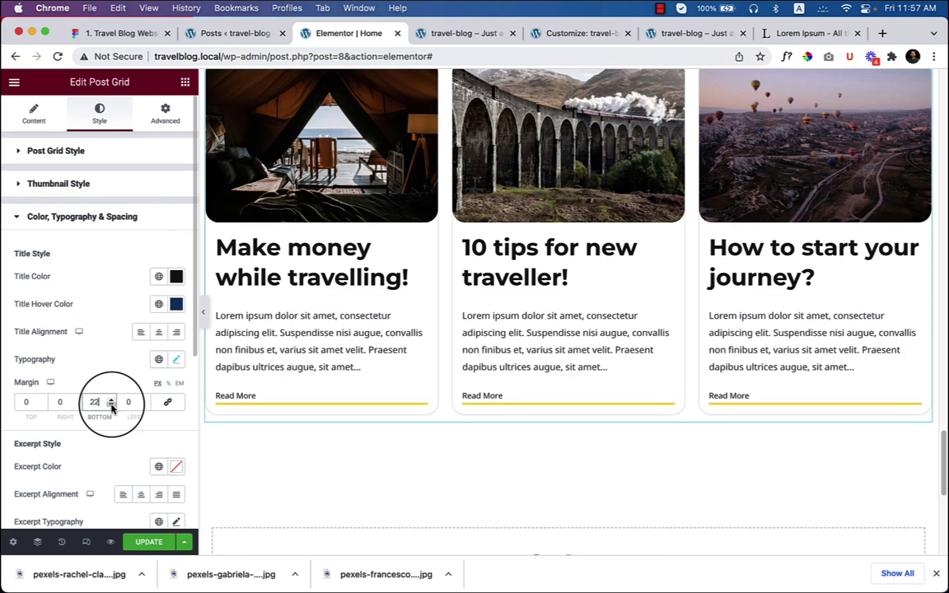
scroll(101, 462, "down", 5)
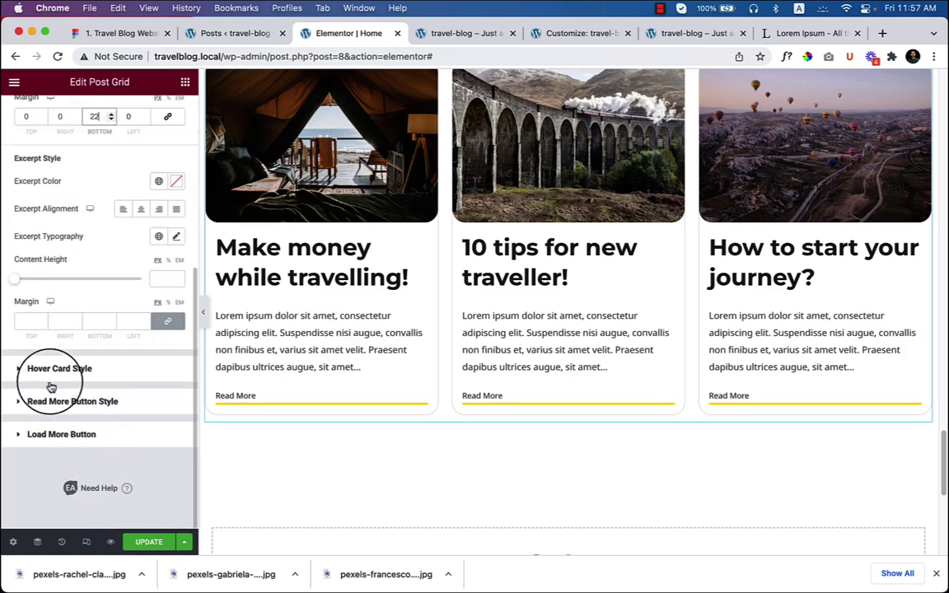
Set the Read More links' bottom margin to 20
left_click(32, 402)
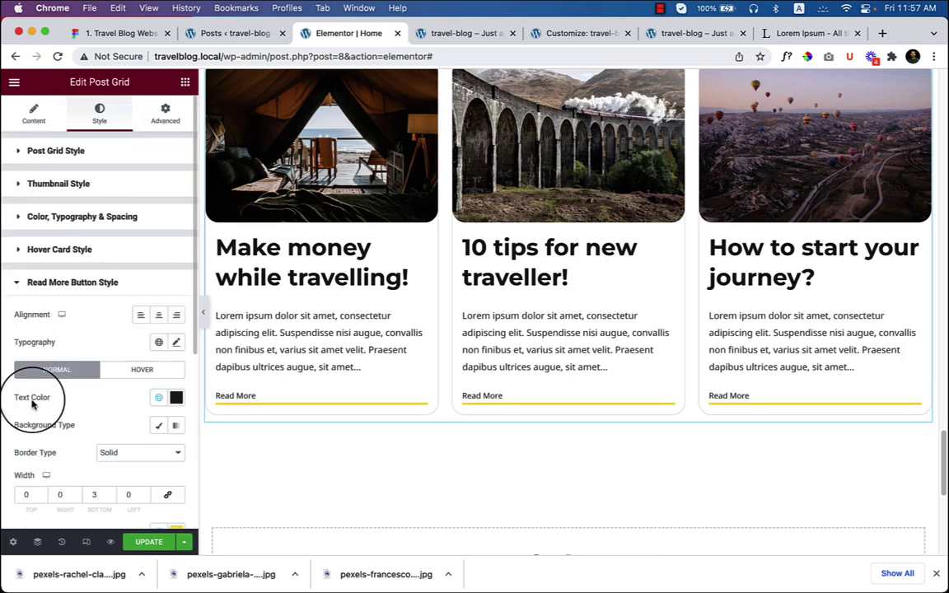
scroll(99, 454, "down", 5)
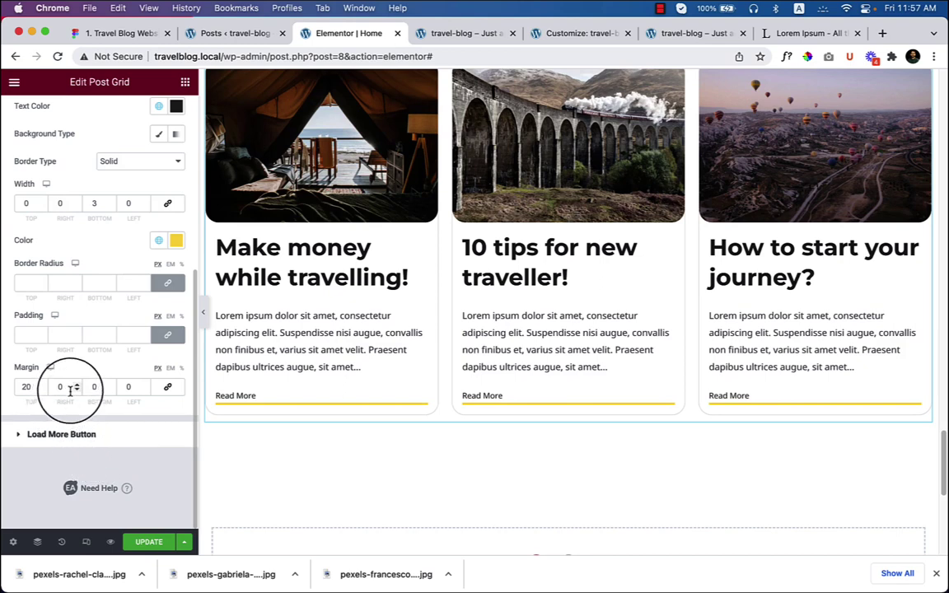
double_click(93, 388)
type("30")
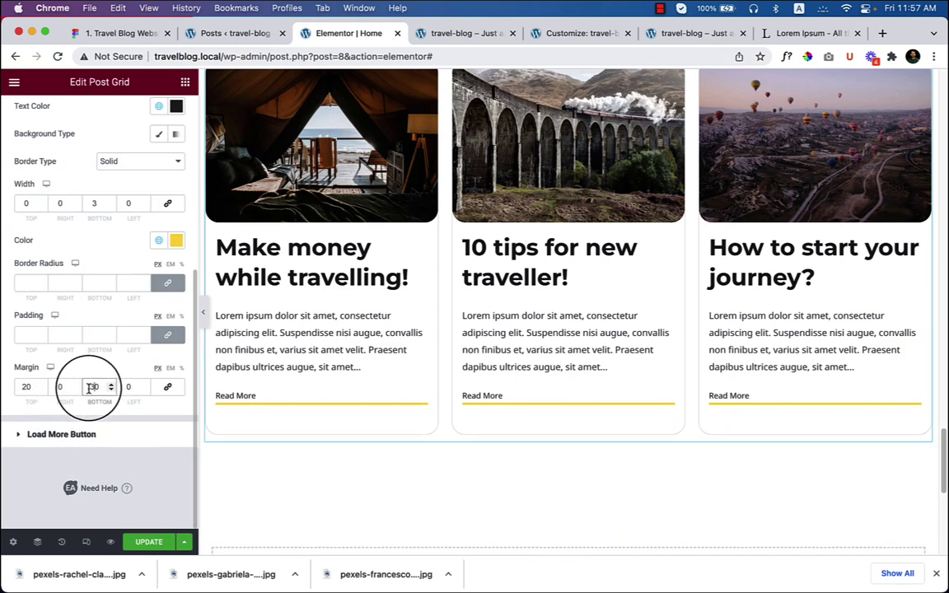
double_click(94, 388)
type("20")
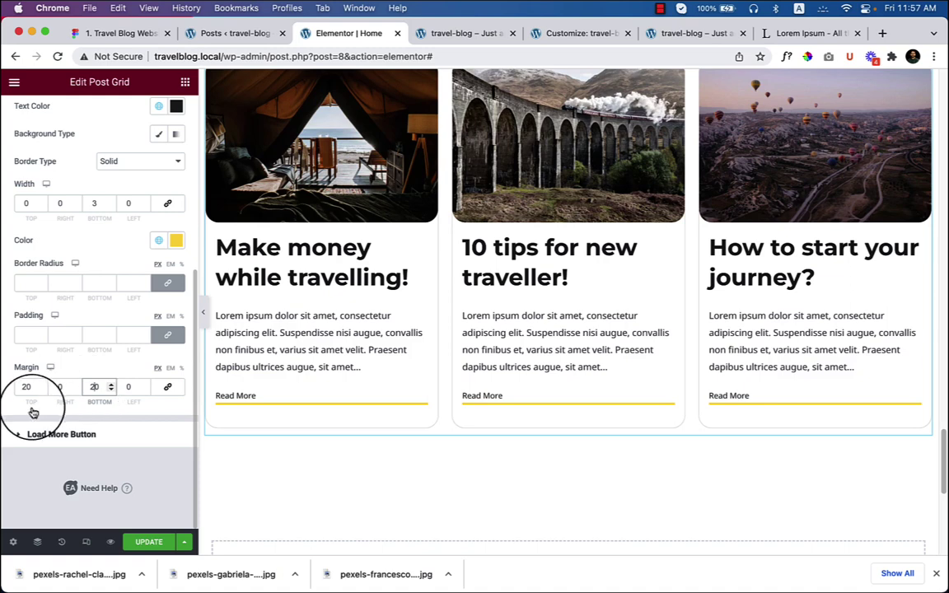
Thin the Read More underline to 2 px and save the page
left_click(96, 204)
type("2")
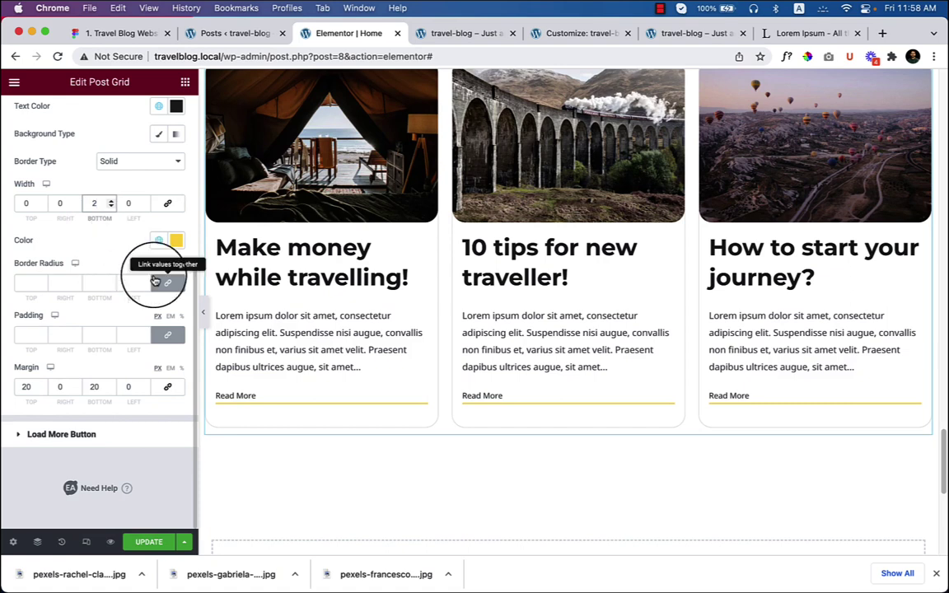
left_click(147, 542)
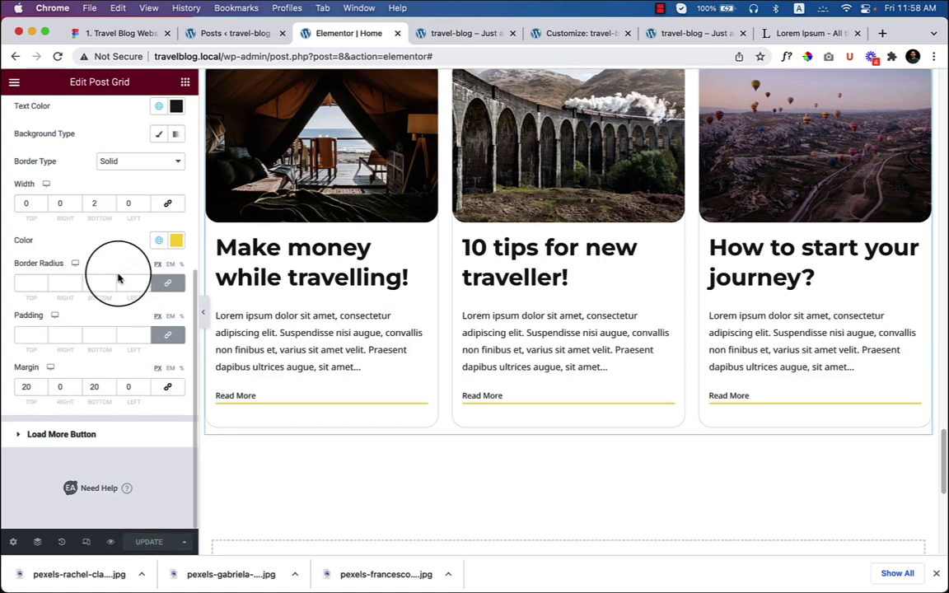
scroll(118, 280, "up", 10)
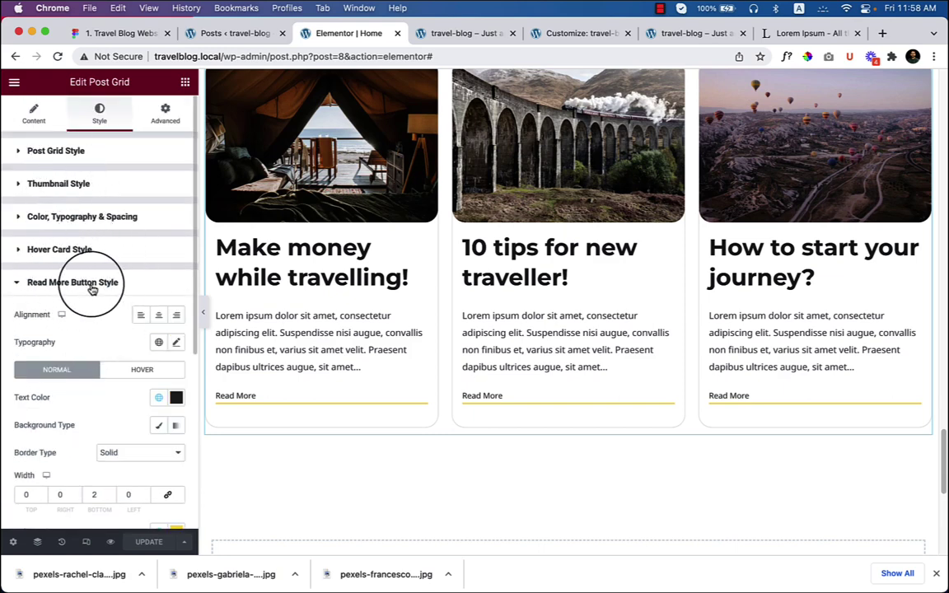
left_click(63, 224)
scroll(114, 425, "down", 5)
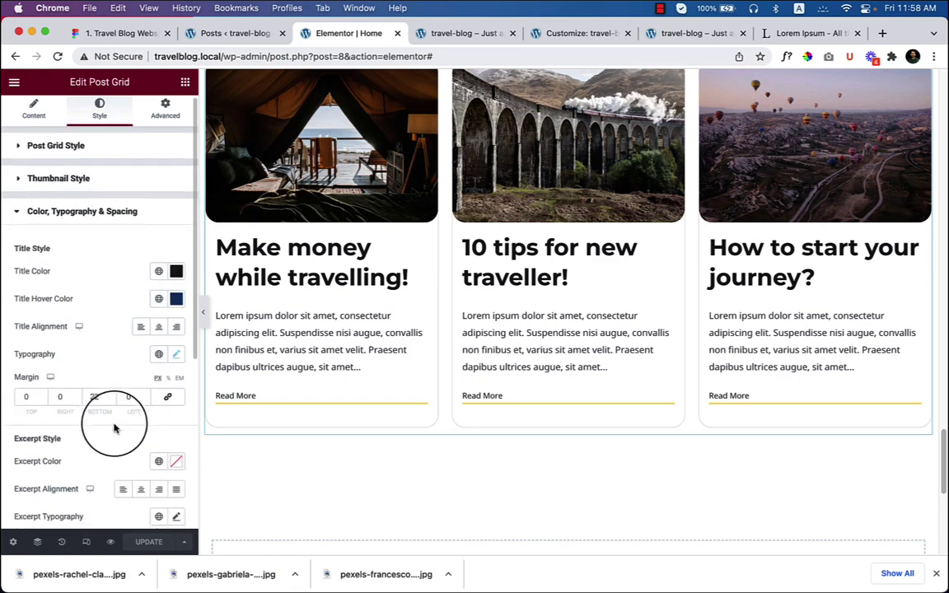
Try global and custom background colours for the post cards
scroll(103, 420, "down", 5)
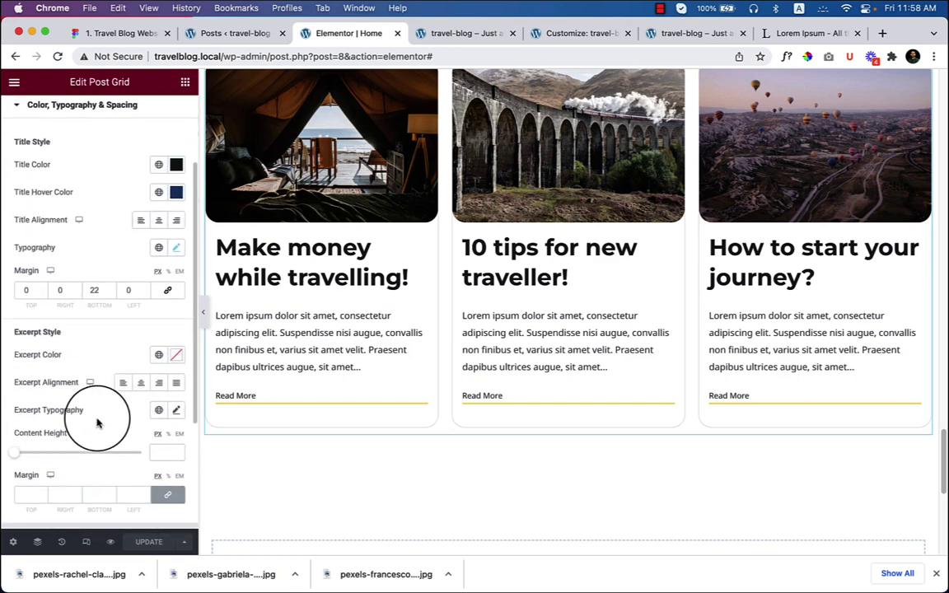
scroll(94, 409, "up", 8)
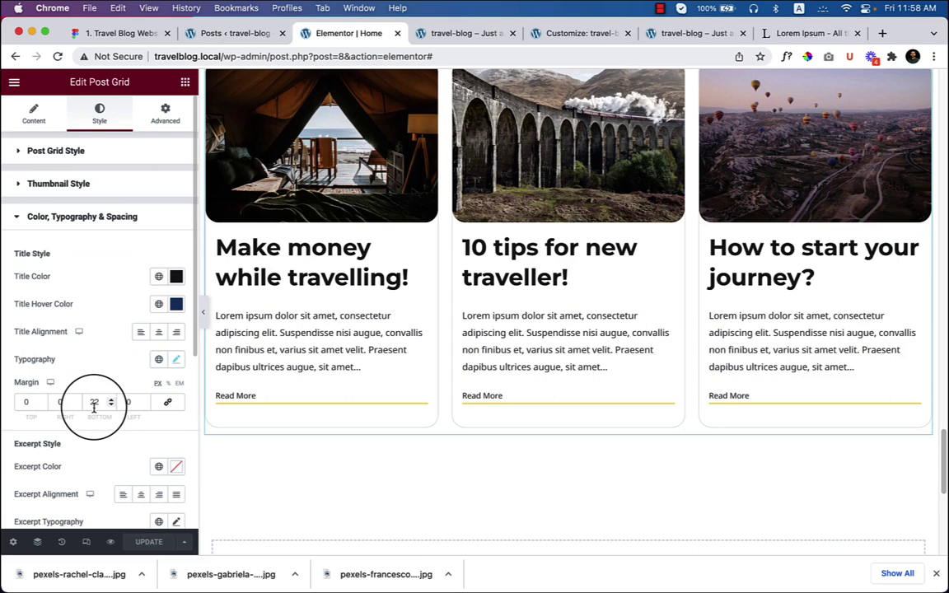
left_click(101, 149)
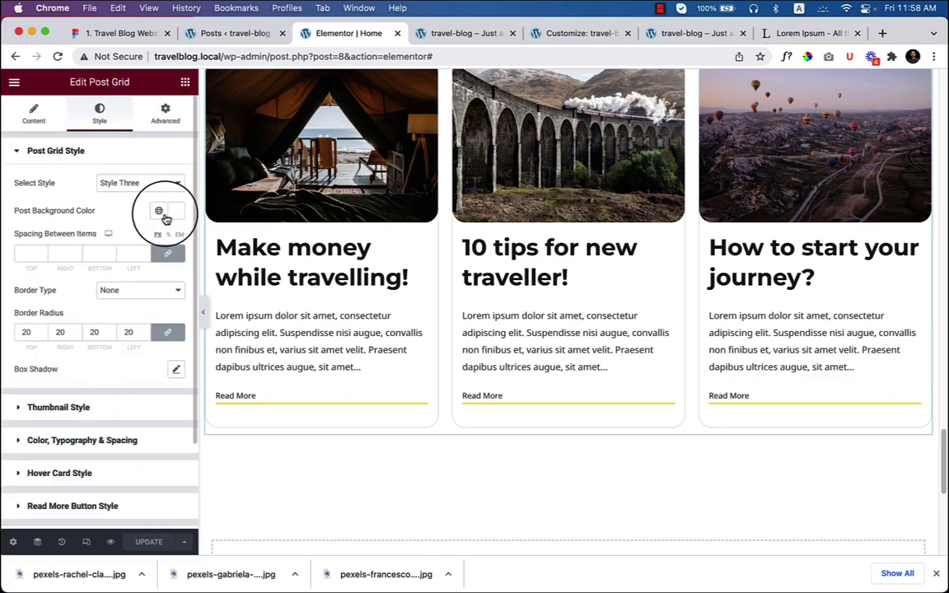
left_click(159, 211)
scroll(70, 360, "down", 4)
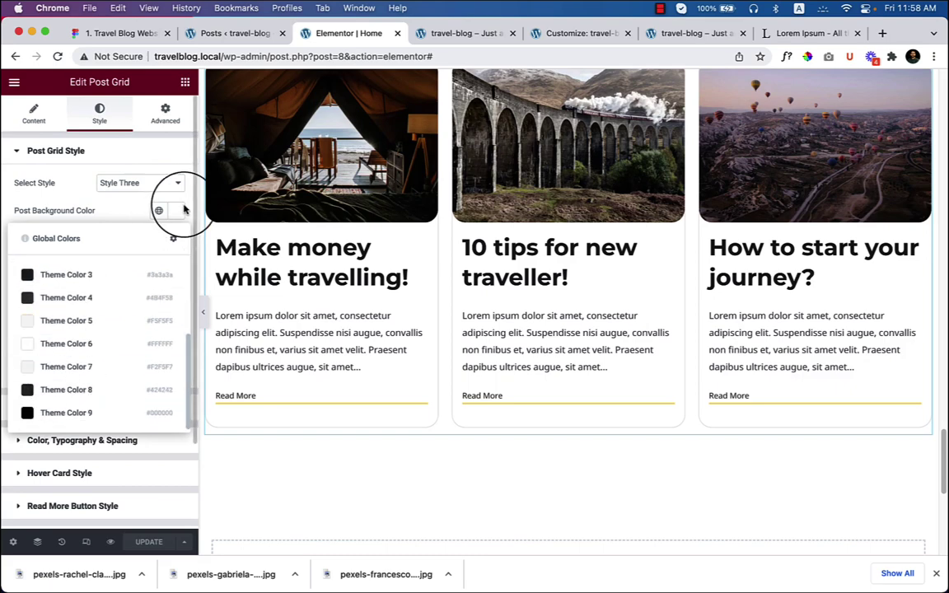
left_click(175, 210)
left_click_drag(42, 290, 30, 268)
Copy the FAFAFA fill from the Figma card rectangle and apply it as the card background
left_click(144, 37)
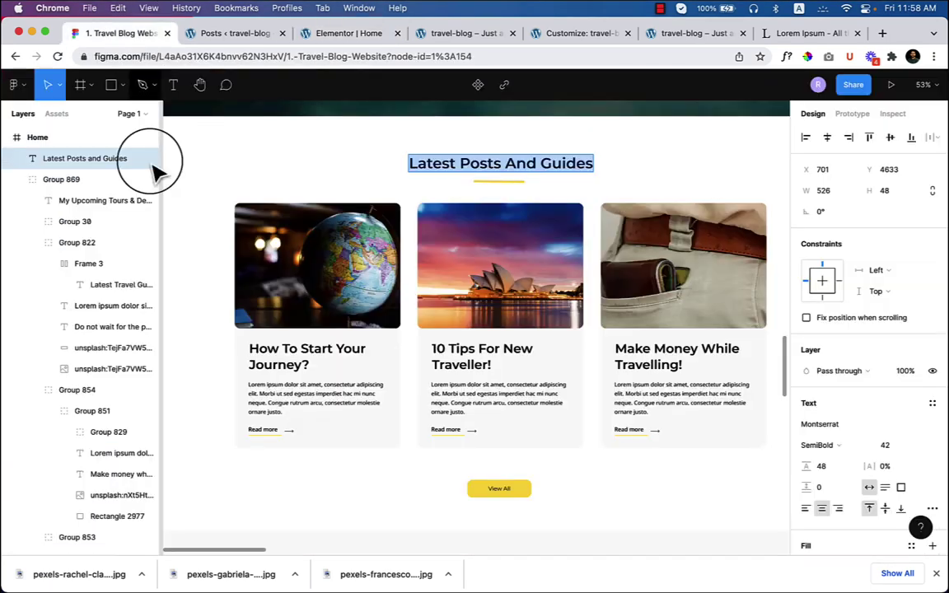
left_click(553, 433)
double_click(558, 447)
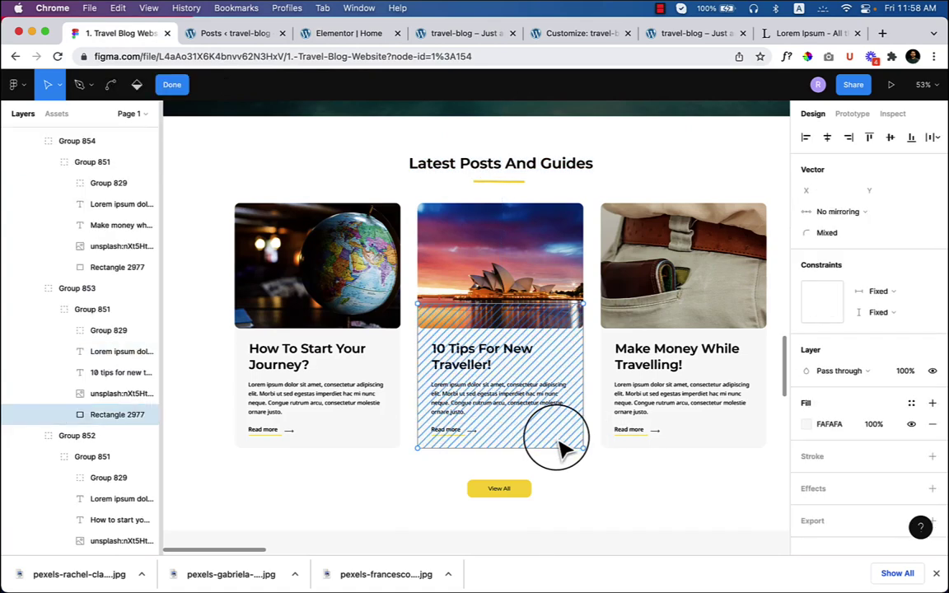
left_click(832, 424)
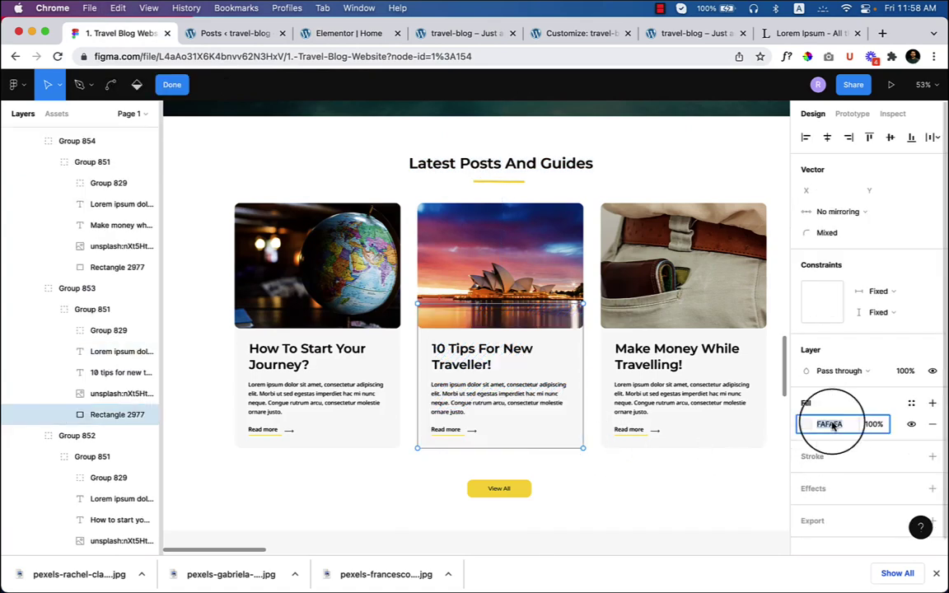
left_click(325, 34)
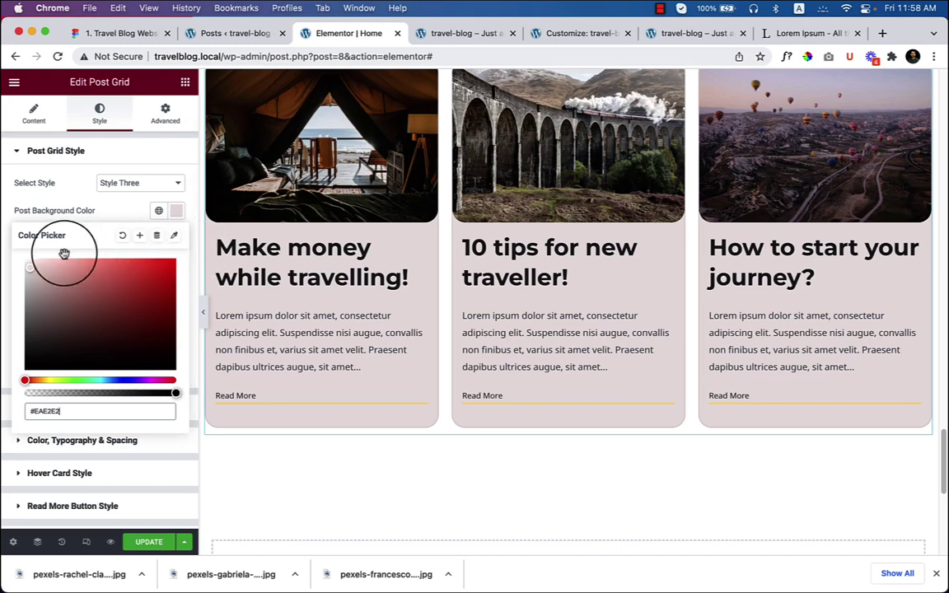
type("#FAFAFA")
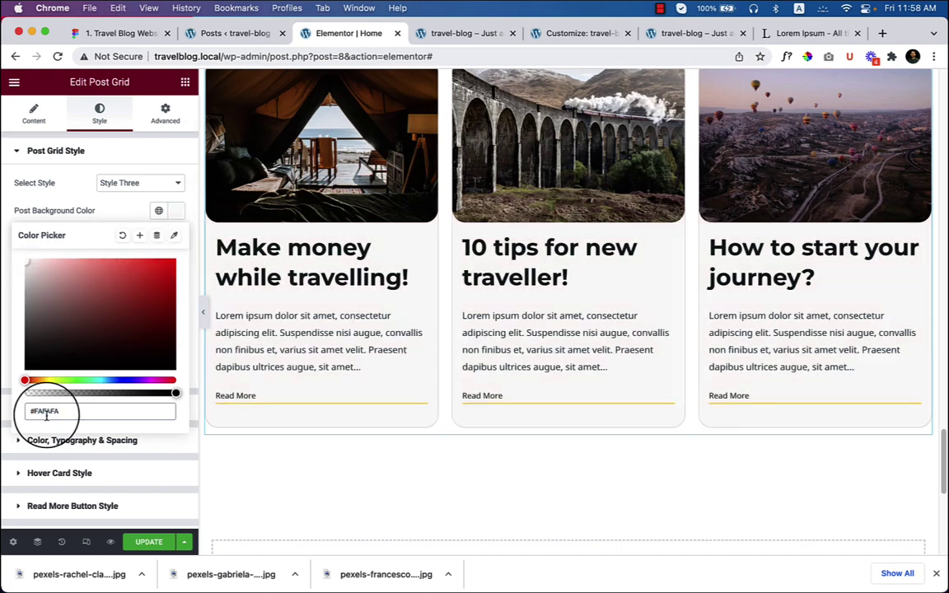
key("Escape")
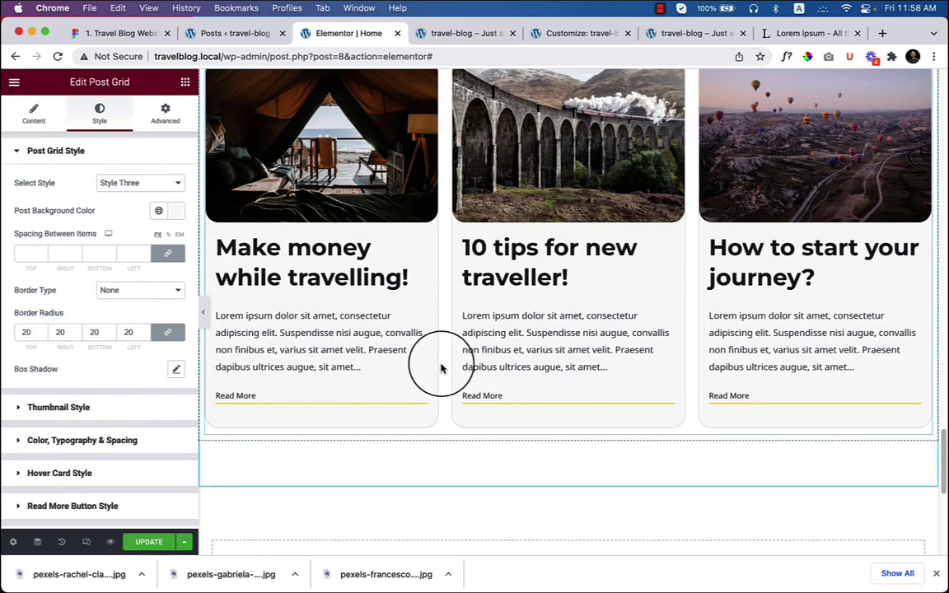
Compare the cards with Figma again and reopen the title and excerpt spacing settings
left_click(105, 37)
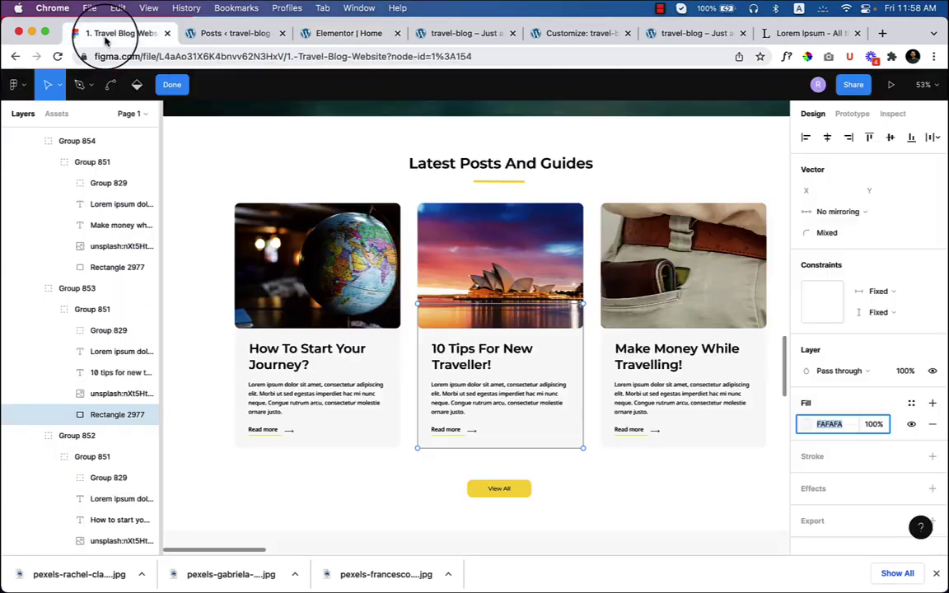
left_click(344, 34)
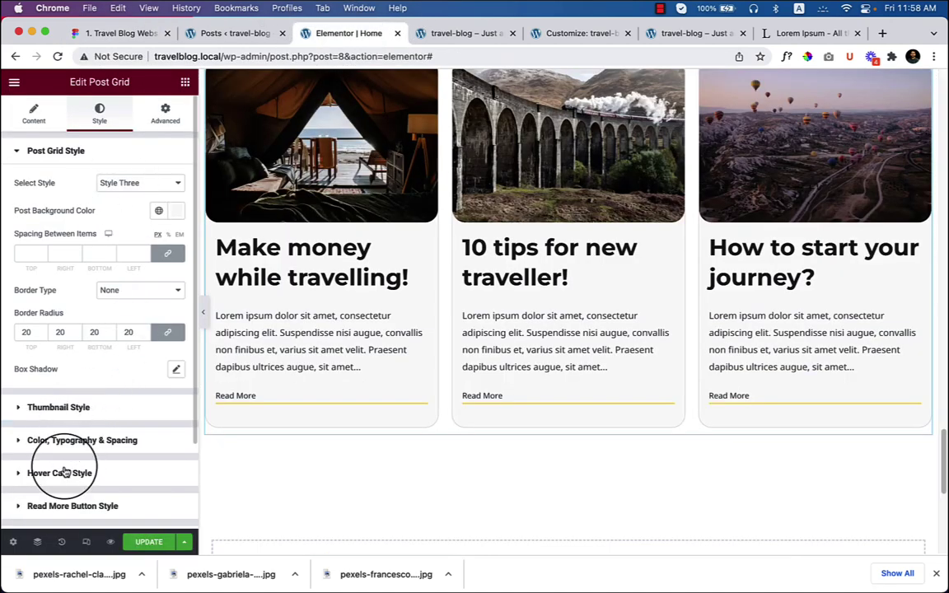
left_click(62, 442)
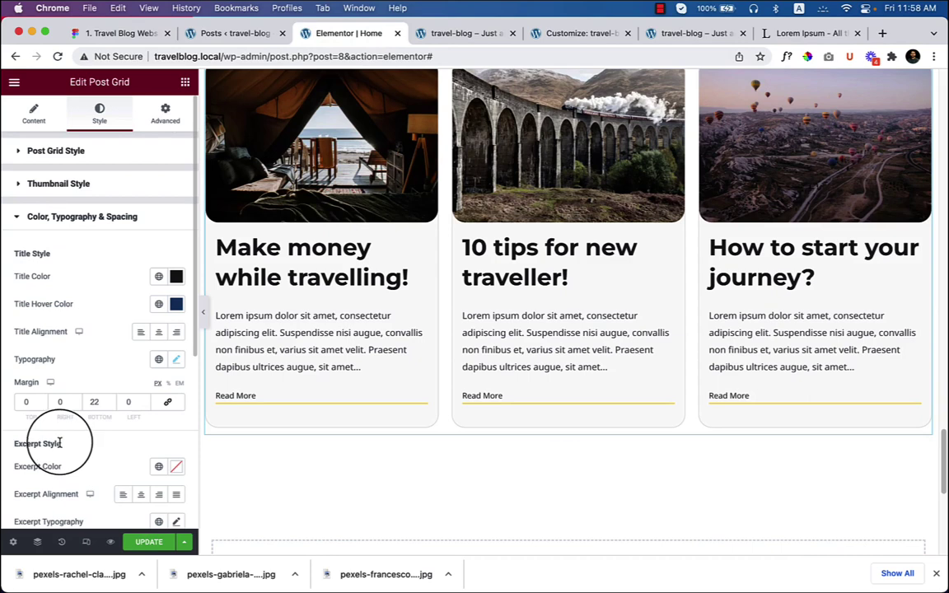
scroll(83, 450, "down", 2)
scroll(81, 449, "up", 2)
Give the post cards a Solid border with 0 width on all sides, then preview the page
left_click(57, 153)
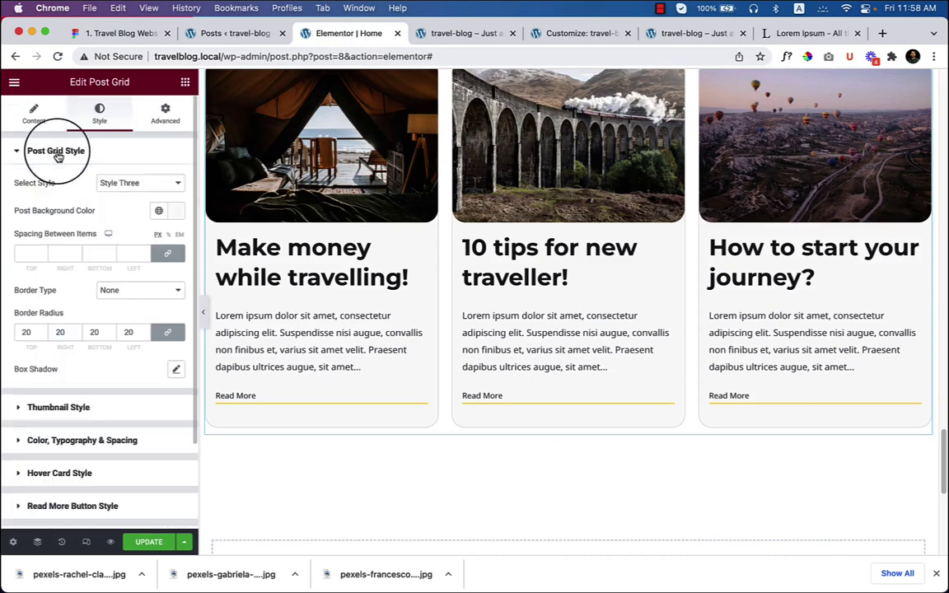
left_click(132, 291)
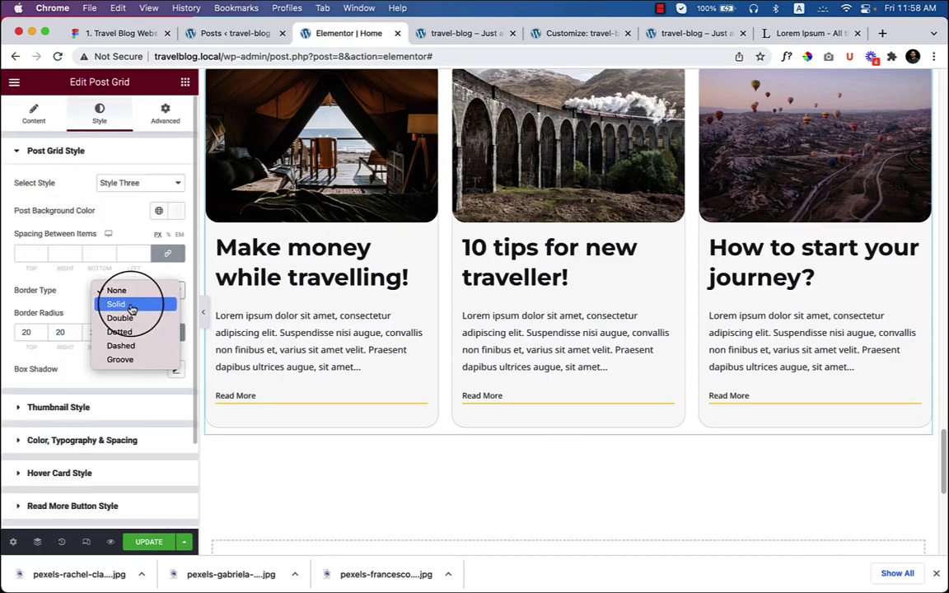
left_click(131, 305)
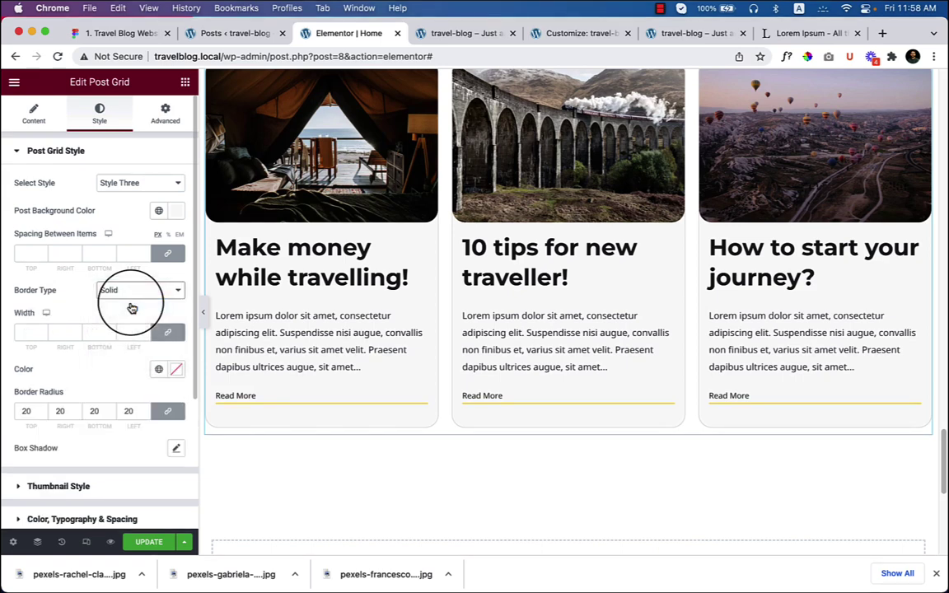
left_click(23, 330)
type("0")
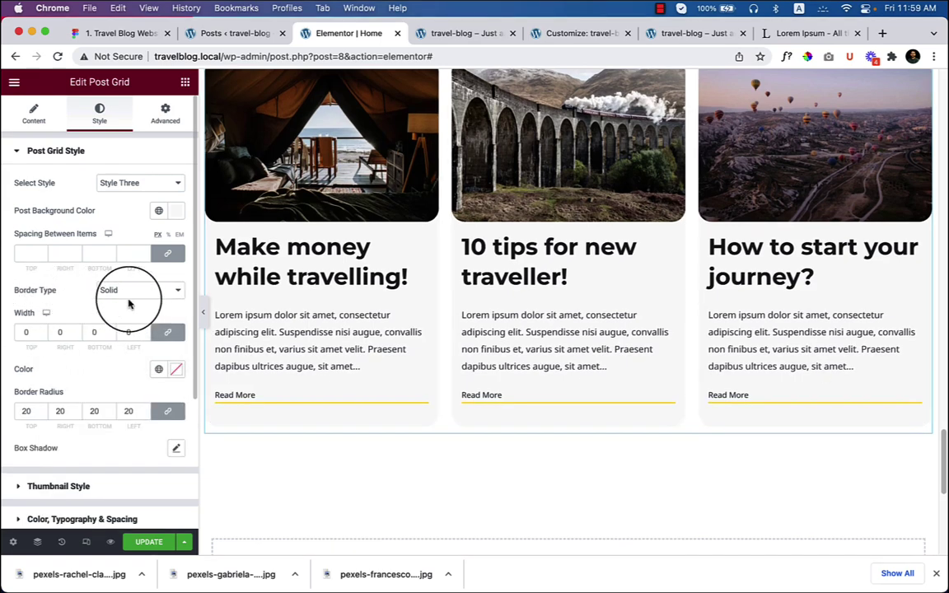
left_click(137, 303)
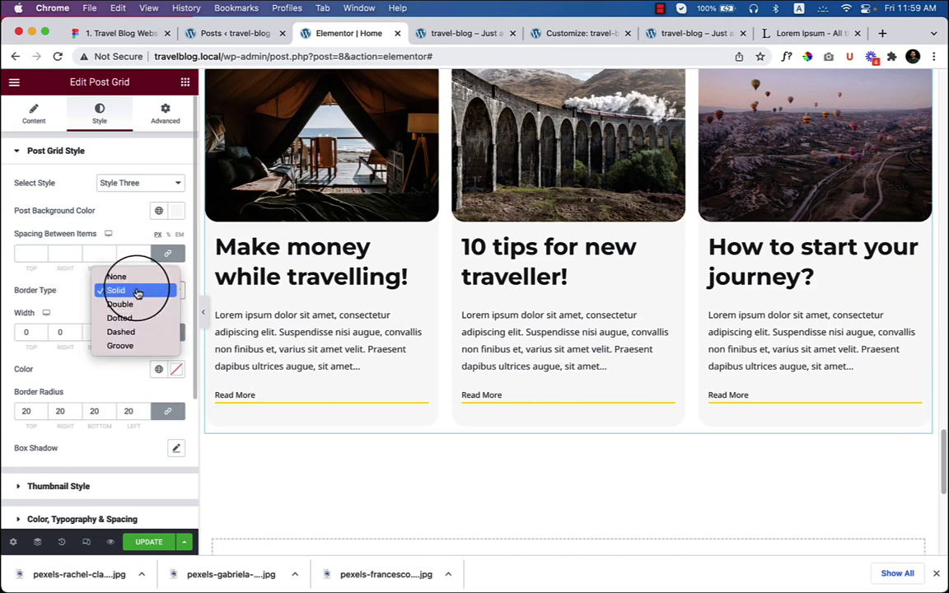
left_click(77, 298)
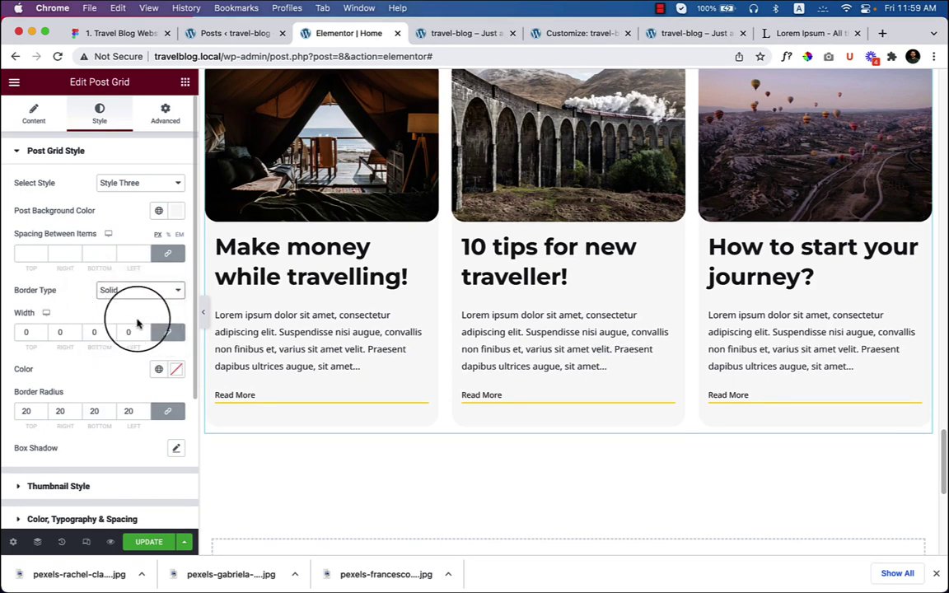
left_click(128, 293)
left_click(37, 317)
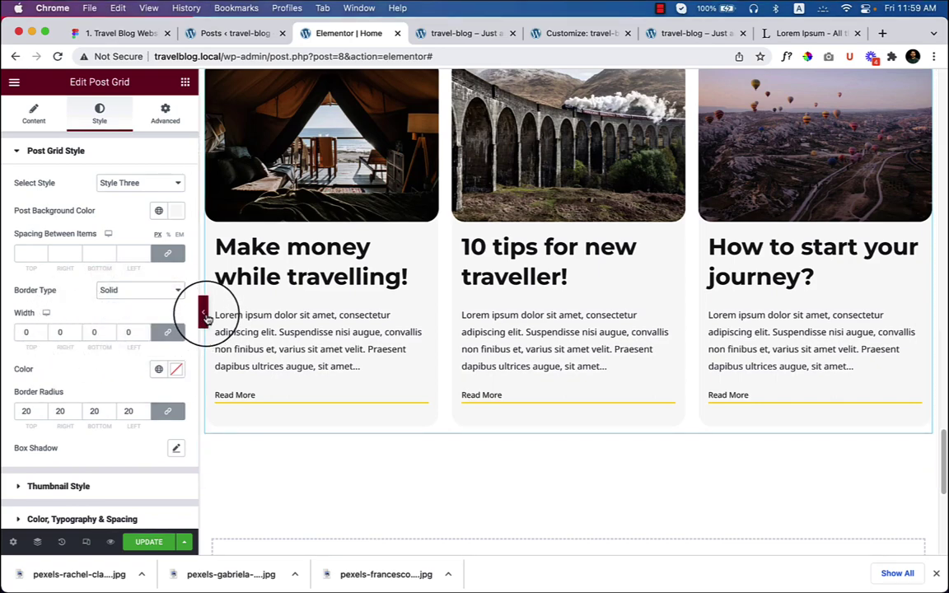
left_click(202, 314)
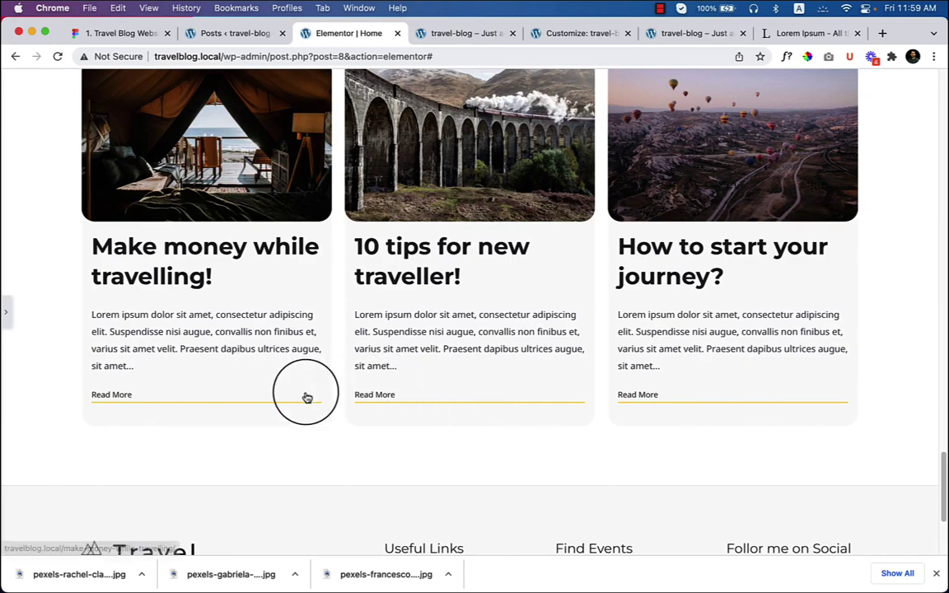
left_click(5, 314)
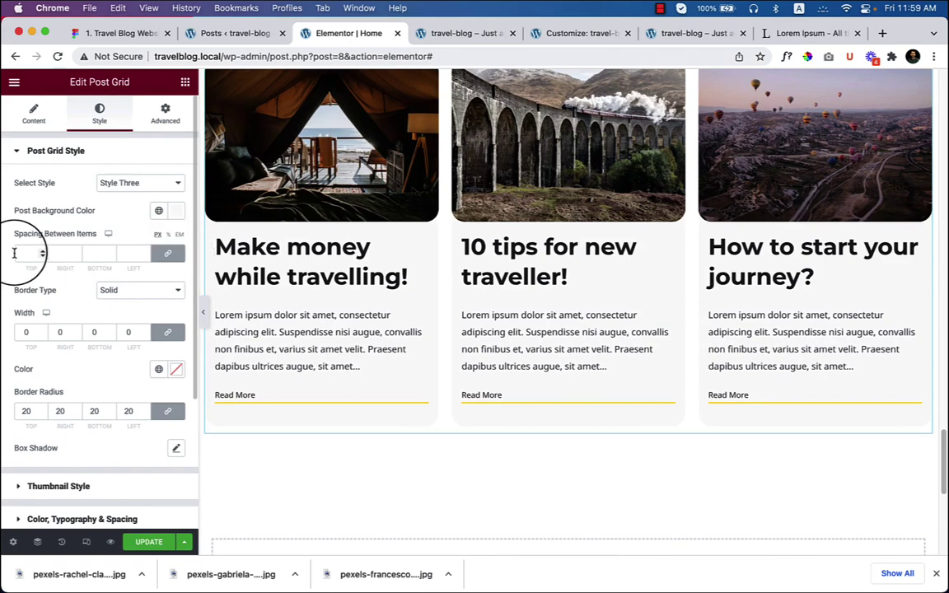
Clear the item spacing field and check the card gaps in the Figma design
left_click(18, 253)
type("20")
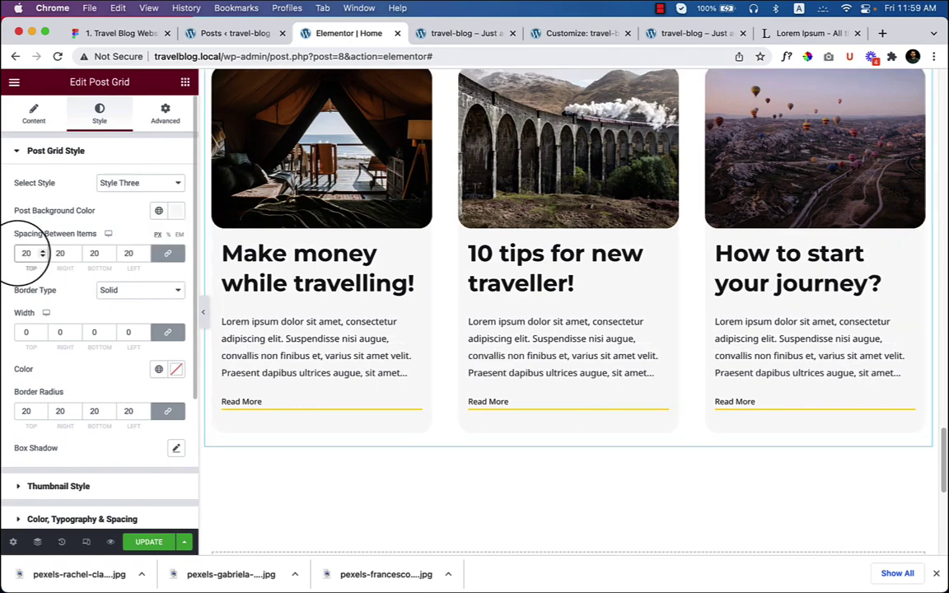
key("BackSpace")
key("BackSpace")
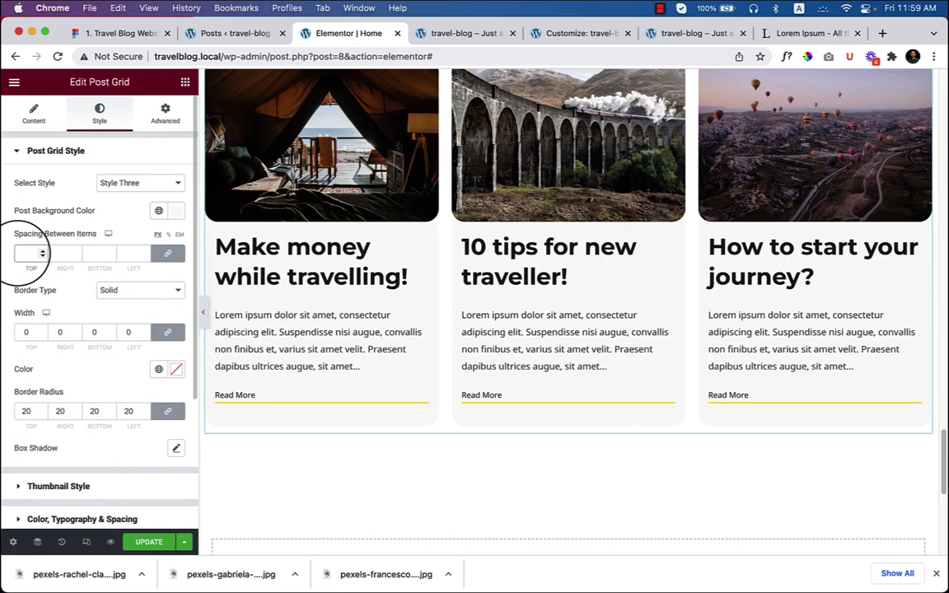
left_click(118, 34)
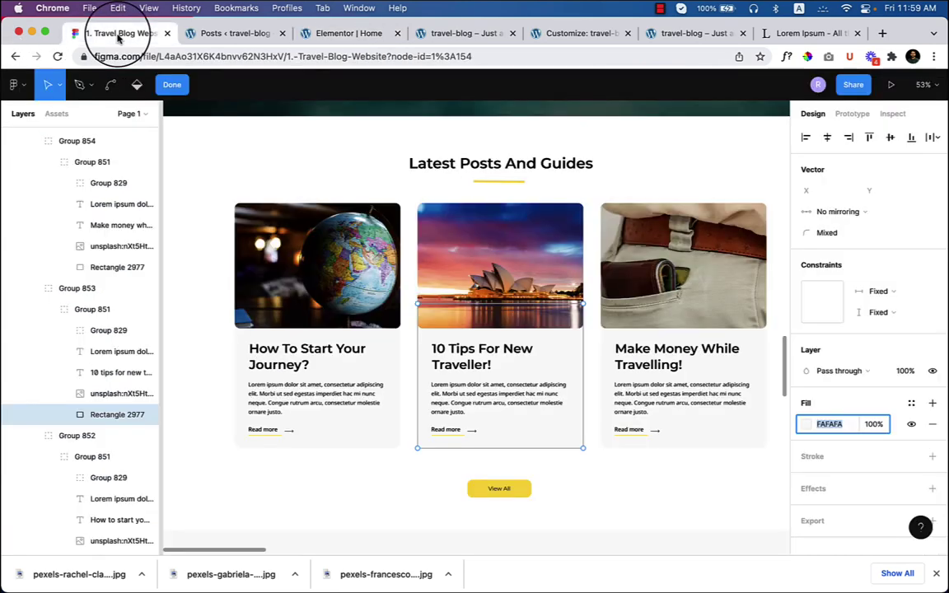
left_click(356, 33)
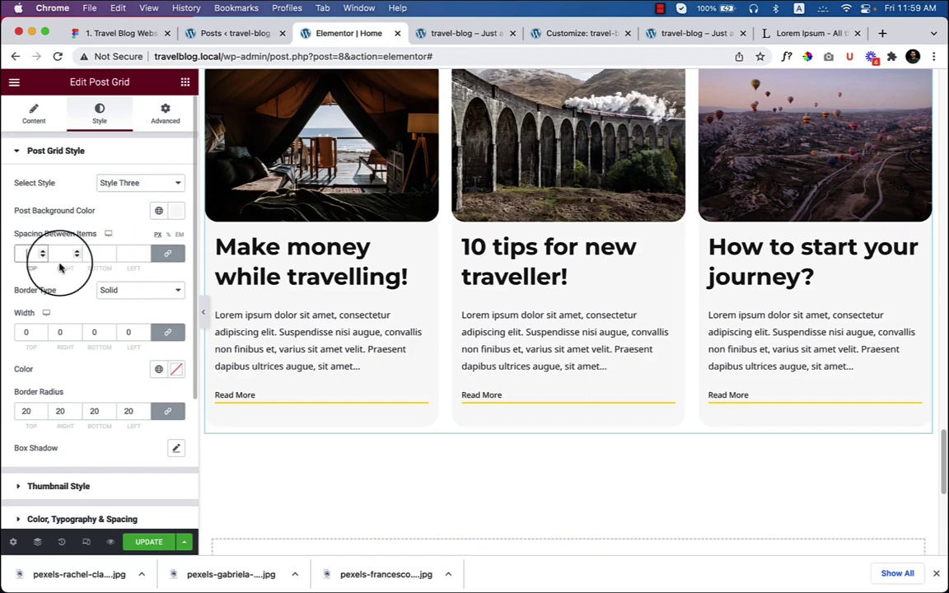
Set the spacing between post items to 15 on all sides
type("120")
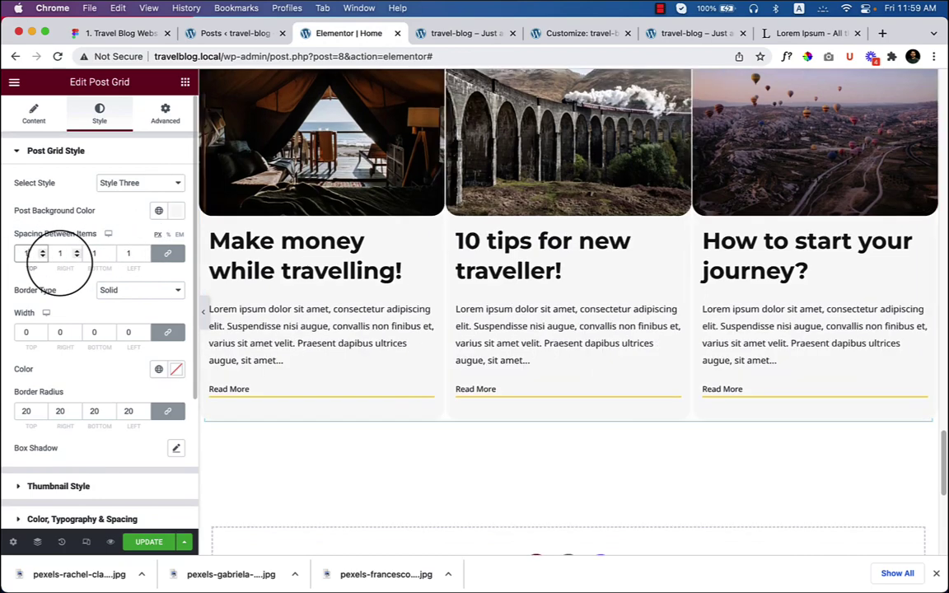
key("BackSpace")
key("BackSpace")
key("BackSpace")
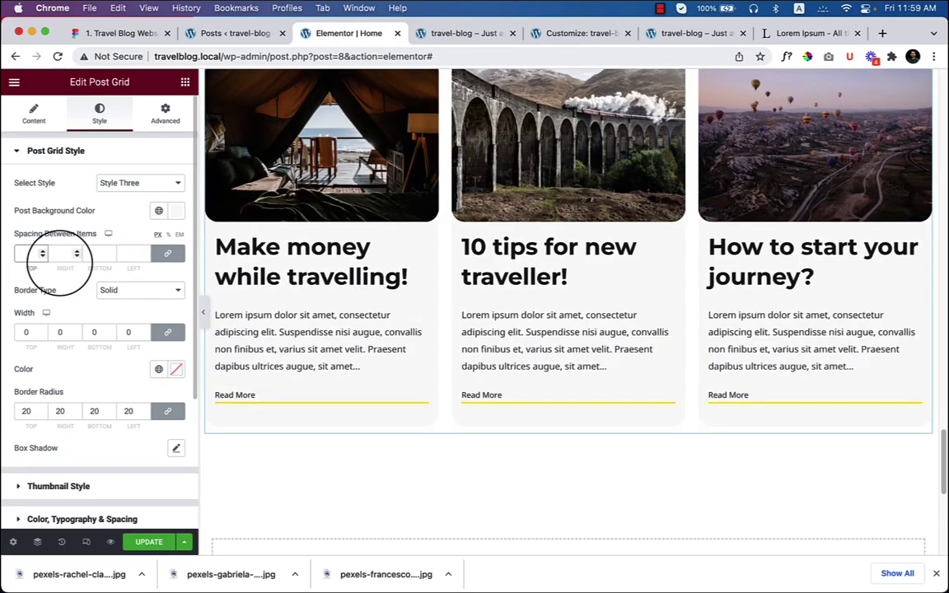
type("20")
key("Up")
key("Up")
key("Up")
key("Up")
key("Up")
key("Up")
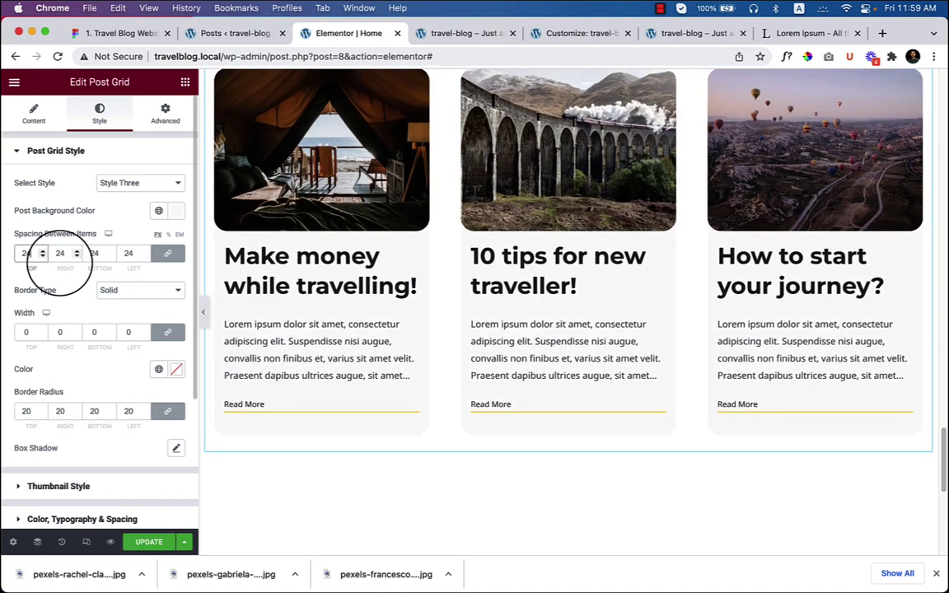
key("Down")
key("Down")
key("Down")
key("Down")
key("Down")
key("Down")
key("Down")
key("Down")
key("Down")
key("Down")
key("Down")
key("Down")
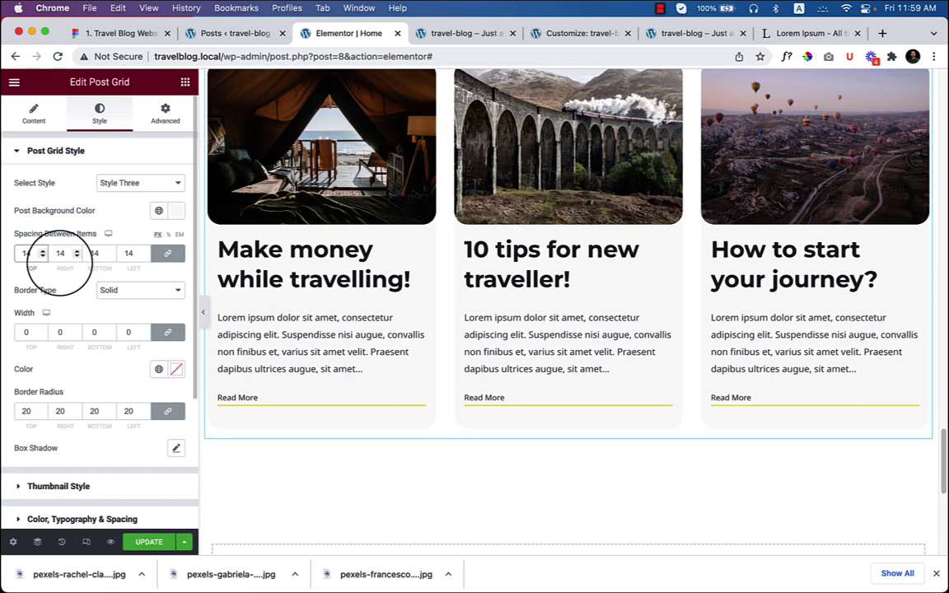
key("Up")
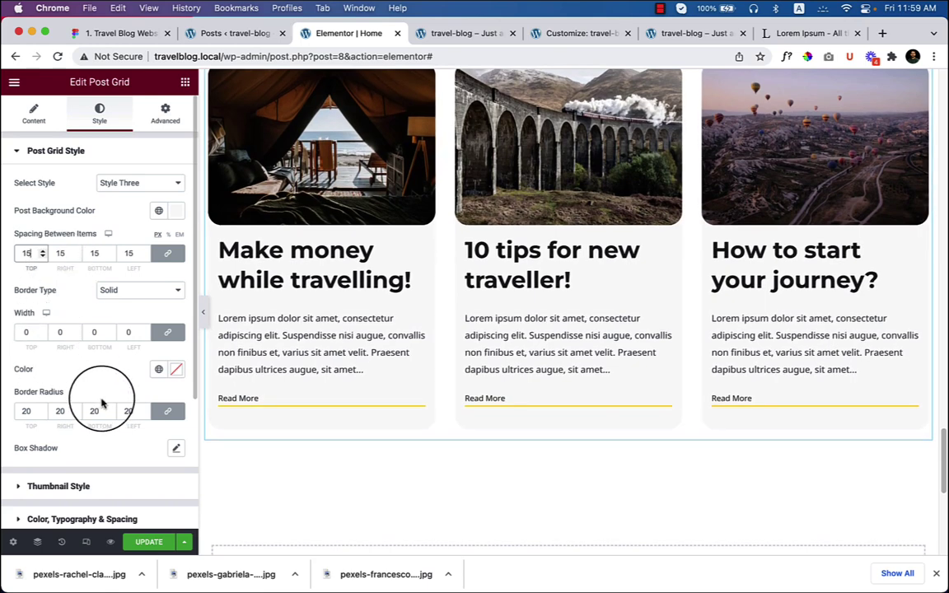
scroll(106, 398, "down", 5)
scroll(63, 159, "up", 5)
left_click(34, 124)
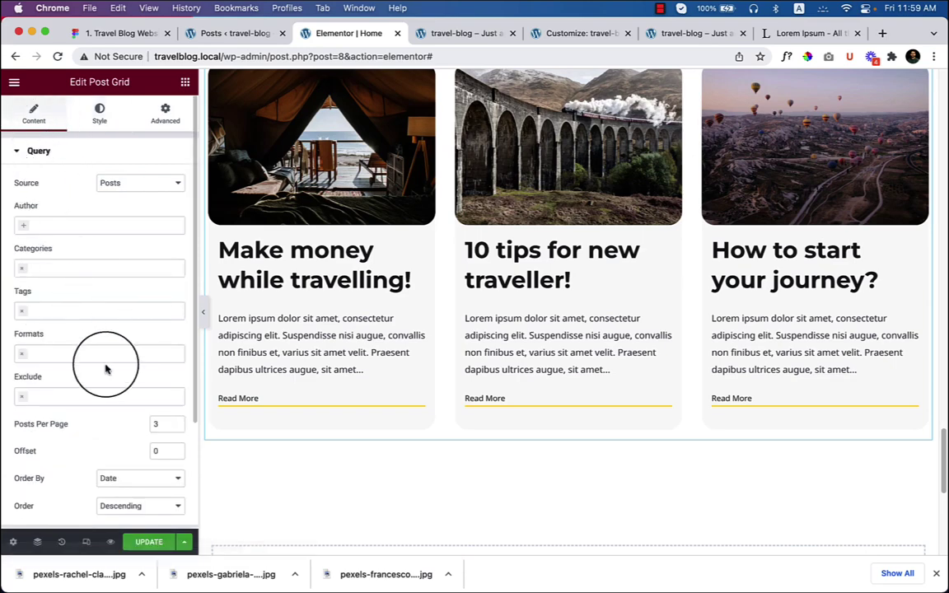
Review the post grid layout settings, then clear the card border width under Style
scroll(108, 404, "down", 4)
left_click(103, 404)
scroll(104, 409, "down", 1)
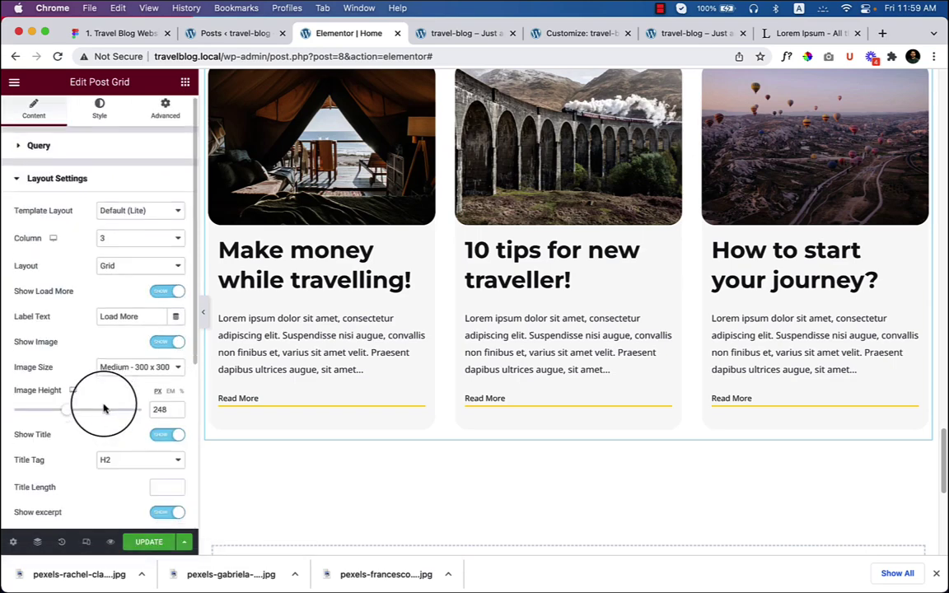
scroll(104, 409, "down", 4)
scroll(86, 280, "up", 10)
left_click(100, 112)
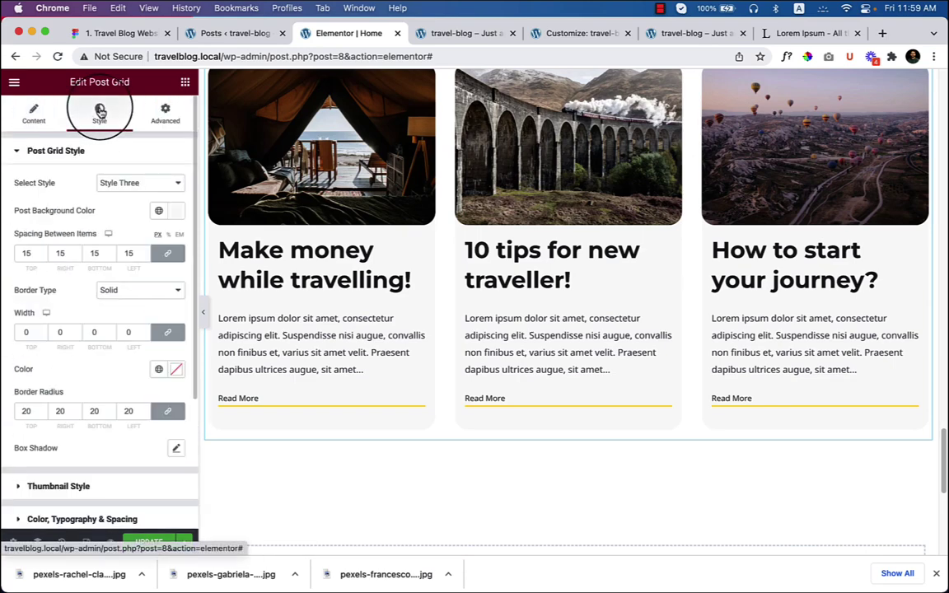
left_click(24, 333)
key("BackSpace")
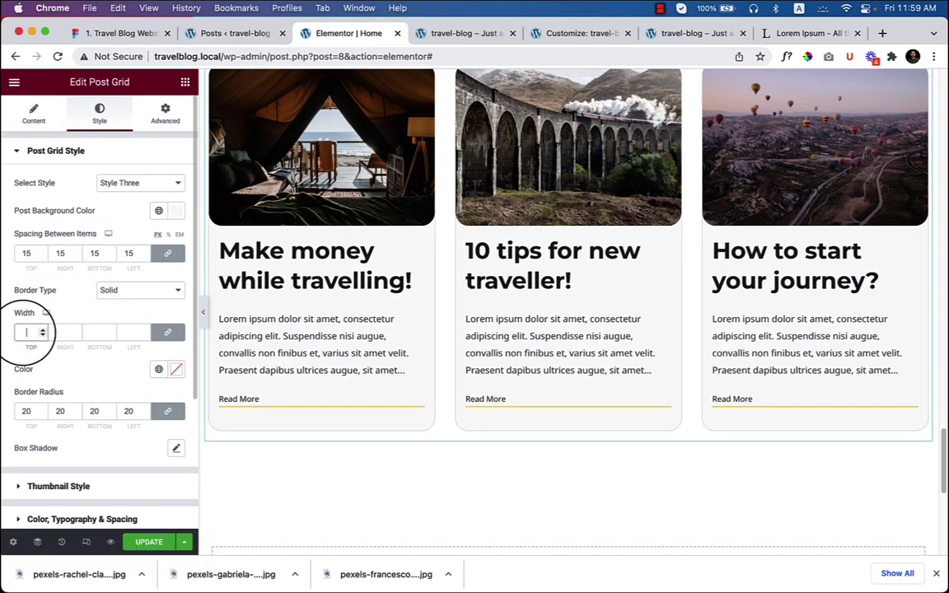
Review the post grid's color, typography, spacing, hover card radius and thumbnail style settings
scroll(74, 379, "down", 5)
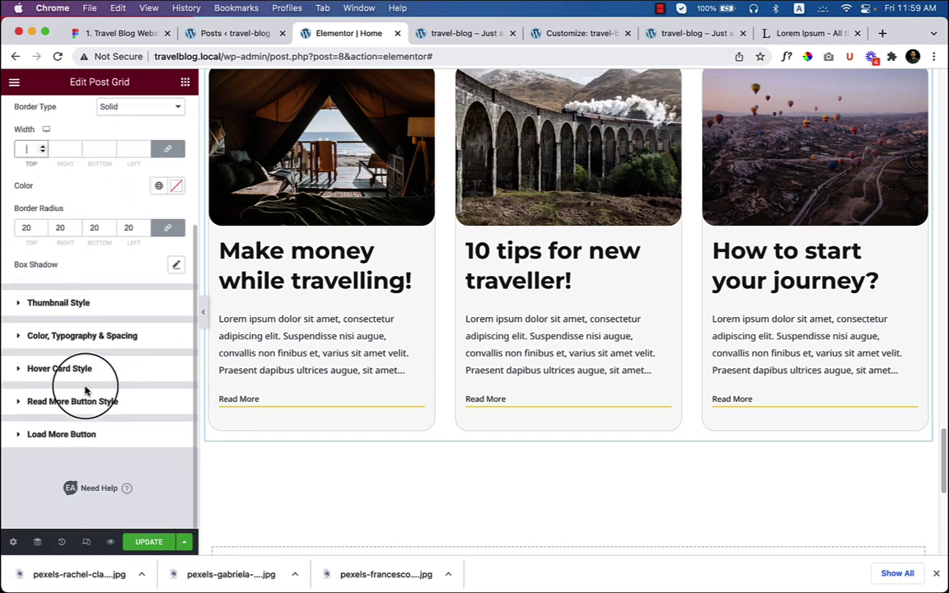
left_click(45, 337)
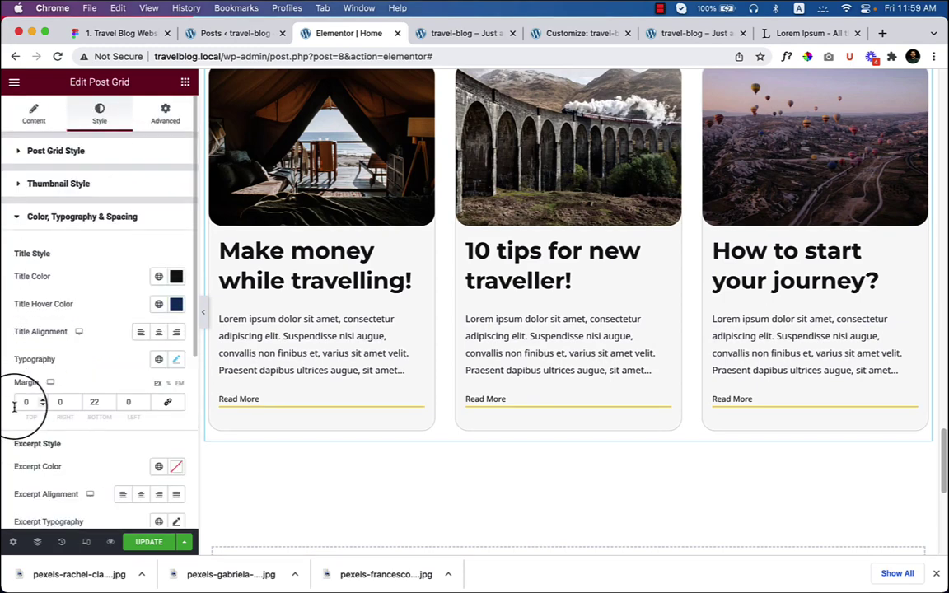
scroll(29, 416, "down", 7)
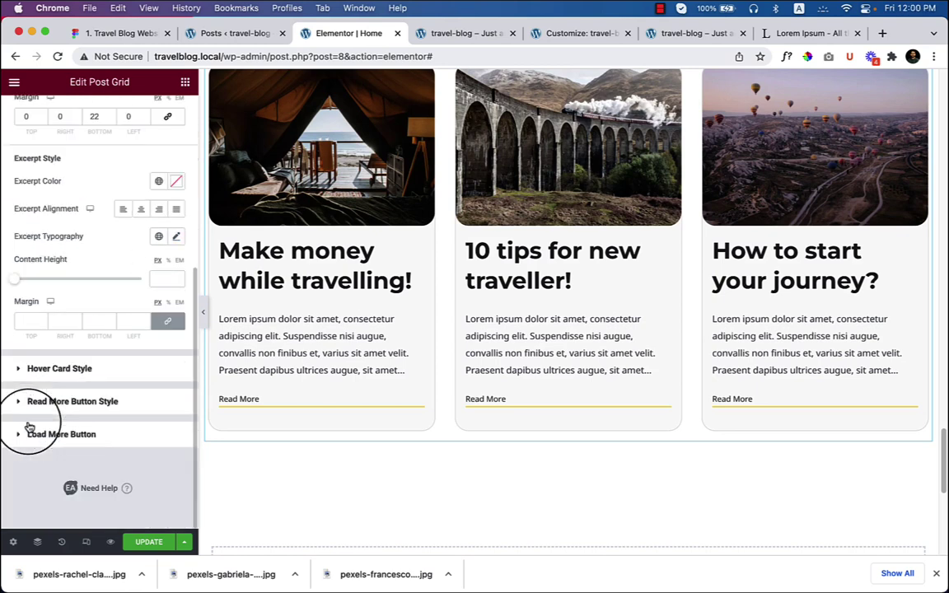
left_click(37, 373)
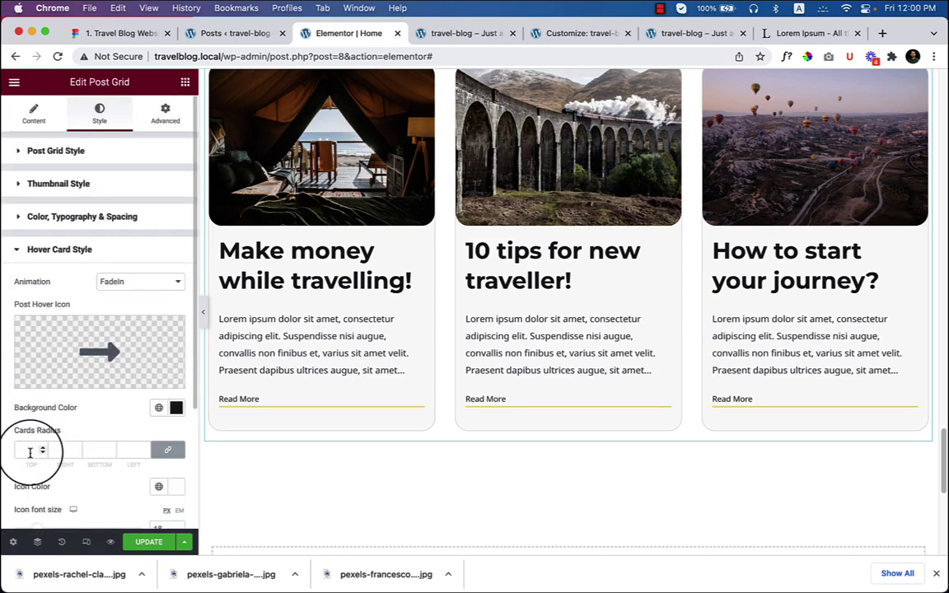
scroll(30, 453, "down", 1)
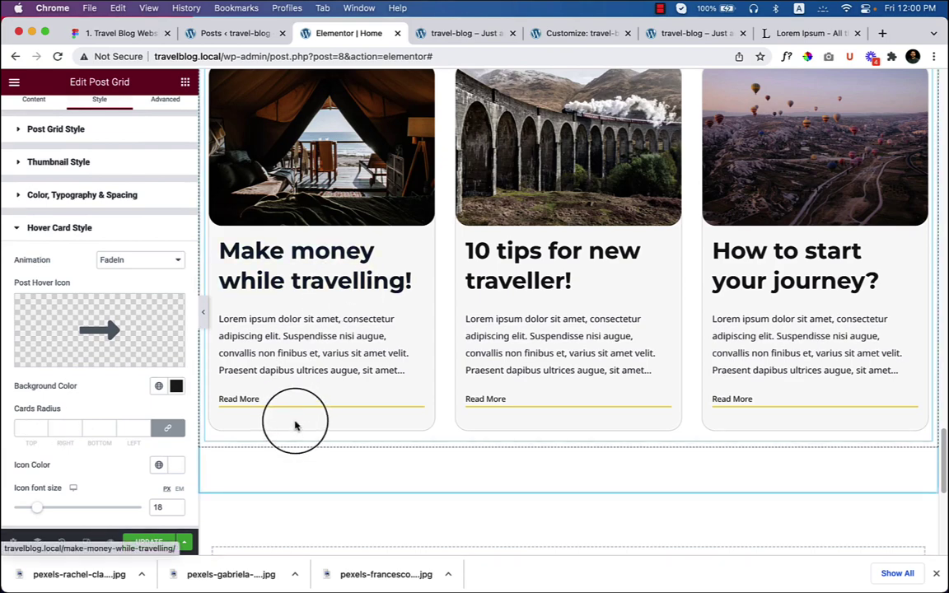
left_click(29, 428)
scroll(70, 455, "down", 7)
scroll(82, 461, "up", 8)
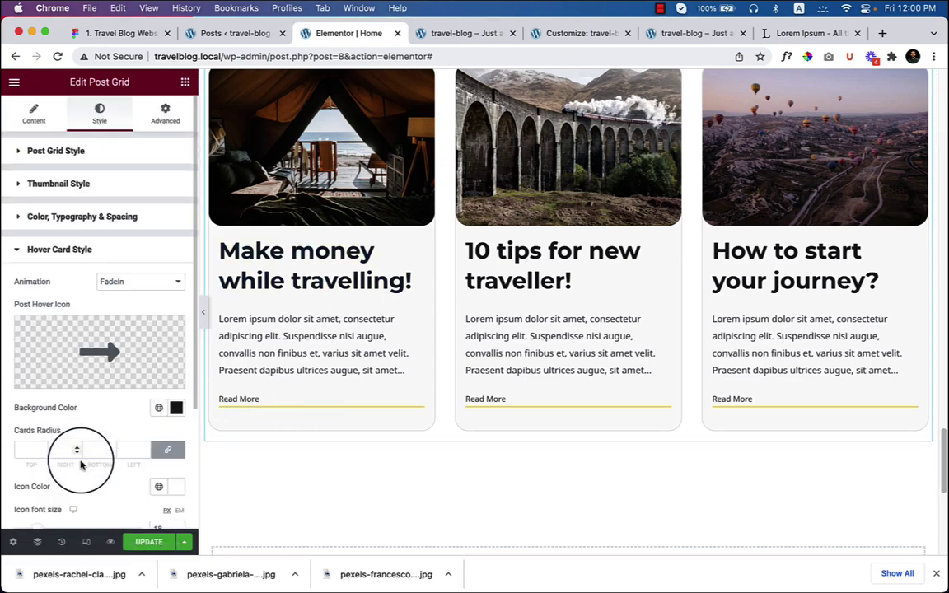
left_click(61, 220)
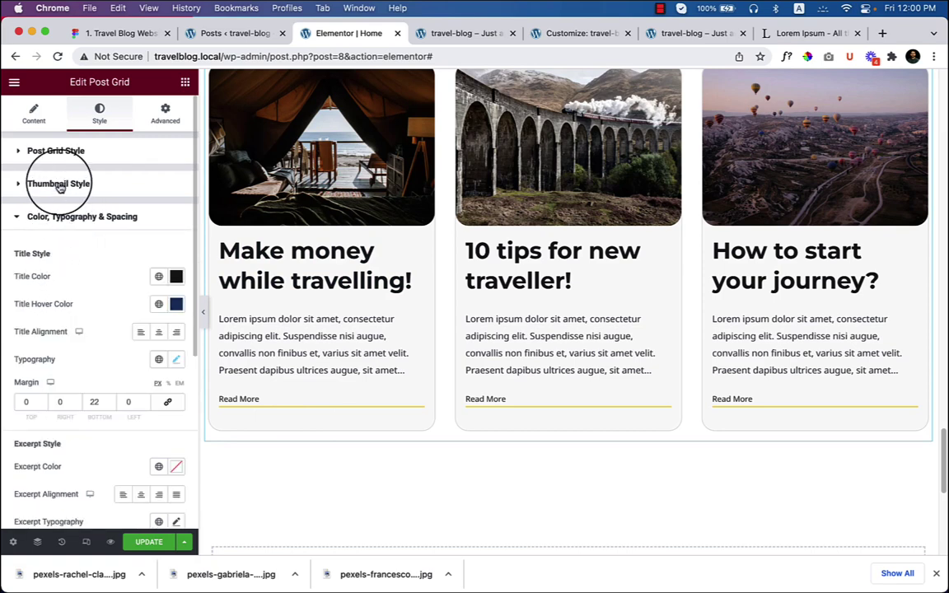
left_click(59, 185)
left_click(70, 151)
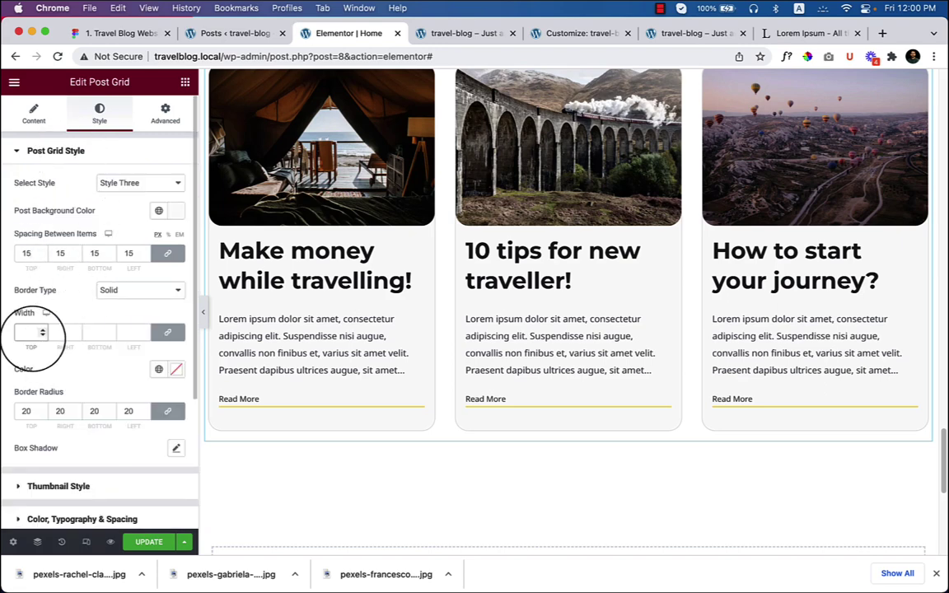
Reset the card border width to 0, recheck Content, and save the page with UPDATE
left_click(32, 332)
type("0")
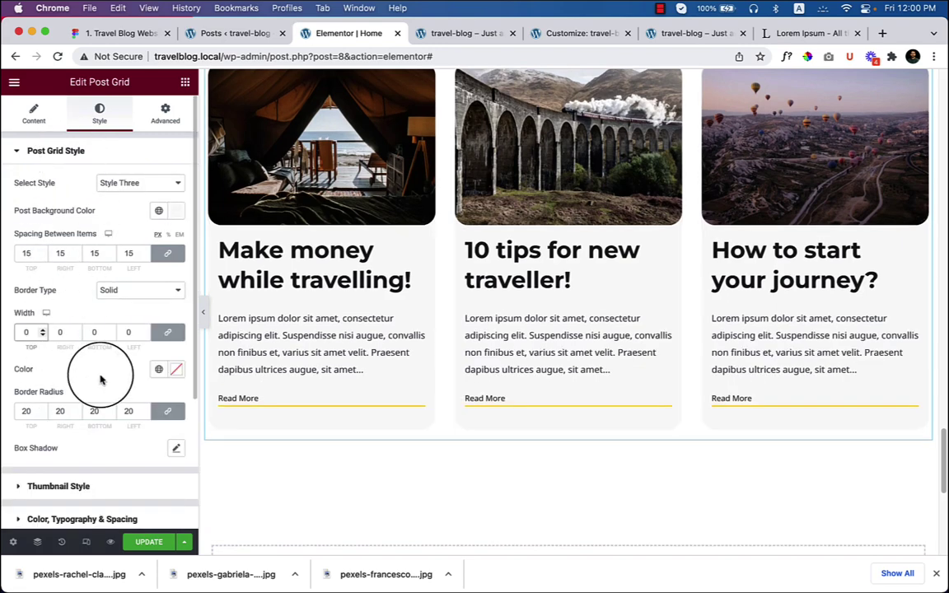
scroll(116, 392, "down", 1)
scroll(106, 362, "up", 1)
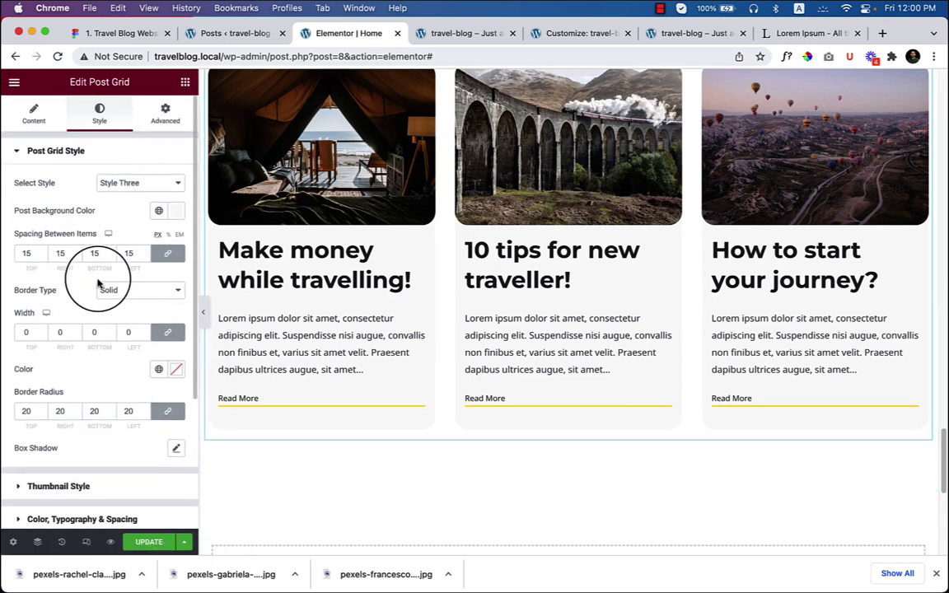
left_click(32, 115)
left_click(95, 119)
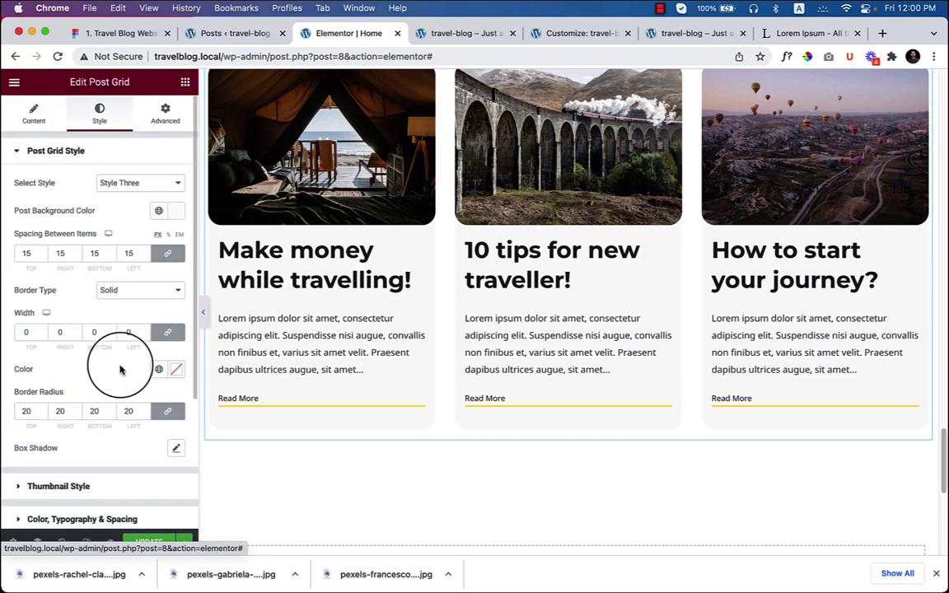
scroll(97, 438, "down", 3)
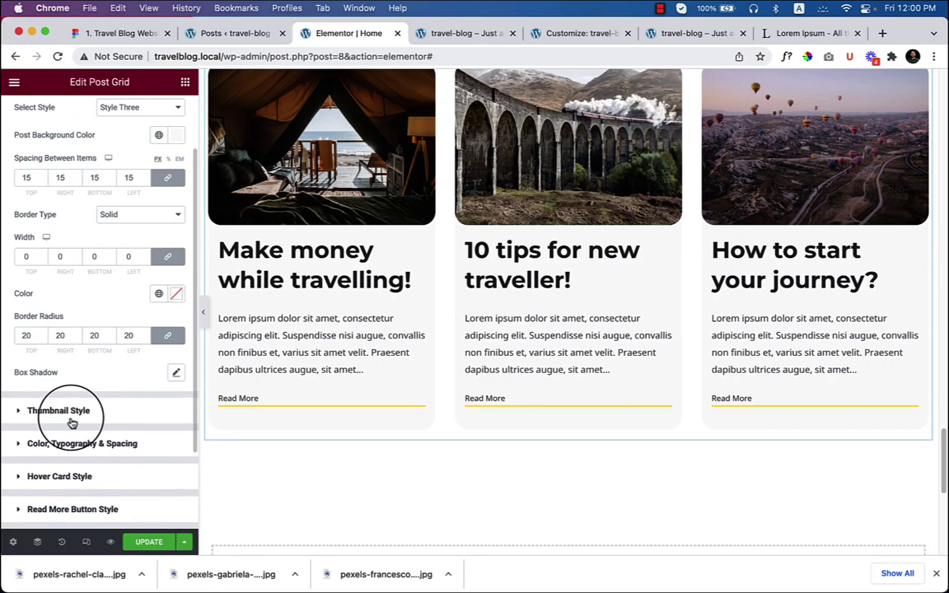
scroll(72, 423, "up", 1)
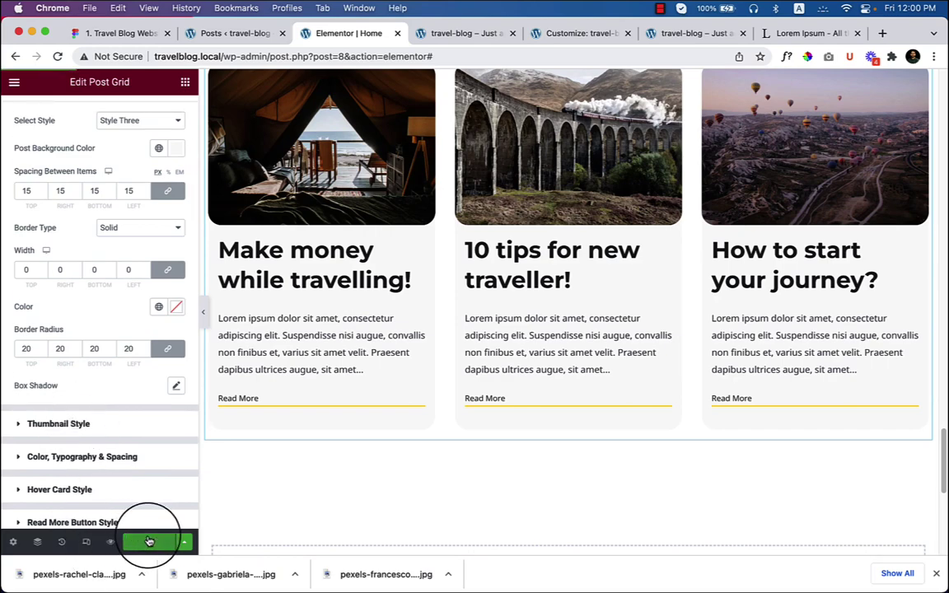
left_click(453, 33)
Reload the live homepage and inspect the first post card's div.eael-entry-wrapper element
right_click(342, 284)
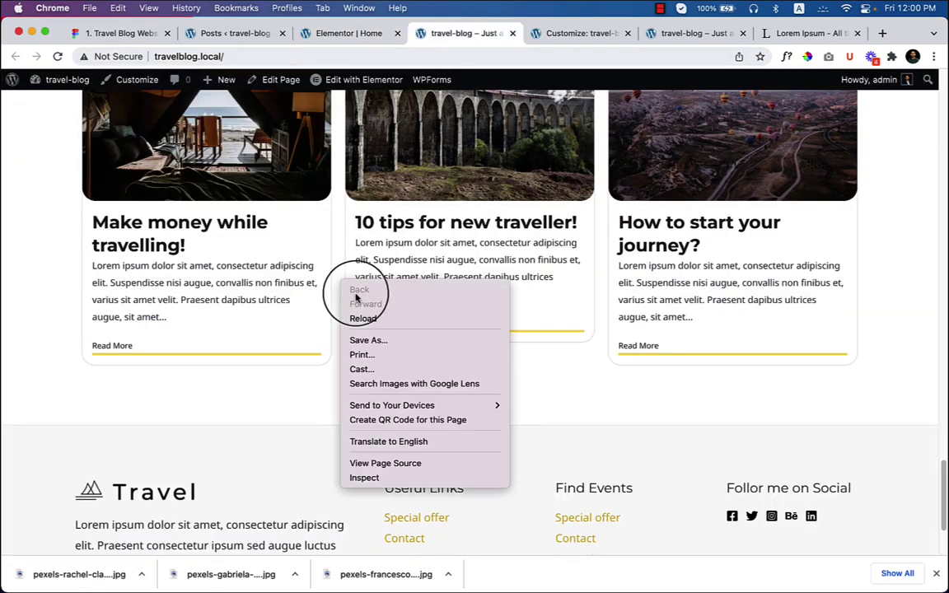
left_click(401, 319)
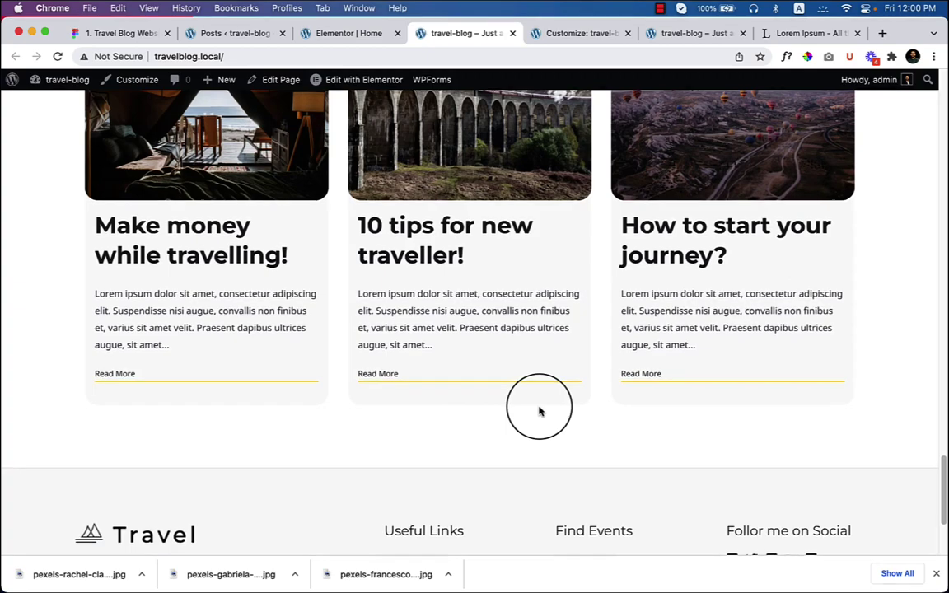
scroll(486, 387, "down", 10)
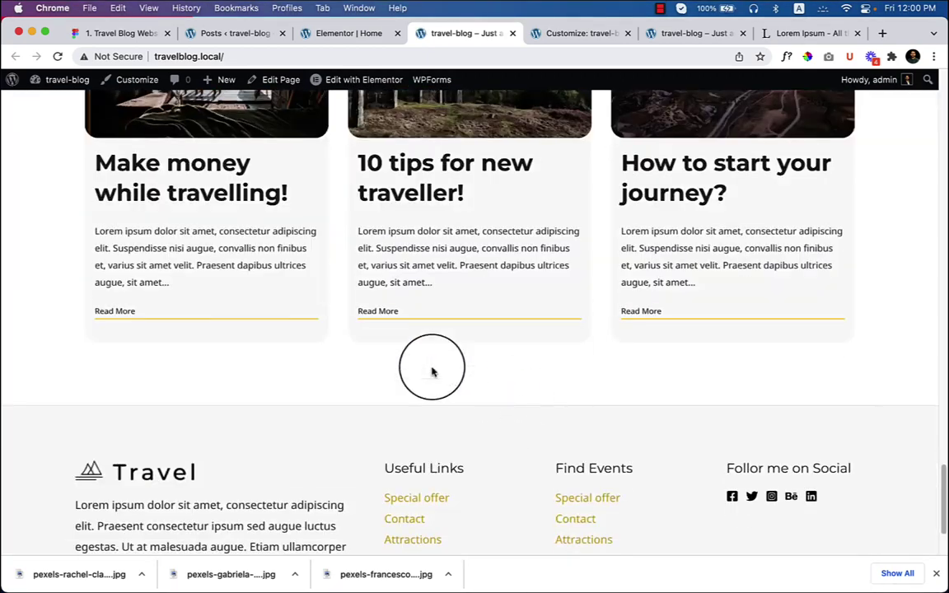
right_click(111, 217)
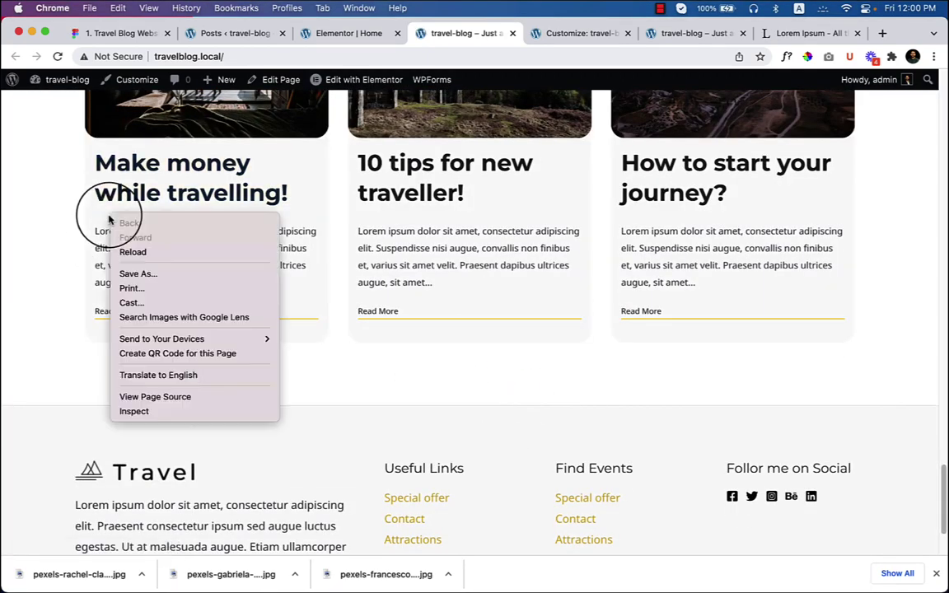
left_click(198, 410)
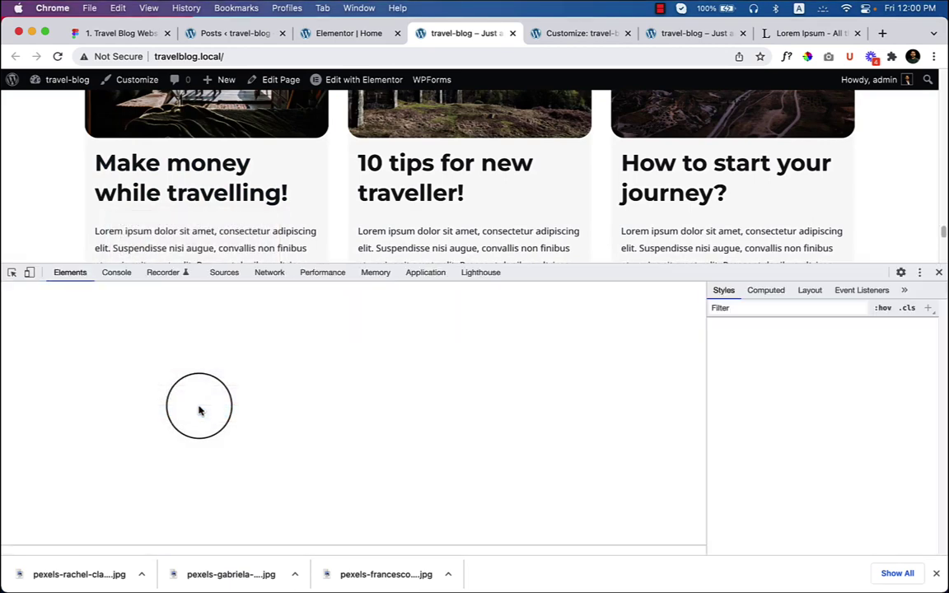
right_click(88, 214)
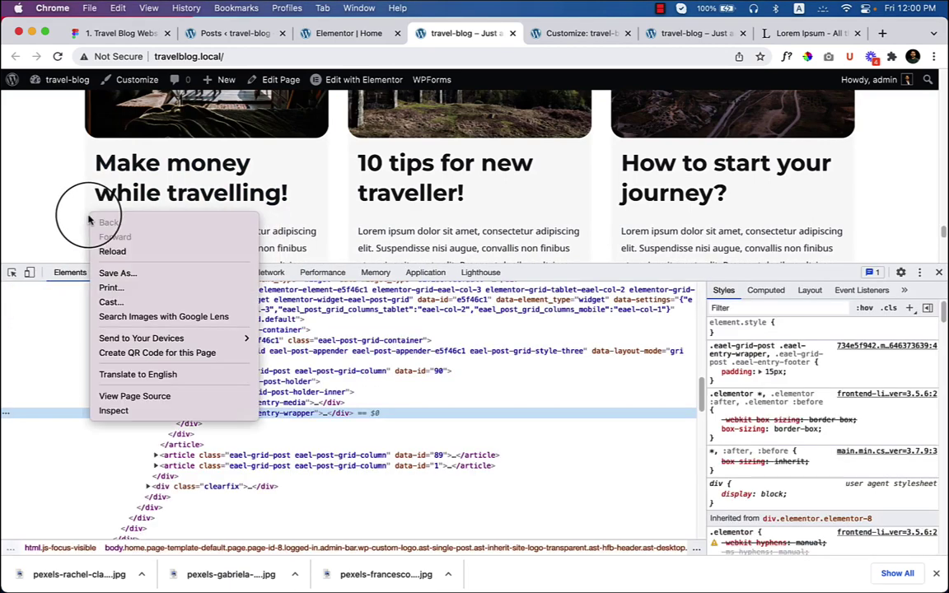
left_click(152, 414)
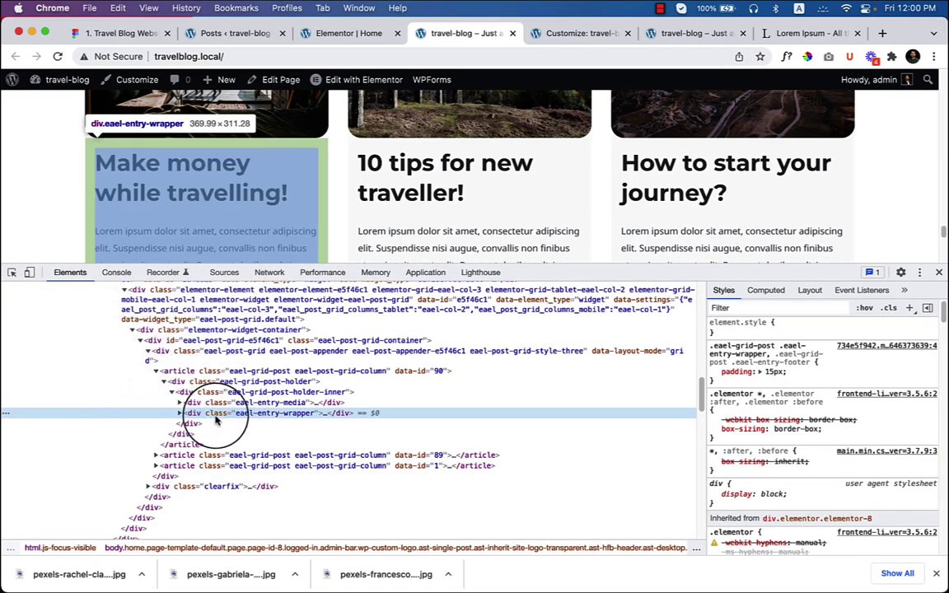
Change the entry wrapper padding in Styles from 15px to 20px
scroll(308, 201, "down", 3)
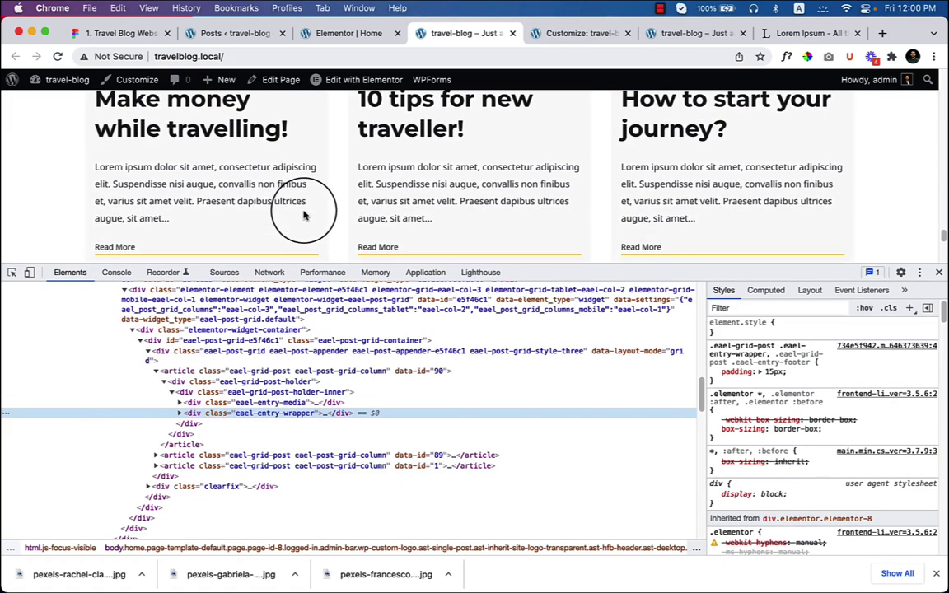
scroll(256, 218, "down", 1)
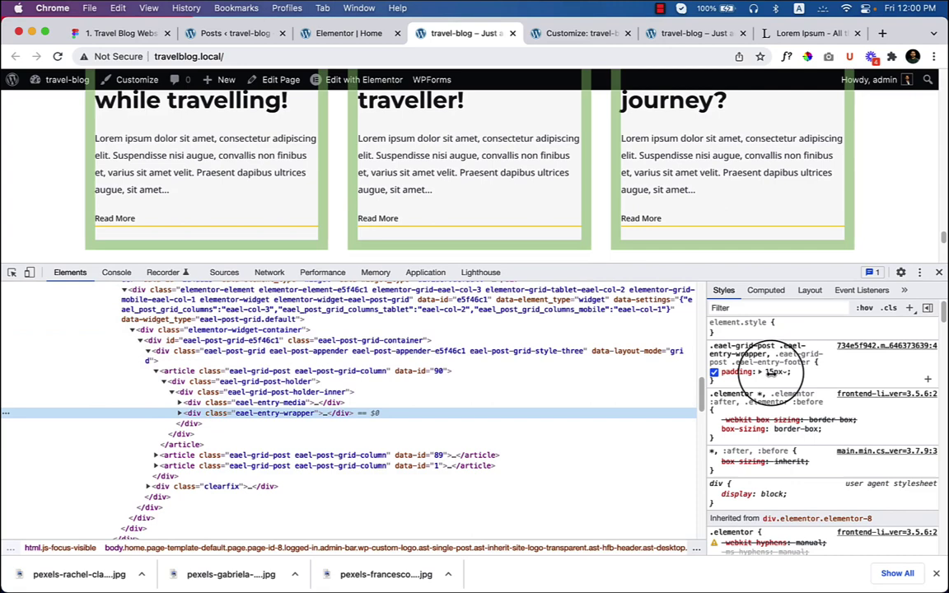
key("Up")
key("Up")
key("Up")
key("Up")
key("Up")
key("Up")
key("Up")
key("Up")
key("Up")
key("Up")
key("Up")
key("Up")
key("Up")
key("Up")
key("Up")
key("Up")
key("Up")
key("Up")
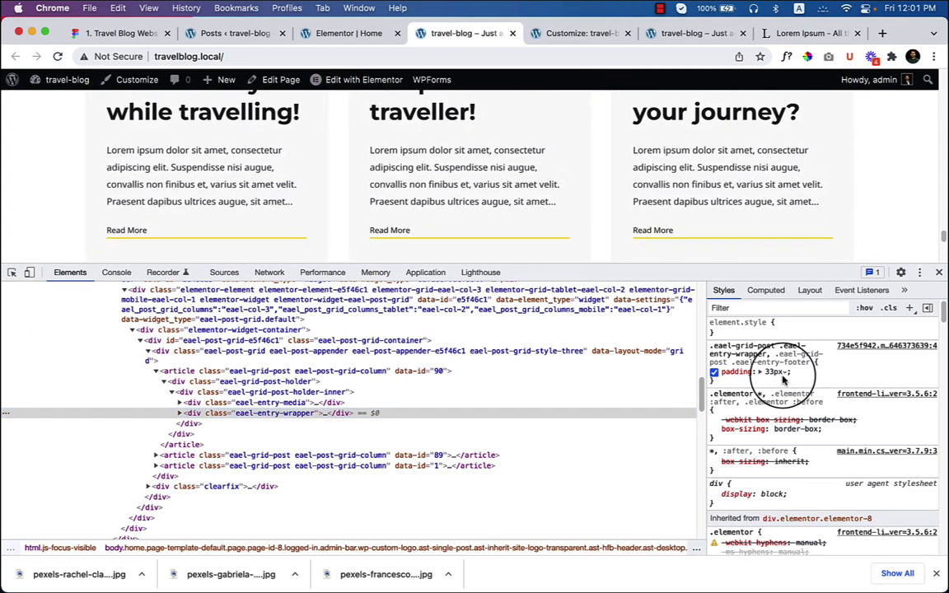
key("Down")
key("Down")
key("Down")
key("Down")
key("Down")
key("Down")
key("Down")
key("Down")
key("Down")
key("Down")
key("Down")
key("Down")
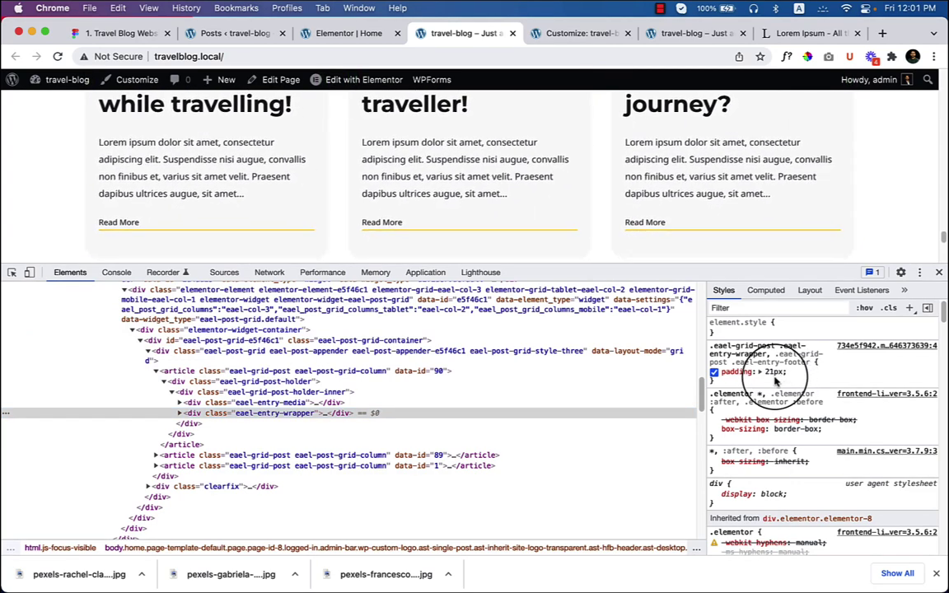
key("Down")
key("Return")
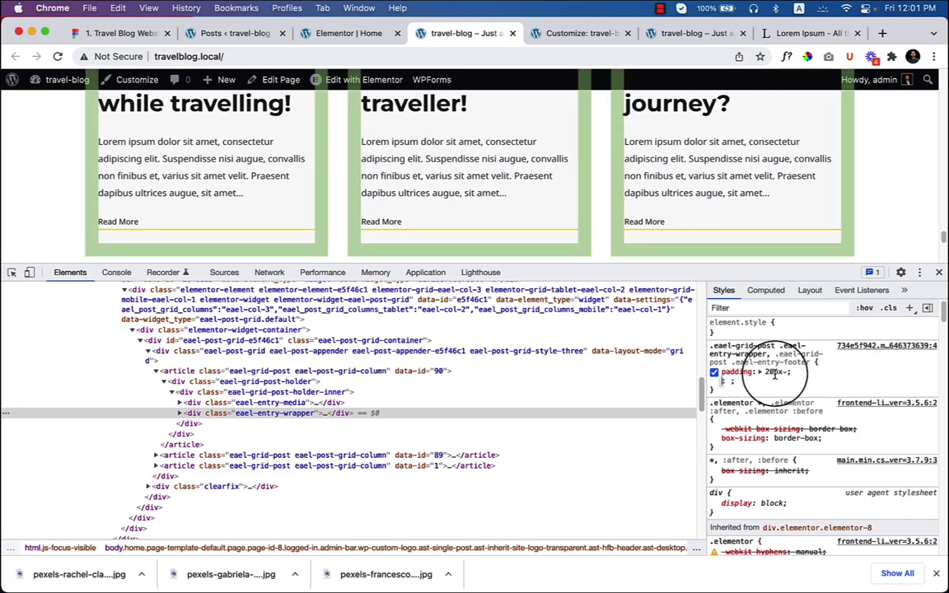
left_click(320, 33)
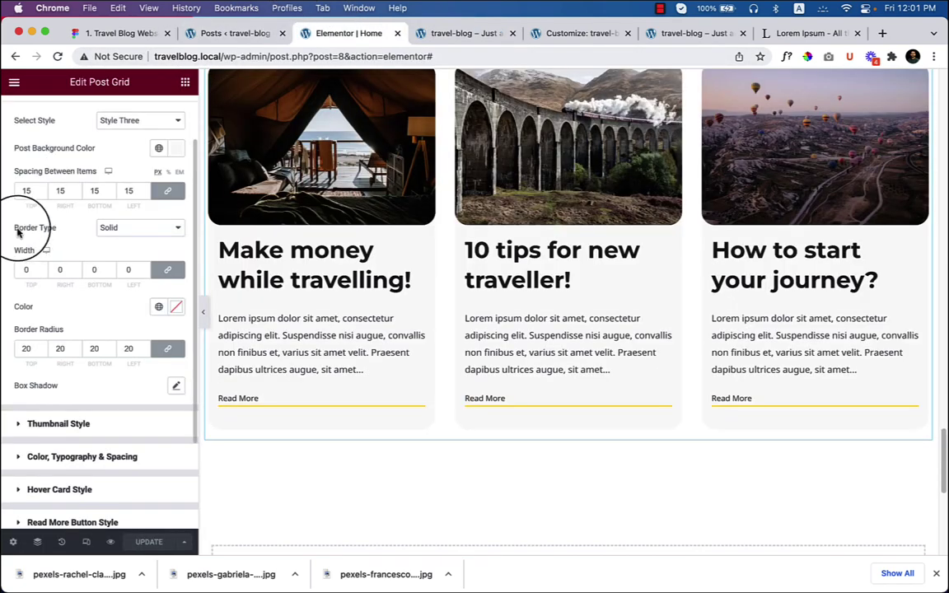
scroll(106, 322, "down", 3)
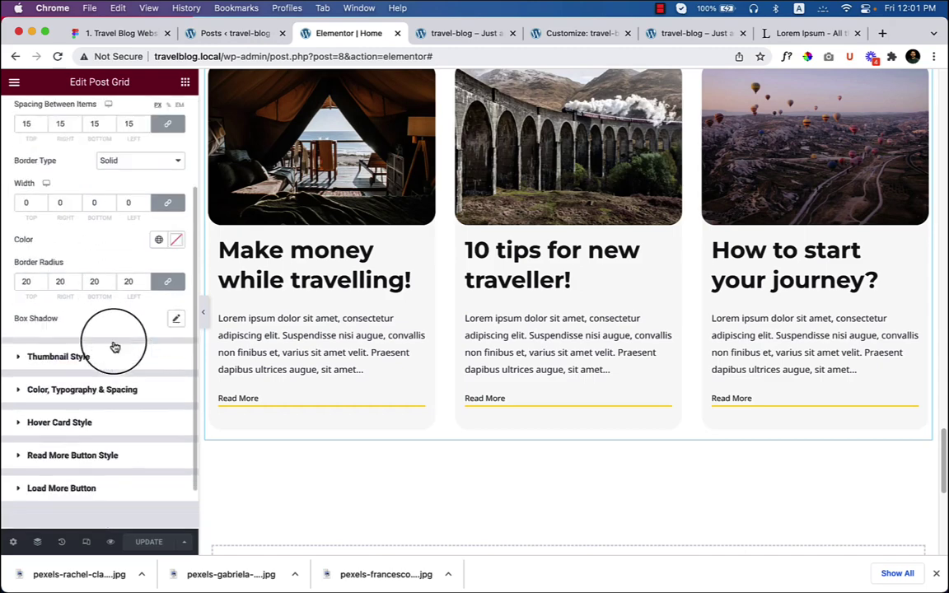
scroll(116, 345, "up", 5)
scroll(112, 333, "down", 7)
left_click(47, 304)
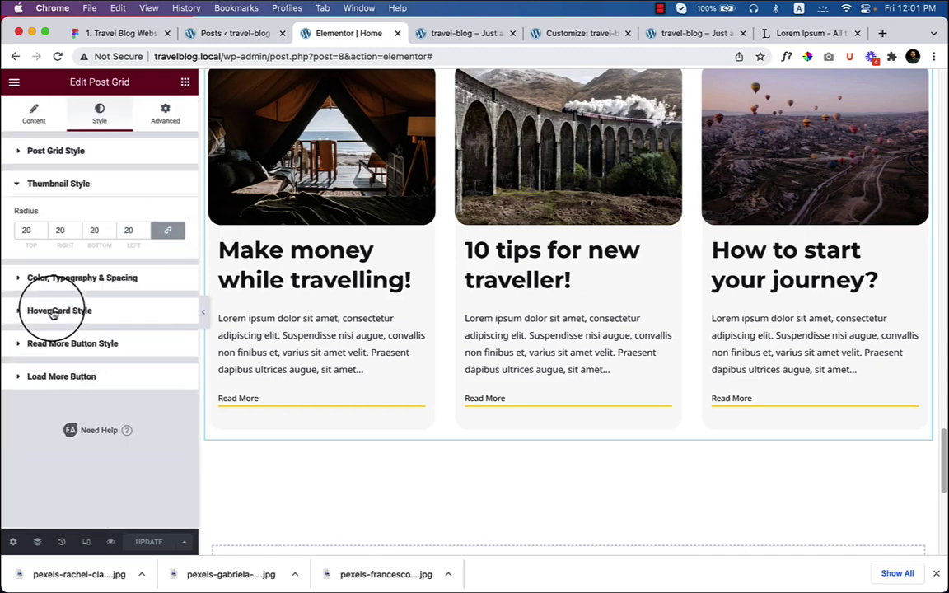
left_click(60, 288)
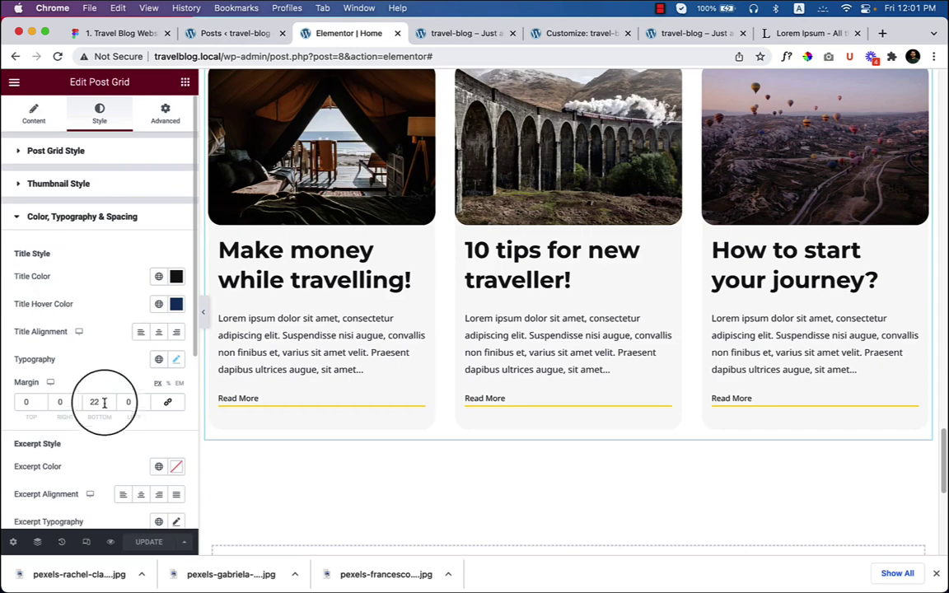
scroll(111, 404, "down", 5)
left_click(78, 403)
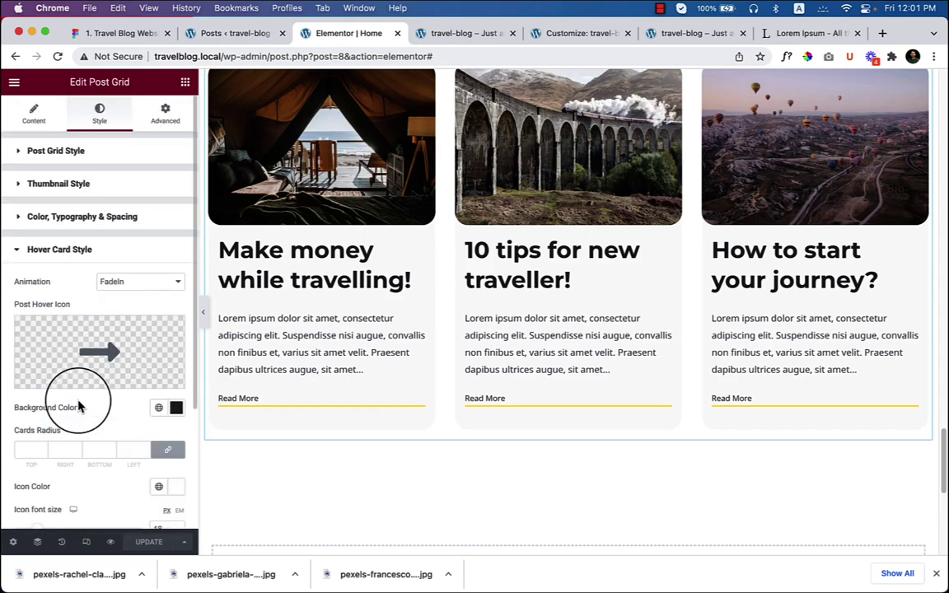
scroll(80, 403, "down", 3)
left_click(82, 403)
scroll(83, 407, "down", 4)
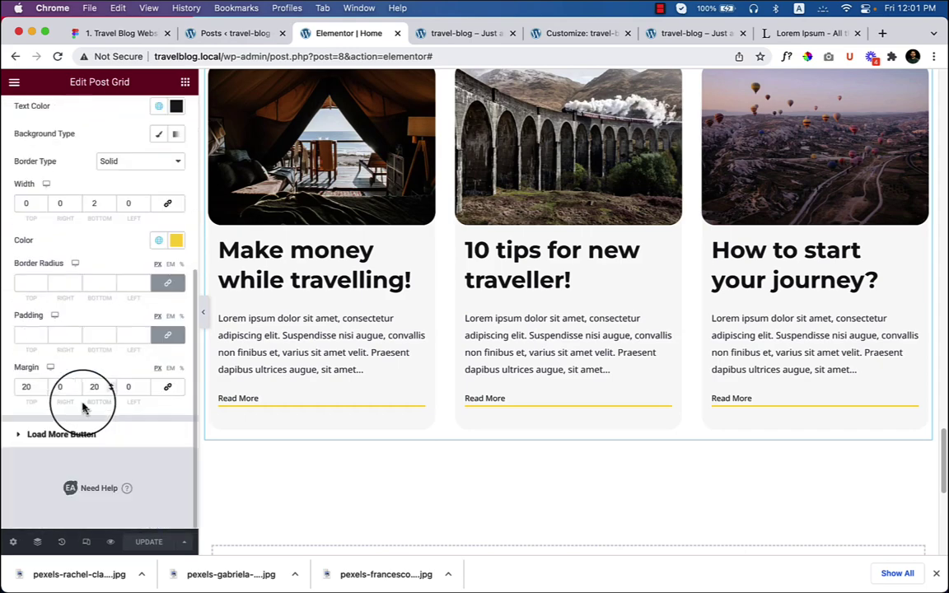
left_click(68, 443)
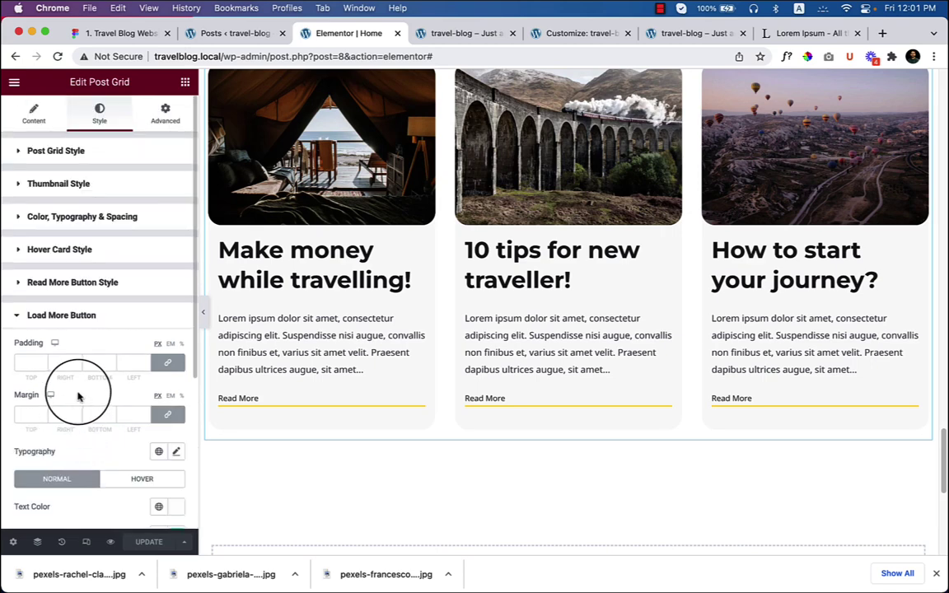
left_click(53, 151)
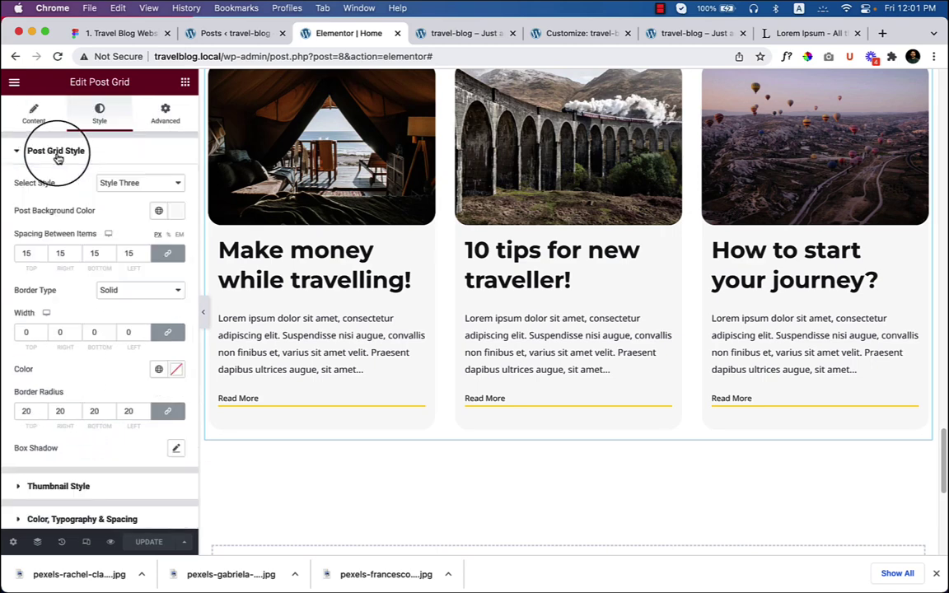
left_click(43, 251)
left_click(44, 251)
left_click(44, 251)
left_click(44, 251)
left_click(44, 251)
left_click(44, 252)
left_click(43, 252)
left_click(44, 251)
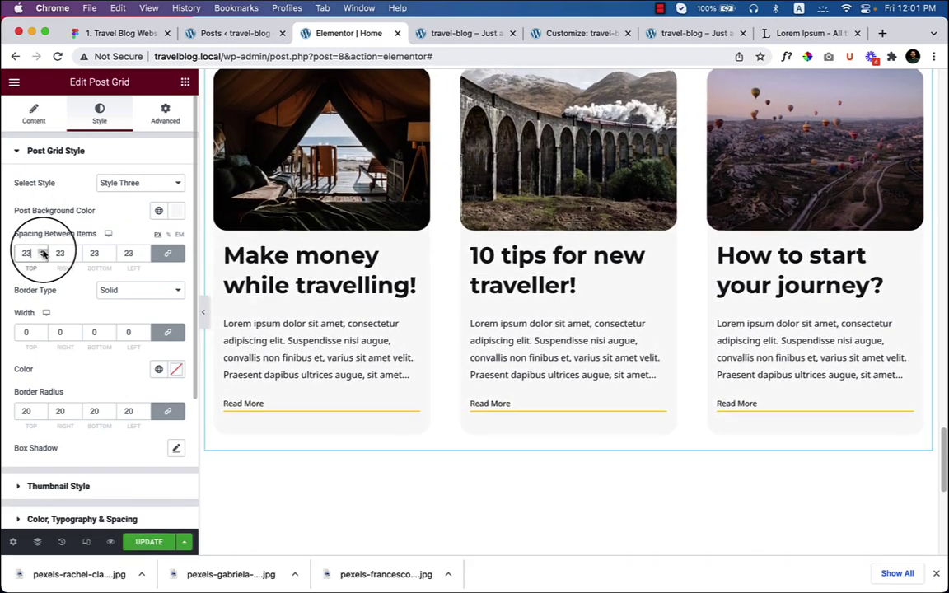
left_click(44, 253)
left_click(44, 253)
left_click(43, 253)
left_click(44, 253)
left_click(44, 253)
left_click(43, 253)
left_click(44, 253)
left_click(43, 253)
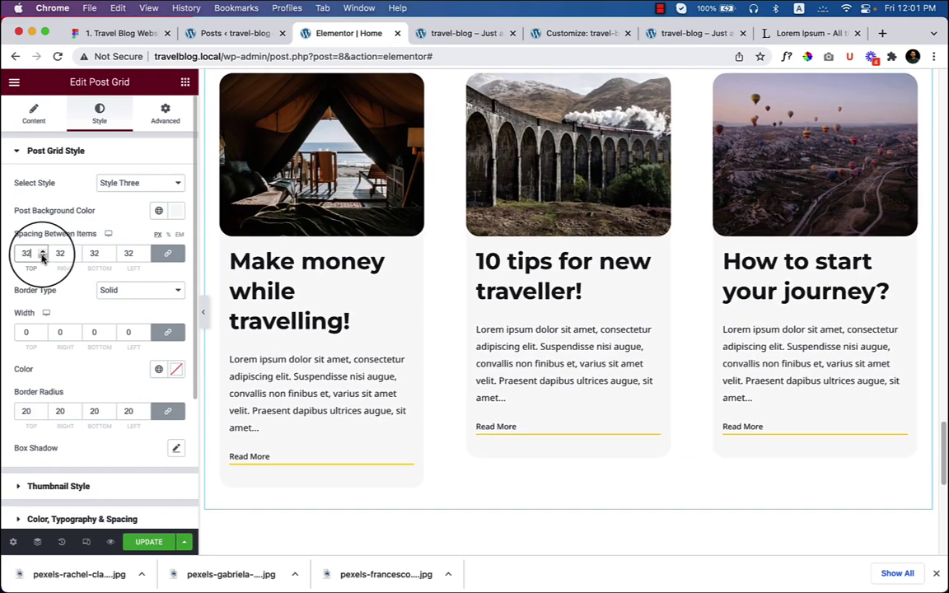
left_click(42, 257)
left_click(42, 257)
left_click(42, 257)
left_click(42, 257)
left_click(42, 258)
left_click(42, 257)
left_click(42, 257)
left_click(42, 258)
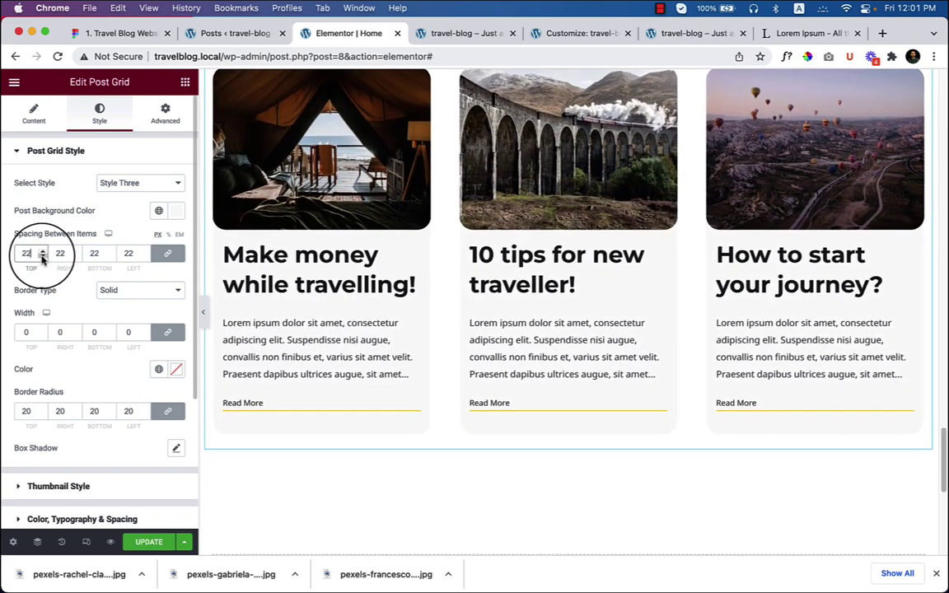
left_click(42, 257)
left_click(42, 257)
left_click(42, 257)
left_click(42, 257)
left_click(42, 257)
left_click(42, 257)
left_click(42, 257)
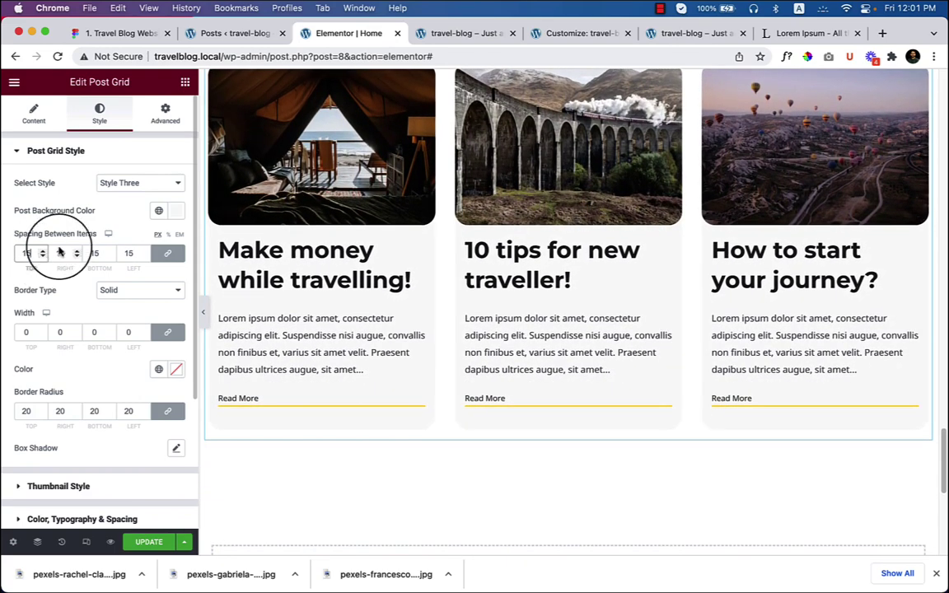
Set the post card wrapper padding to 30px in the Styles pane
left_click(432, 33)
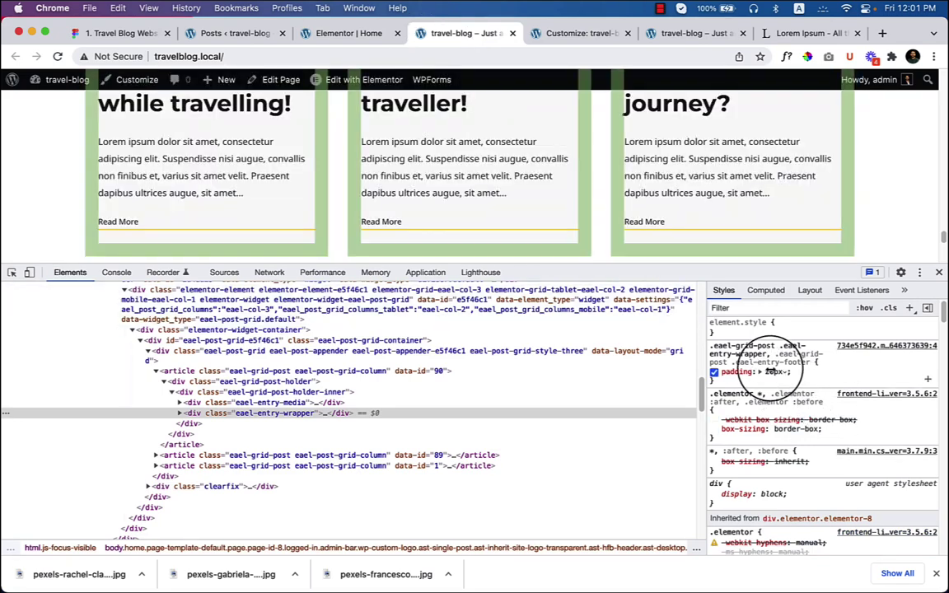
key("Up")
key("Up")
key("Up")
key("Up")
key("Up")
key("Up")
key("Up")
key("Up")
key("Up")
key("Up")
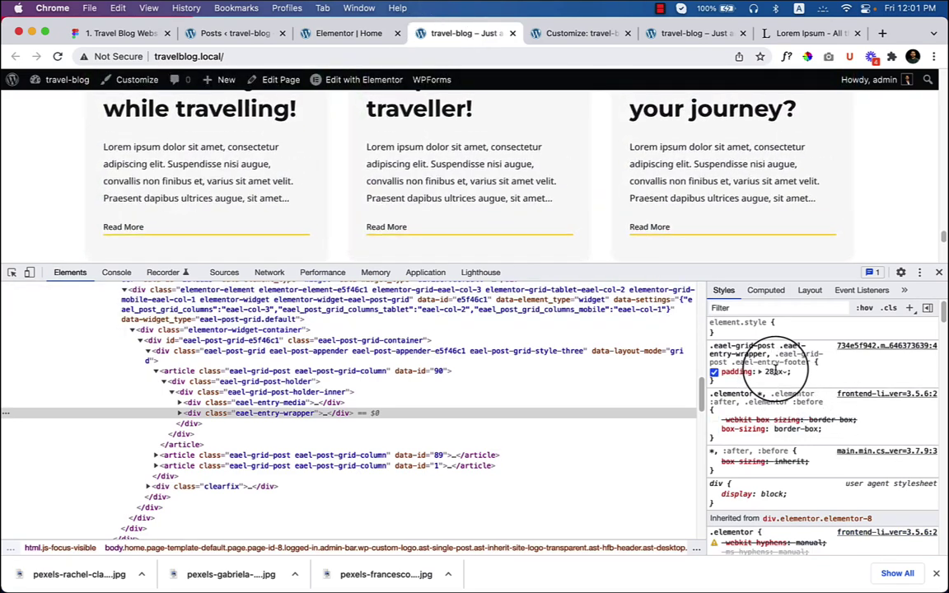
key("Up")
key("Up")
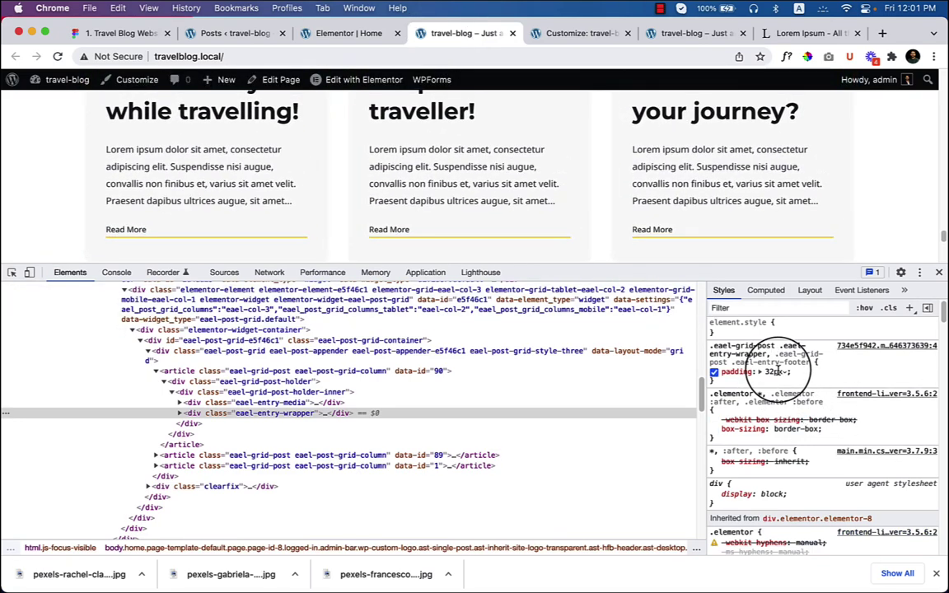
key("Return")
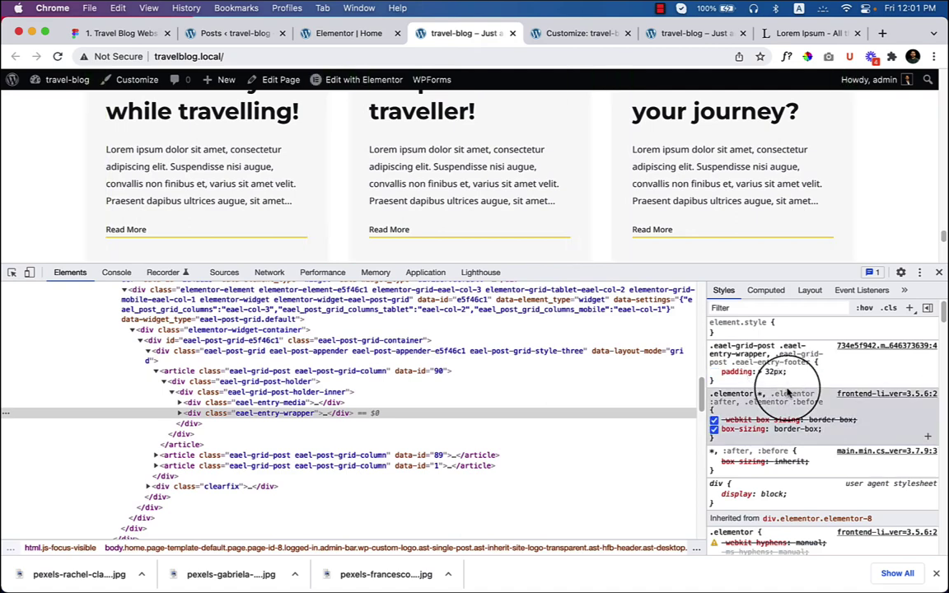
left_click(772, 372)
key("Down")
key("Down")
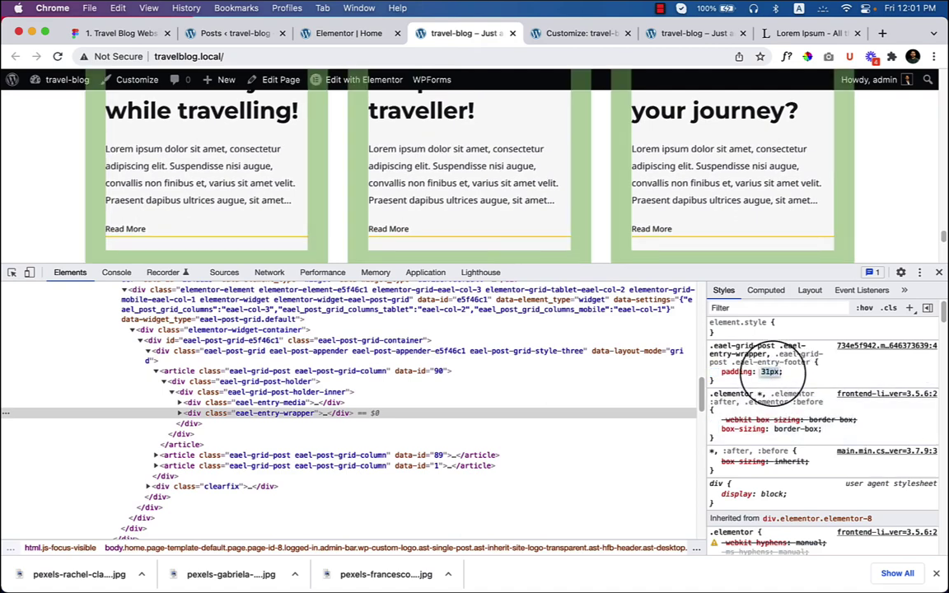
Copy the padding CSS rule and close DevTools
left_click_drag(718, 381, 711, 346)
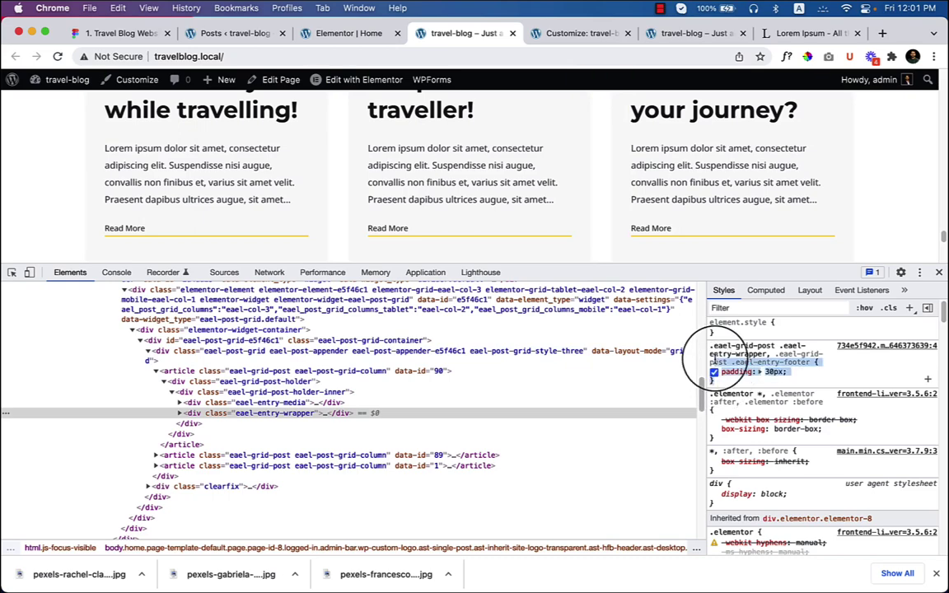
right_click(732, 356)
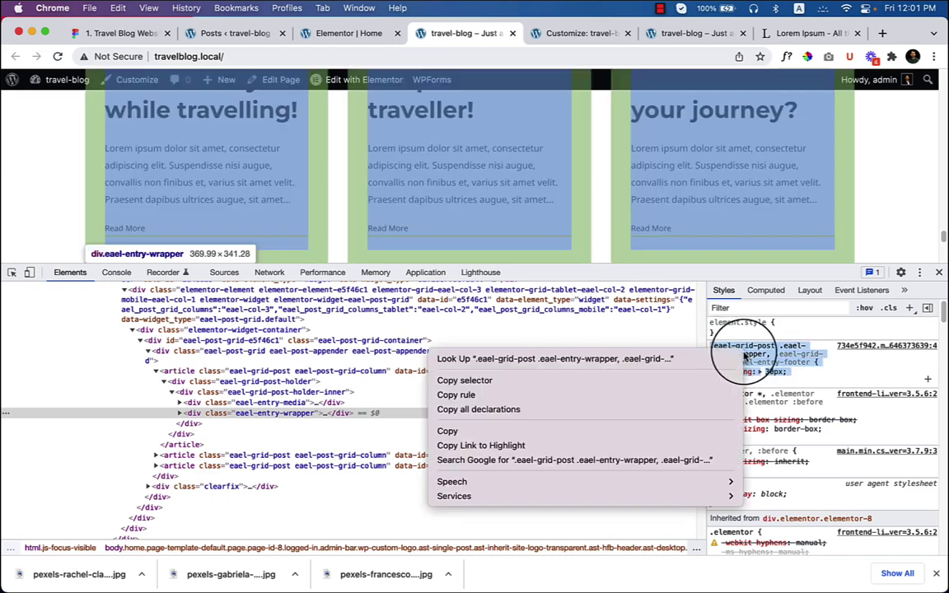
left_click(508, 430)
left_click(939, 272)
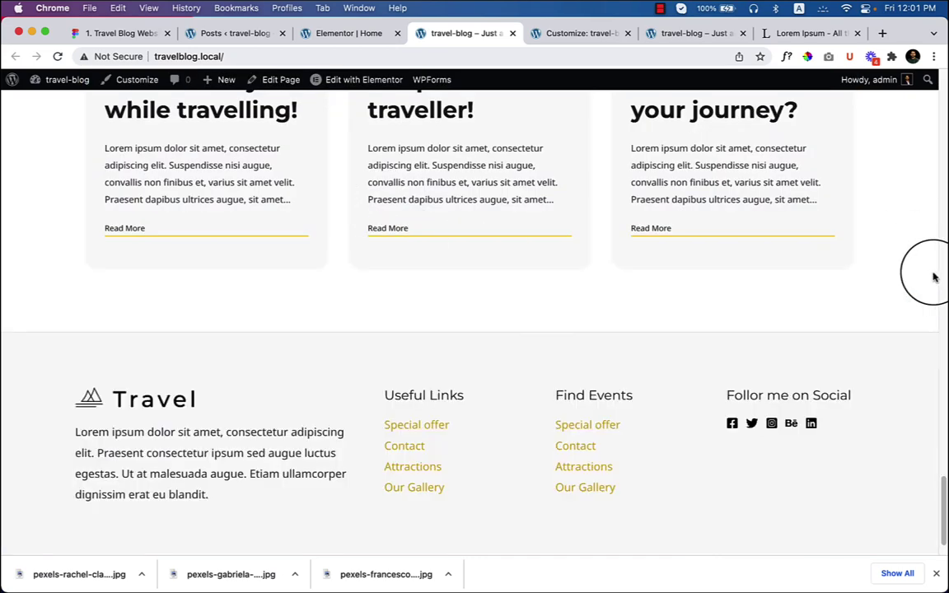
scroll(493, 364, "up", 3)
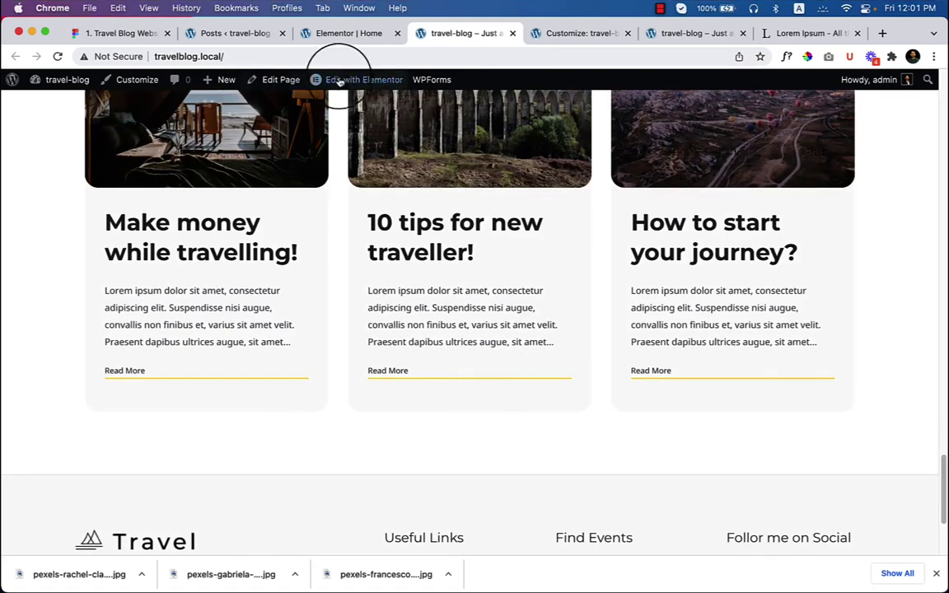
Go back from Typography to the Customizer's main menu and open Additional CSS
left_click(581, 37)
scroll(26, 198, "up", 10)
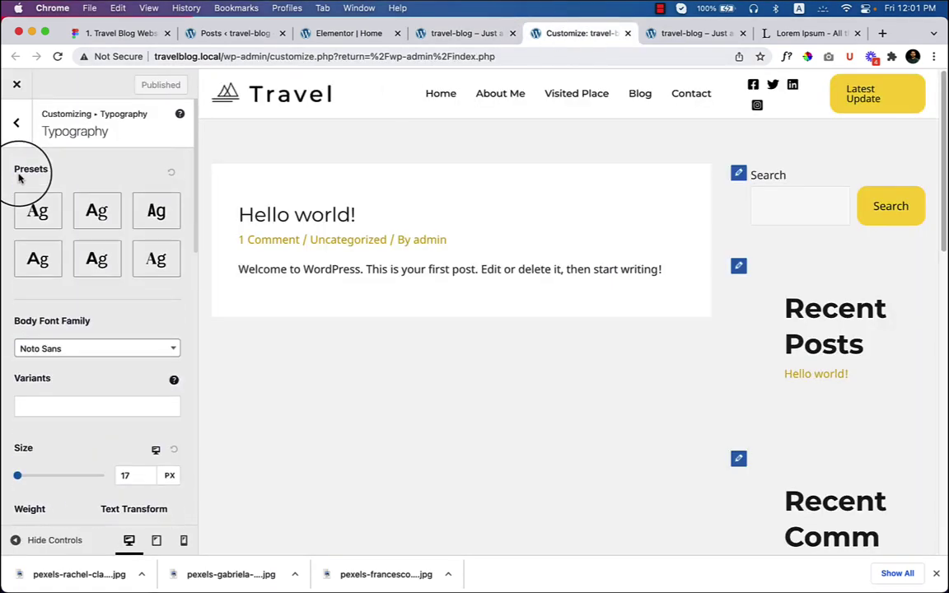
left_click(30, 132)
left_click(17, 126)
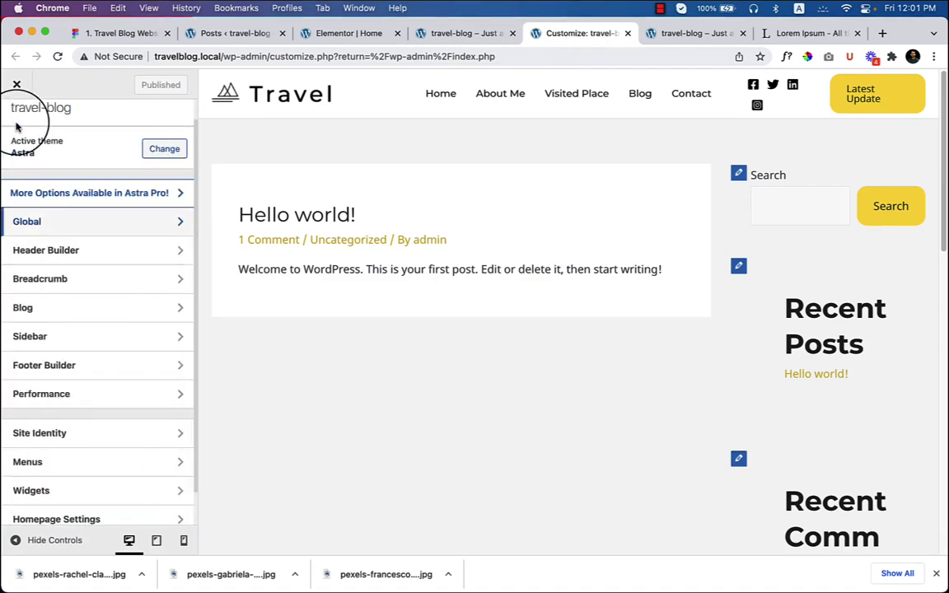
scroll(88, 519, "down", 1)
left_click(89, 512)
scroll(94, 475, "down", 5)
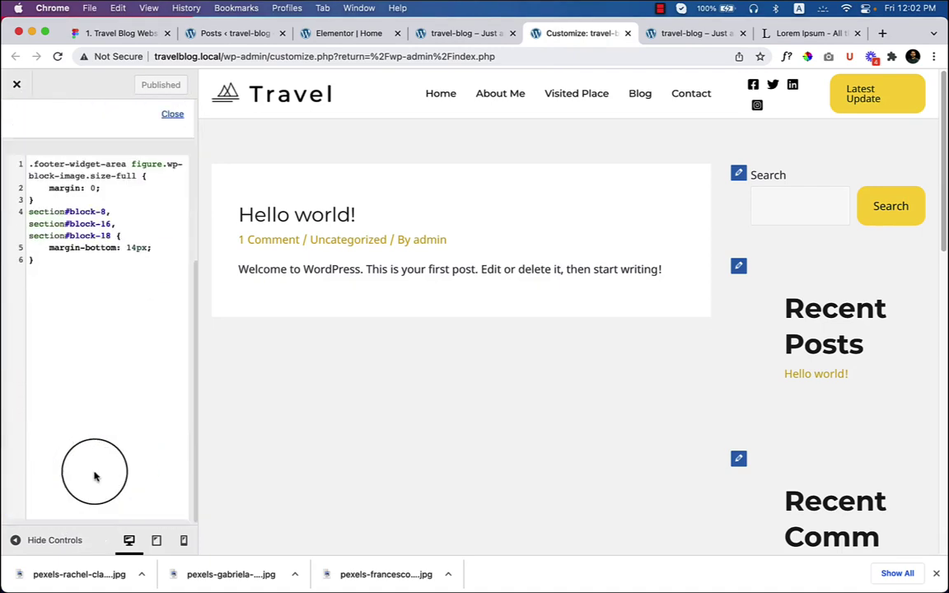
Paste the 30px padding rule on a new line and publish the custom CSS
left_click(76, 285)
key("Return")
key("super+v")
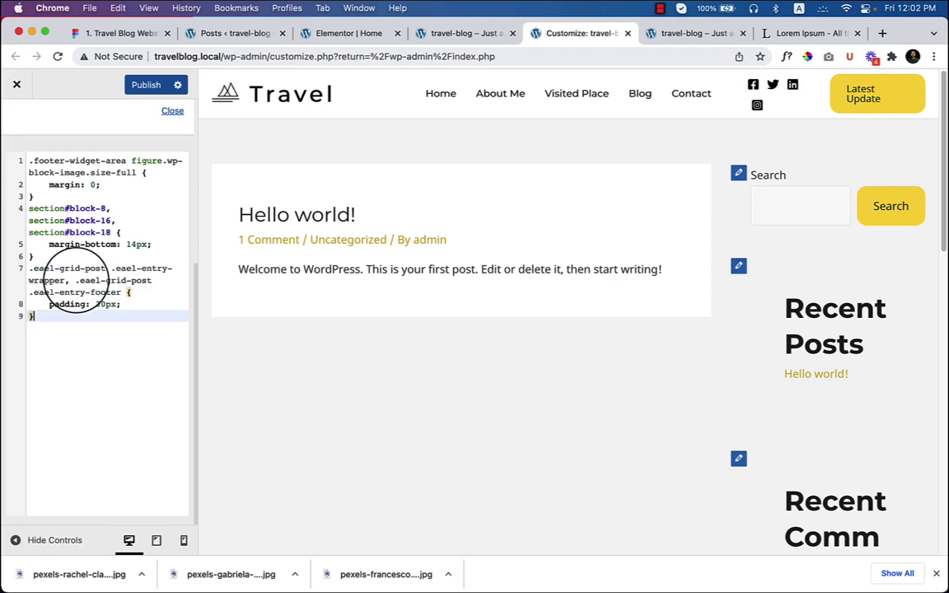
left_click(136, 88)
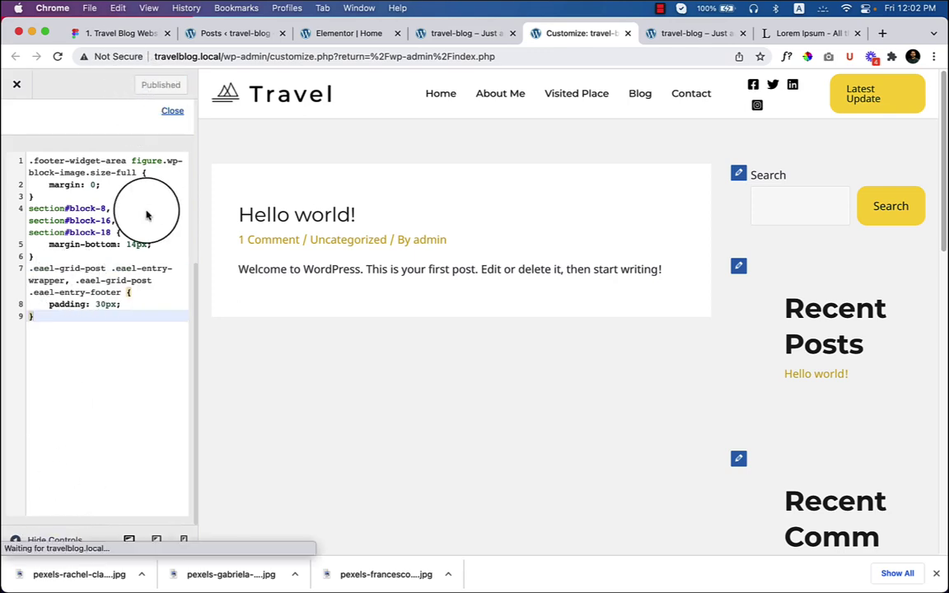
left_click(344, 34)
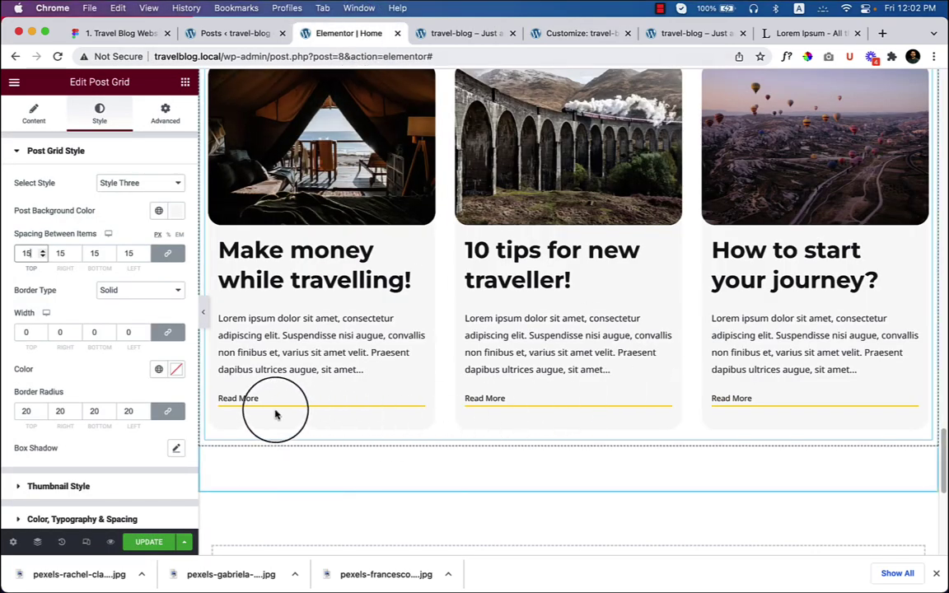
Inspect a Read More link and add a new style rule with display: inline-block
left_click(444, 35)
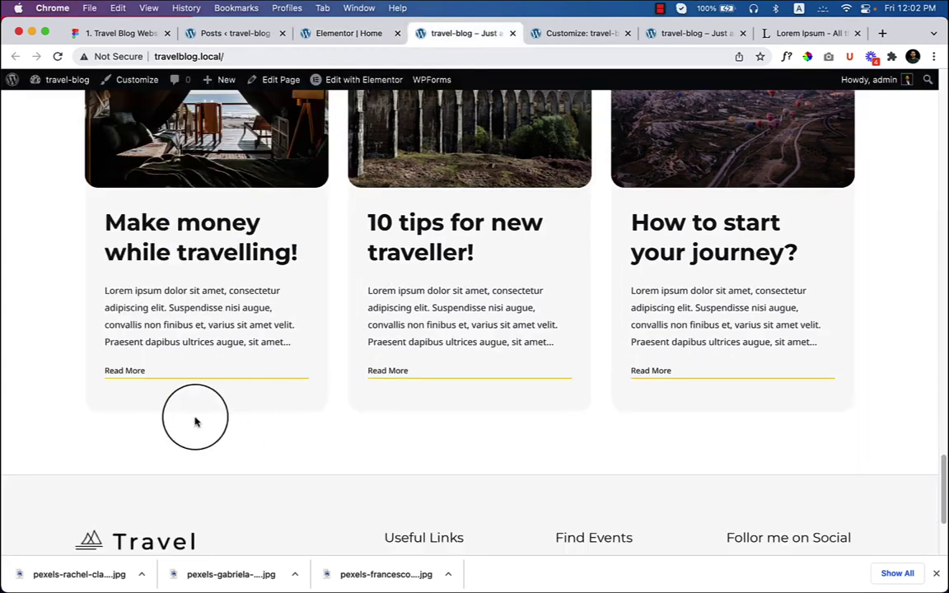
right_click(191, 376)
left_click(216, 494)
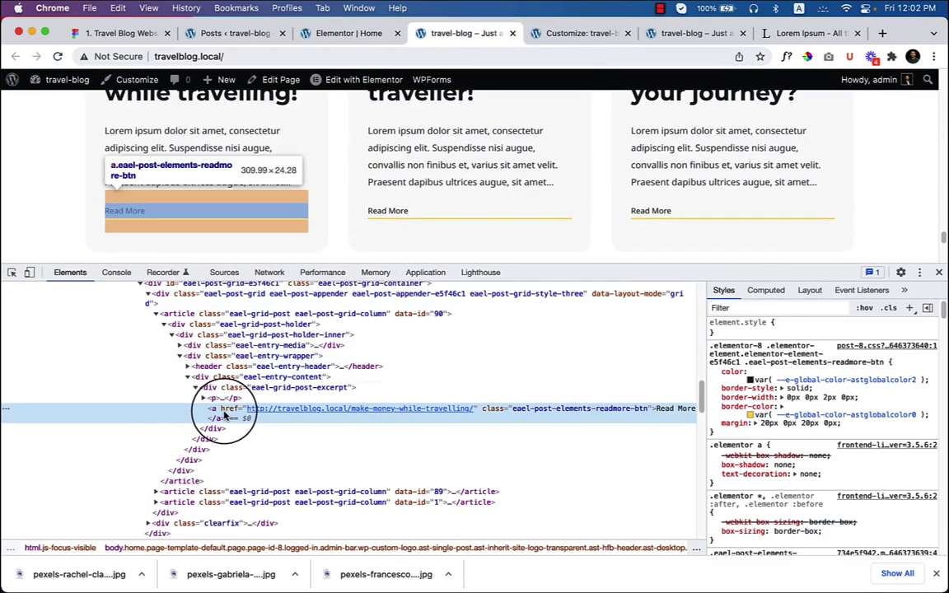
left_click(910, 308)
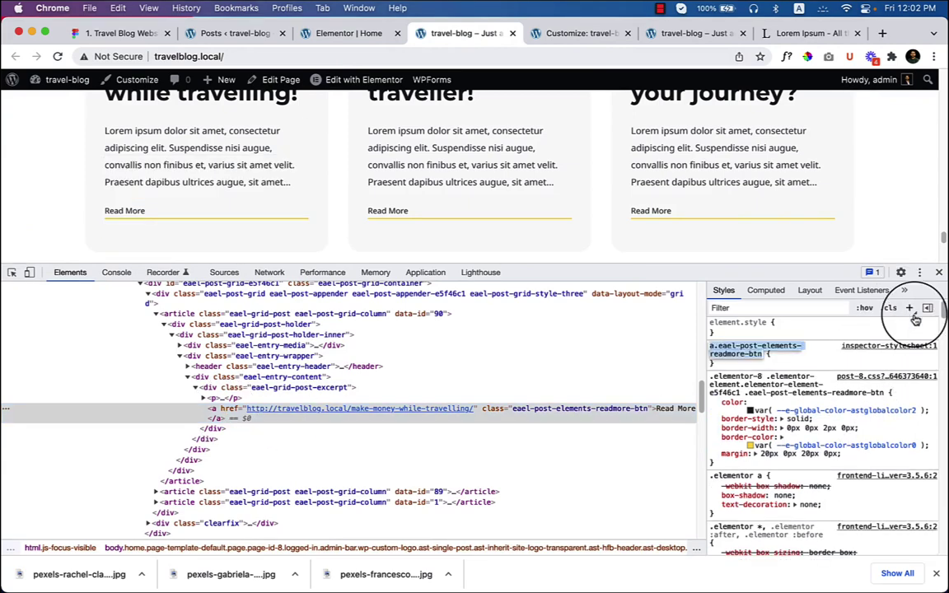
left_click(724, 367)
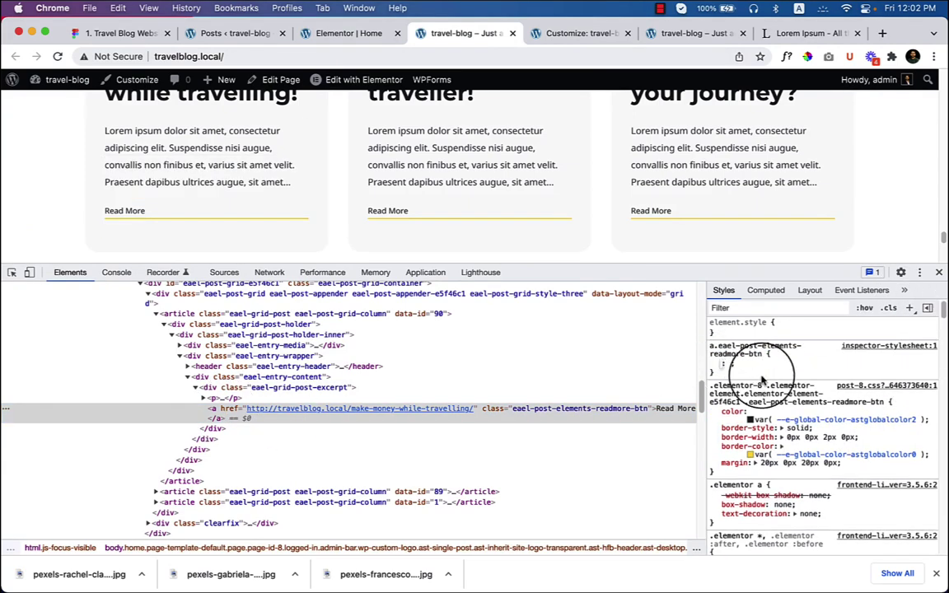
type("display: inline")
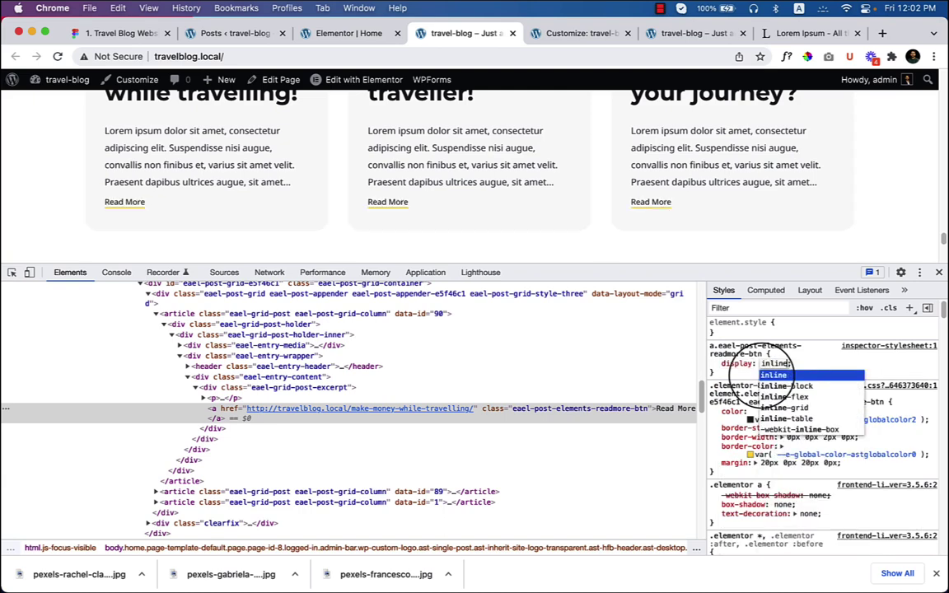
type("-block")
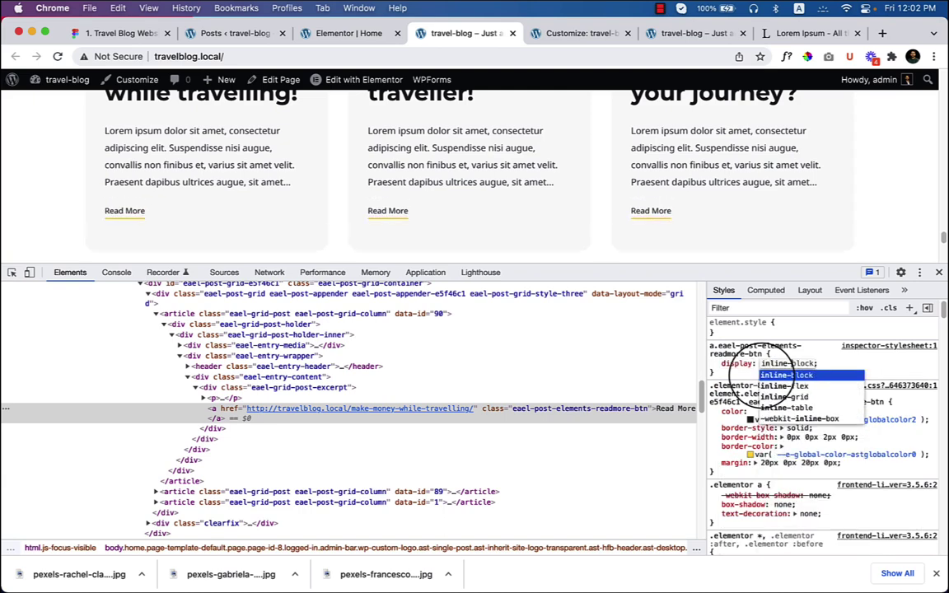
left_click(783, 375)
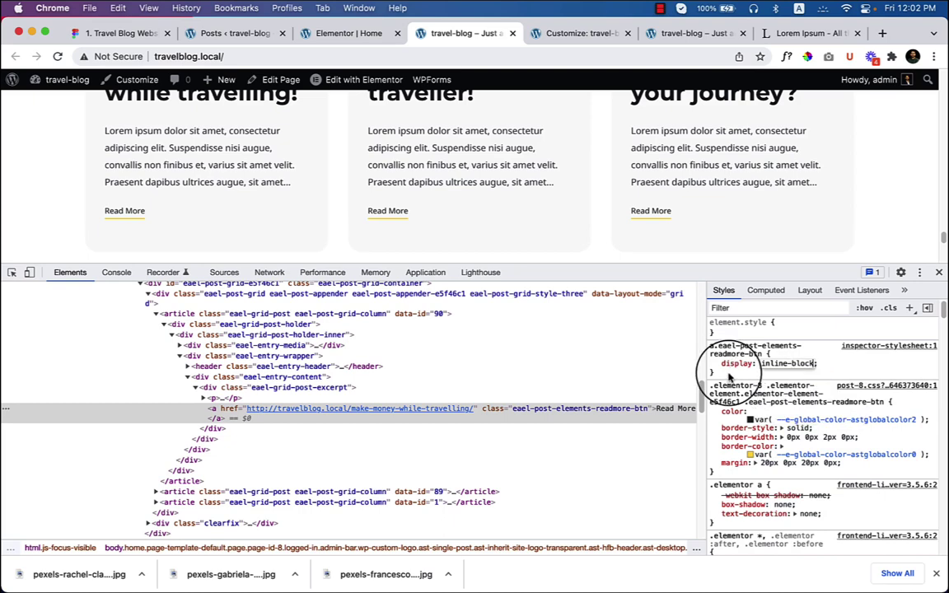
left_click_drag(728, 373, 707, 351)
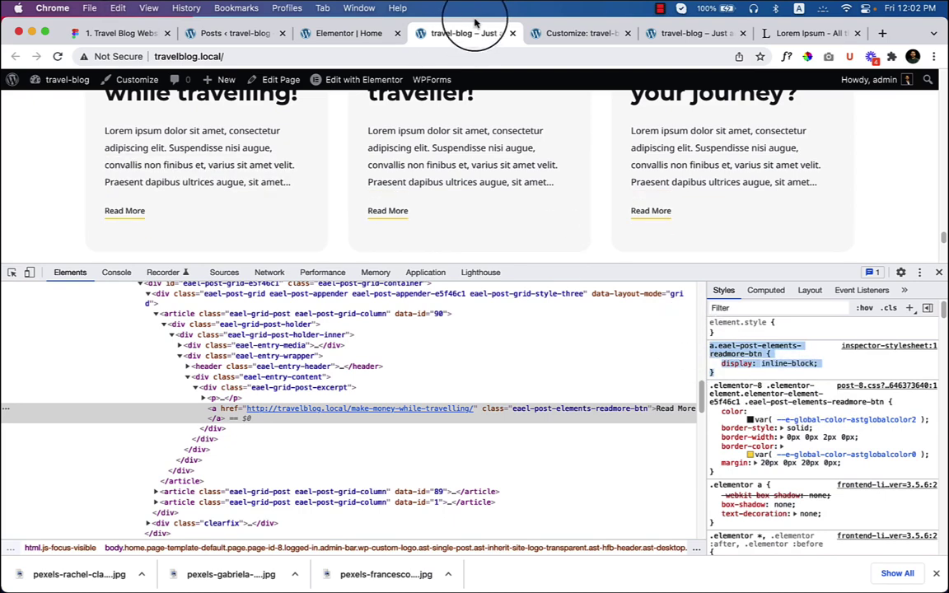
Paste the inline-block rule below the padding rule in Additional CSS and publish
left_click(597, 35)
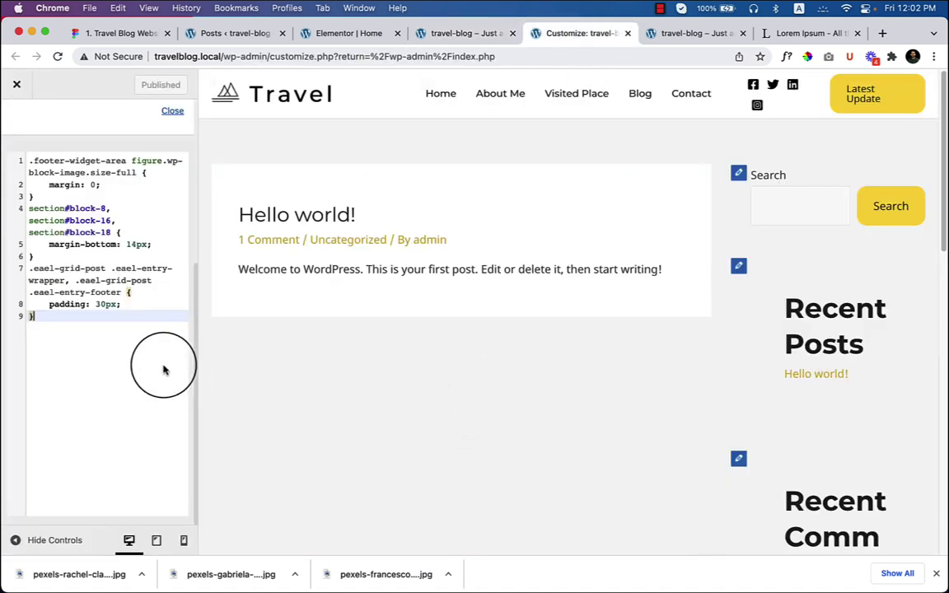
key("Return")
key("Return")
type("a.eael-post-elements-readmore-btn {     display: inline-block; }")
left_click(141, 85)
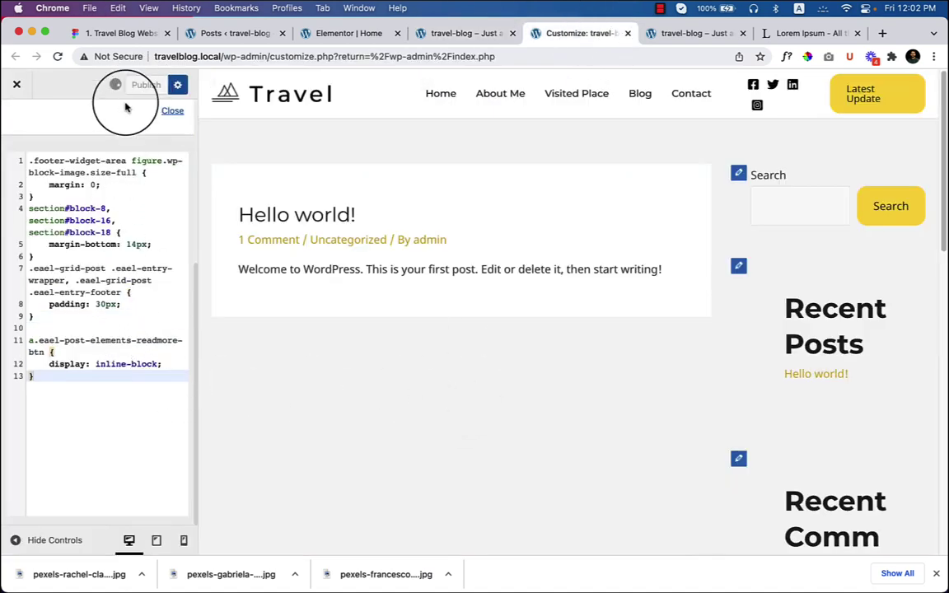
left_click(314, 31)
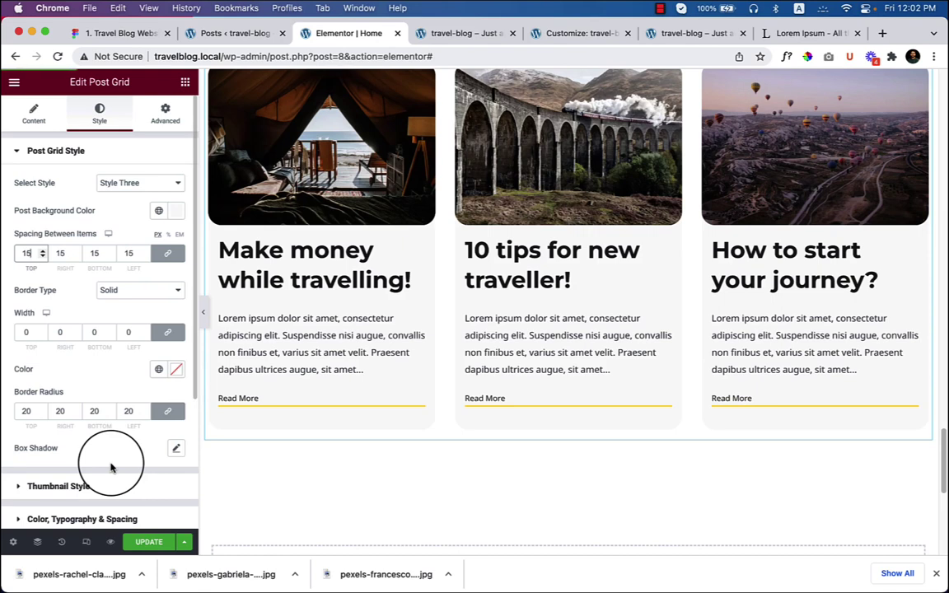
Set the Read More button typography to size 16 and weight 700, then save with UPDATE
scroll(111, 468, "down", 4)
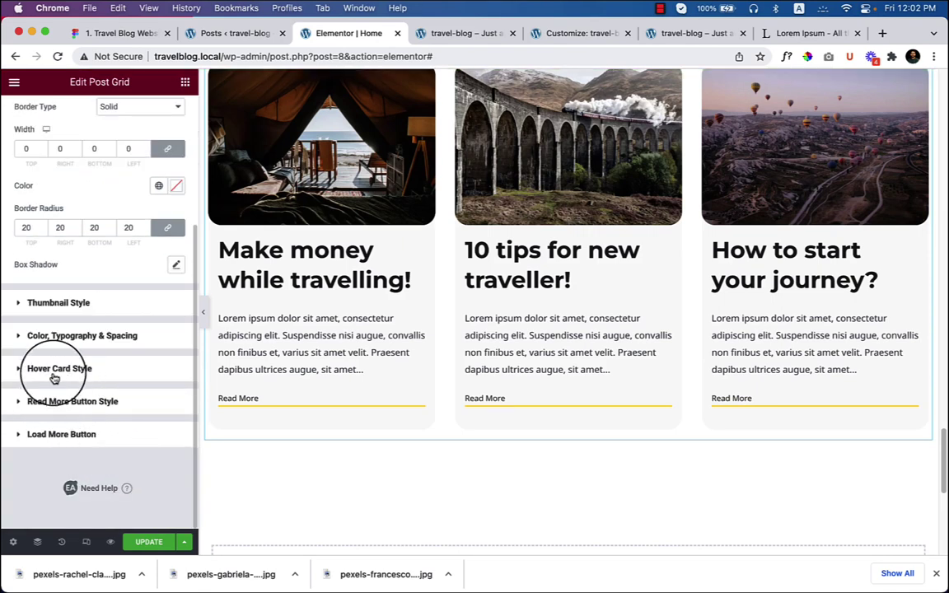
left_click(39, 402)
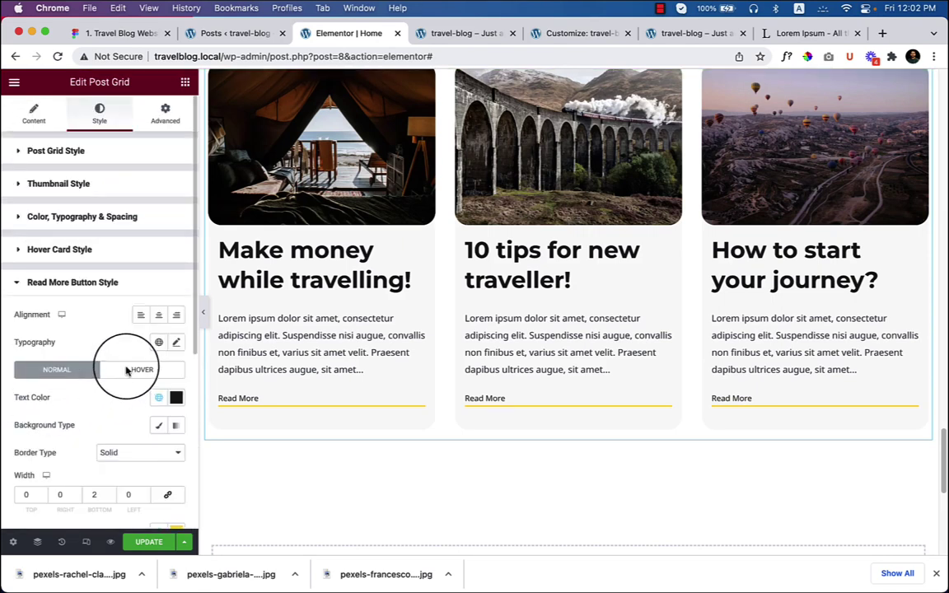
left_click(177, 343)
left_click_drag(27, 452, 35, 452)
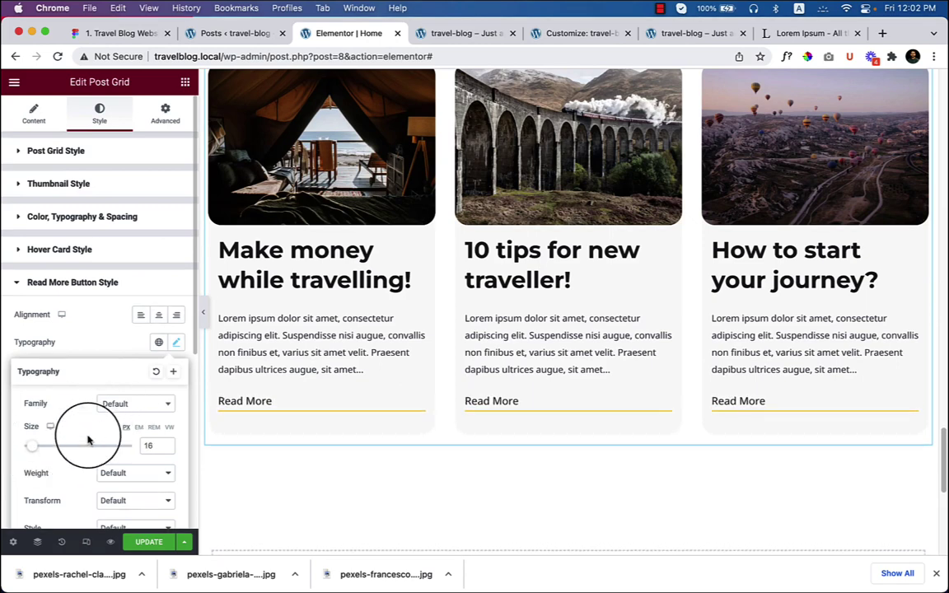
scroll(86, 436, "down", 3)
left_click(124, 317)
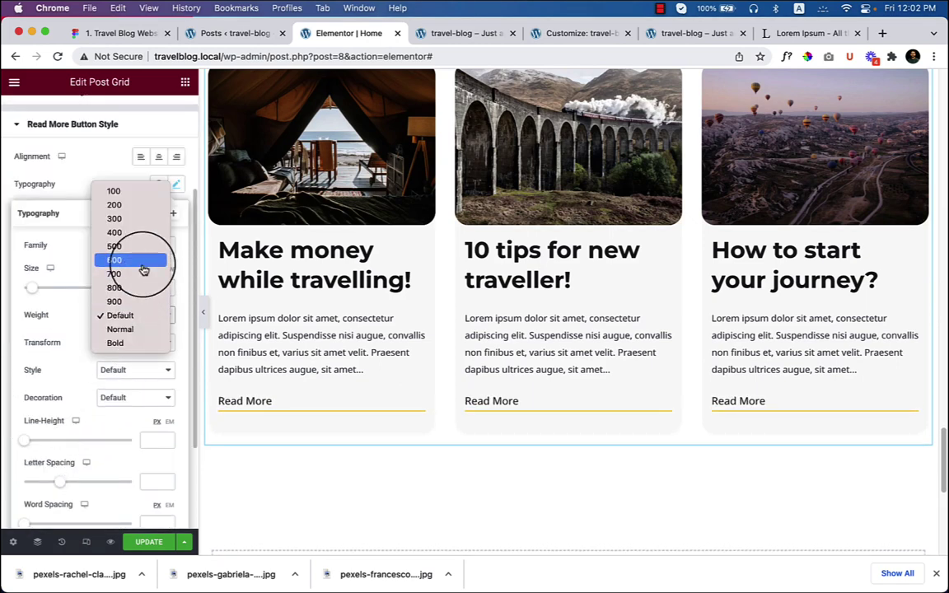
key("Escape")
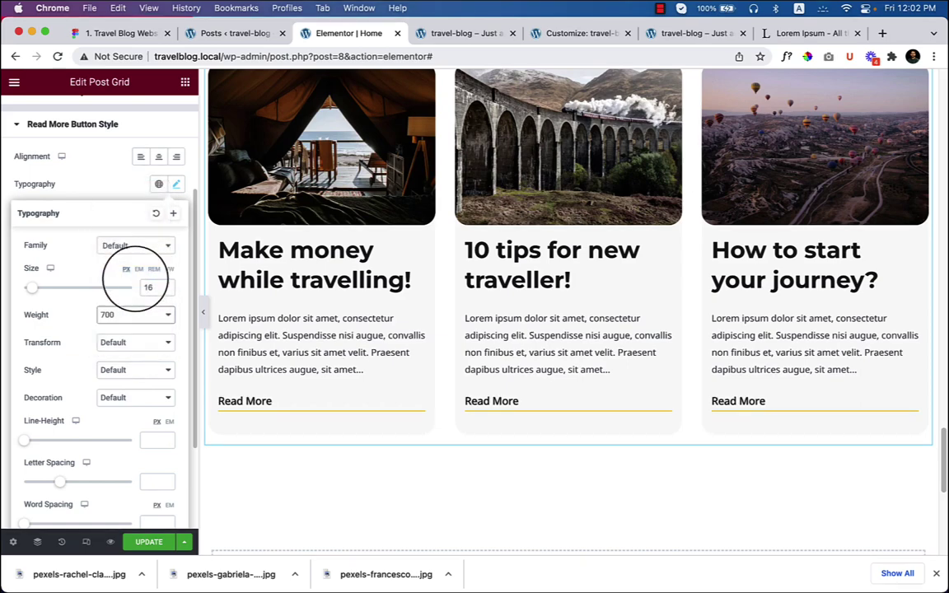
left_click(145, 543)
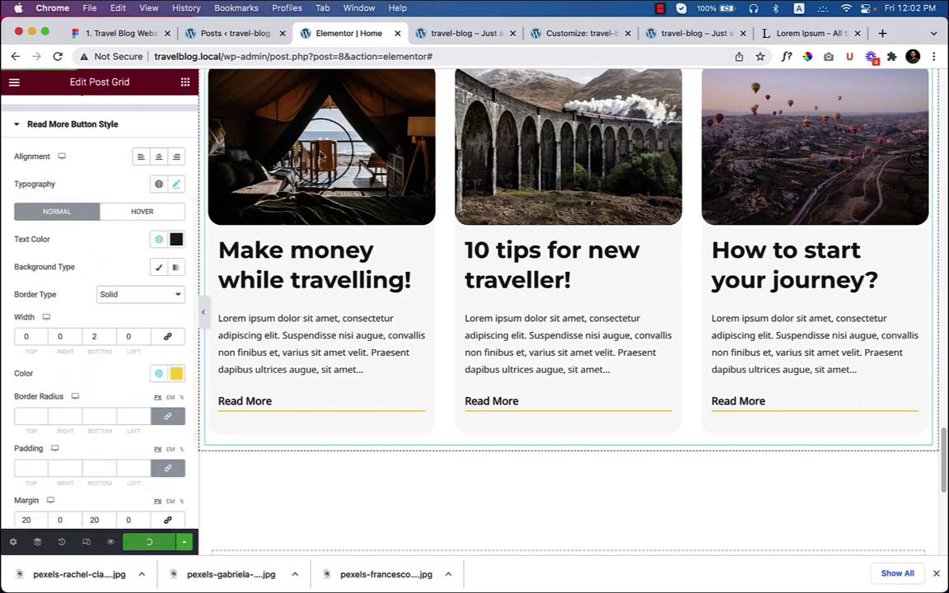
left_click(466, 34)
Close DevTools and the downloads bar while scrolling through the restyled live homepage
left_click(939, 273)
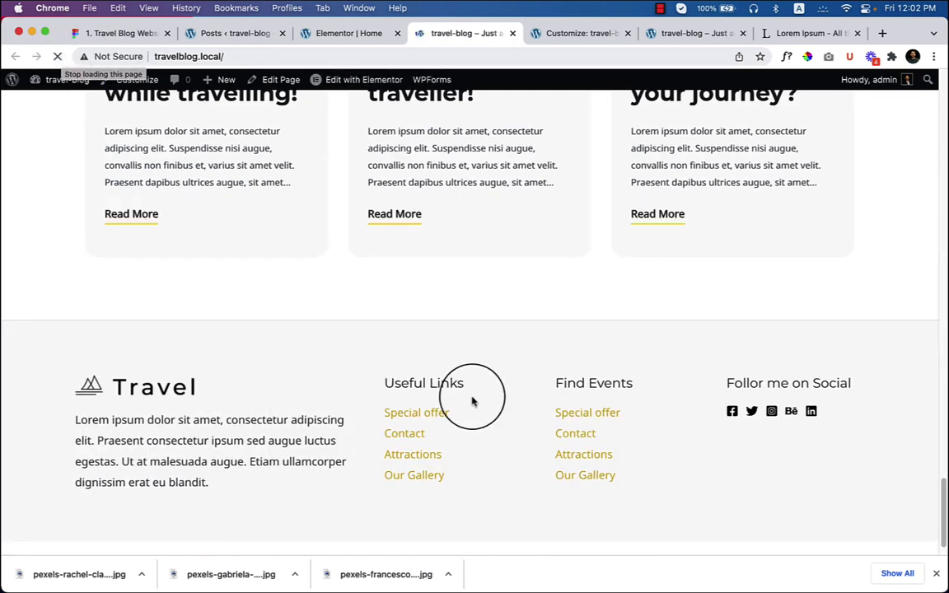
scroll(521, 365, "up", 3)
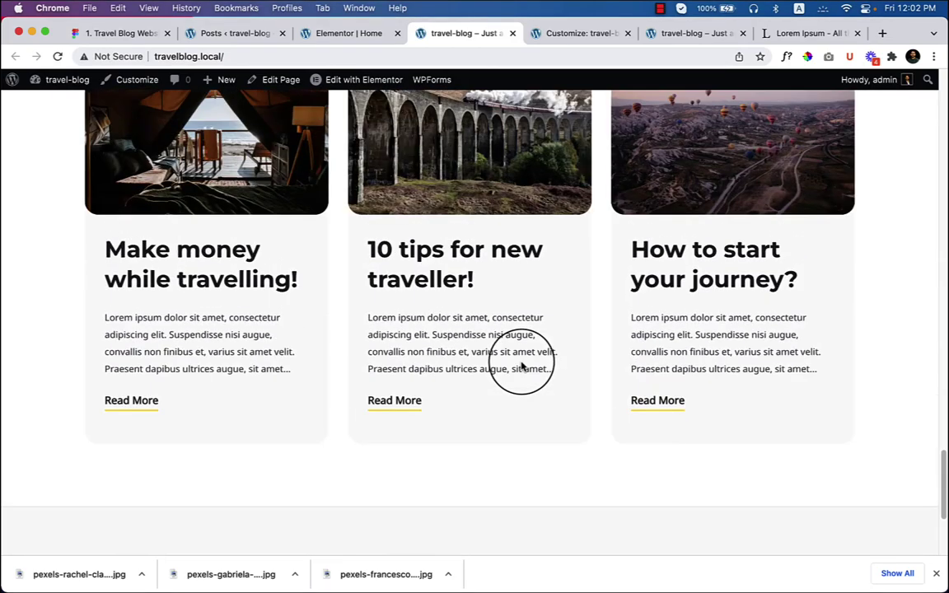
scroll(521, 365, "up", 7)
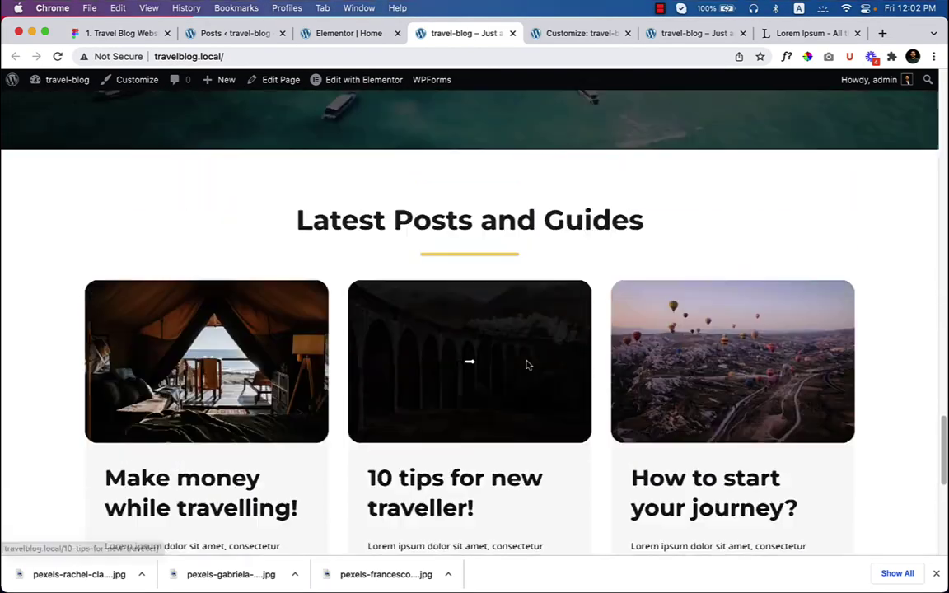
scroll(565, 398, "up", 10)
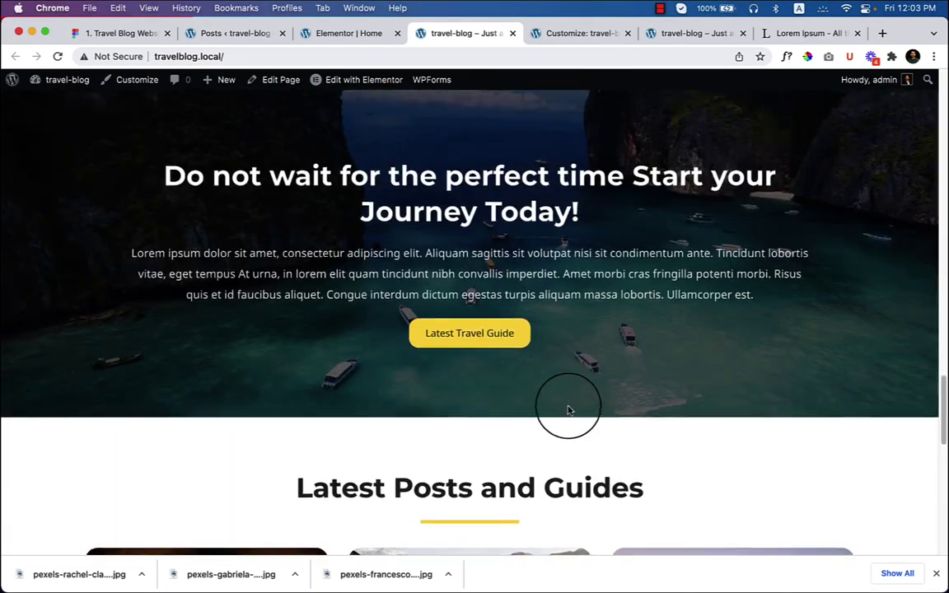
scroll(569, 407, "up", 6)
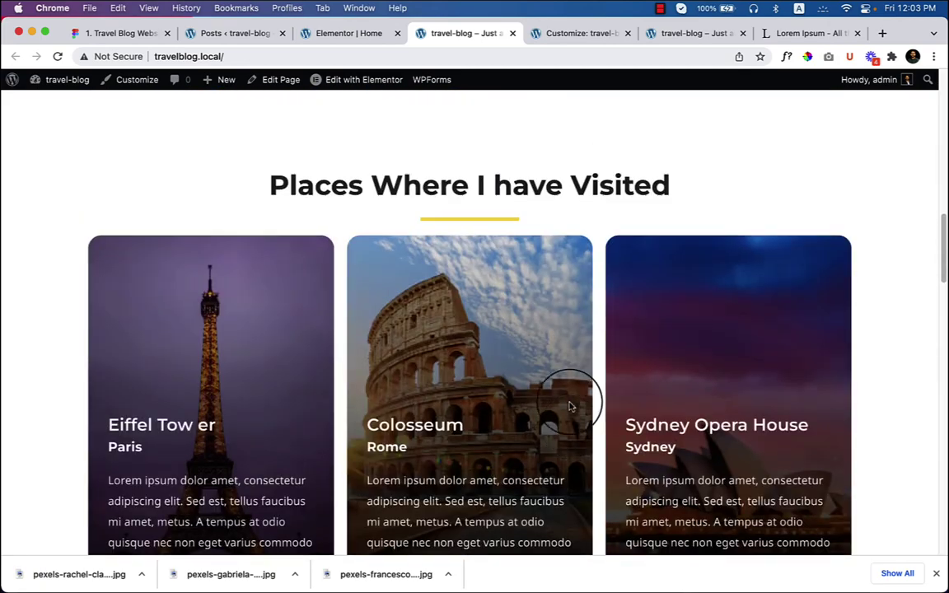
left_click(937, 577)
scroll(569, 437, "up", 11)
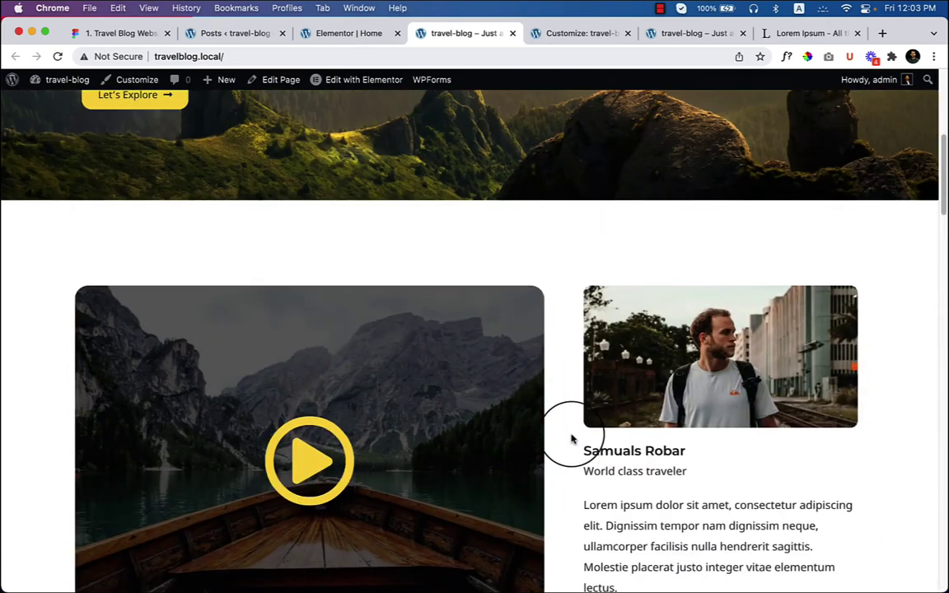
scroll(572, 436, "up", 7)
scroll(574, 436, "up", 1)
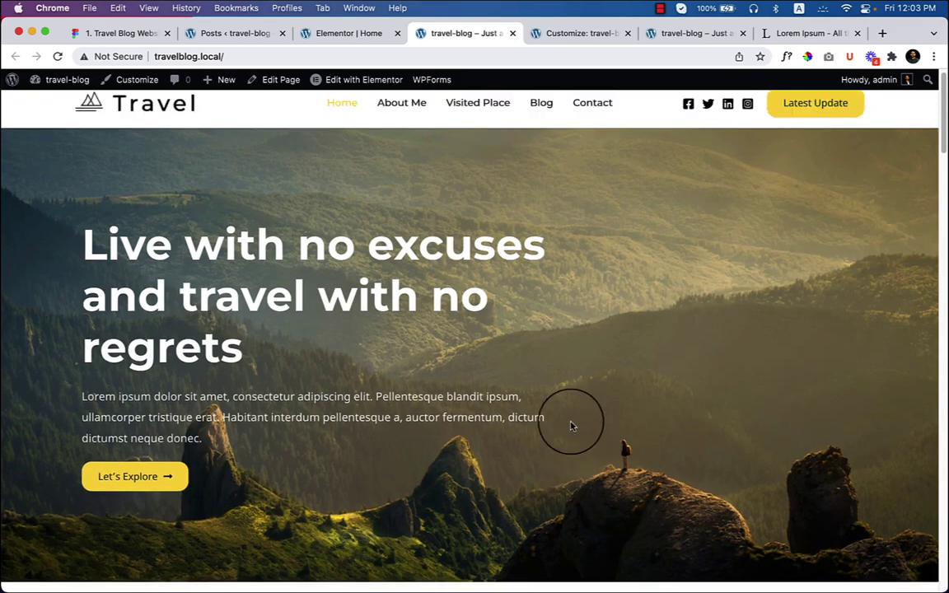
scroll(572, 425, "down", 20)
scroll(573, 425, "down", 14)
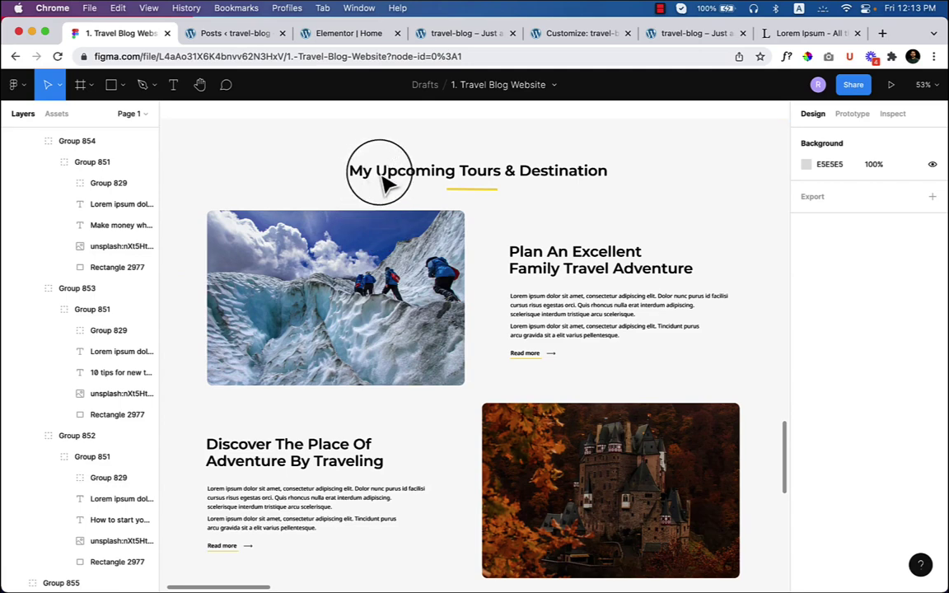
Copy the 'My Upcoming Tours & Destination' heading text from Figma and review the Elementor page
left_click(380, 180)
double_click(379, 171)
key("super+c")
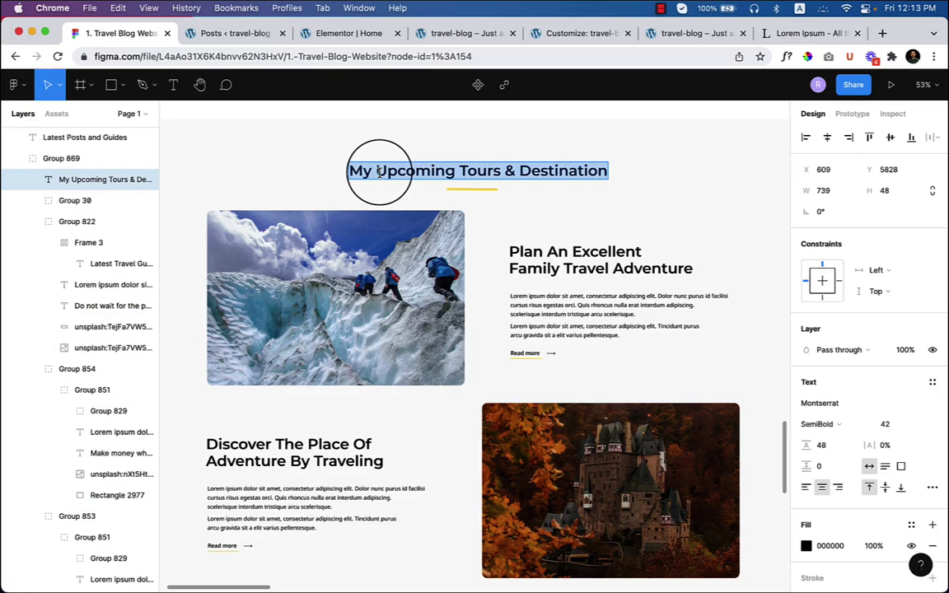
left_click(334, 32)
scroll(567, 362, "down", 10)
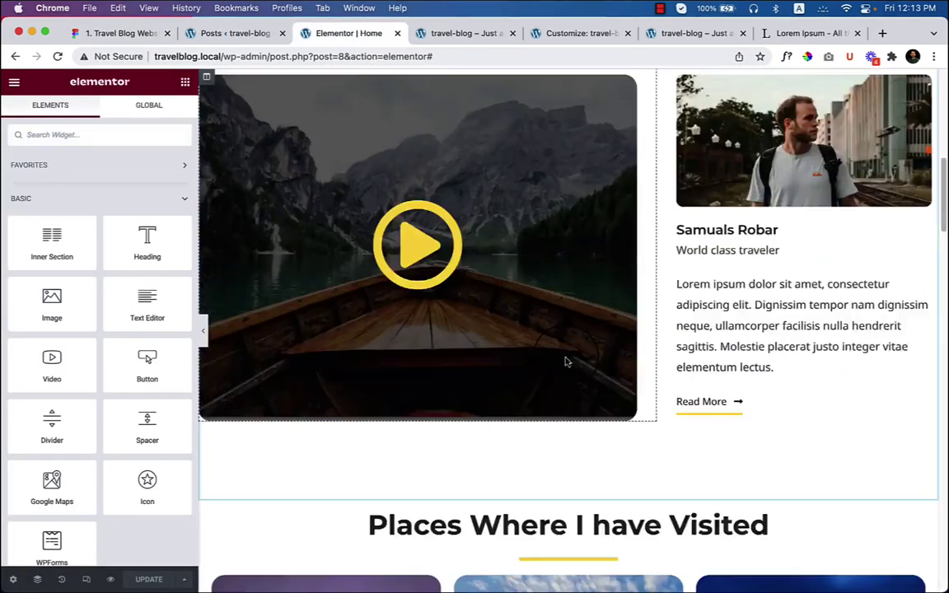
scroll(566, 362, "down", 15)
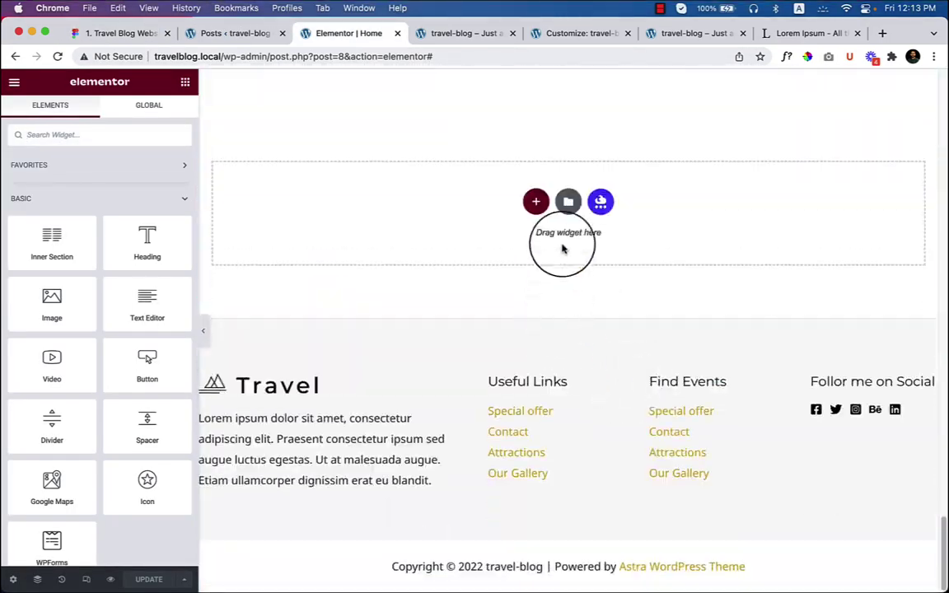
scroll(563, 249, "up", 5)
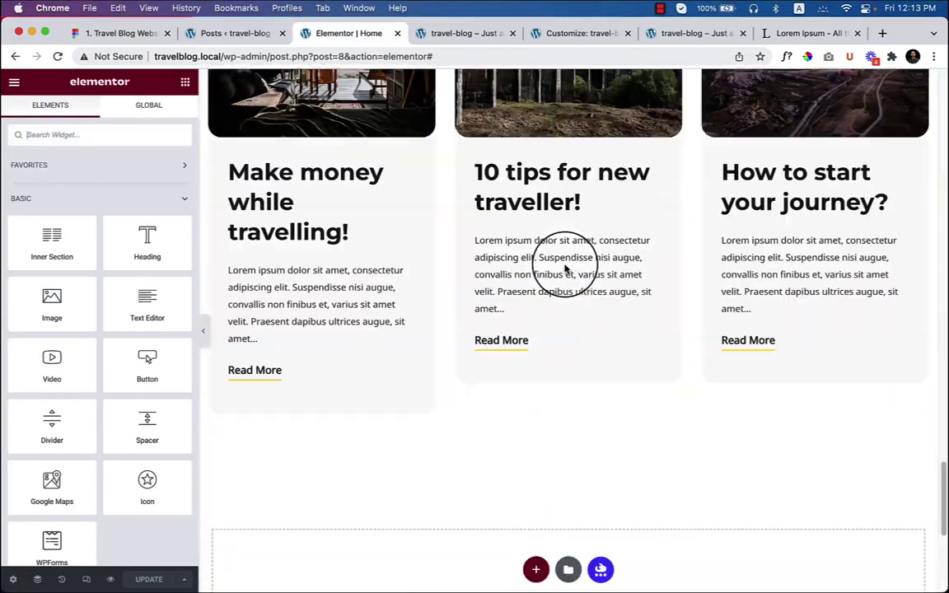
left_click(204, 333)
scroll(581, 302, "up", 10)
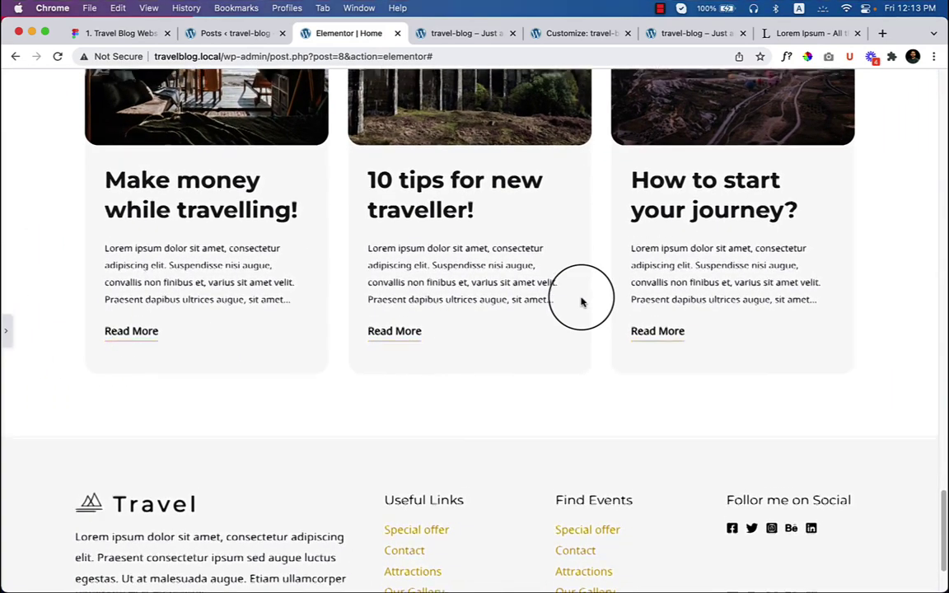
scroll(581, 301, "down", 10)
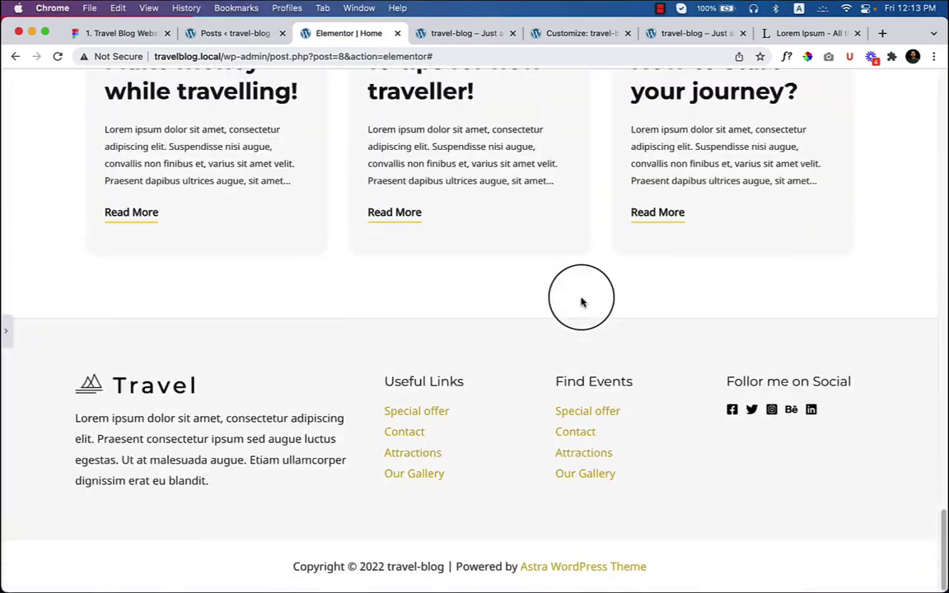
left_click(8, 334)
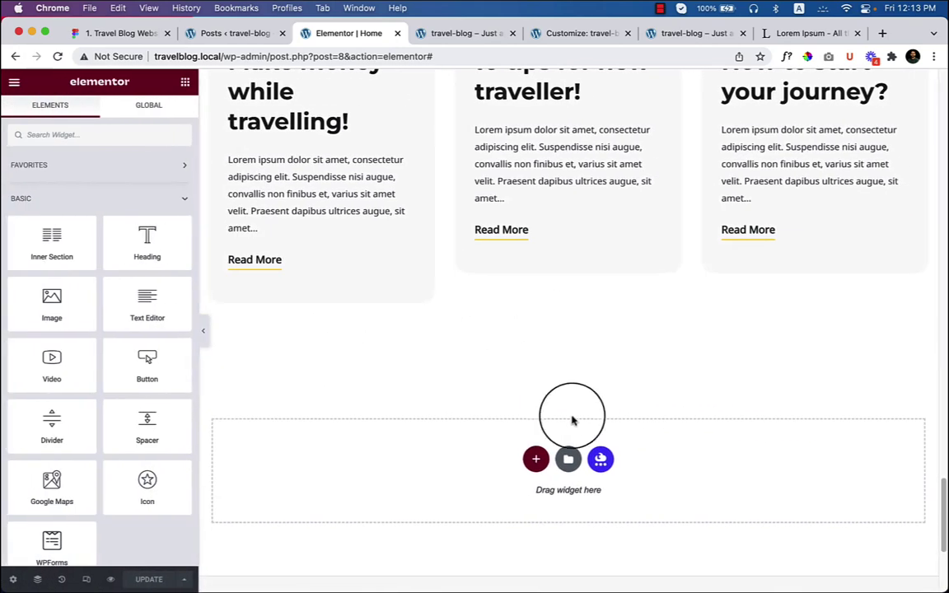
Add a single-column section below the Latest Posts cards and show its widget list
left_click(534, 455)
left_click(391, 493)
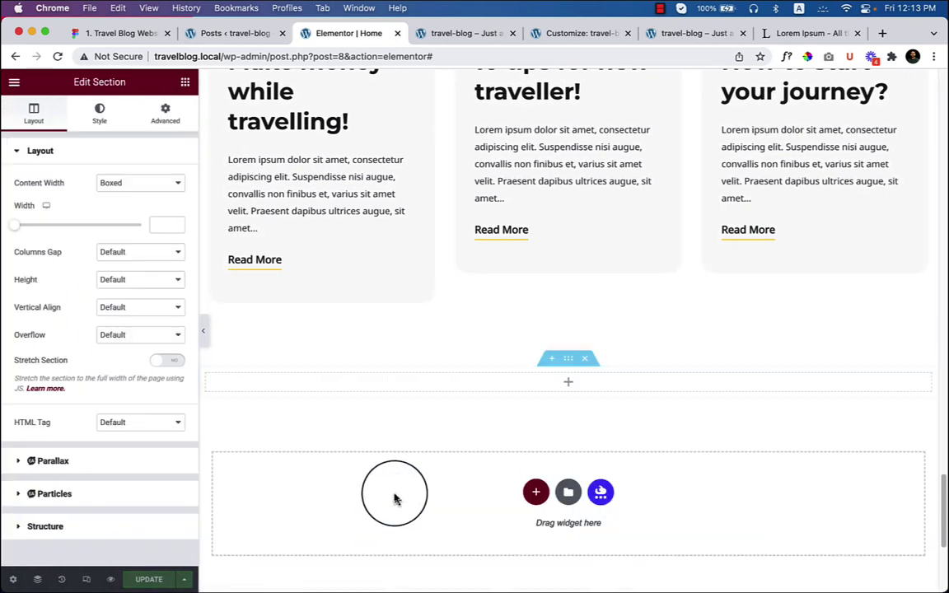
left_click(142, 39)
scroll(502, 345, "up", 4)
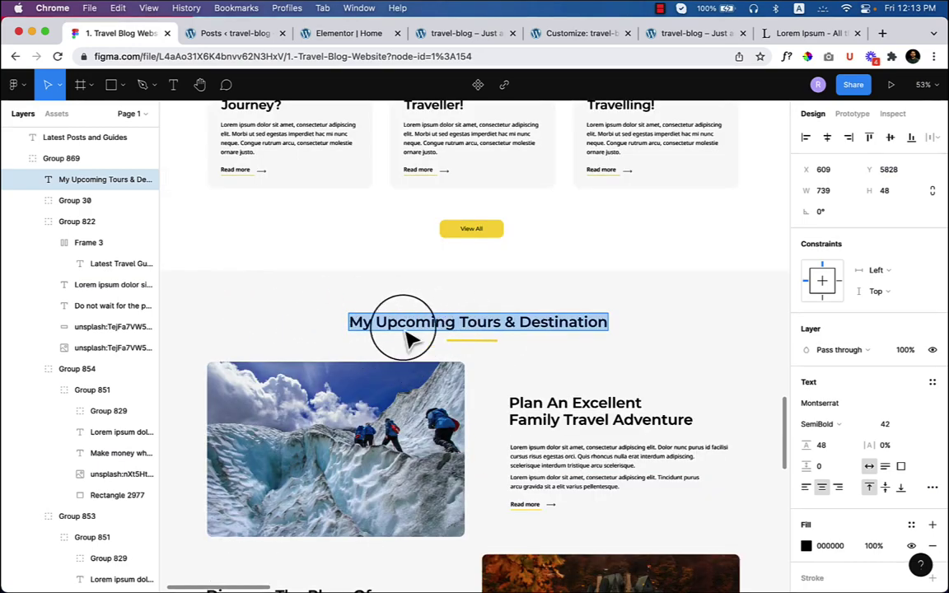
left_click(352, 33)
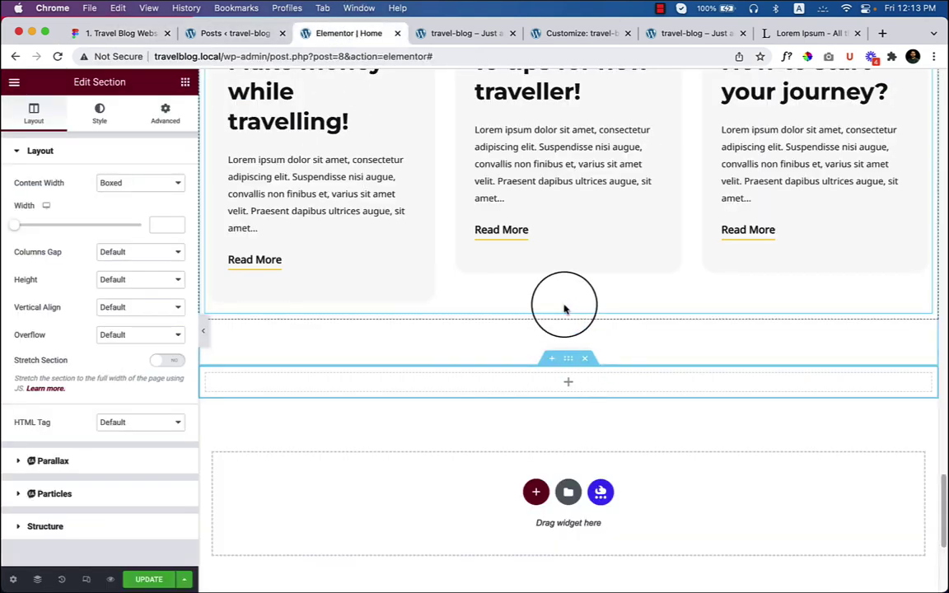
left_click(568, 385)
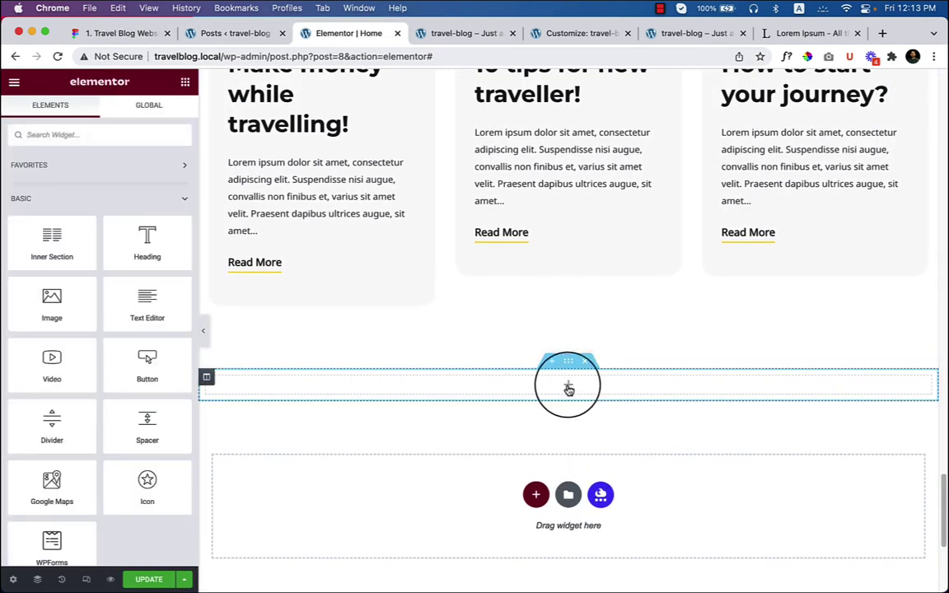
Add a centred Heading widget reading 'My Upcoming Tours & Destination' to the new section
left_click_drag(165, 243, 557, 392)
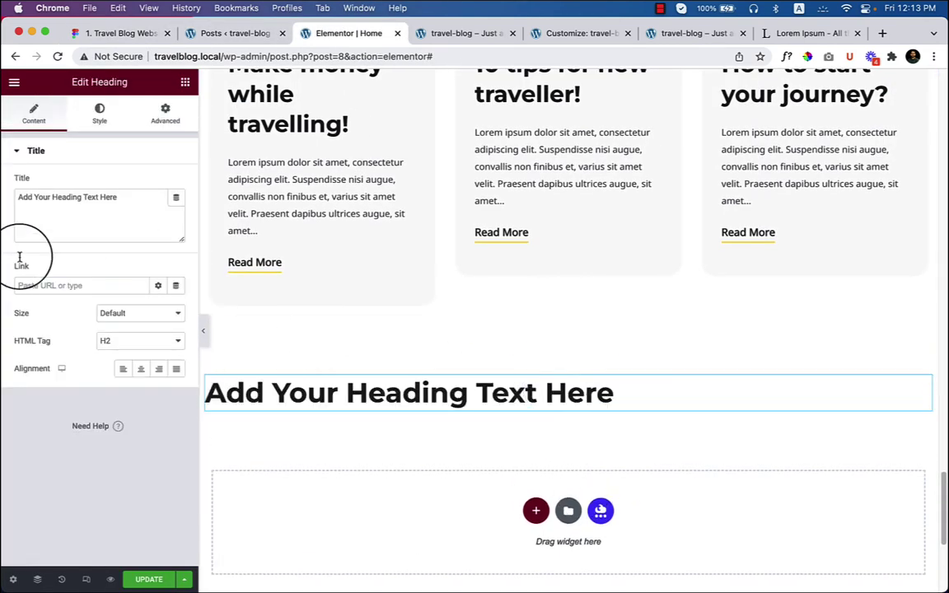
key("super+a")
key("super+v")
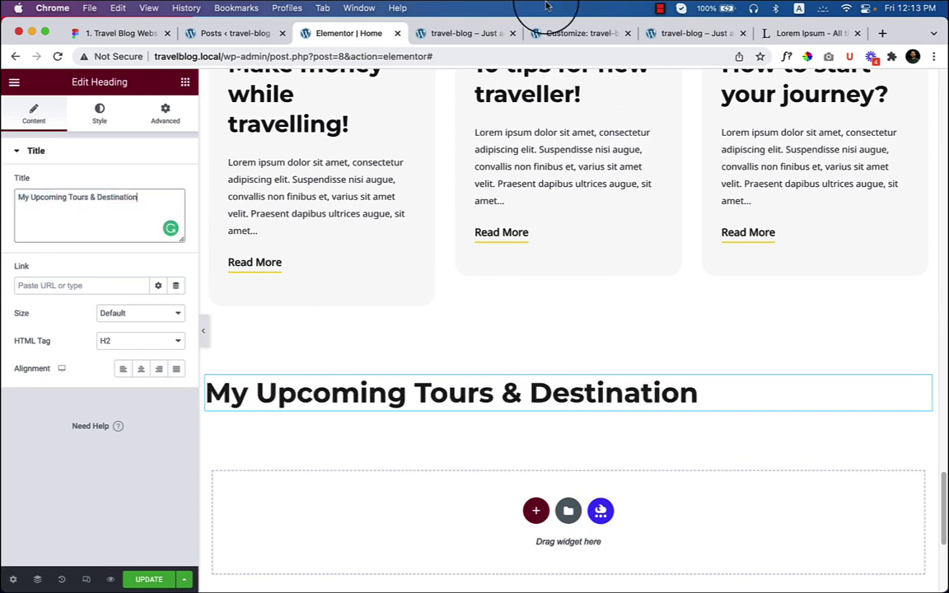
left_click(140, 369)
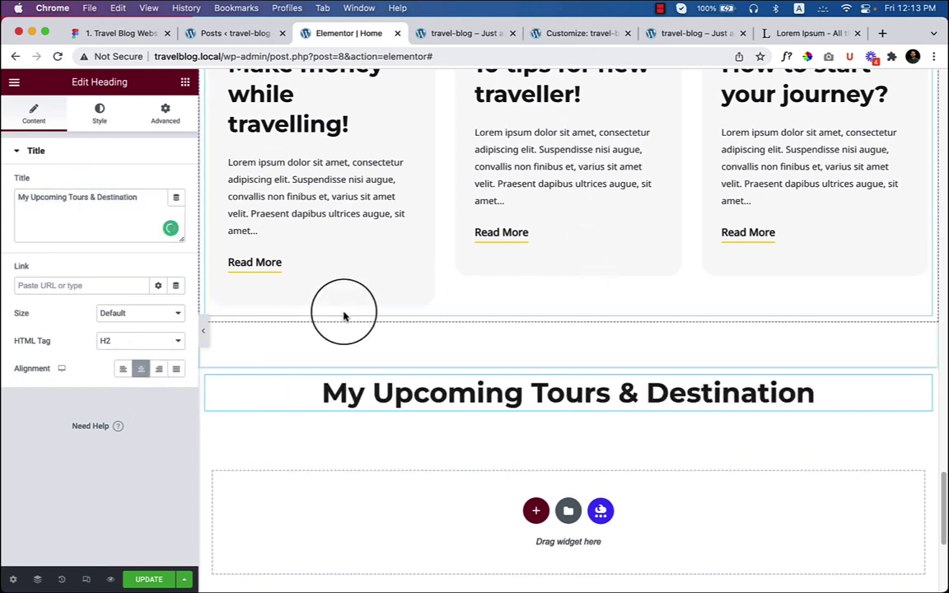
scroll(607, 290, "up", 3)
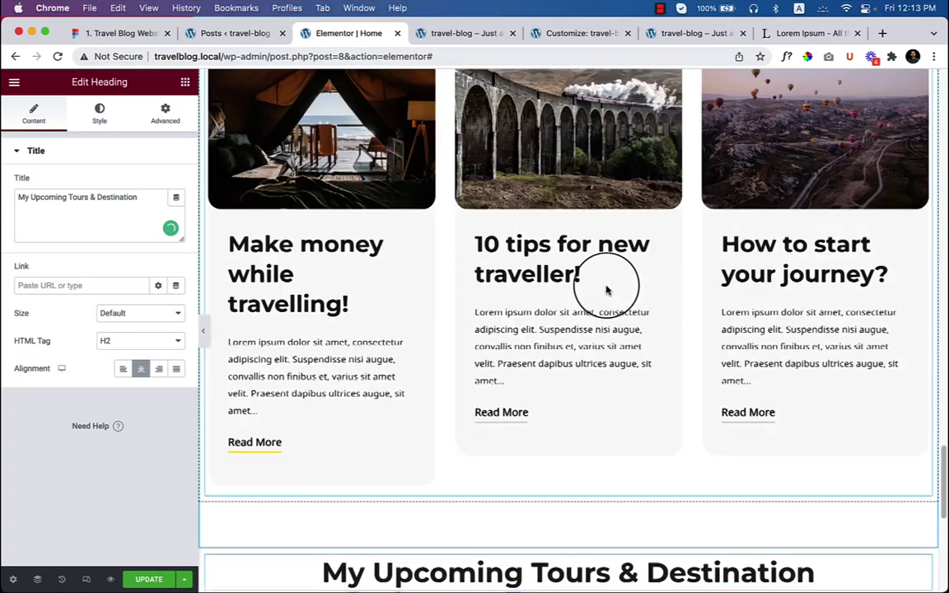
scroll(608, 290, "up", 4)
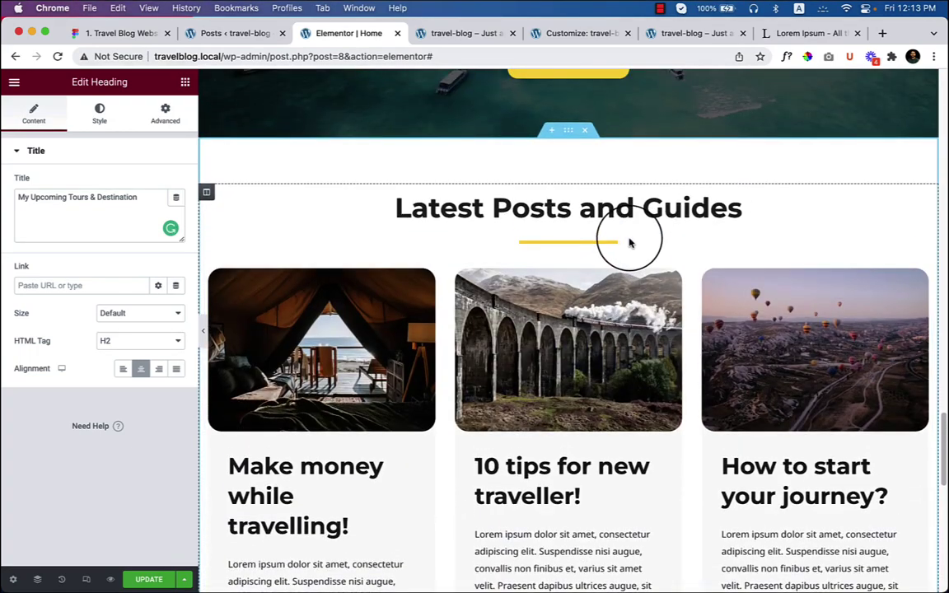
Duplicate the yellow Latest Posts divider and move the copy under the new heading
right_click(629, 241)
left_click(647, 272)
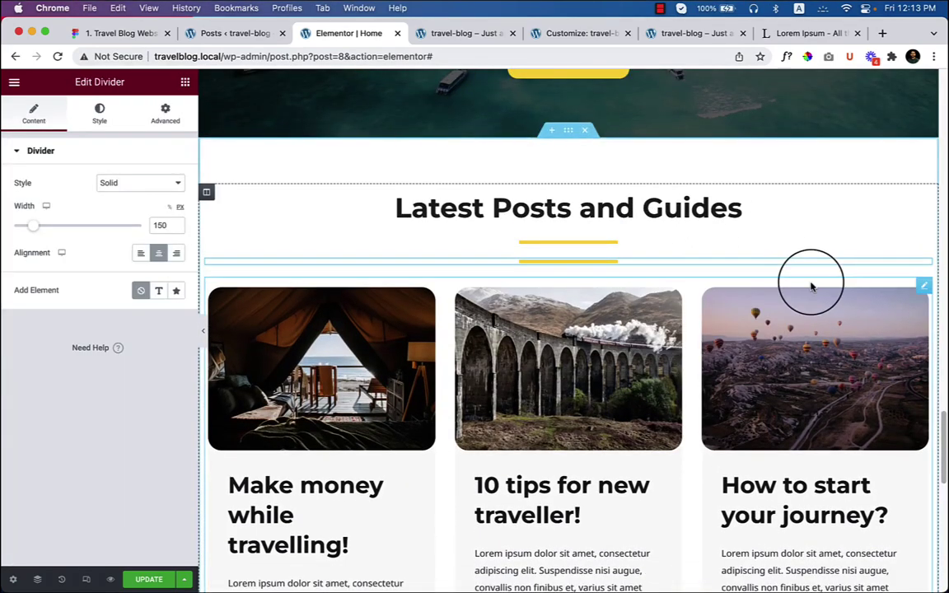
left_click_drag(925, 265, 574, 239)
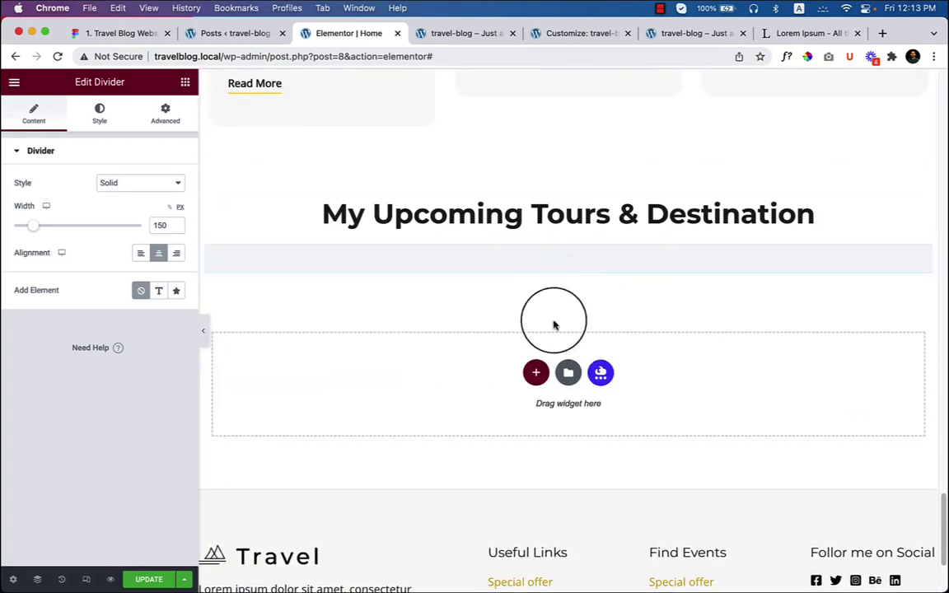
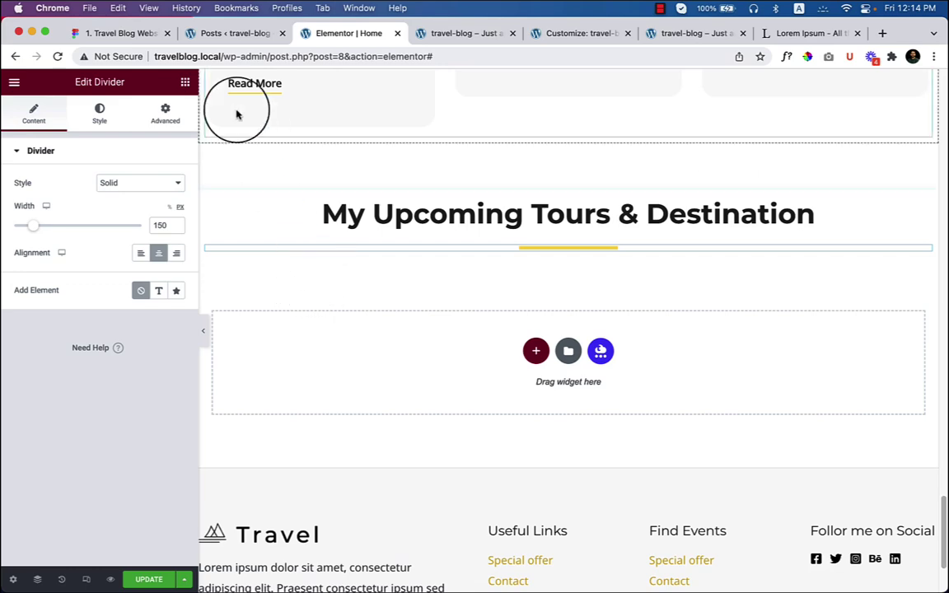
Select the two-line 'Plan An Excellent' heading text in the Figma design
left_click(136, 33)
scroll(506, 404, "down", 4)
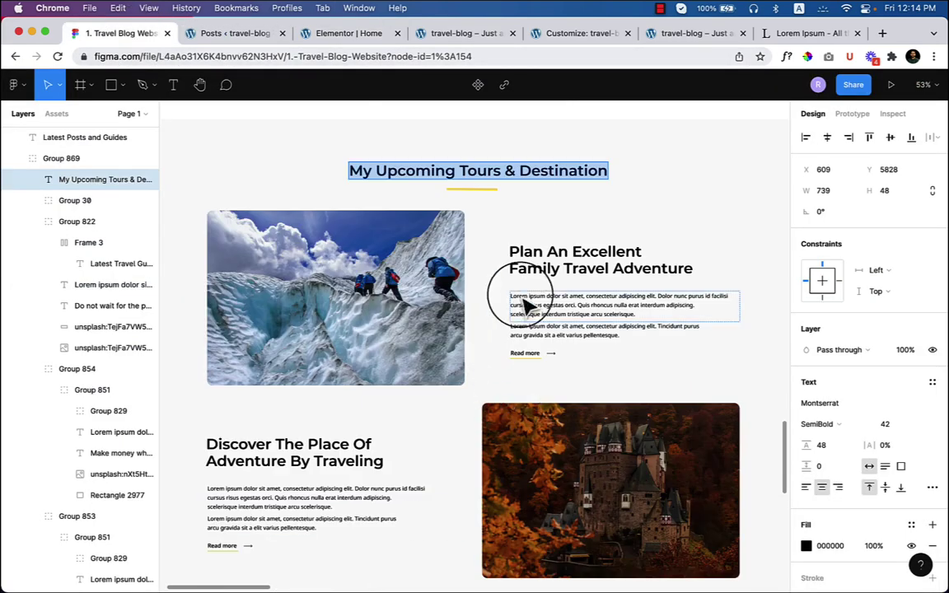
double_click(535, 266)
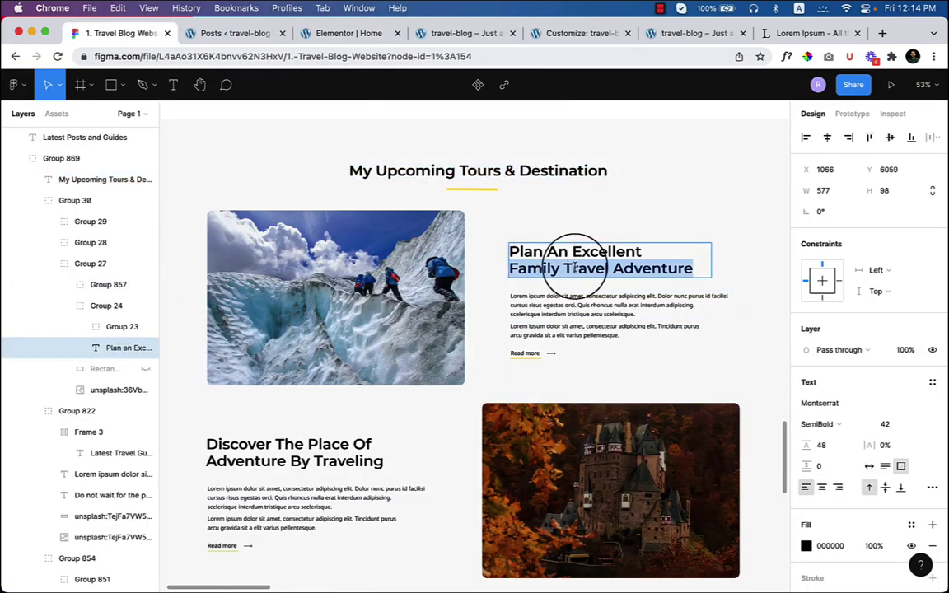
triple_click(575, 262)
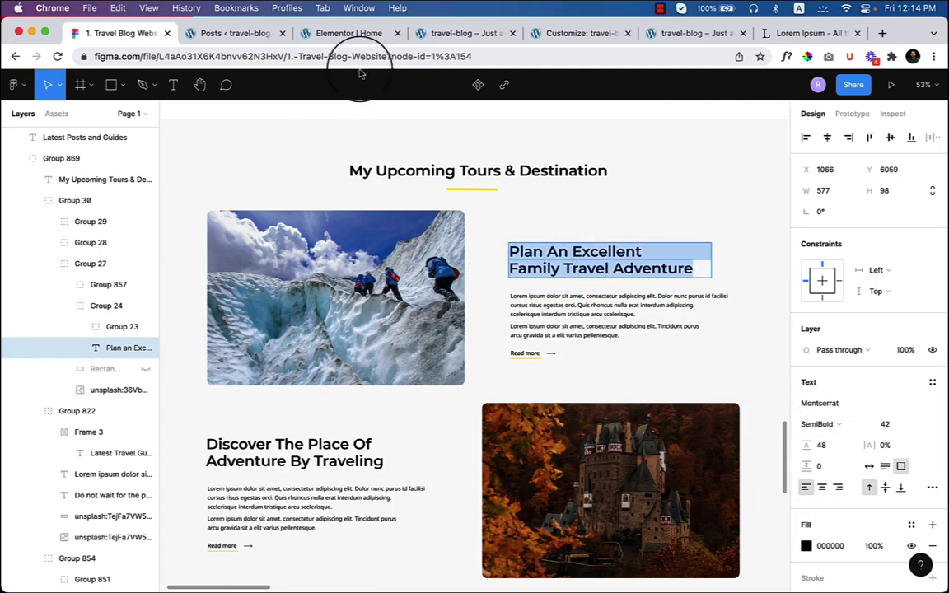
left_click(351, 33)
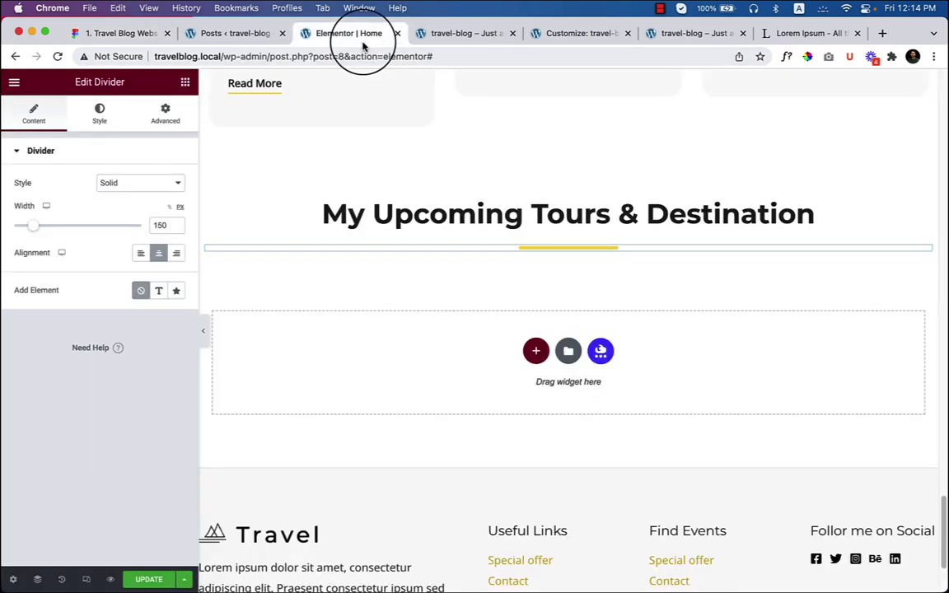
Add a two-column inner section under the divider with an Image widget in its left column
left_click(184, 83)
left_click_drag(53, 244, 570, 260)
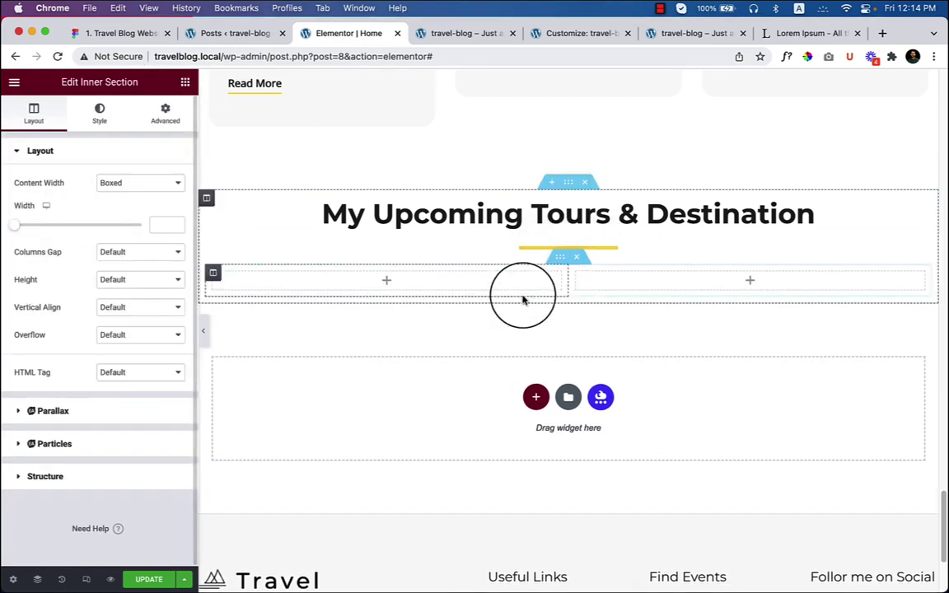
left_click(385, 281)
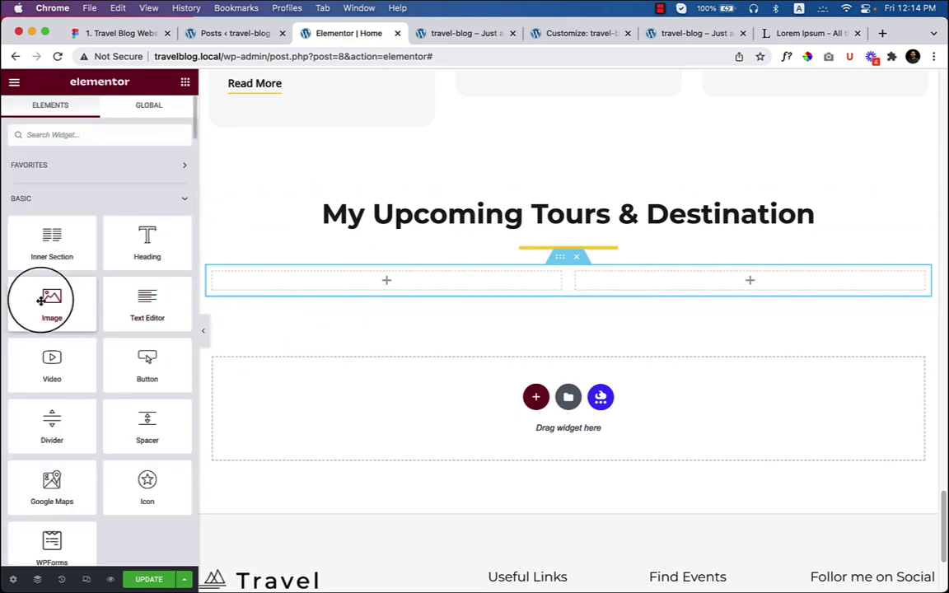
left_click_drag(41, 300, 388, 280)
Upload the three upcoming-tours images and insert upcoming-tours-1 with alt text 'image'
left_click(71, 218)
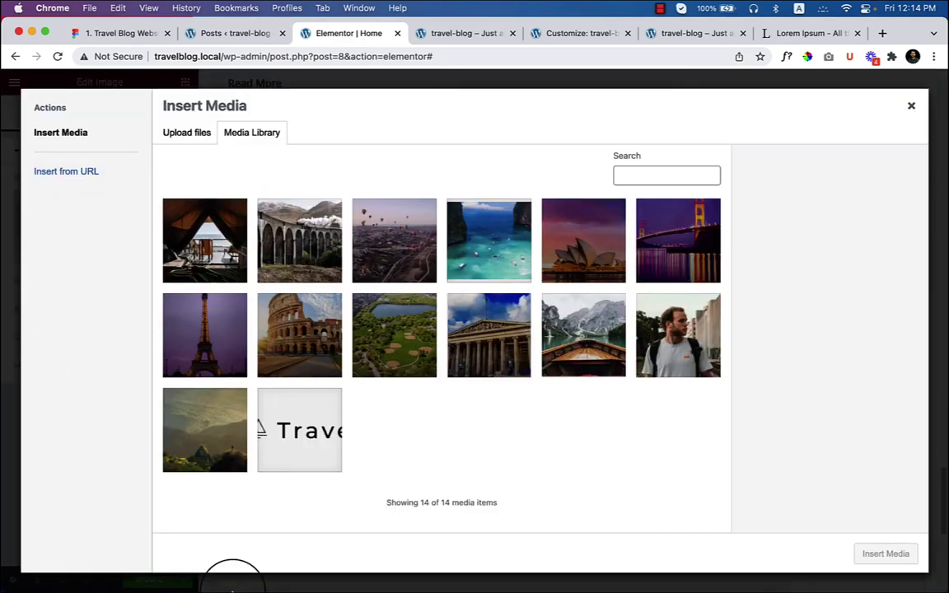
mouse_move(234, 586)
left_click(169, 568)
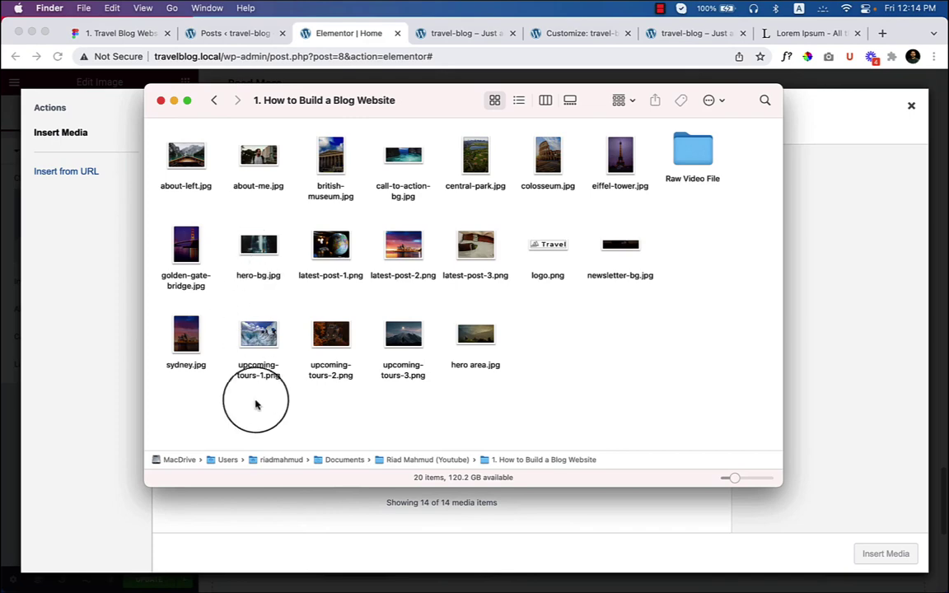
left_click_drag(387, 356, 836, 339)
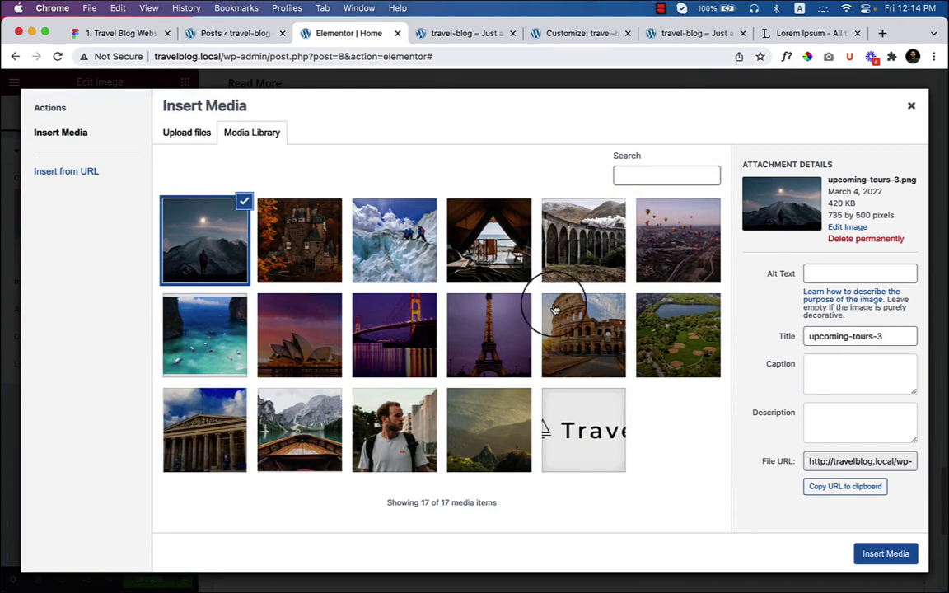
left_click(393, 245)
left_click(817, 273)
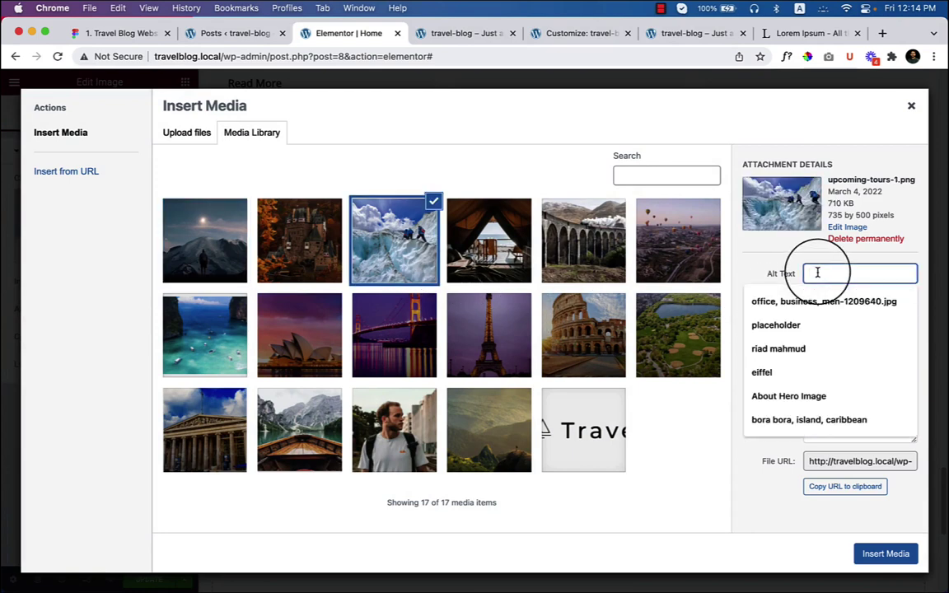
type("image")
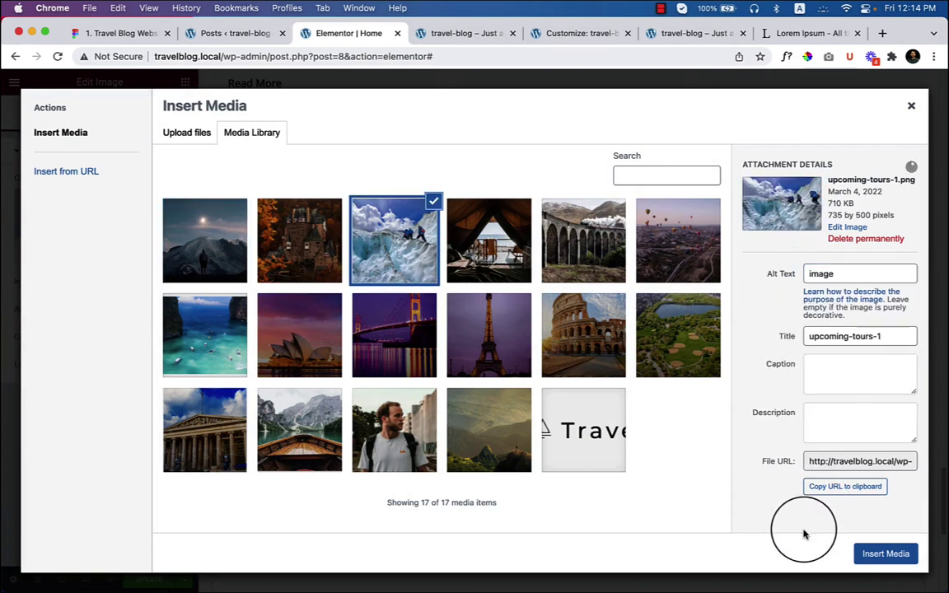
left_click(864, 555)
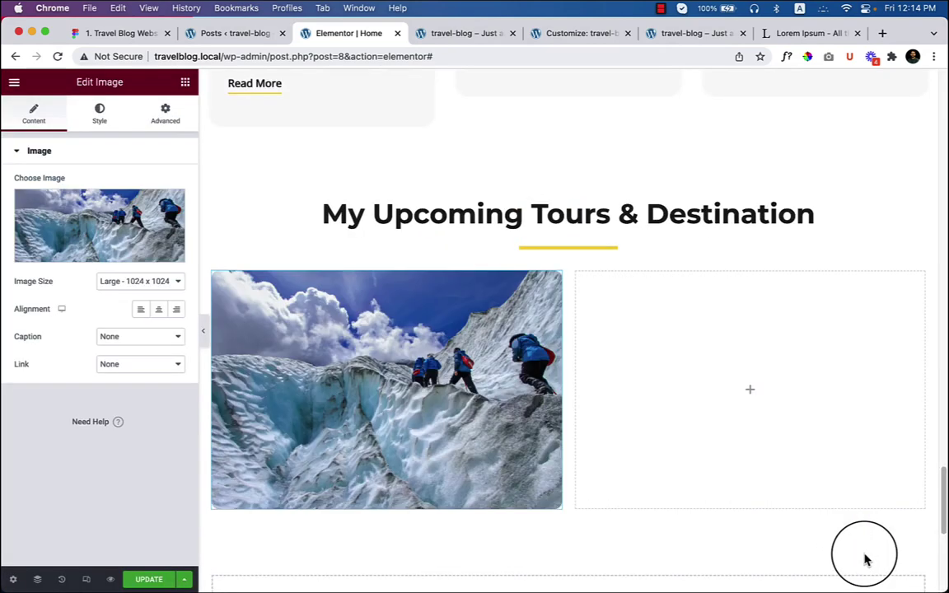
Add an H3 heading 'Plan an Excellent Family Travel Adventure' to the right column
left_click(750, 389)
left_click_drag(147, 240, 703, 343)
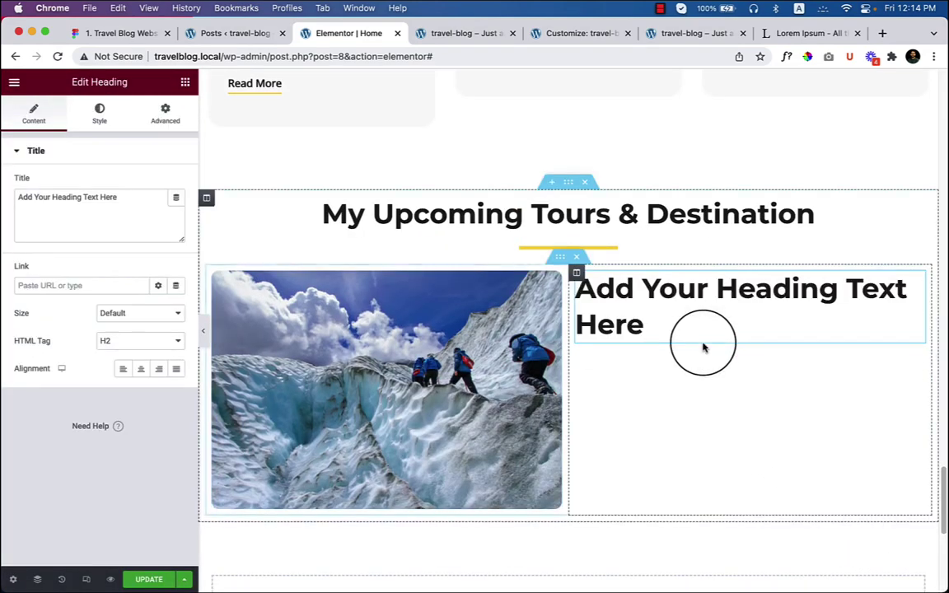
type("Plan an Excellent Family Travel Adventure")
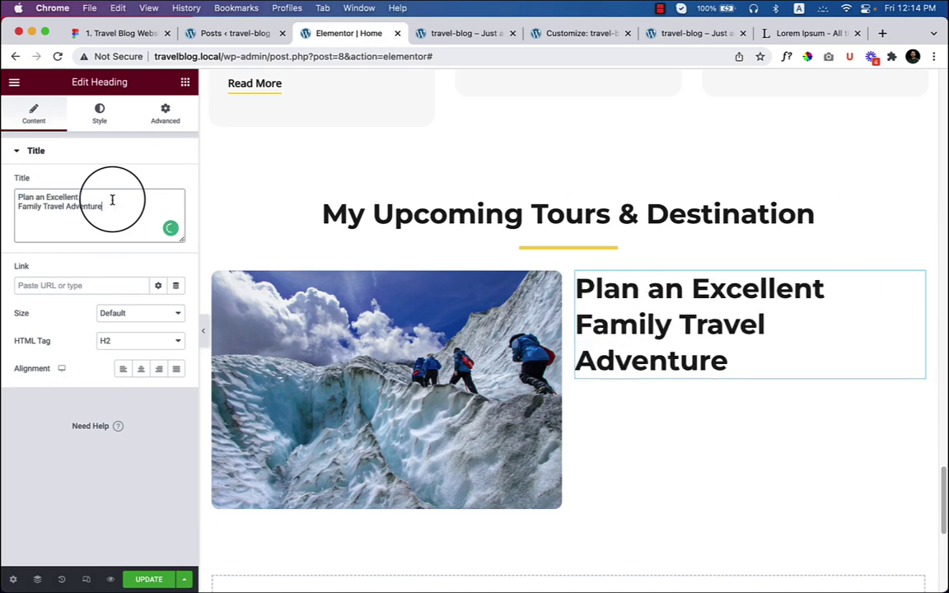
left_click(103, 343)
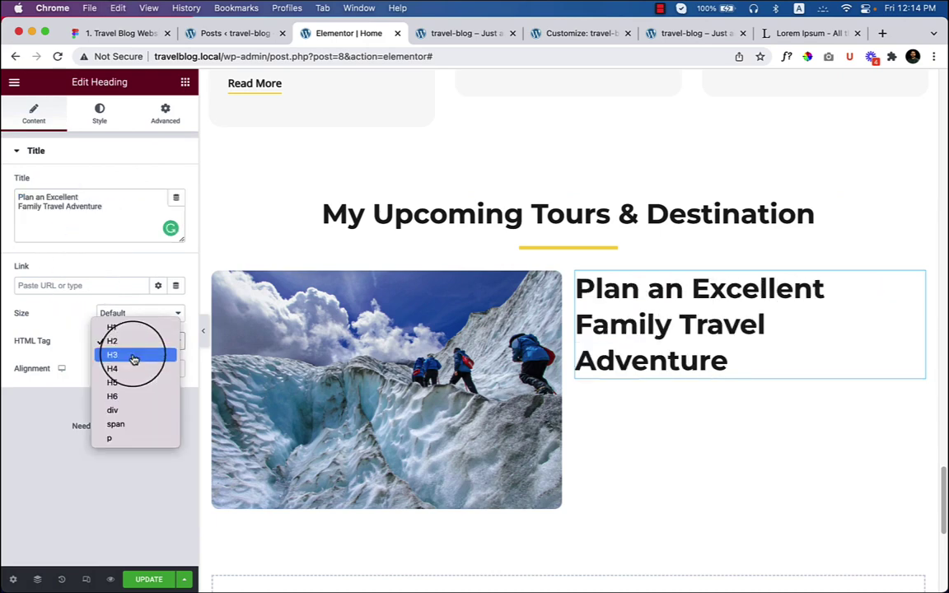
left_click(134, 356)
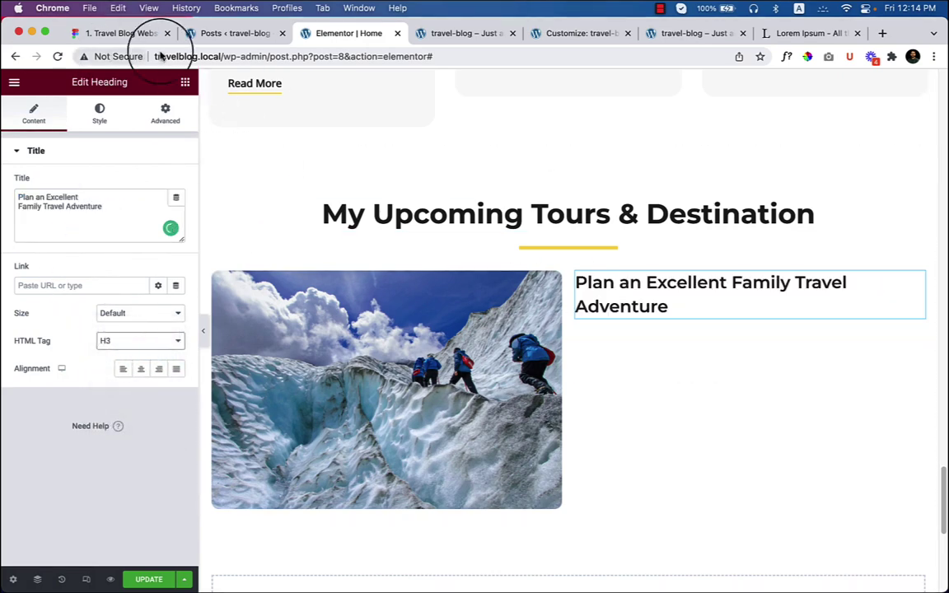
Center the inner section's column content vertically
left_click(459, 252)
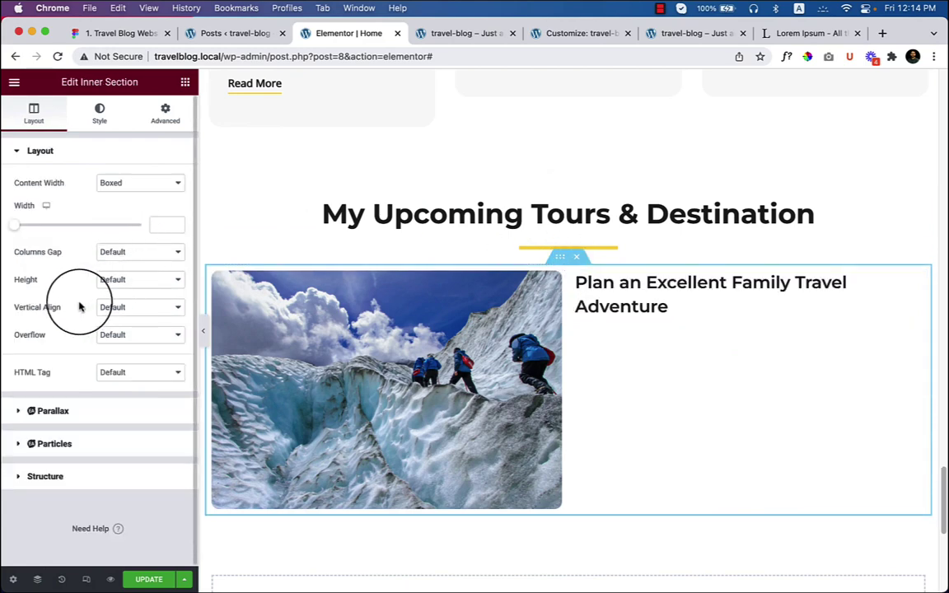
left_click(137, 311)
left_click(148, 333)
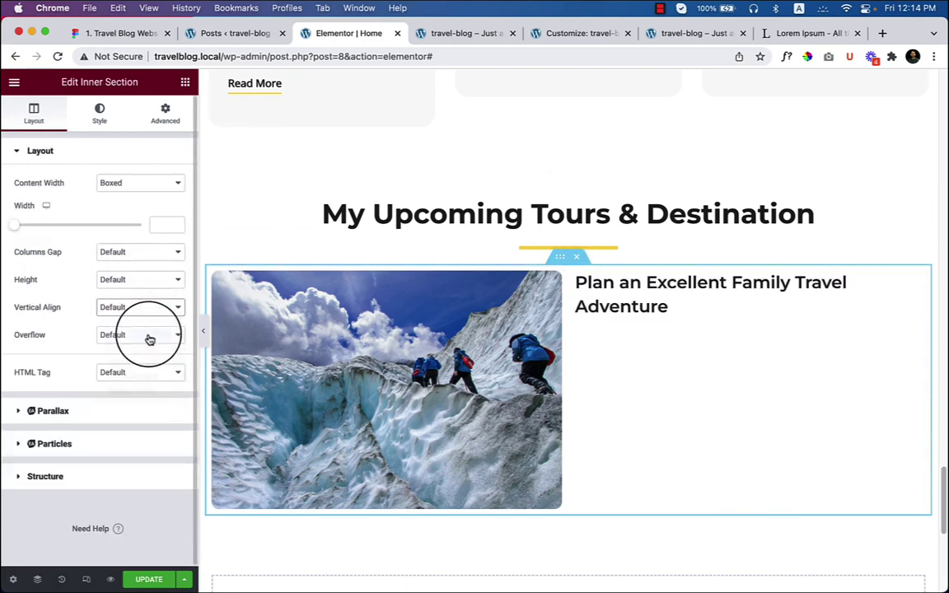
Copy the first Lorem ipsum paragraph text from the Figma design
left_click(123, 33)
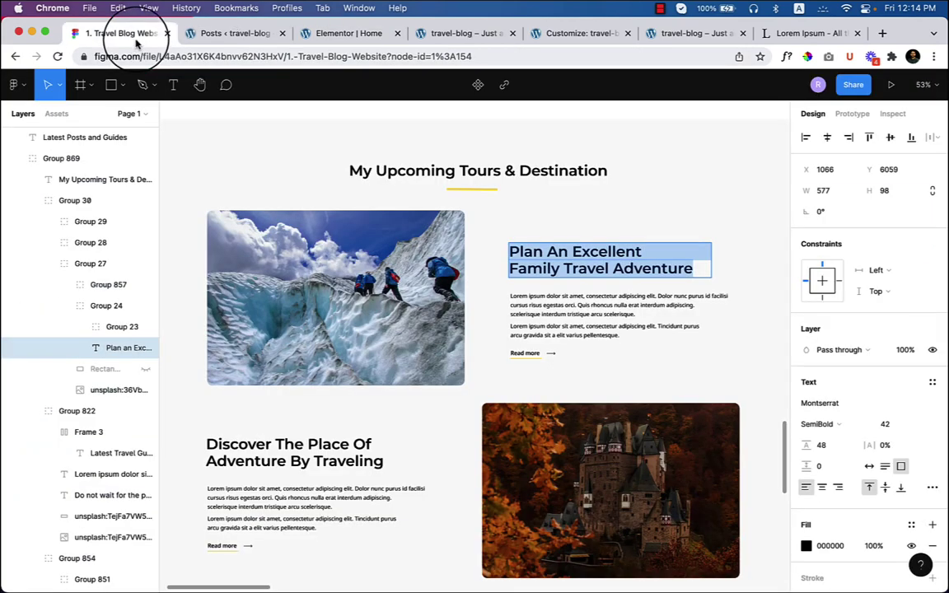
left_click(547, 307)
left_click(625, 332)
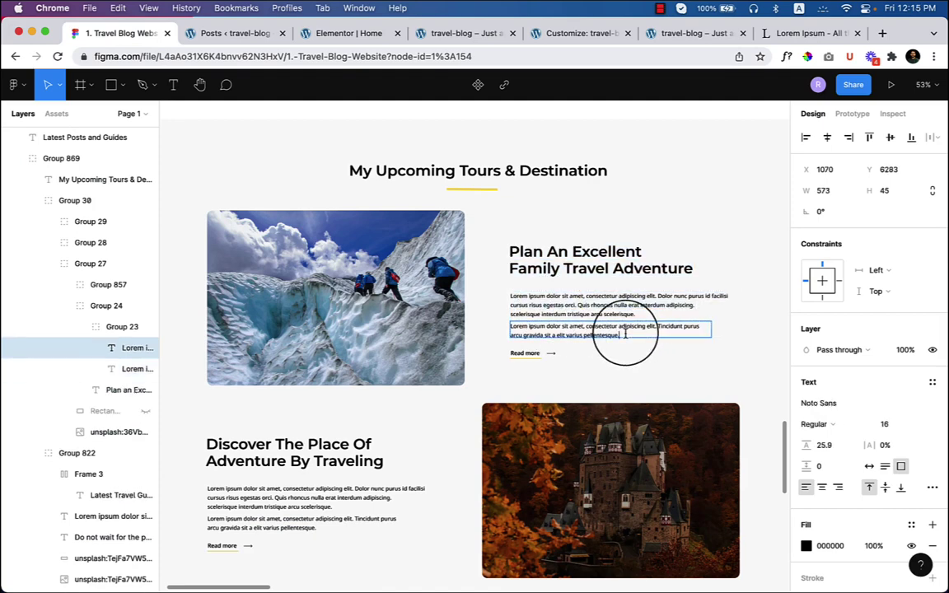
key("super+a")
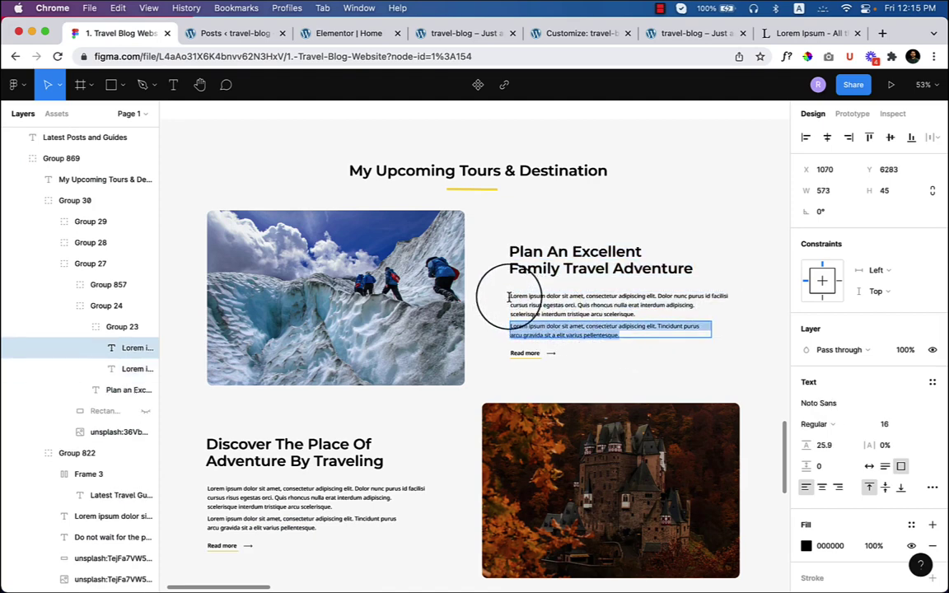
left_click(636, 298)
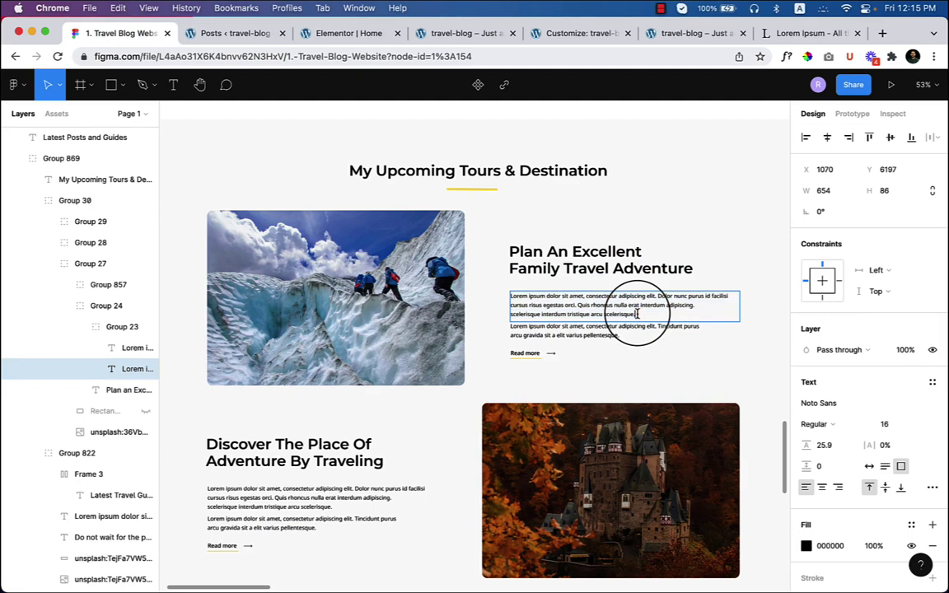
left_click_drag(647, 315, 492, 307)
key("super+c")
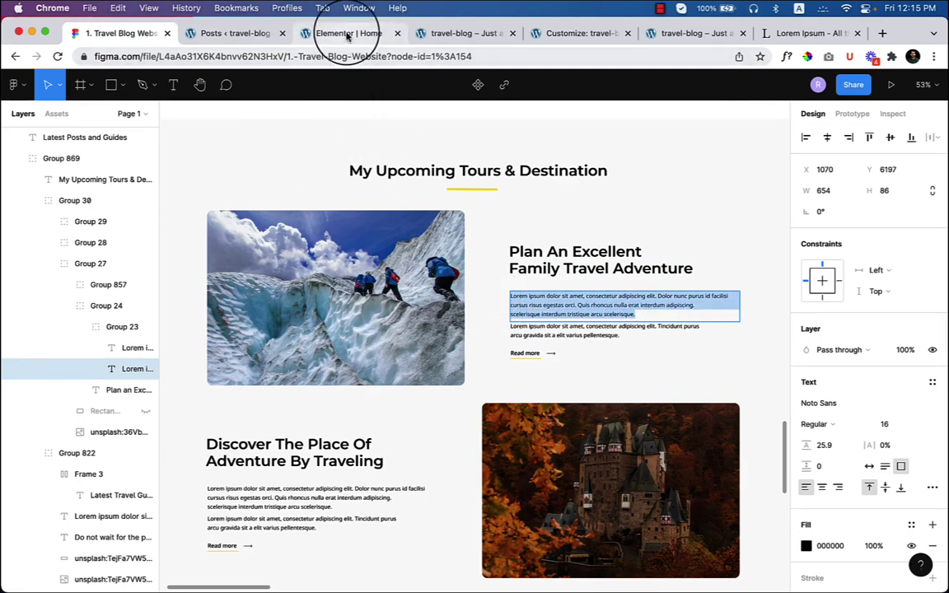
Add a Text Editor widget under the heading and paste in the first paragraph
left_click(340, 33)
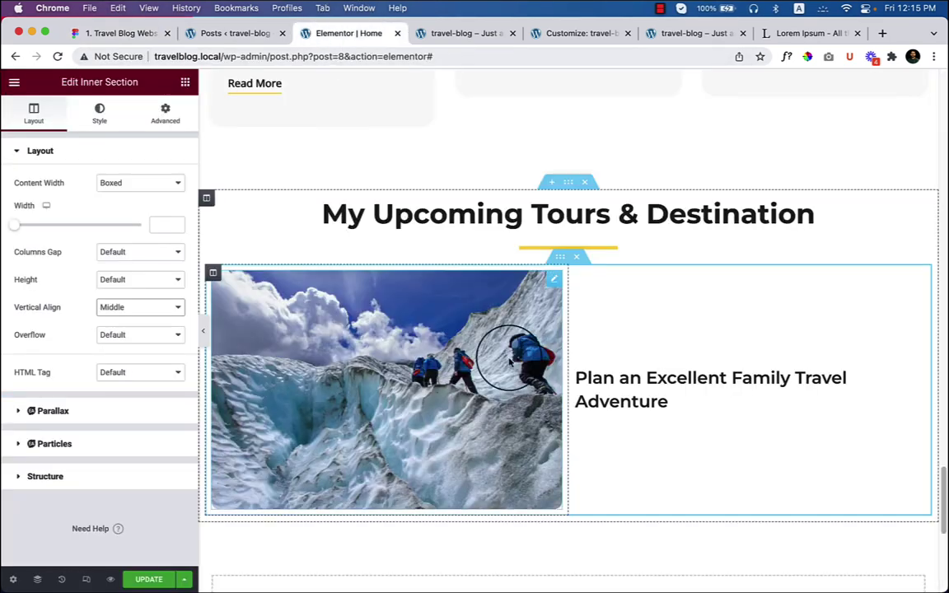
left_click(185, 82)
left_click_drag(153, 310, 649, 396)
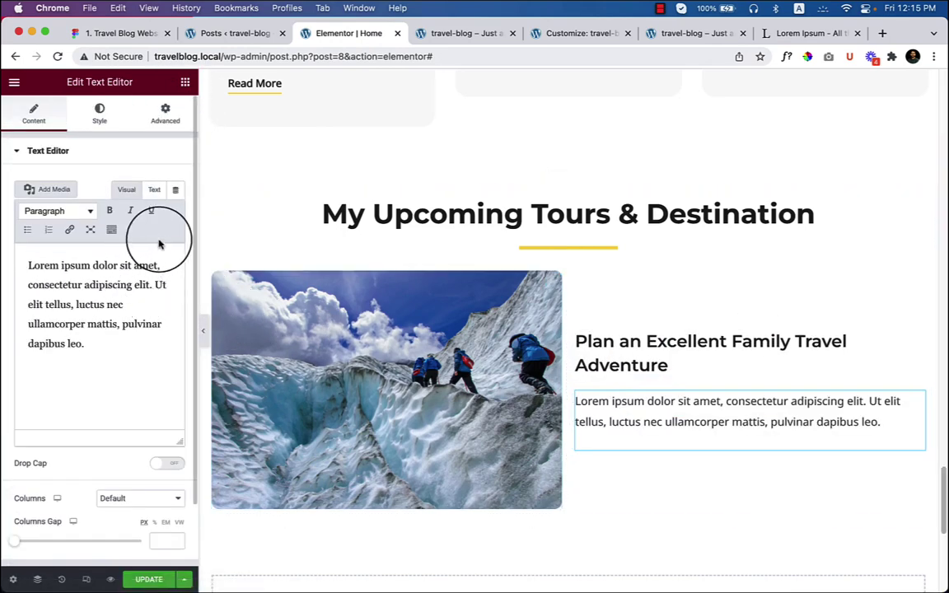
left_click(154, 190)
key("super+a")
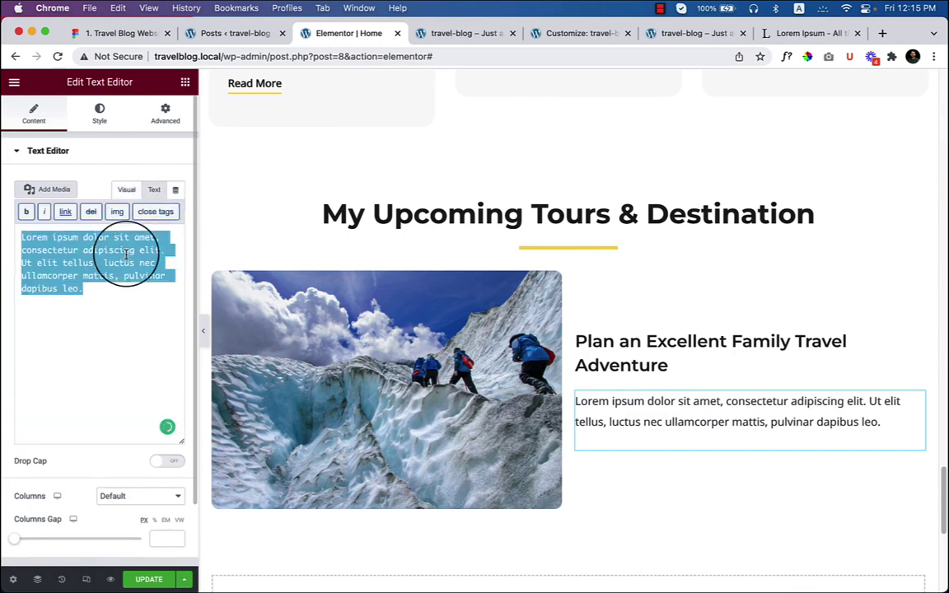
key("super+v")
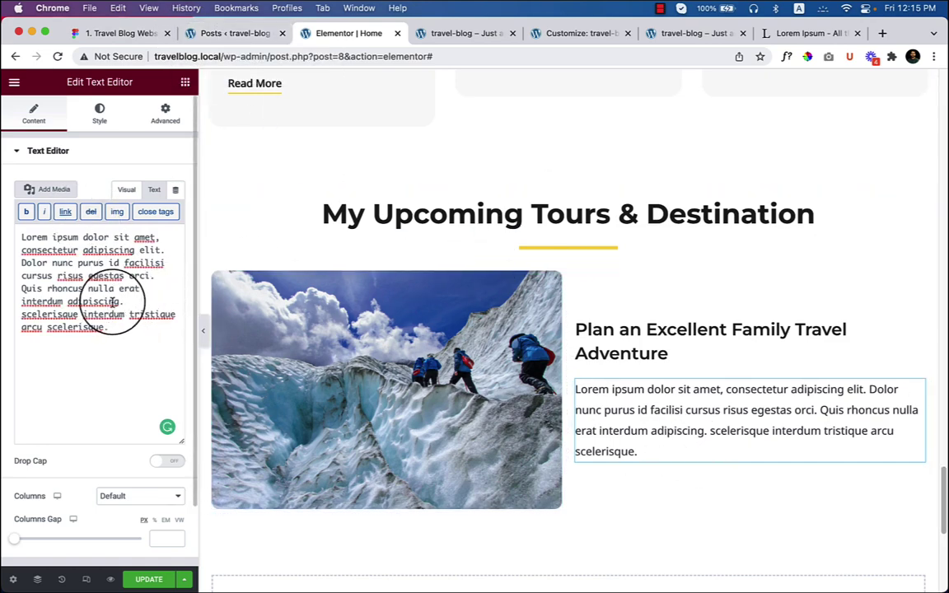
Add a second Text Editor widget below the first paragraph
left_click(123, 33)
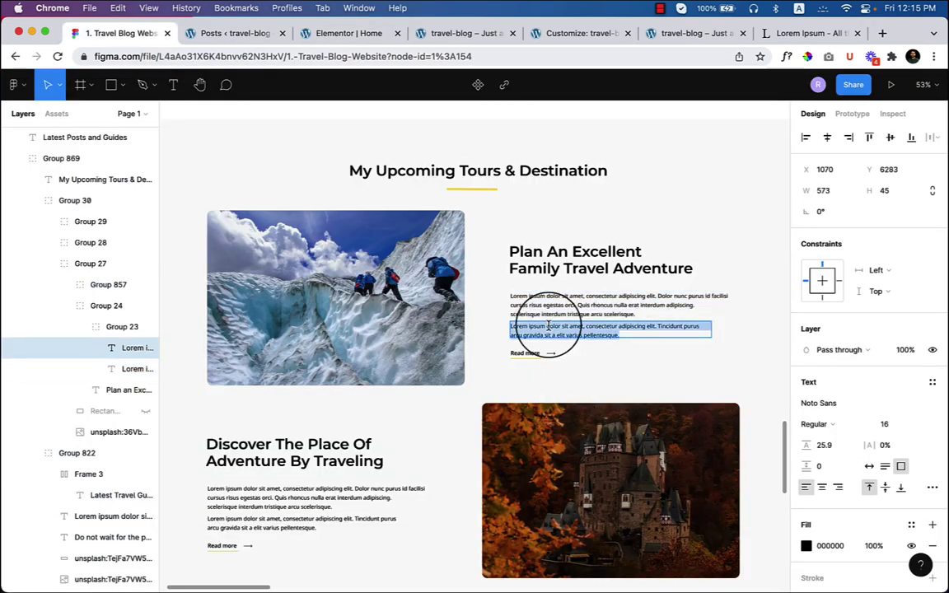
left_click(349, 33)
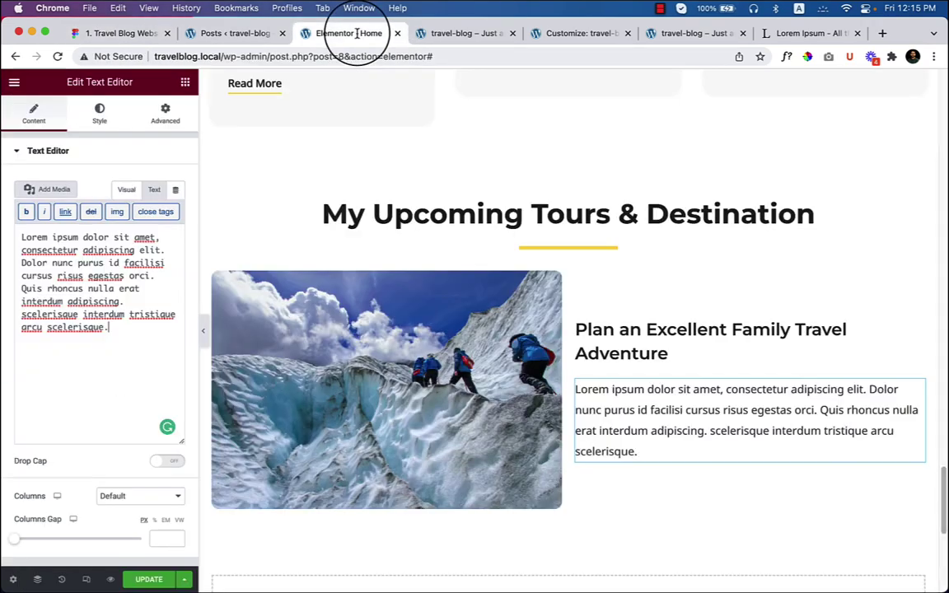
left_click(182, 86)
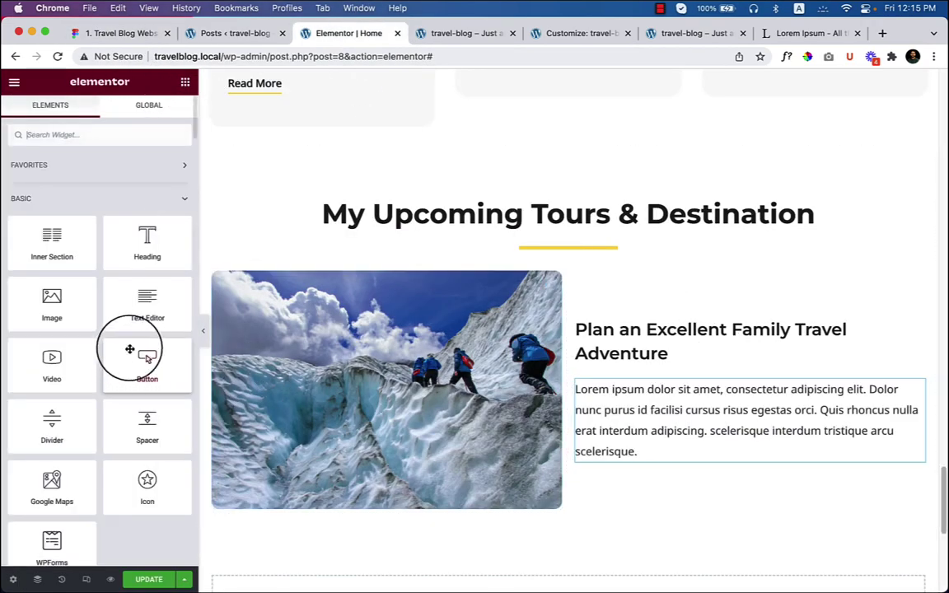
left_click_drag(142, 318, 657, 439)
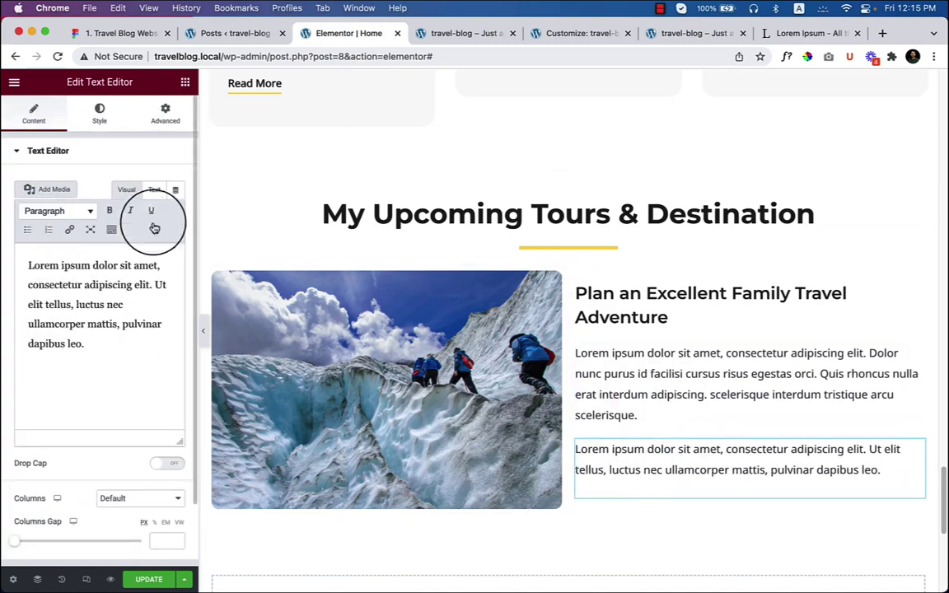
Unlink the text column's margin and set its left margin to 30 px
left_click(204, 326)
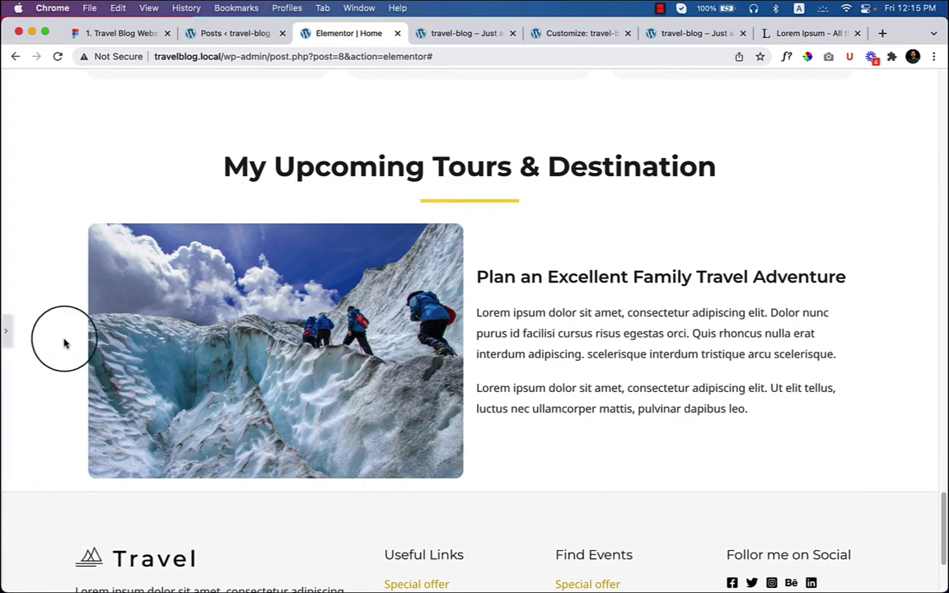
left_click(10, 330)
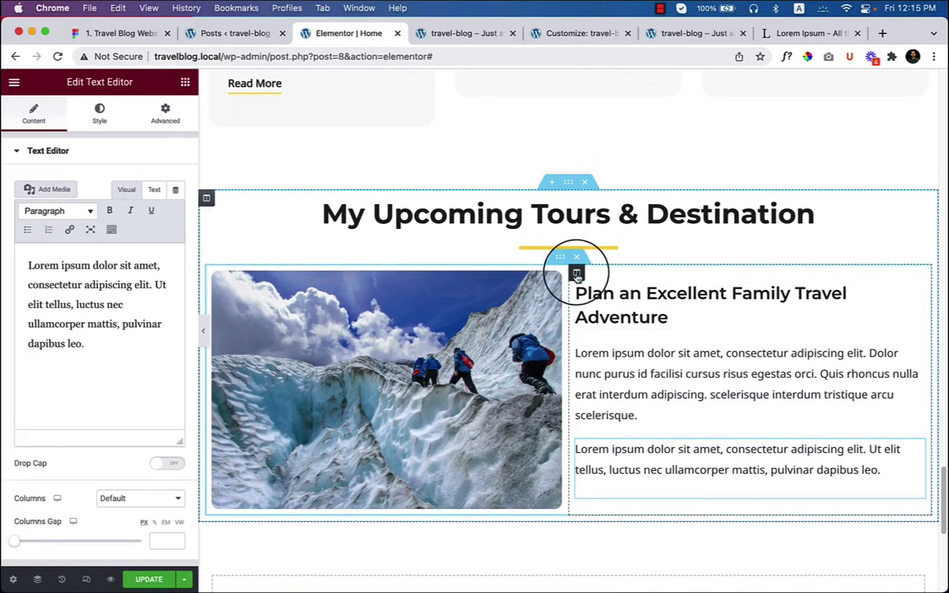
left_click(576, 272)
left_click(164, 113)
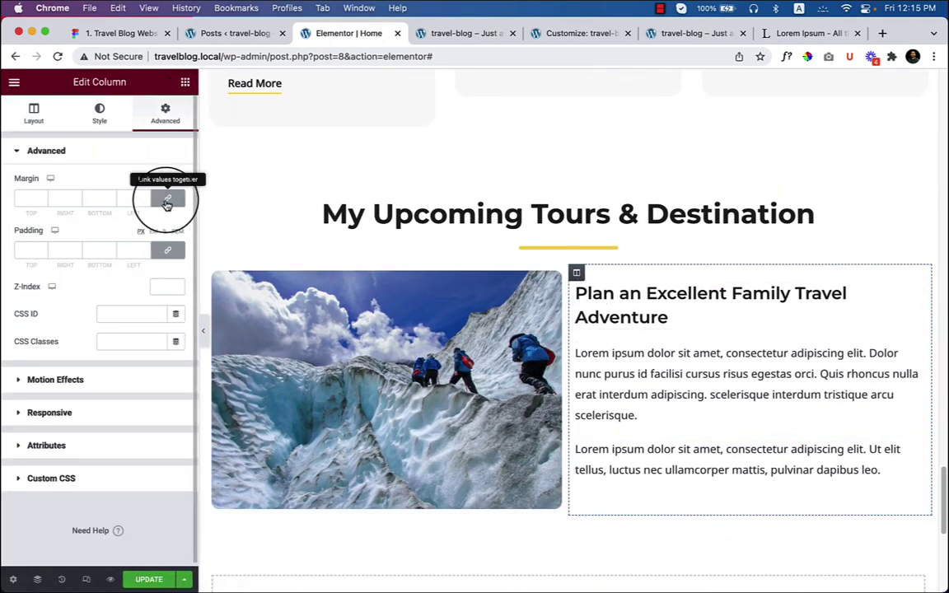
left_click(167, 201)
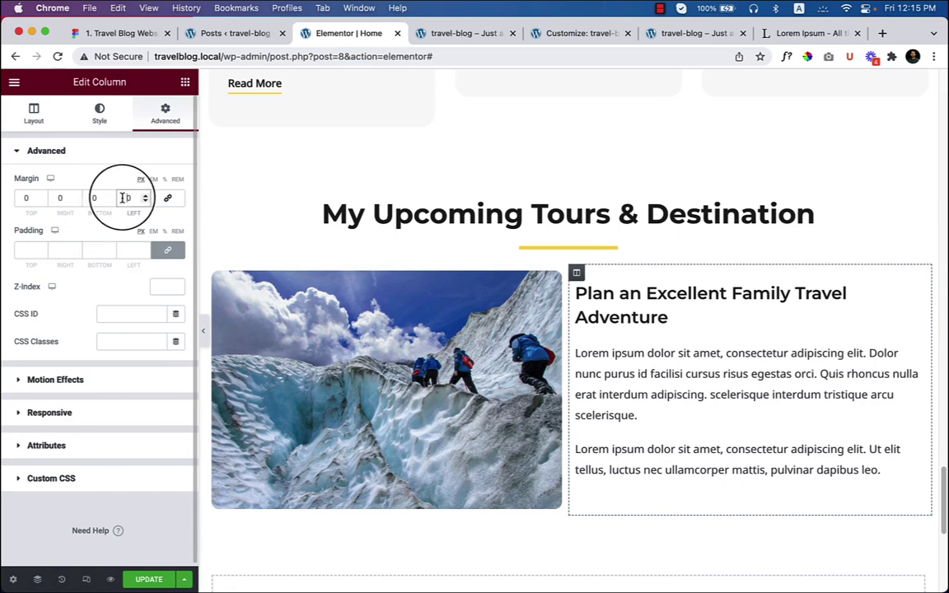
left_click(122, 198)
type("3")
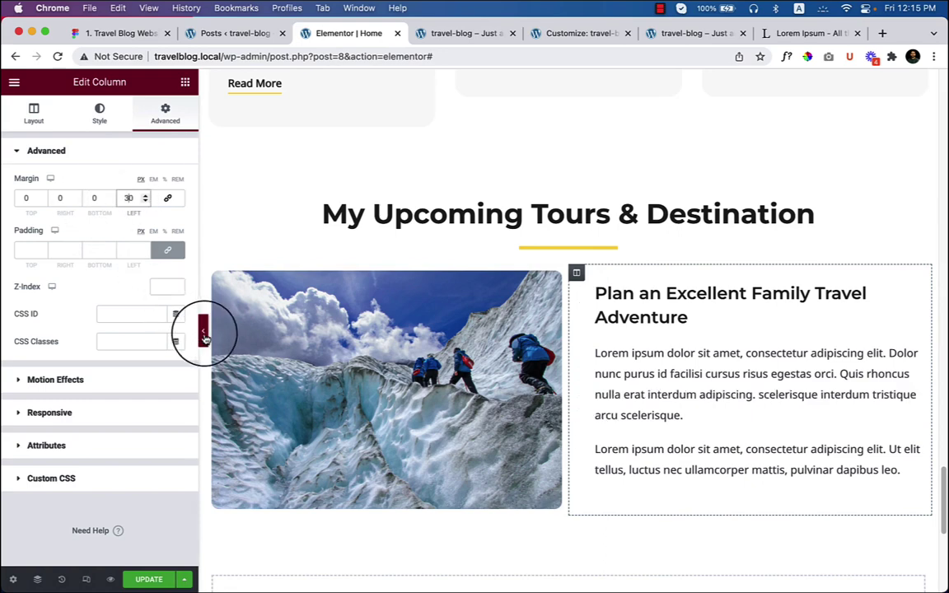
left_click(203, 330)
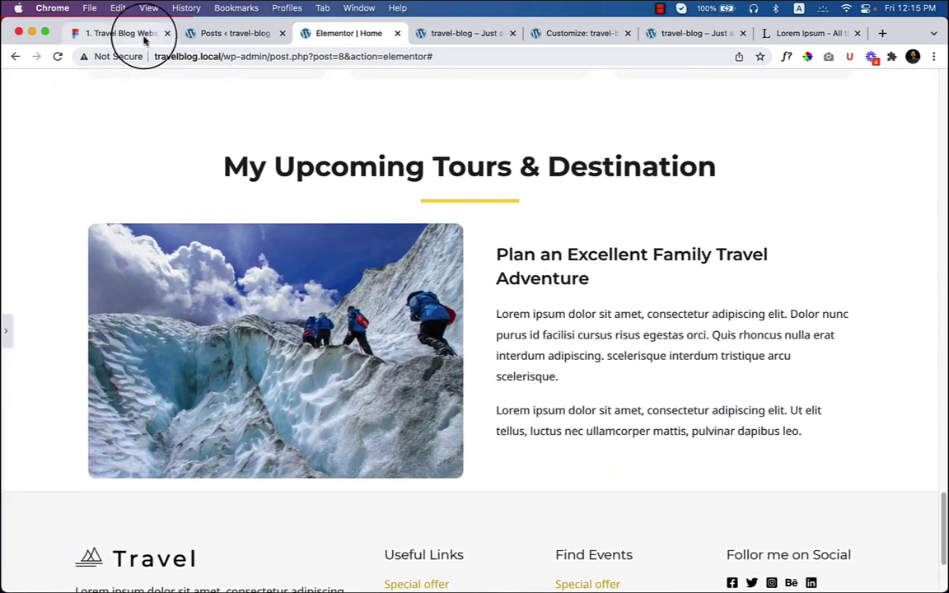
After comparing with Figma, raise the column's left margin to 60 px
left_click(144, 35)
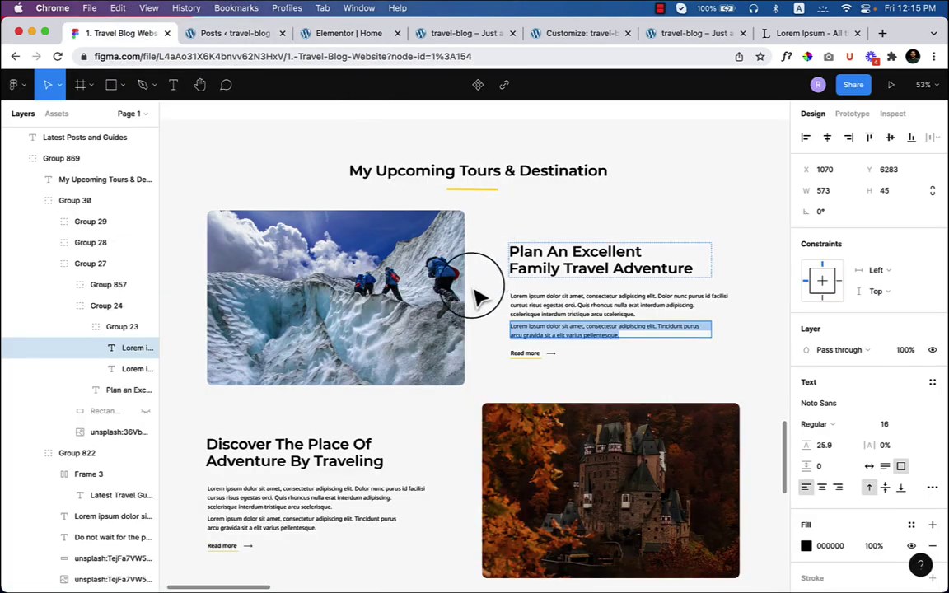
left_click(331, 36)
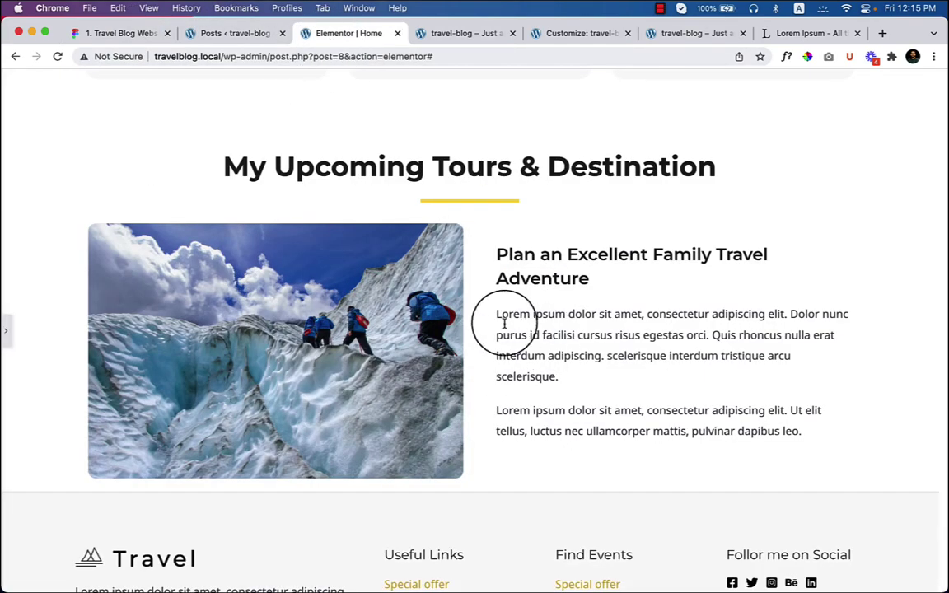
left_click(7, 332)
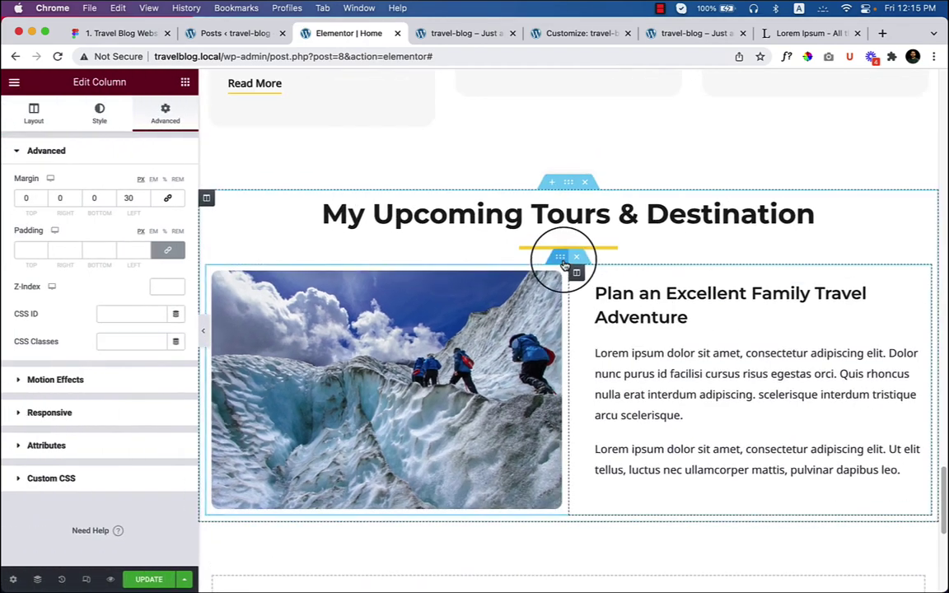
double_click(130, 199)
type("60")
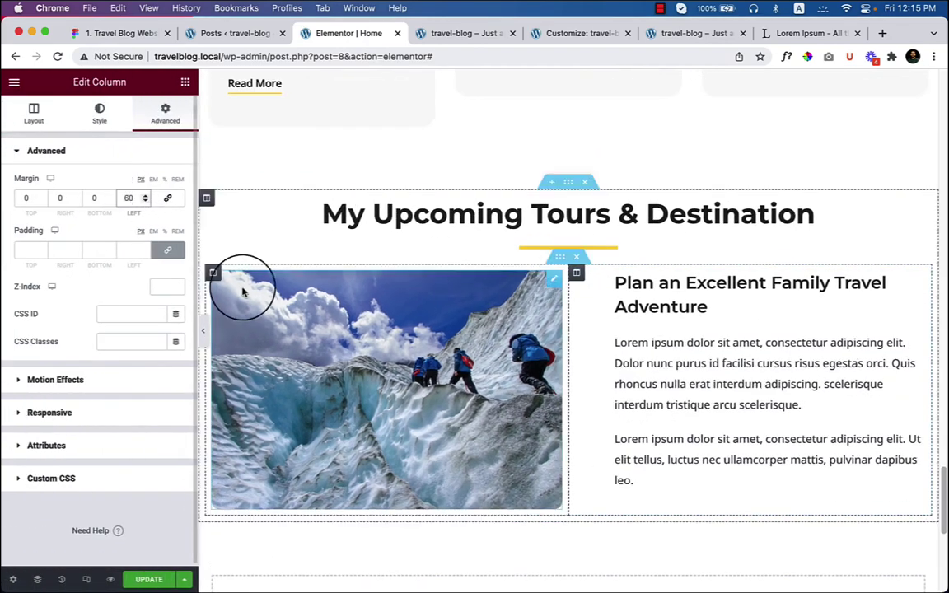
left_click(205, 332)
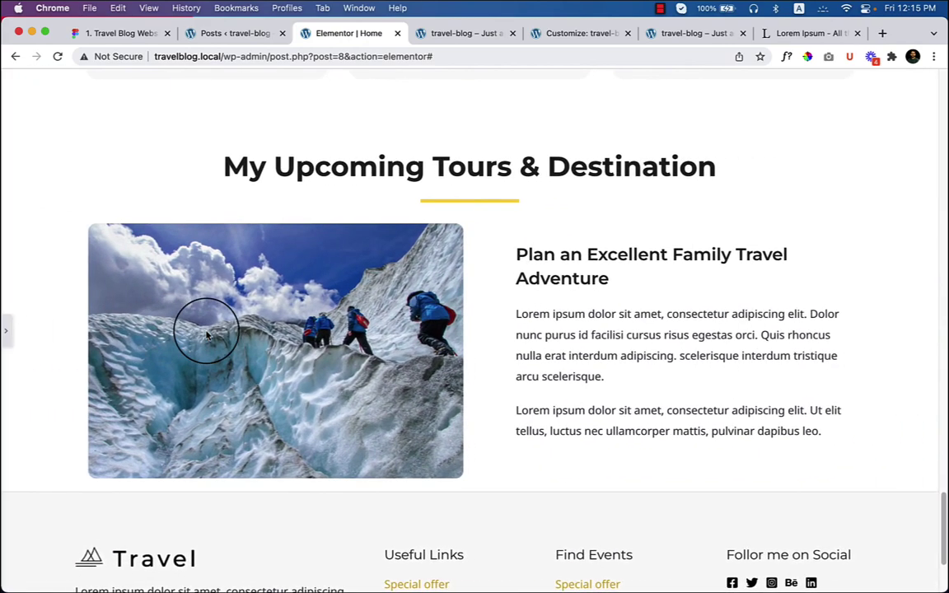
scroll(777, 412, "up", 5)
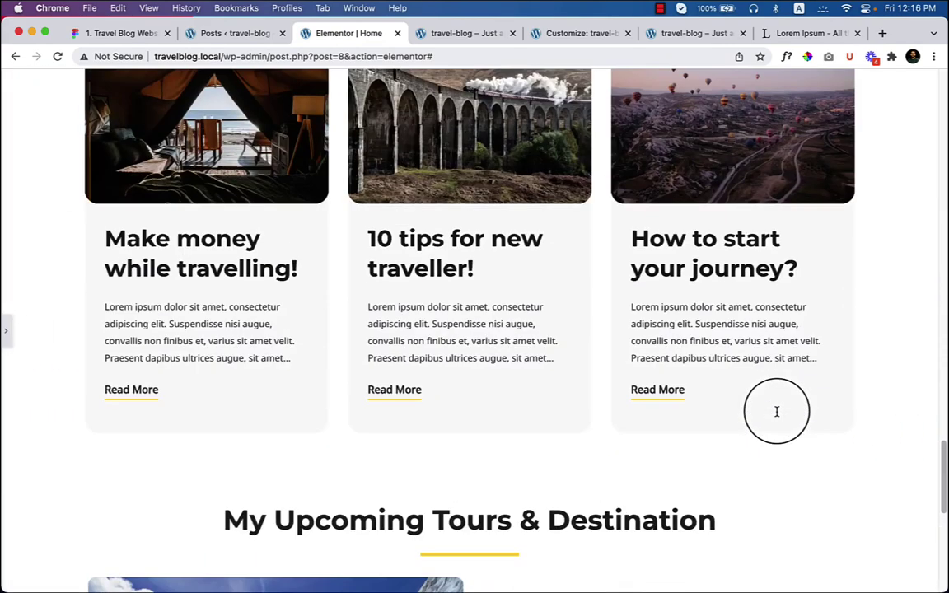
scroll(777, 411, "down", 5)
left_click(6, 334)
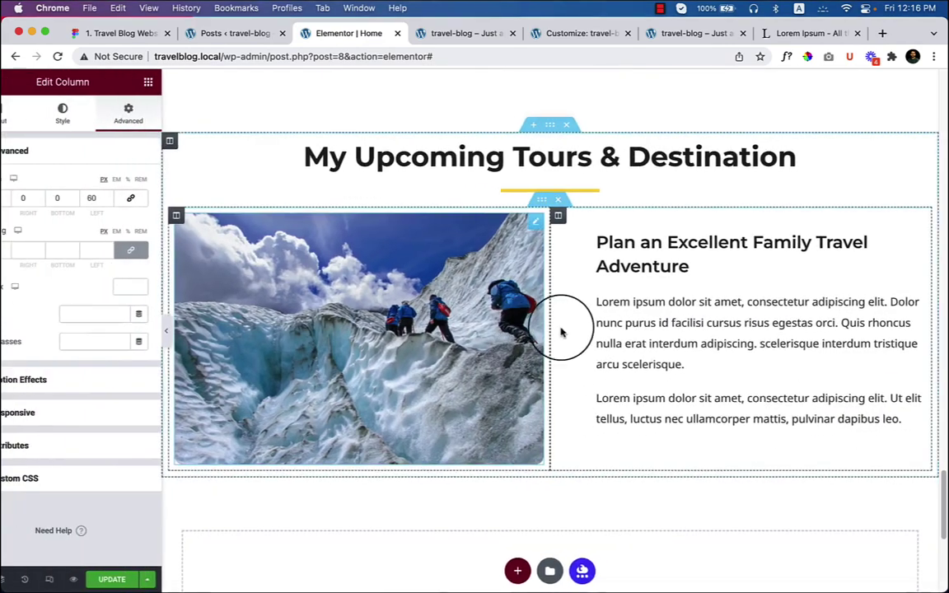
scroll(716, 335, "up", 10)
scroll(703, 332, "up", 10)
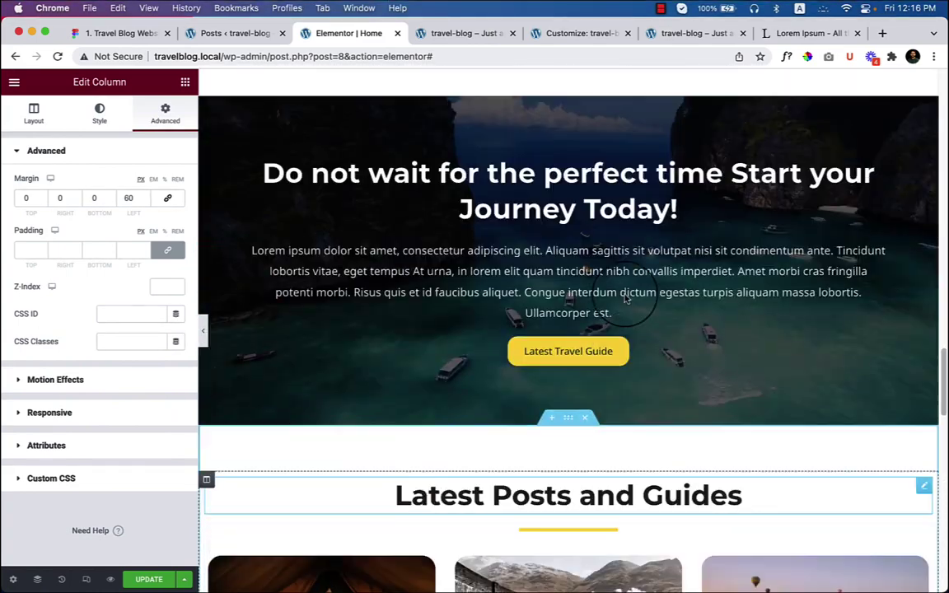
Duplicate an existing Read More button and drag the copy below the tour paragraphs
right_click(882, 305)
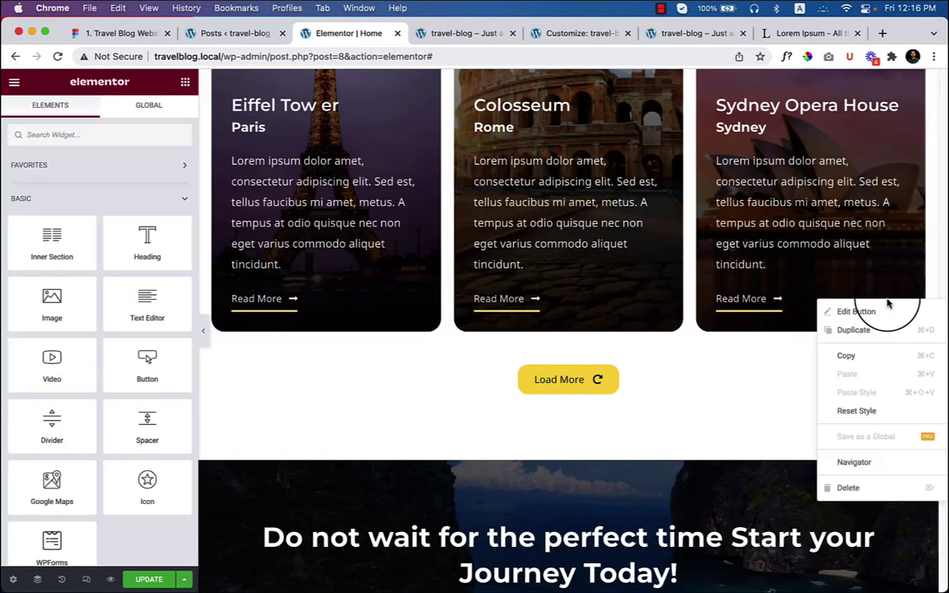
left_click(803, 350)
scroll(803, 350, "up", 6)
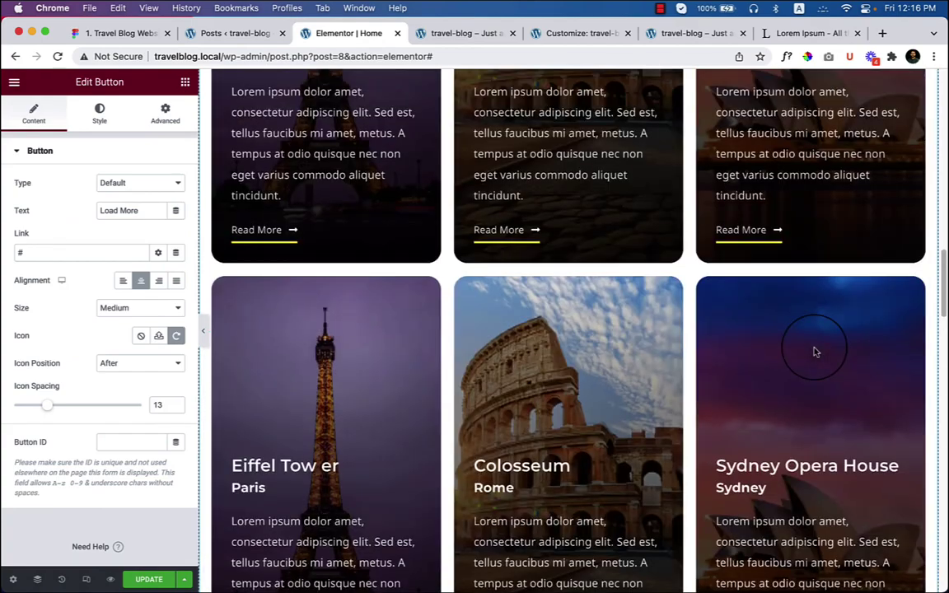
right_click(797, 287)
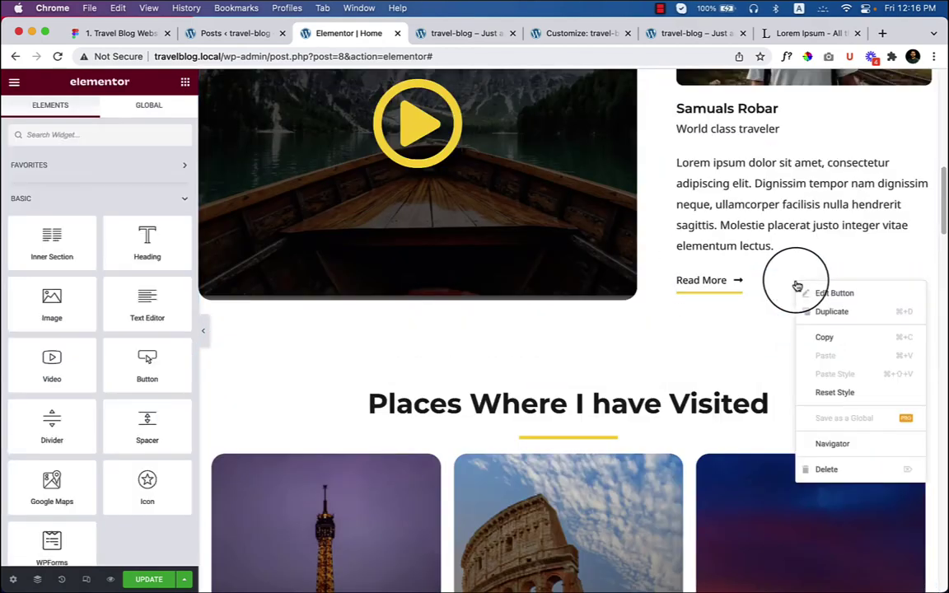
left_click(828, 310)
left_click_drag(920, 314, 631, 437)
left_click_drag(638, 484, 639, 486)
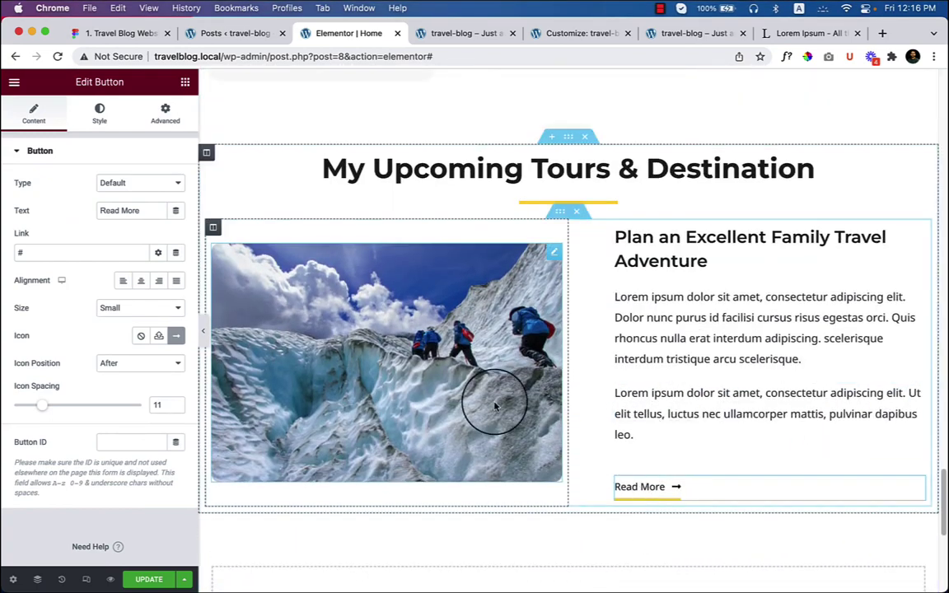
left_click(203, 330)
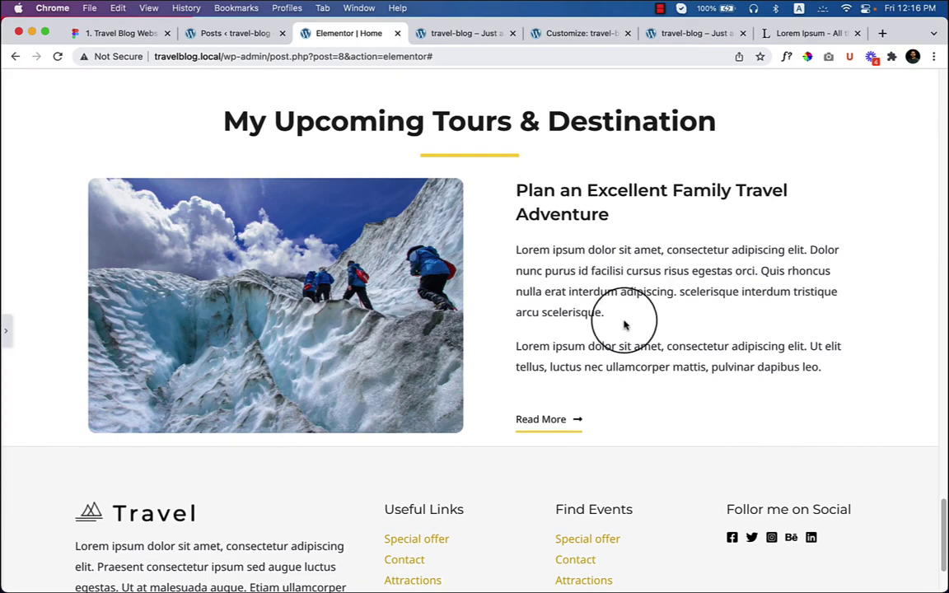
left_click(8, 332)
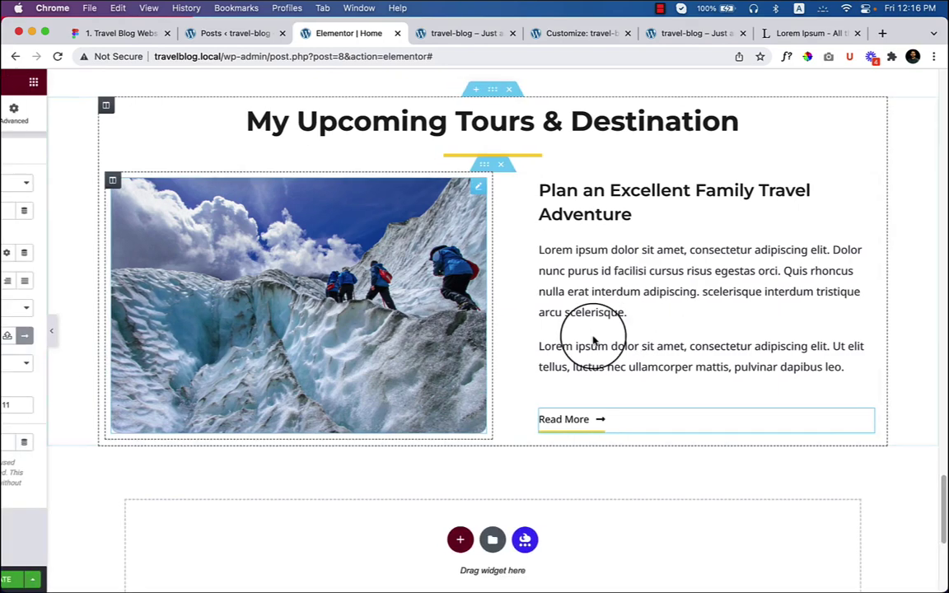
left_click(818, 340)
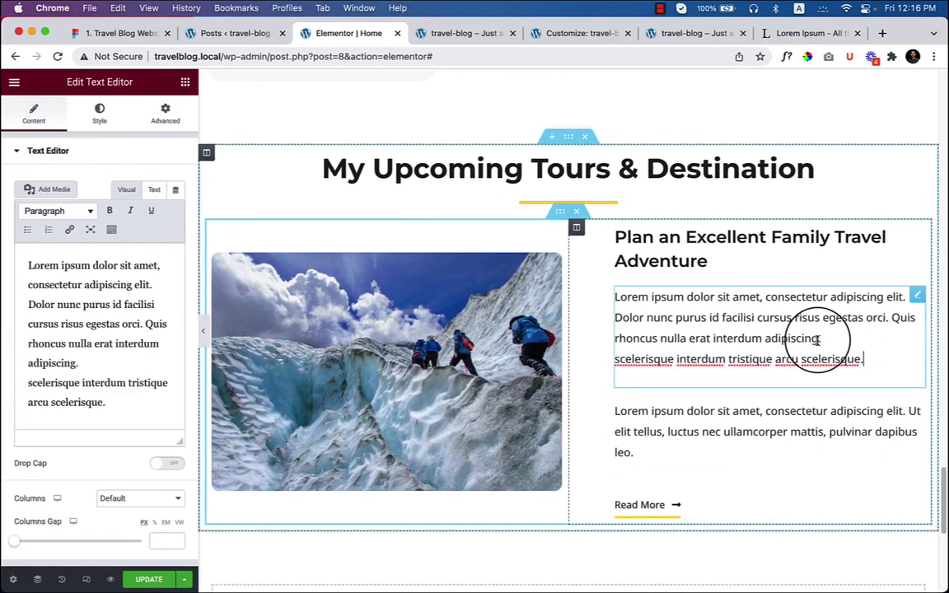
Delete the first paragraph's last line and give the inner section 30 px top padding
triple_click(744, 354)
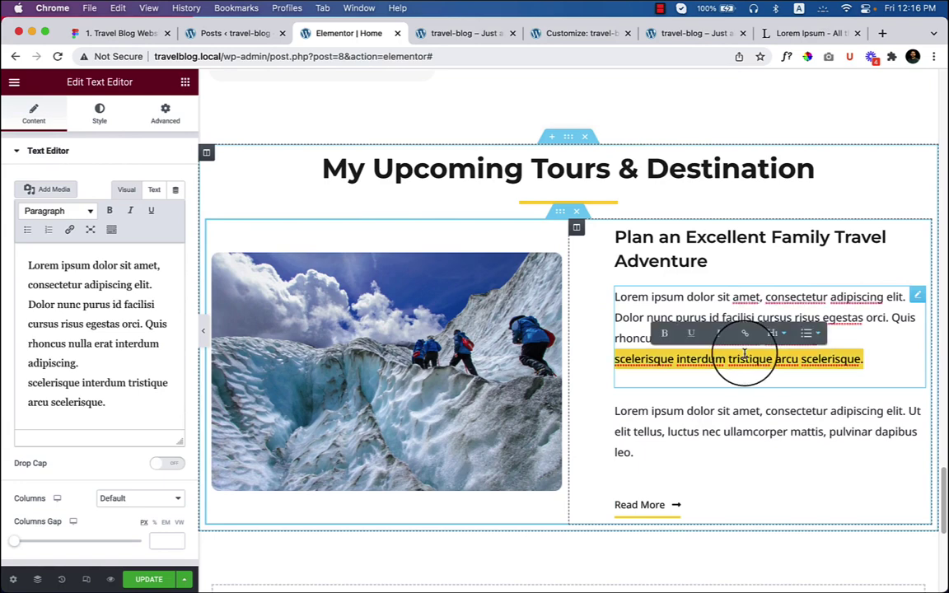
key("BackSpace")
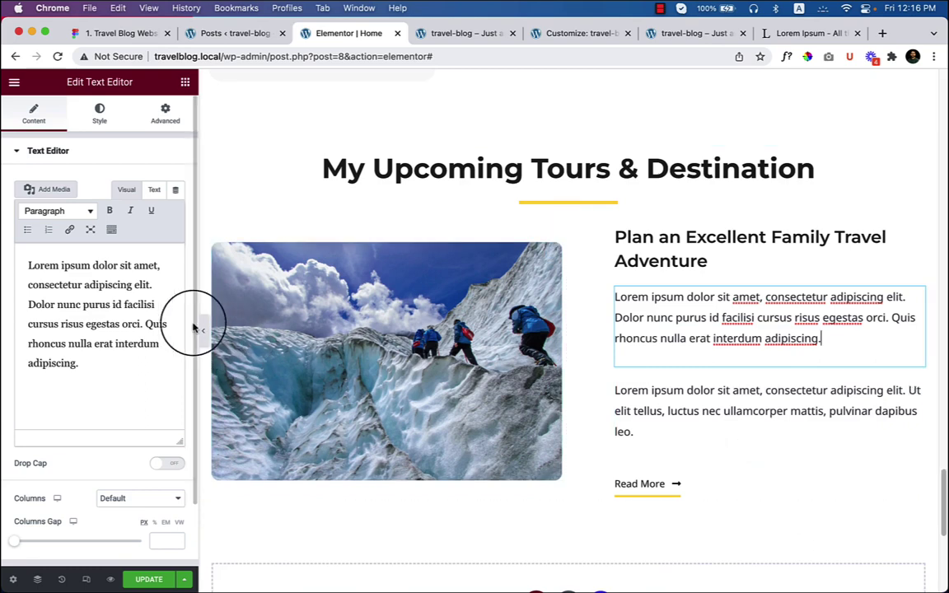
left_click(568, 213)
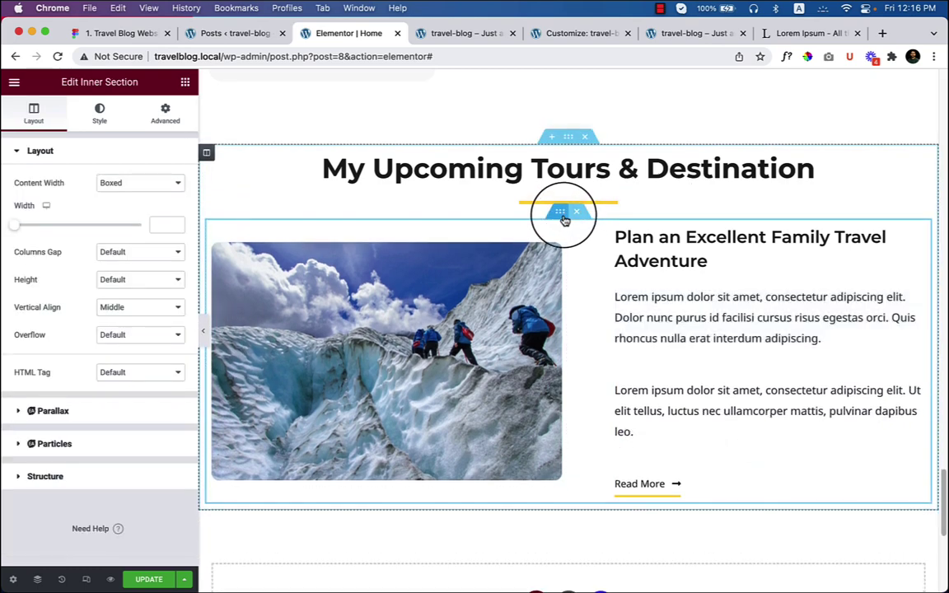
left_click(168, 116)
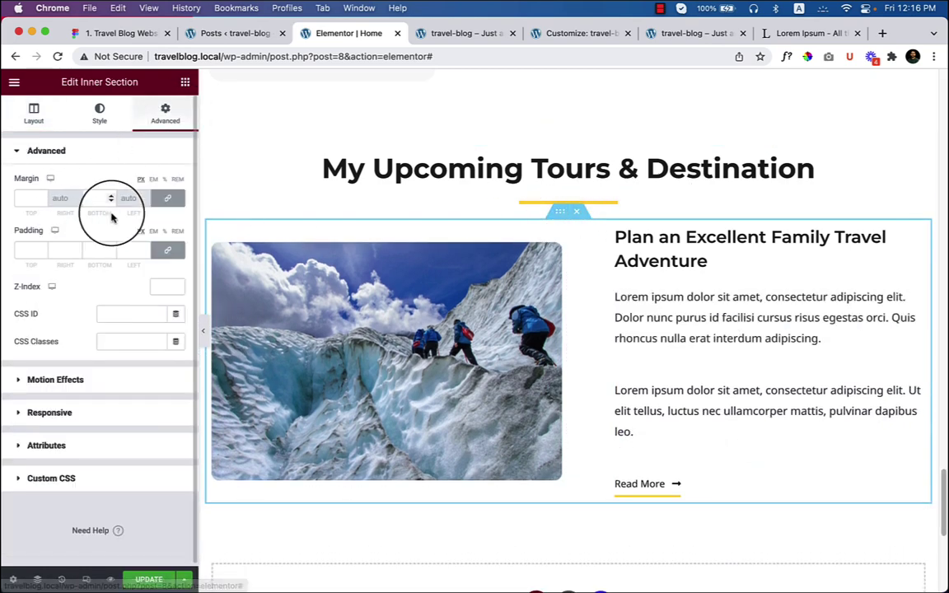
left_click(167, 253)
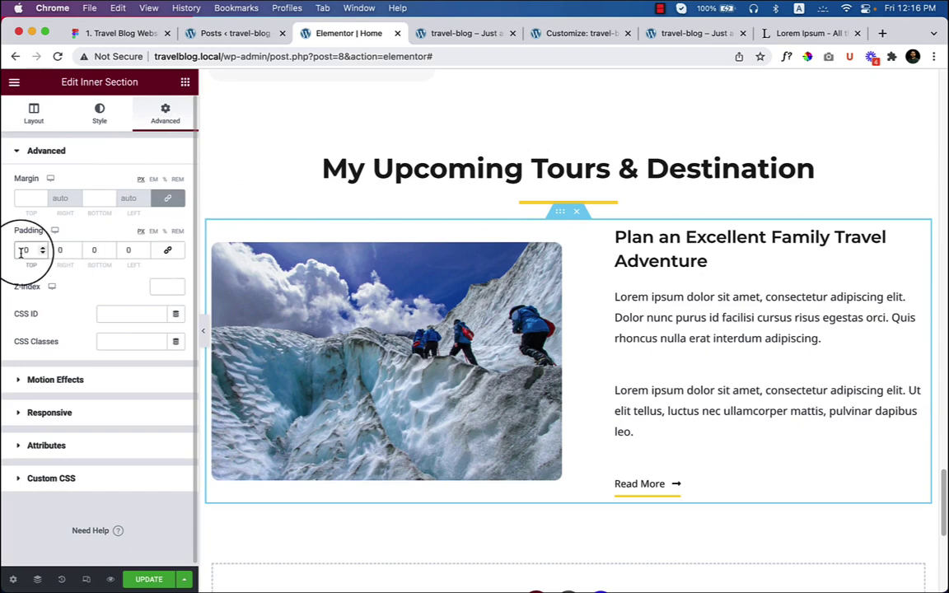
type("3")
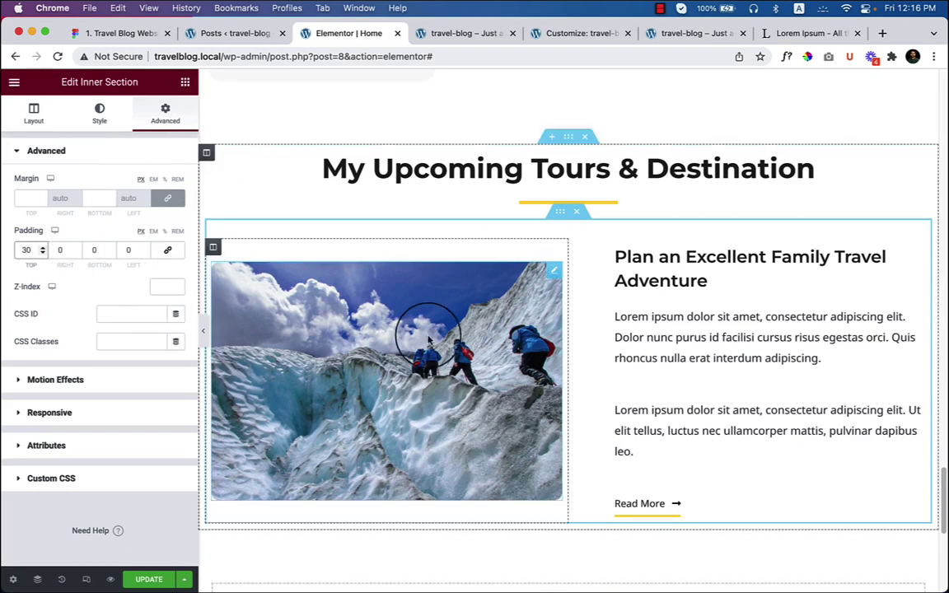
right_click(559, 213)
Duplicate the inner section and move the copy's text column left of the image
left_click(584, 243)
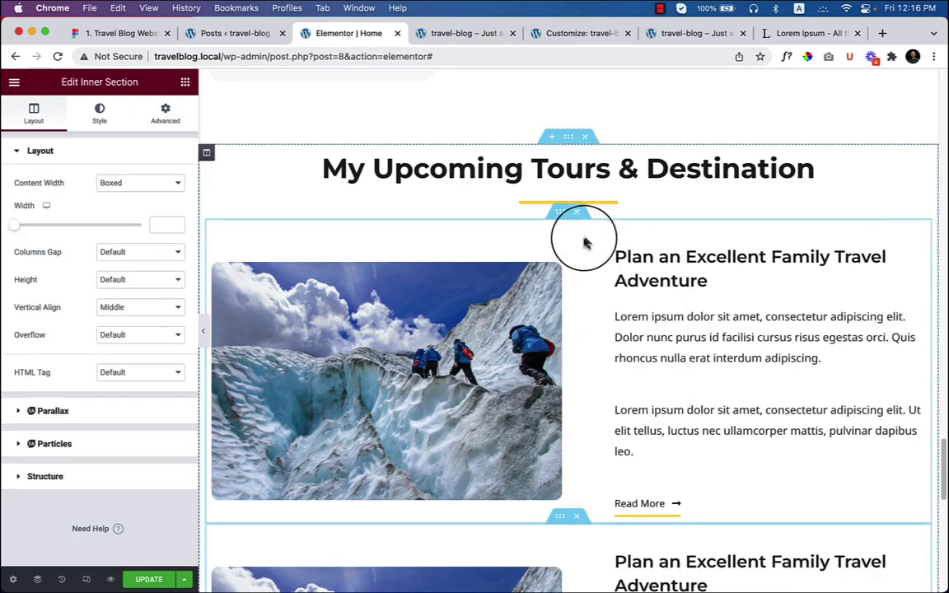
scroll(594, 329, "down", 4)
left_click_drag(571, 248, 255, 272)
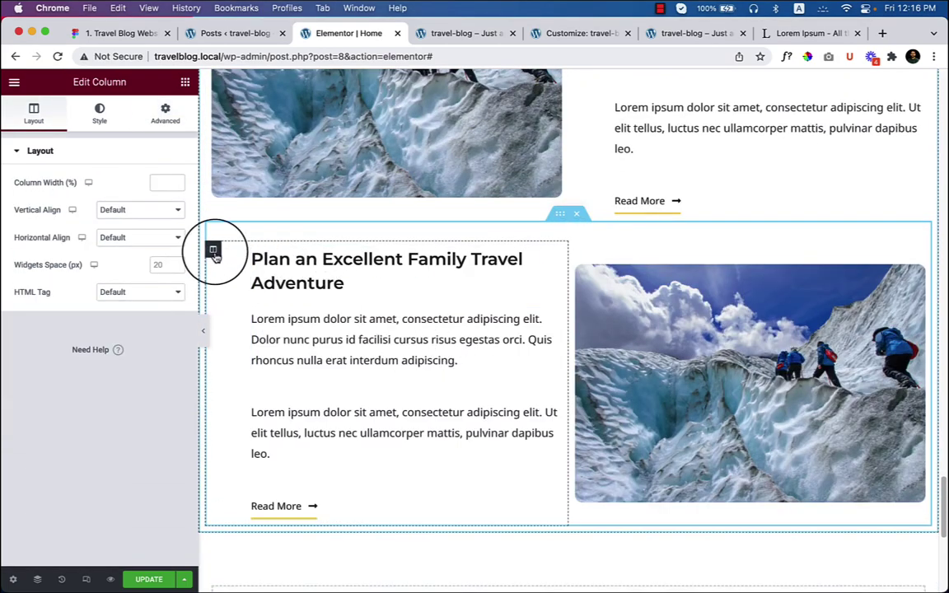
Clear the copied column's left margin and set its right margin to 60 px
left_click(165, 115)
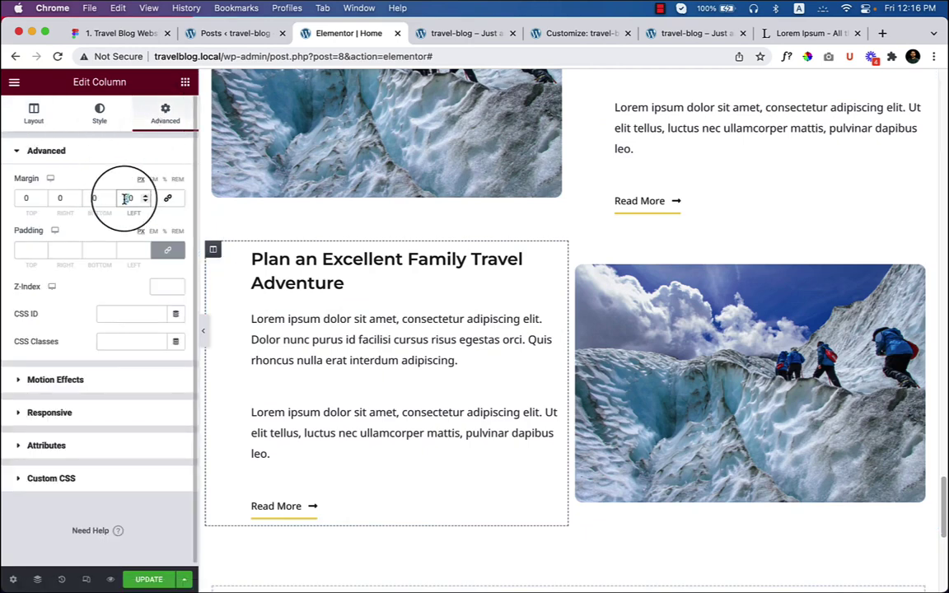
type("0")
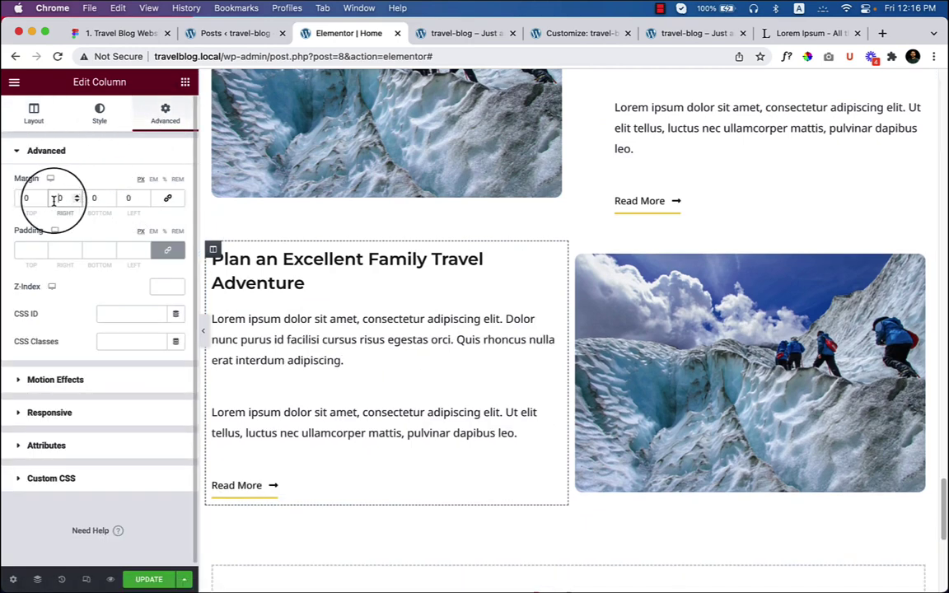
left_click(53, 201)
type("6")
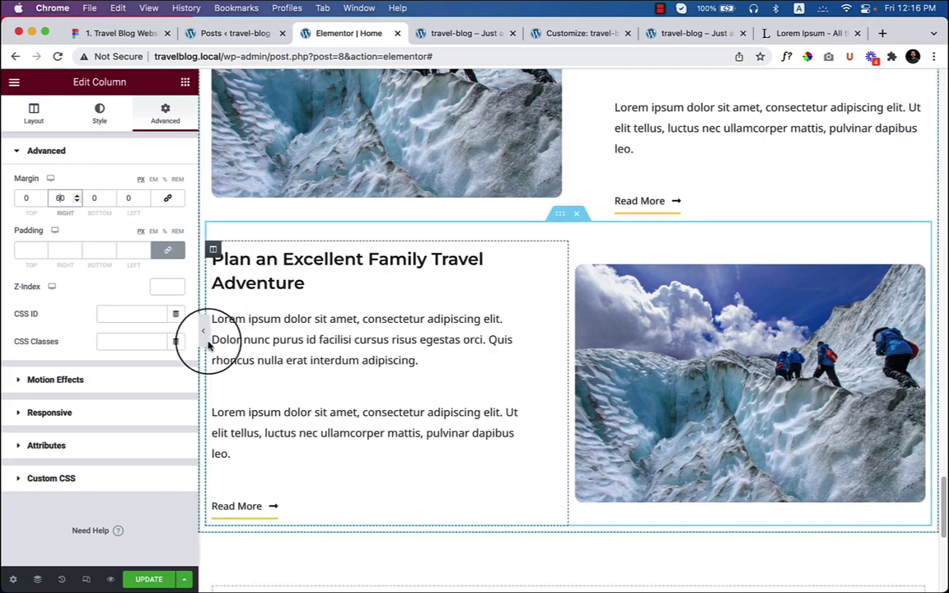
left_click(204, 332)
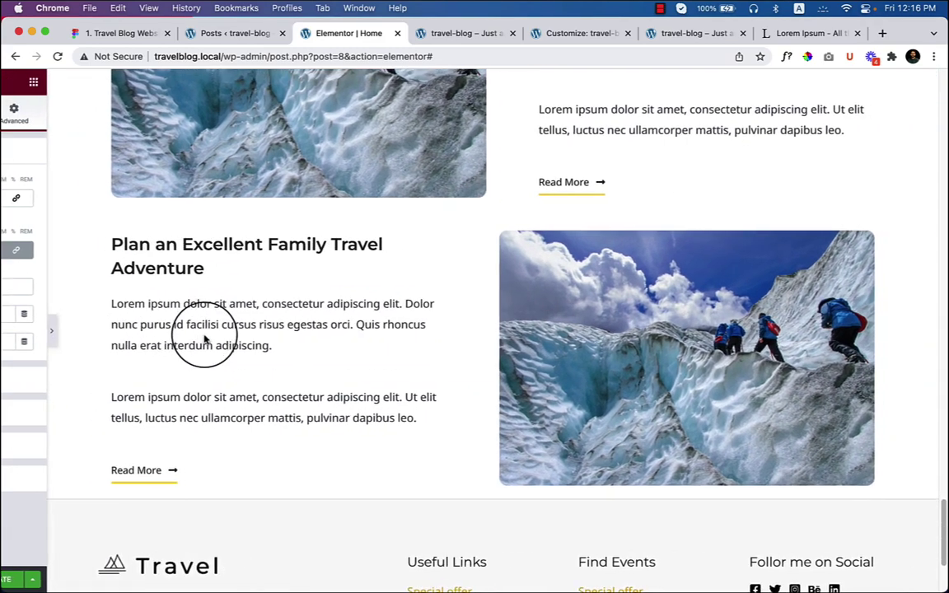
scroll(322, 333, "up", 3)
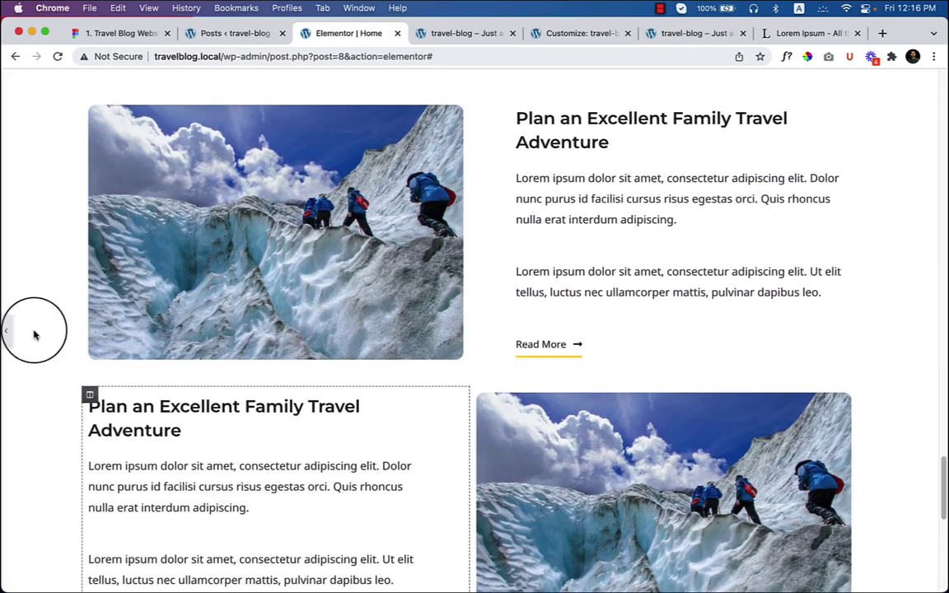
Give the upper block's second paragraph a -35 px top margin
left_click(8, 331)
left_click(674, 239)
left_click(85, 402)
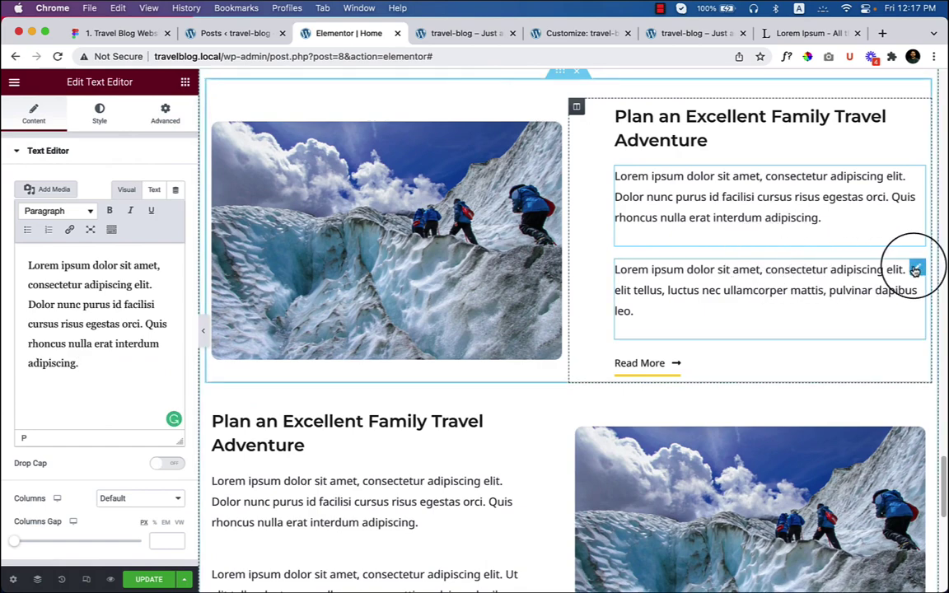
left_click(915, 265)
left_click(165, 115)
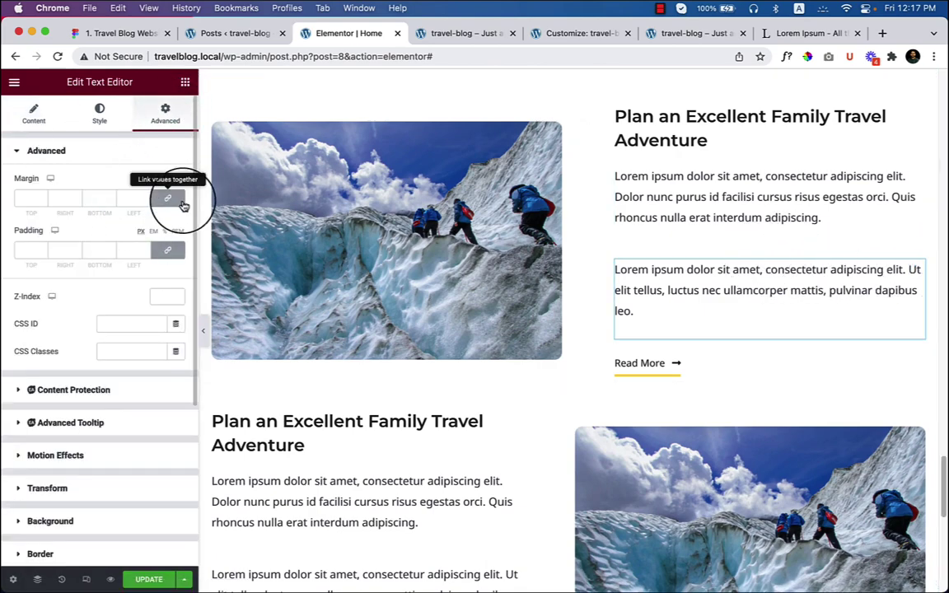
left_click(178, 201)
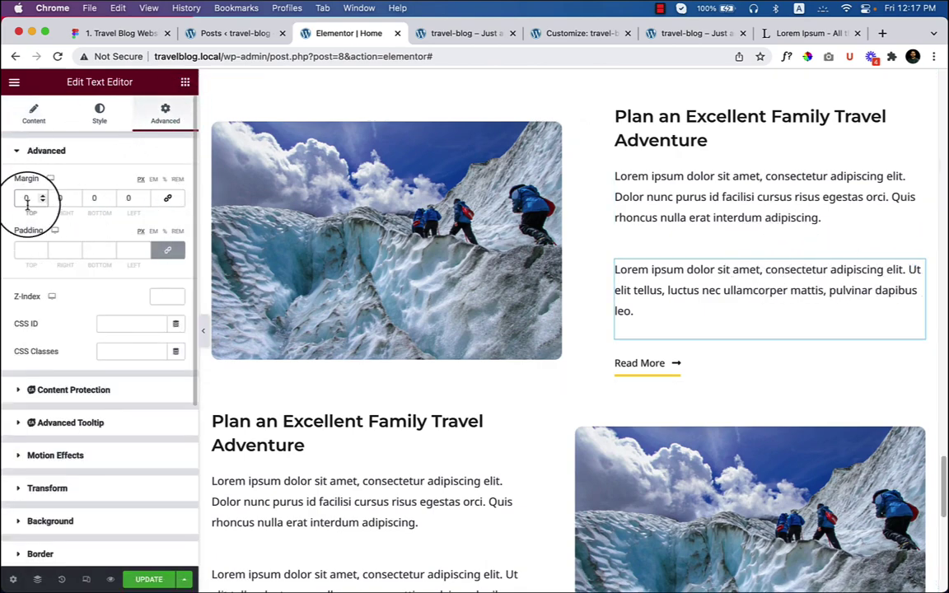
type("-17")
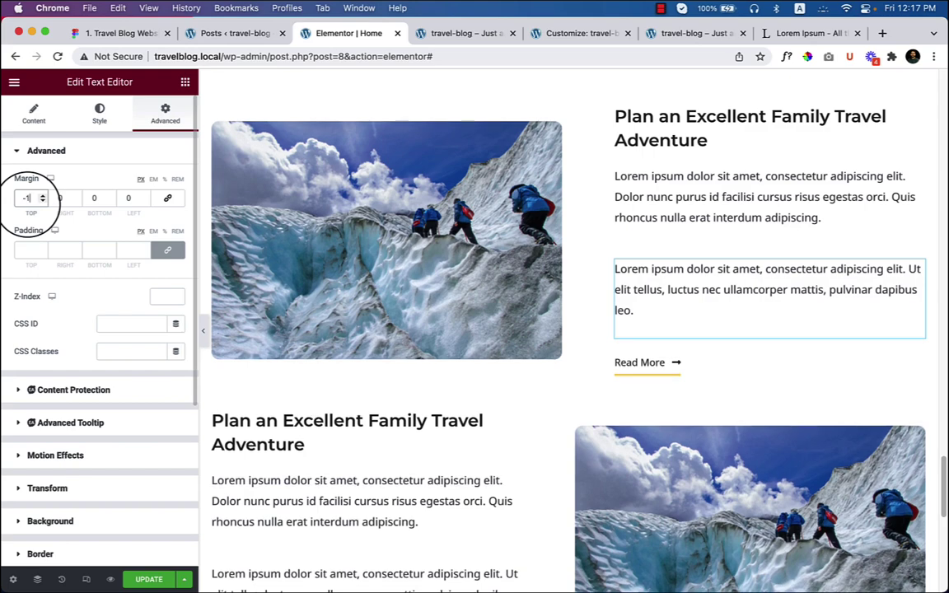
key("Down")
key("Down")
key("Down")
key("Down")
key("Down")
key("Down")
key("Down")
key("Down")
key("Down")
key("Down")
key("Down")
key("Down")
key("Down")
key("Down")
key("Down")
key("Down")
key("Down")
key("Down")
key("Down")
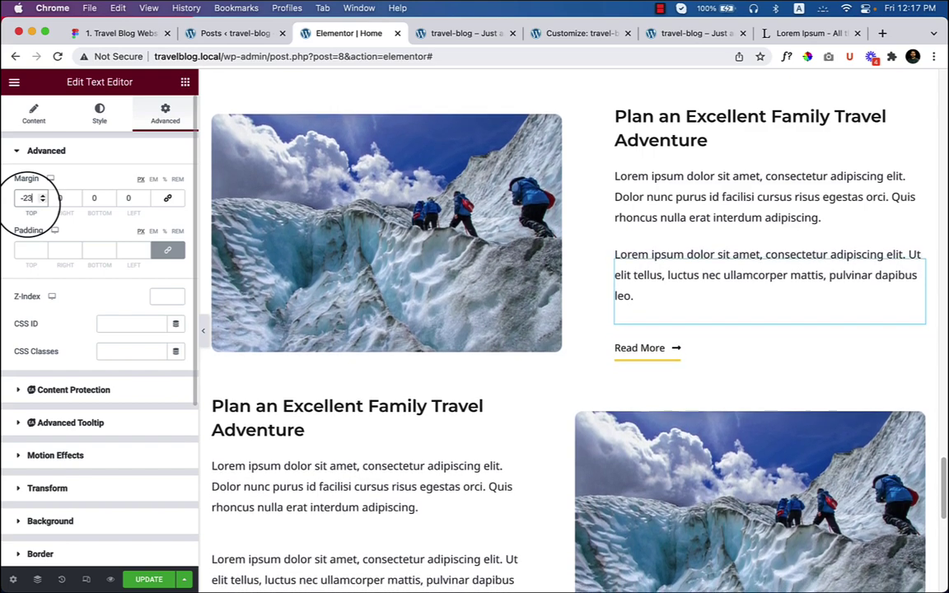
key("Up")
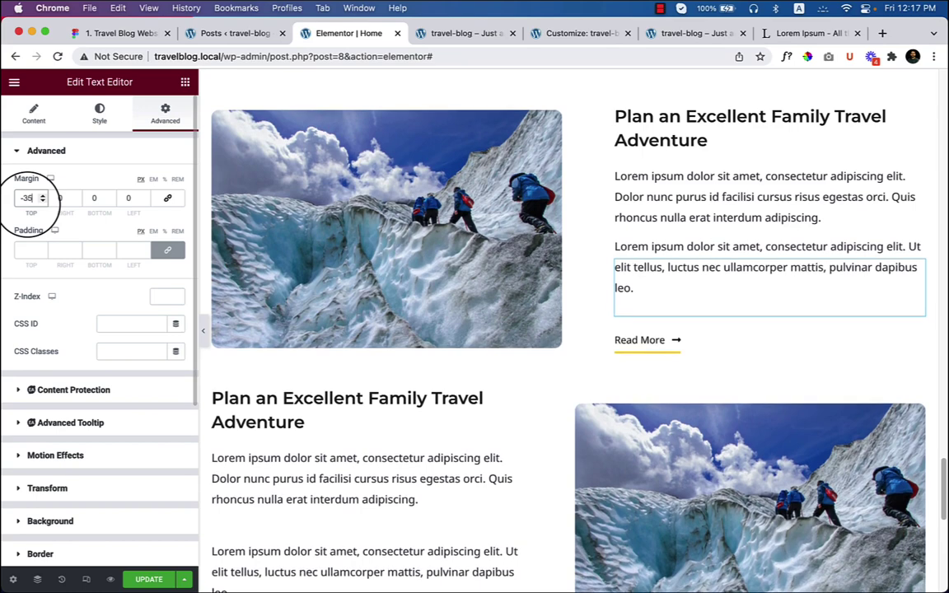
Set the lower block's second paragraph top margin to -35 px as well
scroll(403, 388, "down", 3)
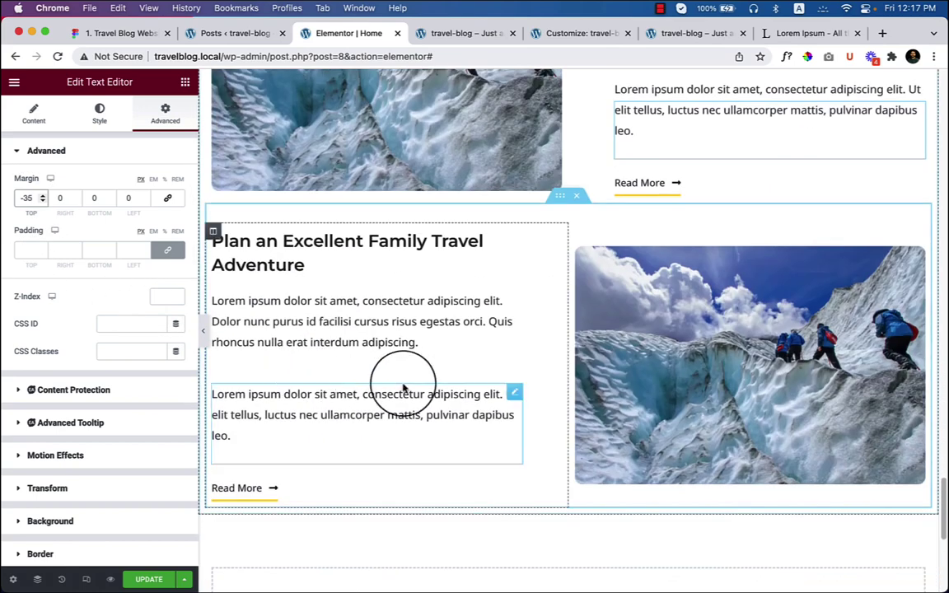
left_click(511, 393)
left_click(163, 114)
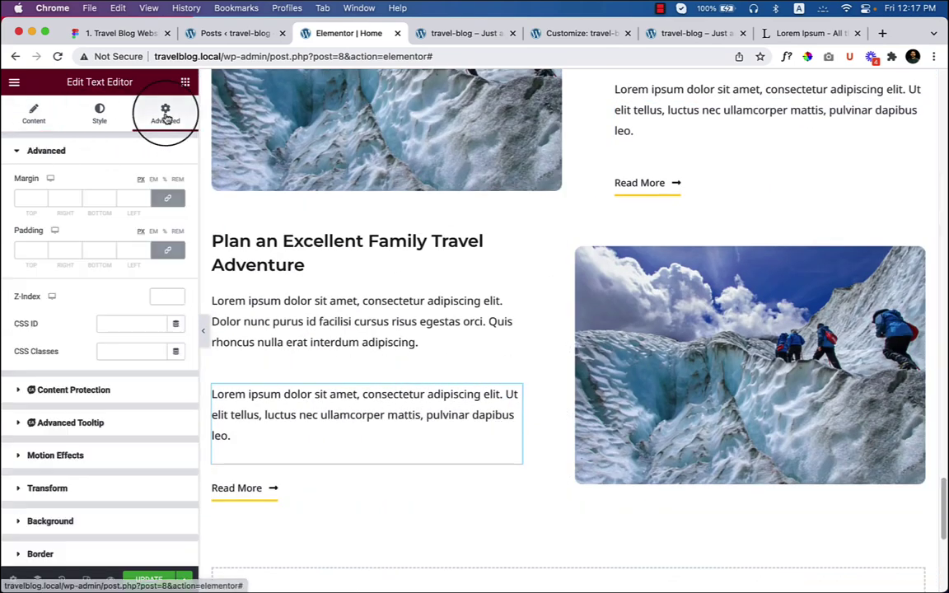
left_click(169, 198)
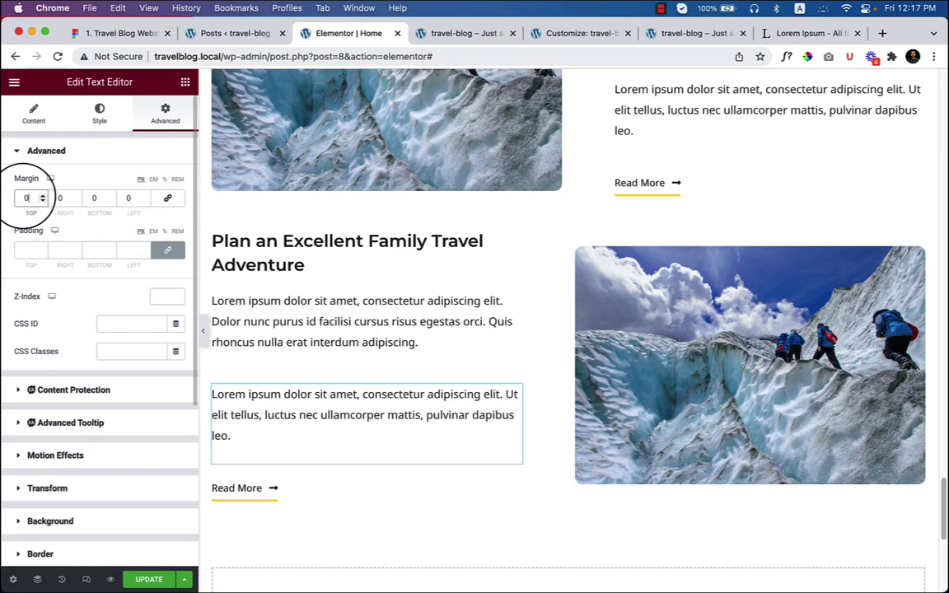
type("35")
type("-")
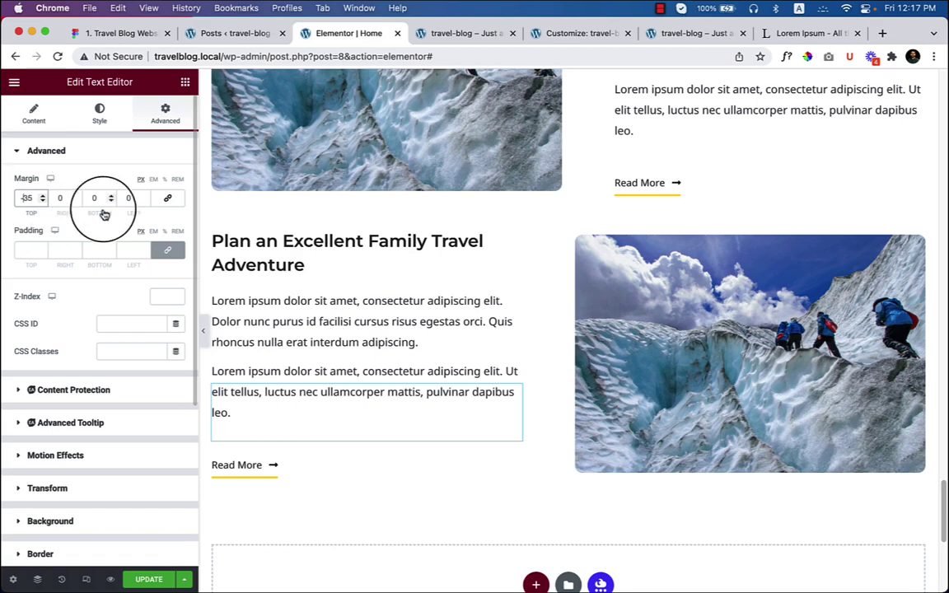
left_click(203, 331)
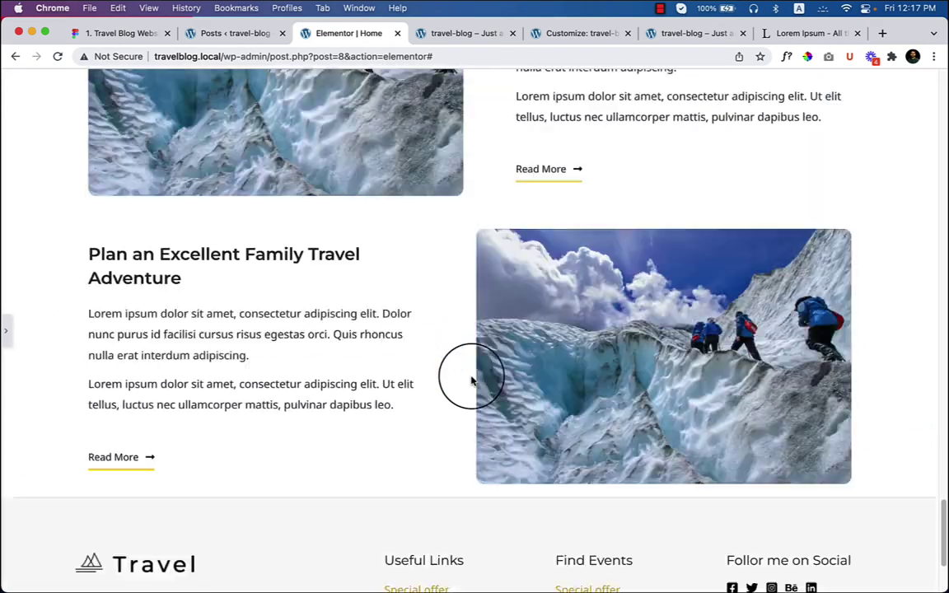
Swap the lower block's image for the upcoming-tours-2 castle photo with alt text 'image'
left_click(6, 333)
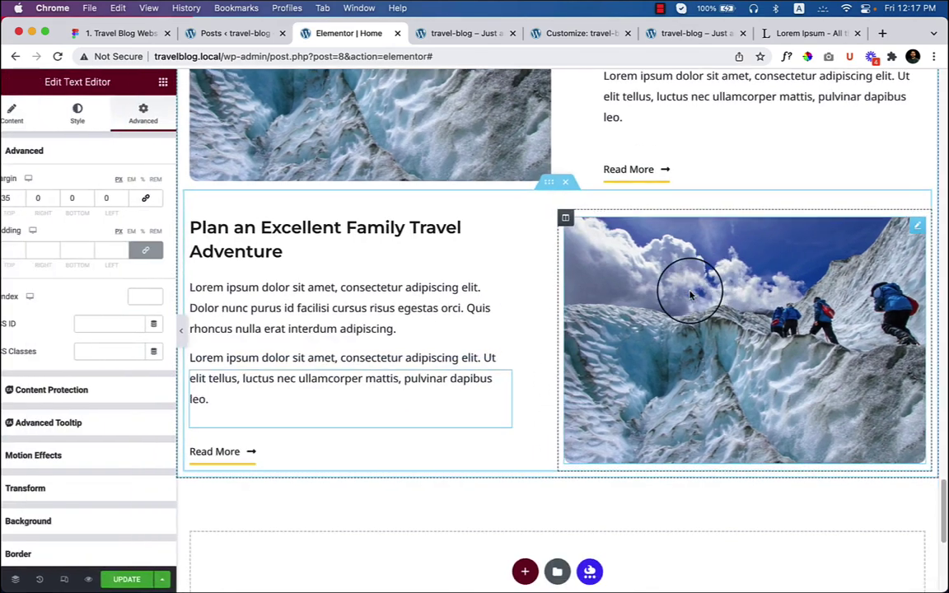
left_click(689, 286)
left_click(85, 212)
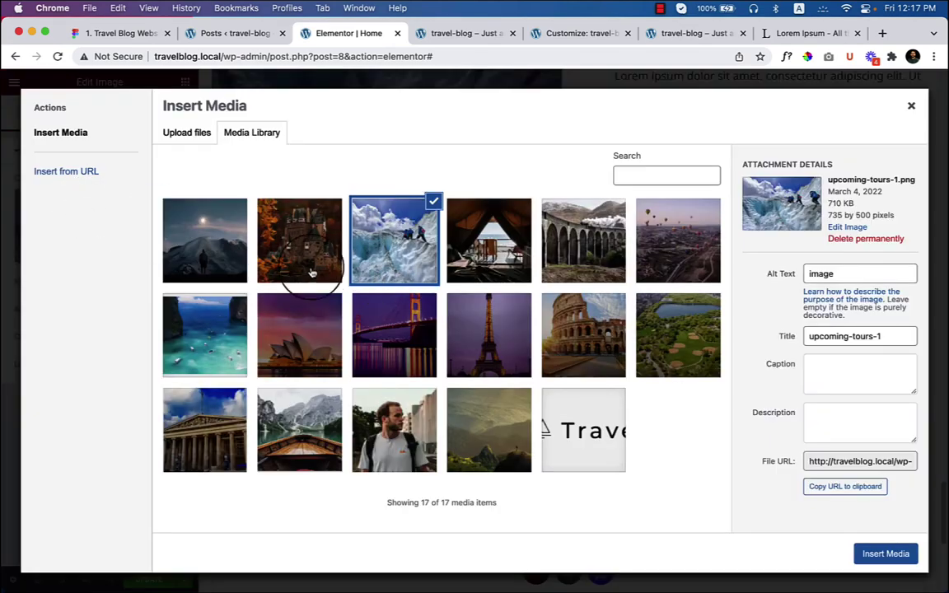
left_click(282, 265)
left_click(823, 275)
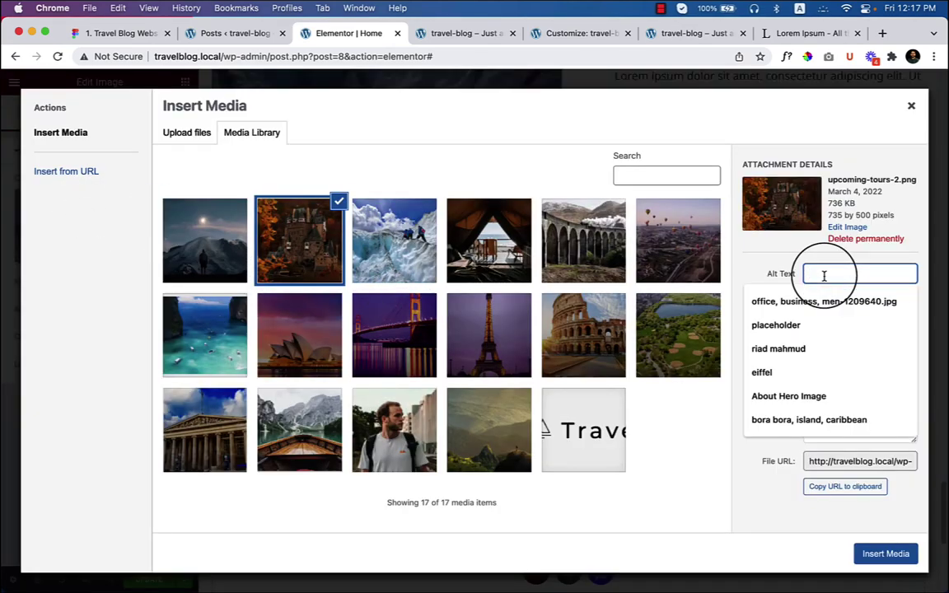
type("image")
left_click(895, 542)
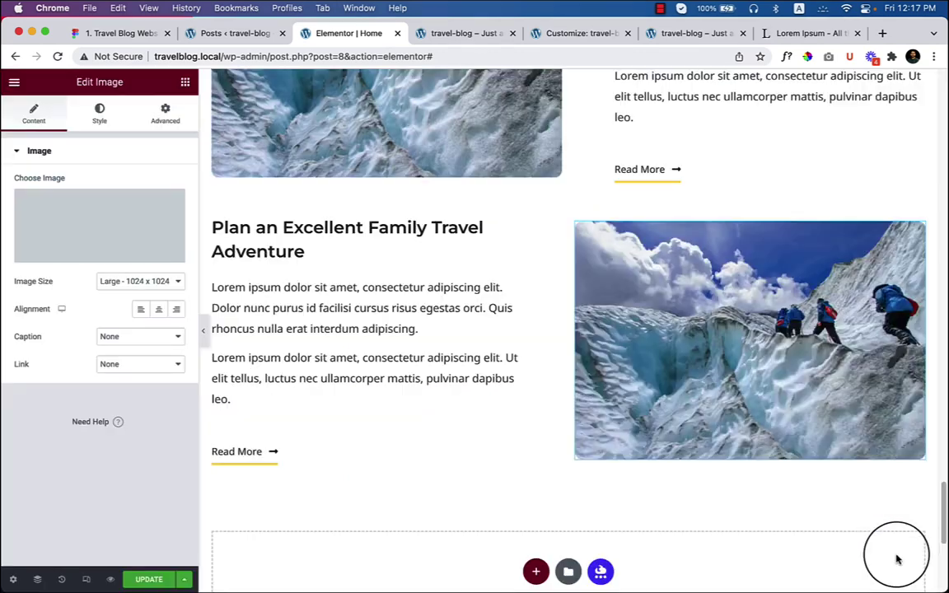
Duplicate the upper glacier tour block and try dragging the copy upward
scroll(561, 216, "up", 5)
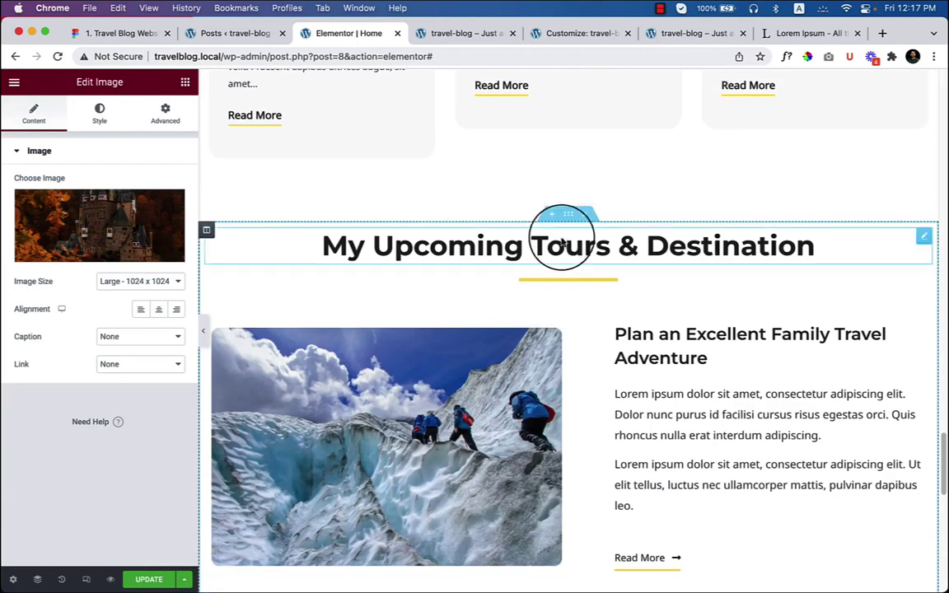
right_click(554, 295)
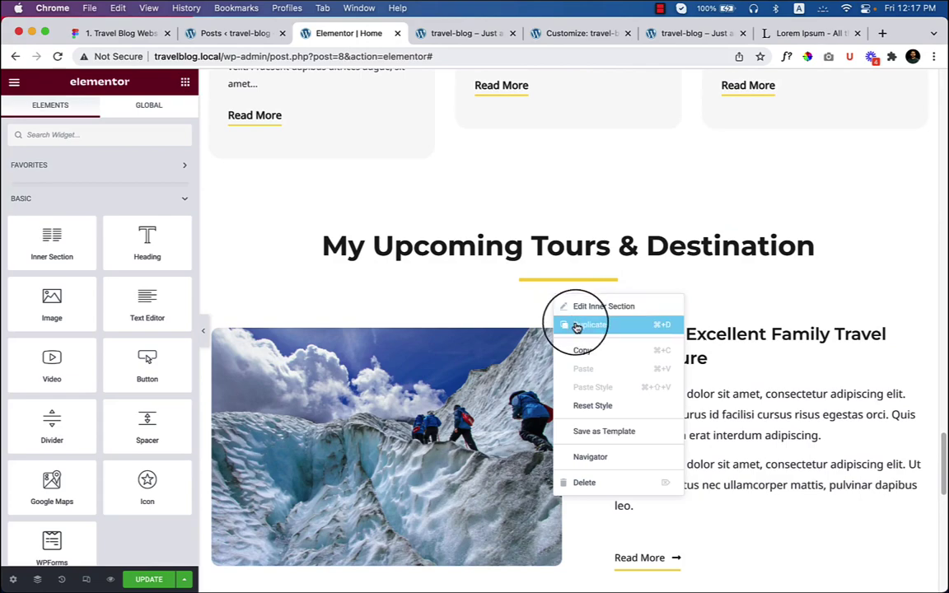
left_click(577, 326)
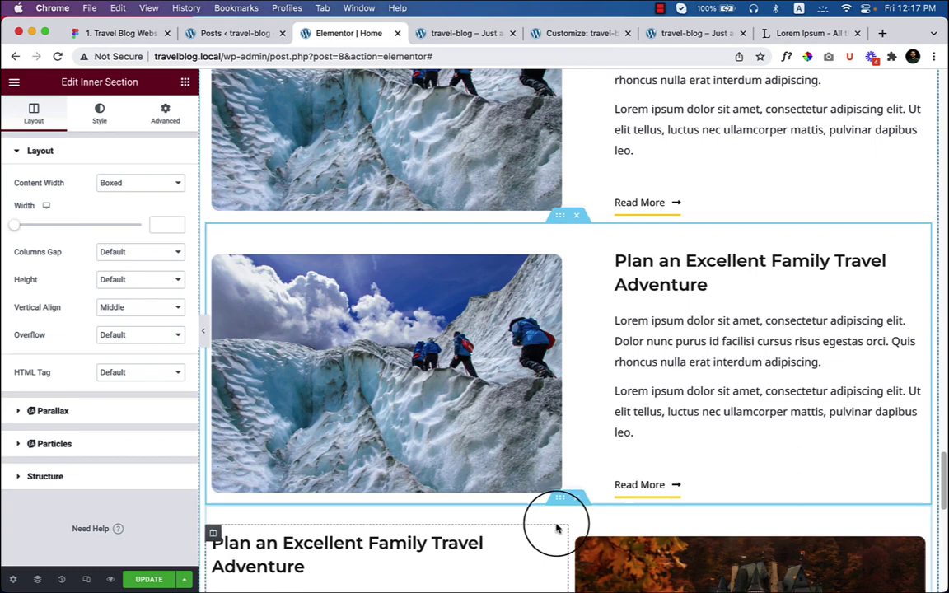
left_click_drag(561, 498, 568, 215)
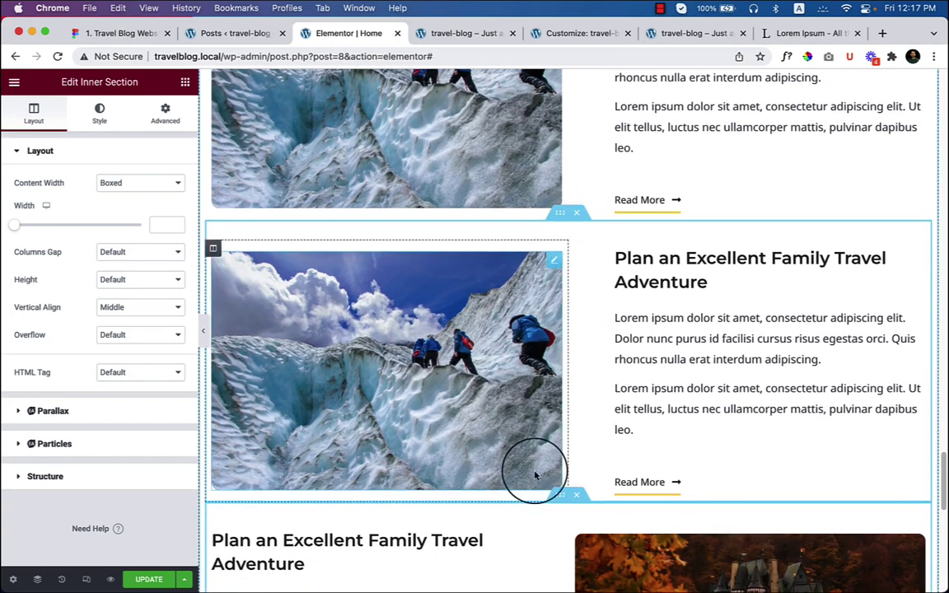
left_click_drag(560, 497, 544, 228)
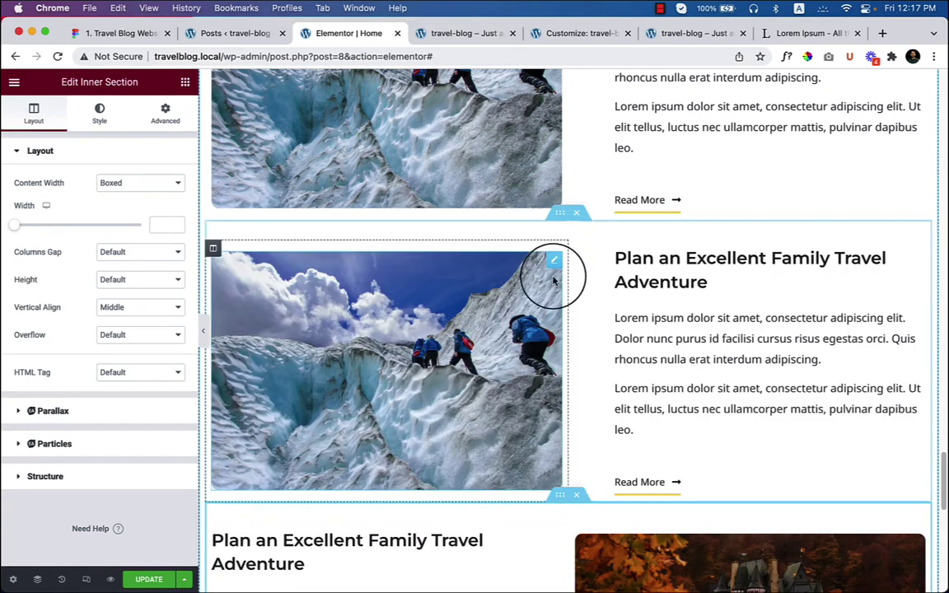
In the Navigator, move the castle block above the glacier copy
left_click(38, 580)
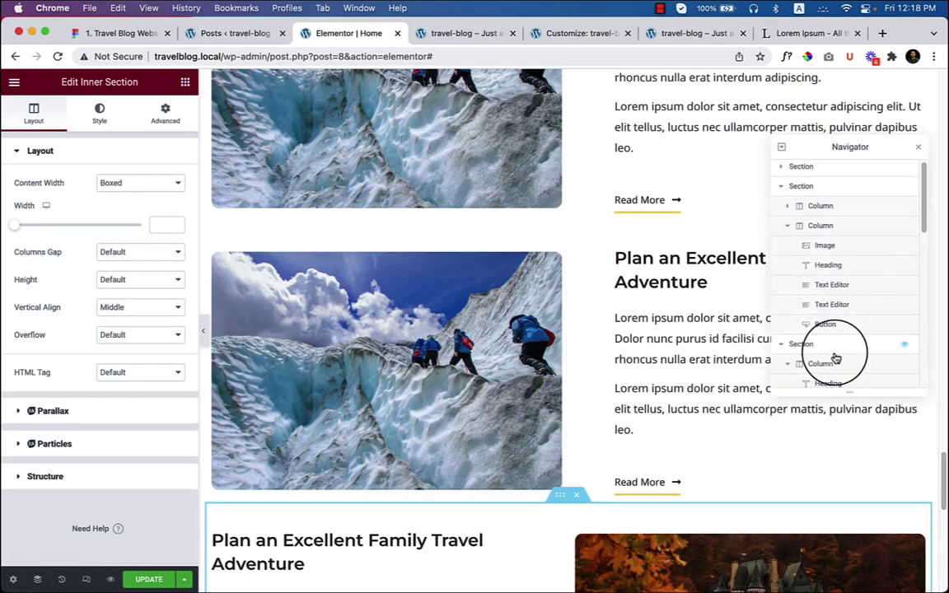
scroll(834, 357, "down", 5)
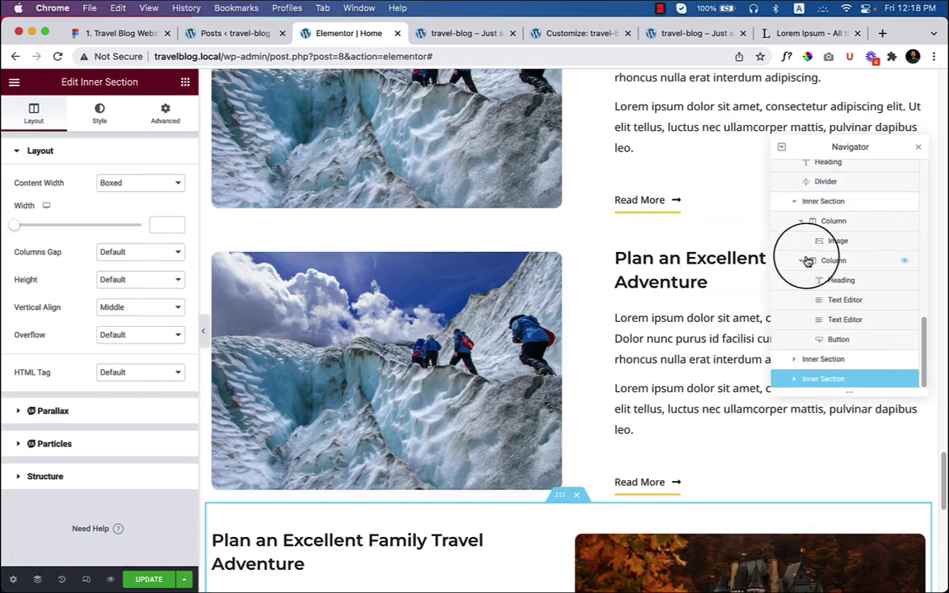
left_click(795, 202)
left_click_drag(831, 380, 828, 361)
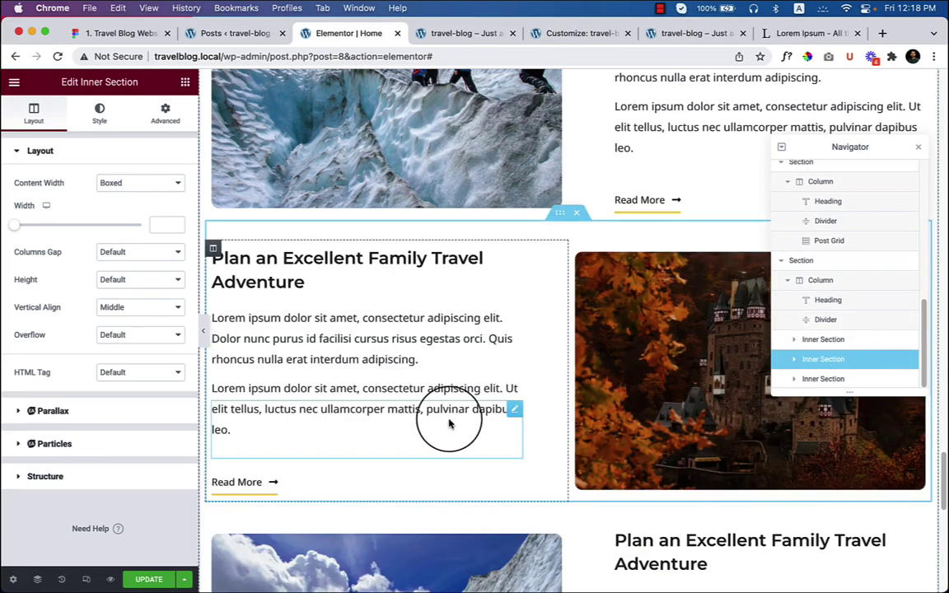
left_click(917, 151)
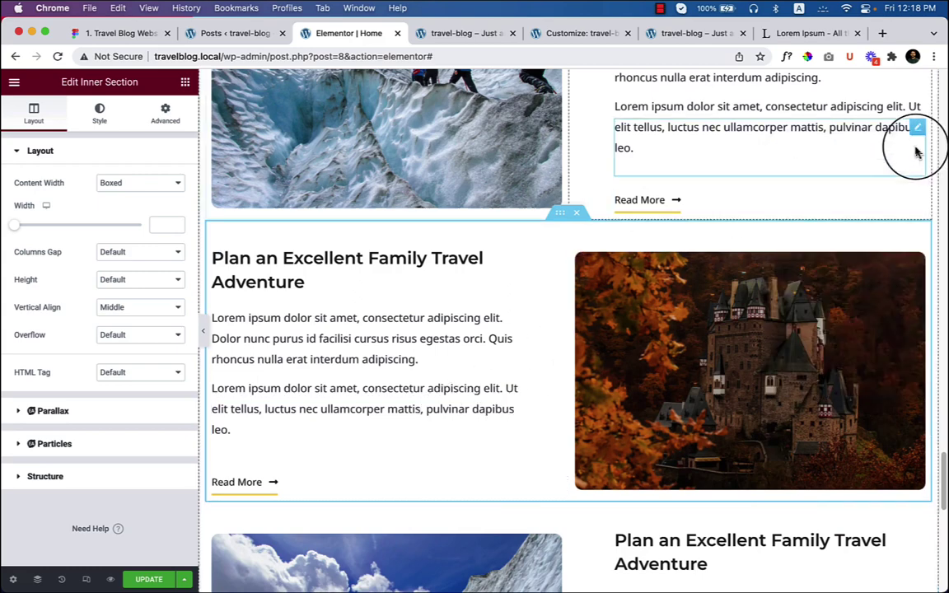
left_click(201, 330)
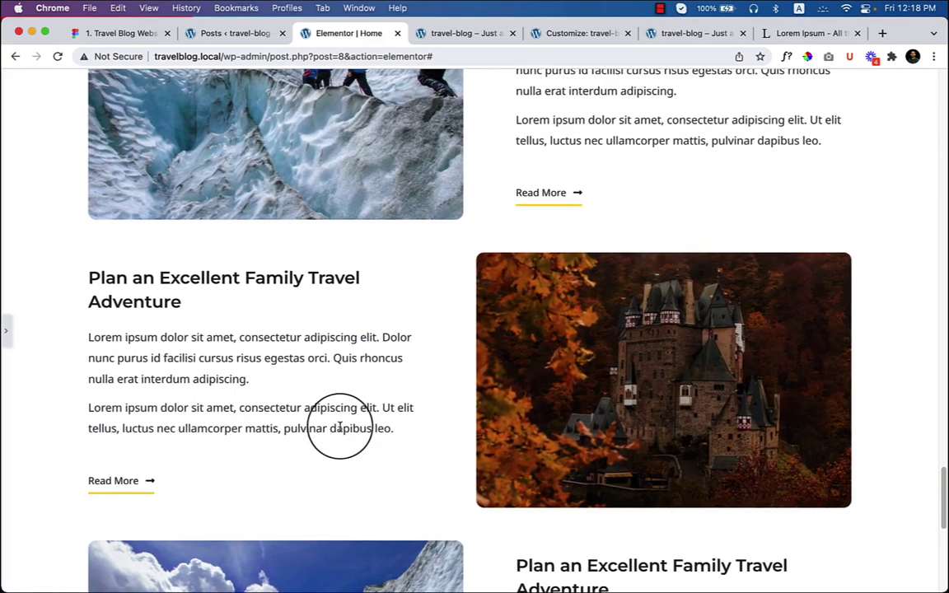
scroll(340, 427, "down", 5)
scroll(340, 427, "up", 5)
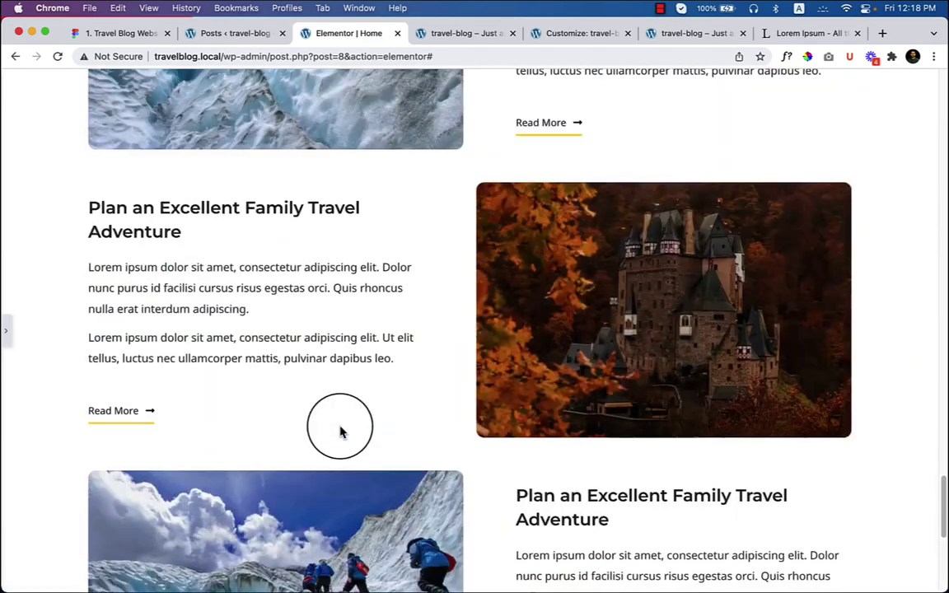
scroll(264, 433, "up", 5)
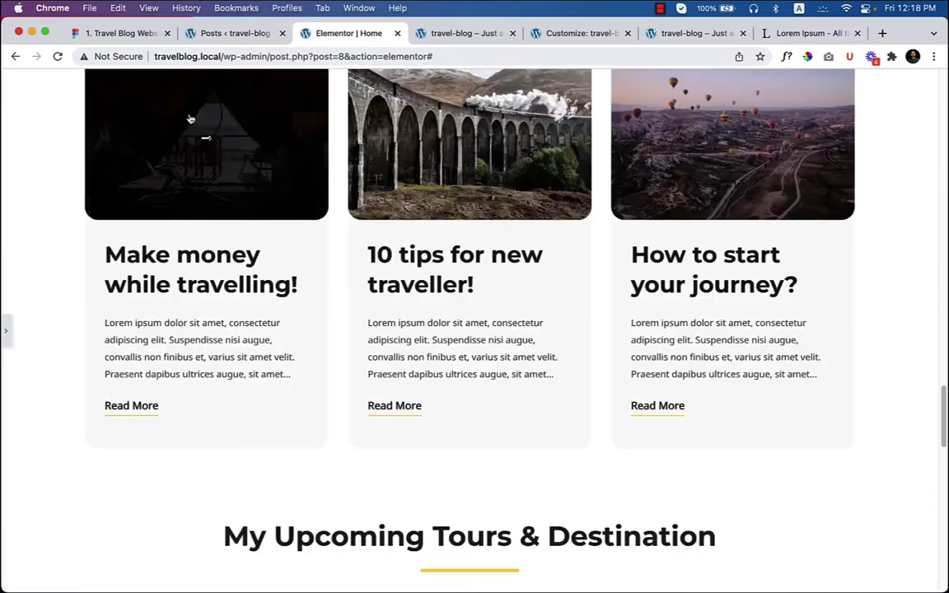
left_click(97, 33)
scroll(442, 452, "down", 10)
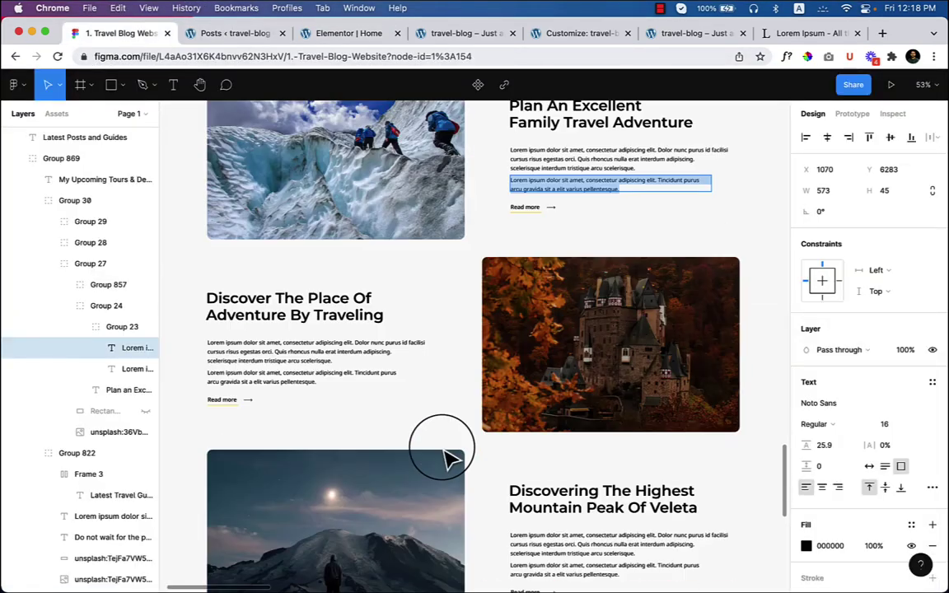
scroll(427, 432, "up", 8)
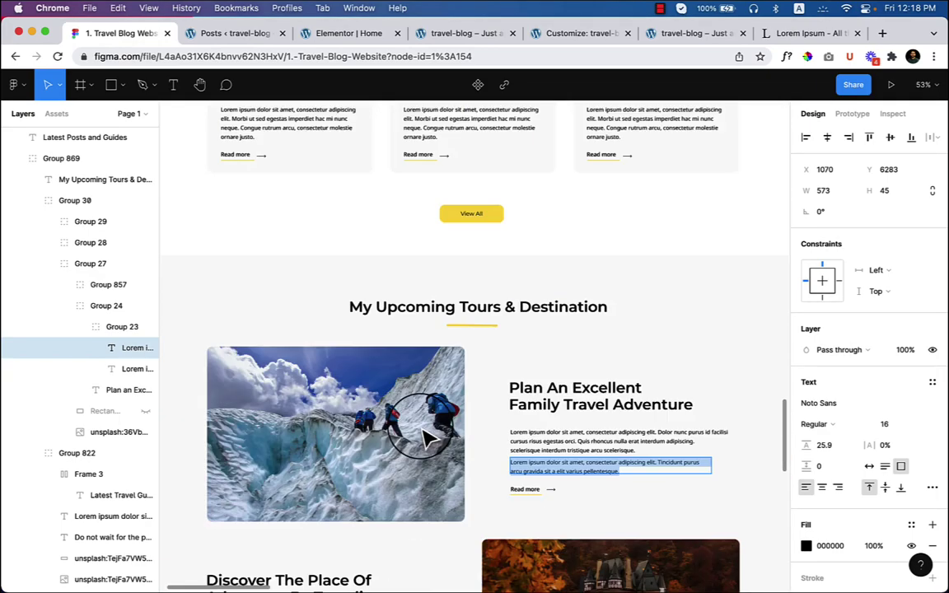
left_click(689, 283)
double_click(689, 281)
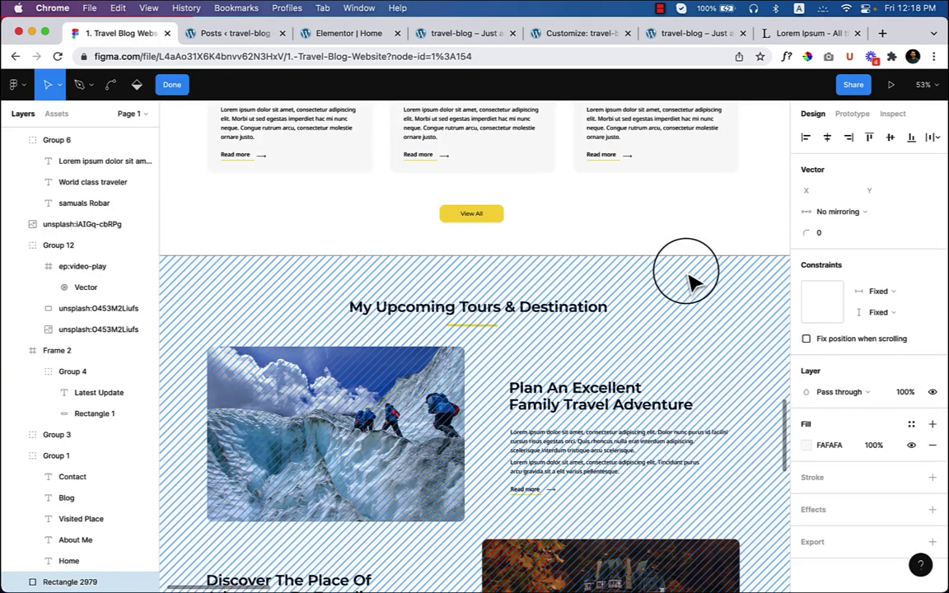
left_click(829, 446)
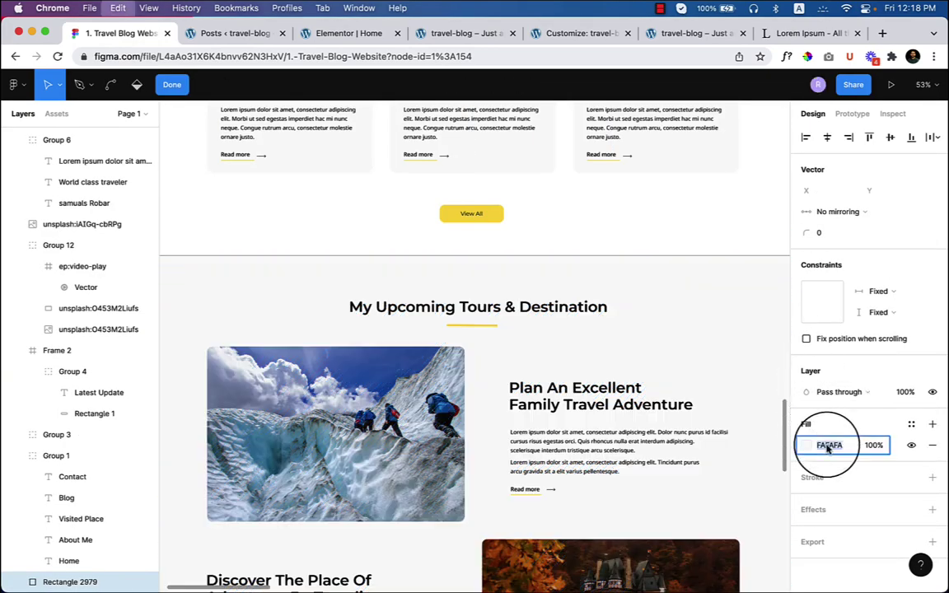
left_click(334, 33)
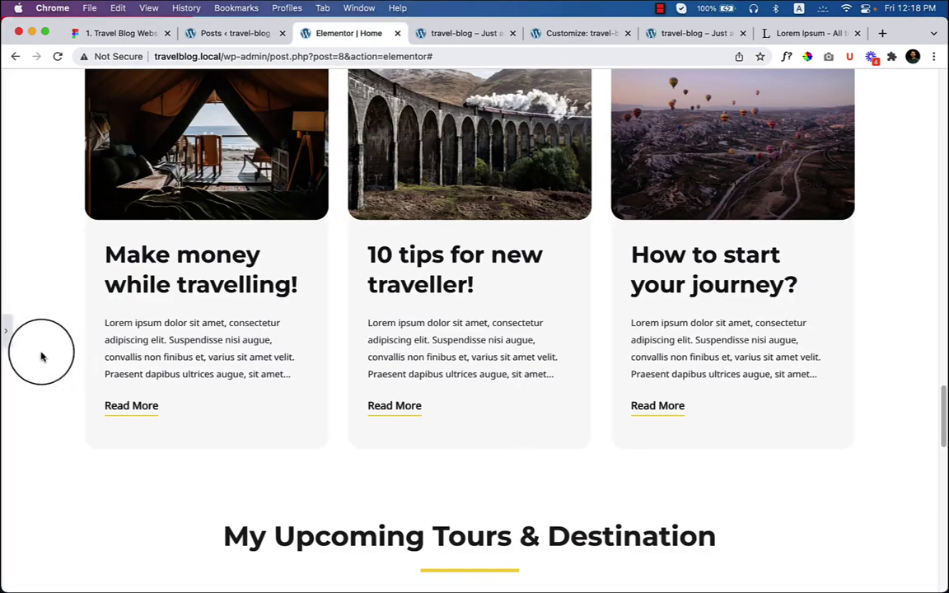
Give the My Upcoming Tours & Destination section a classic #FAFAFA background colour
left_click(10, 332)
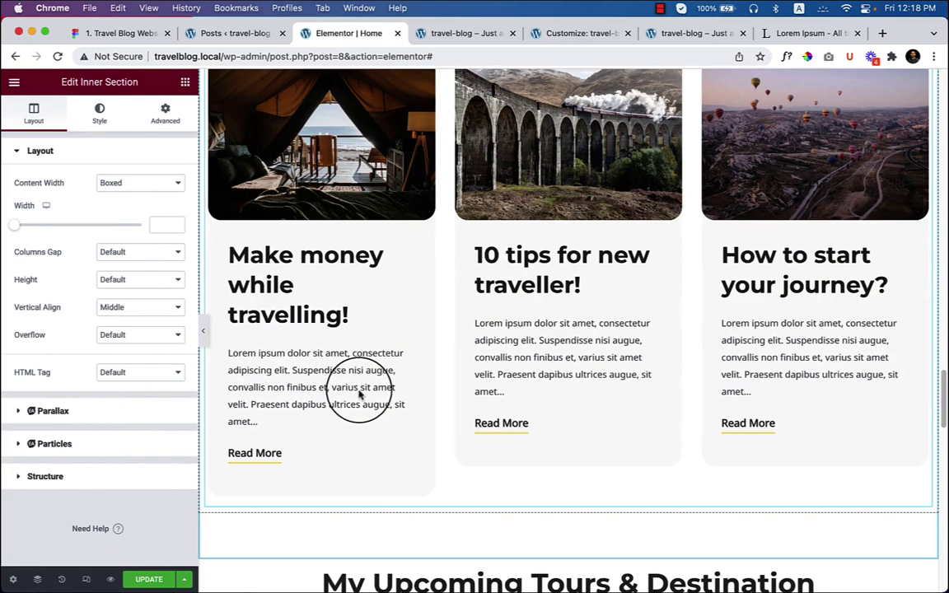
scroll(359, 394, "down", 5)
left_click(567, 183)
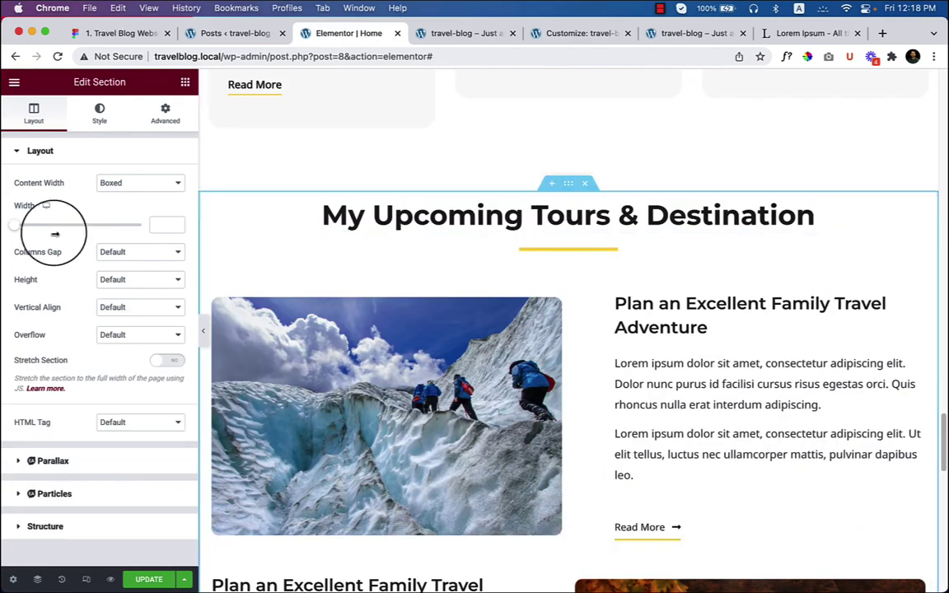
left_click(107, 120)
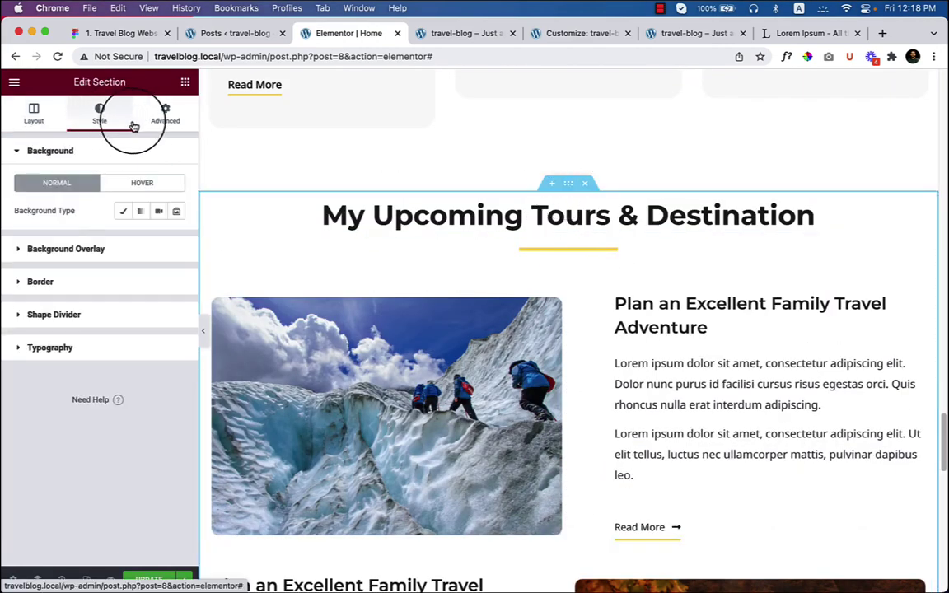
left_click(124, 211)
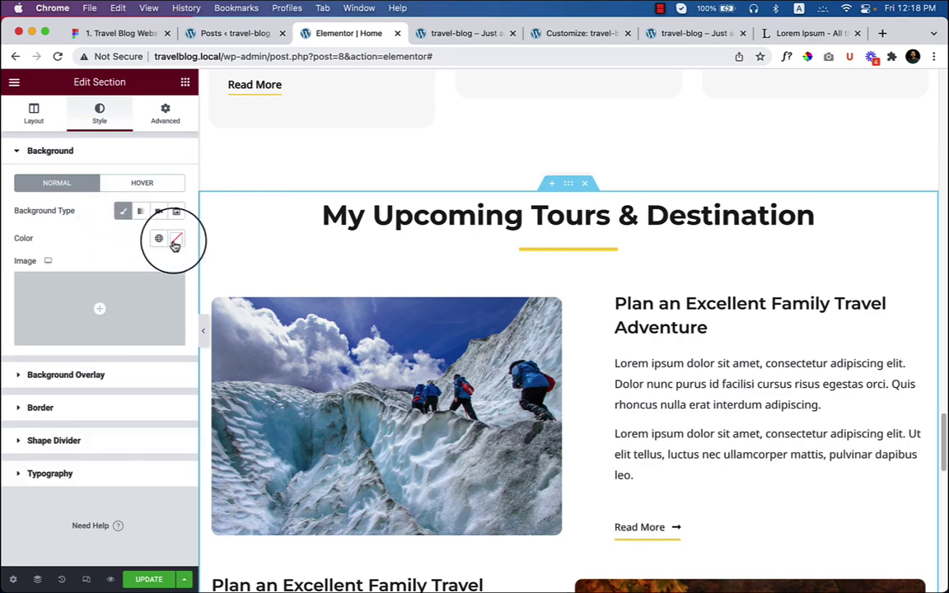
left_click(175, 240)
left_click(97, 398)
type("FAFAFA")
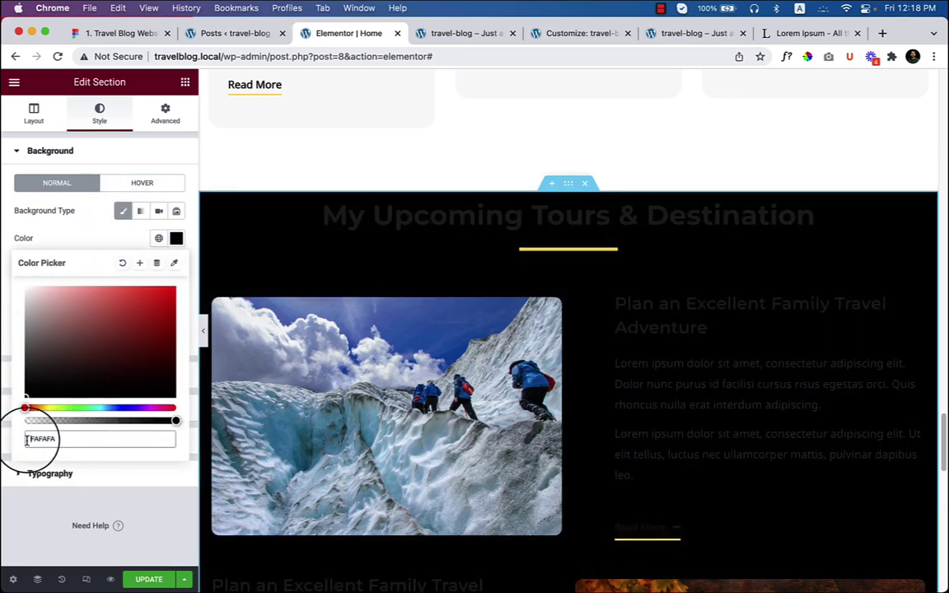
type("#")
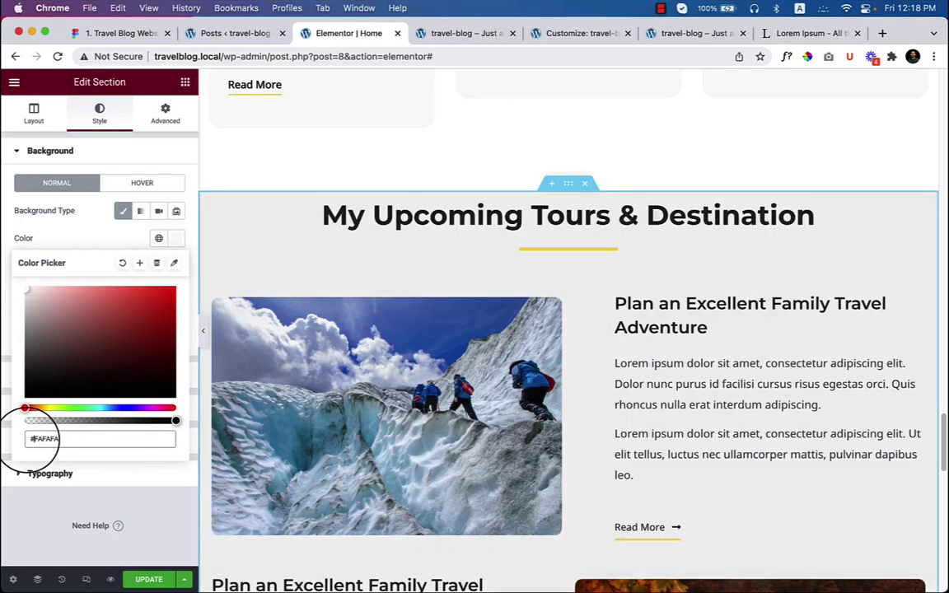
left_click(203, 332)
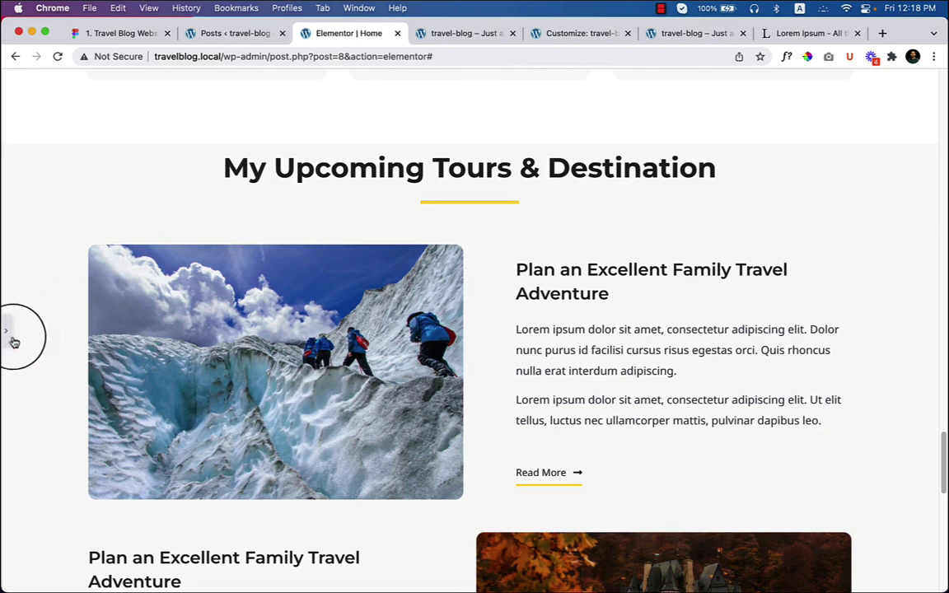
Save the #FAFAFA colour as a new global colour named Light BG
left_click(6, 334)
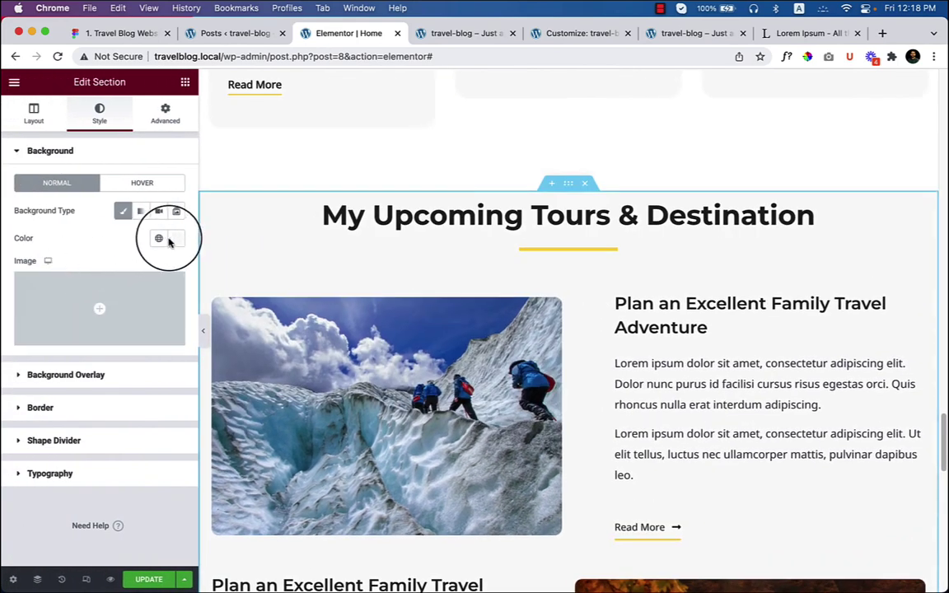
left_click(171, 240)
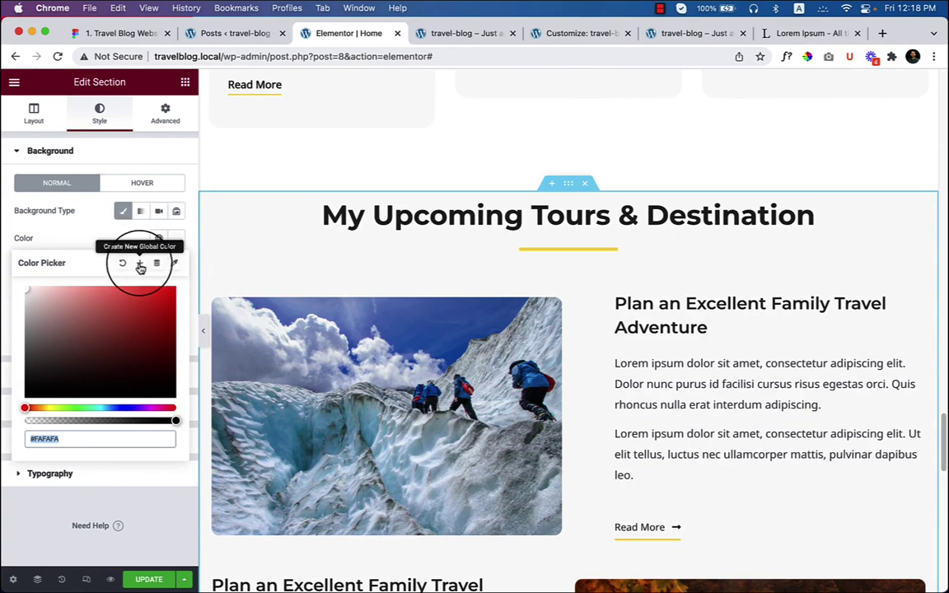
left_click(140, 266)
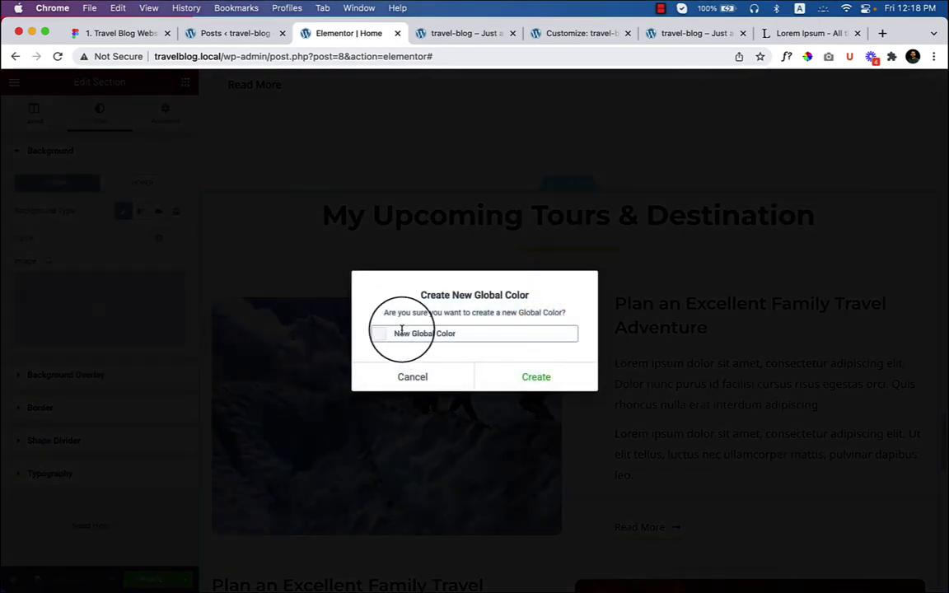
left_click_drag(396, 334, 514, 341)
type("Lig")
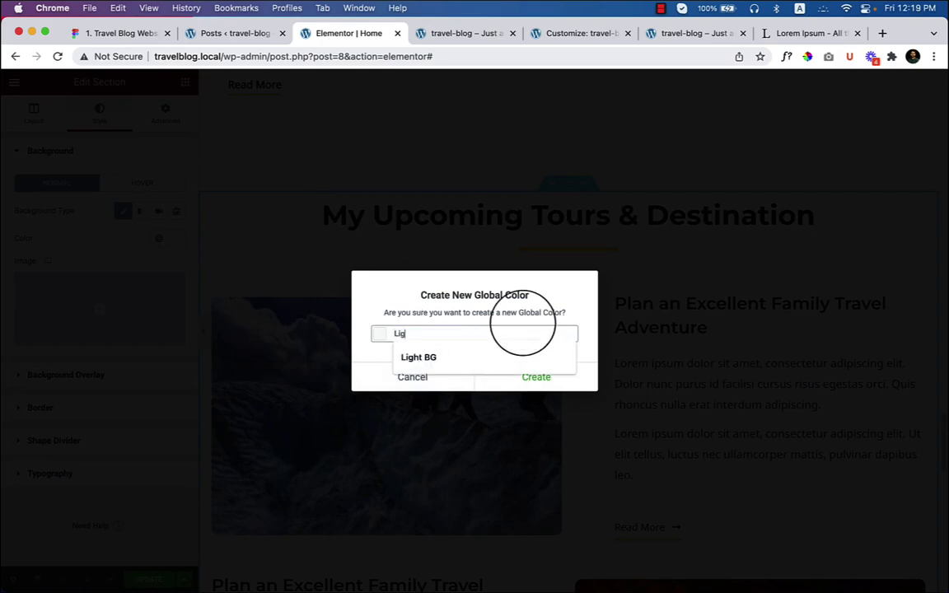
type("h")
key("Down")
key("Return")
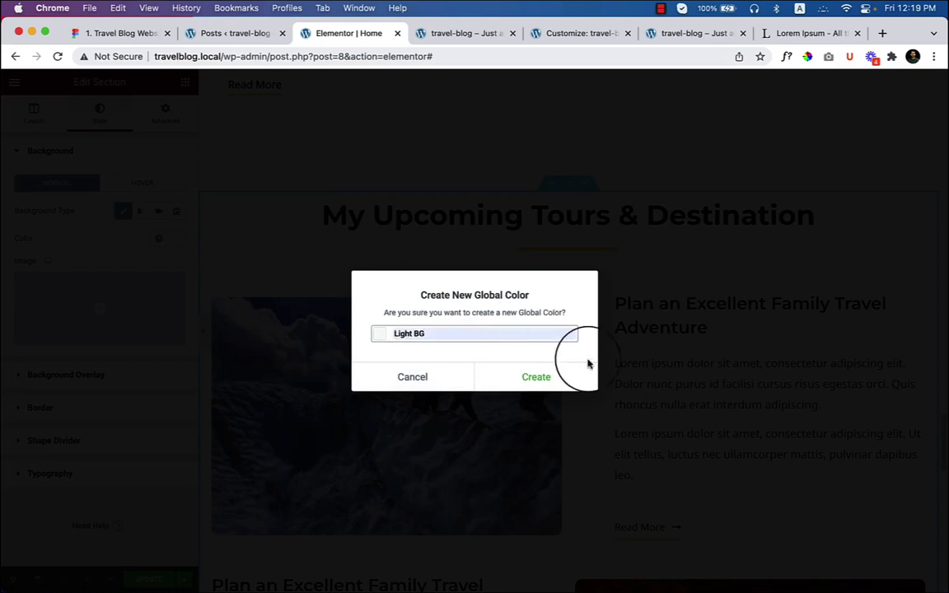
left_click(543, 381)
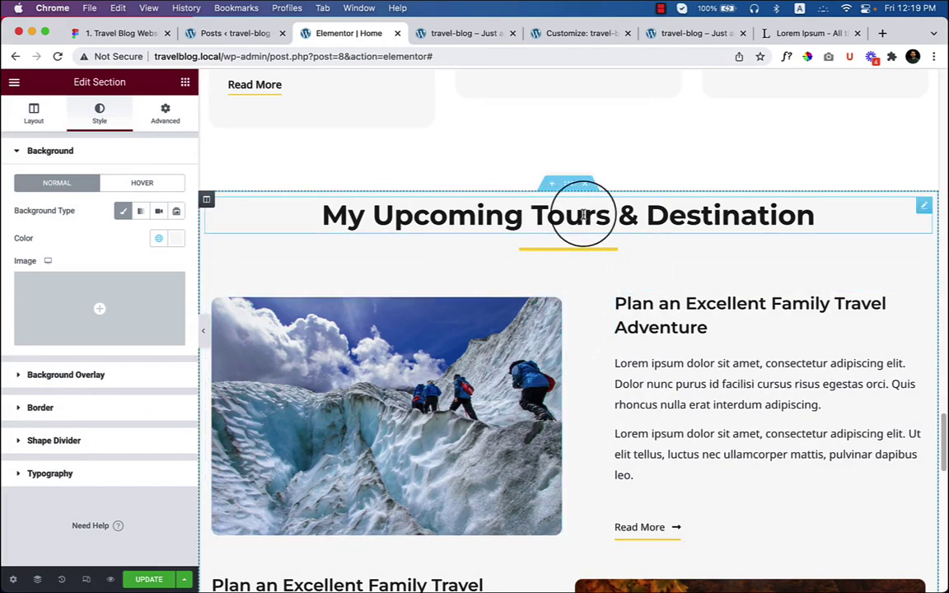
left_click(203, 334)
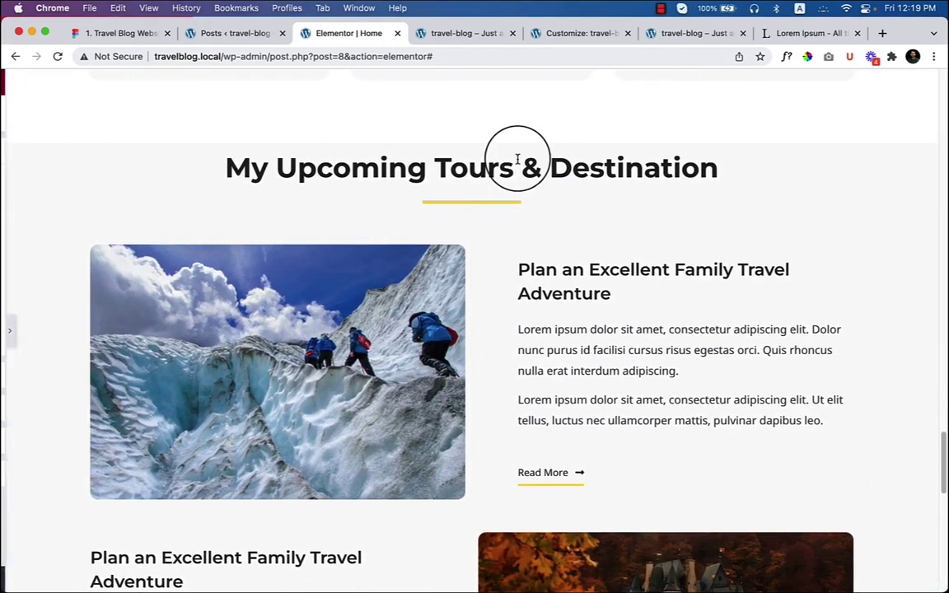
scroll(502, 357, "down", 4)
scroll(502, 356, "up", 10)
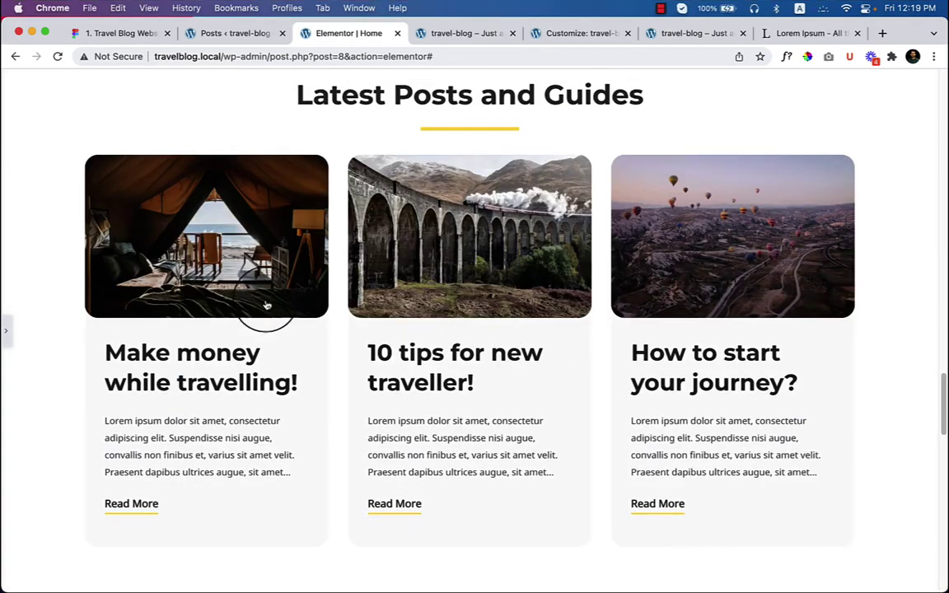
scroll(51, 341, "down", 6)
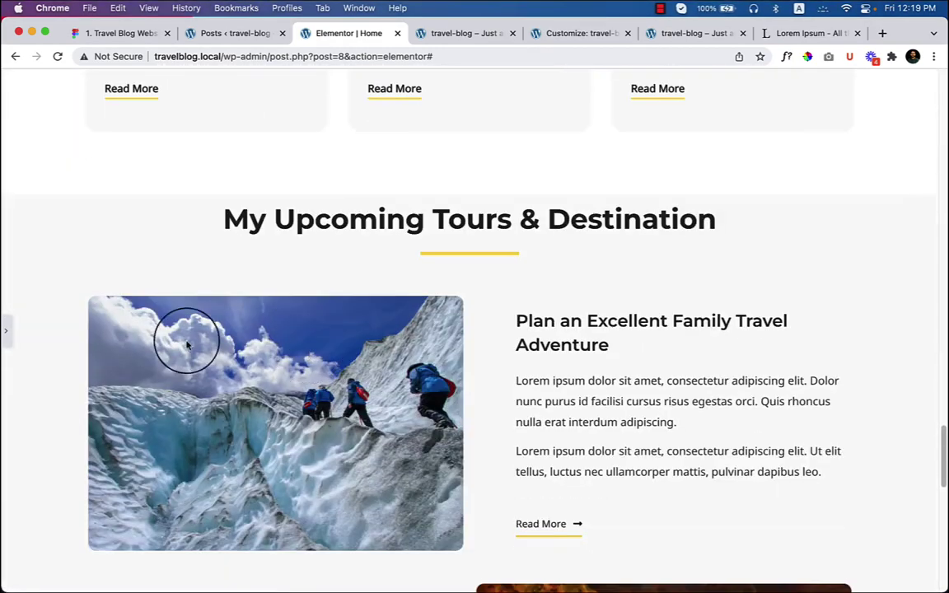
Unlink the section padding and set it to 60 top and bottom, 0 at the sides
left_click(6, 344)
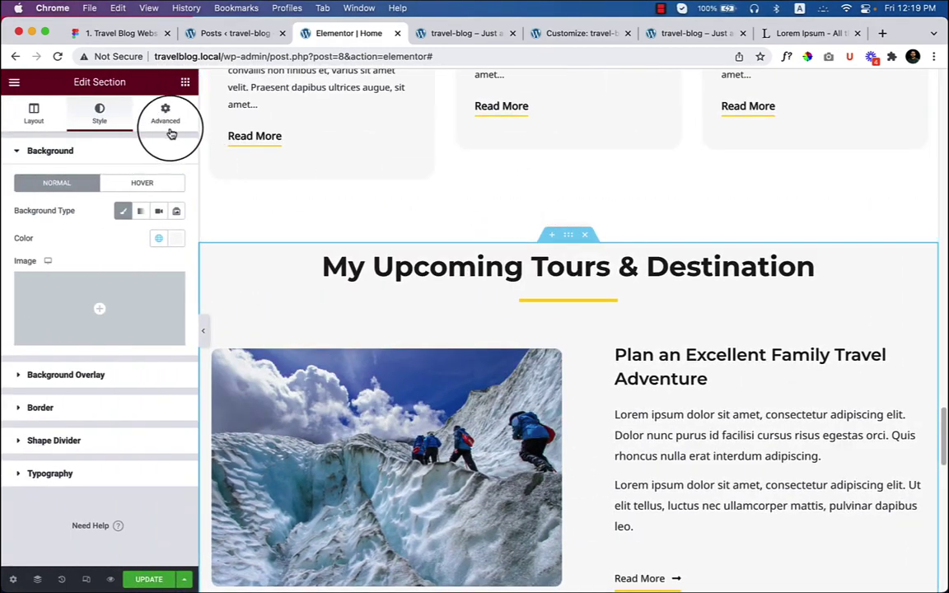
left_click(165, 116)
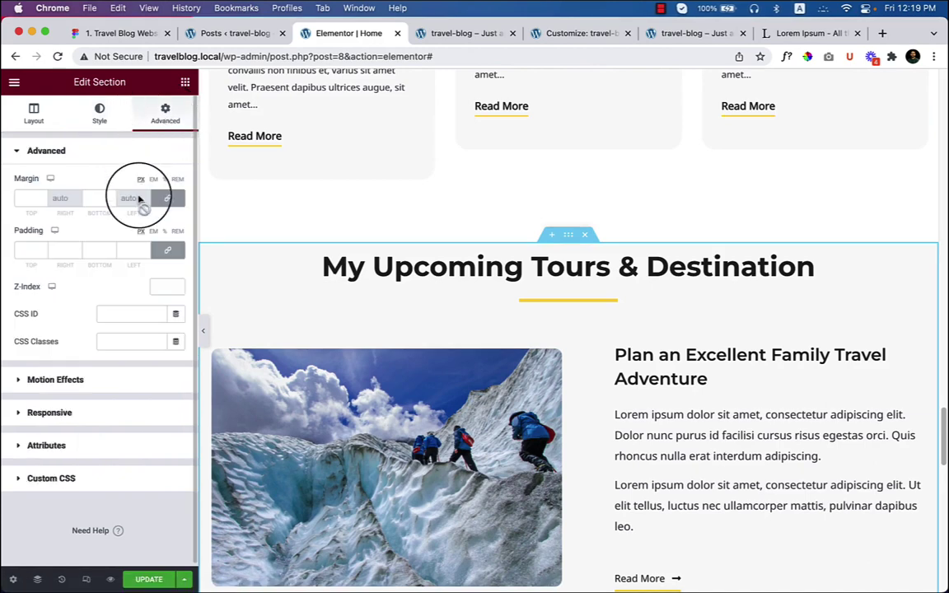
left_click(168, 250)
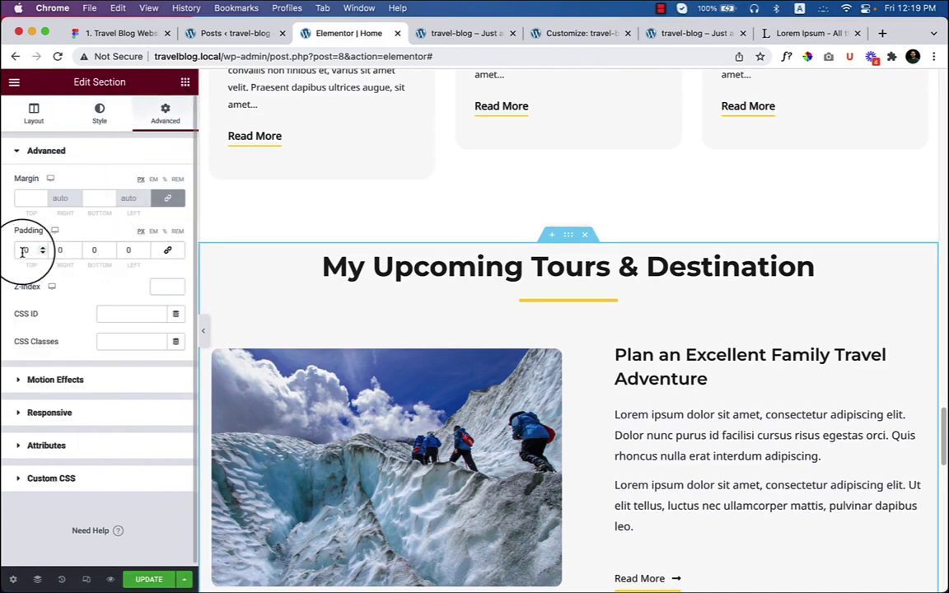
type("60")
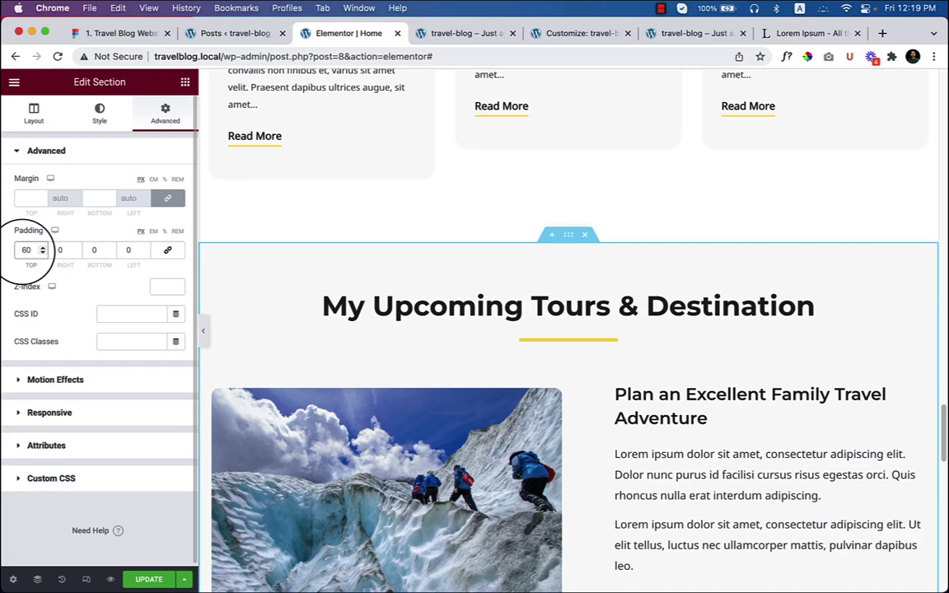
left_click(93, 250)
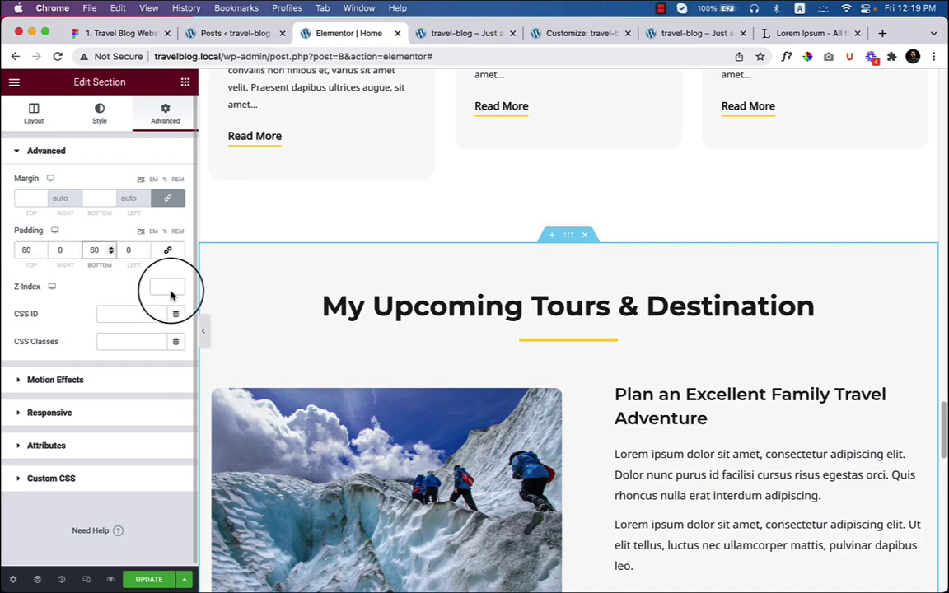
left_click(203, 330)
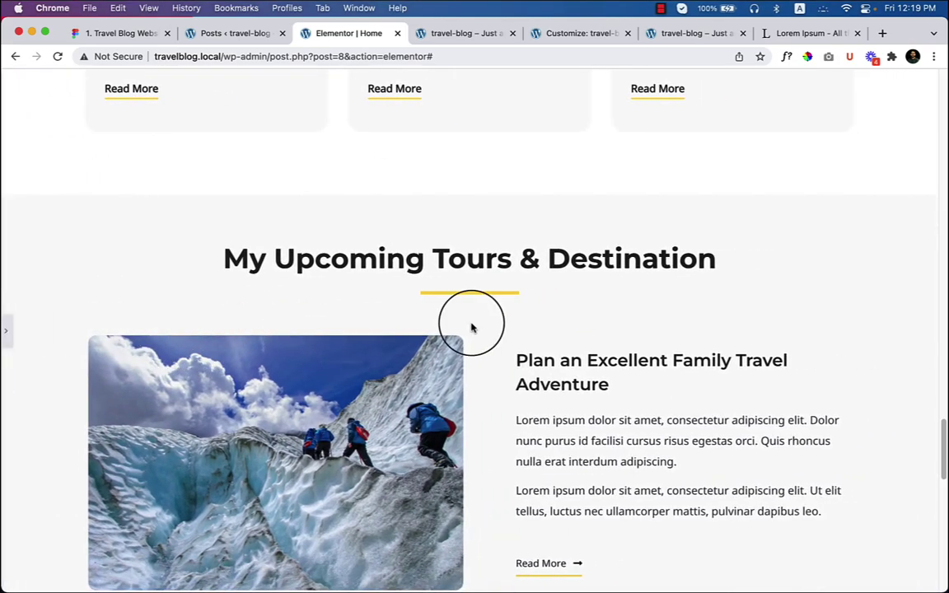
scroll(472, 328, "down", 15)
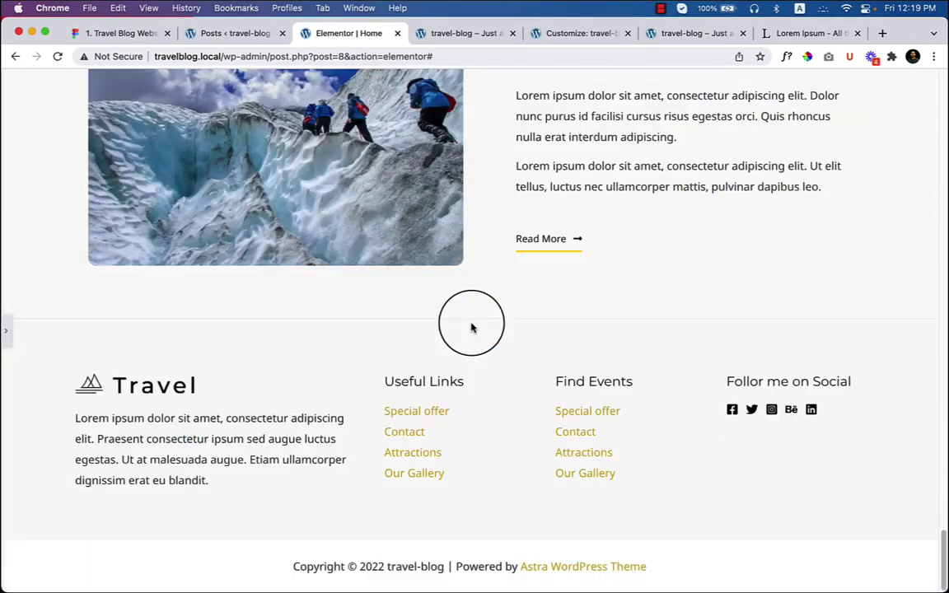
scroll(471, 328, "up", 15)
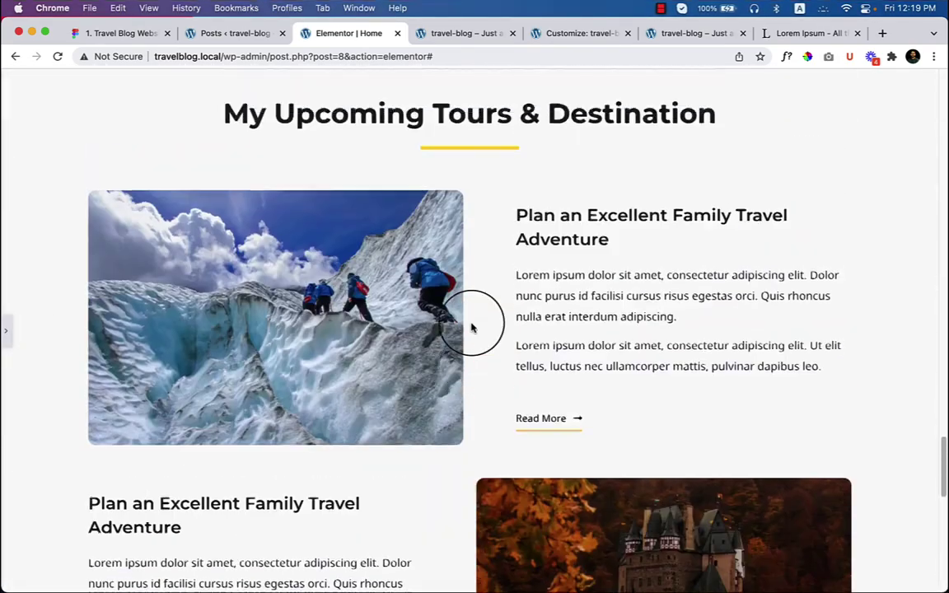
scroll(472, 328, "up", 15)
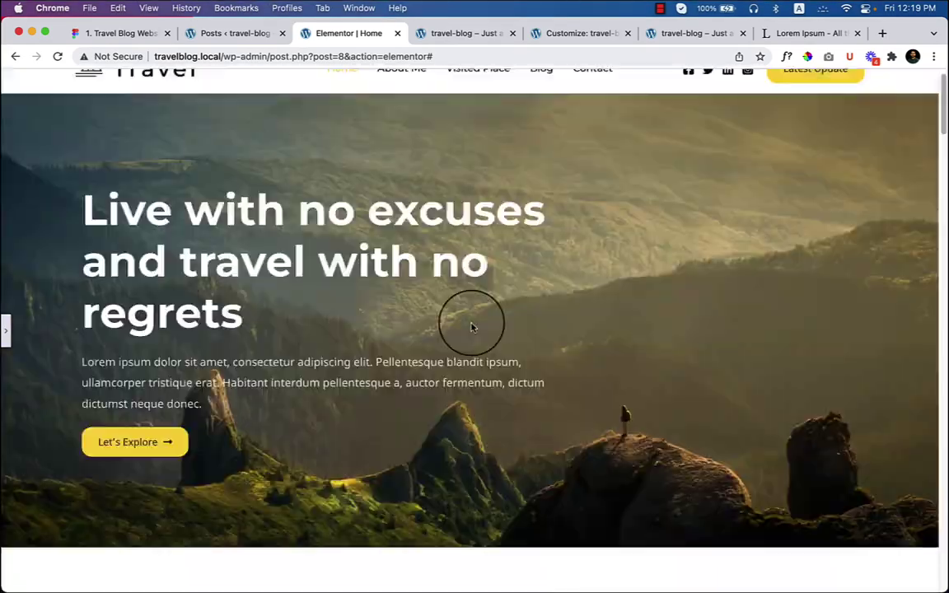
scroll(471, 328, "down", 5)
scroll(471, 328, "down", 15)
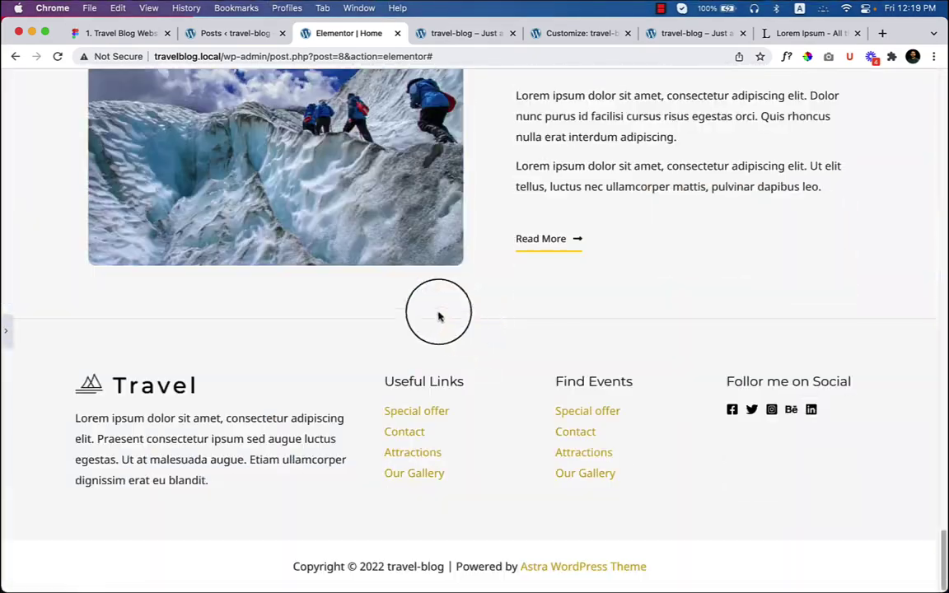
Save the page changes with Update
left_click(5, 340)
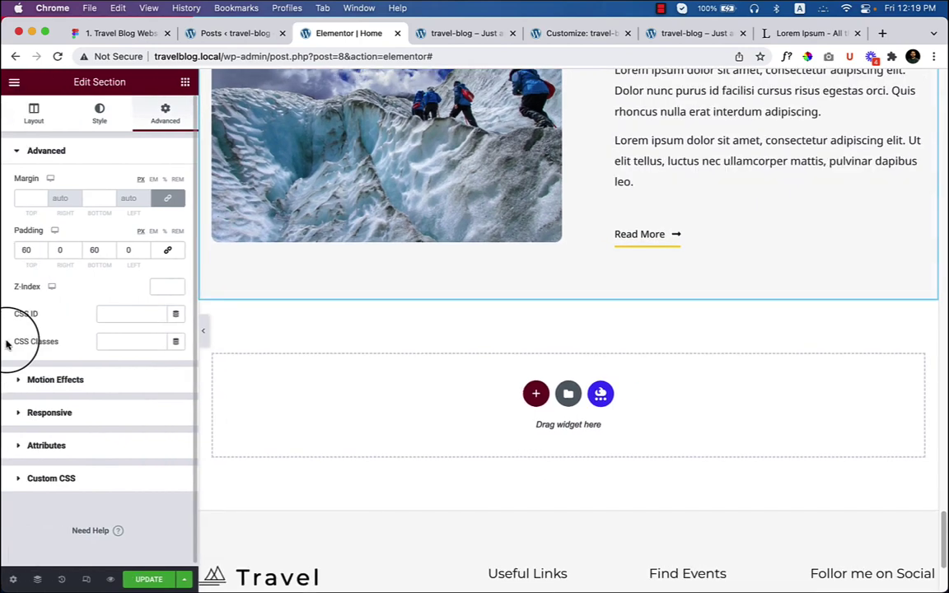
left_click(148, 580)
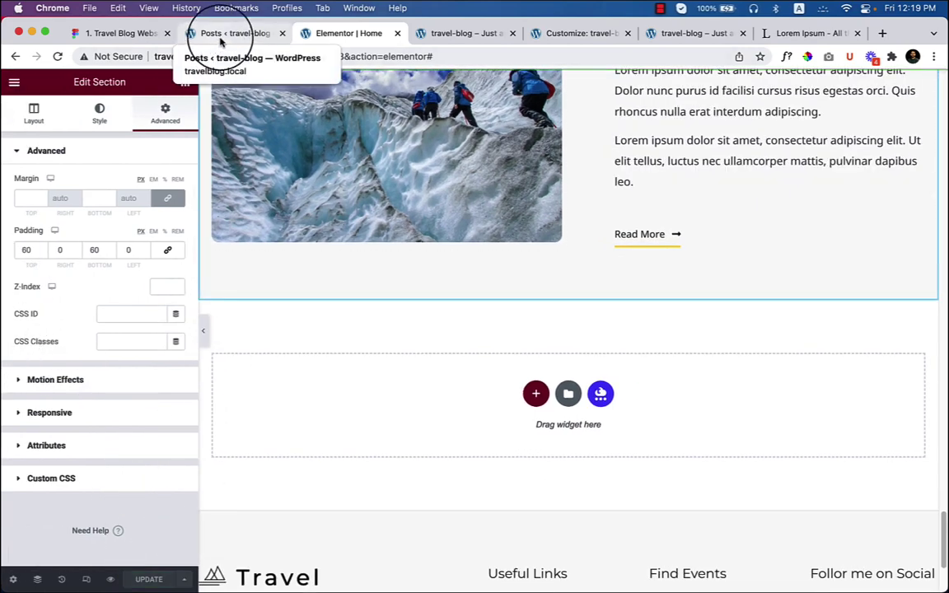
left_click(219, 35)
Scroll the Figma Travel Blog design to the Newsletter Signup section with its email field and Subscribe button
left_click(116, 37)
scroll(501, 462, "down", 5)
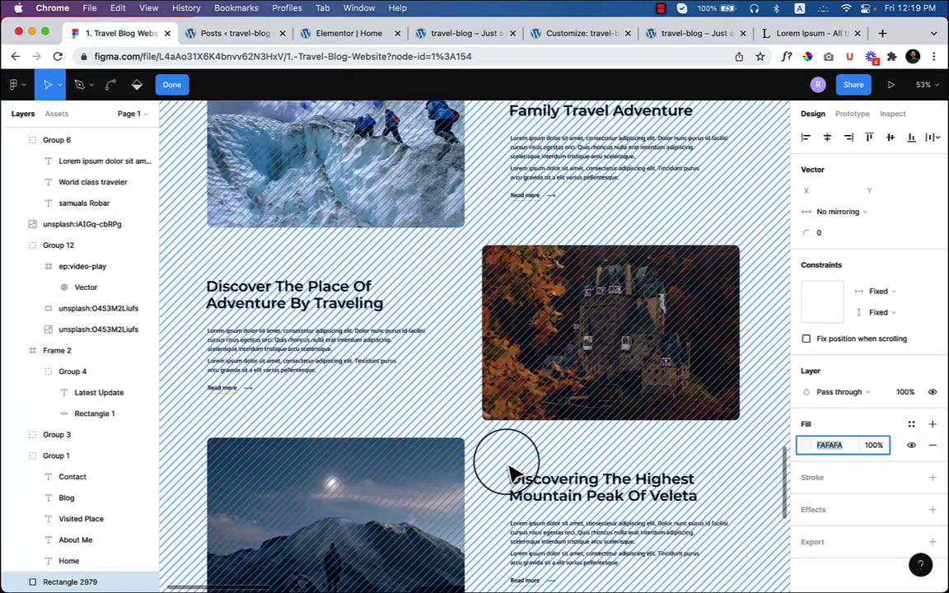
scroll(233, 451, "down", 10)
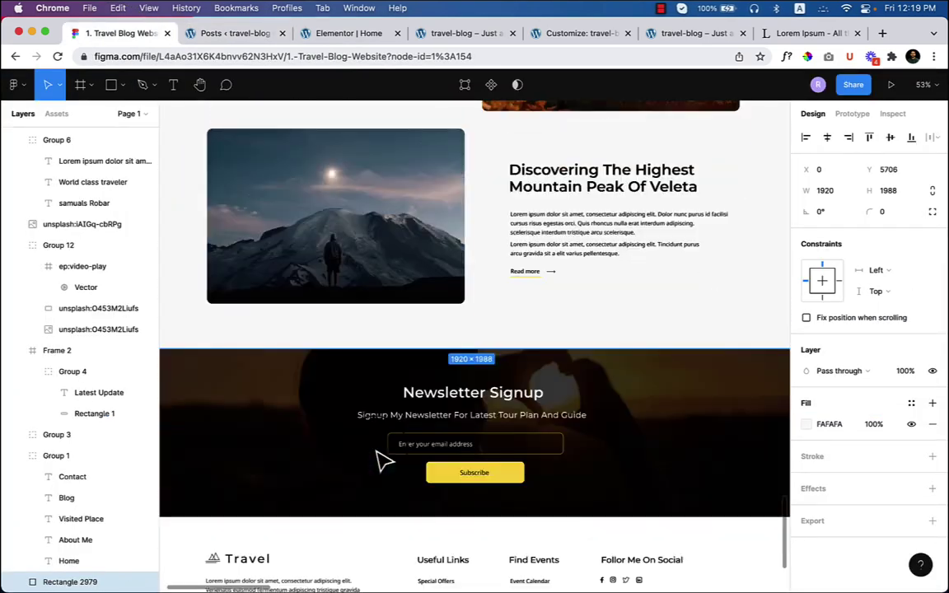
left_click(402, 319)
scroll(557, 295, "up", 3)
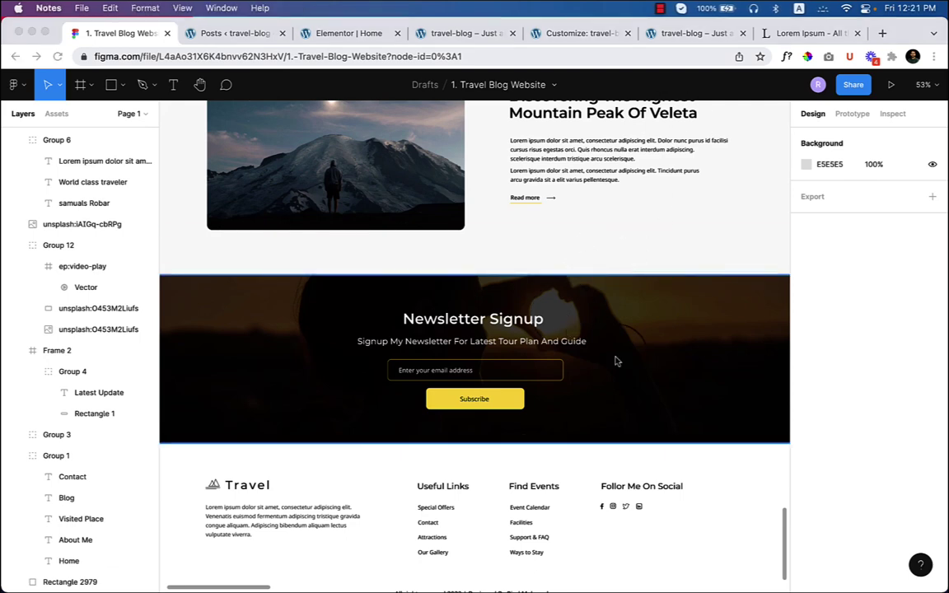
Go to WPForms All Forms, dismiss the Challenge box, and start a new form
left_click(229, 35)
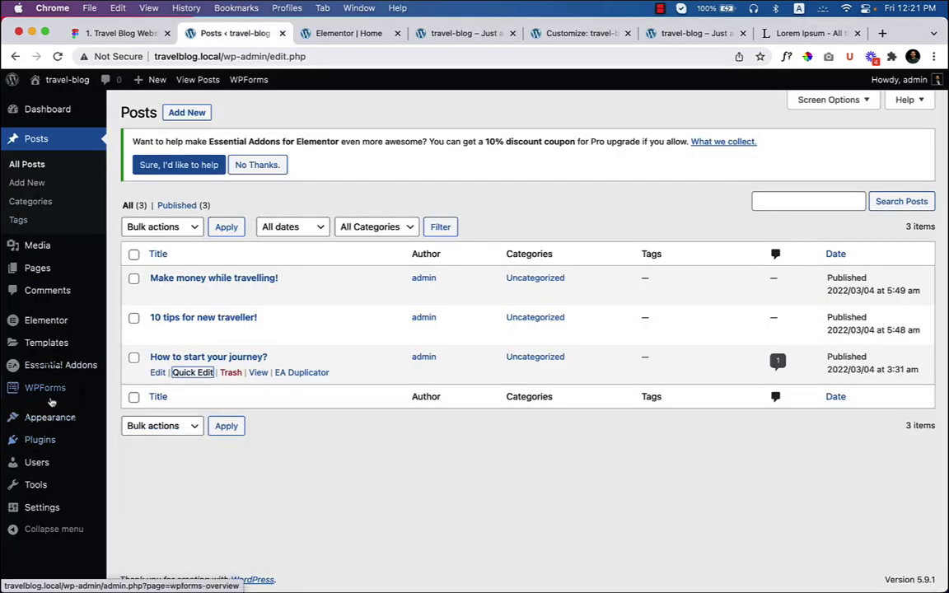
mouse_move(60, 396)
left_click(147, 369)
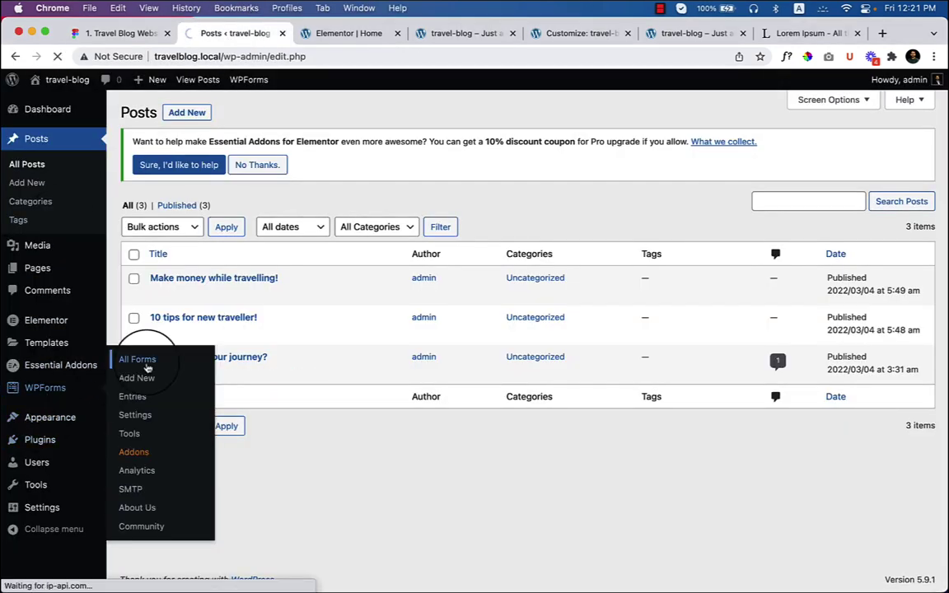
scroll(538, 507, "down", 2)
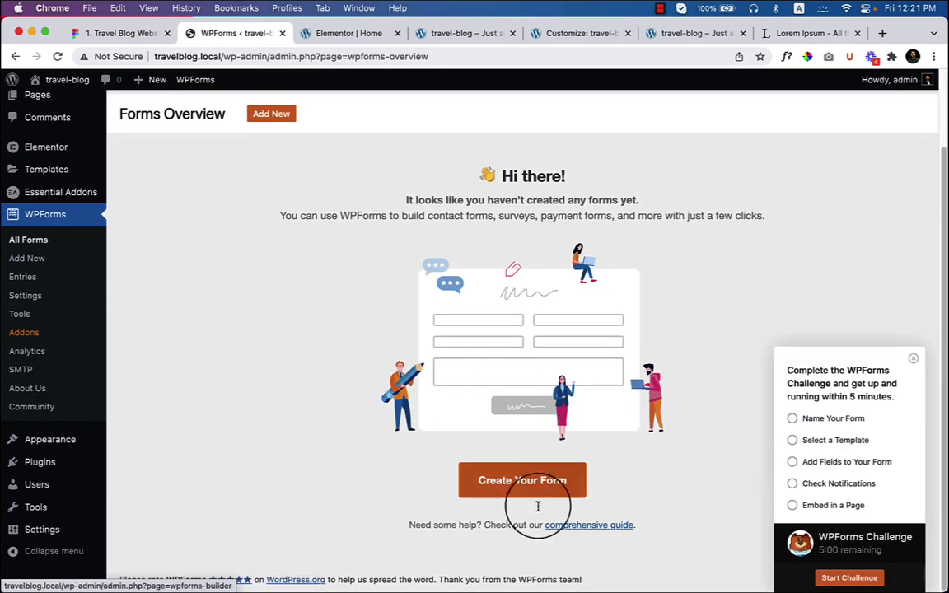
left_click(915, 361)
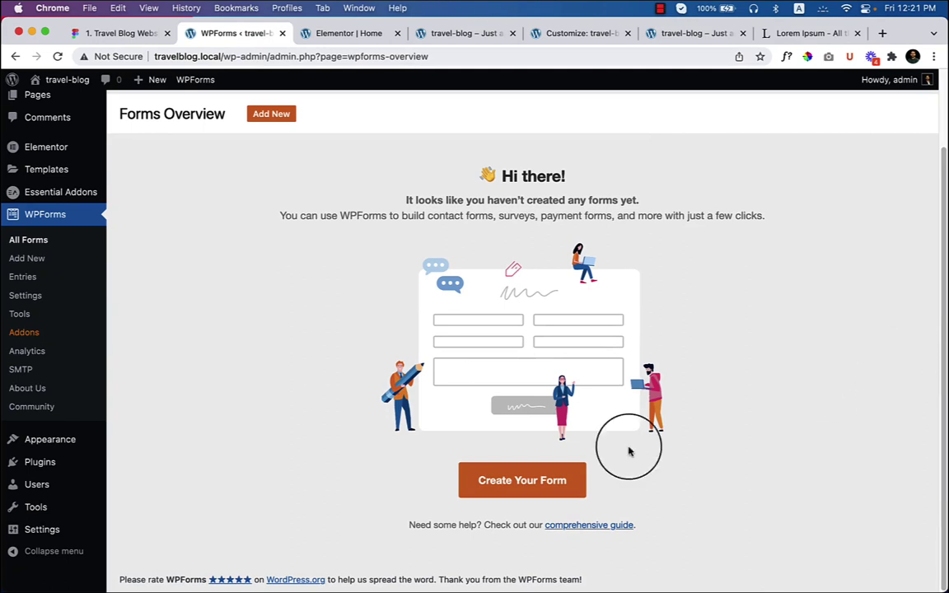
left_click(521, 486)
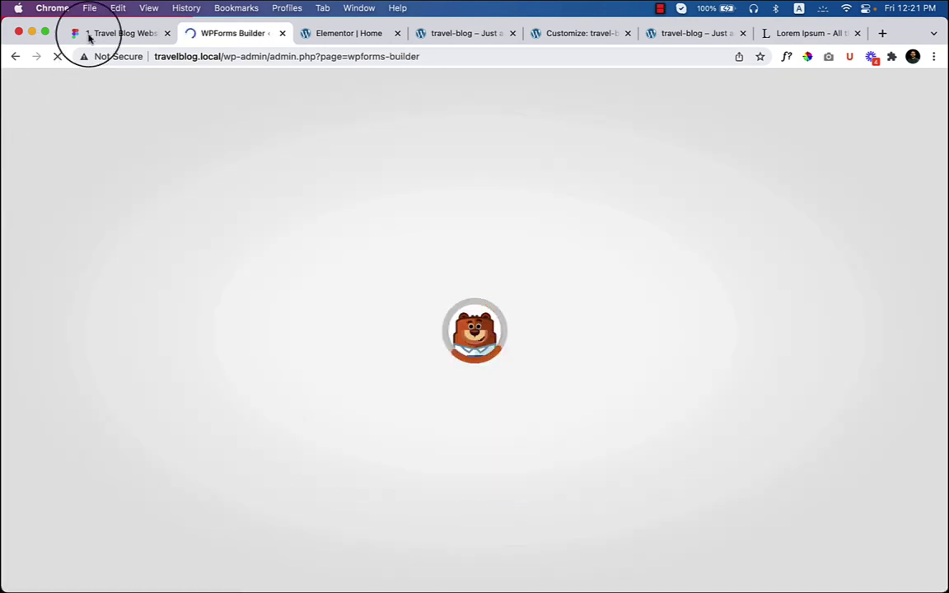
Preview the Newsletter Signup Form template demo, comparing it with the Figma design
left_click(94, 33)
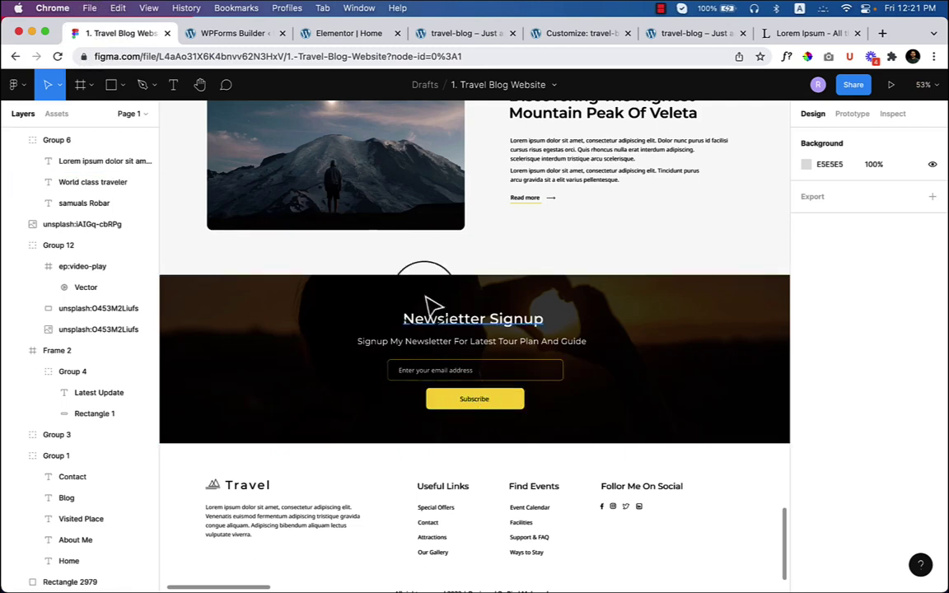
left_click(233, 33)
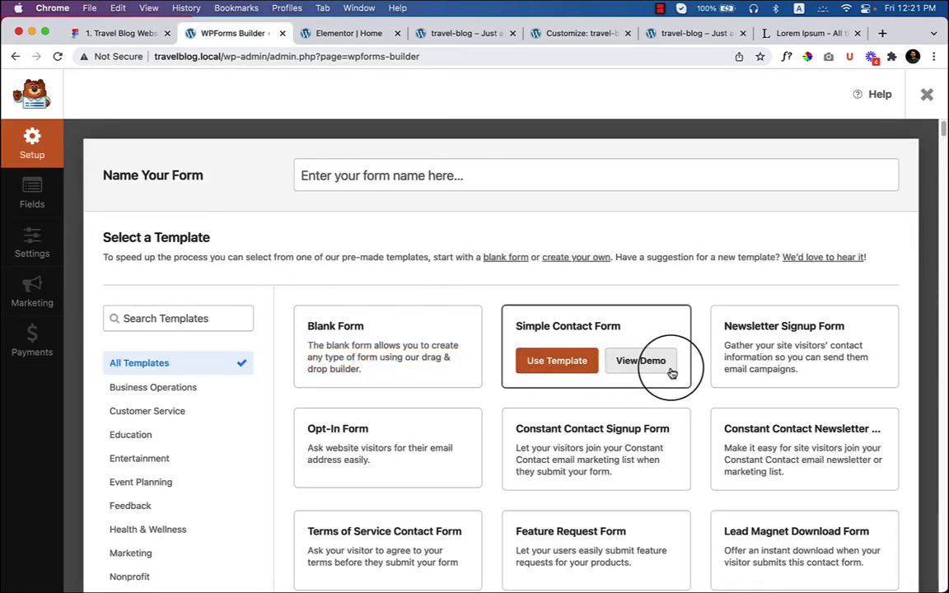
mouse_move(819, 350)
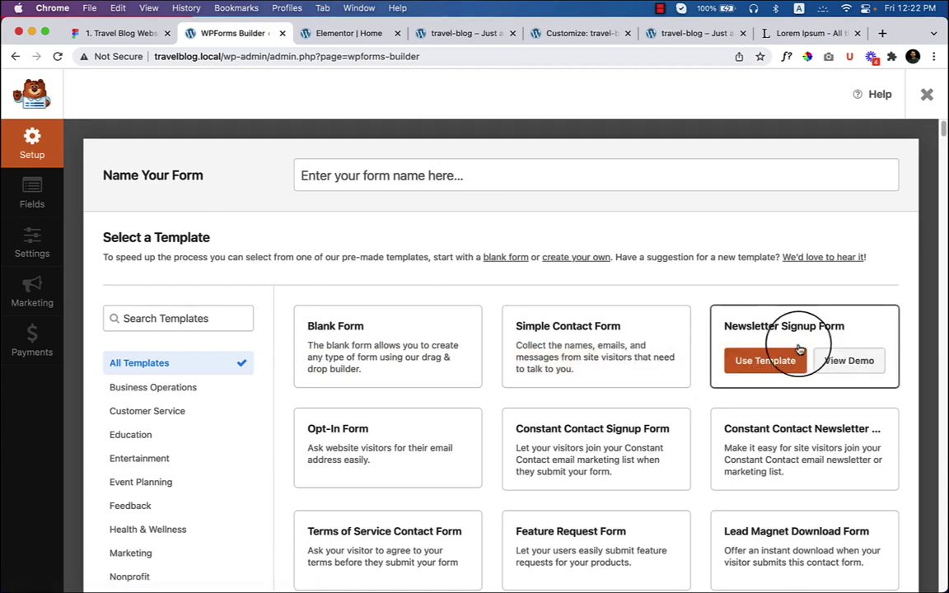
left_click(828, 370)
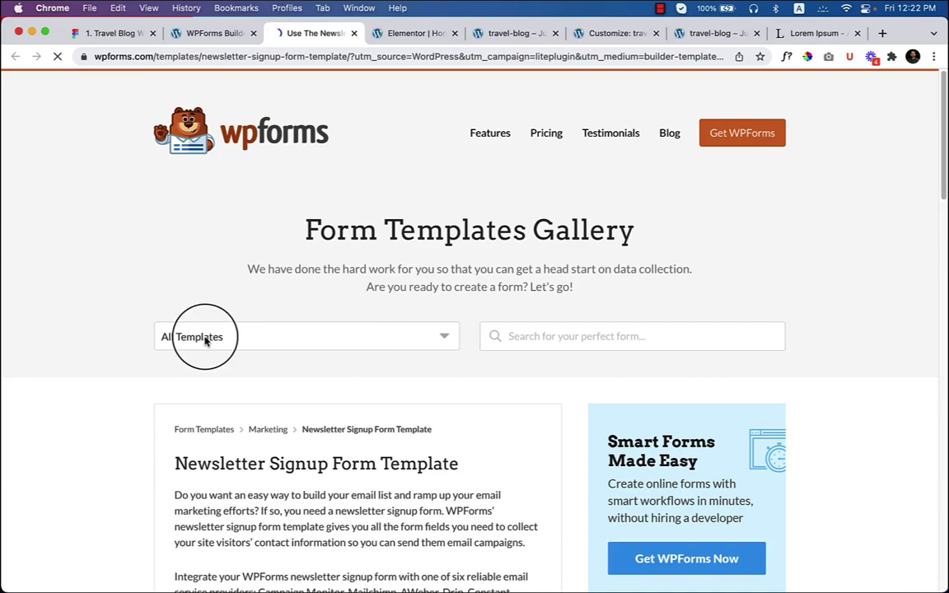
scroll(269, 358, "down", 1)
scroll(346, 412, "down", 10)
scroll(345, 418, "down", 10)
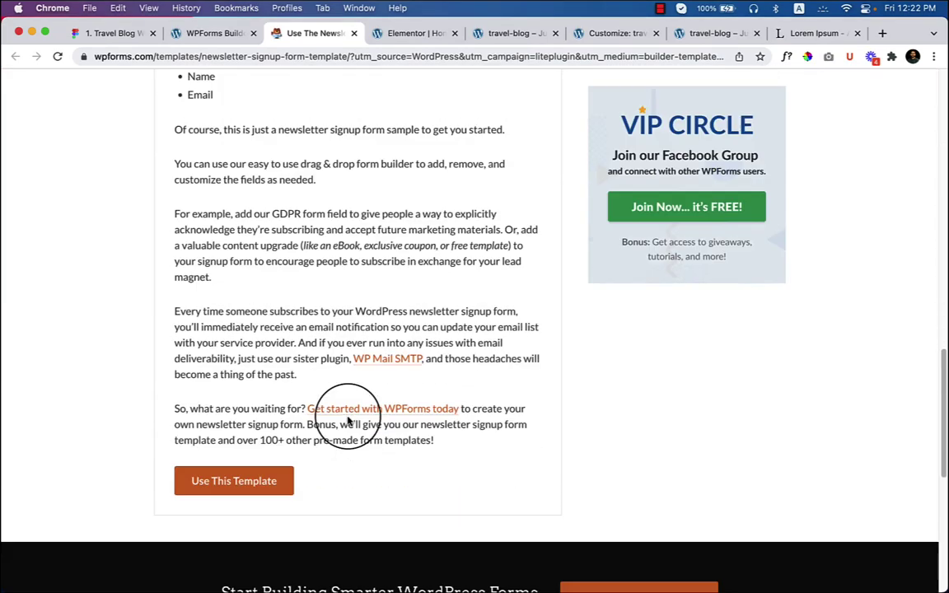
scroll(347, 416, "up", 15)
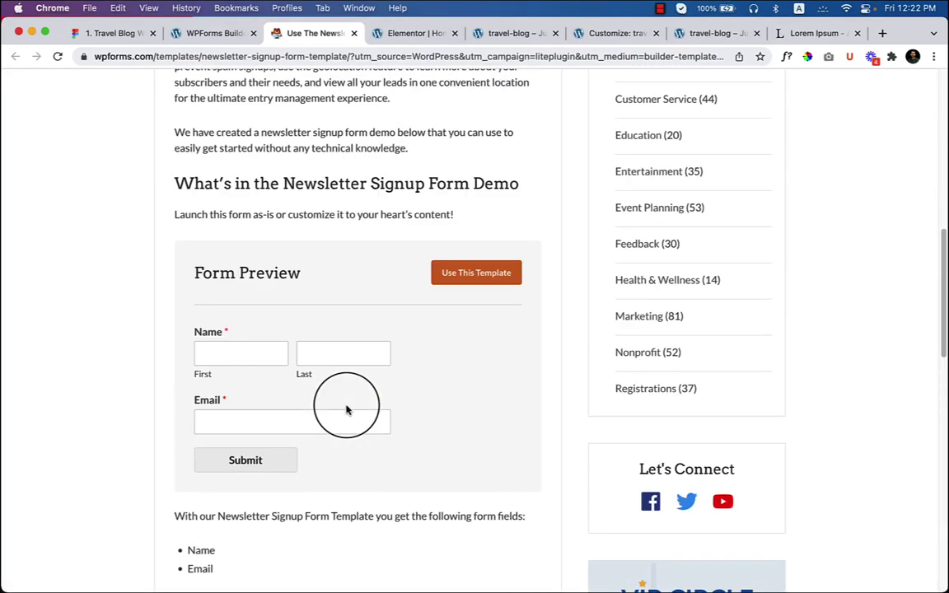
Name the new form 'Newsletter signup form'
left_click(216, 33)
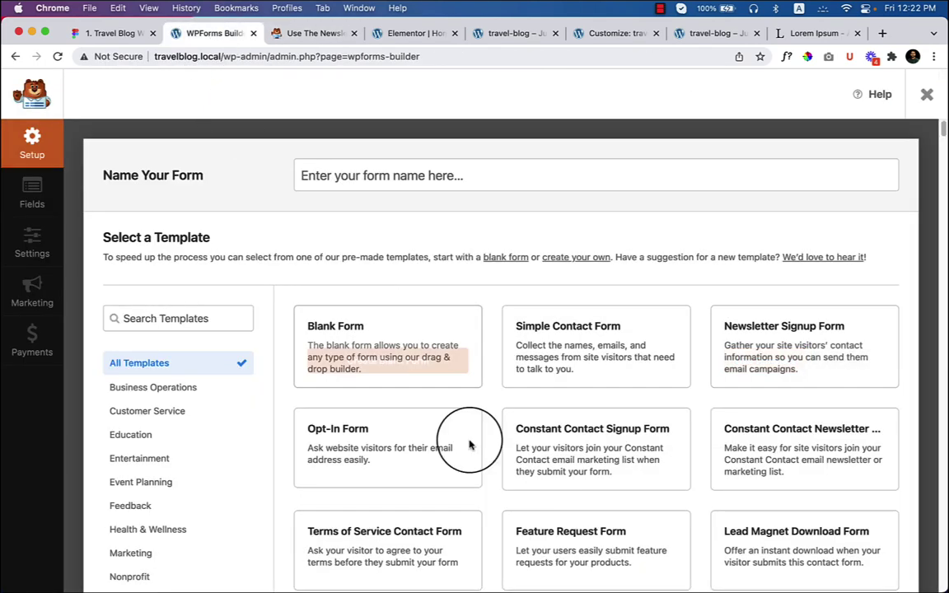
mouse_move(401, 471)
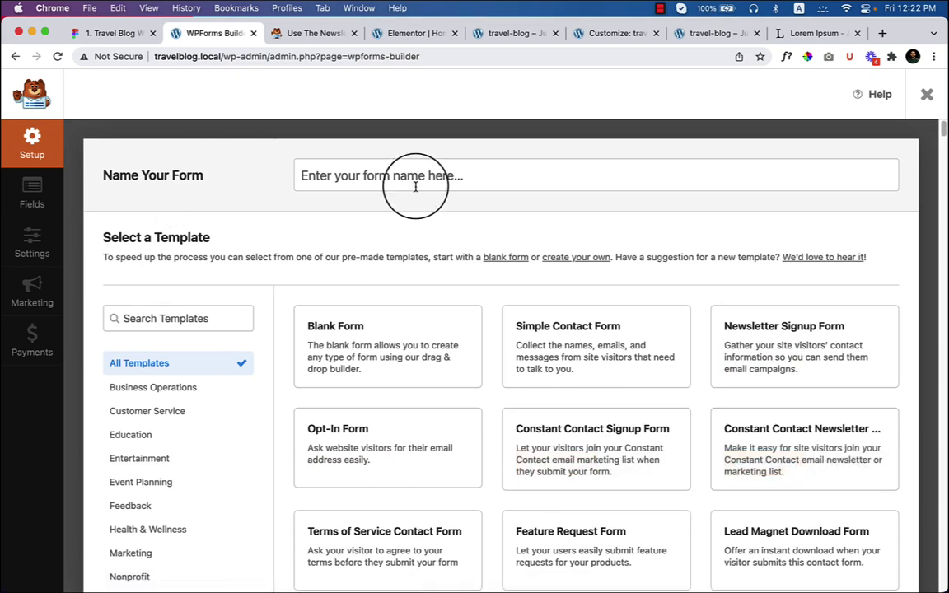
left_click(441, 170)
type("Newsletter signup form")
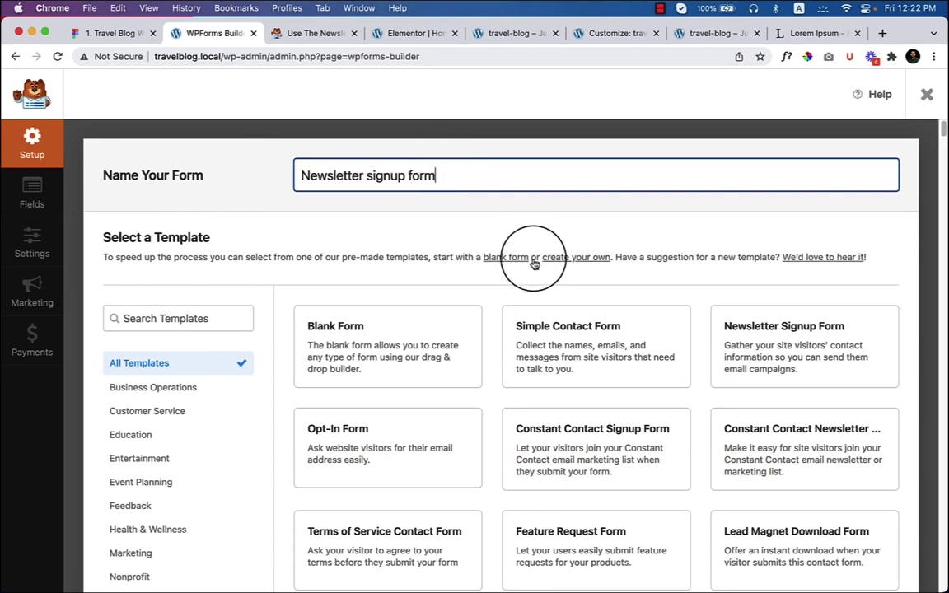
scroll(534, 250, "down", 20)
scroll(695, 506, "up", 20)
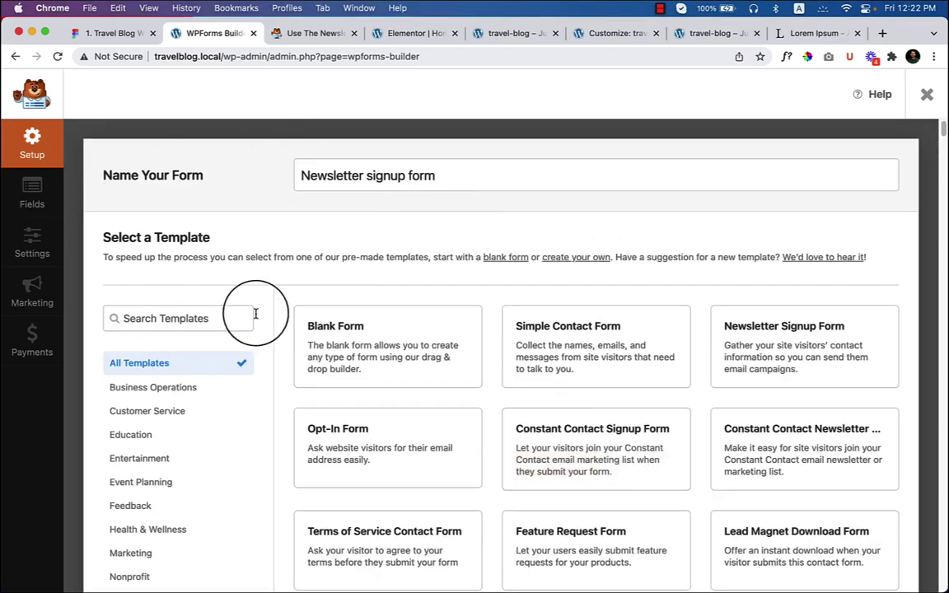
Start the form from a blank template and add an Email field
mouse_move(343, 356)
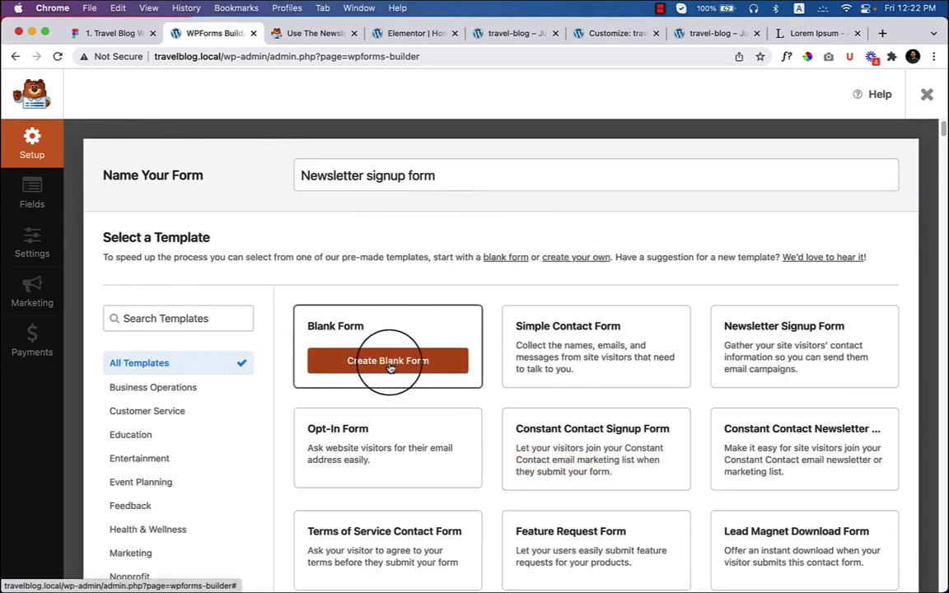
left_click(390, 362)
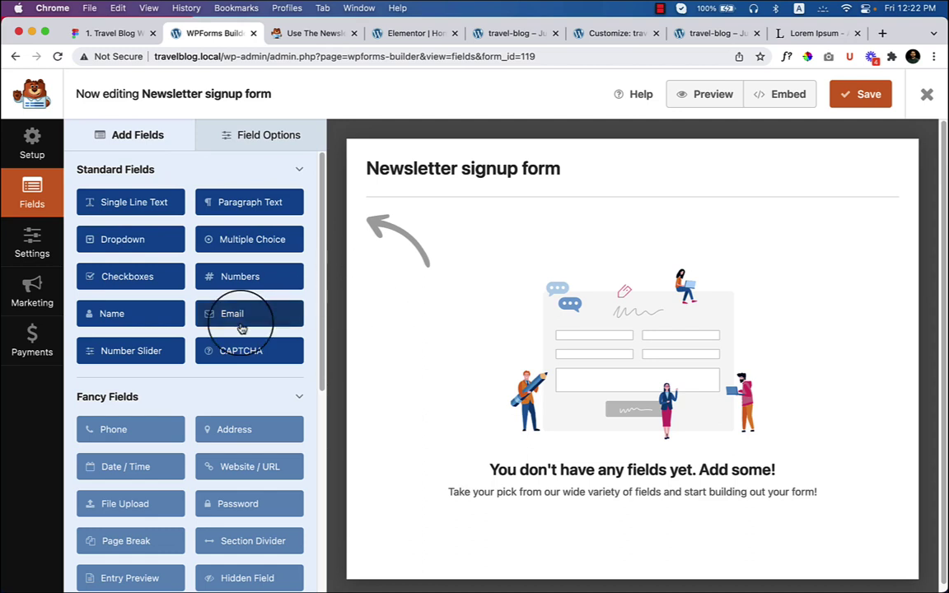
left_click_drag(552, 301, 576, 297)
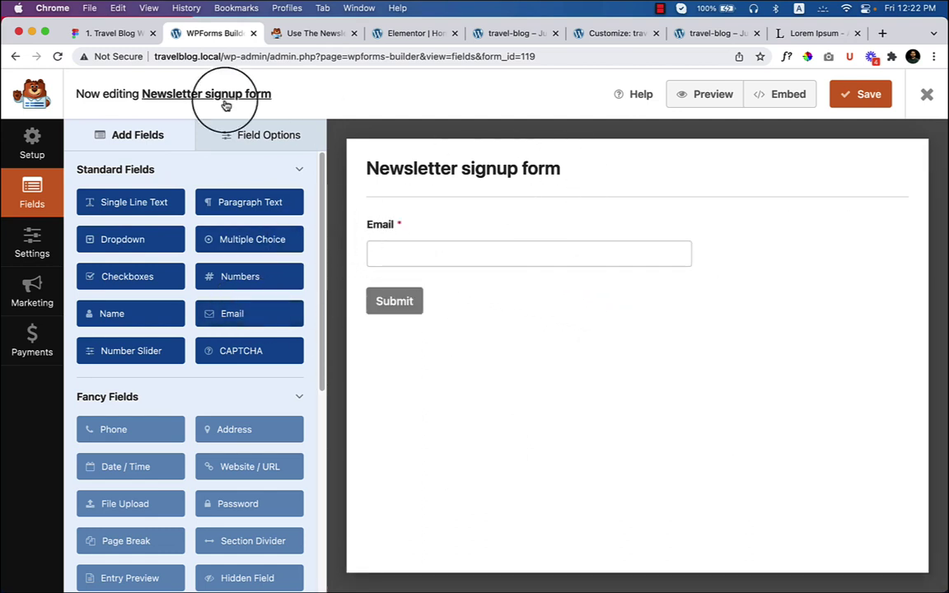
Check the email field's placeholder text in the Figma design
left_click(140, 33)
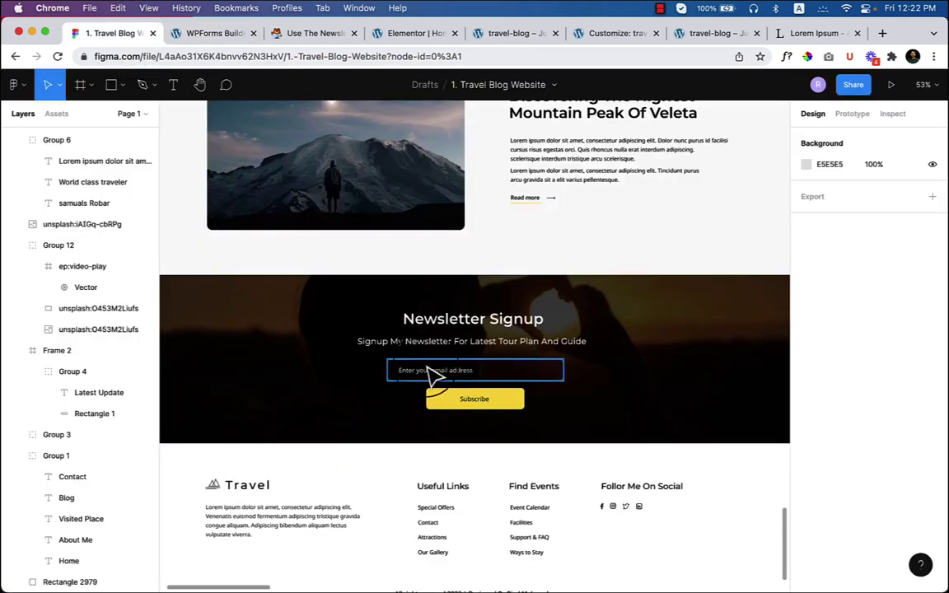
left_click(456, 382)
left_click(456, 382)
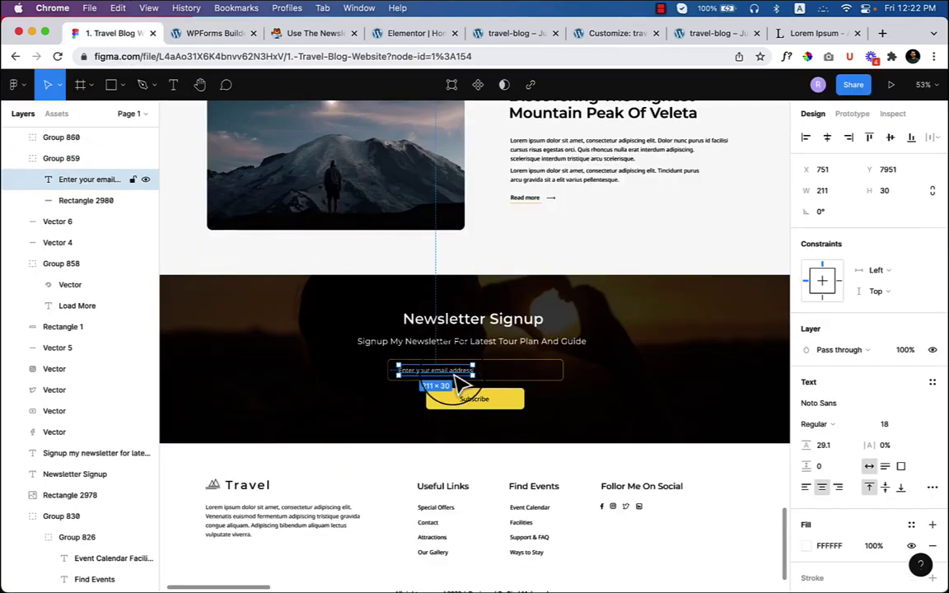
double_click(454, 375)
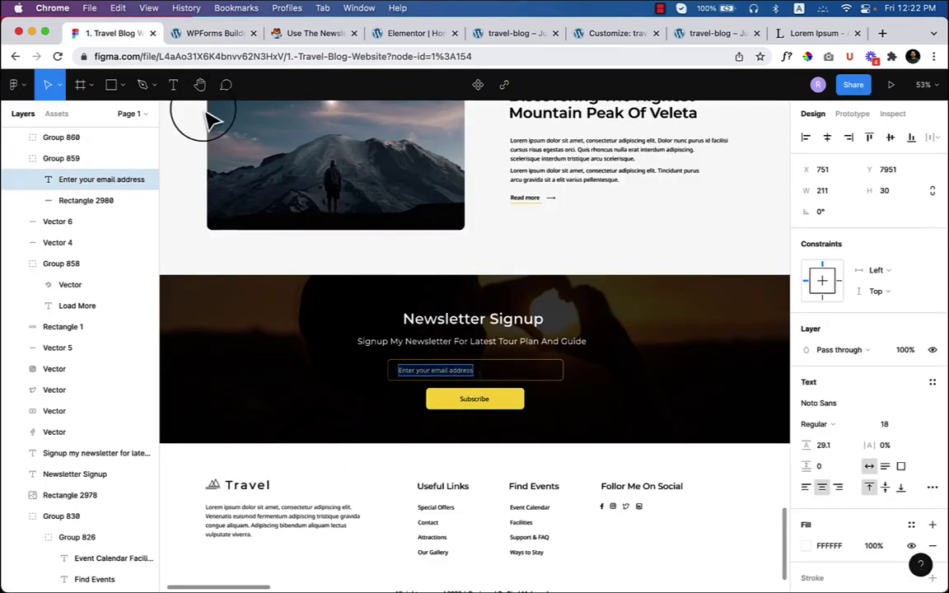
left_click(216, 33)
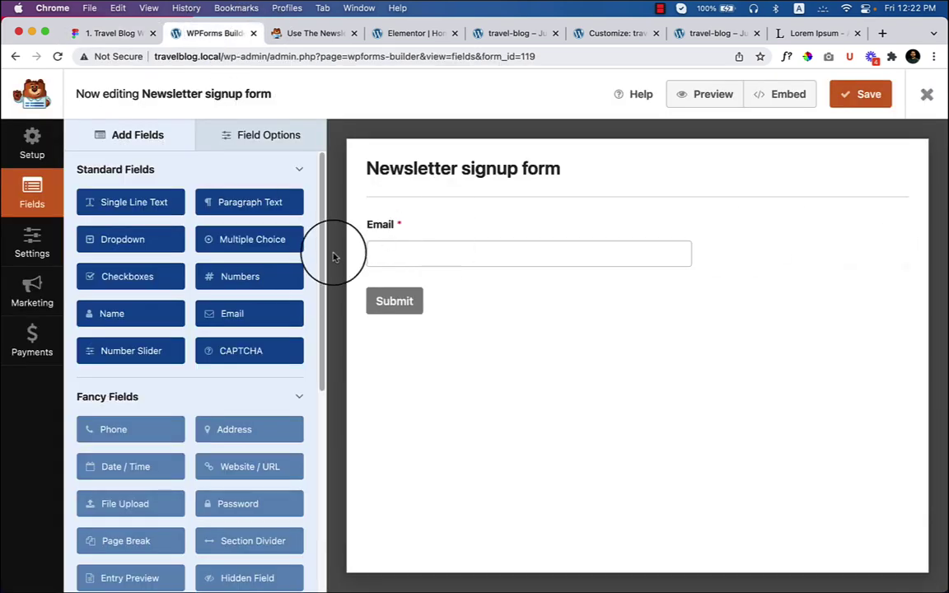
Hide the Email field's label and set its placeholder to 'Enter your email address'
left_click(380, 225)
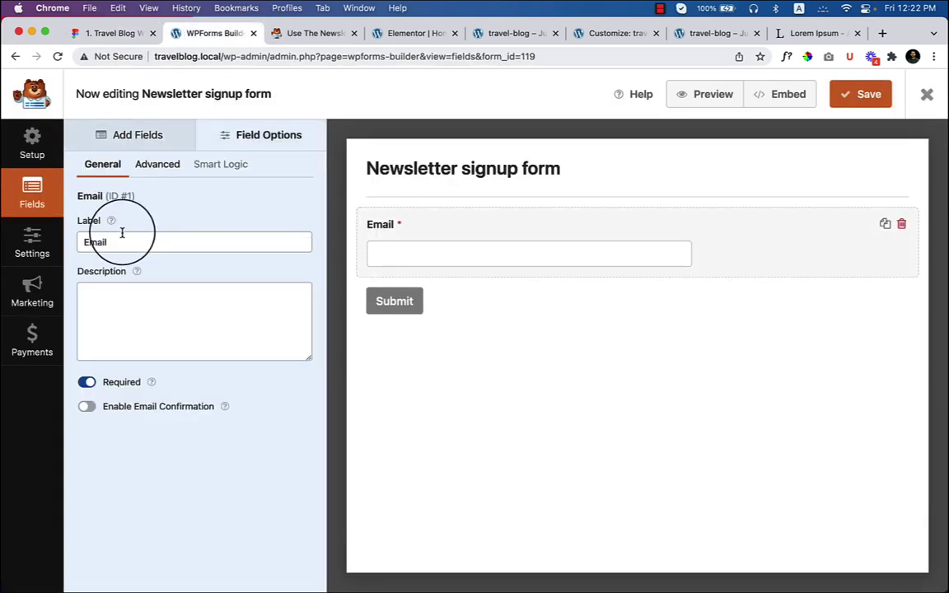
left_click(154, 164)
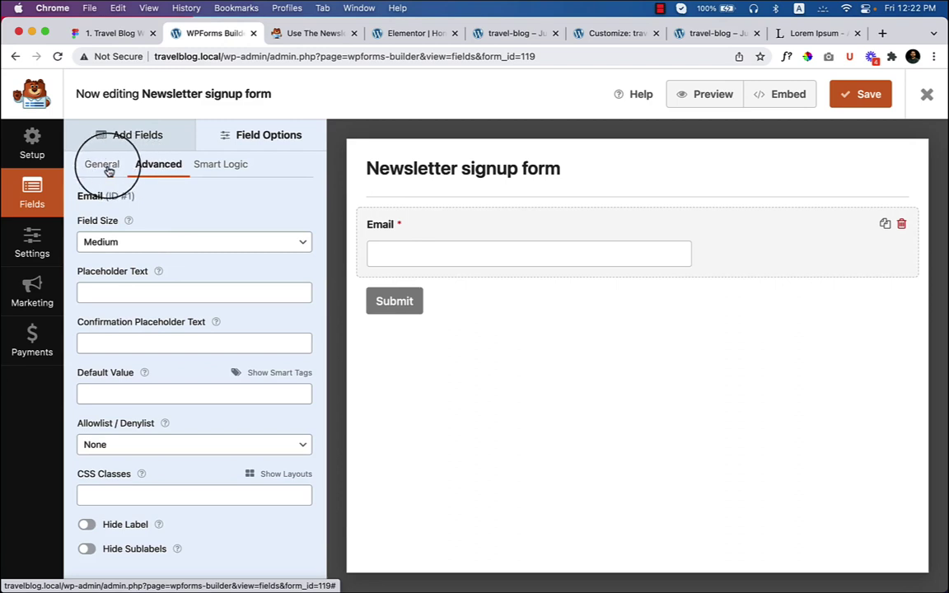
left_click(105, 165)
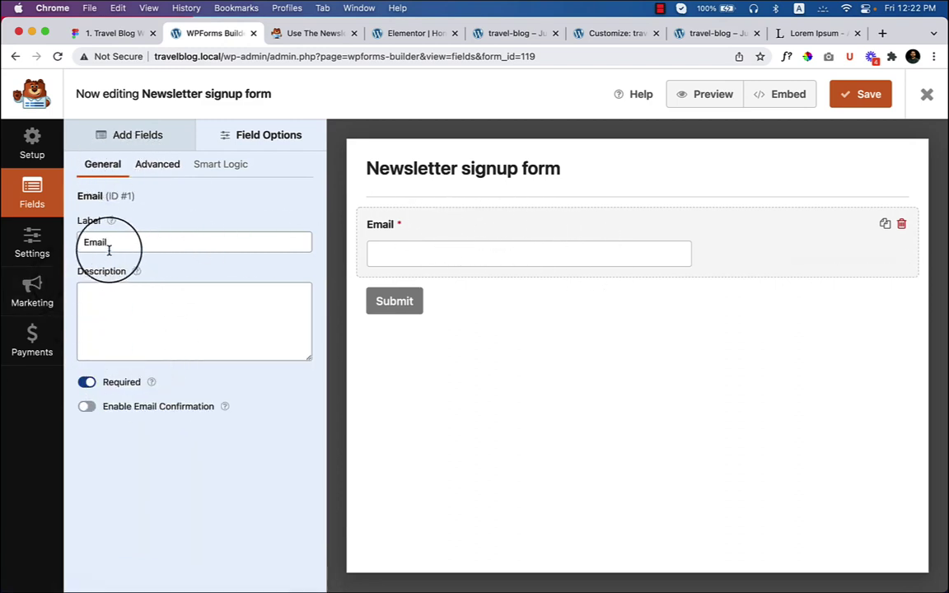
left_click(159, 168)
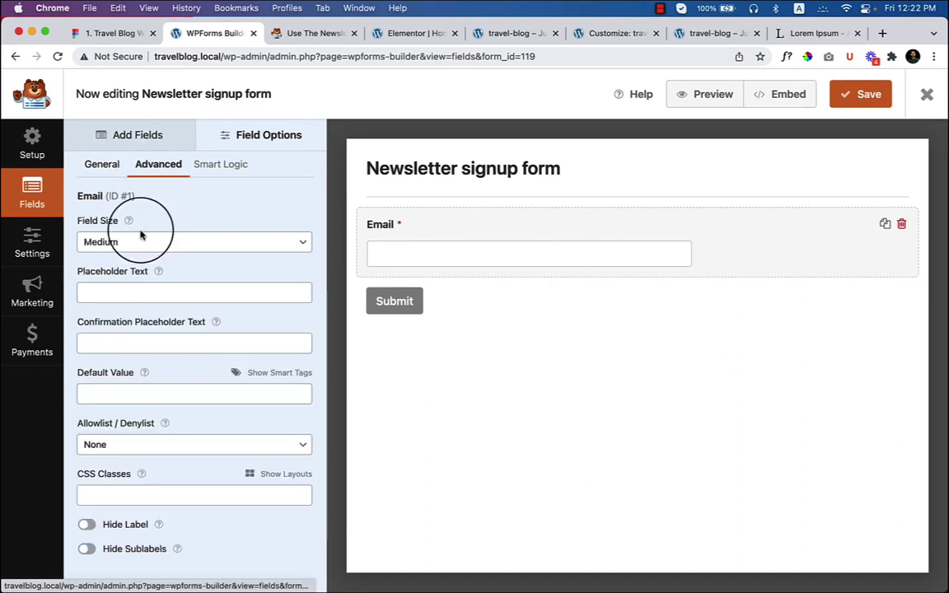
left_click(87, 526)
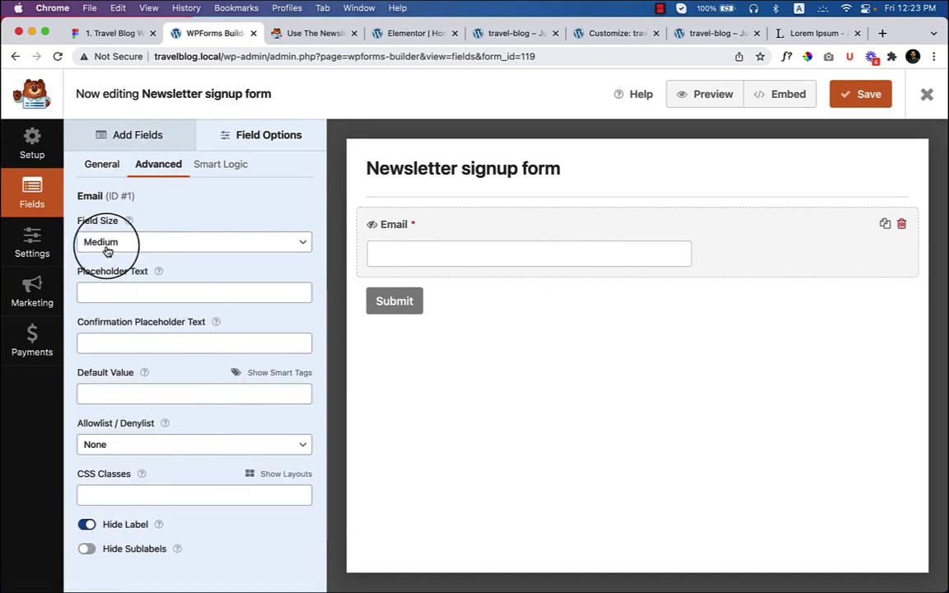
left_click(116, 297)
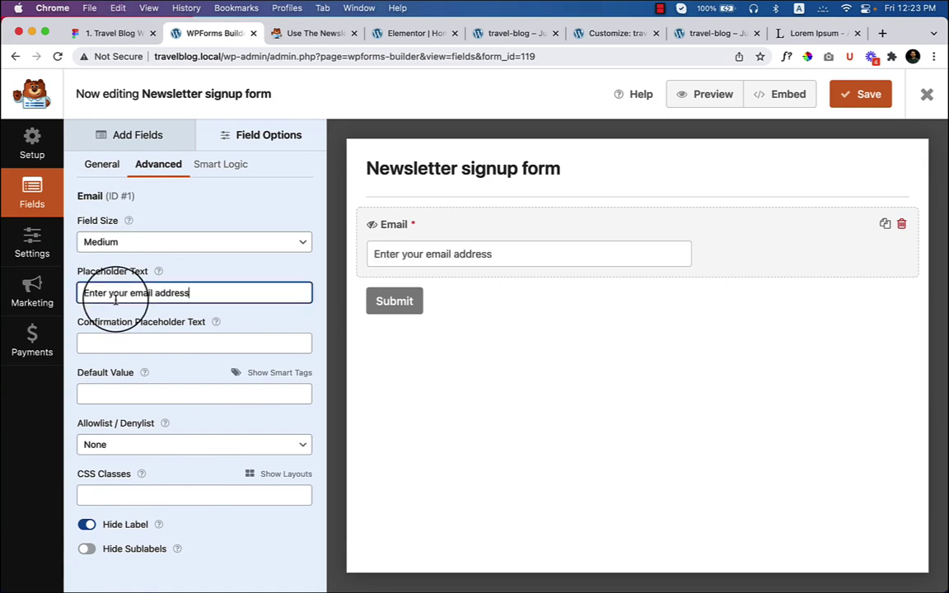
Check the Subscribe button text in the Figma design
left_click(120, 34)
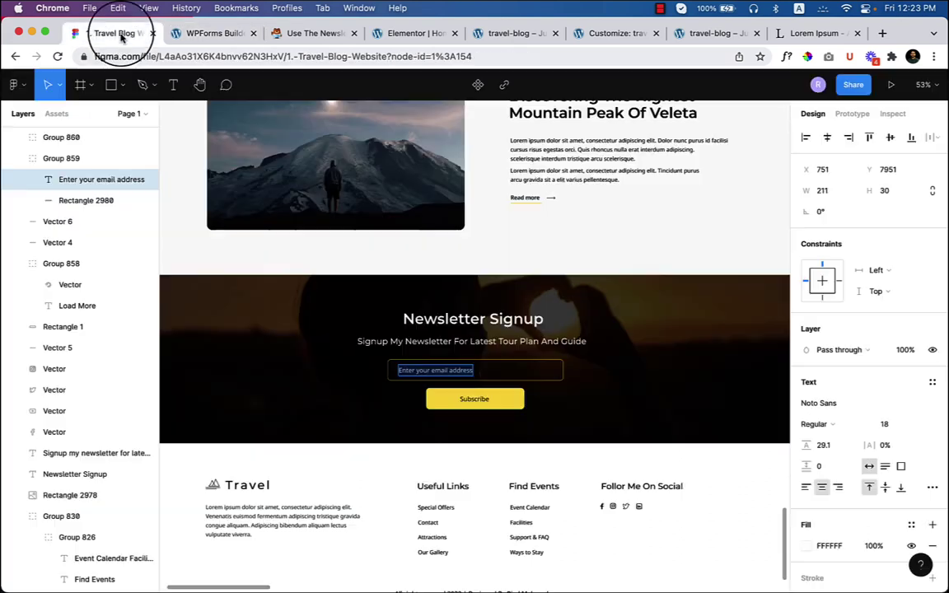
double_click(476, 400)
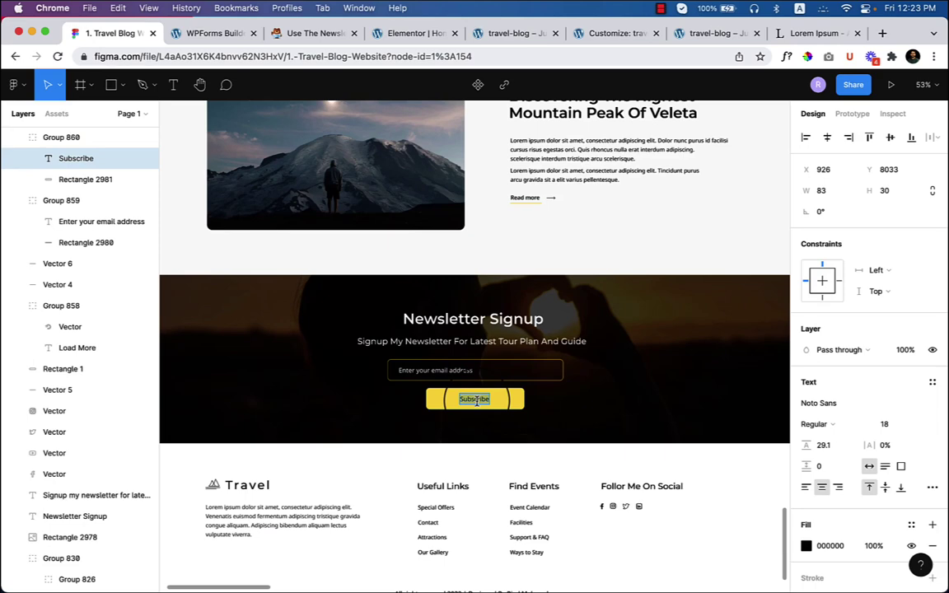
left_click(235, 35)
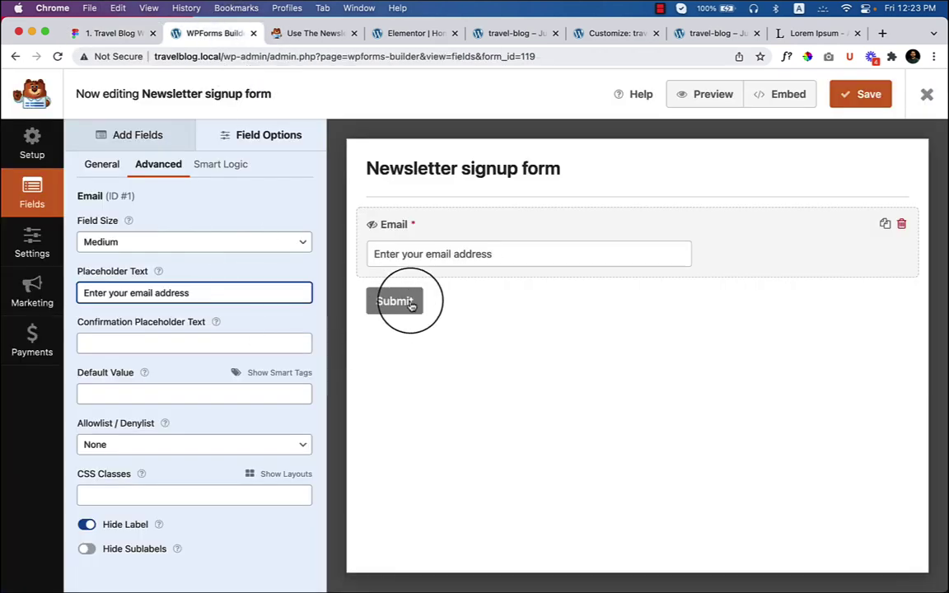
Set the submit button text to 'Subscribe' and its processing text to 'Subscribing...'
left_click(32, 244)
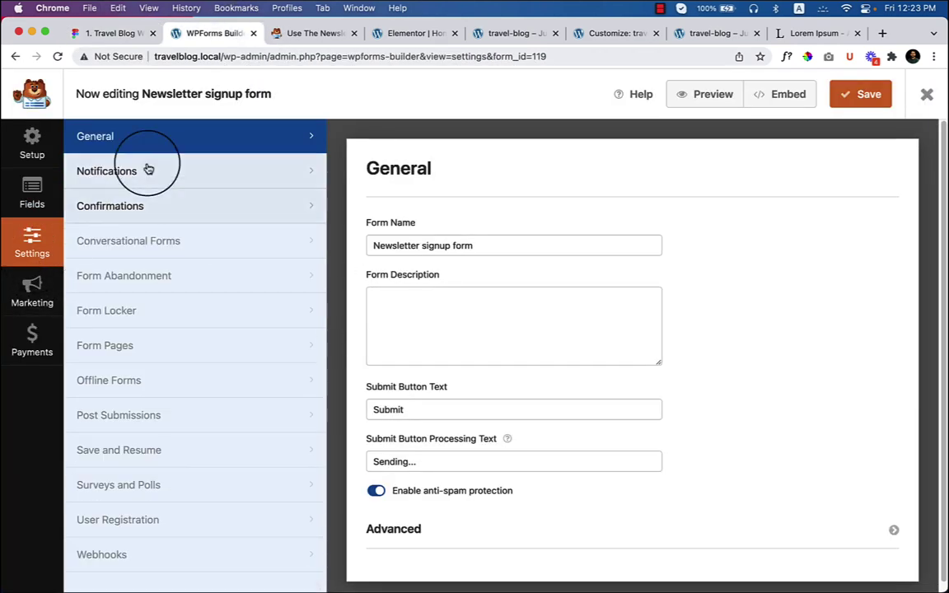
left_click(397, 409)
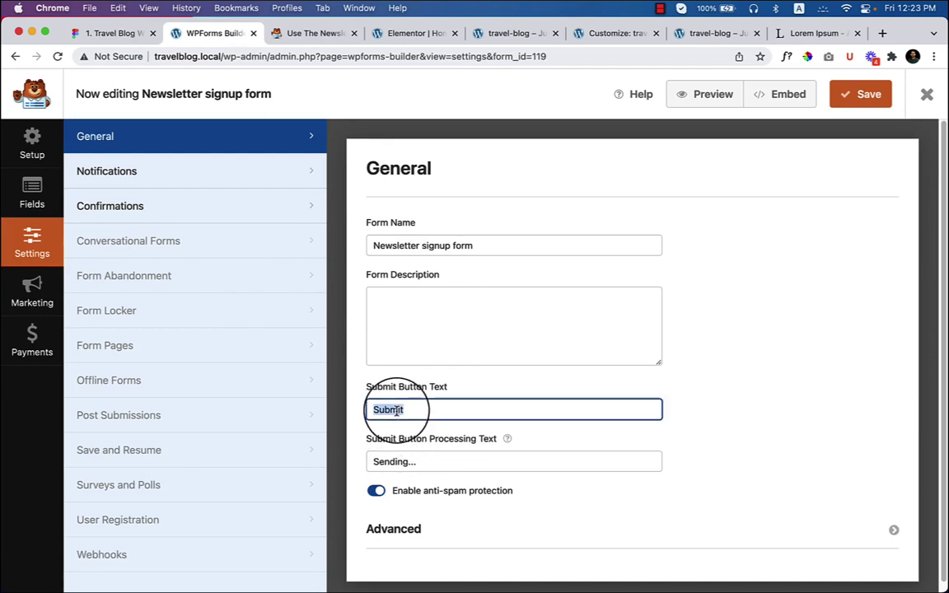
left_click(386, 464)
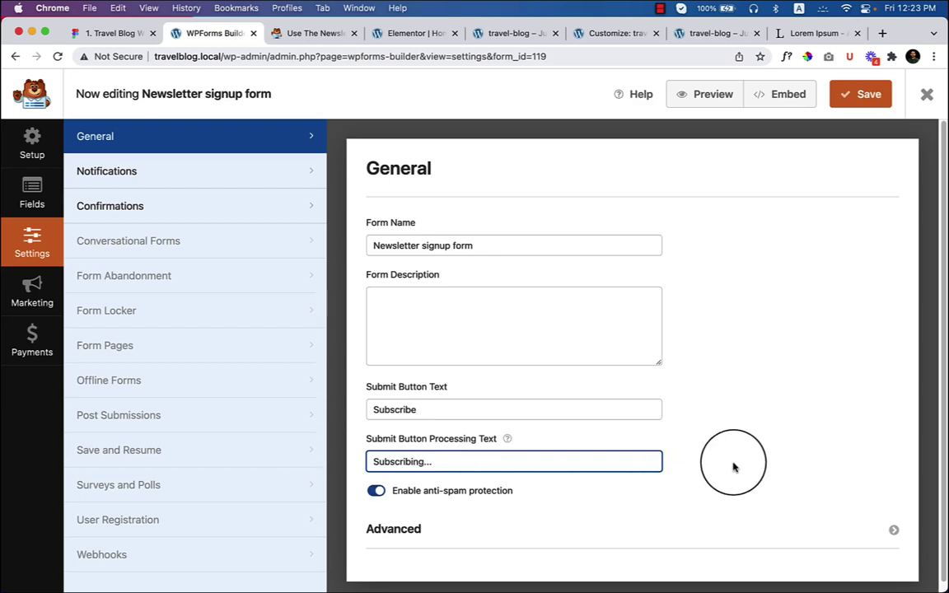
left_click(138, 175)
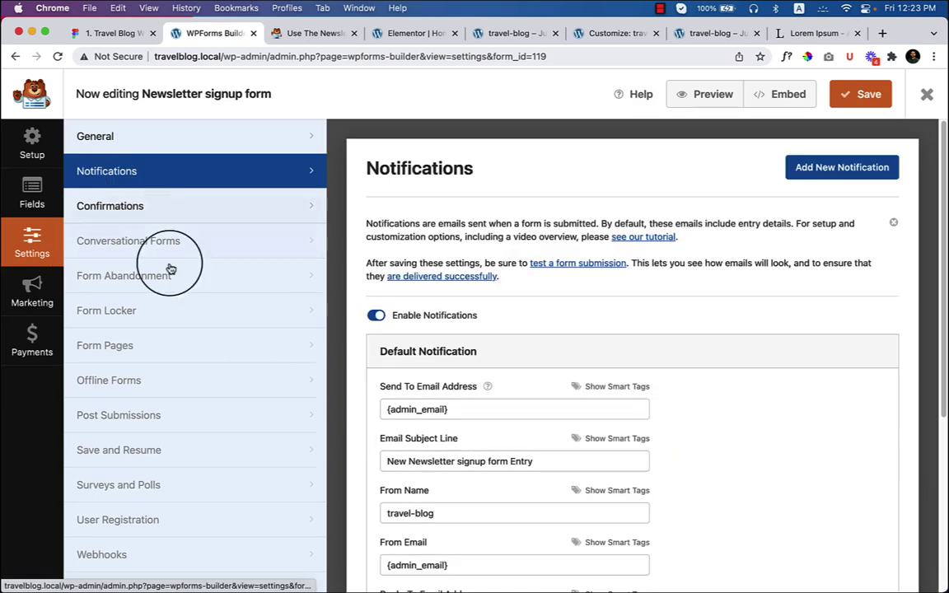
left_click(32, 145)
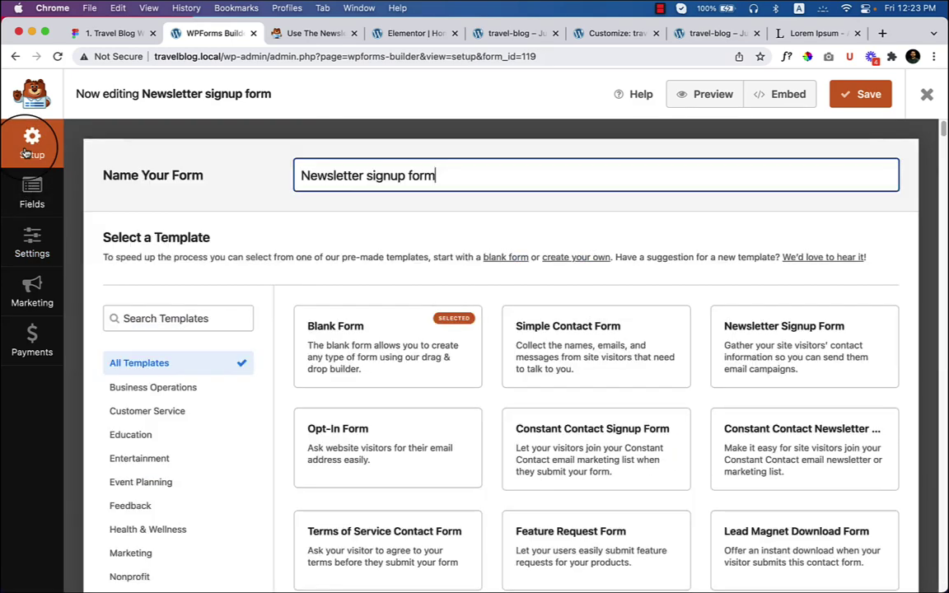
left_click(32, 198)
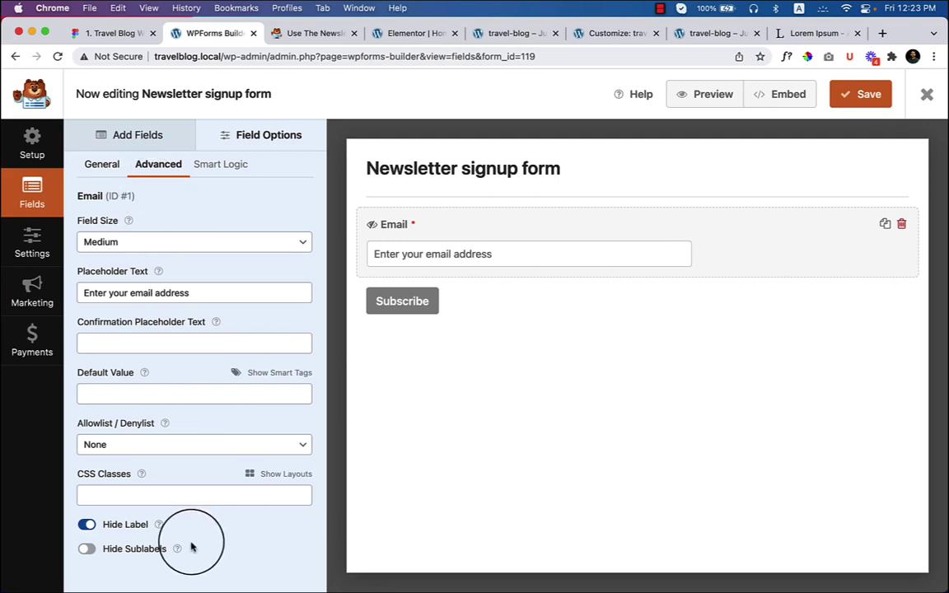
Put the Email field in the first column of a 50/50 layout and save the form
left_click(250, 474)
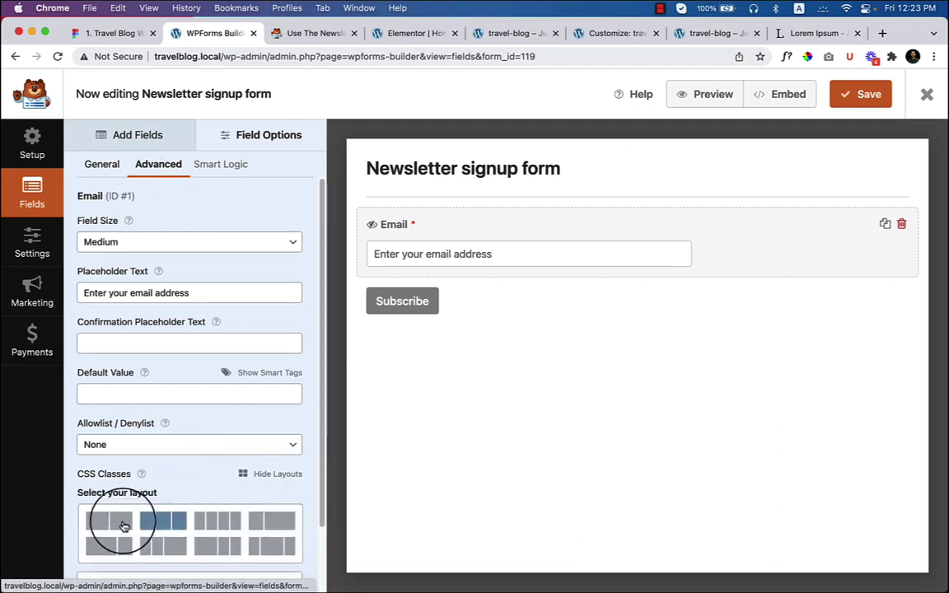
left_click(90, 534)
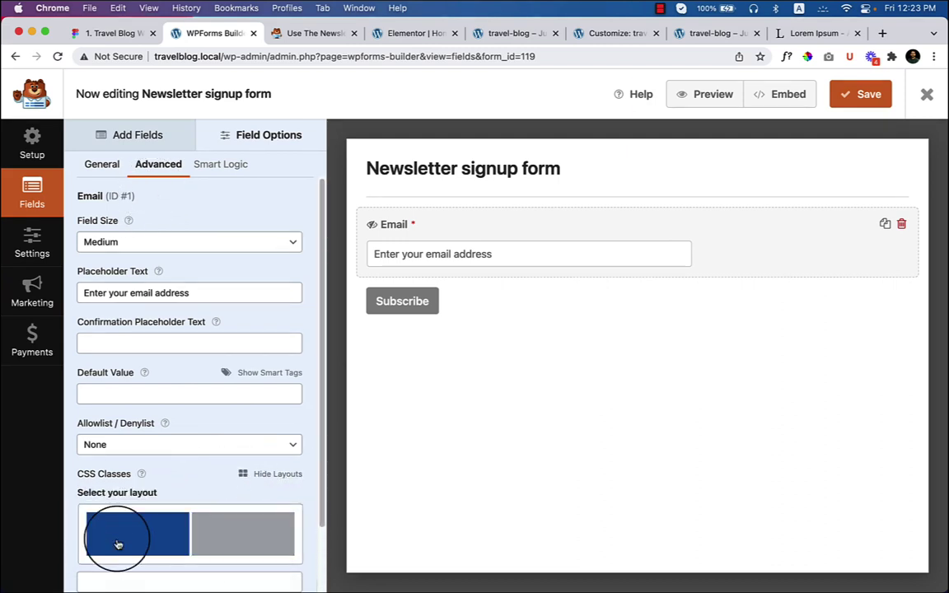
left_click(118, 544)
left_click(86, 526)
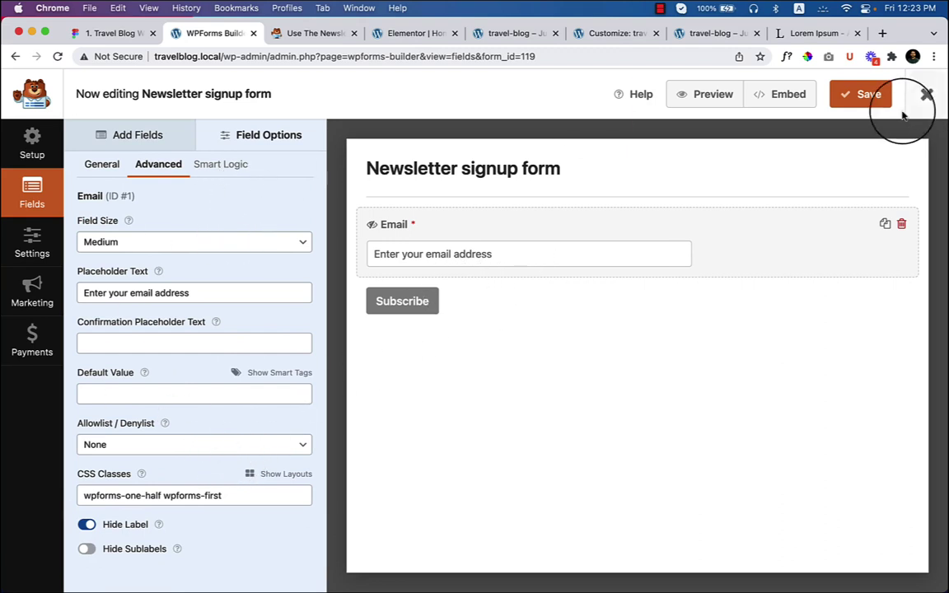
left_click(853, 102)
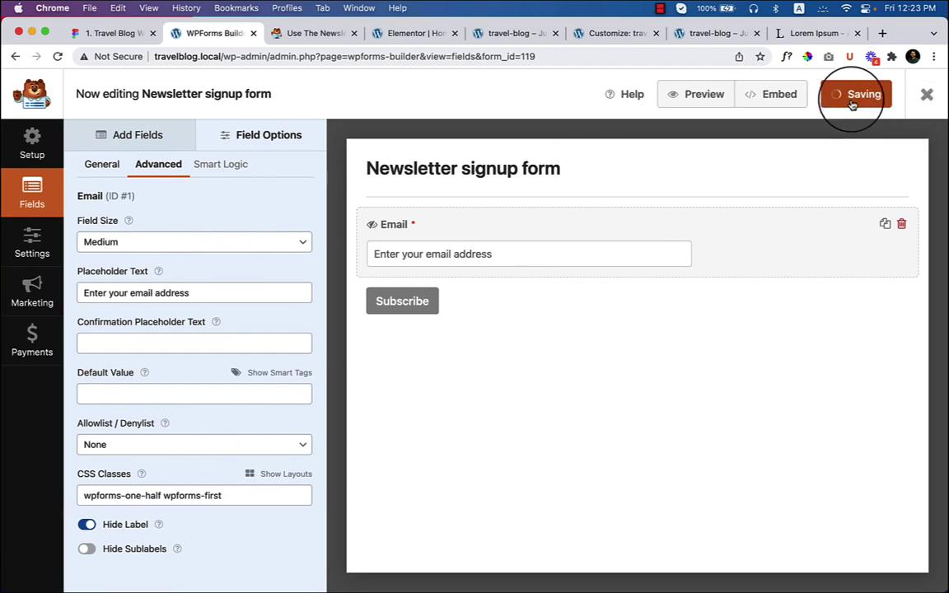
Copy the form's embed shortcode [wpforms id="119" title="false"]
left_click(791, 98)
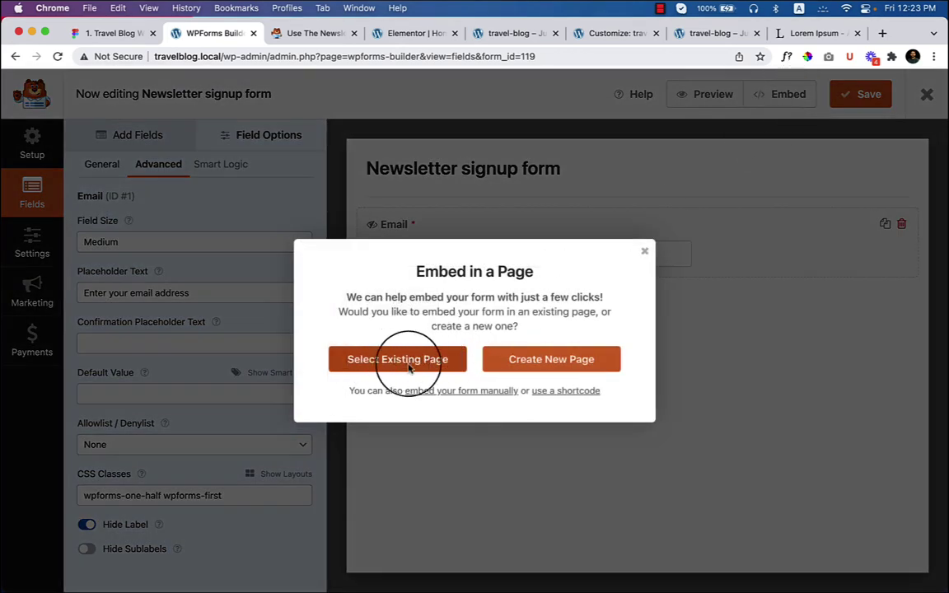
left_click(557, 392)
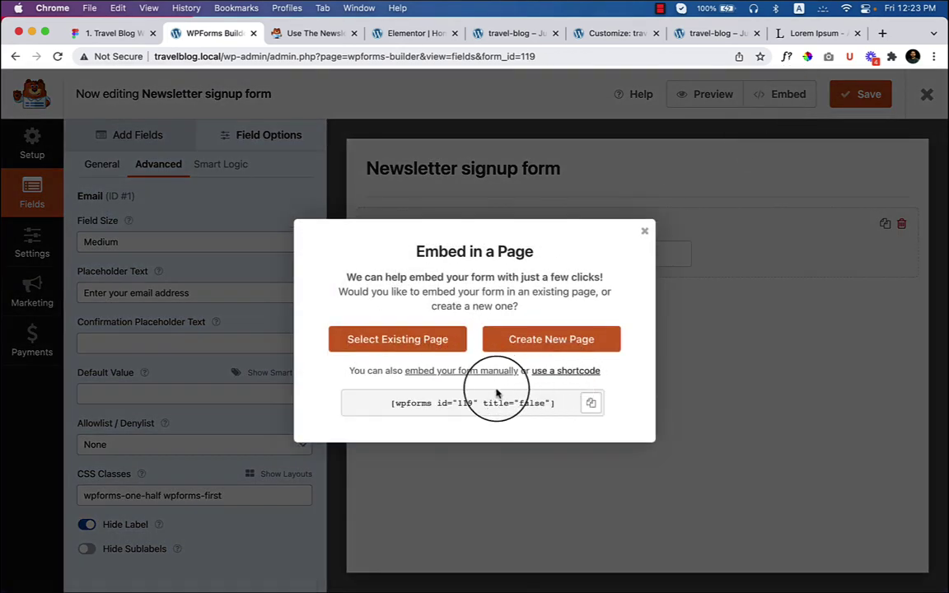
left_click(592, 404)
left_click(394, 31)
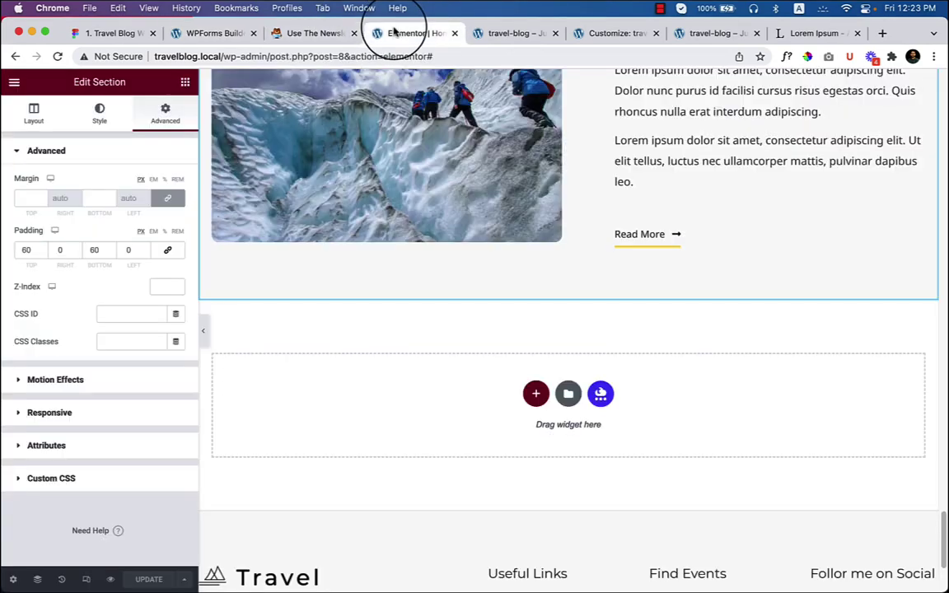
Reload the editor and add a new section with a 400 px minimum height below the tours rows
left_click(60, 57)
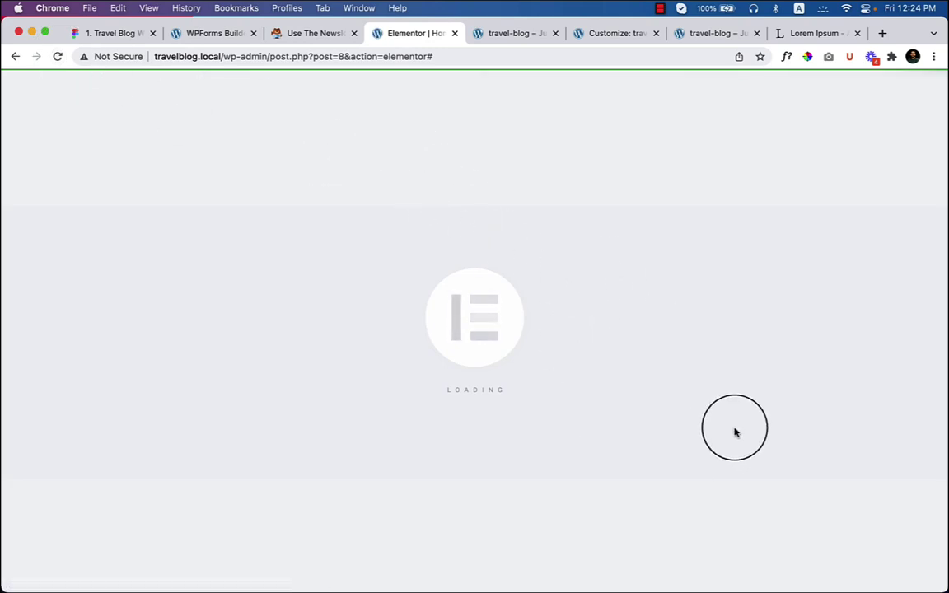
scroll(675, 470, "down", 20)
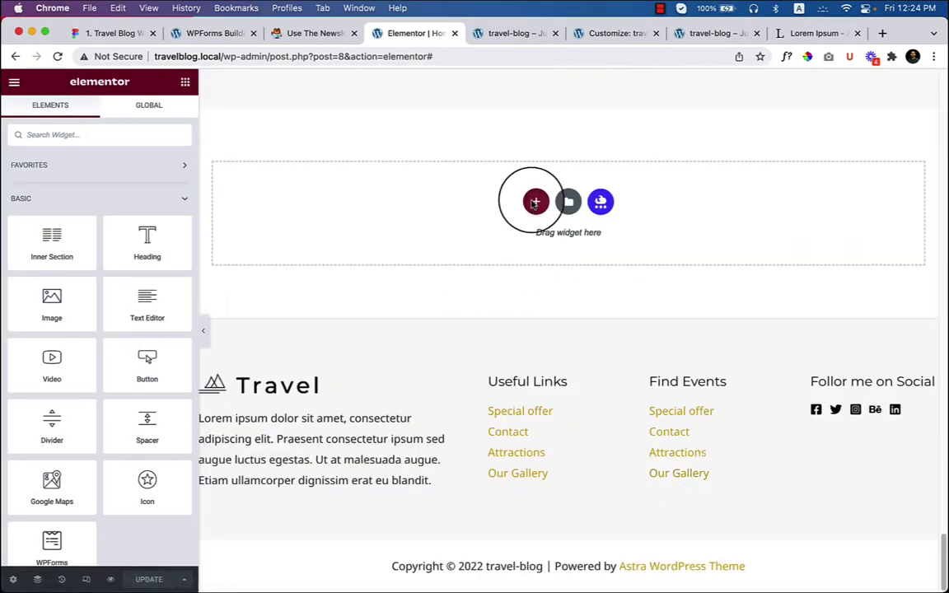
left_click(535, 201)
left_click(375, 272)
scroll(600, 247, "up", 2)
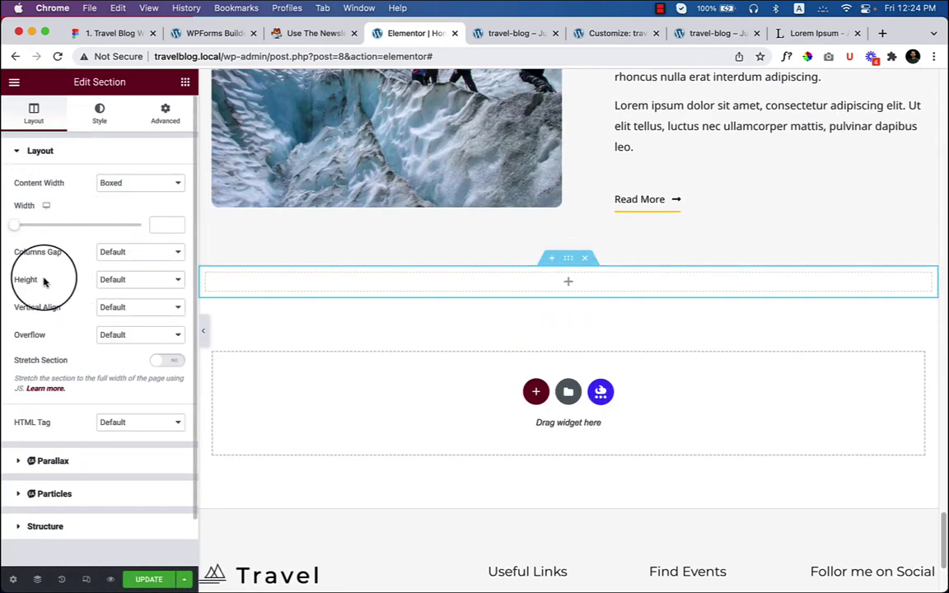
left_click(122, 279)
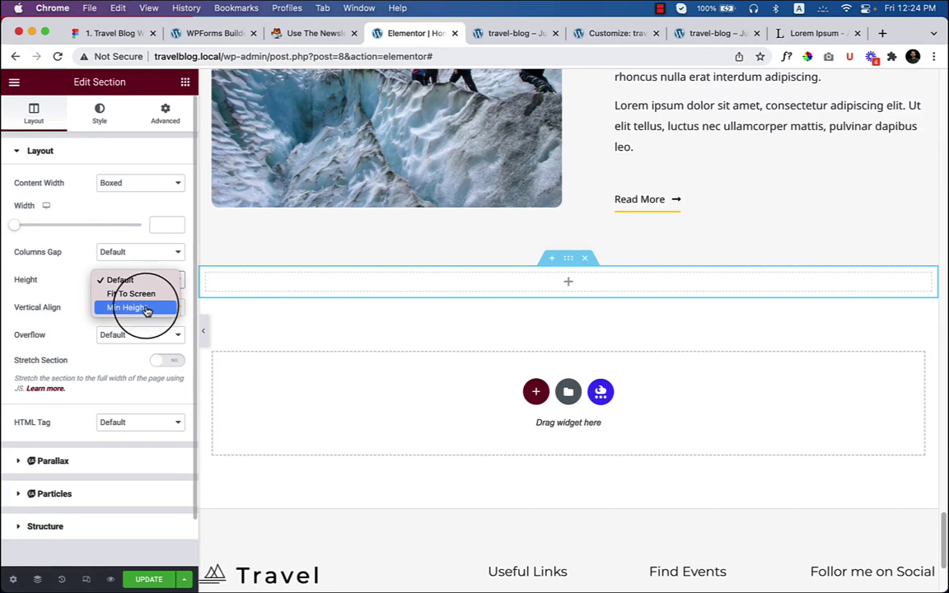
left_click(145, 309)
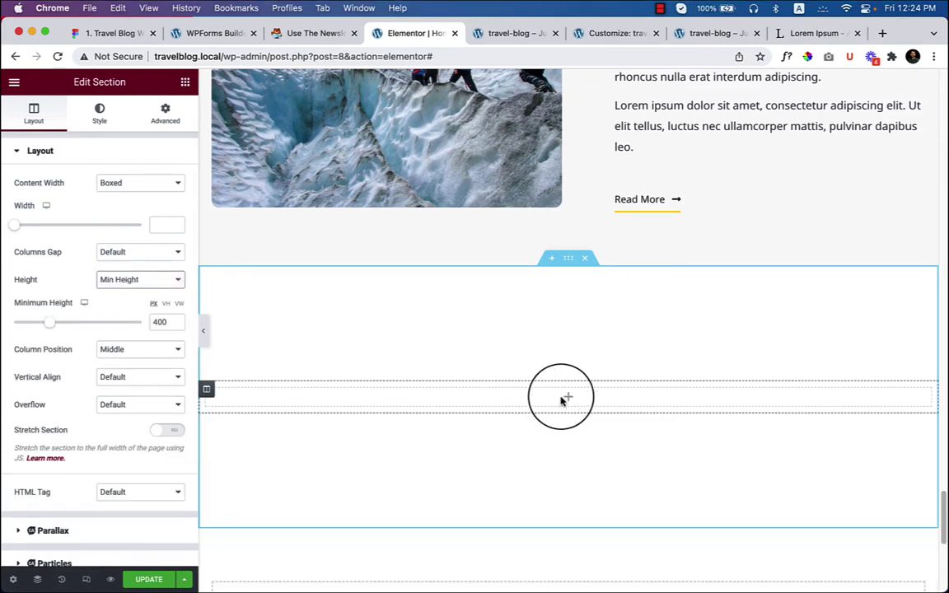
Give the section a classic background and open the media library for its image
left_click(105, 117)
left_click(135, 212)
left_click(116, 293)
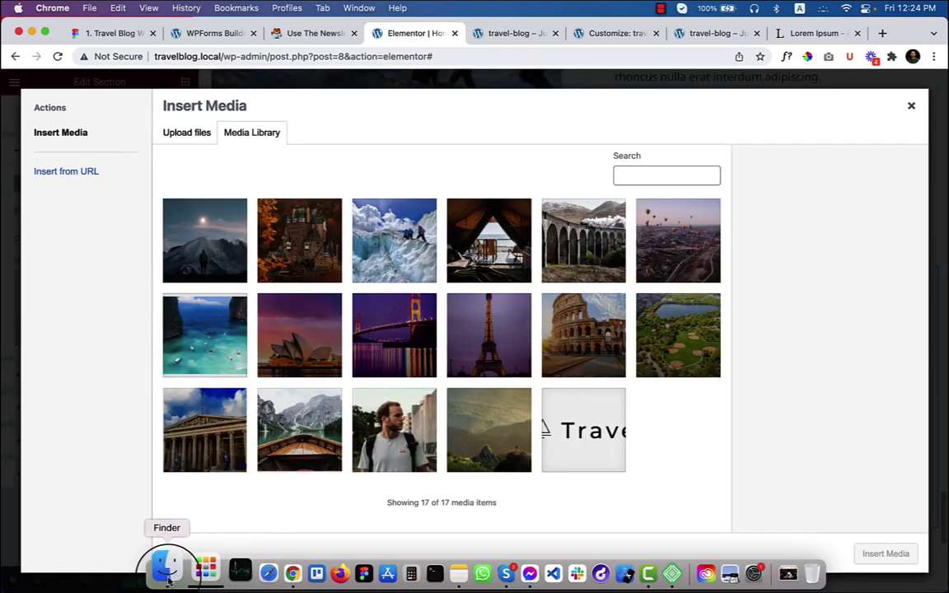
Upload newsletter-bg.jpg with alt text 'bg' and insert it as the section background
left_click(165, 567)
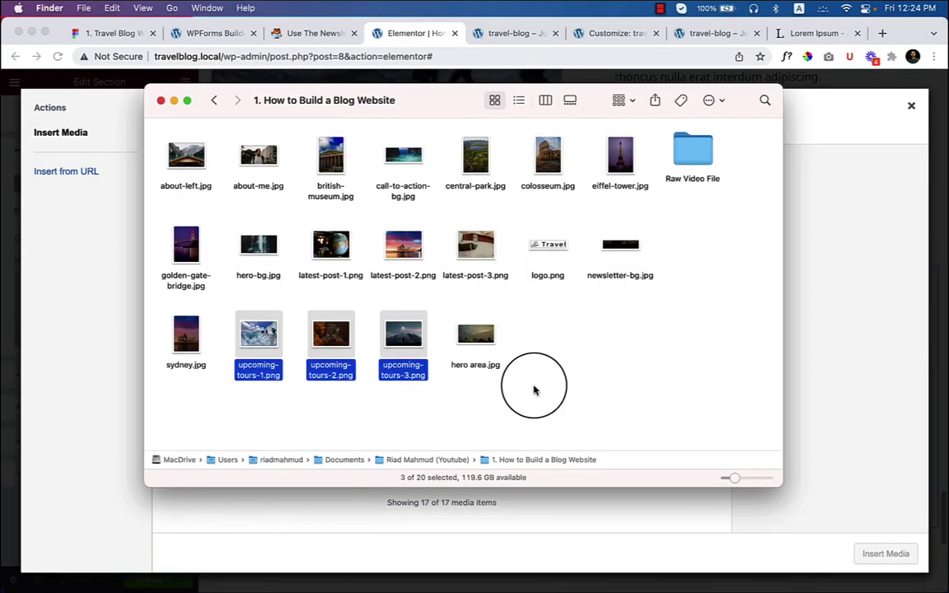
left_click_drag(616, 250, 816, 322)
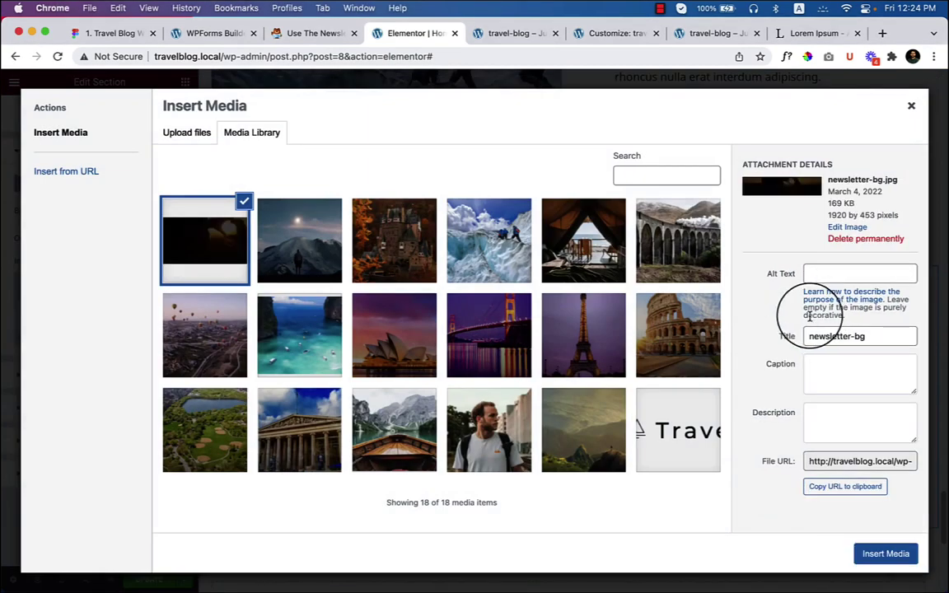
left_click(852, 272)
type("bg image")
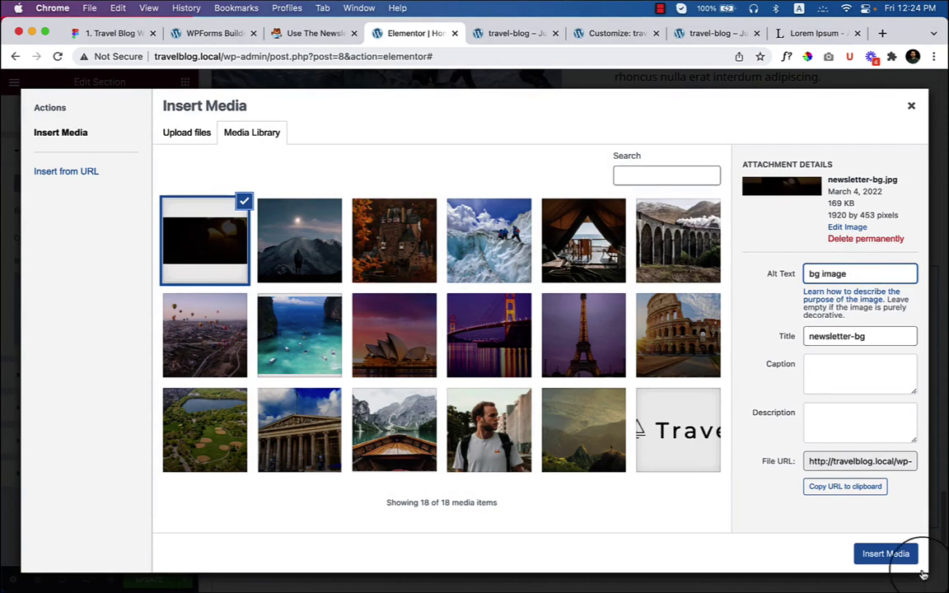
left_click(905, 555)
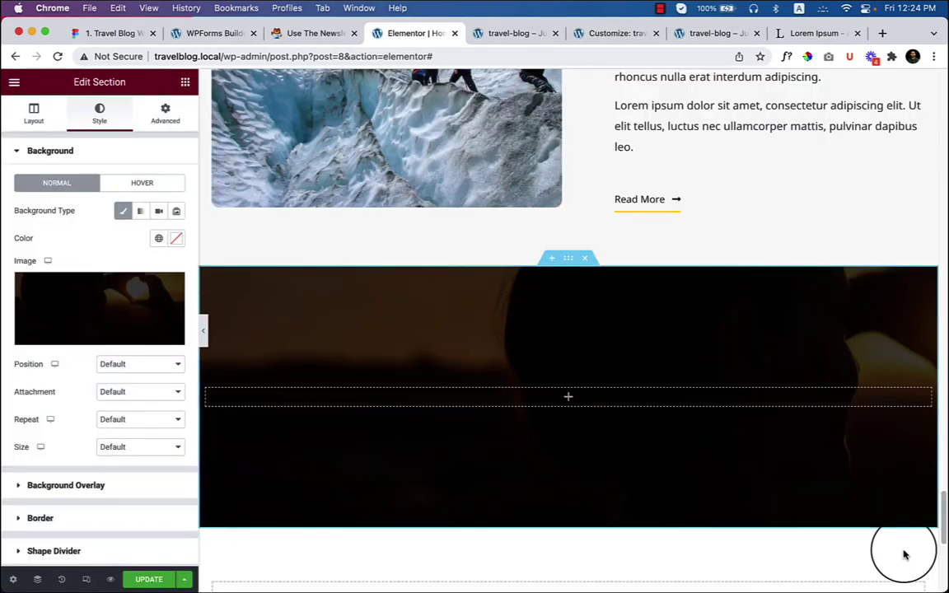
left_click(115, 32)
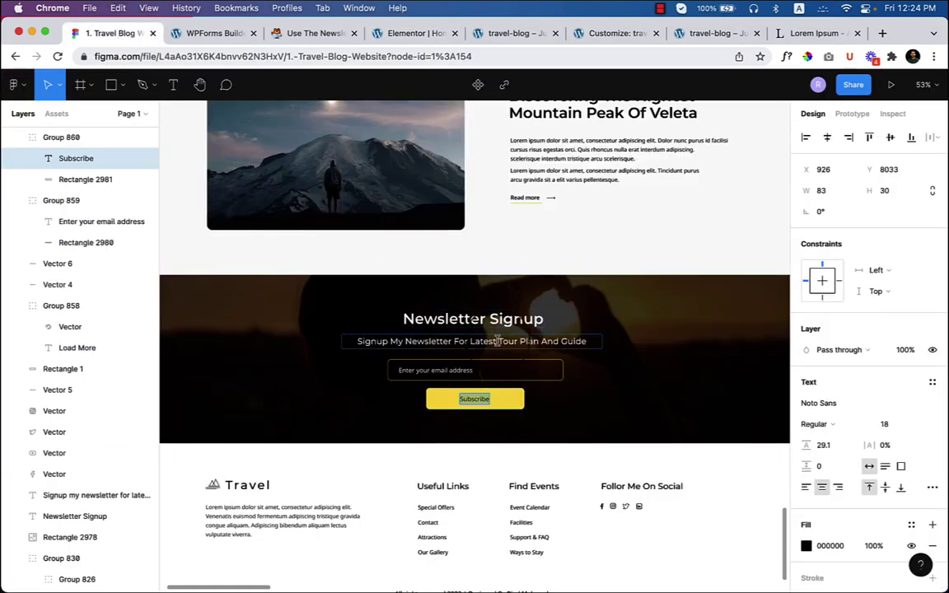
left_click(416, 33)
Drop a WPForms widget into the section and select the Newsletter signup form
left_click(570, 397)
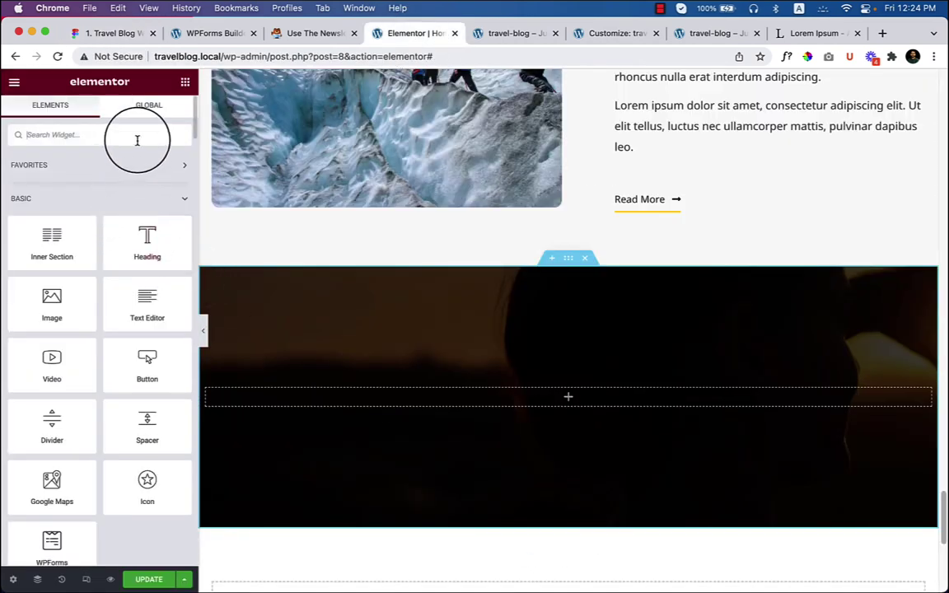
type("wp")
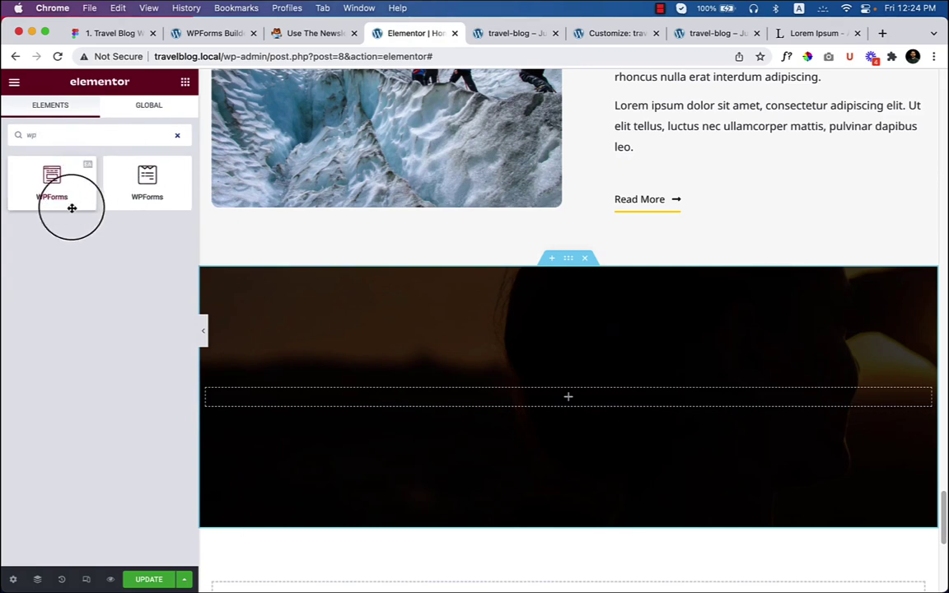
left_click_drag(70, 205, 535, 402)
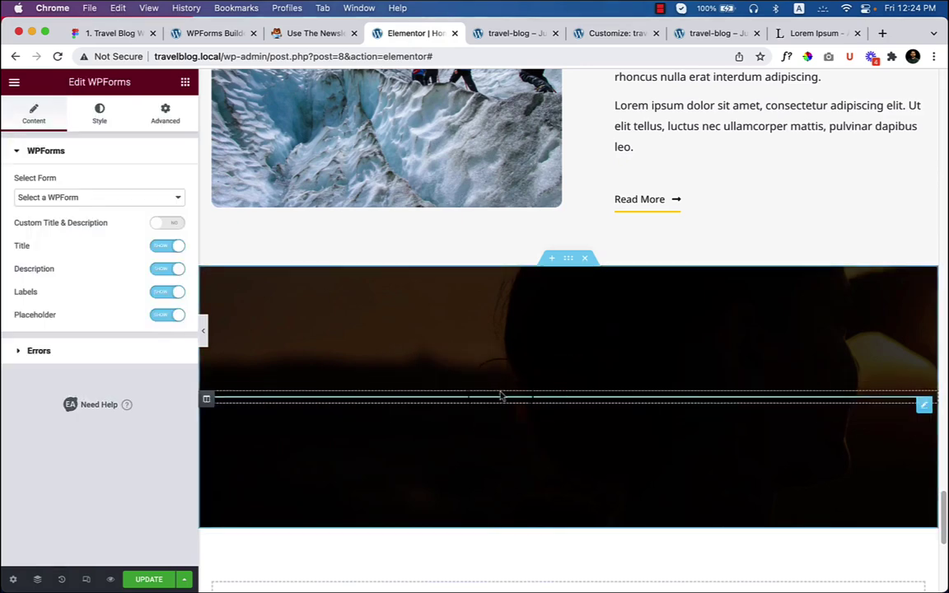
left_click(95, 199)
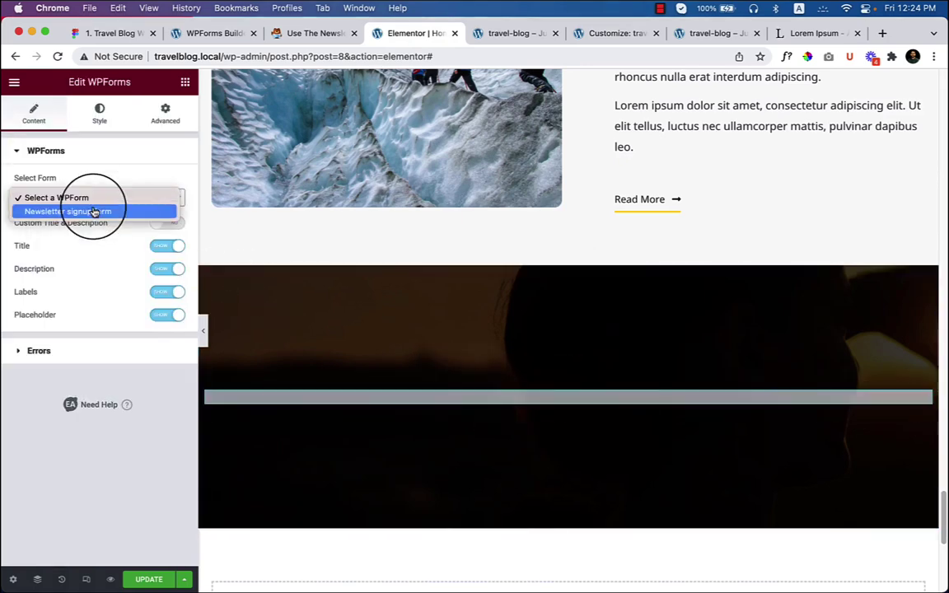
left_click(89, 211)
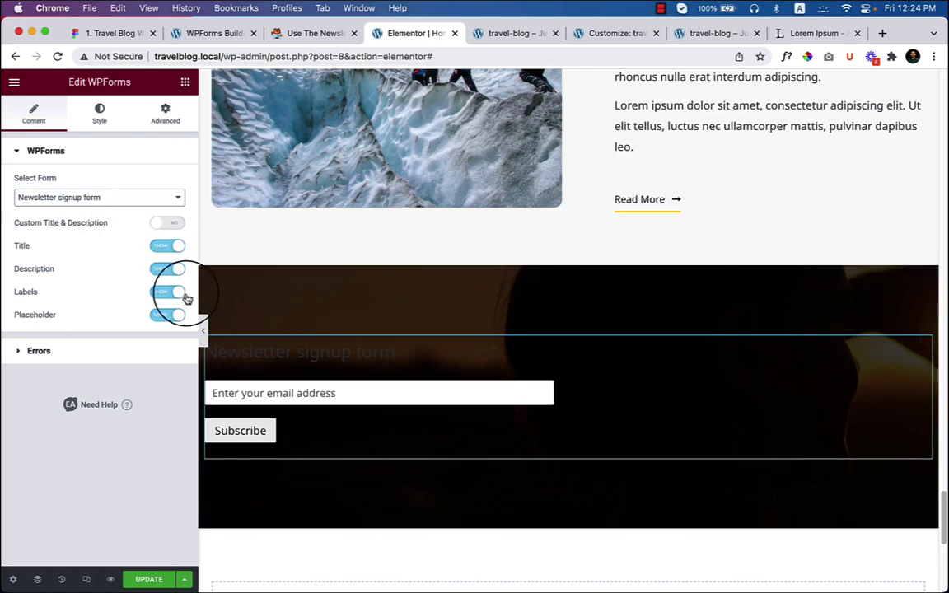
left_click(100, 122)
Set the form container's alignment to Center
left_click(59, 227)
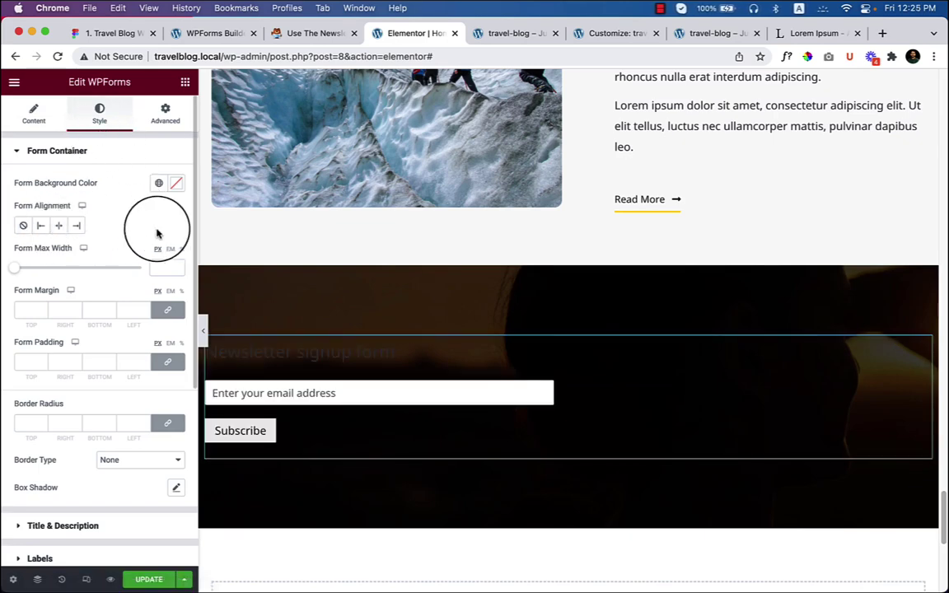
left_click(57, 227)
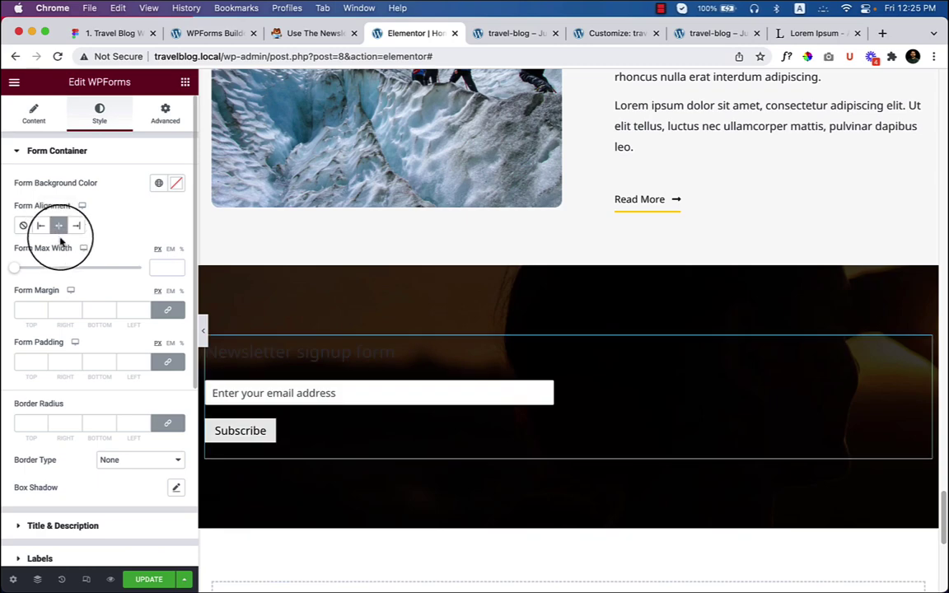
left_click(72, 227)
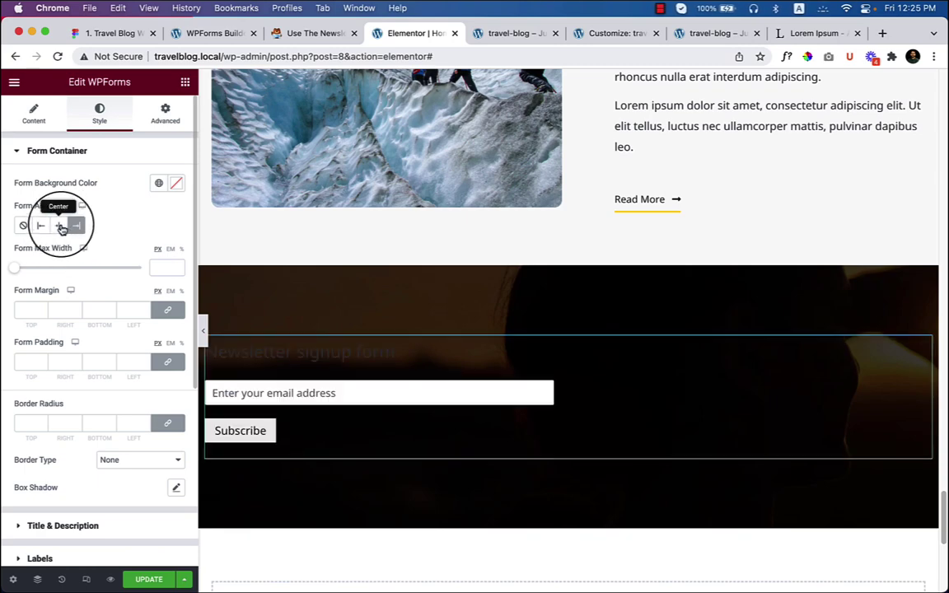
left_click(61, 227)
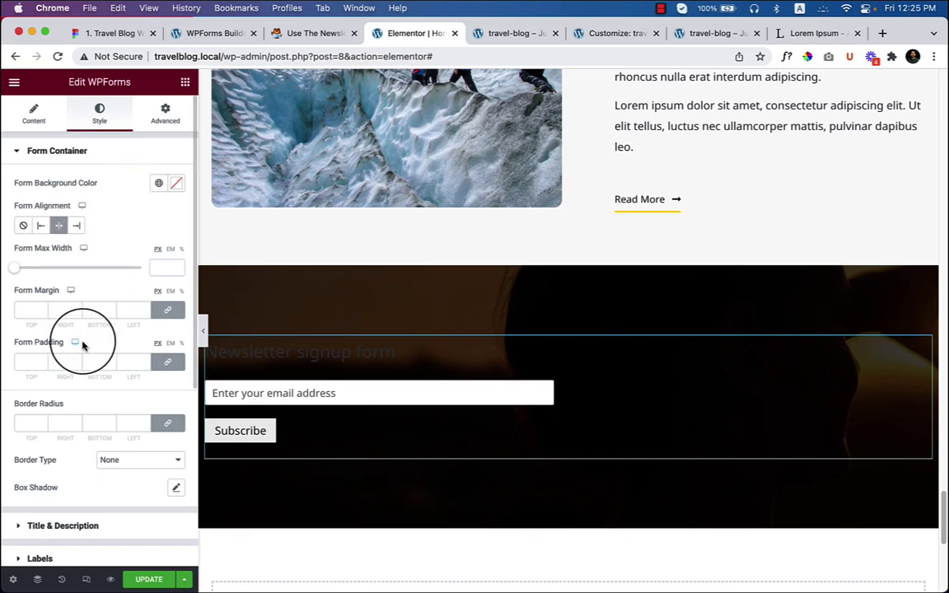
Narrow the form by dragging the Form Max Width slider
scroll(81, 344, "down", 5)
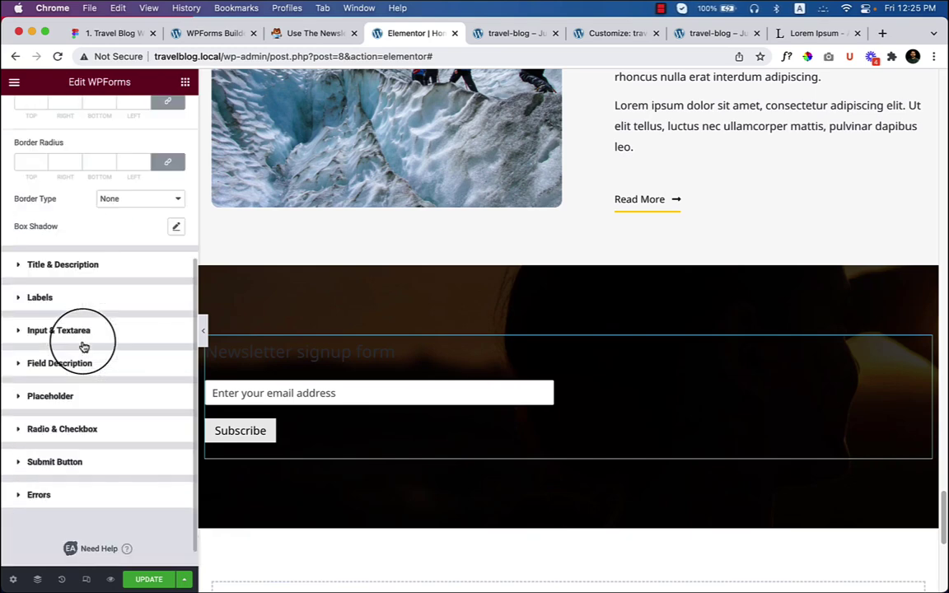
left_click(63, 265)
scroll(105, 358, "down", 5)
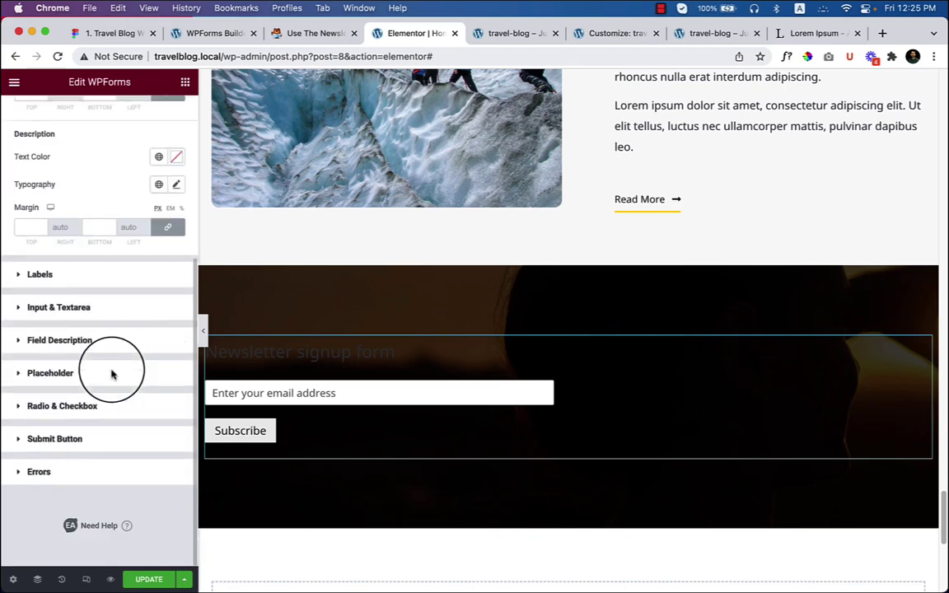
left_click(40, 275)
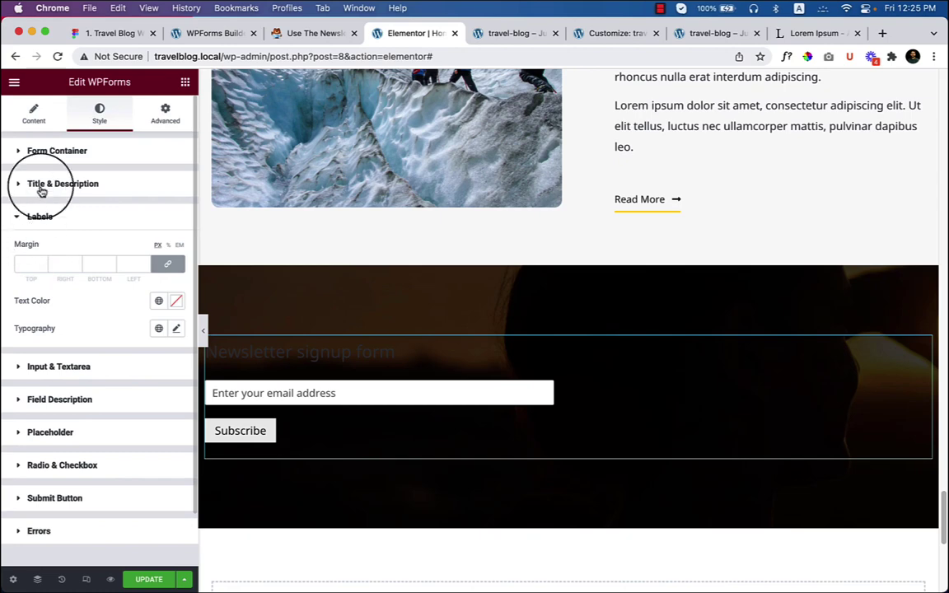
left_click(23, 154)
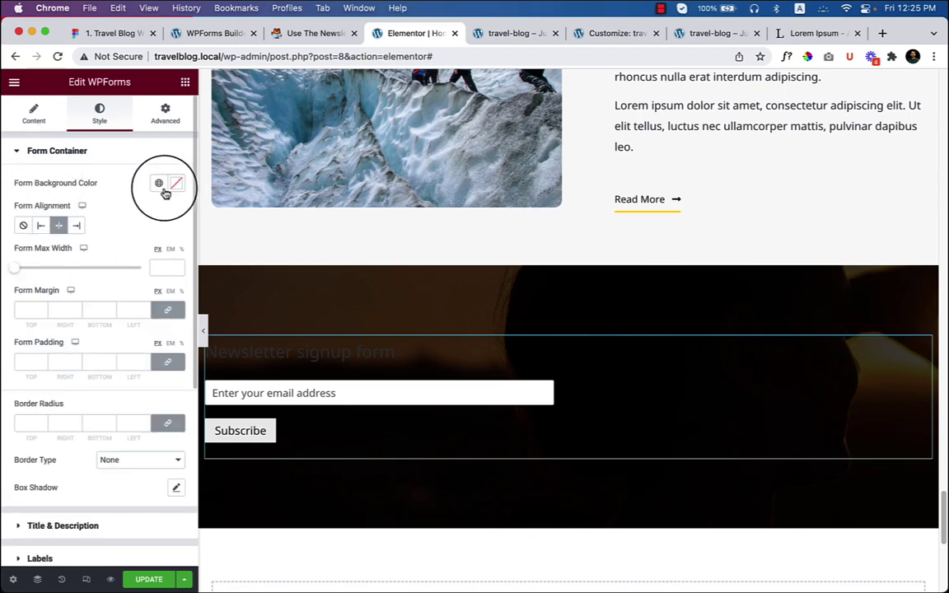
left_click_drag(15, 270, 76, 272)
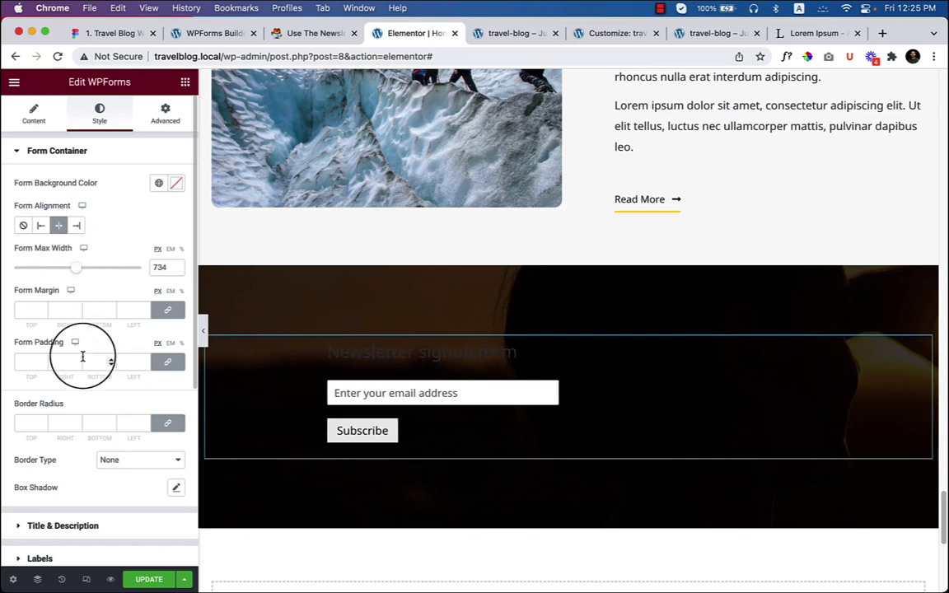
scroll(123, 436, "down", 3)
scroll(85, 233, "up", 3)
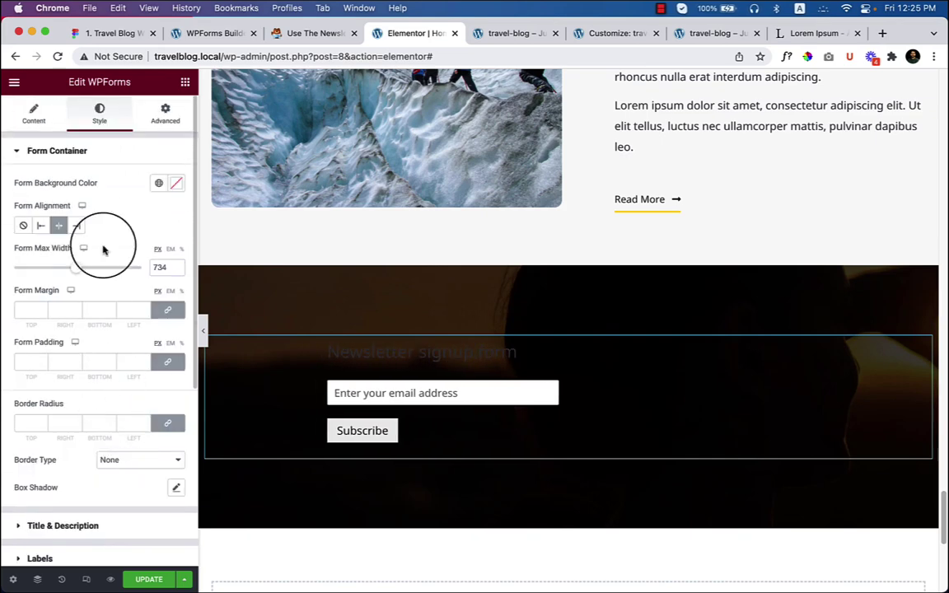
Set the form title text color to white (Theme Color 6, #FFFFFF)
left_click(164, 111)
left_click(100, 115)
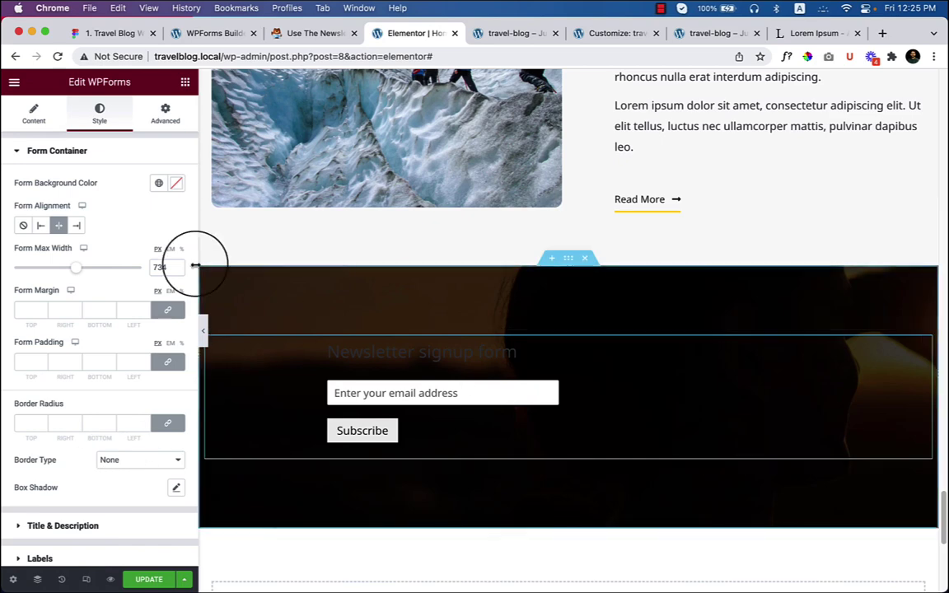
scroll(101, 462, "down", 2)
left_click(87, 468)
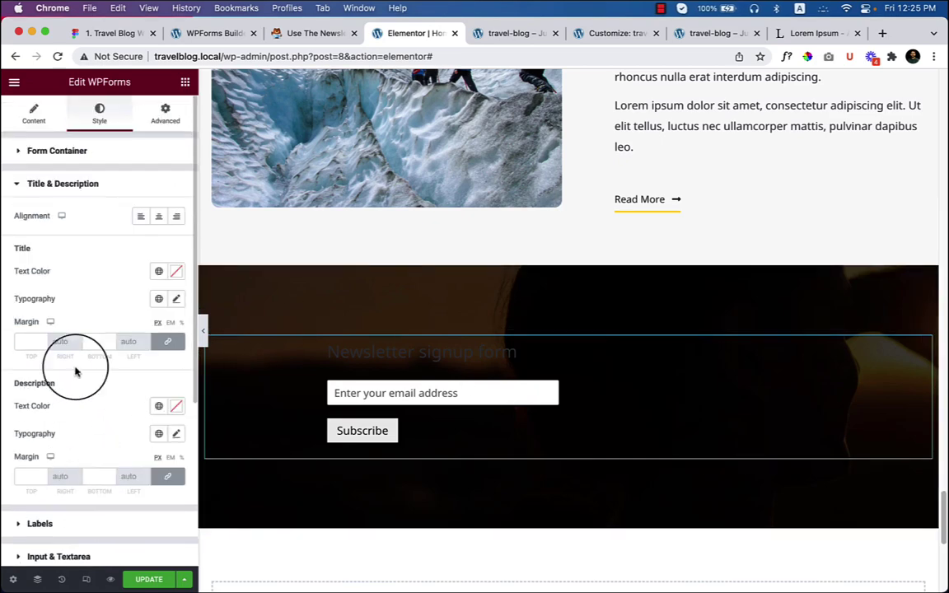
left_click(158, 271)
scroll(96, 446, "down", 3)
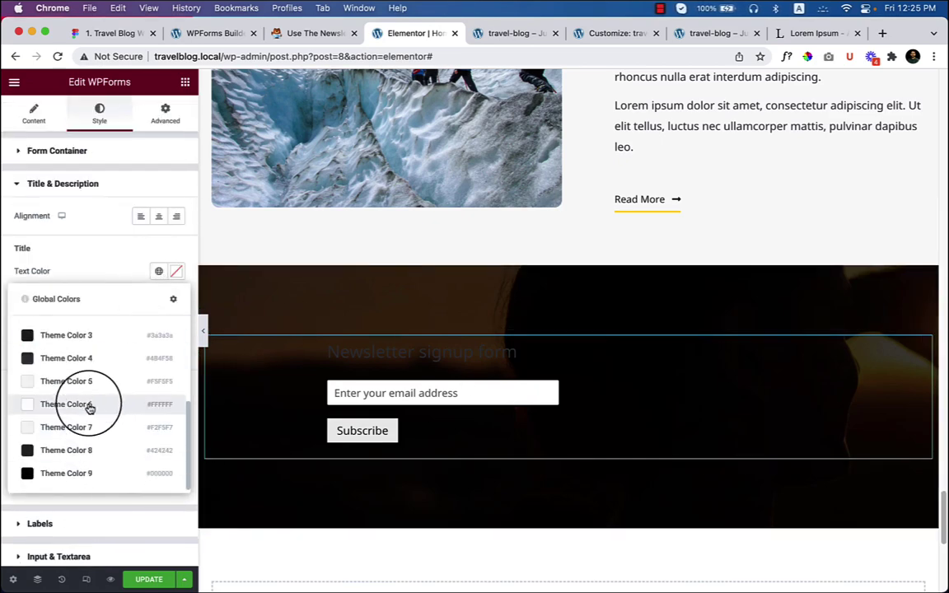
left_click(89, 406)
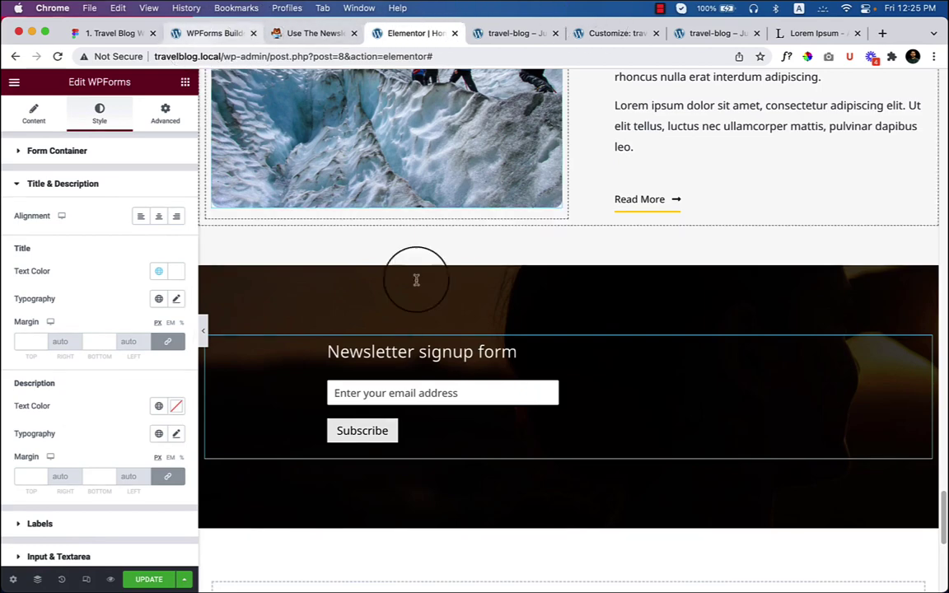
Check the subtitle text in the Figma design, then return to Elementor
left_click(114, 33)
left_click(398, 345)
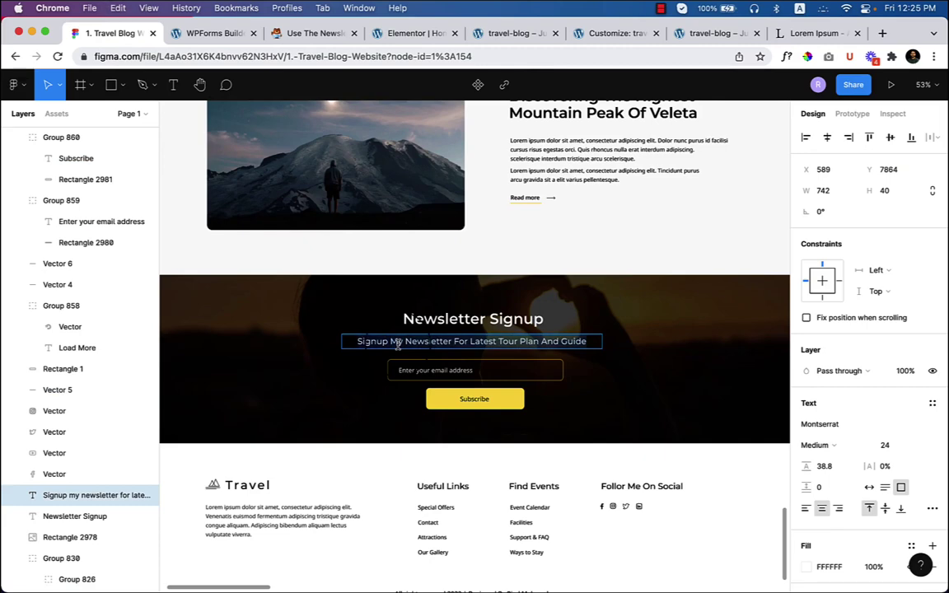
left_click(416, 33)
Hide the form's built-in title and add a Heading widget above the form
left_click(33, 120)
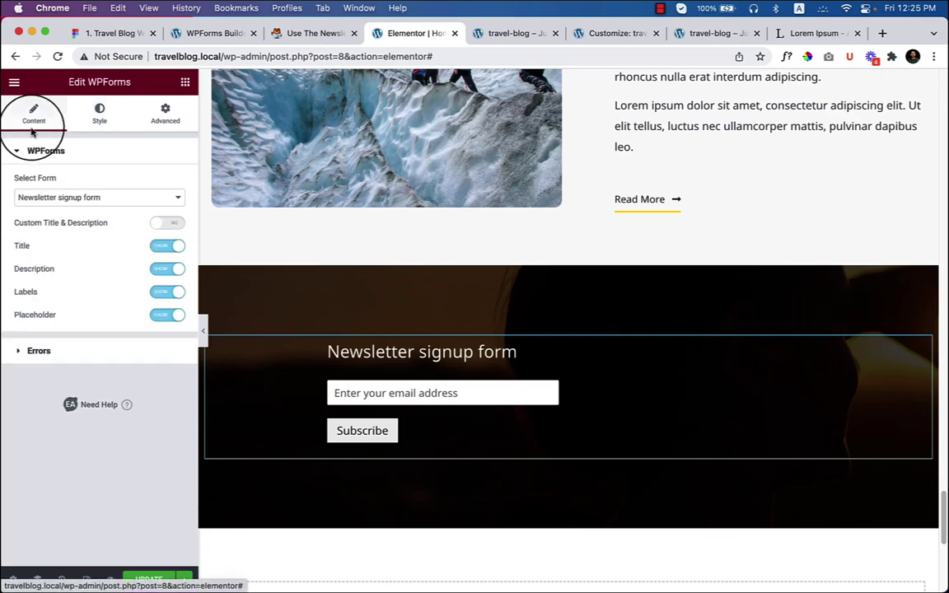
left_click(168, 246)
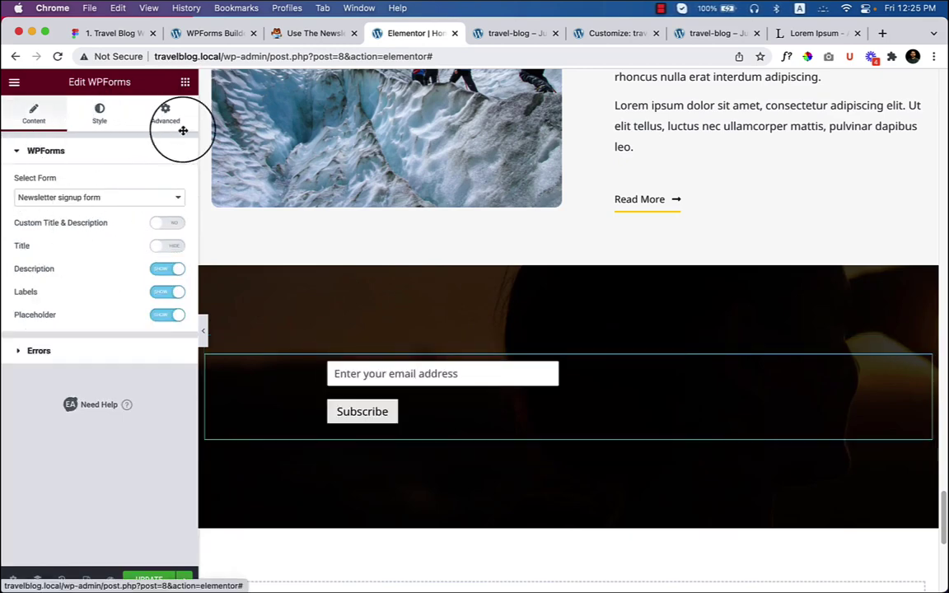
left_click(185, 81)
left_click_drag(153, 258, 445, 355)
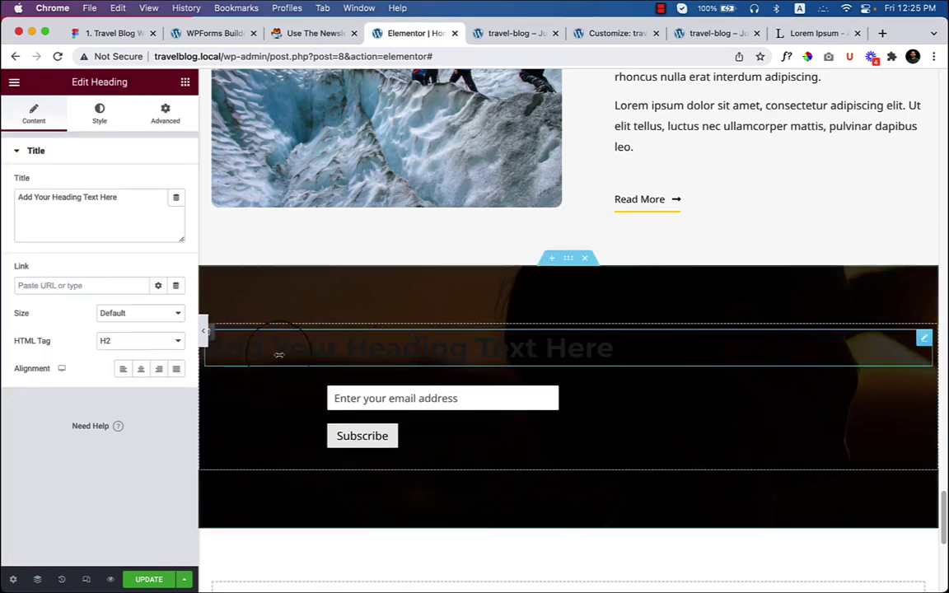
Paste 'Signup my newsletter for latest tour plan and guide' as a centred H5 heading
double_click(89, 197)
key("super+a")
type("Signup my newsletter for latest tour plan and guide")
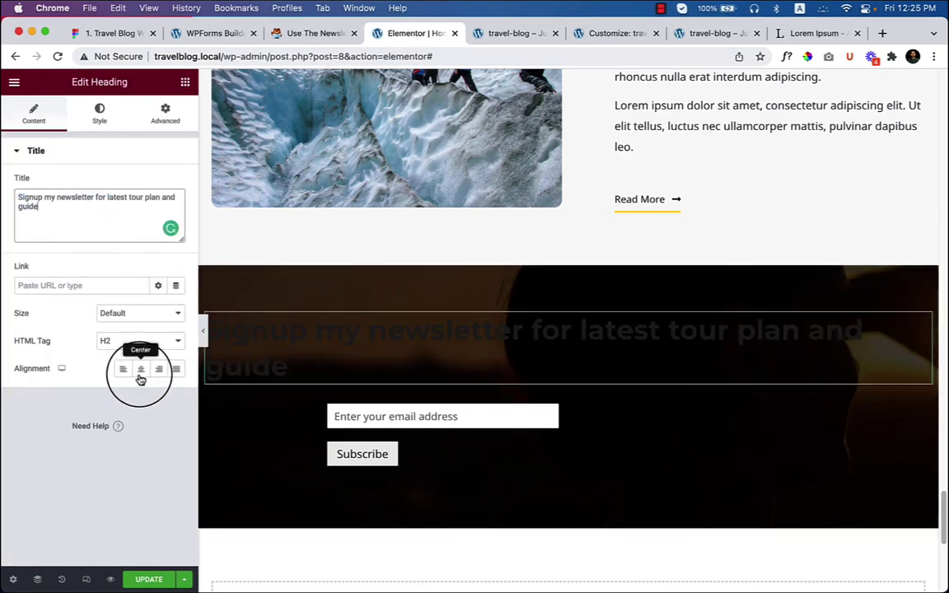
left_click(134, 368)
left_click(132, 342)
left_click(145, 390)
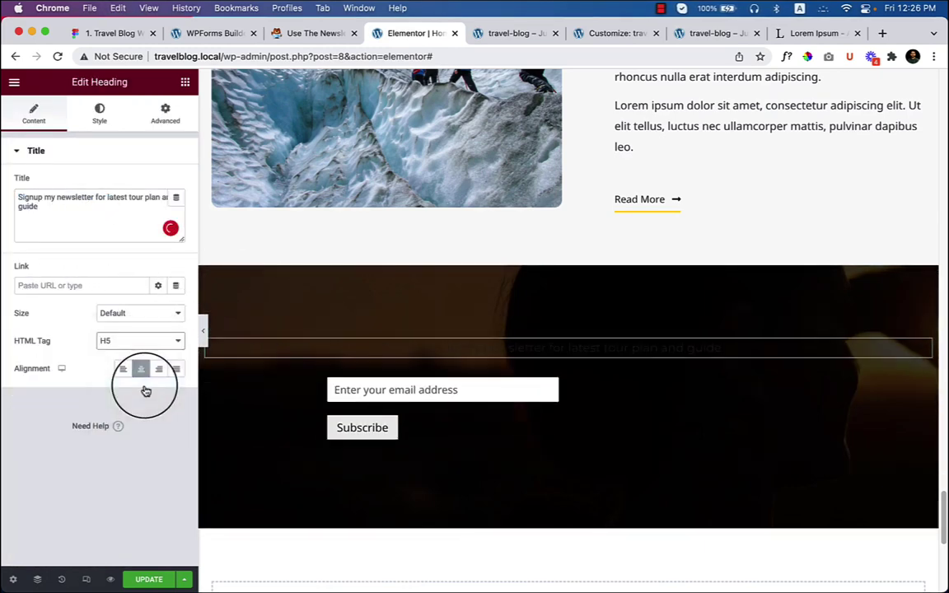
Make the subtitle white and H4, and add another Heading above it
left_click(98, 114)
left_click(158, 183)
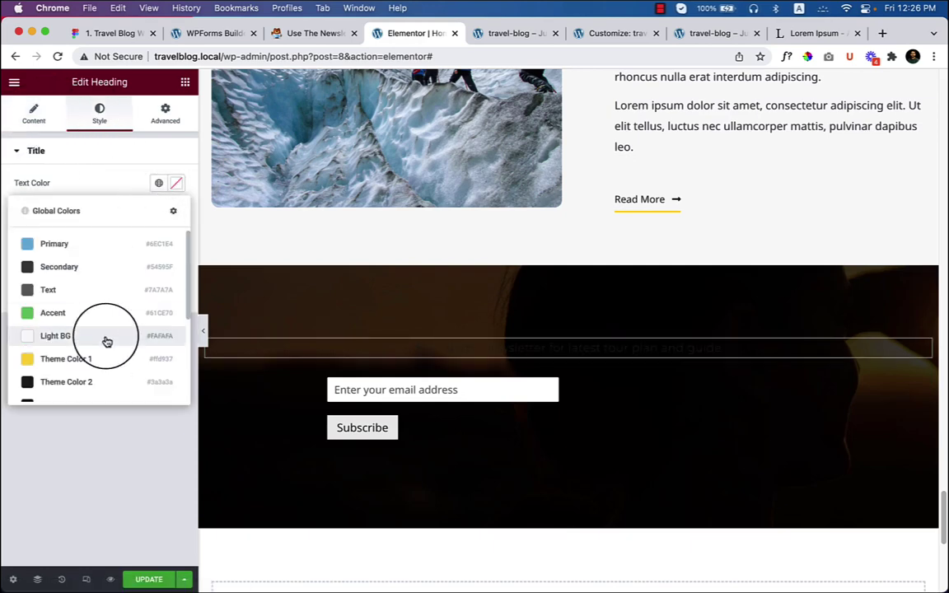
scroll(102, 347, "down", 4)
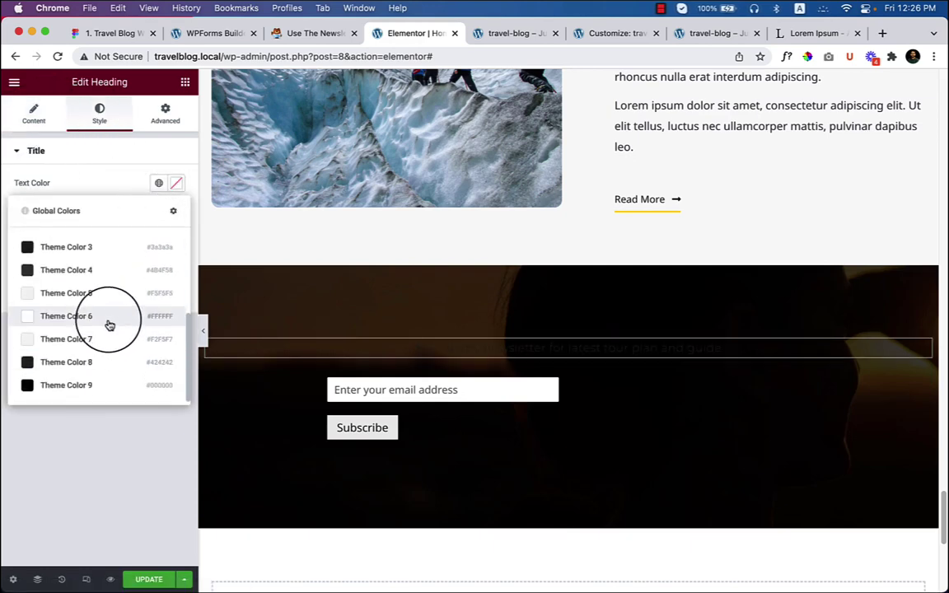
left_click(108, 321)
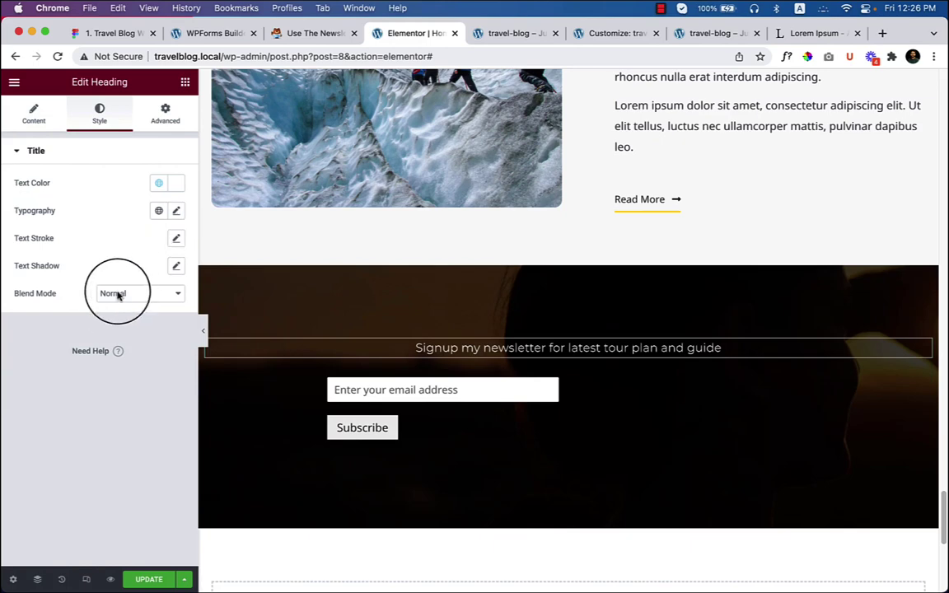
left_click(34, 113)
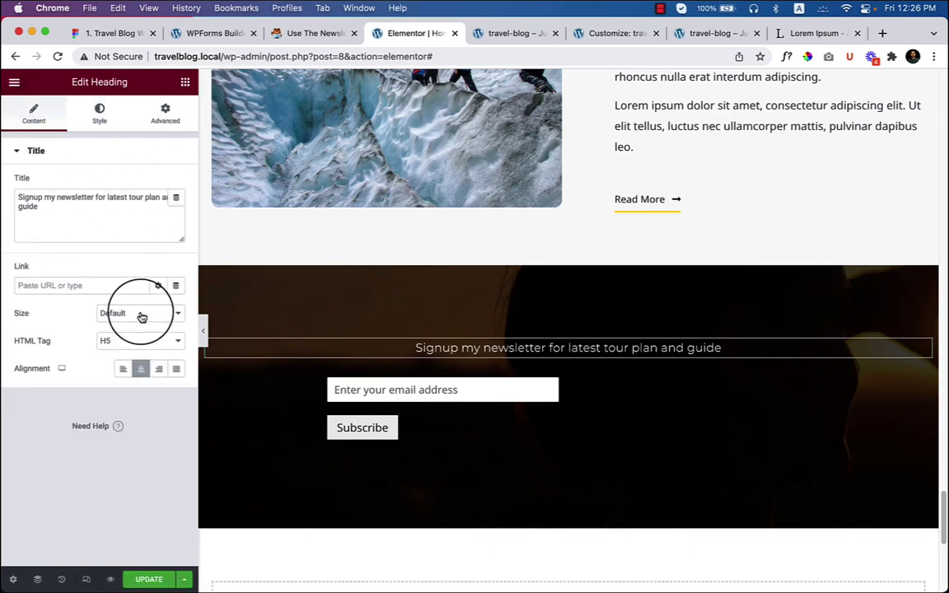
left_click(138, 342)
left_click(140, 330)
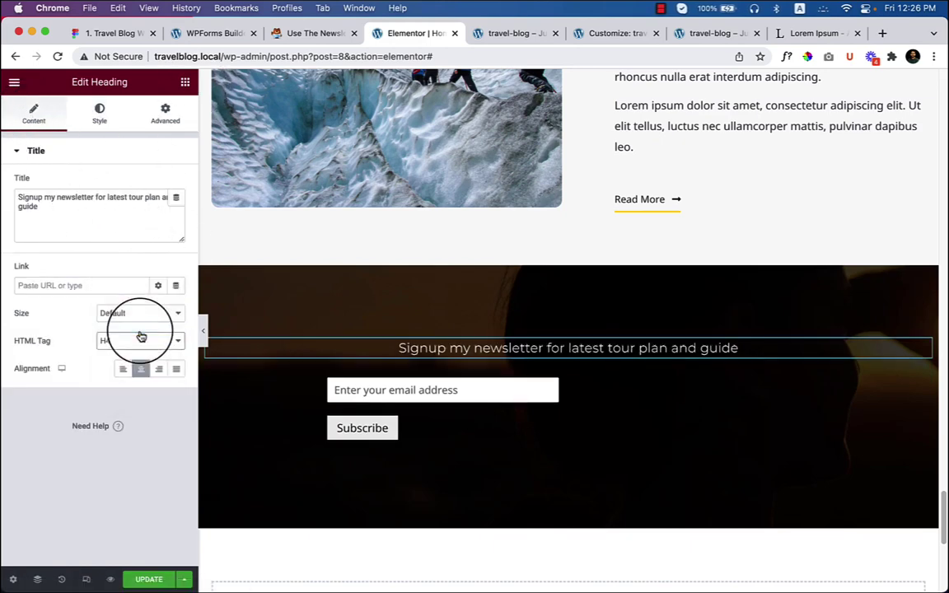
left_click(185, 82)
left_click_drag(146, 242, 505, 348)
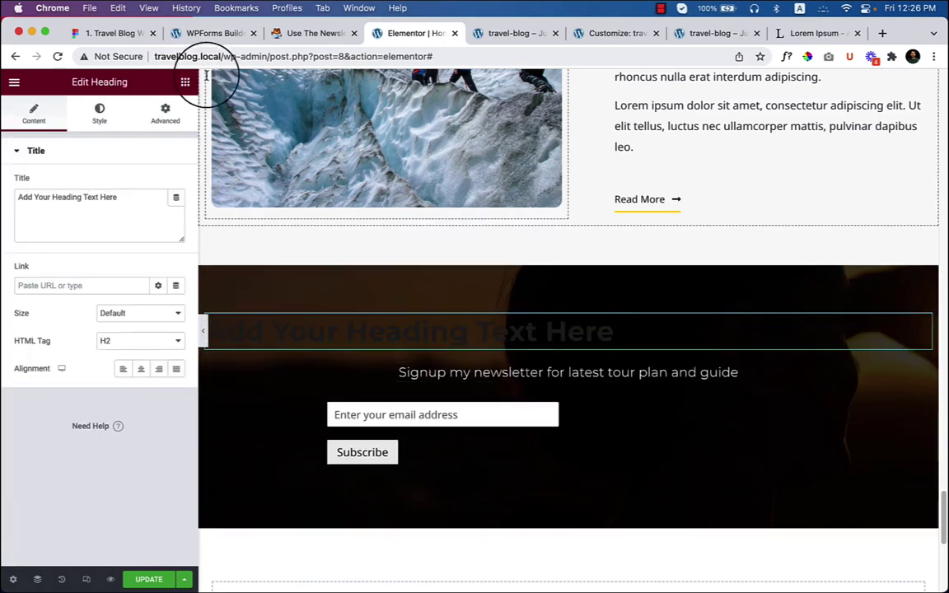
Check the Figma heading and paste 'Newsletter Signup' as the heading title
left_click(122, 33)
left_click(449, 318)
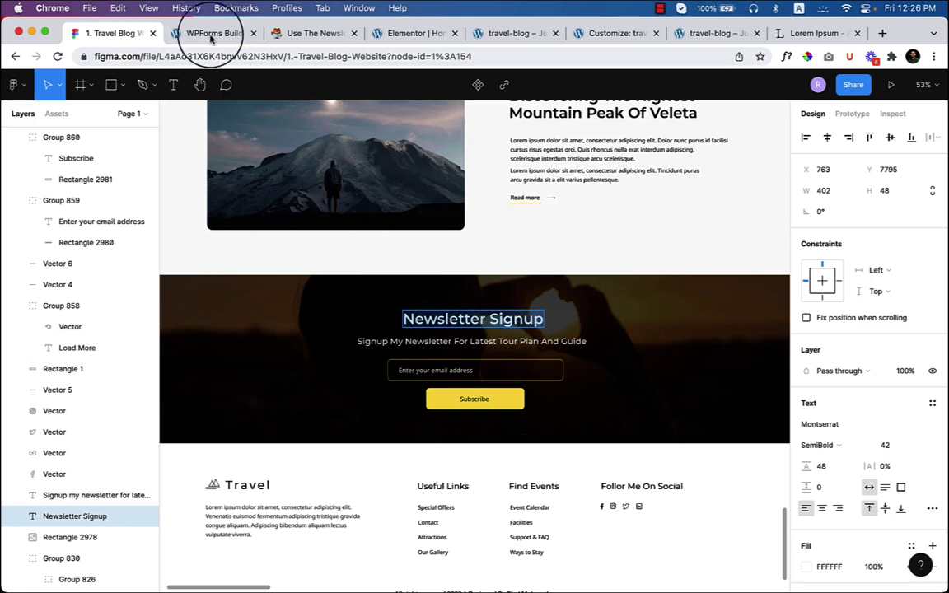
left_click(404, 33)
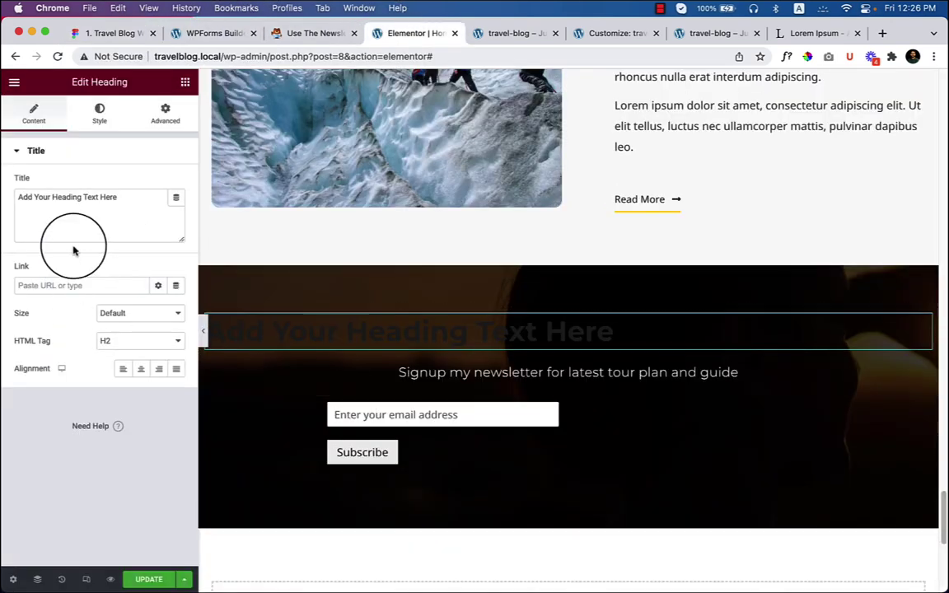
left_click(78, 201)
key("super+a")
type("Newsletter Signup")
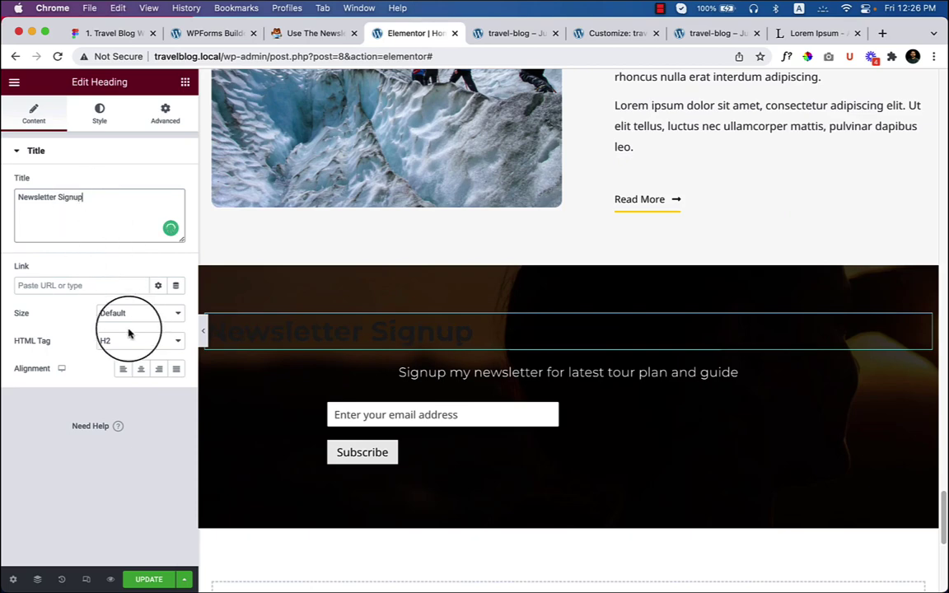
Centre the heading and set its text color to Theme Color 7
left_click(100, 116)
left_click(62, 132)
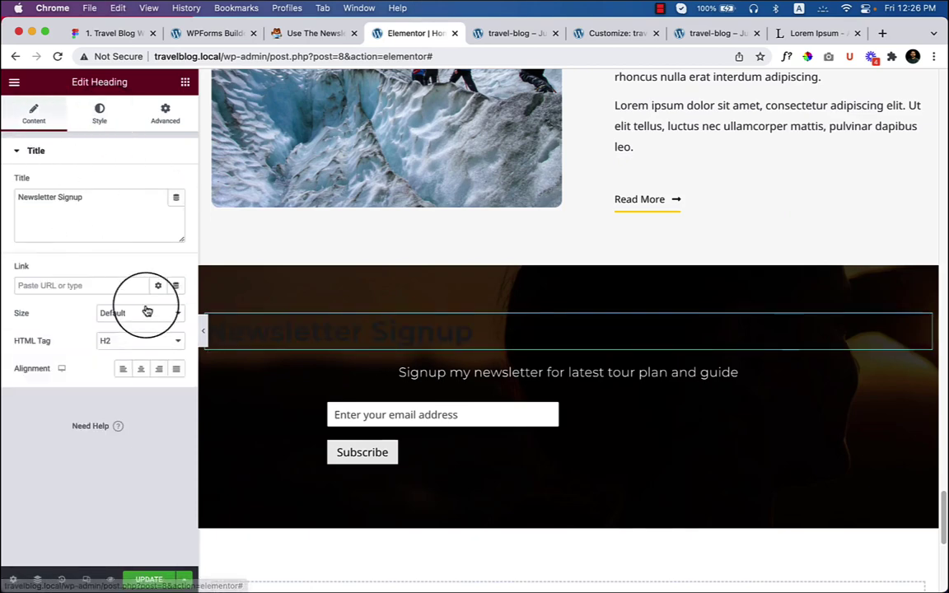
left_click(141, 369)
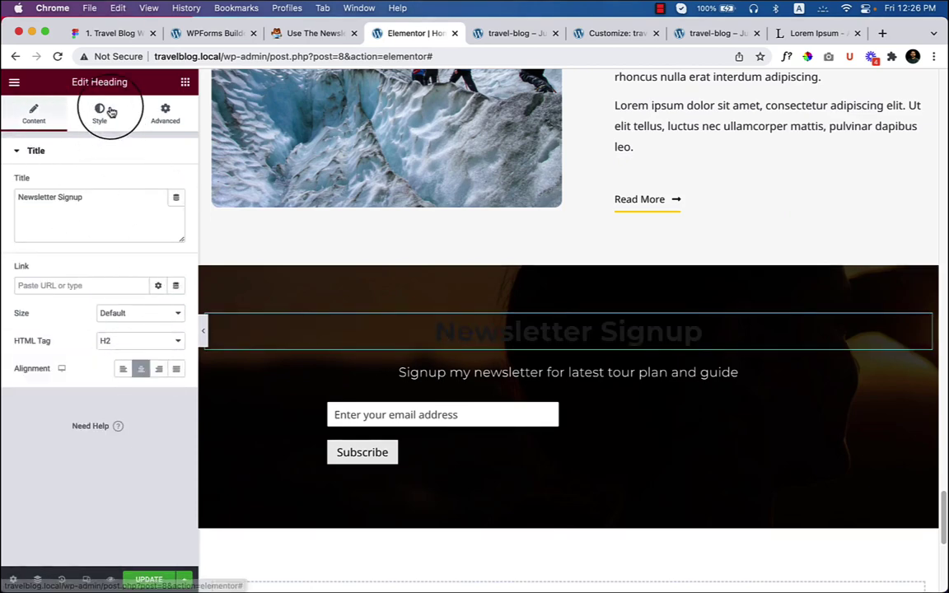
left_click(100, 114)
left_click(159, 183)
left_click(68, 337)
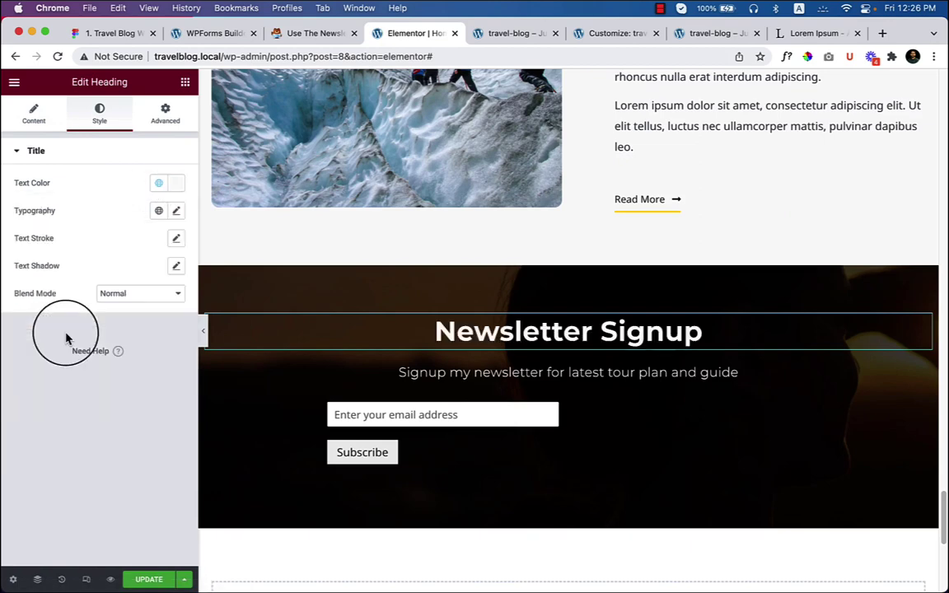
left_click(158, 183)
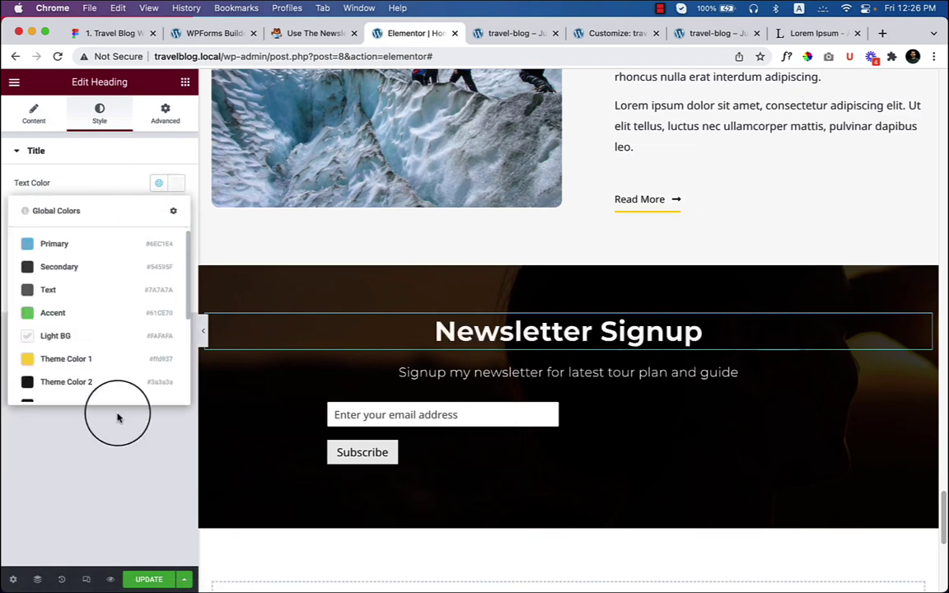
scroll(107, 355, "down", 4)
left_click(97, 350)
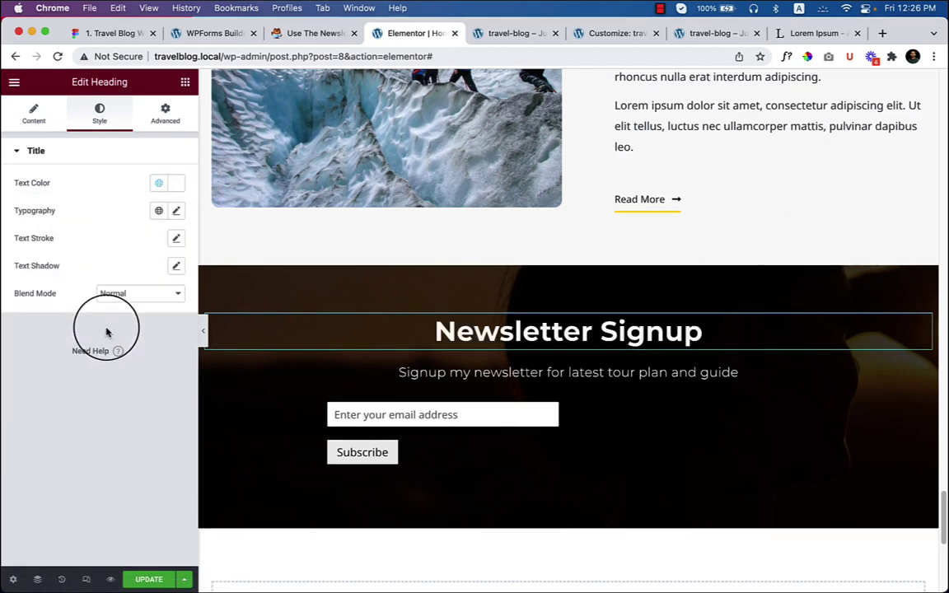
Select the newsletter form widget and expand its error message and form selection settings
left_click(635, 426)
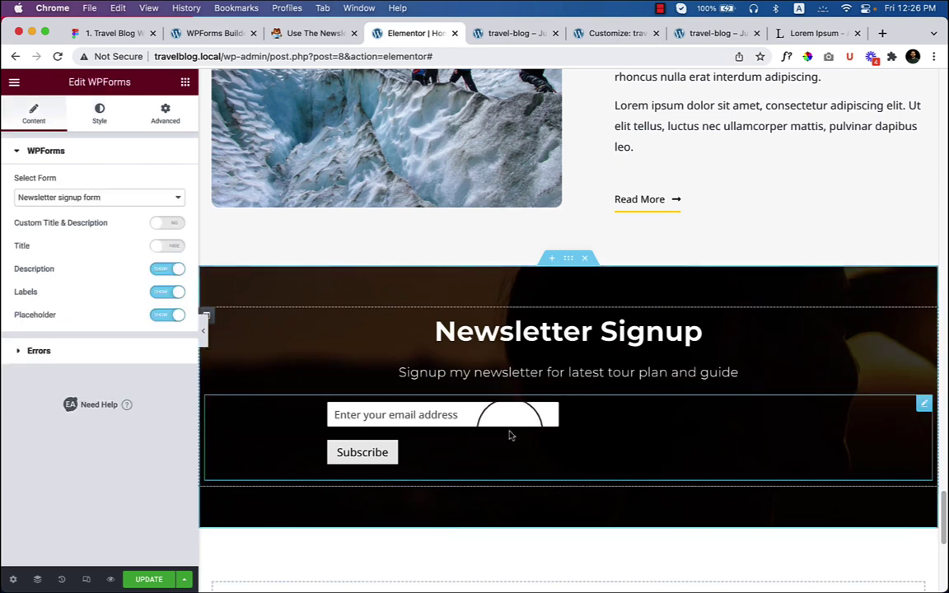
left_click(92, 345)
left_click(87, 349)
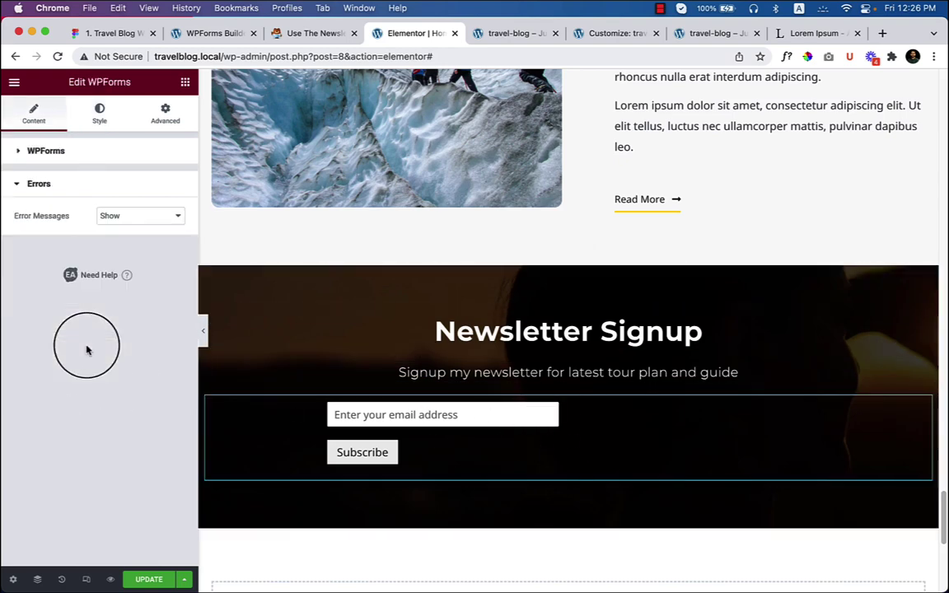
left_click(74, 161)
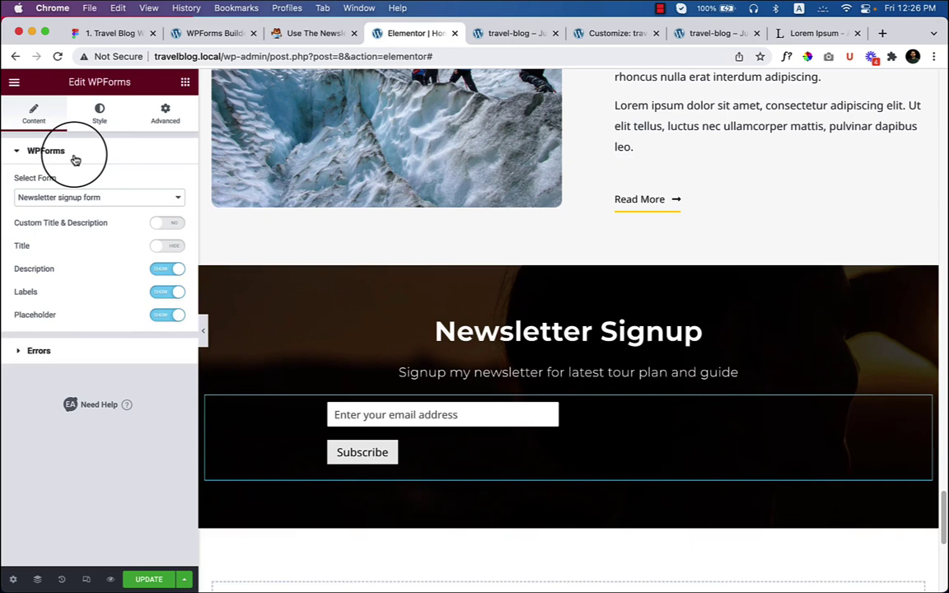
In the WPForms builder, dismiss the embed prompt and clear the email field's CSS classes
left_click(311, 40)
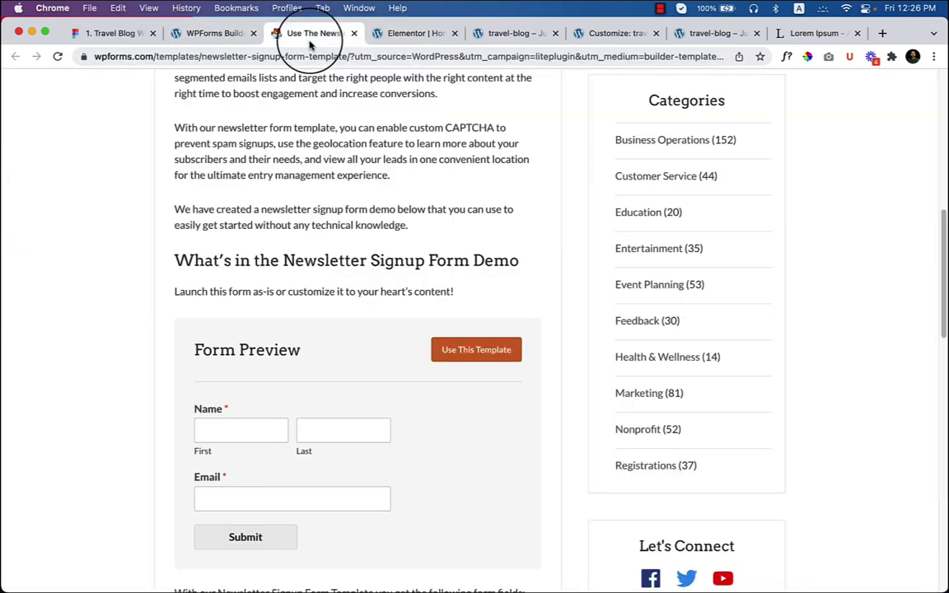
left_click(216, 34)
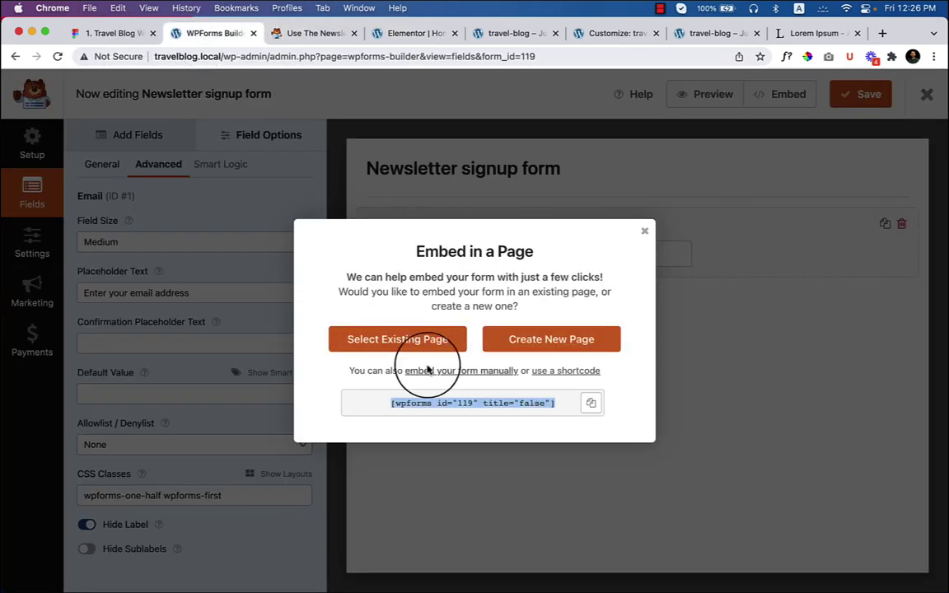
left_click(647, 235)
left_click_drag(221, 496, 151, 500)
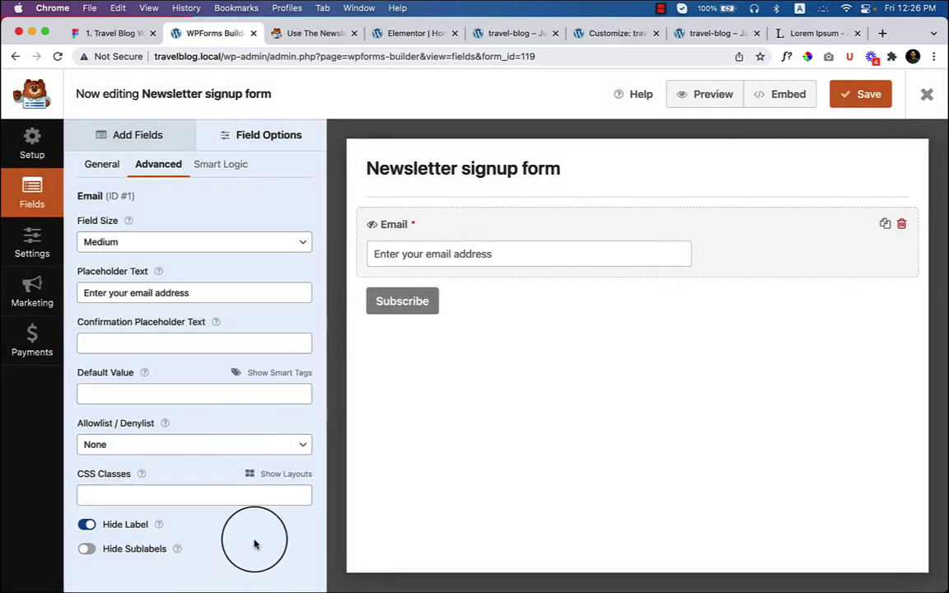
left_click(859, 97)
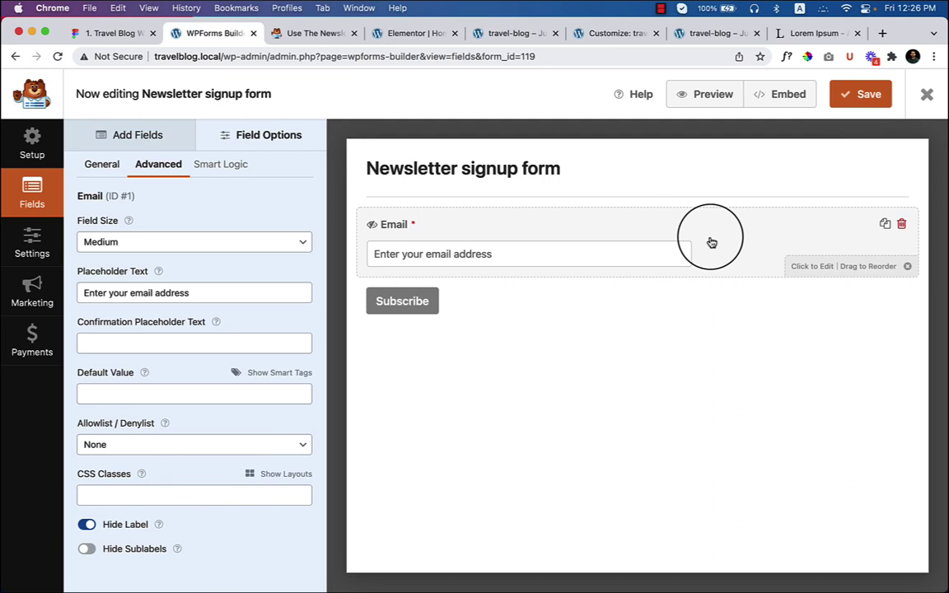
Set the email Field Size to Large, save the form, and return to Elementor
left_click(107, 243)
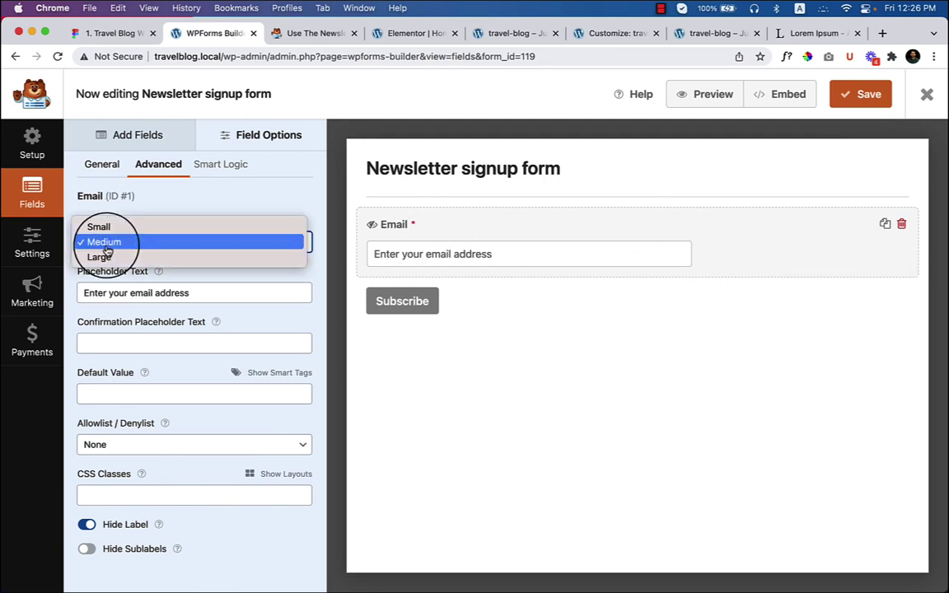
left_click(122, 256)
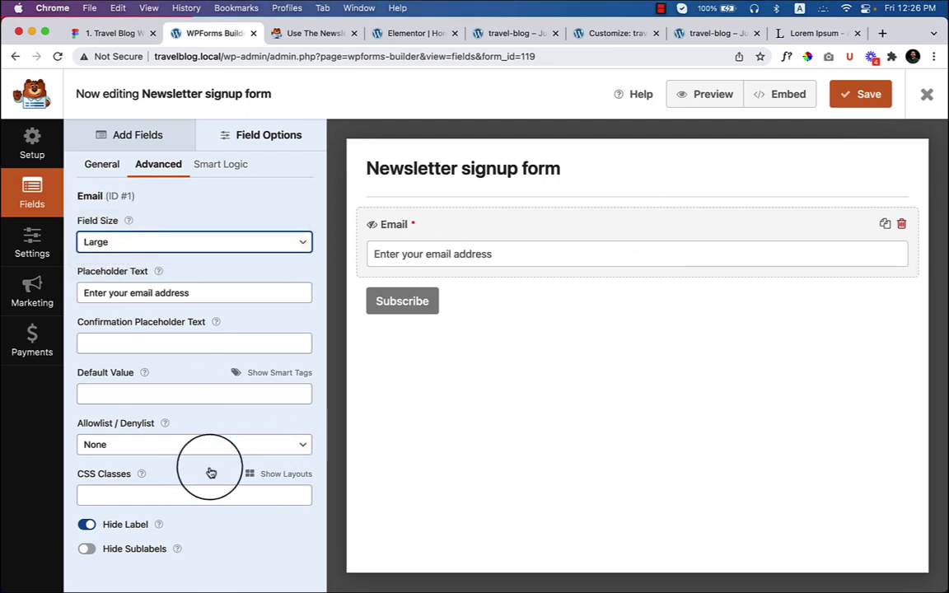
left_click(860, 103)
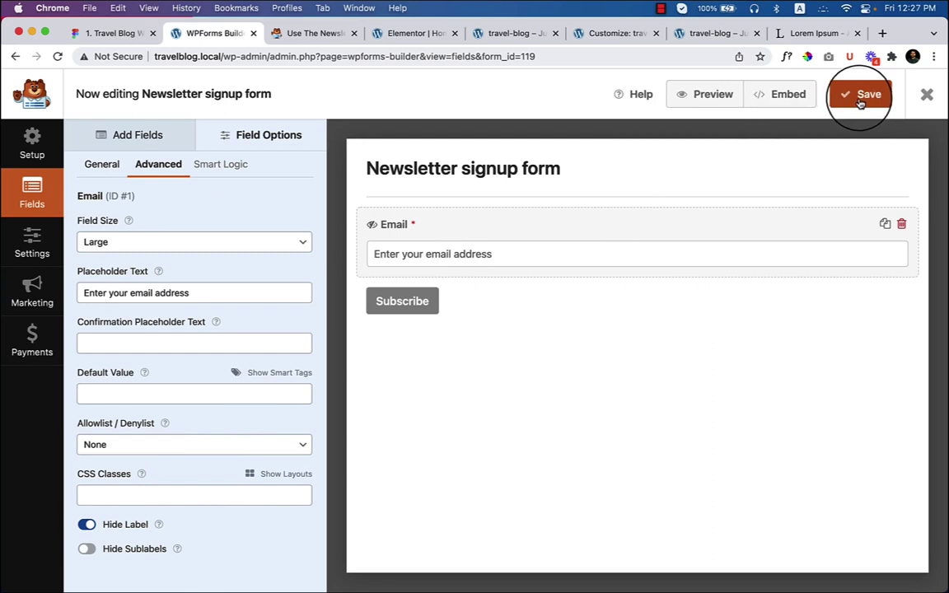
left_click(103, 167)
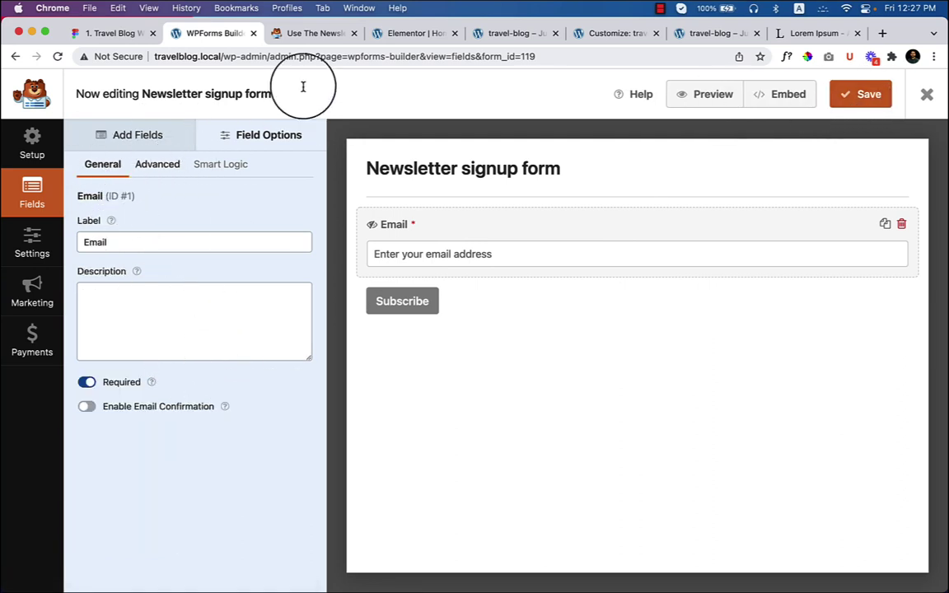
left_click(417, 33)
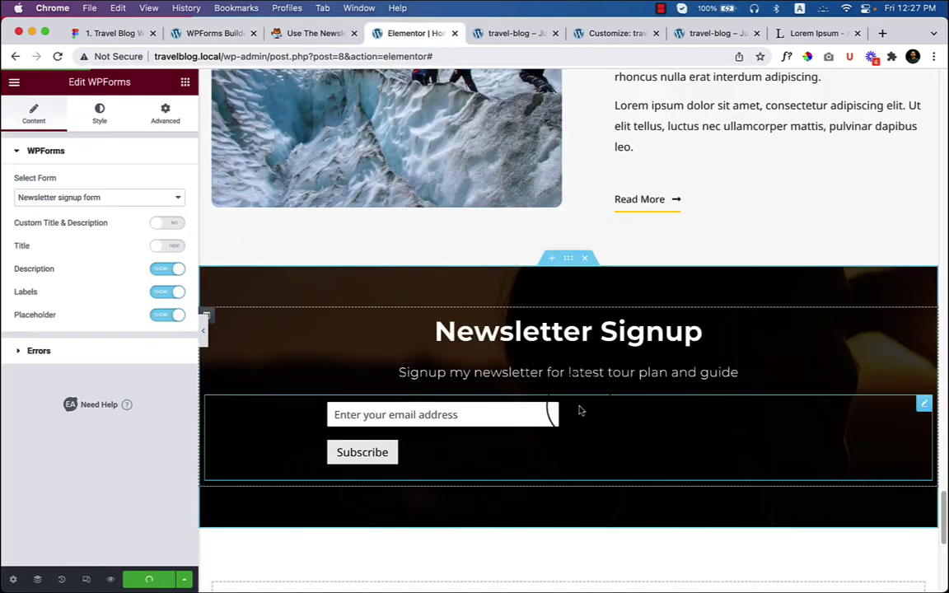
Update and reload the page, then open the WPForms widget's Style settings
left_click(17, 93)
left_click(58, 56)
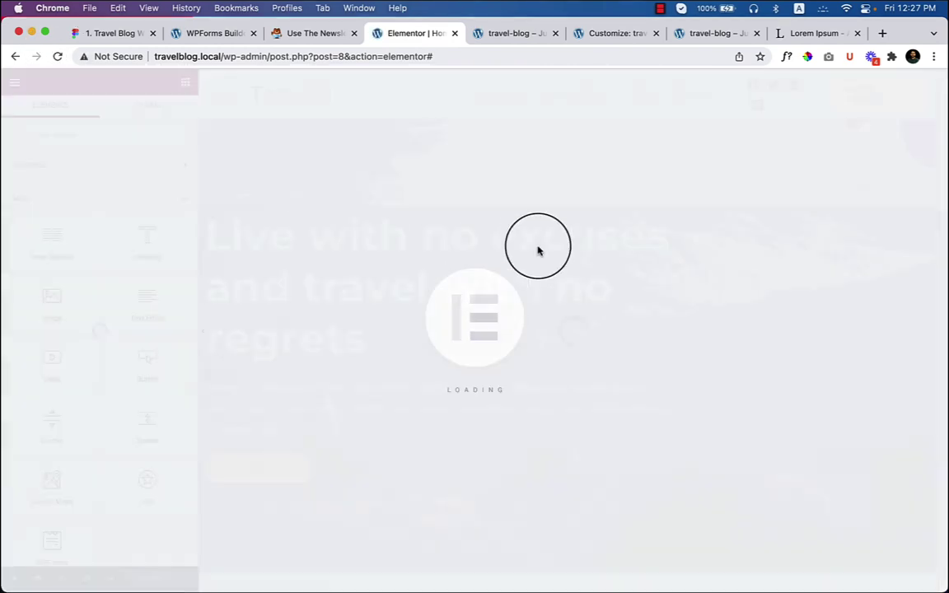
scroll(536, 249, "down", 15)
scroll(519, 354, "down", 10)
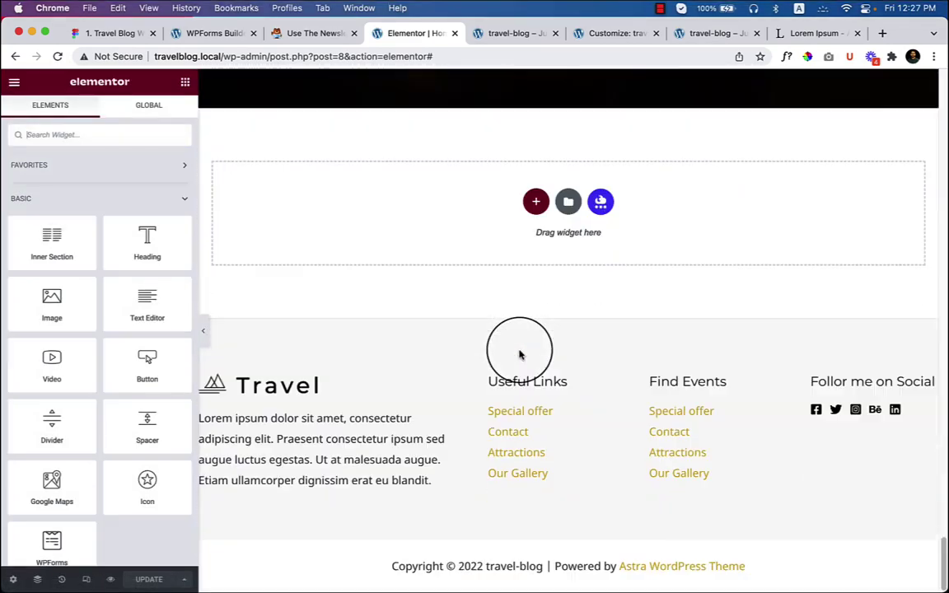
scroll(519, 347, "up", 8)
scroll(519, 350, "down", 3)
left_click(493, 502)
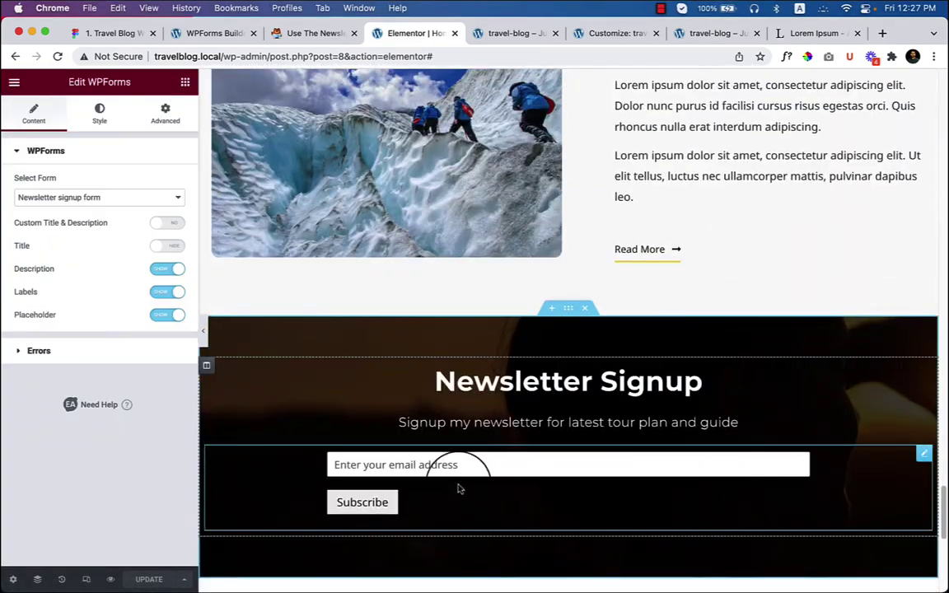
left_click(99, 113)
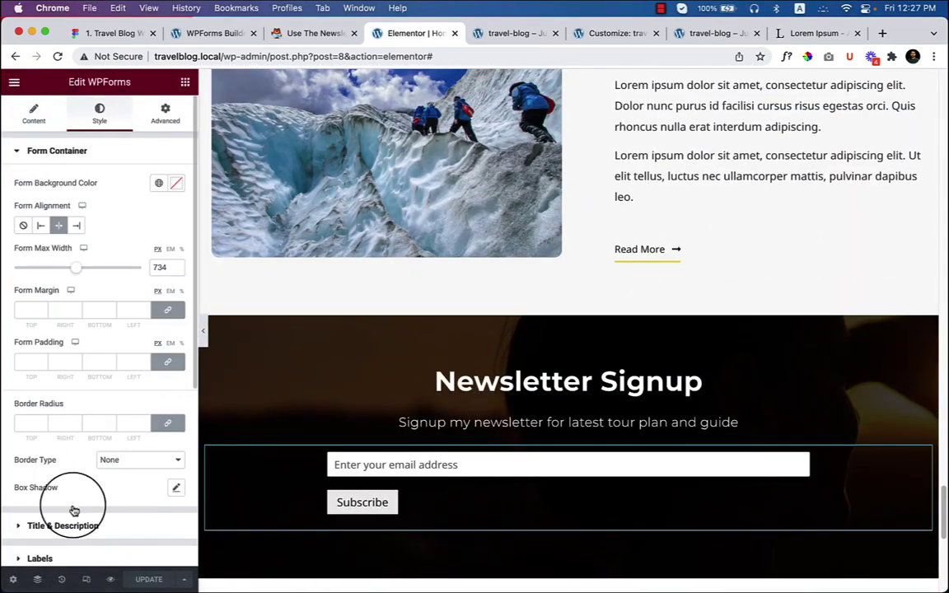
scroll(70, 487, "down", 4)
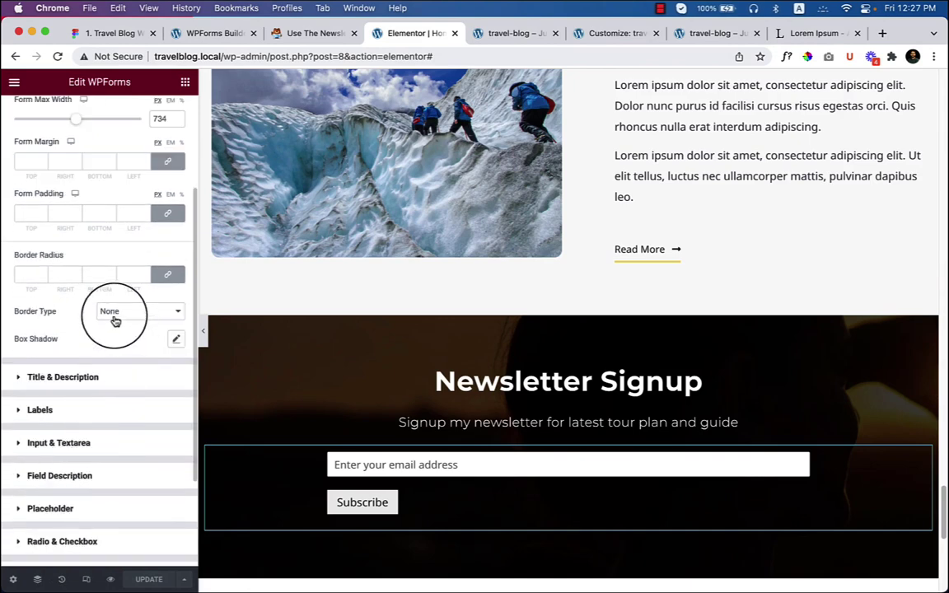
Compare the email placeholder text against the Figma design
left_click(108, 34)
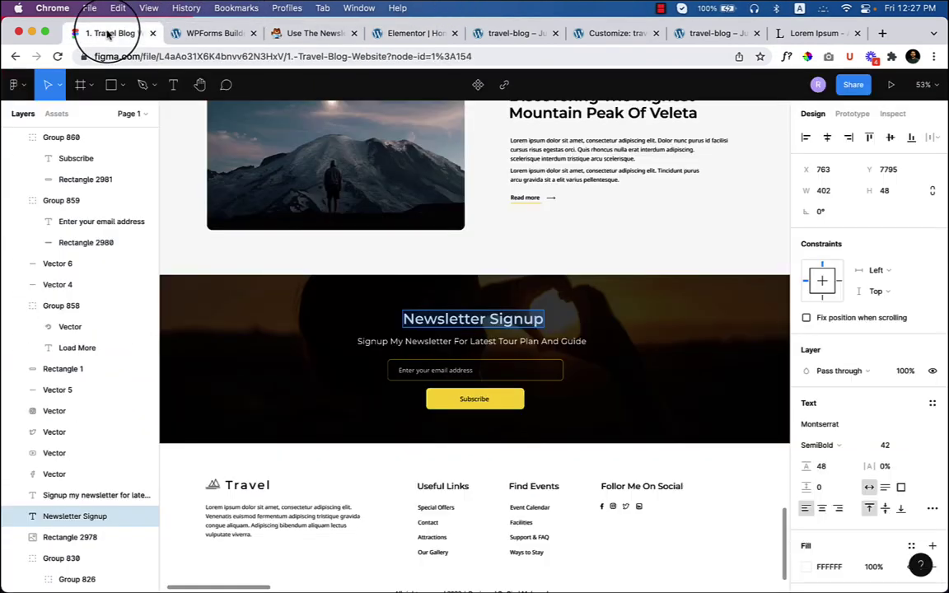
double_click(456, 375)
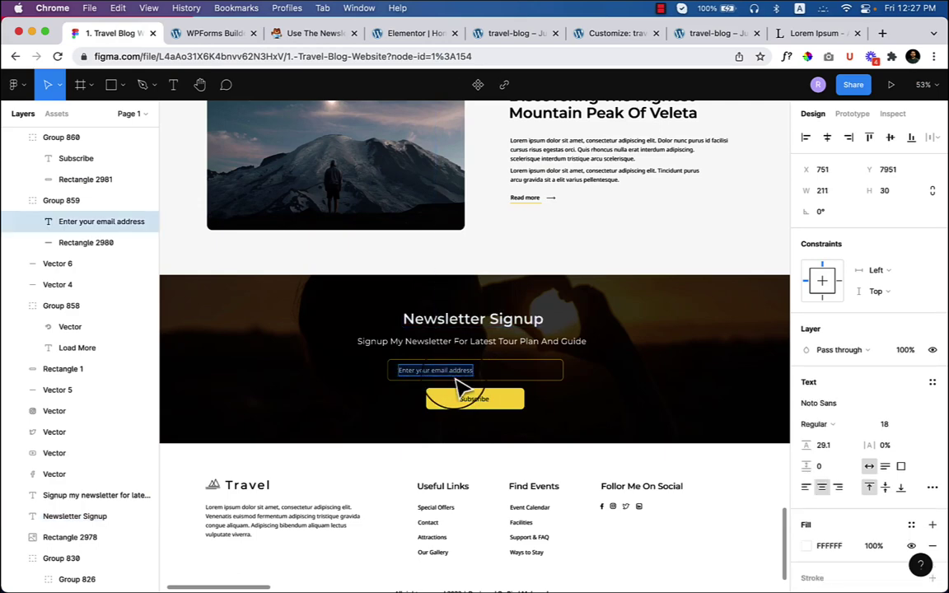
left_click(313, 33)
left_click(395, 31)
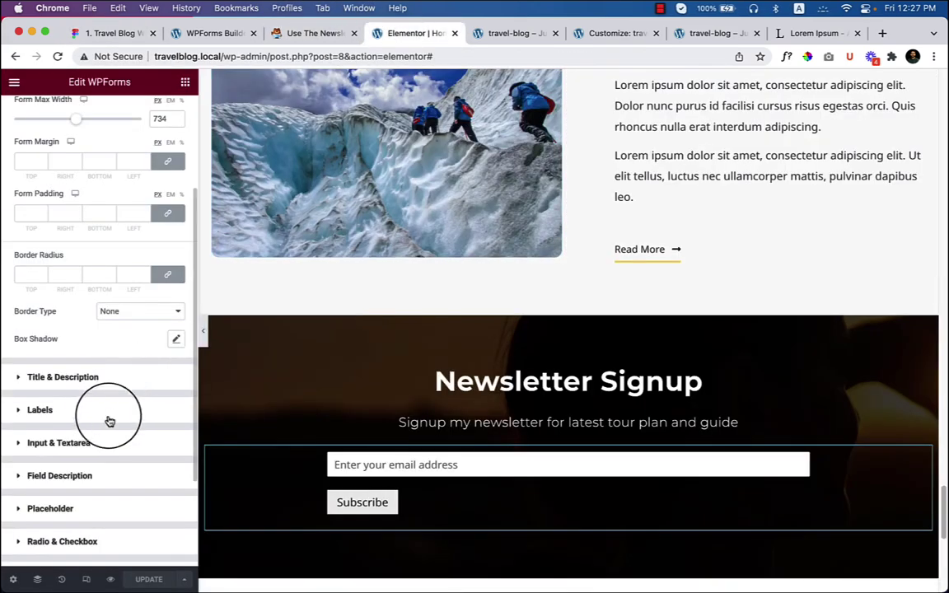
Make the email input background fully transparent (alpha 0)
left_click(74, 416)
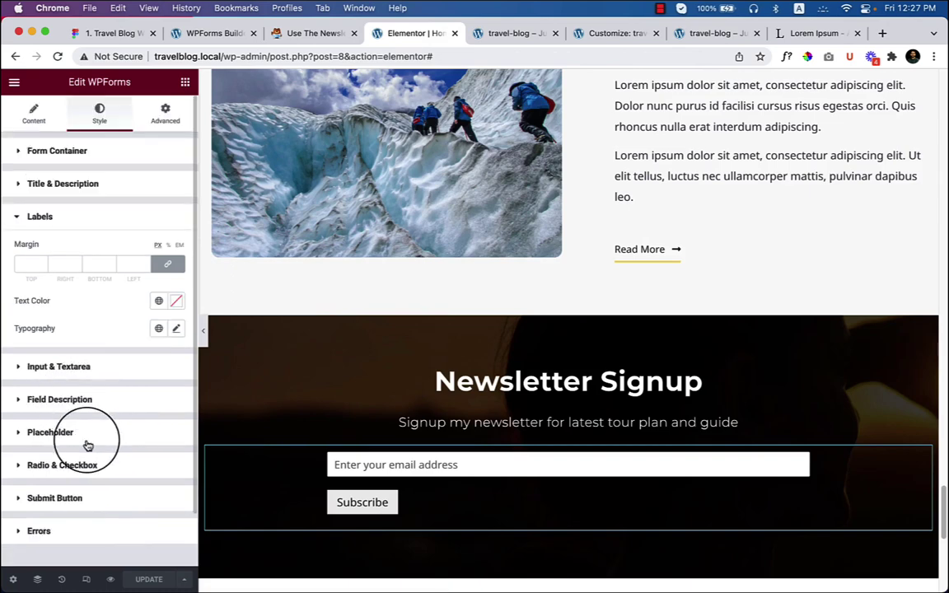
left_click(57, 400)
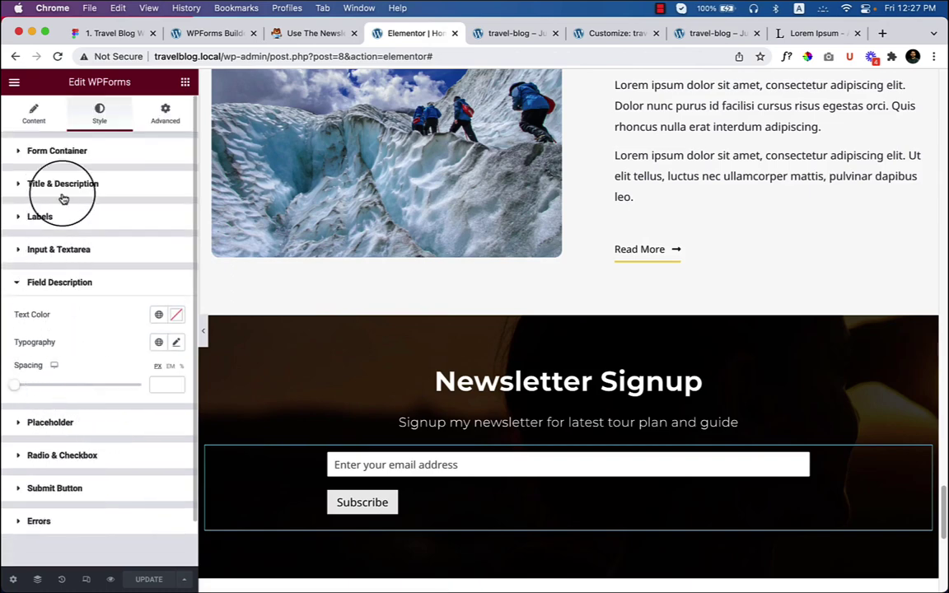
left_click(56, 249)
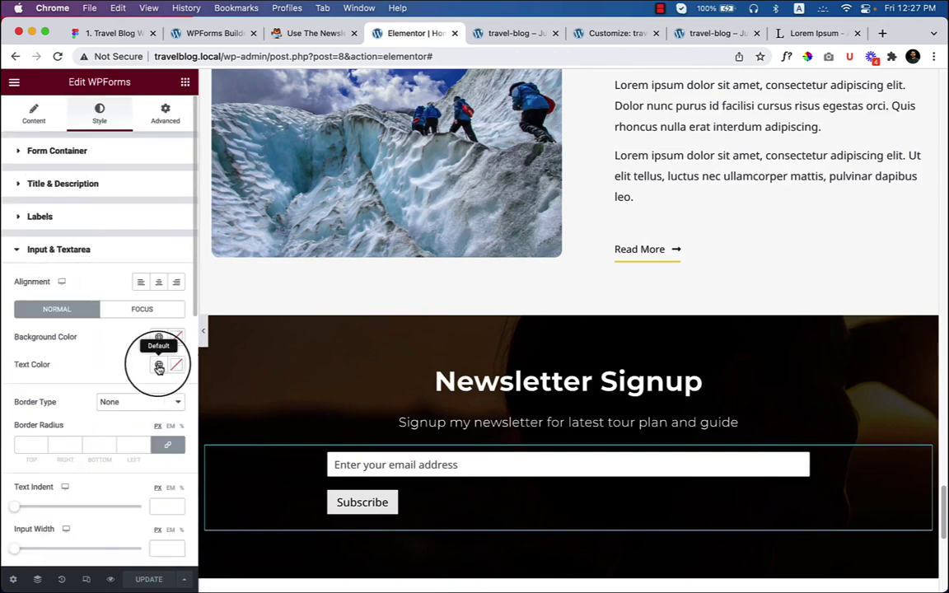
left_click(159, 338)
left_click(176, 337)
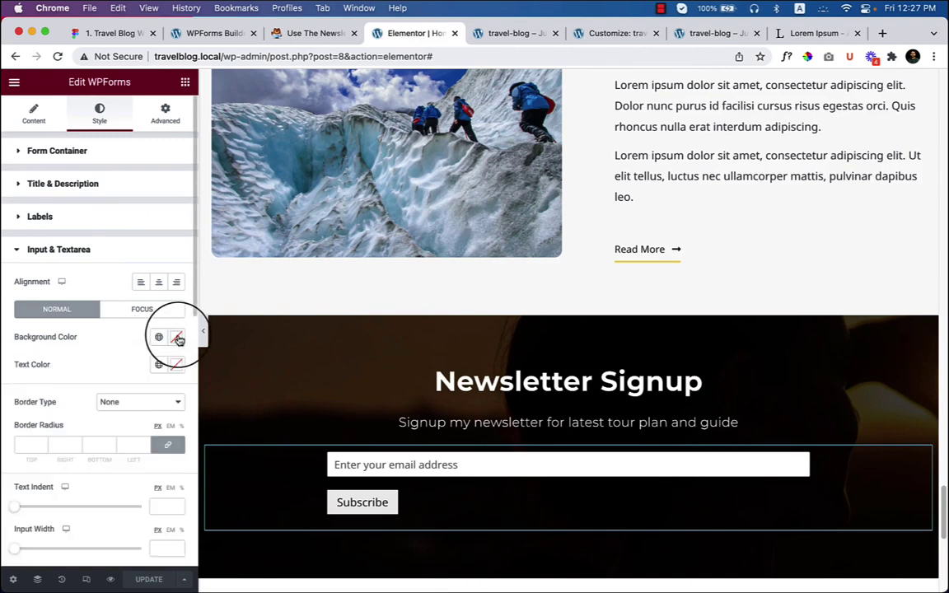
left_click_drag(98, 524, 10, 519)
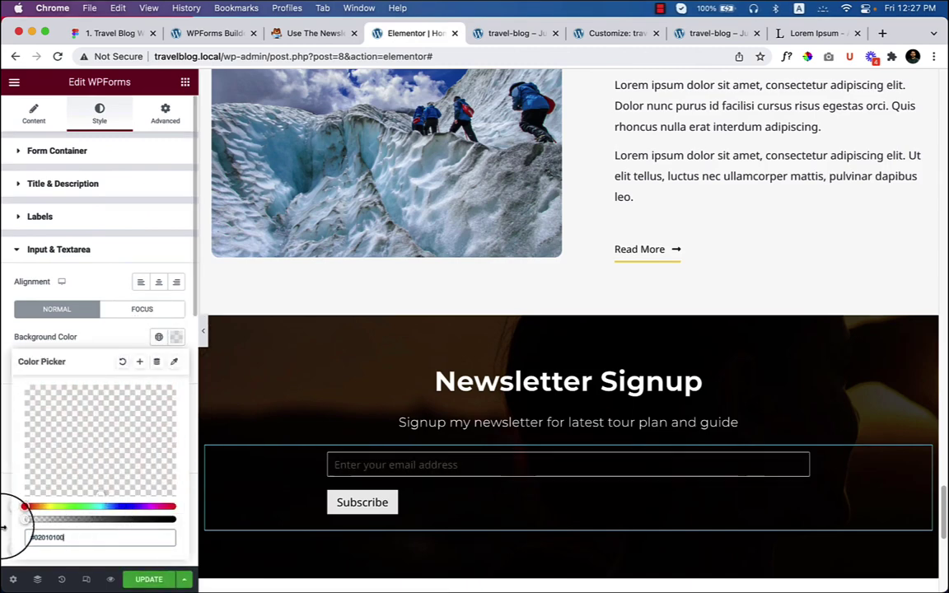
left_click(171, 338)
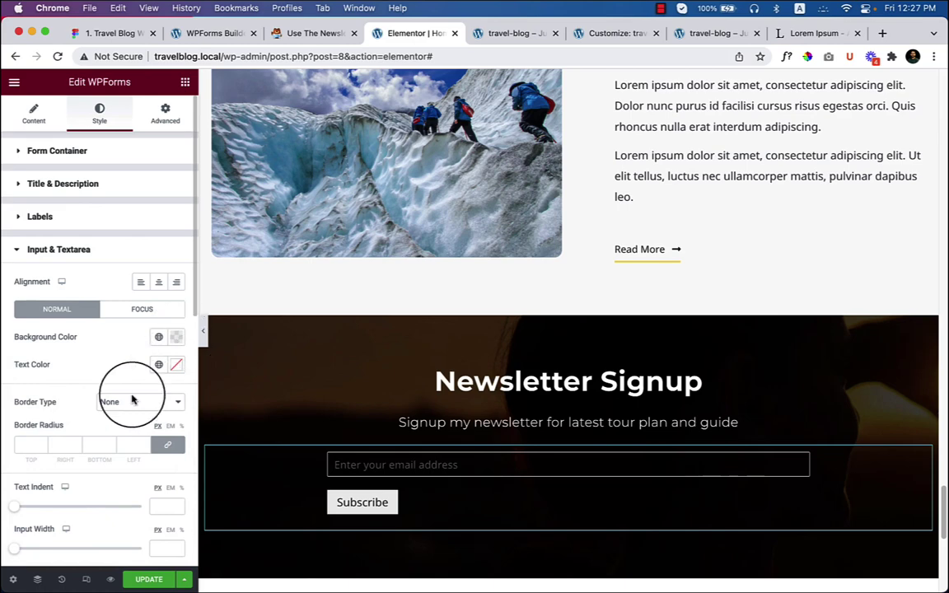
Give the email field 10 px rounded corners and a solid Theme Color 1 yellow border
left_click(27, 446)
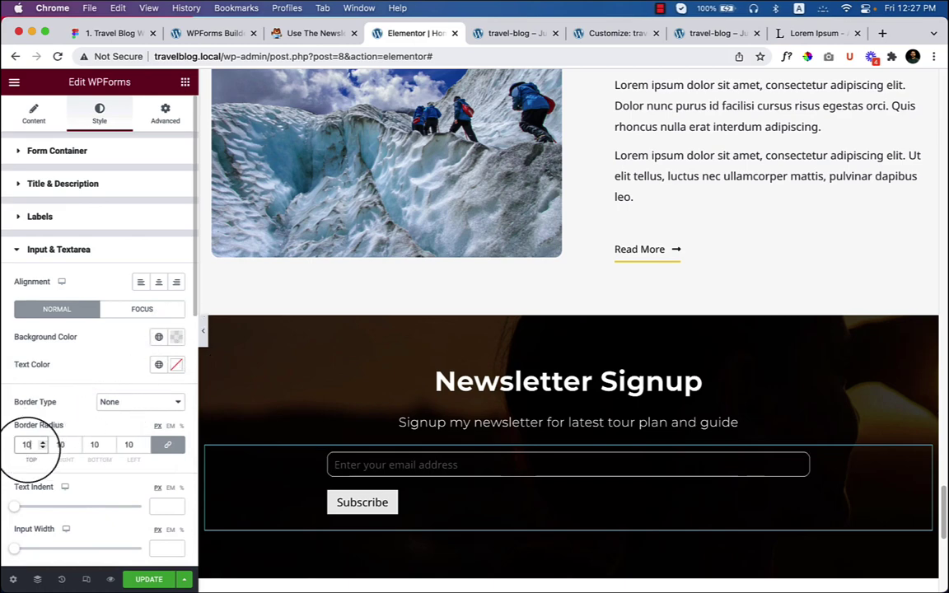
left_click(132, 402)
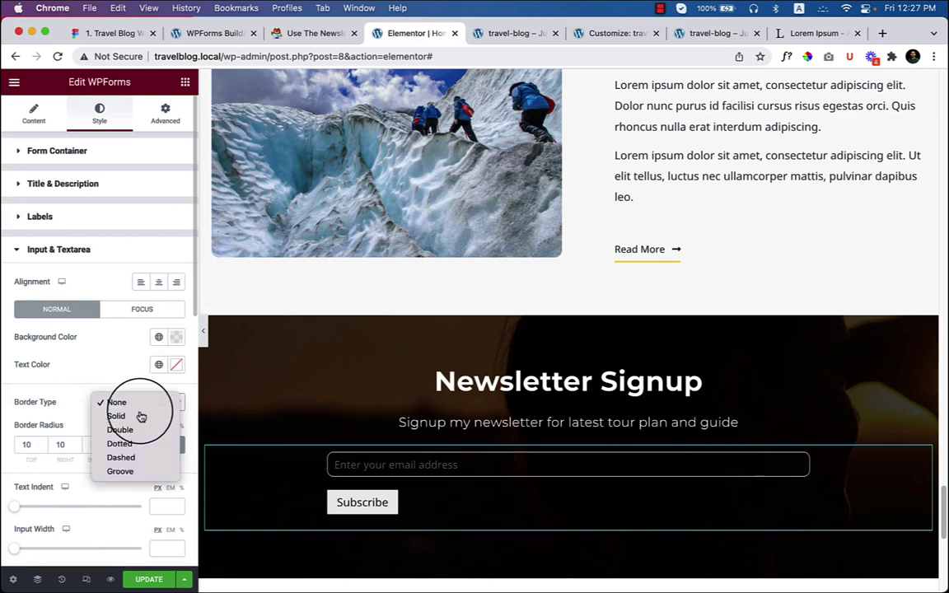
left_click(140, 416)
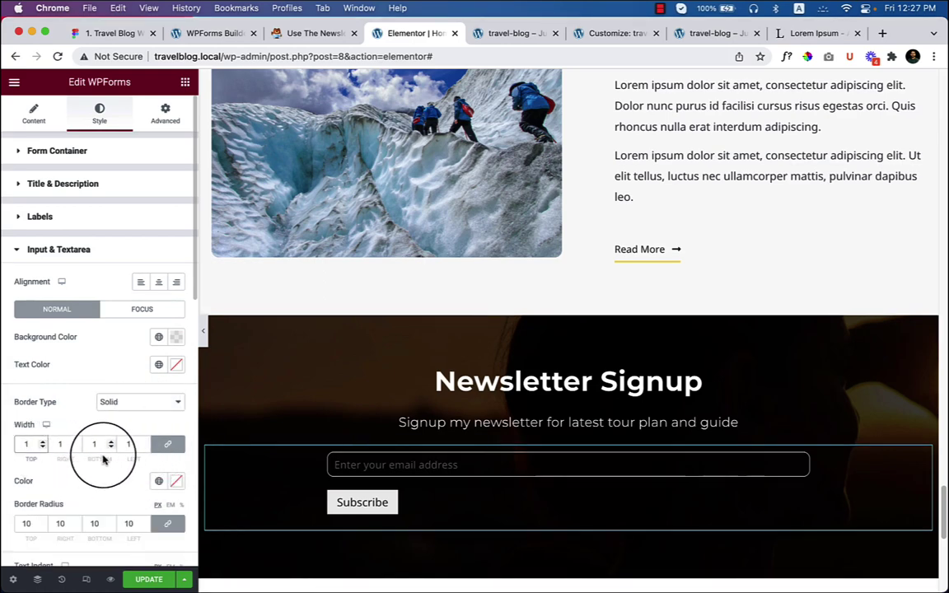
scroll(142, 439, "down", 1)
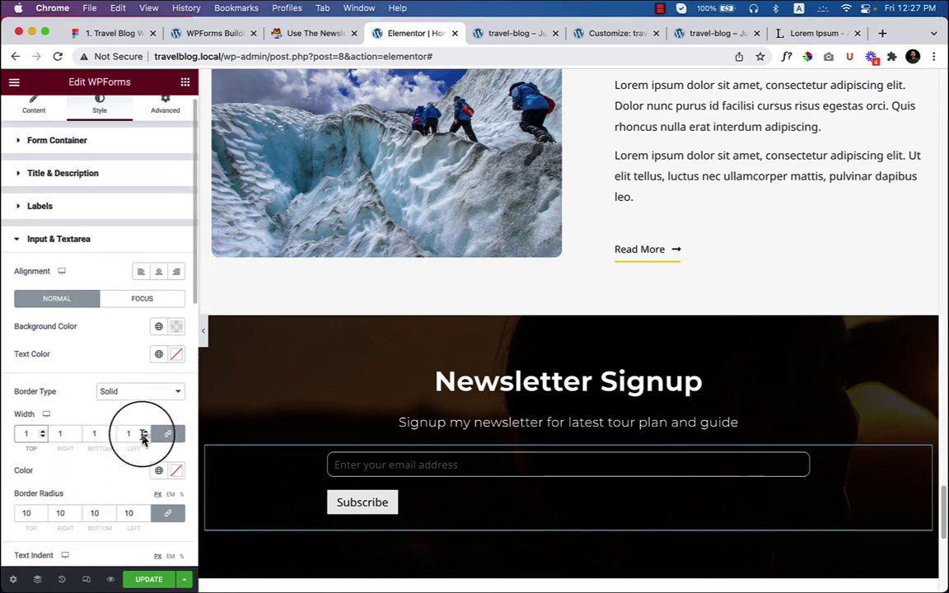
left_click(158, 470)
left_click(110, 412)
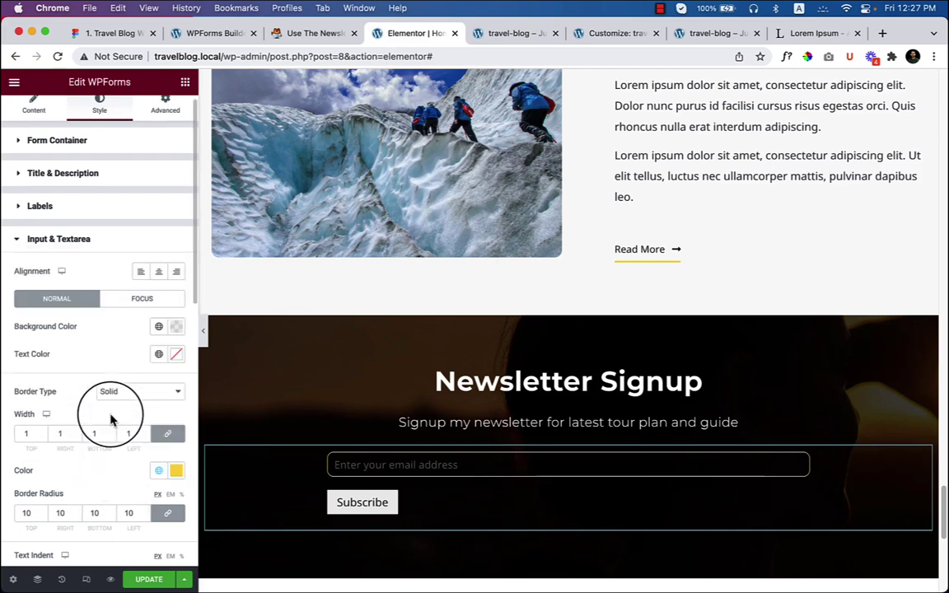
Set the email field padding to 25 px
scroll(100, 494, "down", 5)
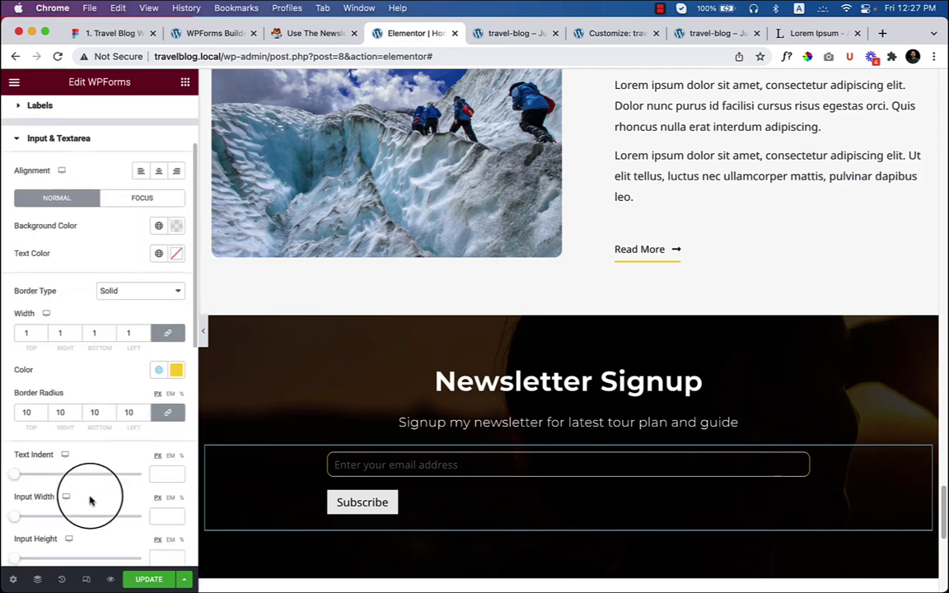
scroll(65, 496, "down", 6)
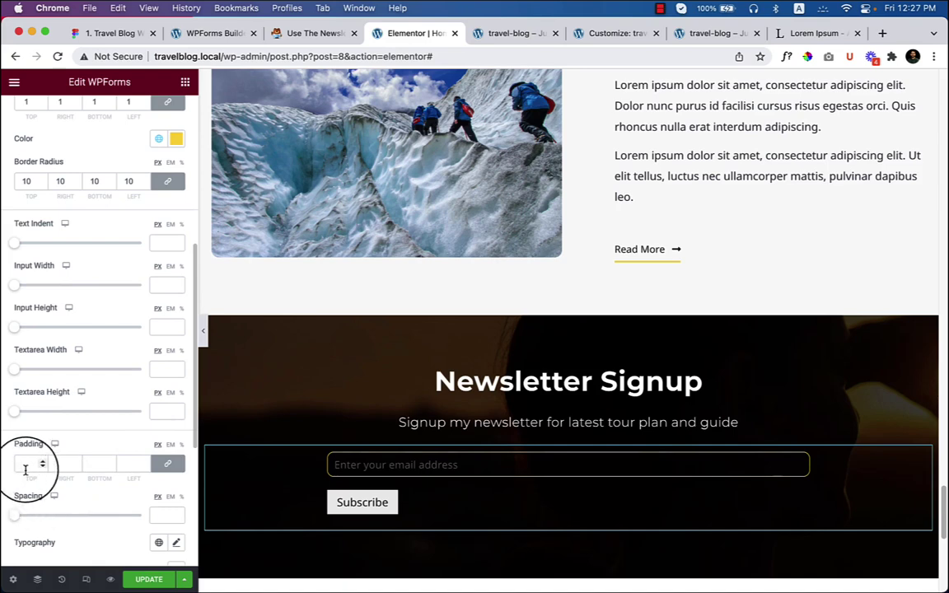
left_click(167, 464)
left_click(21, 465)
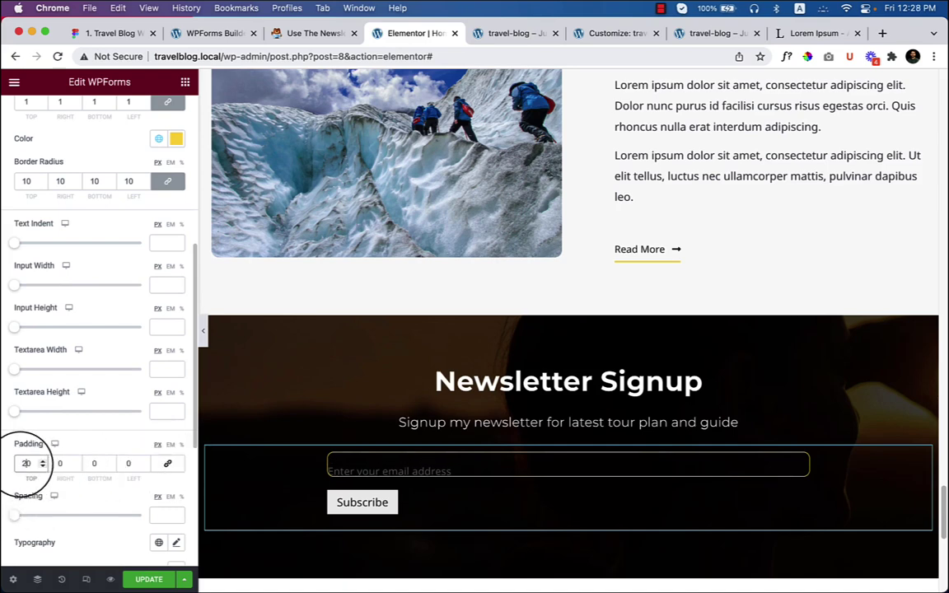
type("2")
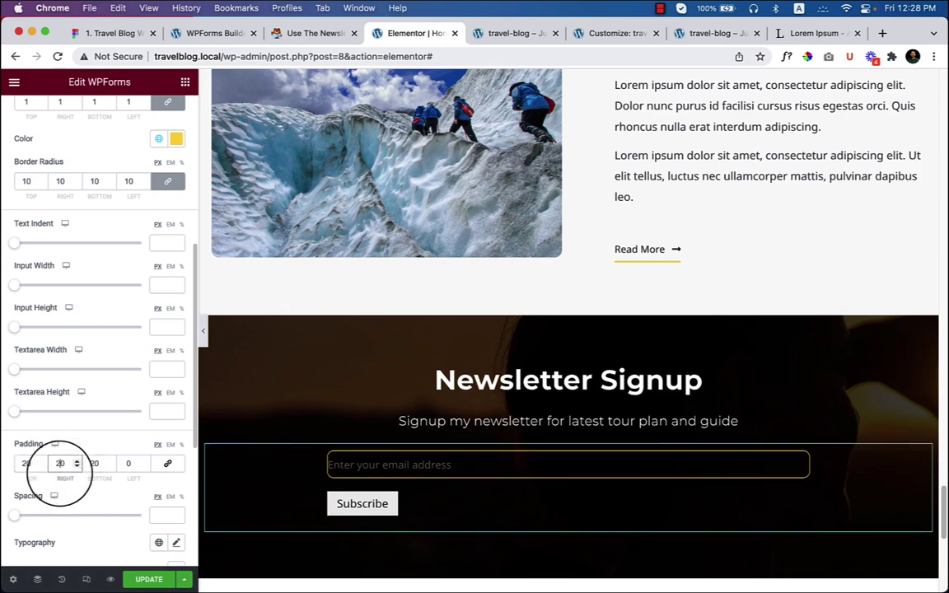
double_click(127, 464)
type("20")
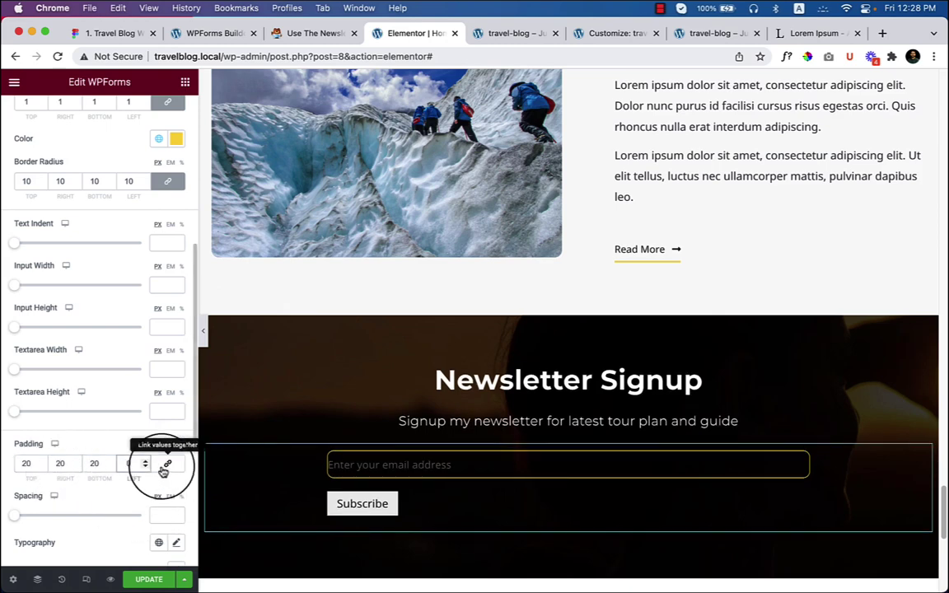
left_click(18, 465)
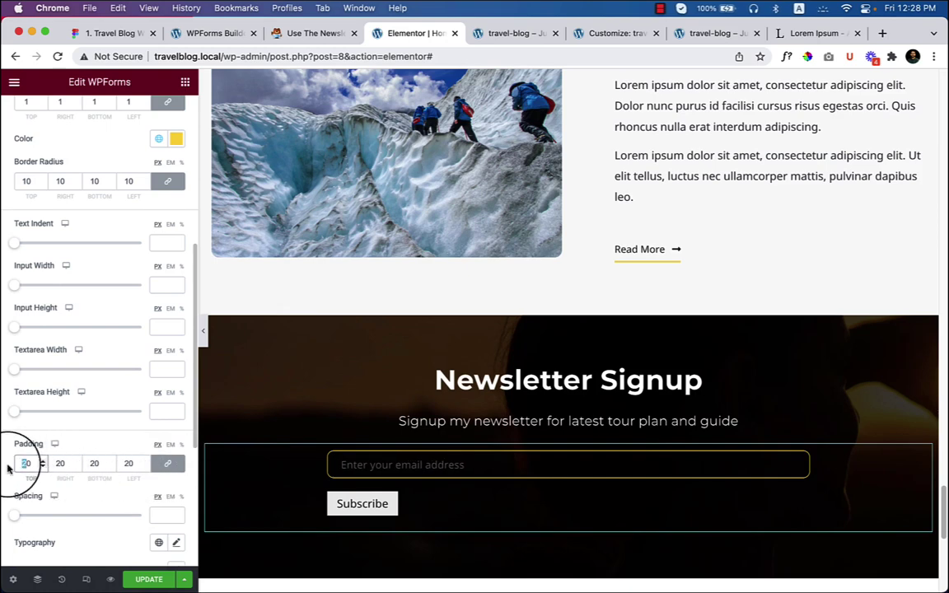
type("3")
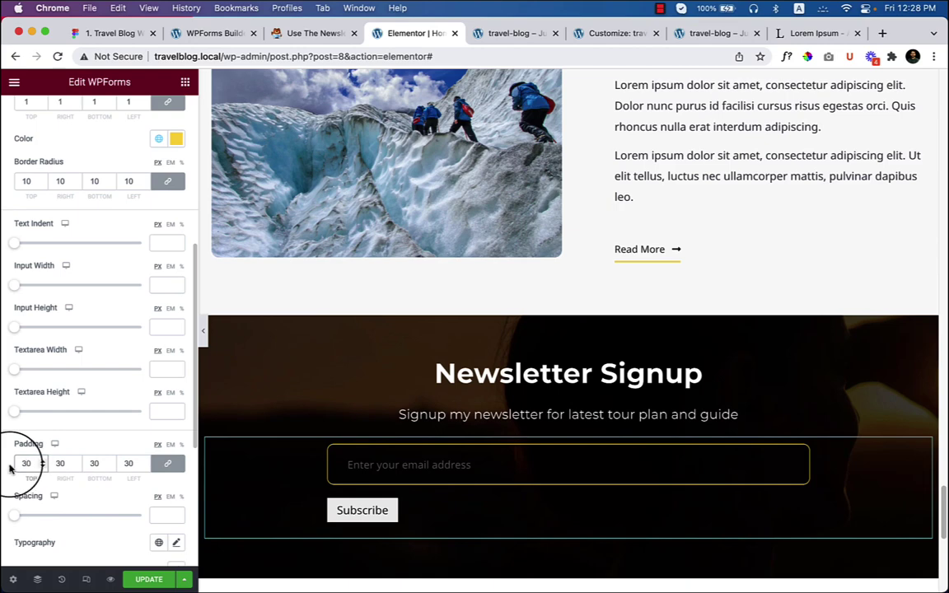
key("Down")
key("Down")
key("Down")
key("Down")
key("Down")
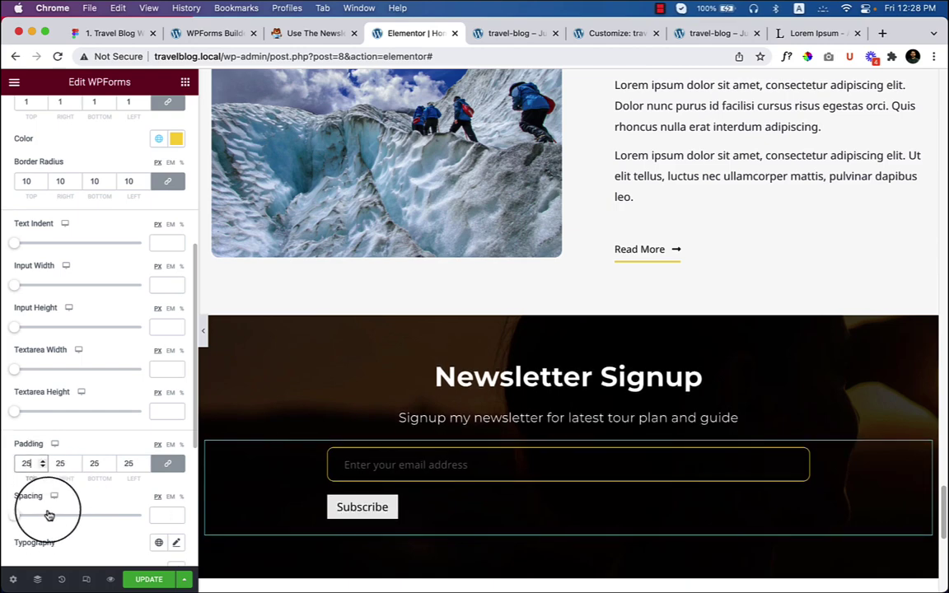
scroll(45, 495, "down", 5)
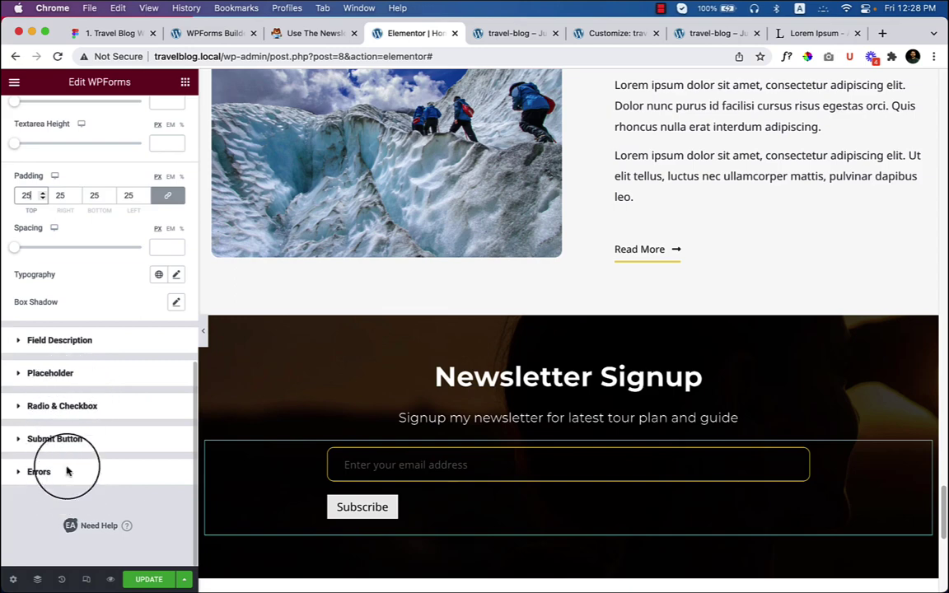
Set the Subscribe button background to yellow Theme Color 1
left_click(65, 441)
scroll(86, 441, "down", 2)
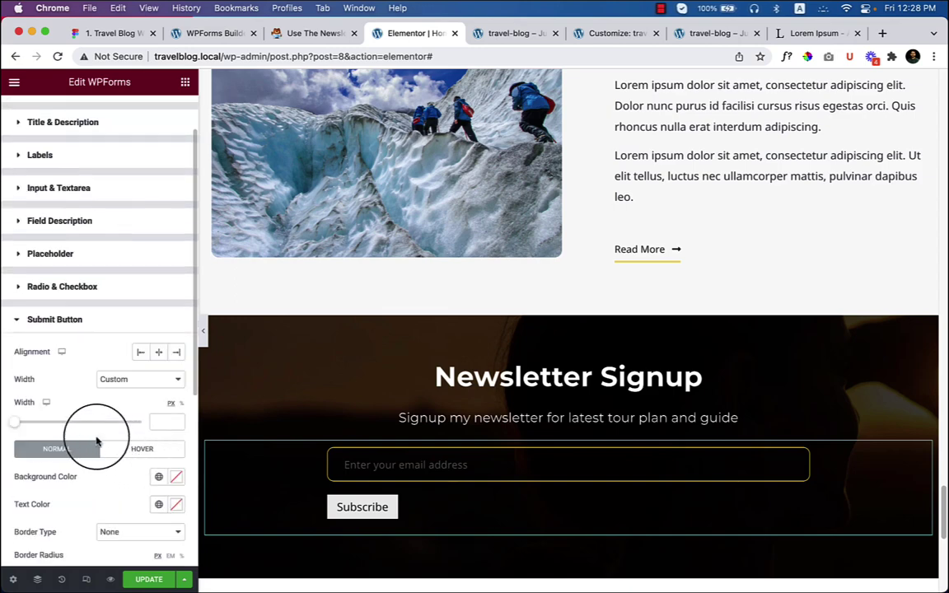
scroll(153, 476, "down", 2)
left_click(159, 420)
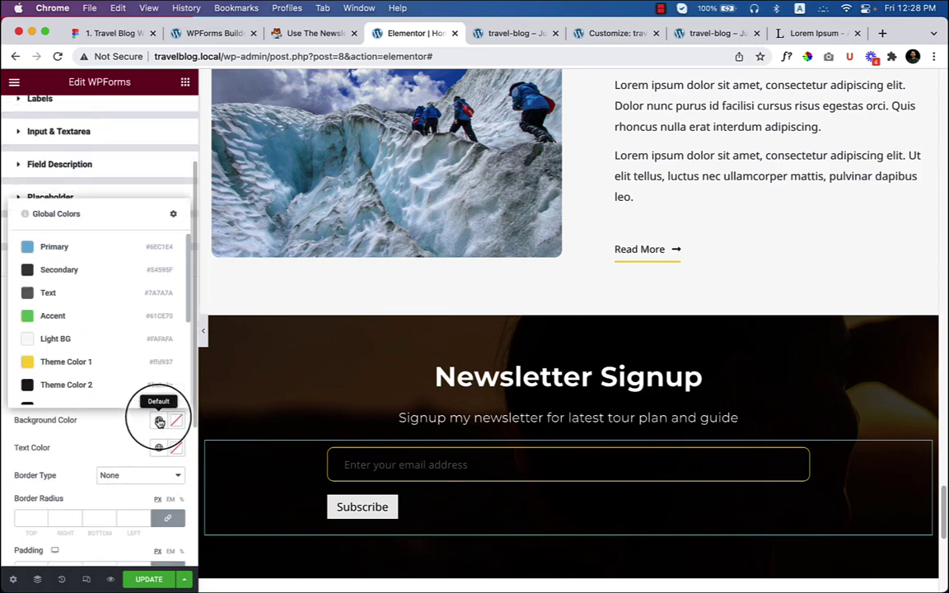
left_click(91, 364)
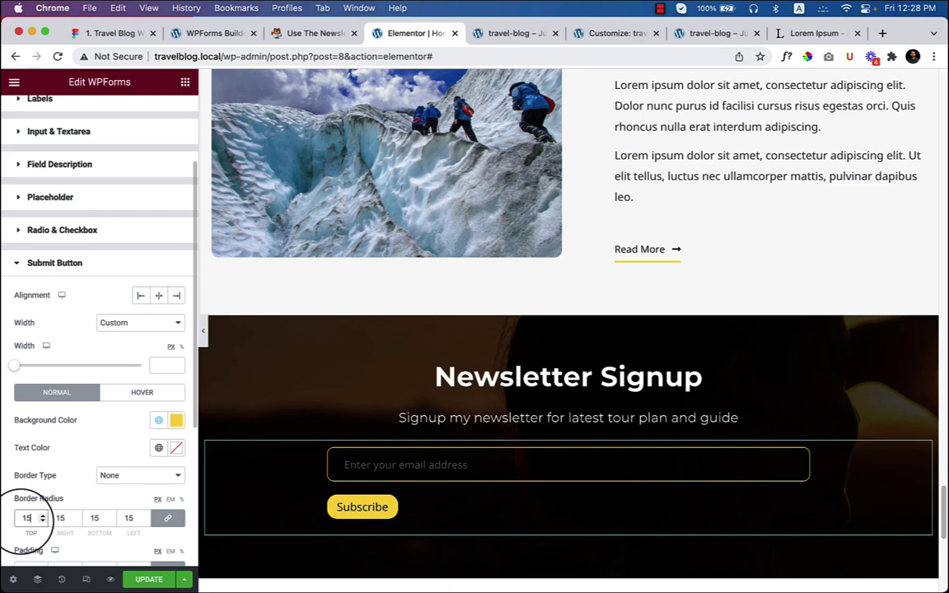
Set the button padding to 25 px top and bottom, 30 px at the sides
scroll(78, 504, "down", 5)
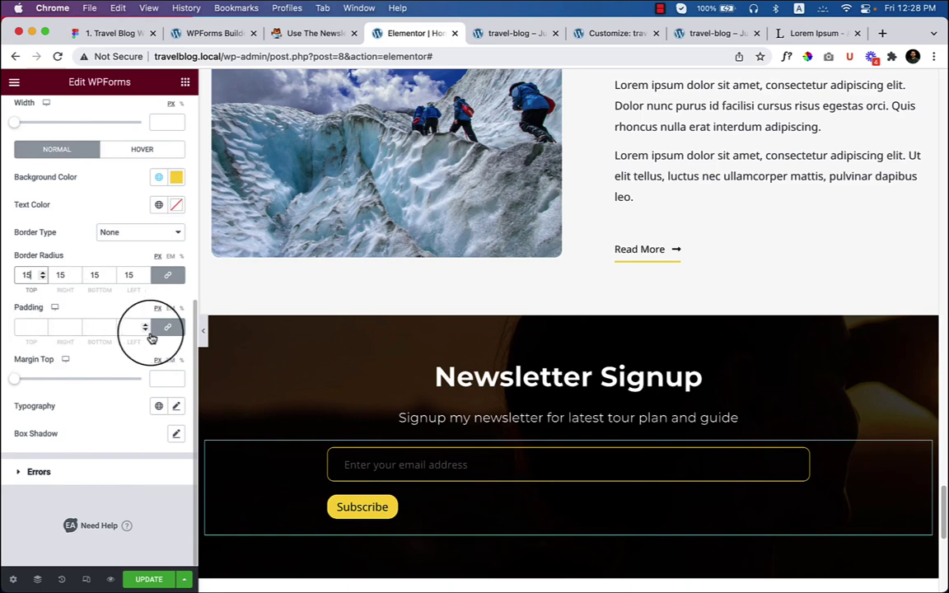
left_click(165, 327)
double_click(23, 328)
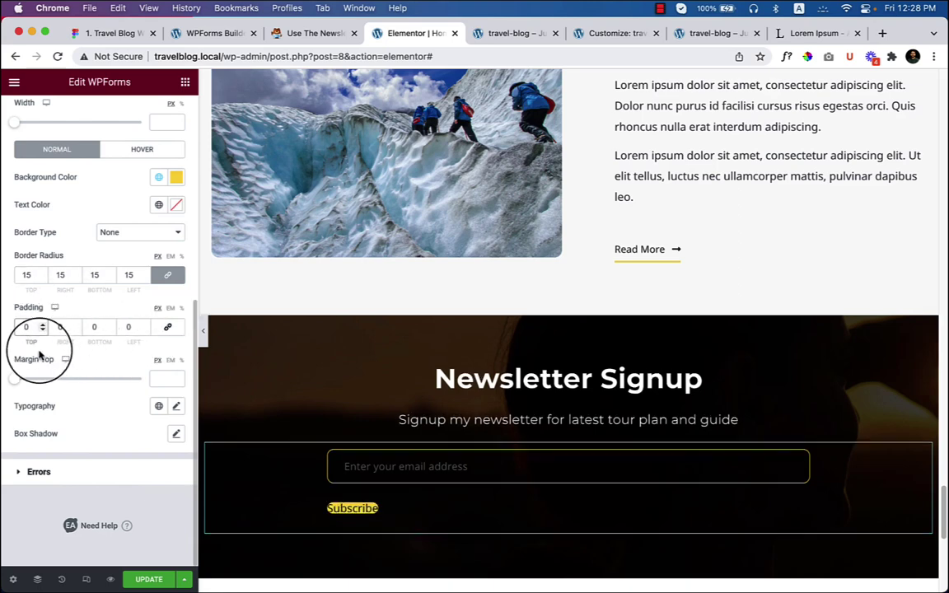
type("30")
left_click(167, 327)
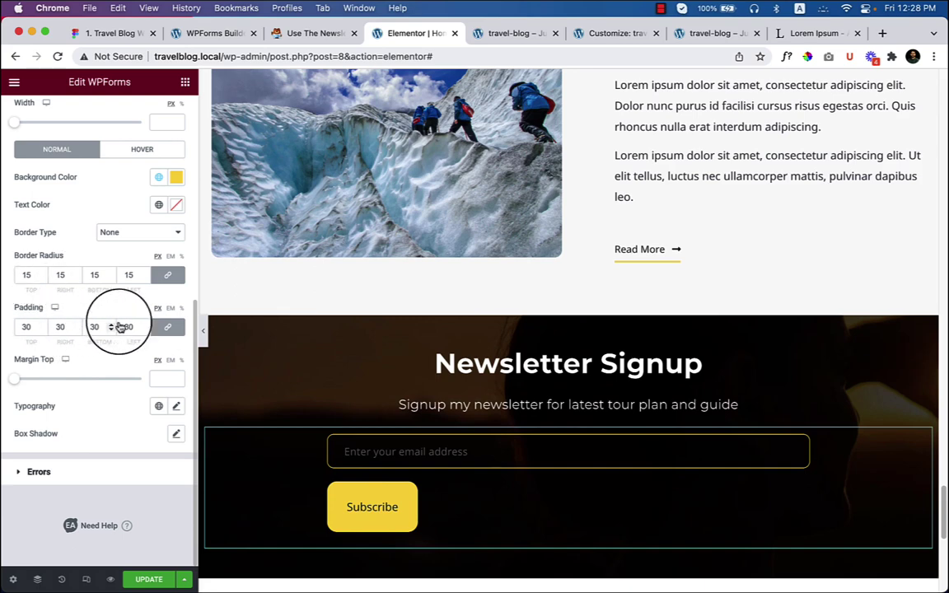
left_click(166, 329)
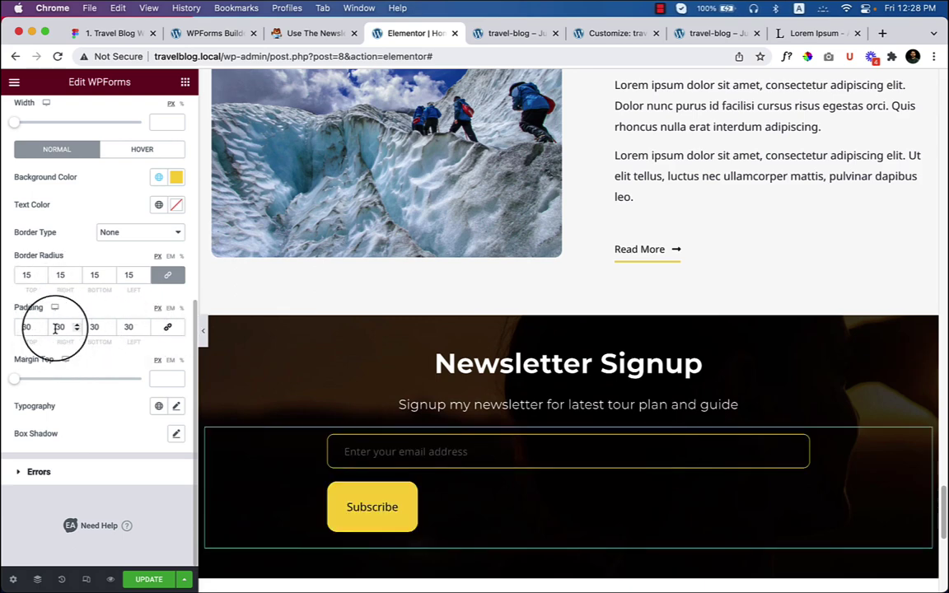
double_click(25, 327)
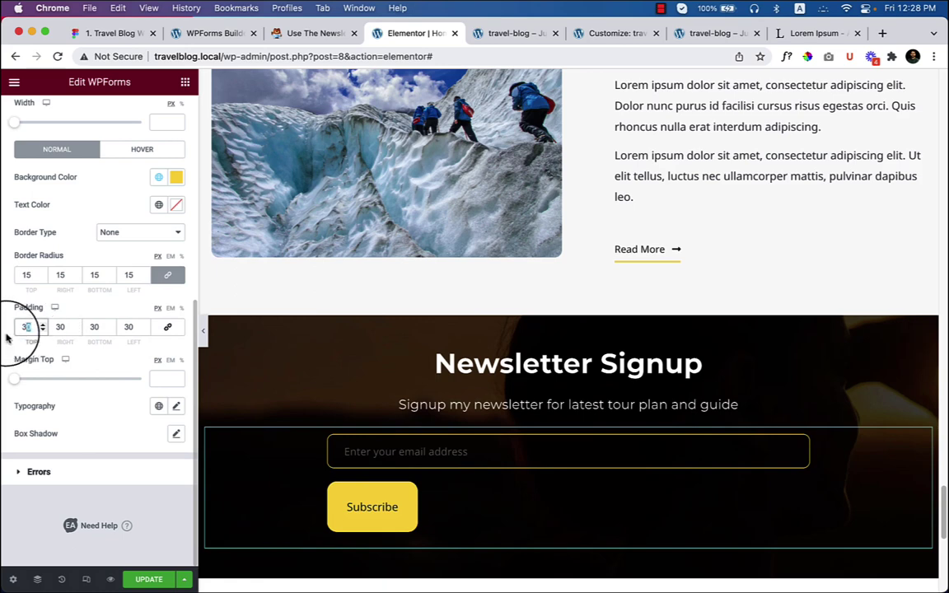
key("Down")
key("Down")
key("Down")
key("Down")
key("Down")
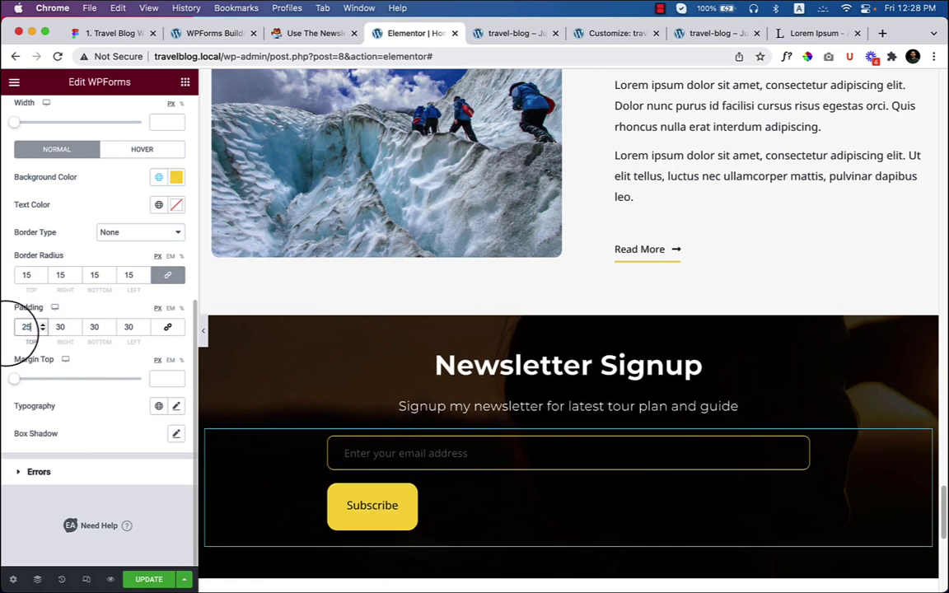
key("Down")
key("Down")
key("Down")
key("Down")
key("Down")
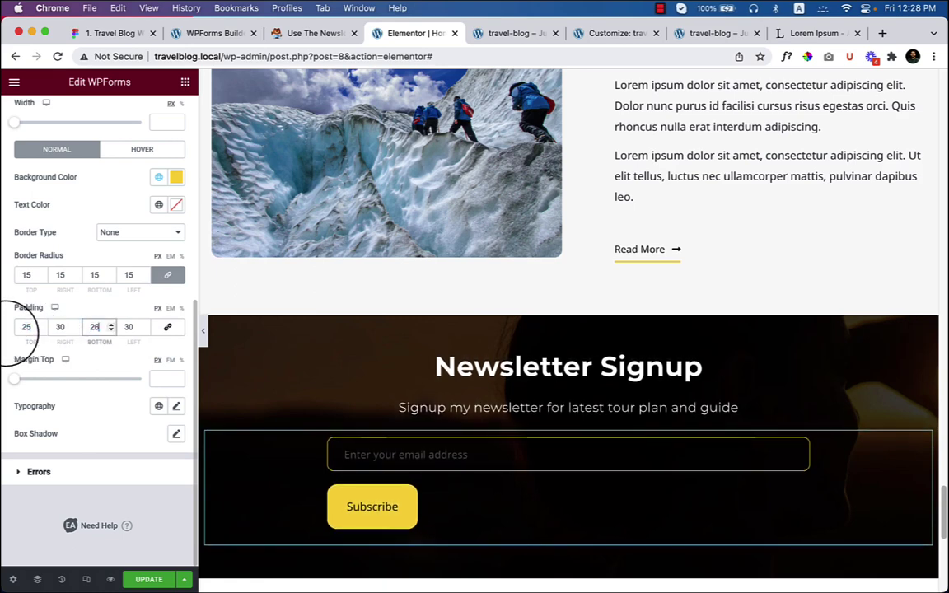
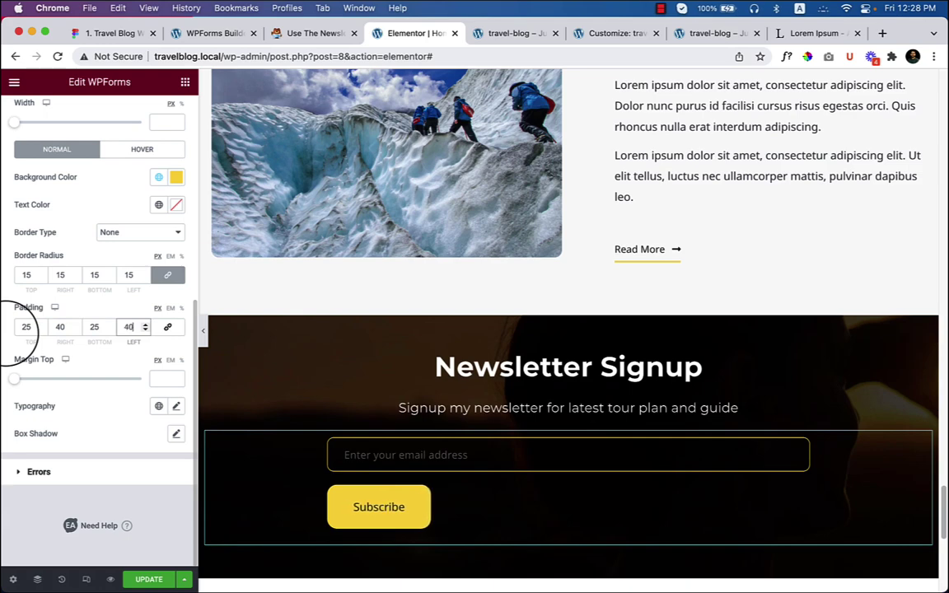
Lower the Subscribe button's top and bottom padding from 25 to 16 px, keeping left and right at 40
left_click(28, 327)
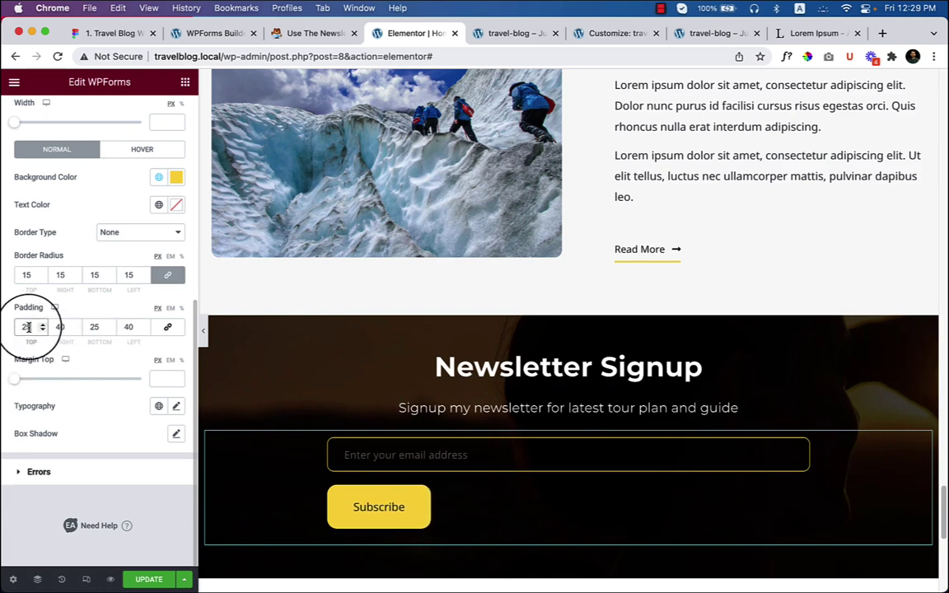
key("Down")
key("Down")
key("Down")
key("Down")
key("Down")
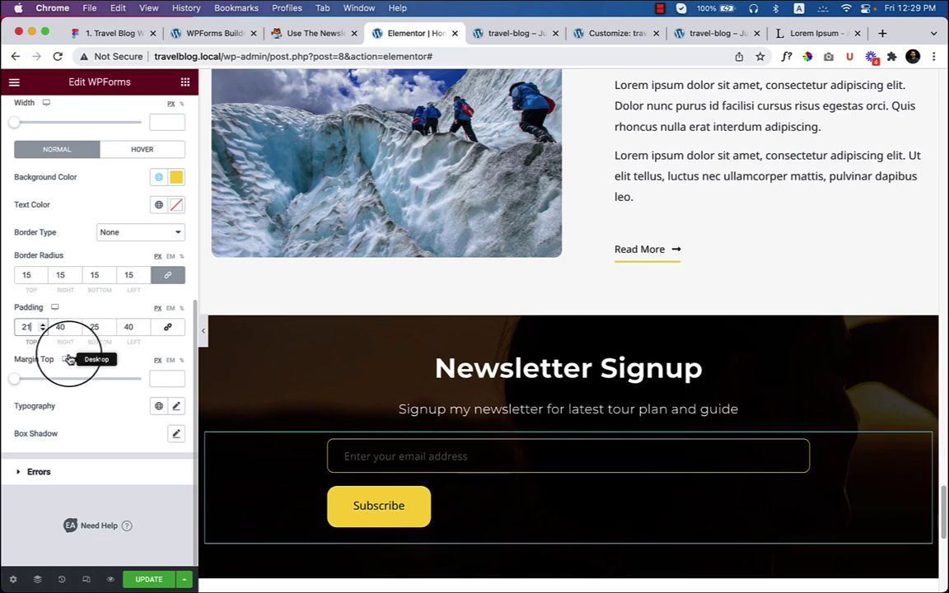
left_click(97, 328)
key("Down")
key("Down")
key("Down")
key("Down")
key("Down")
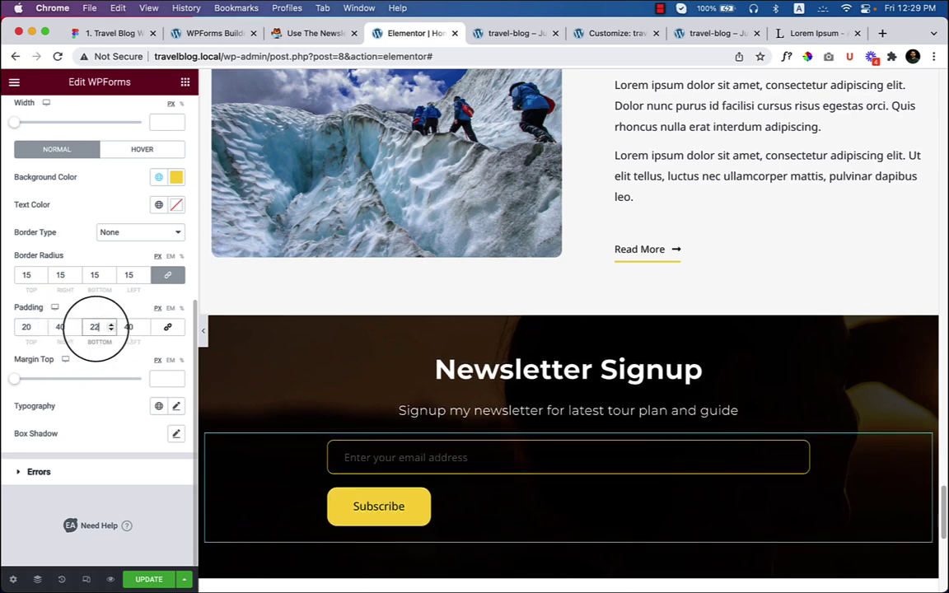
key("Down")
key("Down")
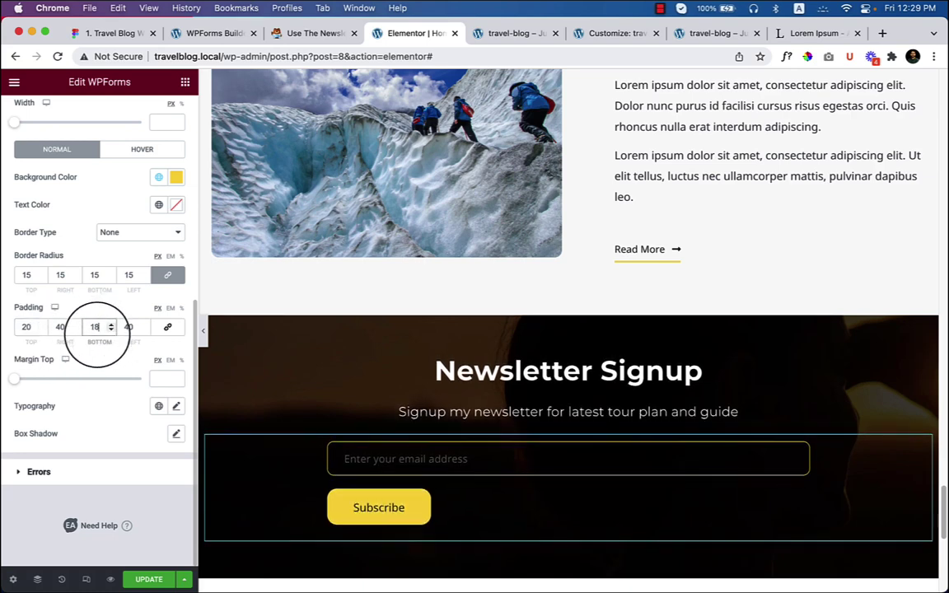
left_click(31, 327)
key("Down")
key("Down")
key("Down")
key("Down")
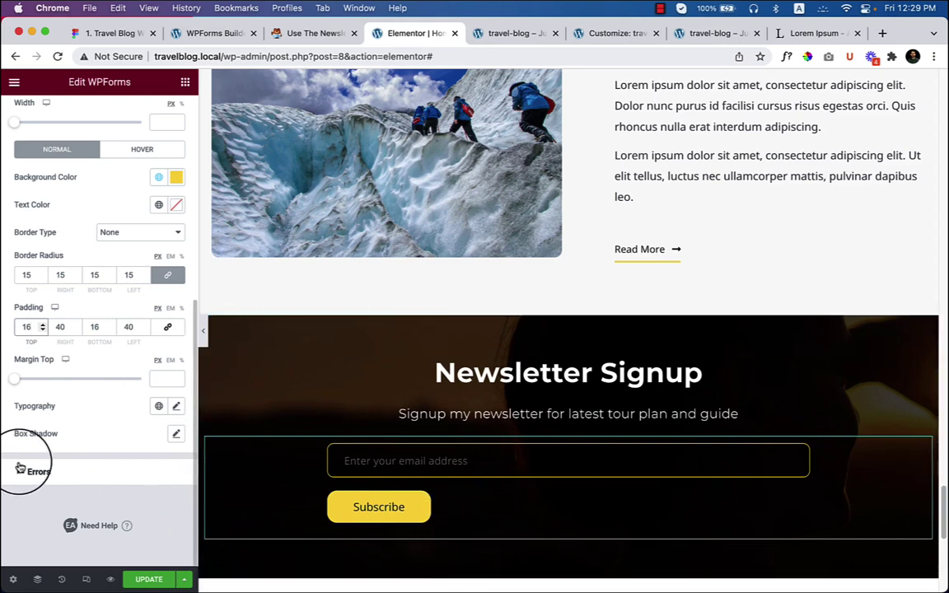
scroll(24, 445, "up", 2)
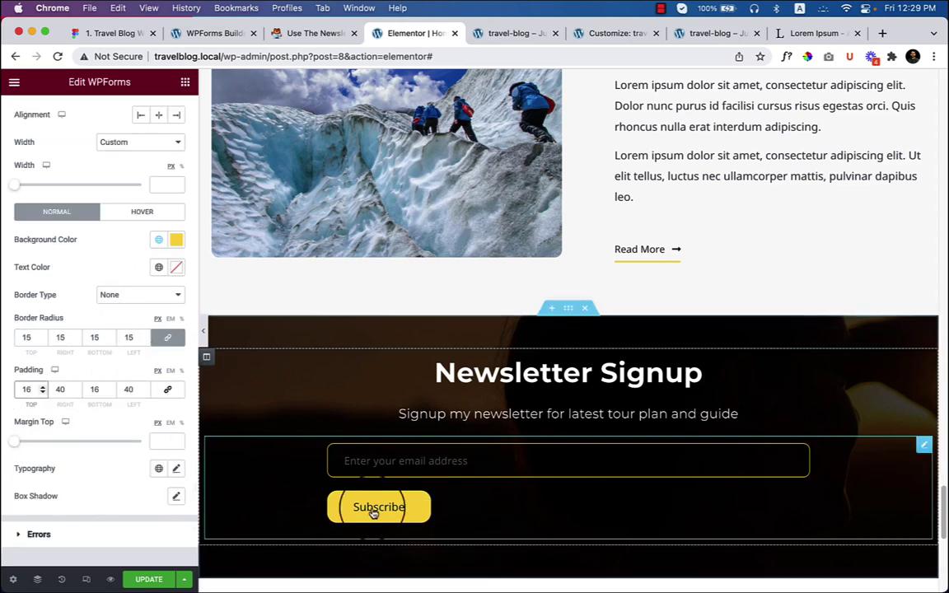
left_click(153, 211)
scroll(156, 239, "up", 4)
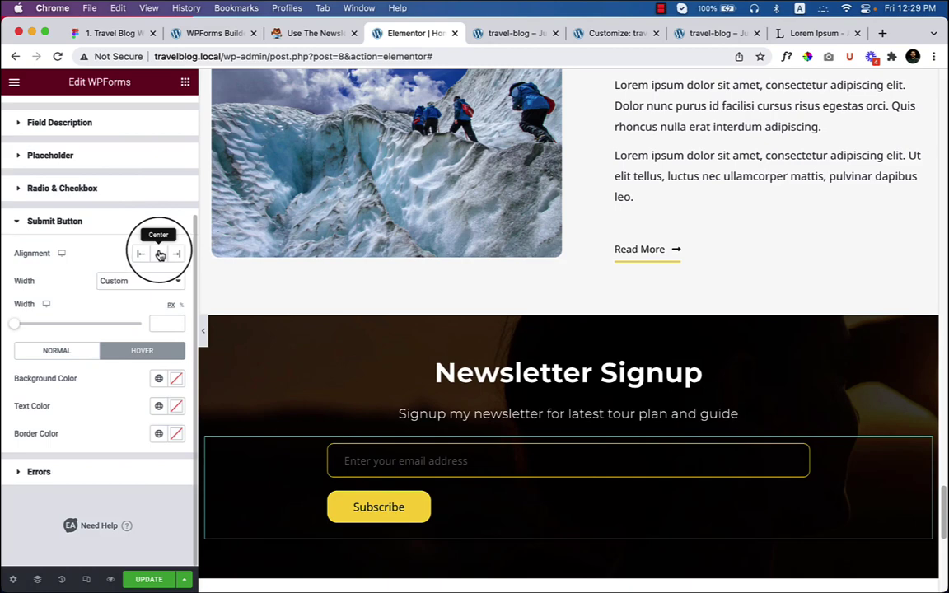
left_click(80, 223)
Set the Subscribe button's hover background to the global white Theme Color 6
left_click(46, 382)
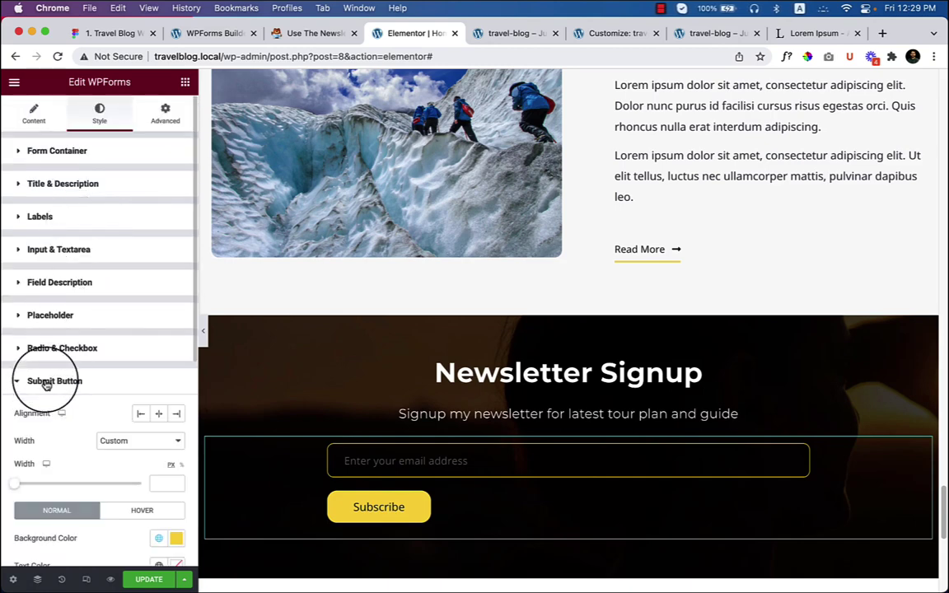
scroll(99, 439, "down", 8)
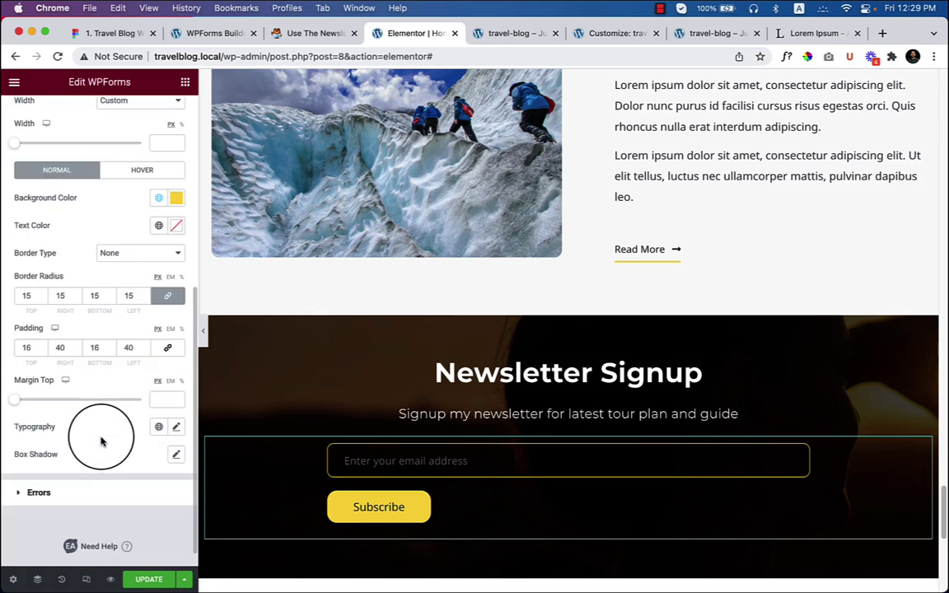
left_click(129, 171)
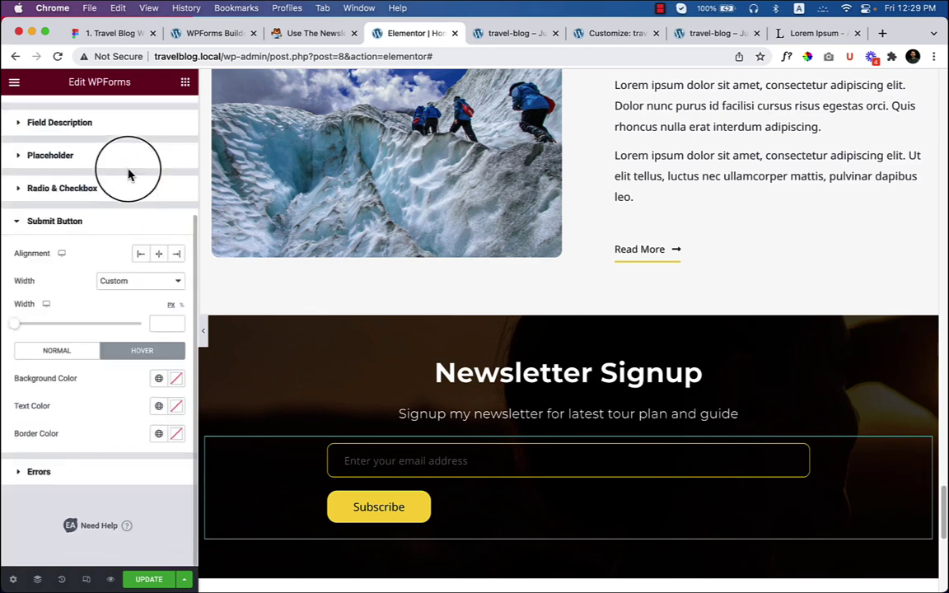
left_click(153, 378)
scroll(91, 326, "down", 3)
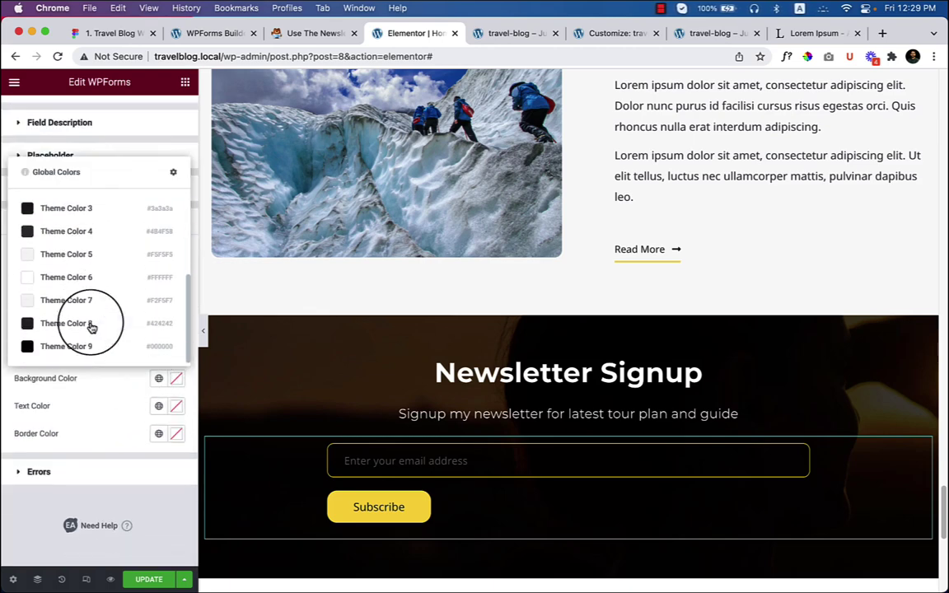
left_click(91, 278)
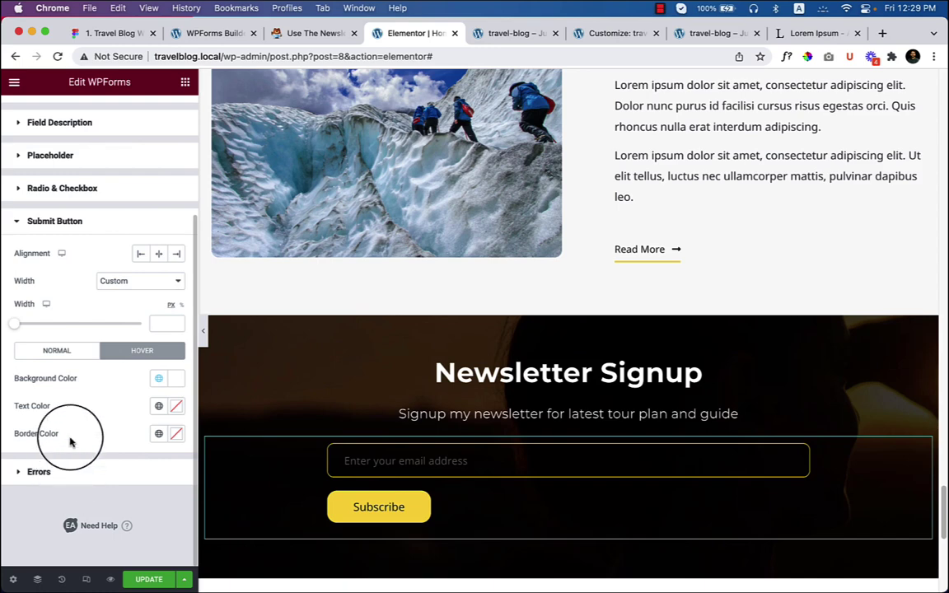
Keep the form centred and set the Subscribe button's width to Full Width
scroll(38, 317, "up", 5)
left_click(33, 151)
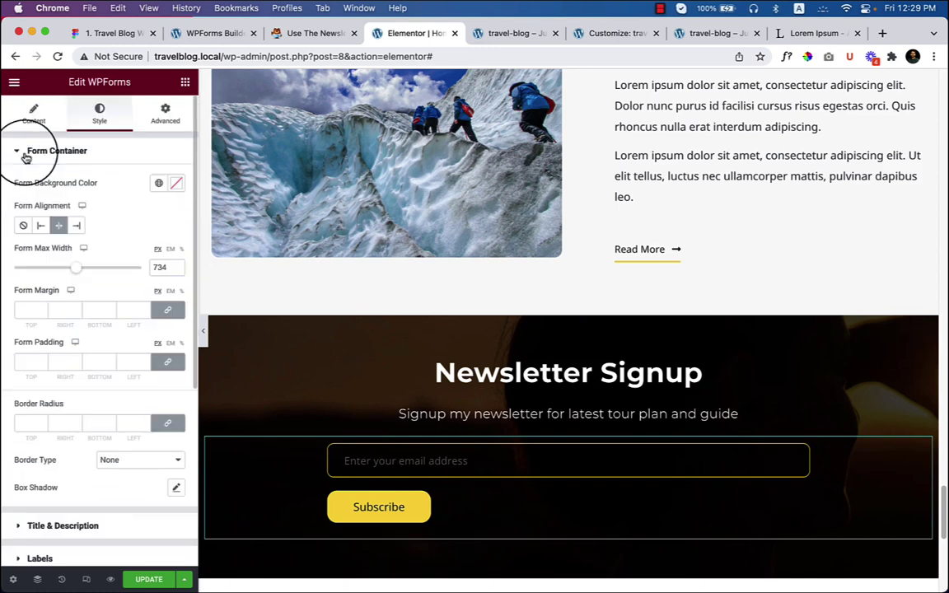
left_click(41, 229)
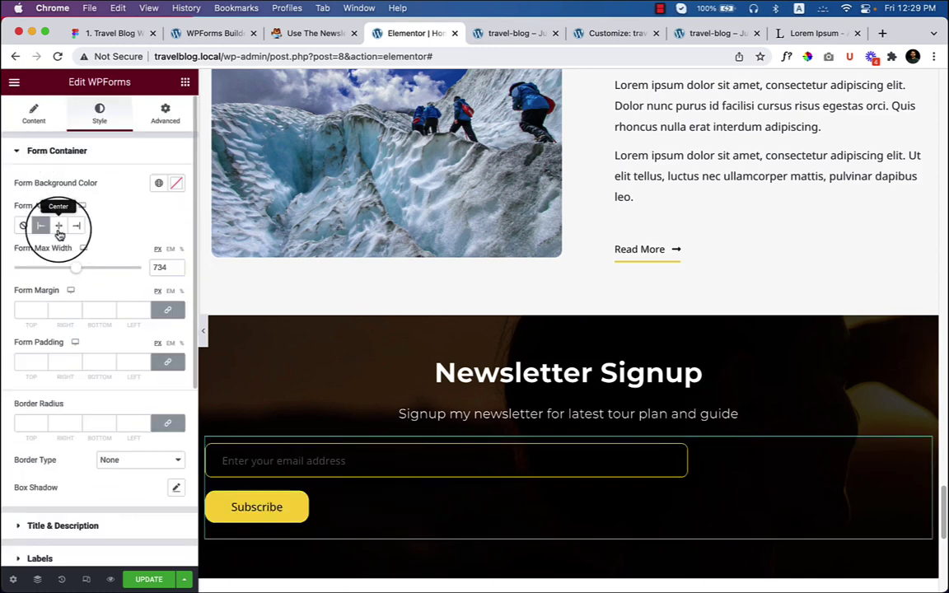
left_click(58, 226)
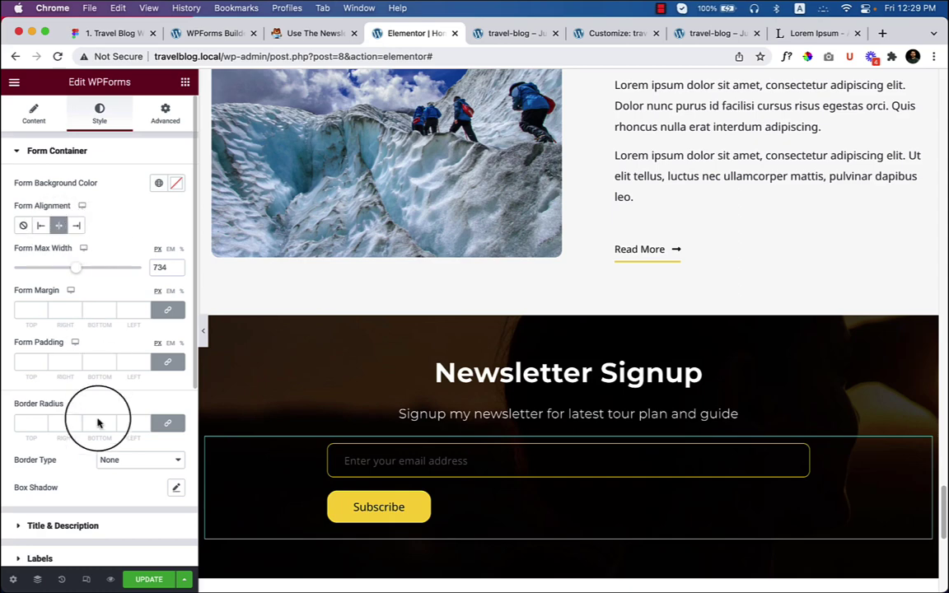
scroll(91, 437, "down", 5)
left_click(57, 445)
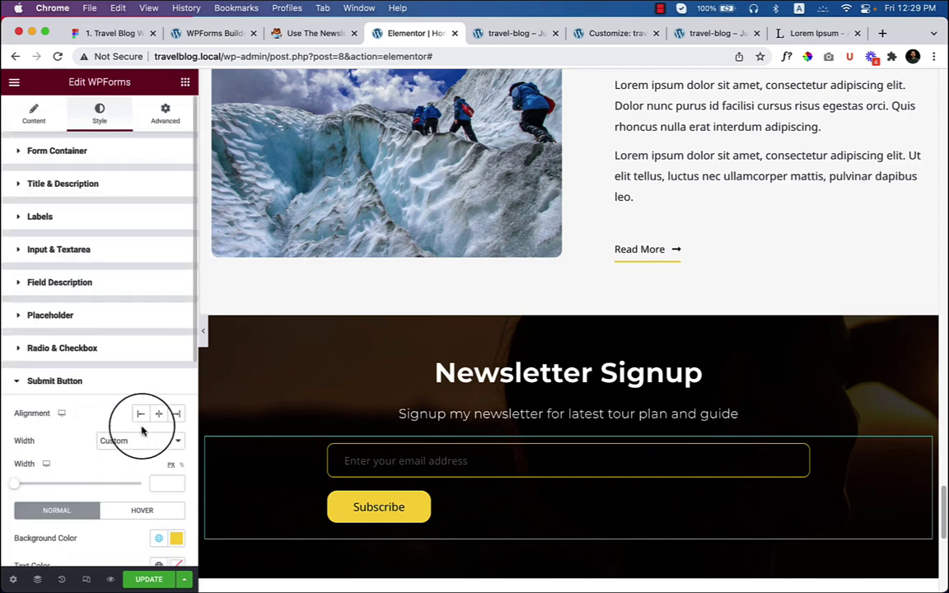
left_click(164, 419)
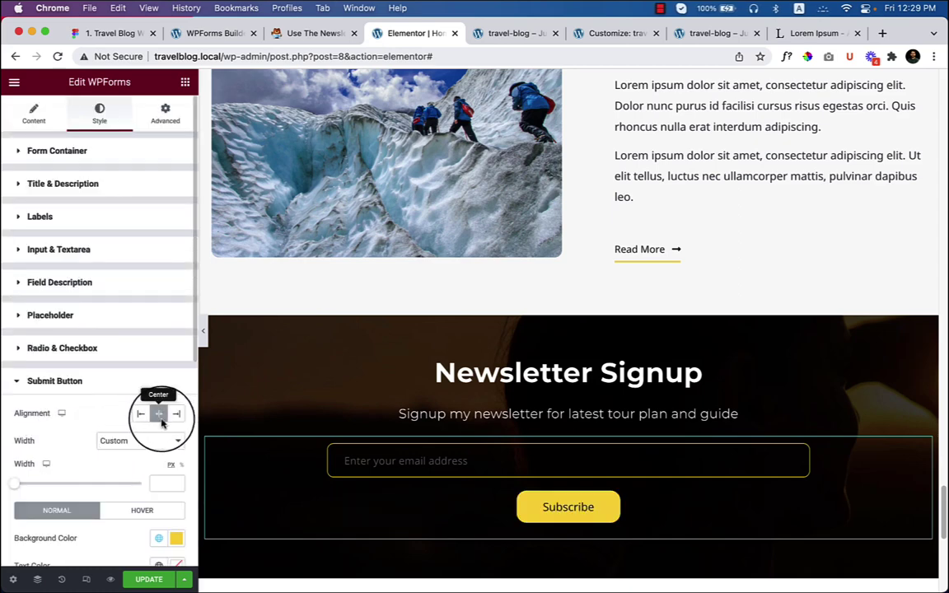
left_click(129, 442)
left_click(128, 427)
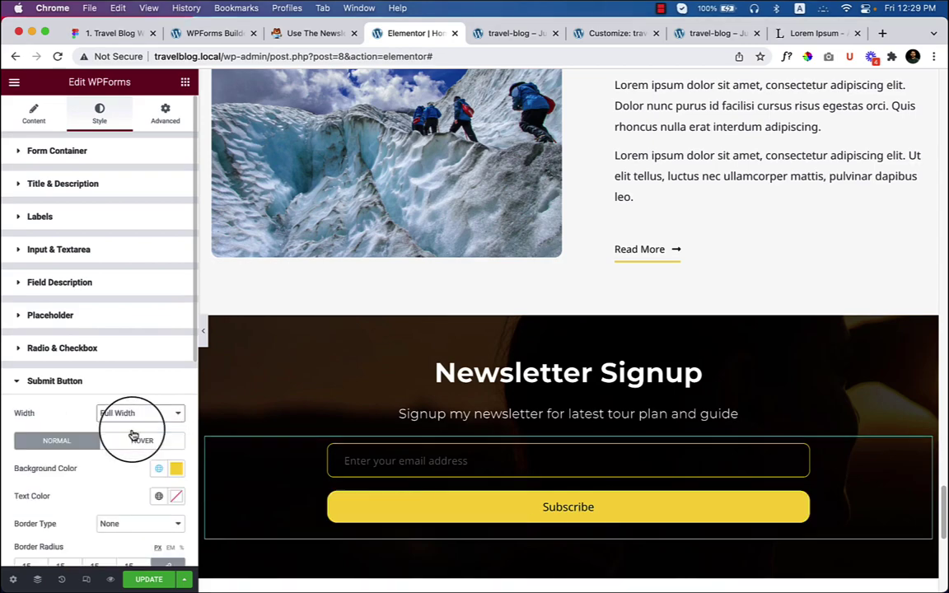
Preview the newsletter section, set the button's border radius to 10, and save the page with Update
left_click(203, 333)
scroll(496, 456, "down", 2)
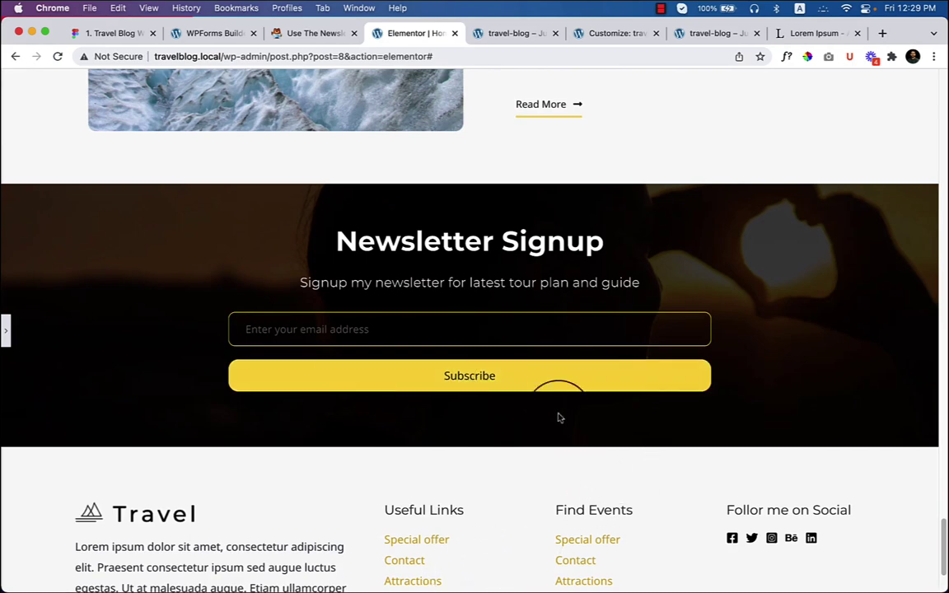
left_click(5, 334)
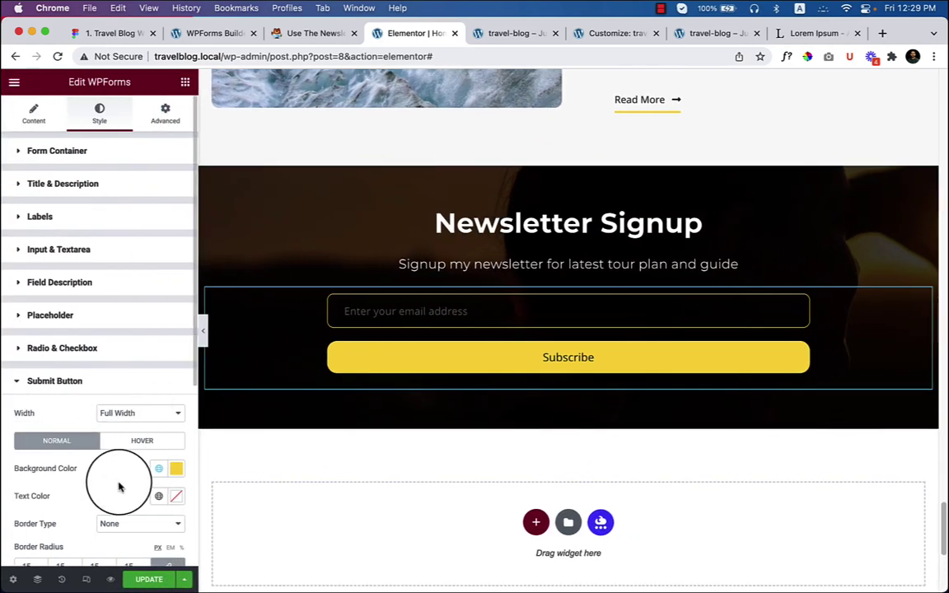
scroll(116, 487, "down", 5)
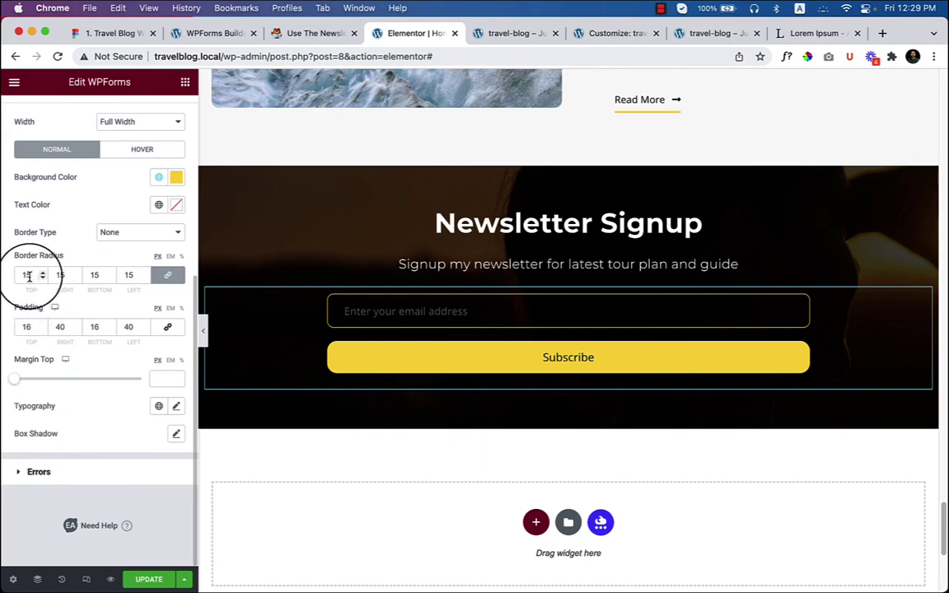
scroll(107, 314, "up", 2)
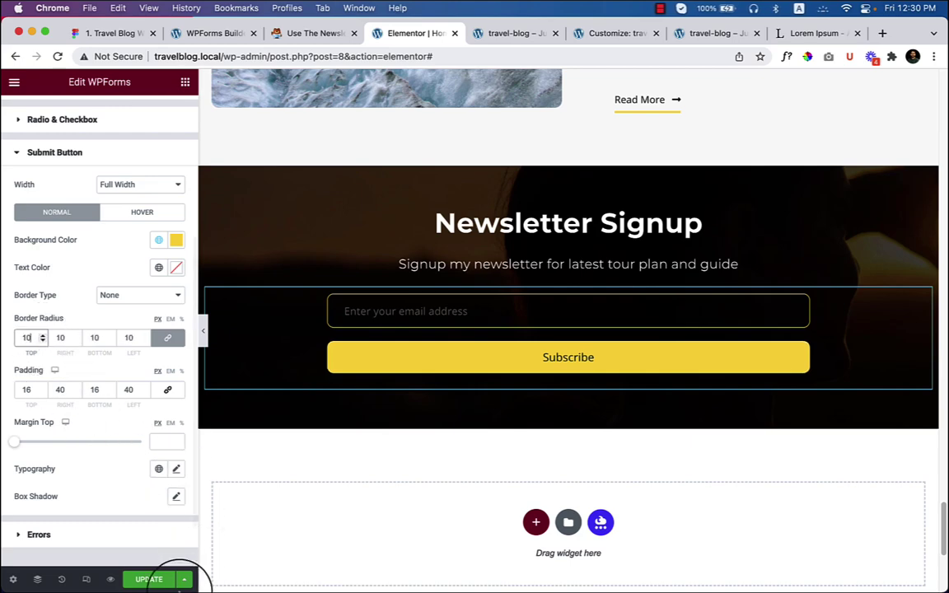
left_click(155, 581)
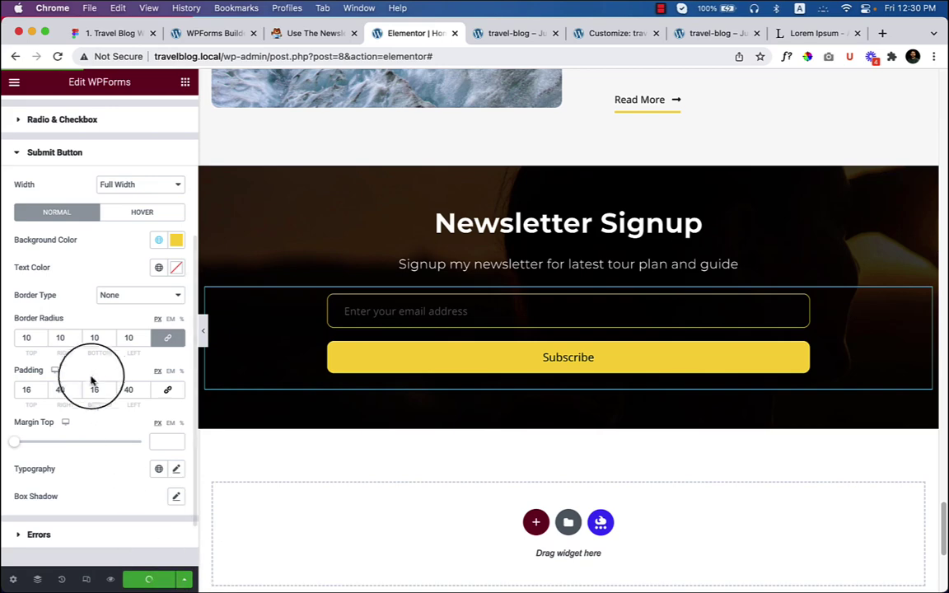
scroll(78, 377, "up", 5)
Give the WPForms widget 340 px left and right margins, with the sides unlinked, on the Advanced tab
left_click(34, 116)
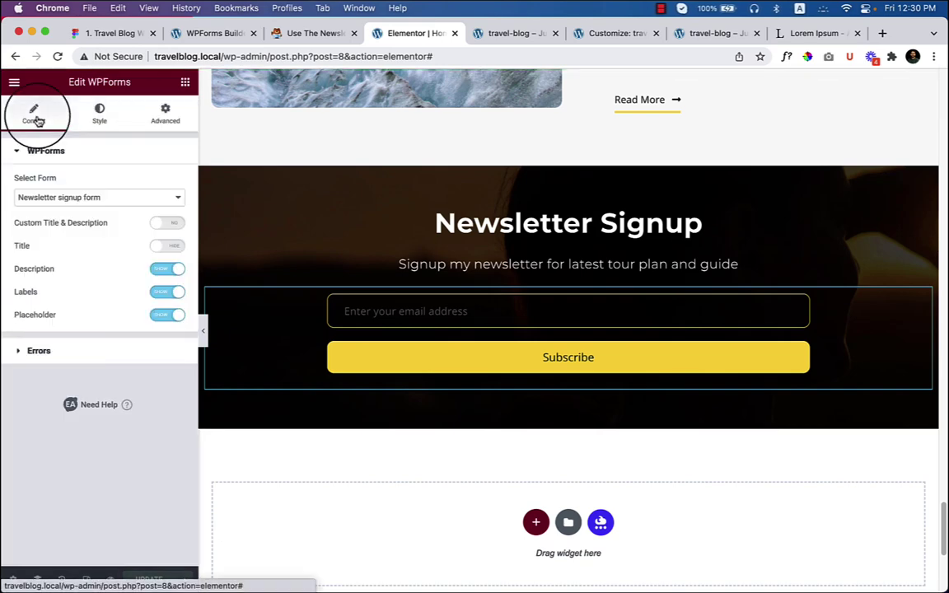
left_click(165, 116)
left_click(167, 197)
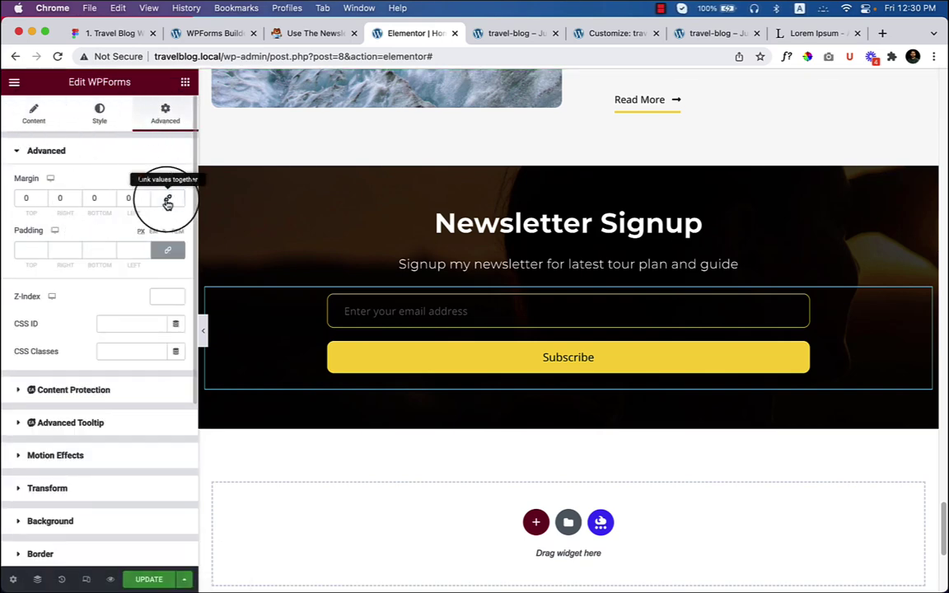
left_click(17, 198)
type("4")
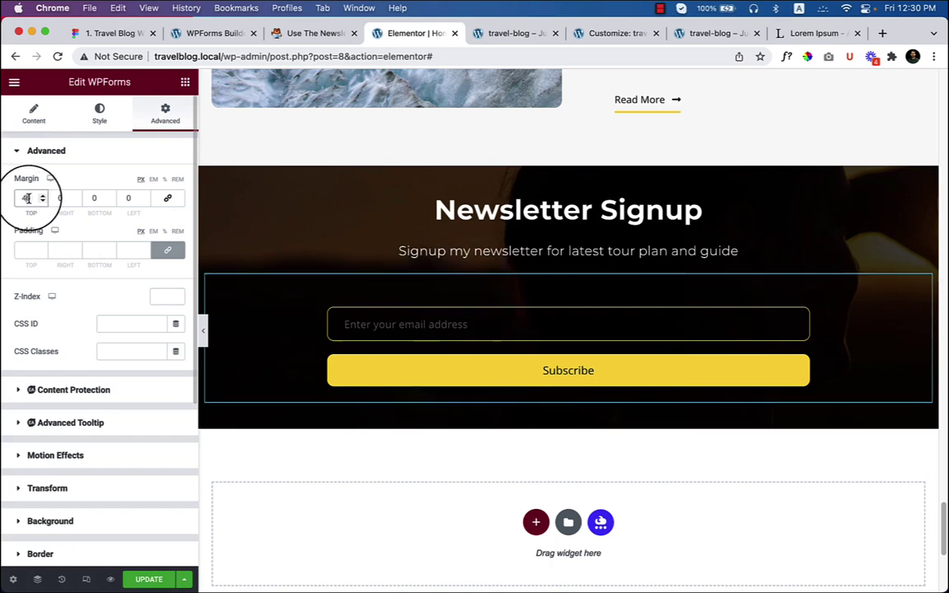
key("BackSpace")
left_click(128, 198)
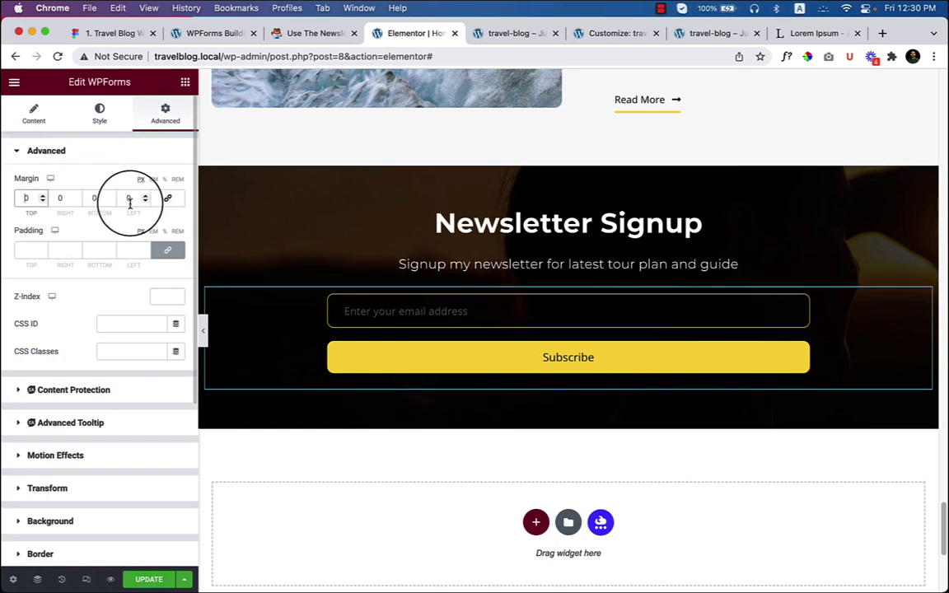
type("40")
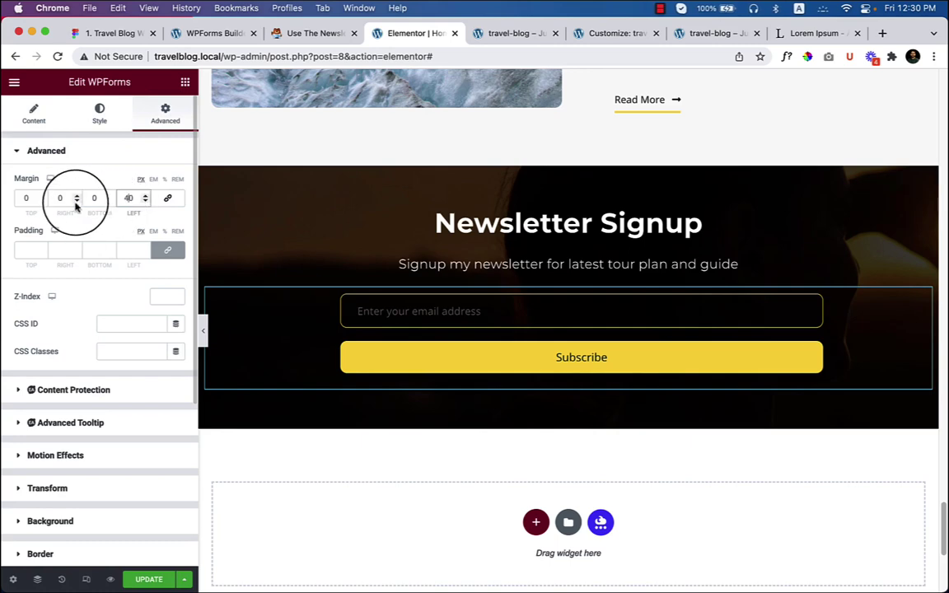
left_click(54, 198)
type("40")
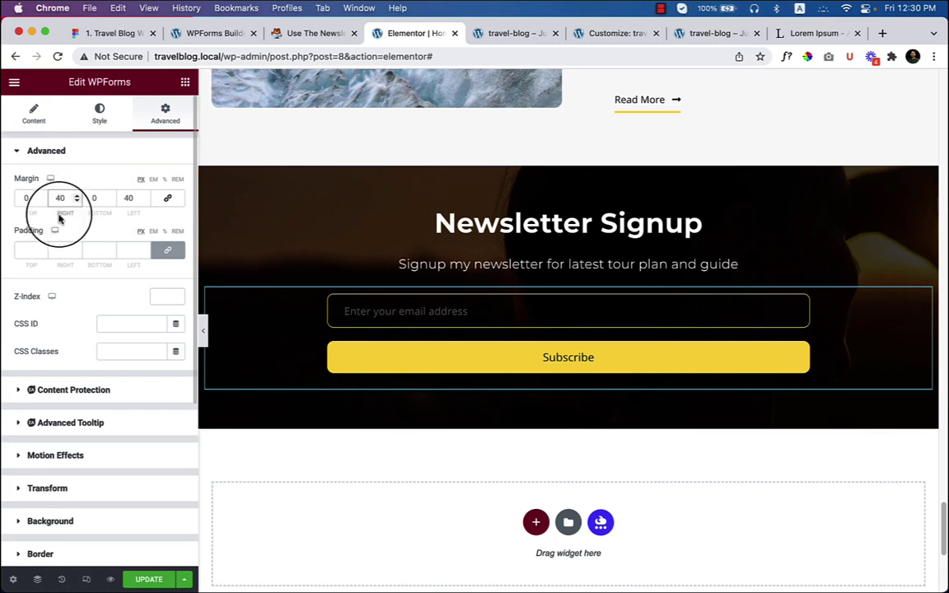
left_click(55, 198)
type("3")
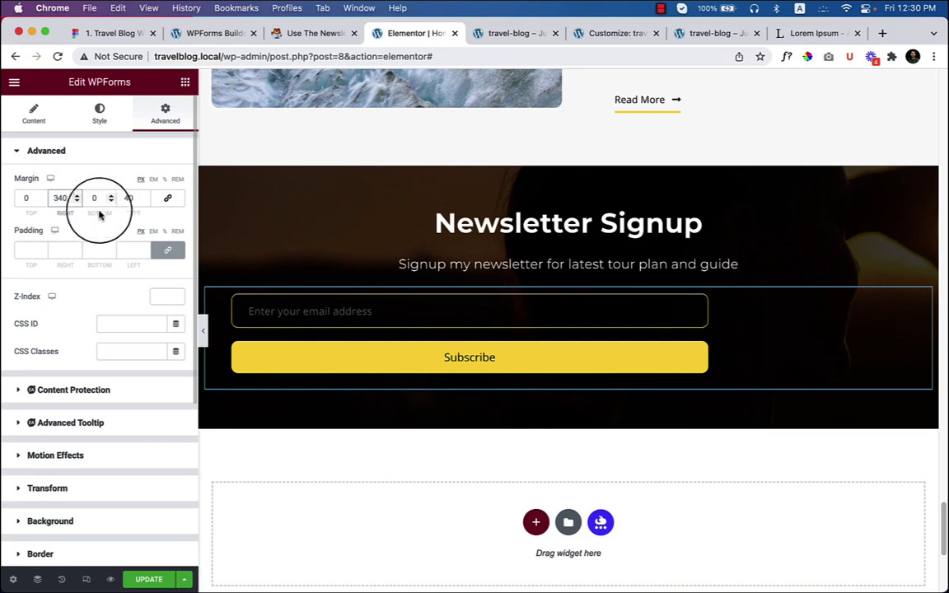
left_click(123, 198)
type("3")
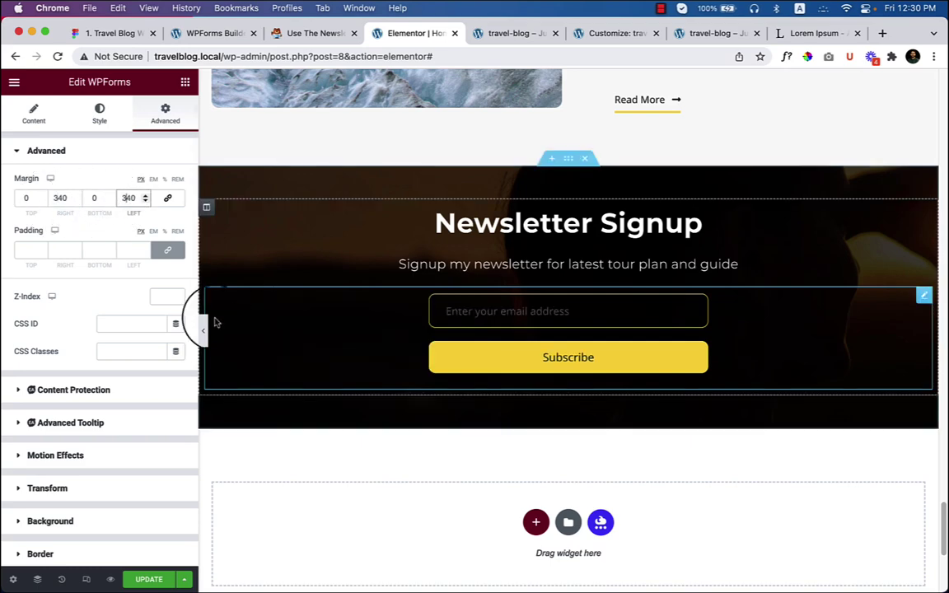
Hide the Elementor panel and scroll the full-width preview of the narrower form
left_click(204, 330)
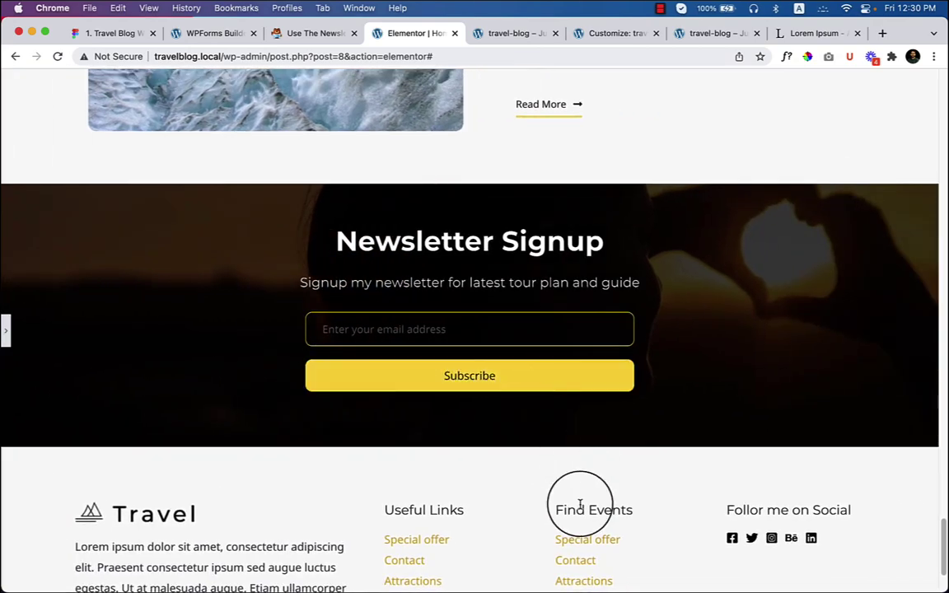
scroll(580, 505, "up", 2)
scroll(580, 505, "down", 5)
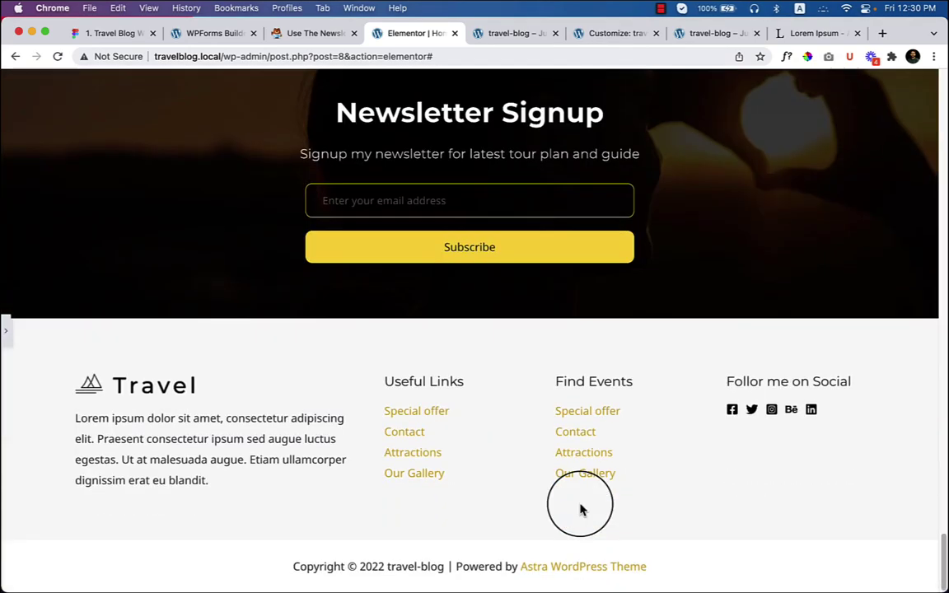
scroll(580, 510, "up", 20)
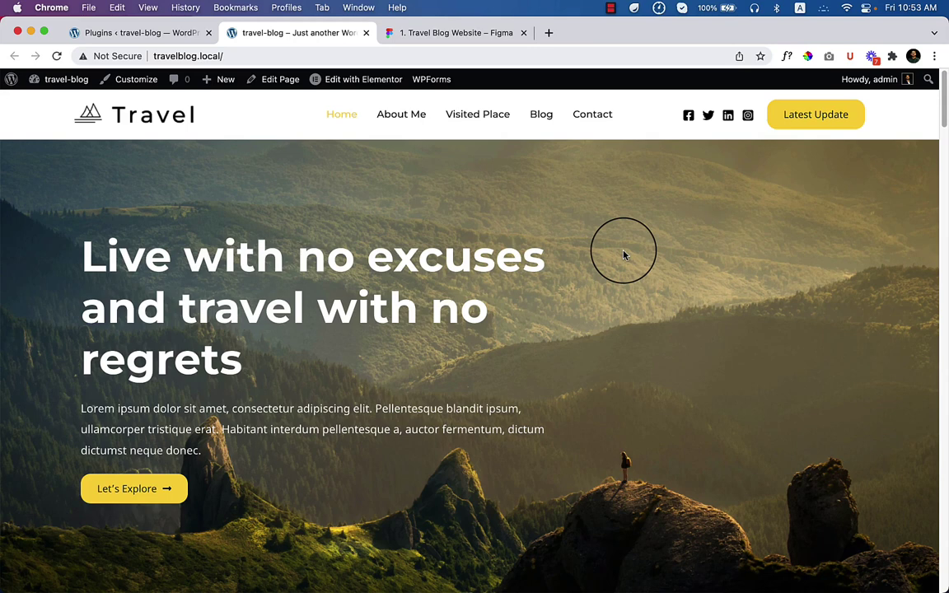
scroll(624, 255, "down", 20)
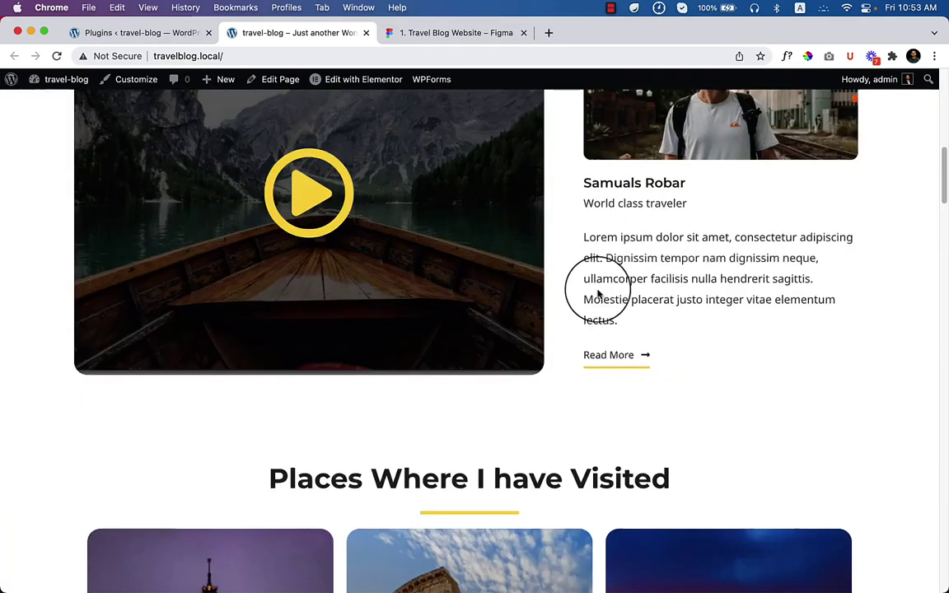
scroll(507, 360, "down", 15)
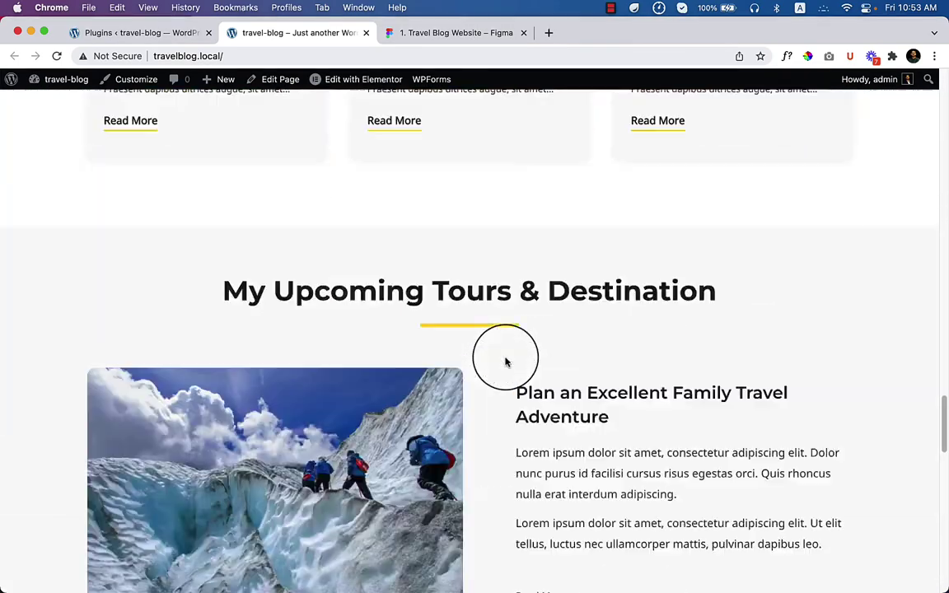
scroll(507, 366, "up", 20)
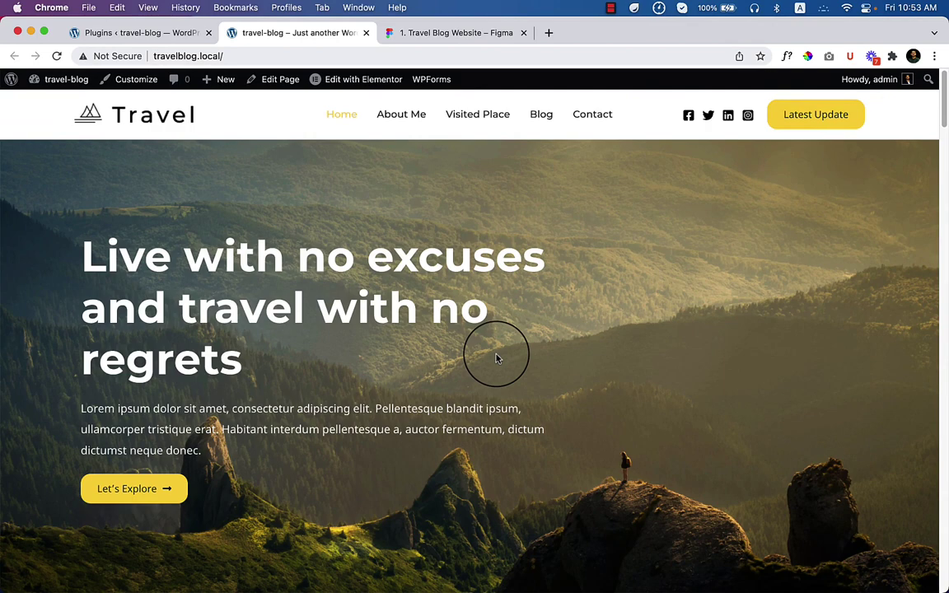
scroll(497, 359, "down", 5)
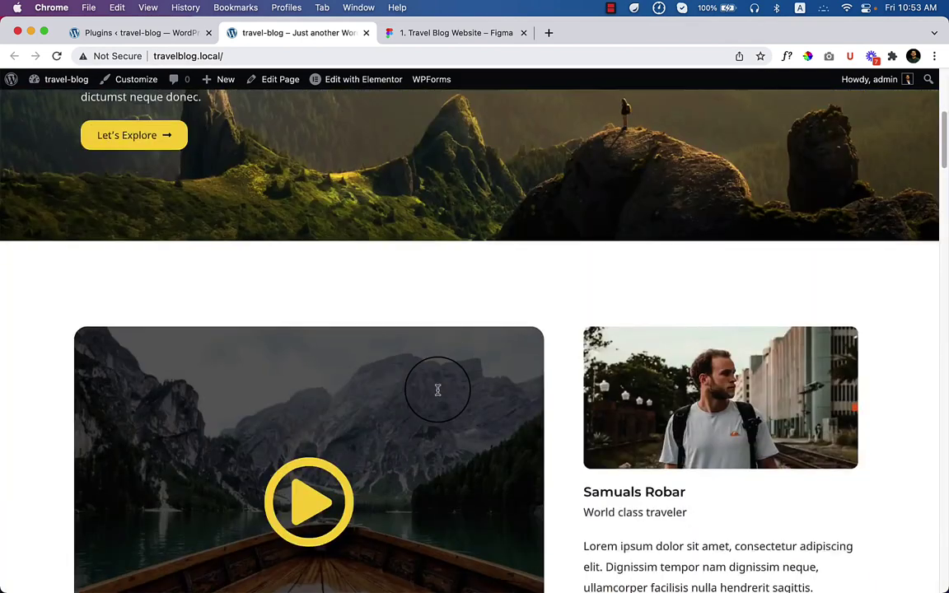
scroll(439, 396, "down", 5)
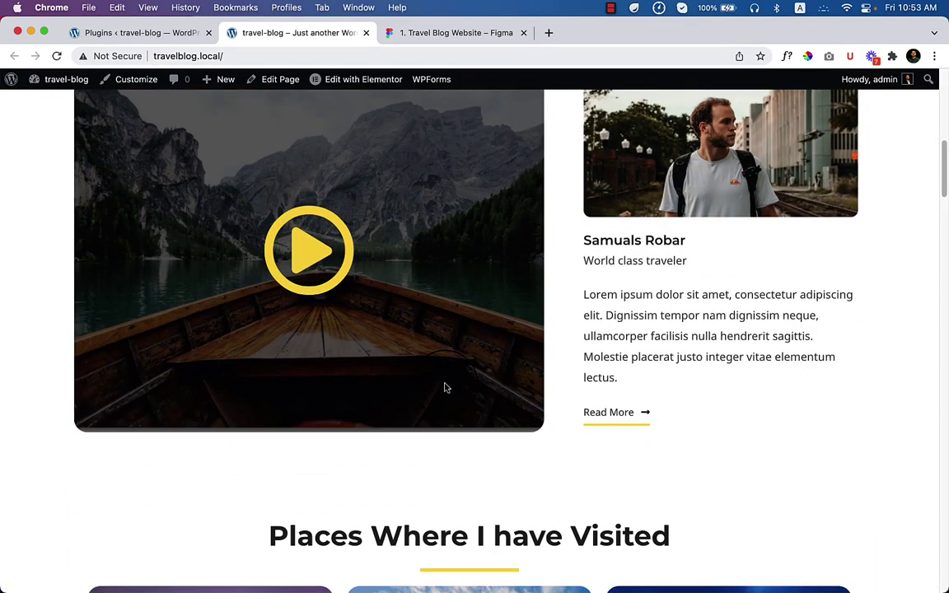
scroll(447, 385, "up", 6)
scroll(421, 375, "down", 8)
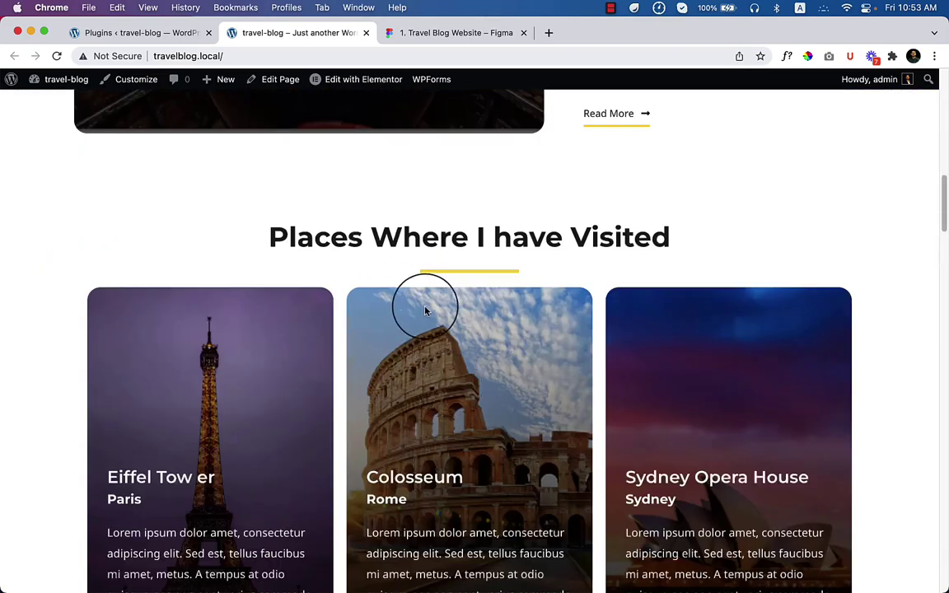
In Figma, pan through the About Me, Gallery, As Seen In and Newsletter sections
left_click(460, 35)
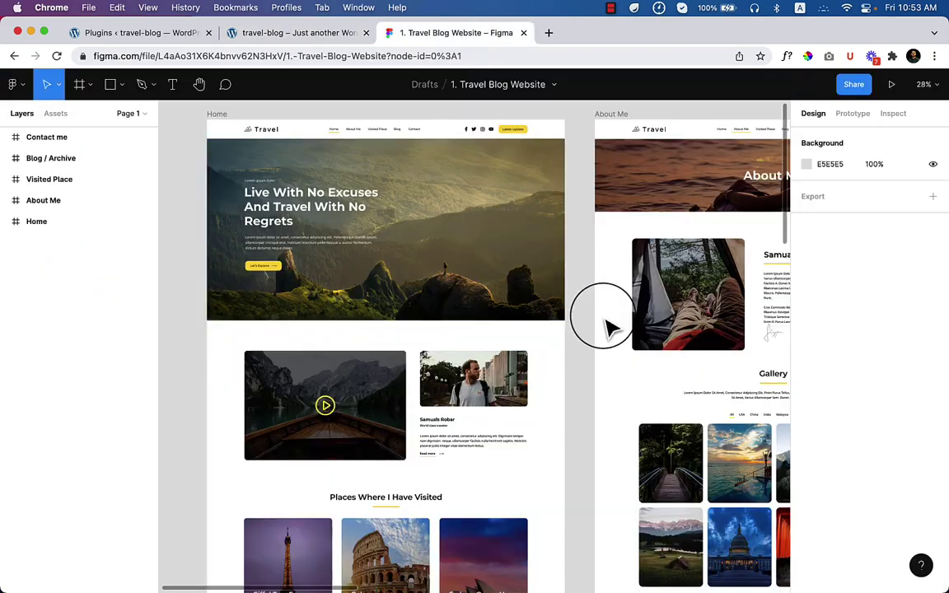
mouse_move(585, 329)
left_mouse_down()
mouse_move(367, 348)
mouse_move(290, 313)
mouse_move(509, 328)
mouse_move(580, 320)
left_mouse_up()
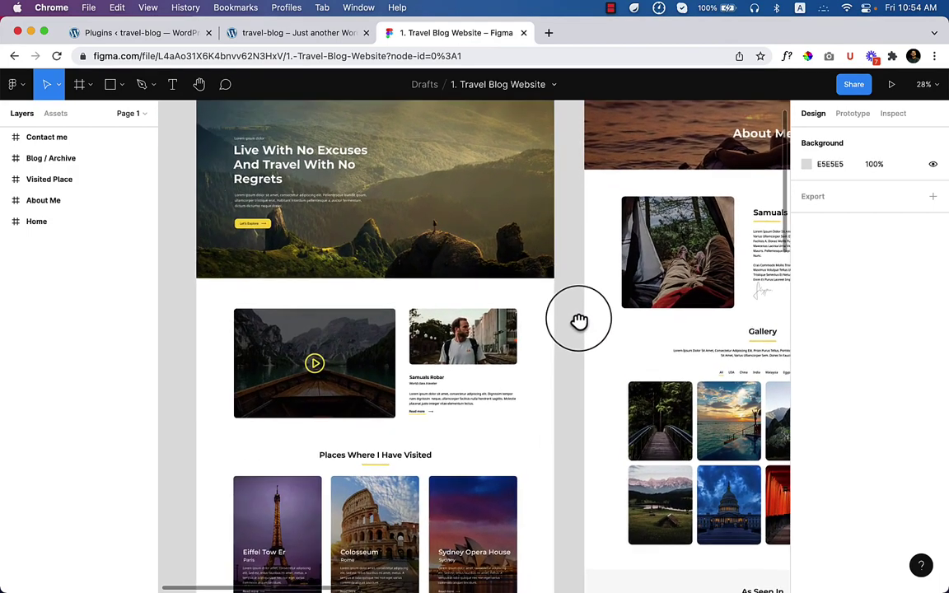
left_click_drag(576, 392, 381, 276)
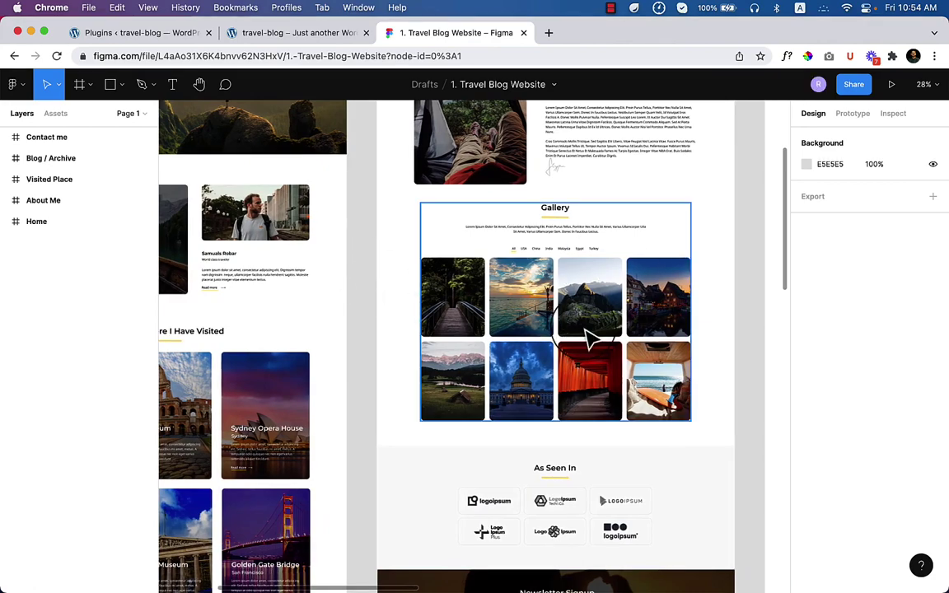
left_click_drag(716, 356, 655, 209)
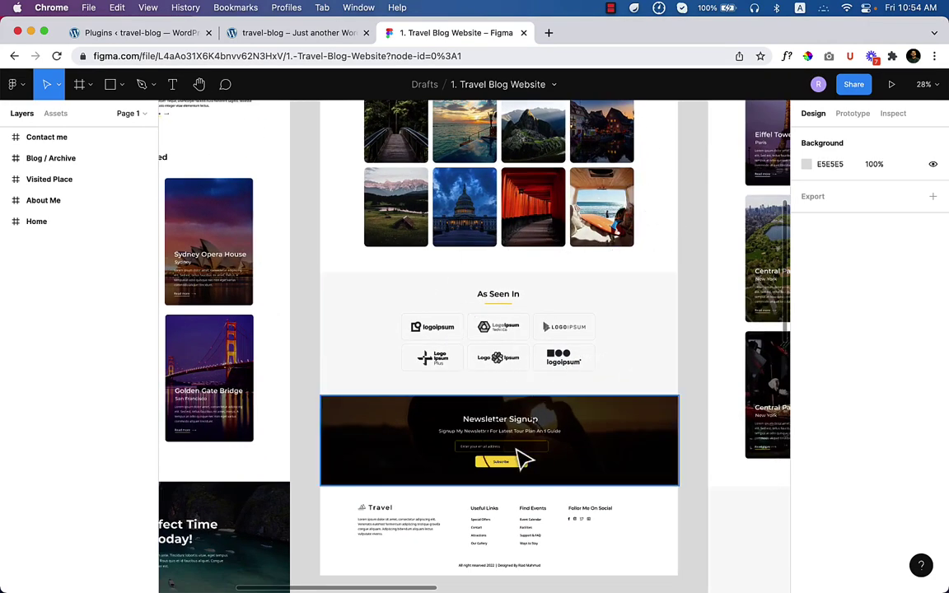
left_click_drag(371, 466, 645, 276)
scroll(561, 441, "down", 5)
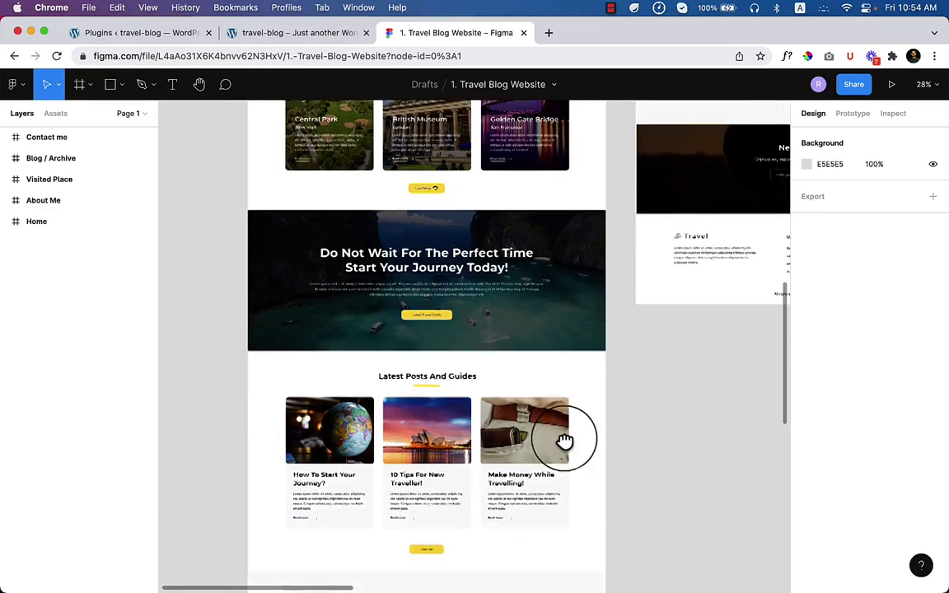
scroll(550, 454, "down", 10)
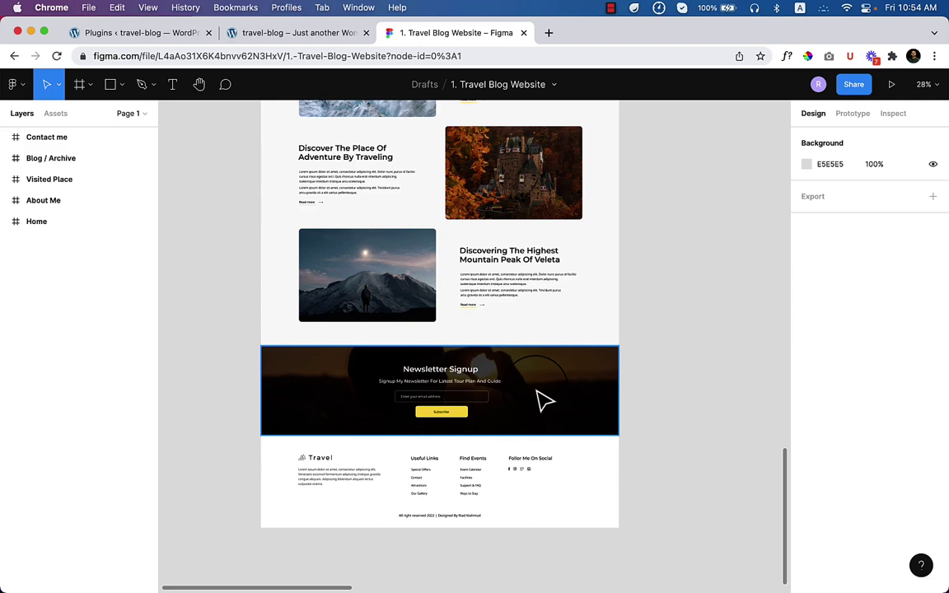
scroll(682, 375, "down", 10)
left_click_drag(653, 328, 420, 451)
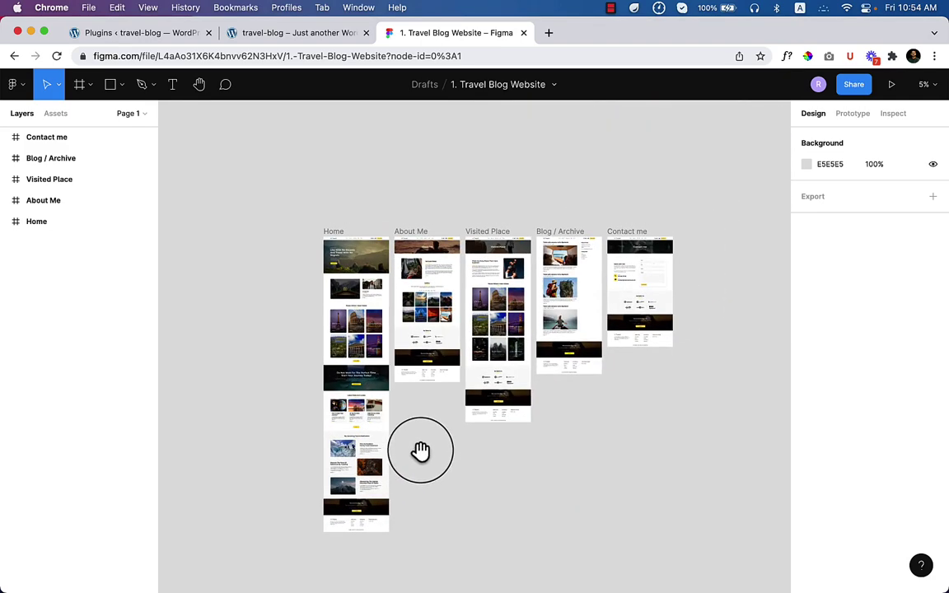
scroll(493, 329, "up", 10)
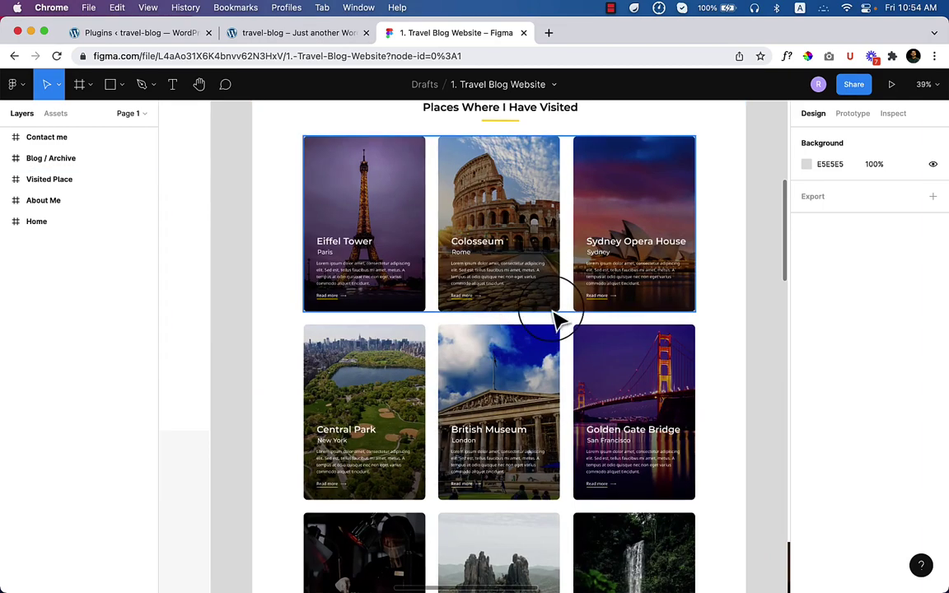
Inspect the Visited Place frame's header and place cards, then the blog, newsletter, contact and As Seen In sections
left_click_drag(557, 318, 487, 471)
left_click_drag(479, 244, 509, 246)
left_click_drag(467, 348, 498, 205)
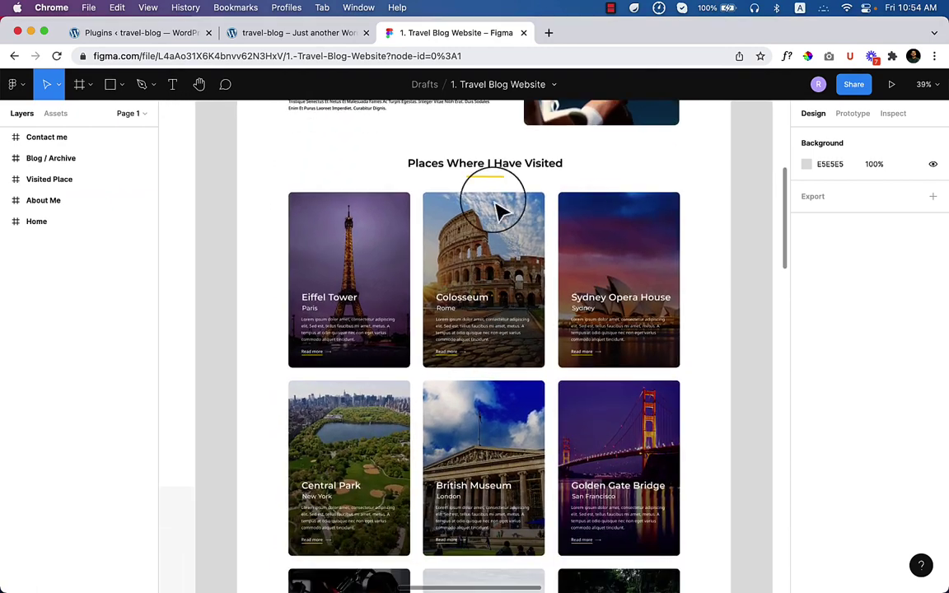
left_click_drag(579, 392, 547, 297)
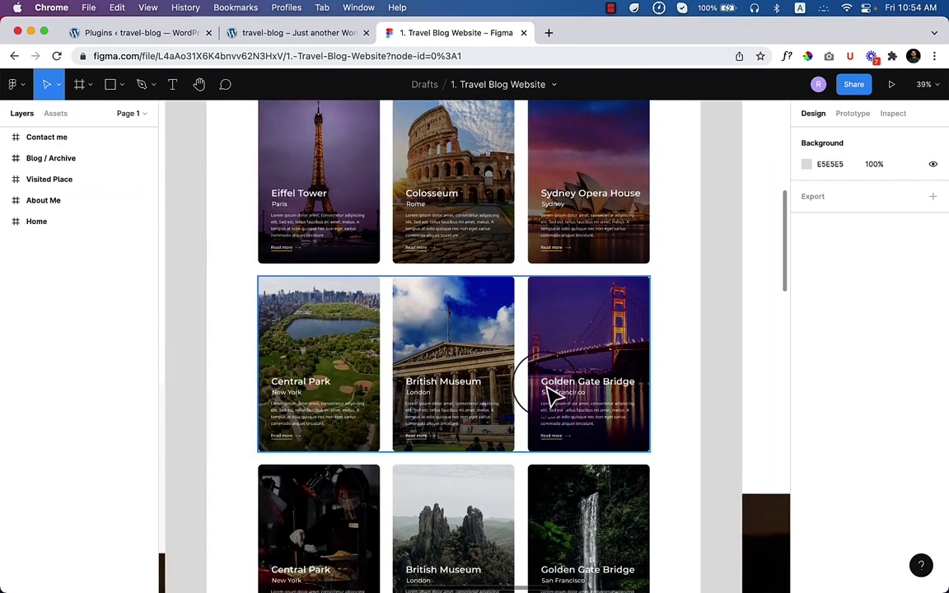
scroll(583, 396, "down", 1)
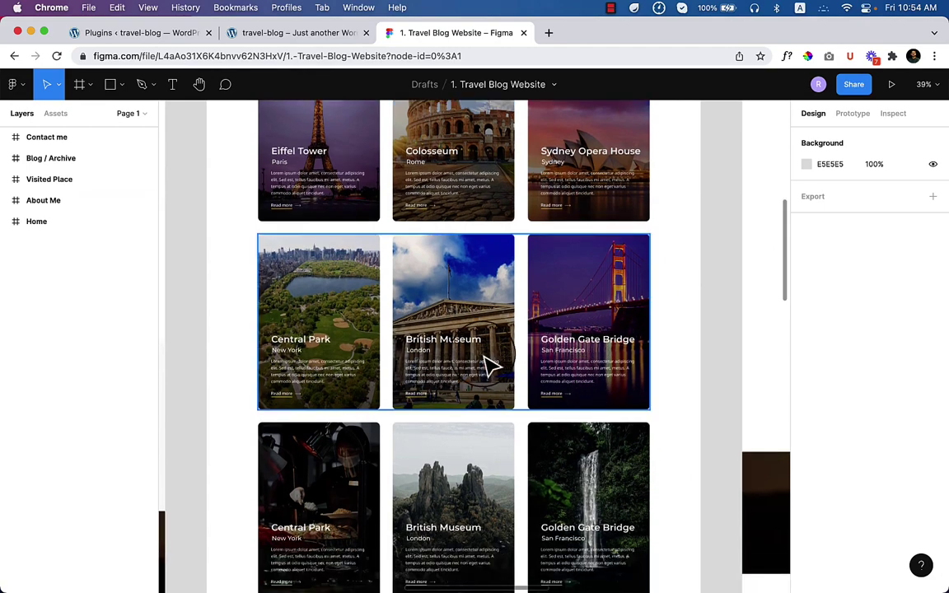
scroll(492, 366, "down", 3)
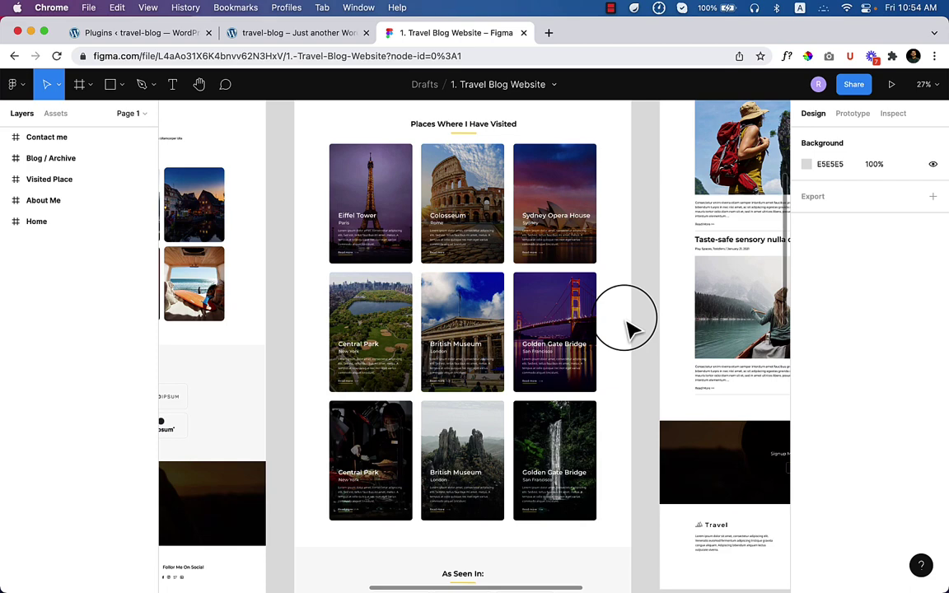
left_click_drag(735, 333, 390, 356)
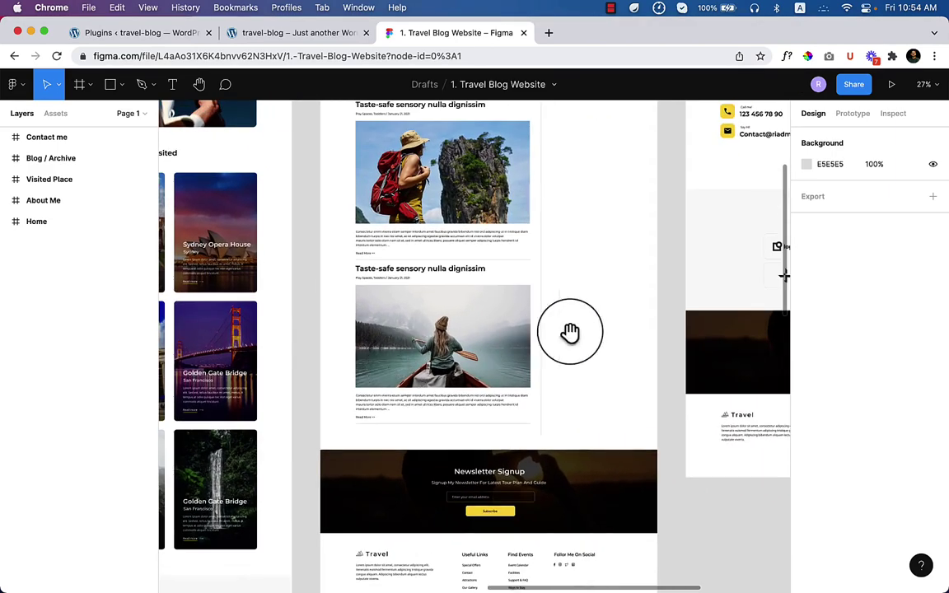
left_click_drag(571, 332, 381, 386)
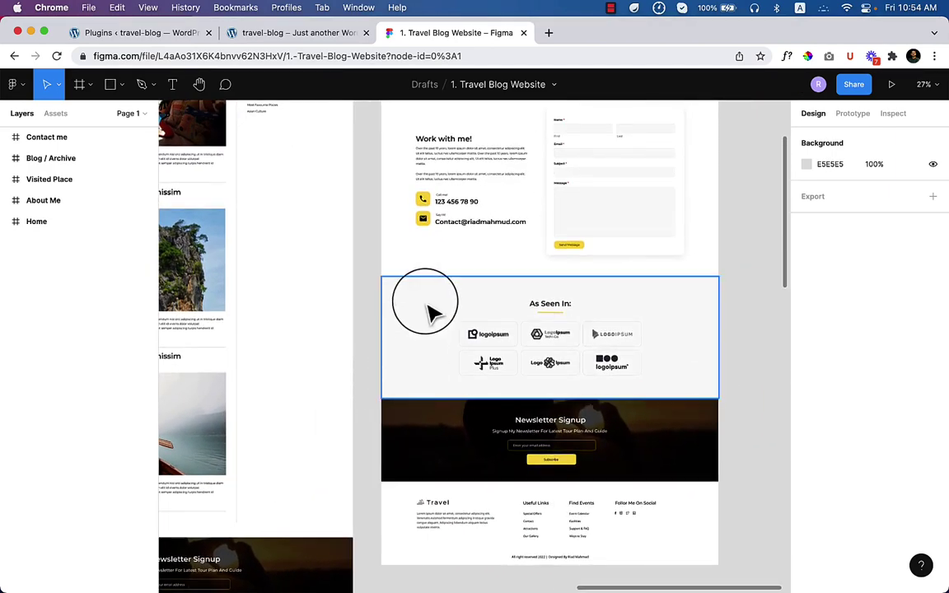
Open the homepage's Edit with Elementor link in a new tab placed before the live site tab
left_click(295, 33)
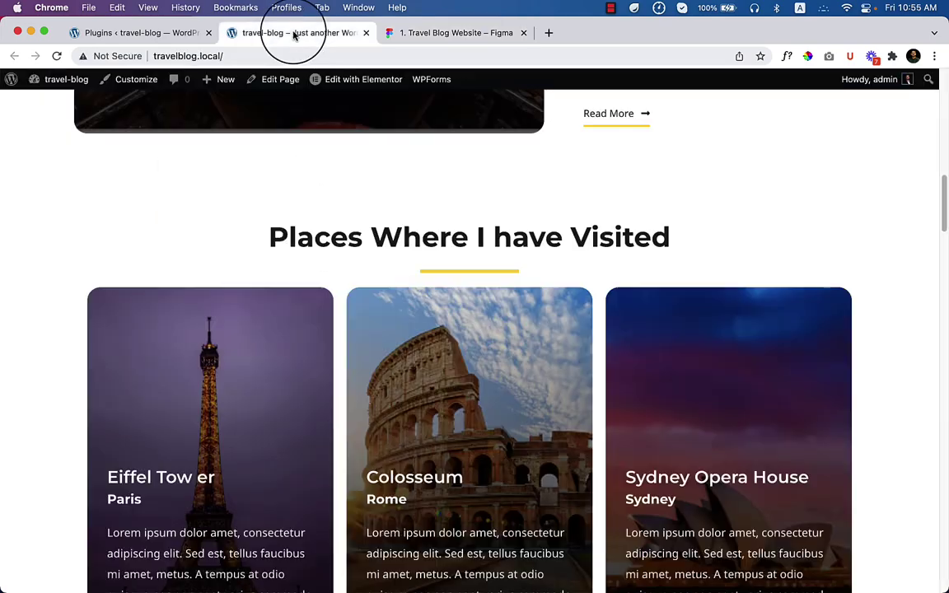
scroll(513, 387, "down", 15)
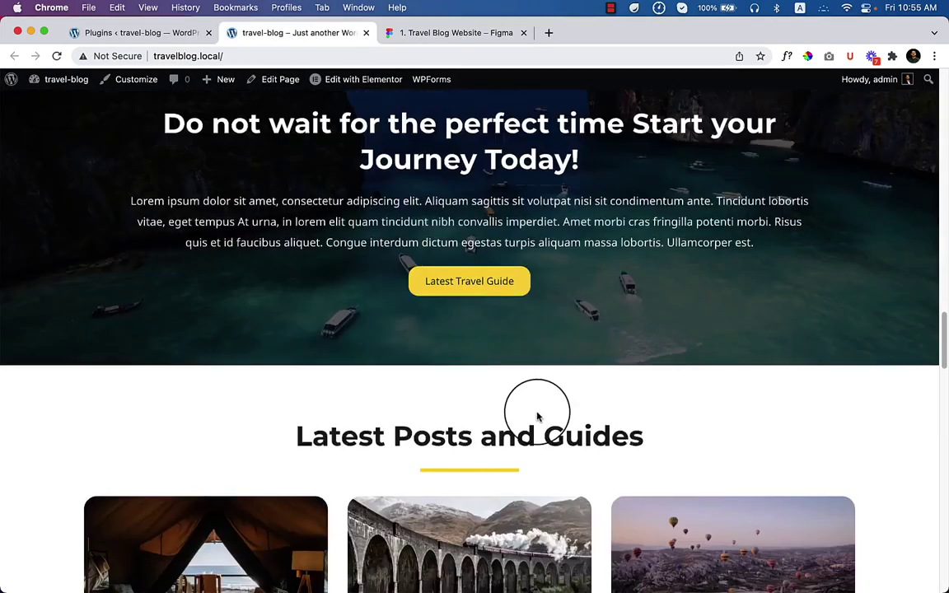
scroll(540, 409, "up", 20)
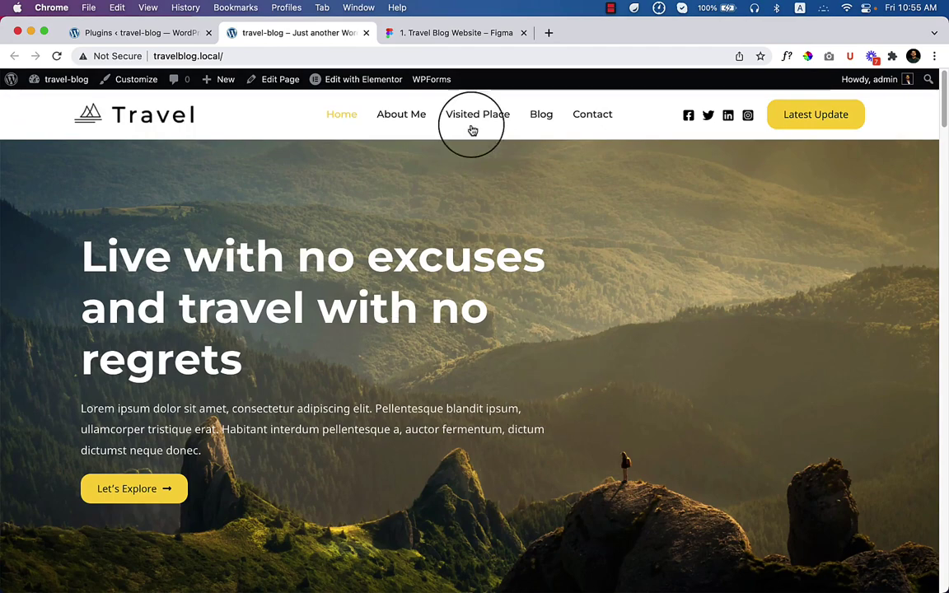
right_click(363, 81)
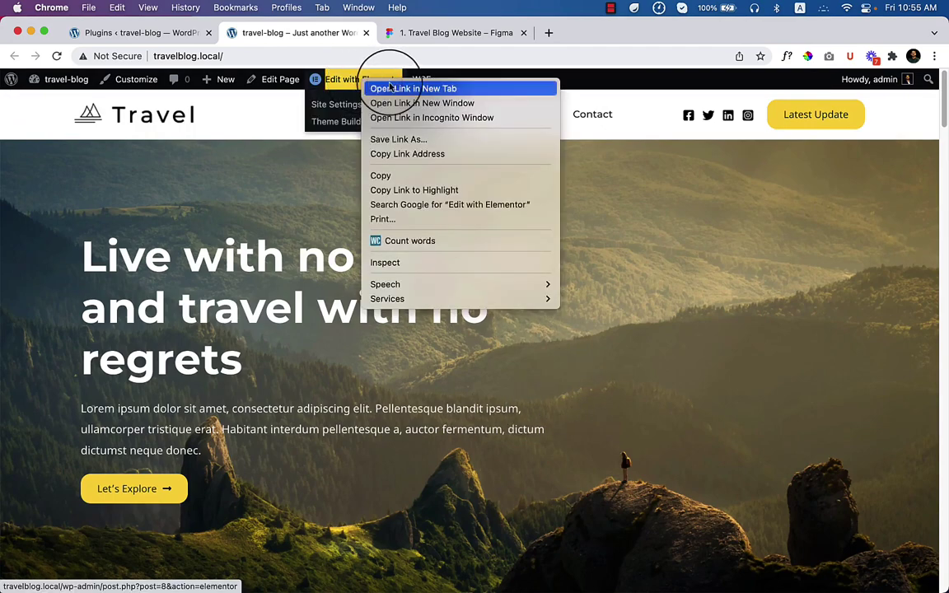
left_click(421, 89)
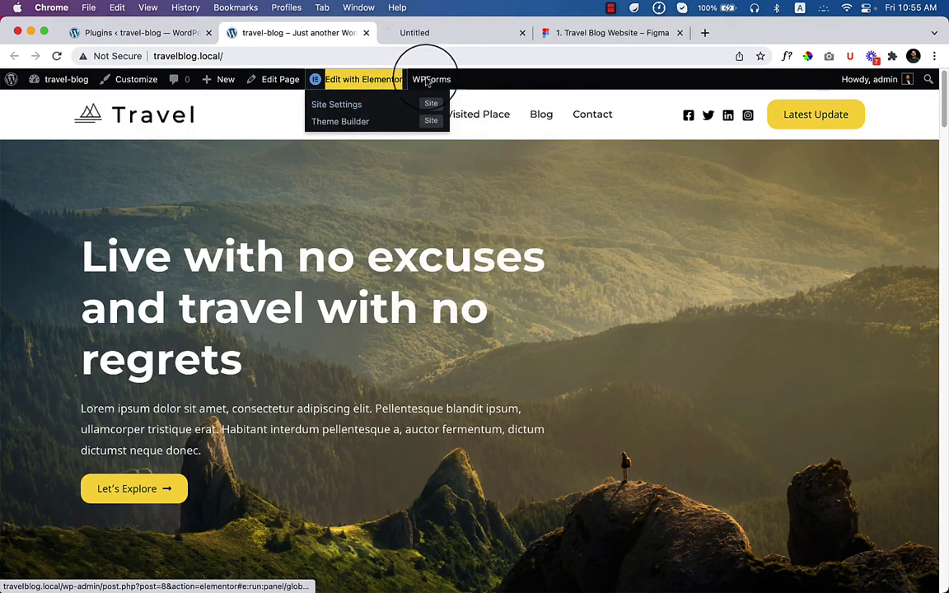
left_click(459, 38)
left_click_drag(459, 37, 356, 36)
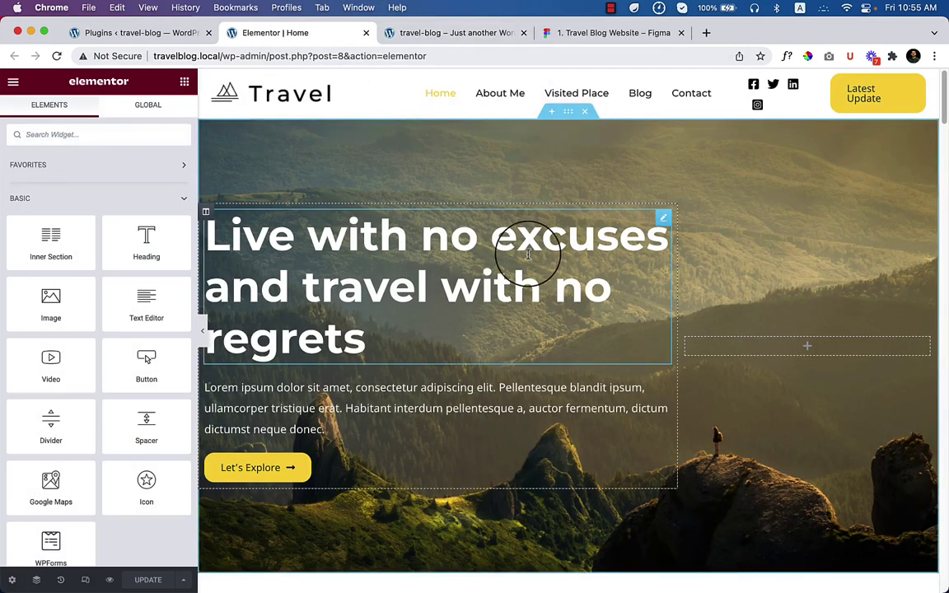
left_click(581, 33)
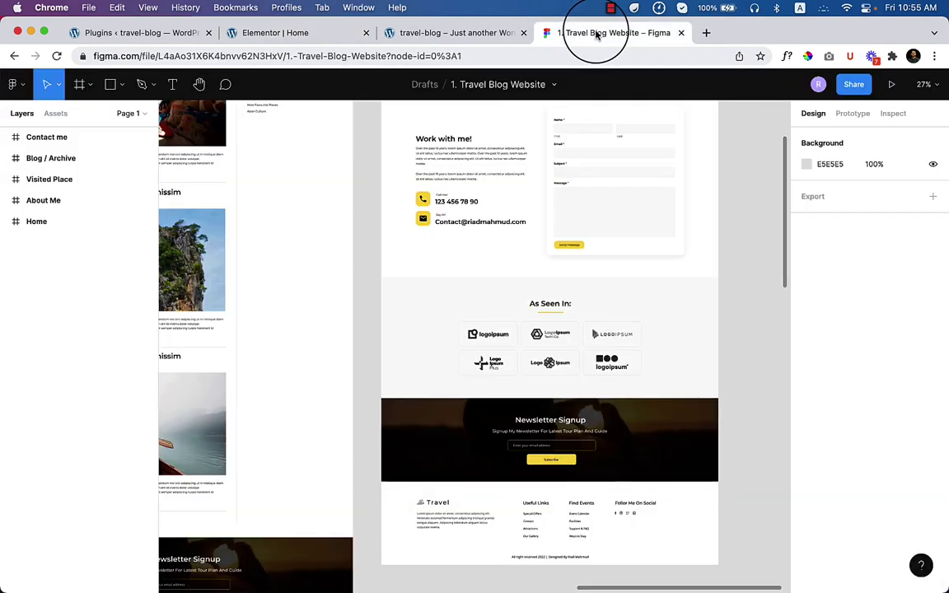
scroll(371, 318, "down", 5)
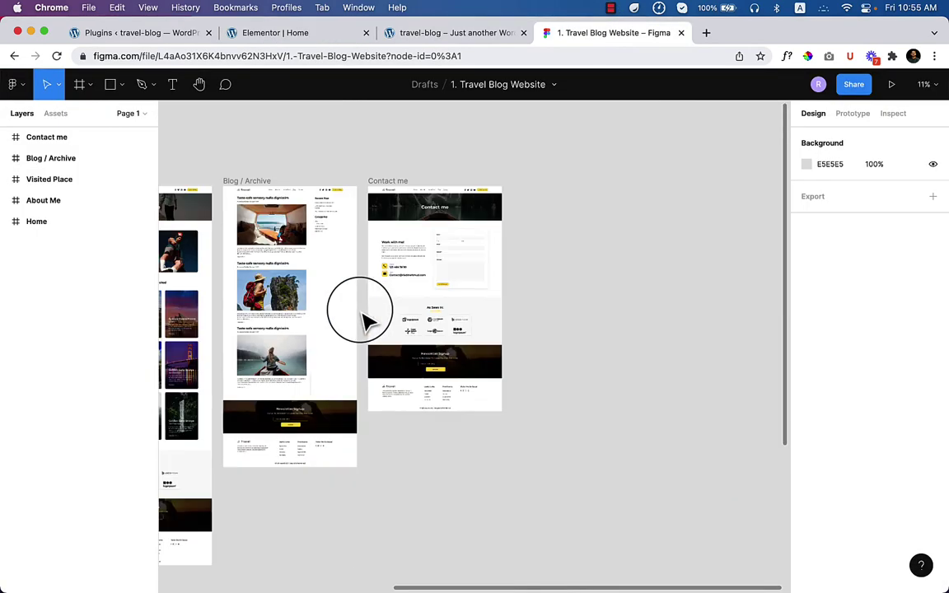
left_click_drag(387, 316, 646, 290)
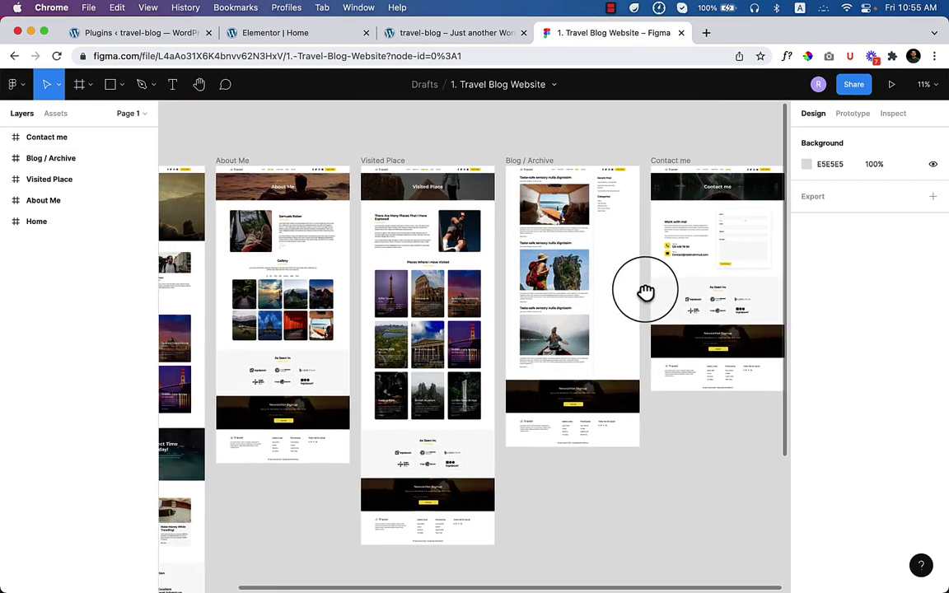
scroll(557, 350, "down", 2)
left_click_drag(423, 396, 435, 296)
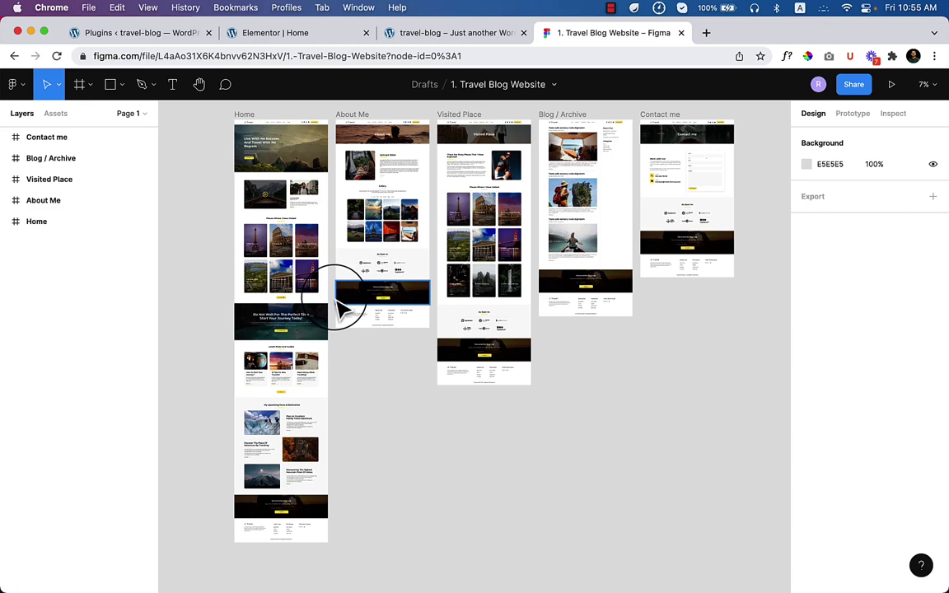
left_click(292, 33)
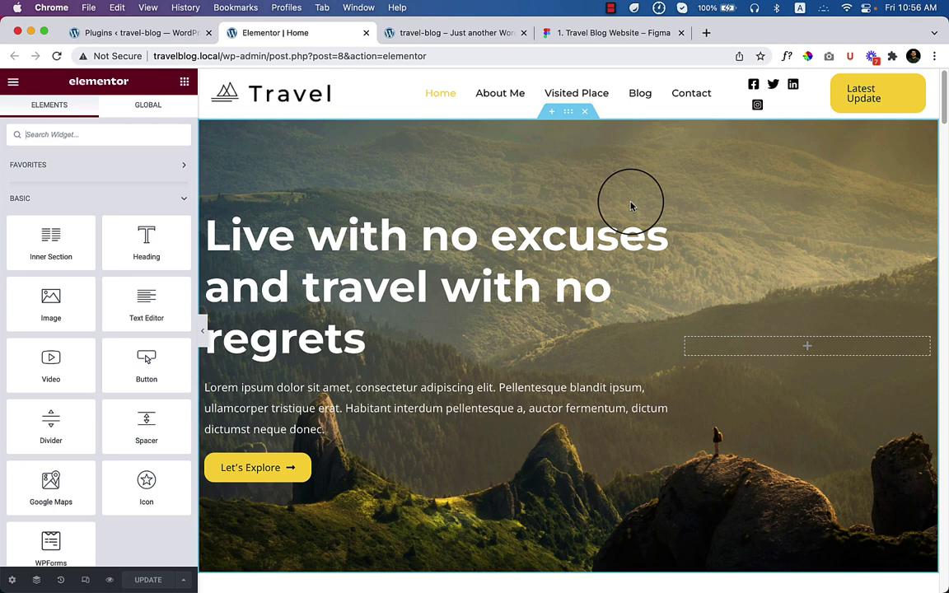
Switch the editor to responsive mode at 768 px tablet width and scroll through the preview
left_click(85, 581)
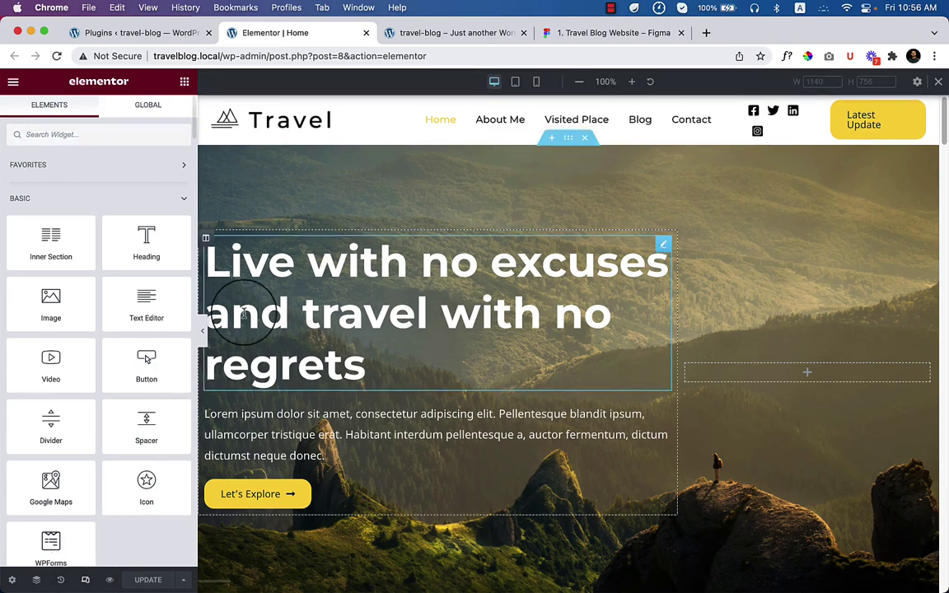
left_click(516, 81)
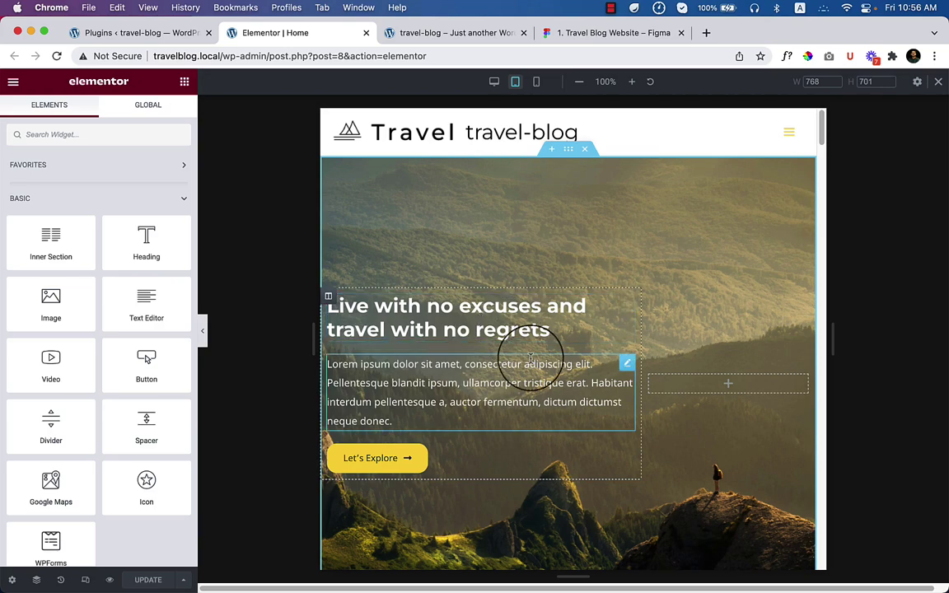
scroll(532, 363, "down", 10)
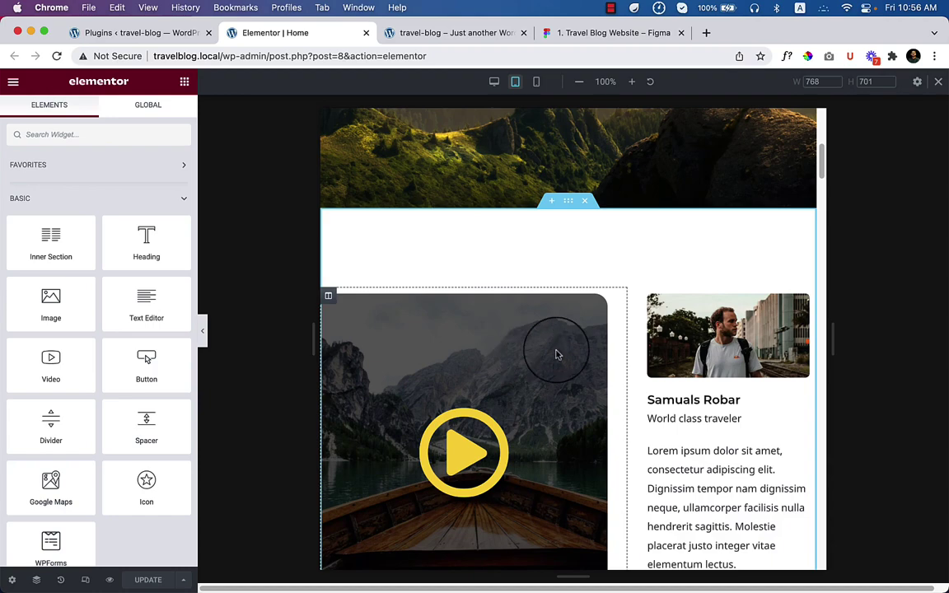
scroll(560, 350, "up", 5)
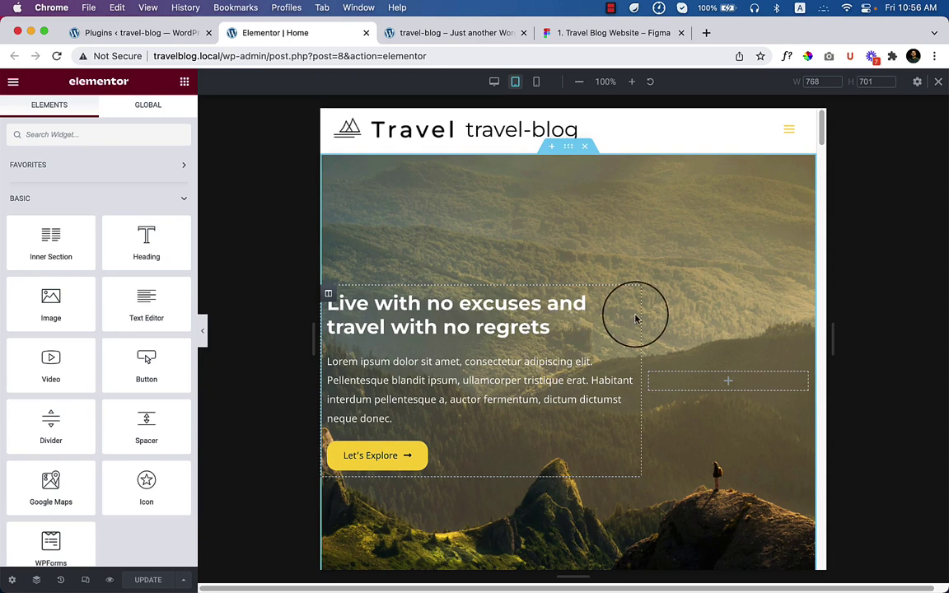
scroll(635, 318, "down", 2)
scroll(636, 315, "up", 2)
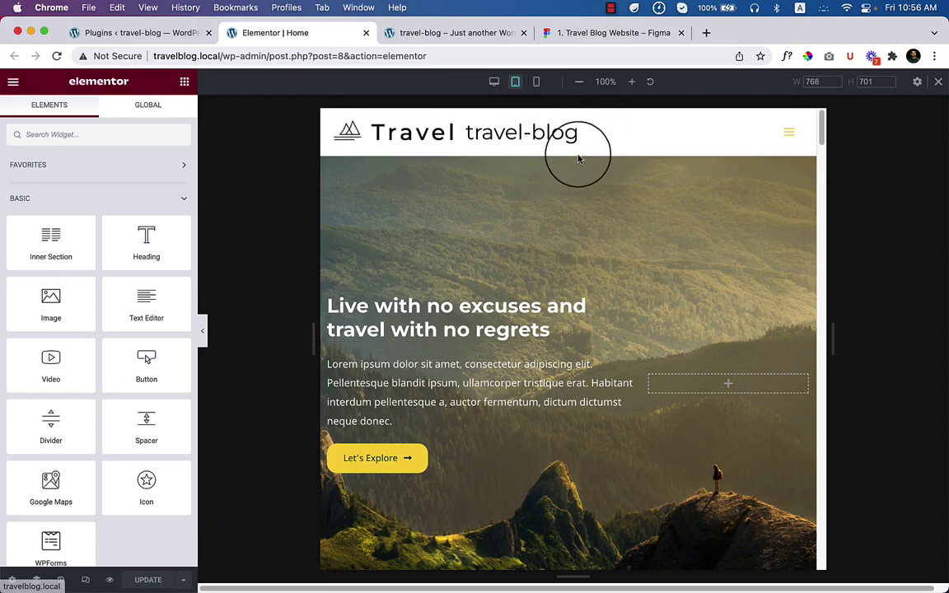
scroll(581, 159, "down", 10)
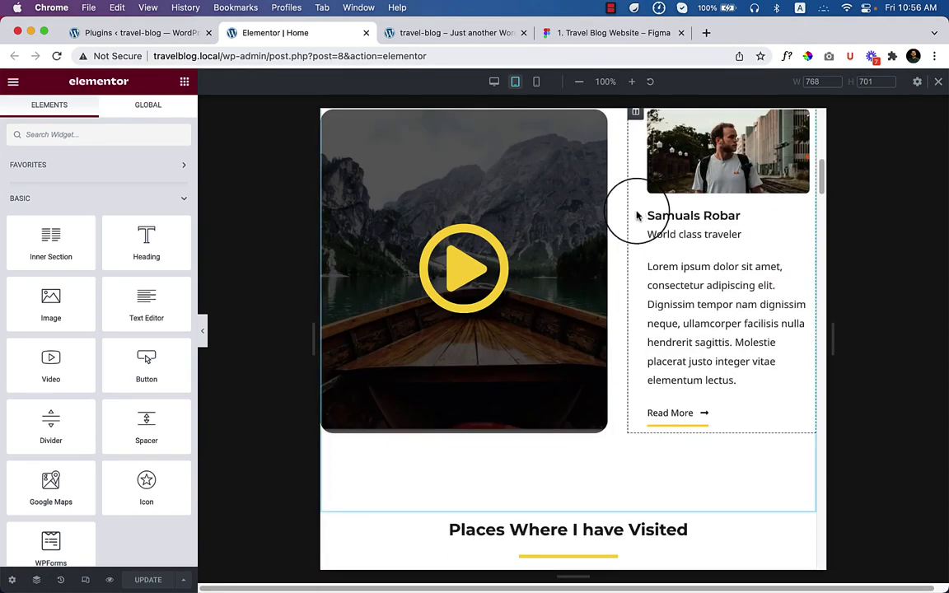
scroll(636, 247, "up", 2)
Give the video-and-author section tablet padding of 60 top and bottom, 0 right and 20 left
left_click(569, 142)
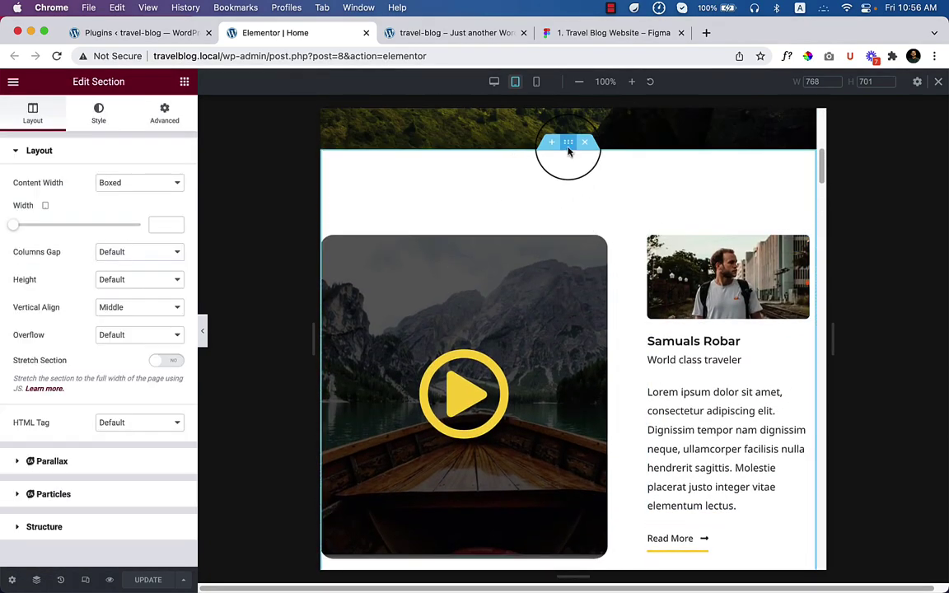
scroll(593, 281, "down", 2)
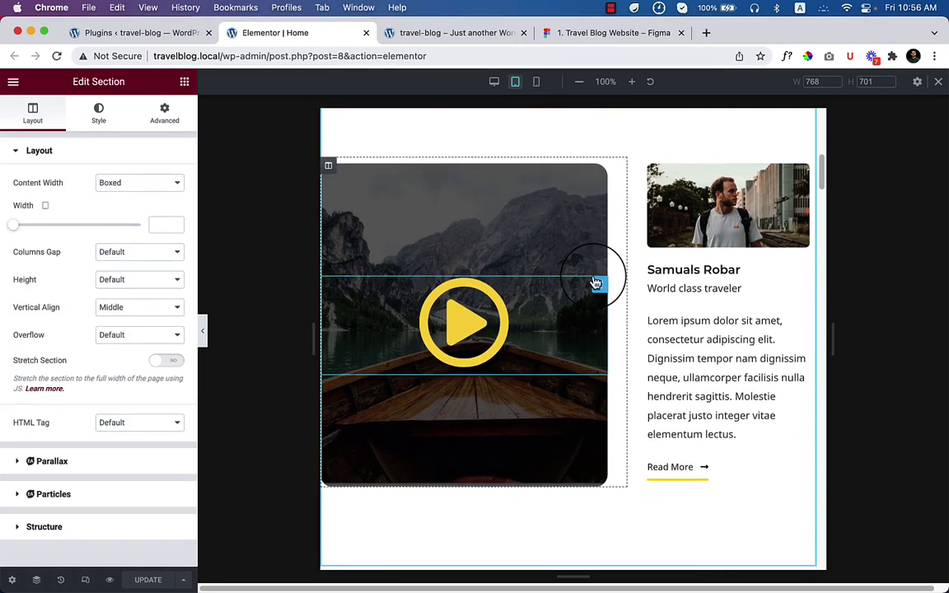
scroll(595, 281, "up", 1)
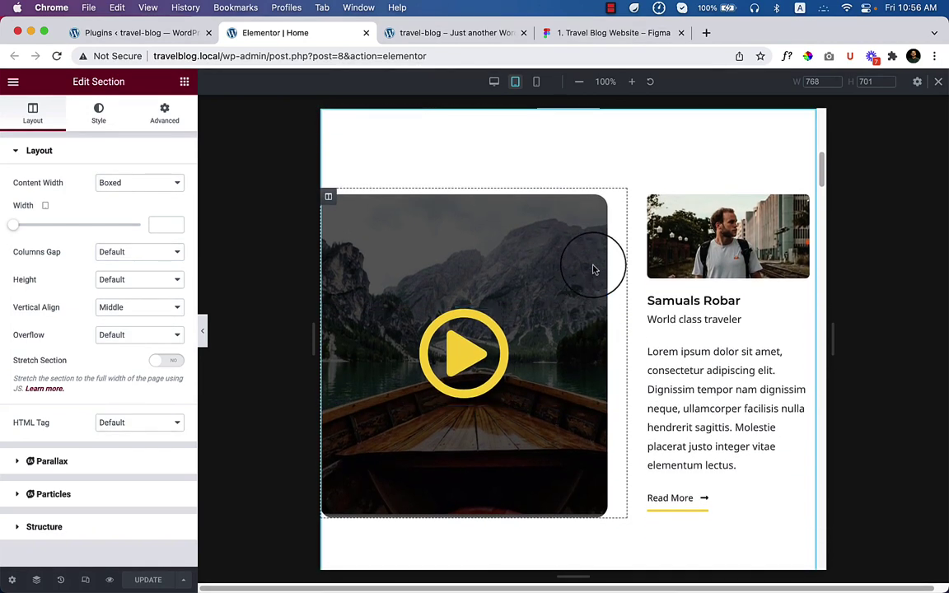
scroll(595, 268, "up", 1)
left_click(170, 120)
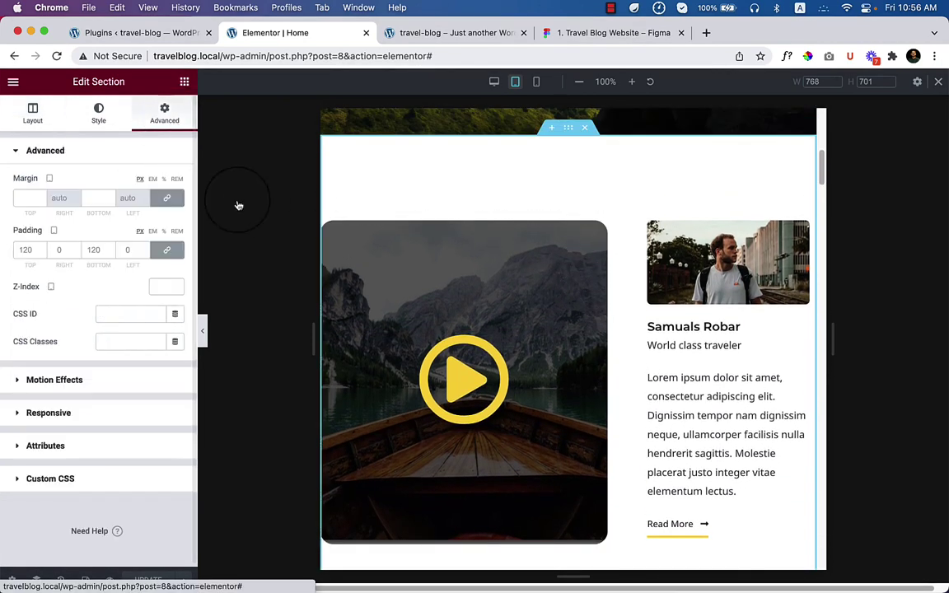
left_click(23, 251)
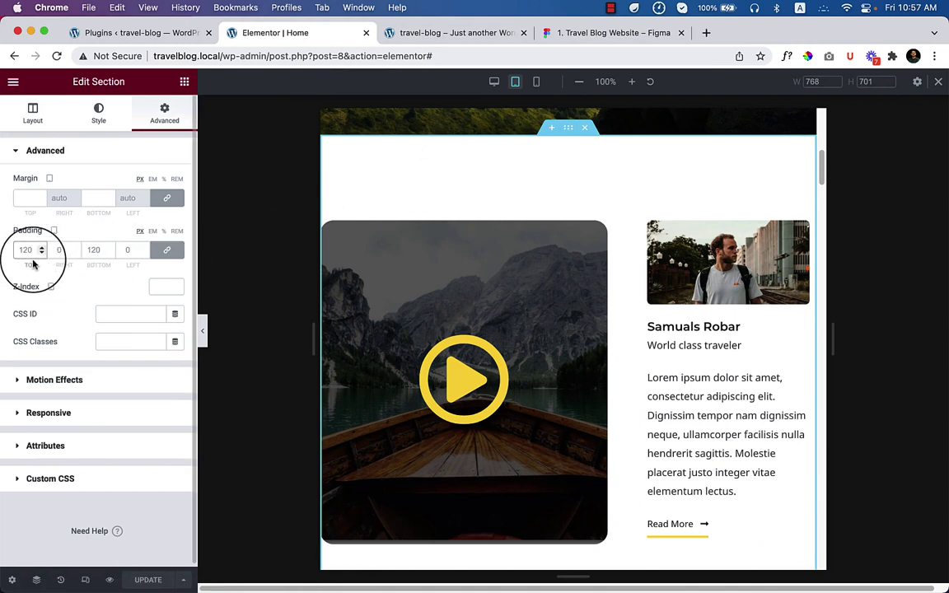
type("60")
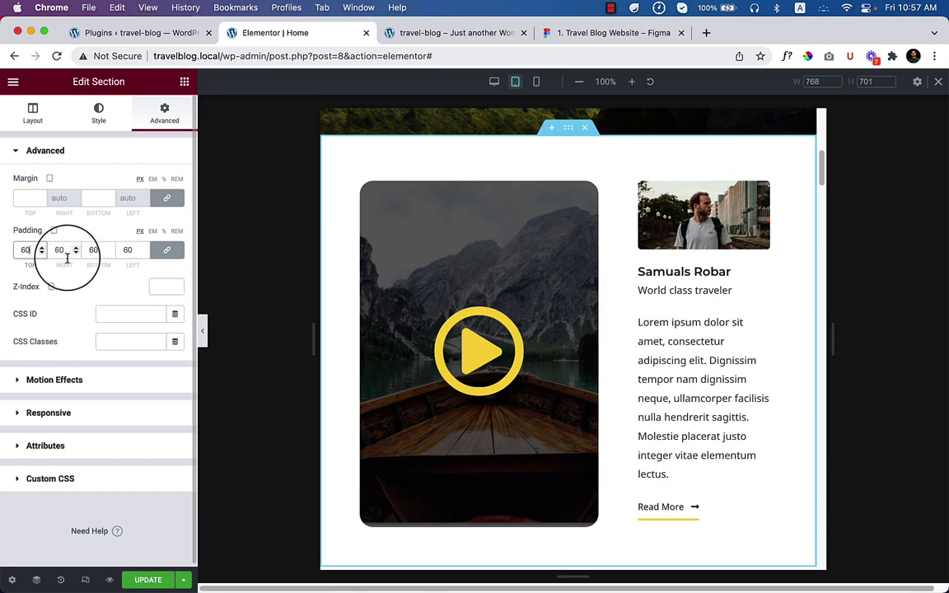
left_click(167, 252)
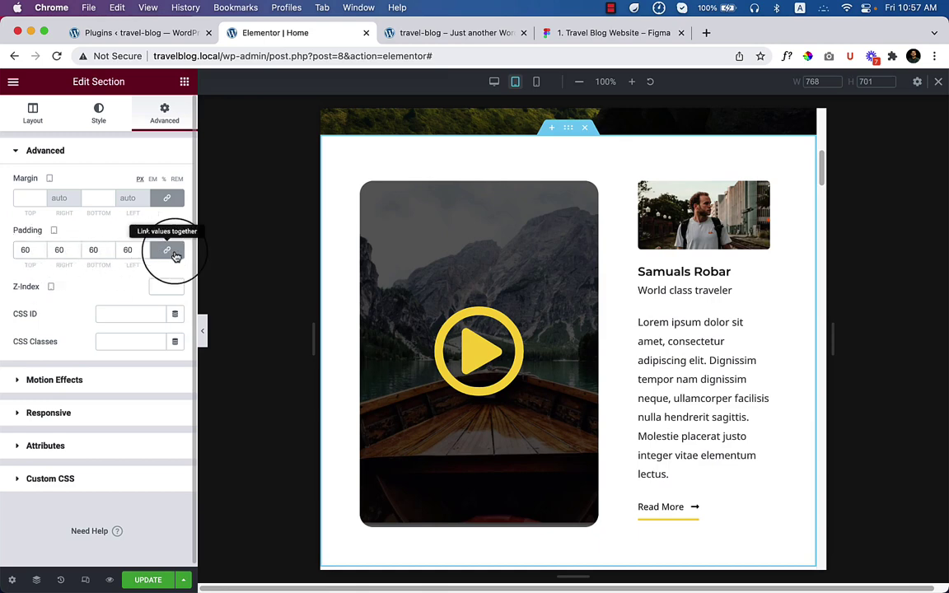
double_click(56, 251)
type("0")
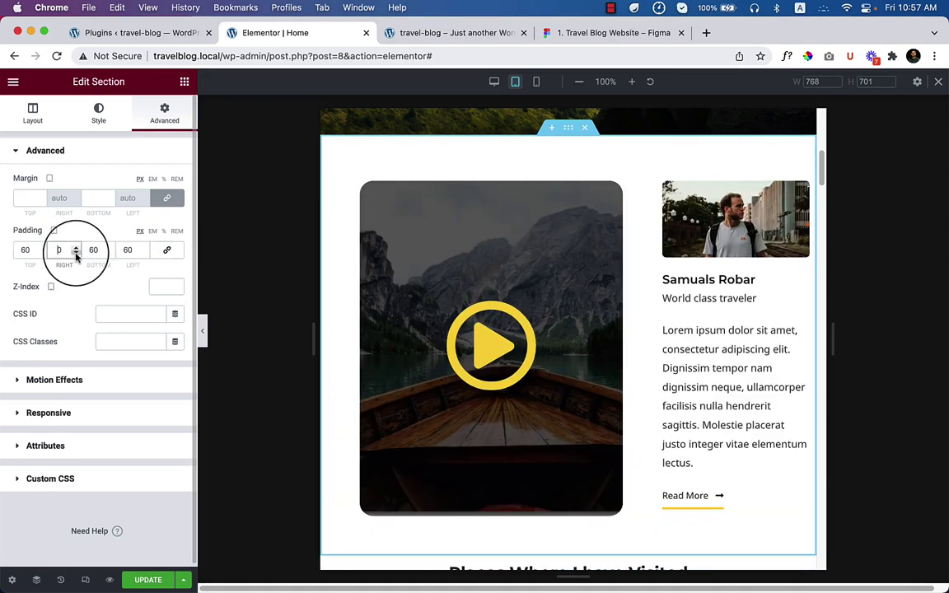
double_click(127, 250)
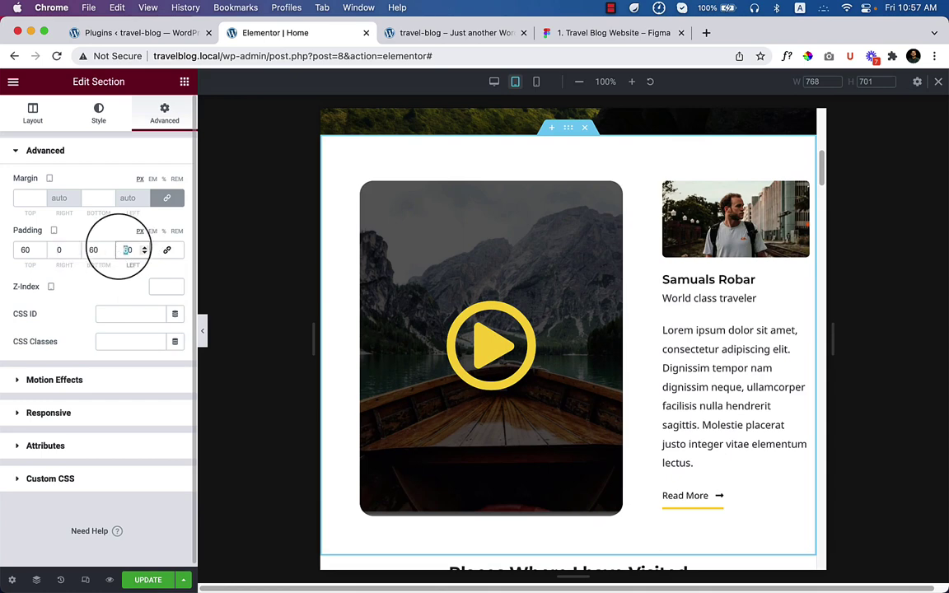
type("0")
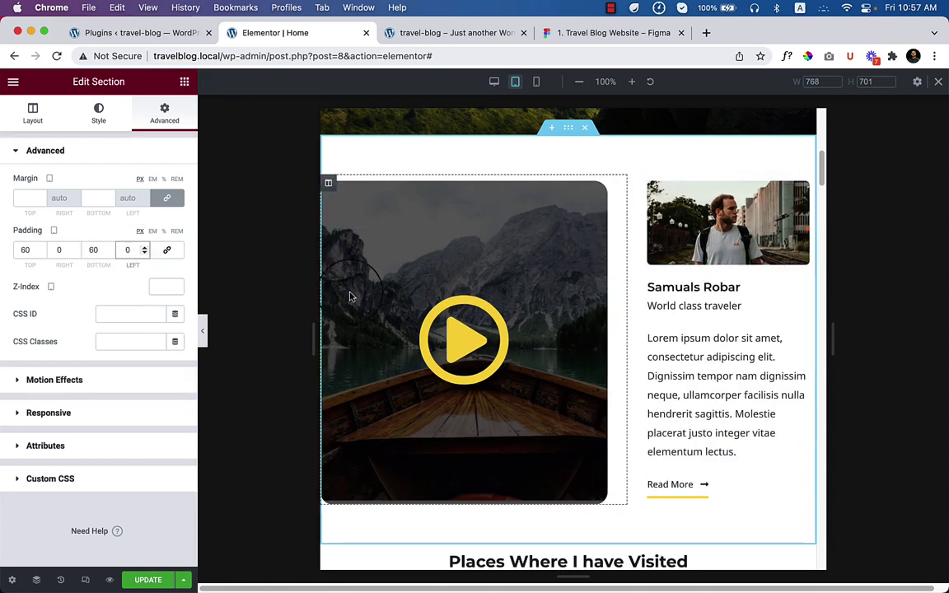
type("2")
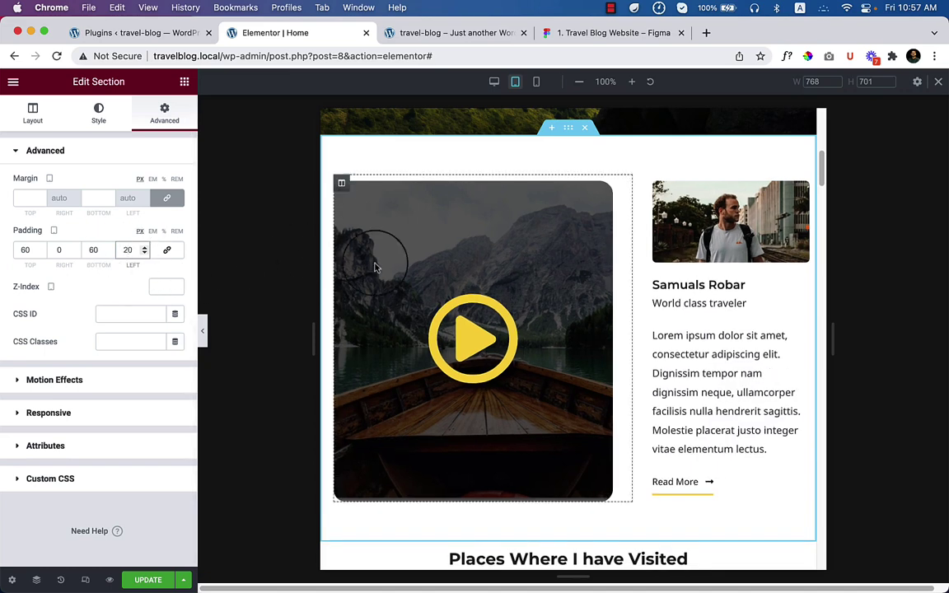
Preview the tablet layout with the panel hidden, then select the author column
left_click(204, 334)
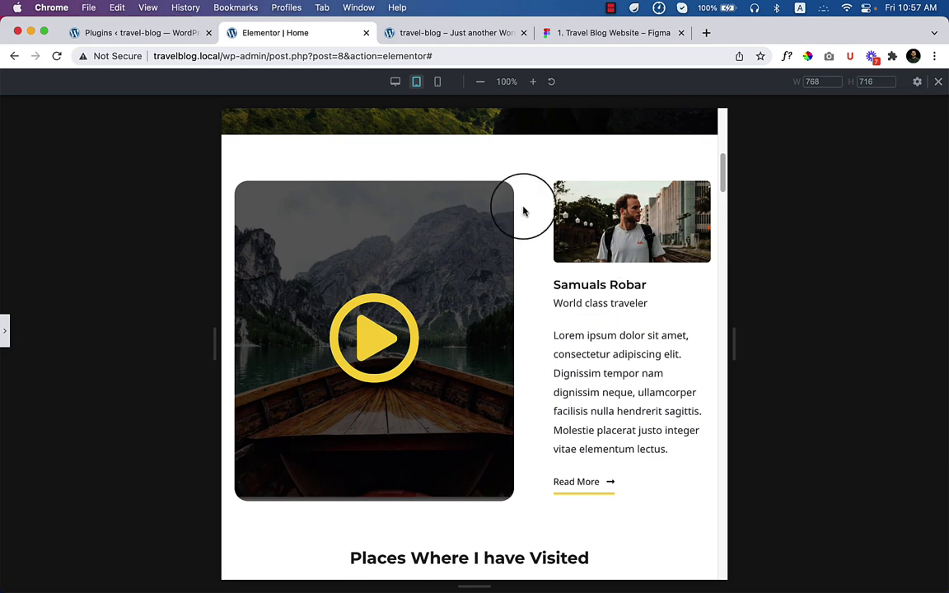
left_click(8, 333)
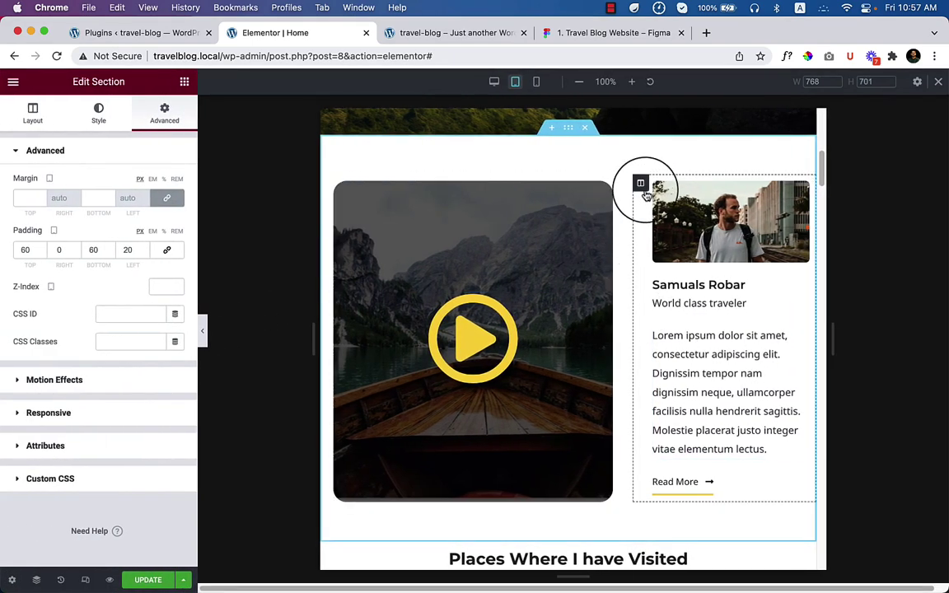
left_click(641, 185)
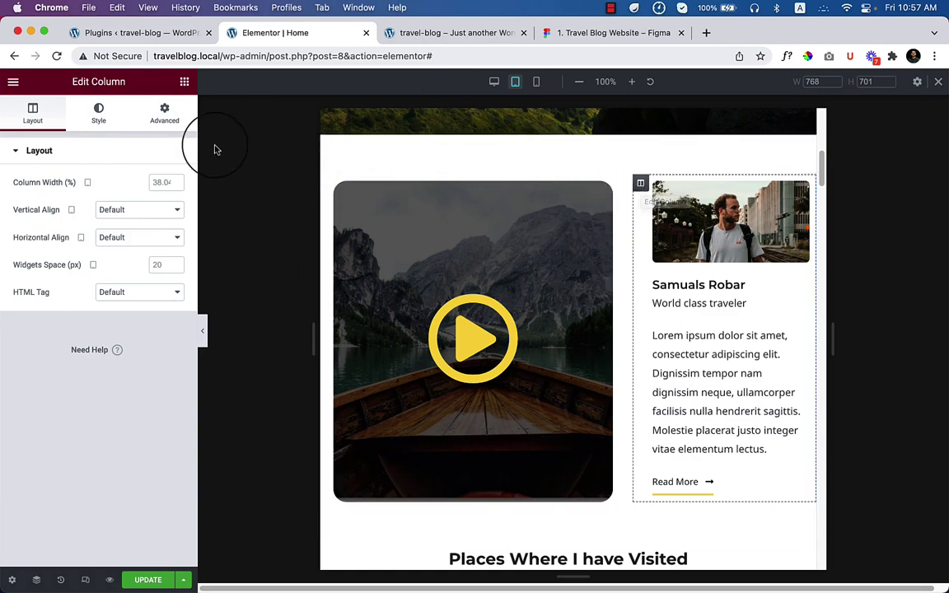
Clear the author column's left margin and preview the tablet layout
left_click(165, 117)
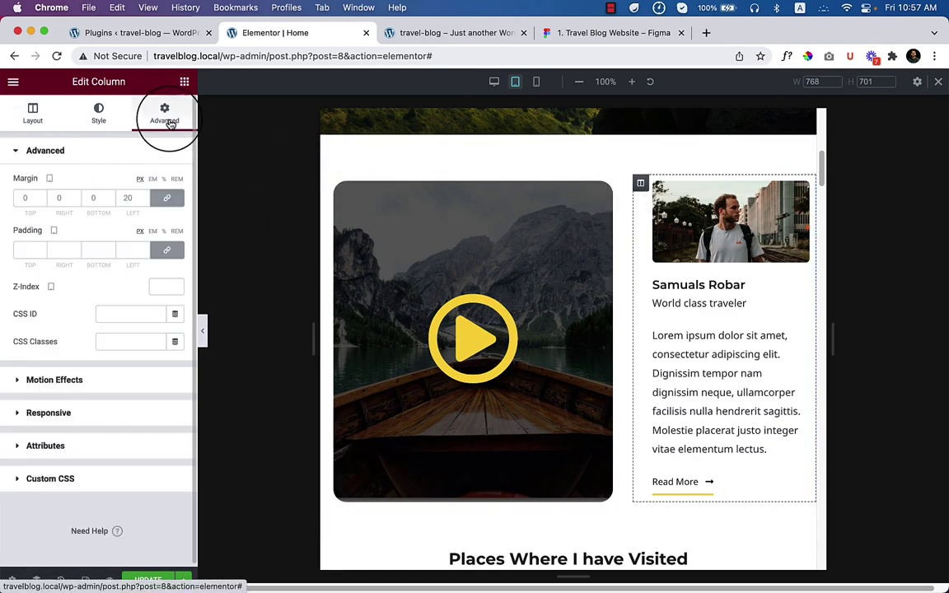
left_click(125, 197)
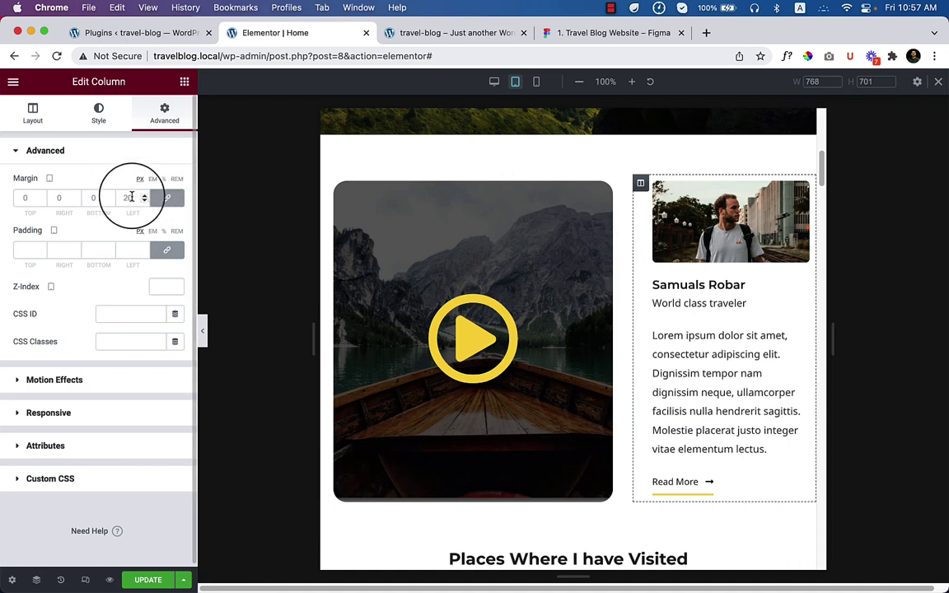
key("BackSpace")
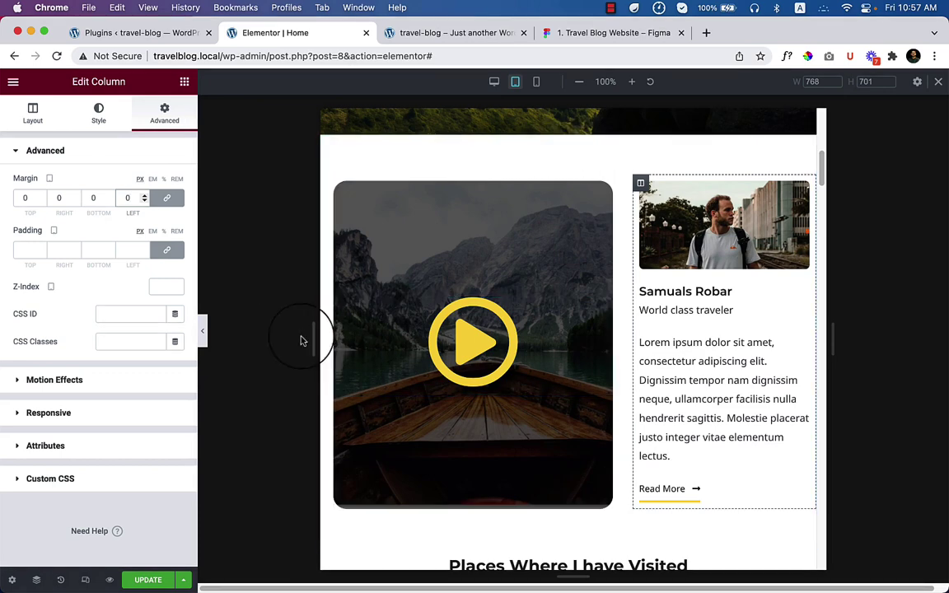
left_click(203, 333)
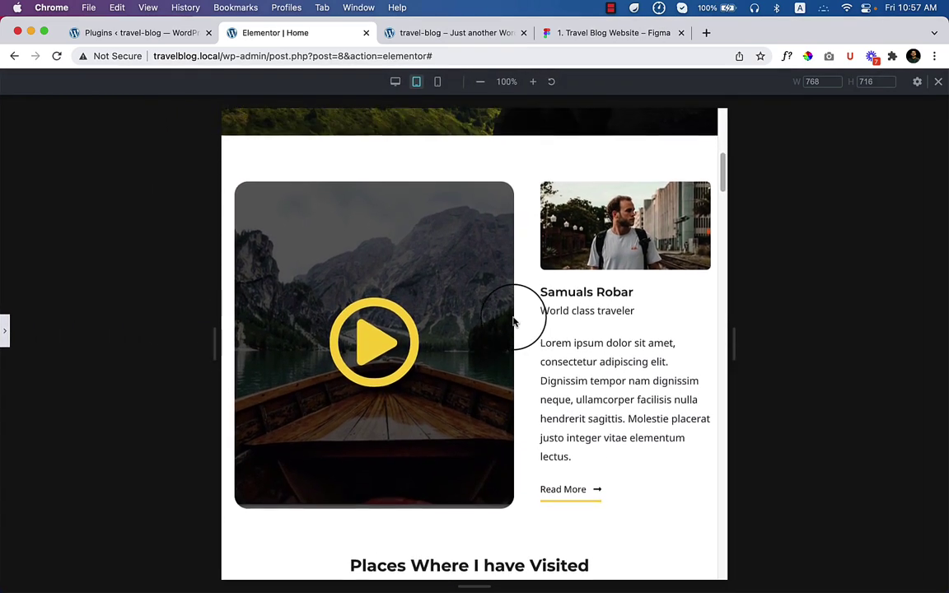
left_click(4, 327)
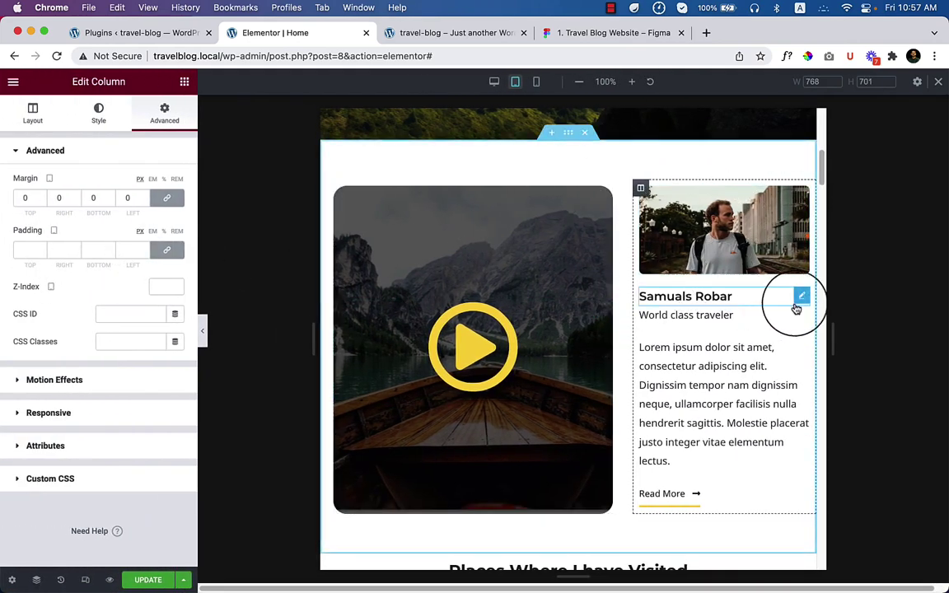
Set the profile column's tablet padding to 0 top, bottom and left, and 20 px right
left_click(92, 250)
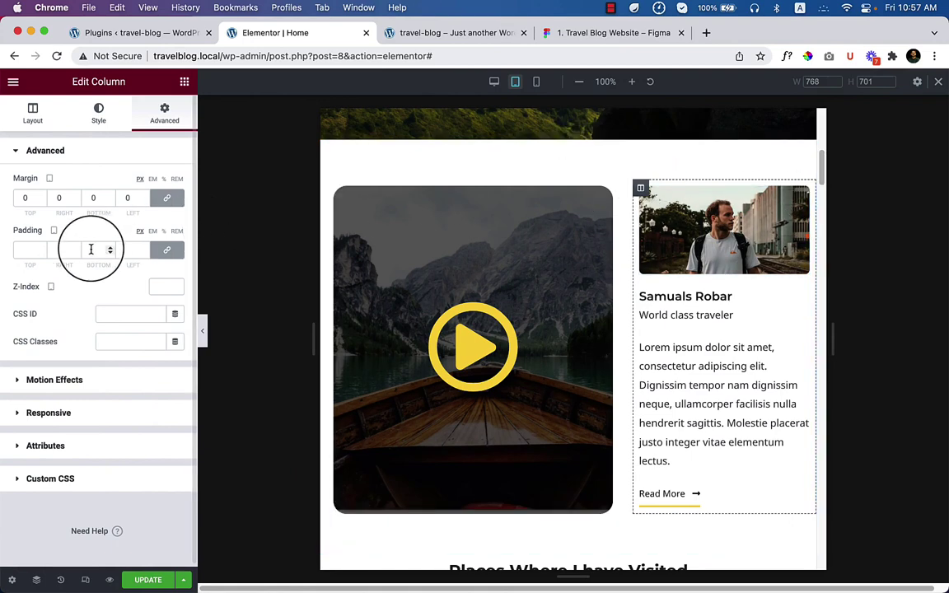
type("0")
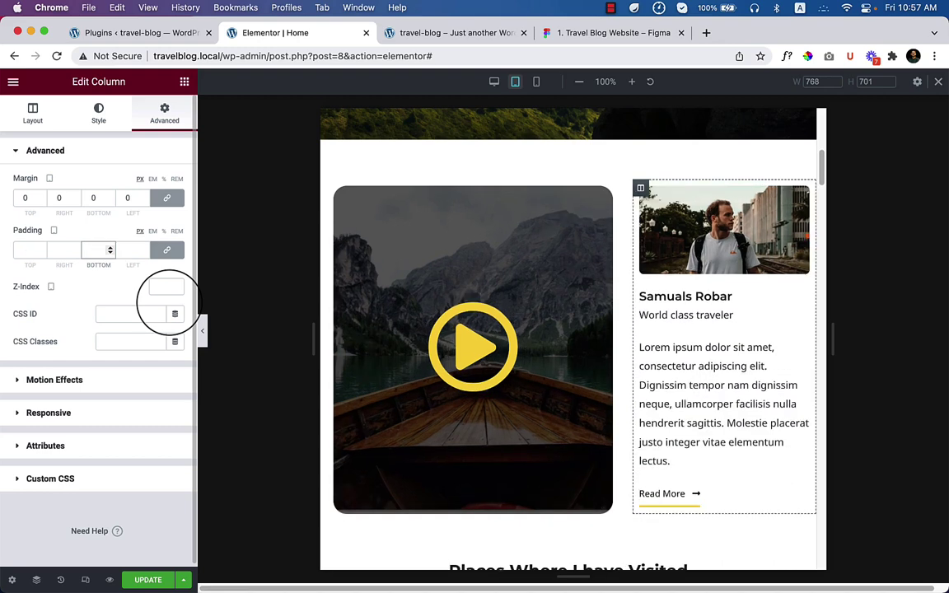
key("BackSpace")
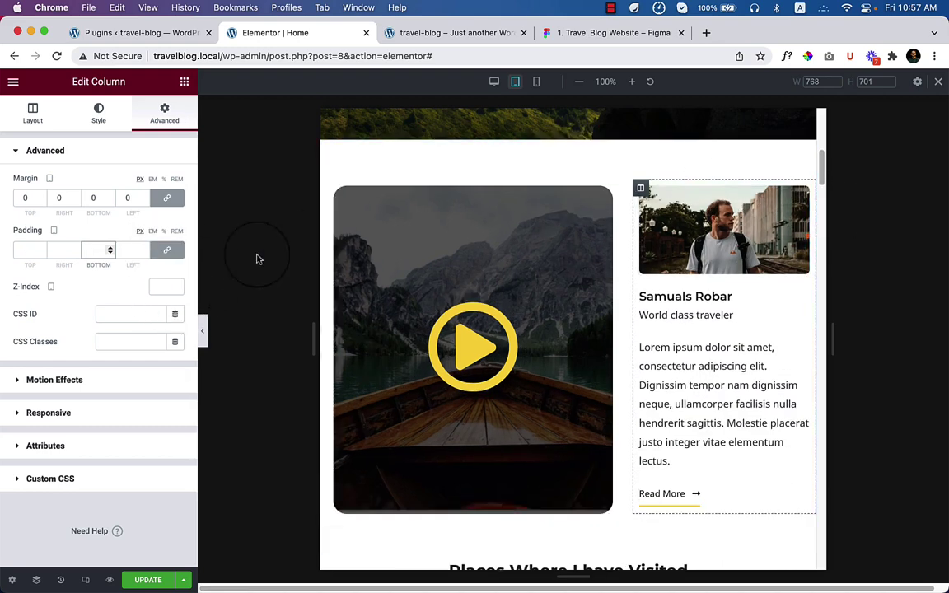
left_click(124, 251)
type("0")
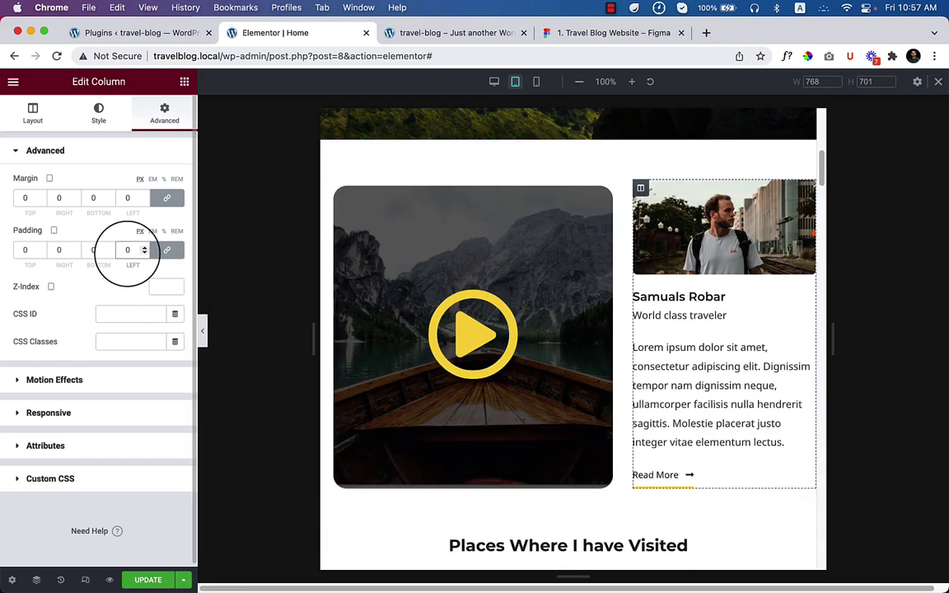
key("BackSpace")
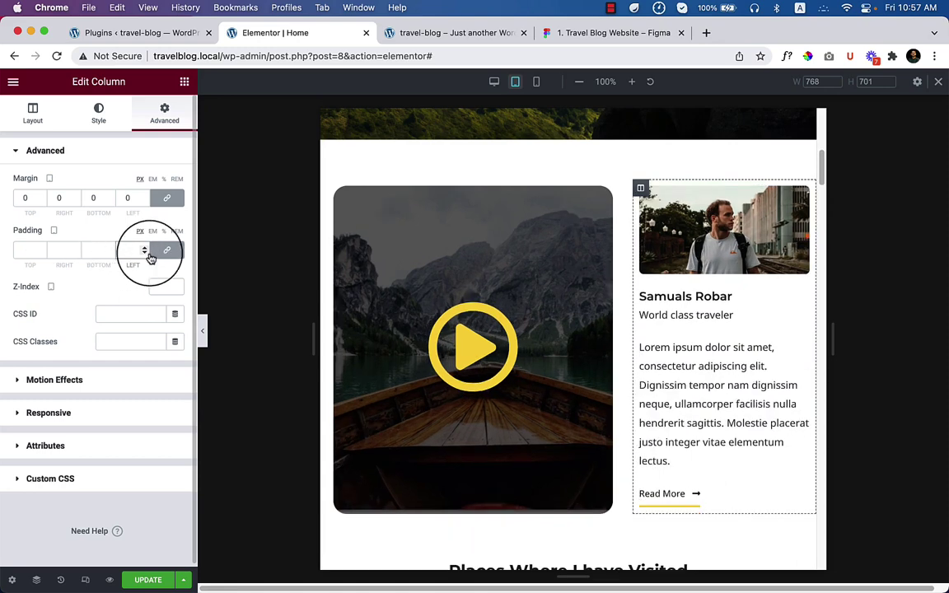
type("0")
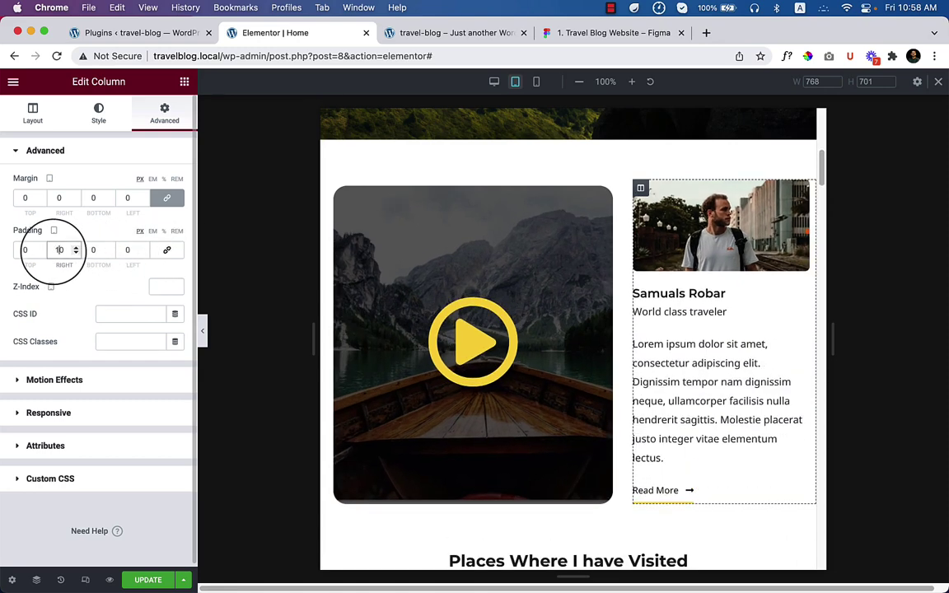
type("20")
key("BackSpace")
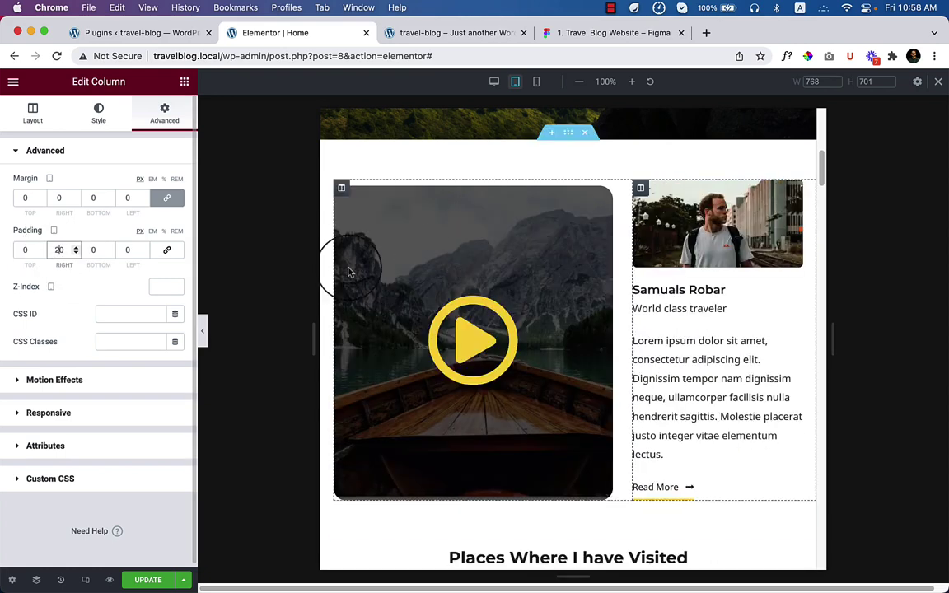
left_click(206, 331)
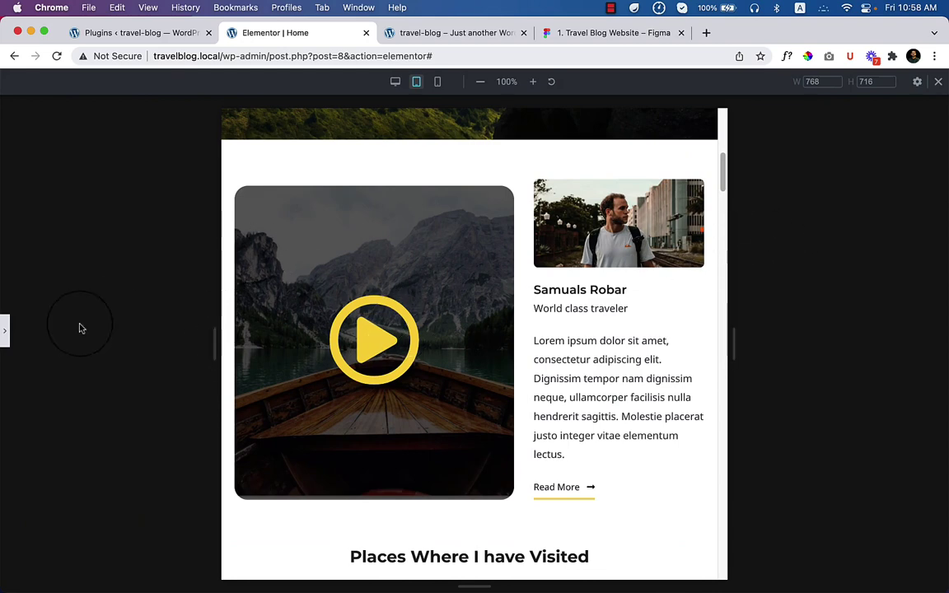
left_click(5, 333)
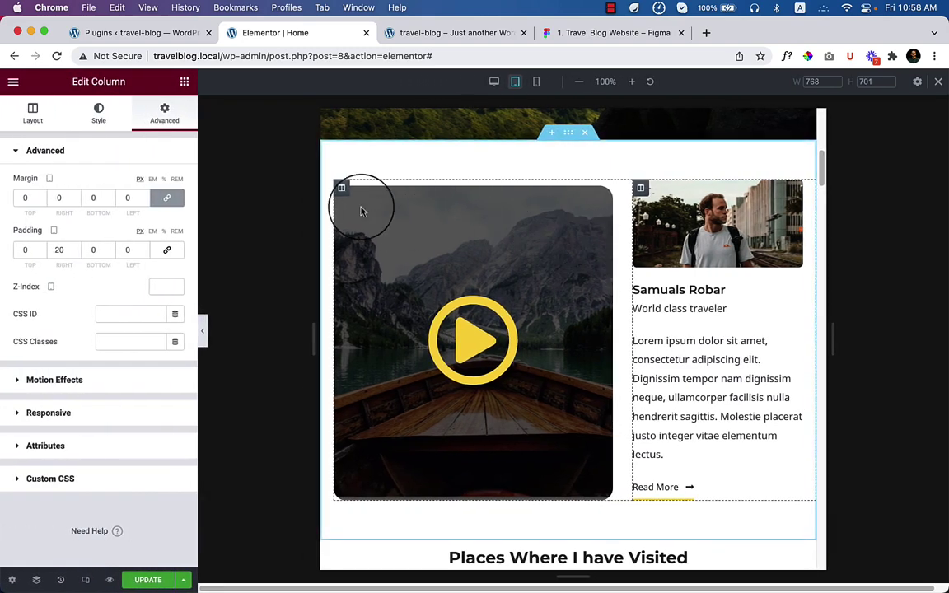
Unlink the video column's tablet margins, zero them, and set the right margin to 20 px
left_click(342, 190)
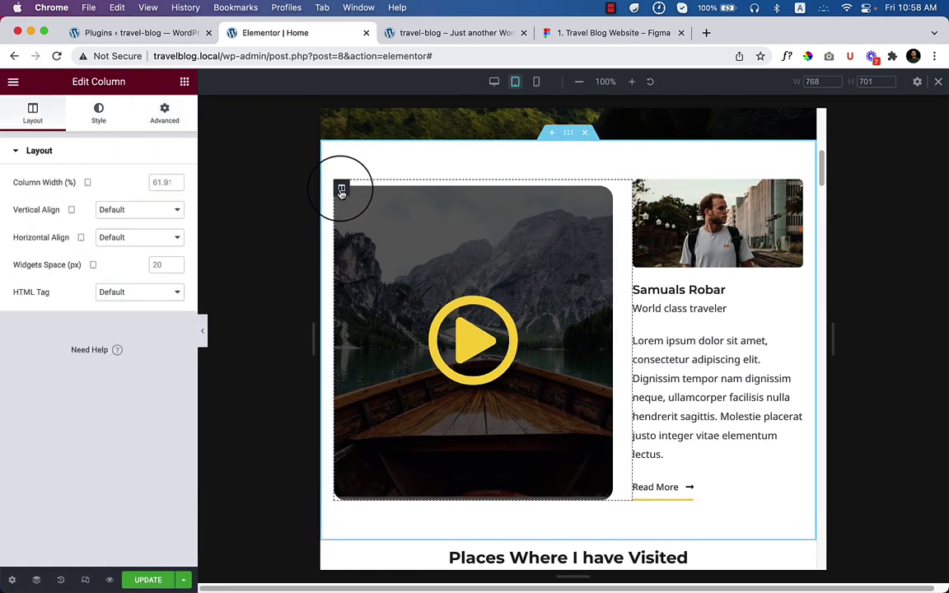
left_click(170, 124)
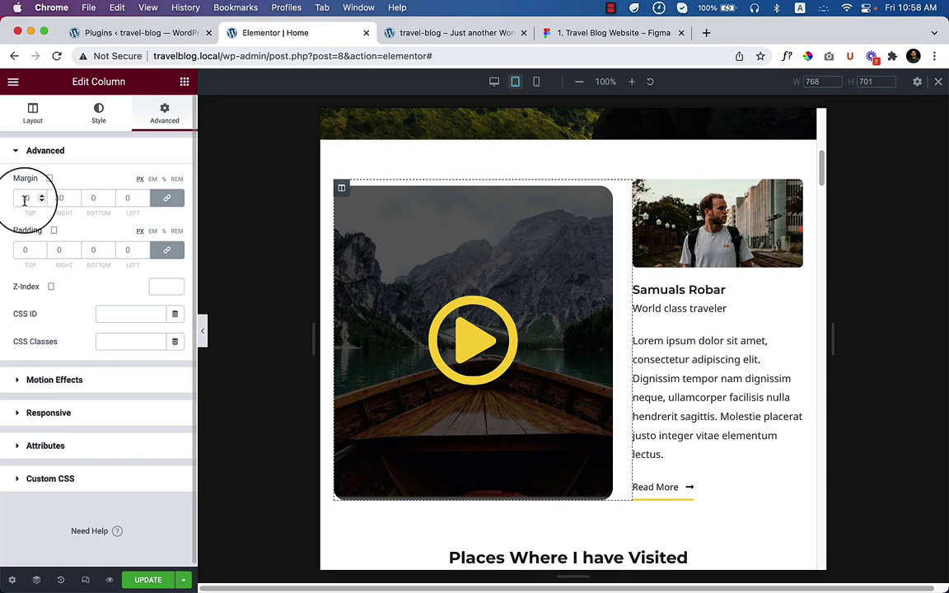
left_click(169, 200)
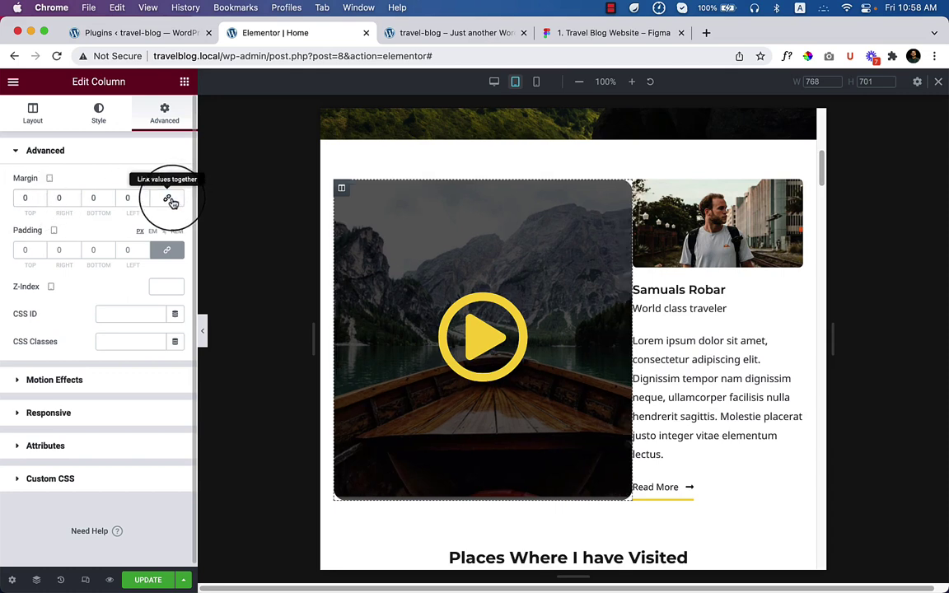
double_click(57, 199)
type("30")
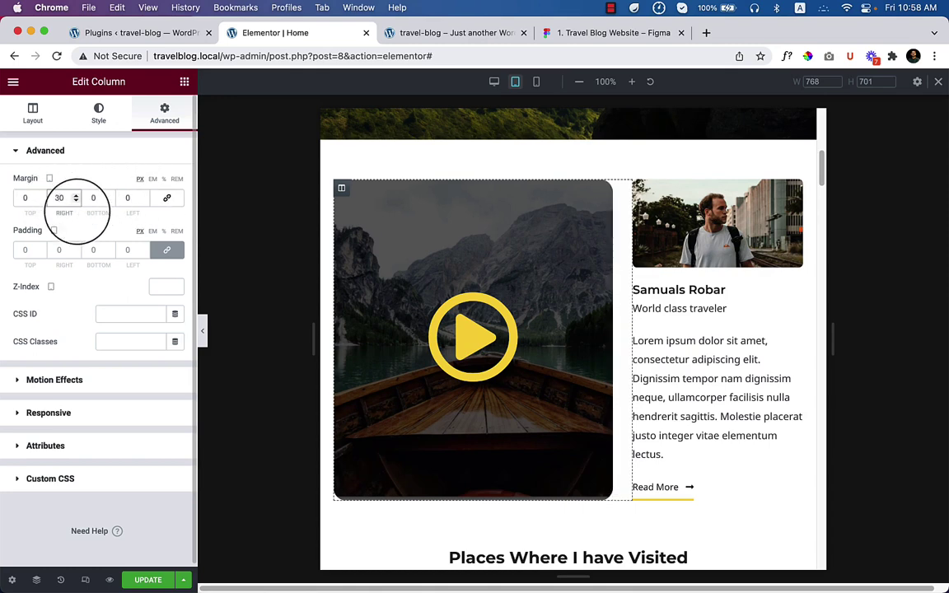
left_click(27, 198)
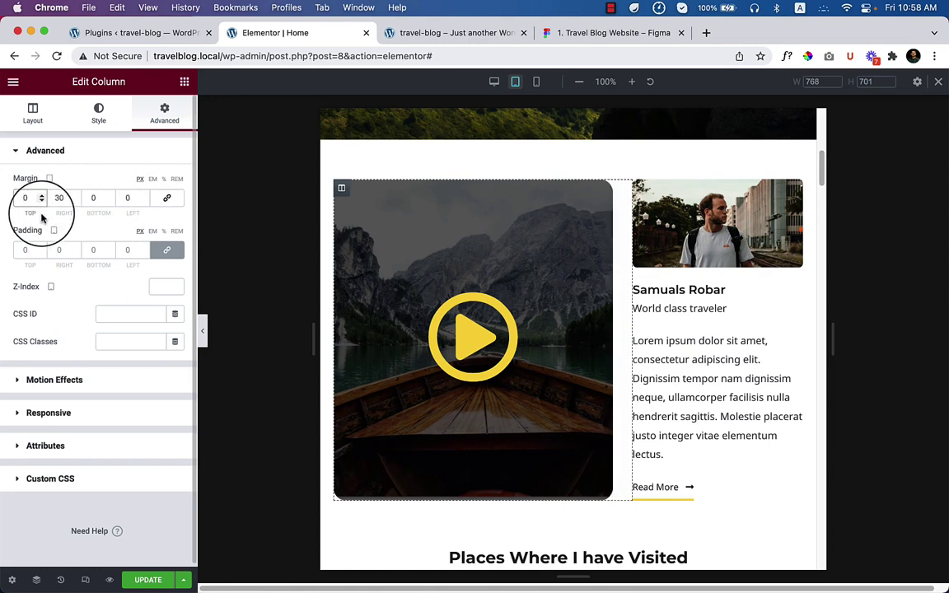
left_click(206, 338)
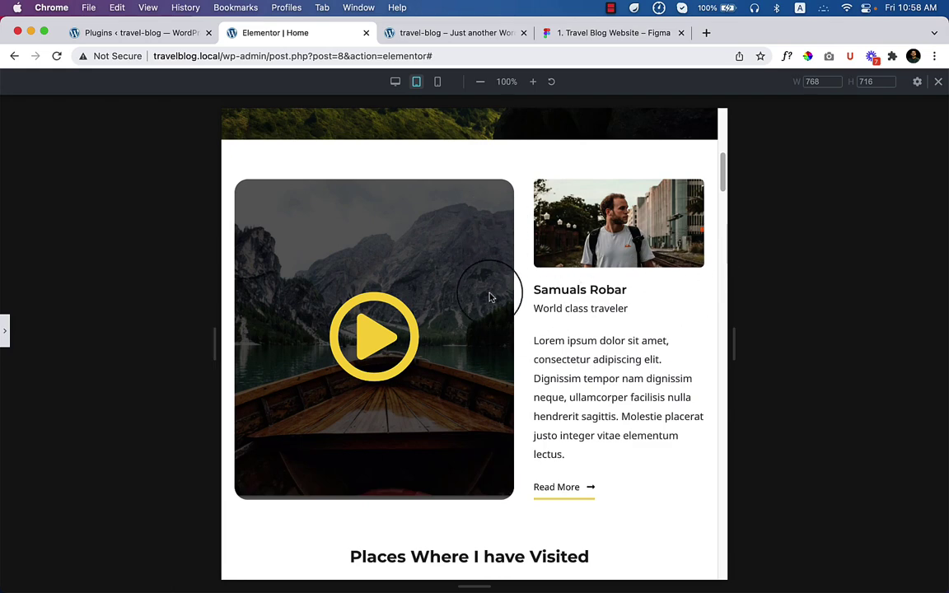
left_click(3, 332)
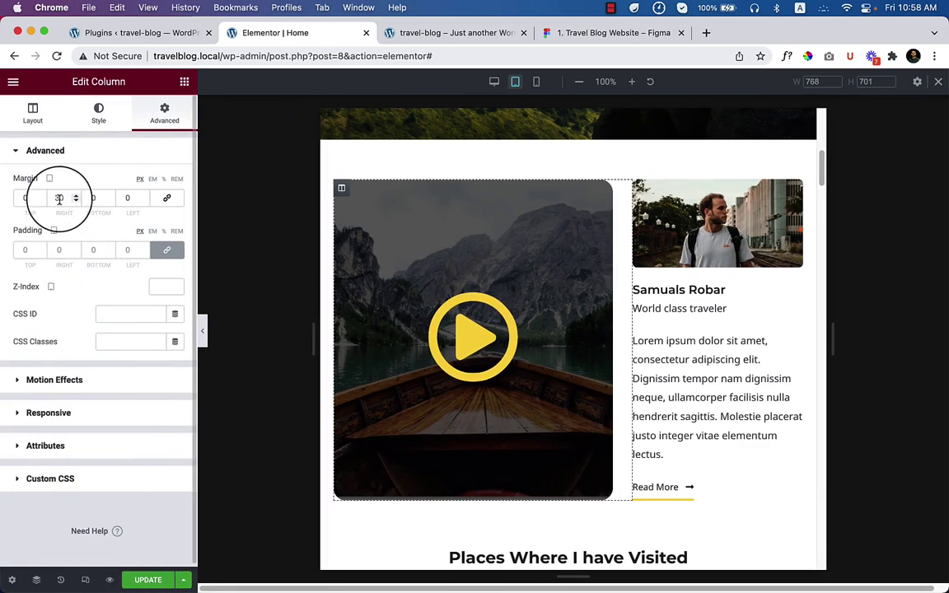
double_click(59, 198)
type("20")
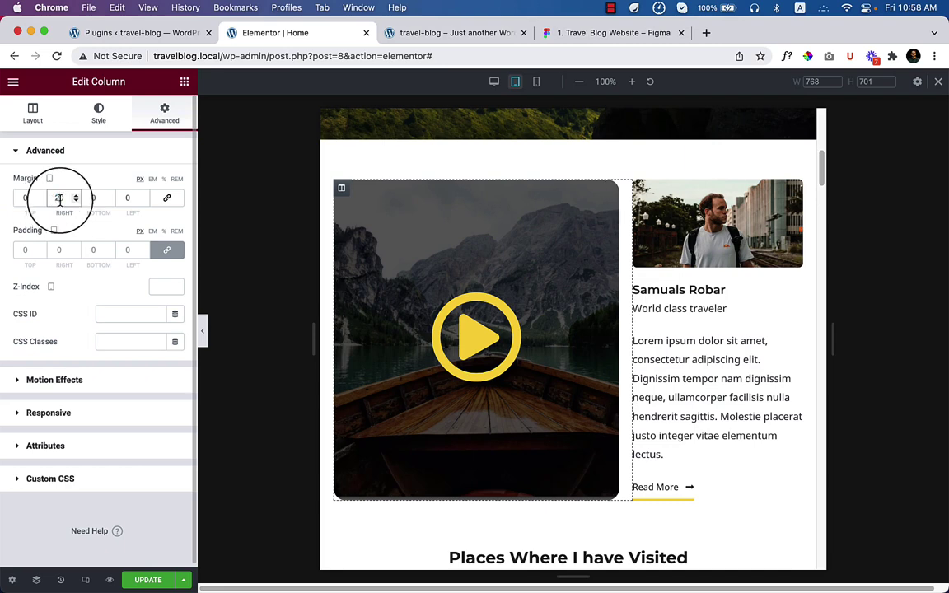
left_click(202, 330)
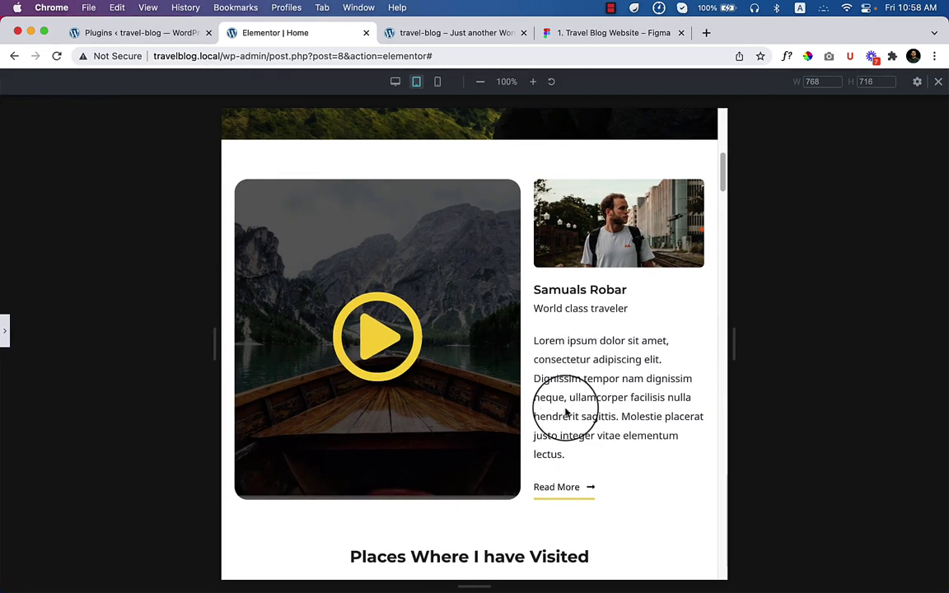
Set the top-row Eiffel Tower, Colosseum and Sydney card spacers to 120 px on tablet
scroll(565, 404, "down", 3)
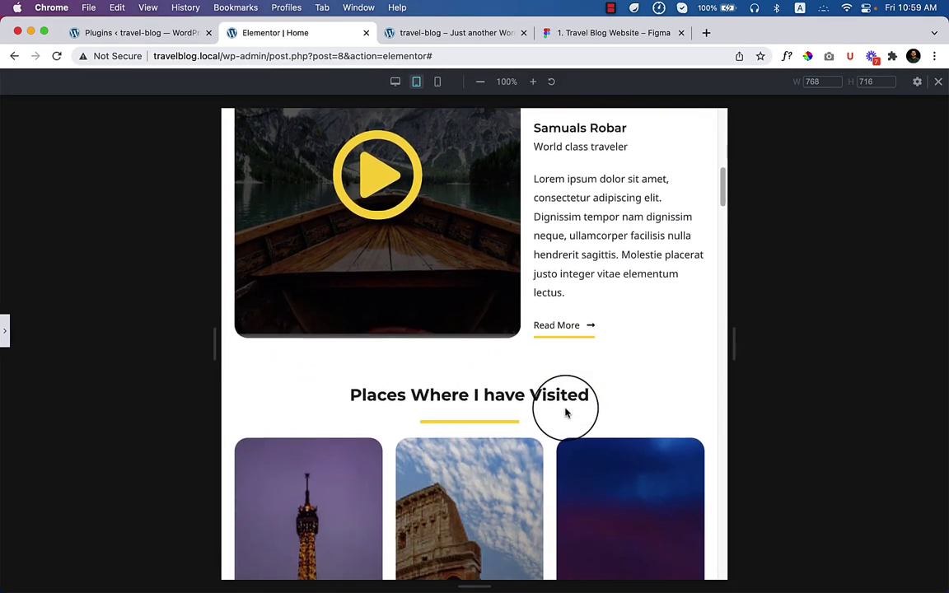
scroll(568, 409, "down", 4)
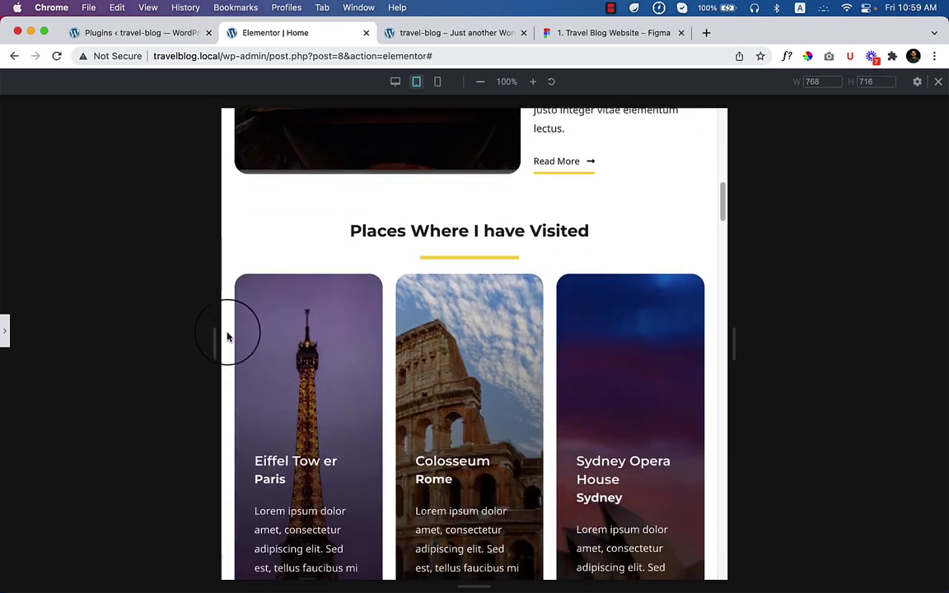
scroll(502, 418, "down", 4)
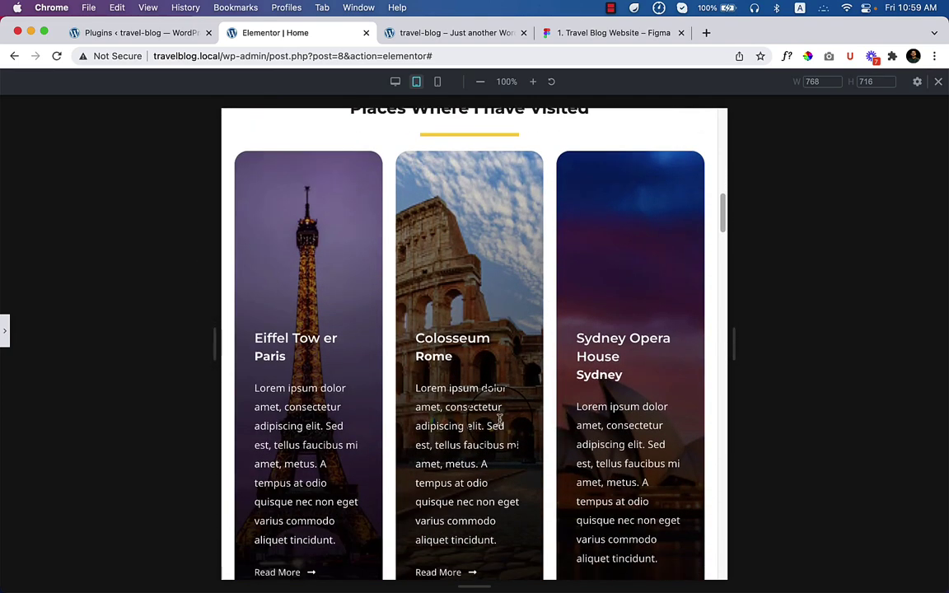
scroll(502, 420, "down", 4)
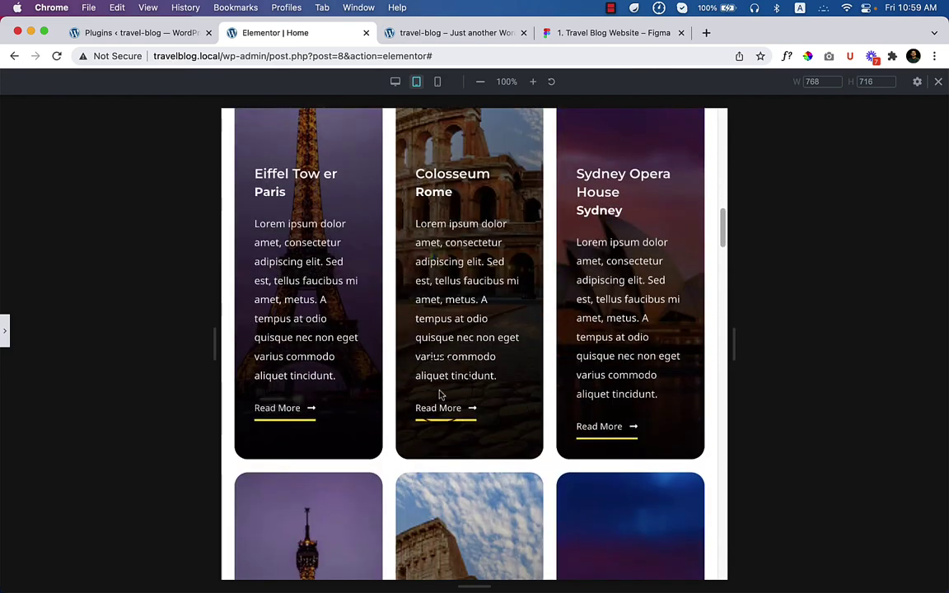
left_click(4, 333)
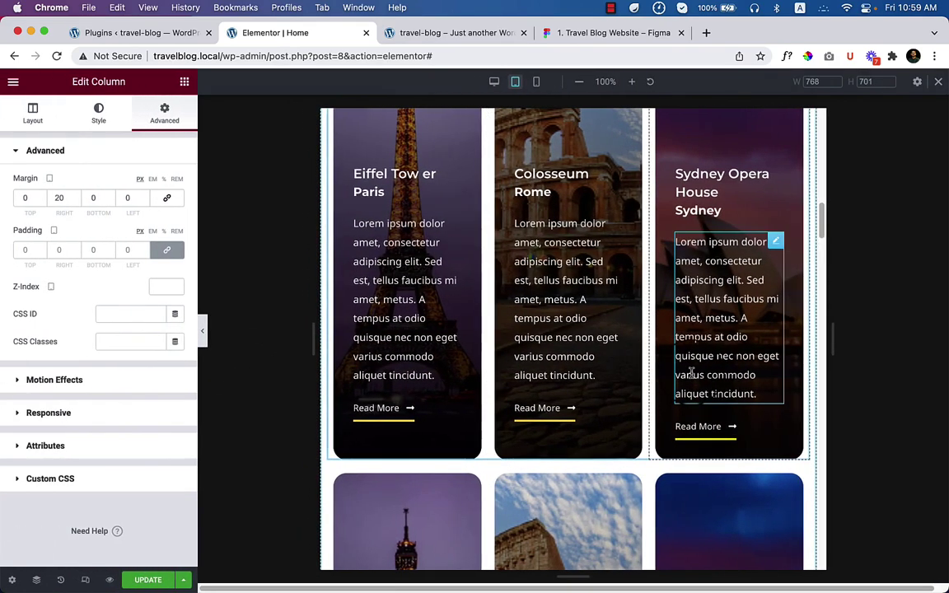
scroll(625, 376, "up", 4)
scroll(624, 377, "up", 2)
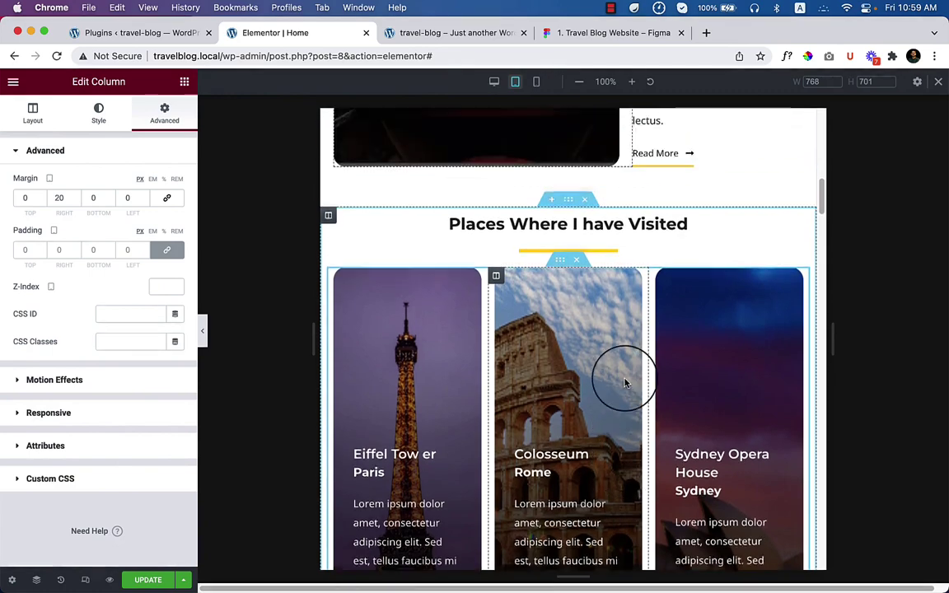
scroll(624, 379, "down", 5)
scroll(624, 384, "down", 5)
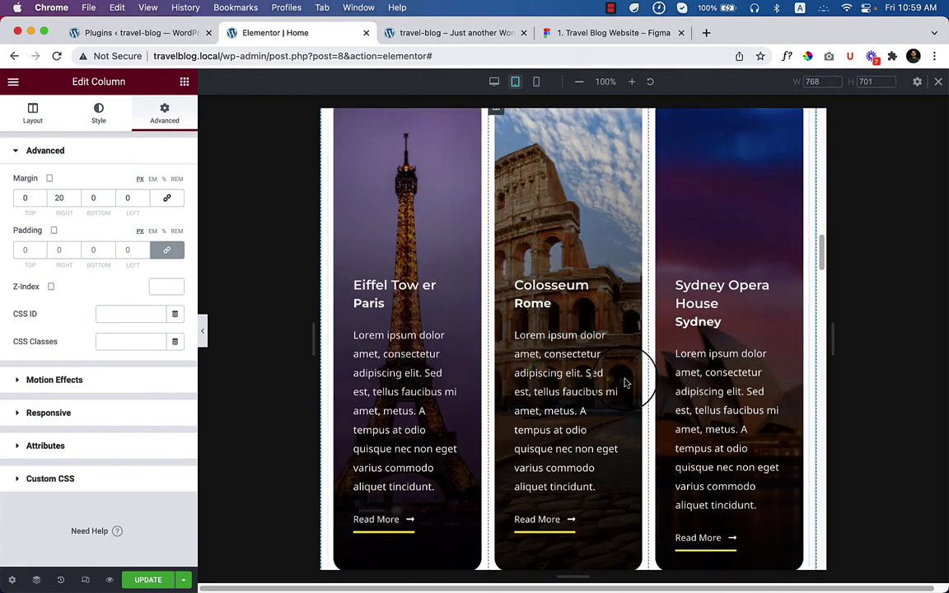
scroll(625, 383, "up", 3)
scroll(624, 383, "up", 4)
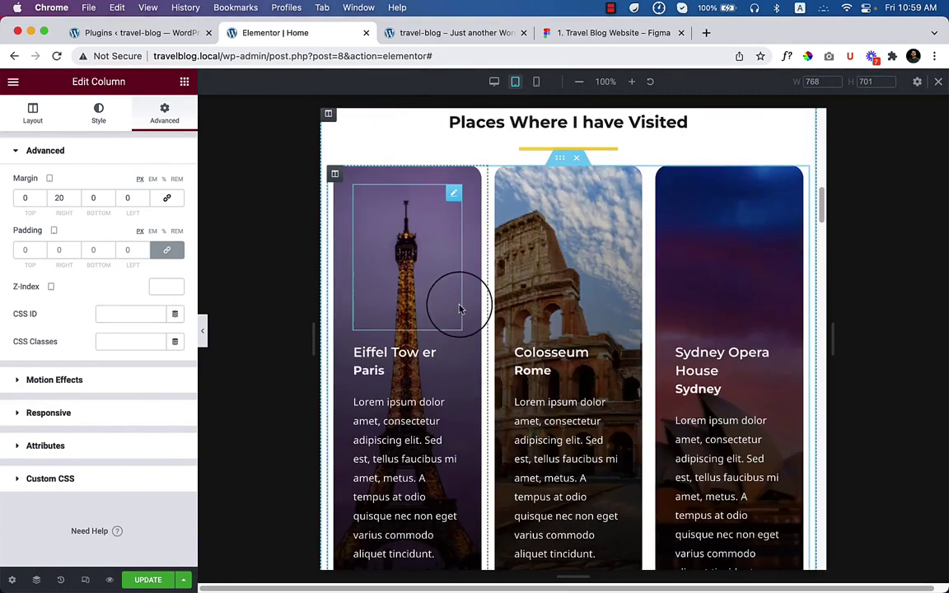
left_click(394, 257)
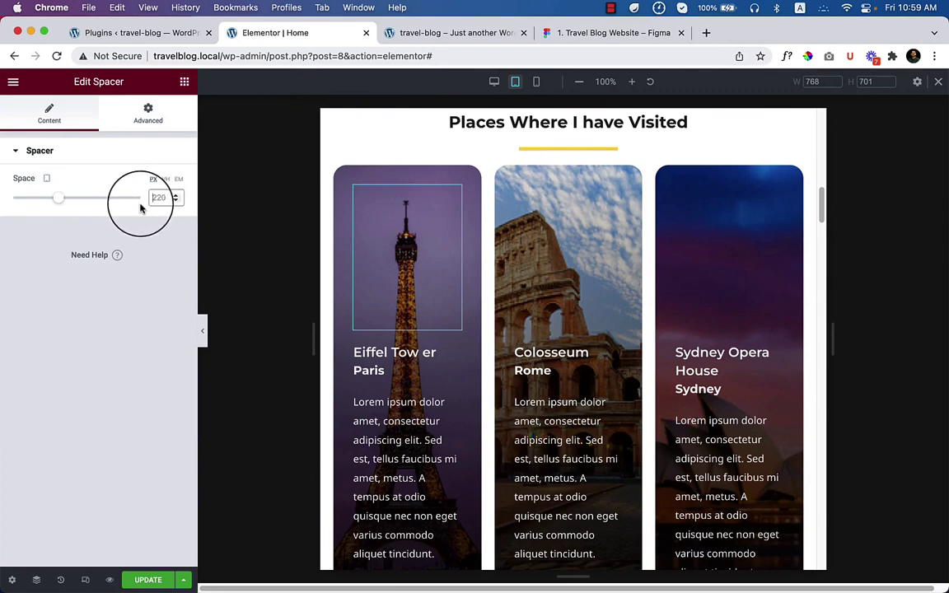
type("120")
scroll(495, 387, "down", 3)
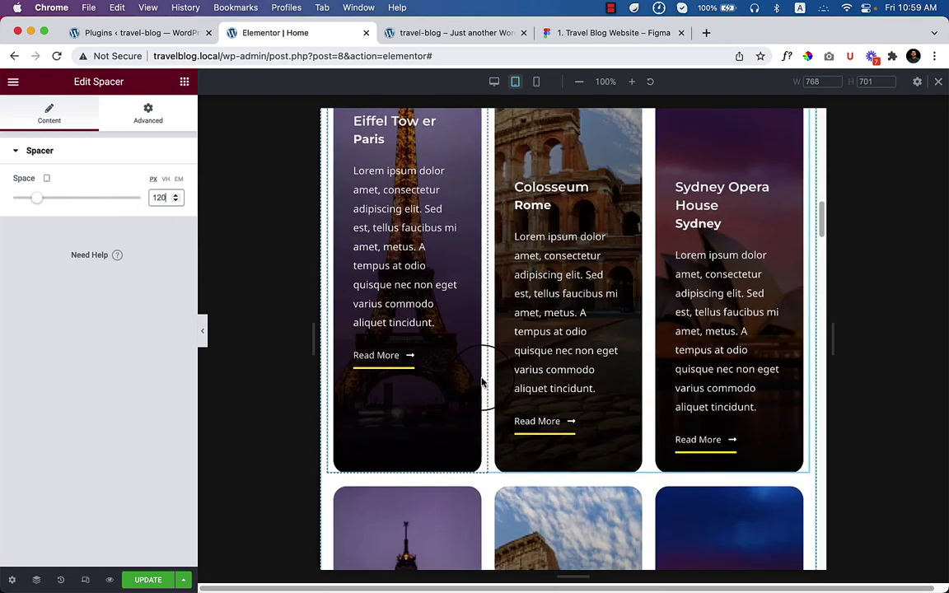
scroll(580, 329, "up", 3)
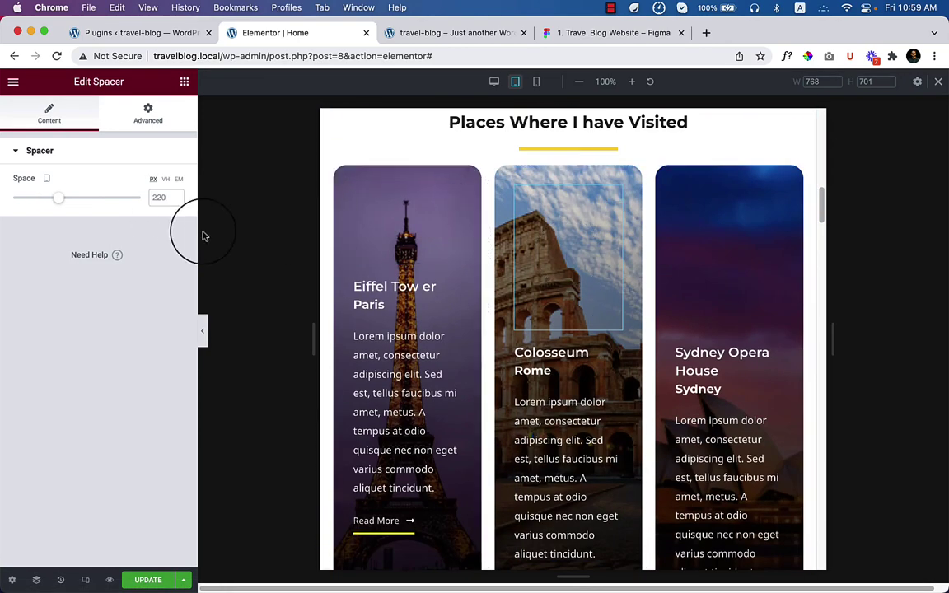
left_click(158, 197)
key("BackSpace")
type("0")
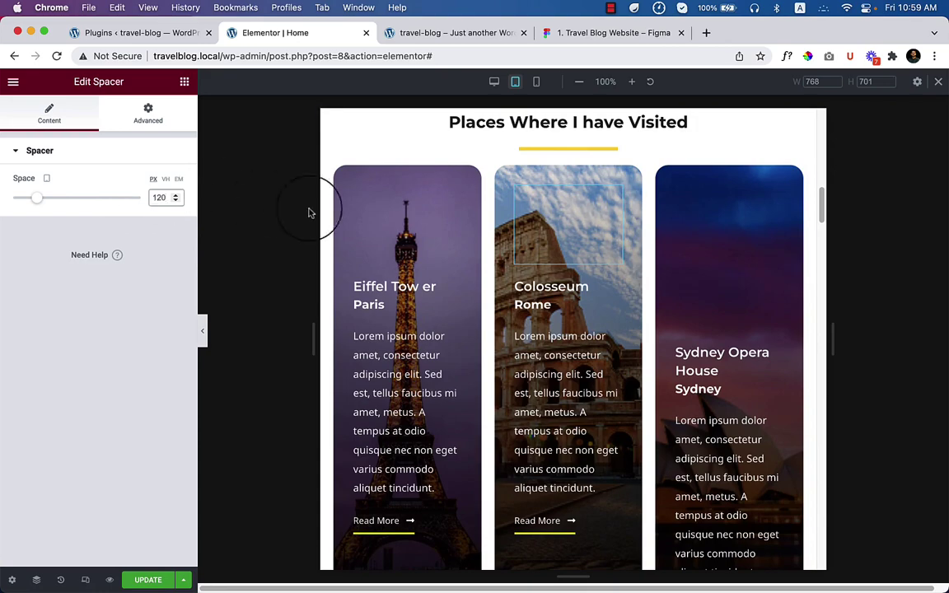
left_click(737, 249)
double_click(159, 198)
type("120")
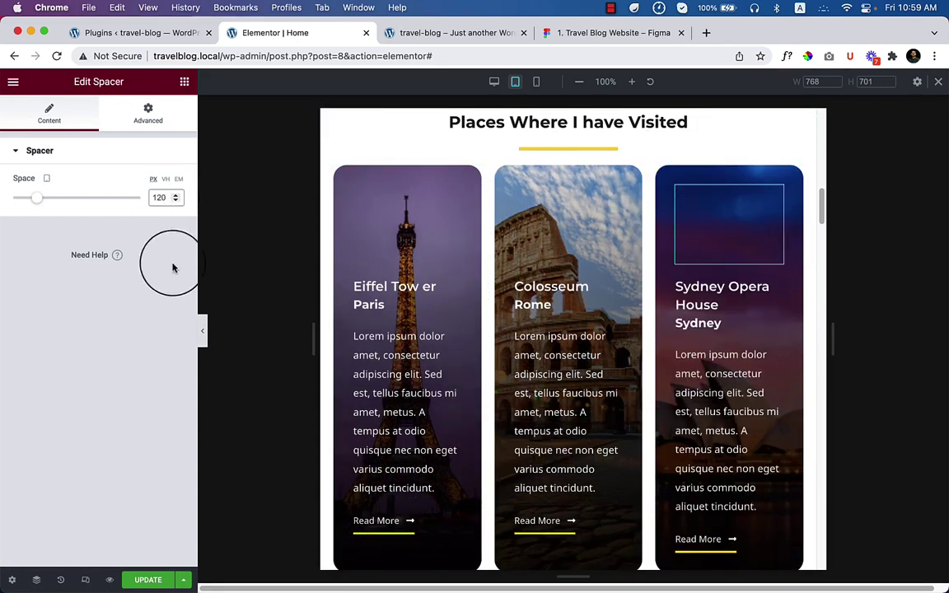
Set the lower-row Eiffel, Colosseum and Sydney card spacers to 120 px and review the alignment
scroll(410, 356, "down", 10)
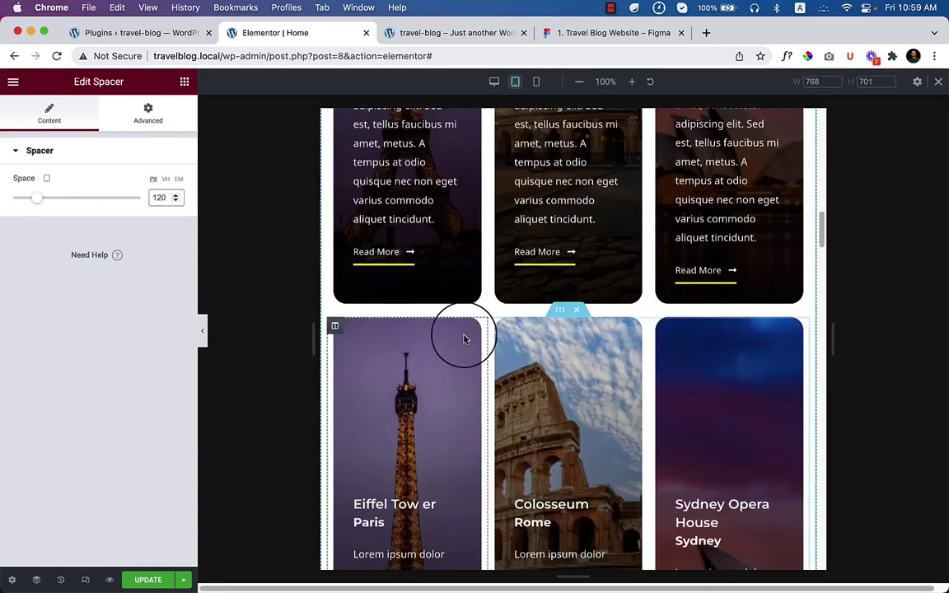
scroll(464, 340, "down", 1)
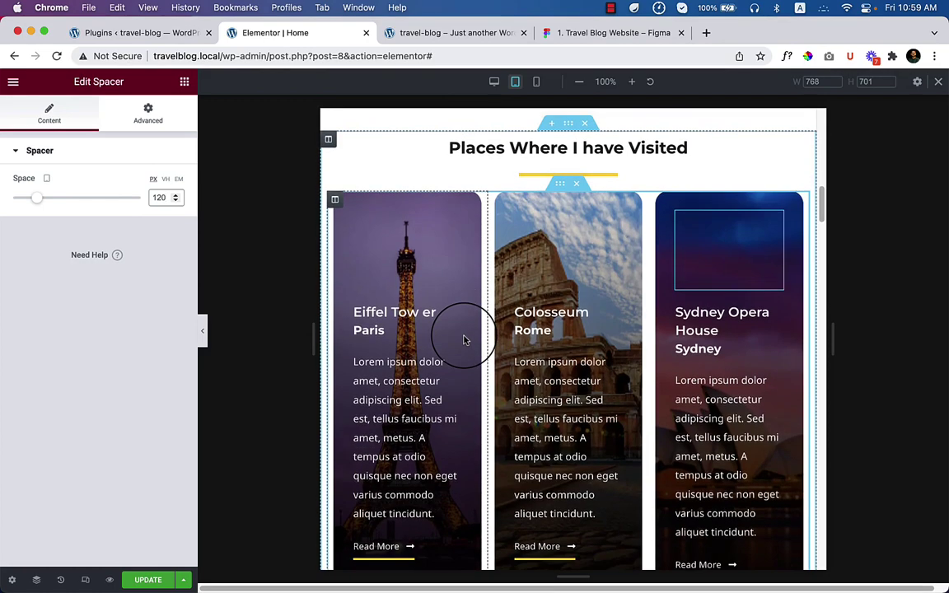
scroll(464, 338, "down", 8)
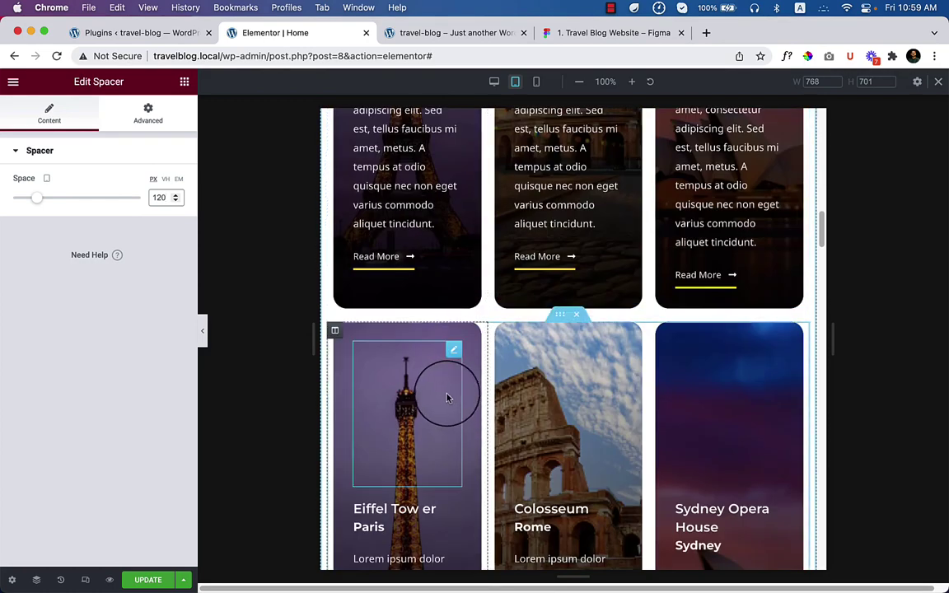
left_click(434, 392)
type("120")
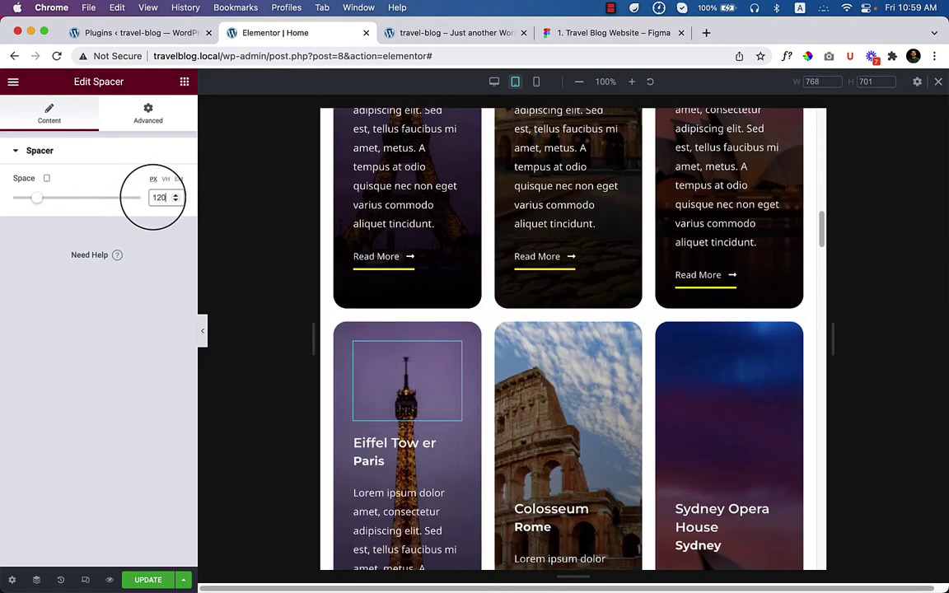
left_click(575, 386)
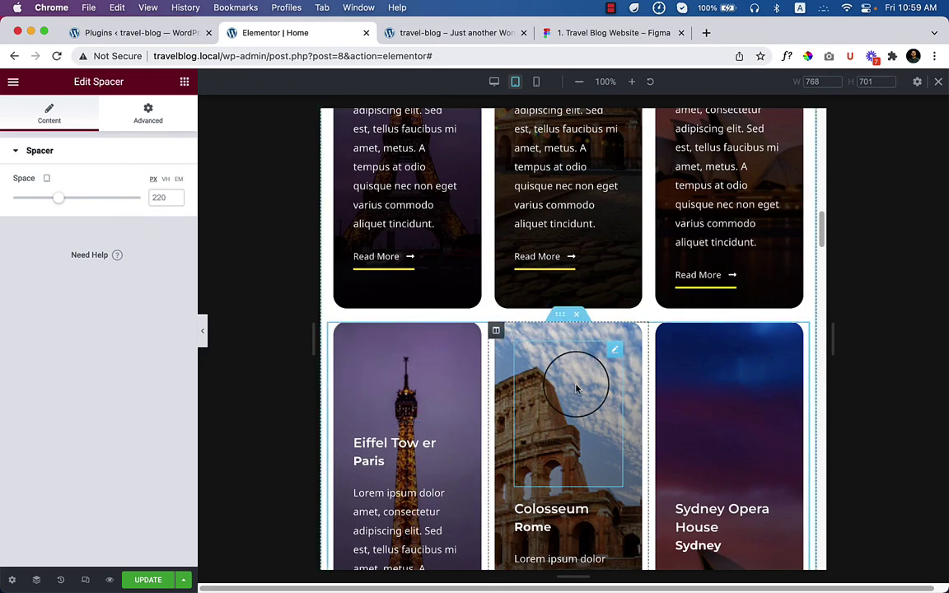
double_click(155, 197)
type("120")
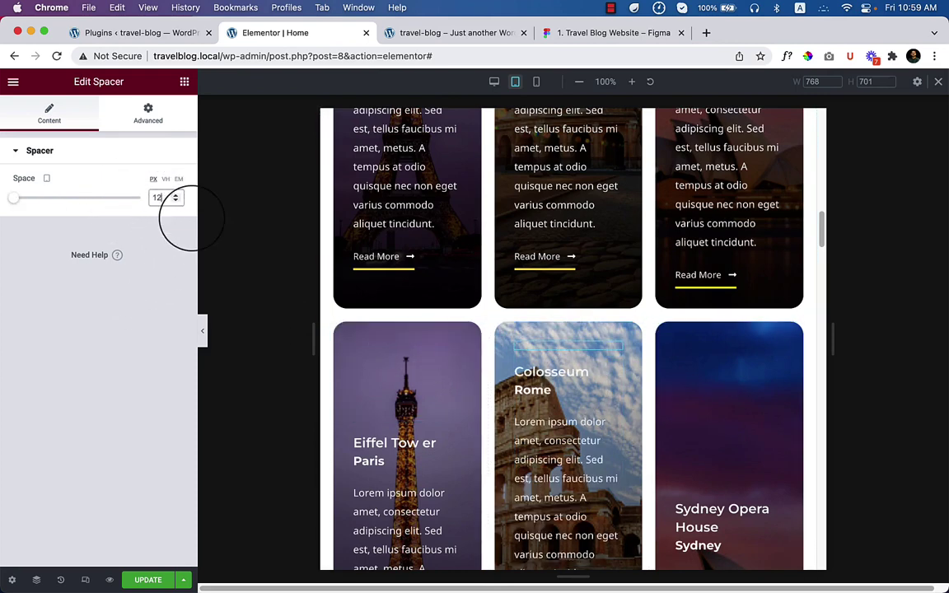
left_click(723, 375)
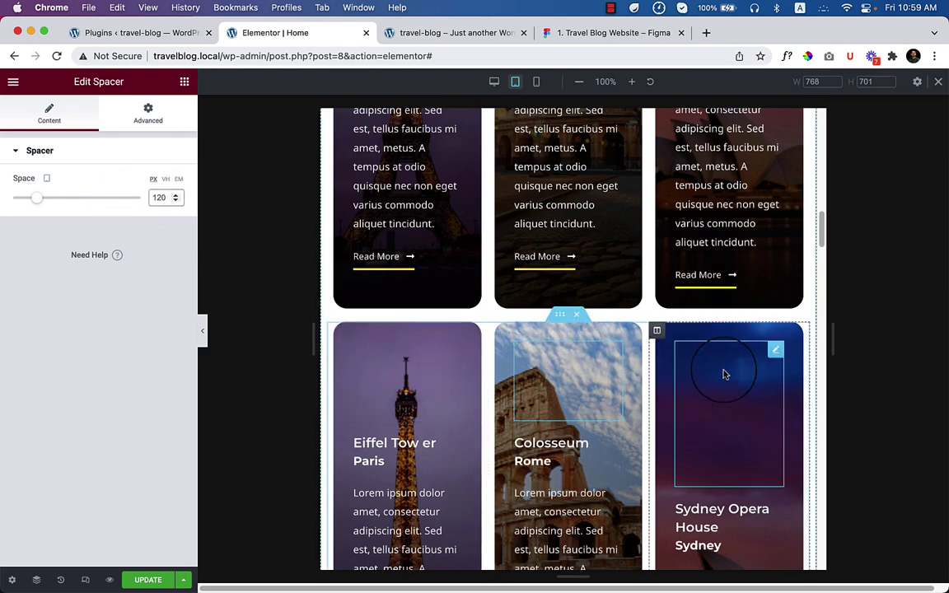
double_click(156, 197)
type("120")
scroll(483, 303, "down", 5)
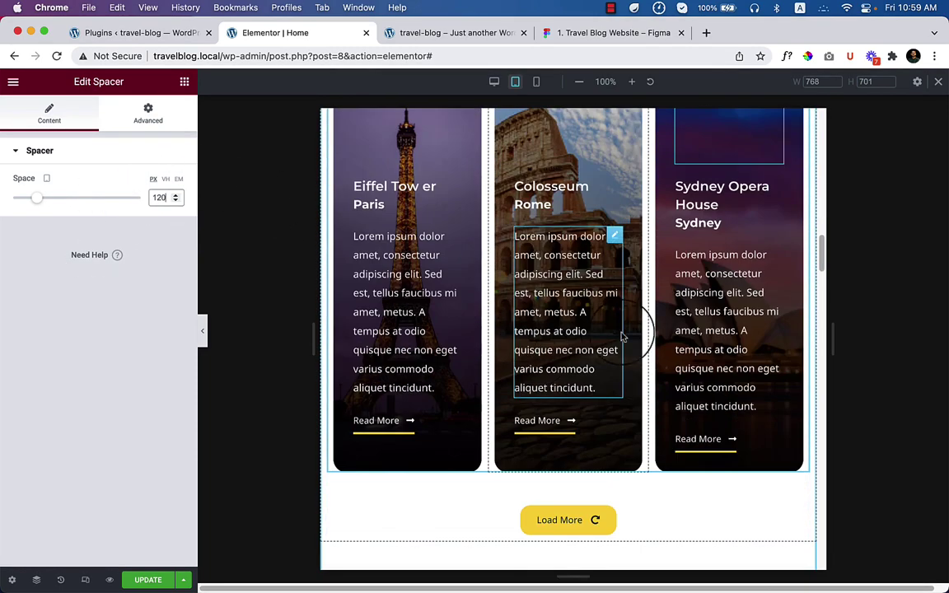
scroll(693, 362, "up", 4)
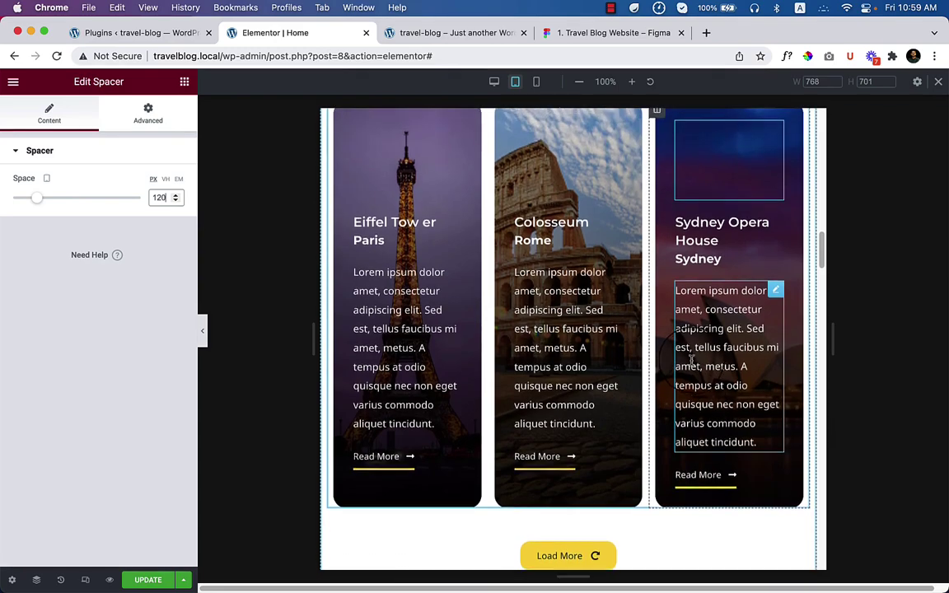
scroll(686, 363, "down", 10)
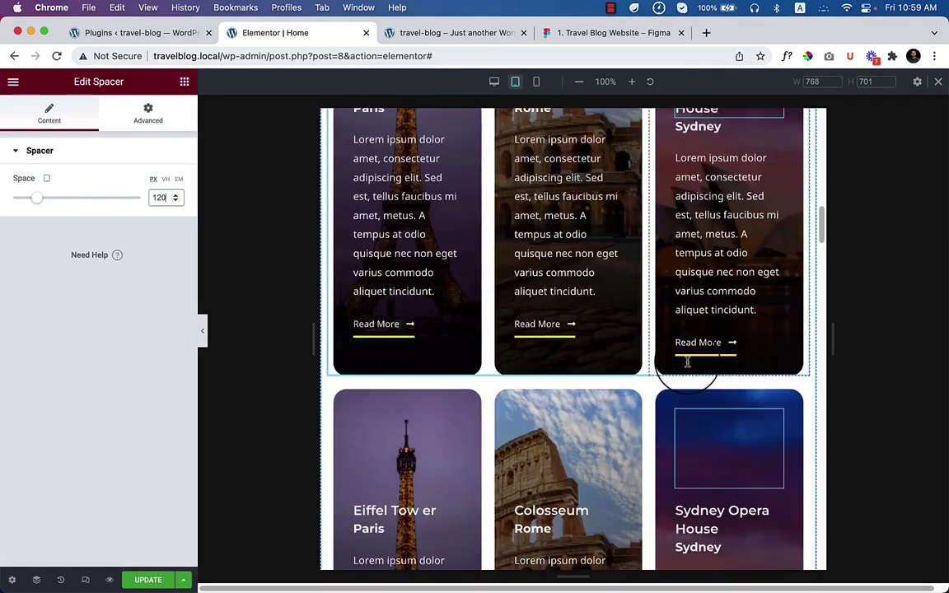
scroll(687, 364, "up", 5)
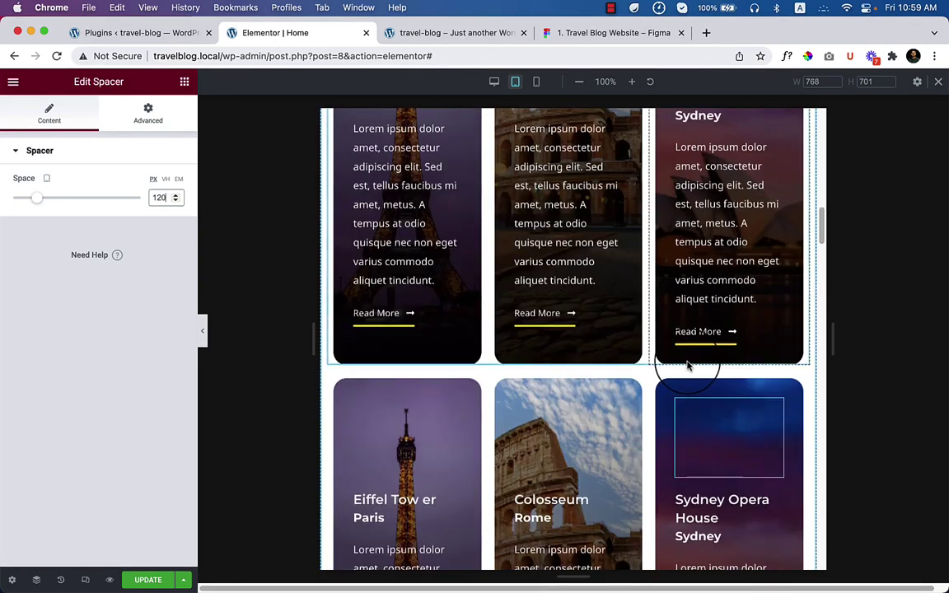
scroll(681, 368, "down", 2)
scroll(677, 366, "up", 6)
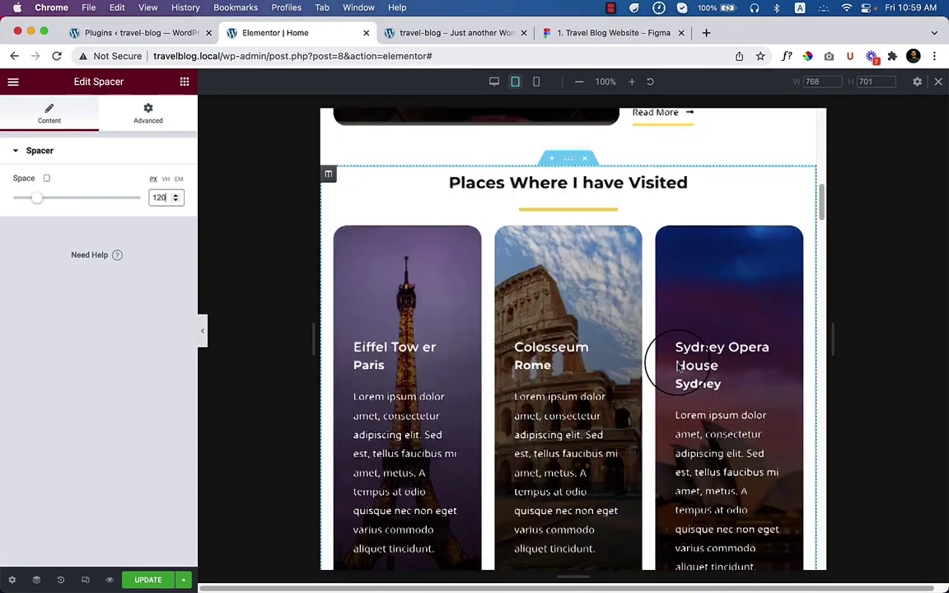
scroll(677, 364, "down", 5)
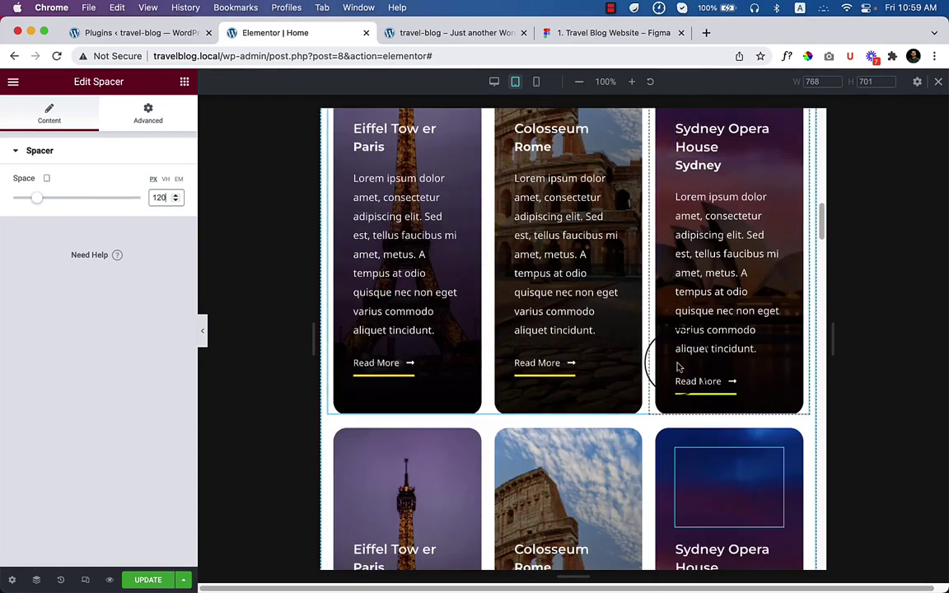
scroll(678, 366, "down", 10)
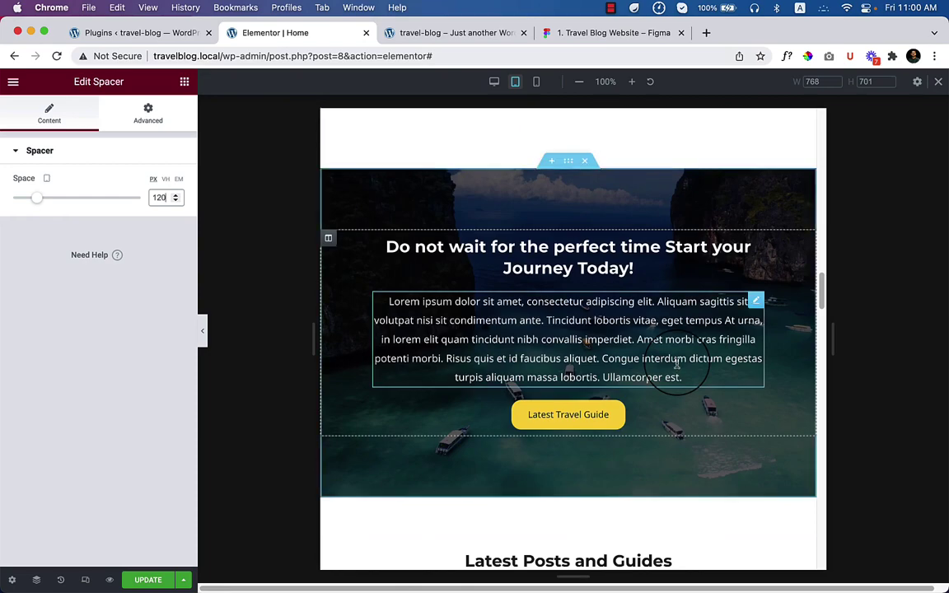
scroll(677, 366, "up", 3)
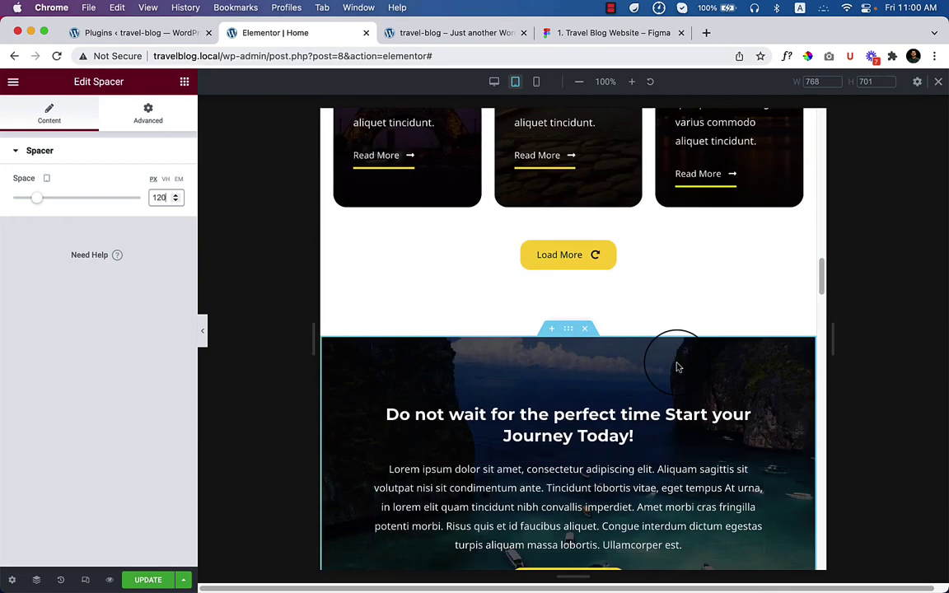
scroll(577, 289, "up", 15)
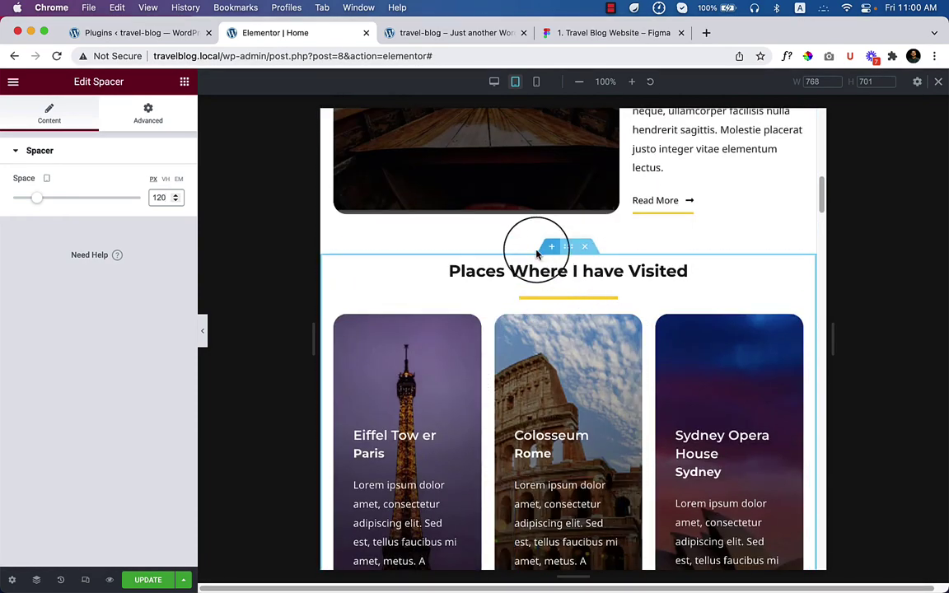
Select the Places Where I have Visited section and show its tablet margin and padding settings
left_click(568, 247)
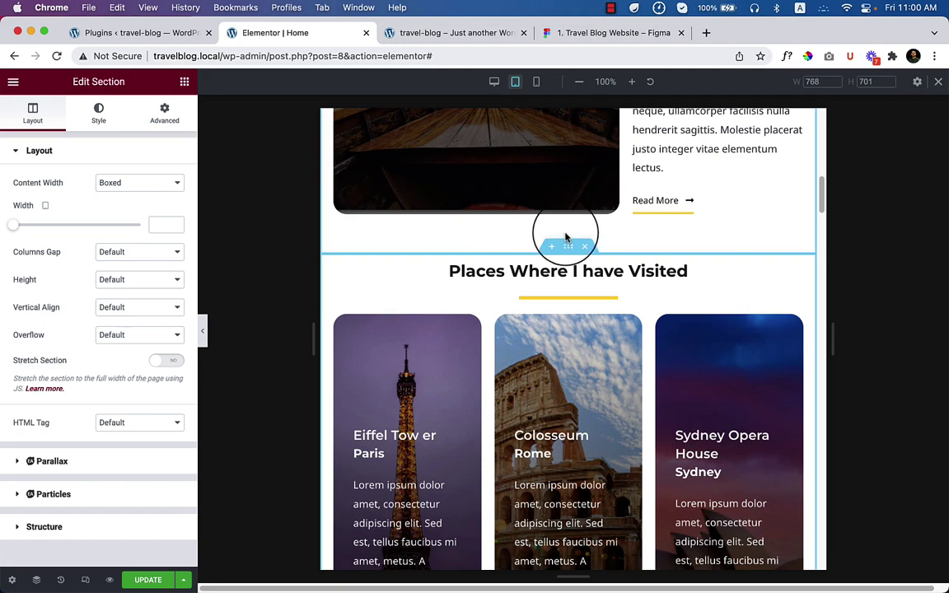
scroll(585, 247, "down", 10)
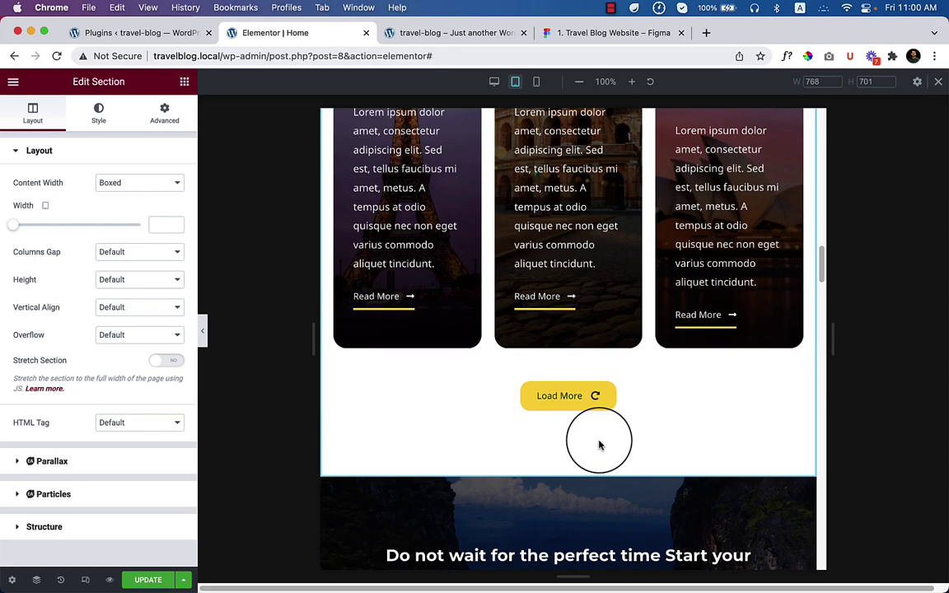
left_click(567, 474)
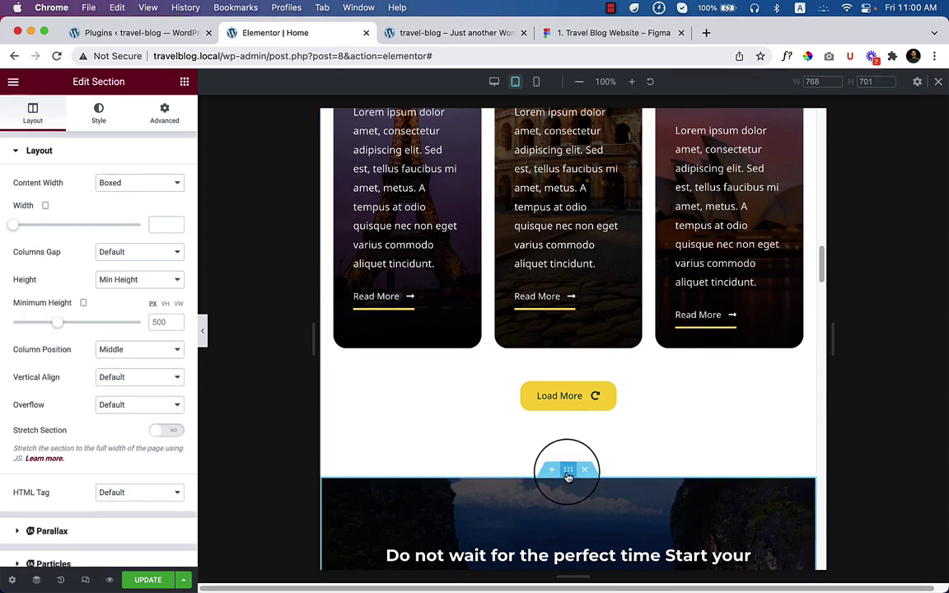
left_click(164, 115)
scroll(590, 400, "up", 10)
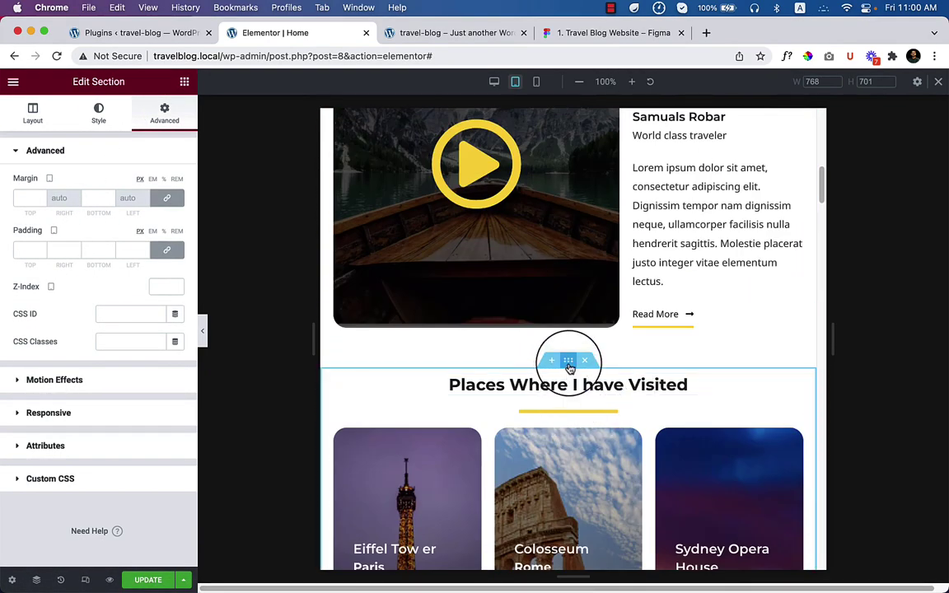
left_click(568, 362)
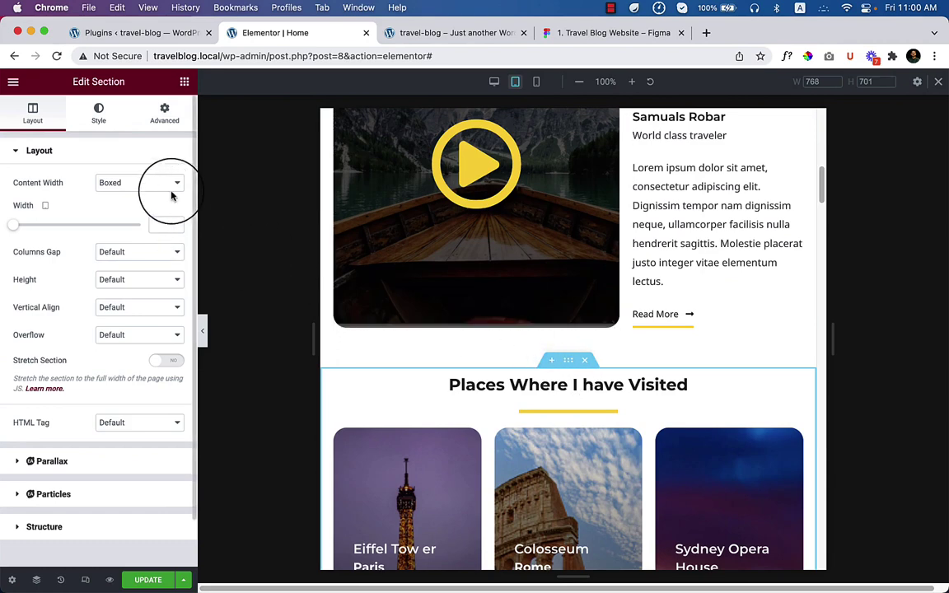
left_click(164, 116)
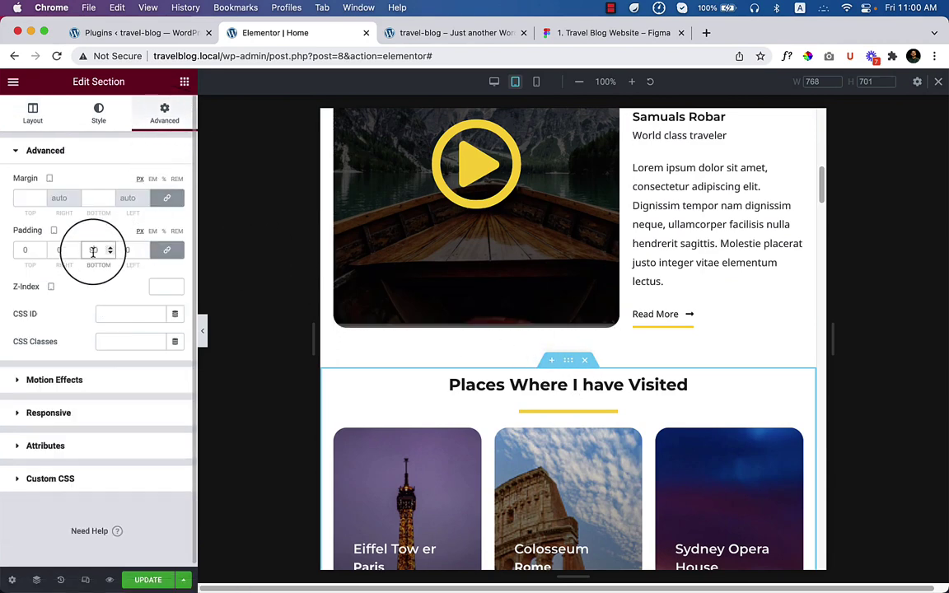
Unlink the padding and give the bottom its own value, keeping top and sides at 0
left_click(167, 251)
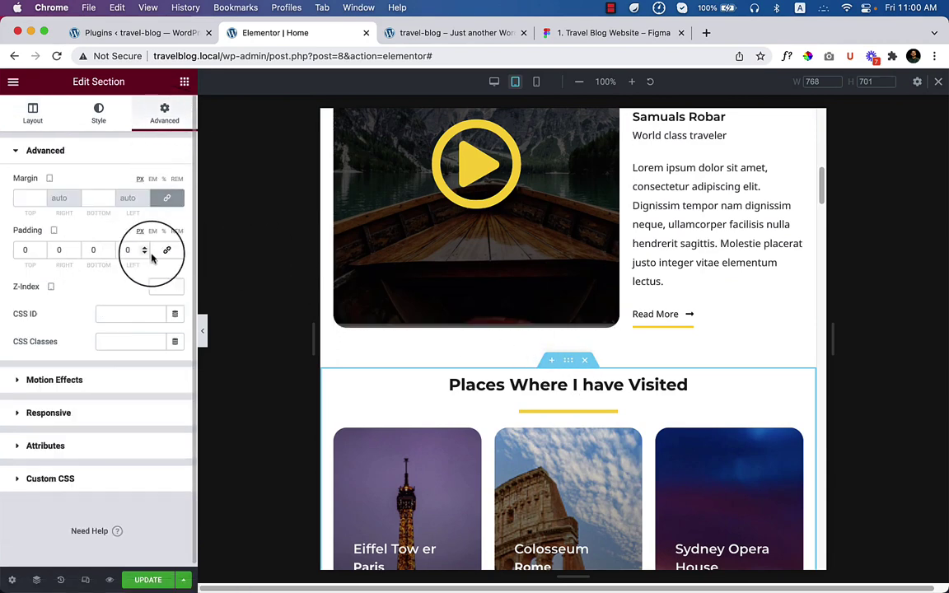
left_click(88, 250)
type("6")
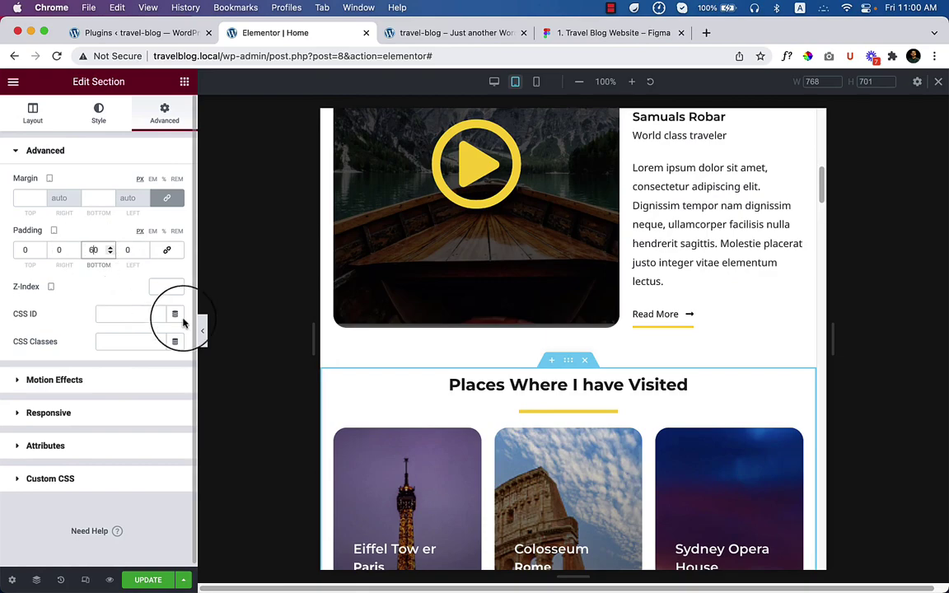
scroll(524, 352, "down", 8)
scroll(592, 332, "down", 6)
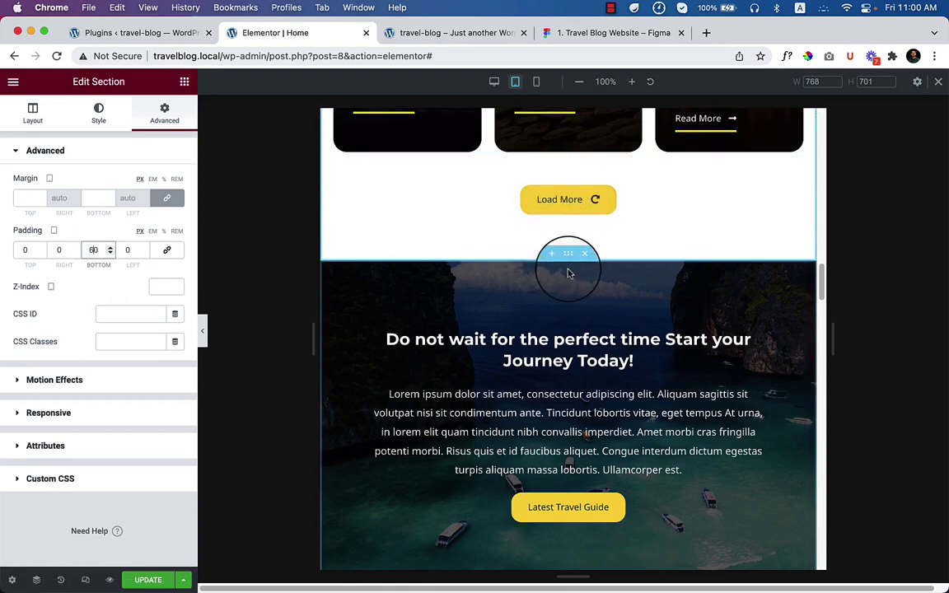
scroll(570, 276, "down", 3)
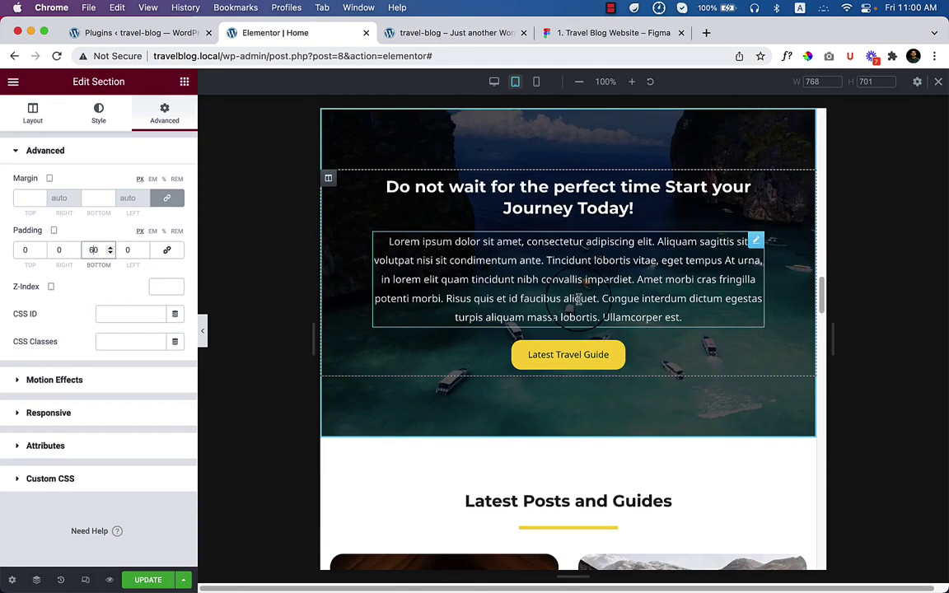
scroll(579, 298, "up", 1)
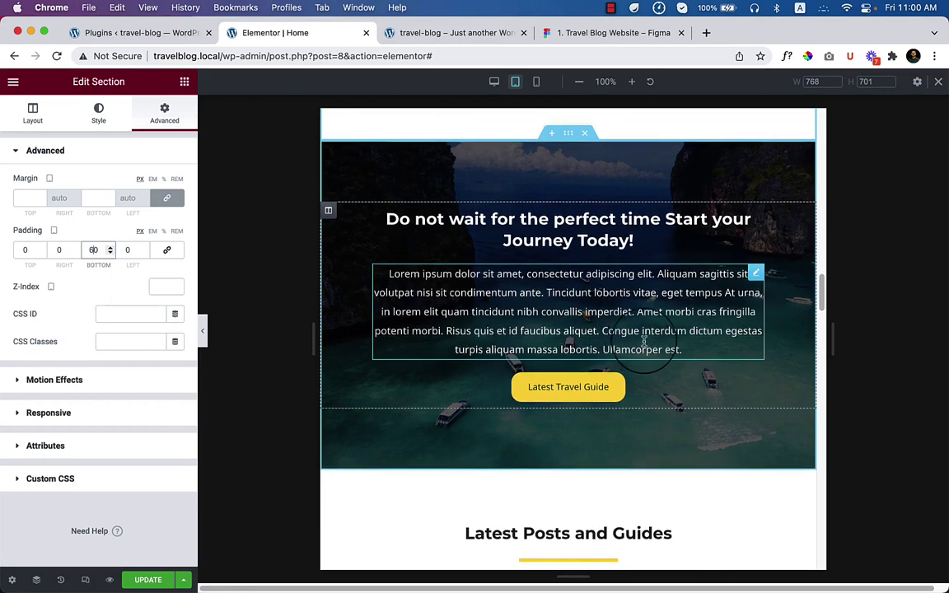
scroll(644, 340, "down", 2)
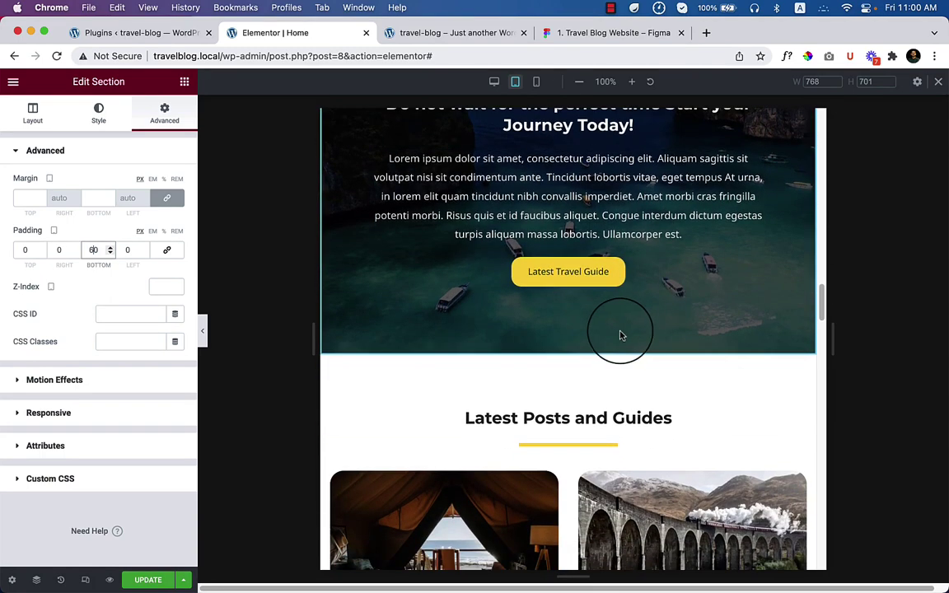
scroll(619, 334, "up", 4)
scroll(624, 335, "down", 6)
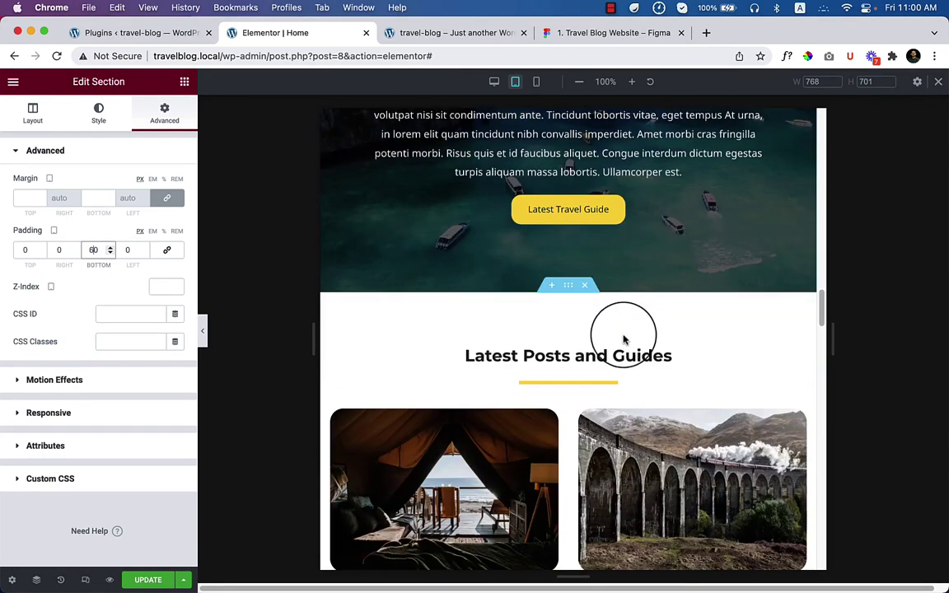
scroll(635, 424, "down", 7)
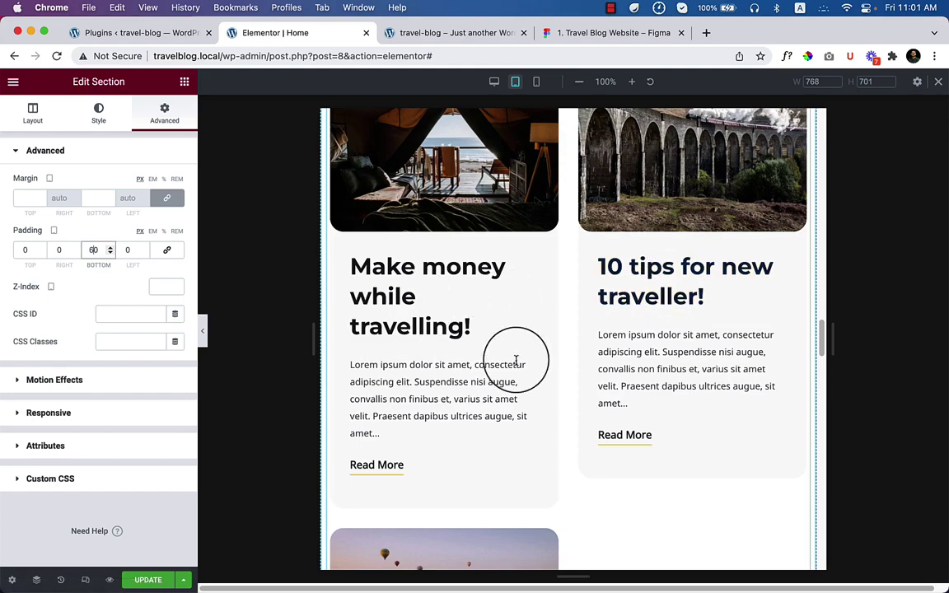
scroll(689, 339, "up", 10)
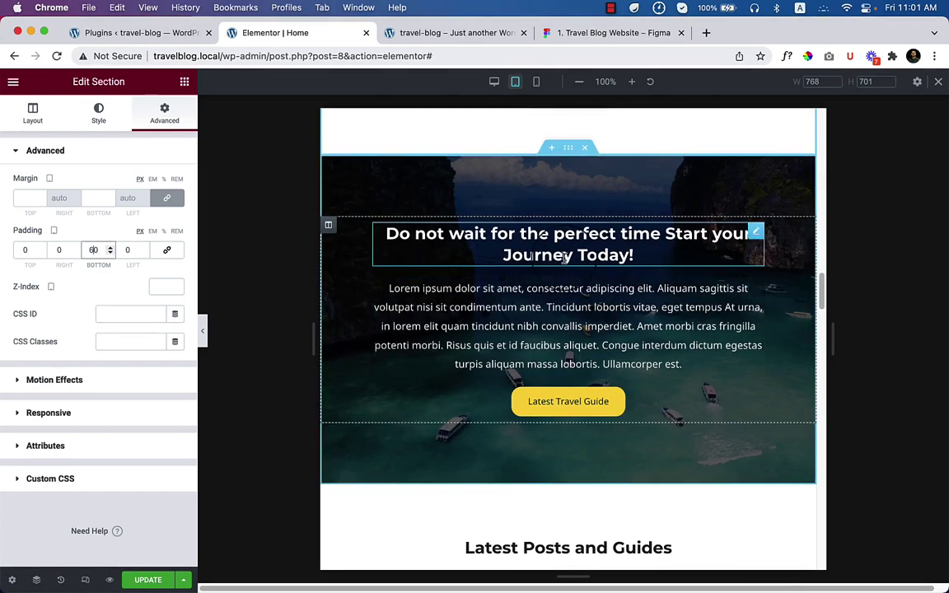
Reduce the Post Grid title typography size from 35 to 24 px on tablet
left_click(564, 258)
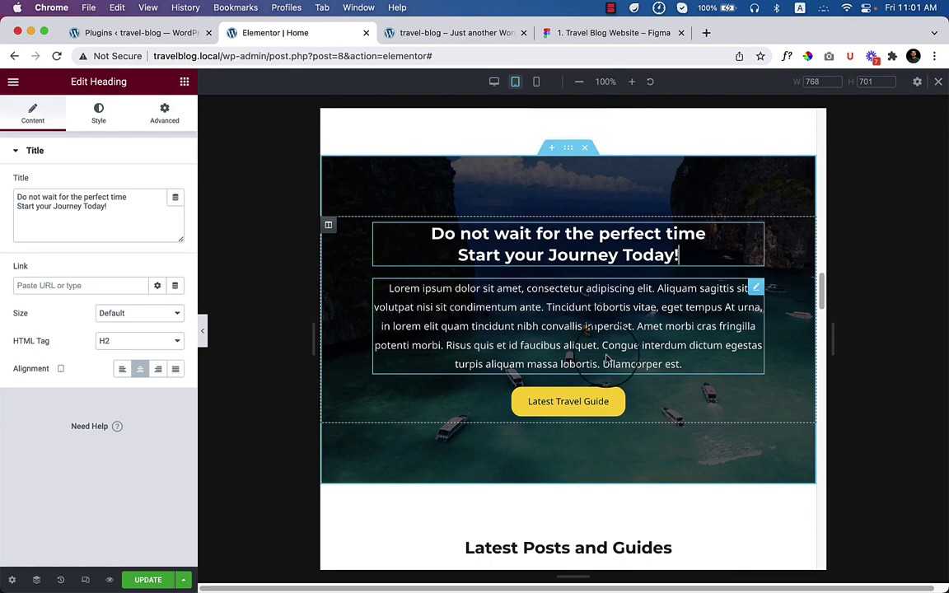
scroll(607, 357, "down", 10)
scroll(398, 296, "up", 4)
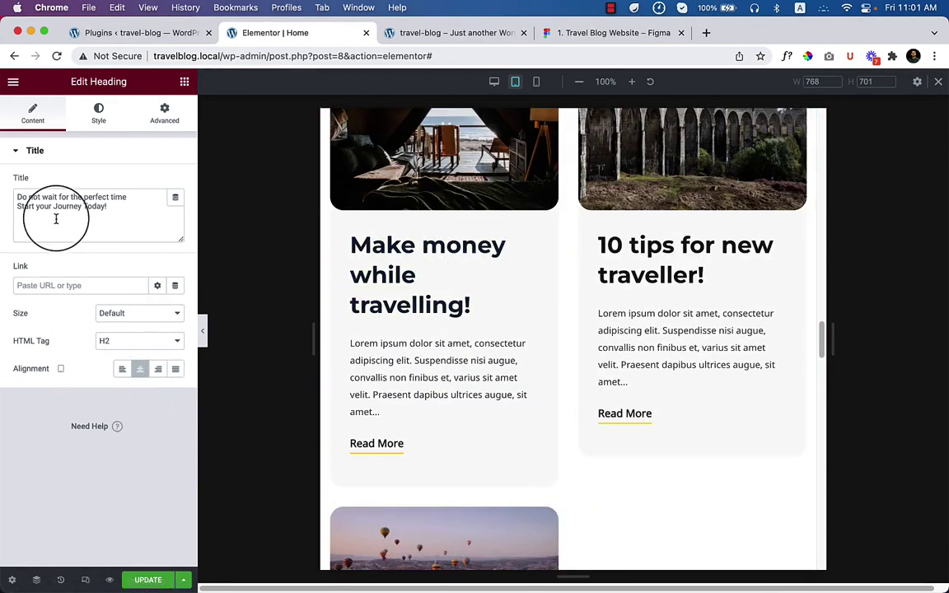
scroll(717, 317, "up", 3)
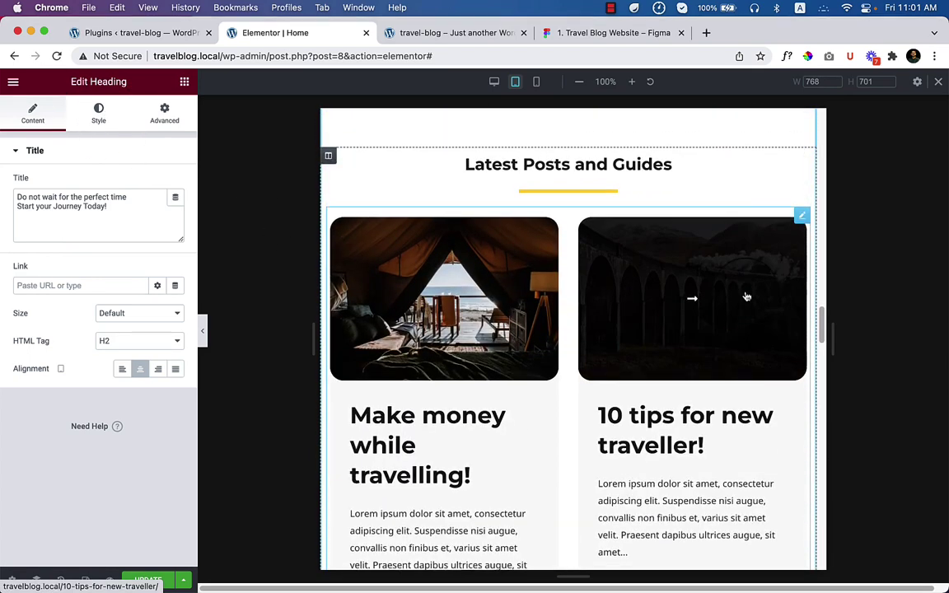
left_click(801, 216)
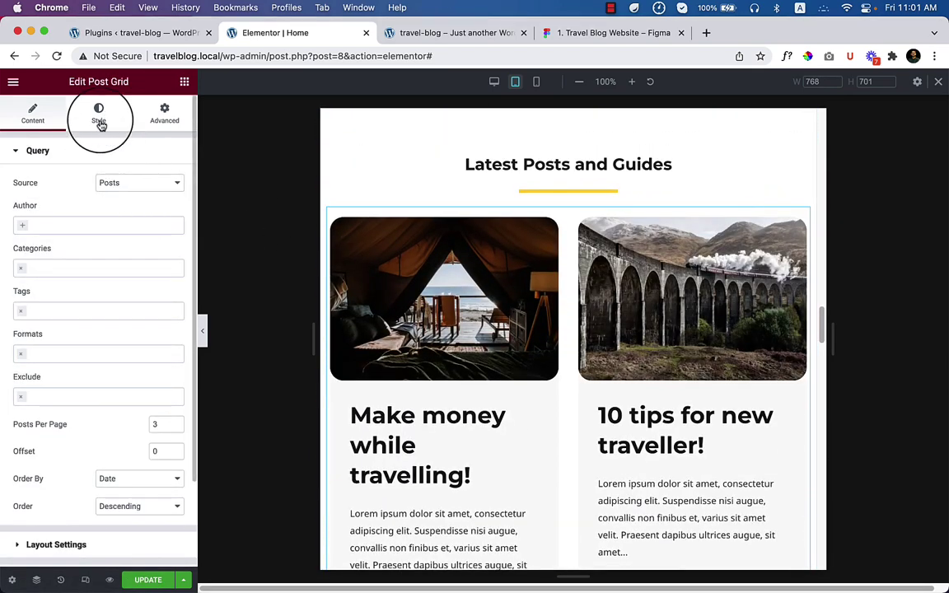
left_click(99, 116)
scroll(96, 471, "down", 5)
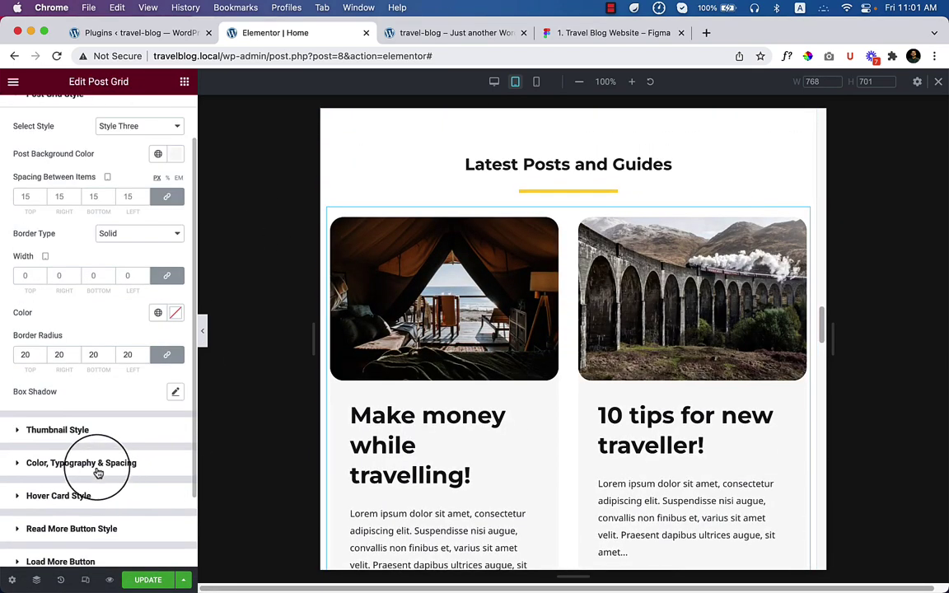
left_click(59, 377)
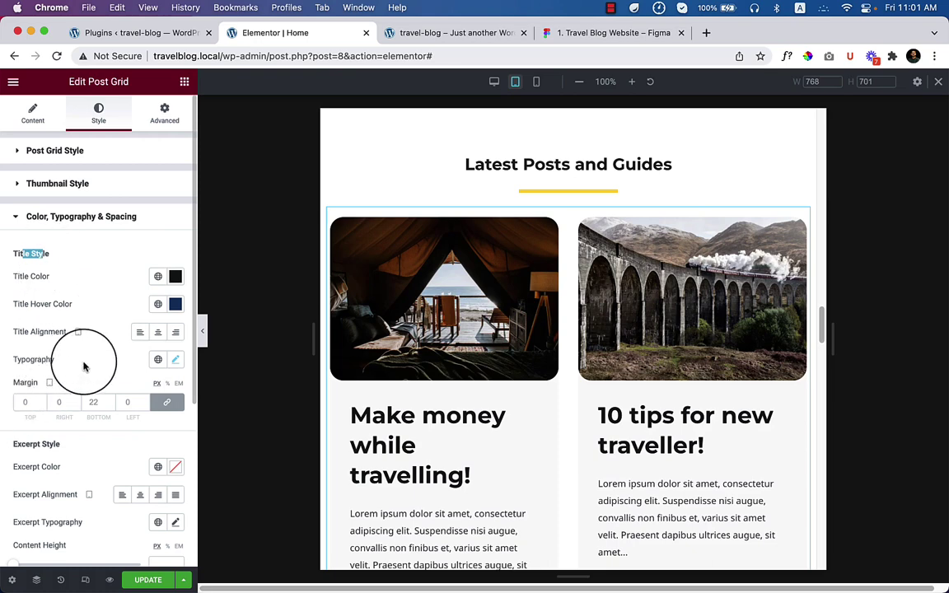
left_click(175, 360)
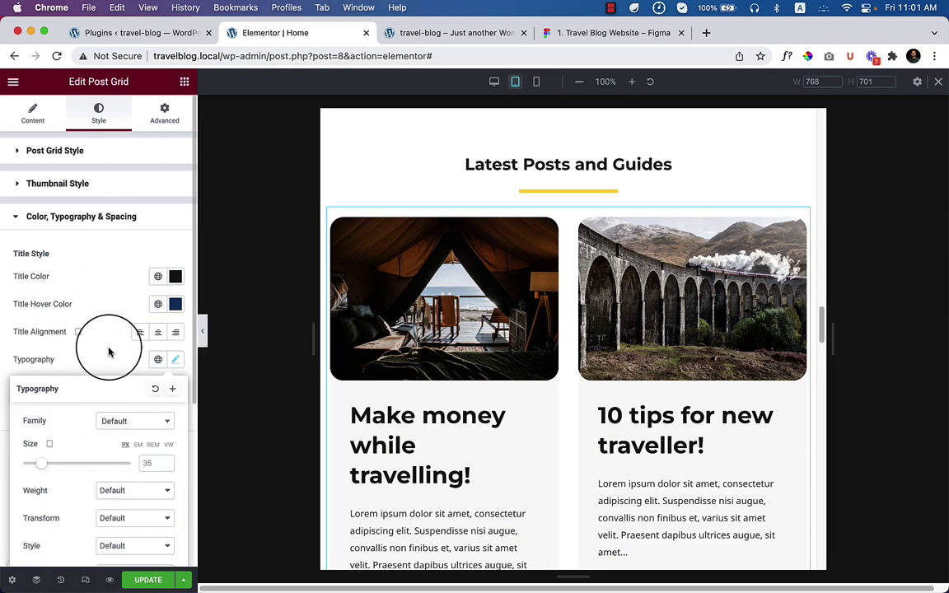
scroll(108, 352, "down", 1)
left_click_drag(41, 425, 36, 426)
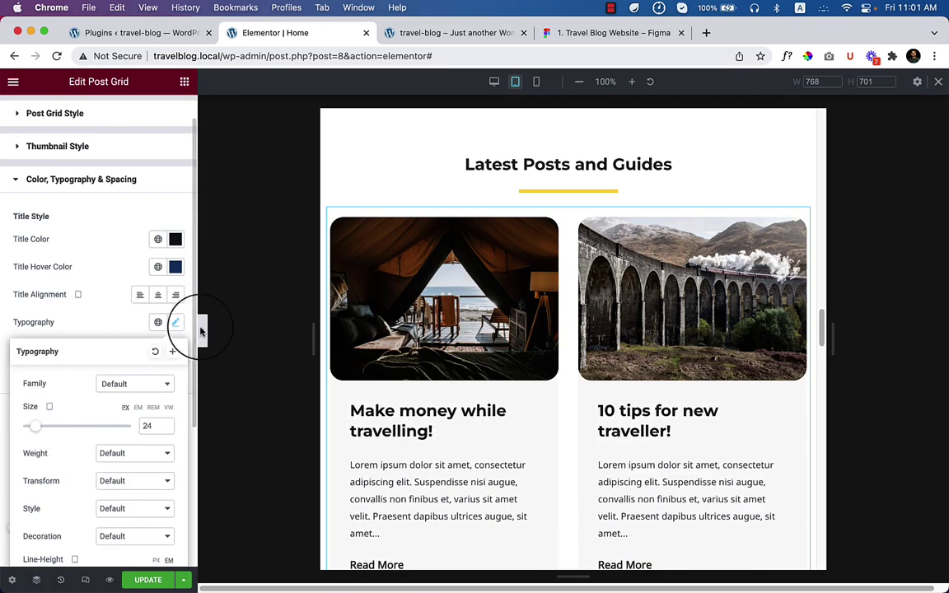
left_click(110, 322)
scroll(546, 417, "up", 10)
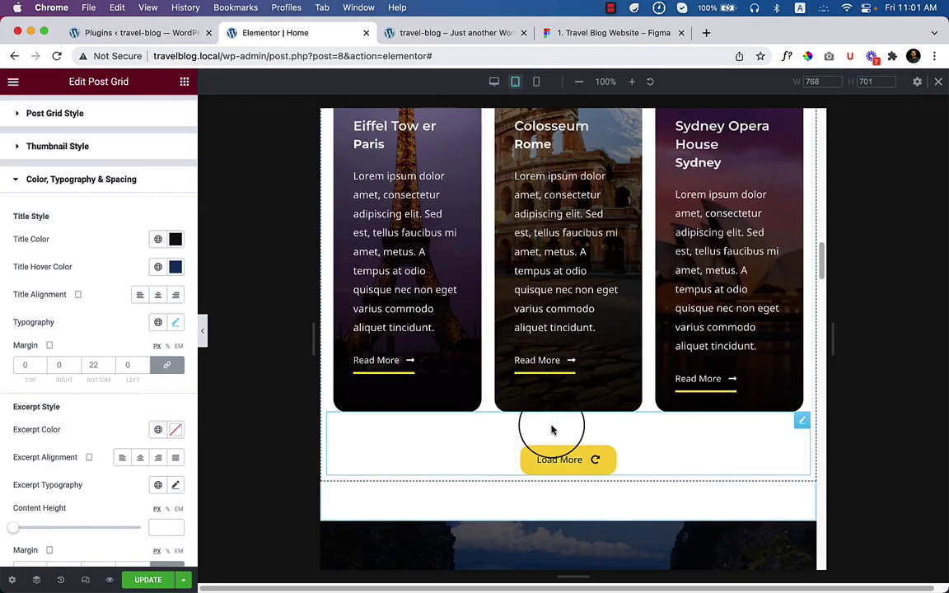
scroll(550, 422, "down", 5)
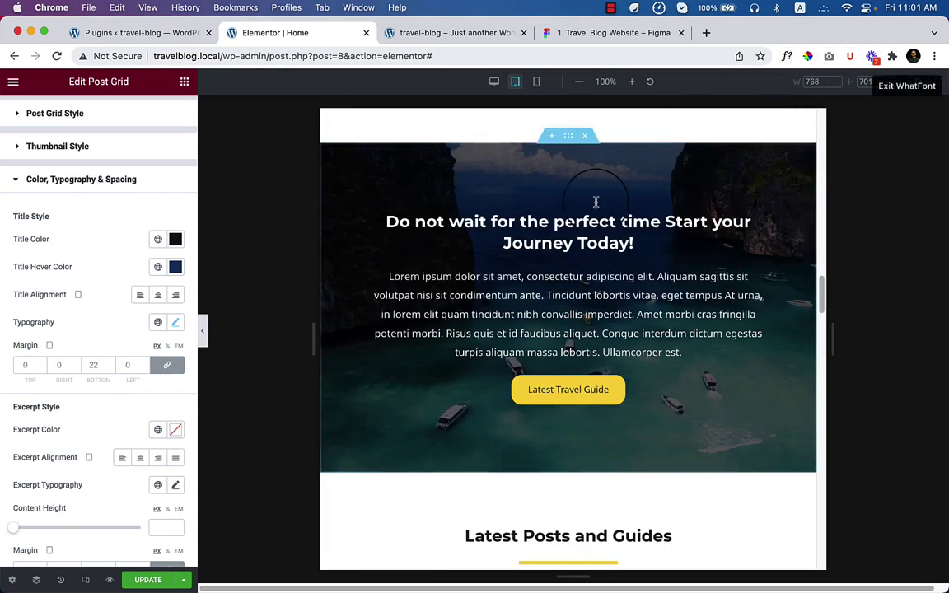
Select the 'Start your Journey Today!' banner heading and show its Style settings
left_click(614, 239)
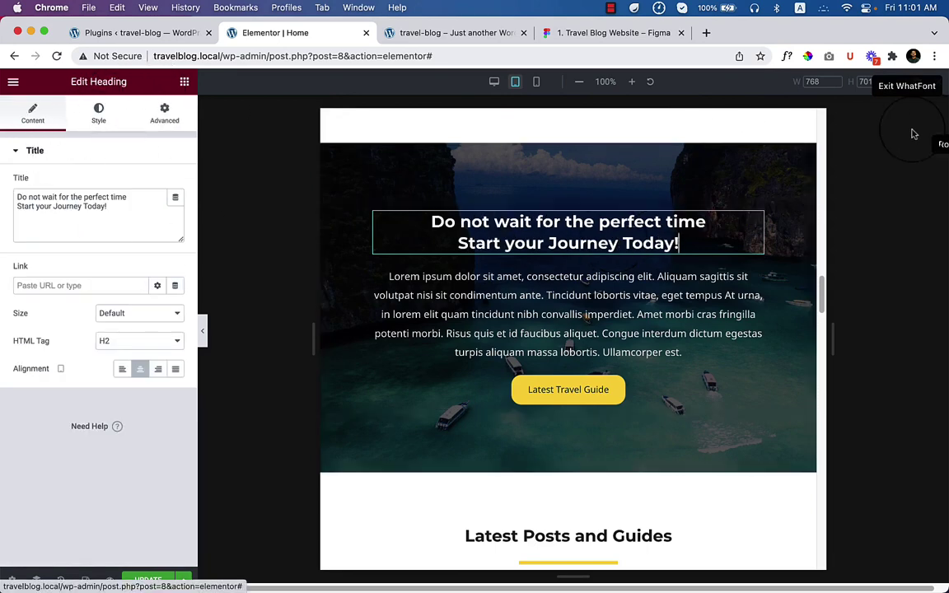
left_click(909, 88)
left_click(99, 115)
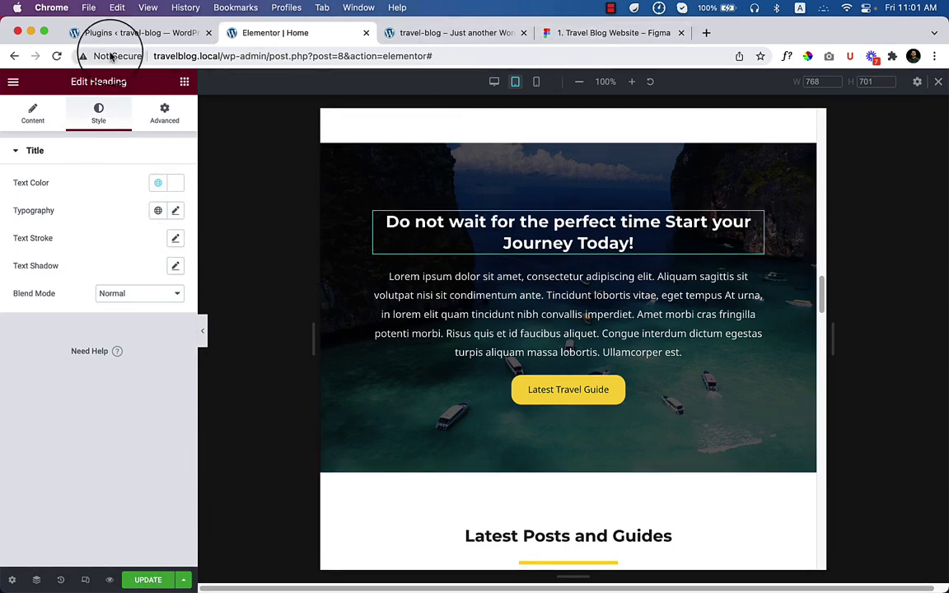
Open the Astra theme Customizer in a new tab beside the Elementor editor
left_click(142, 33)
mouse_move(49, 334)
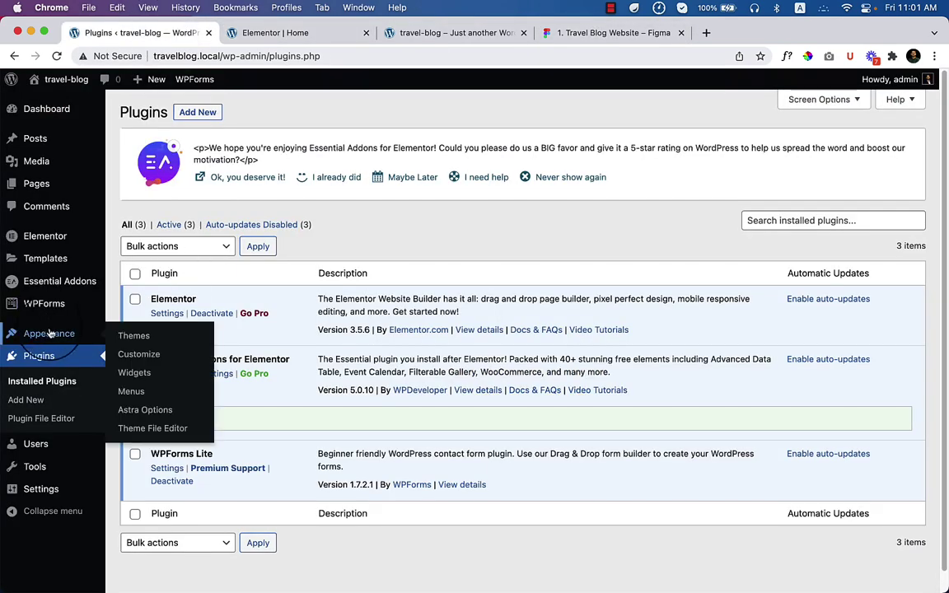
right_click(153, 359)
left_click(165, 367)
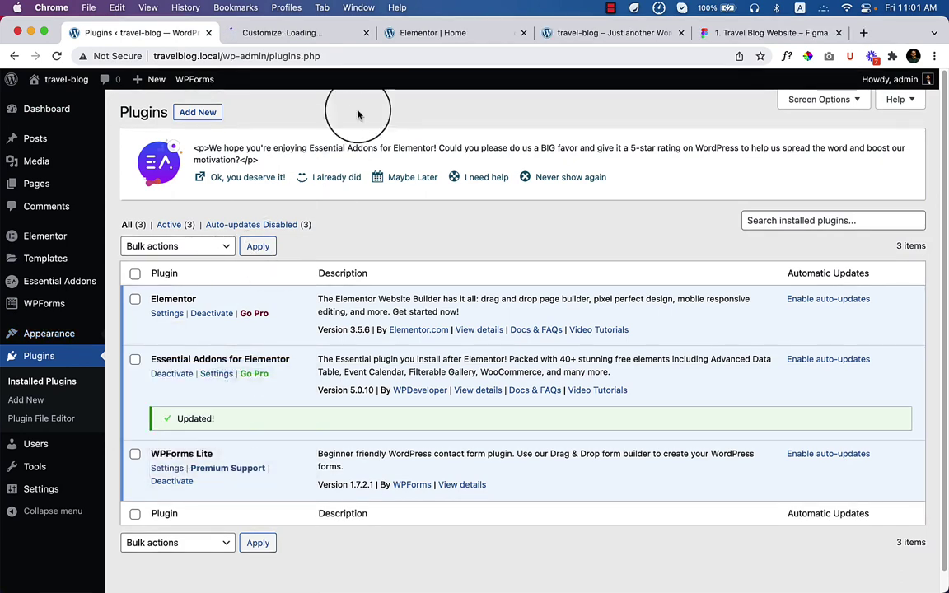
left_click_drag(288, 29, 456, 29)
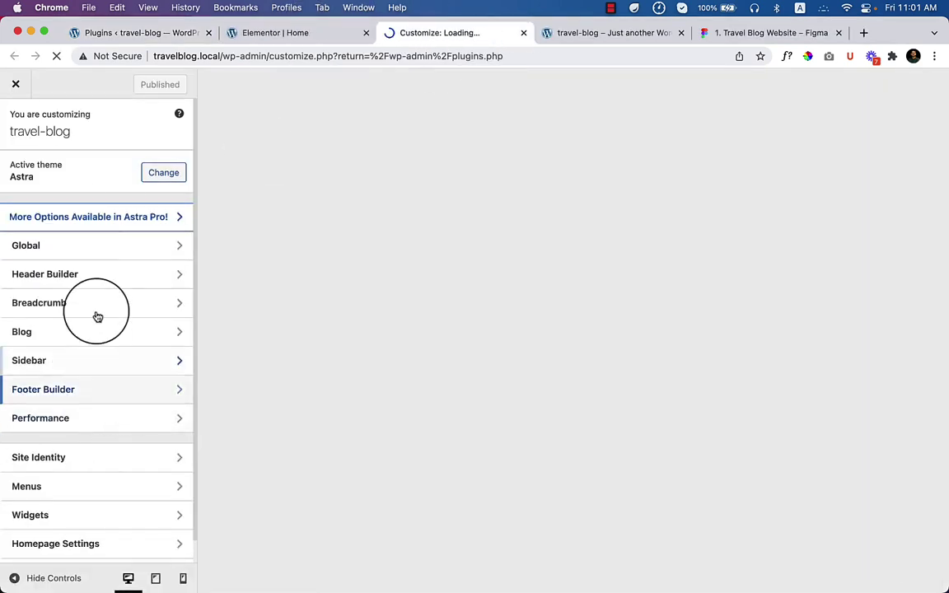
Go to the H2 heading settings under the Customizer's Global Typography
left_click(134, 246)
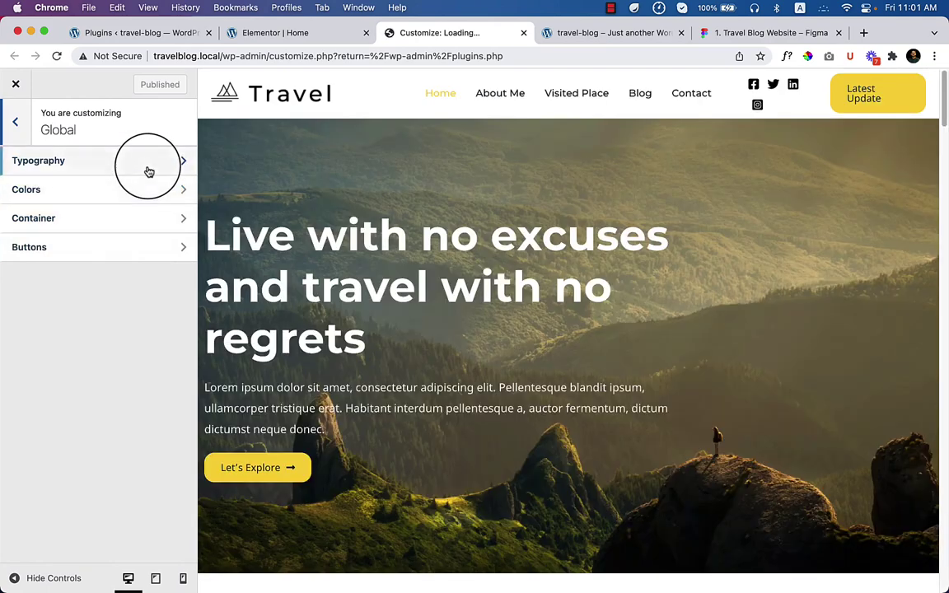
left_click(148, 172)
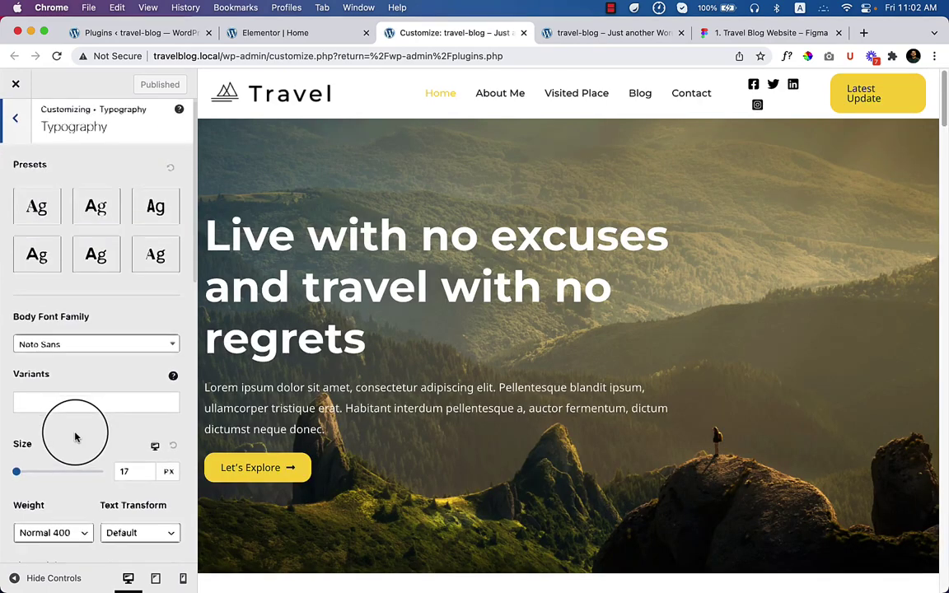
scroll(75, 435, "down", 6)
left_click(53, 454)
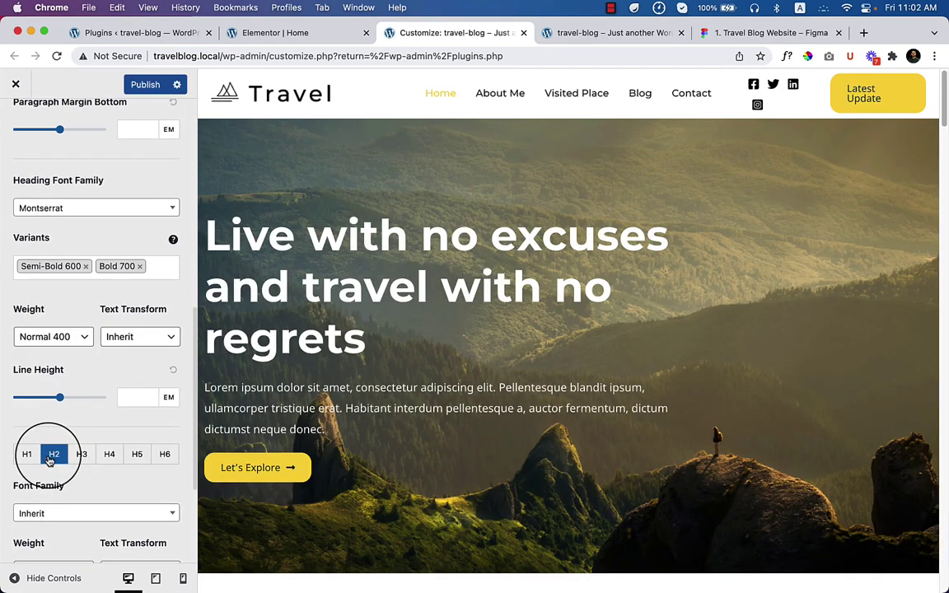
scroll(82, 465, "down", 3)
scroll(91, 475, "down", 2)
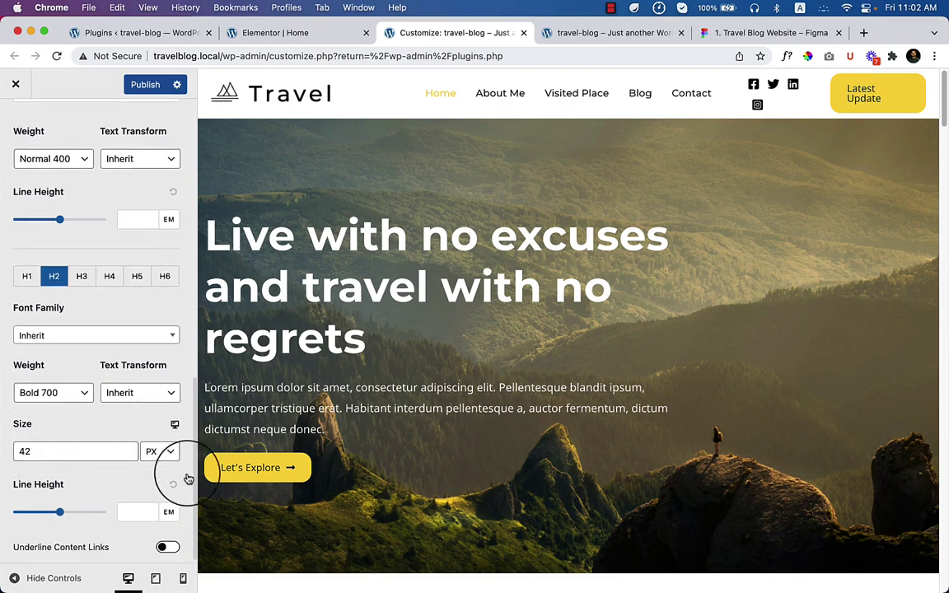
Set the tablet H2 font size to 25 px
left_click(155, 578)
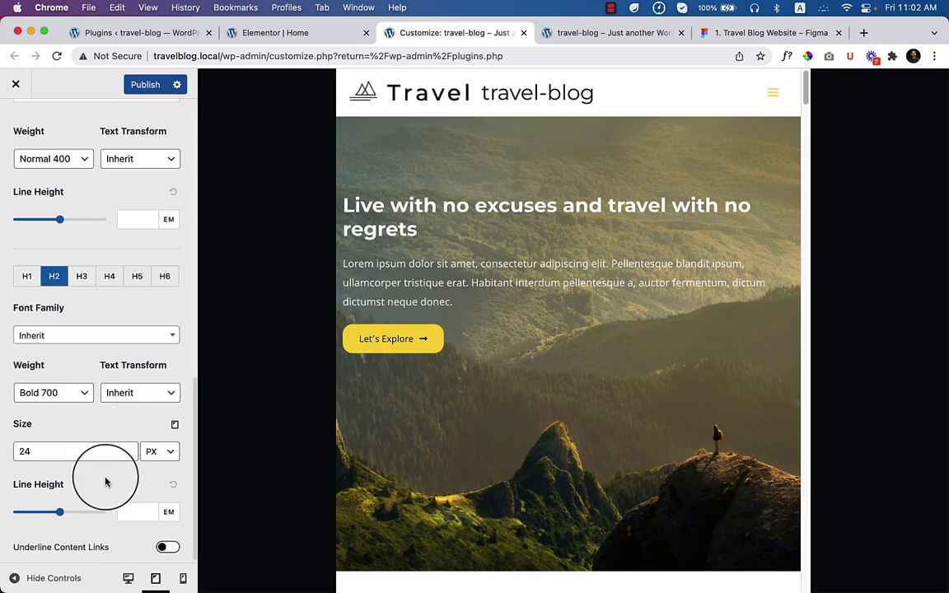
left_click(178, 583)
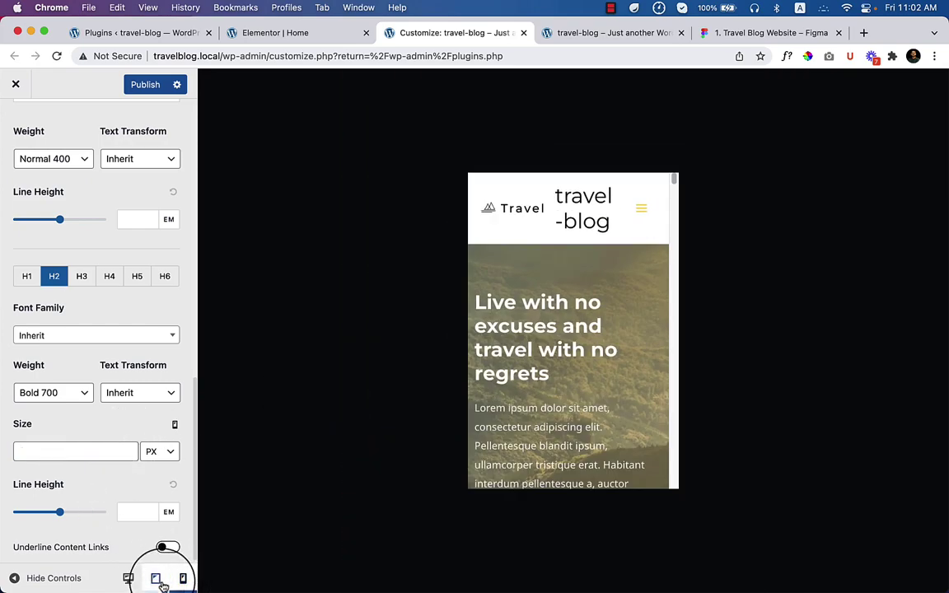
left_click(163, 584)
left_click(127, 447)
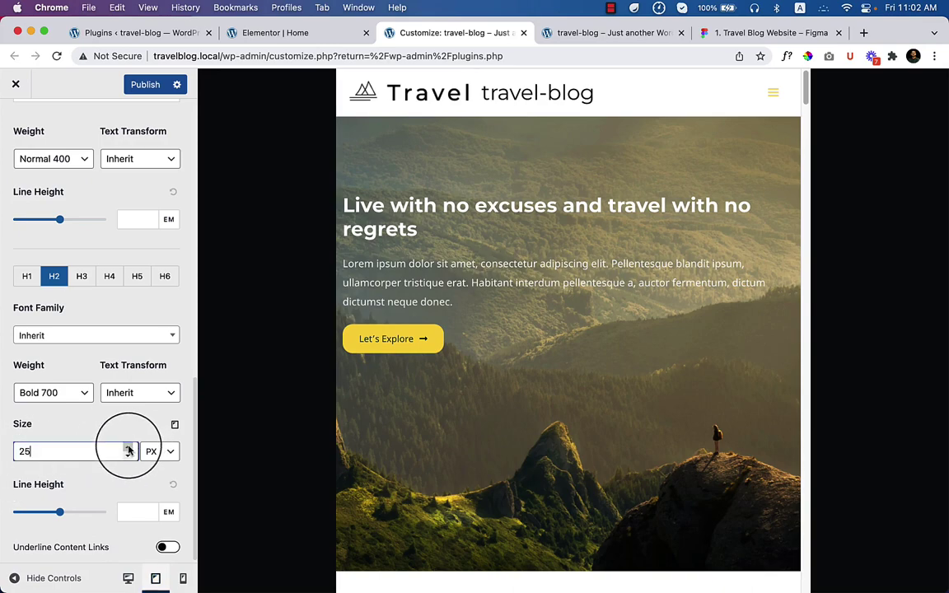
scroll(472, 449, "down", 10)
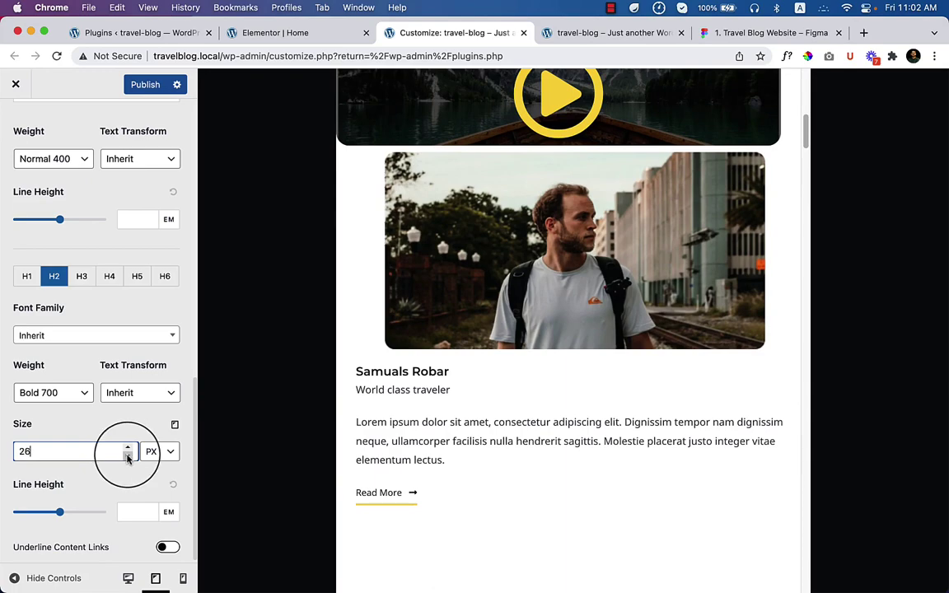
scroll(434, 470, "down", 10)
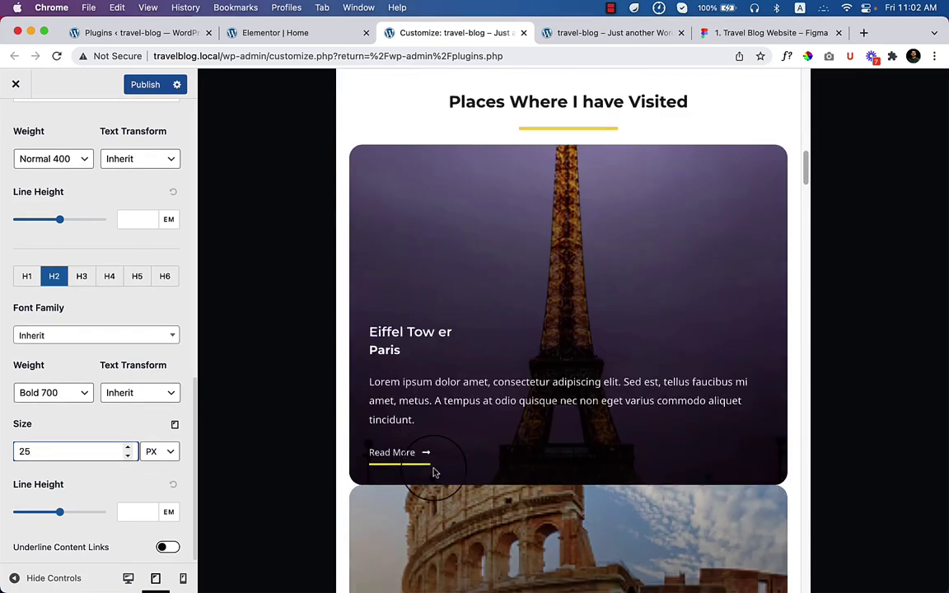
scroll(435, 473, "down", 5)
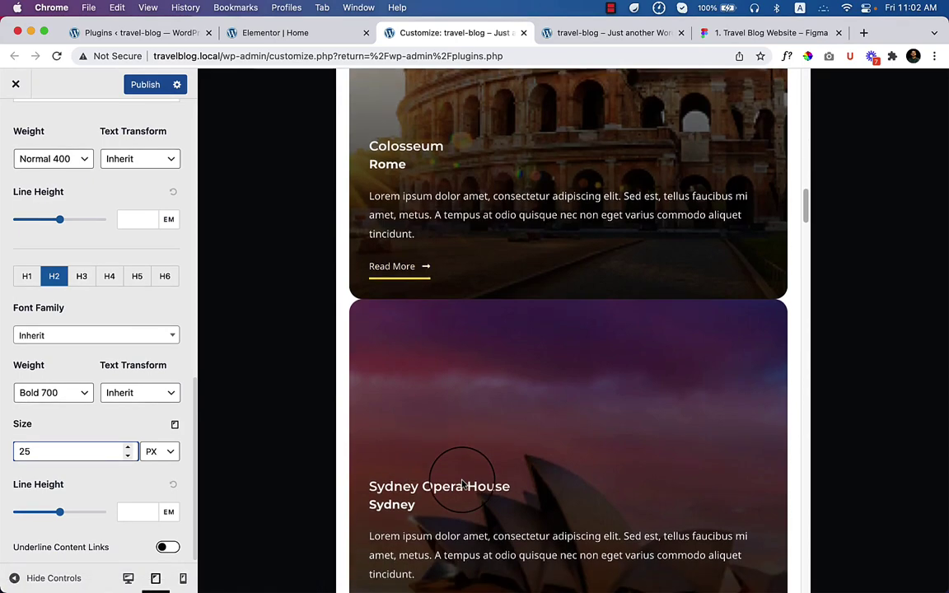
scroll(462, 359, "down", 5)
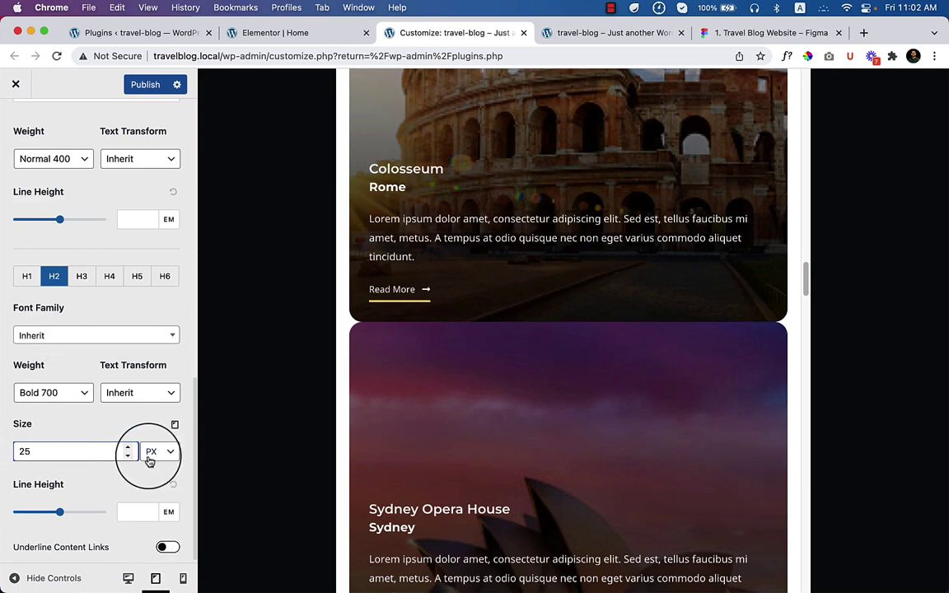
scroll(499, 432, "up", 10)
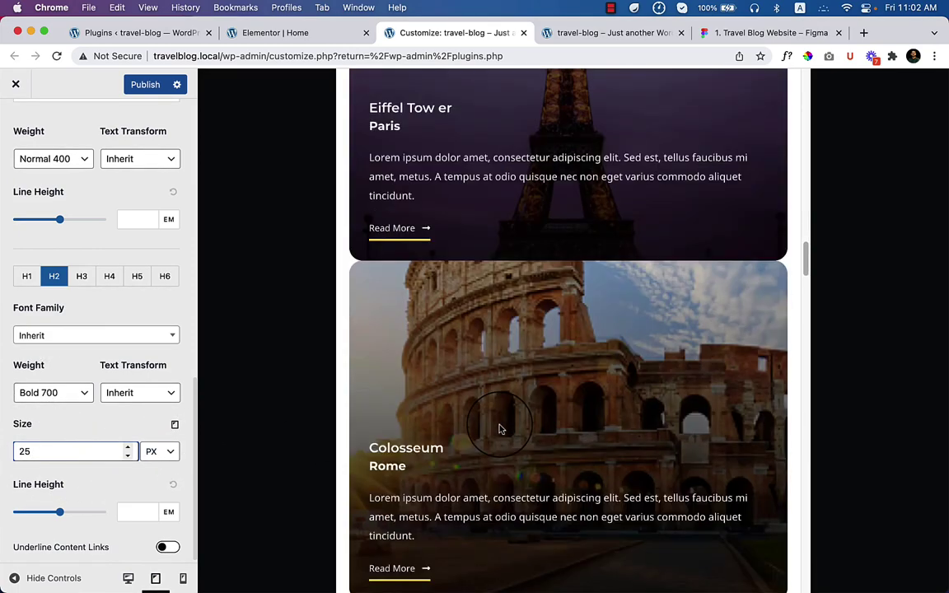
scroll(500, 433, "up", 10)
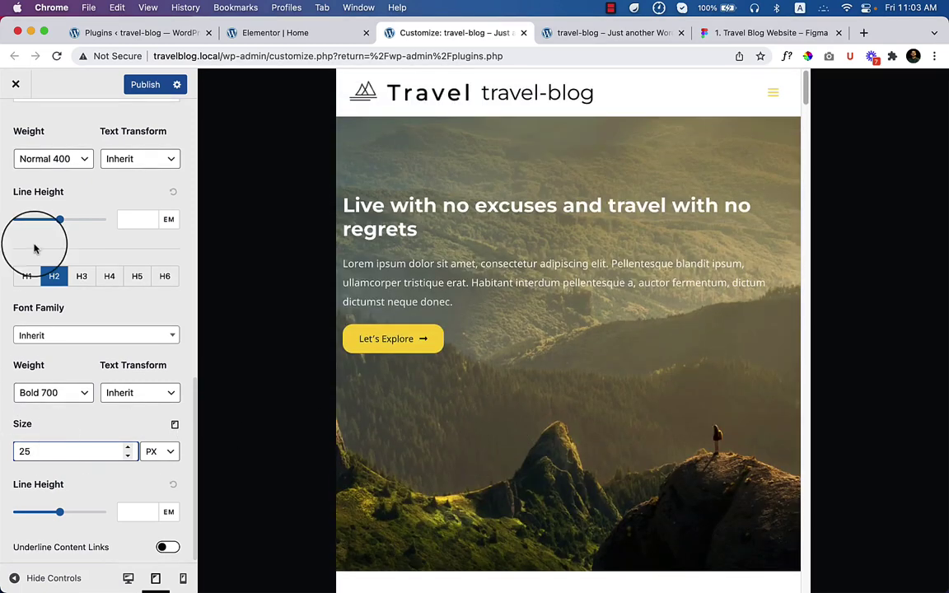
Publish the Customizer typography changes and return to the Elementor Home editor
left_click(140, 87)
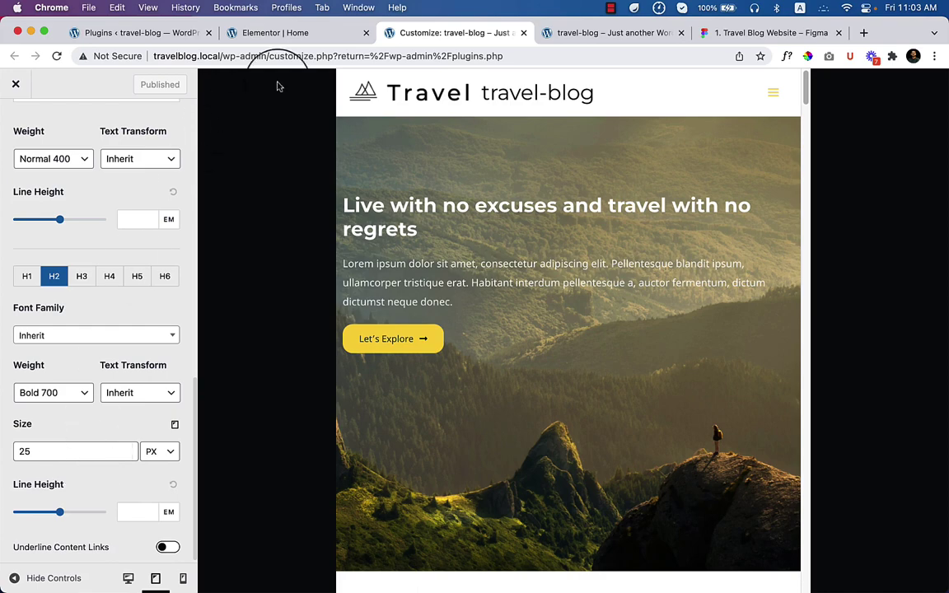
left_click(316, 31)
scroll(635, 460, "down", 5)
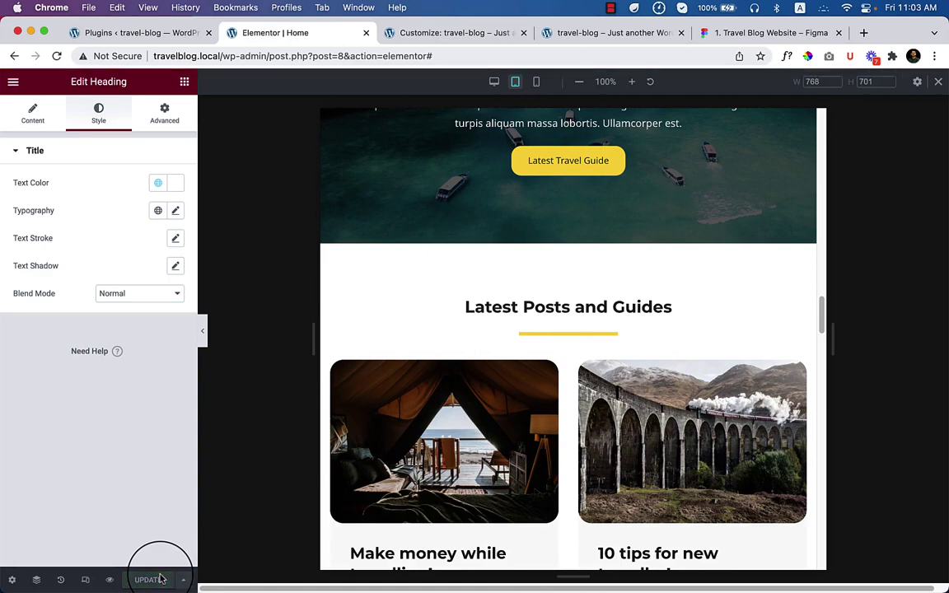
Reload the Elementor editor and preview the homepage at tablet width
left_click(55, 56)
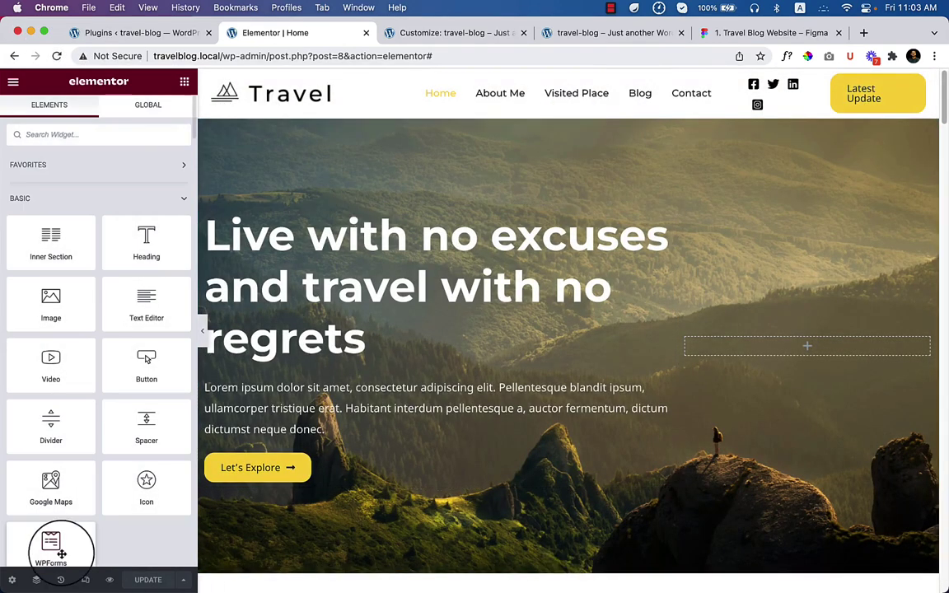
left_click(85, 581)
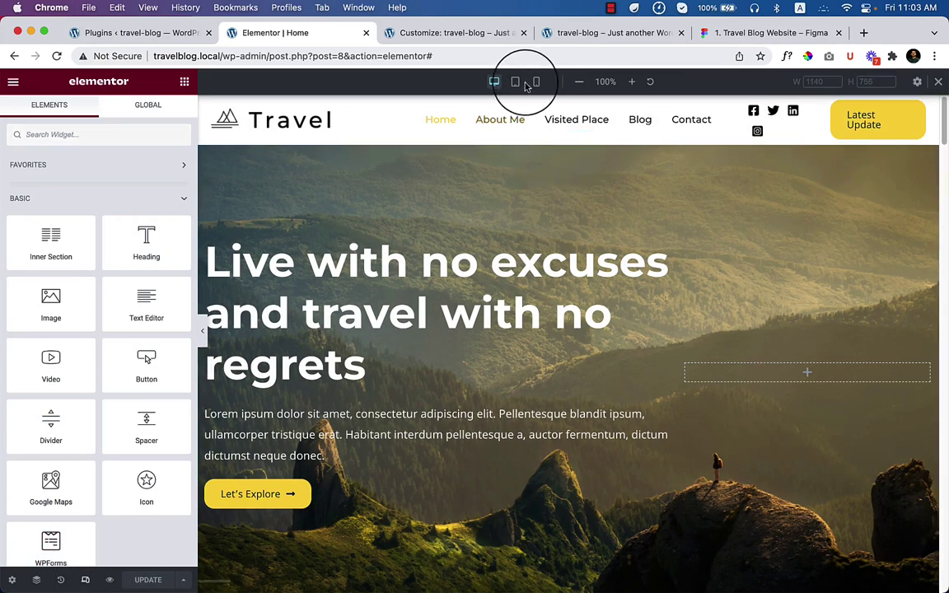
left_click(516, 82)
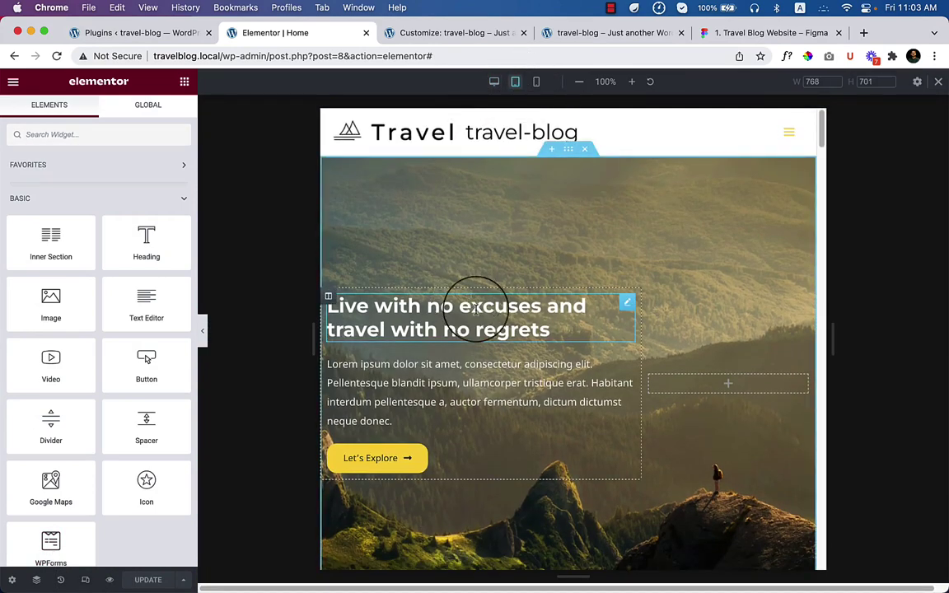
scroll(572, 382, "down", 10)
scroll(572, 382, "up", 3)
scroll(575, 384, "down", 1)
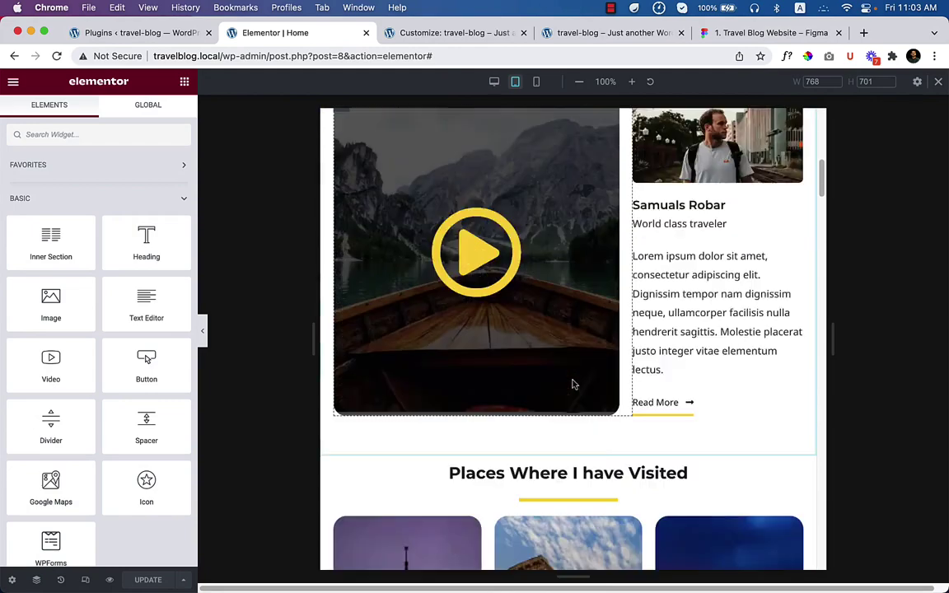
scroll(575, 384, "down", 5)
Check the Places heading's style, then select the Latest Posts grid for editing
left_click(580, 219)
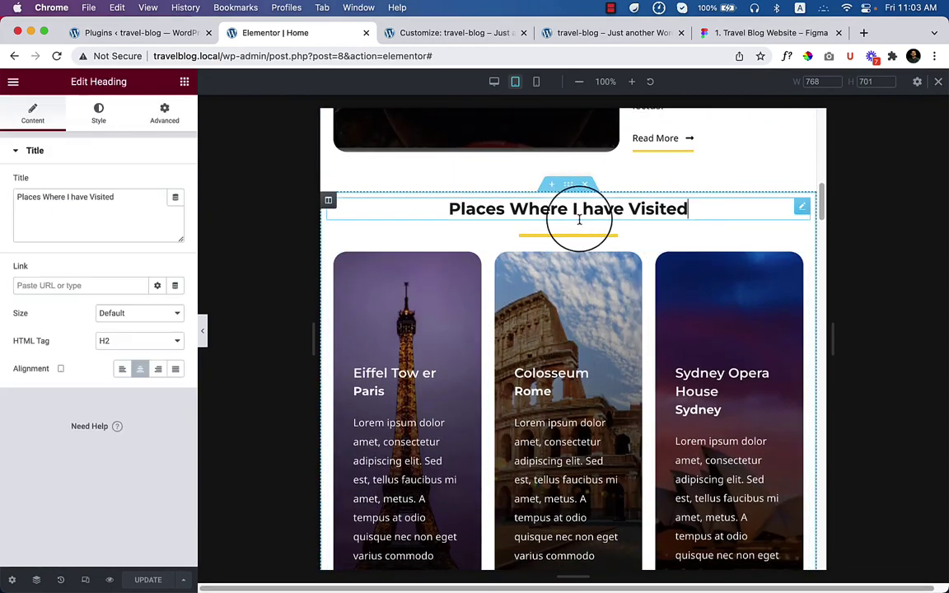
left_click(99, 113)
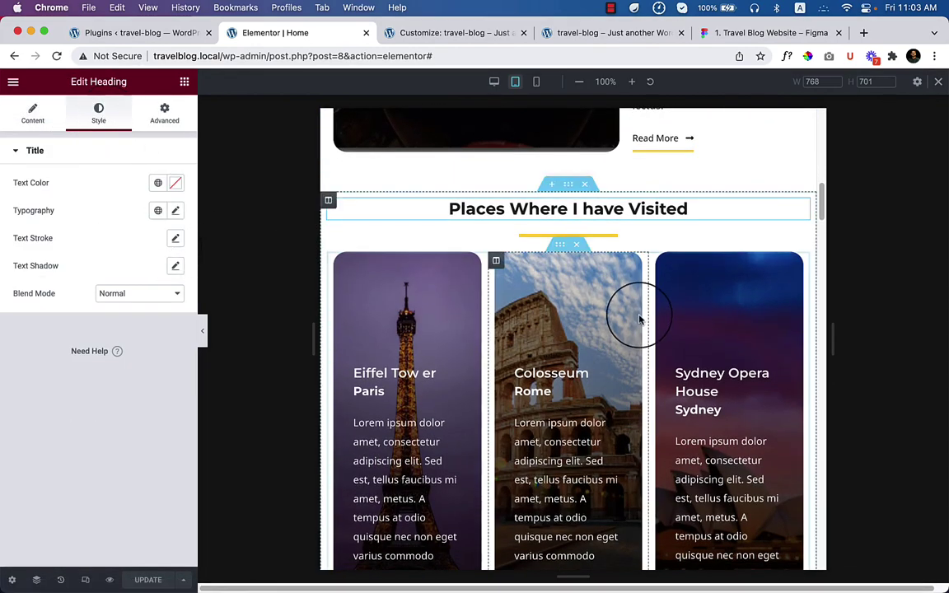
scroll(640, 319, "down", 8)
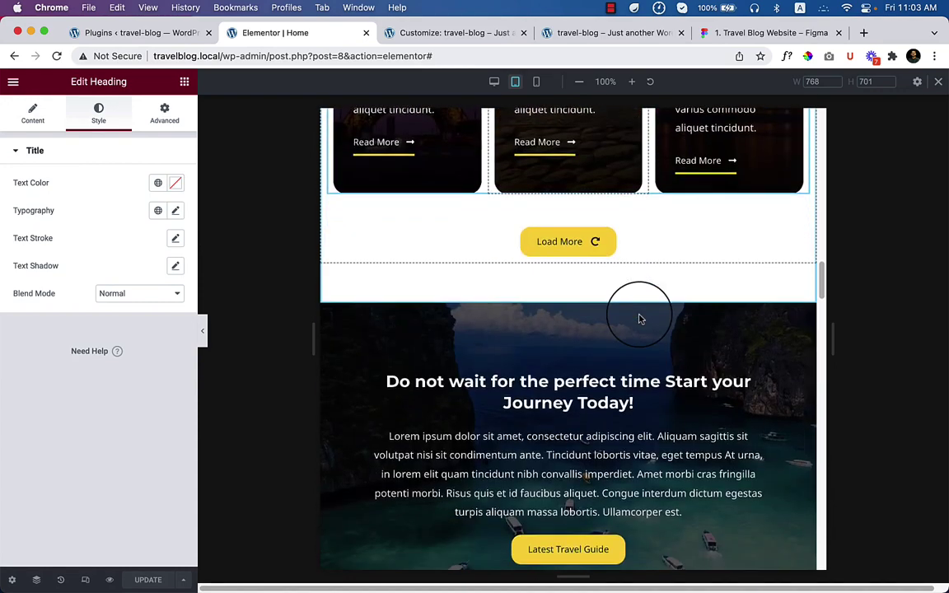
scroll(640, 319, "down", 10)
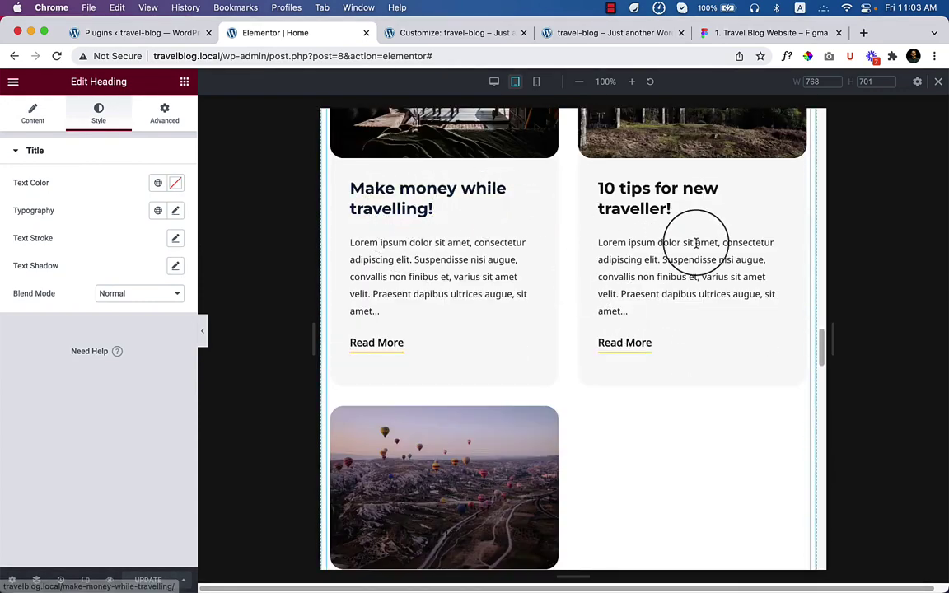
scroll(696, 242, "up", 3)
left_click(800, 161)
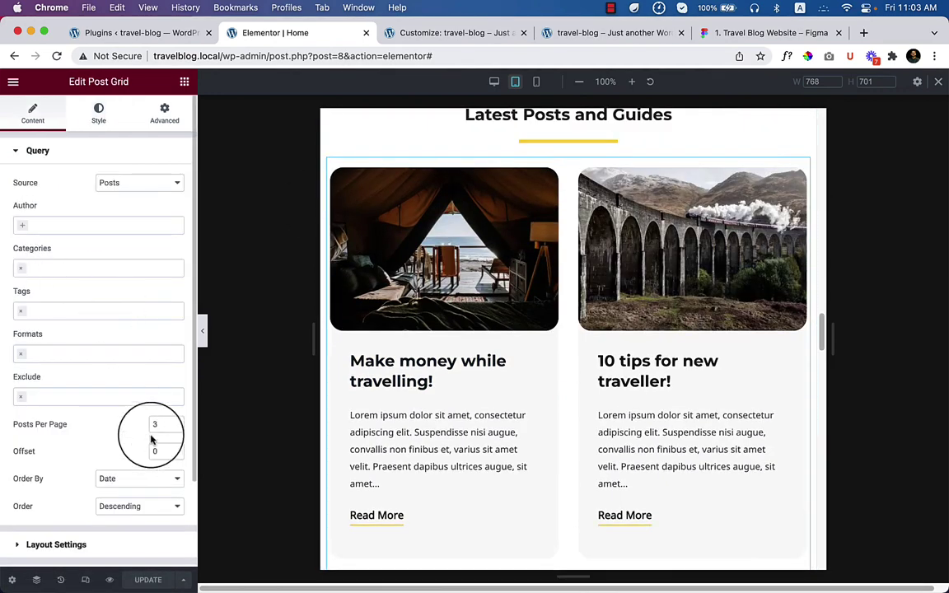
scroll(132, 438, "down", 3)
scroll(84, 174, "up", 3)
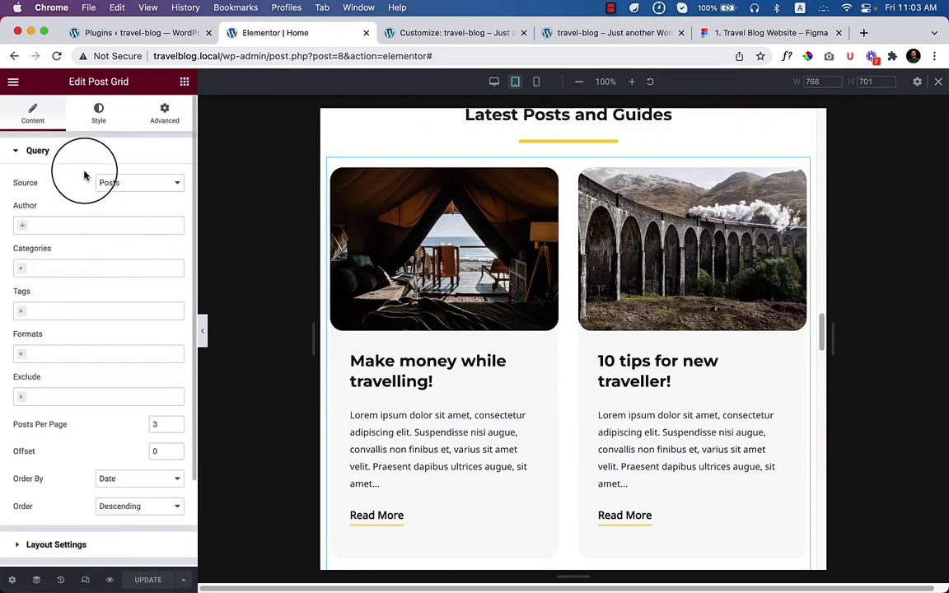
Raise the Post Grid title size slightly above 24 px on tablet and update the page
left_click(98, 119)
left_click(53, 519)
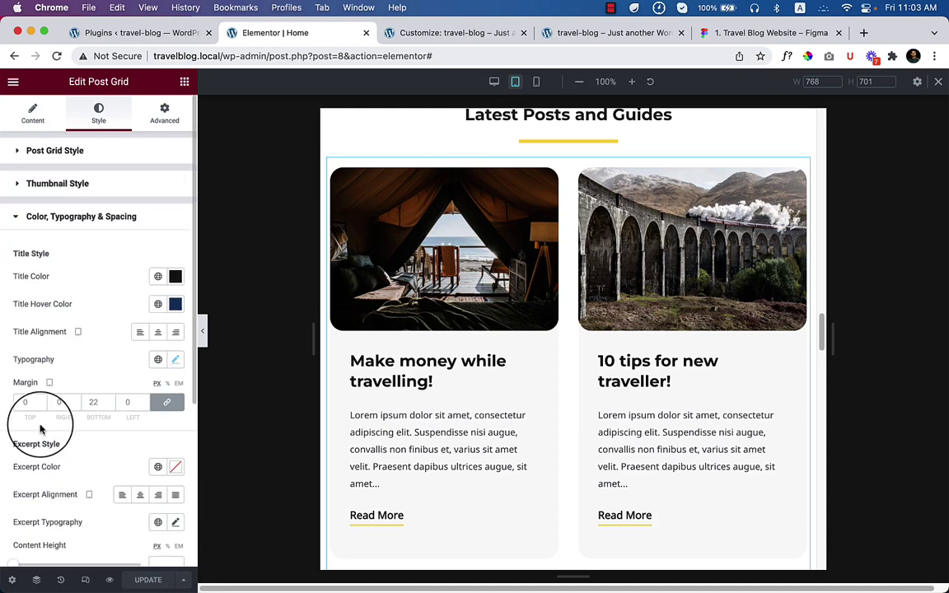
left_click(176, 361)
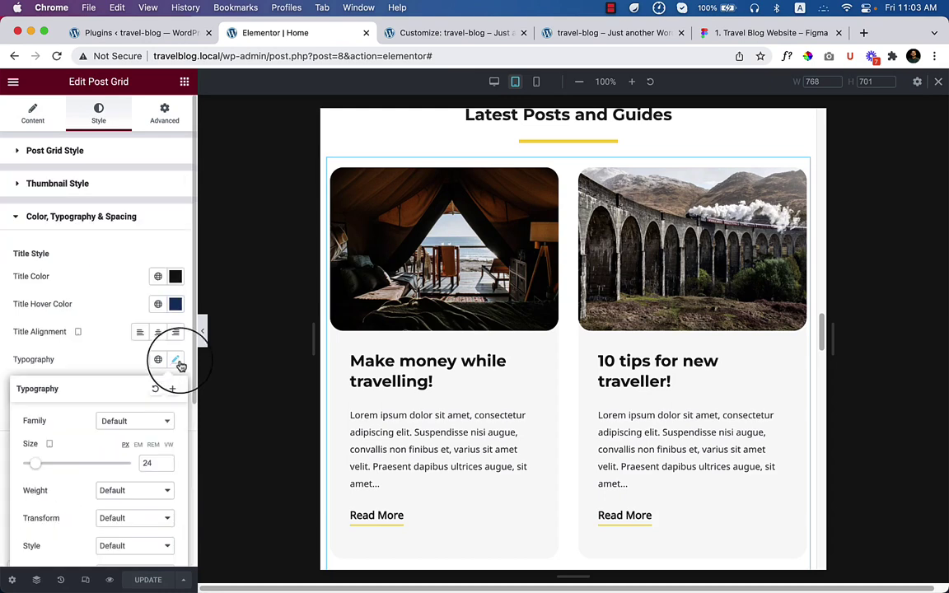
left_click(166, 459)
left_click(87, 363)
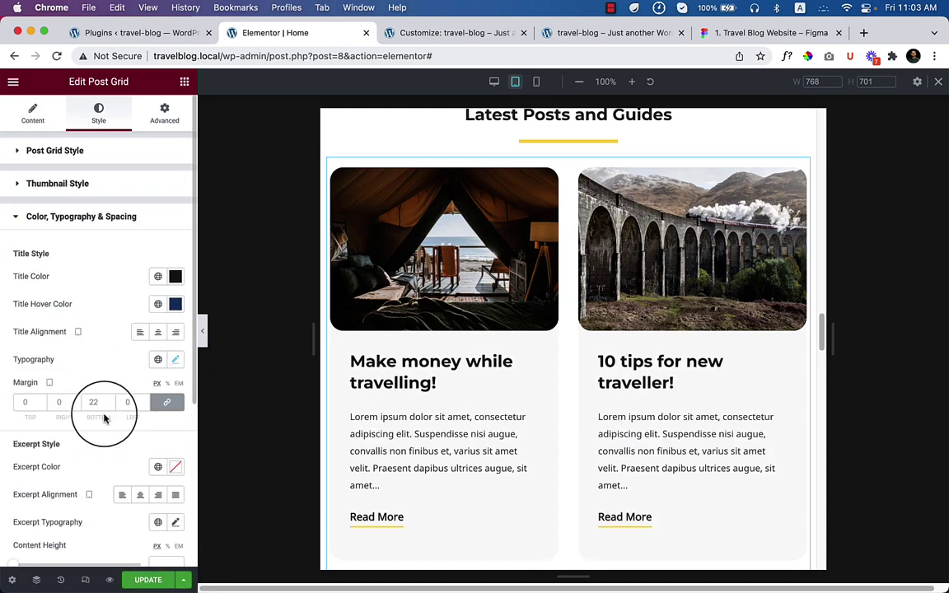
left_click(141, 579)
Select the newsletter signup form and show its Advanced margin settings
scroll(486, 482, "down", 6)
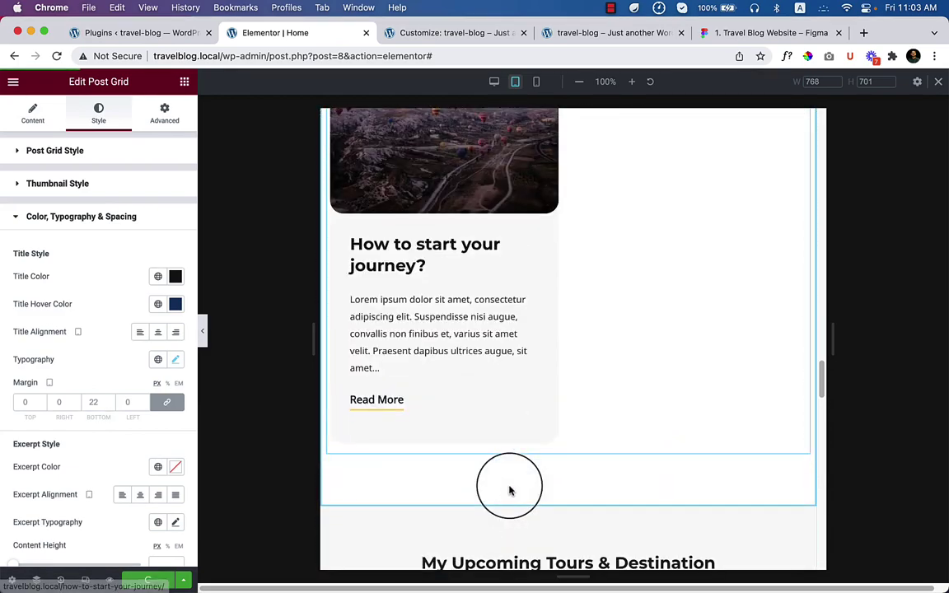
scroll(606, 438, "down", 5)
scroll(608, 441, "down", 3)
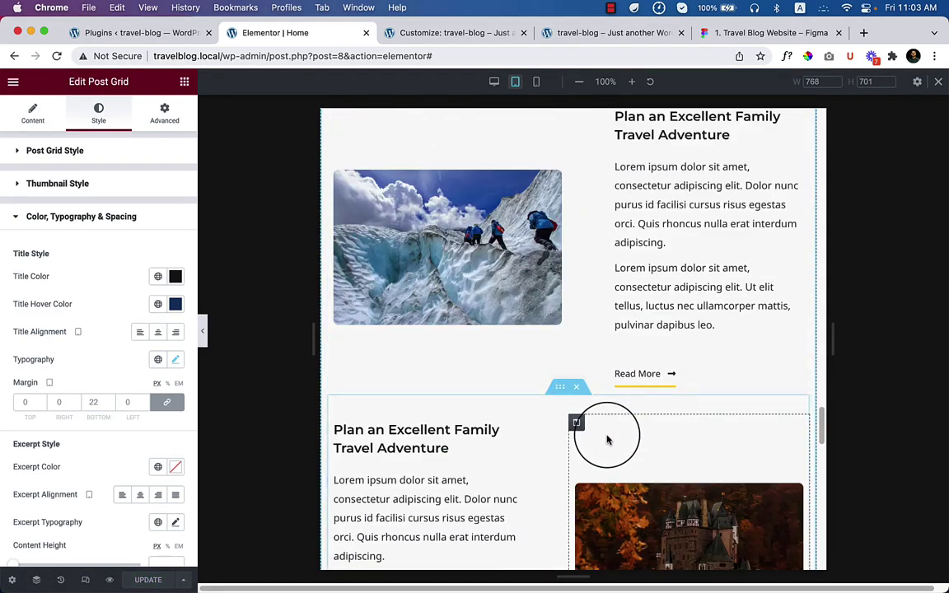
scroll(607, 441, "down", 9)
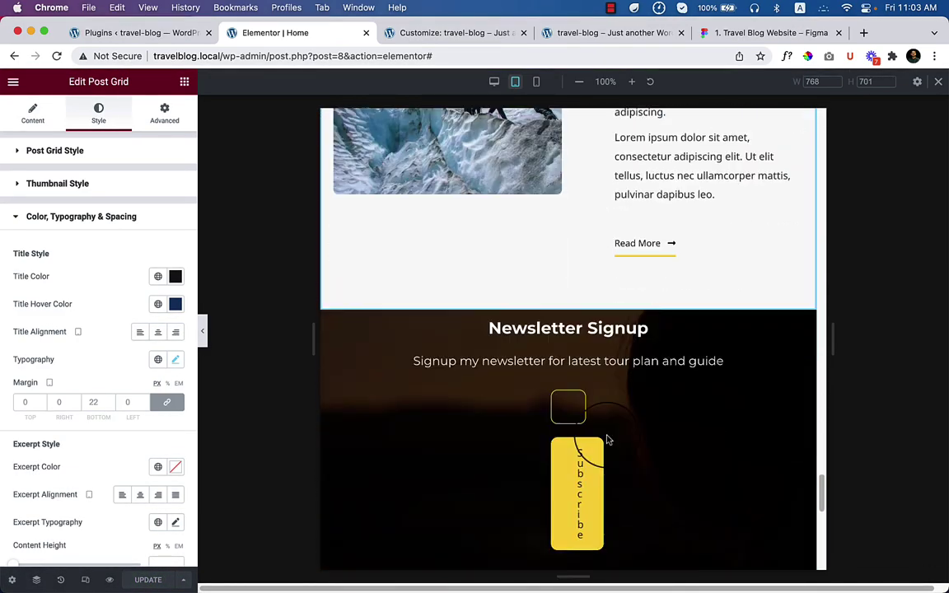
scroll(626, 445, "down", 3)
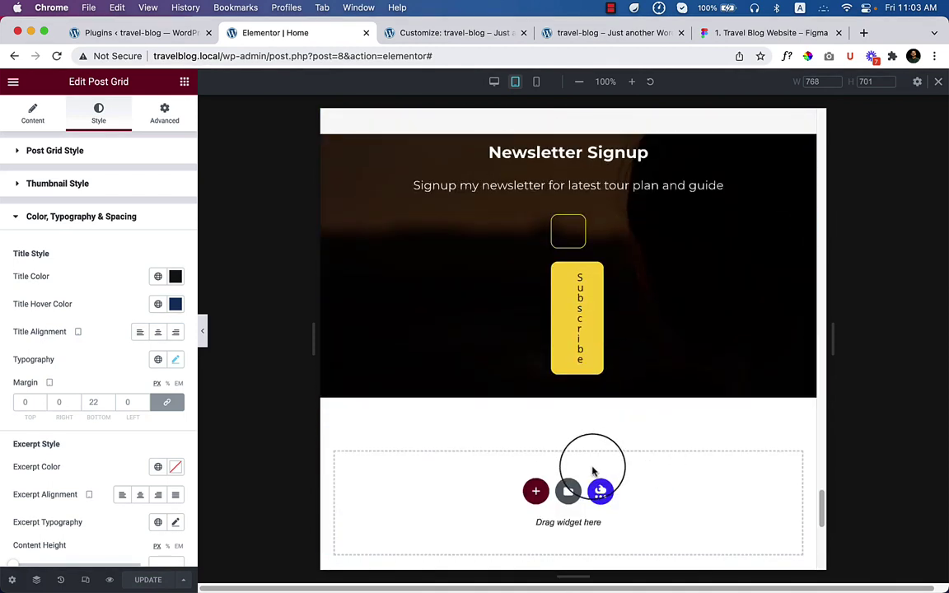
left_click(713, 285)
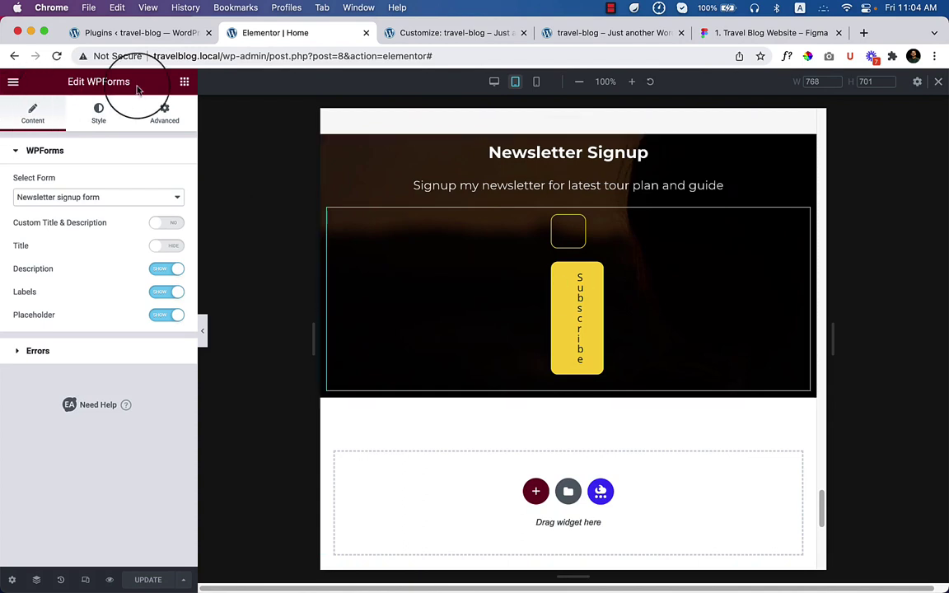
left_click(164, 119)
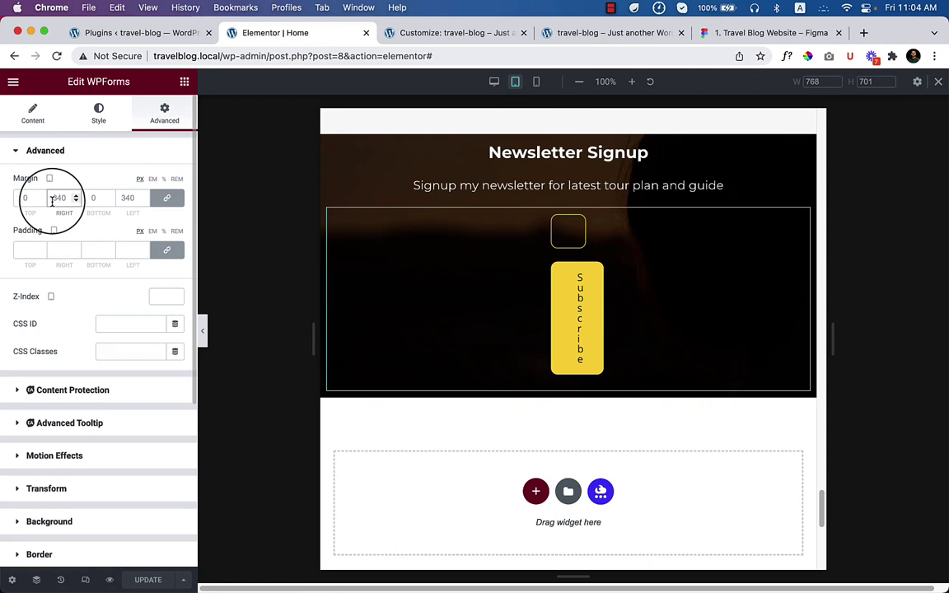
Unlink the form's margins and set the right and left margins to 30 px
type("0")
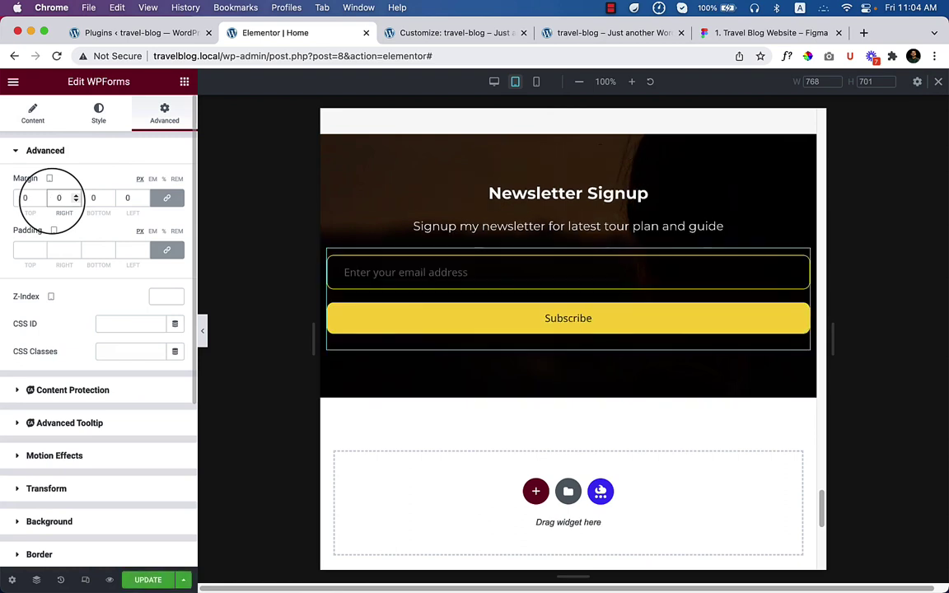
left_click(176, 200)
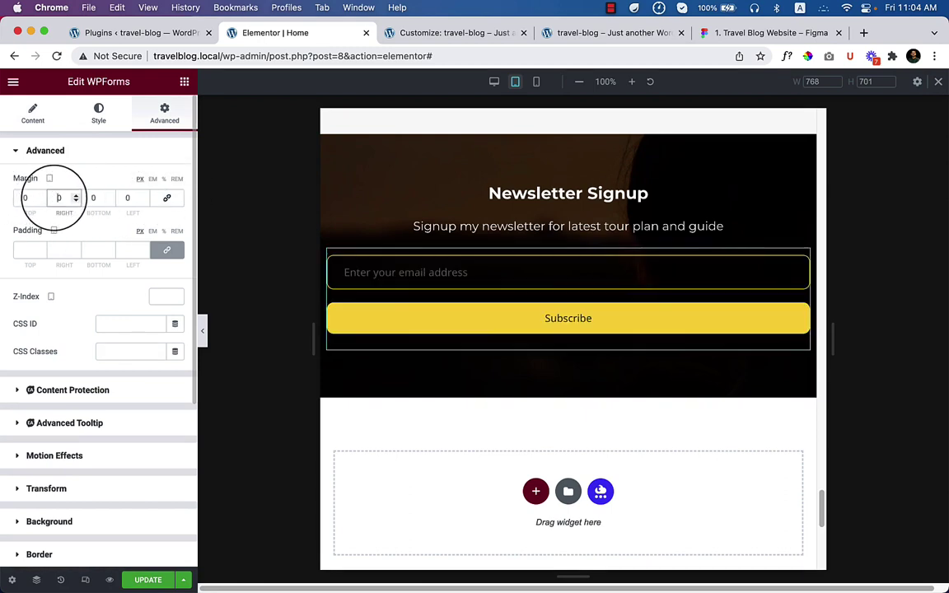
type("30")
double_click(128, 198)
type("30")
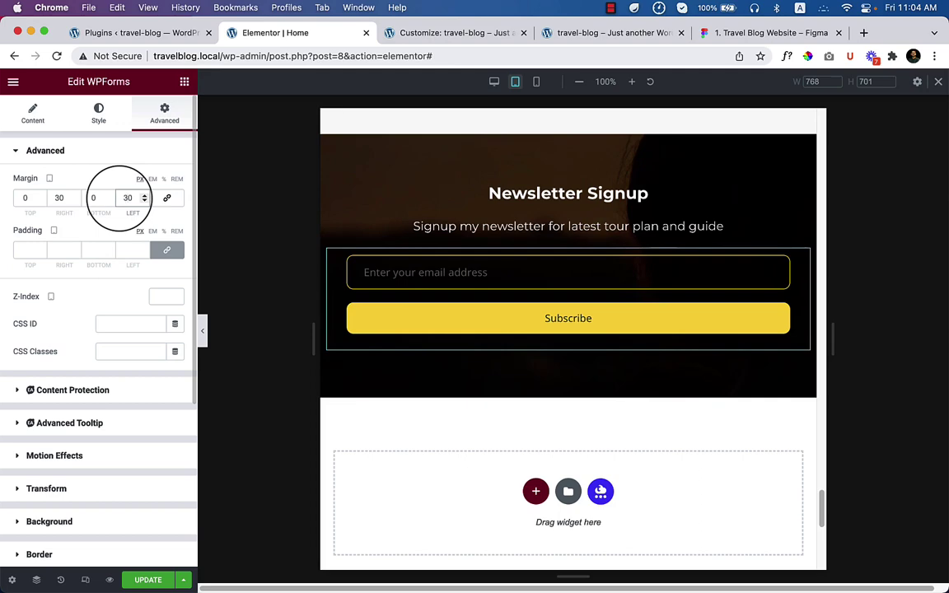
left_click(203, 338)
scroll(507, 318, "down", 5)
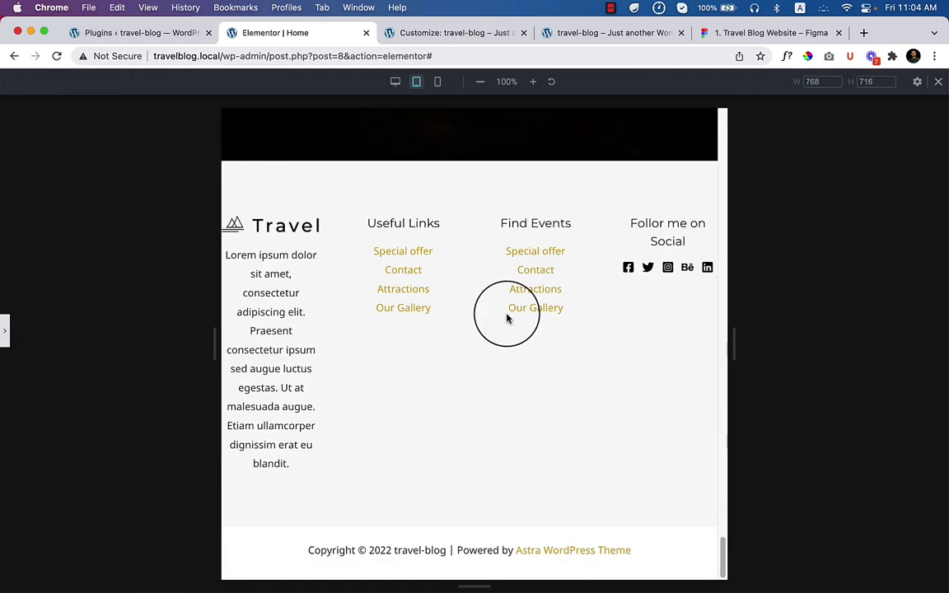
scroll(507, 318, "up", 15)
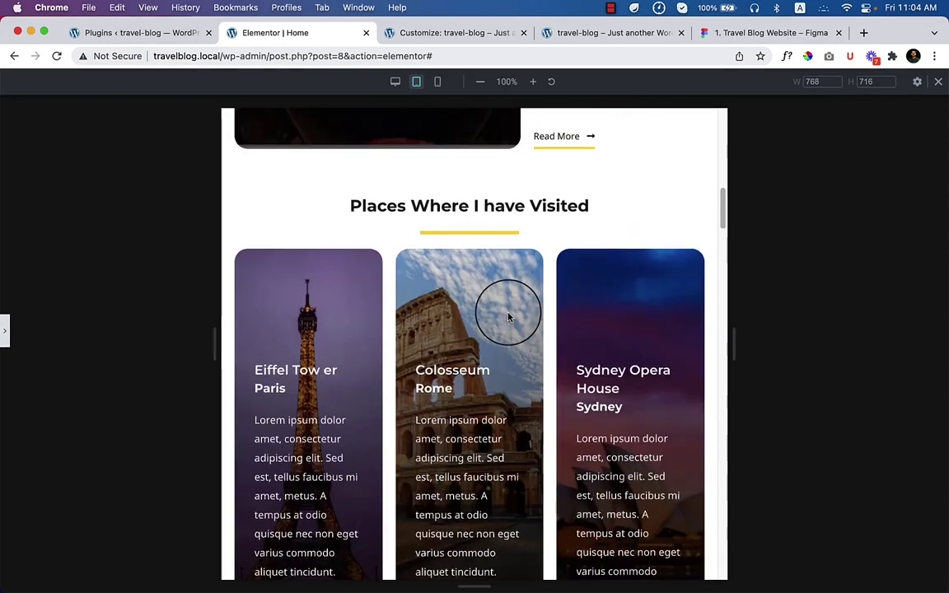
scroll(509, 317, "up", 10)
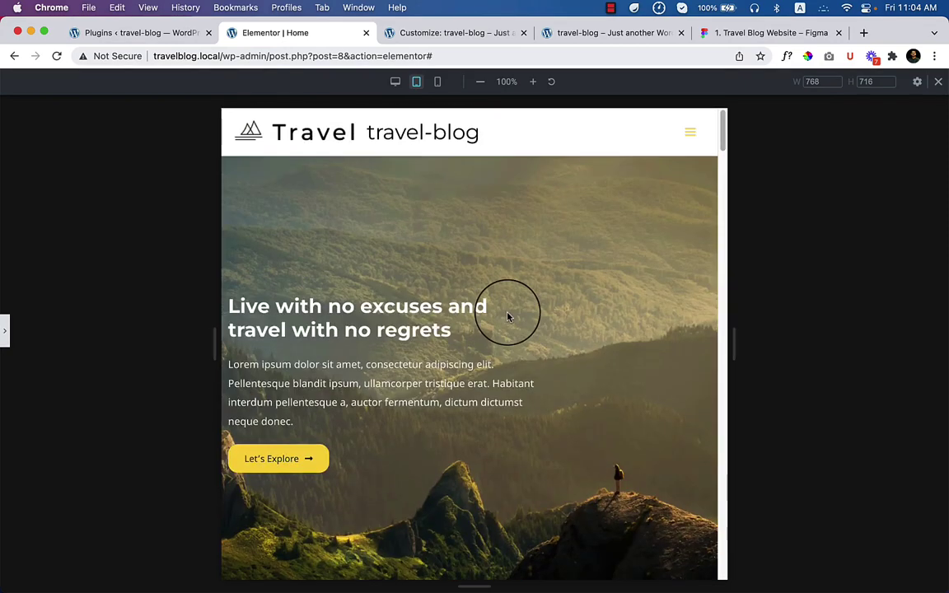
Bring back the editor panel and preview the page at mobile width
left_click(10, 331)
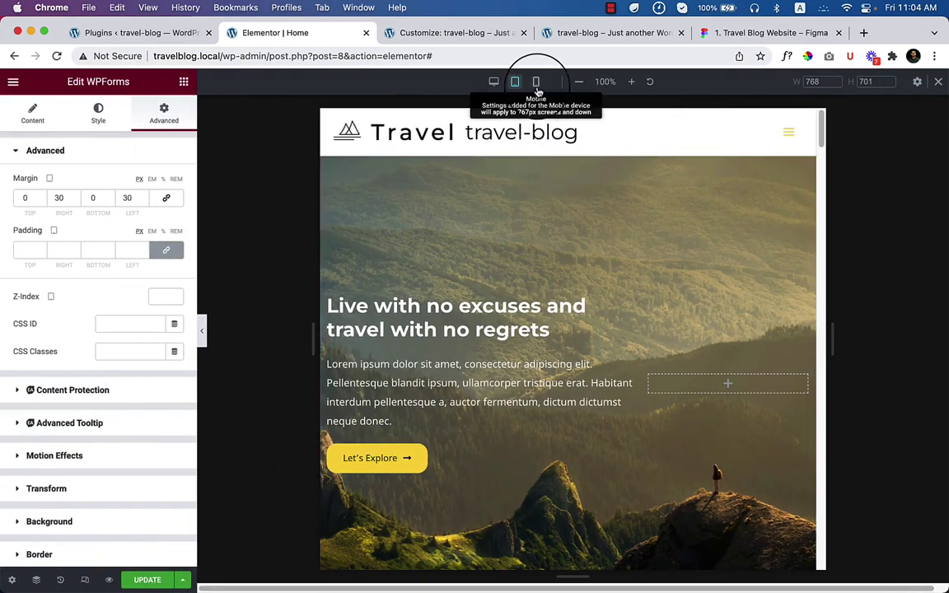
left_click(536, 82)
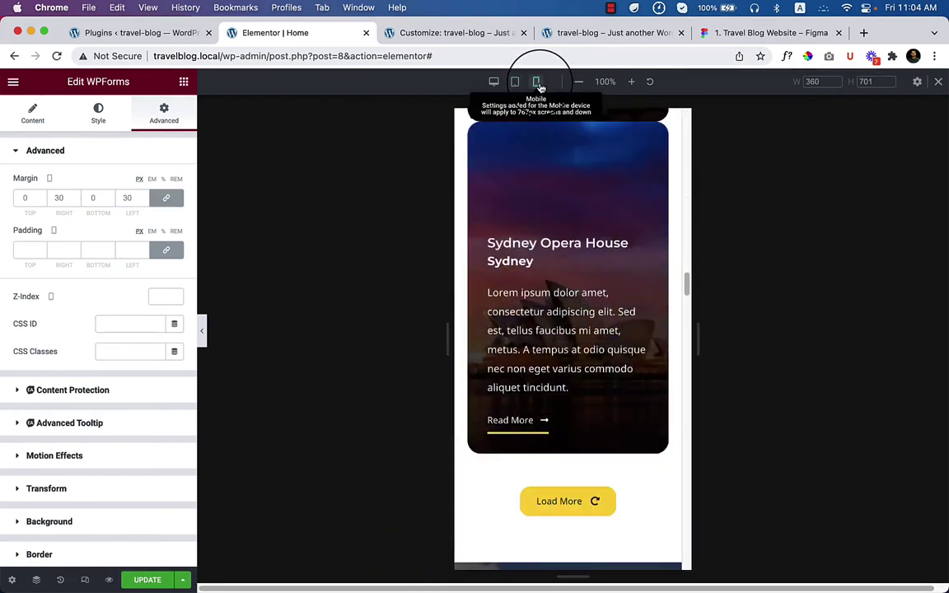
scroll(619, 360, "up", 20)
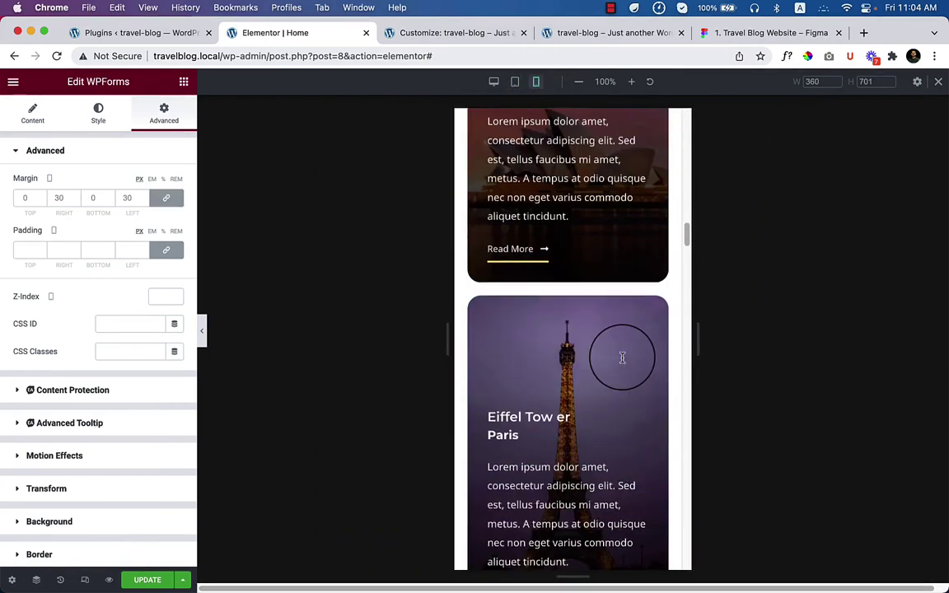
scroll(614, 280, "down", 3)
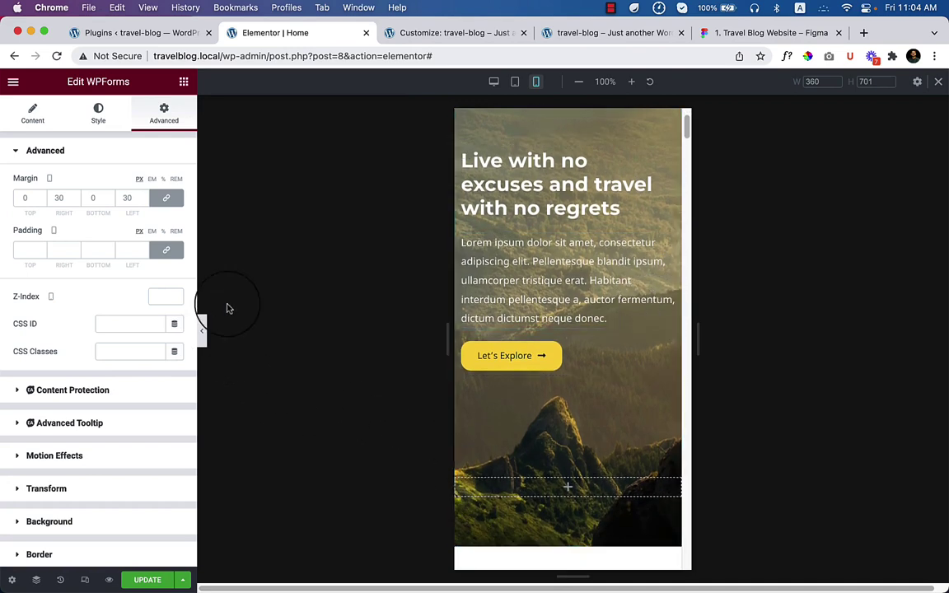
scroll(577, 206, "up", 3)
Select the hero section and review its Advanced, background and Layout settings
left_click(569, 178)
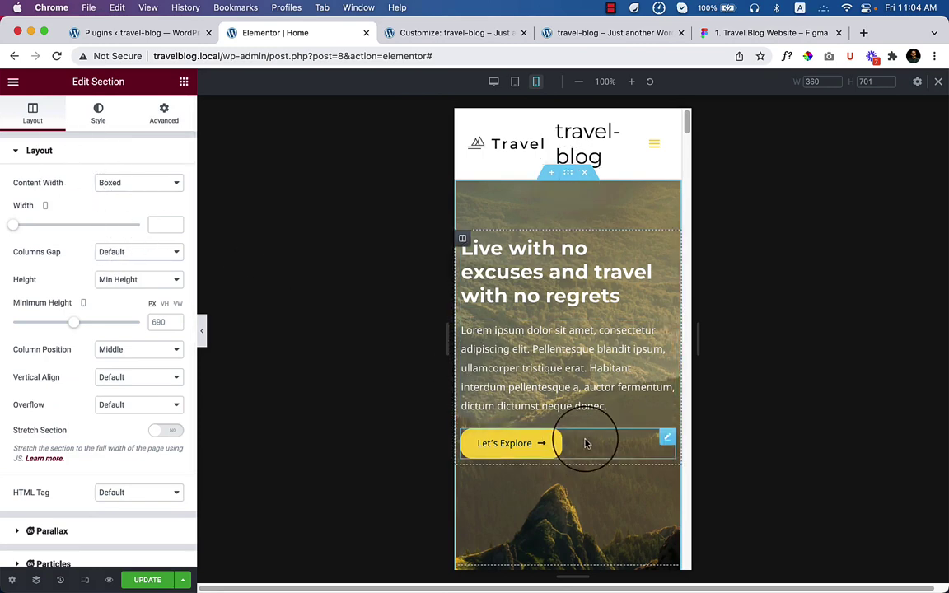
scroll(586, 441, "down", 2)
scroll(539, 481, "down", 5)
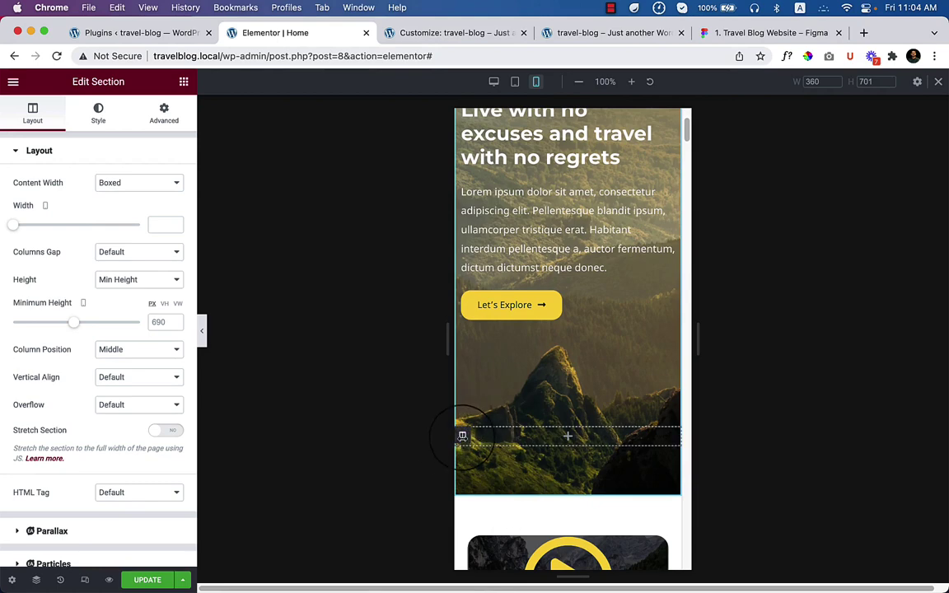
scroll(557, 248, "up", 6)
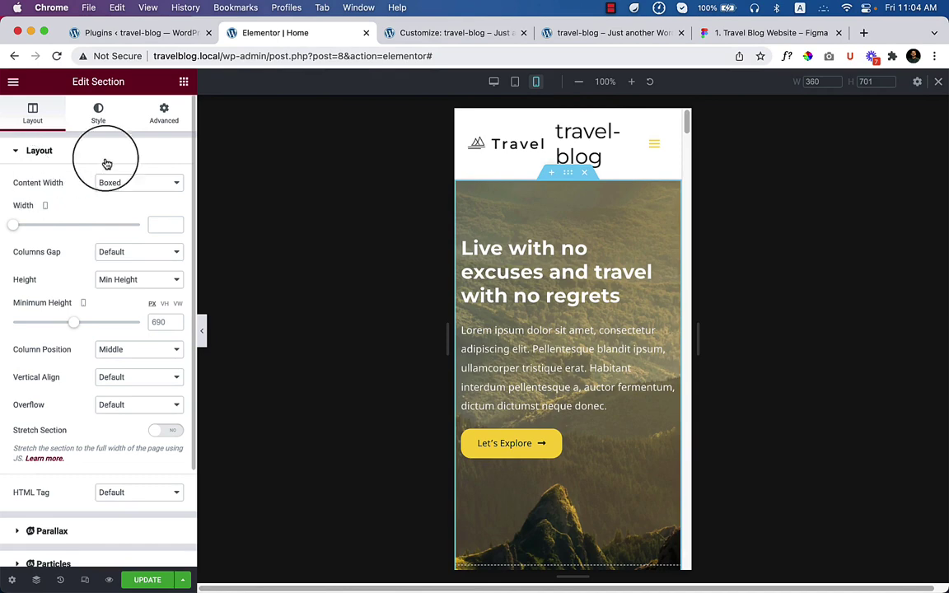
left_click(165, 120)
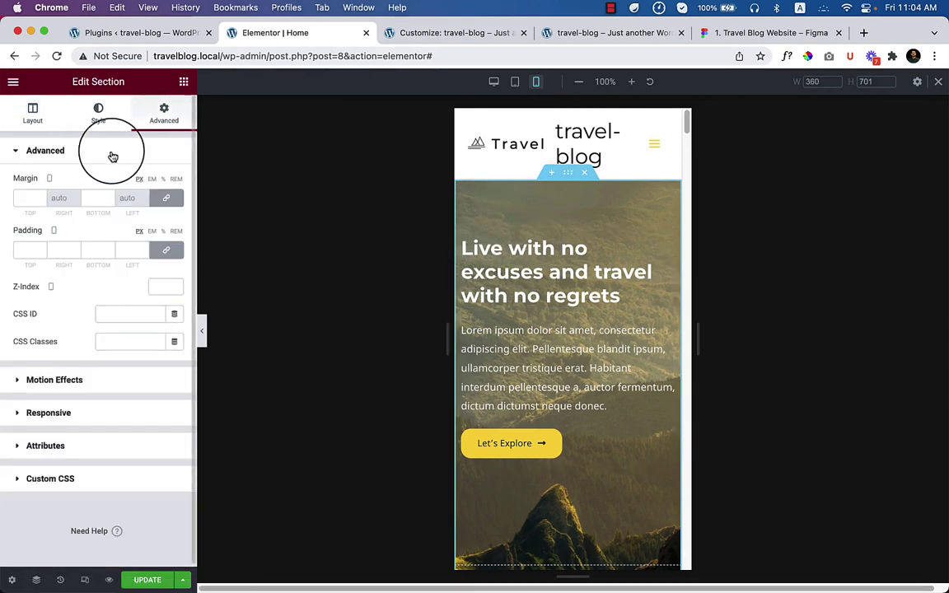
left_click(114, 115)
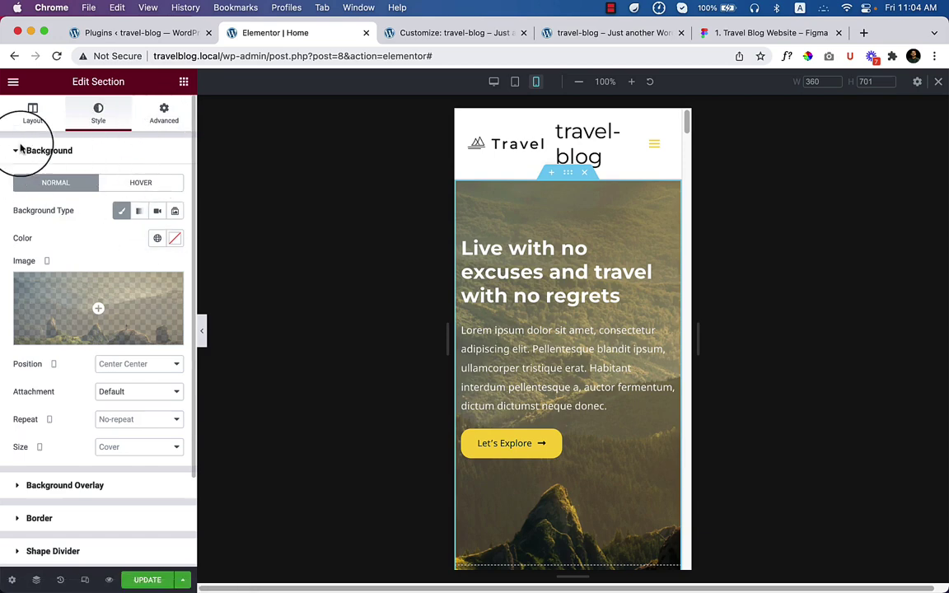
left_click(21, 124)
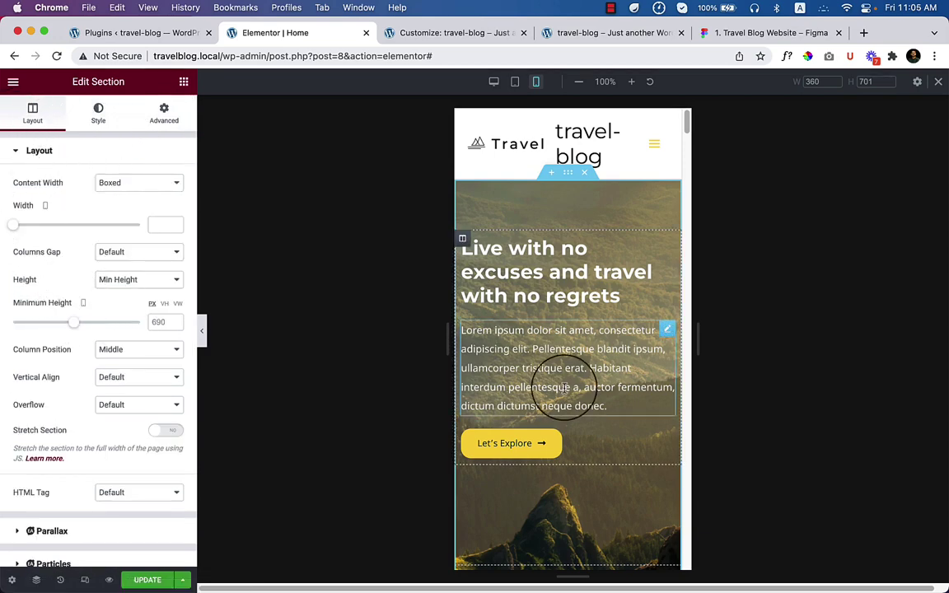
scroll(557, 401, "down", 2)
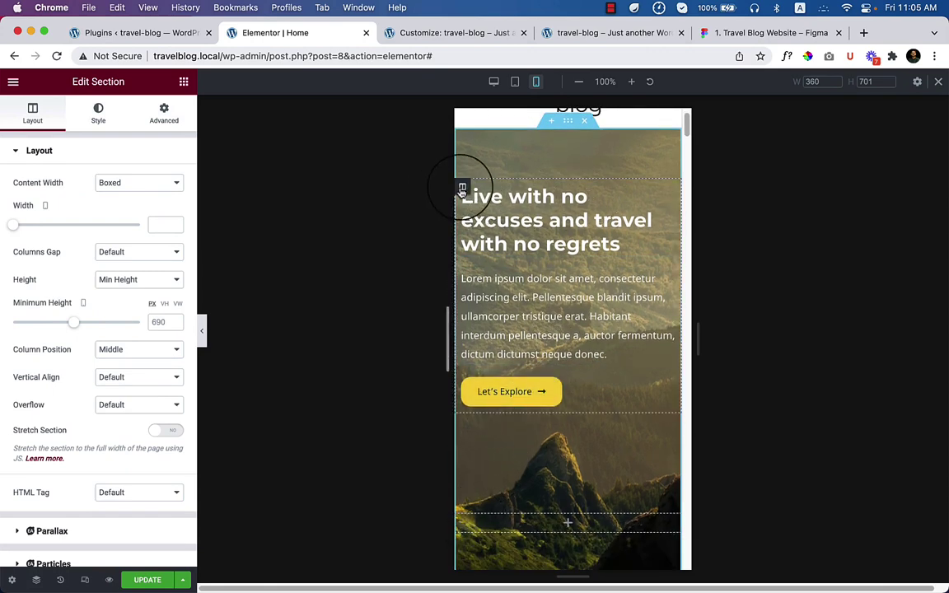
Set the empty hero column to Hide On Mobile and collapse the editor panel to preview
left_click(463, 188)
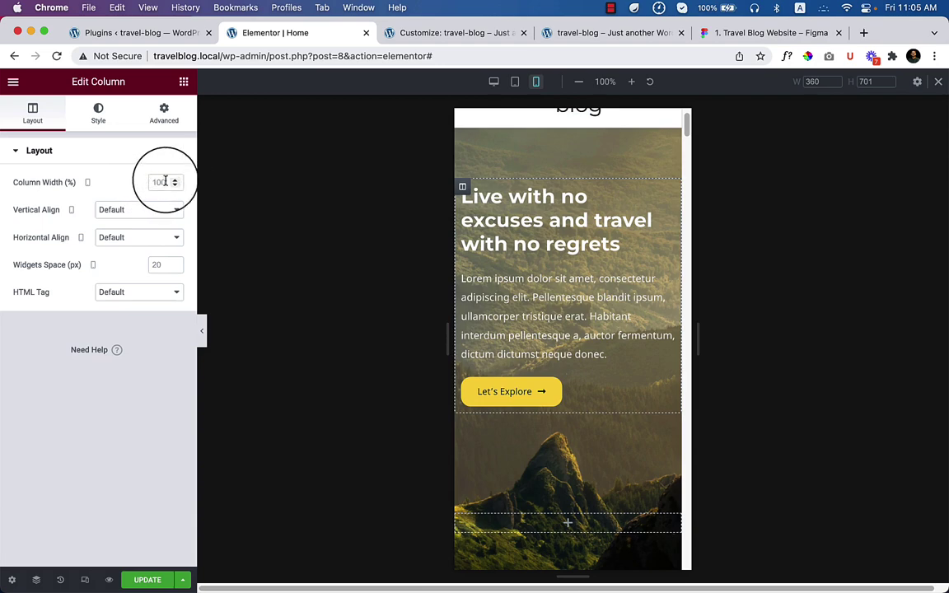
scroll(527, 468, "down", 1)
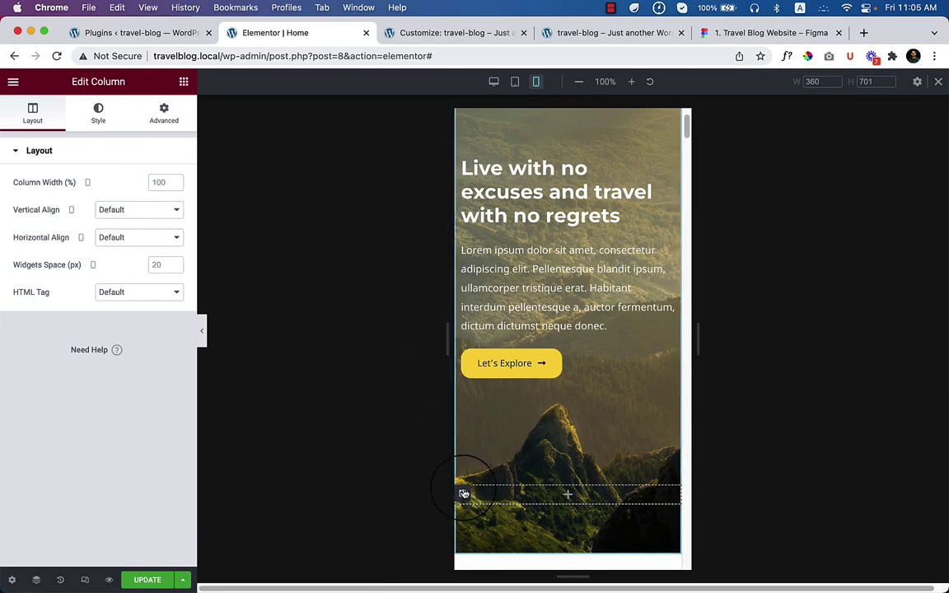
scroll(565, 353, "up", 2)
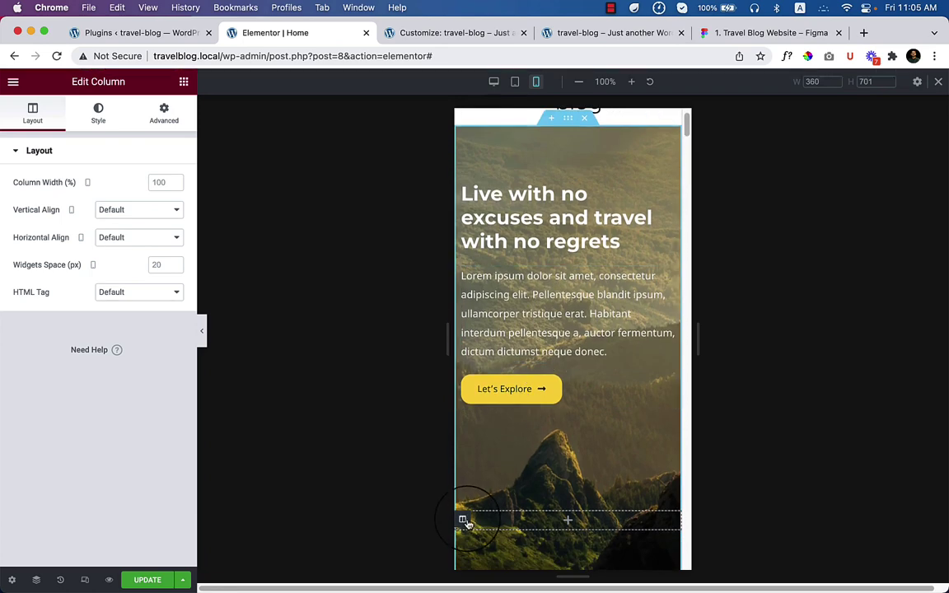
left_click(158, 125)
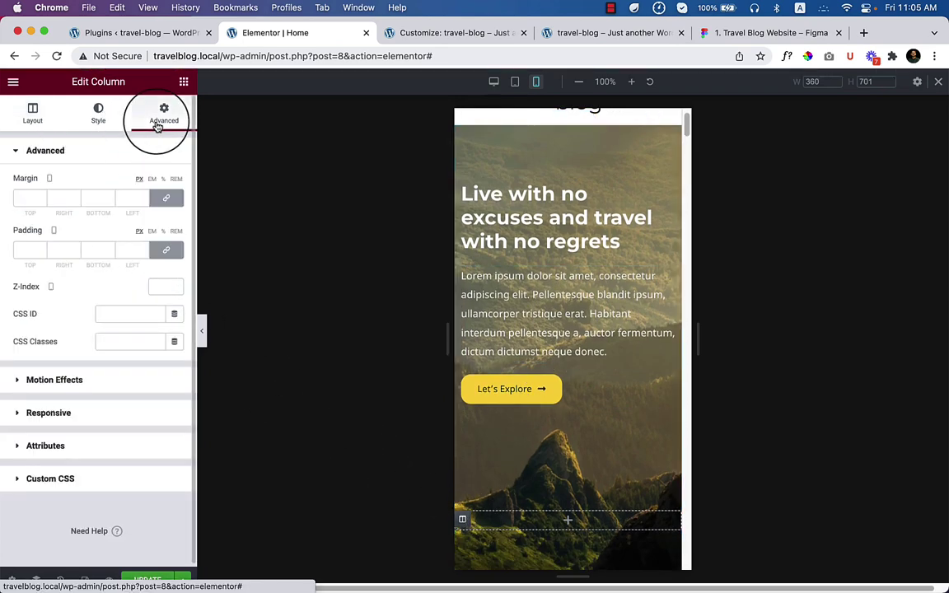
left_click(76, 413)
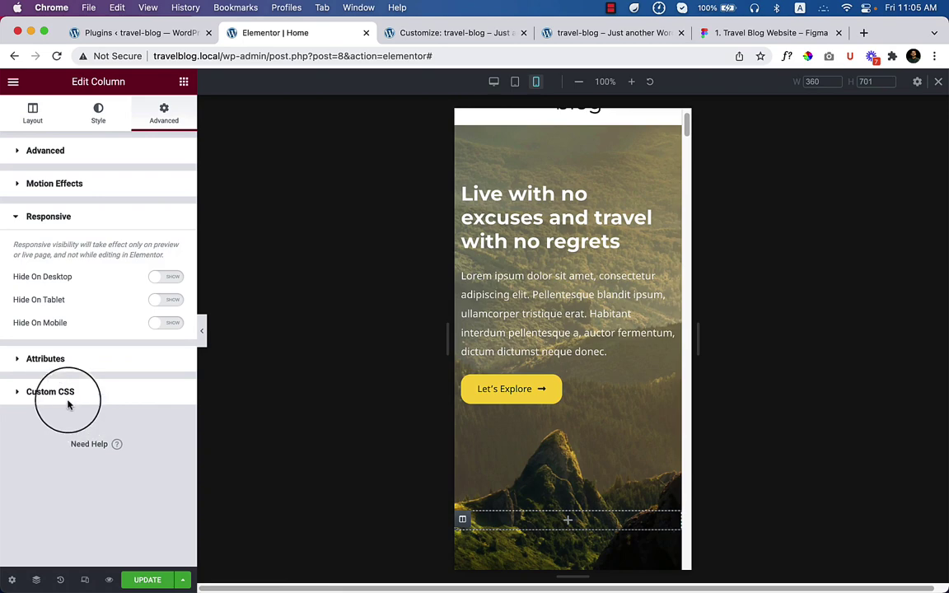
left_click(167, 323)
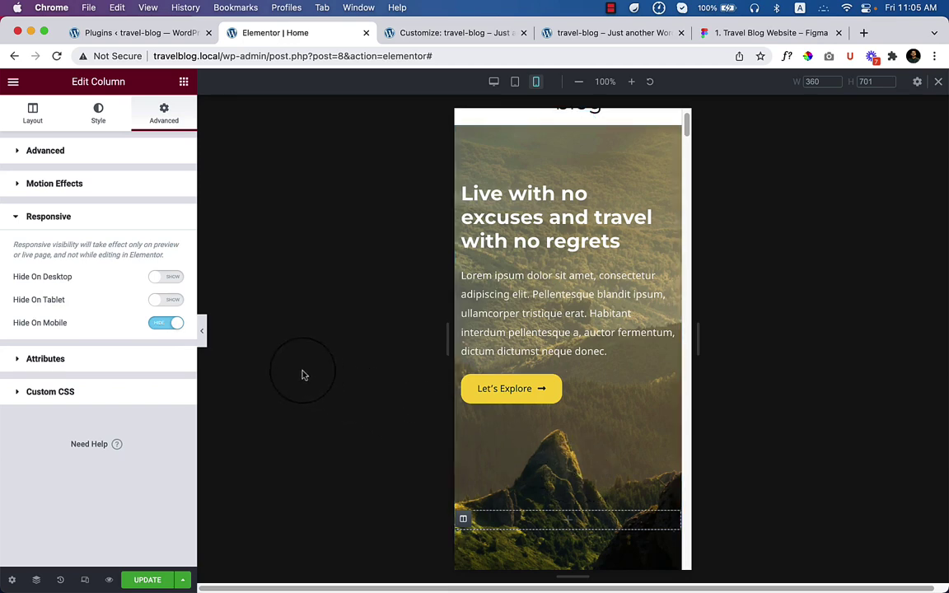
left_click(202, 334)
Reduce the mobile hero section's minimum height to 563 px and preview the result
scroll(480, 412, "down", 3)
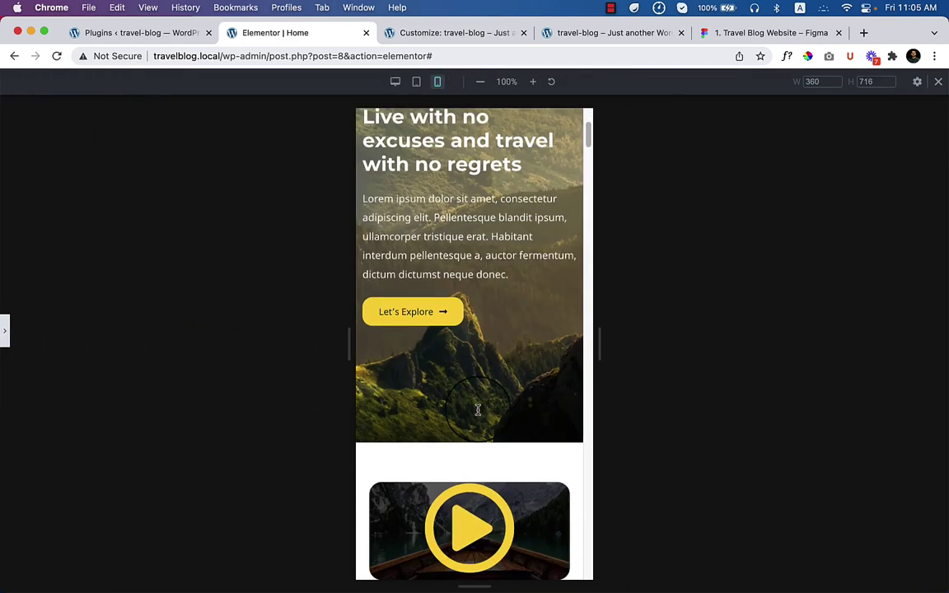
scroll(480, 412, "up", 4)
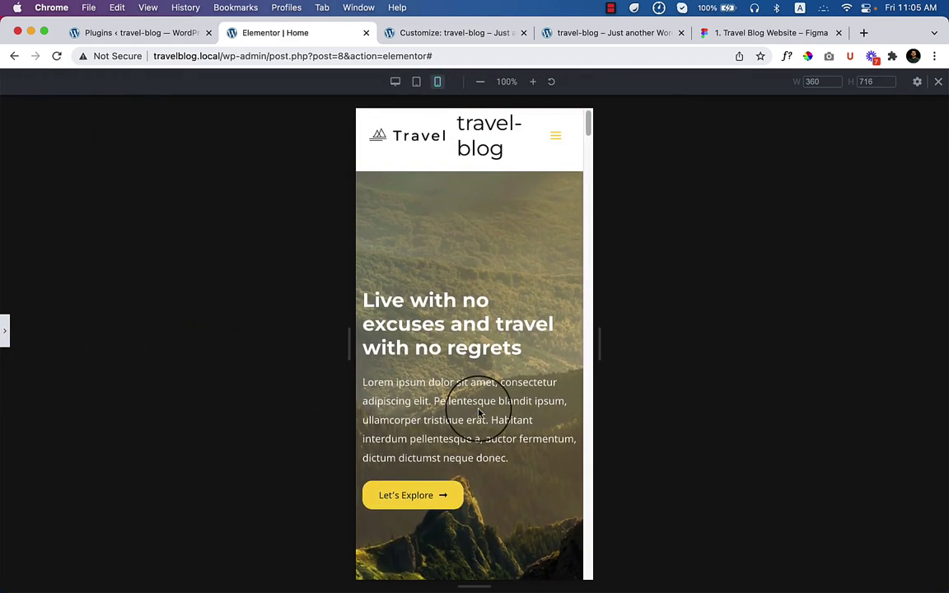
scroll(480, 412, "down", 1)
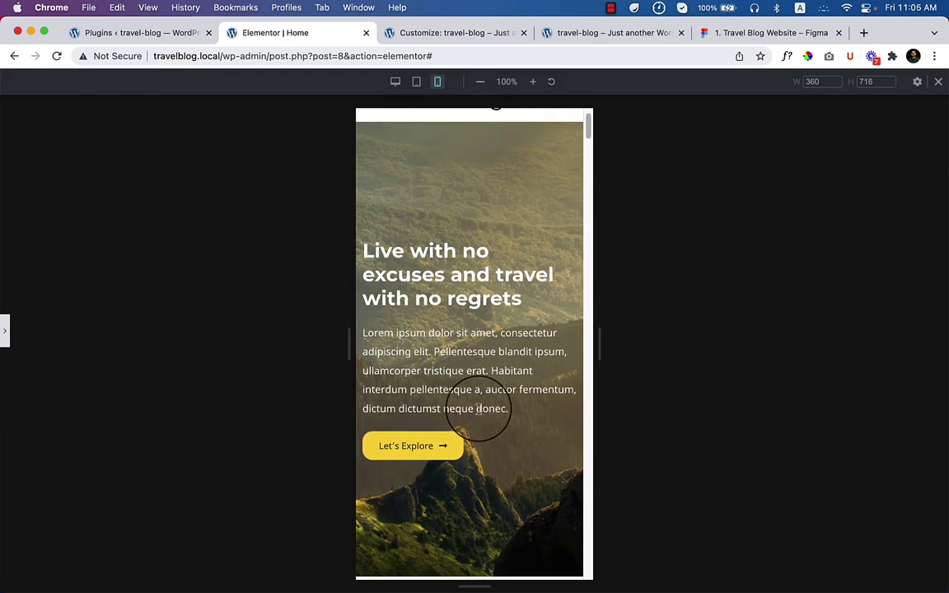
left_click(5, 330)
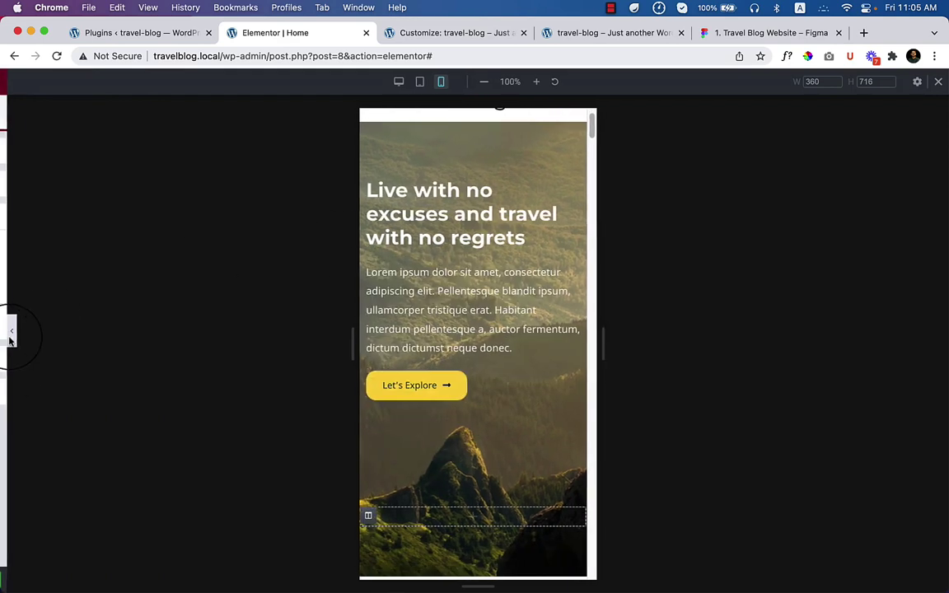
scroll(581, 160, "up", 1)
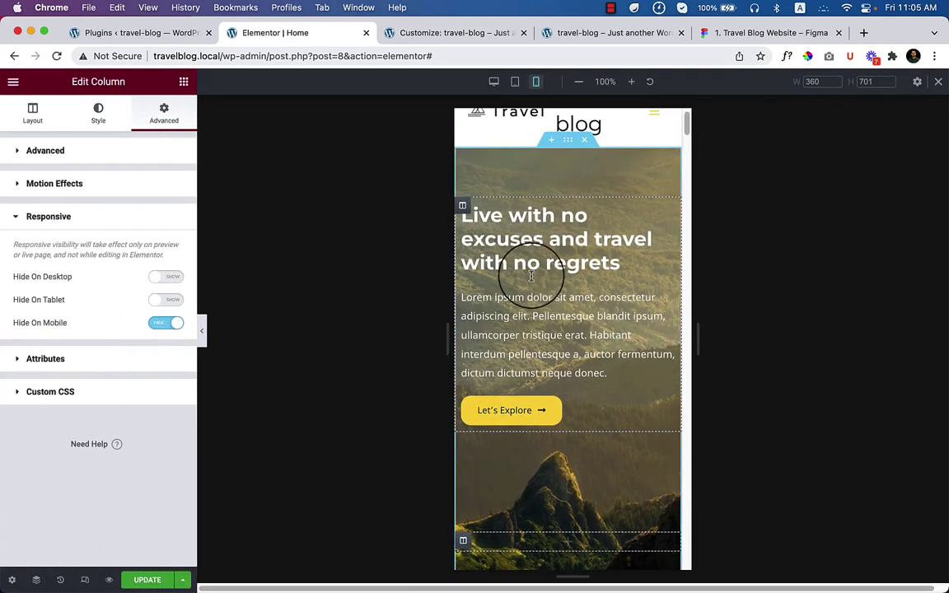
left_click(568, 143)
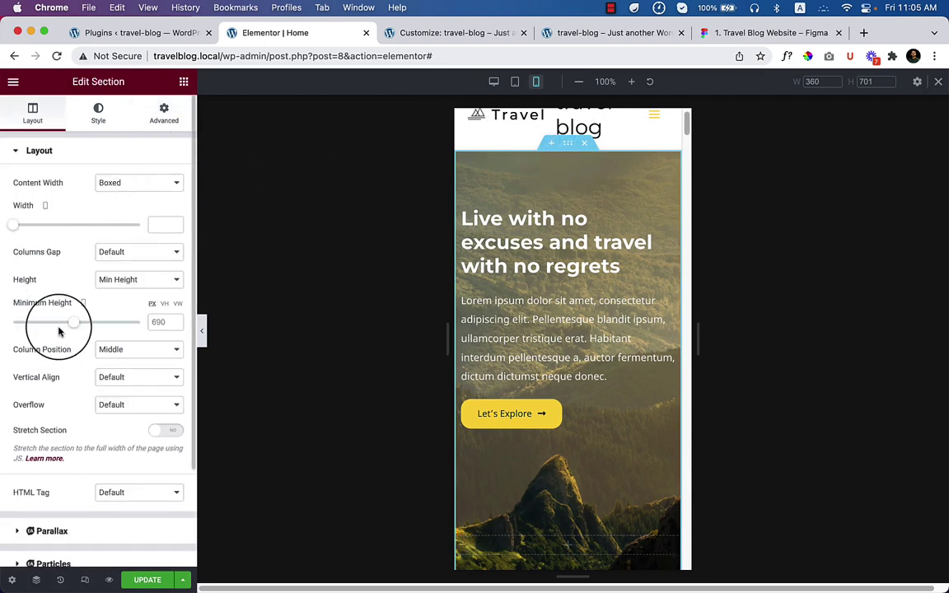
left_click_drag(70, 328, 59, 329)
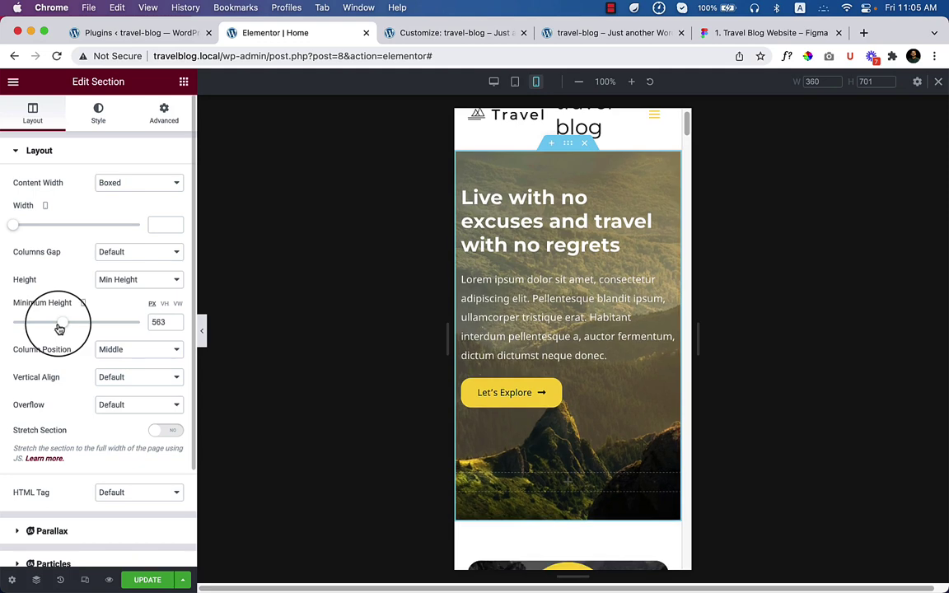
left_click(202, 333)
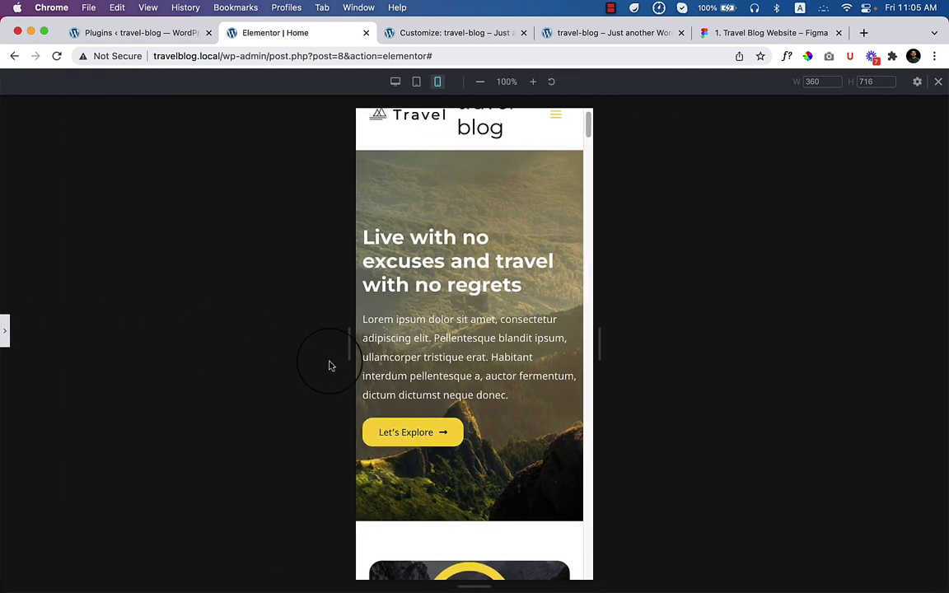
Shrink the video's play icon from size 73 to 55
left_click(4, 333)
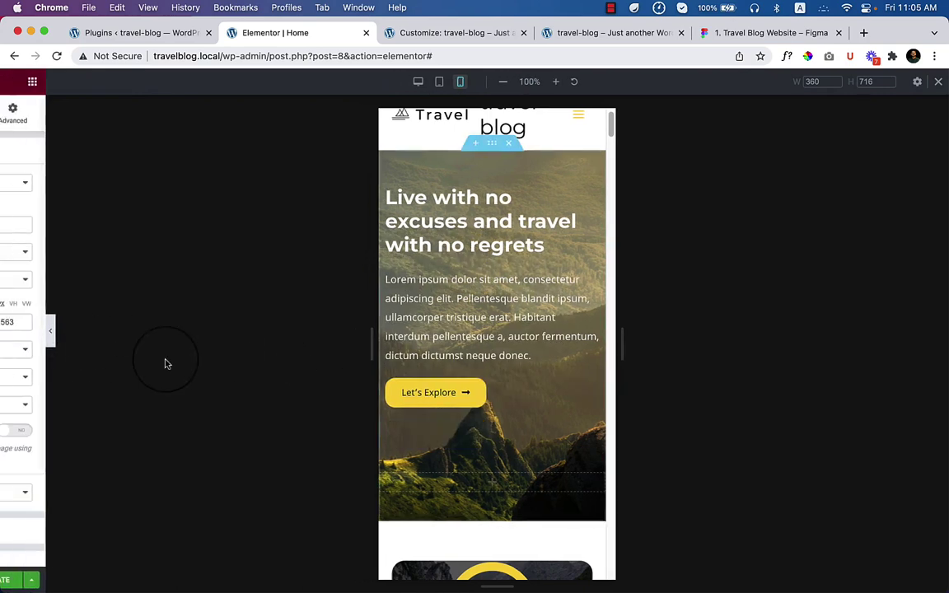
scroll(568, 433, "down", 5)
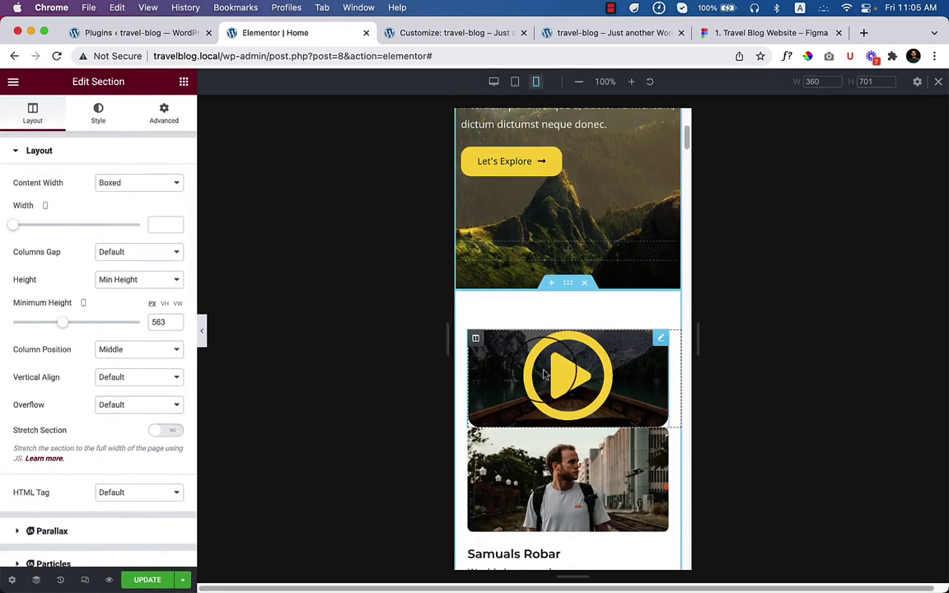
scroll(569, 420, "down", 3)
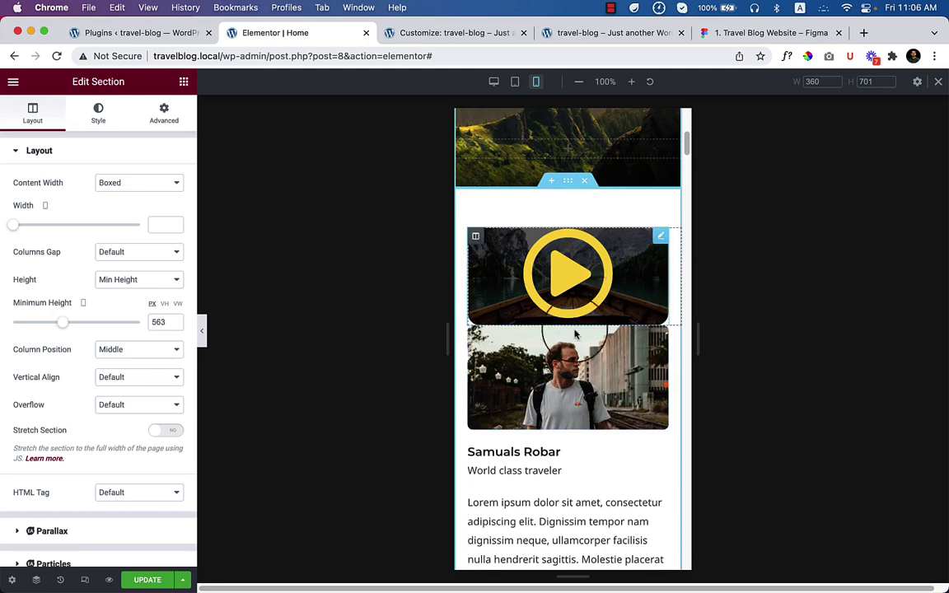
left_click(609, 263)
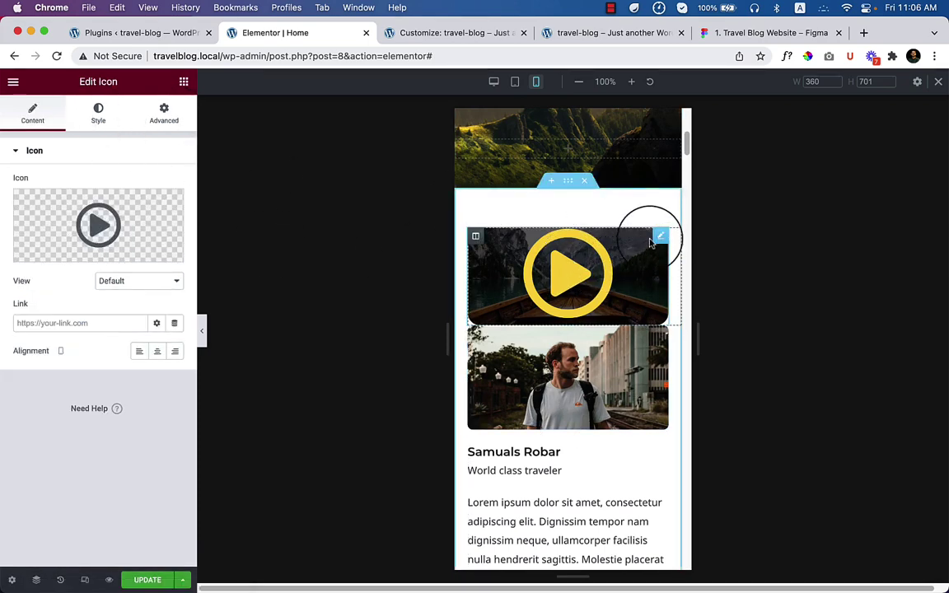
left_click(98, 114)
left_click_drag(70, 260, 38, 262)
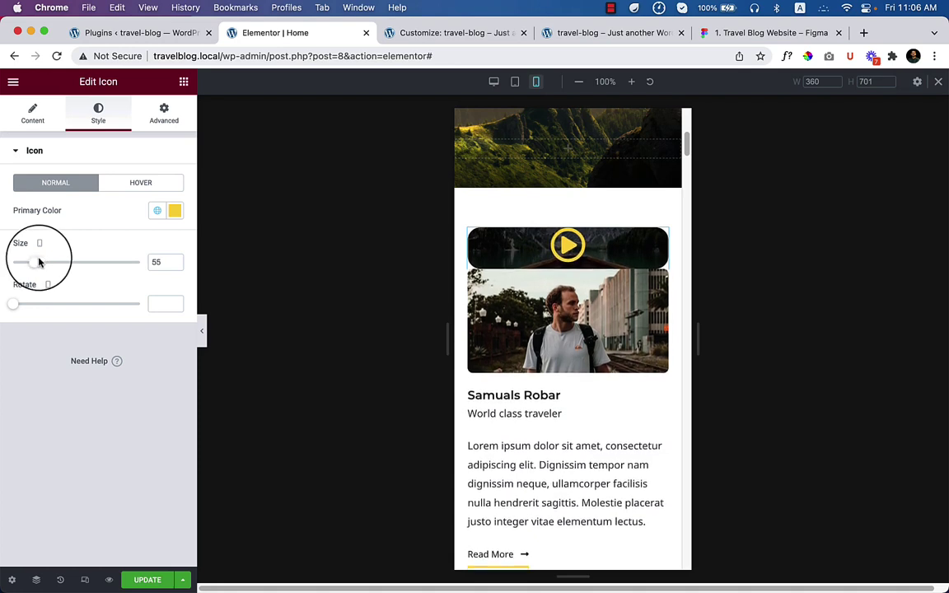
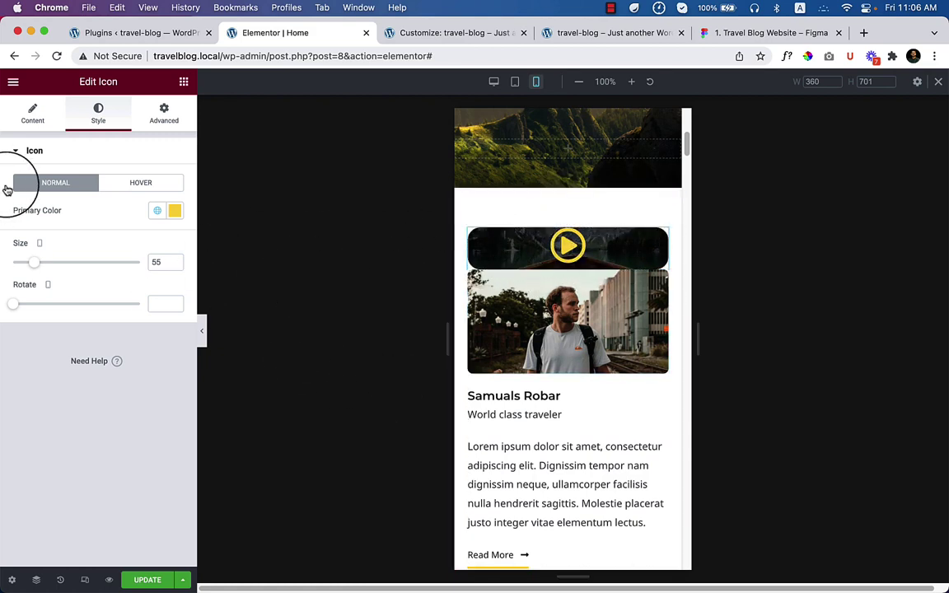
Unlink the boat video widget's padding and set top and bottom to 120 px
left_click(32, 115)
left_click(162, 114)
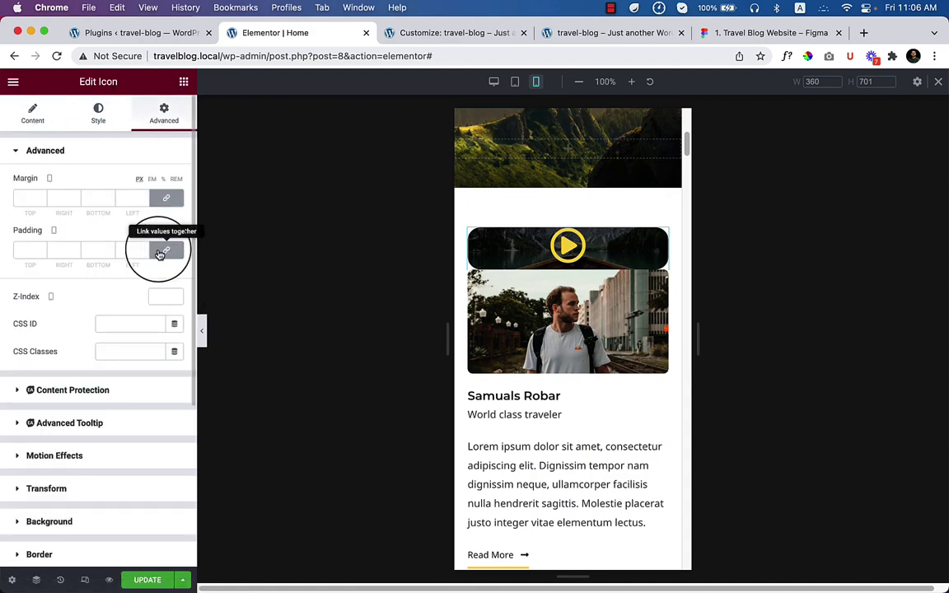
left_click(27, 250)
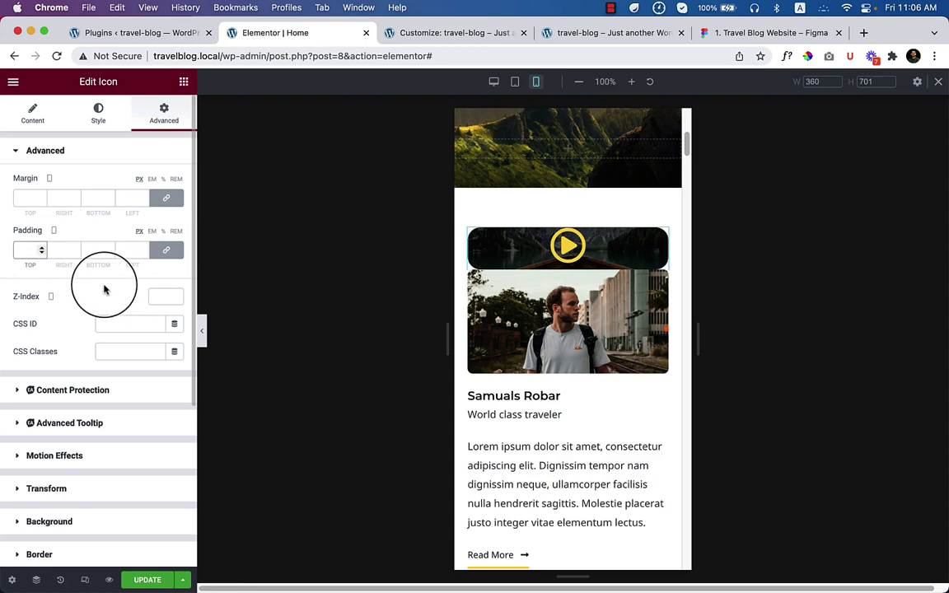
type("0")
left_click(165, 250)
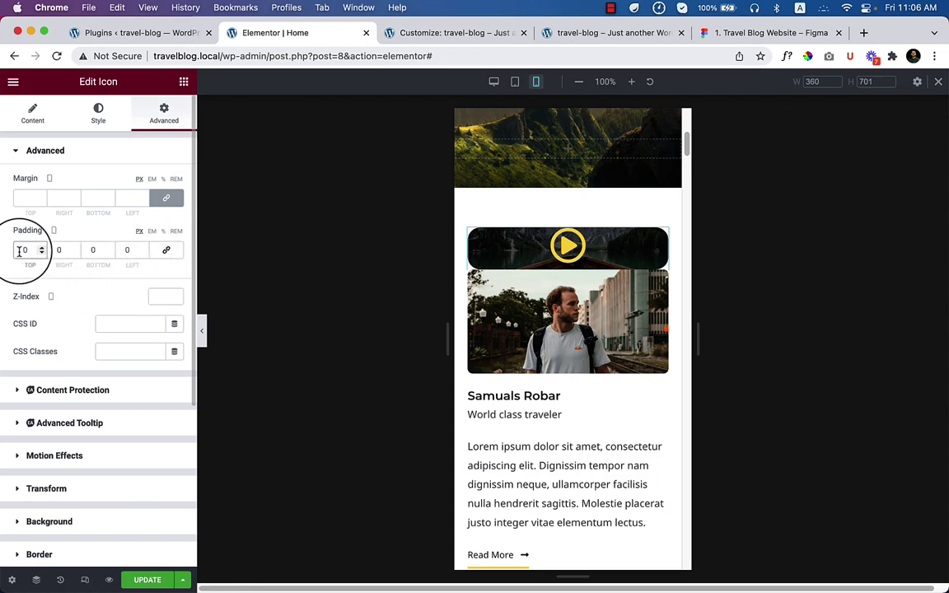
left_click(19, 252)
type("20")
key("BackSpace")
key("BackSpace")
type("12")
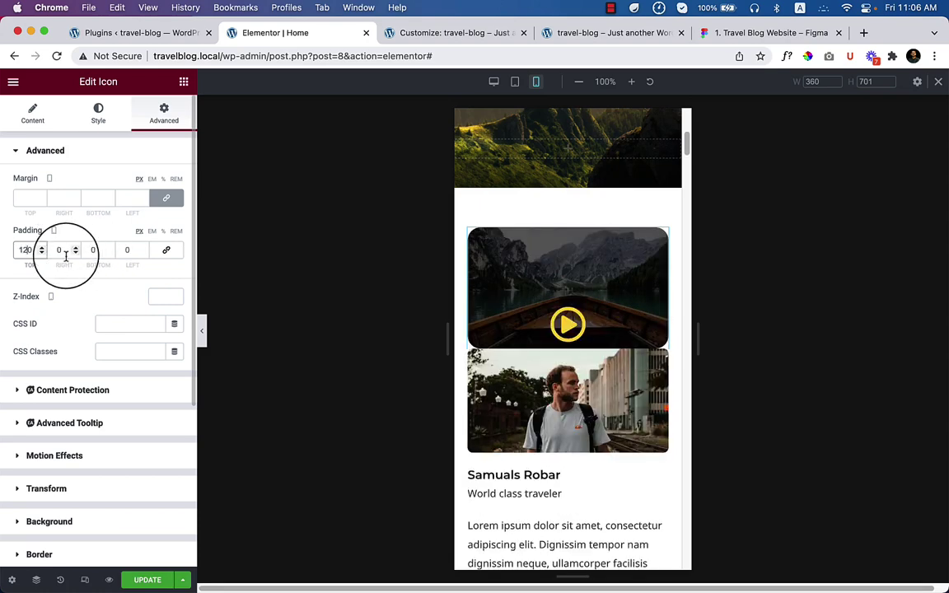
left_click(90, 250)
type("12")
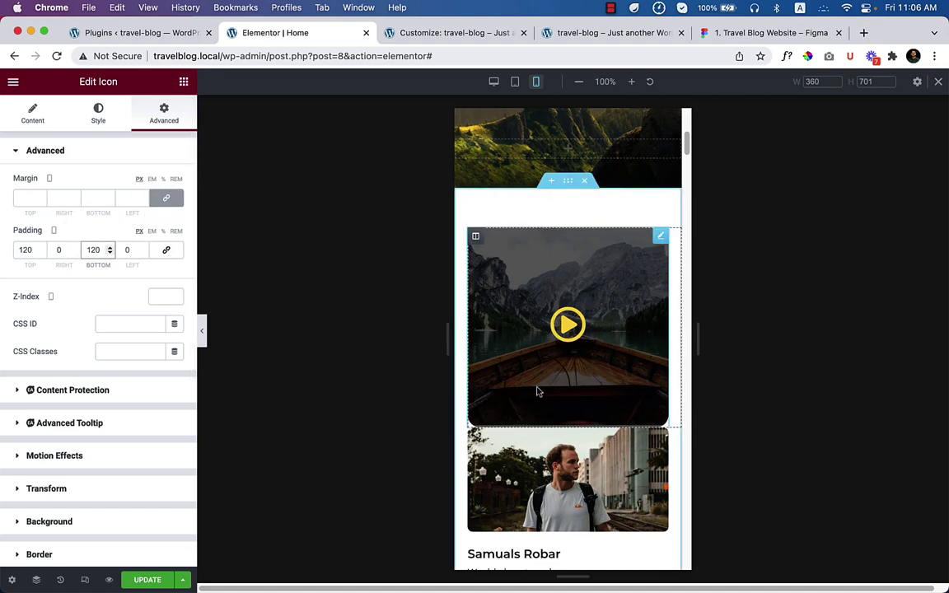
left_click(476, 237)
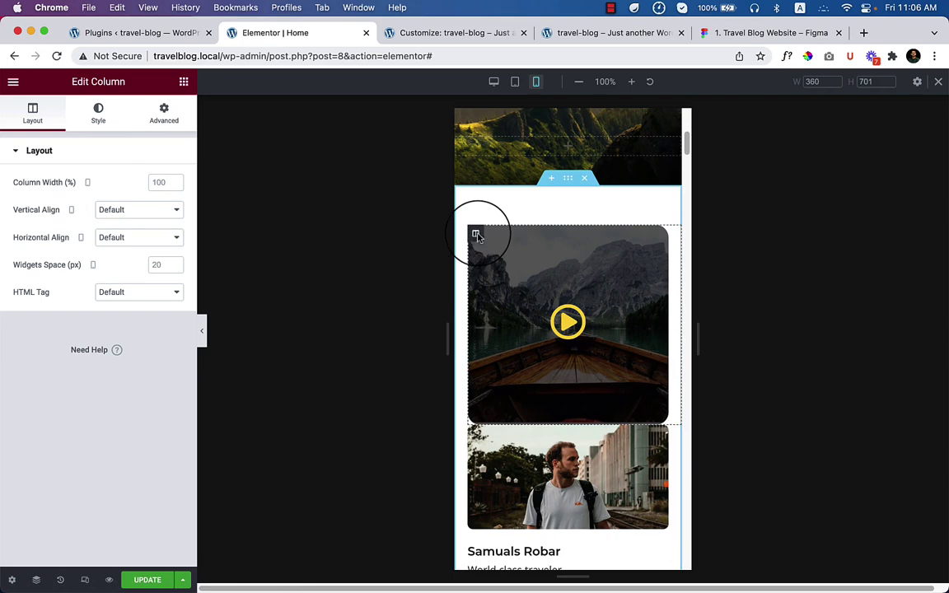
Unlink the video column's margins and give it a 20 px right margin
left_click(163, 117)
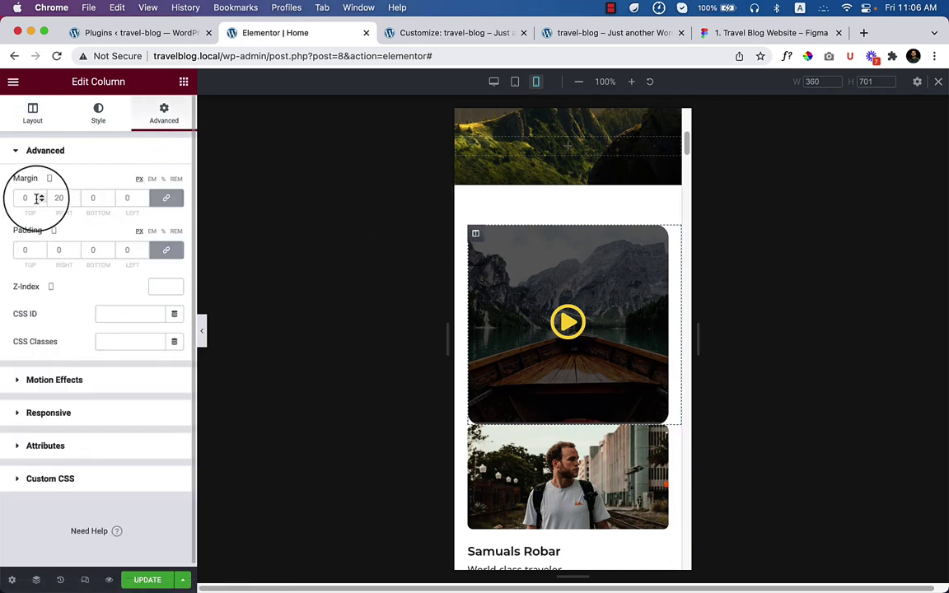
left_click(168, 205)
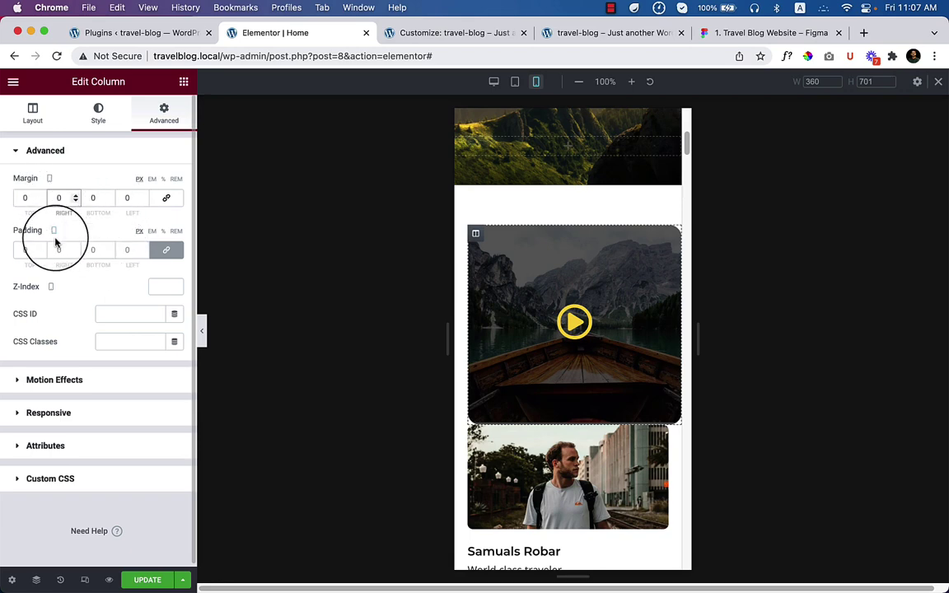
type("2")
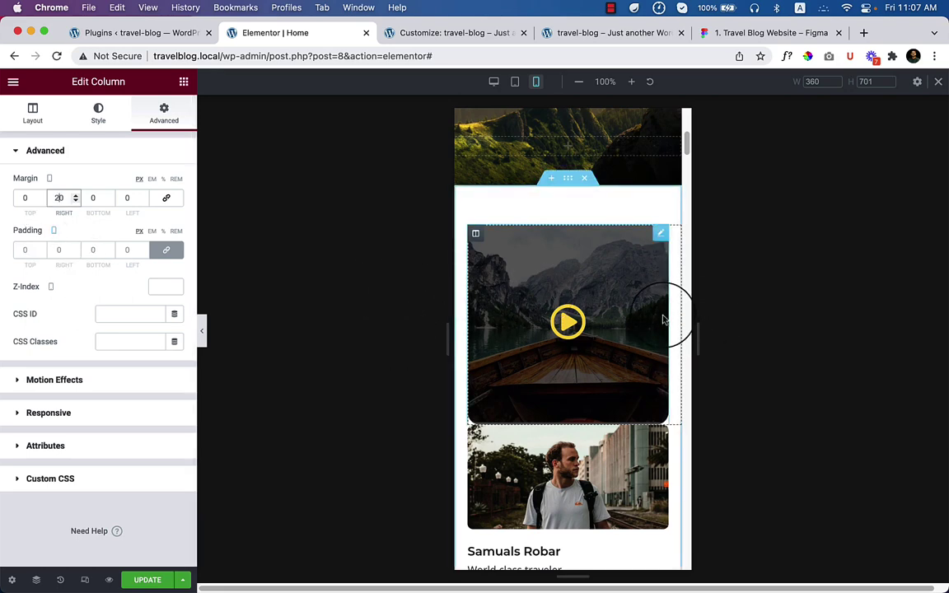
left_click(91, 198)
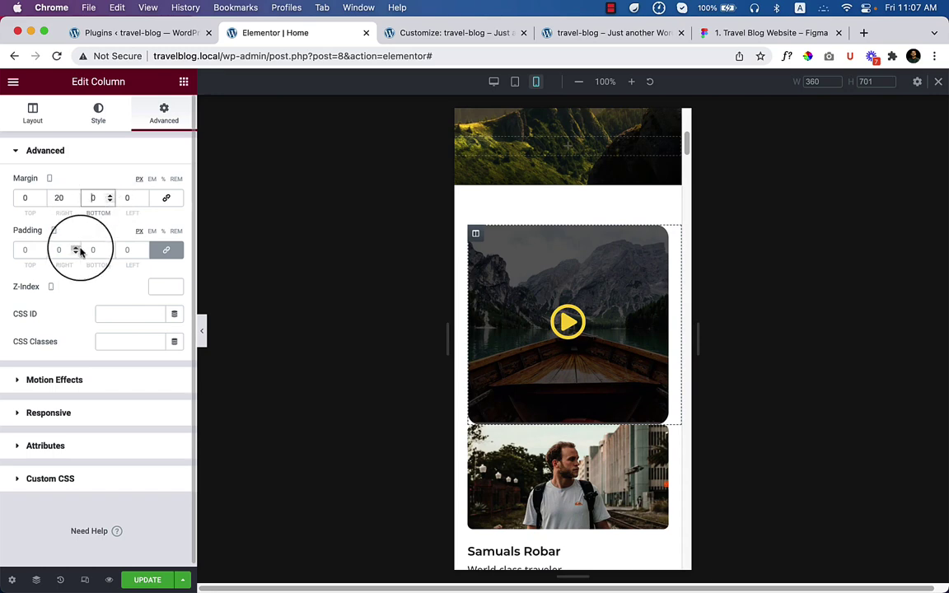
Hide the editing panel to review the mobile layout, then restore the panel
left_click(201, 333)
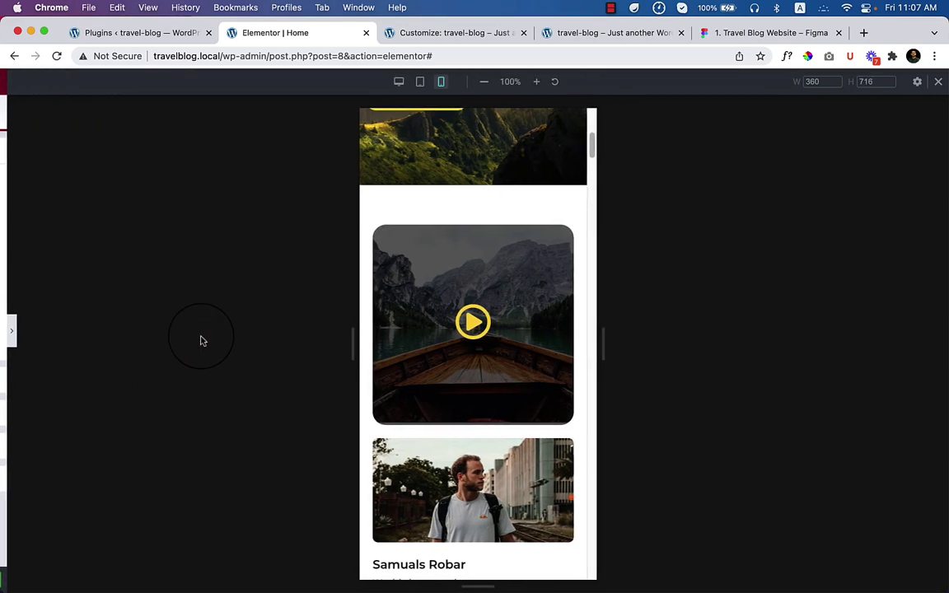
scroll(547, 407, "down", 5)
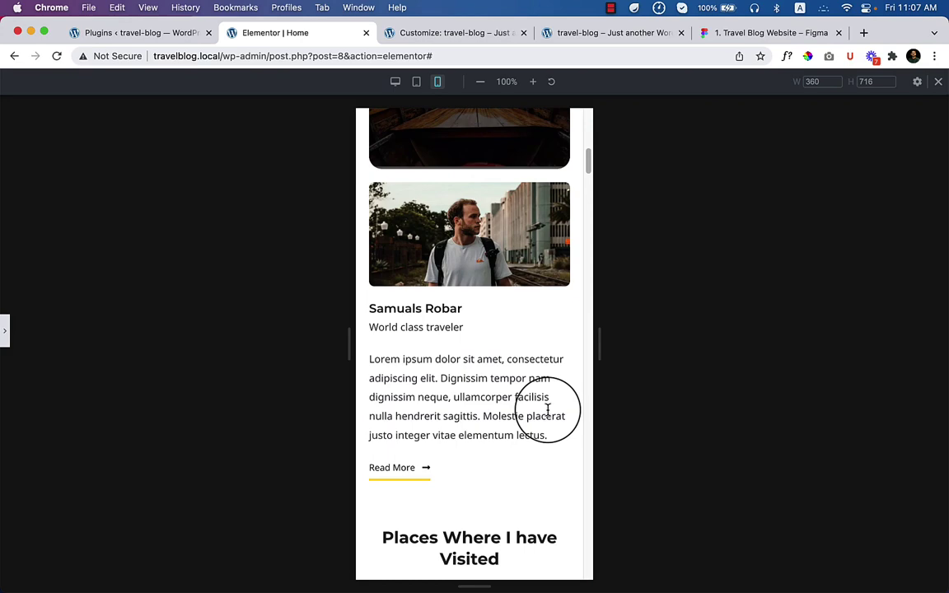
scroll(462, 435, "up", 7)
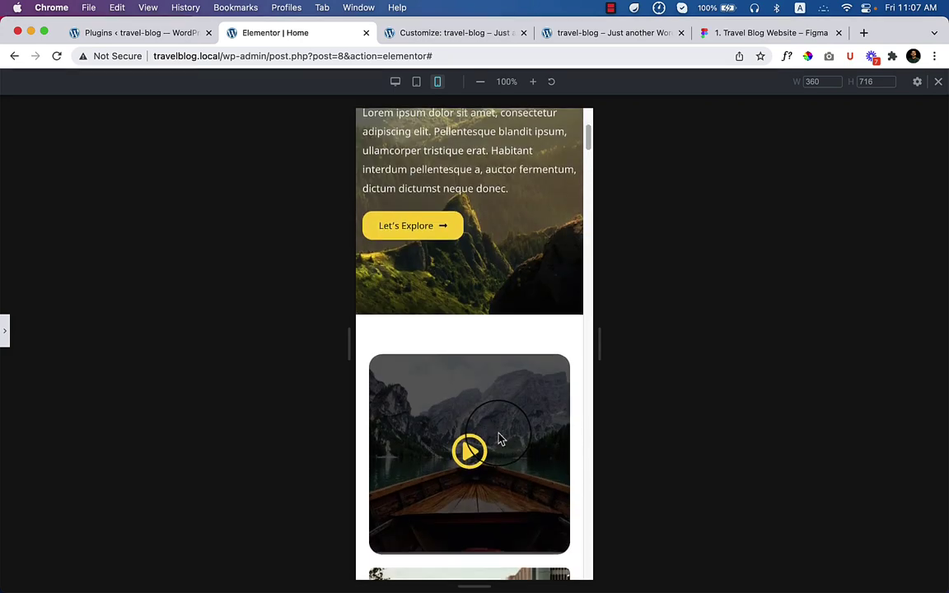
scroll(498, 438, "down", 4)
left_click(5, 331)
Give the Eiffel Tower card's column a linked 10 px margin on all sides
scroll(577, 371, "down", 5)
left_click(607, 378)
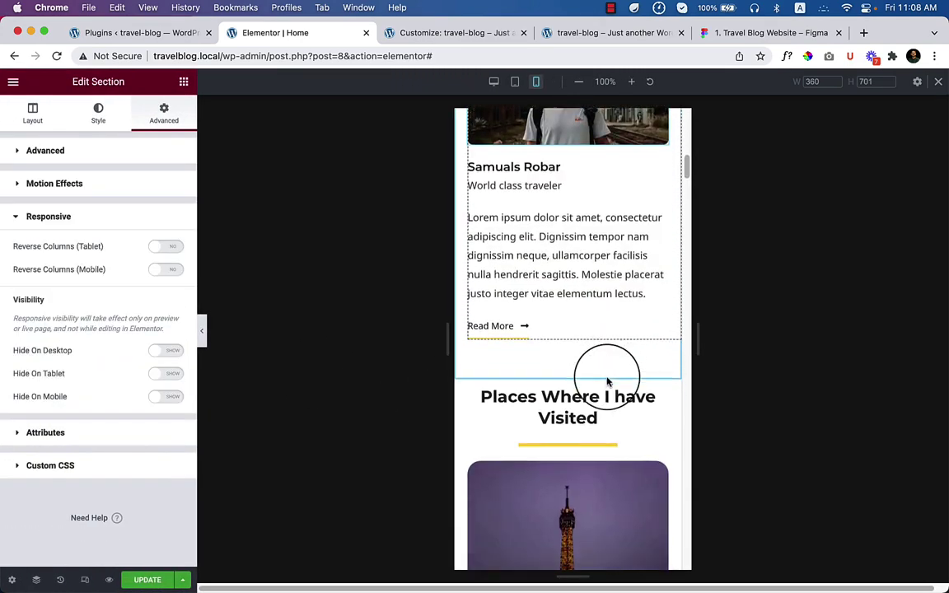
scroll(607, 381, "down", 5)
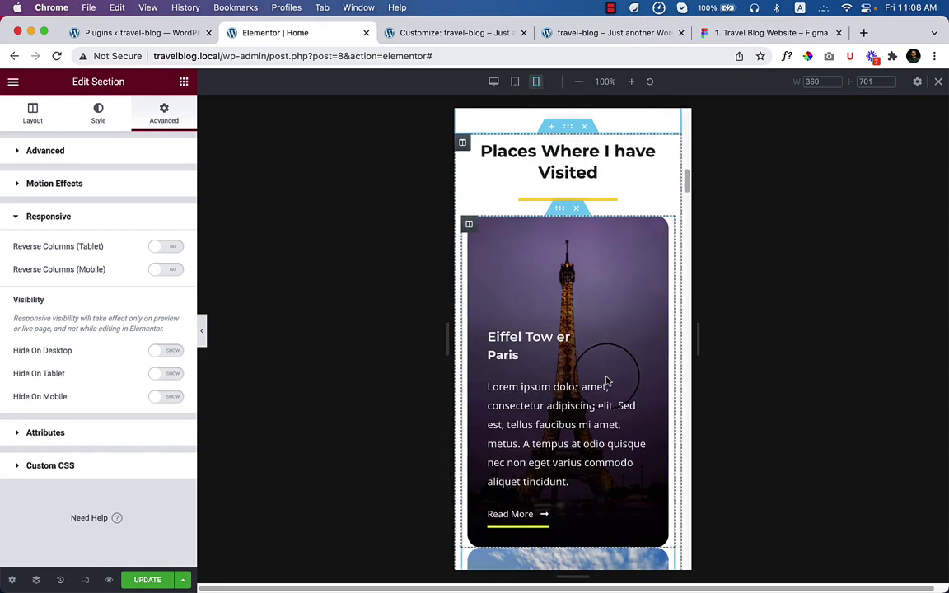
scroll(618, 398, "down", 3)
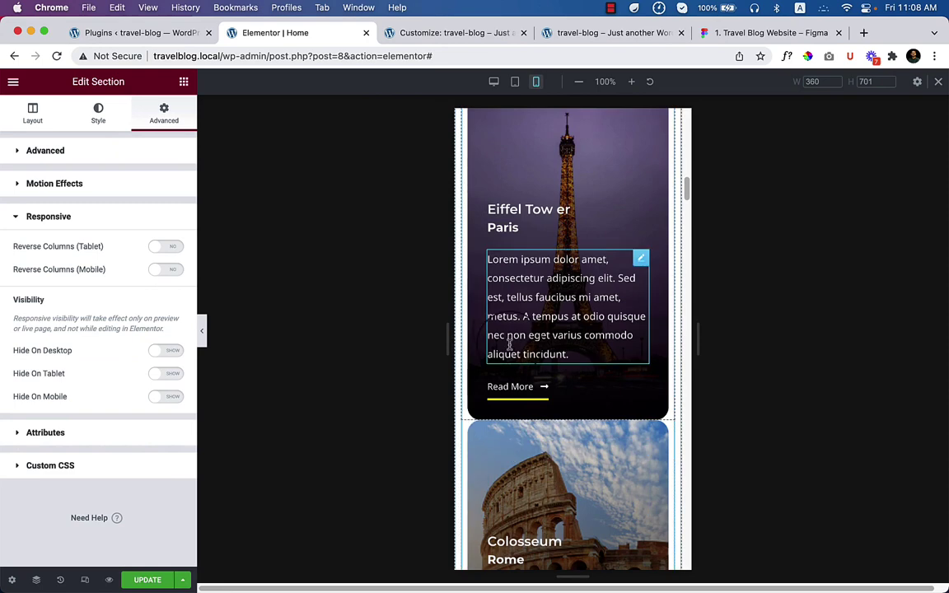
scroll(504, 347, "up", 1)
left_click(468, 125)
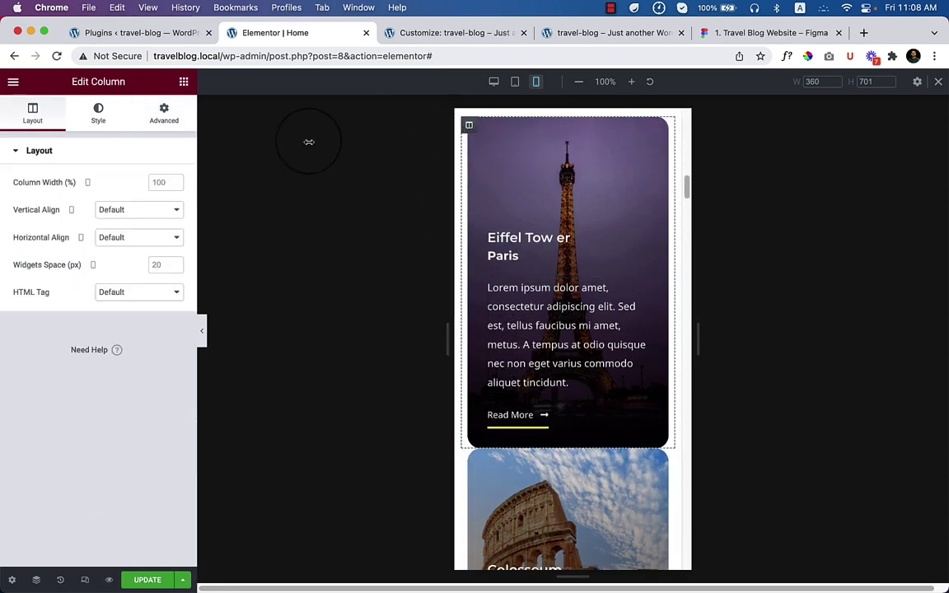
left_click(164, 111)
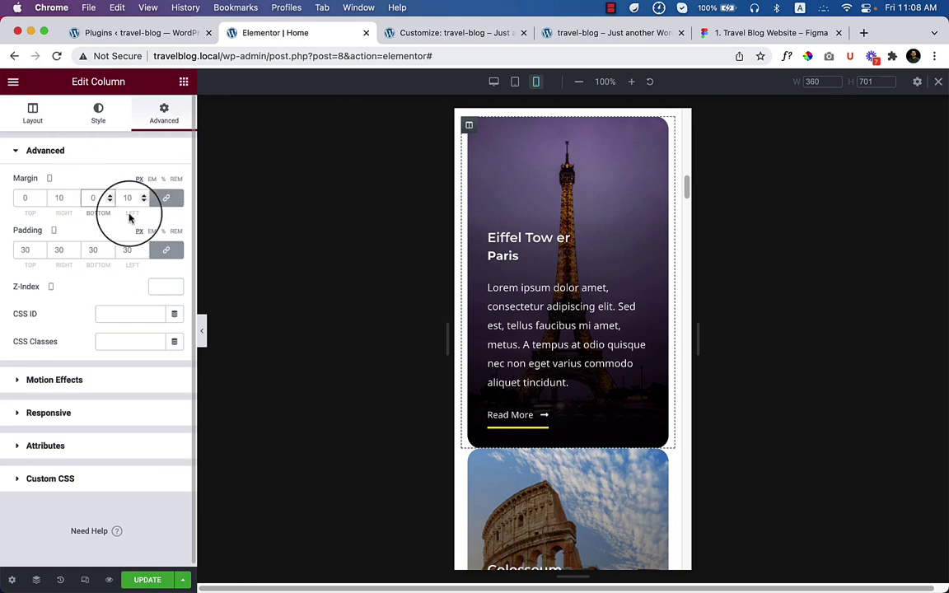
left_click(94, 198)
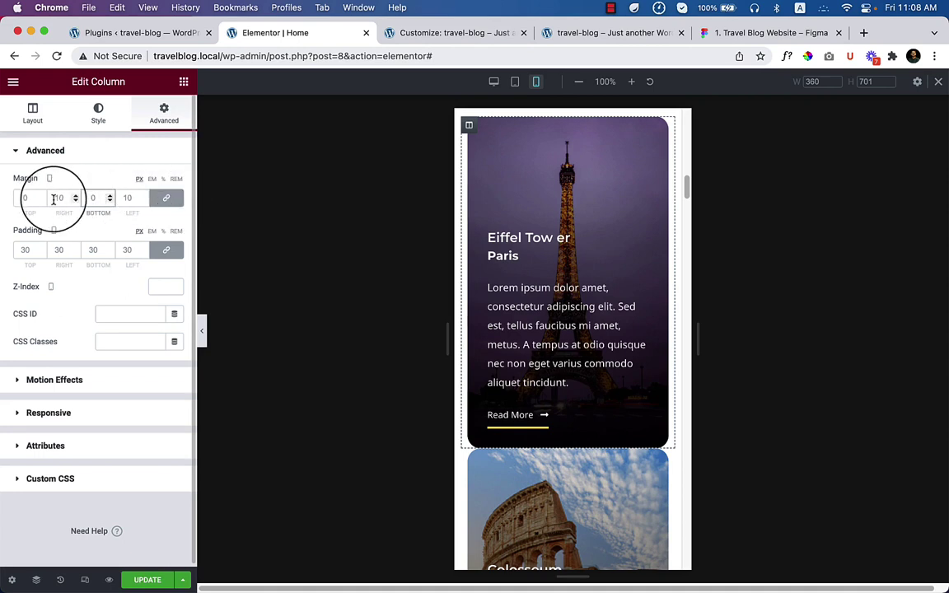
left_click(166, 199)
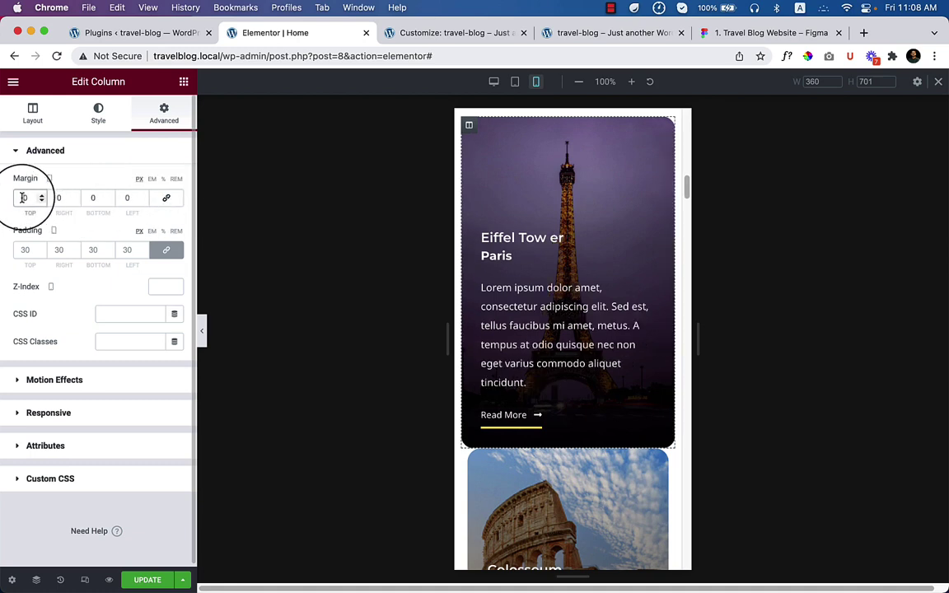
left_click_drag(50, 224, 47, 221)
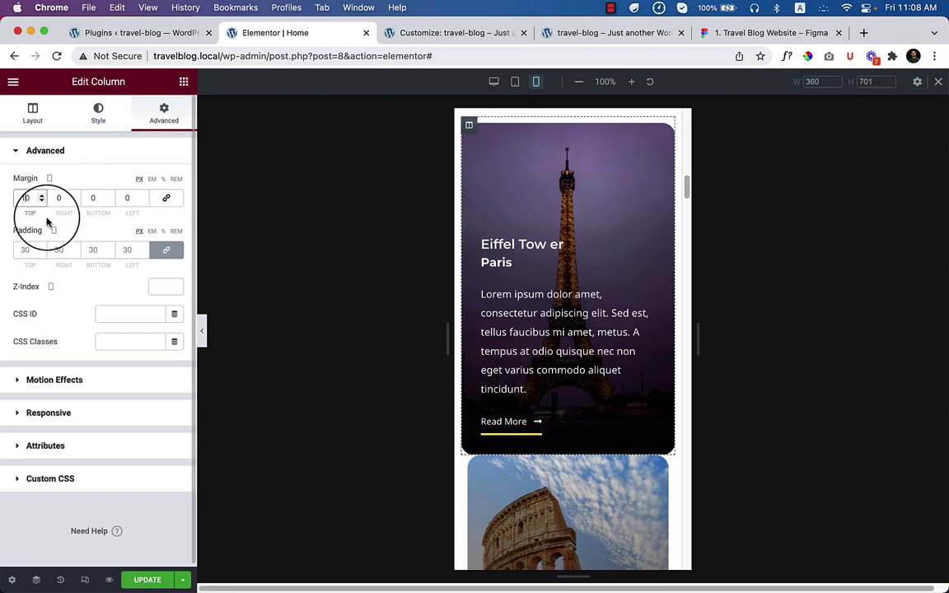
left_click(169, 201)
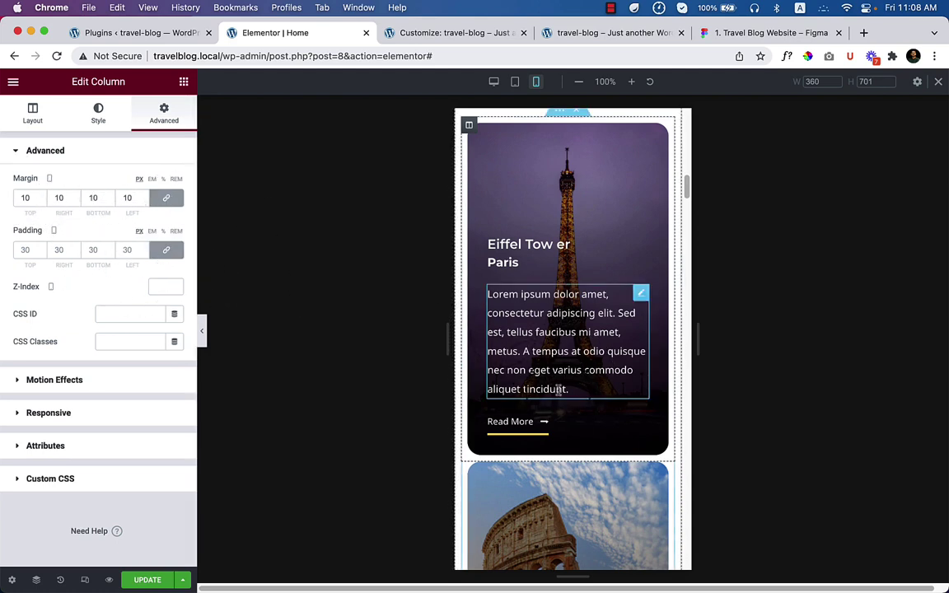
scroll(558, 391, "down", 2)
Set the Colosseum card's column margin to 10 px
left_click(469, 386)
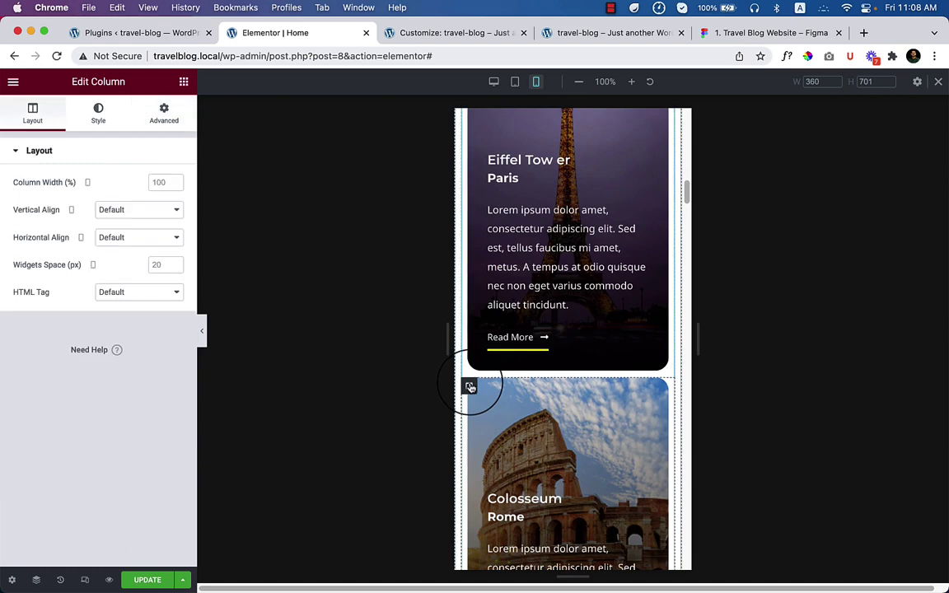
left_click(164, 116)
left_click(26, 198)
type("1")
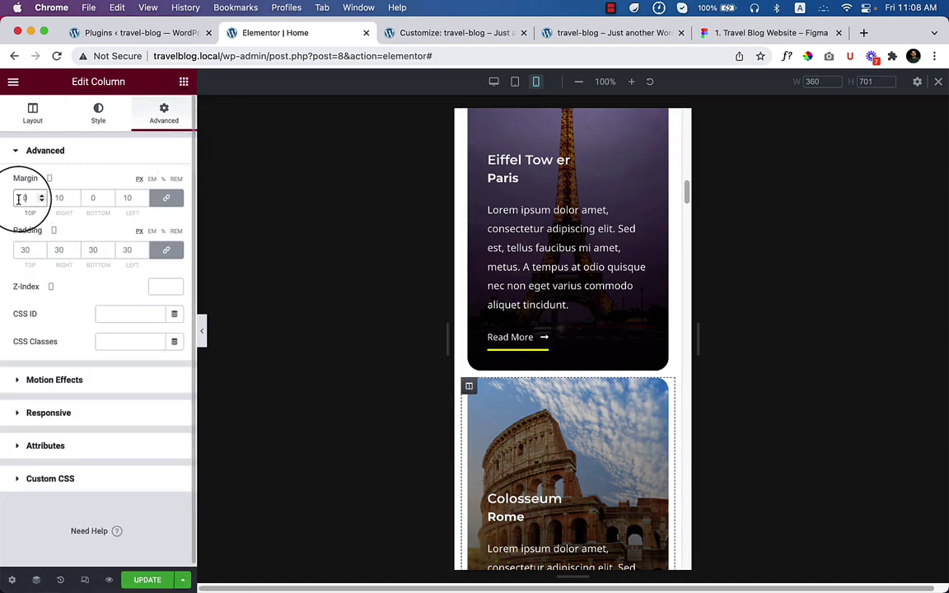
type("0")
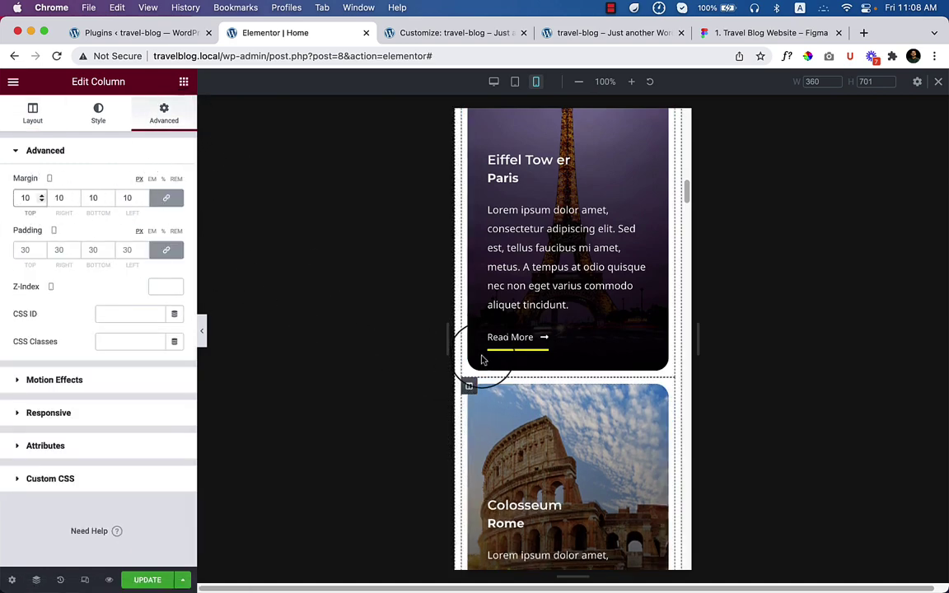
scroll(478, 346, "down", 4)
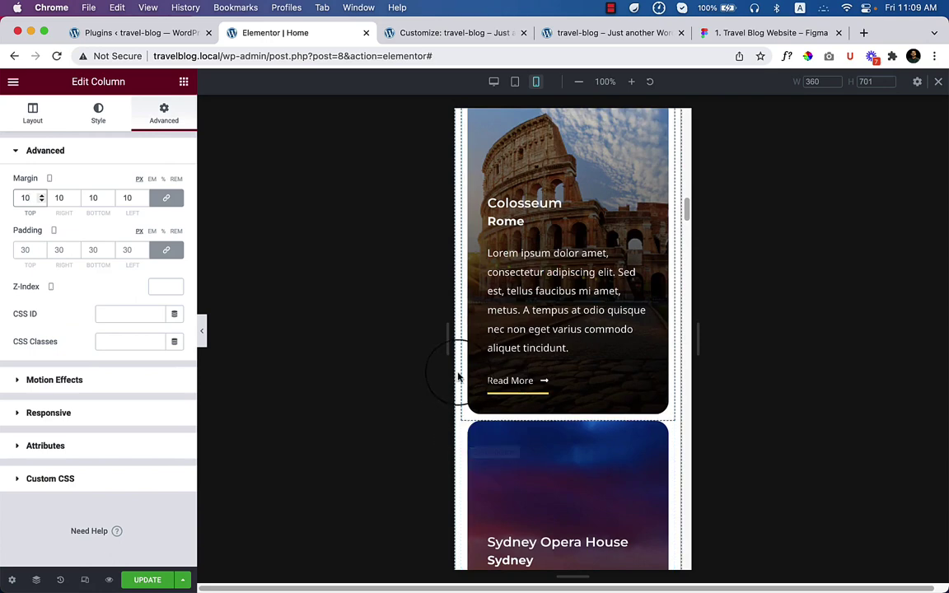
Set the Sydney Opera House card's column margin to 10 px on every side
left_click(470, 431)
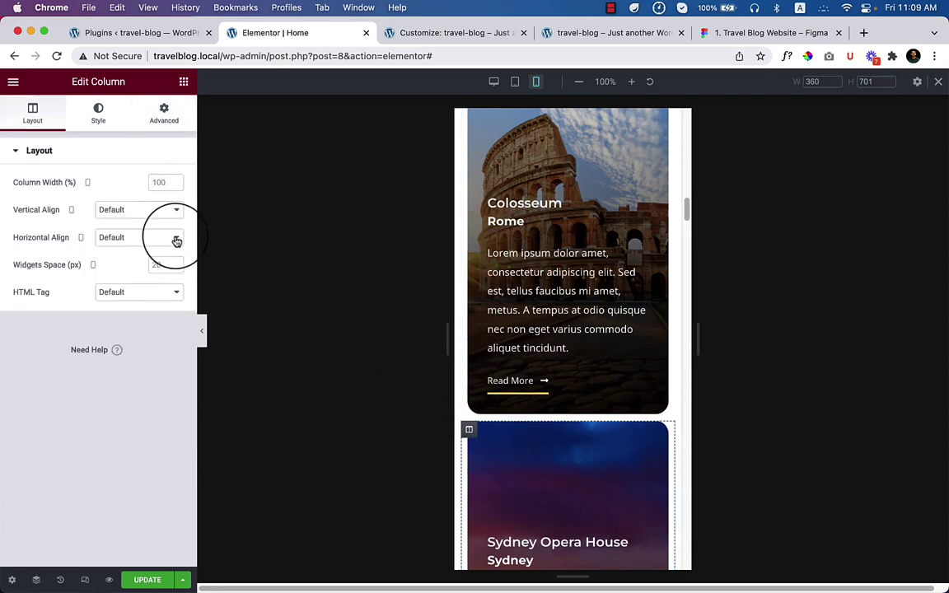
left_click(176, 125)
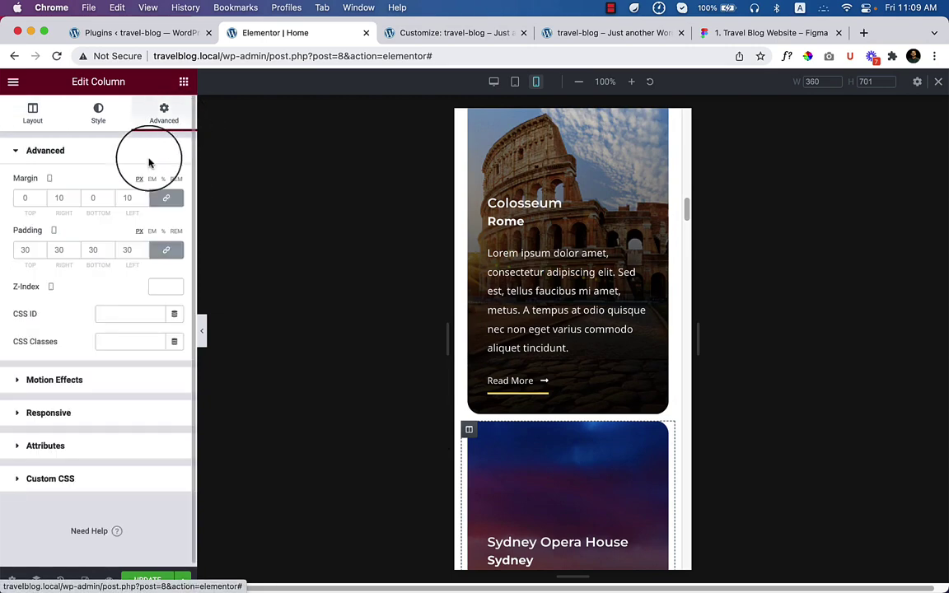
type("10")
scroll(556, 375, "down", 5)
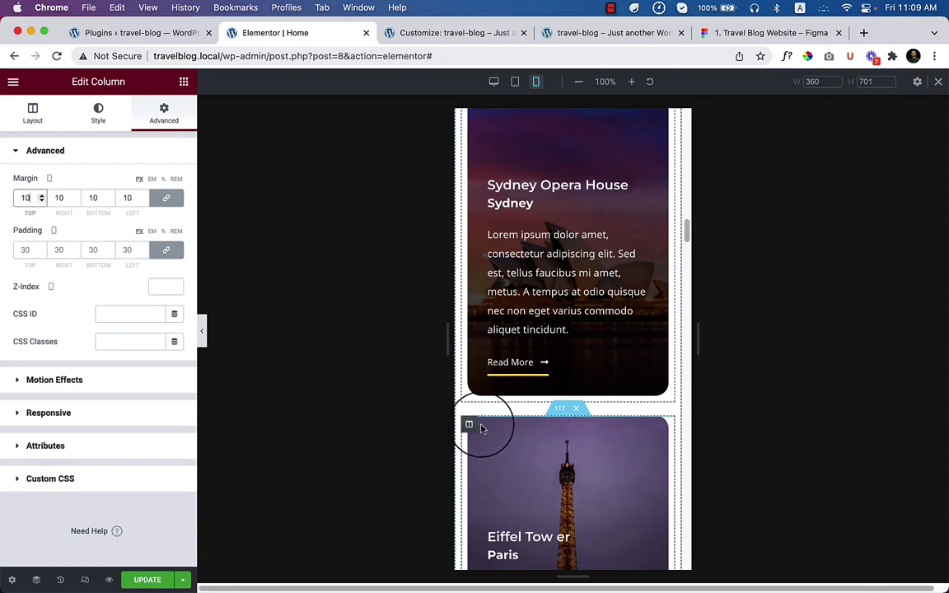
left_click(559, 409)
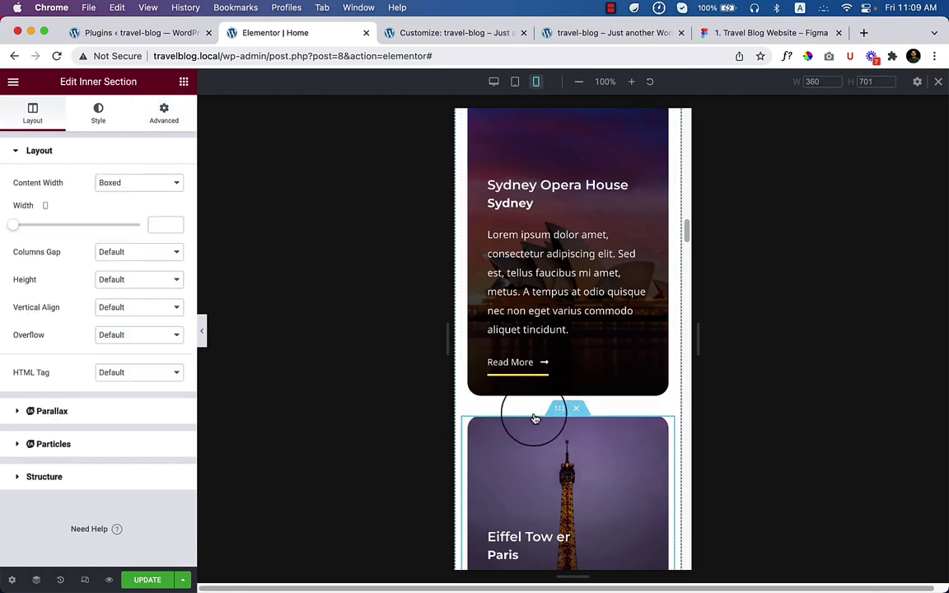
Unlink the Eiffel Tower inner section's margins, setting top to 10 px and bottom to 0
scroll(535, 386, "up", 5)
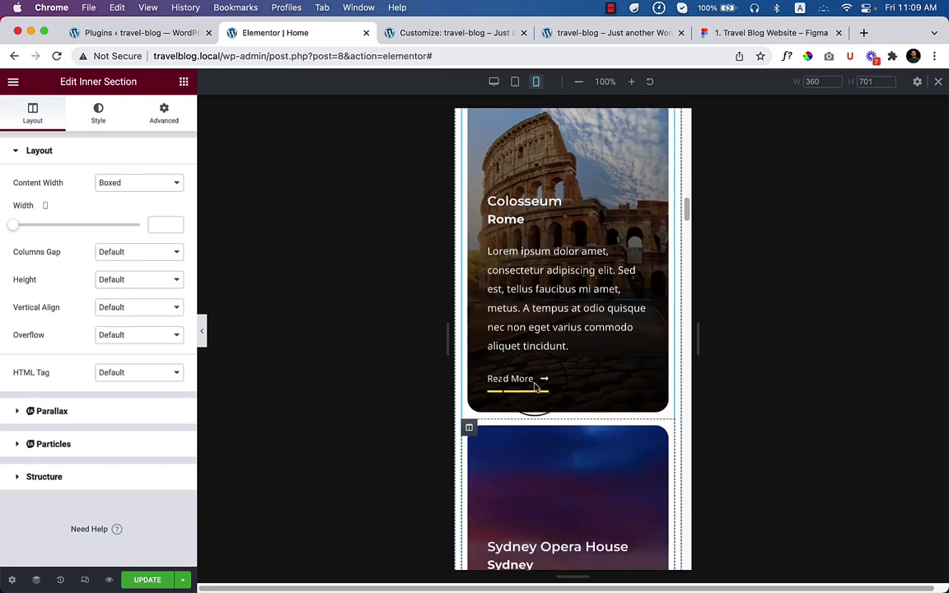
scroll(560, 395, "down", 5)
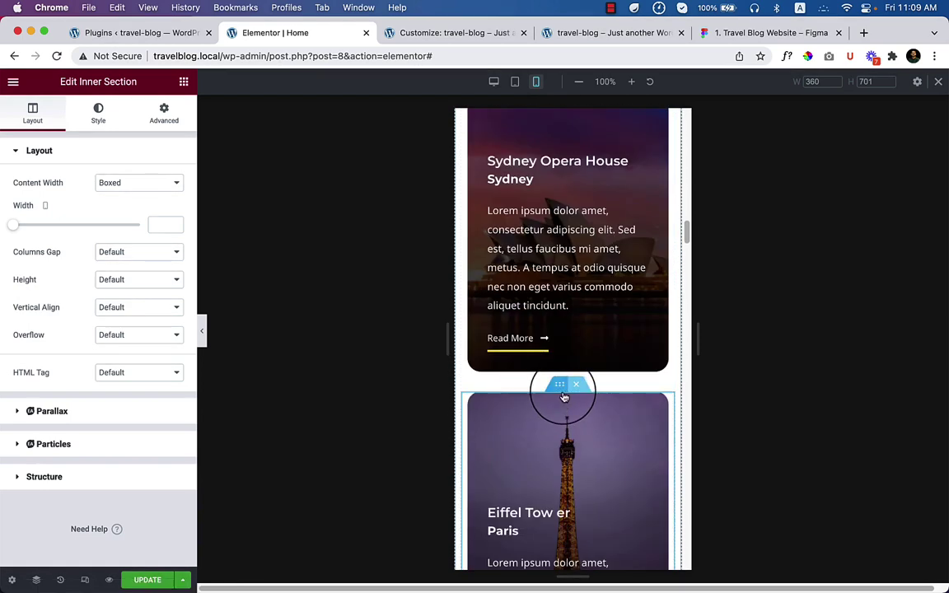
left_click(169, 119)
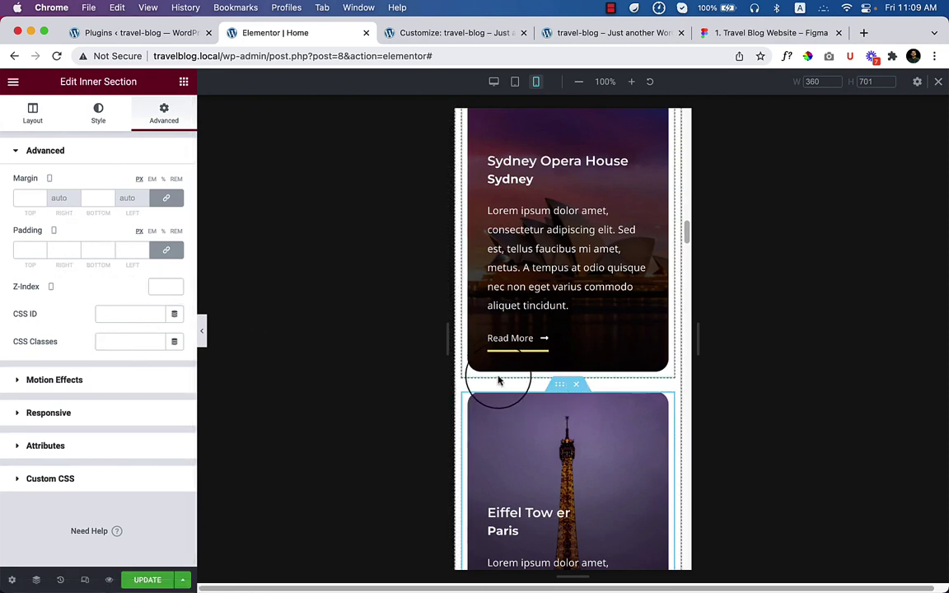
left_click(165, 198)
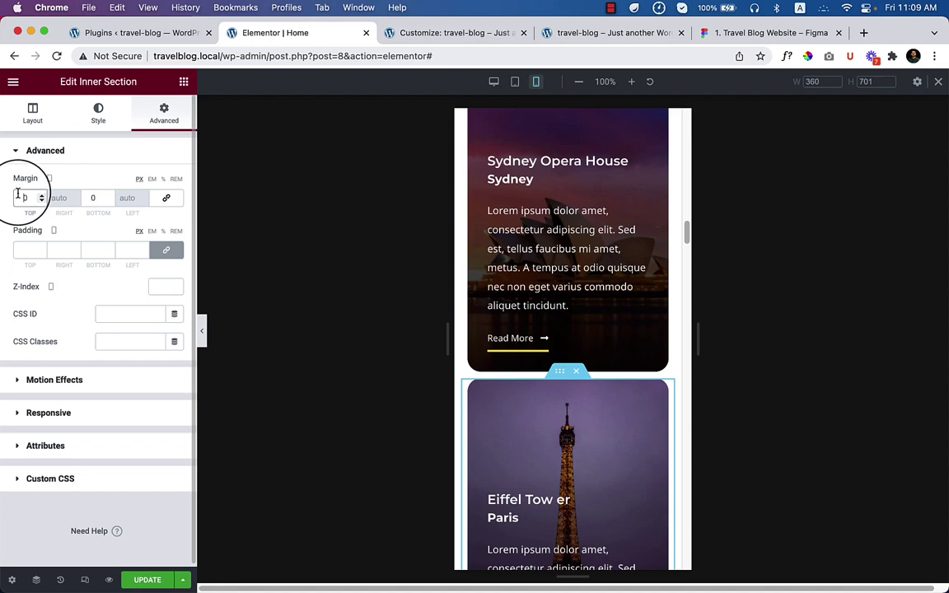
type("1")
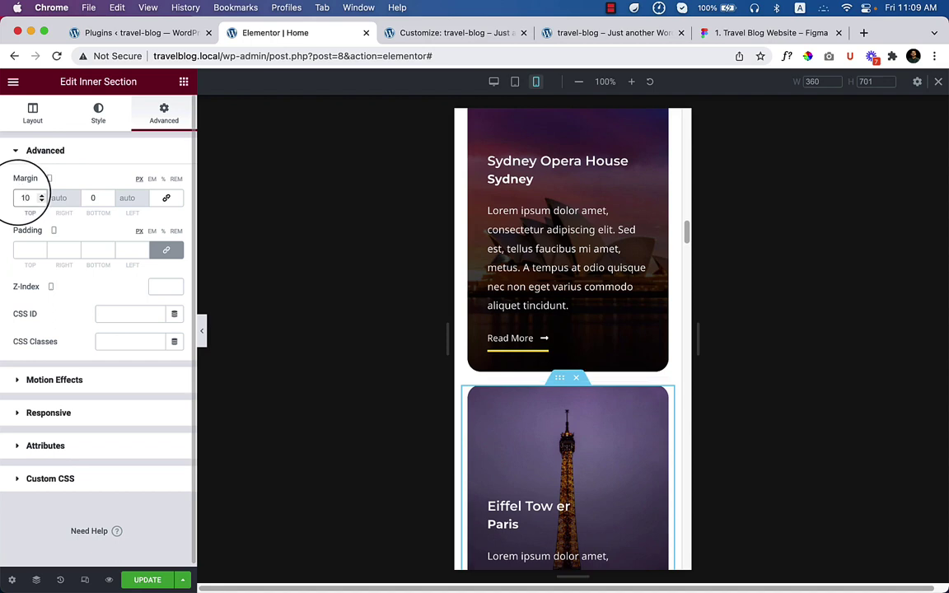
left_click(201, 332)
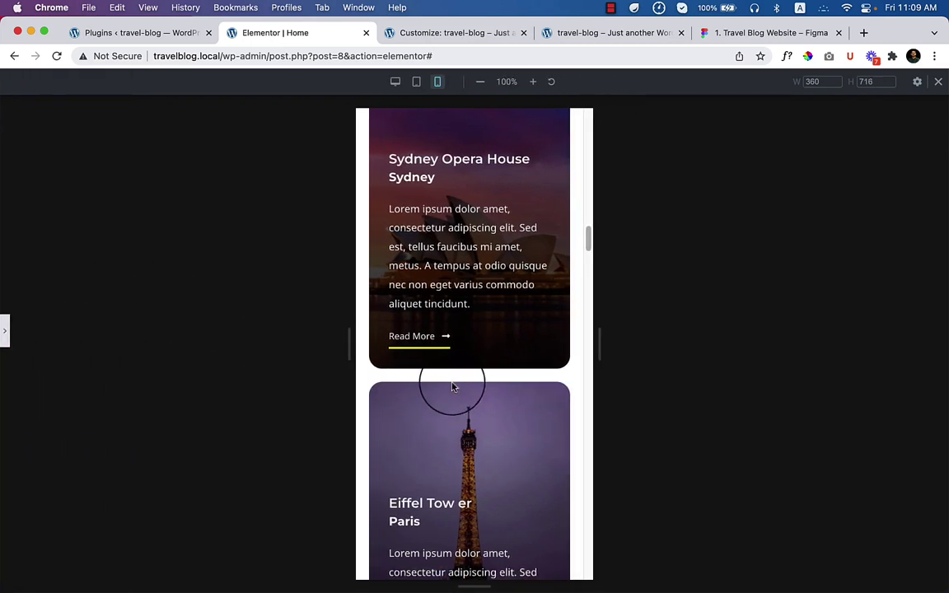
Restore the editing panel and set the Colosseum column's margin to 10 px
scroll(515, 357, "up", 5)
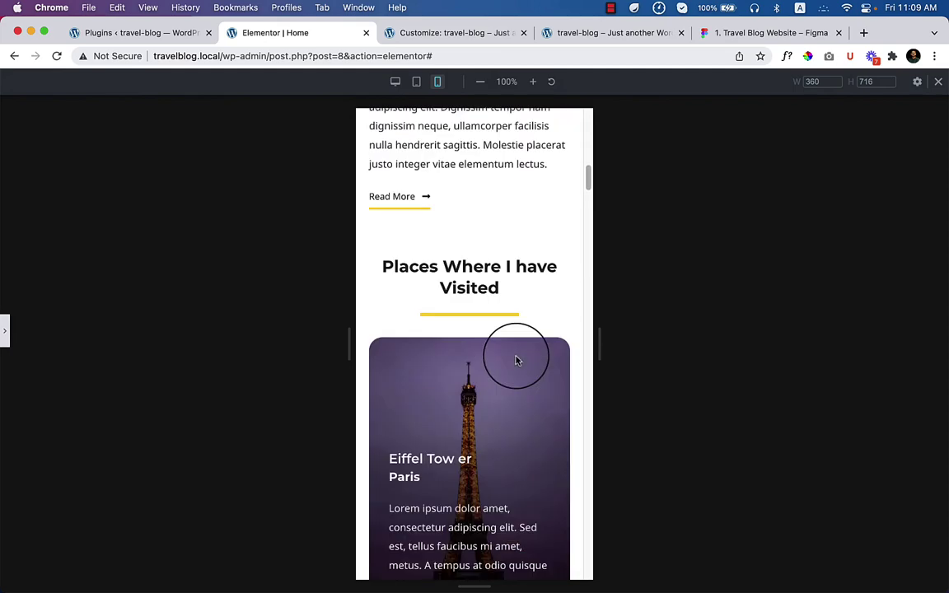
scroll(515, 361, "down", 3)
scroll(516, 360, "down", 2)
scroll(515, 360, "up", 5)
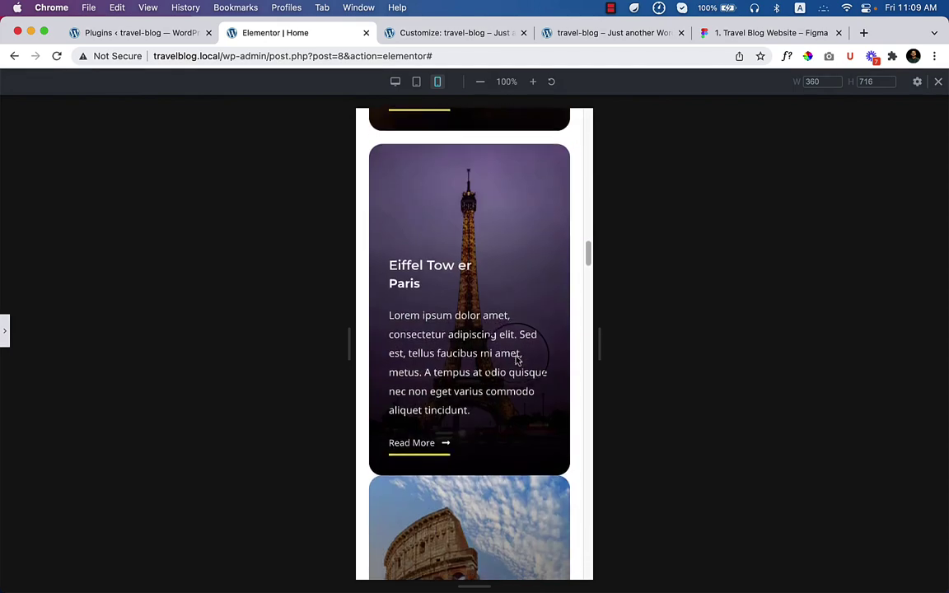
scroll(516, 360, "down", 2)
scroll(517, 360, "up", 2)
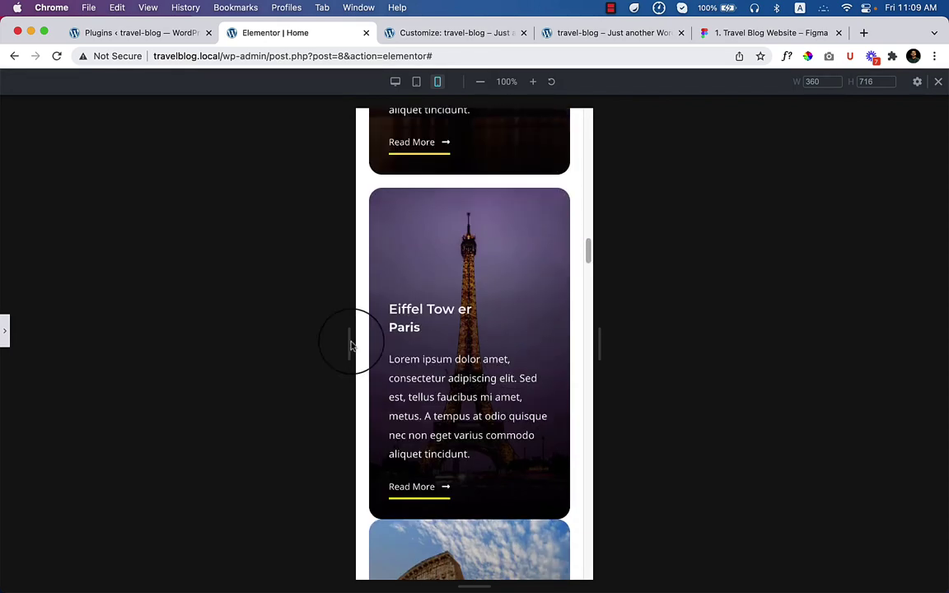
left_click(7, 333)
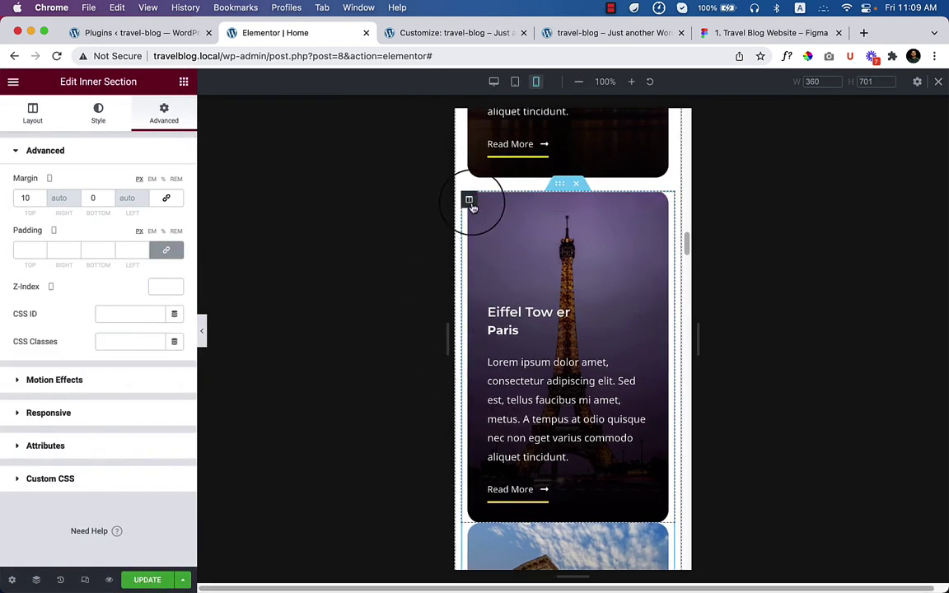
left_click(470, 202)
scroll(507, 416, "down", 3)
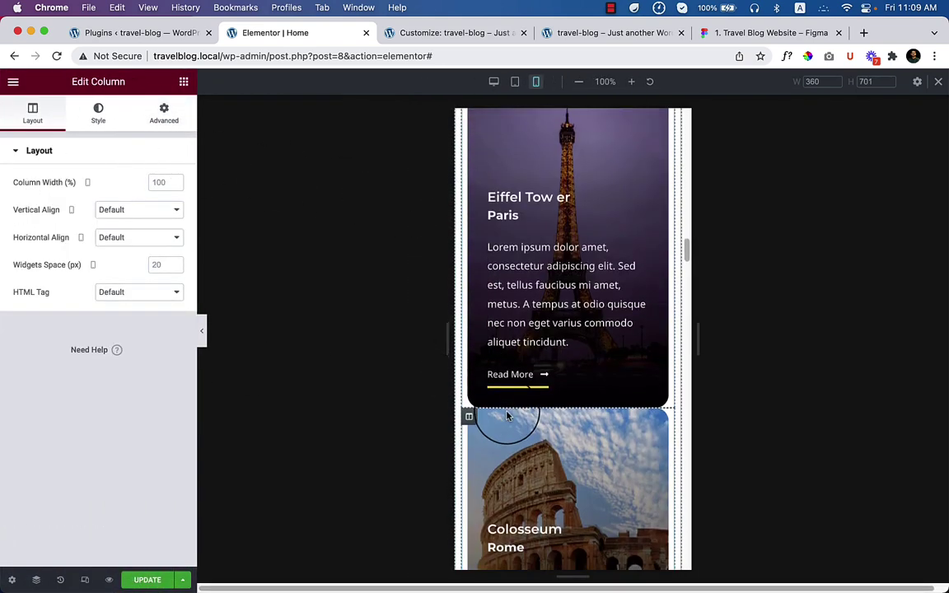
left_click(469, 418)
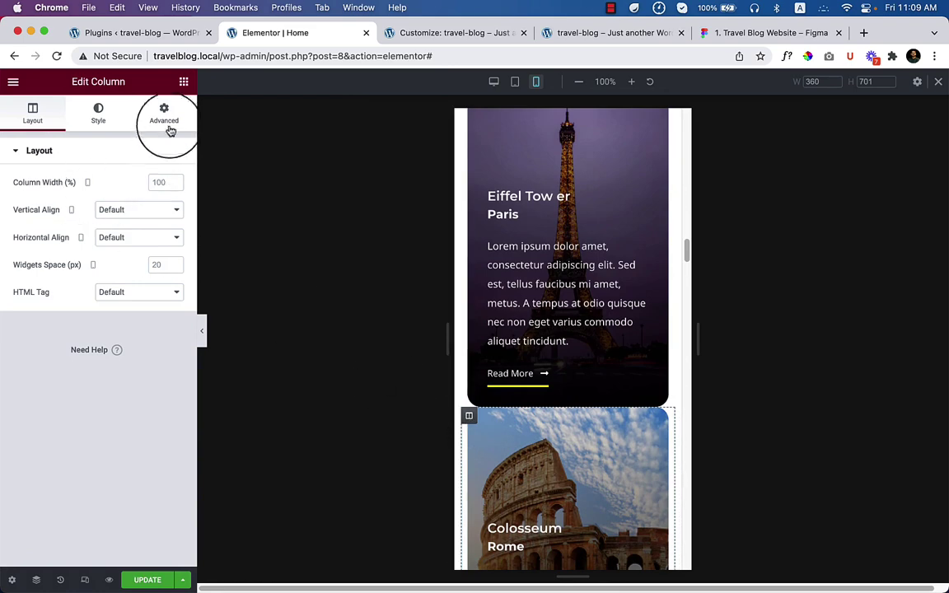
left_click(168, 125)
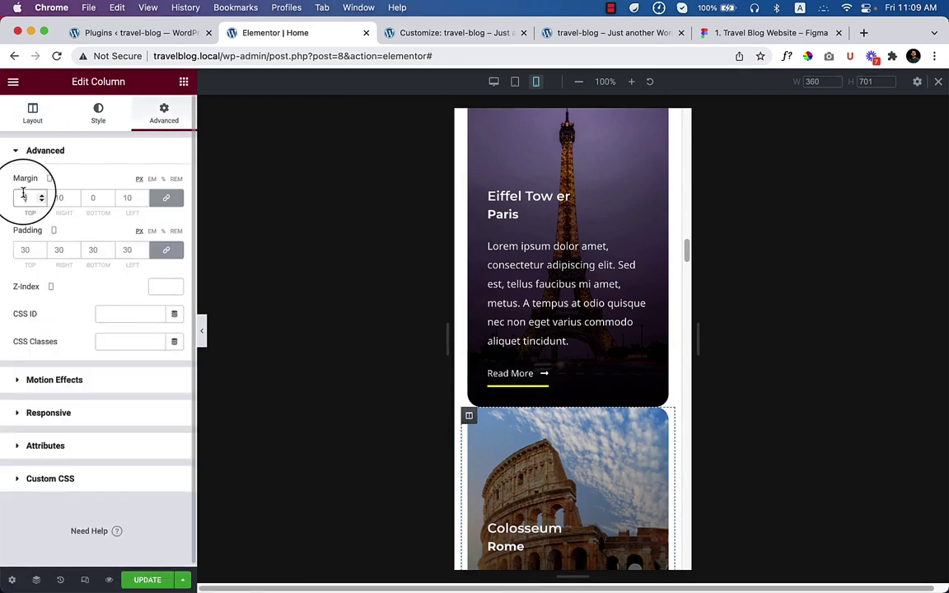
type("10")
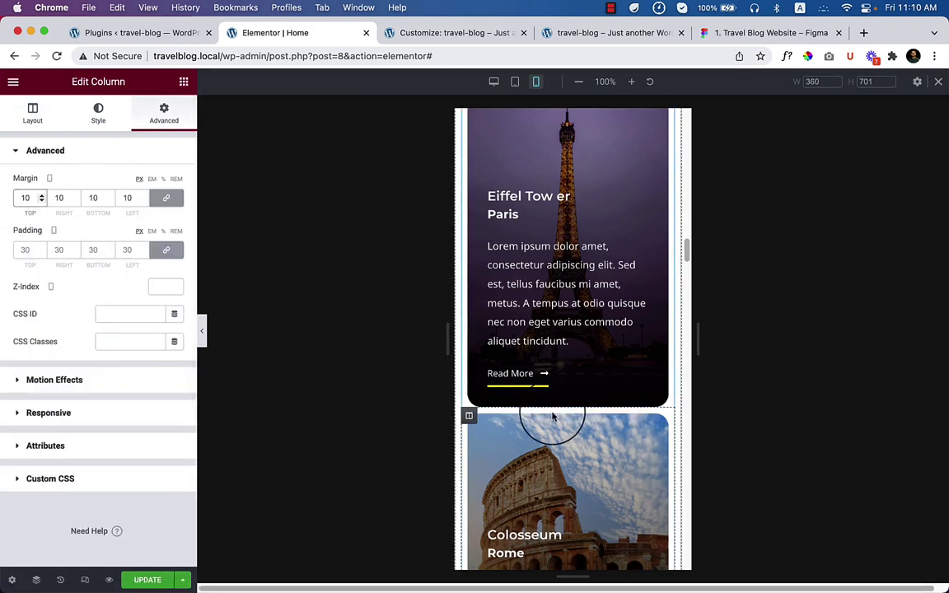
scroll(556, 410, "down", 1)
scroll(563, 363, "up", 2)
scroll(563, 327, "up", 3)
Unlink the Eiffel Tower column's margins and set bottom, right and left to 10 px
left_click(469, 253)
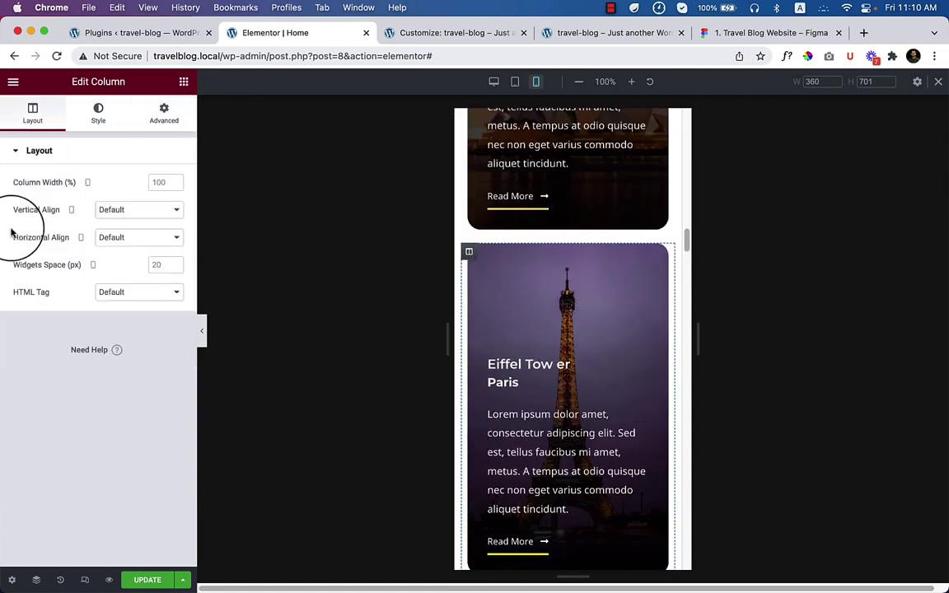
left_click(164, 117)
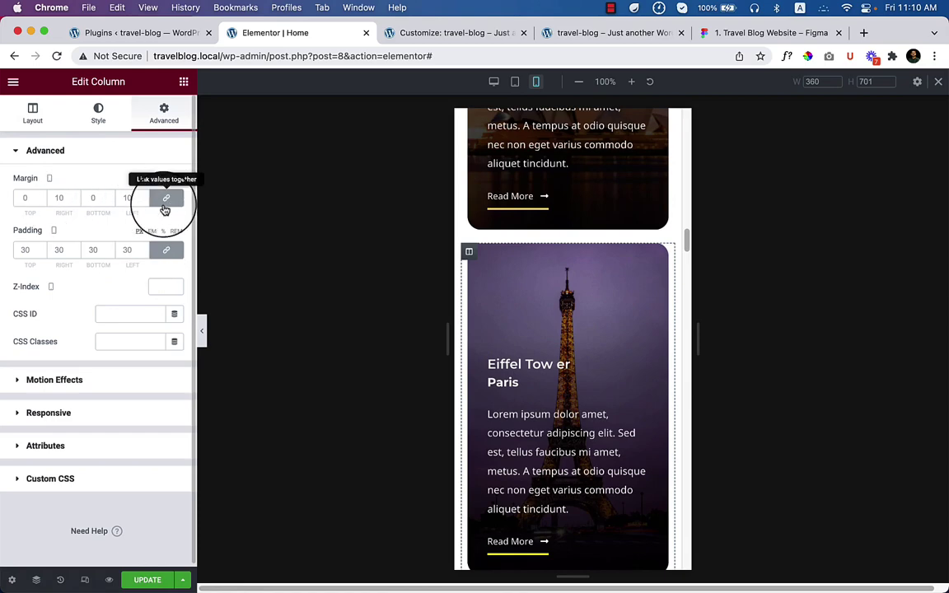
scroll(483, 429, "down", 5)
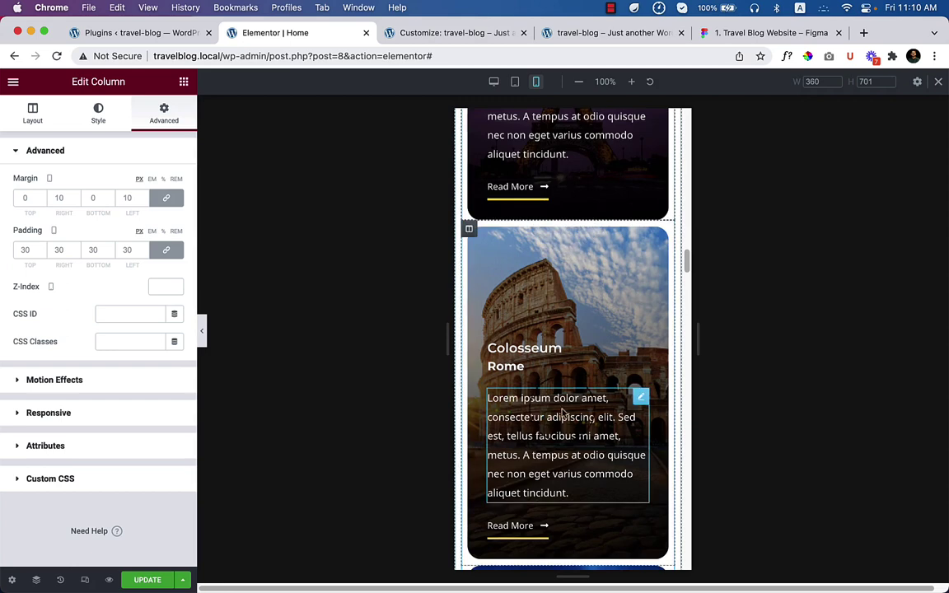
scroll(577, 404, "up", 3)
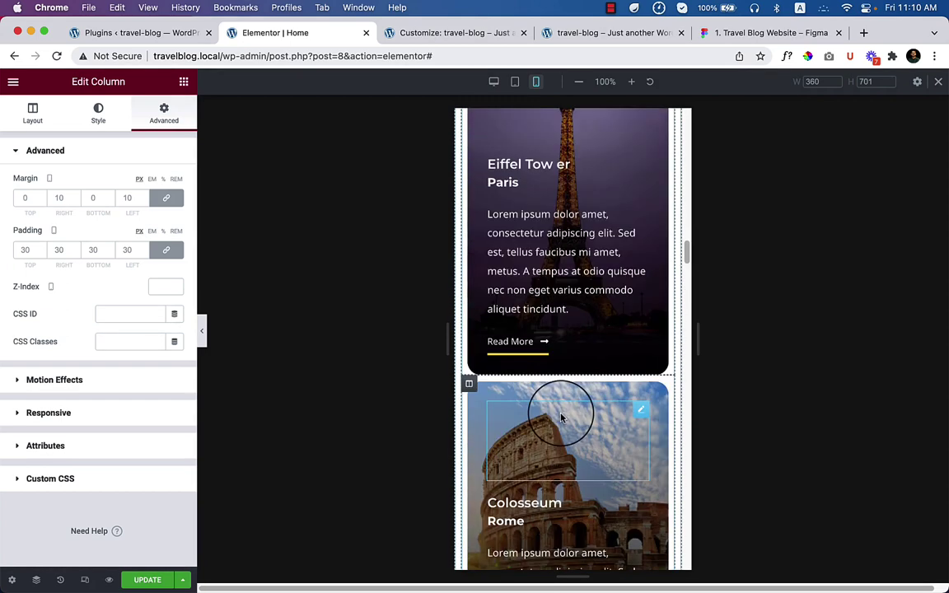
left_click(168, 202)
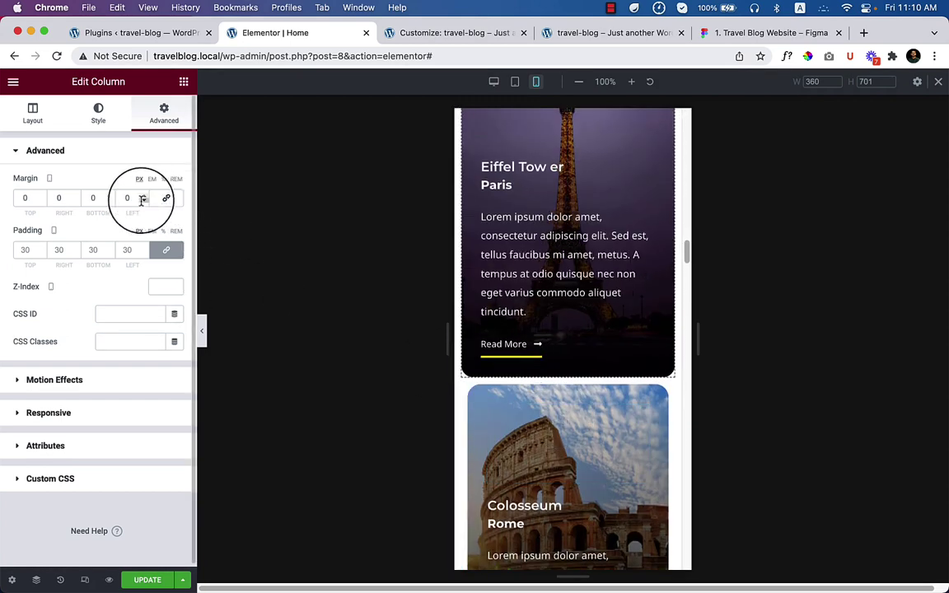
double_click(97, 201)
type("10")
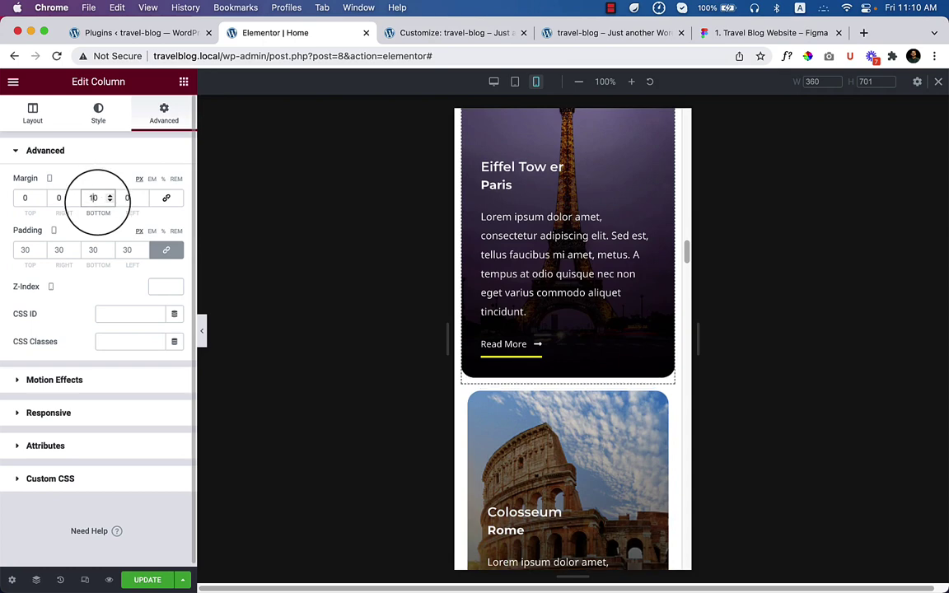
double_click(59, 198)
type("10")
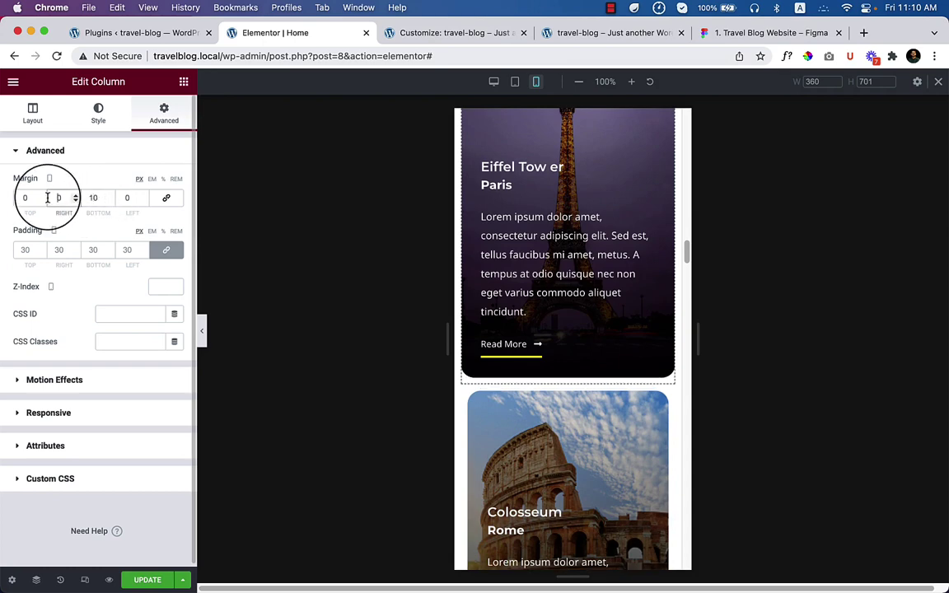
double_click(126, 197)
type("10")
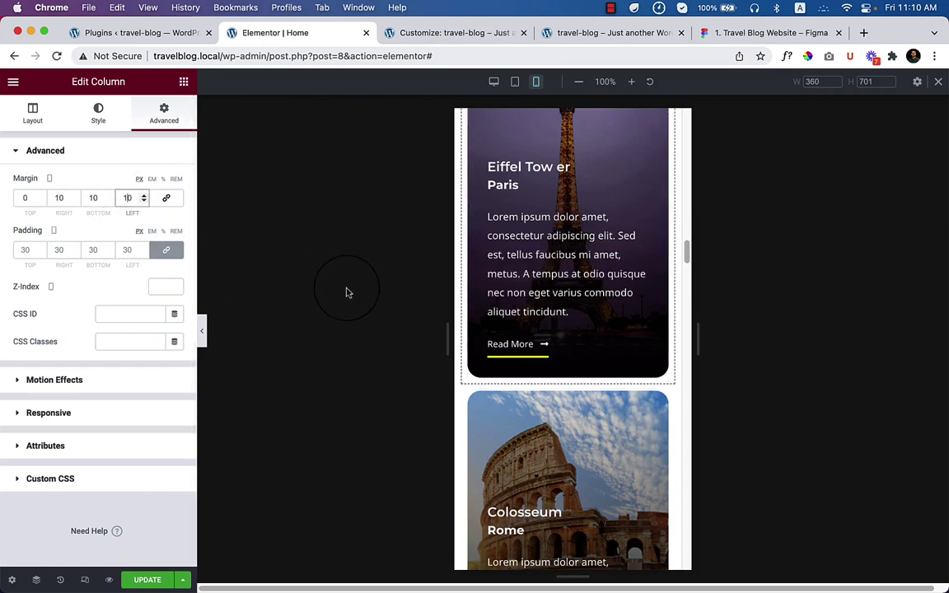
scroll(536, 313, "up", 5)
scroll(613, 347, "down", 8)
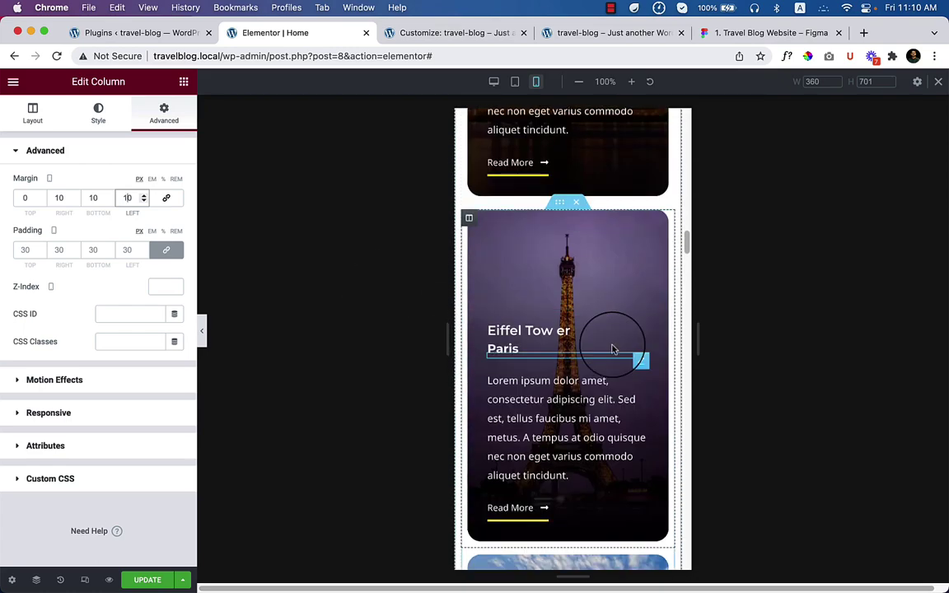
scroll(613, 348, "up", 2)
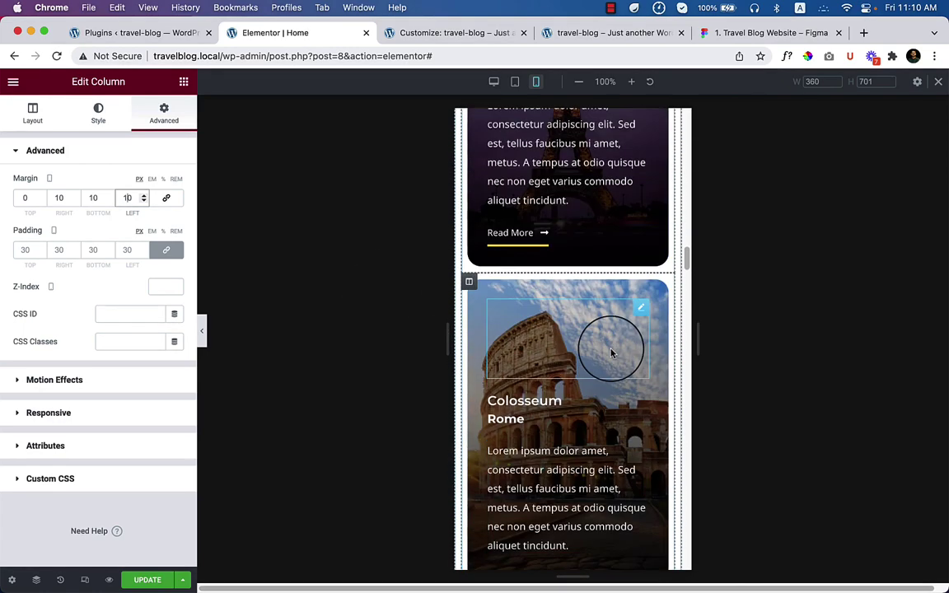
scroll(612, 352, "down", 5)
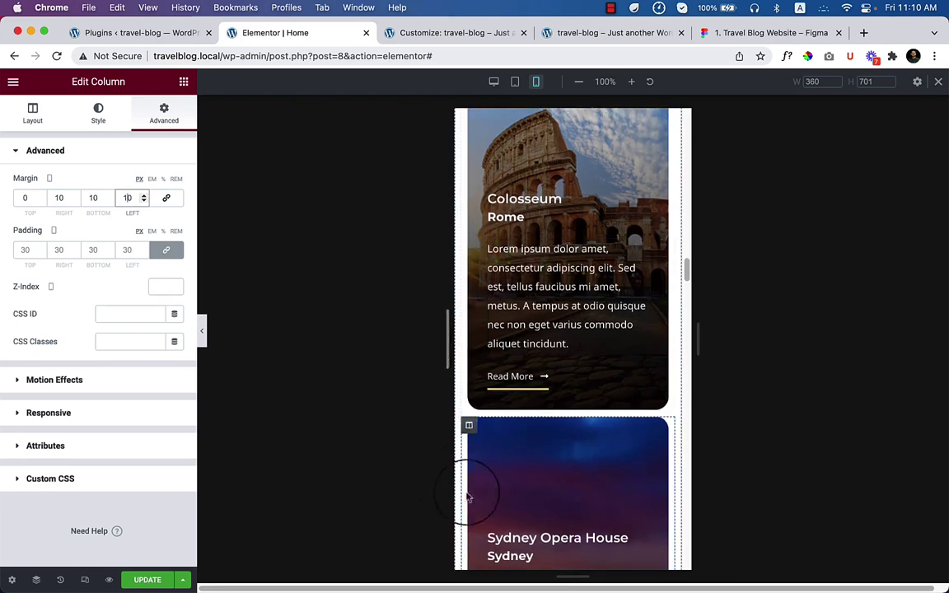
scroll(470, 431, "down", 3)
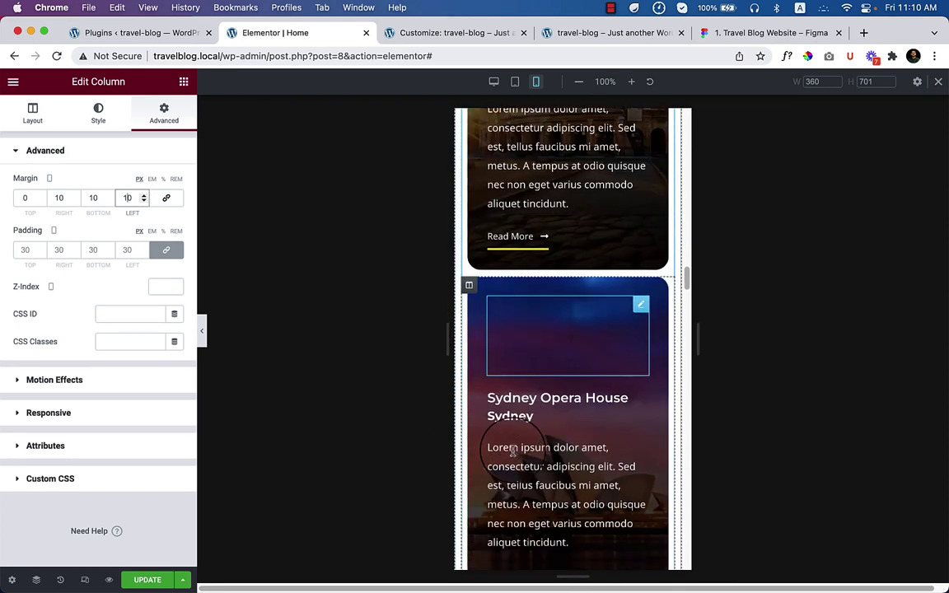
Set the Sydney Opera House column's margin to 10 px on every side and review the preview
left_click(468, 285)
left_click(177, 117)
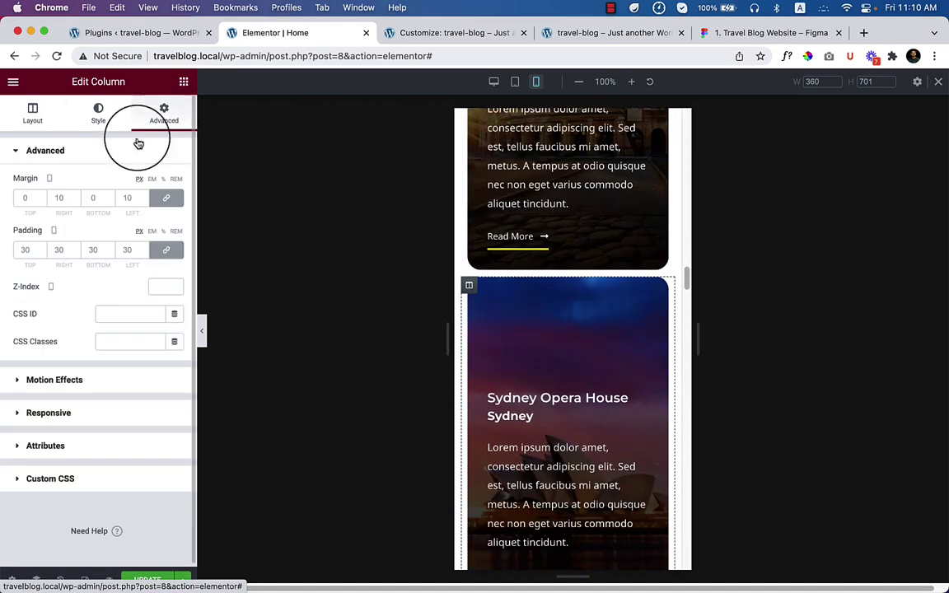
left_click(15, 198)
type("1")
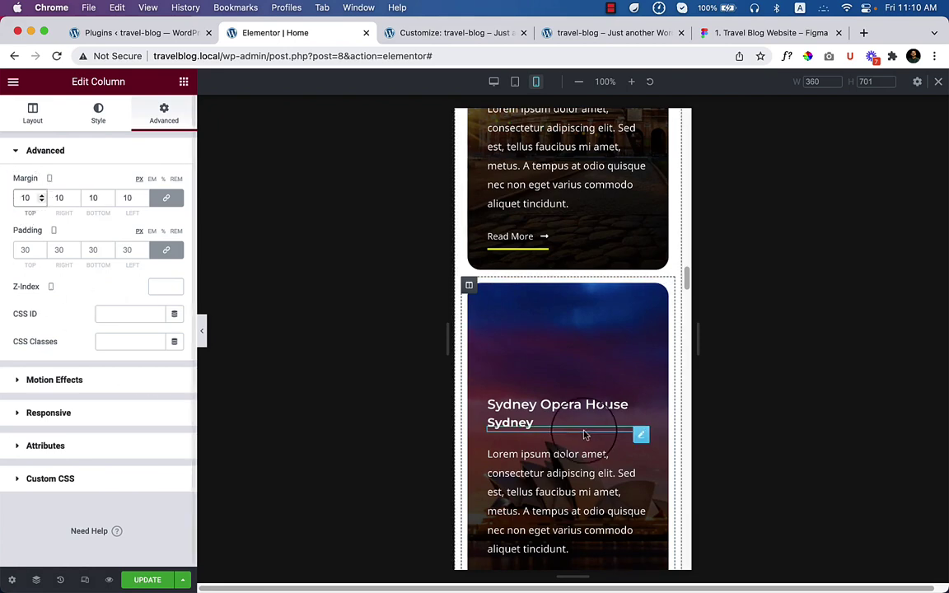
scroll(577, 432, "down", 7)
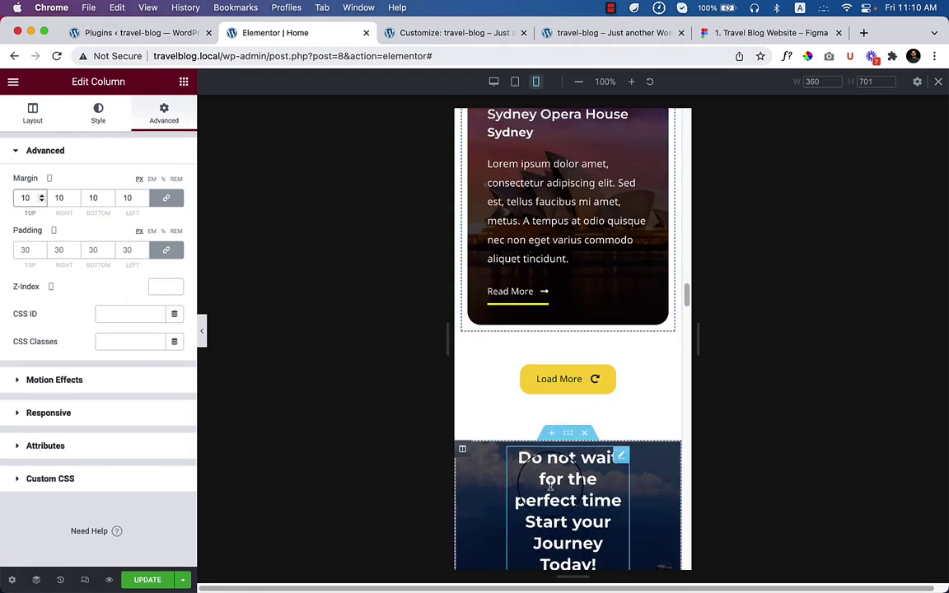
scroll(551, 486, "down", 3)
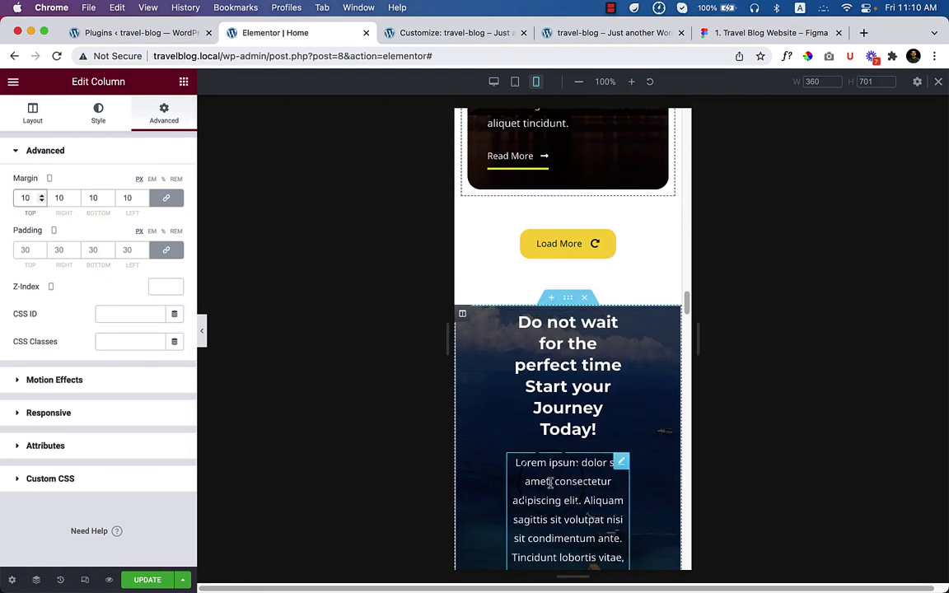
scroll(598, 402, "up", 10)
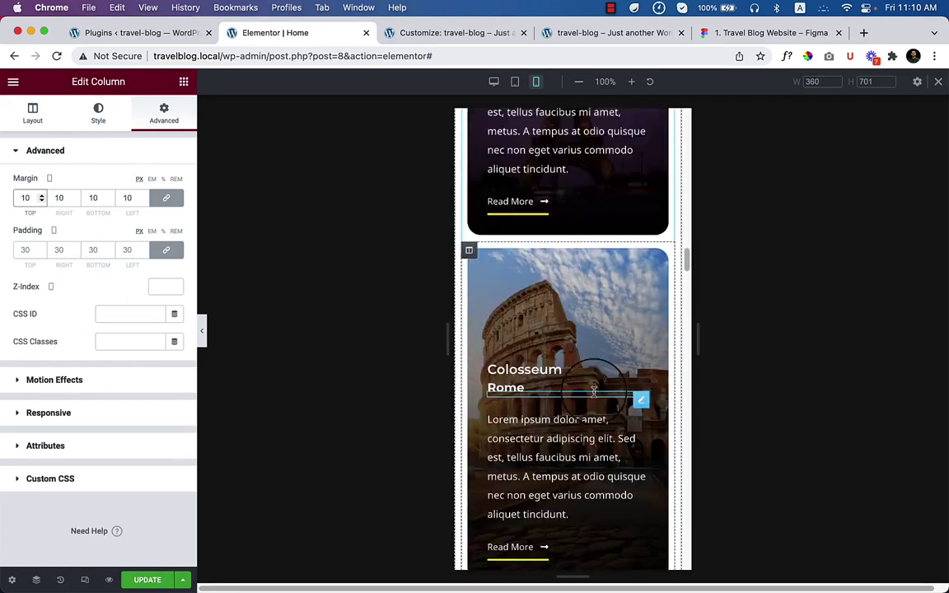
scroll(598, 401, "up", 15)
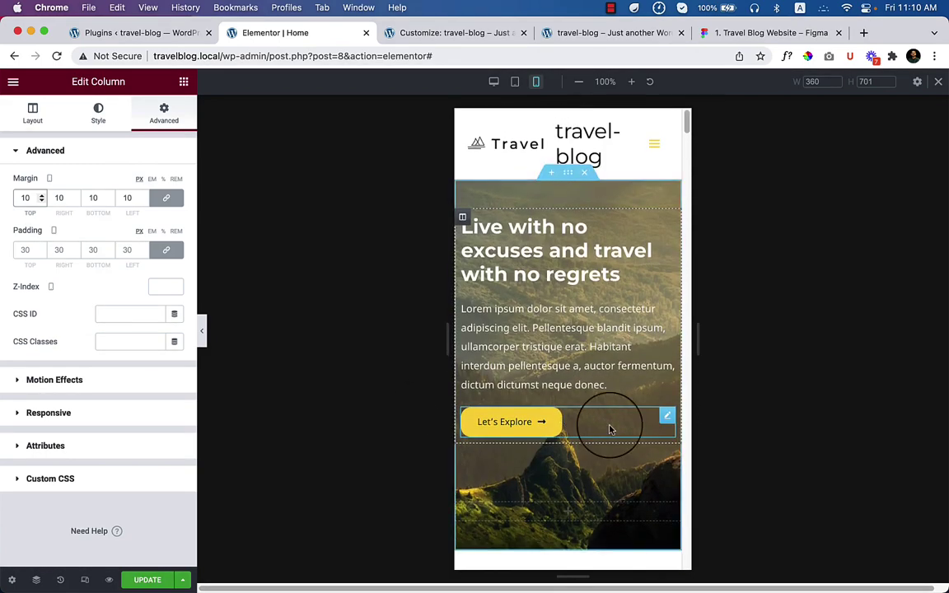
scroll(611, 428, "down", 10)
scroll(610, 428, "down", 15)
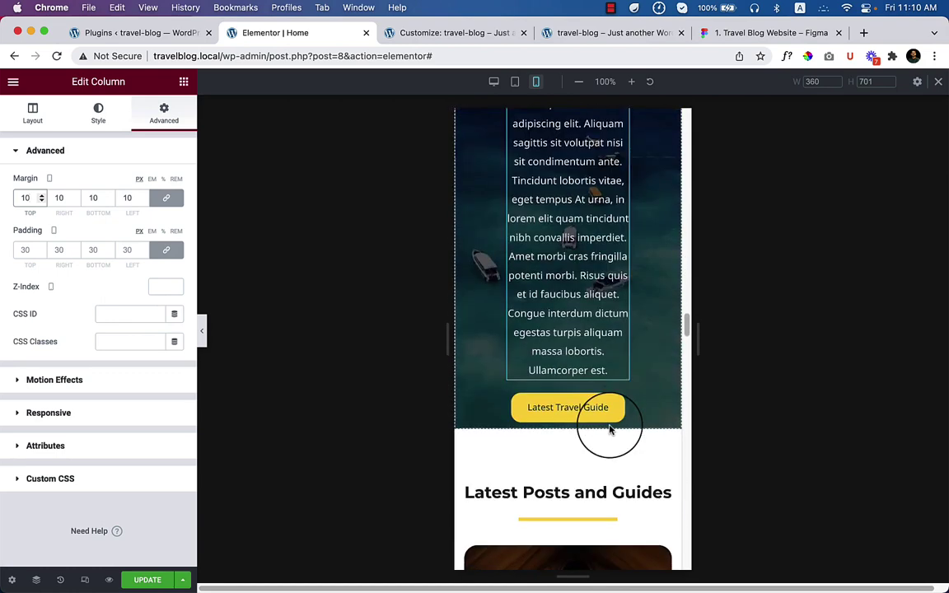
scroll(611, 428, "up", 3)
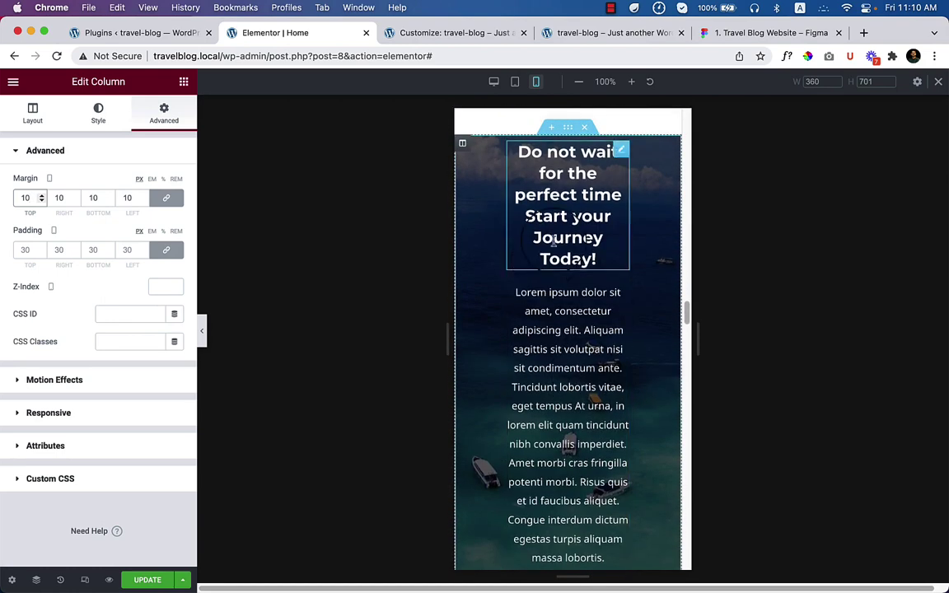
Give the 'Do not wait for the perfect time' column a linked 20 px margin
left_click(463, 145)
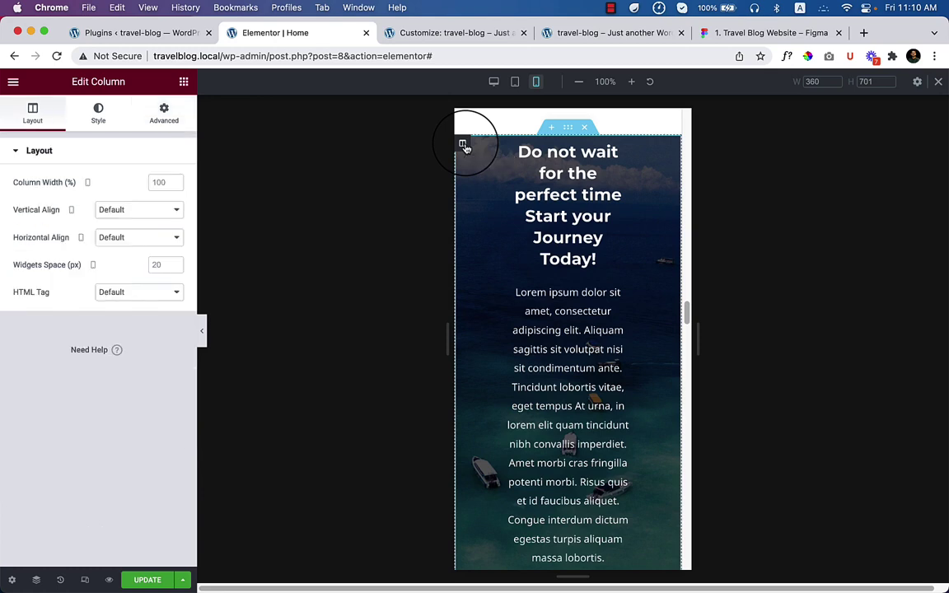
left_click(59, 87)
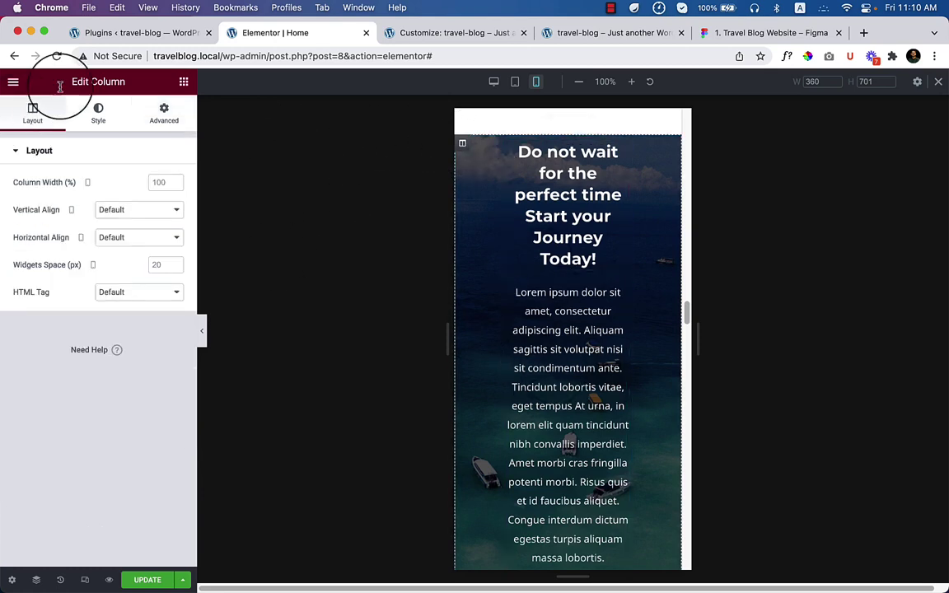
left_click(170, 116)
left_click(60, 200)
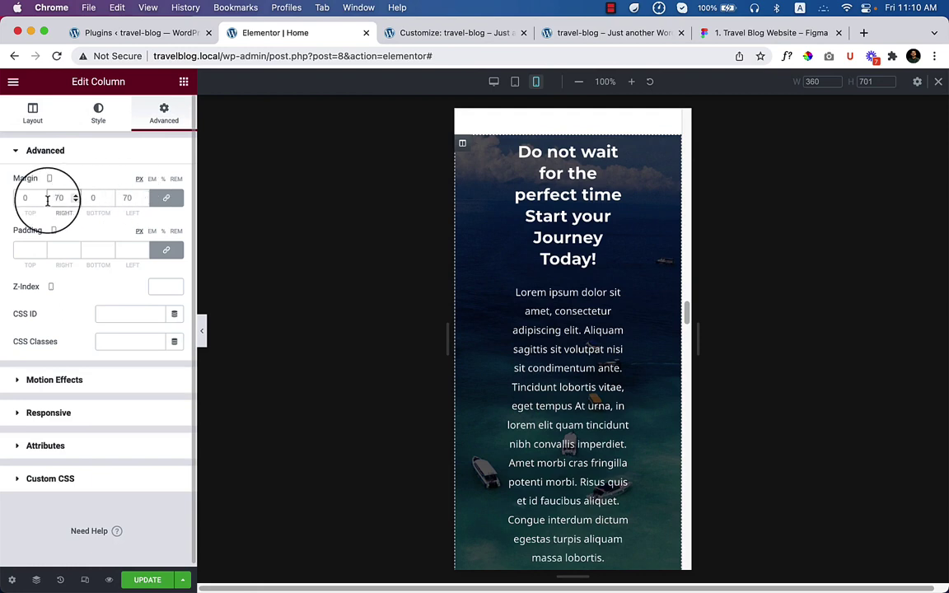
type("20")
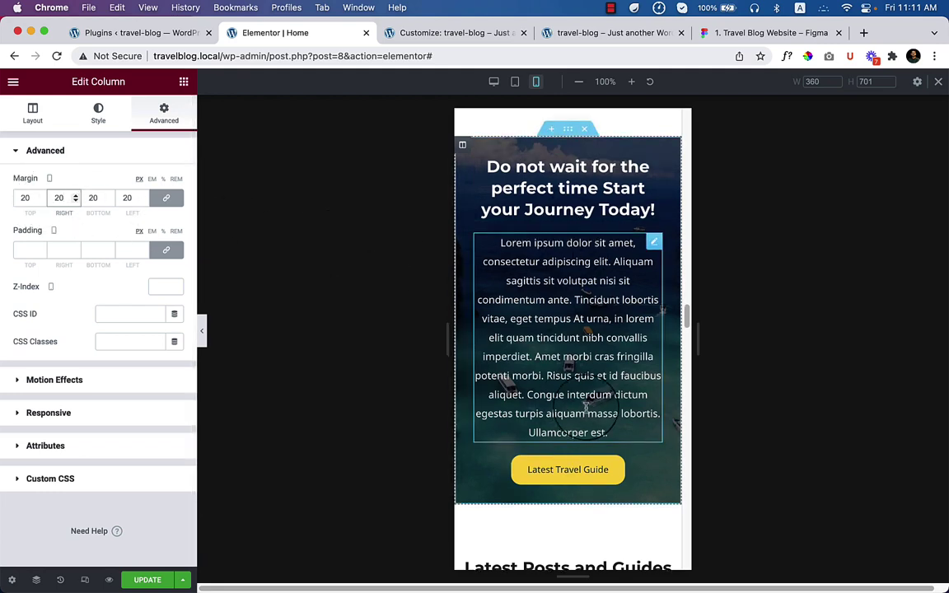
scroll(587, 405, "up", 1)
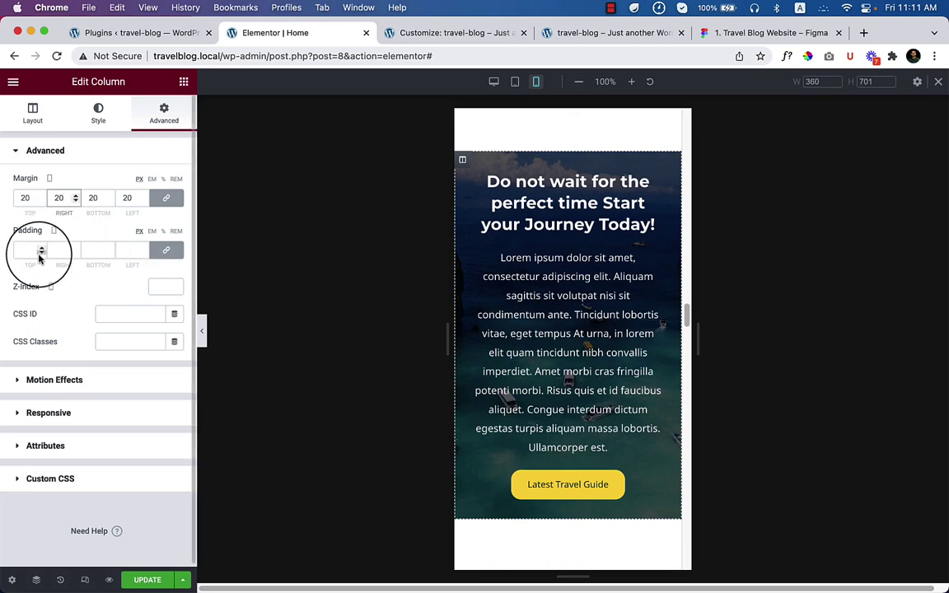
scroll(649, 328, "up", 5)
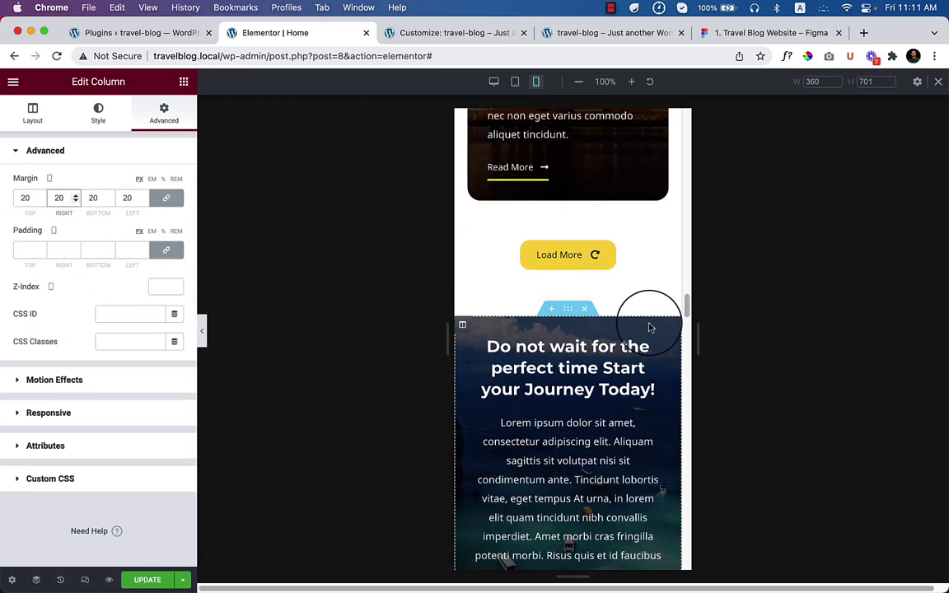
scroll(615, 326, "down", 4)
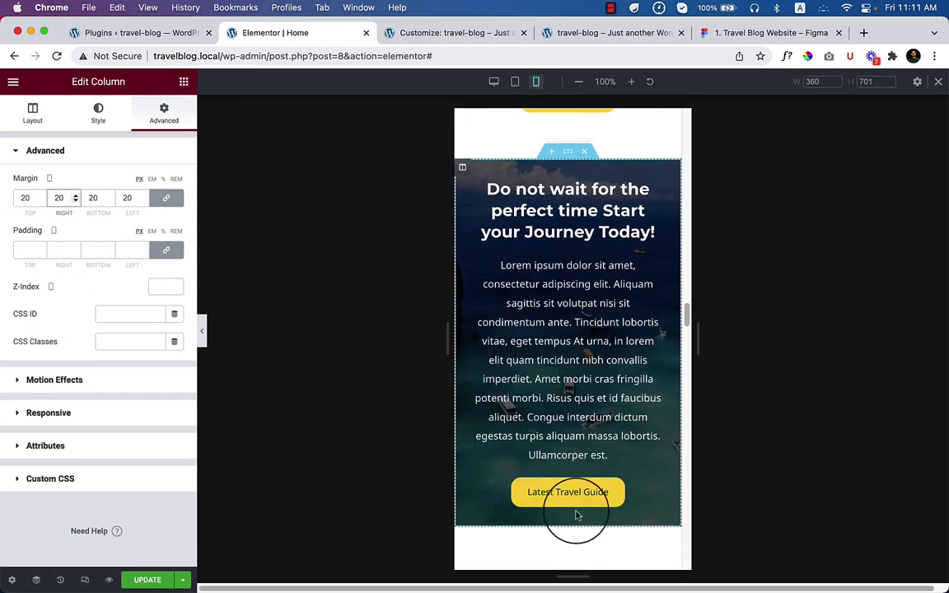
Unlink the column's padding and set top and bottom to 40 px
left_click(168, 251)
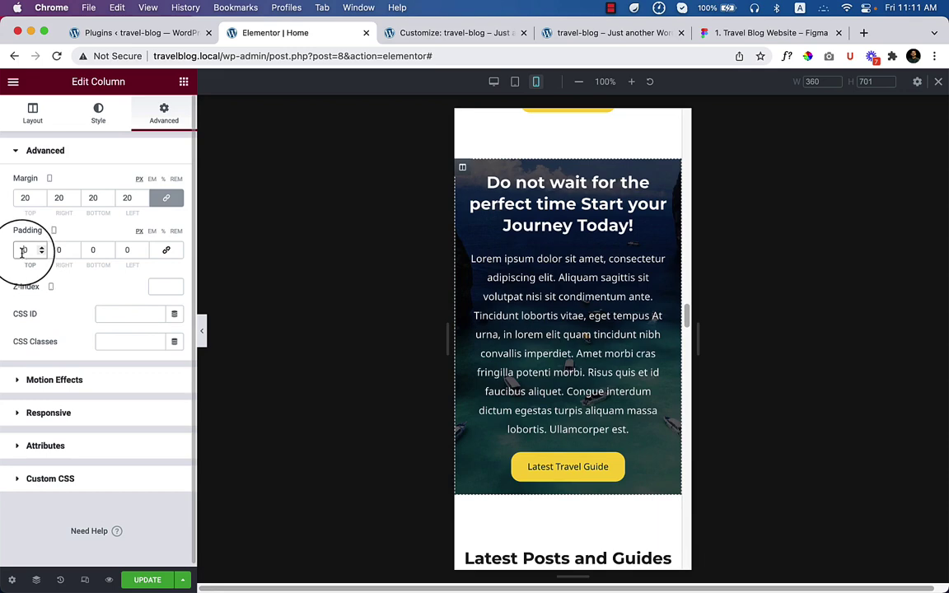
type("4")
left_click(94, 250)
type("4")
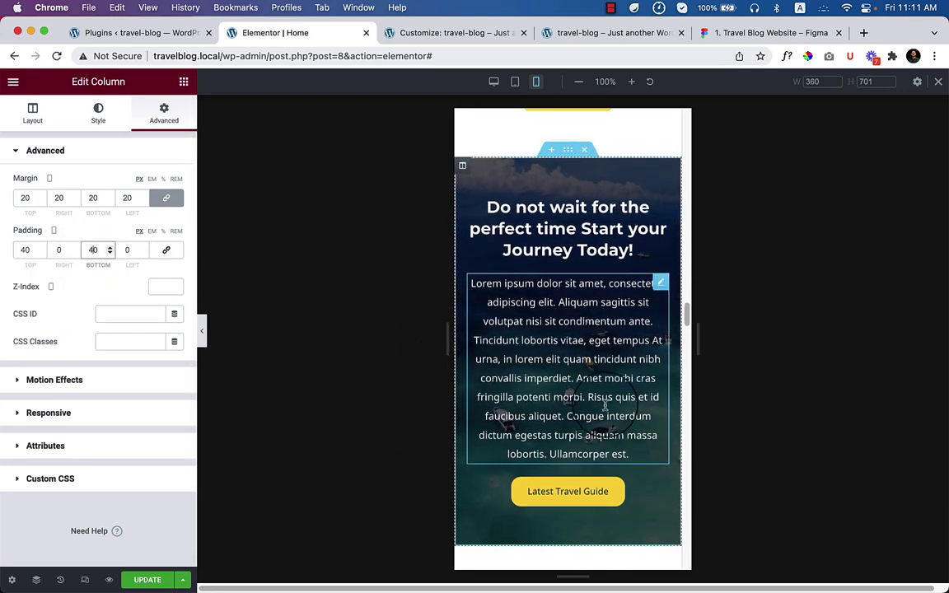
scroll(601, 395, "down", 5)
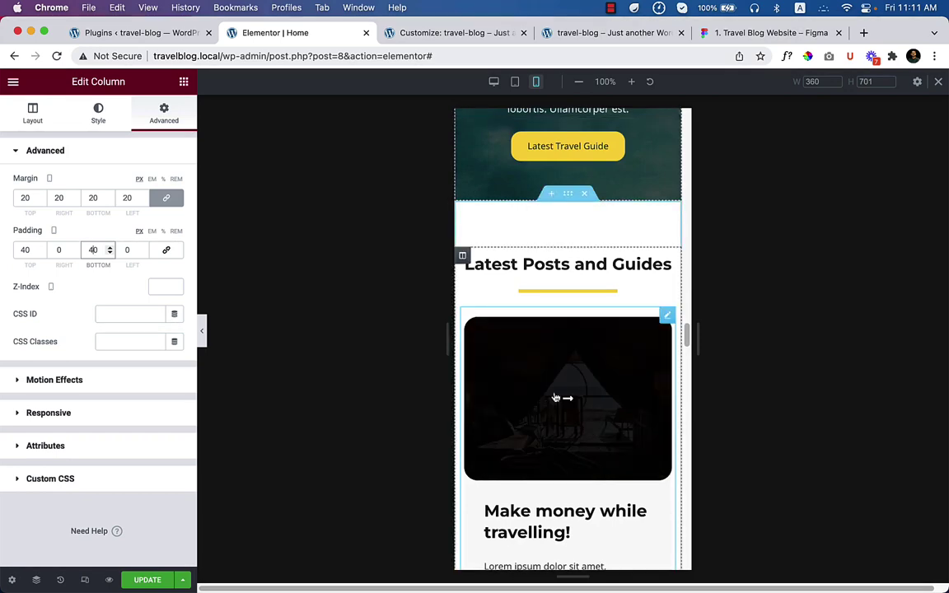
scroll(556, 398, "down", 5)
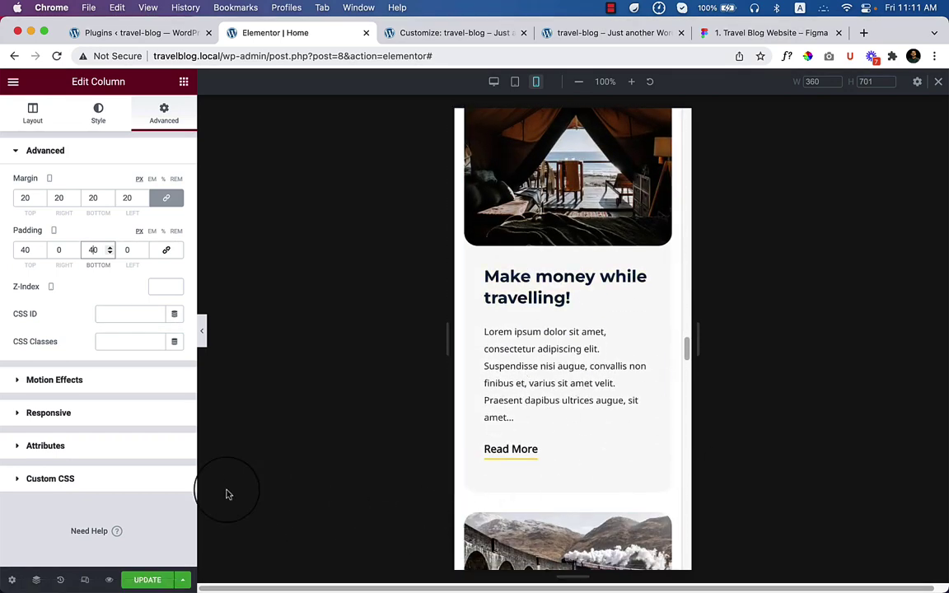
scroll(528, 462, "down", 6)
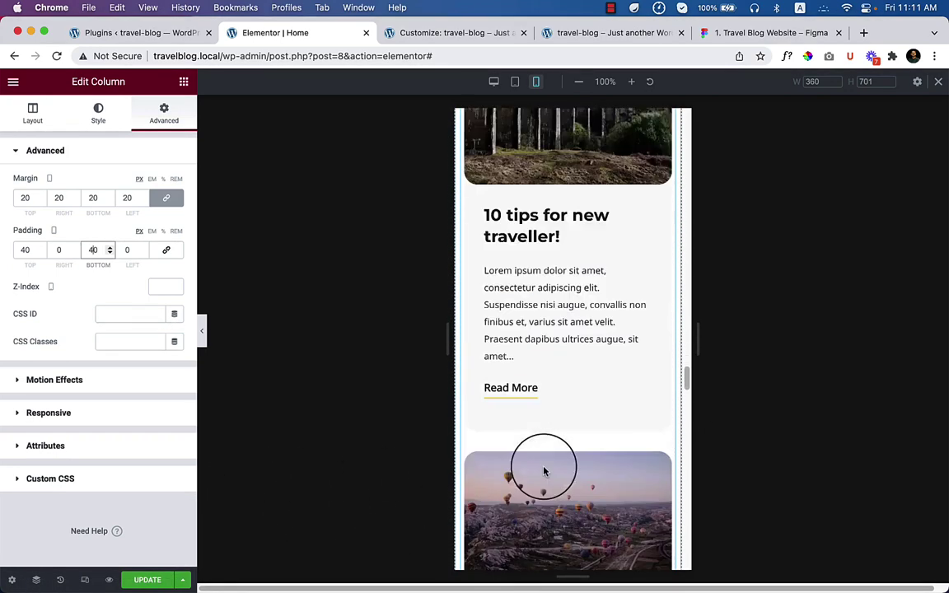
scroll(544, 471, "down", 8)
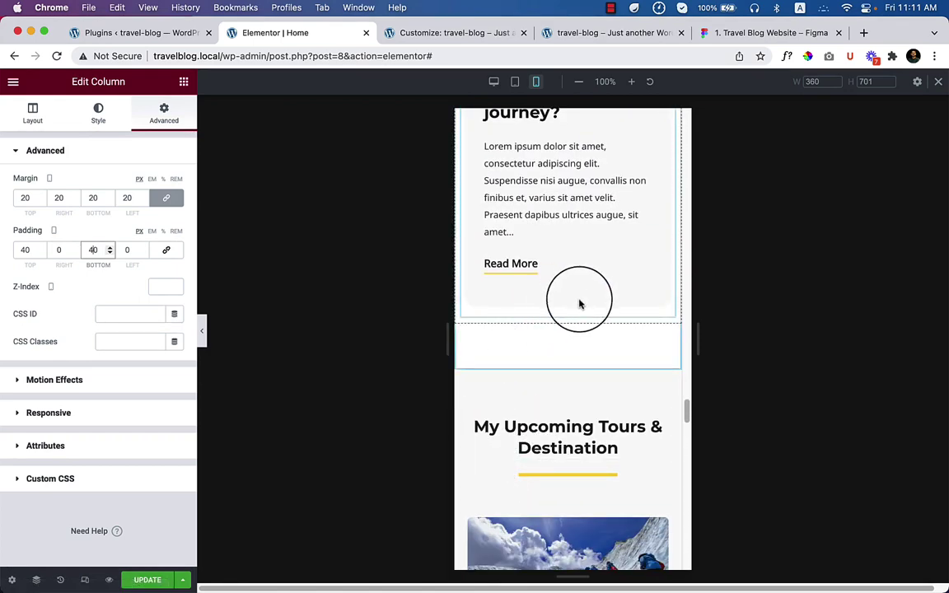
scroll(598, 334, "down", 4)
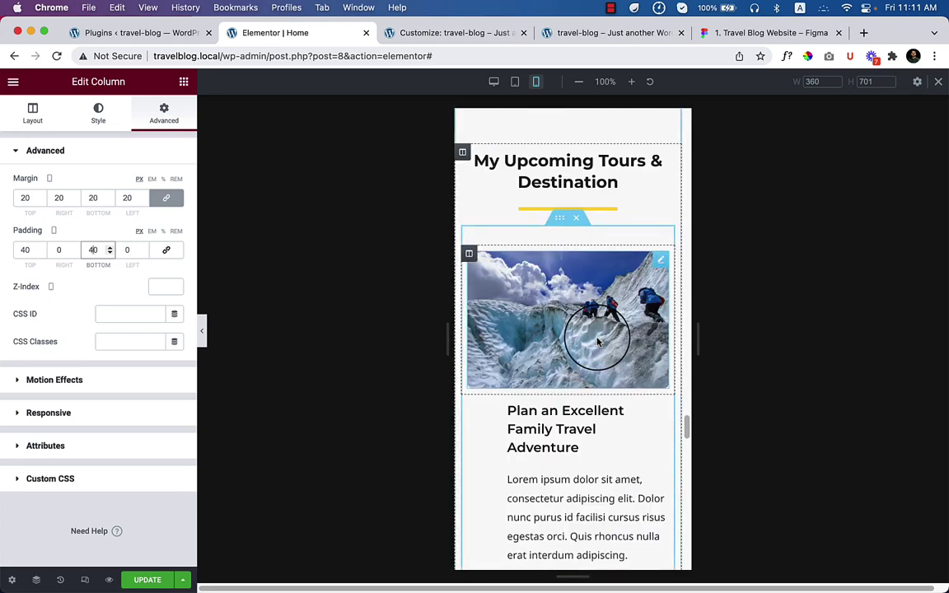
scroll(630, 422, "down", 3)
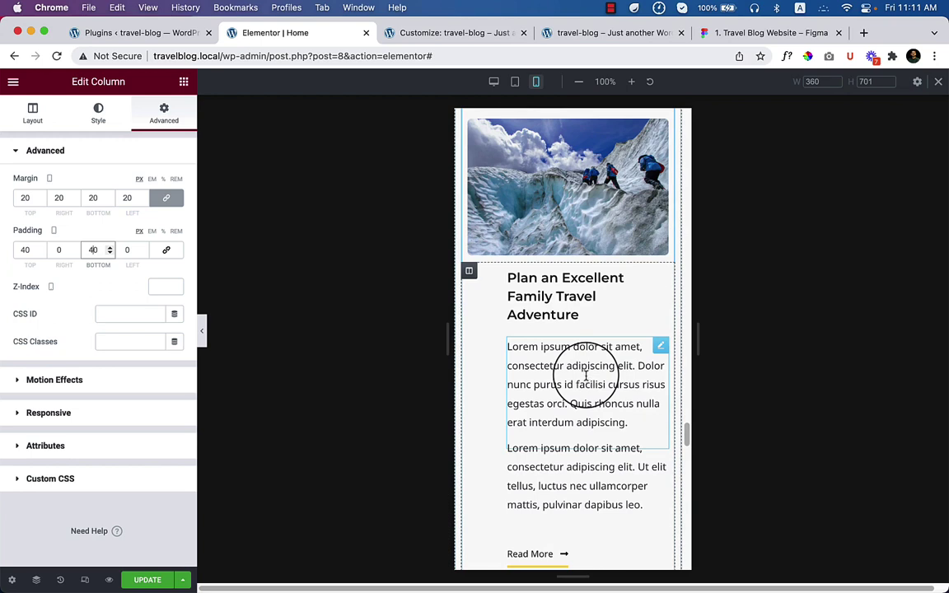
Change the first Plan an Excellent Family Travel Adventure column's 60 px margin to 0
left_click(469, 273)
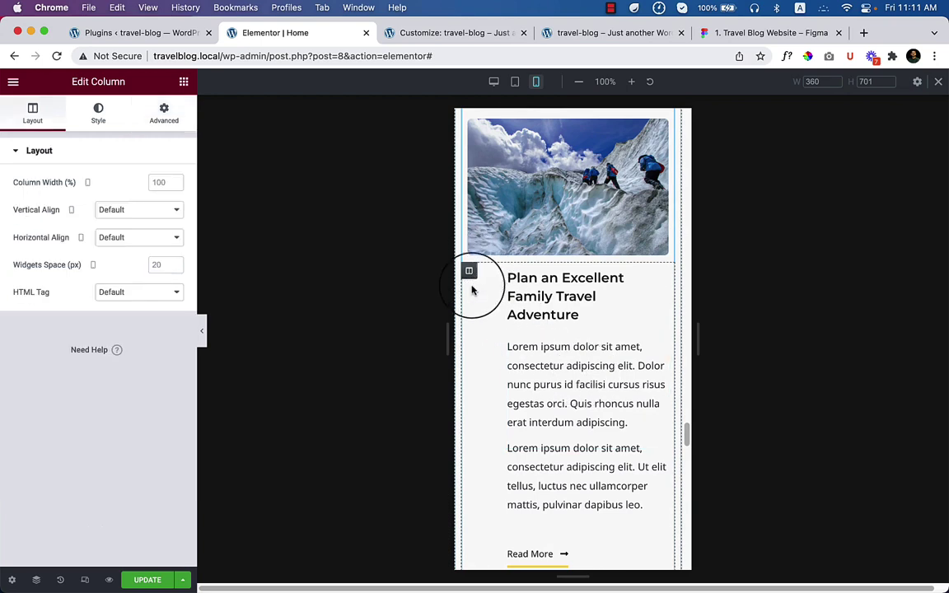
left_click(164, 115)
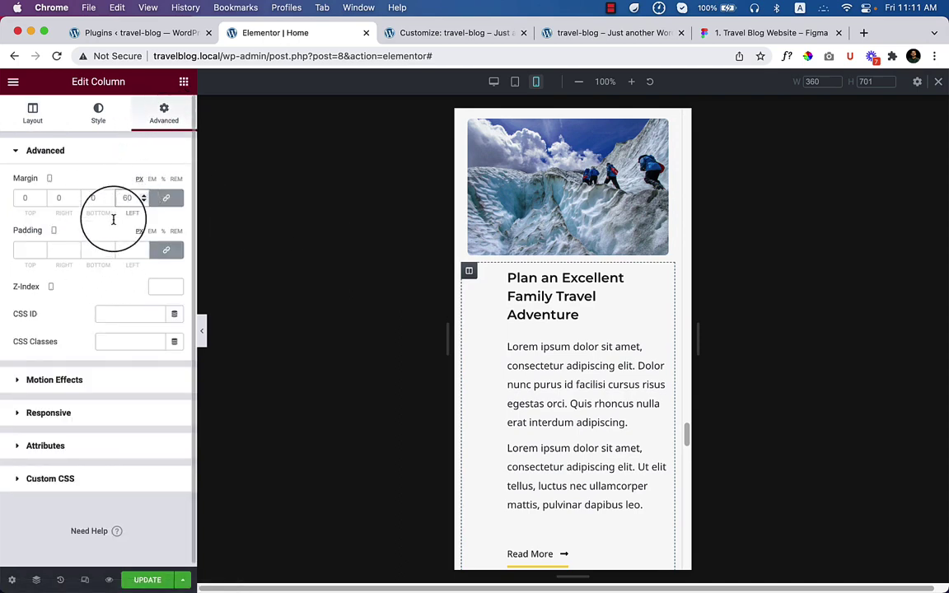
key("BackSpace")
key("BackSpace")
type("0")
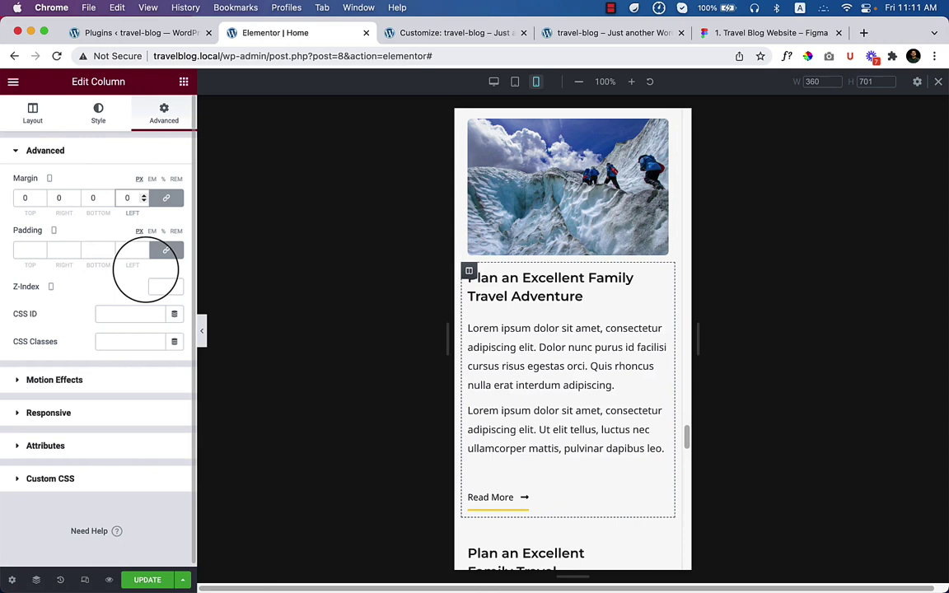
left_click(202, 331)
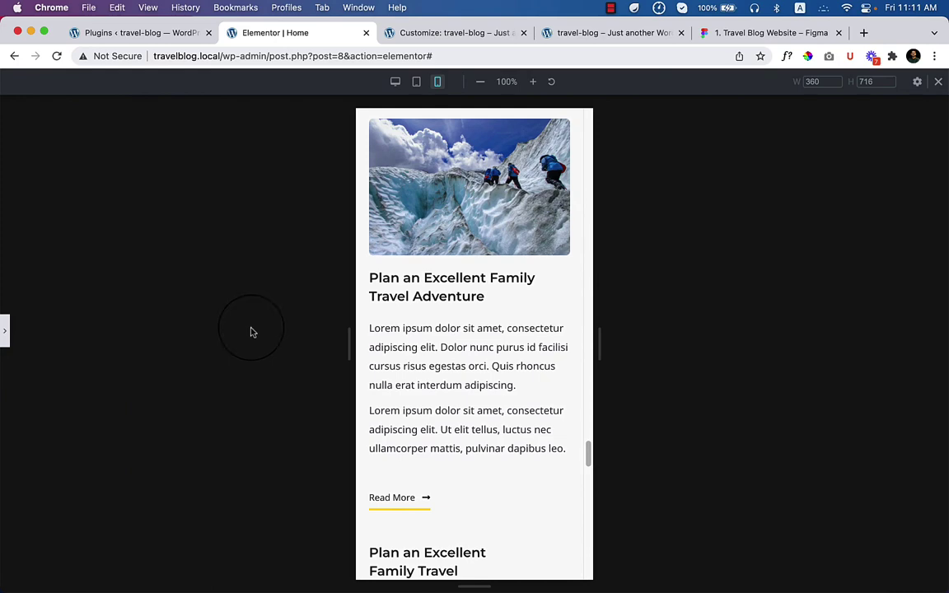
left_click(7, 335)
scroll(550, 429, "down", 5)
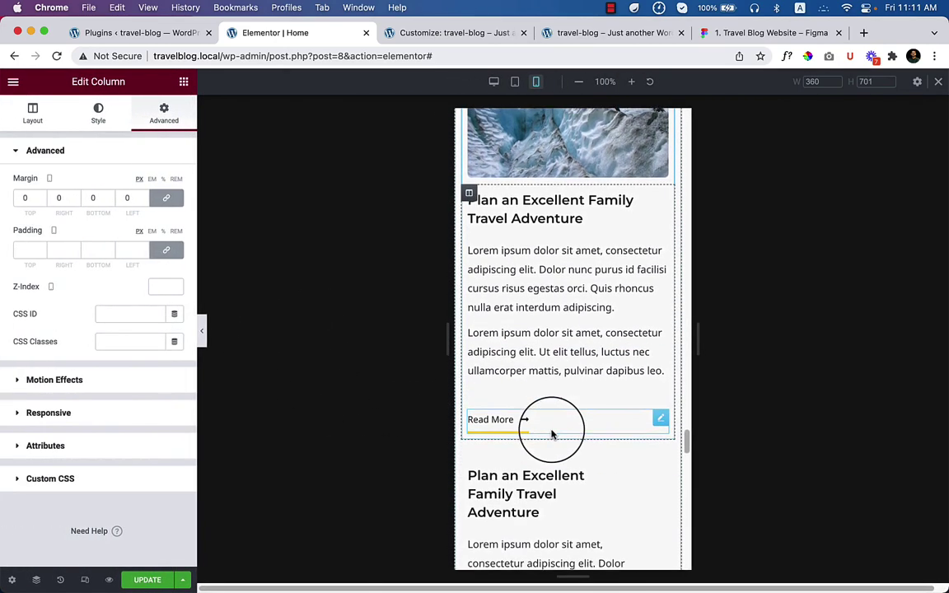
scroll(552, 399, "down", 2)
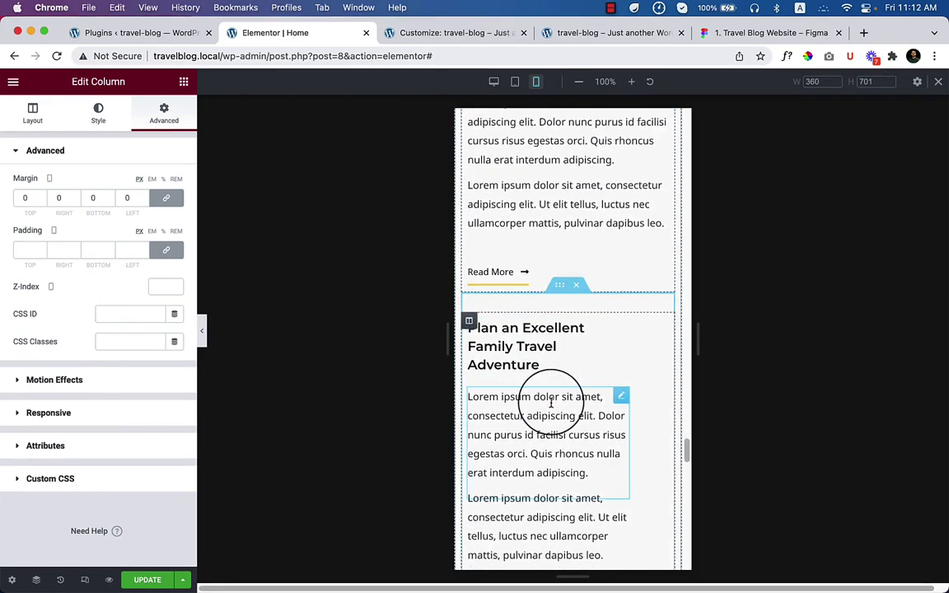
scroll(552, 405, "down", 2)
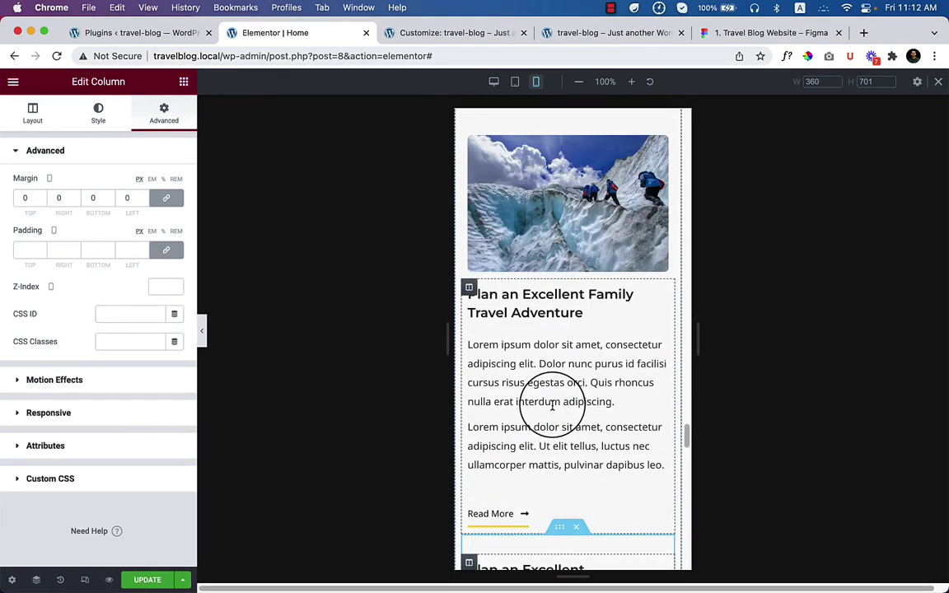
scroll(542, 392, "up", 1)
scroll(544, 338, "down", 5)
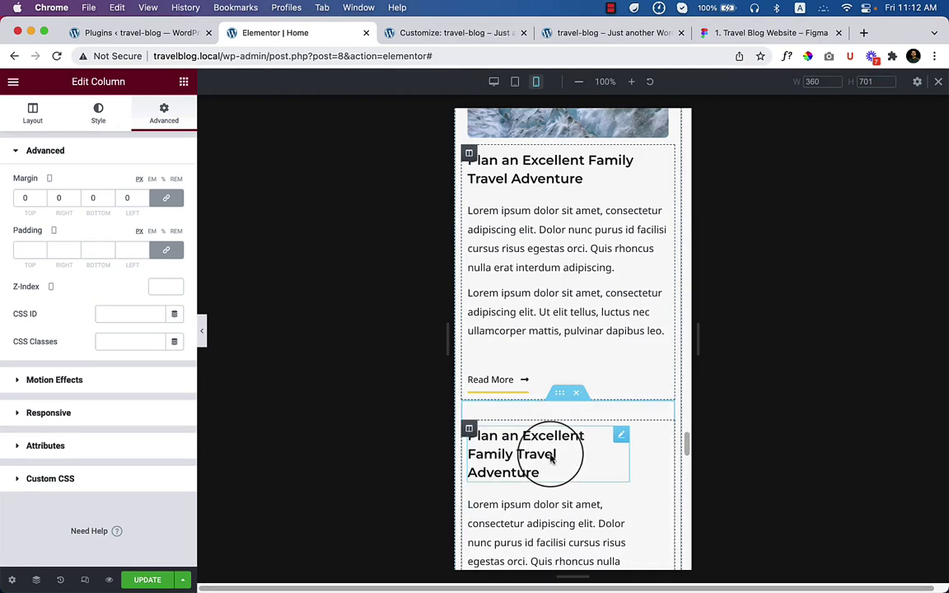
Set the second card's column right margin to 0 and scroll the mobile preview to check
left_click(575, 456)
scroll(577, 436, "down", 3)
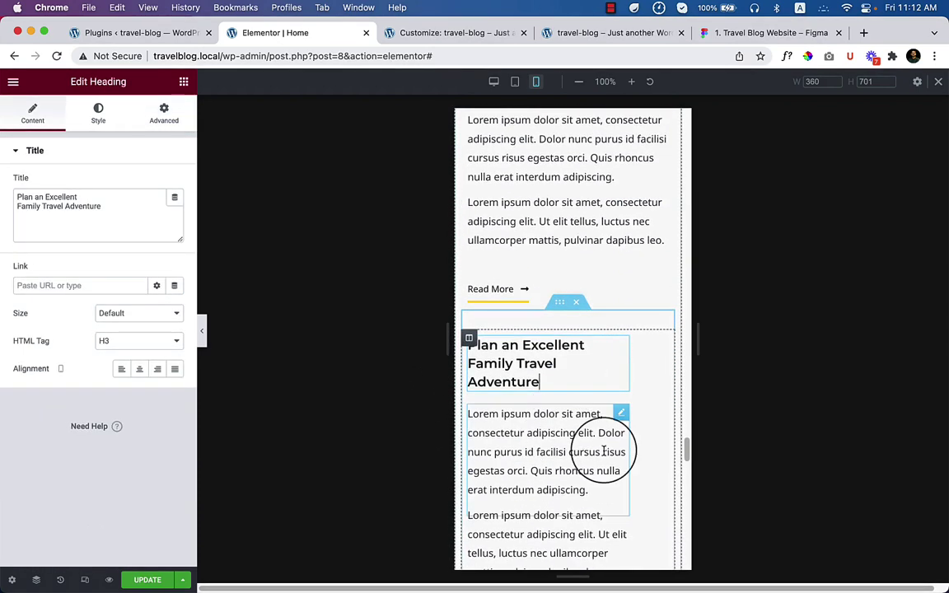
left_click(469, 339)
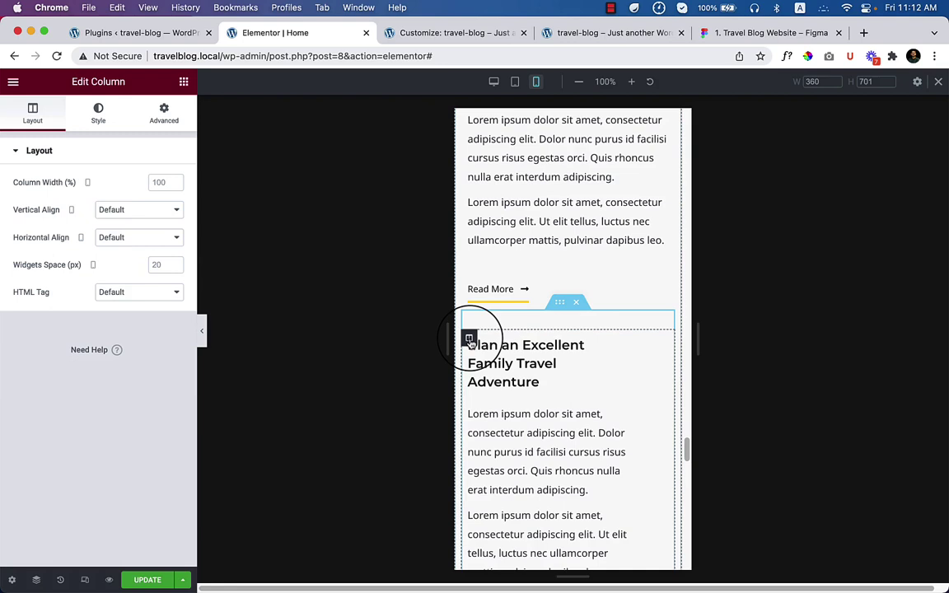
left_click(164, 115)
left_click(55, 199)
type("50")
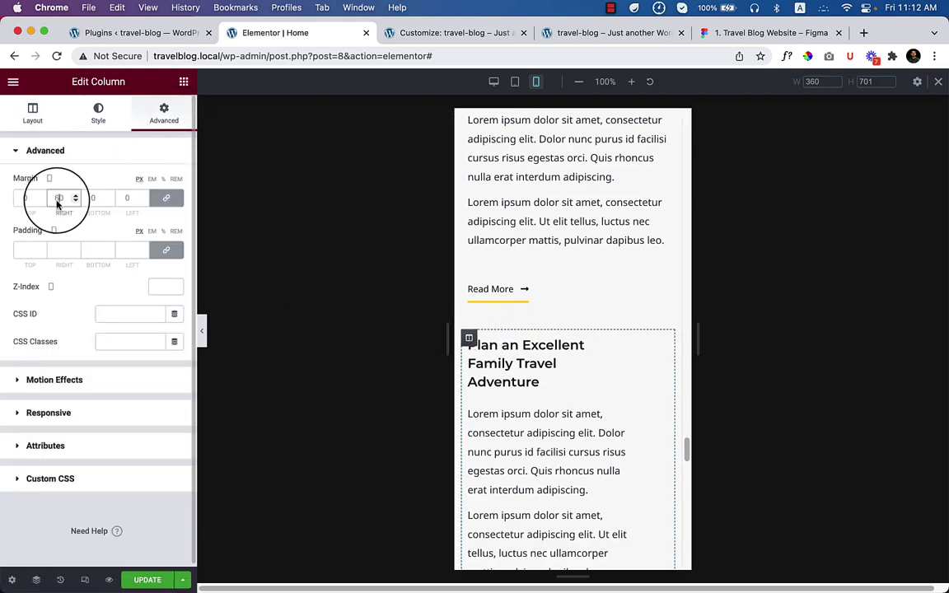
key("BackSpace")
key("BackSpace")
type("0")
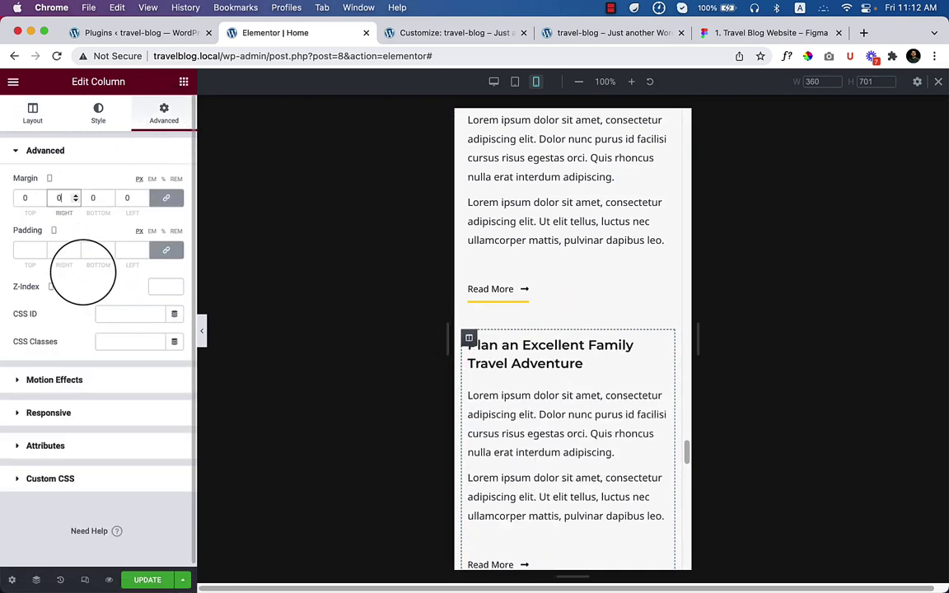
scroll(627, 453, "down", 2)
scroll(627, 453, "down", 3)
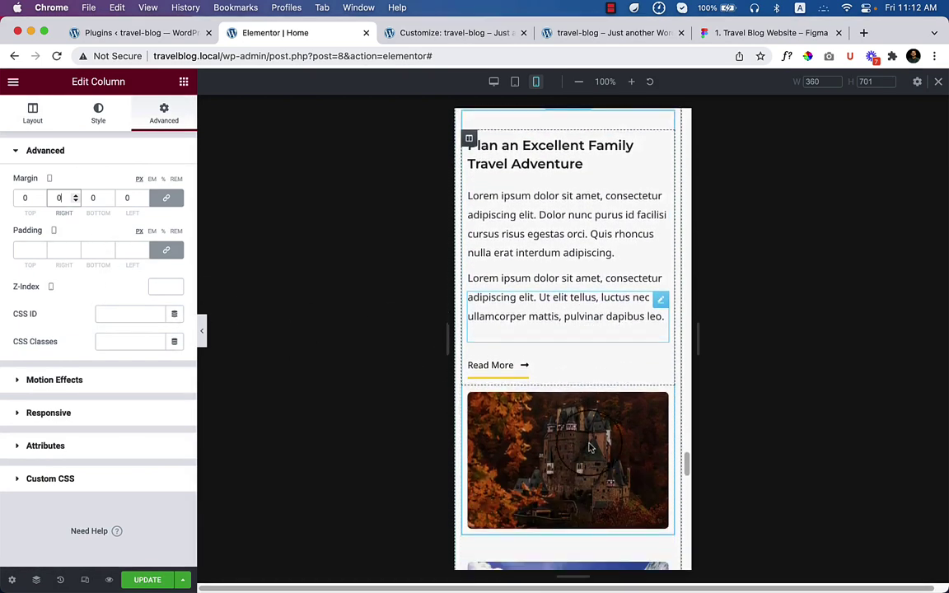
scroll(590, 448, "up", 4)
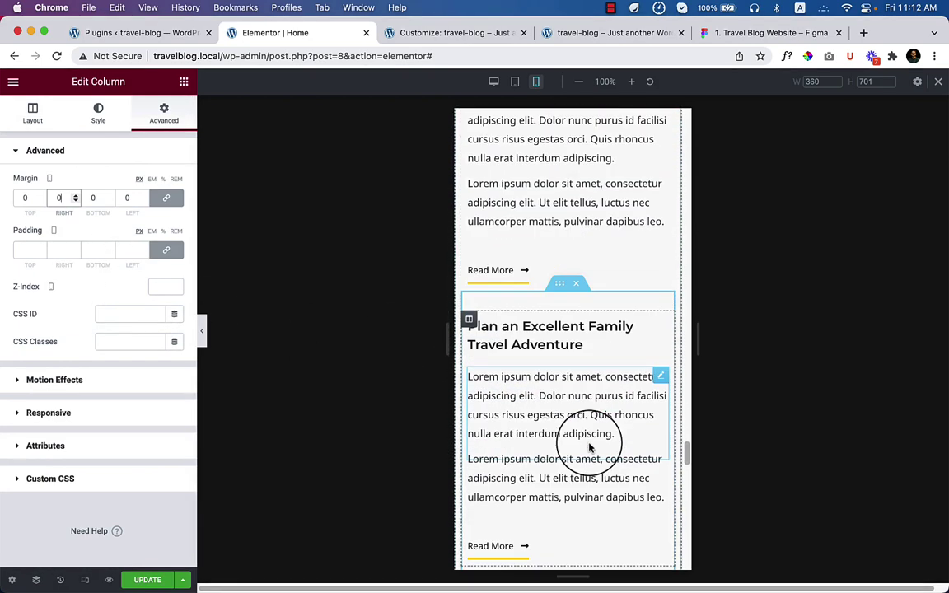
scroll(589, 448, "up", 10)
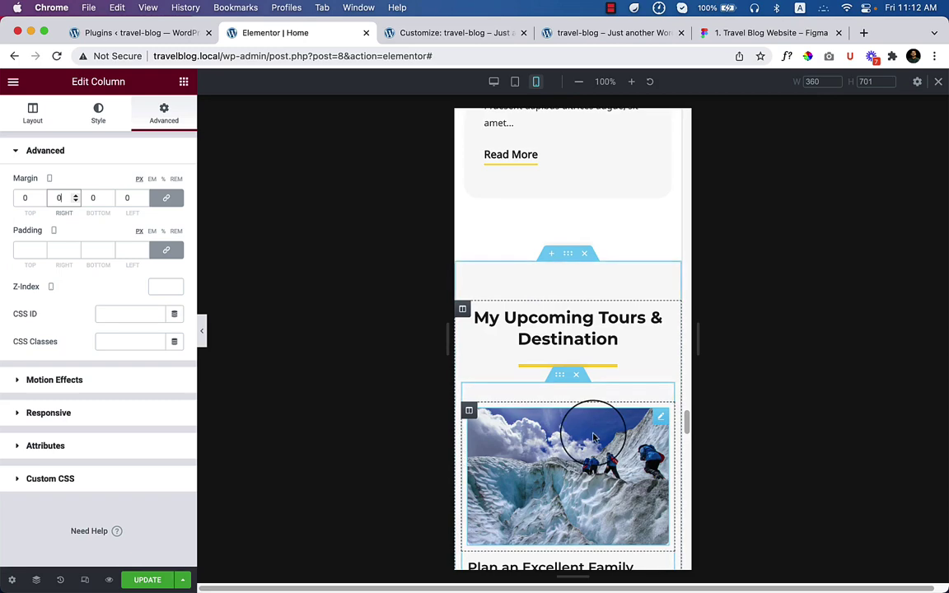
scroll(594, 437, "down", 3)
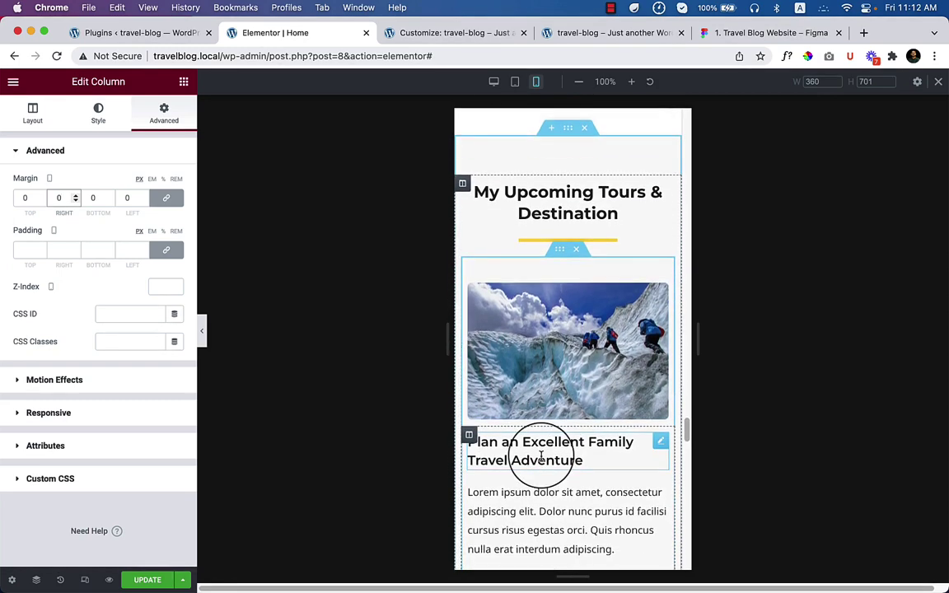
scroll(550, 455, "down", 1)
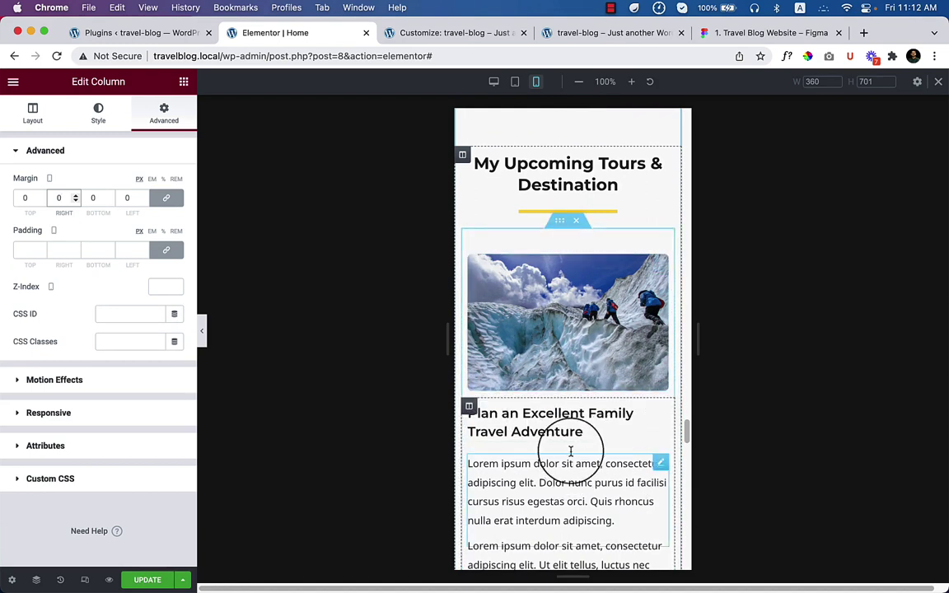
scroll(600, 466, "down", 3)
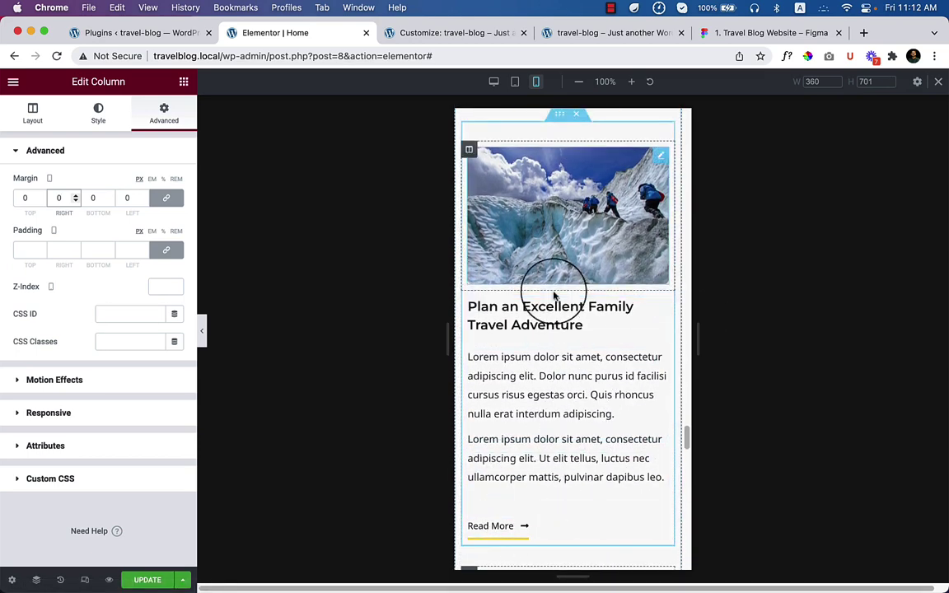
scroll(595, 466, "down", 4)
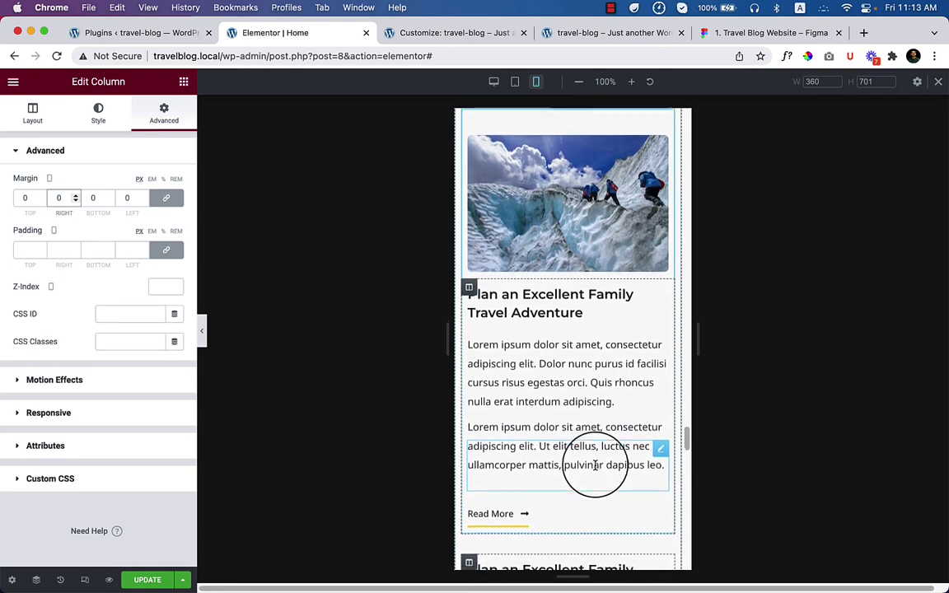
scroll(595, 468, "down", 4)
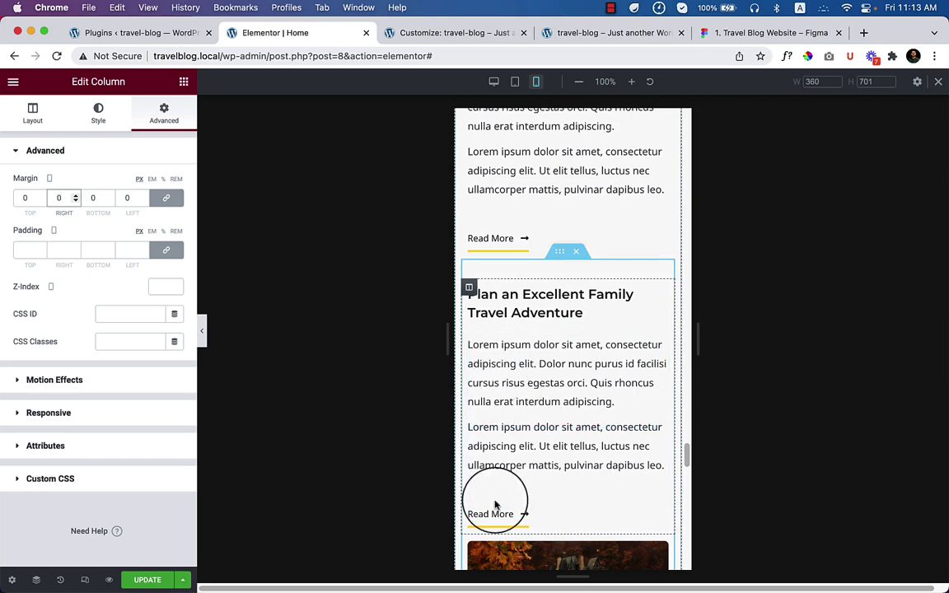
scroll(568, 487, "down", 5)
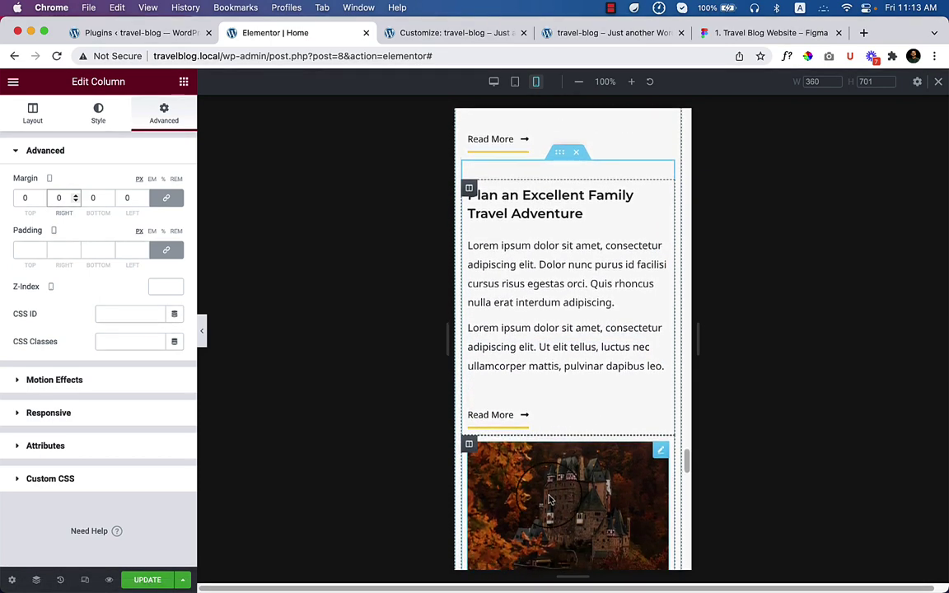
scroll(551, 500, "up", 4)
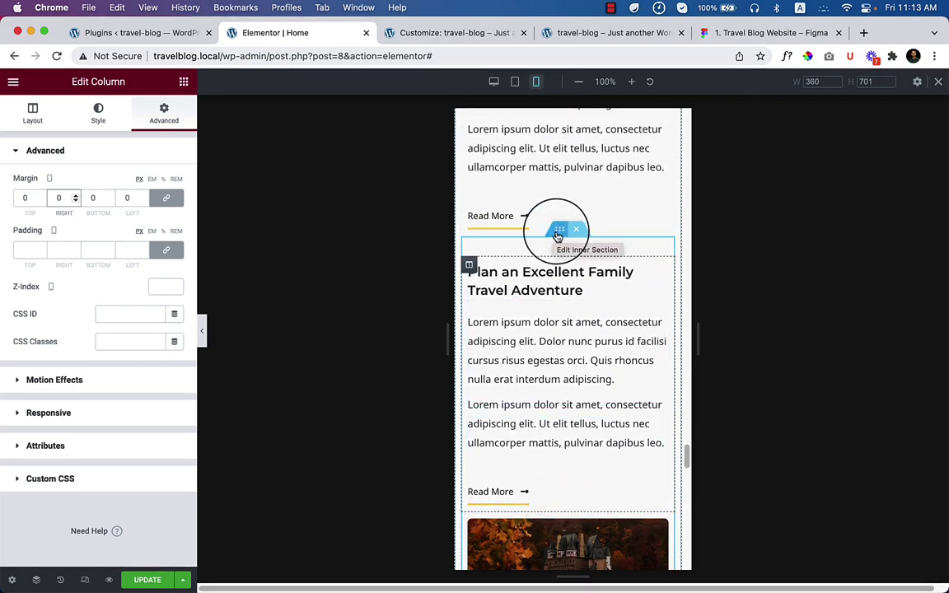
Turn on Reverse Columns (Mobile) for the castle card's inner section
left_click(560, 231)
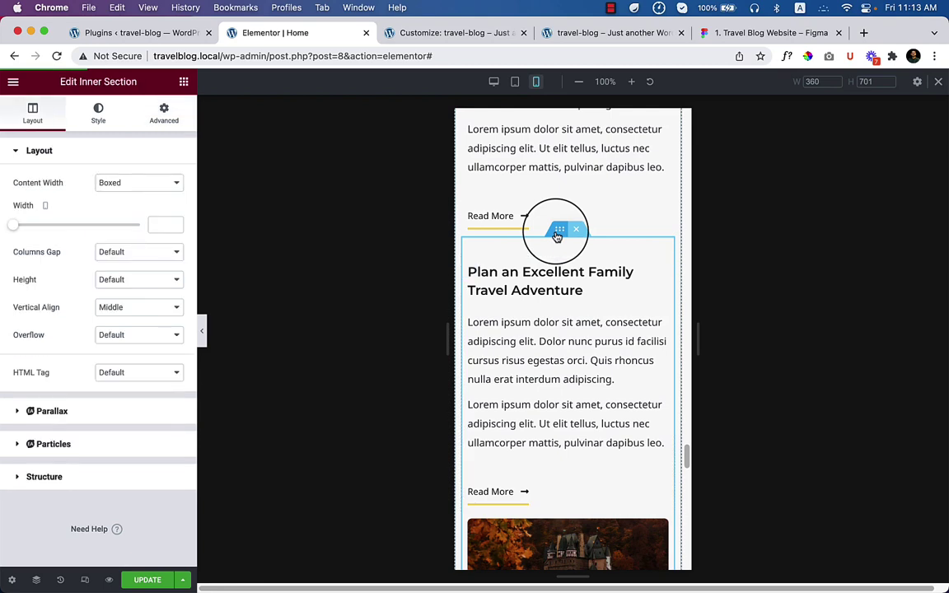
left_click(168, 117)
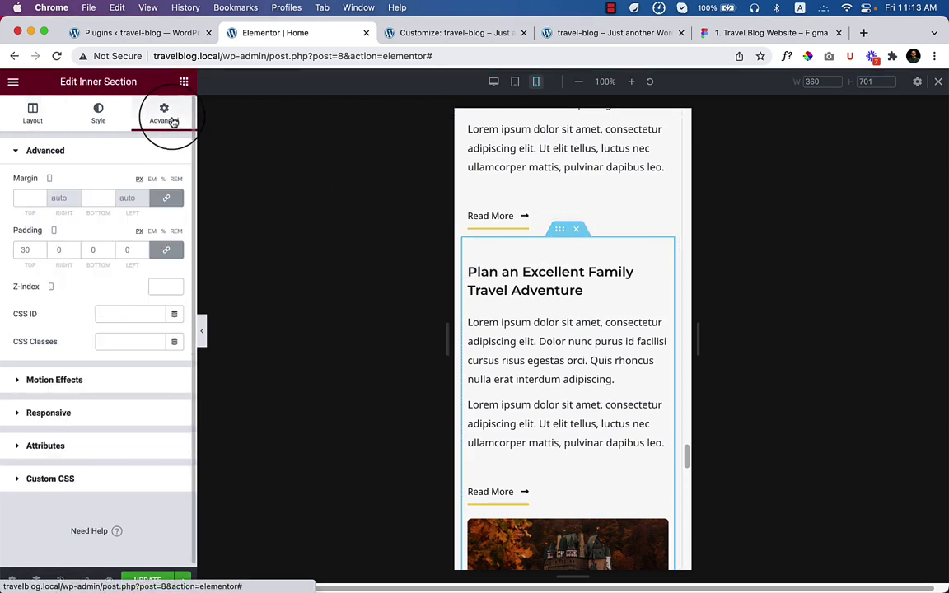
left_click(58, 412)
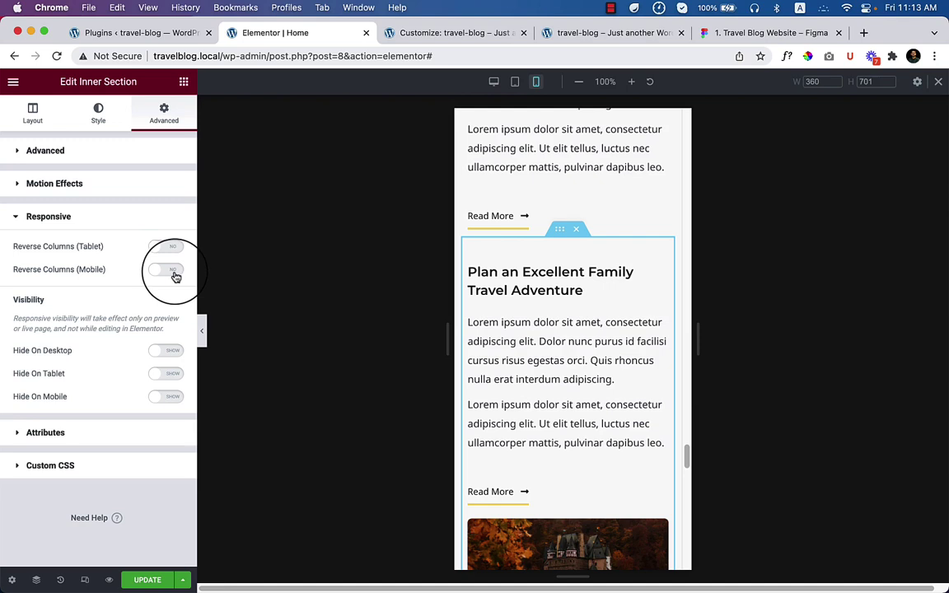
left_click(170, 271)
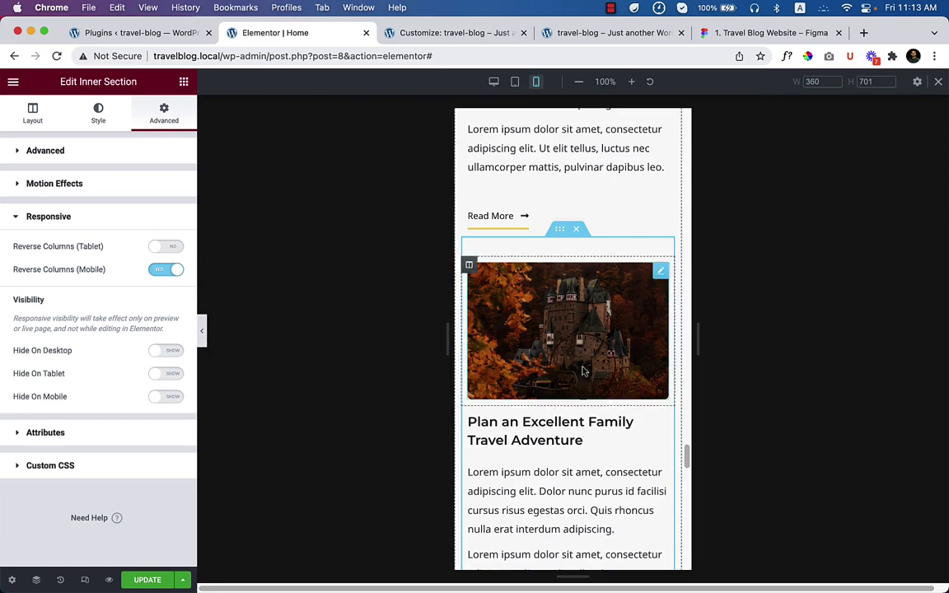
Hide the editor panel and scroll through the mobile page preview
left_click(203, 333)
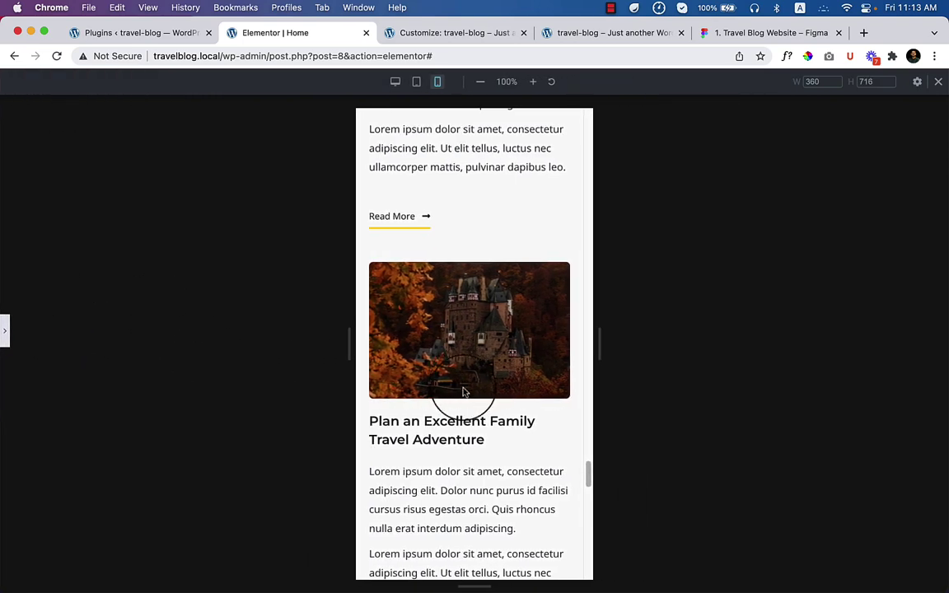
scroll(457, 396, "down", 5)
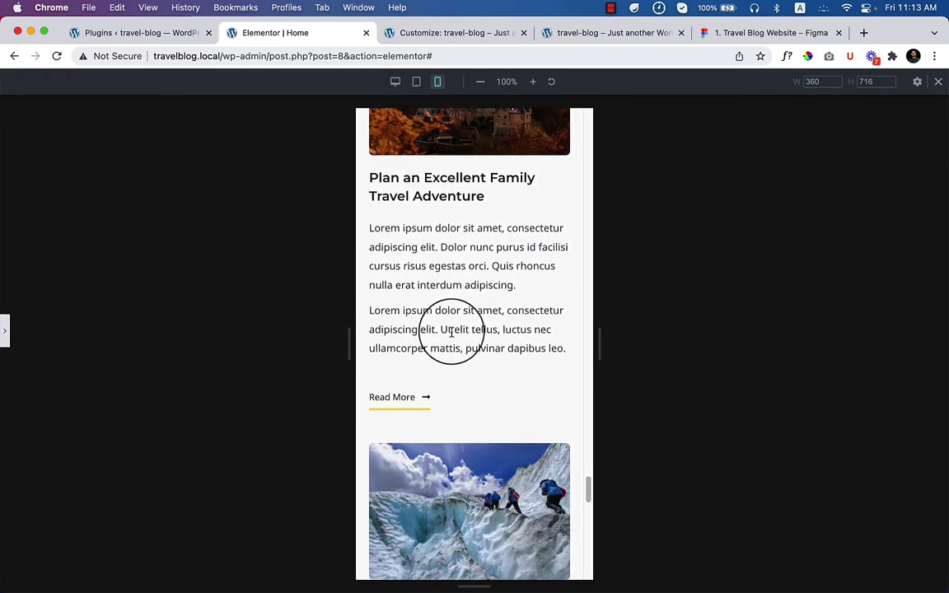
scroll(447, 325, "up", 5)
scroll(448, 325, "up", 3)
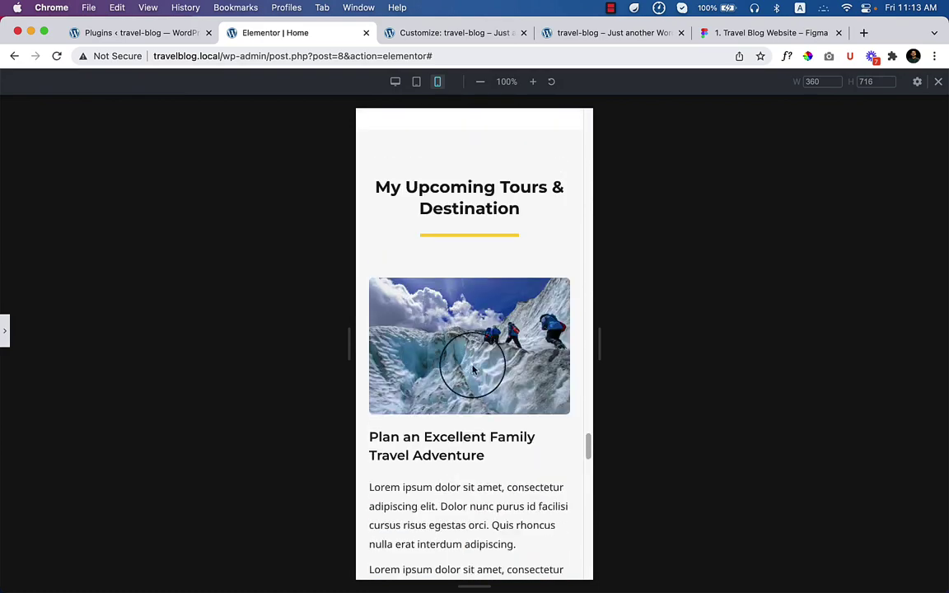
scroll(524, 397, "down", 10)
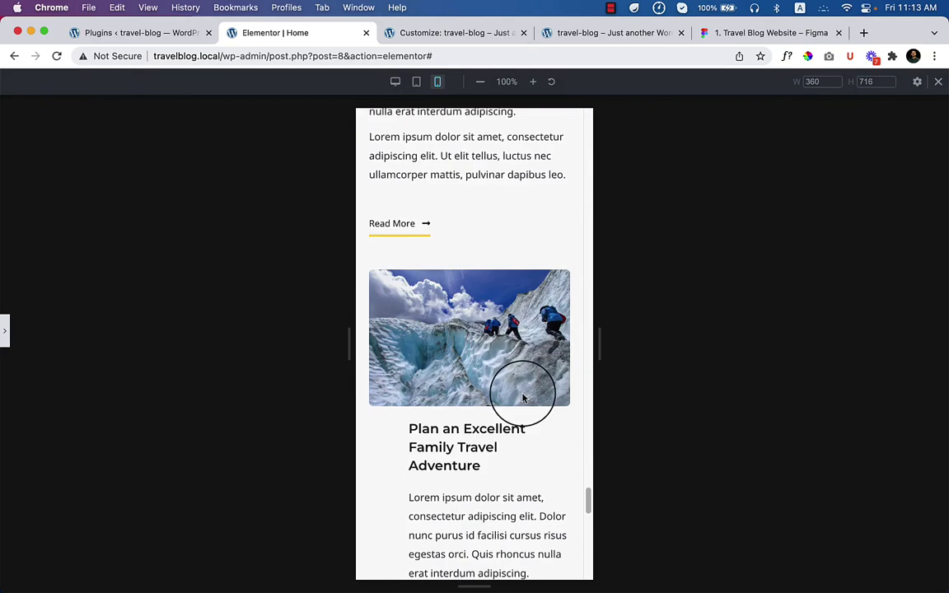
Give the lower glacier card's text column a Margin Left of 0 in its Advanced settings
left_click(10, 340)
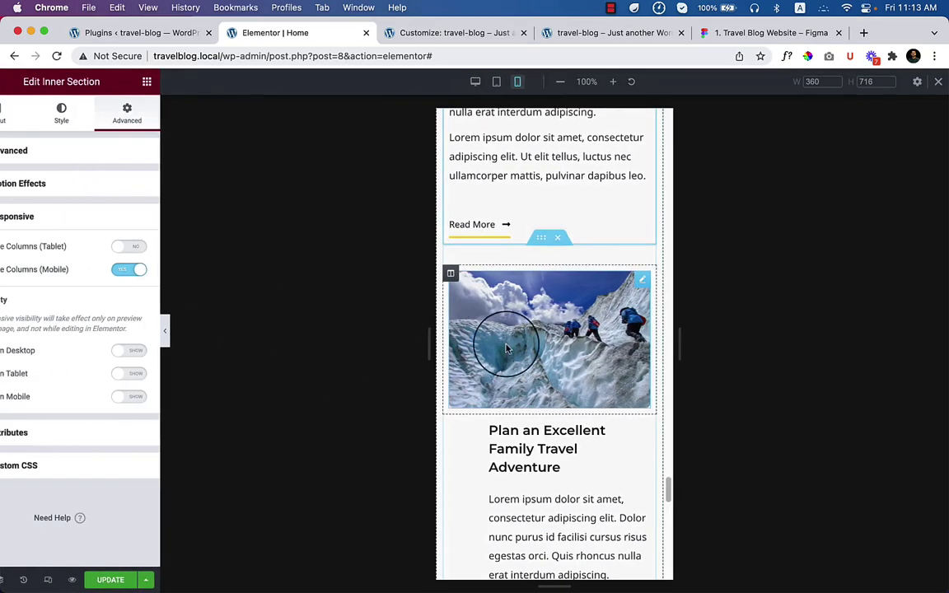
left_click(469, 399)
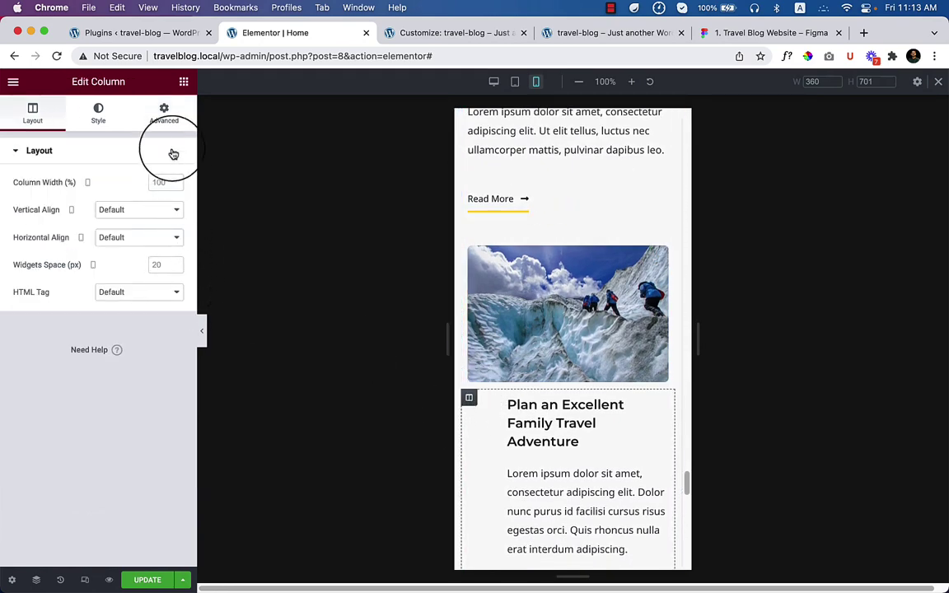
left_click(168, 120)
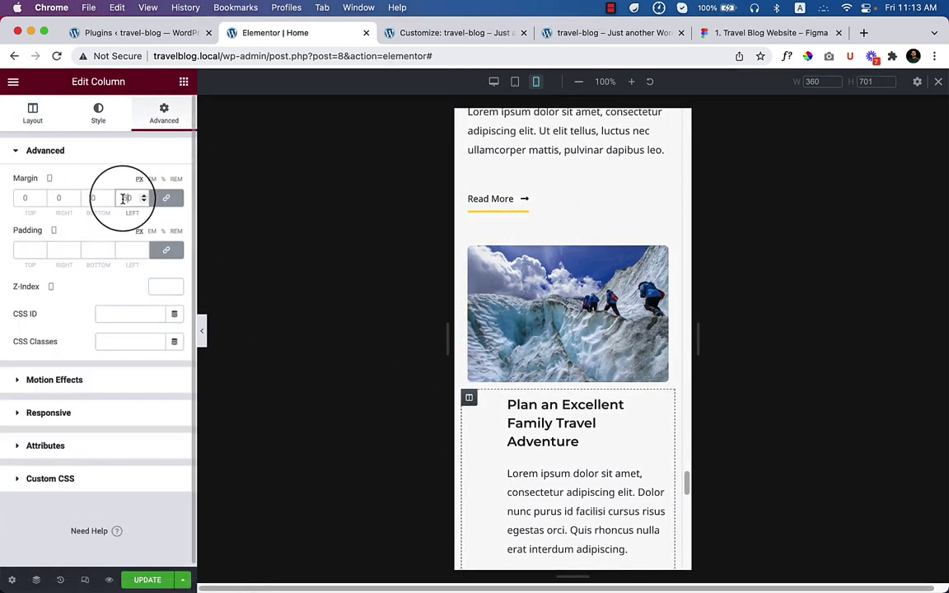
scroll(548, 342, "down", 5)
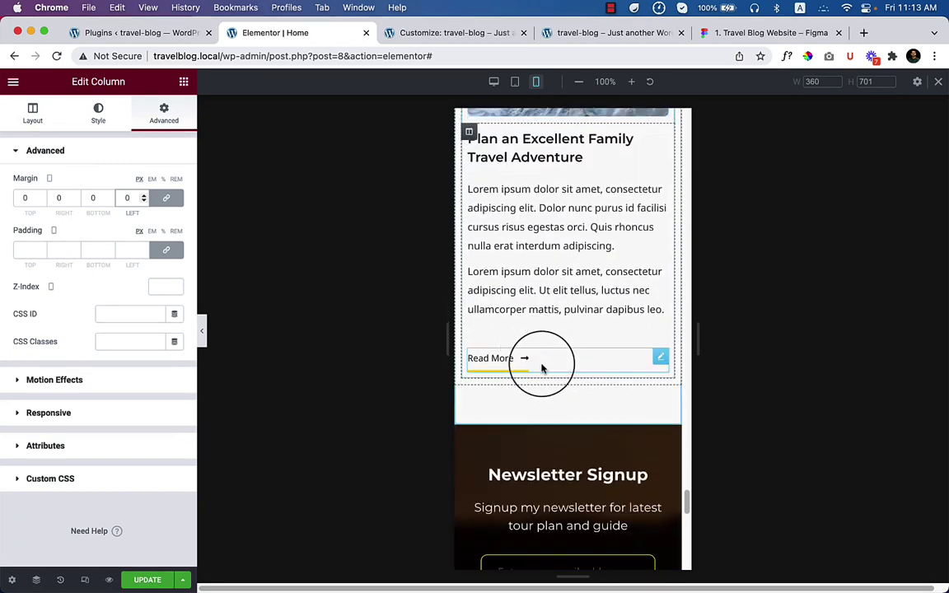
scroll(577, 362, "down", 2)
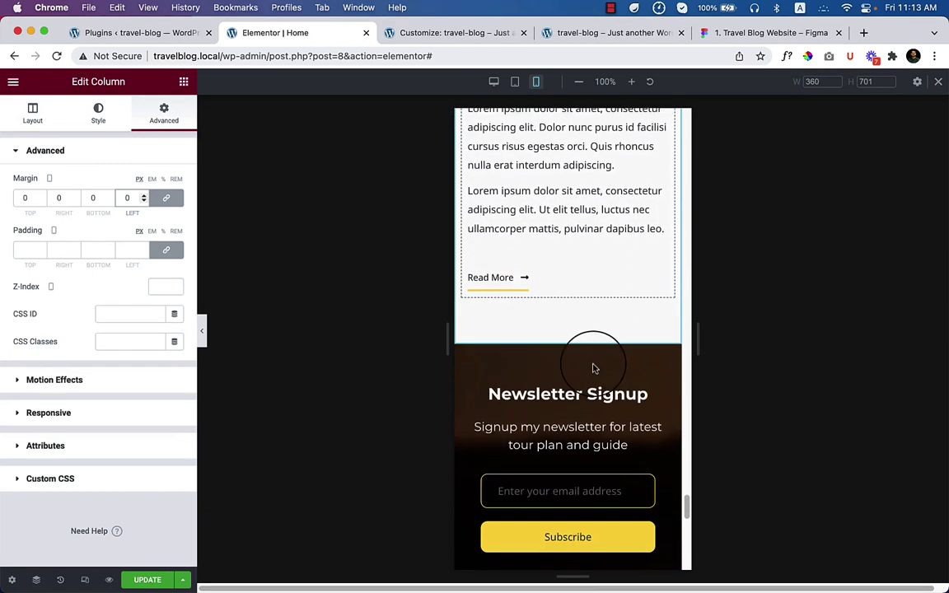
scroll(595, 369, "down", 8)
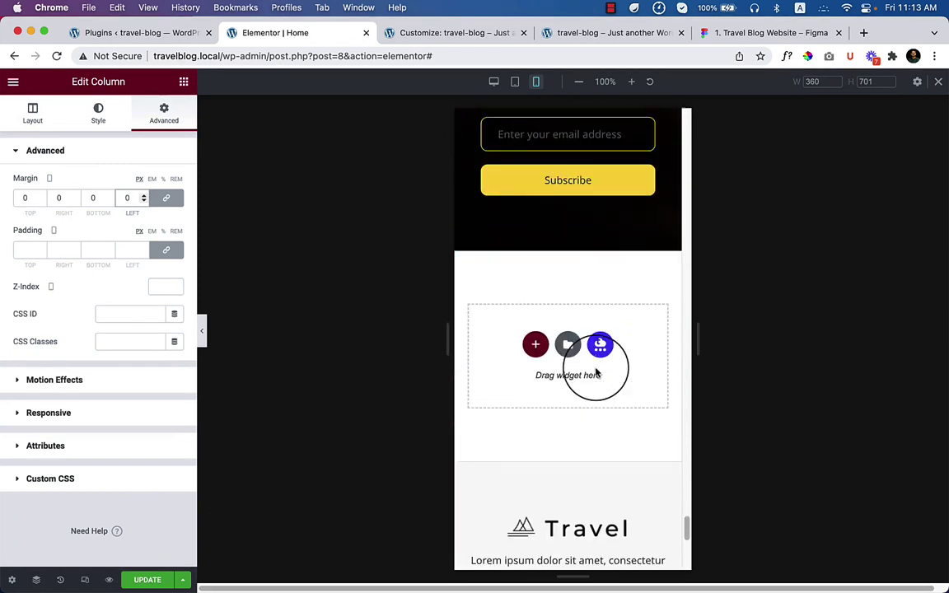
left_click(201, 332)
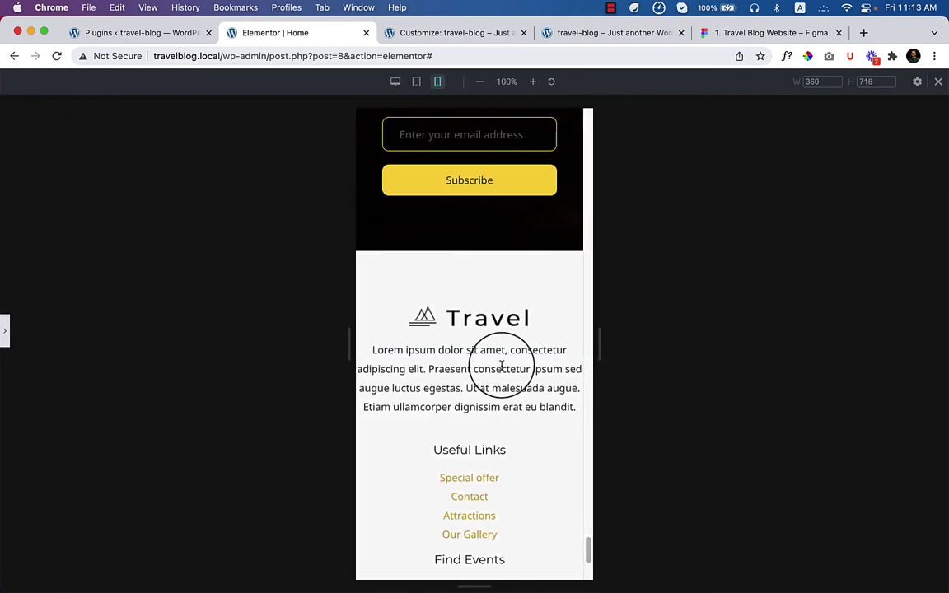
scroll(501, 367, "down", 6)
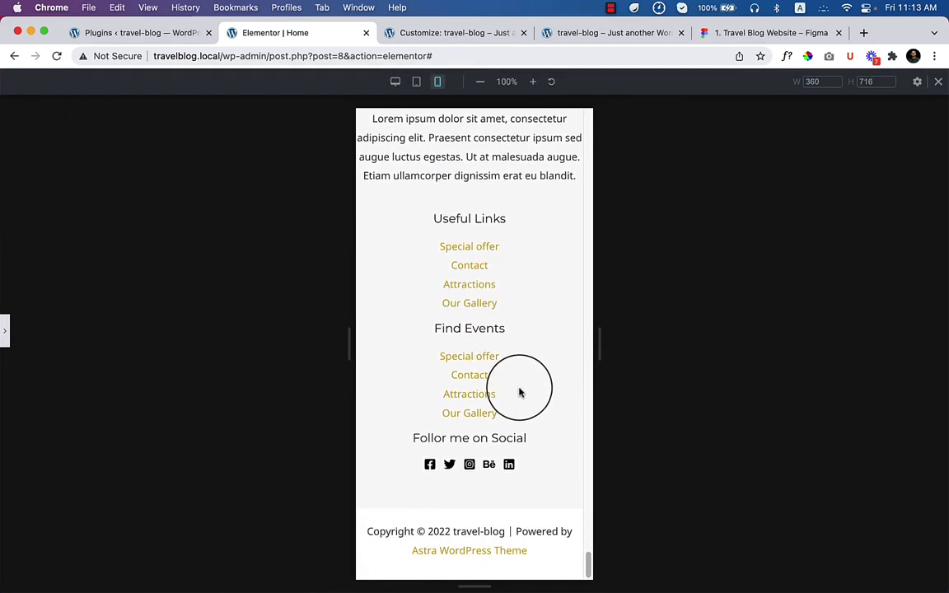
scroll(513, 393, "up", 20)
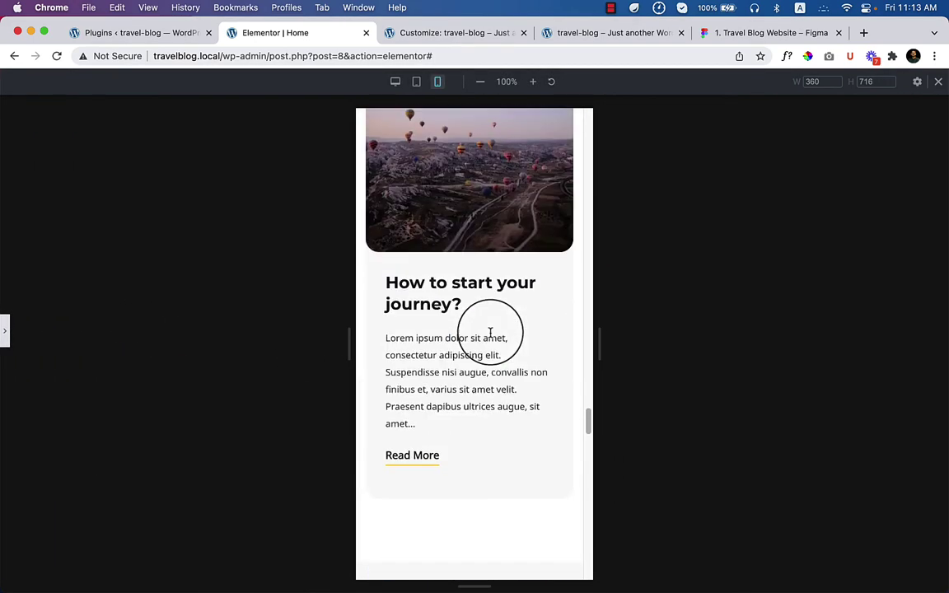
scroll(490, 333, "up", 20)
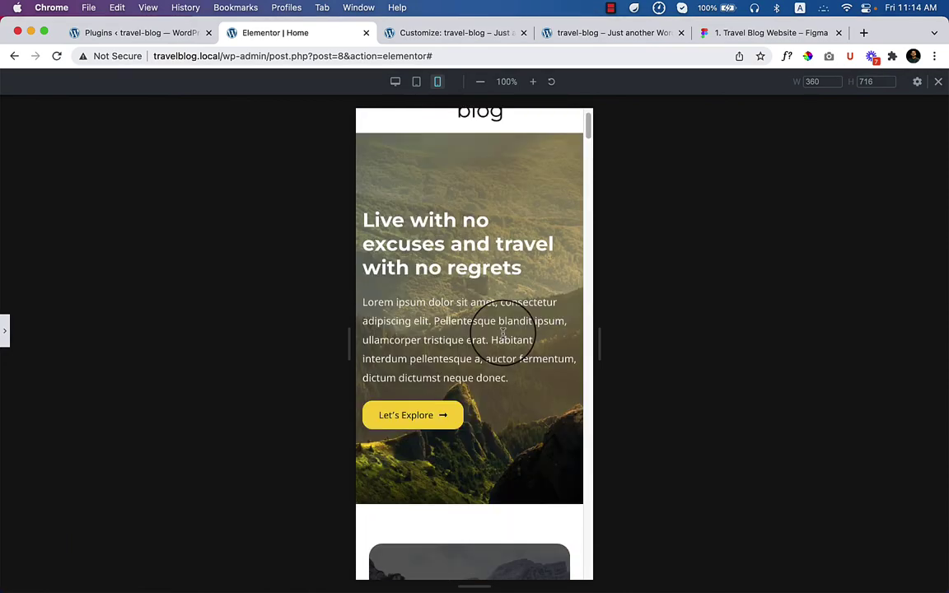
scroll(503, 333, "up", 3)
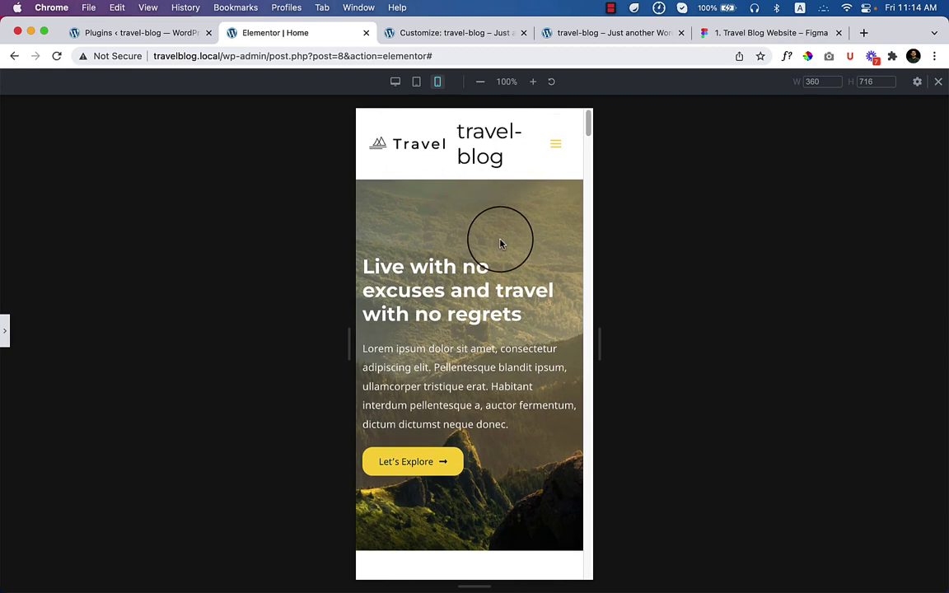
left_click(8, 333)
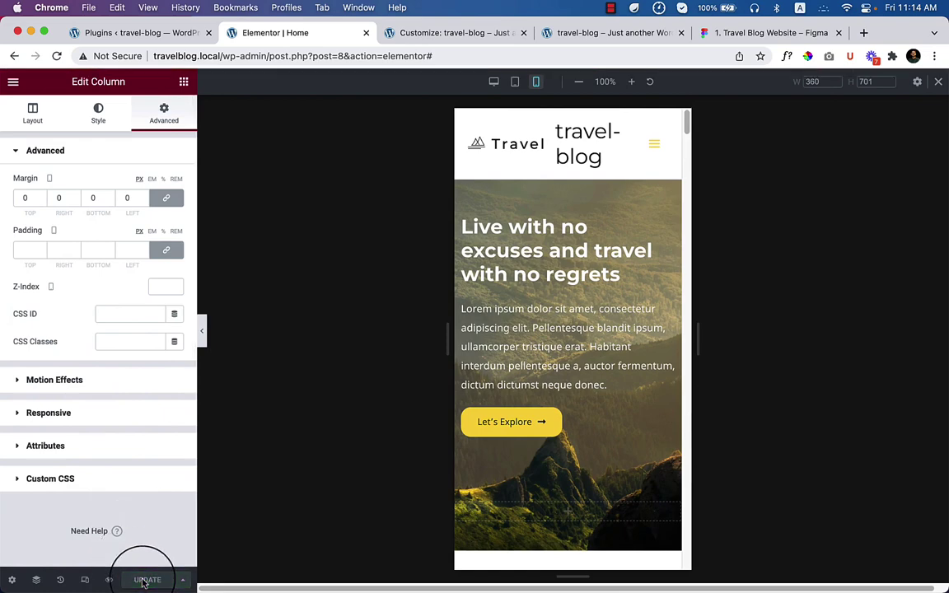
left_click(487, 36)
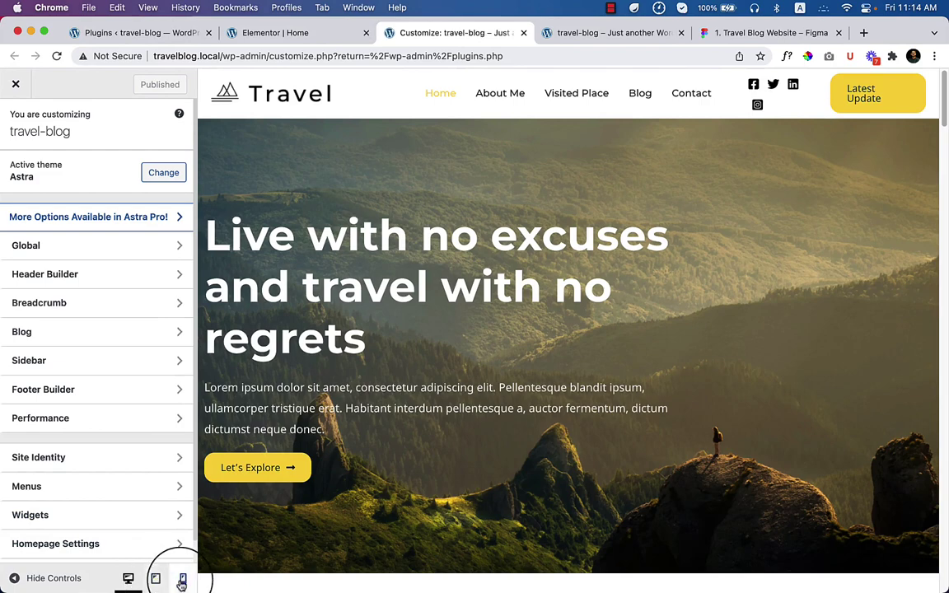
left_click(162, 583)
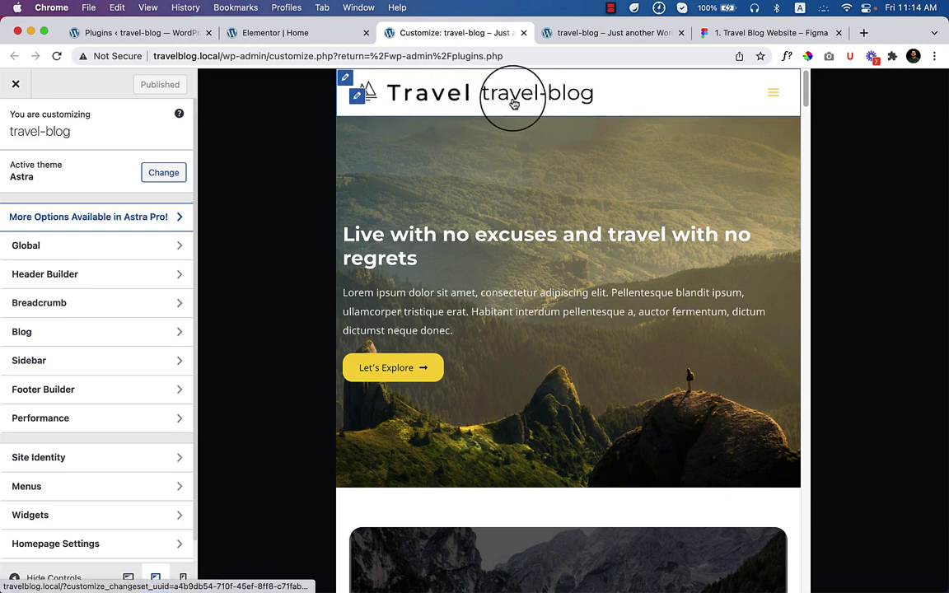
left_click(357, 96)
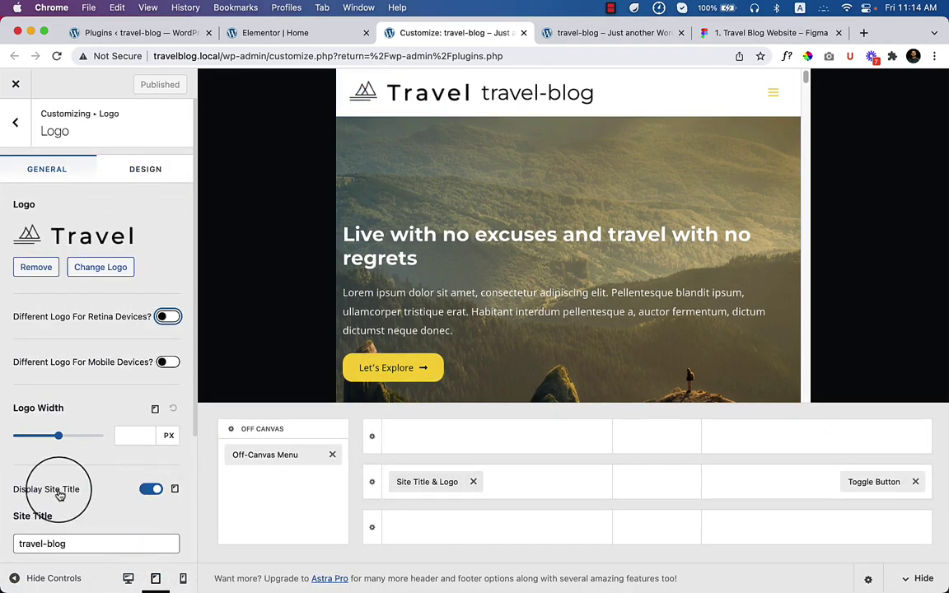
left_click(150, 492)
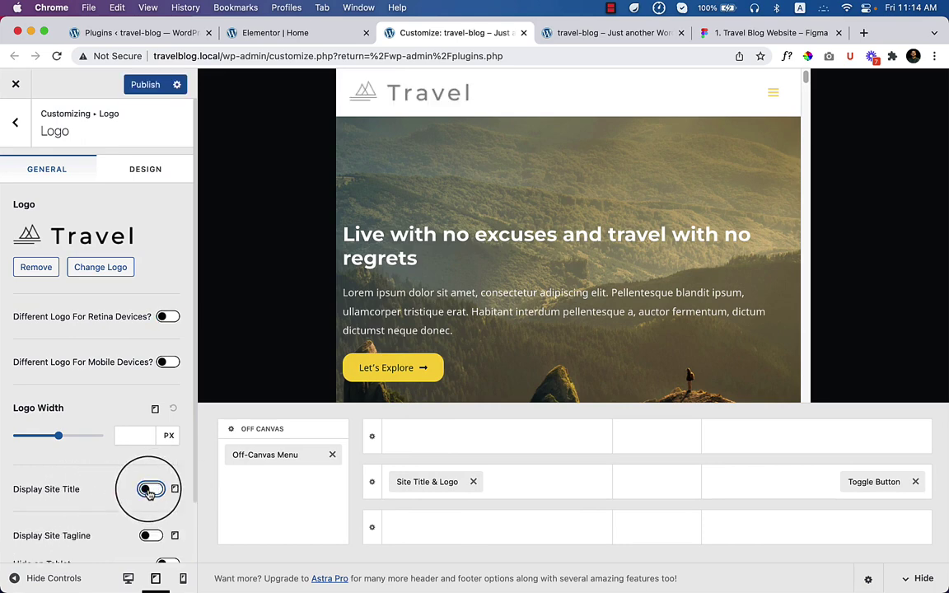
Test the hamburger menu in the tablet preview by opening and closing it
left_click(774, 99)
left_click(775, 100)
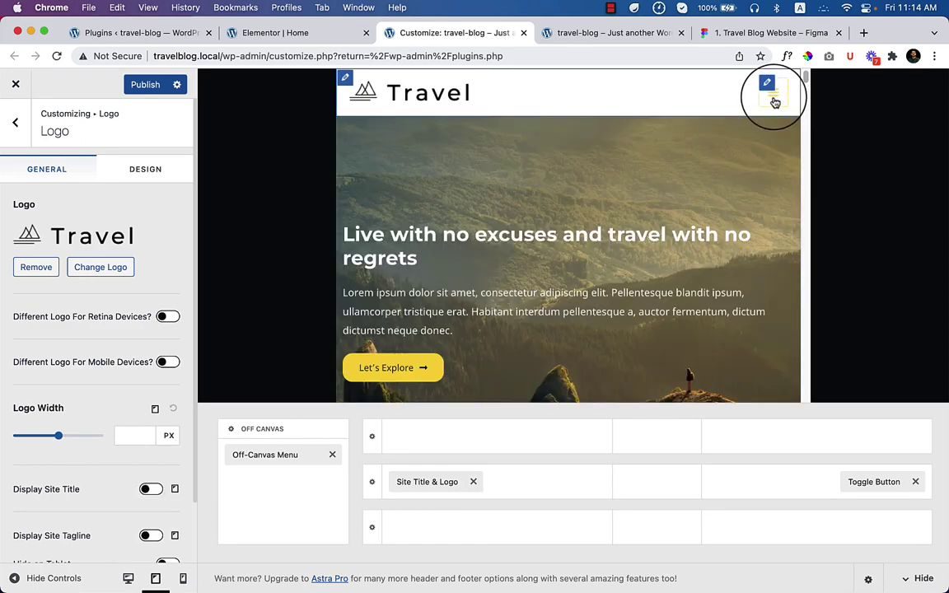
left_click(775, 101)
left_click(775, 101)
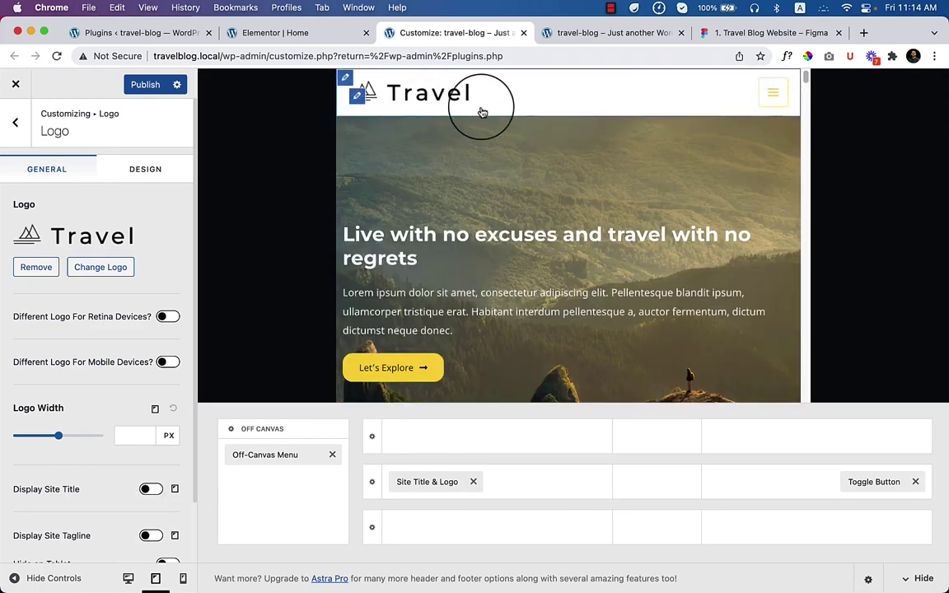
scroll(635, 284, "down", 10)
scroll(639, 295, "down", 15)
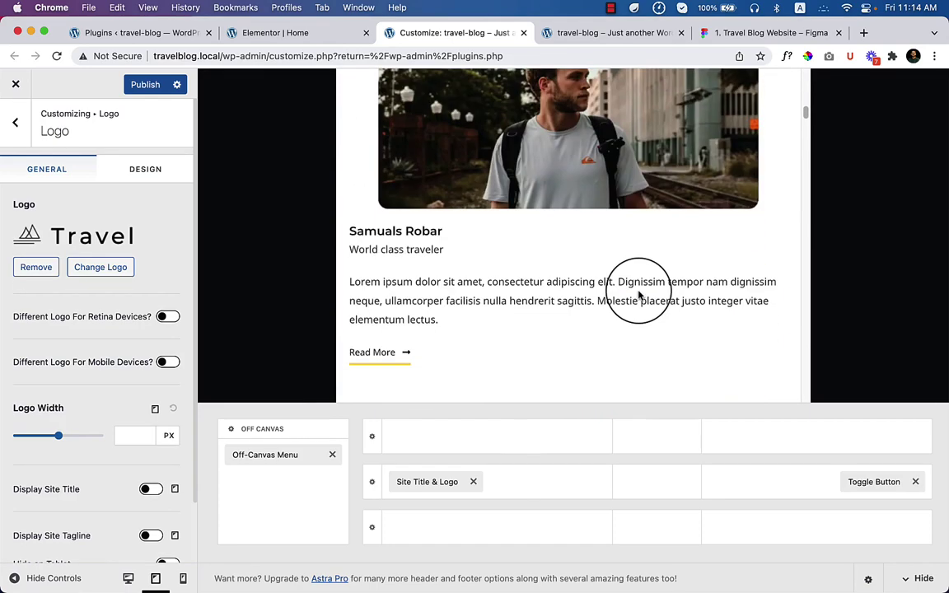
scroll(550, 263, "up", 5)
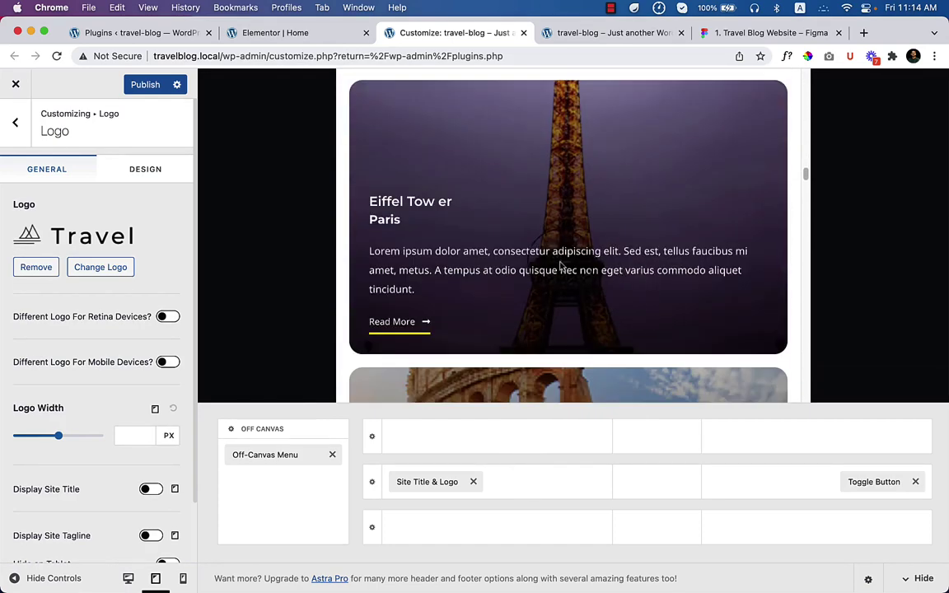
scroll(556, 264, "down", 10)
Load more blog posts and scroll the tablet preview down to the Travel-logo footer
left_click(561, 282)
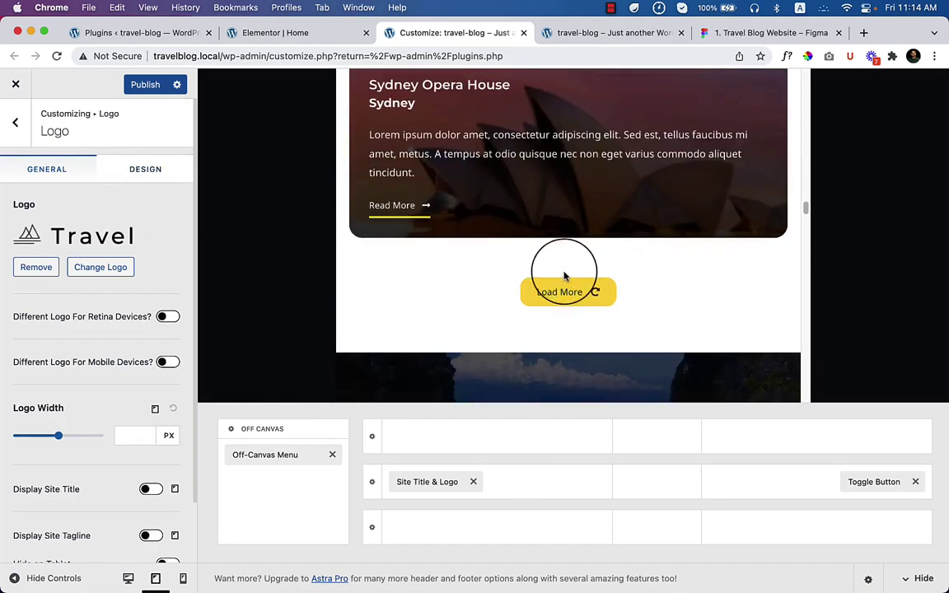
scroll(564, 274, "down", 5)
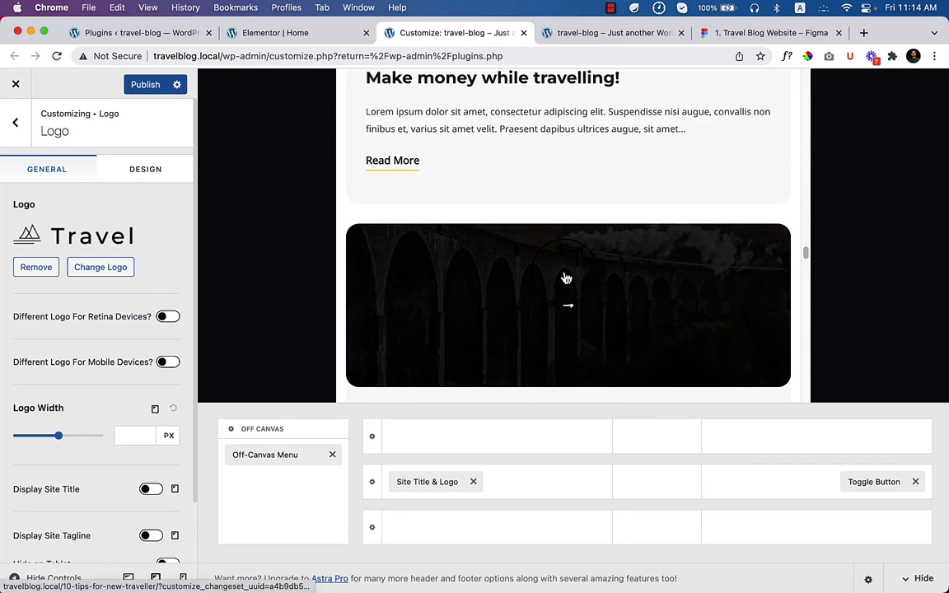
scroll(567, 279, "down", 10)
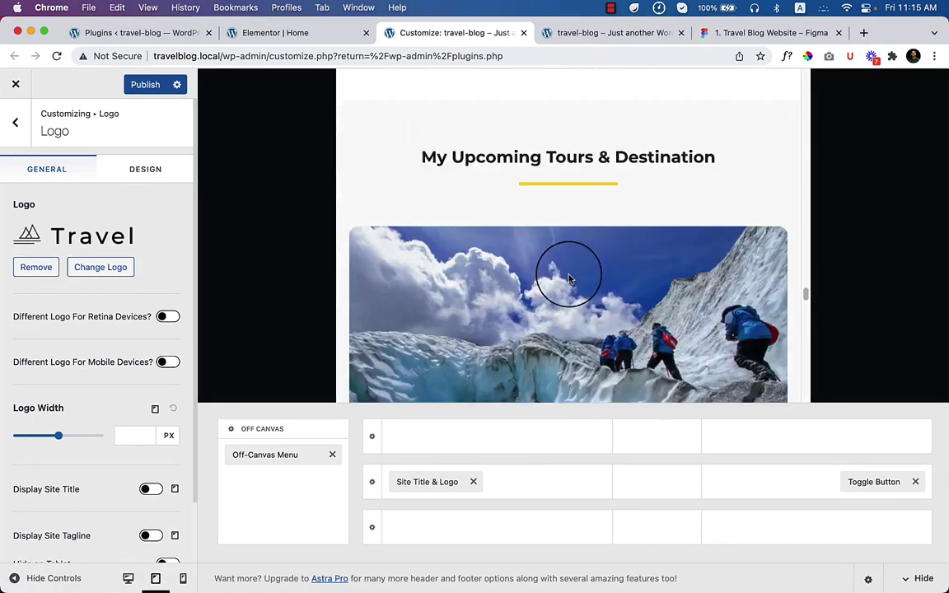
scroll(569, 279, "down", 8)
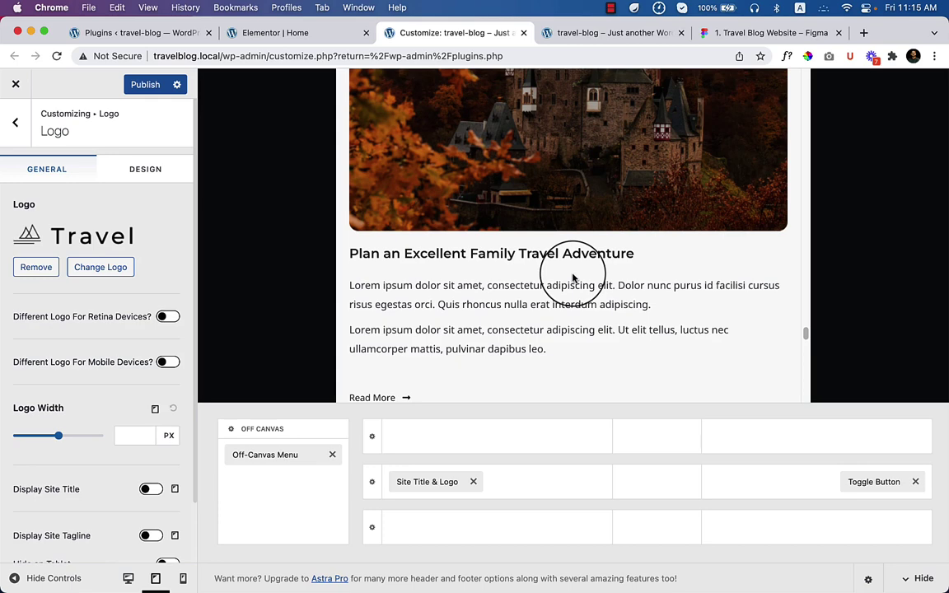
scroll(574, 279, "down", 5)
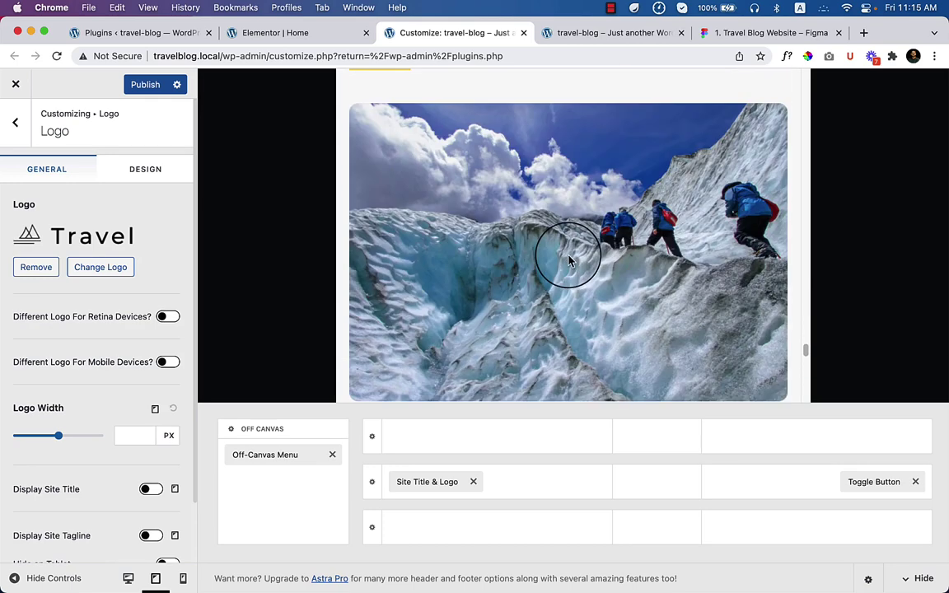
scroll(568, 260, "down", 10)
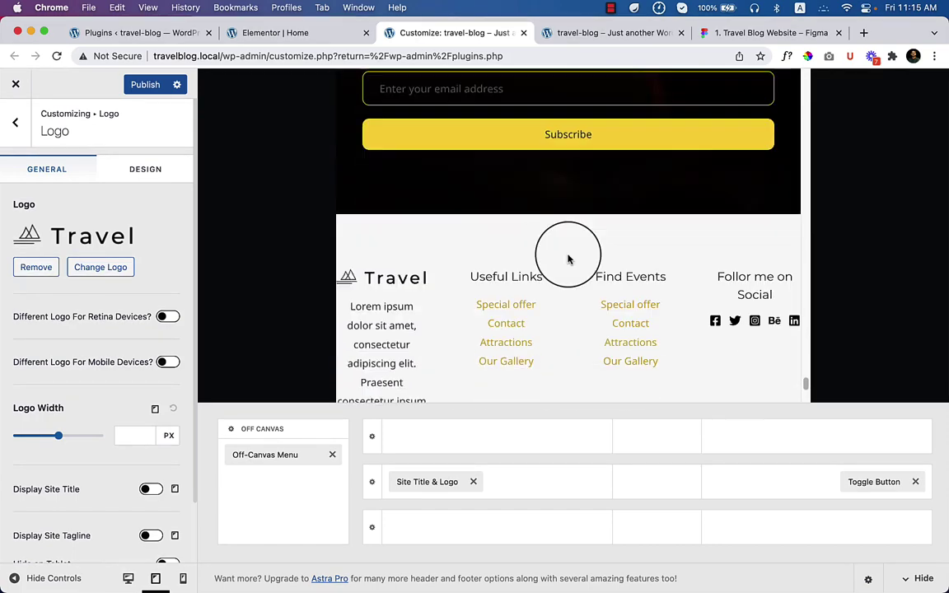
scroll(568, 260, "up", 3)
scroll(568, 256, "down", 5)
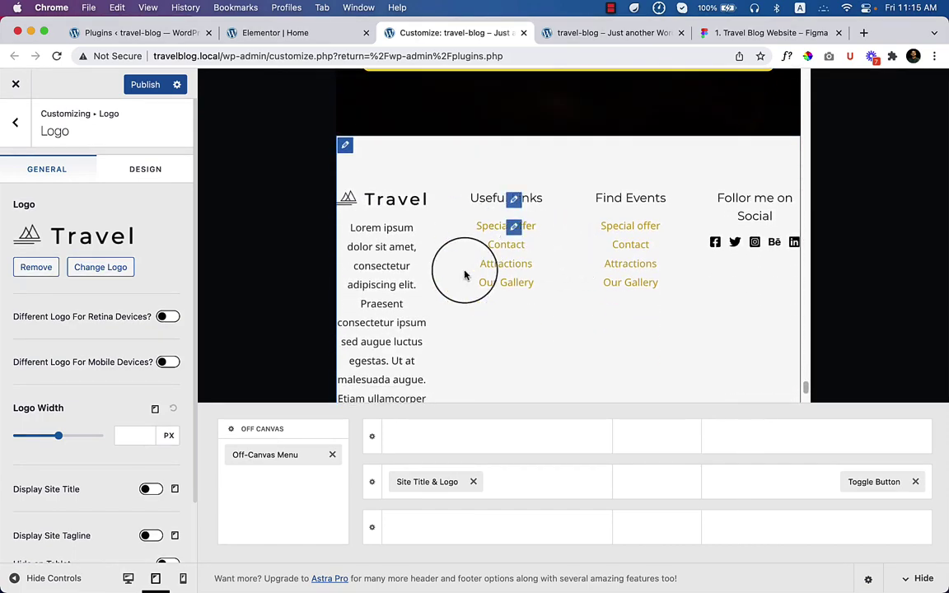
scroll(571, 264, "down", 3)
scroll(585, 282, "up", 3)
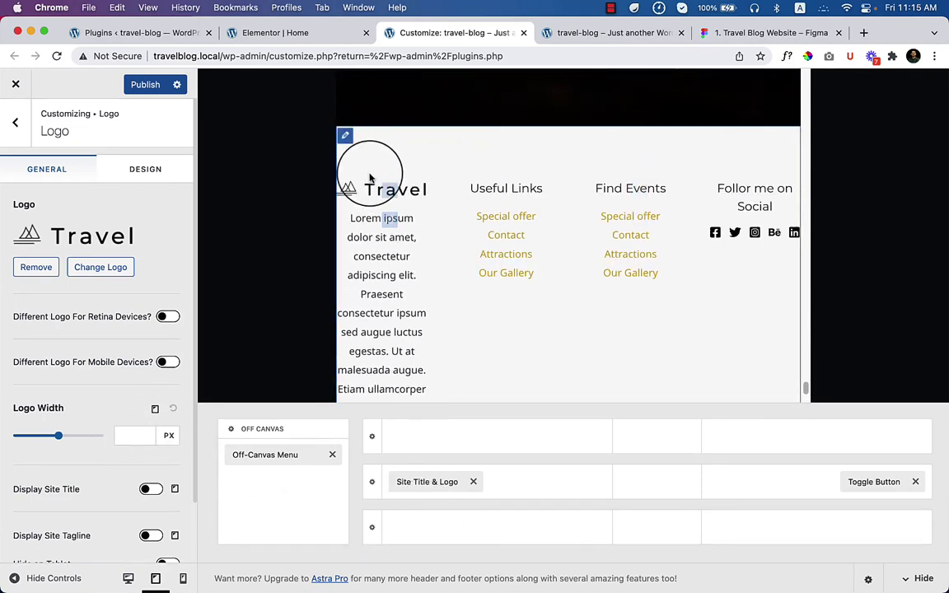
Unlink the Primary Footer's Design padding and set LEFT and RIGHT to 20 px
left_click(349, 143)
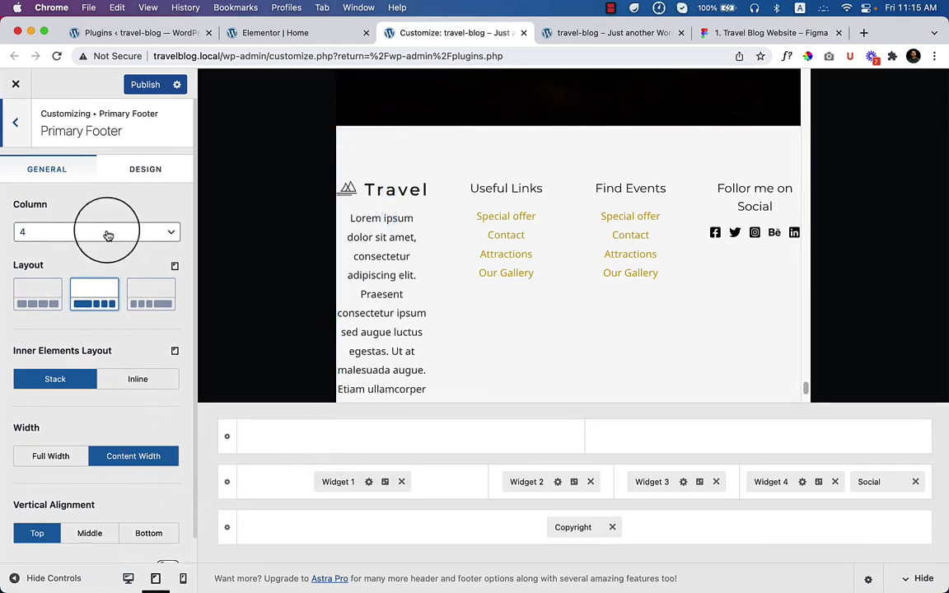
left_click(145, 169)
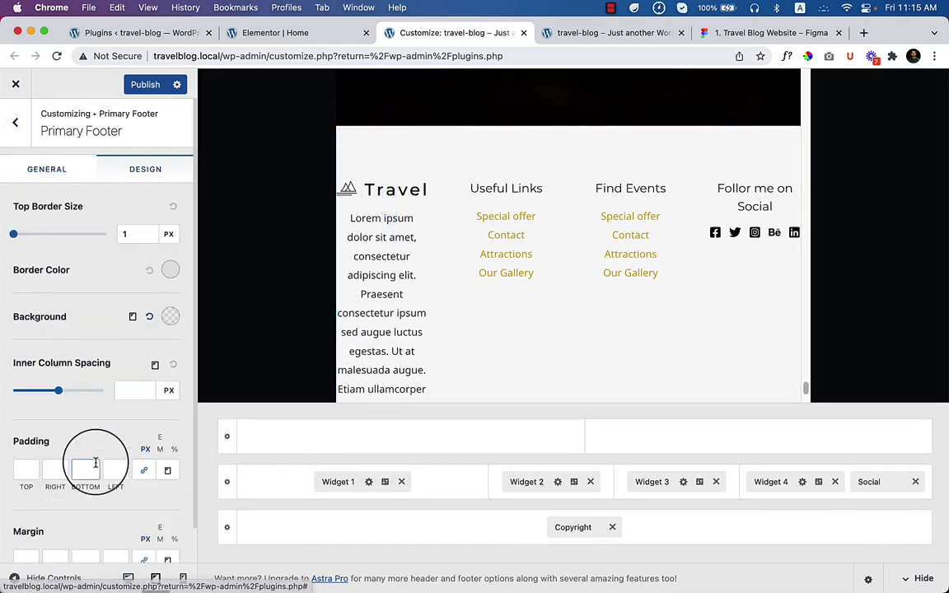
scroll(108, 458, "down", 1)
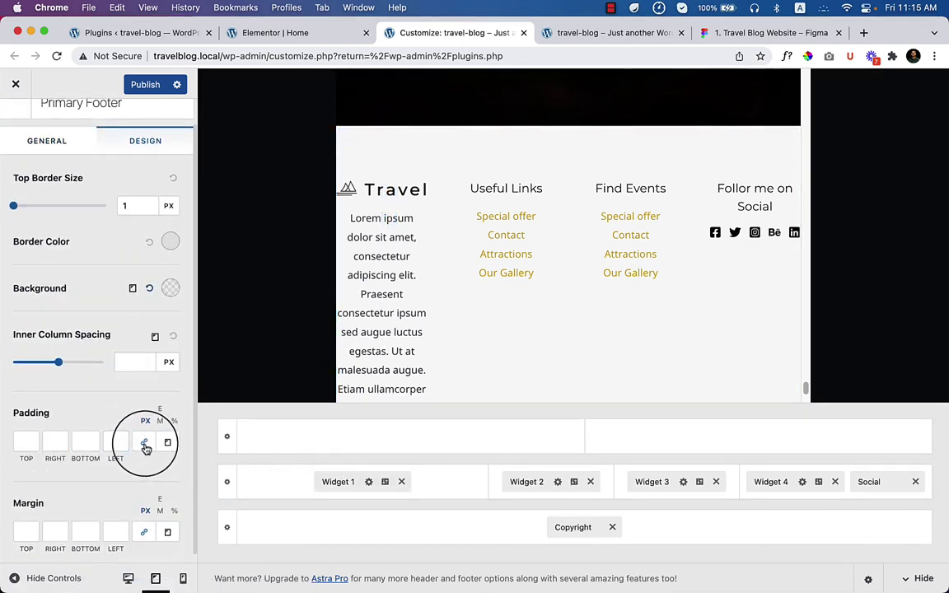
left_click(145, 445)
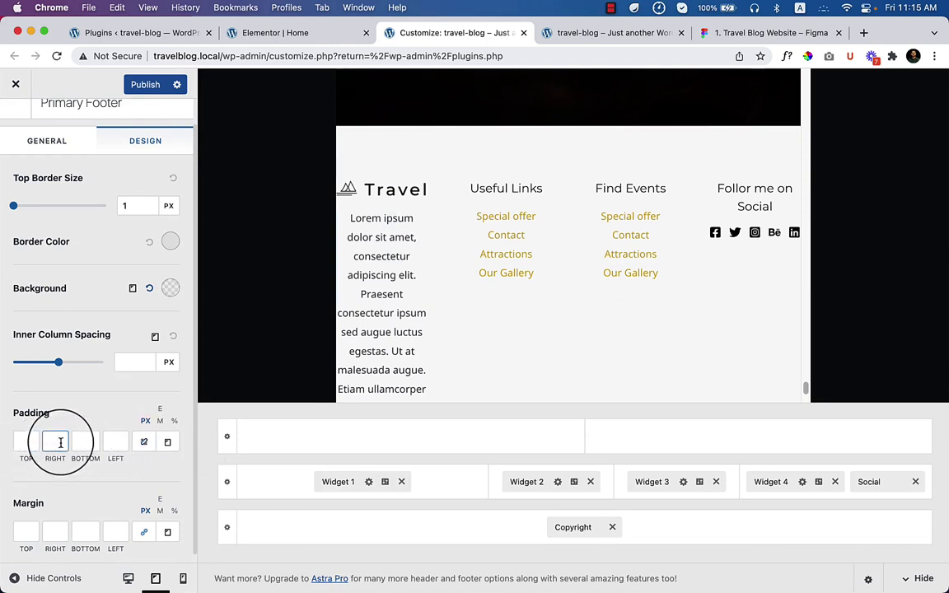
left_click(81, 444)
left_click(111, 444)
type("20")
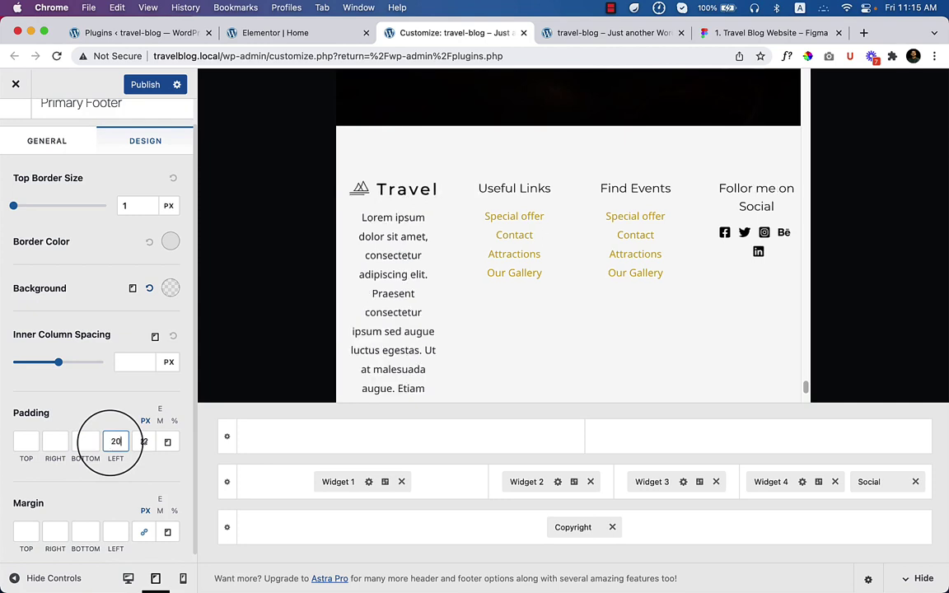
left_click(55, 443)
type("20")
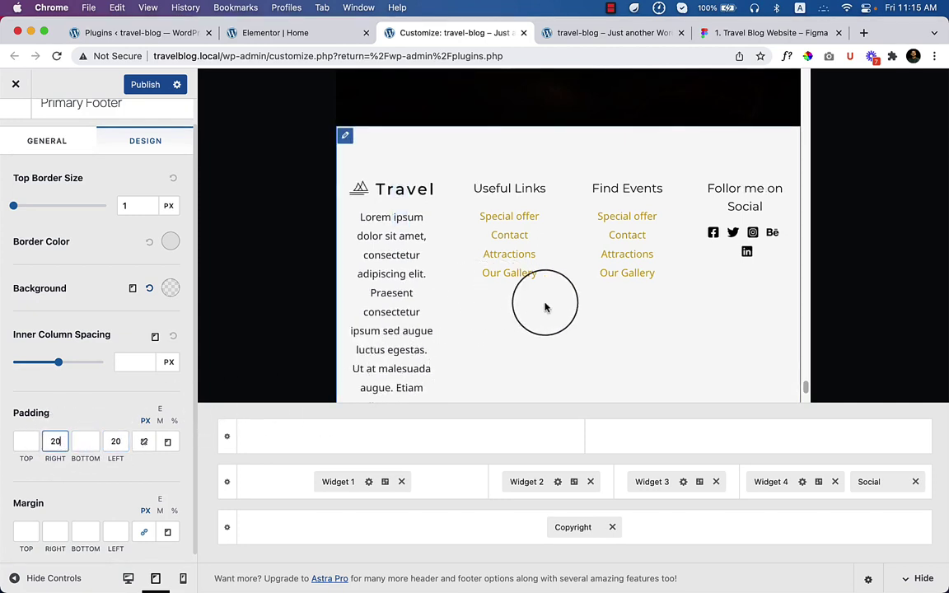
scroll(545, 307, "down", 4)
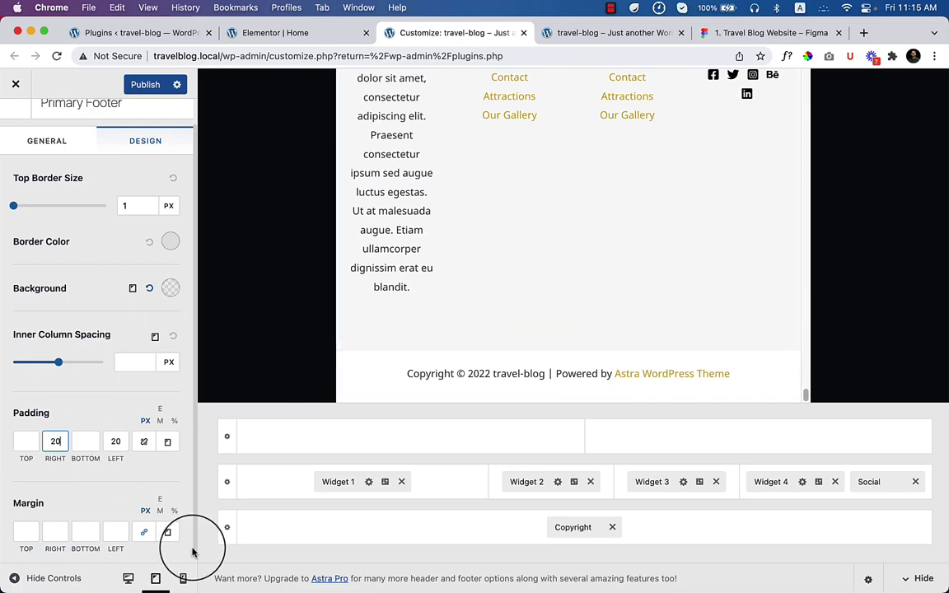
In the mobile preview, turn off Display Site Title beside the logo and publish the changes
left_click(184, 581)
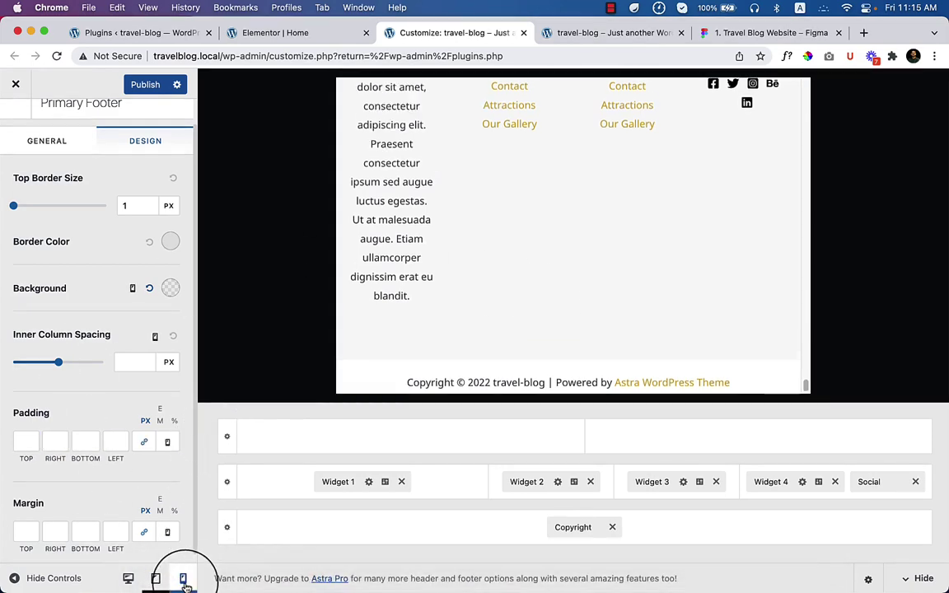
scroll(610, 247, "down", 5)
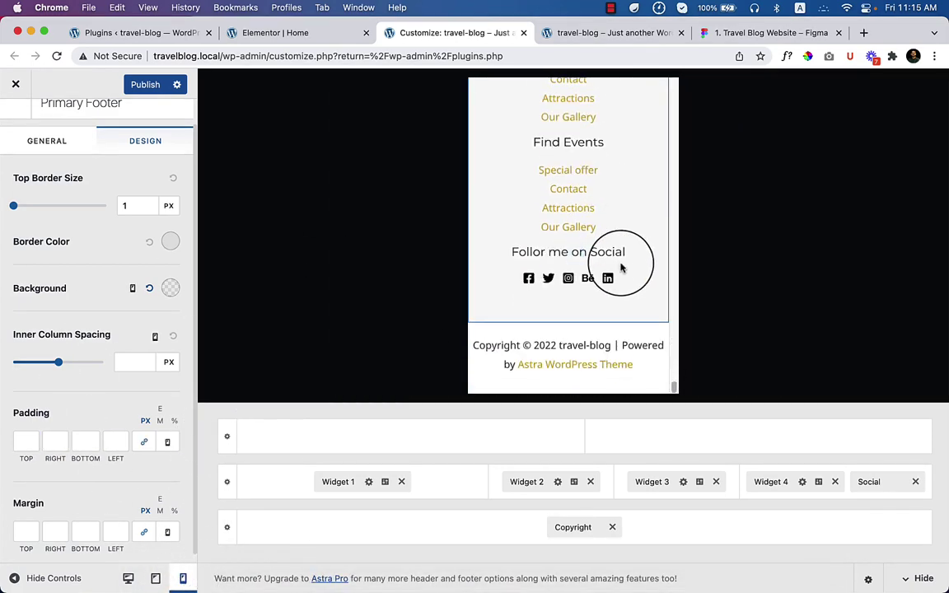
scroll(614, 305, "up", 15)
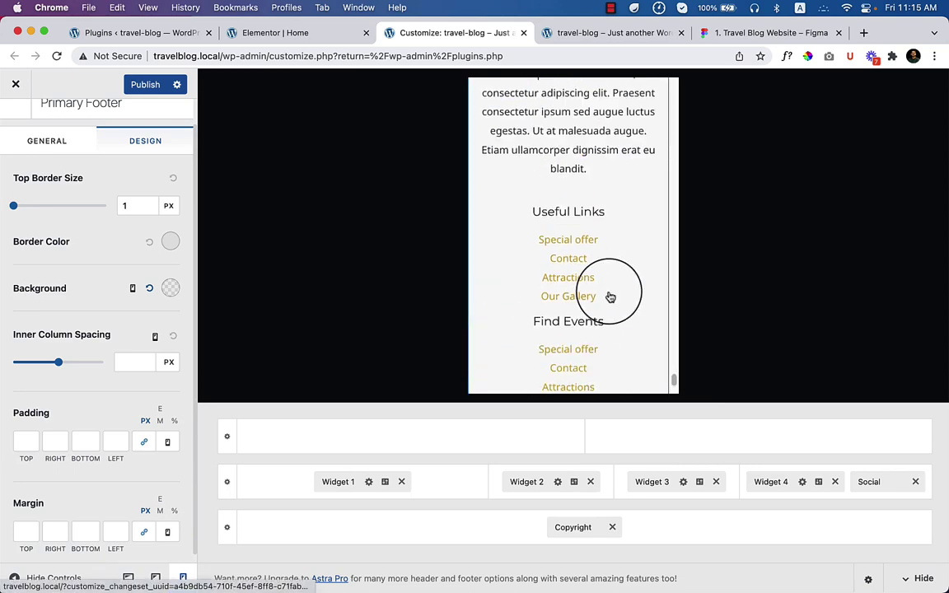
scroll(610, 296, "up", 20)
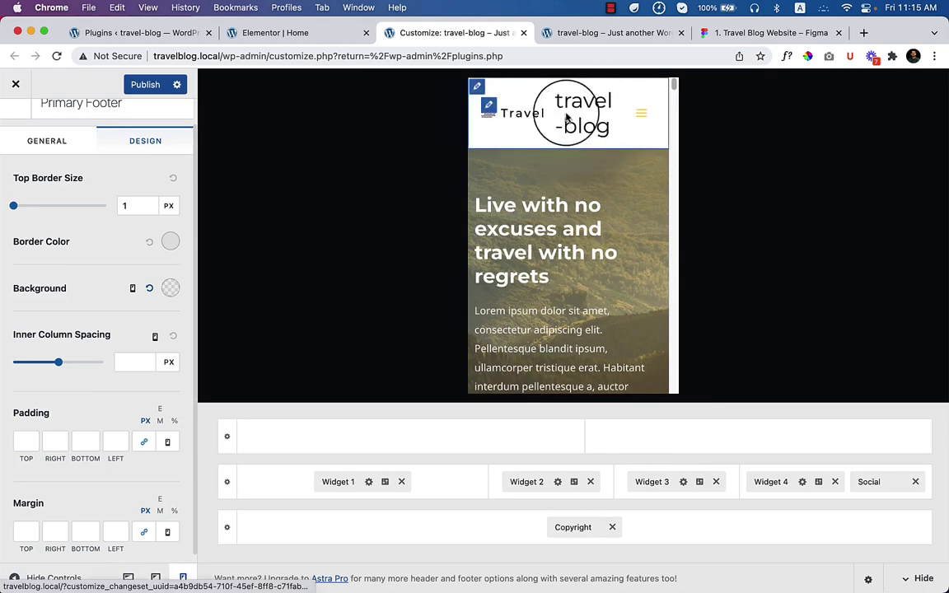
left_click(492, 107)
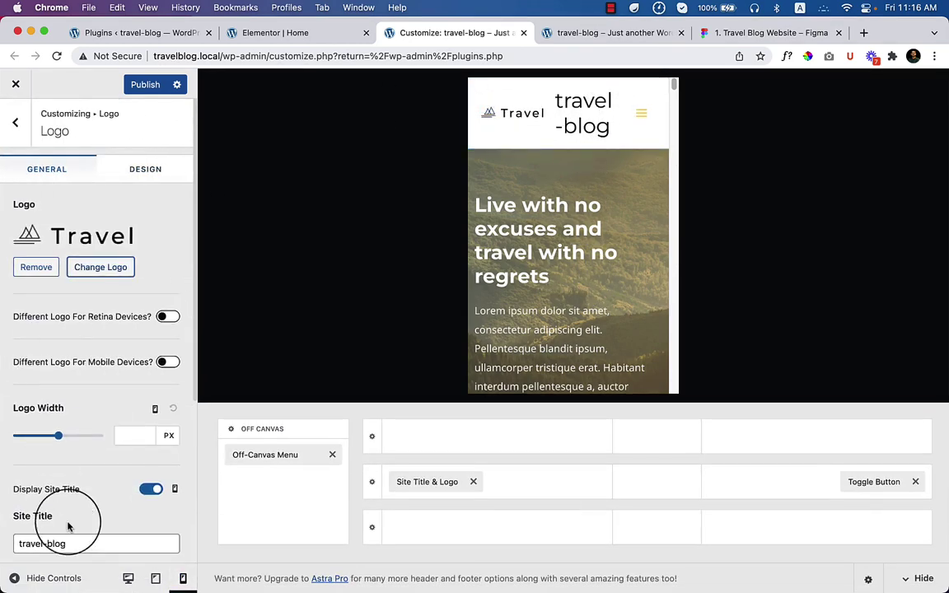
scroll(108, 511, "down", 2)
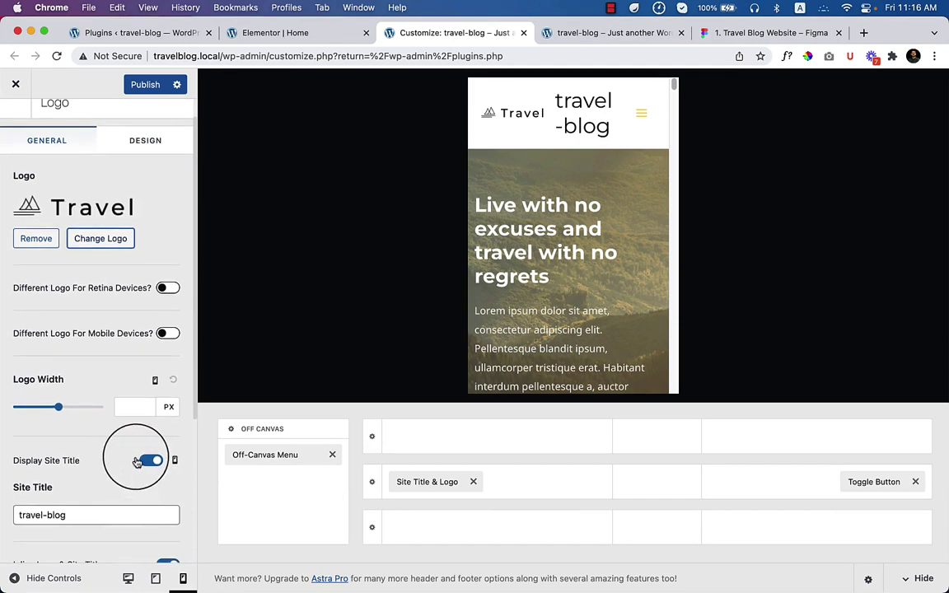
left_click(153, 462)
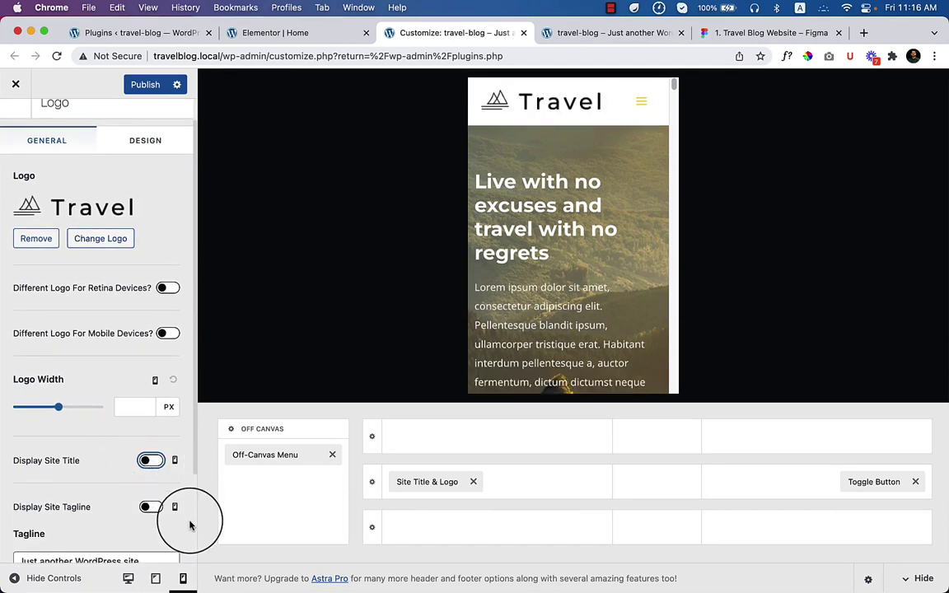
left_click(146, 85)
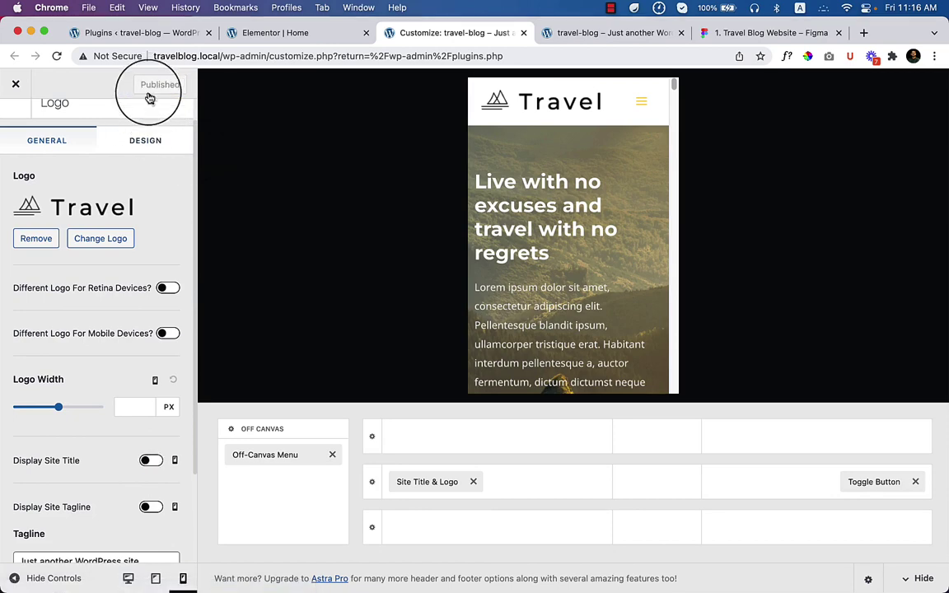
left_click(14, 578)
Scroll down through the mobile preview of the home page and back up to the top
scroll(471, 298, "down", 10)
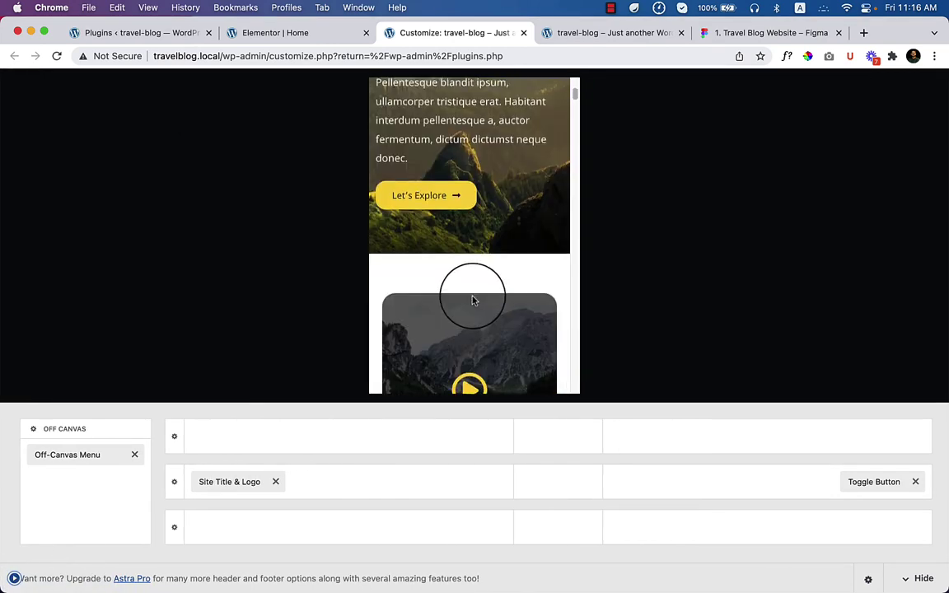
scroll(486, 315, "down", 15)
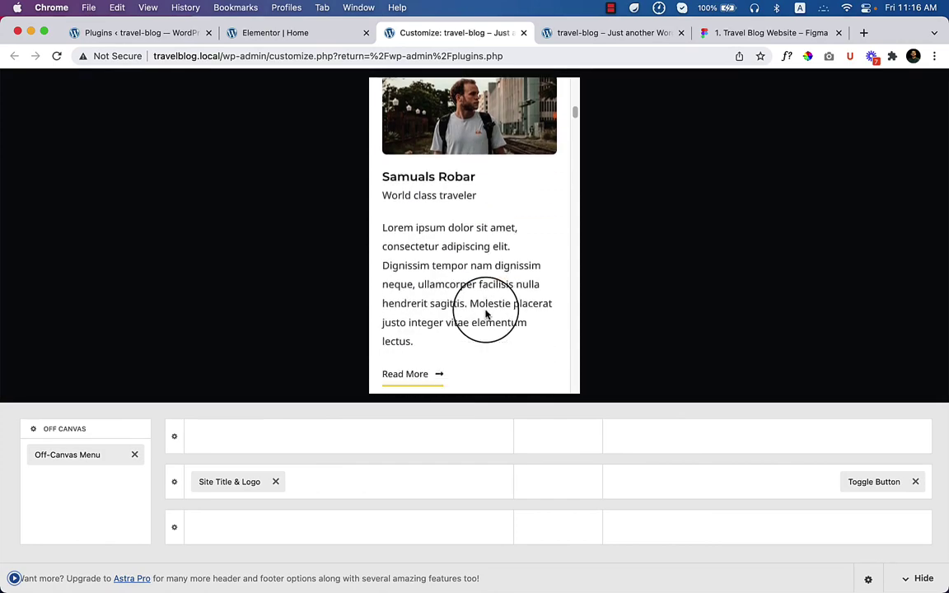
scroll(486, 315, "down", 15)
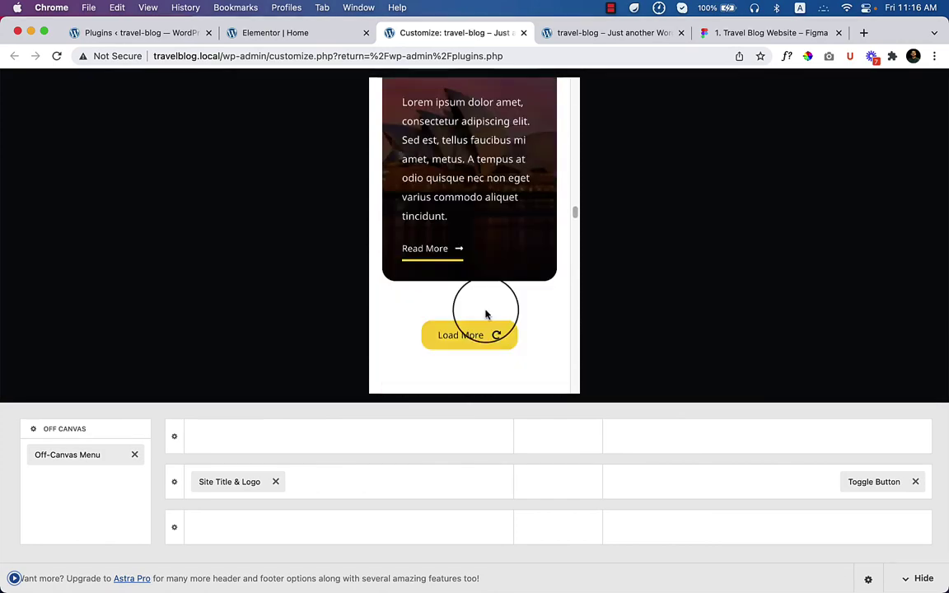
scroll(486, 315, "down", 20)
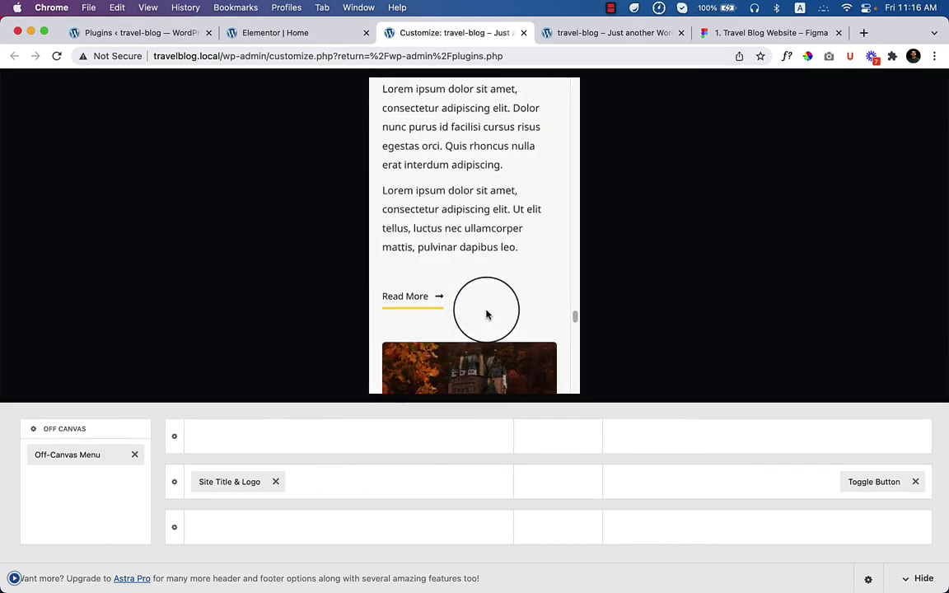
scroll(486, 312, "down", 10)
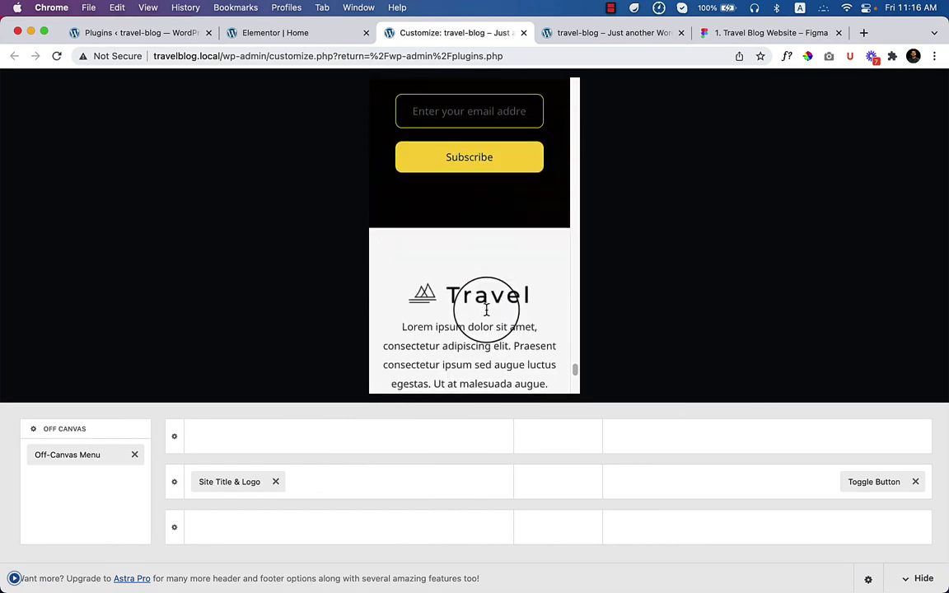
scroll(488, 315, "up", 10)
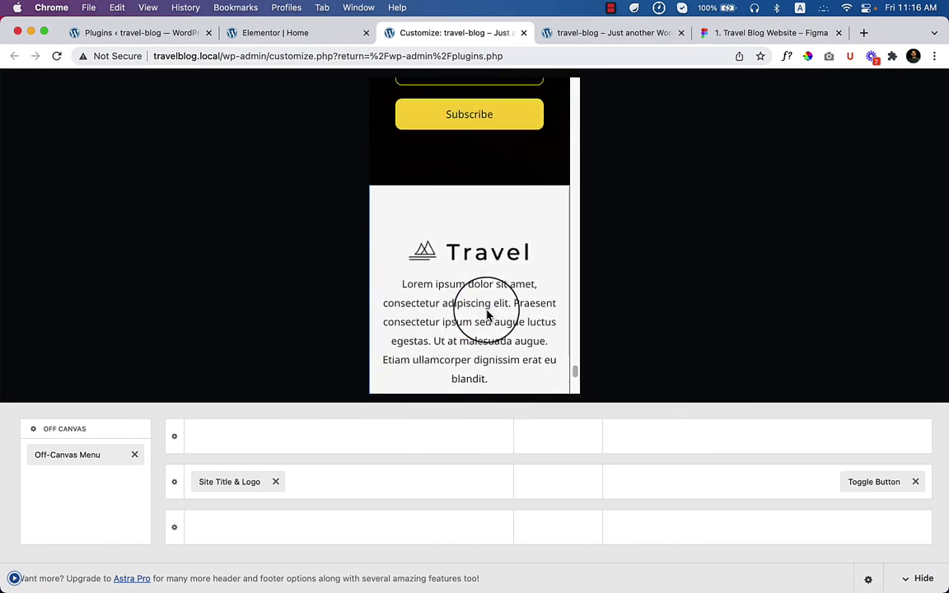
scroll(486, 315, "up", 20)
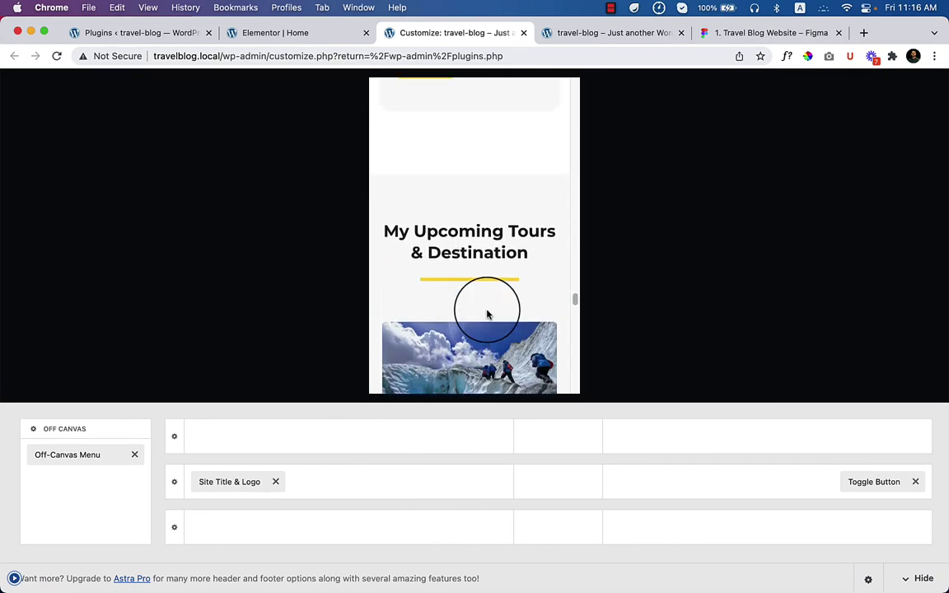
scroll(488, 314, "up", 20)
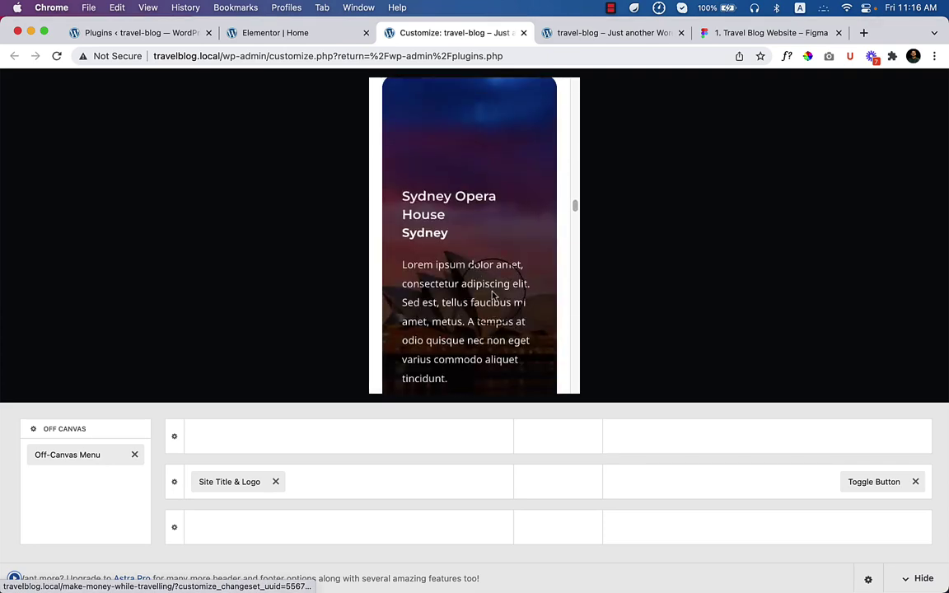
scroll(493, 295, "up", 20)
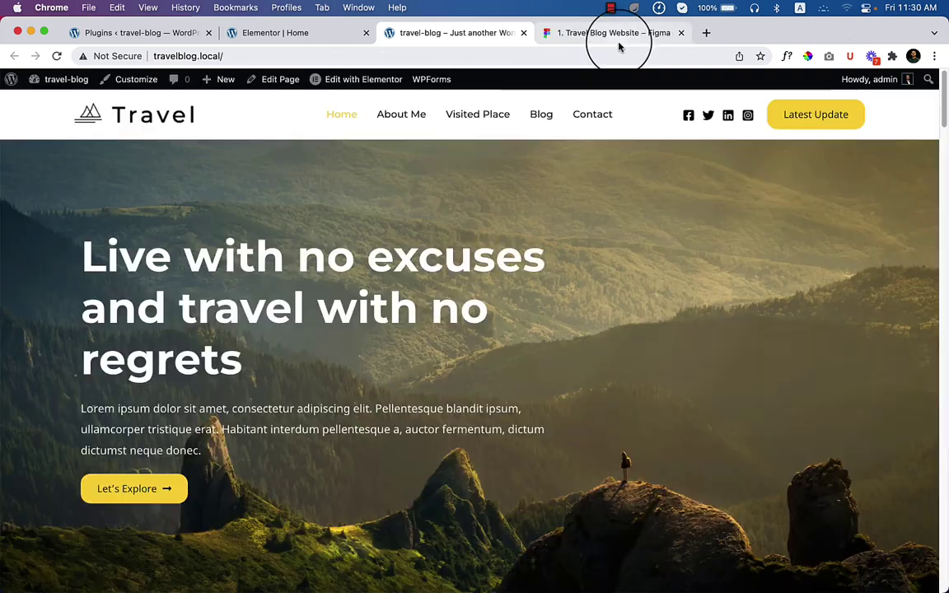
Inspect the About Me frame and its hero banner in the Figma travel blog design
left_click(618, 37)
scroll(354, 276, "up", 10)
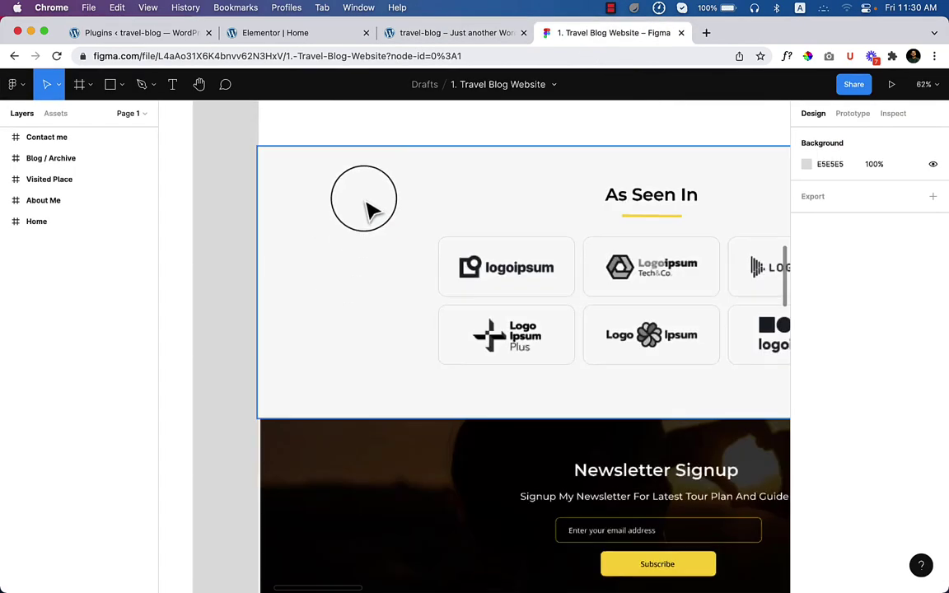
scroll(530, 314, "down", 12)
scroll(569, 197, "up", 10)
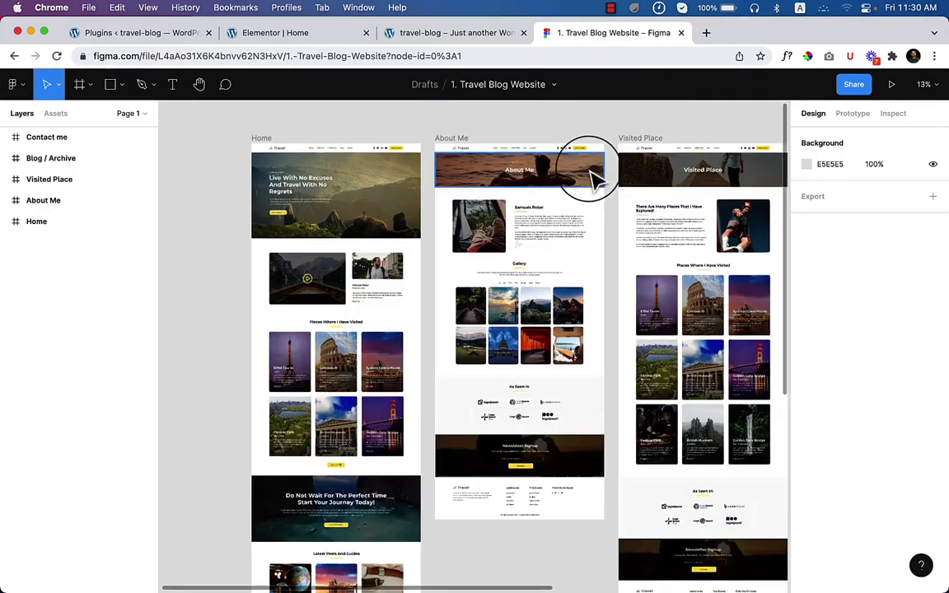
left_click_drag(531, 159, 535, 258)
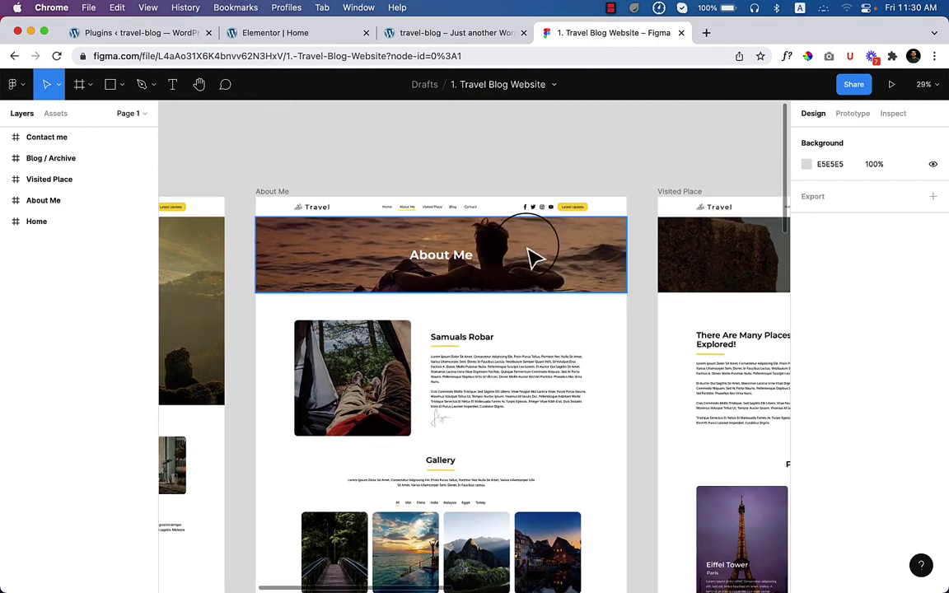
left_click(483, 289)
scroll(483, 289, "up", 2)
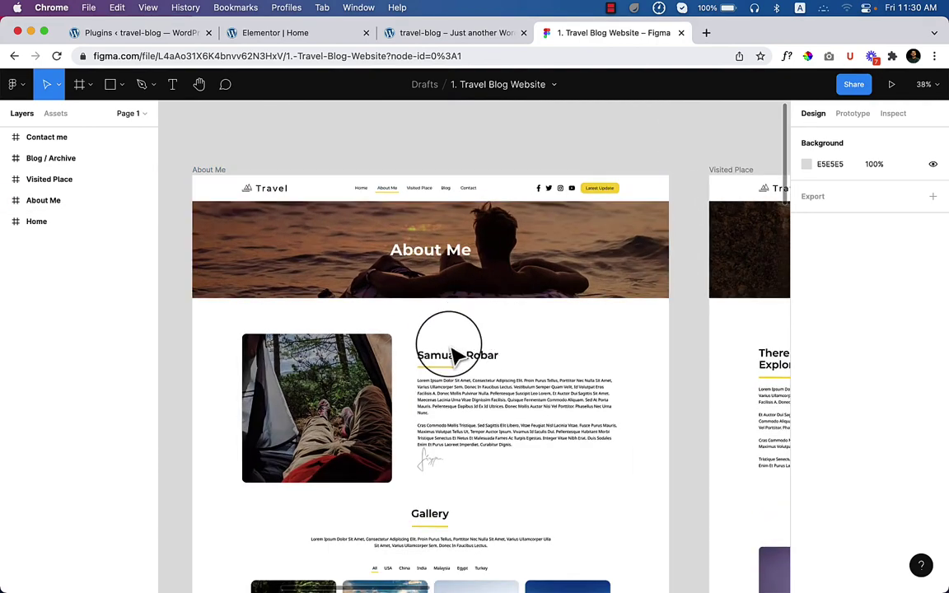
scroll(462, 350, "down", 5)
scroll(470, 375, "down", 4)
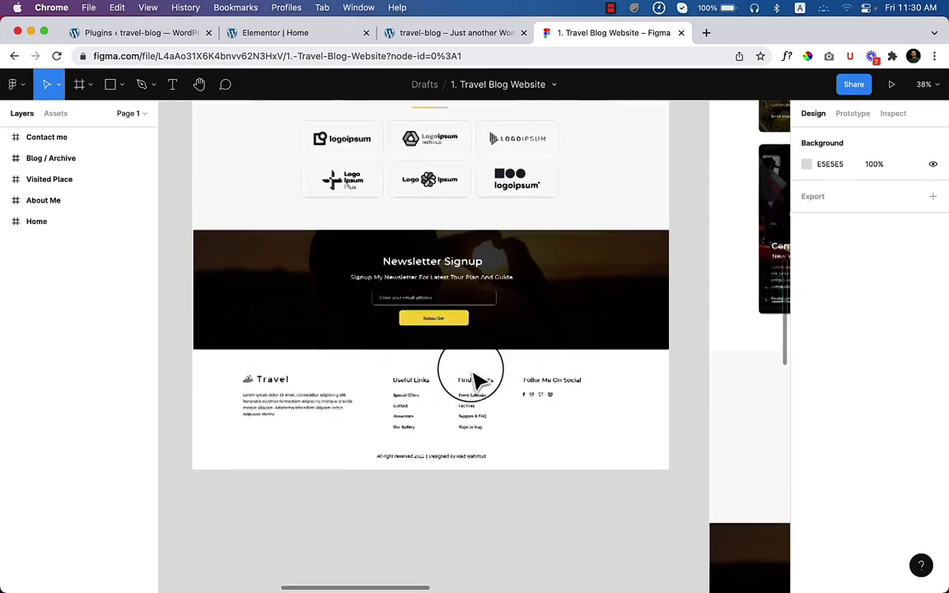
scroll(475, 381, "up", 9)
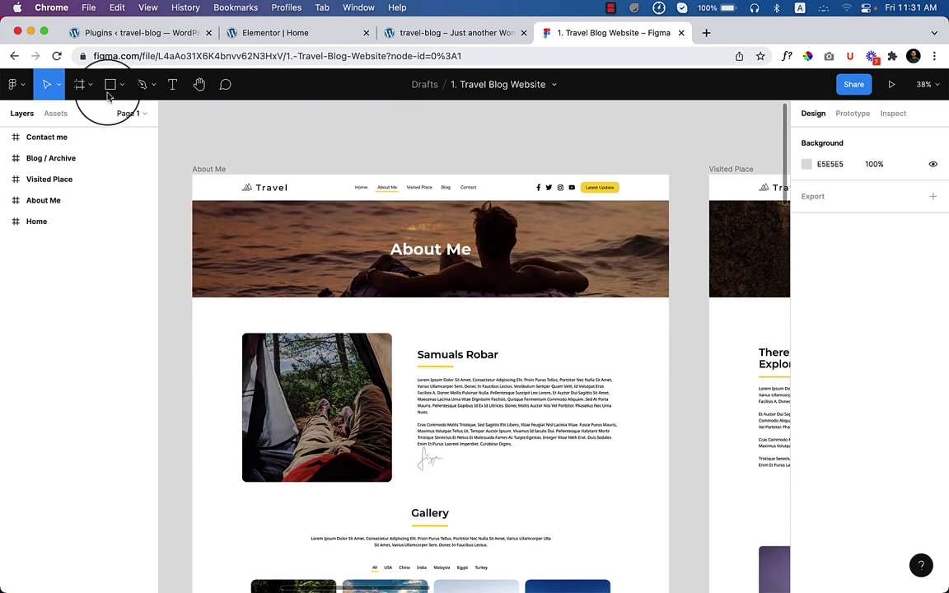
left_click(155, 37)
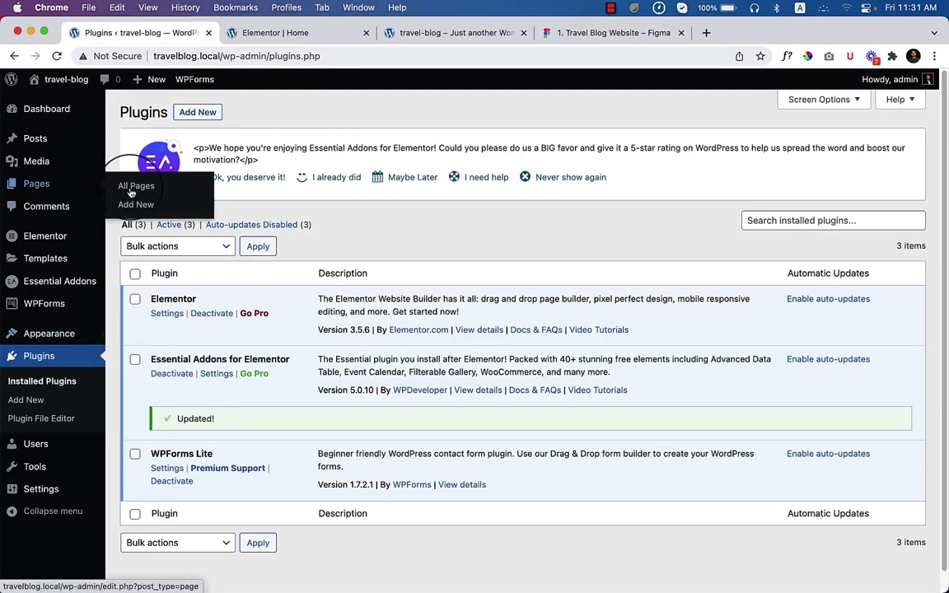
Open the About Me page from the All Pages list in a new tab
left_click(147, 188)
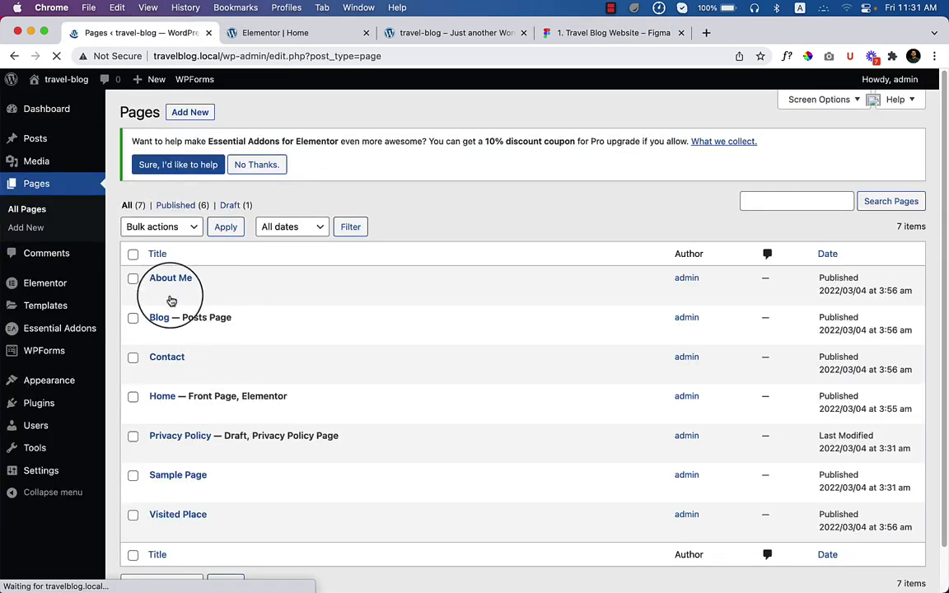
mouse_move(171, 299)
right_click(258, 296)
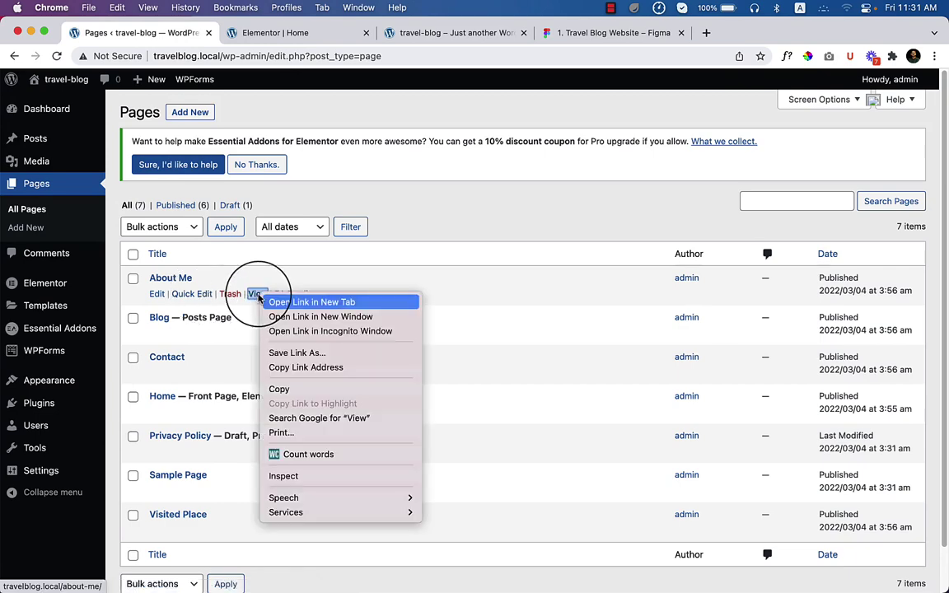
left_click(297, 303)
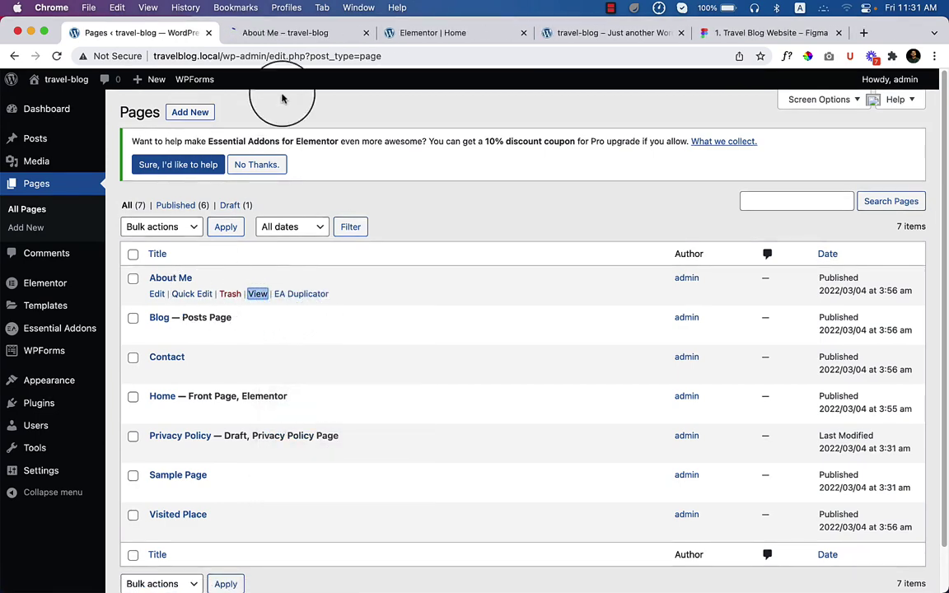
Close the Elementor Home editor and open the About Me page editor in a second tab
left_click(477, 37)
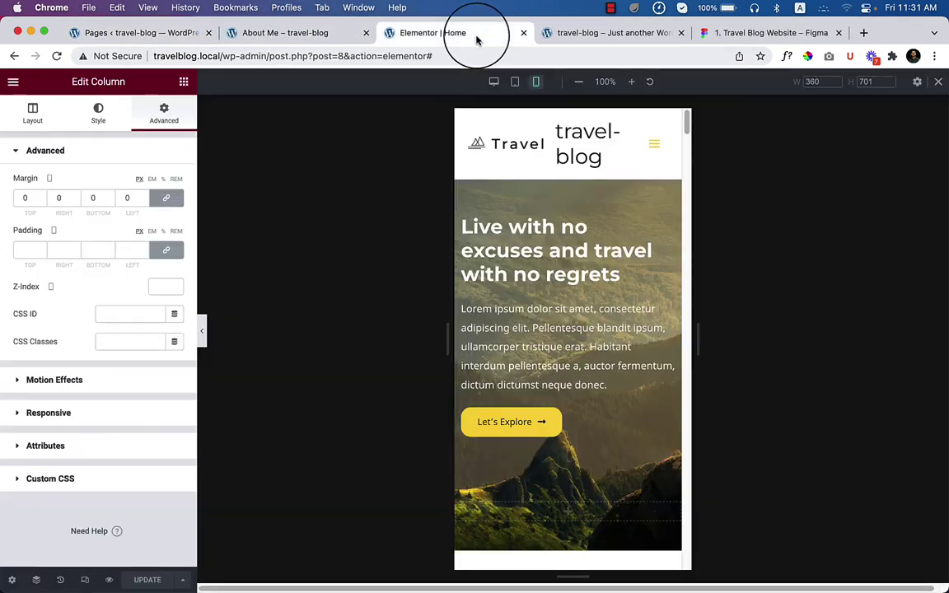
left_click(524, 34)
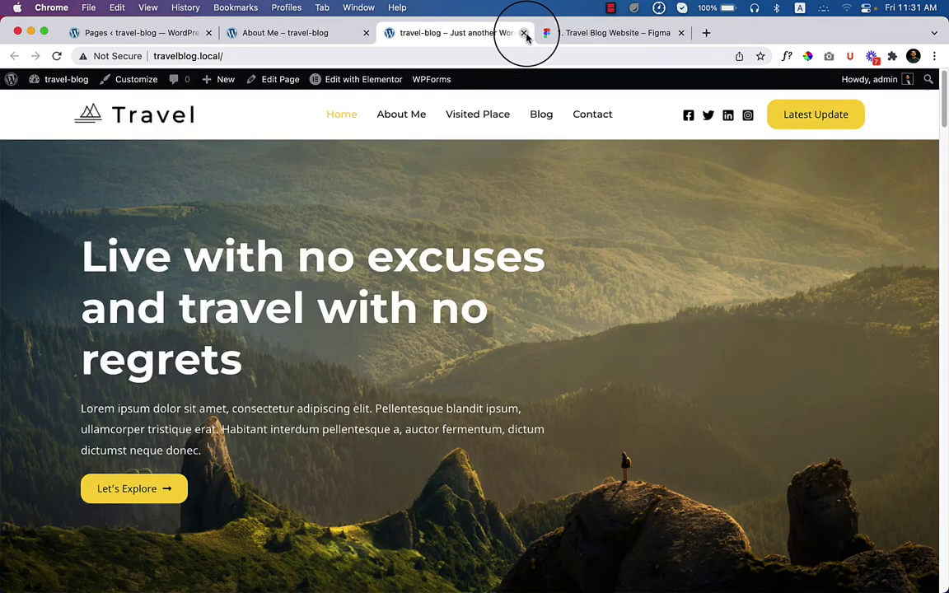
left_click(311, 34)
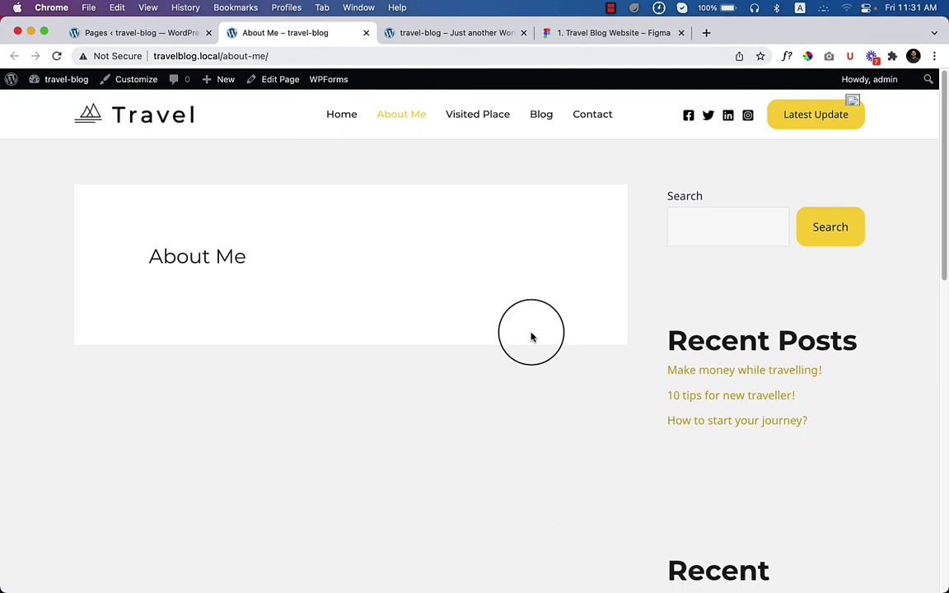
right_click(268, 79)
left_click(296, 89)
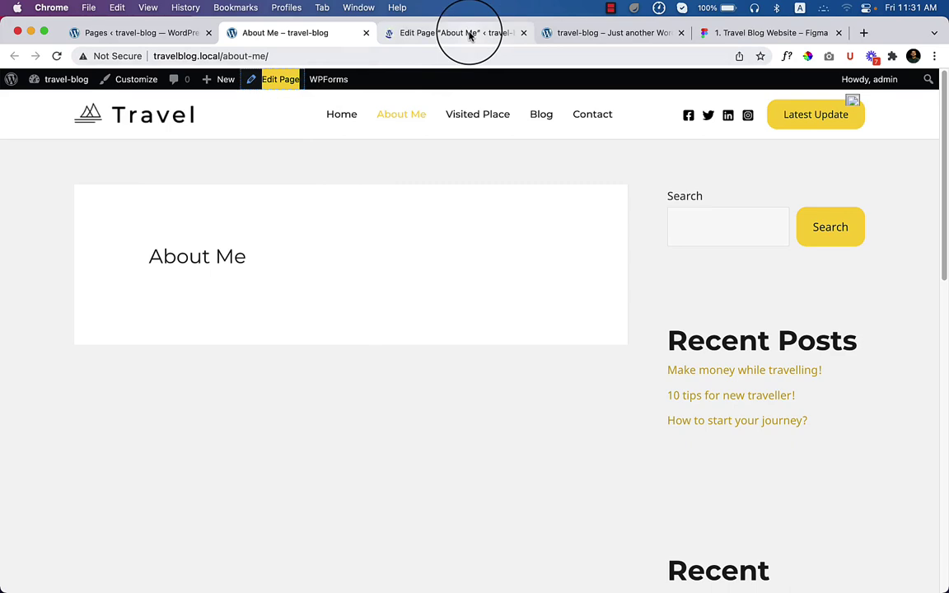
left_click_drag(469, 34, 375, 33)
Close the homepage tab and move the Figma design tab into second place
left_click(643, 35)
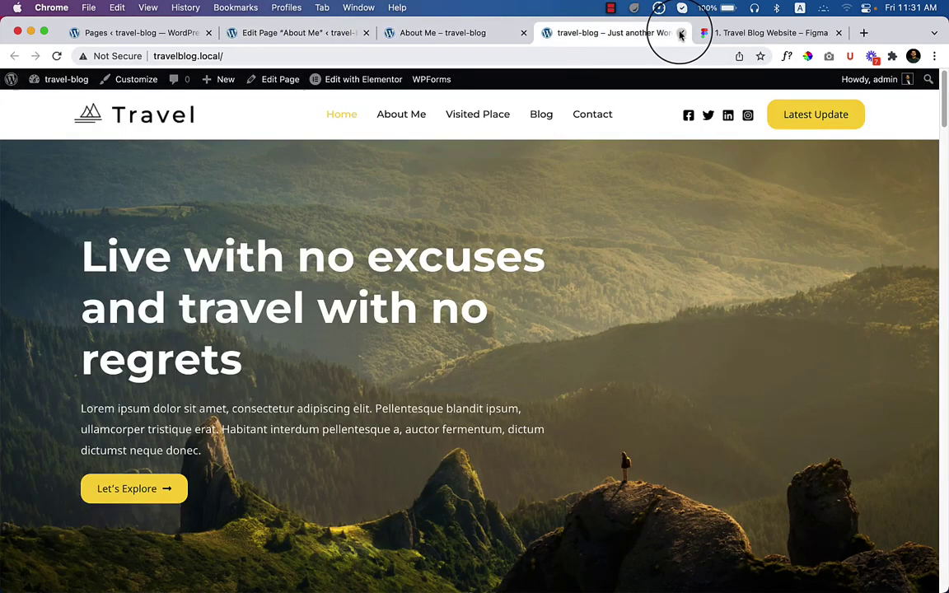
left_click(681, 34)
left_click_drag(661, 35, 318, 36)
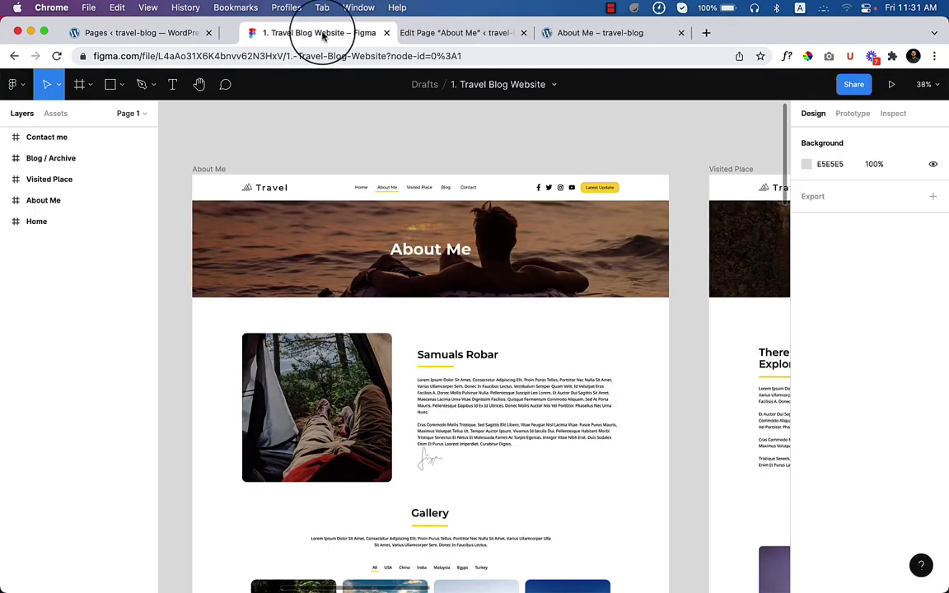
left_click(441, 34)
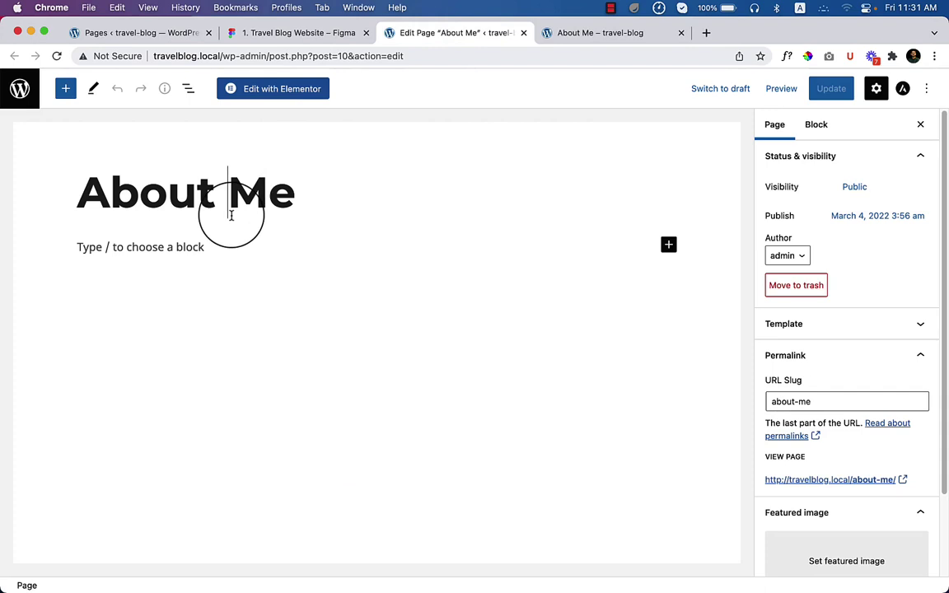
Set About Me's Astra Content Layout to Full Width / Stretched, disable title and breadcrumb, and update
left_click(904, 91)
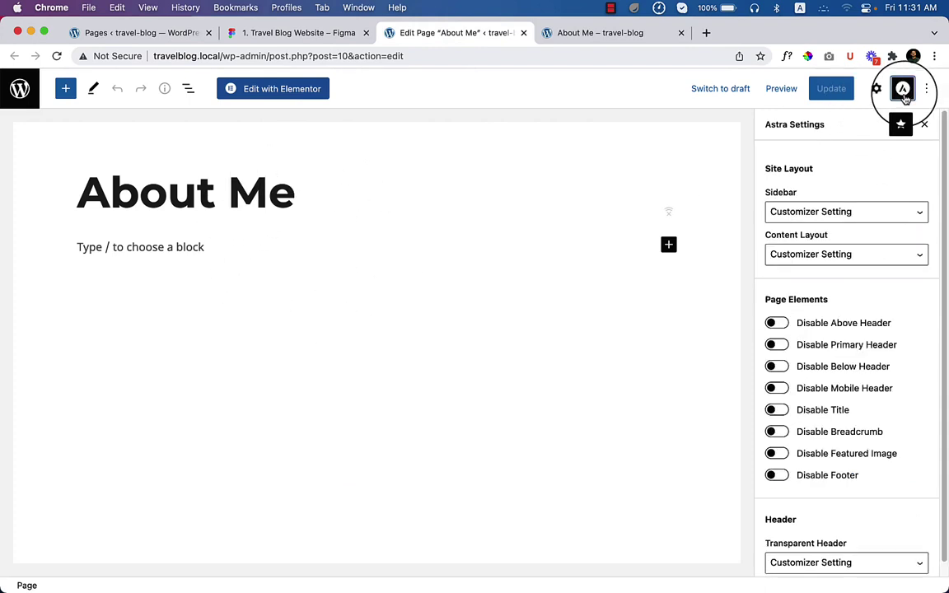
left_click(824, 257)
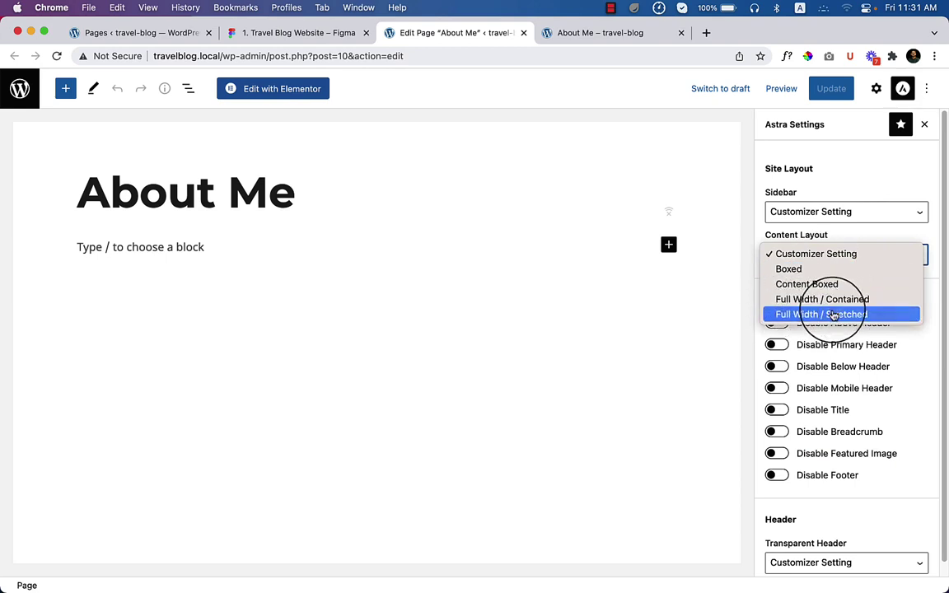
left_click(826, 316)
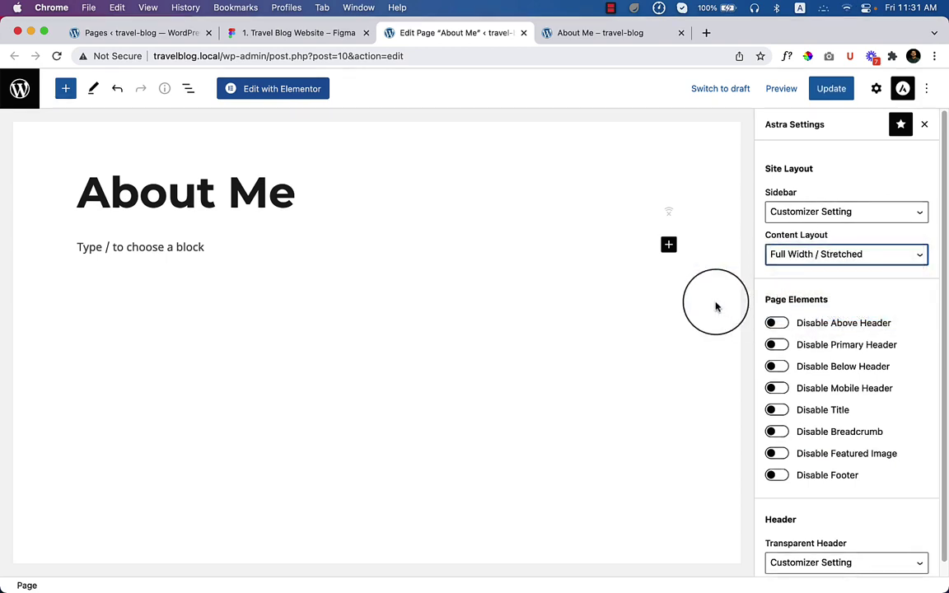
scroll(833, 317, "down", 1)
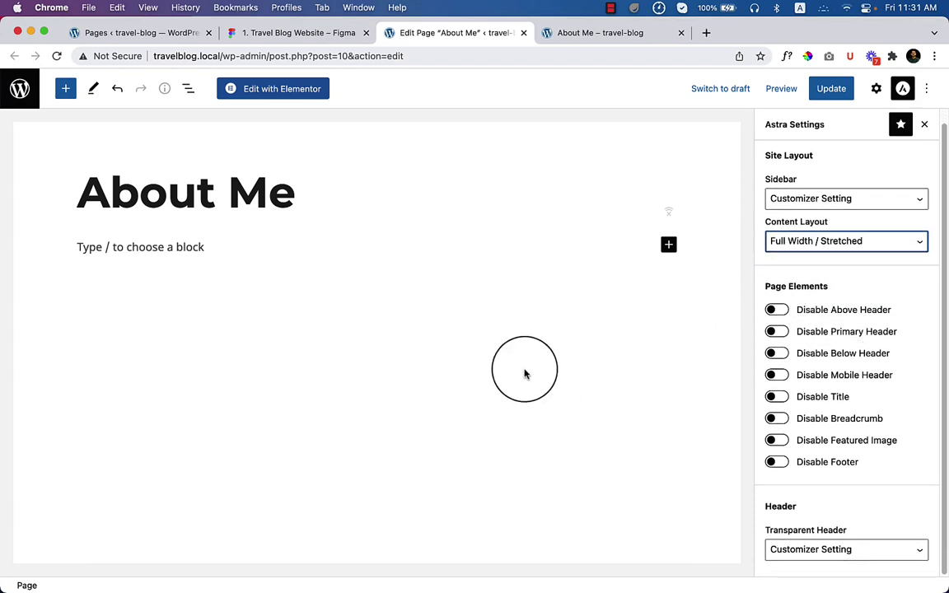
left_click(830, 90)
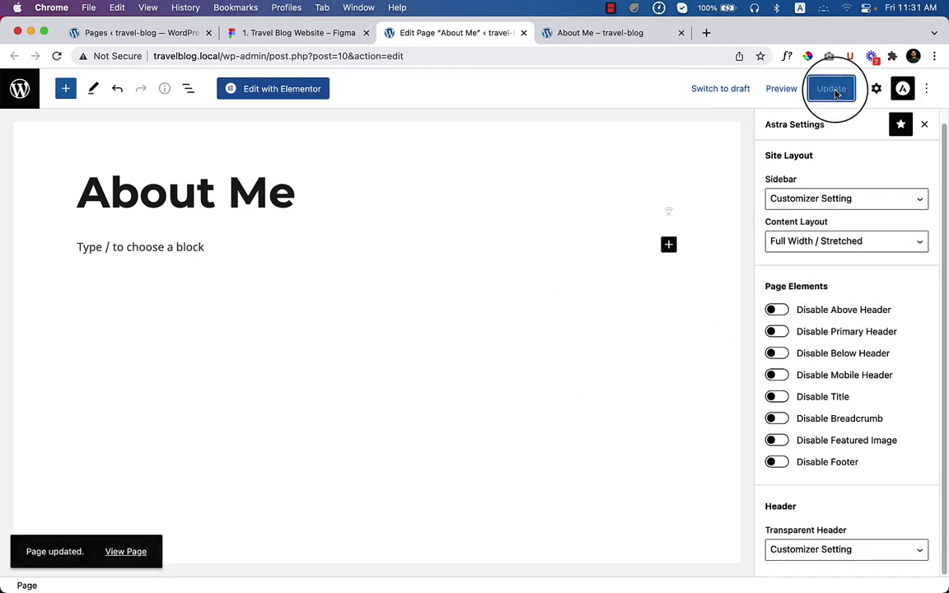
left_click(778, 397)
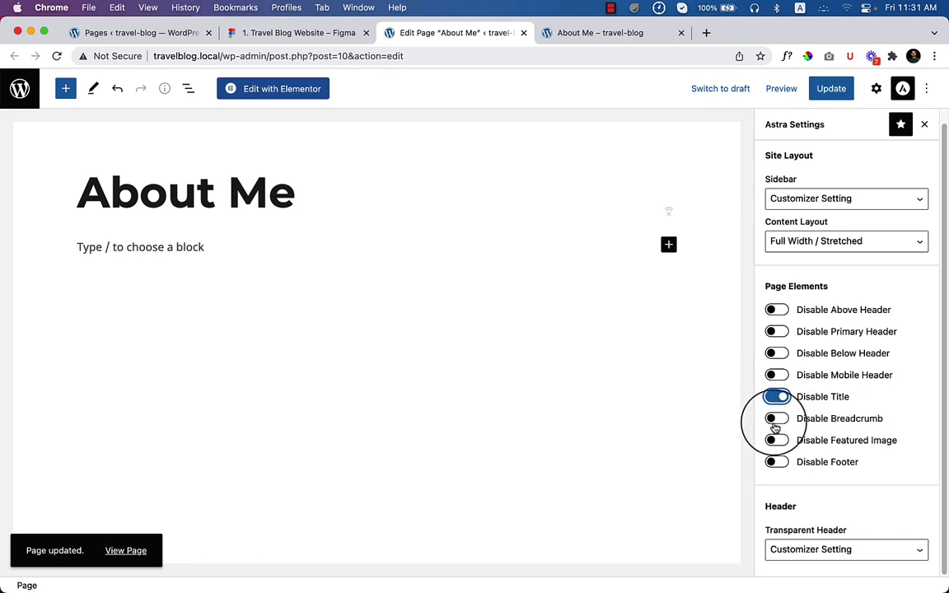
left_click(777, 420)
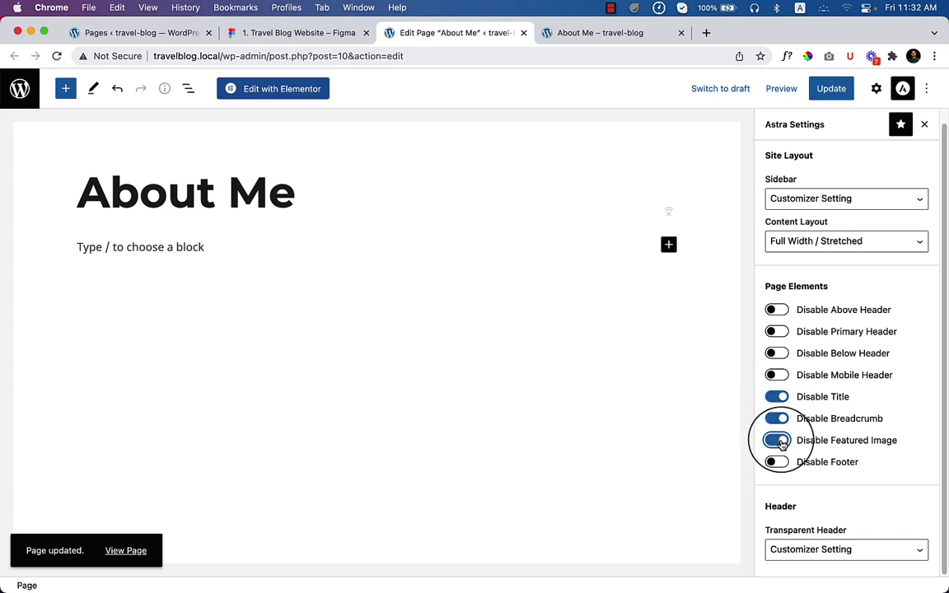
left_click(833, 91)
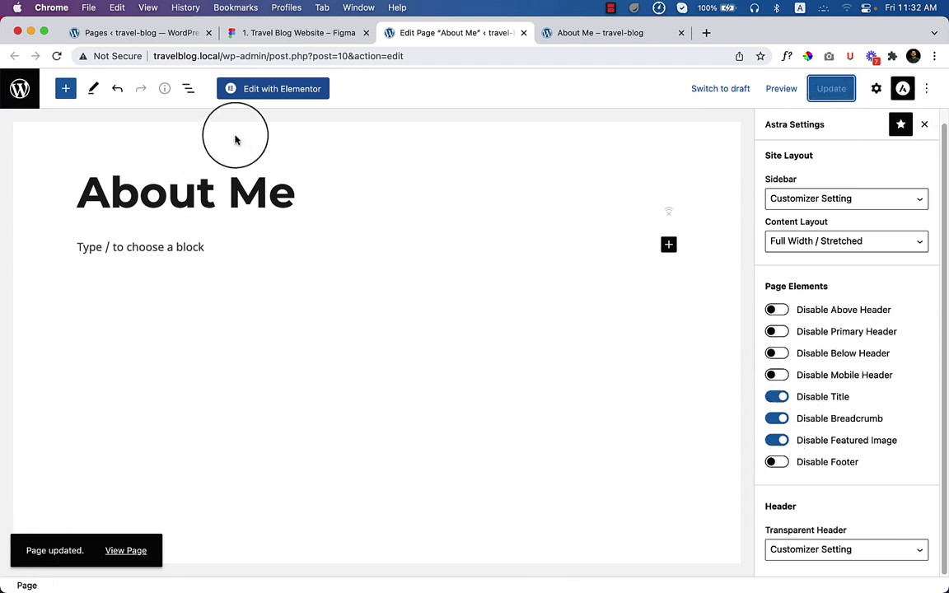
Open the About Me page in Elementor and preview its empty canvas
left_click(272, 90)
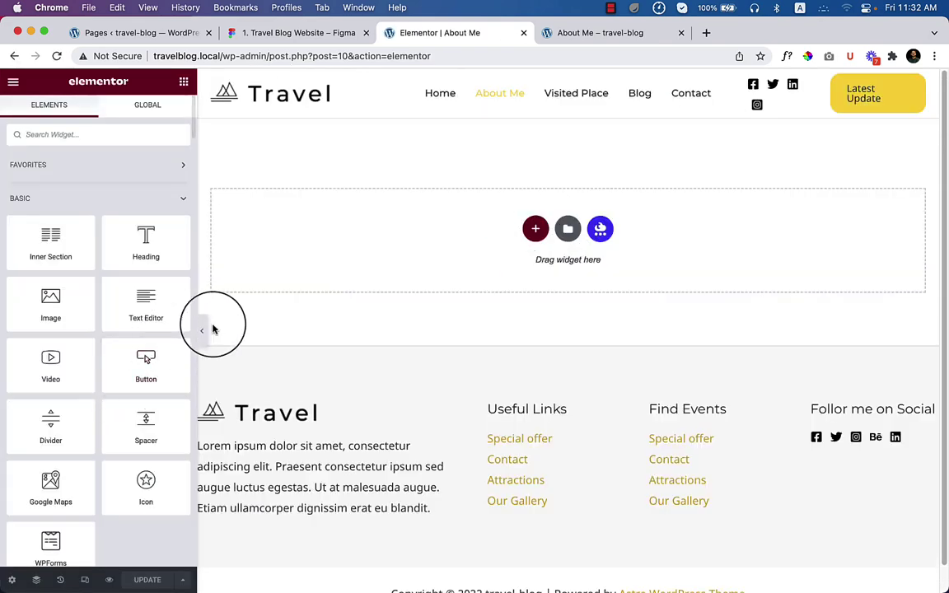
left_click(203, 330)
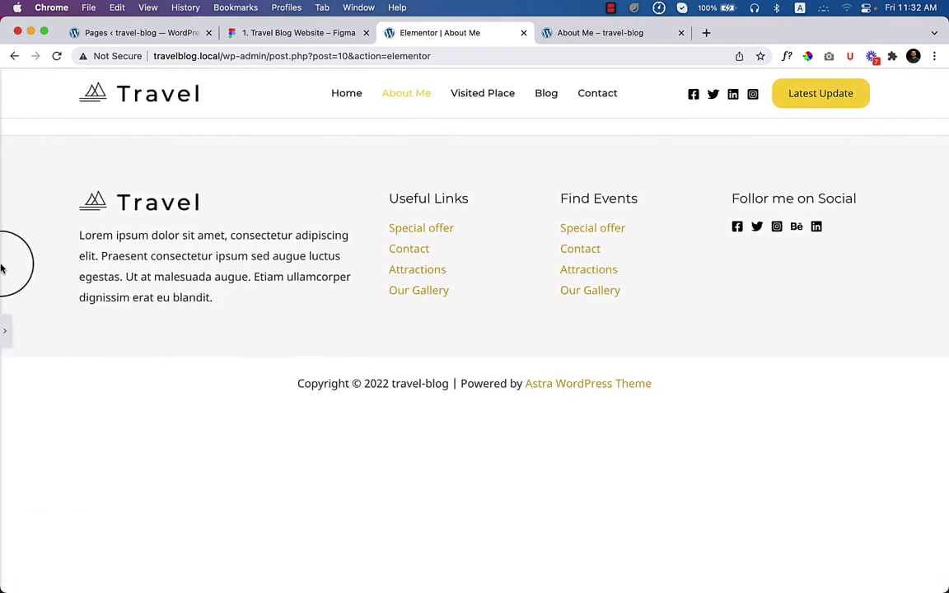
left_click(7, 333)
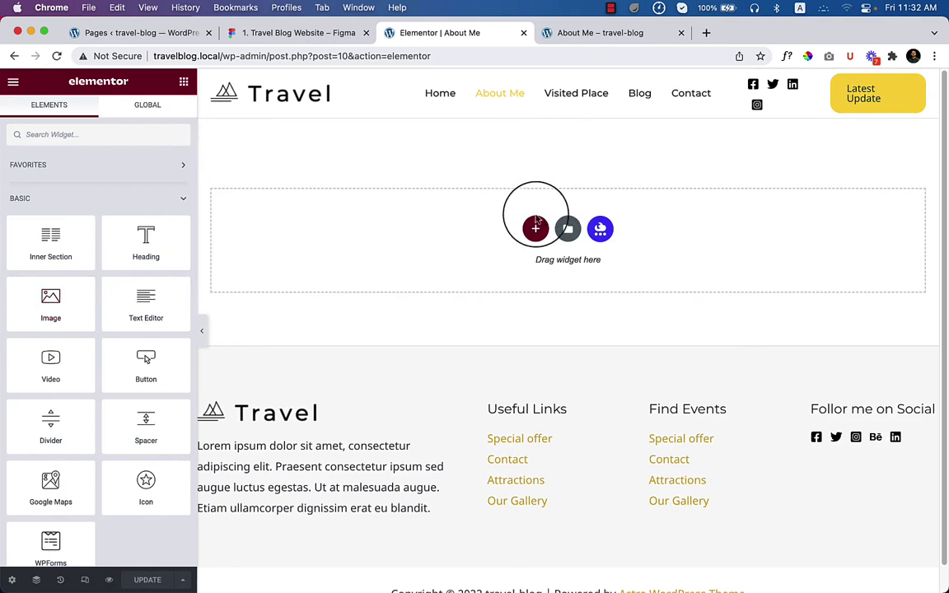
In Figma, zoom to the About Me frame and inspect its heading: Montserrat Bold 64, white
left_click(633, 35)
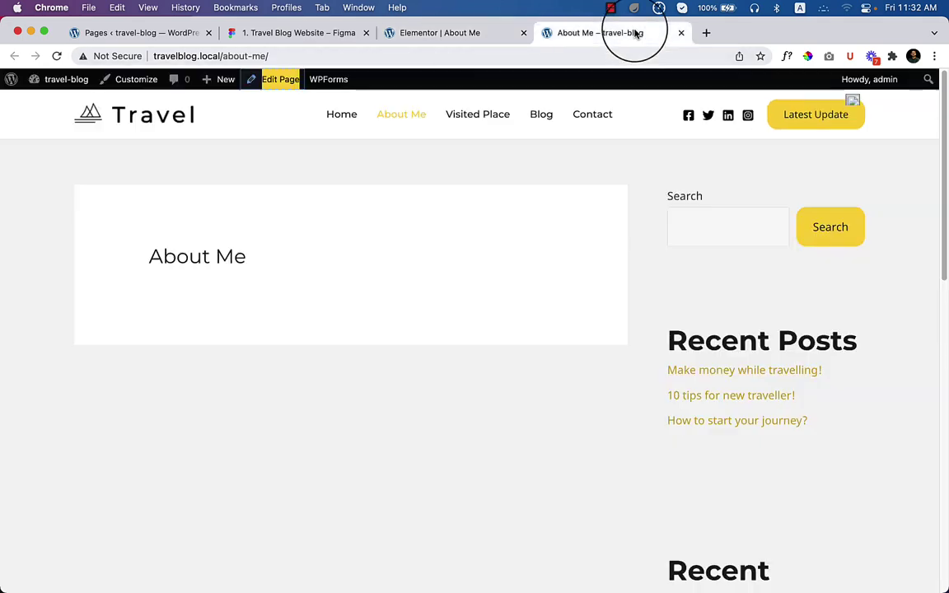
left_click(333, 35)
left_click(428, 235)
scroll(430, 233, "up", 10)
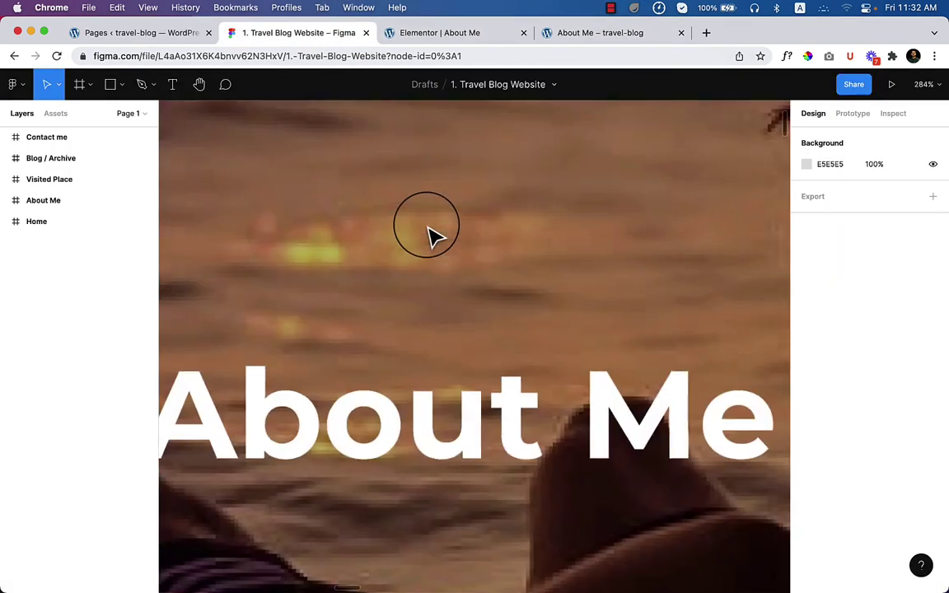
scroll(437, 247, "down", 15)
scroll(441, 245, "up", 10)
scroll(437, 229, "up", 5)
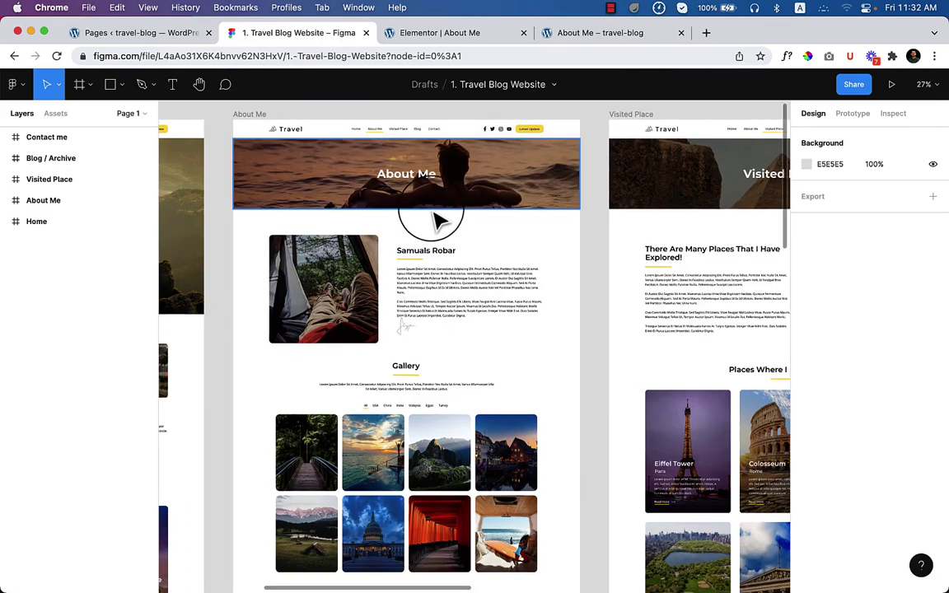
scroll(410, 223, "down", 2)
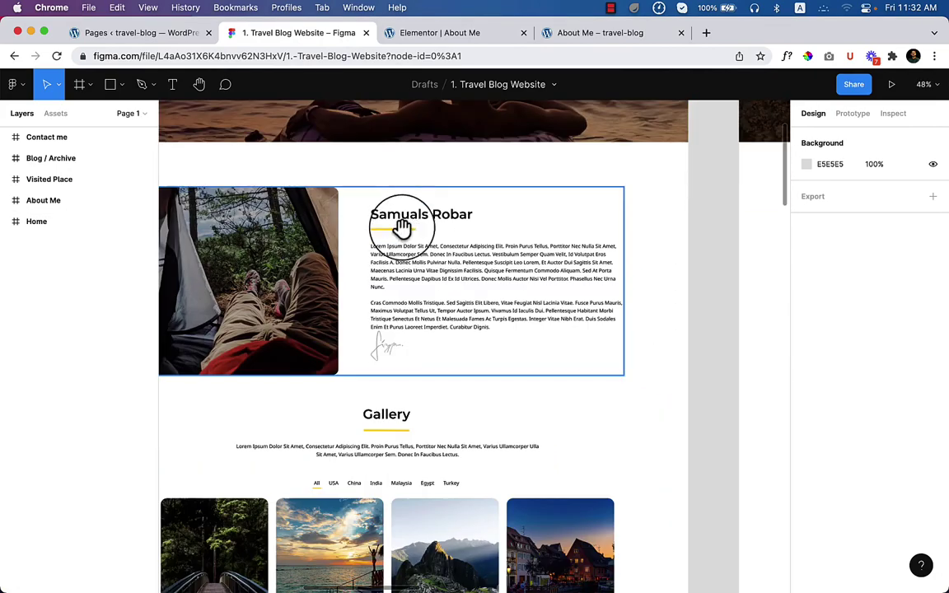
left_click_drag(403, 212, 488, 355)
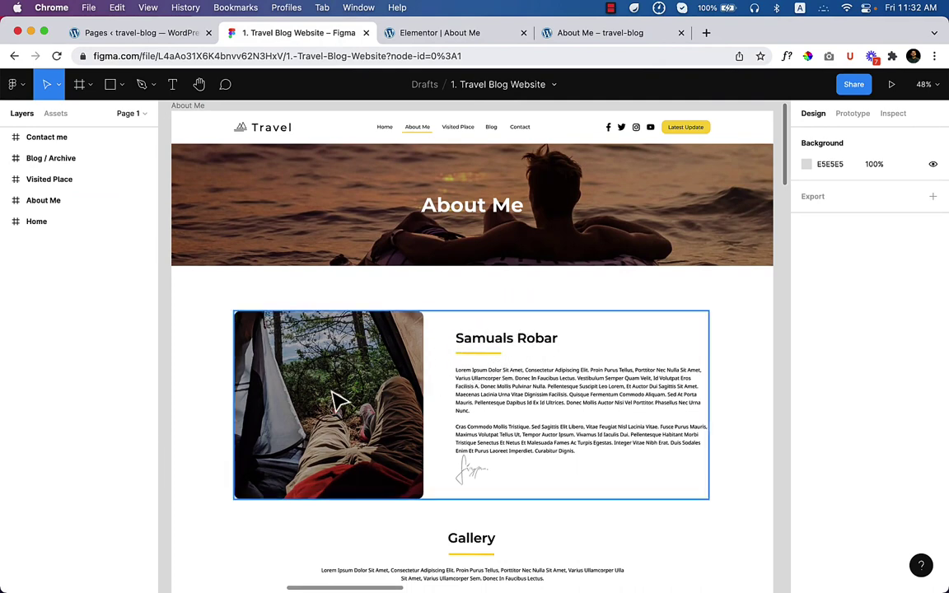
double_click(441, 204)
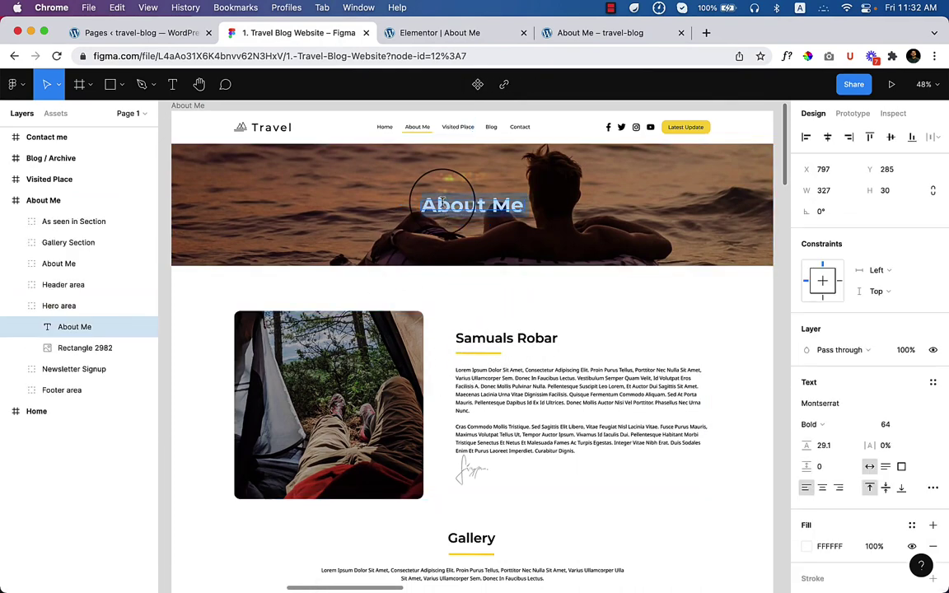
left_click(489, 32)
Add a single-column section with a minimum height of 303
left_click(532, 227)
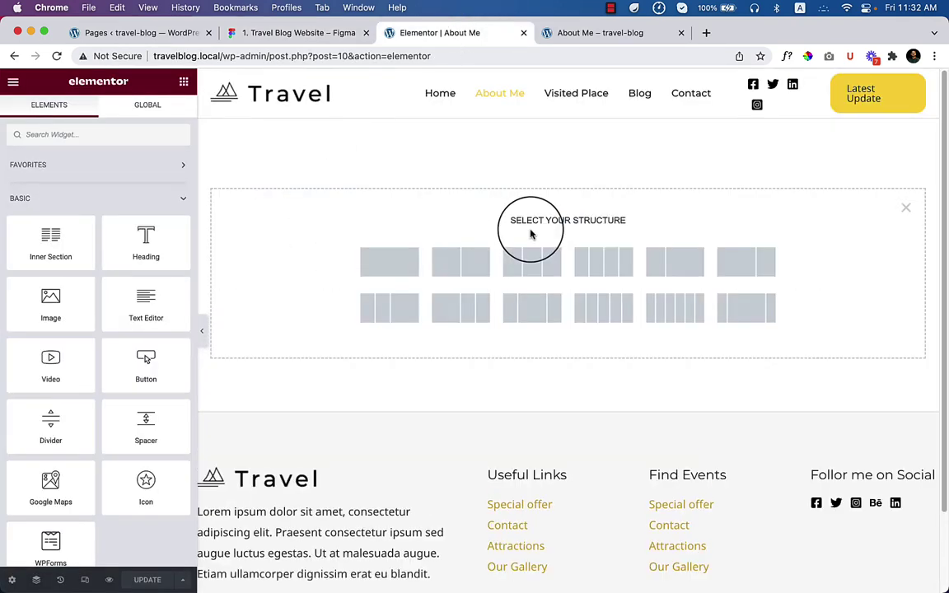
left_click(390, 272)
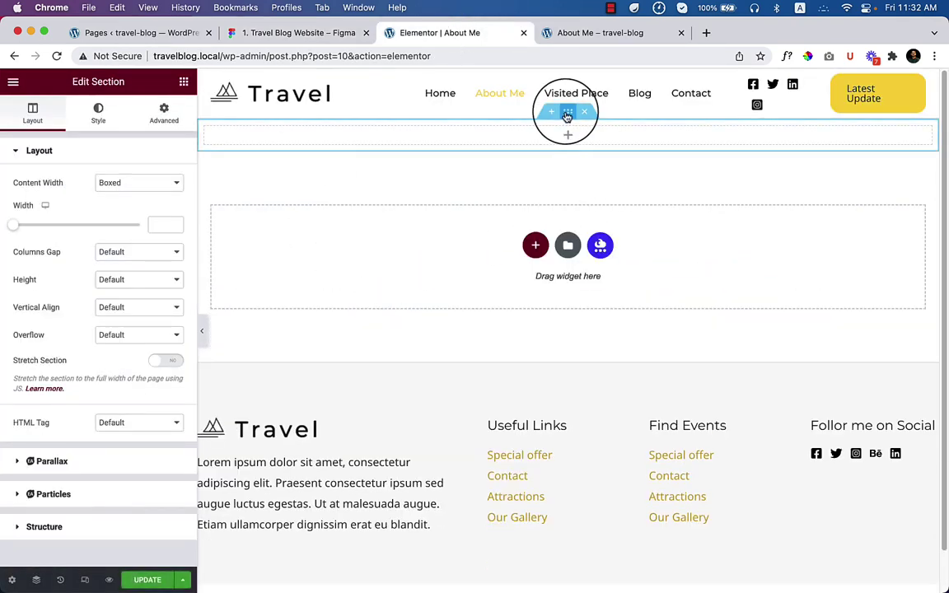
left_click(115, 280)
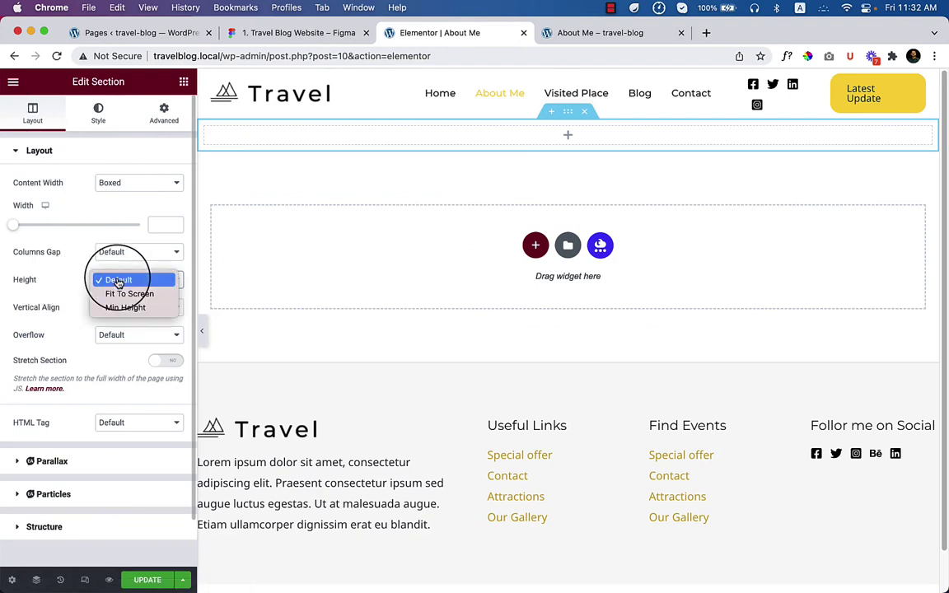
left_click(125, 308)
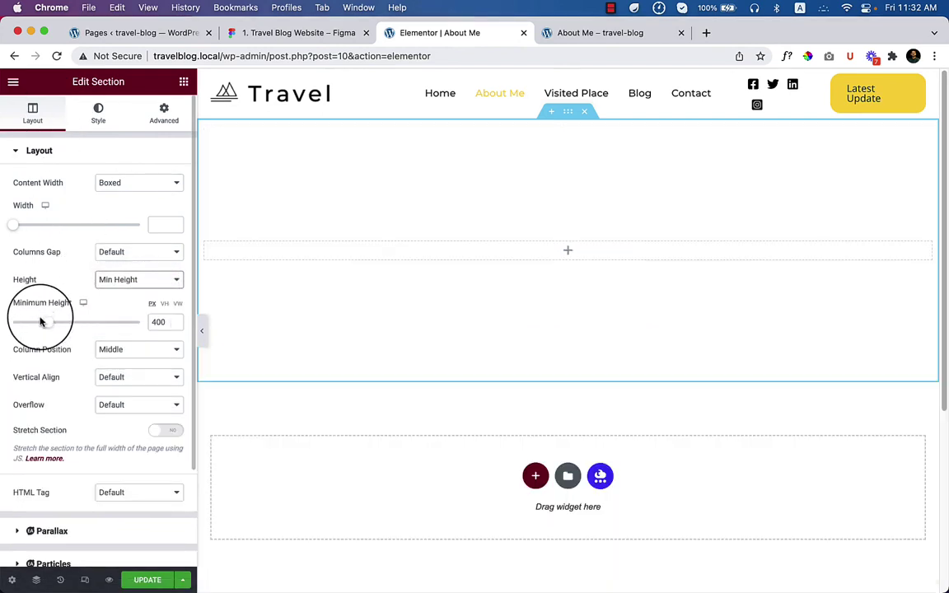
left_click_drag(47, 323, 39, 323)
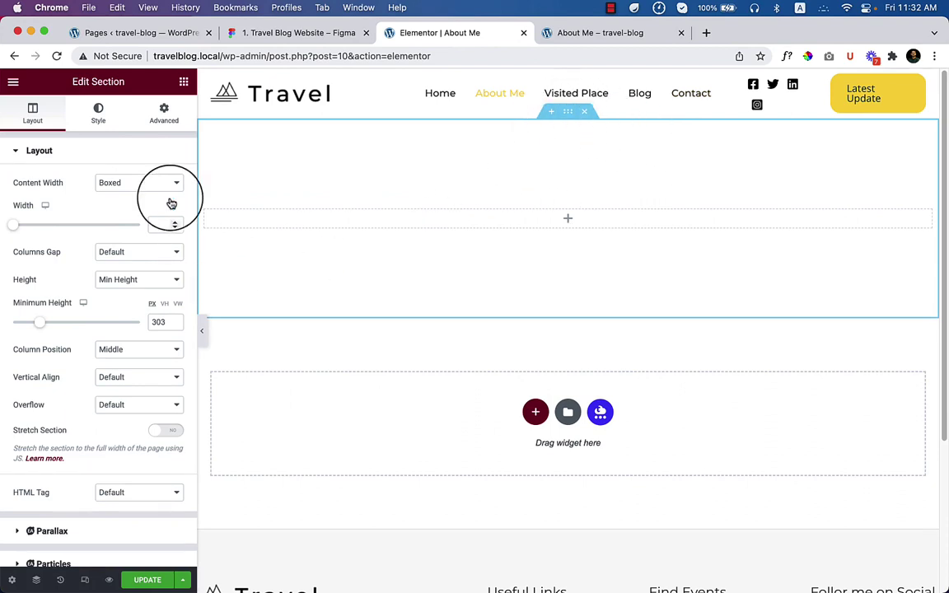
Drop a Heading widget into the section reading 'About Me' and centre it
left_click(184, 83)
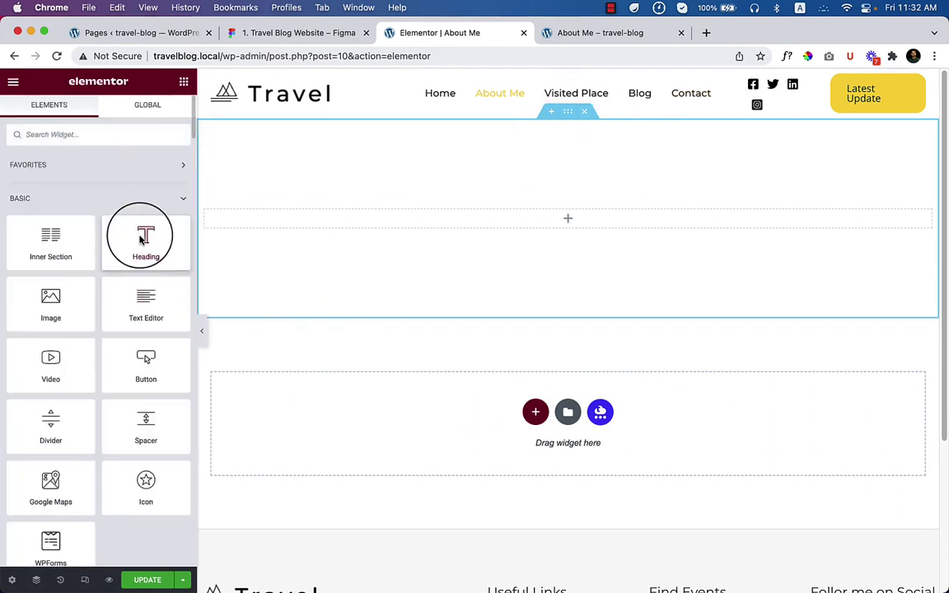
left_click_drag(140, 235, 544, 224)
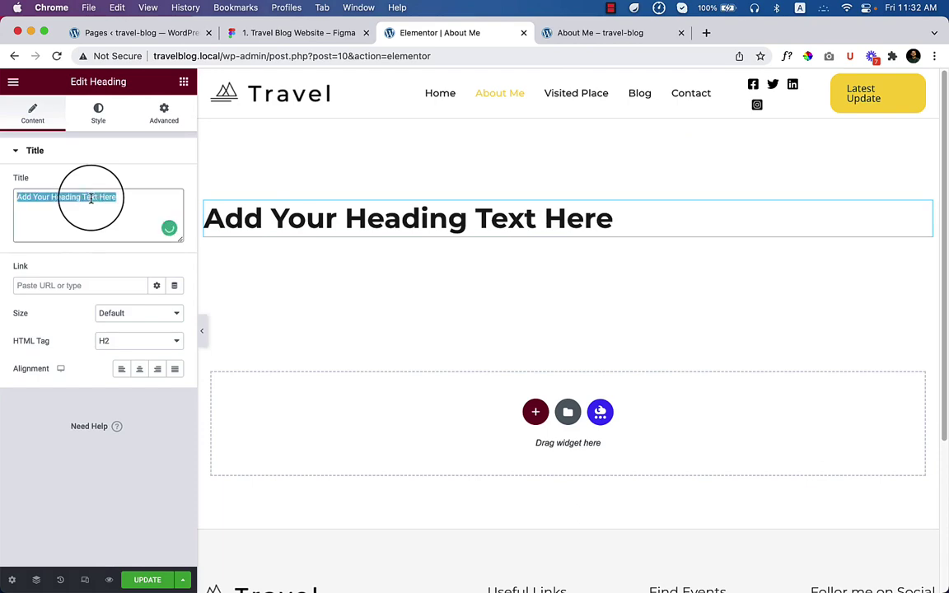
type("About Me")
left_click(141, 371)
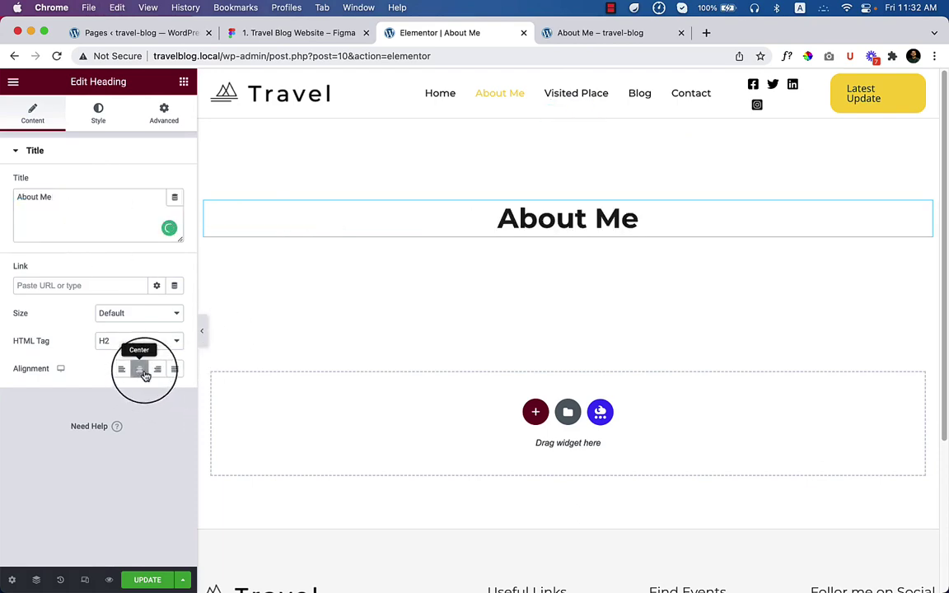
Compare with the hero background rectangle and About Me frame in the Figma design
left_click(298, 33)
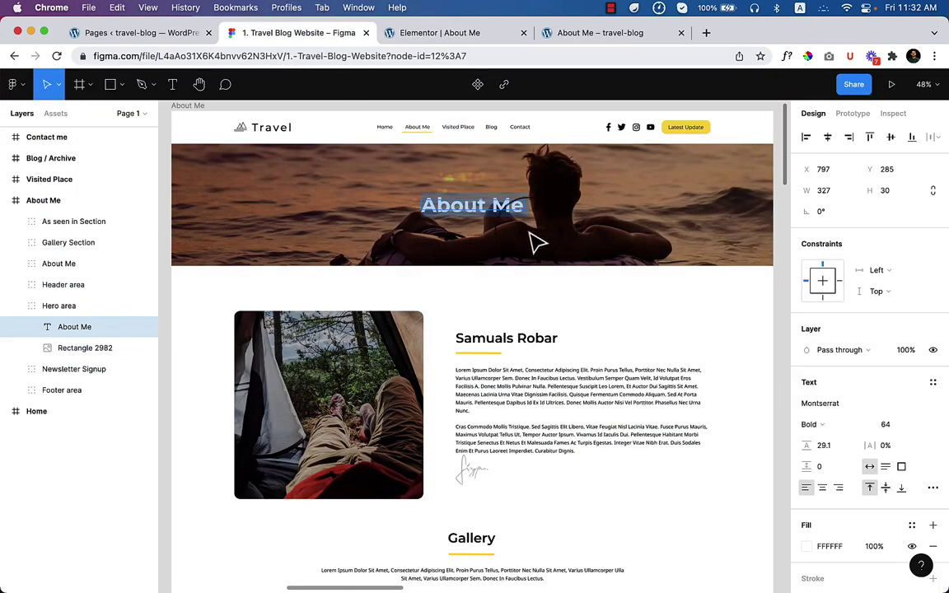
left_click(511, 262)
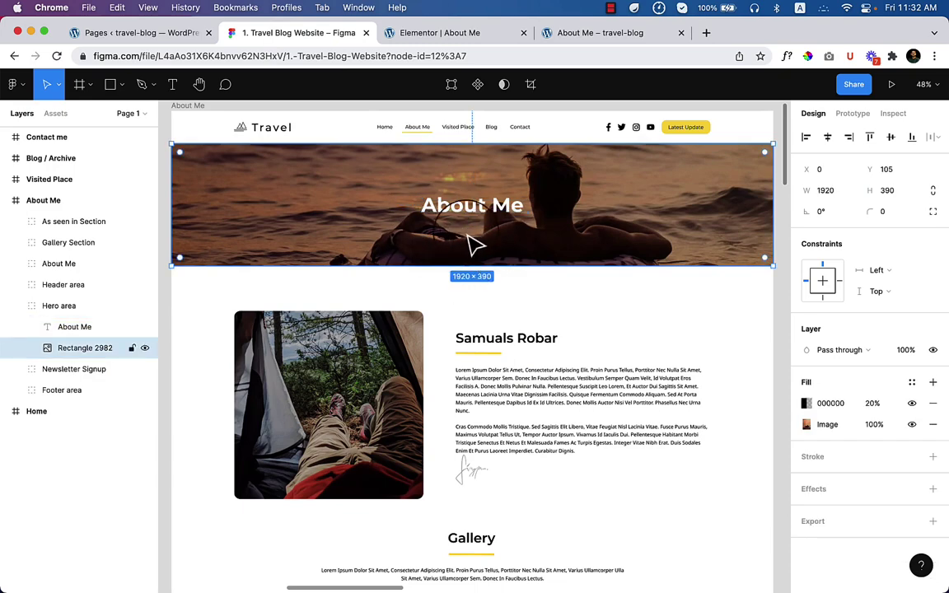
left_click(492, 387)
left_click(587, 264)
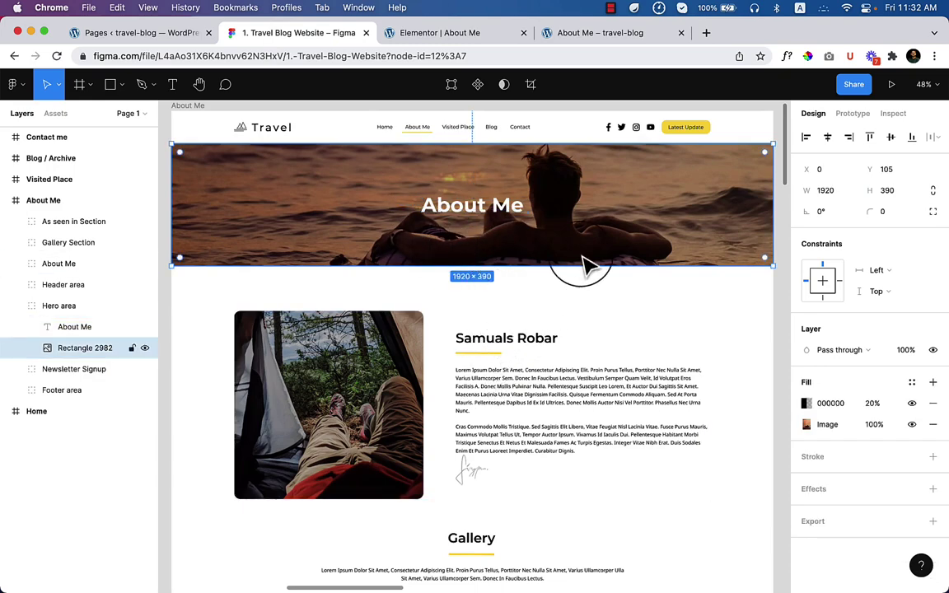
left_click(461, 33)
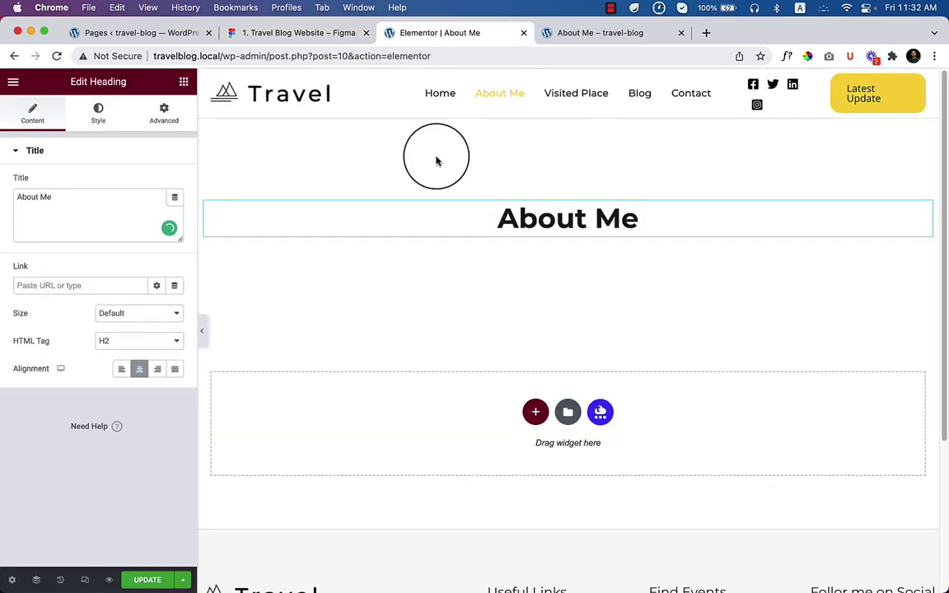
Bring up Finder and go up to the blog project folder that holds the images
mouse_move(255, 577)
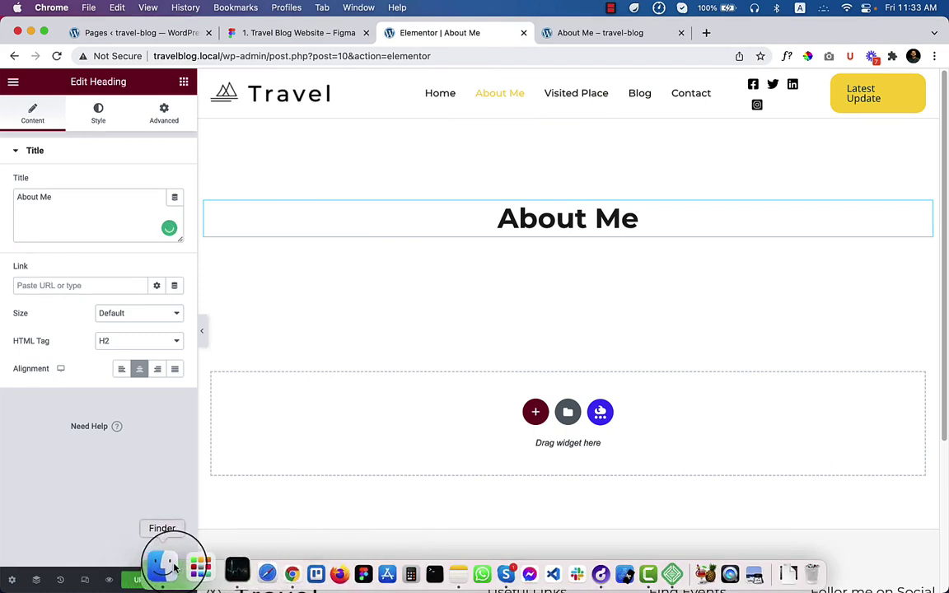
right_click(174, 568)
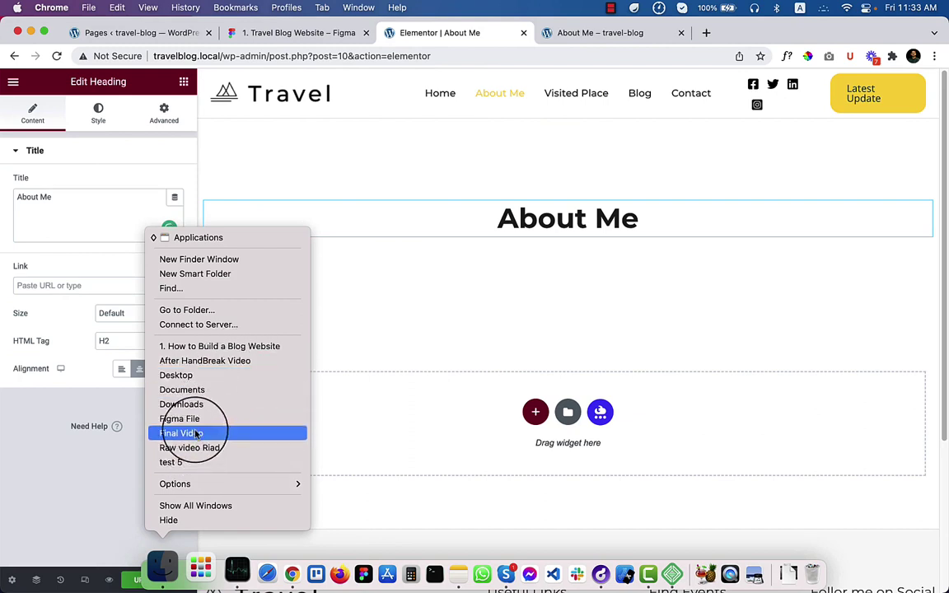
key("Escape")
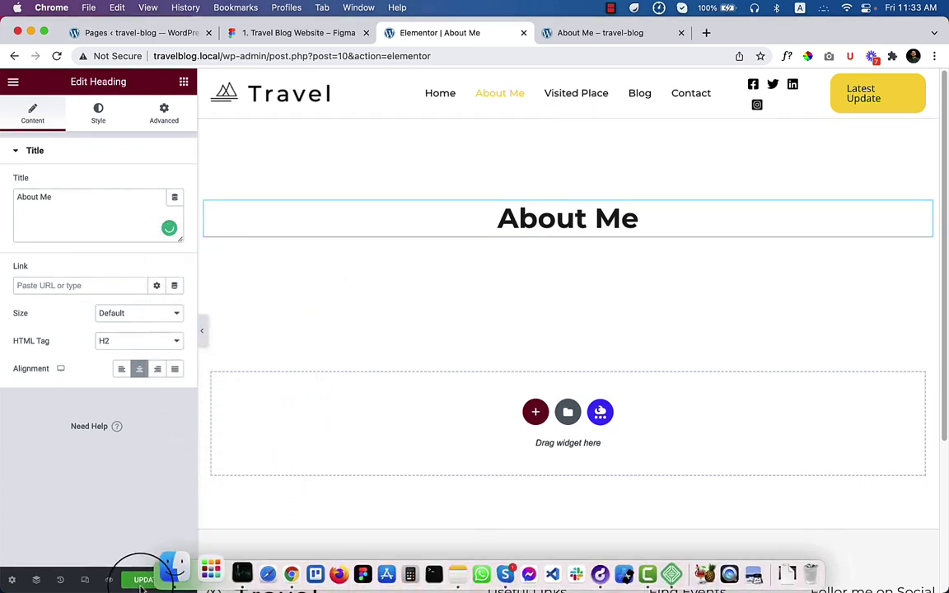
left_click(162, 573)
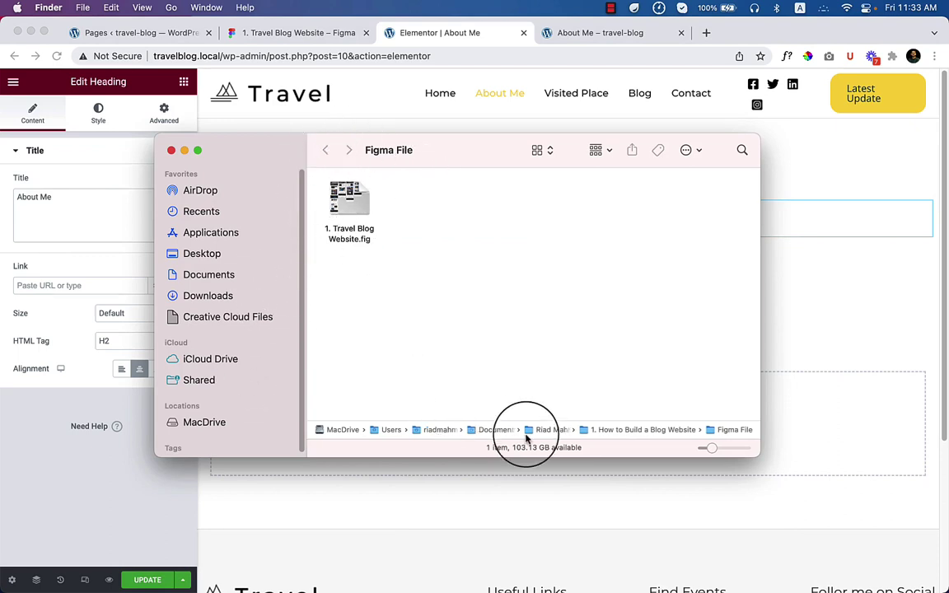
double_click(671, 432)
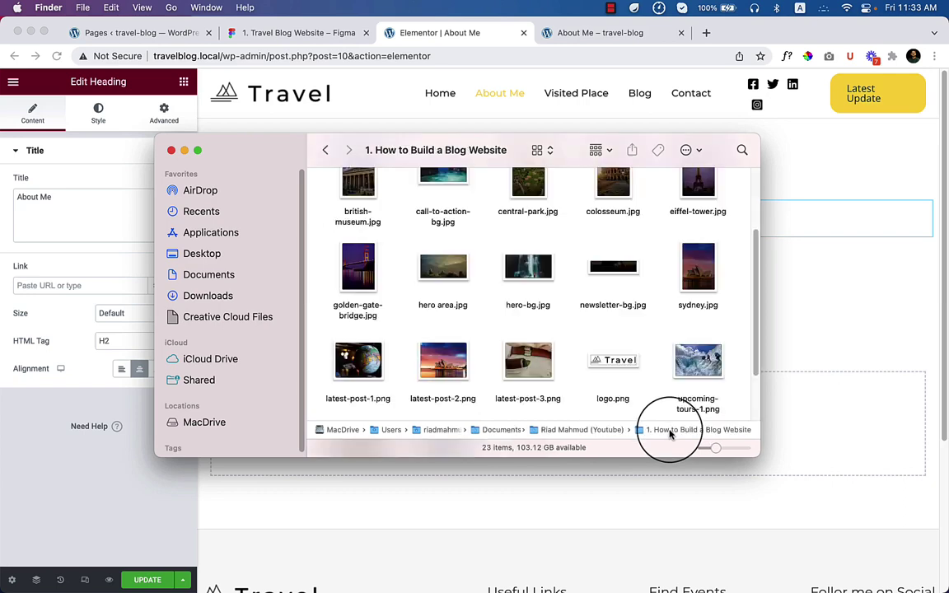
Browse the newsletter-bg, call-to-action-bg, colosseum and eiffel-tower images, pick the hero image, and return to Figma
left_click(615, 271)
scroll(674, 350, "down", 3)
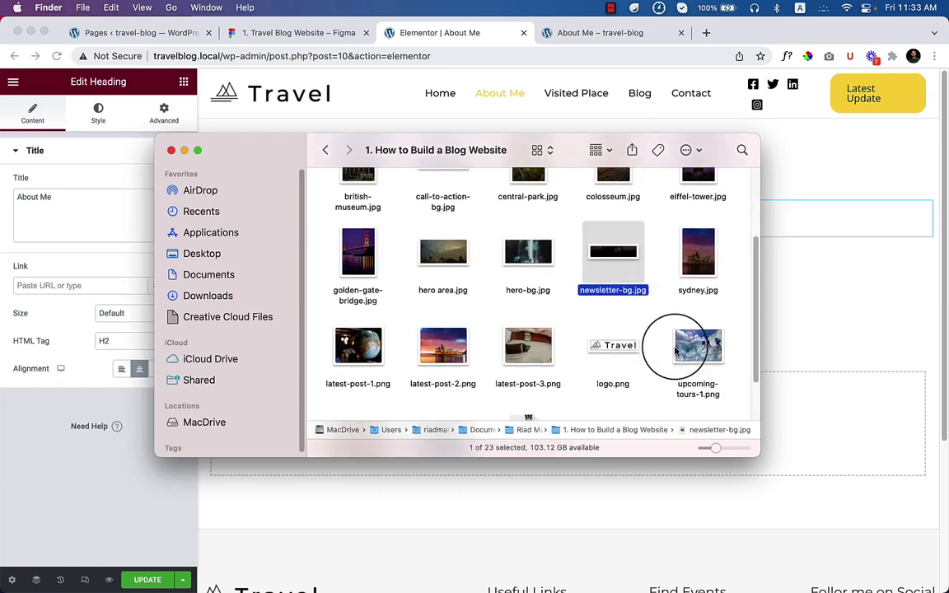
scroll(674, 350, "up", 5)
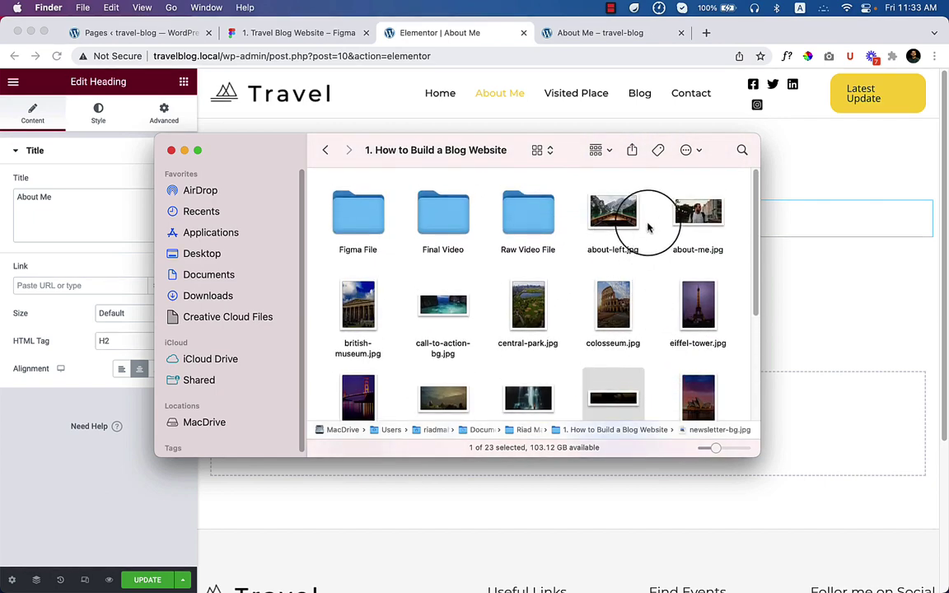
left_click(434, 348)
left_click(613, 307)
left_click(699, 307)
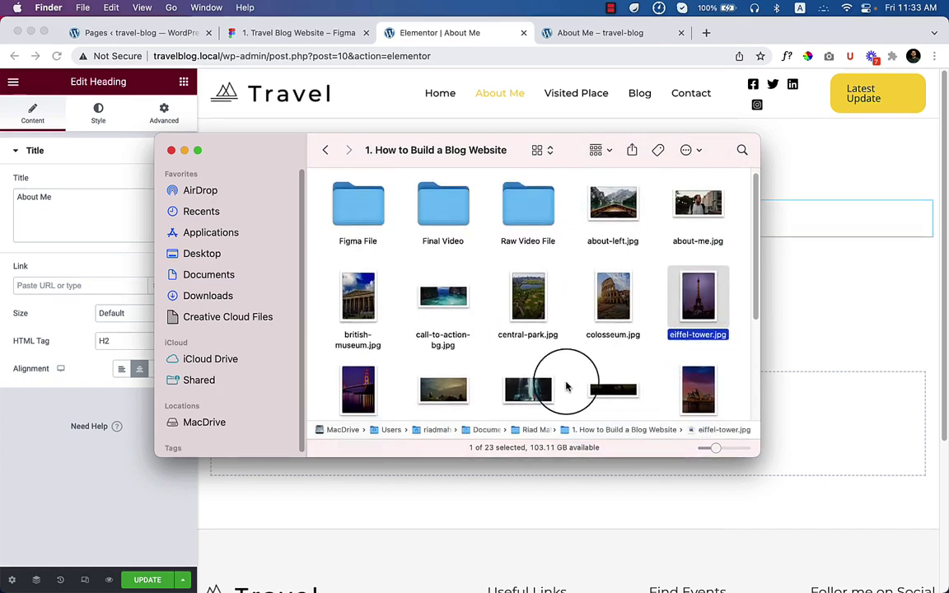
scroll(566, 387, "down", 1)
left_click(477, 369)
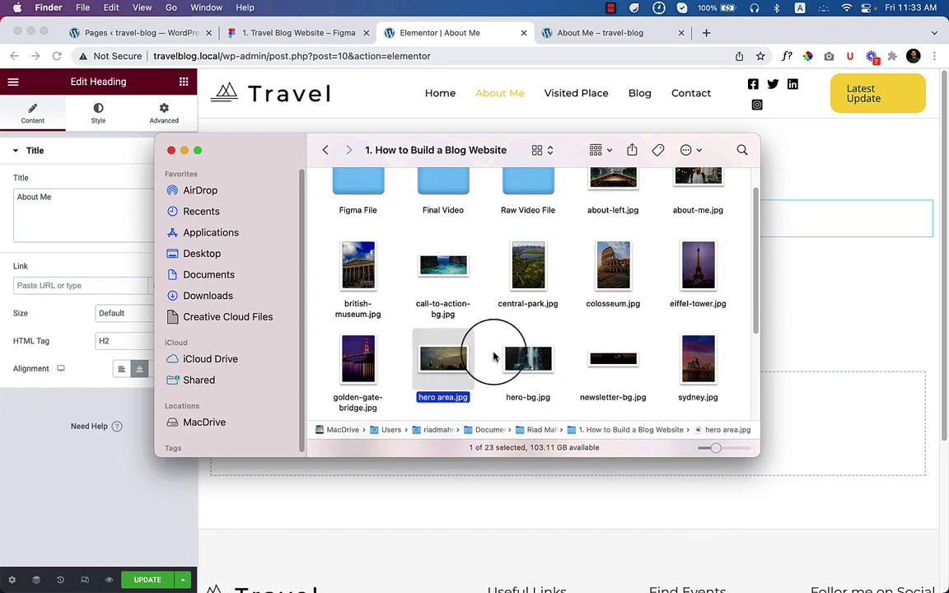
left_click(468, 33)
left_click(259, 33)
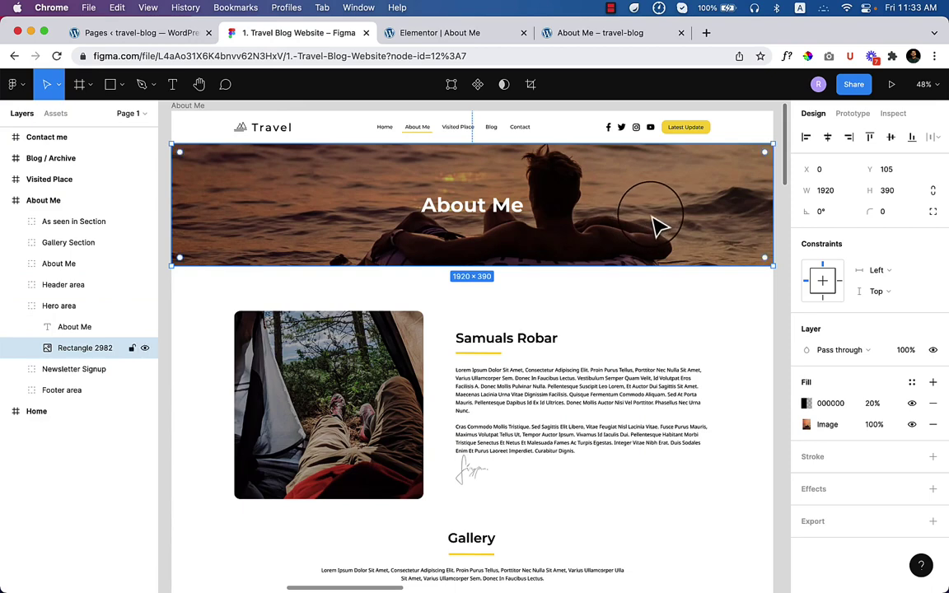
Add an export setting to hero Rectangle 2982 and inspect its image fill
double_click(659, 227)
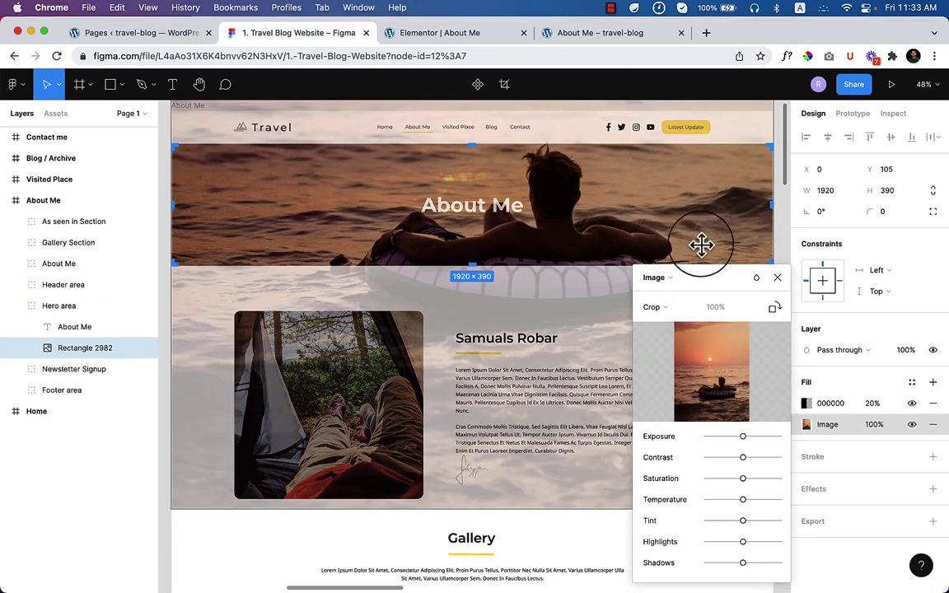
mouse_move(712, 371)
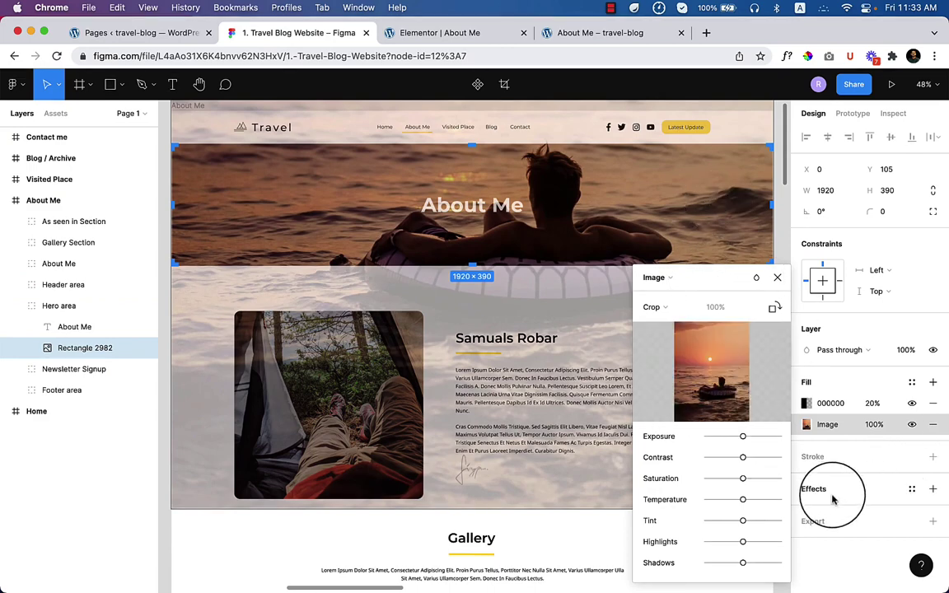
left_click(910, 522)
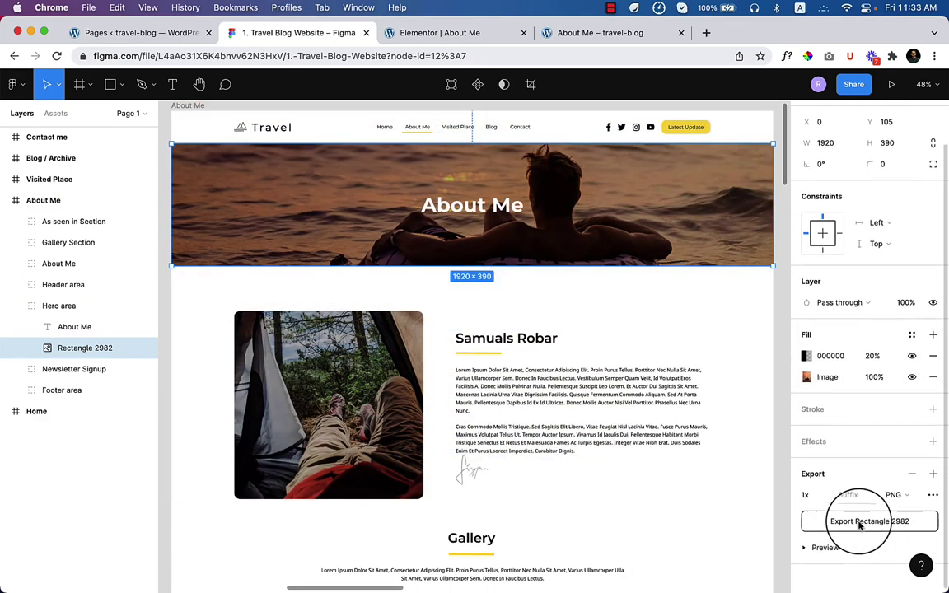
scroll(865, 527, "down", 1)
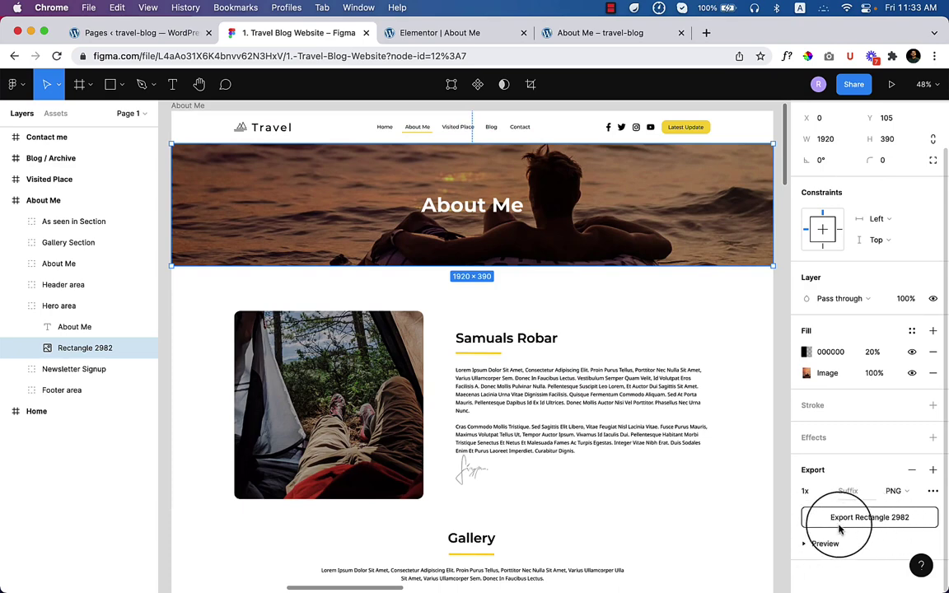
left_click(831, 376)
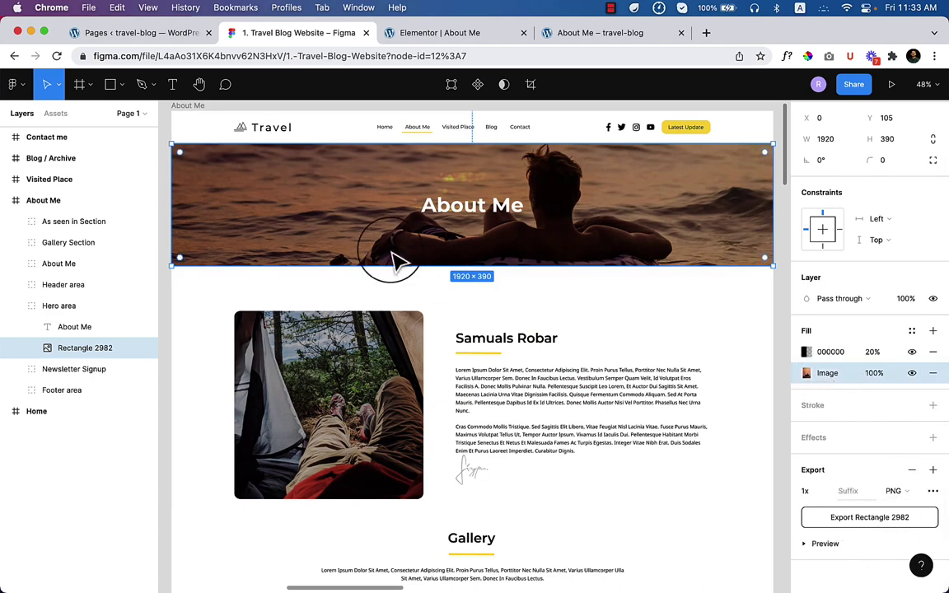
right_click(358, 240)
left_click(328, 239)
double_click(321, 230)
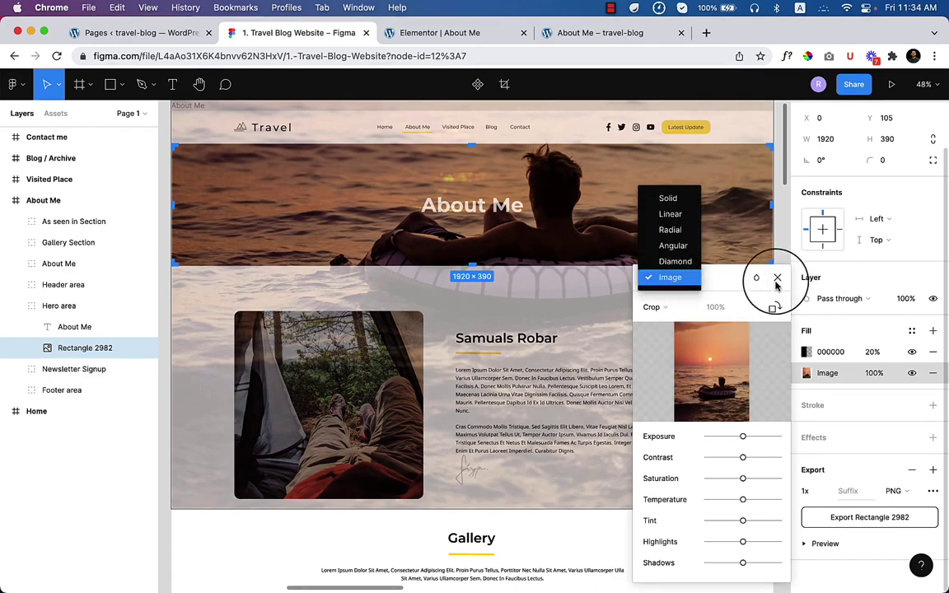
left_click(775, 280)
left_click(777, 278)
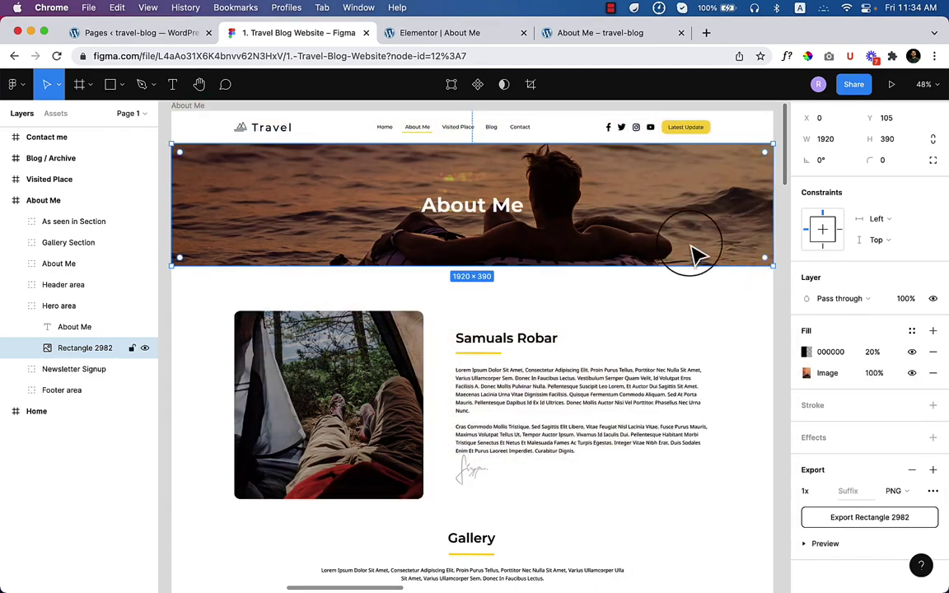
Export Rectangle 2982 as a 1x PNG, check it in Preview, and export it again
left_click(899, 491)
left_click(897, 490)
left_click(933, 491)
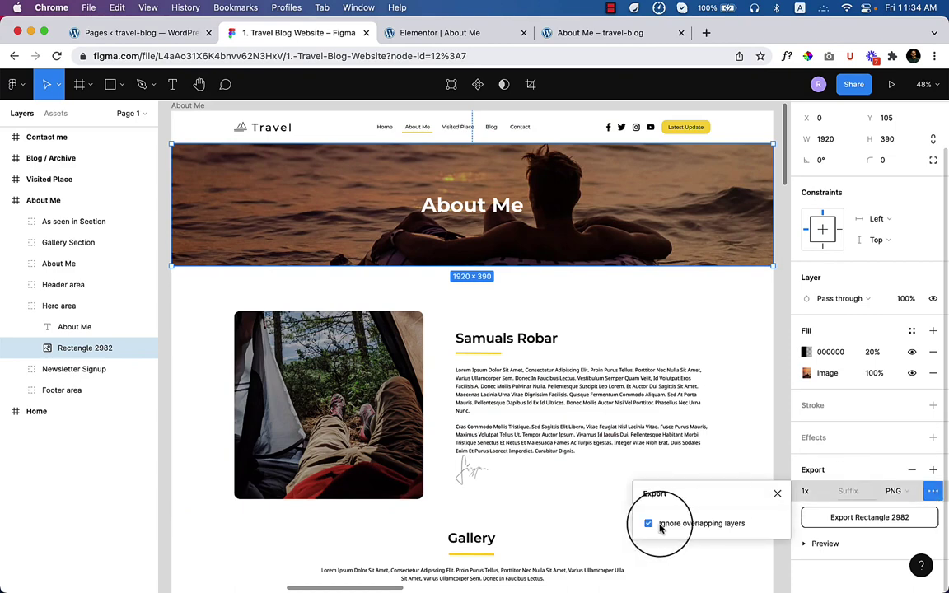
left_click(873, 518)
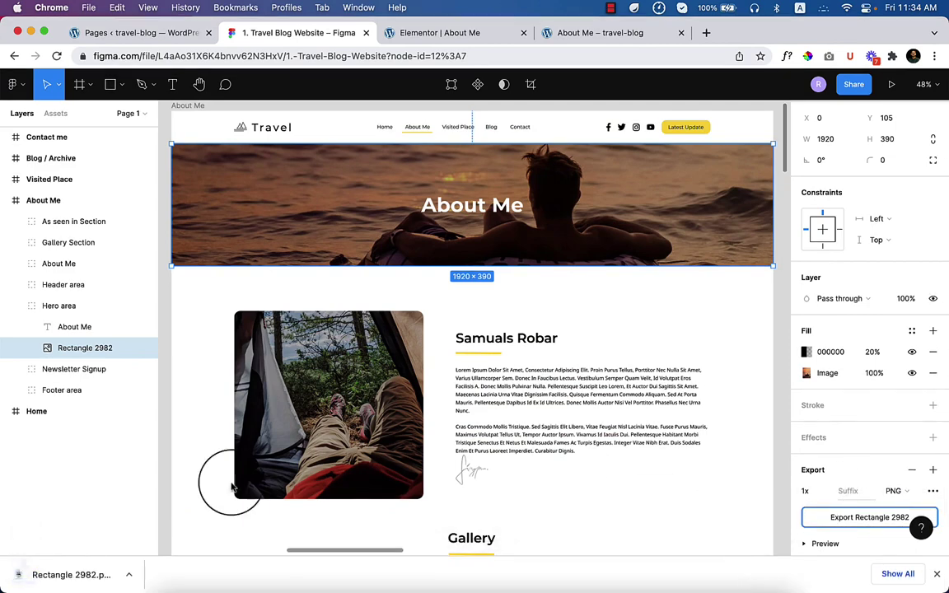
left_click(68, 577)
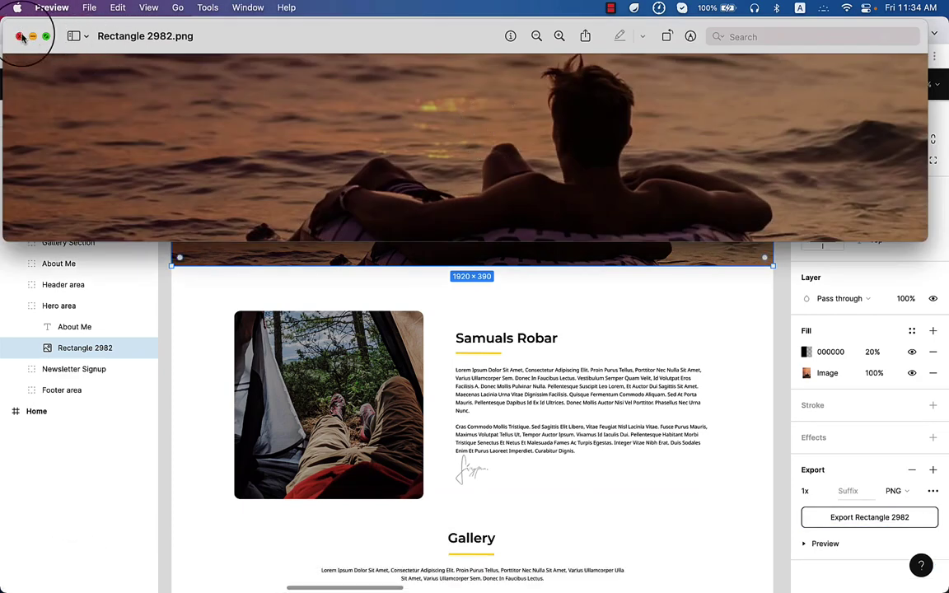
left_click(21, 36)
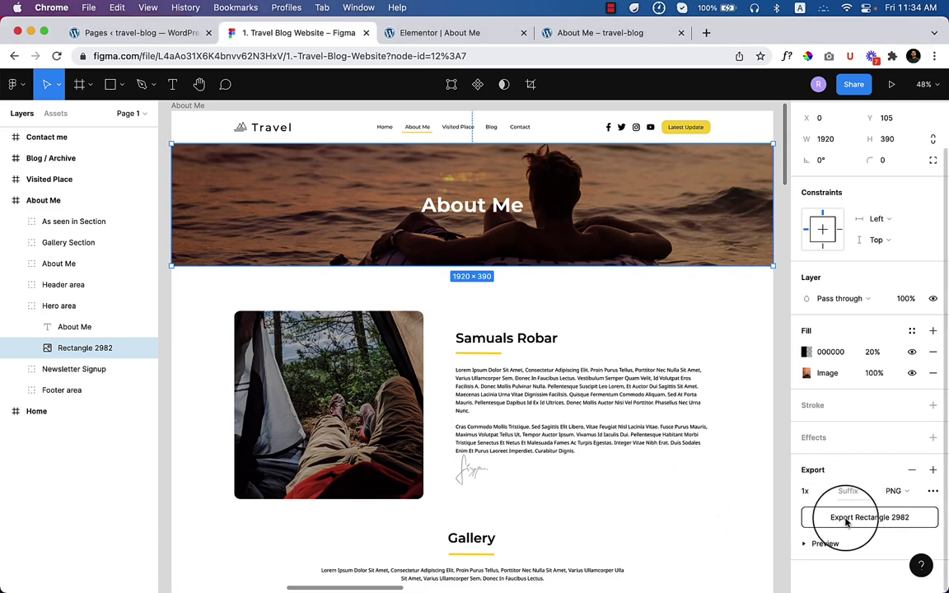
left_click(847, 521)
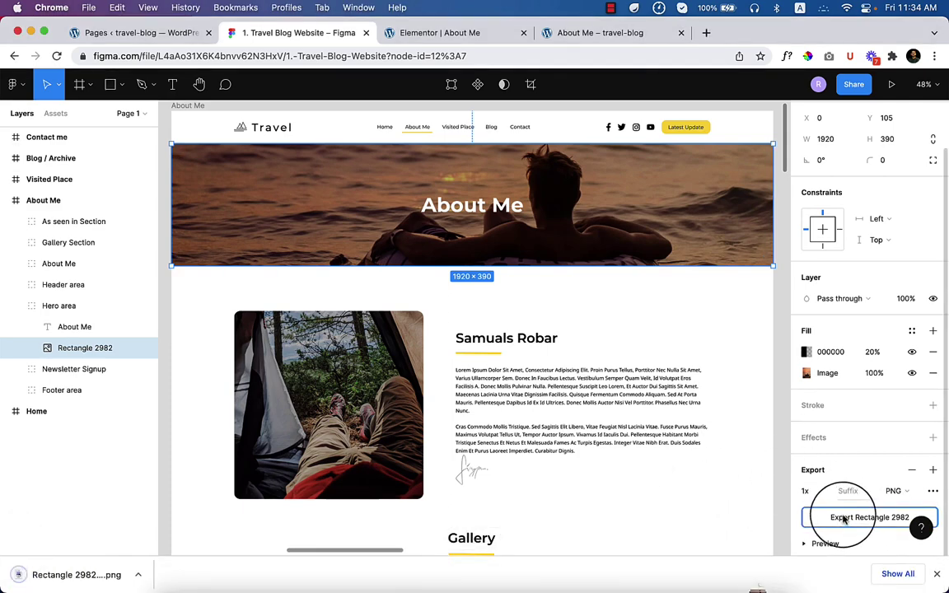
left_click(440, 36)
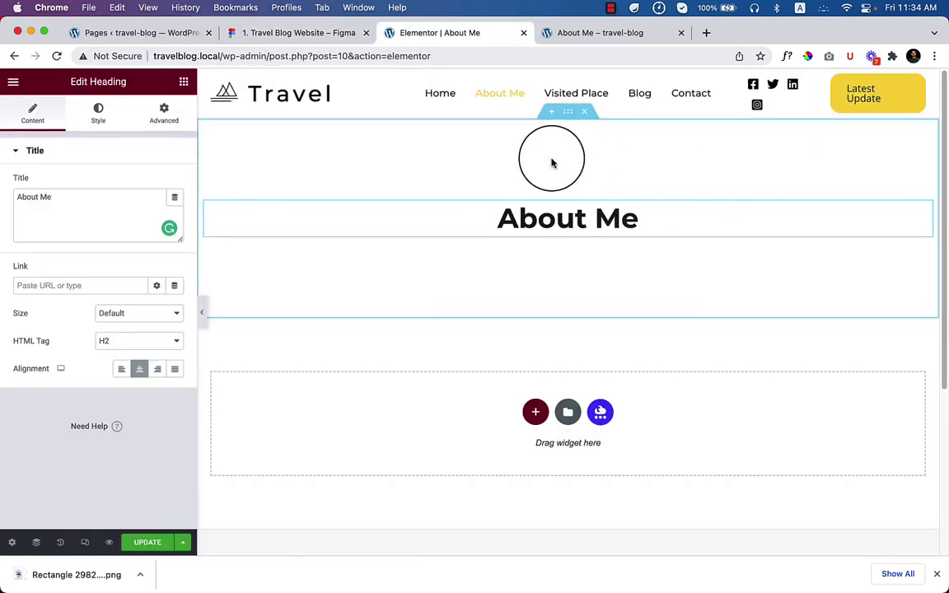
Give the hero section a classic background using uploaded Rectangle 2982, with alt text 'test'
left_click(568, 113)
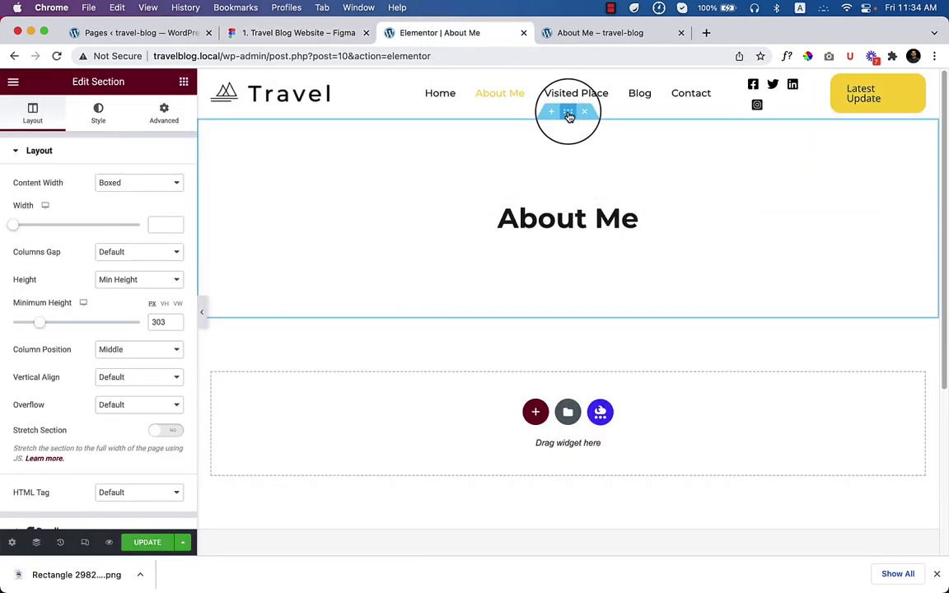
left_click(98, 113)
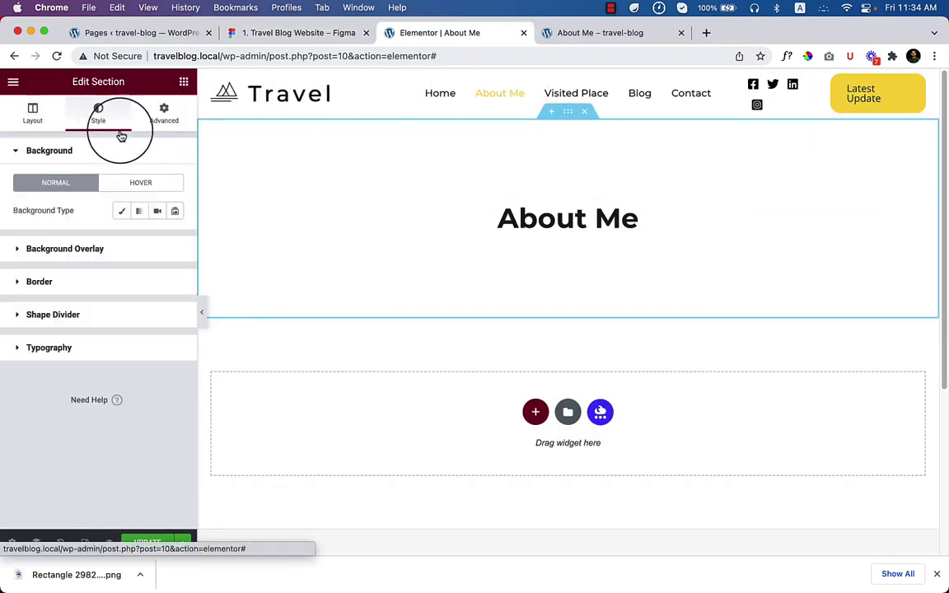
left_click(126, 212)
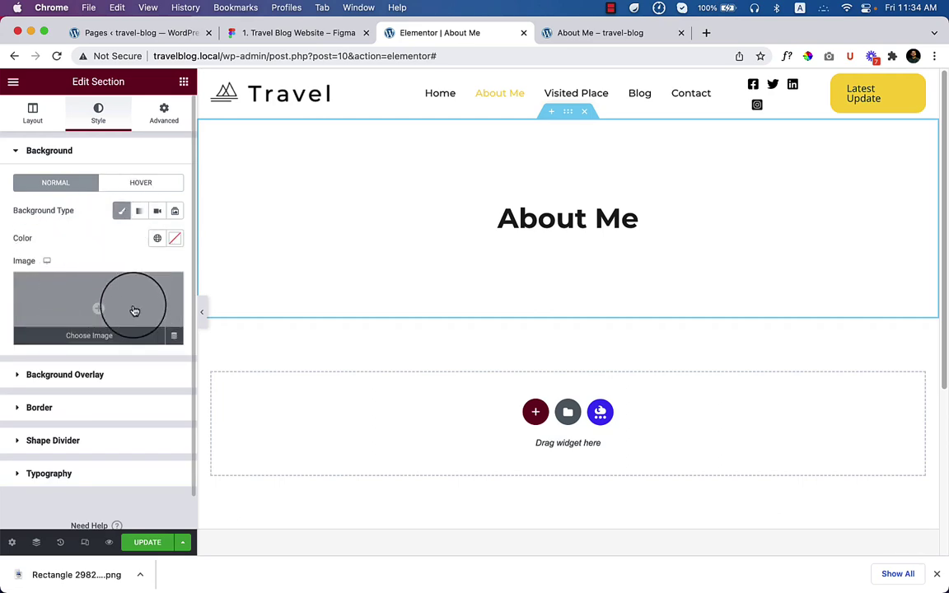
left_click(133, 312)
left_click_drag(71, 557, 290, 394)
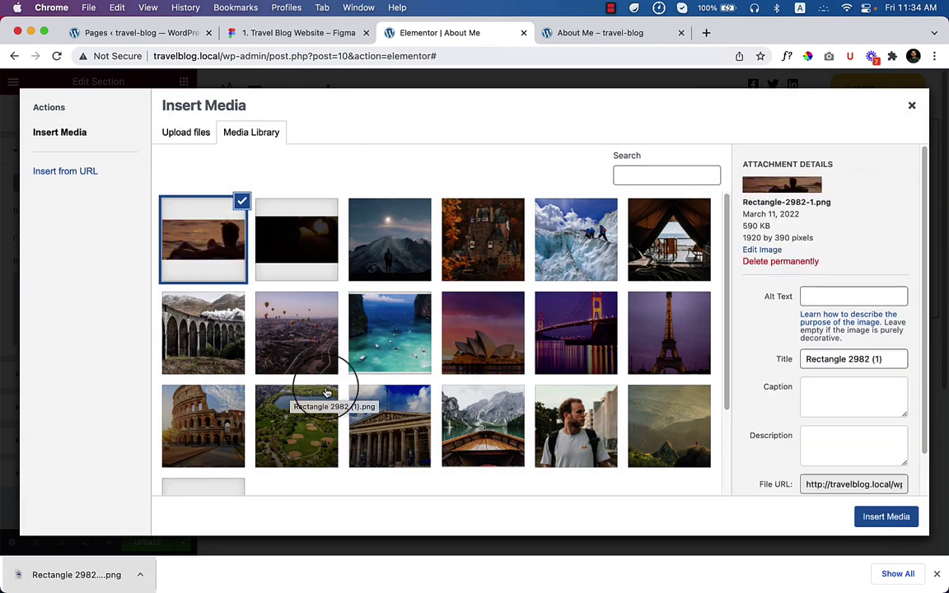
left_click(835, 294)
type("test")
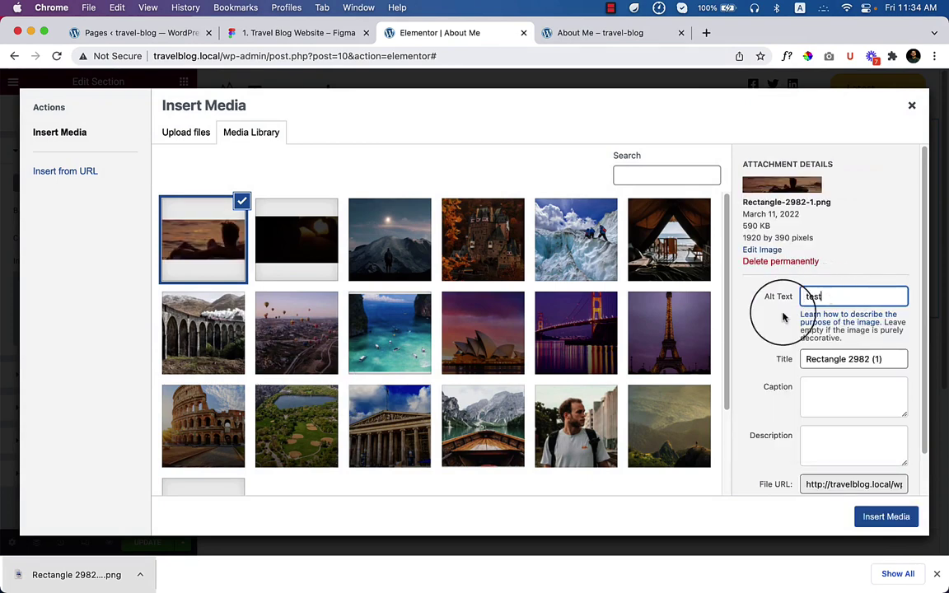
left_click(886, 517)
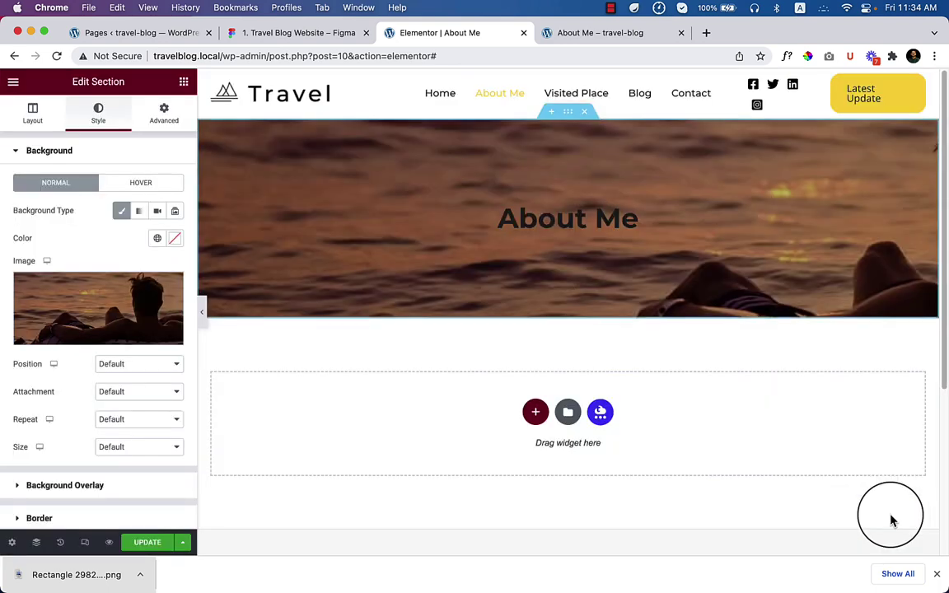
Set the background image to Center Center position, No-repeat and Cover size
left_click(146, 372)
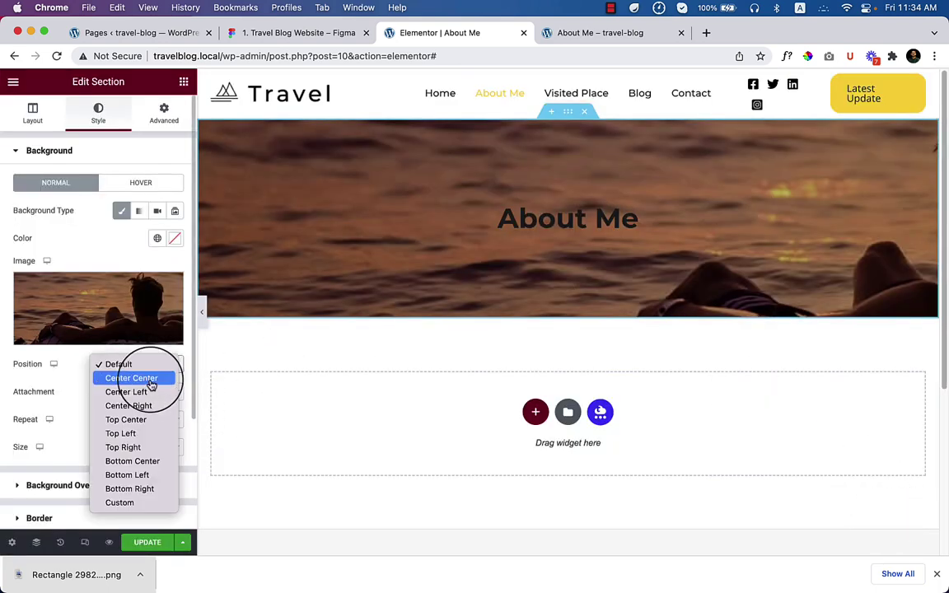
left_click(132, 377)
left_click(142, 420)
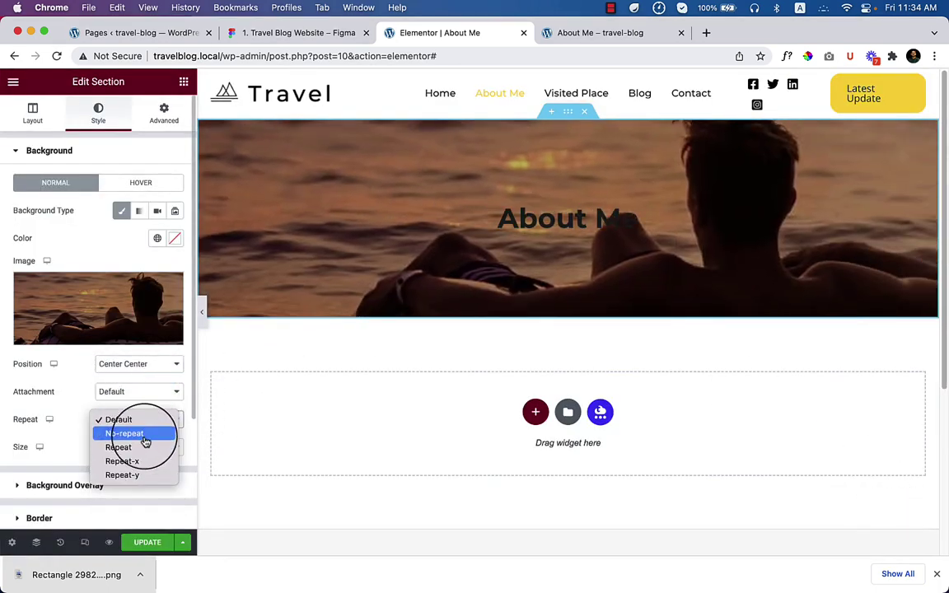
left_click(135, 434)
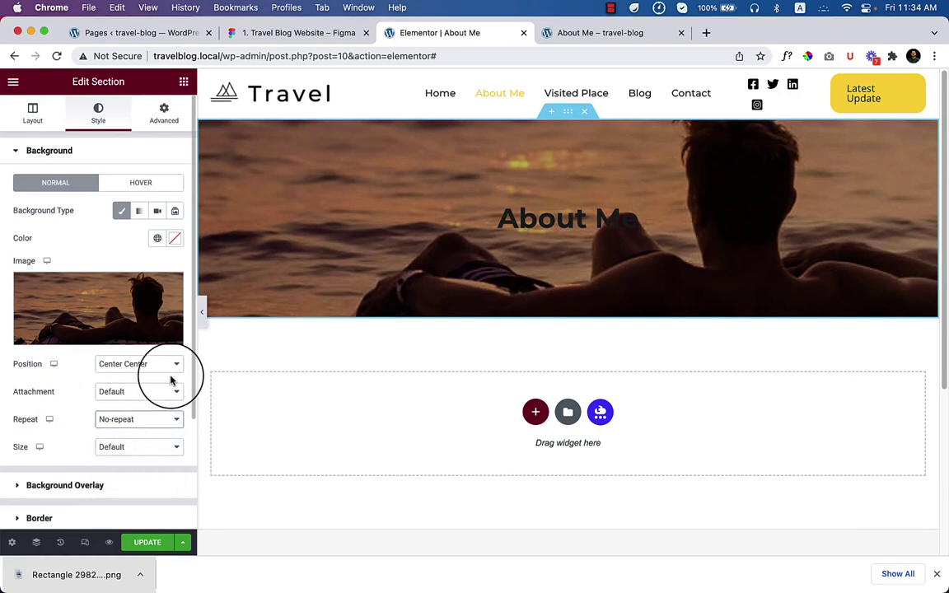
left_click(177, 446)
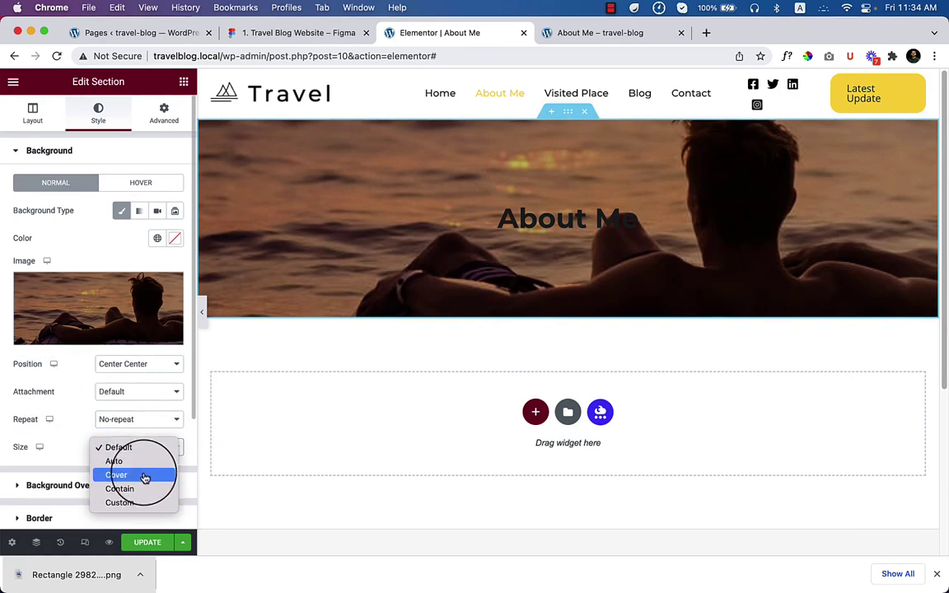
left_click(145, 476)
Make the About Me heading text white with a light global colour
left_click(554, 217)
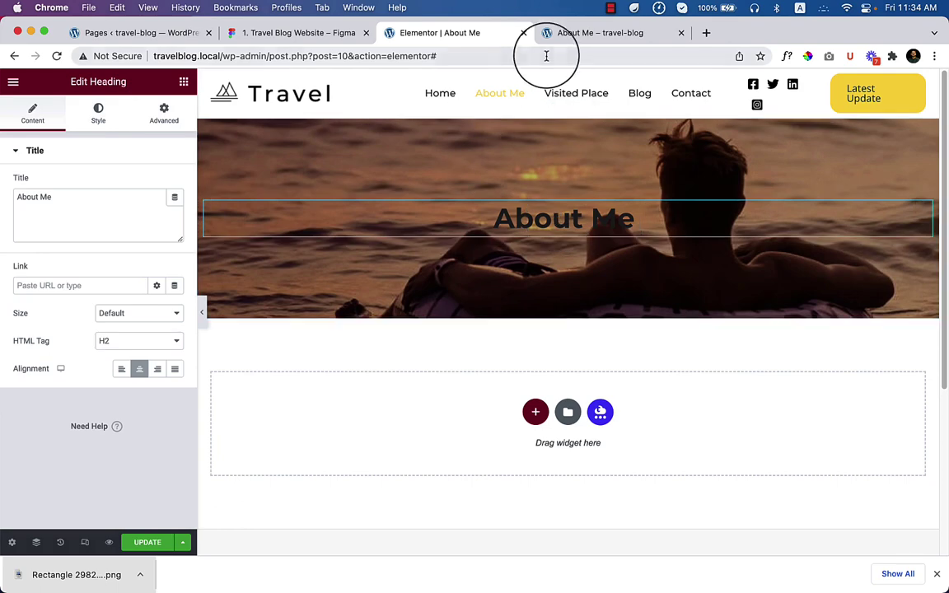
left_click(301, 33)
left_click(441, 38)
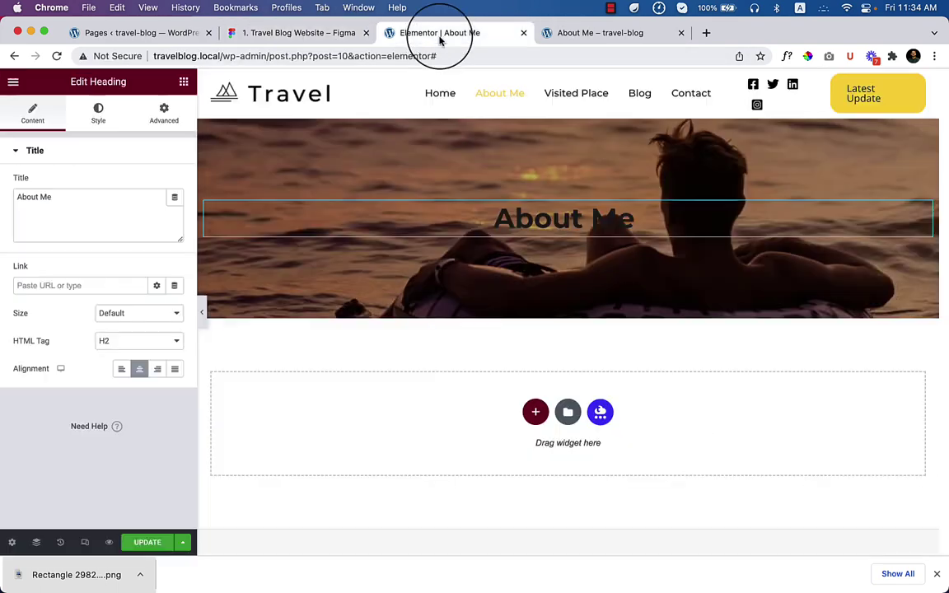
left_click(99, 120)
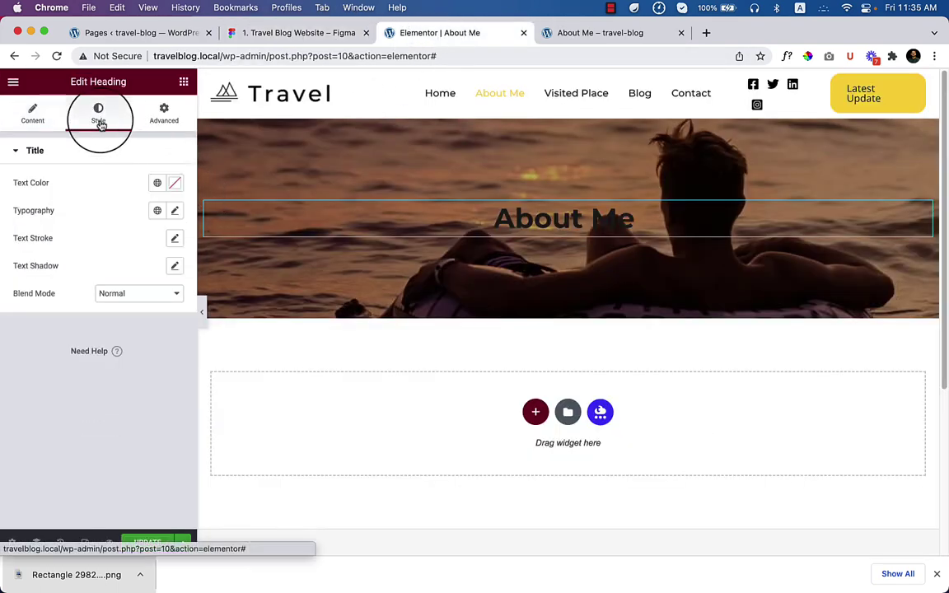
left_click(157, 185)
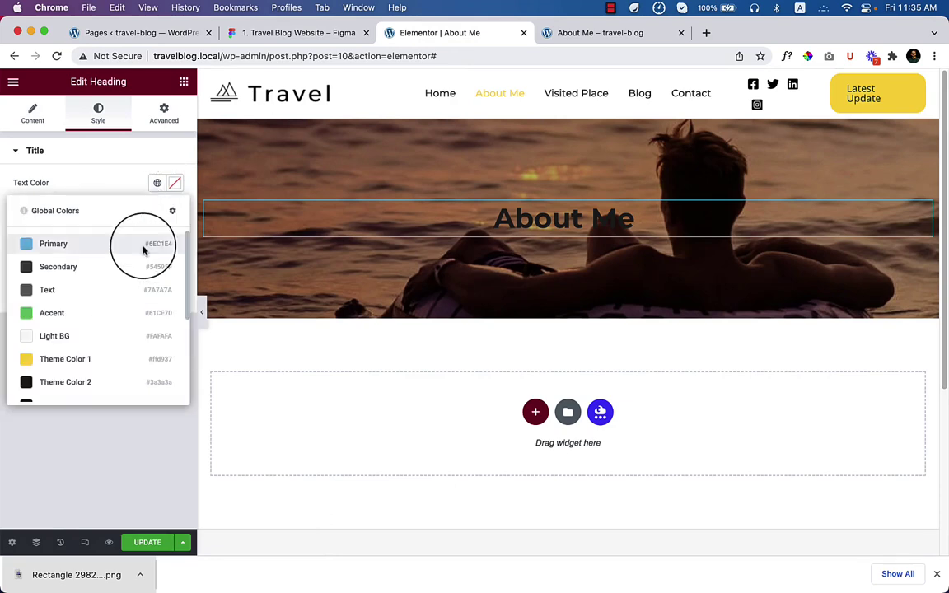
scroll(70, 375, "down", 3)
left_click(90, 342)
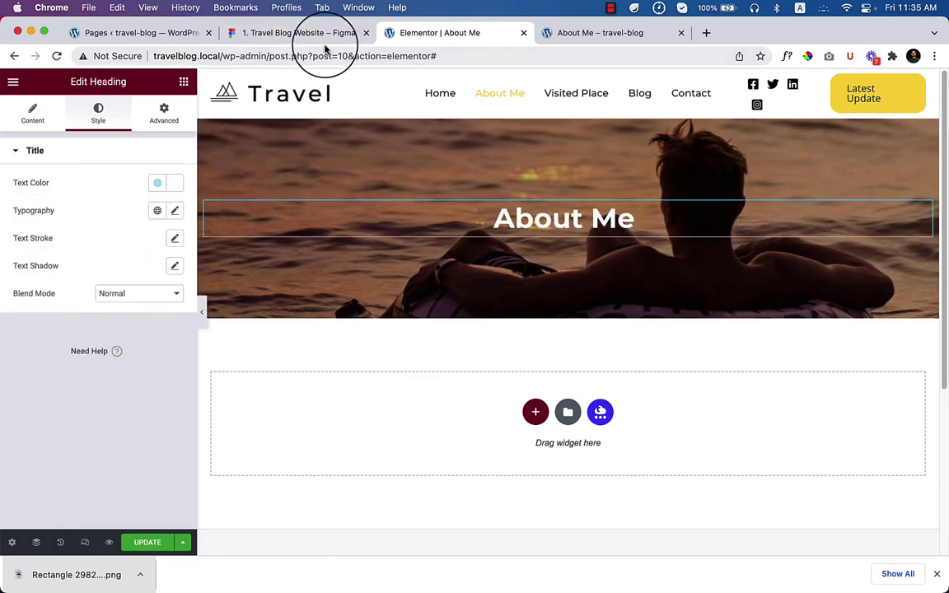
left_click(298, 33)
scroll(535, 371, "down", 2)
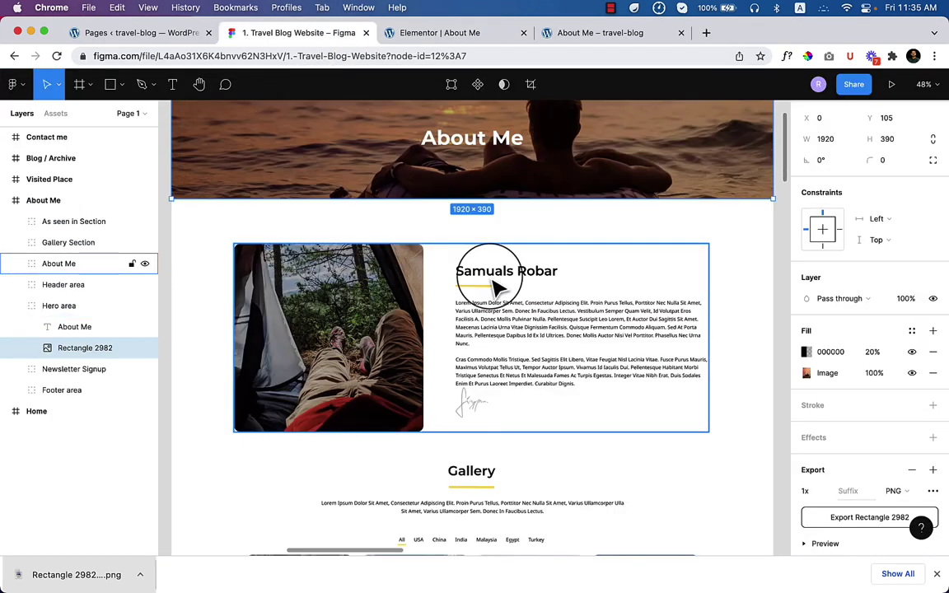
Inspect the Figma name heading font (Montserrat SemiBold 42), then start a new Elementor section
left_click(494, 247)
double_click(493, 268)
double_click(491, 272)
left_click(497, 274)
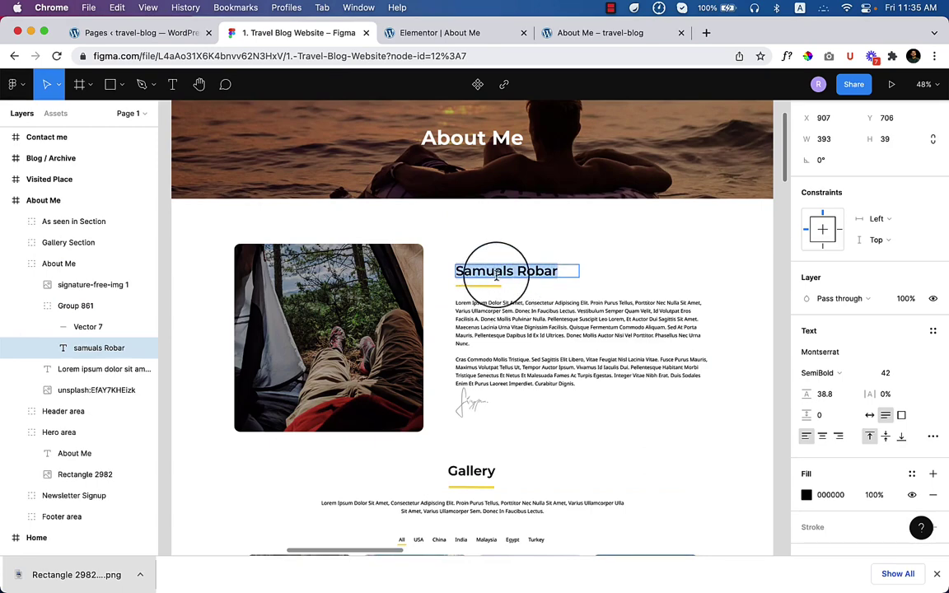
left_click(480, 33)
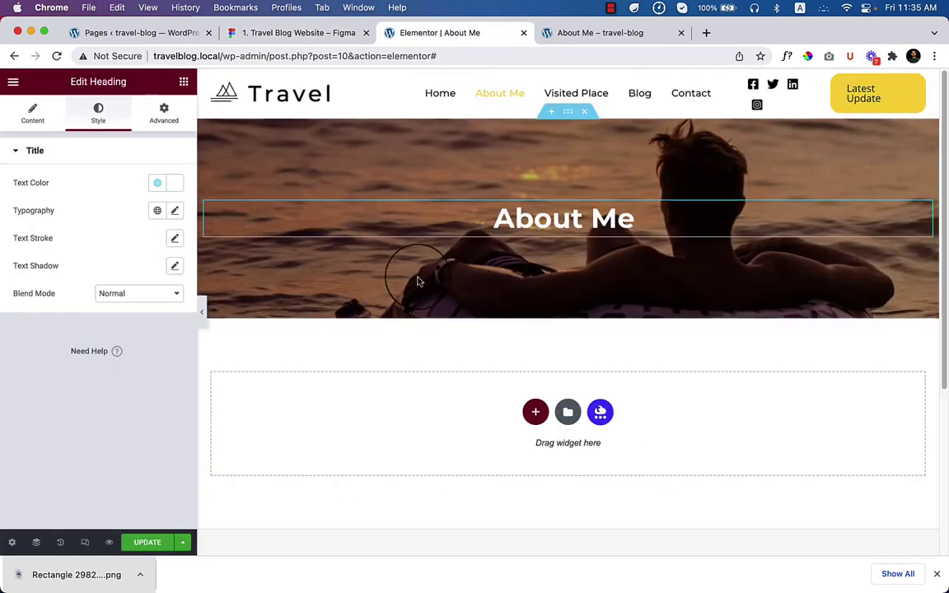
left_click(528, 404)
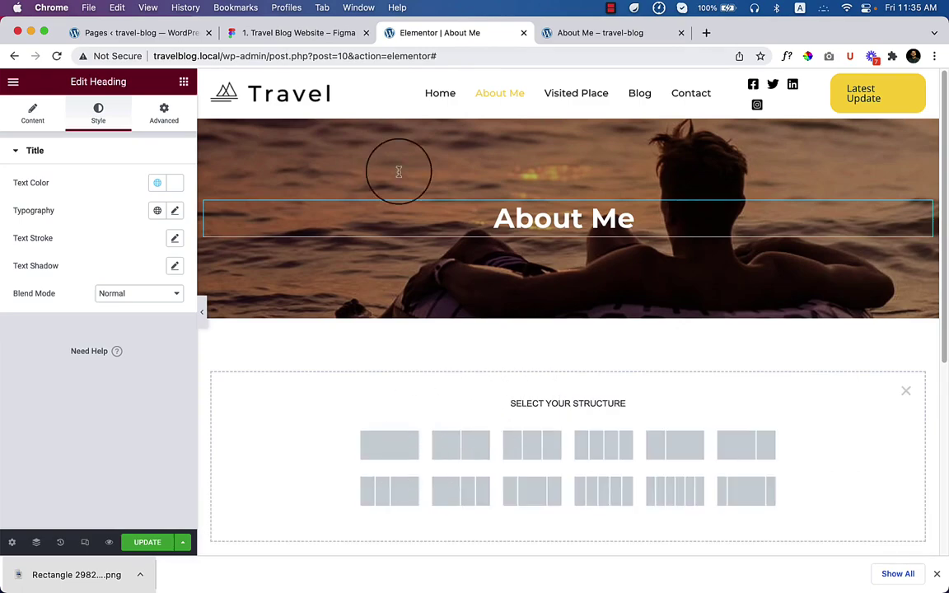
Inspect the Figma body text font, Noto Sans Regular 16
left_click(324, 38)
scroll(477, 280, "down", 3)
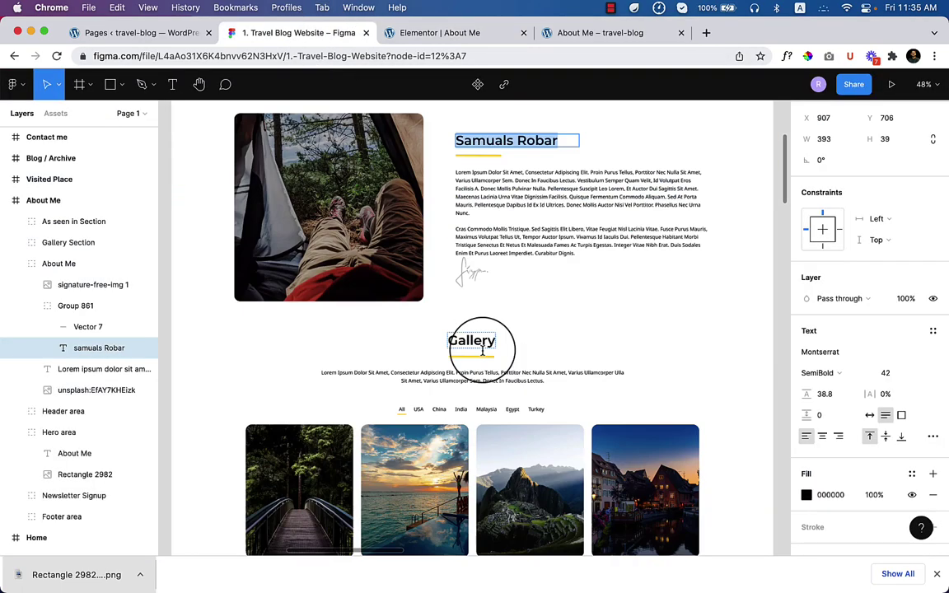
scroll(482, 276, "up", 2)
left_click(568, 310)
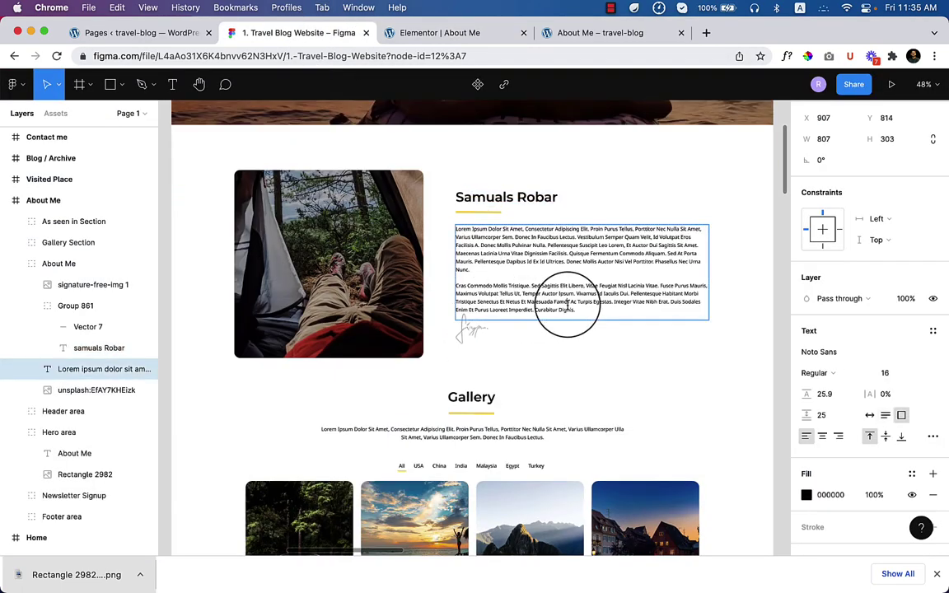
Choose the two-column structure and pad the new section 120 px top and 120 px bottom
left_click(474, 33)
left_click(461, 445)
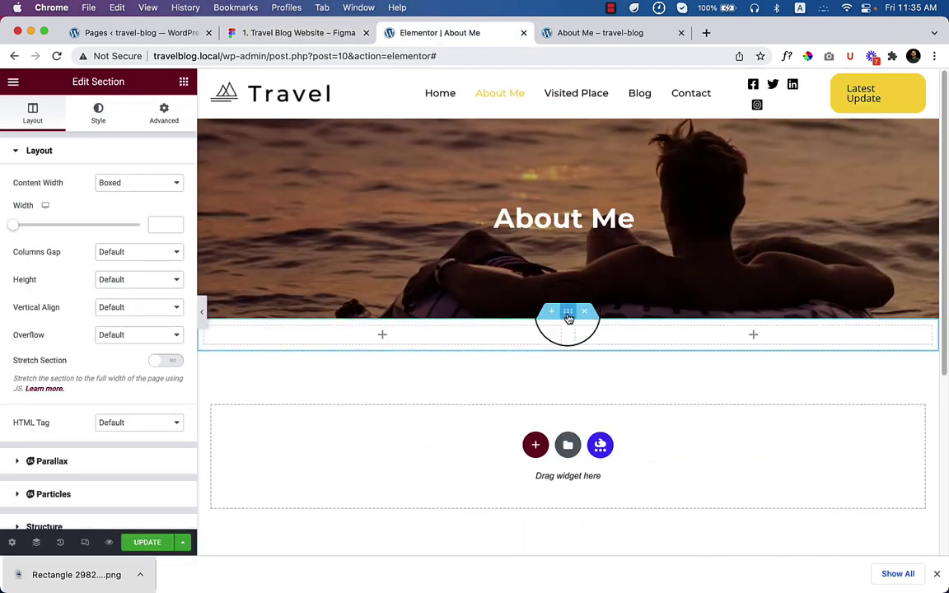
left_click(164, 114)
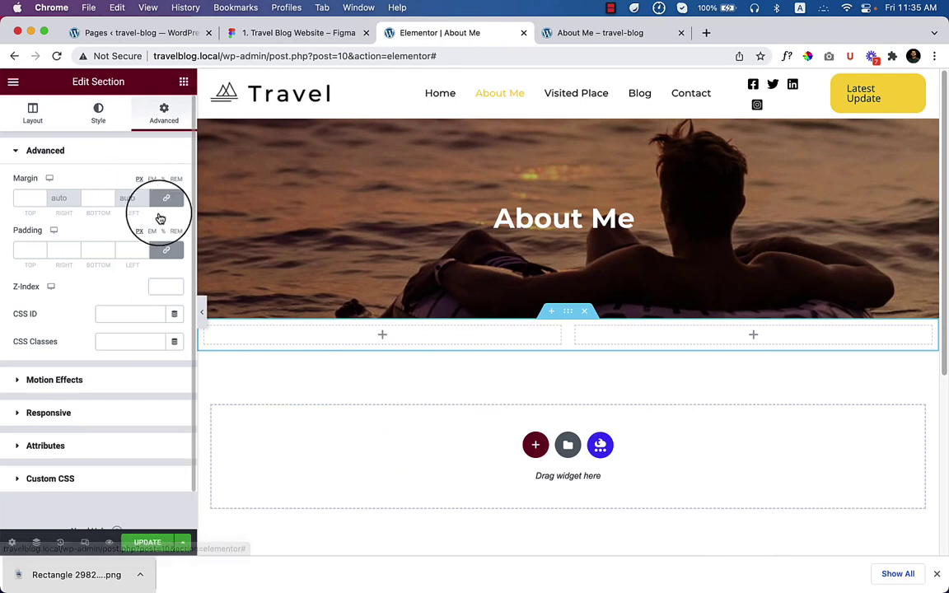
left_click(166, 250)
left_click(25, 249)
type("120")
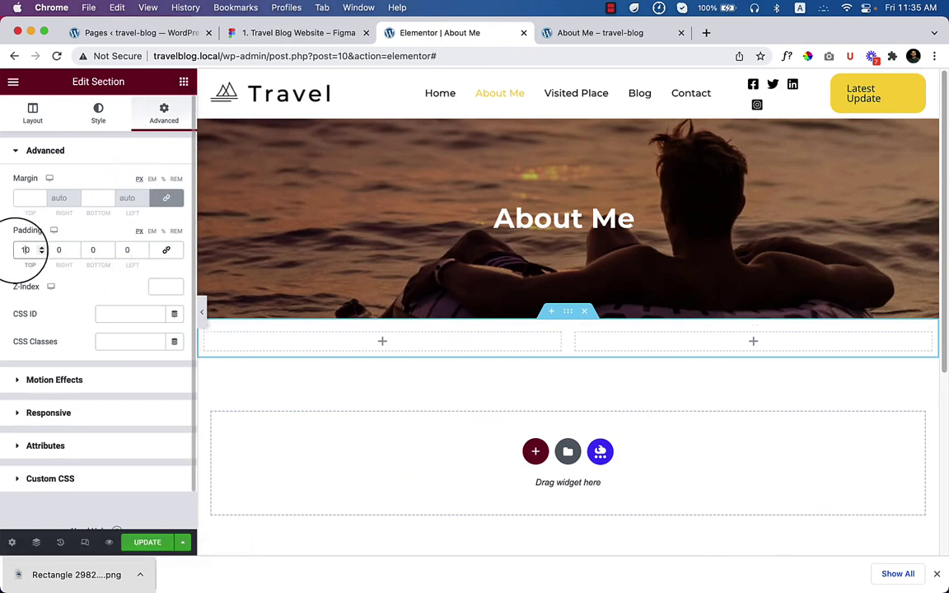
left_click(88, 250)
type("120")
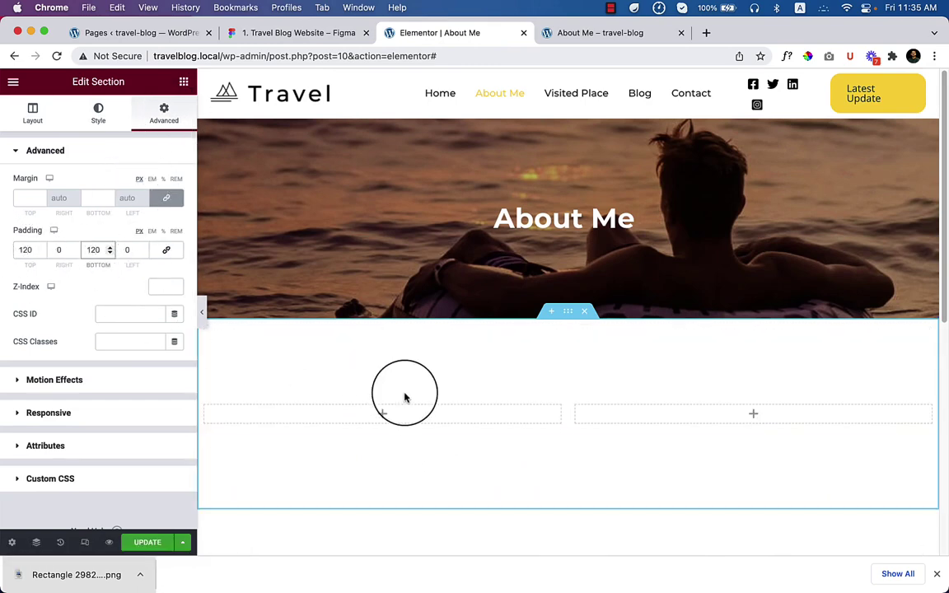
In Figma, open the image fill settings of the 604×600 tent photo (corner radius 20)
left_click(297, 33)
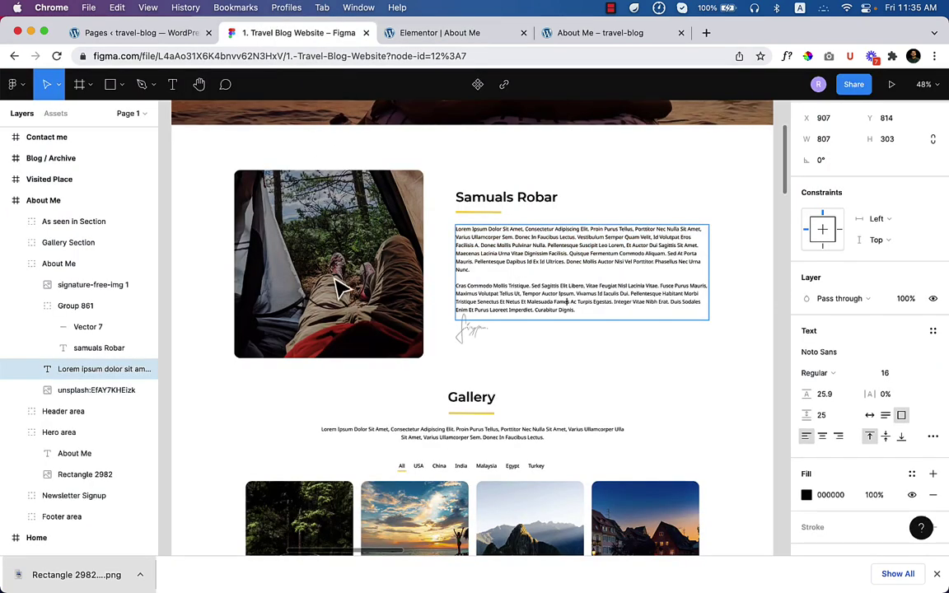
left_click(338, 286)
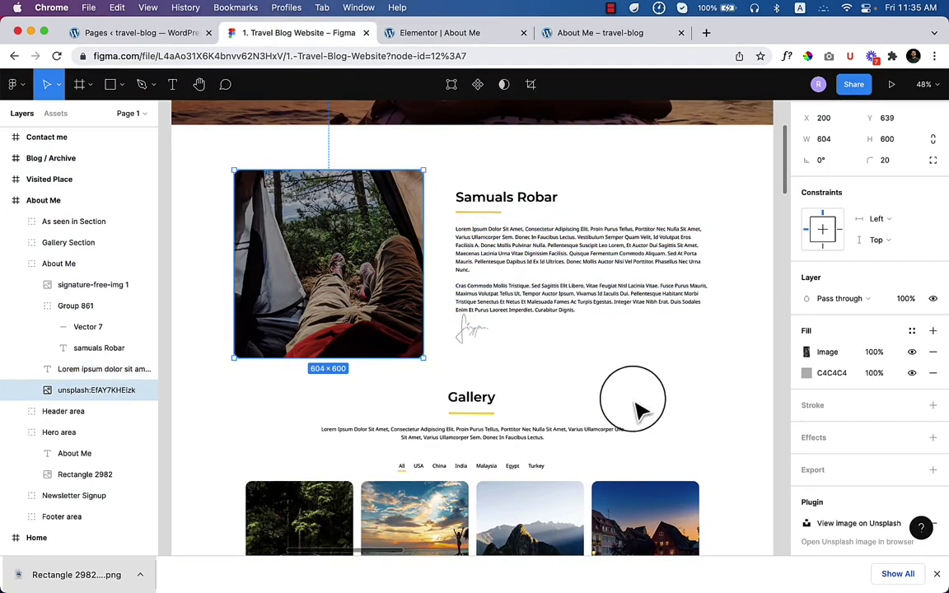
double_click(341, 301)
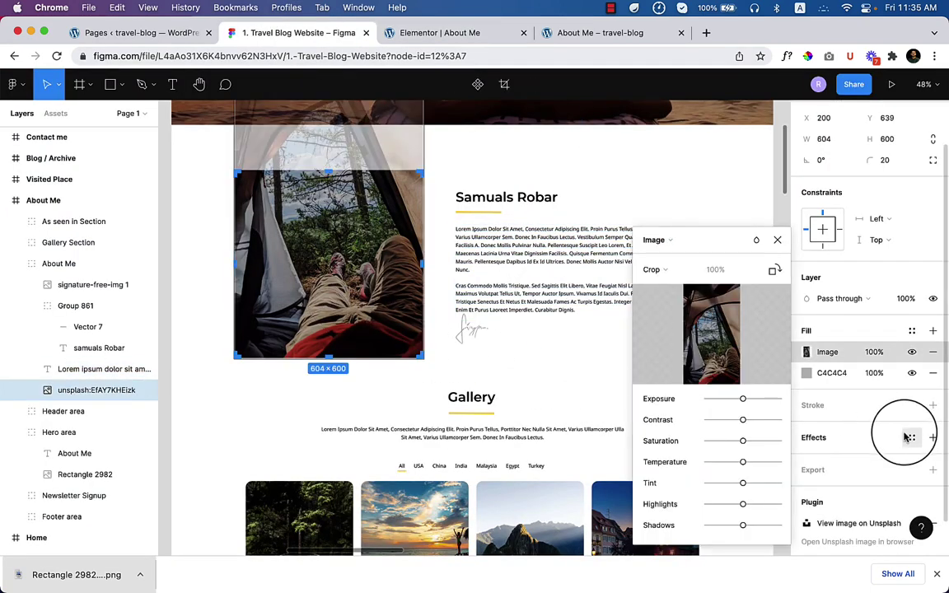
scroll(890, 454, "down", 2)
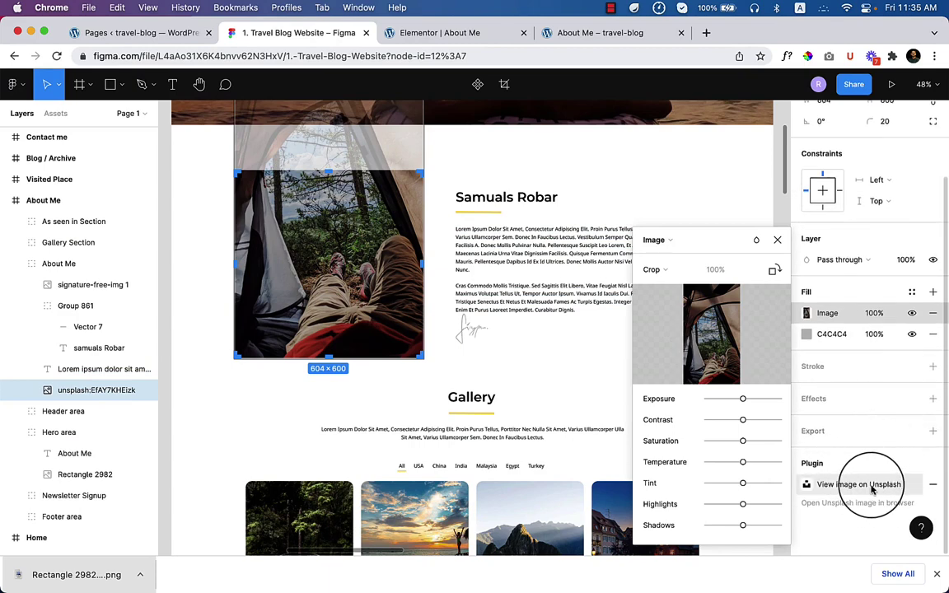
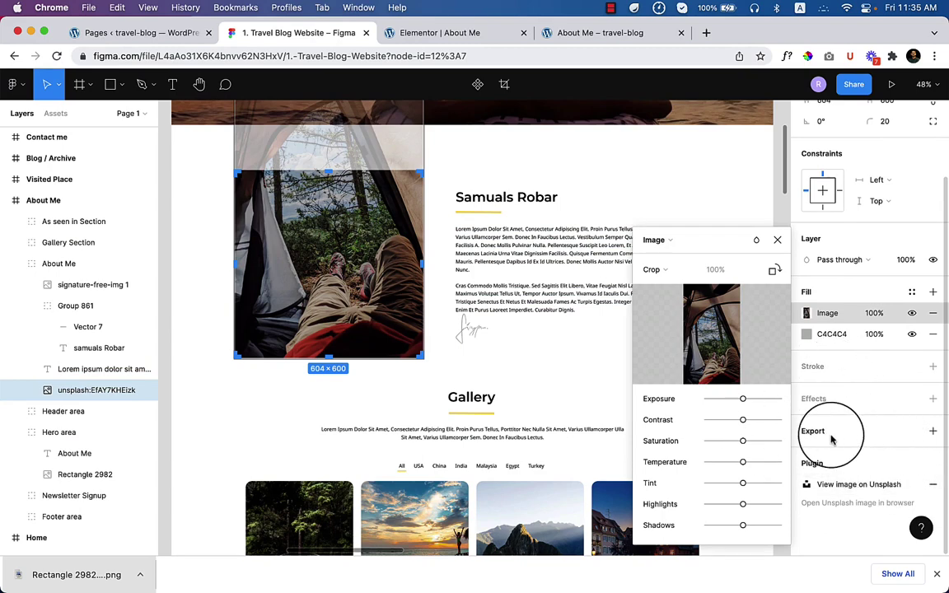
Add a 1x PNG export setting to the tent photo and download the PNG
left_click(849, 436)
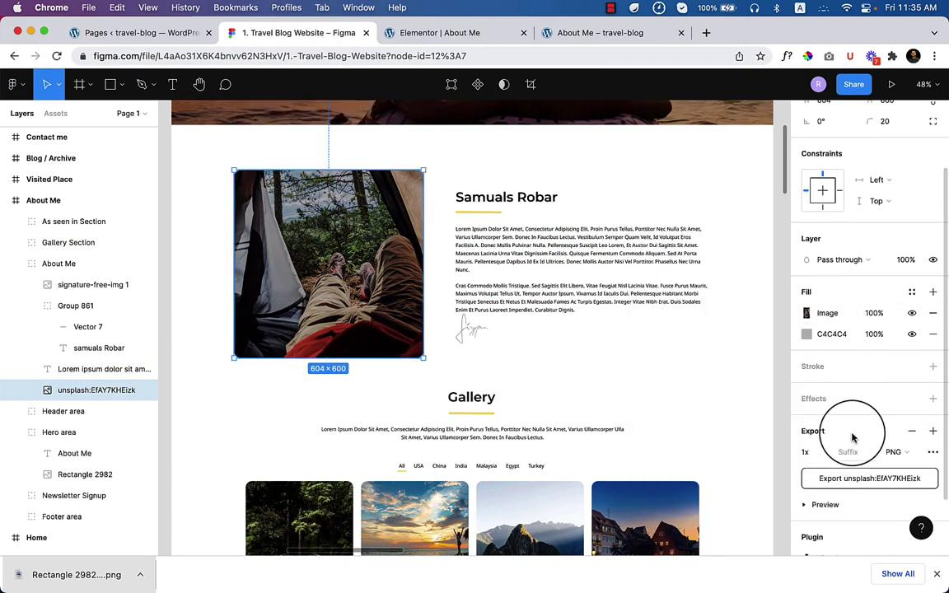
left_click(865, 480)
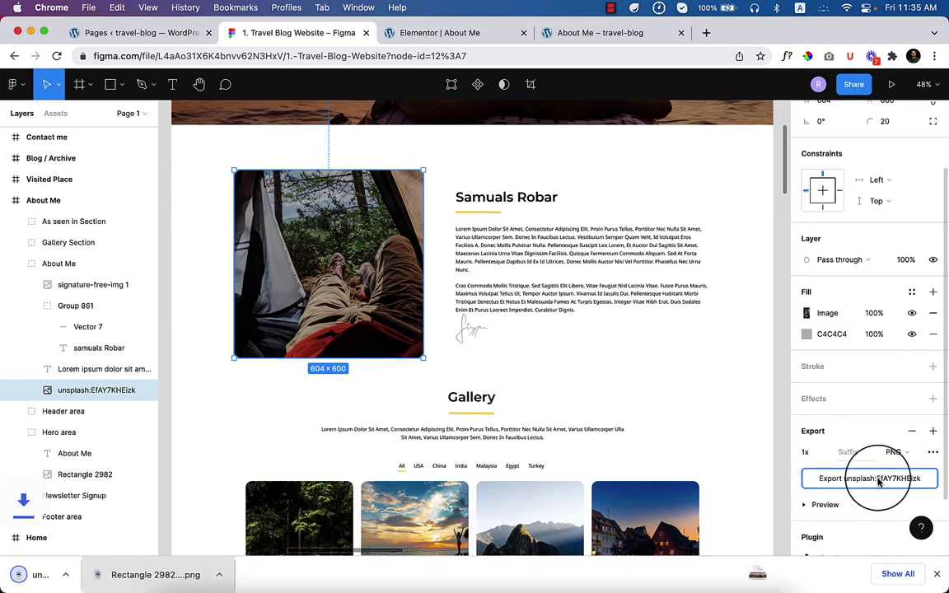
Add an Image widget to the left column using the uploaded tent PNG, with alt text 'test'
left_click(461, 33)
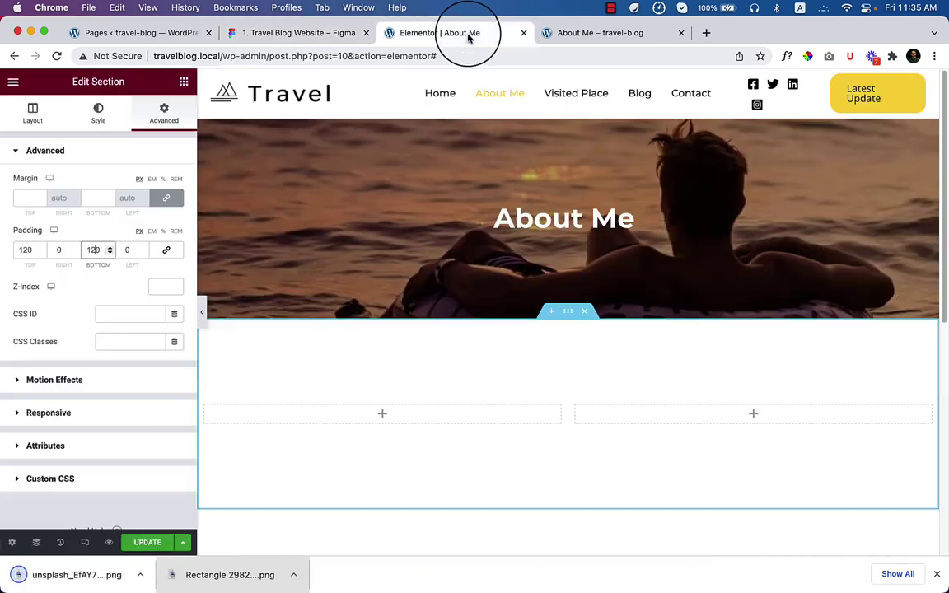
left_click(373, 421)
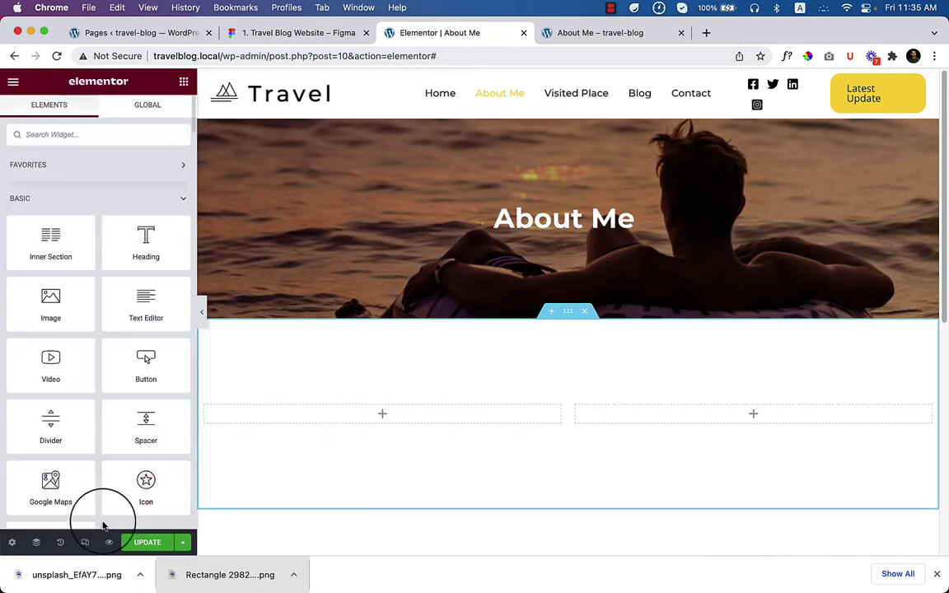
left_click_drag(21, 326, 394, 420)
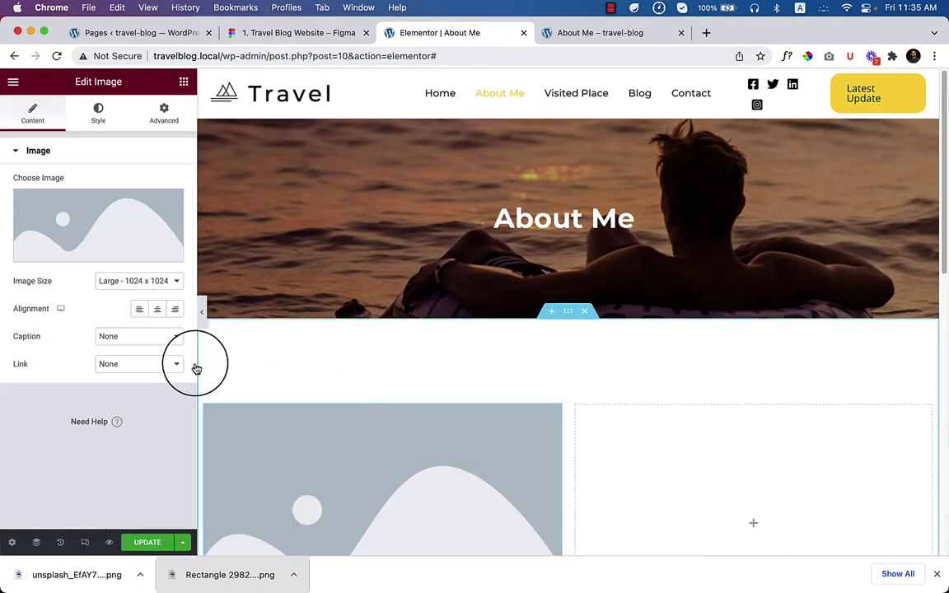
left_click(64, 220)
left_click_drag(49, 575, 333, 383)
left_click(882, 363)
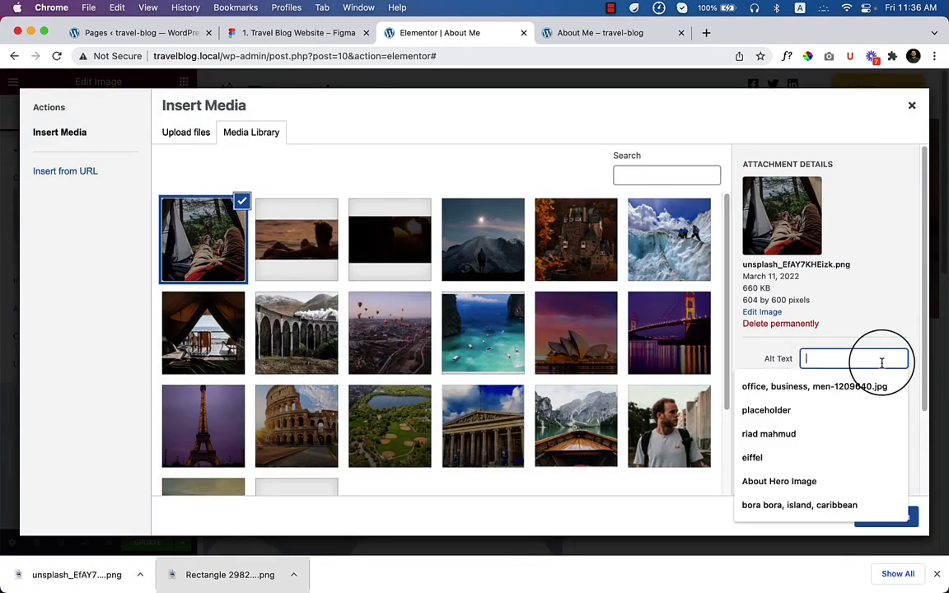
type("test")
left_click(897, 524)
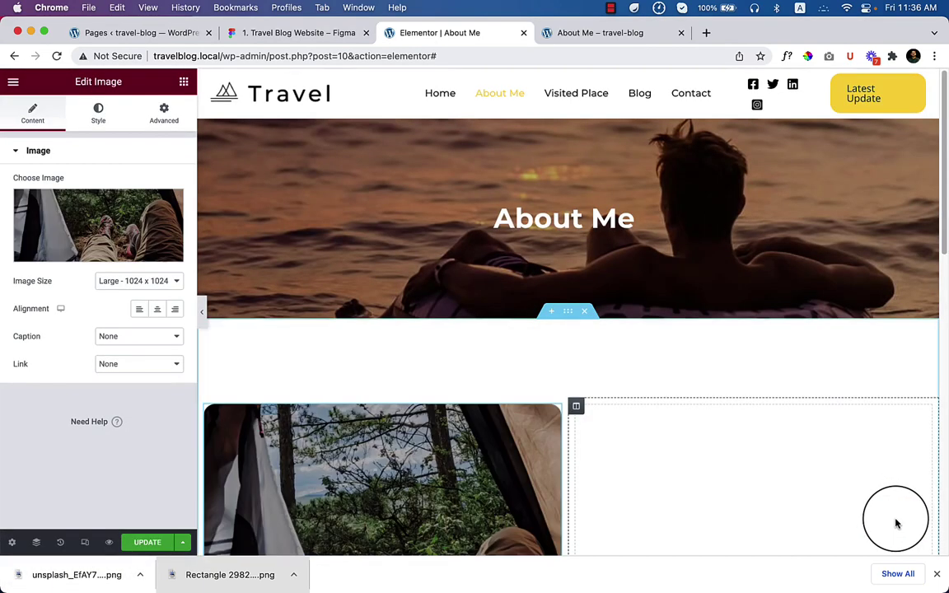
scroll(829, 418, "down", 5)
scroll(742, 371, "up", 1)
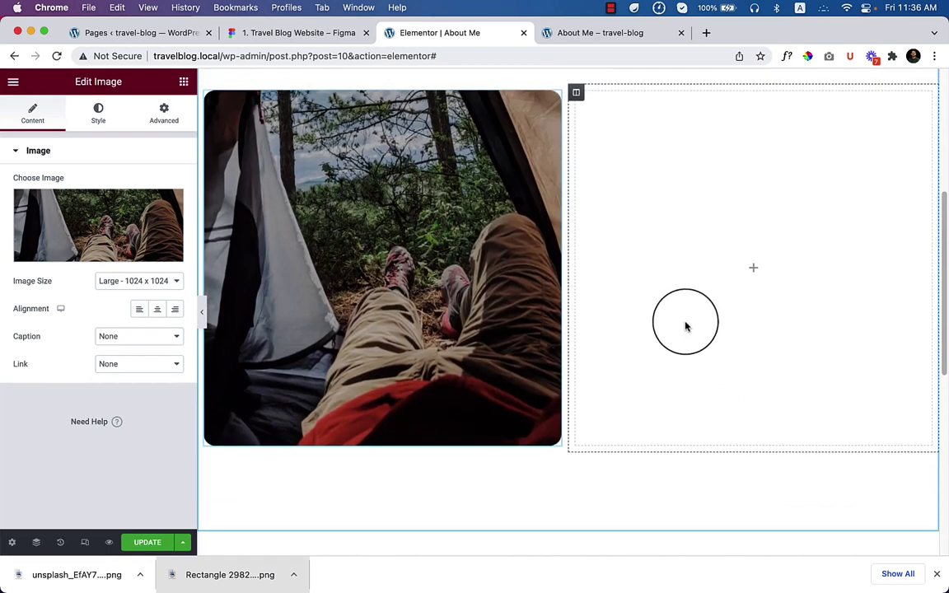
left_click(281, 32)
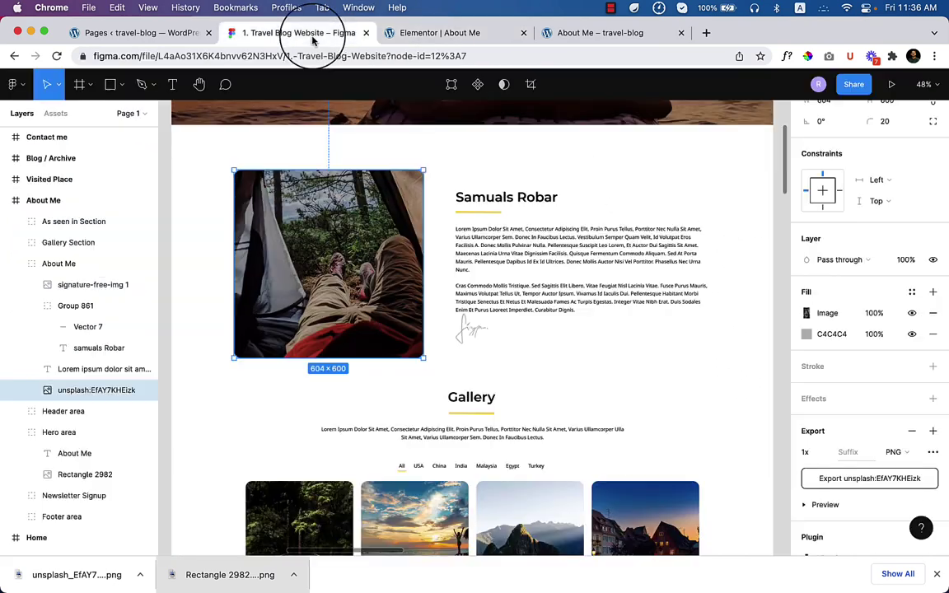
left_click(503, 200)
double_click(491, 198)
double_click(498, 193)
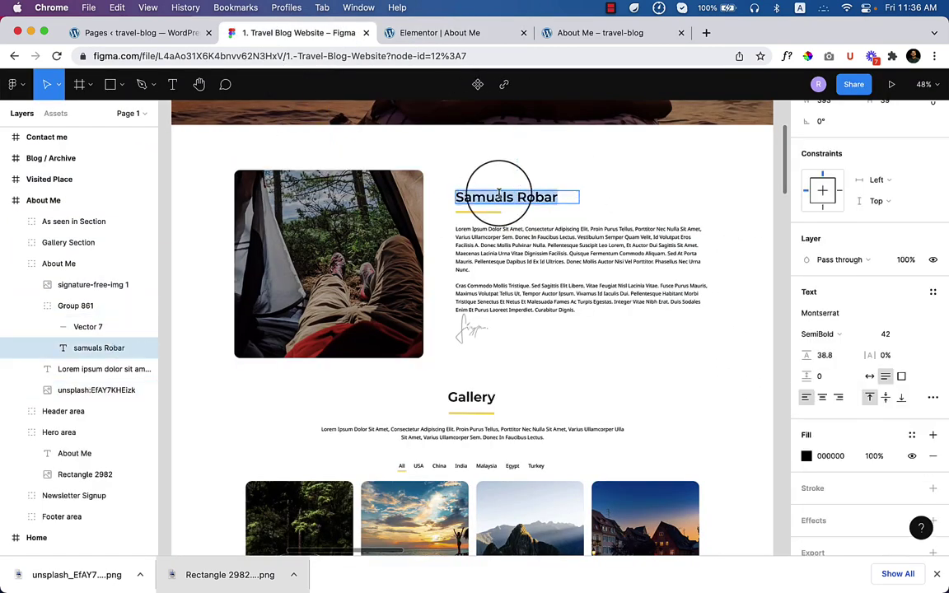
left_click(496, 33)
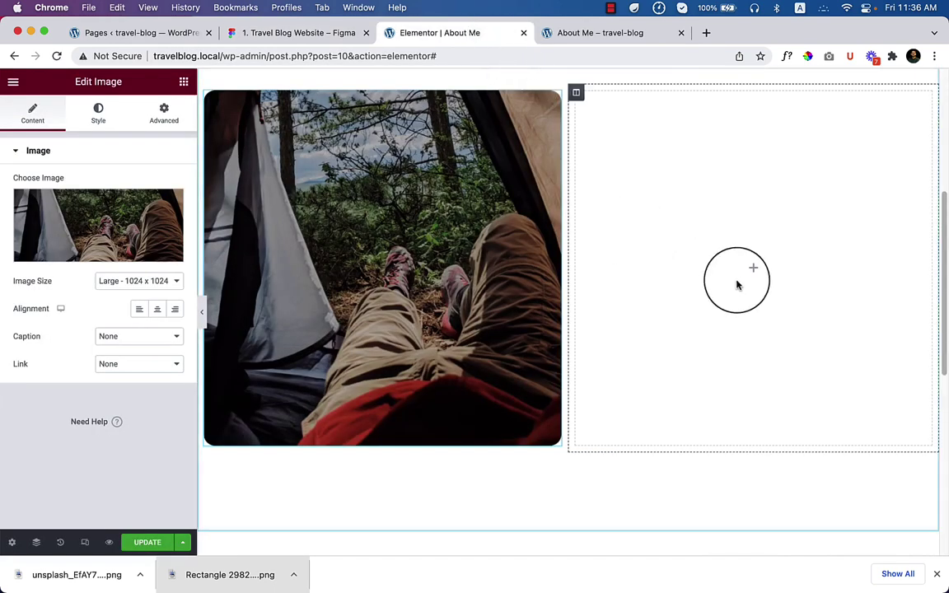
Add a Heading widget to the right column and paste in the copied name
left_click(754, 267)
left_click_drag(127, 215, 651, 249)
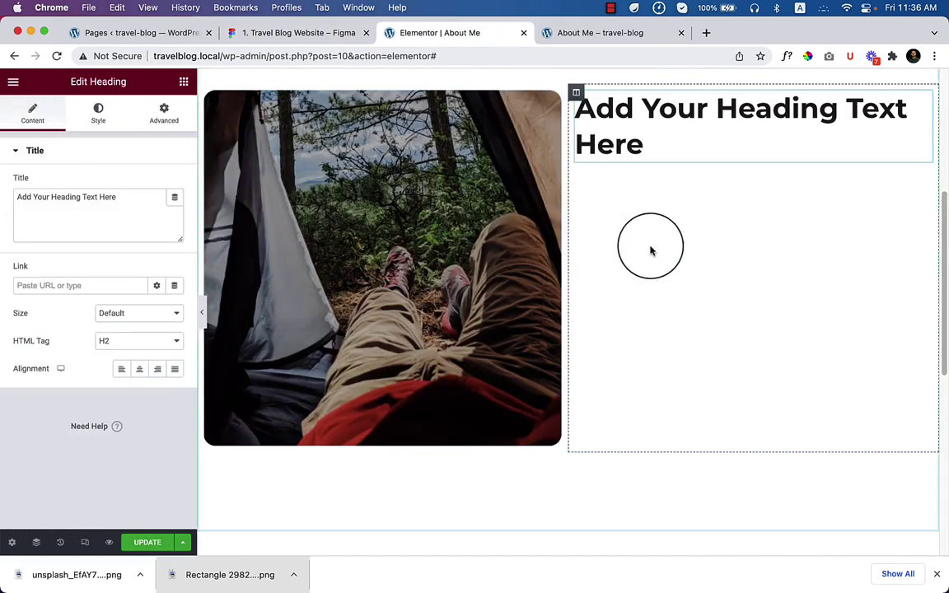
triple_click(70, 204)
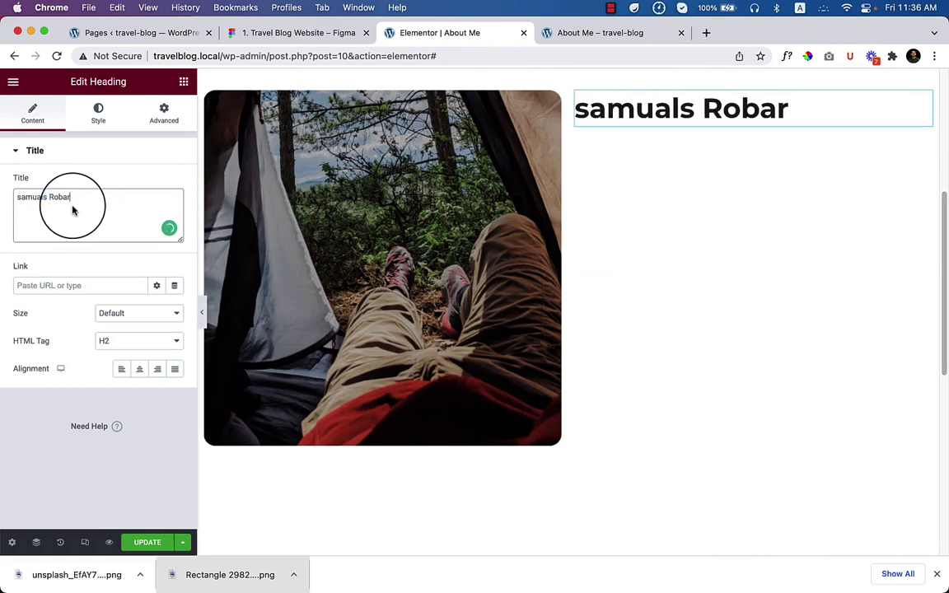
Copy the Figma Lorem ipsum body text into a new Text Editor widget under the heading
left_click(264, 33)
double_click(472, 231)
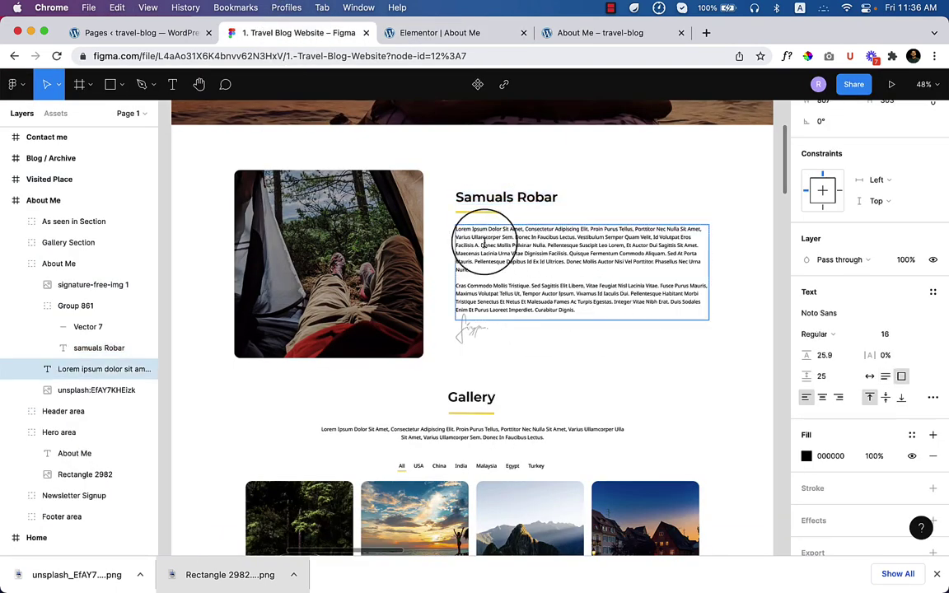
left_click_drag(579, 306, 459, 223)
left_click(449, 33)
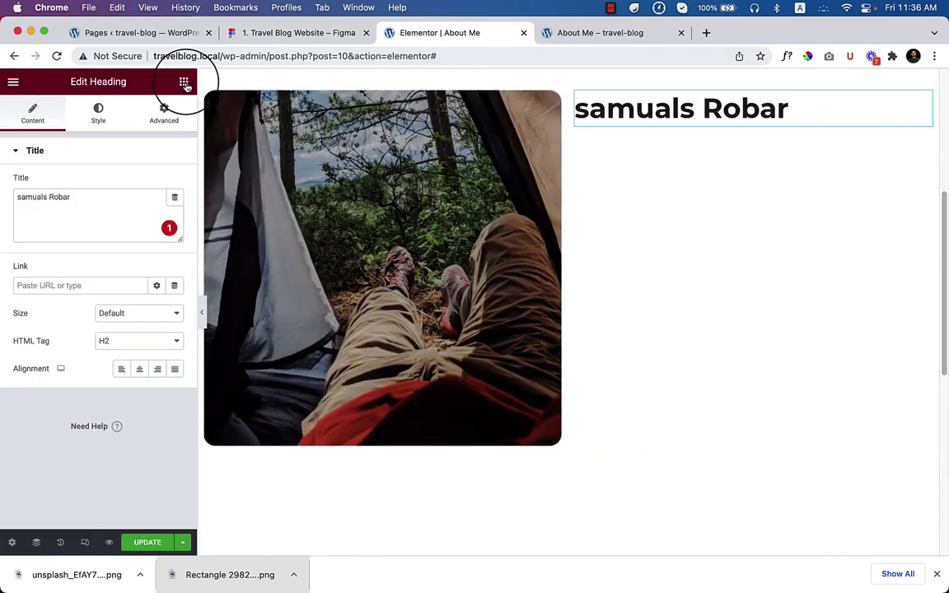
left_click(183, 81)
left_click_drag(140, 296, 647, 136)
left_click(151, 190)
left_click(70, 275)
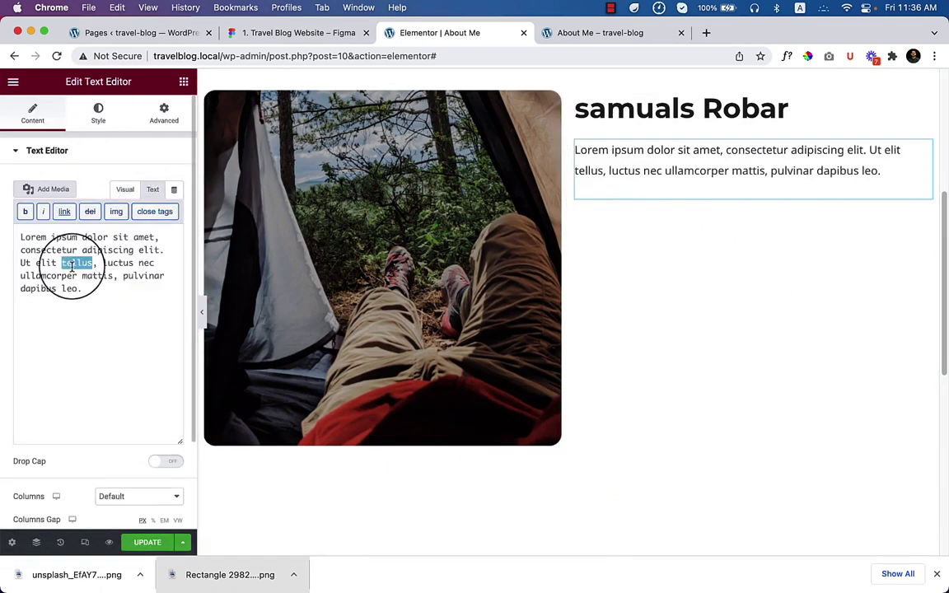
key("ctrl+a")
key("ctrl+v")
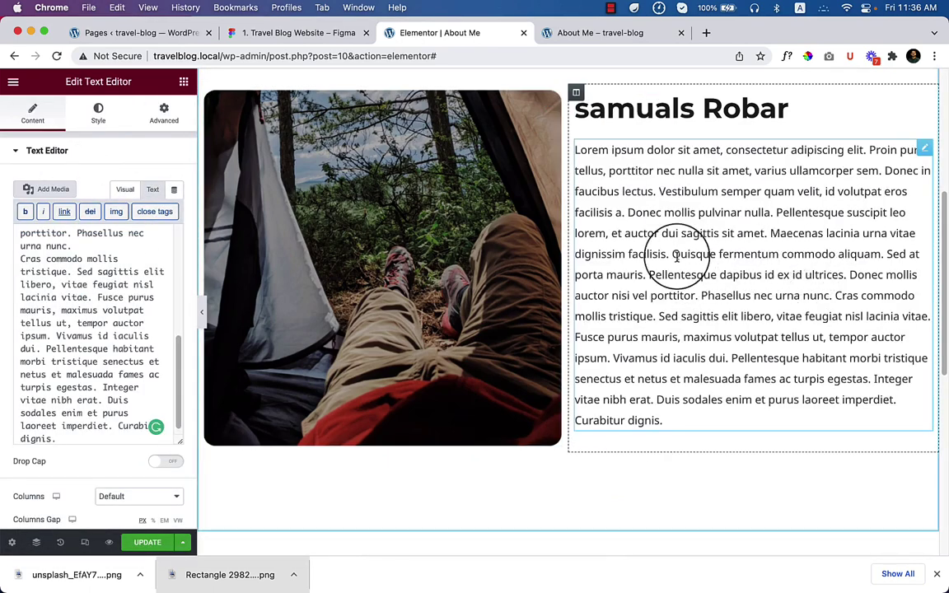
Start a new paragraph at 'Quisque' and capitalise the heading's first letter to 'S'
left_click(674, 257)
key("Return")
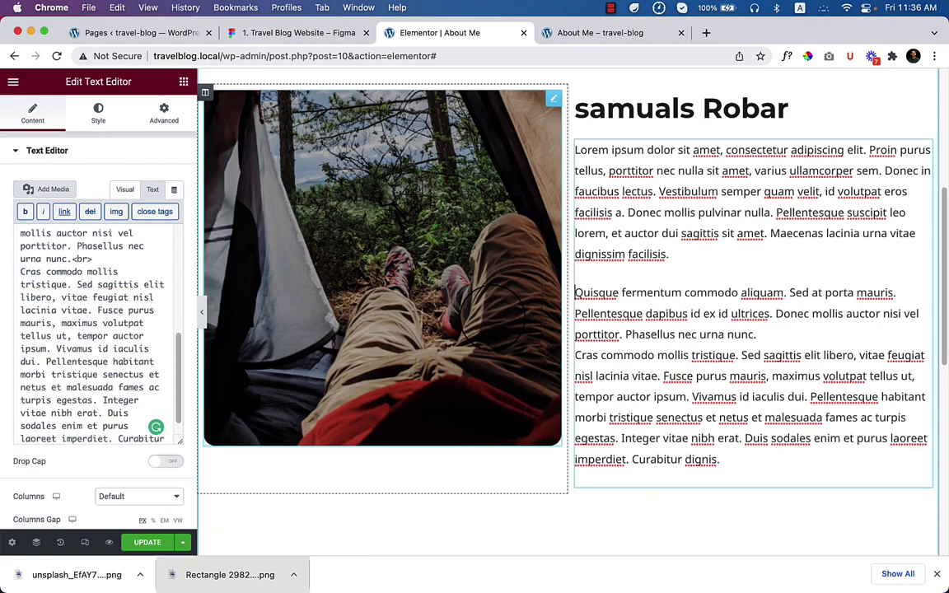
left_click(595, 115)
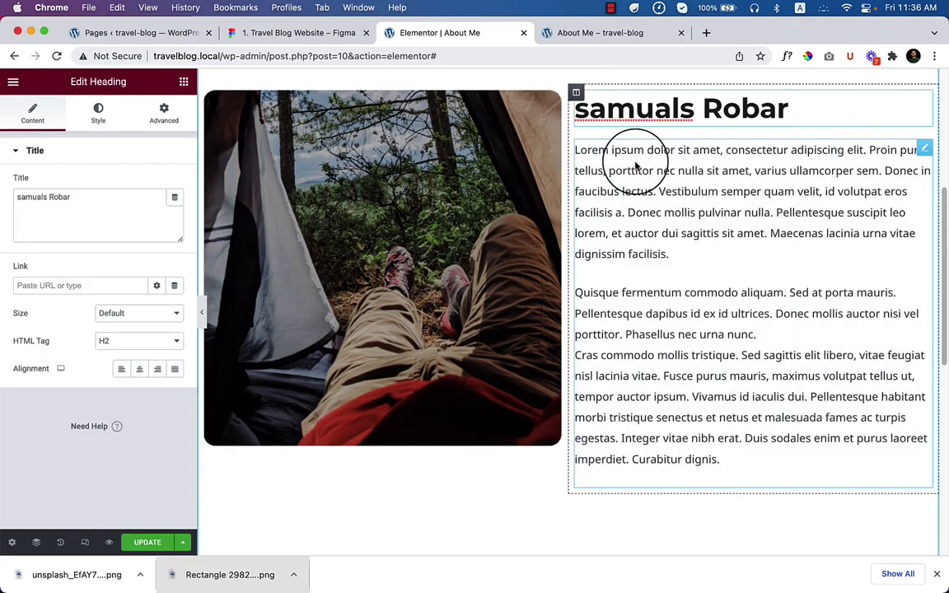
left_click(576, 103)
key("Delete")
type("S")
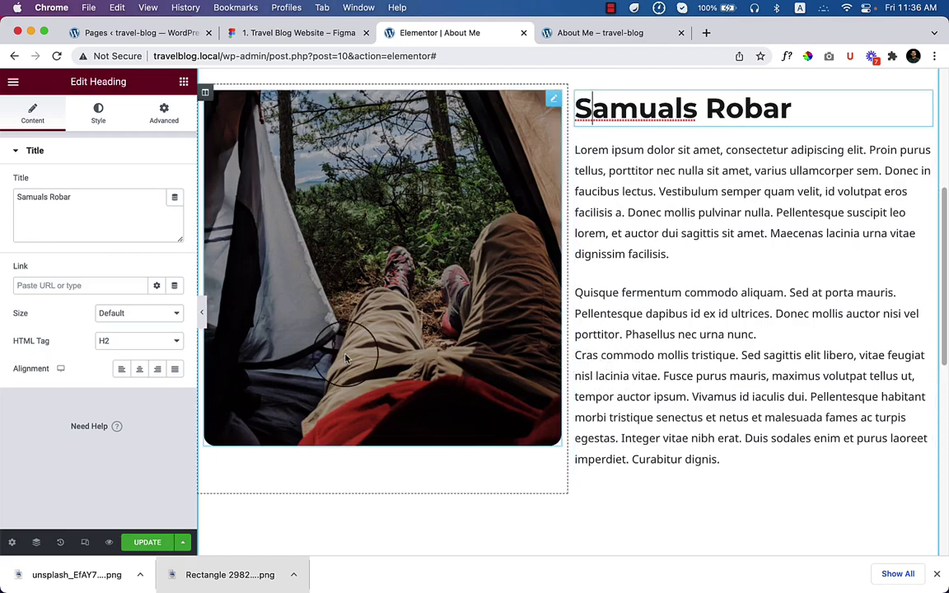
Delete the closing sentences 'Vivamus'…'dignis.' and regroup the text into two paragraphs, breaking after 'nunc.'
left_click(203, 316)
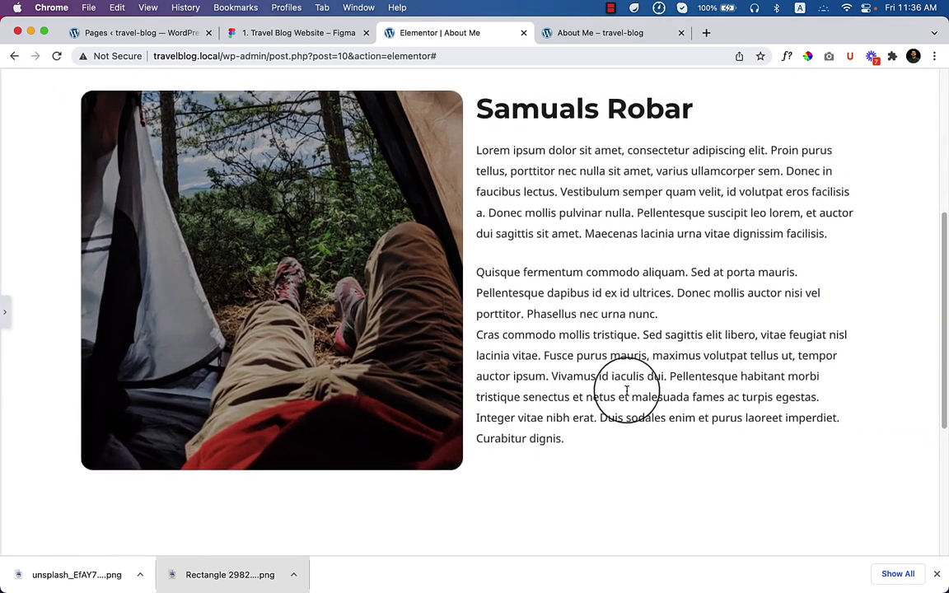
scroll(630, 413, "up", 4)
scroll(632, 430, "down", 5)
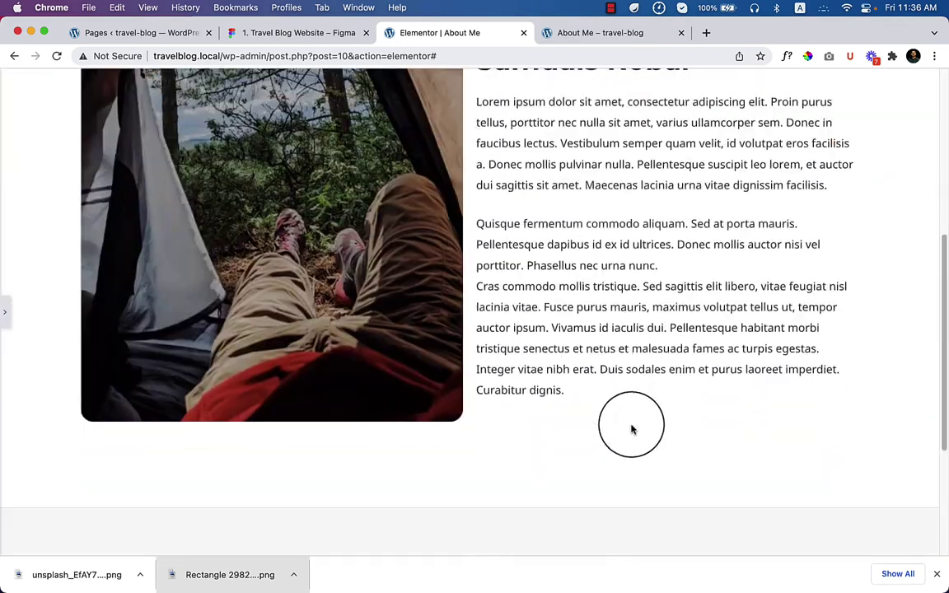
left_click(6, 313)
left_click(773, 350)
left_click_drag(693, 349, 733, 414)
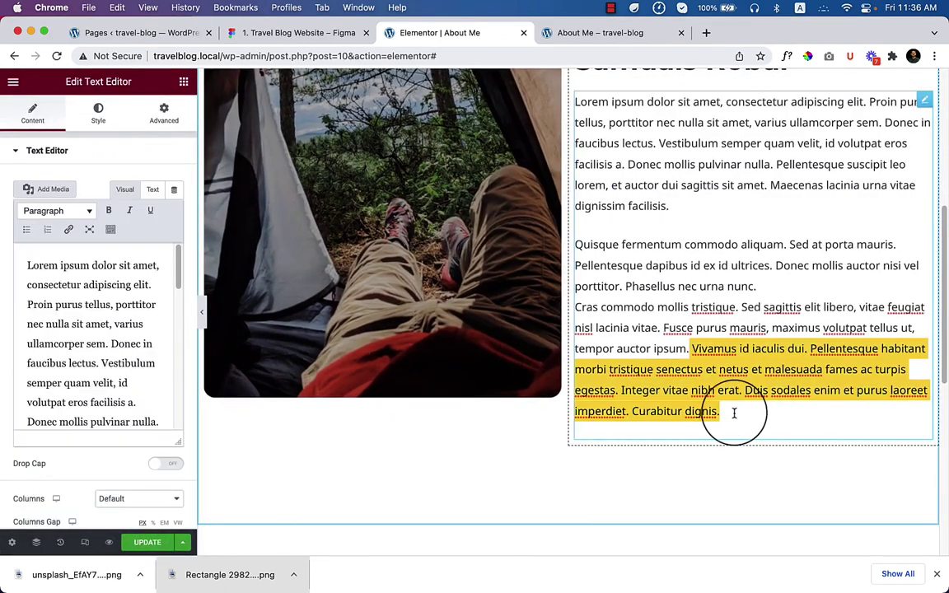
key("BackSpace")
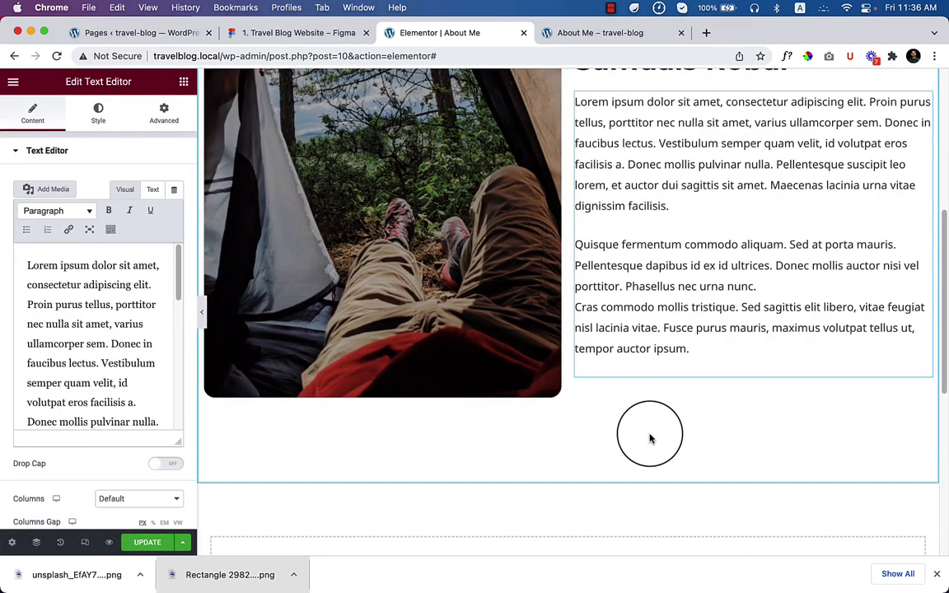
left_click(766, 286)
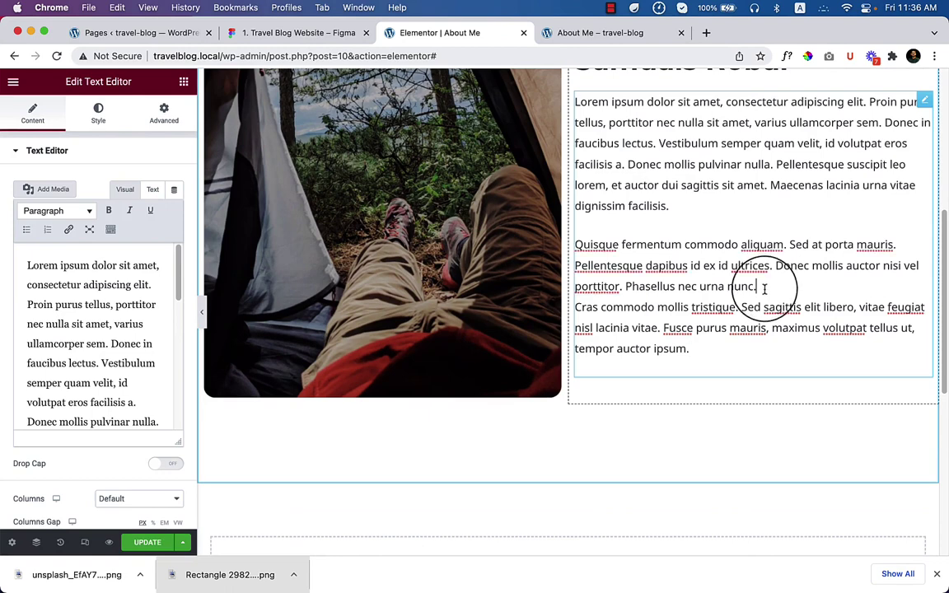
key("Return")
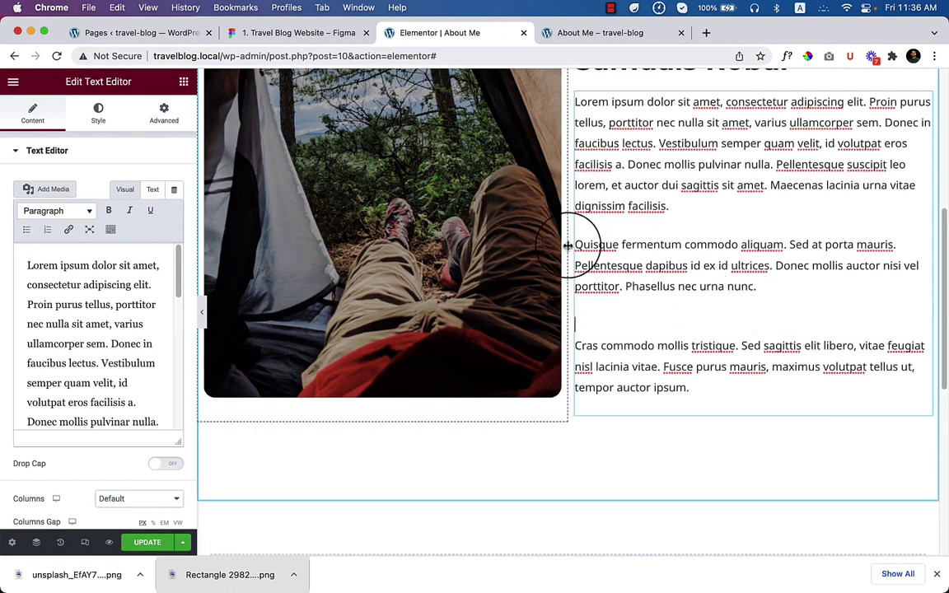
left_click(576, 245)
key("BackSpace")
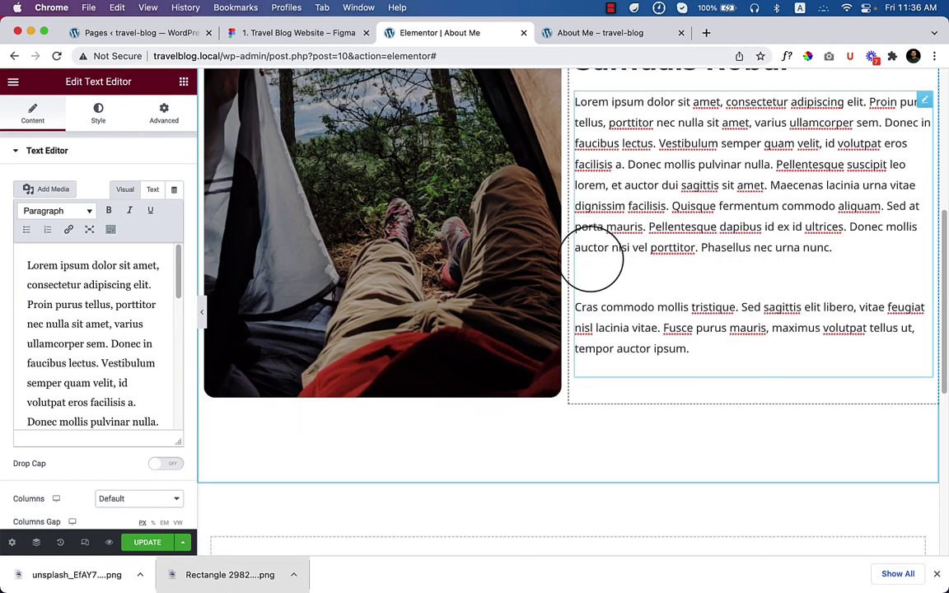
scroll(864, 310, "up", 3)
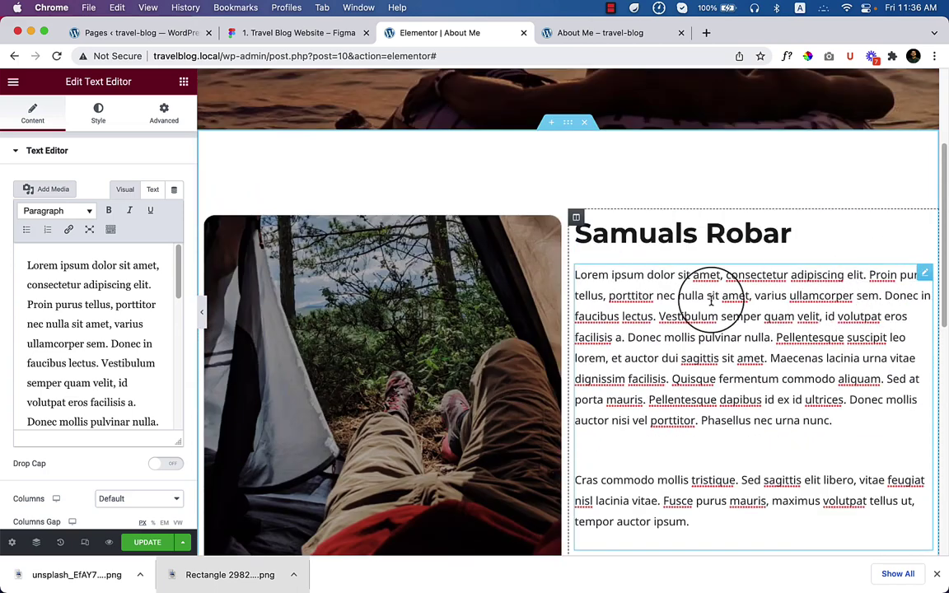
Add a Divider widget under the name heading and shorten its width
left_click(182, 82)
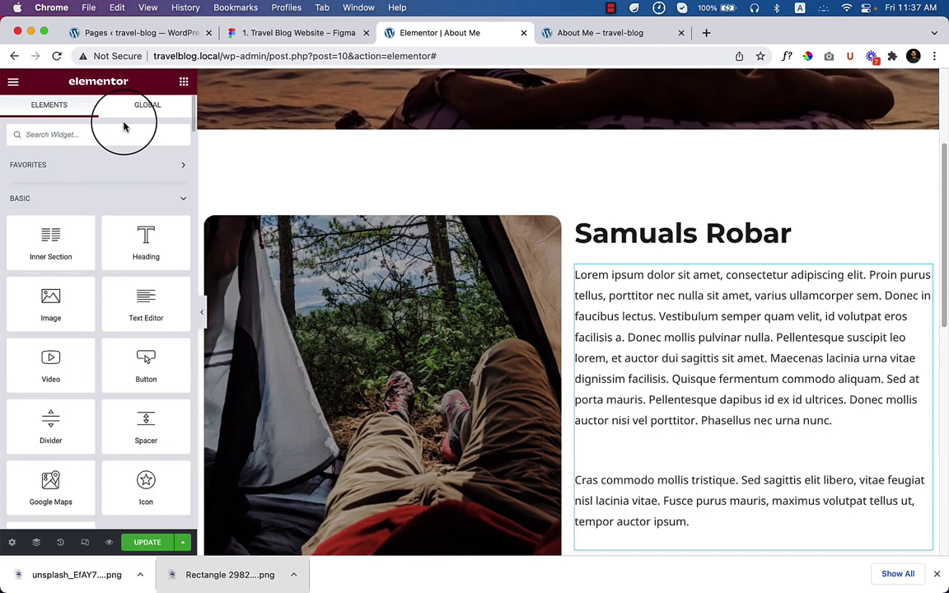
type("div")
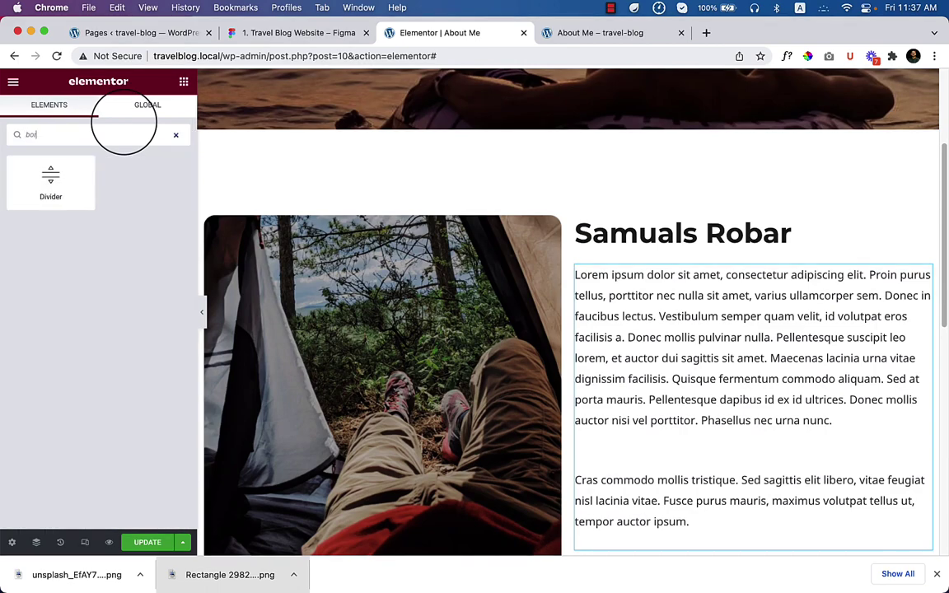
left_click_drag(67, 183, 664, 237)
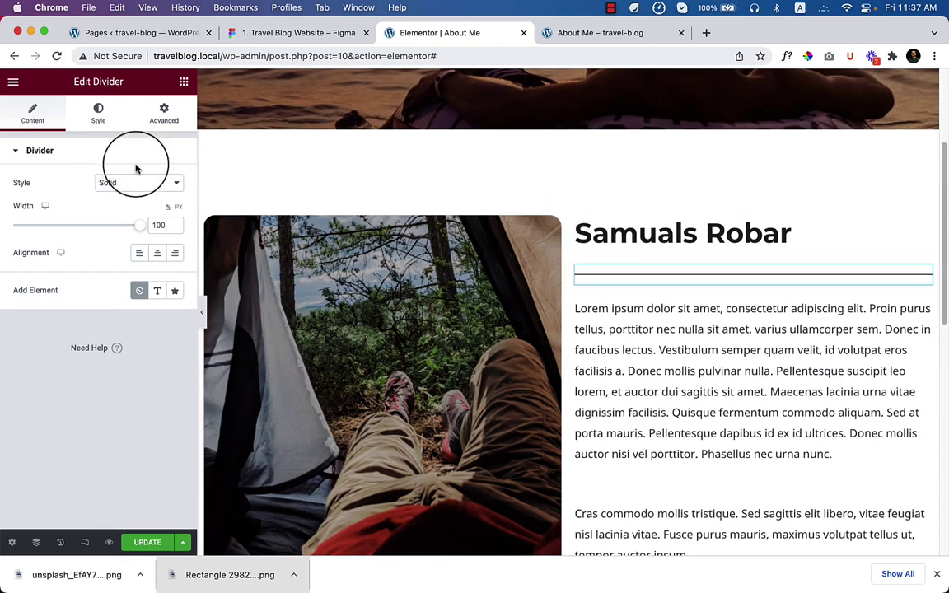
left_click_drag(145, 228, 37, 227)
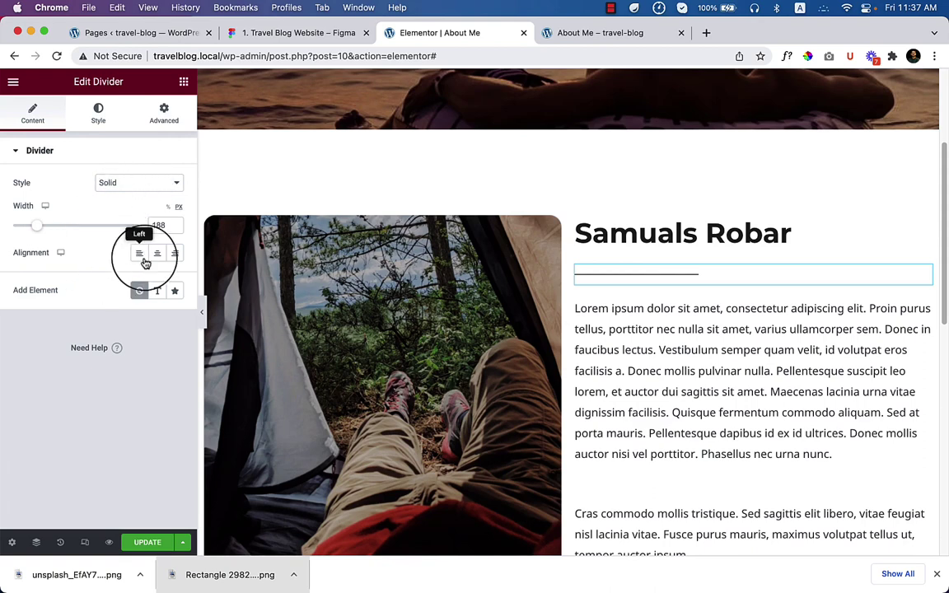
left_click_drag(38, 228, 28, 230)
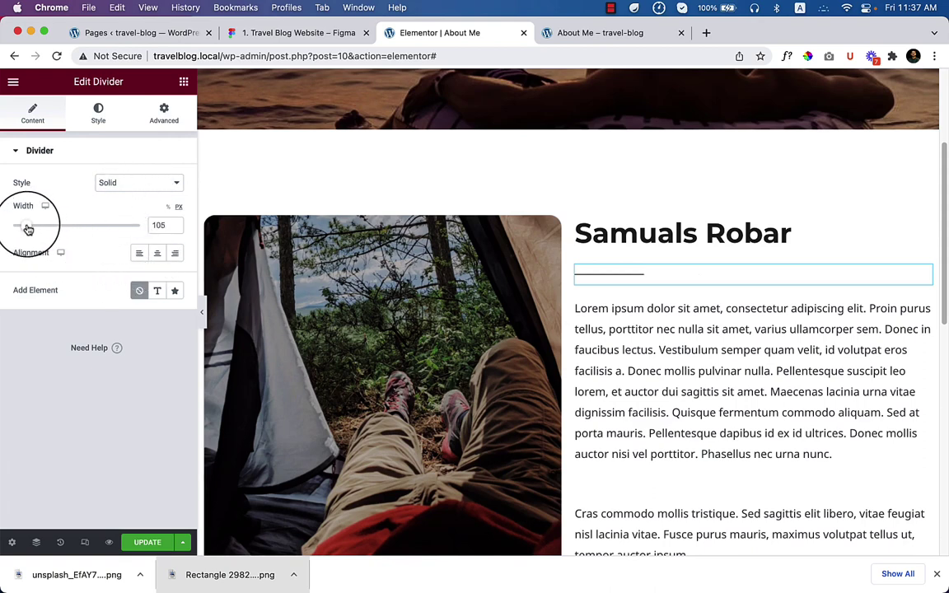
Style the divider with Theme Color 1 yellow, weight 5 and gap 2
left_click(98, 114)
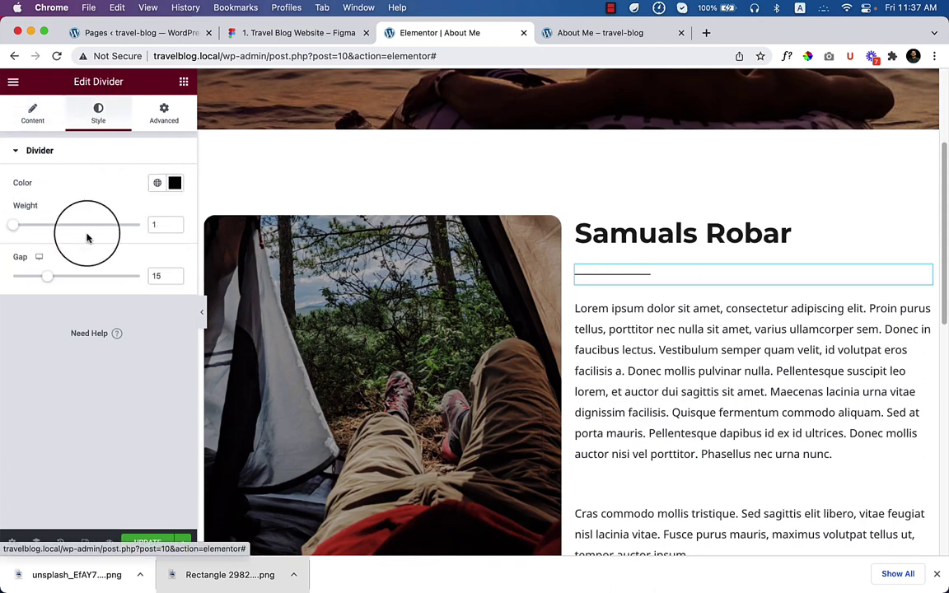
left_click(158, 183)
left_click(99, 360)
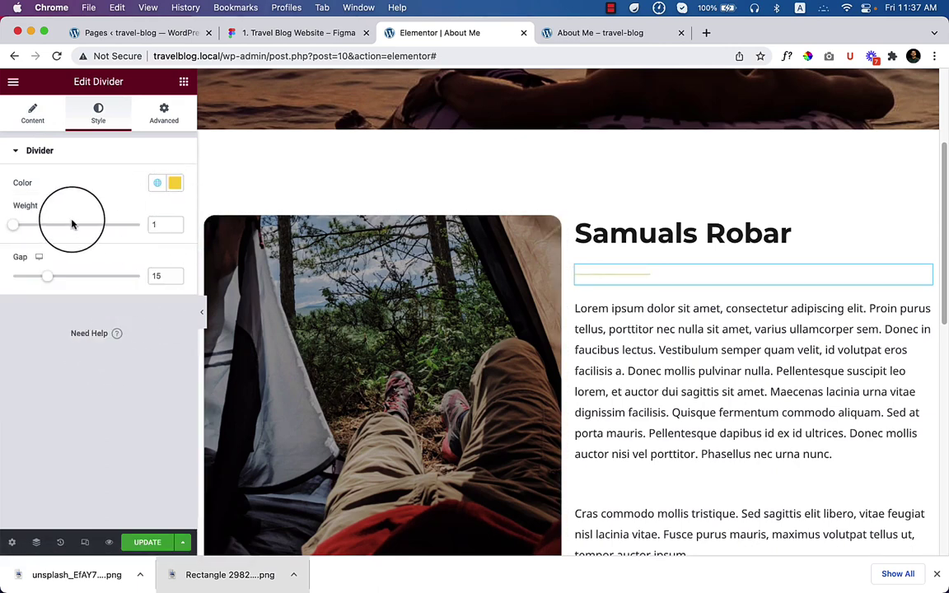
left_click_drag(16, 229, 73, 232)
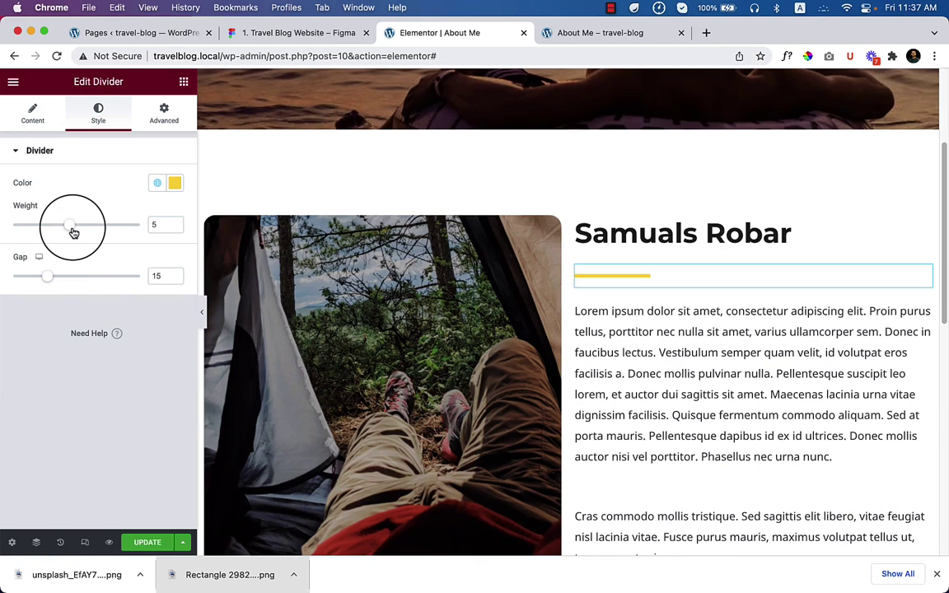
left_click_drag(48, 279, 223, 324)
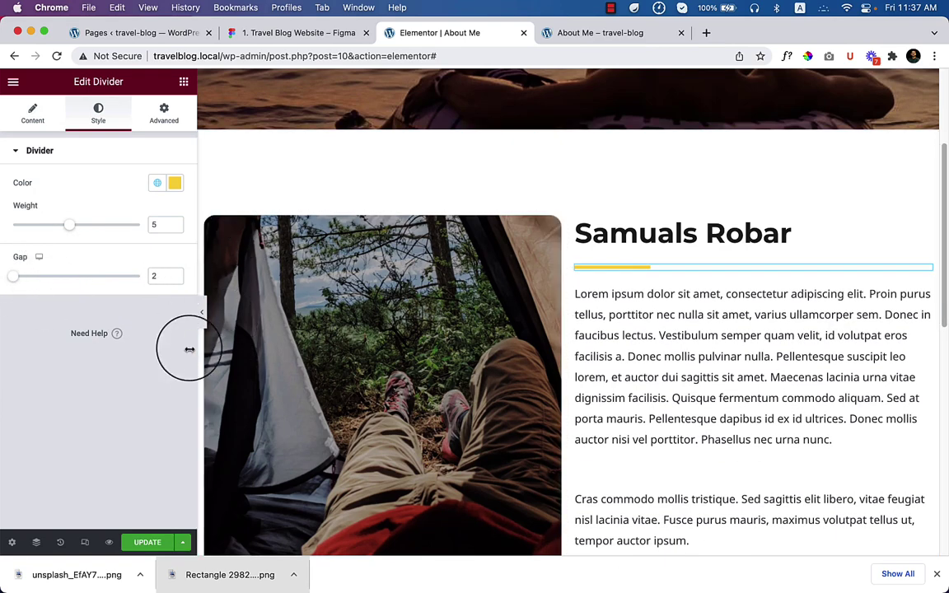
left_click(204, 317)
scroll(585, 343, "down", 5)
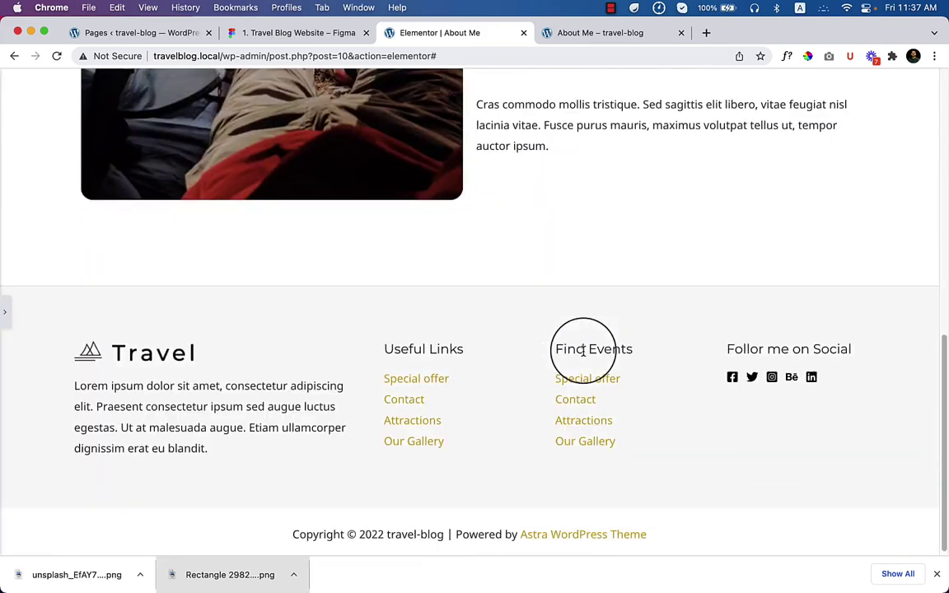
scroll(585, 352, "up", 5)
scroll(551, 343, "down", 1)
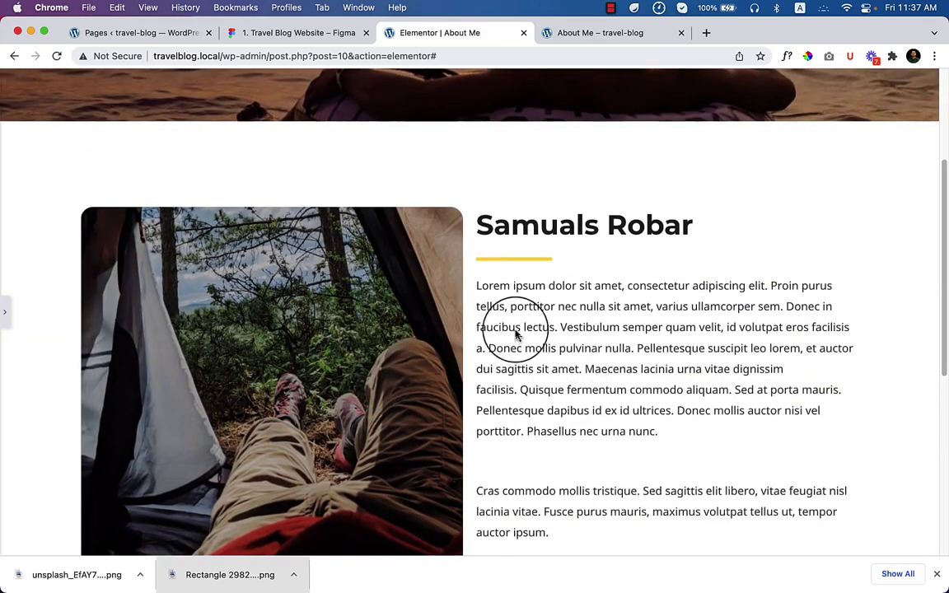
left_click(18, 312)
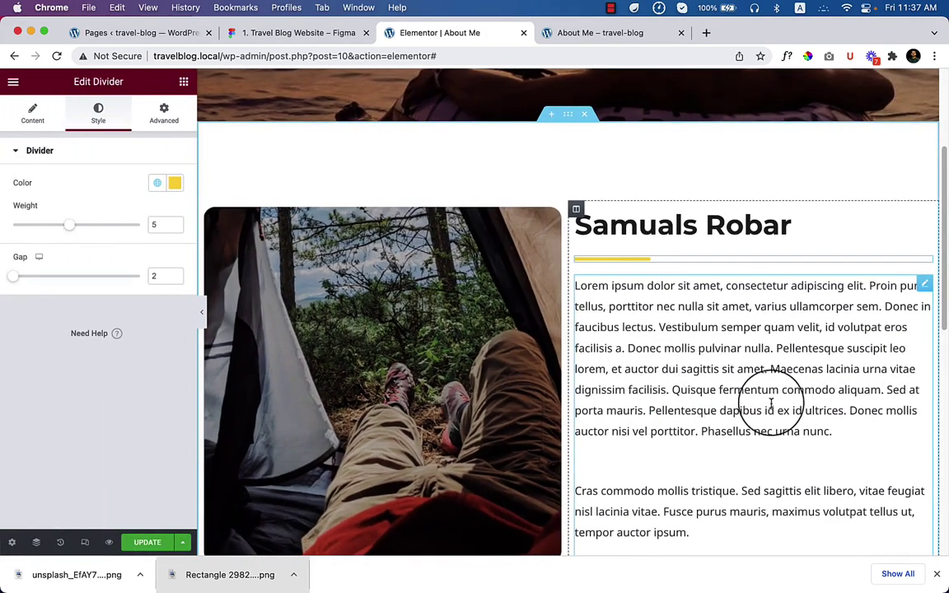
Delete the sentences from 'Quisque' to 'nunc.' so the first paragraph ends at 'facilisis.'
left_click_drag(678, 389, 864, 438)
left_click(871, 443)
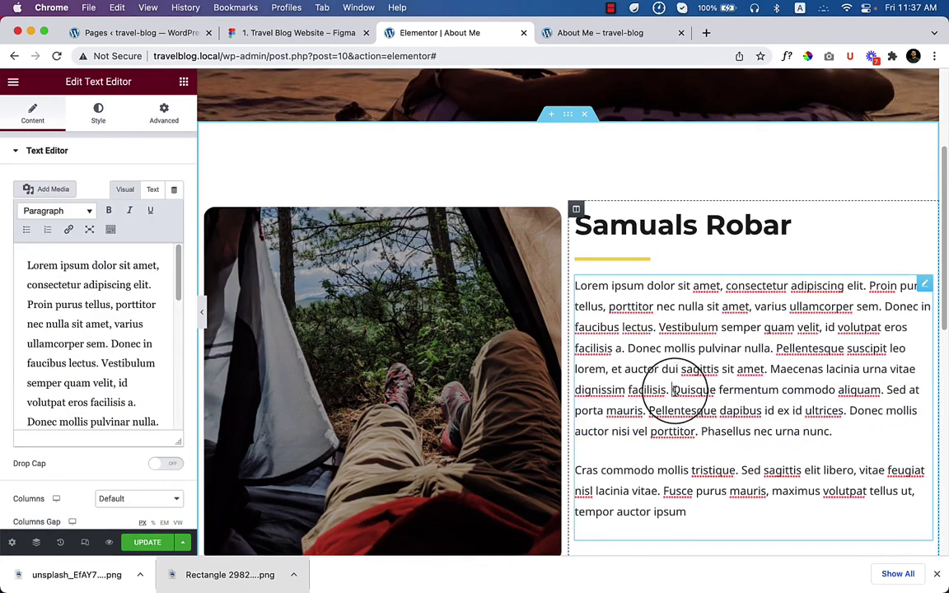
left_click_drag(673, 390, 843, 423)
key("BackSpace")
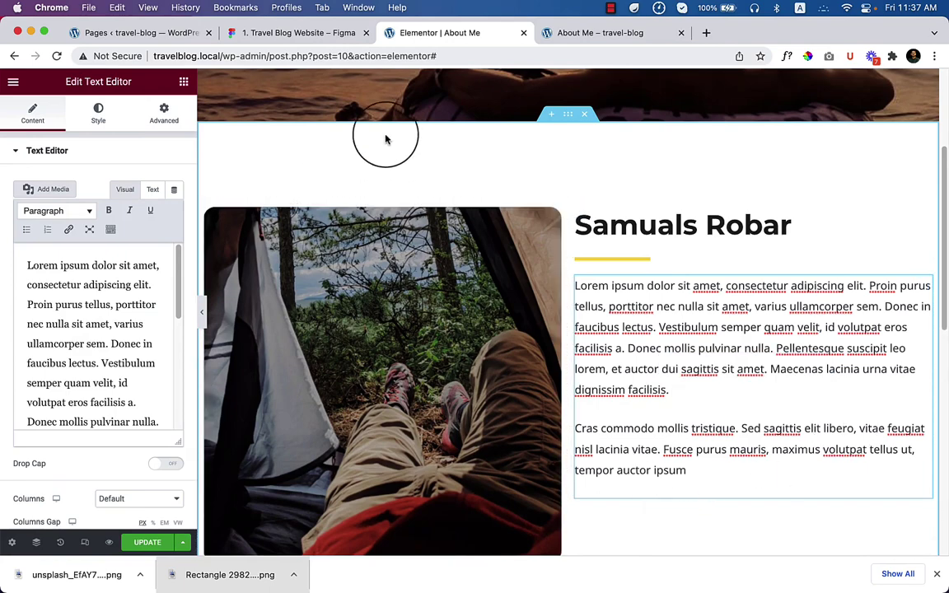
left_click(301, 35)
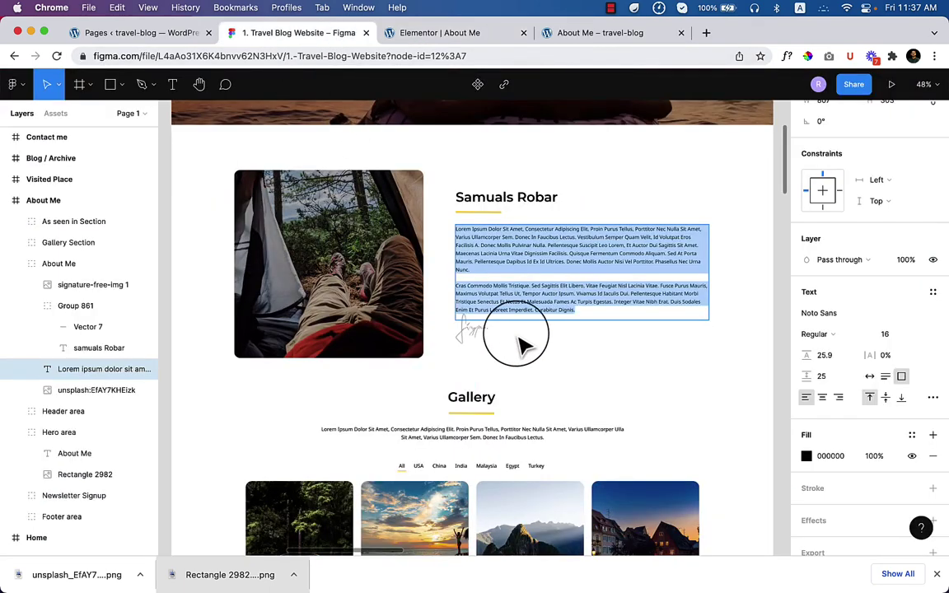
left_click(439, 34)
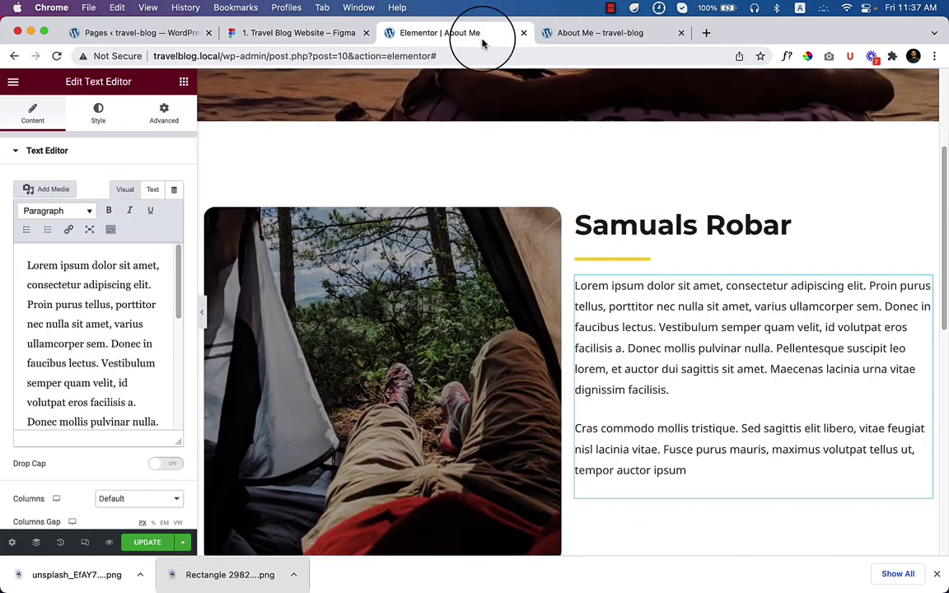
Narrow the photo column to about 40.8% and give it a 40 px right margin
left_click_drag(565, 352, 501, 352)
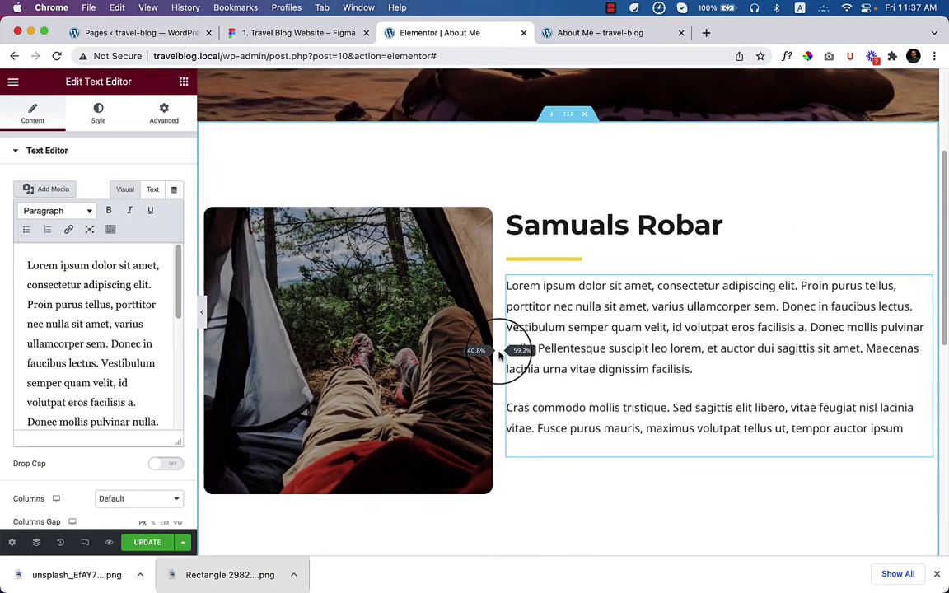
left_click(206, 213)
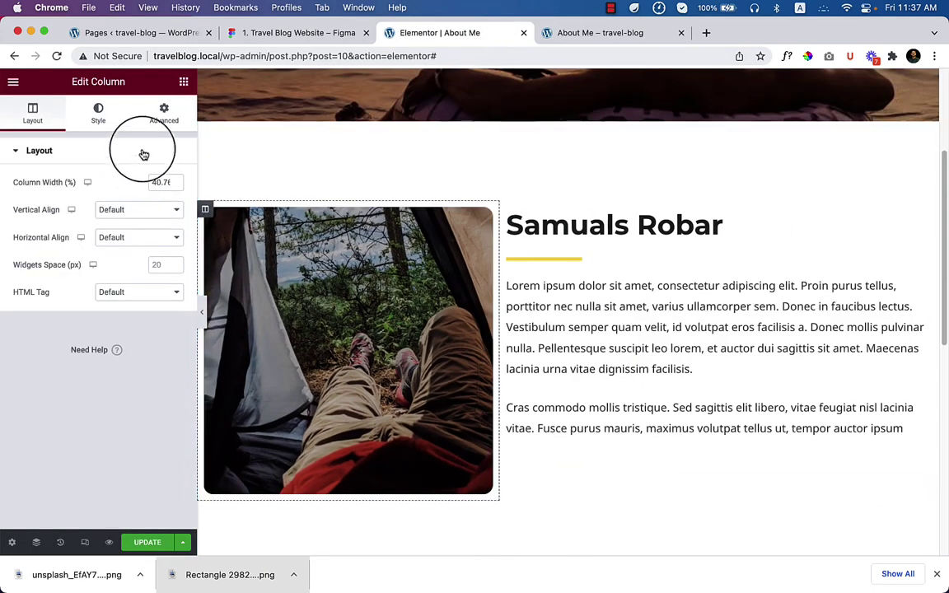
left_click(164, 113)
left_click(161, 203)
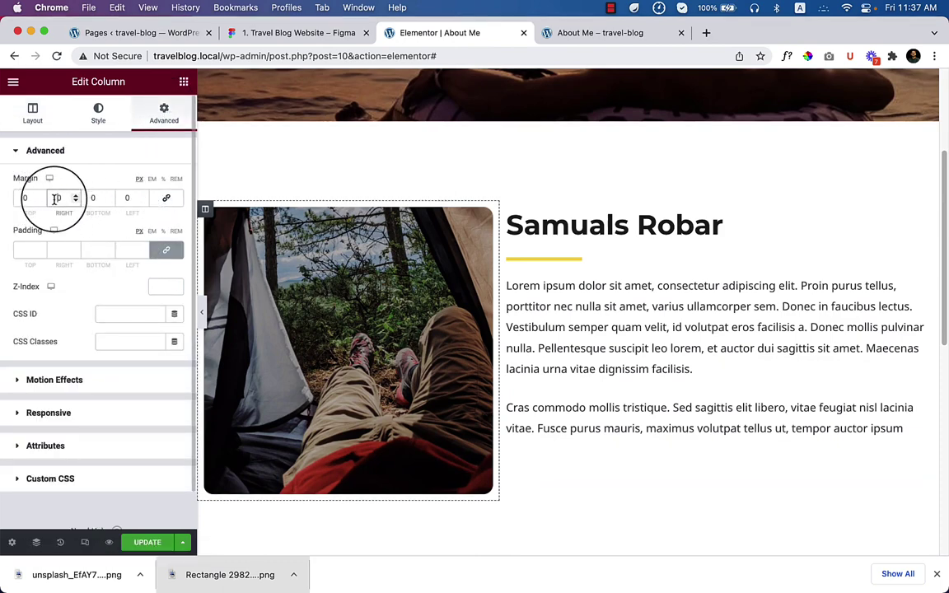
type("4")
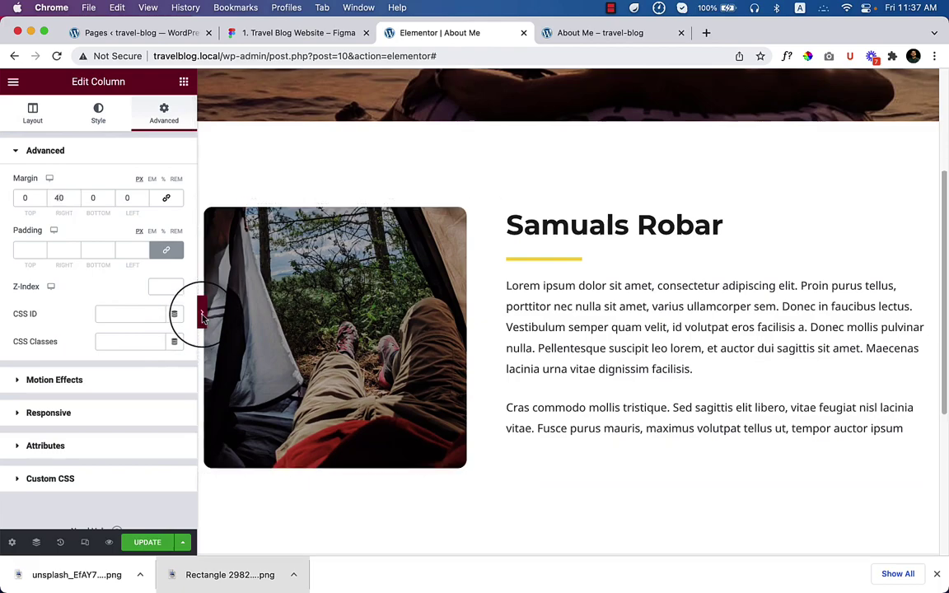
left_click(201, 316)
scroll(626, 409, "up", 4)
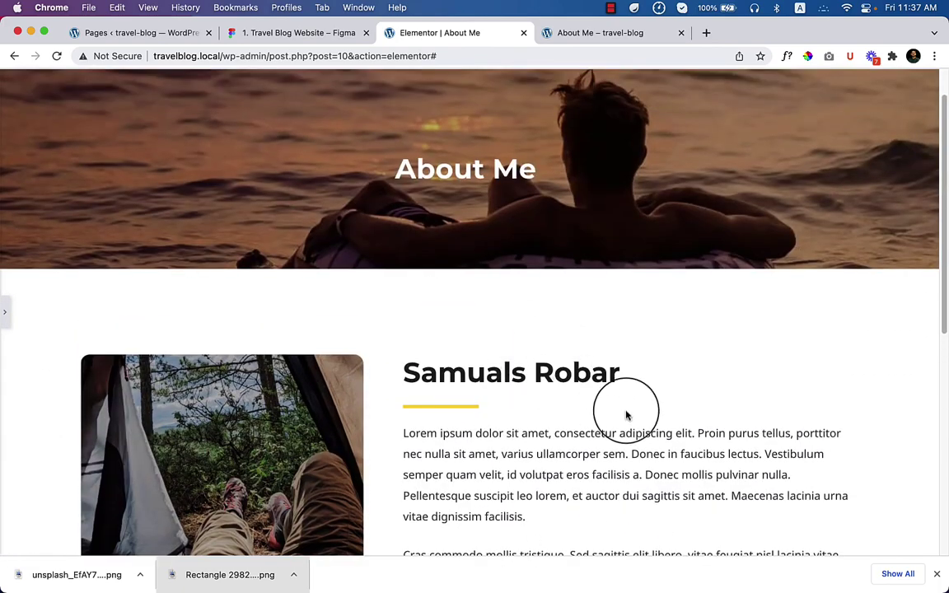
scroll(630, 409, "down", 10)
scroll(633, 419, "up", 3)
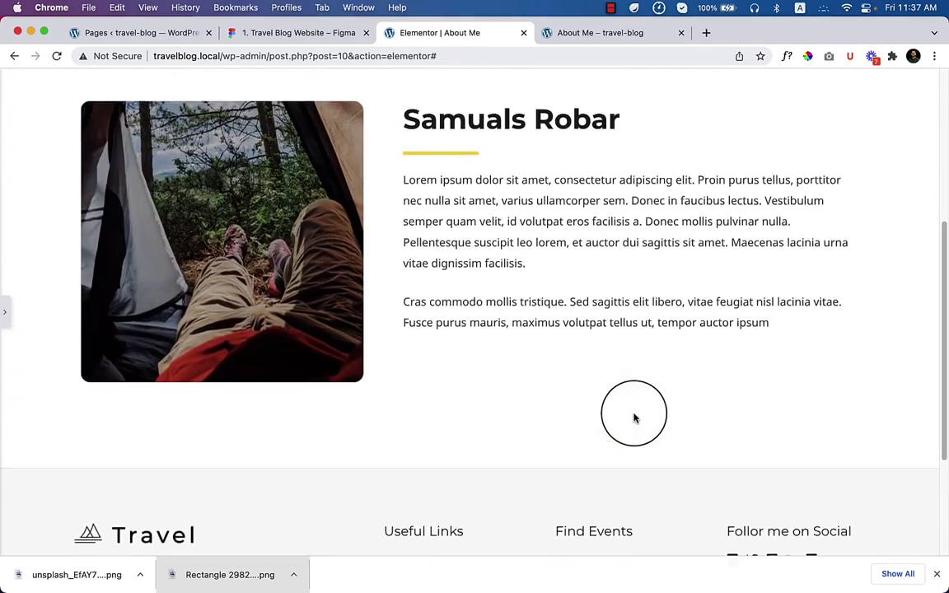
left_click(309, 35)
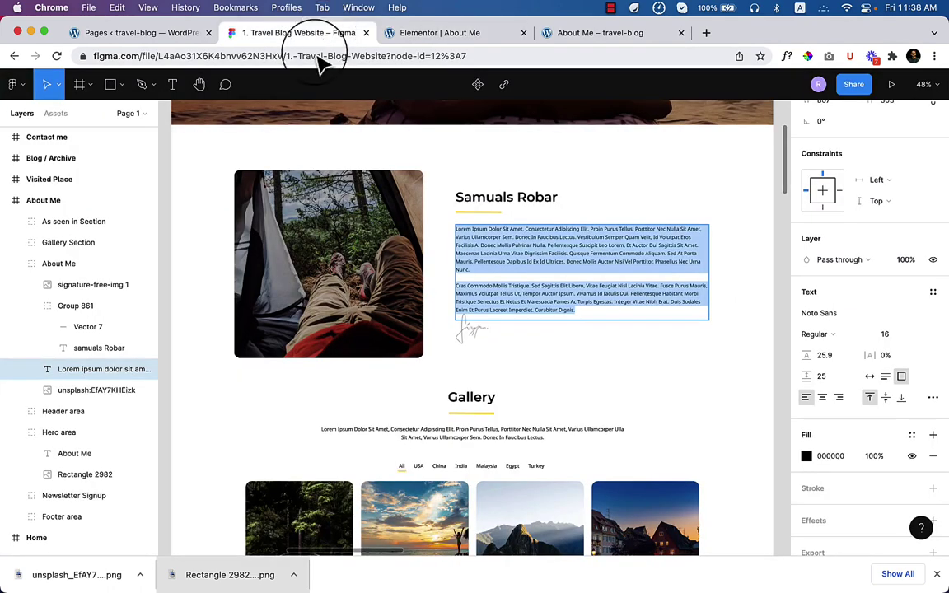
Select the 'signature-free-img 1' layer and download it as a 1x PNG
left_click(472, 342)
left_click(472, 336)
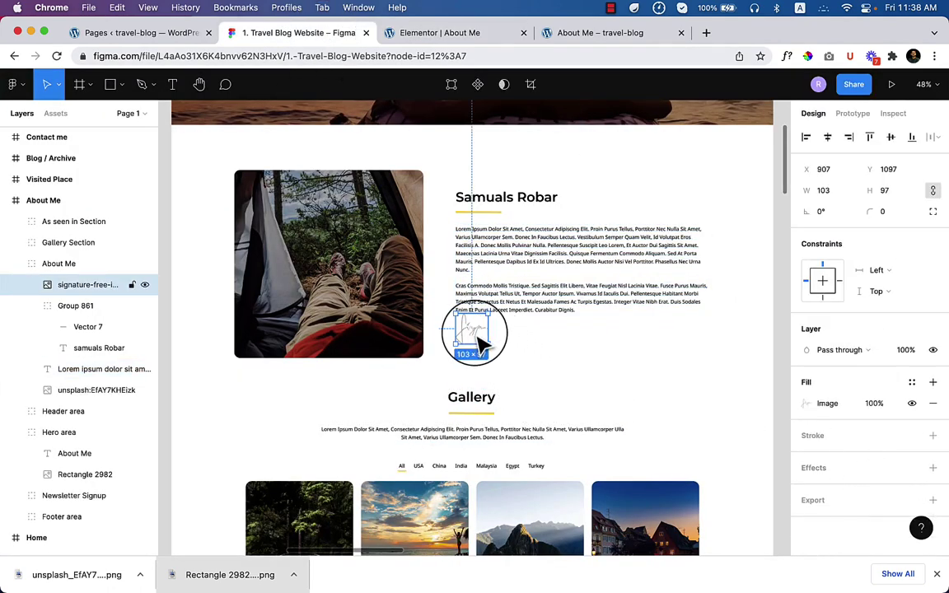
double_click(476, 339)
left_click(865, 507)
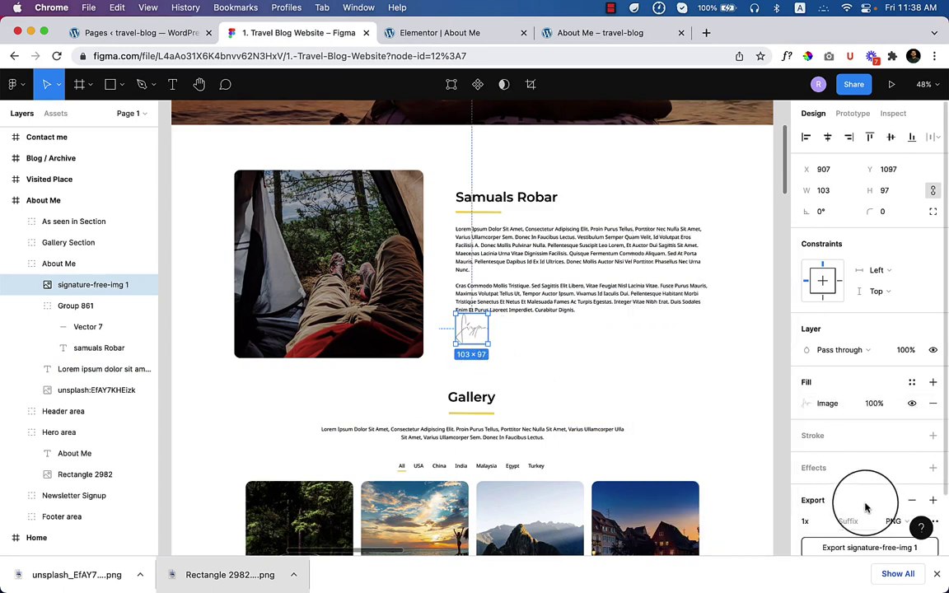
scroll(829, 482, "down", 2)
left_click(847, 485)
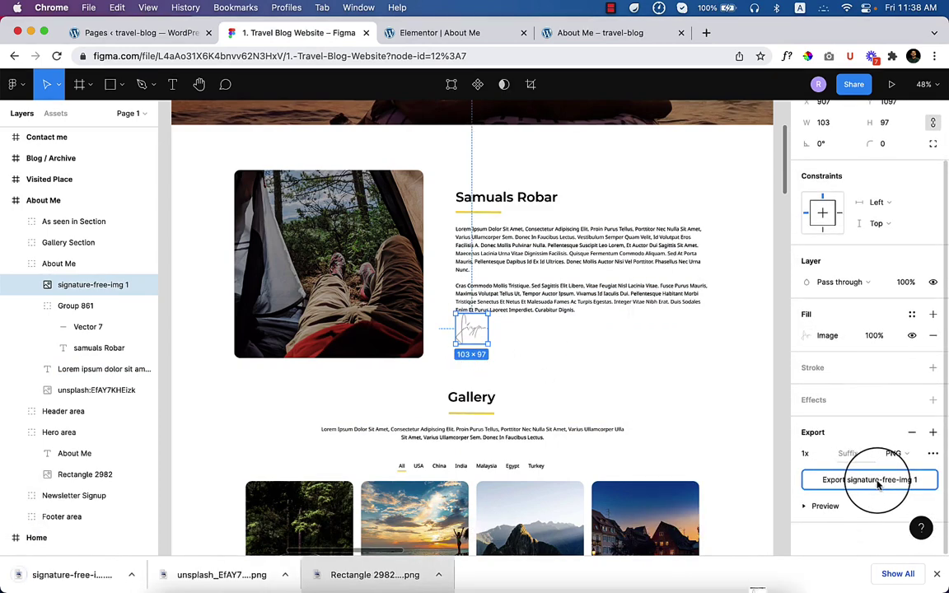
Add an Image widget below the paragraphs with the uploaded signature PNG, alt text 'tes'
left_click(500, 35)
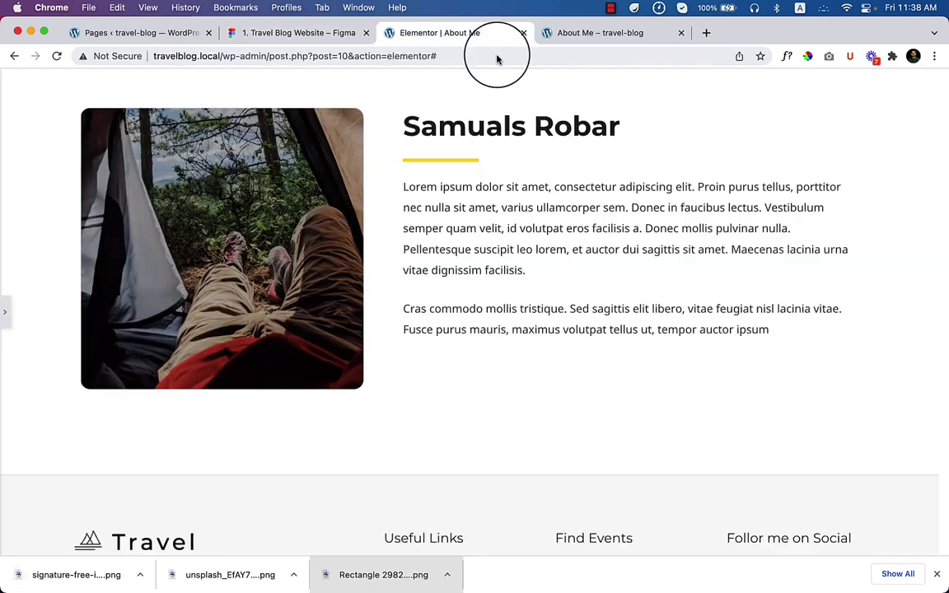
left_click(8, 312)
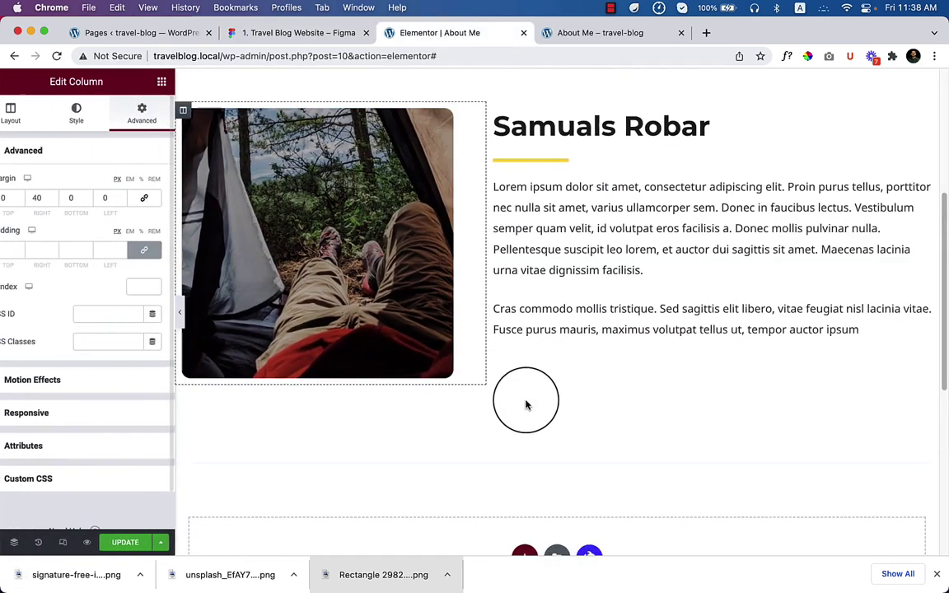
left_click(184, 83)
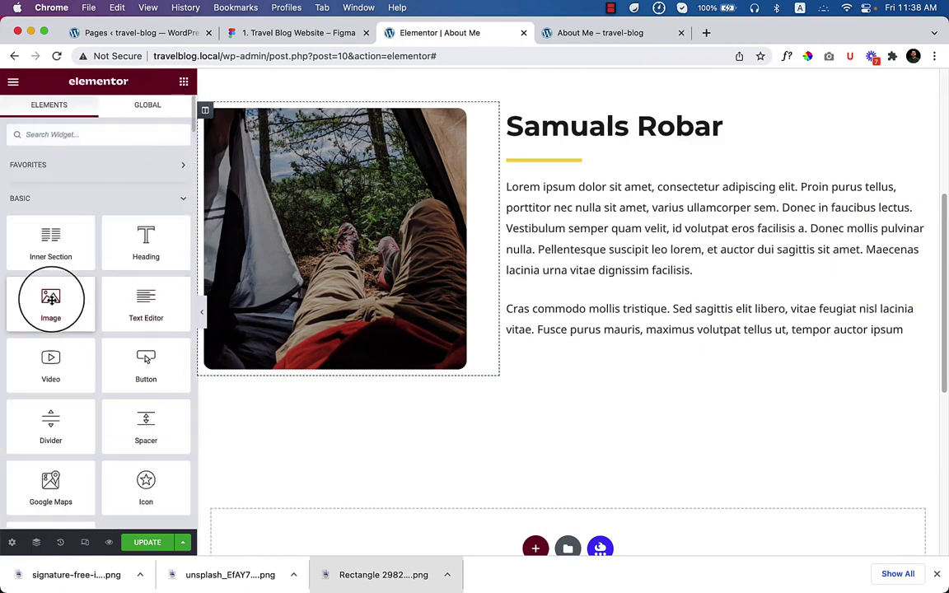
left_click_drag(51, 296, 679, 338)
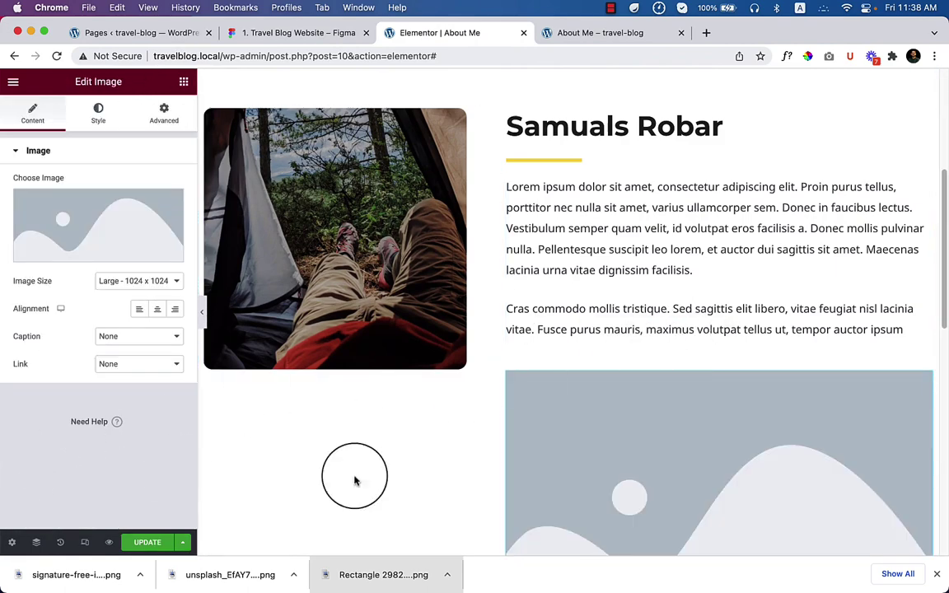
left_click(92, 233)
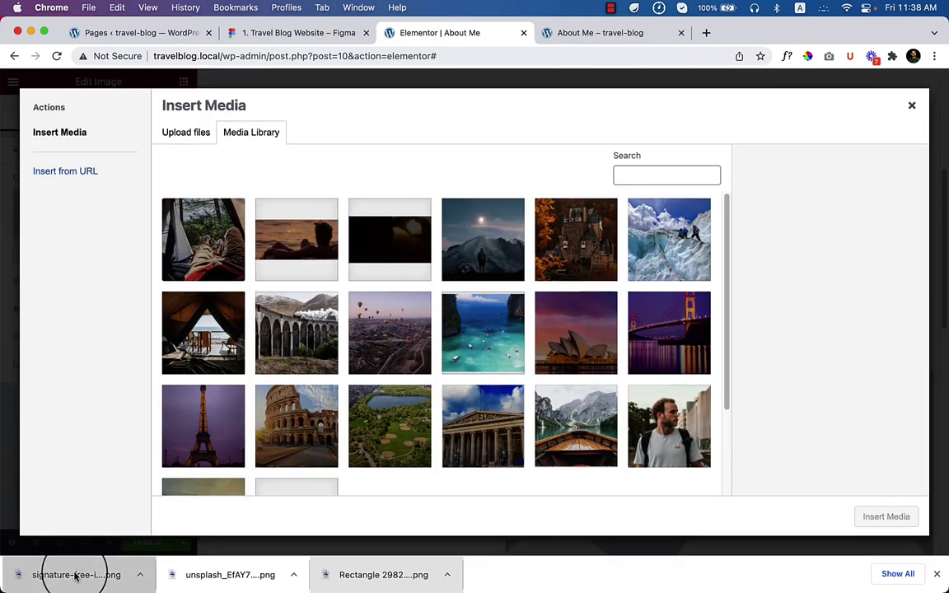
left_click_drag(72, 574, 323, 413)
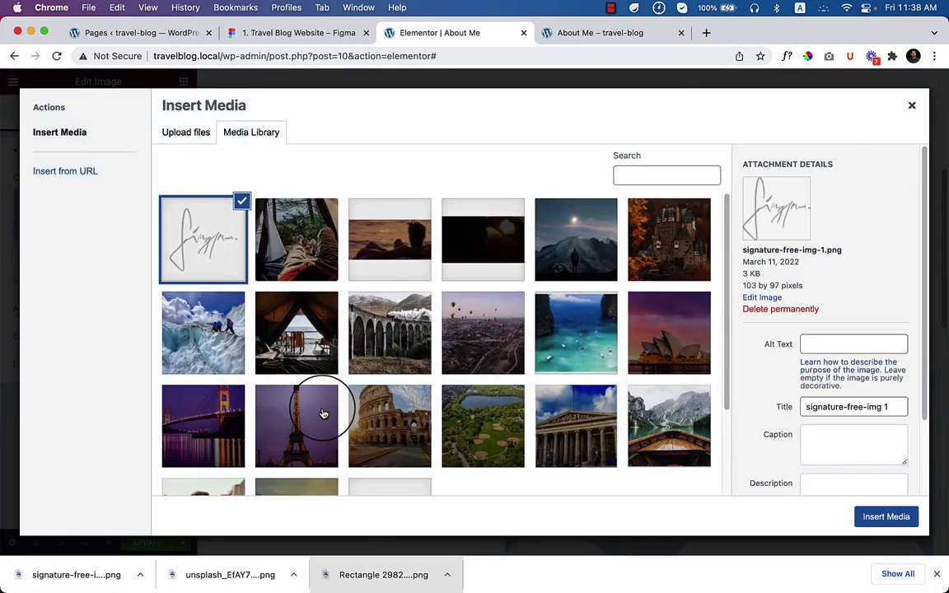
left_click(906, 351)
type("test")
left_click(879, 522)
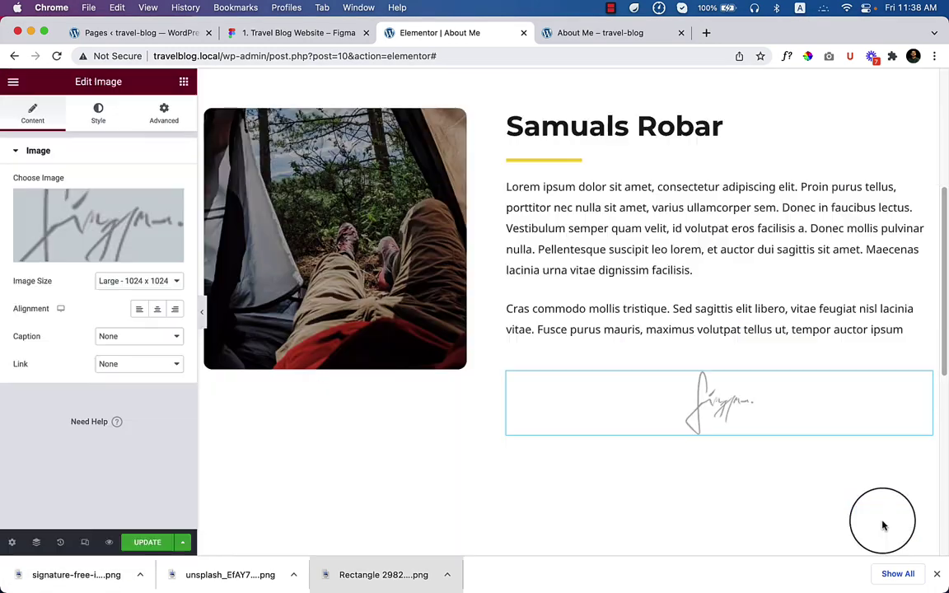
Left-align the signature image and set its top margin to -47 px
left_click(140, 311)
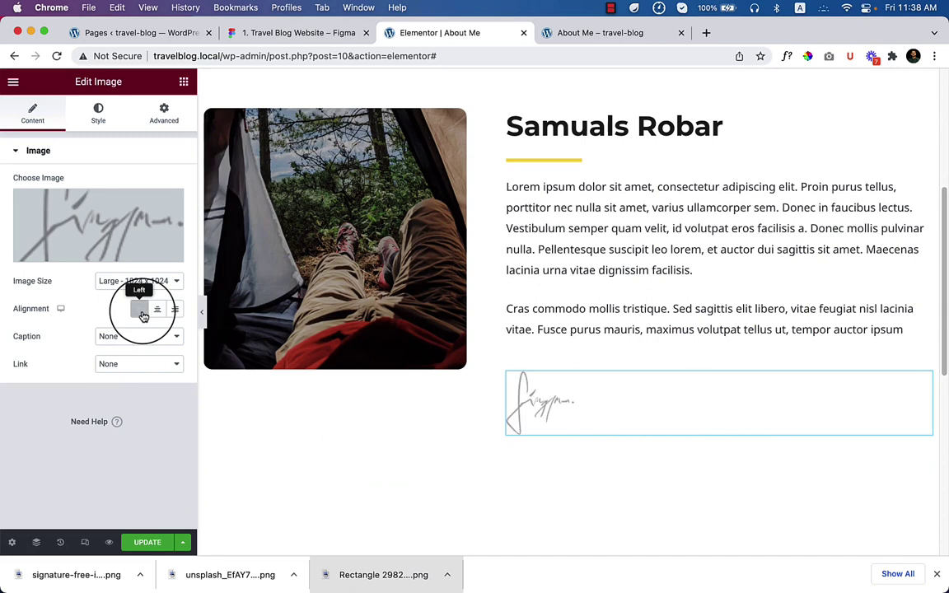
left_click(182, 124)
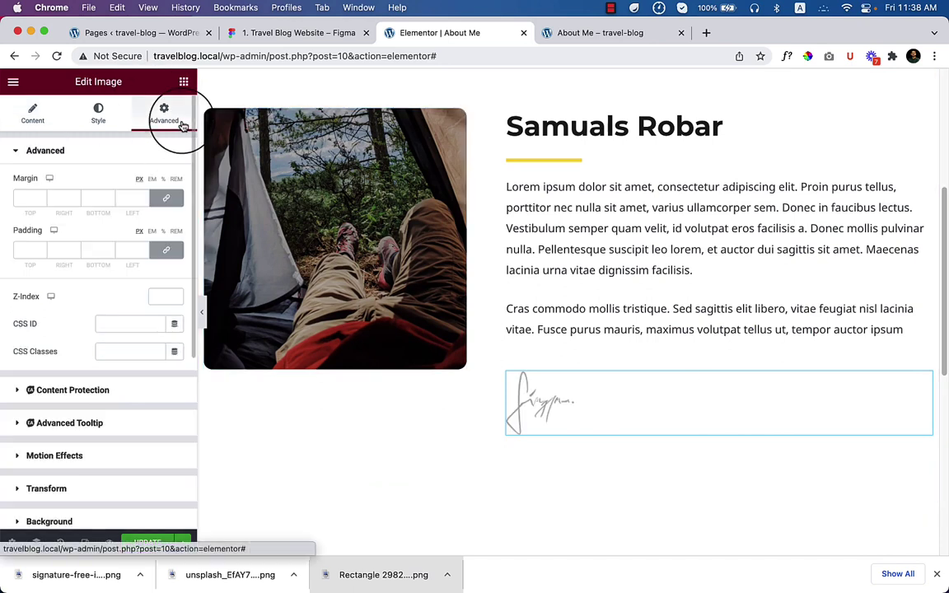
left_click(166, 199)
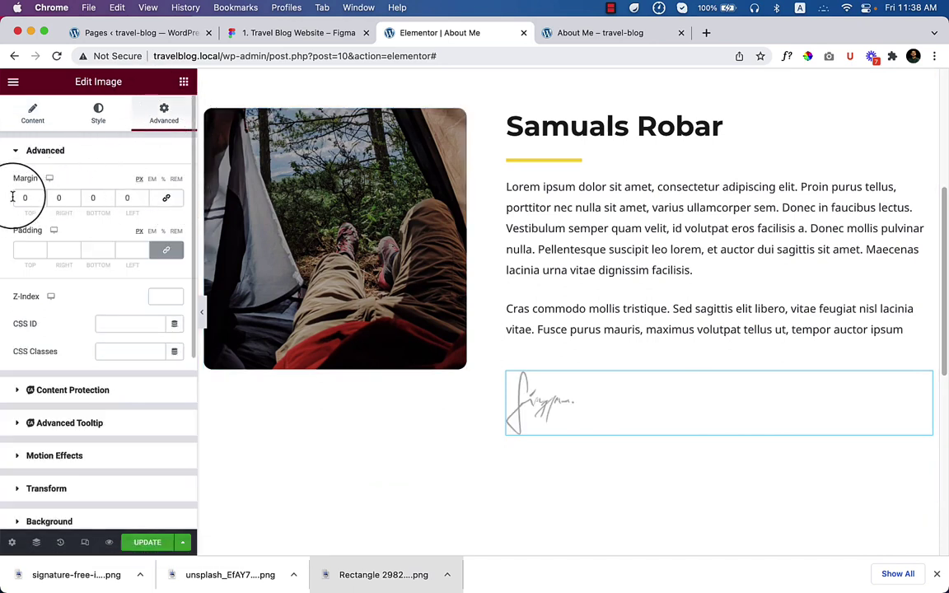
key("Down")
key("Down")
key("Down")
key("Down")
key("Down")
key("Down")
key("Down")
key("Down")
key("Down")
key("Down")
key("Down")
key("Down")
key("Down")
key("Down")
key("Down")
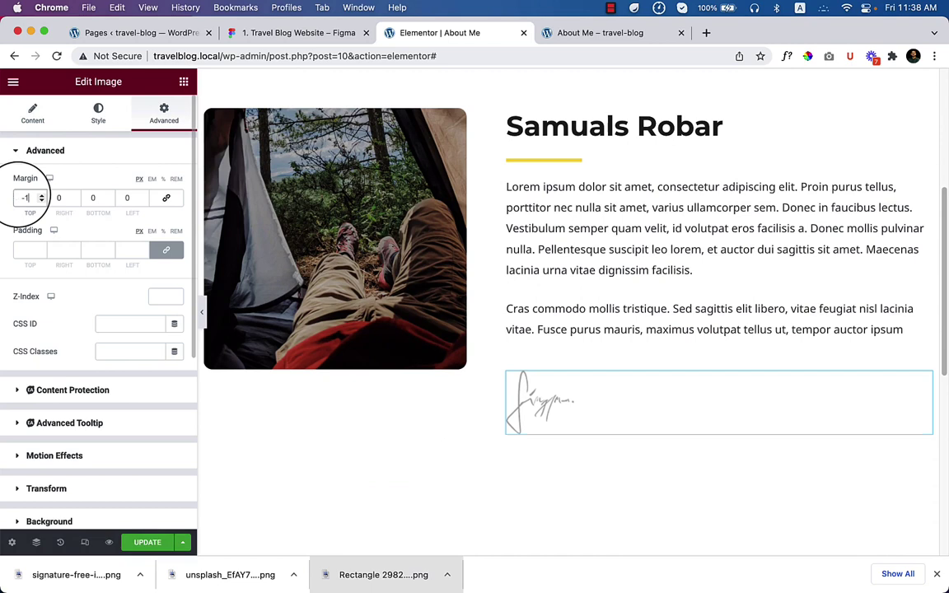
key("Down")
key("Down")
key("Down")
key("Down")
key("Down")
key("Down")
key("Down")
key("Down")
key("Down")
key("Down")
key("Down")
key("Down")
key("Down")
key("Down")
key("Down")
key("Down")
key("Down")
key("Down")
key("Down")
key("Down")
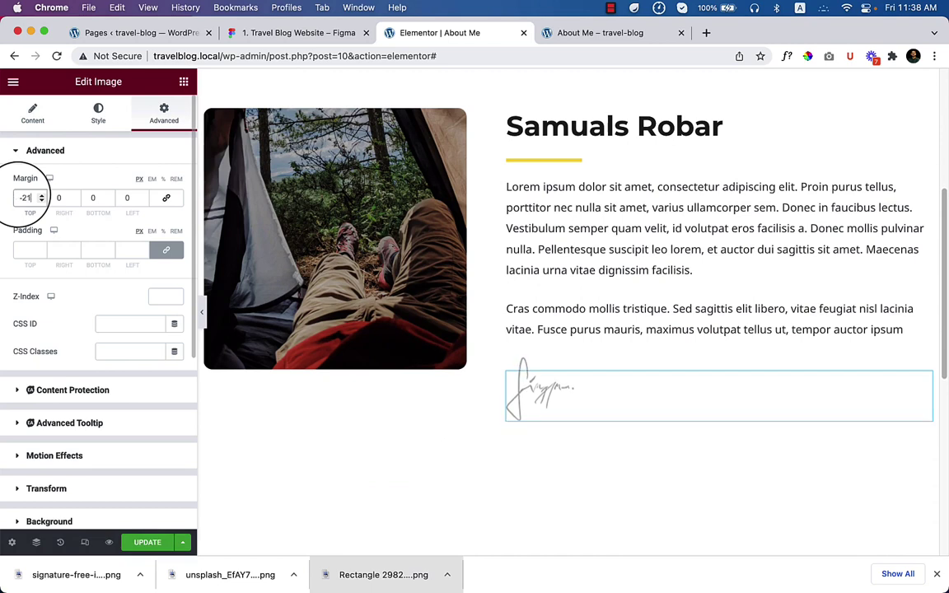
key("Down")
key("Down")
key("Down")
key("Down")
key("Down")
key("Down")
key("Down")
key("Down")
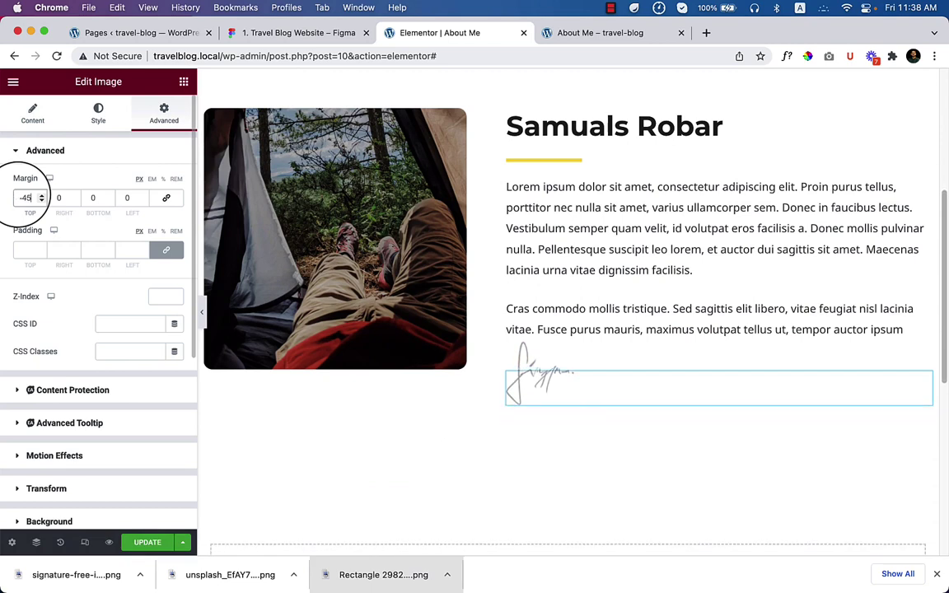
left_click(202, 312)
left_click(5, 313)
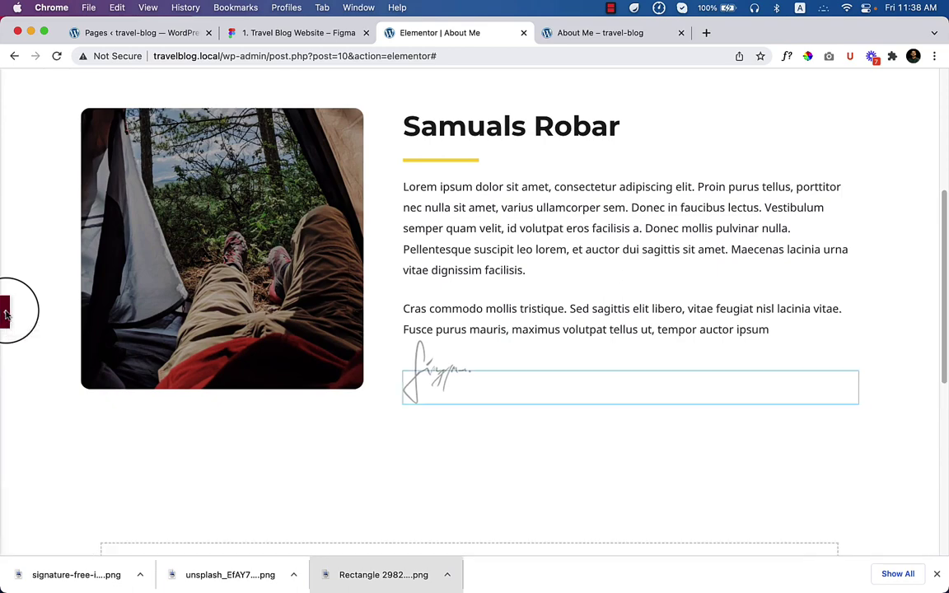
left_click(5, 314)
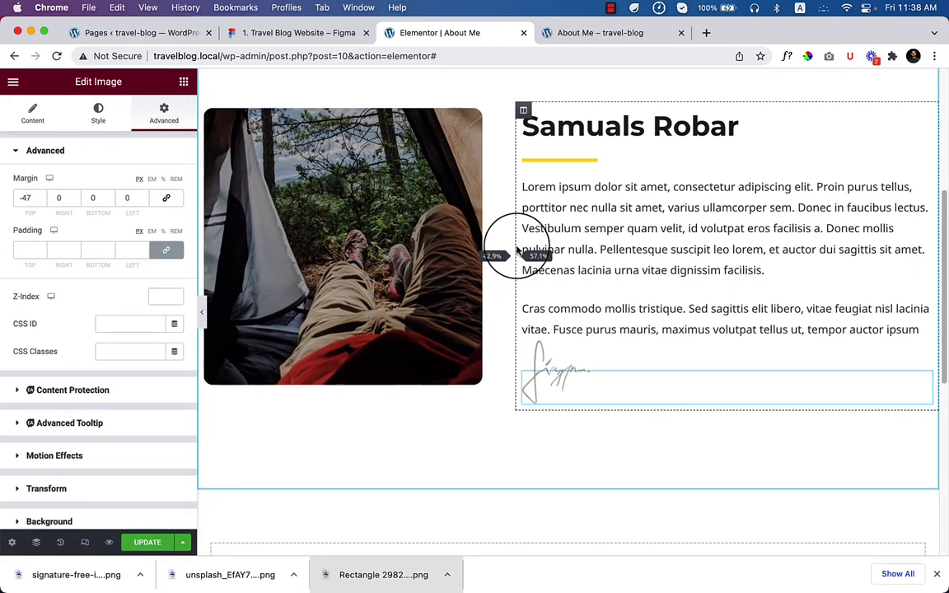
left_click(202, 316)
scroll(610, 288, "up", 4)
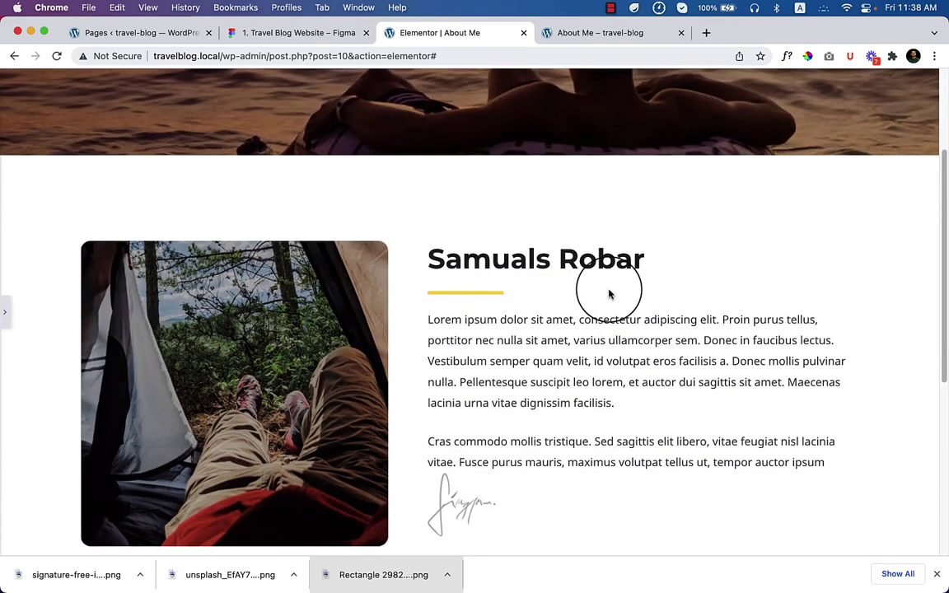
scroll(638, 318, "down", 5)
Set the bio section's Vertical Align to Middle, centring the tent photo beside the text
left_click(10, 314)
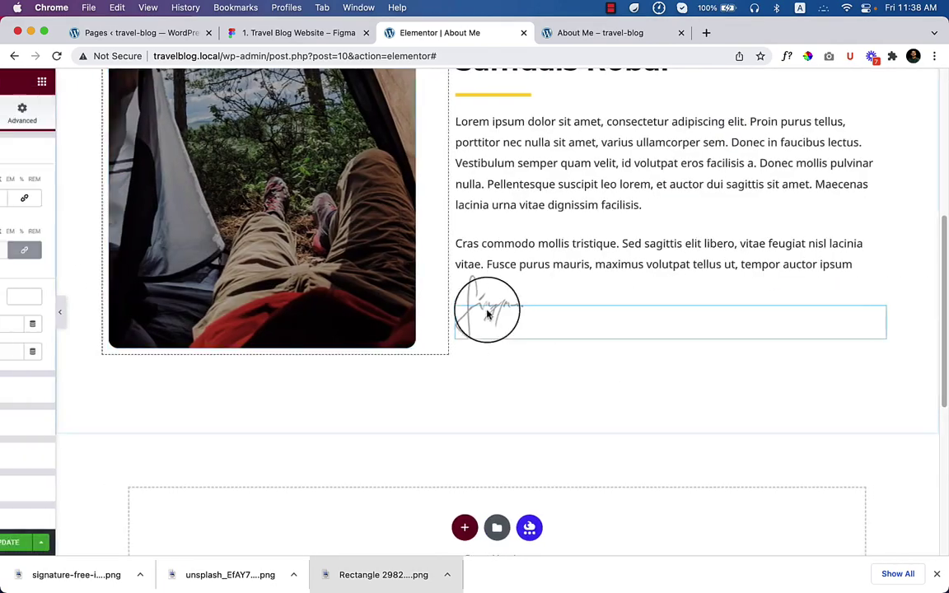
left_click(569, 111)
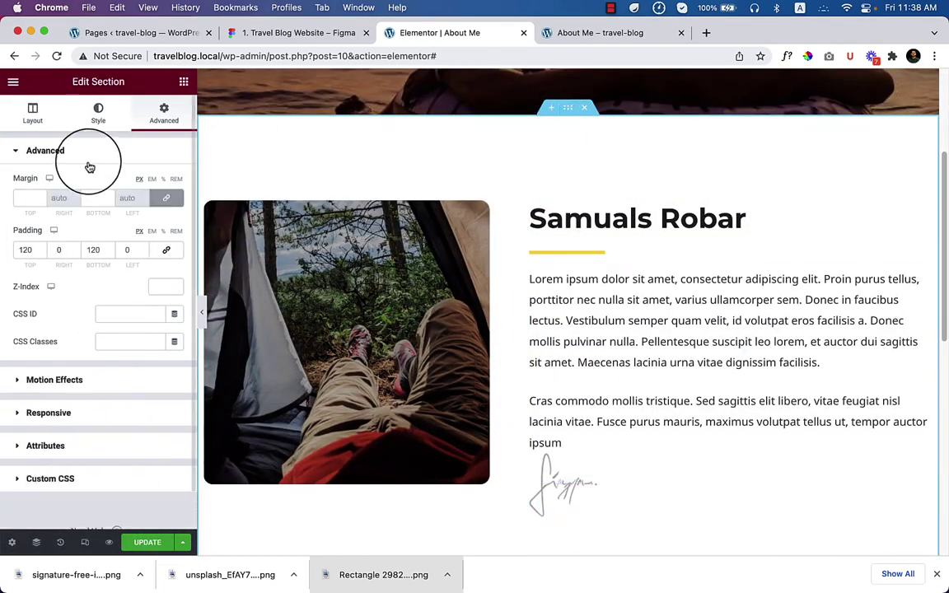
left_click(98, 113)
left_click(33, 112)
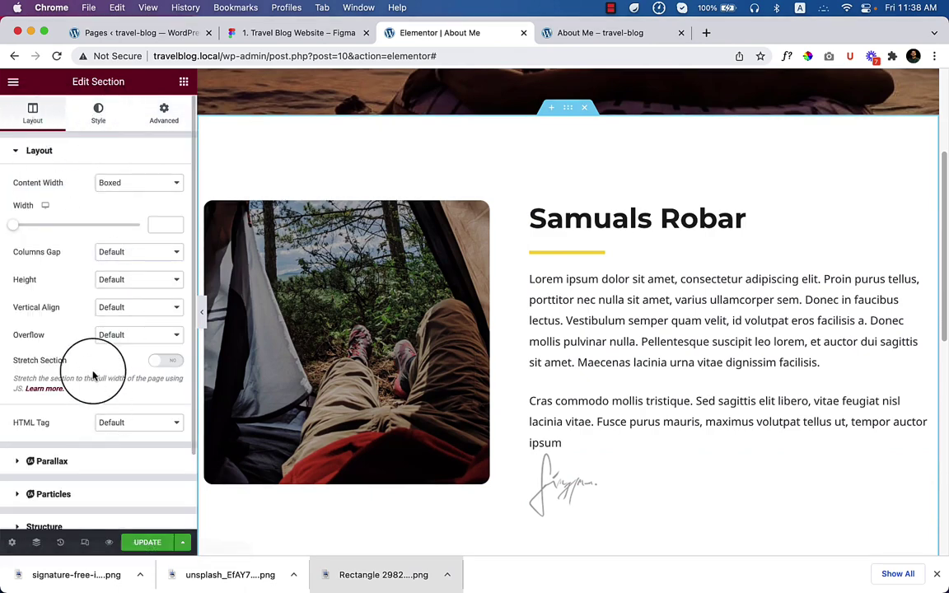
left_click(129, 318)
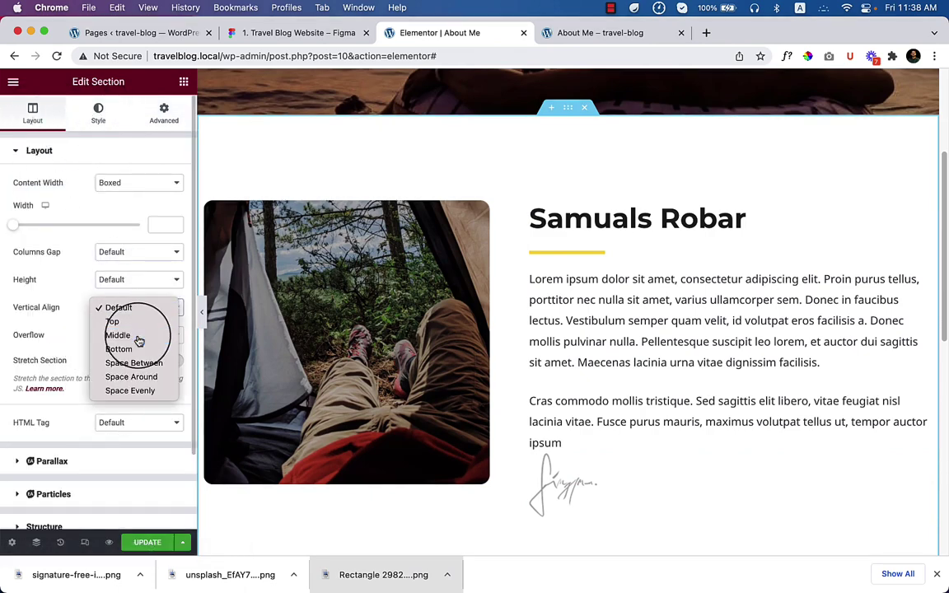
left_click(117, 335)
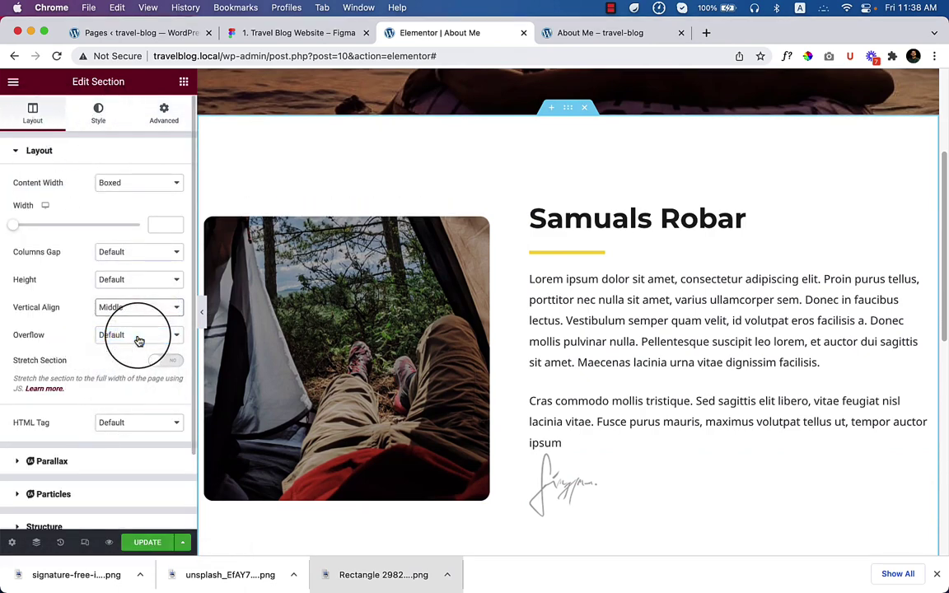
left_click(202, 313)
scroll(684, 364, "down", 8)
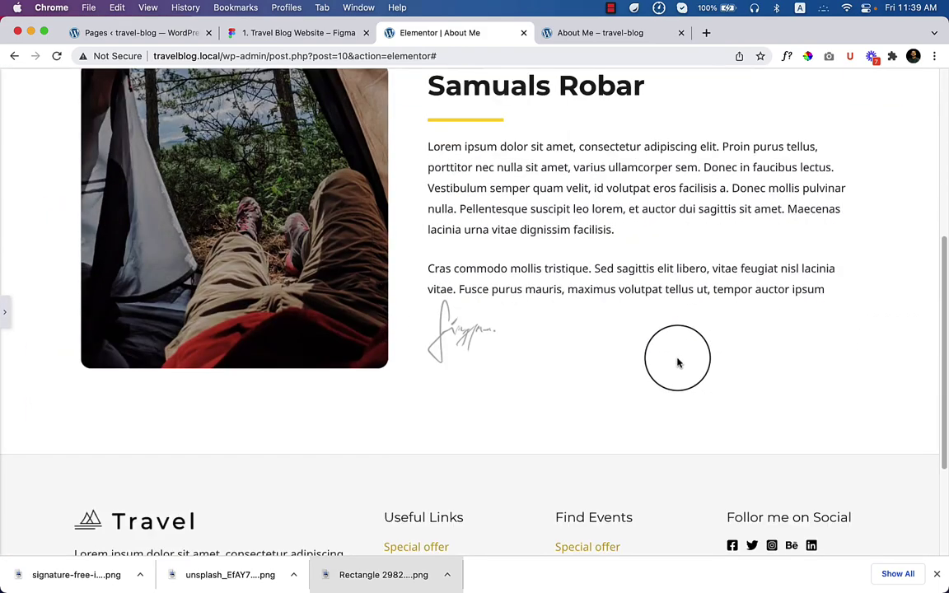
scroll(593, 342, "up", 10)
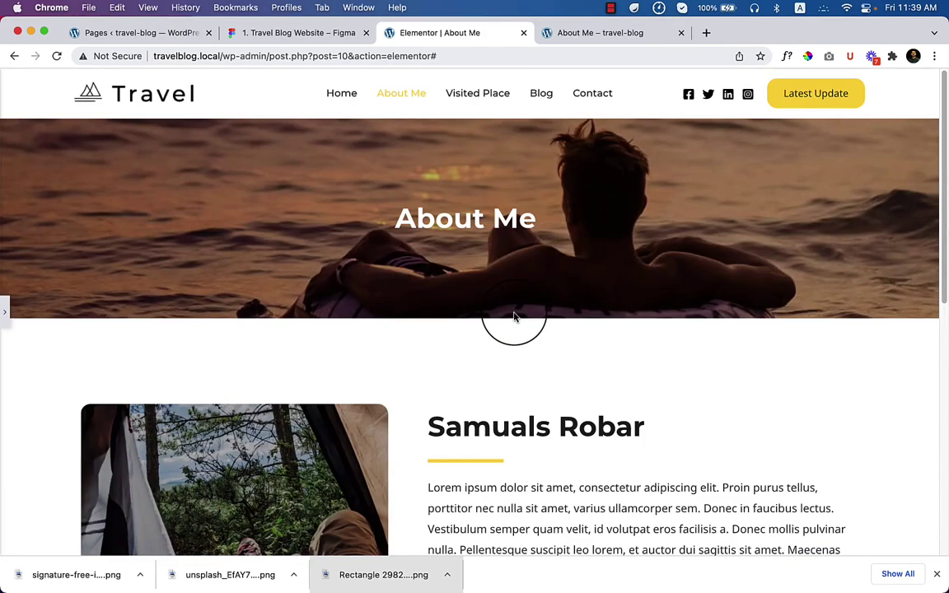
scroll(520, 317, "down", 10)
left_click(262, 30)
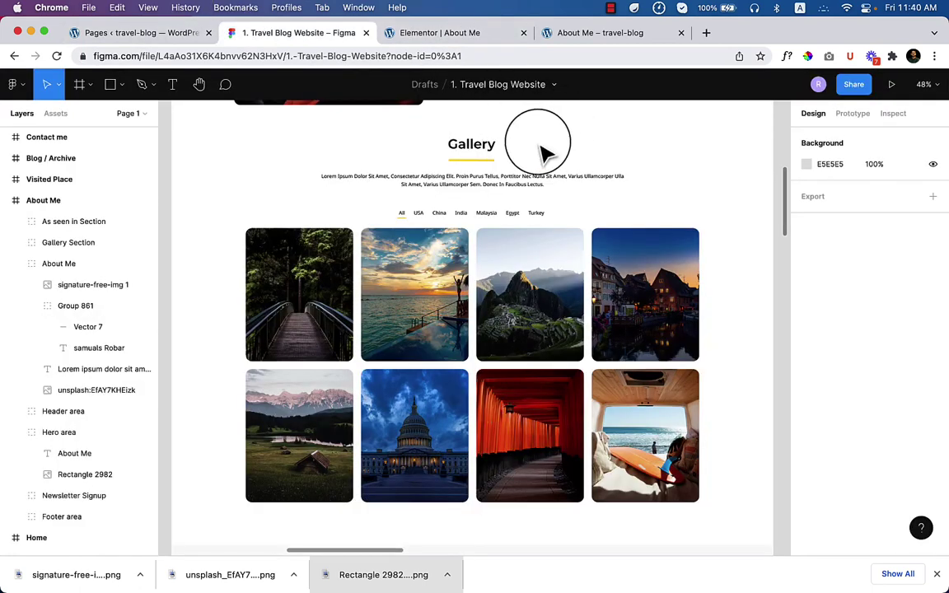
left_click(449, 36)
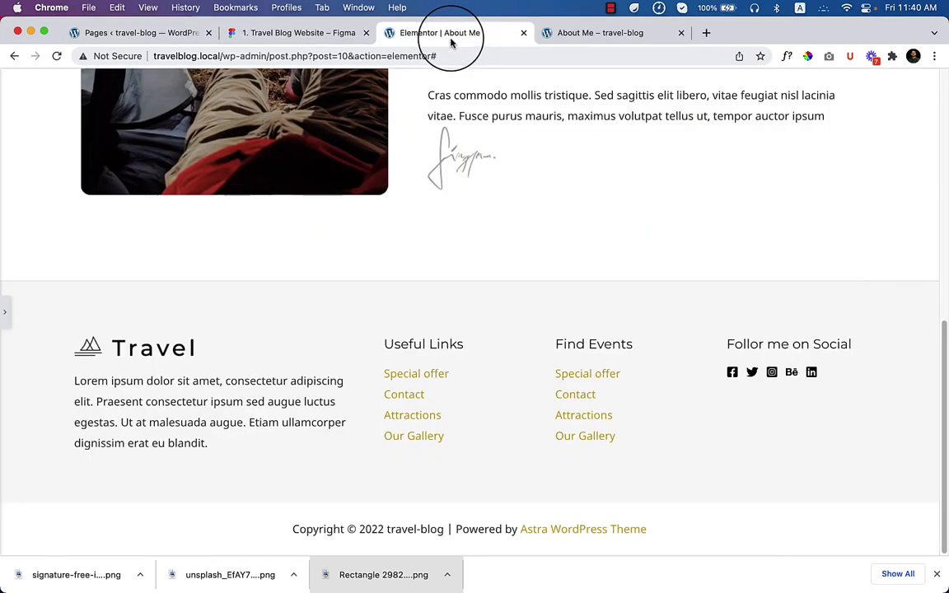
Add a new single-column section below the bio
left_click(4, 320)
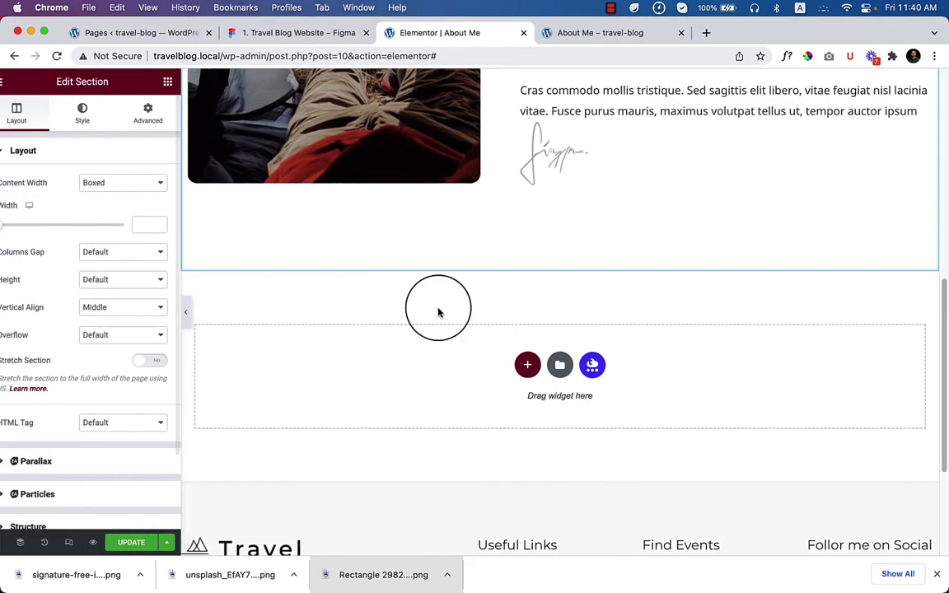
left_click(536, 386)
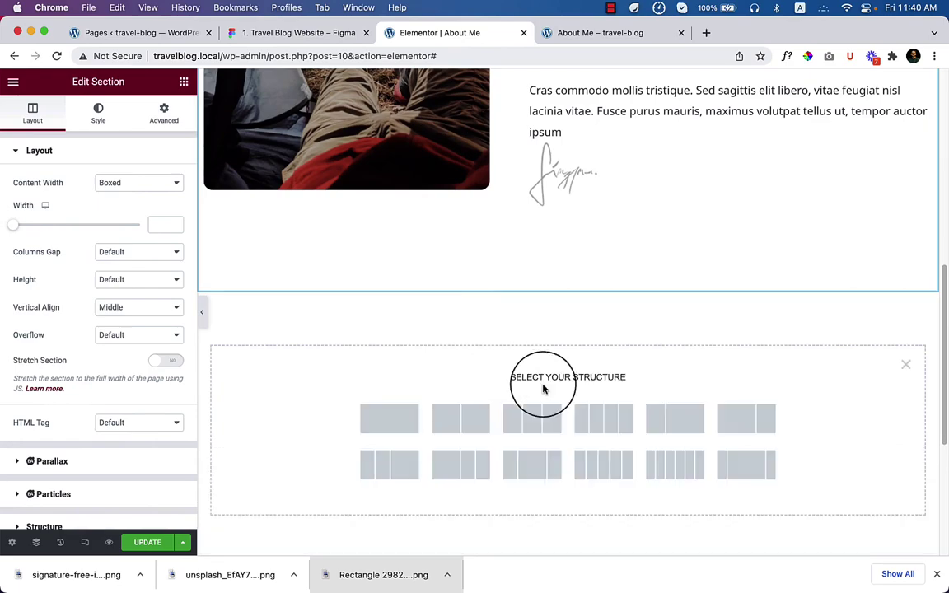
left_click(415, 424)
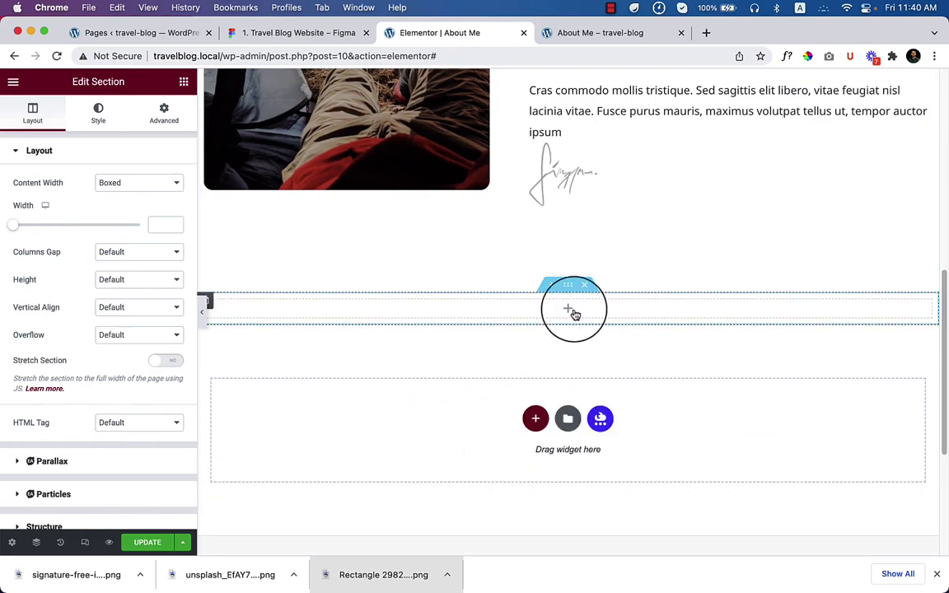
left_click(568, 309)
scroll(648, 159, "up", 6)
scroll(734, 280, "down", 4)
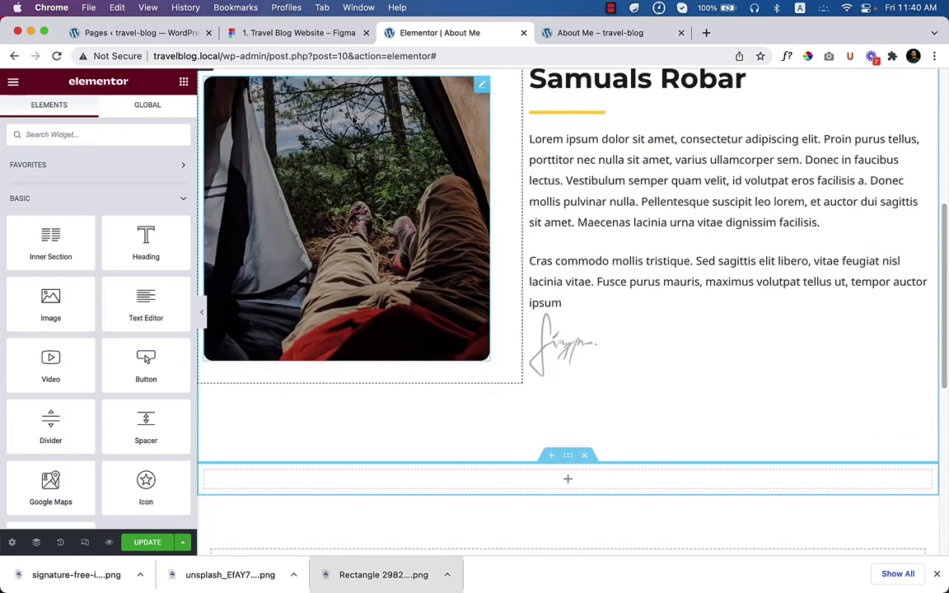
Select all of the Gallery subtitle text in the Figma design
left_click(293, 34)
left_click(420, 182)
left_click(428, 189)
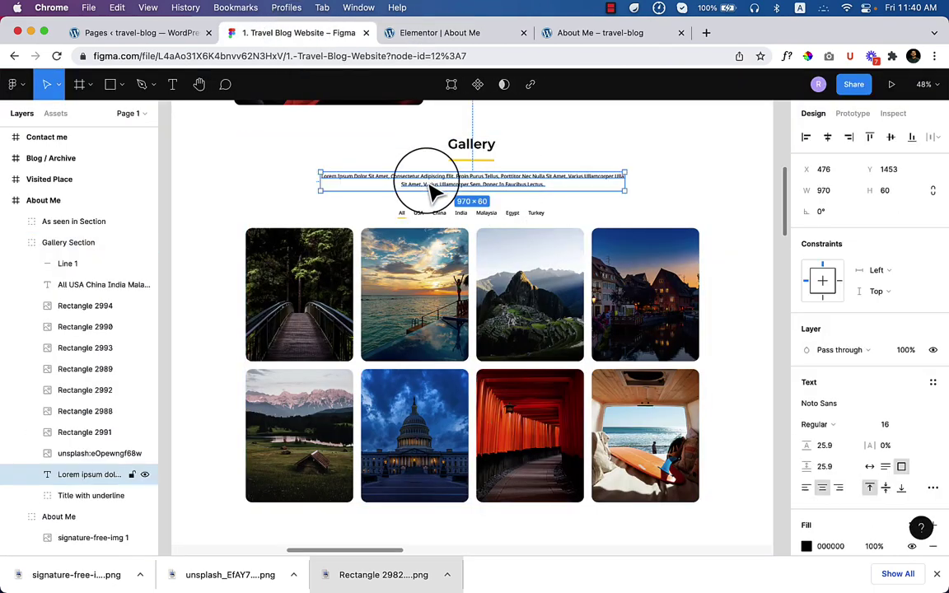
double_click(428, 189)
left_click(426, 180)
key("super+a")
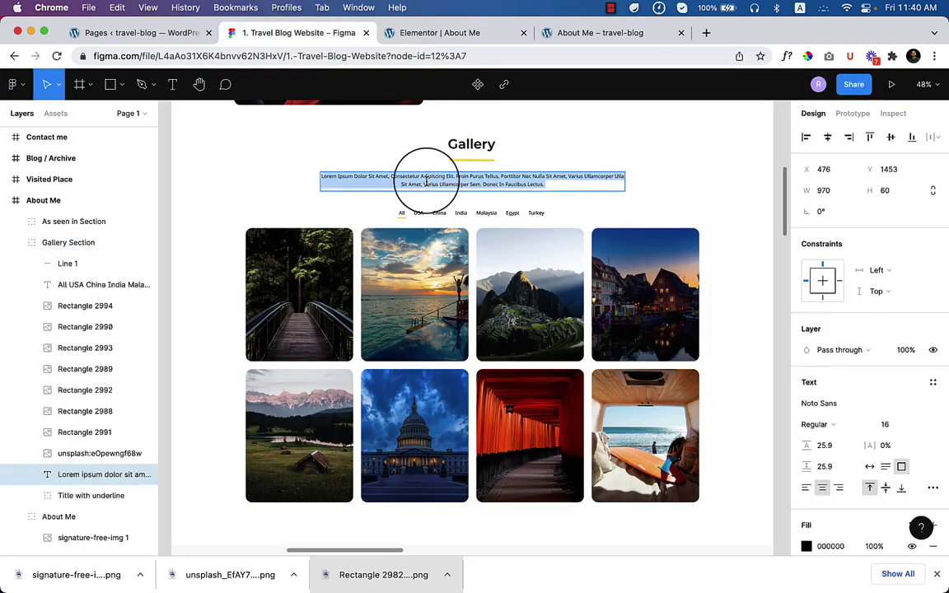
left_click(462, 33)
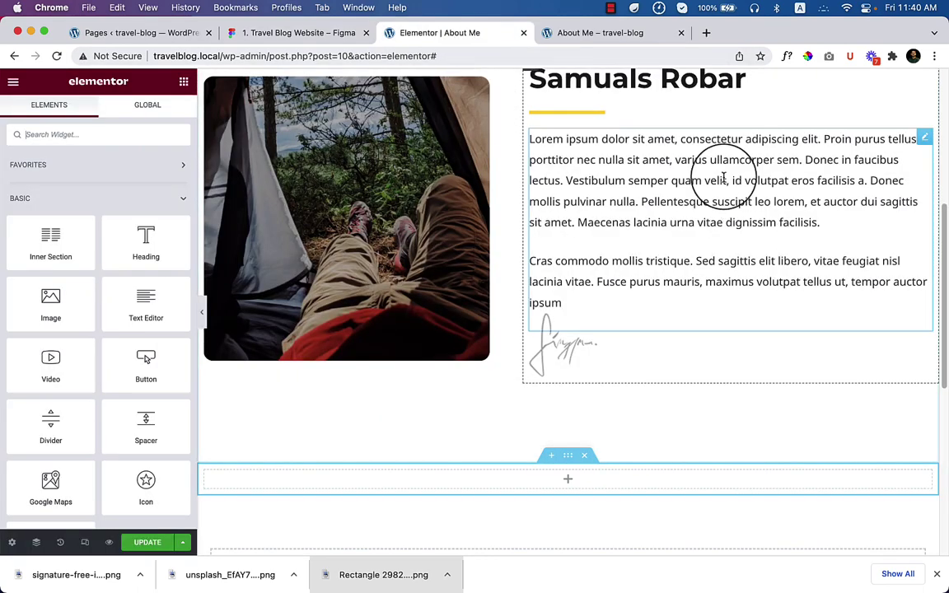
right_click(700, 91)
left_click(719, 124)
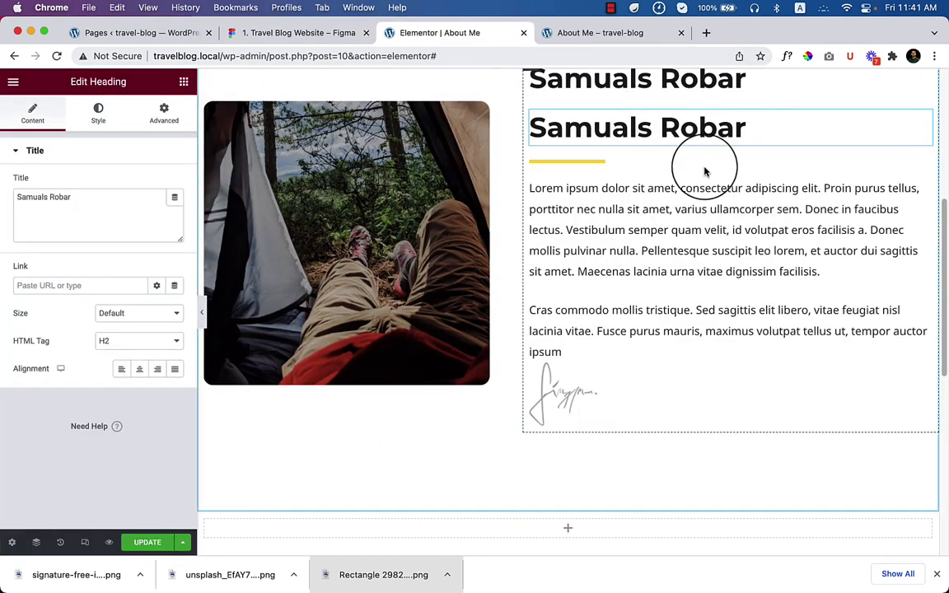
right_click(703, 165)
left_click(740, 192)
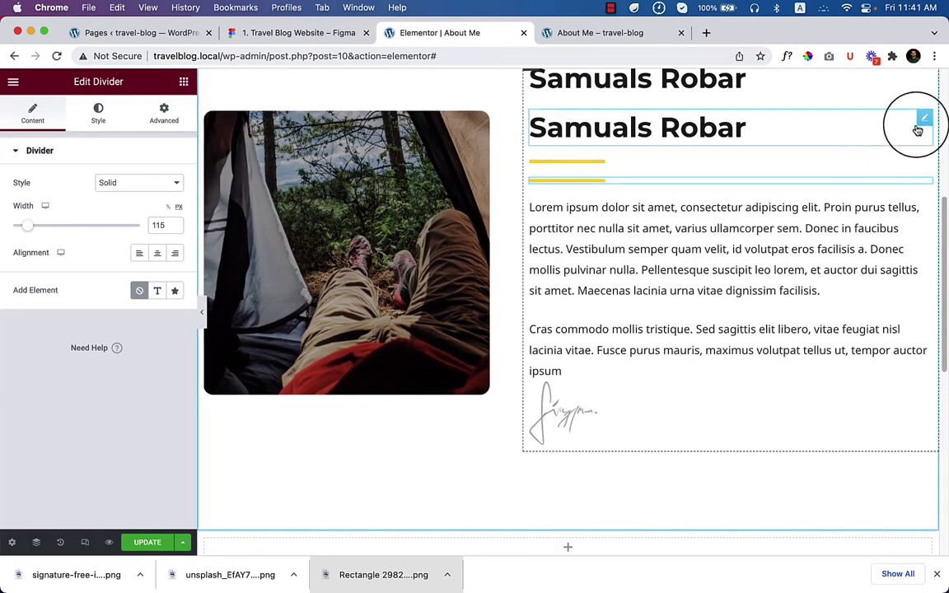
left_click_drag(916, 127, 604, 513)
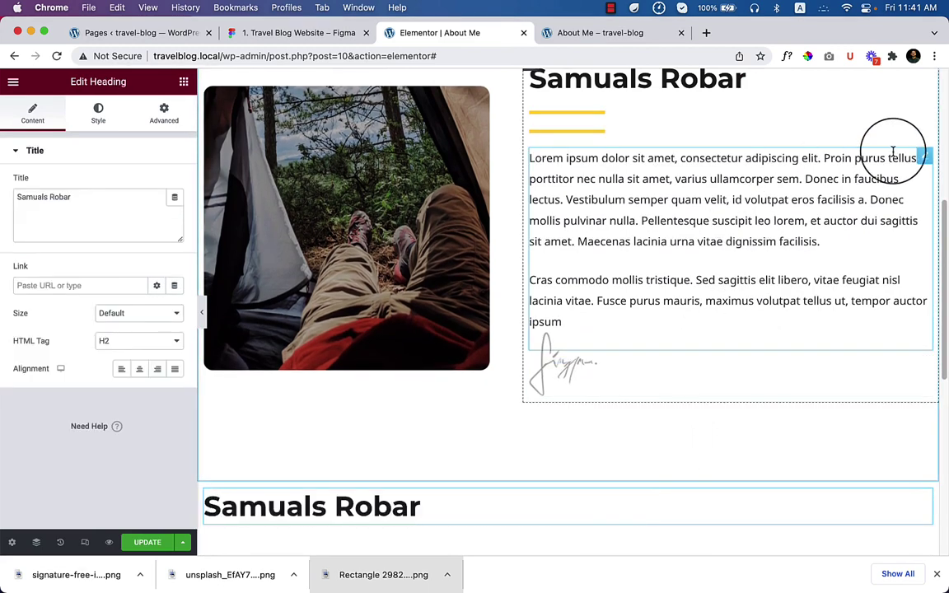
left_click_drag(924, 131, 512, 513)
Set the alignment of the copied divider and heading to Center
scroll(494, 379, "down", 3)
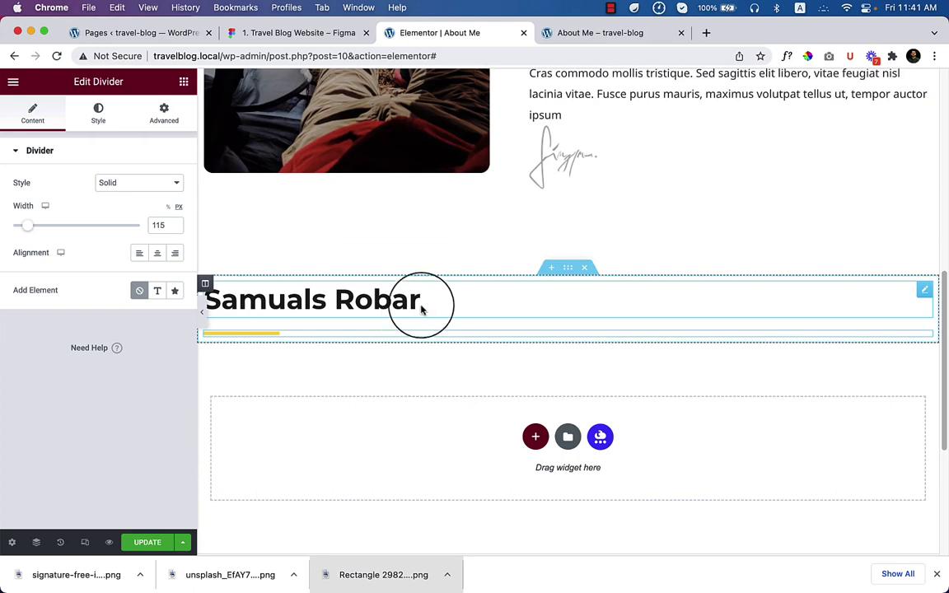
left_click(162, 260)
left_click(403, 302)
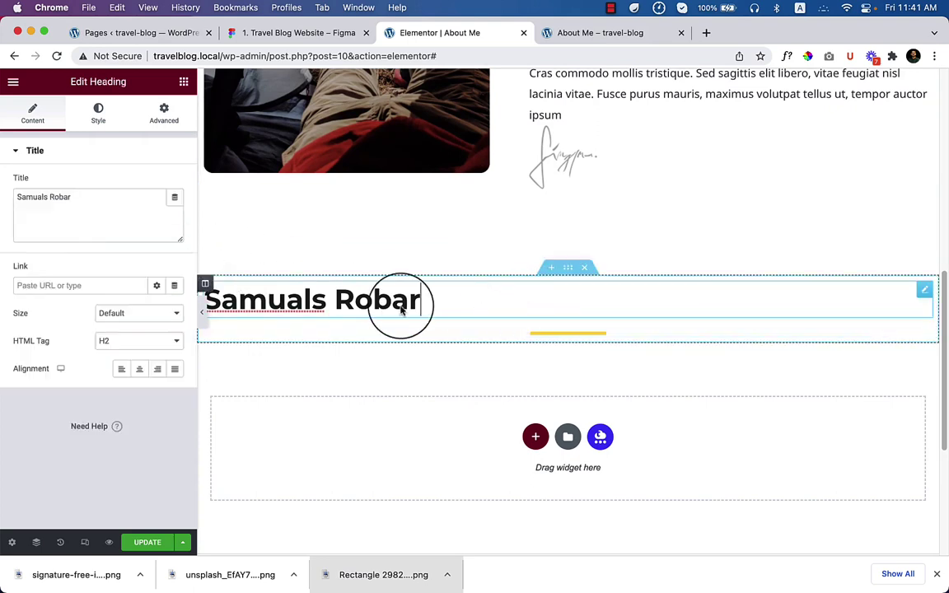
left_click(140, 368)
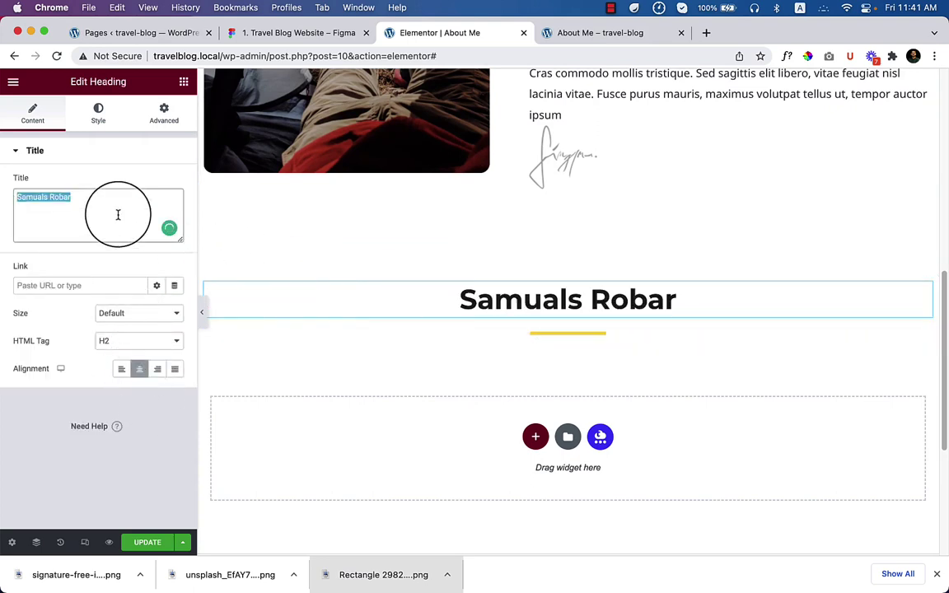
Retitle the copied heading 'Gallery' and add a Text Editor widget below it
type("Gallery")
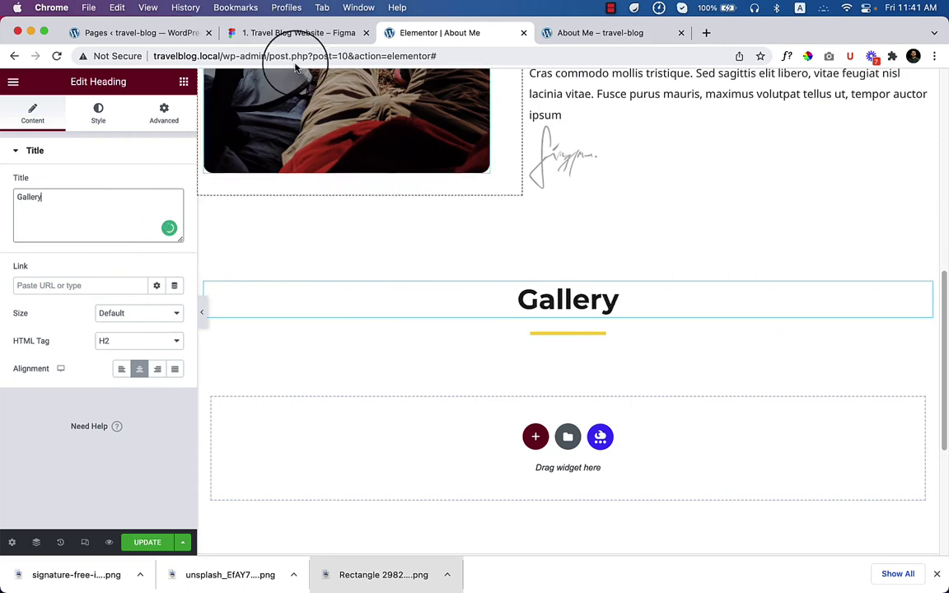
left_click(297, 32)
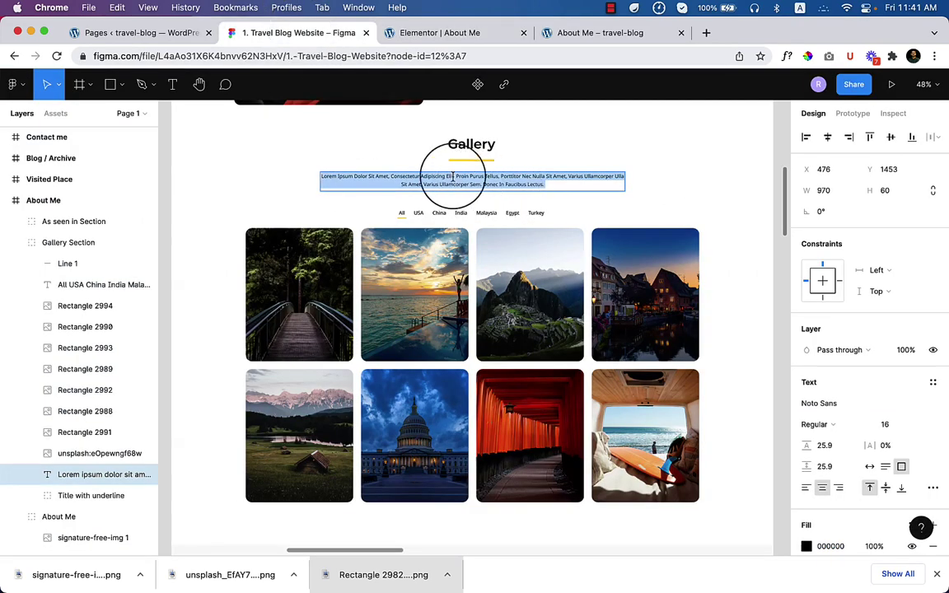
left_click(487, 32)
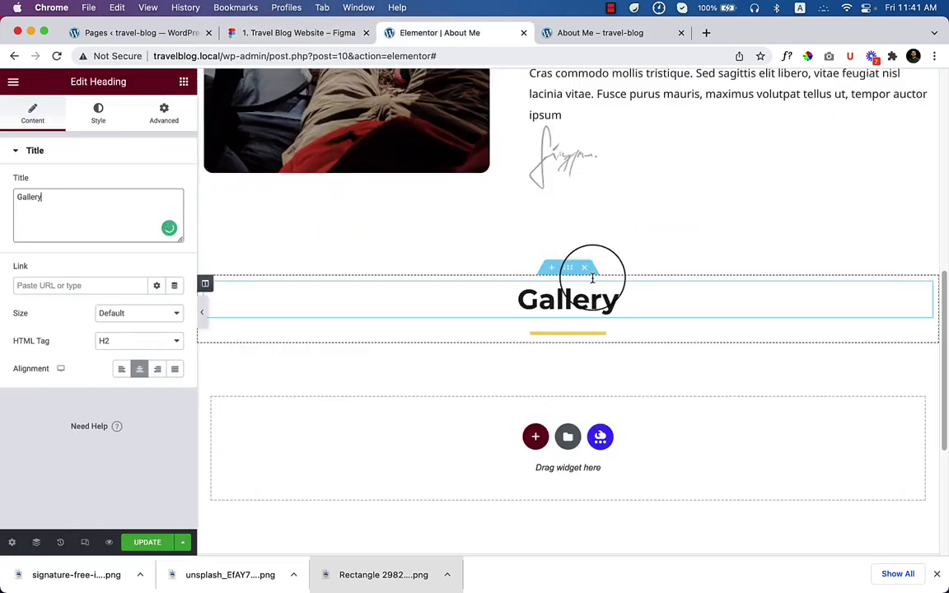
left_click(183, 82)
left_click_drag(140, 288, 571, 335)
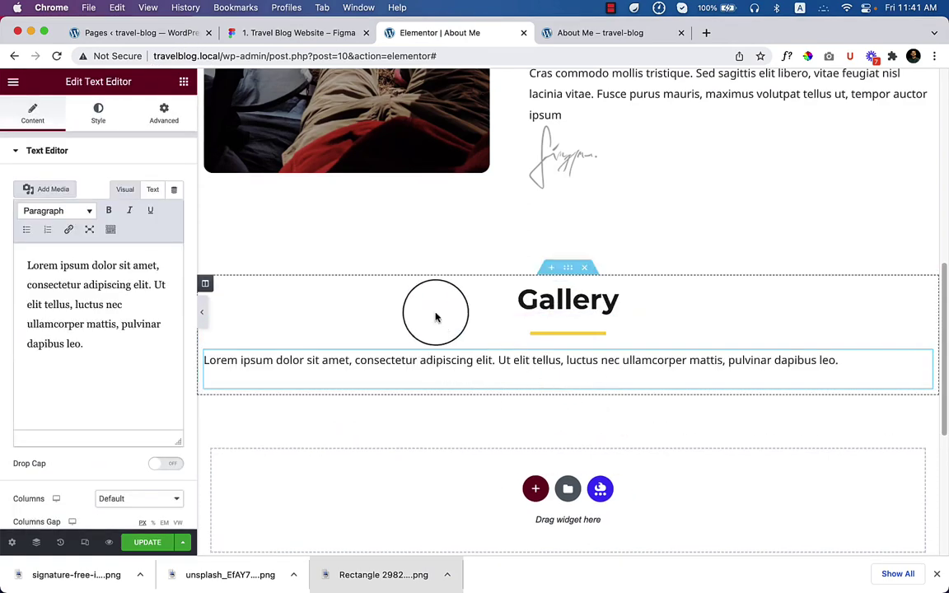
Replace the placeholder paragraph with the Lorem ipsum text from the Figma design, in Text mode
left_click(309, 32)
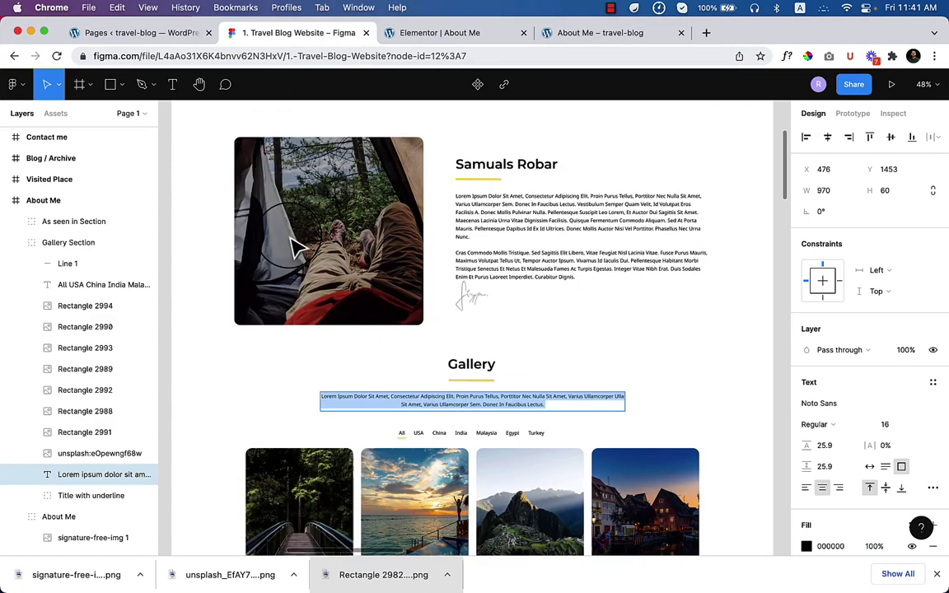
scroll(290, 251, "down", 6)
scroll(290, 249, "up", 3)
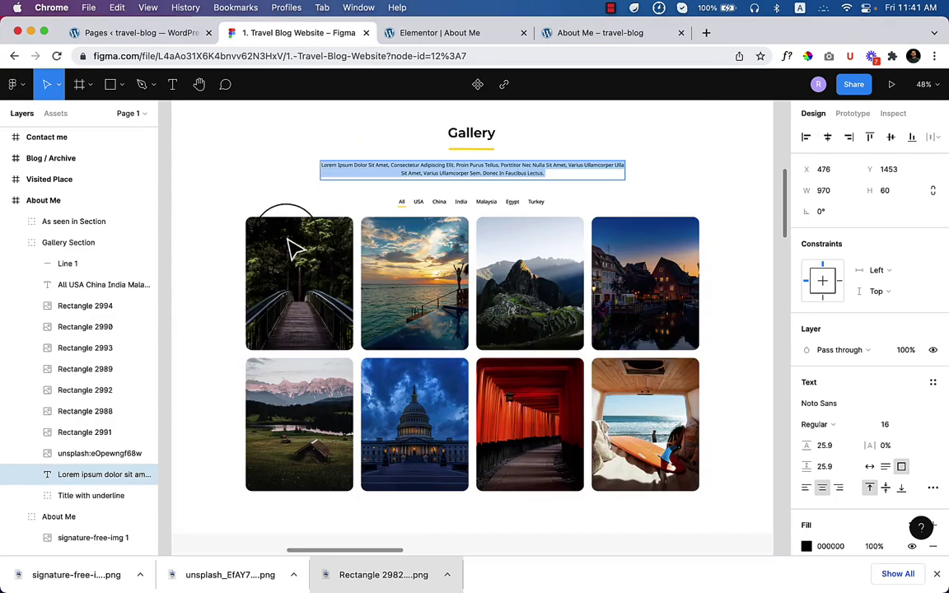
left_click(469, 33)
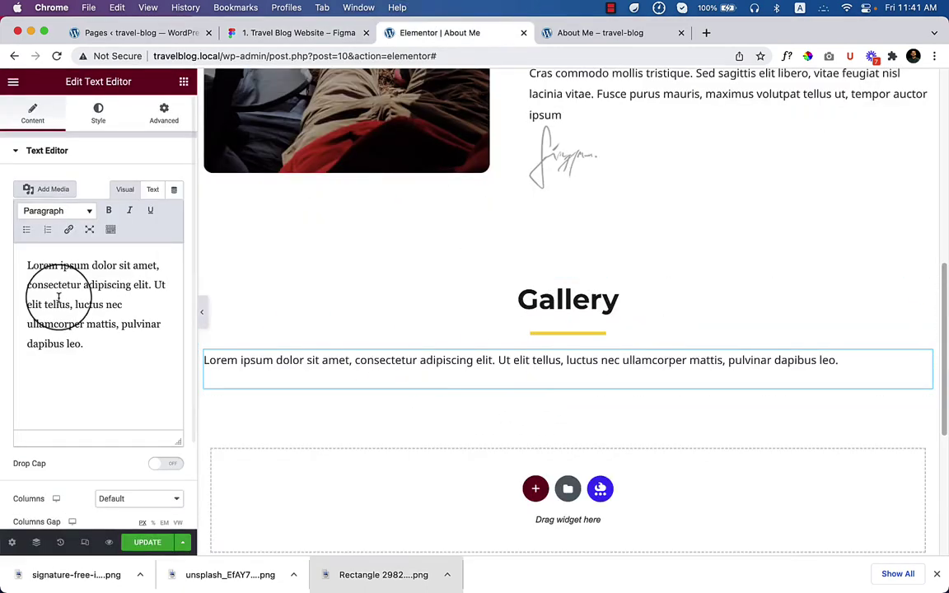
left_click(155, 191)
triple_click(123, 245)
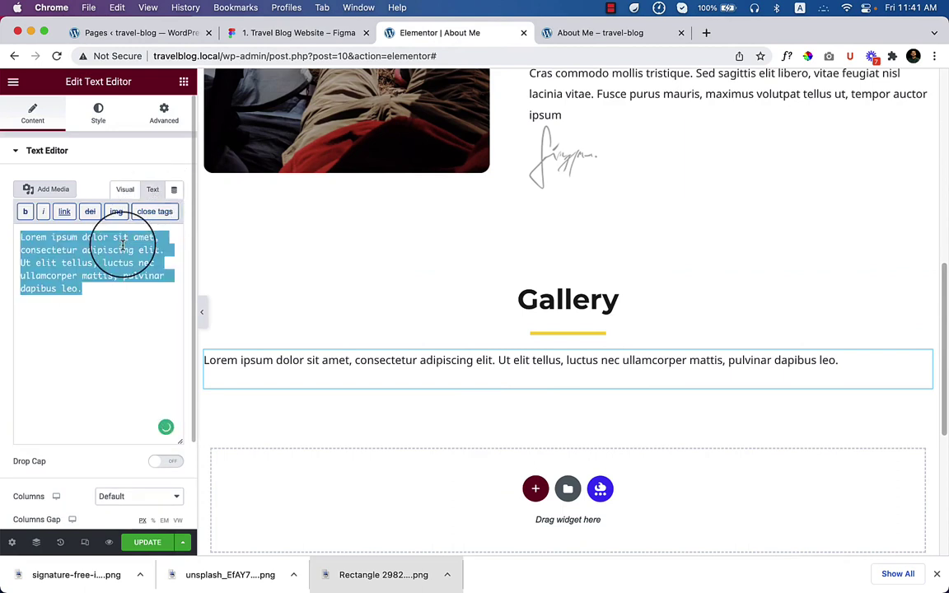
type("Lorem ipsum dolor sit amet, consectetur adipiscing elit. Proin purus tellus, porttitor nec nulla sit amet, varius ullamcorper ulla sit amet, varius ullamcorper sem. Donec in faucibus lectus.")
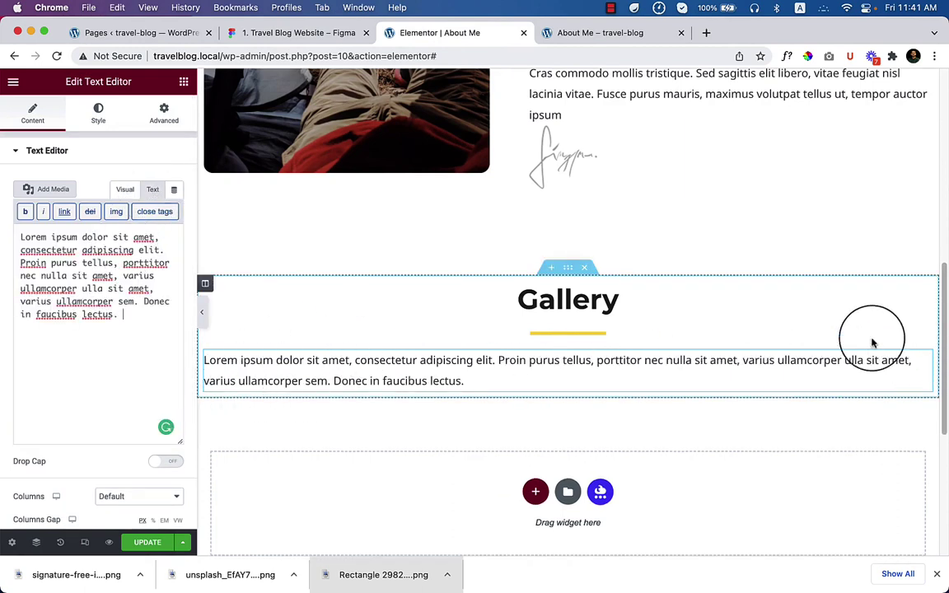
Center-align the paragraph and give it separate left and right margins
left_click(99, 111)
left_click(140, 184)
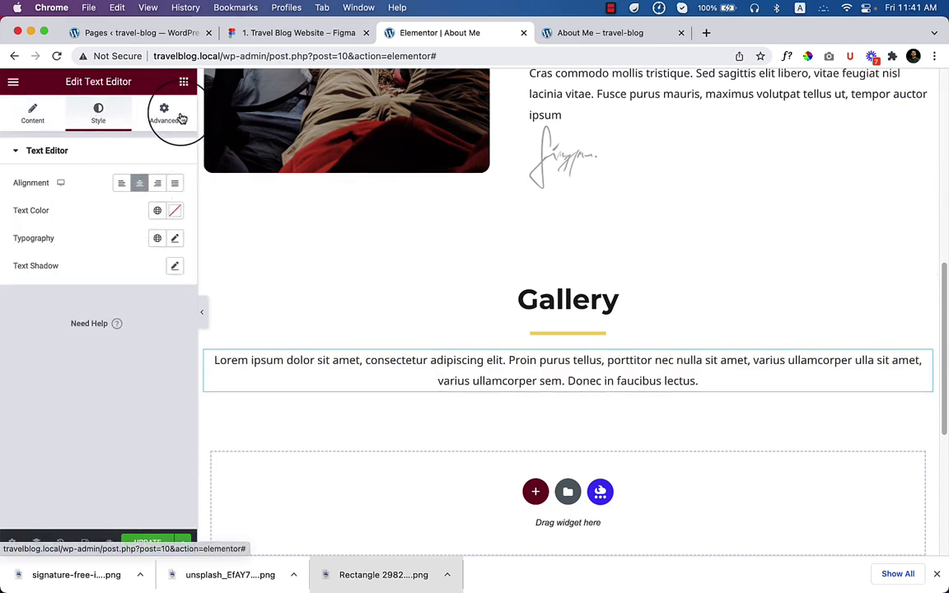
left_click(169, 115)
left_click(165, 198)
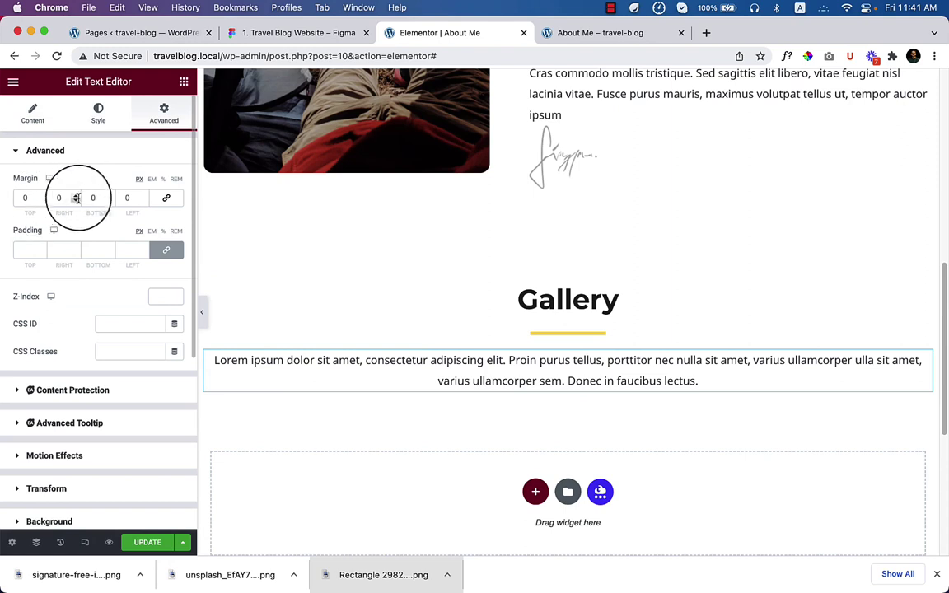
left_click(118, 197)
type("8")
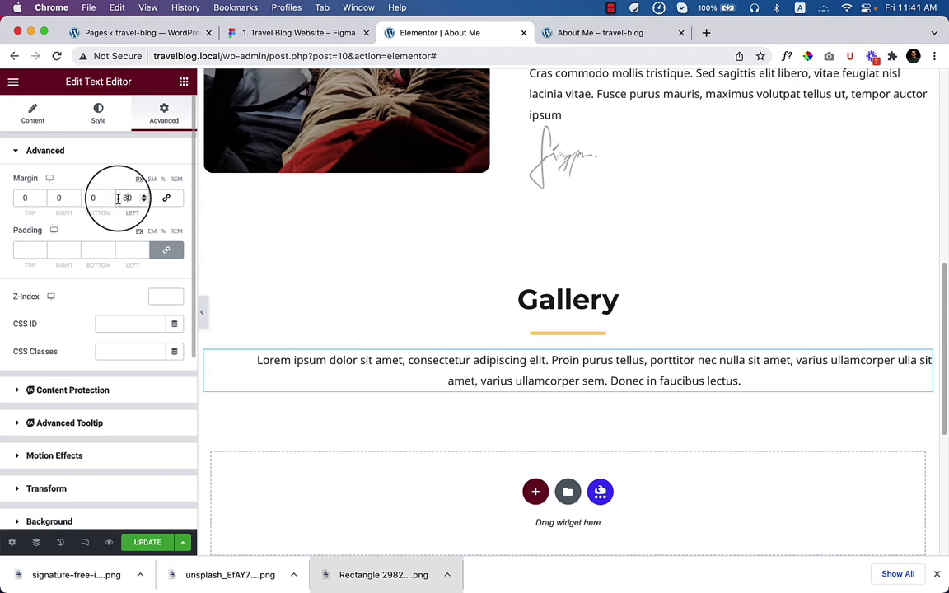
left_click(53, 199)
type("80")
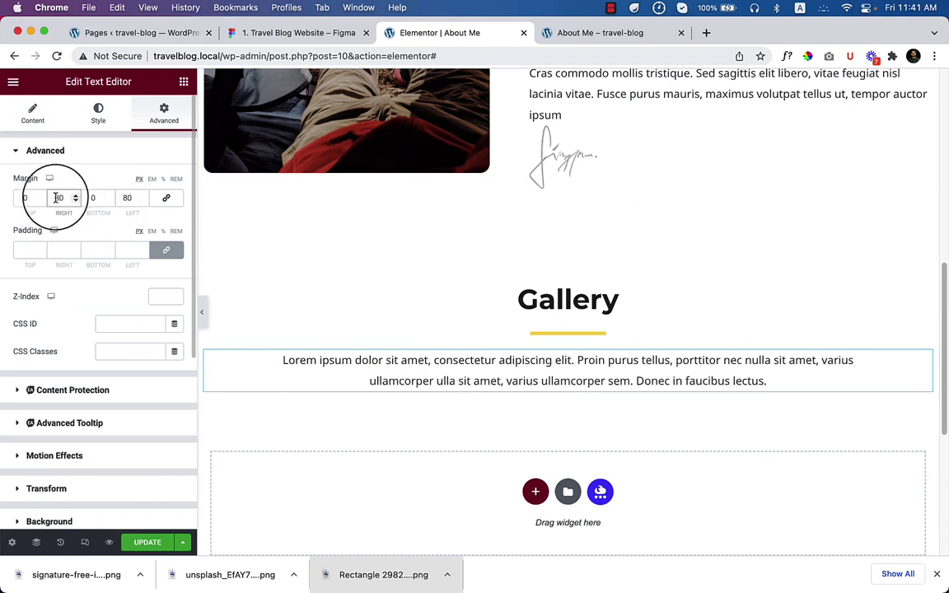
Compare the preview with Figma and correct the left and right margins to 180 px
left_click(203, 313)
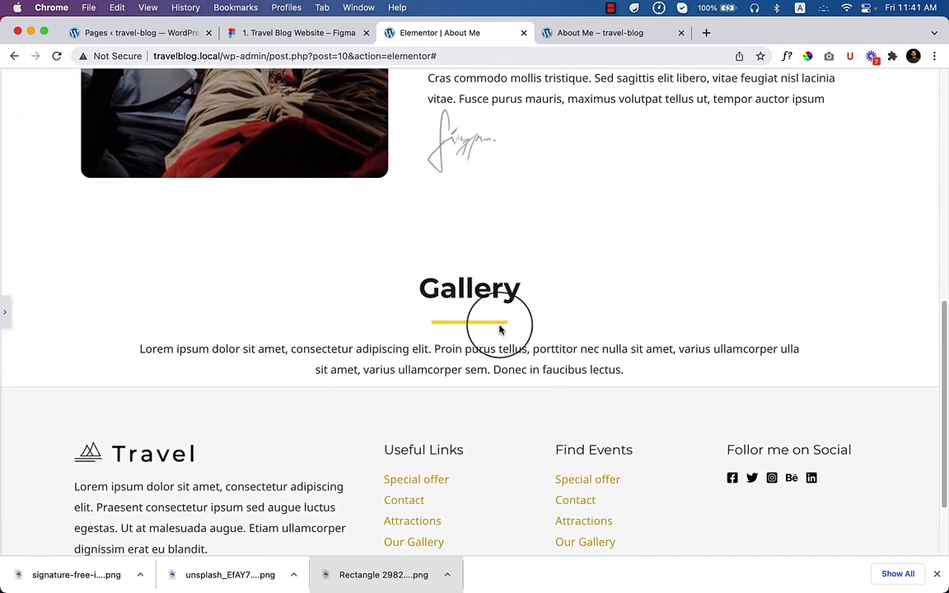
left_click(305, 34)
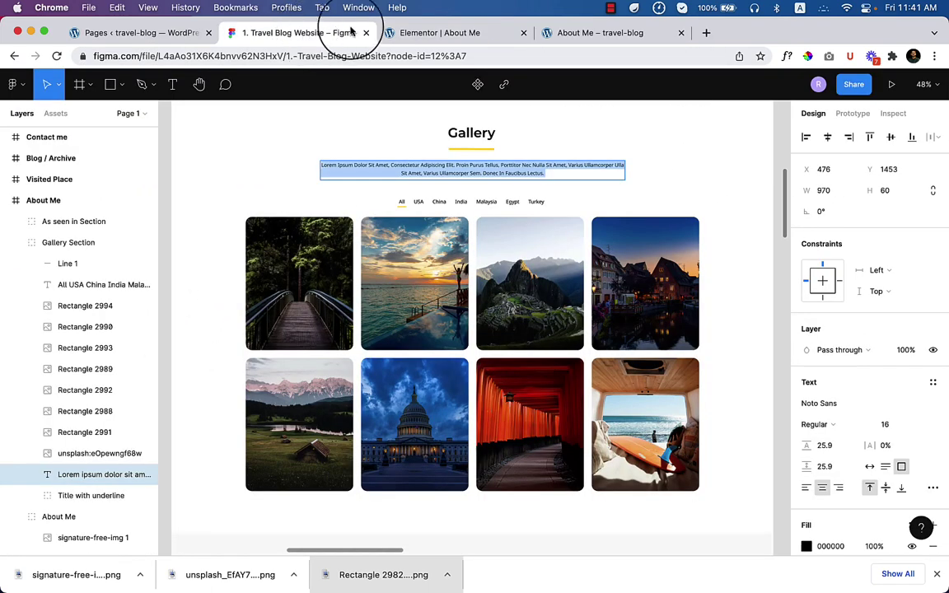
left_click(432, 35)
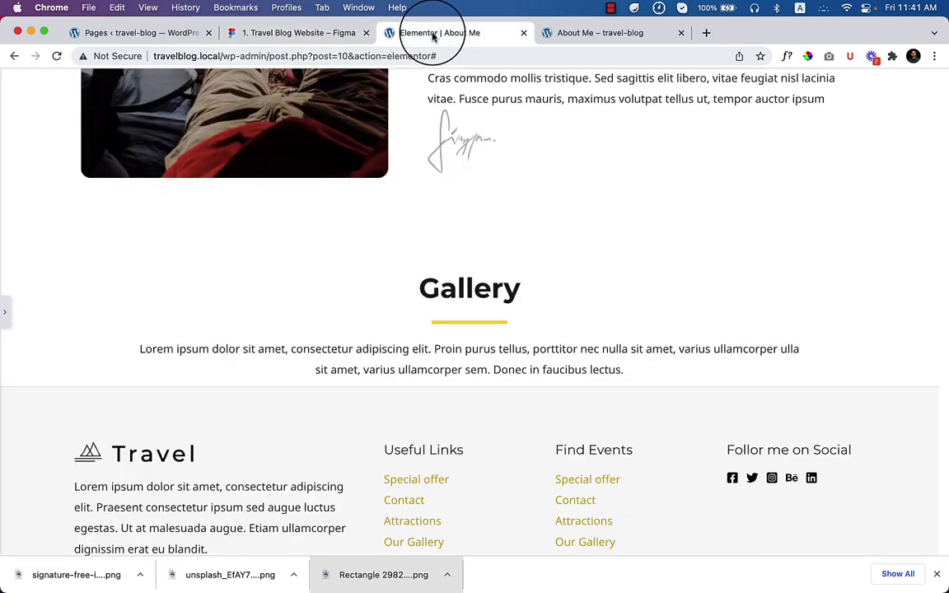
left_click(8, 313)
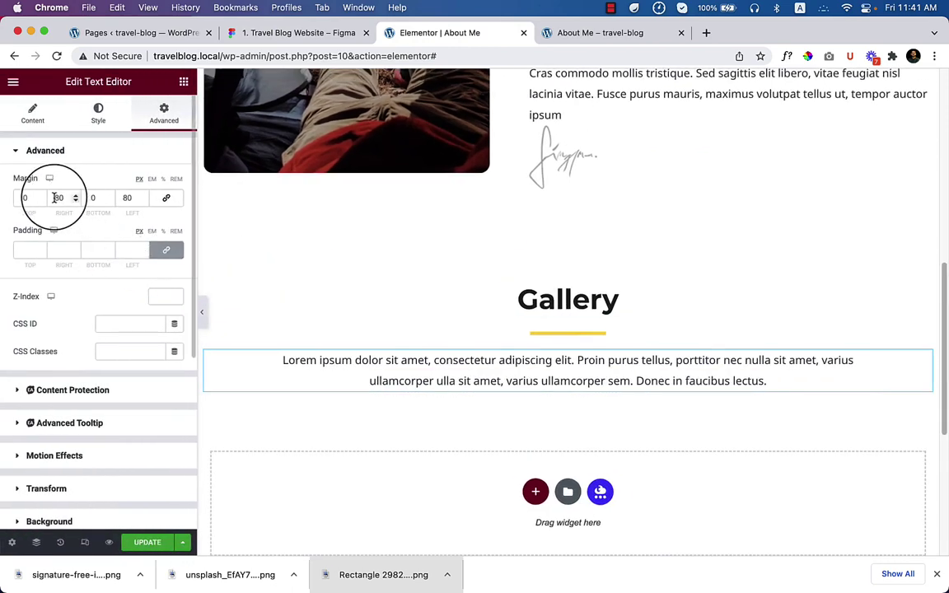
type("8")
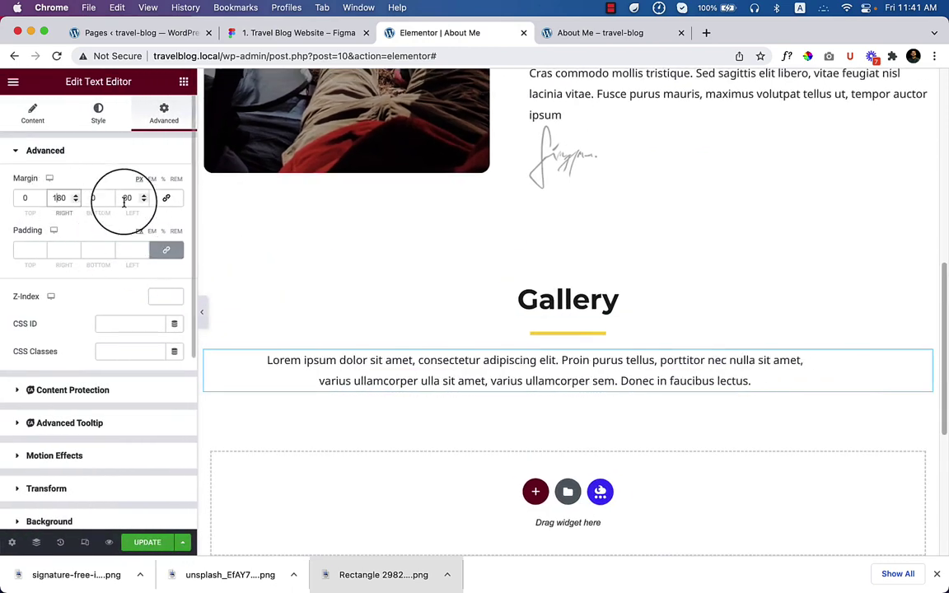
type("1")
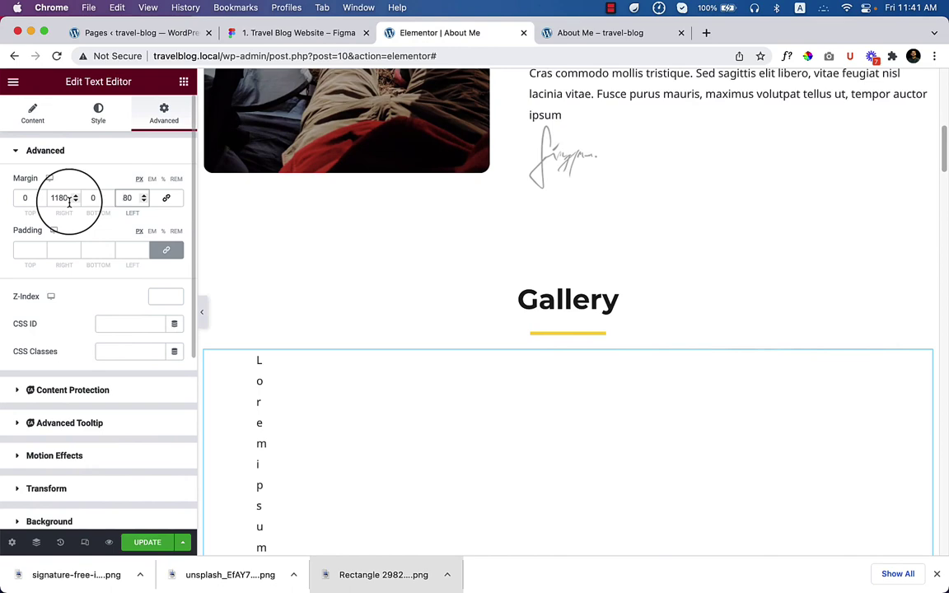
key("BackSpace")
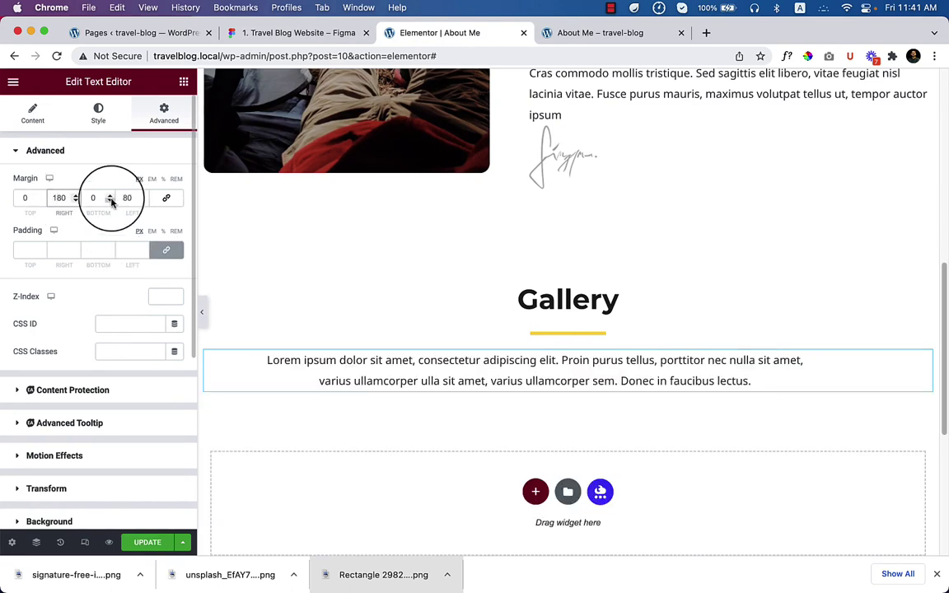
type("1")
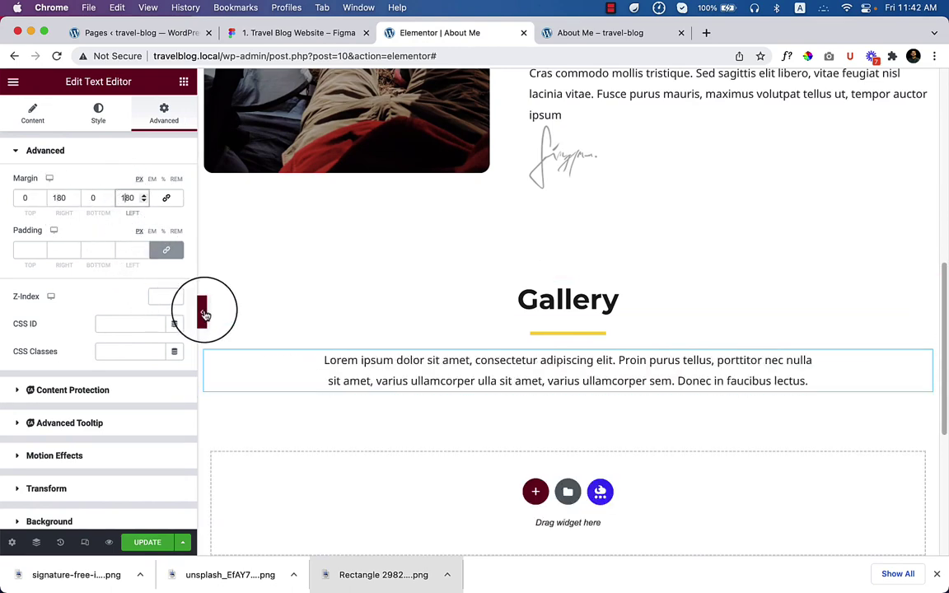
left_click(201, 312)
scroll(528, 377, "down", 3)
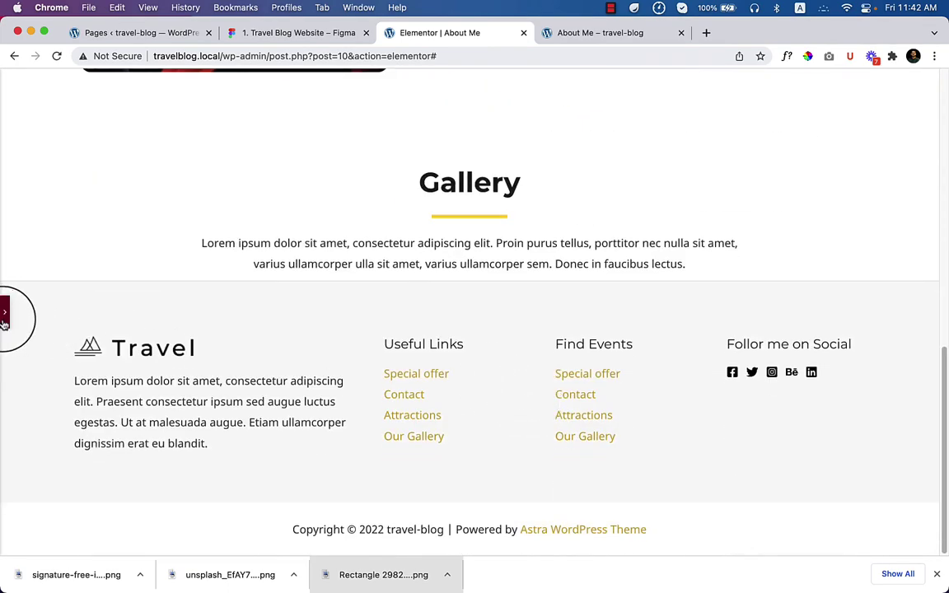
left_click(4, 315)
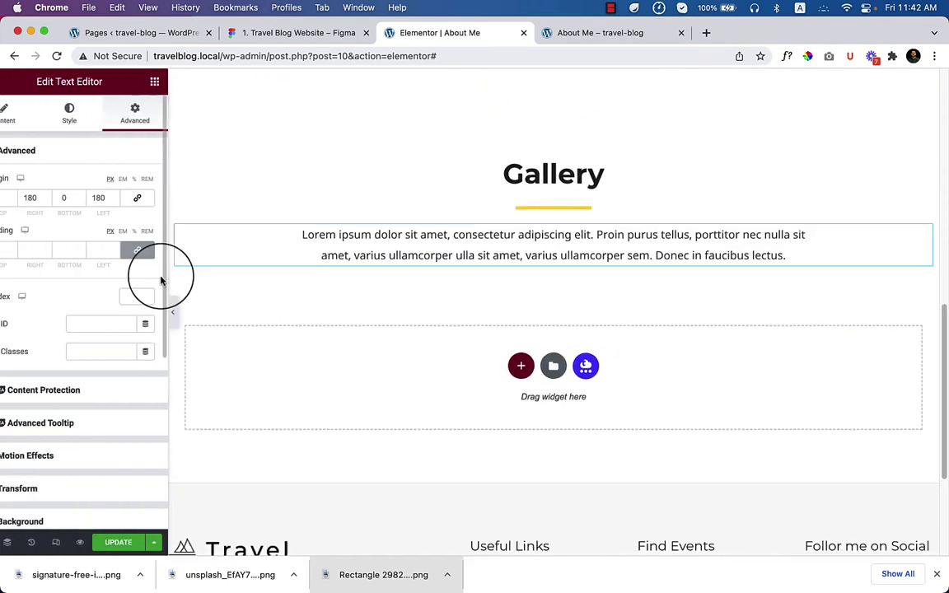
left_click(181, 82)
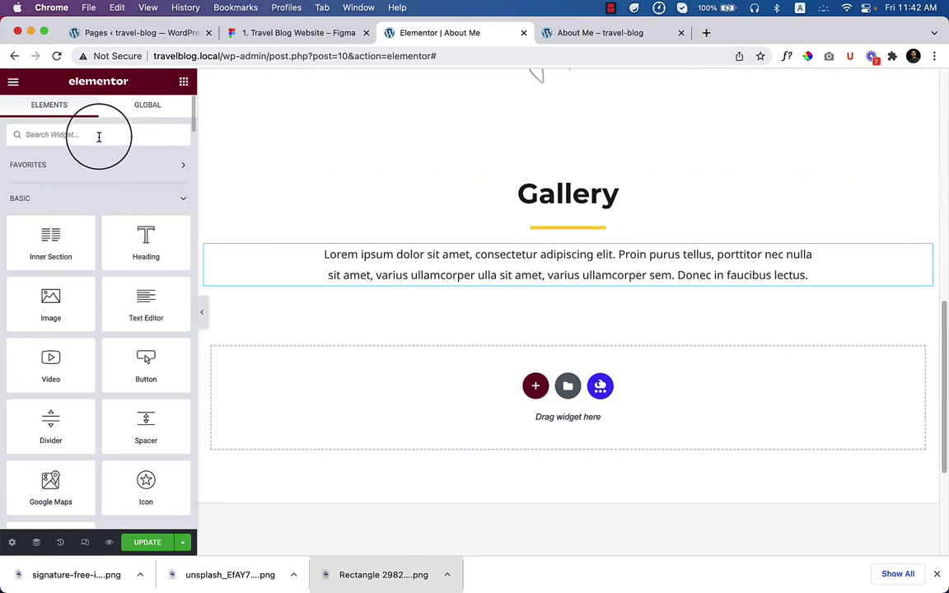
Search for 'gall' and place a Filterable Gallery widget below the paragraph
type("gall")
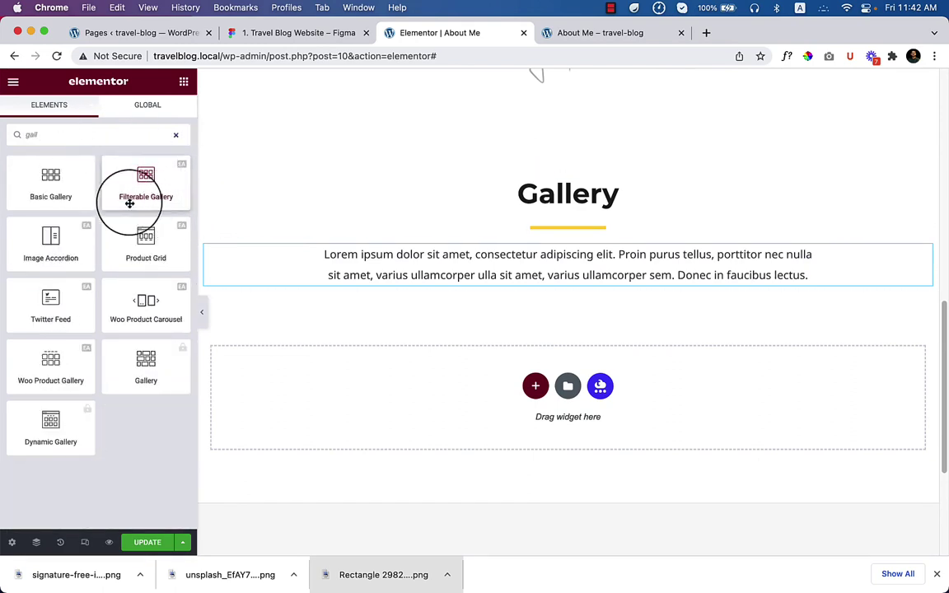
left_click_drag(135, 204, 529, 290)
left_click_drag(568, 296, 568, 296)
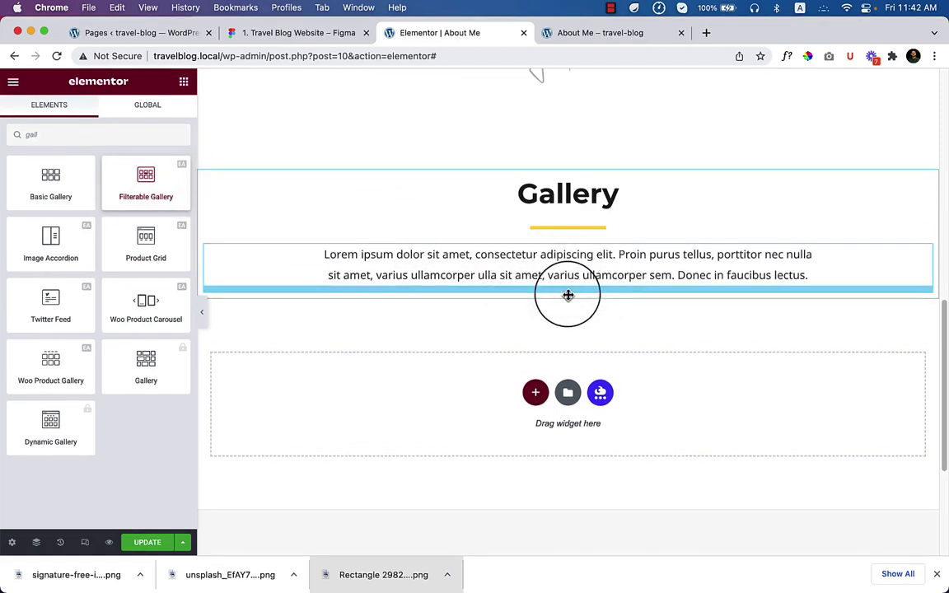
left_click_drag(174, 208, 605, 277)
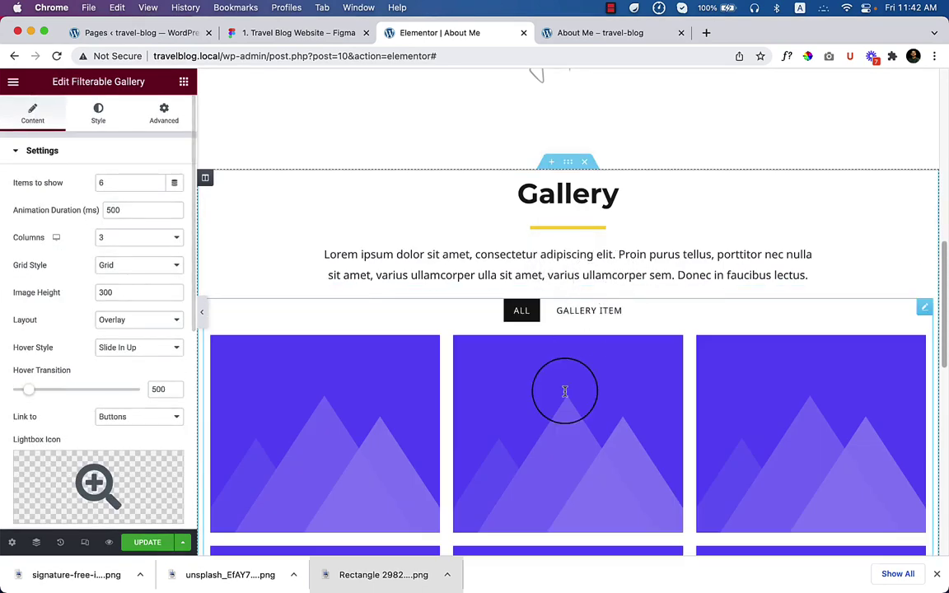
scroll(577, 442, "down", 5)
scroll(486, 396, "down", 2)
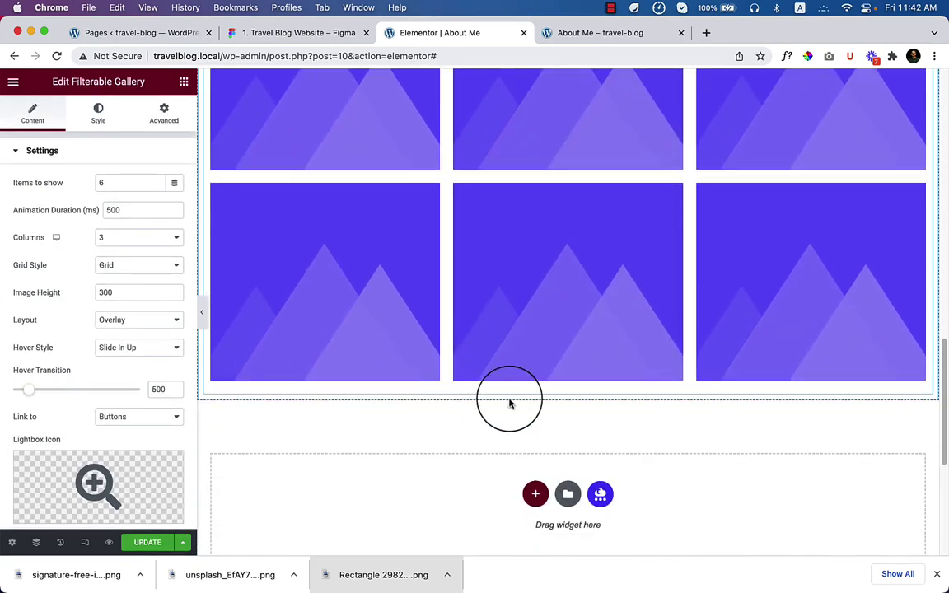
scroll(593, 398, "up", 3)
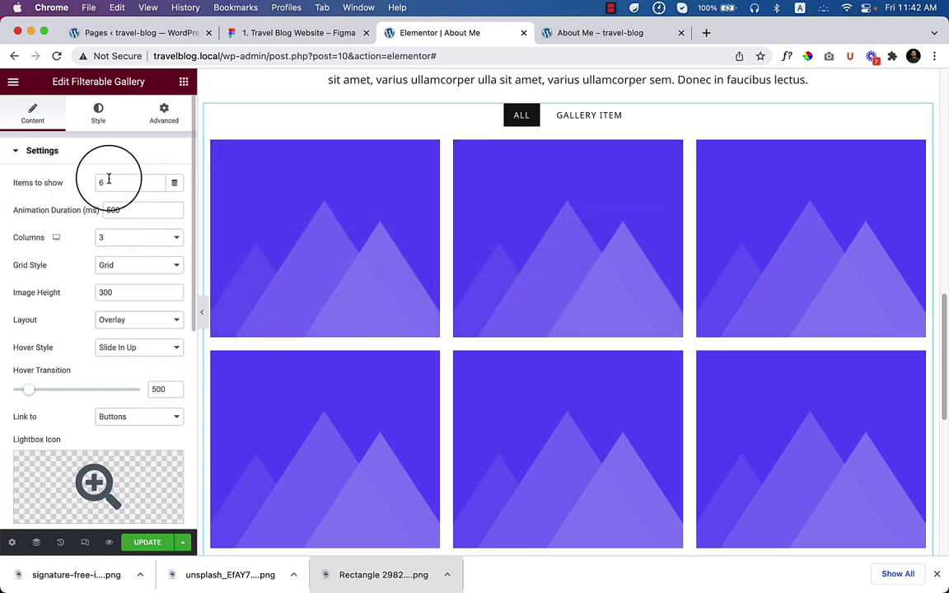
Set Items to show to 6 and the gallery to 4 columns, matching the Figma layout
left_click(315, 33)
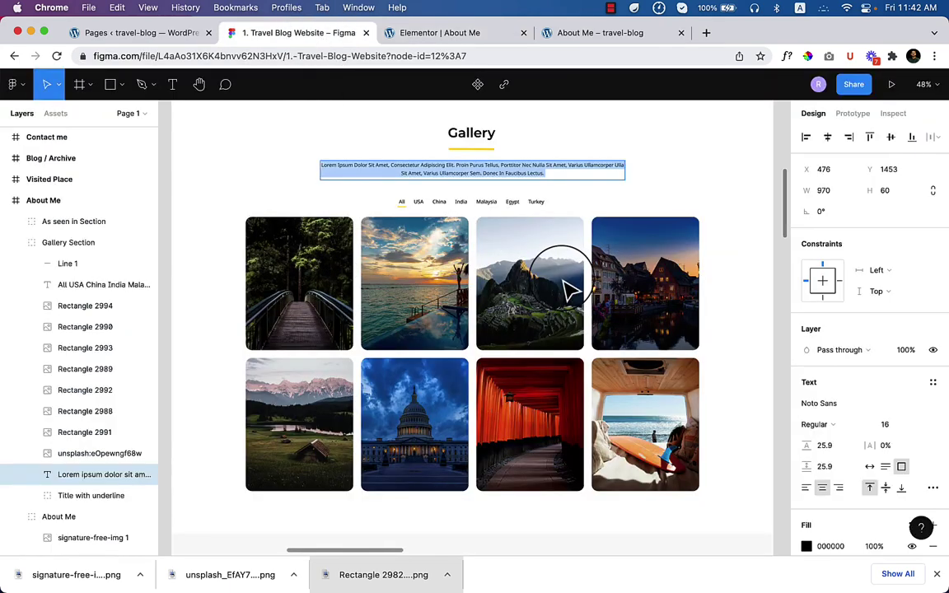
left_click(462, 33)
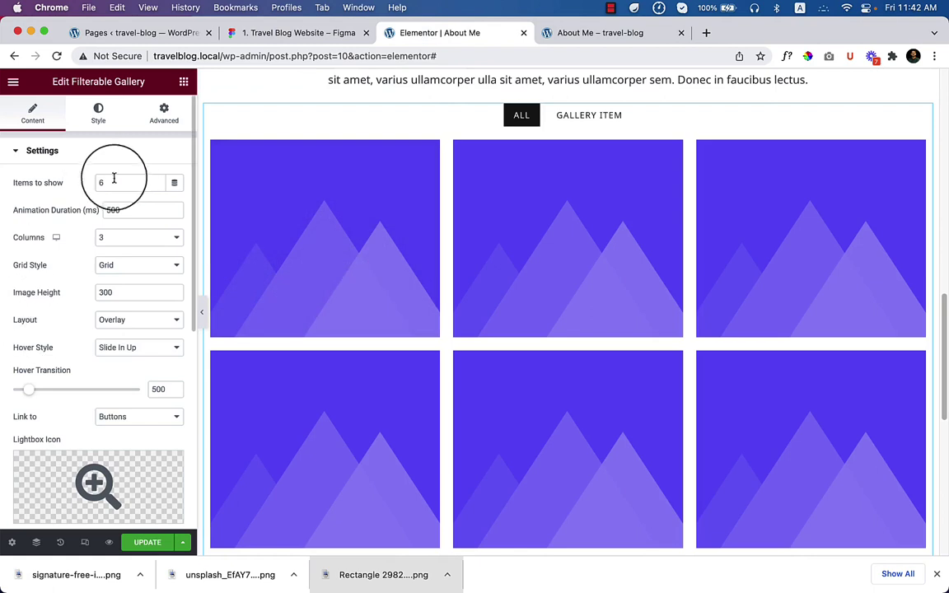
type("6")
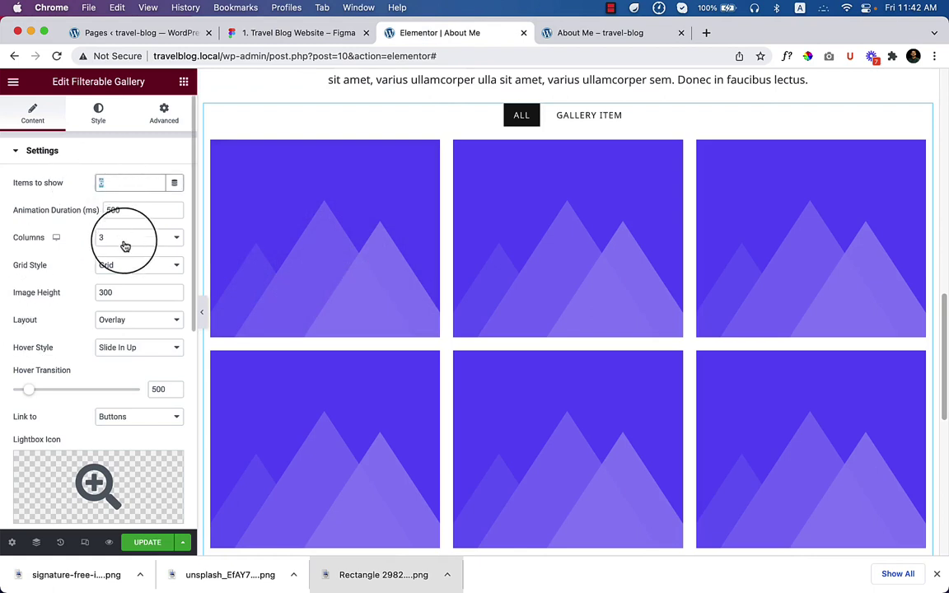
left_click(123, 239)
left_click(127, 252)
left_click(110, 183)
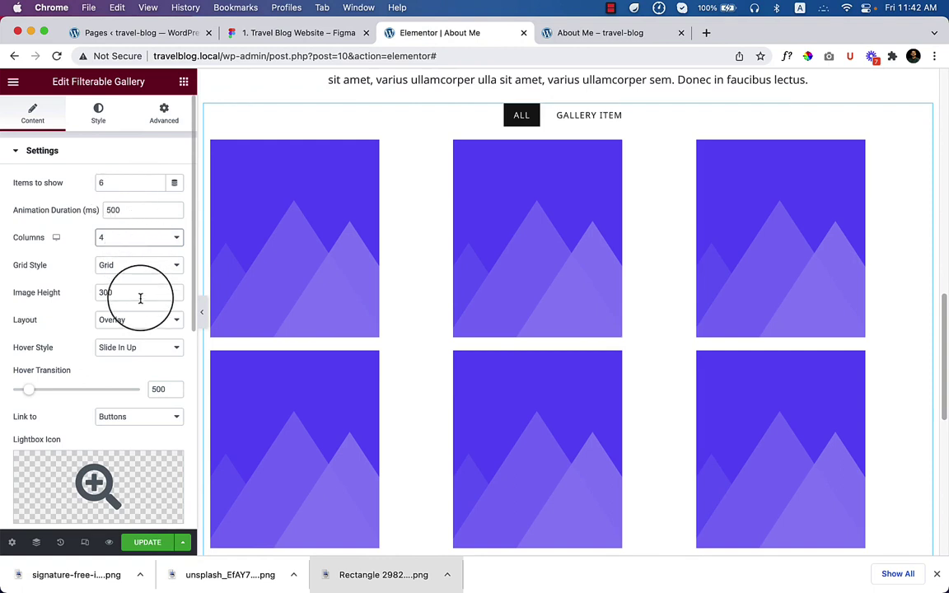
mouse_move(568, 271)
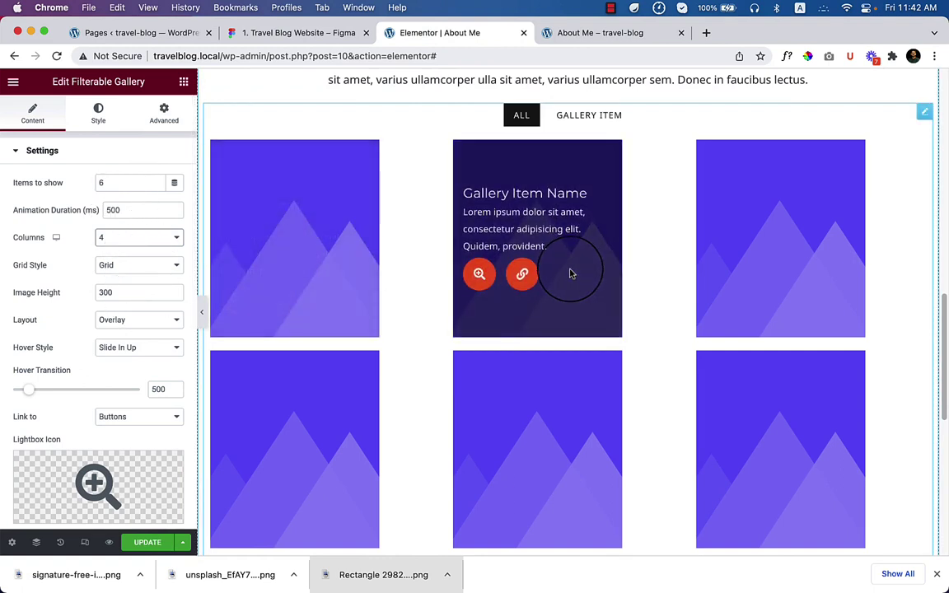
scroll(875, 262, "down", 4)
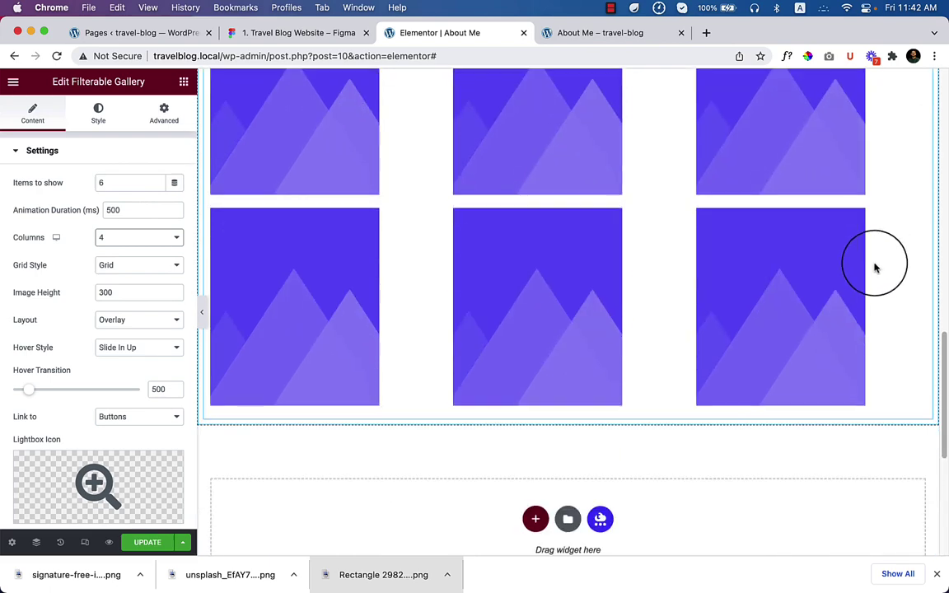
scroll(867, 271, "up", 5)
Change Items to show to 8
left_click_drag(127, 185, 73, 188)
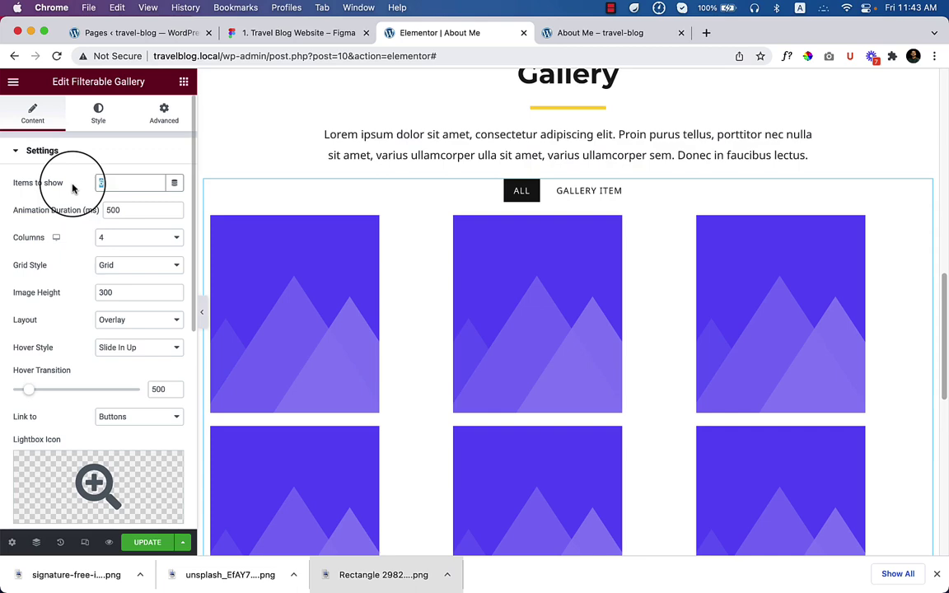
type("8")
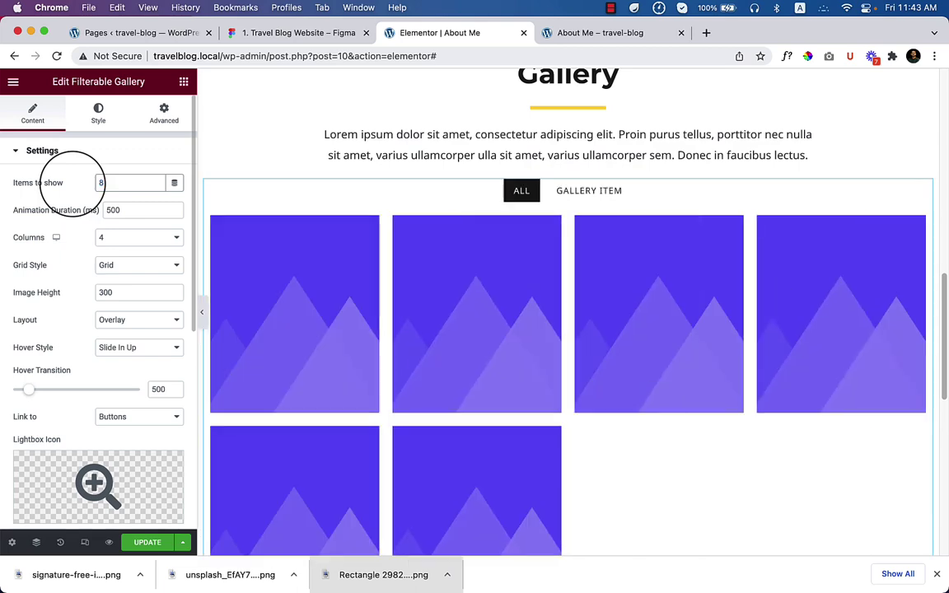
scroll(783, 321, "down", 4)
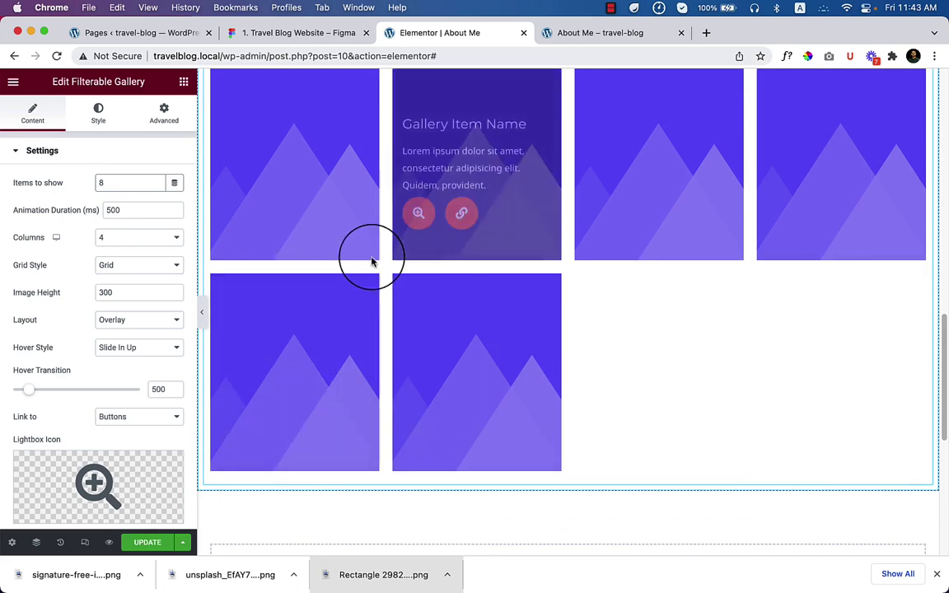
scroll(705, 318, "down", 8)
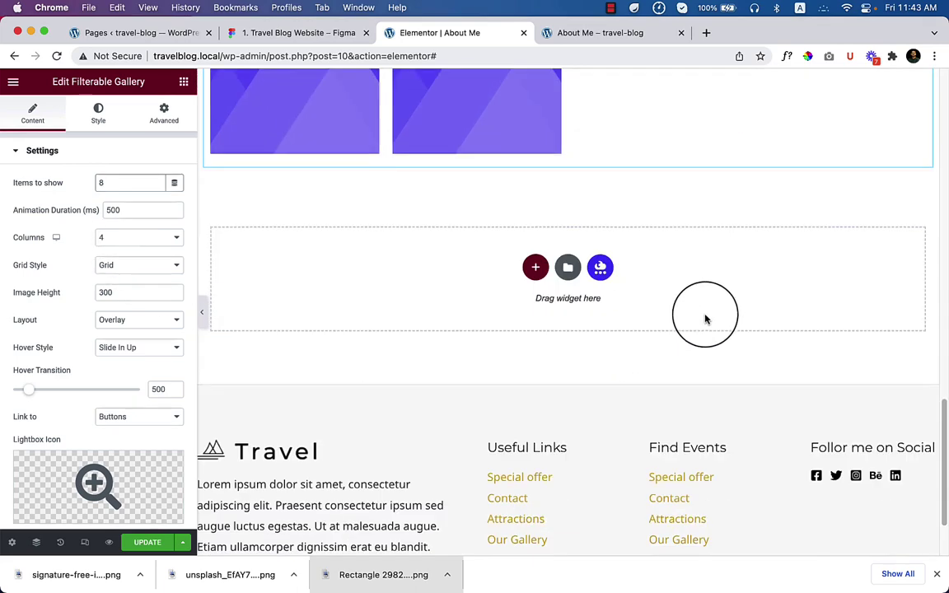
scroll(66, 326, "down", 4)
scroll(99, 346, "down", 5)
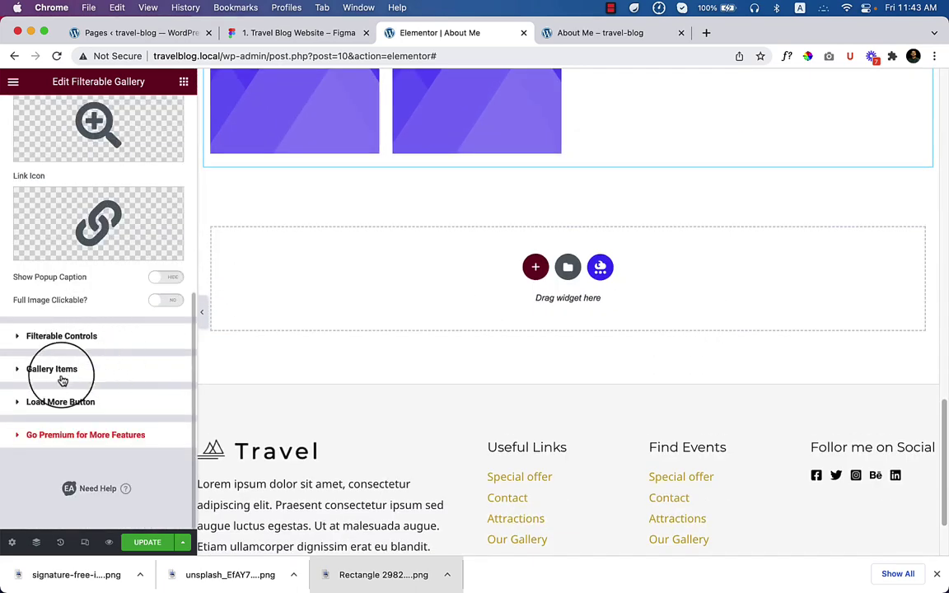
Expand Gallery Items and open the first item down to its name, content and Image field
left_click(25, 375)
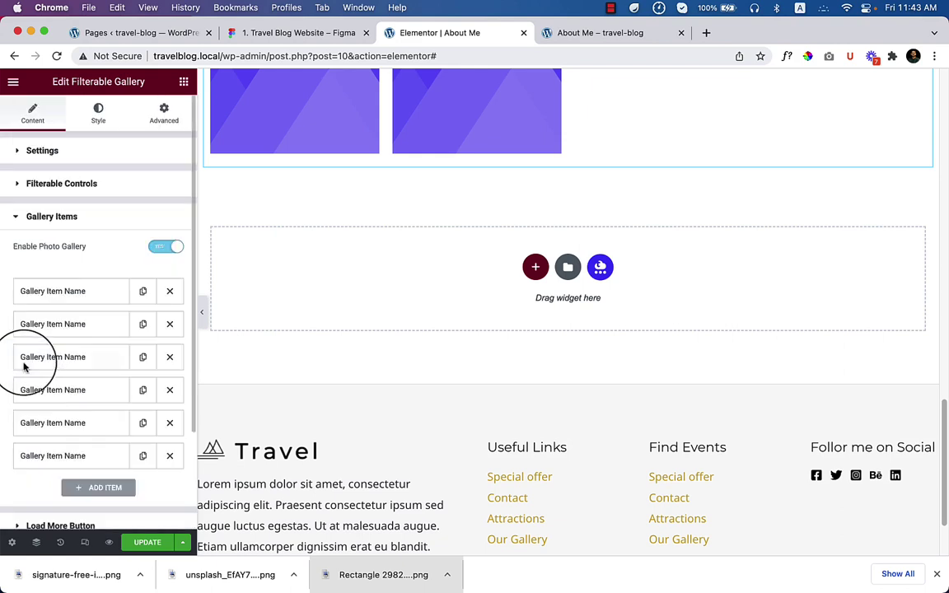
left_click(89, 295)
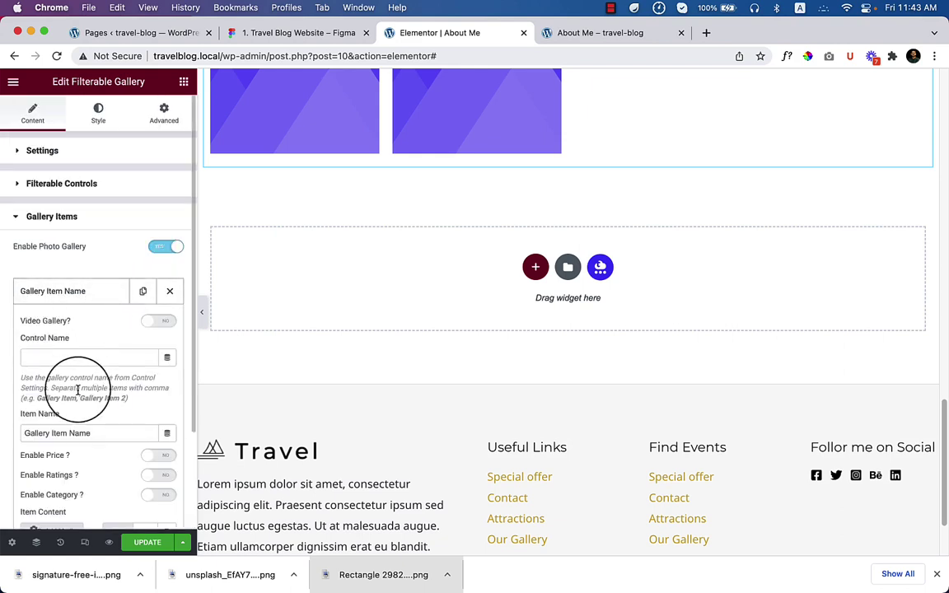
scroll(72, 381, "down", 2)
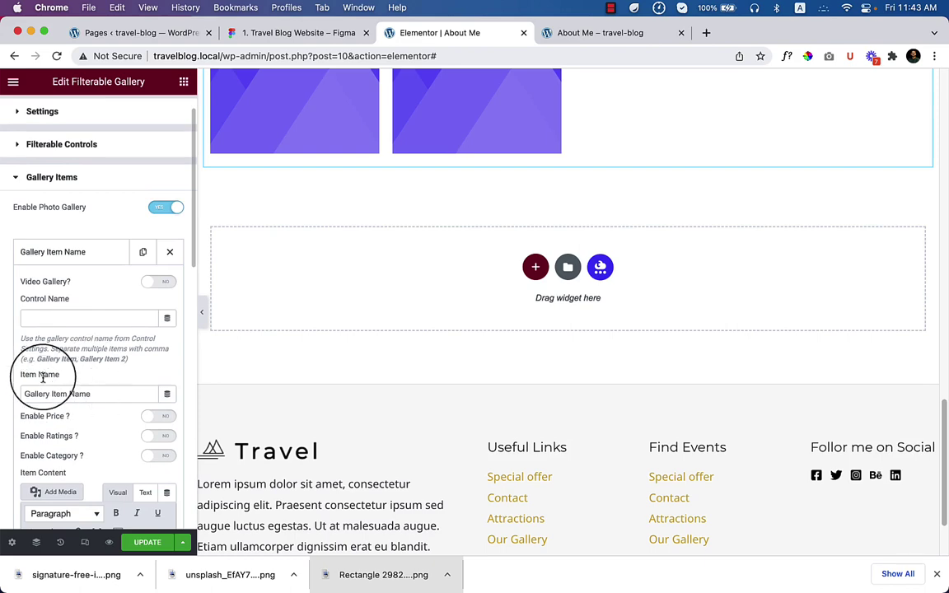
left_click(73, 265)
scroll(220, 249, "up", 5)
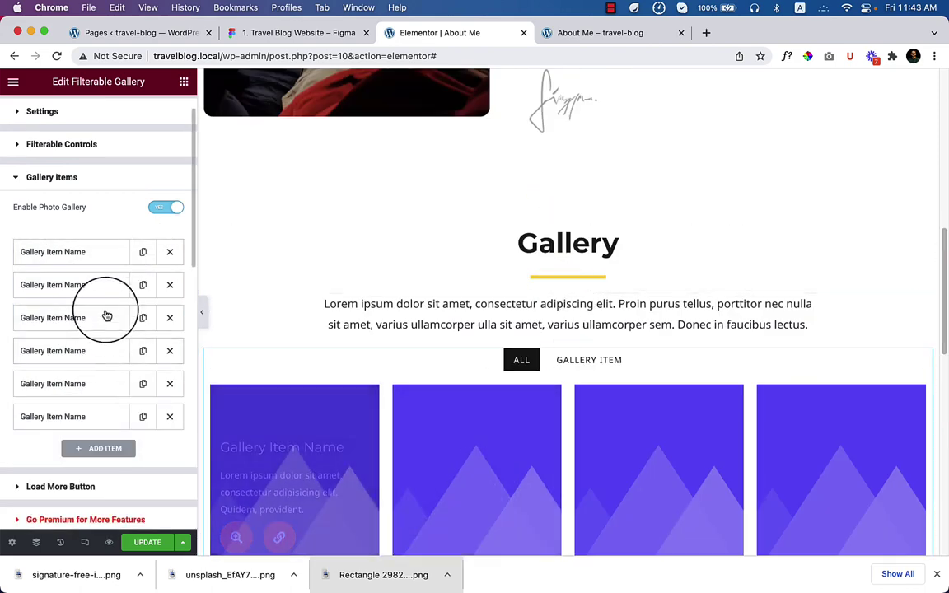
left_click(95, 263)
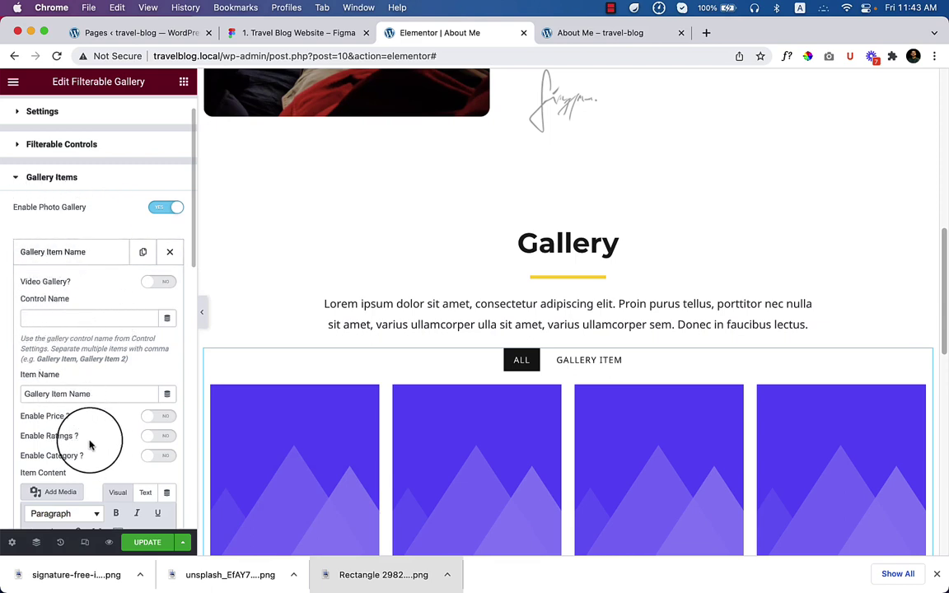
scroll(92, 442, "down", 5)
scroll(153, 283, "up", 2)
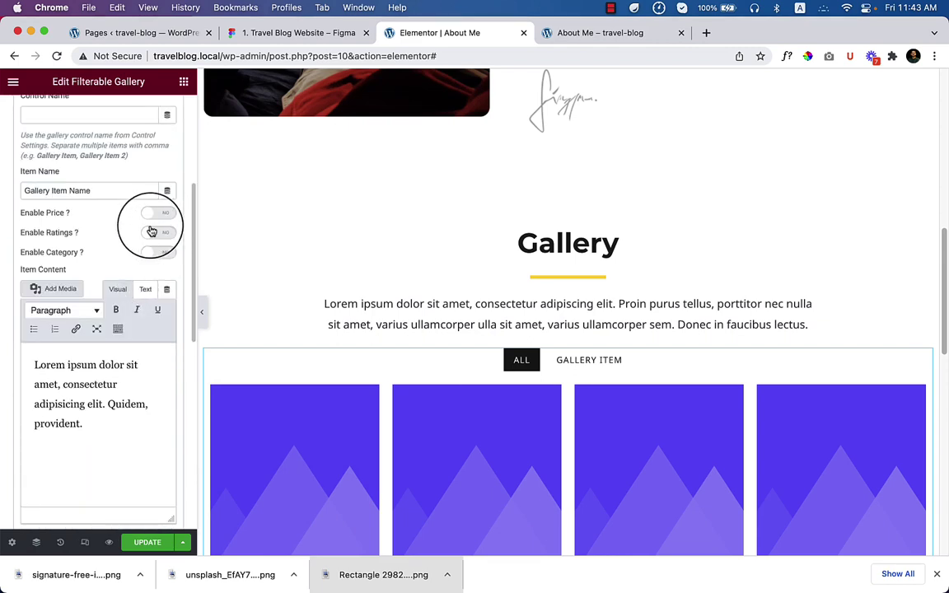
scroll(78, 239, "up", 1)
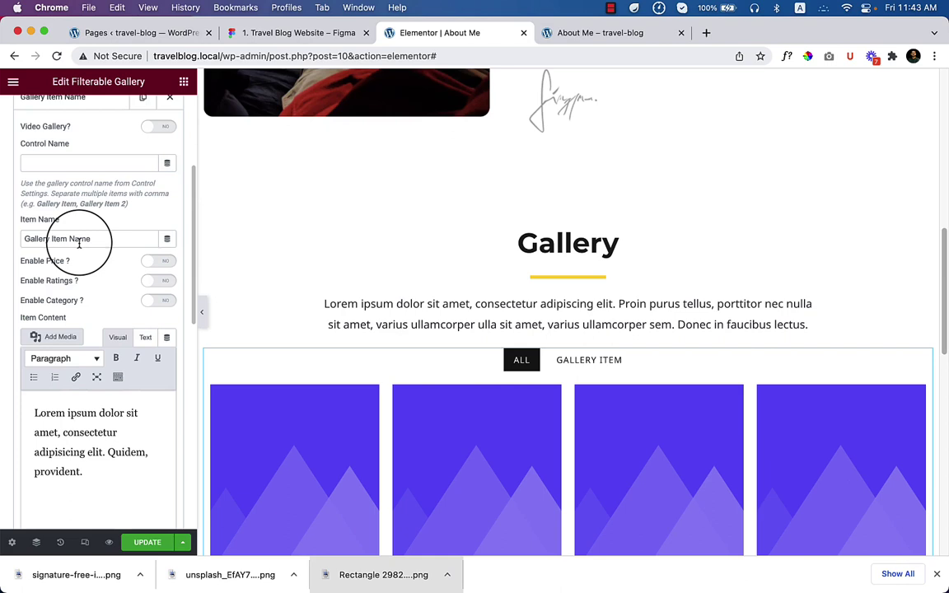
scroll(79, 244, "up", 1)
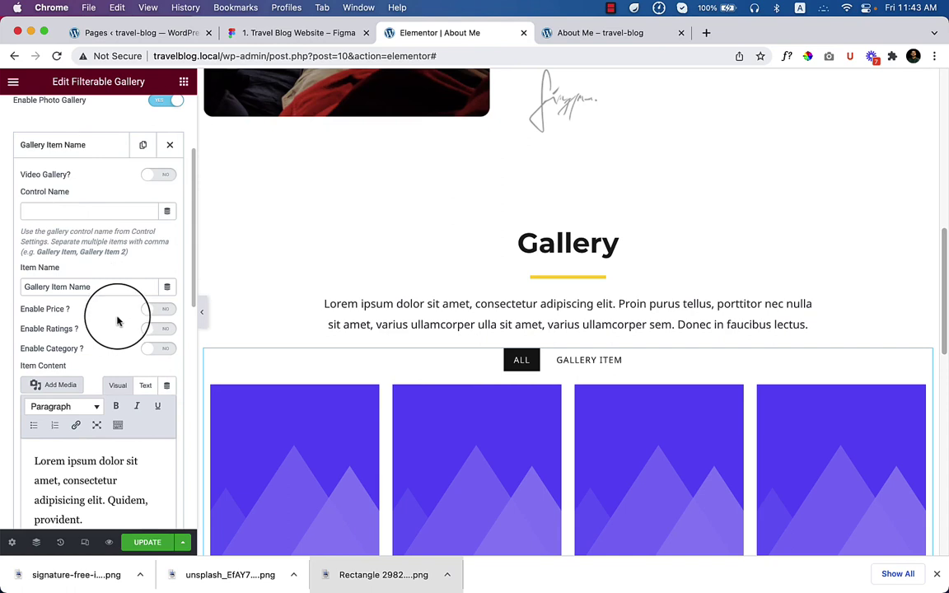
scroll(103, 356, "down", 9)
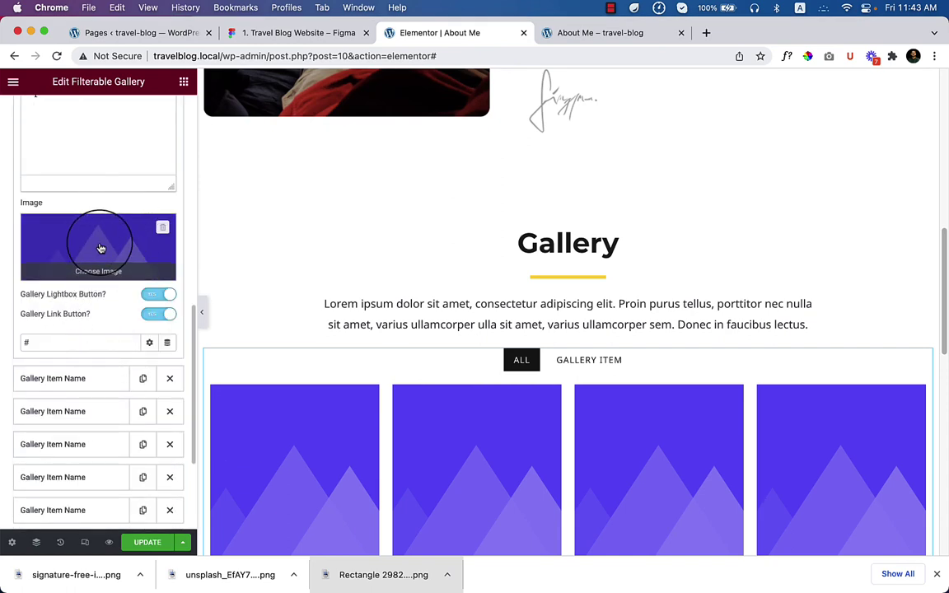
scroll(100, 247, "down", 4)
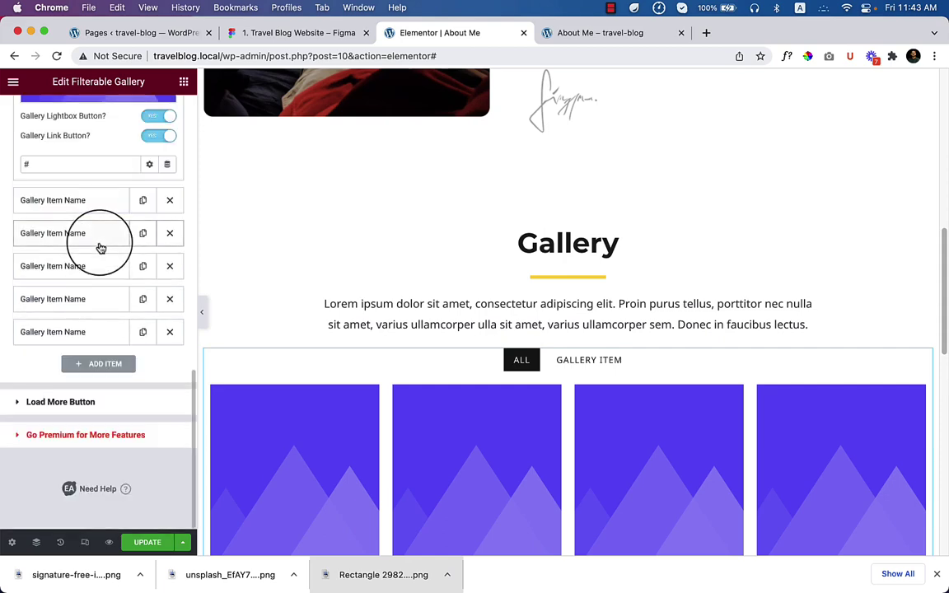
scroll(99, 244, "up", 7)
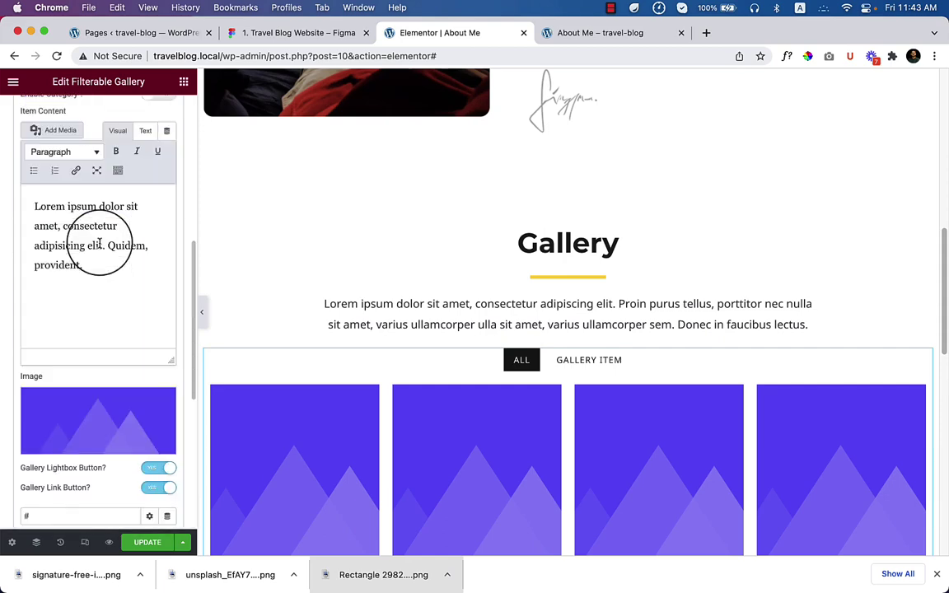
Set the first gallery item's image to the British Museum photo
left_click(91, 411)
scroll(614, 334, "down", 3)
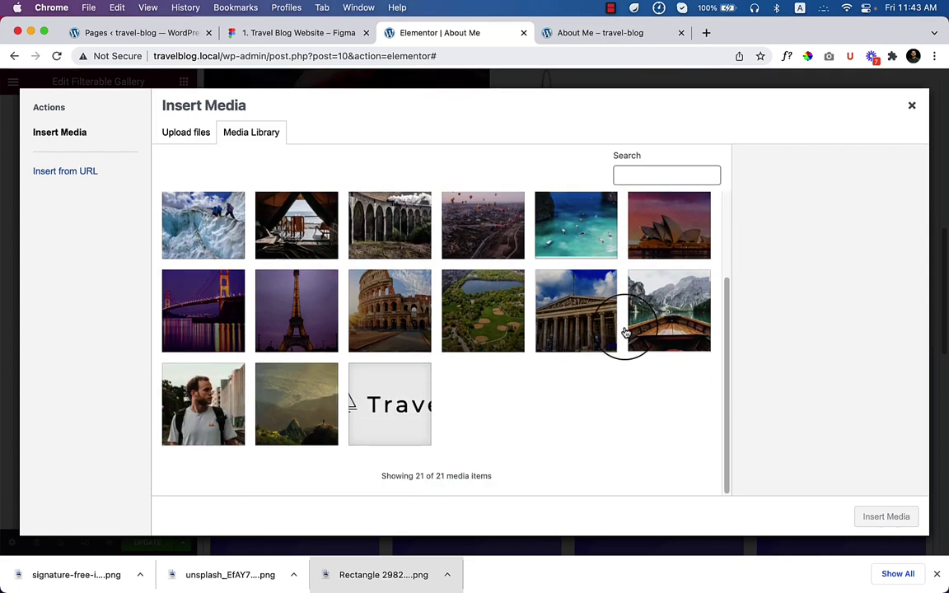
left_click(677, 344)
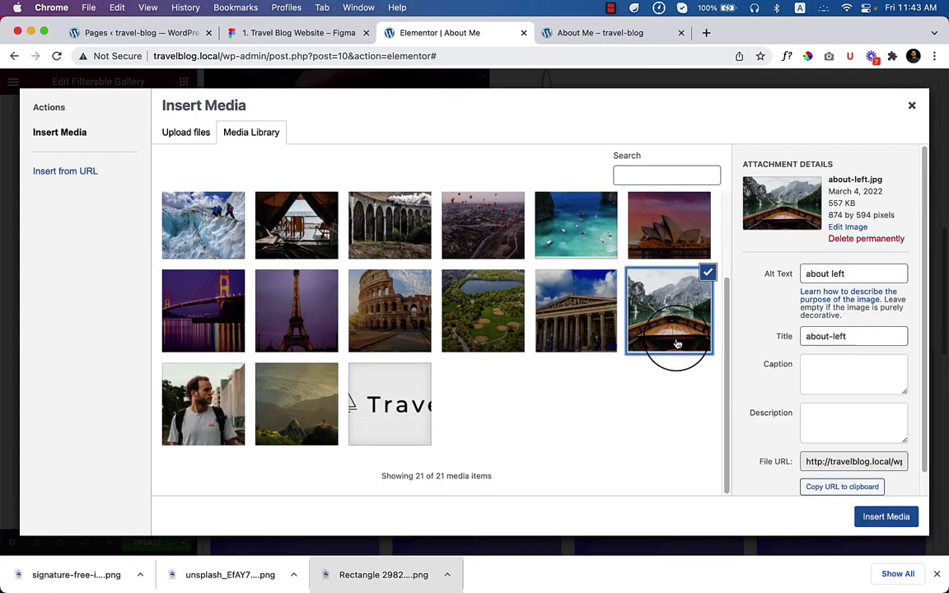
left_click(603, 337)
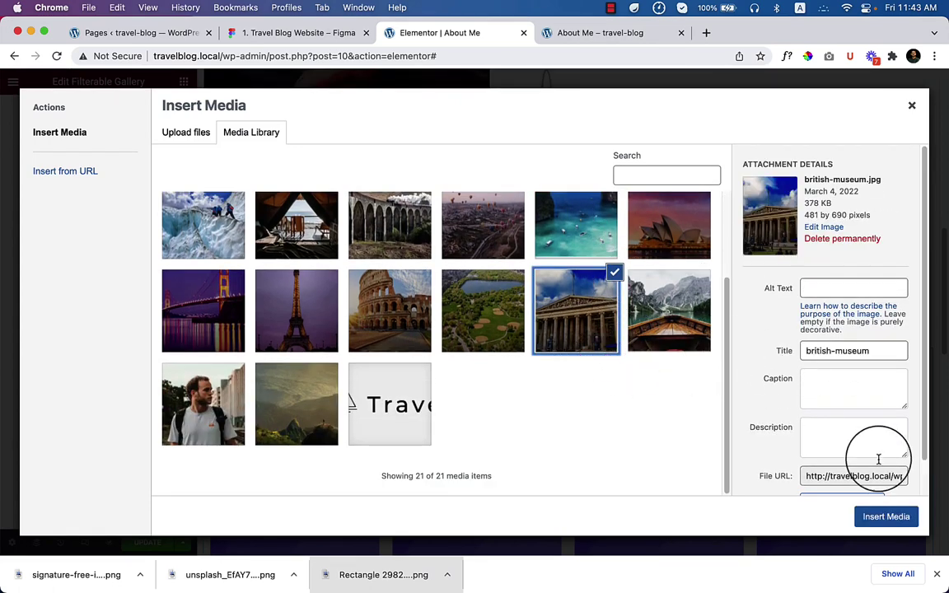
left_click(887, 517)
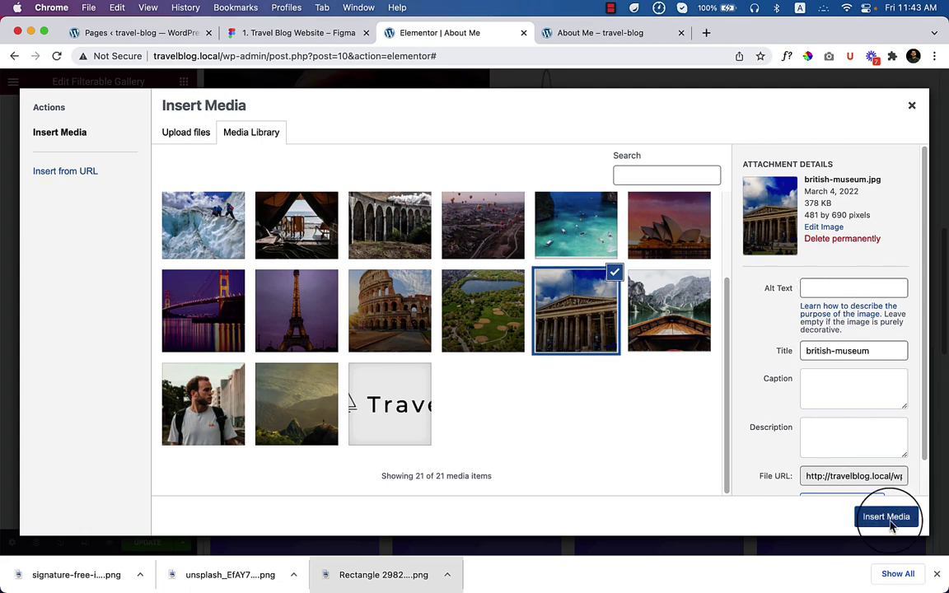
scroll(400, 424, "down", 4)
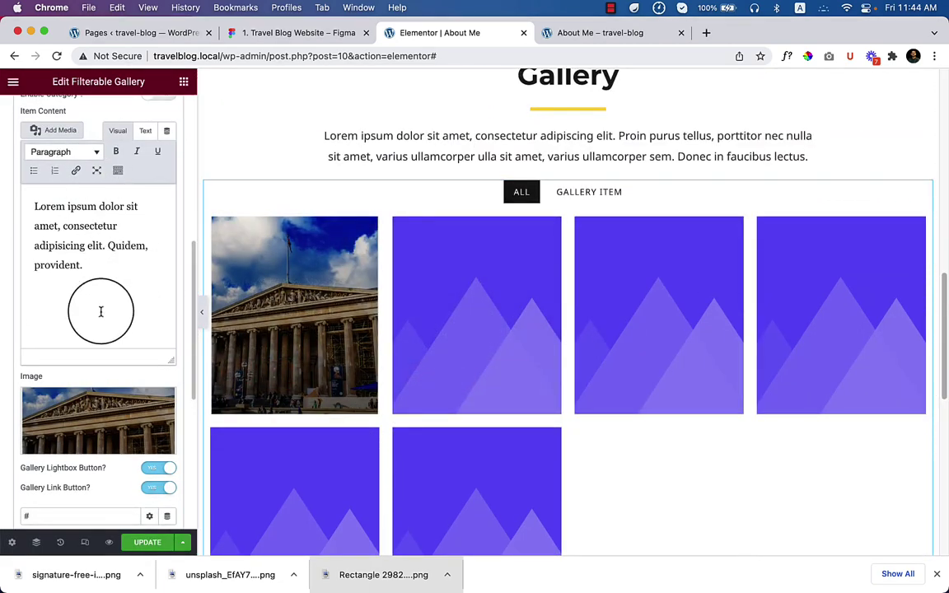
scroll(99, 247, "up", 5)
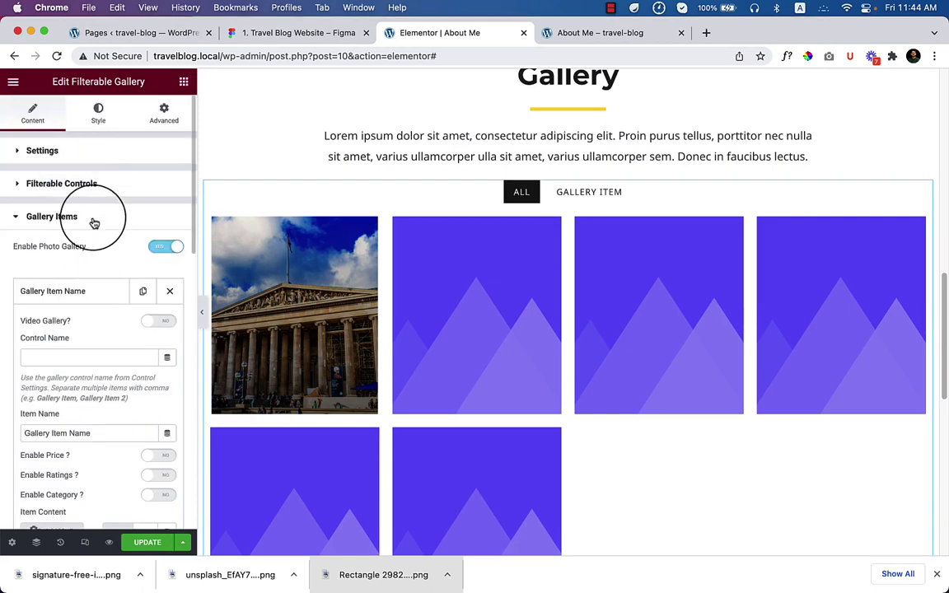
left_click(82, 293)
Set the second gallery item's image to the Central Park photo
left_click(80, 322)
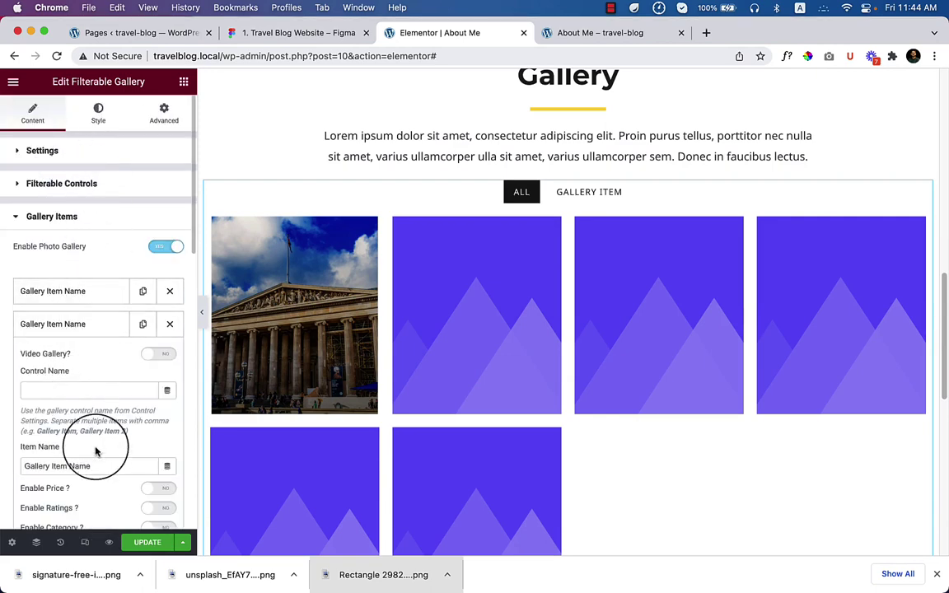
scroll(106, 448, "down", 3)
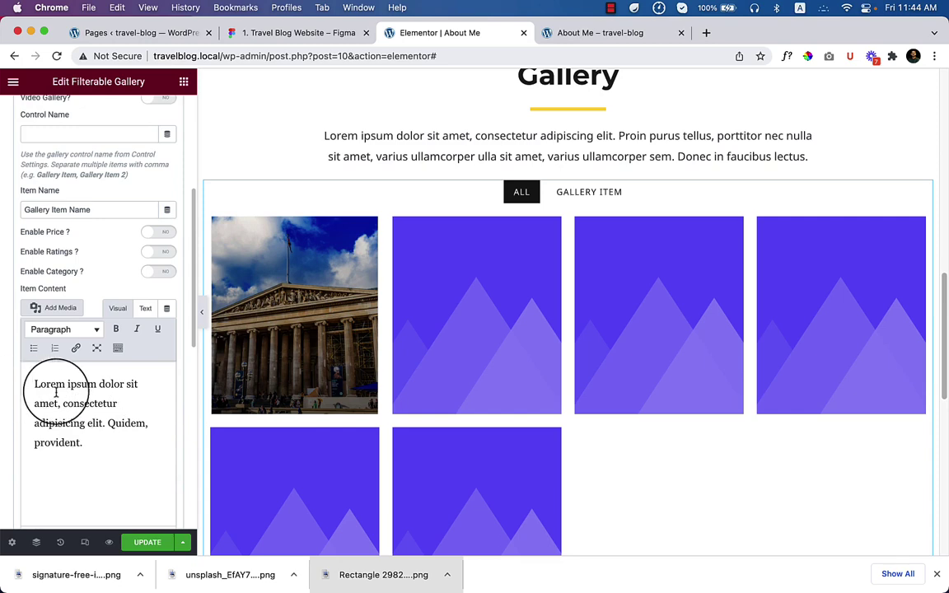
scroll(193, 330, "down", 8)
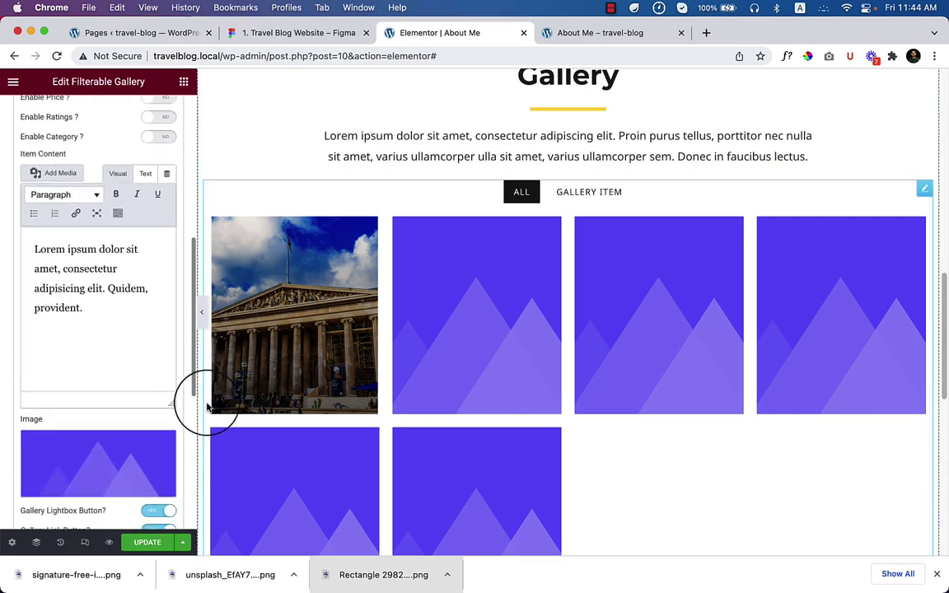
scroll(88, 457, "up", 5)
scroll(70, 335, "down", 3)
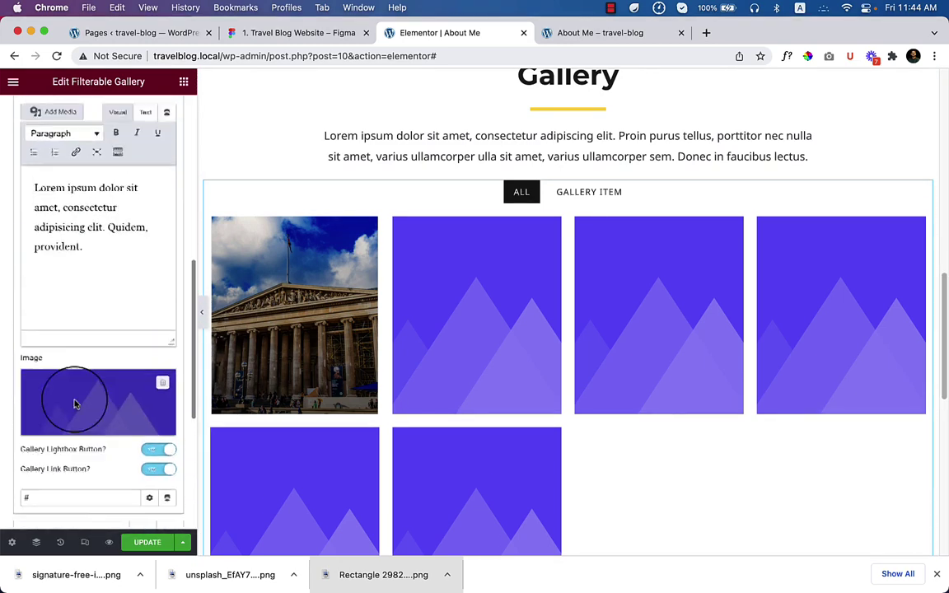
scroll(79, 418, "up", 2)
left_click(94, 427)
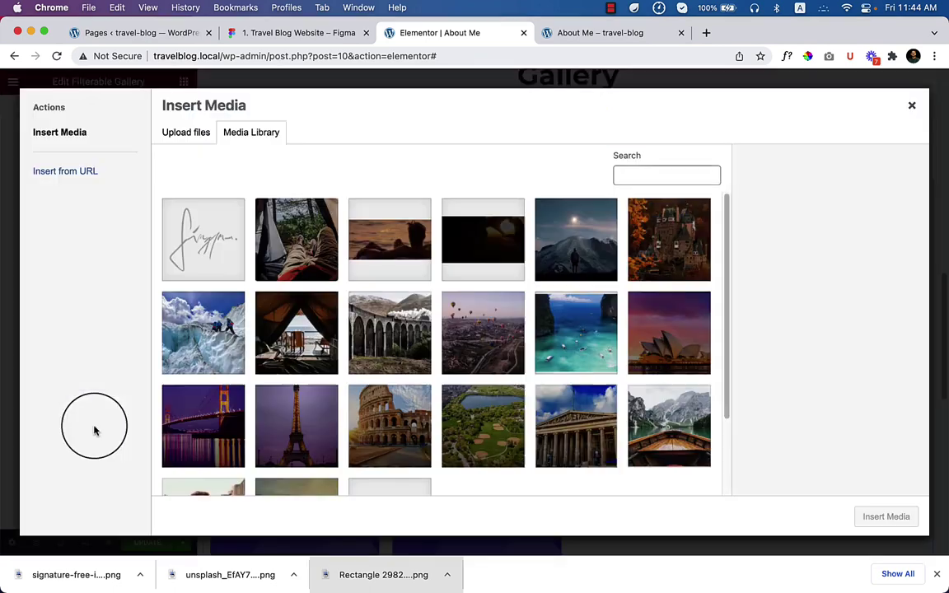
left_click(482, 338)
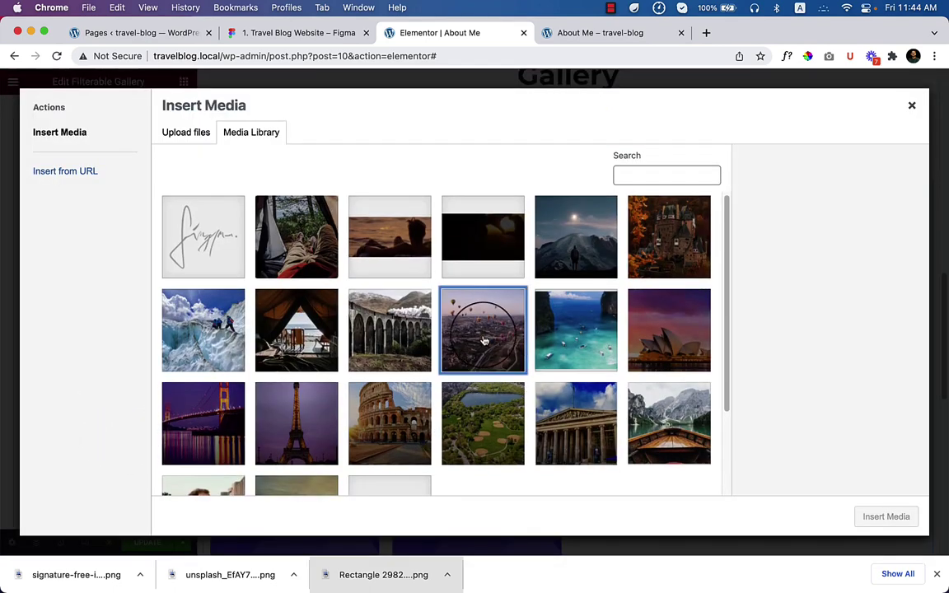
scroll(492, 359, "down", 3)
left_click(488, 356)
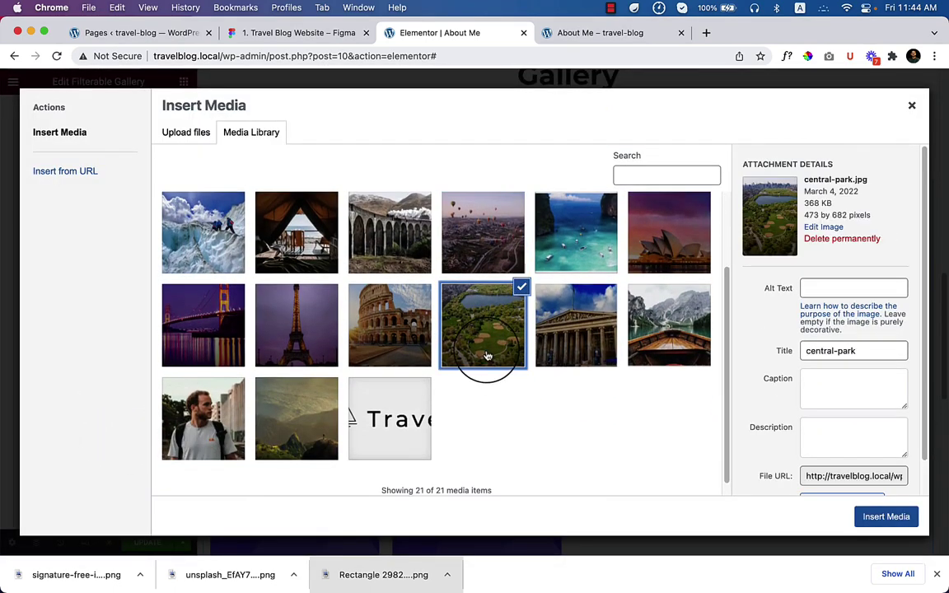
left_click(552, 355)
left_click(505, 349)
left_click(878, 517)
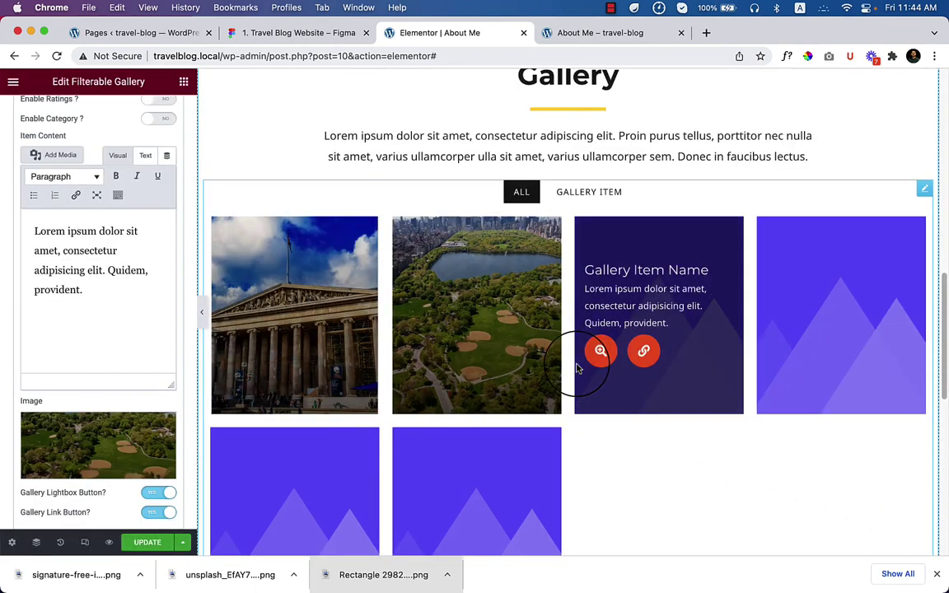
scroll(91, 441, "down", 2)
Give the third and fourth items the Colosseum and Eiffel Tower photos
left_click(91, 471)
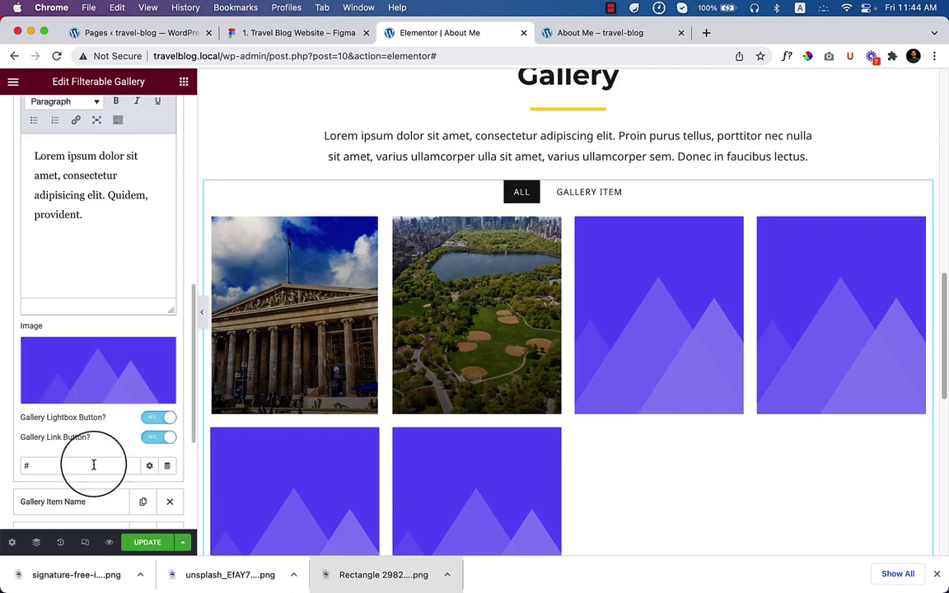
left_click(107, 385)
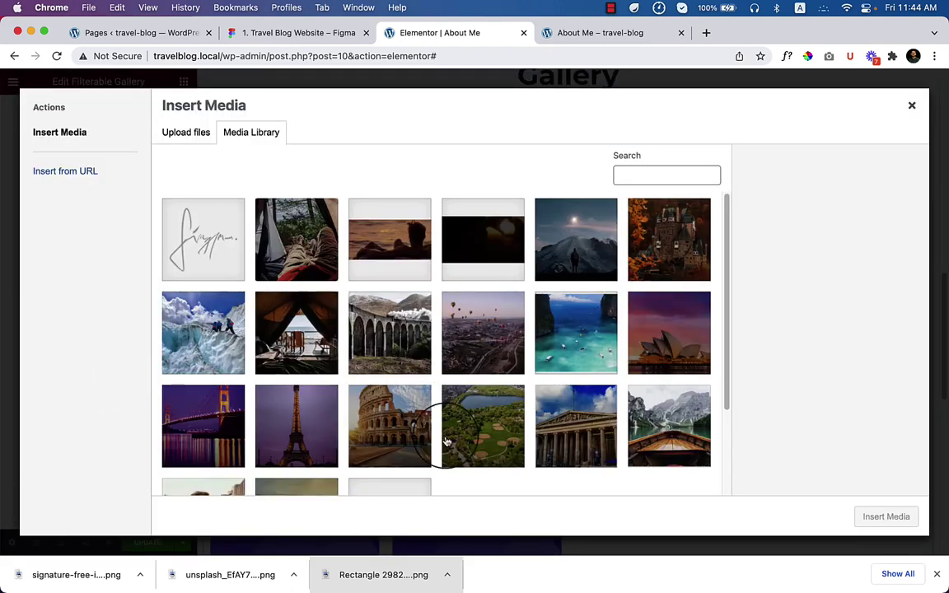
left_click(414, 432)
left_click(889, 518)
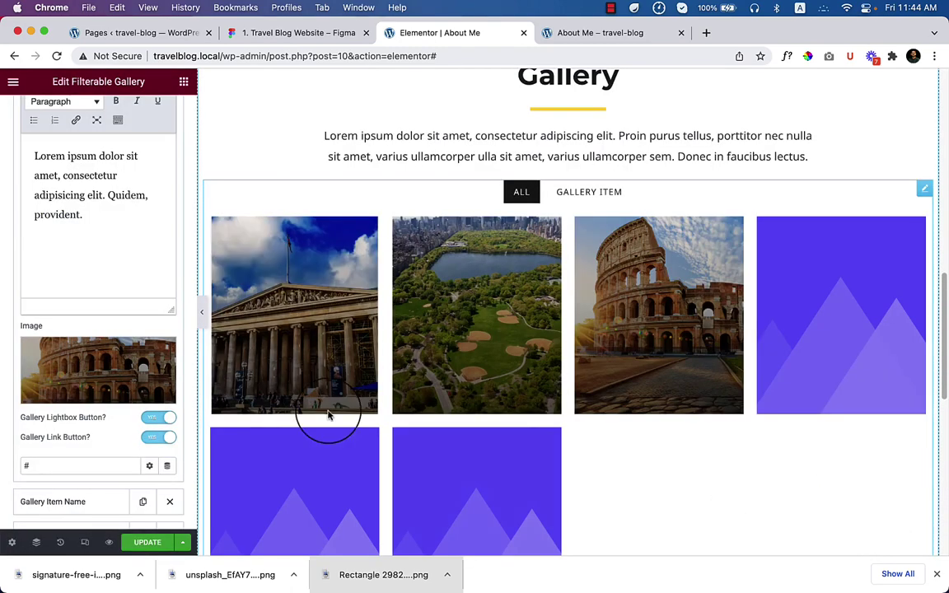
scroll(96, 400, "down", 5)
left_click(77, 264)
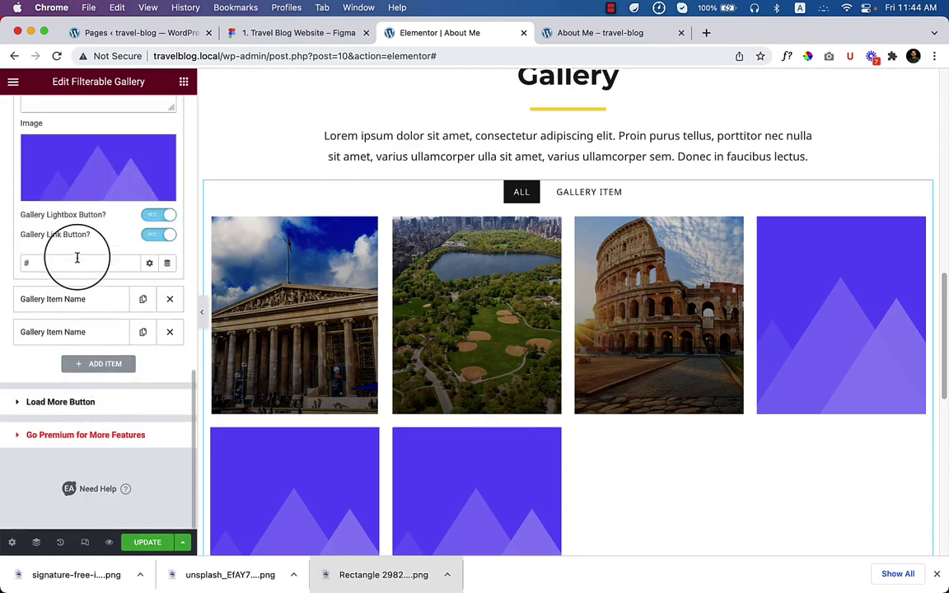
left_click(71, 173)
left_click(296, 428)
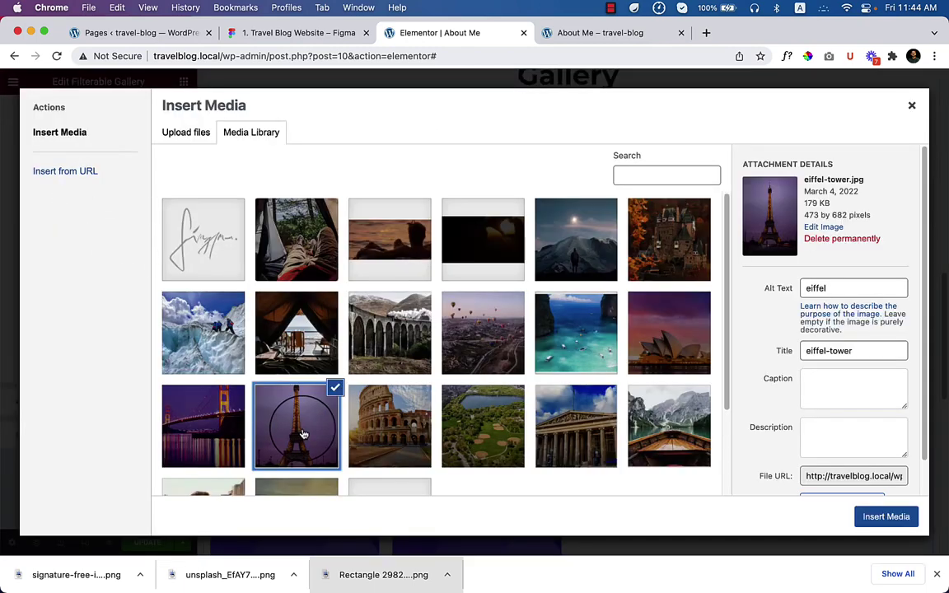
left_click(890, 516)
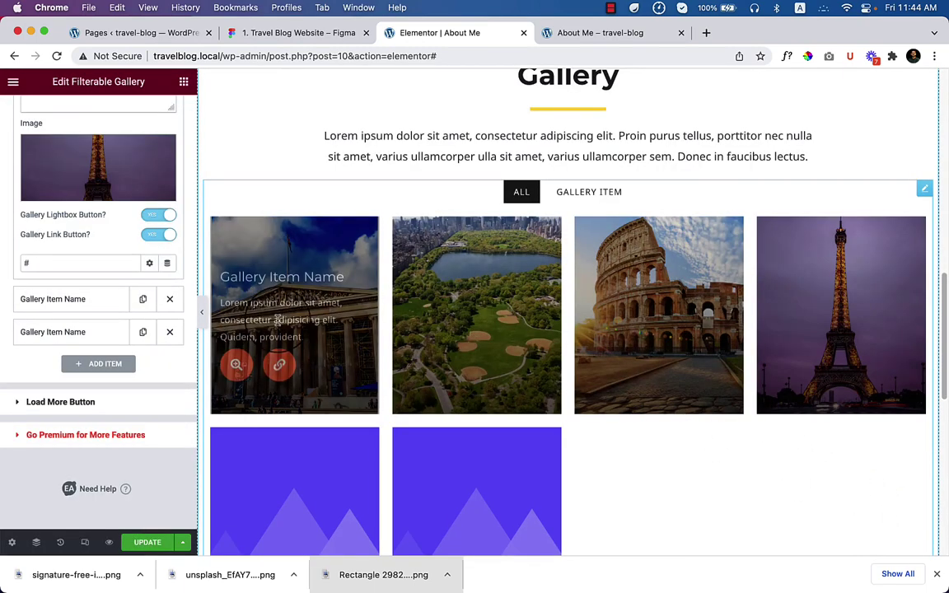
Give the fifth and sixth items the Golden Gate Bridge and Sydney Opera House photos
left_click(53, 298)
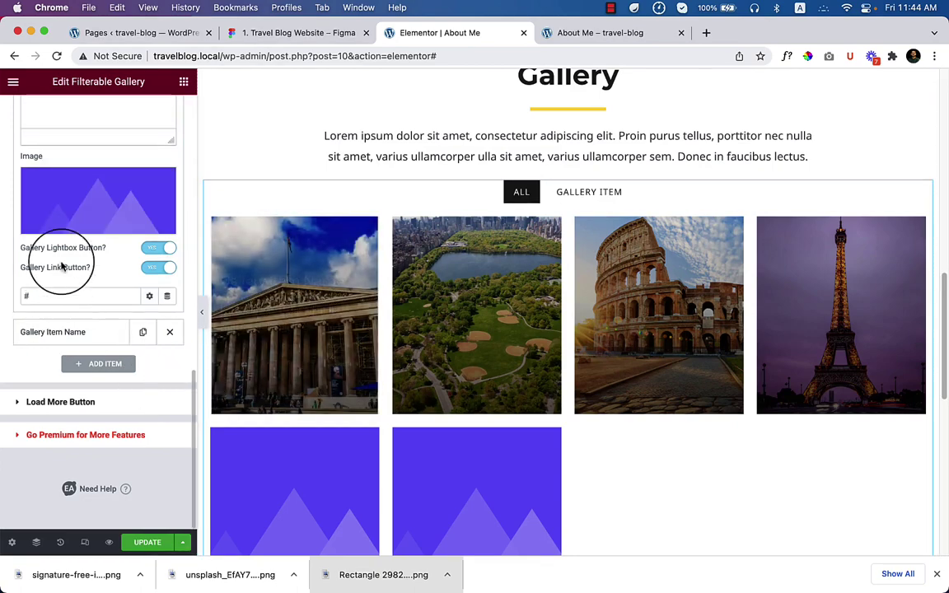
left_click(75, 216)
left_click(183, 433)
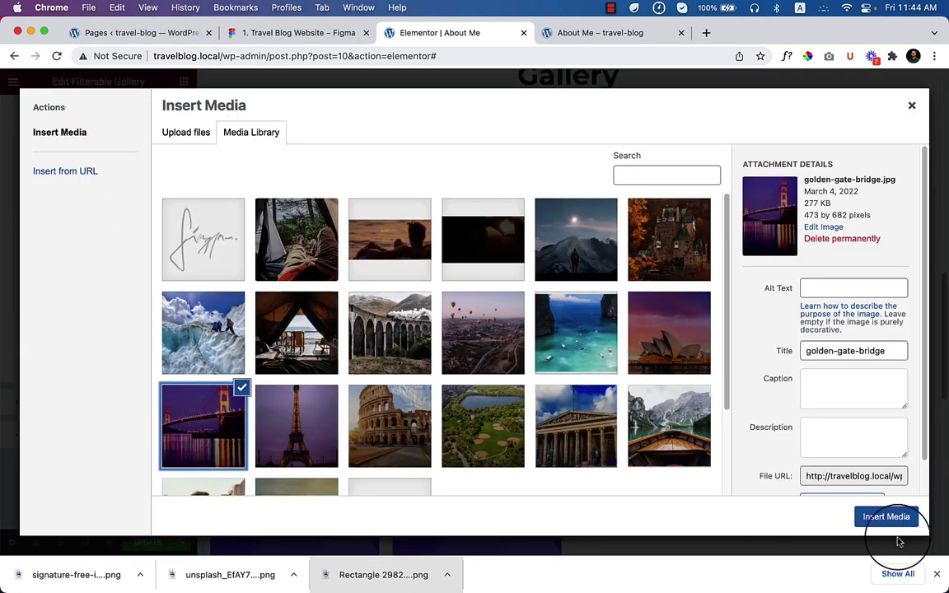
left_click(879, 517)
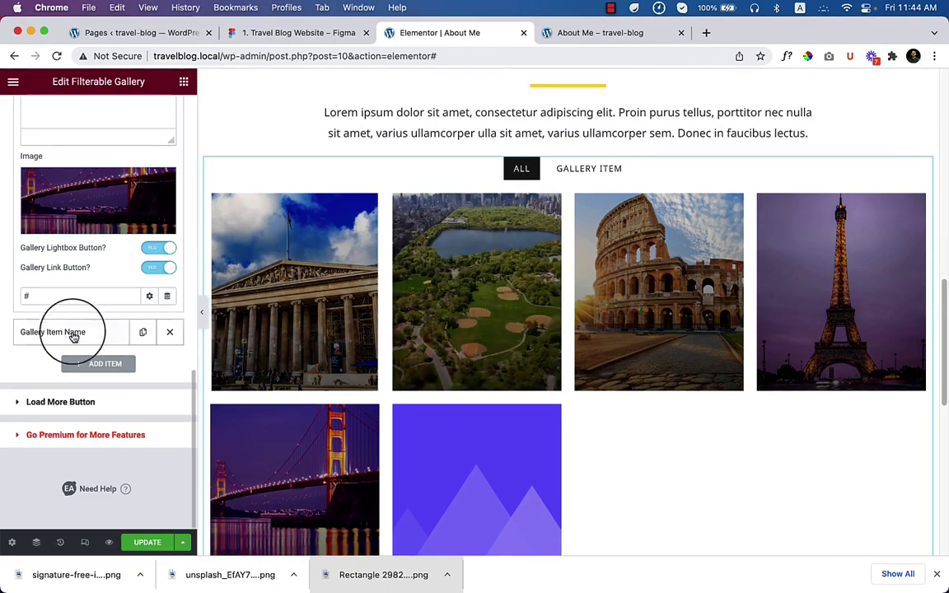
left_click(73, 334)
left_click(90, 236)
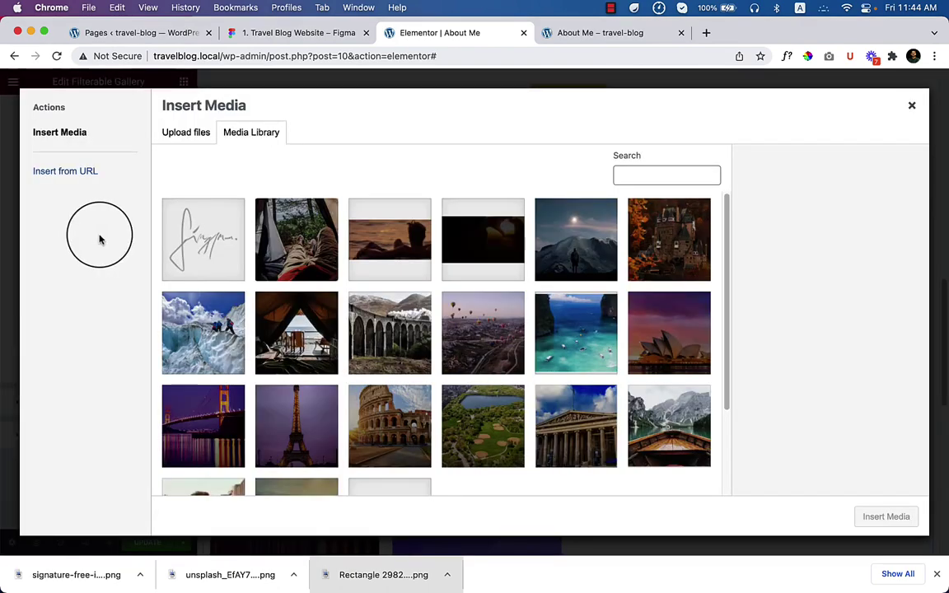
left_click(680, 356)
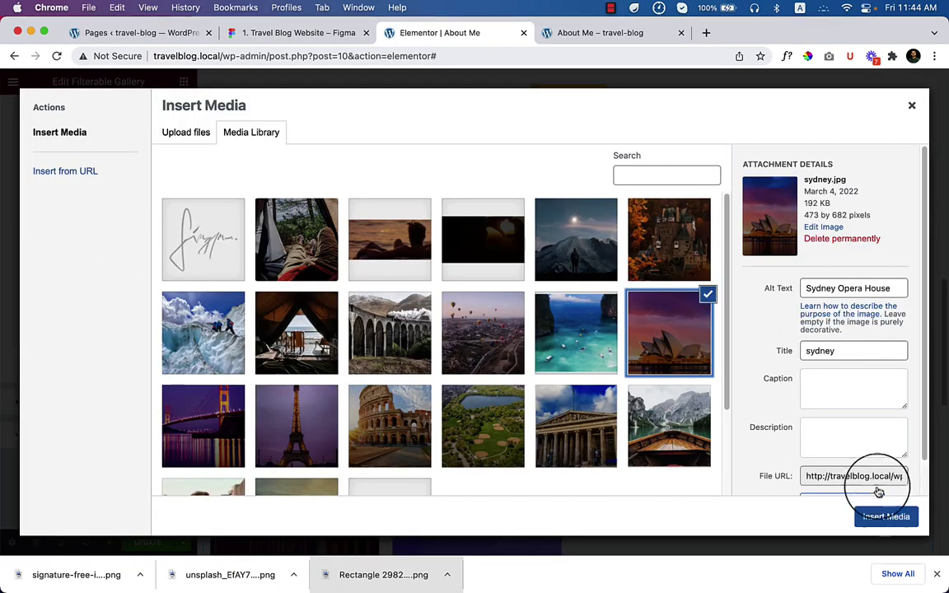
left_click(899, 528)
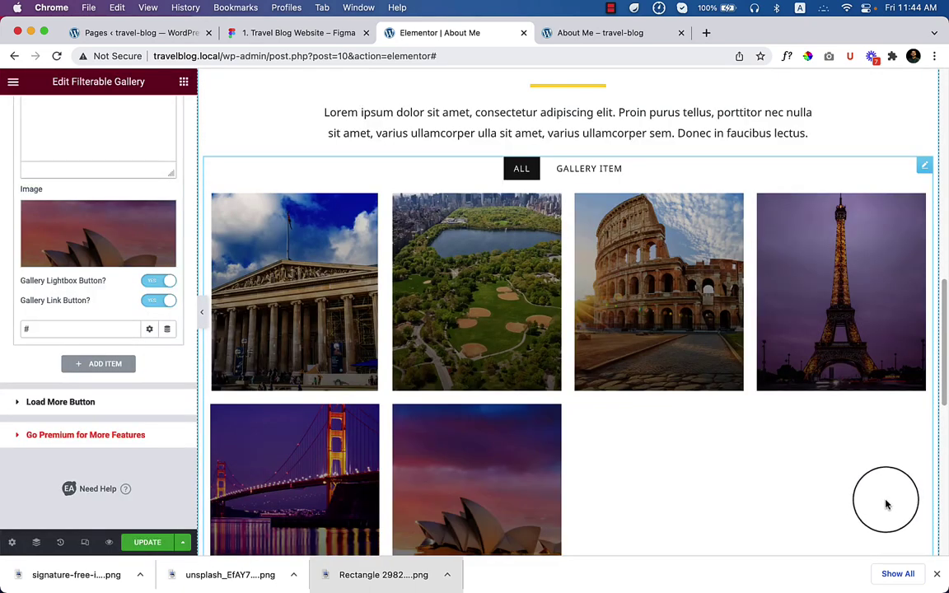
scroll(731, 430, "down", 3)
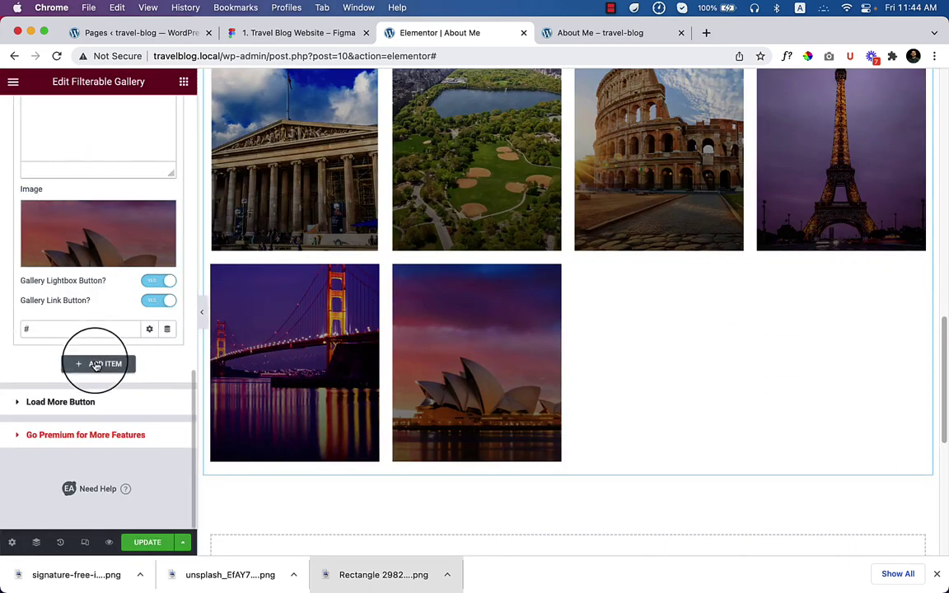
Duplicate the Sydney and Eiffel Tower gallery items, moving the Eiffel copy to the end
scroll(98, 313, "up", 5)
scroll(99, 198, "up", 4)
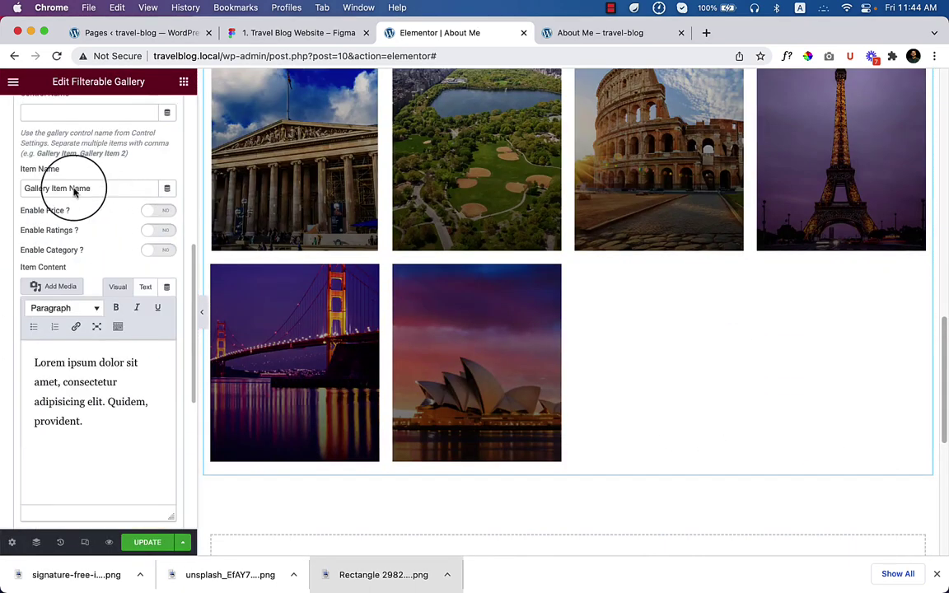
left_click(78, 163)
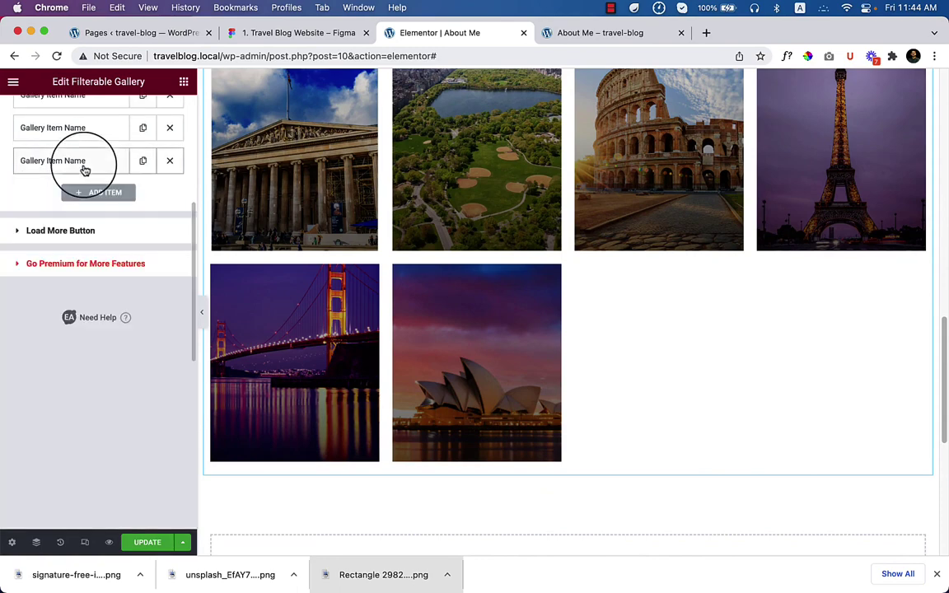
left_click(143, 161)
left_click(92, 368)
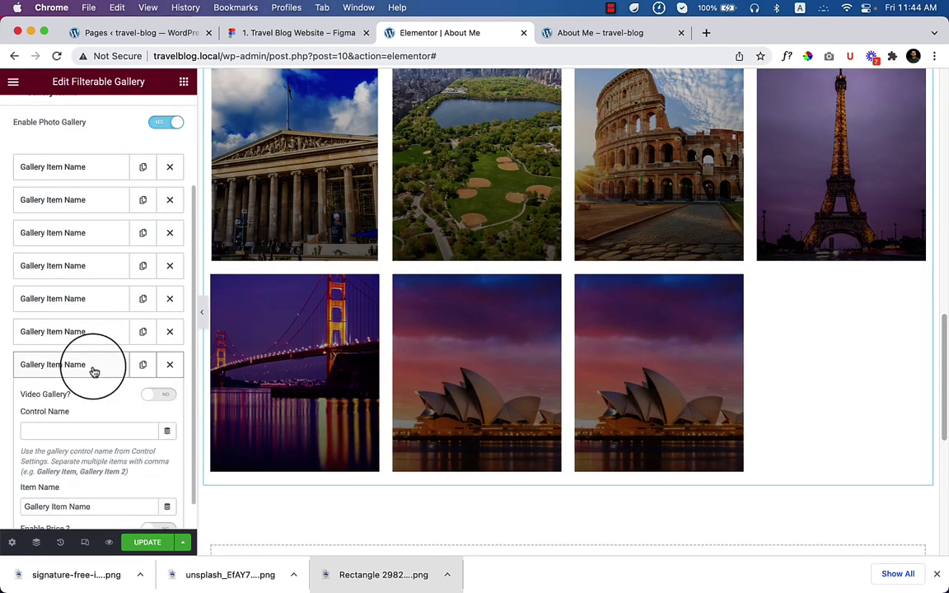
scroll(114, 433, "down", 5)
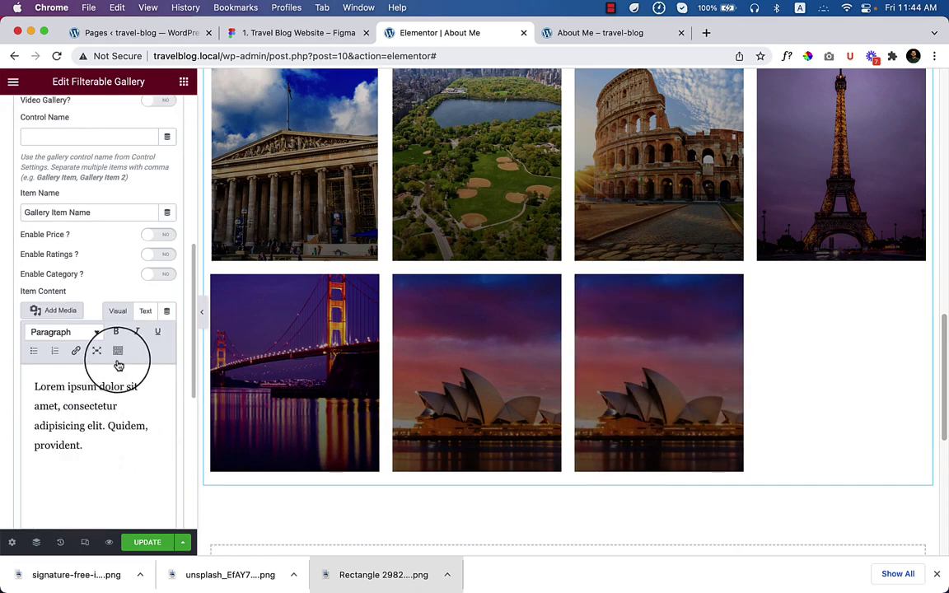
scroll(88, 311, "up", 6)
left_click(97, 440)
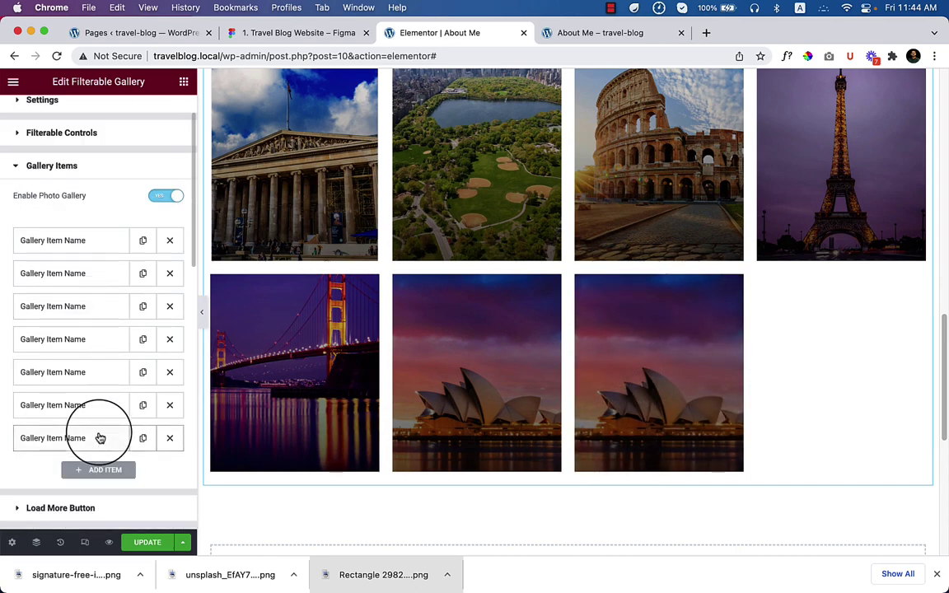
left_click_drag(97, 438, 102, 336)
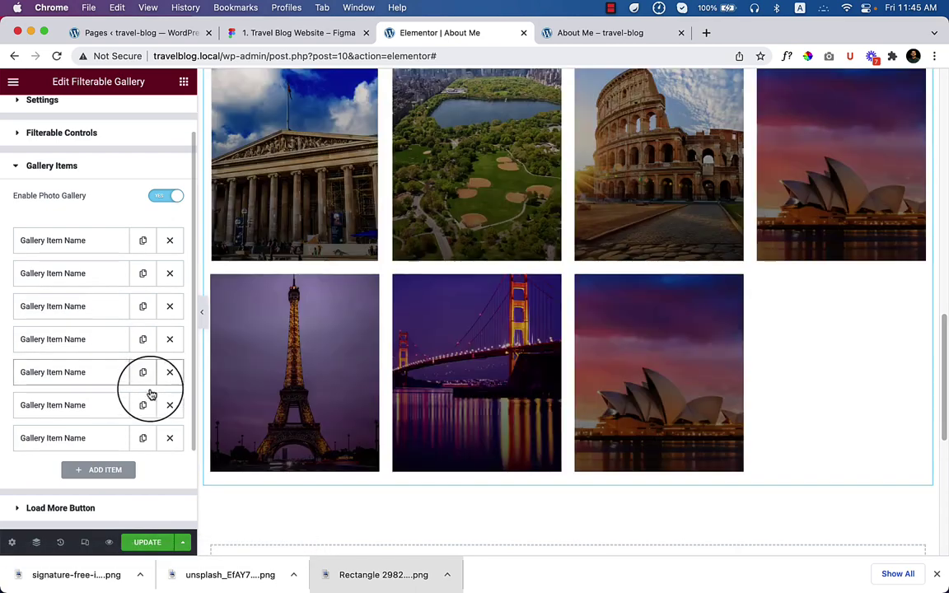
left_click(144, 384)
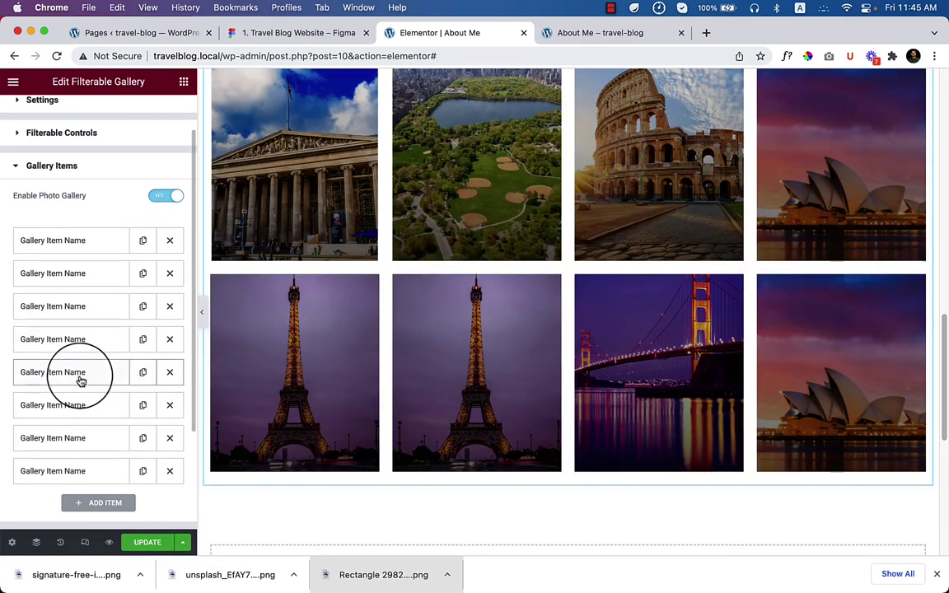
left_click_drag(102, 481, 102, 482)
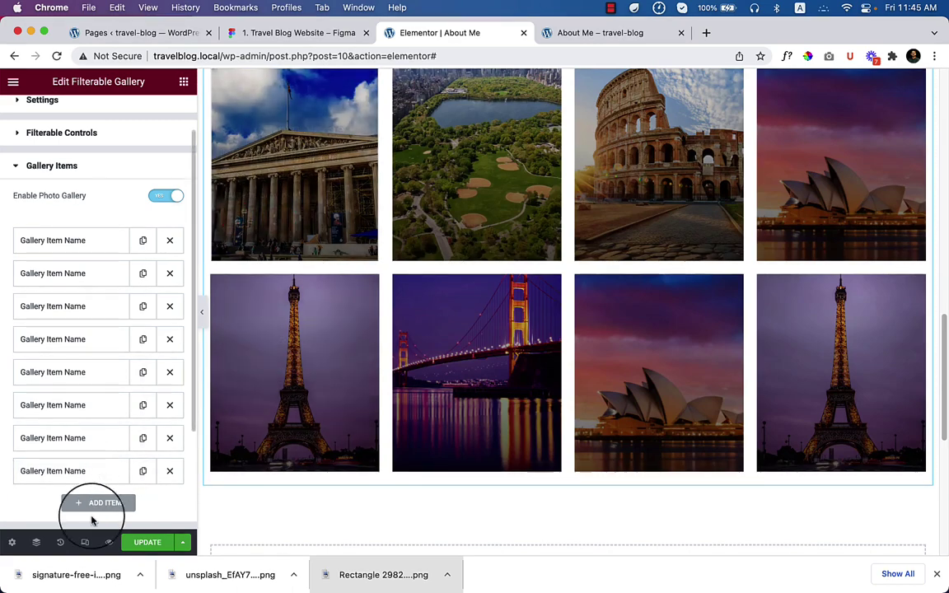
Preview the eight-photo gallery full width and test the Gallery Item and All filter tabs
left_click(202, 313)
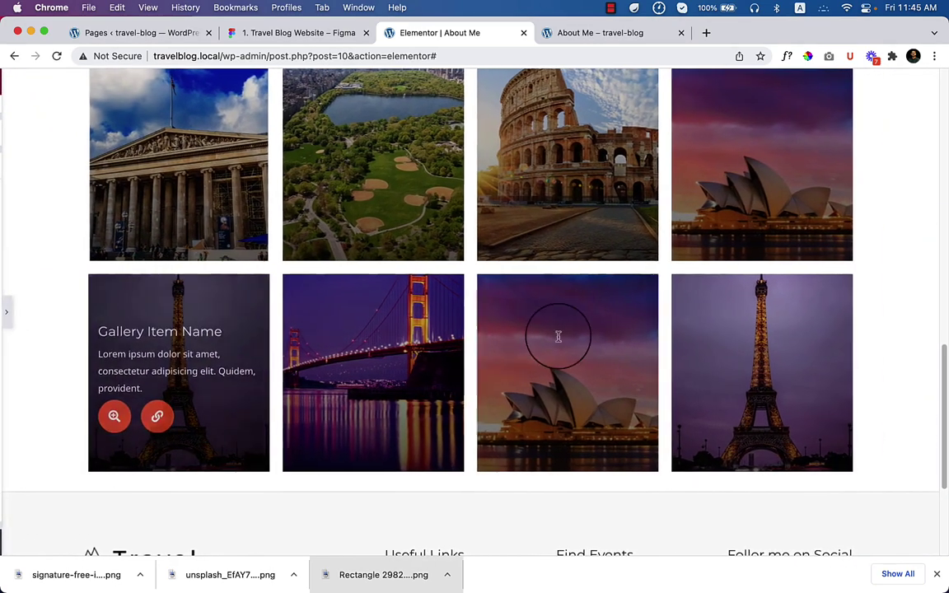
scroll(555, 333, "up", 3)
scroll(558, 422, "down", 1)
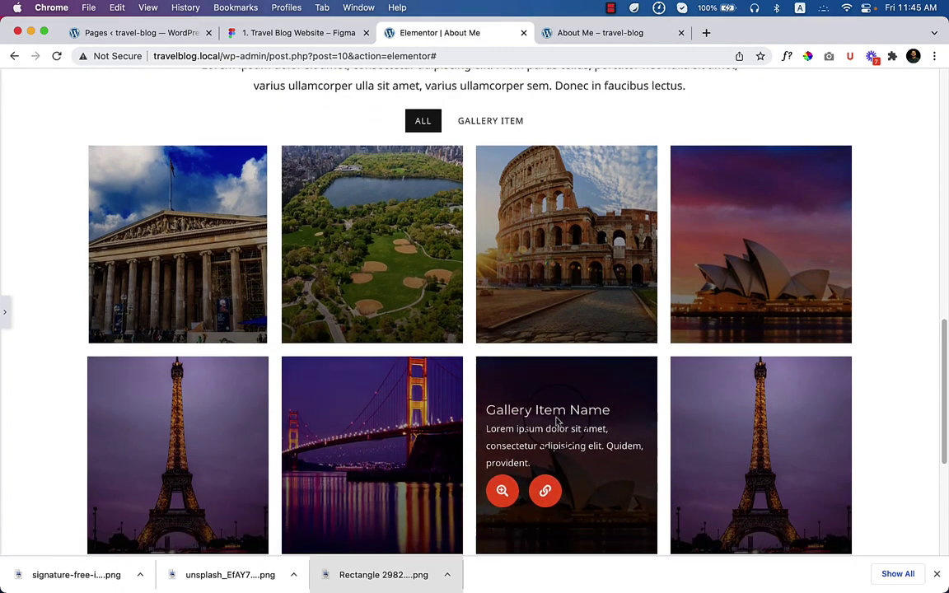
left_click(504, 122)
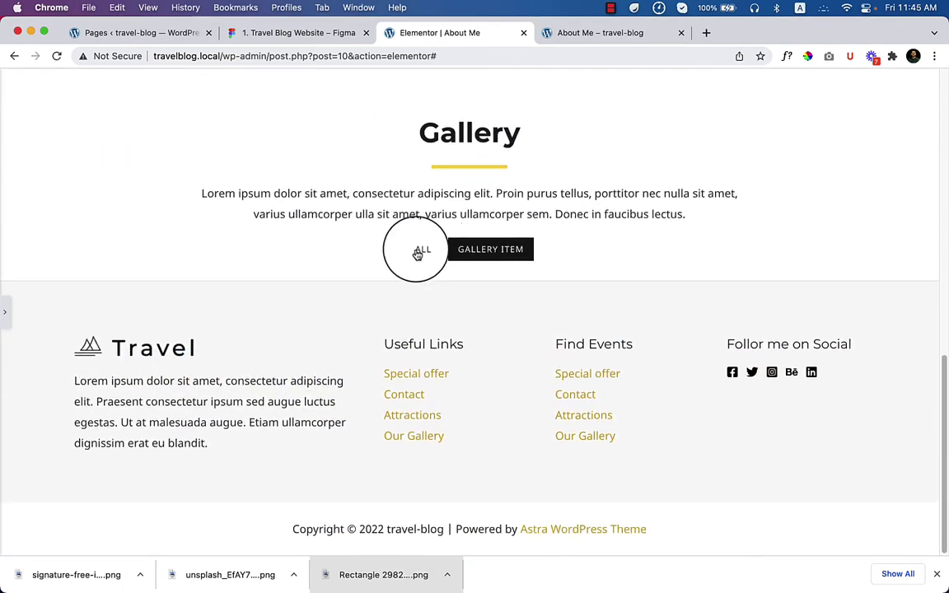
left_click(421, 249)
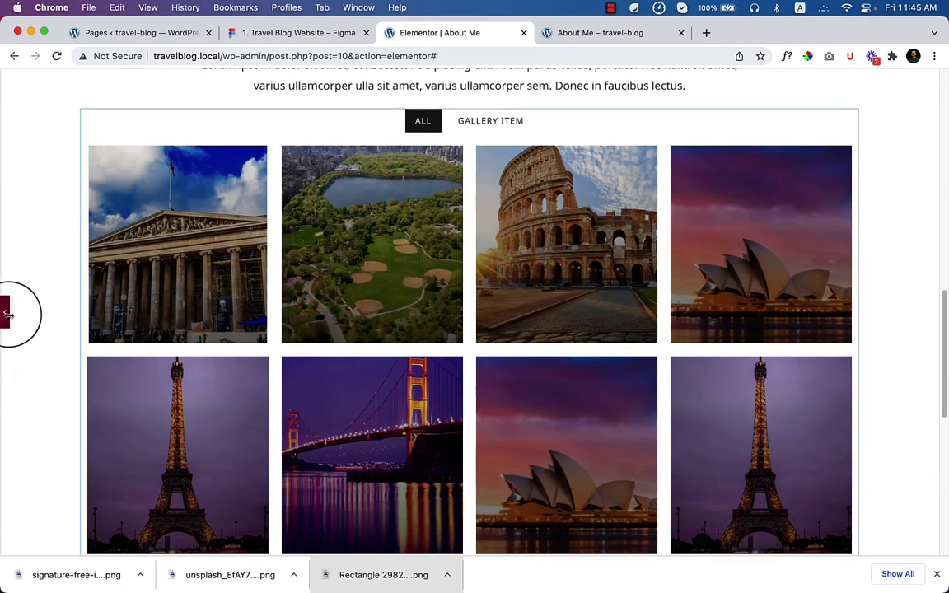
left_click(7, 313)
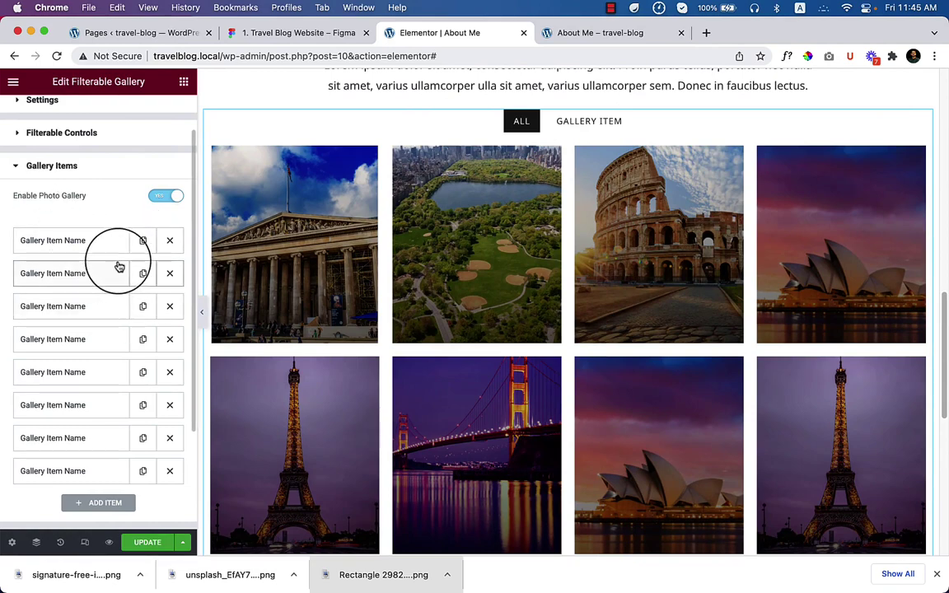
Add a second filter item in Filterable Controls and look up the filter names in Figma
scroll(82, 394, "down", 4)
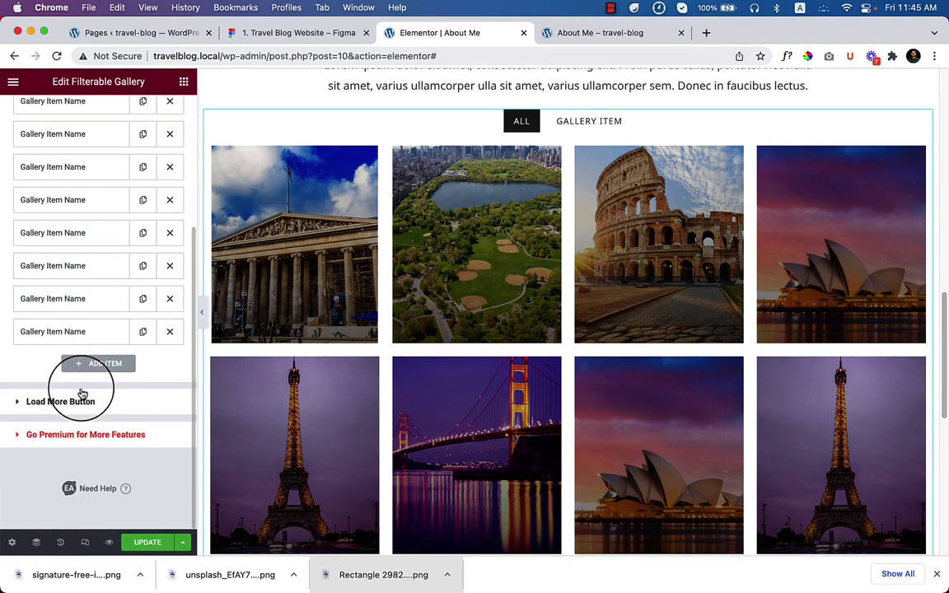
scroll(75, 403, "up", 5)
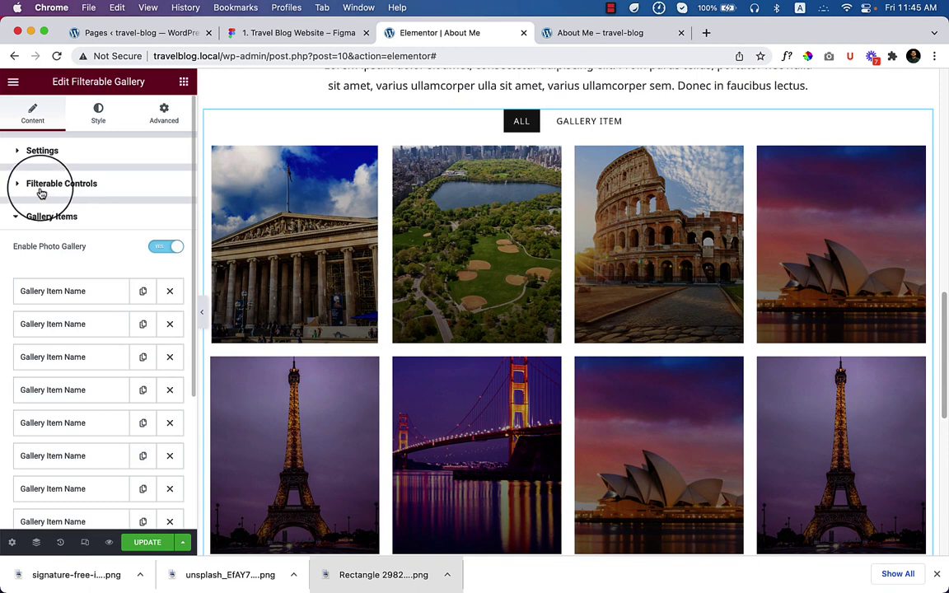
left_click(41, 186)
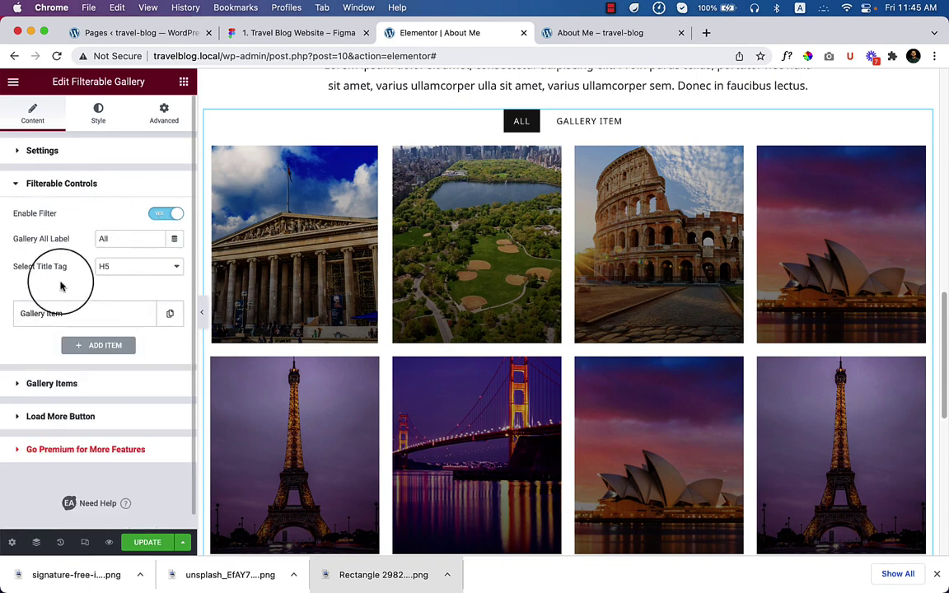
left_click(79, 320)
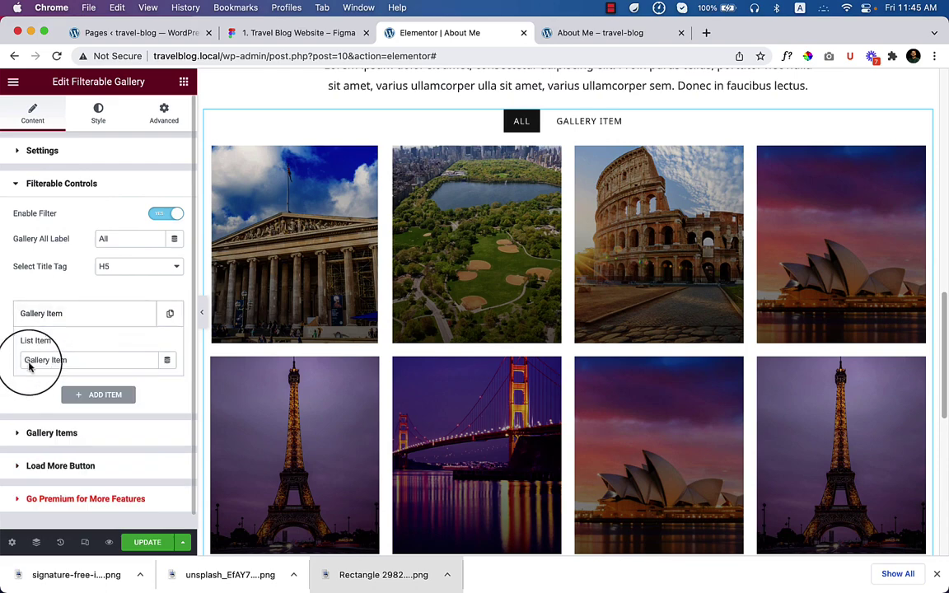
left_click(79, 315)
left_click(100, 344)
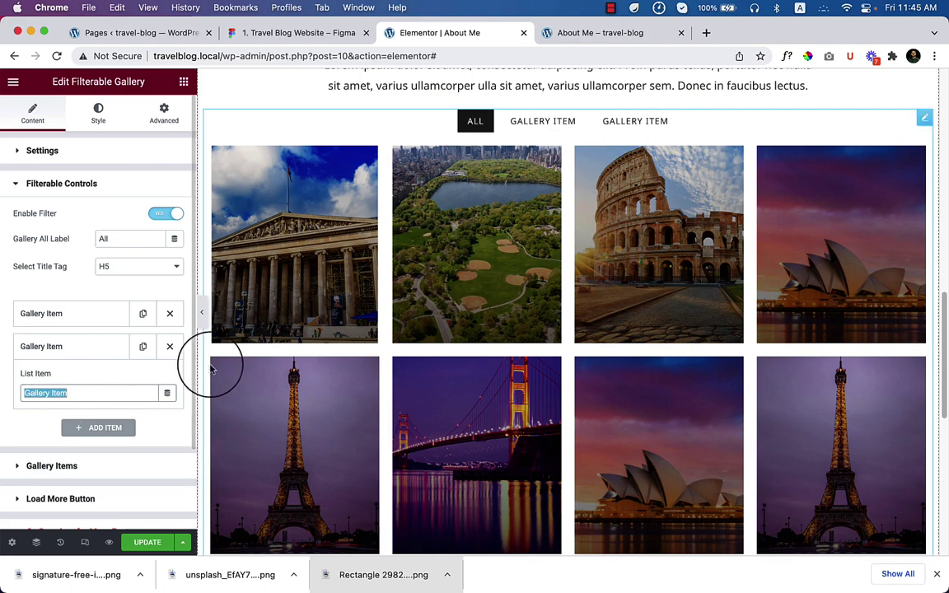
left_click(284, 33)
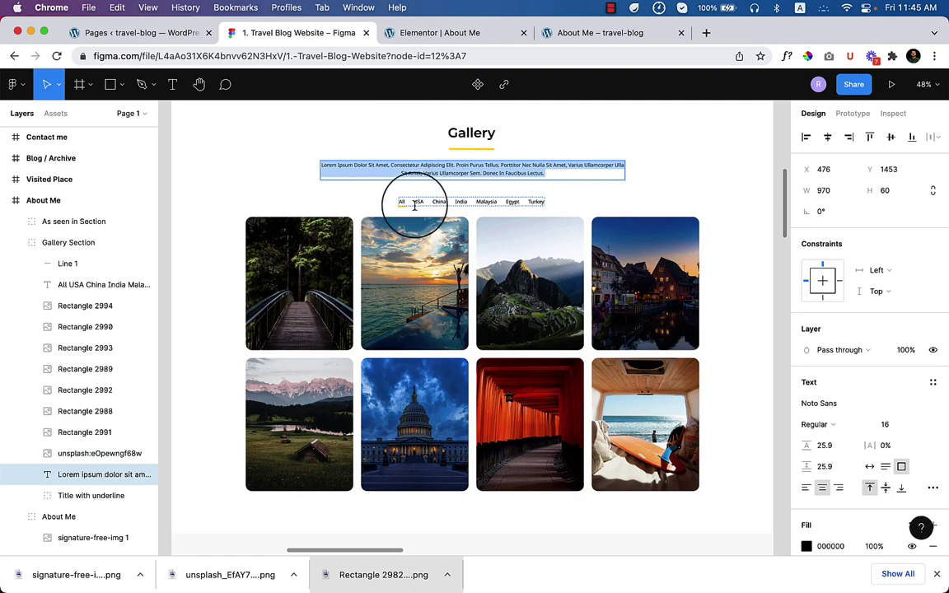
scroll(414, 206, "up", 10)
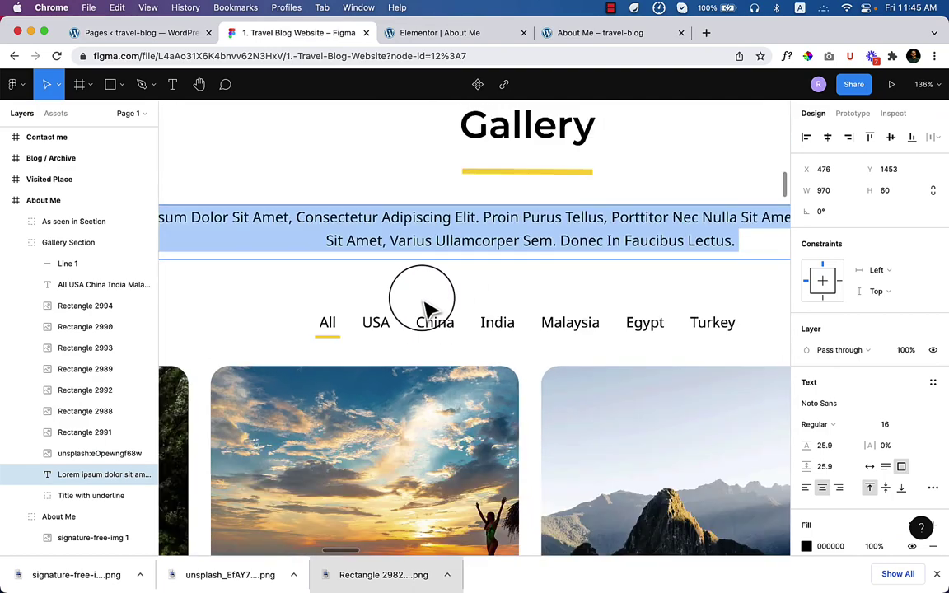
scroll(427, 309, "down", 10)
scroll(435, 245, "up", 10)
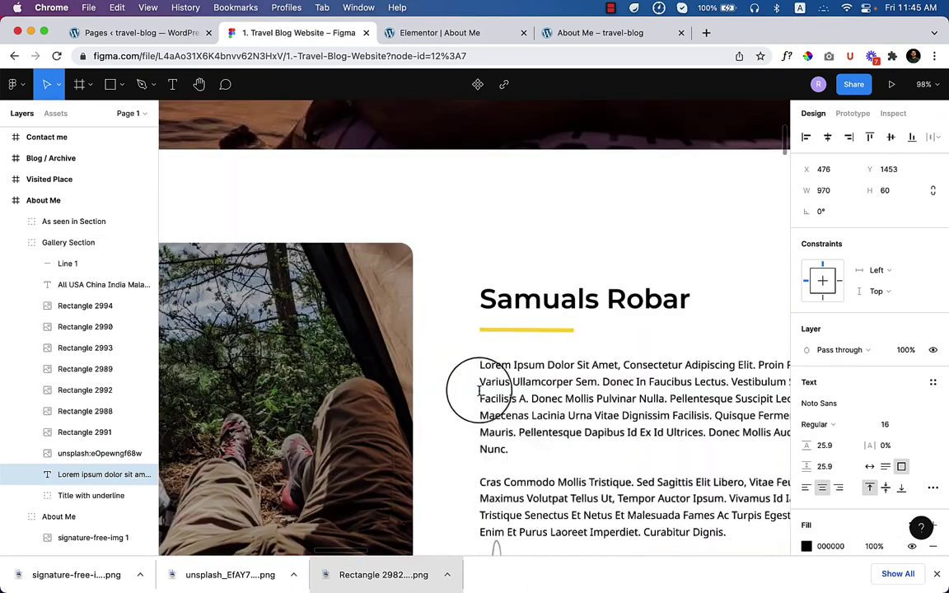
scroll(485, 391, "down", 5)
scroll(488, 389, "down", 1)
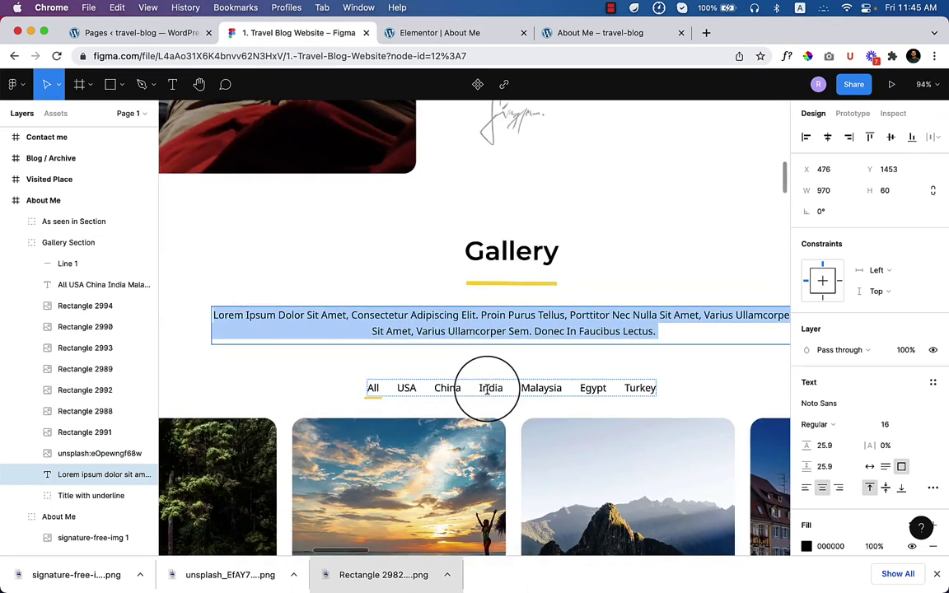
scroll(487, 389, "down", 3)
left_click(499, 35)
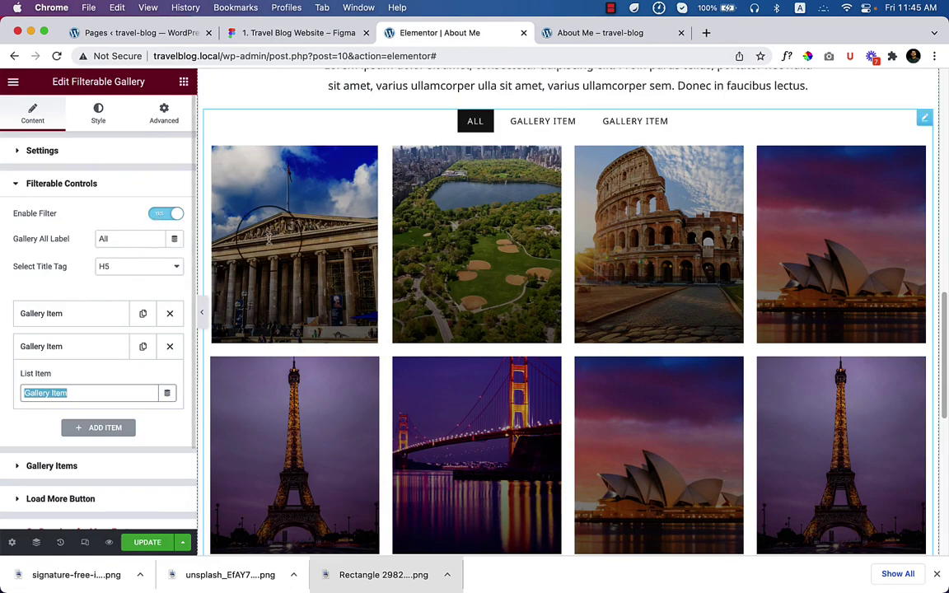
Rename the first two filter items' labels to USA and China
left_click(102, 313)
left_click(86, 359)
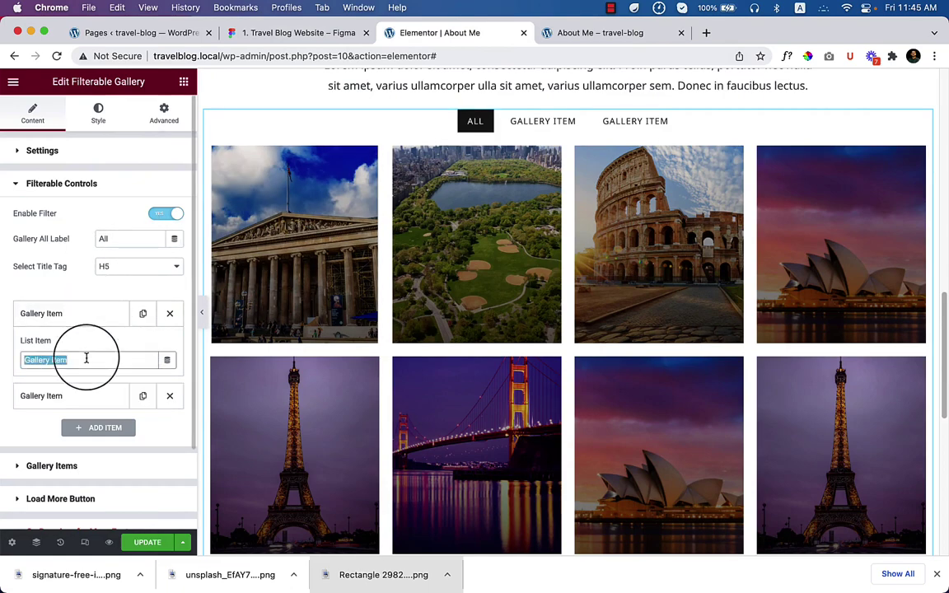
type("USA")
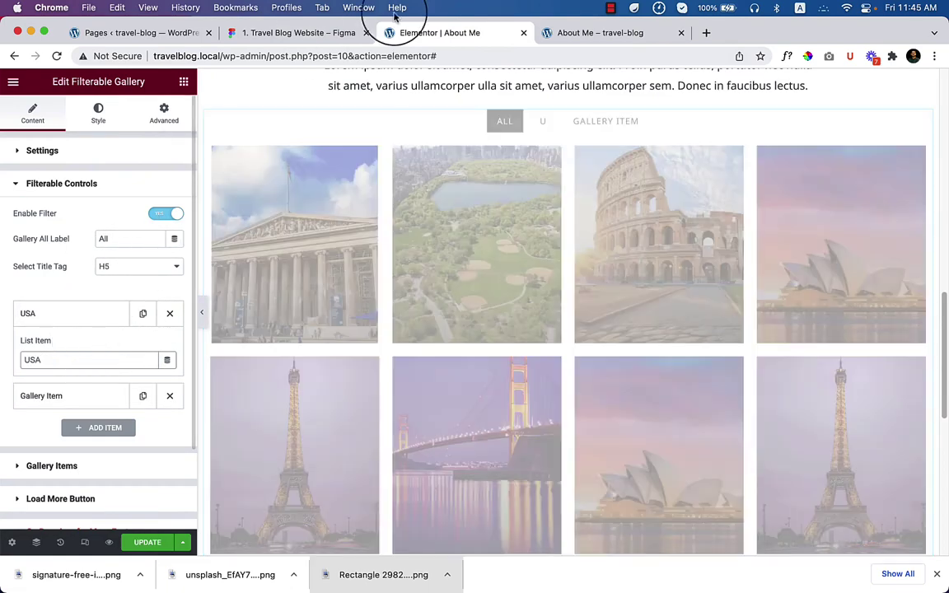
left_click(295, 33)
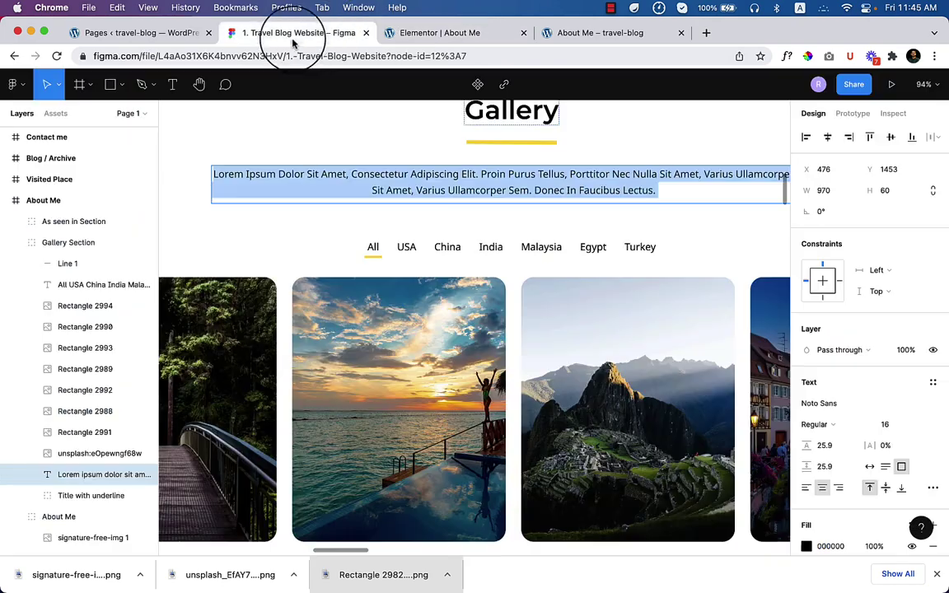
left_click(455, 37)
left_click(85, 313)
left_click(76, 346)
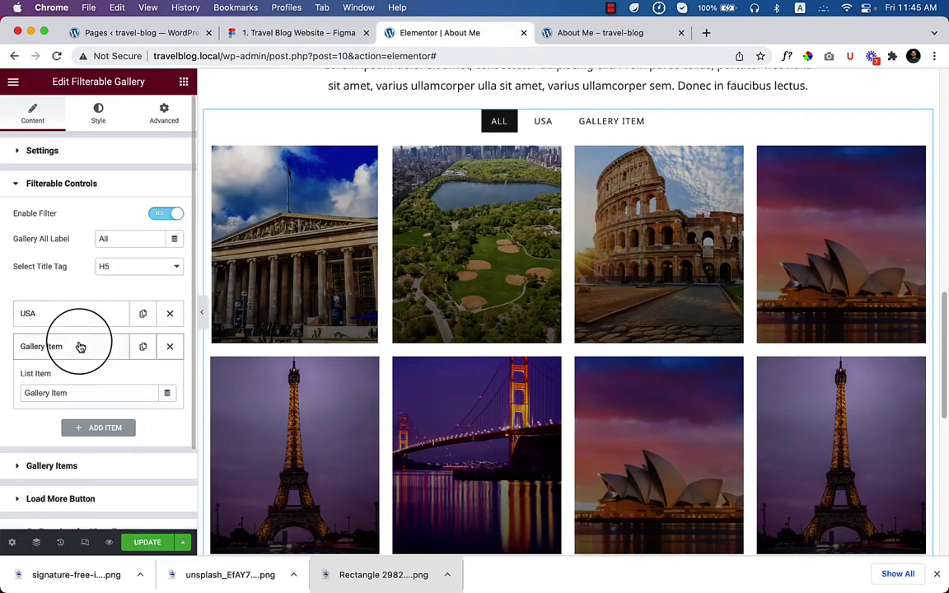
left_click(78, 395)
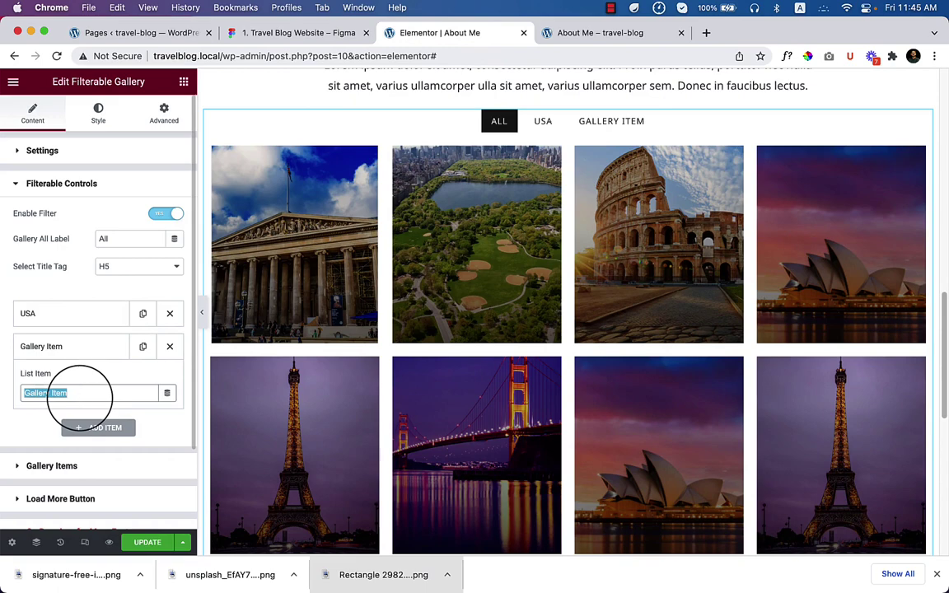
type("China")
left_click(85, 344)
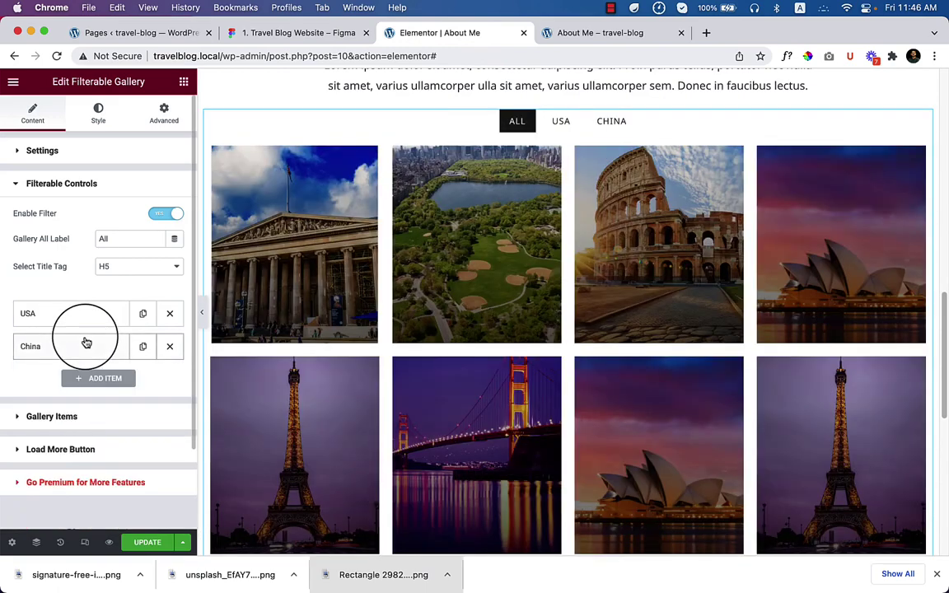
Duplicate the China filter item and rename the copy to India
left_click(316, 37)
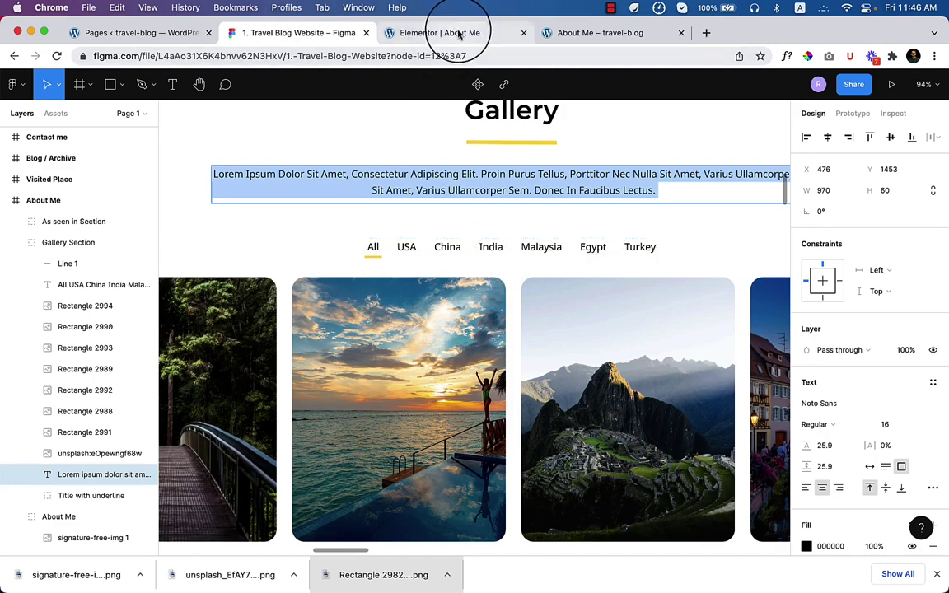
left_click(485, 33)
left_click(143, 347)
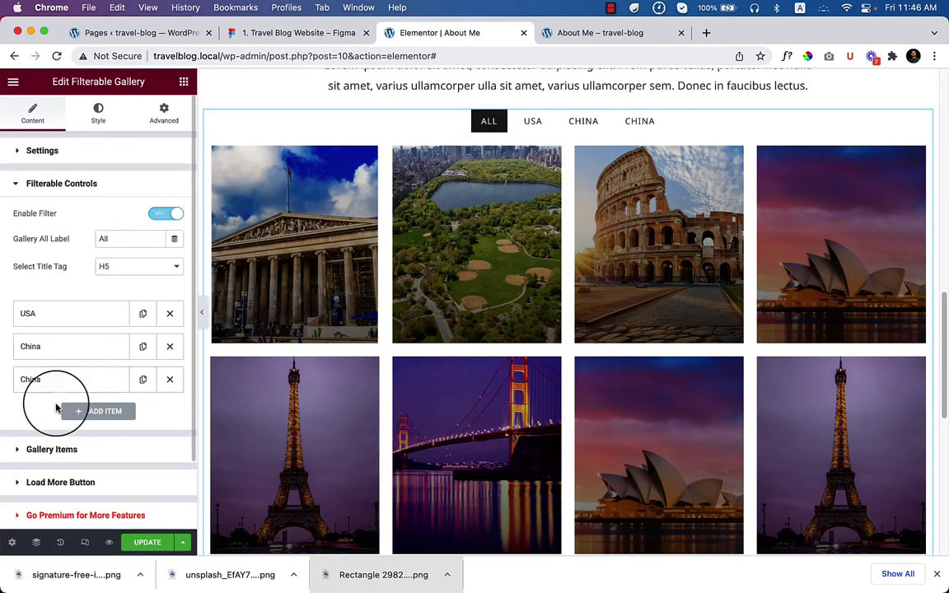
left_click(54, 381)
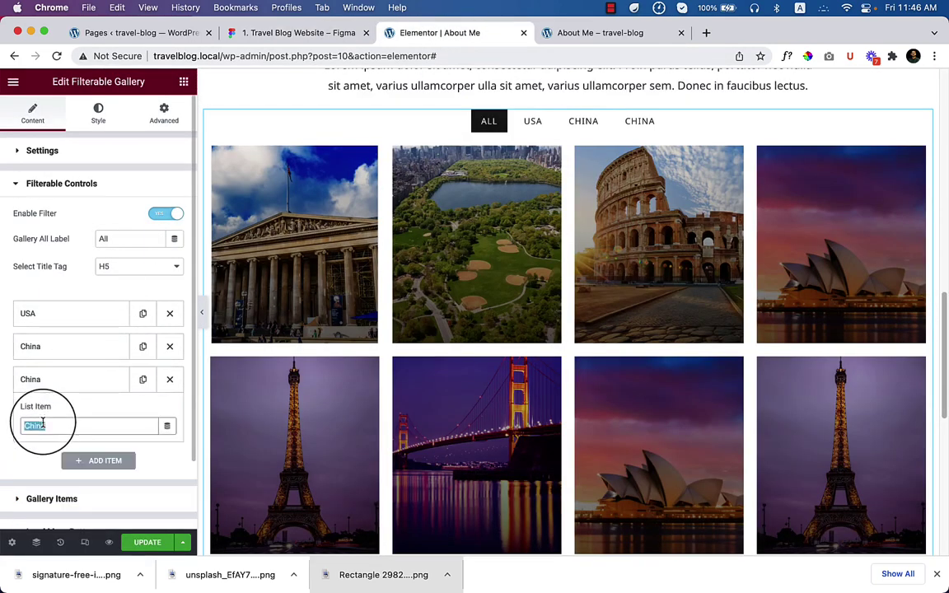
type("India")
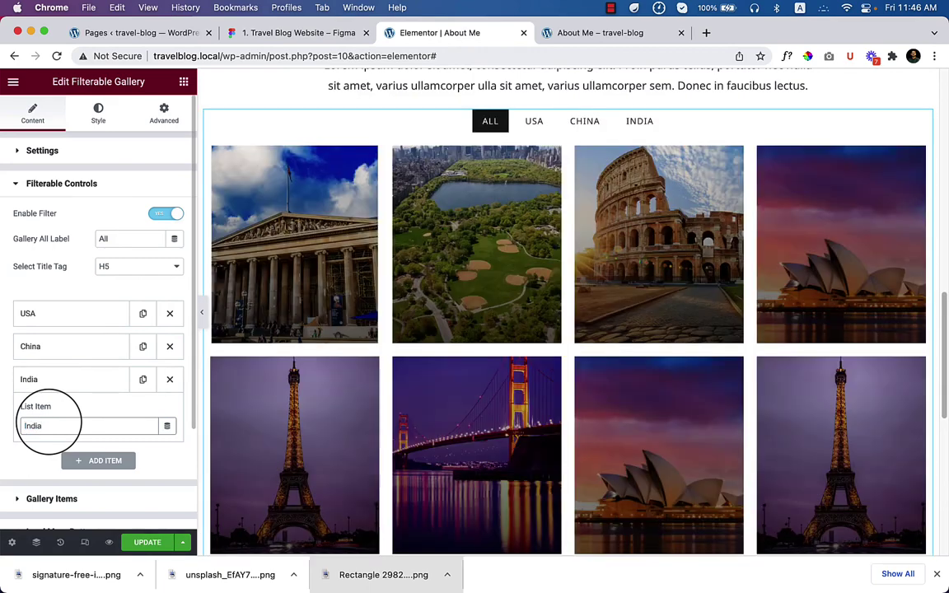
left_click(71, 387)
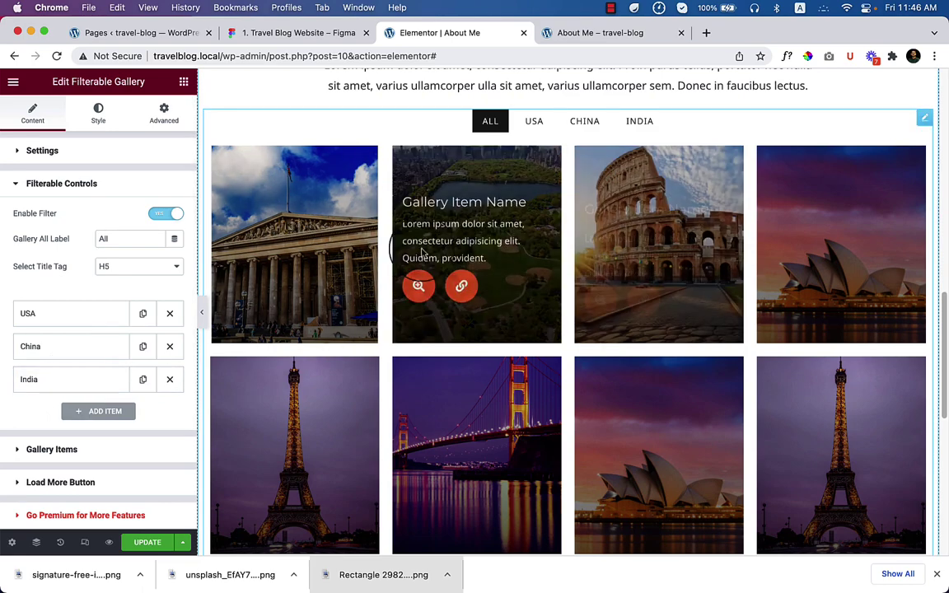
Change the gallery's Image Height from 300 to 340 in Settings
scroll(718, 269, "down", 1)
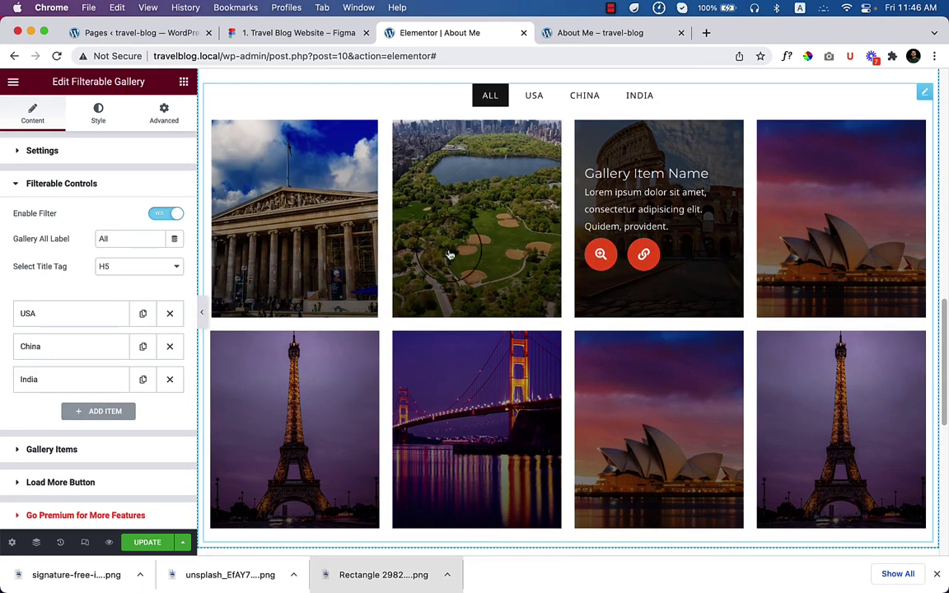
left_click(56, 157)
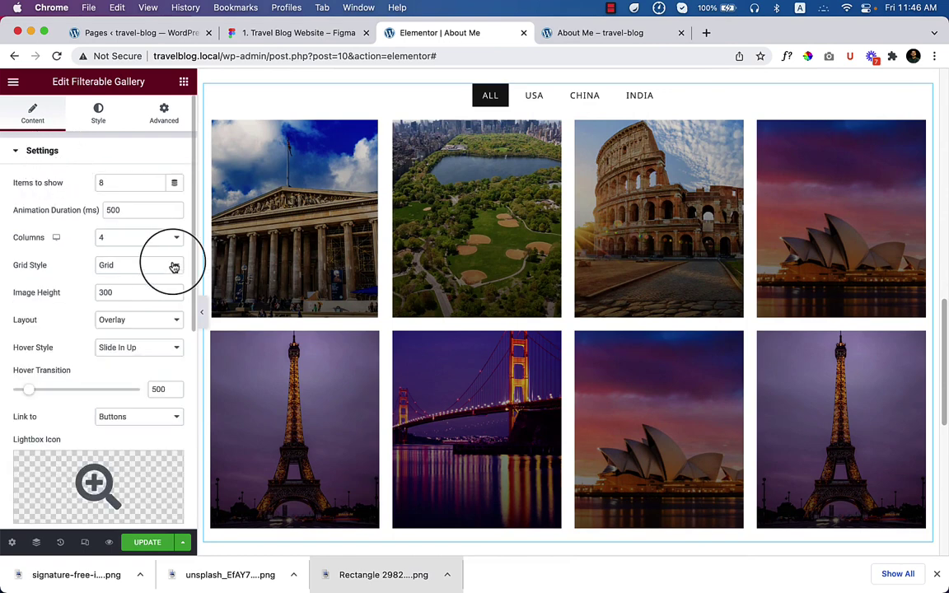
left_click(155, 297)
left_click_drag(104, 295, 89, 299)
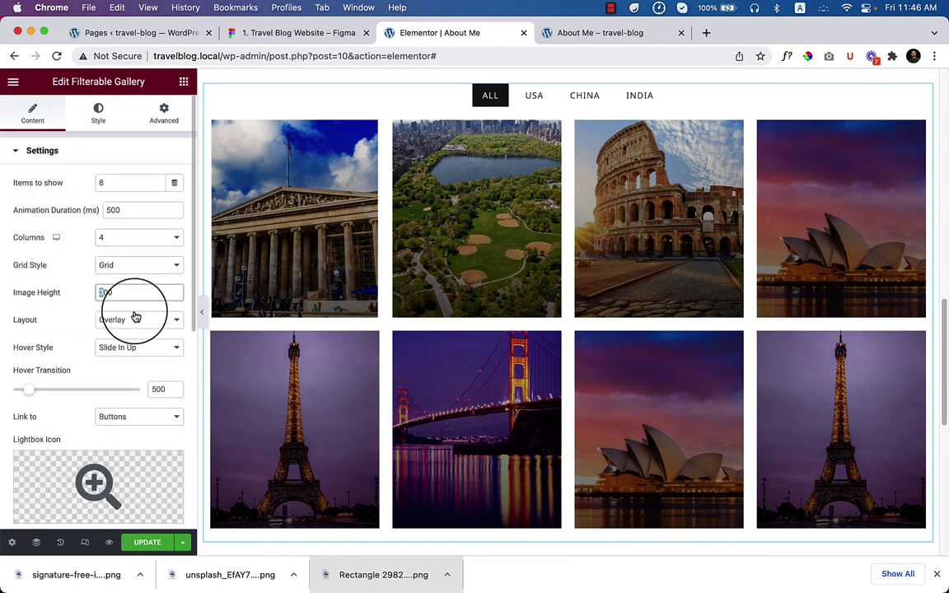
type("5")
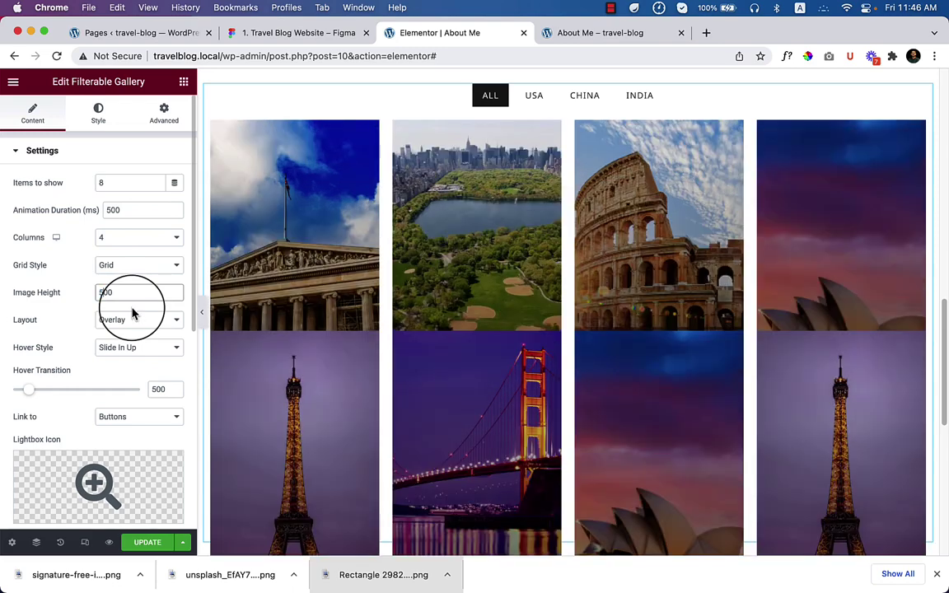
left_click(201, 312)
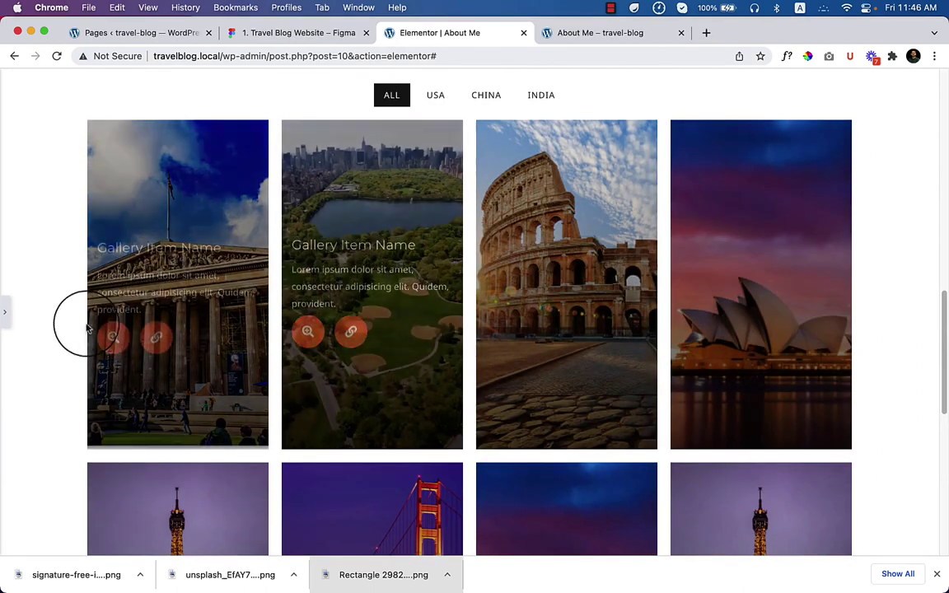
left_click(6, 312)
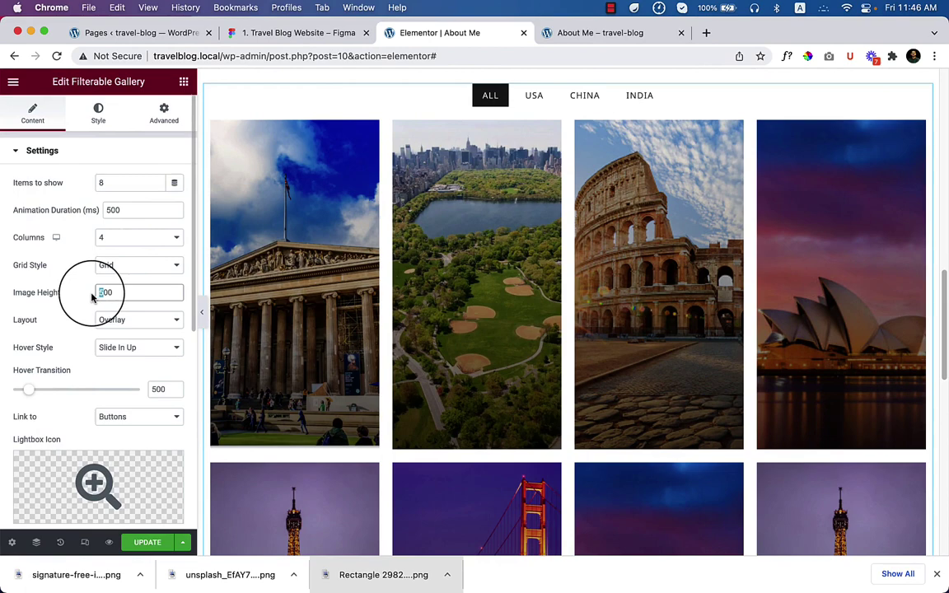
type("40")
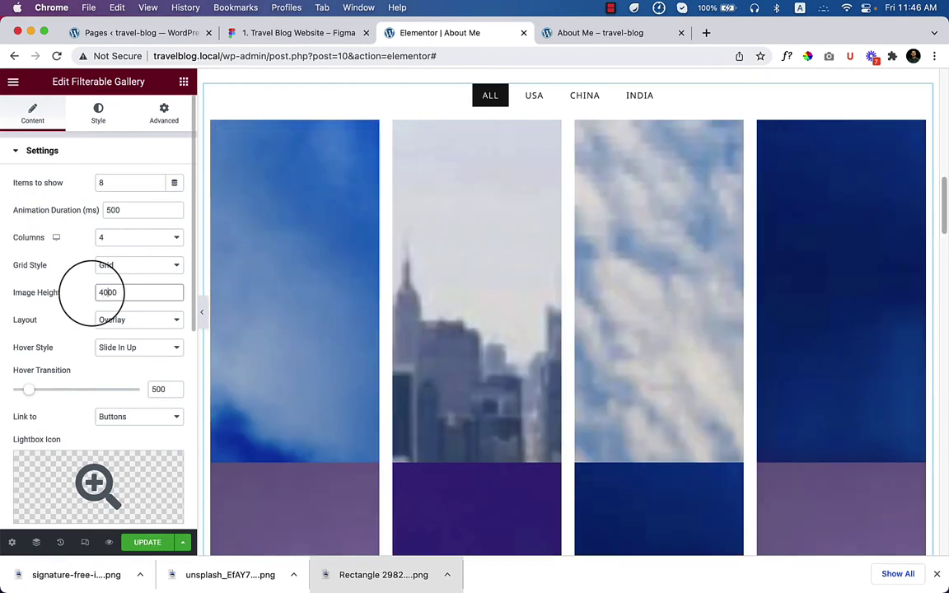
key("BackSpace")
key("BackSpace")
type("34")
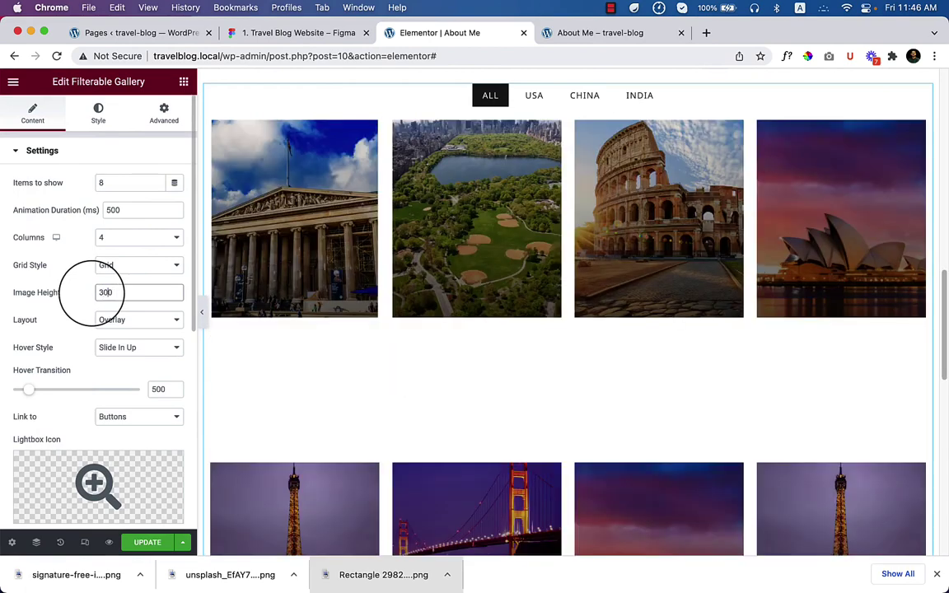
key("Delete")
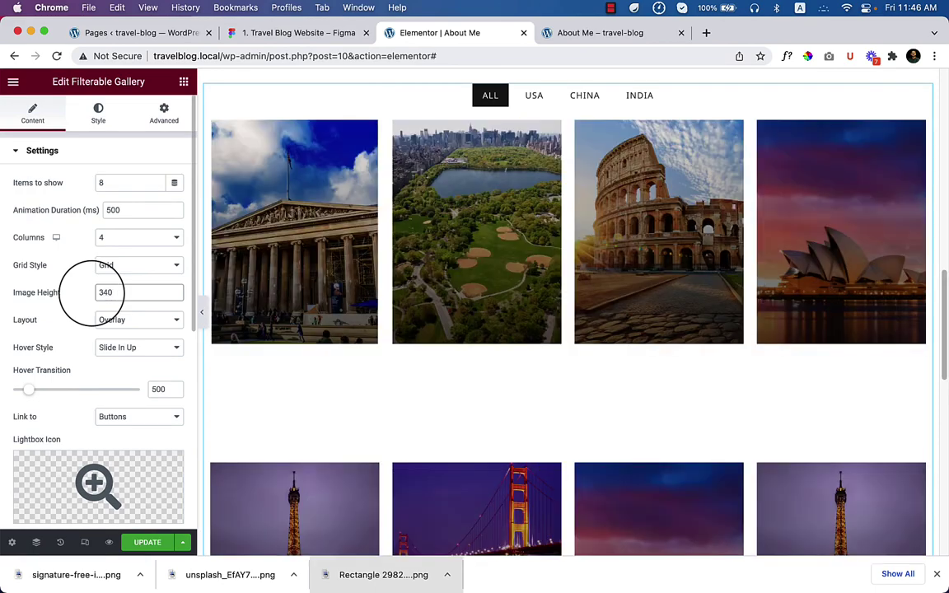
Preview the gallery full width with the 340-high tiles, then restore the panel
left_click(201, 312)
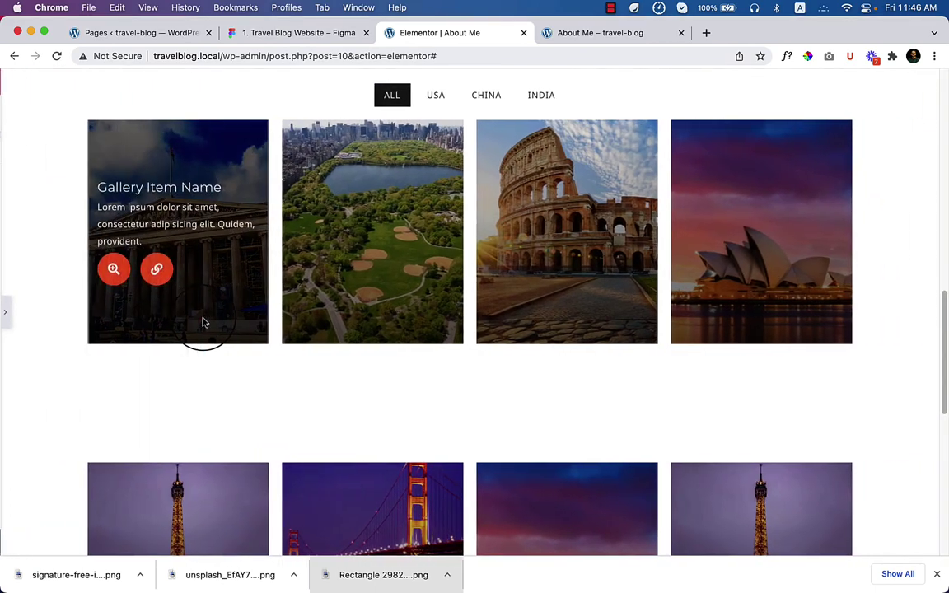
scroll(392, 398, "down", 5)
scroll(398, 403, "up", 3)
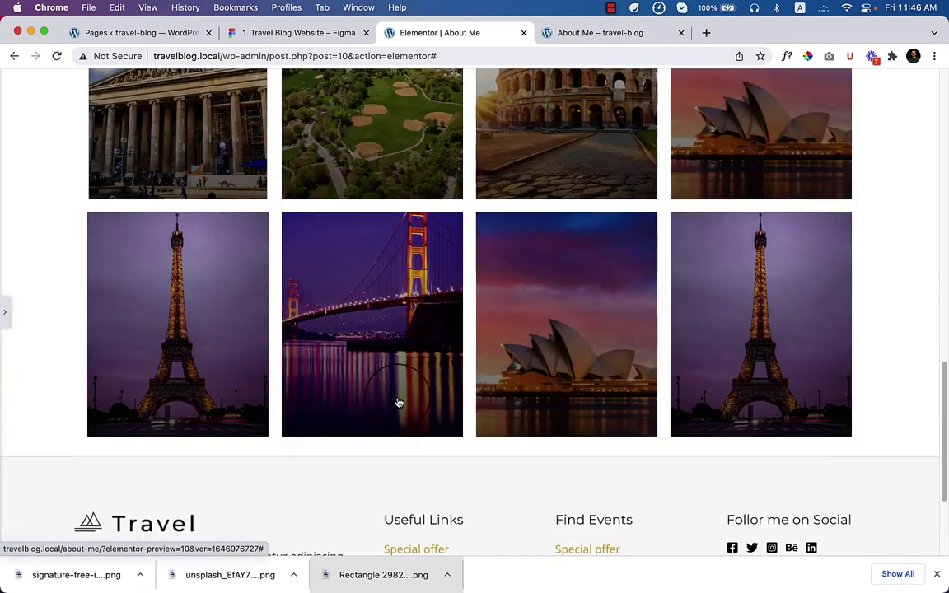
scroll(519, 367, "up", 3)
left_click(6, 317)
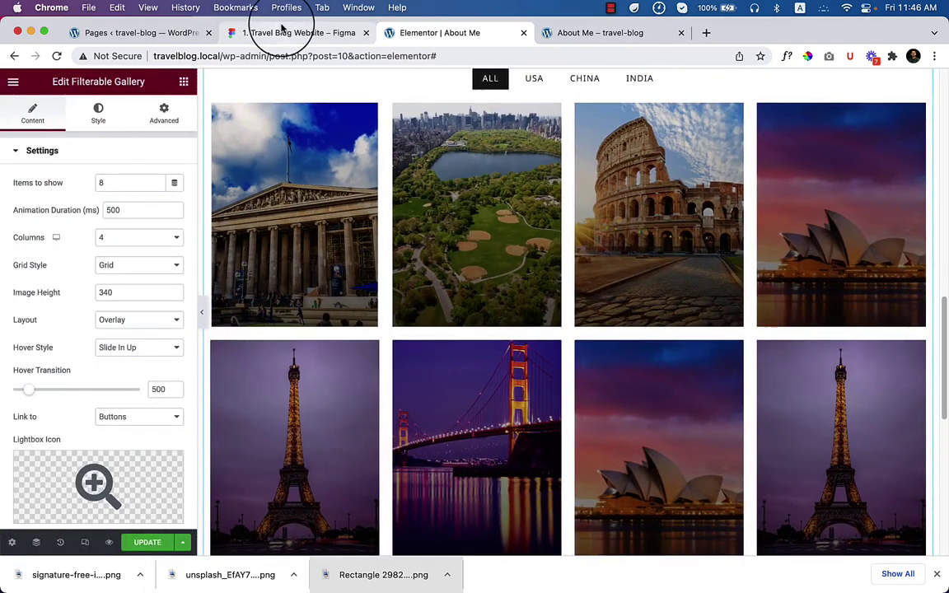
Test the USA, China, India and All filter tabs and check the tiles' hover overlay
left_click(290, 34)
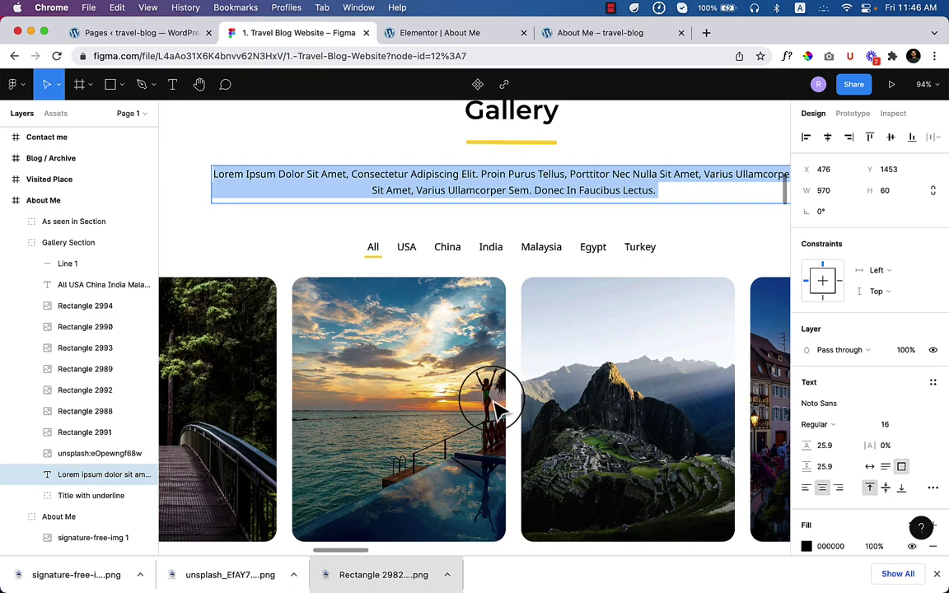
left_click(480, 41)
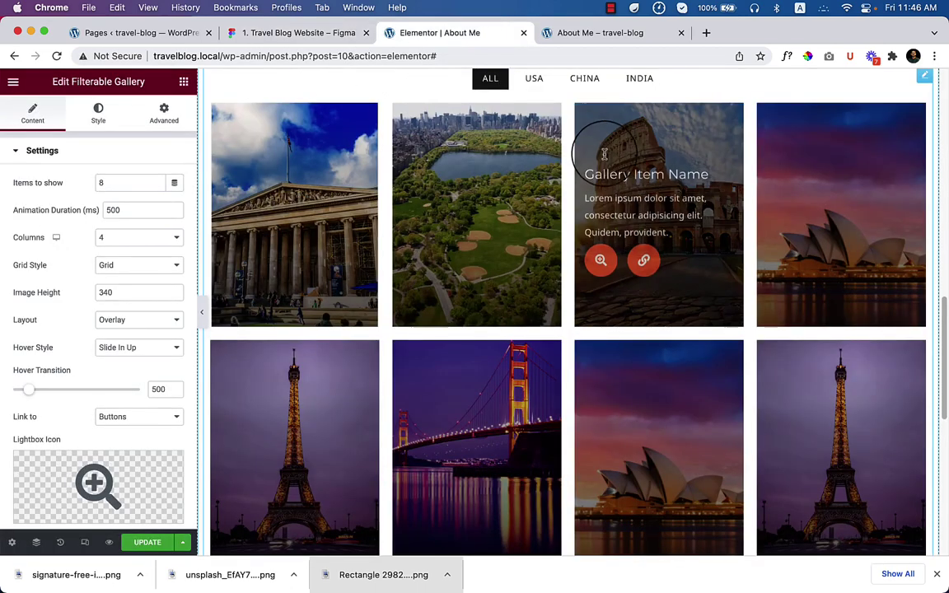
scroll(594, 189, "up", 1)
left_click(536, 111)
left_click(580, 110)
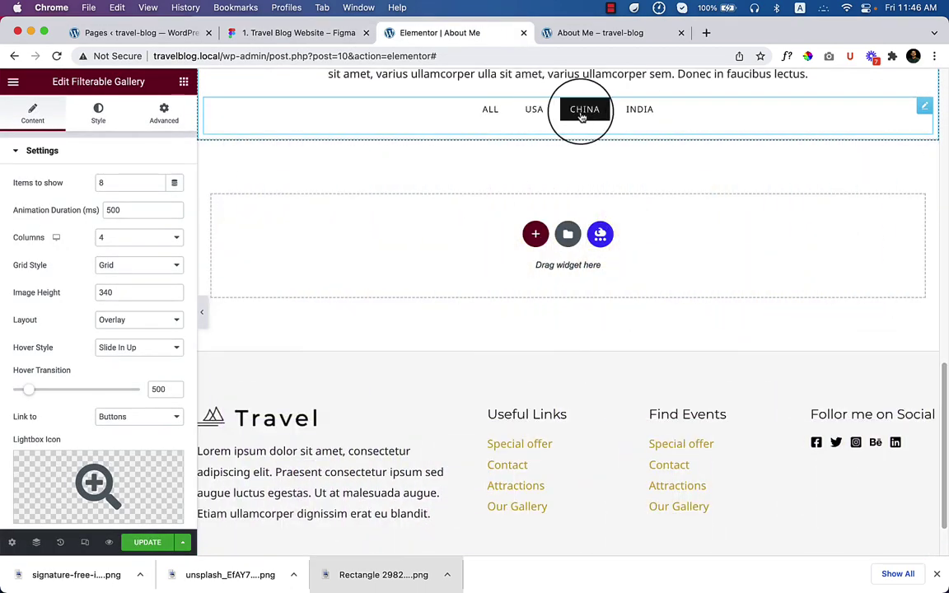
left_click(647, 112)
left_click(536, 110)
left_click(490, 111)
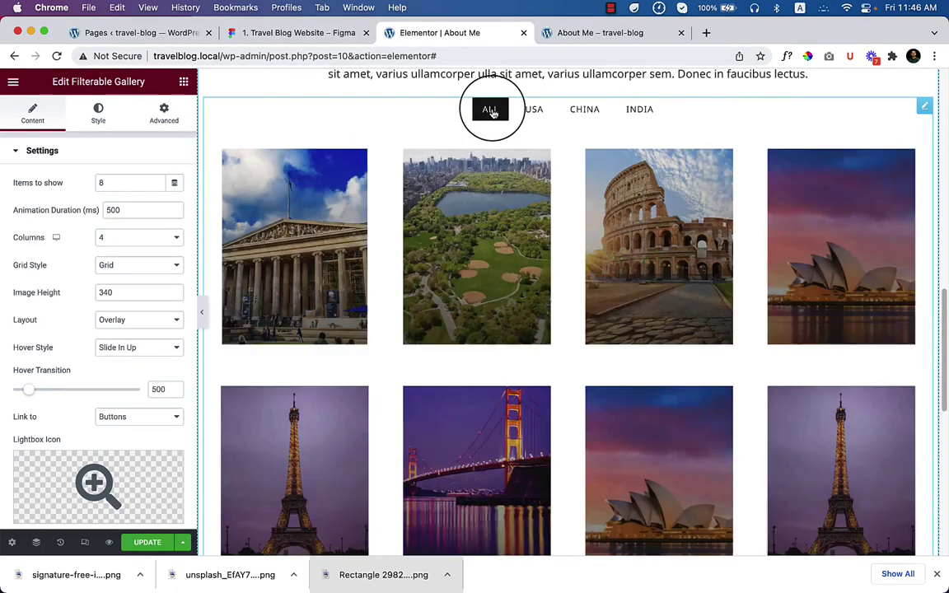
mouse_move(596, 316)
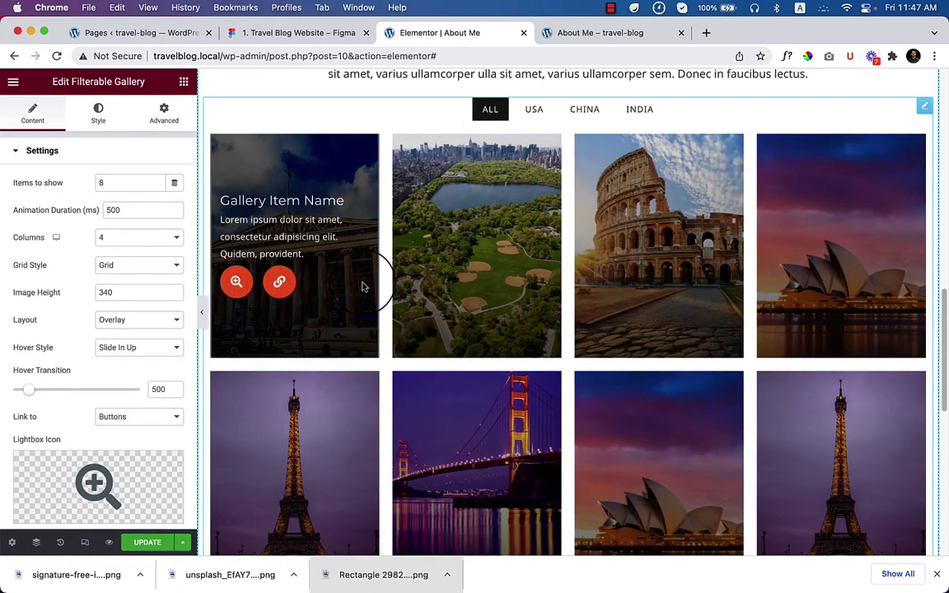
mouse_move(466, 280)
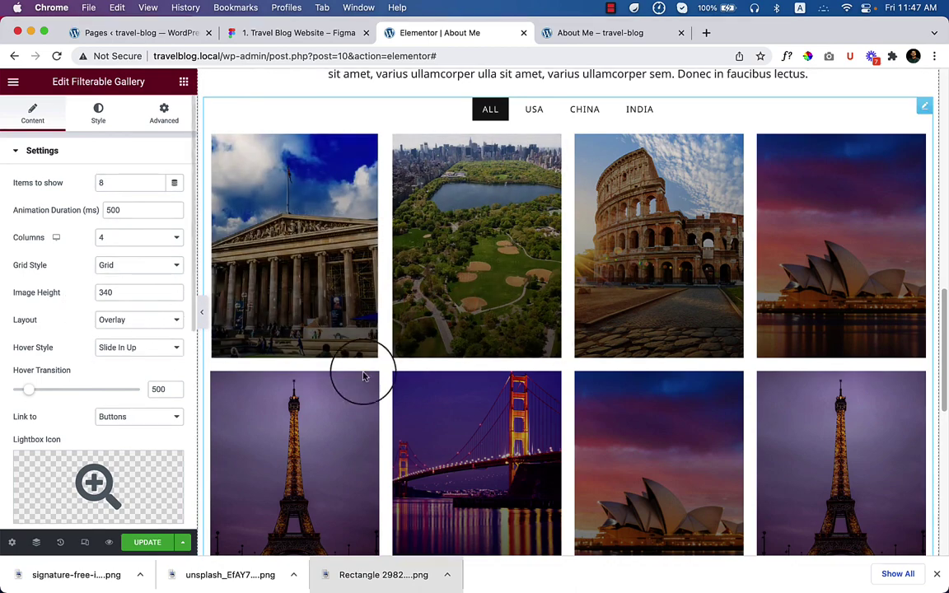
scroll(375, 378, "down", 3)
scroll(62, 408, "down", 5)
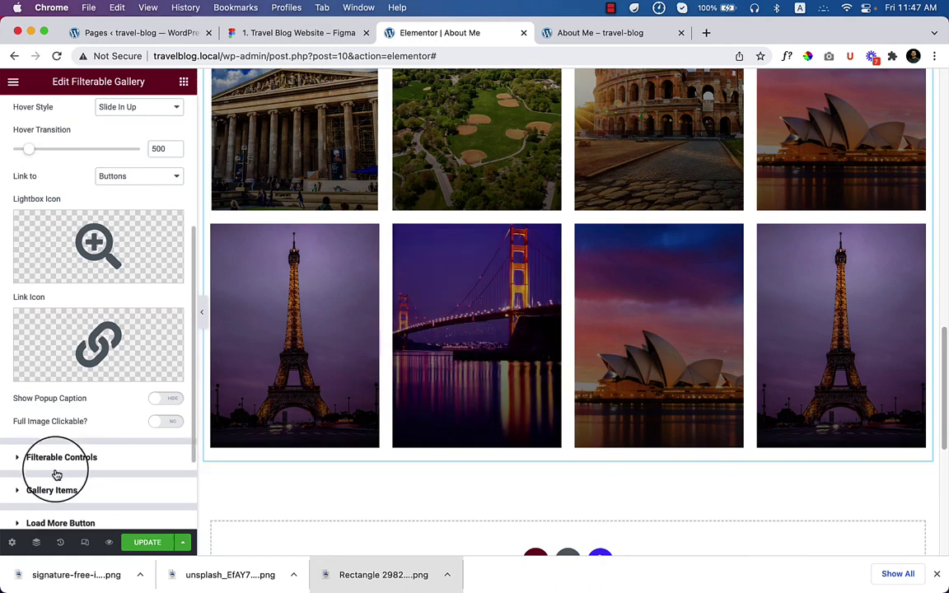
Set the Item Style border radius to 15 and preview the rounded photo tiles full width
scroll(94, 428, "up", 5)
left_click(99, 116)
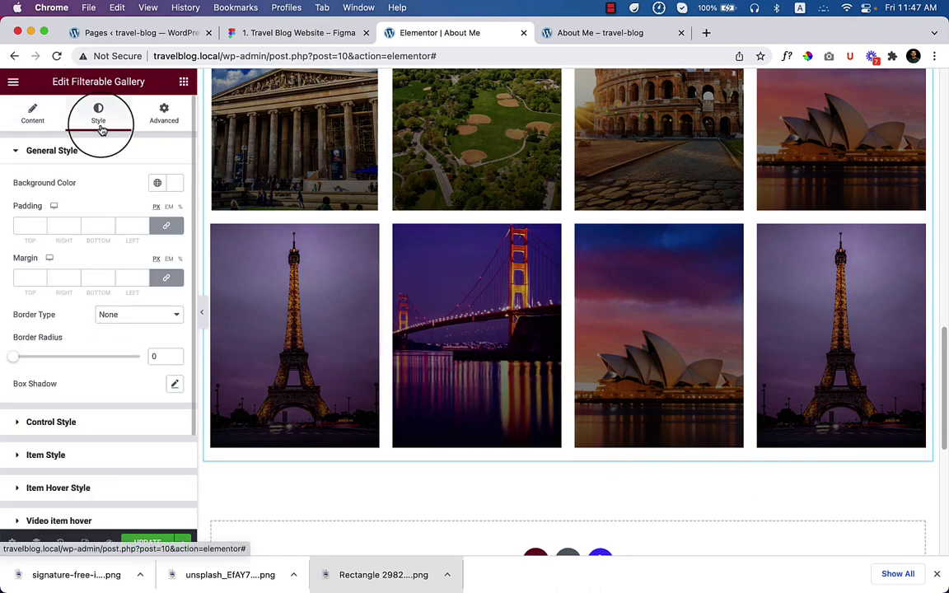
scroll(39, 330, "down", 3)
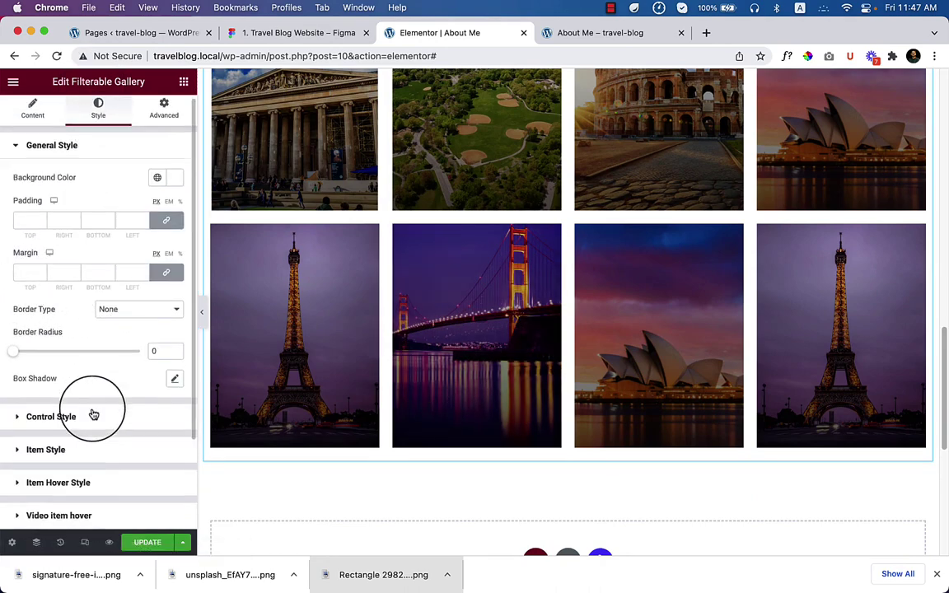
left_click(39, 342)
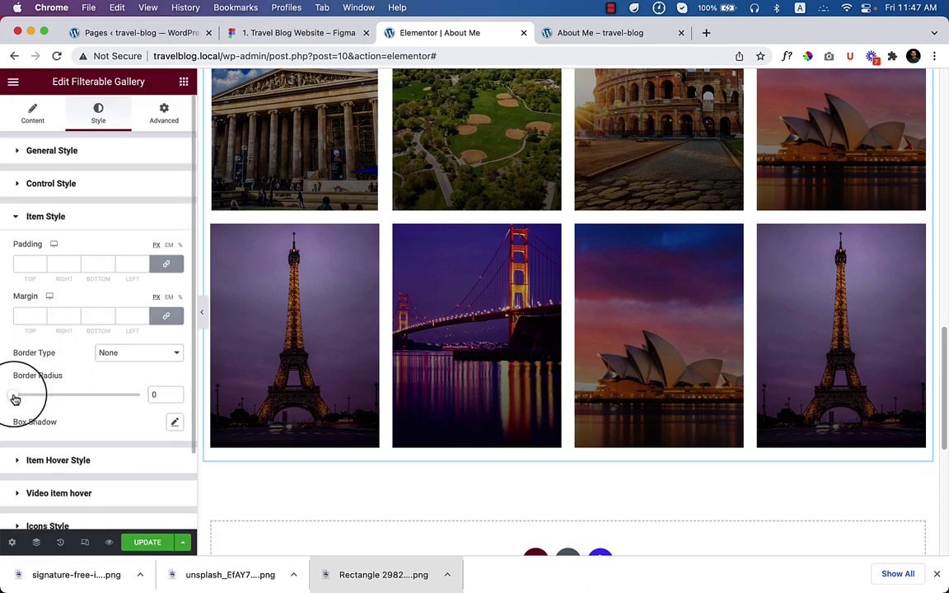
left_click_drag(15, 399, 18, 399)
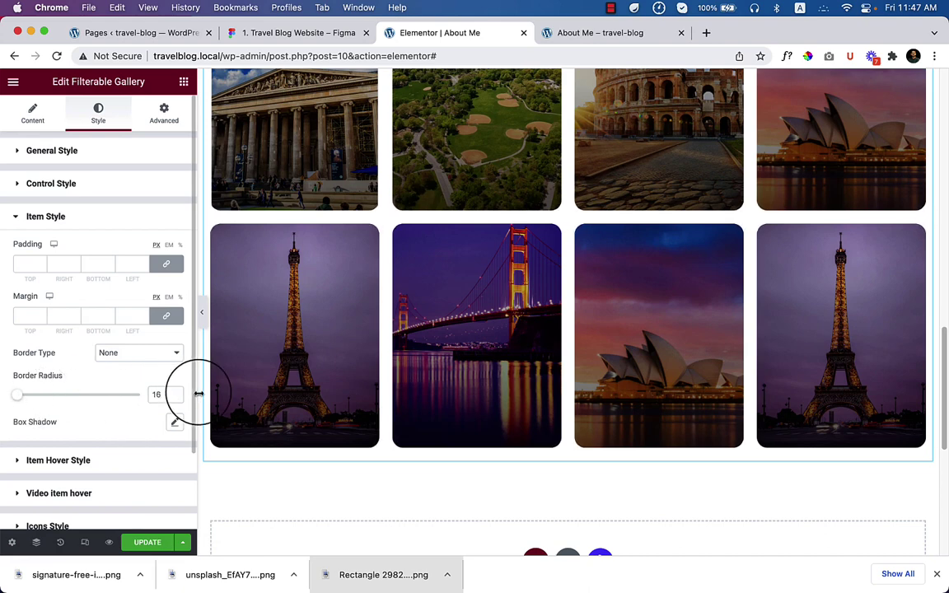
left_click(200, 313)
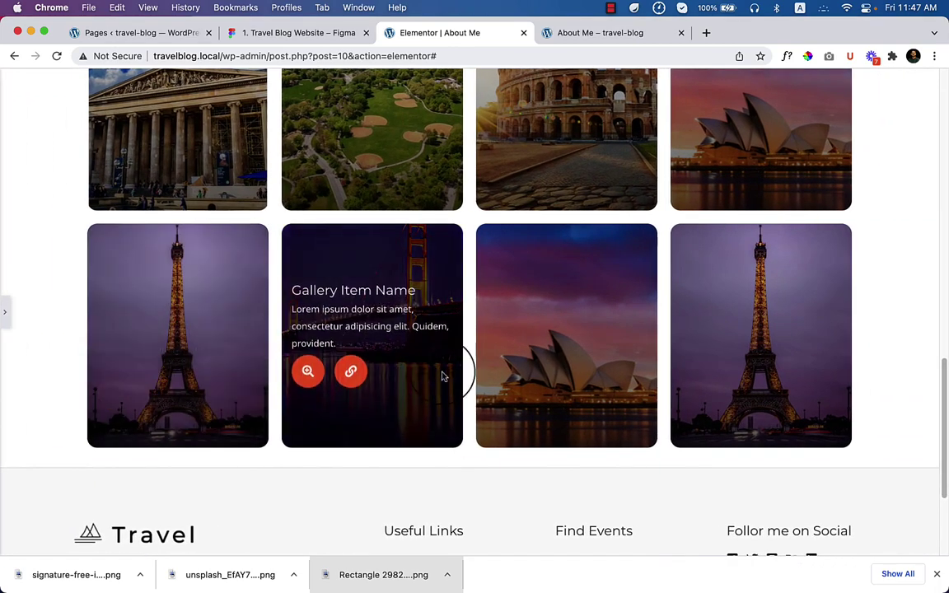
scroll(574, 375, "up", 5)
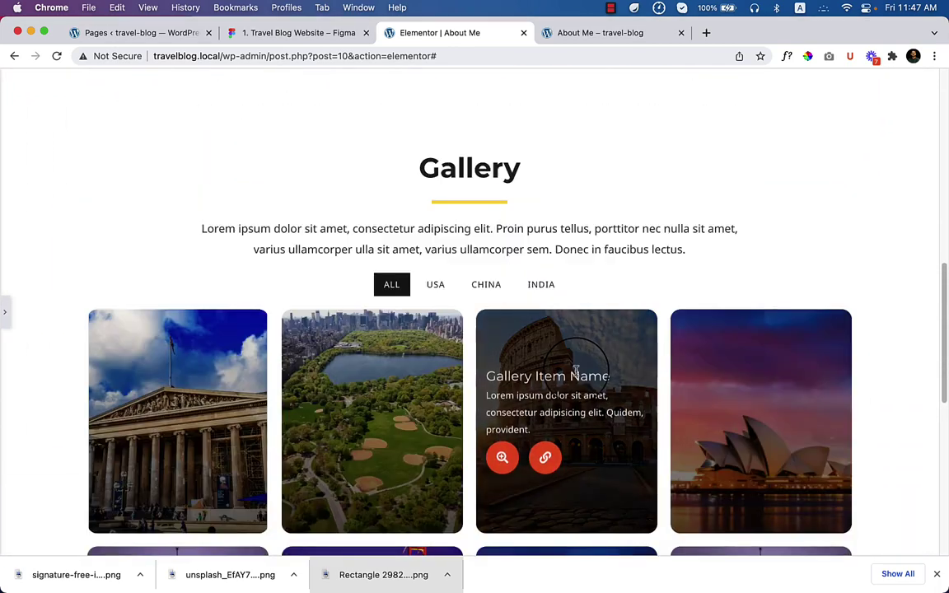
scroll(577, 376, "down", 2)
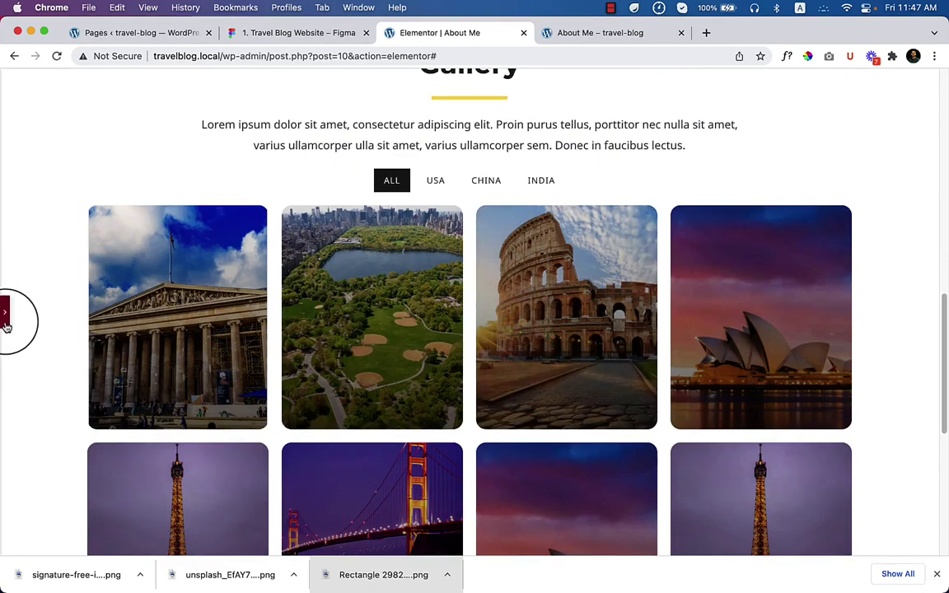
Confirm the USA filter label in Filterable Controls and open the first gallery item's settings
left_click(6, 324)
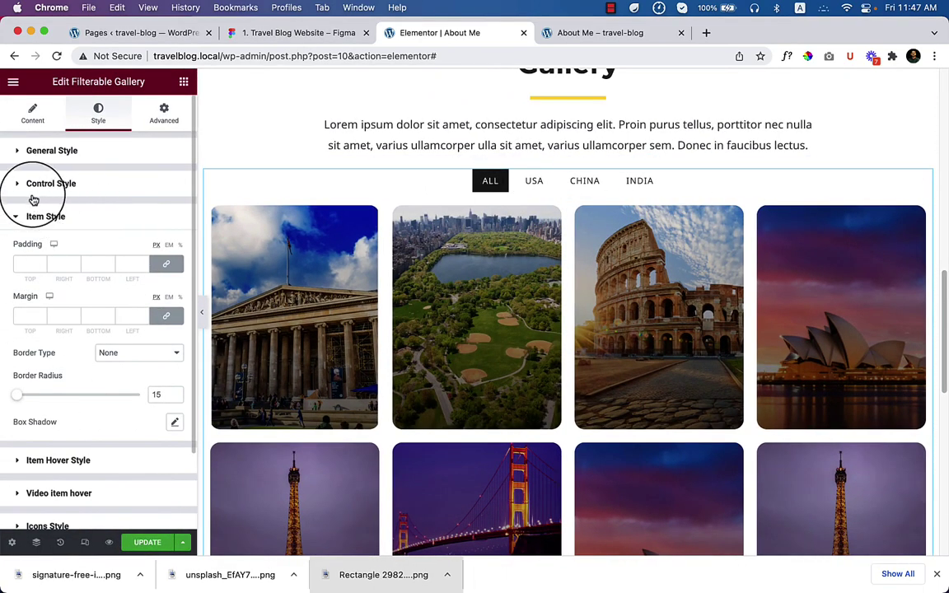
left_click(32, 119)
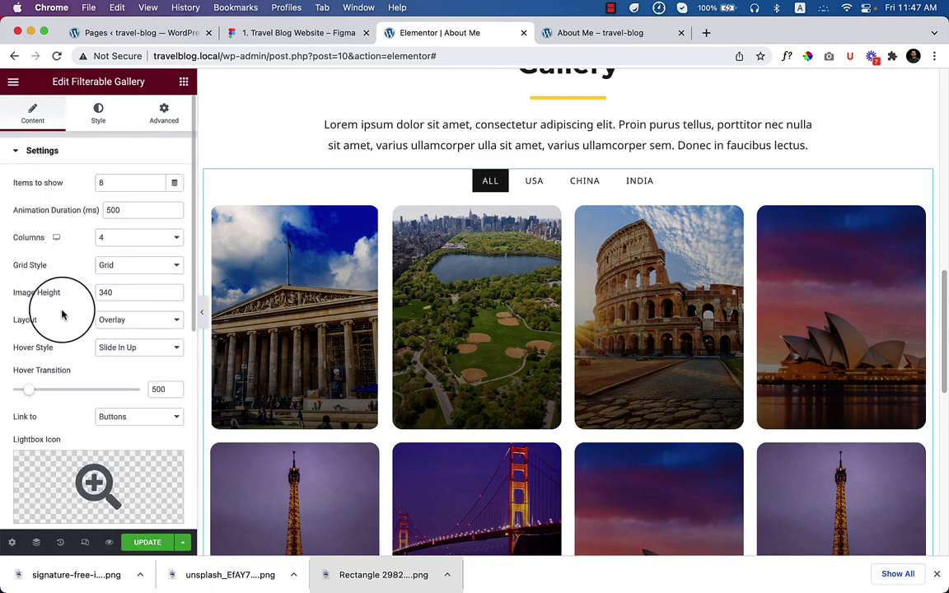
scroll(89, 318, "down", 5)
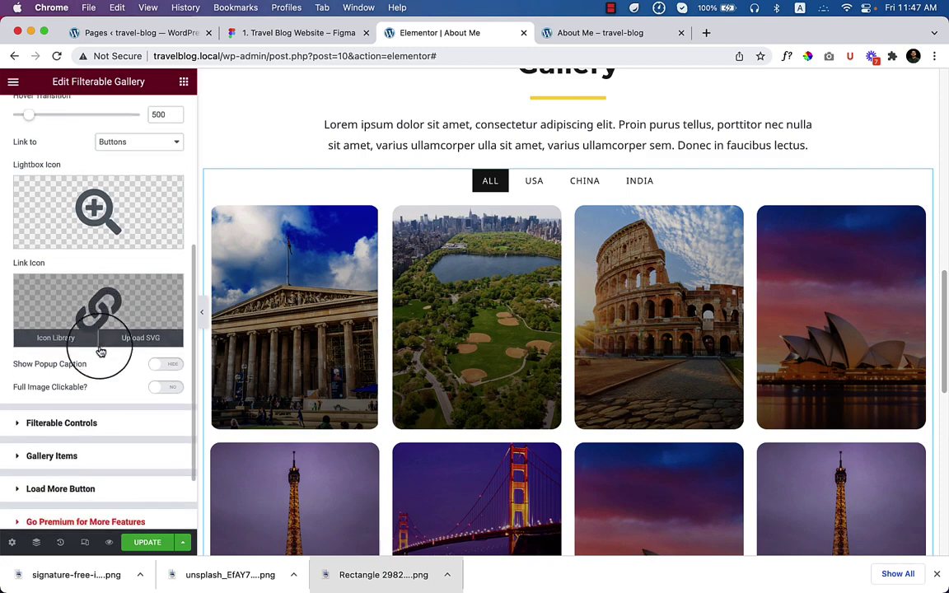
scroll(99, 363, "up", 6)
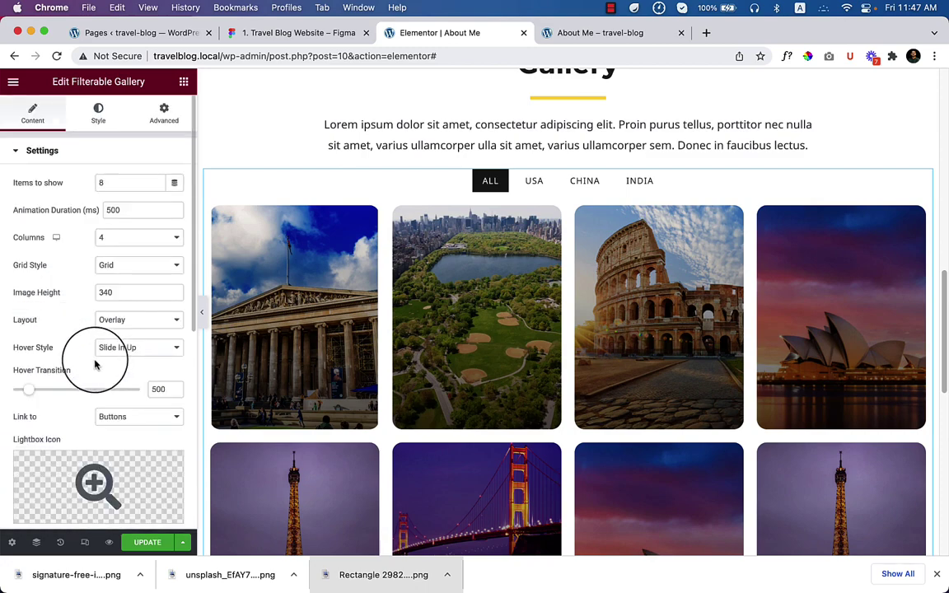
scroll(96, 365, "down", 5)
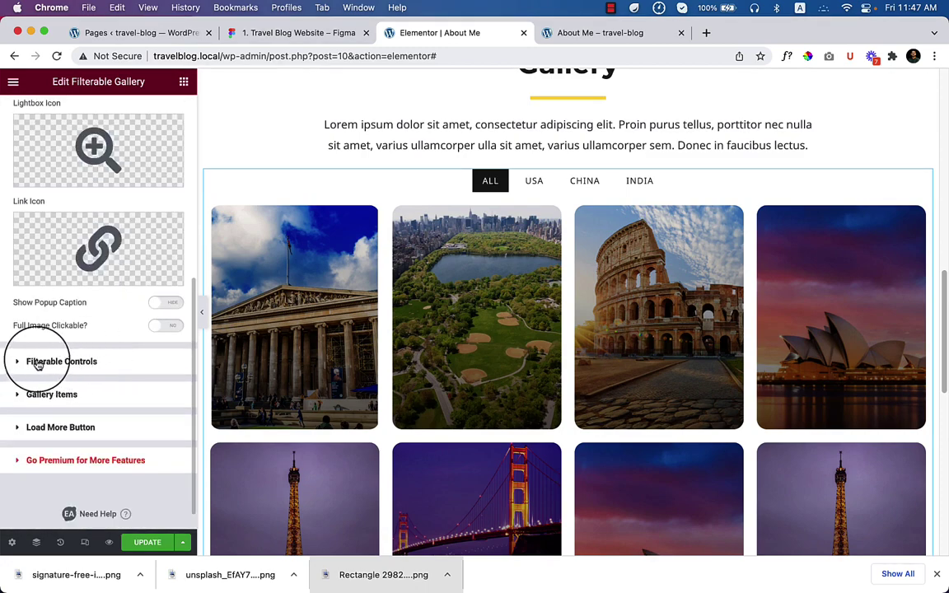
left_click(48, 363)
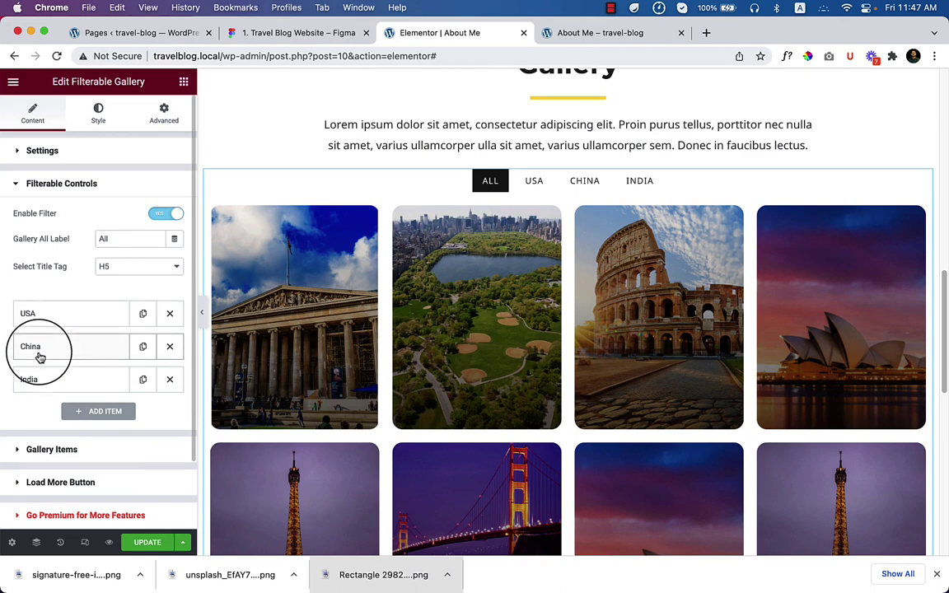
left_click(89, 317)
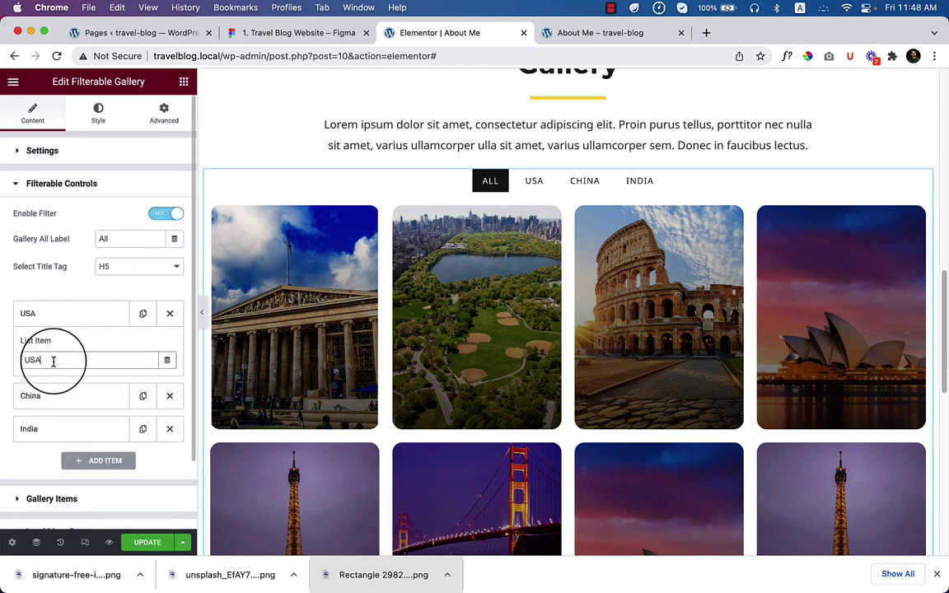
left_click(87, 318)
scroll(114, 421, "down", 2)
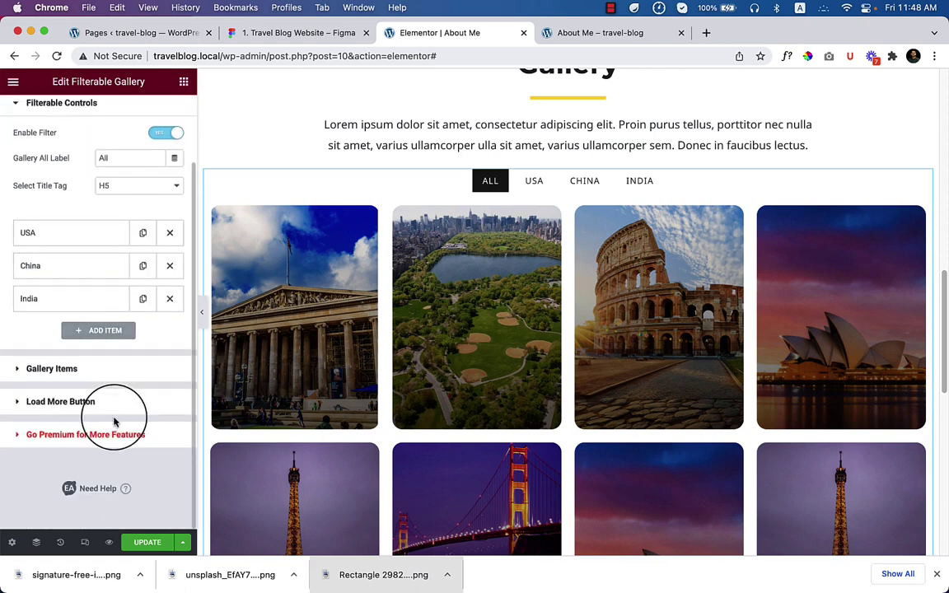
left_click(51, 370)
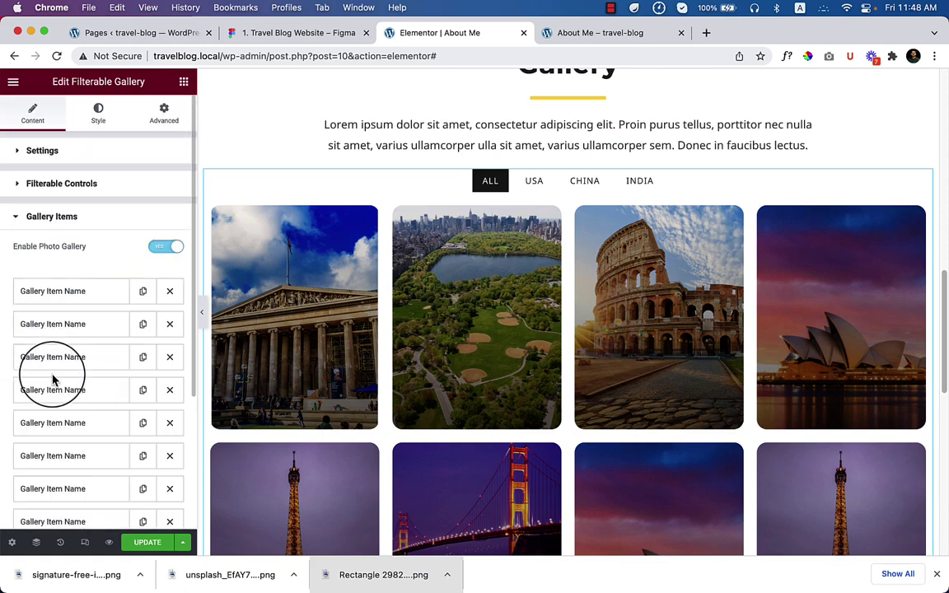
left_click(83, 302)
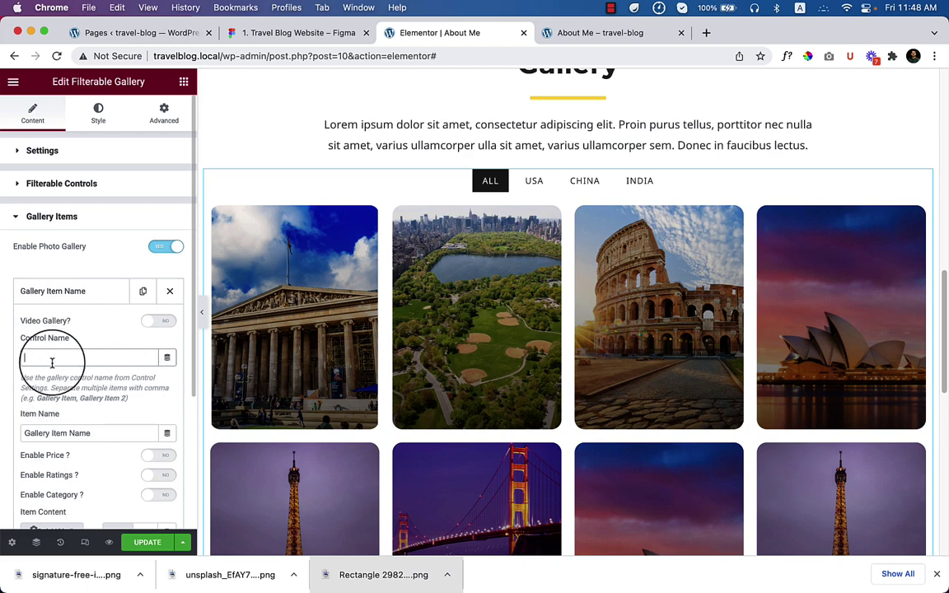
Give the first gallery item the control name usa, test the USA filter, and save
type("usa")
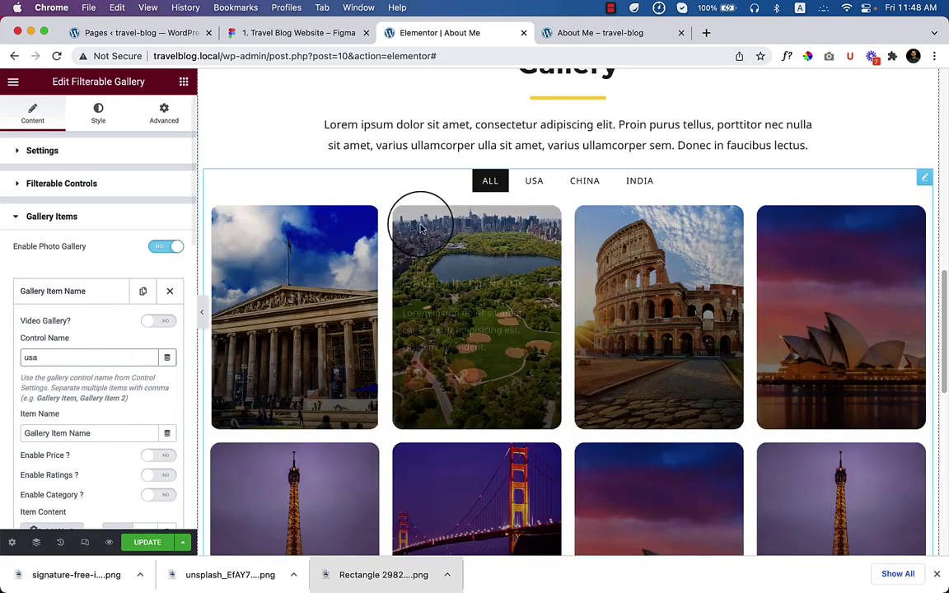
left_click(535, 181)
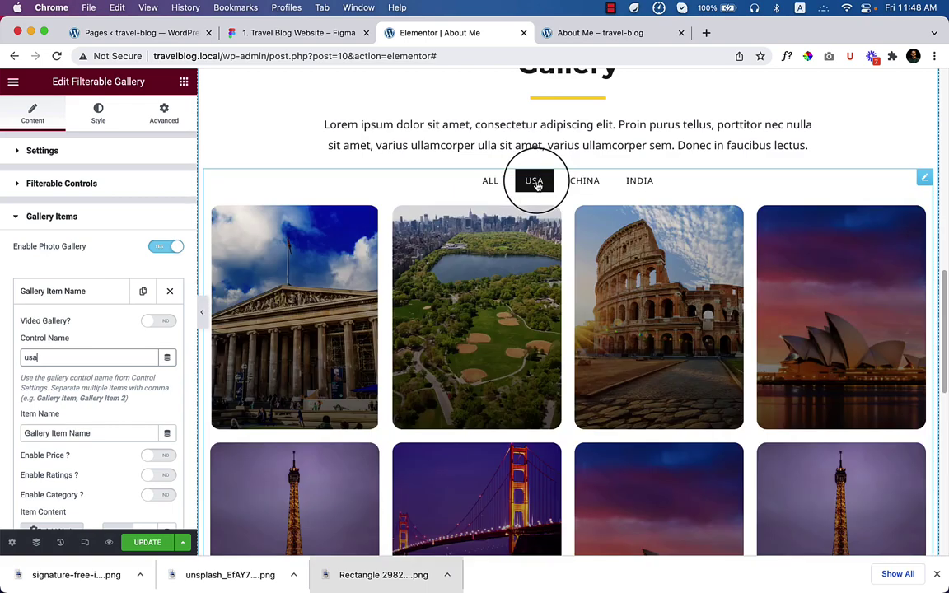
left_click(495, 183)
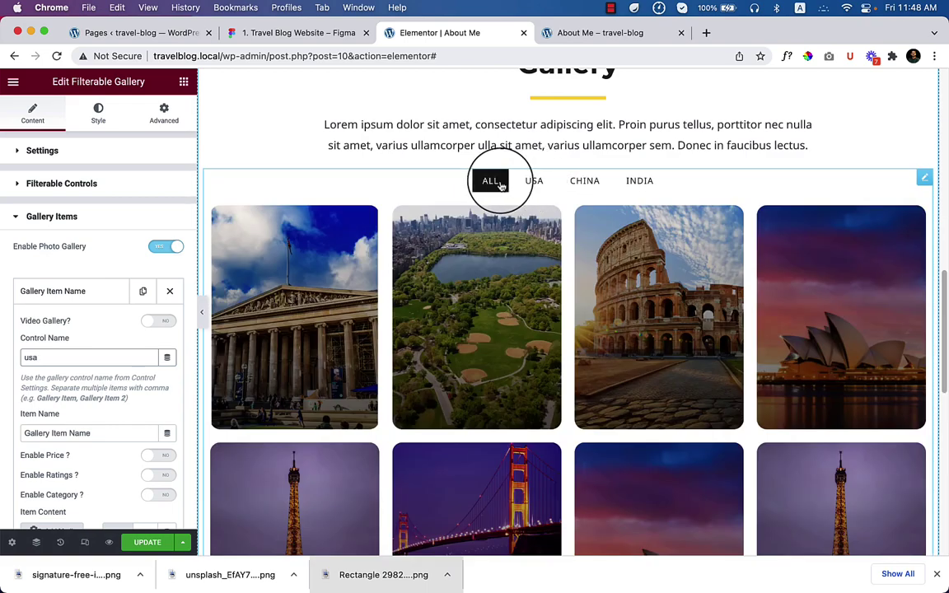
left_click(535, 182)
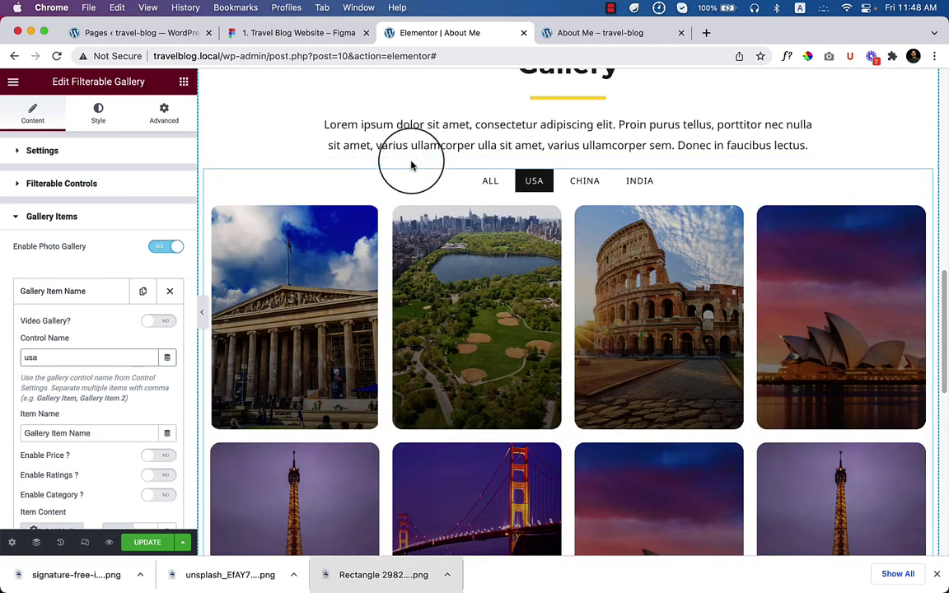
left_click(146, 543)
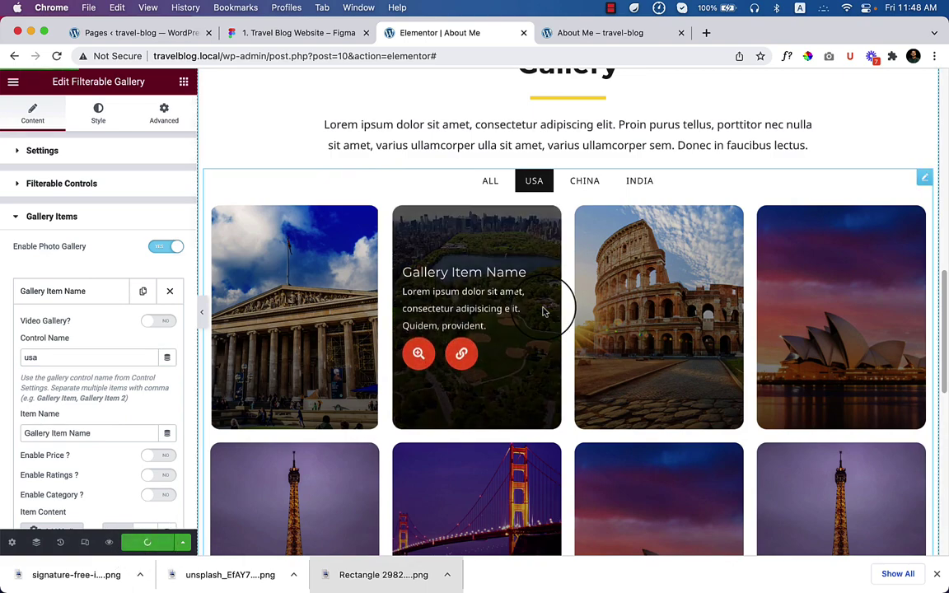
Test the USA, CHINA and ALL filters on the live About Me page
left_click(601, 37)
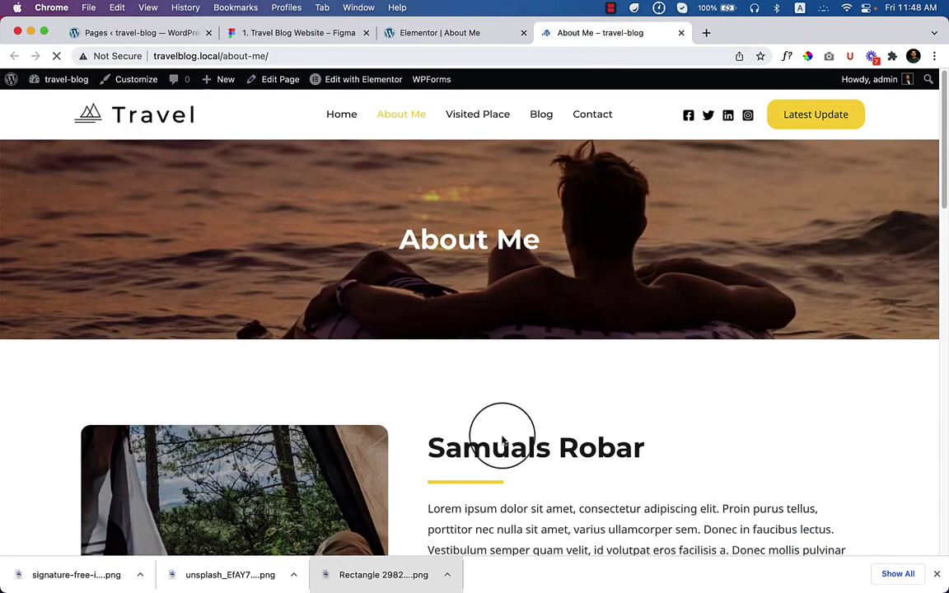
scroll(501, 439, "down", 10)
left_click(436, 290)
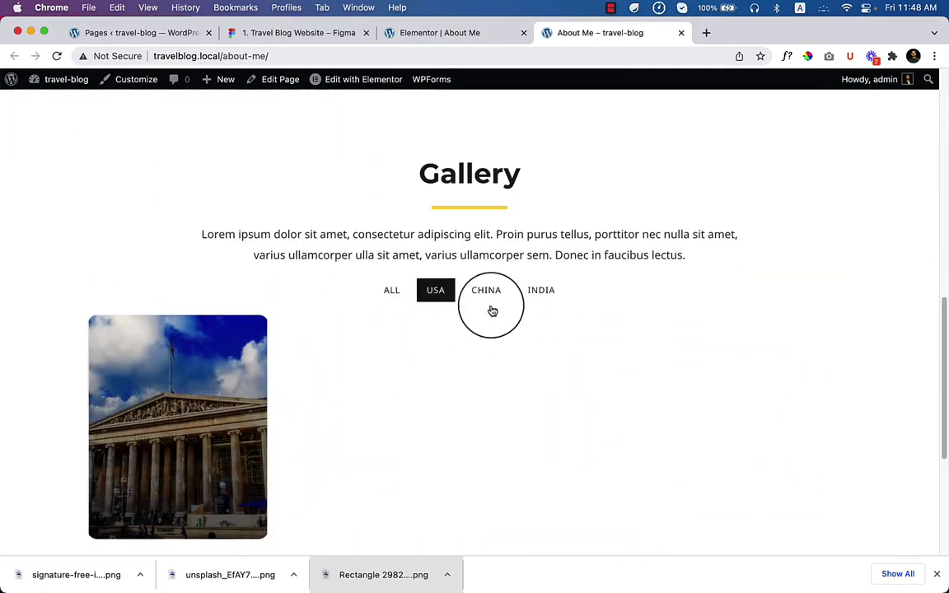
left_click(448, 39)
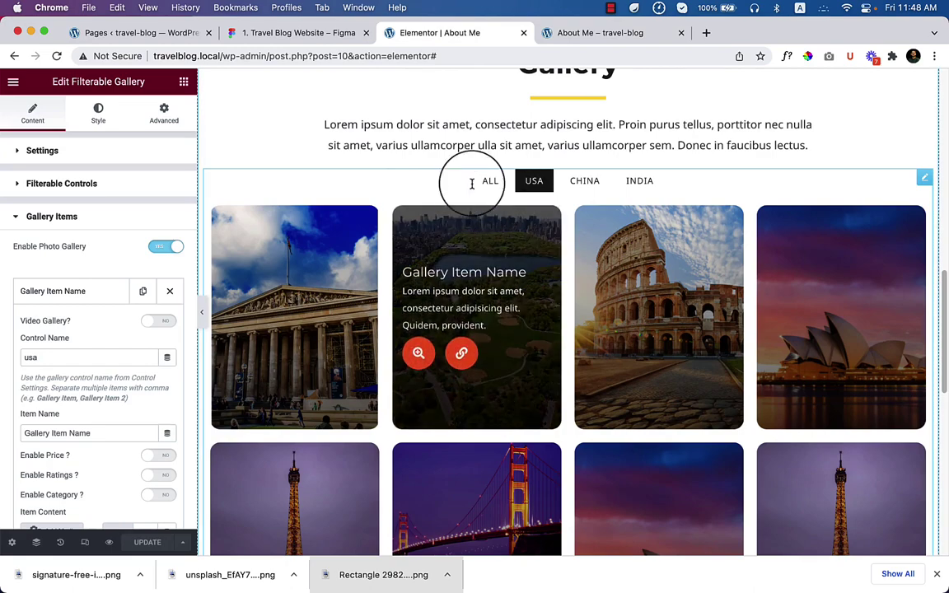
left_click(567, 35)
scroll(544, 330, "up", 15)
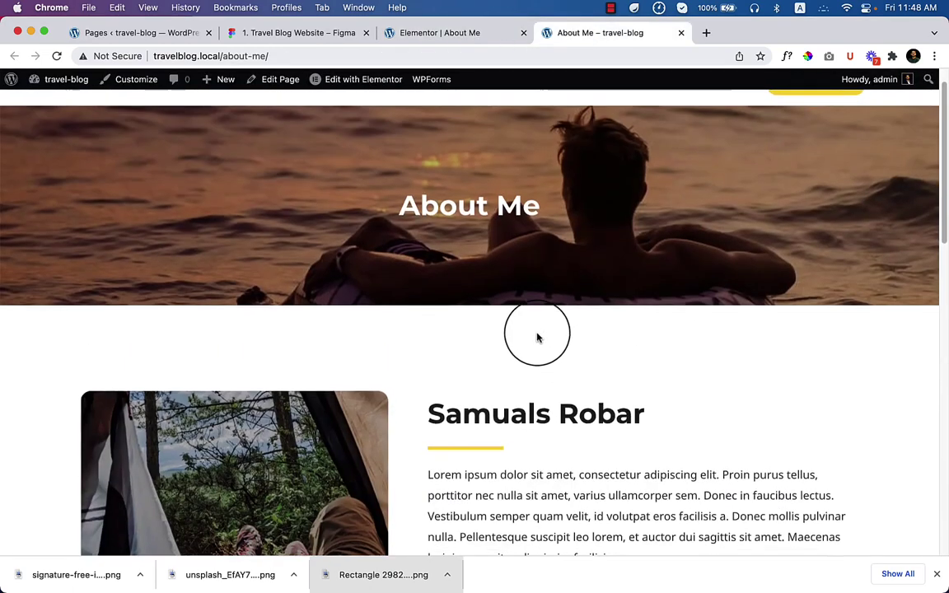
scroll(459, 423, "down", 15)
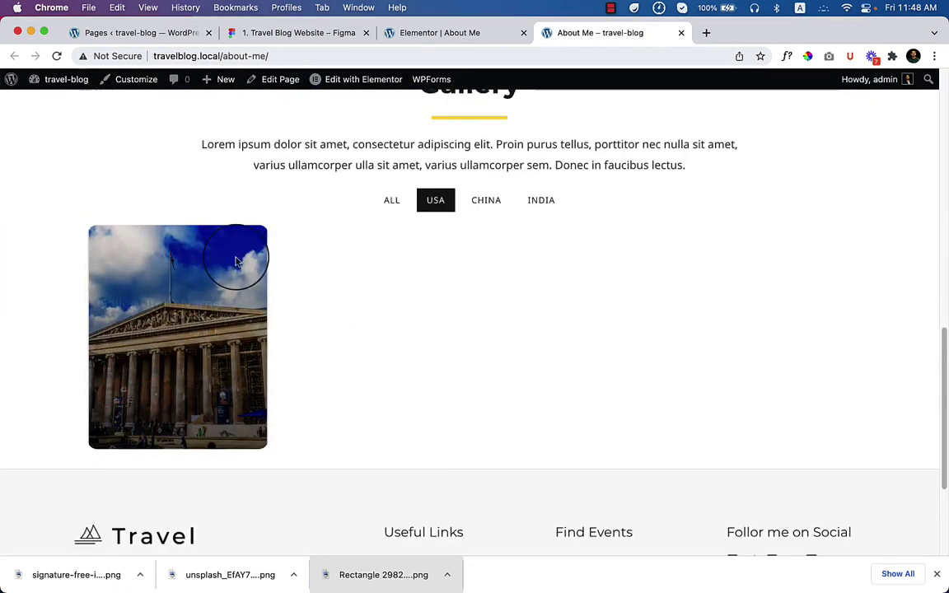
left_click(488, 209)
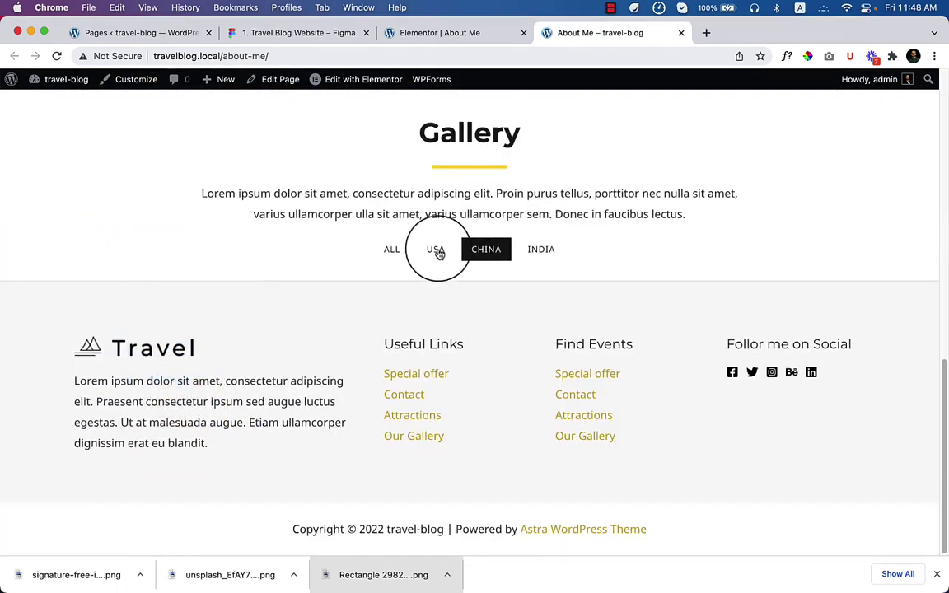
left_click(436, 249)
left_click(389, 202)
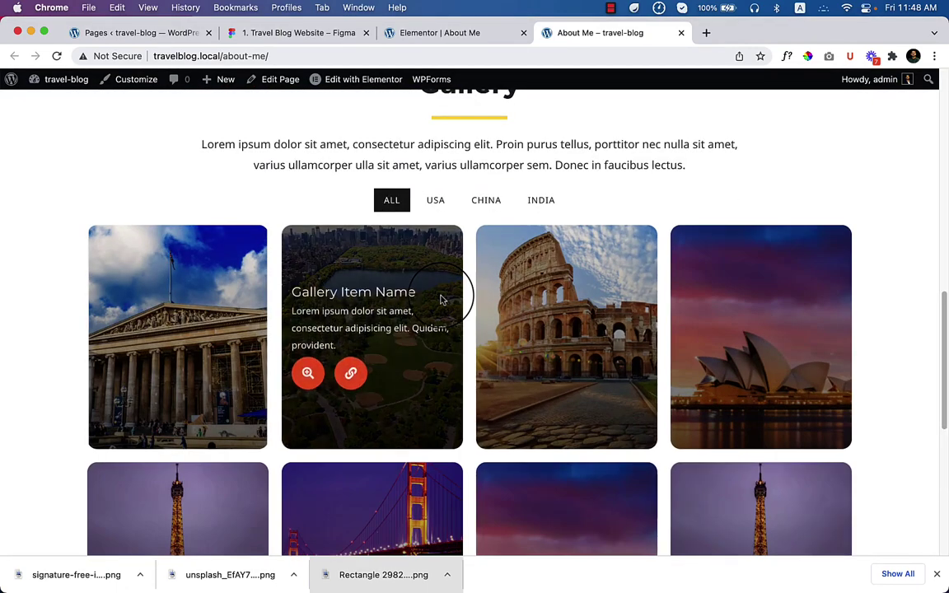
left_click(430, 33)
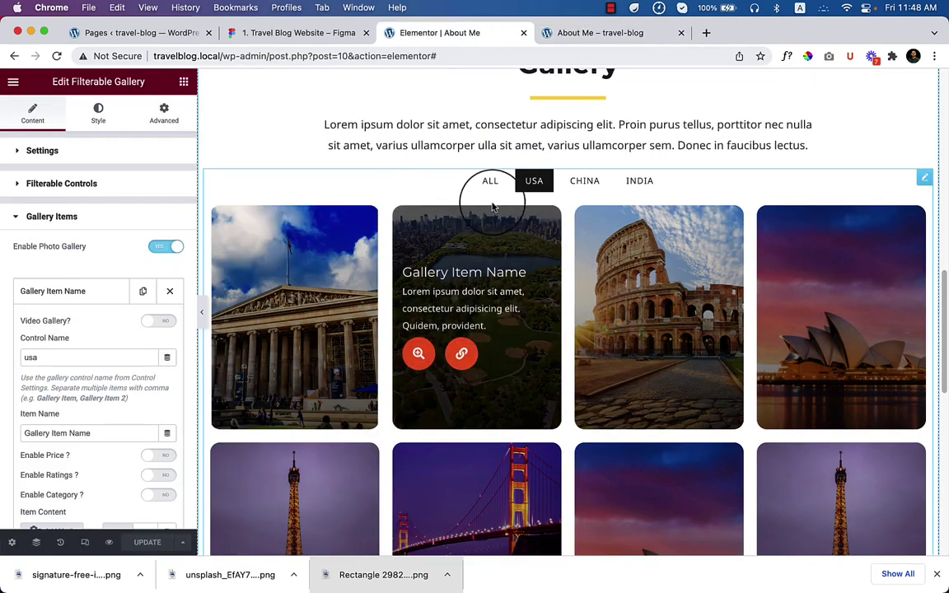
Tag the fifth gallery item with control name usa,china
left_click(99, 297)
left_click(94, 423)
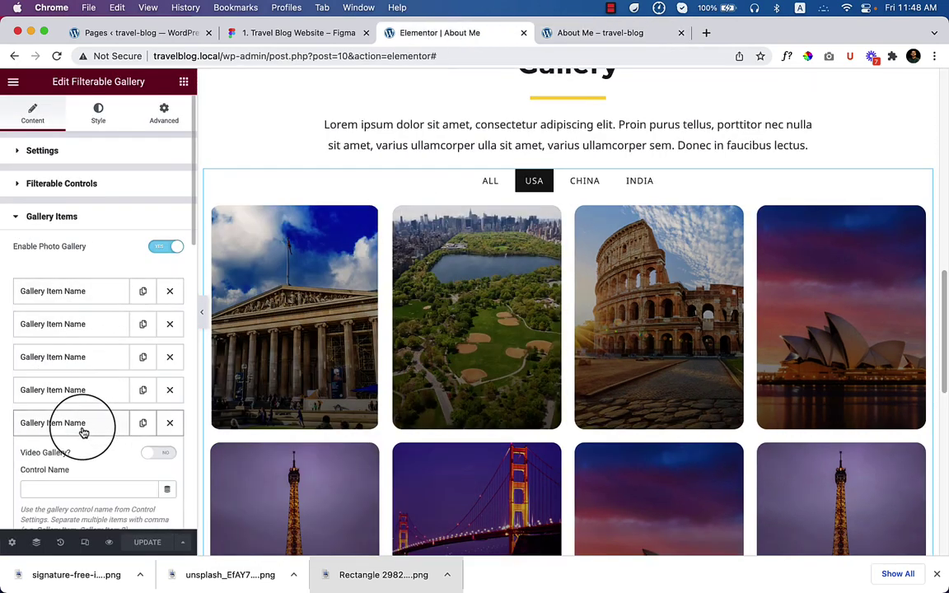
scroll(86, 422, "down", 2)
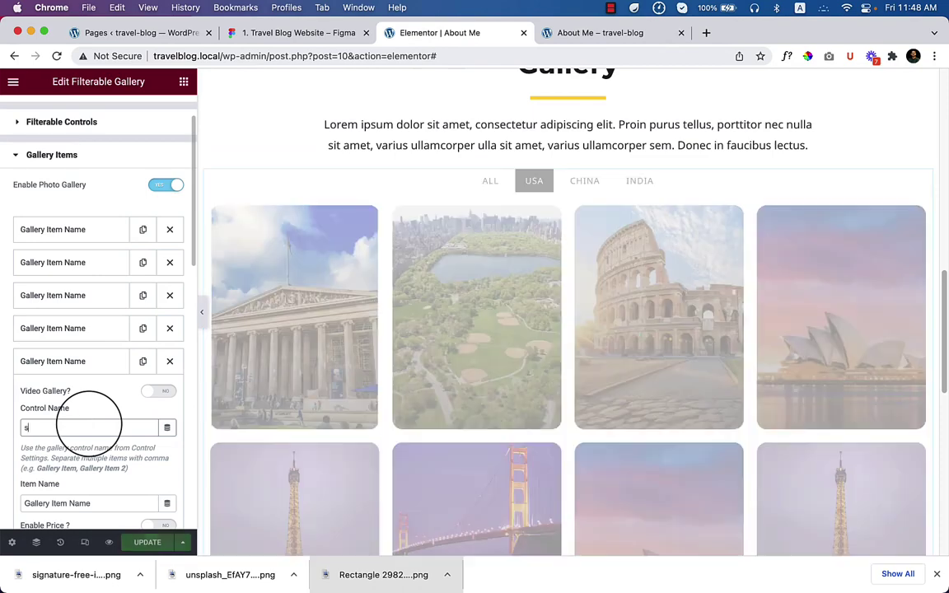
type("u")
key("BackSpace")
type("usa")
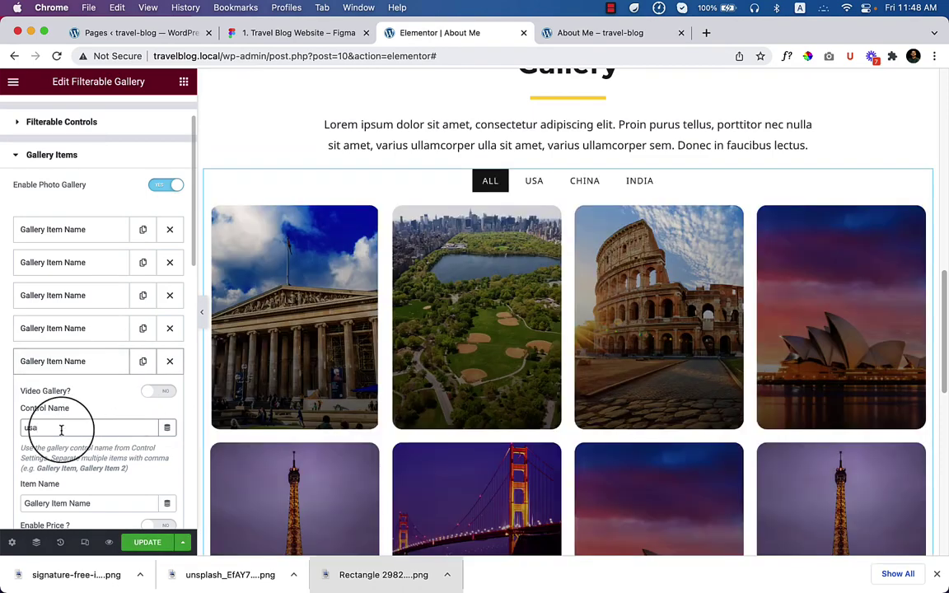
type(",")
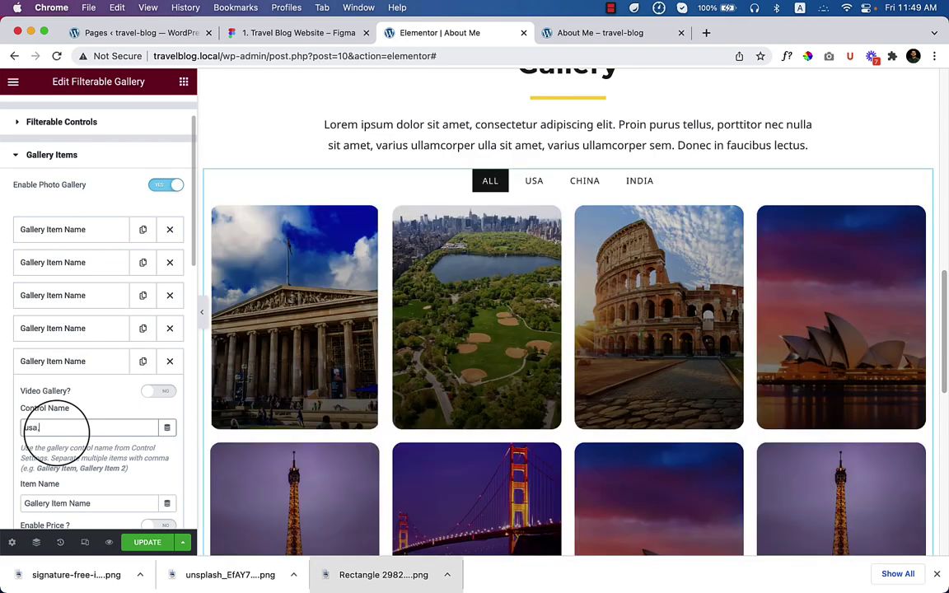
type("china")
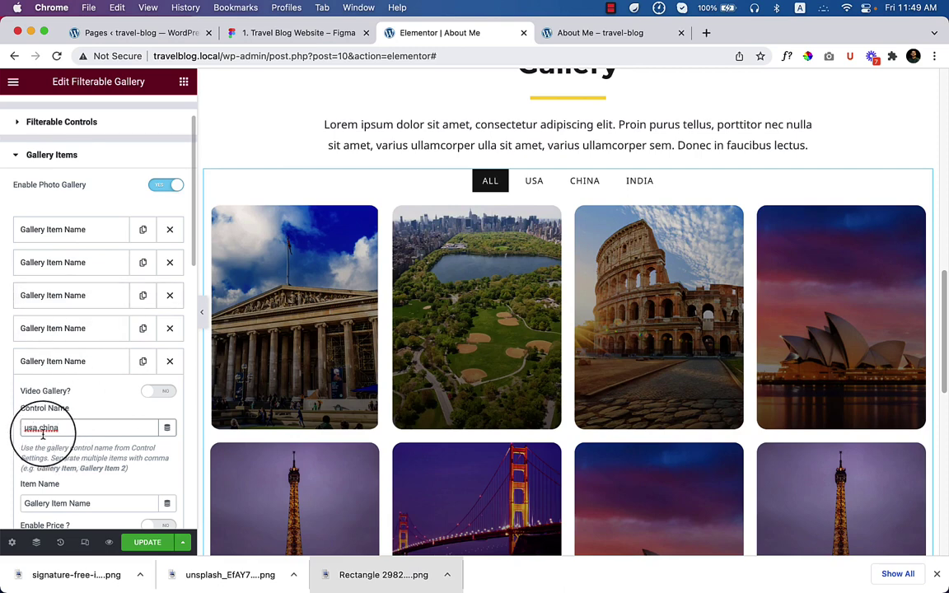
Tag the fourth gallery item with 'china, india' and save the page
left_click(62, 329)
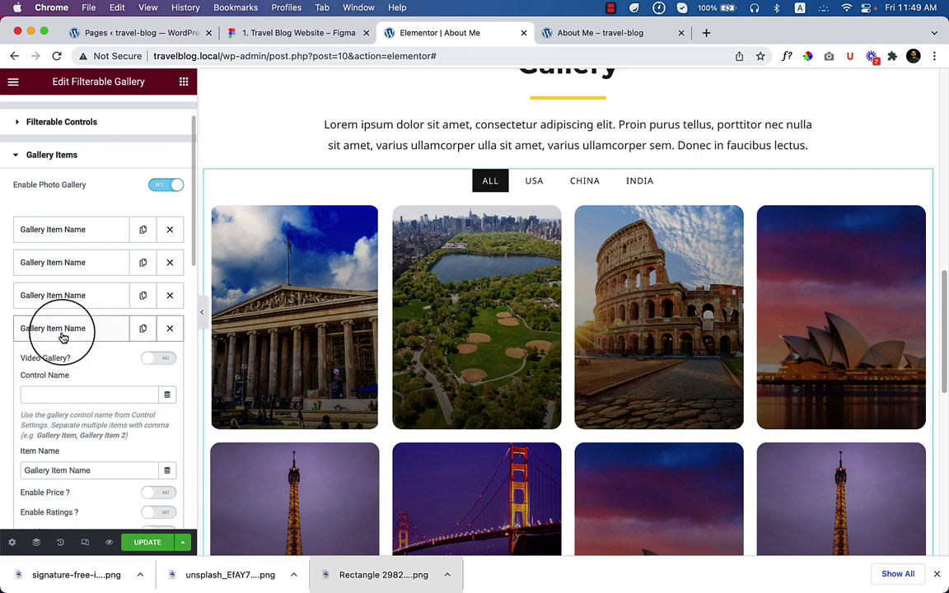
left_click(67, 397)
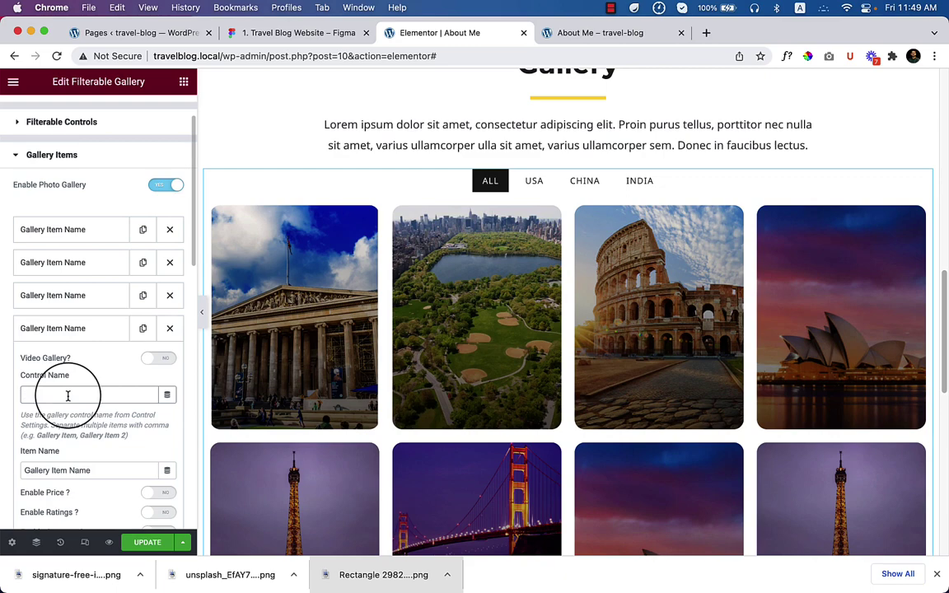
type("china, in")
key("BackSpace")
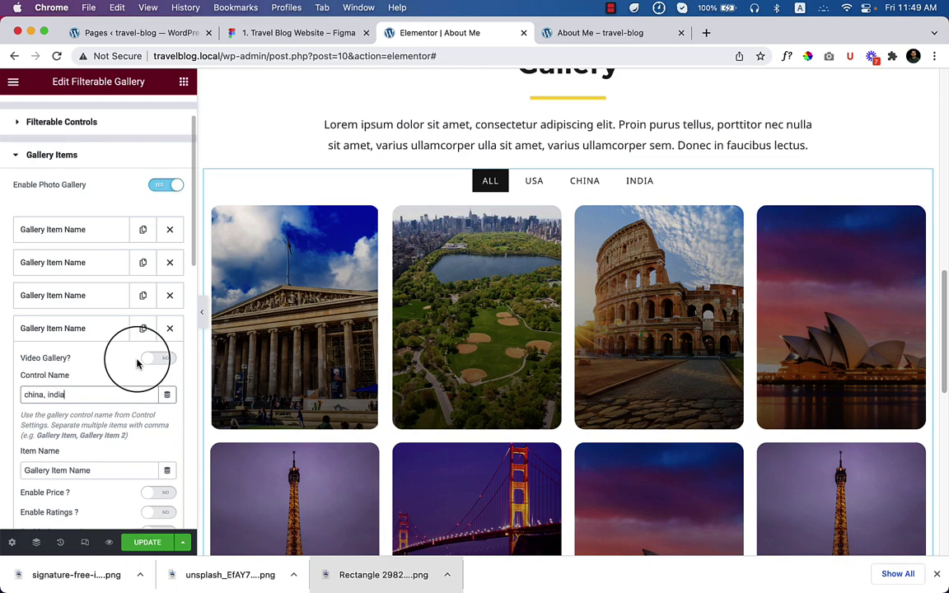
left_click(150, 547)
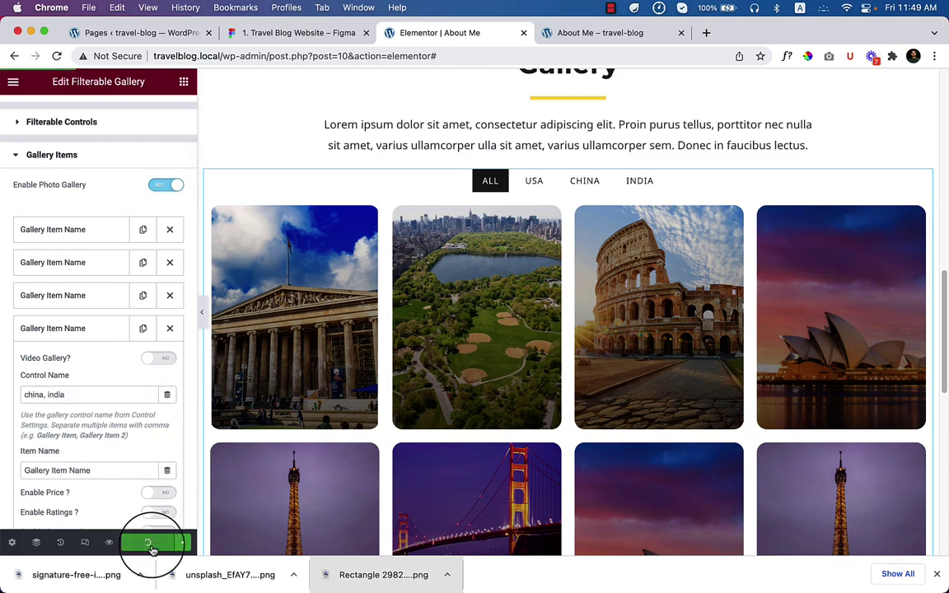
left_click(610, 33)
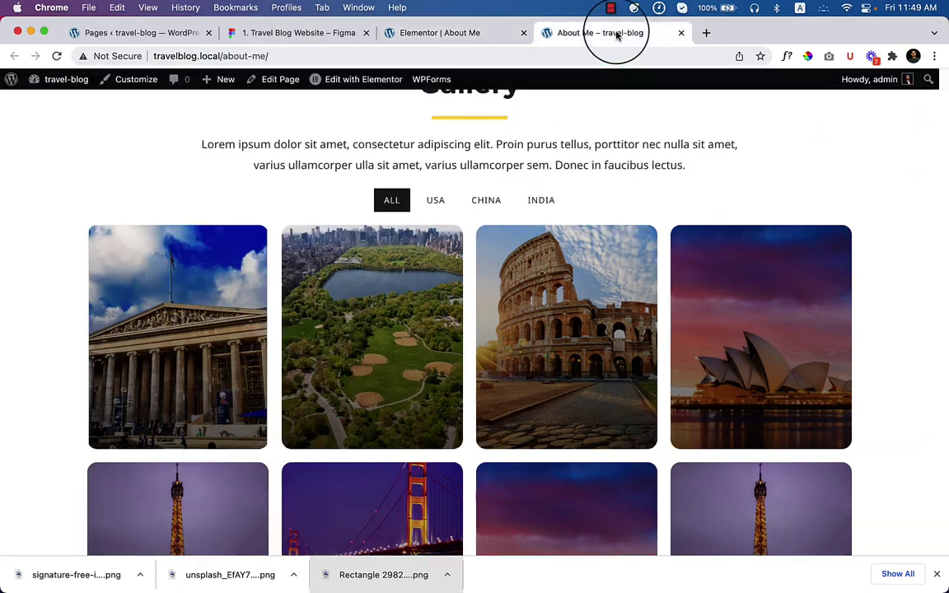
Reload the live page and check which photos the USA, CHINA and INDIA filters show
right_click(197, 126)
left_click(213, 169)
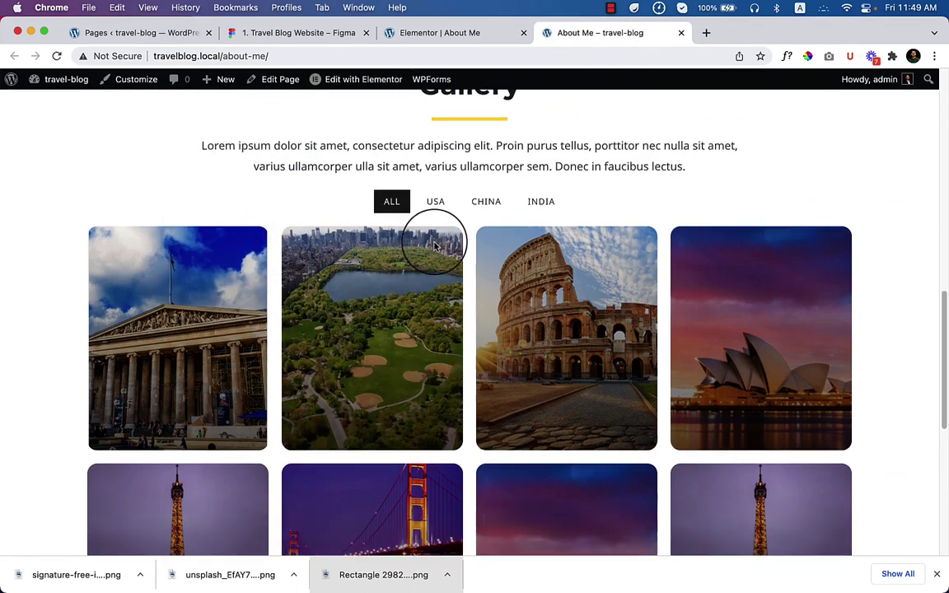
left_click(436, 205)
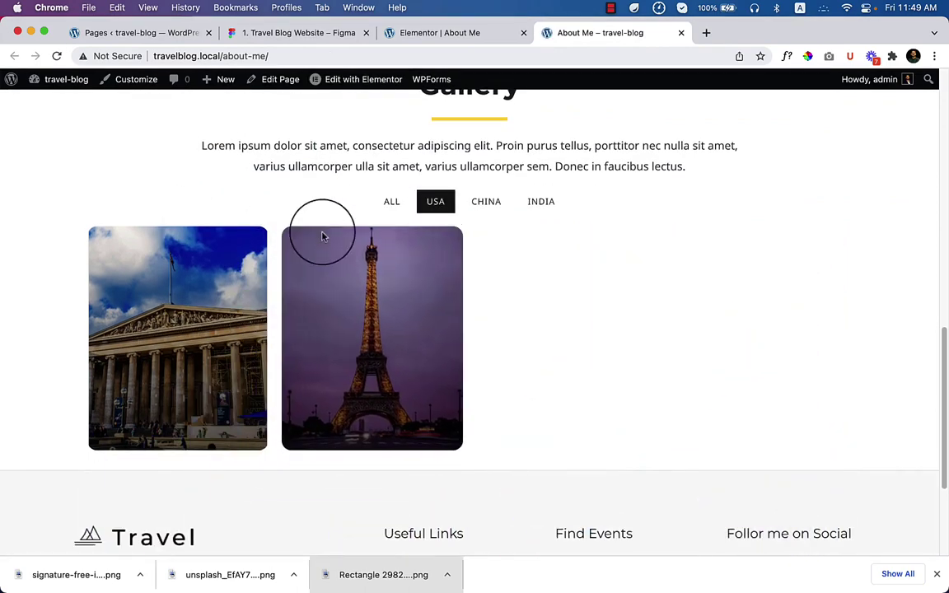
left_click(497, 201)
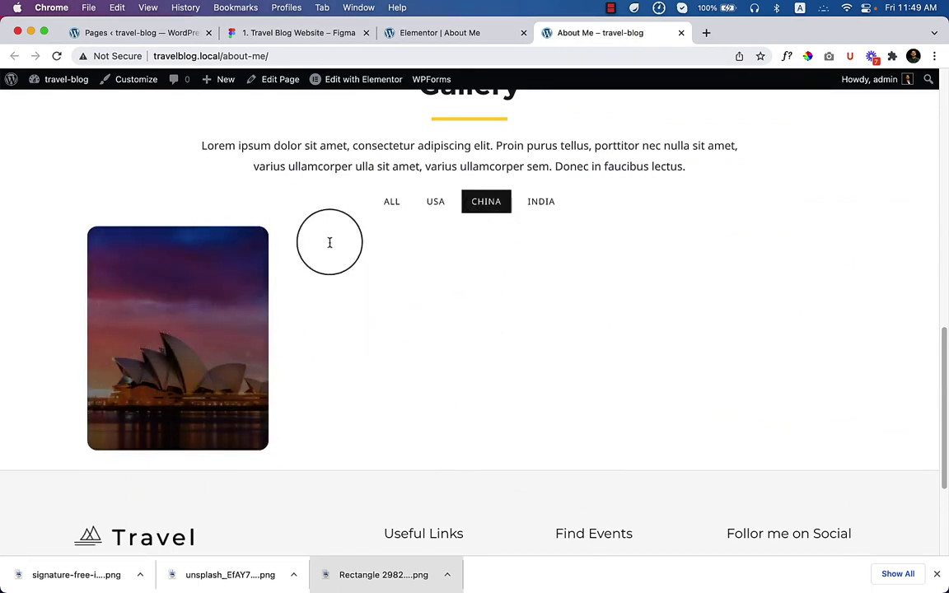
mouse_move(180, 366)
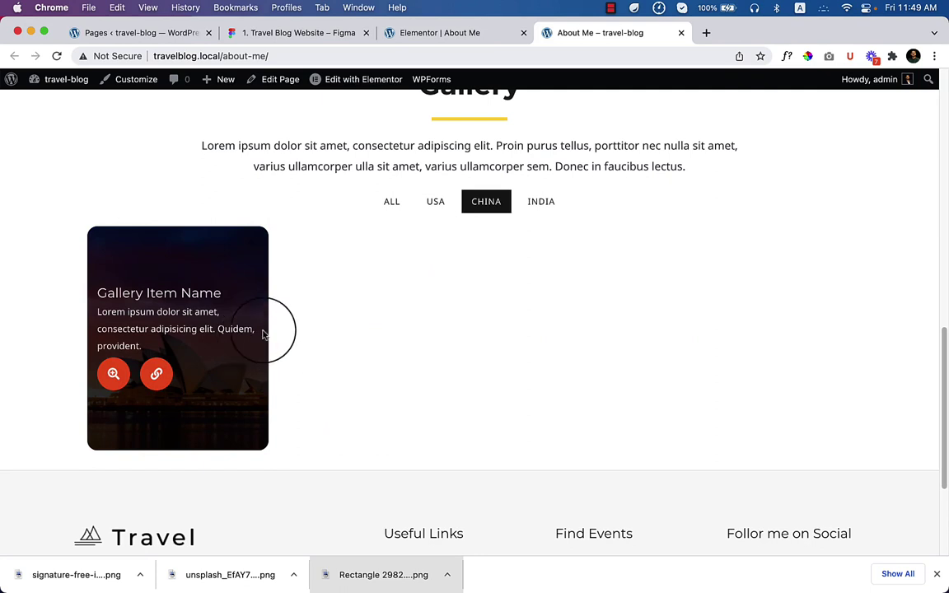
left_click(542, 207)
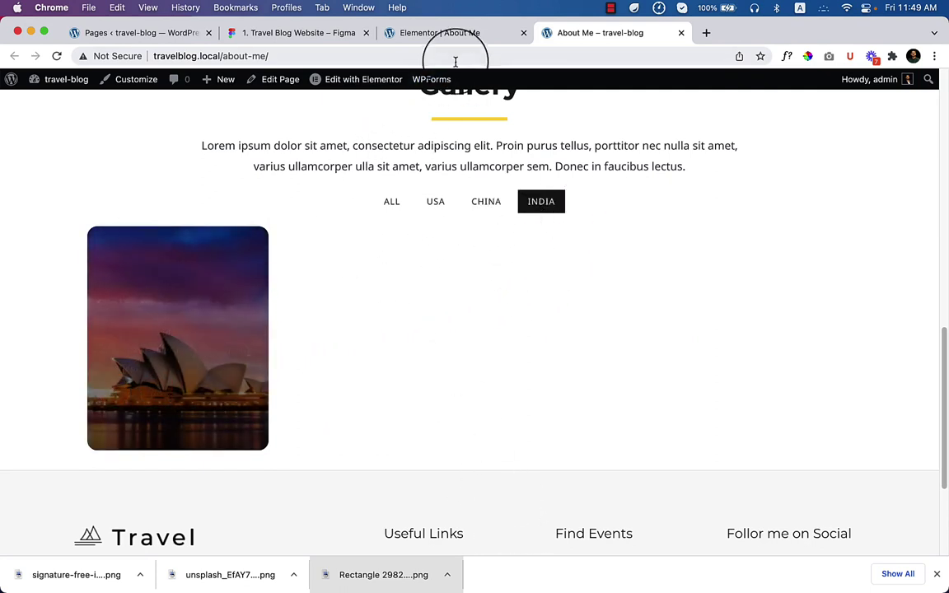
left_click(453, 32)
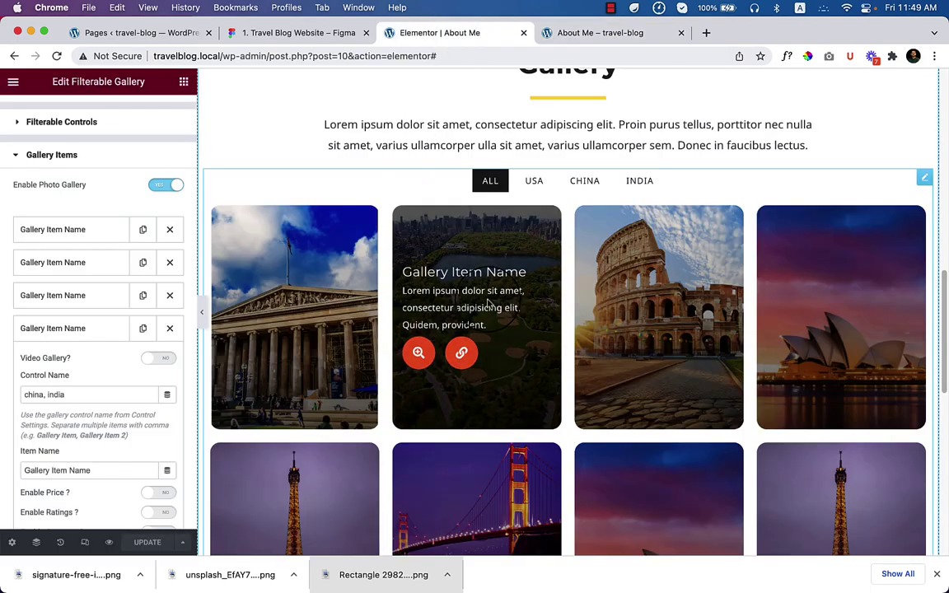
Review the Figma design's filter tab list and gallery down to the As Seen In section
scroll(663, 322, "down", 5)
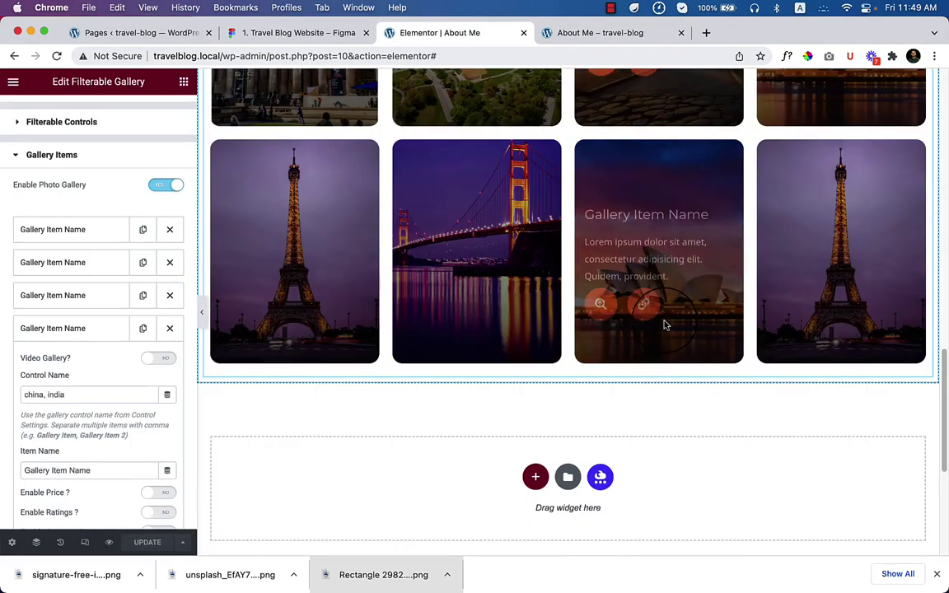
left_click(325, 34)
scroll(536, 373, "down", 1)
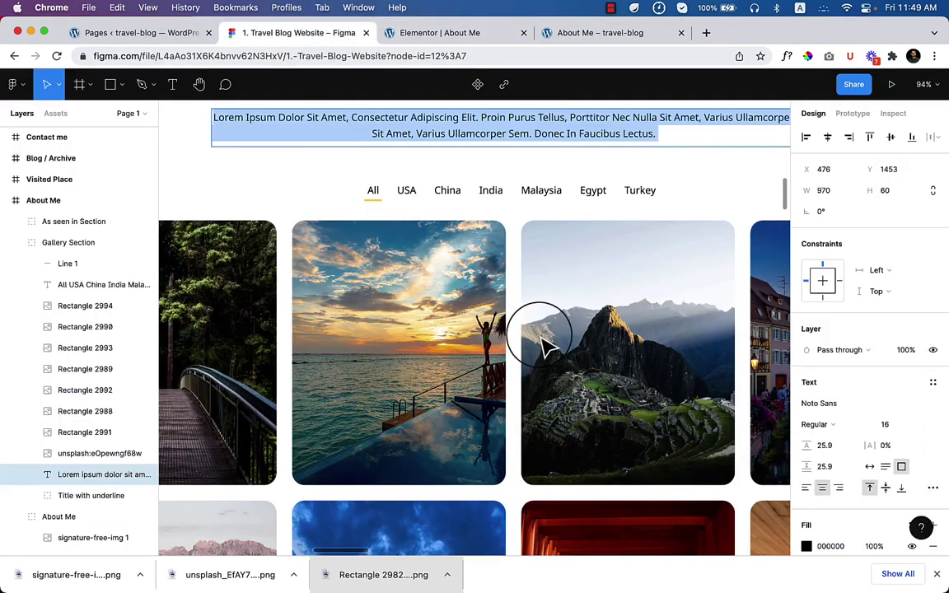
left_click(482, 188)
scroll(546, 296, "down", 5)
scroll(577, 367, "down", 5)
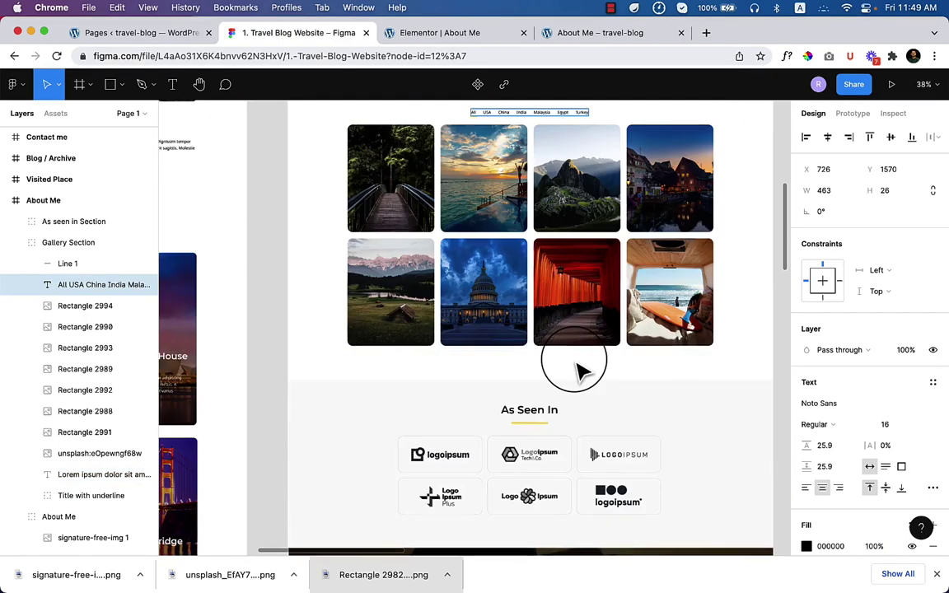
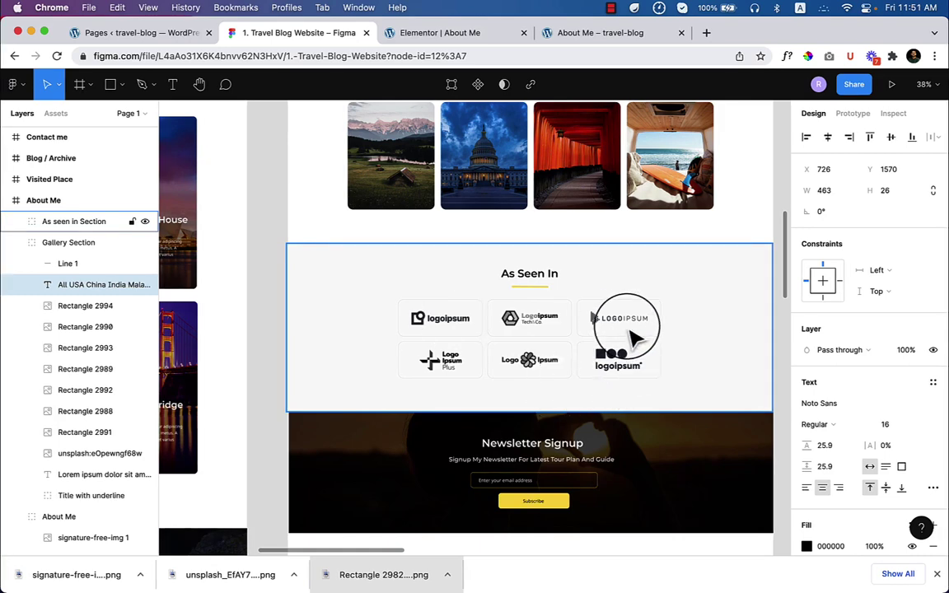
Set the Gallery section's top and bottom margin to 0 and its bottom padding to 80
left_click_drag(612, 318, 573, 260)
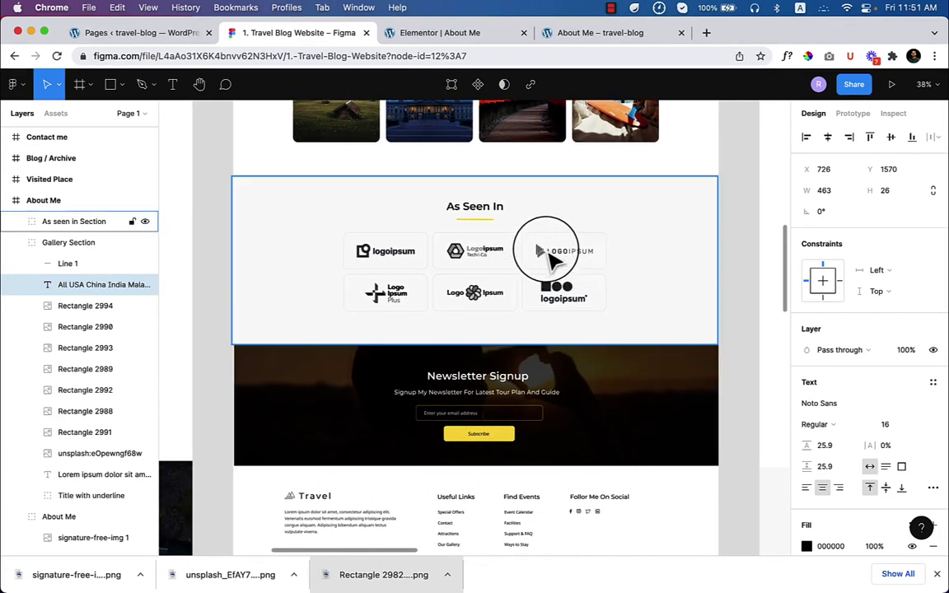
scroll(511, 221, "up", 3)
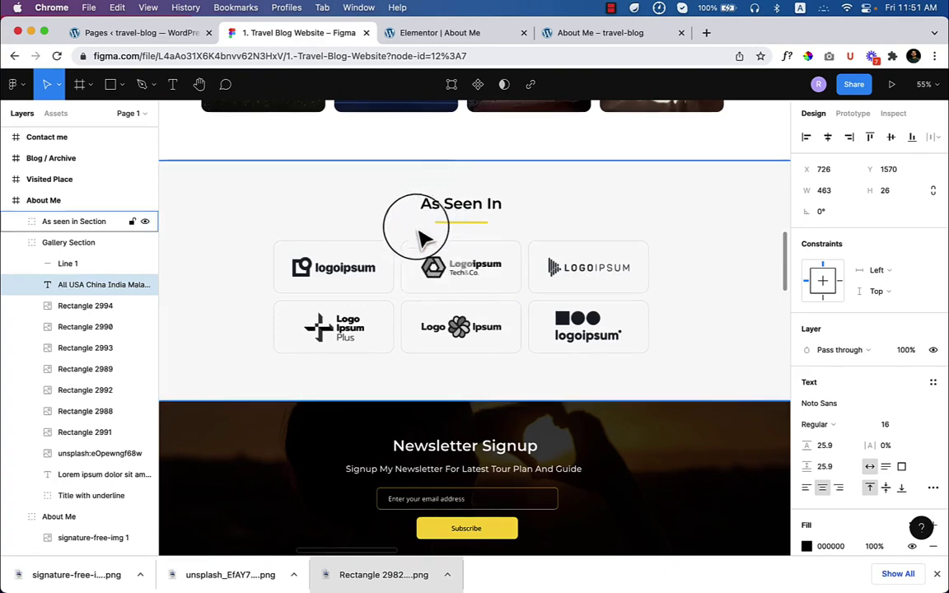
left_click(442, 33)
scroll(651, 334, "up", 5)
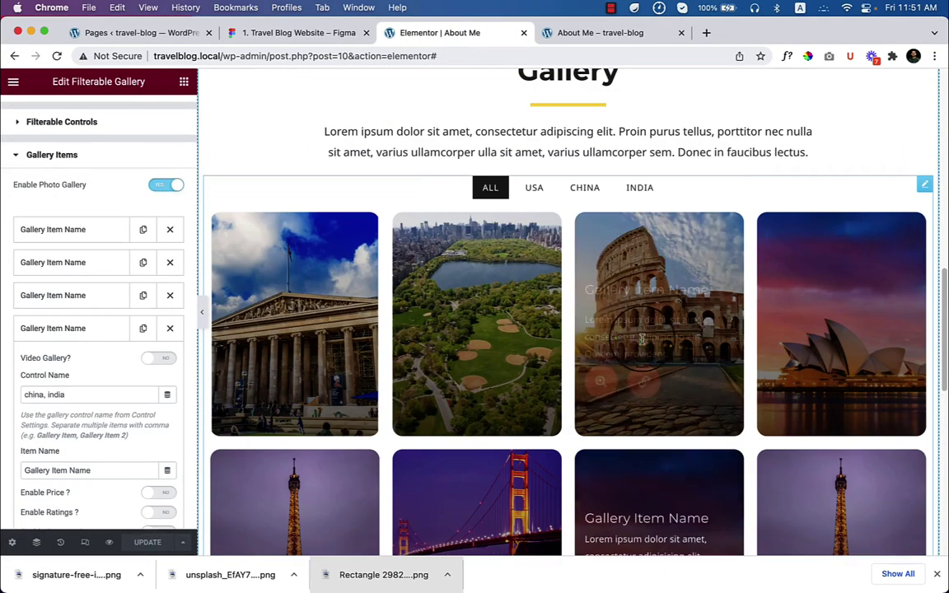
scroll(643, 338, "up", 2)
left_click(569, 96)
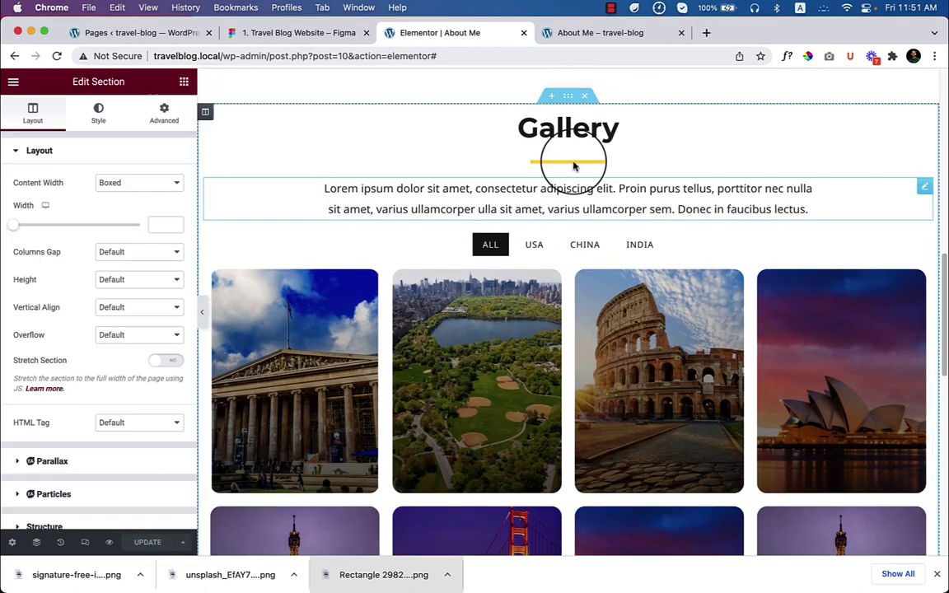
scroll(574, 166, "up", 4)
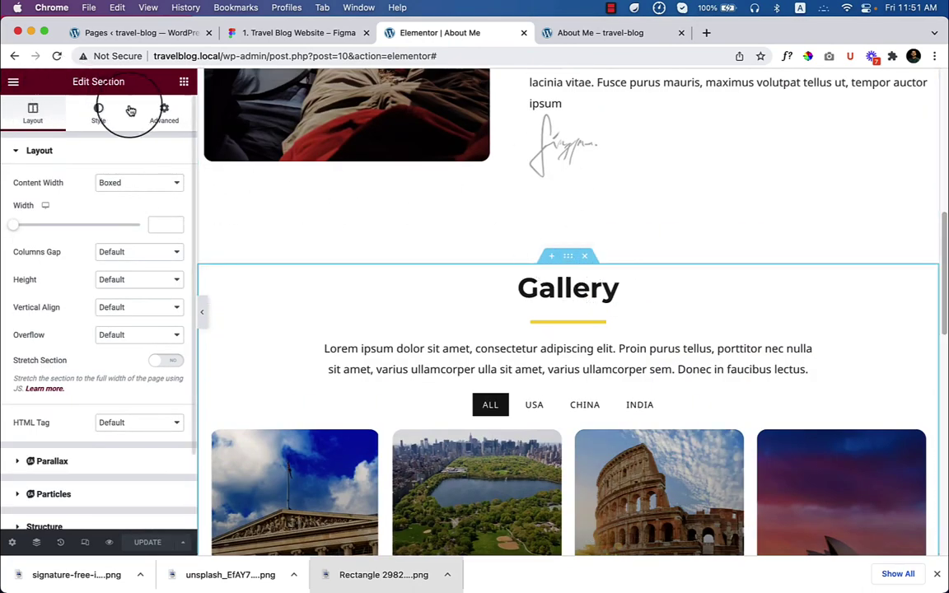
left_click(164, 112)
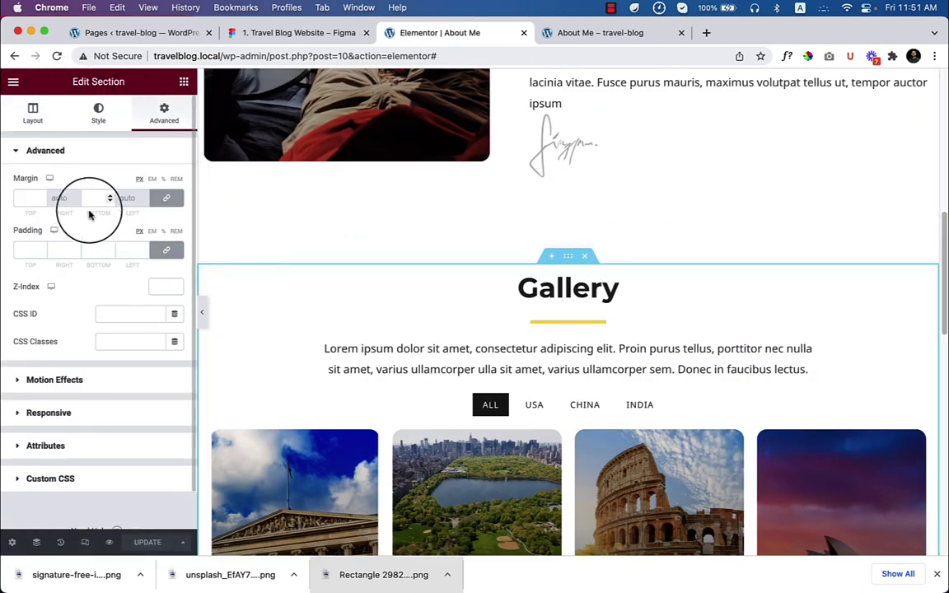
type("0")
left_click(170, 198)
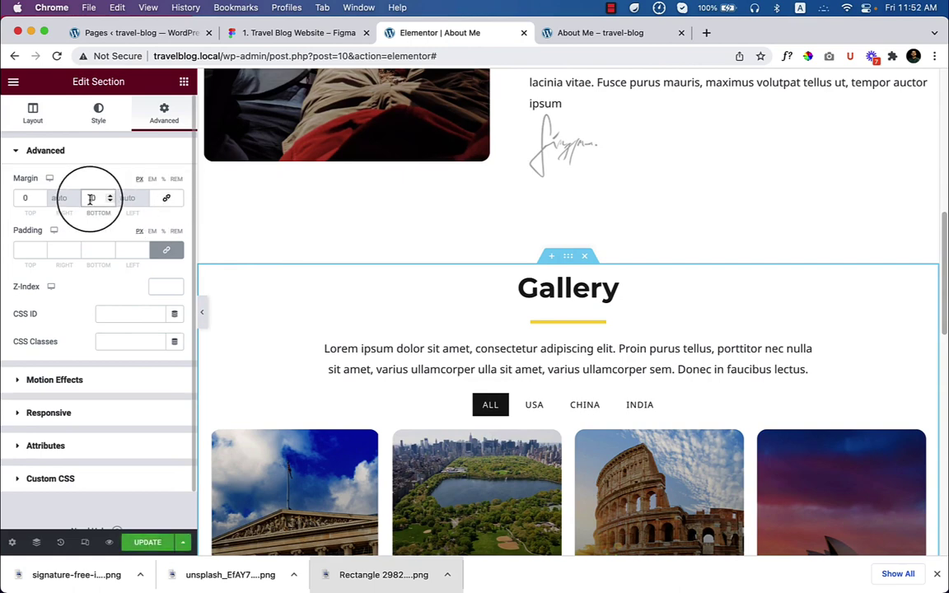
left_click(165, 198)
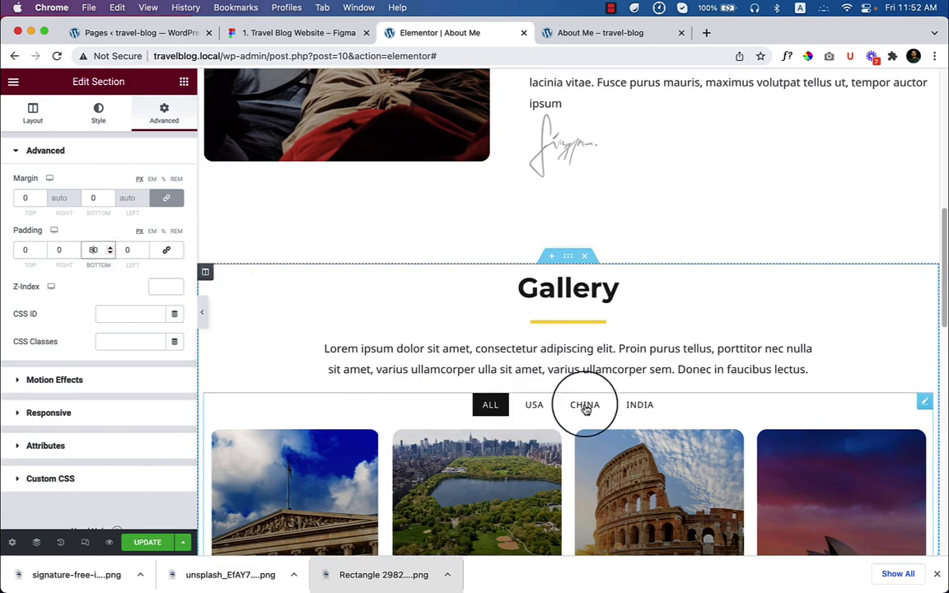
scroll(577, 397, "down", 5)
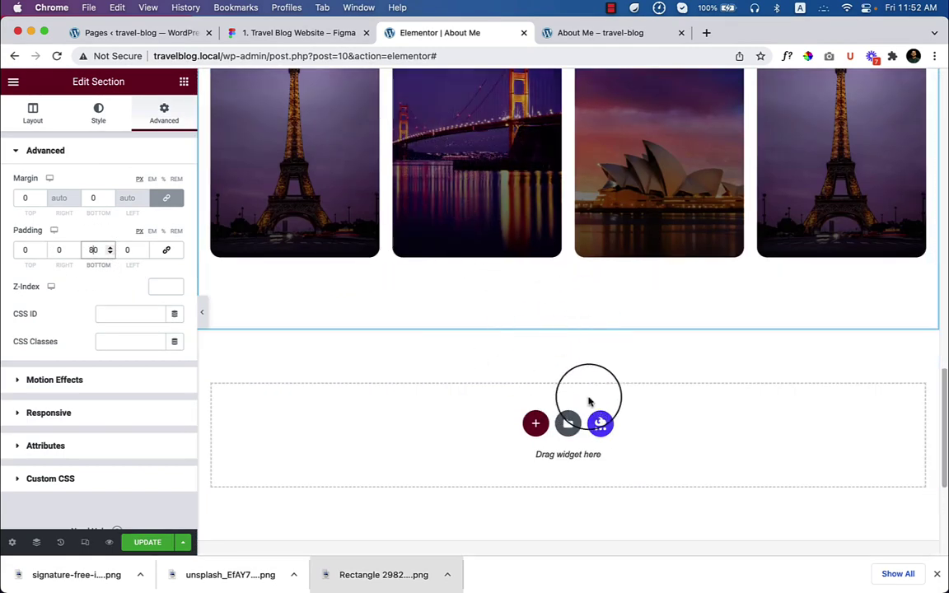
Add a one-column section below the gallery holding a two-column inner section
left_click(536, 424)
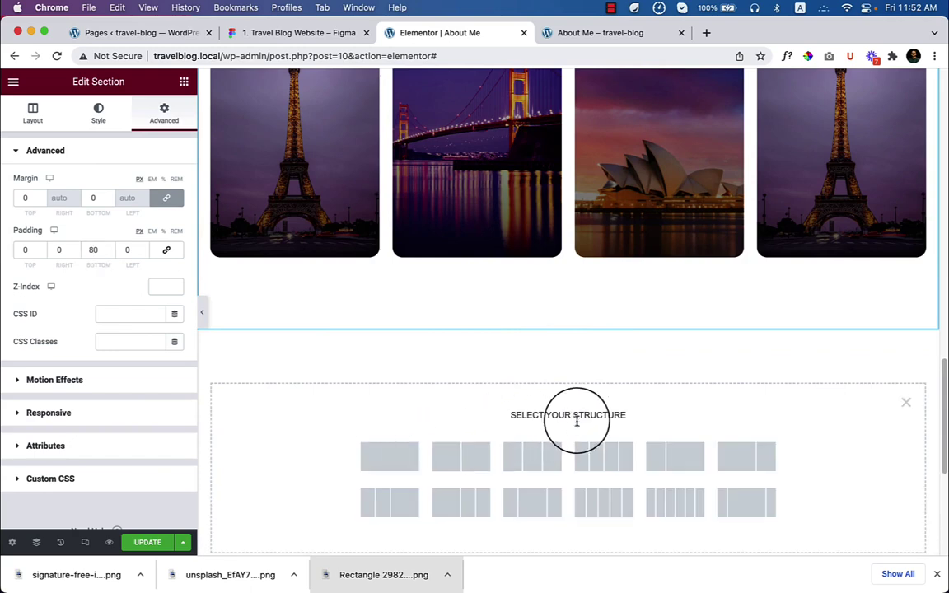
left_click(329, 33)
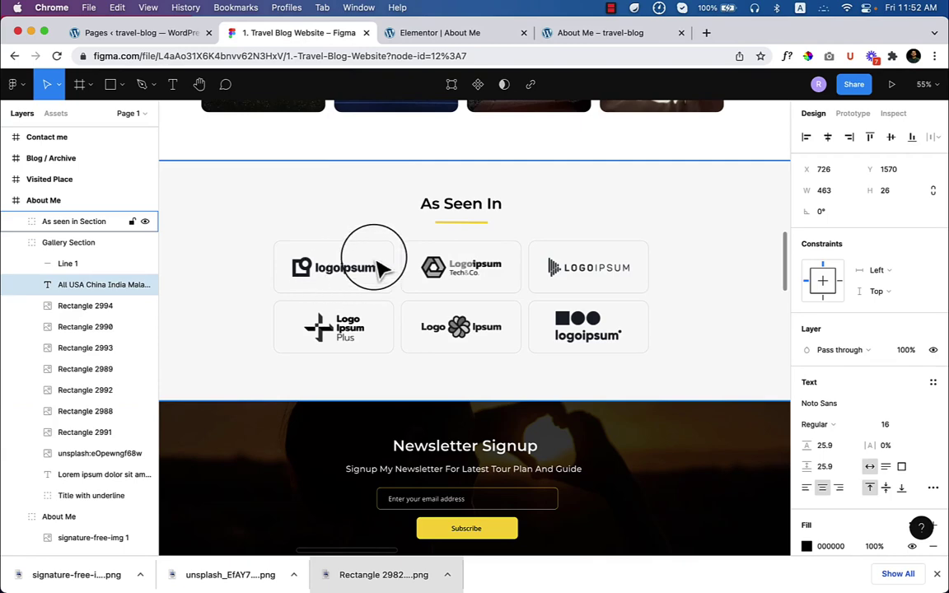
left_click(445, 33)
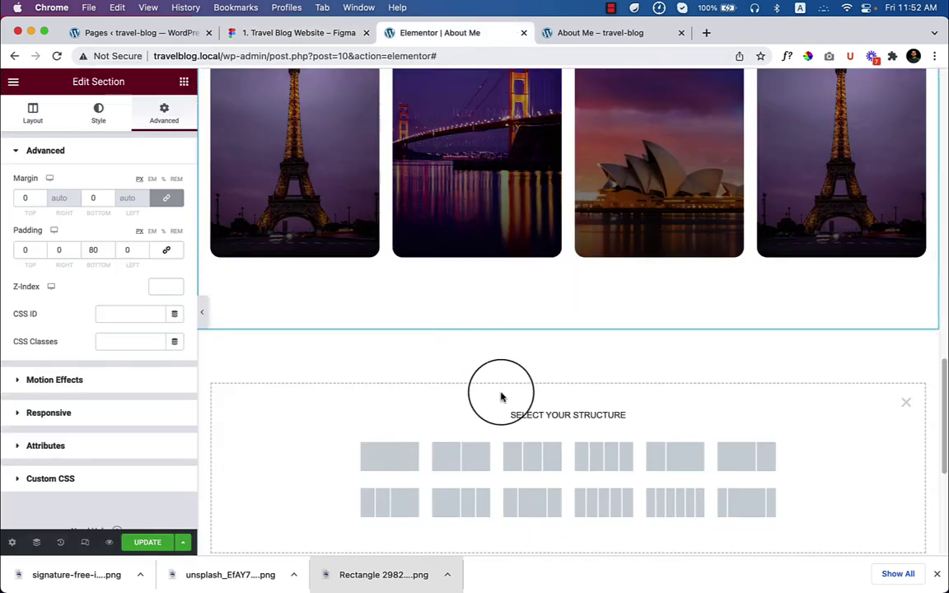
left_click(392, 451)
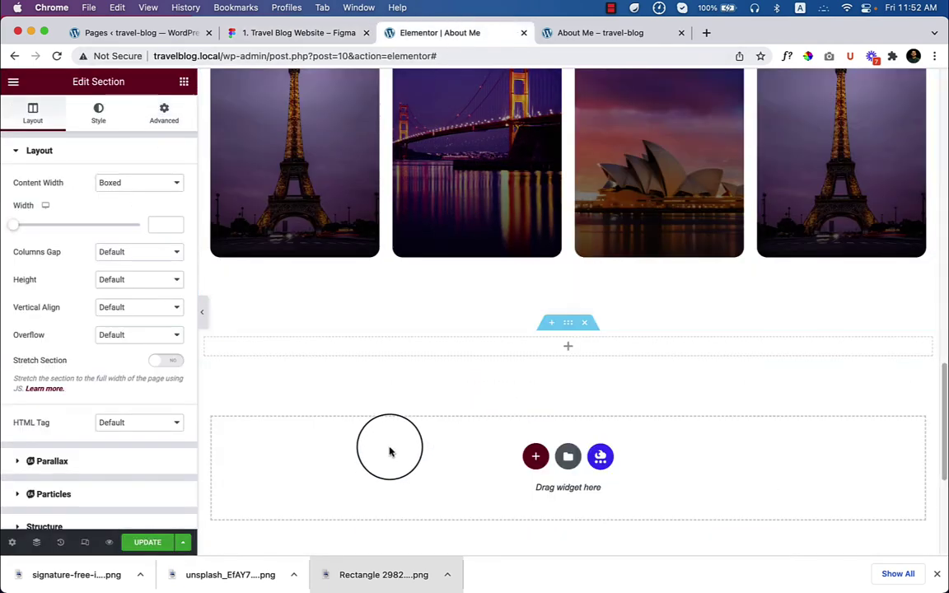
left_click(568, 348)
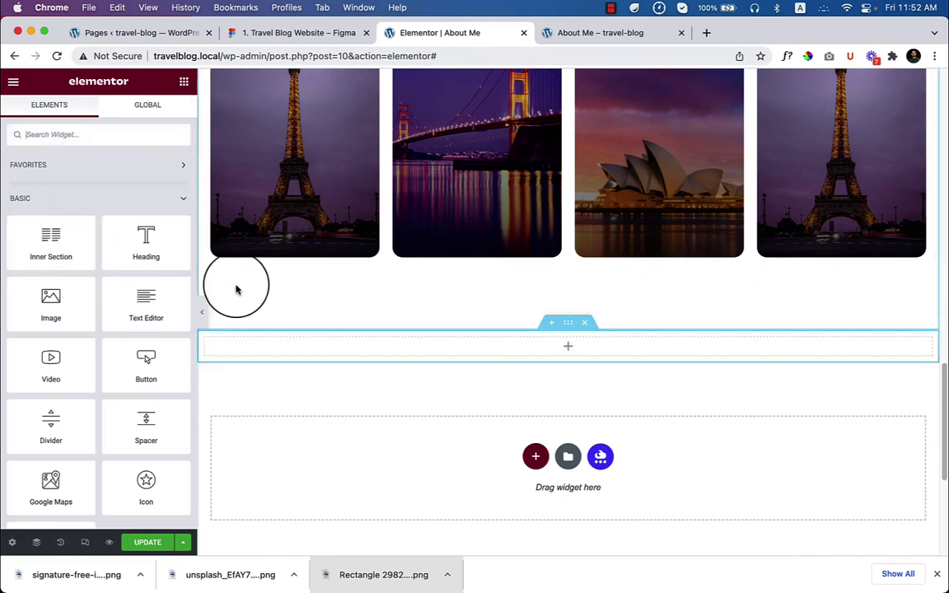
left_click_drag(30, 260, 532, 348)
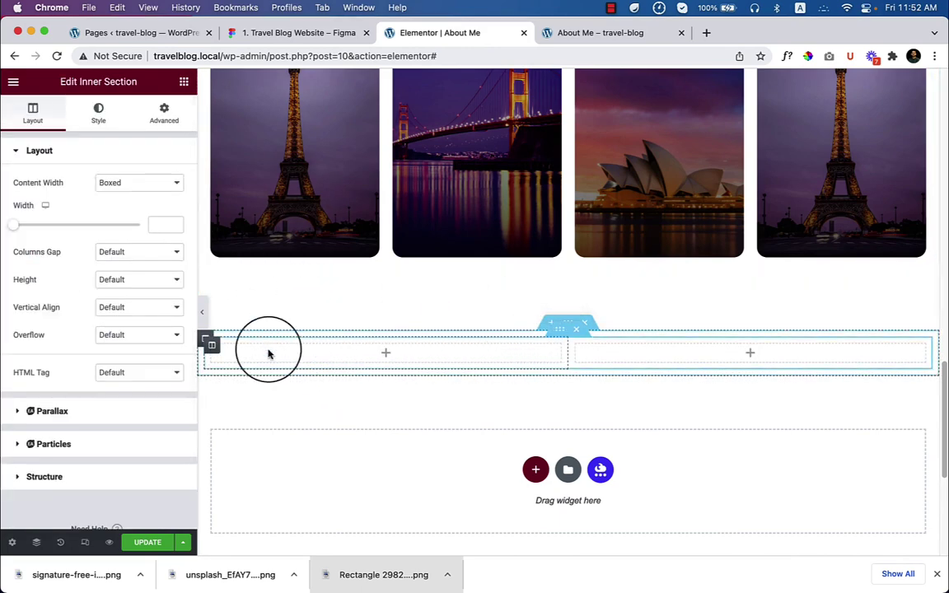
Export the first logo tile, Rectangle 2983, as a 1x PNG and check the downloaded image
left_click(297, 31)
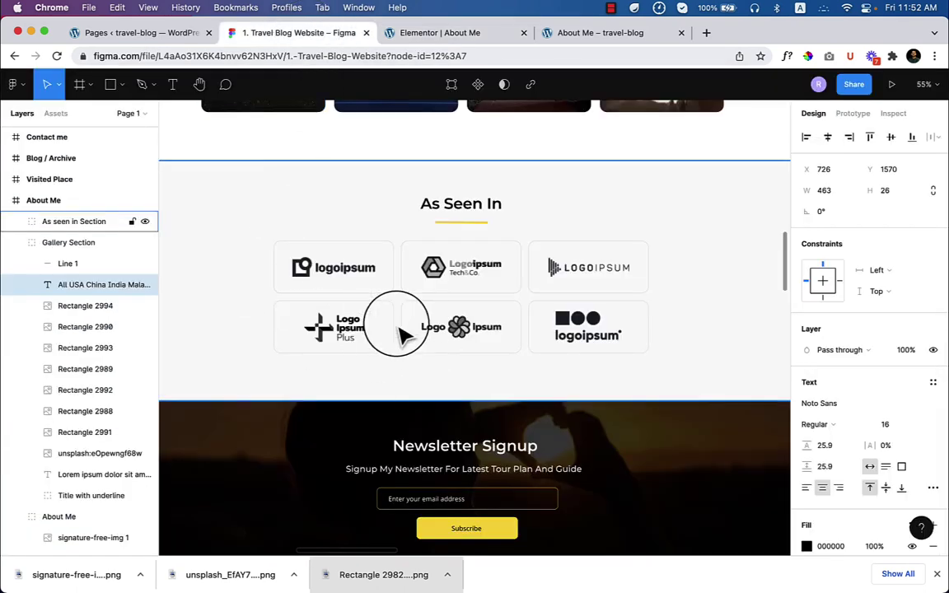
left_click(318, 275)
double_click(319, 276)
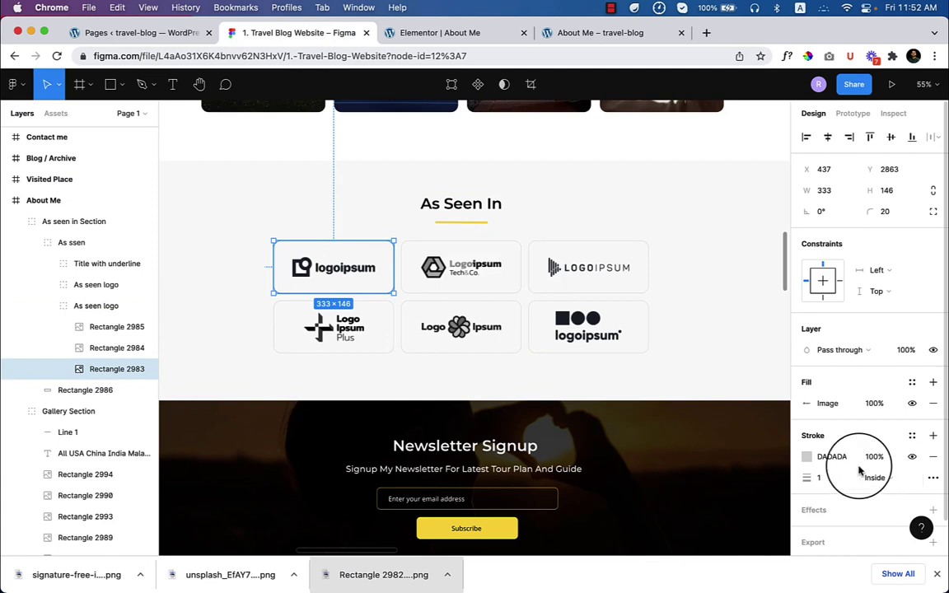
scroll(855, 464, "down", 2)
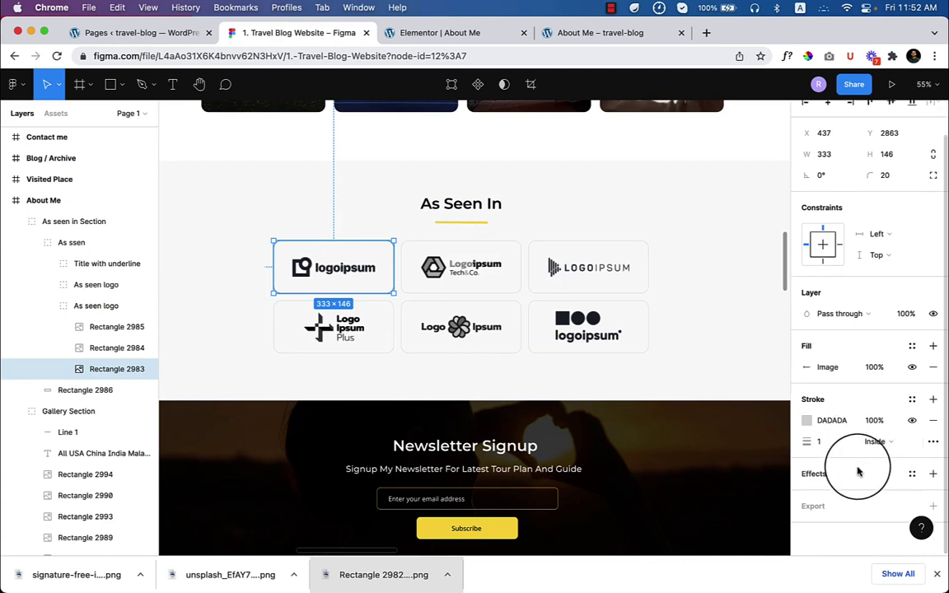
left_click(847, 511)
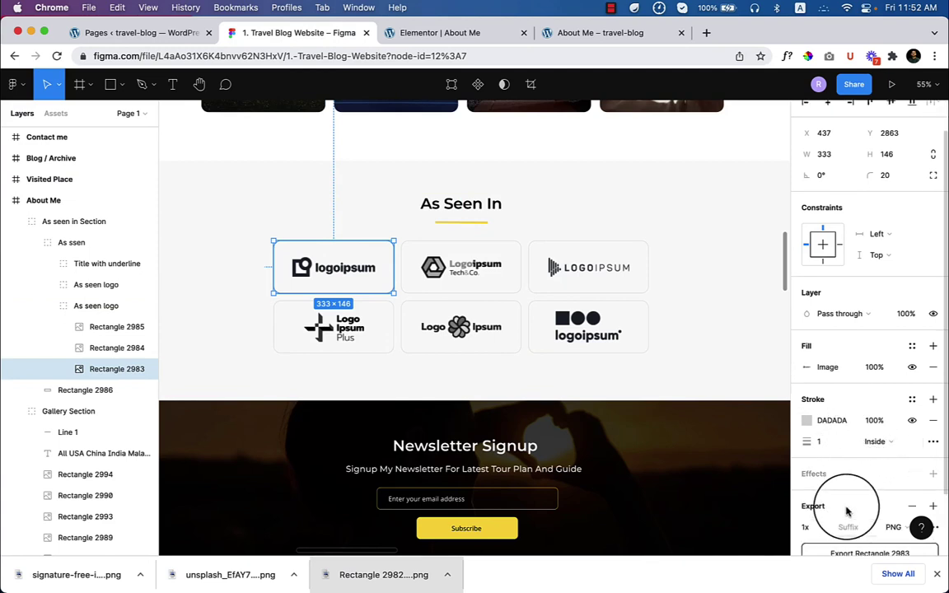
scroll(870, 503, "down", 3)
left_click(874, 481)
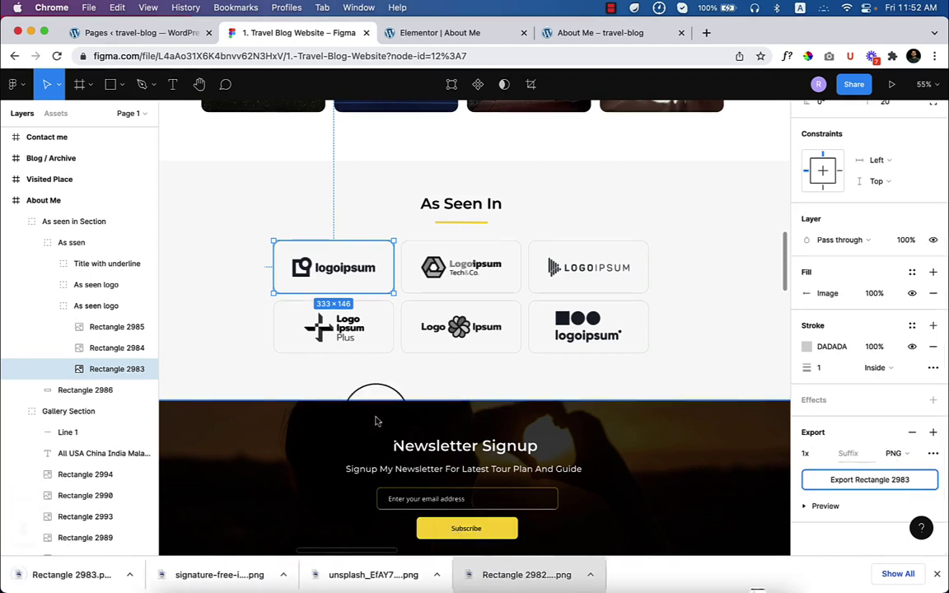
left_click(62, 573)
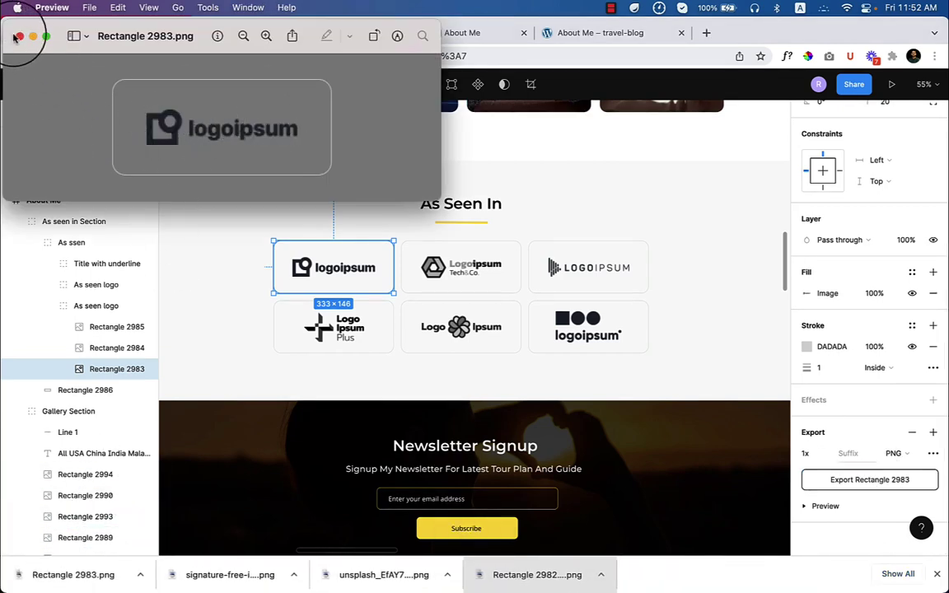
left_click(19, 37)
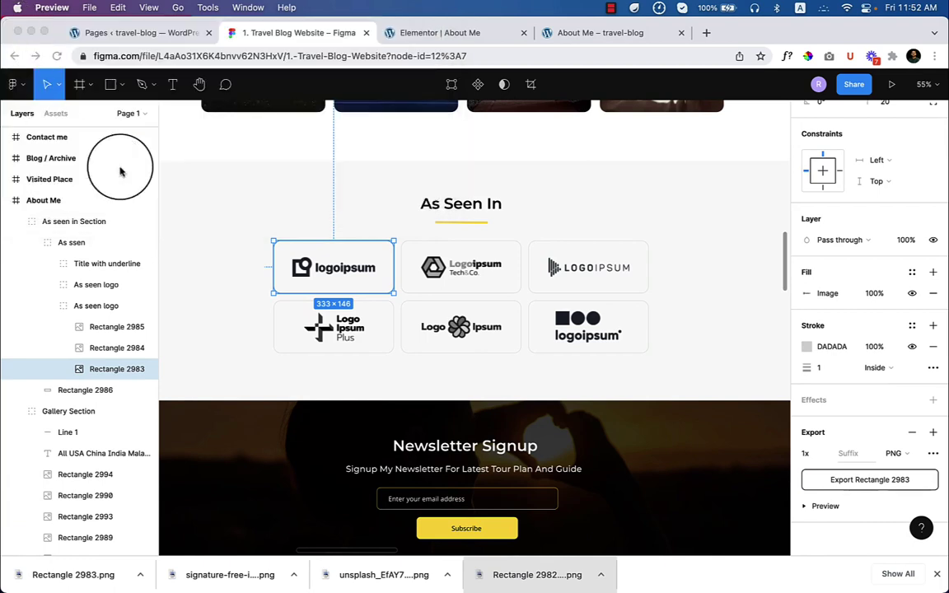
Search the widget list and drag an Inner Section into the empty section below the places grid
left_click(466, 34)
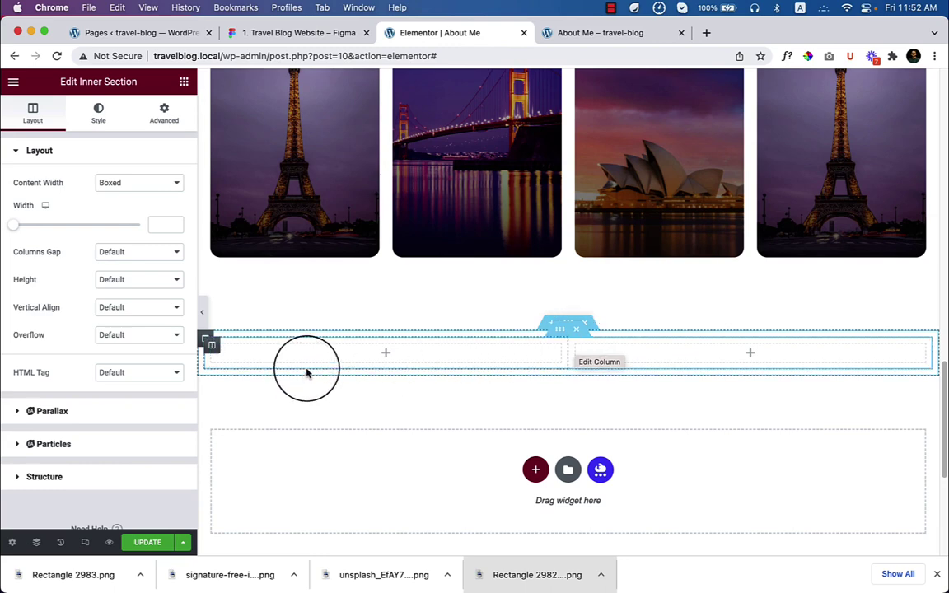
right_click(208, 344)
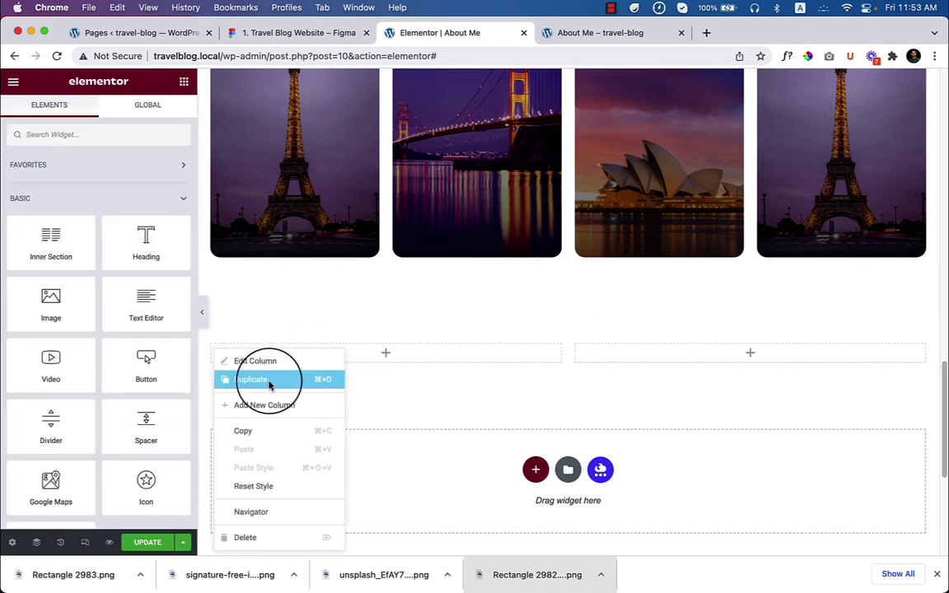
left_click(269, 381)
left_click_drag(568, 326, 572, 356)
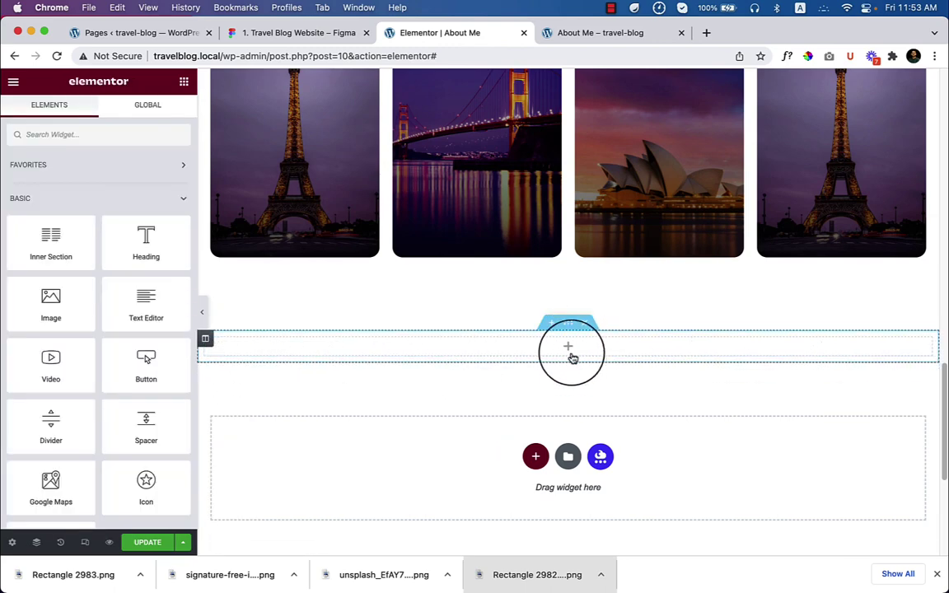
left_click(133, 133)
type("gall")
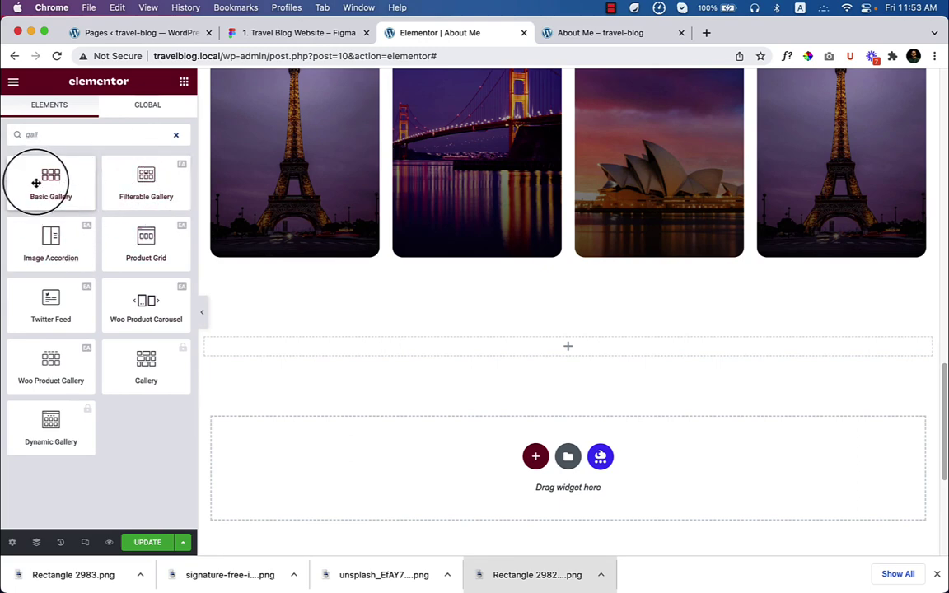
left_click_drag(37, 183, 79, 189)
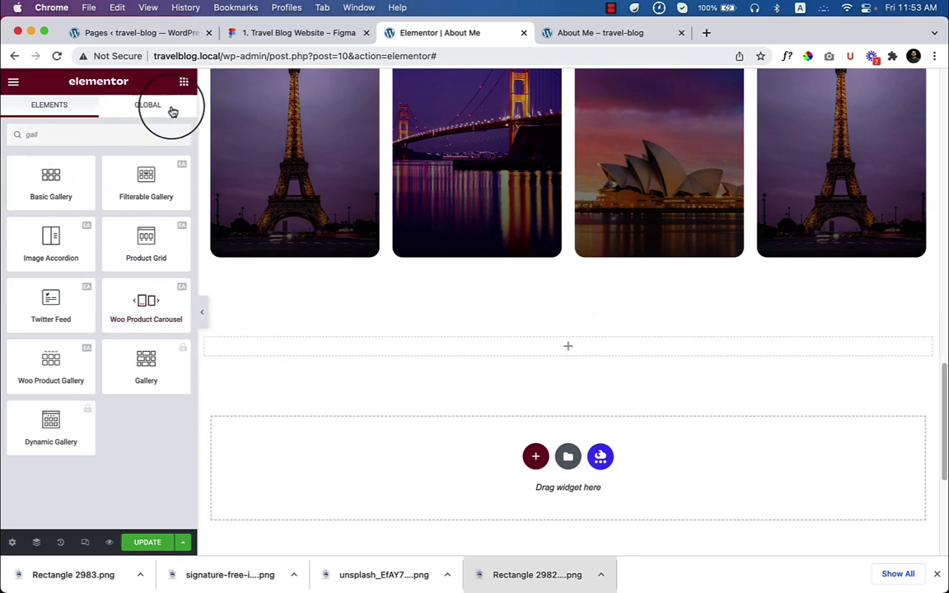
type("in")
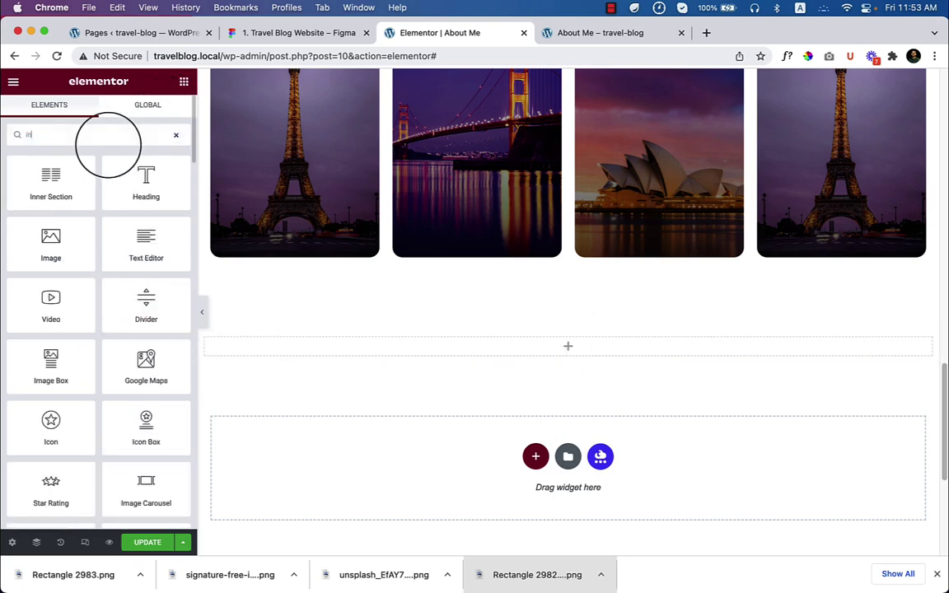
left_click_drag(66, 186, 612, 348)
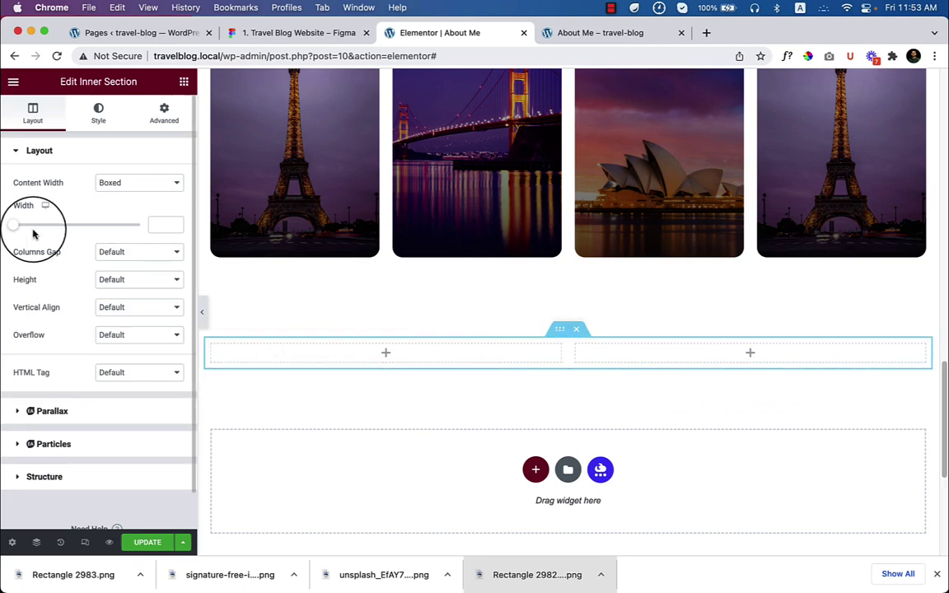
Narrow the inner section and duplicate its column to make three columns
left_click_drag(16, 229, 27, 228)
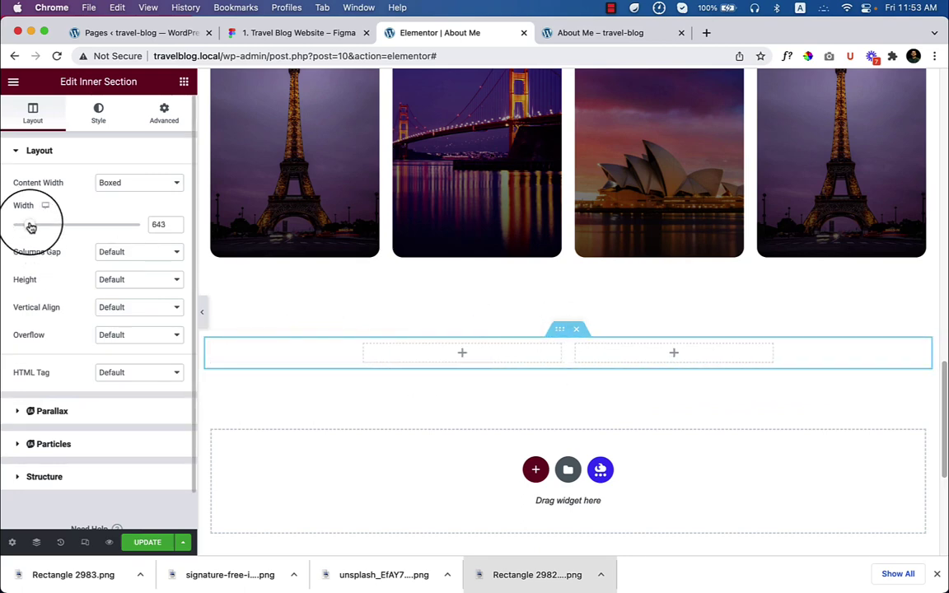
right_click(371, 348)
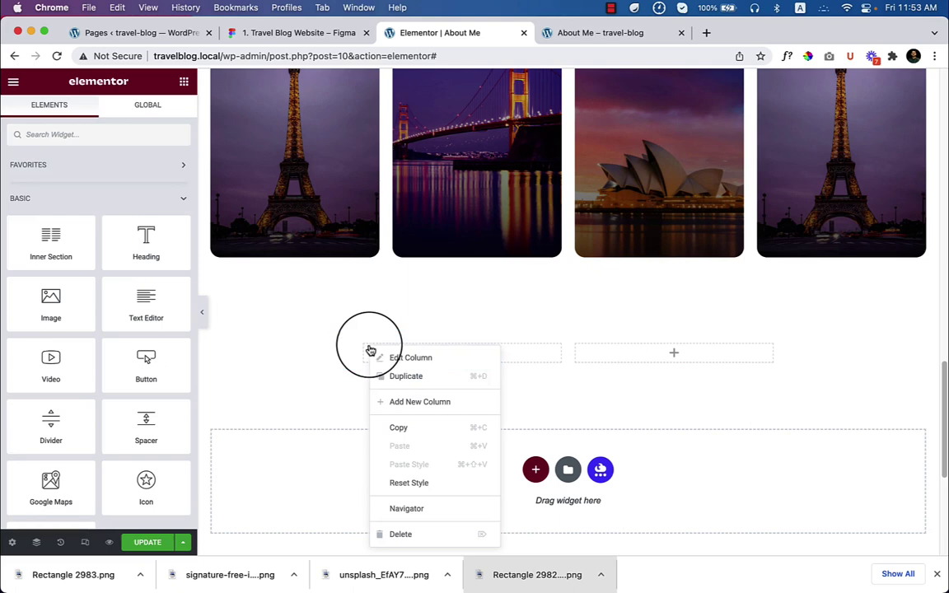
left_click(404, 377)
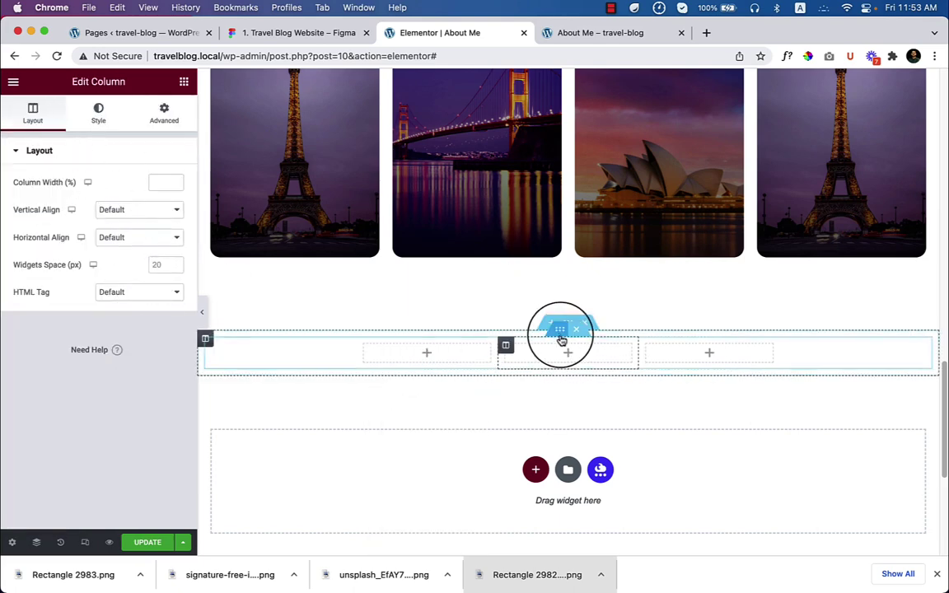
Put an Image widget in the first column showing uploaded Rectangle 2983.png with alt text 'test'
left_click(426, 352)
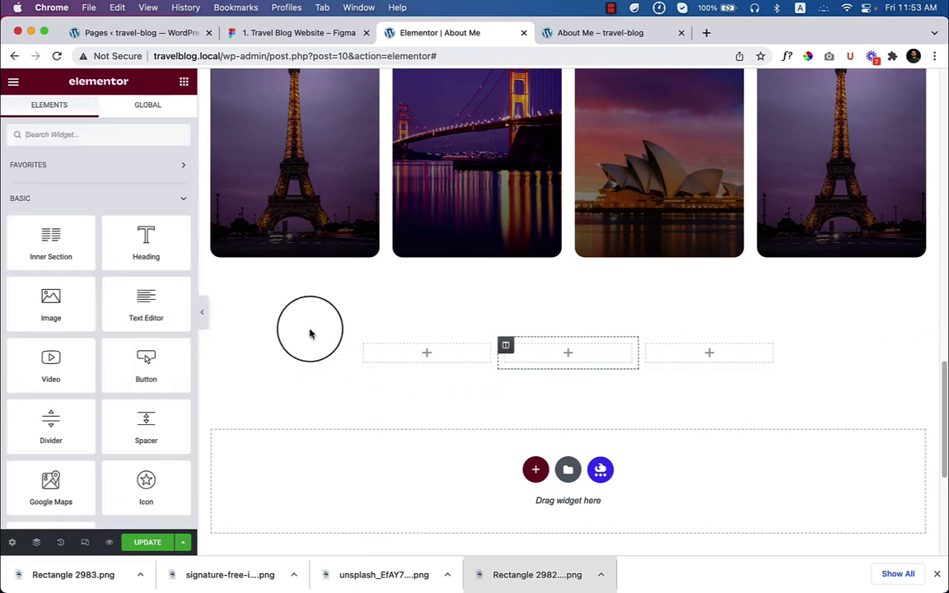
left_click_drag(59, 313, 433, 365)
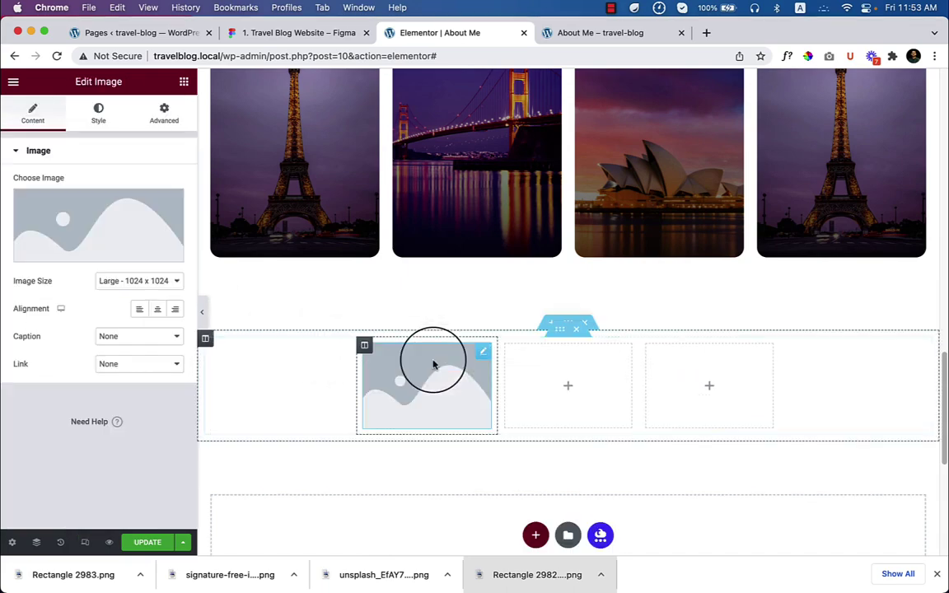
left_click(144, 247)
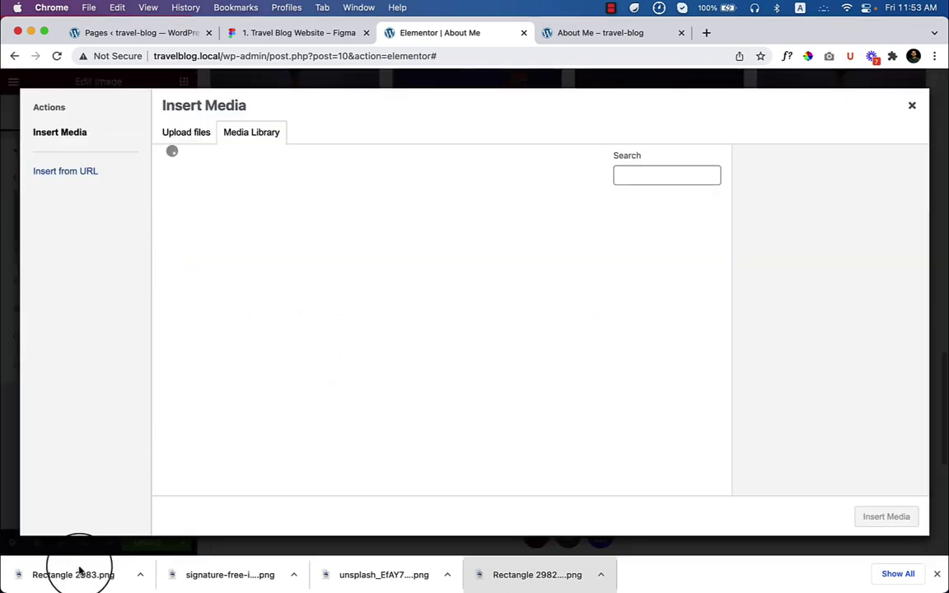
left_click_drag(80, 570, 388, 337)
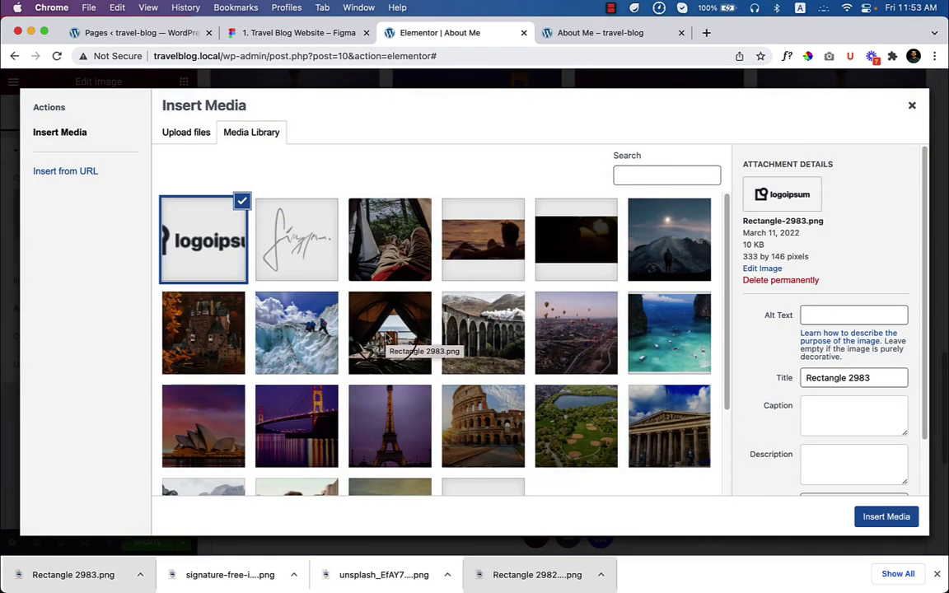
left_click(828, 307)
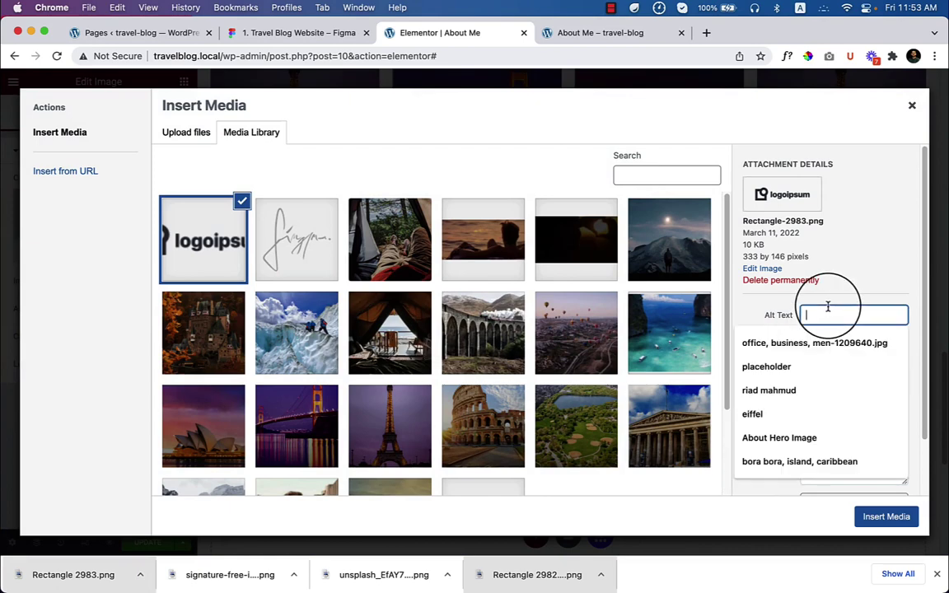
type("test")
left_click(887, 517)
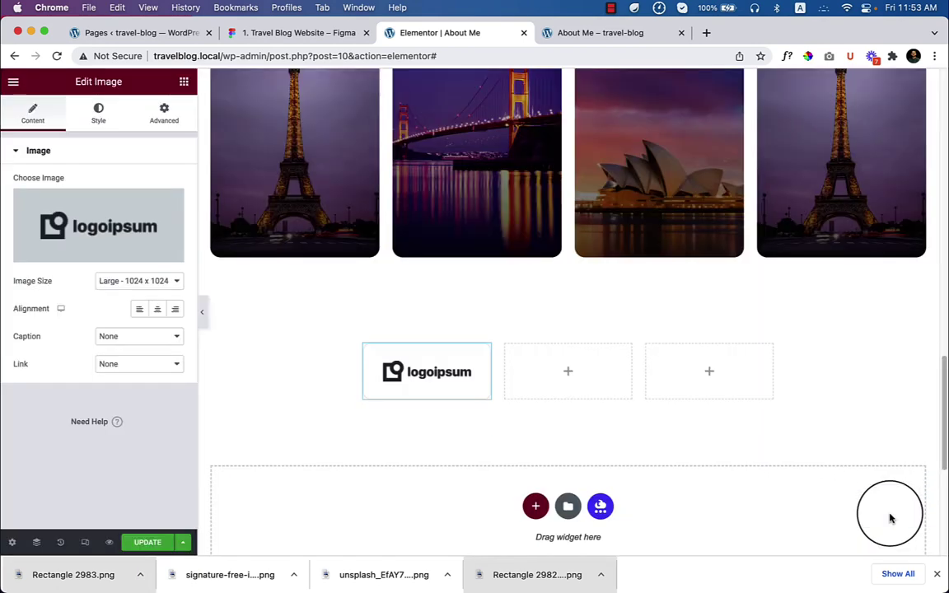
left_click(204, 318)
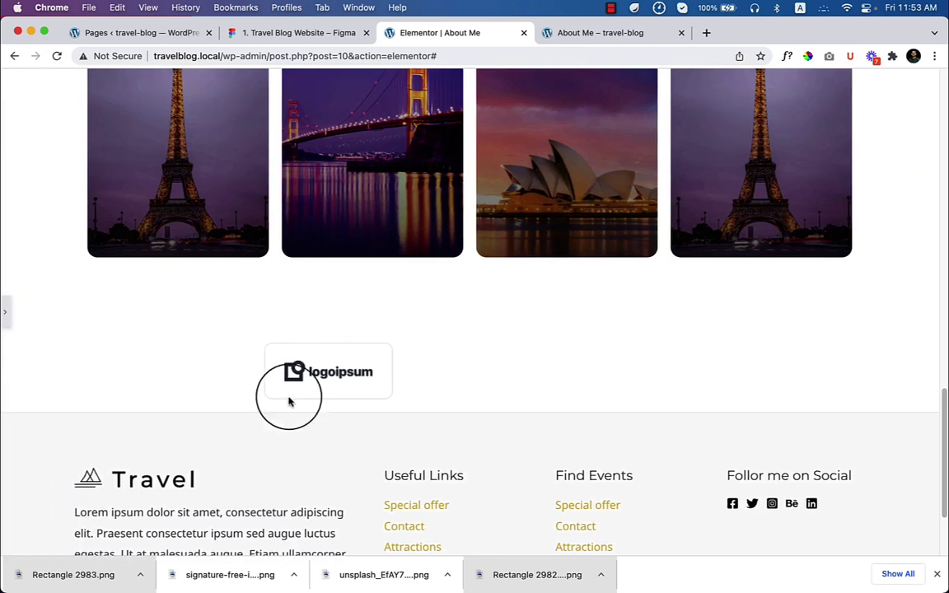
left_click(4, 309)
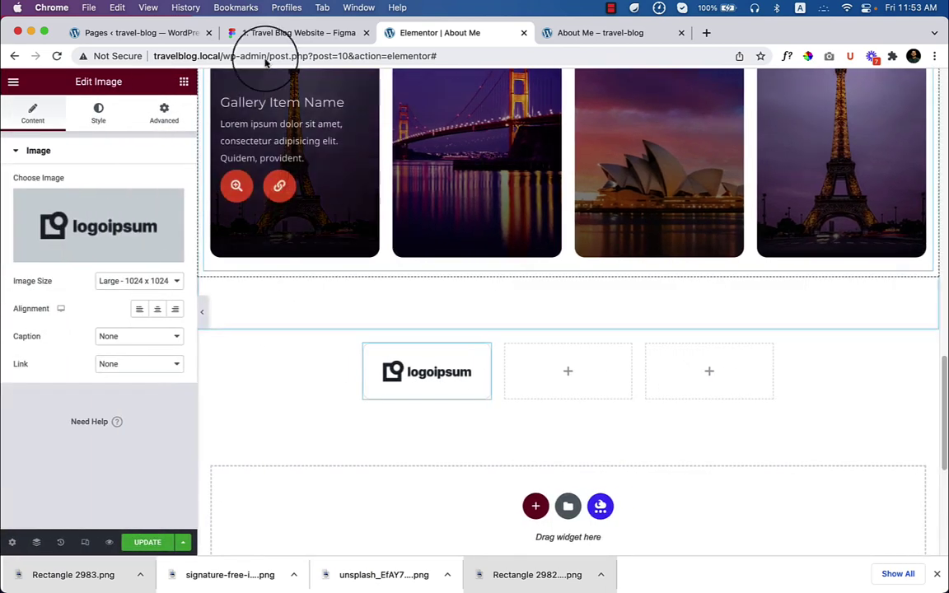
left_click(287, 31)
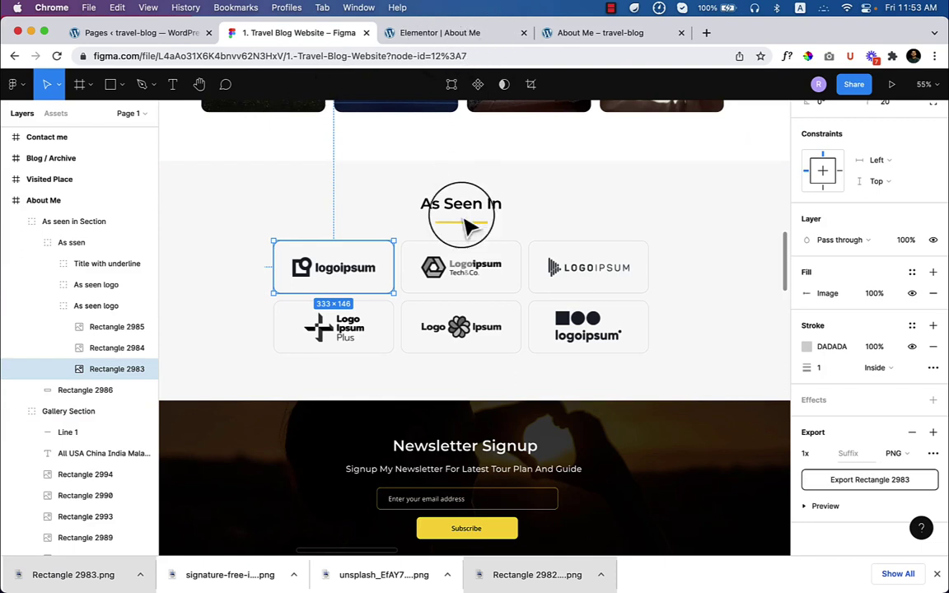
Export the second and third top-row logos as PNGs
left_click(466, 268)
left_click(840, 511)
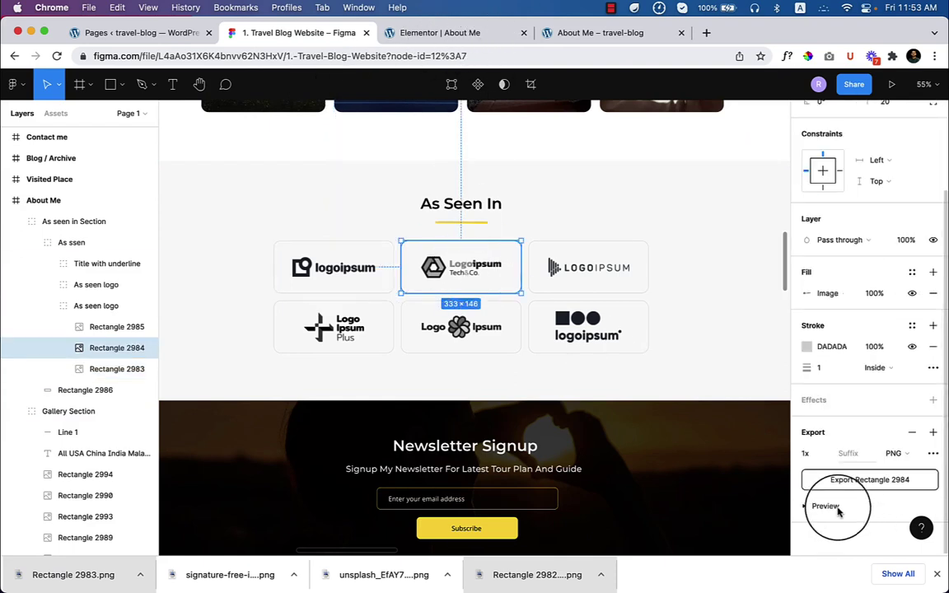
left_click(861, 481)
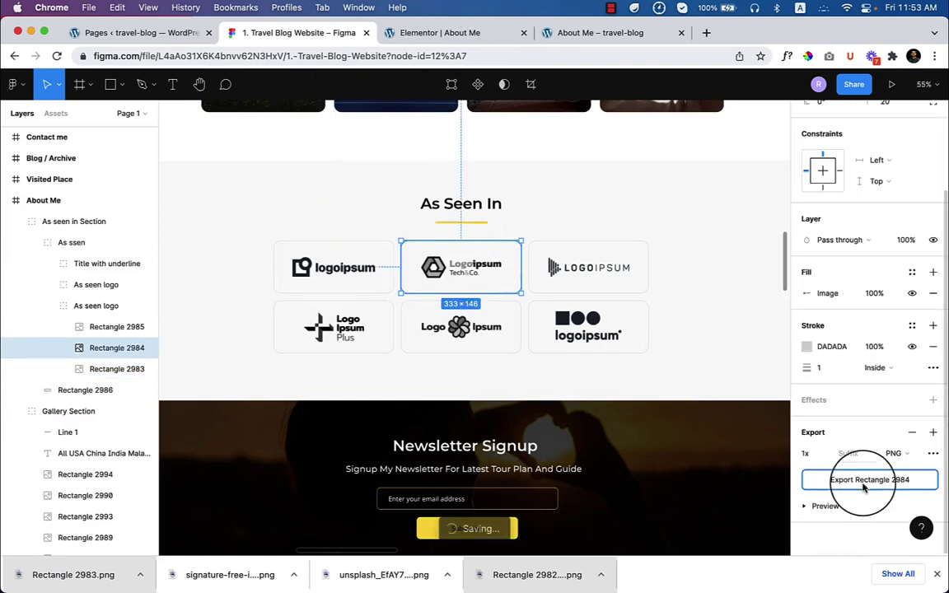
left_click(600, 276)
left_click(831, 476)
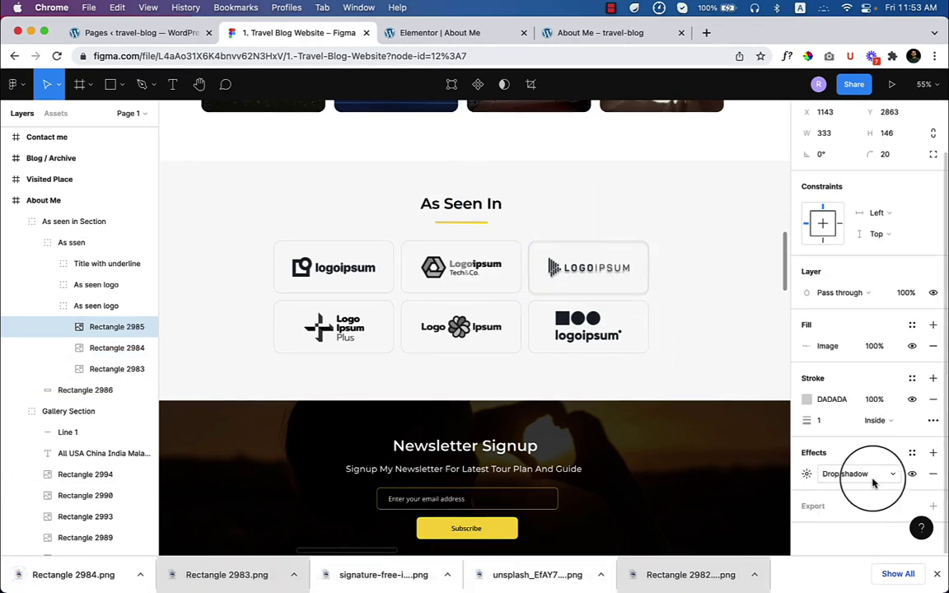
left_click(837, 506)
left_click(869, 502)
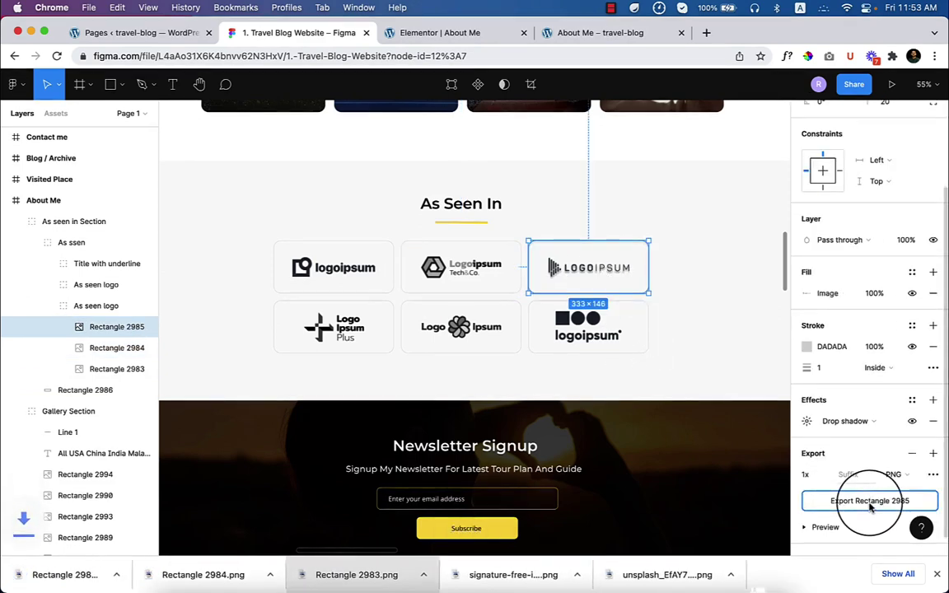
Export the bottom-row Logo Ipsum Plus and flower logos as PNGs
left_click(356, 328)
double_click(358, 330)
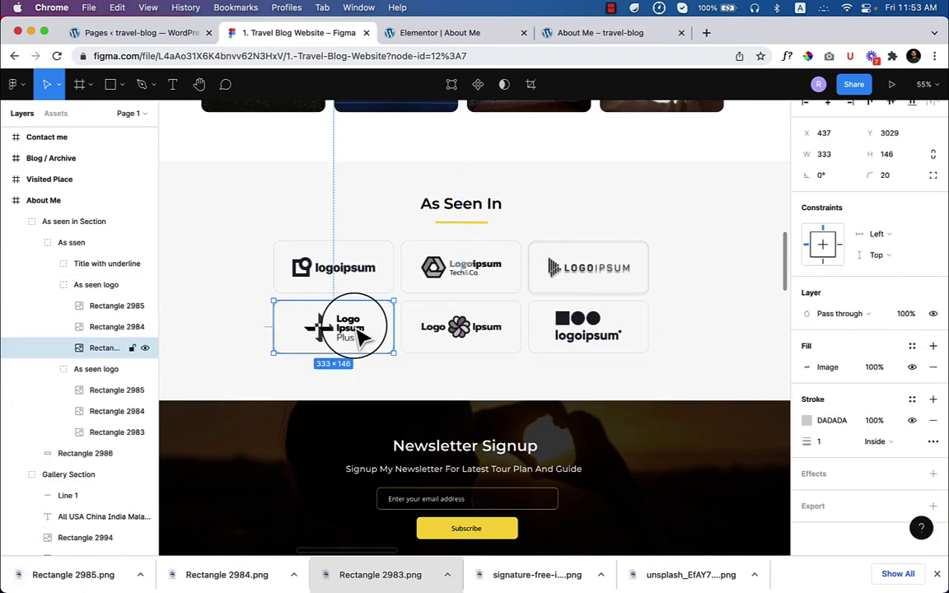
scroll(860, 511, "down", 2)
left_click(857, 484)
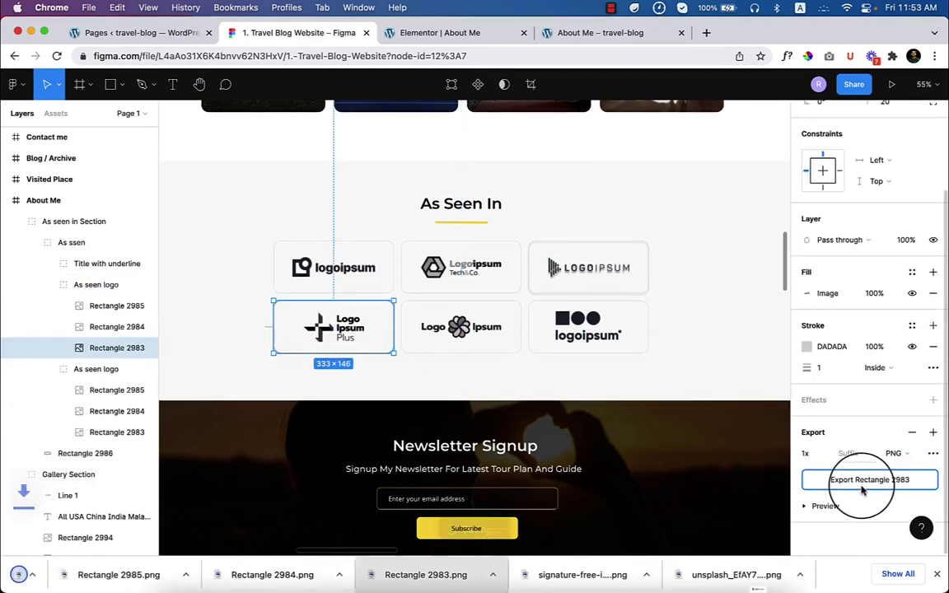
double_click(461, 330)
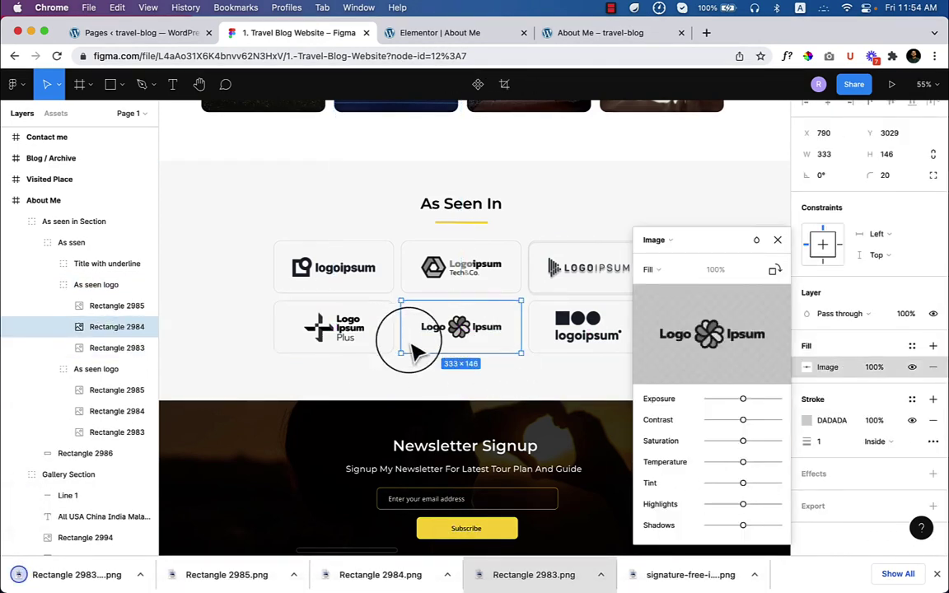
left_click(849, 502)
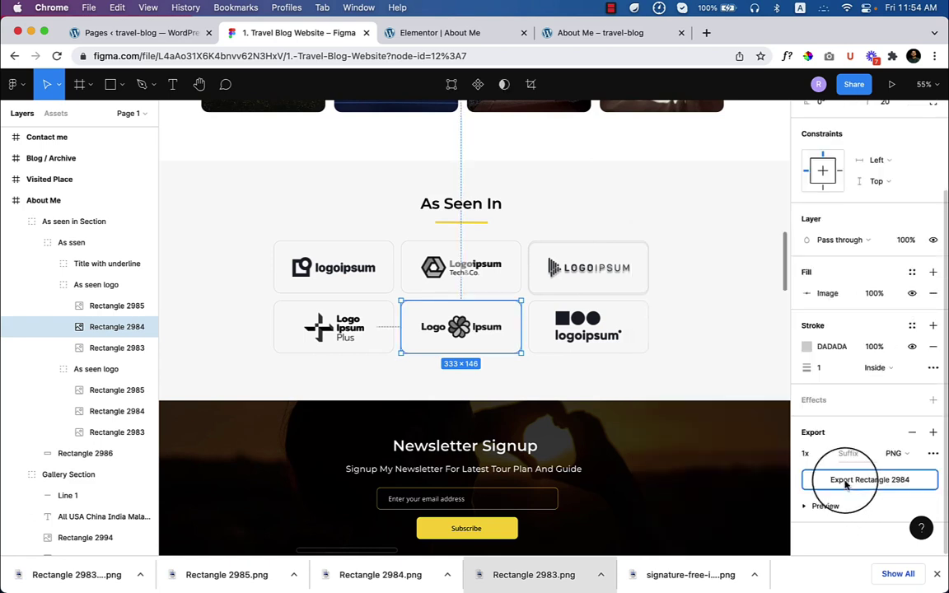
left_click(841, 481)
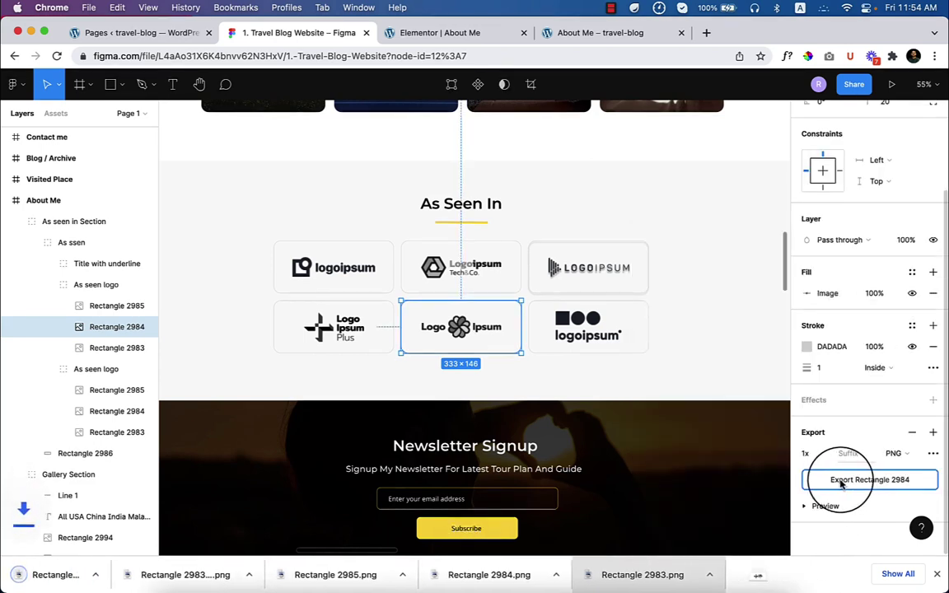
left_click(480, 33)
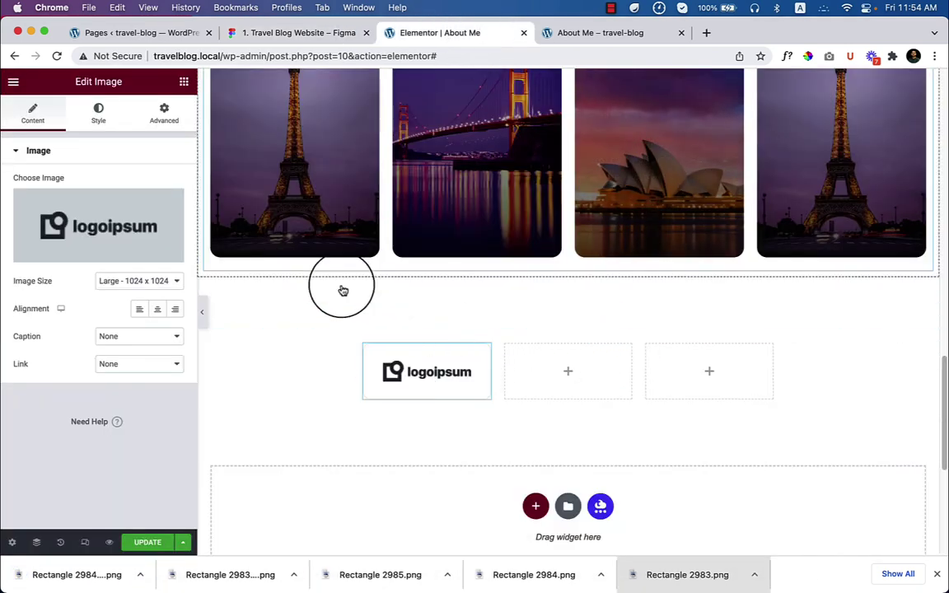
Upload the exported logo PNGs from the downloads bar into the media library
left_click(95, 207)
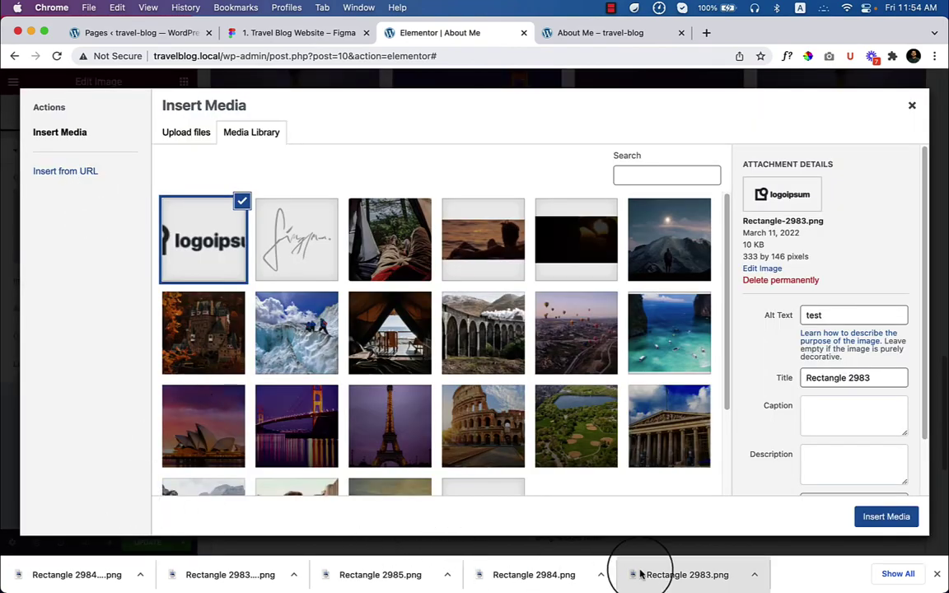
left_click_drag(478, 562, 544, 408)
left_click_drag(407, 564, 418, 410)
left_click_drag(293, 582, 333, 399)
left_click_drag(81, 574, 261, 401)
Export the last bottom-row logo, Rectangle 2985, from Figma and upload it to the library
left_click(241, 33)
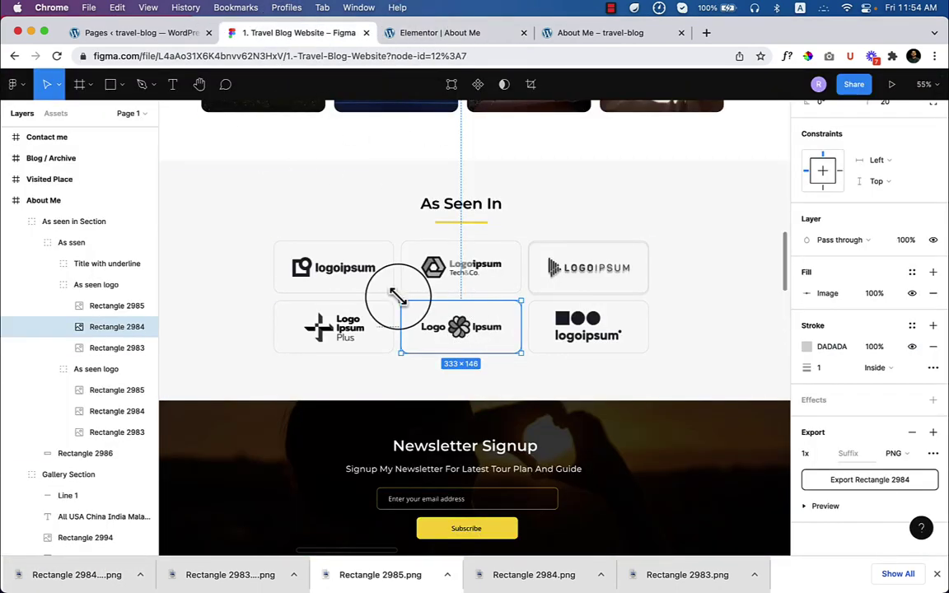
left_click(476, 34)
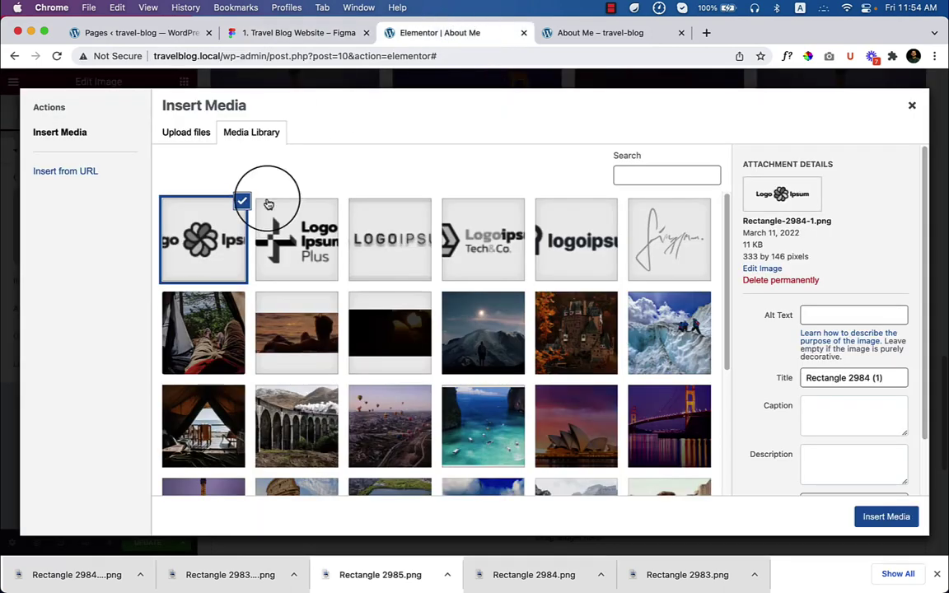
left_click(264, 31)
left_click(581, 328)
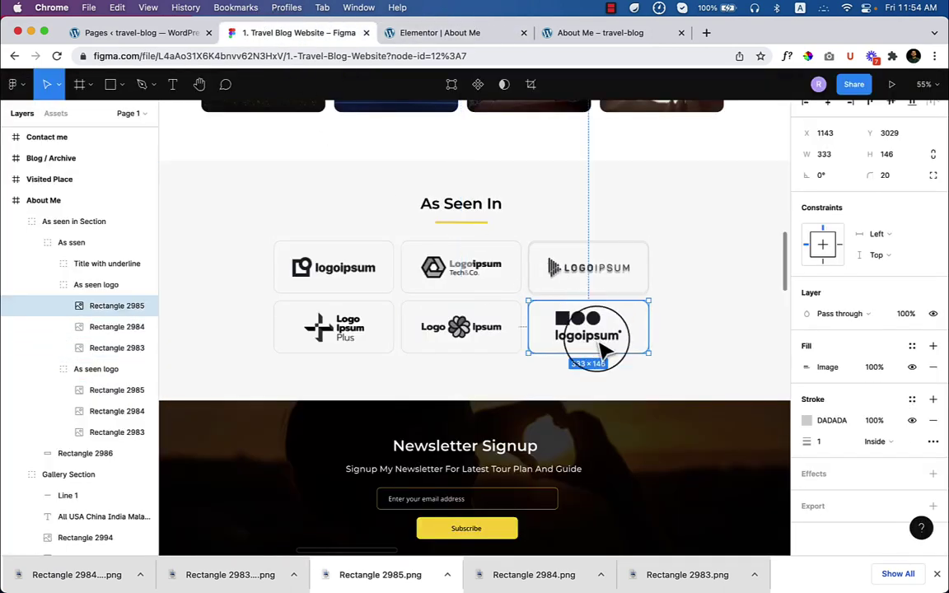
double_click(609, 342)
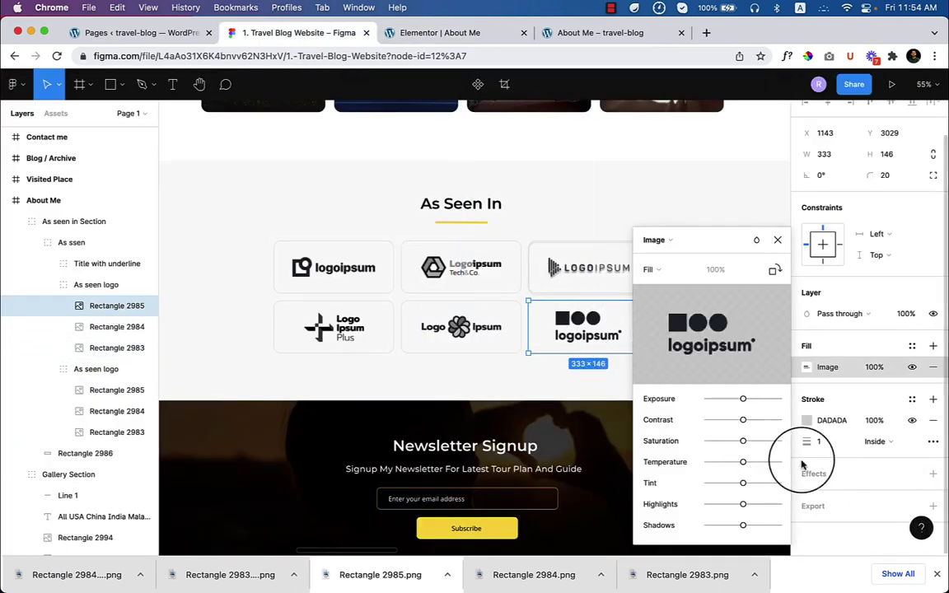
left_click(863, 499)
left_click(865, 480)
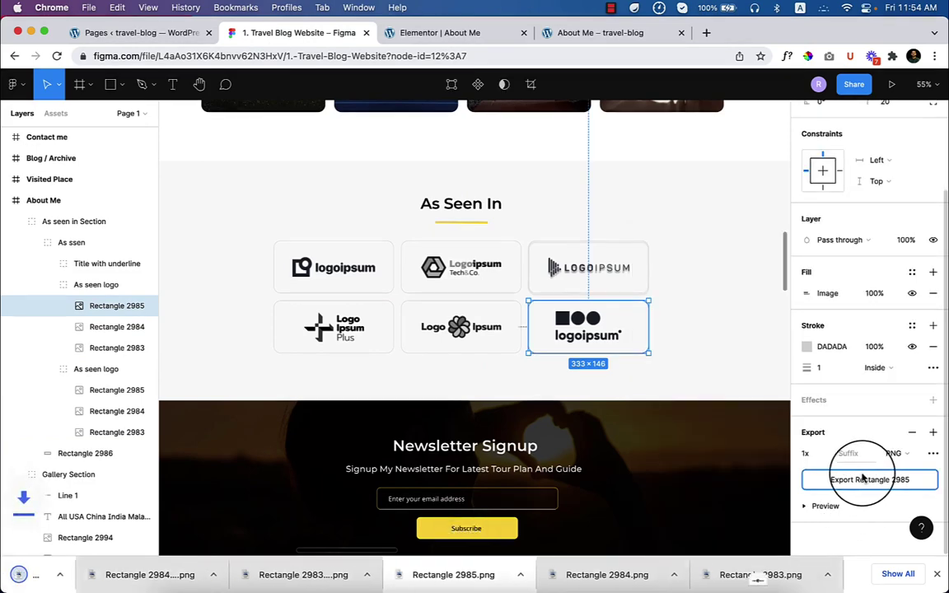
left_click(445, 33)
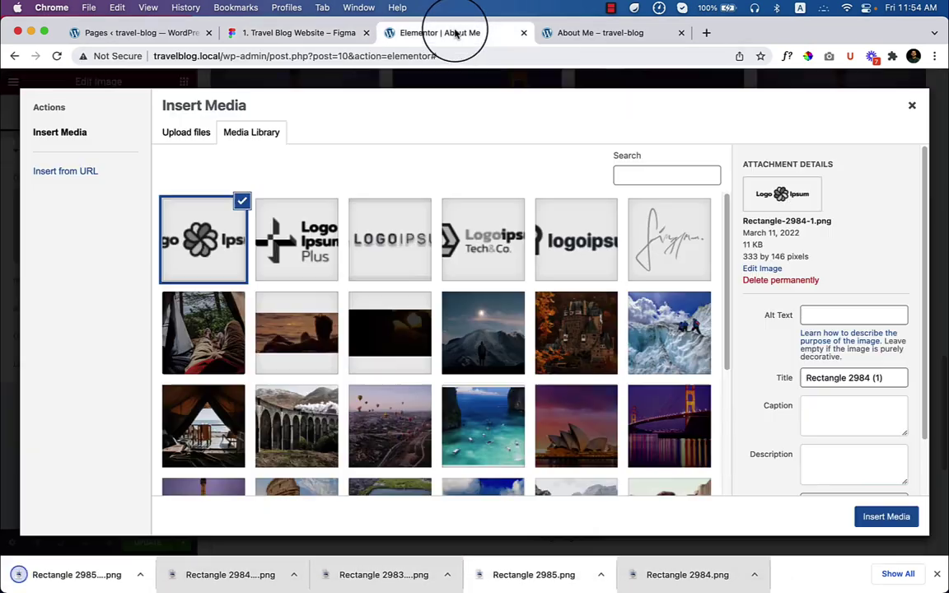
left_click_drag(82, 573, 349, 423)
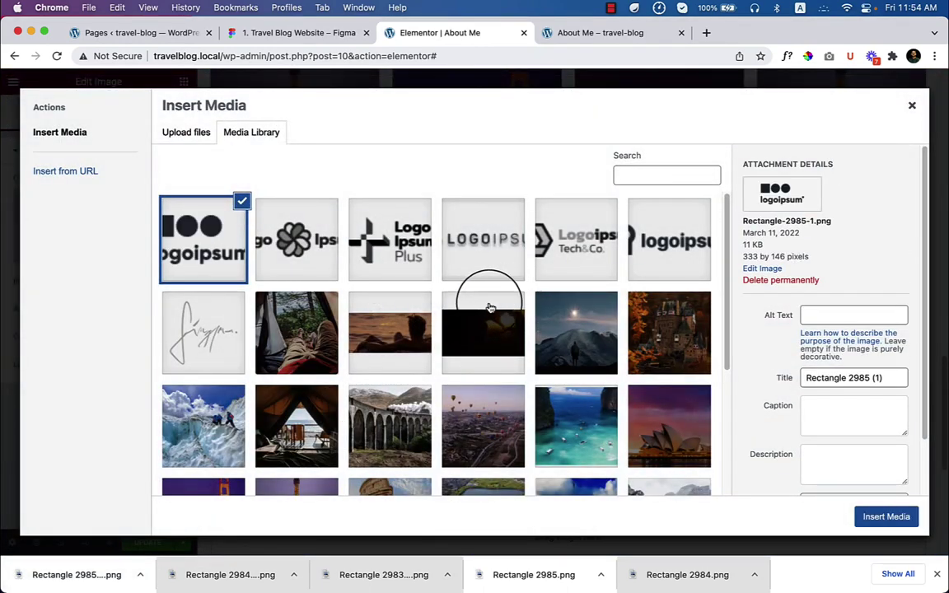
Insert the chosen logo into the first column and widen the inner section to 774
left_click(912, 105)
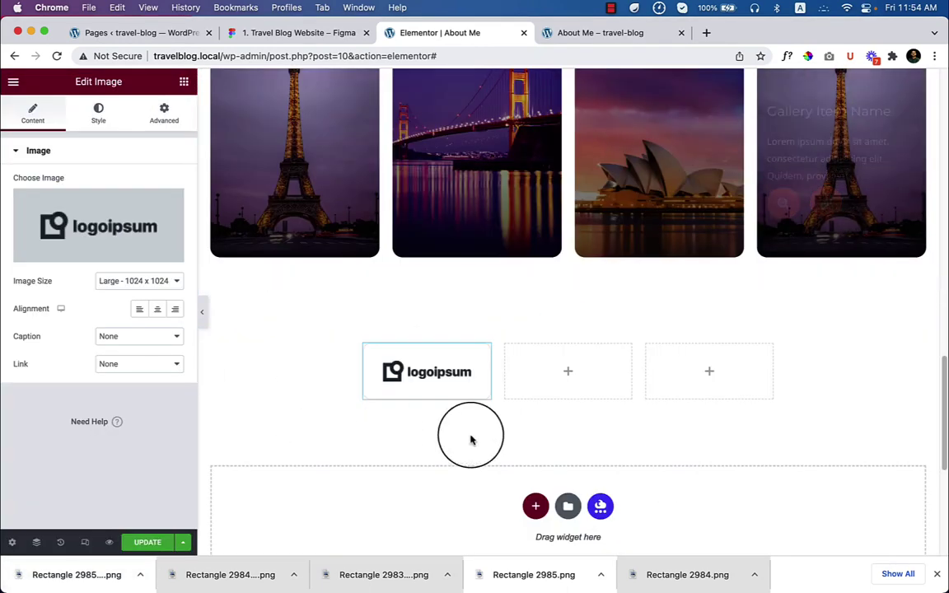
left_click(561, 339)
left_click(84, 245)
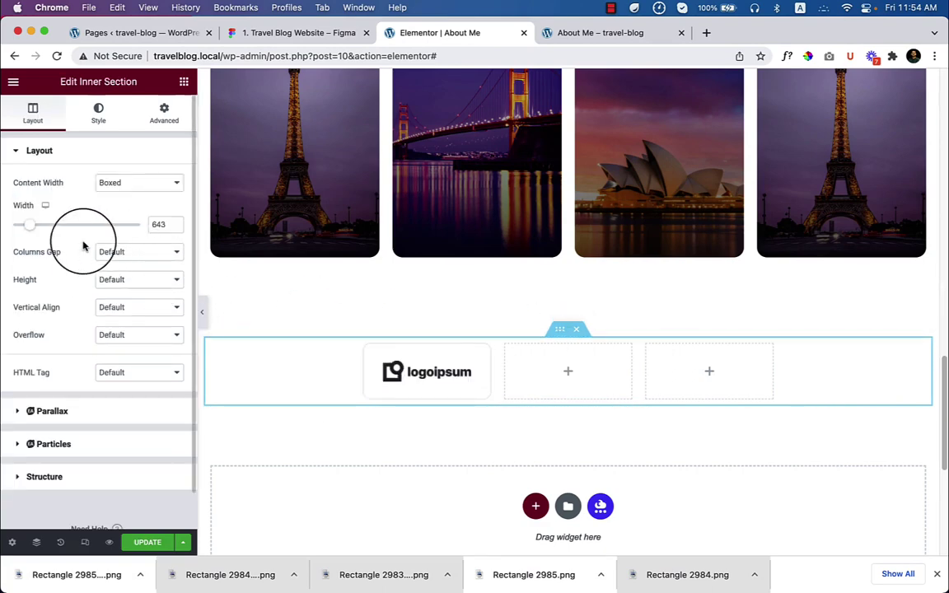
left_click_drag(28, 229, 44, 229)
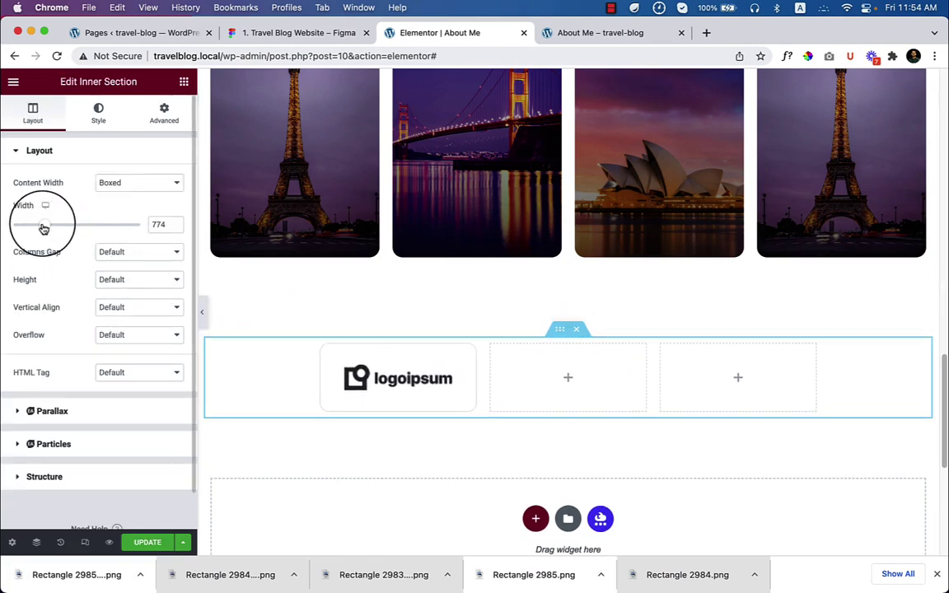
Add image widgets with the Tech&Co logo in the middle column and LOGOIPSUM in the third
left_click(572, 380)
left_click_drag(47, 304, 608, 368)
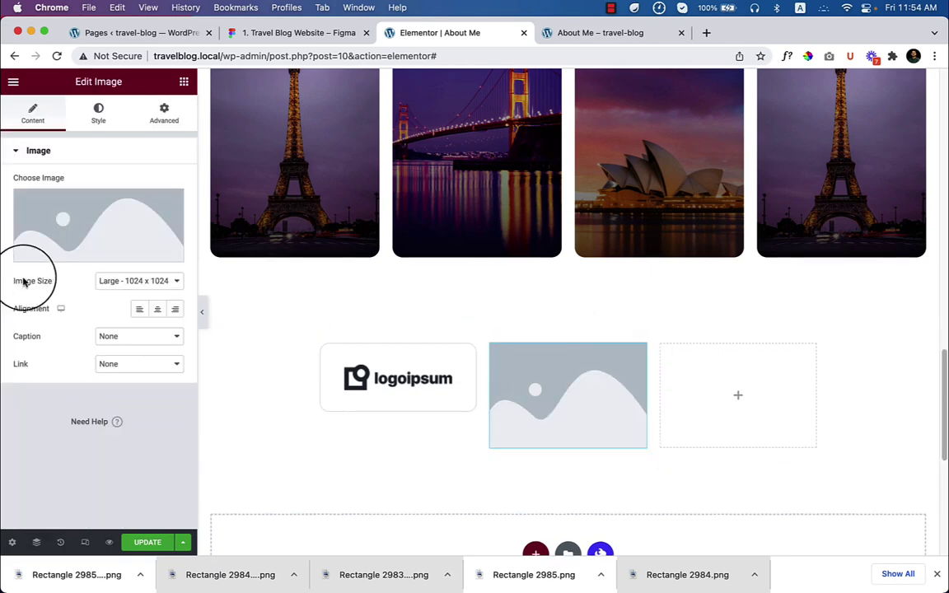
left_click(80, 236)
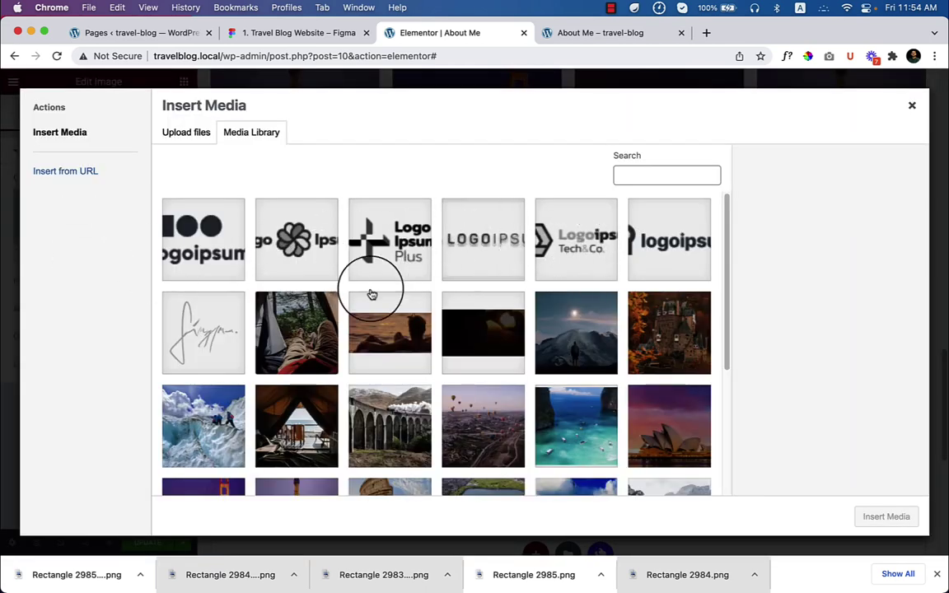
left_click(576, 243)
left_click(887, 516)
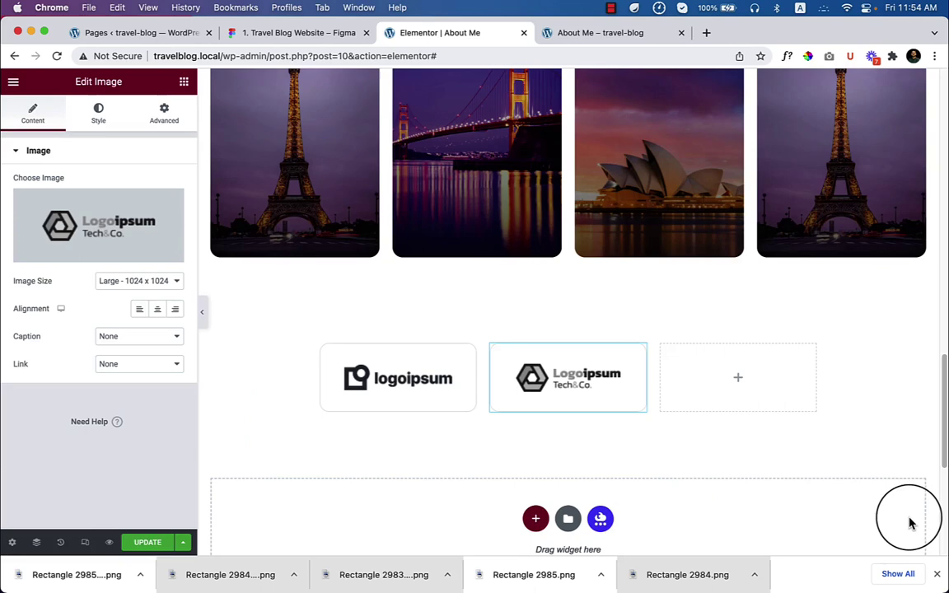
left_click(738, 379)
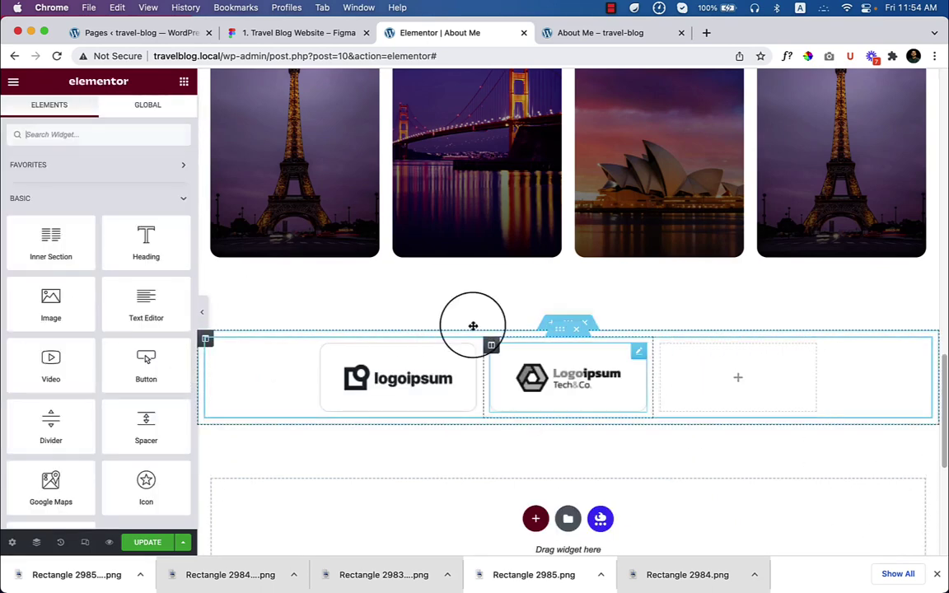
left_click_drag(51, 301, 705, 379)
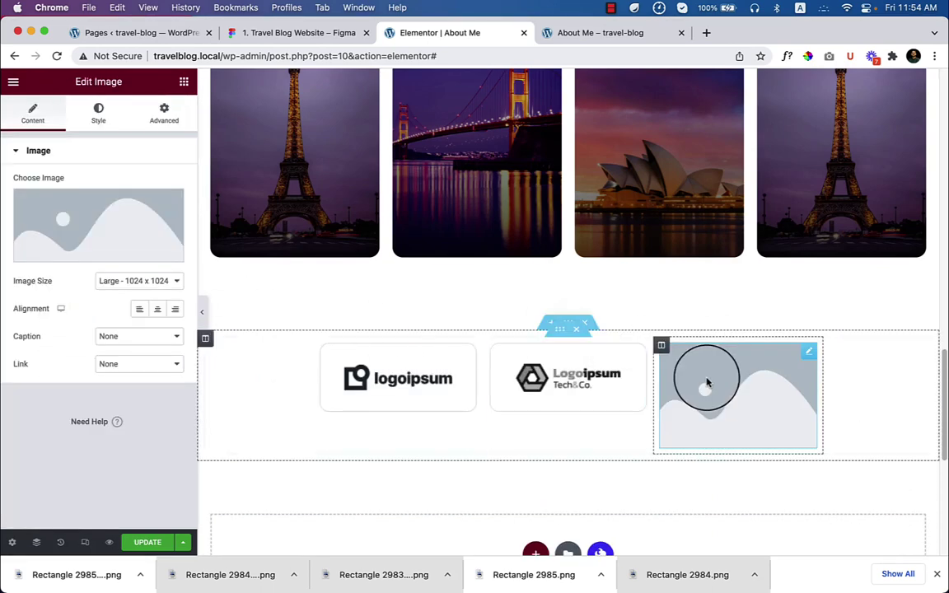
left_click(121, 241)
left_click(482, 249)
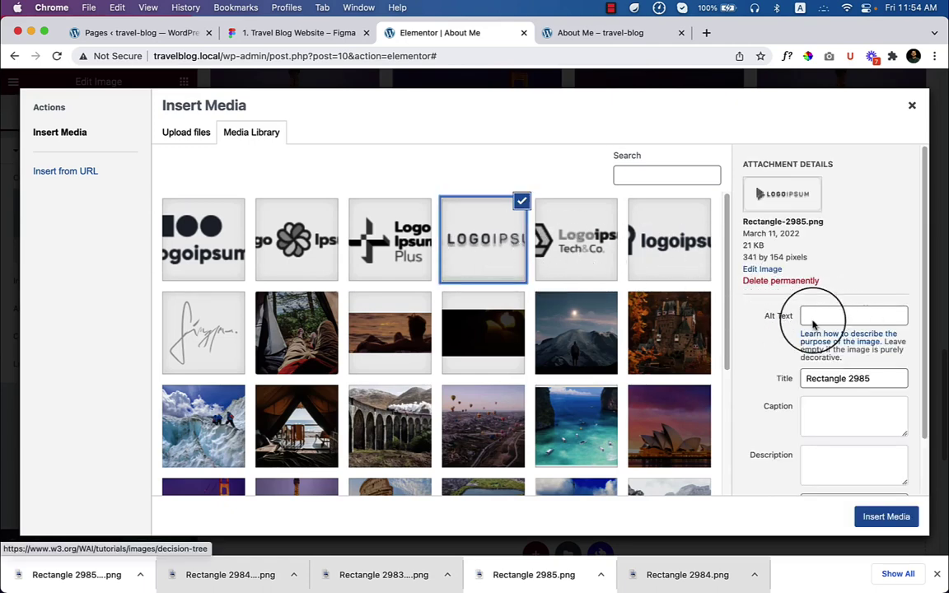
left_click(877, 517)
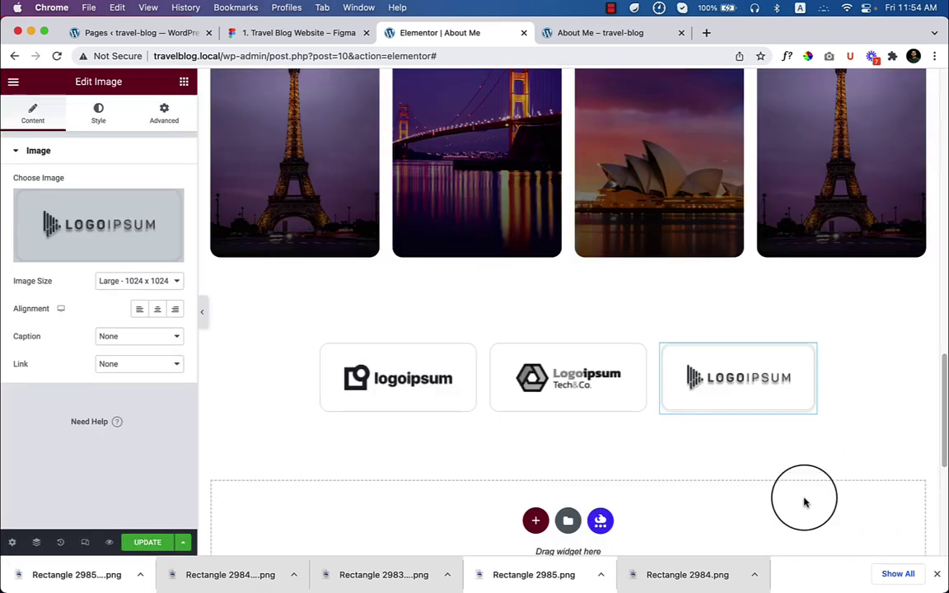
left_click(201, 313)
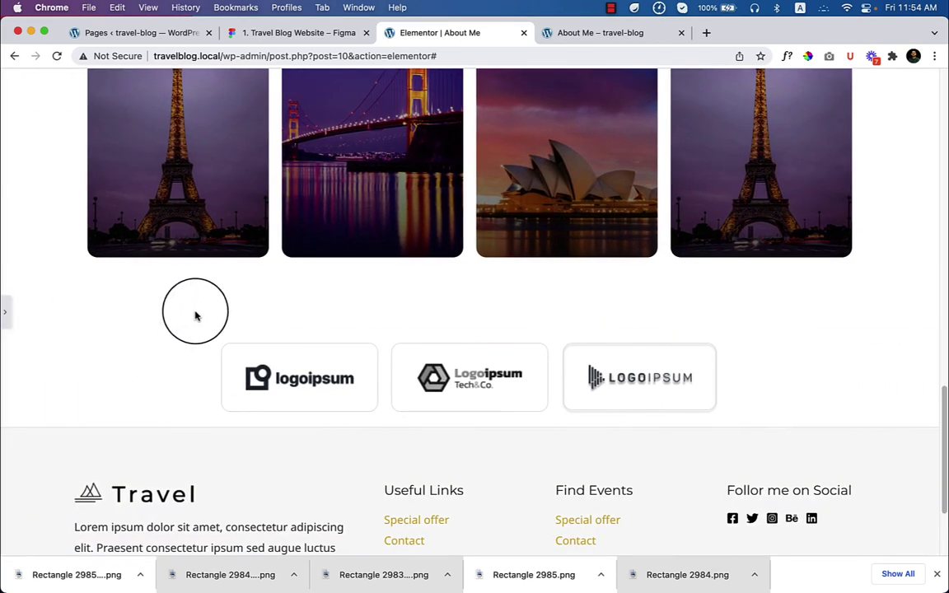
left_click(4, 307)
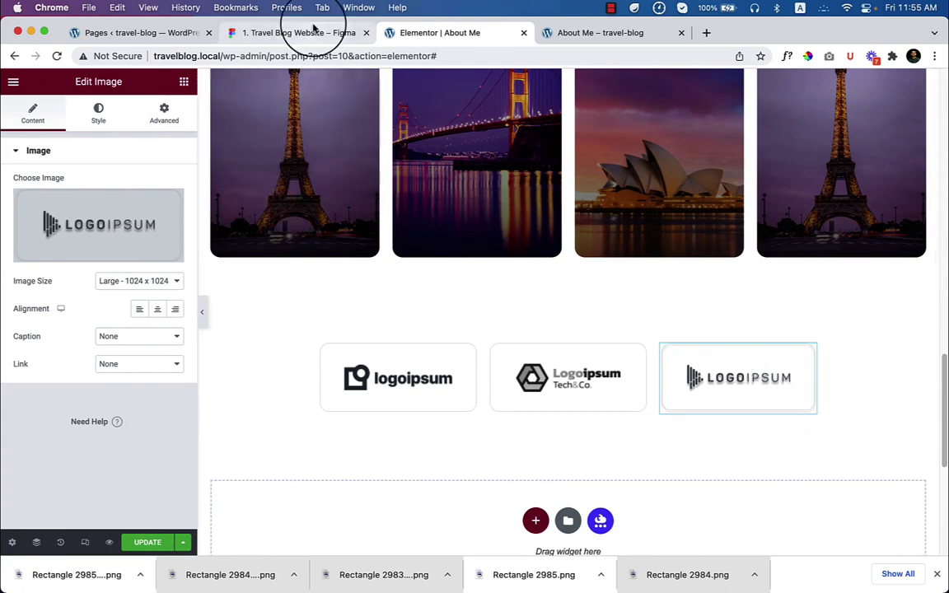
Select the LOGOIPSUM logo rectangle in the As Seen In top row
left_click(300, 31)
left_click(669, 329)
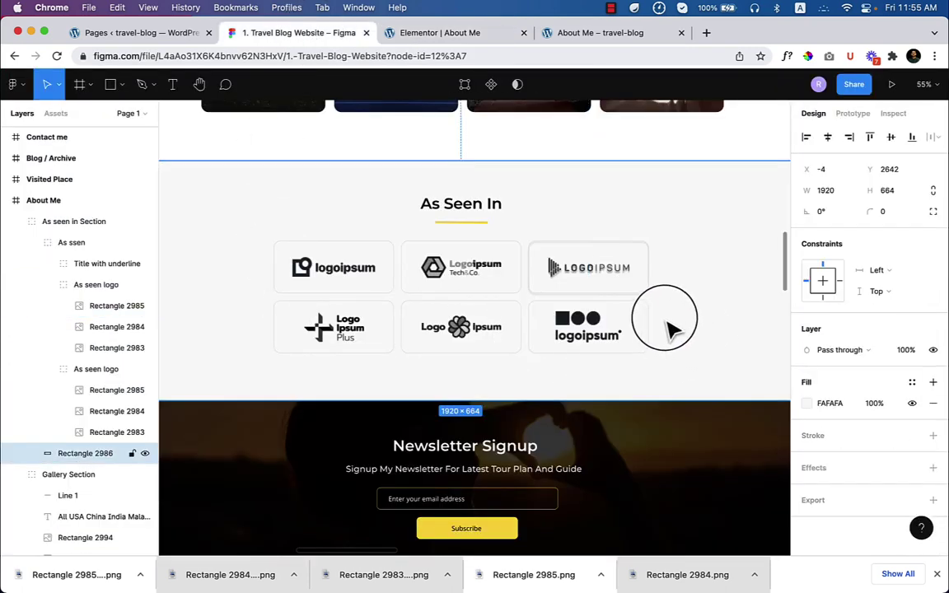
scroll(634, 280, "up", 5)
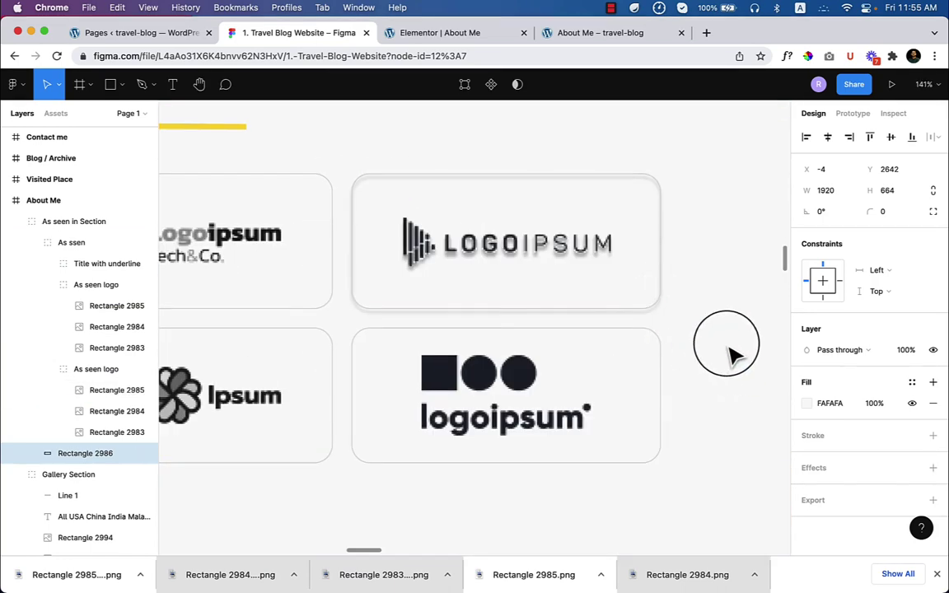
left_click(605, 301)
double_click(604, 301)
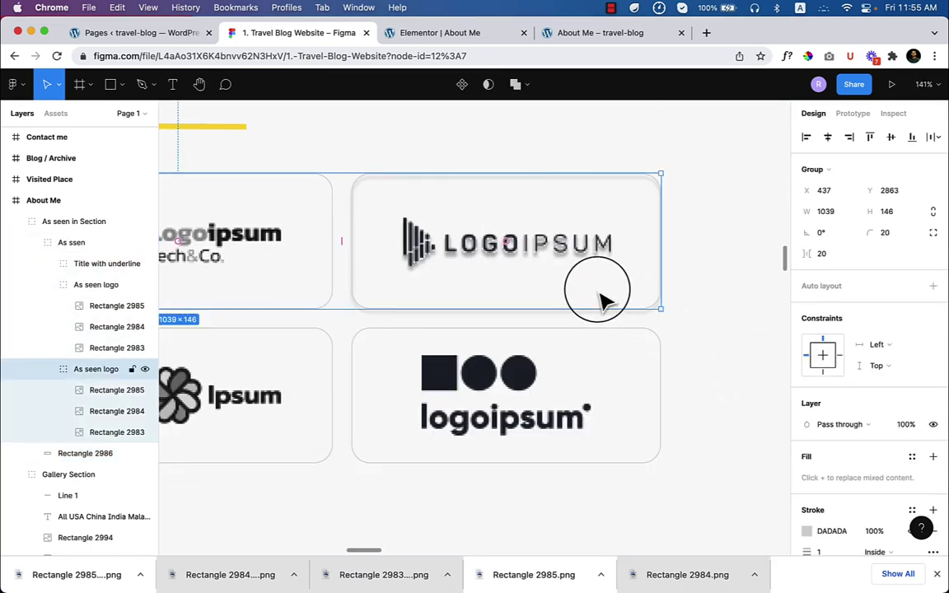
double_click(605, 301)
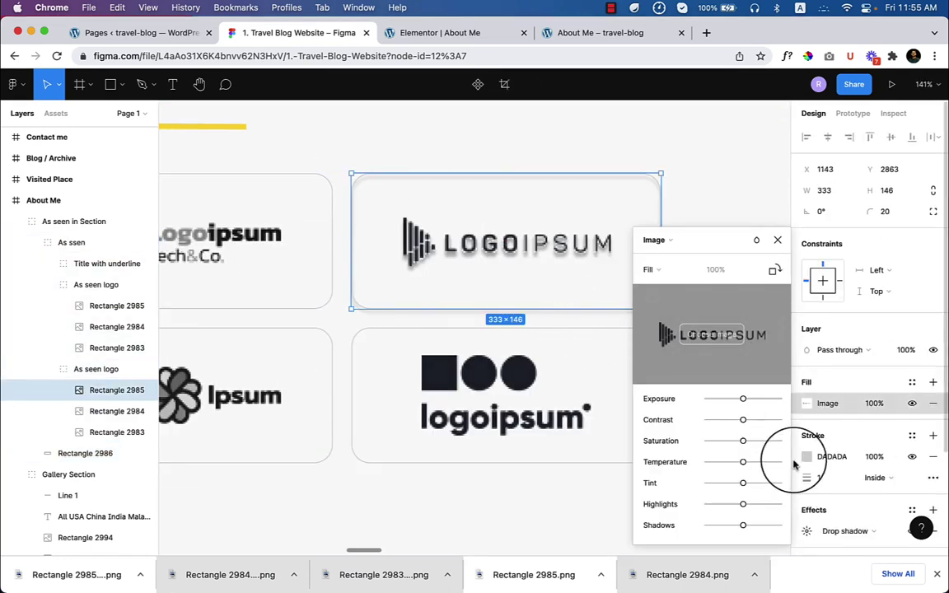
left_click(914, 458)
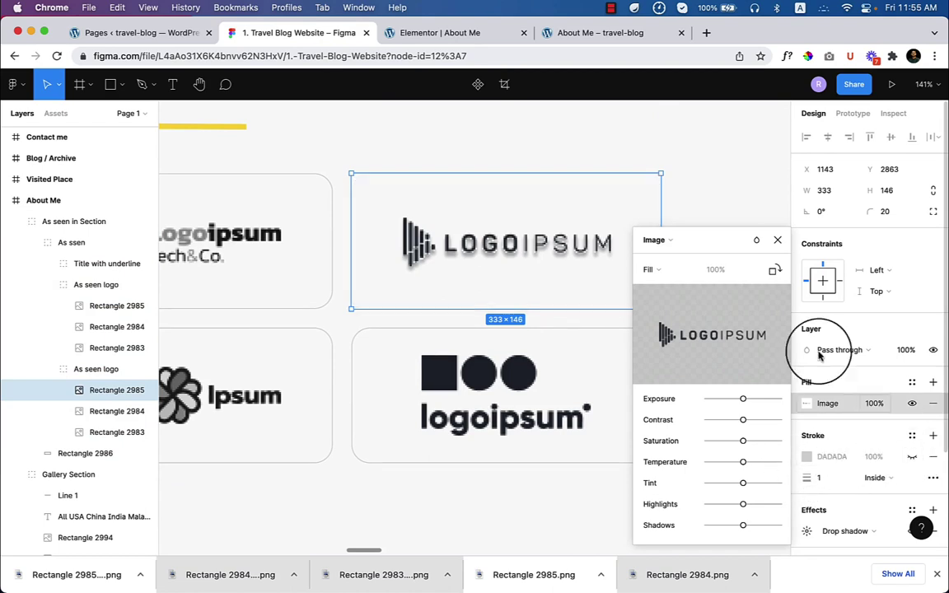
left_click(777, 241)
left_click(715, 323)
left_click(564, 282)
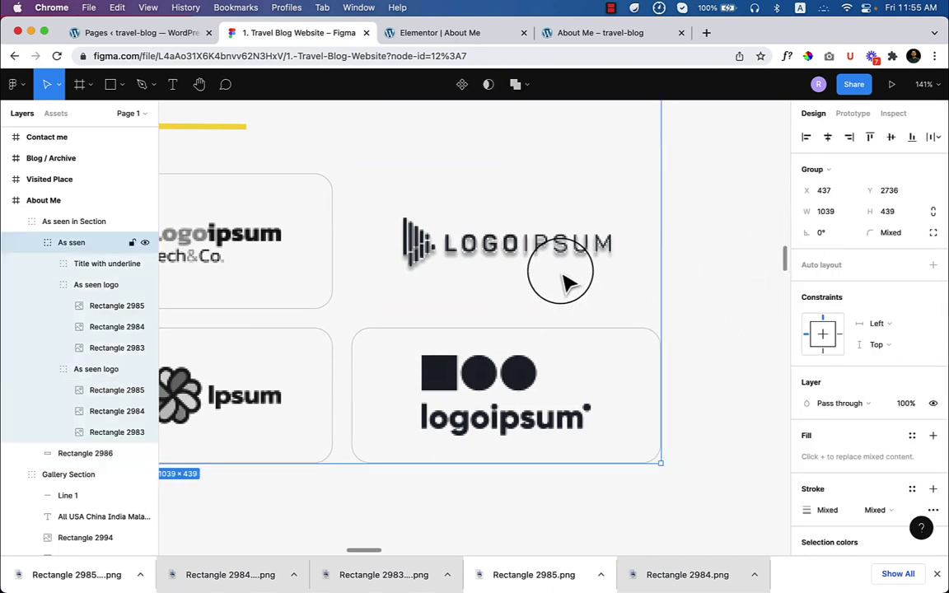
double_click(563, 282)
double_click(564, 281)
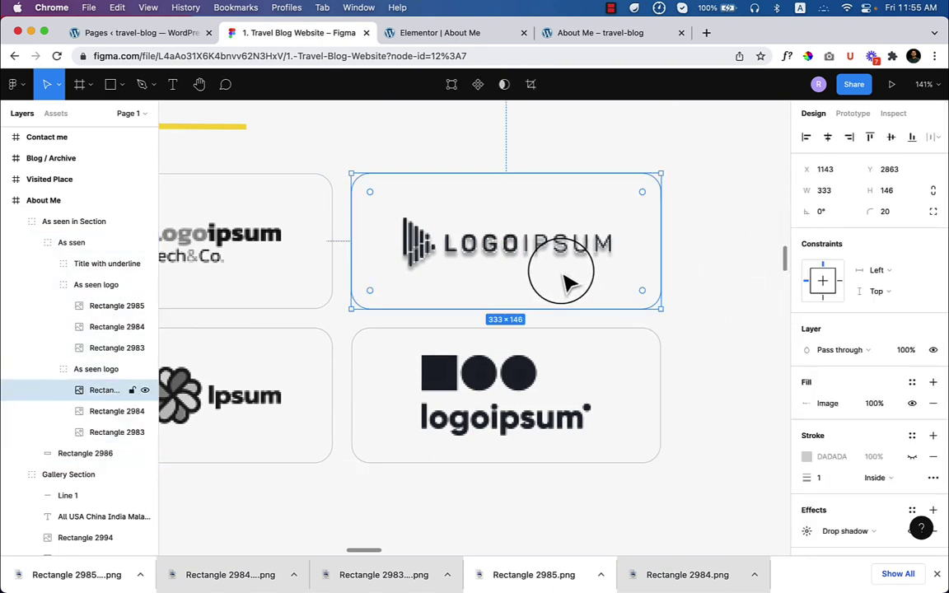
left_click(912, 456)
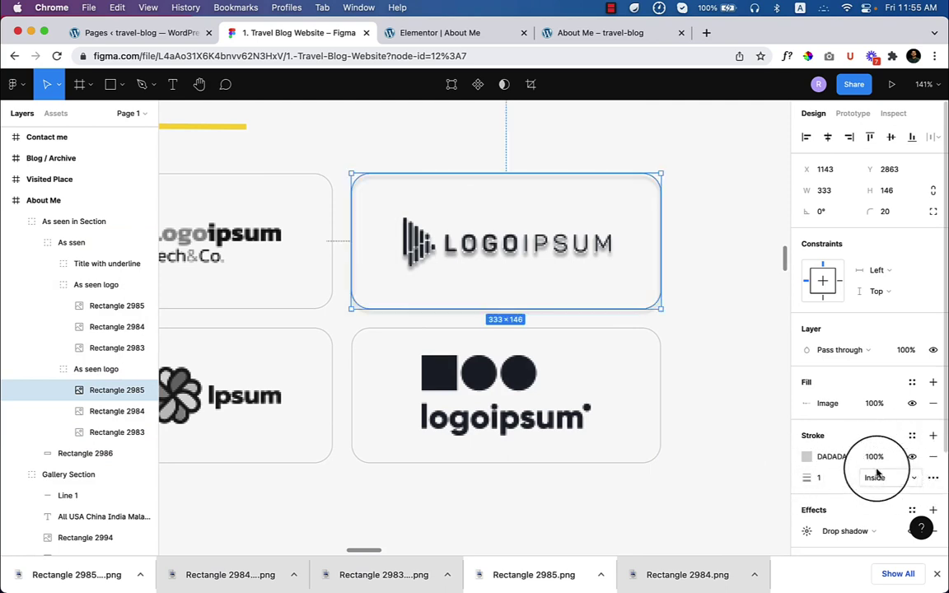
Remove the LOGOIPSUM card's drop shadow and re-export it as a Rectangle 2985 PNG
scroll(854, 528, "down", 2)
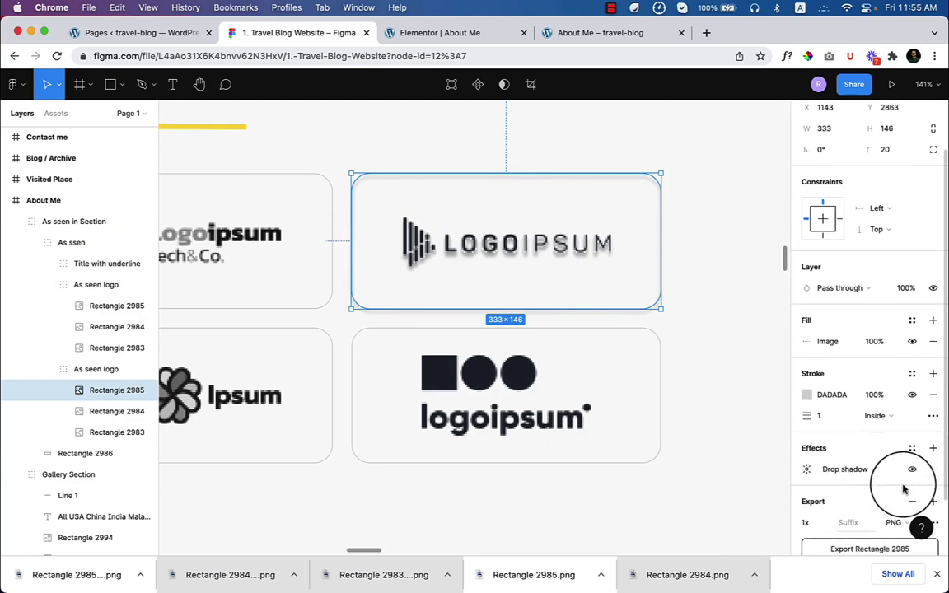
left_click(934, 470)
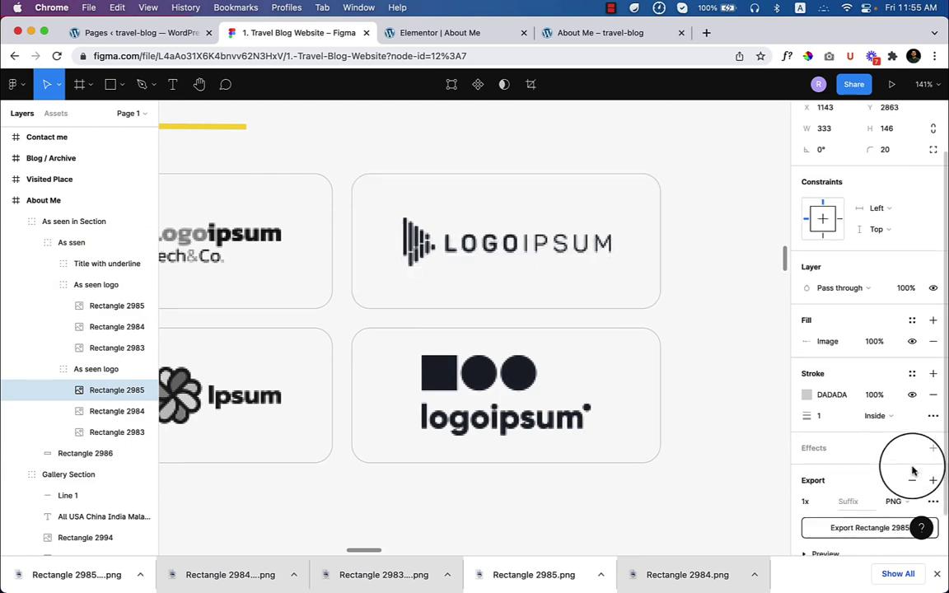
double_click(544, 268)
scroll(857, 501, "down", 2)
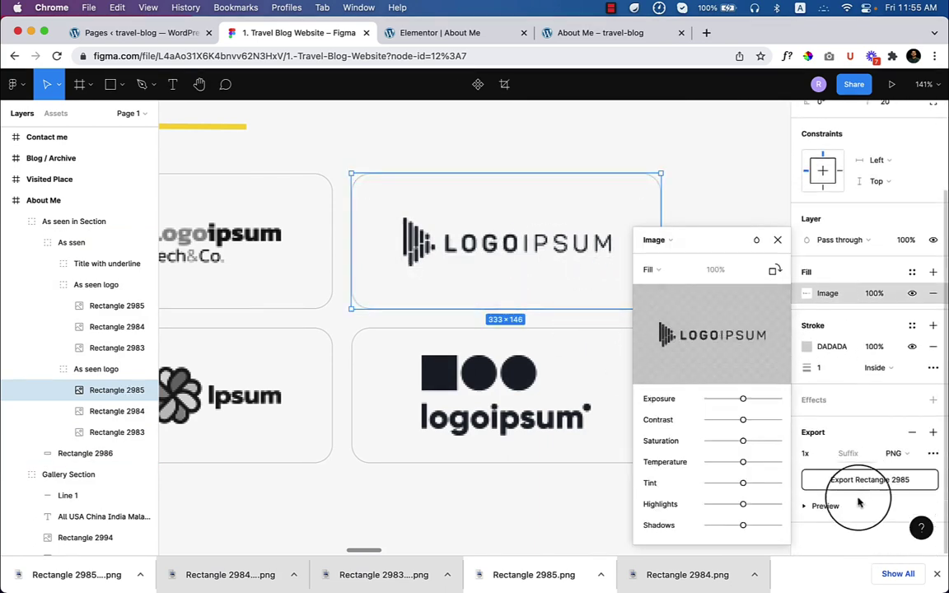
left_click(880, 483)
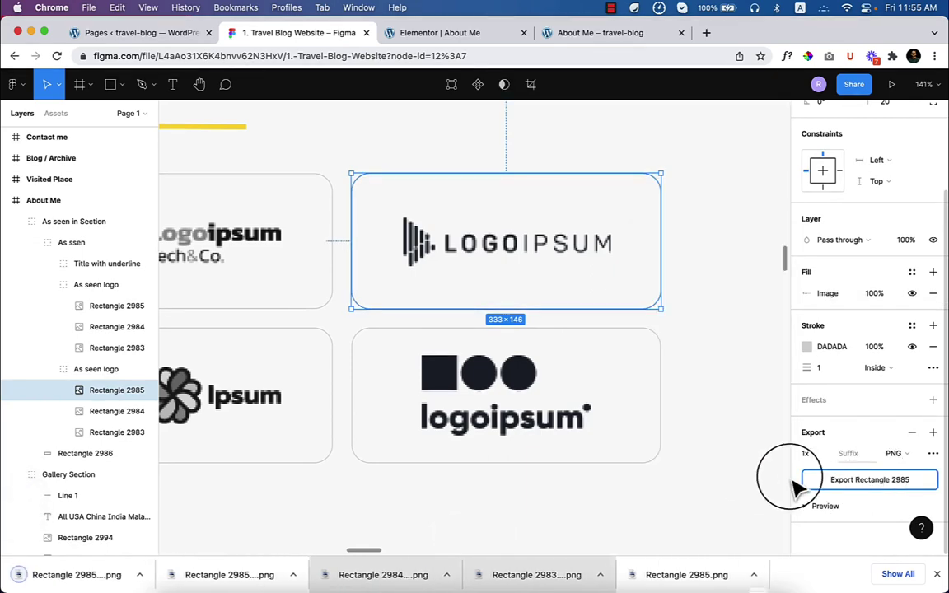
left_click(462, 33)
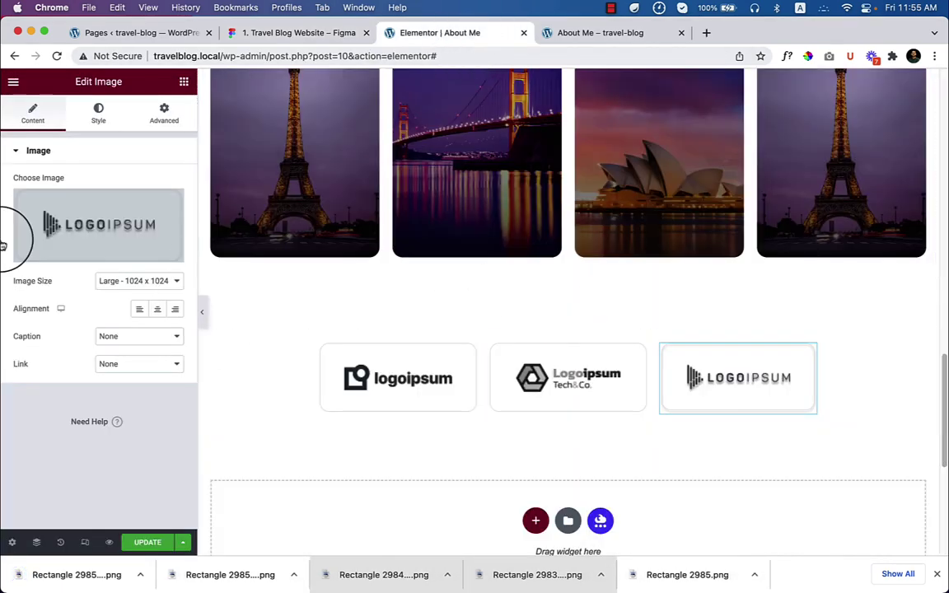
Replace the third column's logo with shadow-free Rectangle-2985-2.png, deleting the old shadowed image
left_click(128, 221)
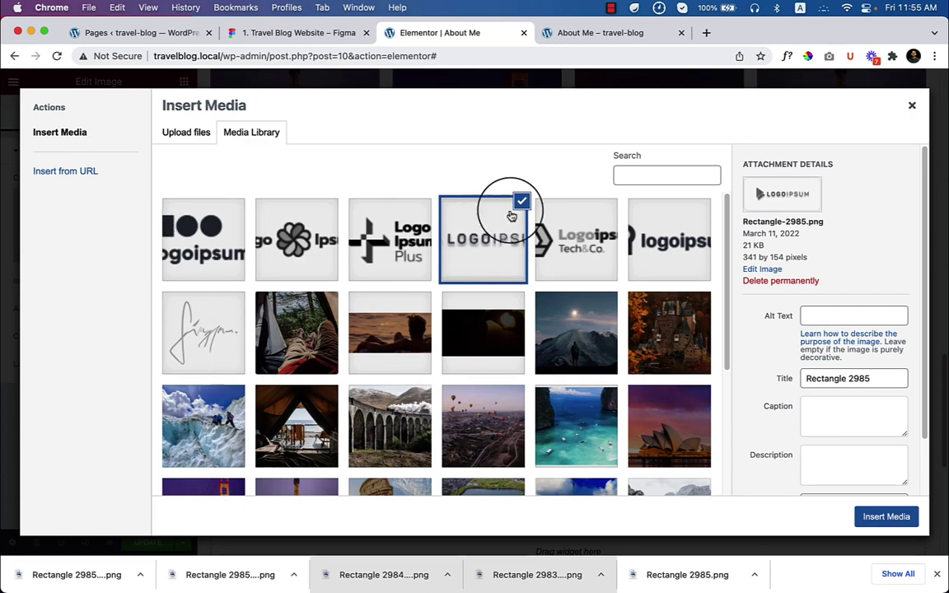
left_click_drag(49, 574, 445, 338)
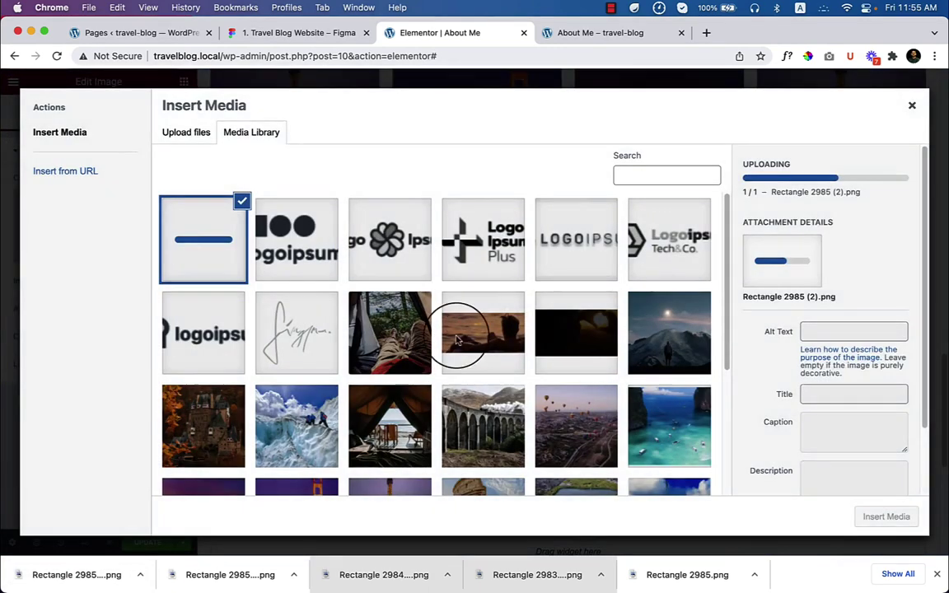
left_click(605, 243)
left_click(771, 283)
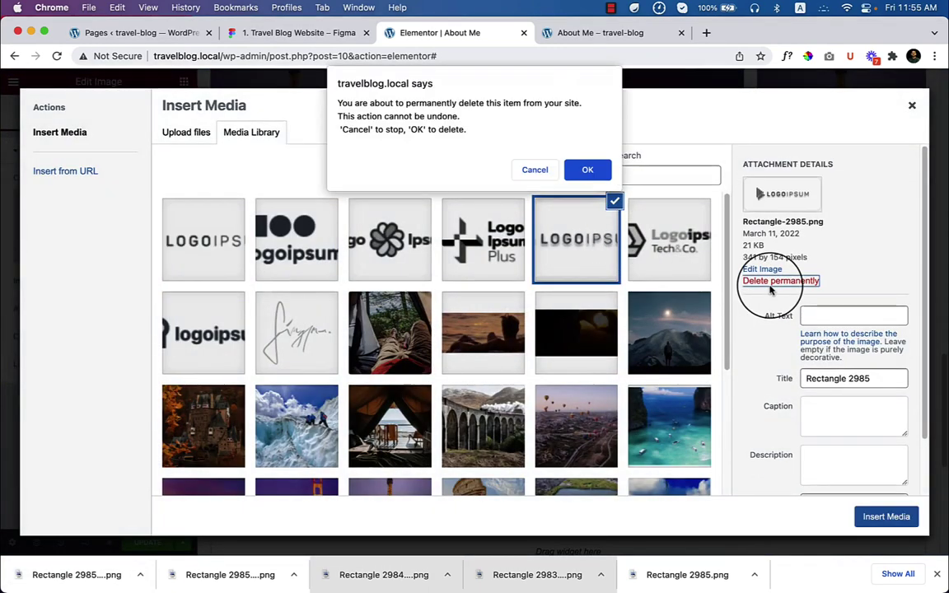
left_click(572, 167)
left_click(200, 251)
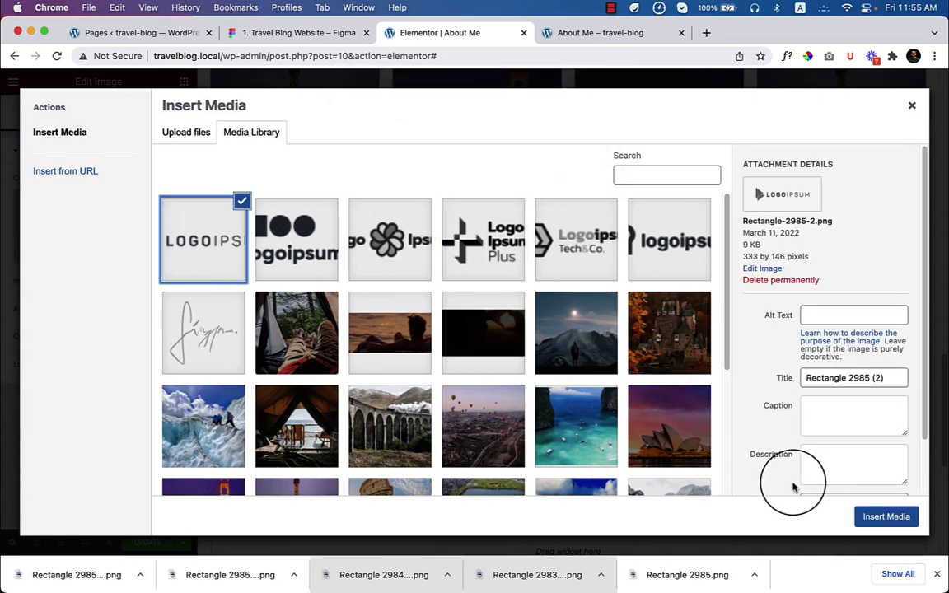
left_click(883, 517)
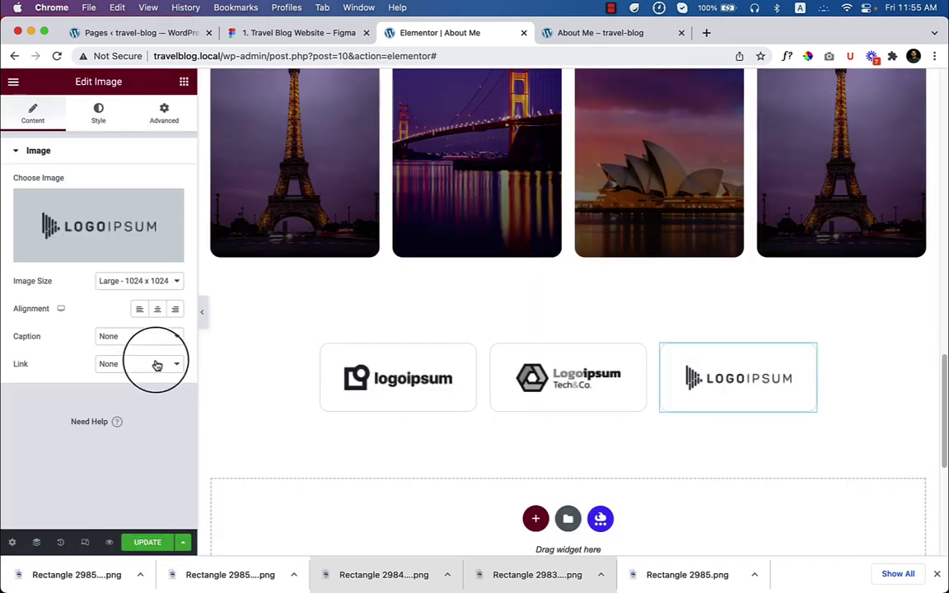
left_click(203, 317)
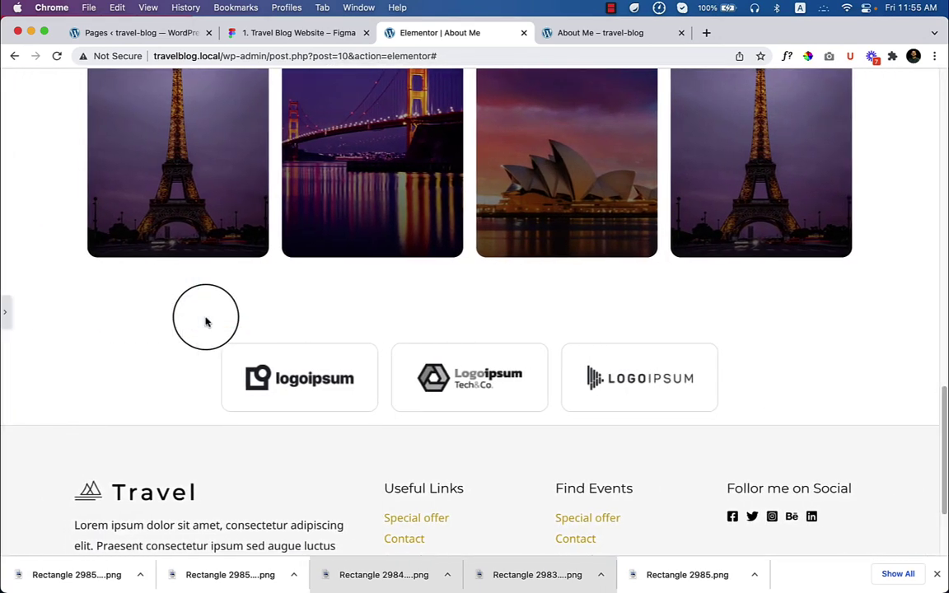
left_click(6, 312)
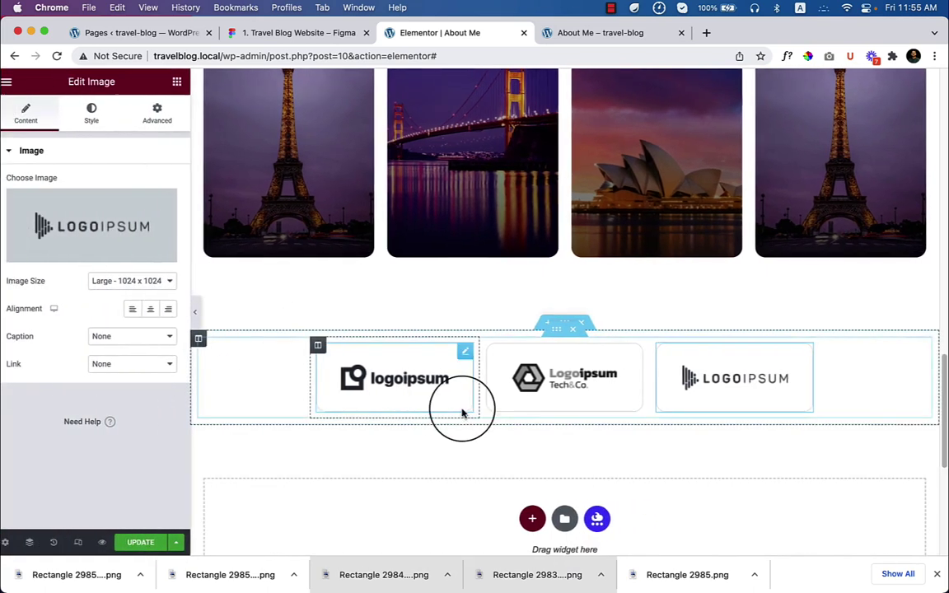
Duplicate the logo row and set the new row's first image to Logo Ipsum Plus
right_click(562, 331)
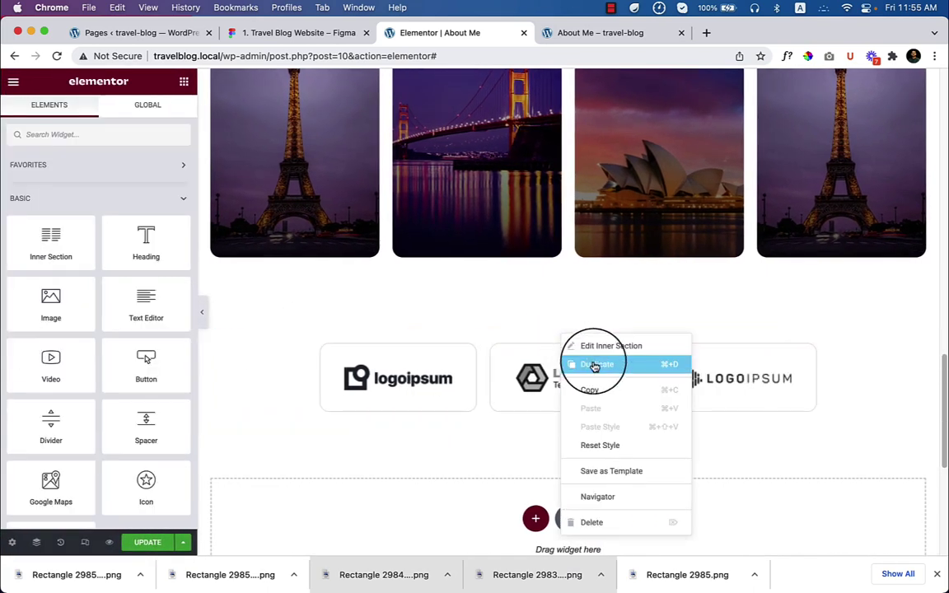
left_click(595, 366)
left_click(384, 473)
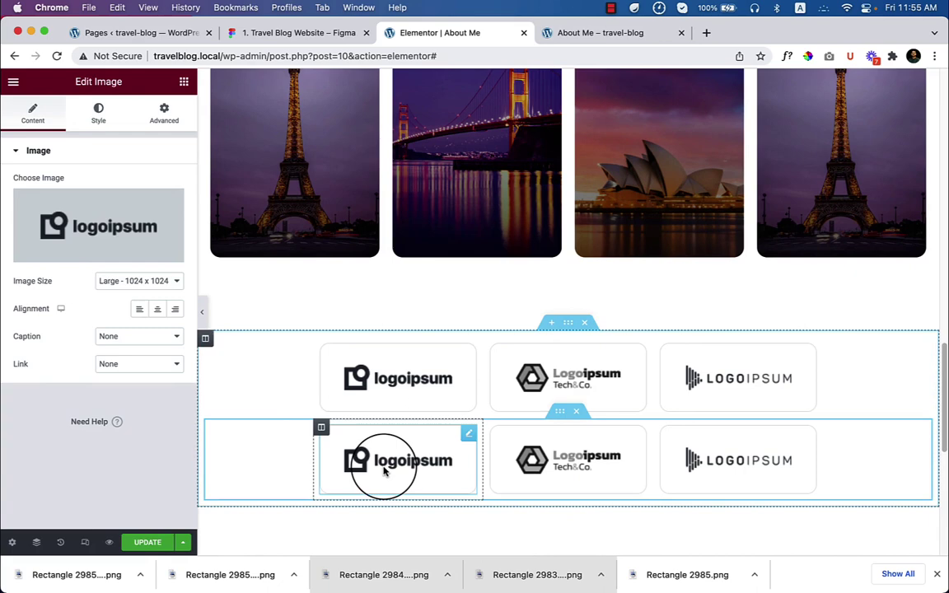
left_click(87, 230)
left_click(478, 264)
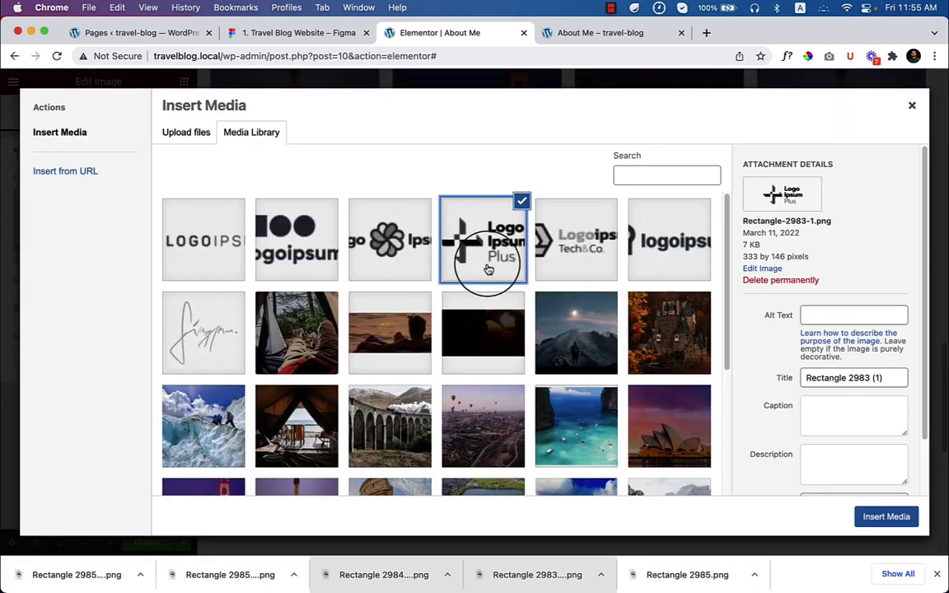
left_click(879, 516)
Swap the new row's middle and last images to the flower and circles-and-square logos
left_click(585, 455)
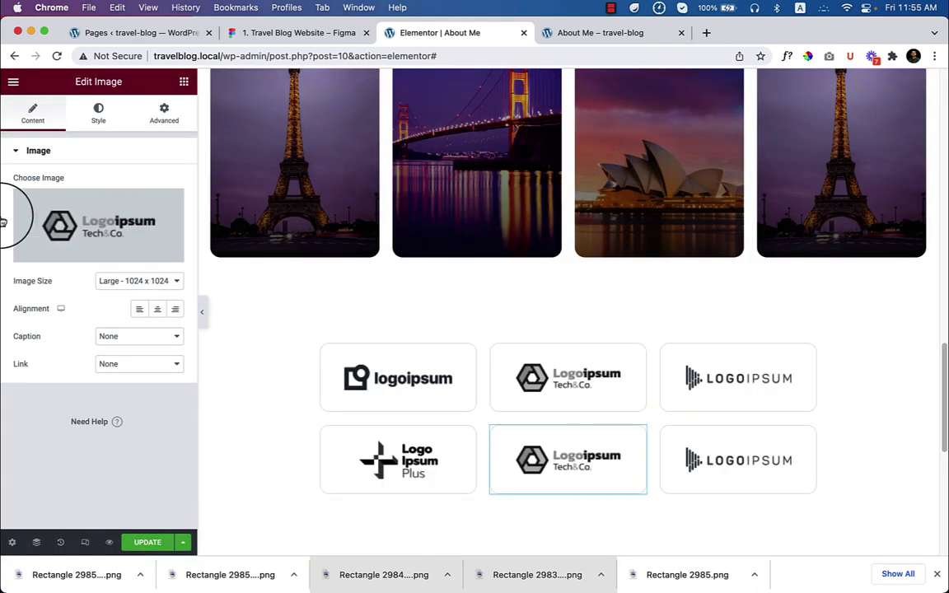
left_click(62, 213)
left_click(364, 255)
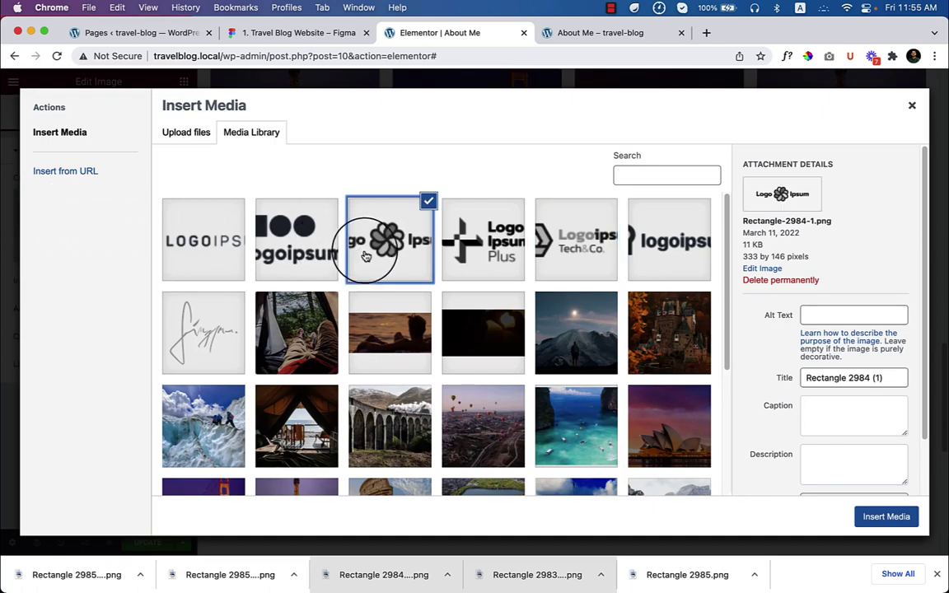
left_click(879, 516)
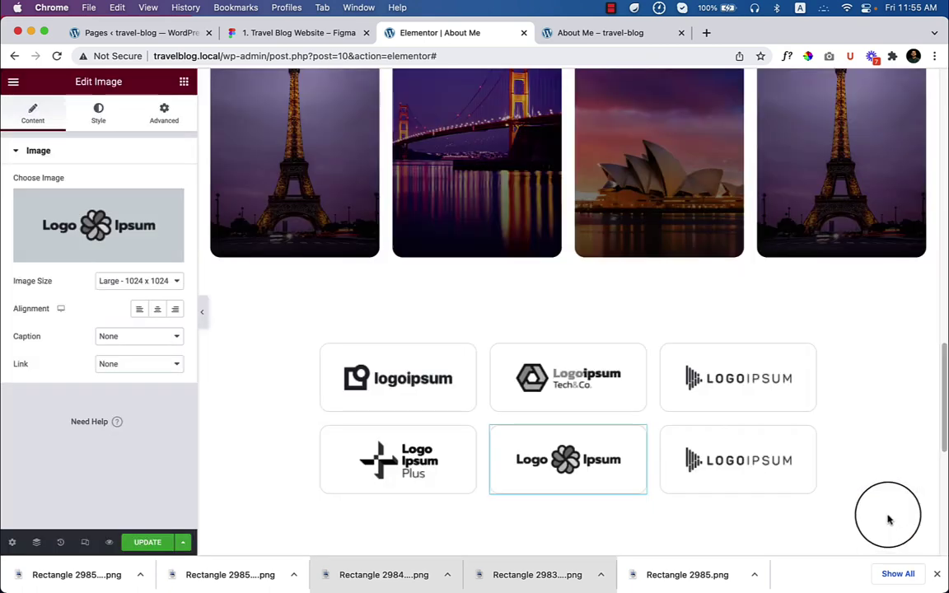
left_click(738, 463)
left_click(47, 216)
left_click(309, 239)
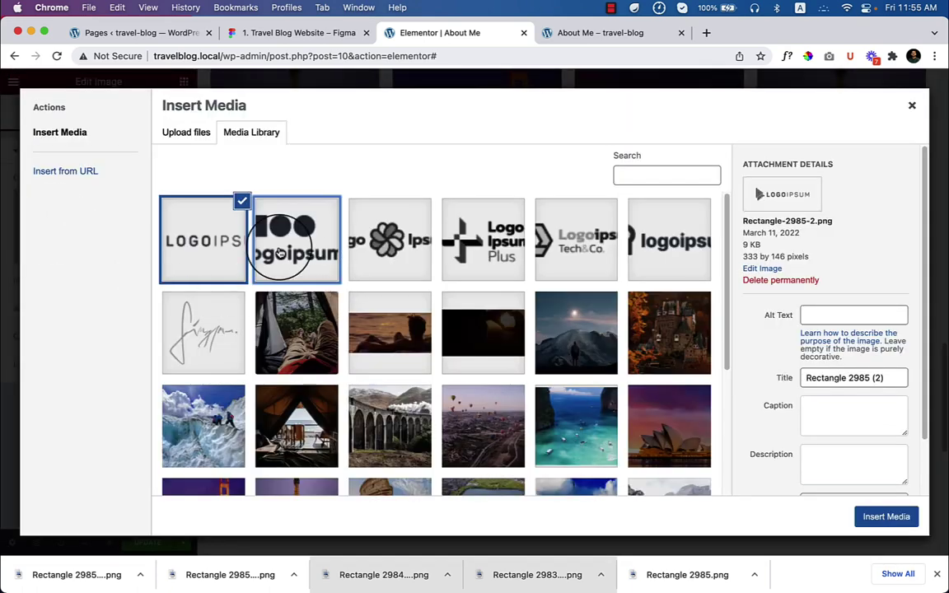
left_click(885, 517)
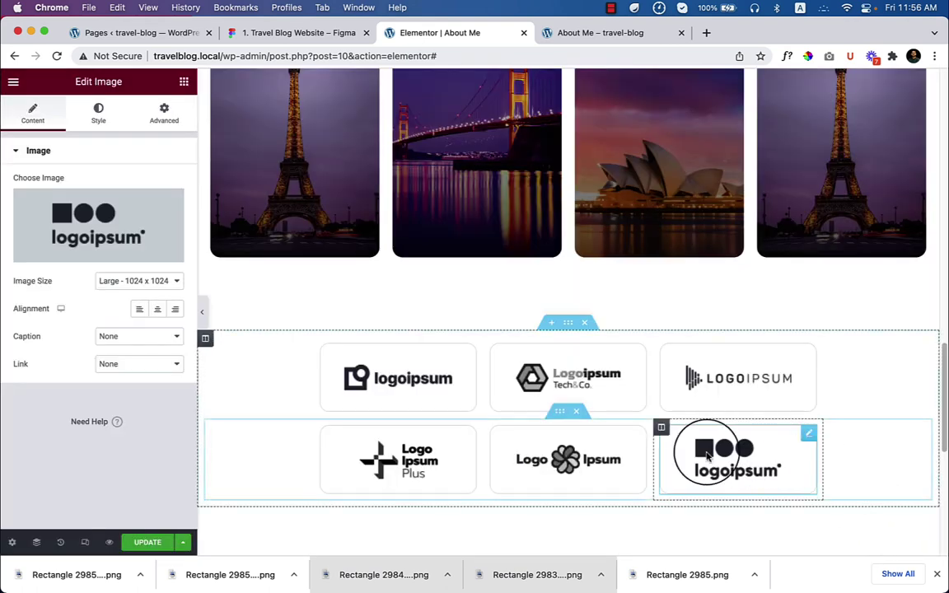
left_click(201, 314)
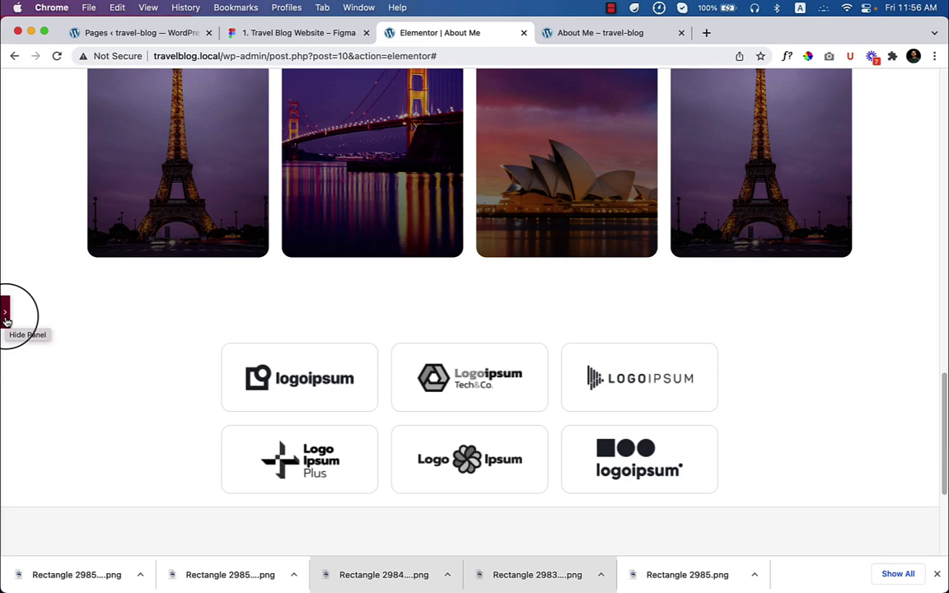
Reopen the editing panel and bring up the logo section's layout settings
left_click(5, 315)
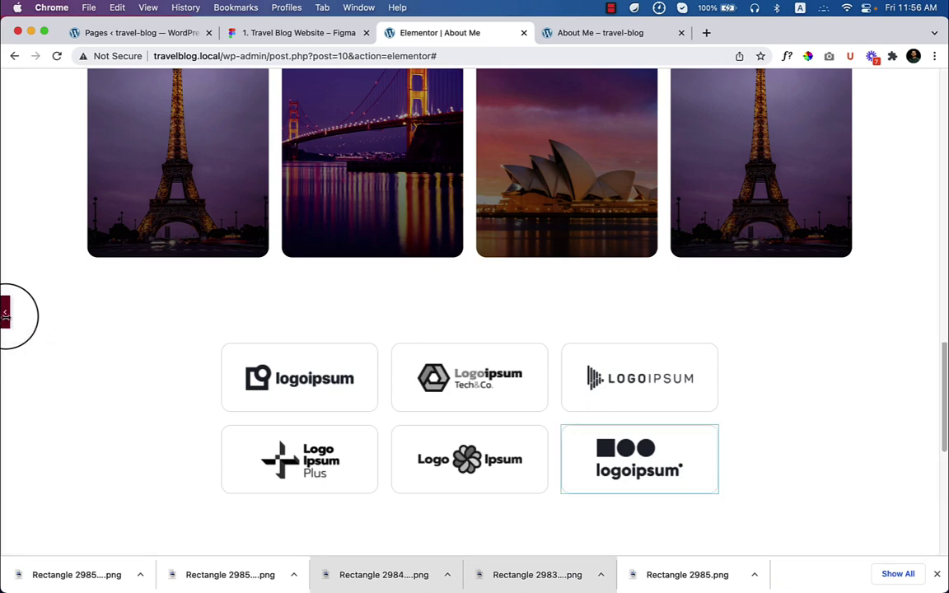
left_click(565, 324)
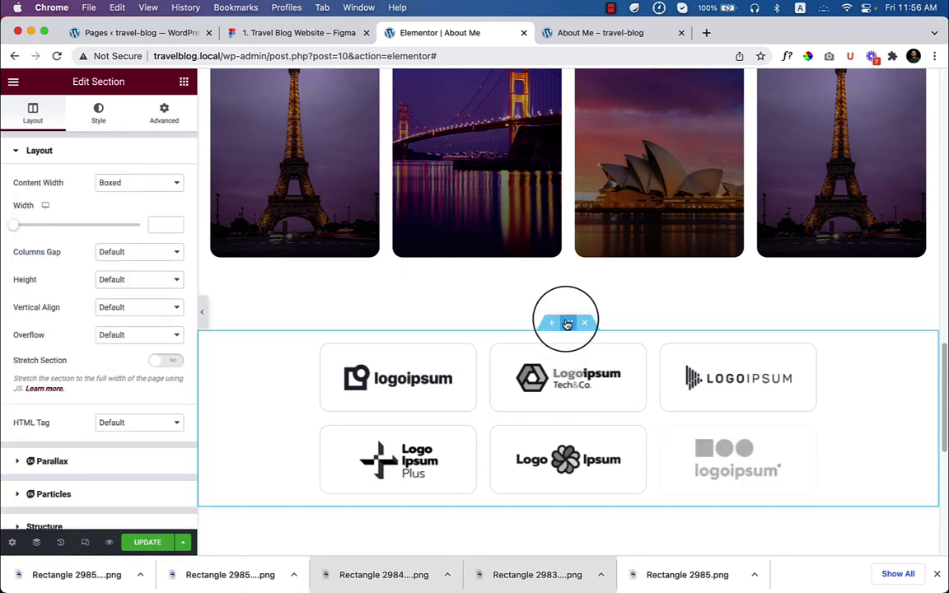
In Figma, centre the As Seen In section and inspect its heading font: Montserrat SemiBold 42
left_click(297, 32)
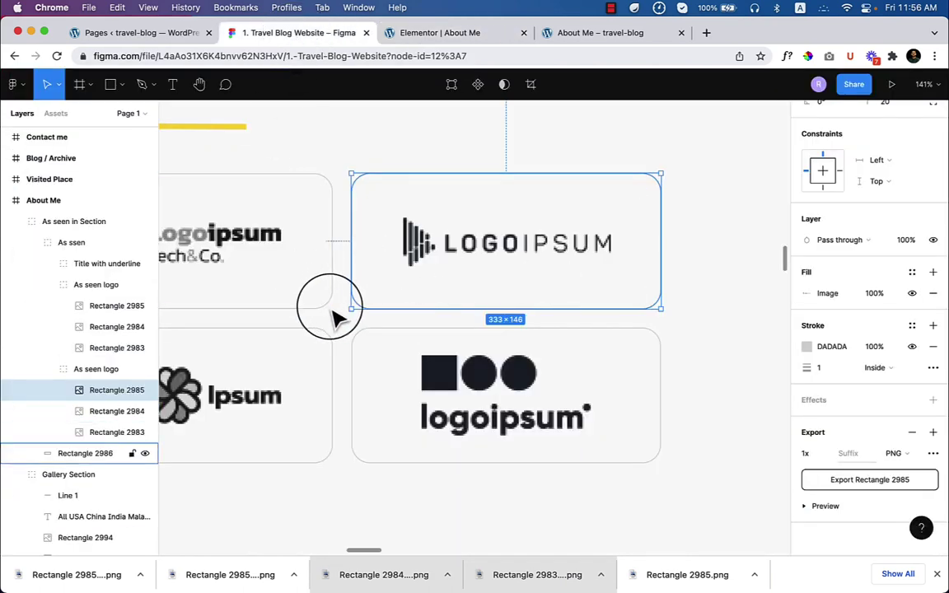
scroll(307, 334, "down", 5)
left_click(288, 214)
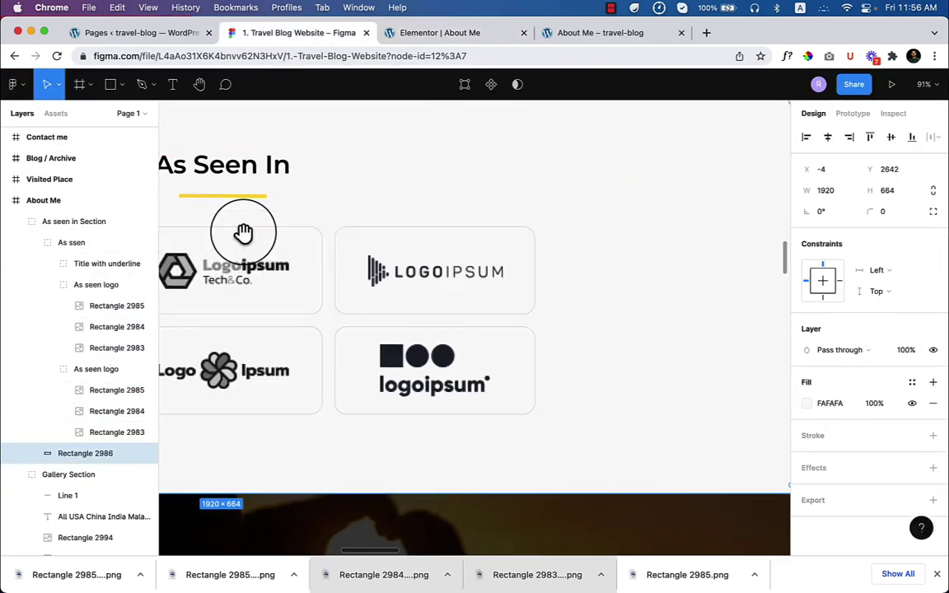
left_click_drag(244, 233, 511, 334)
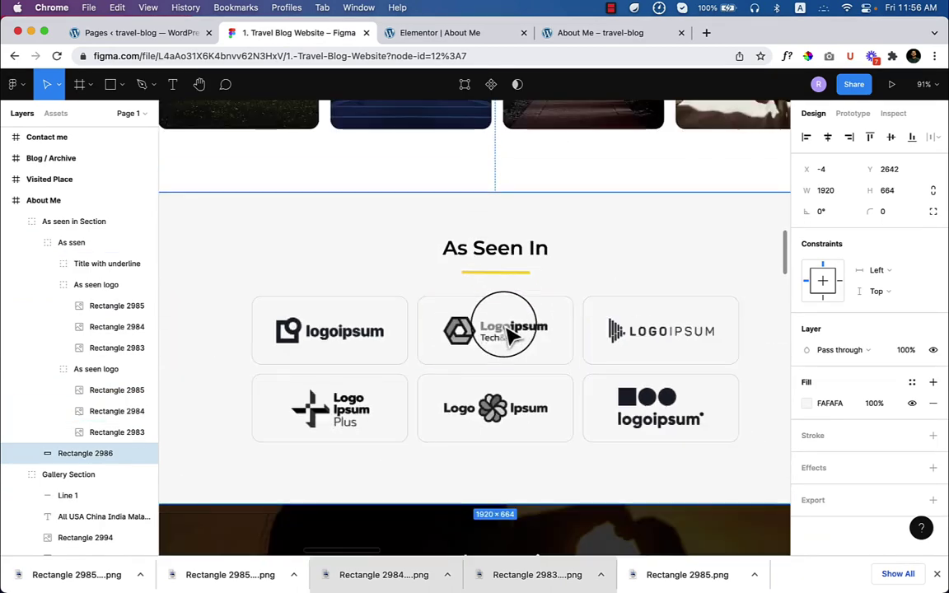
left_click(483, 241)
double_click(483, 240)
double_click(485, 249)
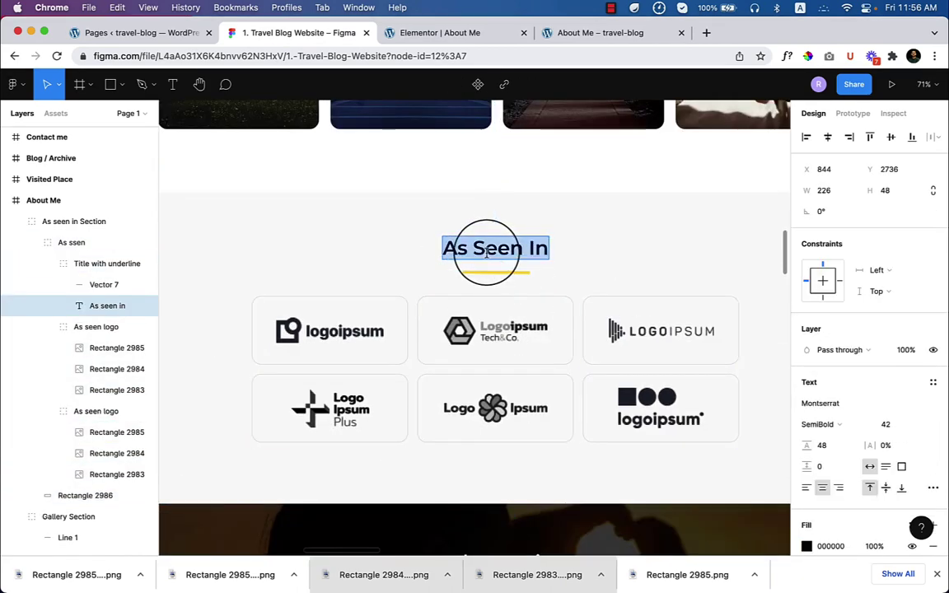
Duplicate the Gallery heading above the logos and retitle it 'As seen in'
left_click(446, 33)
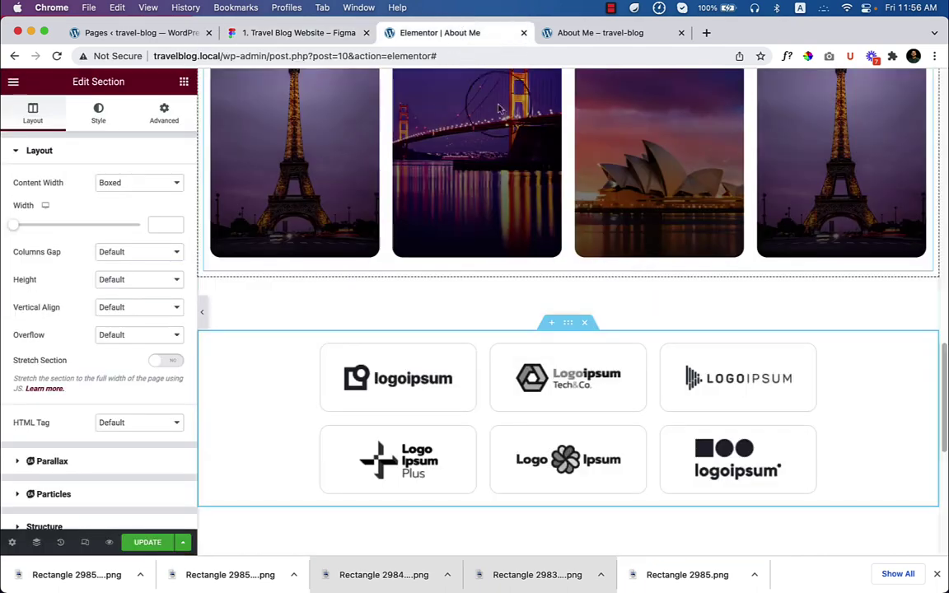
scroll(725, 272, "up", 6)
scroll(736, 234, "up", 1)
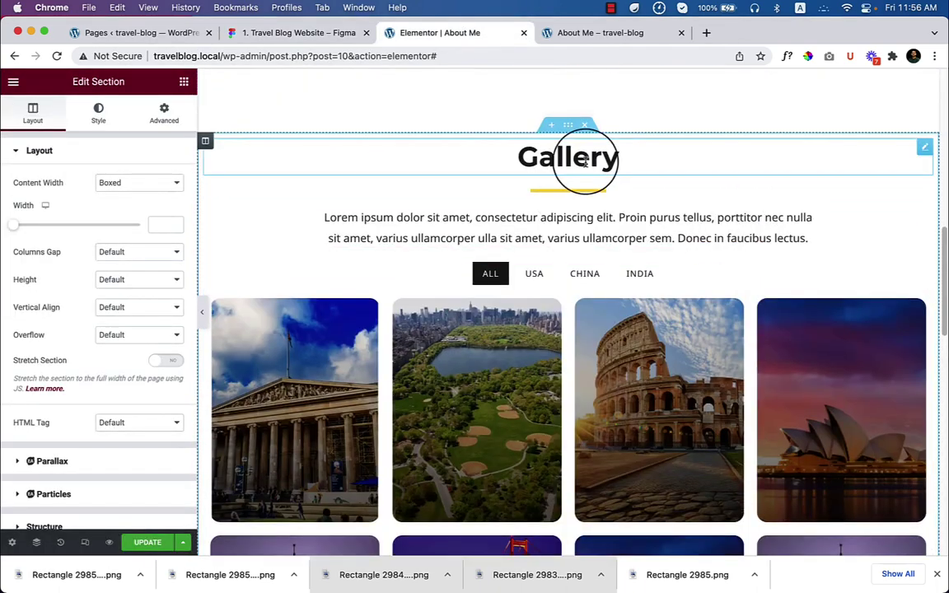
right_click(672, 167)
left_click(700, 192)
left_click_drag(923, 198, 546, 311)
scroll(726, 398, "down", 7)
double_click(93, 199)
type("As seen in")
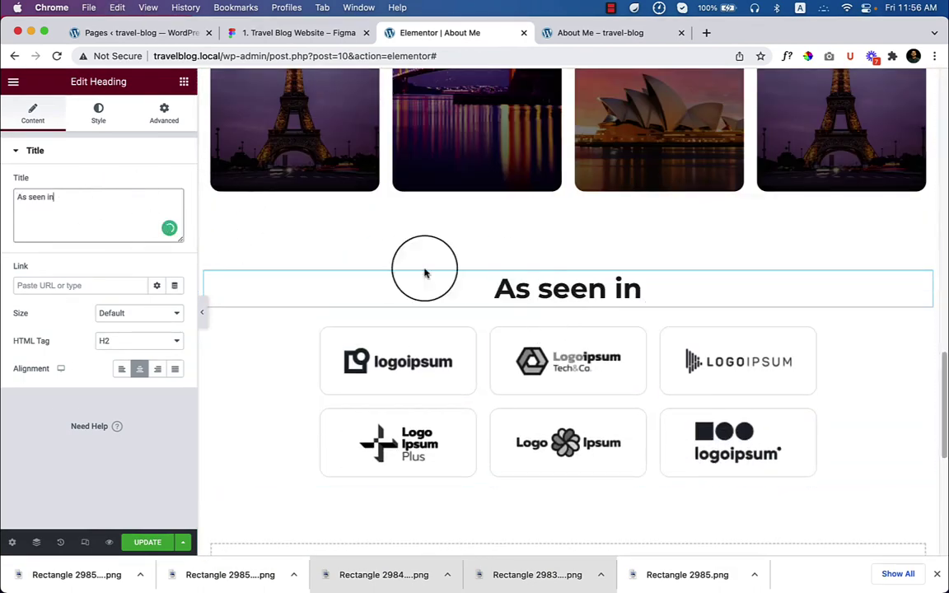
Duplicate the yellow Gallery divider and place it under the new heading
scroll(704, 293, "up", 8)
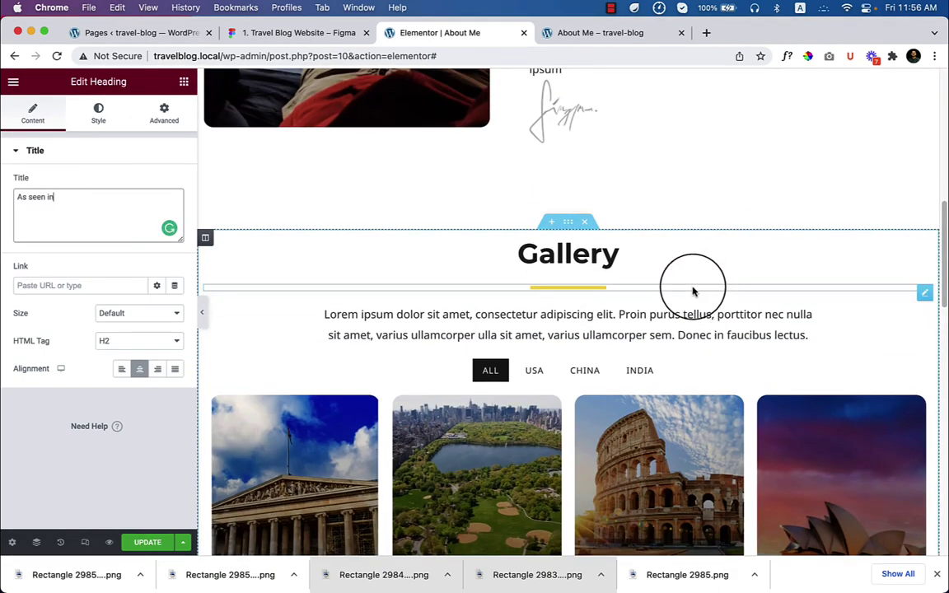
right_click(694, 286)
left_click(718, 316)
left_click_drag(926, 314, 502, 309)
scroll(634, 396, "down", 10)
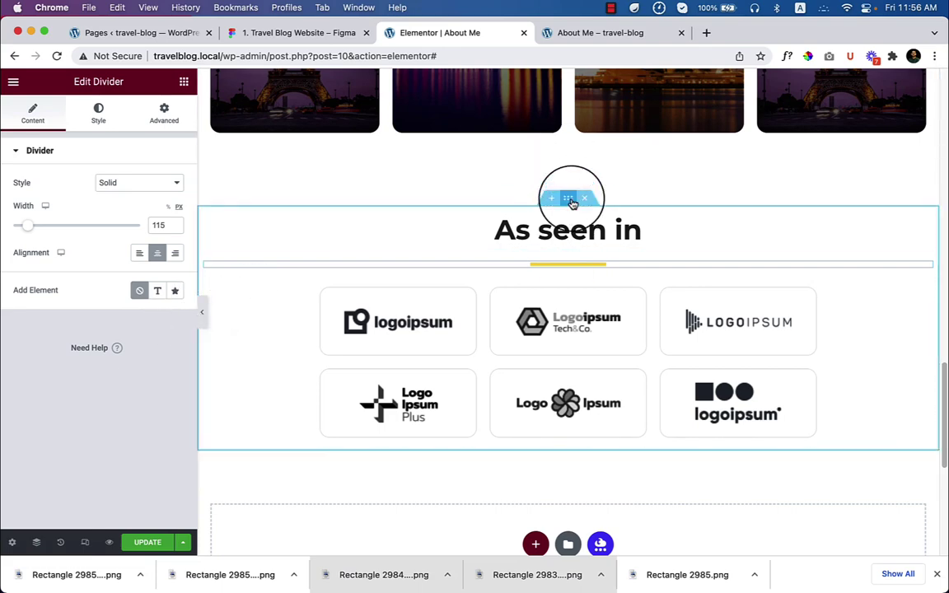
Check in Figma that the As Seen In background rectangle uses fill colour FAFAFA
left_click(569, 199)
left_click(307, 33)
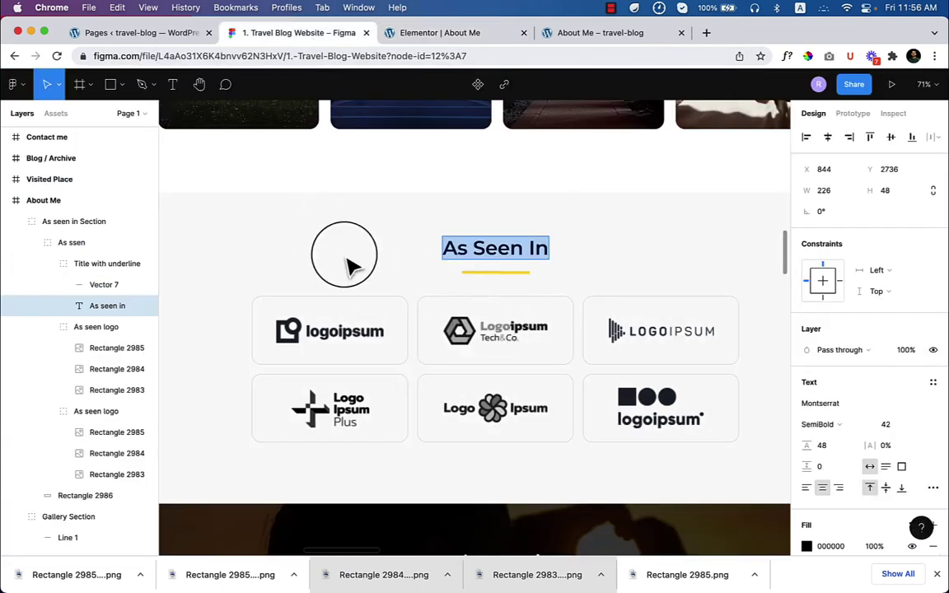
left_click(314, 215)
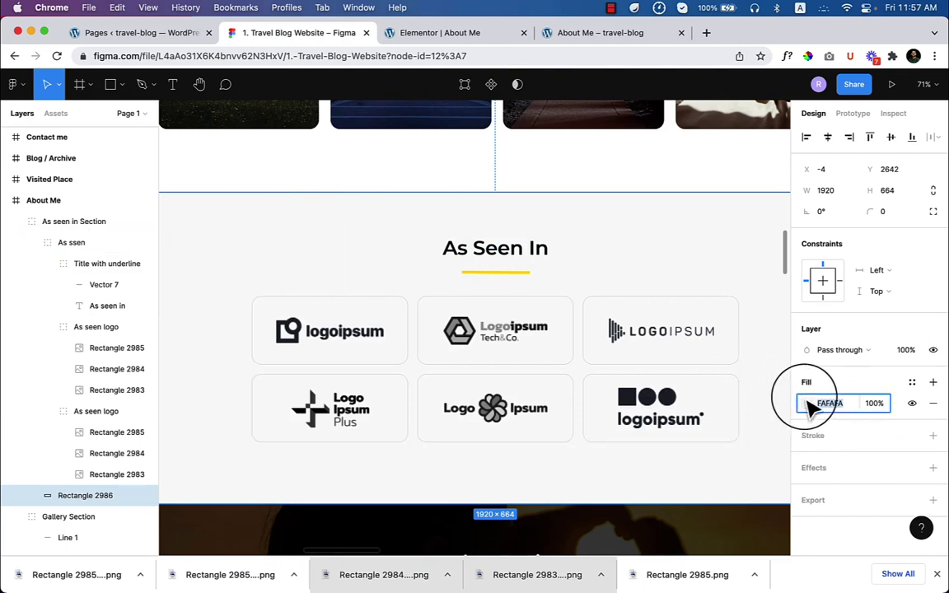
Give the As seen in section a solid #FAFAFA background colour
left_click(475, 38)
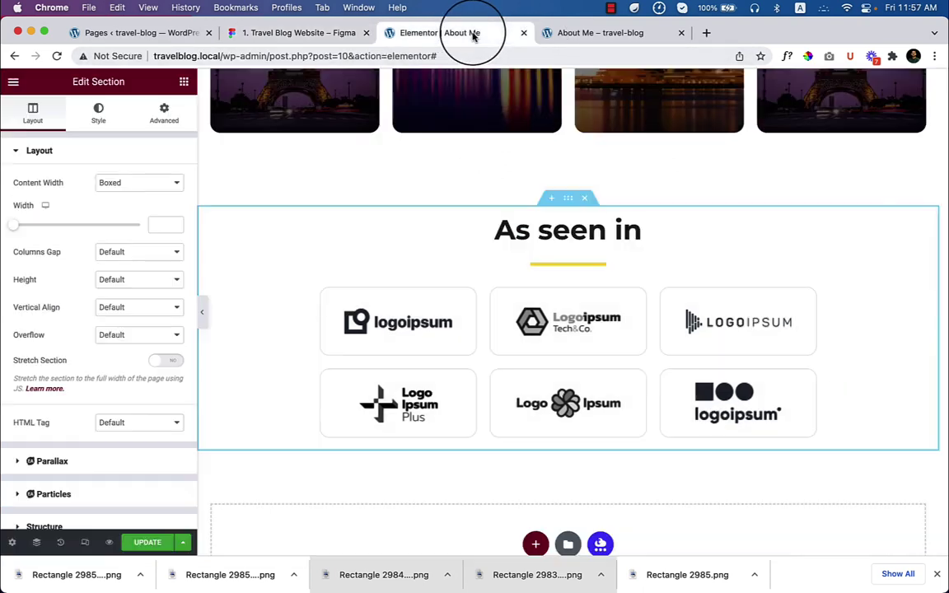
left_click(97, 115)
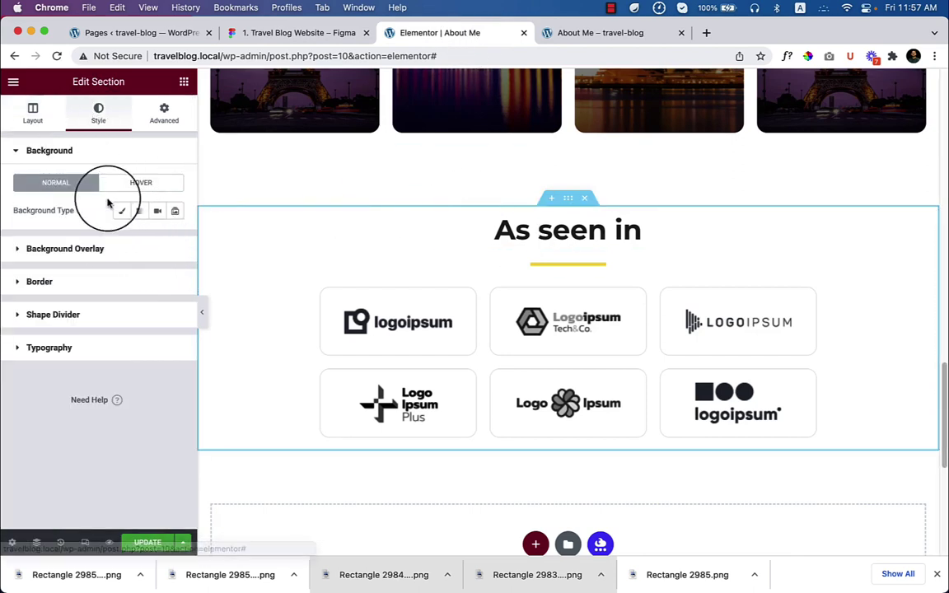
left_click(121, 211)
left_click(176, 242)
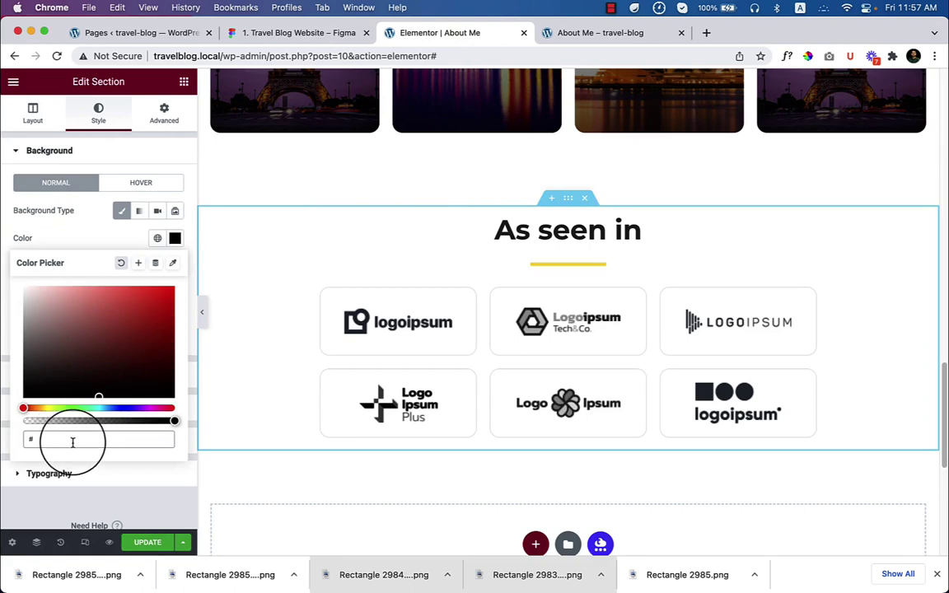
type("#FAFAFA")
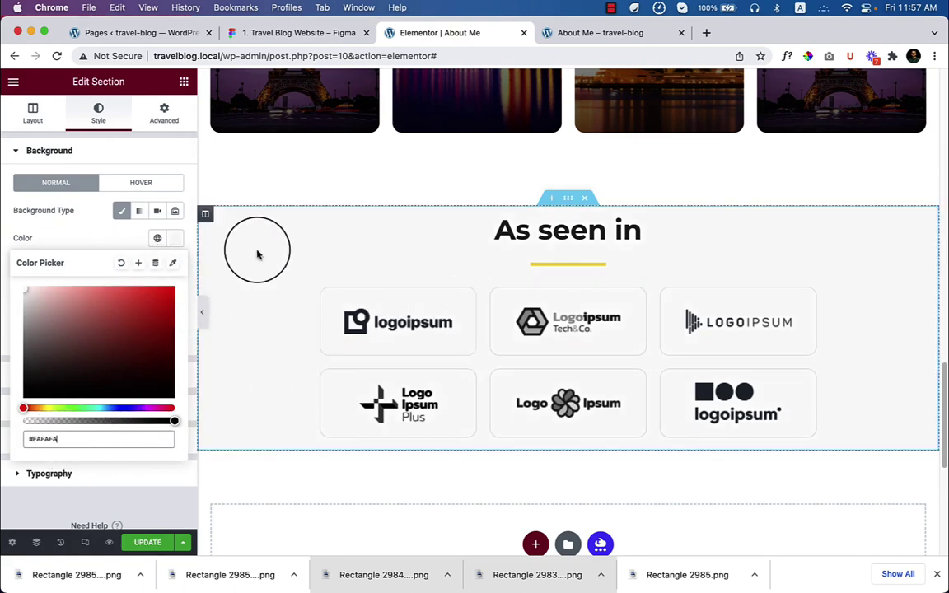
left_click(106, 236)
Set the section's top padding to 80 px and preview it with the panel hidden
left_click(163, 116)
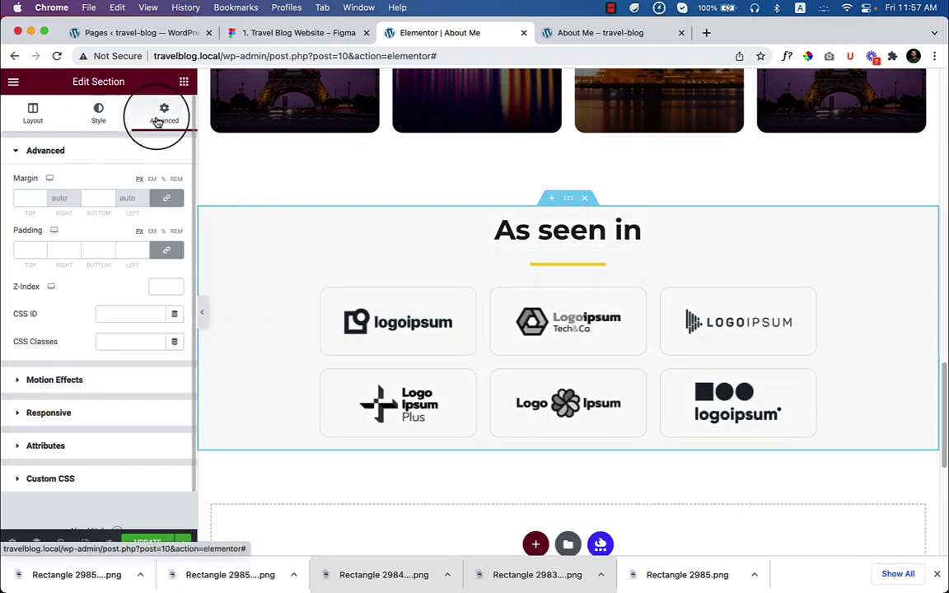
left_click(168, 252)
left_click(36, 255)
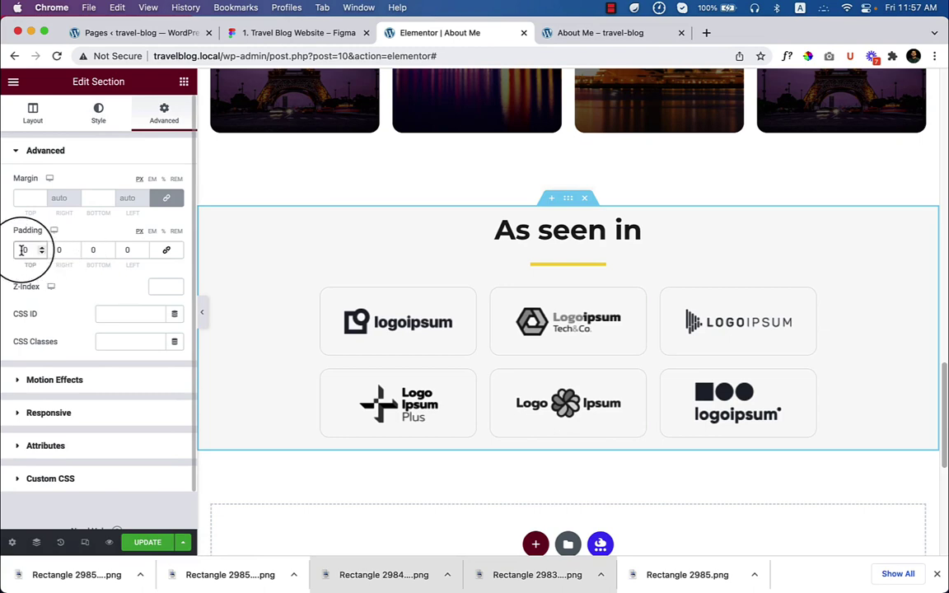
type("80")
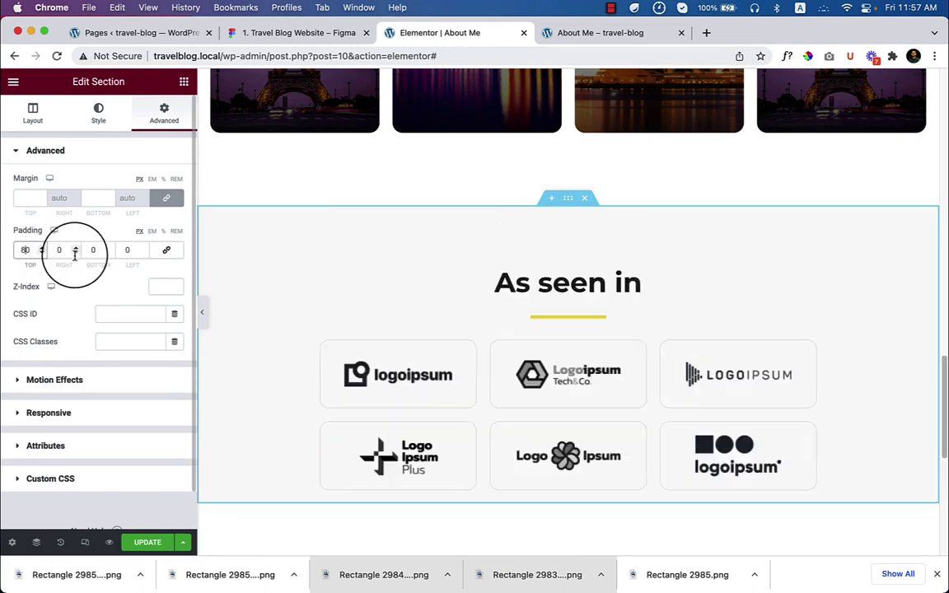
left_click(203, 312)
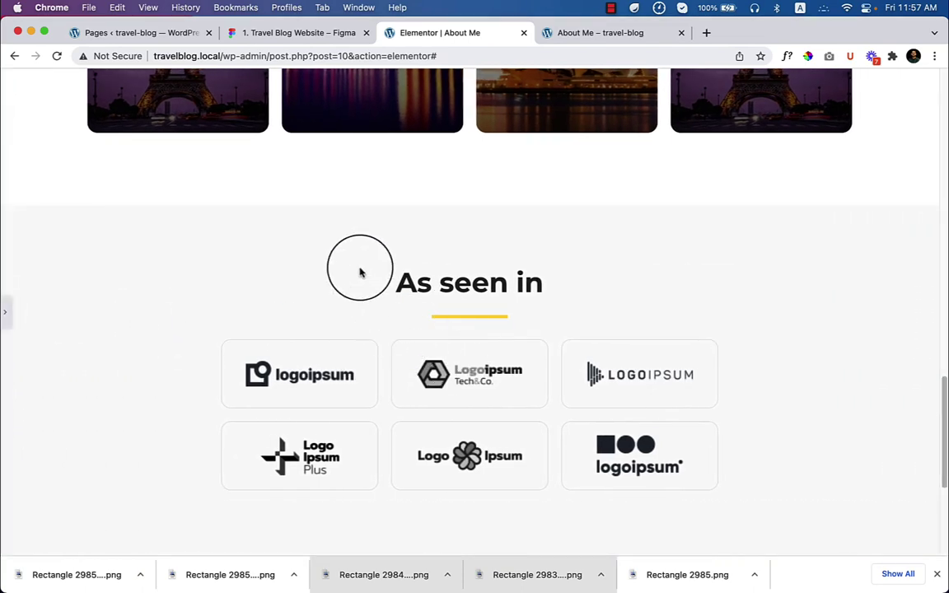
scroll(371, 276, "down", 3)
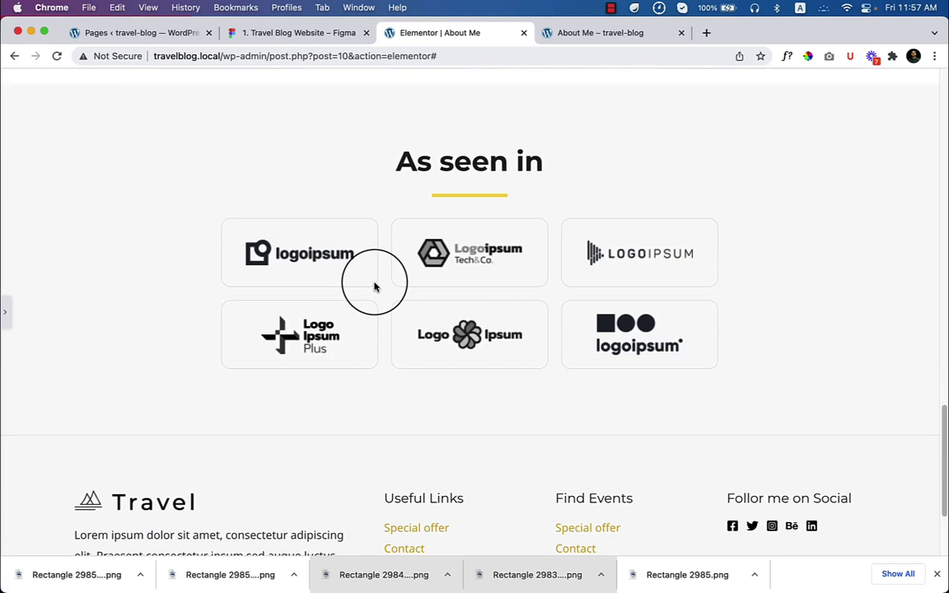
left_click(338, 33)
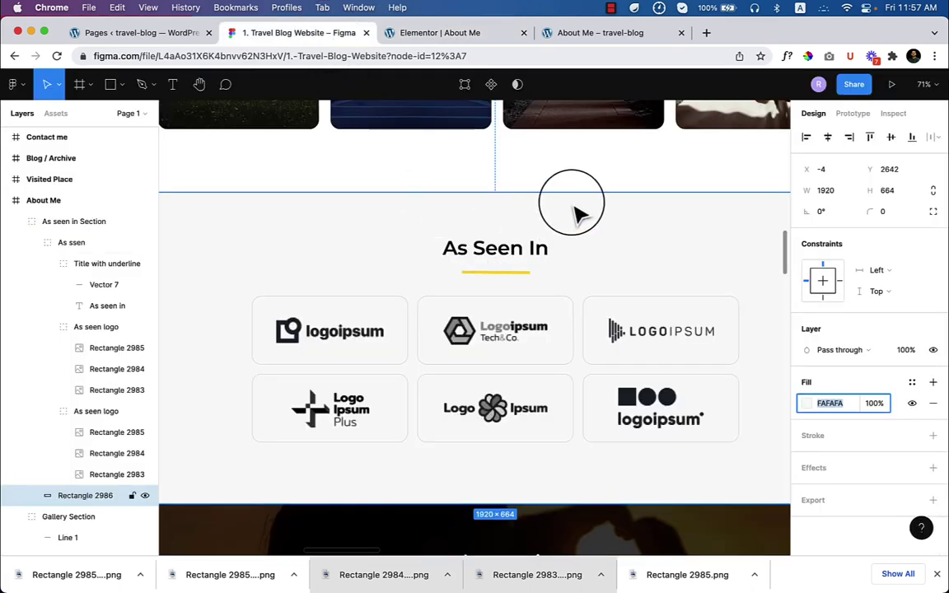
scroll(437, 247, "down", 2)
scroll(437, 268, "down", 10)
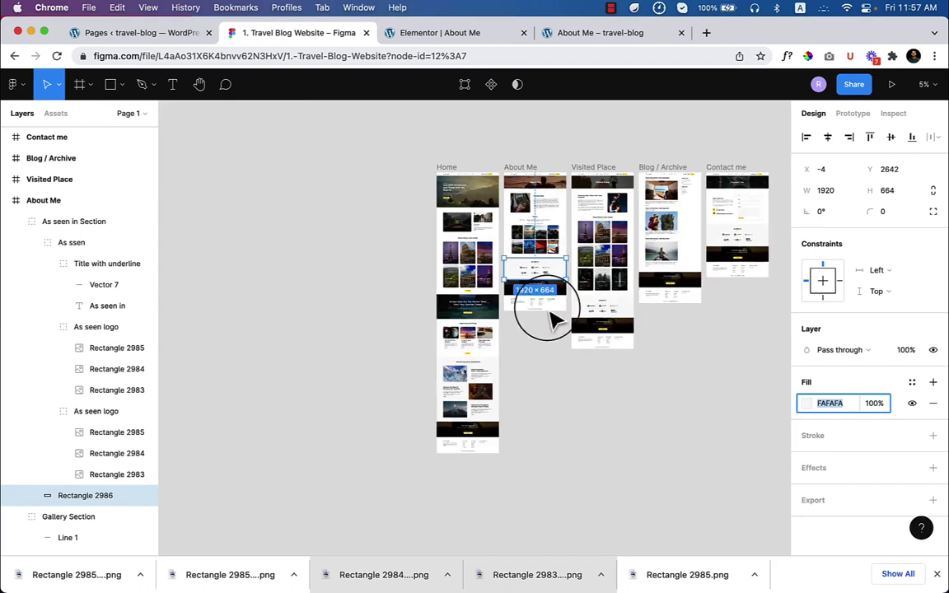
key("shift+2")
scroll(447, 262, "down", 5)
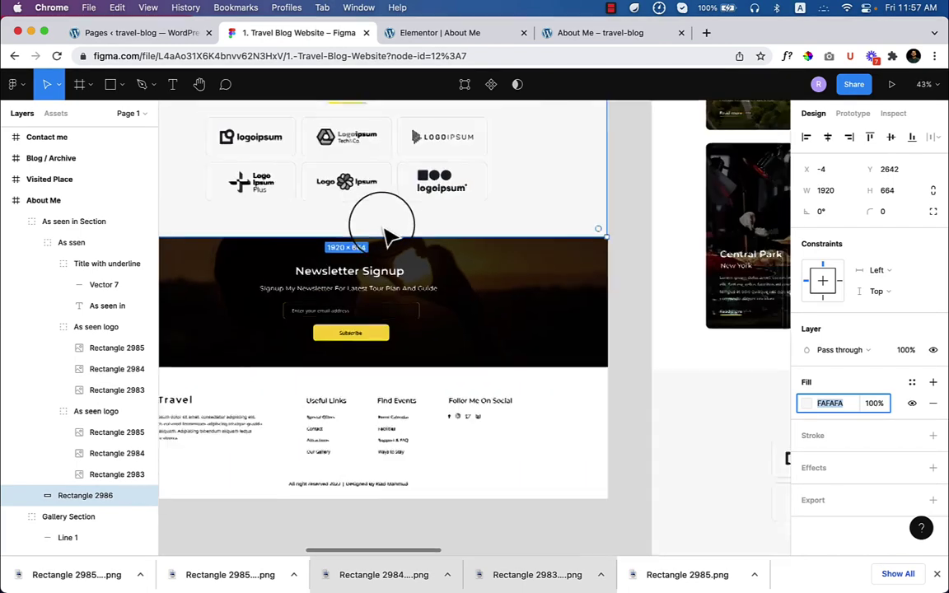
left_click(568, 308)
left_click_drag(425, 244, 479, 375)
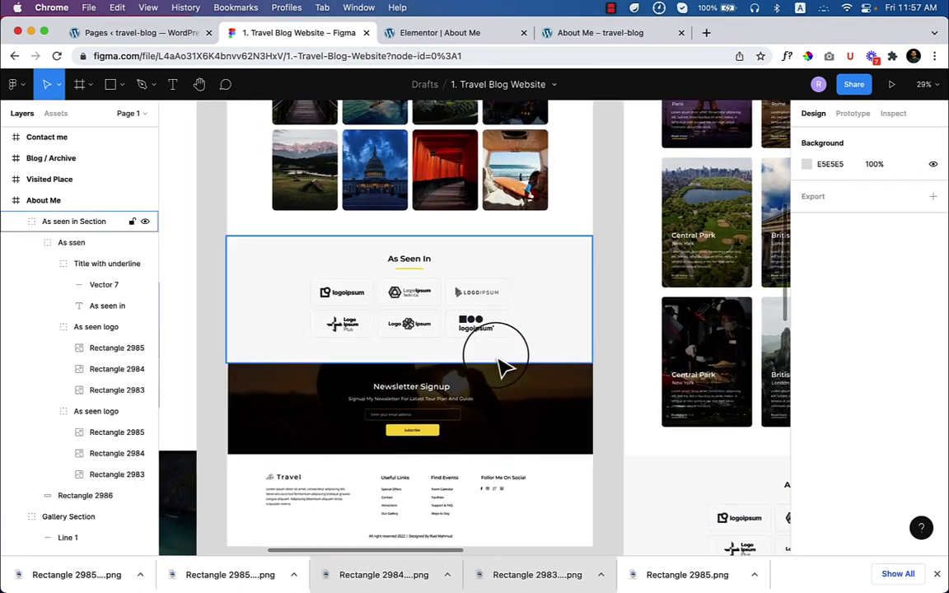
left_click(478, 32)
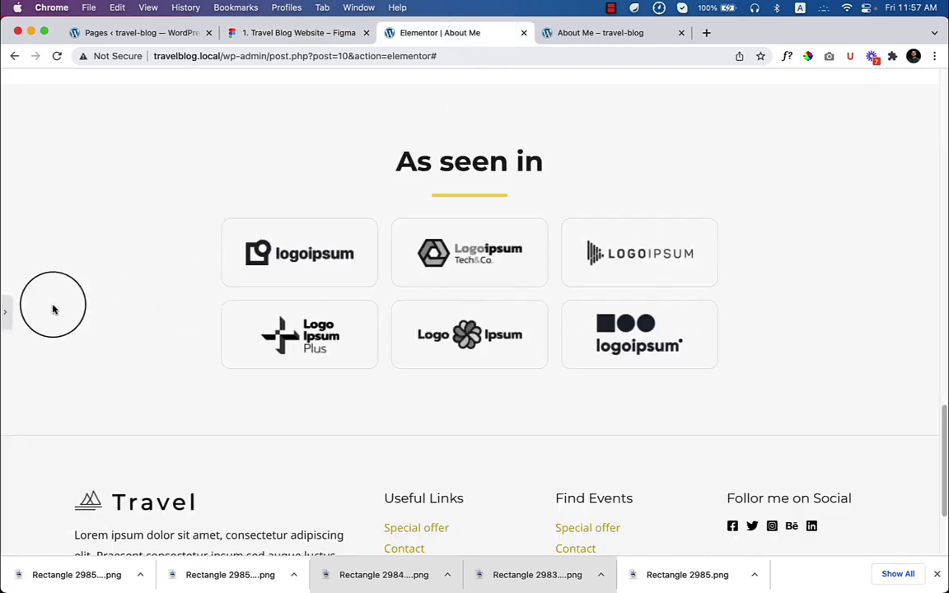
Set the As seen in section's top and bottom padding to 60 px
left_click(5, 314)
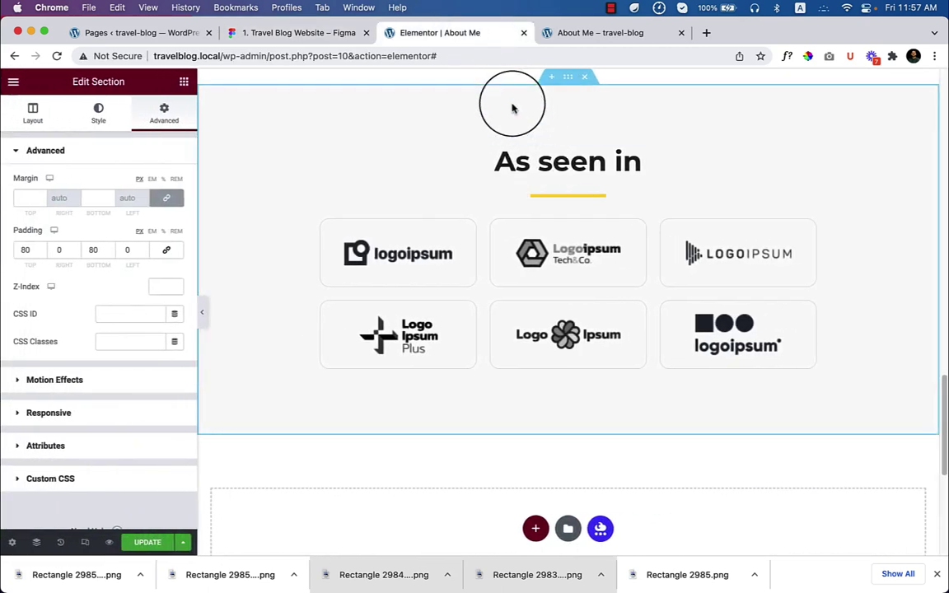
double_click(20, 249)
type("70")
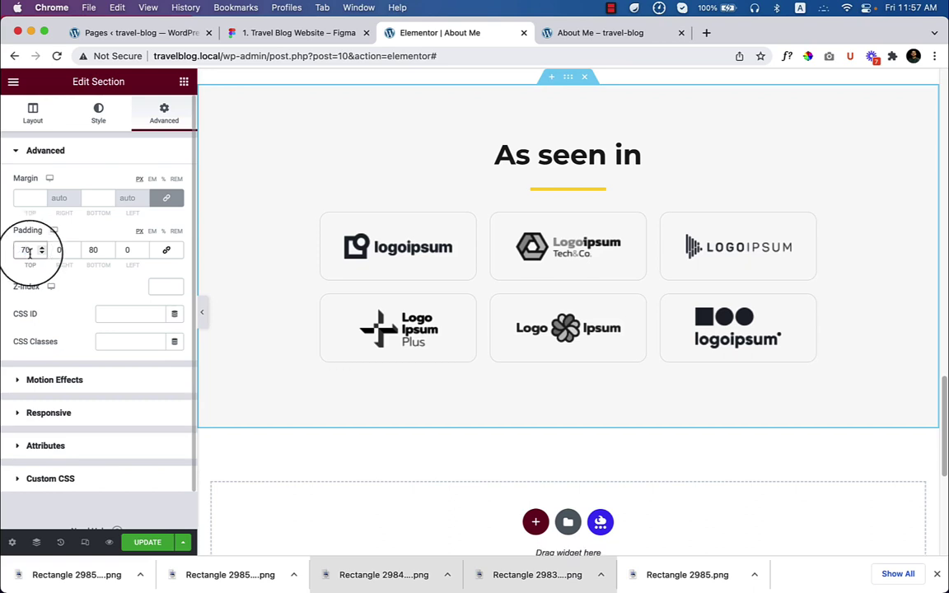
double_click(30, 253)
type("60")
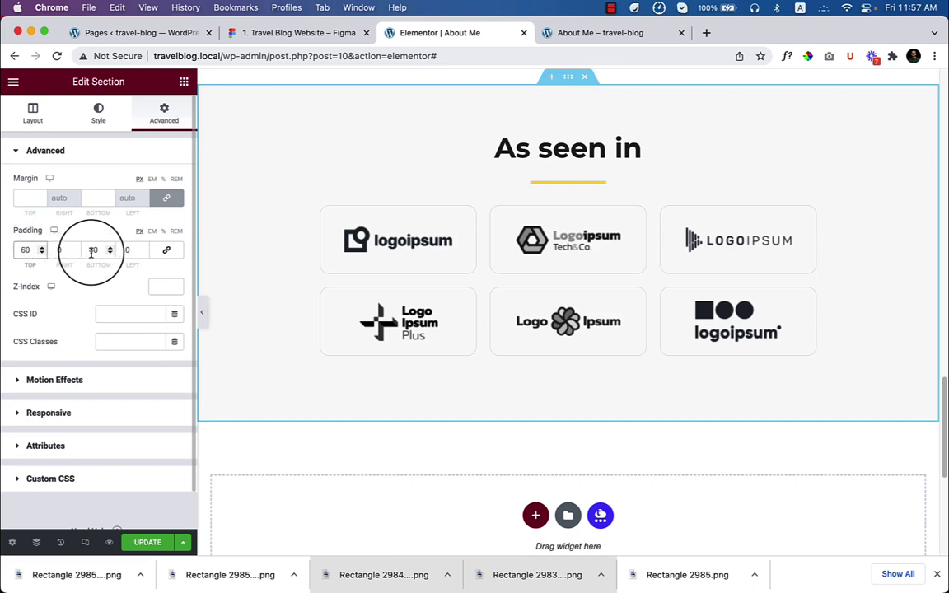
double_click(91, 251)
type("60")
Preview the section with the panel hidden, then save the page changes
left_click(202, 313)
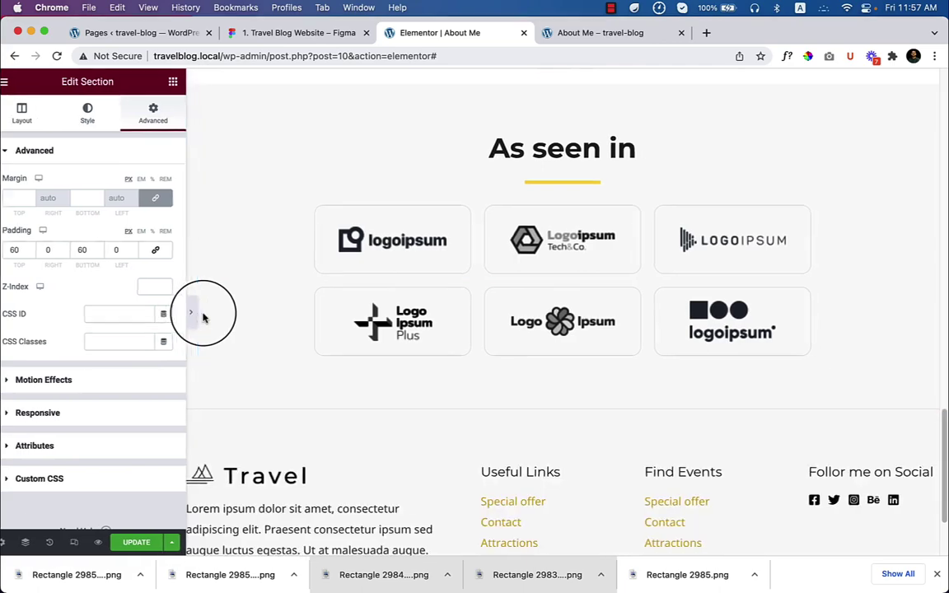
scroll(522, 360, "down", 1)
scroll(521, 360, "up", 15)
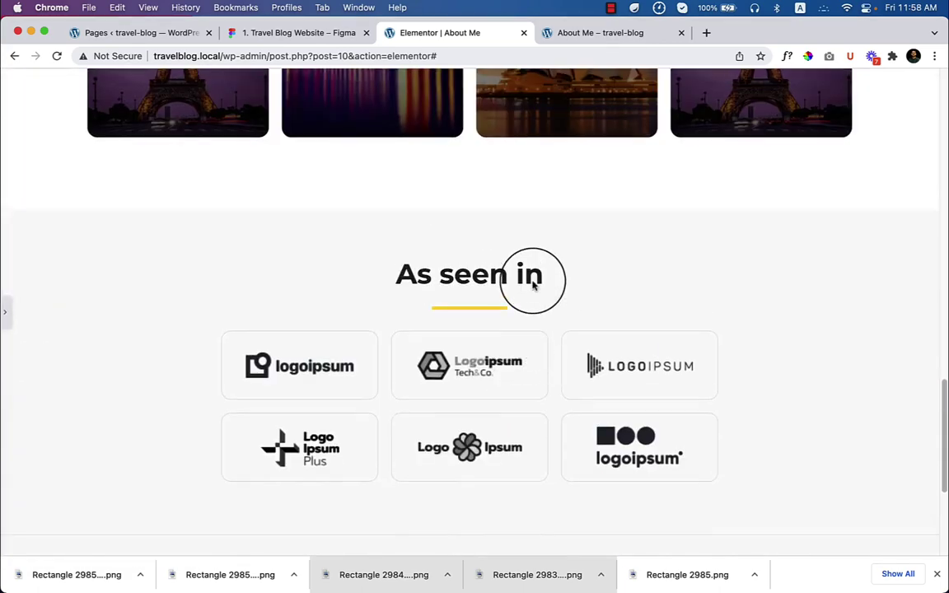
scroll(523, 282, "up", 2)
scroll(526, 279, "down", 15)
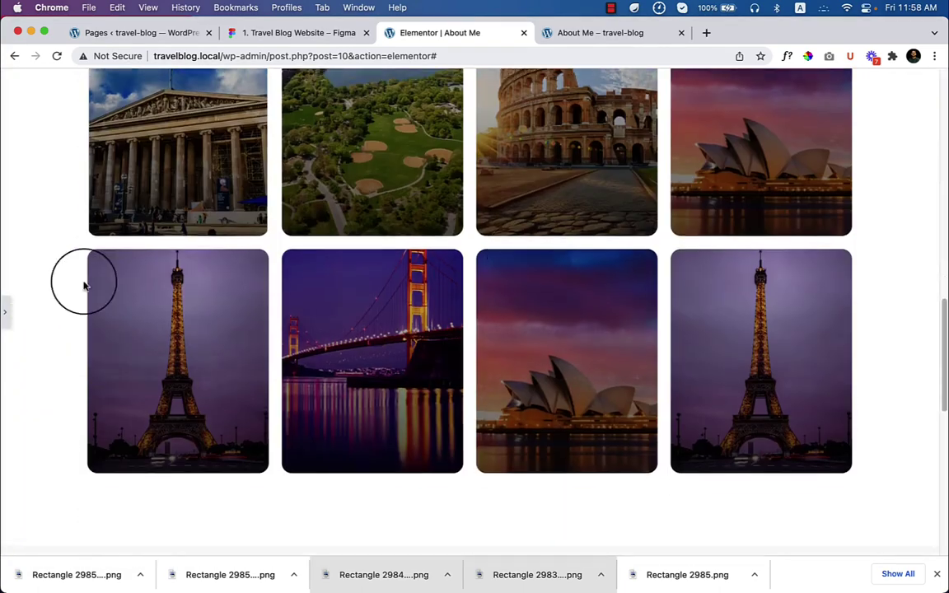
left_click(6, 311)
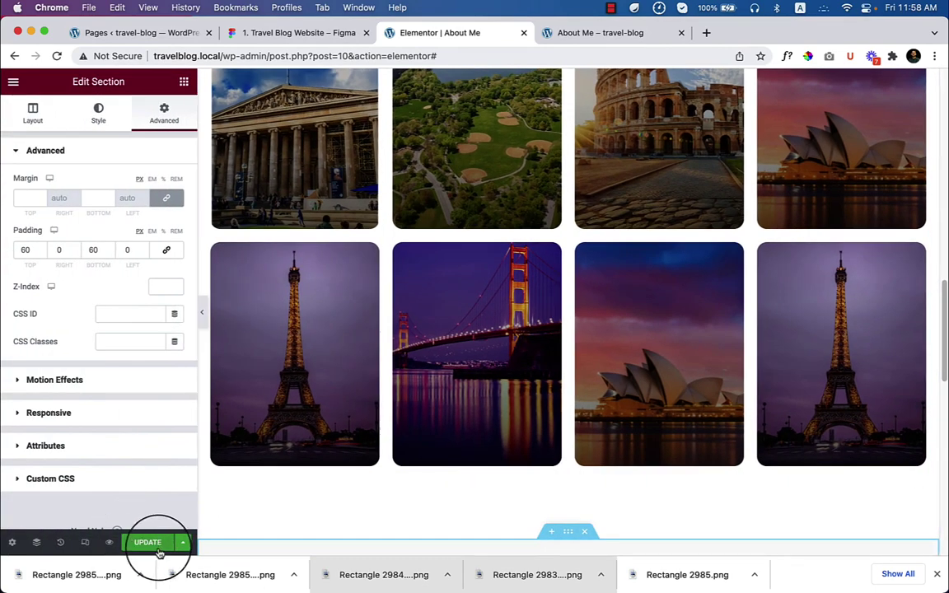
left_click(148, 542)
Compare against the Figma Newsletter Signup banner below the As Seen In logos
left_click(318, 34)
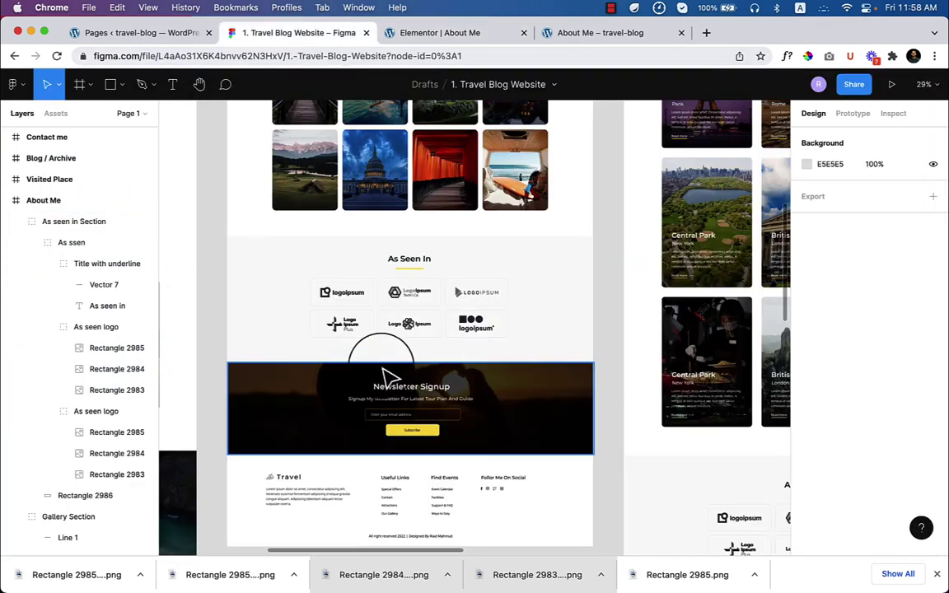
scroll(346, 338, "down", 1)
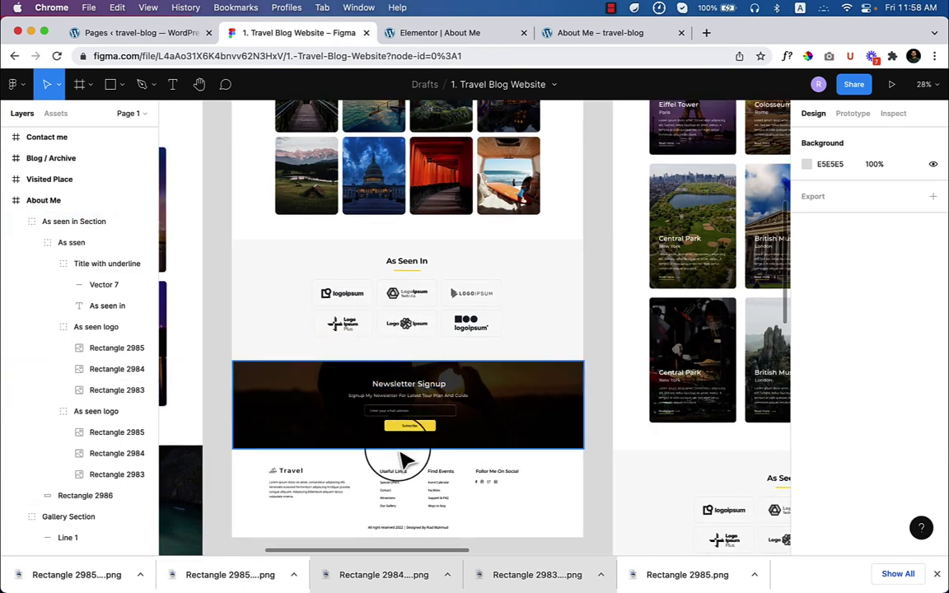
scroll(404, 460, "up", 1)
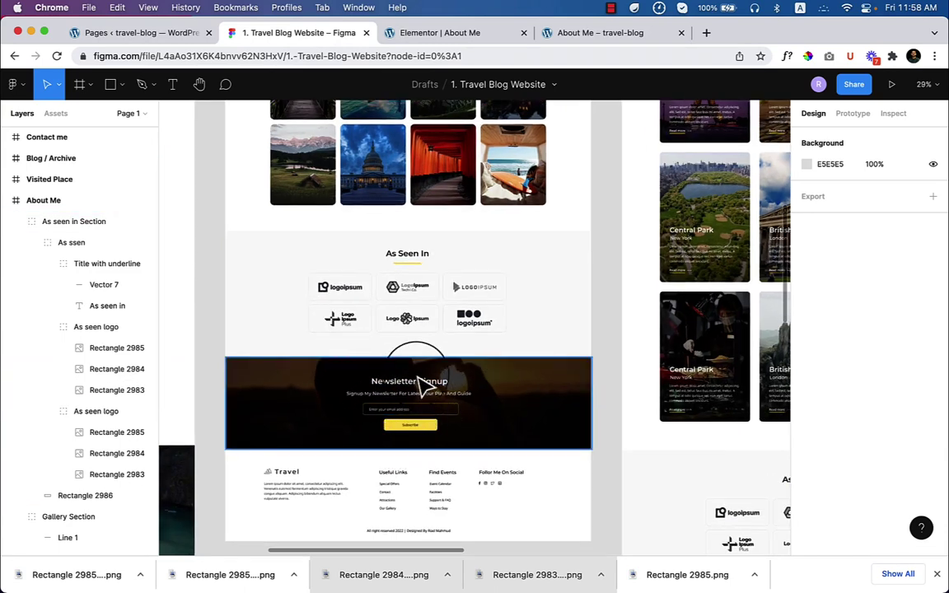
From the live About Me page, go to the Home page and open it in Elementor
left_click(608, 33)
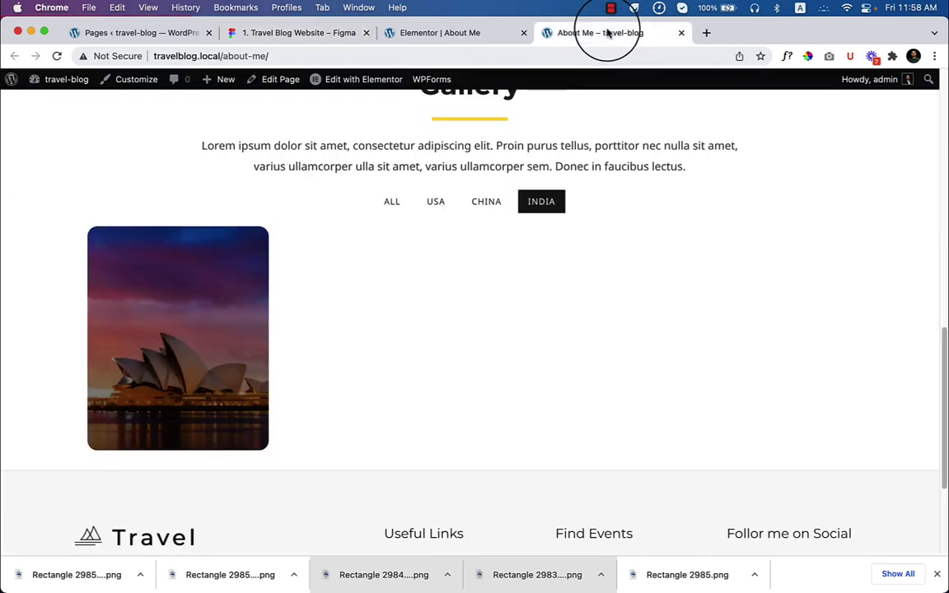
scroll(544, 306, "up", 15)
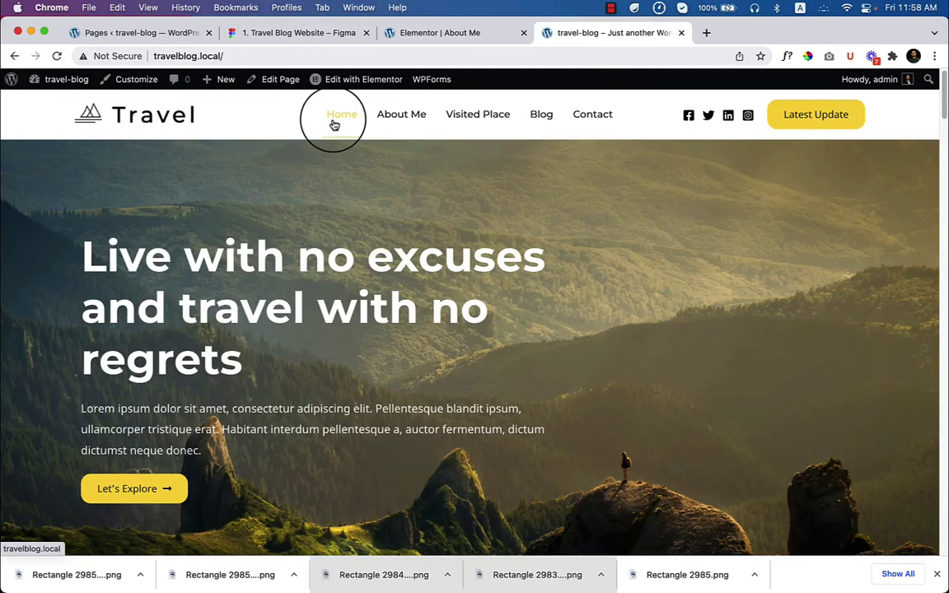
mouse_move(369, 82)
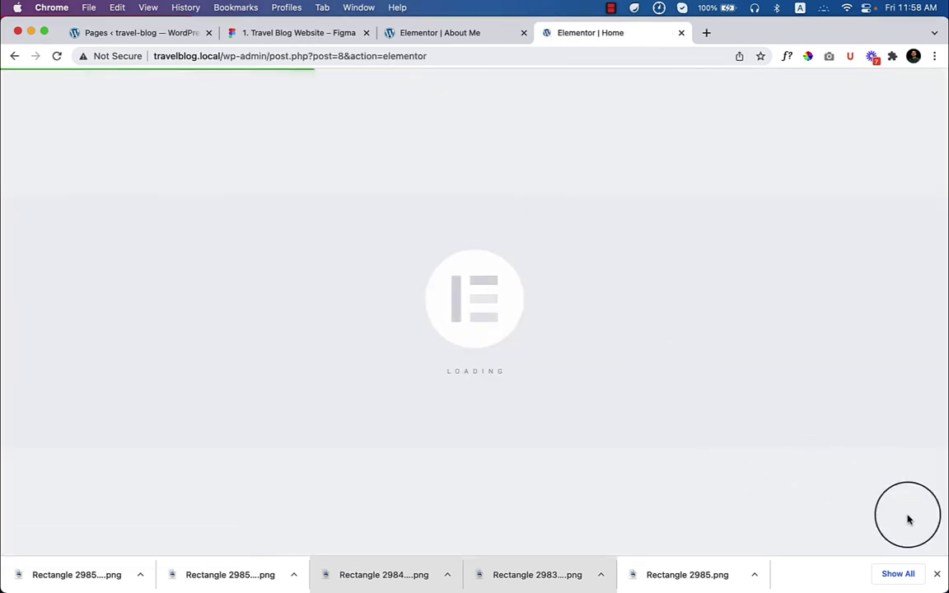
Save the Home page's Newsletter Signup section as the template 'Newsletter signup form'
left_click(937, 577)
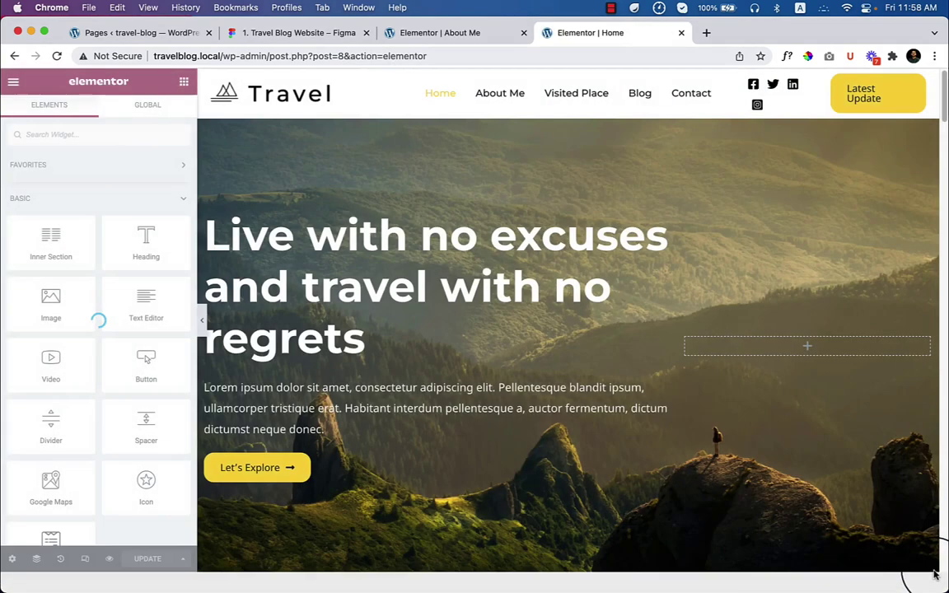
scroll(577, 403, "down", 20)
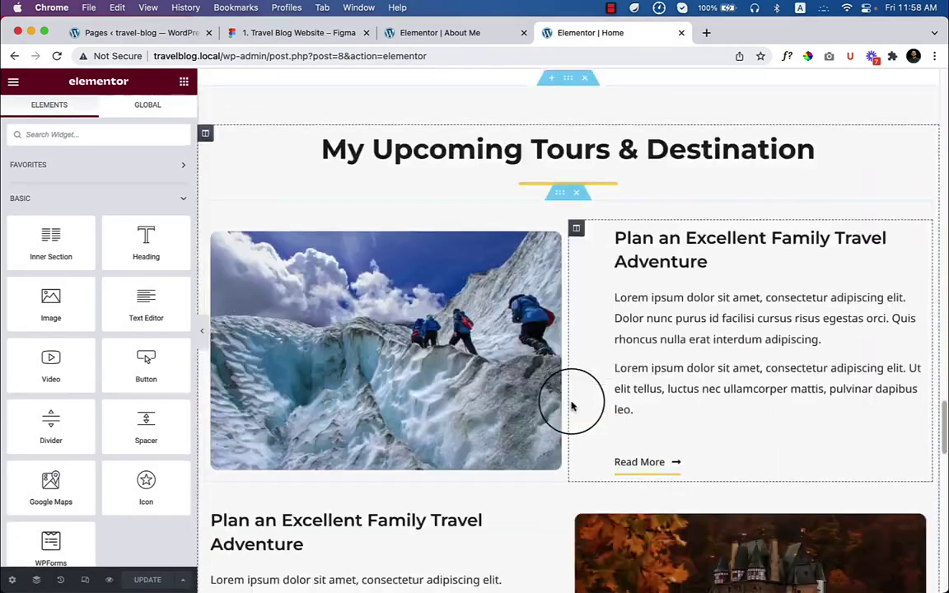
scroll(577, 403, "up", 10)
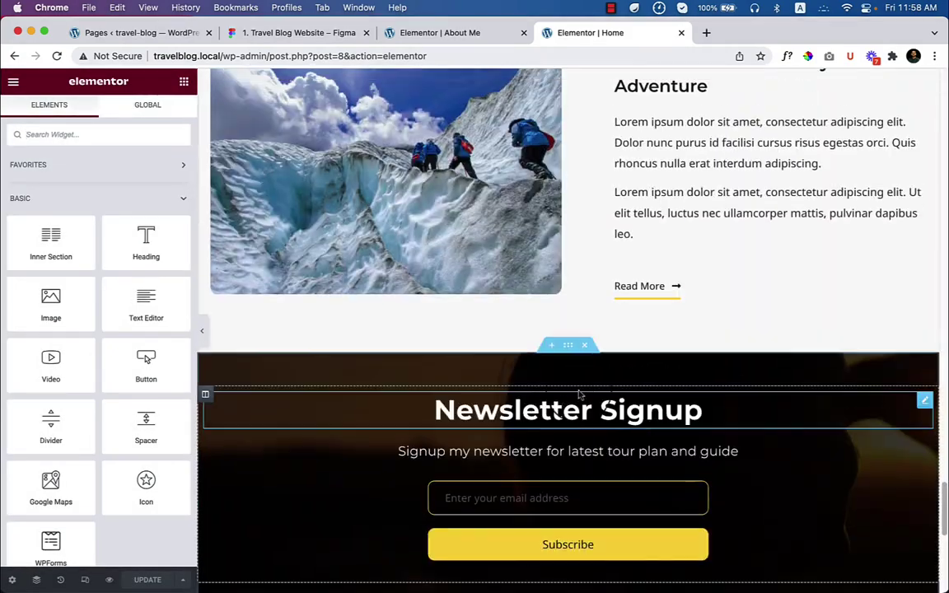
left_click(569, 347)
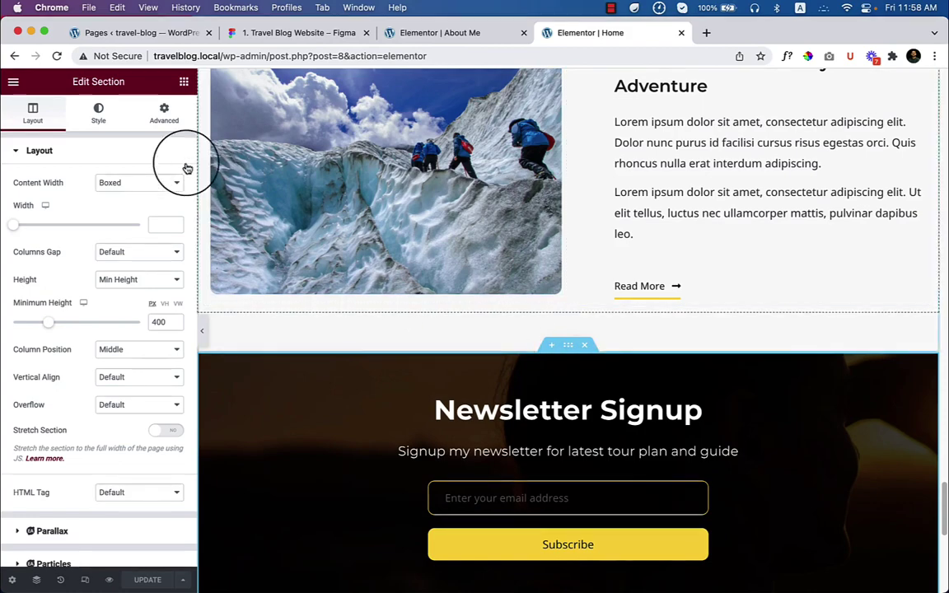
right_click(567, 348)
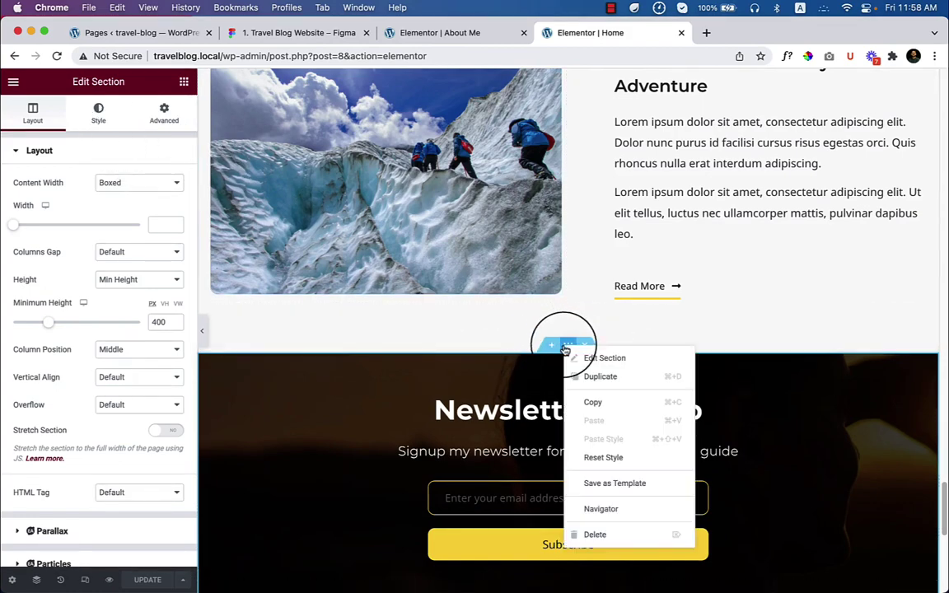
left_click(613, 487)
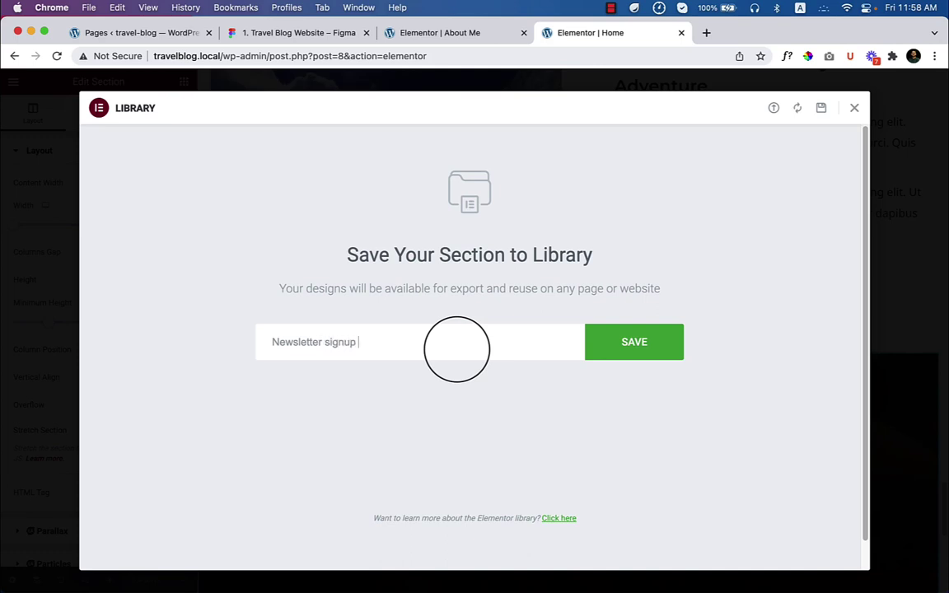
left_click(637, 350)
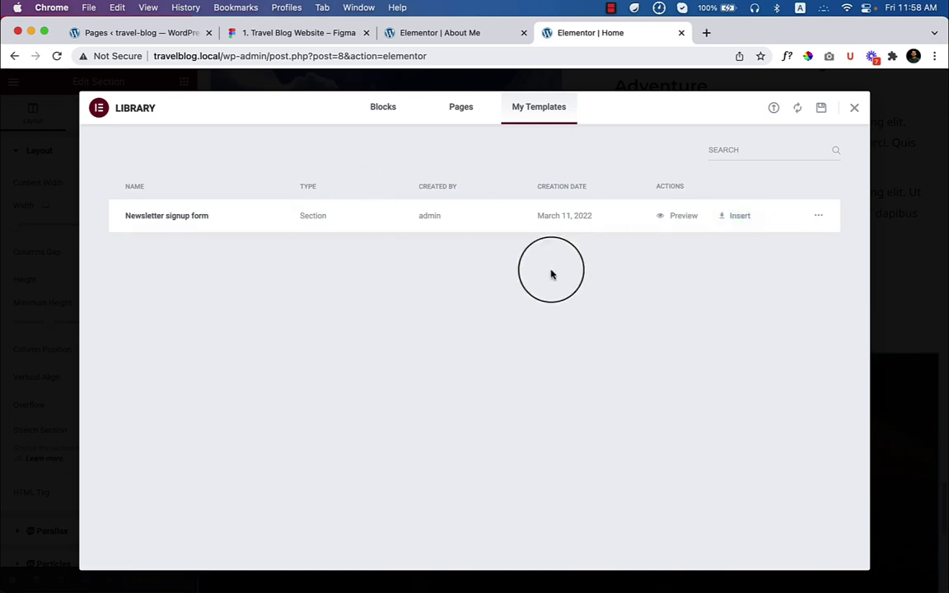
left_click(855, 108)
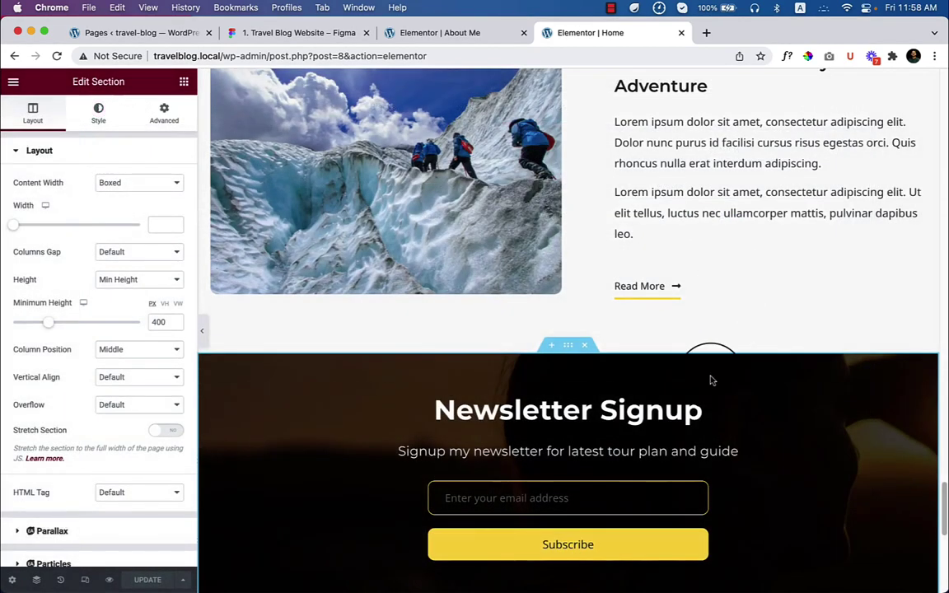
Bring the Figma Visited Place design into view, then return to the About Me editor
left_click(328, 33)
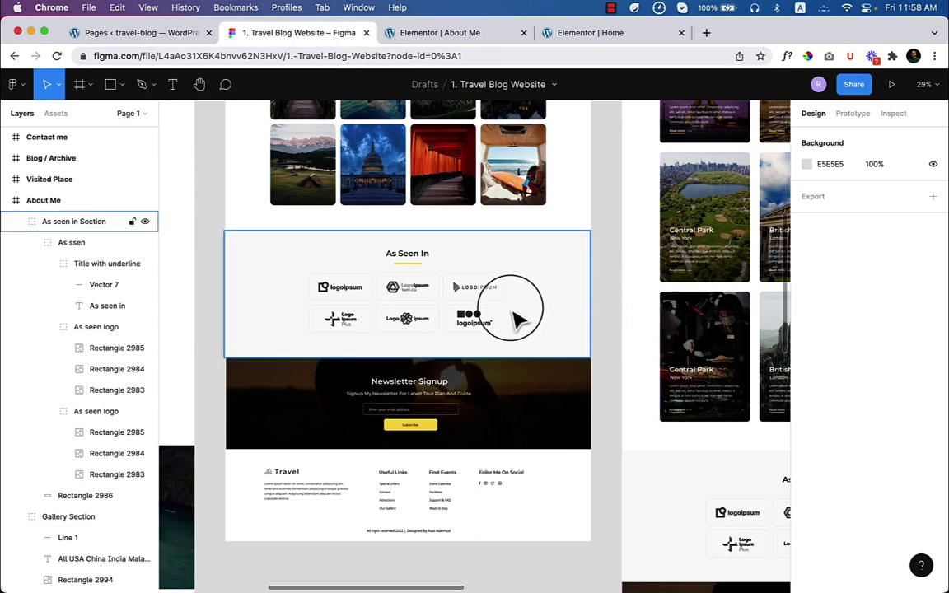
scroll(515, 301, "down", 3)
scroll(614, 328, "down", 3)
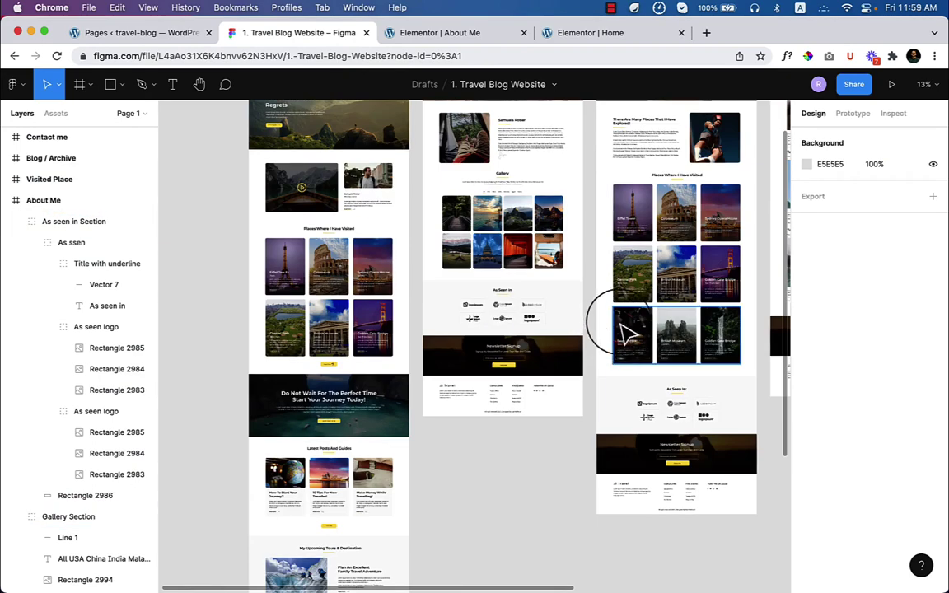
left_click_drag(636, 322, 474, 391)
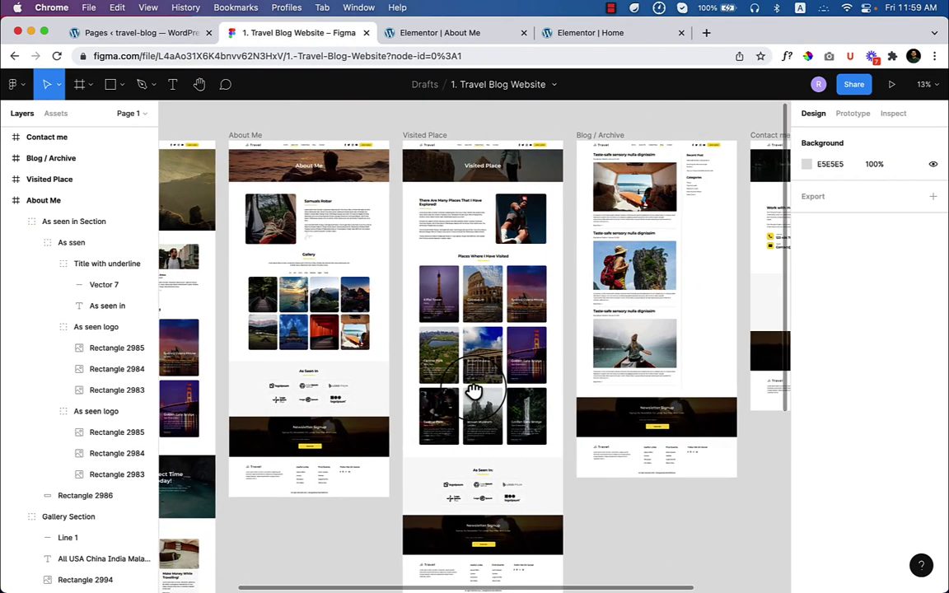
left_click(484, 33)
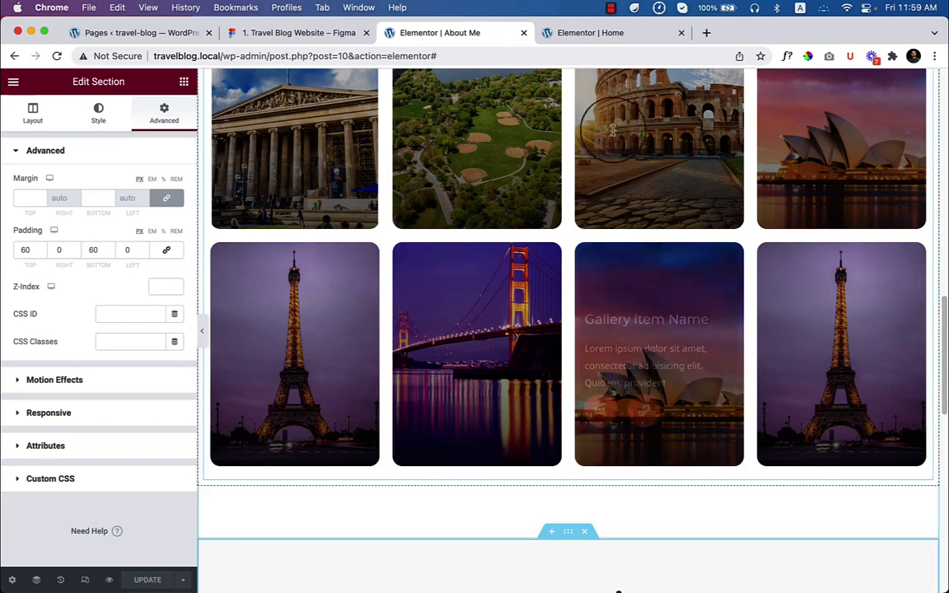
Save the Home page's Places section as the template 'Place where I have visited section'
left_click(614, 33)
scroll(621, 340, "up", 15)
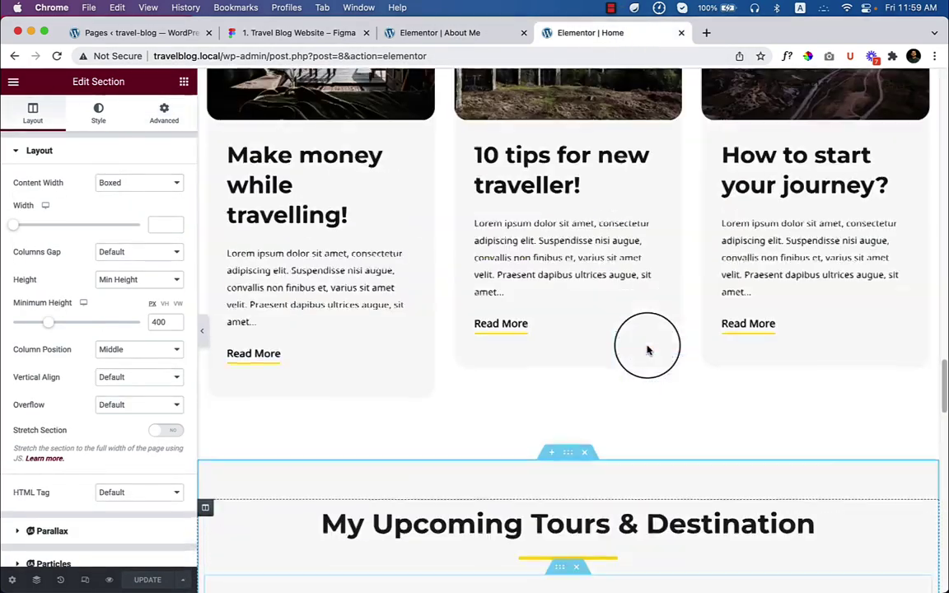
scroll(646, 350, "up", 10)
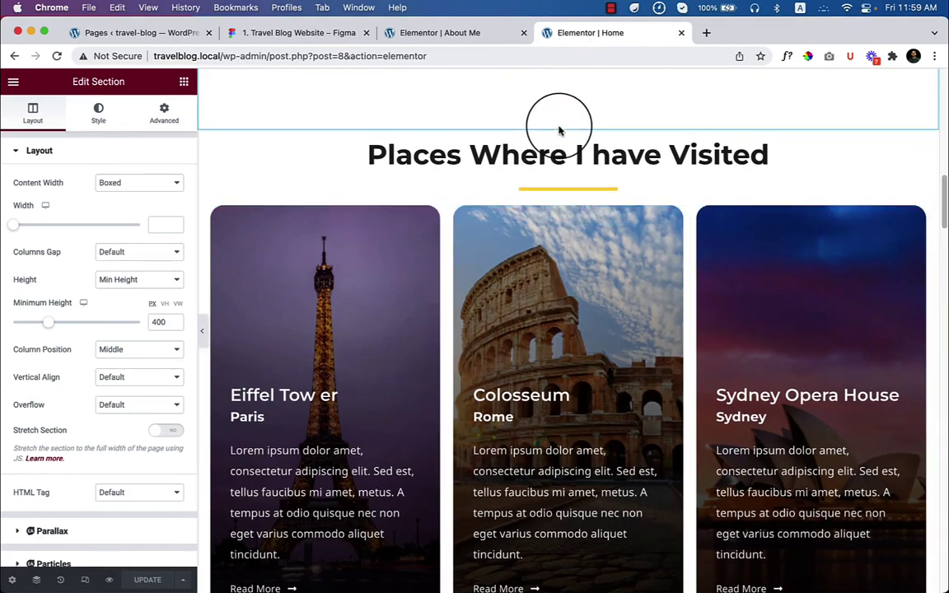
left_click(567, 125)
scroll(618, 338, "down", 3)
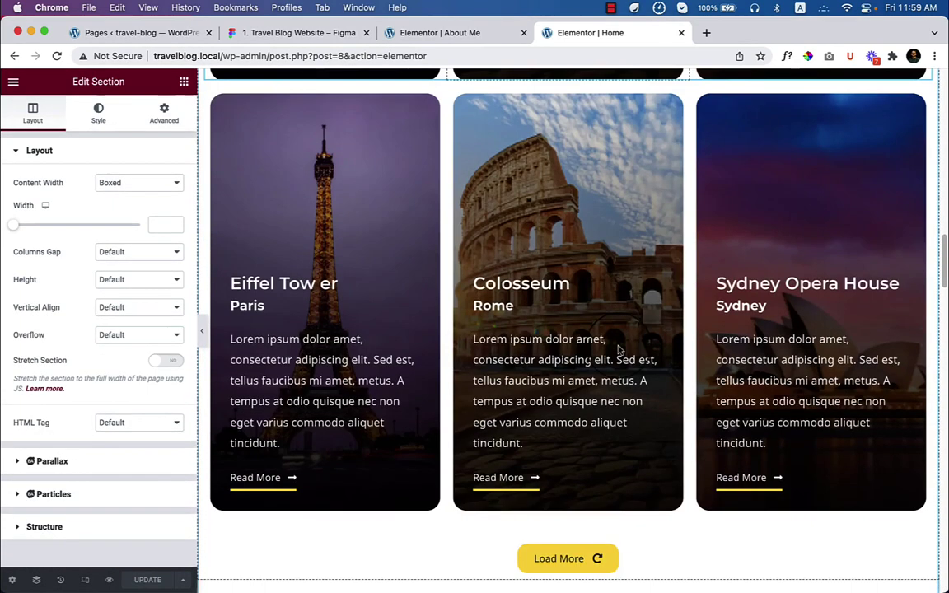
scroll(623, 353, "up", 4)
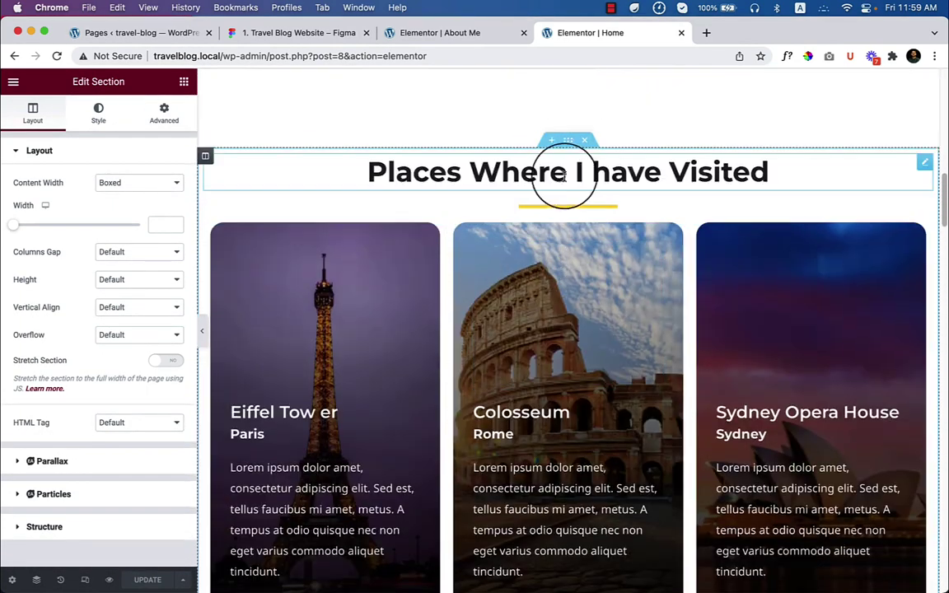
right_click(576, 145)
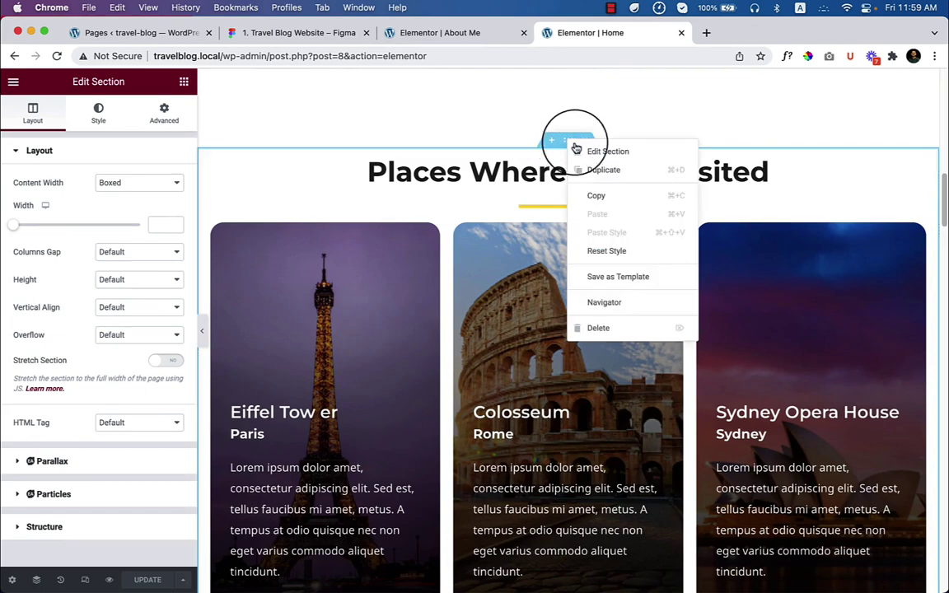
left_click(619, 275)
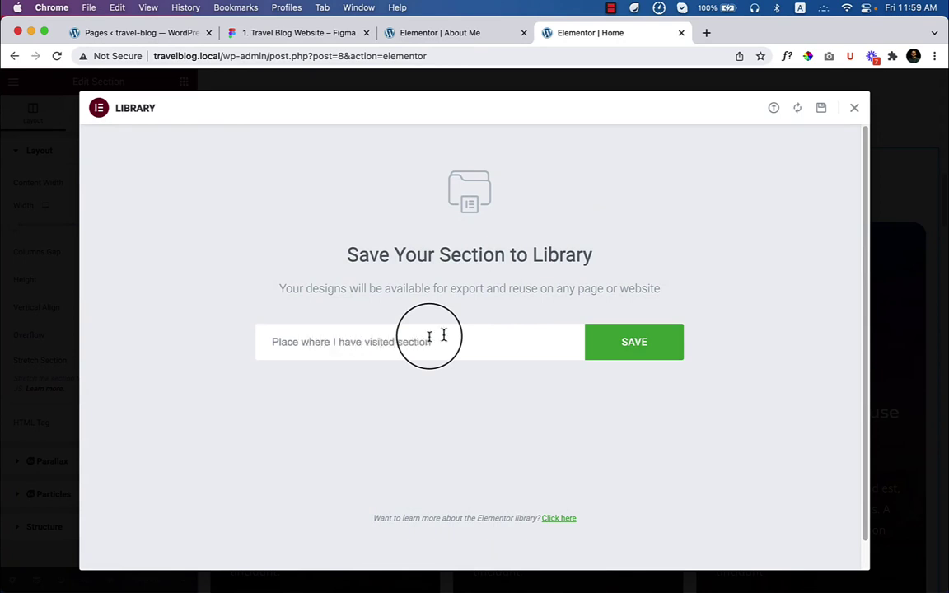
left_click(649, 341)
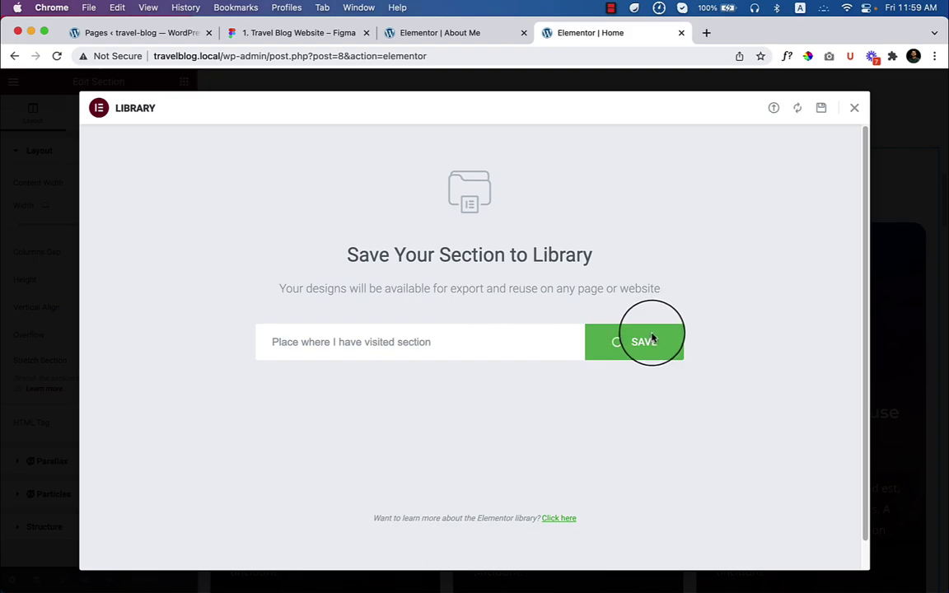
left_click(855, 109)
scroll(573, 441, "down", 15)
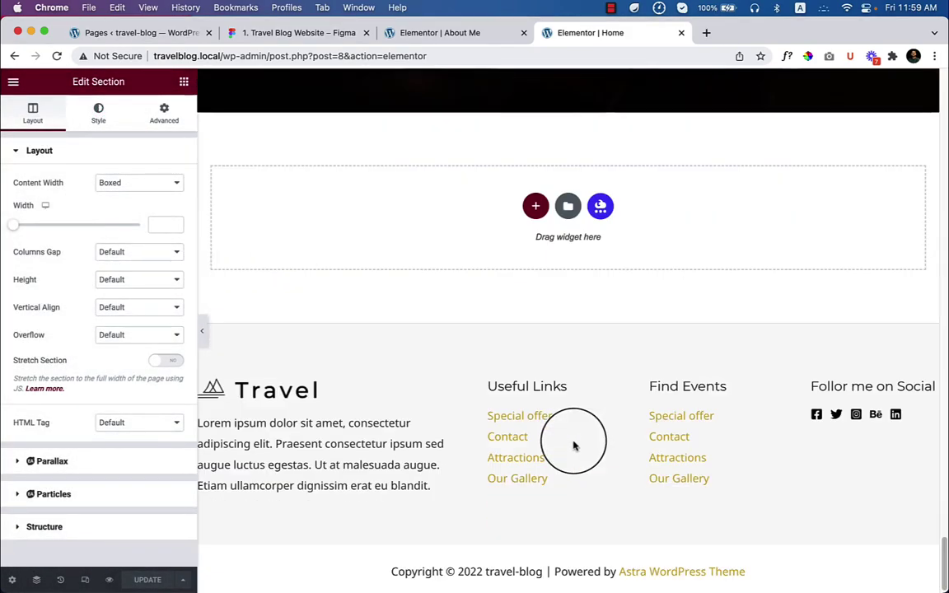
Close the Home editor and insert the saved Newsletter signup form template below the As seen in logo grid
scroll(572, 441, "up", 15)
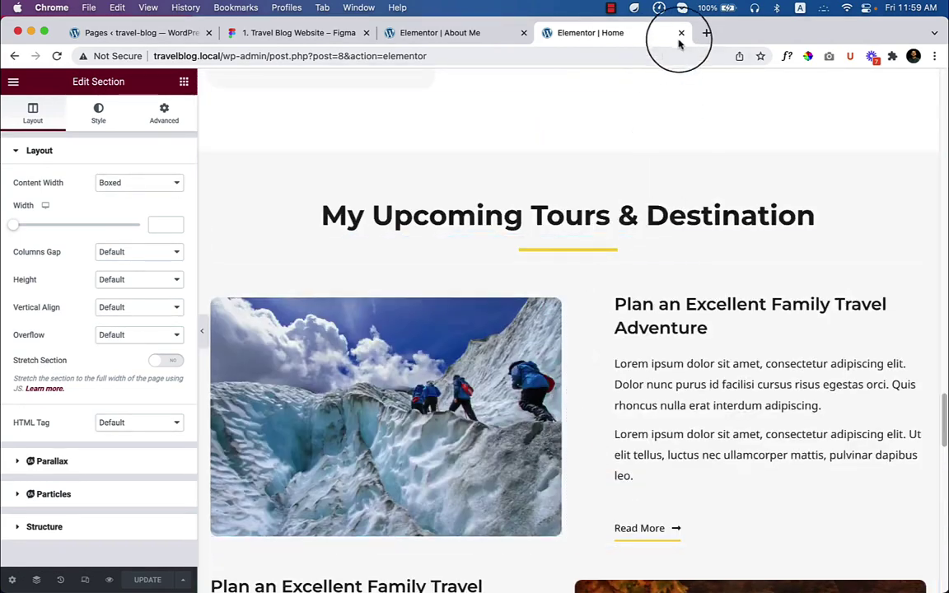
left_click(680, 36)
scroll(609, 363, "down", 5)
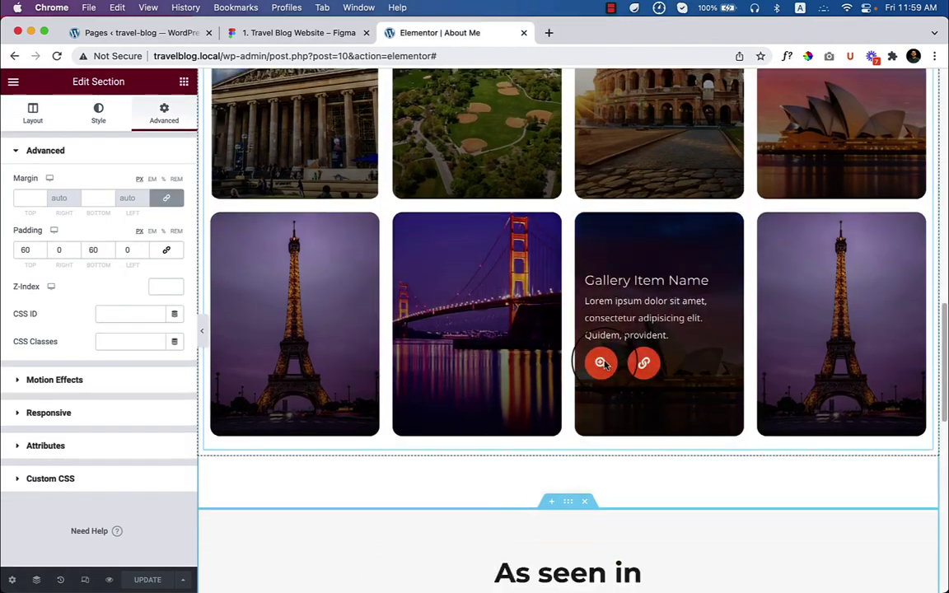
scroll(606, 365, "down", 3)
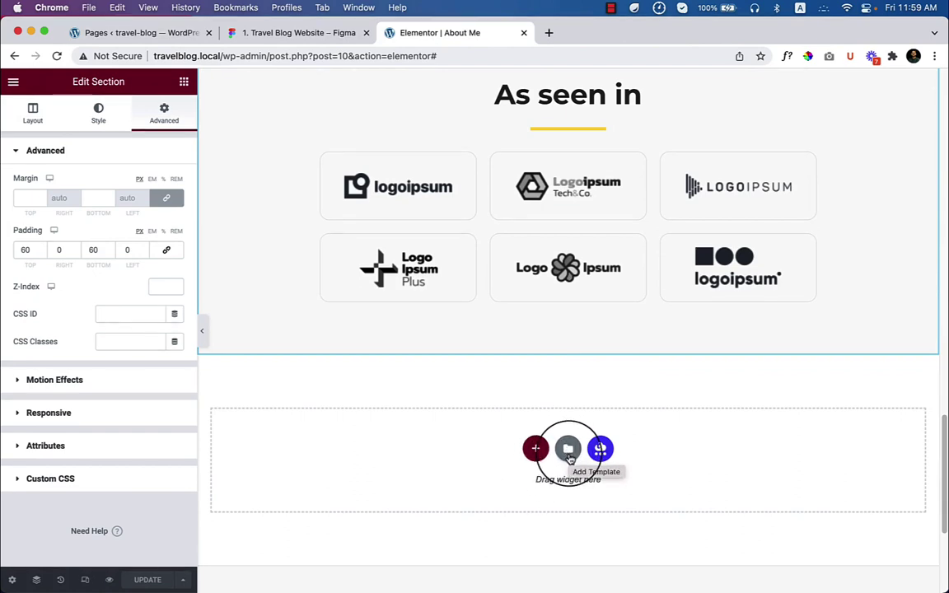
left_click(568, 450)
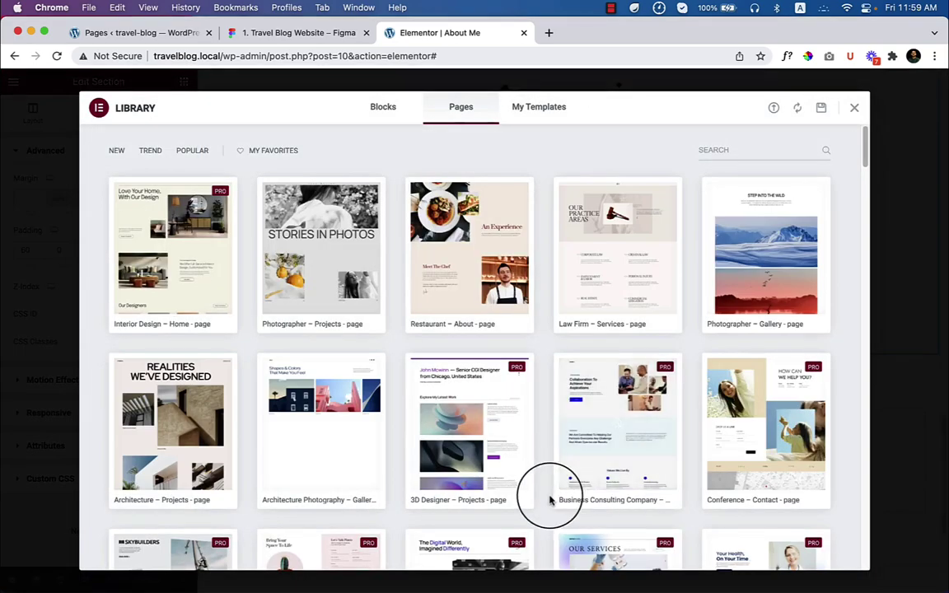
left_click(534, 108)
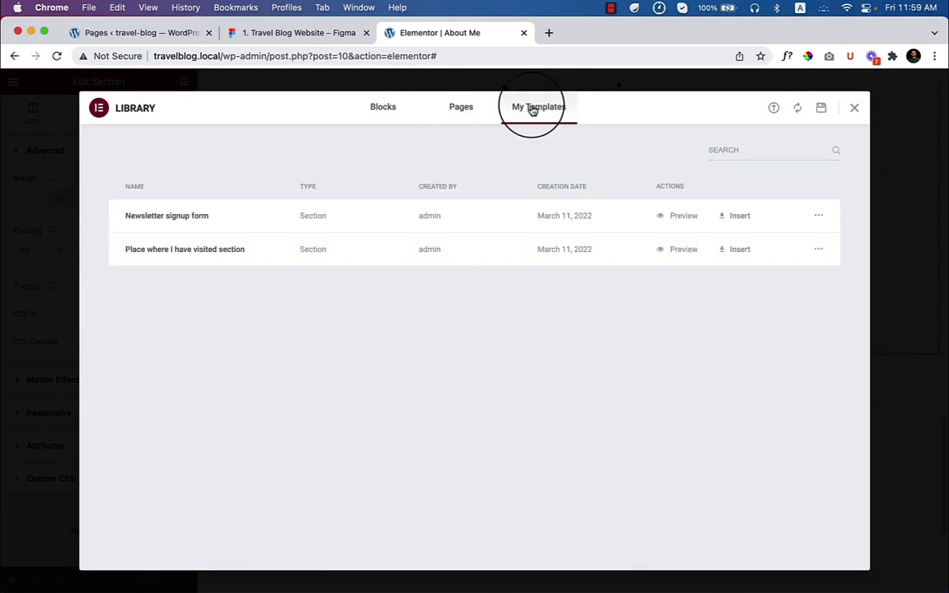
left_click(742, 217)
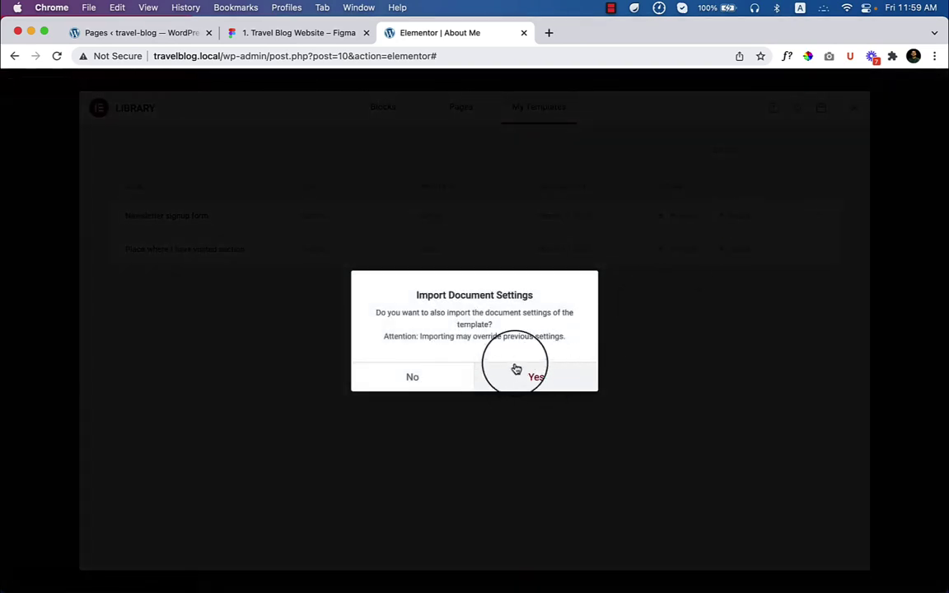
left_click(535, 377)
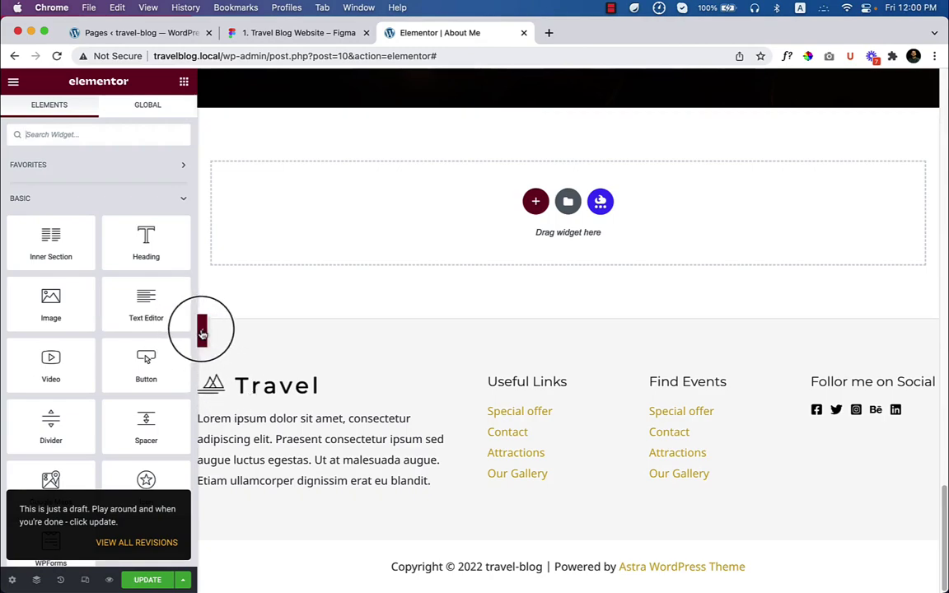
Preview the About Me page with the panel hidden, then save the changes with Update
left_click(201, 331)
scroll(567, 385, "up", 10)
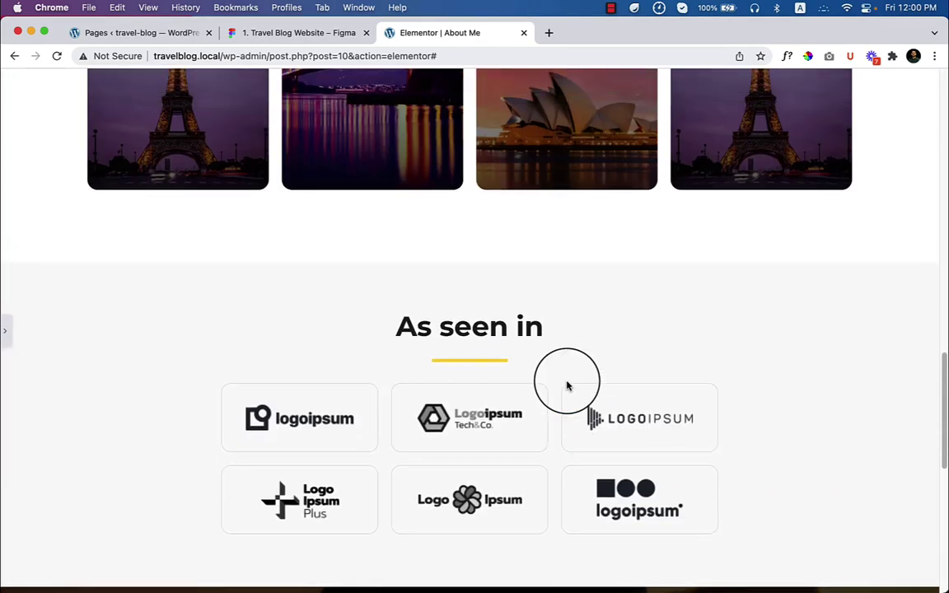
scroll(567, 386, "down", 3)
scroll(567, 386, "down", 5)
scroll(567, 381, "up", 20)
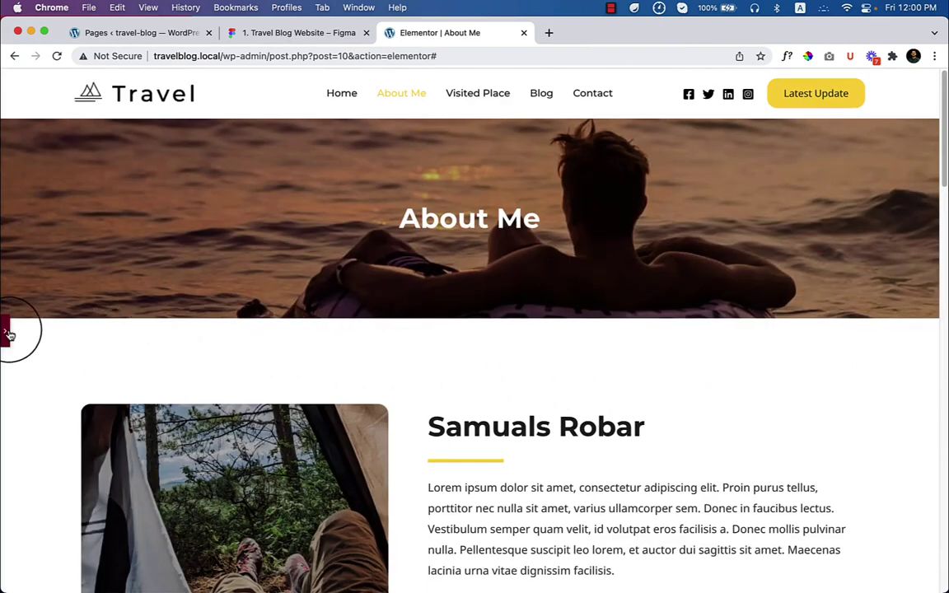
left_click(6, 332)
left_click(151, 584)
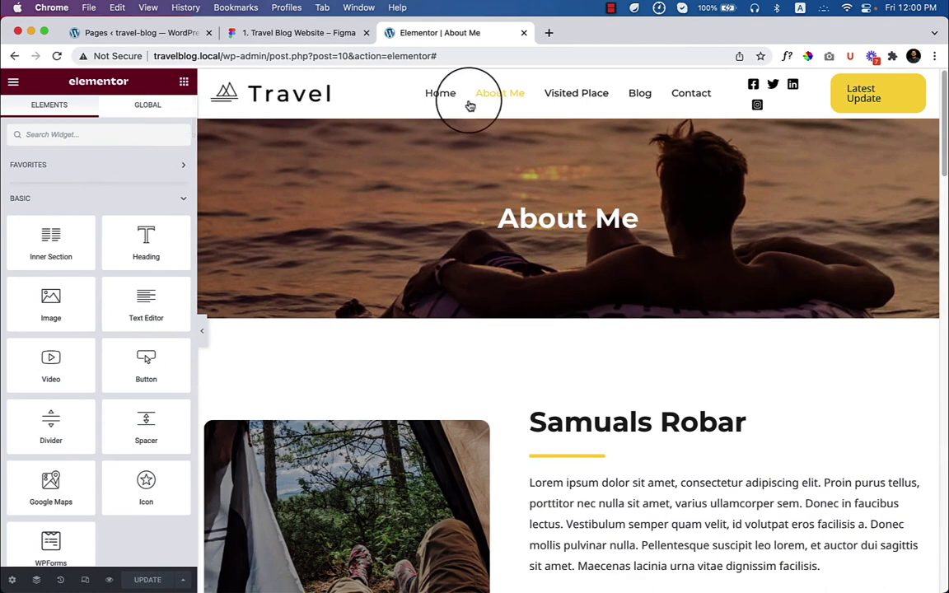
Open the live About Me page in a new browser tab from the editor menu's View Page link
left_click(14, 128)
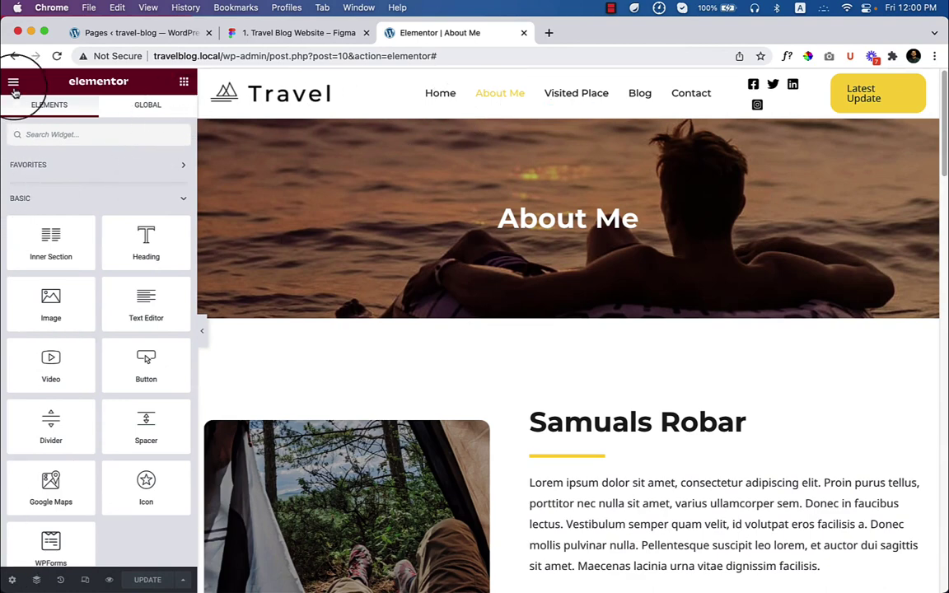
left_click(14, 90)
right_click(53, 286)
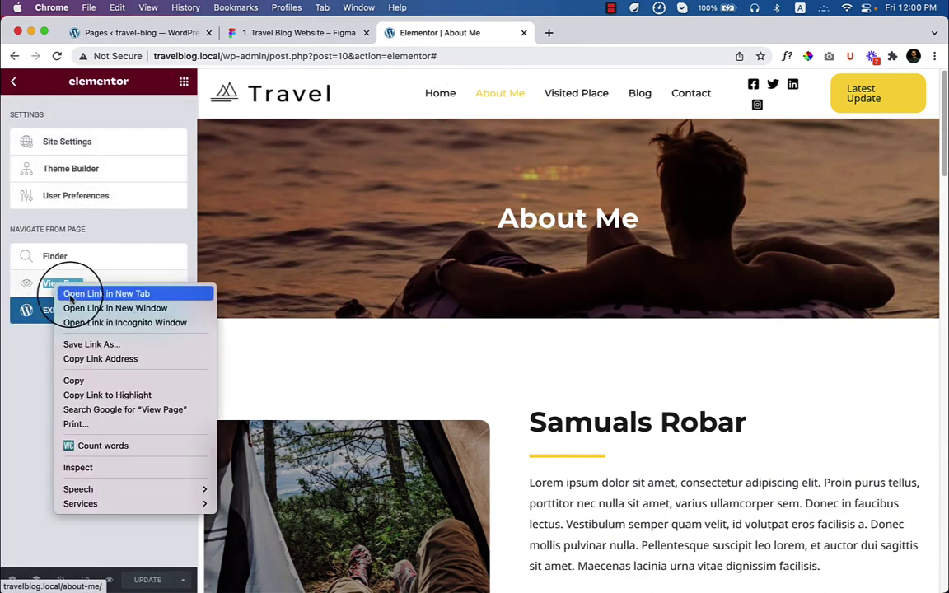
left_click(83, 294)
Switch to the live About Me page tab and scroll through it
left_click(615, 36)
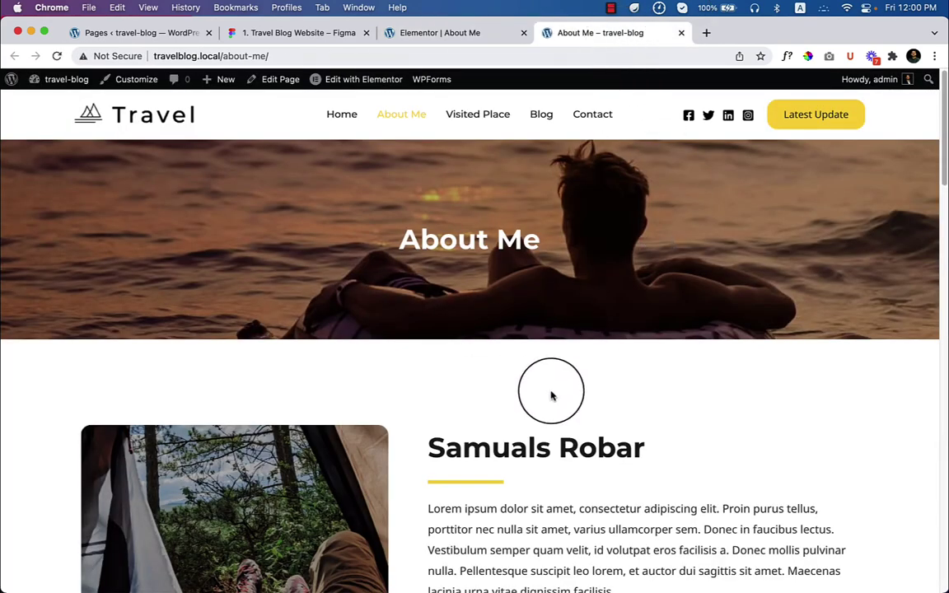
scroll(550, 394, "down", 7)
scroll(558, 404, "down", 5)
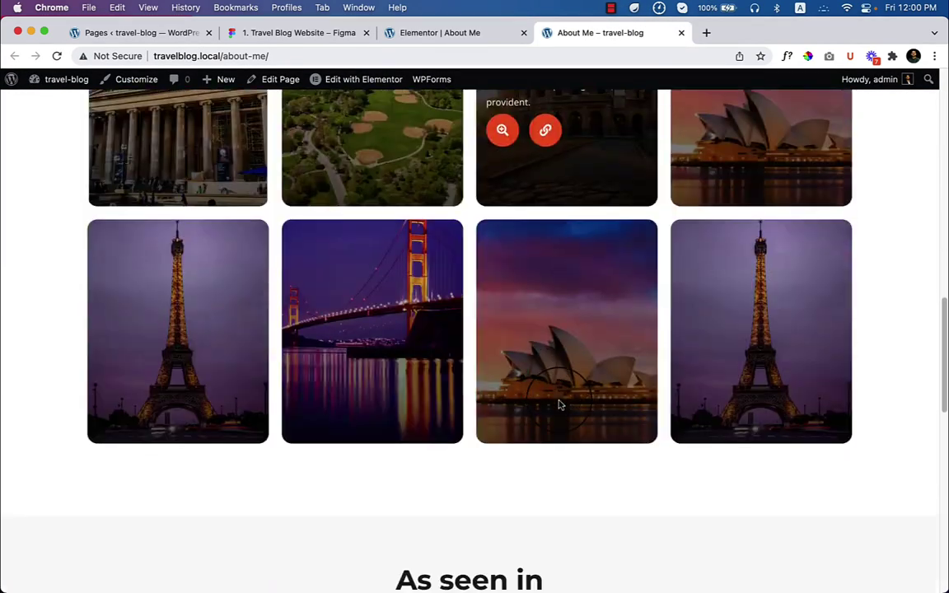
scroll(610, 329, "up", 15)
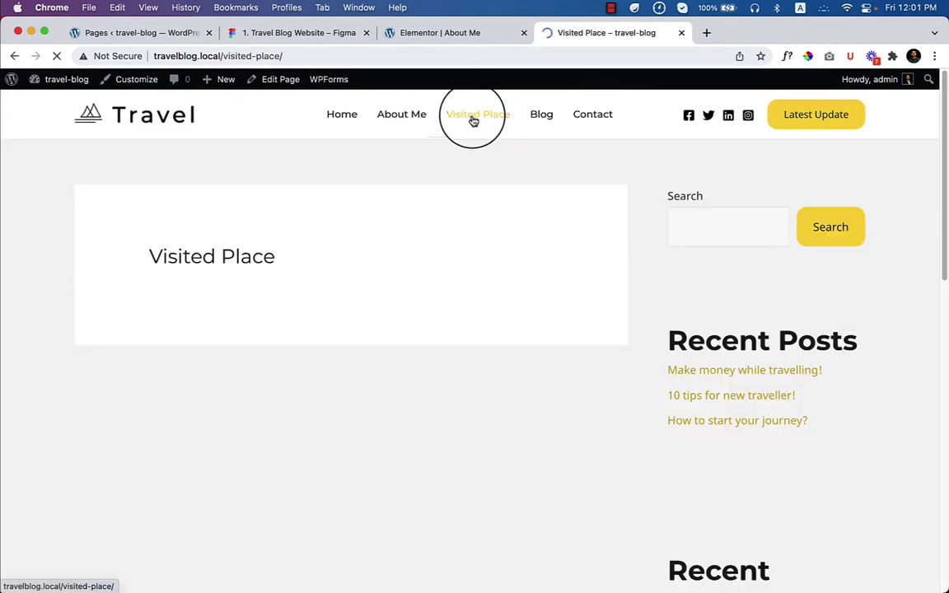
Open the Visited Place page editor in a new tab placed beside the About Me editor
right_click(277, 80)
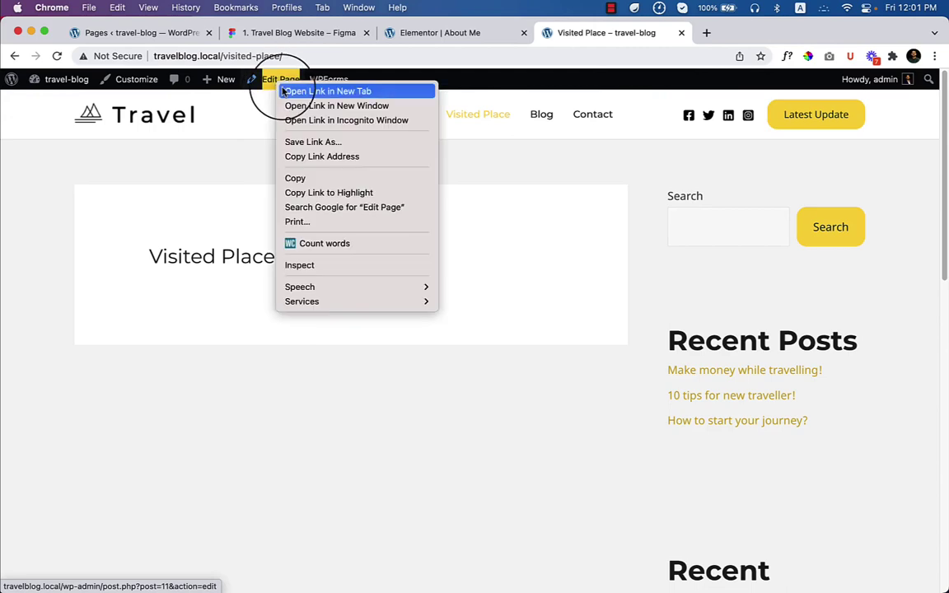
left_click(296, 90)
left_click_drag(757, 33, 593, 33)
left_click(502, 33)
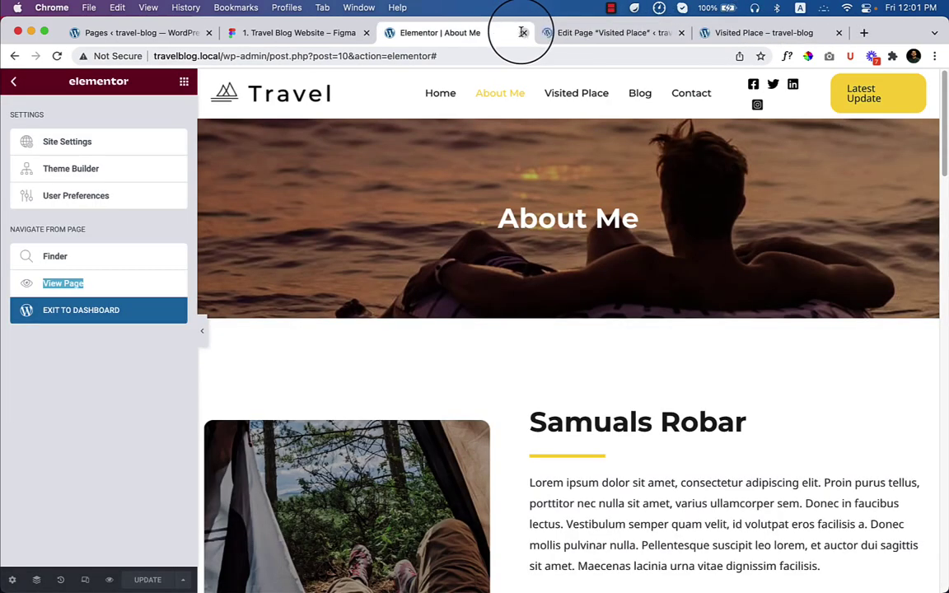
Bring up Save as Template for the About Me bio section, then close the template library
scroll(674, 470, "down", 5)
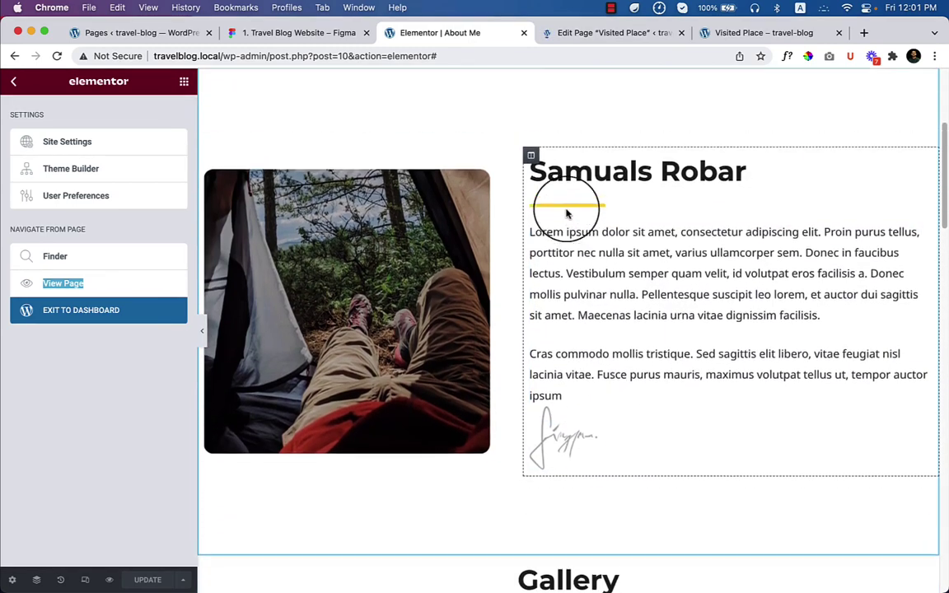
scroll(567, 213, "up", 2)
right_click(564, 116)
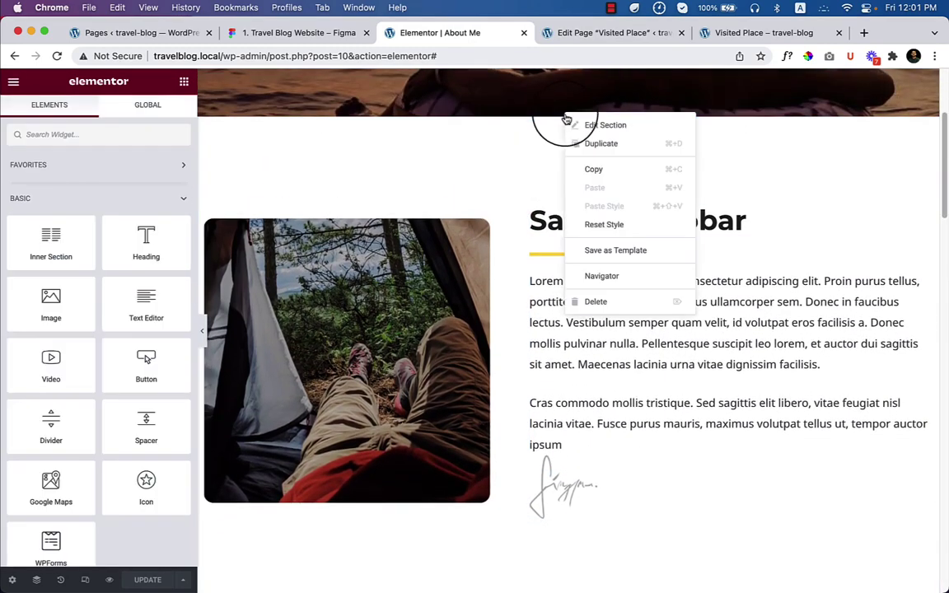
left_click(614, 249)
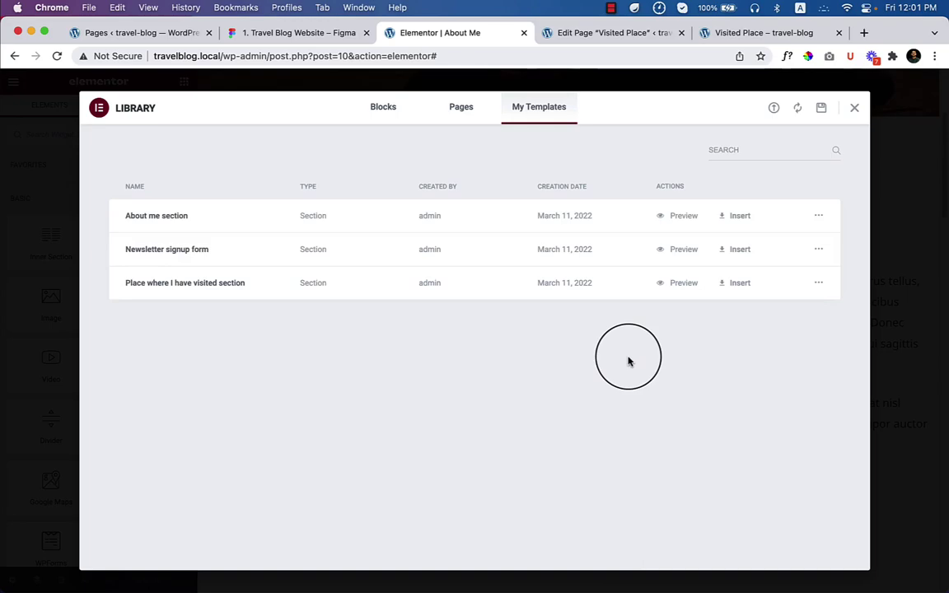
left_click(855, 113)
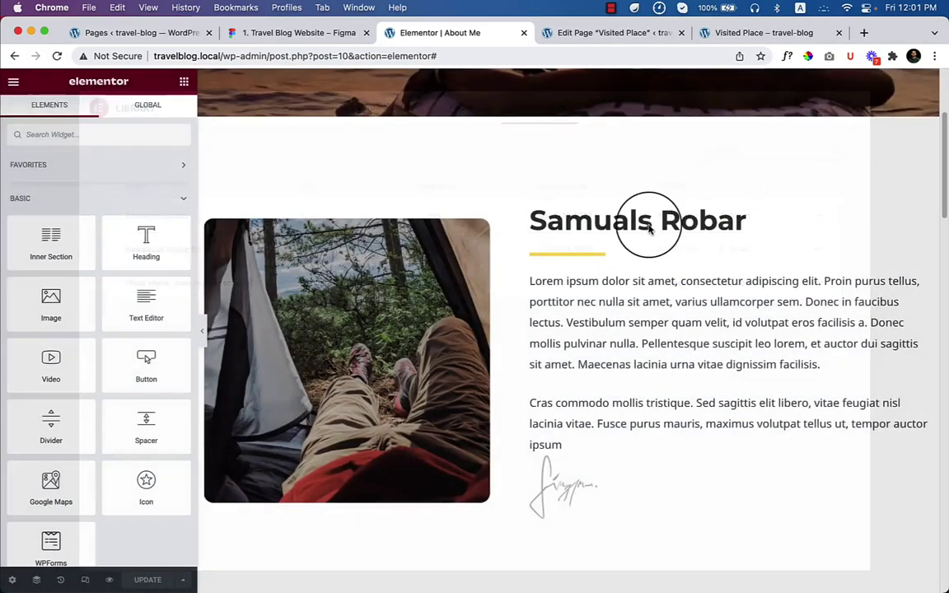
Close the 'Elementor | About Me' browser tab
scroll(646, 318, "up", 5)
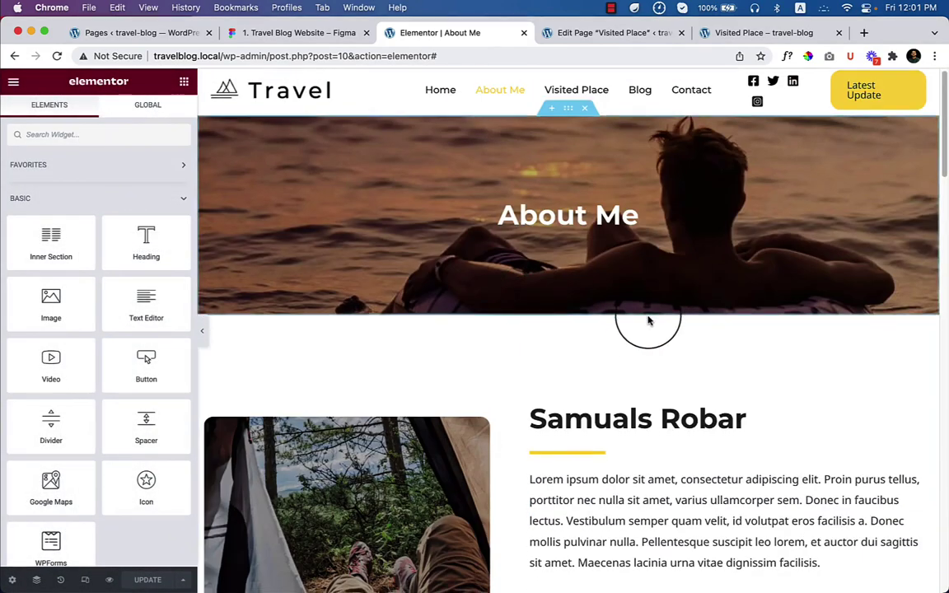
scroll(661, 303, "down", 6)
scroll(650, 292, "up", 3)
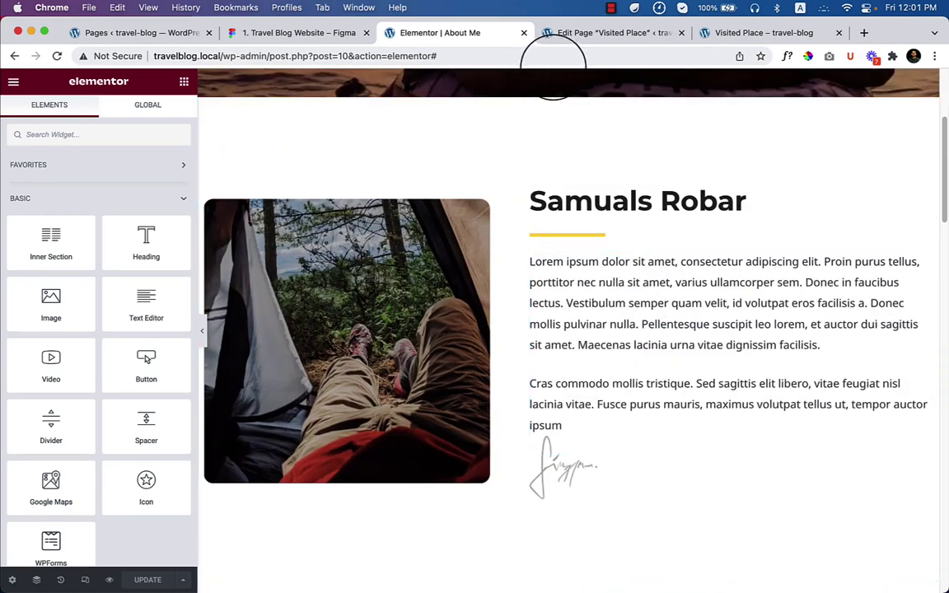
left_click(522, 33)
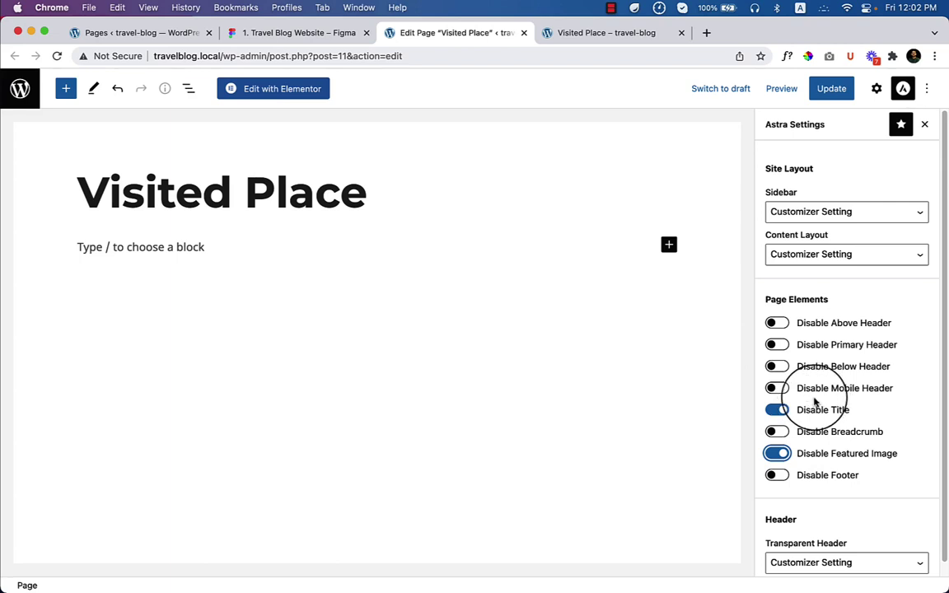
Set the Visited Place Astra content layout to Full Width / Stretched and update the page
left_click(834, 87)
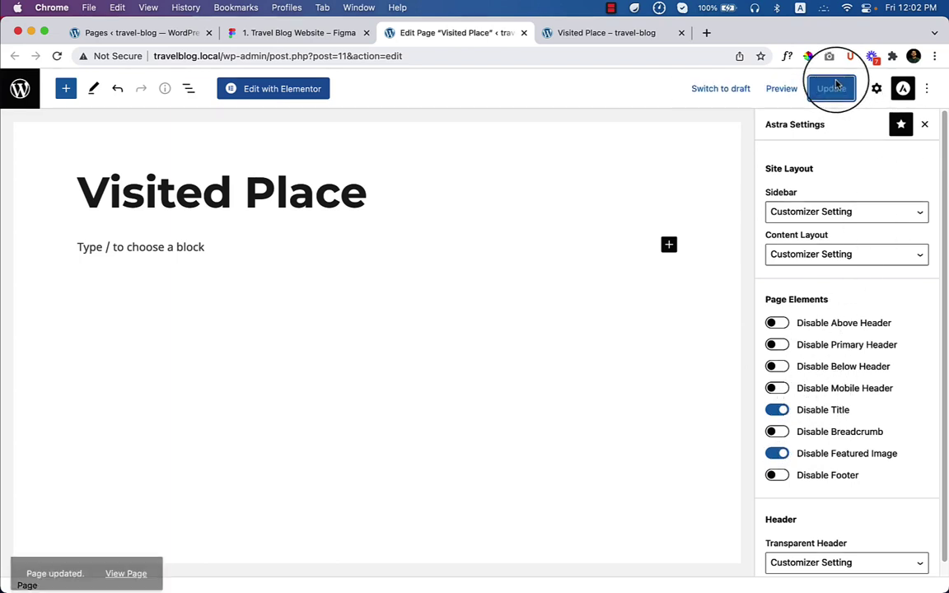
left_click(849, 257)
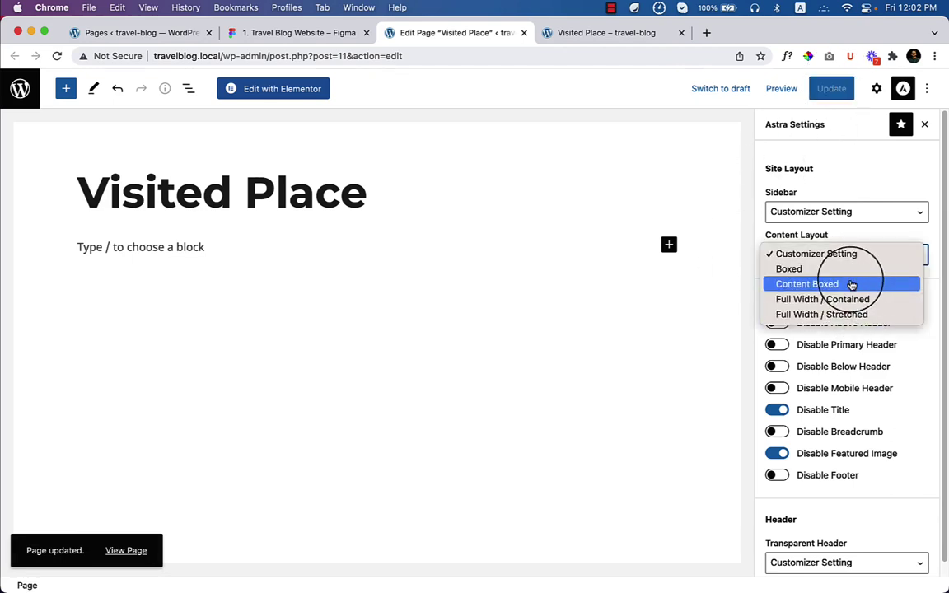
left_click(819, 315)
left_click(837, 87)
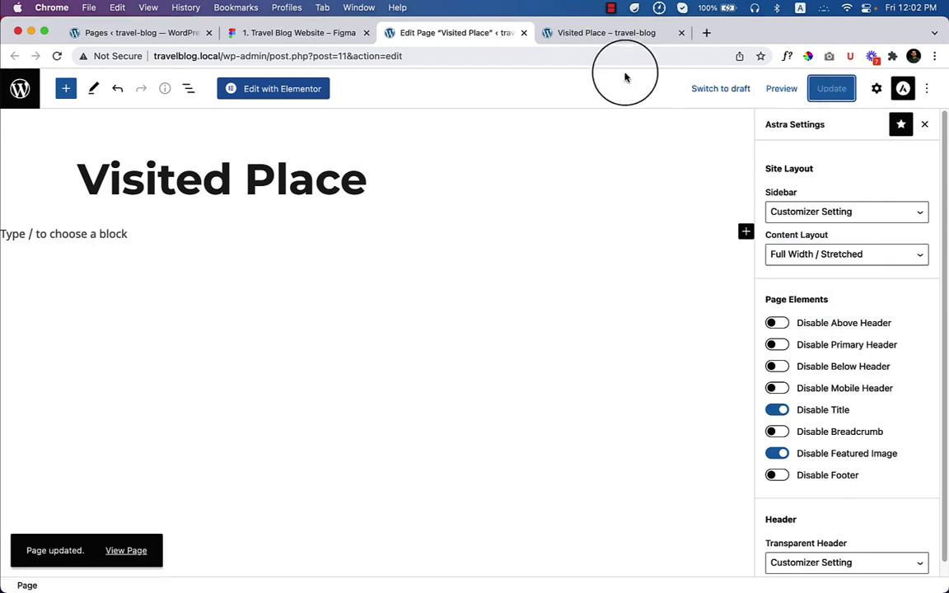
Check the live Visited Place page, then launch Edit with Elementor
left_click(592, 34)
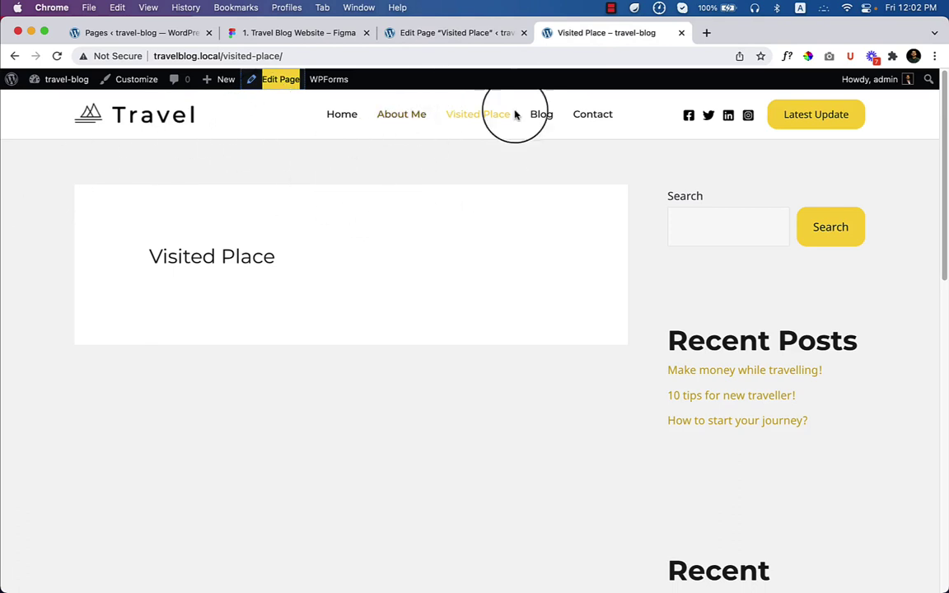
left_click(451, 35)
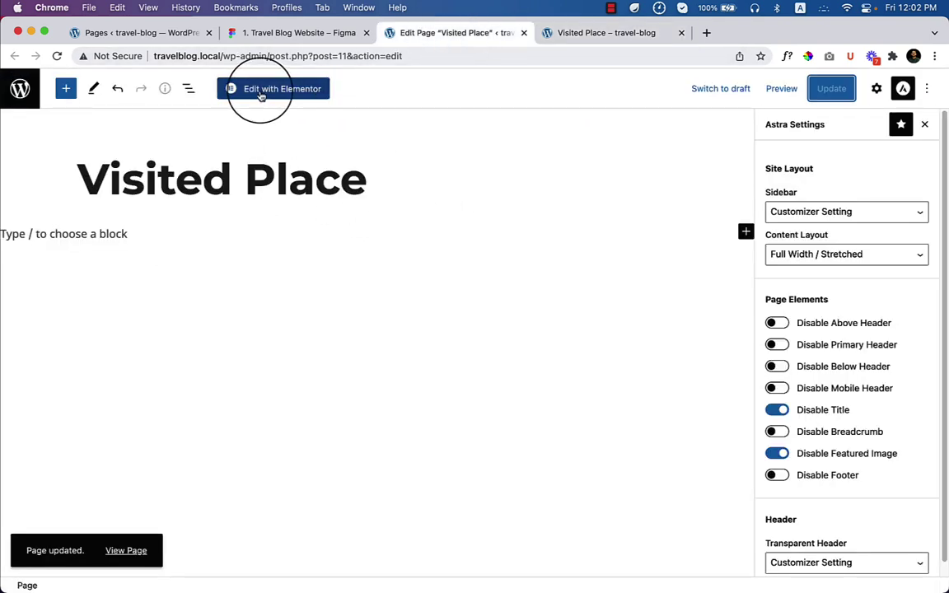
left_click(260, 90)
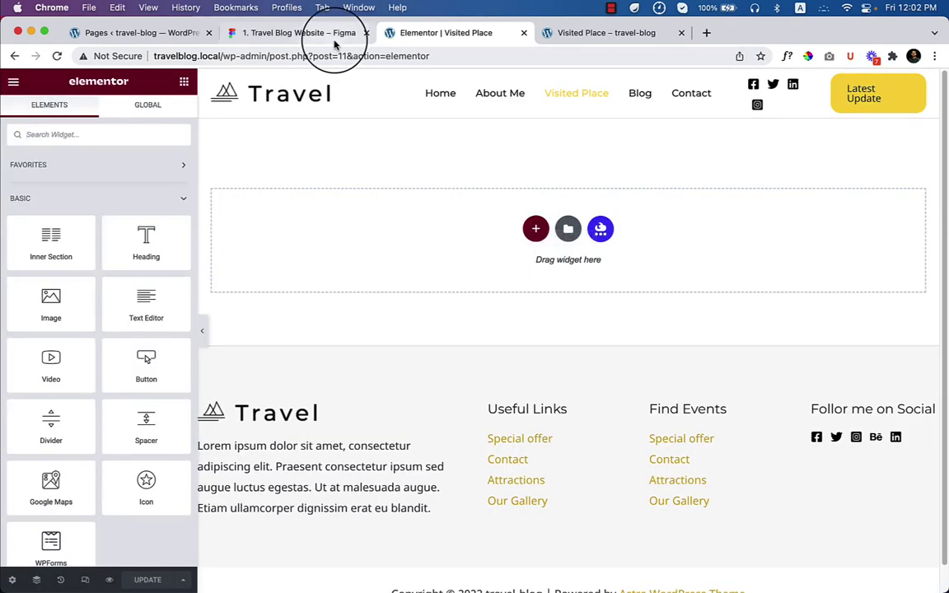
Zoom into the About Me frame's hero header in Figma, then return to the Visited Place editor
left_click(337, 38)
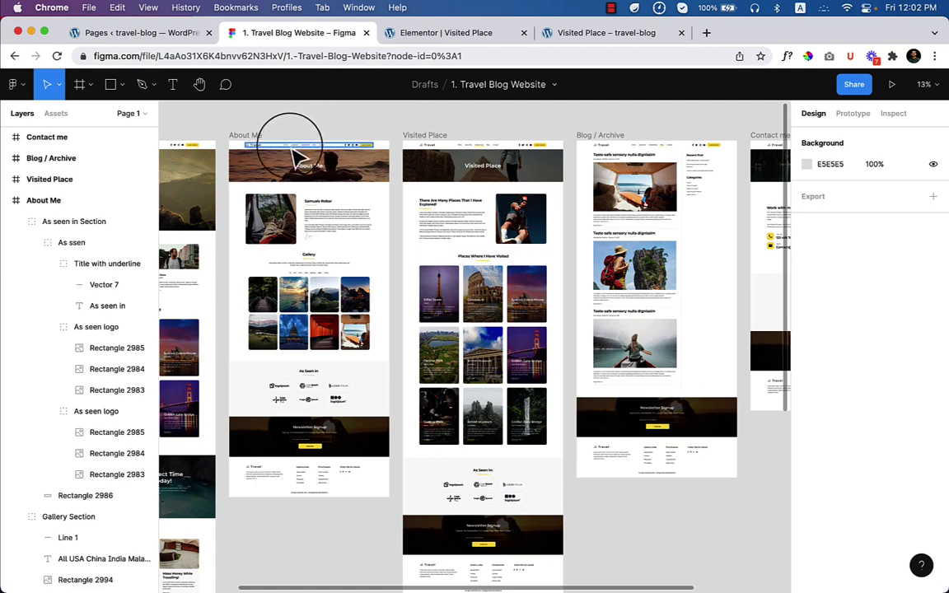
scroll(297, 169, "up", 10)
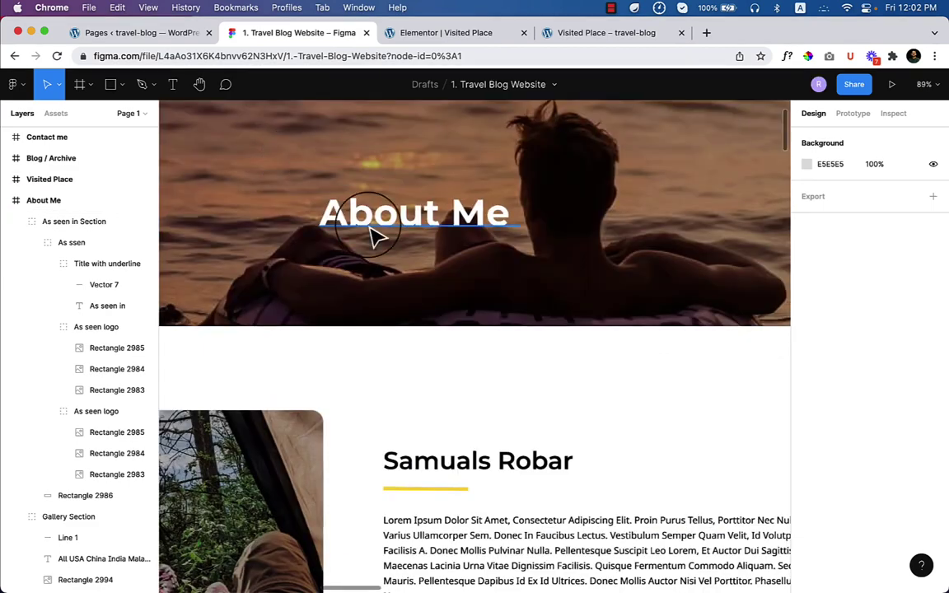
scroll(403, 219, "down", 5)
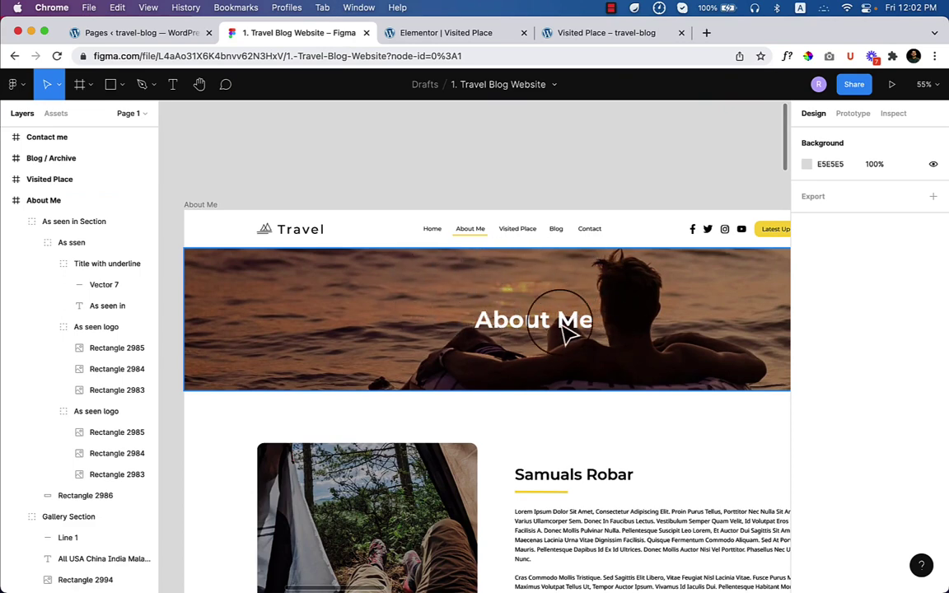
left_click(437, 33)
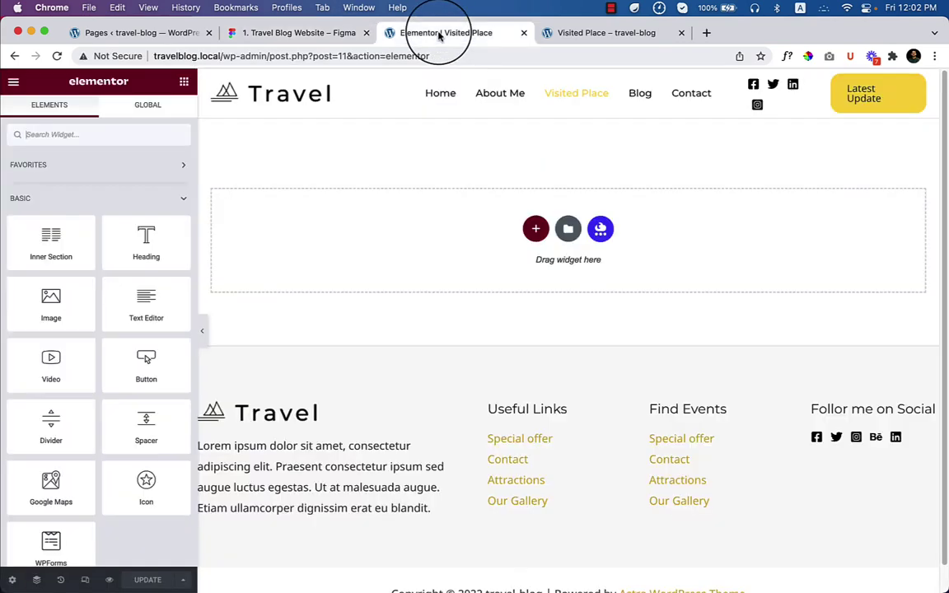
Save the About Me hero section as template 'Page header' and close the template library
left_click(618, 32)
left_click(421, 122)
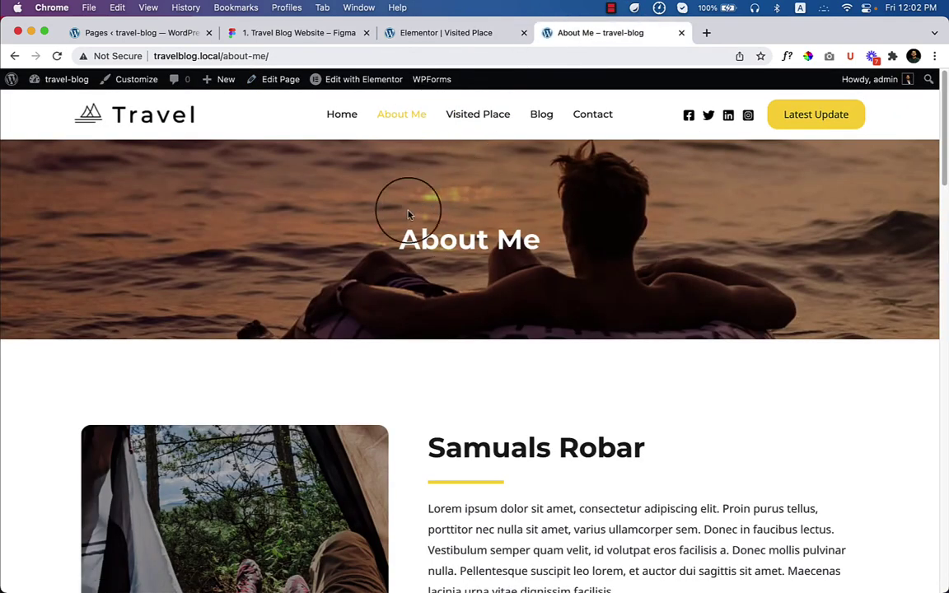
mouse_move(381, 85)
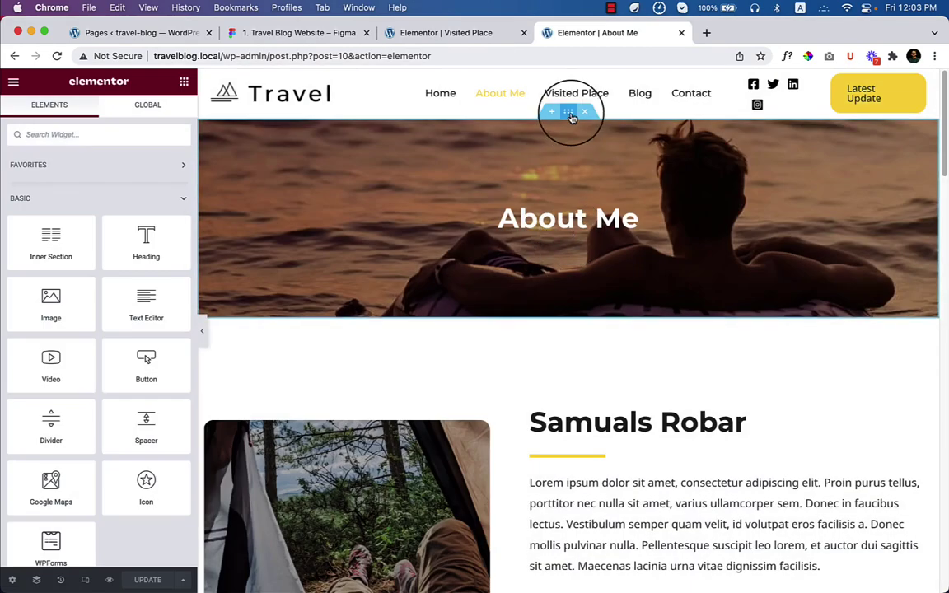
left_click(570, 113)
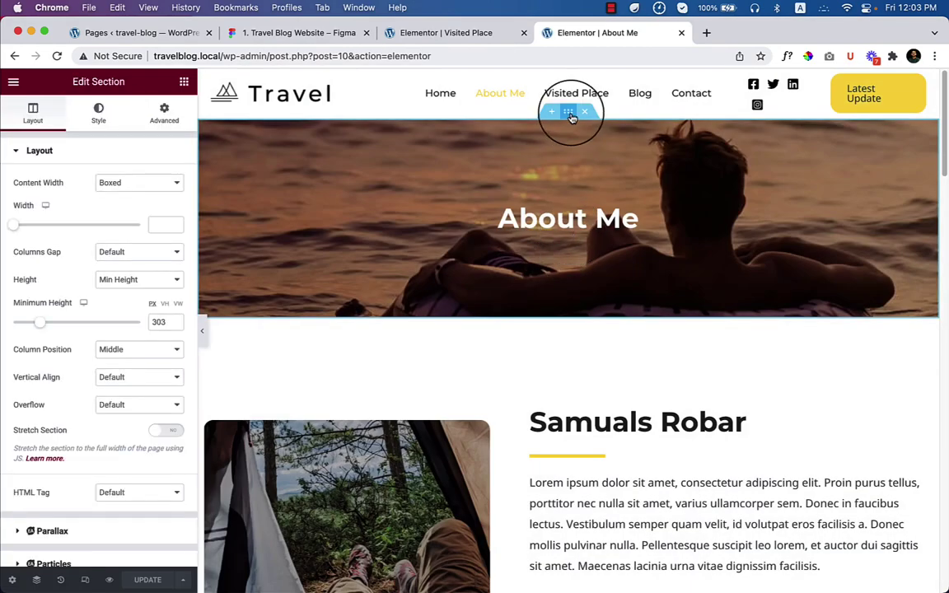
right_click(567, 112)
left_click(638, 253)
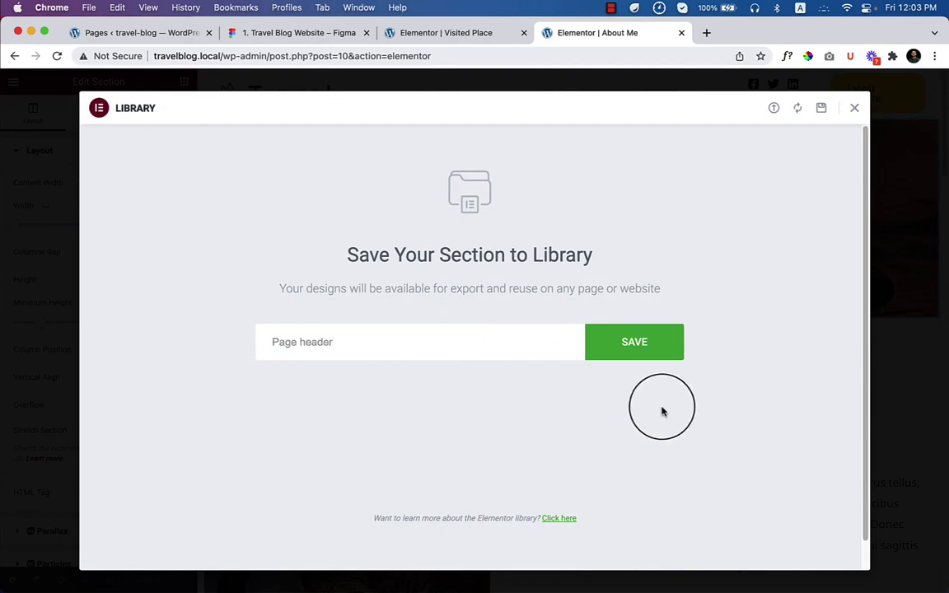
left_click(647, 344)
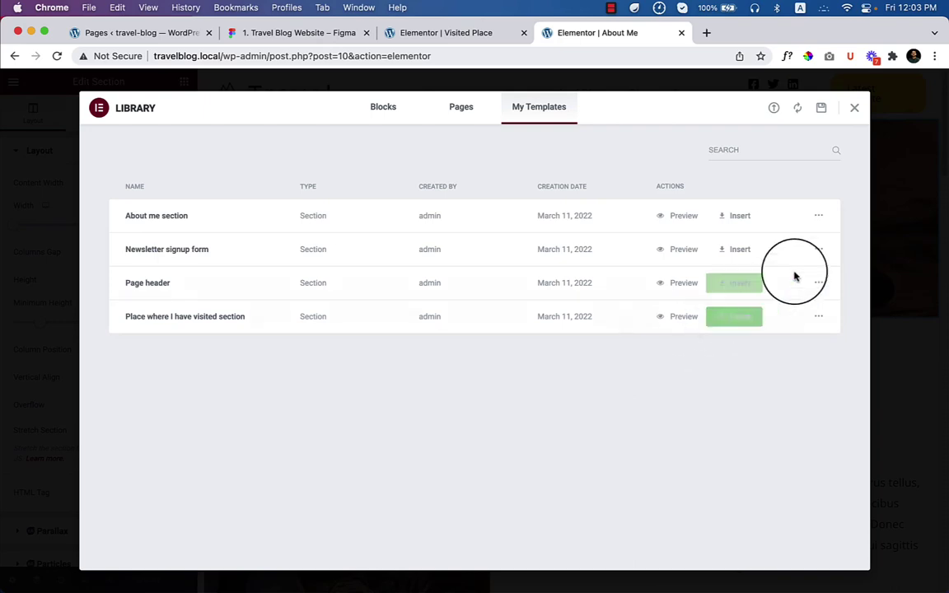
left_click(855, 109)
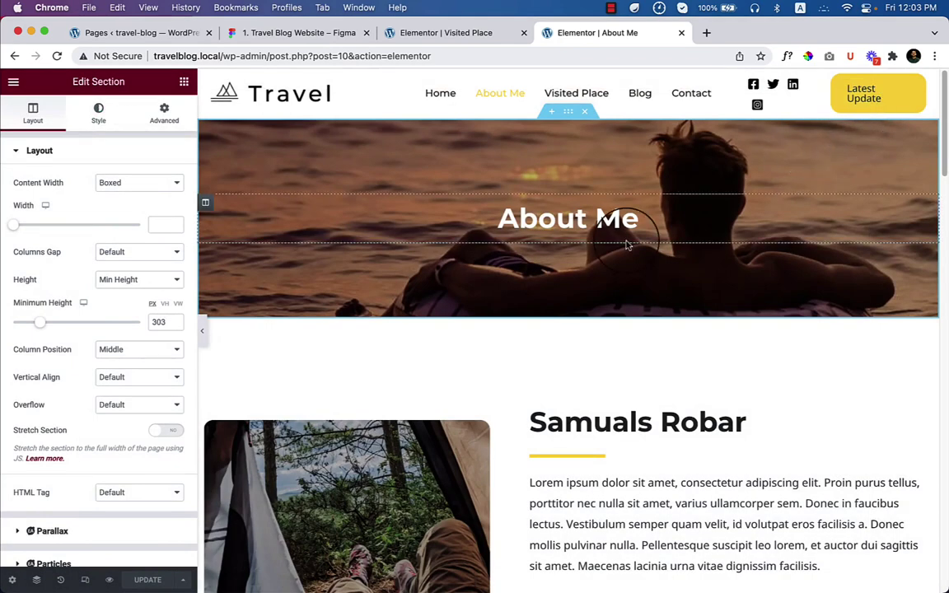
Insert the saved Page header template at the top of the Visited Place page
left_click(683, 35)
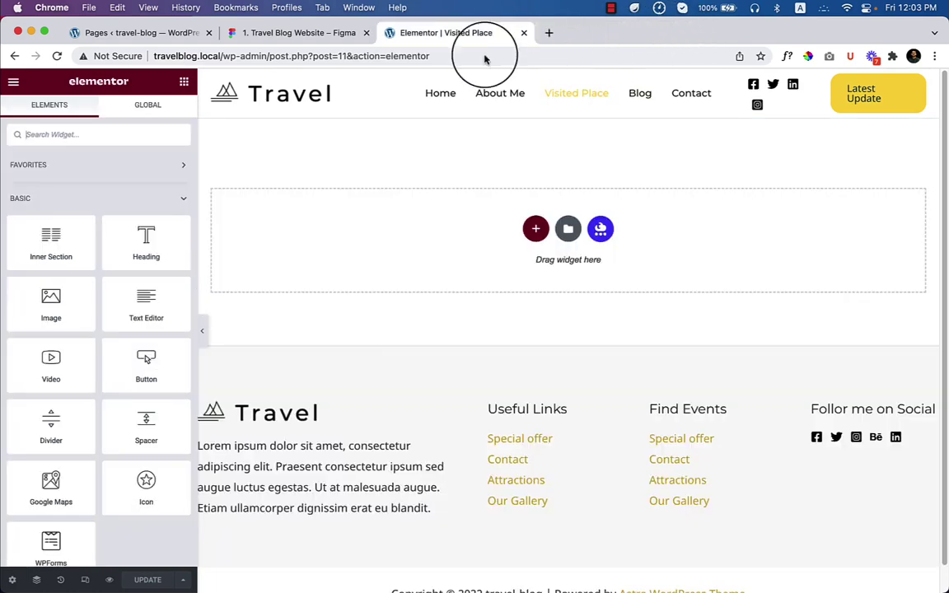
left_click(569, 229)
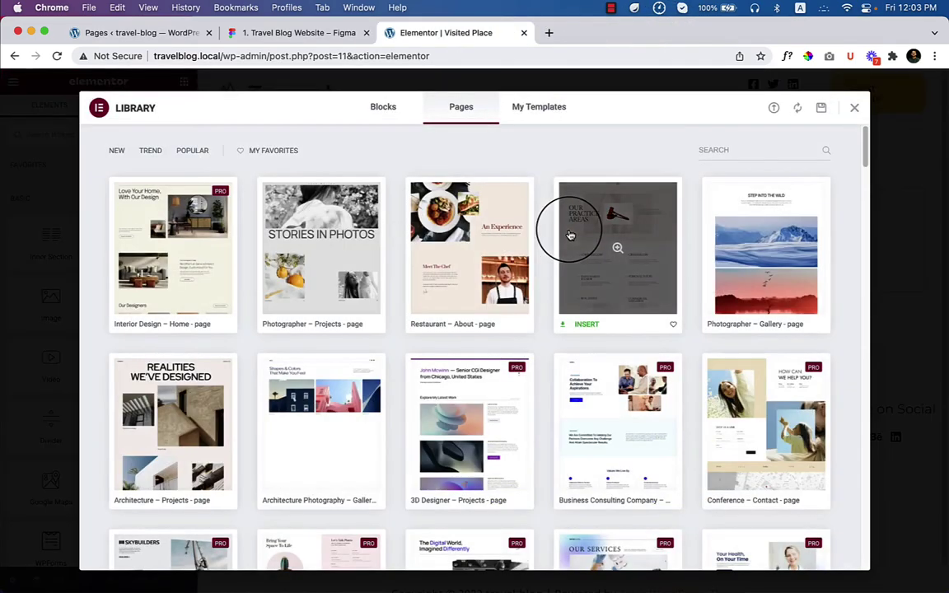
left_click(544, 107)
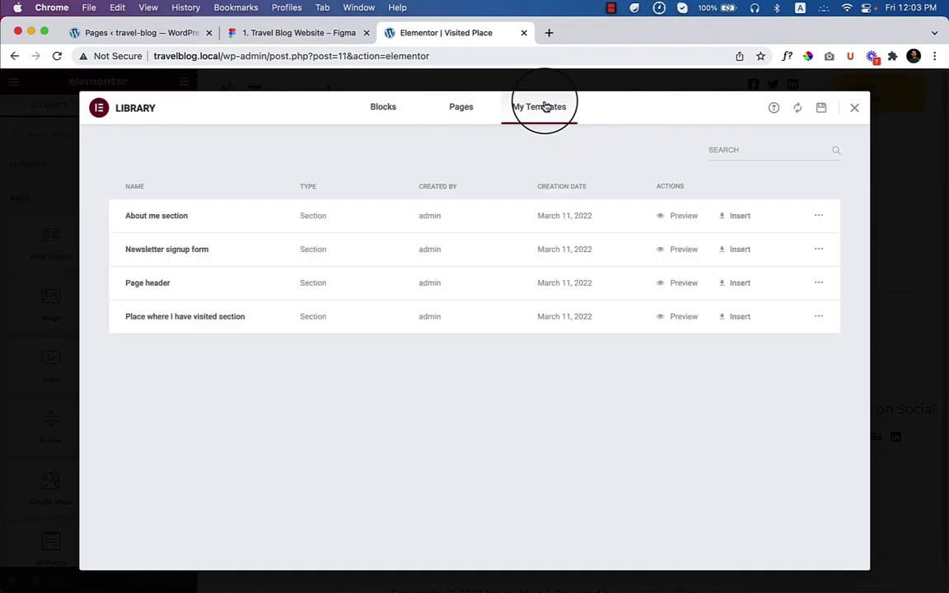
left_click(741, 290)
left_click(560, 383)
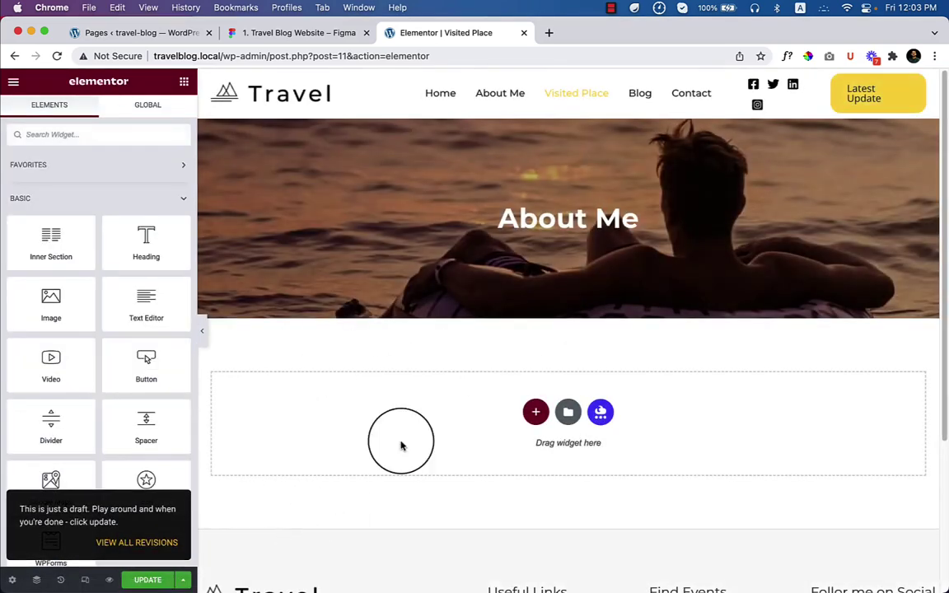
Replace the hero heading 'About Me' with 'Visited Place' copied from the Figma design
triple_click(540, 218)
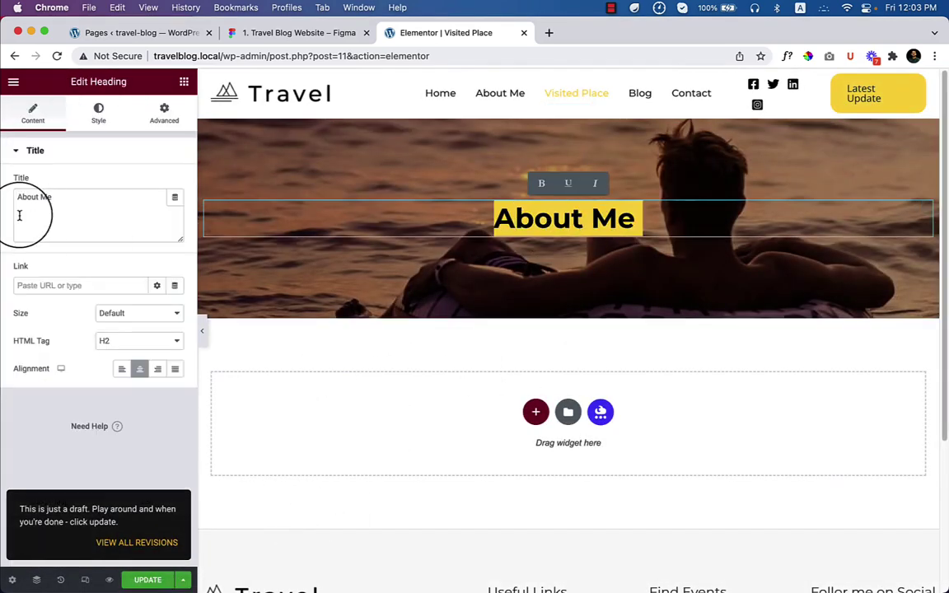
left_click(280, 33)
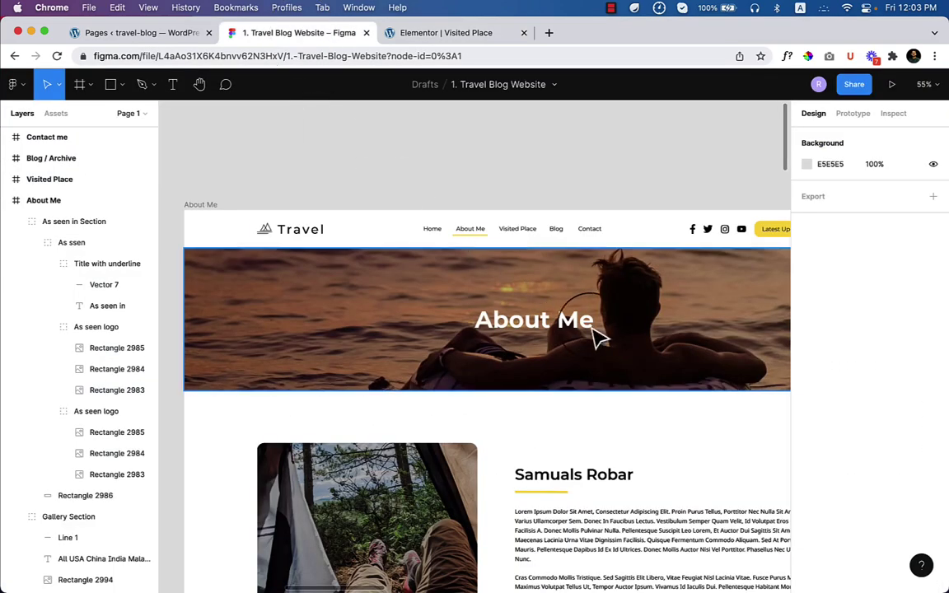
scroll(621, 318, "right", 15)
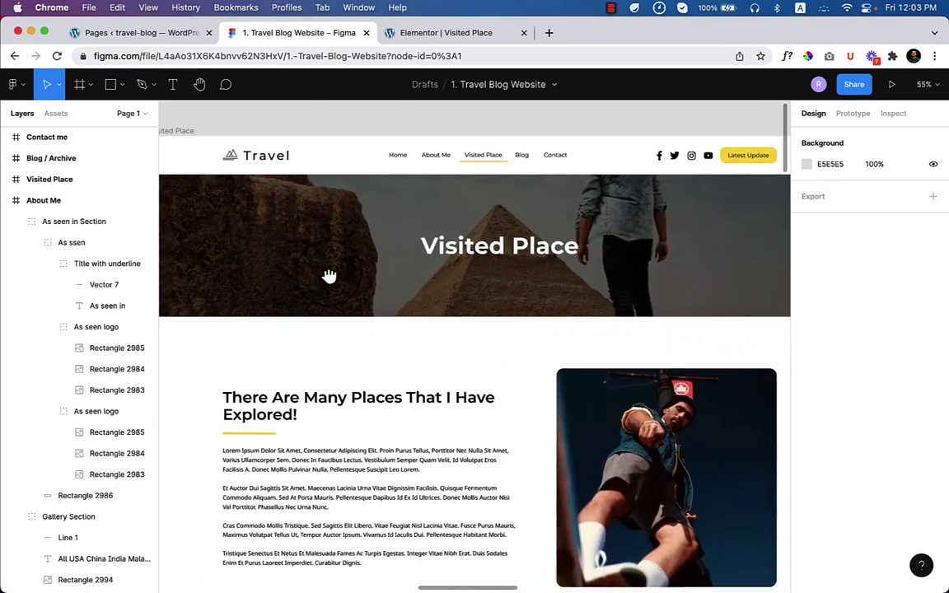
double_click(515, 264)
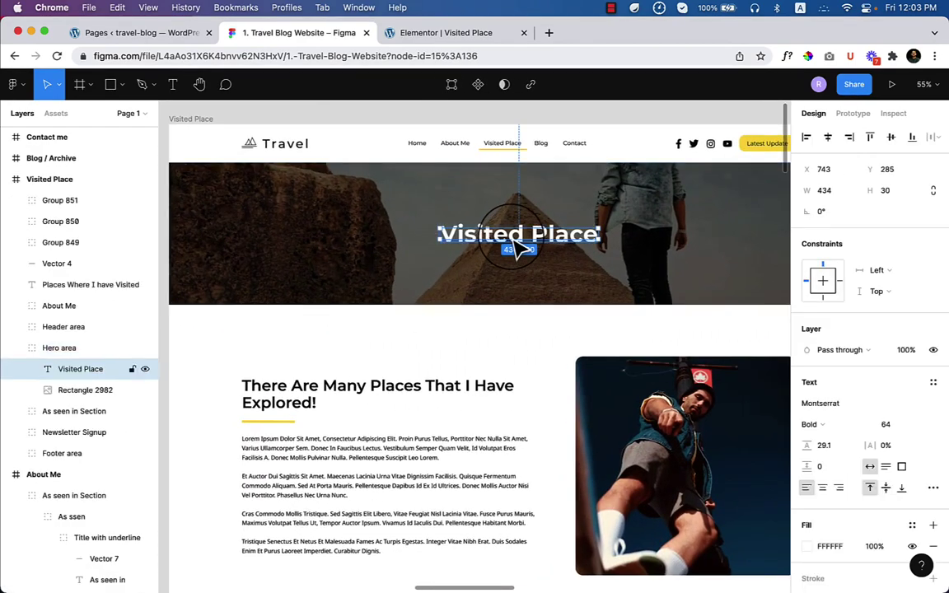
double_click(514, 235)
key("super+c")
left_click(452, 35)
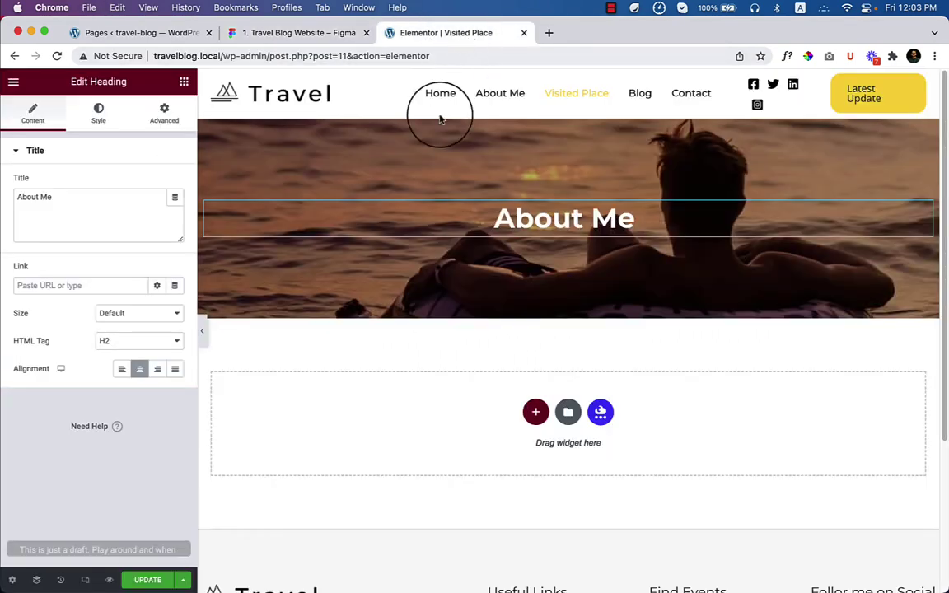
triple_click(142, 195)
key("super+v")
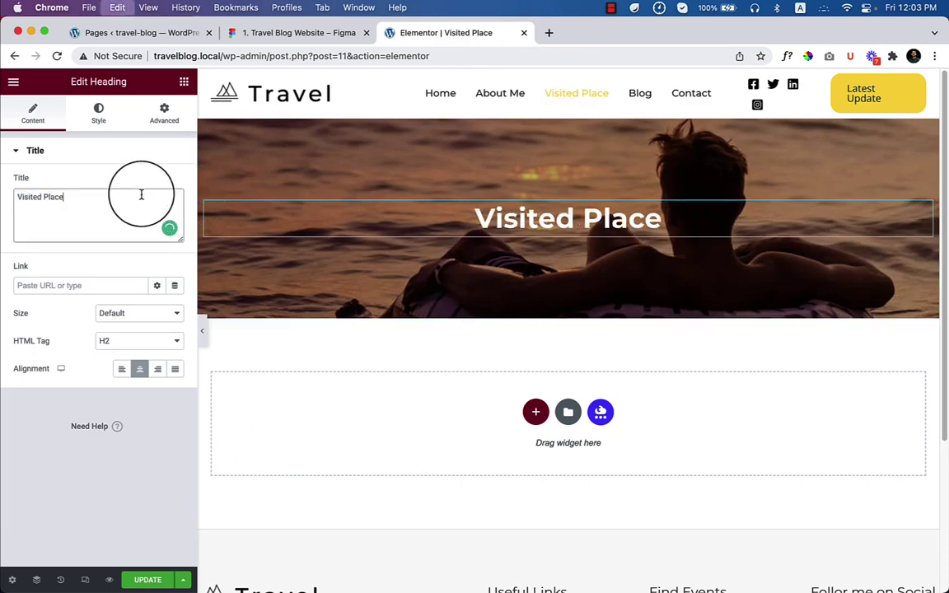
Export Figma's Rectangle 2982 hero image as a 1x PNG, then return to Elementor
left_click(235, 33)
left_click(350, 179)
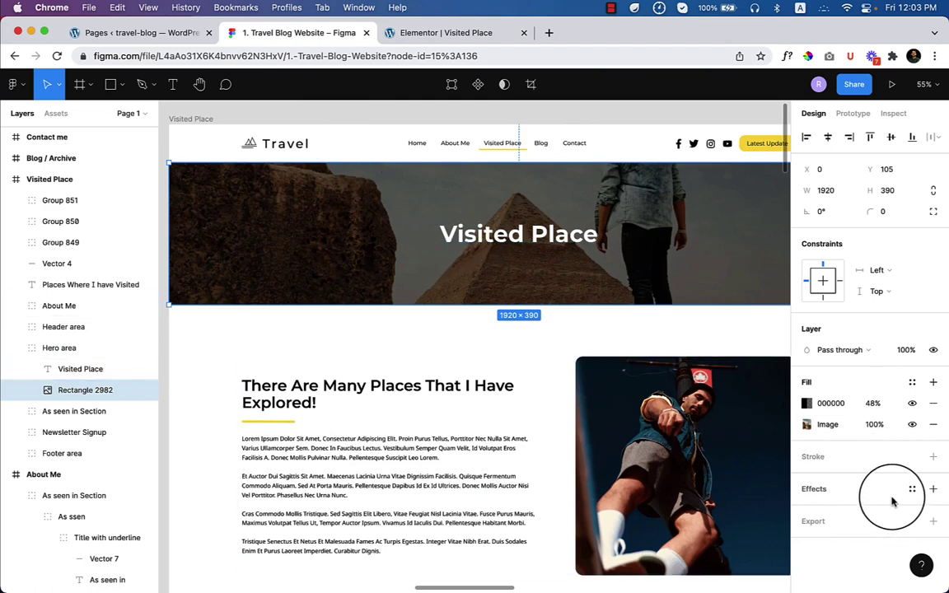
left_click(887, 524)
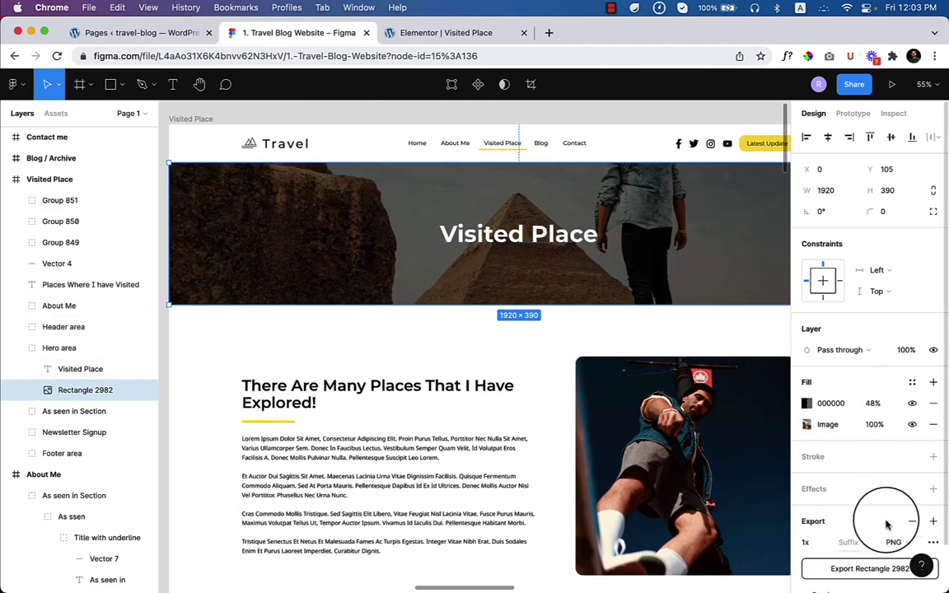
left_click(901, 519)
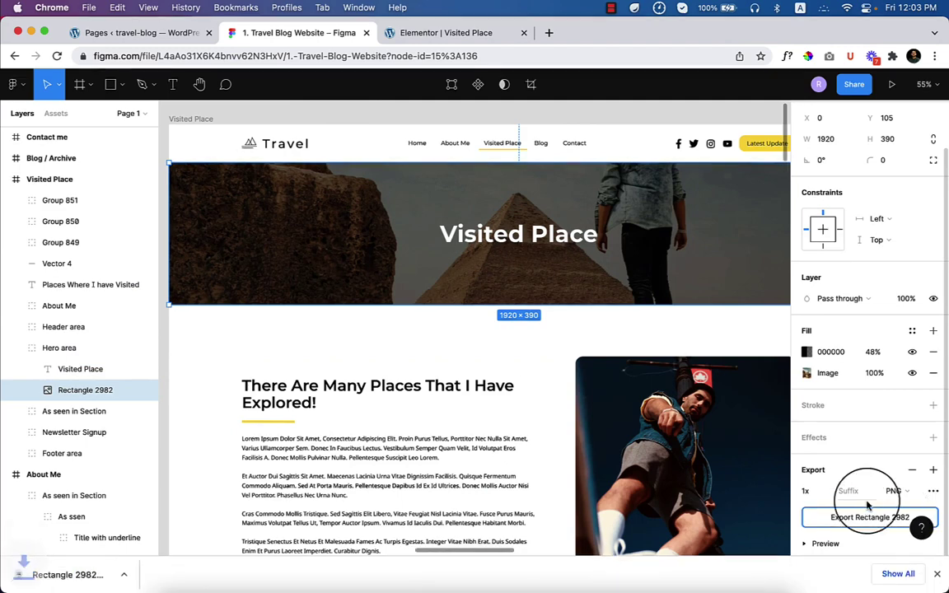
left_click(480, 32)
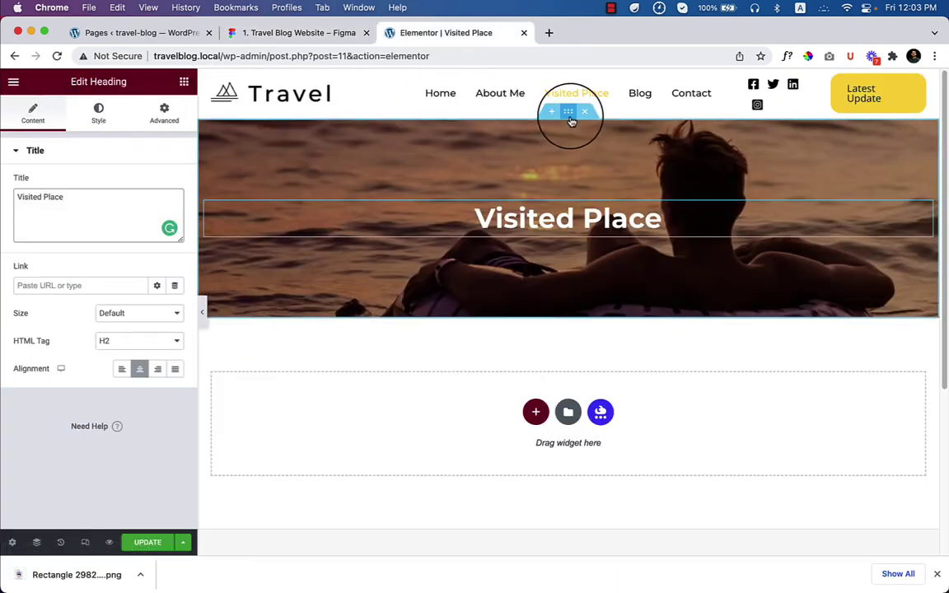
Upload the exported pyramid PNG with alt text 'testw' and set it as the hero section background
left_click(570, 118)
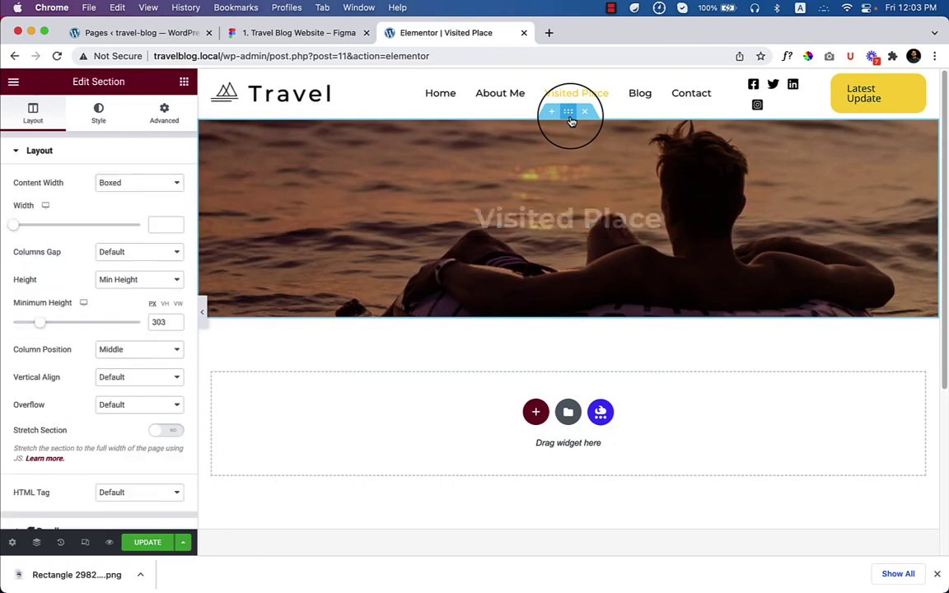
left_click(98, 120)
left_click(85, 294)
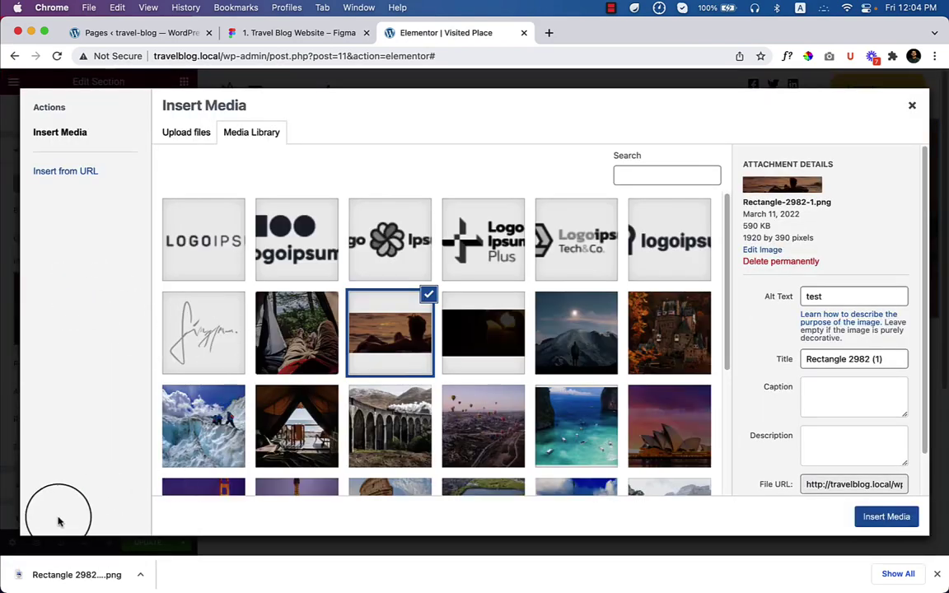
left_click_drag(62, 573, 326, 326)
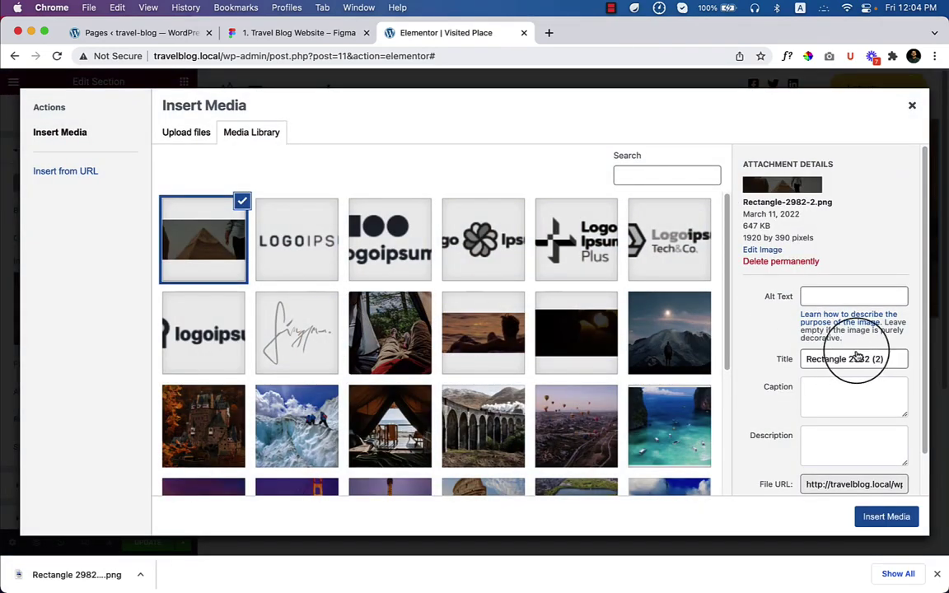
left_click(868, 297)
type("t")
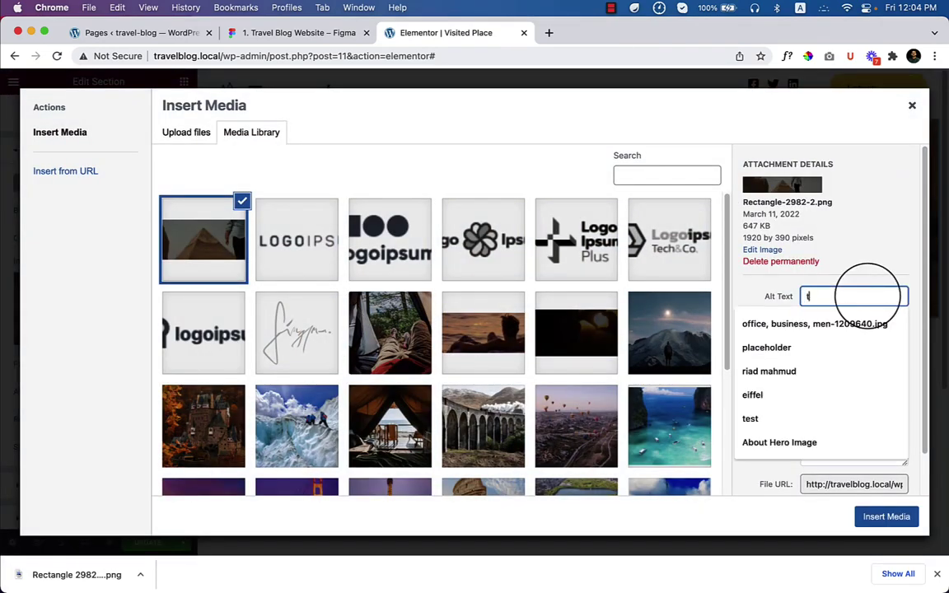
type("estw")
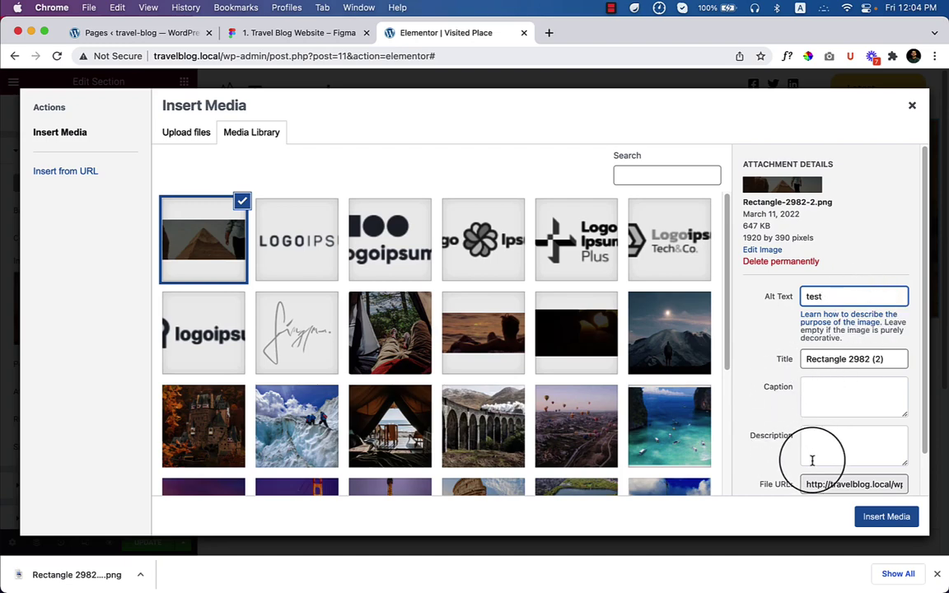
left_click(880, 515)
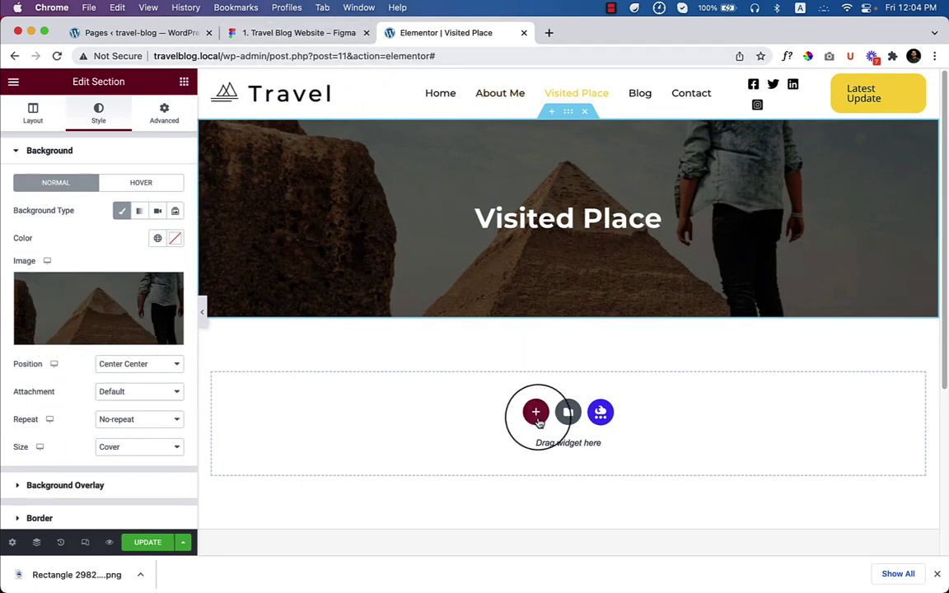
Compare the result against the Figma design, then return to the Elementor editor
left_click(331, 34)
scroll(431, 345, "down", 5)
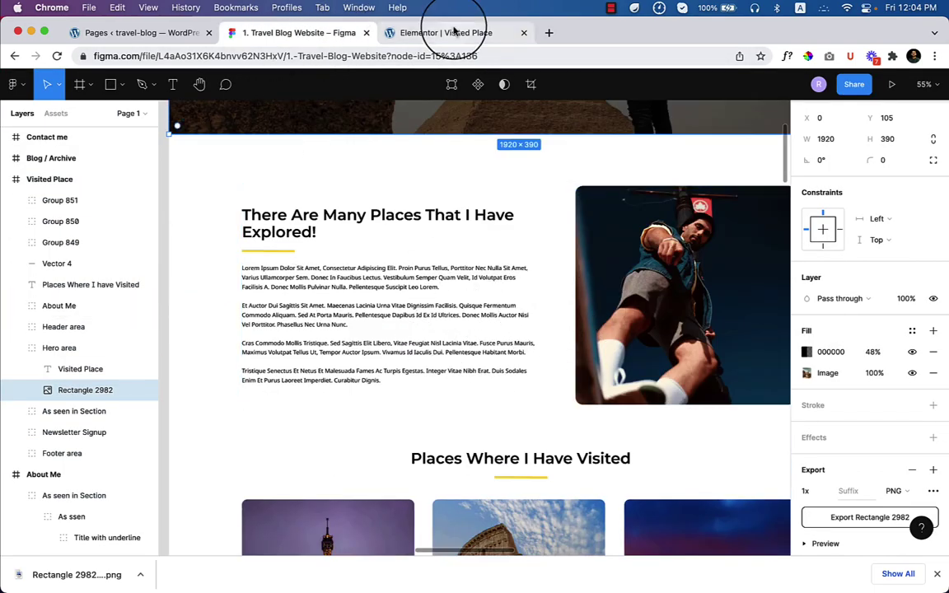
left_click(453, 33)
Insert the saved About me section template and move its text column left of the tent photo
left_click(567, 409)
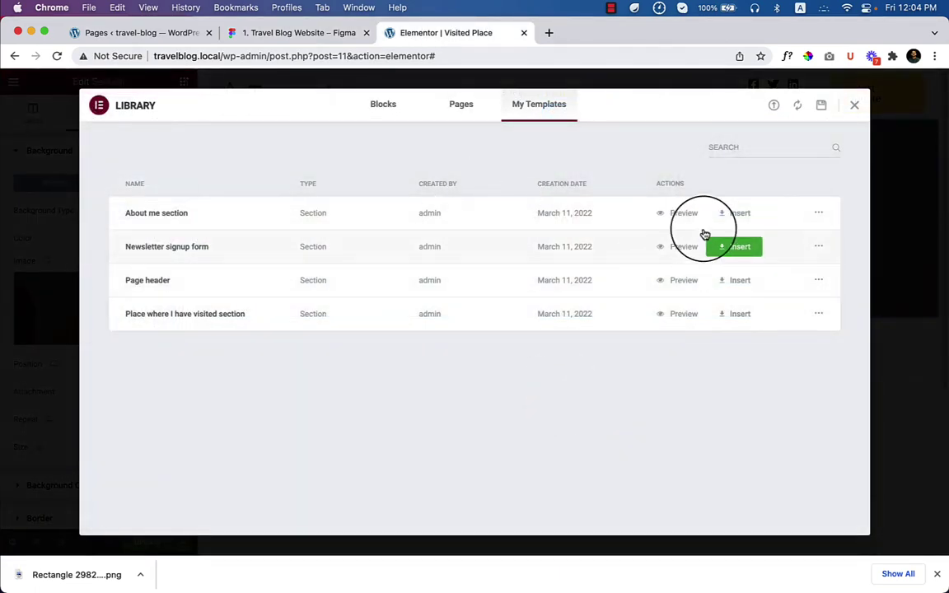
left_click(755, 213)
left_click(547, 358)
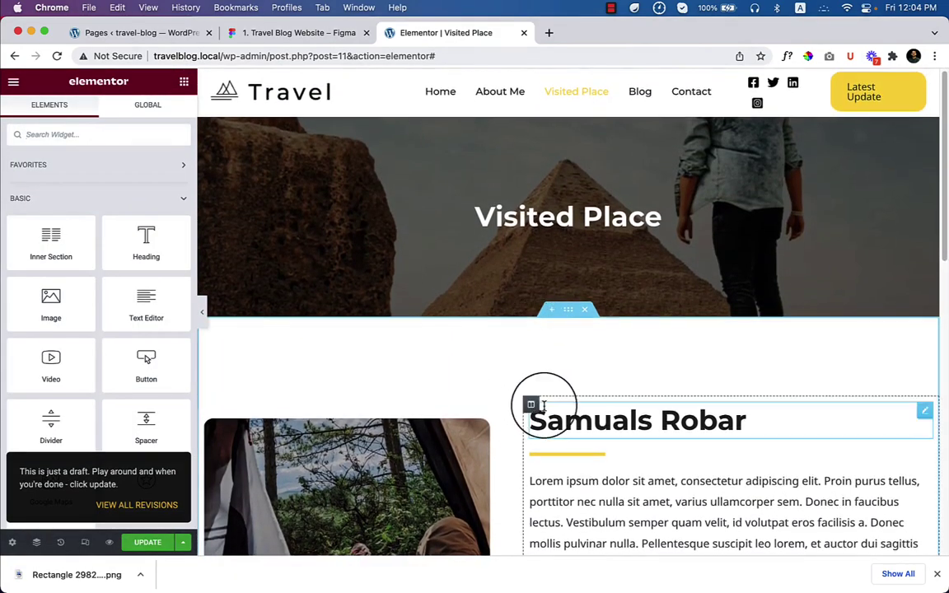
left_click_drag(532, 403, 312, 405)
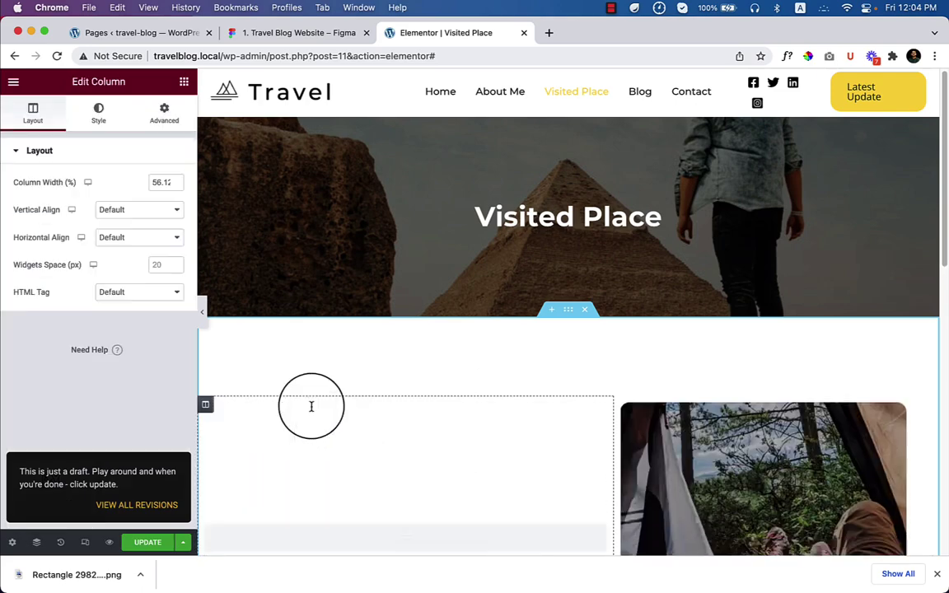
scroll(524, 372, "down", 4)
scroll(544, 369, "down", 2)
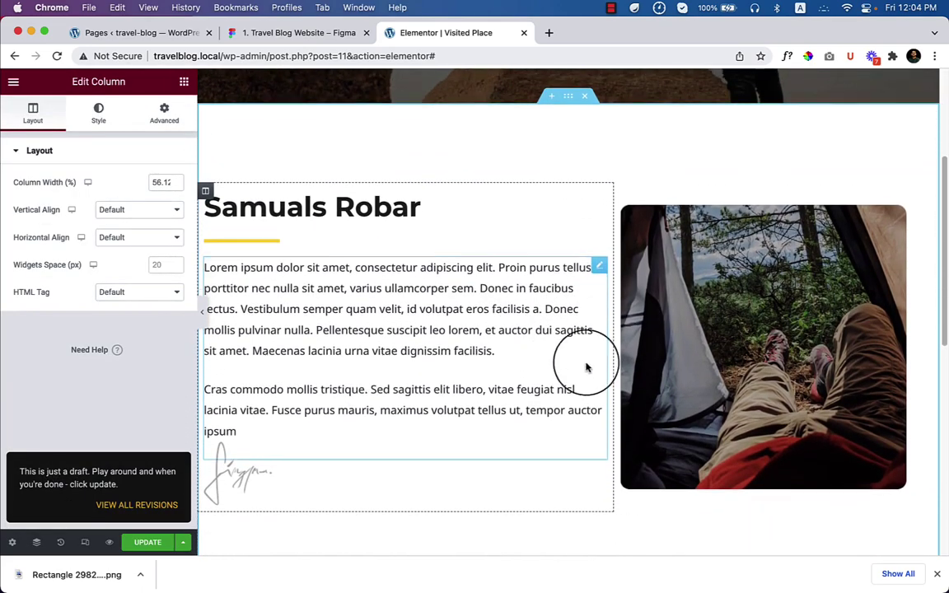
Copy the About Me heading text from the Figma design
left_click(298, 33)
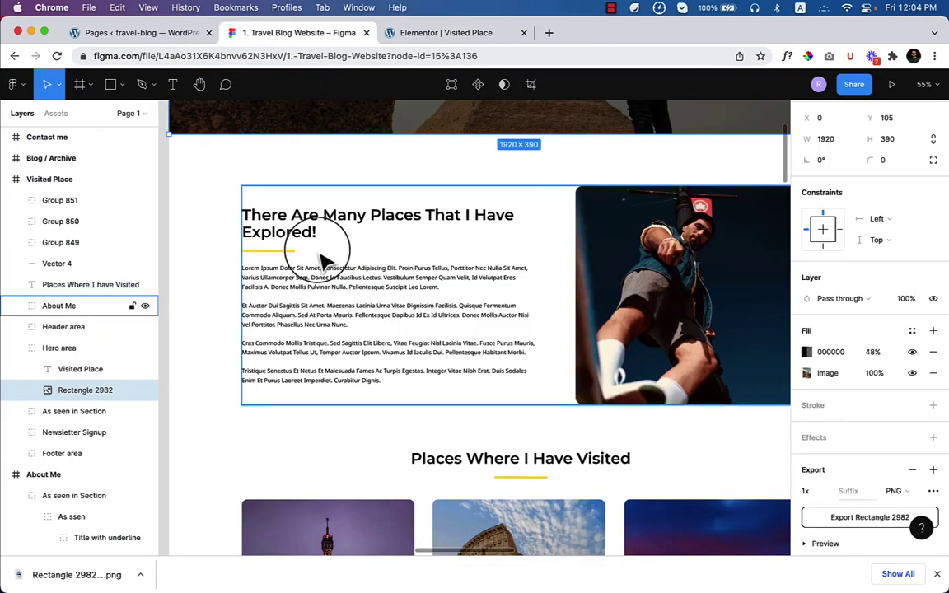
left_click(346, 224)
double_click(346, 224)
double_click(346, 224)
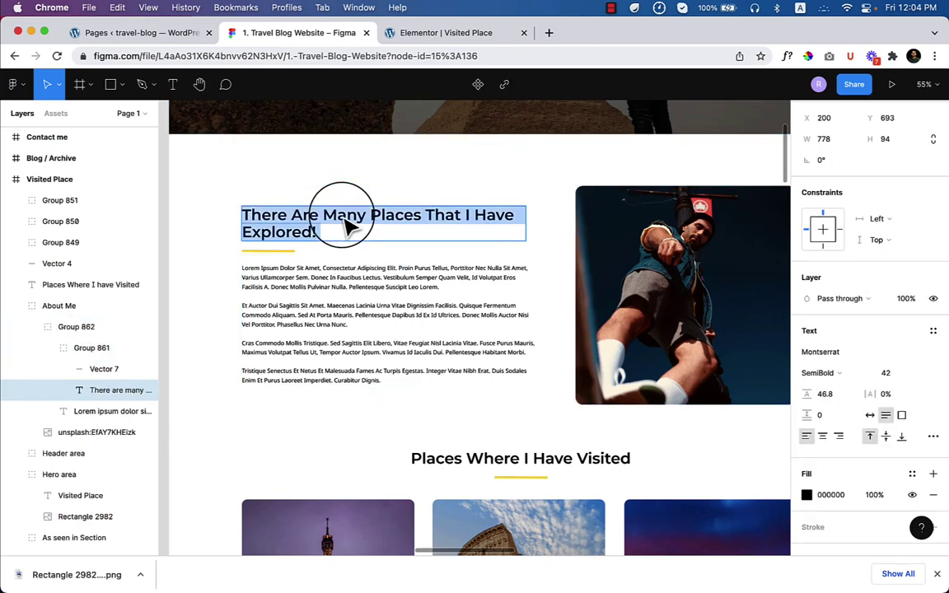
right_click(346, 226)
left_click(359, 221)
key("Escape")
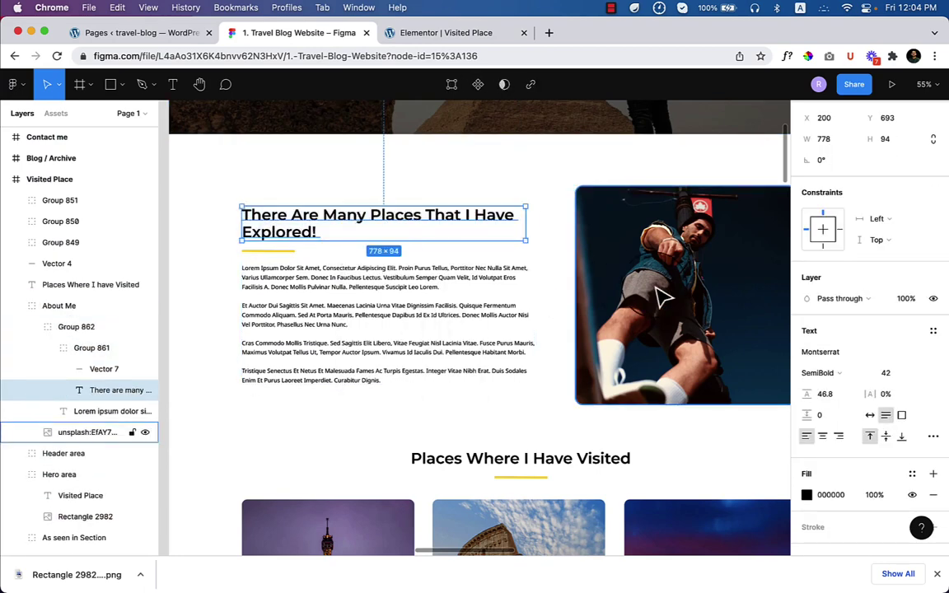
Export the photo beside the heading in Figma as a PNG file
left_click(664, 296)
scroll(863, 451, "down", 1)
left_click(873, 435)
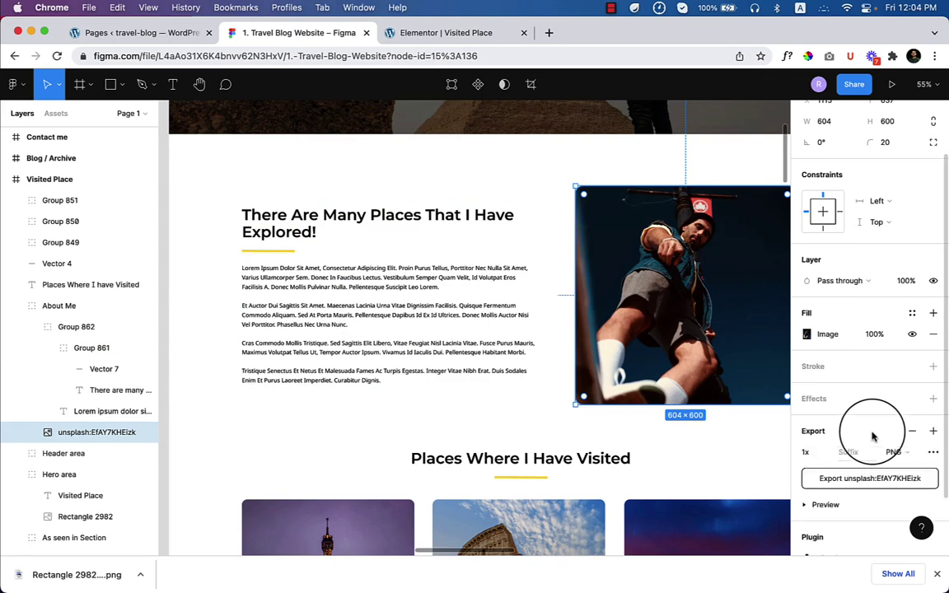
left_click(875, 482)
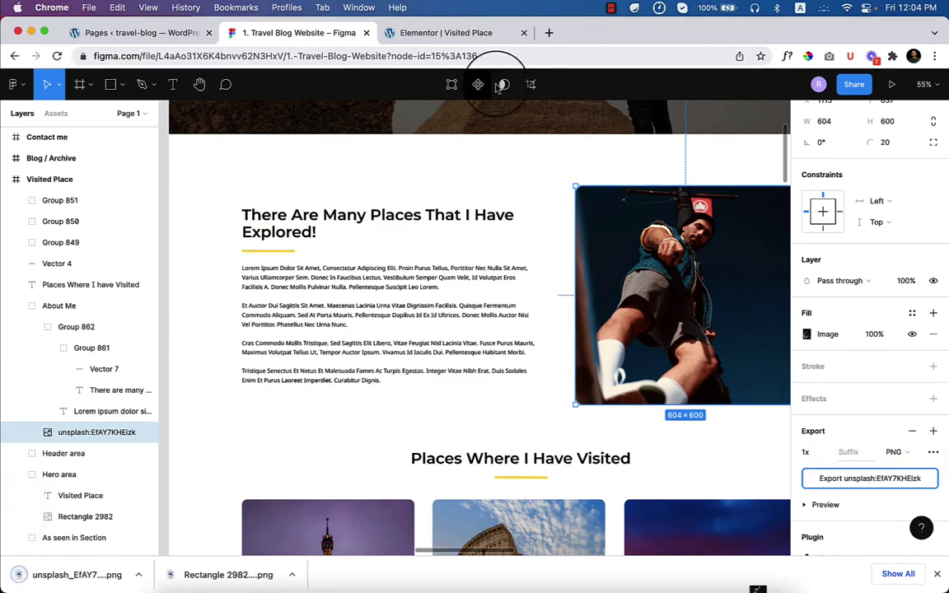
left_click(478, 35)
Replace the About section title with the copied heading 'There are many places that I have explored!'
left_click(305, 210)
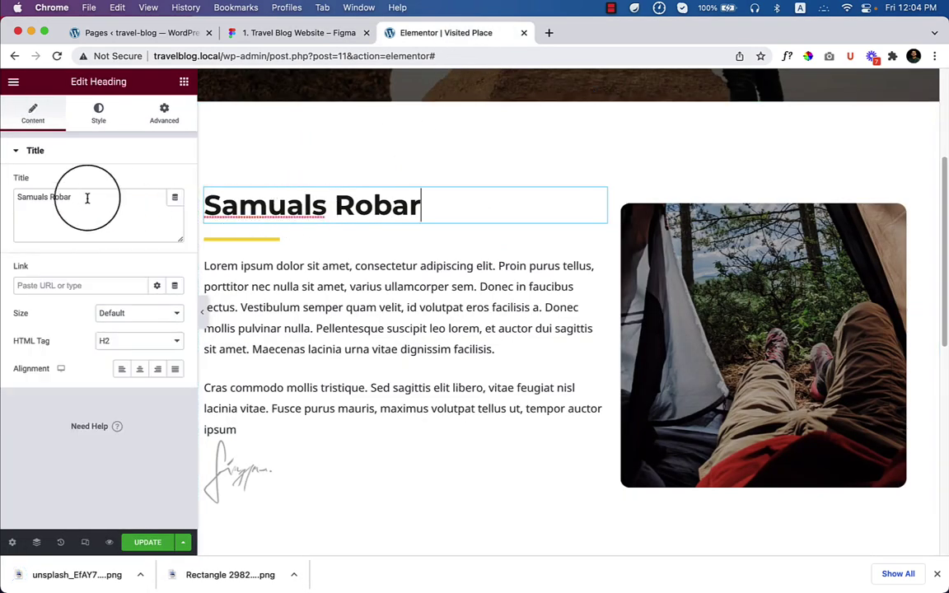
right_click(49, 196)
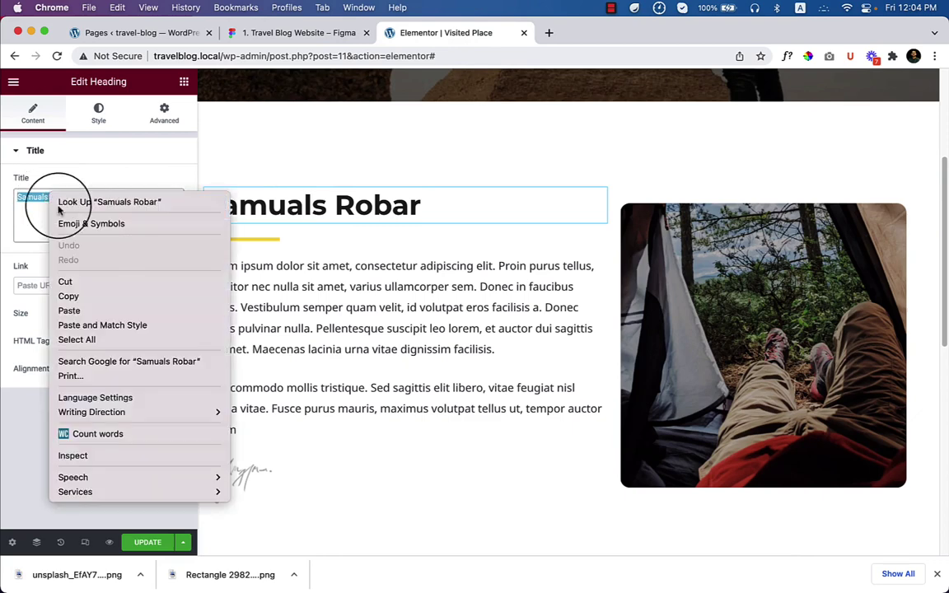
left_click(120, 310)
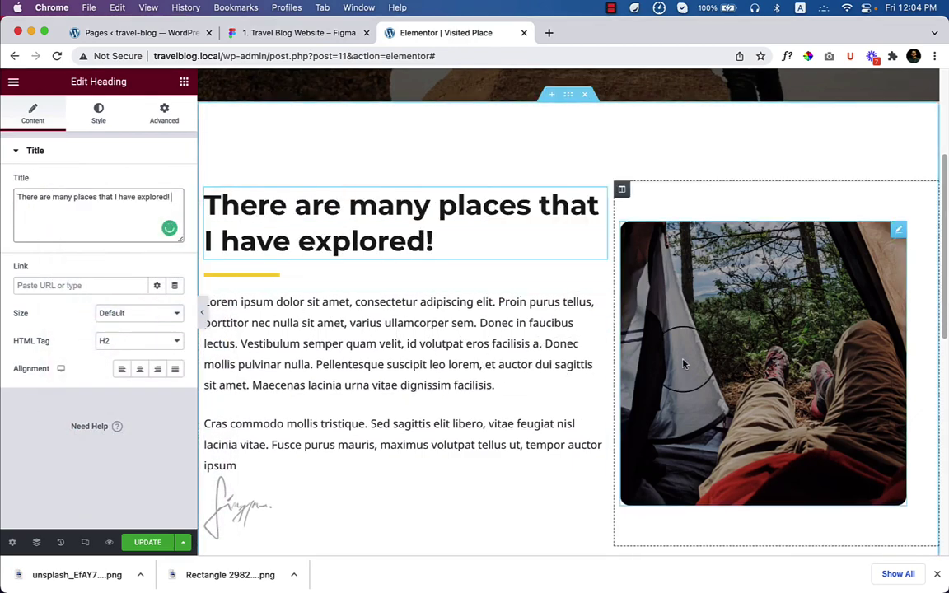
Swap the tent photo for the uploaded unsplash photo, with alt text 'test'
left_click(660, 293)
left_click(108, 222)
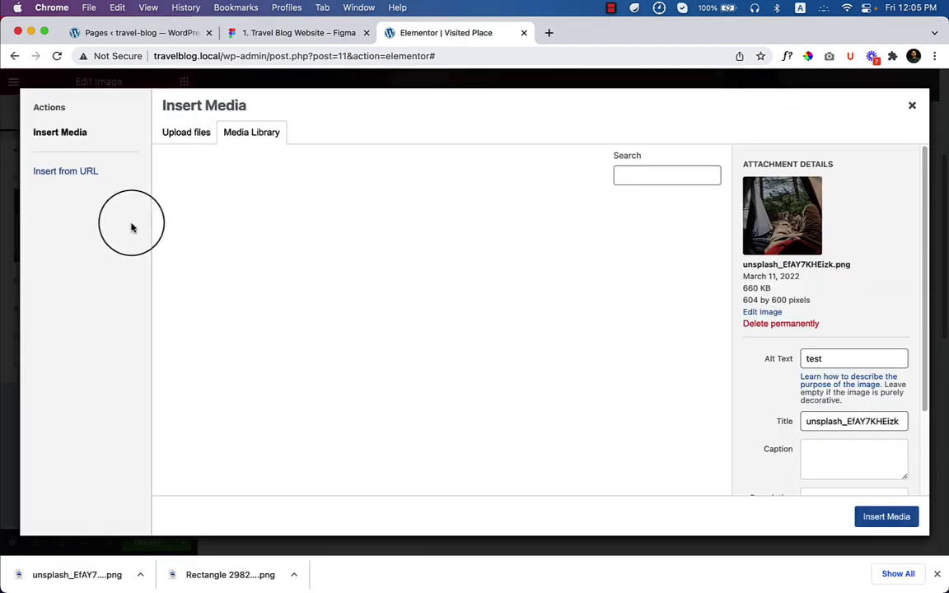
left_click_drag(32, 568, 429, 354)
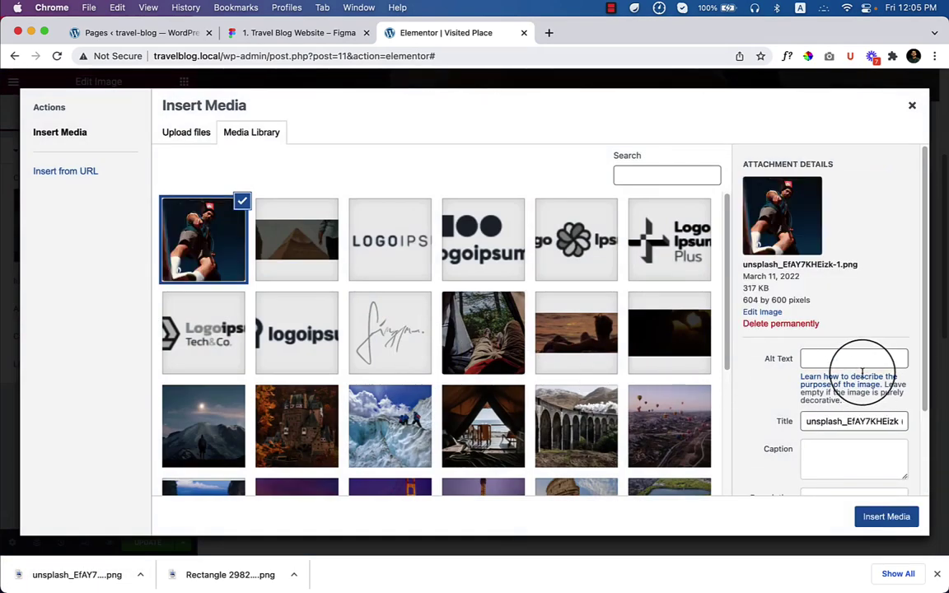
left_click(850, 356)
type("test")
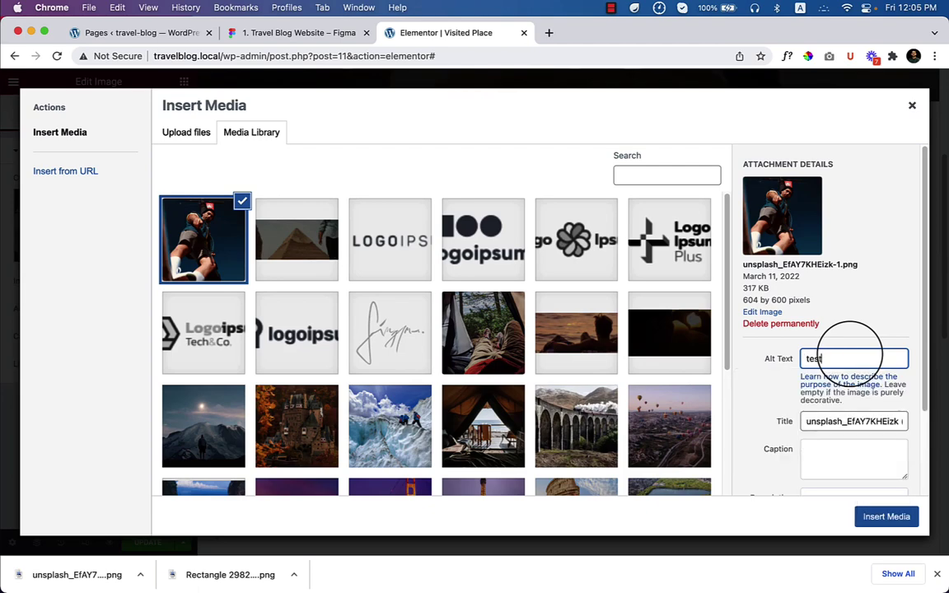
left_click(887, 518)
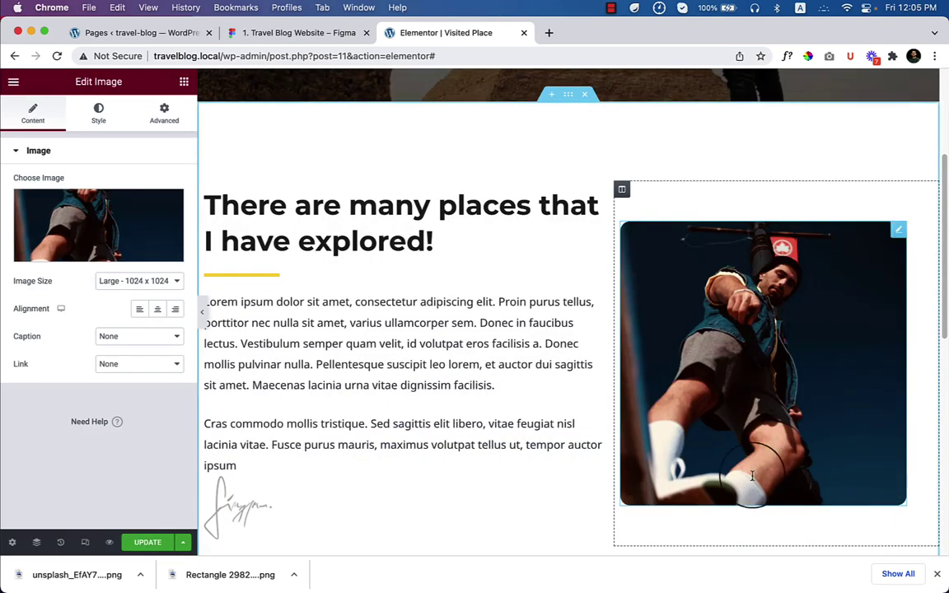
Preview the page, then resize the About columns to about a 52 / 48 split
left_click(202, 313)
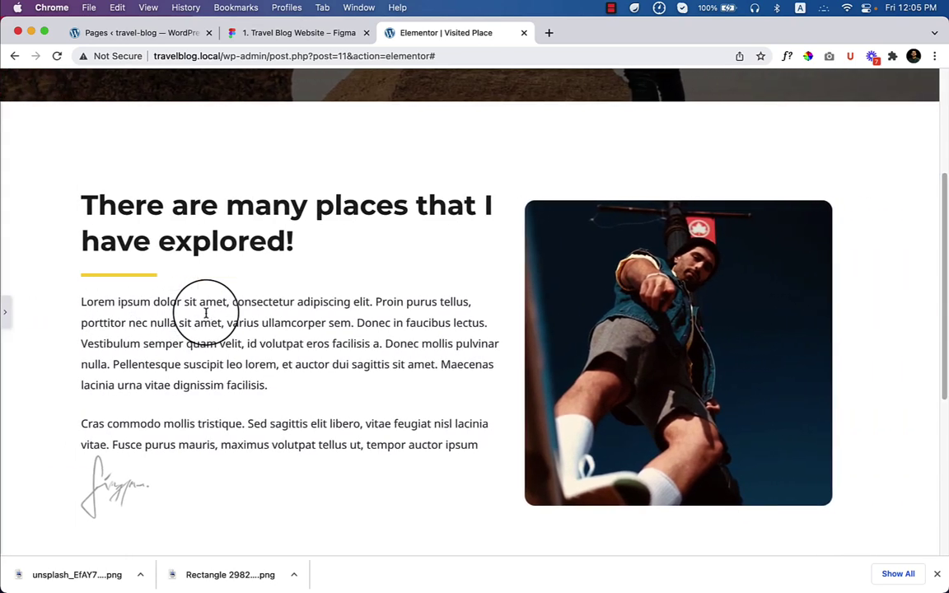
left_click(5, 321)
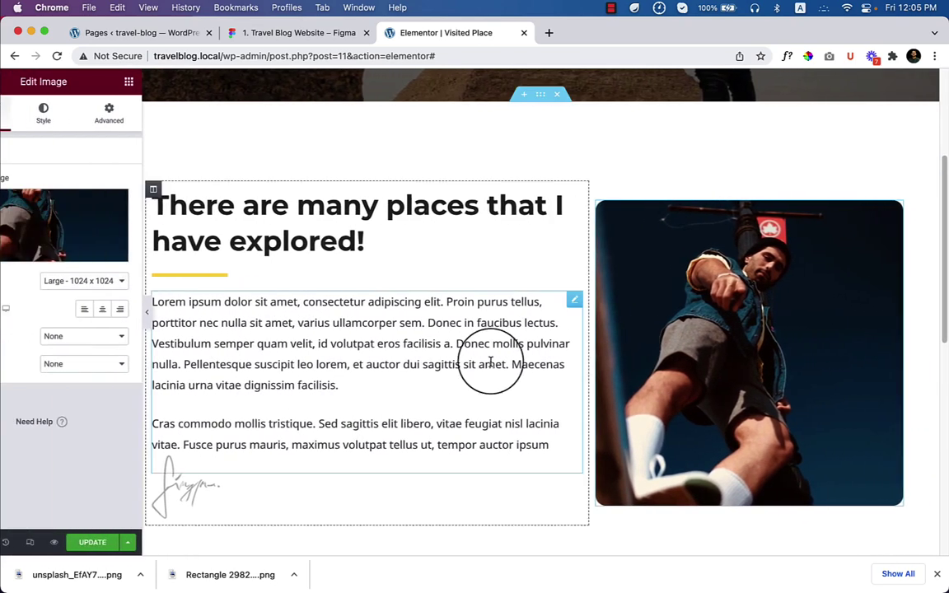
mouse_move(614, 345)
left_mouse_down()
mouse_move(599, 349)
mouse_move(620, 347)
left_mouse_up()
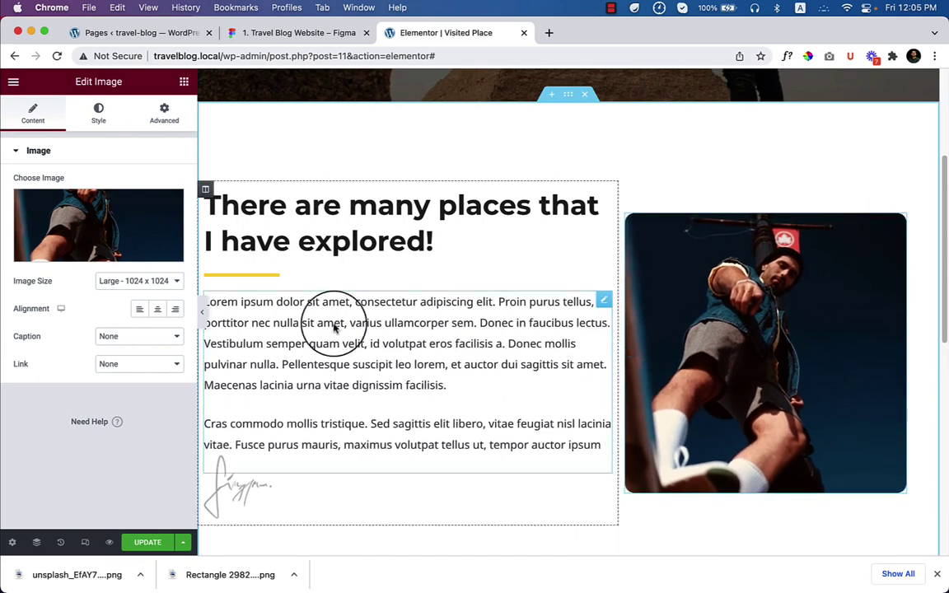
Delete the signature image and preview the page full width
right_click(315, 494)
left_click(358, 539)
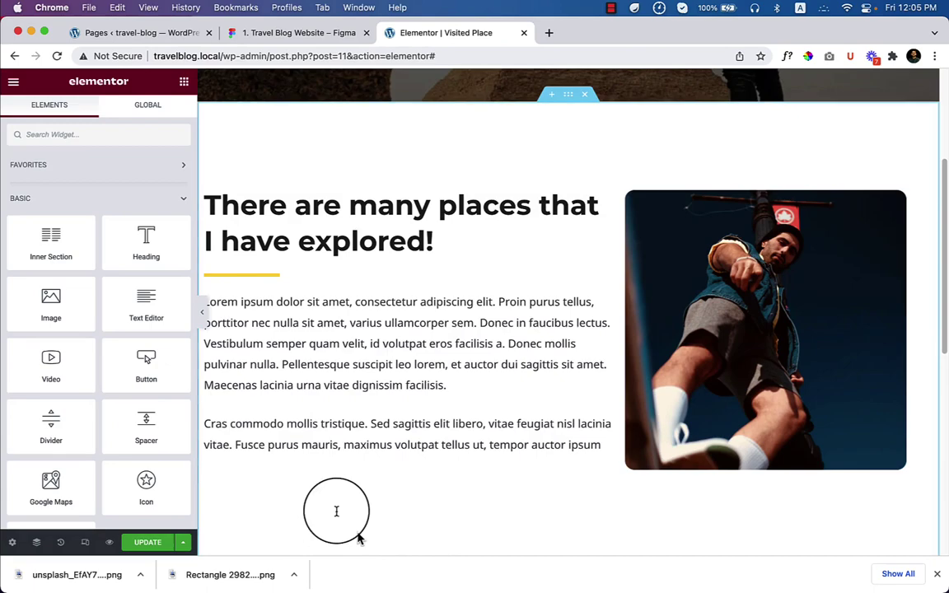
left_click(203, 315)
Restore the editor panel and review the Places section in the Figma design
scroll(505, 424, "up", 3)
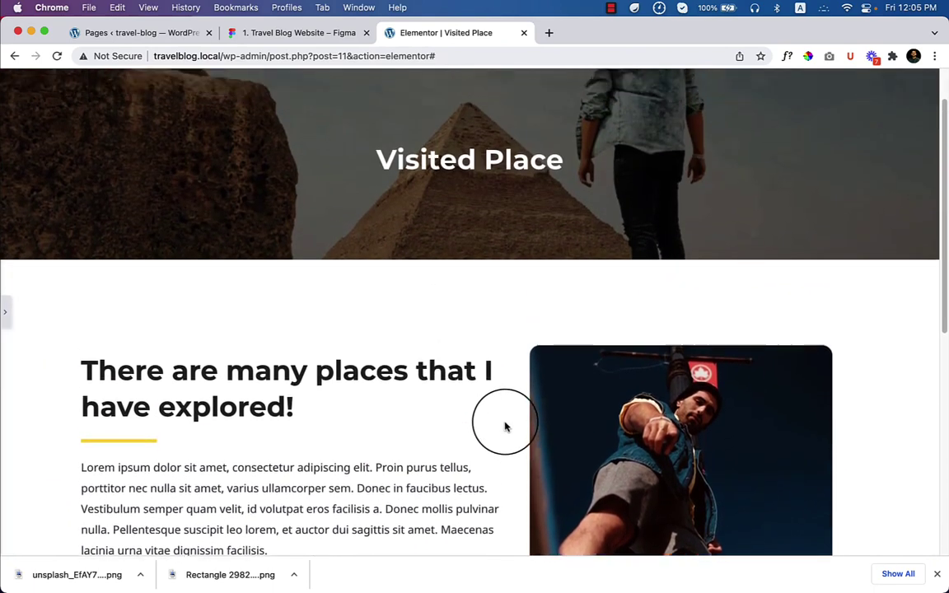
scroll(515, 445, "down", 9)
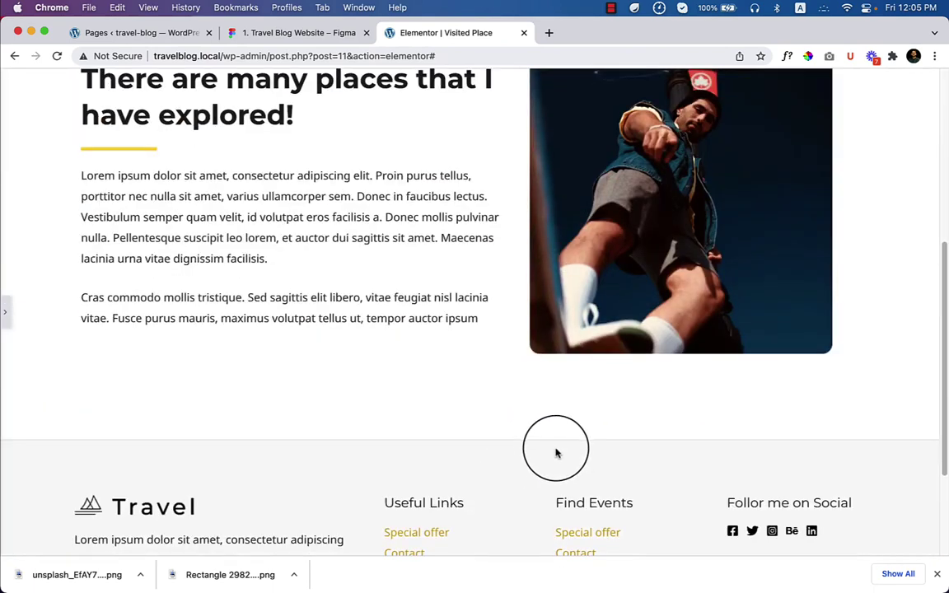
left_click(10, 312)
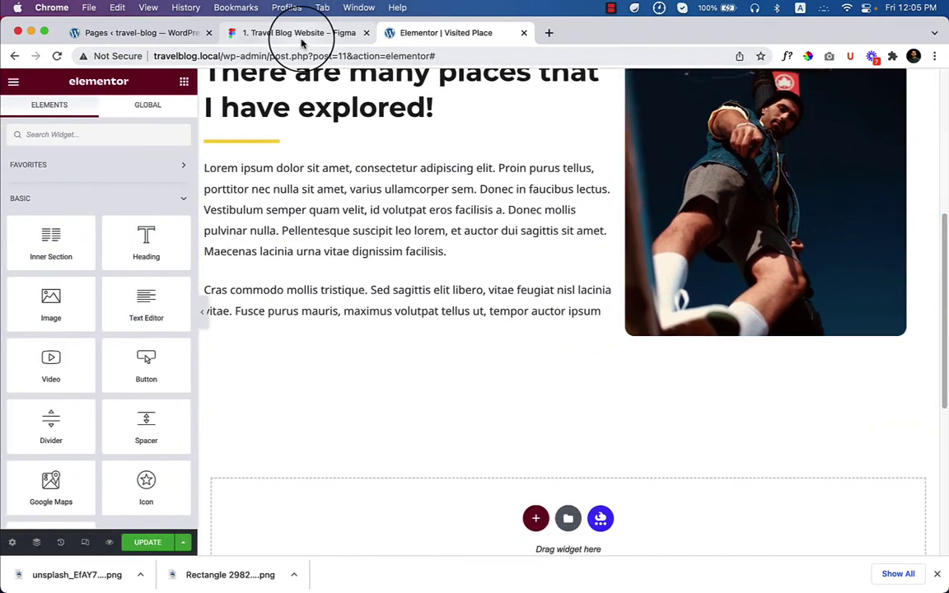
left_click(298, 33)
scroll(568, 339, "down", 3)
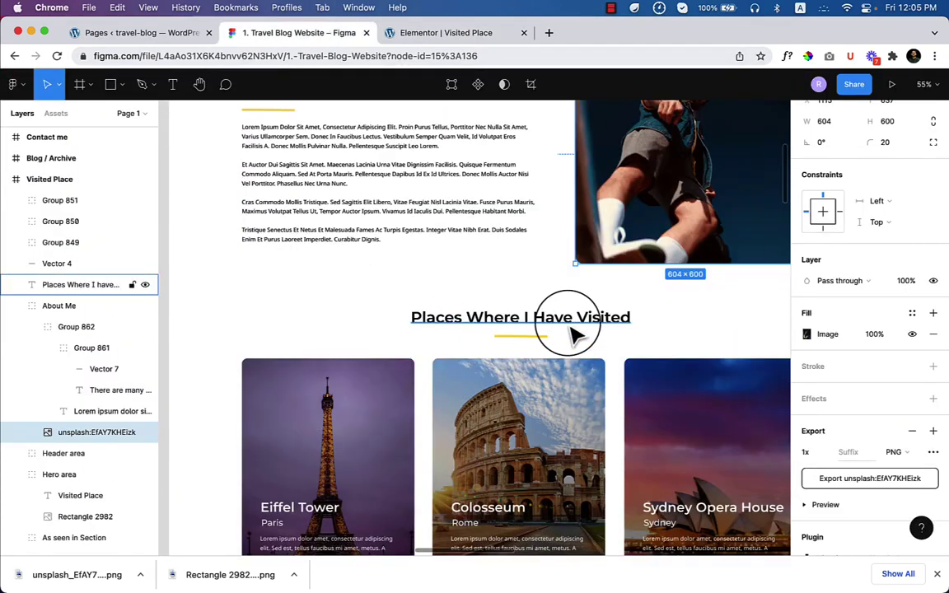
scroll(577, 338, "down", 4)
scroll(544, 339, "down", 8)
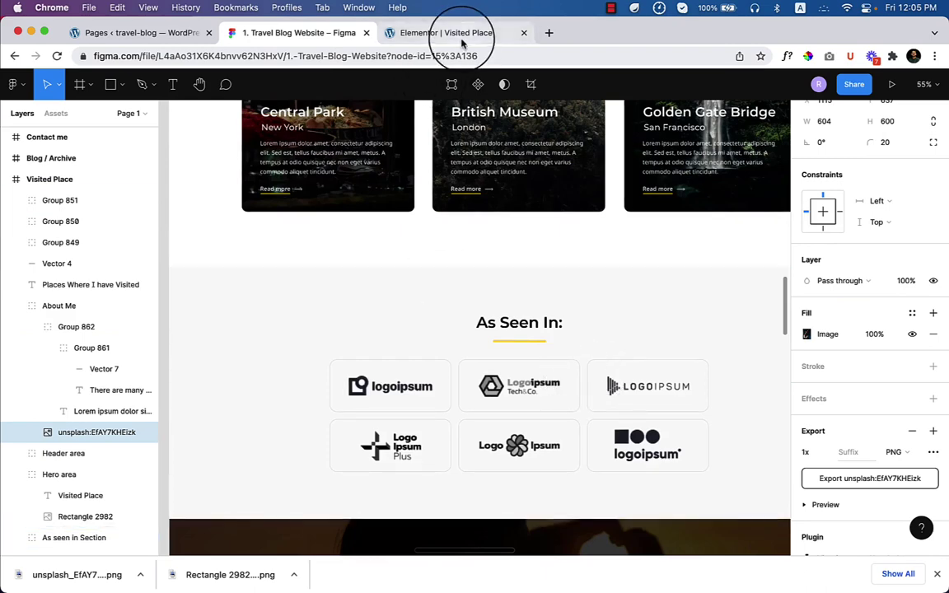
left_click(462, 37)
Insert the saved 'Place where I have visited section' template below the About section
scroll(613, 378, "down", 2)
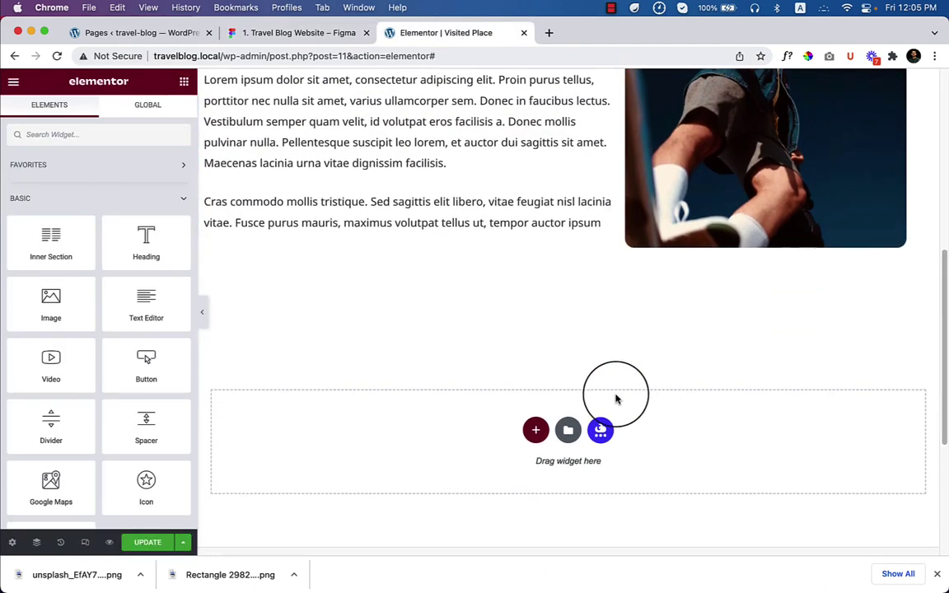
left_click(567, 430)
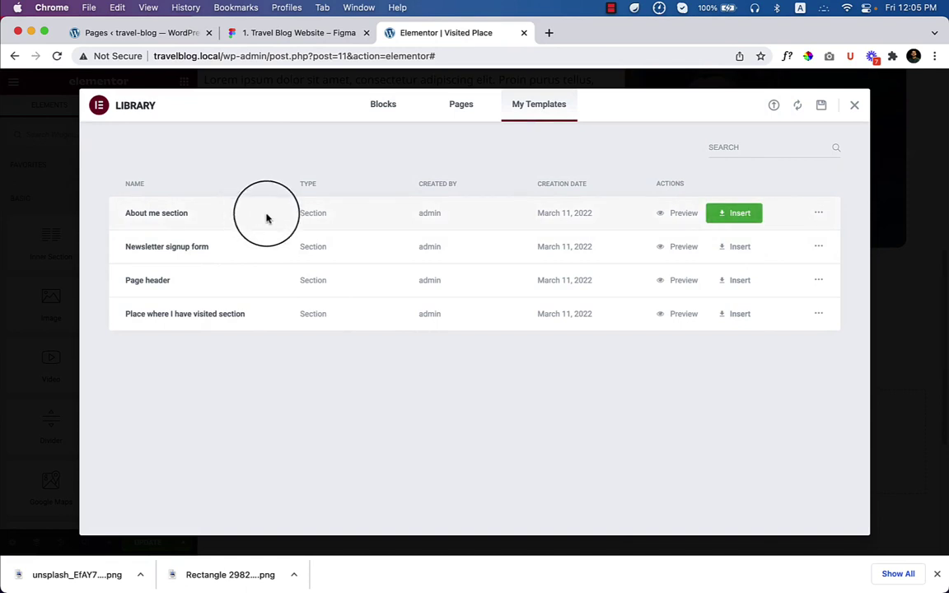
left_click(750, 321)
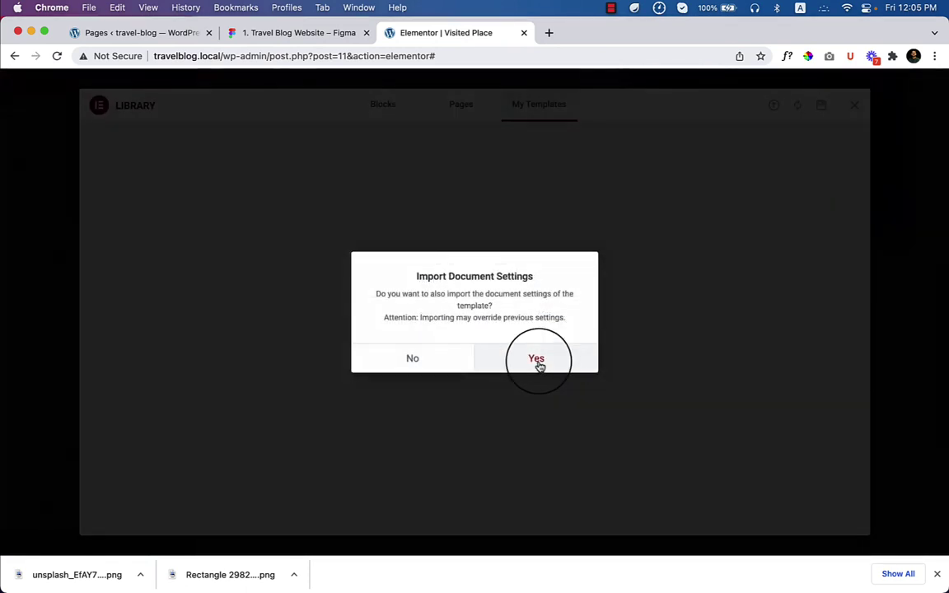
left_click(542, 366)
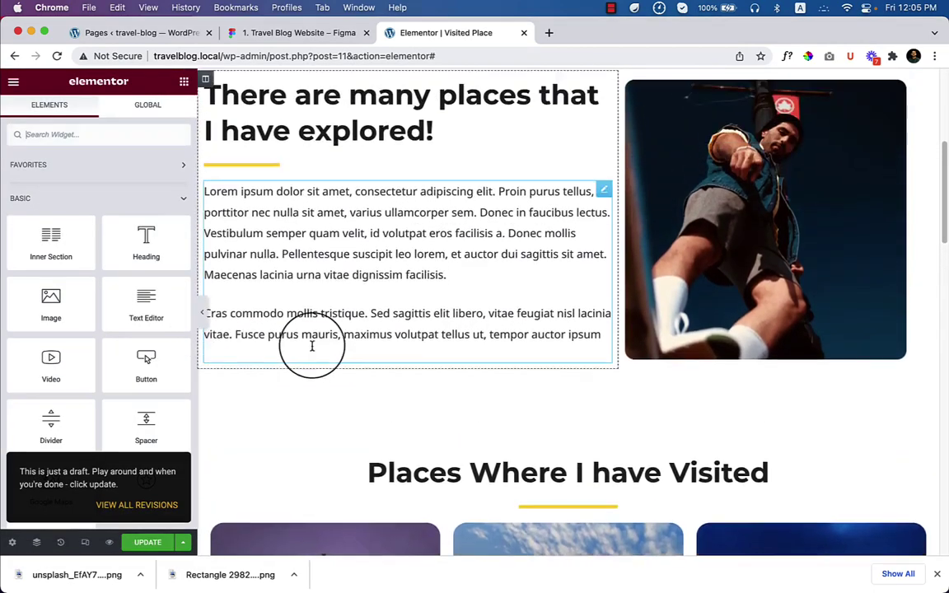
Delete the section's Load More button
scroll(618, 453, "down", 10)
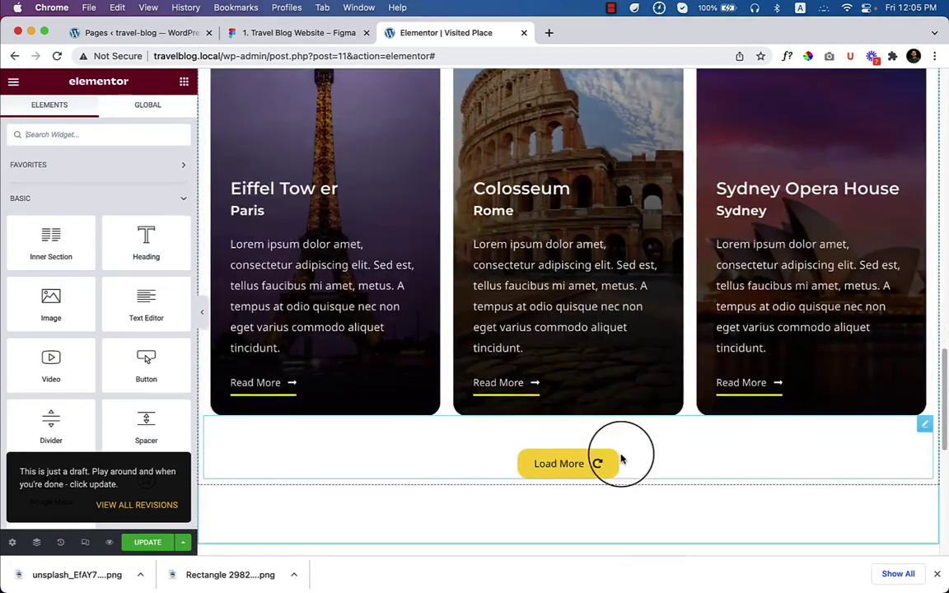
right_click(640, 471)
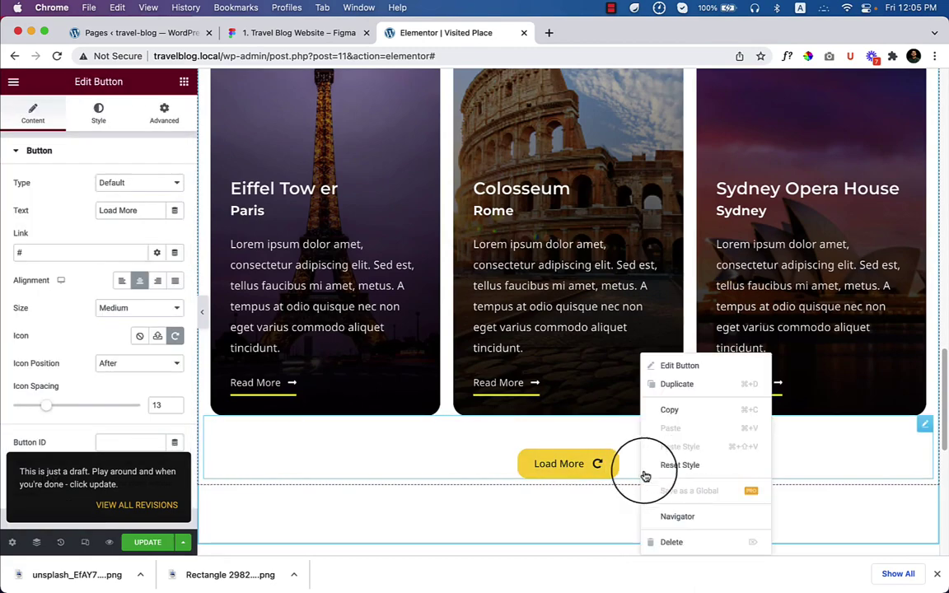
left_click(689, 541)
Duplicate the Eiffel Tower, Colosseum and Sydney Opera House card row, undoing the extra copy
scroll(653, 409, "down", 3)
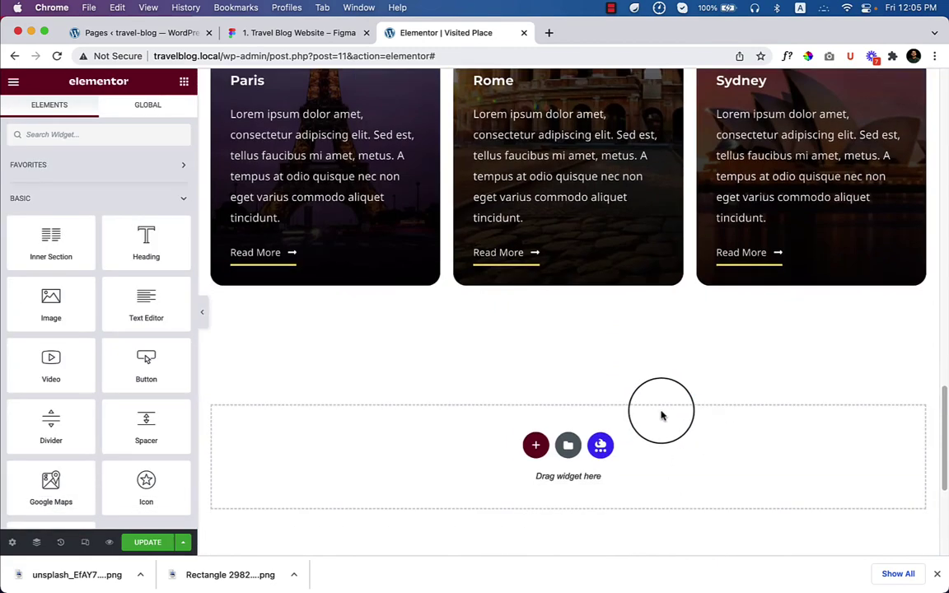
scroll(664, 413, "up", 4)
key("ctrl+v")
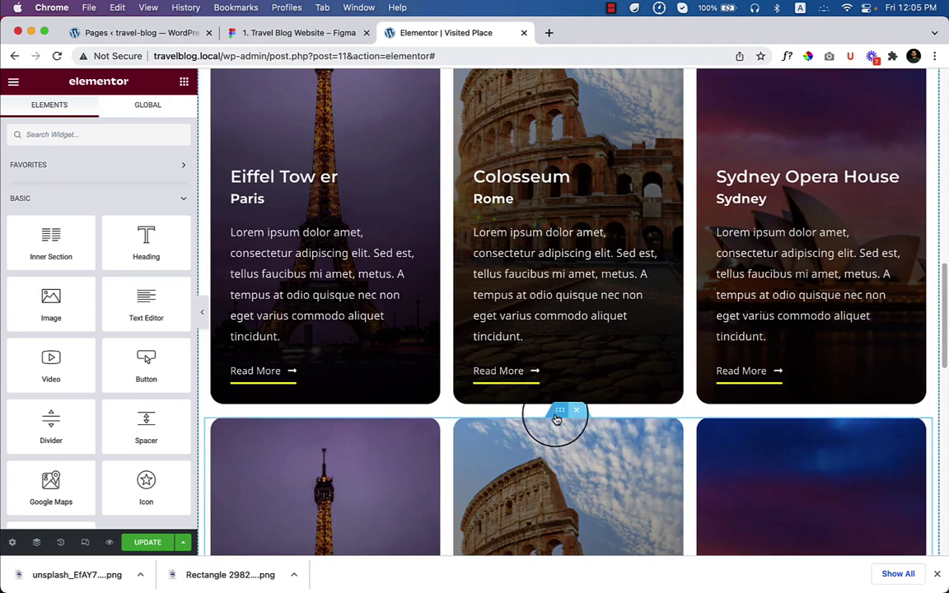
right_click(559, 413)
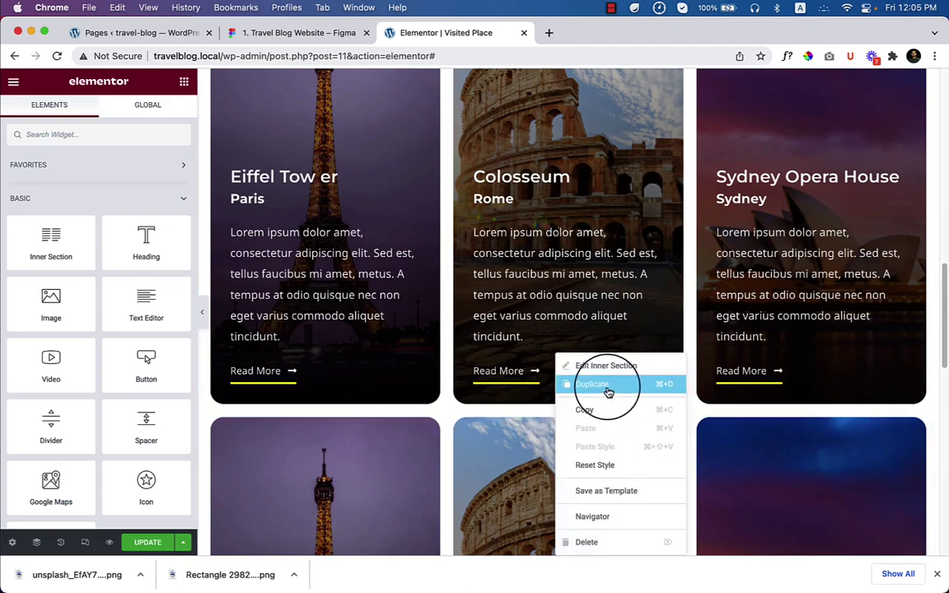
left_click(607, 385)
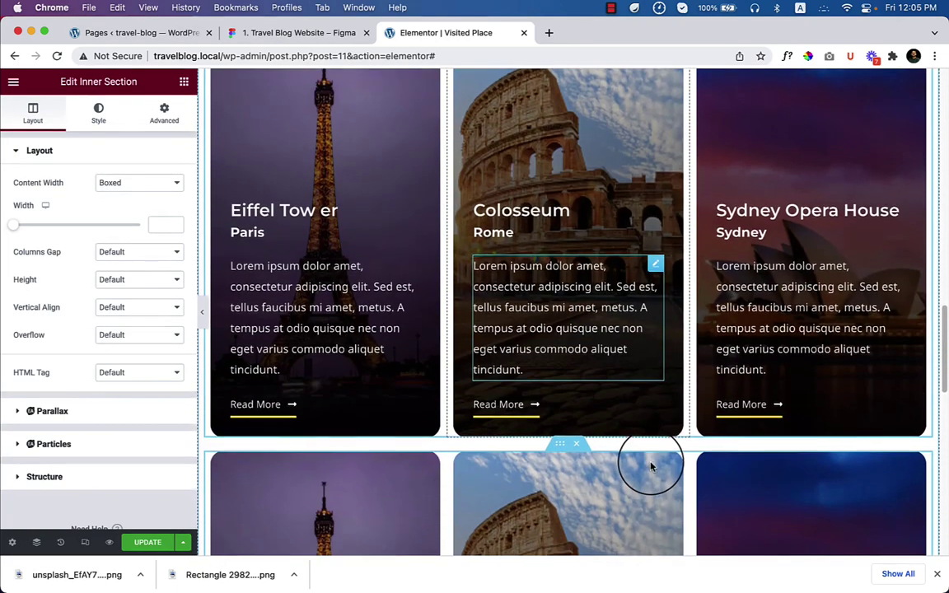
key("super+z")
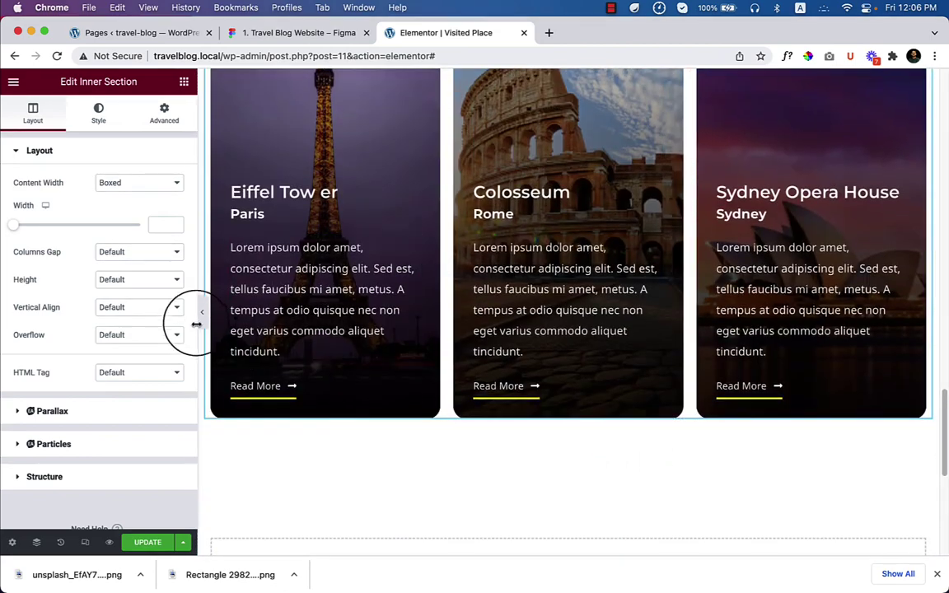
Hide the editor panel and scroll through the preview of the places grid
left_click(202, 314)
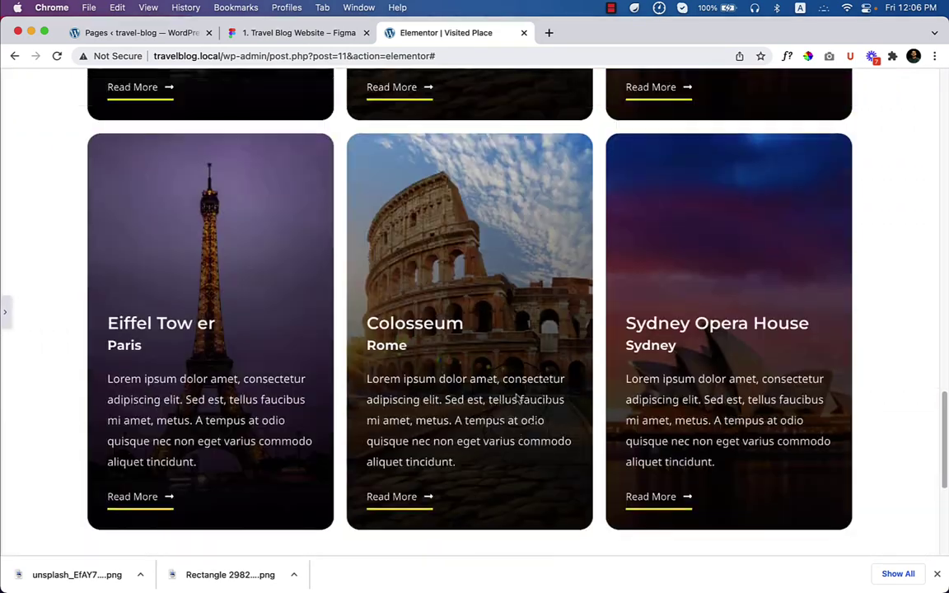
scroll(517, 398, "down", 5)
scroll(517, 397, "up", 5)
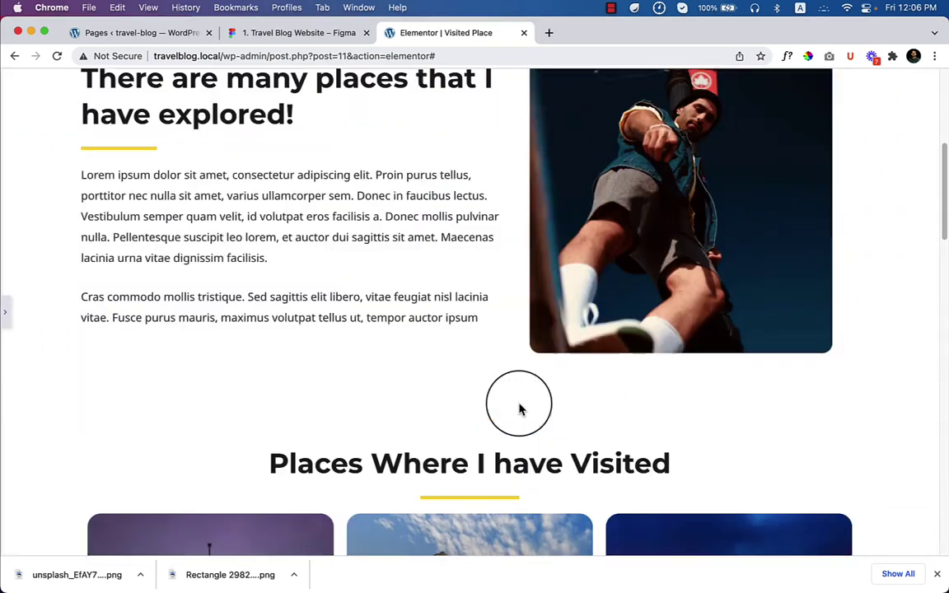
scroll(519, 407, "down", 4)
scroll(519, 408, "up", 2)
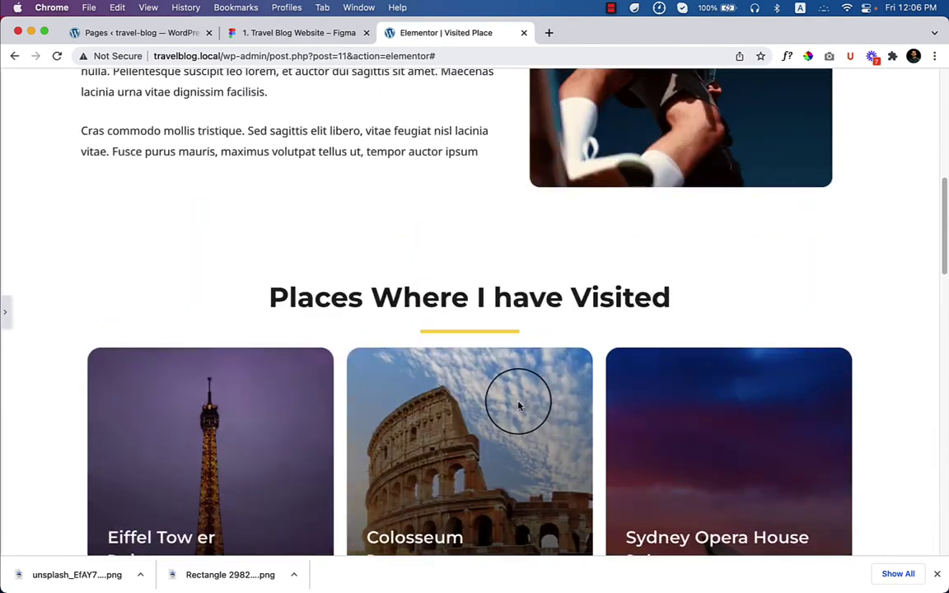
scroll(519, 407, "down", 5)
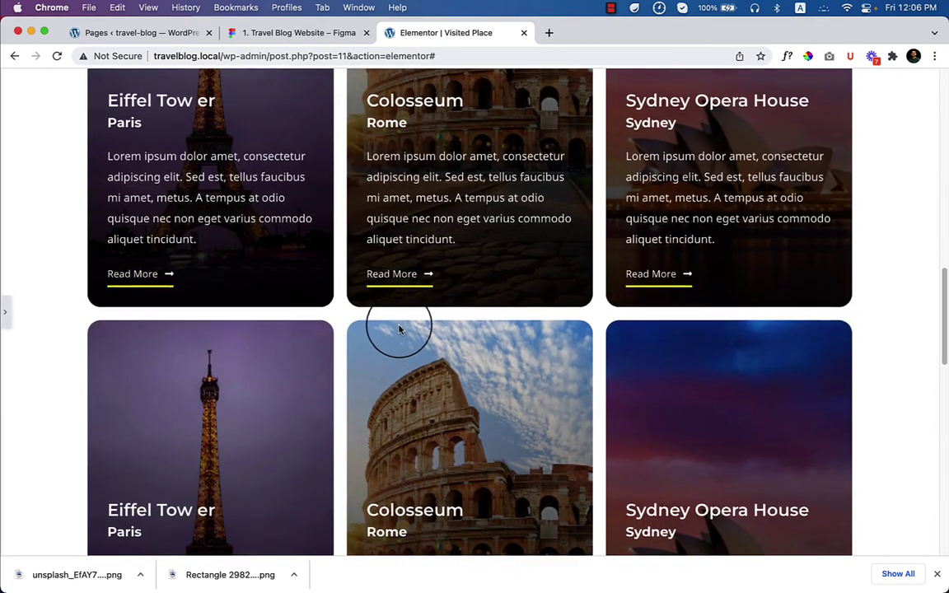
scroll(70, 346, "down", 3)
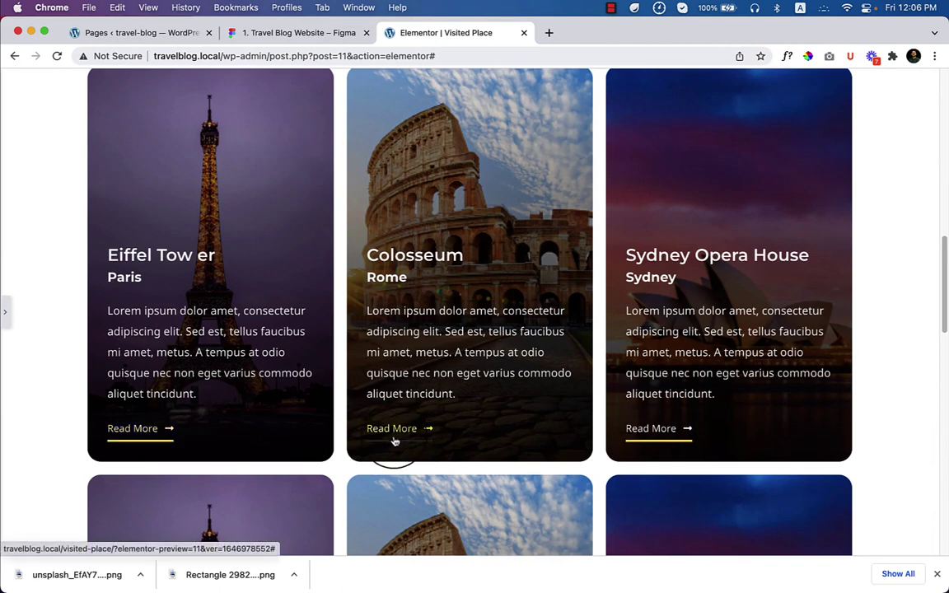
scroll(393, 441, "down", 1)
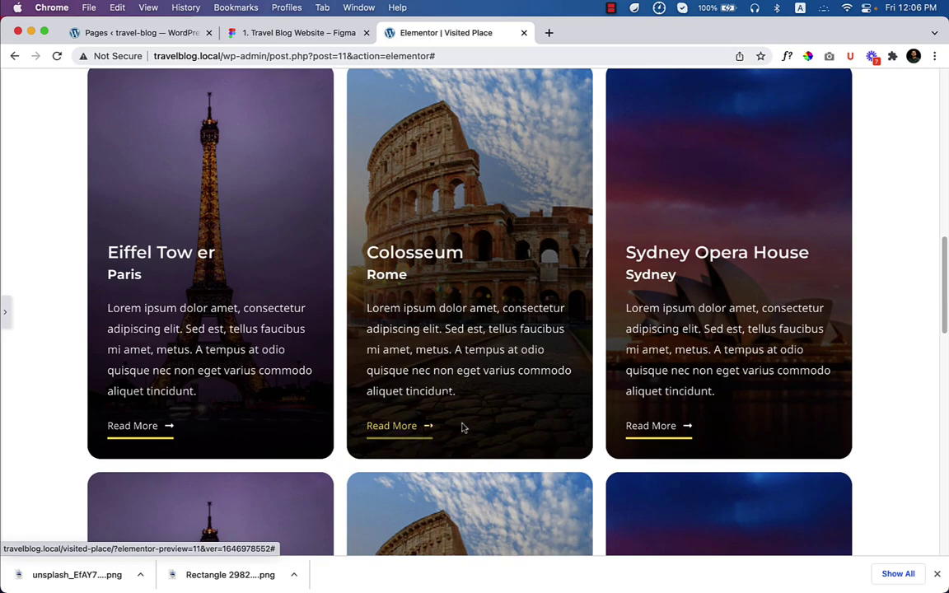
scroll(463, 428, "down", 4)
scroll(492, 365, "down", 8)
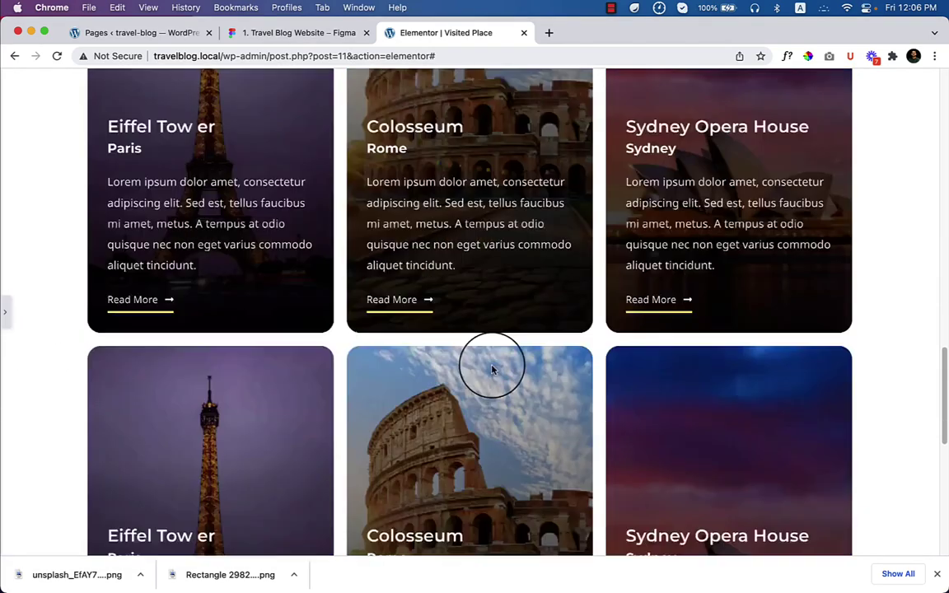
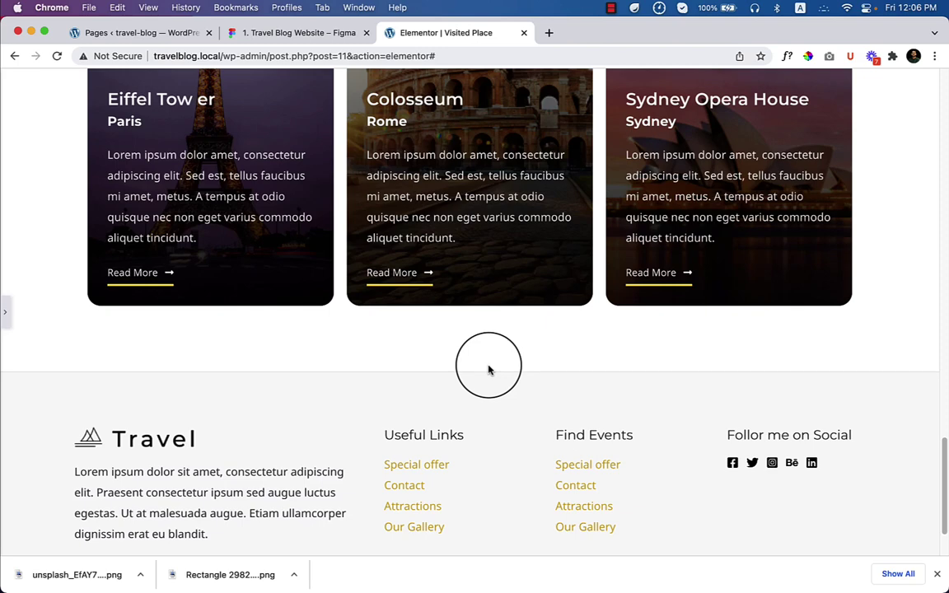
Select the empty section below the cards and check the Figma Newsletter Signup design
left_click(5, 311)
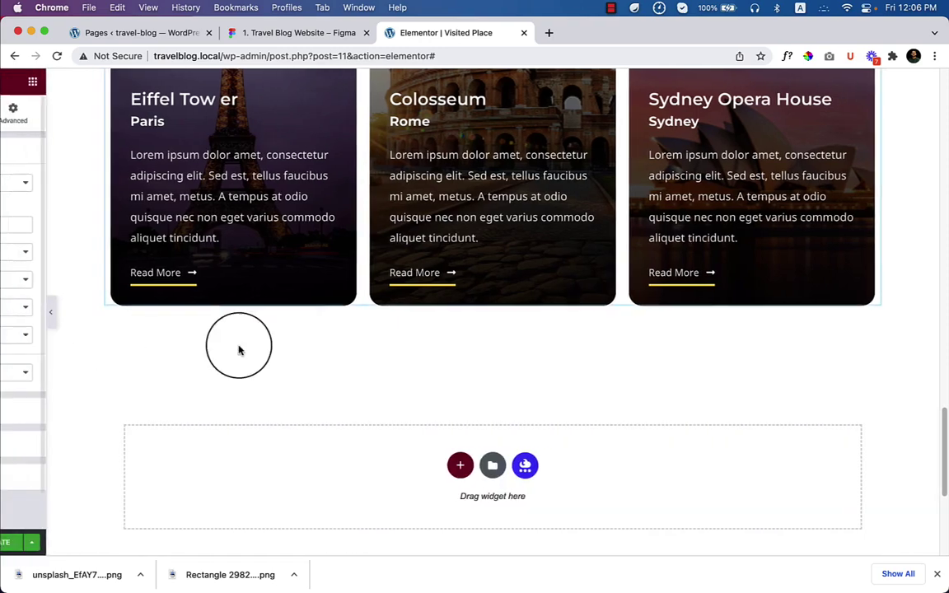
scroll(659, 469, "down", 5)
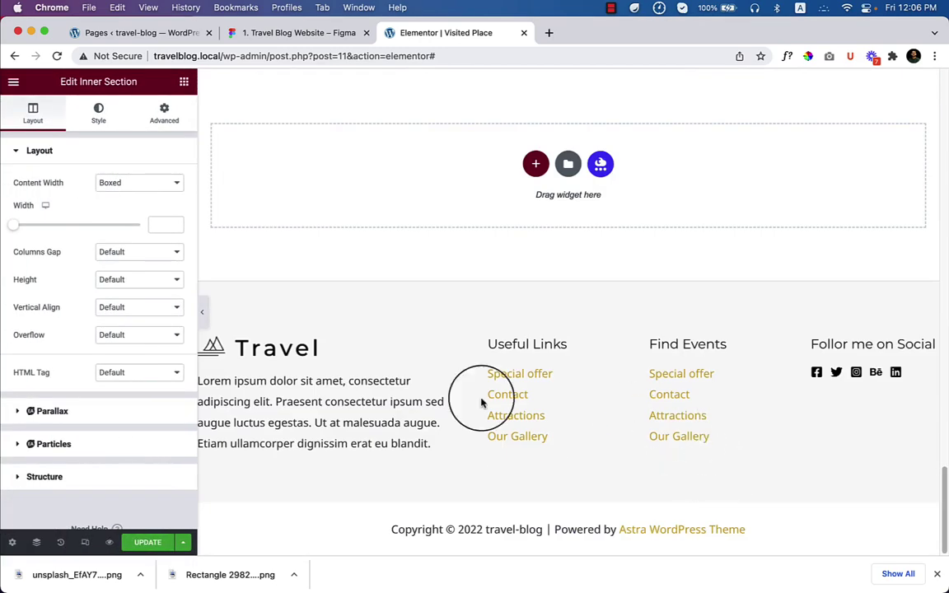
left_click(360, 38)
scroll(669, 345, "down", 5)
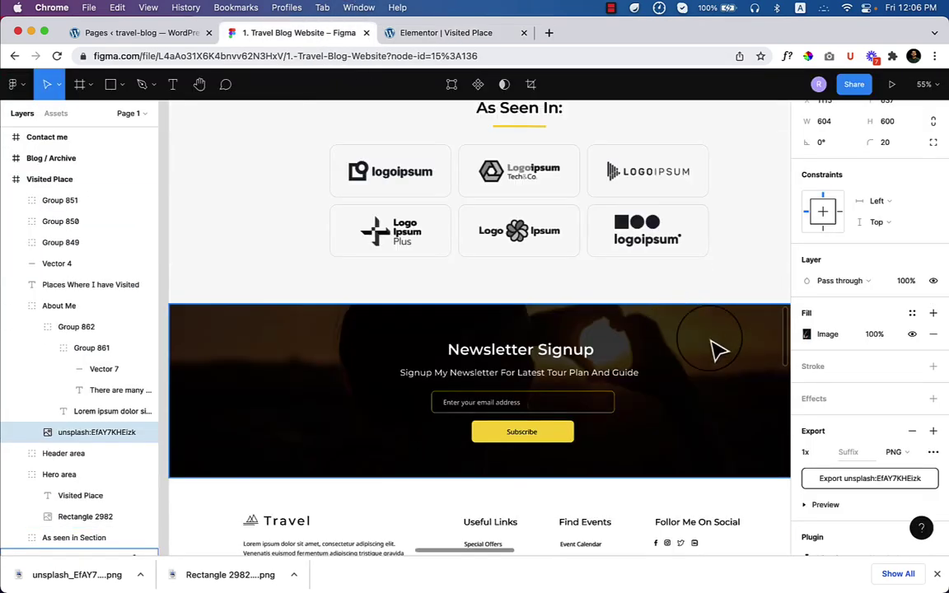
scroll(577, 365, "up", 3)
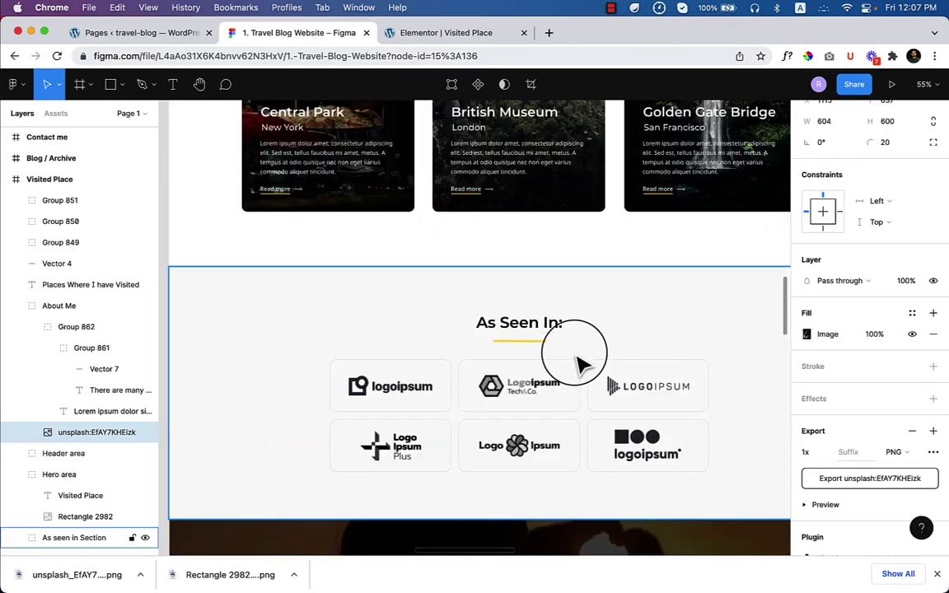
Go back to the Visited Place editor, then bring up the WordPress Pages list
left_click(450, 34)
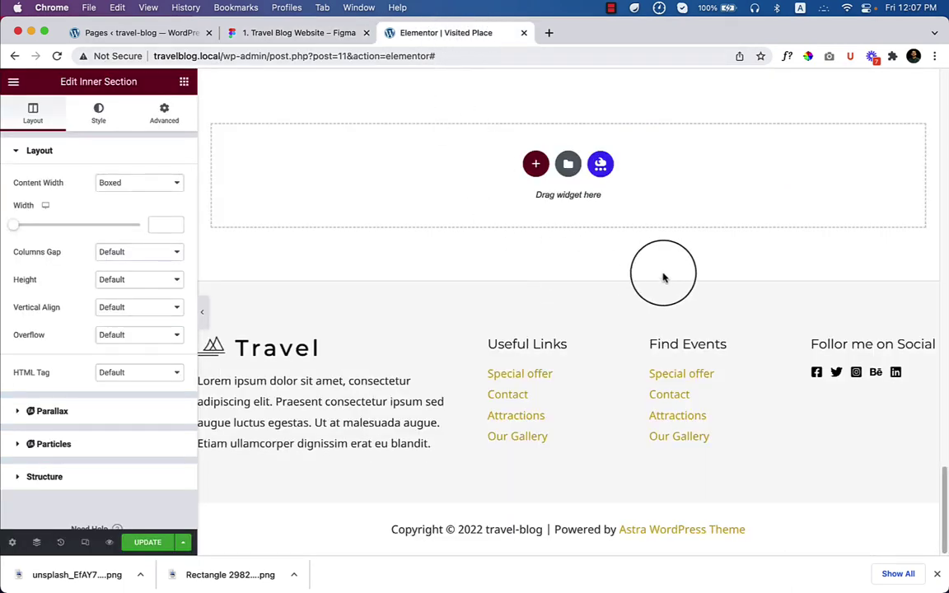
scroll(665, 277, "up", 5)
left_click(165, 34)
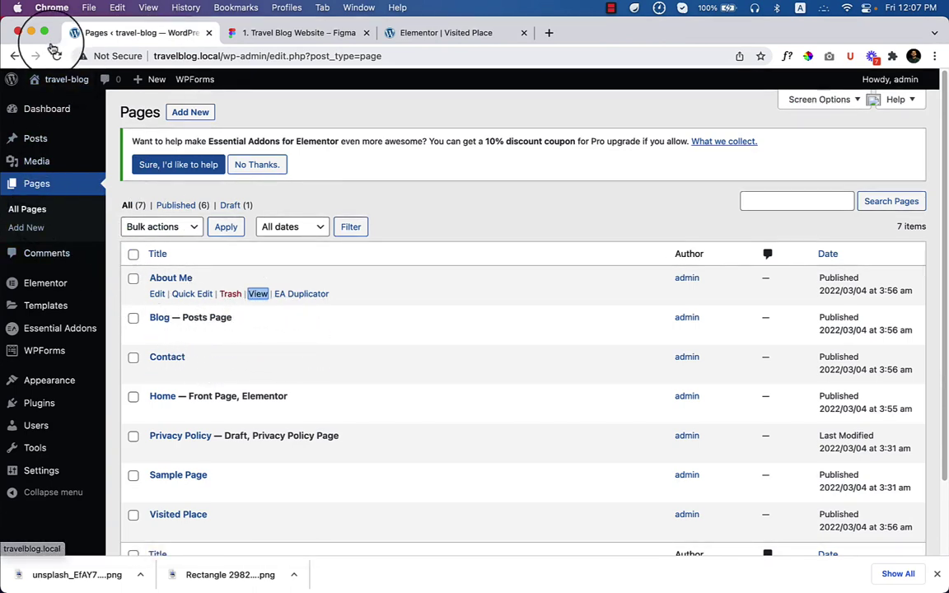
Open the live site in a new tab and go to the About Me page
right_click(58, 99)
left_click(99, 110)
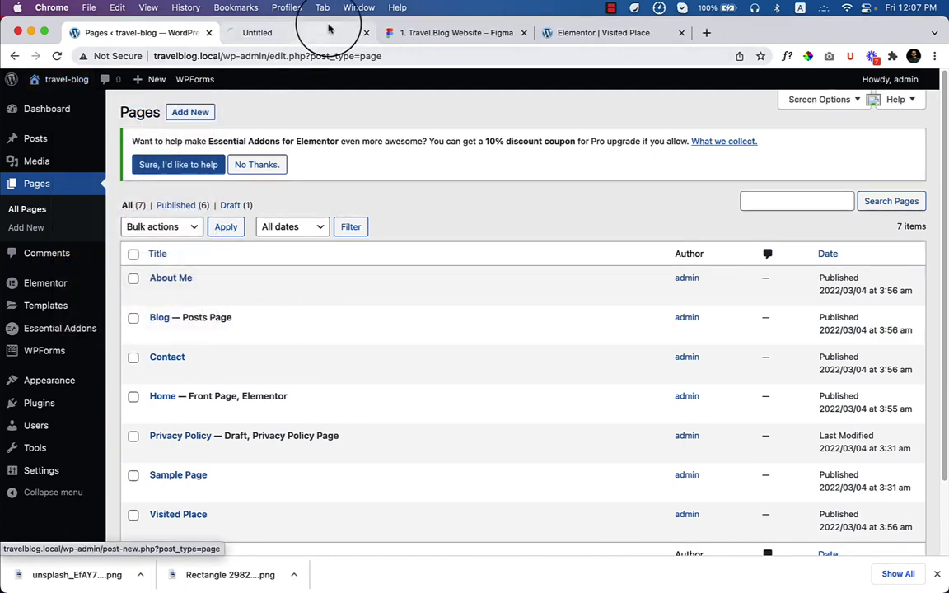
left_click_drag(328, 29, 634, 40)
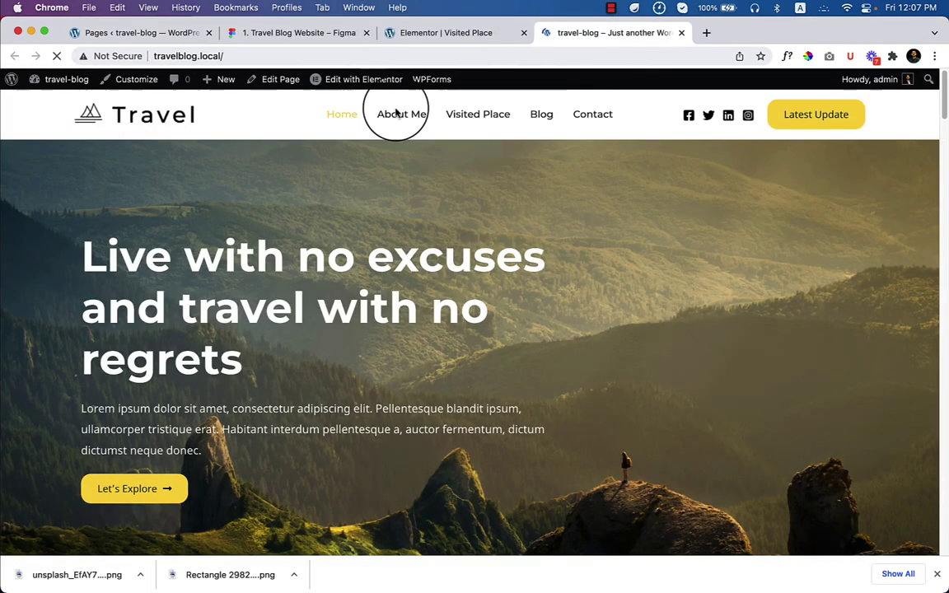
left_click(410, 121)
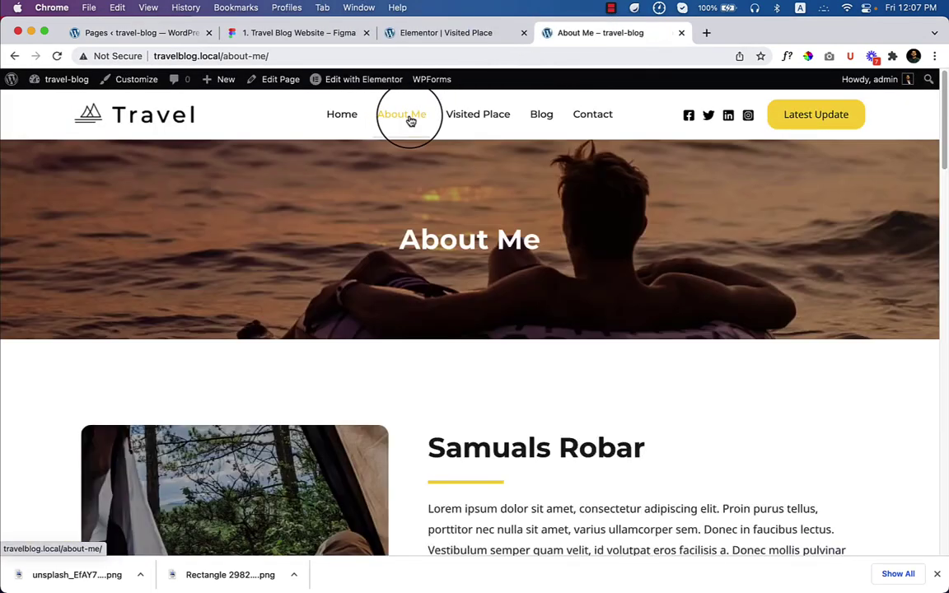
Save About Me's 'As seen in' section as a template, then return to Visited Place
scroll(620, 237, "down", 15)
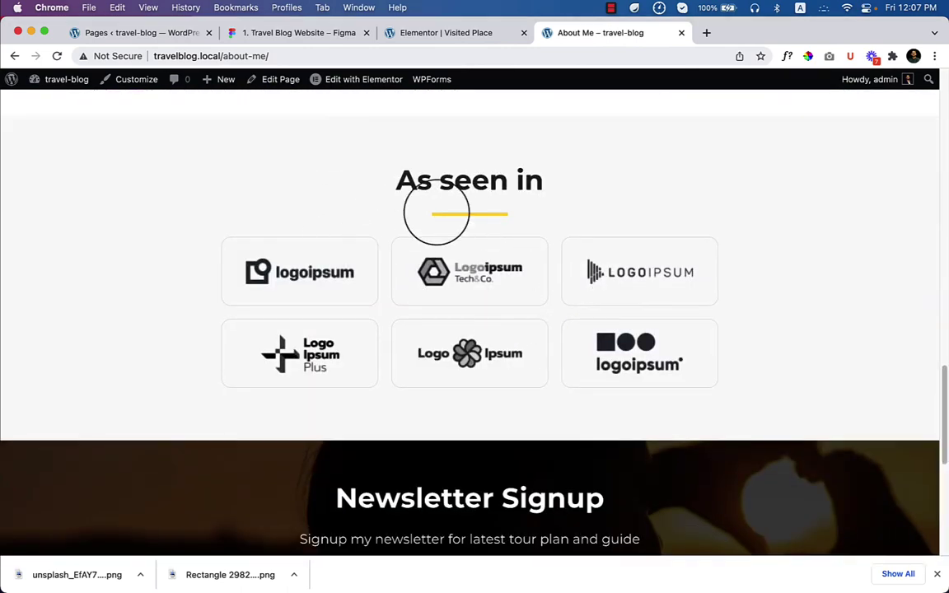
mouse_move(364, 79)
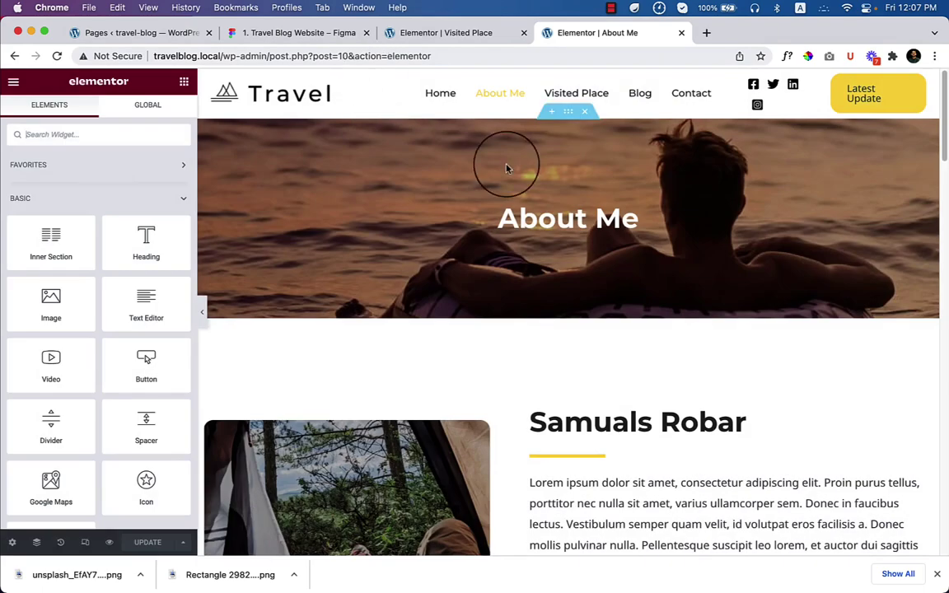
scroll(501, 159, "down", 20)
scroll(551, 261, "up", 10)
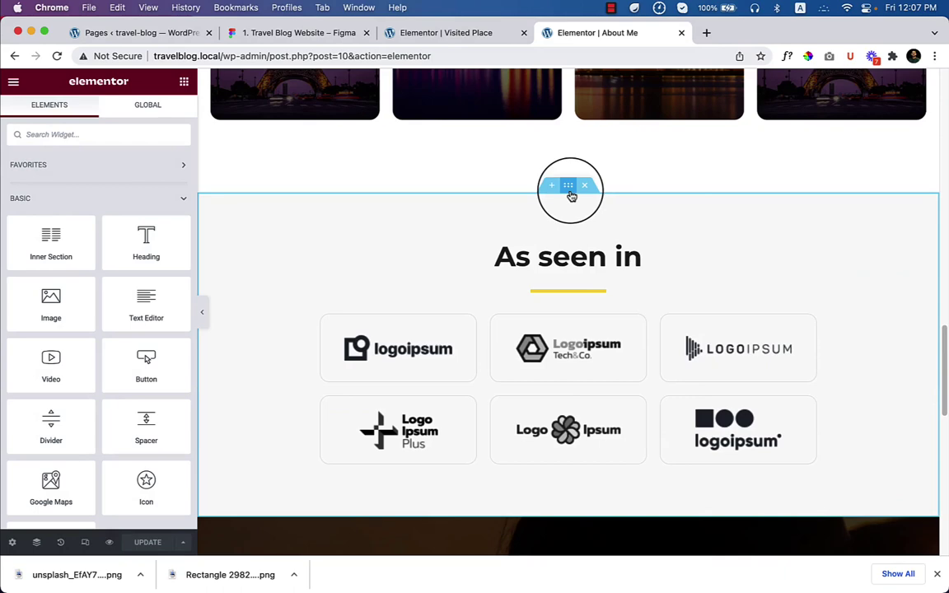
right_click(572, 196)
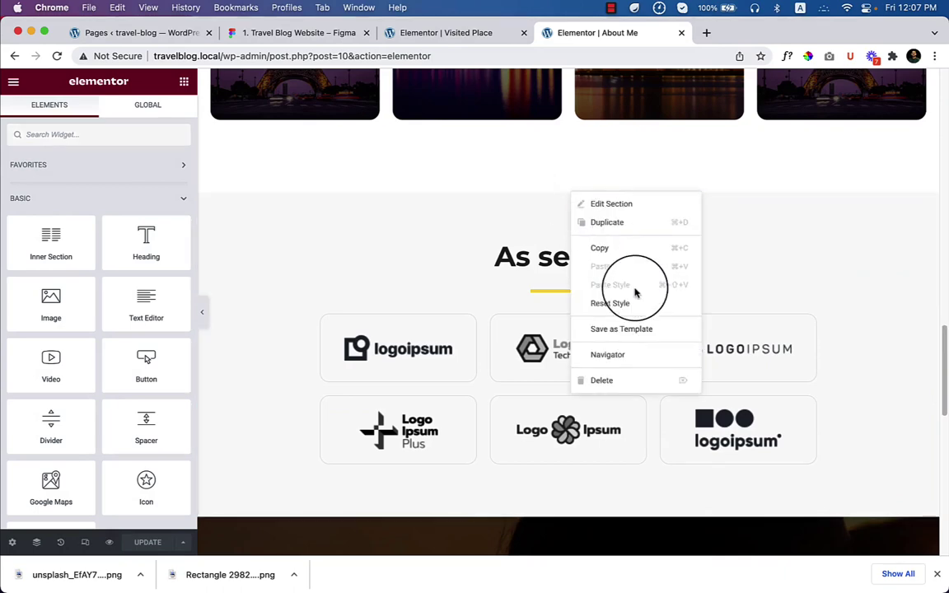
left_click(646, 332)
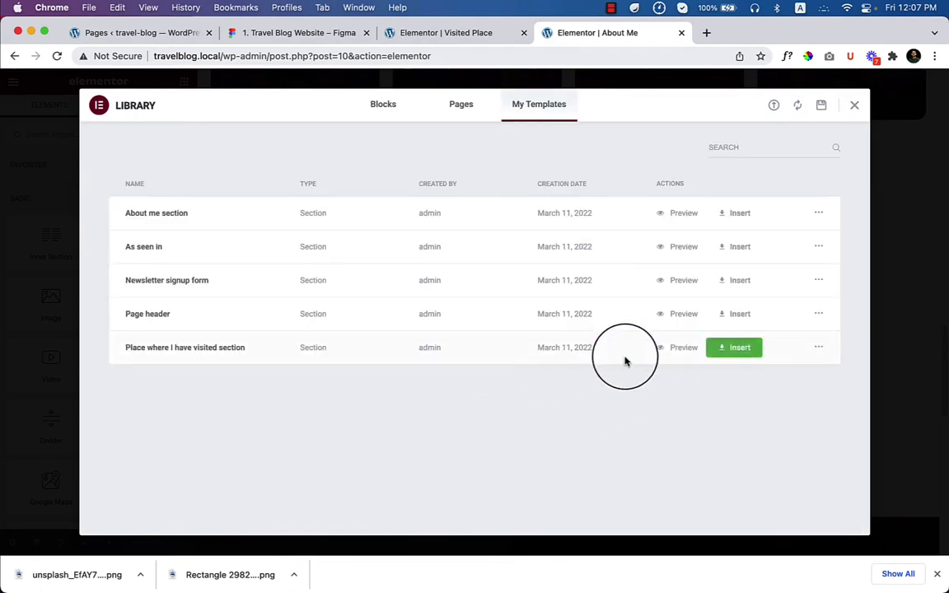
left_click(853, 107)
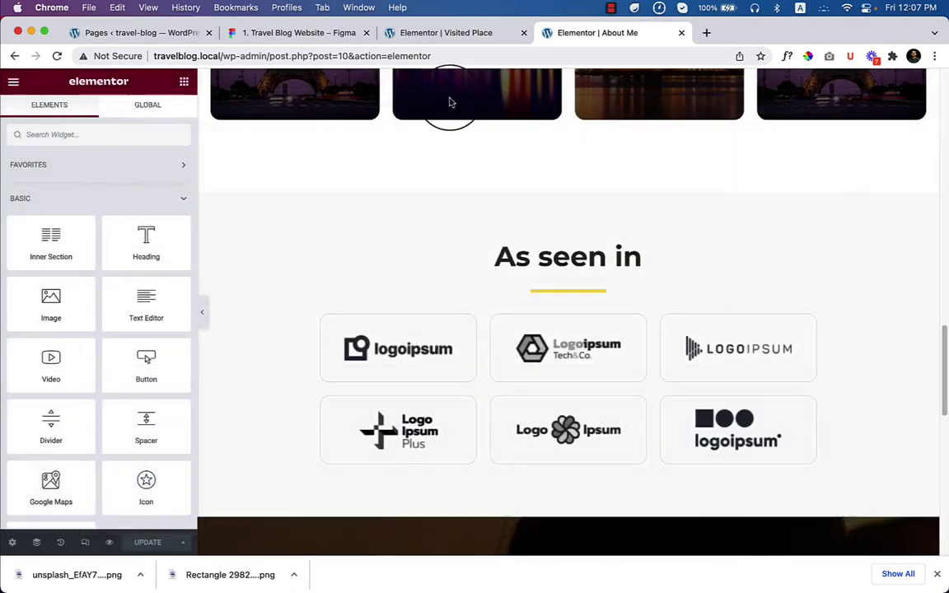
left_click(468, 32)
Insert the saved 'As seen in' template into the empty section, accepting its settings
left_click(568, 360)
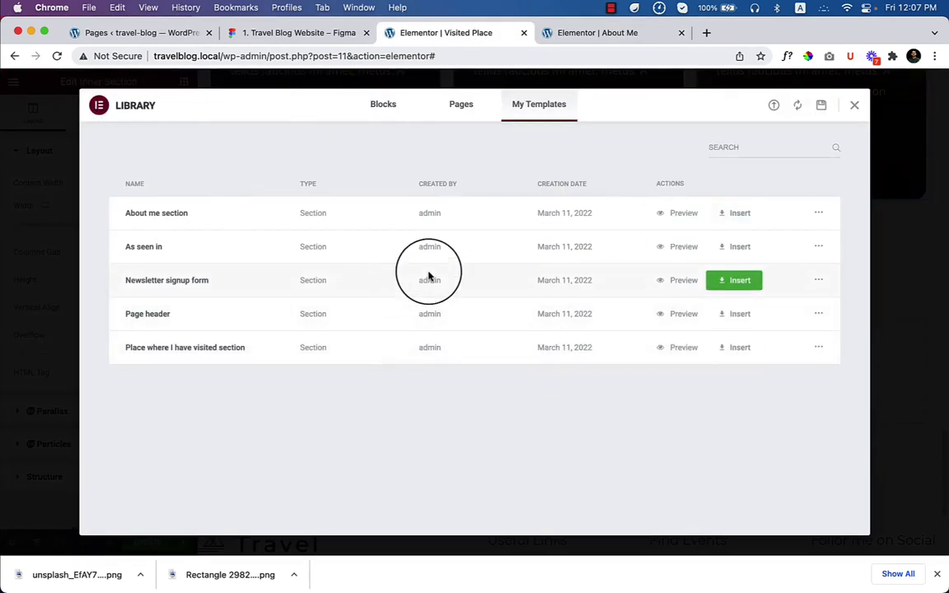
left_click(737, 247)
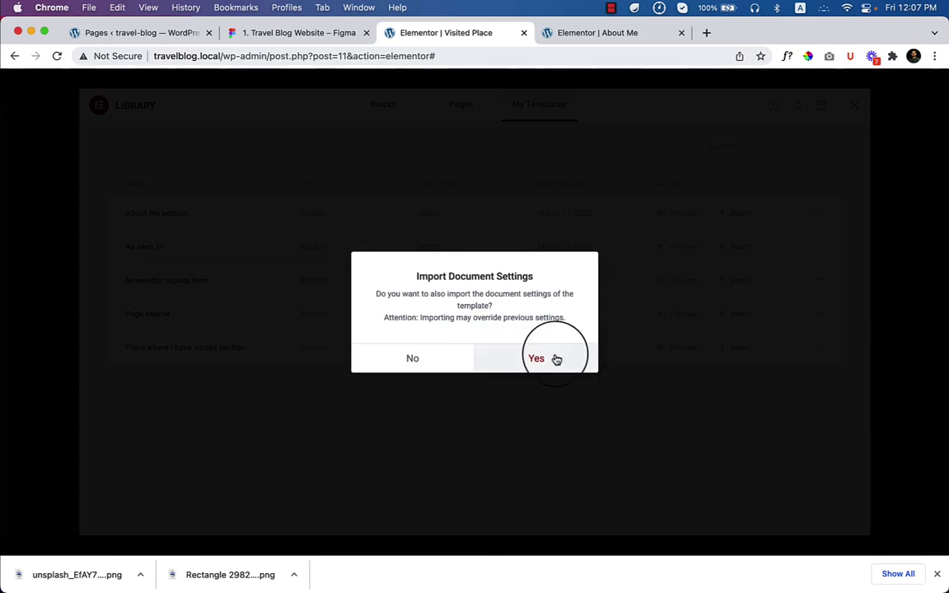
left_click(556, 359)
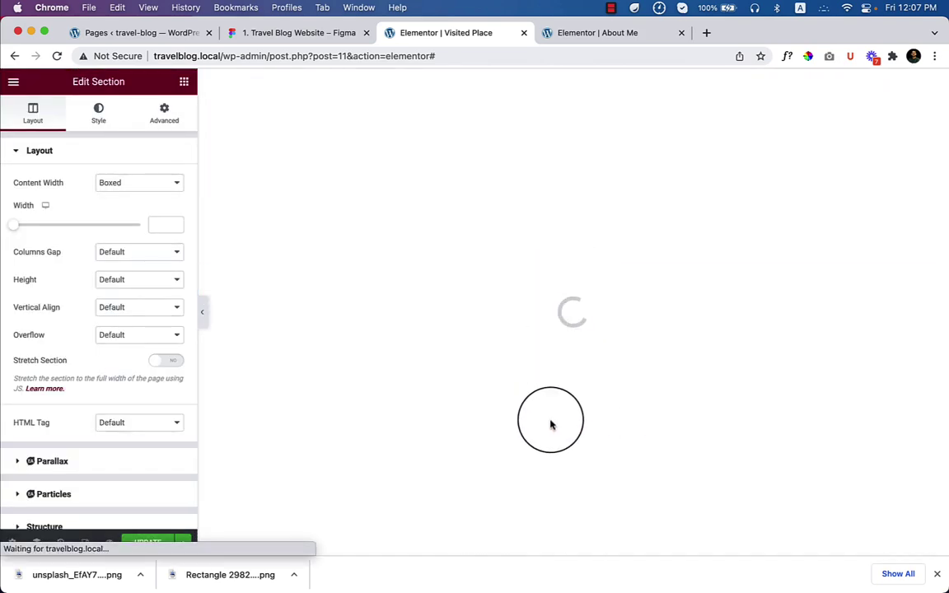
scroll(550, 420, "up", 15)
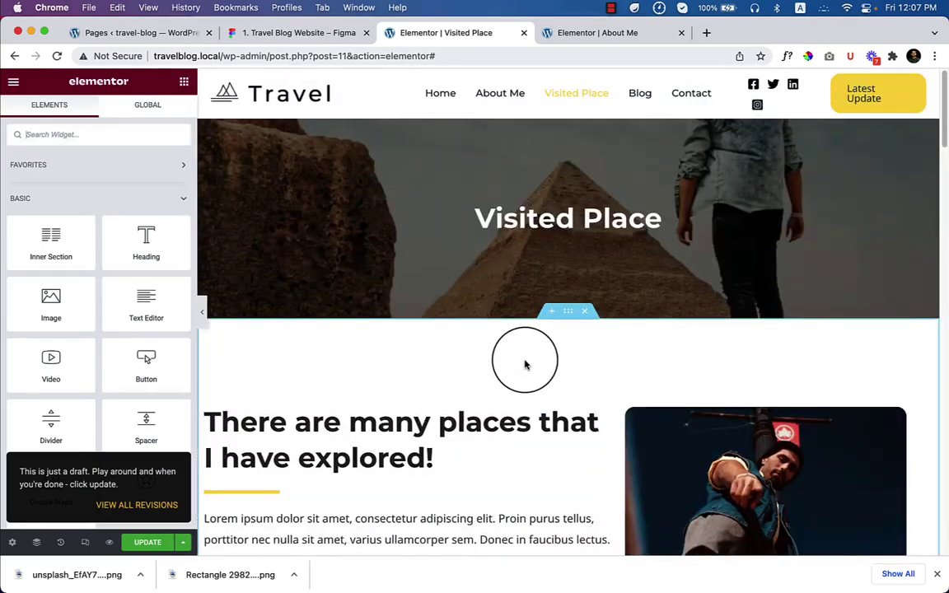
scroll(527, 363, "down", 8)
scroll(544, 375, "down", 10)
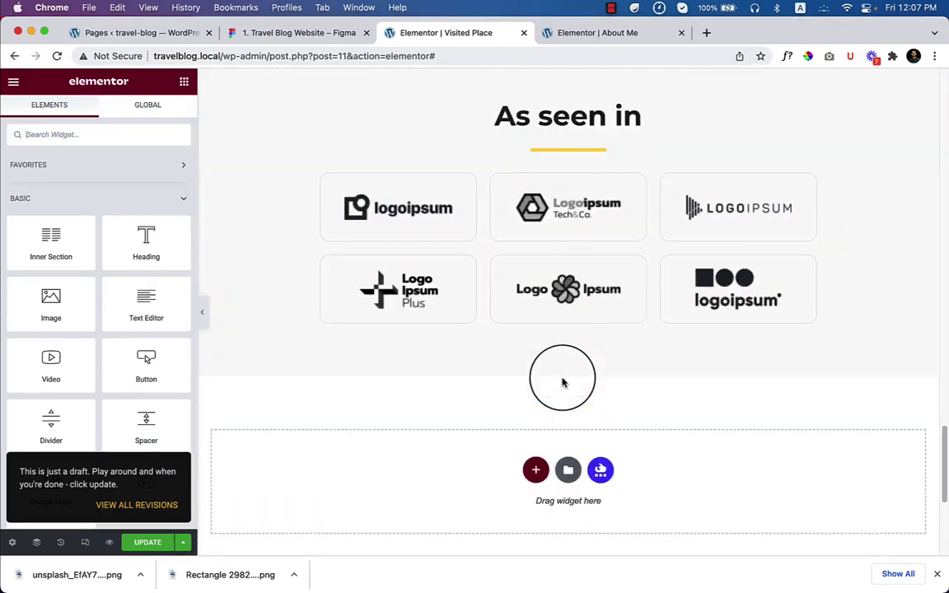
Insert the saved 'Newsletter signup form' template below it, then compare with About Me
left_click(569, 471)
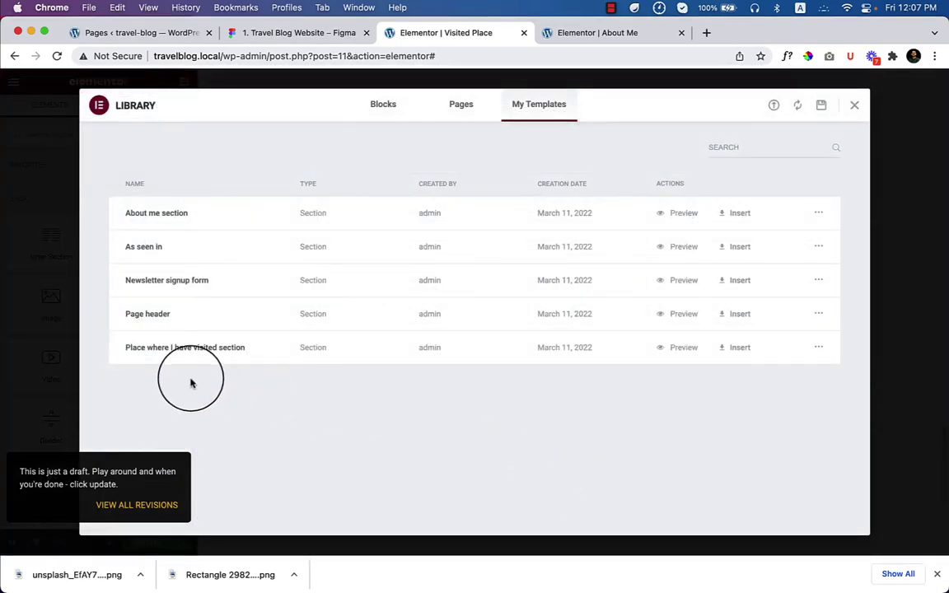
left_click(724, 283)
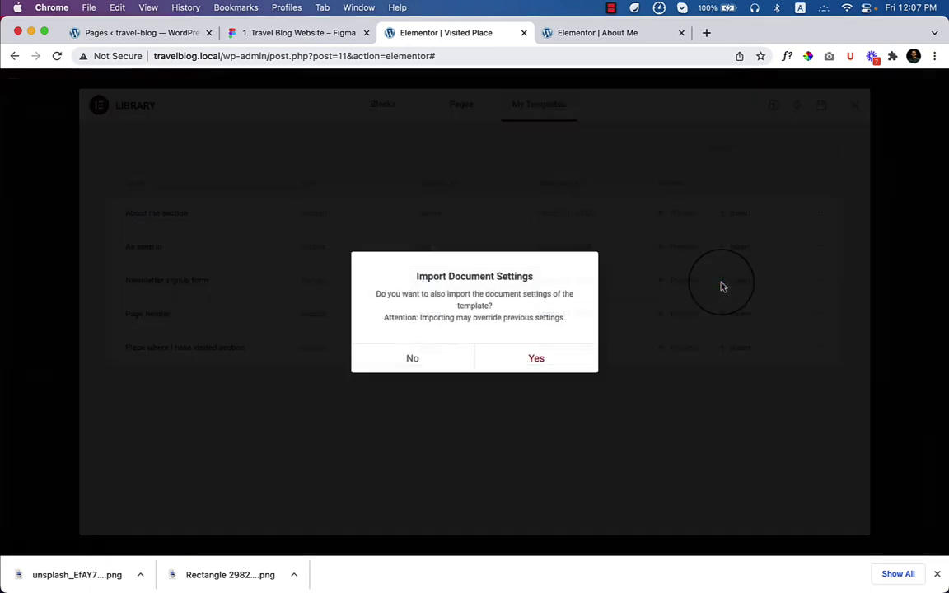
left_click(521, 363)
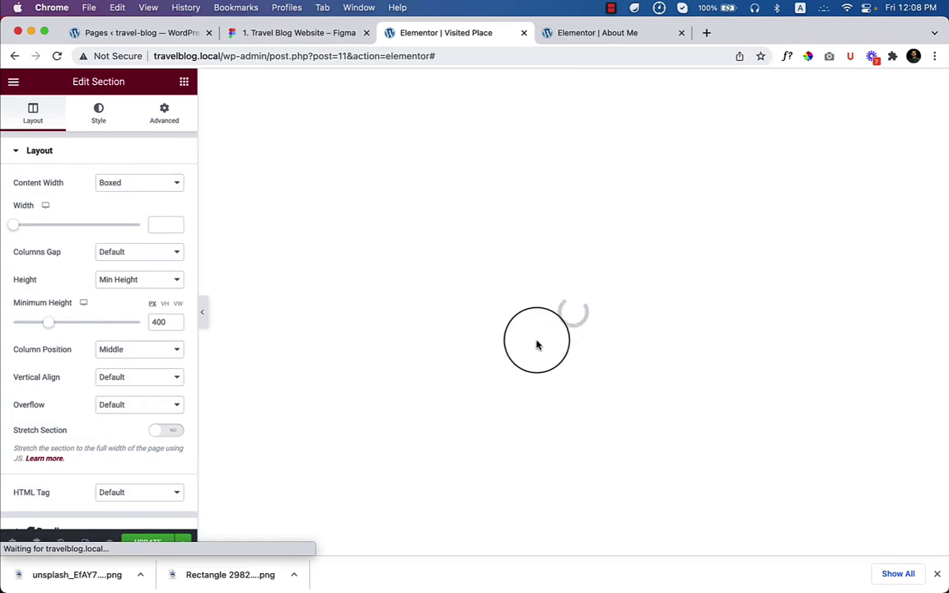
left_click(618, 34)
scroll(630, 375, "up", 10)
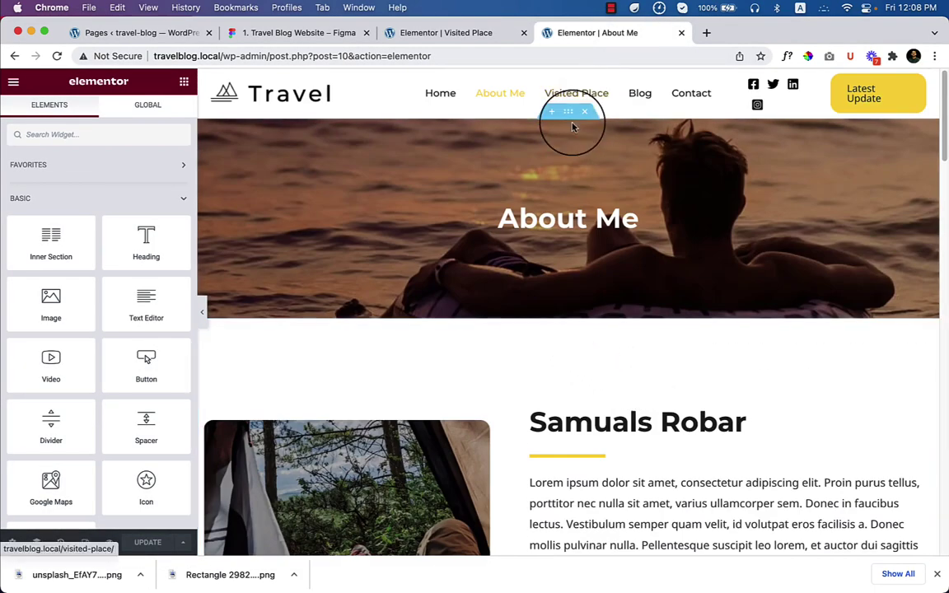
Preview the Visited Place page with the panel hidden, then restore the widget panel
left_click(467, 34)
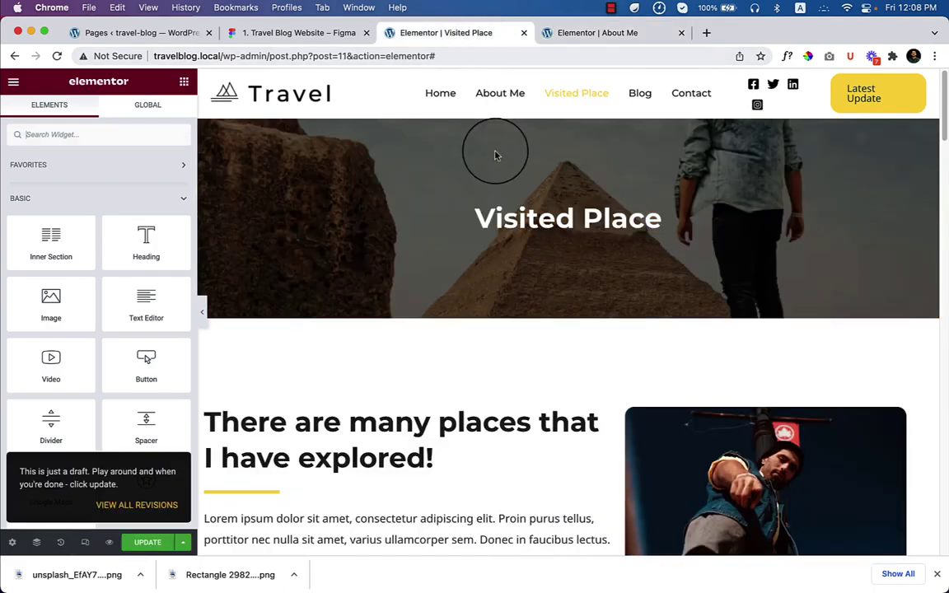
scroll(577, 346, "down", 10)
scroll(589, 379, "down", 15)
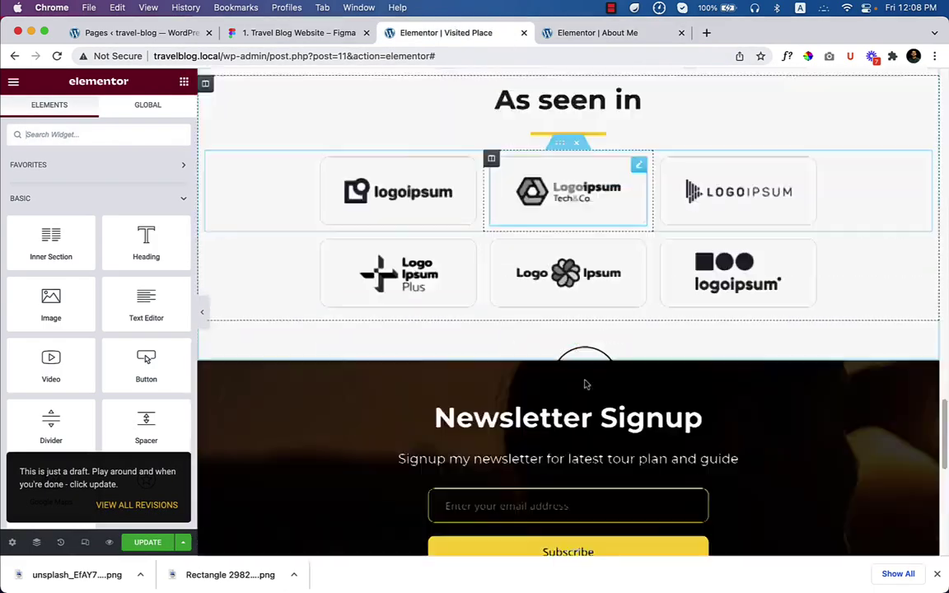
scroll(583, 385, "down", 3)
scroll(583, 383, "up", 8)
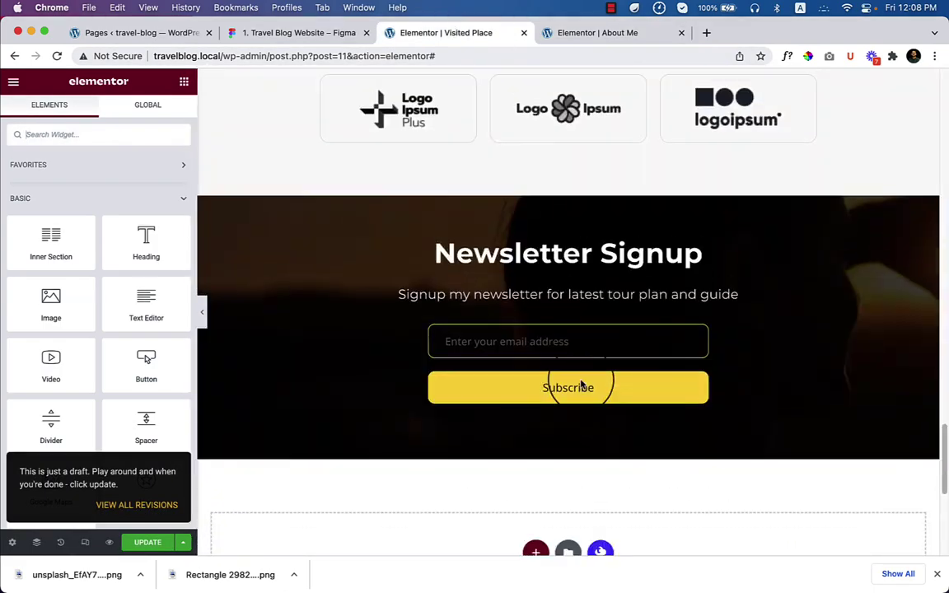
left_click(205, 315)
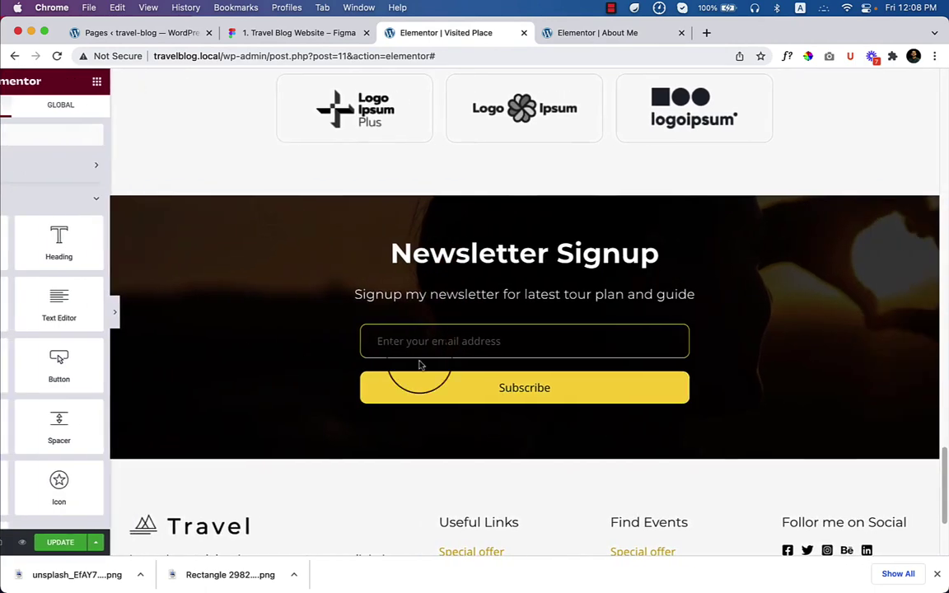
scroll(683, 394, "up", 1)
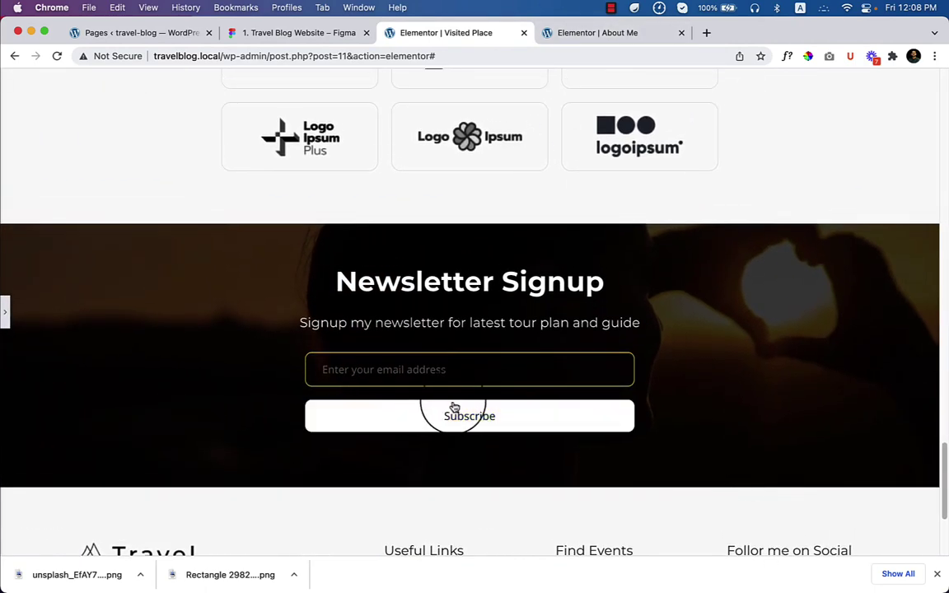
scroll(459, 409, "down", 4)
scroll(459, 409, "up", 10)
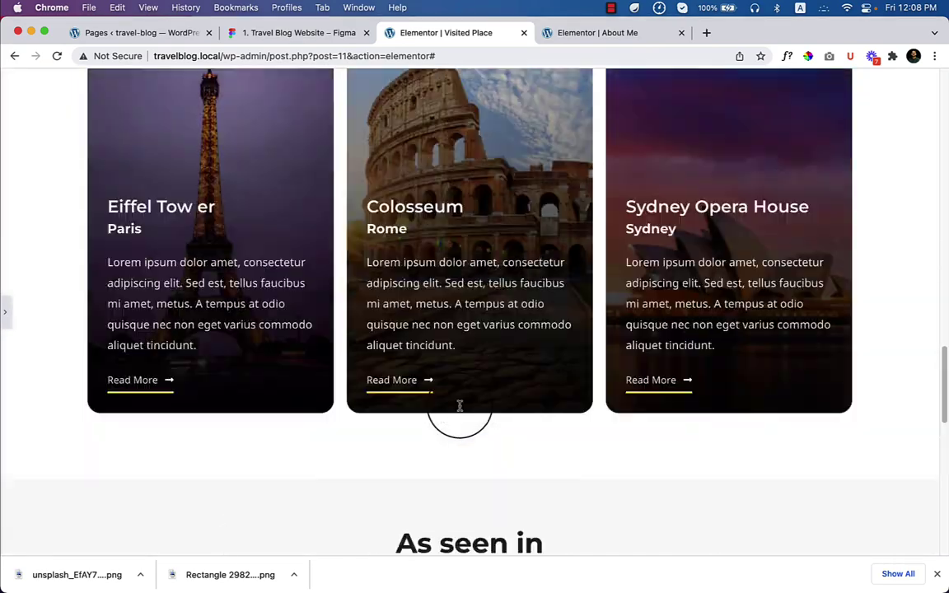
scroll(461, 410, "up", 6)
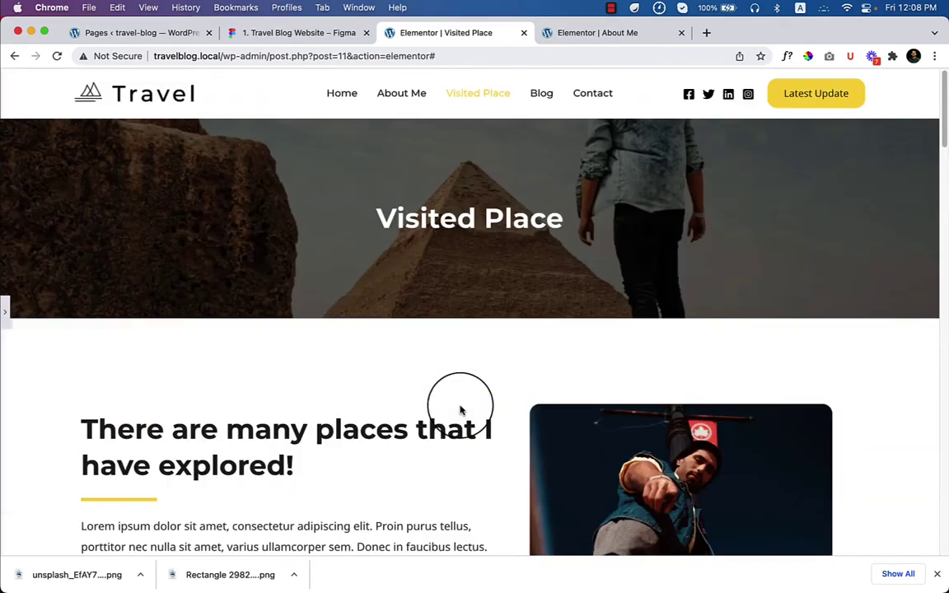
scroll(460, 410, "down", 6)
scroll(461, 410, "up", 6)
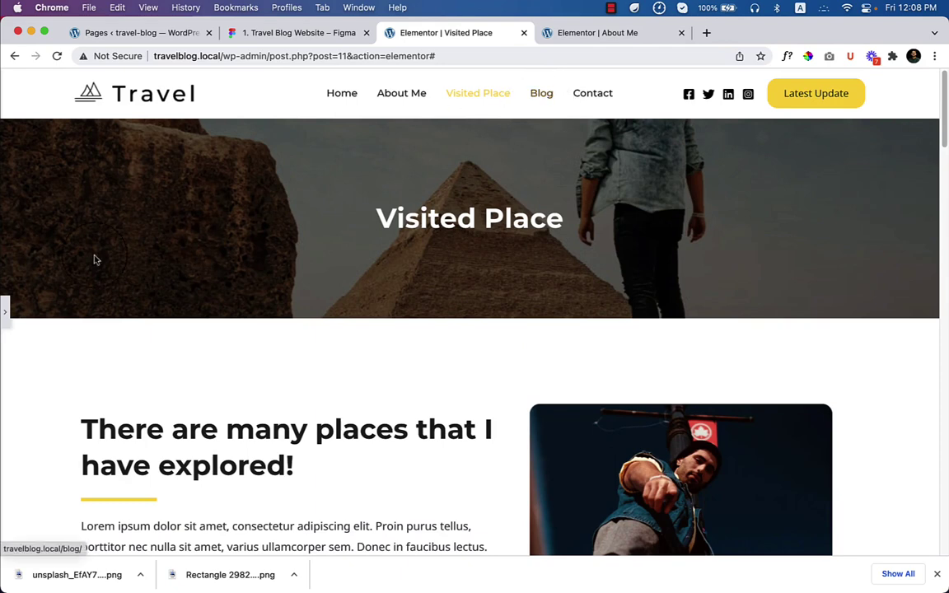
left_click(5, 313)
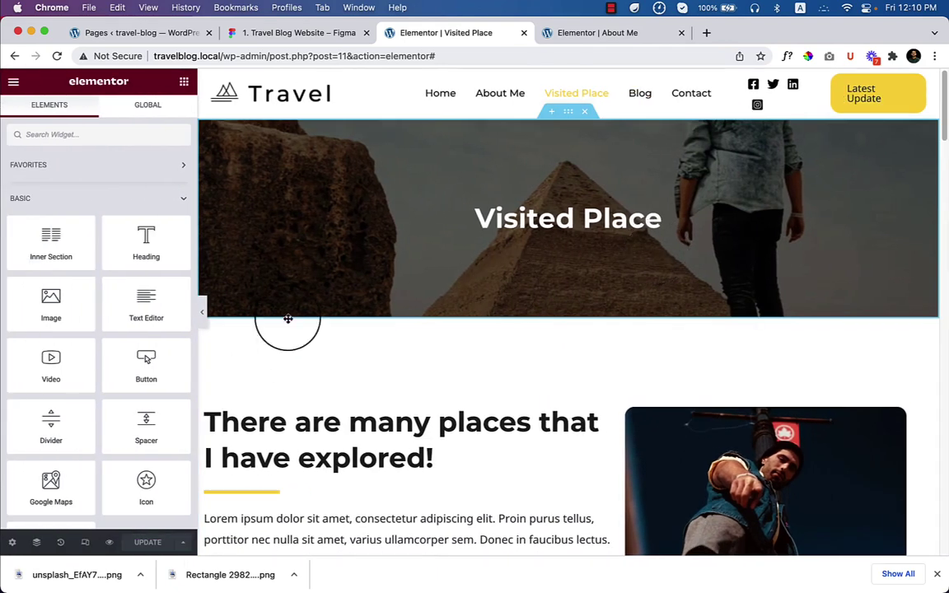
View and scroll through the live Visited Place page from the editor menu
left_click(12, 542)
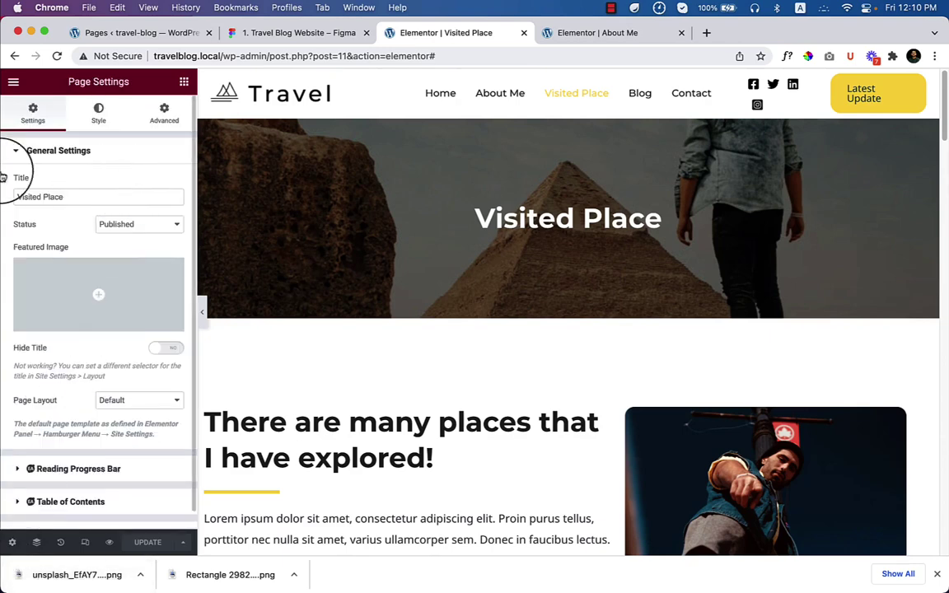
left_click(13, 82)
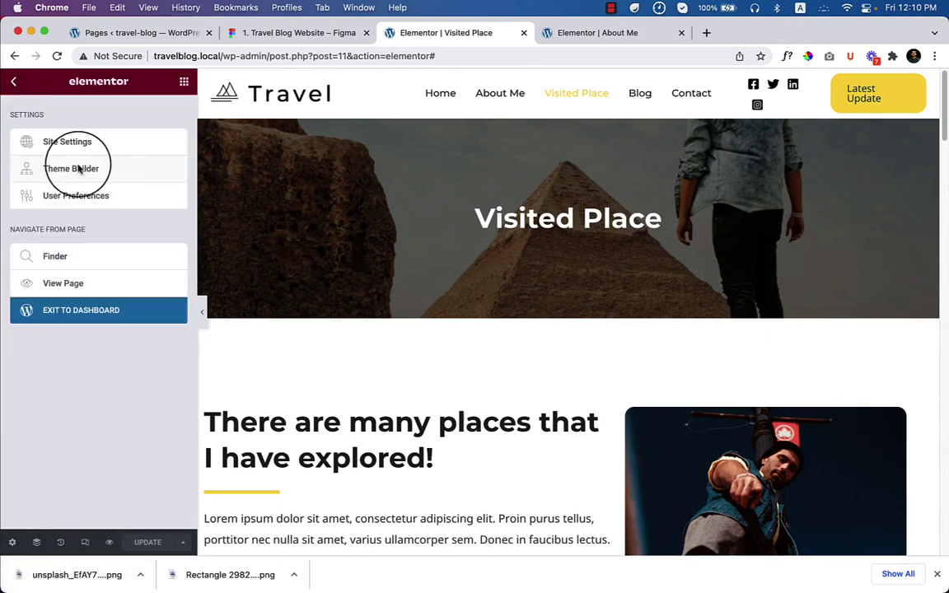
left_click(87, 288)
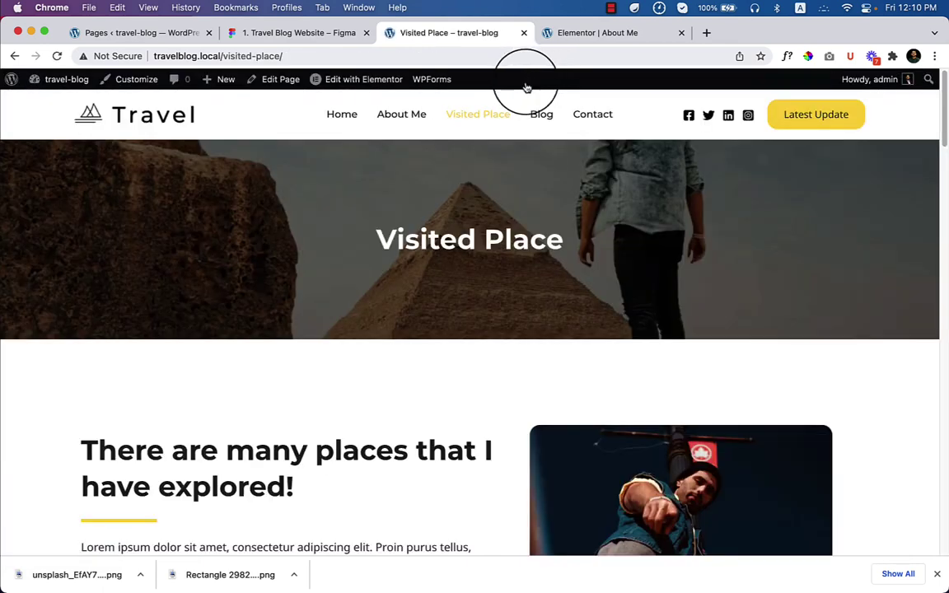
scroll(544, 297, "down", 10)
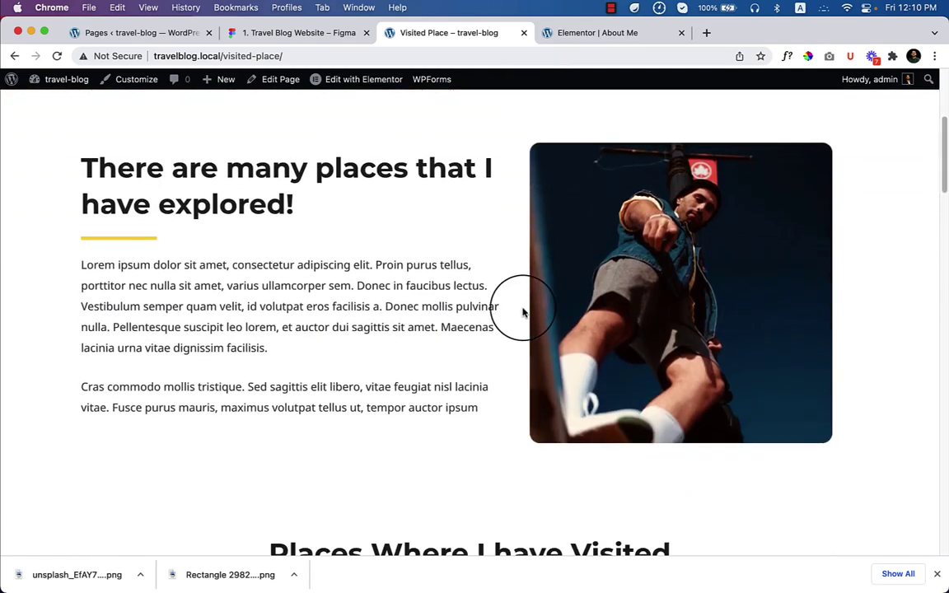
scroll(520, 313, "down", 20)
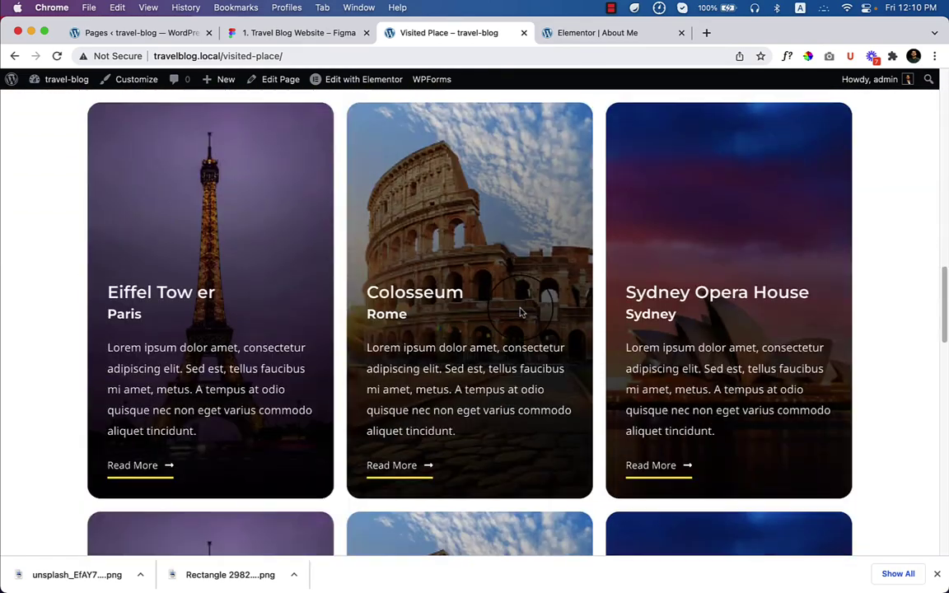
scroll(521, 312, "down", 20)
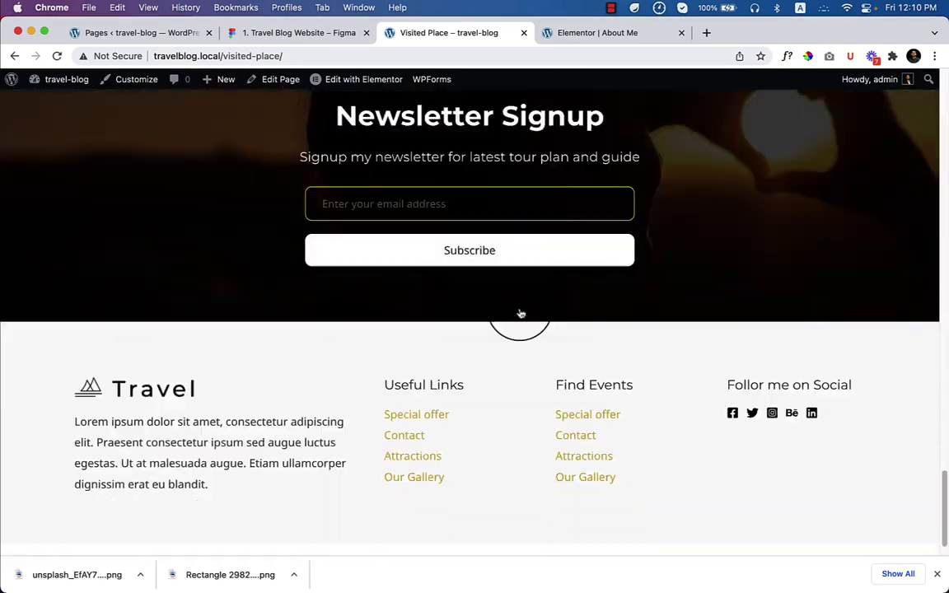
scroll(523, 312, "up", 20)
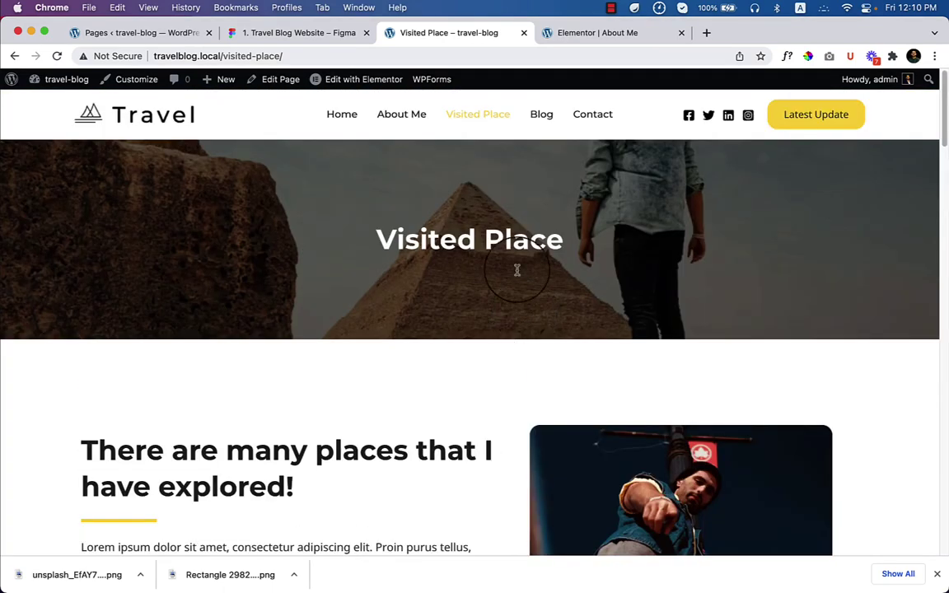
Review the live Blog page, then check the Figma design for comparison
left_click(541, 116)
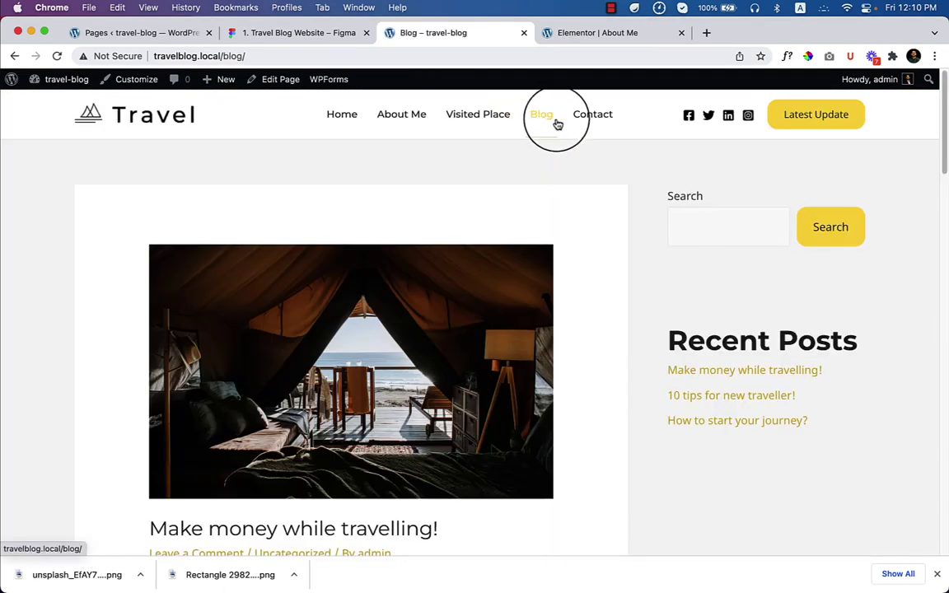
scroll(548, 329, "down", 3)
scroll(550, 330, "down", 5)
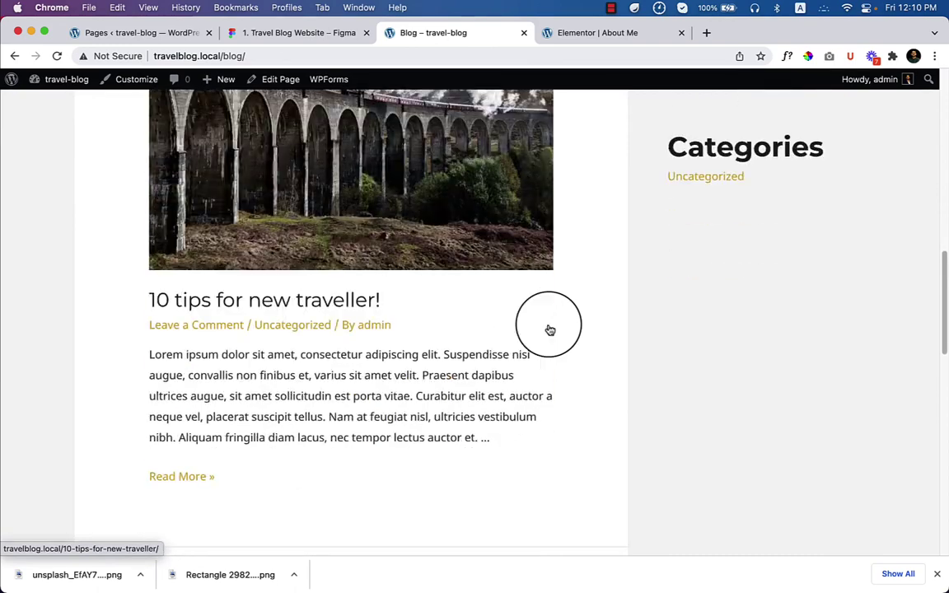
scroll(550, 330, "down", 3)
scroll(550, 329, "down", 10)
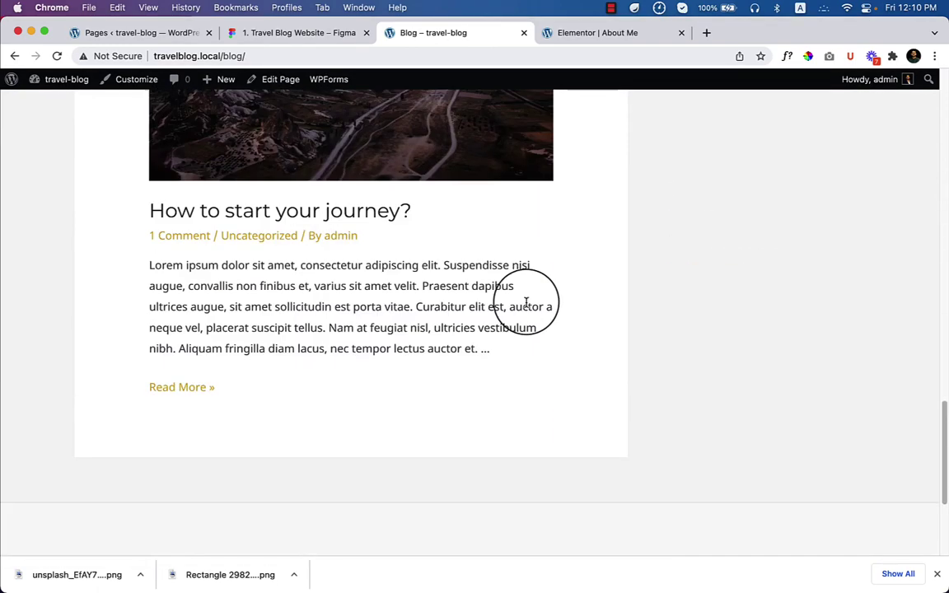
left_click(297, 32)
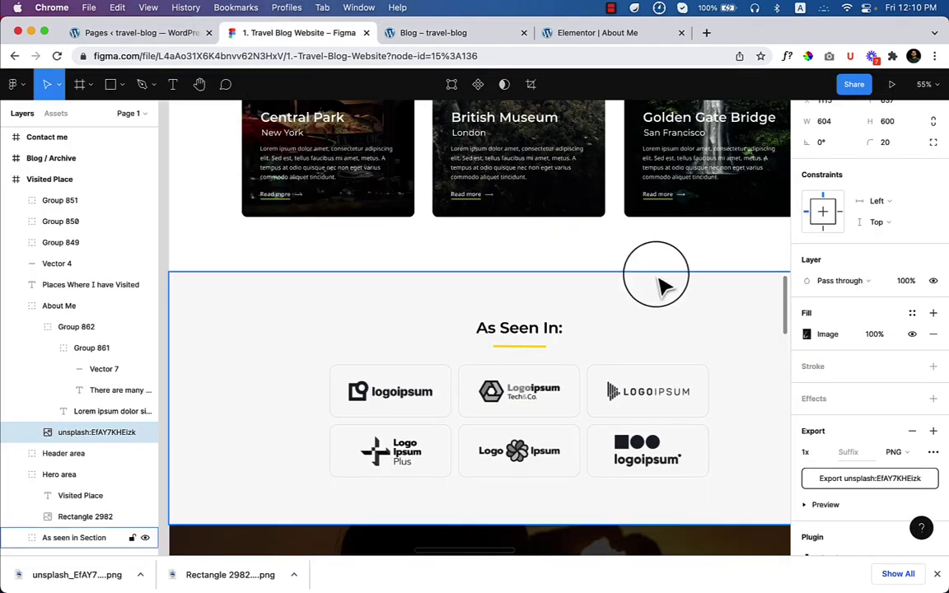
scroll(649, 273, "down", 3)
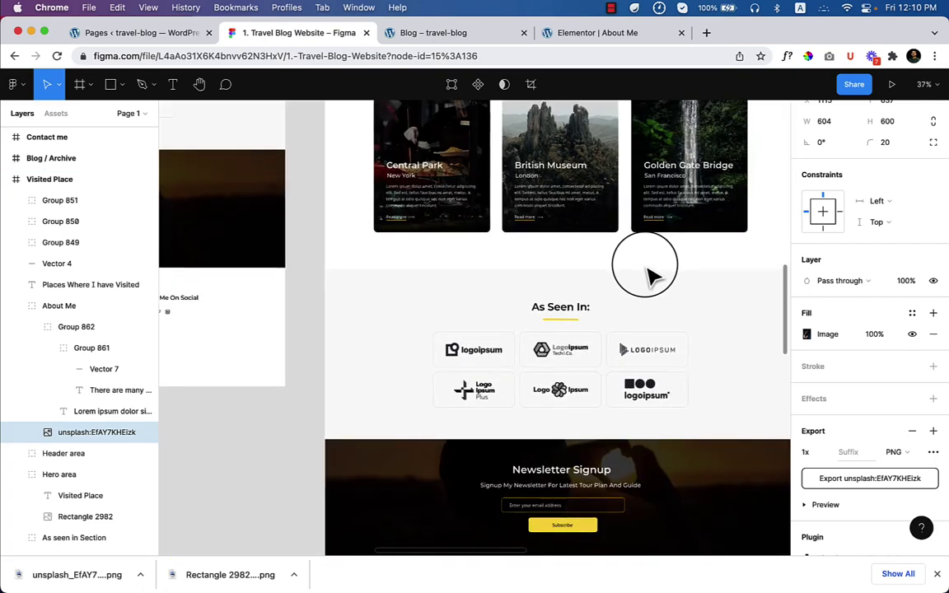
Zoom and pan the Figma canvas to frame the Blog / Archive mockup
scroll(645, 271, "down", 10)
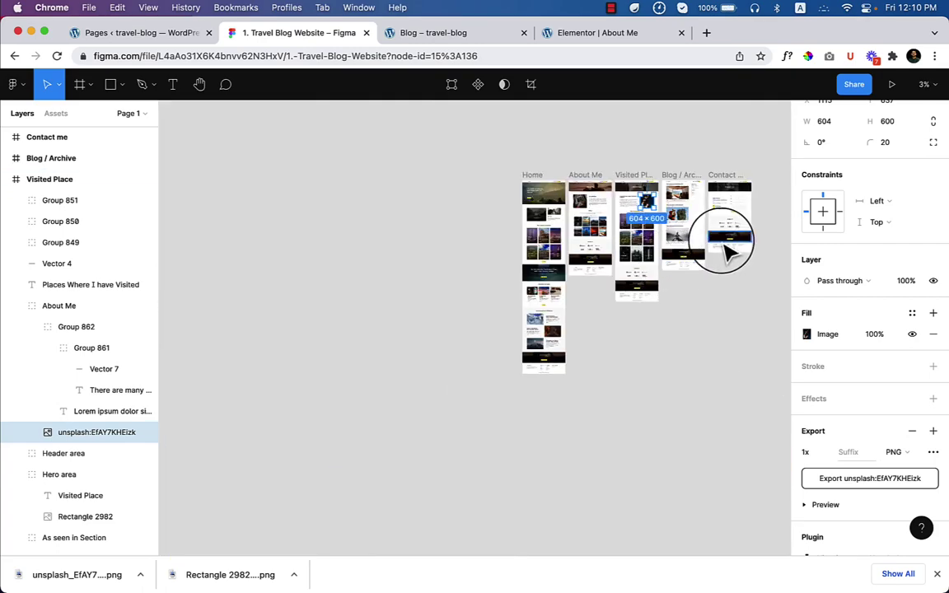
scroll(721, 254, "up", 5)
scroll(546, 172, "up", 5)
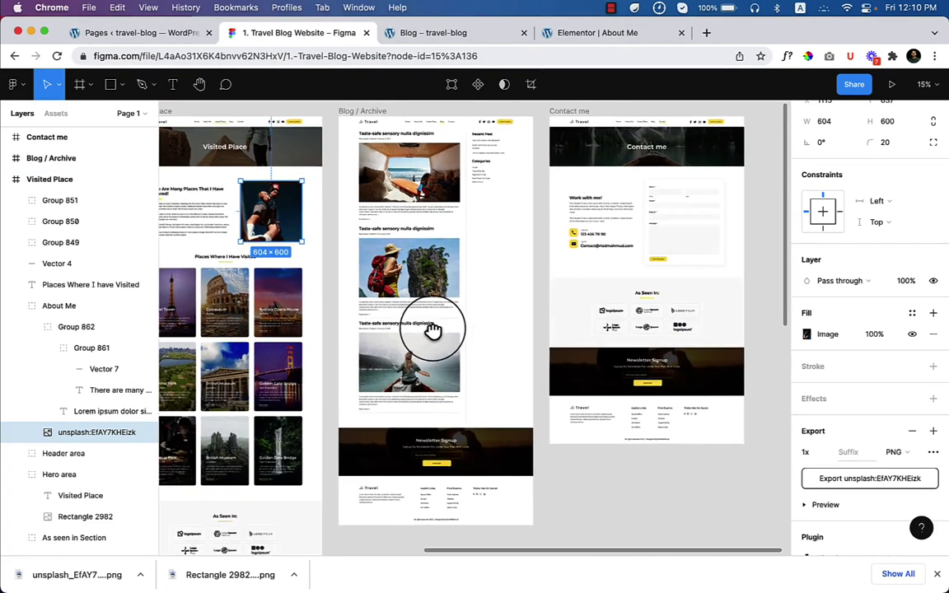
scroll(451, 201, "up", 3)
scroll(445, 219, "up", 10)
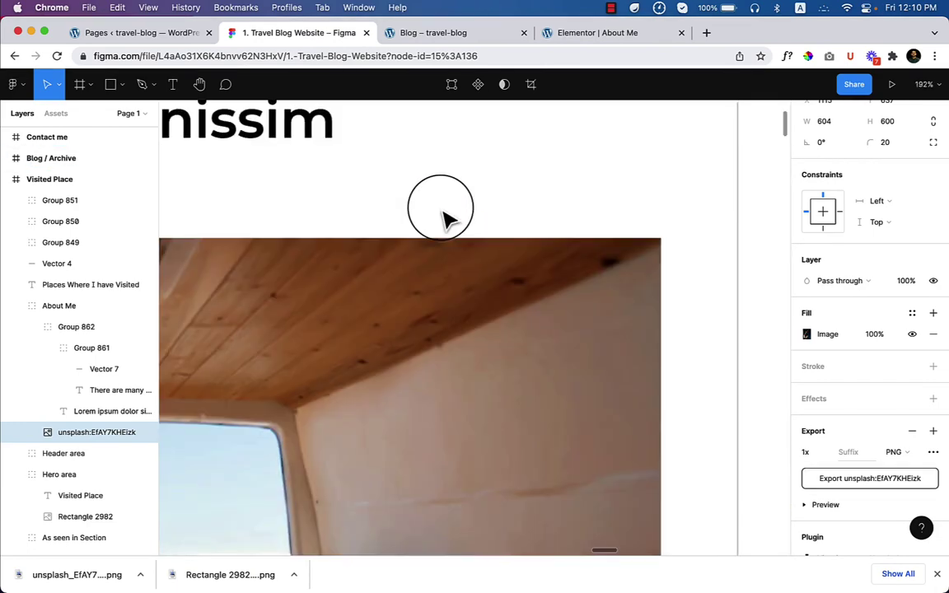
scroll(445, 218, "down", 5)
scroll(445, 218, "down", 5)
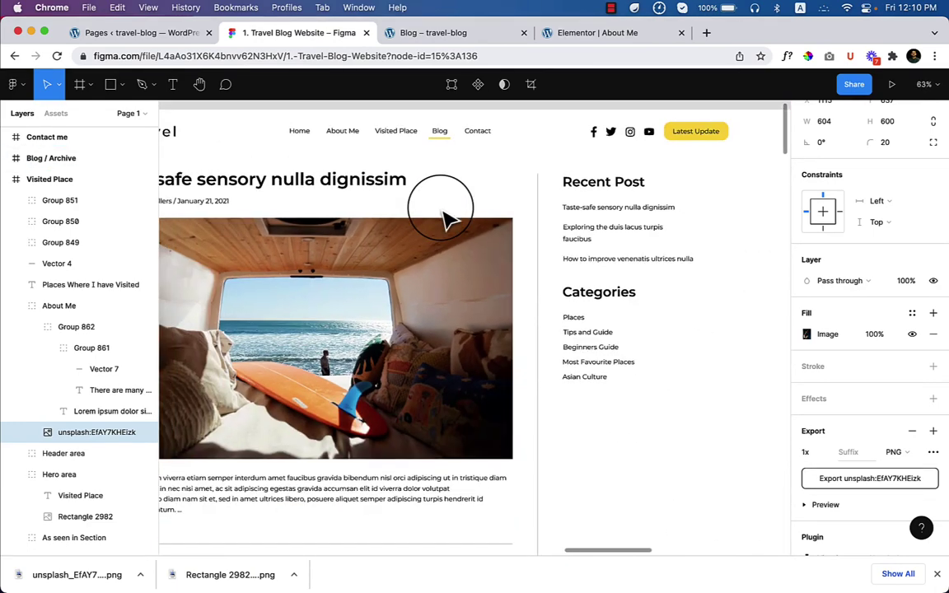
left_click_drag(470, 212, 530, 206)
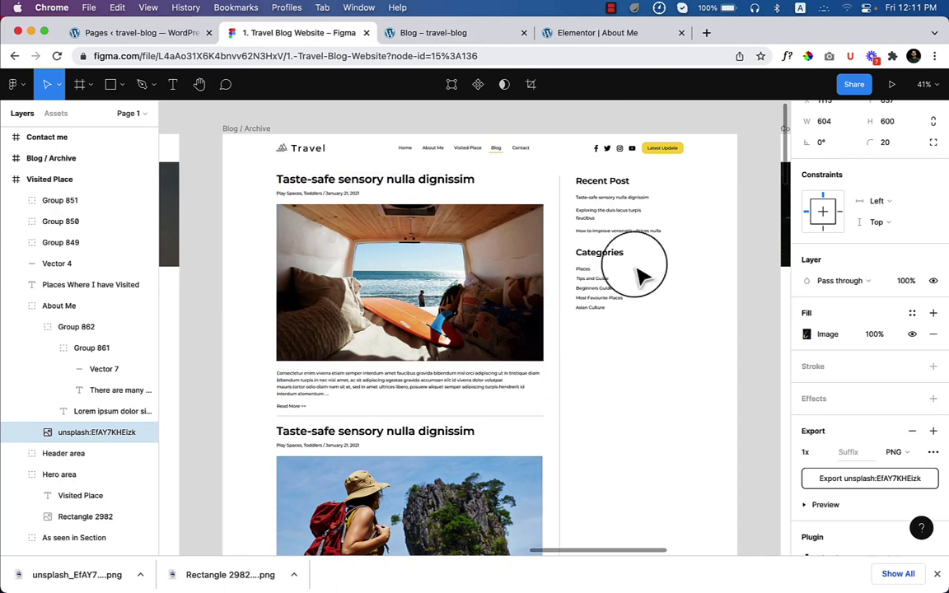
Open the Astra Customizer's Blog > Blog / Archive settings from the live Blog page
left_click(468, 34)
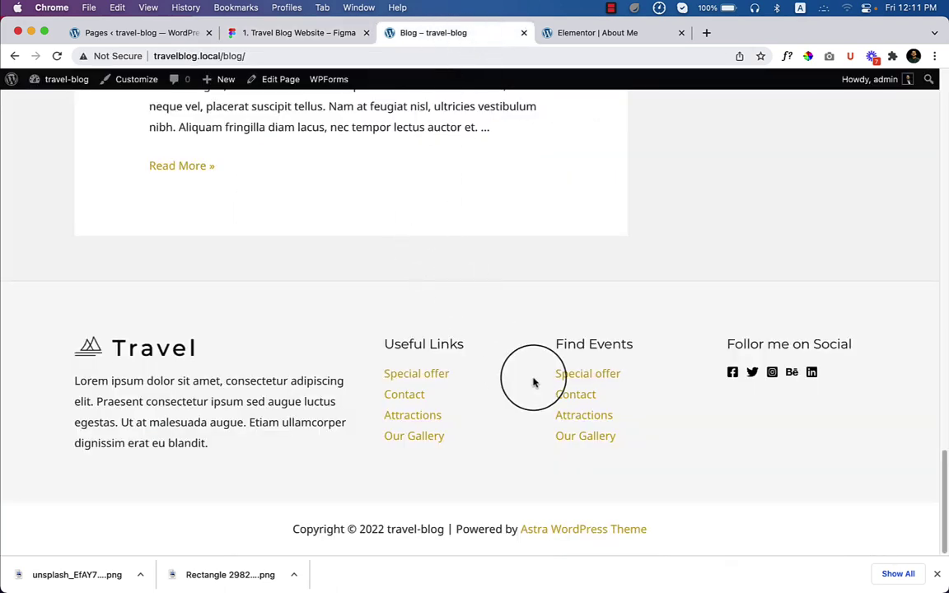
scroll(563, 356, "up", 15)
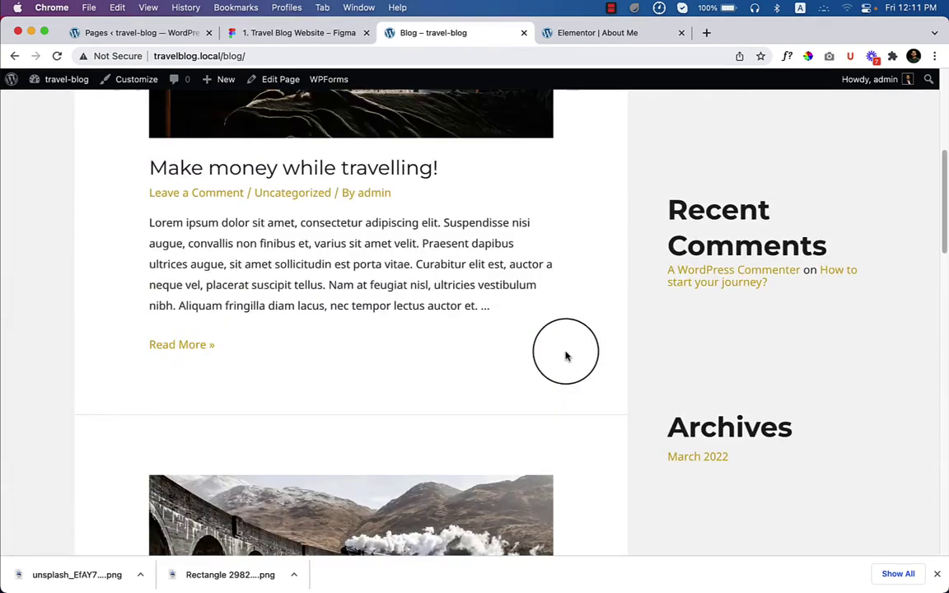
scroll(565, 356, "up", 5)
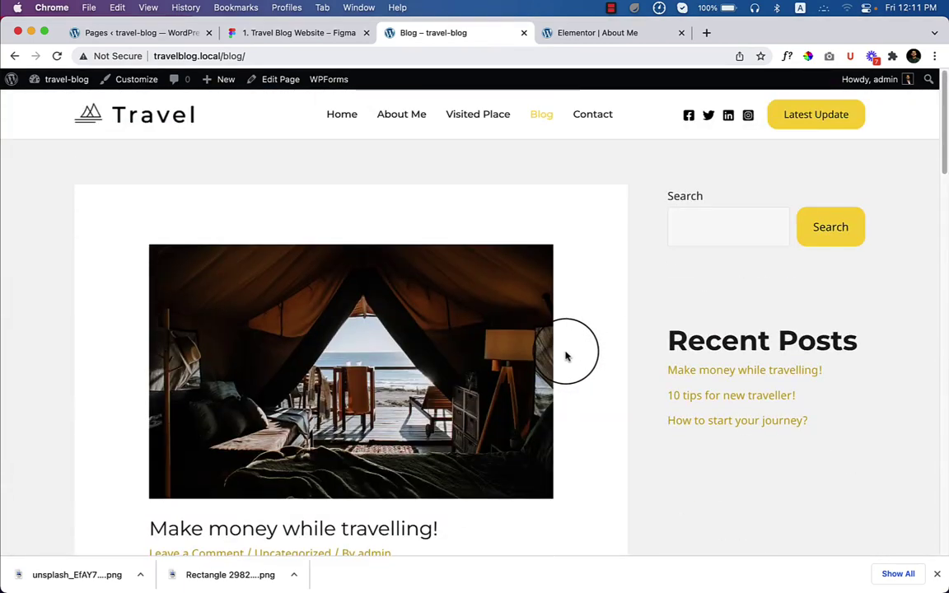
left_click(132, 82)
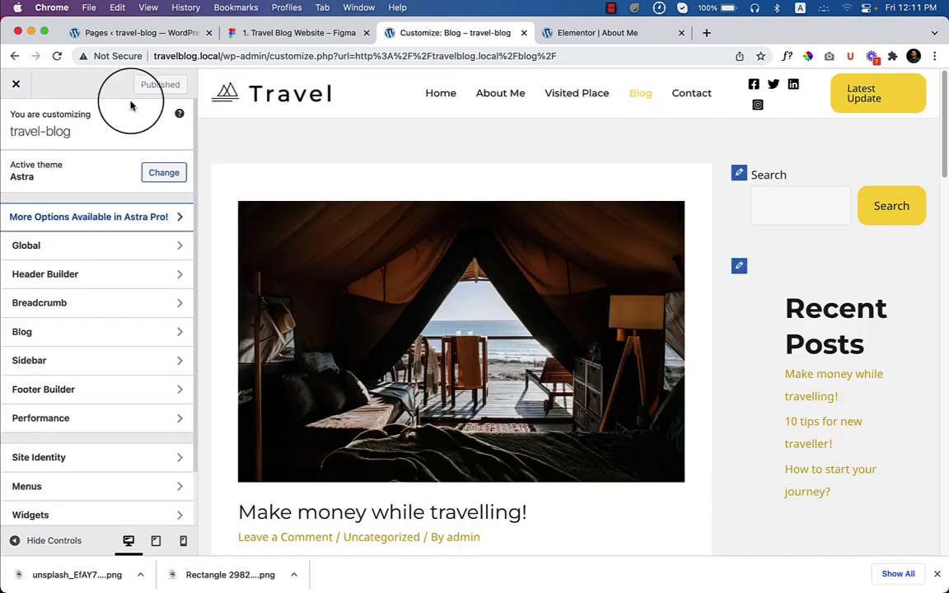
left_click(101, 332)
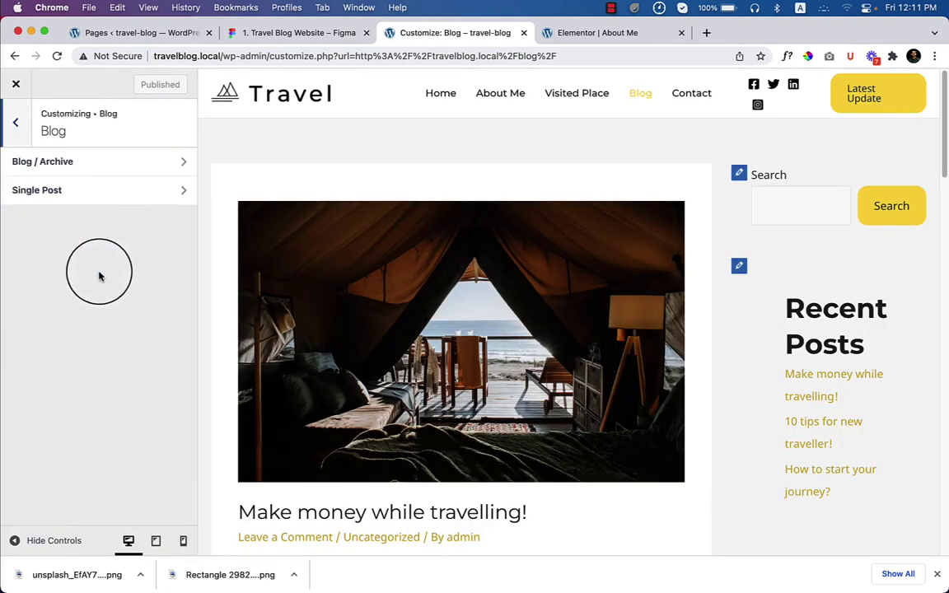
left_click(135, 170)
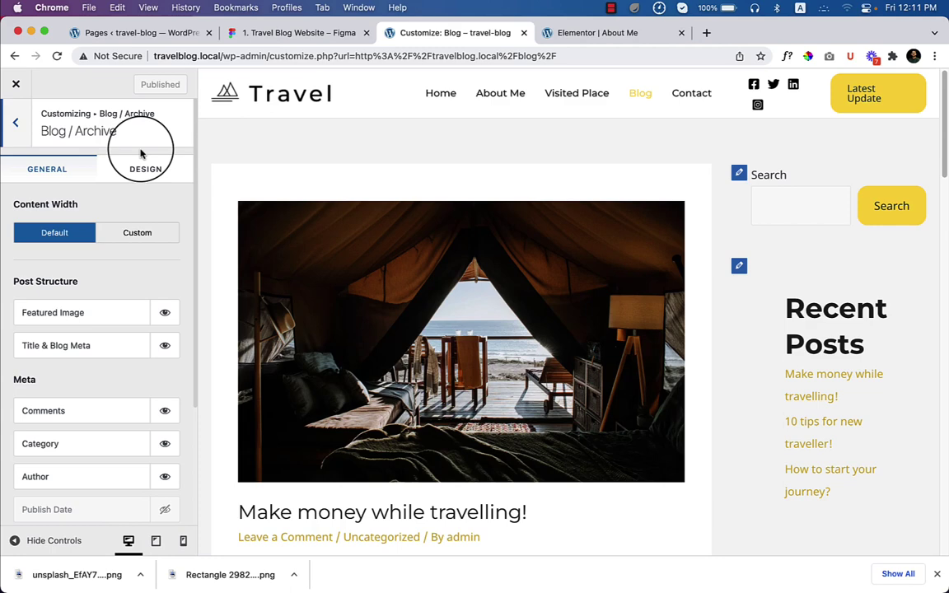
Move Title & Blog Meta above Featured Image in the Post Structure
scroll(150, 301, "down", 4)
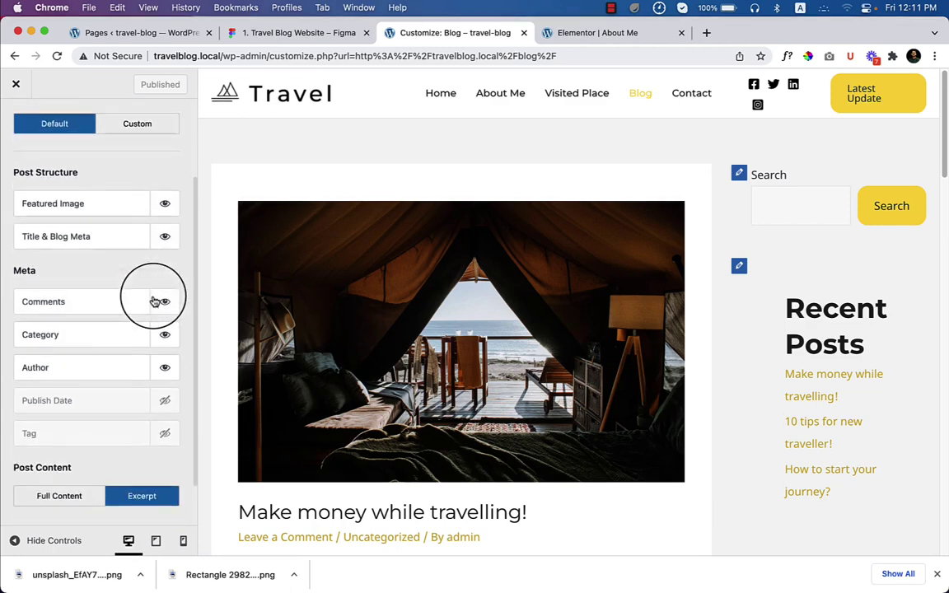
scroll(155, 298, "up", 5)
scroll(153, 309, "down", 1)
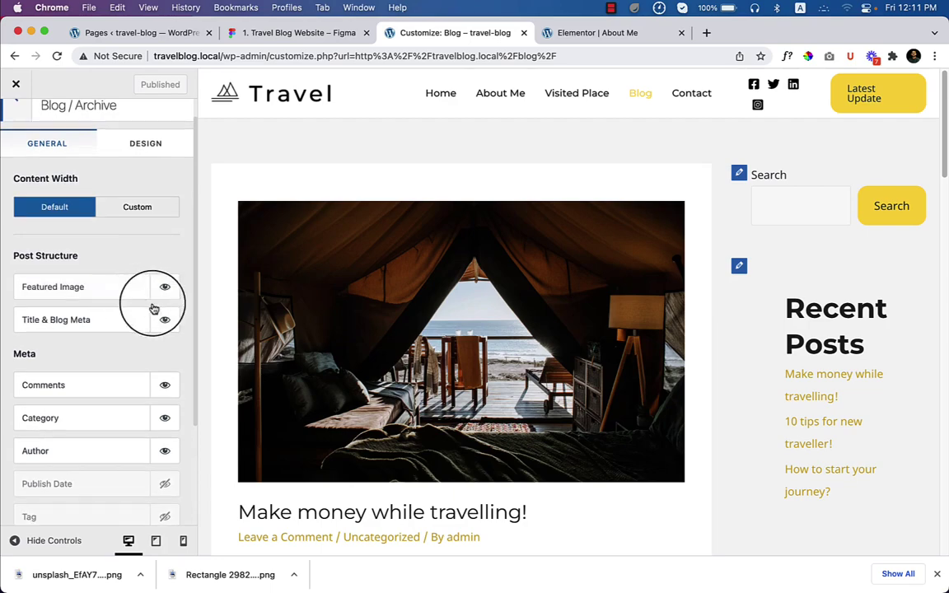
scroll(516, 327, "down", 1)
left_click_drag(67, 319, 74, 285)
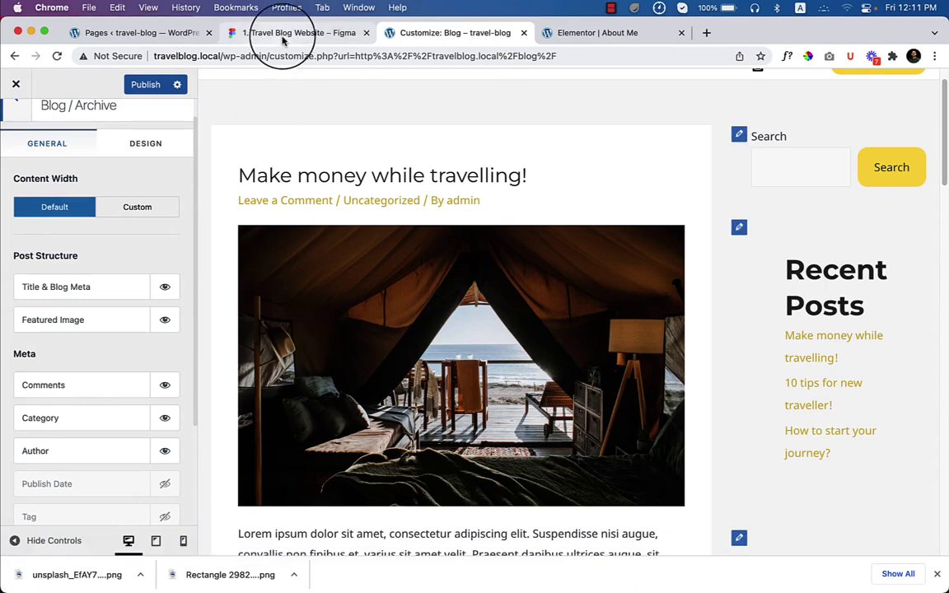
Compare the blog preview with Figma, then back out to the top-level Customizer menu
left_click(268, 37)
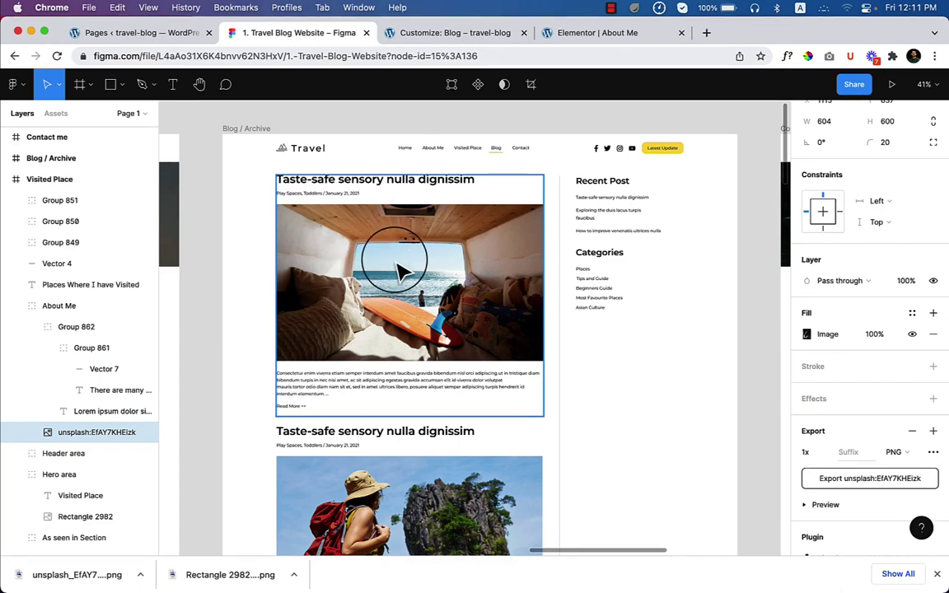
left_click(455, 33)
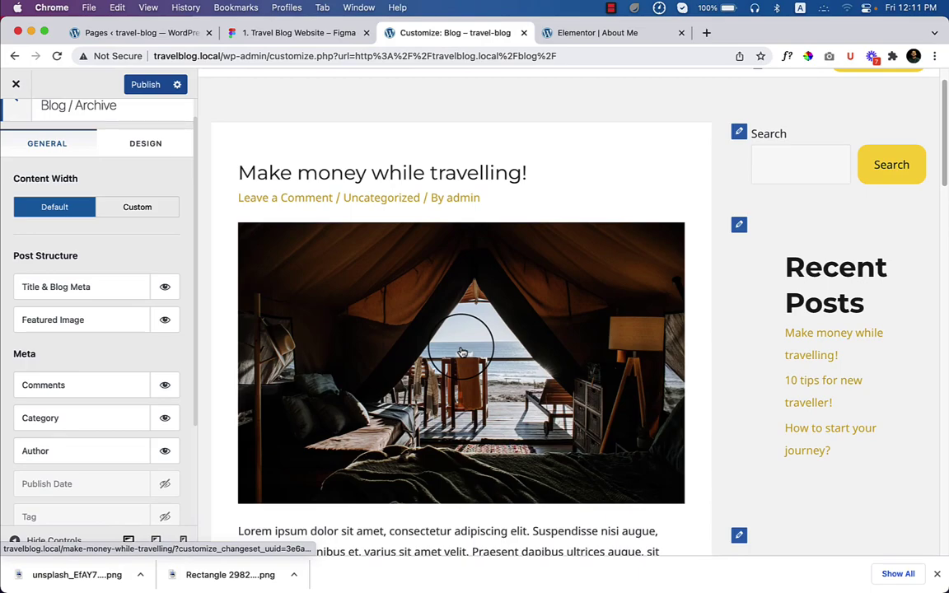
scroll(462, 353, "down", 10)
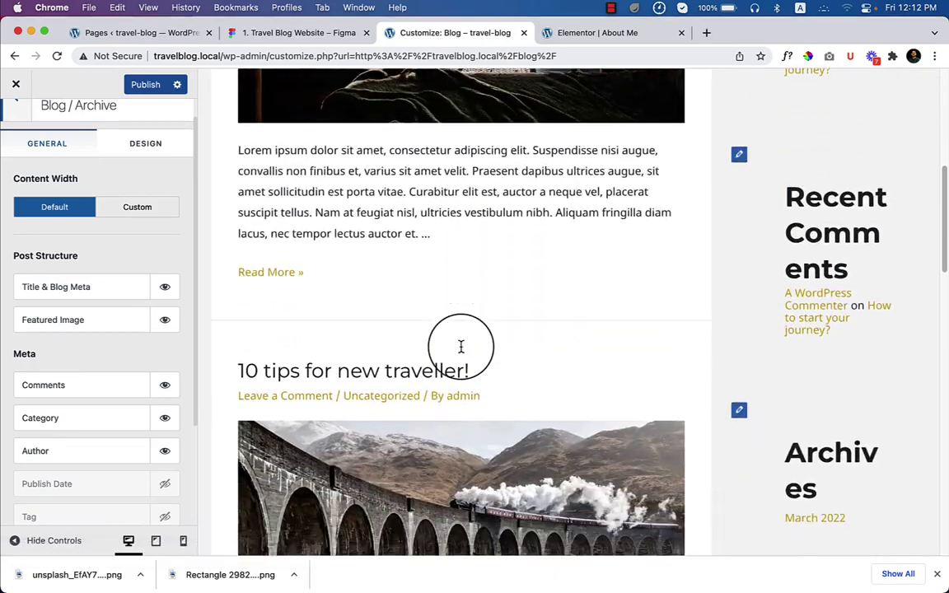
scroll(462, 346, "up", 10)
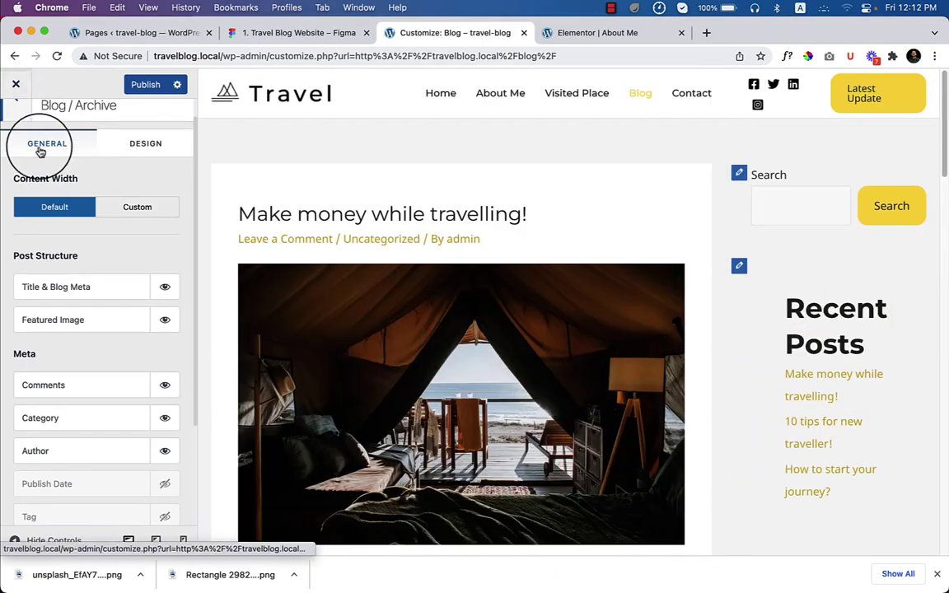
left_click(19, 127)
left_click(18, 130)
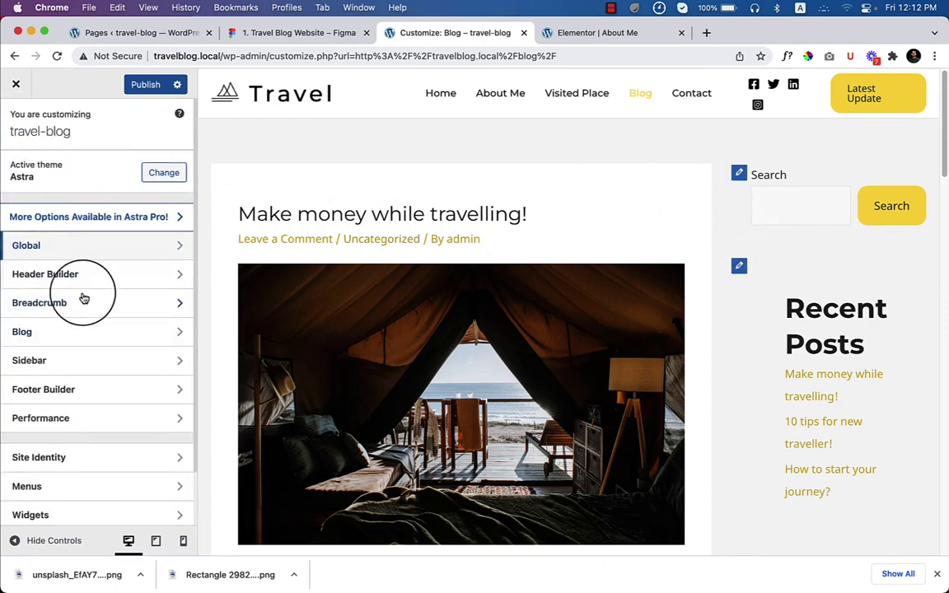
Set Global > Container Archives Layout to Full Width / Contained
left_click(91, 261)
left_click(91, 230)
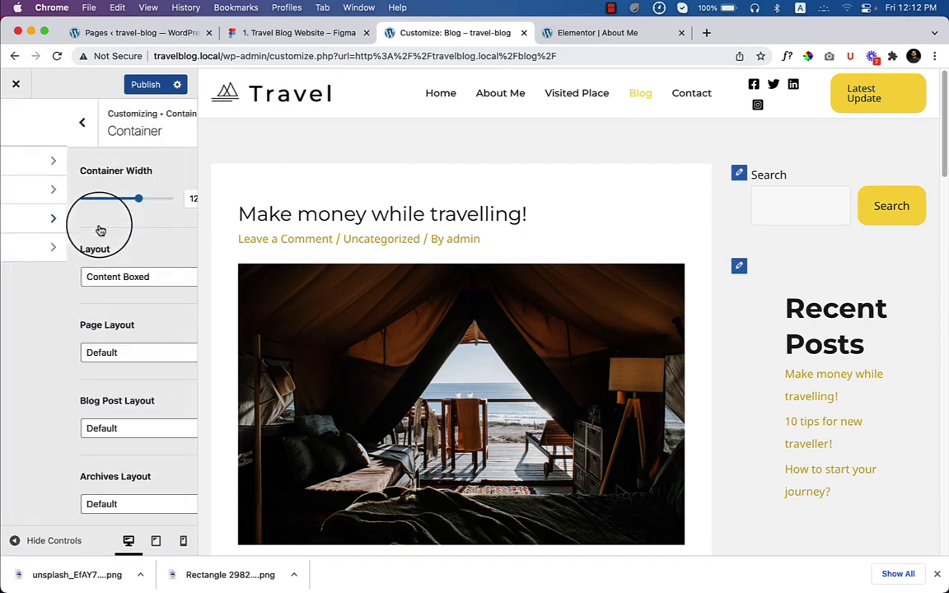
scroll(75, 456, "down", 2)
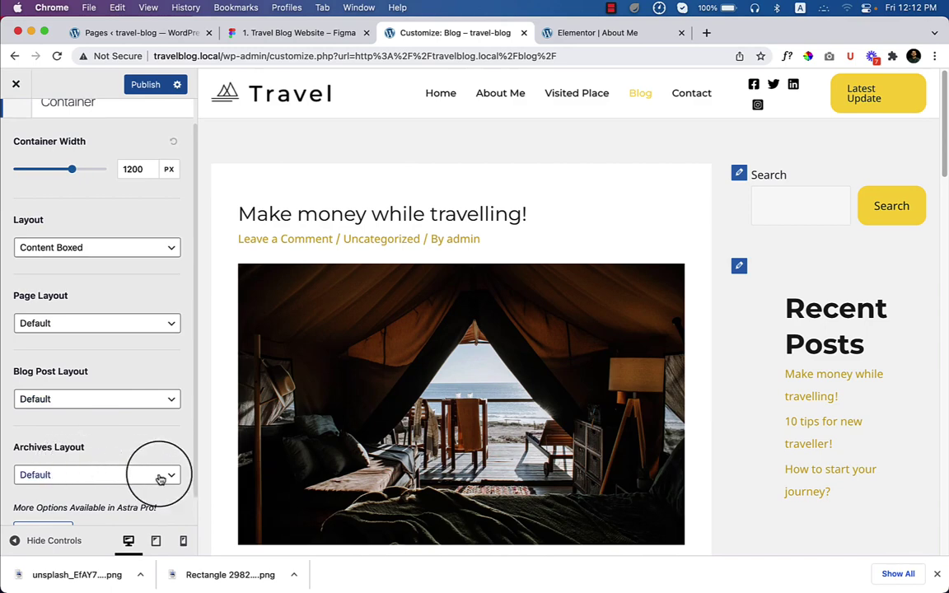
scroll(124, 463, "down", 2)
left_click(92, 446)
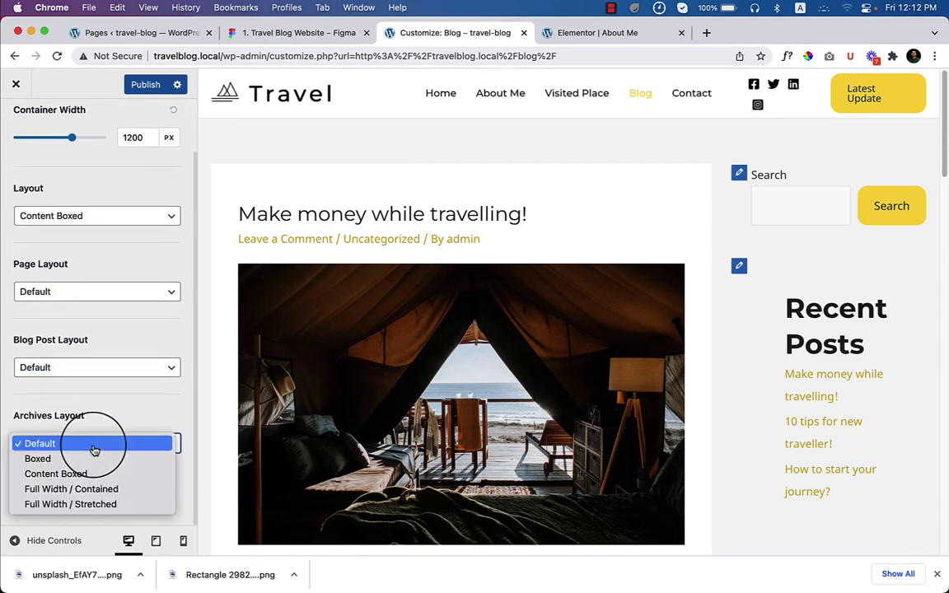
left_click(97, 489)
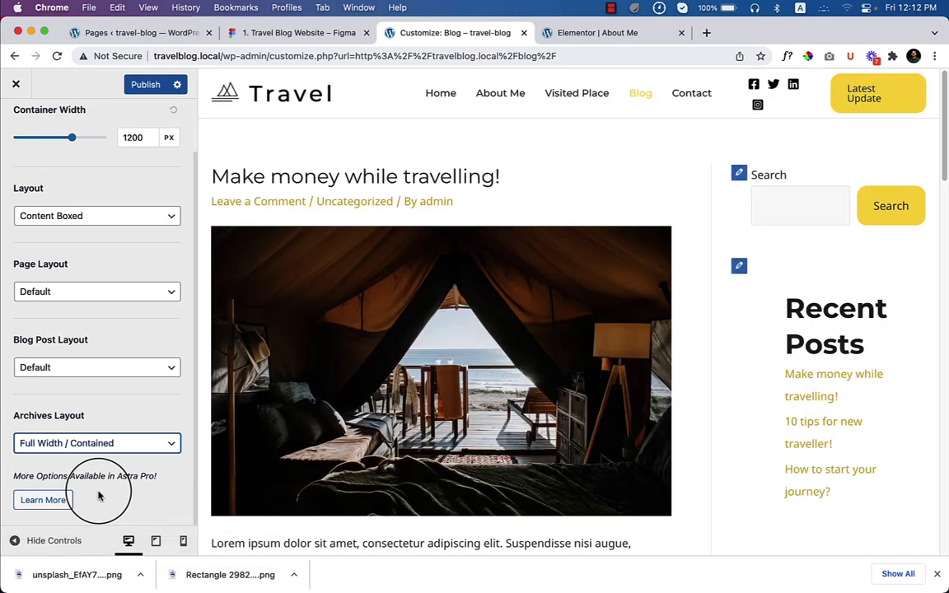
Preview the blog page with controls hidden and compare it against the Figma design
left_click(17, 541)
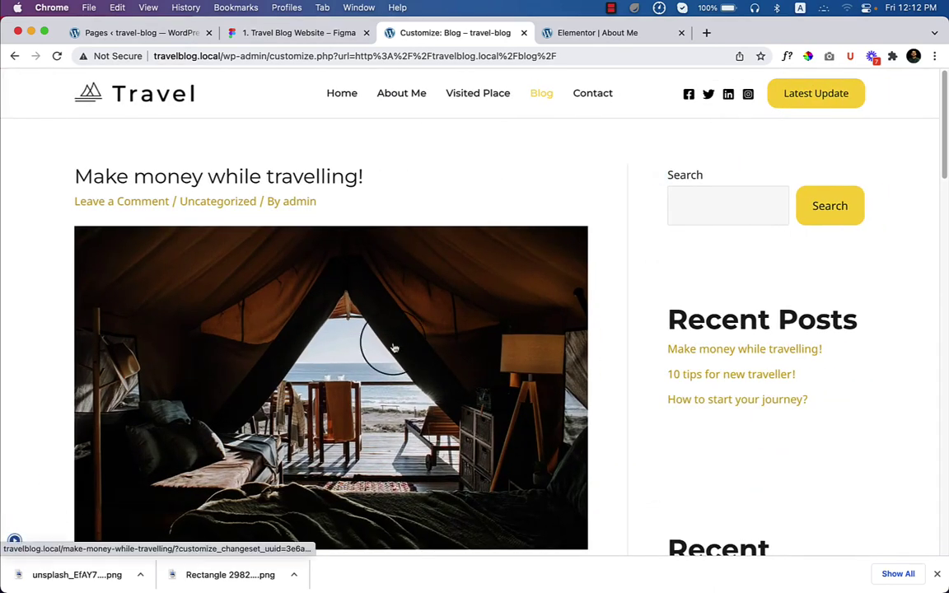
scroll(395, 347, "down", 10)
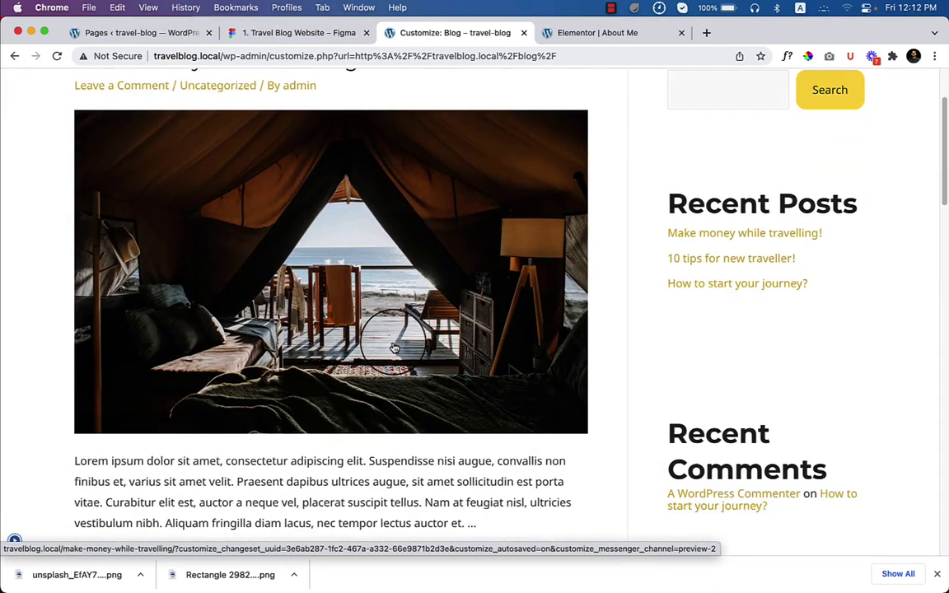
scroll(395, 347, "down", 6)
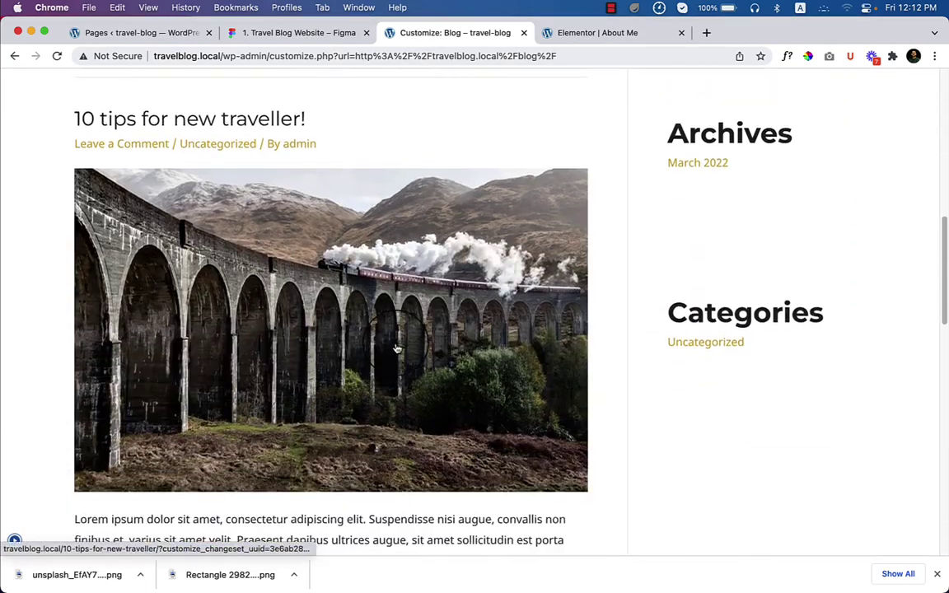
scroll(610, 298, "up", 4)
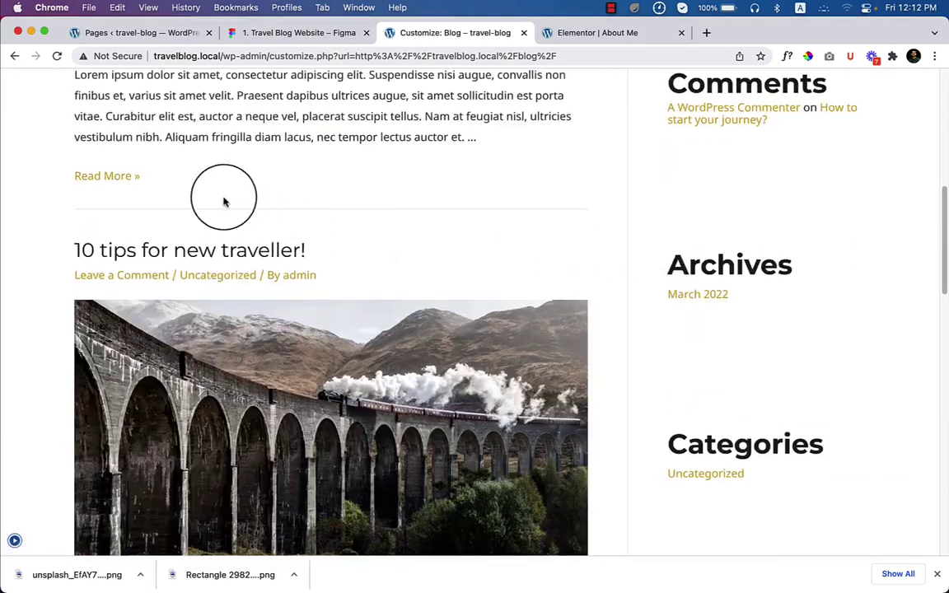
scroll(357, 263, "up", 12)
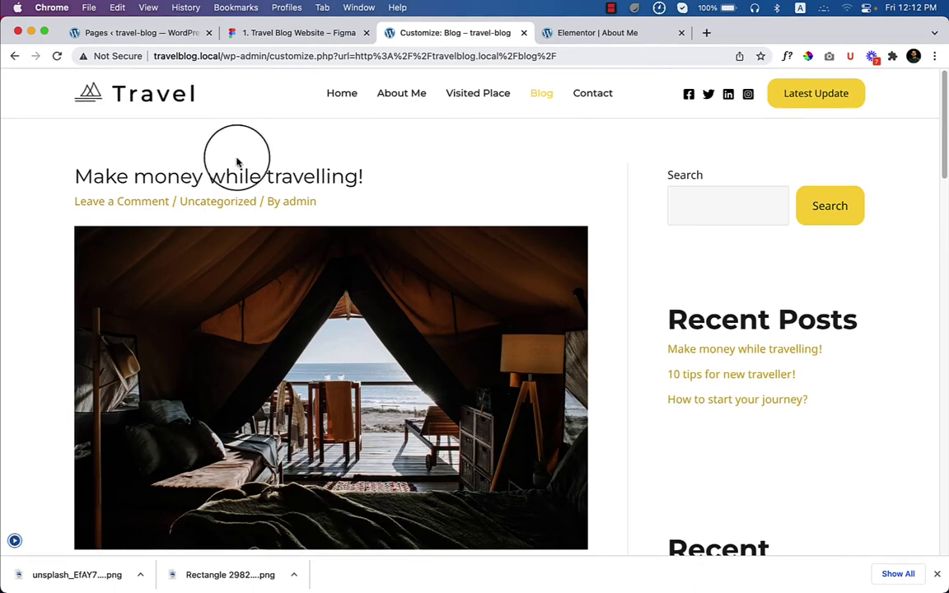
left_click(286, 32)
scroll(491, 336, "down", 4)
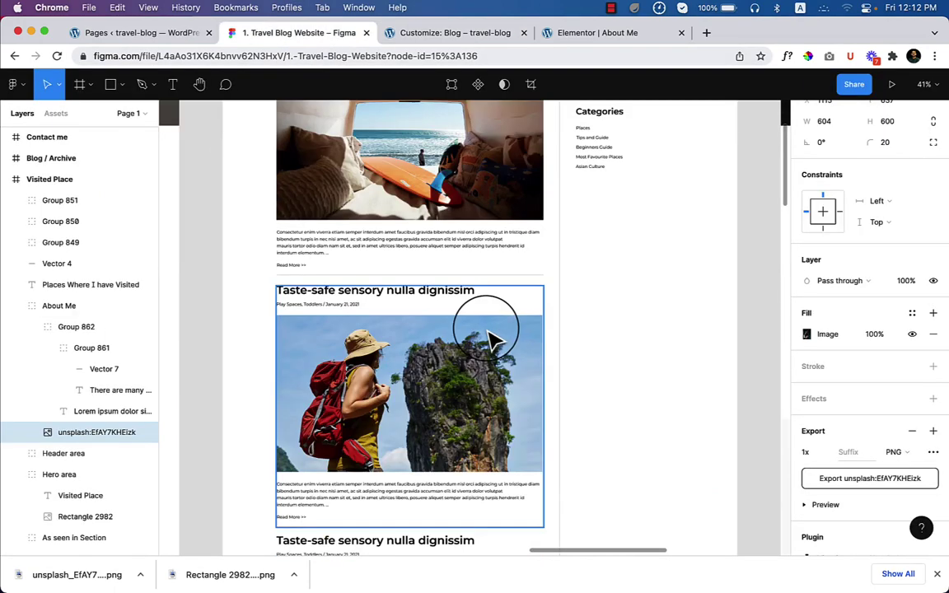
scroll(487, 335, "up", 4)
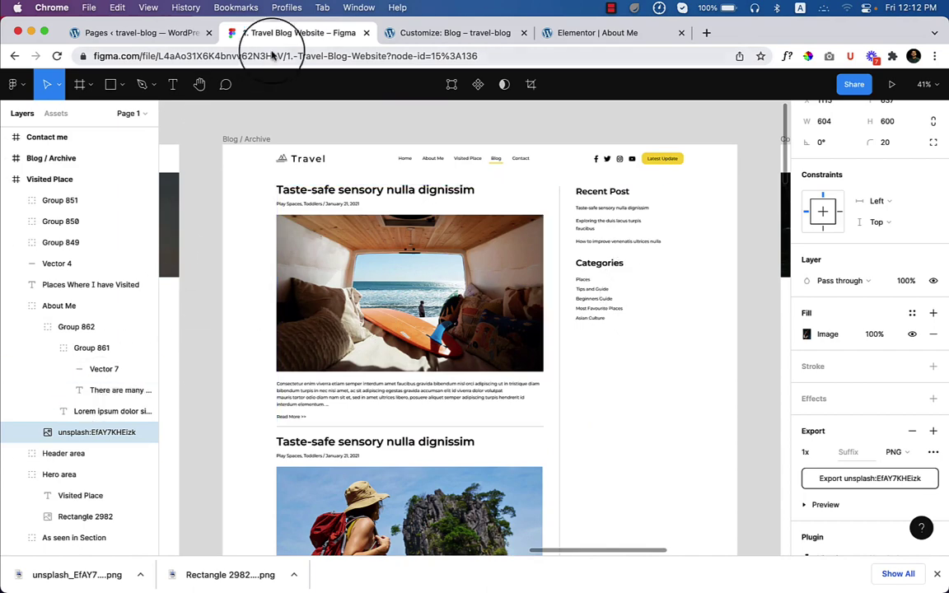
left_click(434, 33)
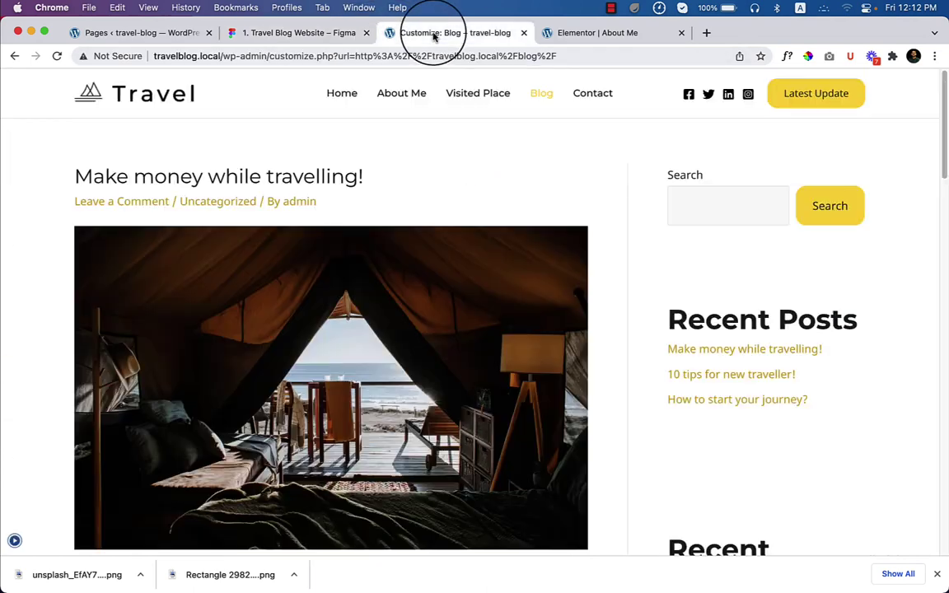
left_click(14, 538)
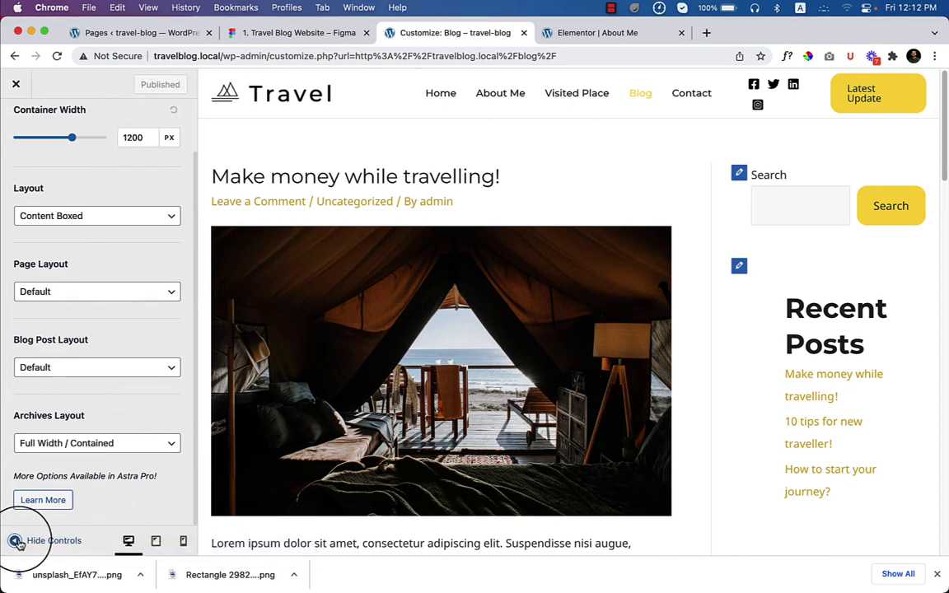
Dismiss the downloads bar and compare the blog sidebar with Figma again
left_click(938, 574)
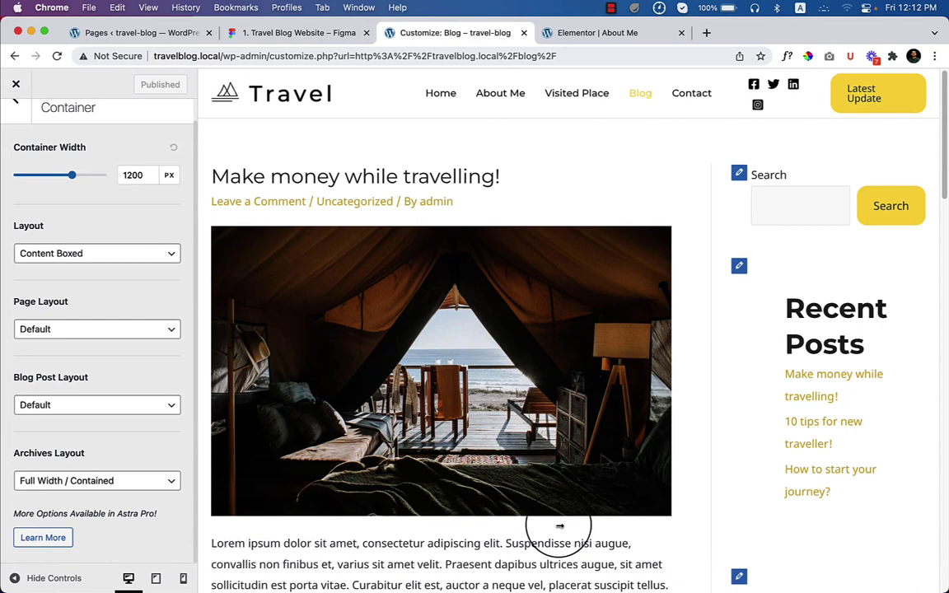
left_click(21, 580)
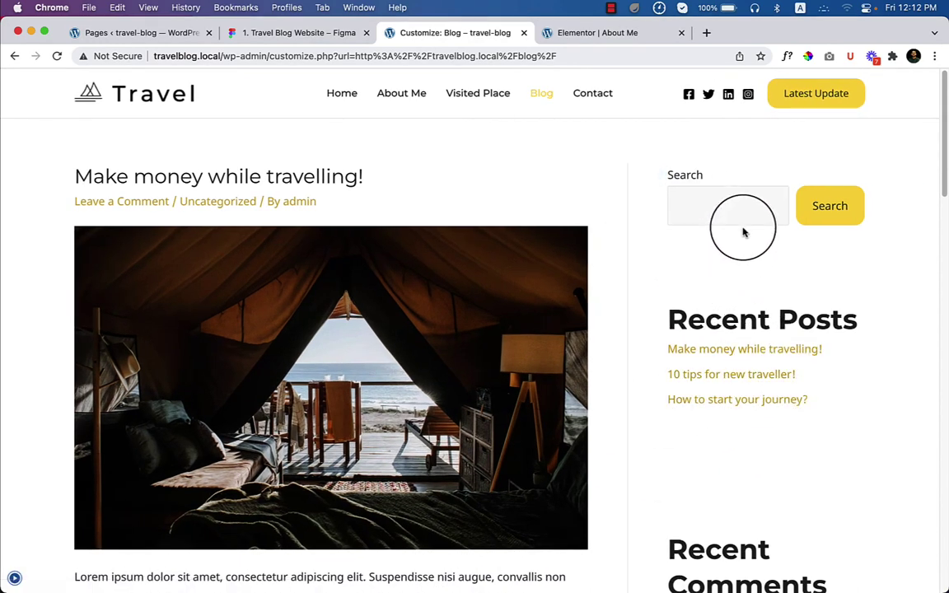
left_click(289, 33)
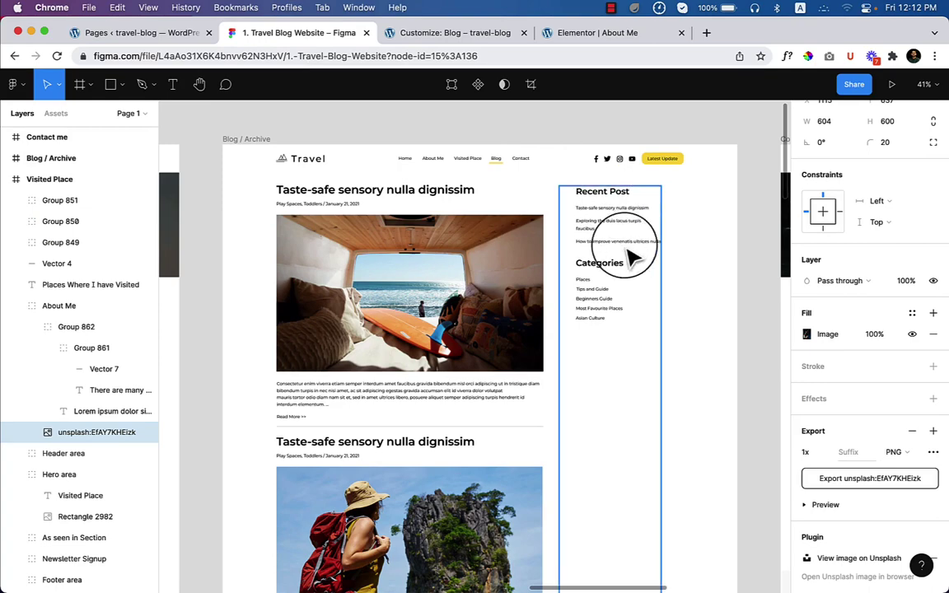
left_click(472, 34)
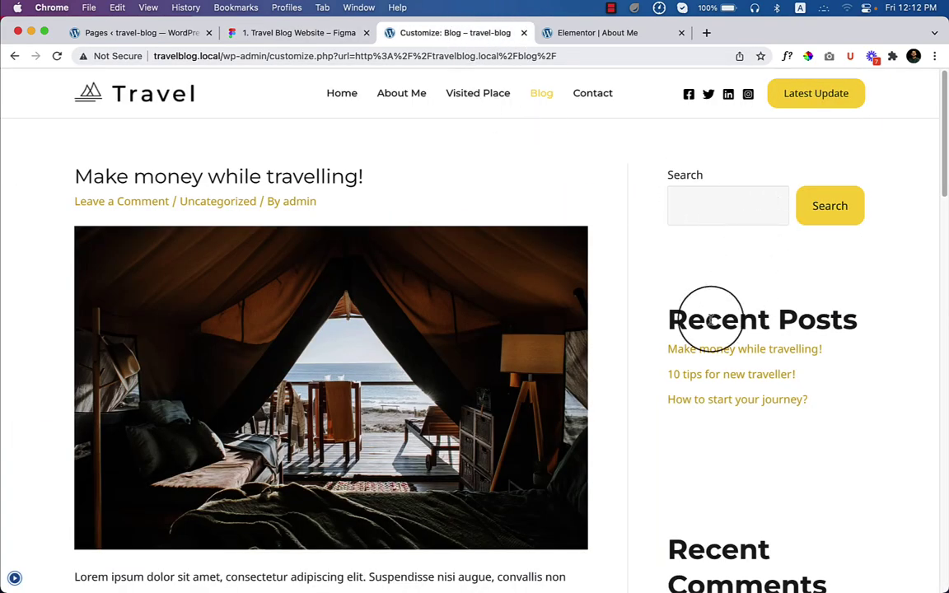
scroll(799, 452, "down", 10)
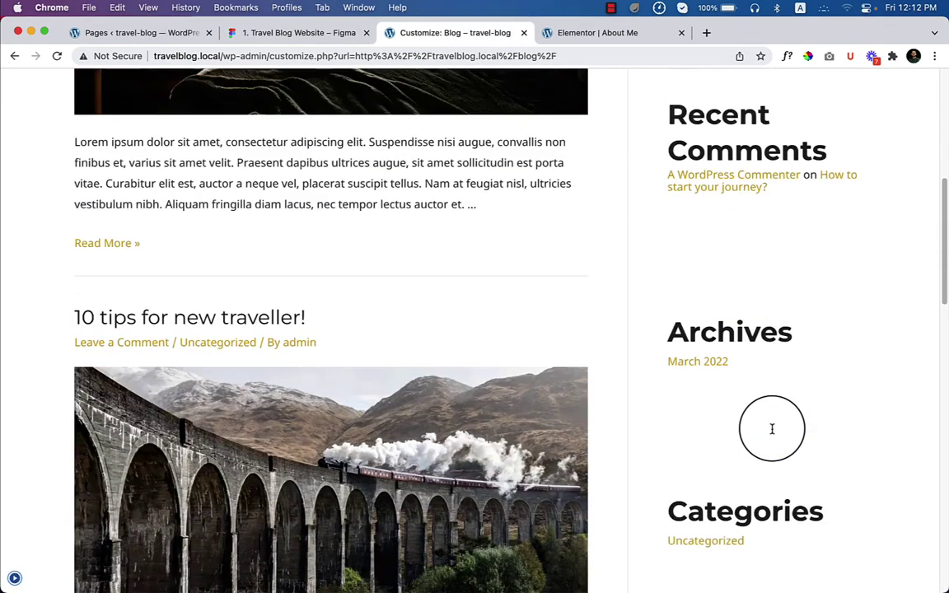
scroll(775, 428, "down", 4)
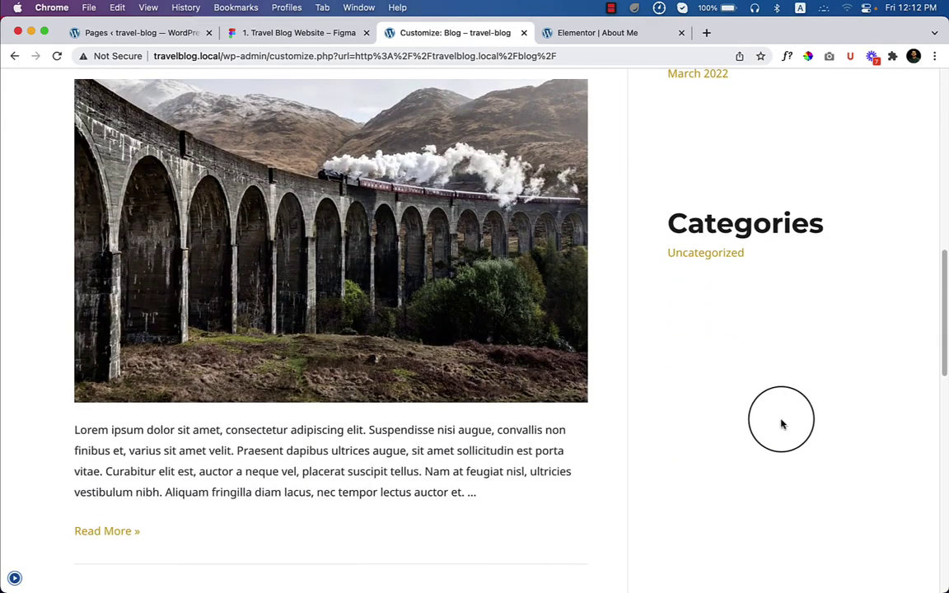
scroll(780, 371, "up", 8)
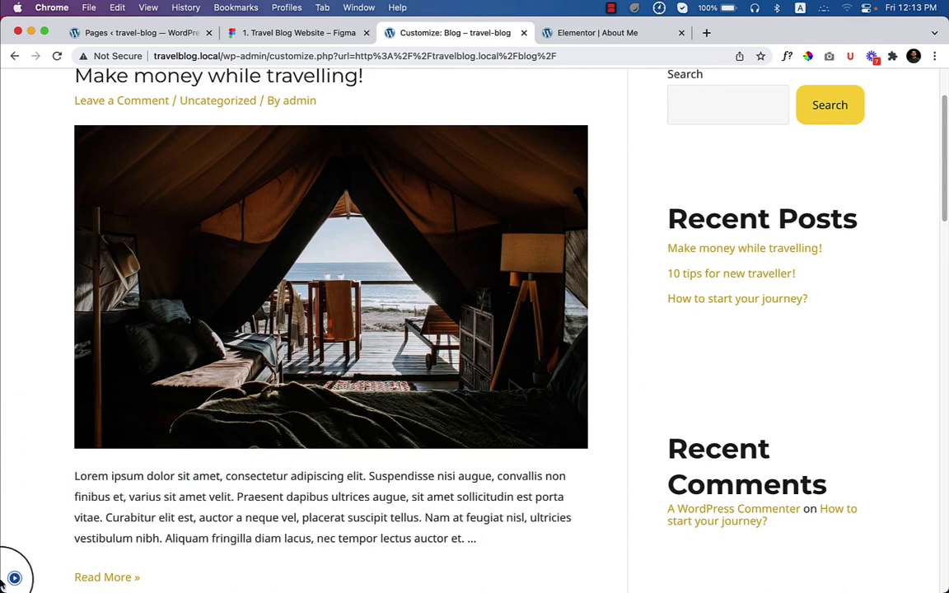
left_click(16, 579)
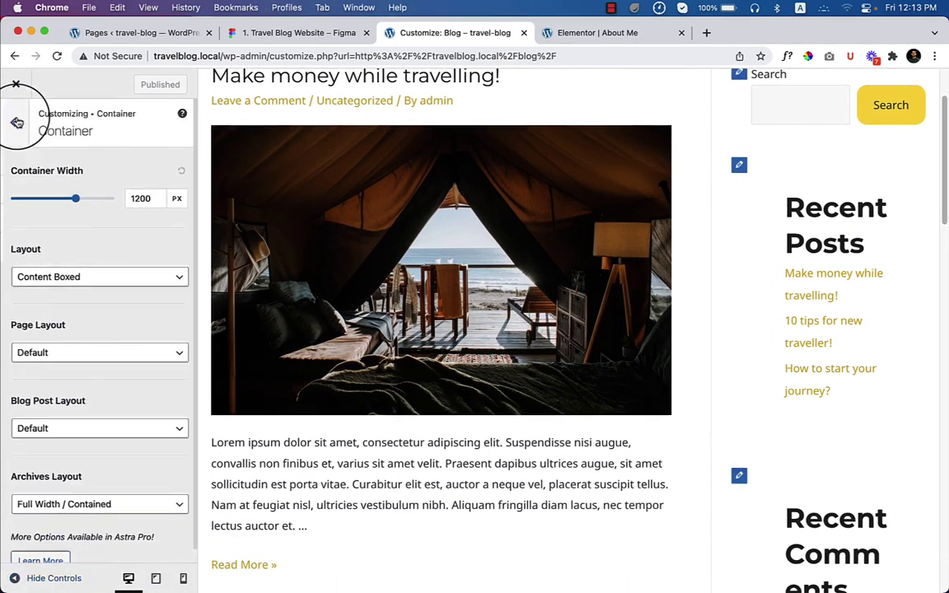
Review the Sidebar Archives setting without changes, then open the Blog section
left_click(18, 122)
left_click(18, 122)
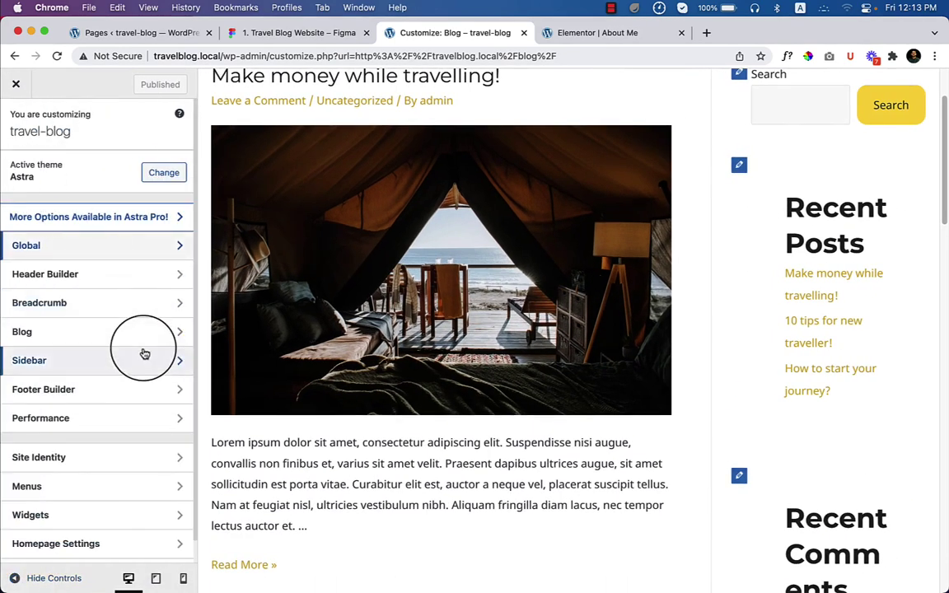
left_click(140, 373)
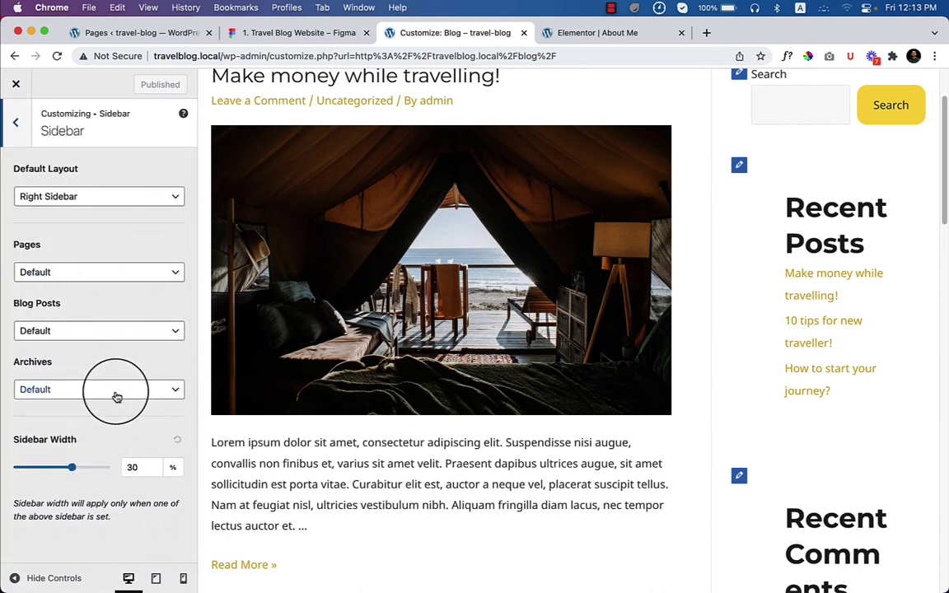
scroll(816, 307, "up", 3)
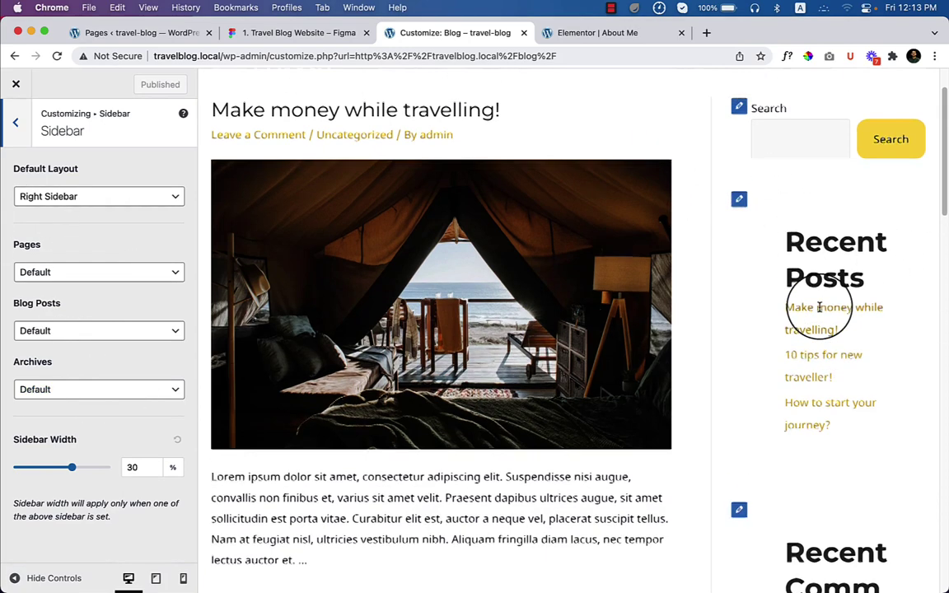
left_click(17, 125)
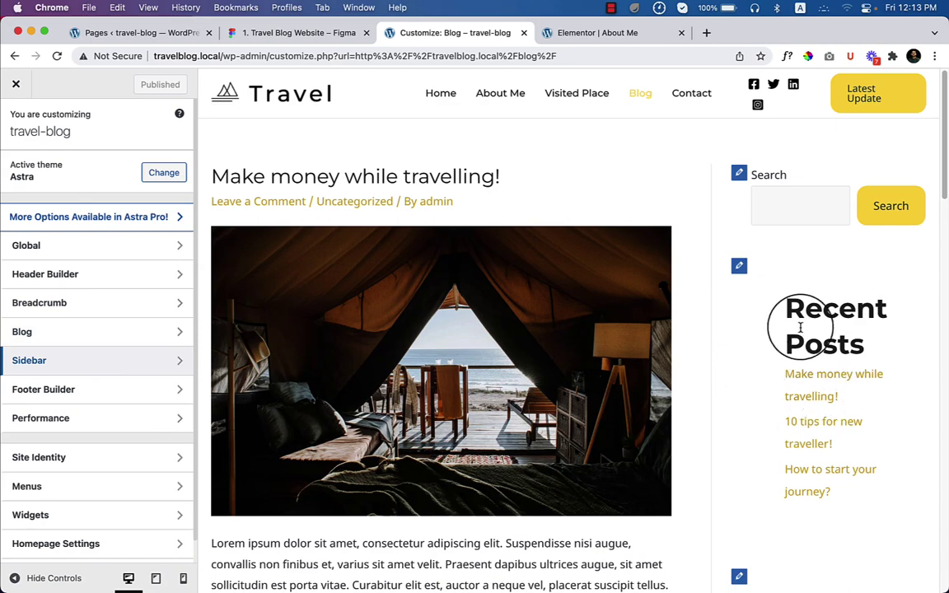
left_click(67, 340)
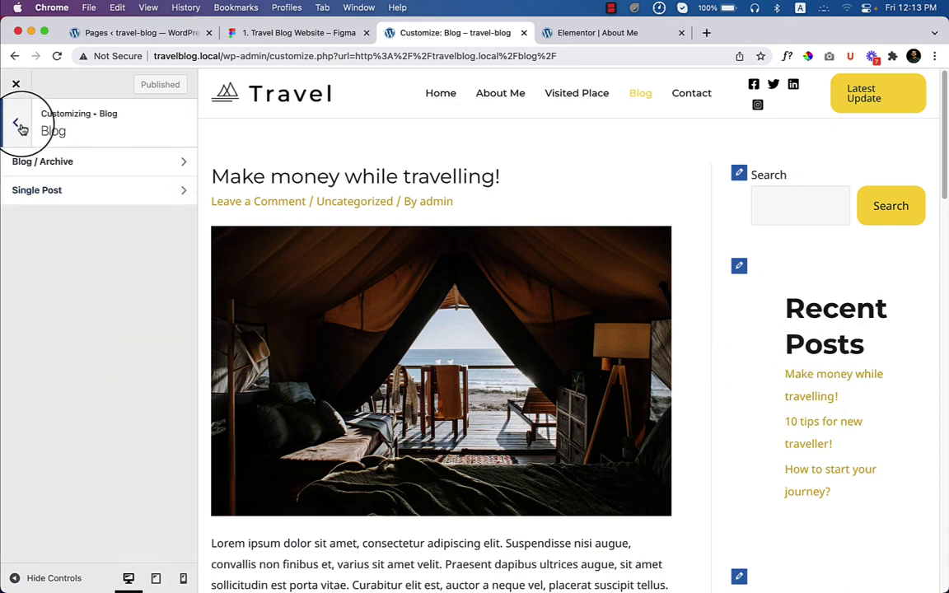
Open the Main Sidebar widget area and look over its Recent Posts and Search blocks
left_click(18, 124)
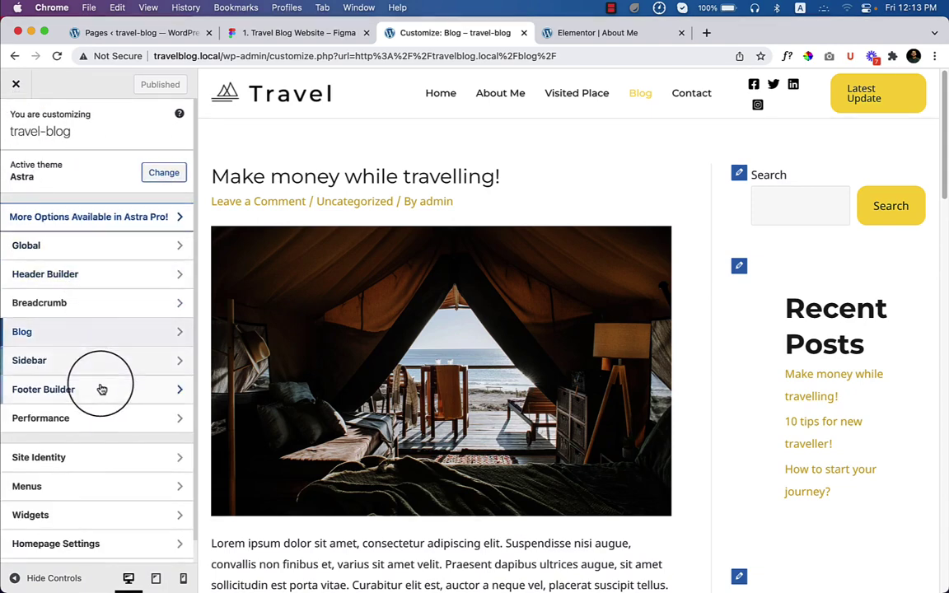
left_click(67, 508)
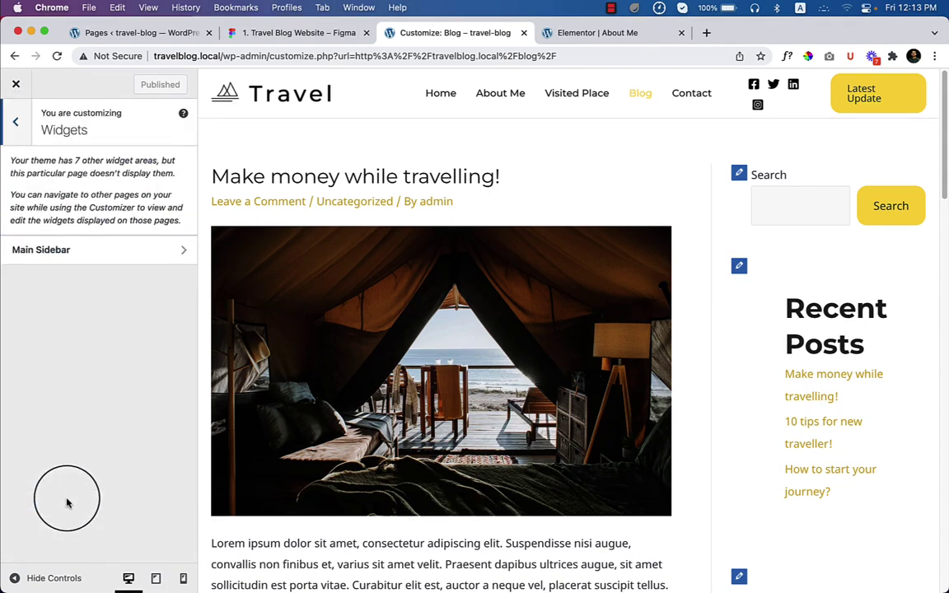
left_click(92, 249)
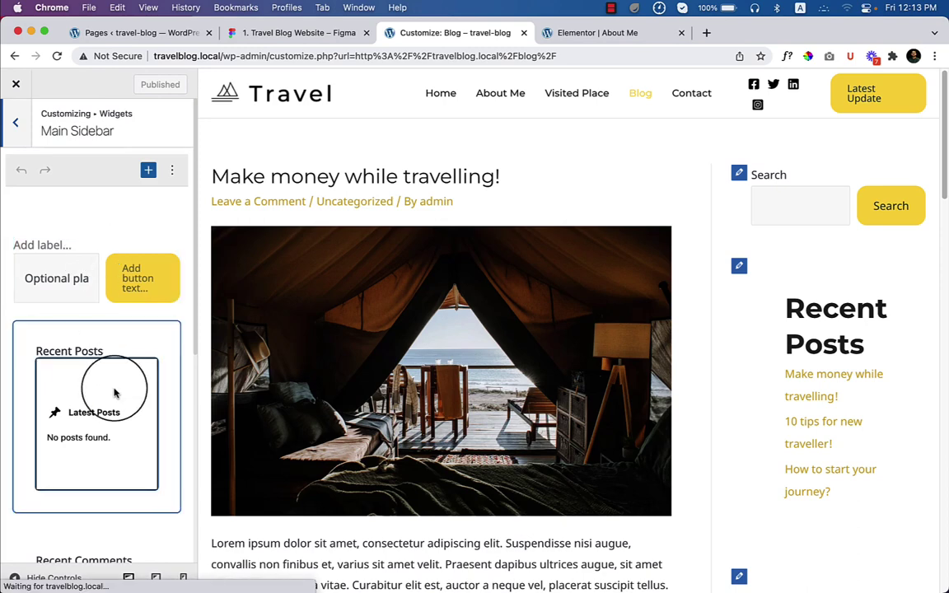
left_click(84, 338)
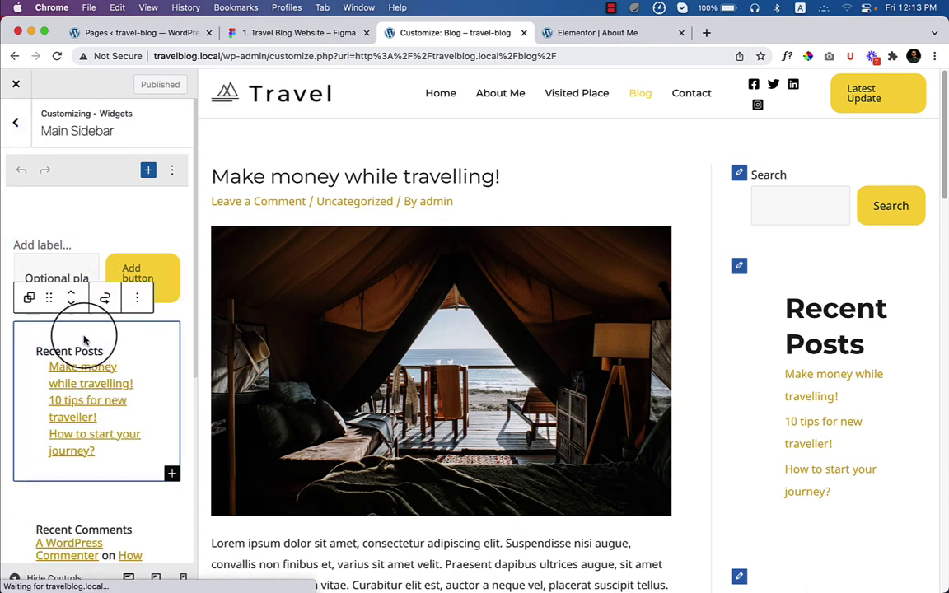
left_click(117, 243)
left_click(741, 216)
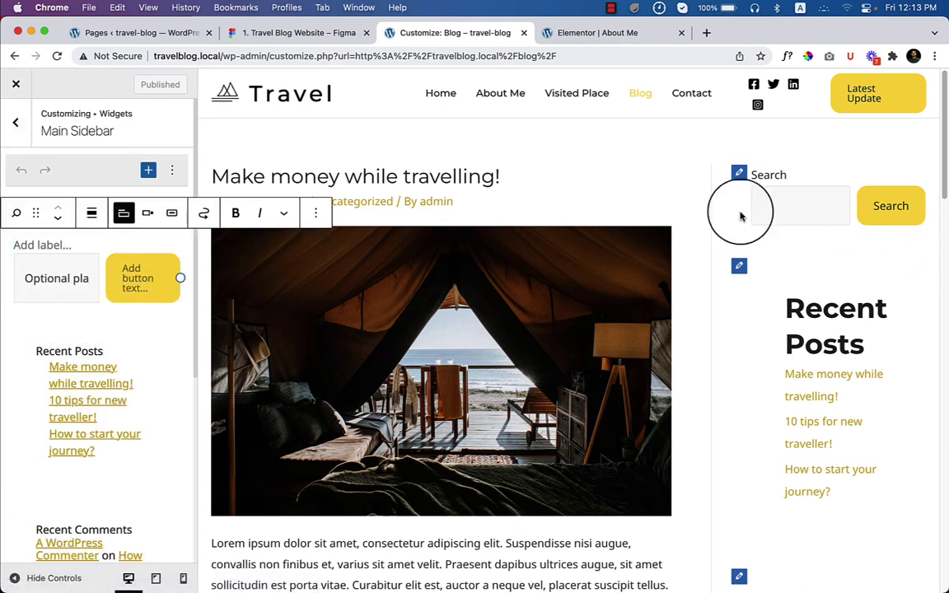
Check the Recent Comments block, then return to the root Customizer menu
scroll(843, 301, "down", 5)
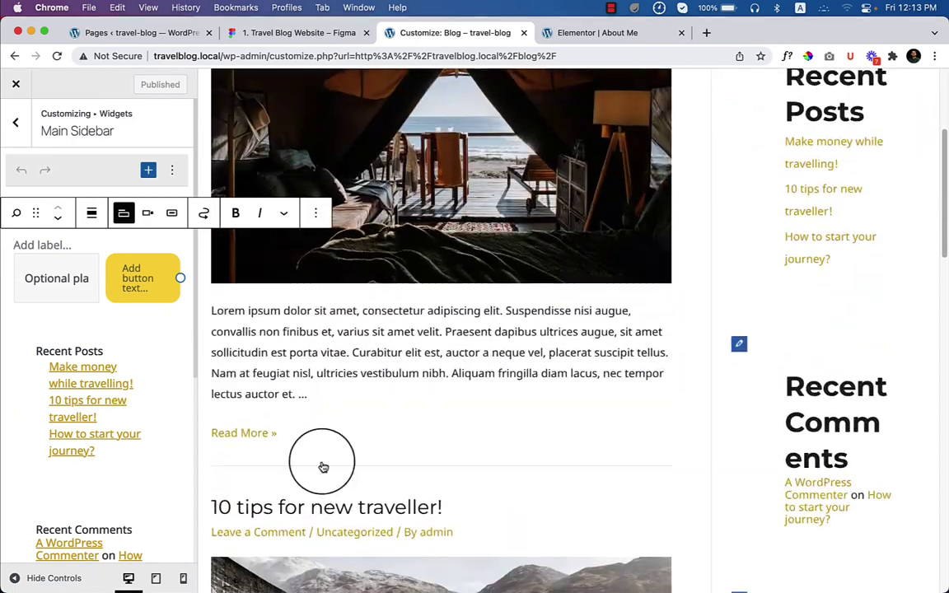
left_click(121, 509)
scroll(827, 502, "down", 6)
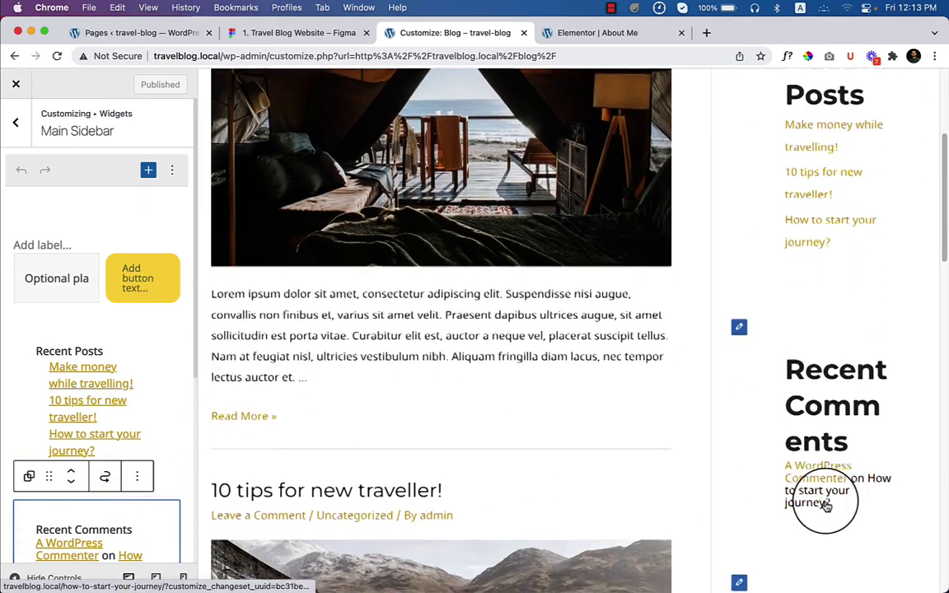
scroll(796, 415, "down", 7)
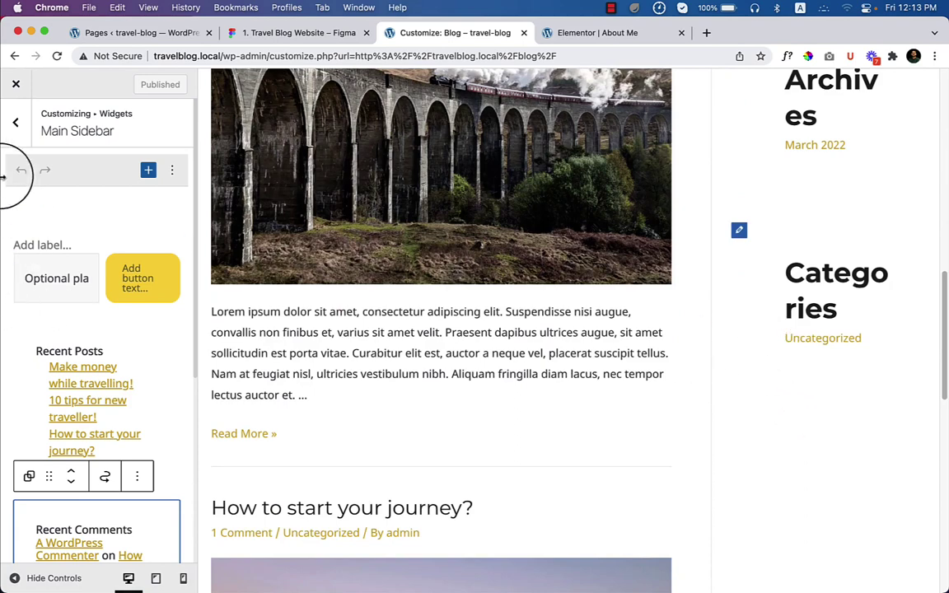
left_click(14, 122)
left_click(15, 122)
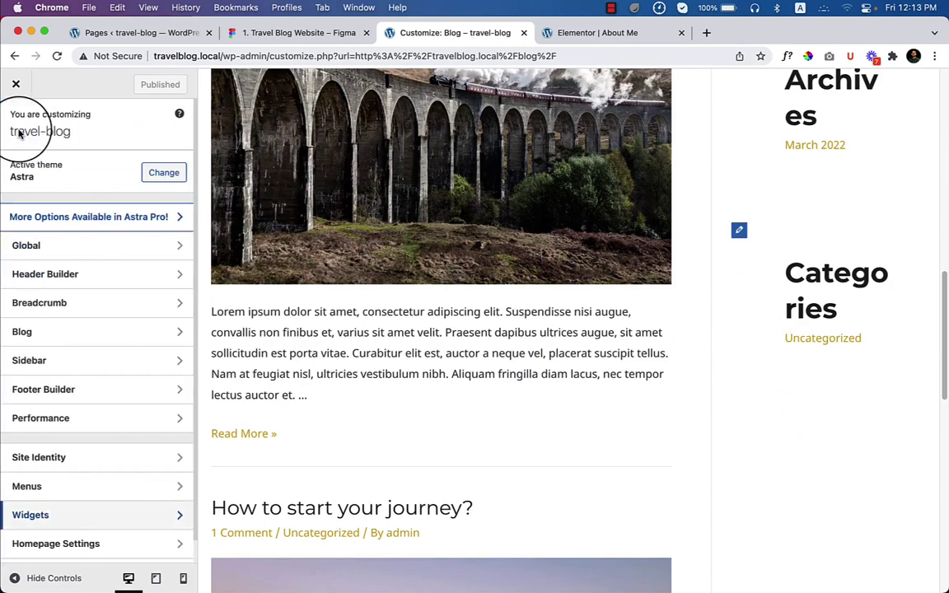
scroll(79, 535, "down", 2)
In Additional CSS, add blank lines after the last existing CSS rule
left_click(102, 547)
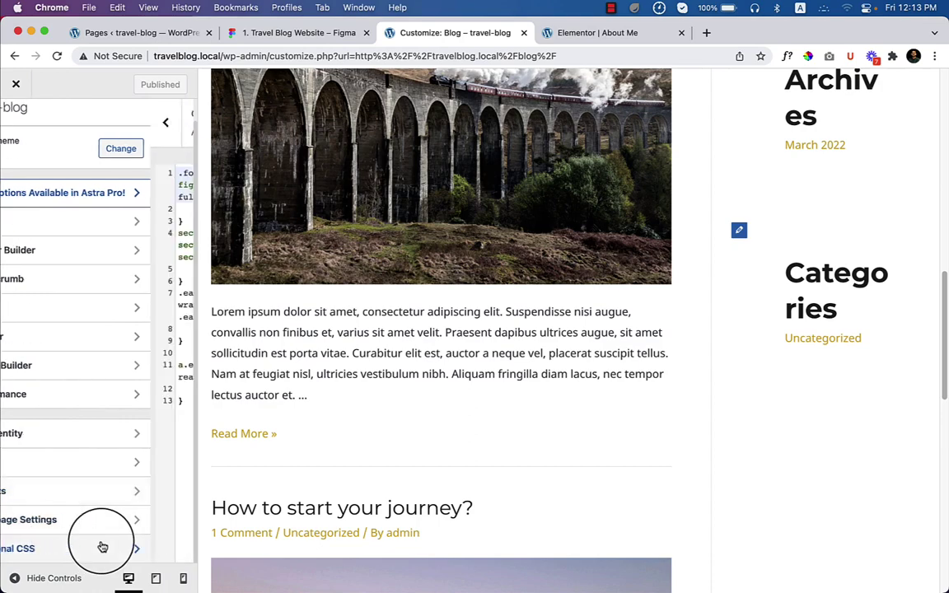
left_click(99, 445)
key("Return")
key("Return")
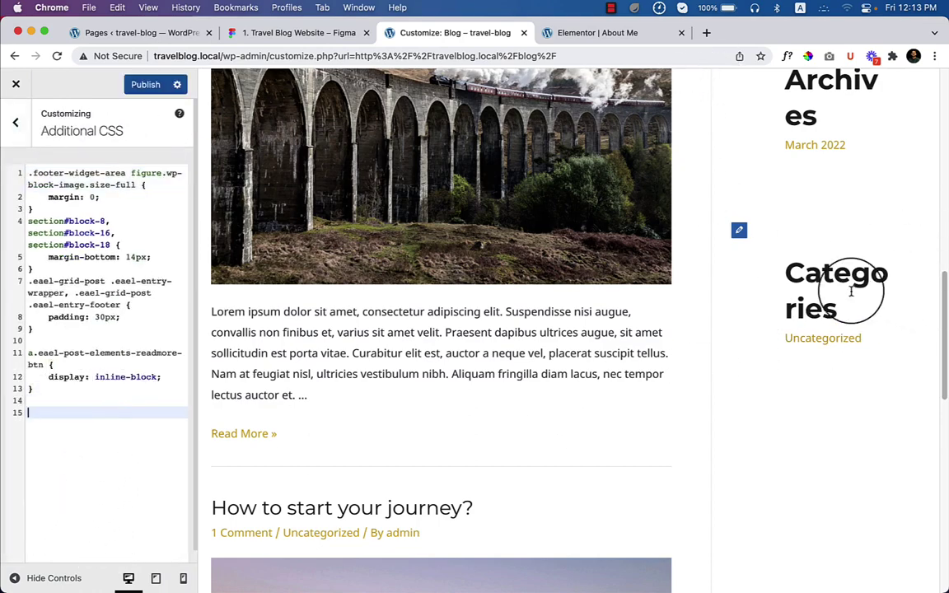
scroll(852, 291, "up", 15)
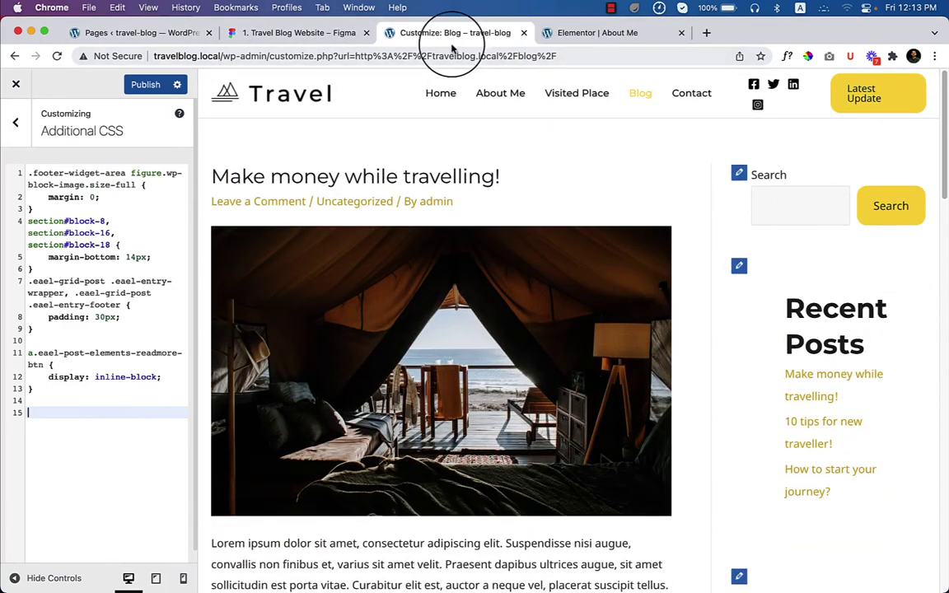
From the WordPress Pages list, open the travel-blog site in a new tab
left_click(124, 33)
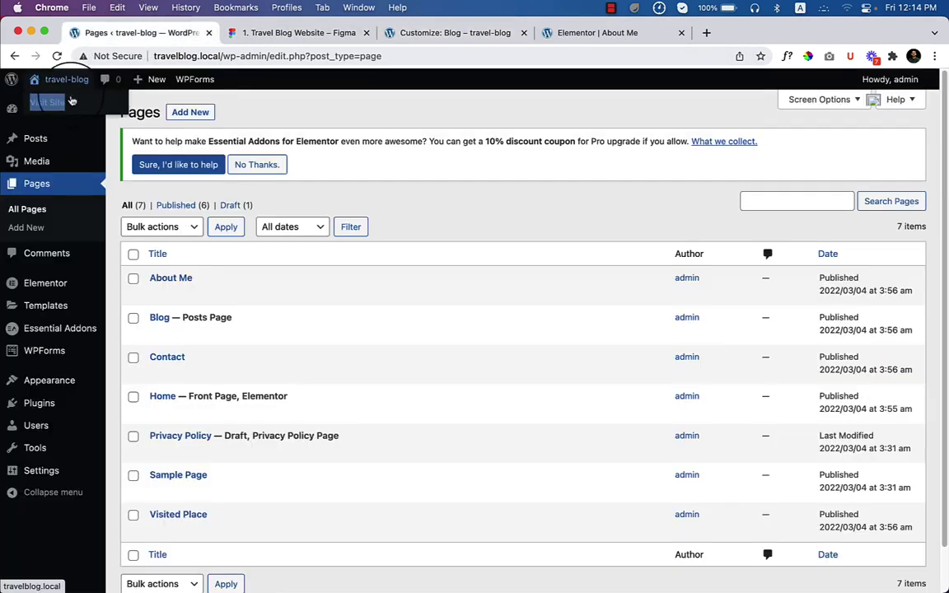
left_click(451, 32)
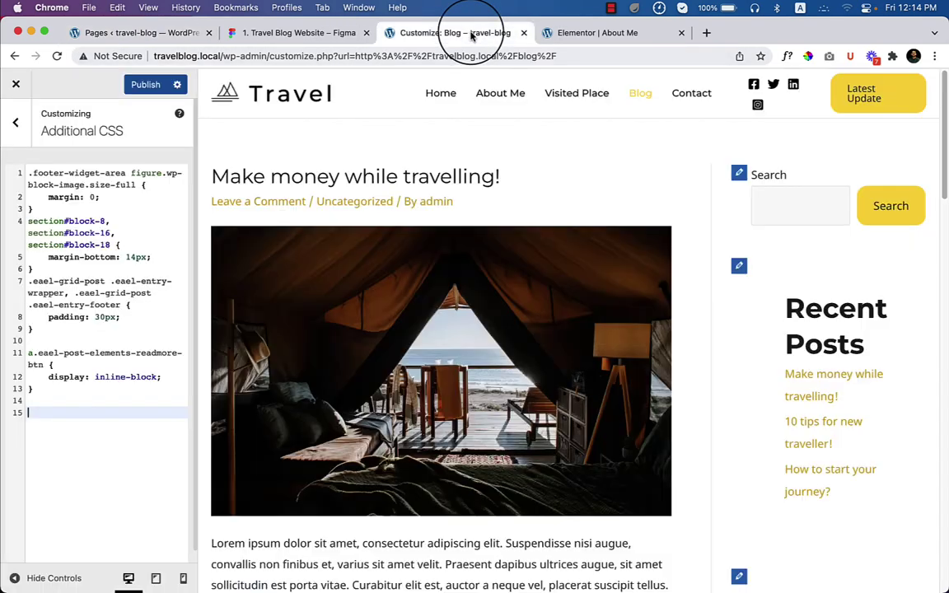
left_click(115, 33)
right_click(62, 91)
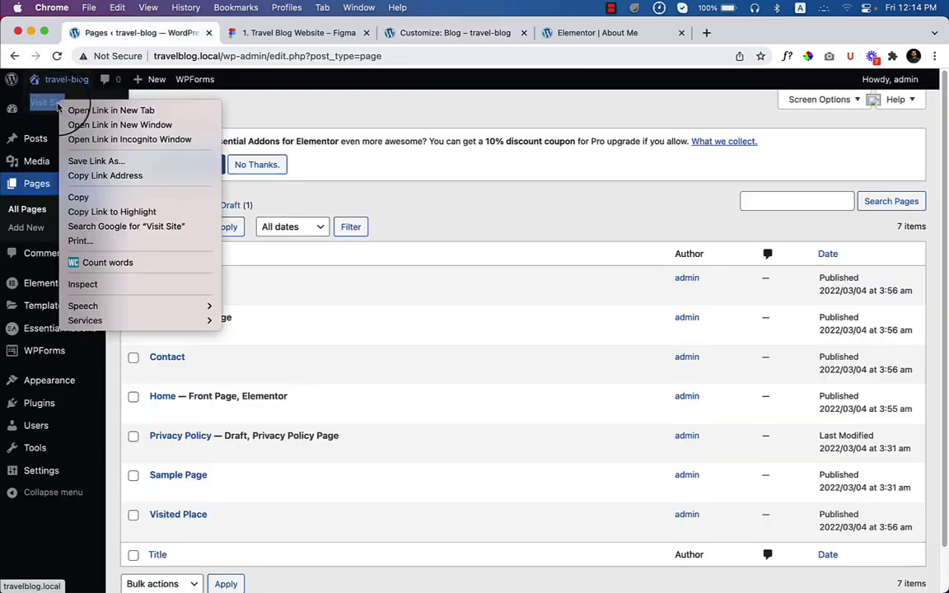
left_click(137, 111)
left_click_drag(286, 32, 595, 34)
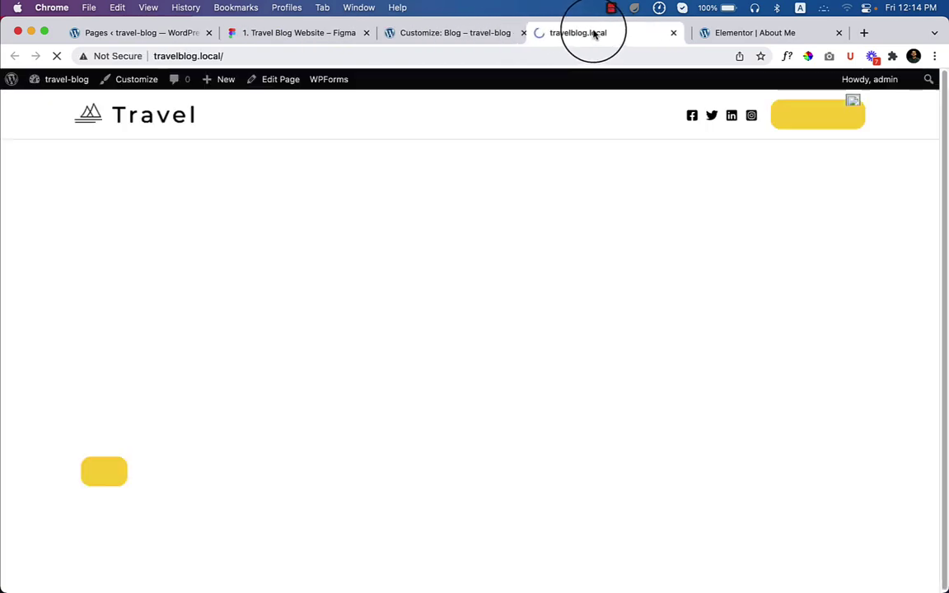
Close the Elementor About Me tab and view the live Blog page
left_click(841, 33)
left_click(544, 116)
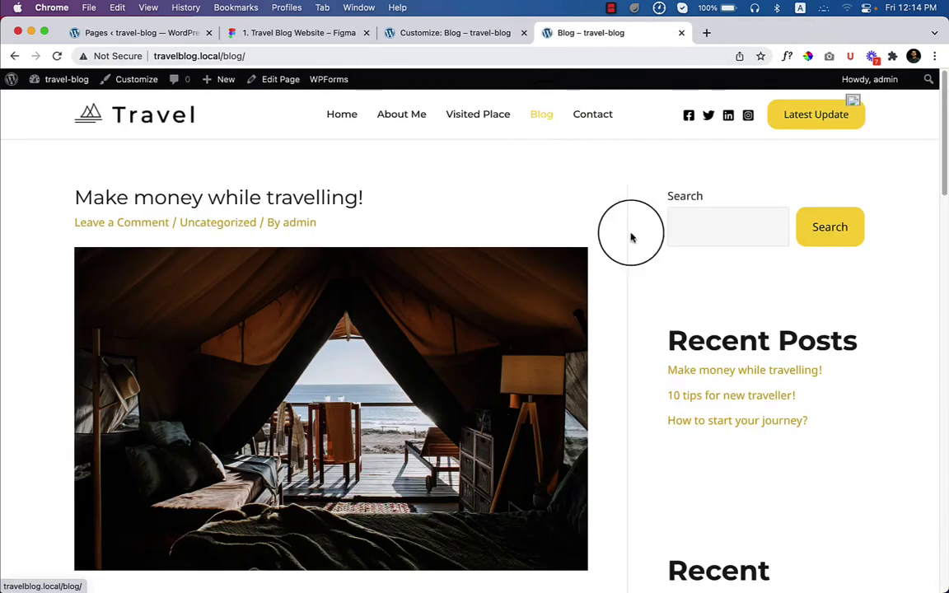
scroll(623, 301, "down", 5)
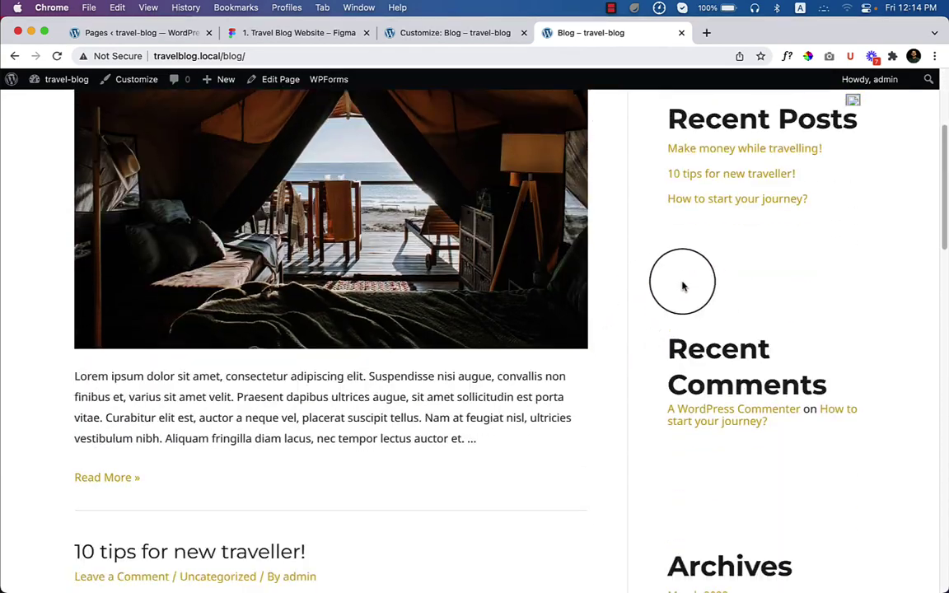
scroll(756, 290, "down", 5)
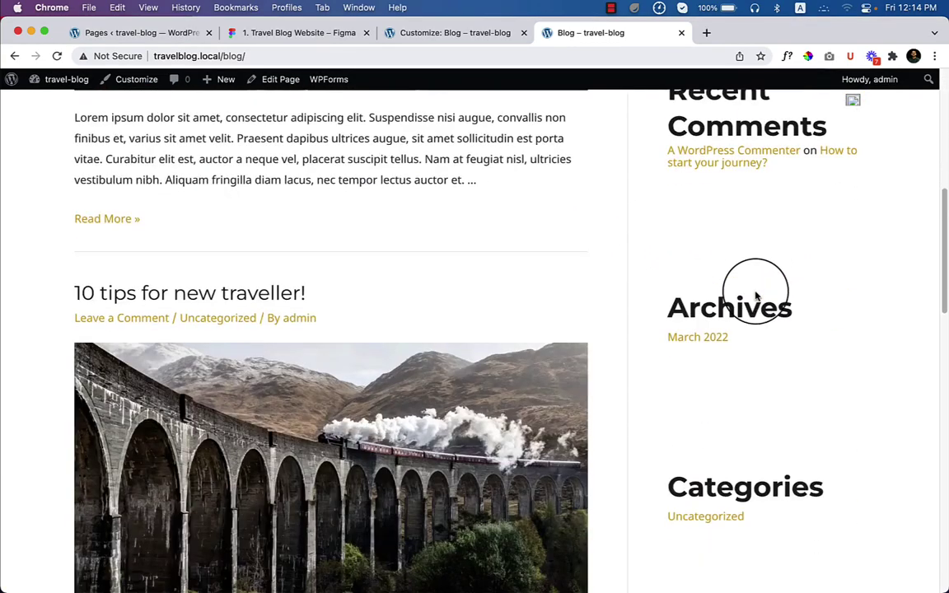
scroll(757, 298, "up", 7)
scroll(756, 298, "up", 3)
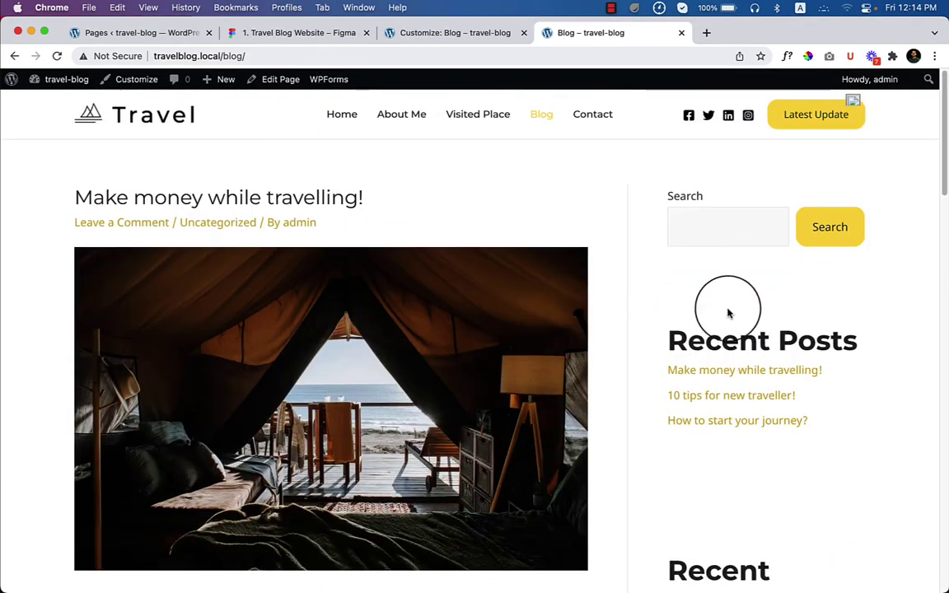
Inspect the Blog page in DevTools with the device toolbar off, locating the Recent Posts group
right_click(706, 290)
left_click(766, 466)
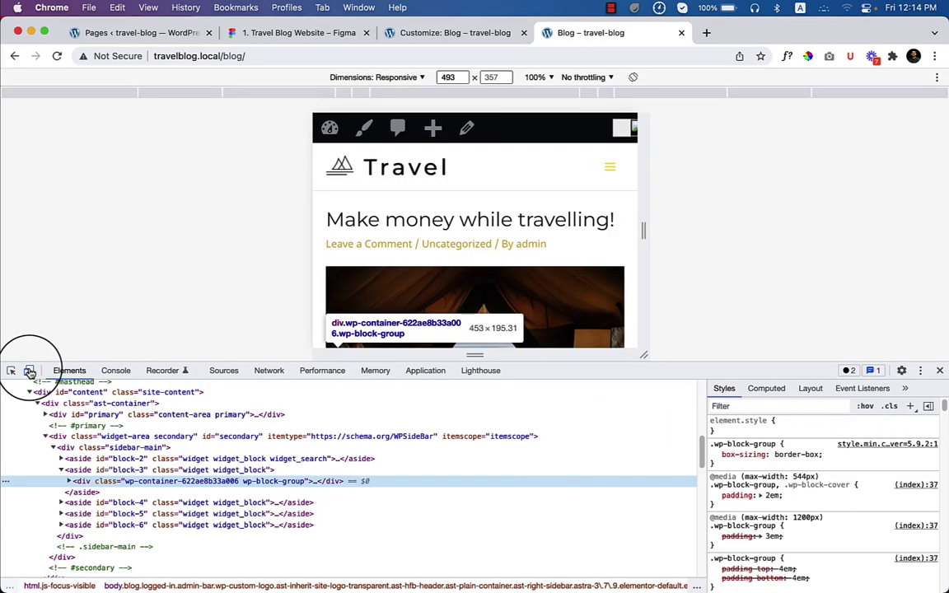
left_click(29, 372)
left_click_drag(763, 365, 767, 425)
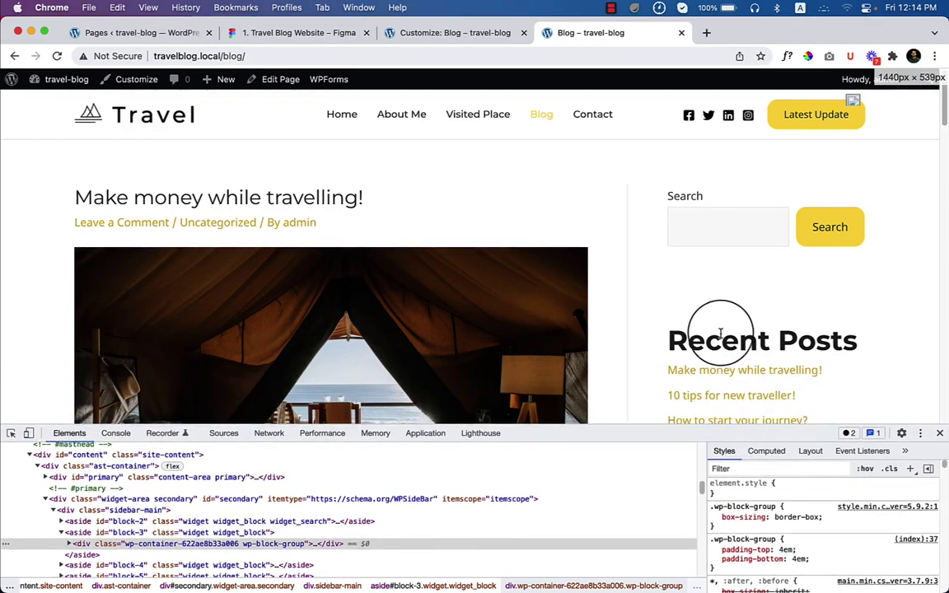
scroll(721, 338, "down", 5)
left_click_drag(704, 428, 690, 378)
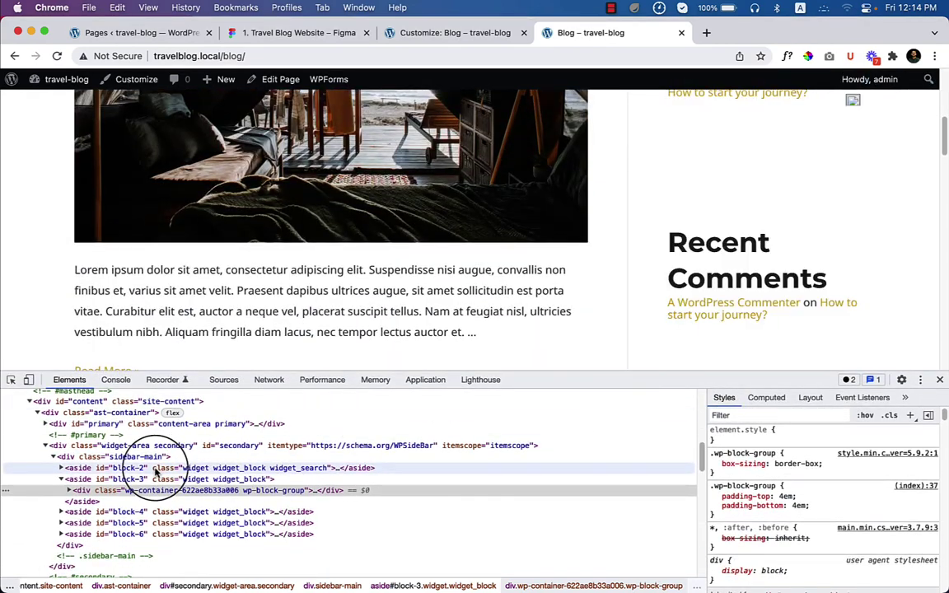
scroll(869, 212, "up", 3)
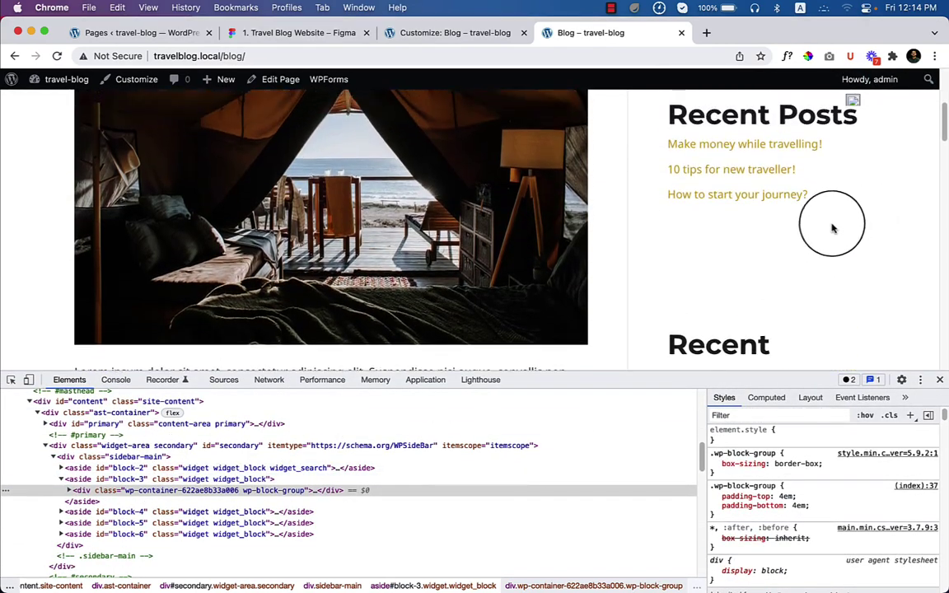
scroll(739, 227, "up", 1)
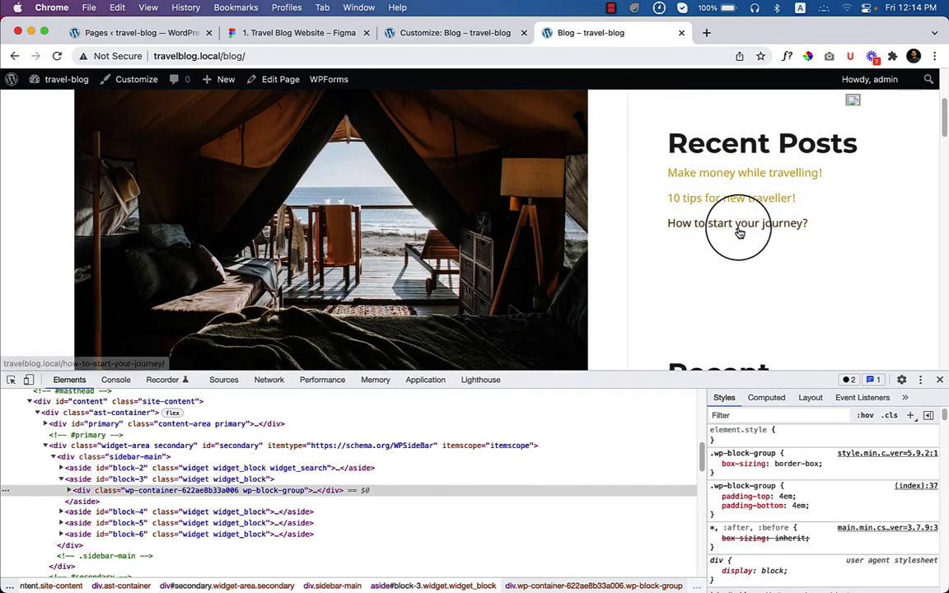
scroll(739, 234, "up", 1)
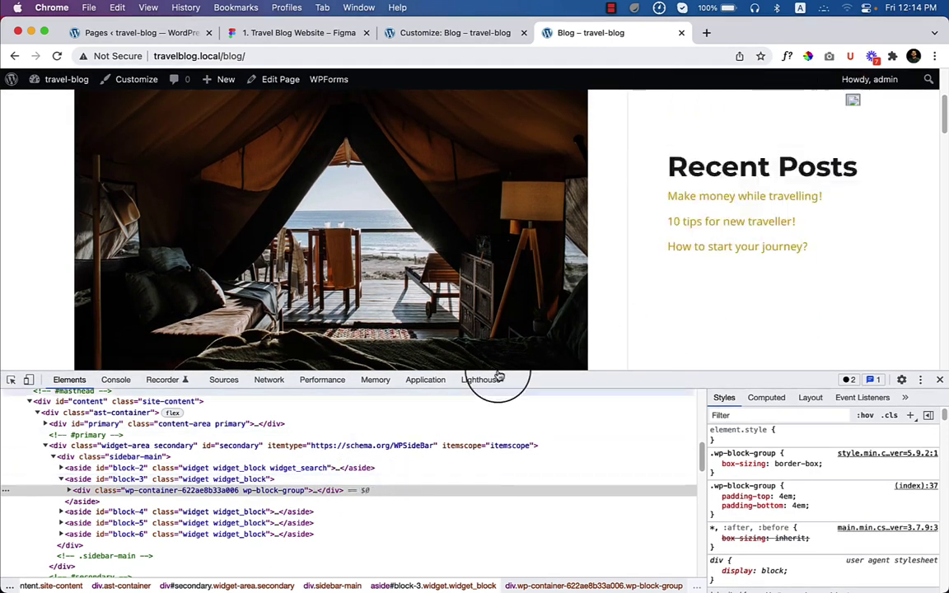
scroll(612, 275, "up", 2)
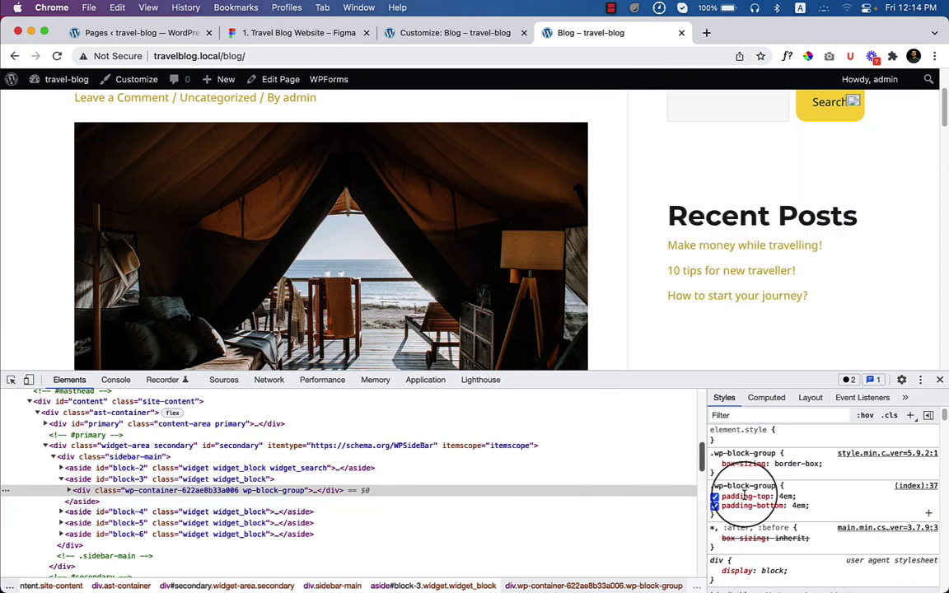
Test toggling the .wp-block-group padding, restore its top padding, and select div.sidebar-main
left_click(714, 497)
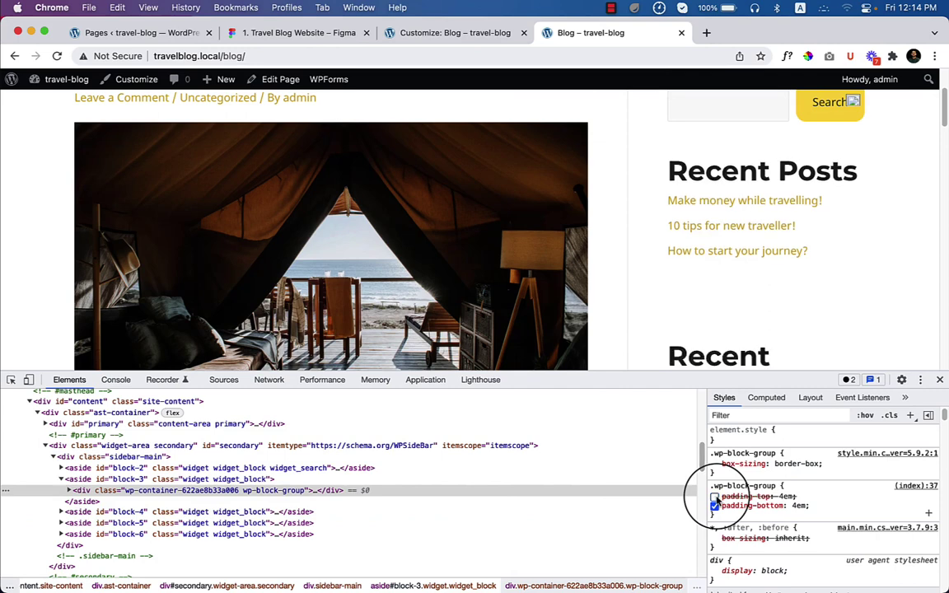
left_click(715, 507)
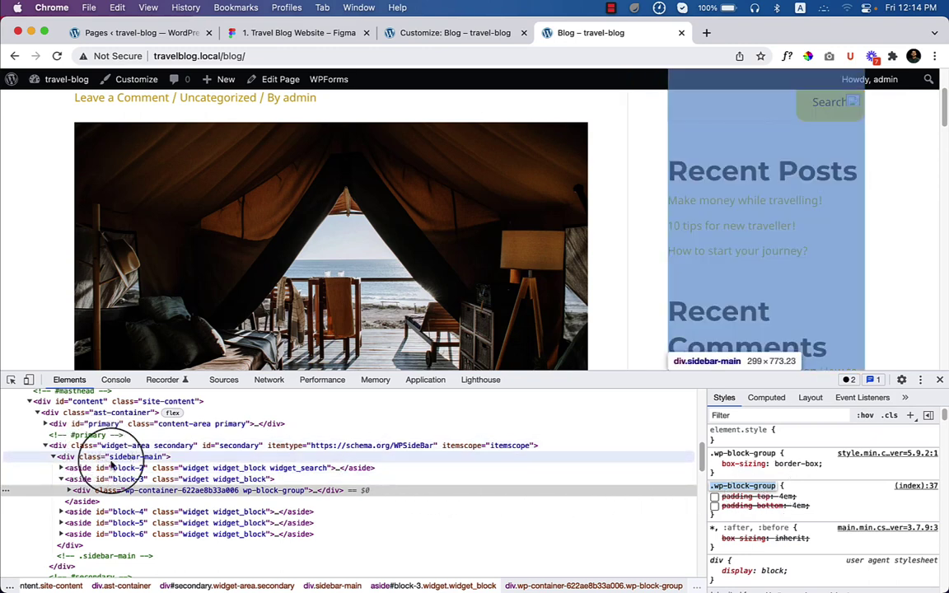
left_click(715, 497)
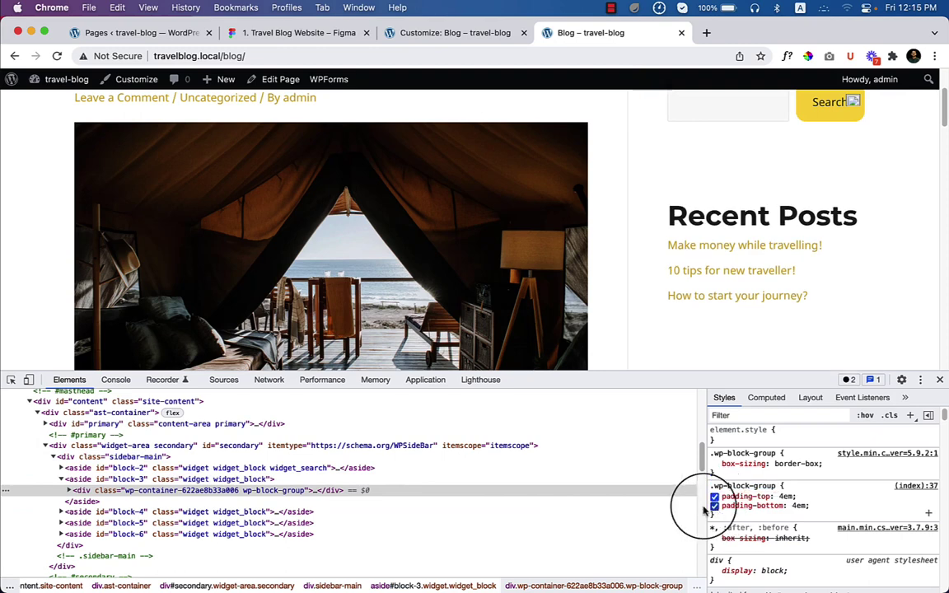
left_click(98, 458)
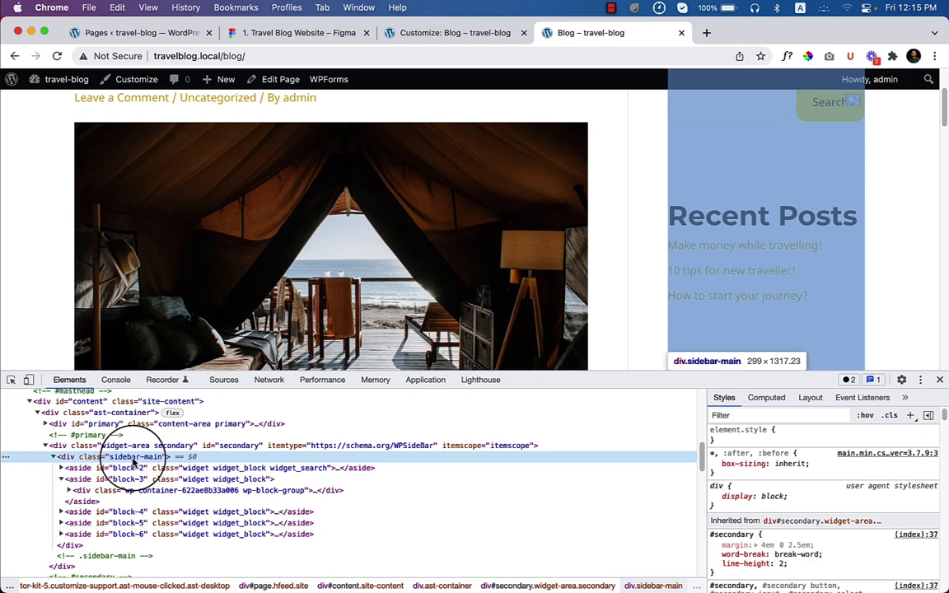
Add a new .sidebar-main .wp-block-group style rule with margin: 0 and padding: 0
left_click(911, 416)
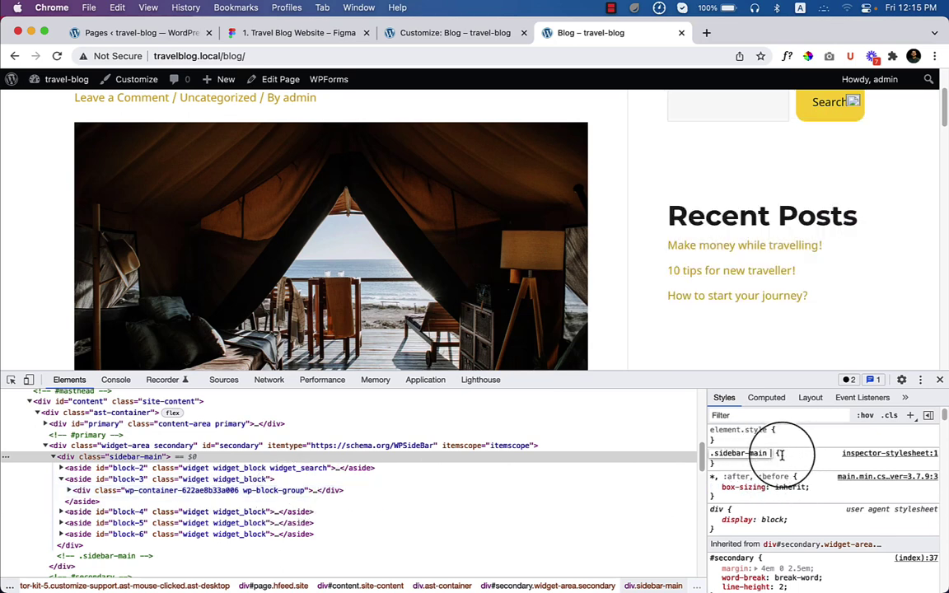
type(".wp-block-group")
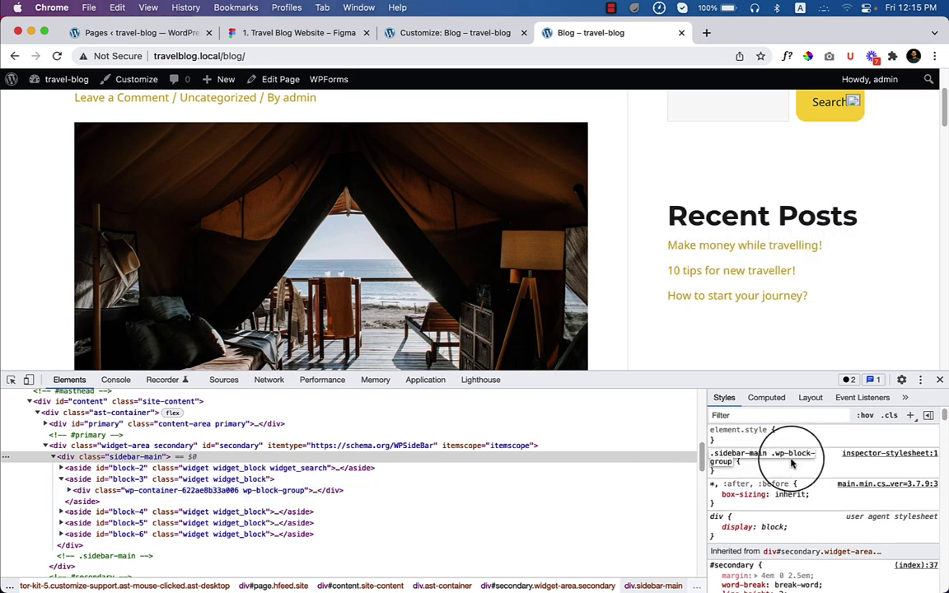
key("Return")
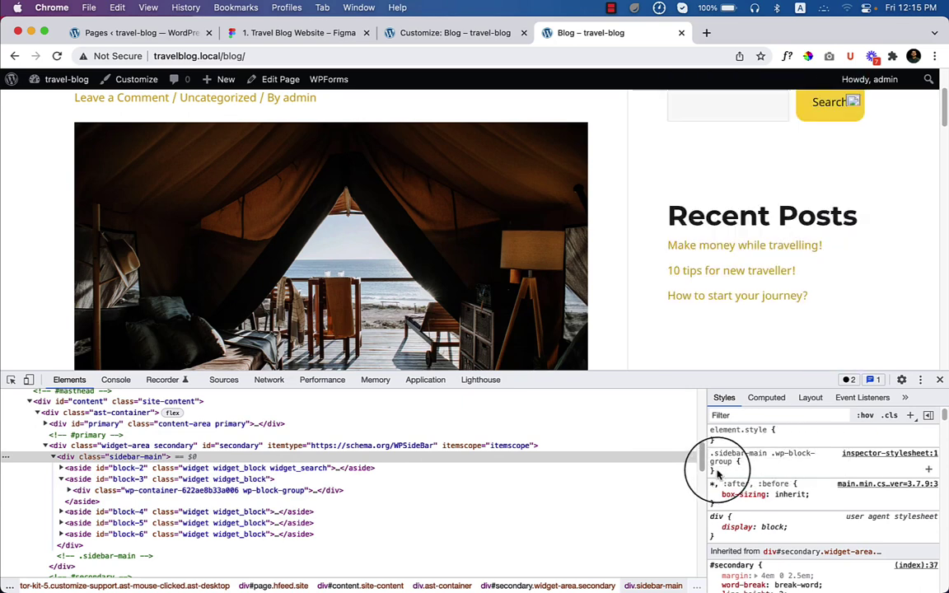
left_click(717, 471)
type("m")
key("BackSpace")
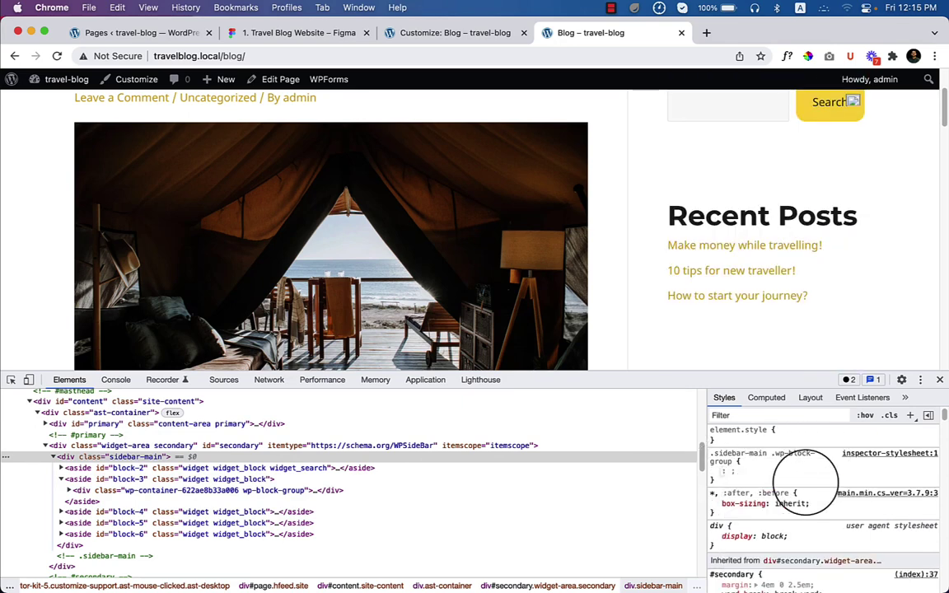
type("margin:0")
key("Return")
type("padding:0")
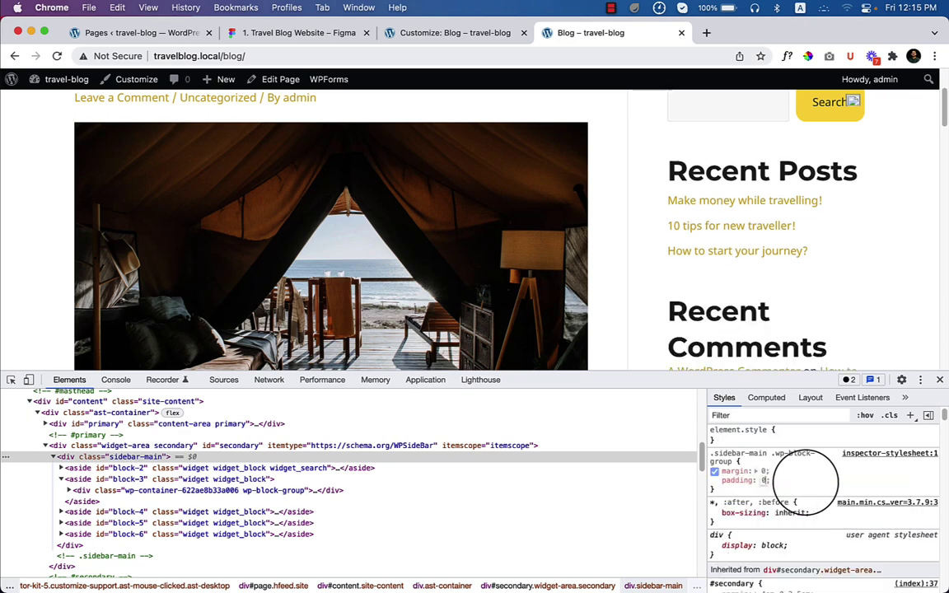
scroll(762, 247, "down", 2)
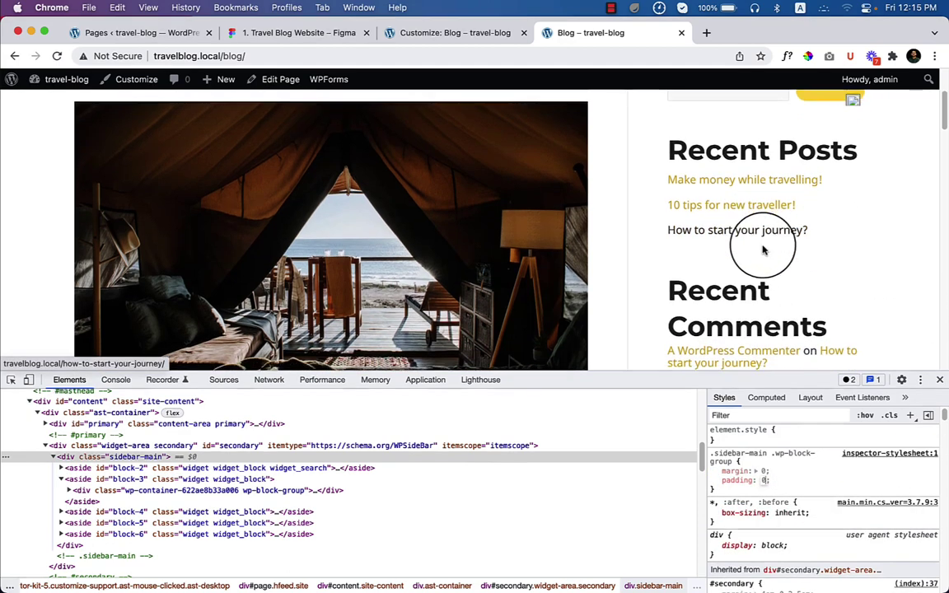
scroll(765, 303, "down", 5)
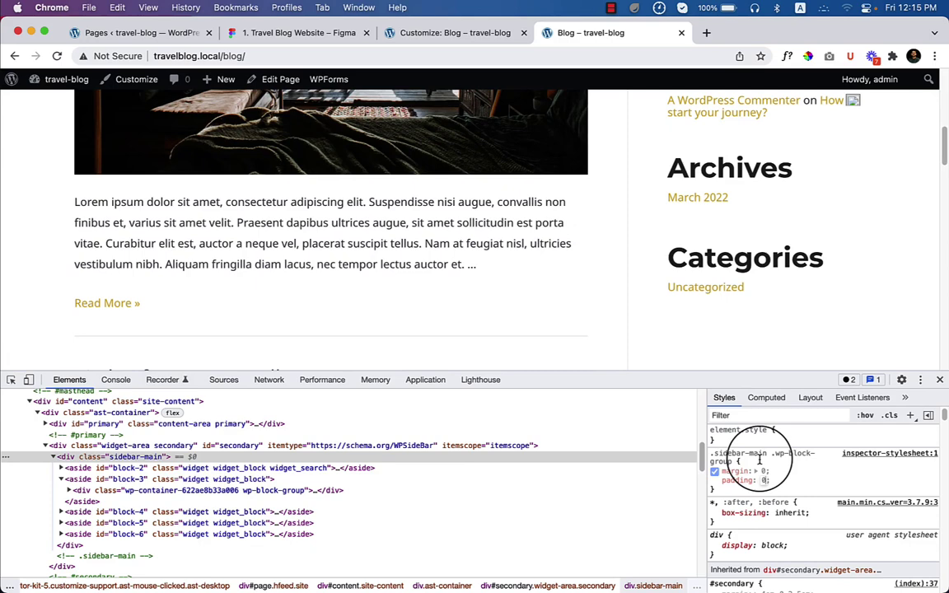
scroll(833, 324, "up", 10)
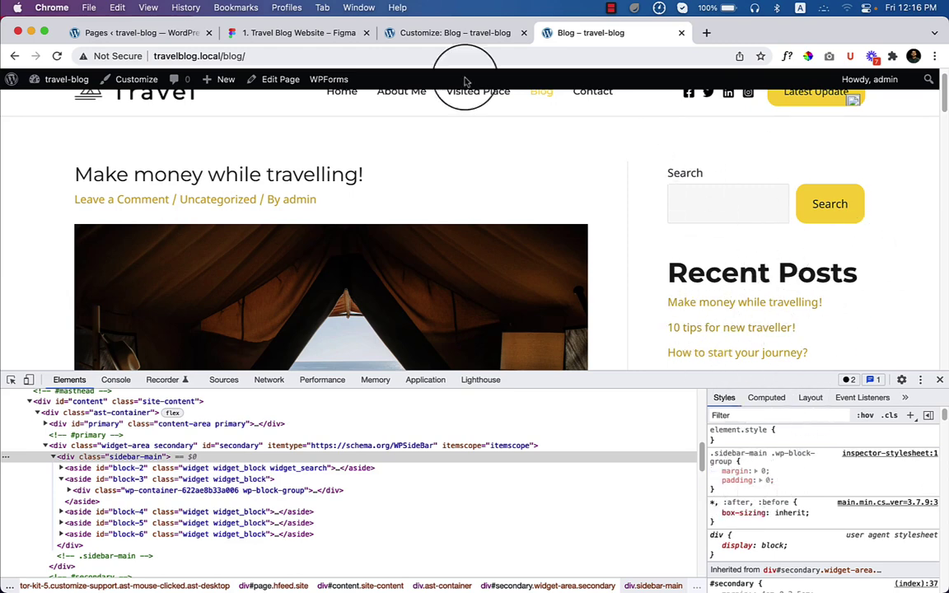
In the Customizer, browse the Blog and Sidebar sections before returning to Blog settings
left_click(466, 34)
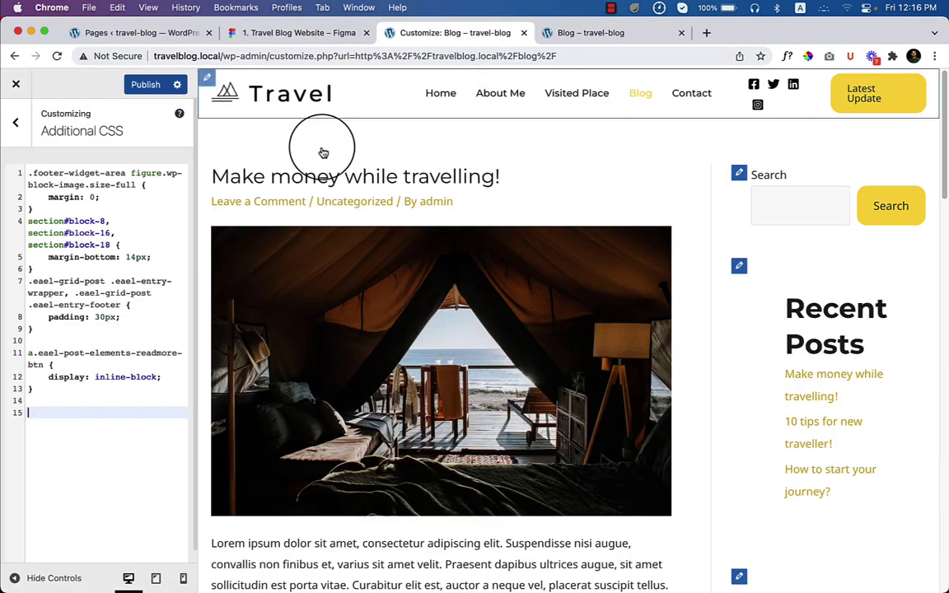
left_click(15, 122)
left_click(64, 308)
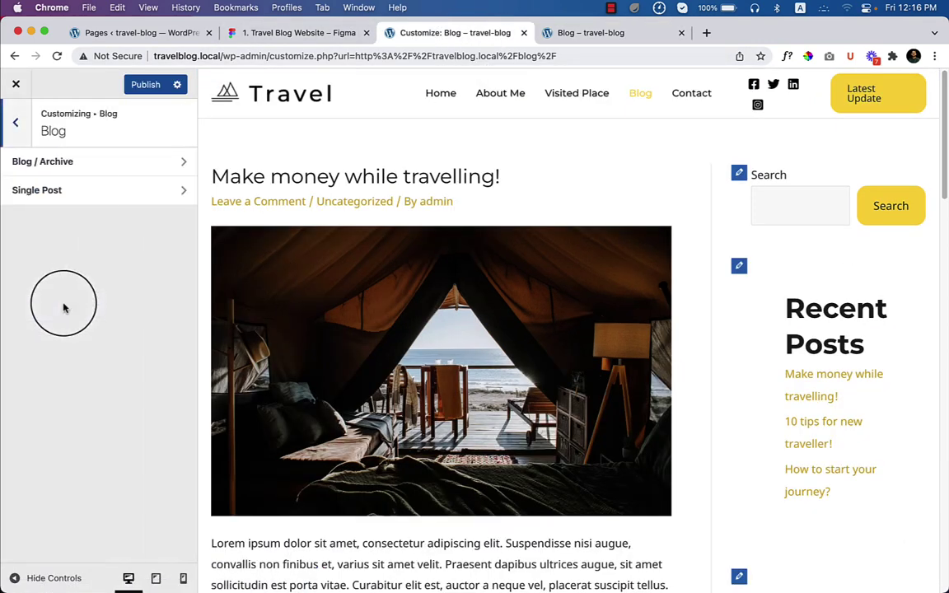
left_click(16, 124)
left_click(105, 336)
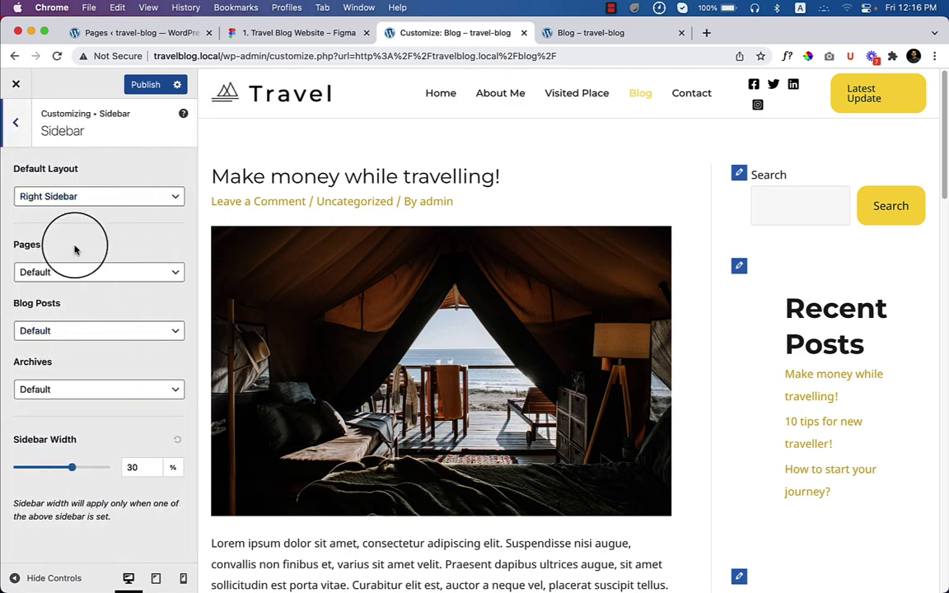
left_click(15, 138)
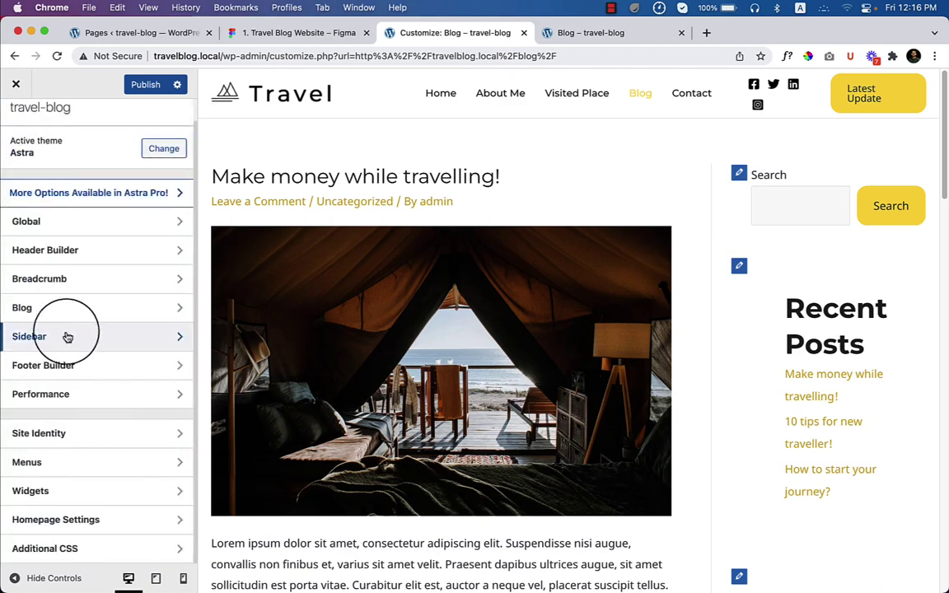
left_click(101, 305)
Set Blog / Archive Archive Title Font Size to 38, keeping Post Title at 30
left_click(102, 168)
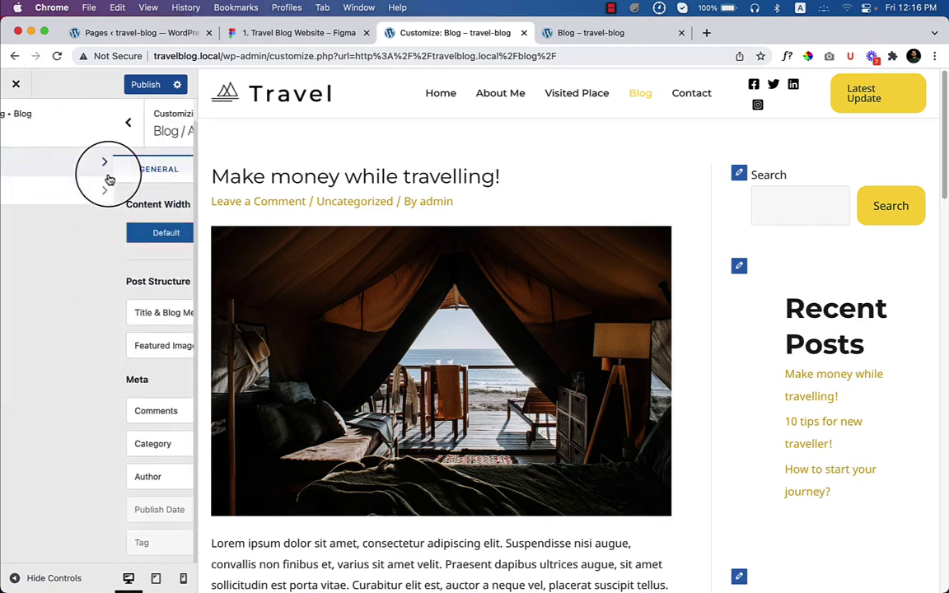
left_click(146, 169)
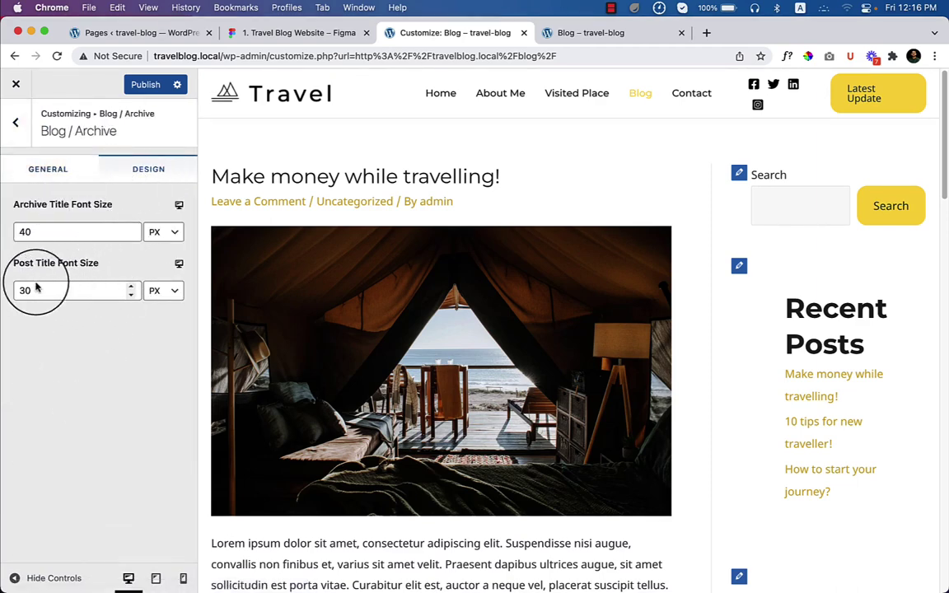
left_click(131, 236)
left_click(132, 237)
left_click(132, 237)
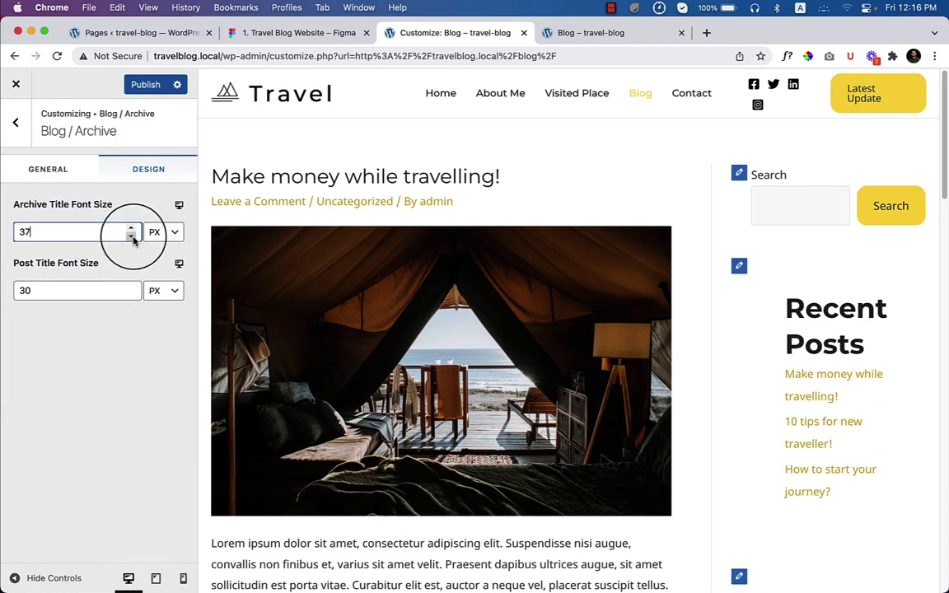
left_click(132, 235)
left_click(132, 236)
left_click(131, 288)
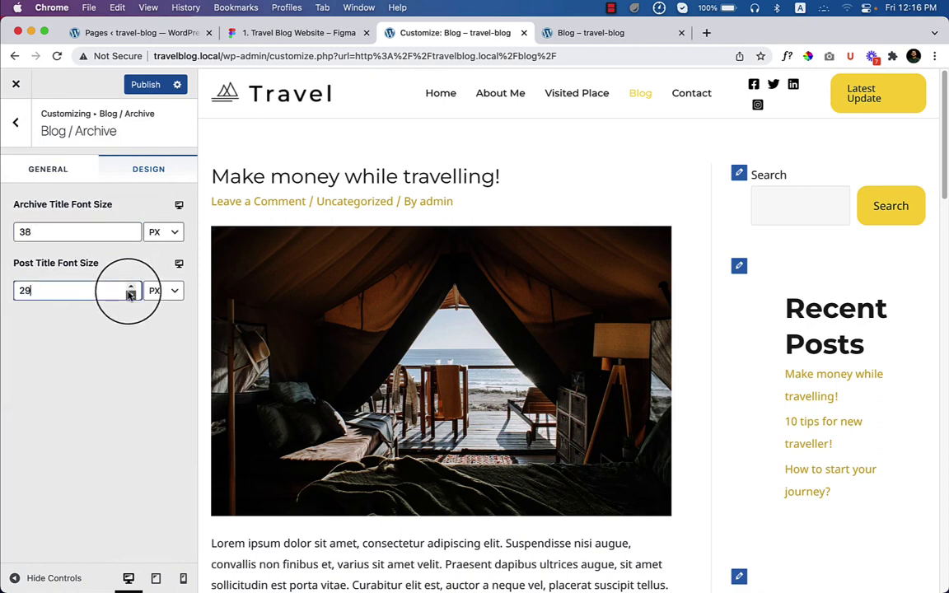
left_click(131, 288)
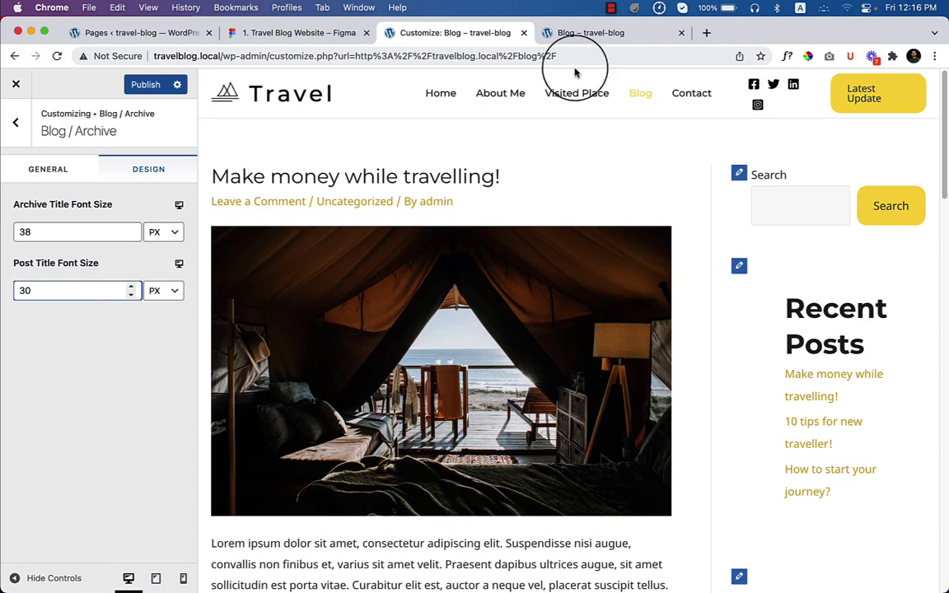
left_click(581, 33)
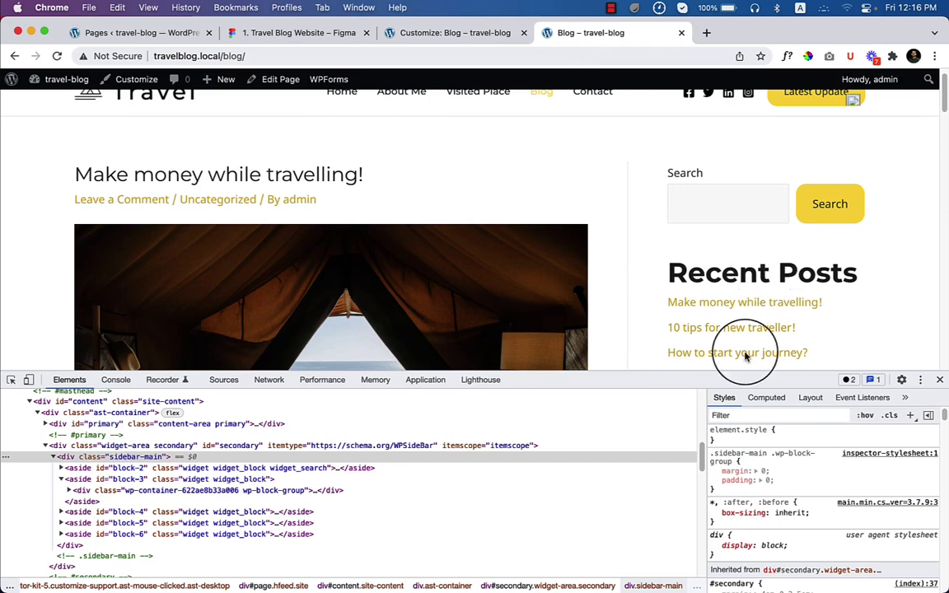
Create a new style rule by pasting the .sidebar-main .wp-block-group selector and extending it
left_click(721, 456)
key("super+c")
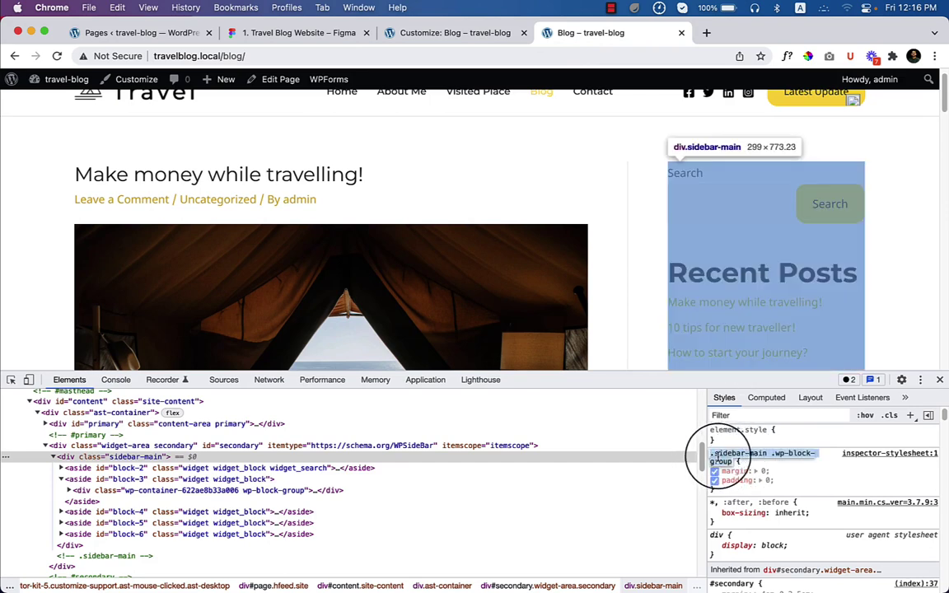
key("Escape")
left_click(912, 416)
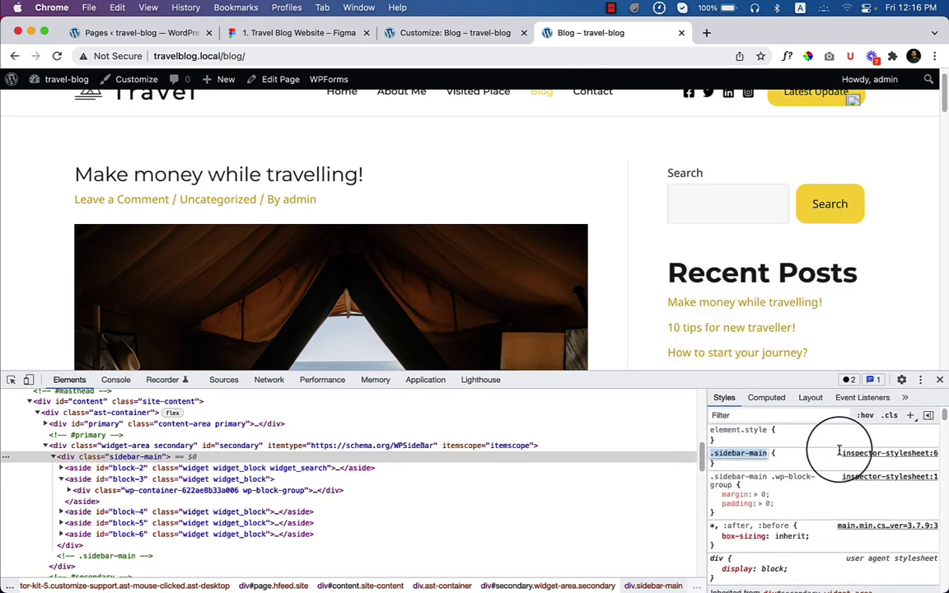
key("super+v")
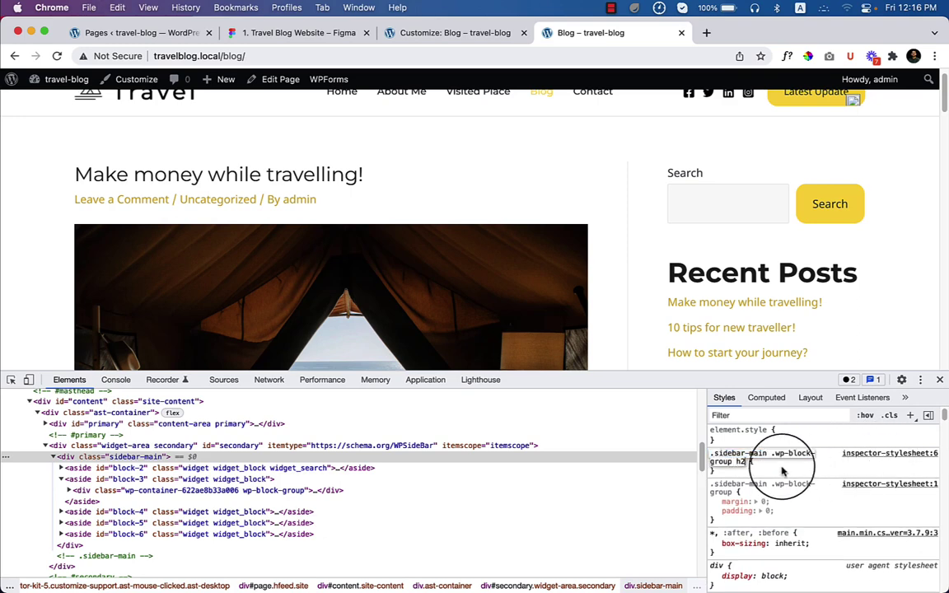
left_click_drag(714, 454, 816, 453)
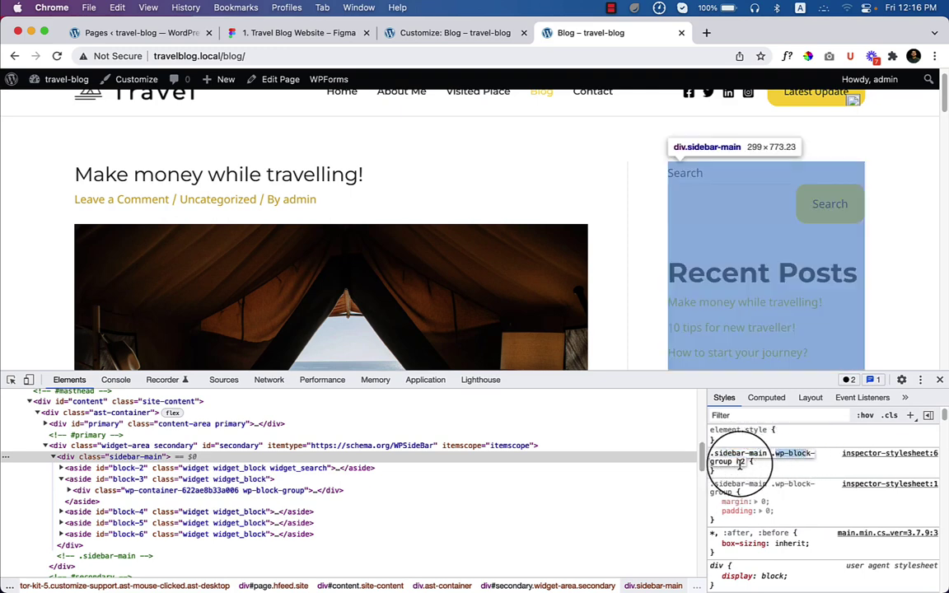
Give the sidebar h2 rule a font-size of 26px
left_click(729, 472)
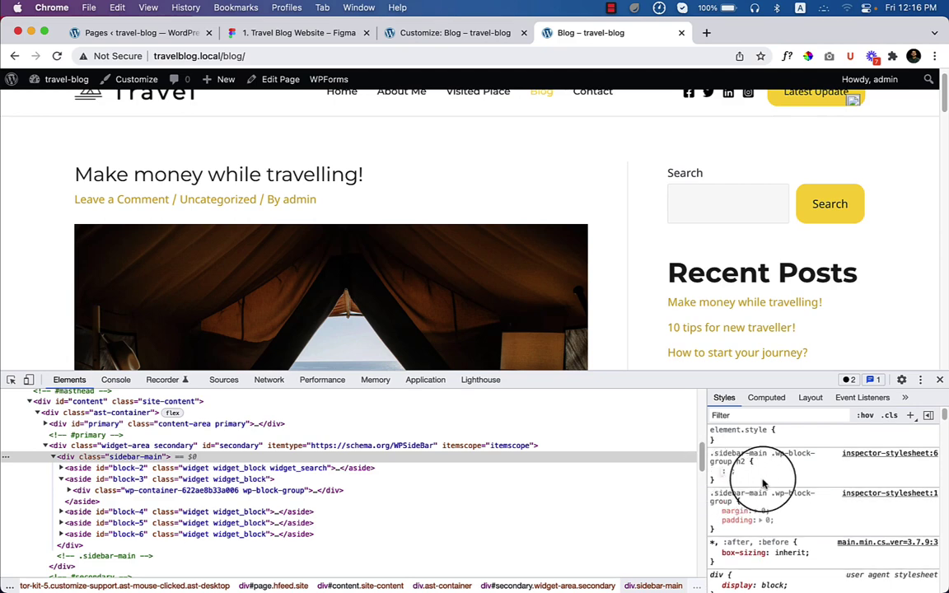
type("font")
key("Tab")
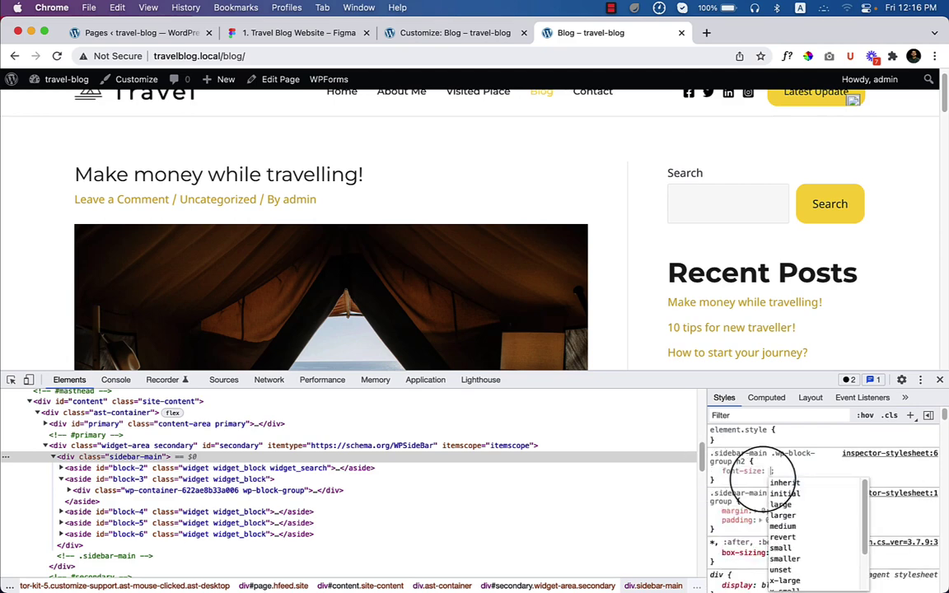
type("2")
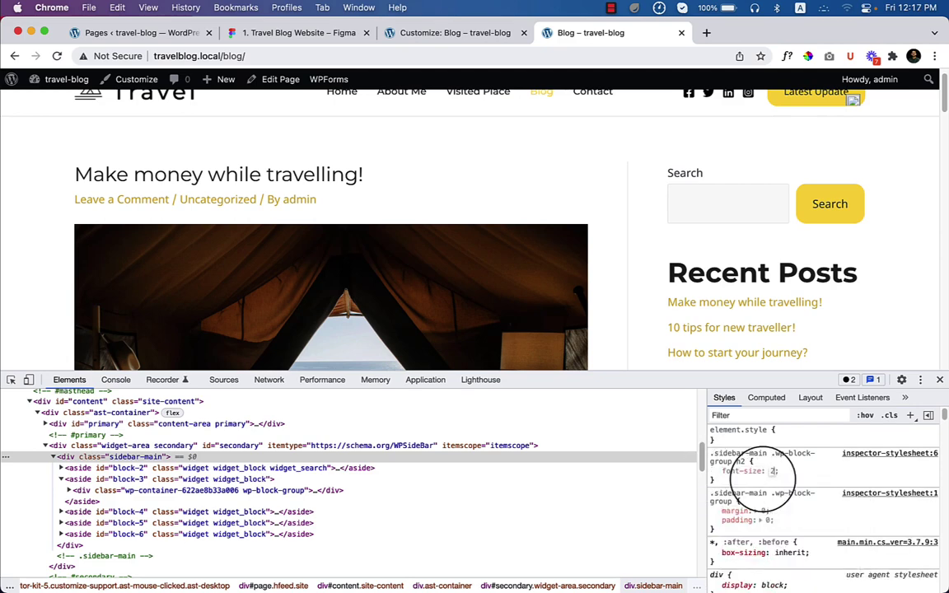
type("0px")
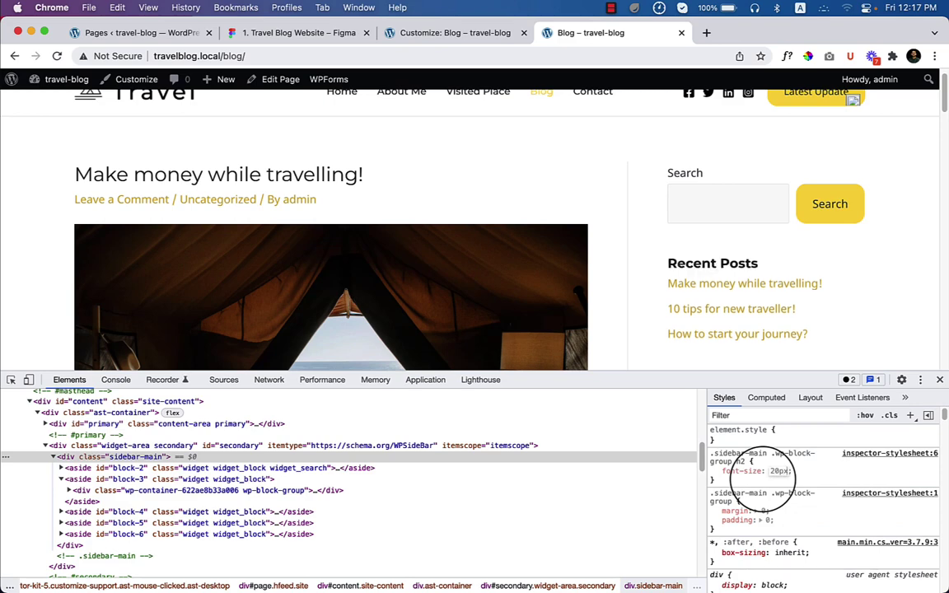
key("shift+Up")
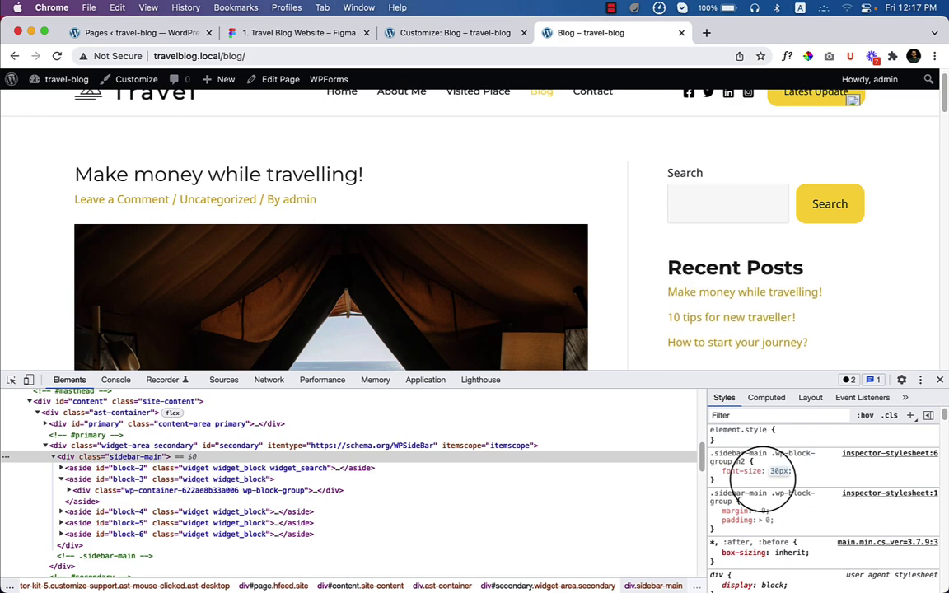
key("Down")
key("Down")
key("Down")
key("Down")
key("Down")
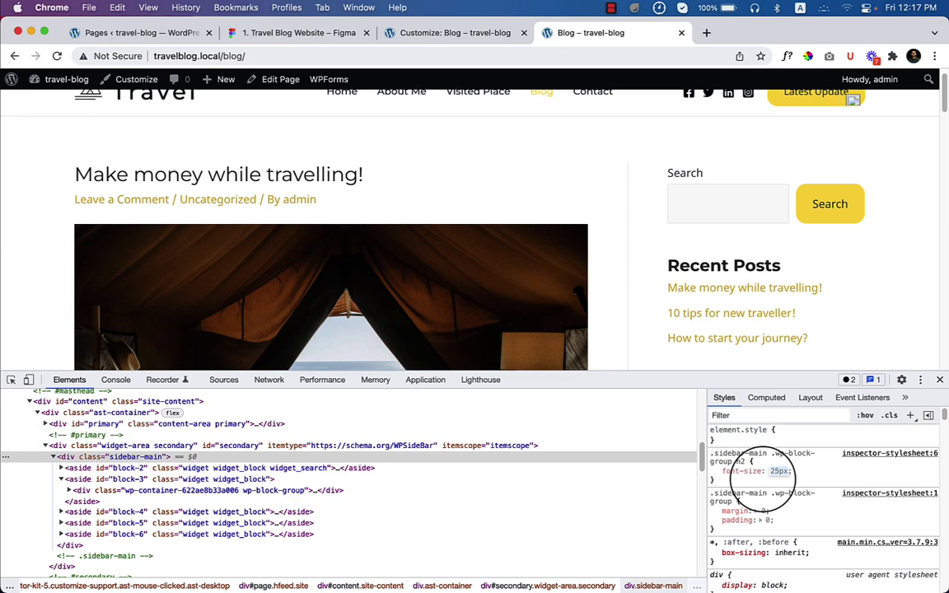
key("Up")
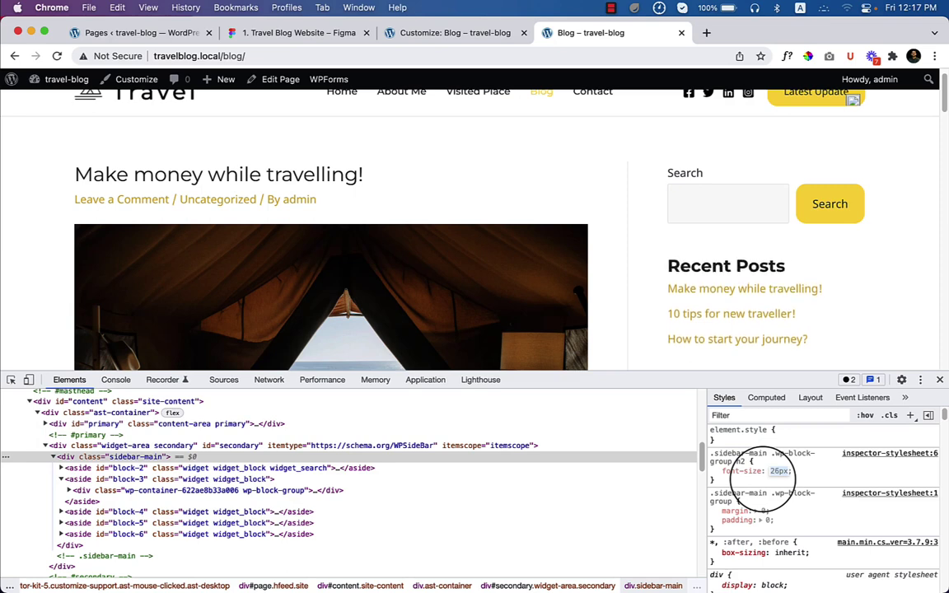
scroll(797, 309, "down", 5)
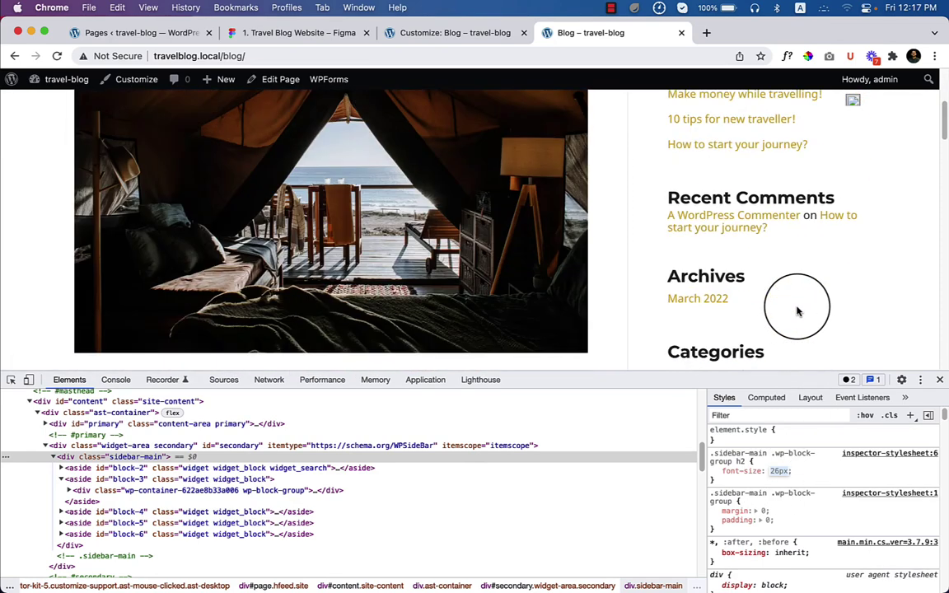
scroll(797, 310, "down", 5)
scroll(797, 310, "up", 1)
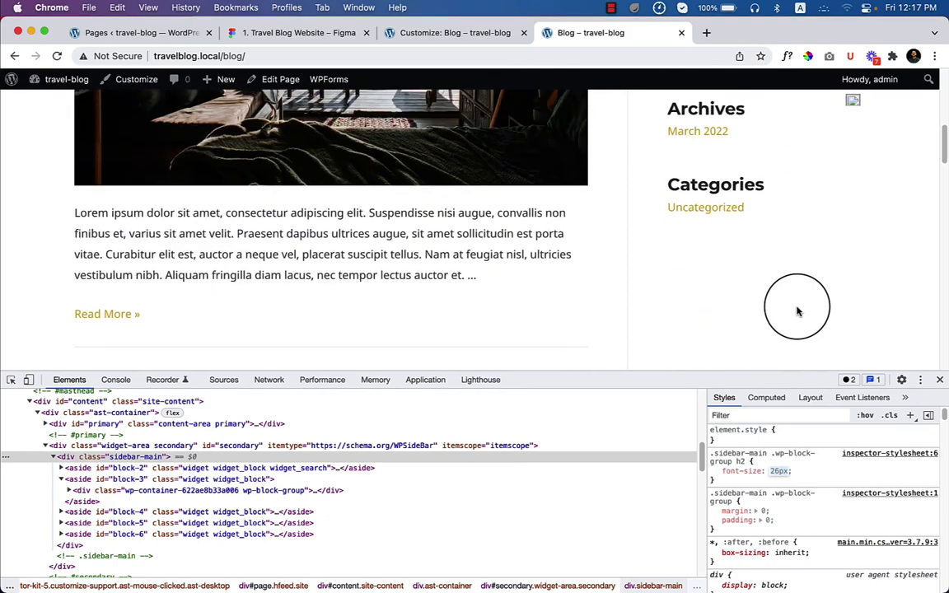
scroll(797, 310, "up", 10)
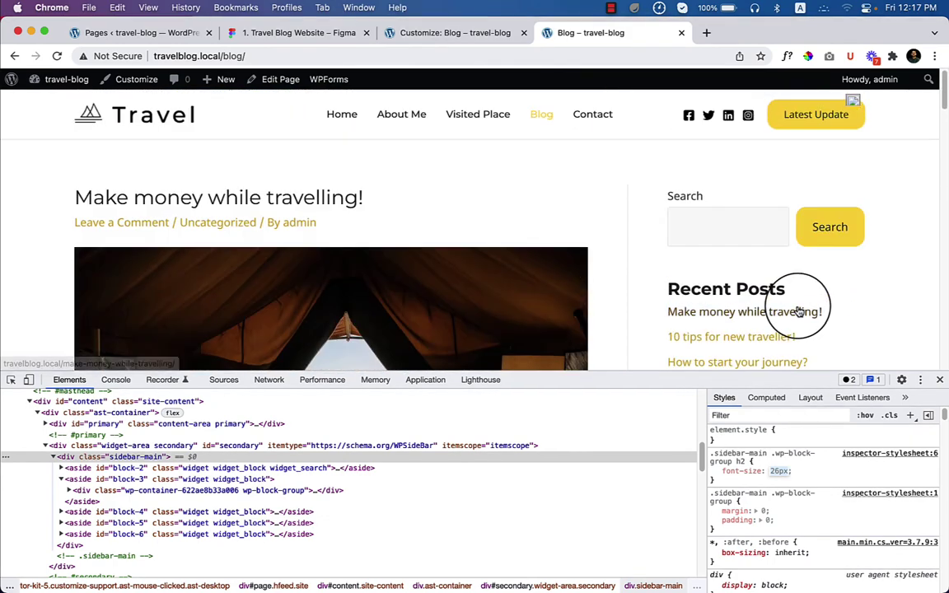
scroll(819, 313, "down", 2)
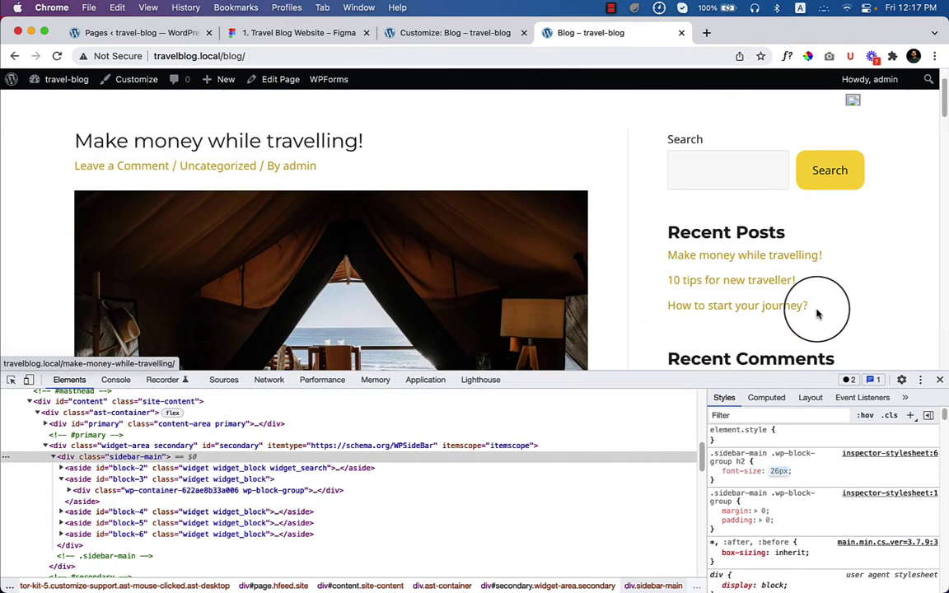
Add margin-bottom: 15px to the sidebar h2 rule
key("Return")
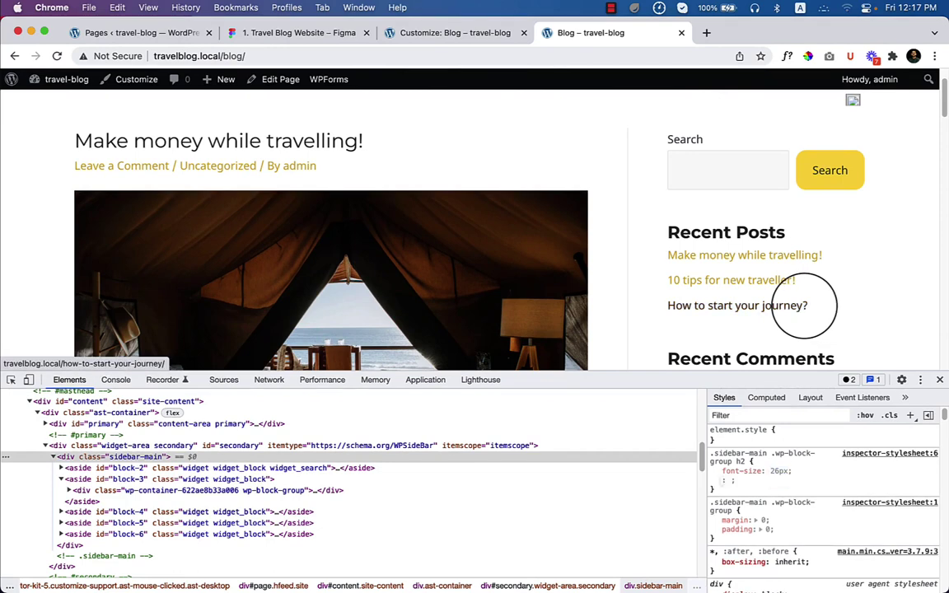
type("margin-bottom")
key("Tab")
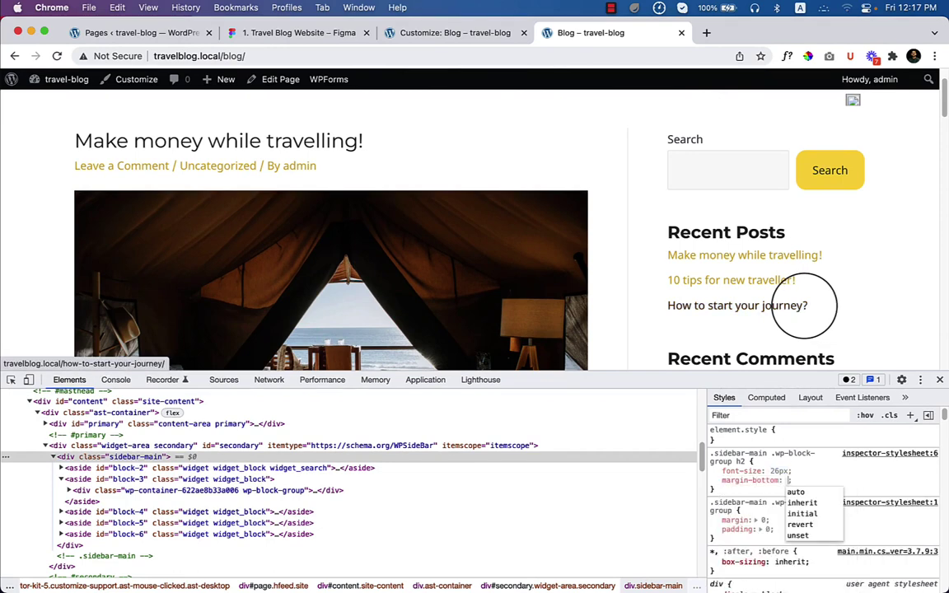
type("10px")
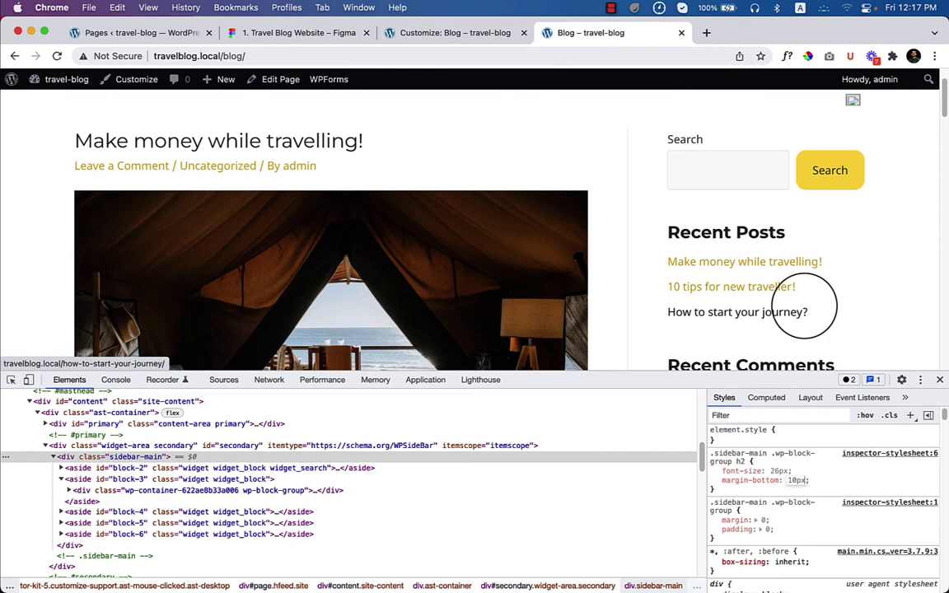
key("Up")
key("Up")
key("Up")
key("Up")
key("Up")
key("Up")
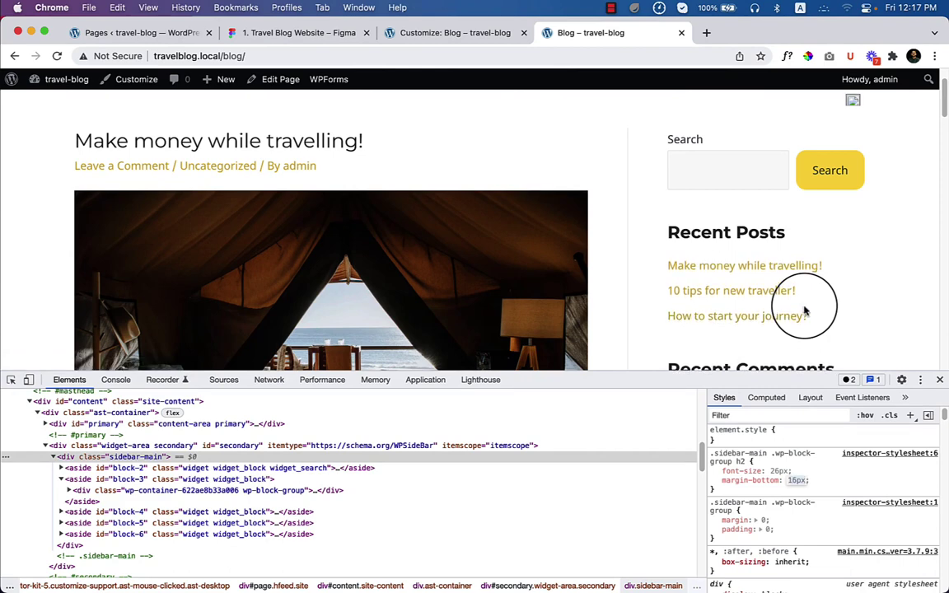
key("Down")
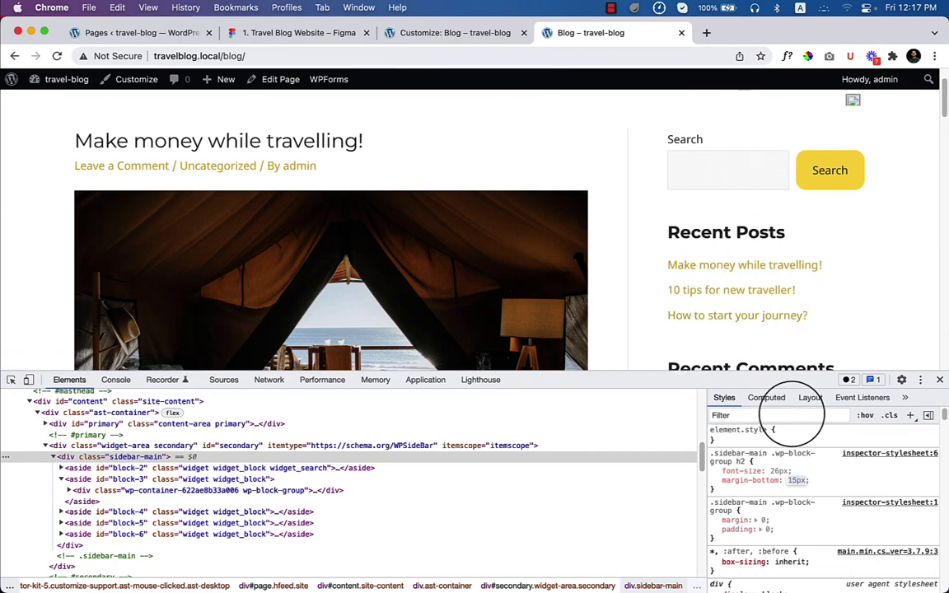
scroll(816, 329, "down", 5)
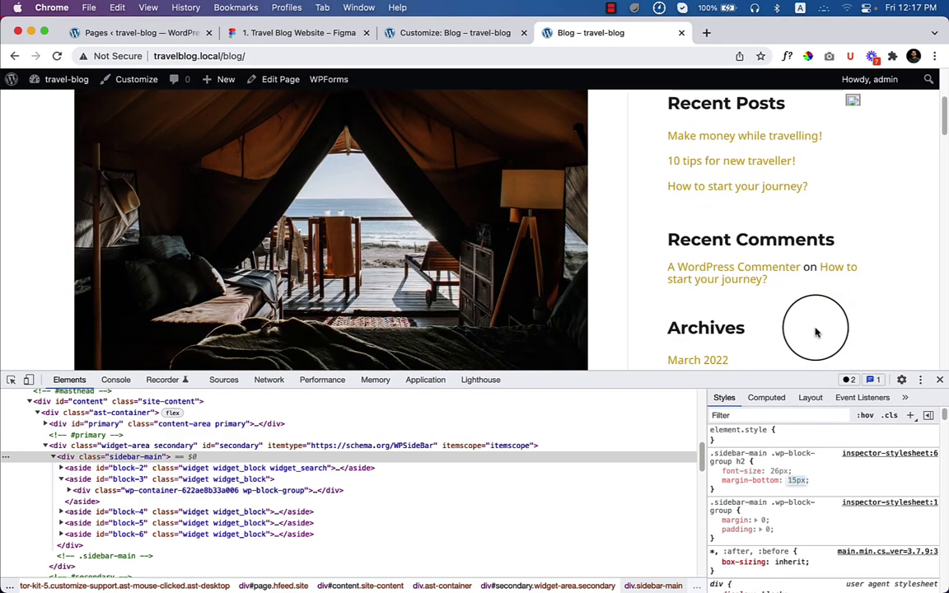
scroll(816, 332, "down", 10)
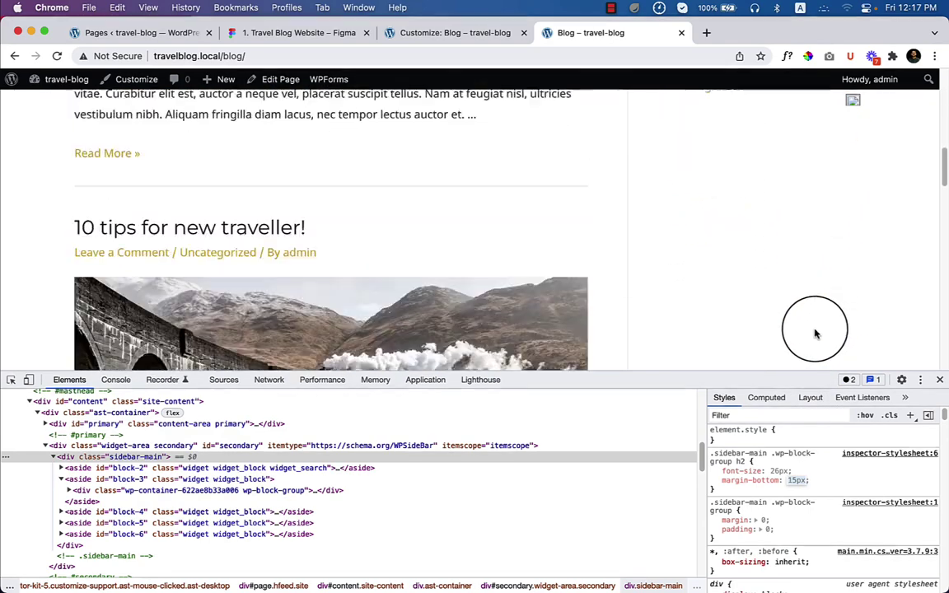
scroll(816, 332, "down", 10)
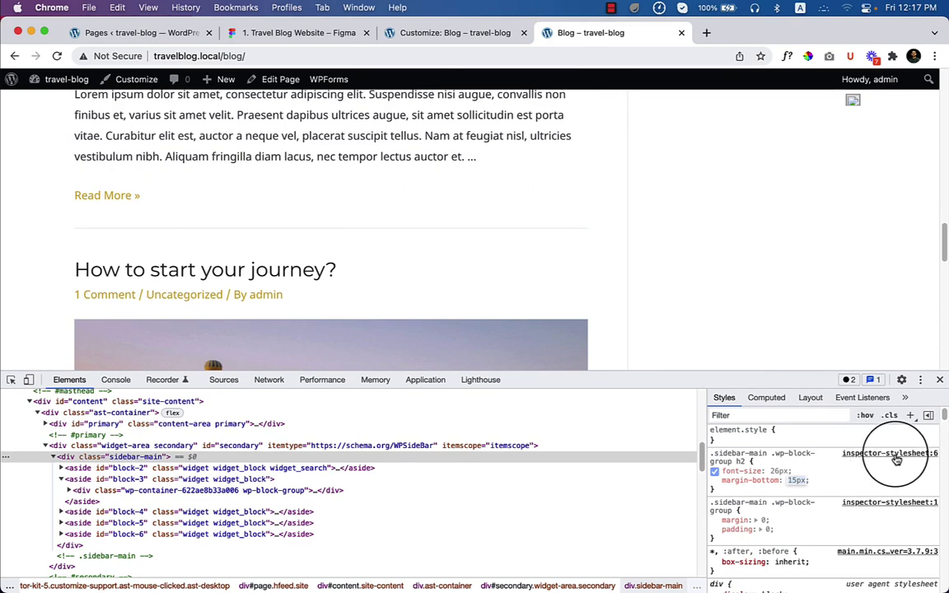
Copy all the CSS rules from the inspector-stylesheet in Sources
left_click(896, 459)
left_click_drag(245, 508, 148, 402)
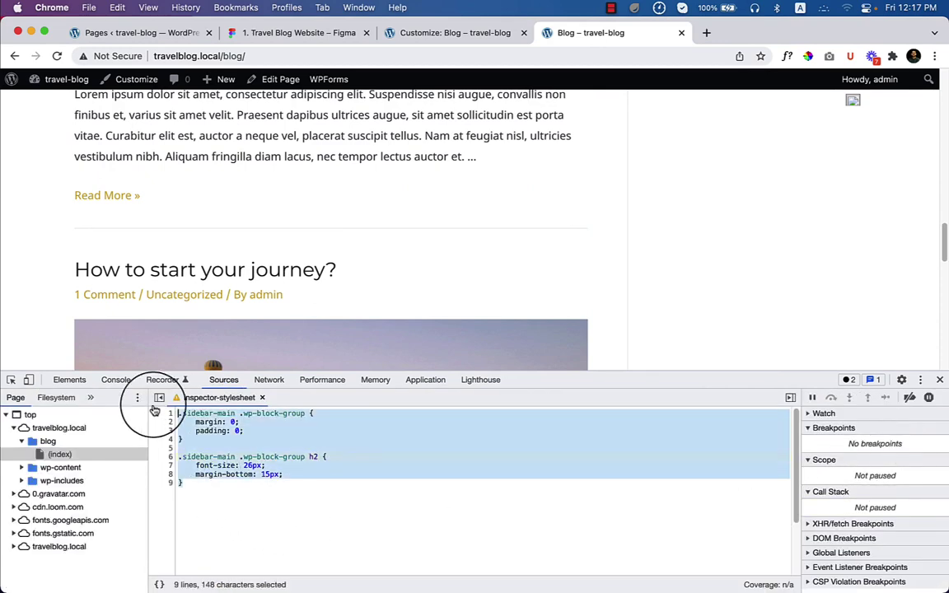
right_click(233, 439)
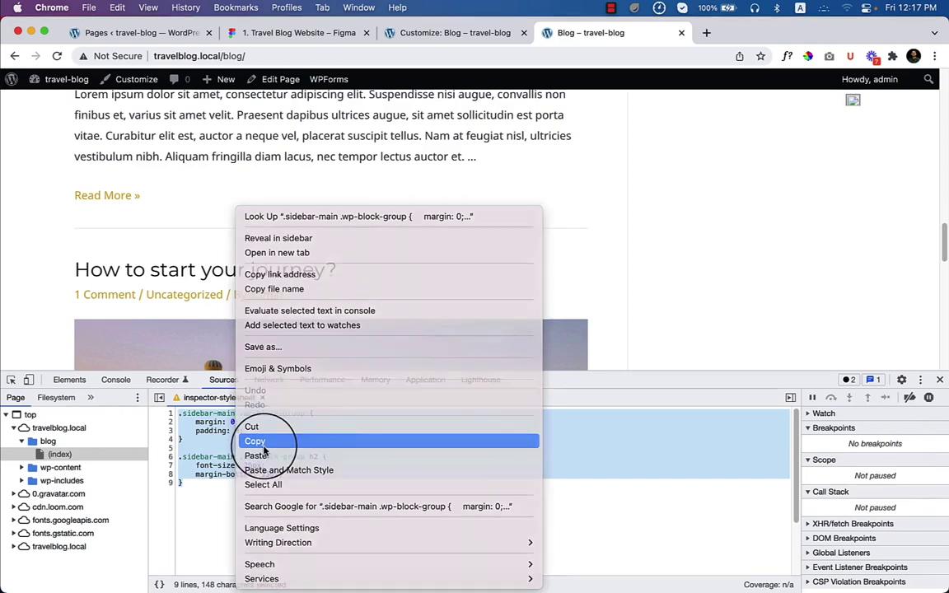
left_click(248, 438)
Paste the copied sidebar rules at the end of Additional CSS and publish
left_click(435, 33)
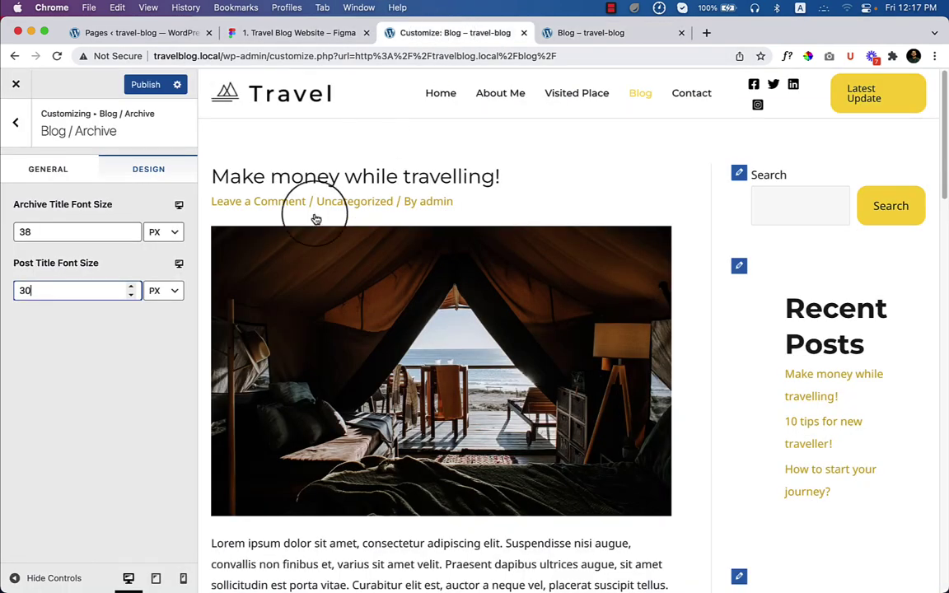
left_click(16, 122)
left_click(15, 122)
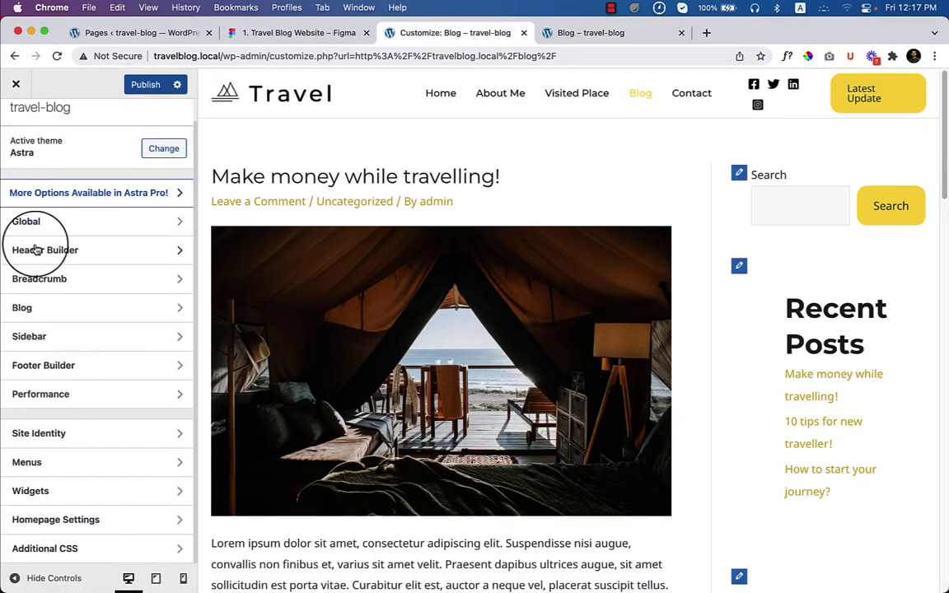
left_click(25, 549)
left_click(86, 412)
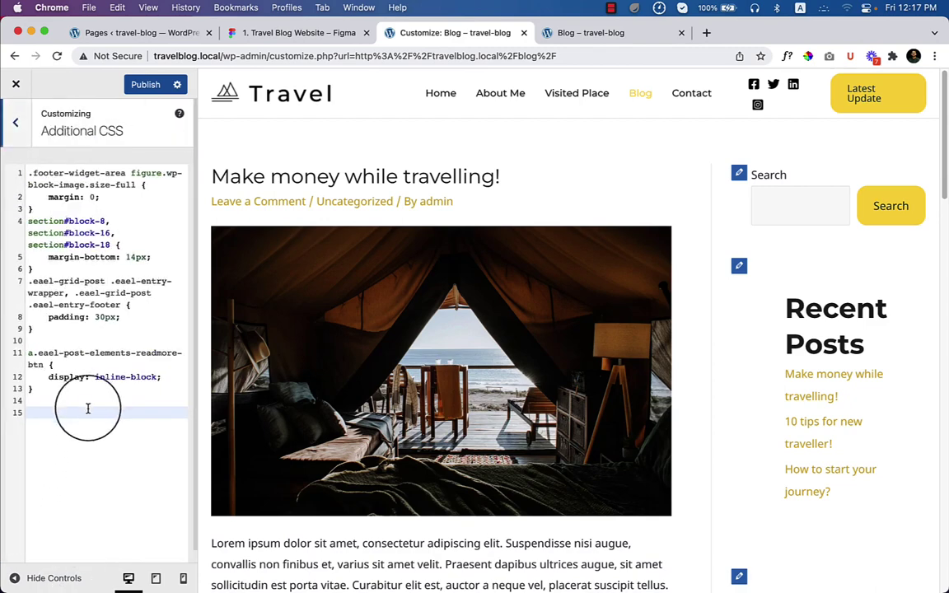
key("super+v")
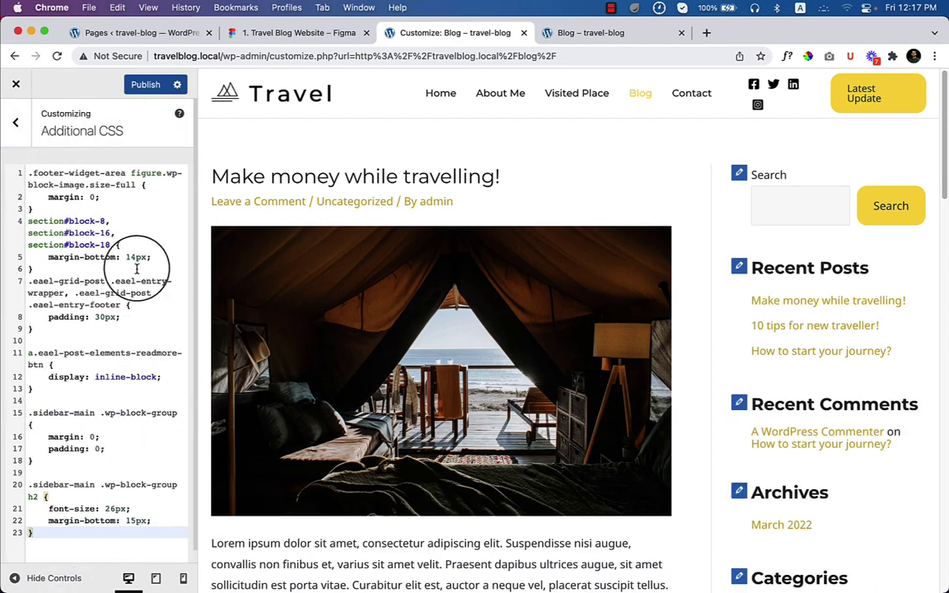
left_click(145, 85)
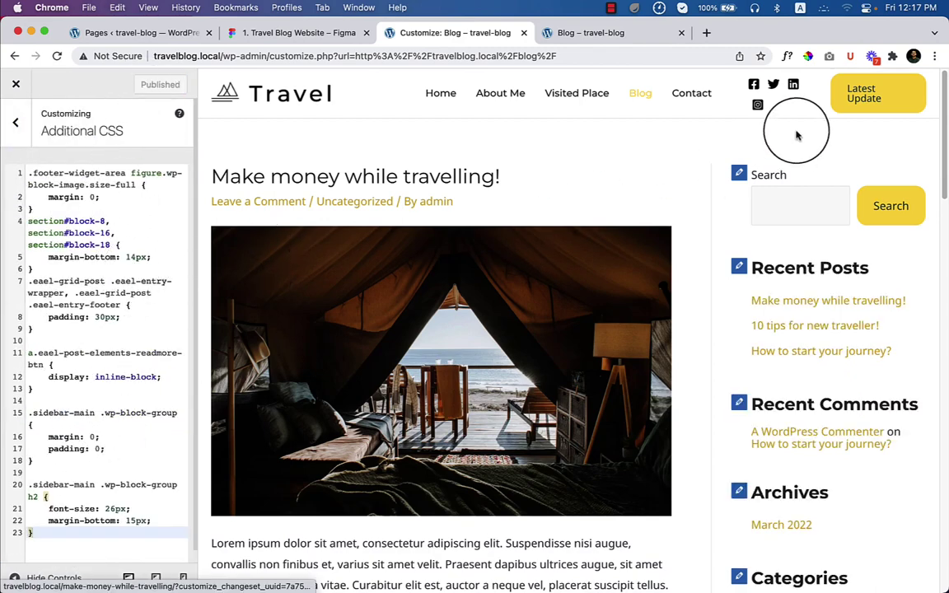
left_click(706, 33)
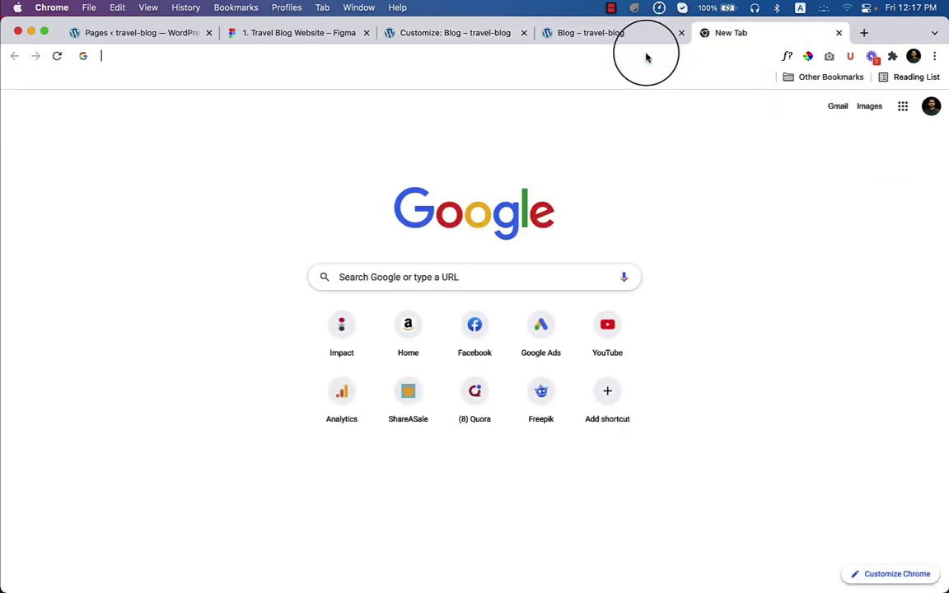
Load the personal website's home page, then select all the Customizer's custom CSS
left_click(651, 53)
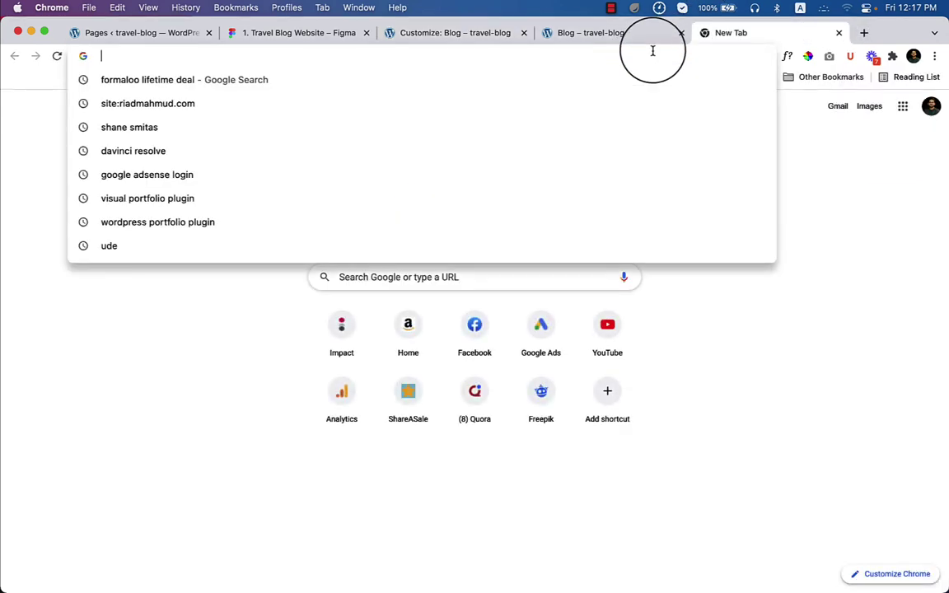
type("riad")
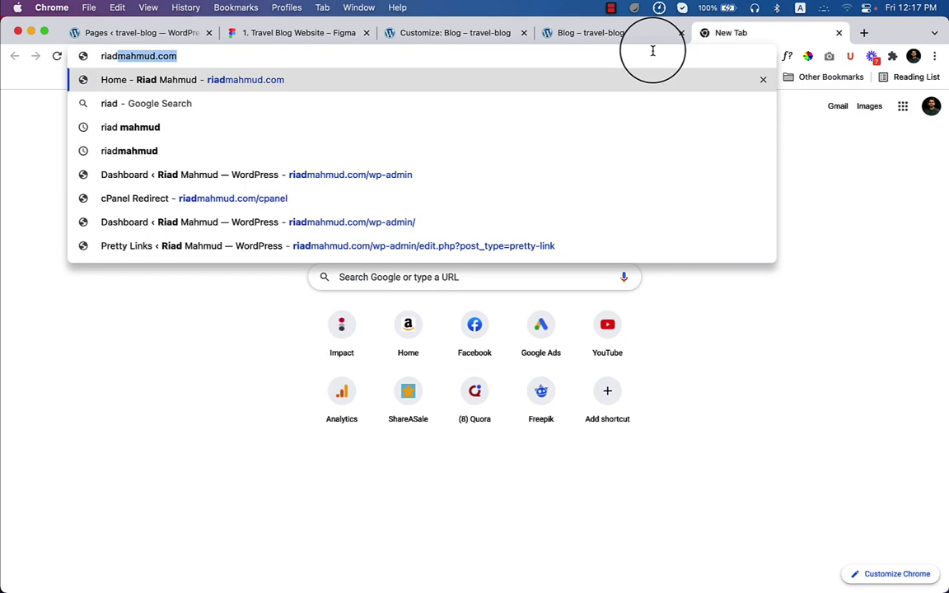
type("mahmud.com/")
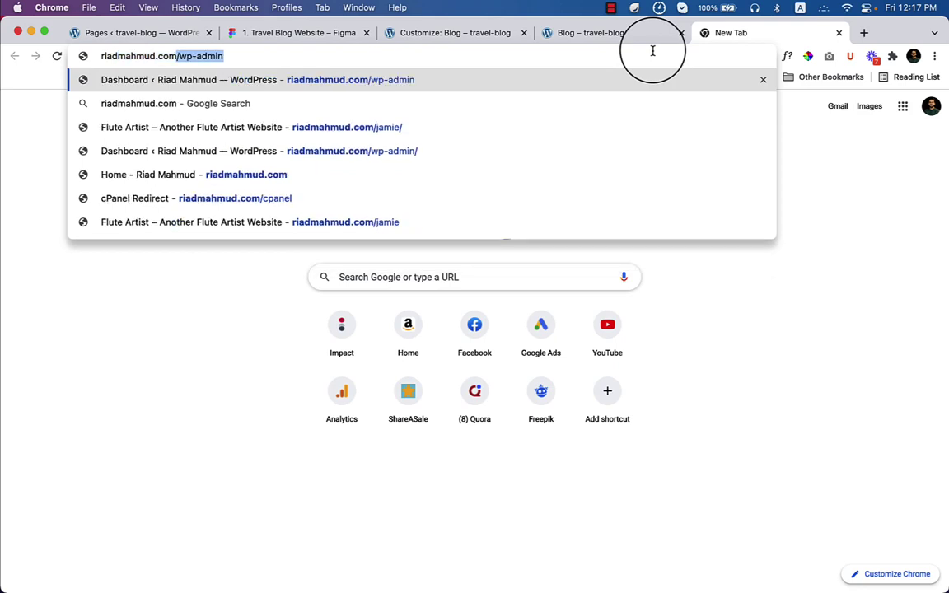
key("BackSpace")
key("BackSpace")
key("Return")
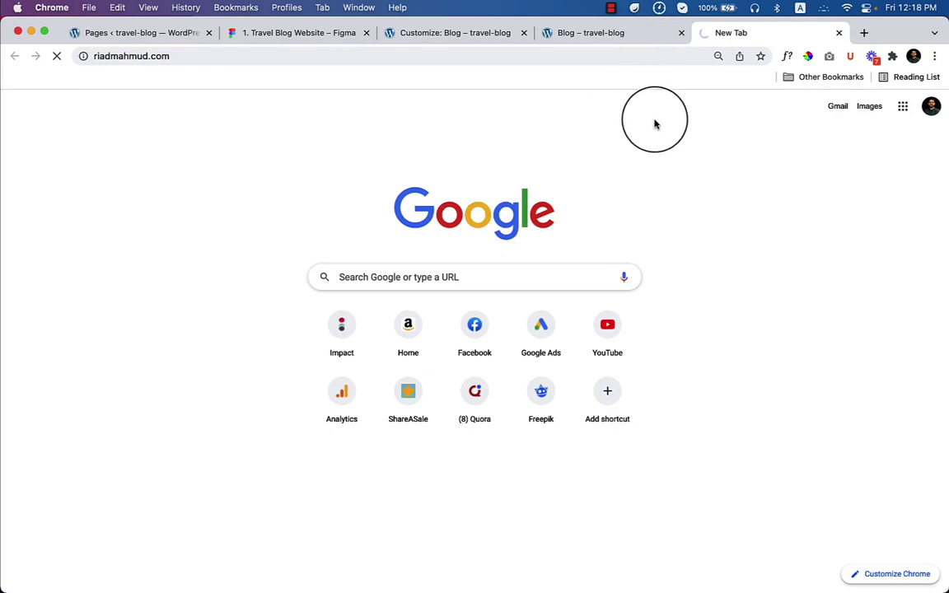
left_click(493, 35)
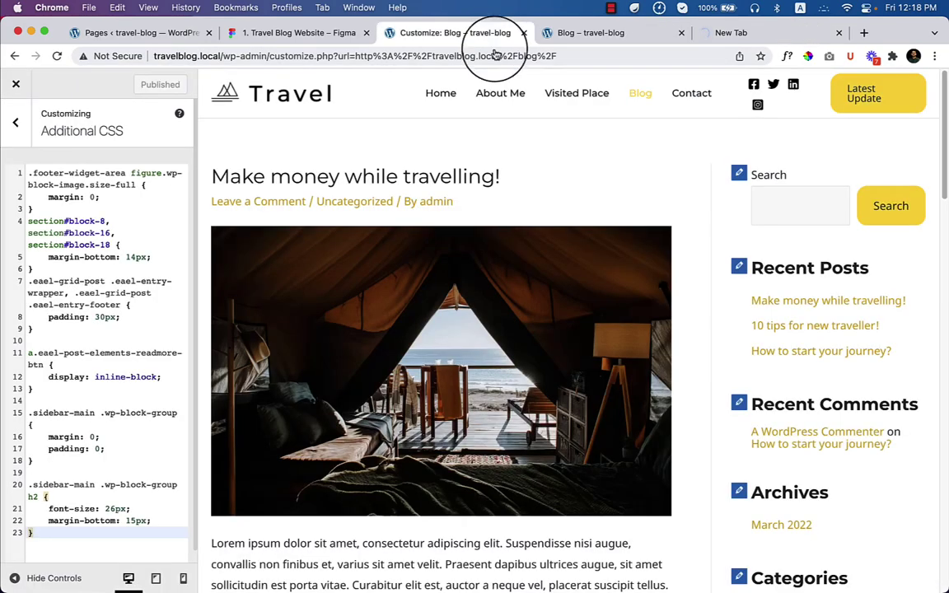
left_click_drag(51, 528, 11, 179)
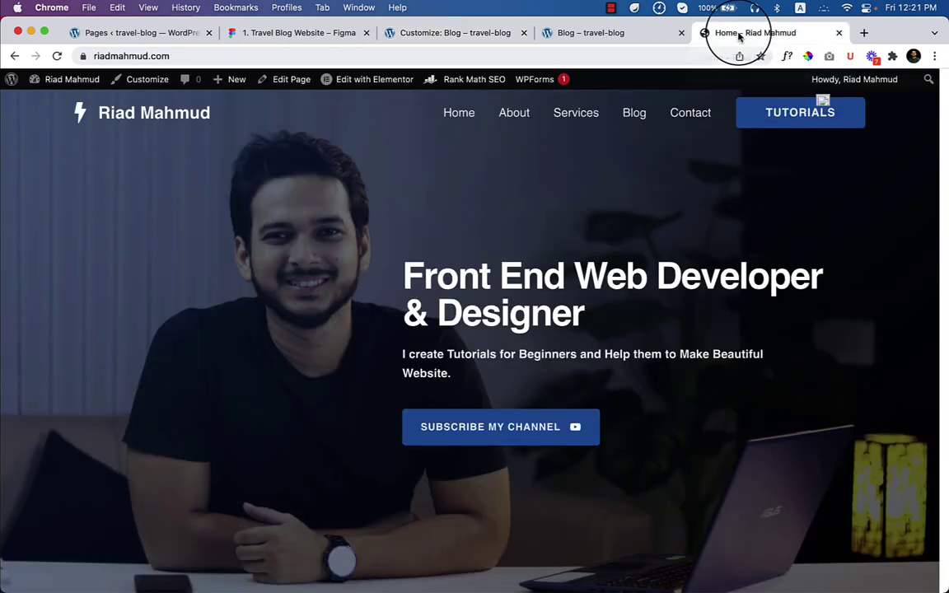
Open the personal site's blog and its travel blog tutorial post
left_click(633, 120)
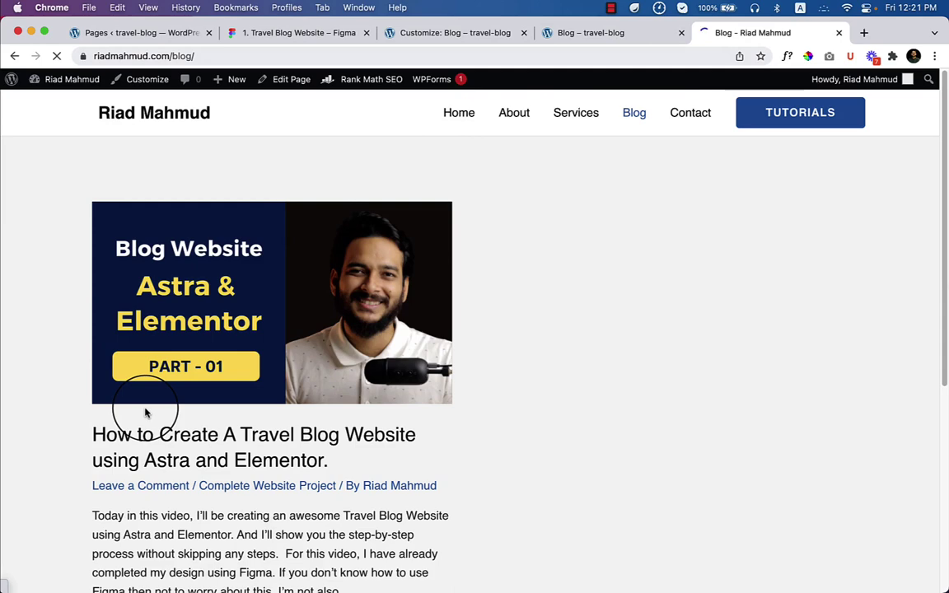
scroll(271, 461, "down", 5)
scroll(381, 462, "up", 3)
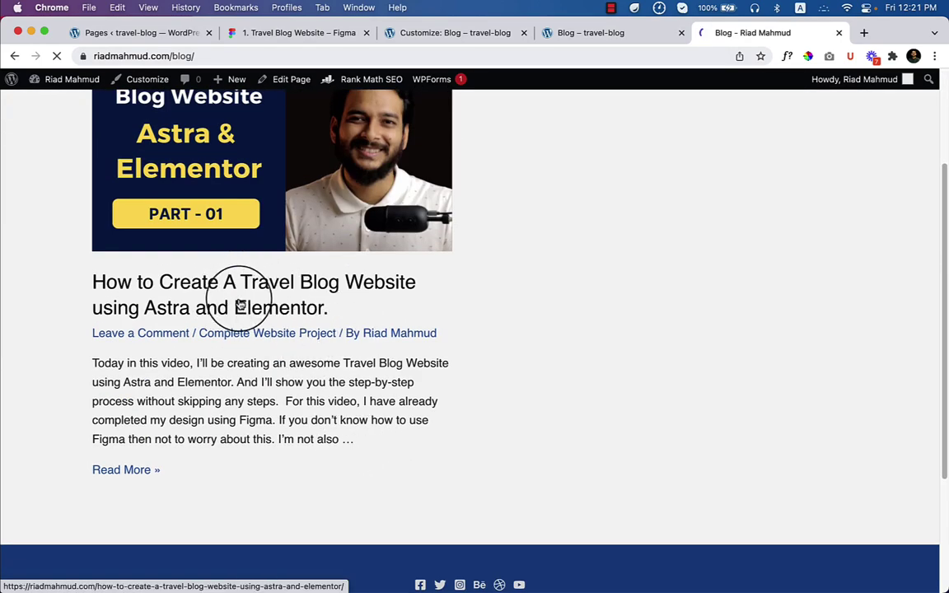
left_click(239, 304)
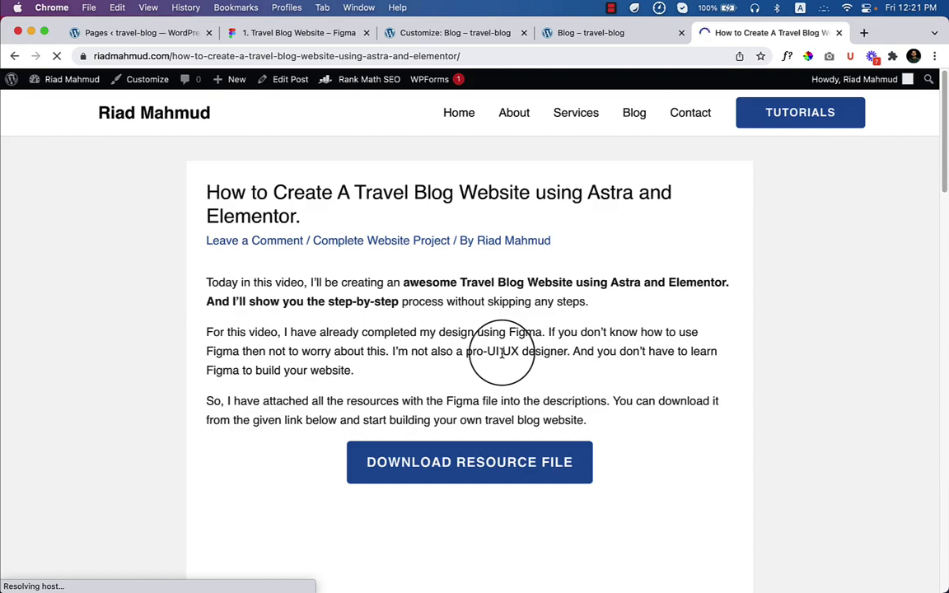
Review the tutorial's Custom CSS code block, then return to the travel-blog Customizer
scroll(474, 370, "down", 10)
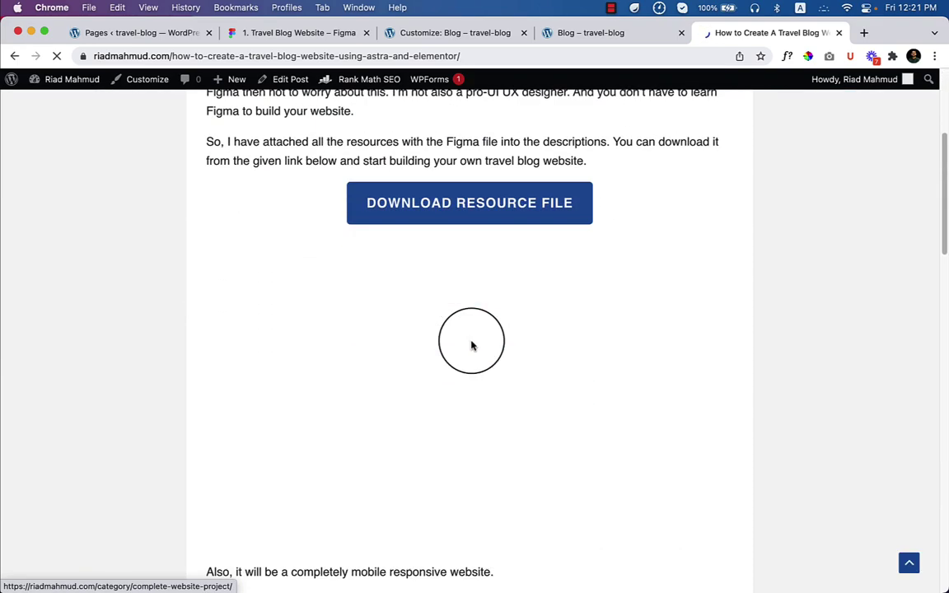
scroll(478, 371, "down", 3)
scroll(438, 402, "up", 1)
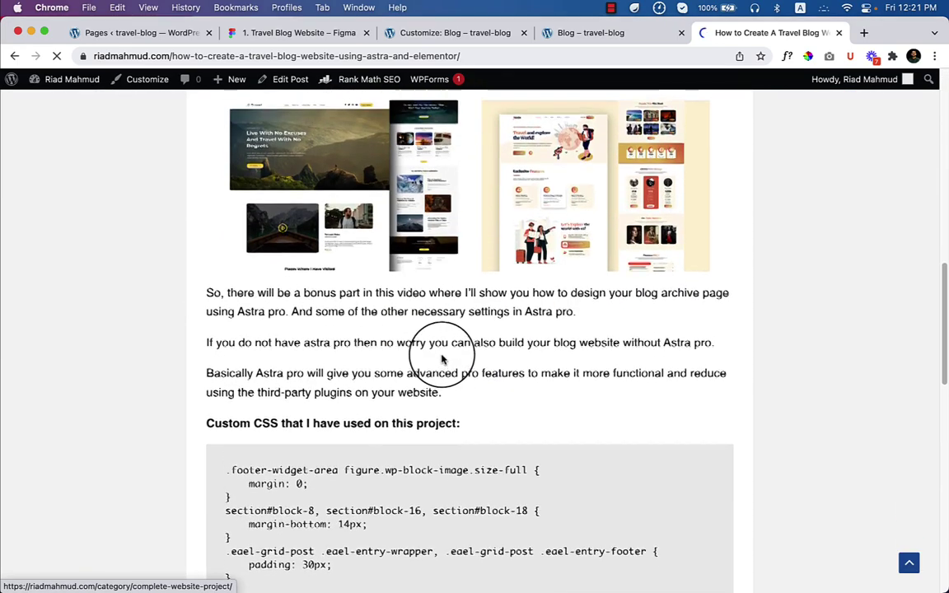
scroll(344, 437, "down", 5)
scroll(258, 318, "up", 1)
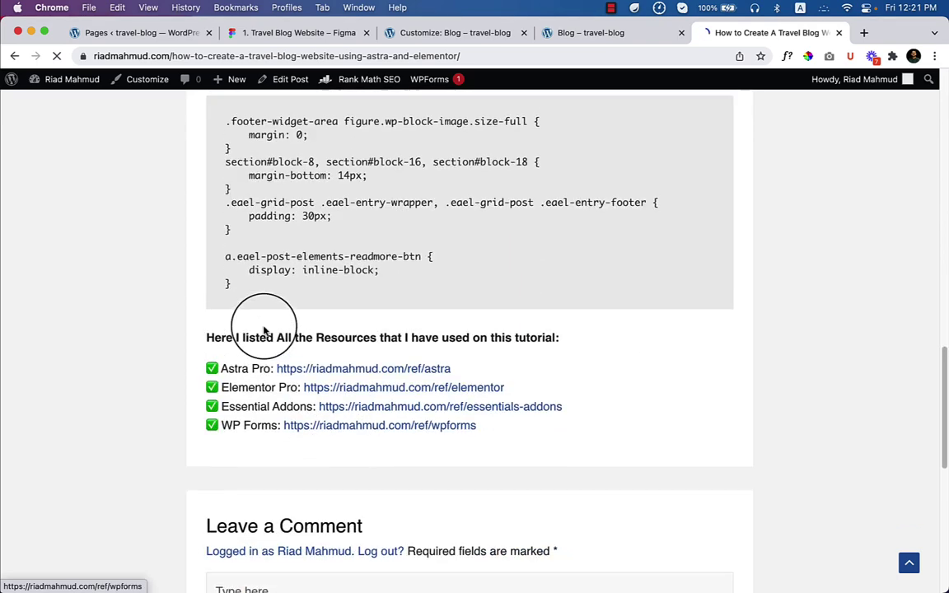
left_click_drag(224, 164, 317, 333)
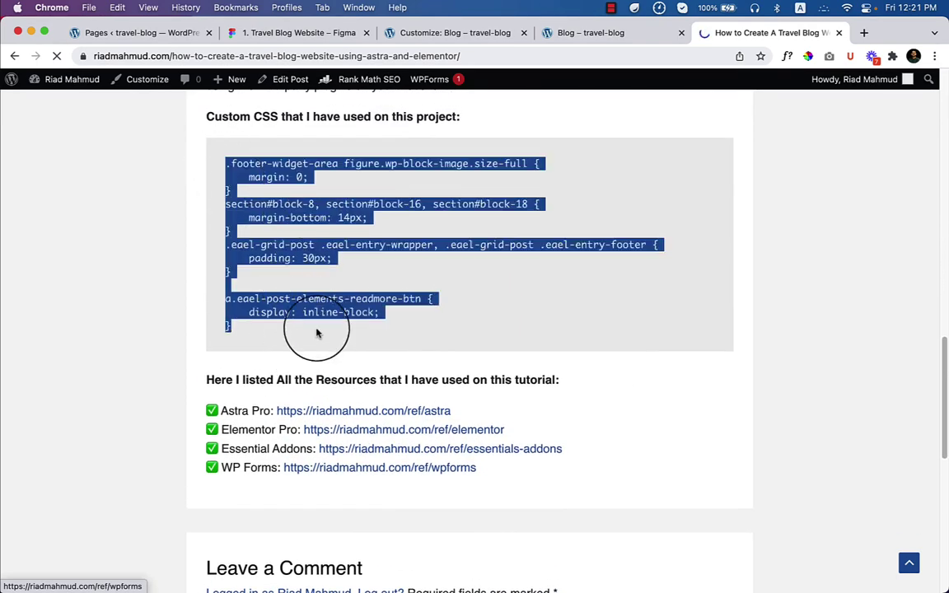
left_click(324, 336)
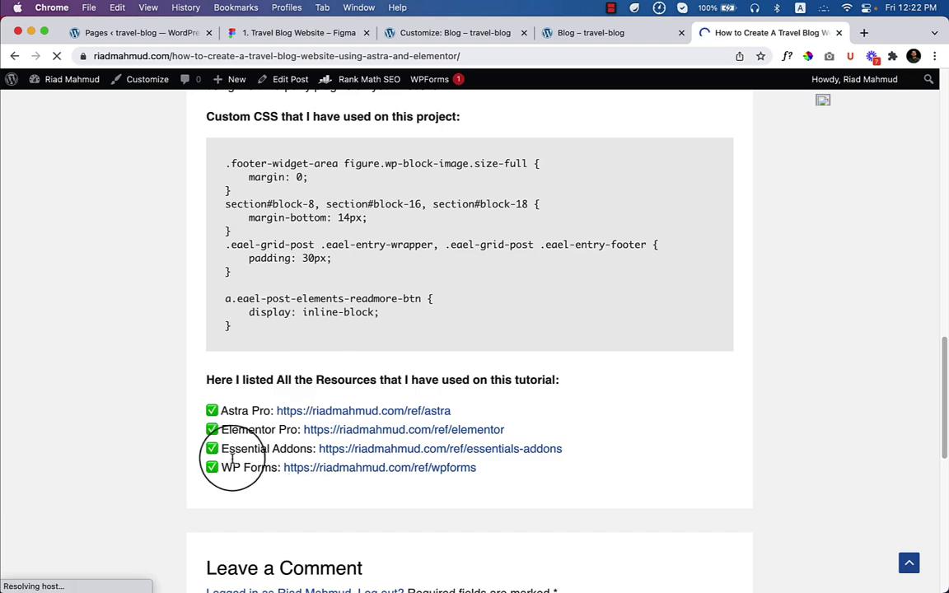
scroll(254, 465, "down", 3)
scroll(597, 321, "up", 1)
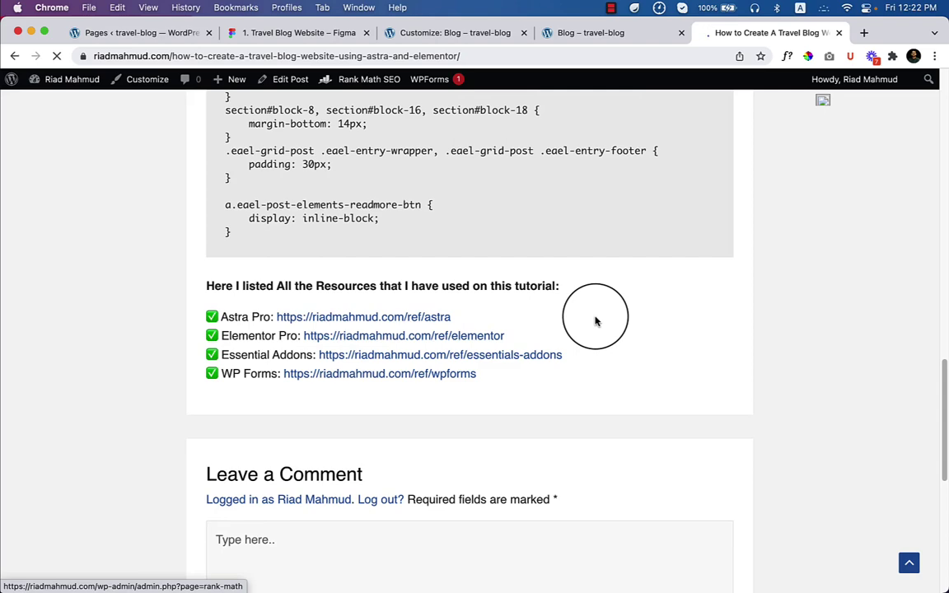
left_click(449, 33)
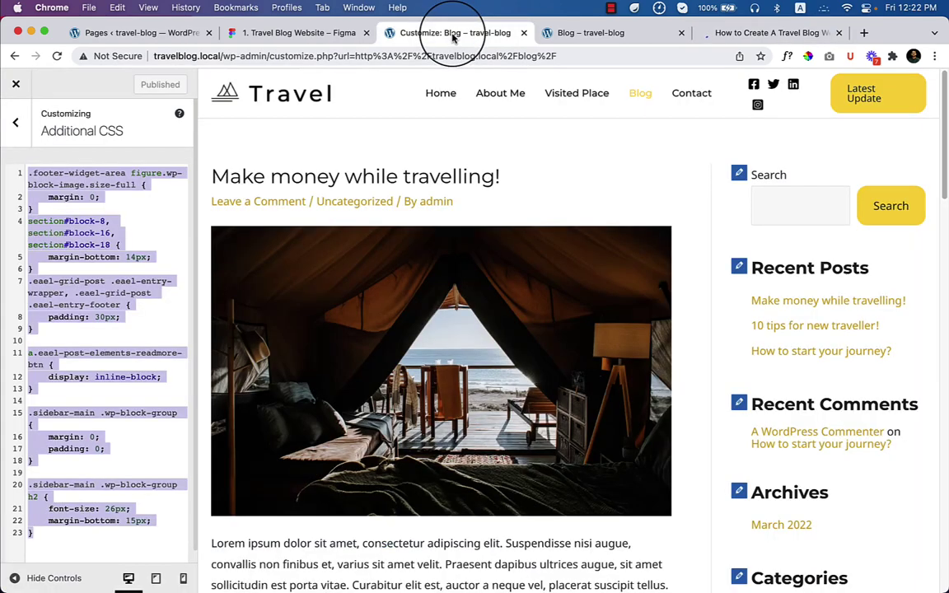
Close the developer tools on the travel-blog page and reload it
left_click(576, 33)
left_click(937, 382)
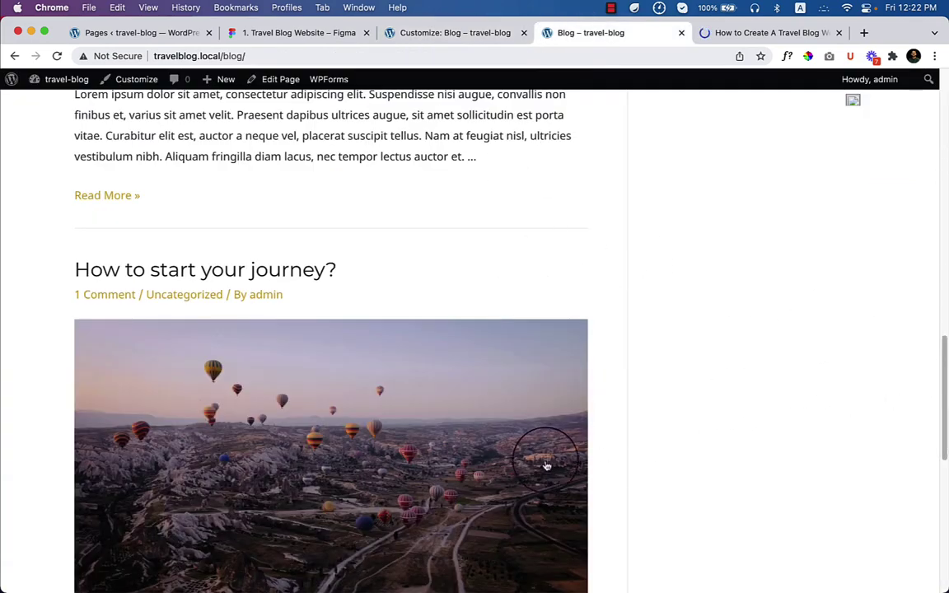
scroll(546, 453, "up", 15)
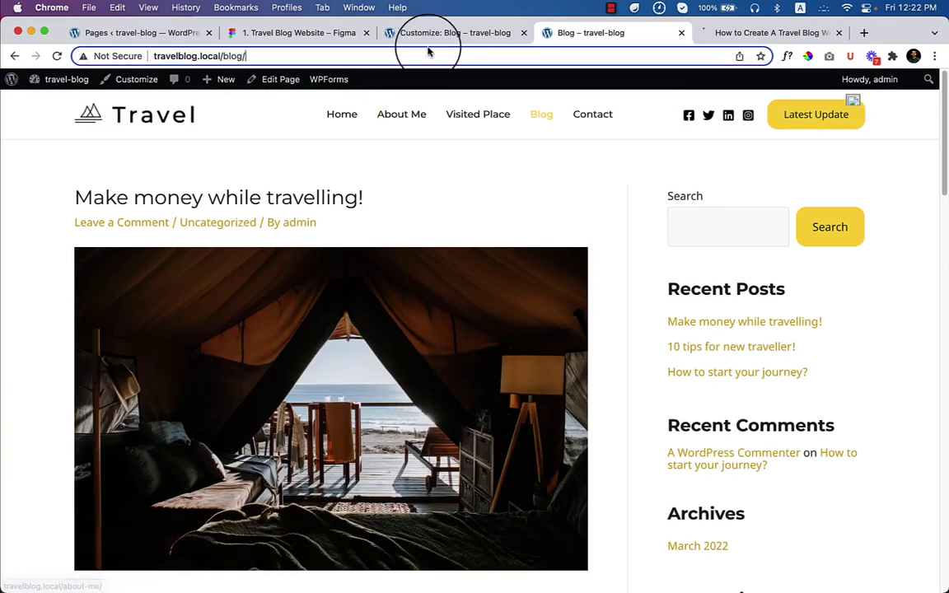
left_click(437, 35)
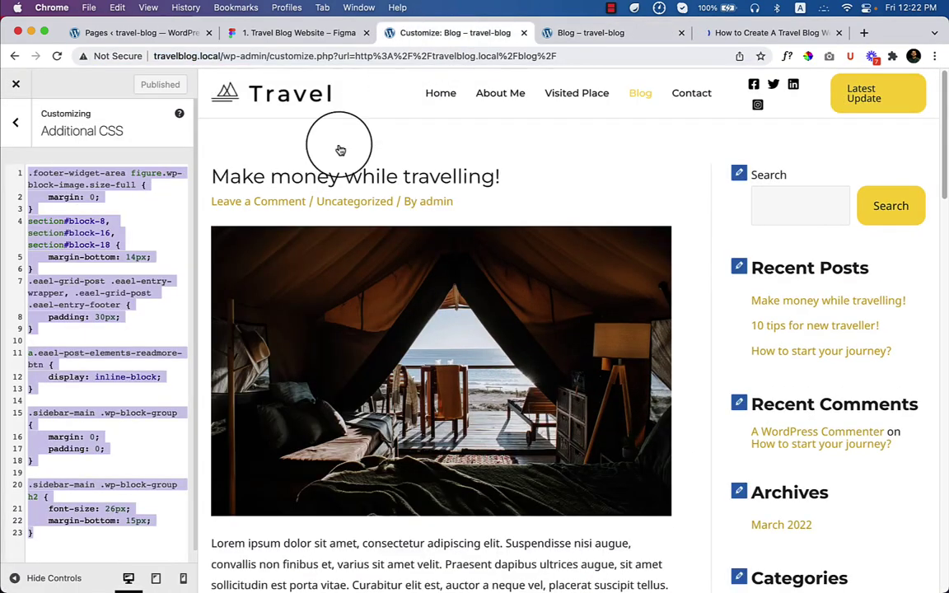
left_click(660, 35)
left_click(57, 56)
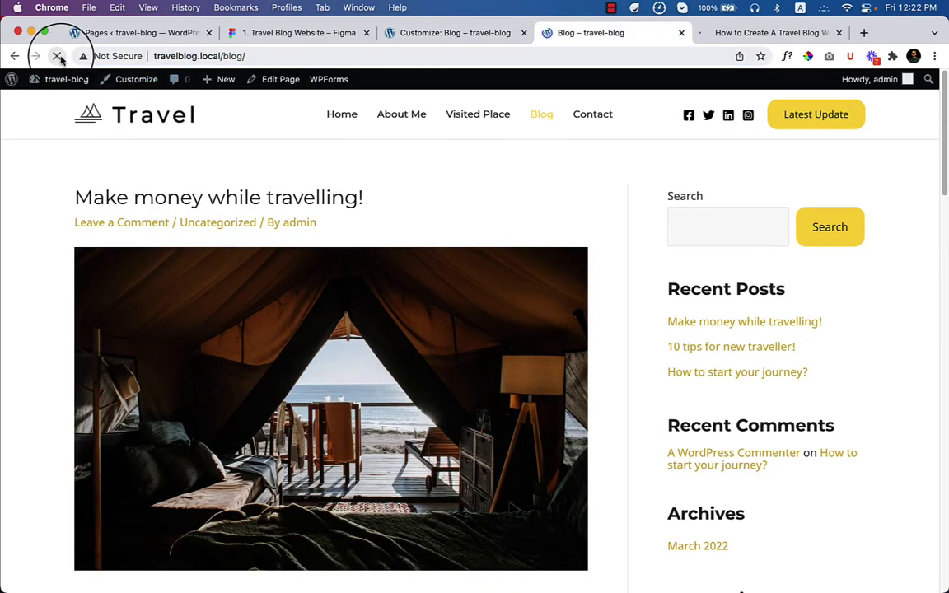
Scroll the blog listing and open the 'Make money while travelling!' post
scroll(530, 355, "down", 5)
scroll(530, 355, "down", 10)
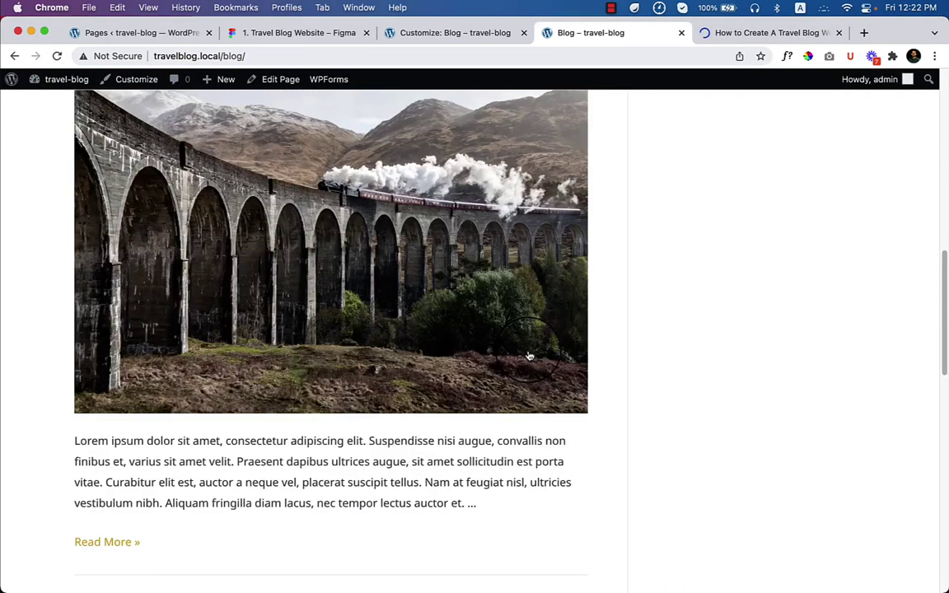
scroll(528, 351, "up", 12)
scroll(530, 365, "up", 3)
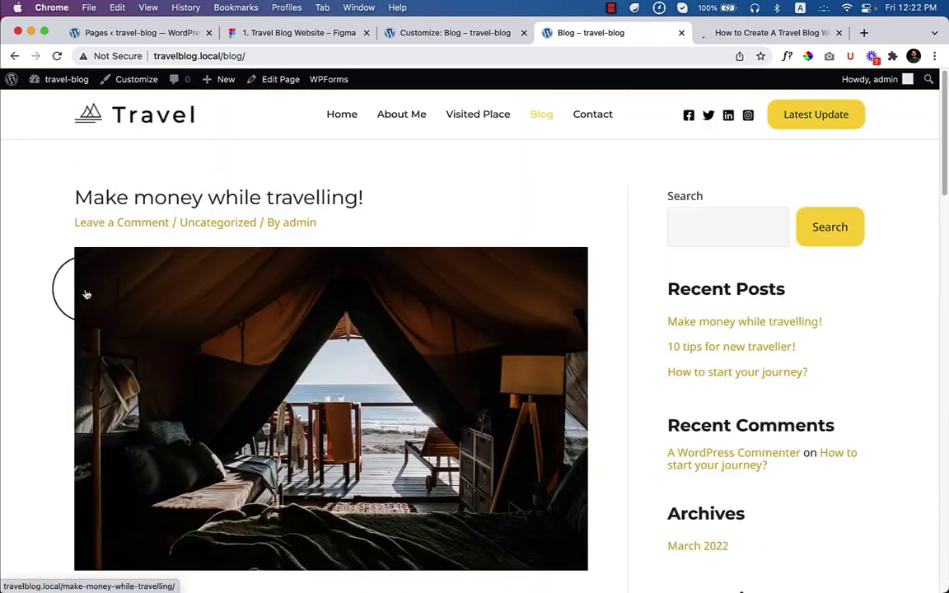
scroll(212, 366, "down", 4)
left_click(107, 322)
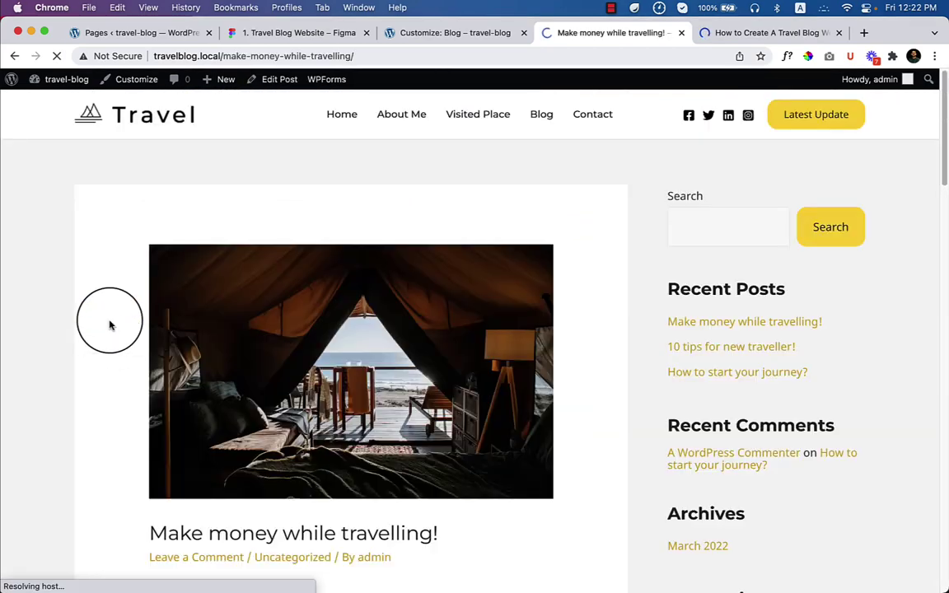
Review the post content, then return to the Customizer
scroll(379, 387, "down", 15)
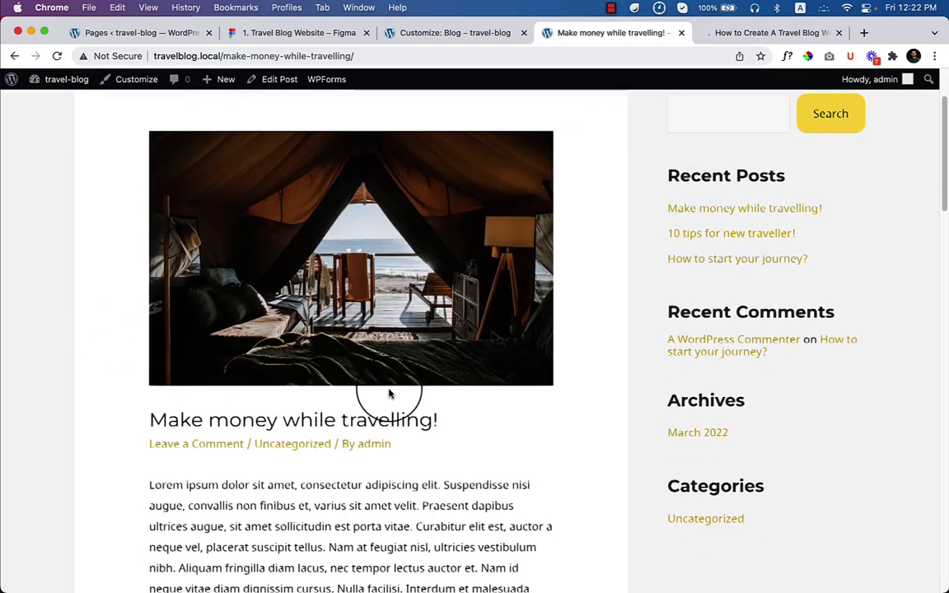
scroll(389, 394, "down", 3)
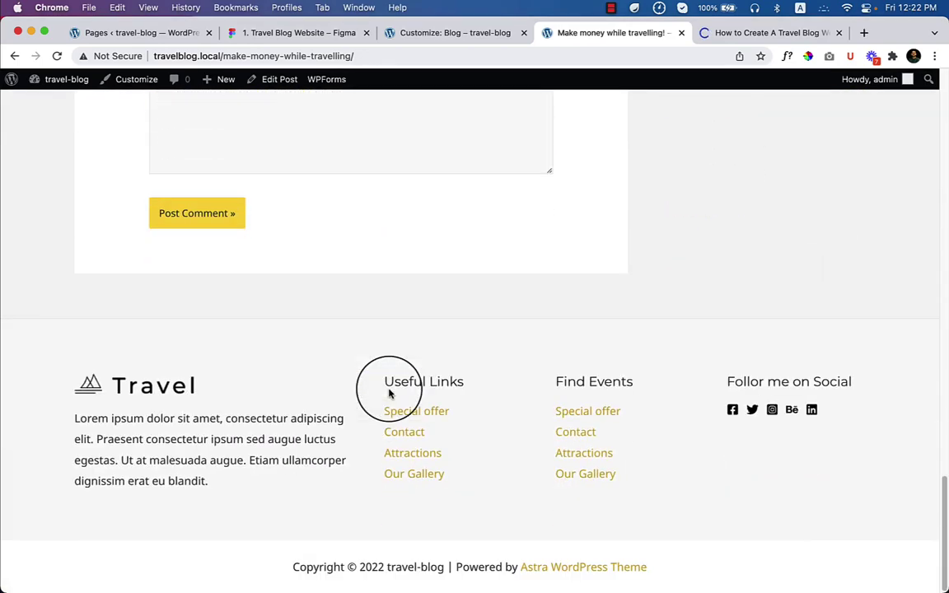
scroll(389, 394, "up", 20)
scroll(392, 394, "up", 2)
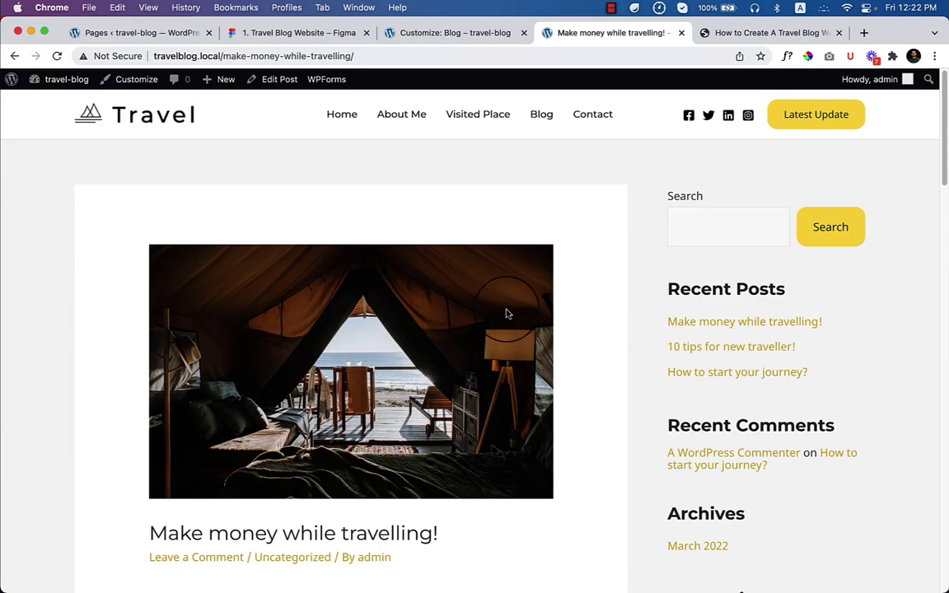
scroll(165, 346, "down", 3)
scroll(493, 410, "down", 5)
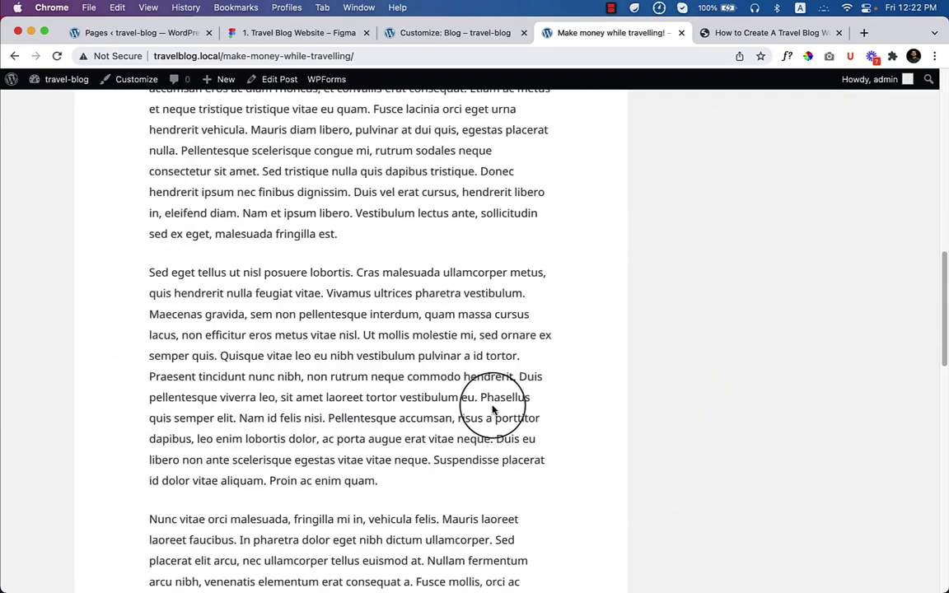
scroll(493, 410, "up", 7)
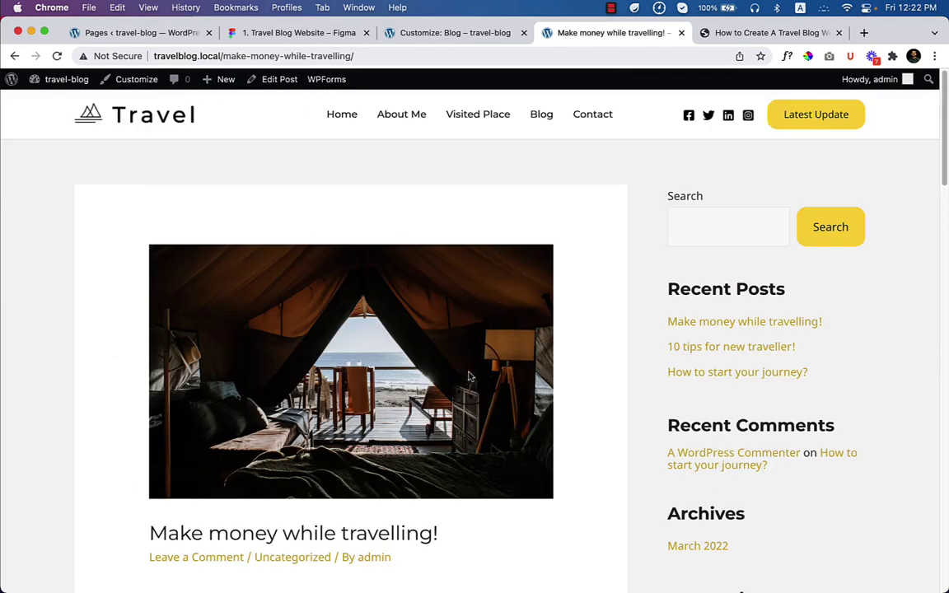
left_click(438, 35)
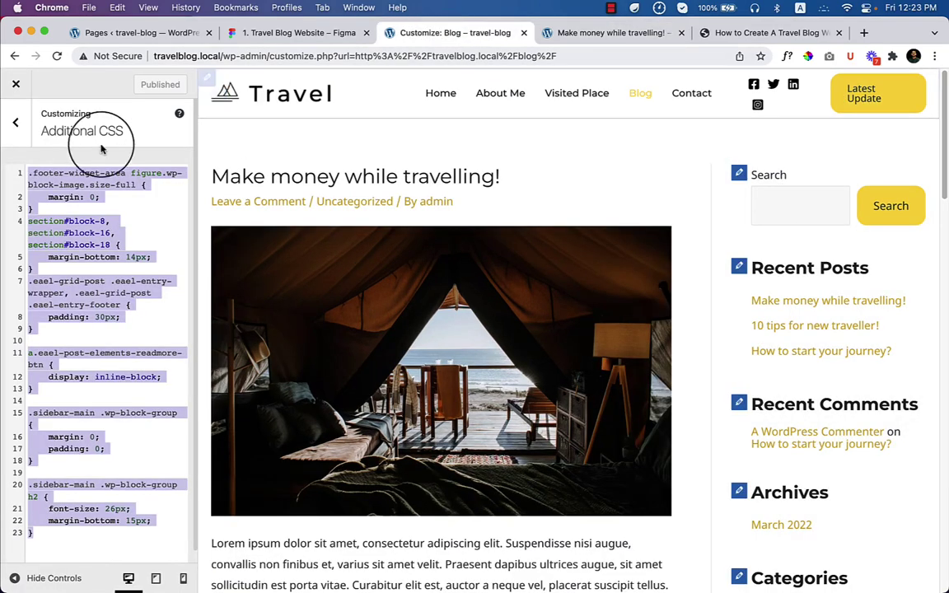
Preview the 'Make money while travelling!' post and open Blog > Single Post settings
left_click(19, 125)
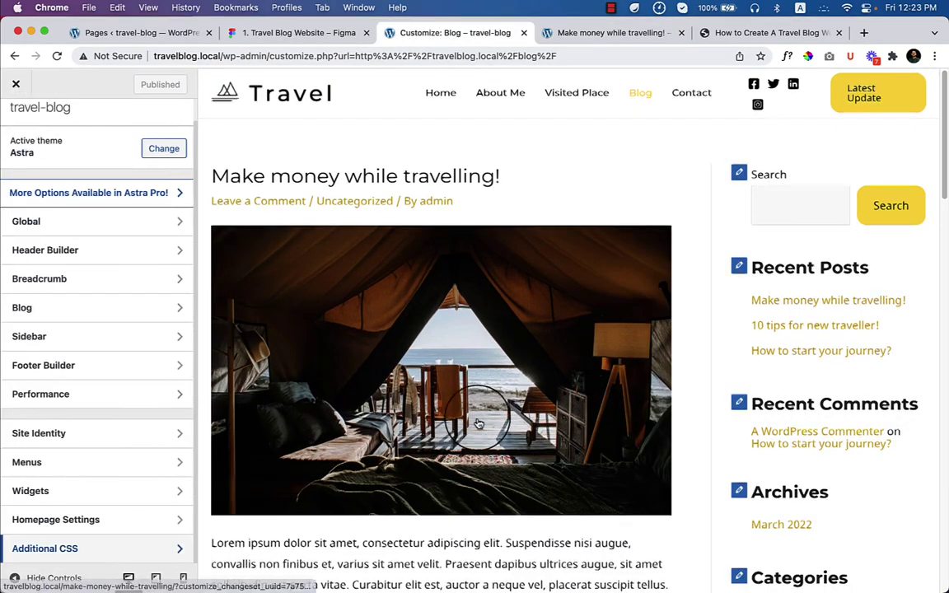
scroll(378, 423, "down", 3)
left_click(240, 565)
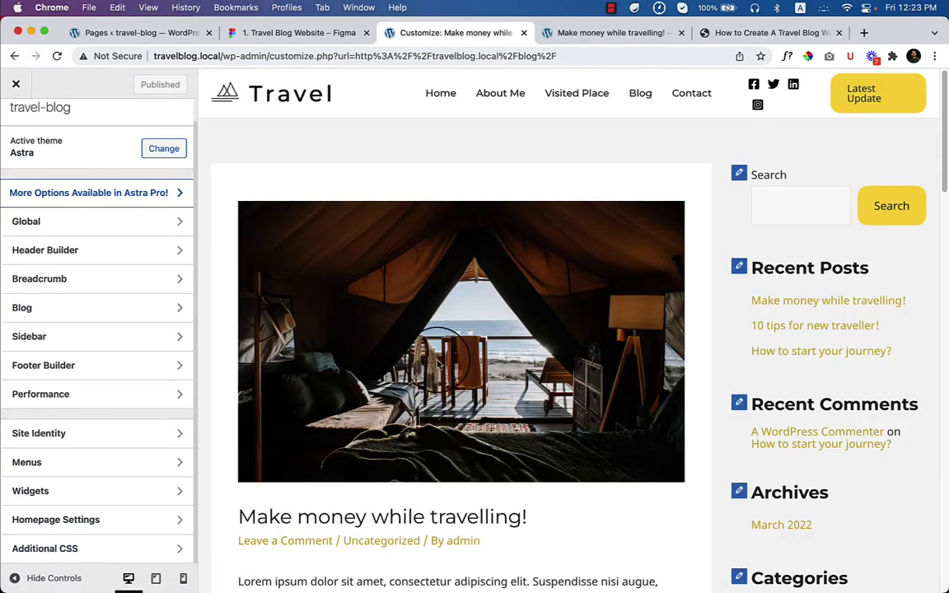
left_click(97, 315)
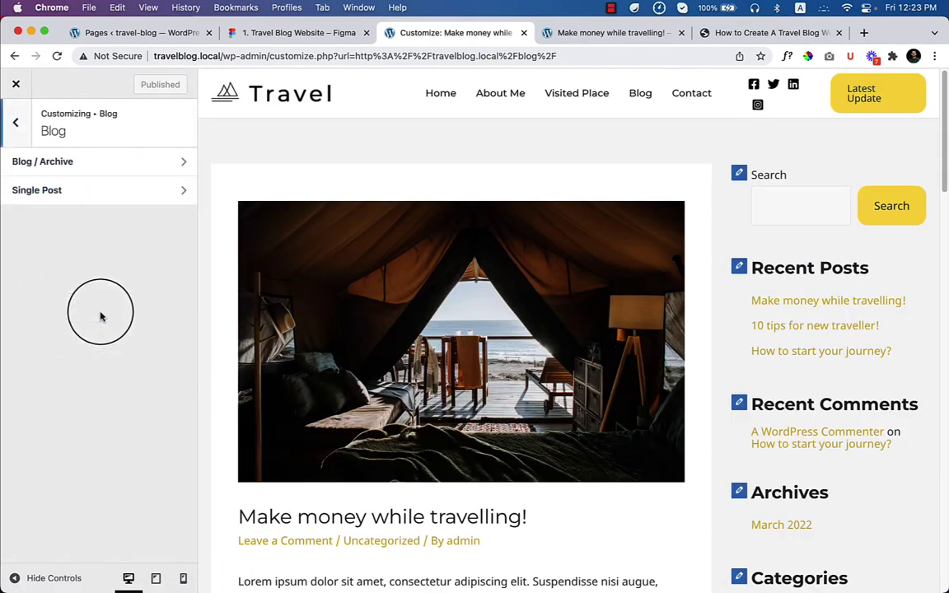
left_click(114, 194)
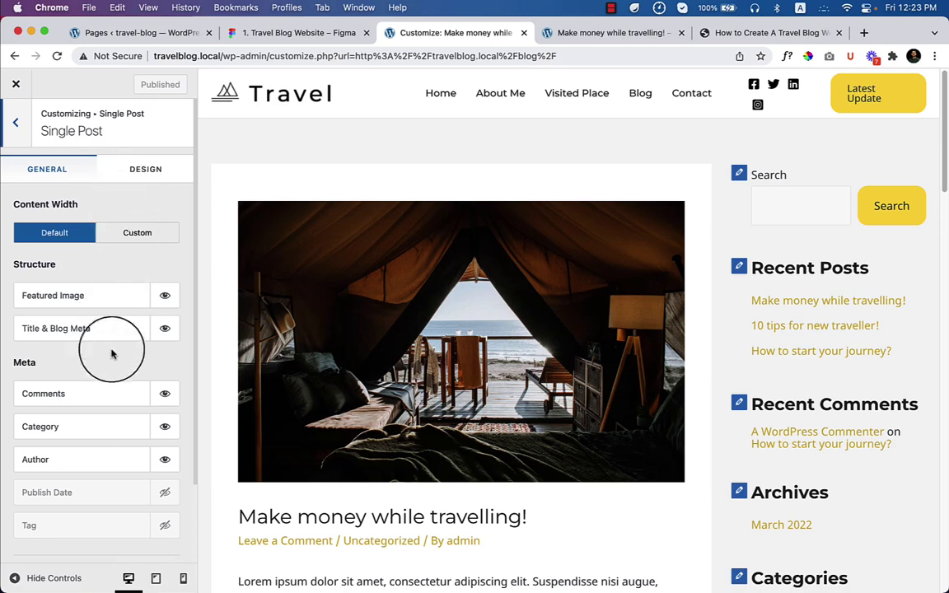
scroll(77, 432, "down", 3)
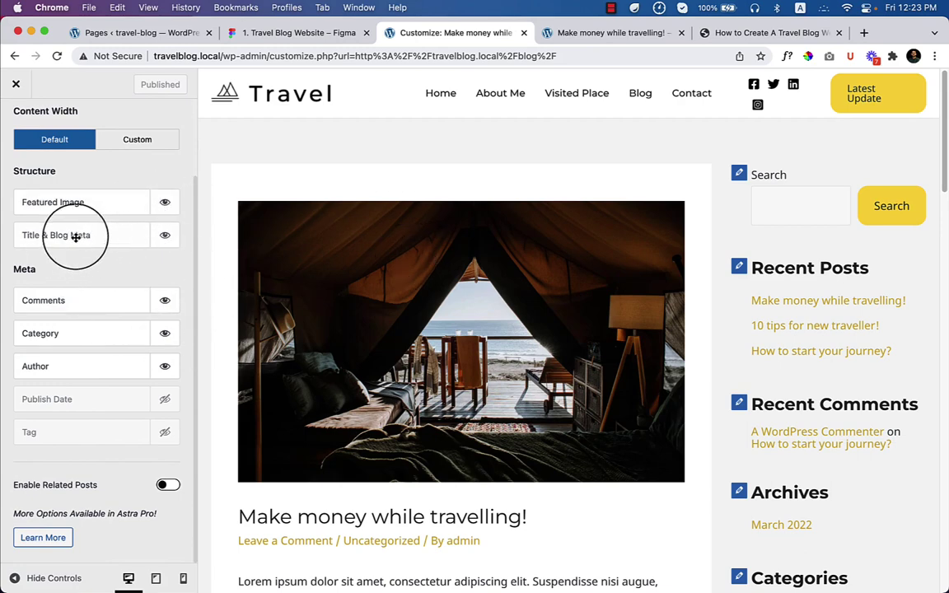
Put title and meta above the featured image; hide category, comments and author
left_click_drag(58, 239, 96, 213)
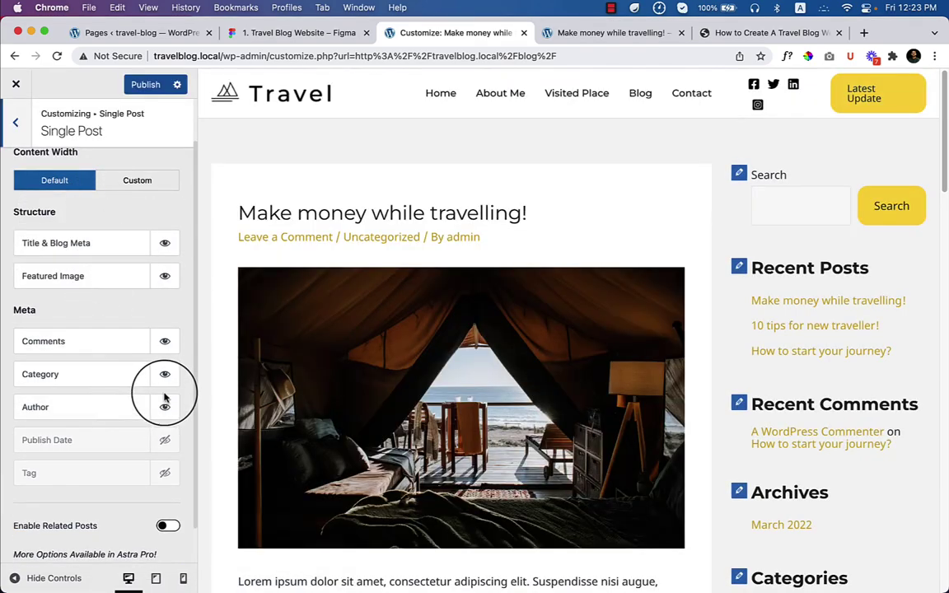
left_click(165, 373)
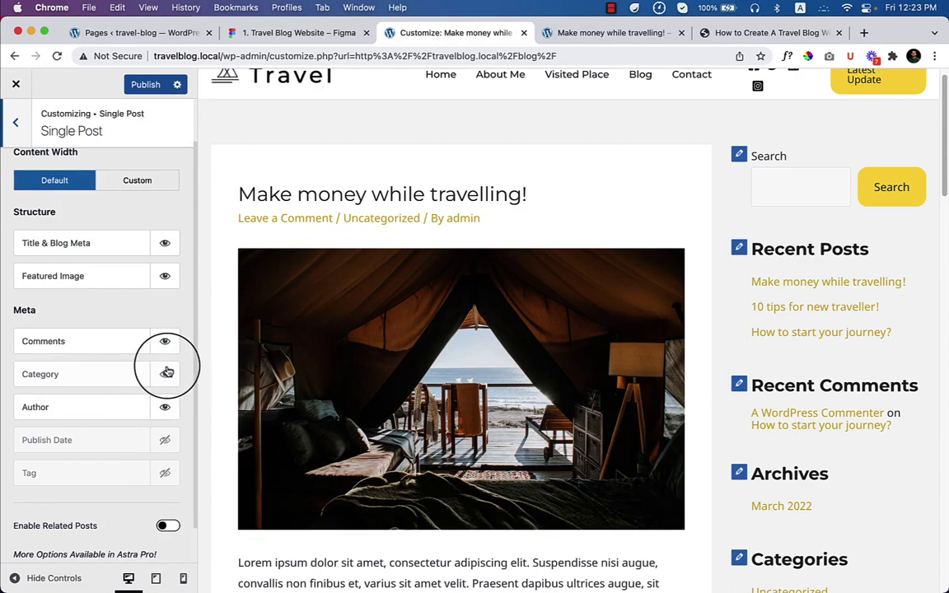
left_click(166, 342)
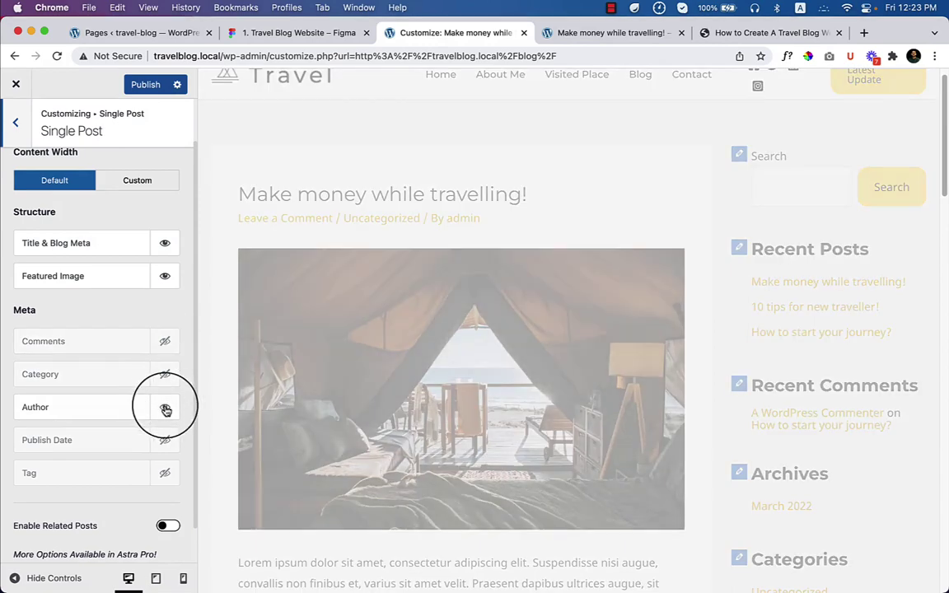
left_click(165, 410)
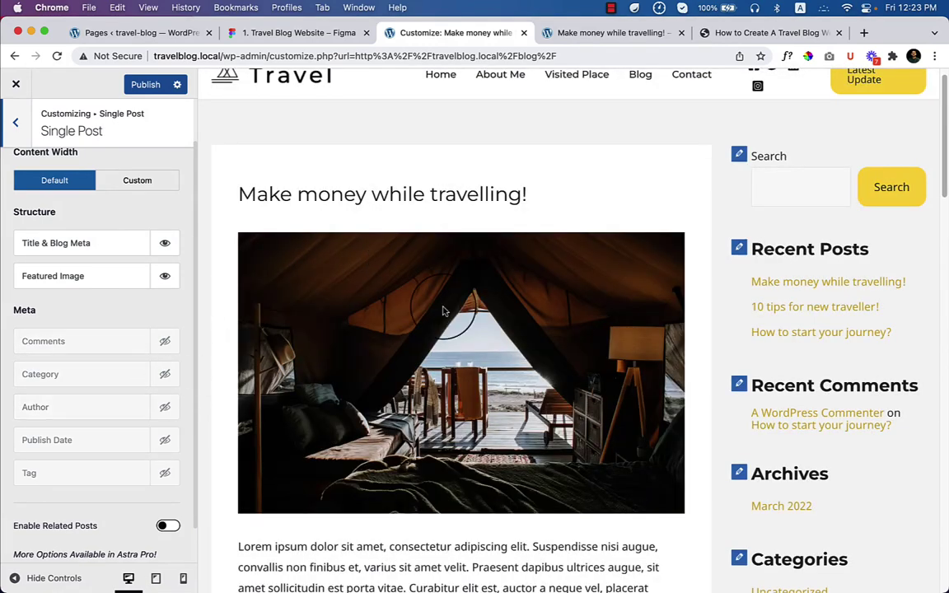
scroll(443, 310, "down", 3)
scroll(146, 255, "up", 2)
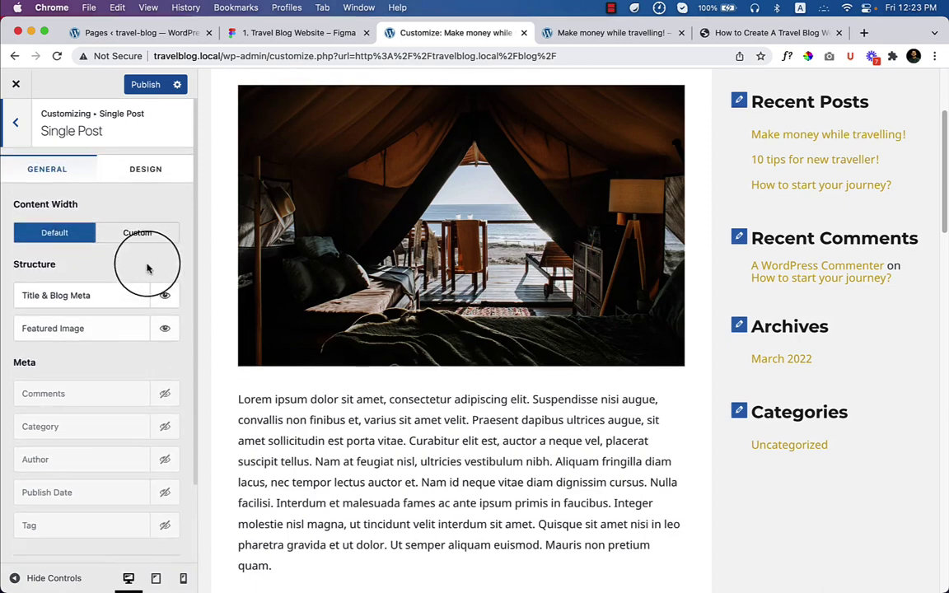
Try Custom content width, revert to Default, and view the Design settings
left_click(138, 234)
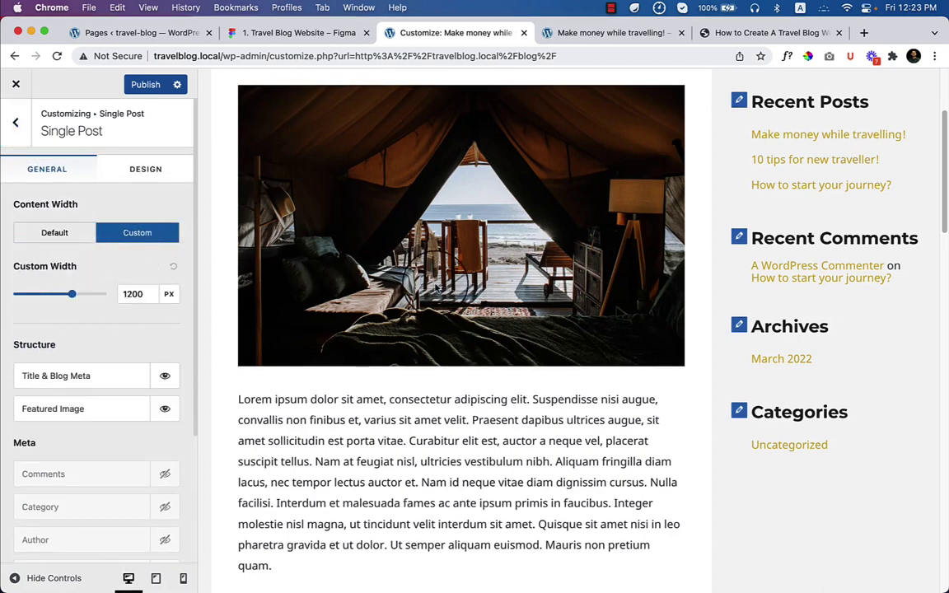
left_click(53, 233)
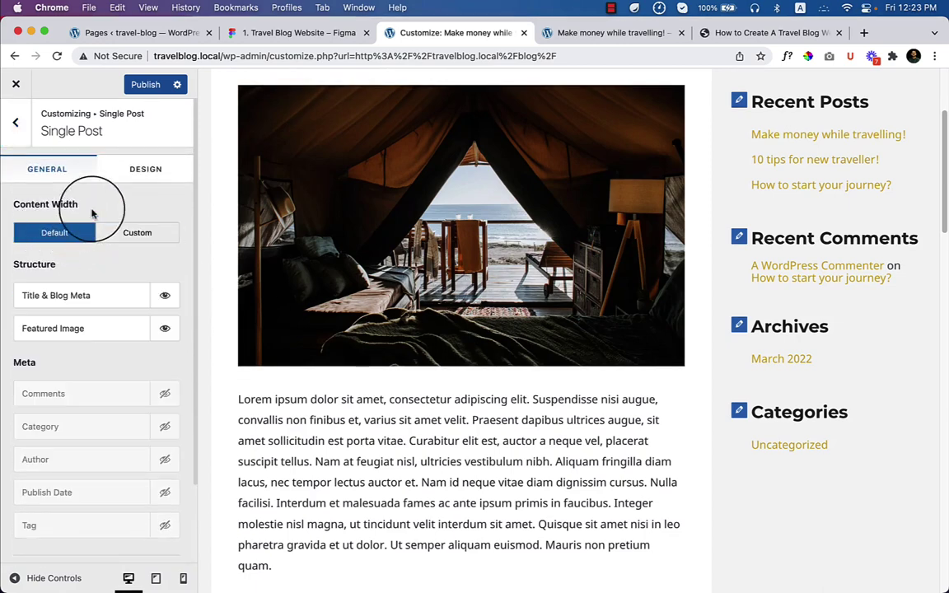
left_click(143, 175)
scroll(527, 416, "up", 3)
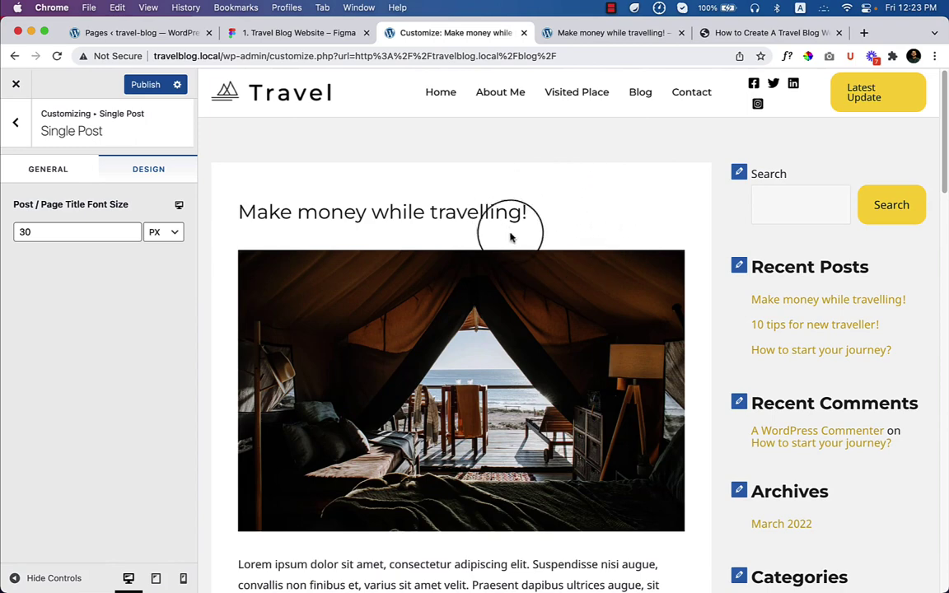
Set Blog Post Layout under Global > Container to Full Width / Contained
left_click(20, 134)
left_click(20, 134)
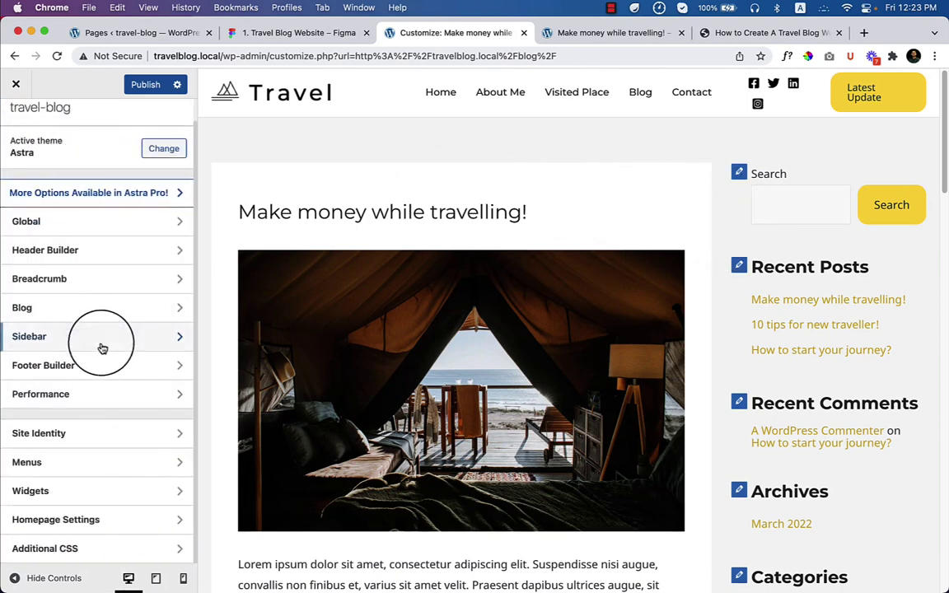
left_click(127, 231)
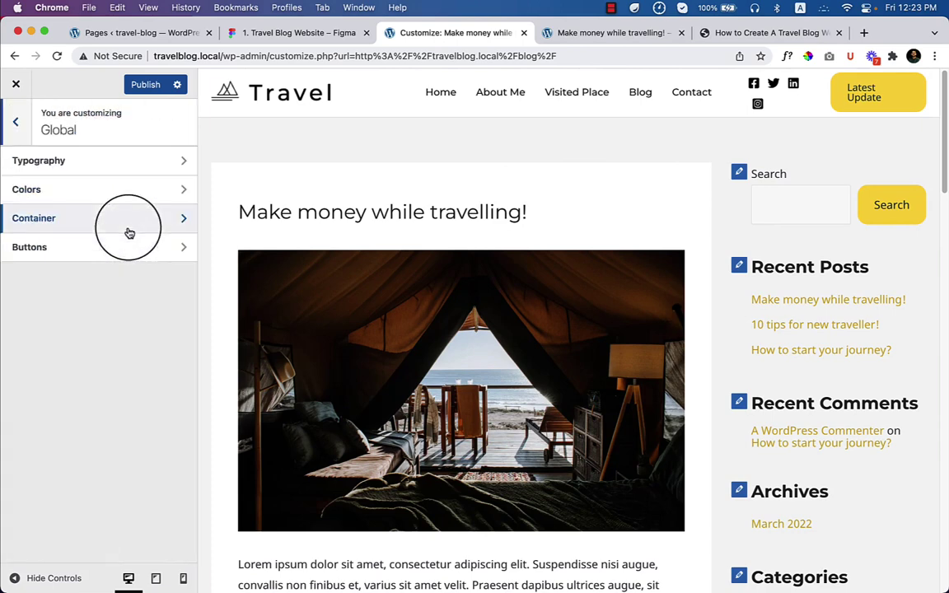
left_click(127, 232)
scroll(99, 465, "down", 1)
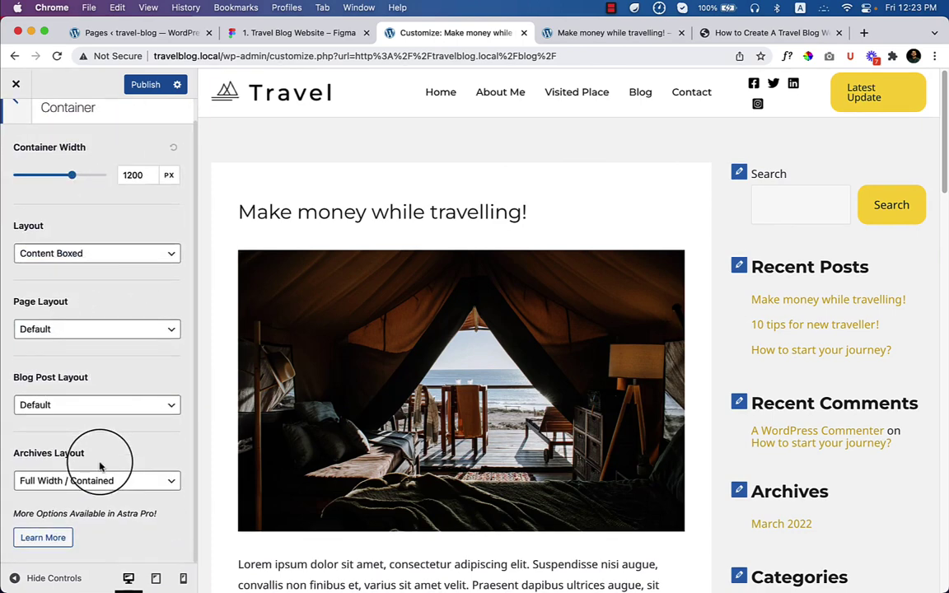
left_click(115, 407)
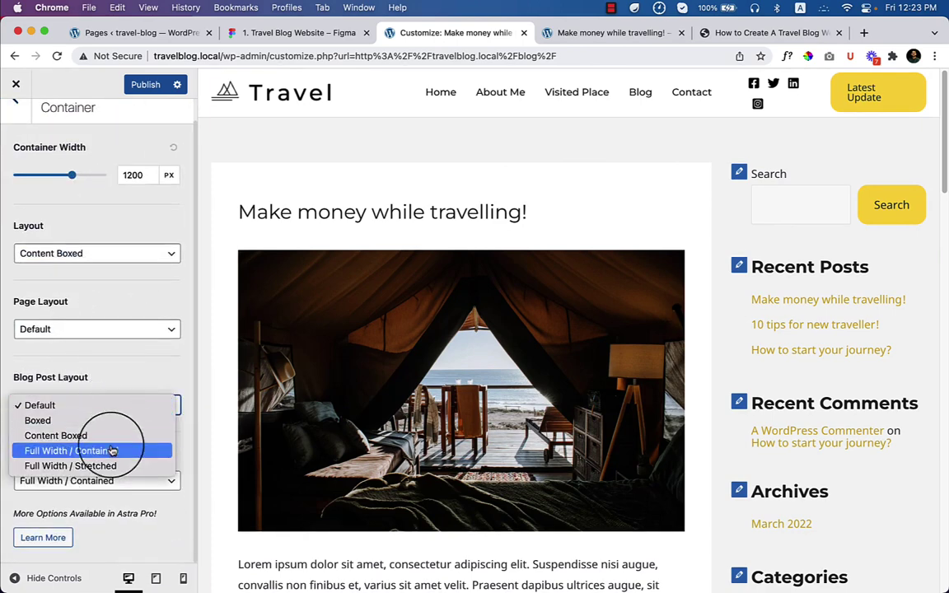
left_click(118, 454)
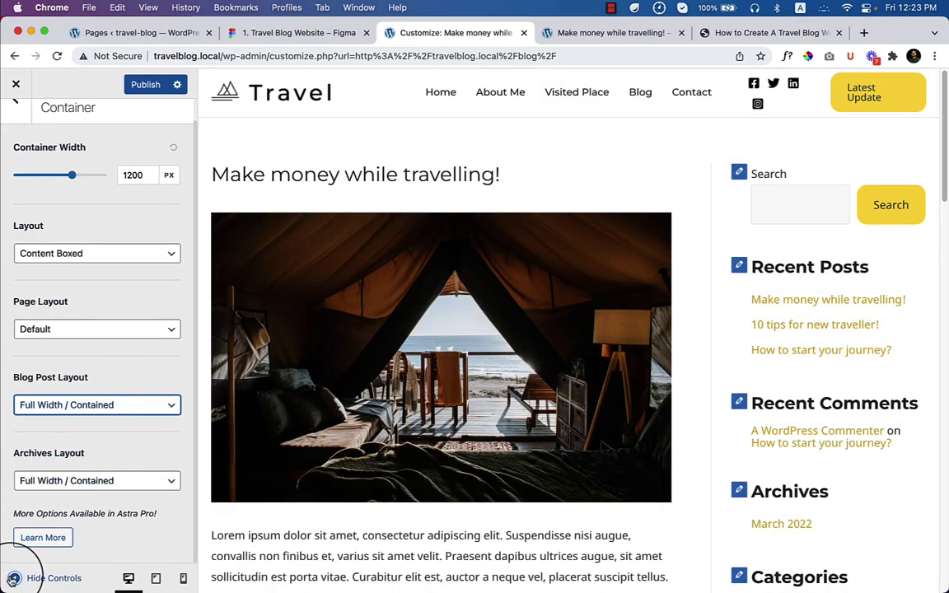
Preview the site with controls hidden, then publish the layout change
left_click(14, 578)
scroll(444, 454, "down", 20)
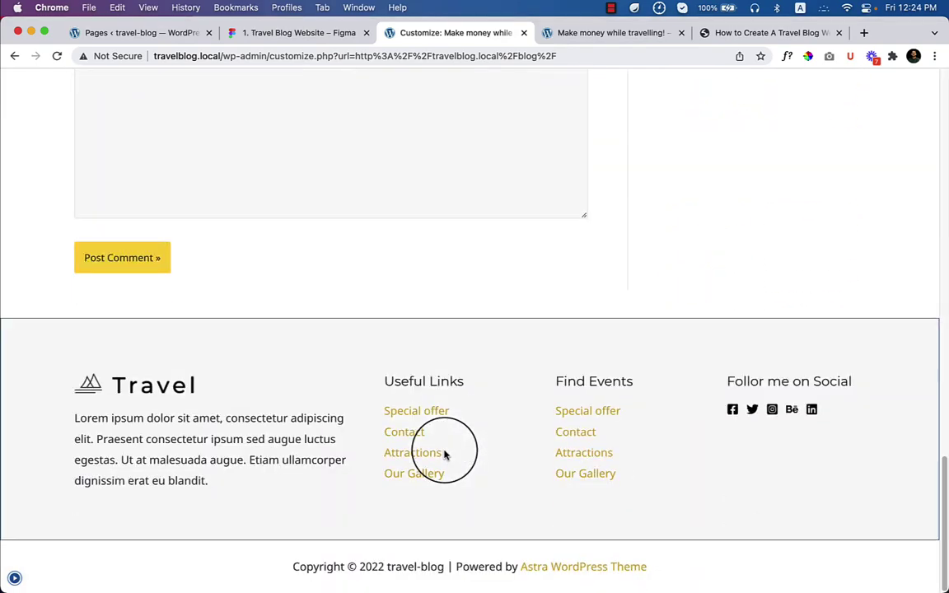
scroll(444, 454, "up", 20)
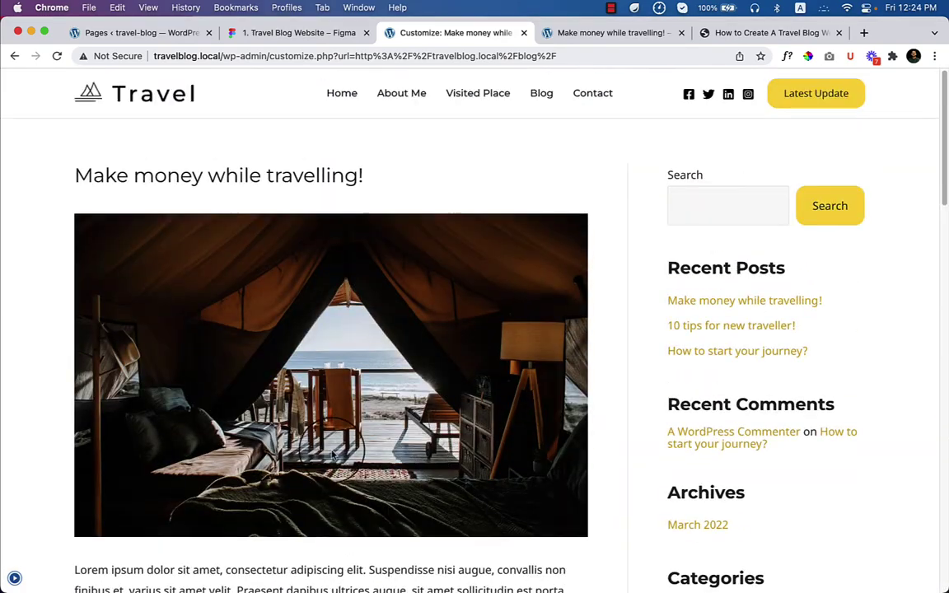
left_click(18, 577)
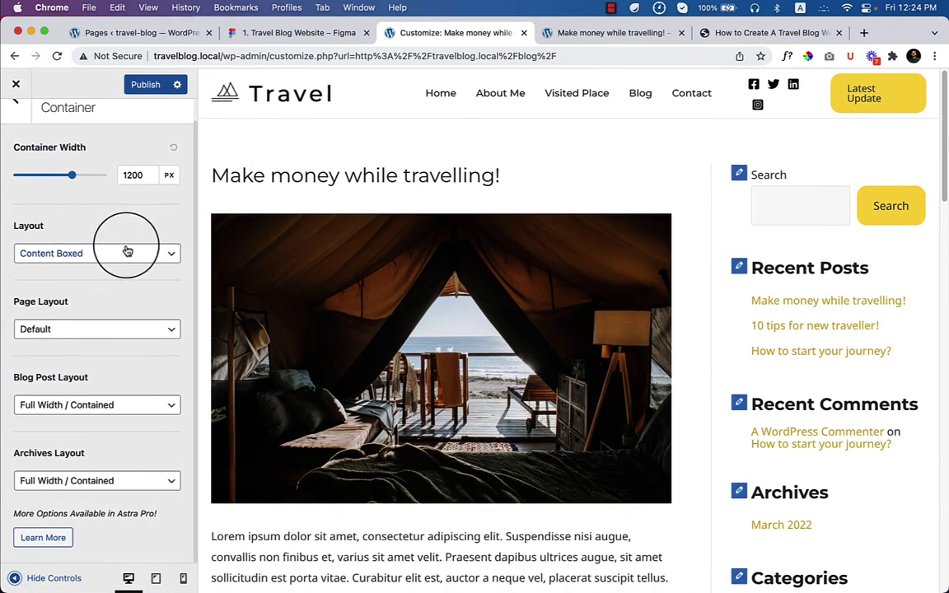
left_click(147, 85)
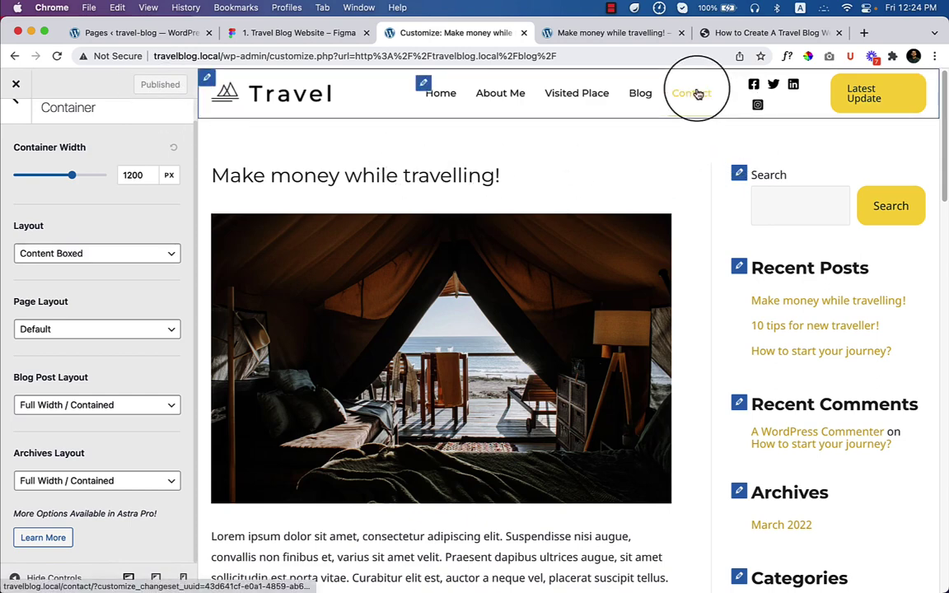
Open the live Contact page, then bring the Figma Contact me frame into view
left_click(601, 35)
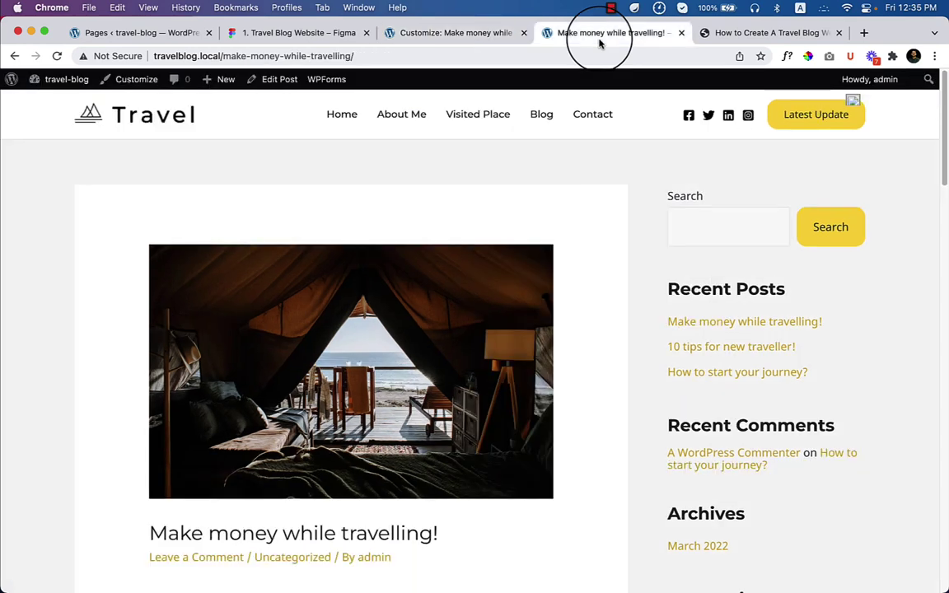
left_click(594, 115)
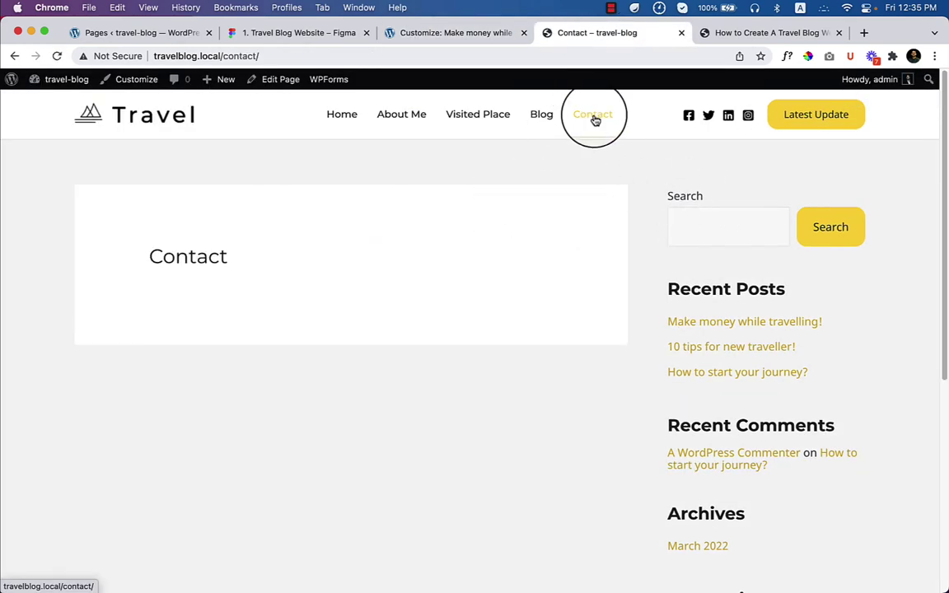
left_click(334, 33)
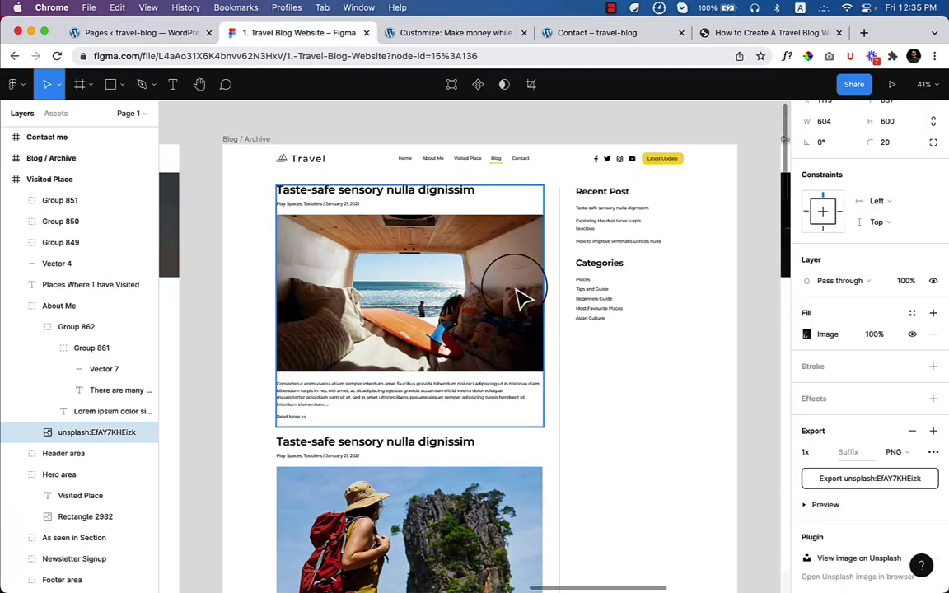
left_click(670, 375)
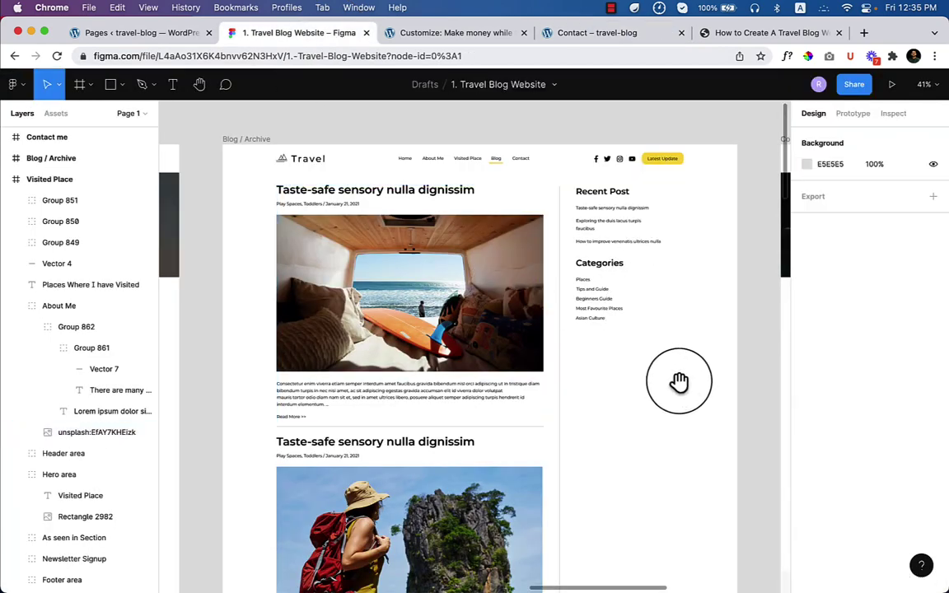
left_click_drag(678, 381, 181, 354)
left_click_drag(439, 350, 395, 337)
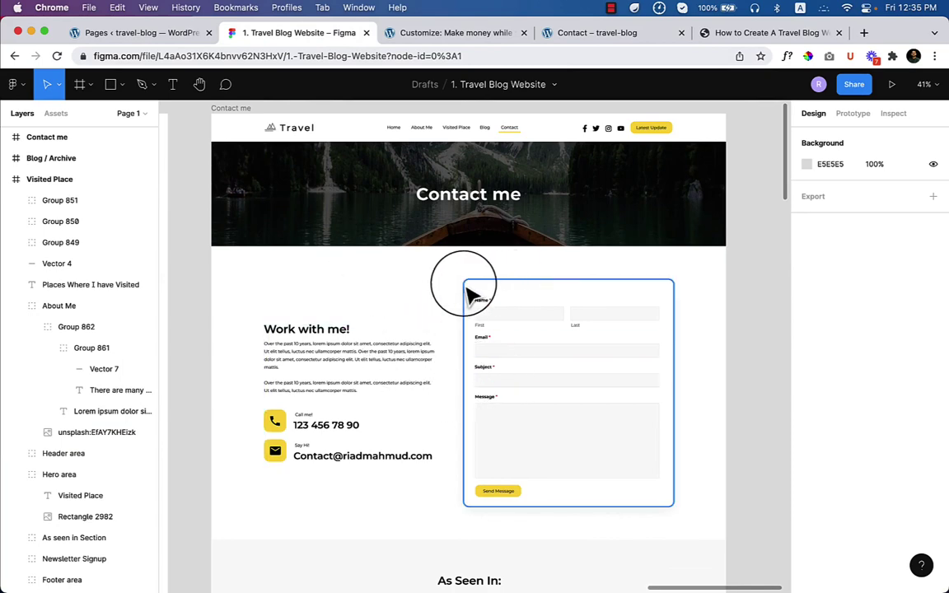
Review the Contact me header design in Figma, then return to the live Contact page
scroll(467, 290, "down", 3)
scroll(466, 290, "up", 10)
scroll(463, 293, "down", 15)
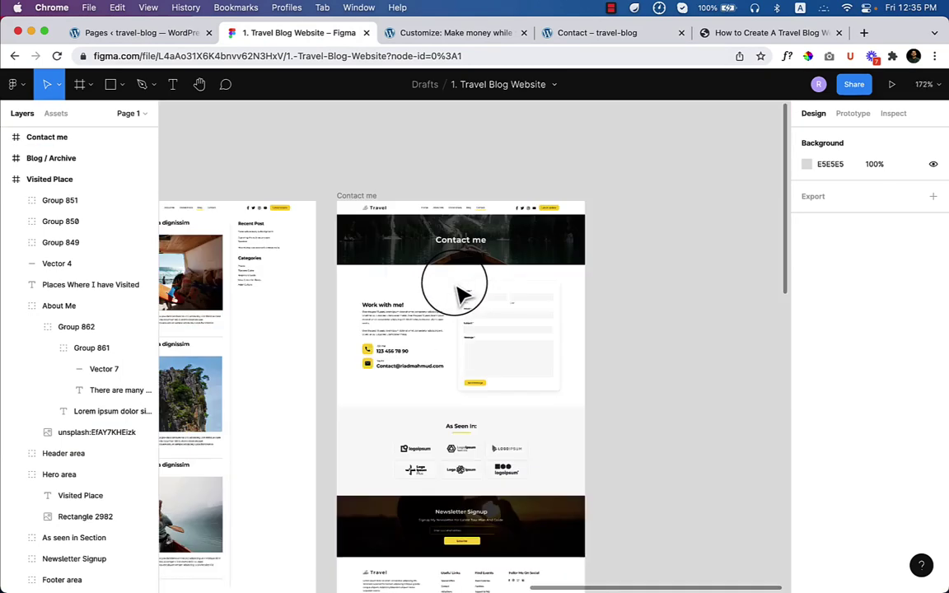
scroll(459, 293, "up", 5)
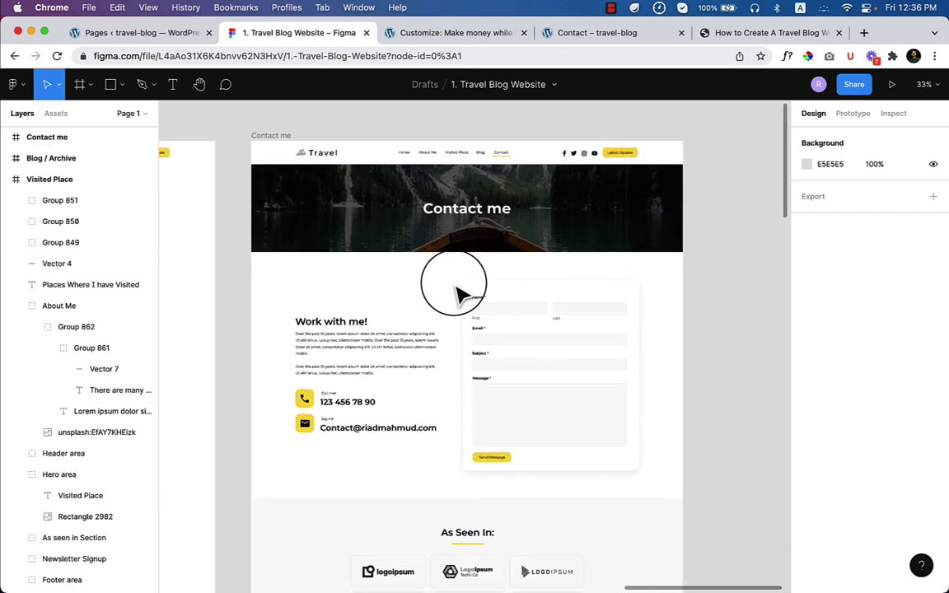
scroll(458, 292, "up", 4)
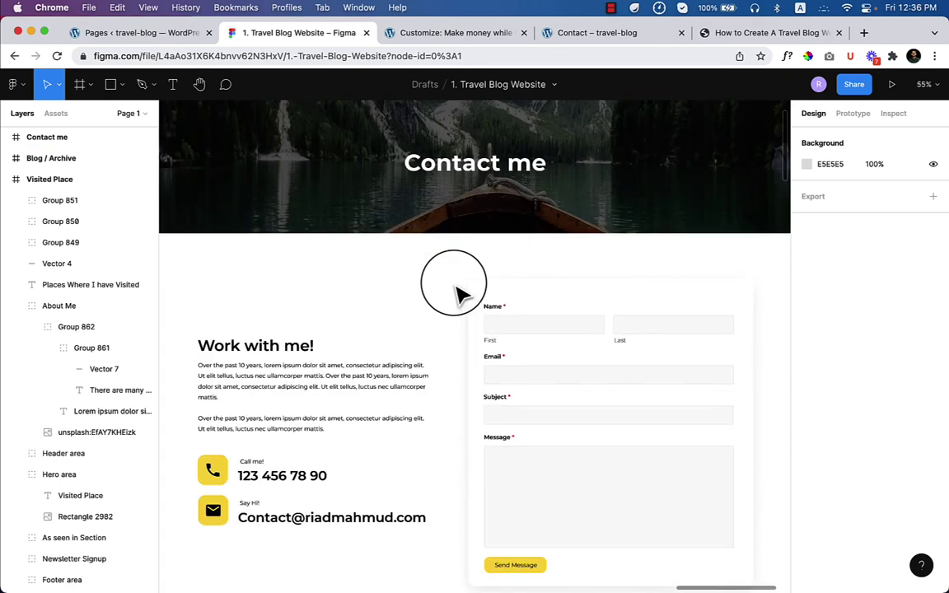
left_click_drag(464, 289, 511, 334)
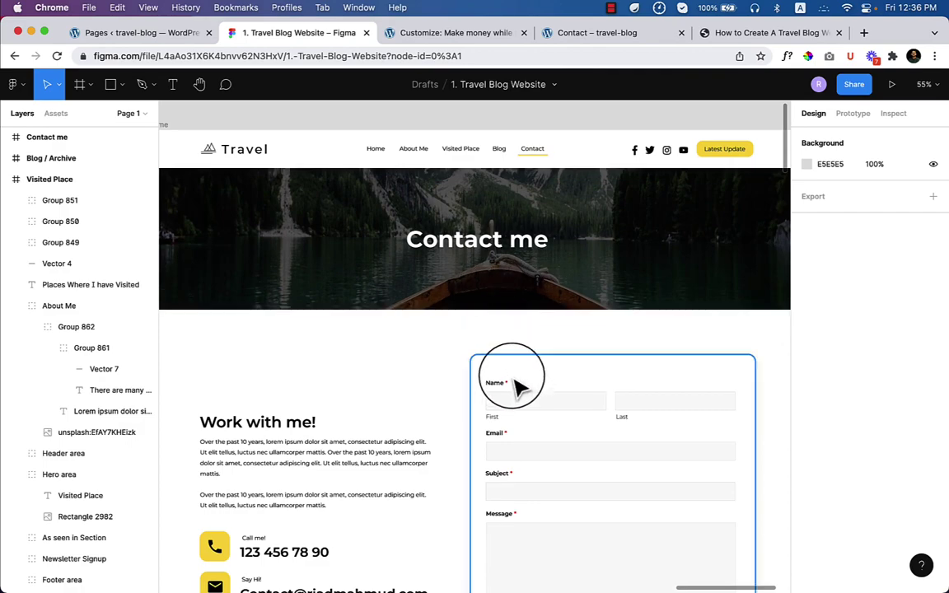
scroll(466, 423, "down", 10)
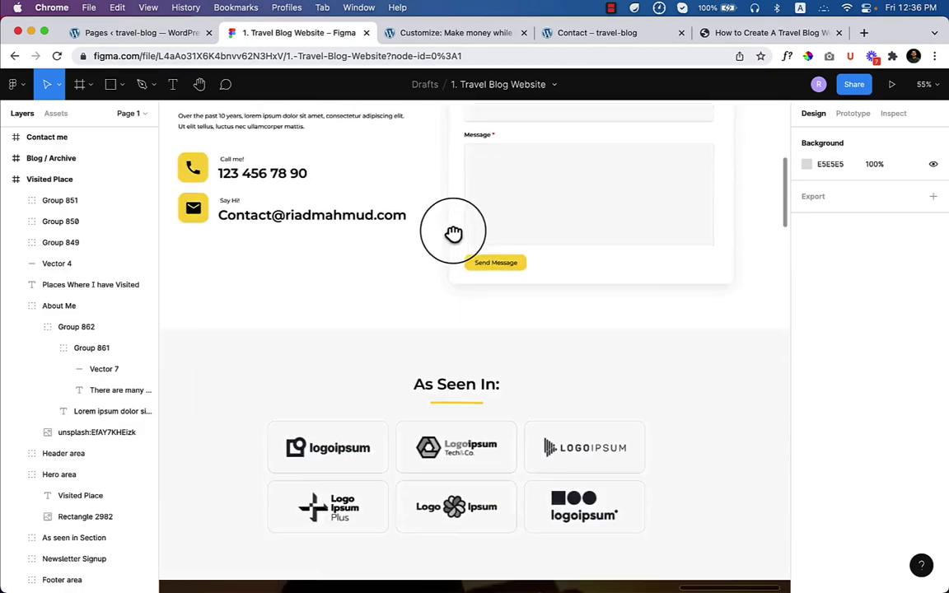
scroll(572, 301, "up", 9)
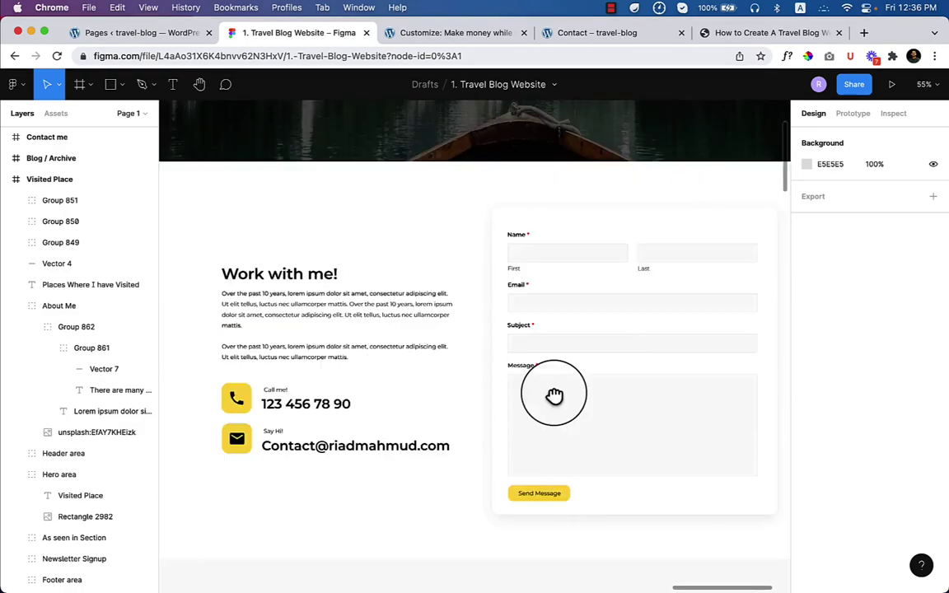
scroll(545, 487, "up", 2)
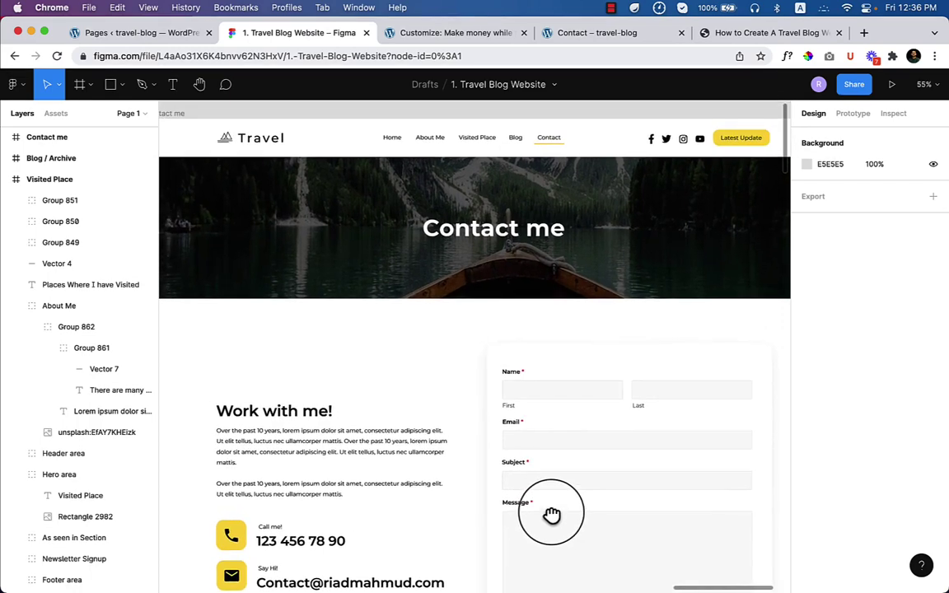
left_click(597, 33)
Open the Contact page editor in a new tab and close the Customizer
right_click(264, 81)
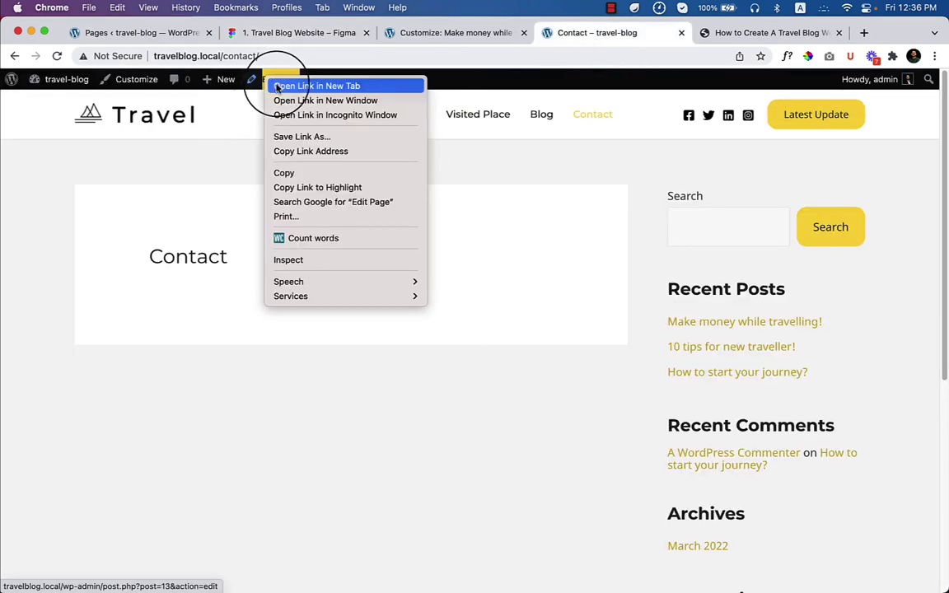
left_click(272, 87)
left_click(437, 38)
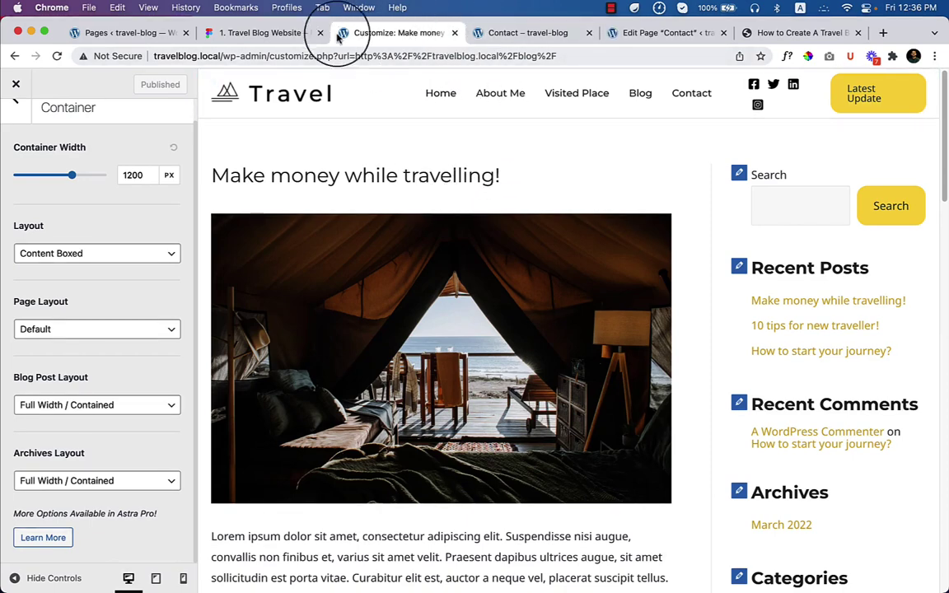
left_click(456, 33)
left_click_drag(528, 38, 408, 38)
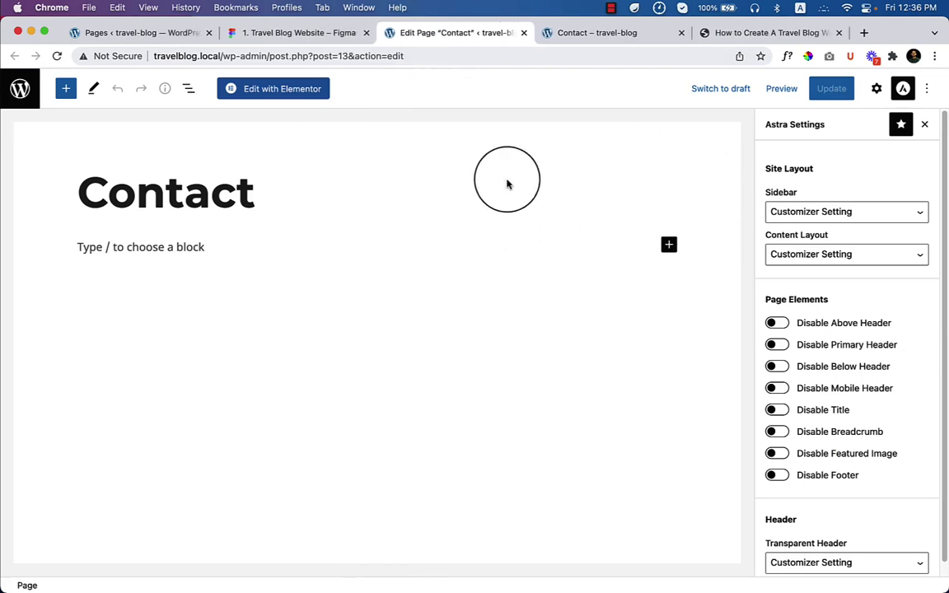
Make Contact Full Width / Stretched, disable title and featured image, save, and edit with Elementor
left_click(828, 252)
left_click(828, 313)
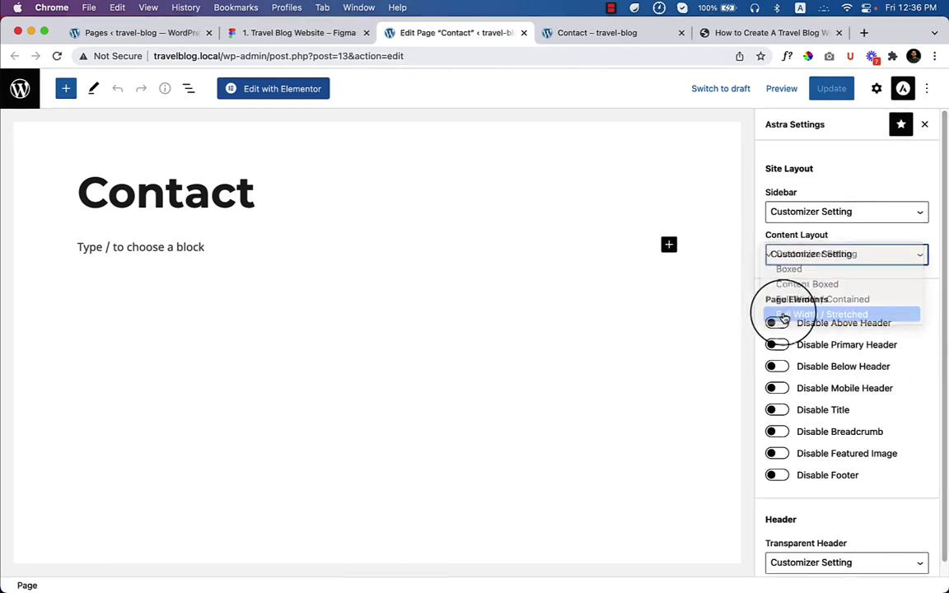
left_click(778, 411)
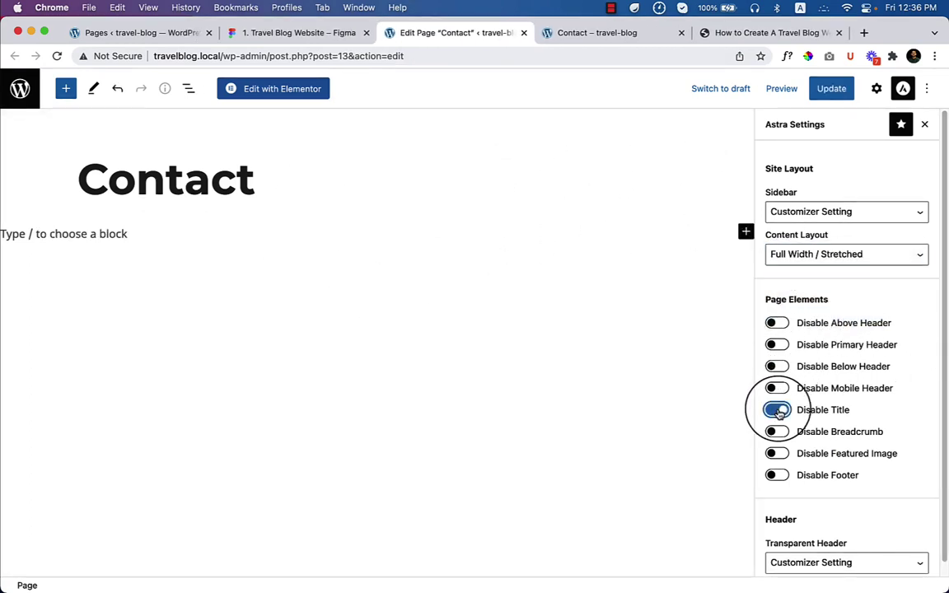
left_click(777, 454)
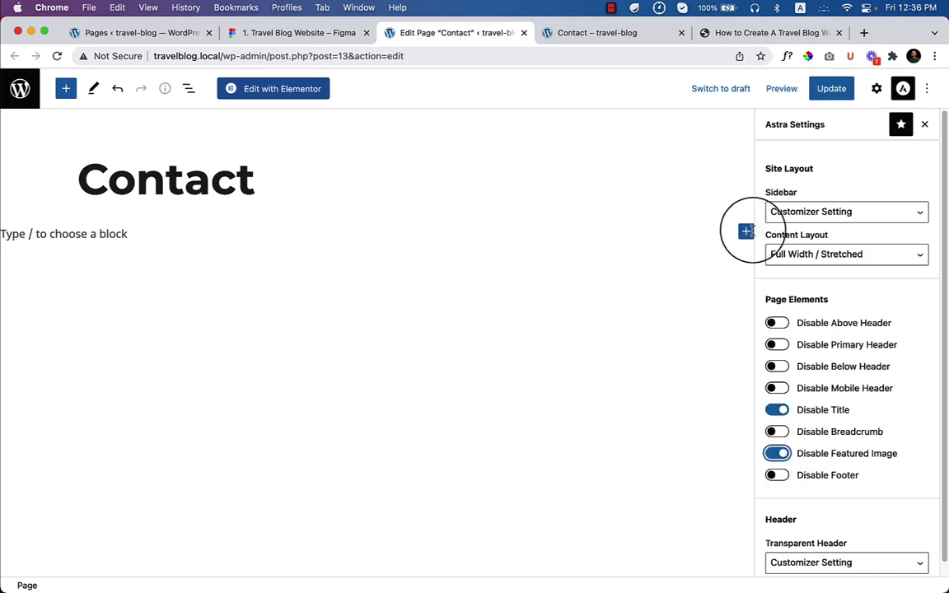
left_click(833, 92)
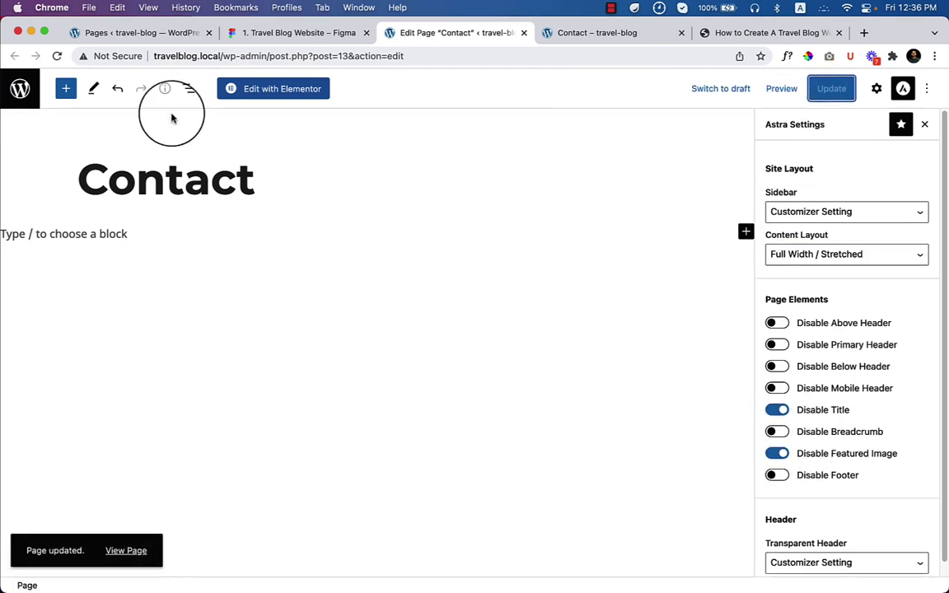
left_click(305, 98)
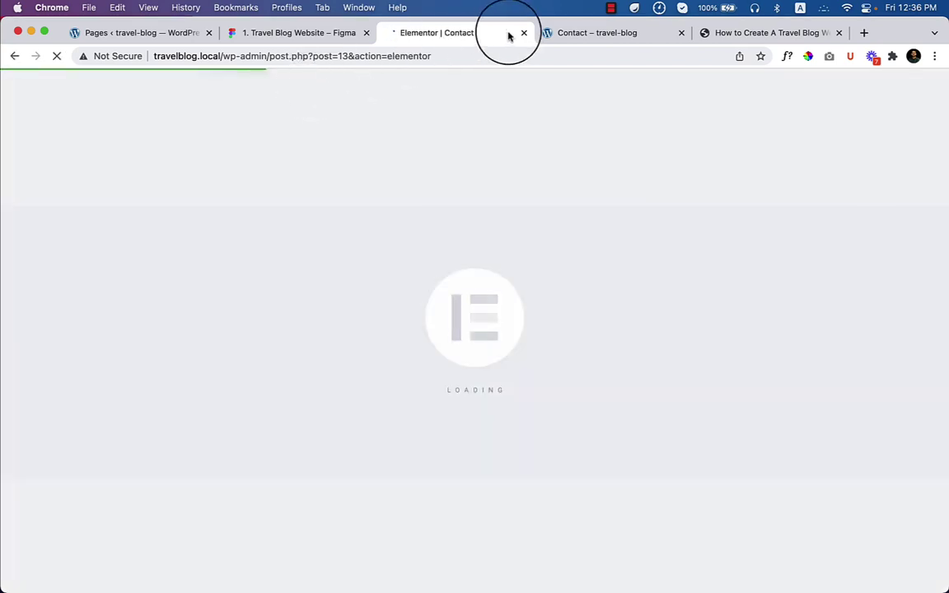
Reload the live Contact page, then insert the saved 'Page header' template with its settings
left_click(648, 34)
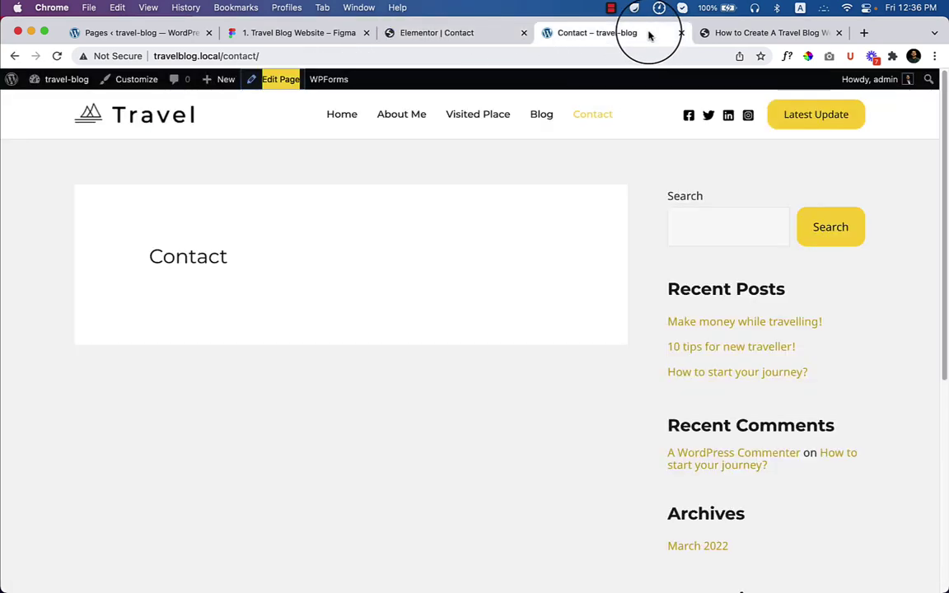
left_click(52, 60)
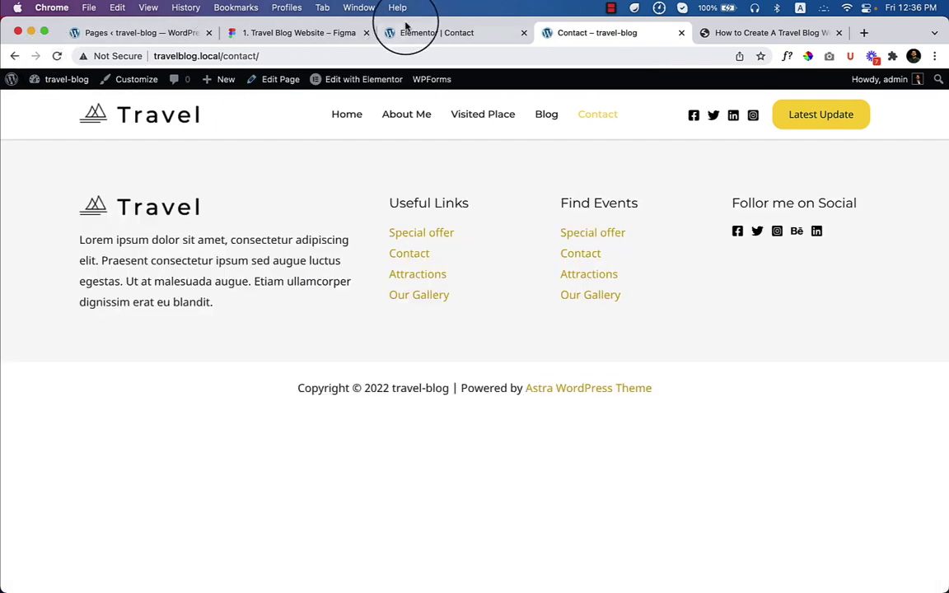
left_click(498, 44)
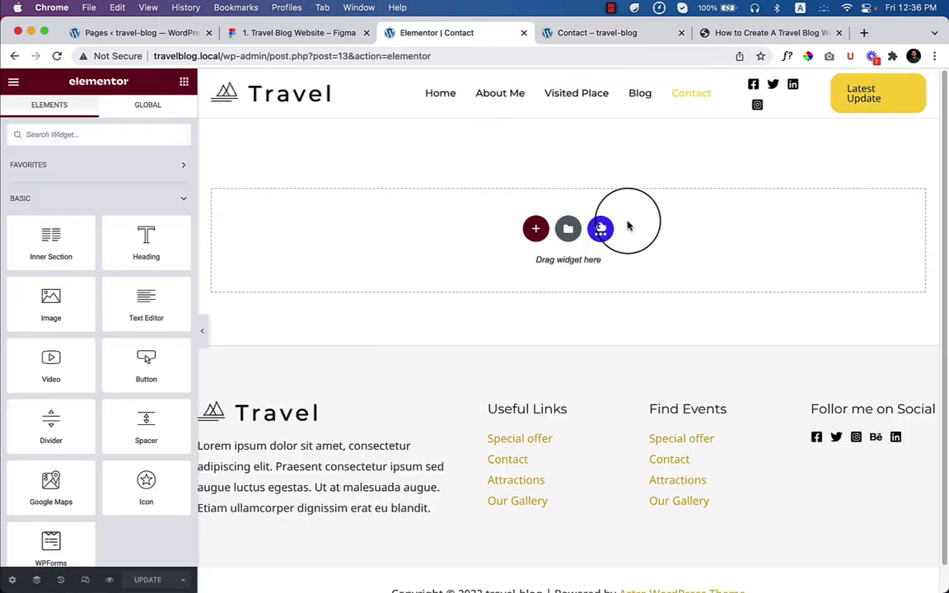
left_click(567, 228)
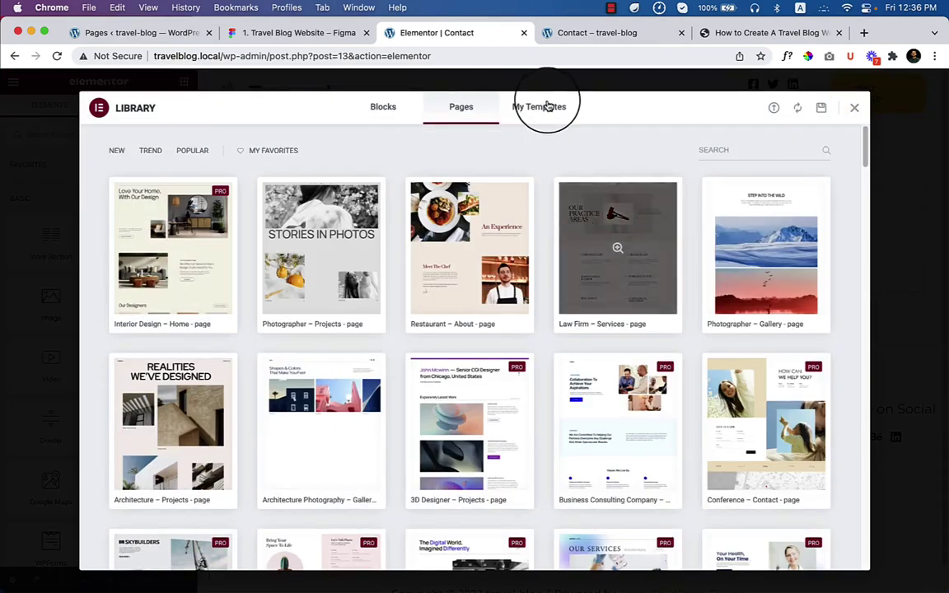
left_click(546, 106)
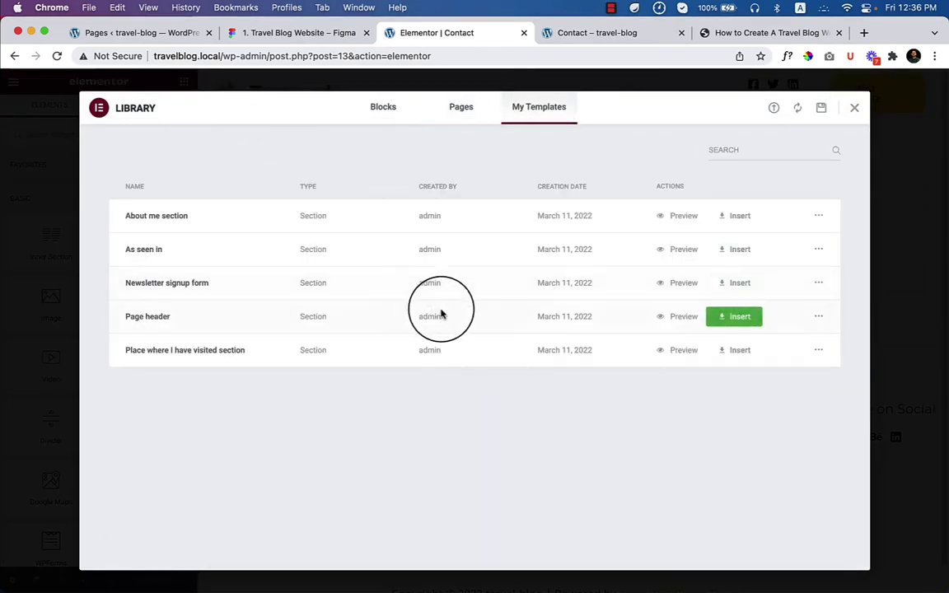
left_click(722, 321)
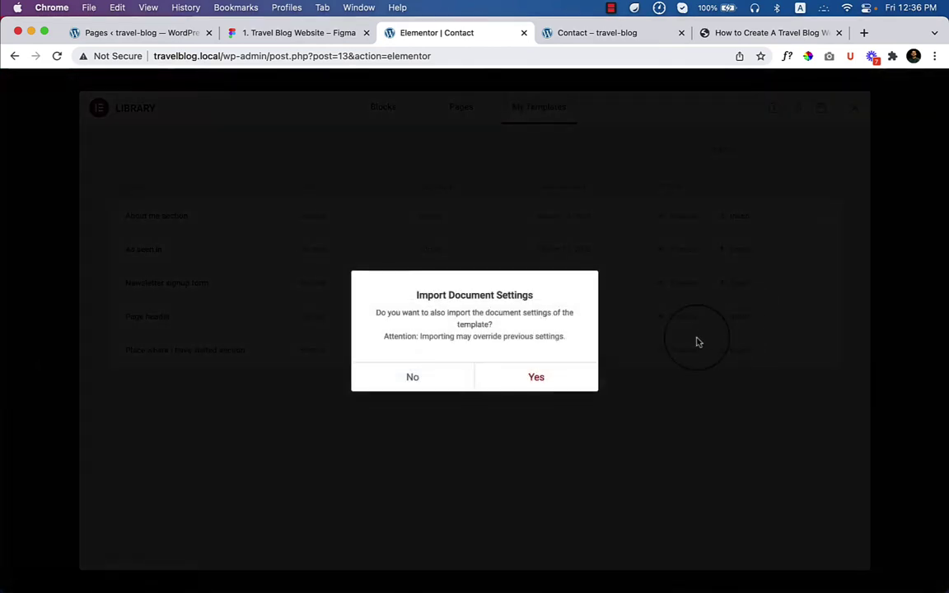
left_click(577, 386)
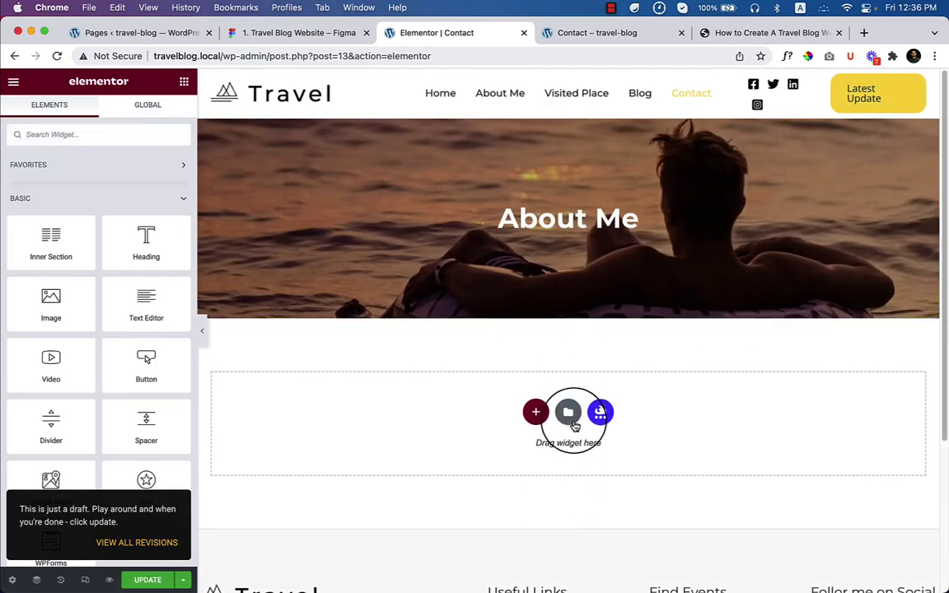
Insert the saved 'As seen in' template below the header
left_click(569, 413)
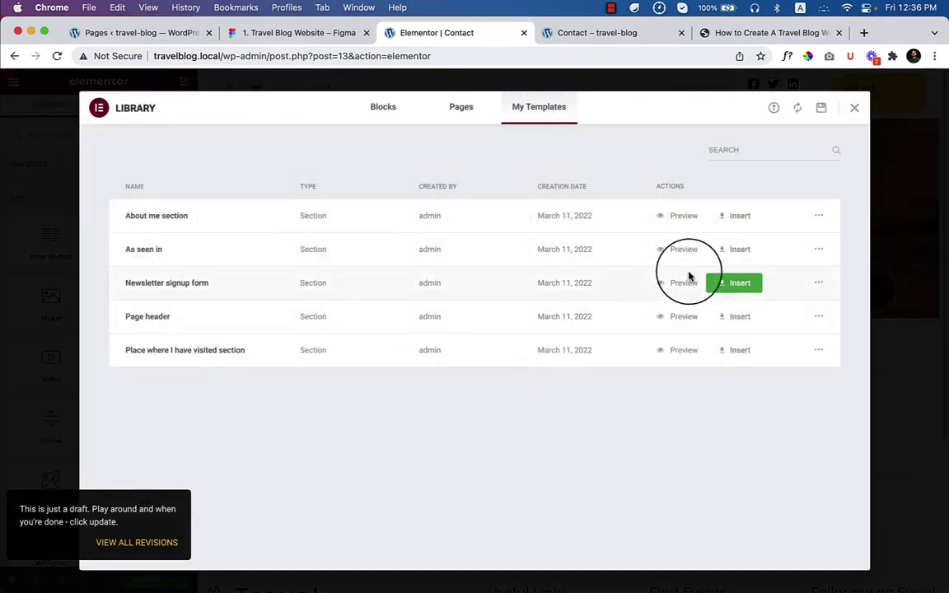
left_click(737, 249)
left_click(560, 381)
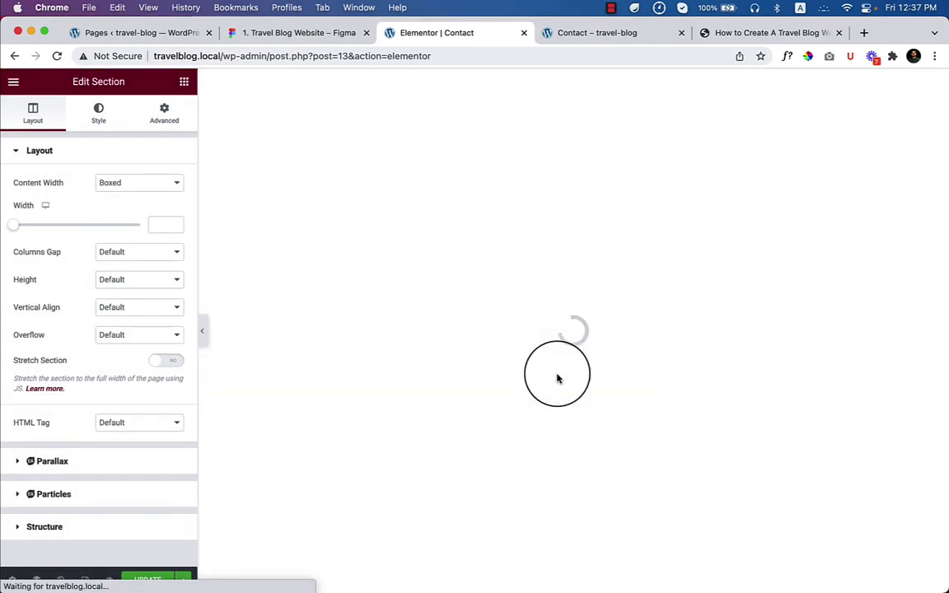
Insert the saved 'Newsletter signup form' template and preview the page
scroll(561, 412, "down", 5)
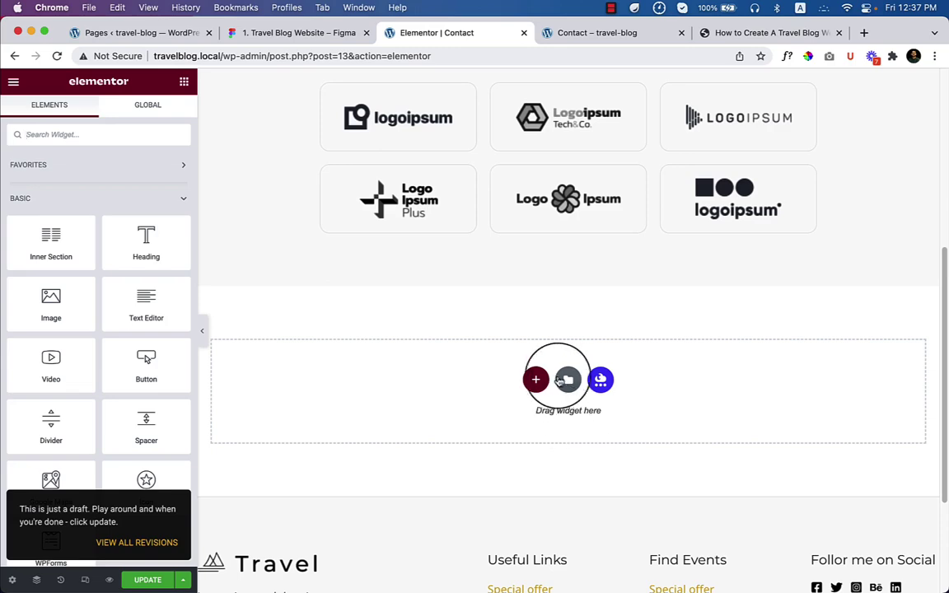
left_click(559, 381)
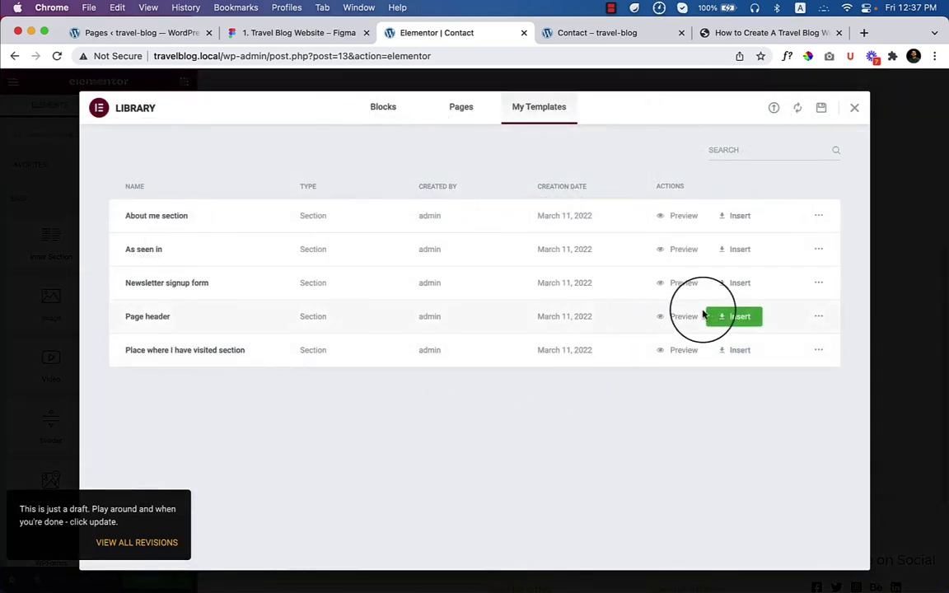
left_click(737, 282)
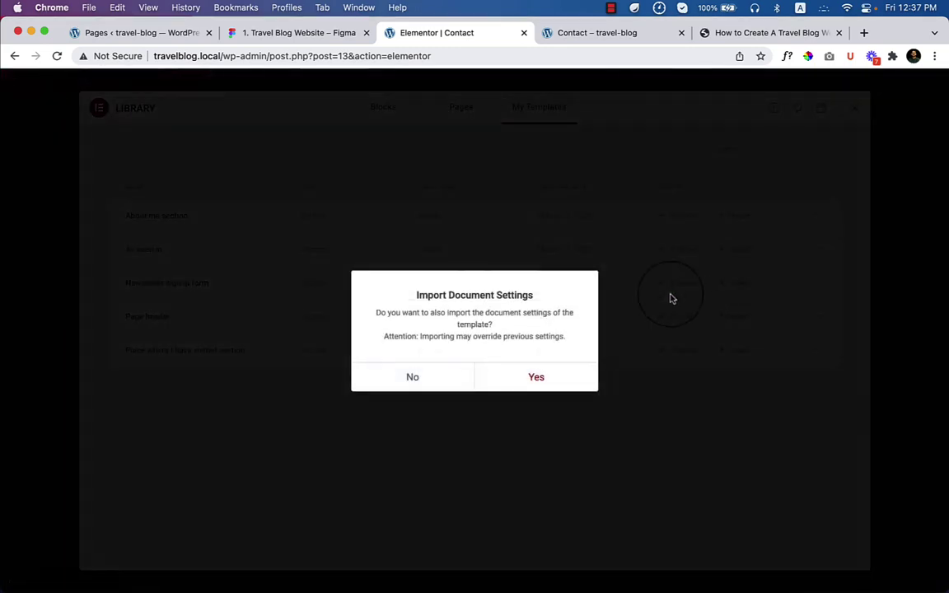
left_click(565, 376)
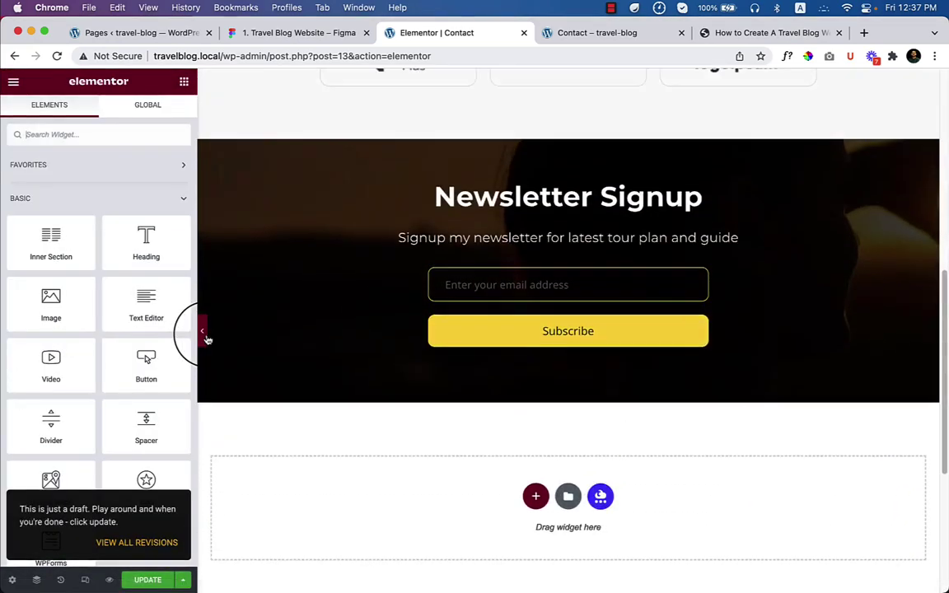
left_click(206, 336)
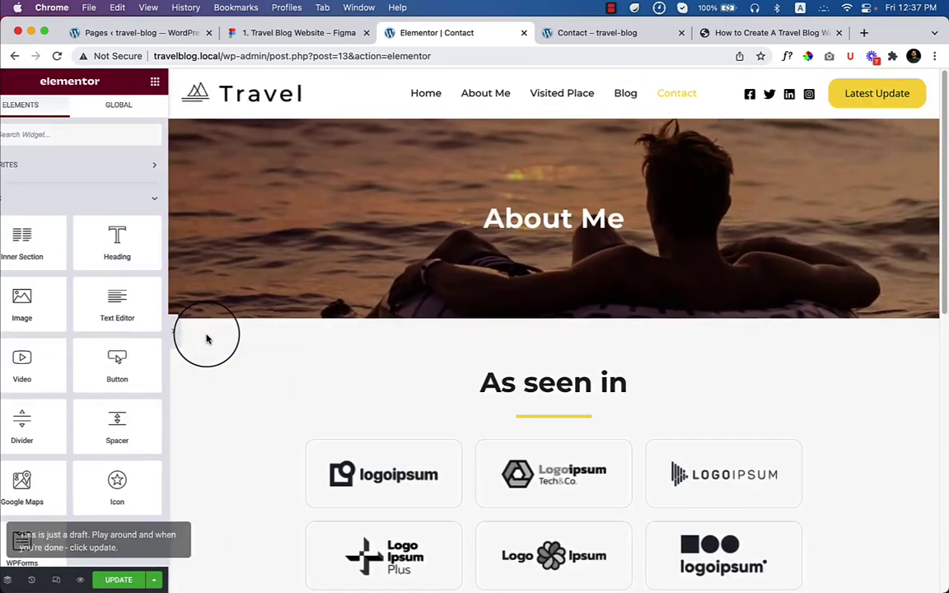
scroll(795, 447, "down", 10)
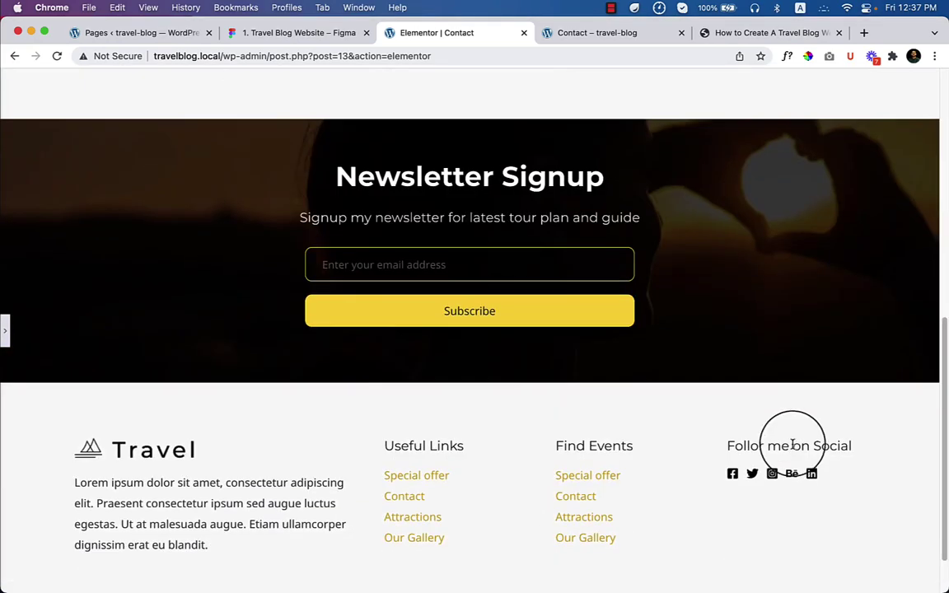
scroll(460, 371, "up", 10)
scroll(576, 392, "down", 2)
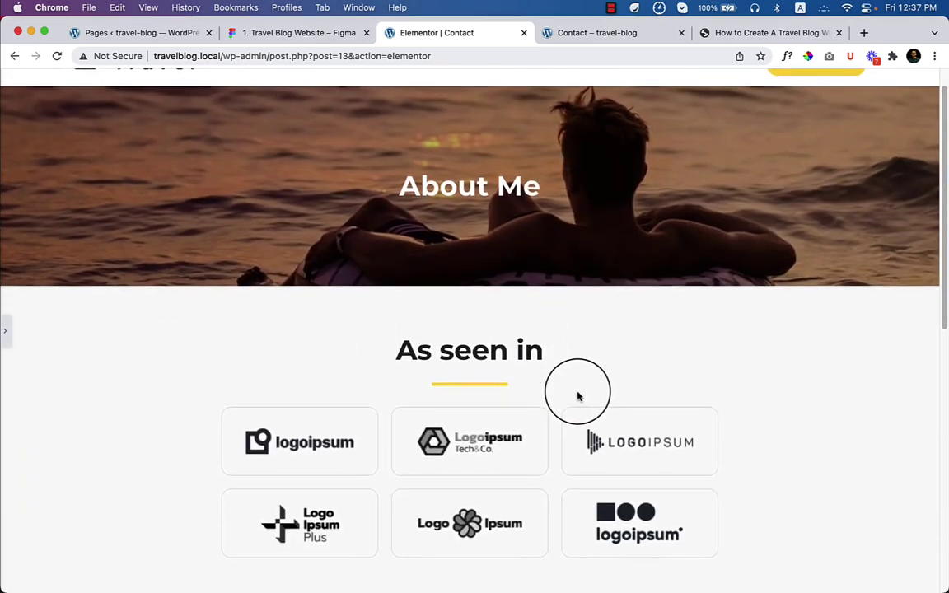
Change the hero heading from About Me to 'Contact Me' and select the hero section
left_click(5, 344)
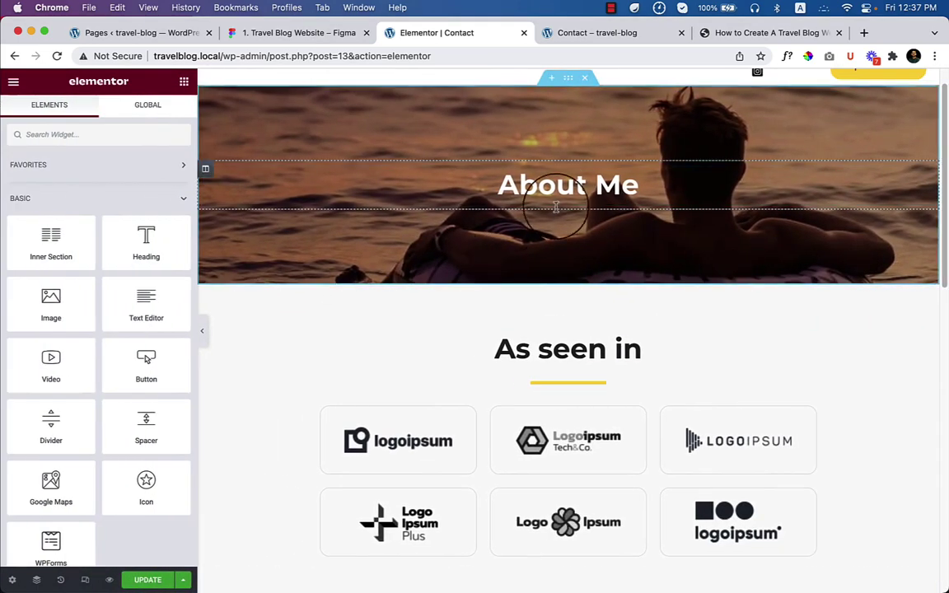
triple_click(557, 188)
type("Contact Me")
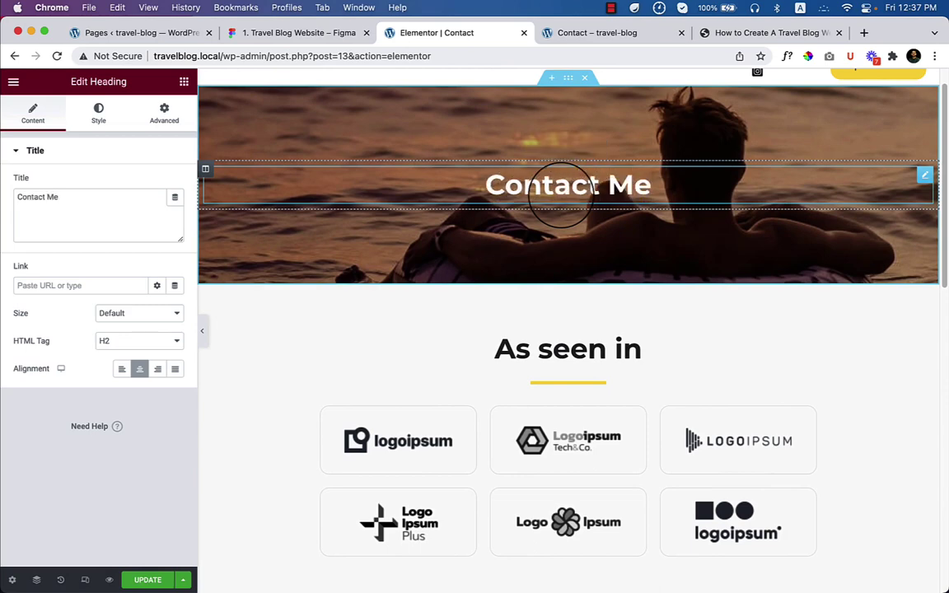
scroll(560, 194, "up", 1)
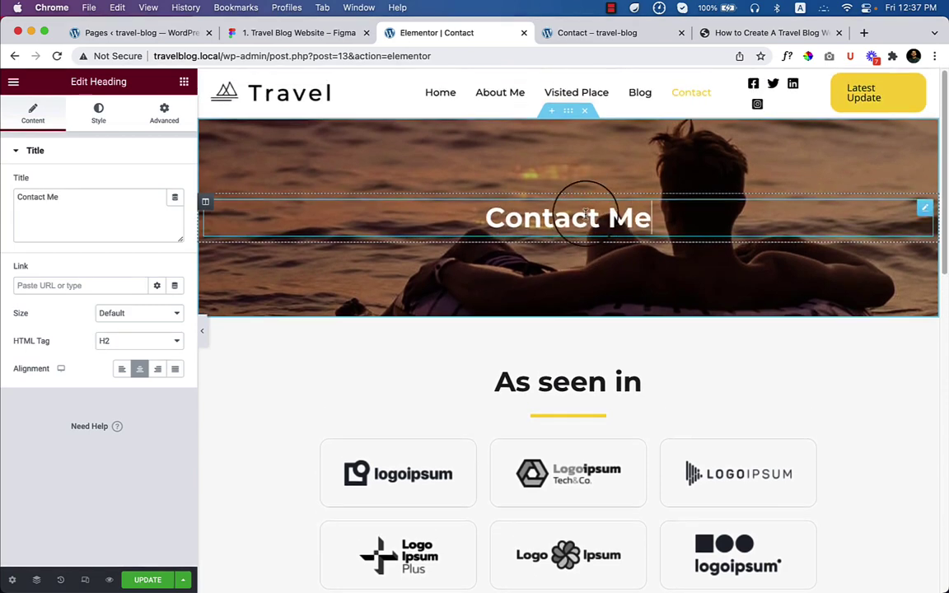
left_click(568, 112)
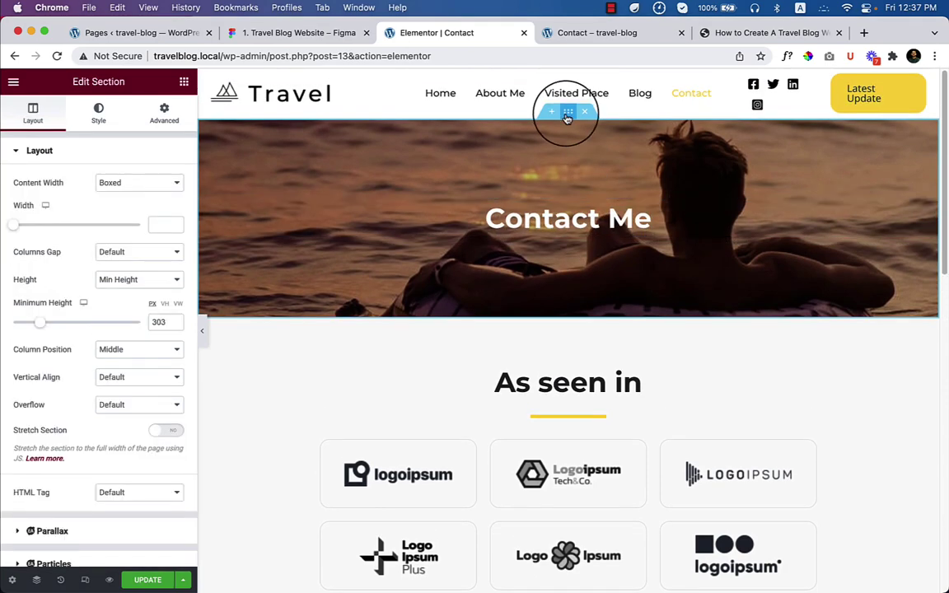
left_click(318, 35)
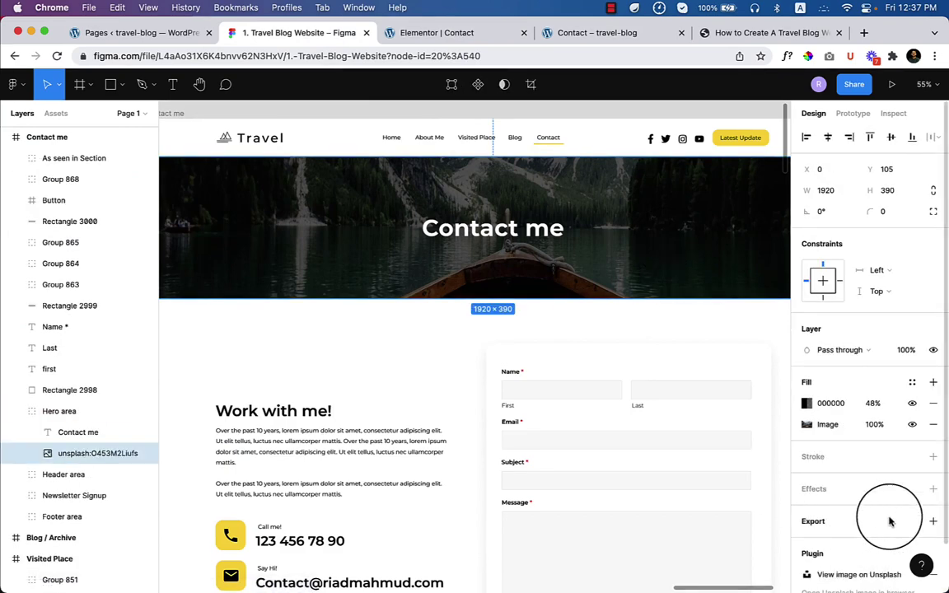
Export the hero's unsplash background photo from Figma as a 1x PNG
scroll(898, 511, "down", 2)
left_click(872, 476)
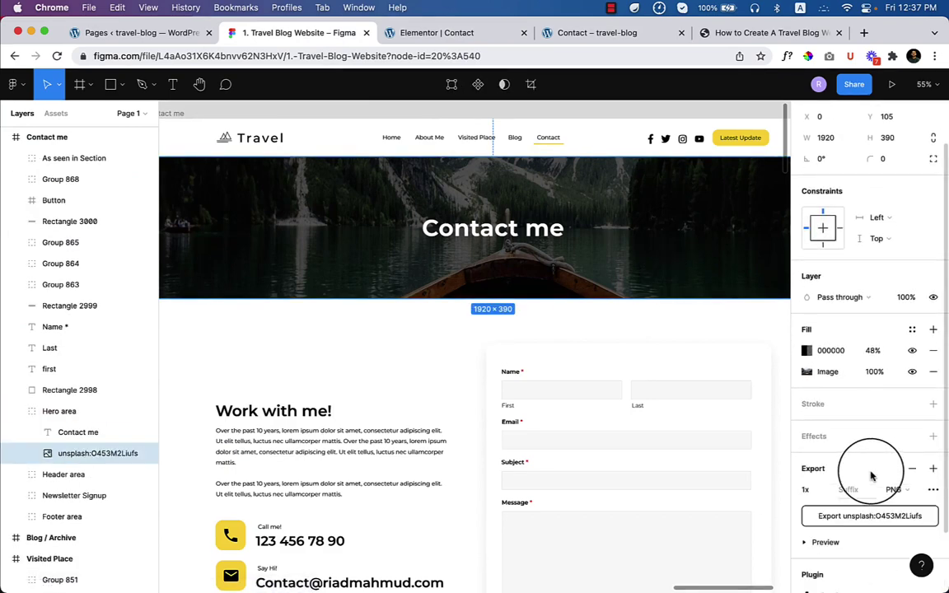
left_click(871, 528)
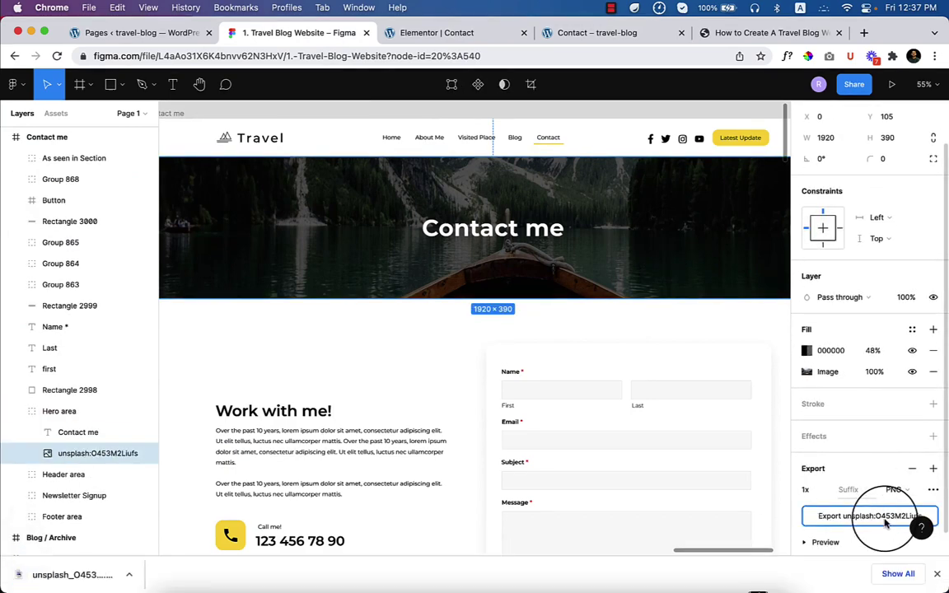
left_click(482, 37)
Remove the hero's sunset background and upload unsplash_O453M2Liufs.png to the media library
left_click(98, 120)
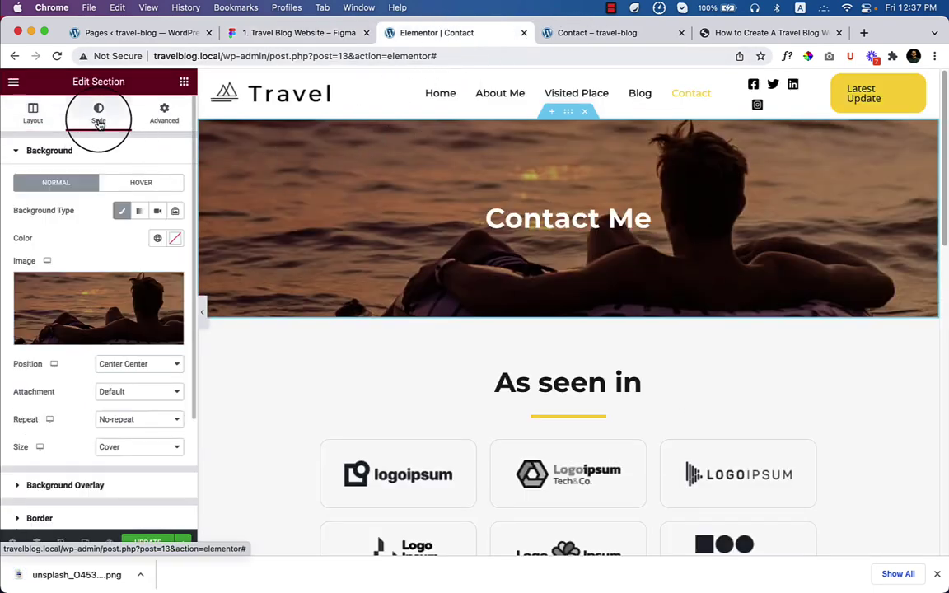
mouse_move(116, 277)
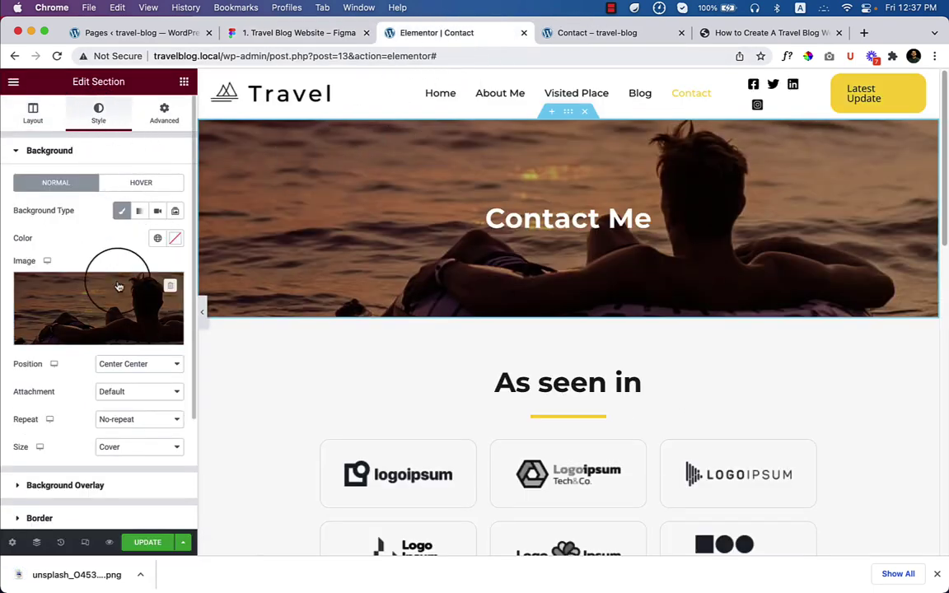
left_click(168, 287)
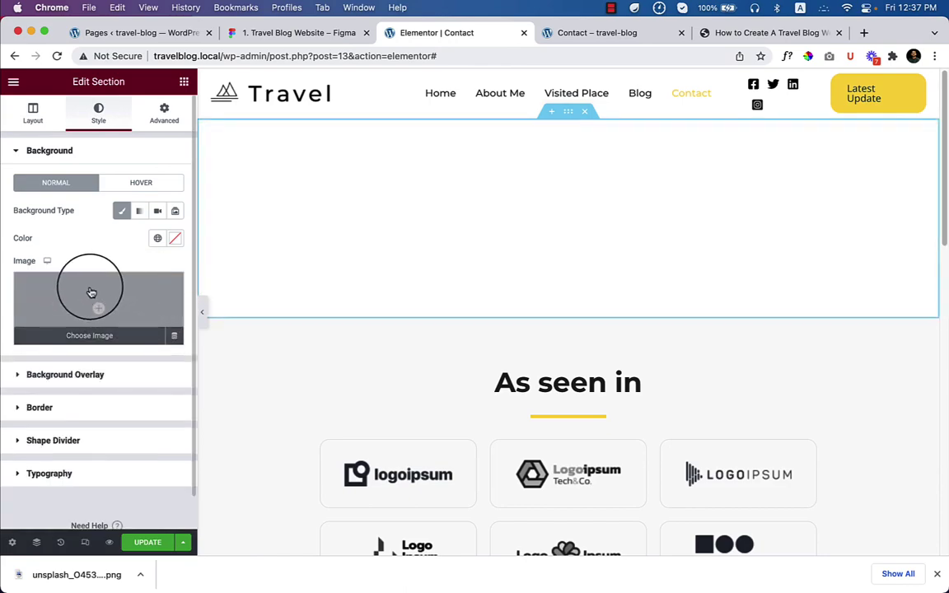
left_click(92, 294)
left_click_drag(37, 576, 322, 382)
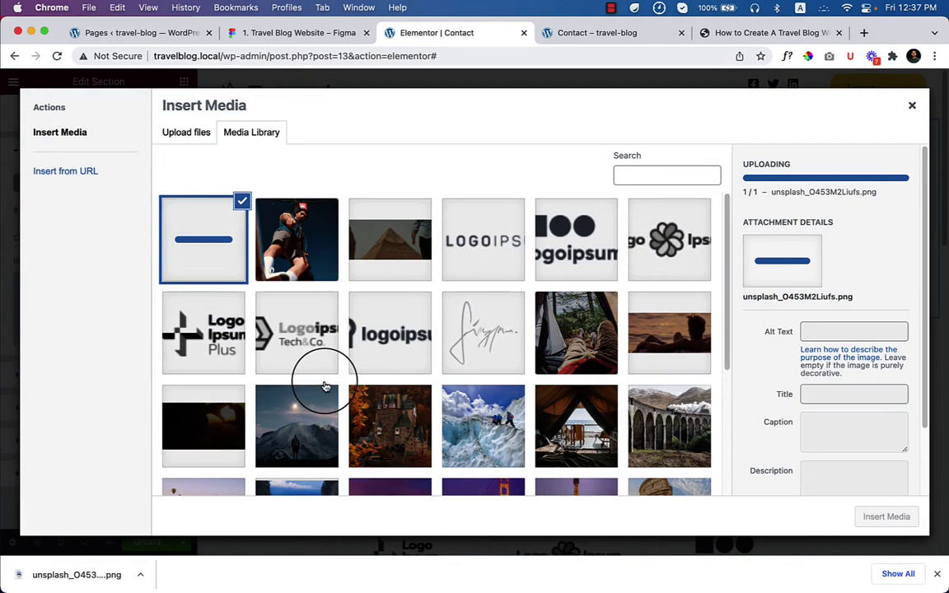
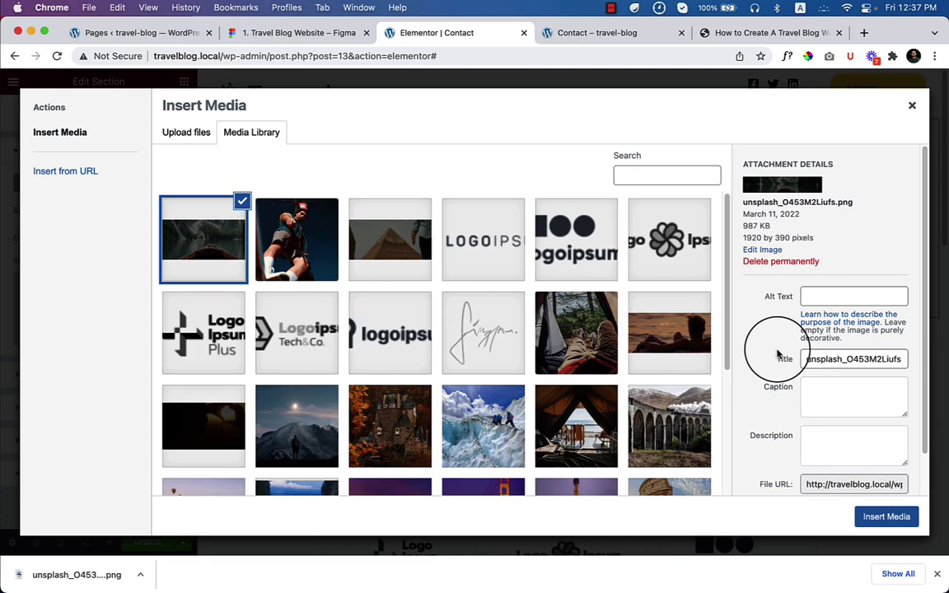
Insert the selected boat-on-the-lake photo as the Contact Me banner background image
scroll(857, 486, "down", 2)
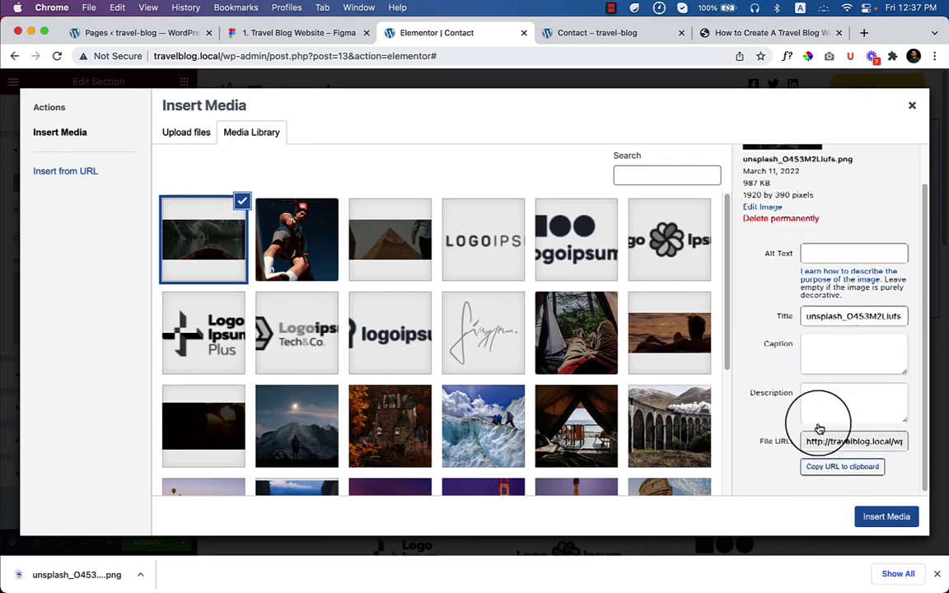
left_click(885, 518)
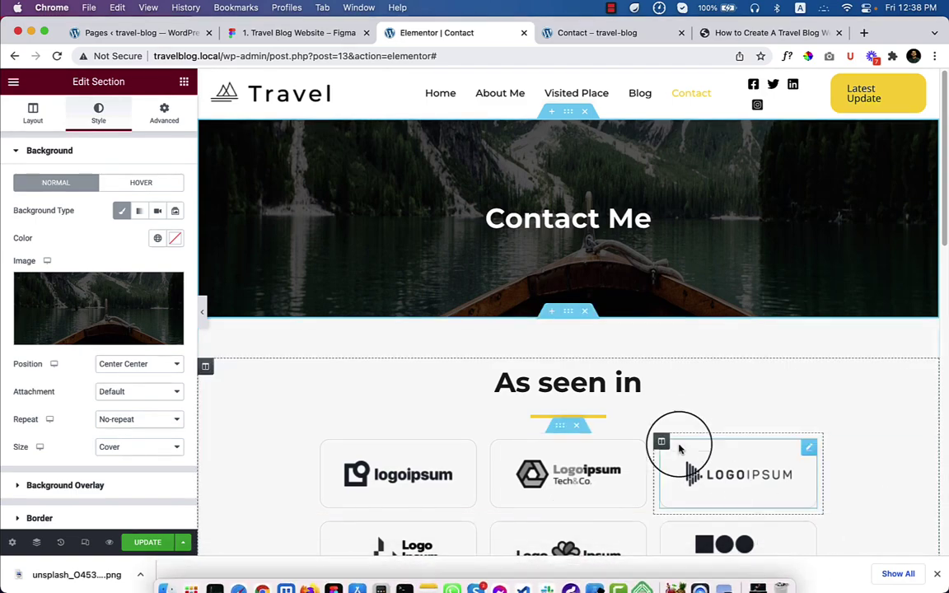
scroll(684, 437, "down", 10)
scroll(693, 441, "up", 10)
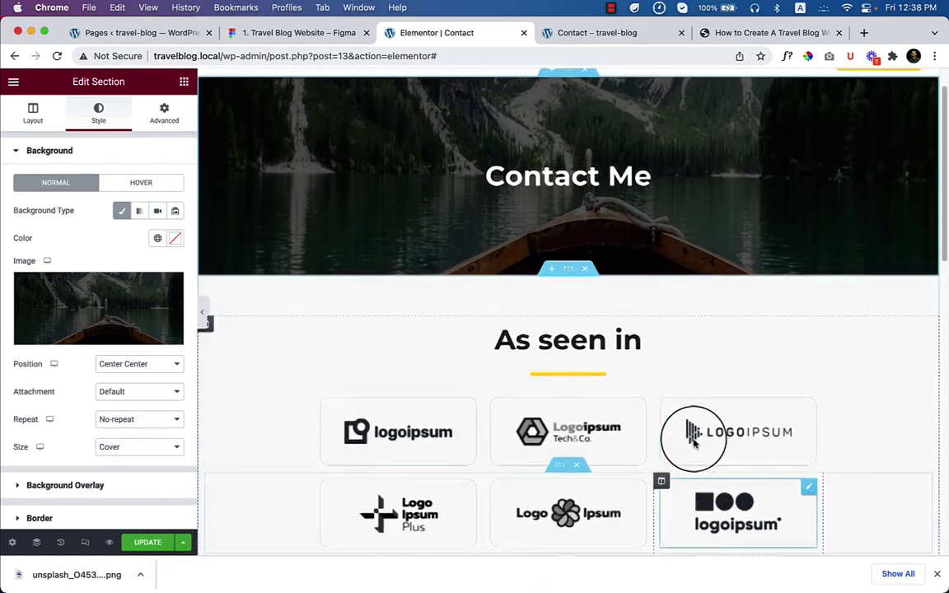
Add a single-column section below the banner and drop a two-column Inner Section into it
left_click(550, 318)
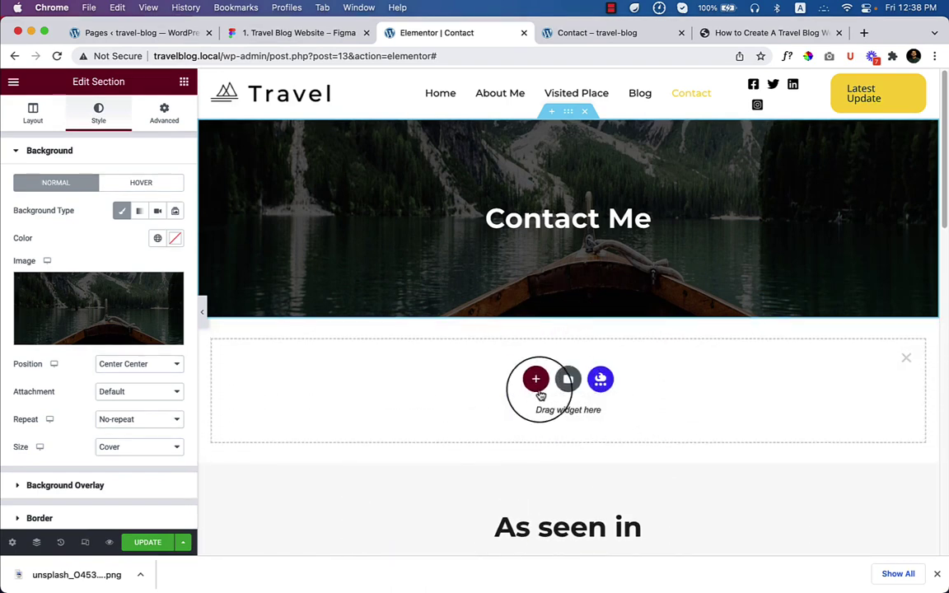
left_click(537, 378)
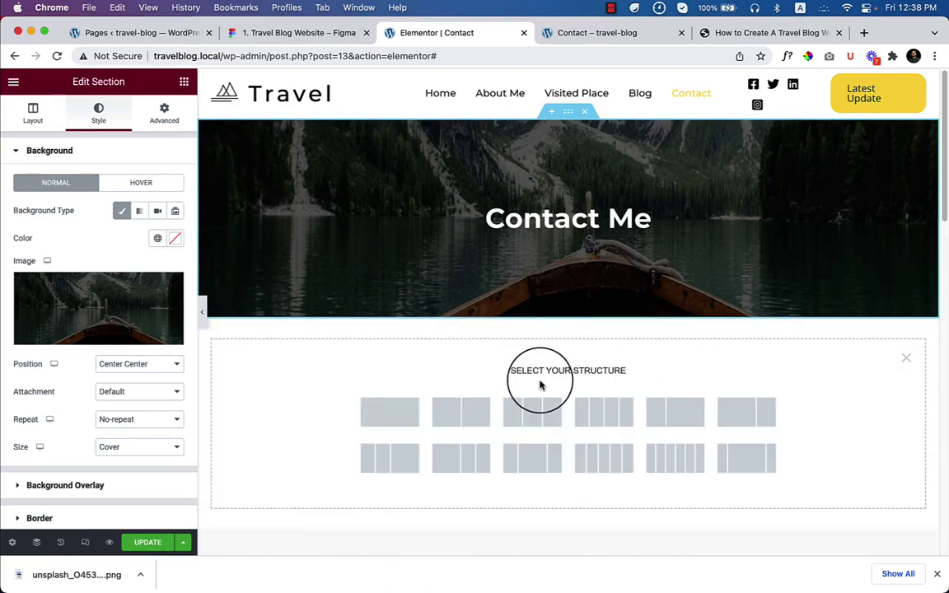
left_click(335, 35)
left_click(479, 451)
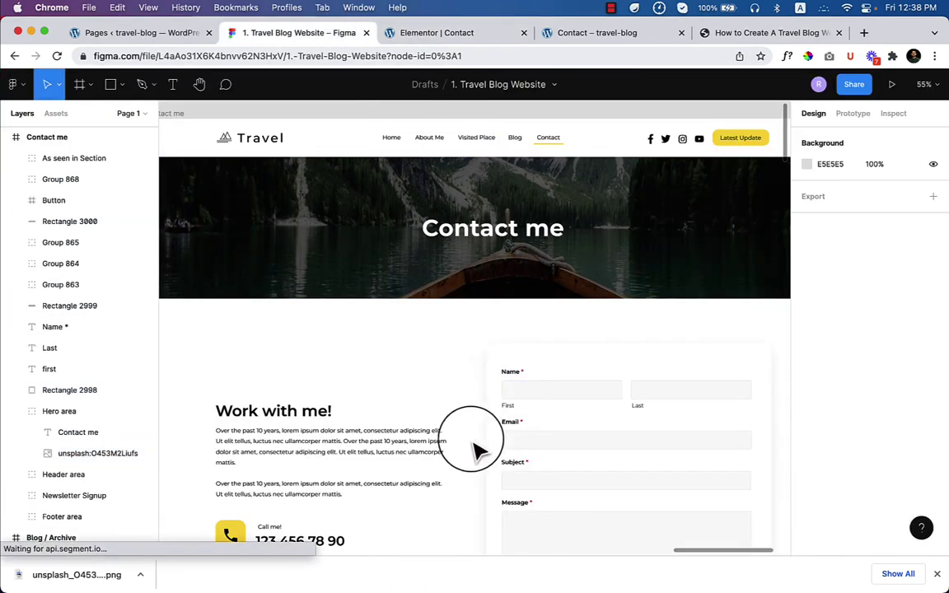
left_click_drag(479, 451, 455, 256)
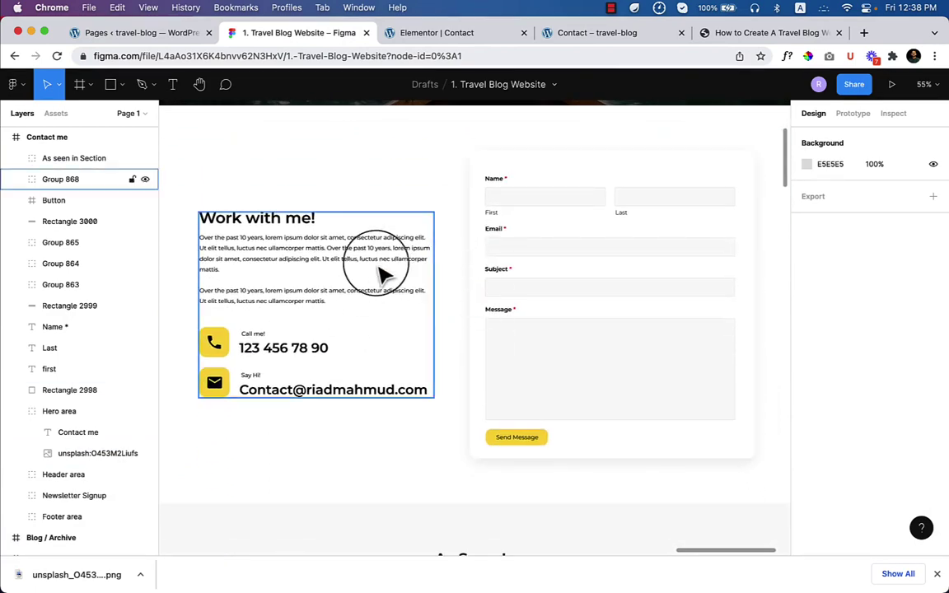
left_click(483, 34)
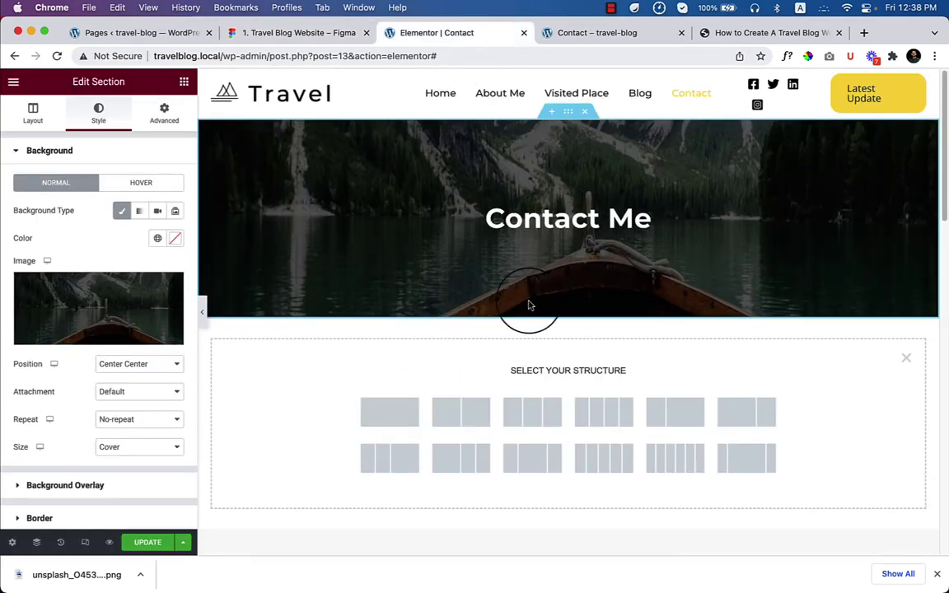
left_click(390, 414)
left_click(571, 338)
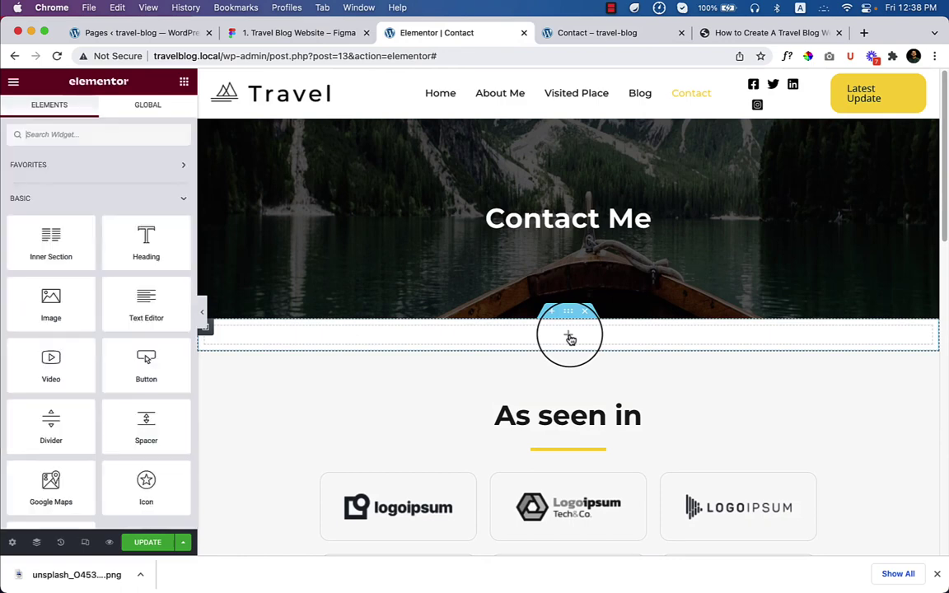
left_click_drag(52, 244, 595, 346)
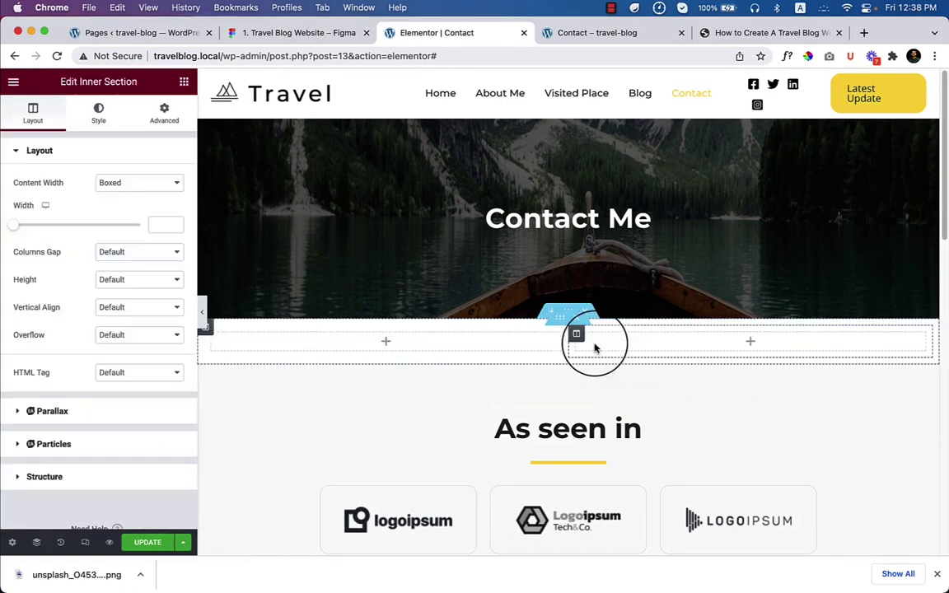
Give the outer section 80 px top and bottom padding
left_click(568, 314)
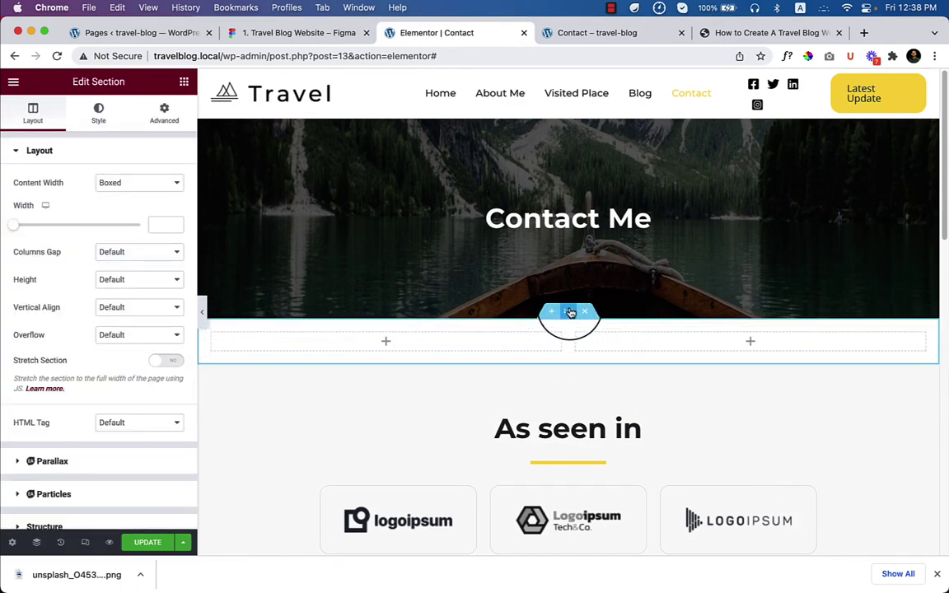
left_click(165, 114)
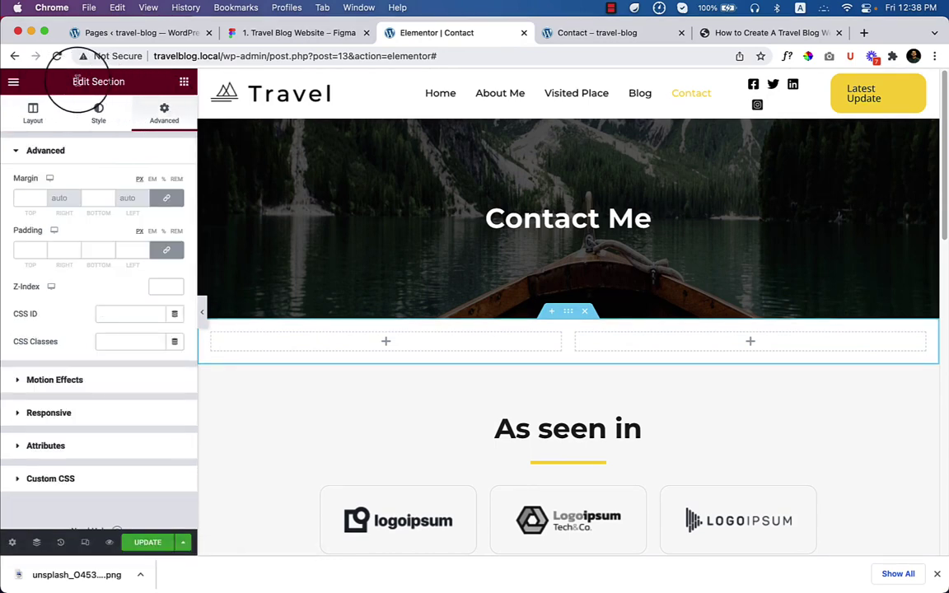
left_click_drag(79, 81, 126, 83)
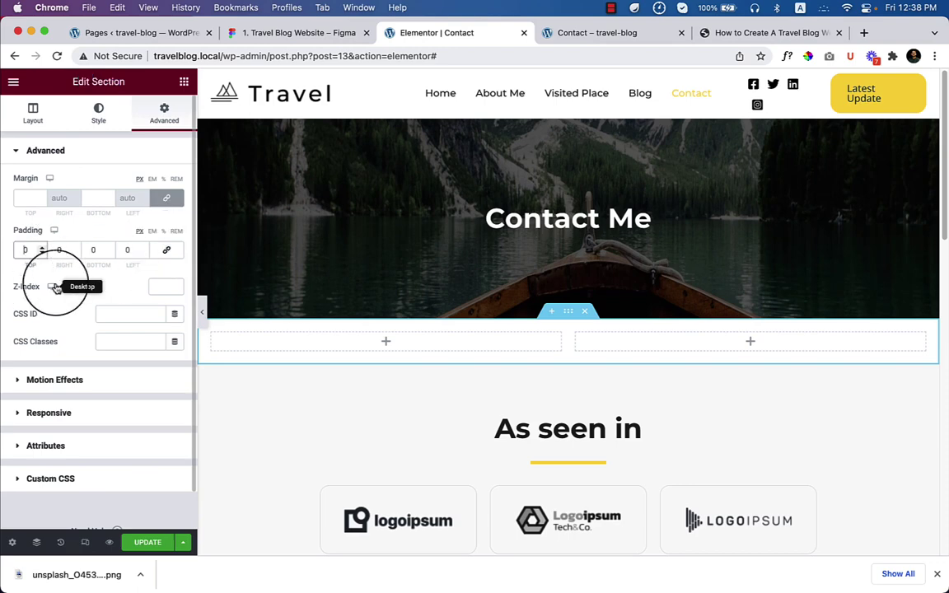
left_click(25, 250)
type("80")
left_click(93, 250)
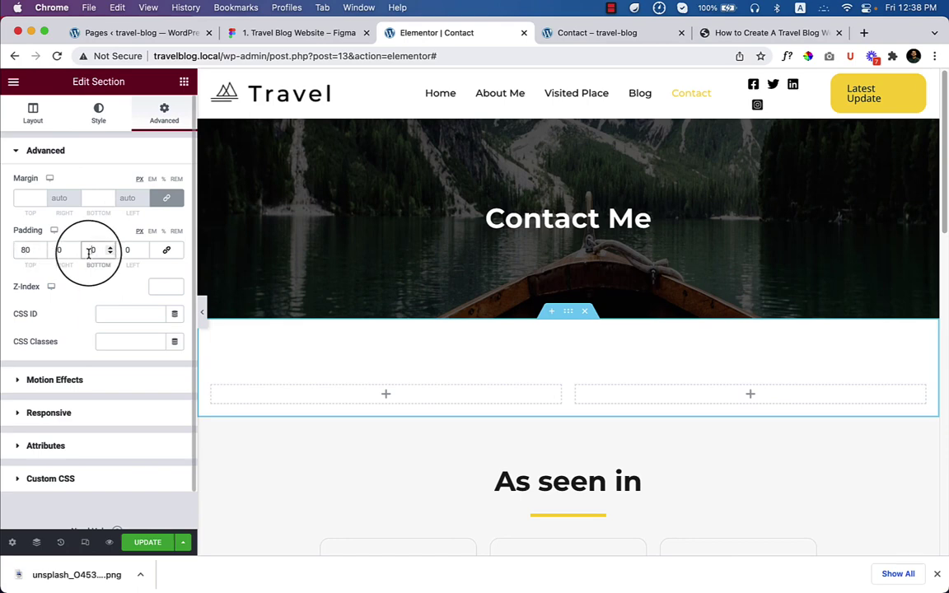
type("80")
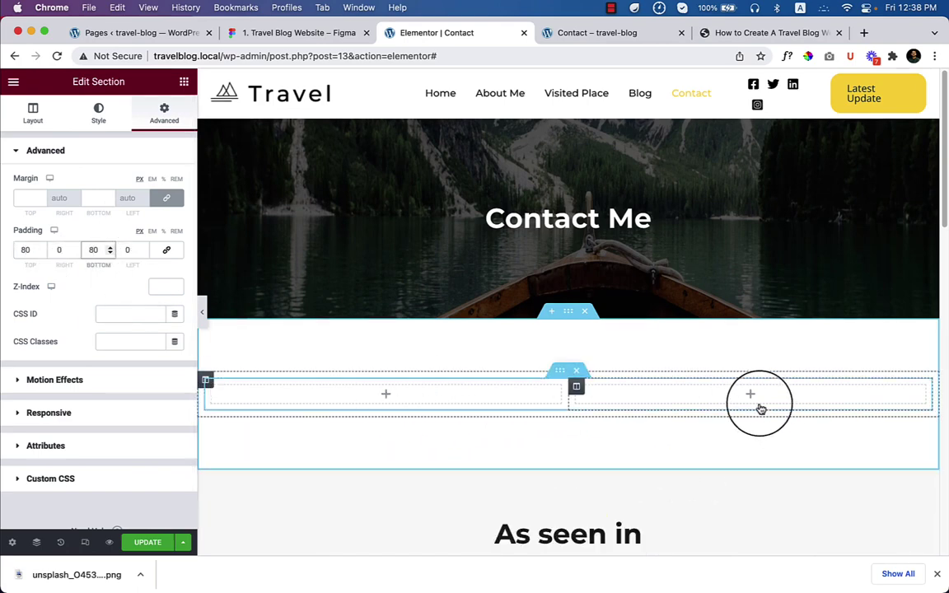
Copy the 'Work with me!' heading text from the Figma design
left_click(753, 399)
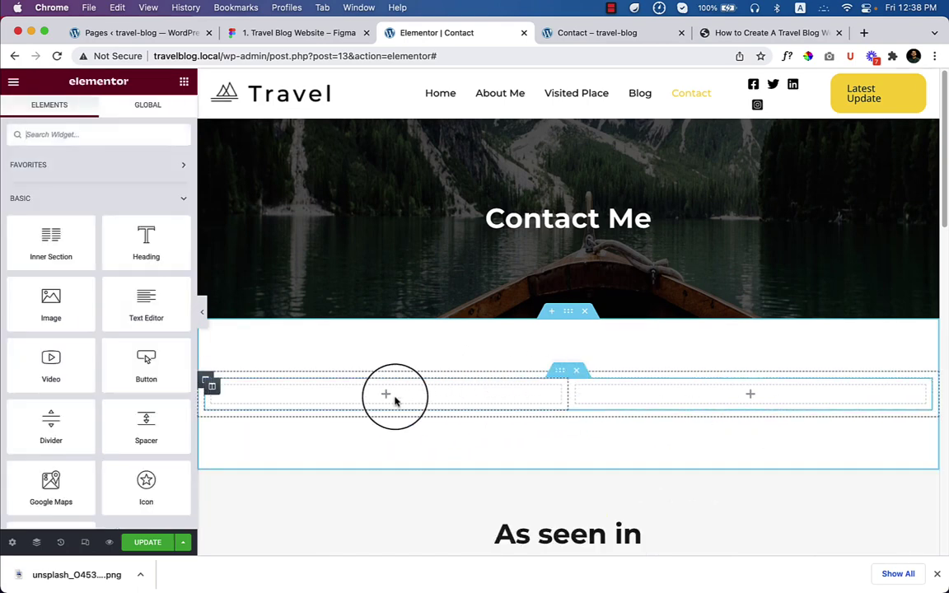
left_click(300, 37)
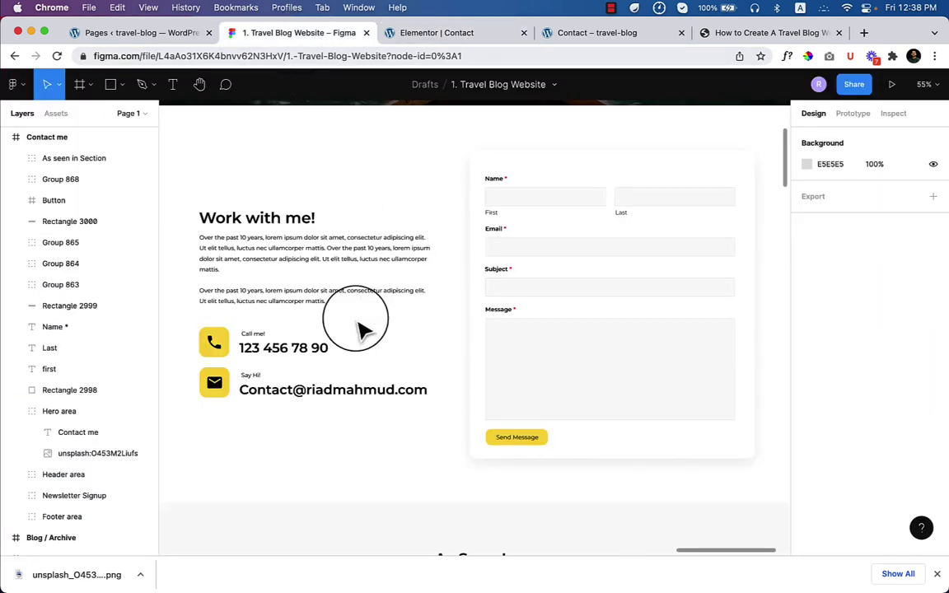
double_click(259, 218)
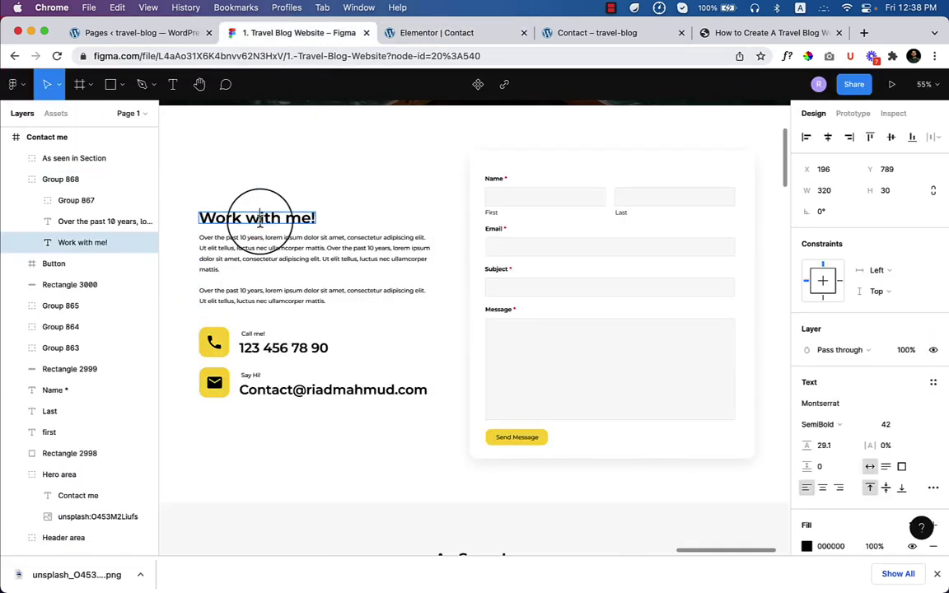
left_click(418, 33)
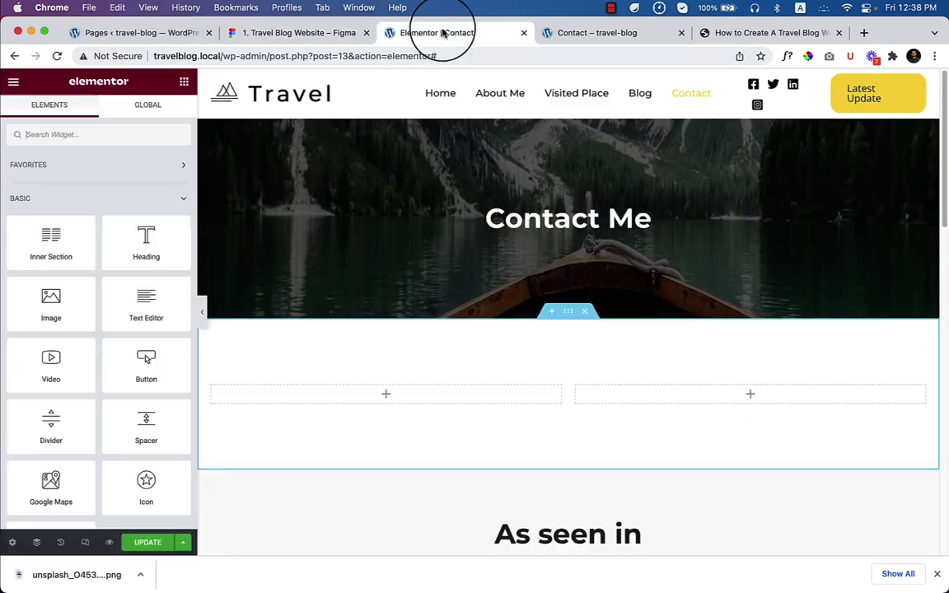
Add a 'Work with me!' heading to the left column and copy the Figma paragraph text
left_click_drag(158, 239, 434, 390)
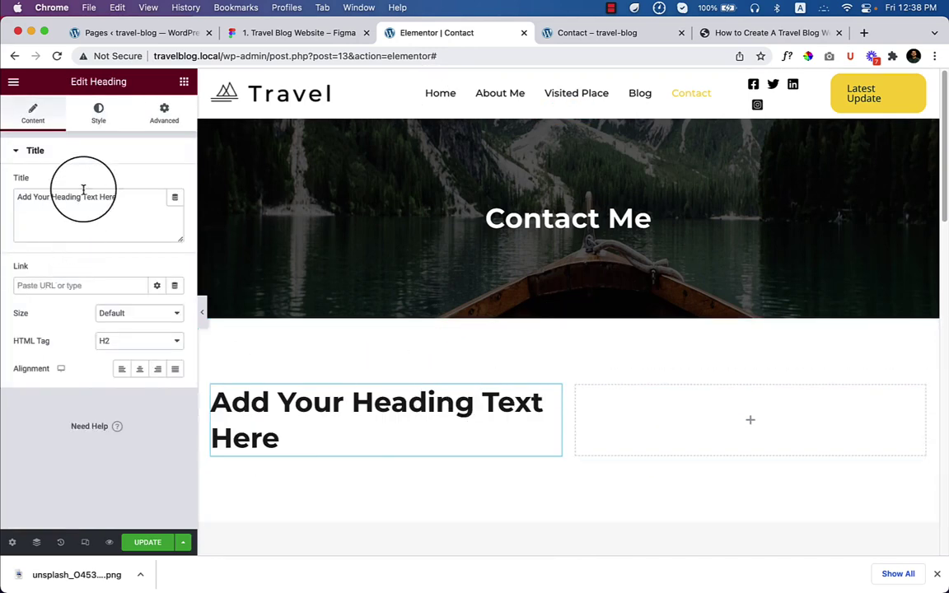
type("Work with me!")
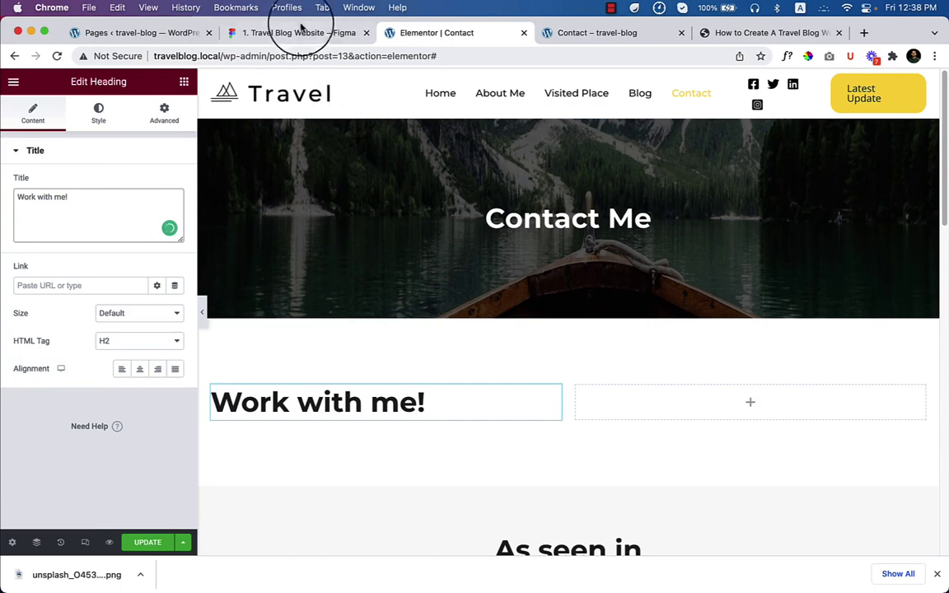
left_click(298, 32)
left_click(199, 254)
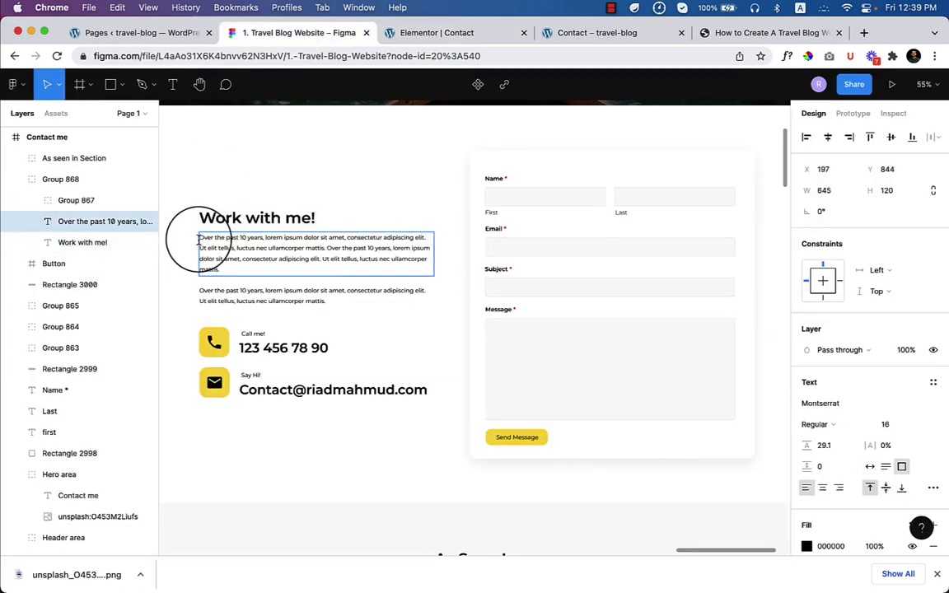
double_click(233, 252)
left_click(233, 248)
key("ctrl+c")
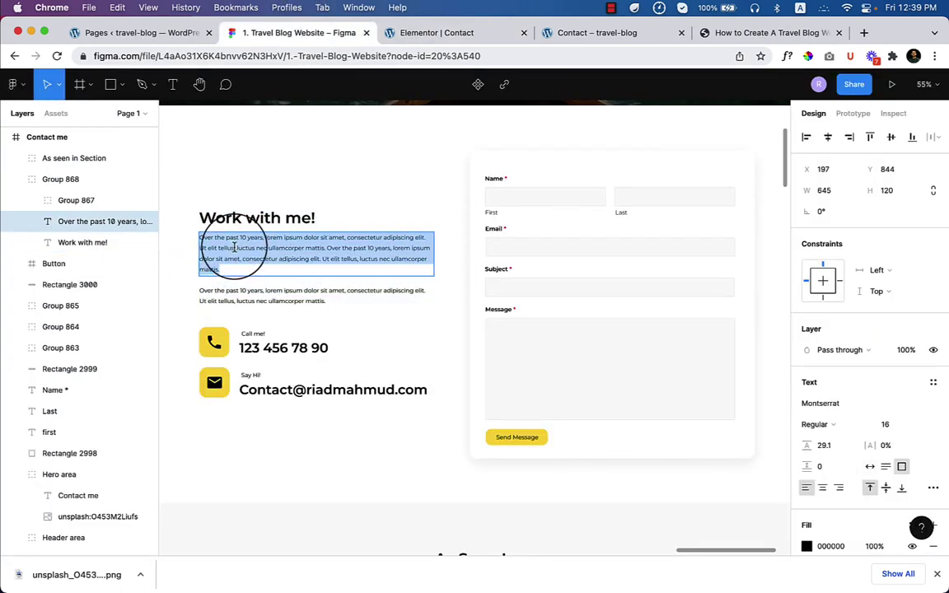
Add a text block under the heading, replacing the placeholder with the Figma paragraph
left_click(433, 32)
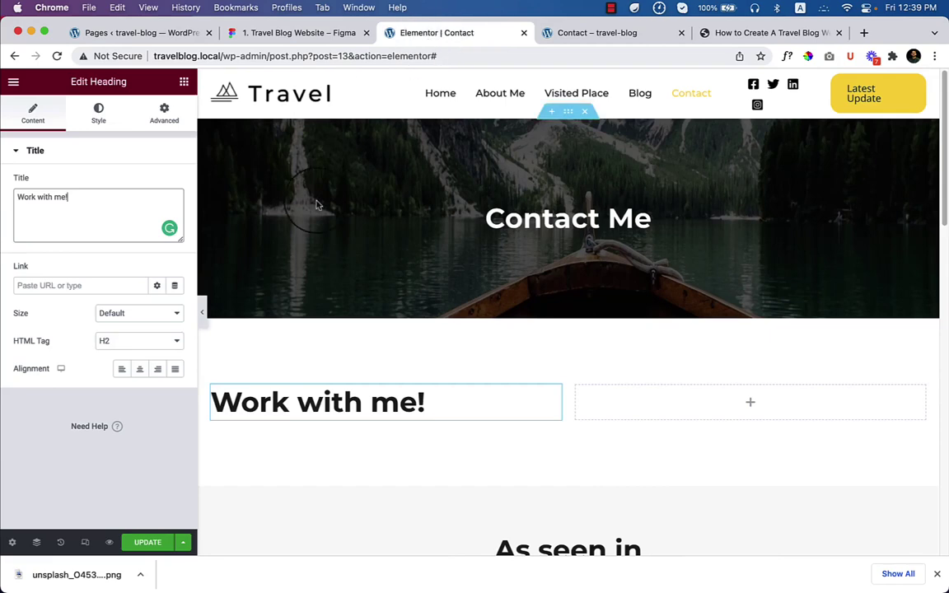
left_click(183, 81)
left_click_drag(131, 300, 322, 405)
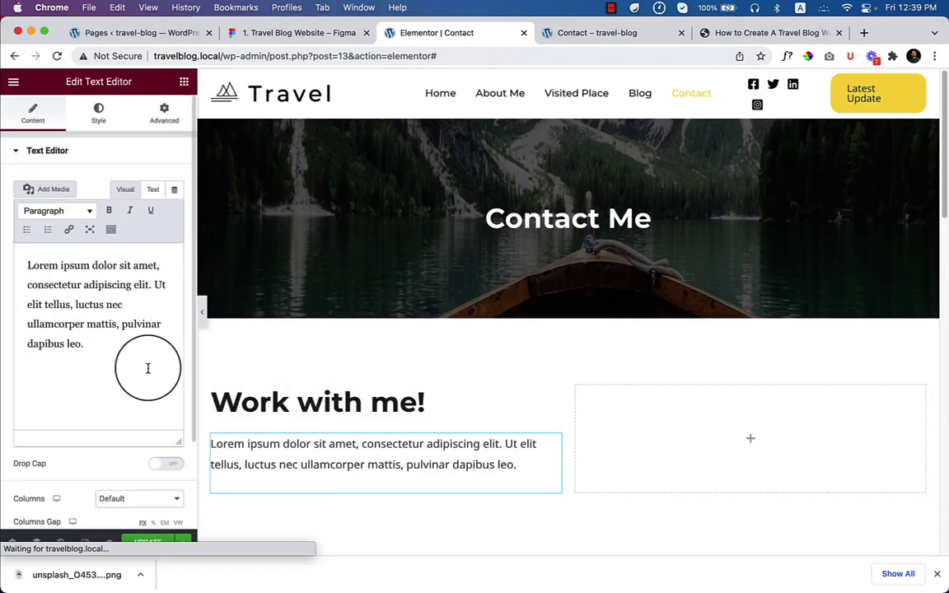
left_click(152, 190)
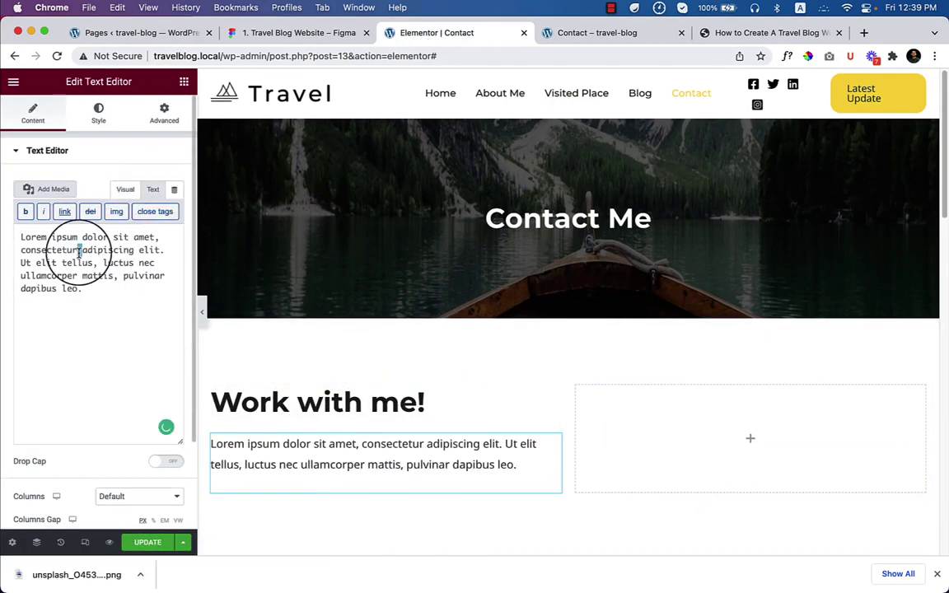
key("ctrl+a")
key("ctrl+v")
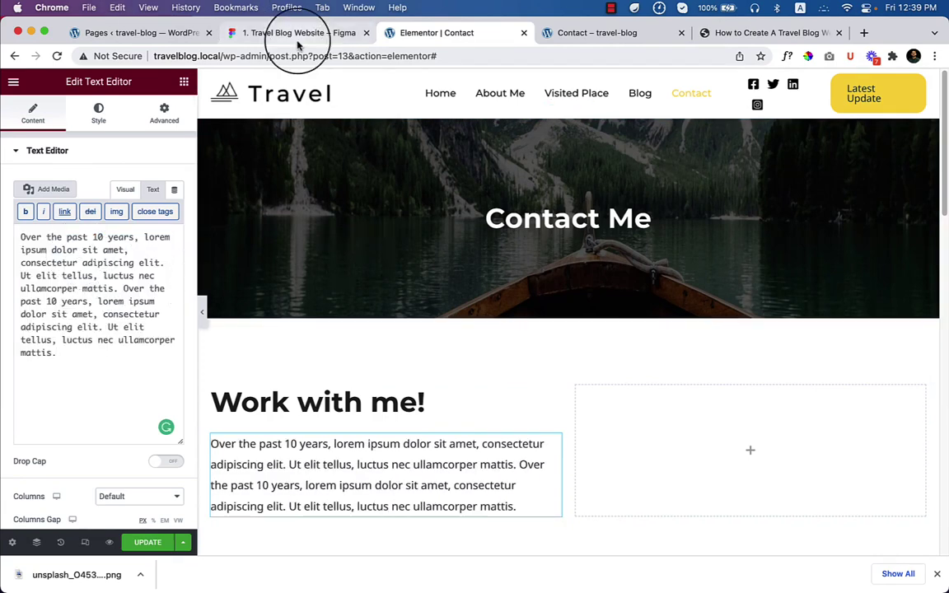
Compare the text block with the second paragraph in the Figma design
left_click(298, 37)
left_click(282, 308)
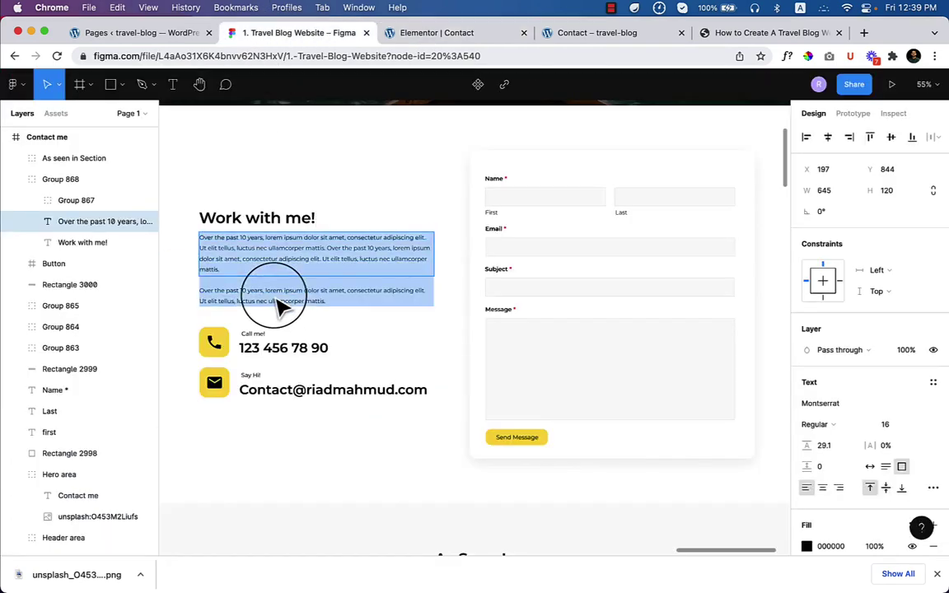
key("Escape")
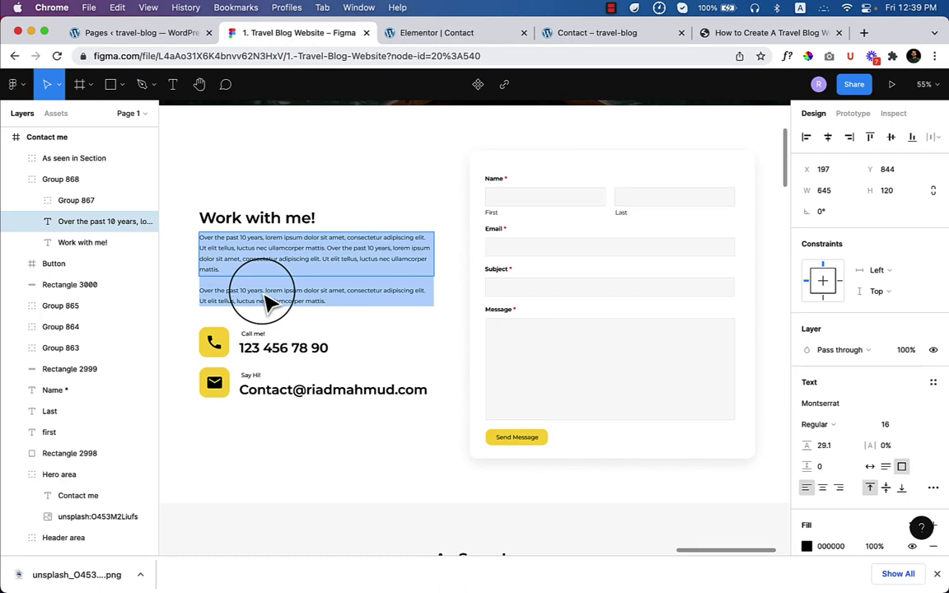
left_click(441, 35)
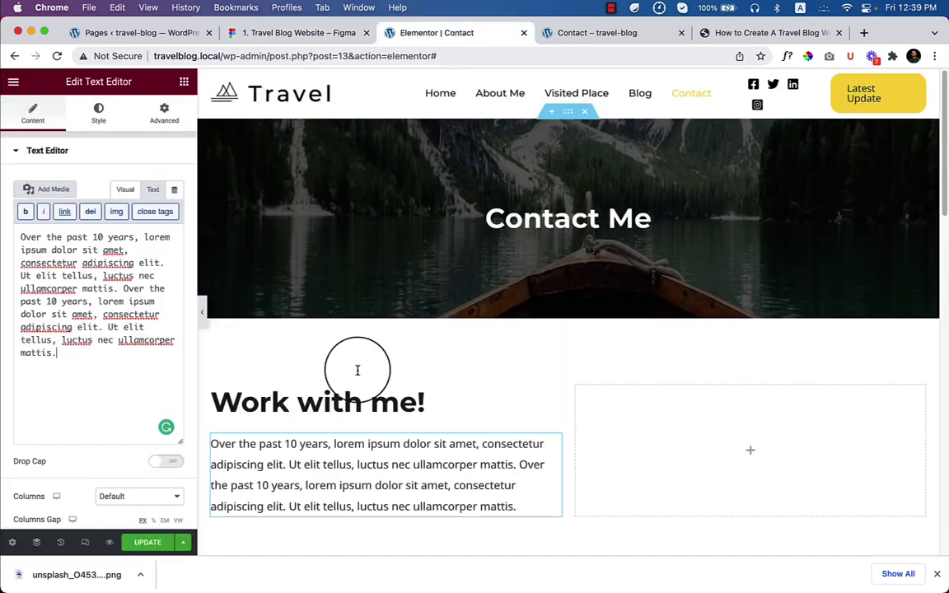
scroll(358, 370, "down", 3)
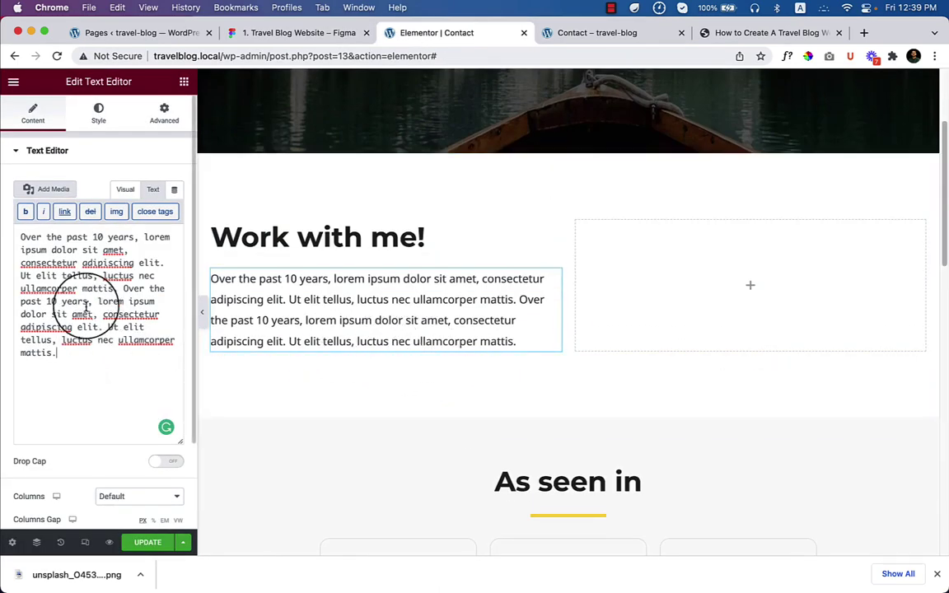
left_click_drag(86, 307, 127, 370)
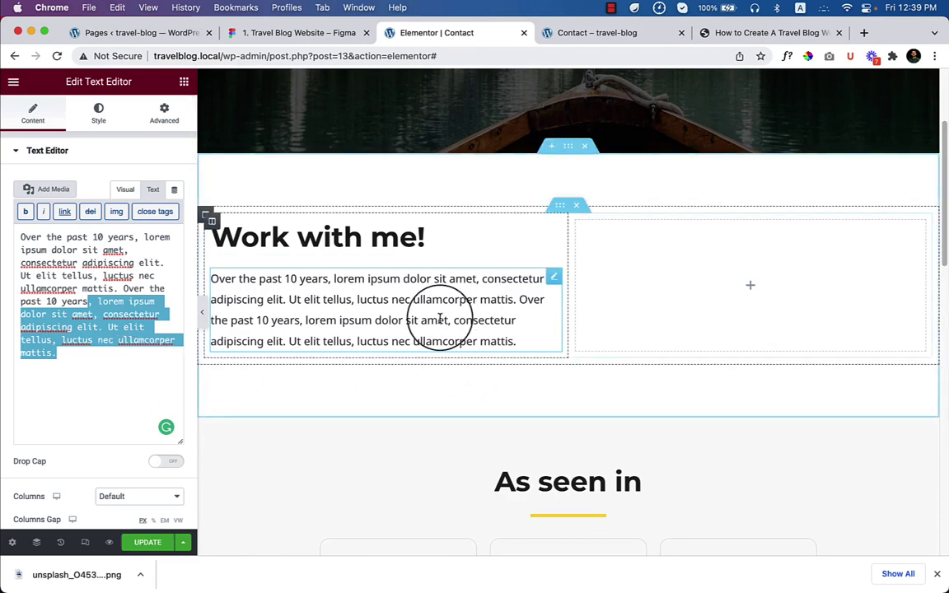
Add a second paragraph that repeats the text's first sentence
left_click(519, 342)
left_click(58, 357)
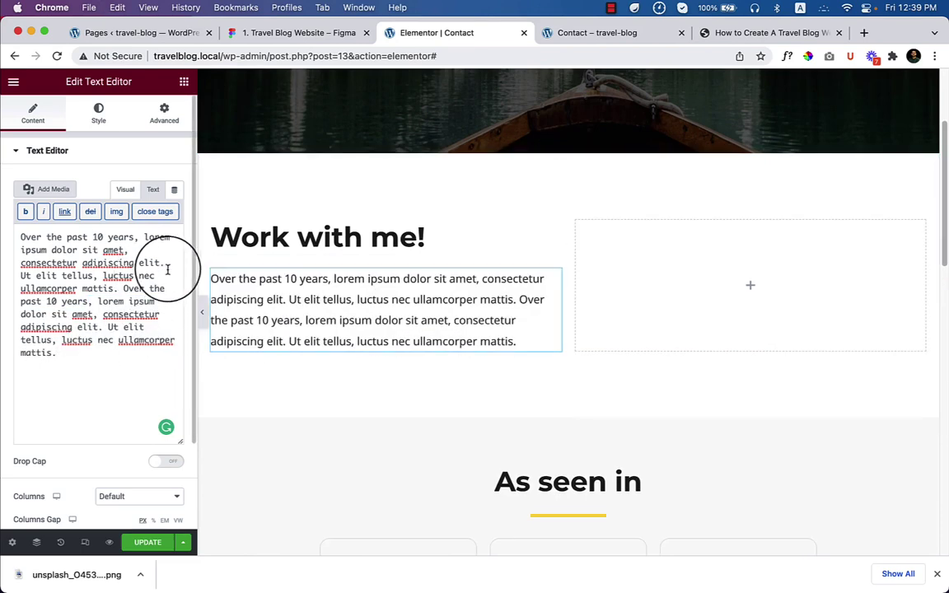
left_click_drag(168, 268, 3, 237)
key("super+c")
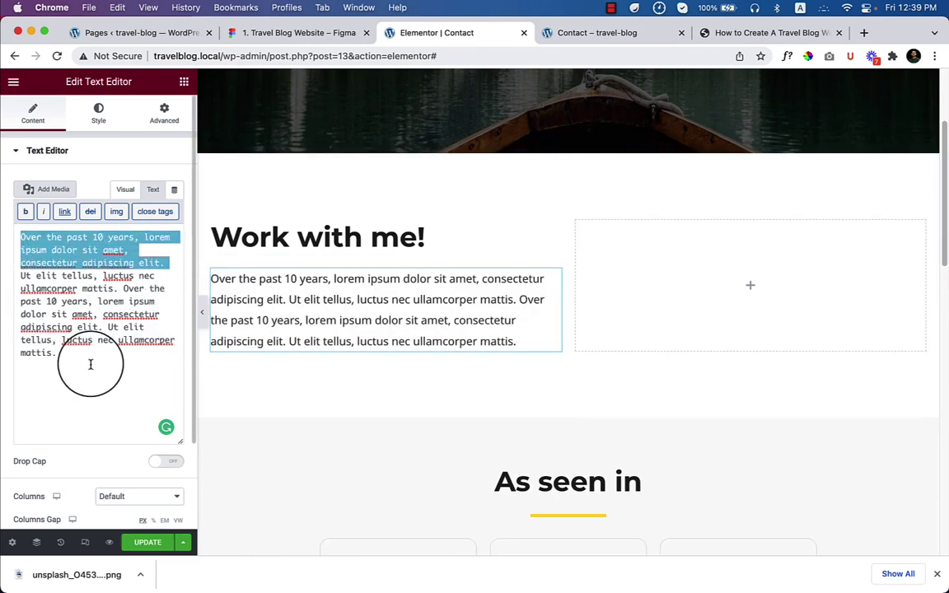
left_click(90, 365)
left_click(518, 342)
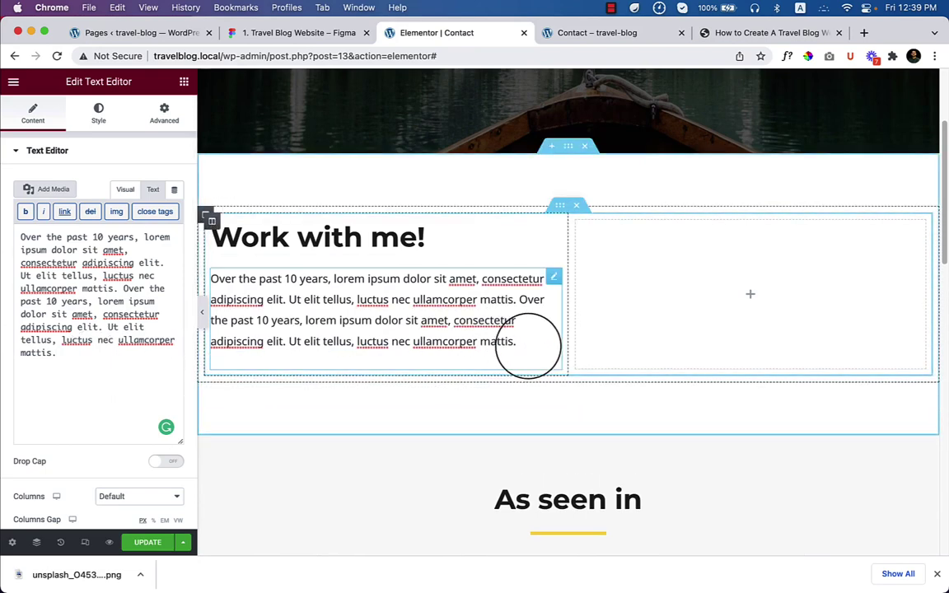
key("Return")
key("super+v")
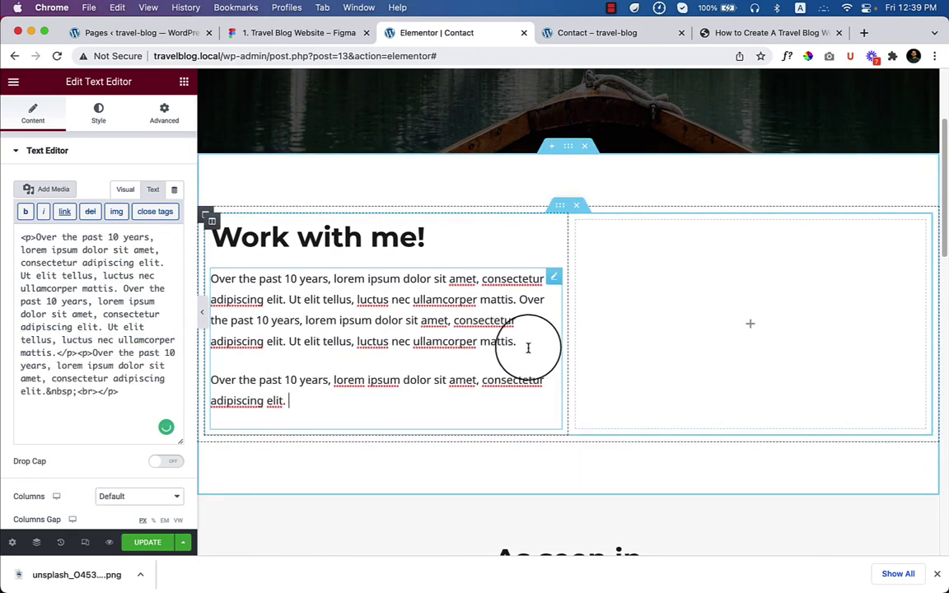
Preview the page and select the stray line break in the text for removal
left_click(203, 312)
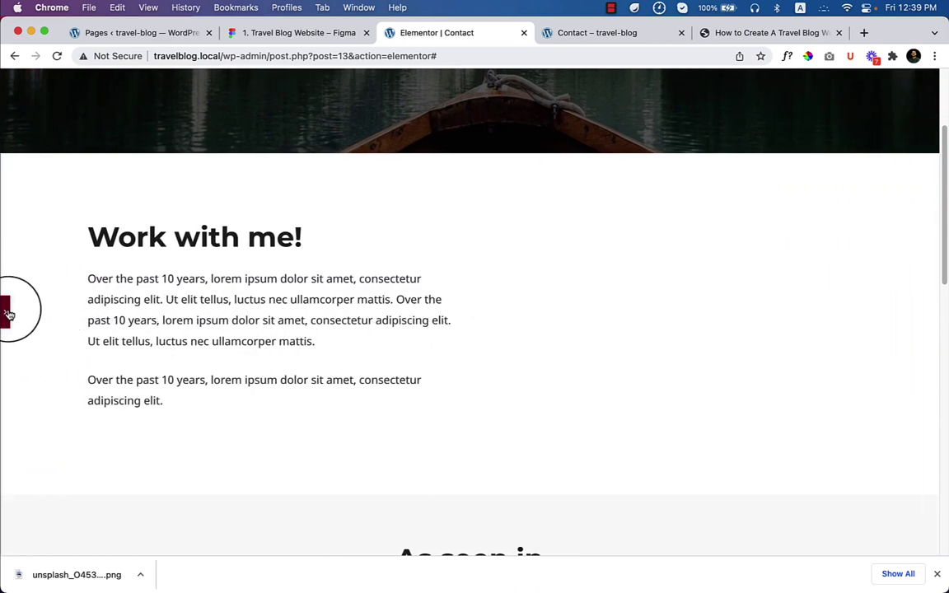
left_click(7, 312)
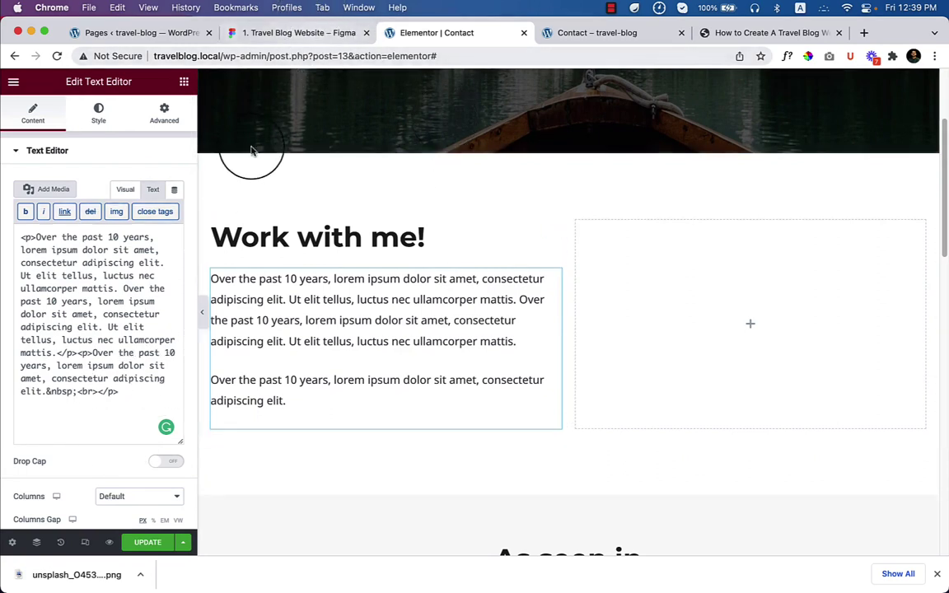
left_click_drag(76, 392, 97, 393)
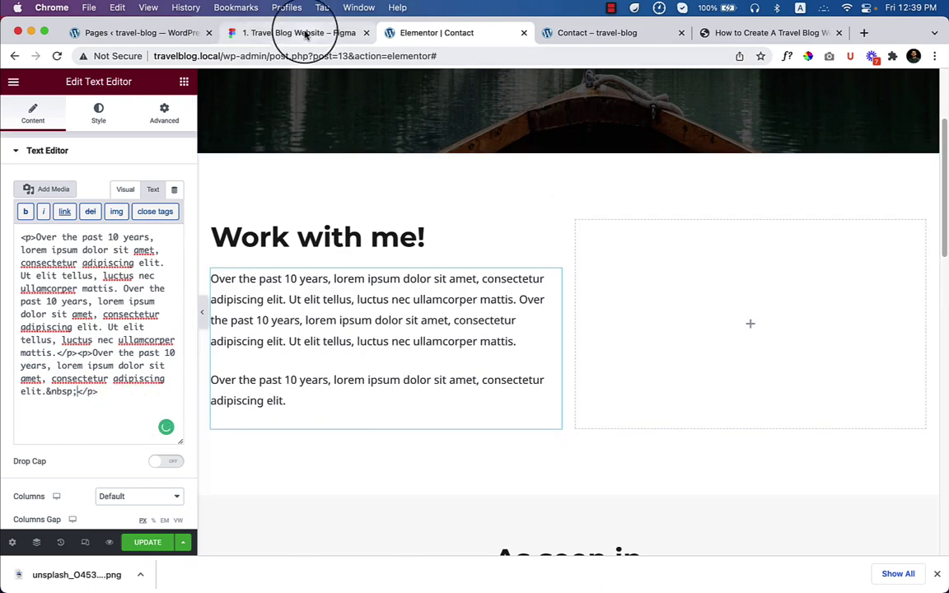
Copy the phone number from the Figma contact block
left_click(280, 33)
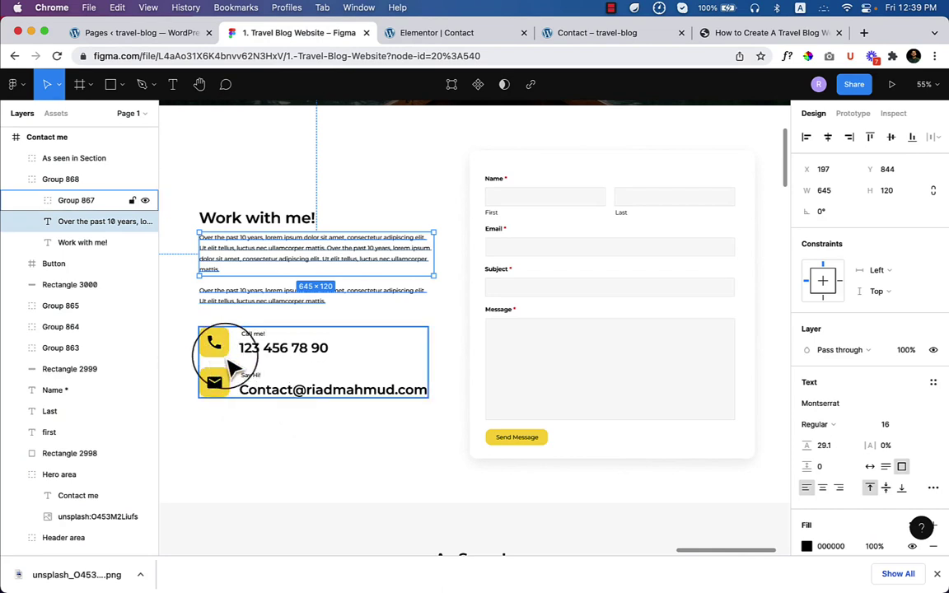
left_click(280, 355)
double_click(279, 351)
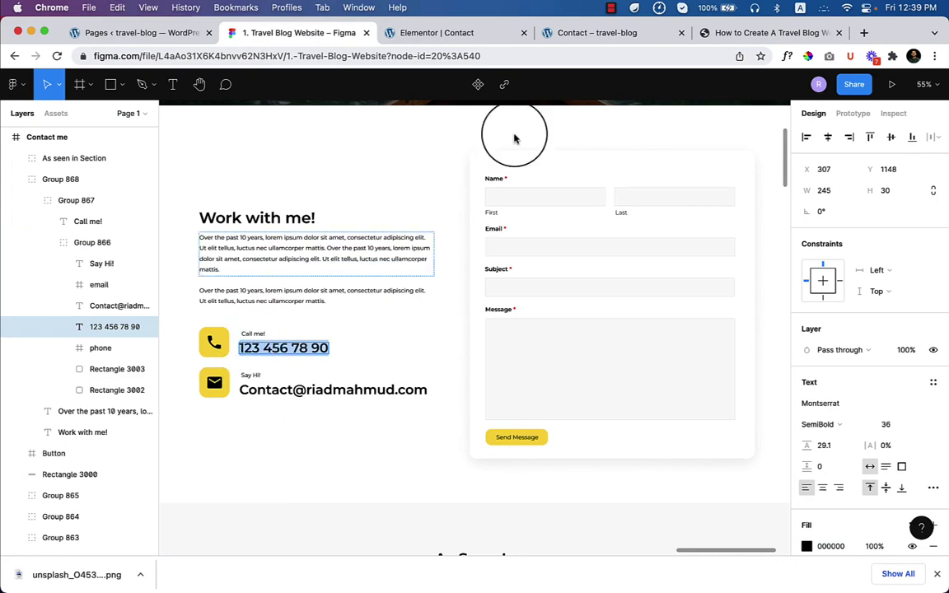
left_click(453, 34)
left_click(184, 83)
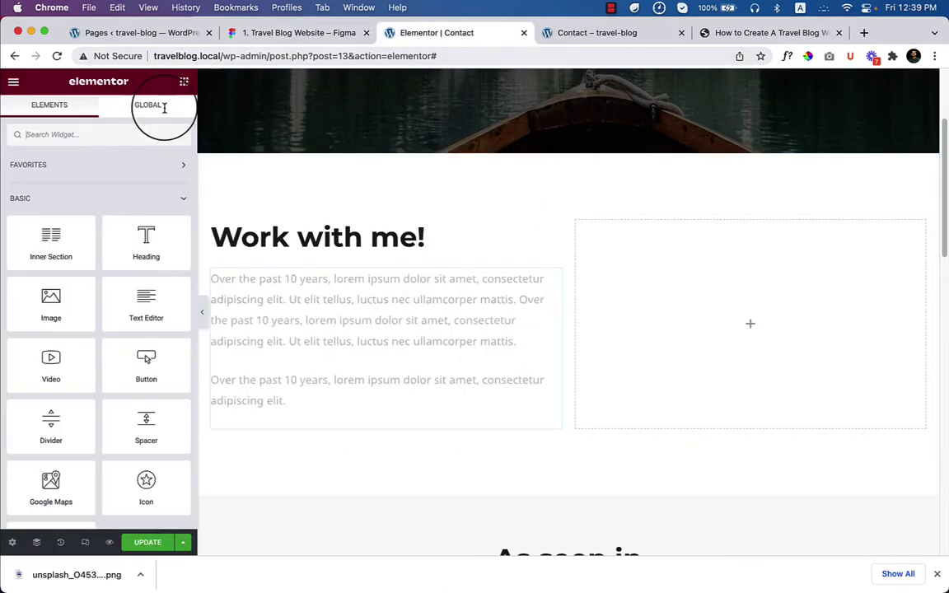
Add an Icon Box below the paragraphs with the icon on the left and the phone number as title and description
type("list")
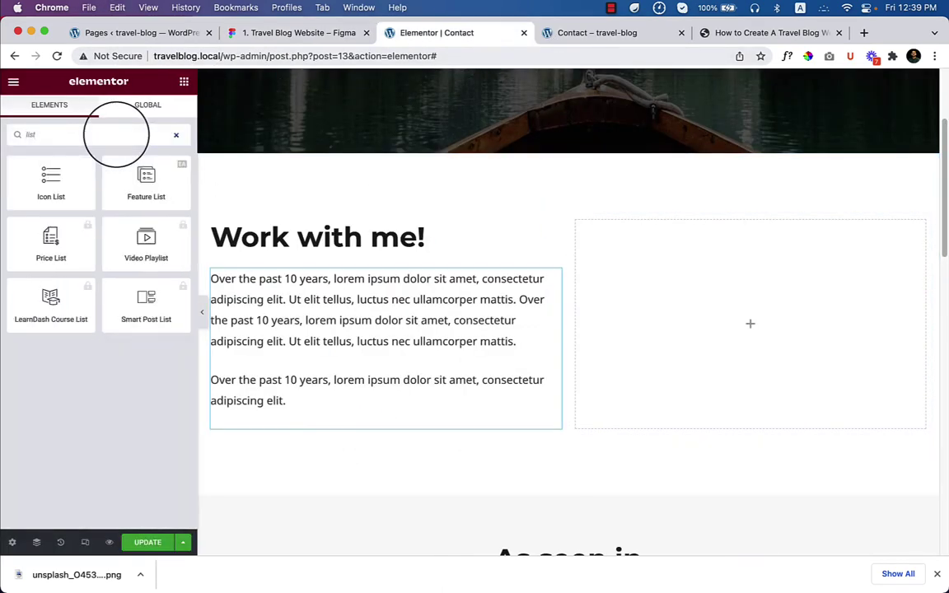
double_click(59, 139)
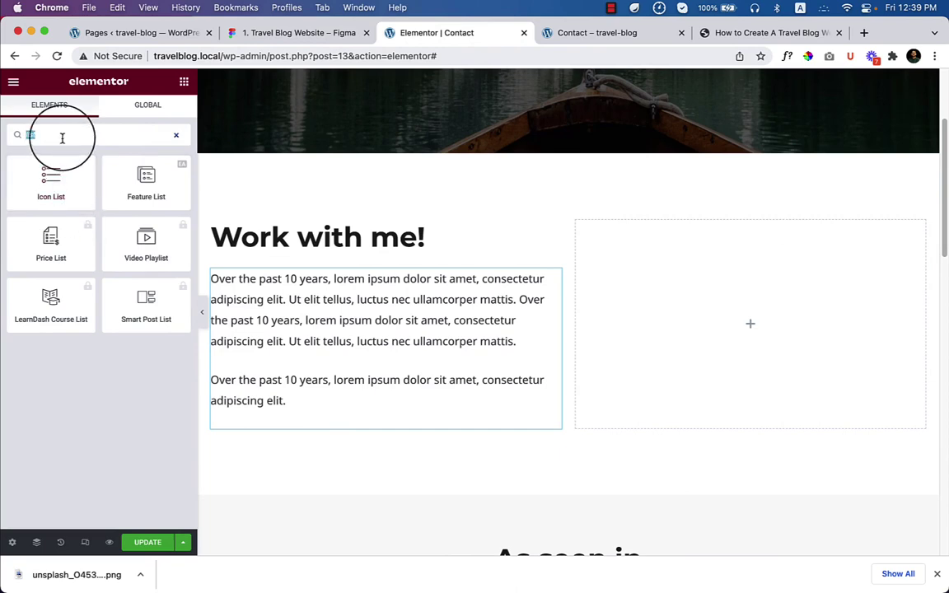
key("BackSpace")
type("icon")
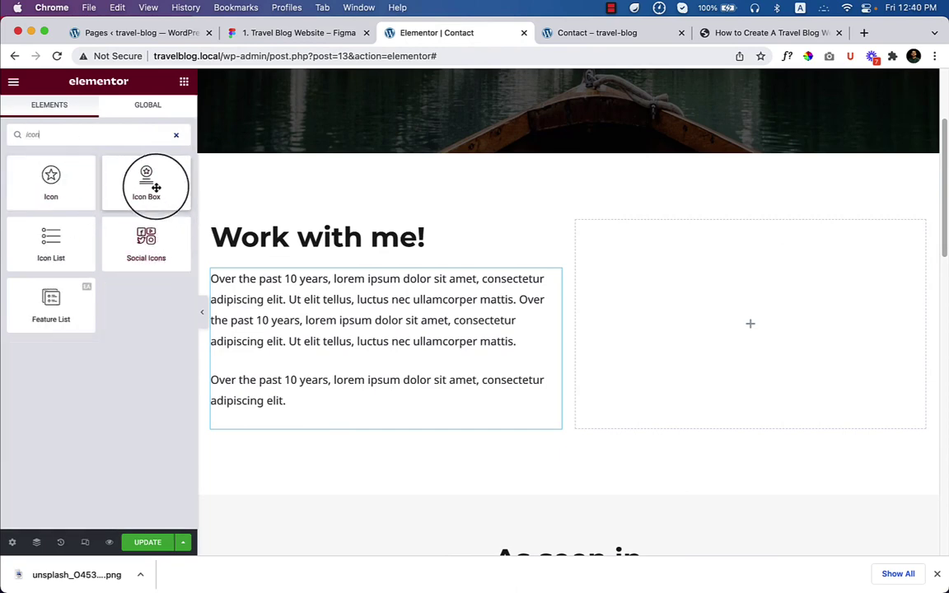
left_click_drag(149, 178, 316, 397)
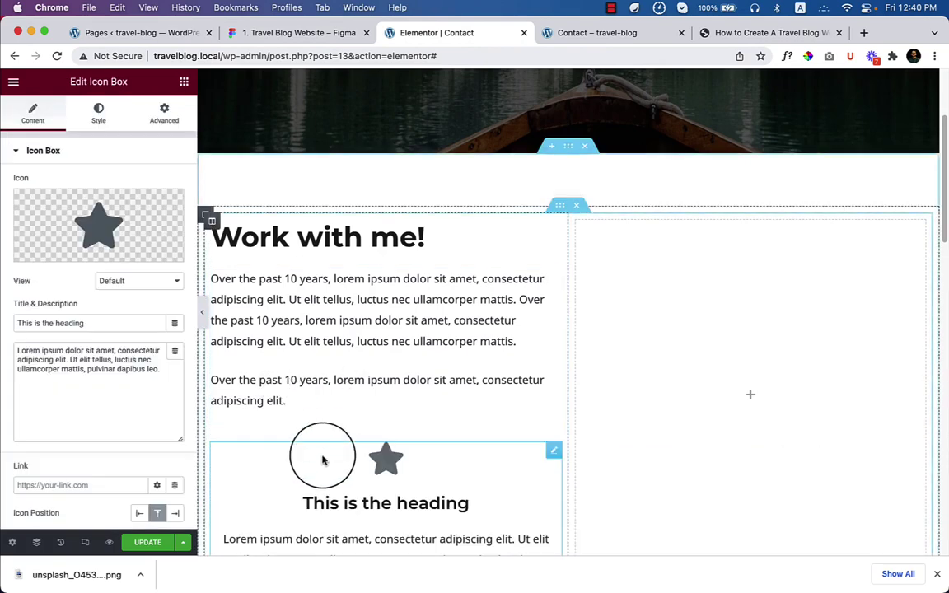
left_click(139, 514)
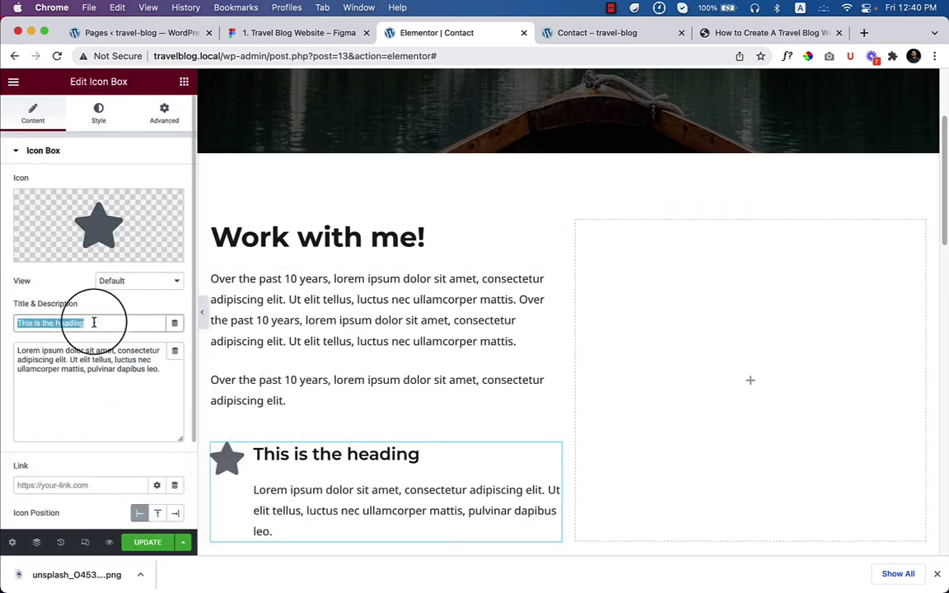
key("super+v")
left_click(94, 368)
key("super+a")
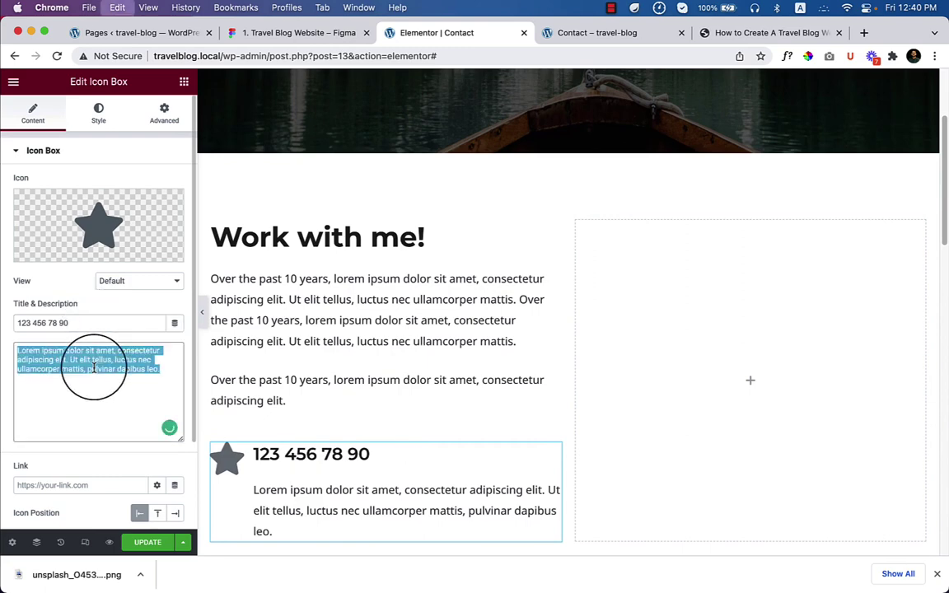
key("super+v")
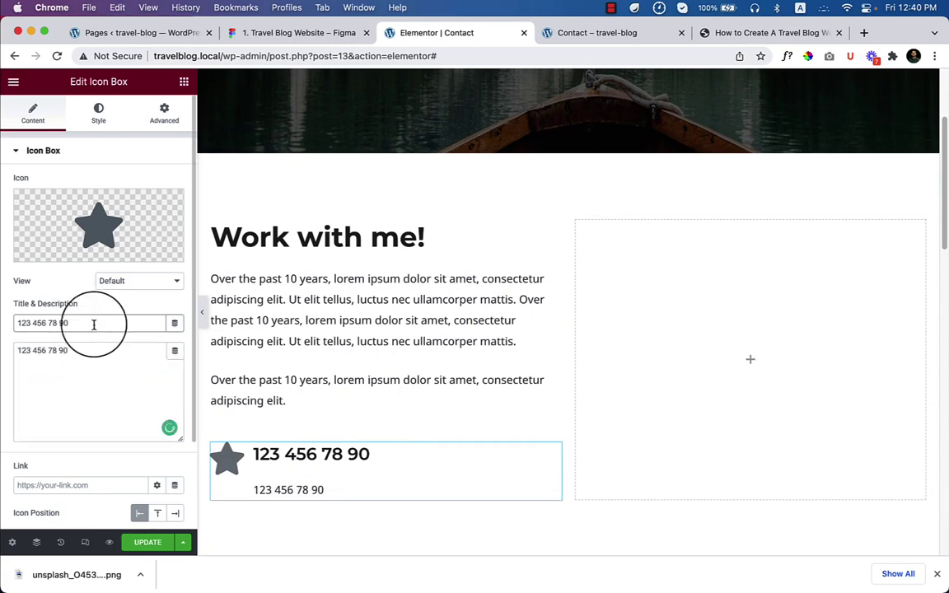
Change the icon box icon to Phone alt
left_click(106, 241)
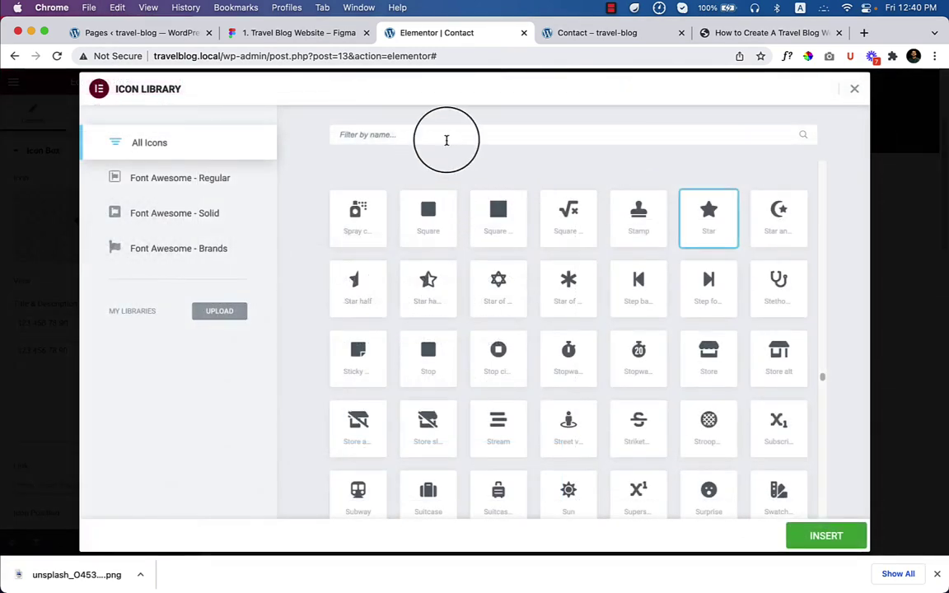
type("phone")
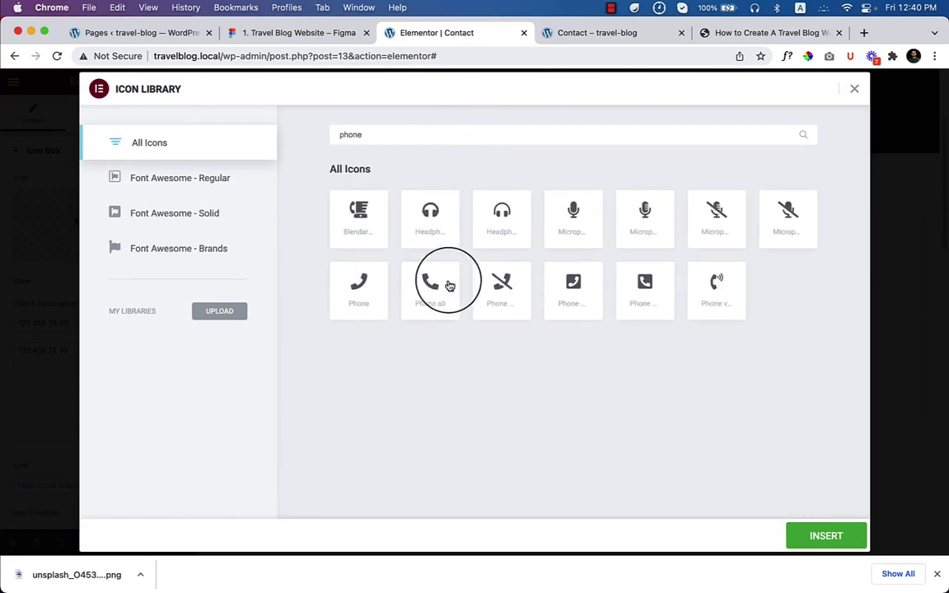
left_click(450, 285)
left_click(823, 535)
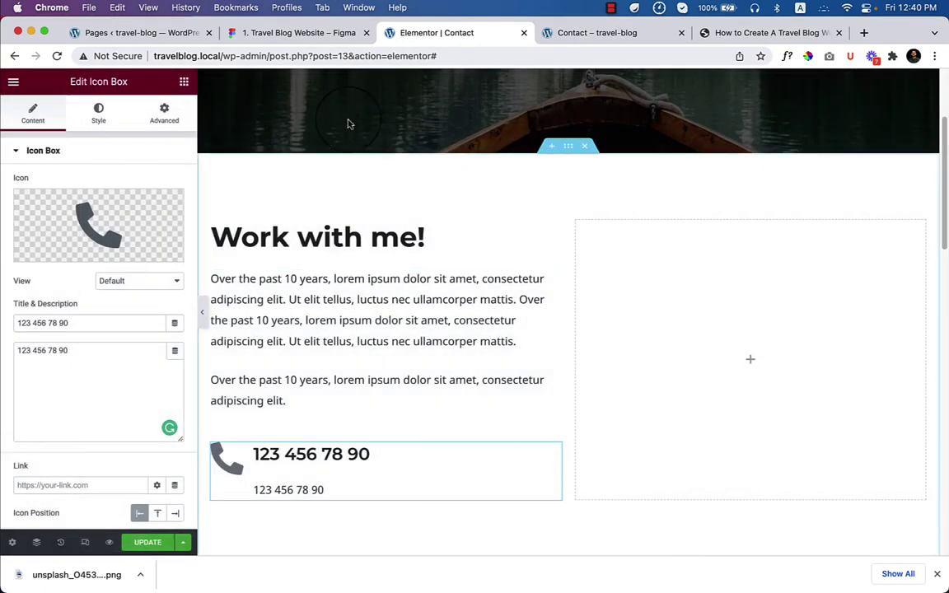
left_click(295, 33)
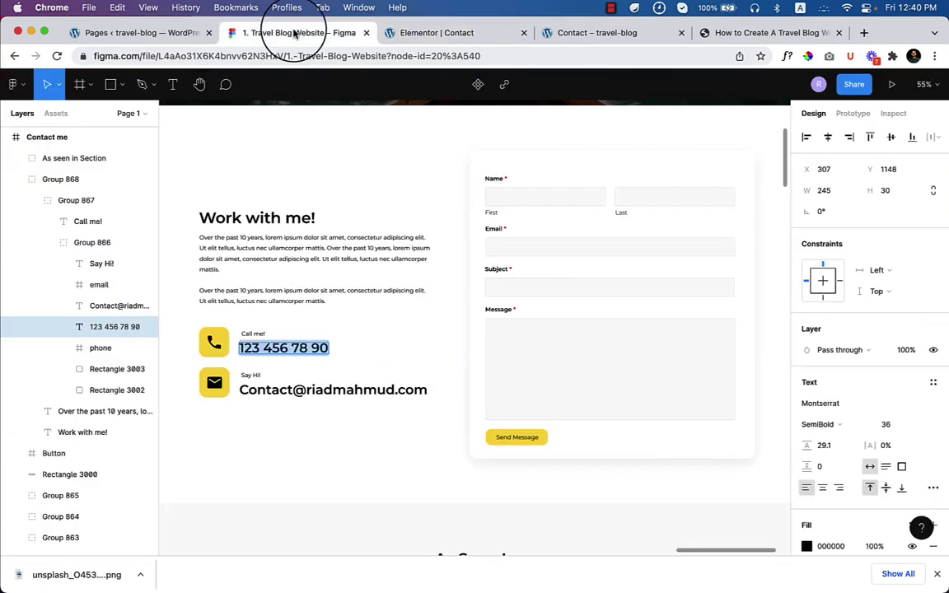
left_click(437, 33)
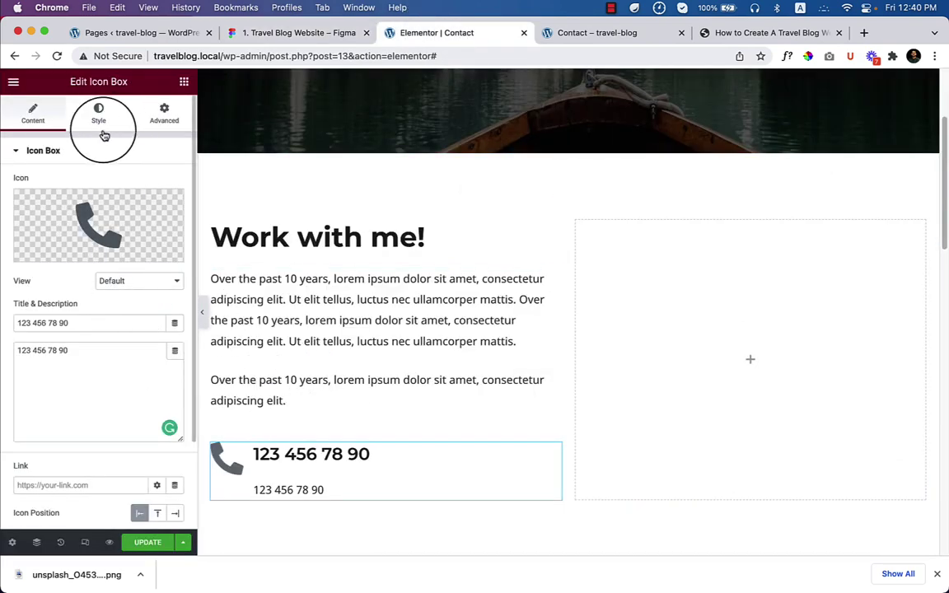
Give the phone icon a stacked view with a square background shape
left_click(136, 281)
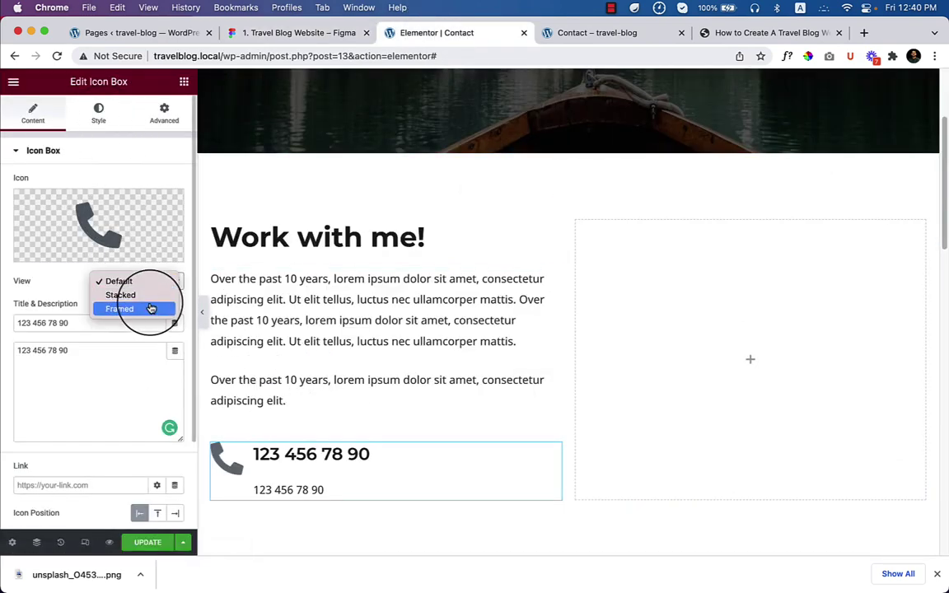
left_click(151, 308)
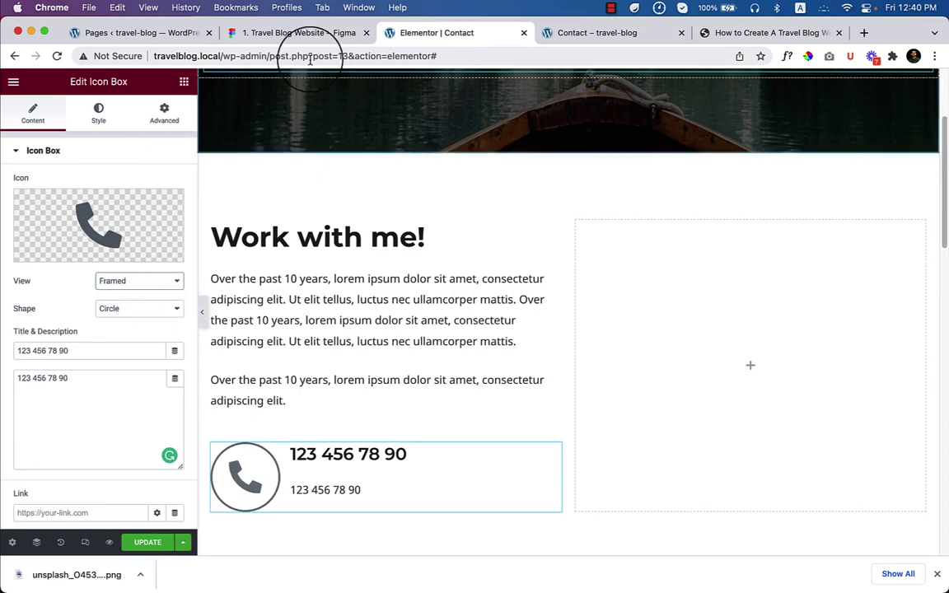
left_click(309, 32)
left_click(434, 32)
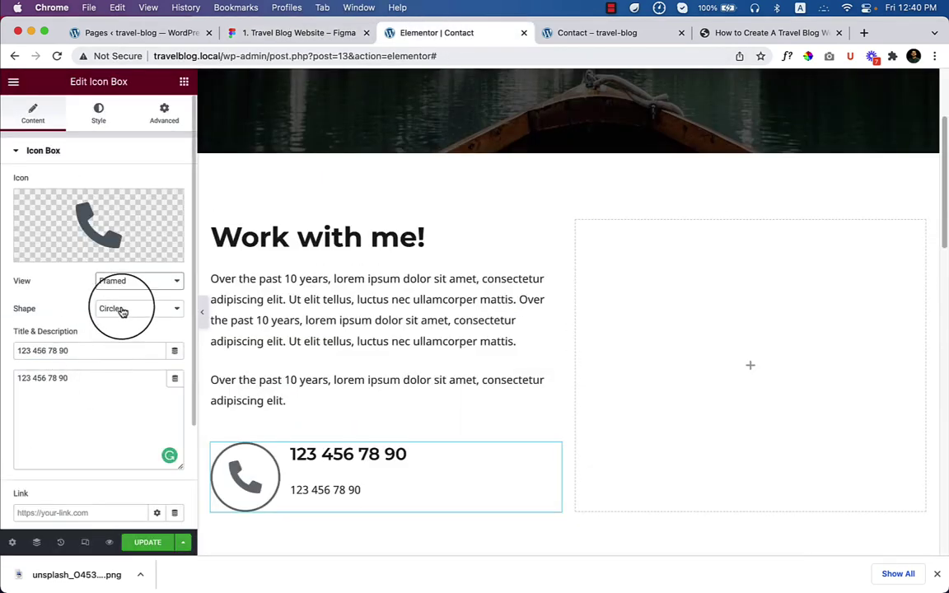
left_click(141, 283)
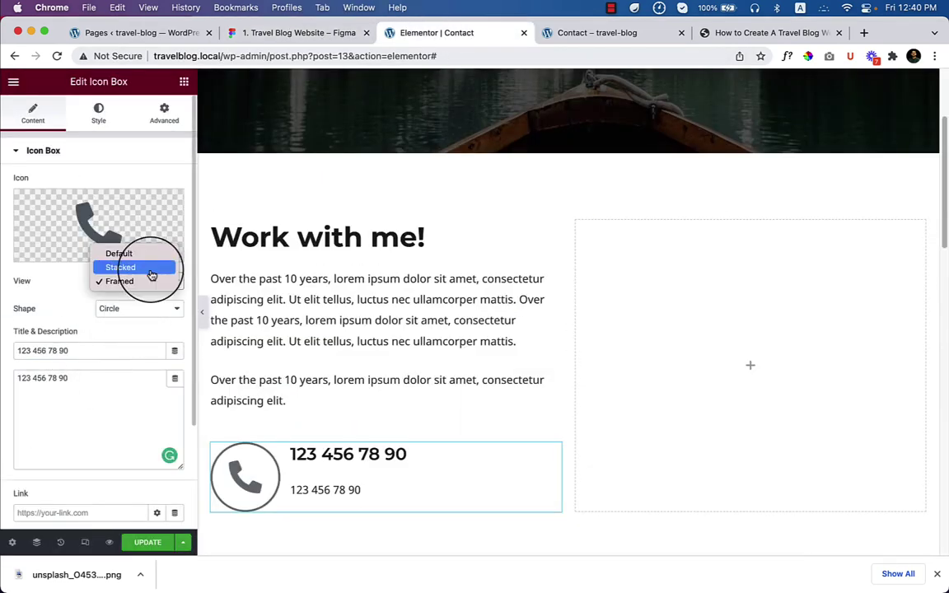
left_click(145, 268)
left_click(145, 288)
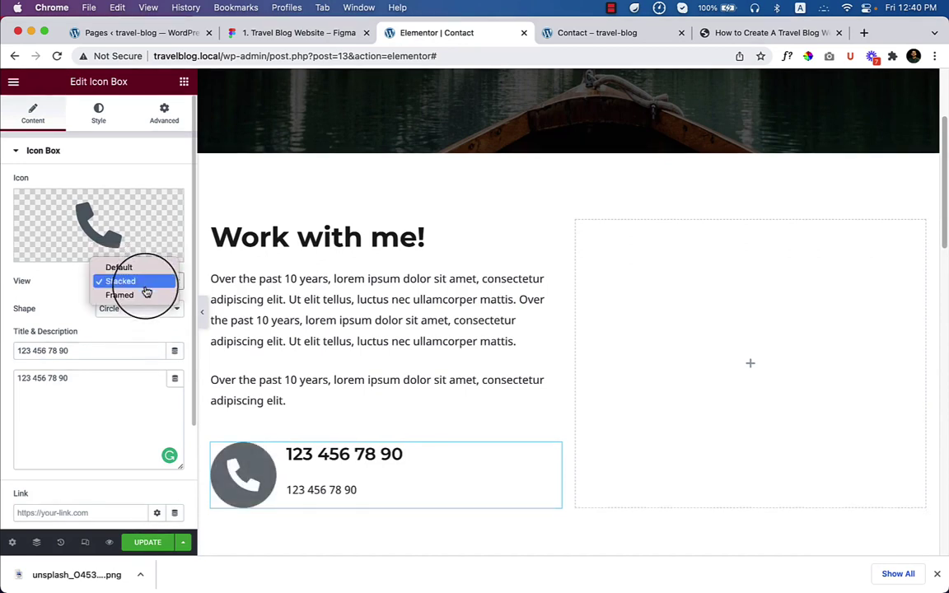
left_click(93, 324)
left_click(138, 309)
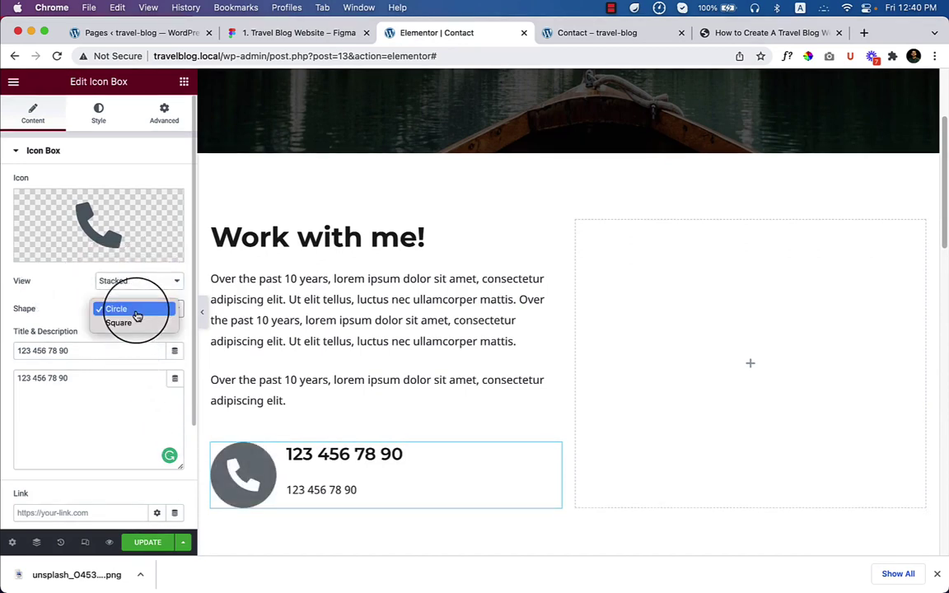
left_click(140, 326)
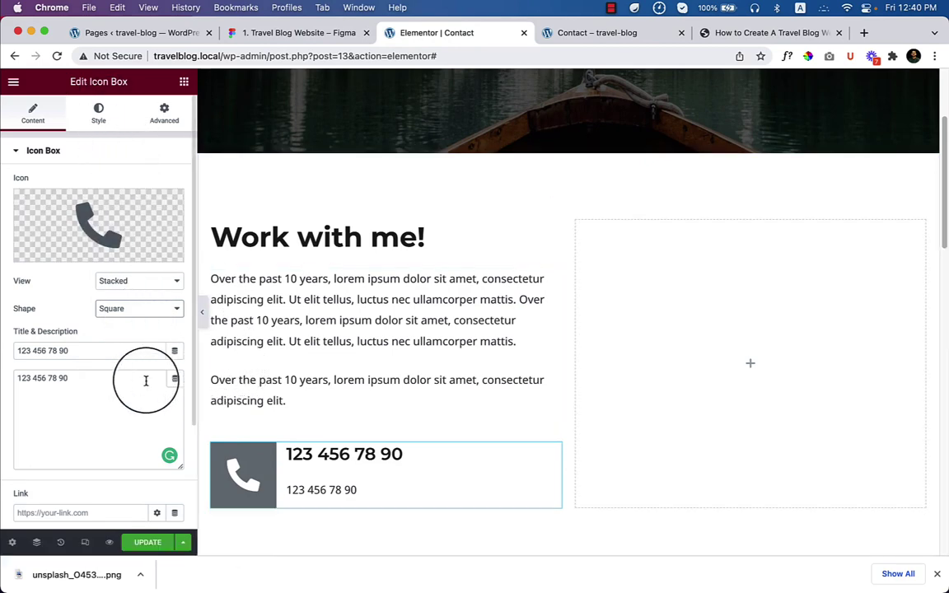
Change the icon box title to 'Call me!' copied from the Figma design
left_click(305, 31)
double_click(254, 332)
key("super+c")
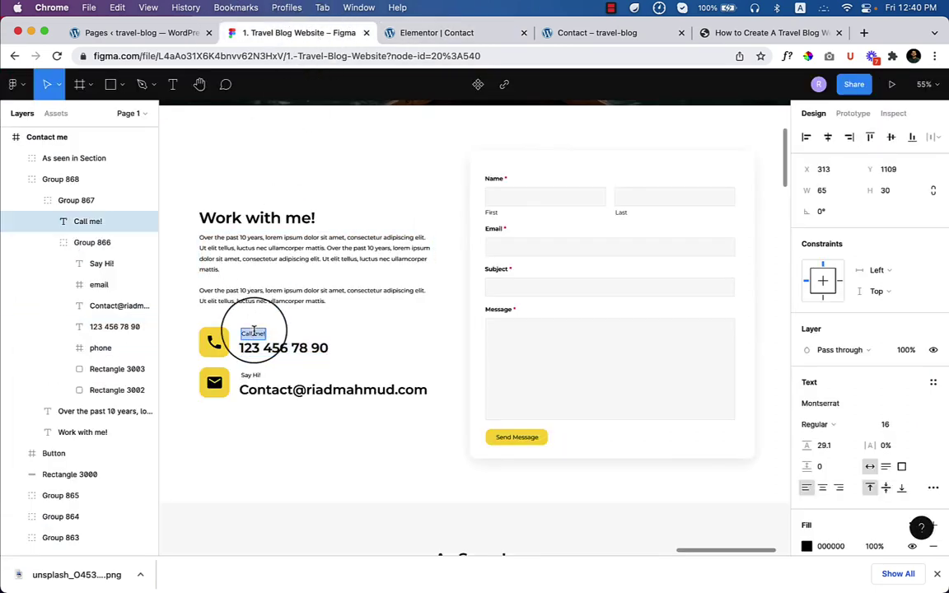
left_click(483, 33)
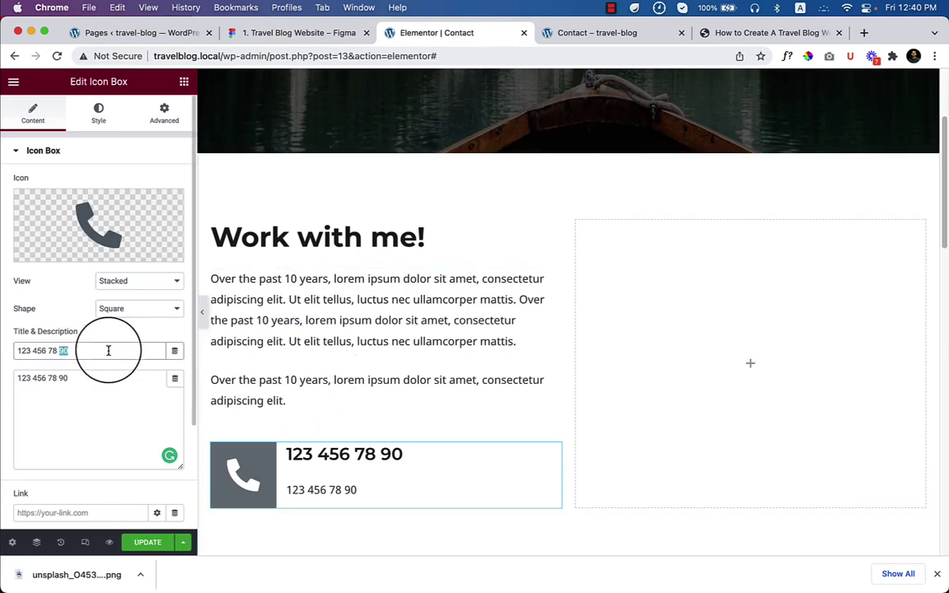
key("super+v")
left_click(93, 411)
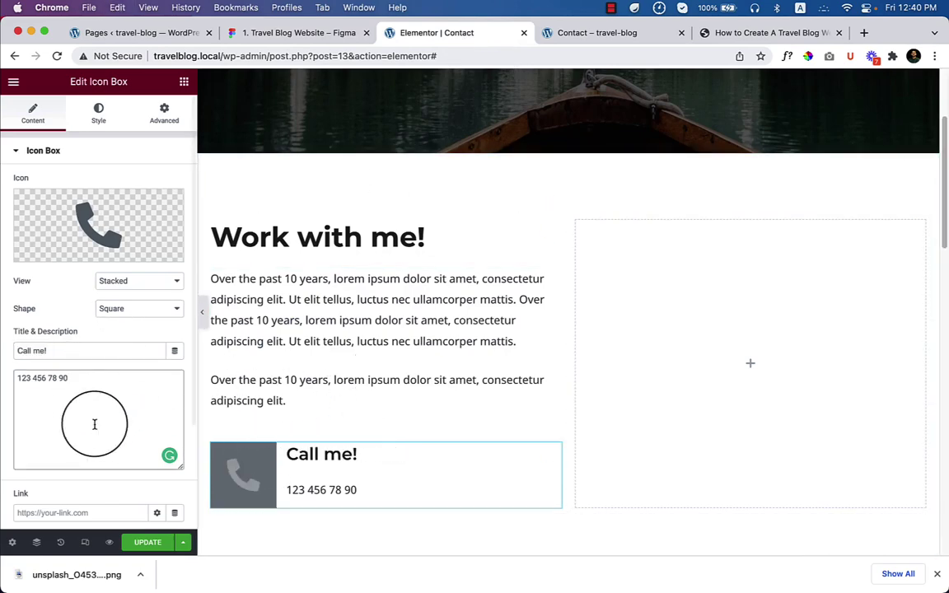
Link the icon box to 'tel:' followed by the phone number, then save with Update
scroll(79, 486, "down", 3)
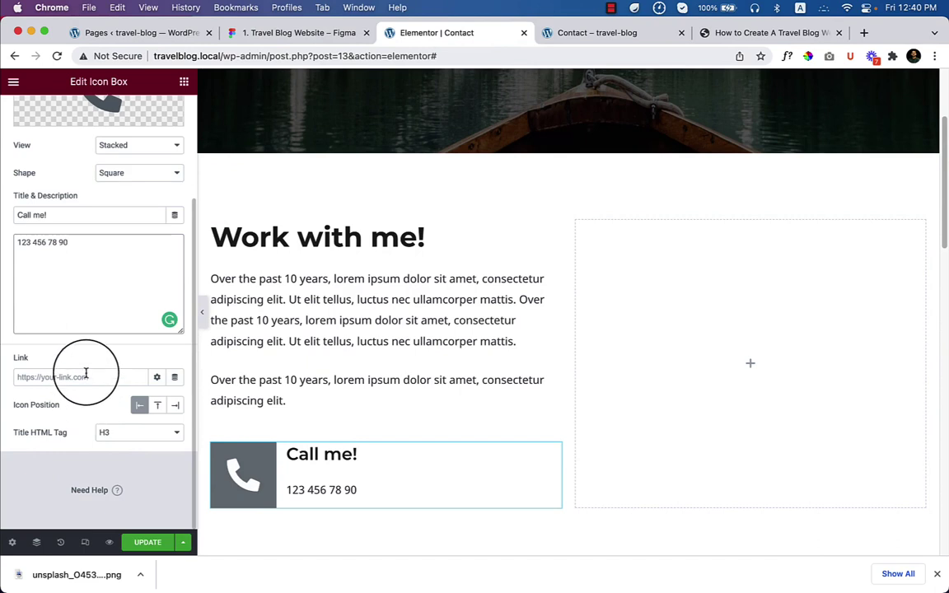
left_click(49, 379)
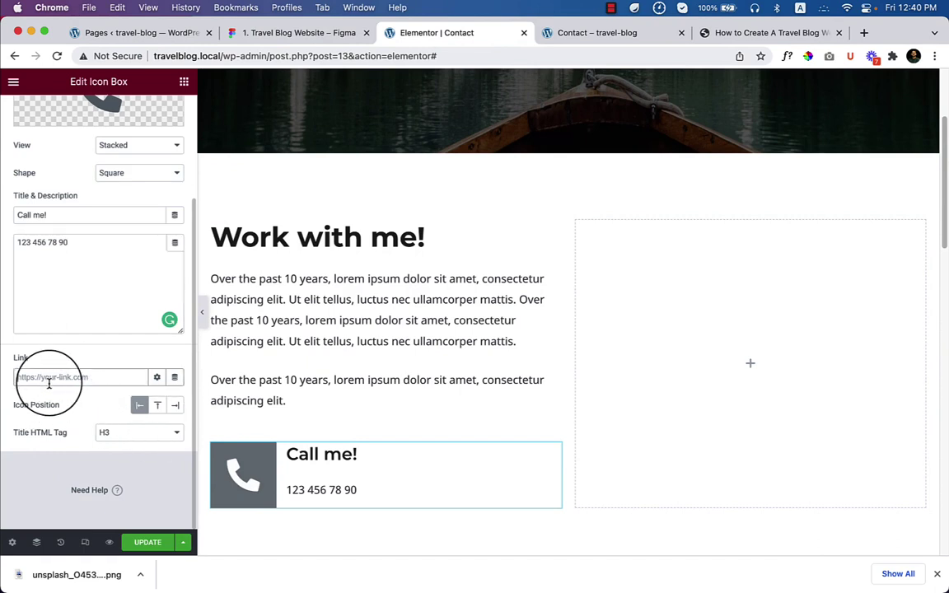
type("tel:")
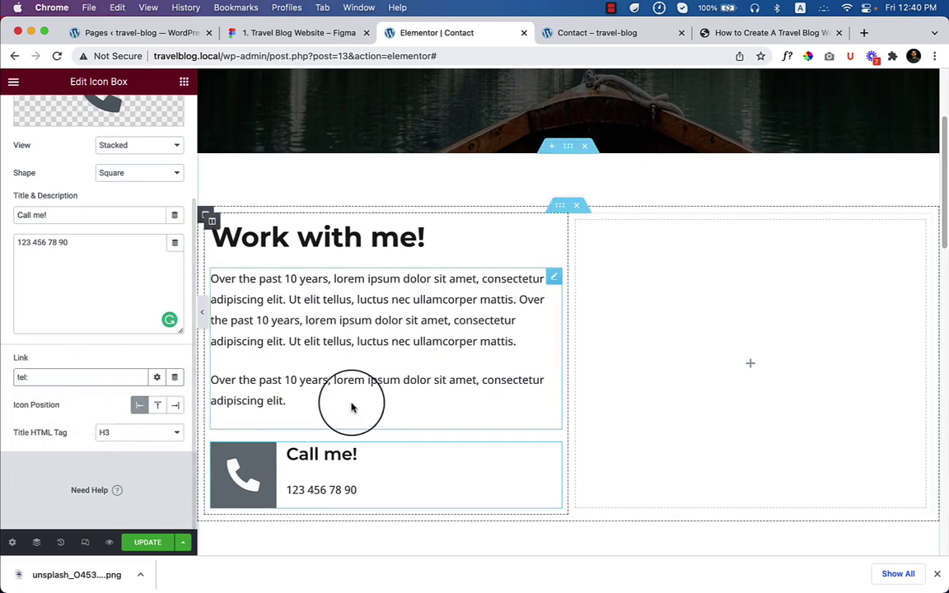
triple_click(325, 491)
key("super+c")
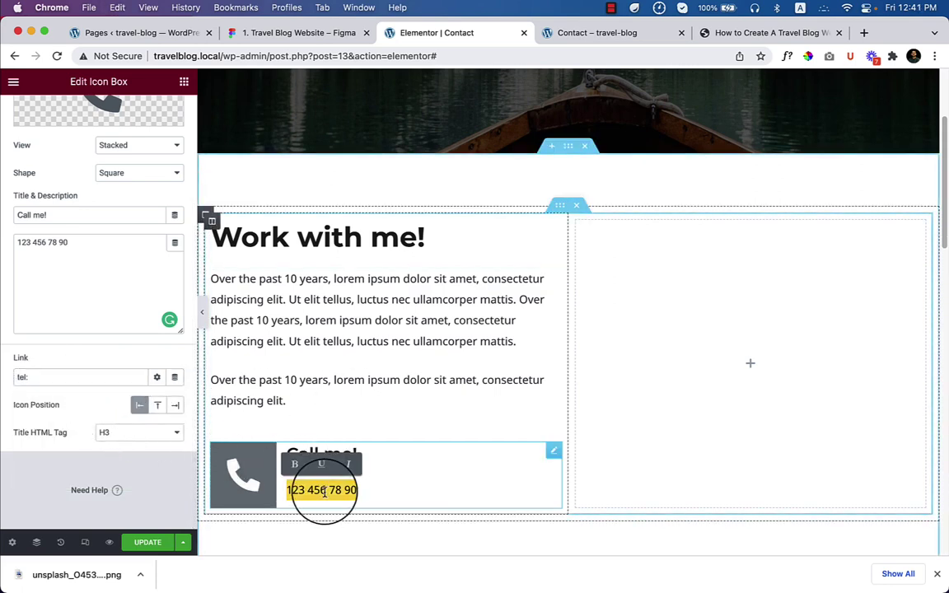
left_click(59, 377)
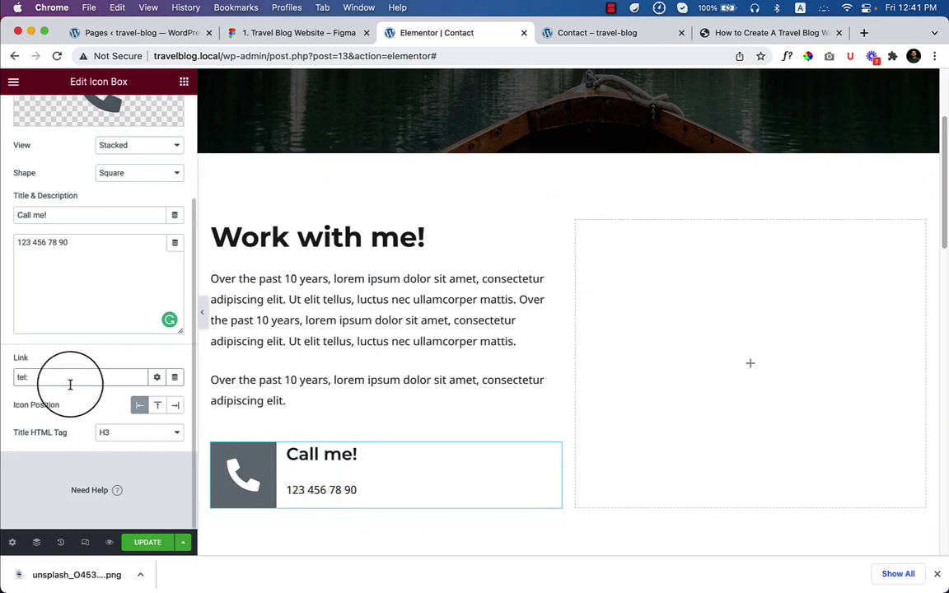
key("super+v")
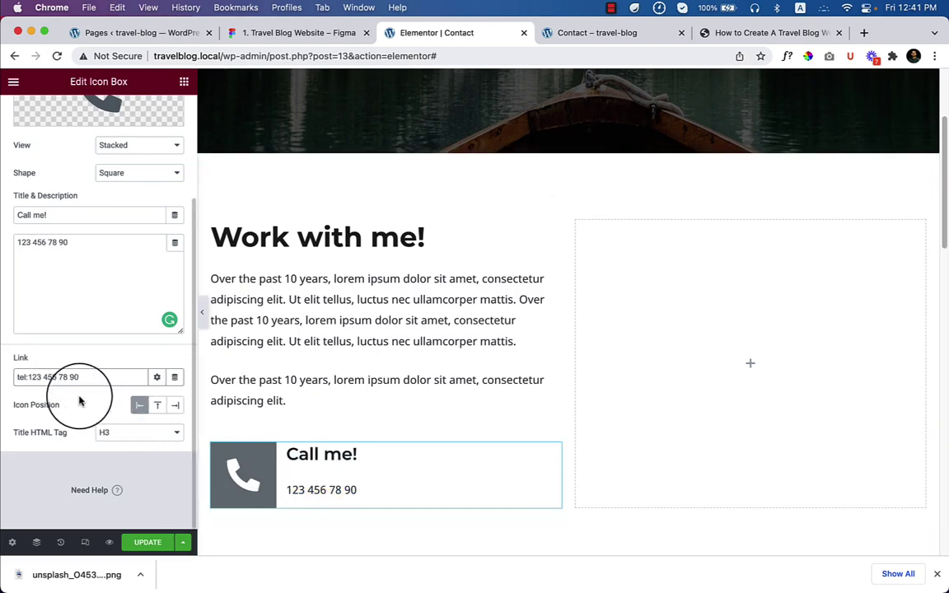
left_click(58, 377)
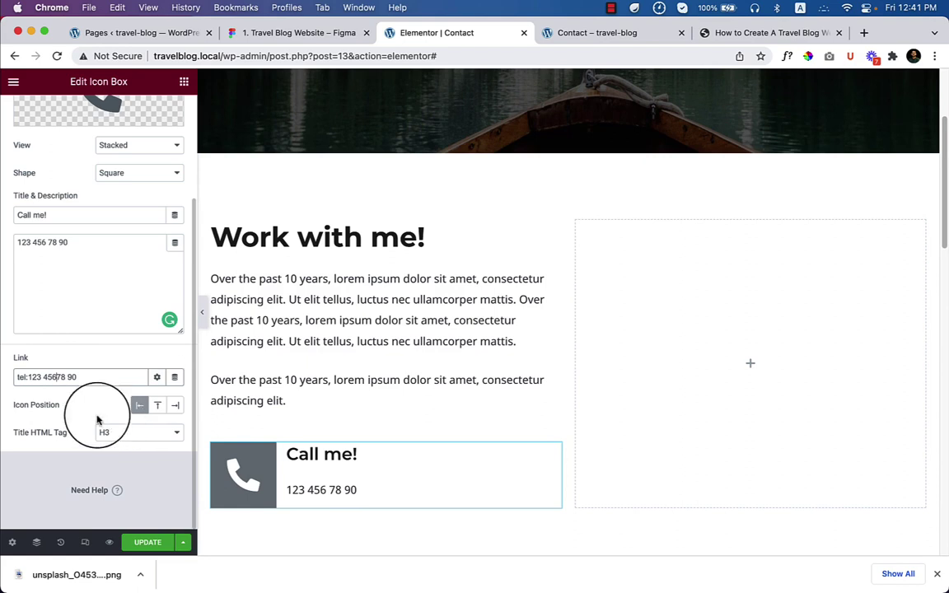
key("BackSpace")
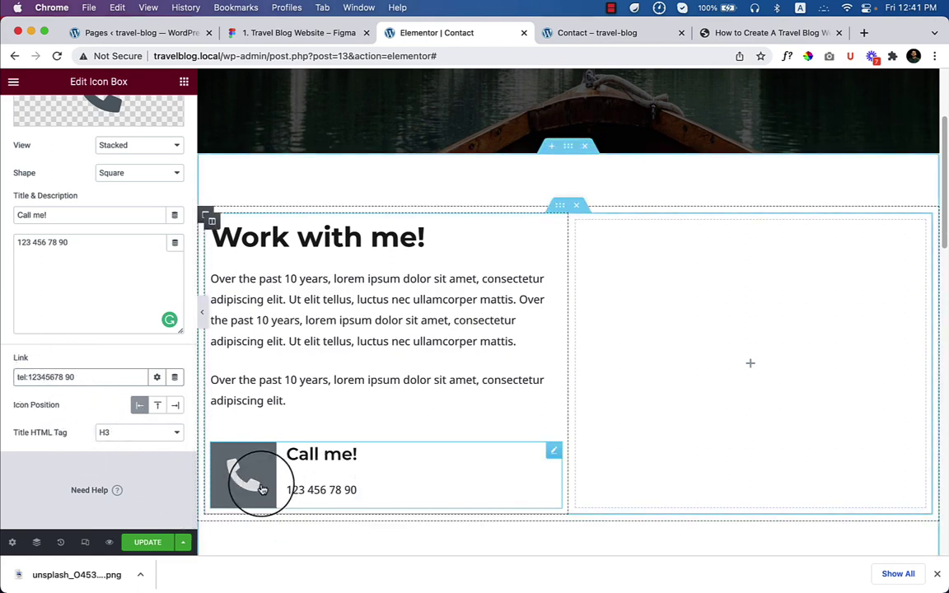
left_click(148, 547)
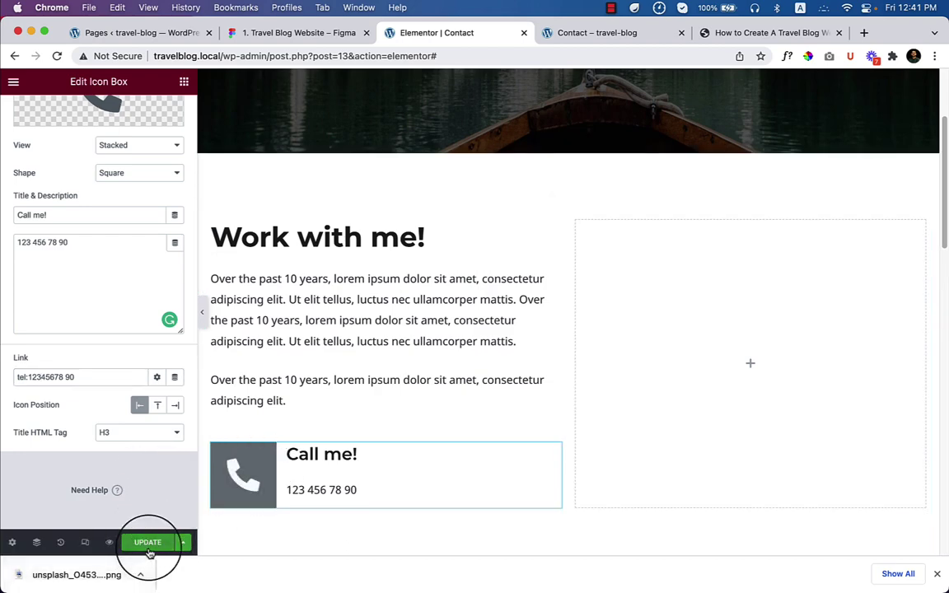
left_click(614, 32)
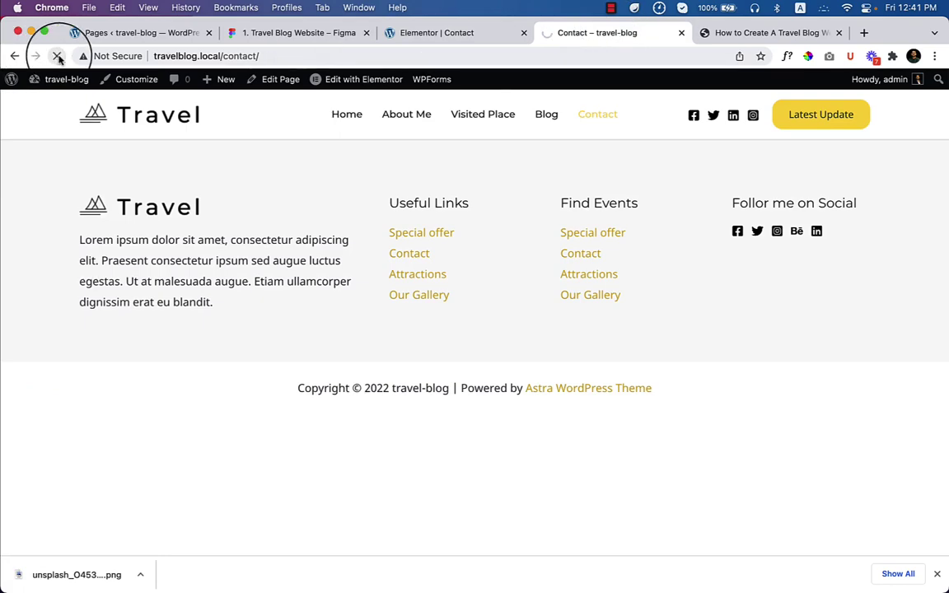
scroll(261, 428, "down", 5)
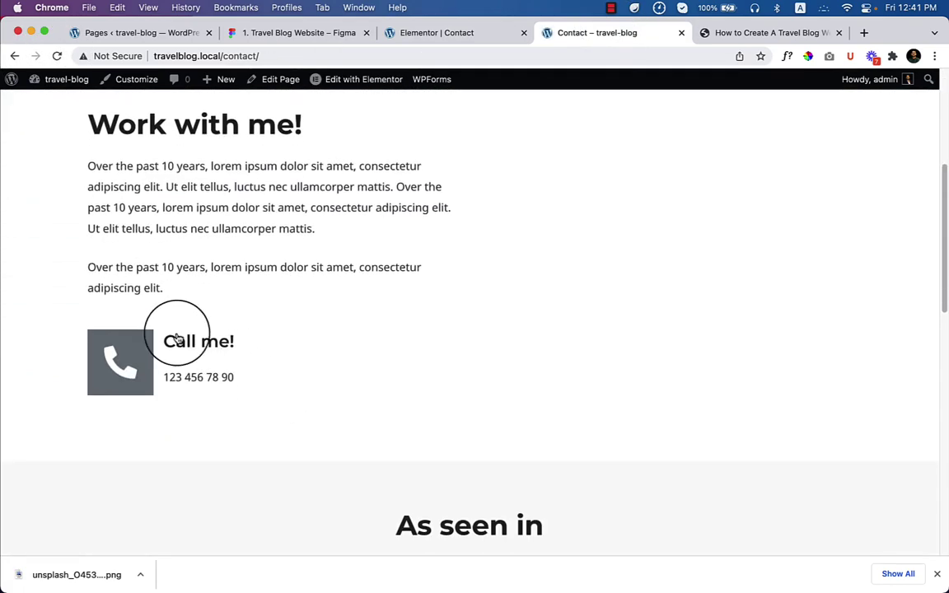
left_click(114, 382)
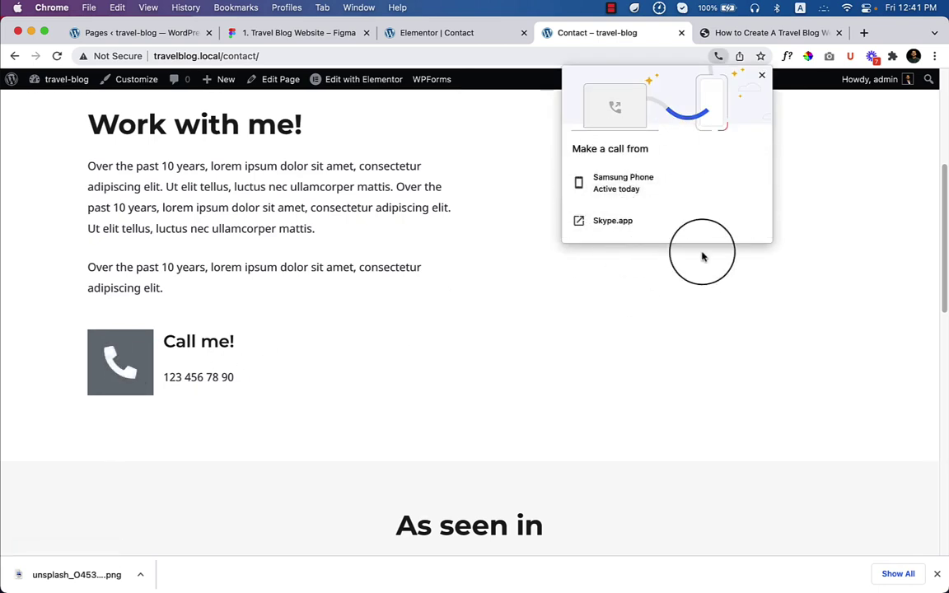
left_click(432, 369)
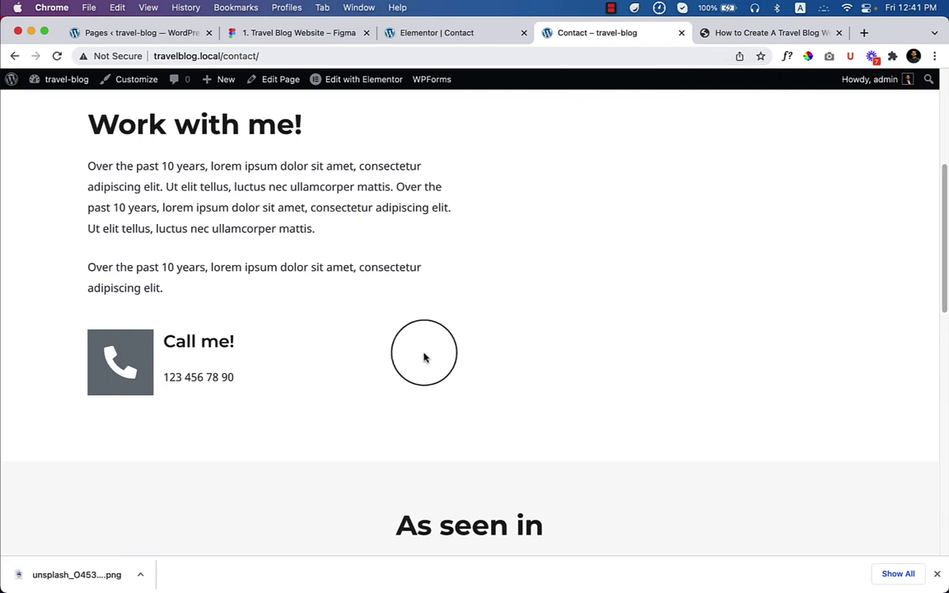
left_click(474, 37)
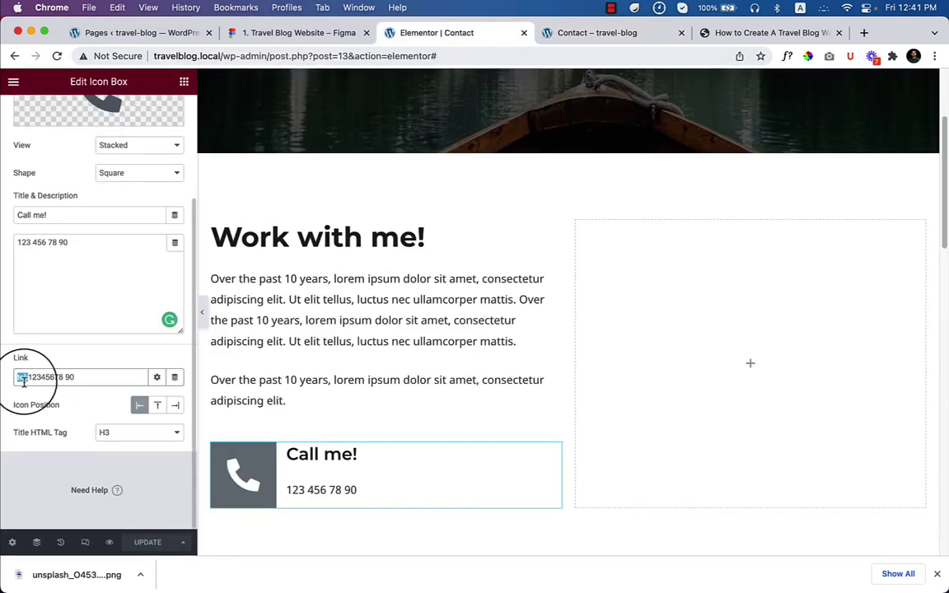
Remove the remaining space from the icon box's tel: link
left_click(81, 381)
double_click(70, 377)
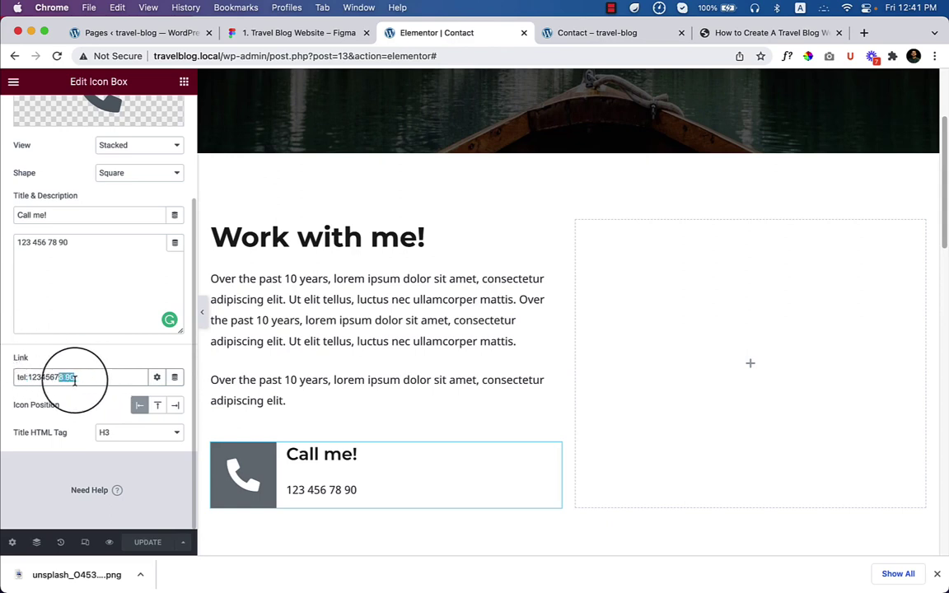
left_click(76, 381)
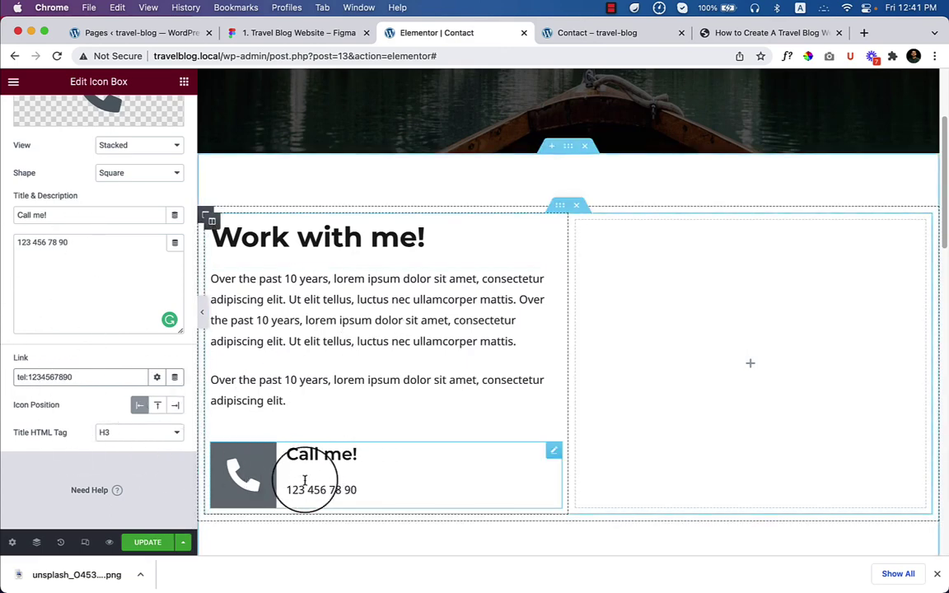
scroll(93, 378, "up", 3)
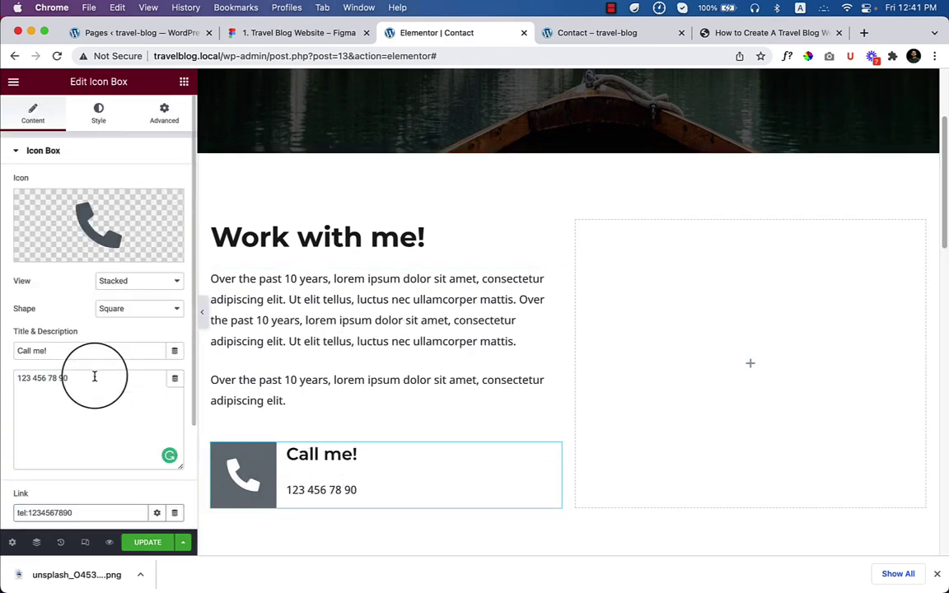
Style the icon with spacing 20, size 37, yellow primary and dark secondary theme colours
left_click(100, 116)
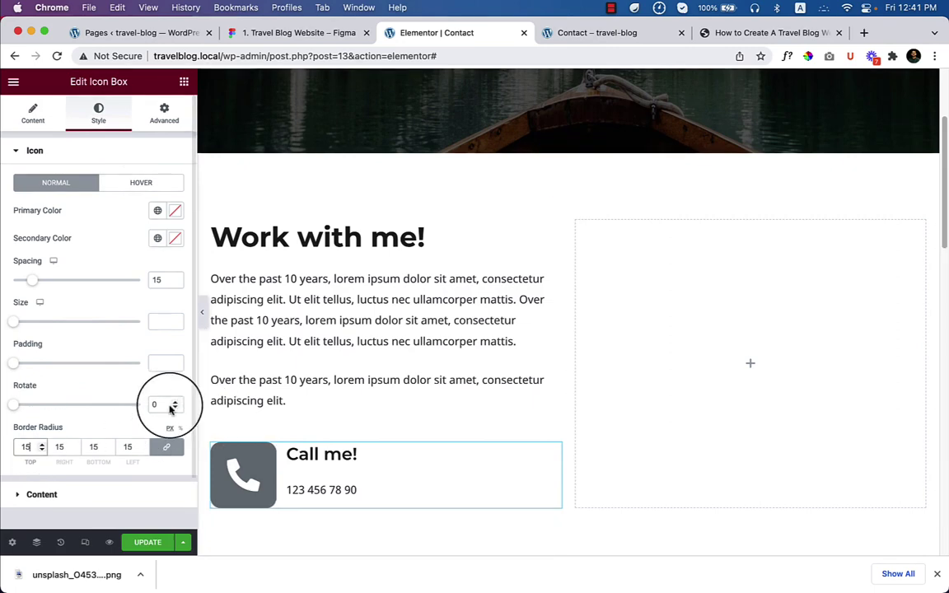
mouse_move(32, 282)
left_mouse_down()
mouse_move(18, 286)
mouse_move(40, 291)
left_mouse_up()
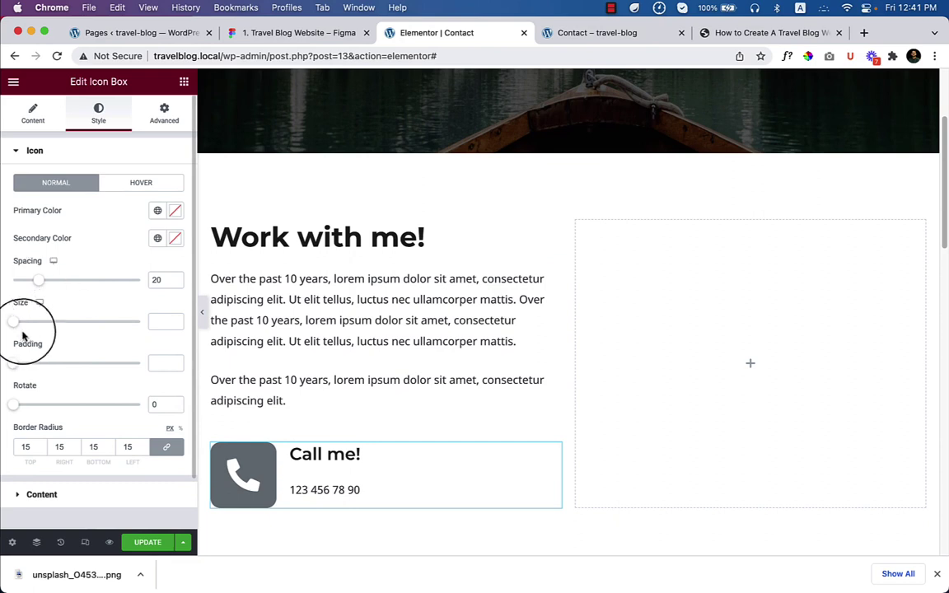
mouse_move(23, 336)
left_mouse_down()
mouse_move(41, 333)
mouse_move(13, 330)
mouse_move(29, 331)
left_mouse_up()
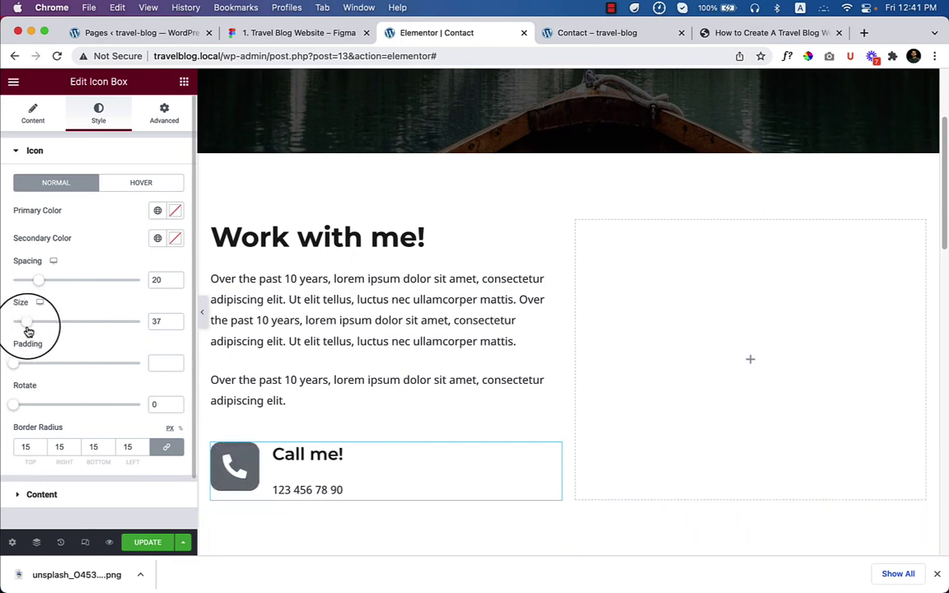
left_click(156, 211)
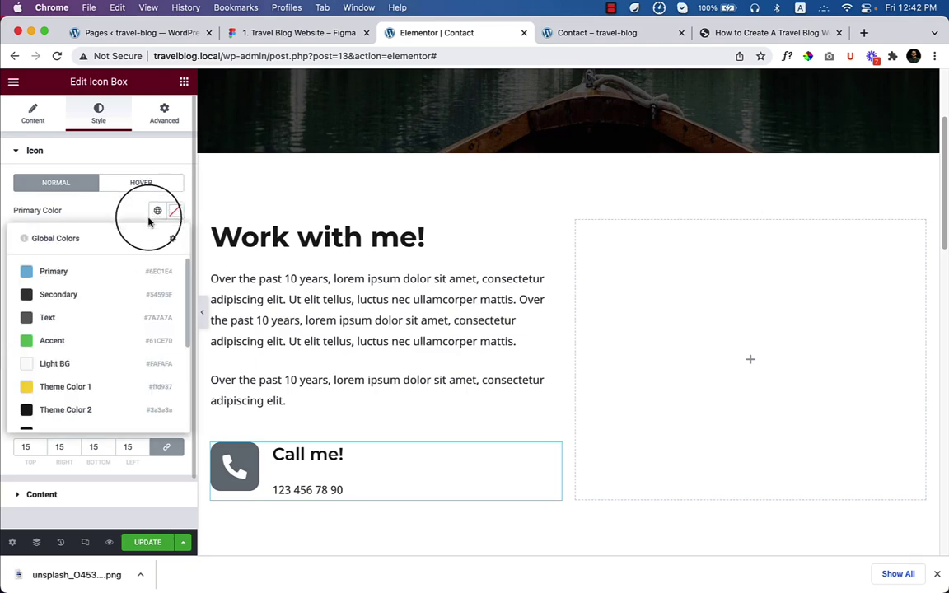
left_click(89, 387)
left_click(243, 33)
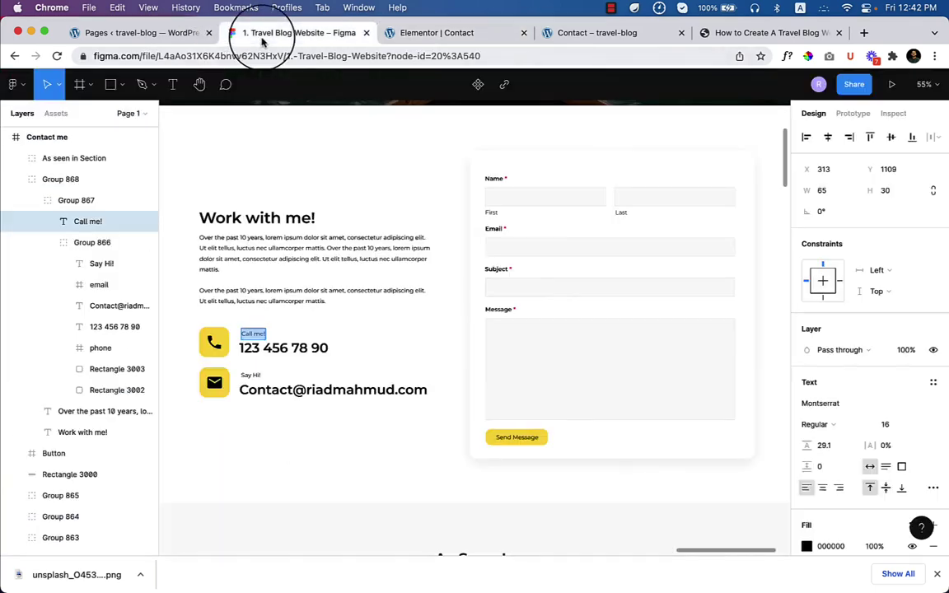
left_click(394, 34)
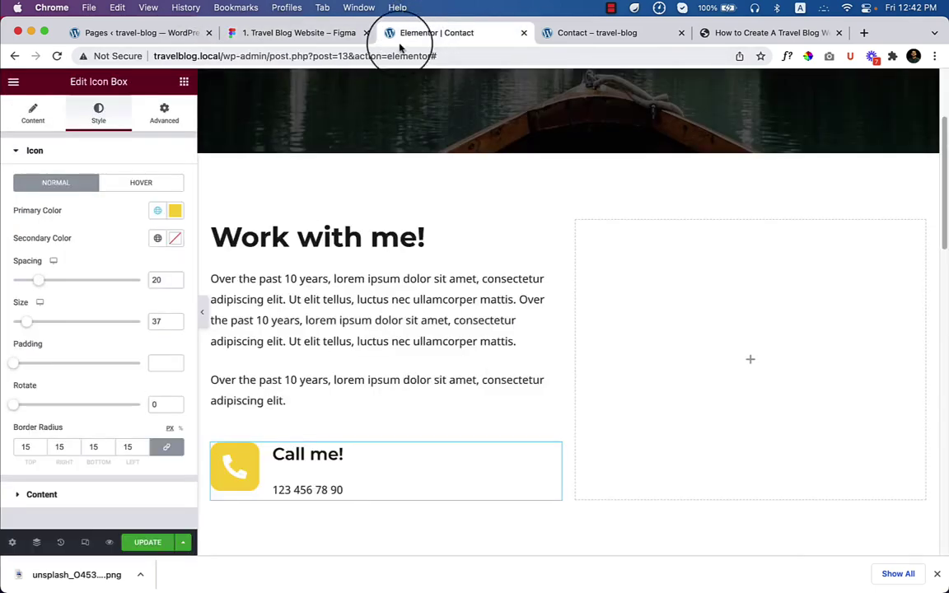
left_click(156, 239)
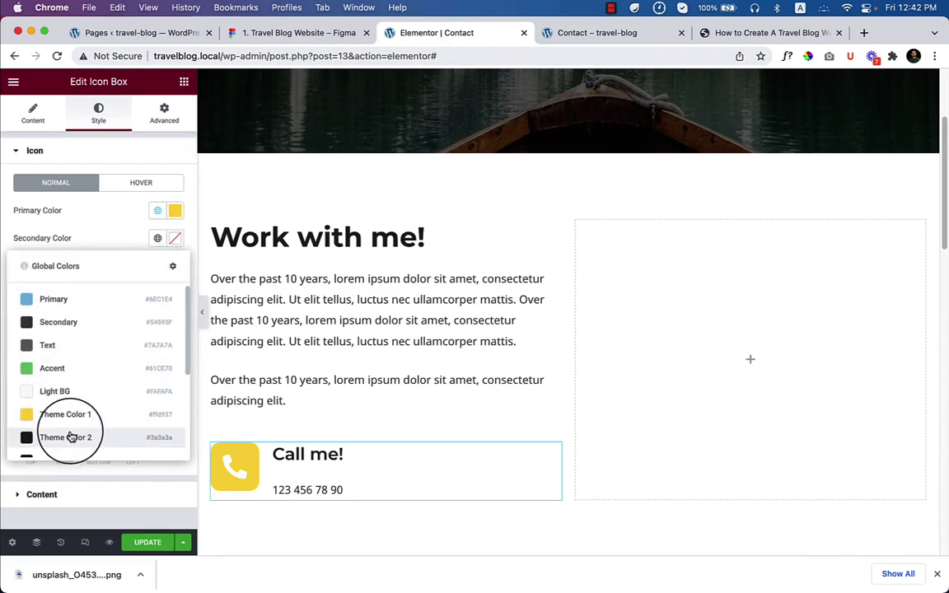
scroll(71, 435, "down", 3)
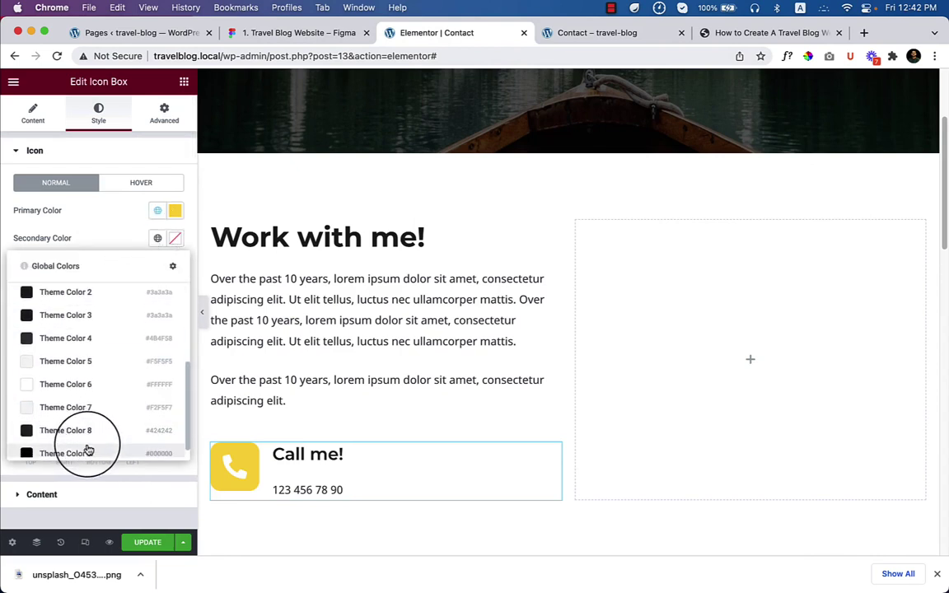
left_click(93, 439)
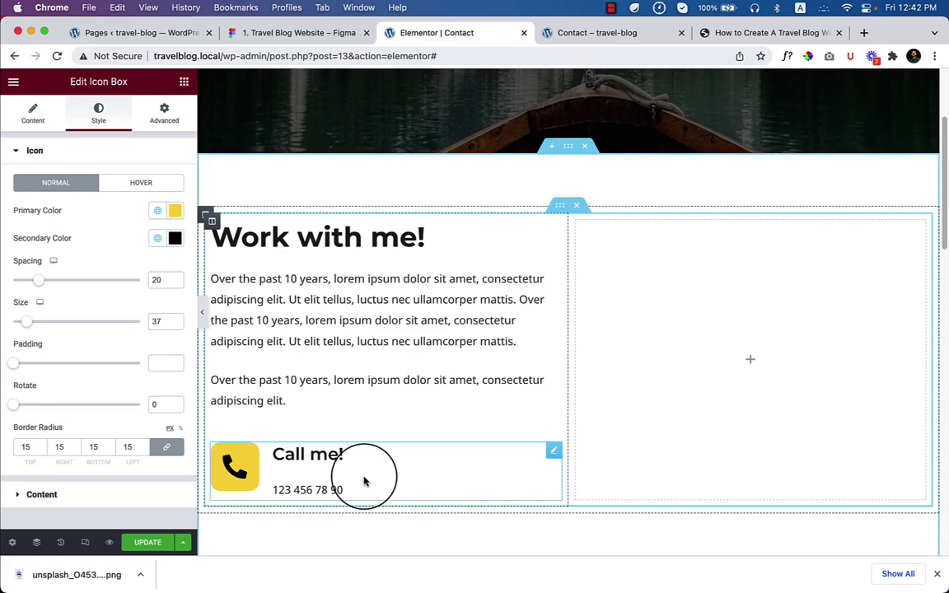
Remove the title bottom spacing and shrink the Call me! title font size
left_click(43, 494)
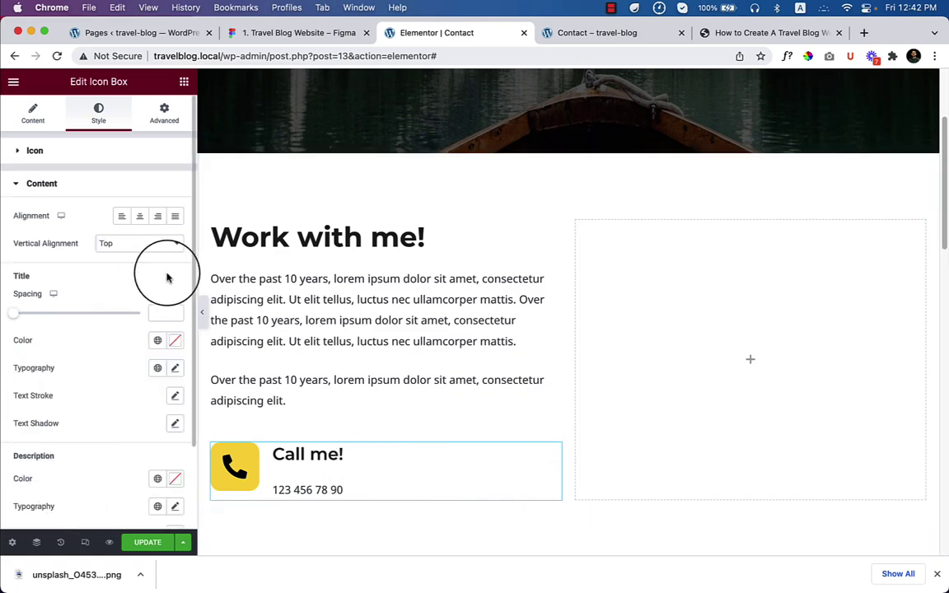
mouse_move(14, 315)
left_mouse_down()
mouse_move(25, 318)
mouse_move(3, 317)
left_mouse_up()
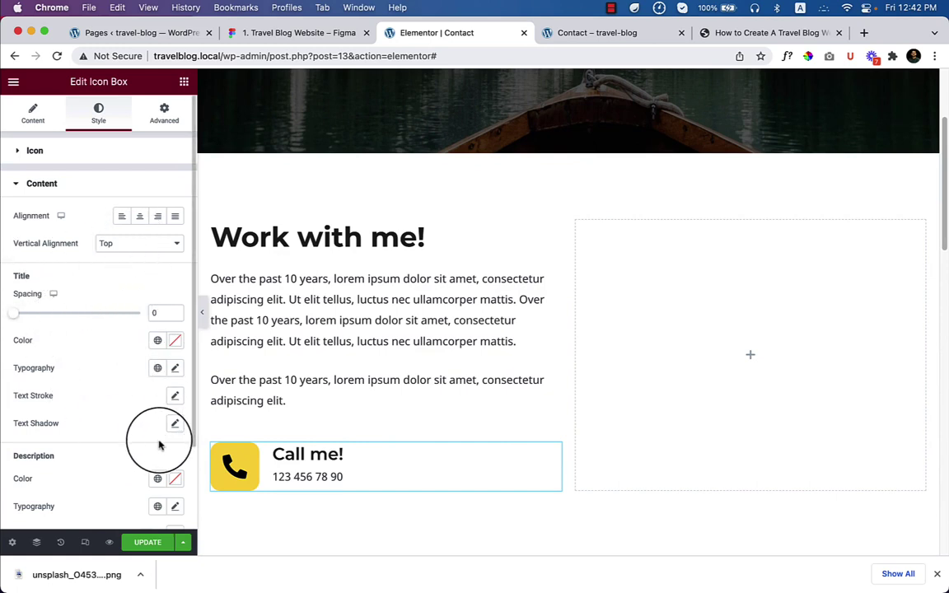
scroll(159, 437, "down", 4)
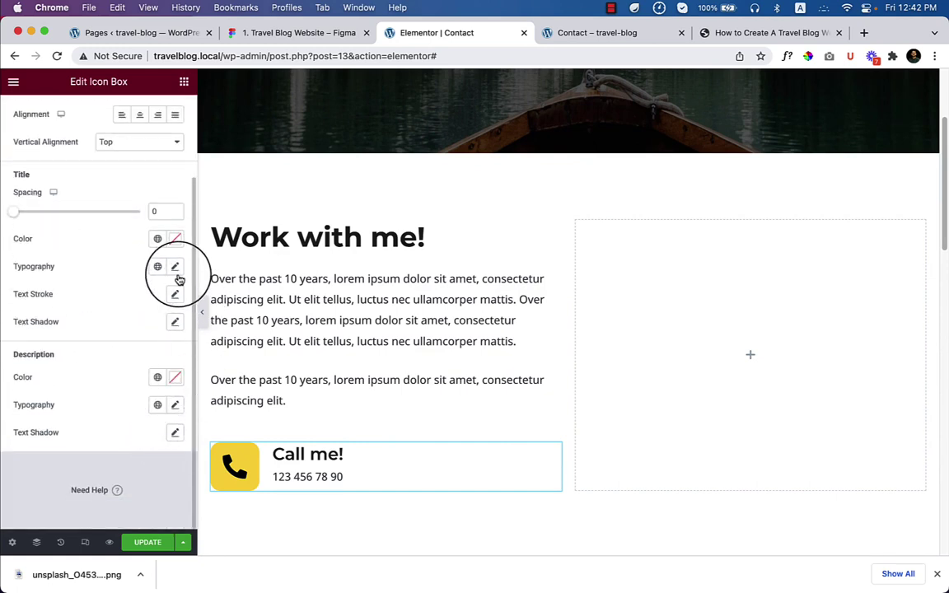
left_click(175, 269)
left_click_drag(18, 375, 30, 379)
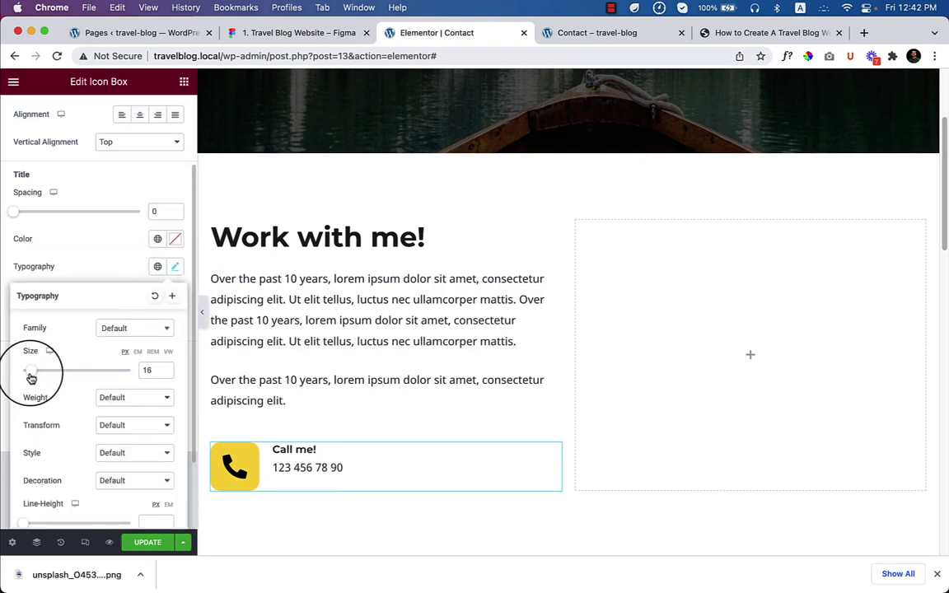
left_click(114, 271)
Set the phone number description typography to size 28 and weight 800
left_click(175, 405)
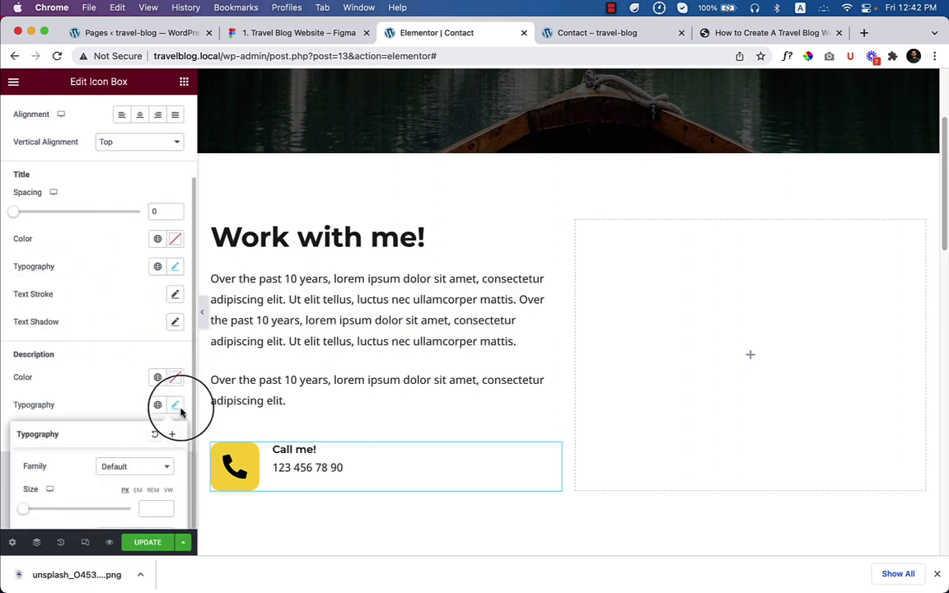
scroll(77, 462, "down", 3)
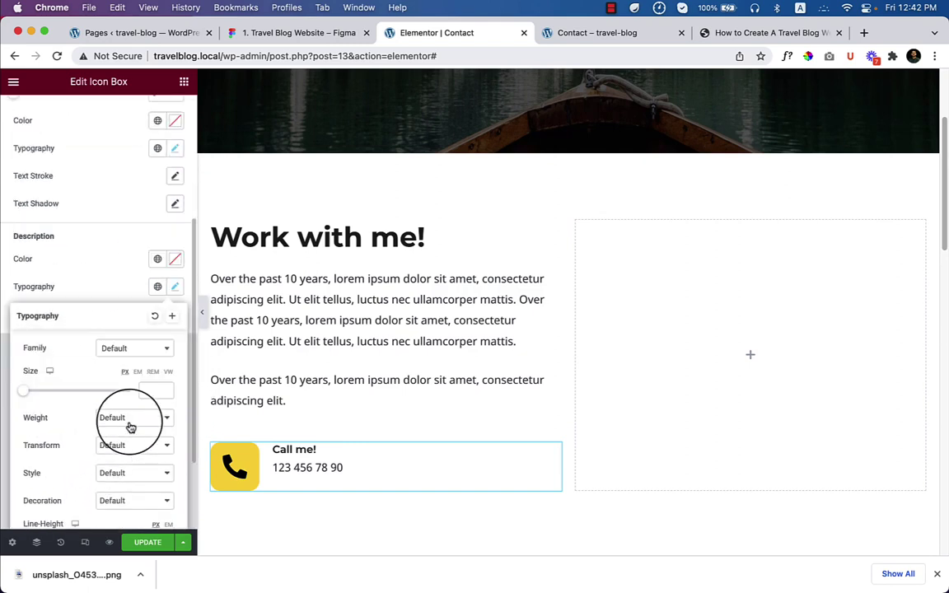
left_click(130, 422)
left_click(144, 379)
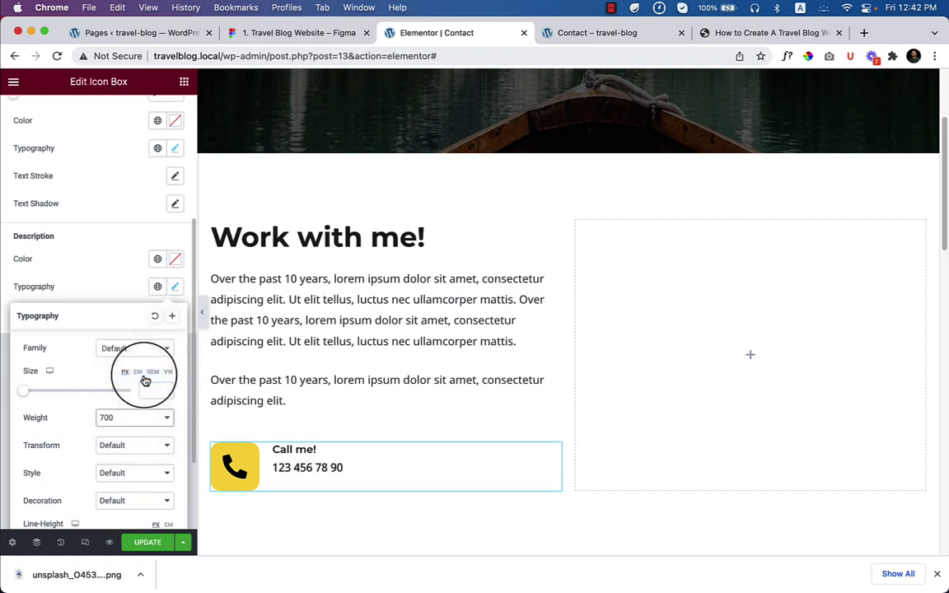
left_click_drag(34, 396, 43, 398)
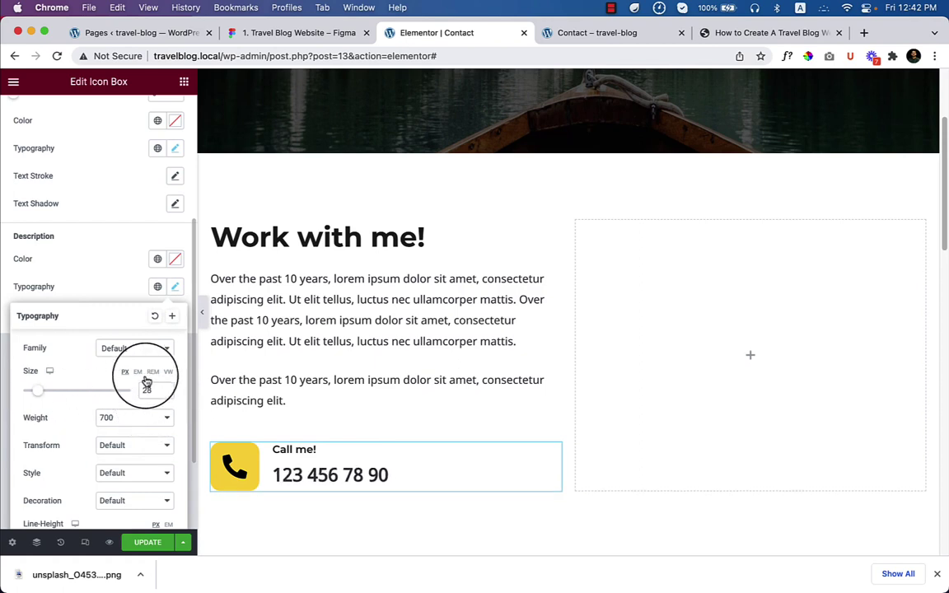
left_click(142, 418)
left_click(138, 439)
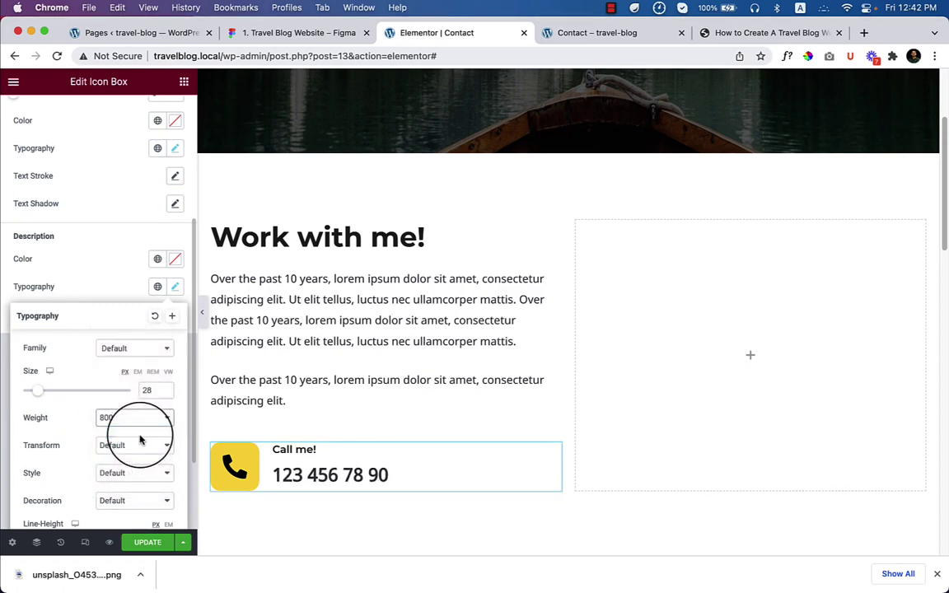
Preview the icon box against the Figma design and review its style and advanced settings
left_click(303, 33)
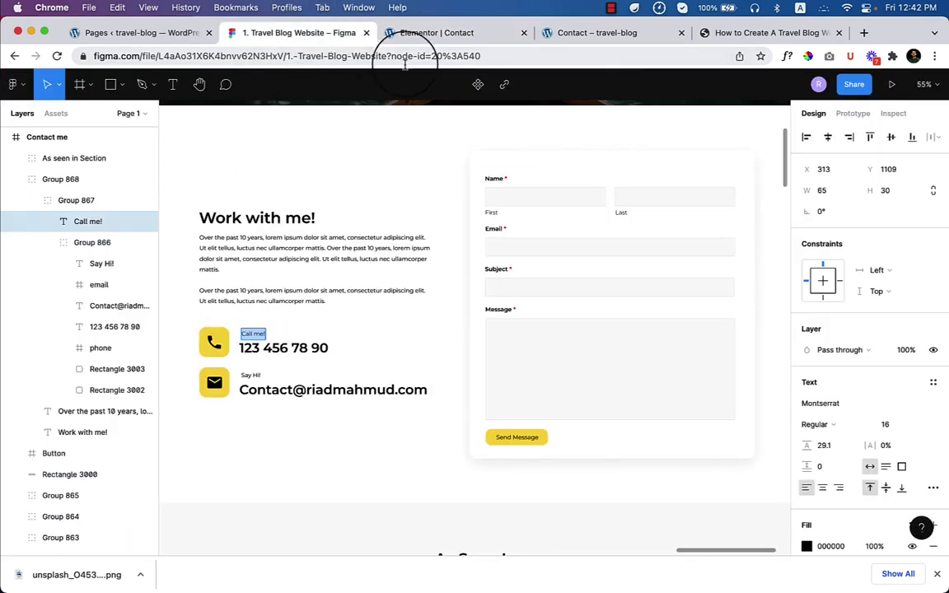
left_click(444, 33)
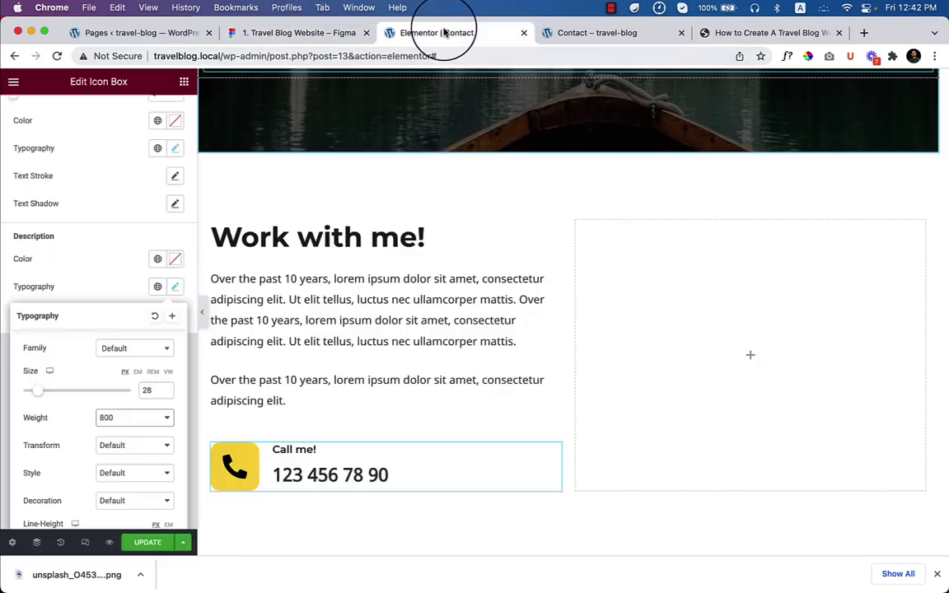
left_click(203, 314)
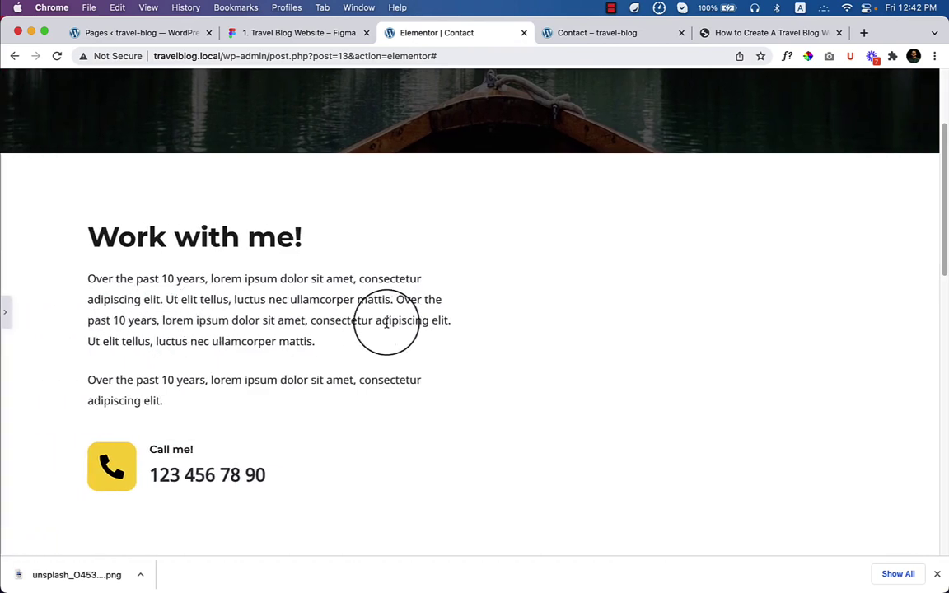
left_click(7, 314)
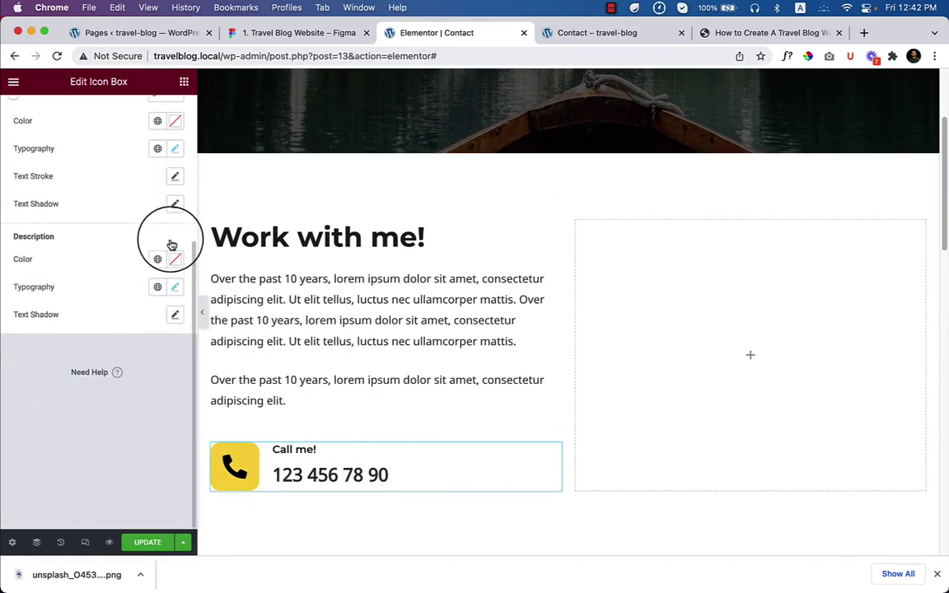
scroll(92, 261, "up", 5)
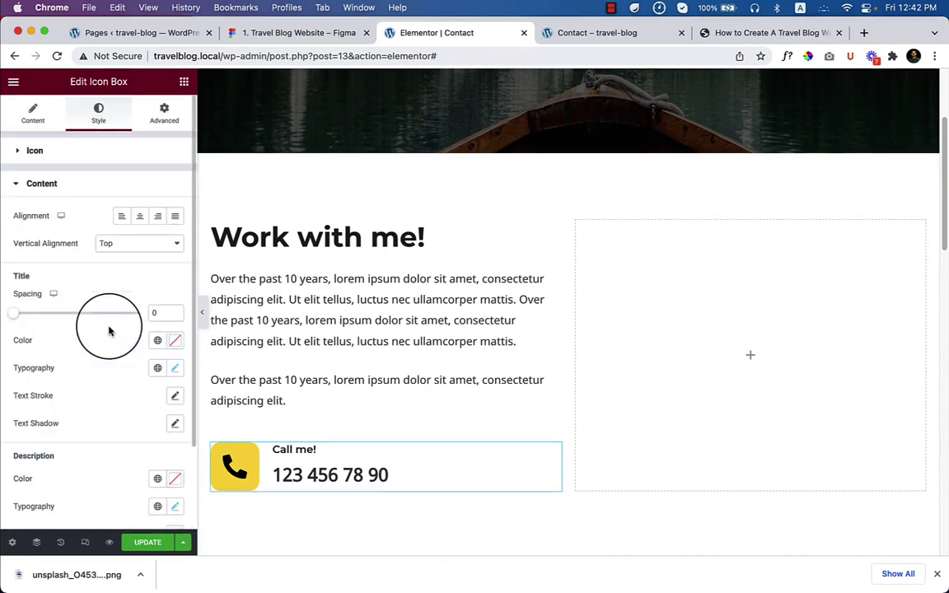
left_click(83, 157)
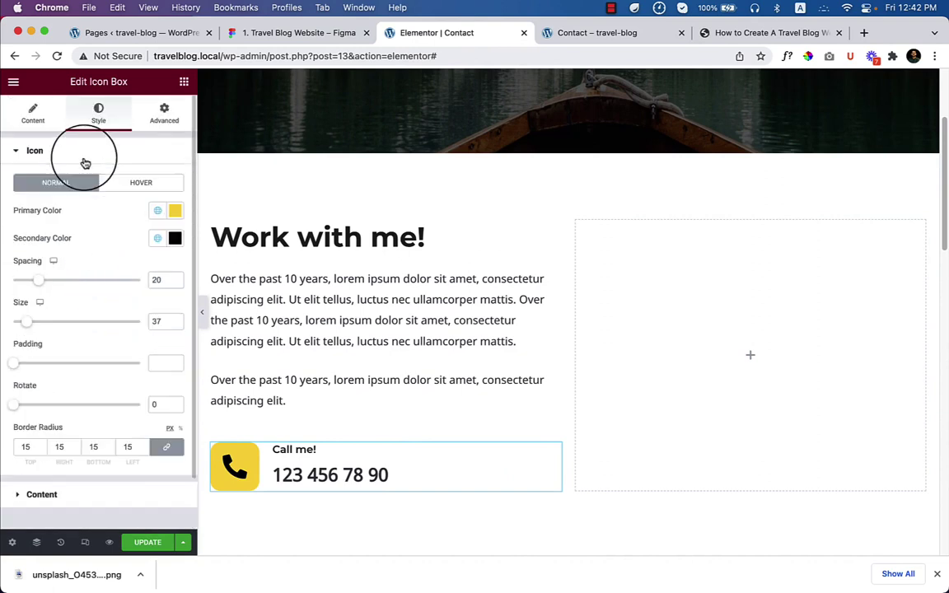
left_click(74, 493)
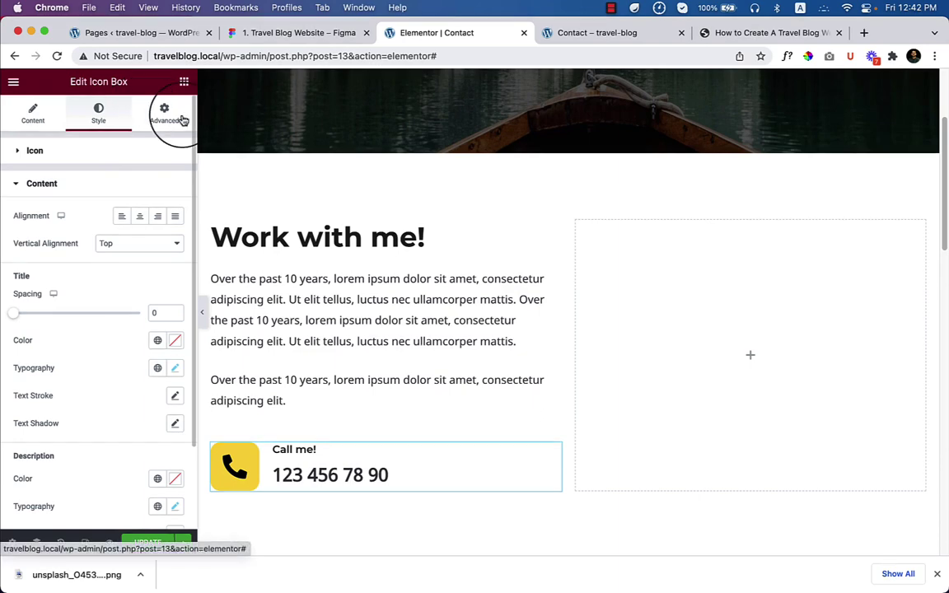
left_click(180, 121)
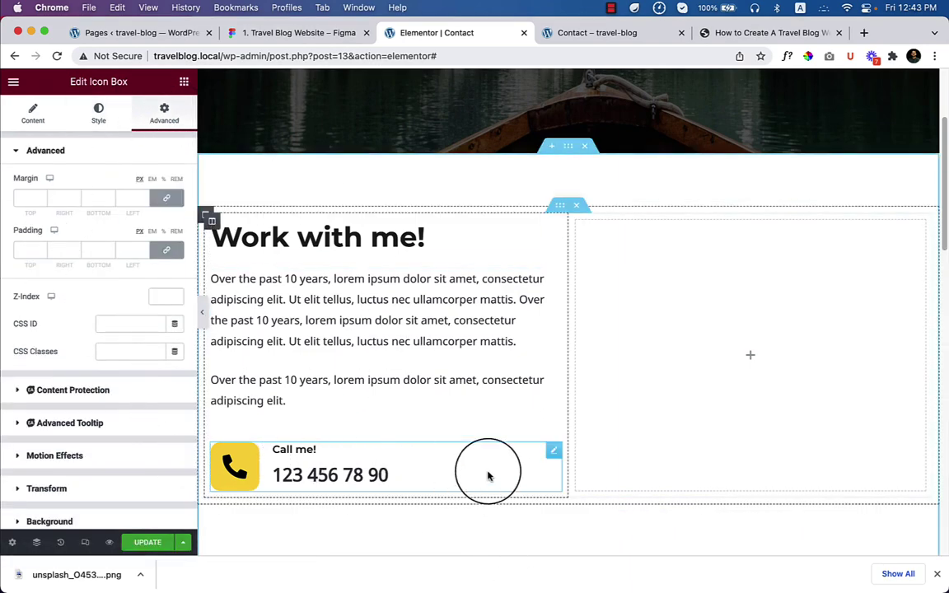
Duplicate the Call me! box and paste the contact e-mail in as the copy's description and link
right_click(537, 458)
left_click(593, 388)
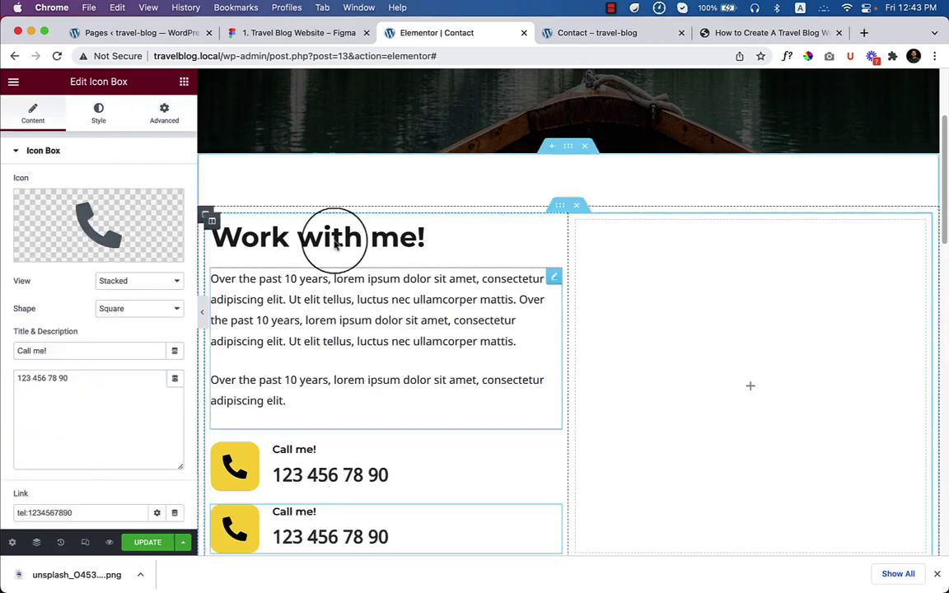
left_click(272, 32)
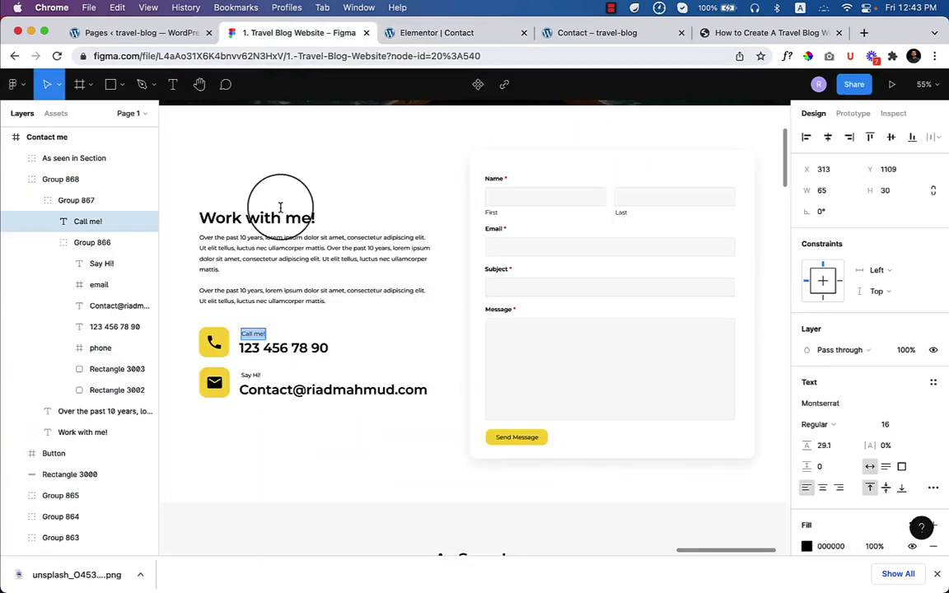
left_click(257, 394)
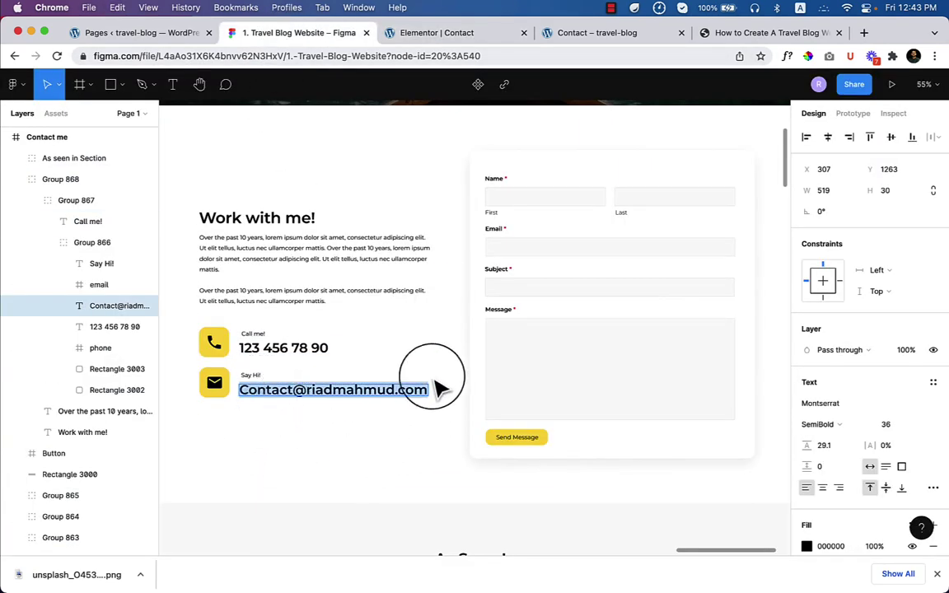
left_click(434, 34)
scroll(363, 478, "down", 1)
left_click(362, 478)
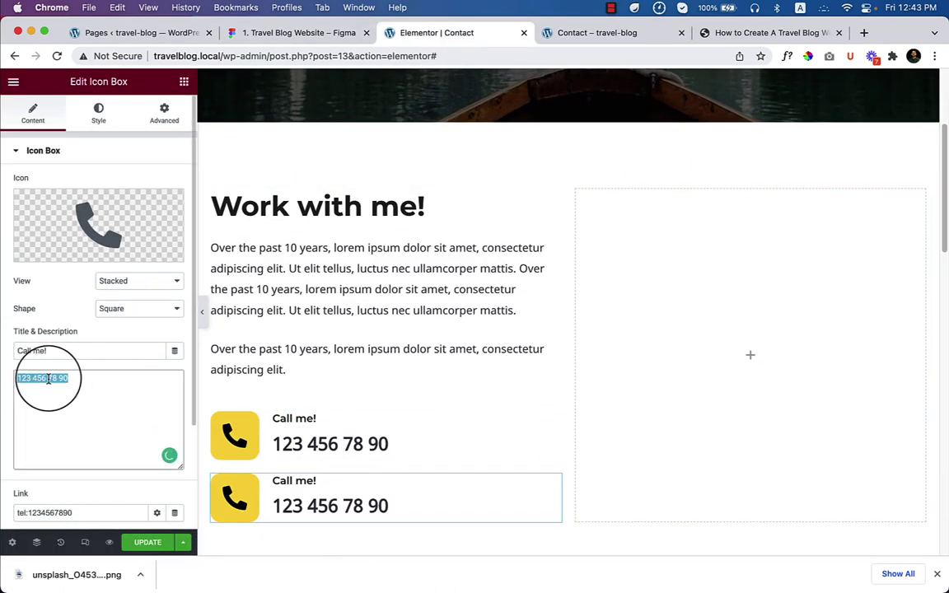
key("cmd+v")
left_click_drag(30, 513, 3, 506)
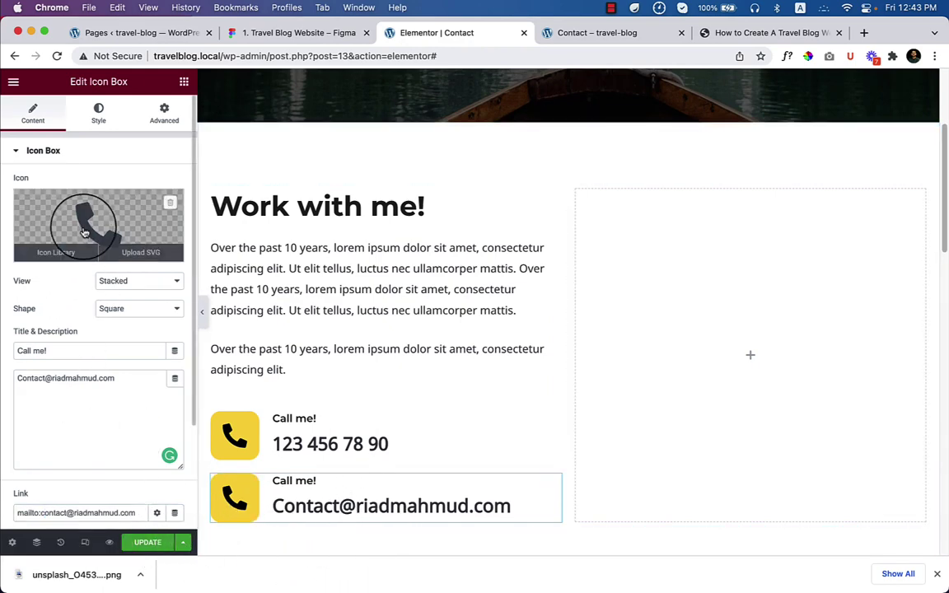
Swap the copy's icon for the solid Envelope icon from the Icon Library and preview full width
left_click(85, 221)
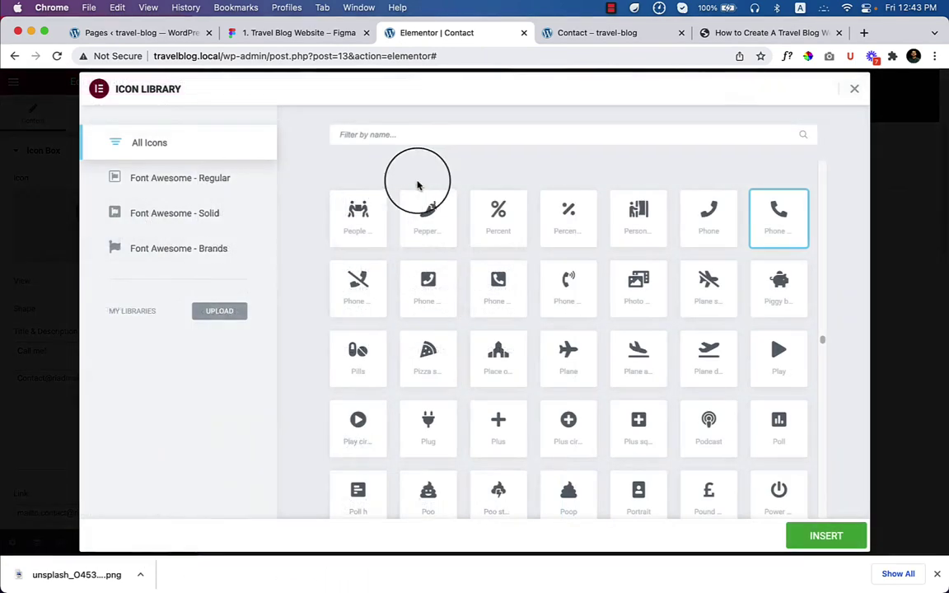
left_click(314, 36)
left_click(445, 33)
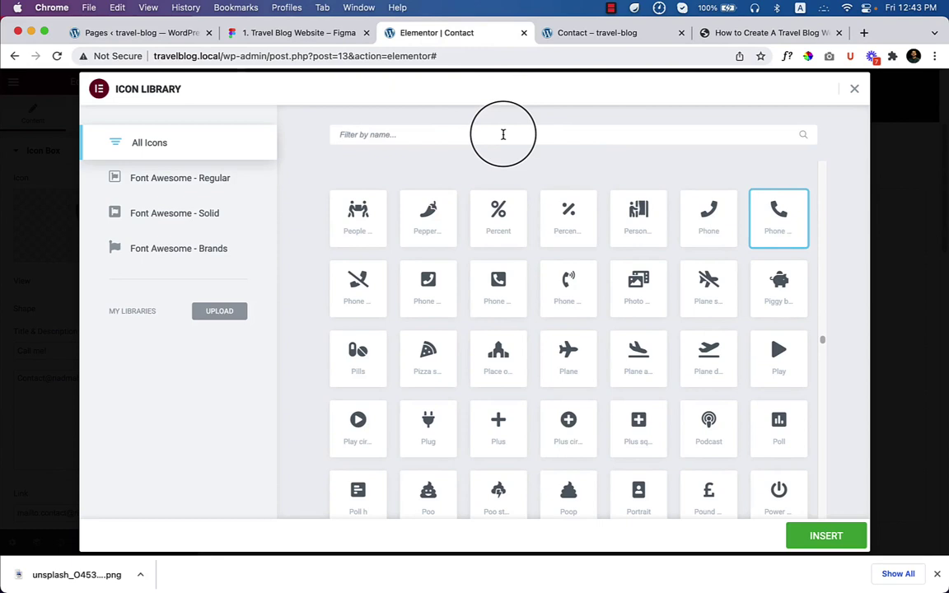
type("env")
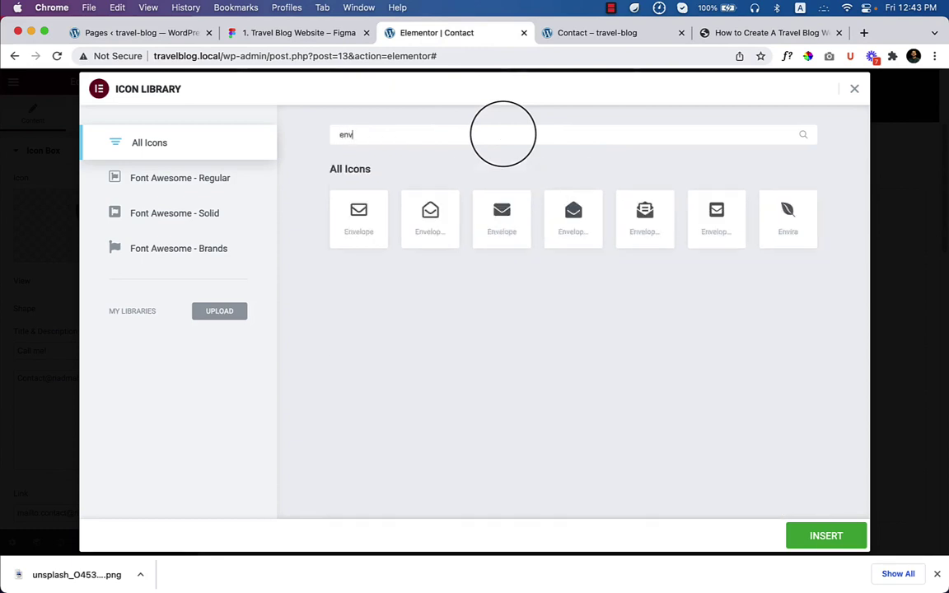
left_click(519, 244)
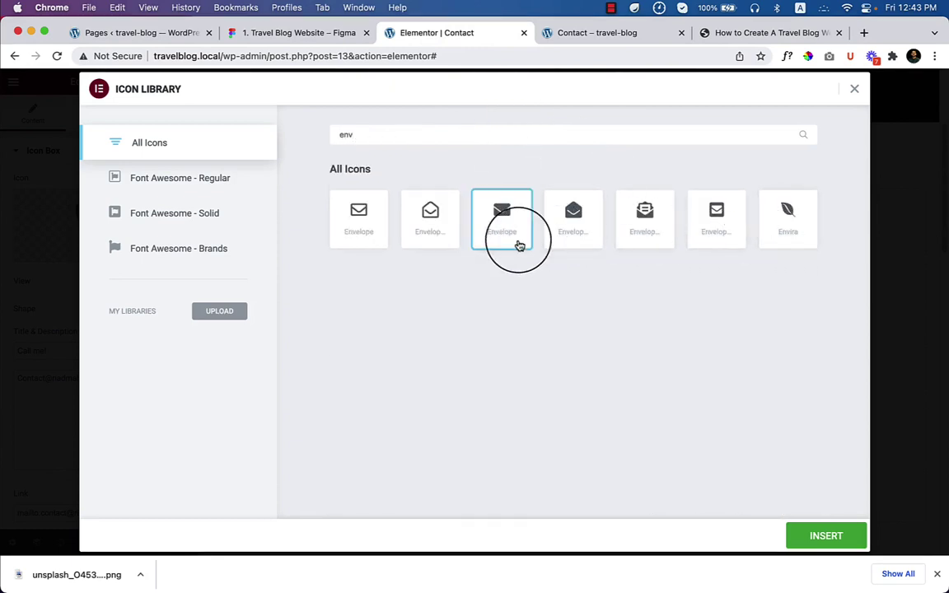
left_click(811, 537)
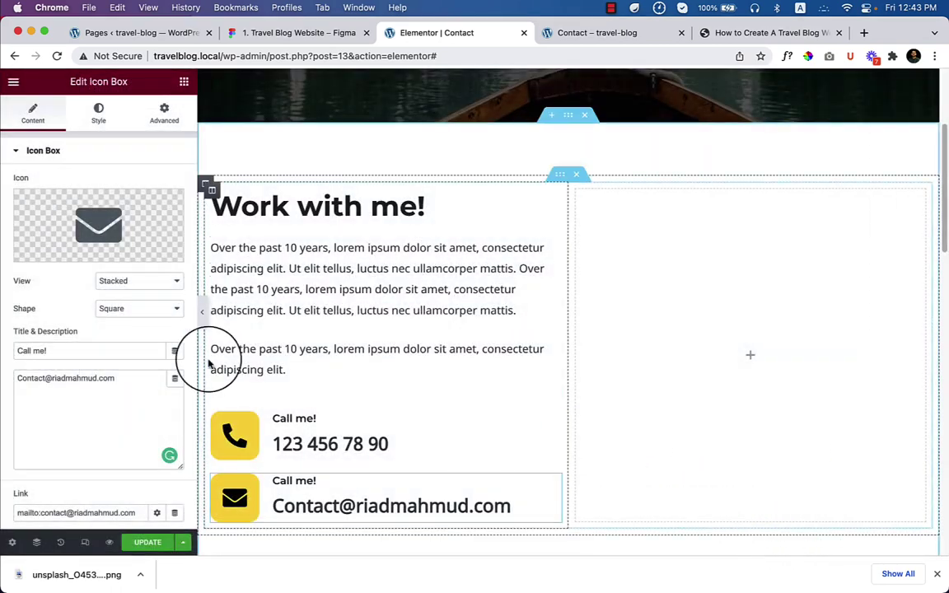
left_click(203, 313)
scroll(545, 403, "down", 2)
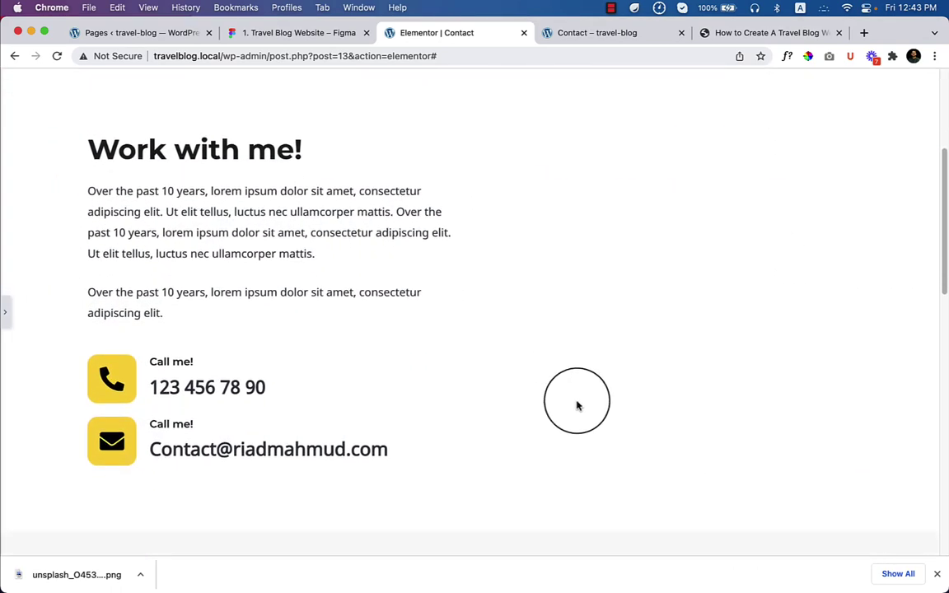
Save the page with the new e-mail contact box
scroll(577, 404, "up", 3)
left_click(10, 311)
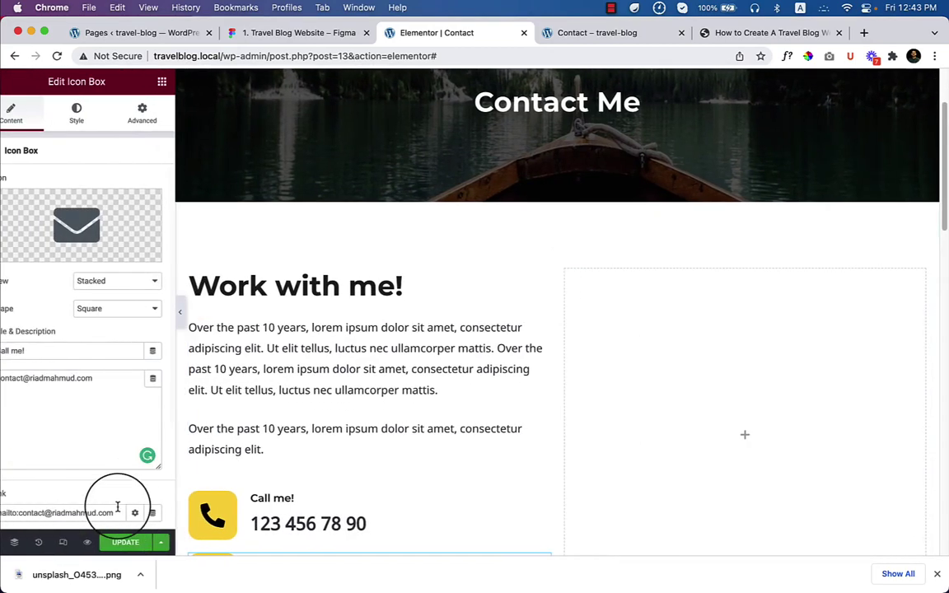
left_click(147, 542)
scroll(577, 439, "down", 5)
scroll(606, 449, "down", 10)
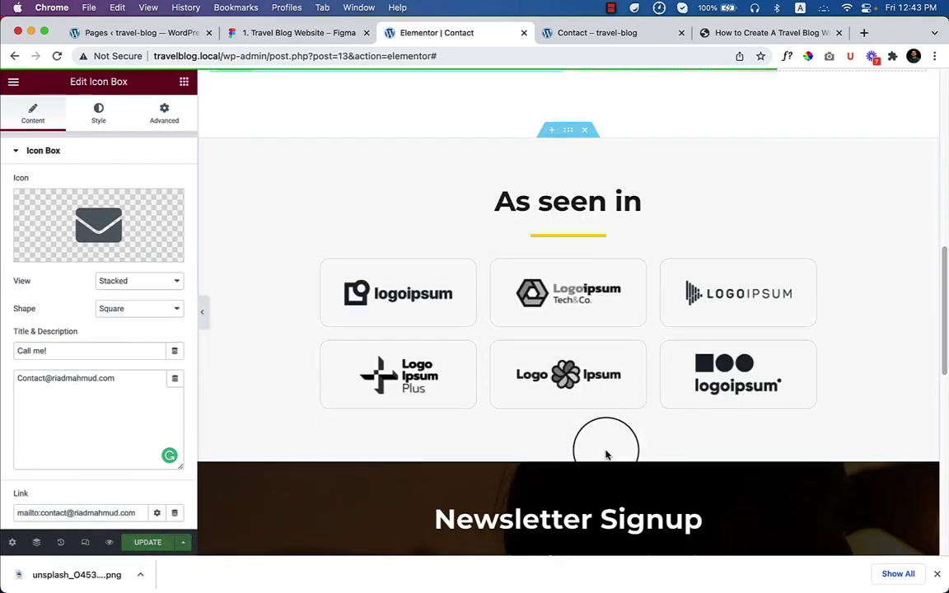
scroll(577, 412, "up", 11)
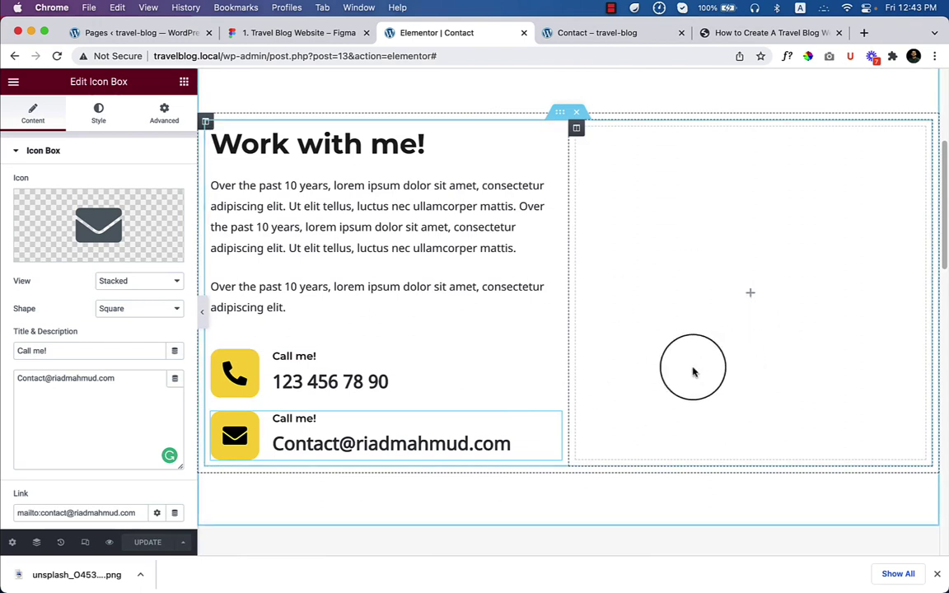
Drop a WPForms widget into the empty right column, then delete it again
left_click(757, 301)
left_click(47, 135)
type("contact")
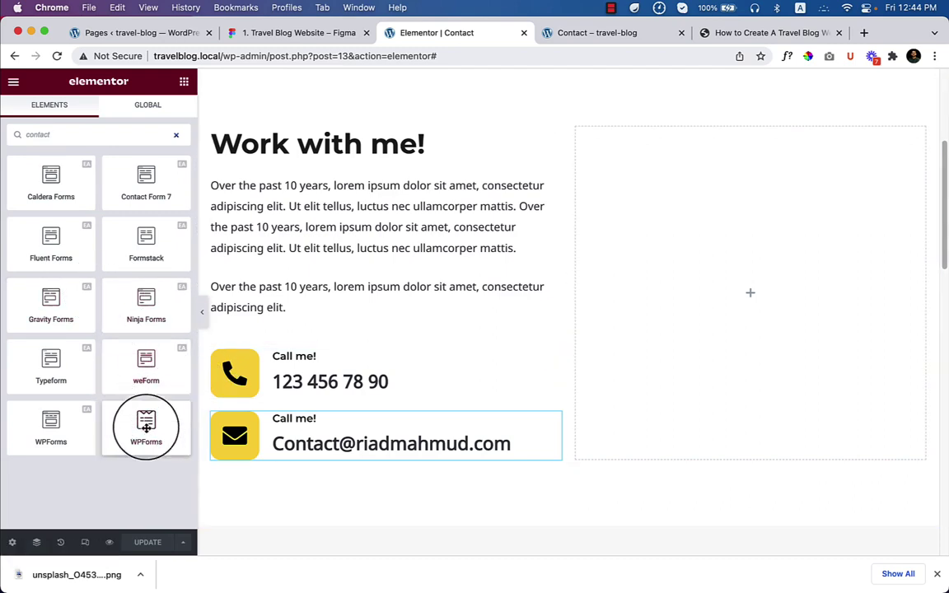
left_click_drag(143, 430, 635, 293)
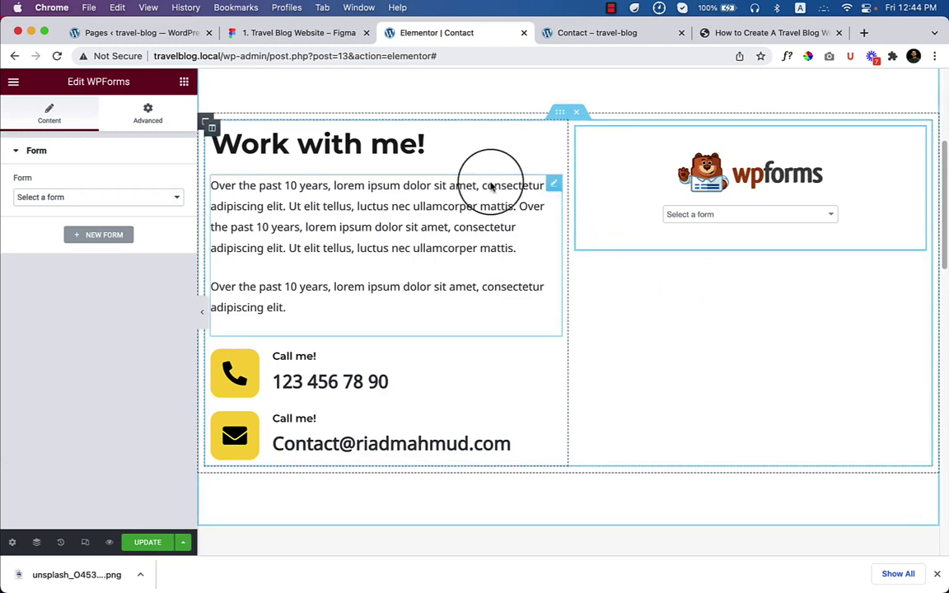
right_click(891, 209)
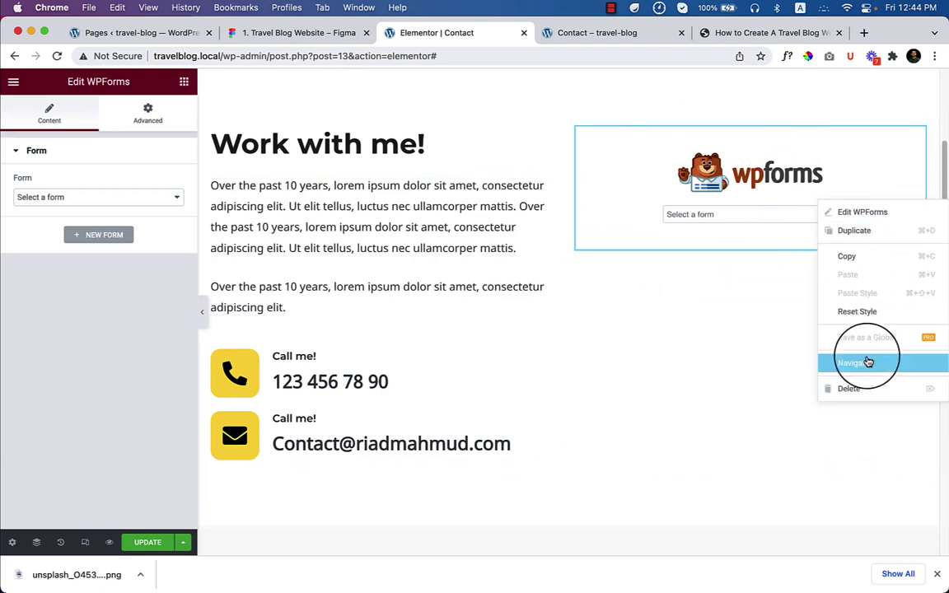
left_click(862, 387)
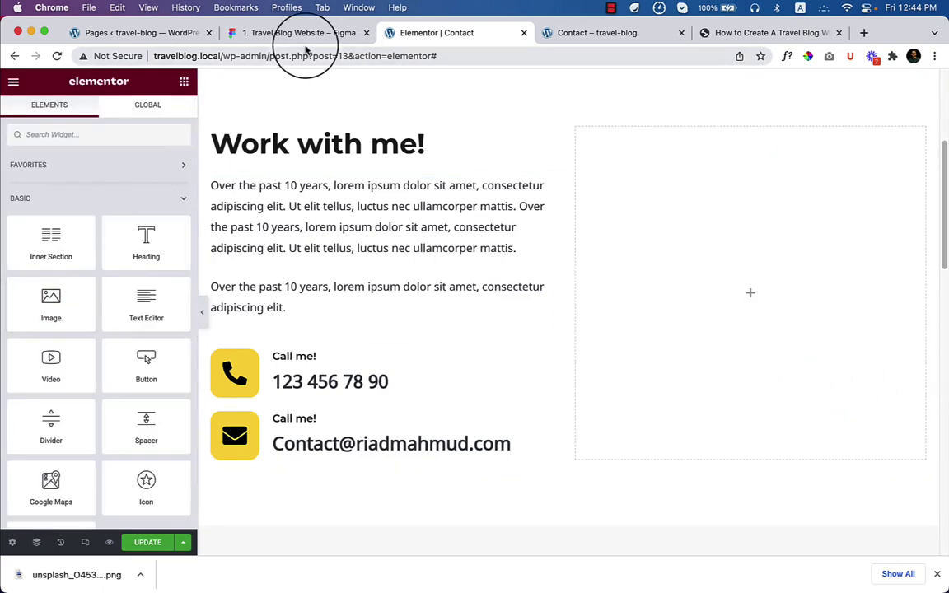
Go to the WPForms All Forms overview and add a new form
left_click(165, 32)
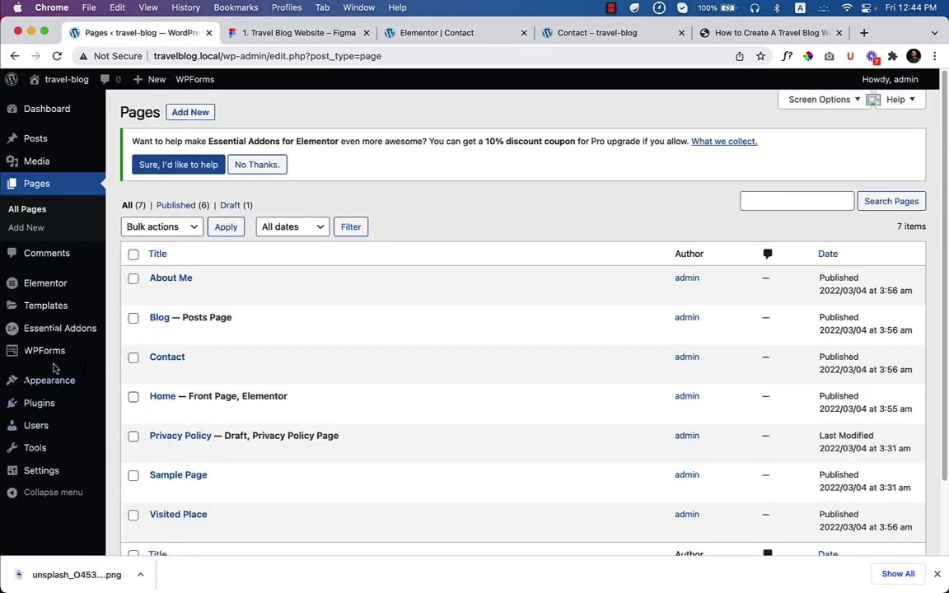
mouse_move(57, 363)
left_click(156, 355)
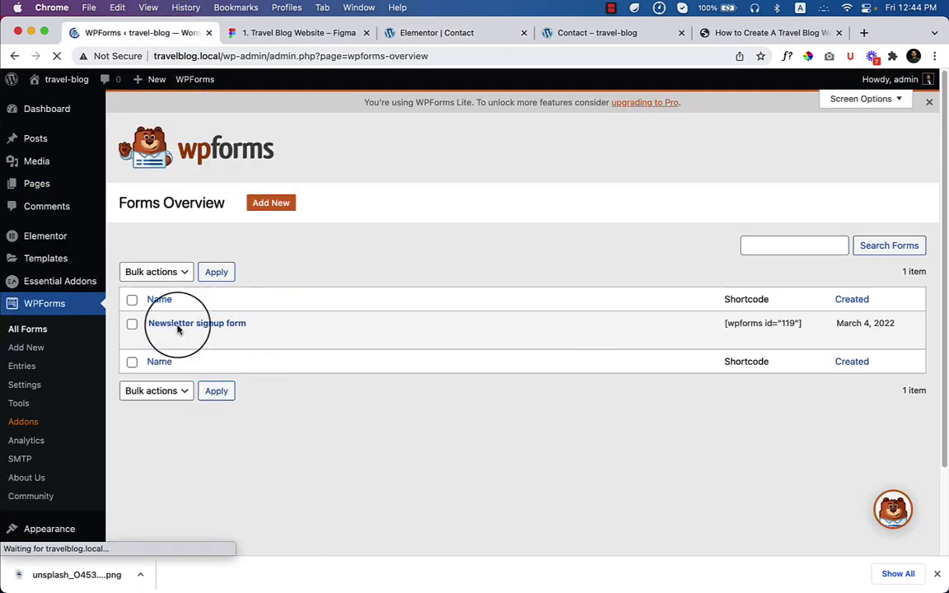
mouse_move(219, 344)
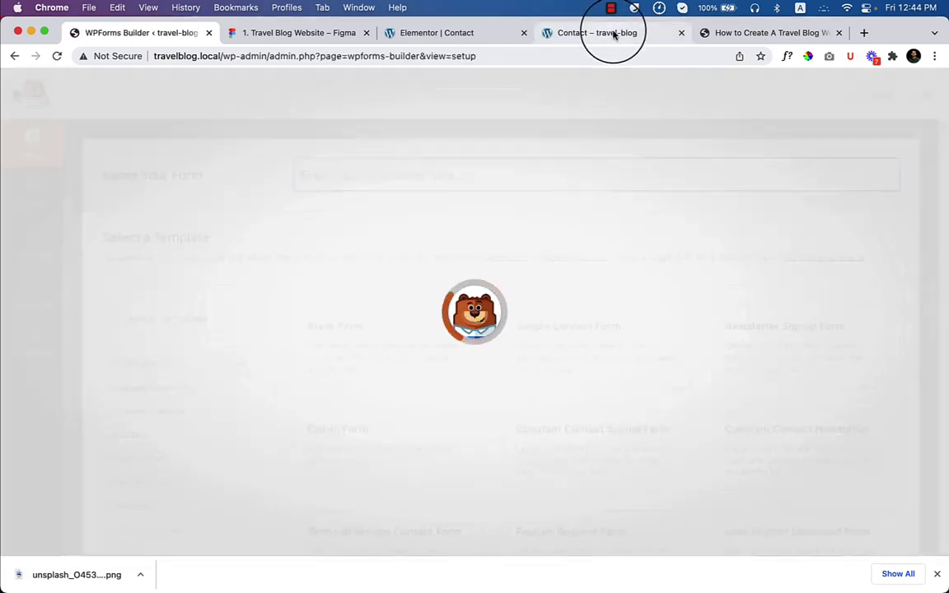
Check the Figma contact form, then enter 'Contact Form' as the new form's name
left_click(614, 33)
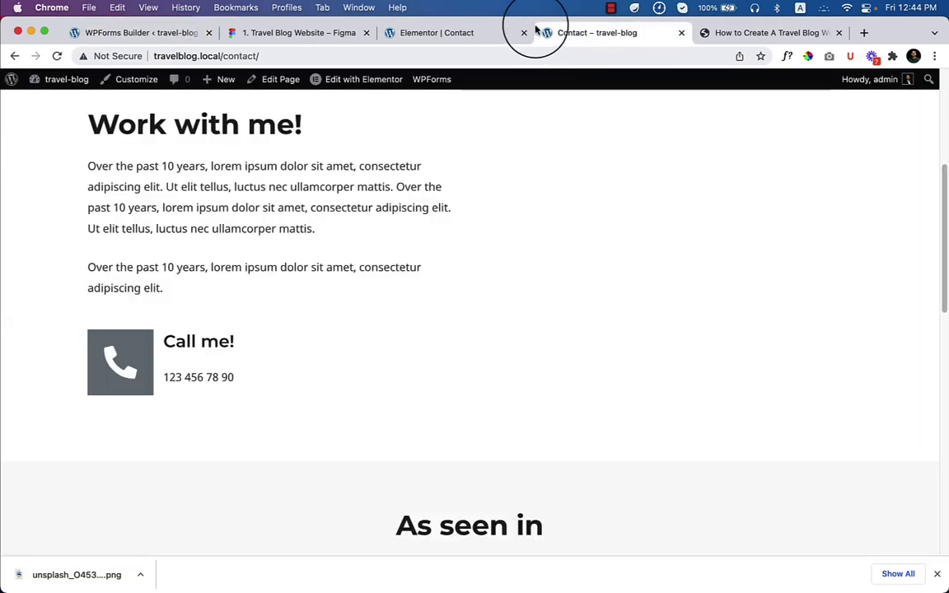
left_click(297, 33)
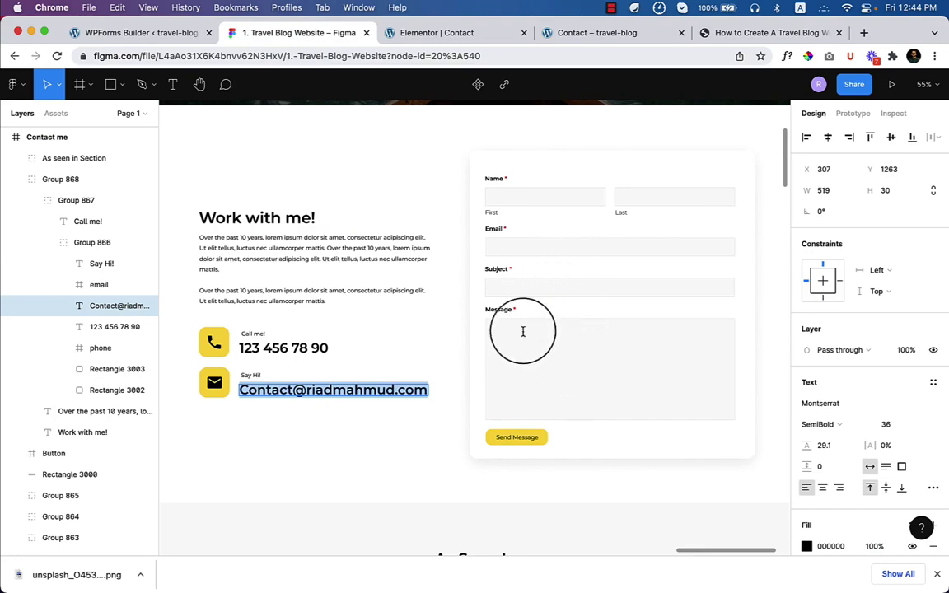
left_click(136, 33)
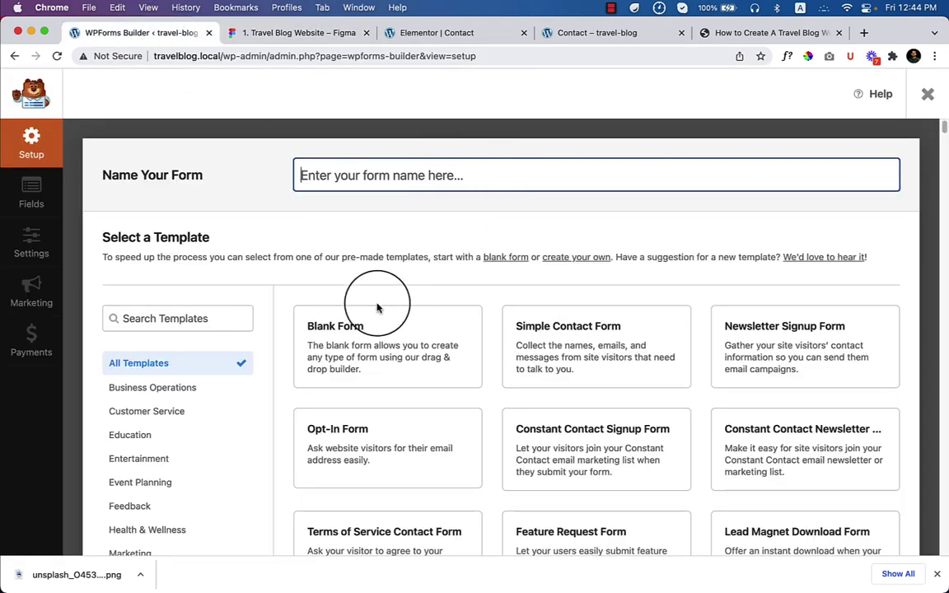
mouse_move(367, 368)
left_click(389, 180)
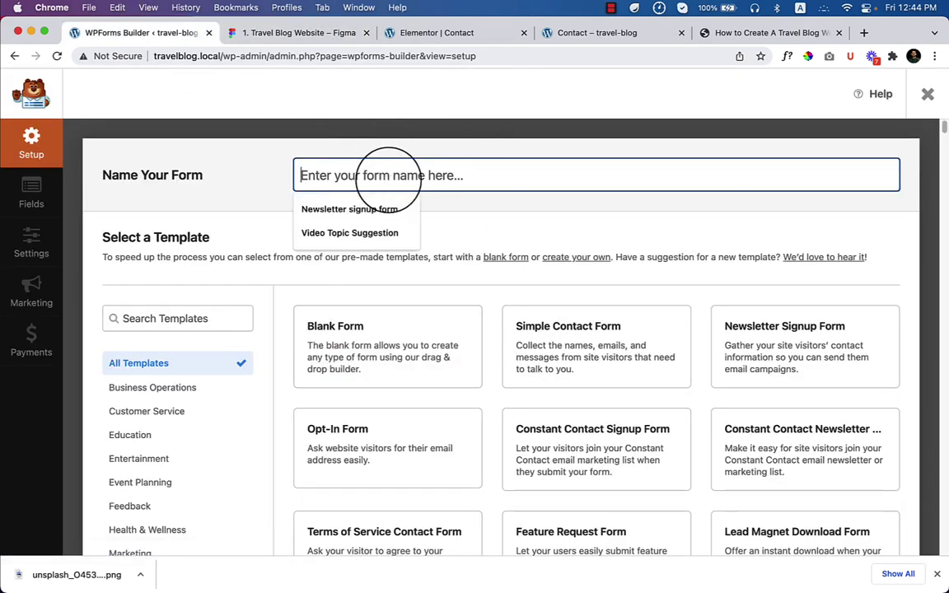
type("Contact Form")
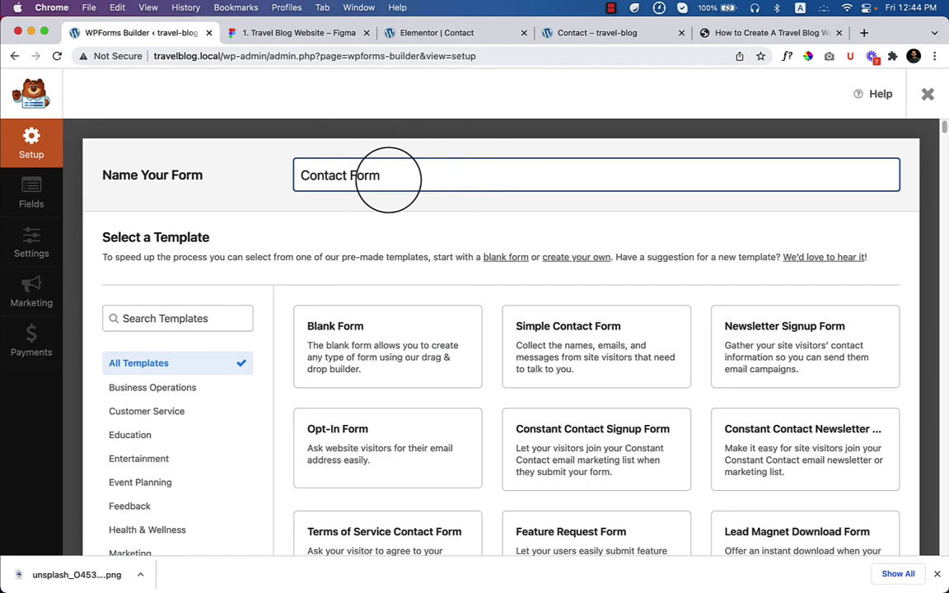
Create the form from the blank template and review the design's form fields
mouse_move(360, 307)
left_click(410, 363)
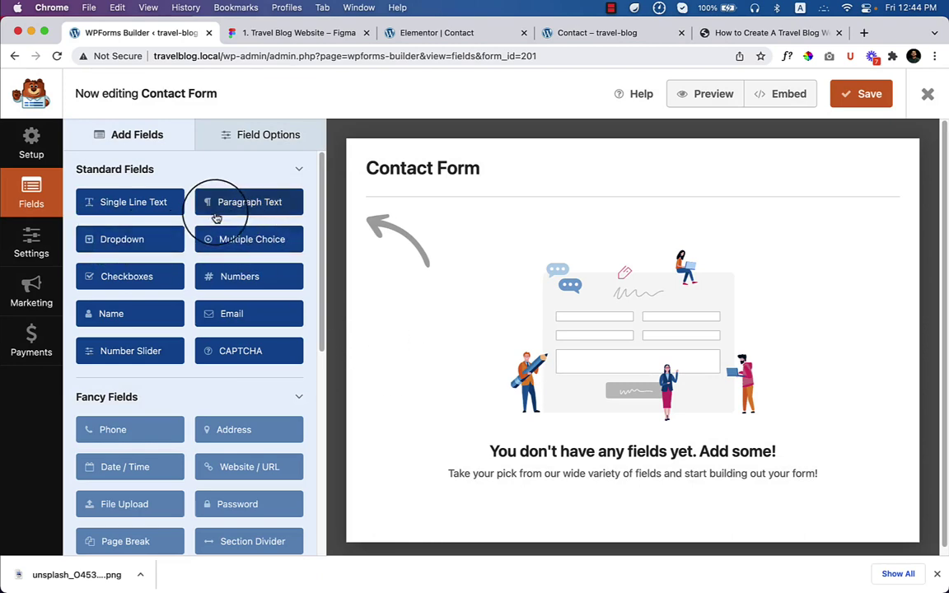
left_click(298, 33)
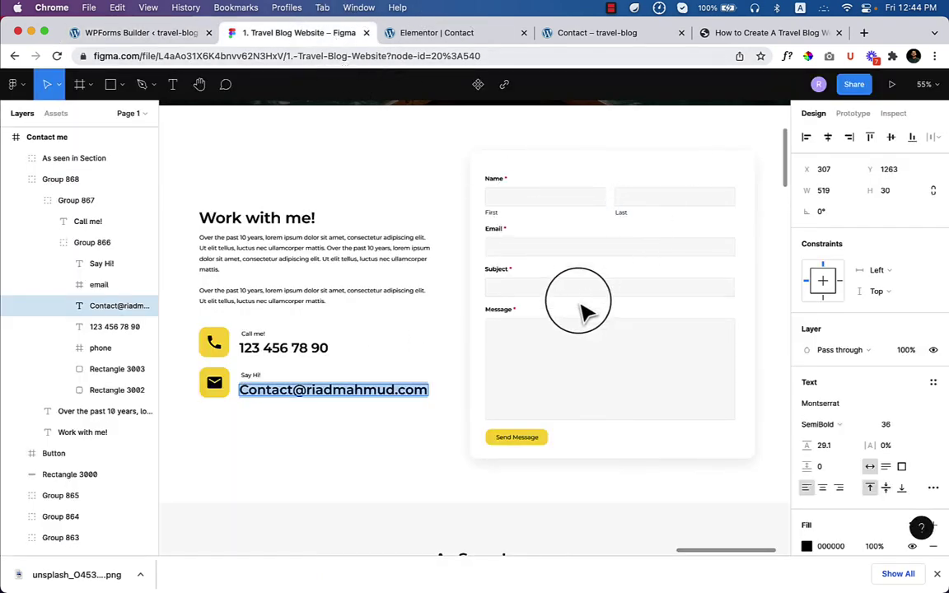
left_click(140, 33)
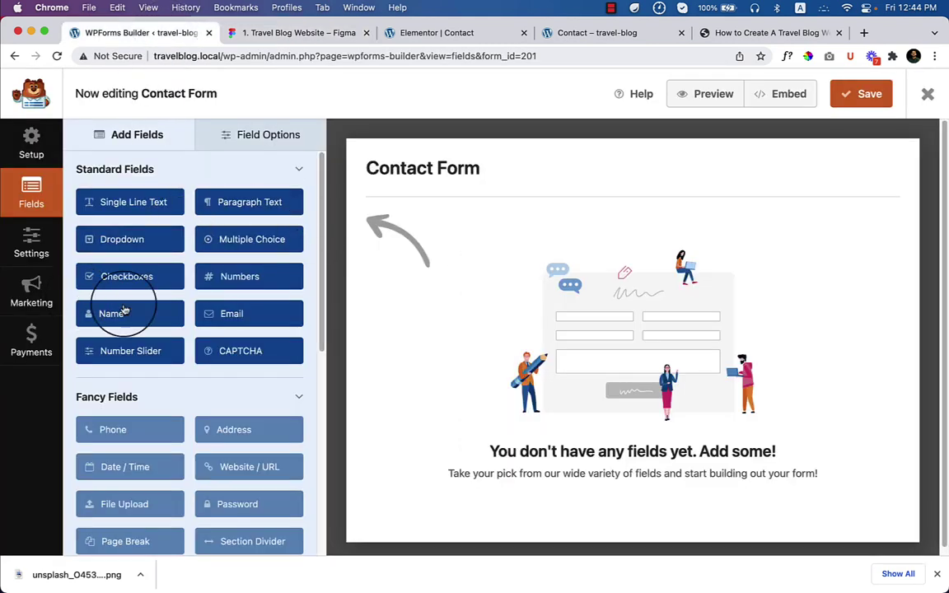
Add Name, Email, Single Line Text and Paragraph Text fields to the form, in that order
left_click_drag(100, 309, 523, 274)
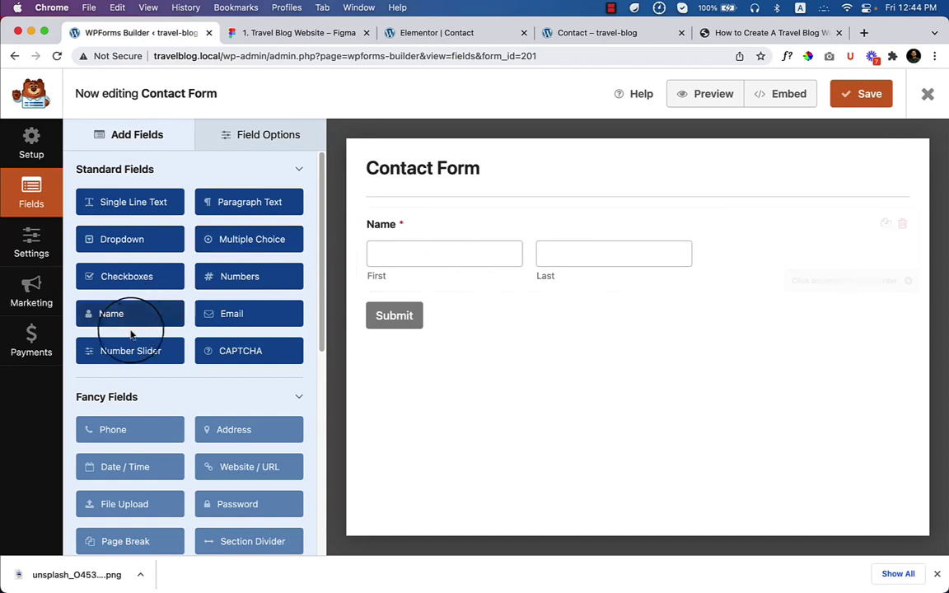
left_click_drag(248, 313, 515, 282)
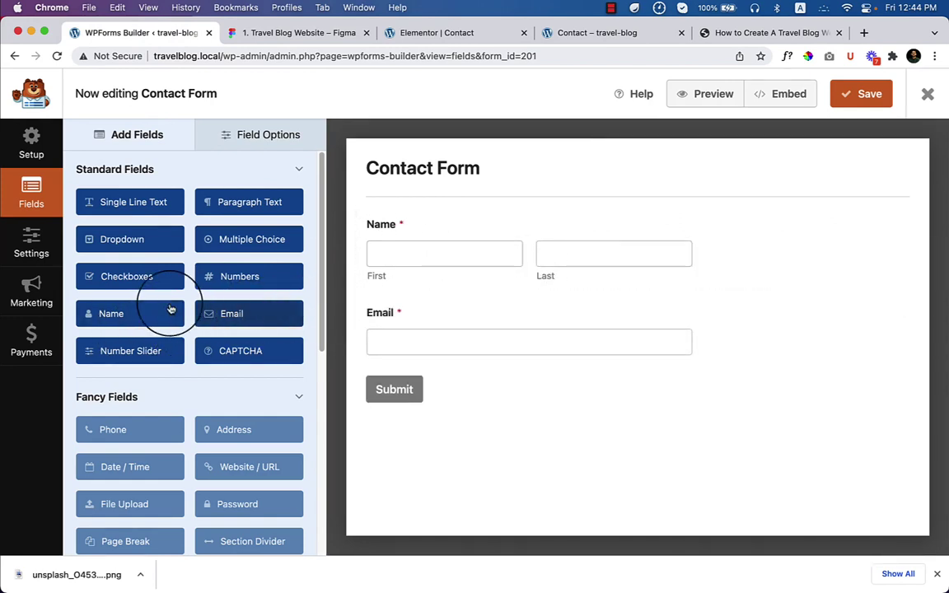
left_click_drag(162, 211, 486, 371)
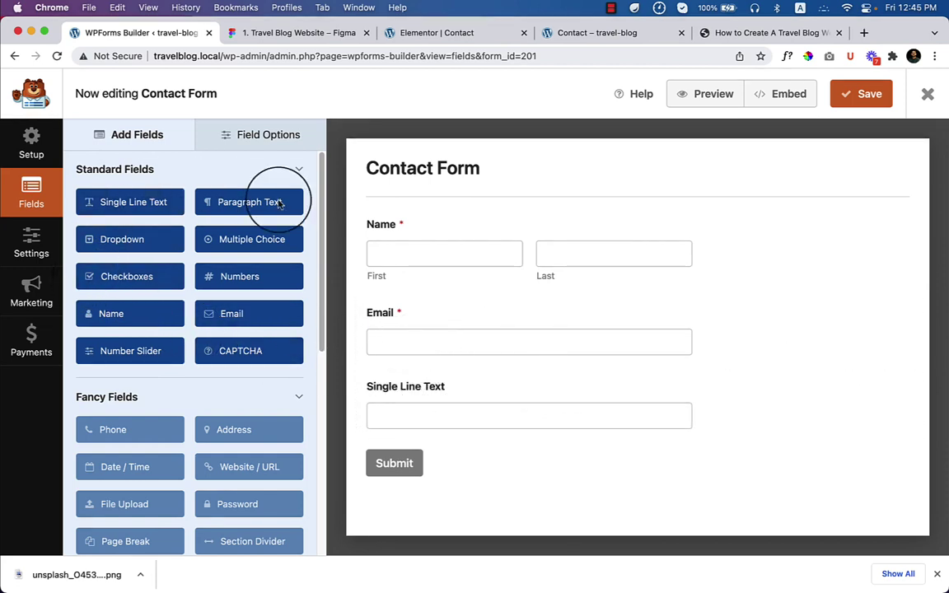
left_click_drag(293, 243, 408, 441)
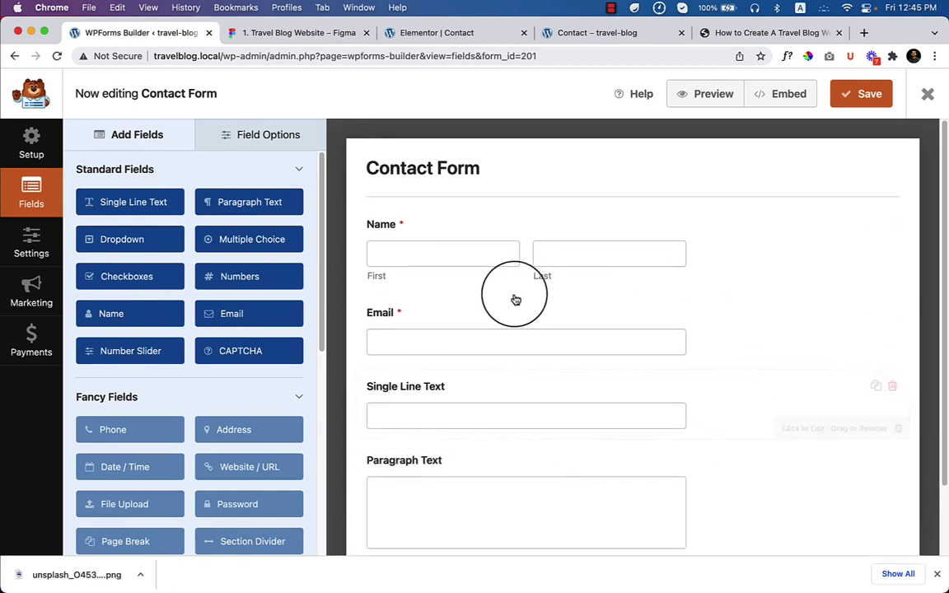
left_click(394, 229)
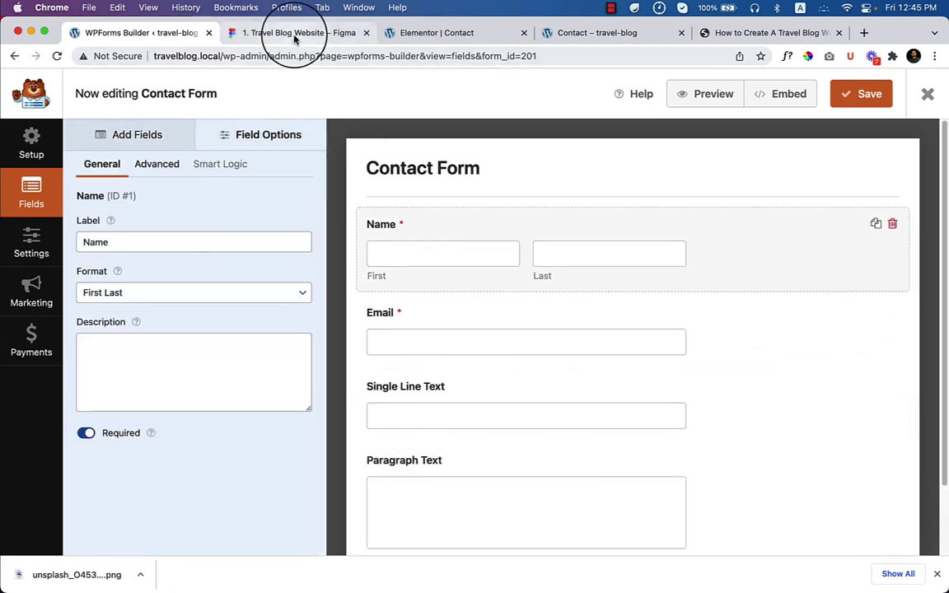
left_click(272, 33)
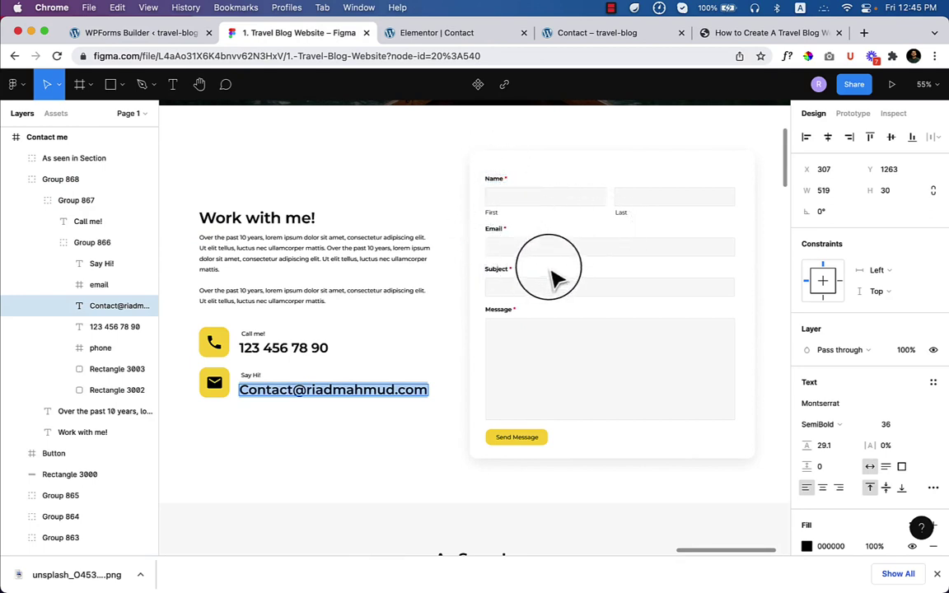
scroll(708, 241, "up", 5)
scroll(739, 241, "up", 5)
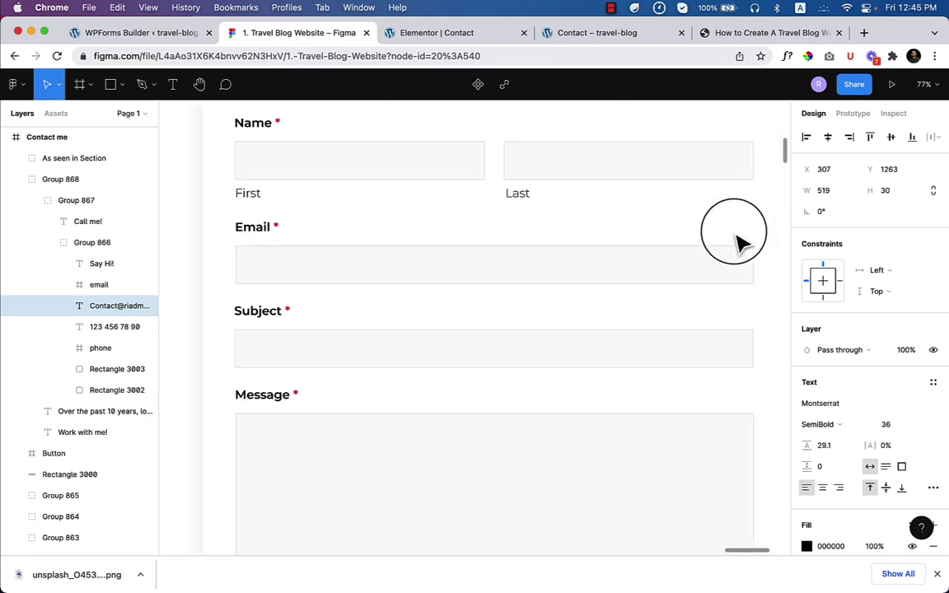
scroll(646, 260, "down", 4)
scroll(646, 261, "down", 1)
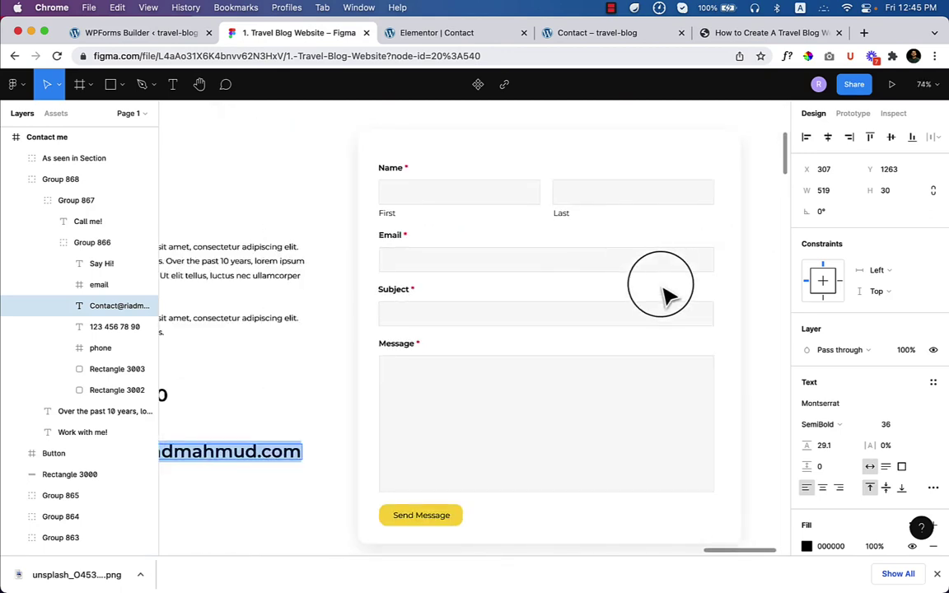
key("BackSpace")
left_click(592, 304)
left_click_drag(592, 304, 500, 299)
left_click(665, 343)
scroll(450, 363, "down", 2)
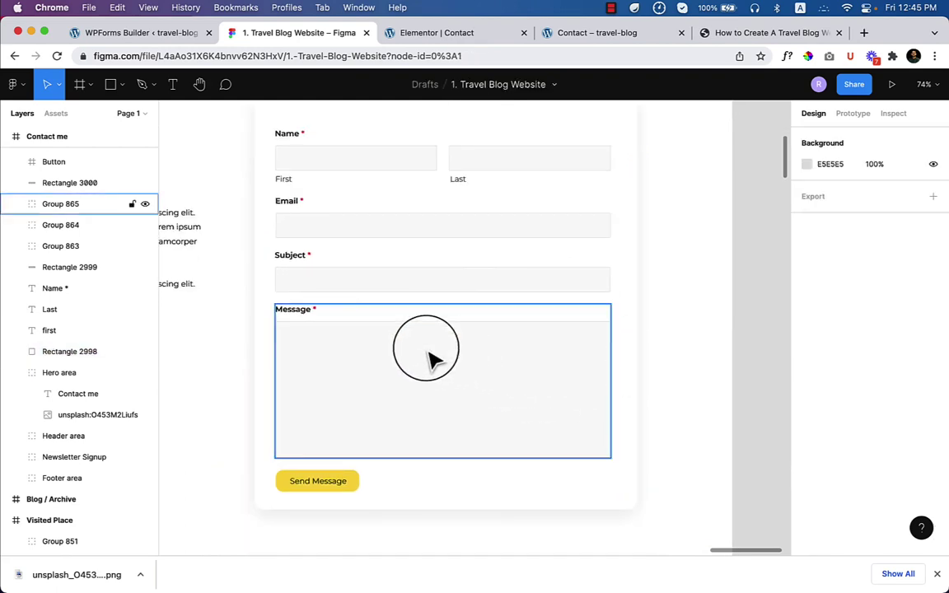
left_click(116, 33)
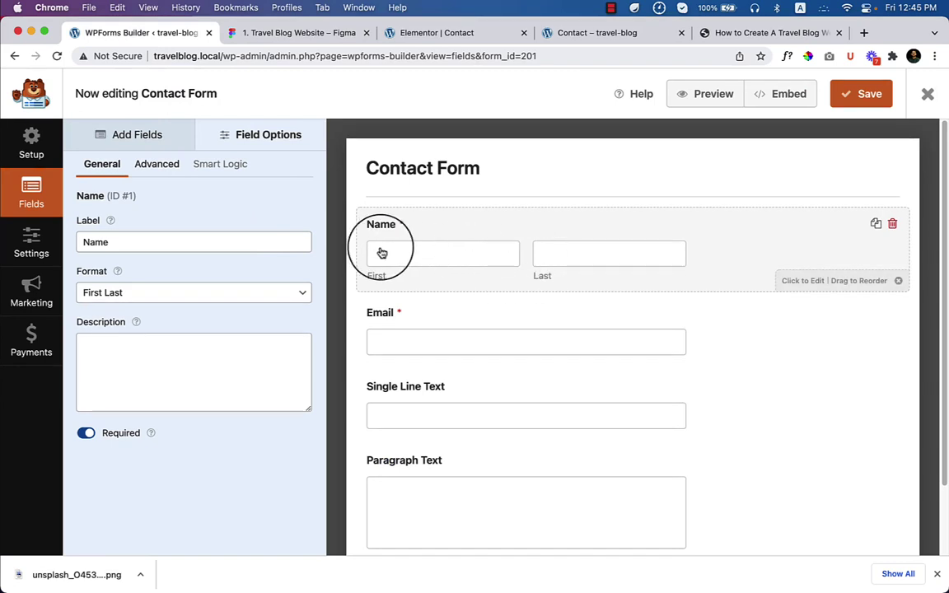
Set the Name and Email fields' Field Size to Large
left_click(163, 167)
left_click(137, 248)
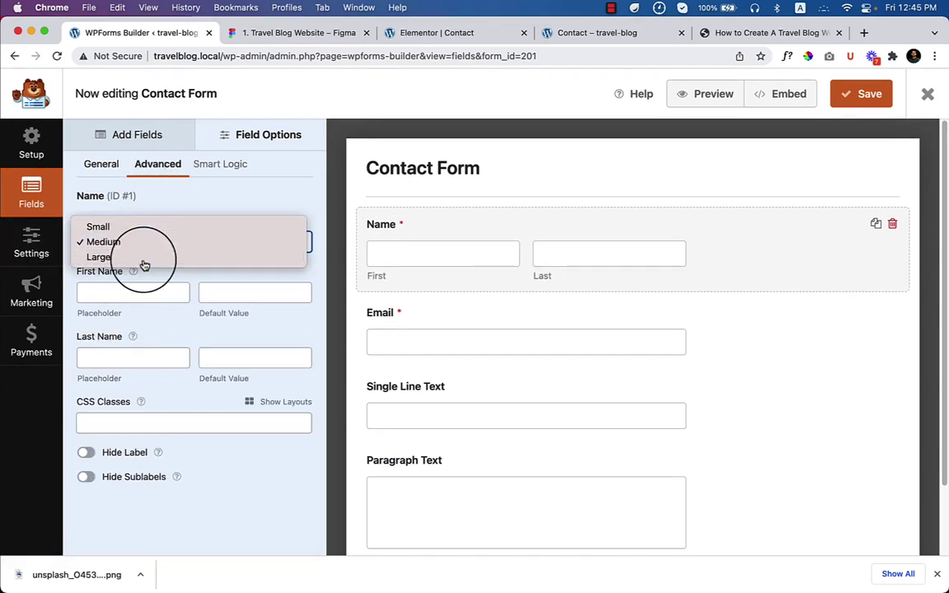
left_click(138, 258)
left_click(733, 331)
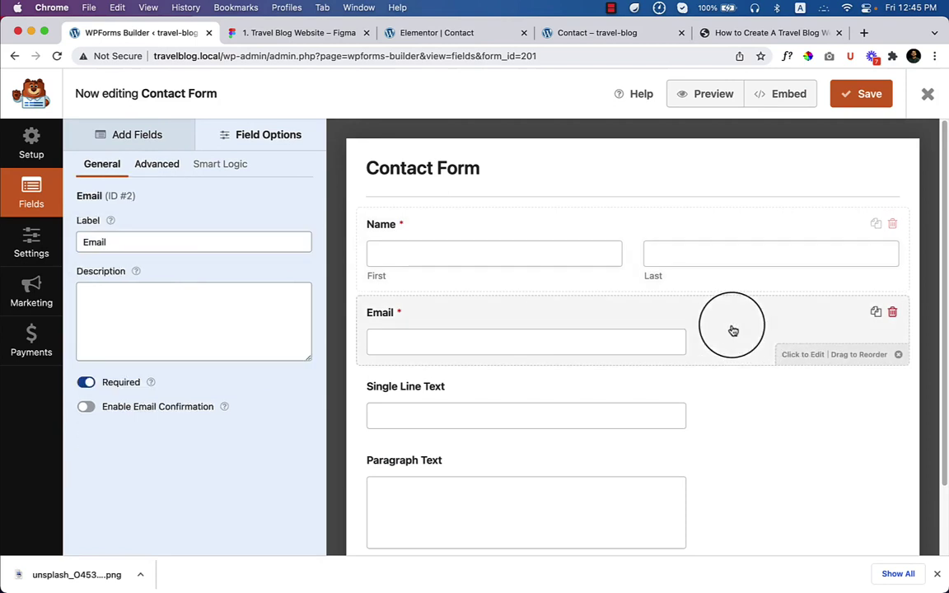
left_click(169, 166)
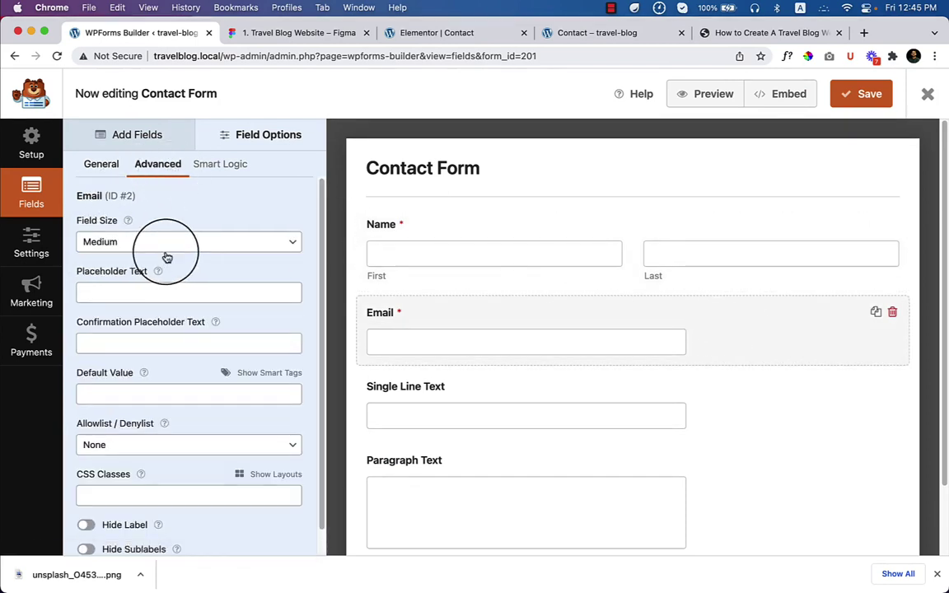
left_click(167, 247)
left_click(169, 258)
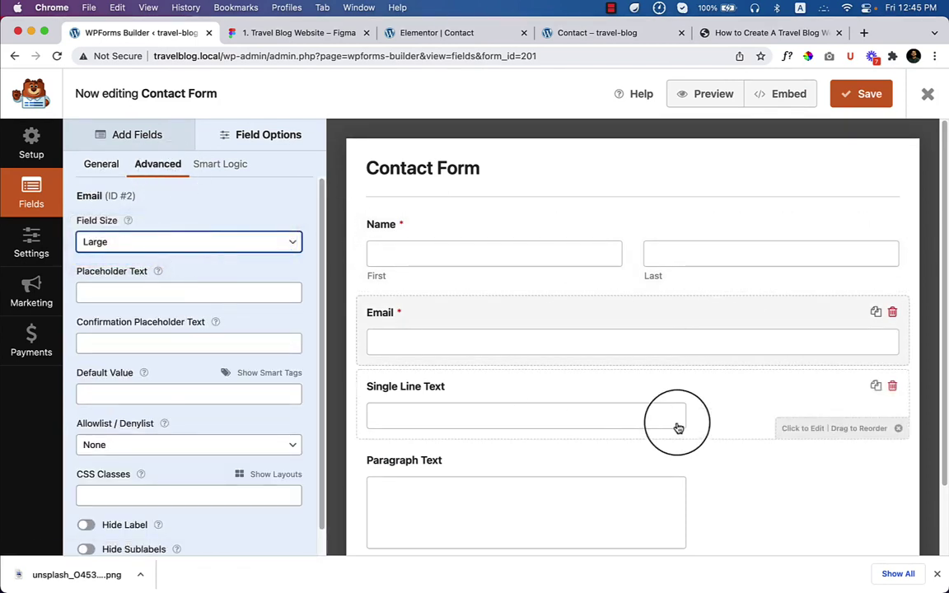
Relabel the single-line text field 'Subject' and set its Field Size to Large
left_click(744, 413)
left_click(117, 242)
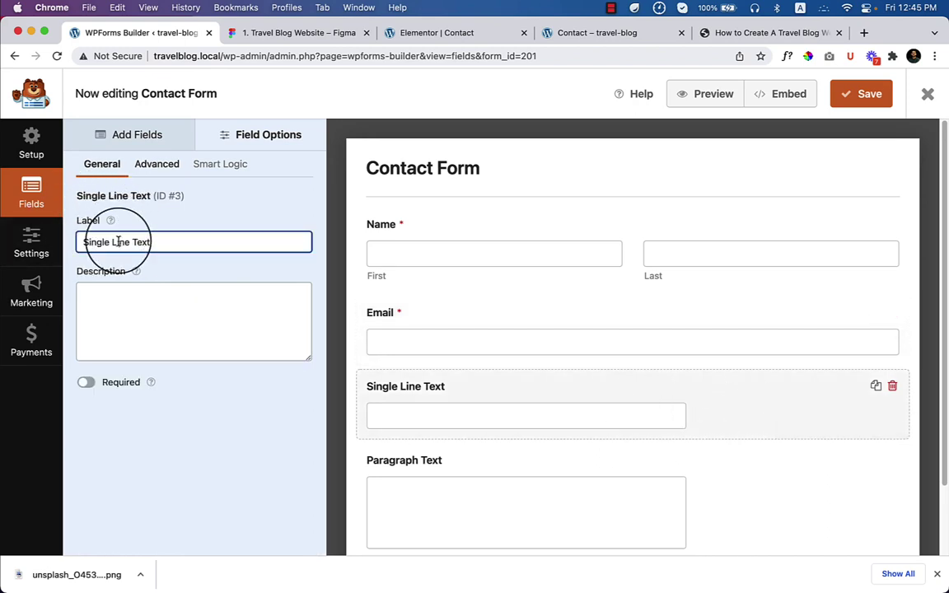
type("Subjec")
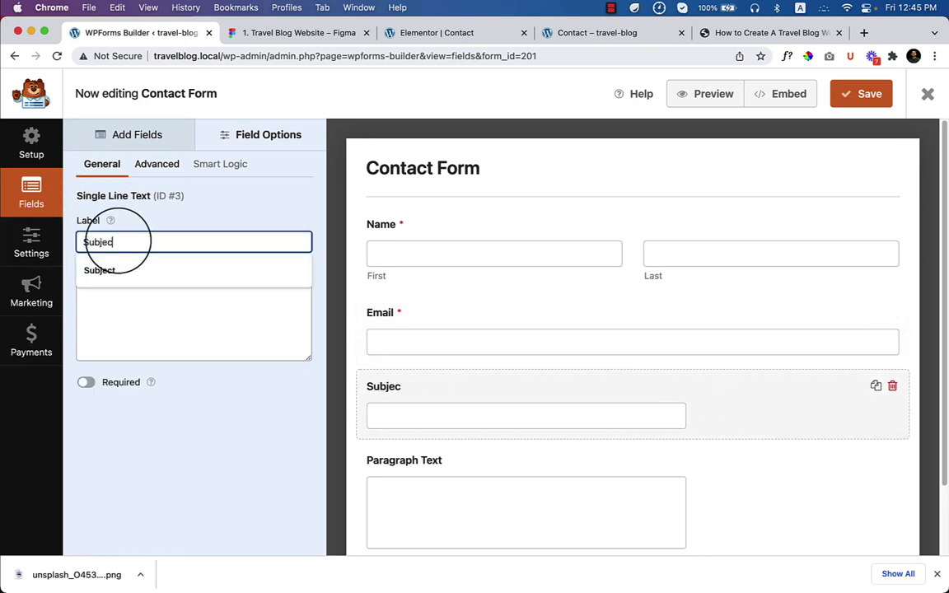
type("t")
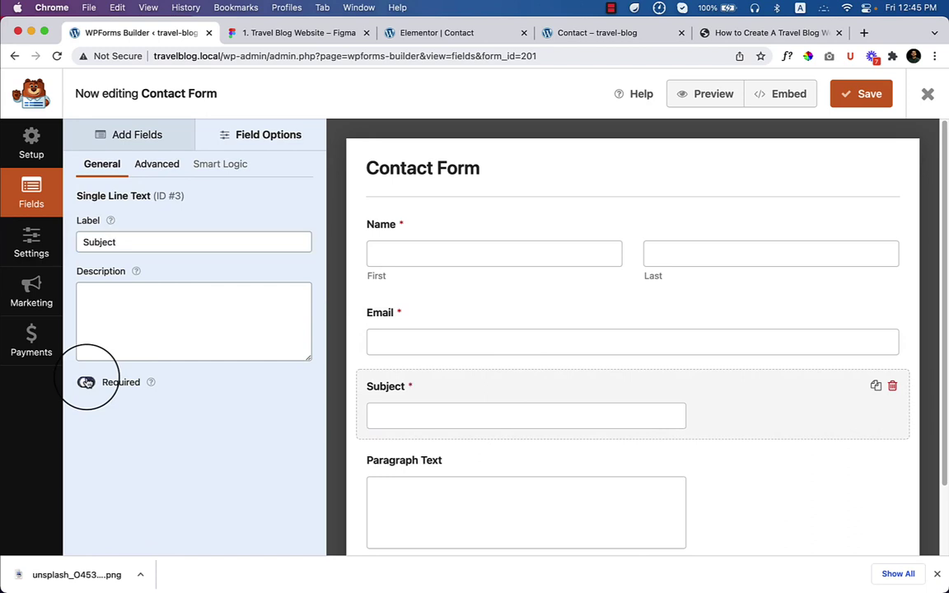
left_click(166, 167)
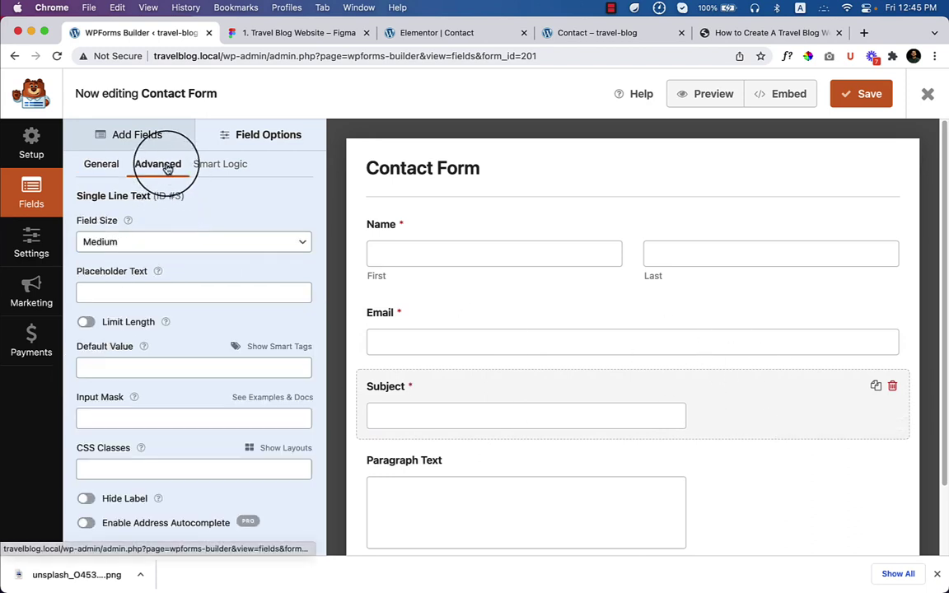
left_click(176, 241)
left_click(174, 258)
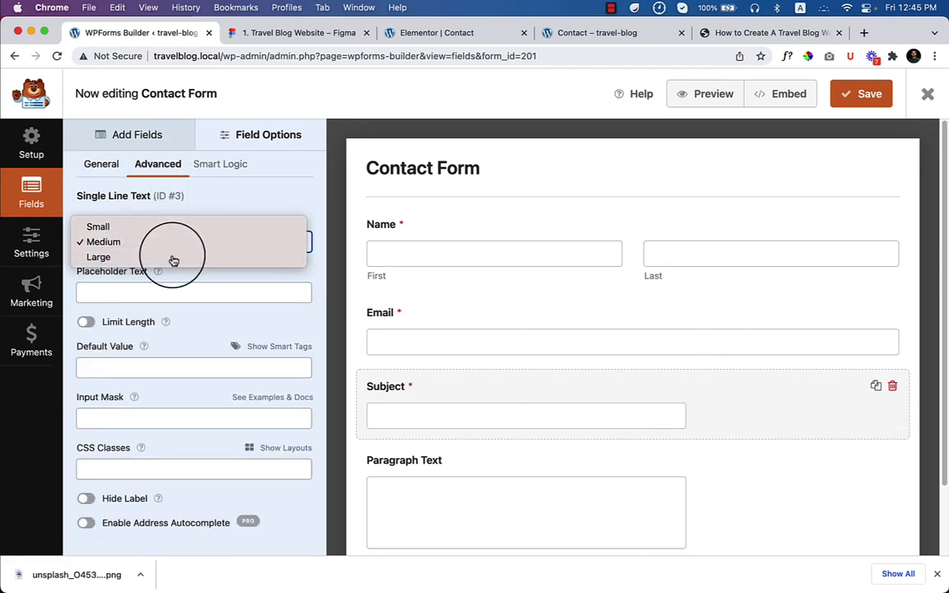
Rename the Paragraph Text field to 'Message' and set its Field Size to Large
left_click(705, 471)
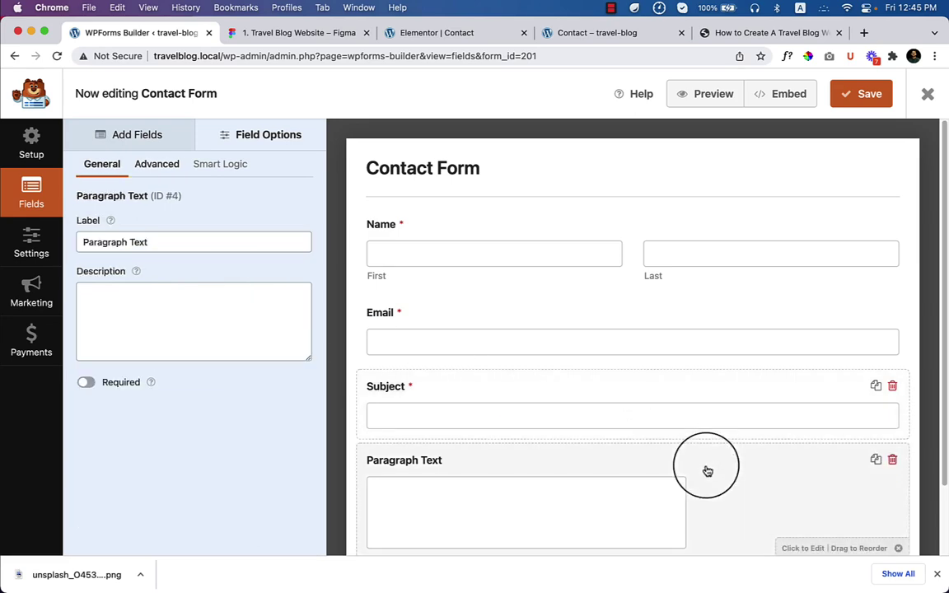
double_click(88, 242)
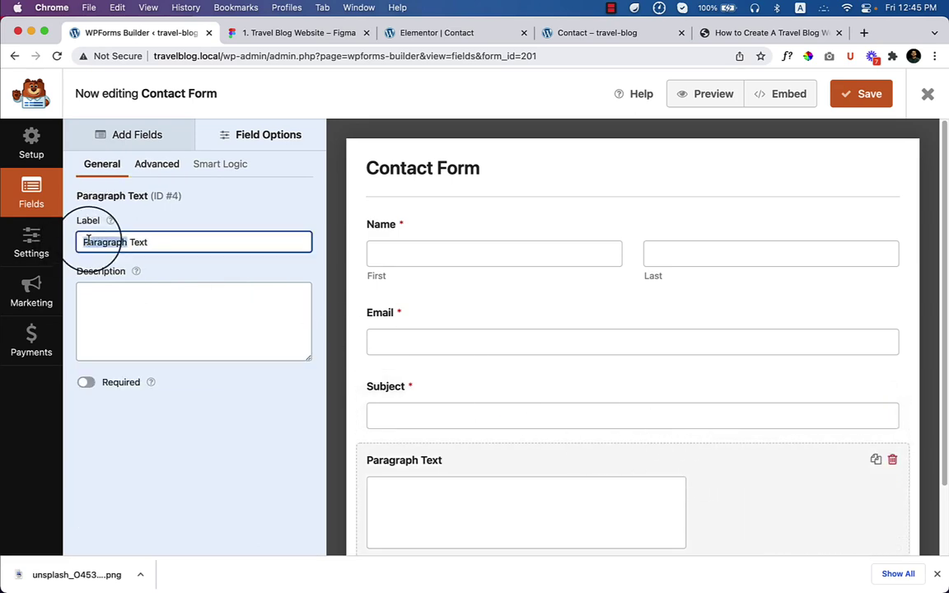
left_click(445, 35)
left_click(329, 35)
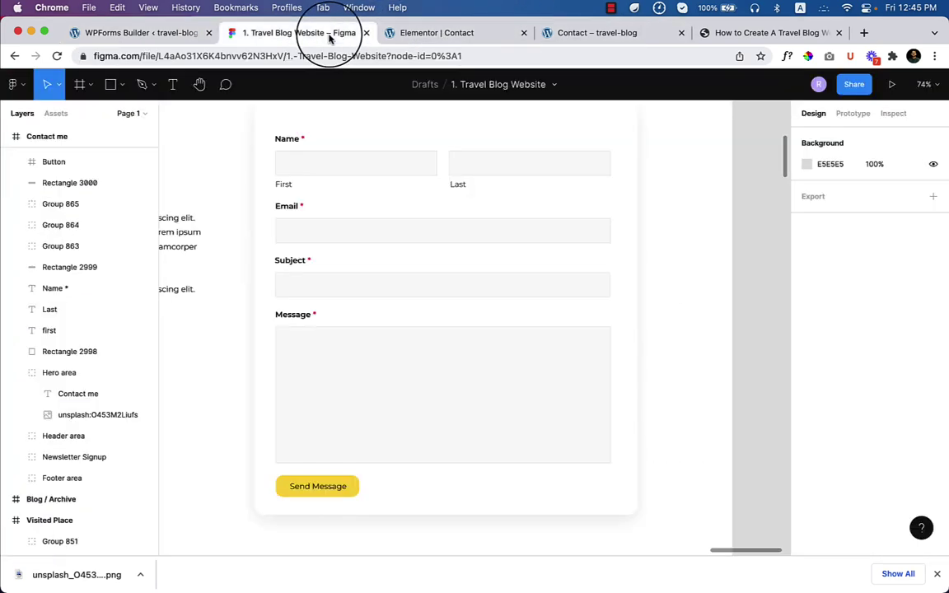
left_click(181, 32)
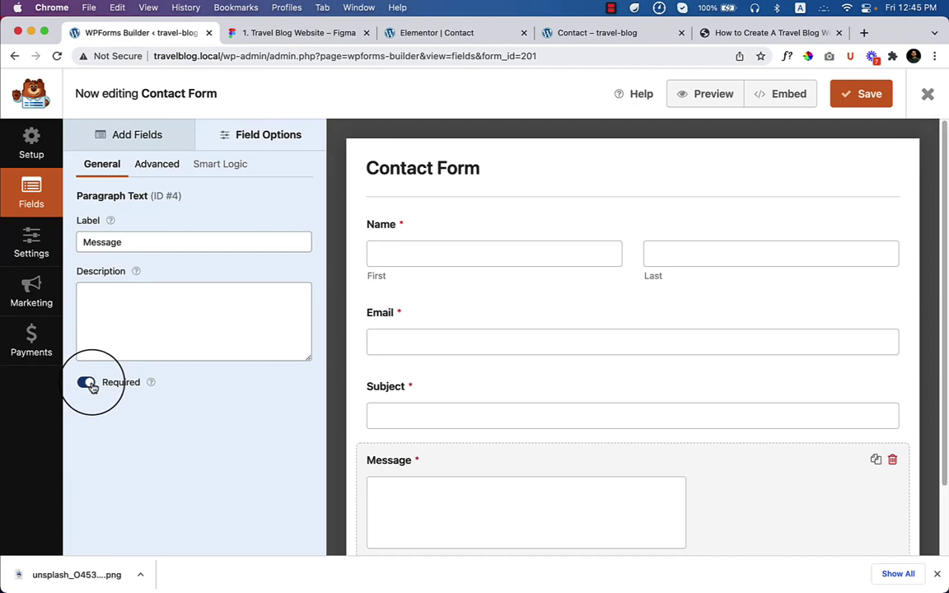
left_click(155, 166)
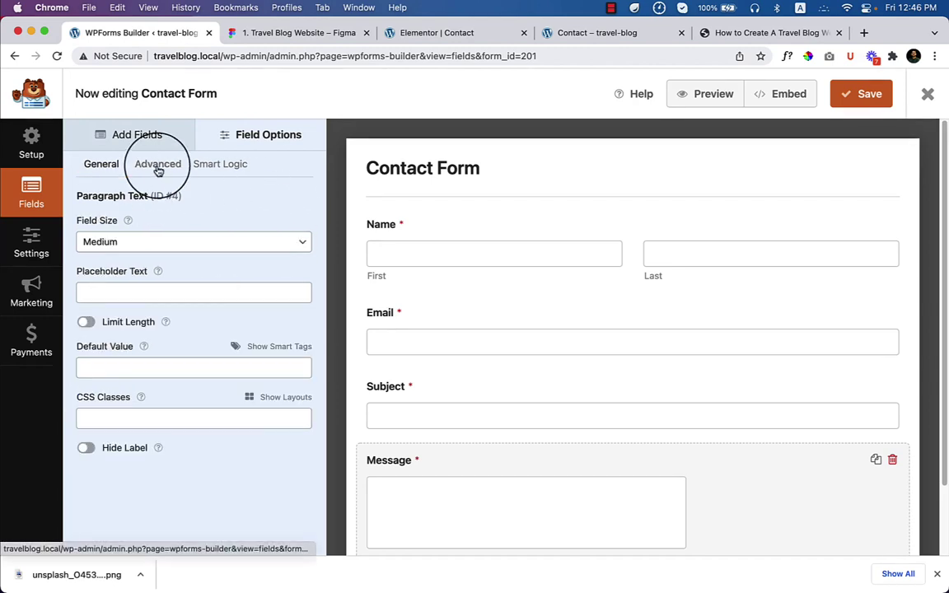
left_click(156, 244)
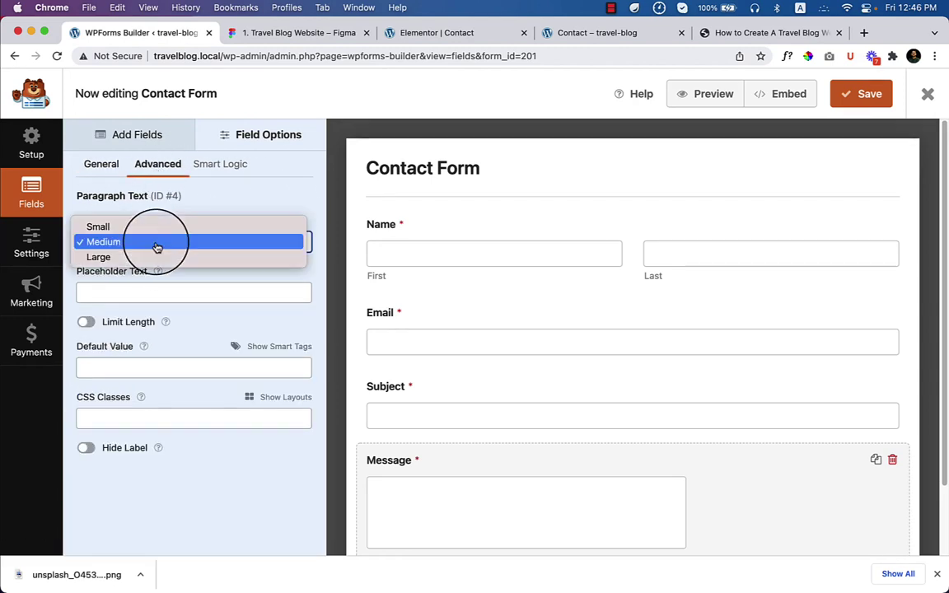
left_click(138, 258)
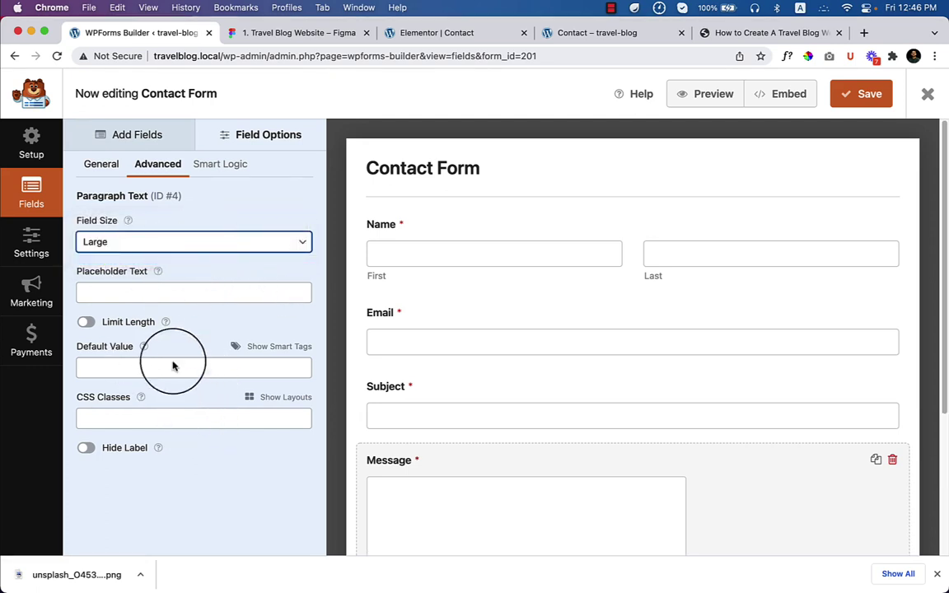
Make the Message field required and save the Contact Form
left_click(136, 243)
left_click(285, 266)
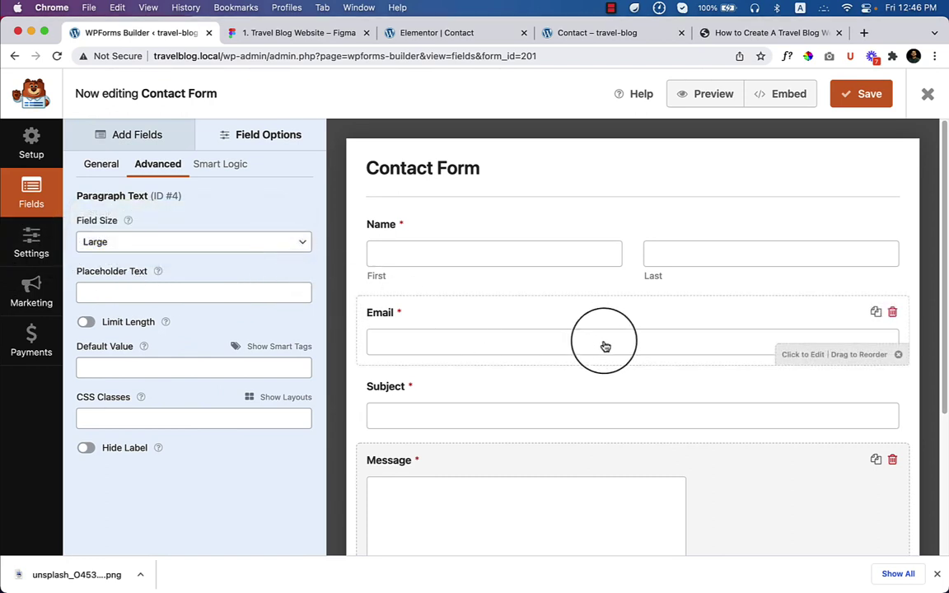
scroll(660, 427, "down", 1)
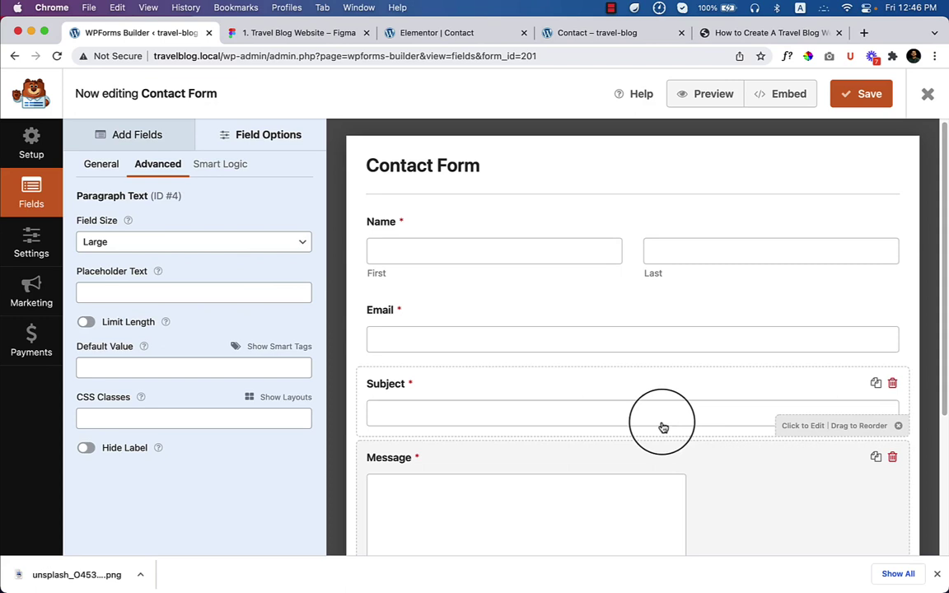
scroll(662, 425, "down", 5)
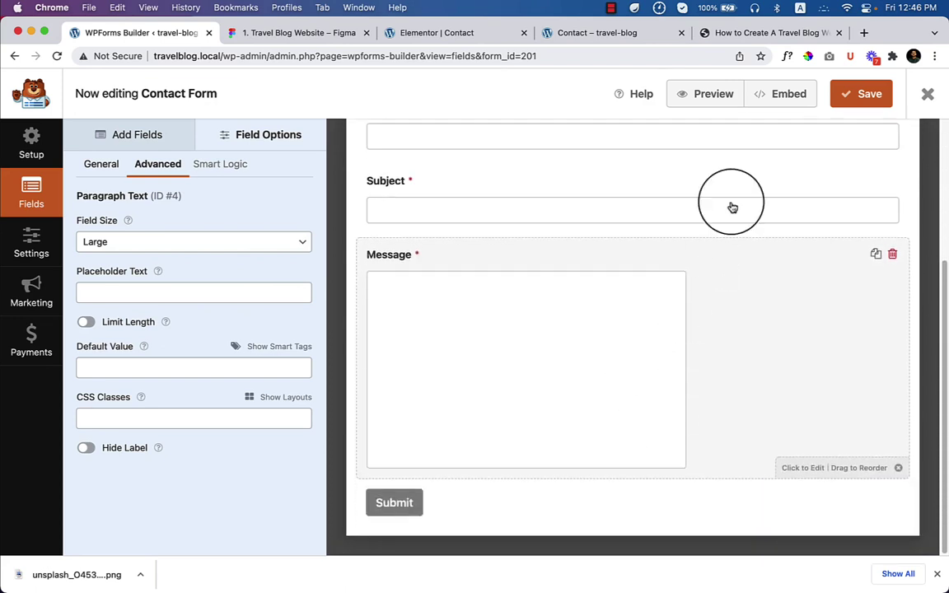
left_click(867, 103)
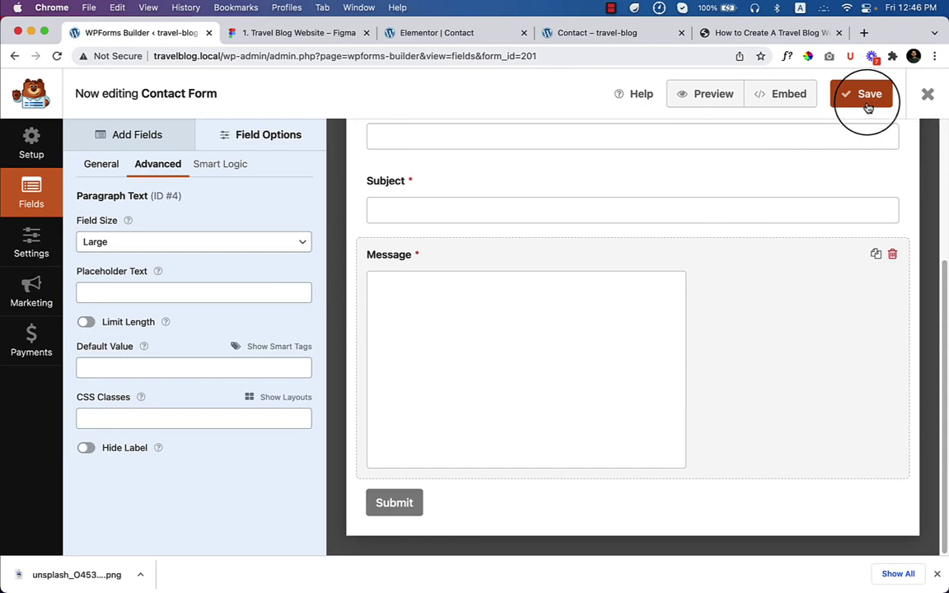
Reload the Elementor editor and place a WPForms widget in the empty right column
left_click(420, 32)
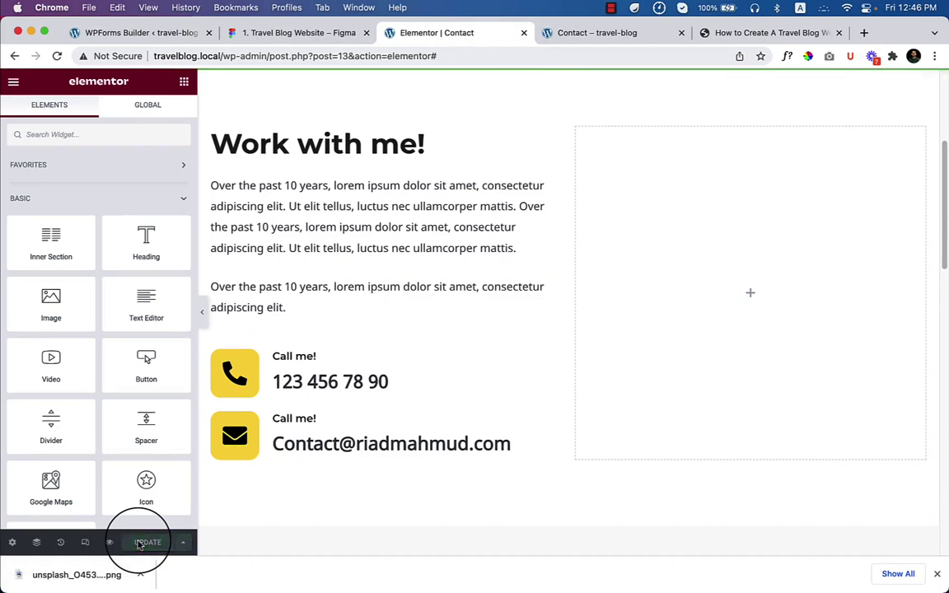
left_click(56, 57)
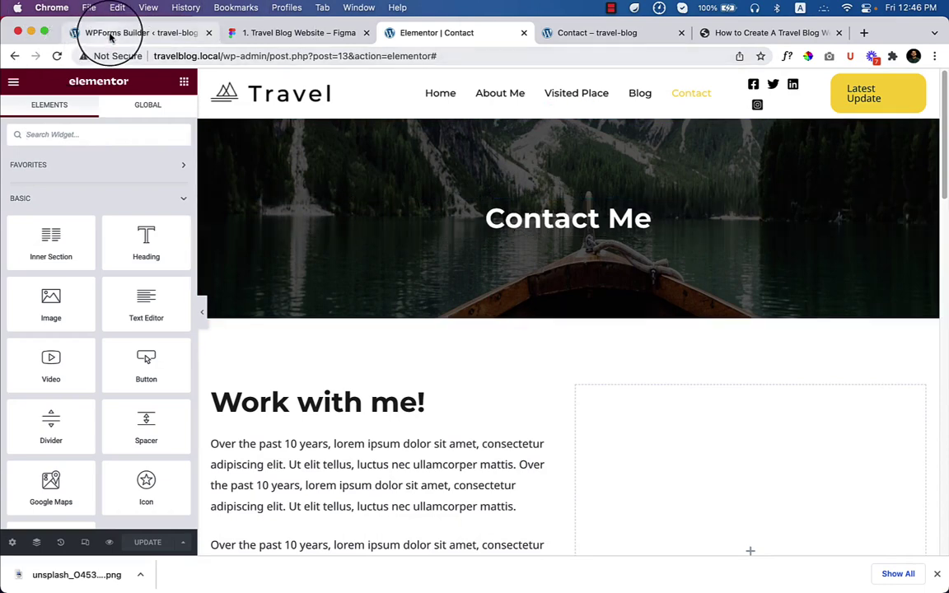
scroll(631, 329, "down", 3)
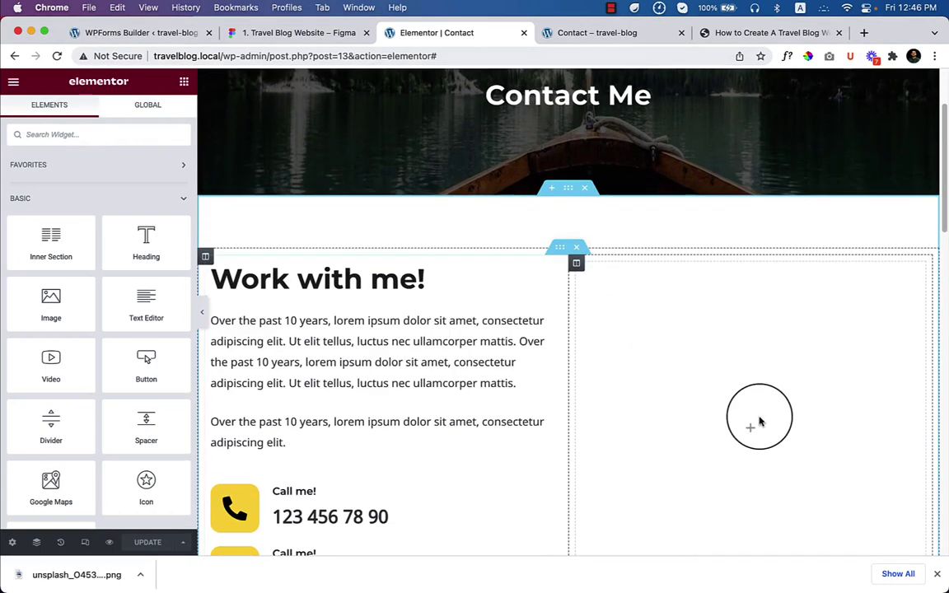
left_click(98, 136)
type("wpfo")
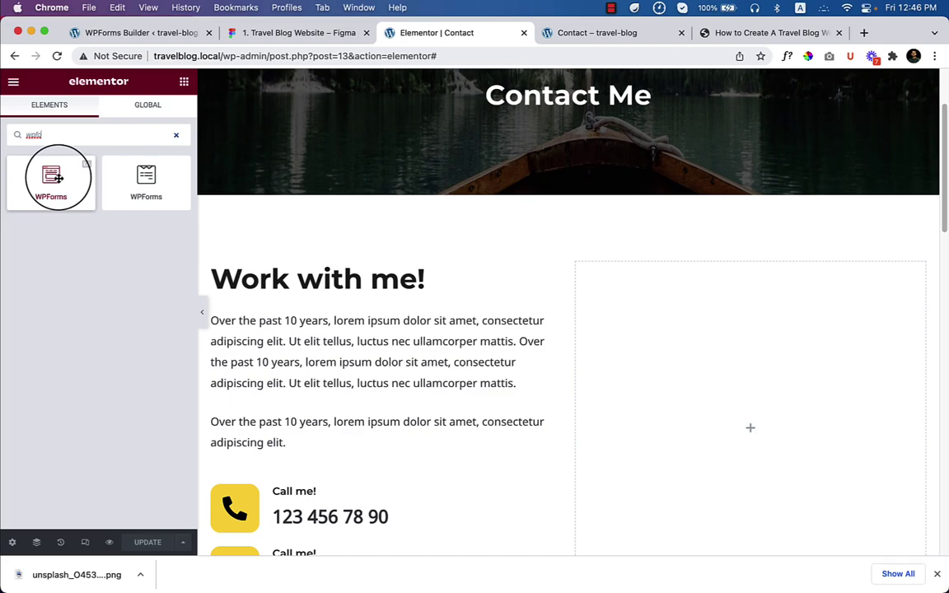
left_click_drag(58, 178, 702, 402)
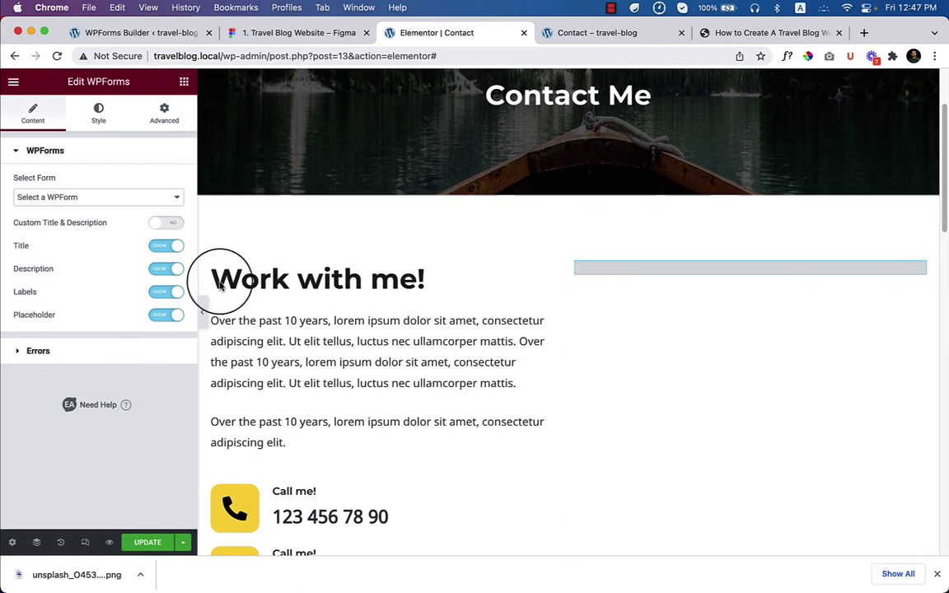
Have the widget show Contact Form with its title hidden, and preview it against the design
left_click(101, 198)
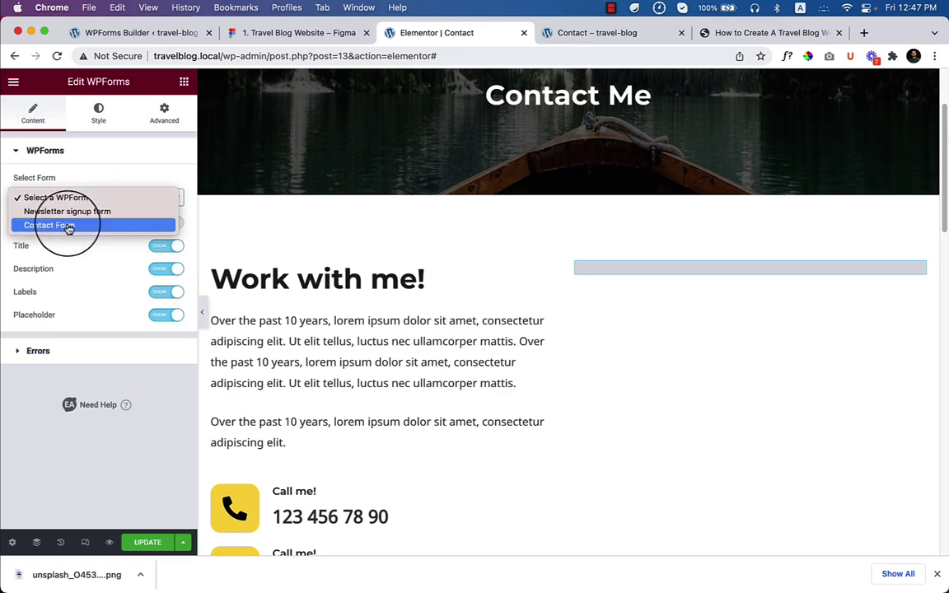
left_click(98, 233)
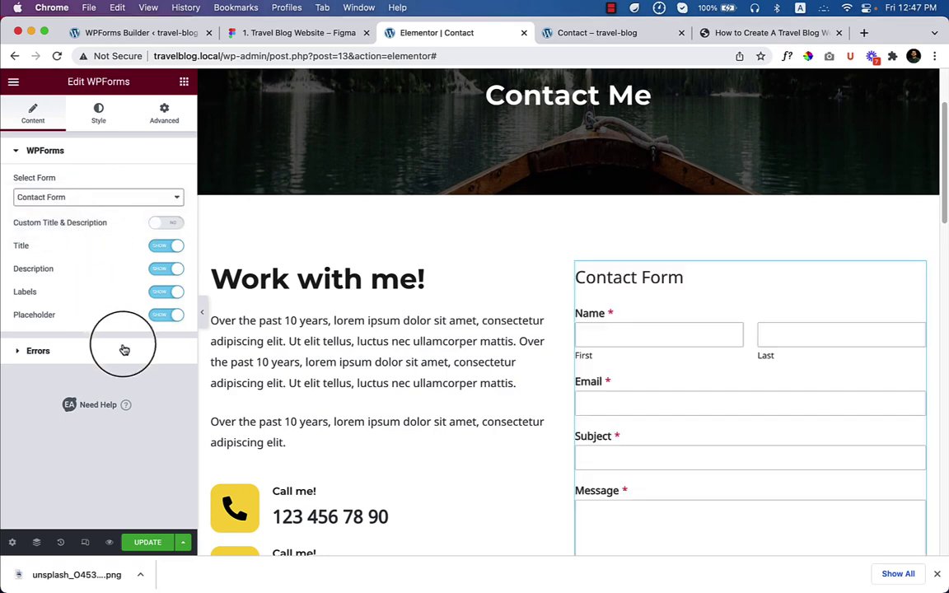
left_click(164, 246)
left_click(294, 33)
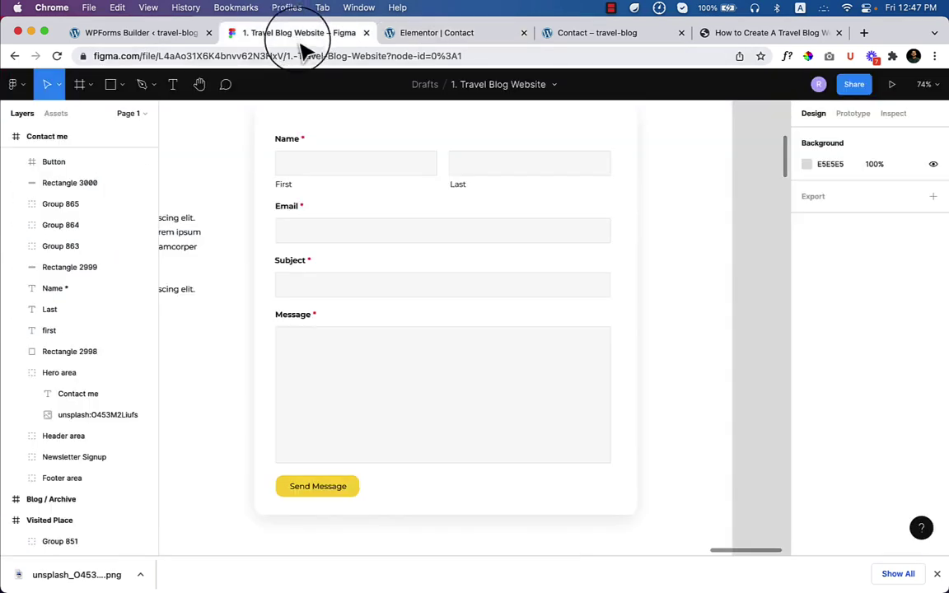
scroll(475, 231, "up", 5)
scroll(445, 313, "down", 4)
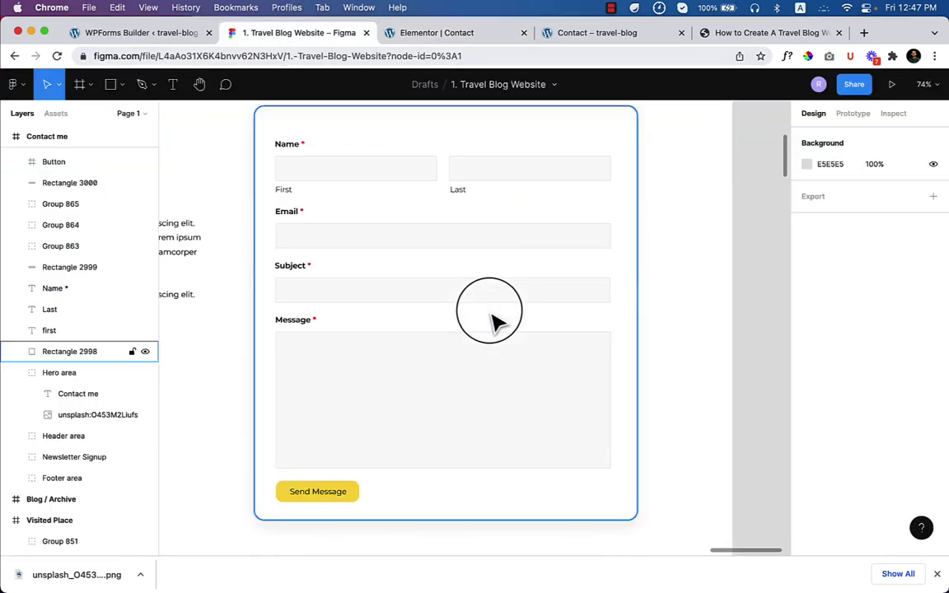
left_click(486, 33)
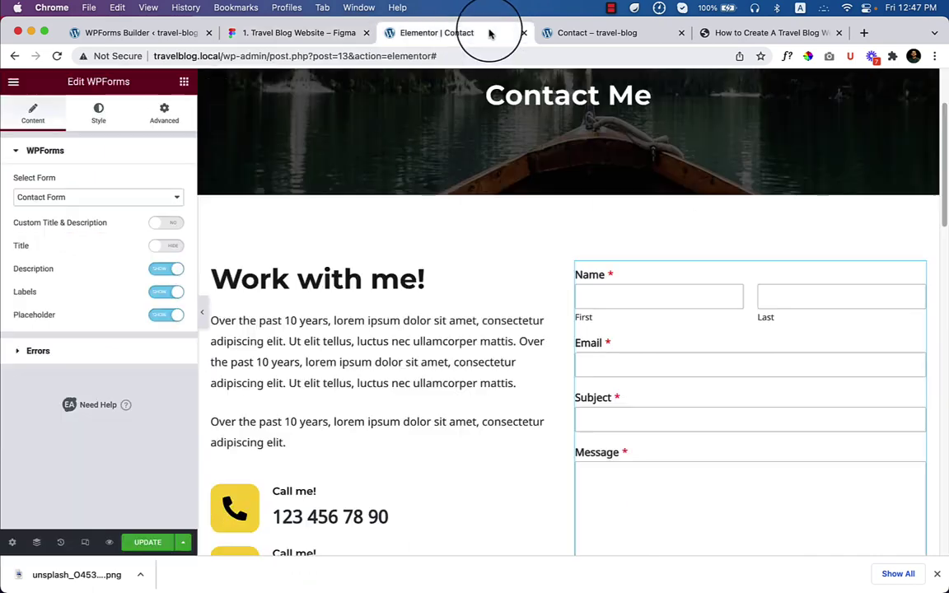
scroll(816, 413, "down", 4)
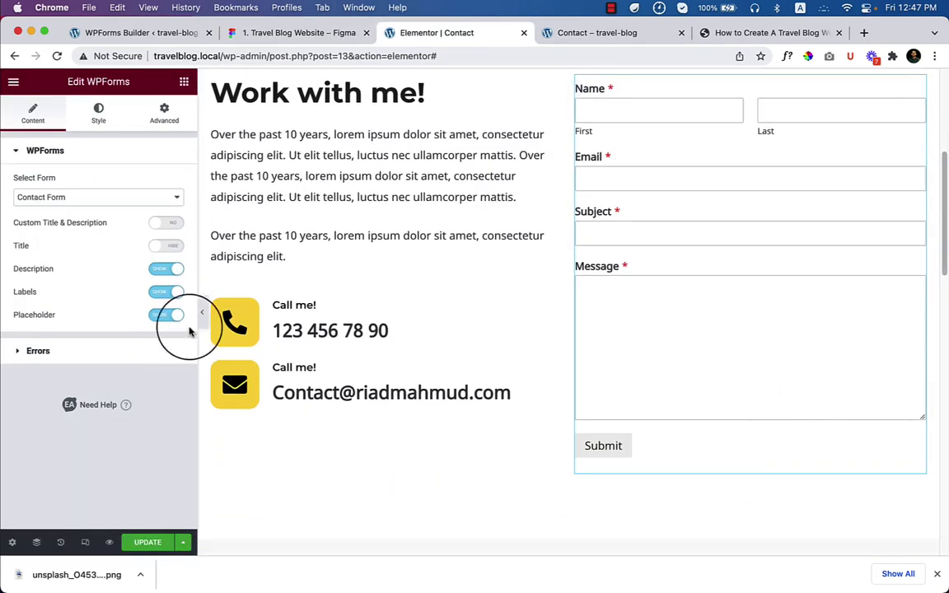
left_click(205, 314)
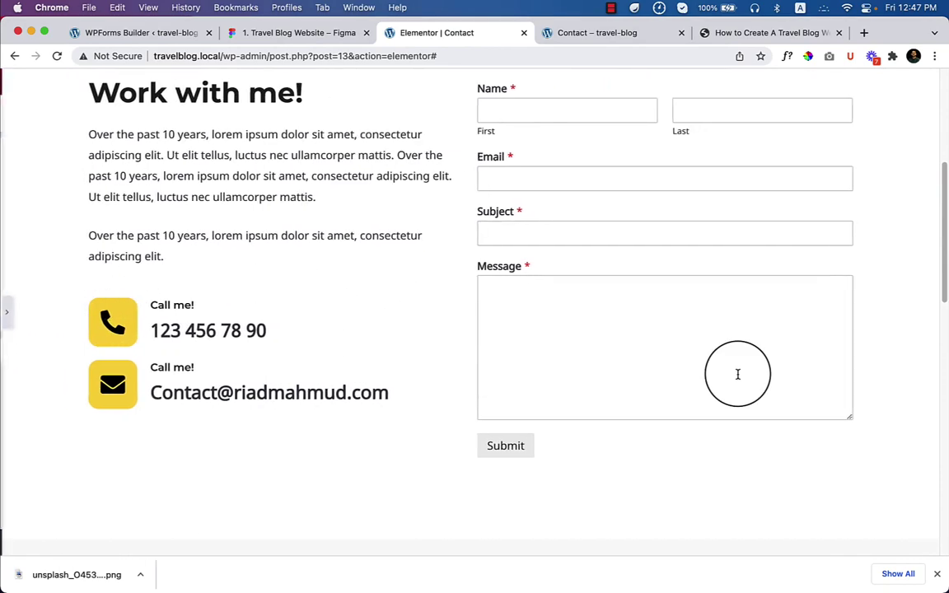
scroll(739, 374, "up", 2)
scroll(739, 374, "down", 3)
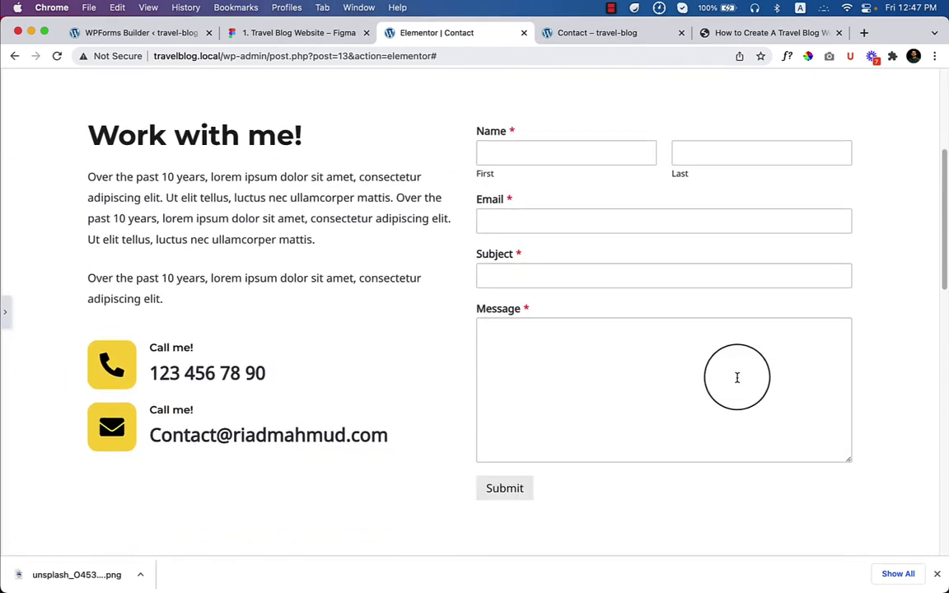
left_click(5, 313)
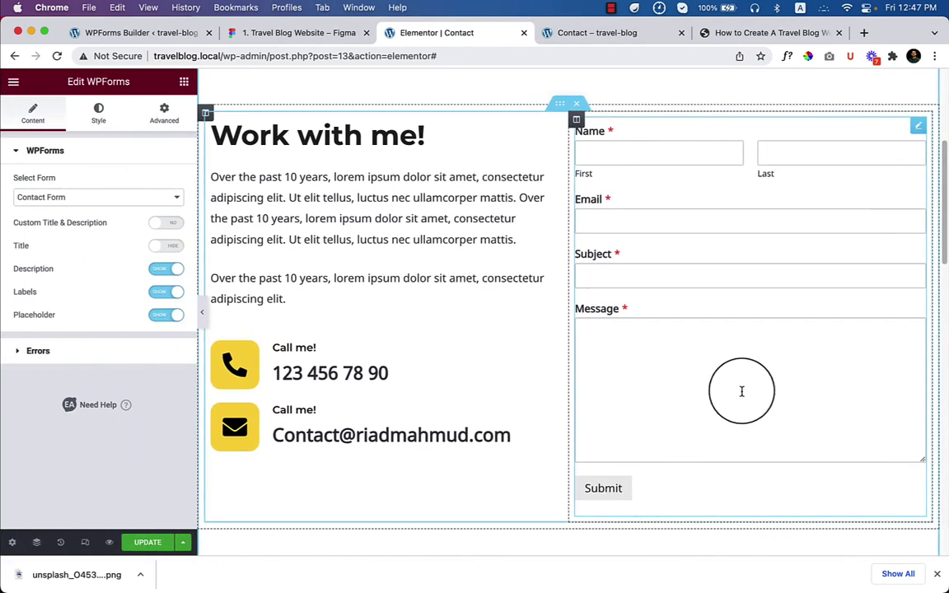
Give the form column 40 spacing and bring up its Style border settings
left_click(576, 122)
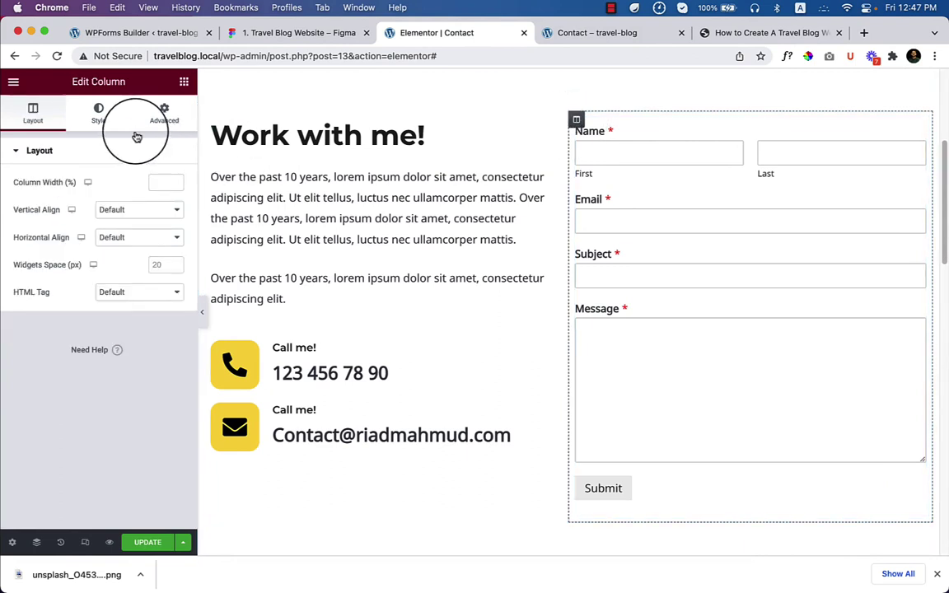
left_click(164, 114)
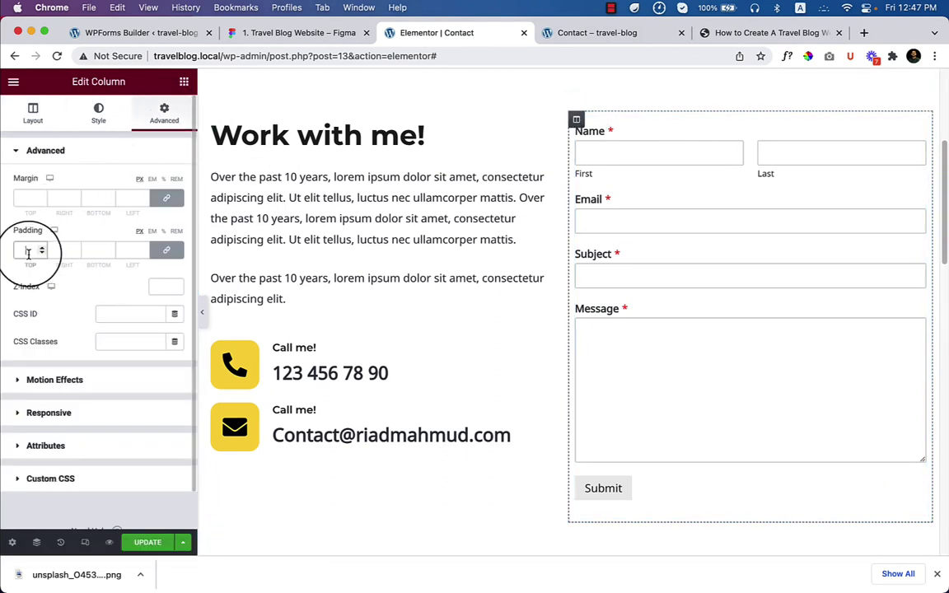
type("40")
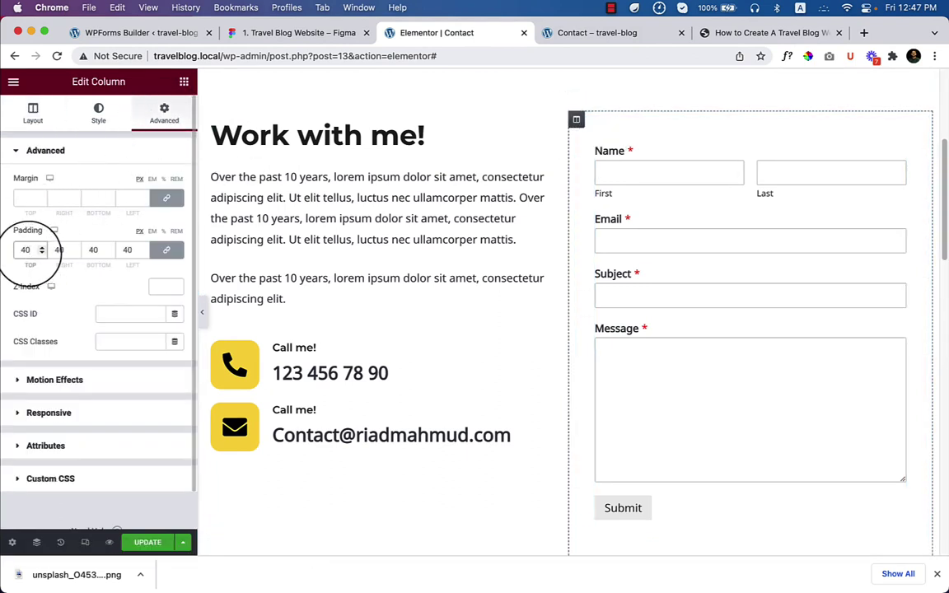
left_click(100, 122)
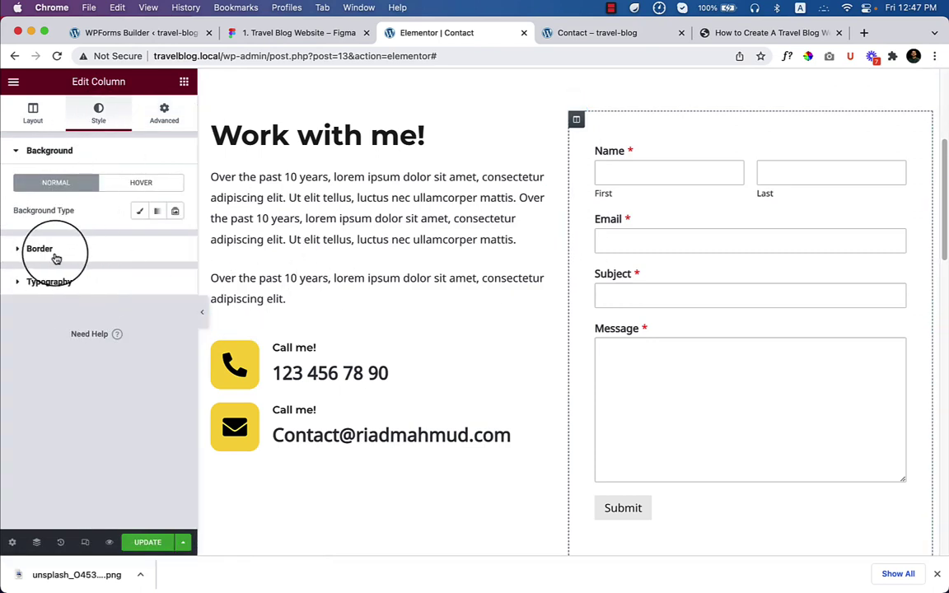
left_click(98, 251)
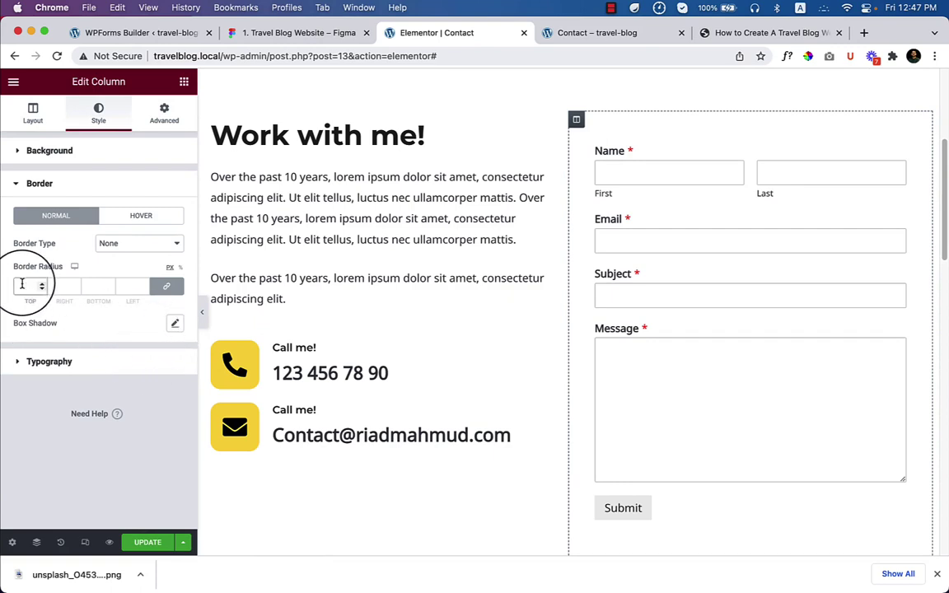
Add a faint grey box shadow, alpha about 0.13, blur 34 and spread 11
left_click(175, 325)
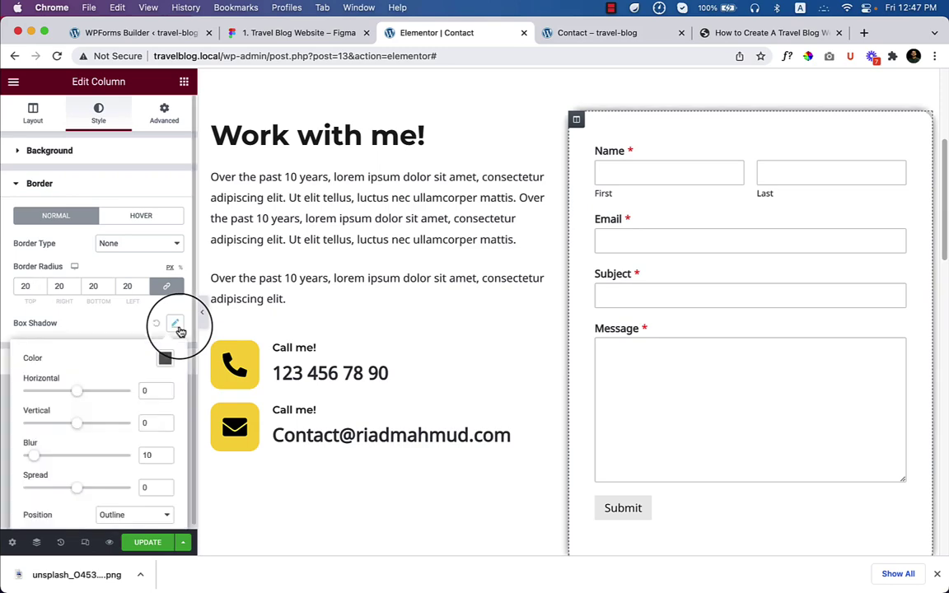
scroll(640, 394, "down", 4)
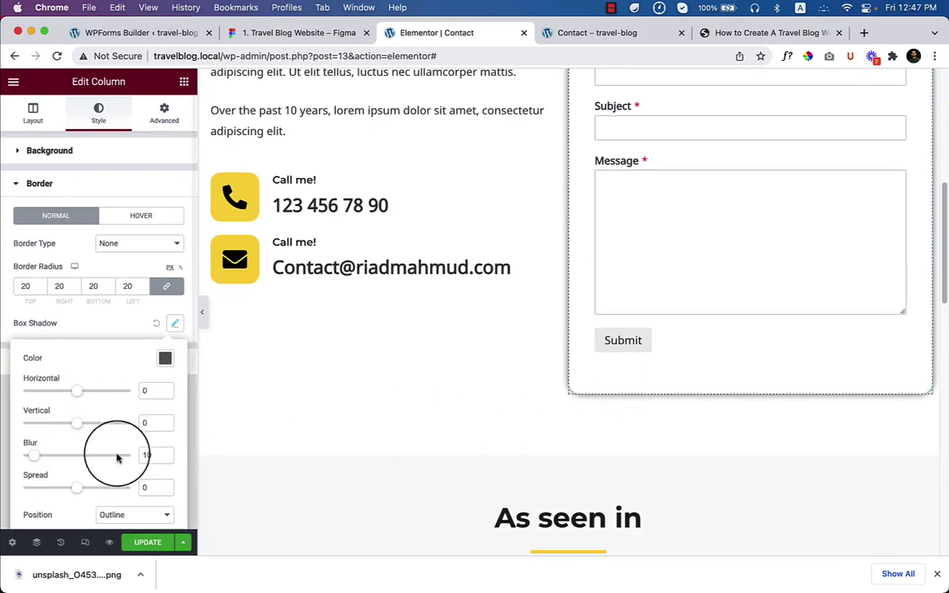
left_click(165, 358)
left_click_drag(142, 309, 116, 308)
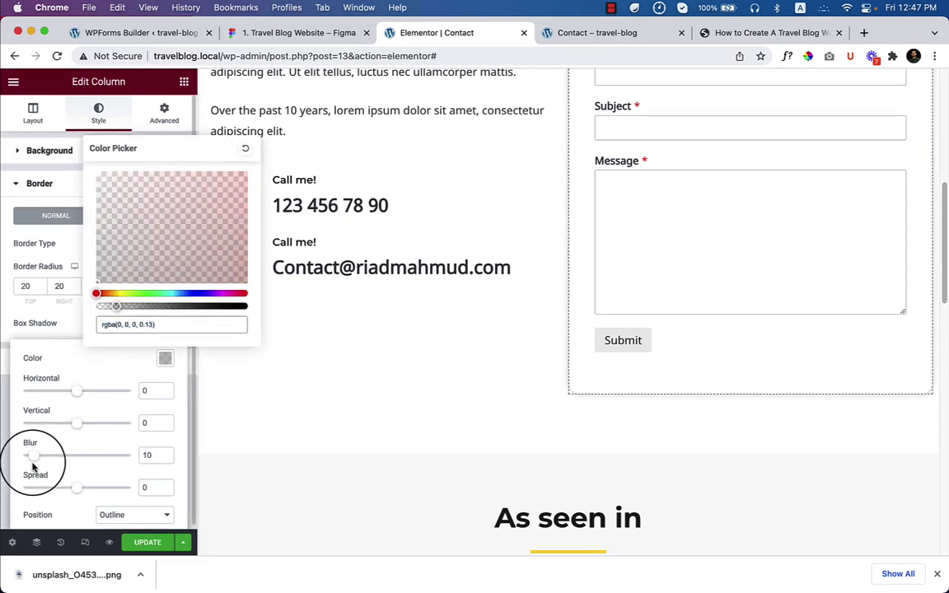
mouse_move(76, 488)
left_mouse_down()
mouse_move(116, 493)
mouse_move(87, 492)
left_mouse_up()
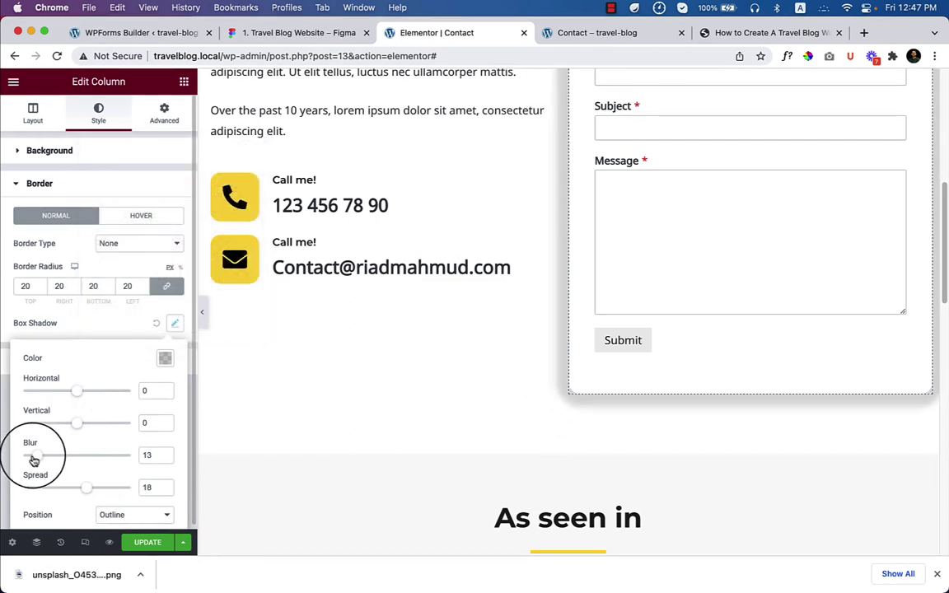
left_click_drag(33, 455, 87, 492)
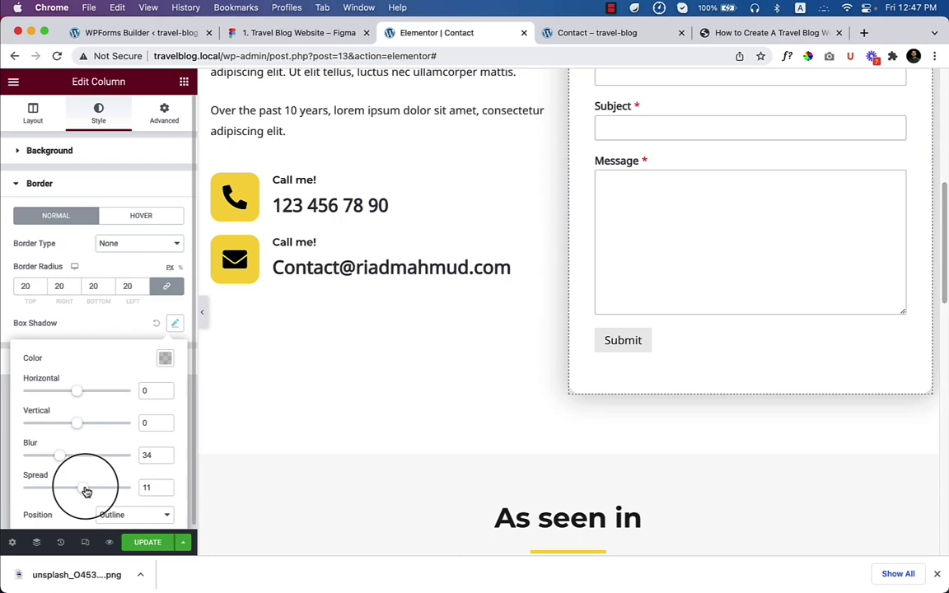
left_click(202, 311)
scroll(356, 431, "up", 4)
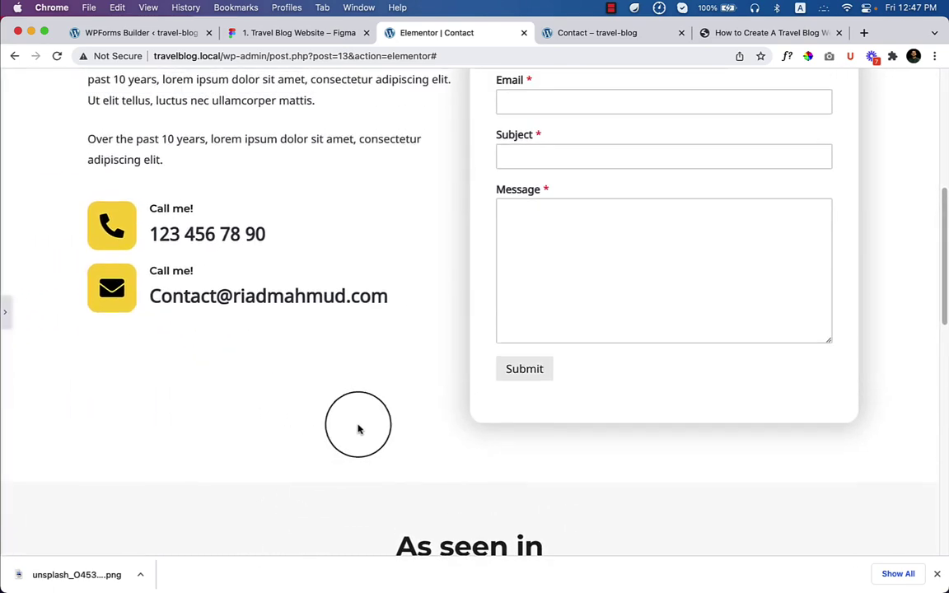
scroll(360, 429, "down", 2)
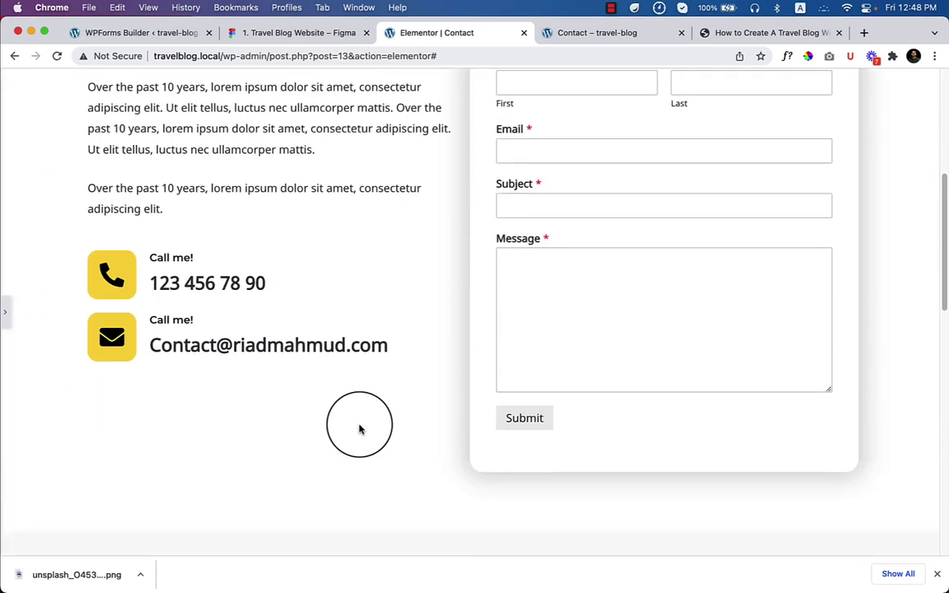
scroll(359, 428, "up", 3)
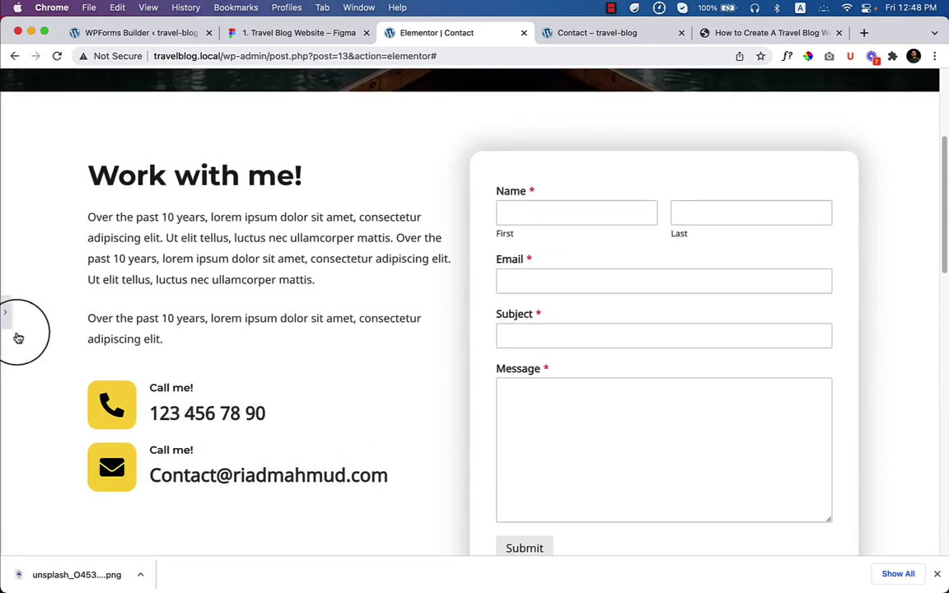
Set the contact section's vertical alignment to Middle
left_click(5, 312)
left_click(567, 94)
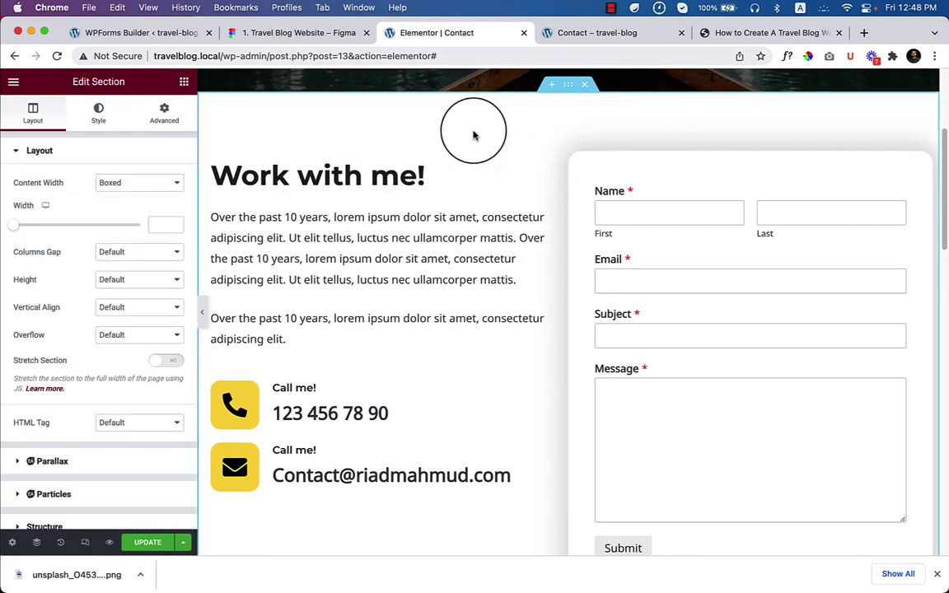
left_click(135, 312)
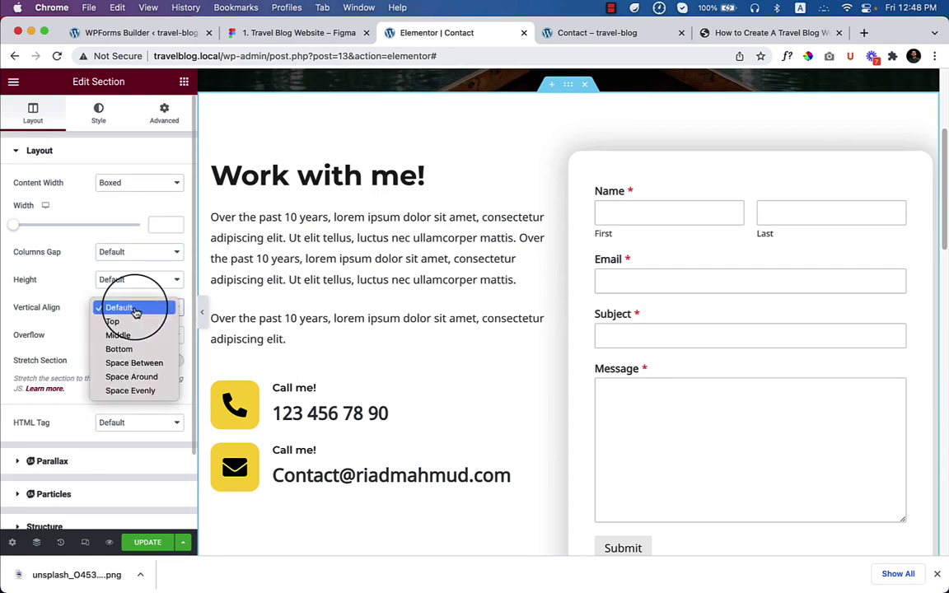
left_click(154, 338)
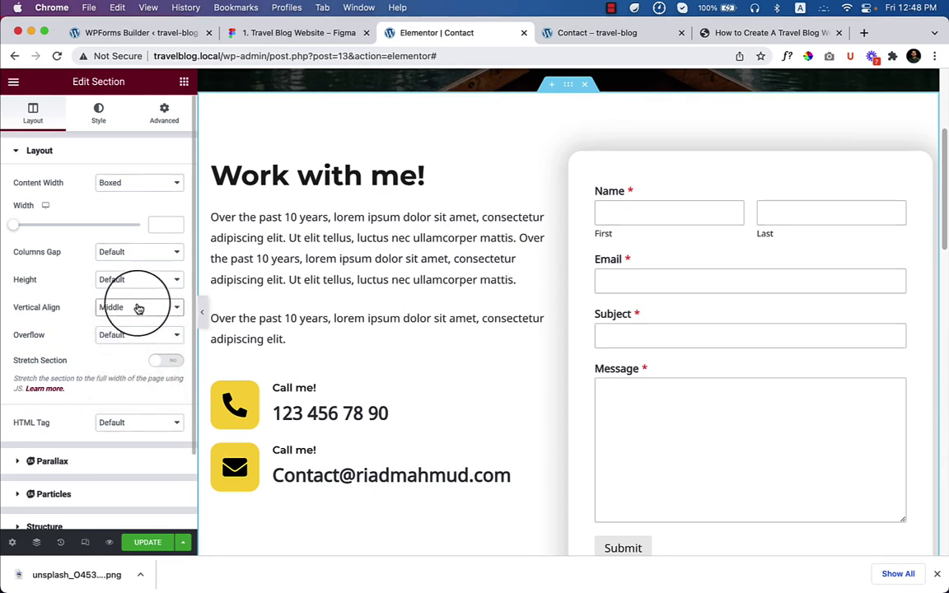
Set the inner section's vertical alignment to Middle and compare the layout with Figma
left_click(561, 146)
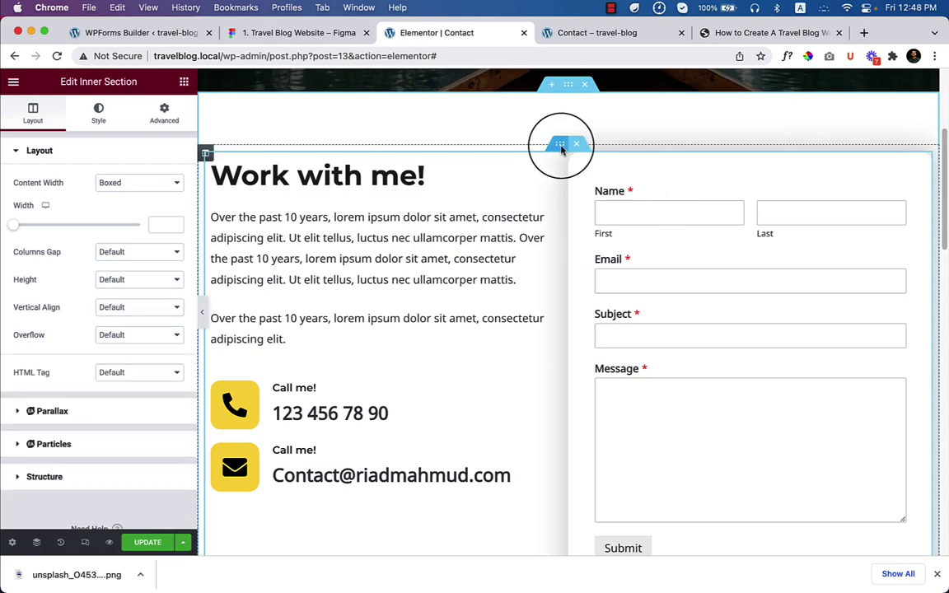
left_click(142, 312)
left_click(154, 337)
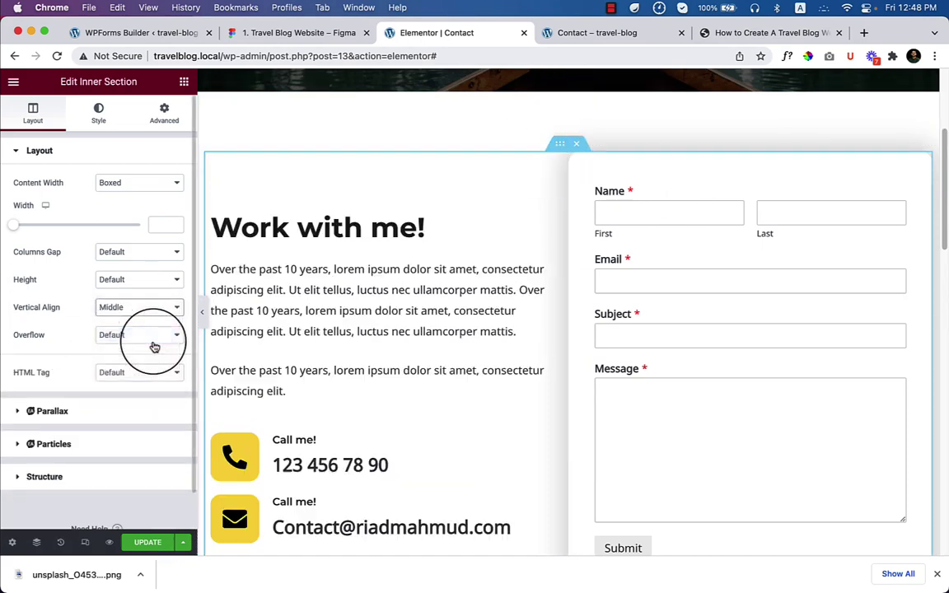
left_click(202, 311)
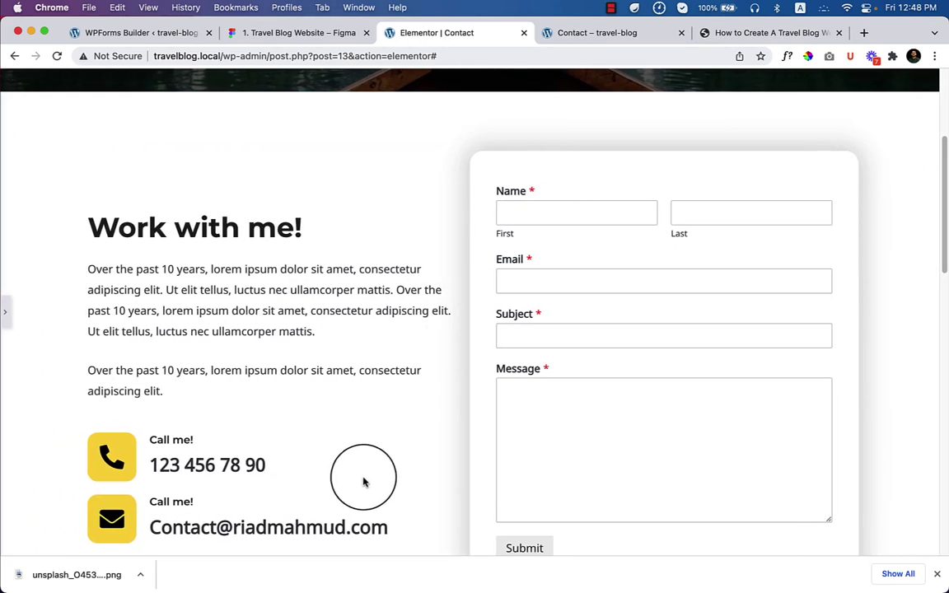
left_click(298, 33)
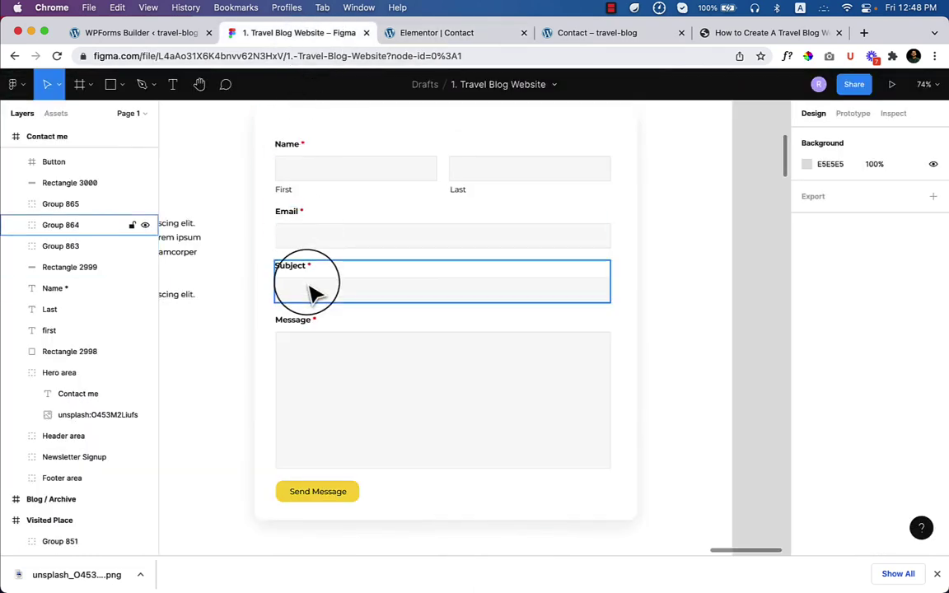
scroll(309, 280, "down", 5)
left_click_drag(267, 293, 507, 274)
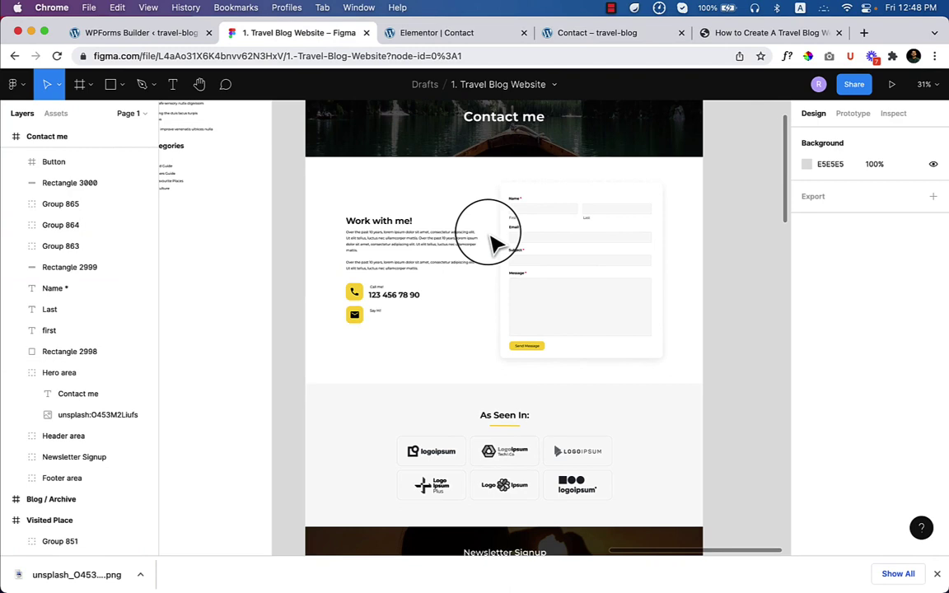
left_click(483, 33)
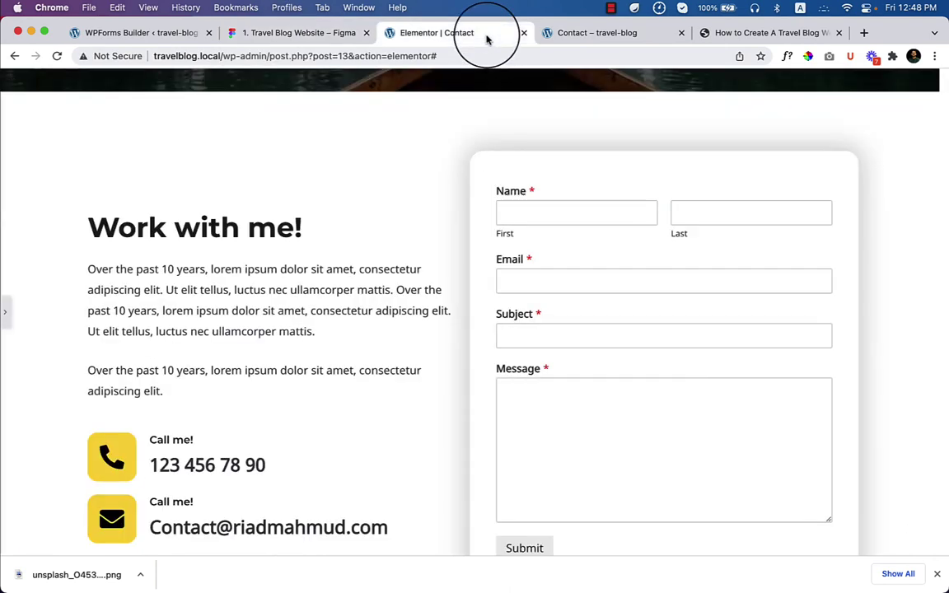
Give the text column a 50 px right margin
left_click(7, 314)
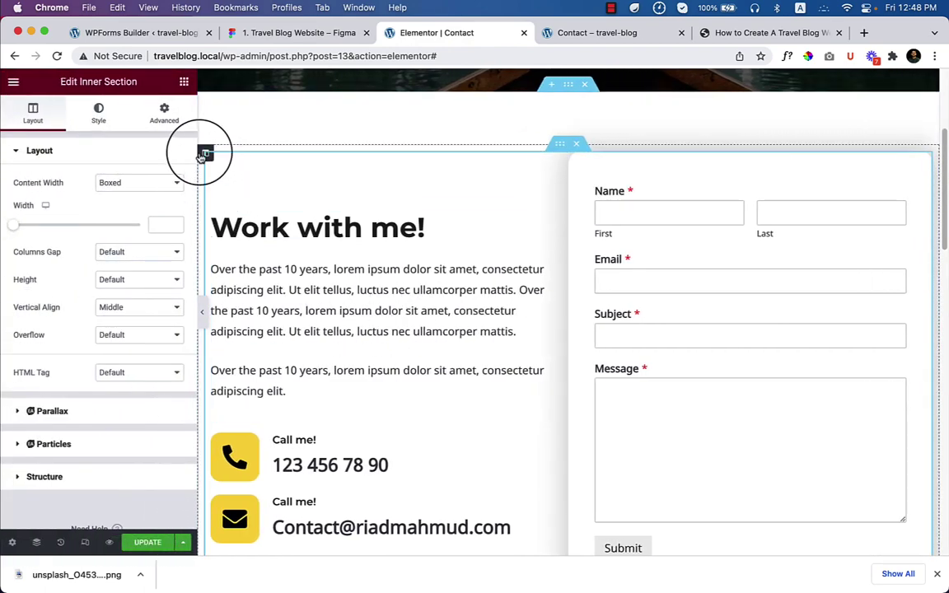
left_click(210, 159)
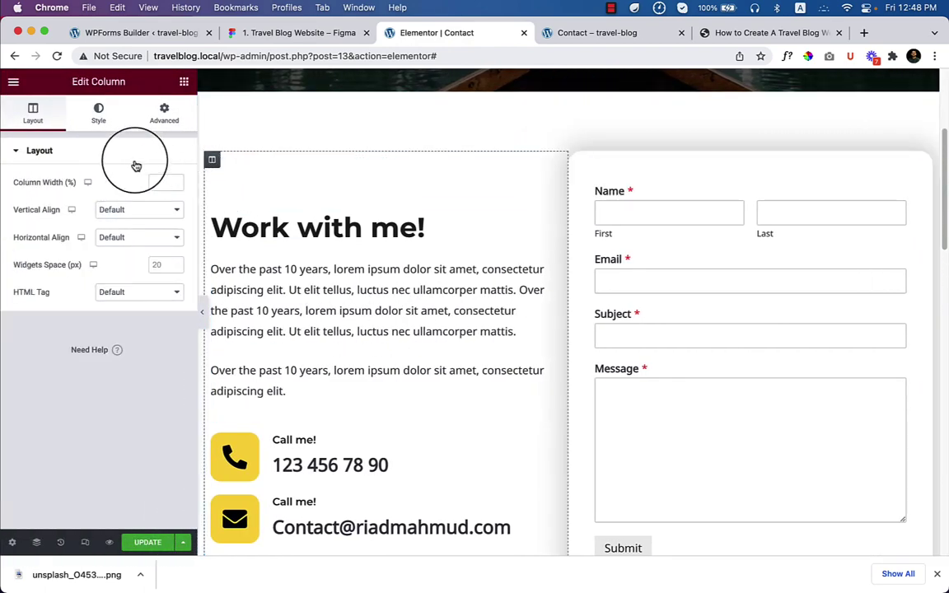
left_click(164, 116)
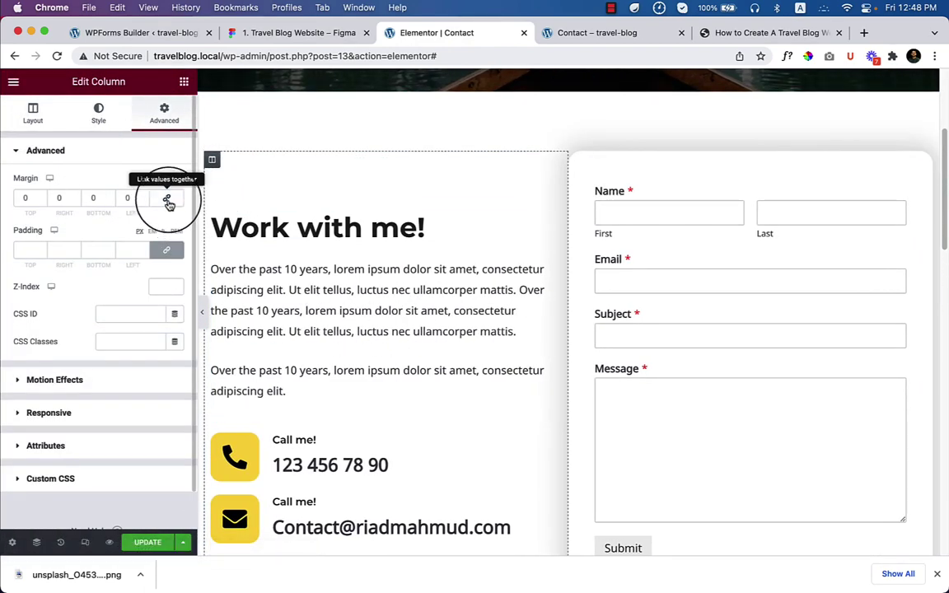
left_click(72, 213)
type("50")
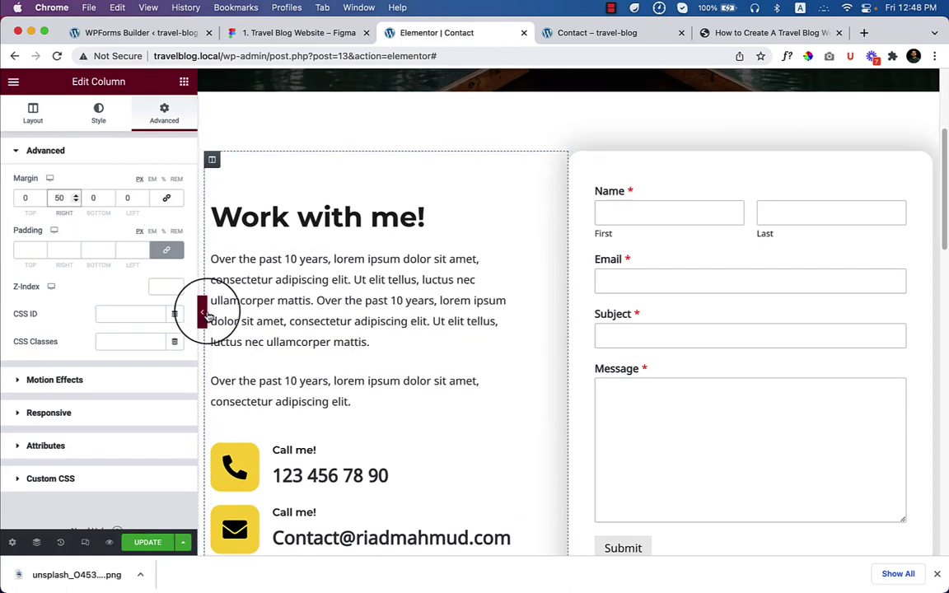
left_click(200, 312)
scroll(419, 377, "down", 3)
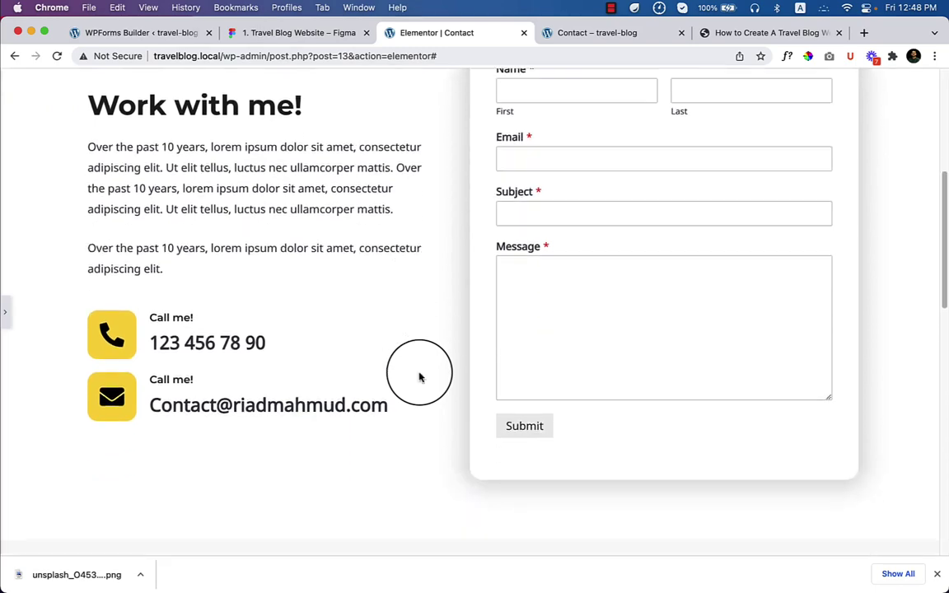
Drag the column divider to widen the text column, then preview the whole page
left_click(10, 313)
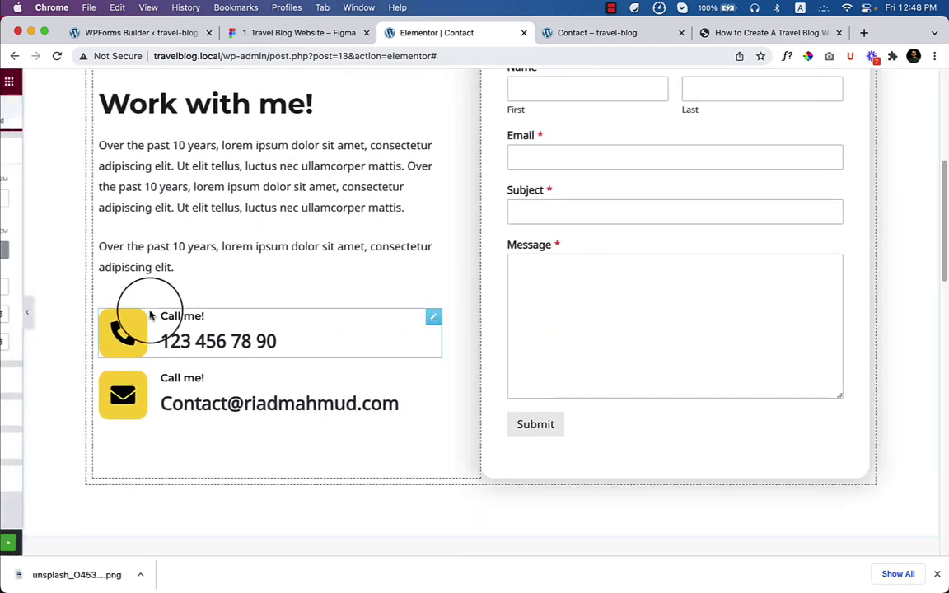
left_click_drag(567, 256, 583, 257)
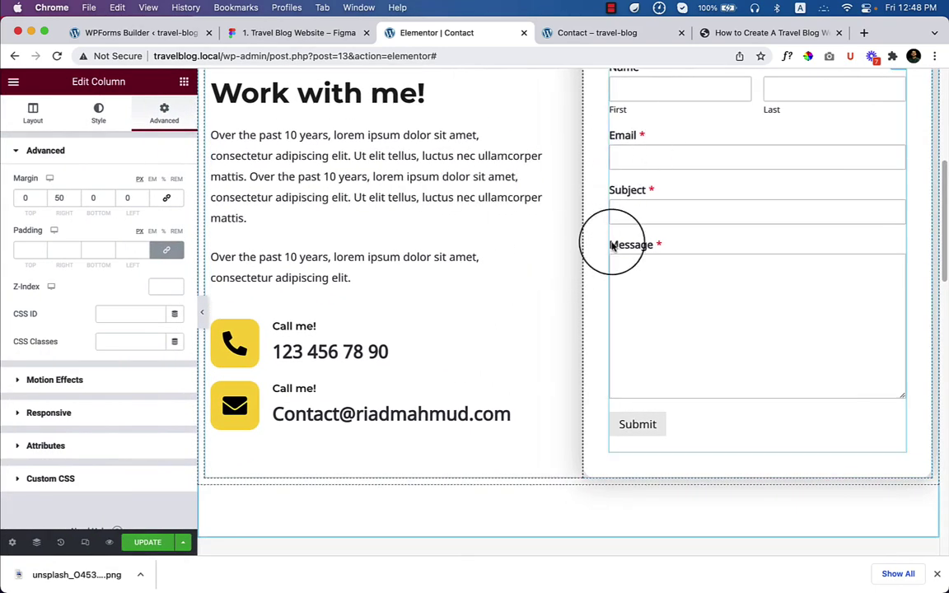
scroll(623, 223, "up", 4)
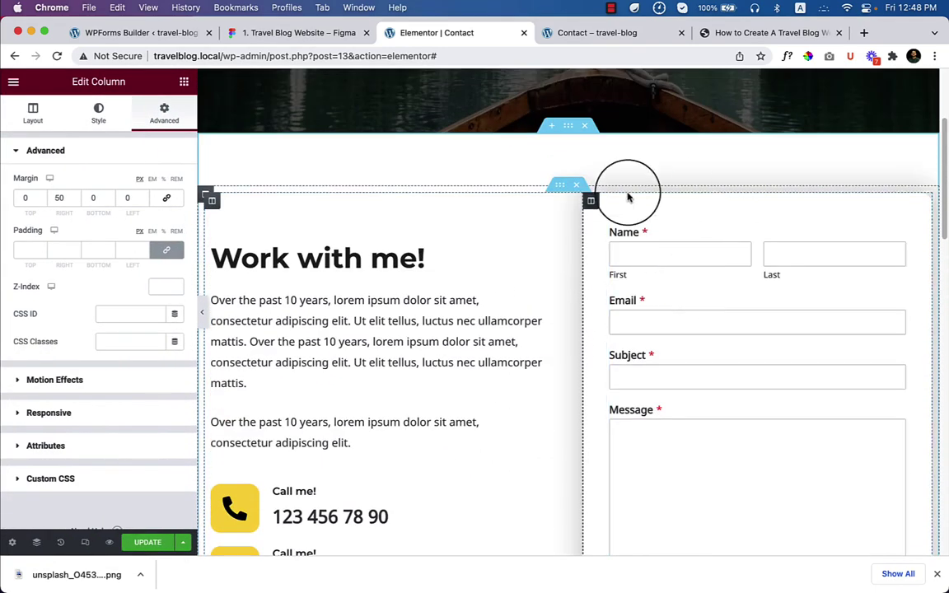
left_click(201, 313)
scroll(549, 318, "up", 5)
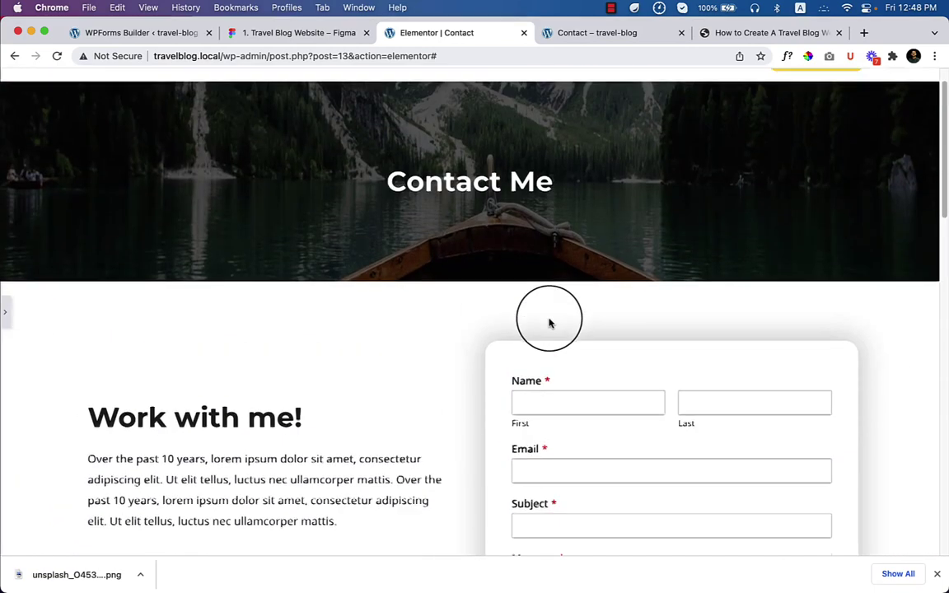
scroll(549, 322, "down", 10)
scroll(550, 323, "down", 10)
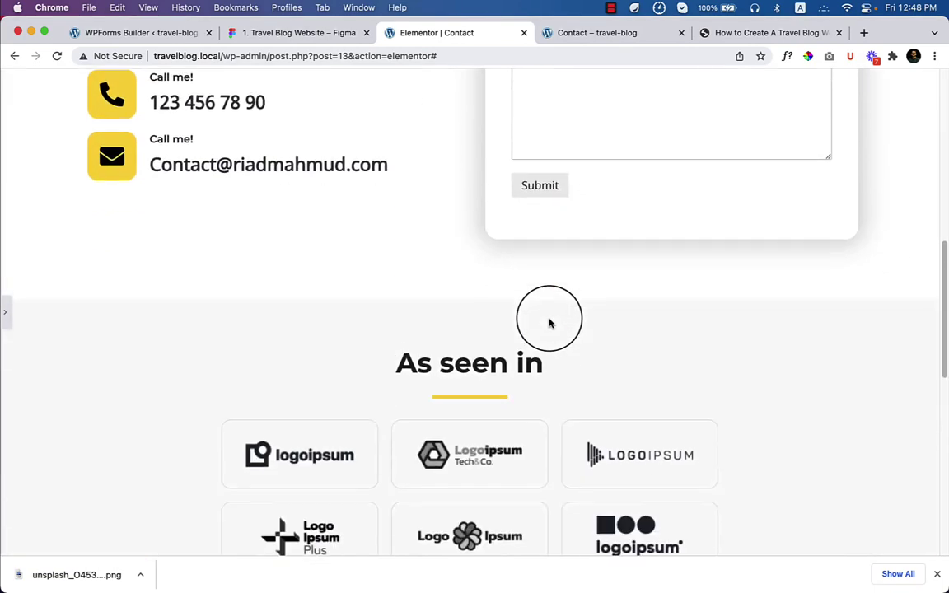
scroll(551, 330, "up", 15)
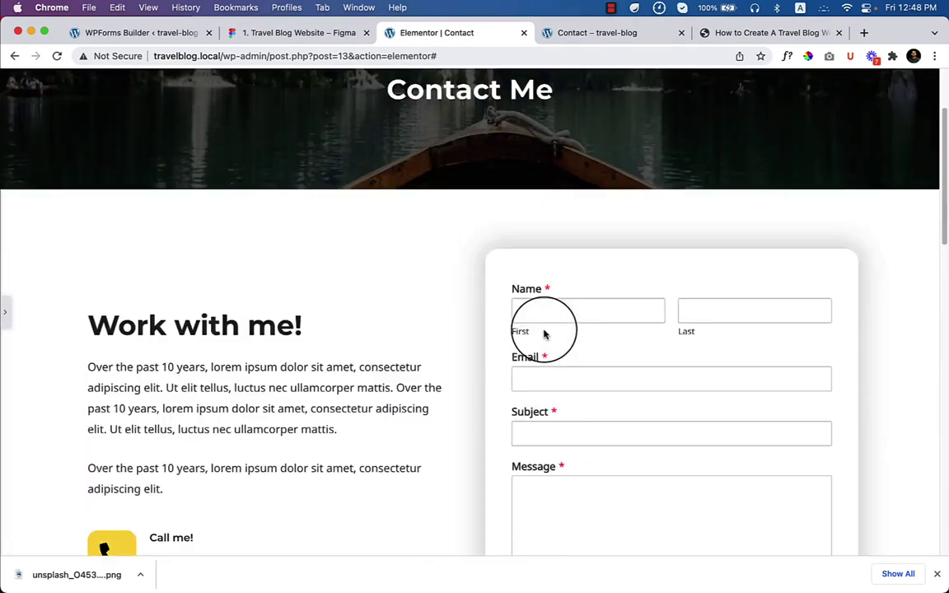
scroll(555, 325, "down", 10)
scroll(553, 326, "down", 8)
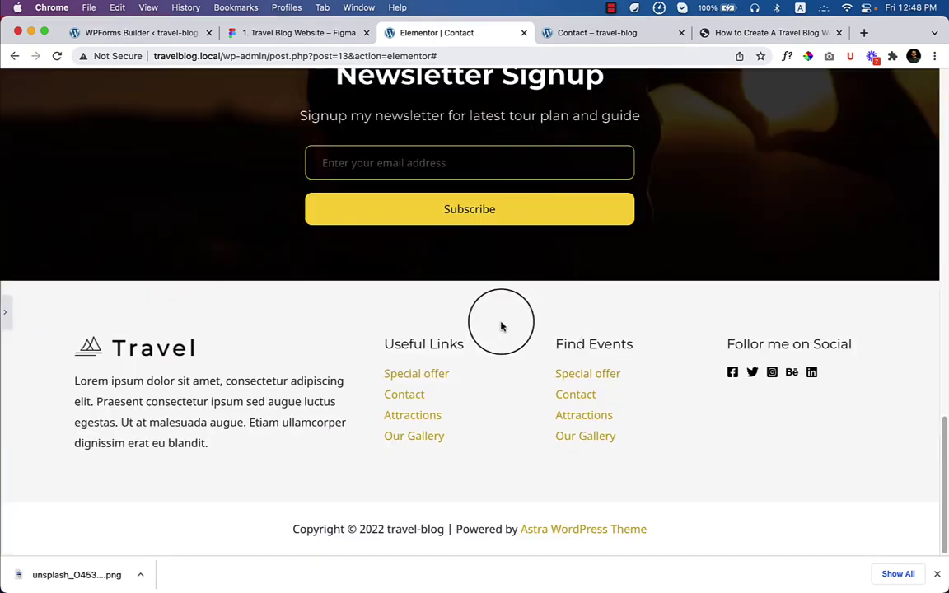